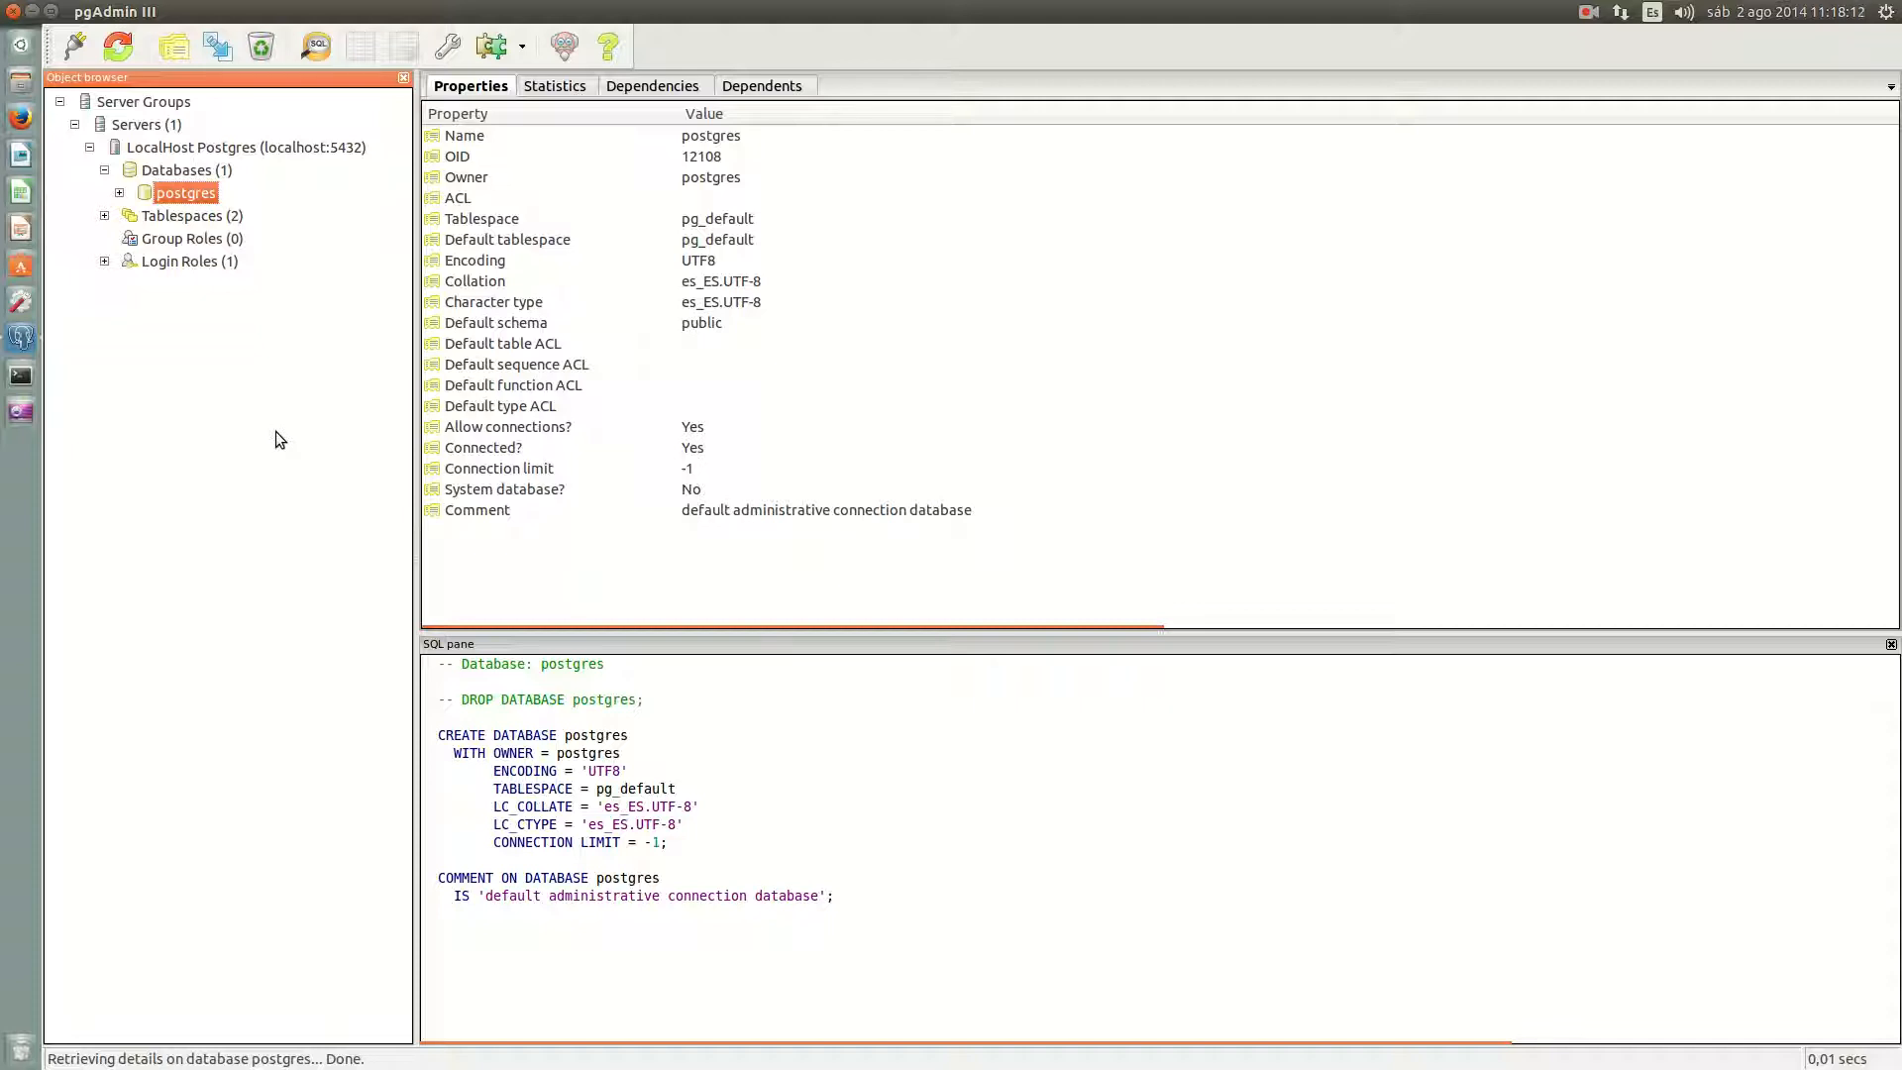
Step: Expand the server's tablespaces and view the properties of pg_default and pg_global
left_click(196, 219)
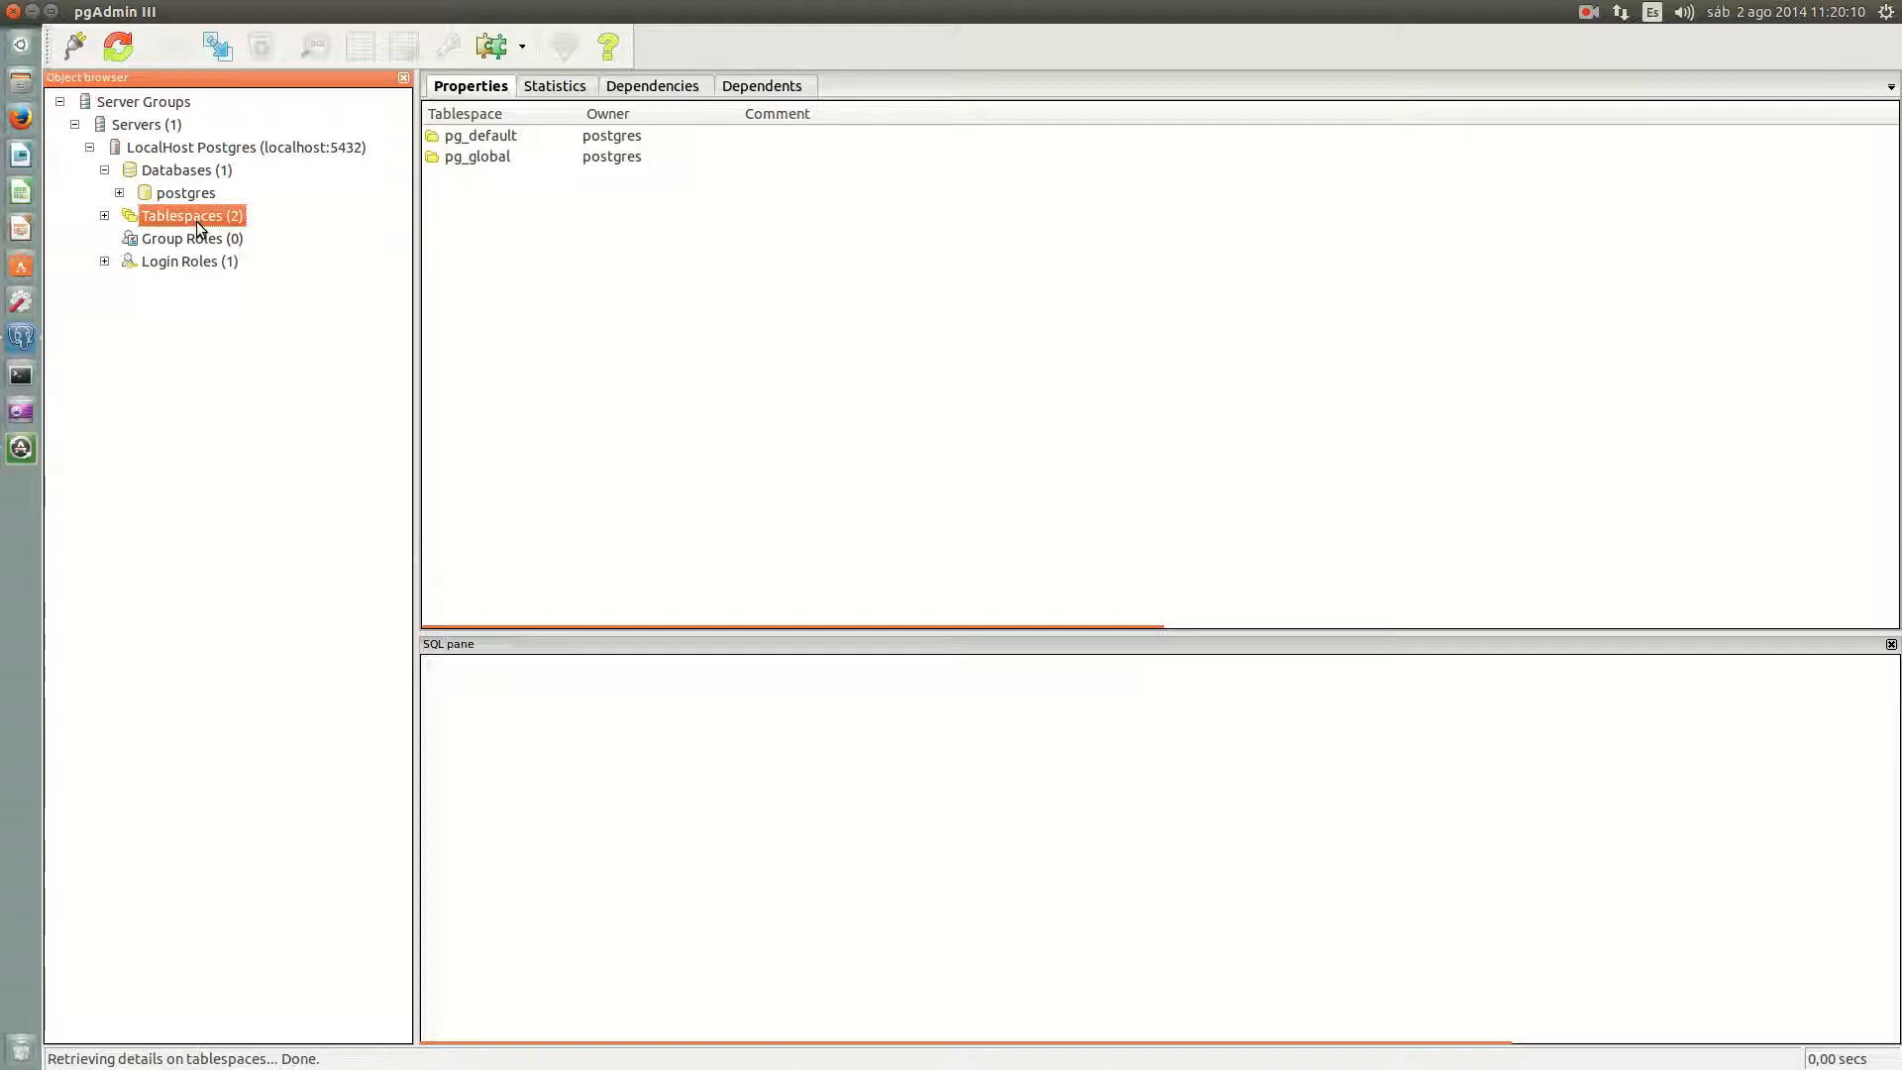
left_click(105, 215)
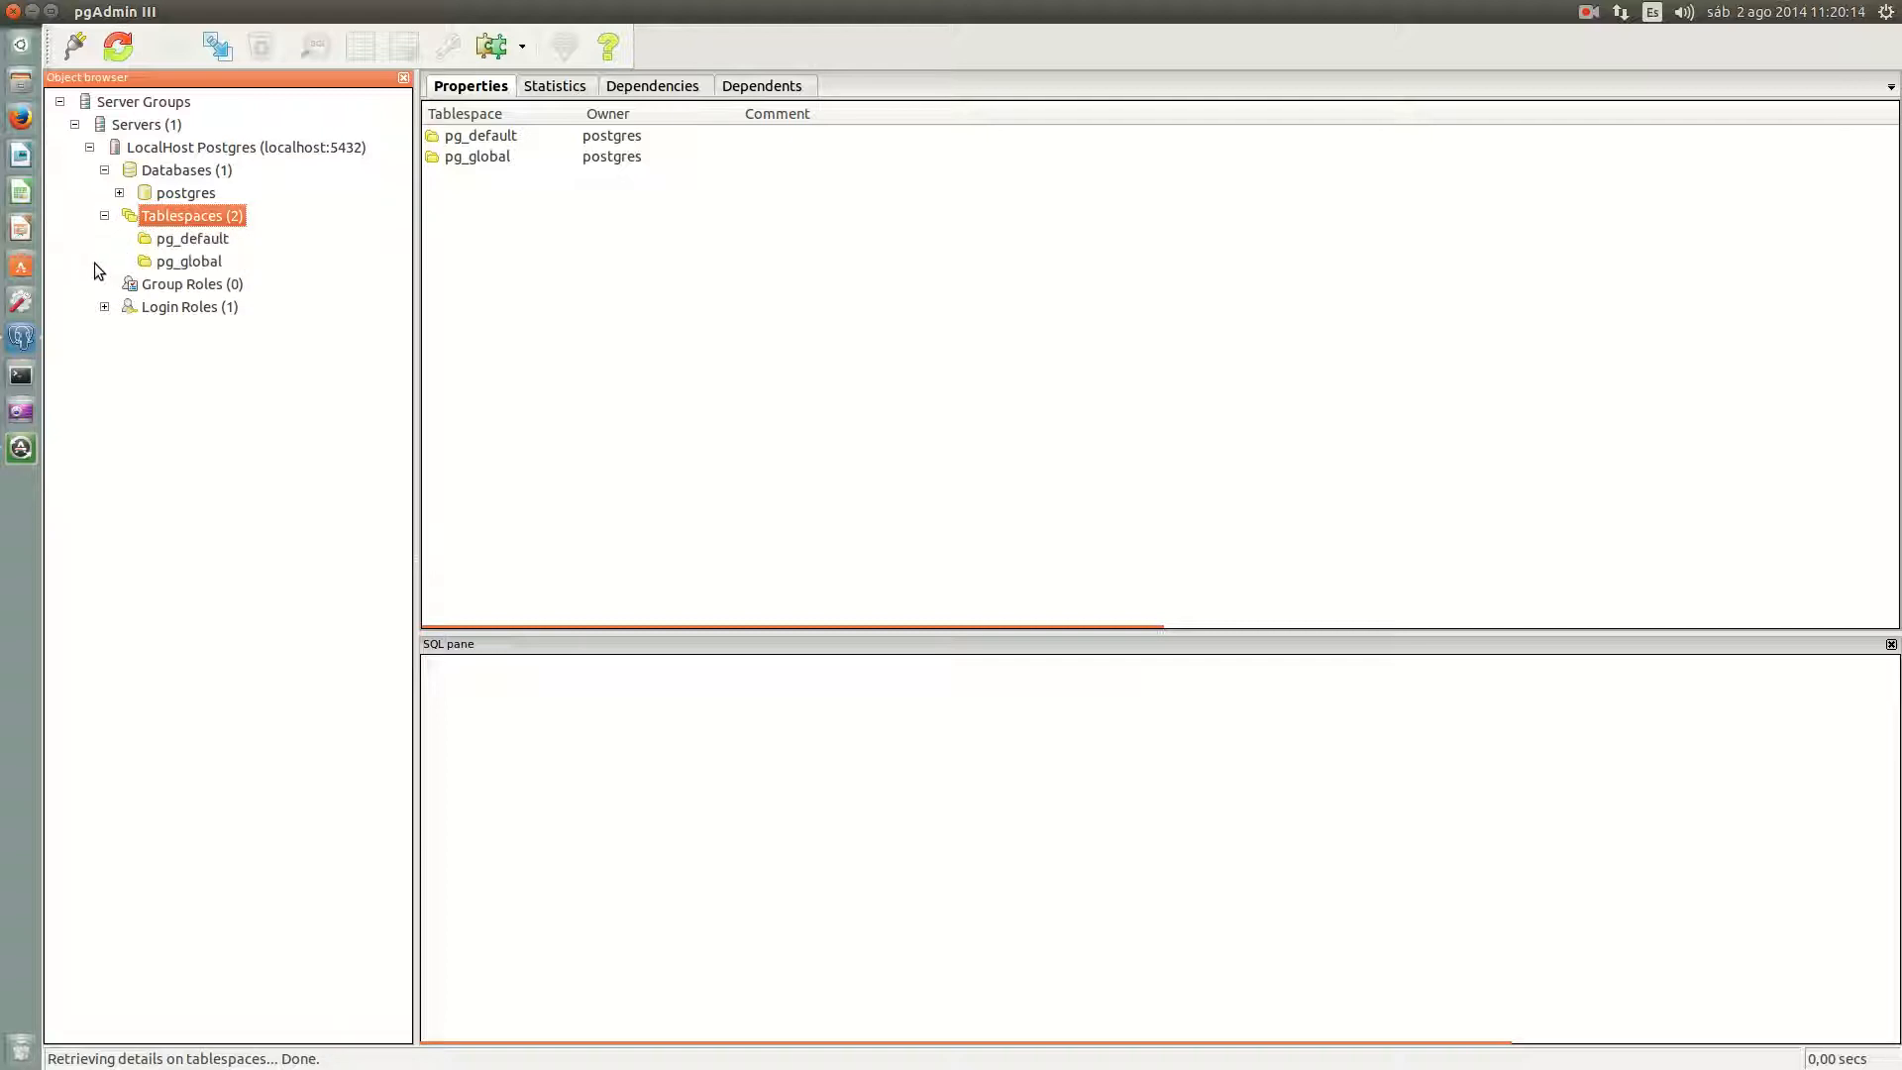
left_click(220, 239)
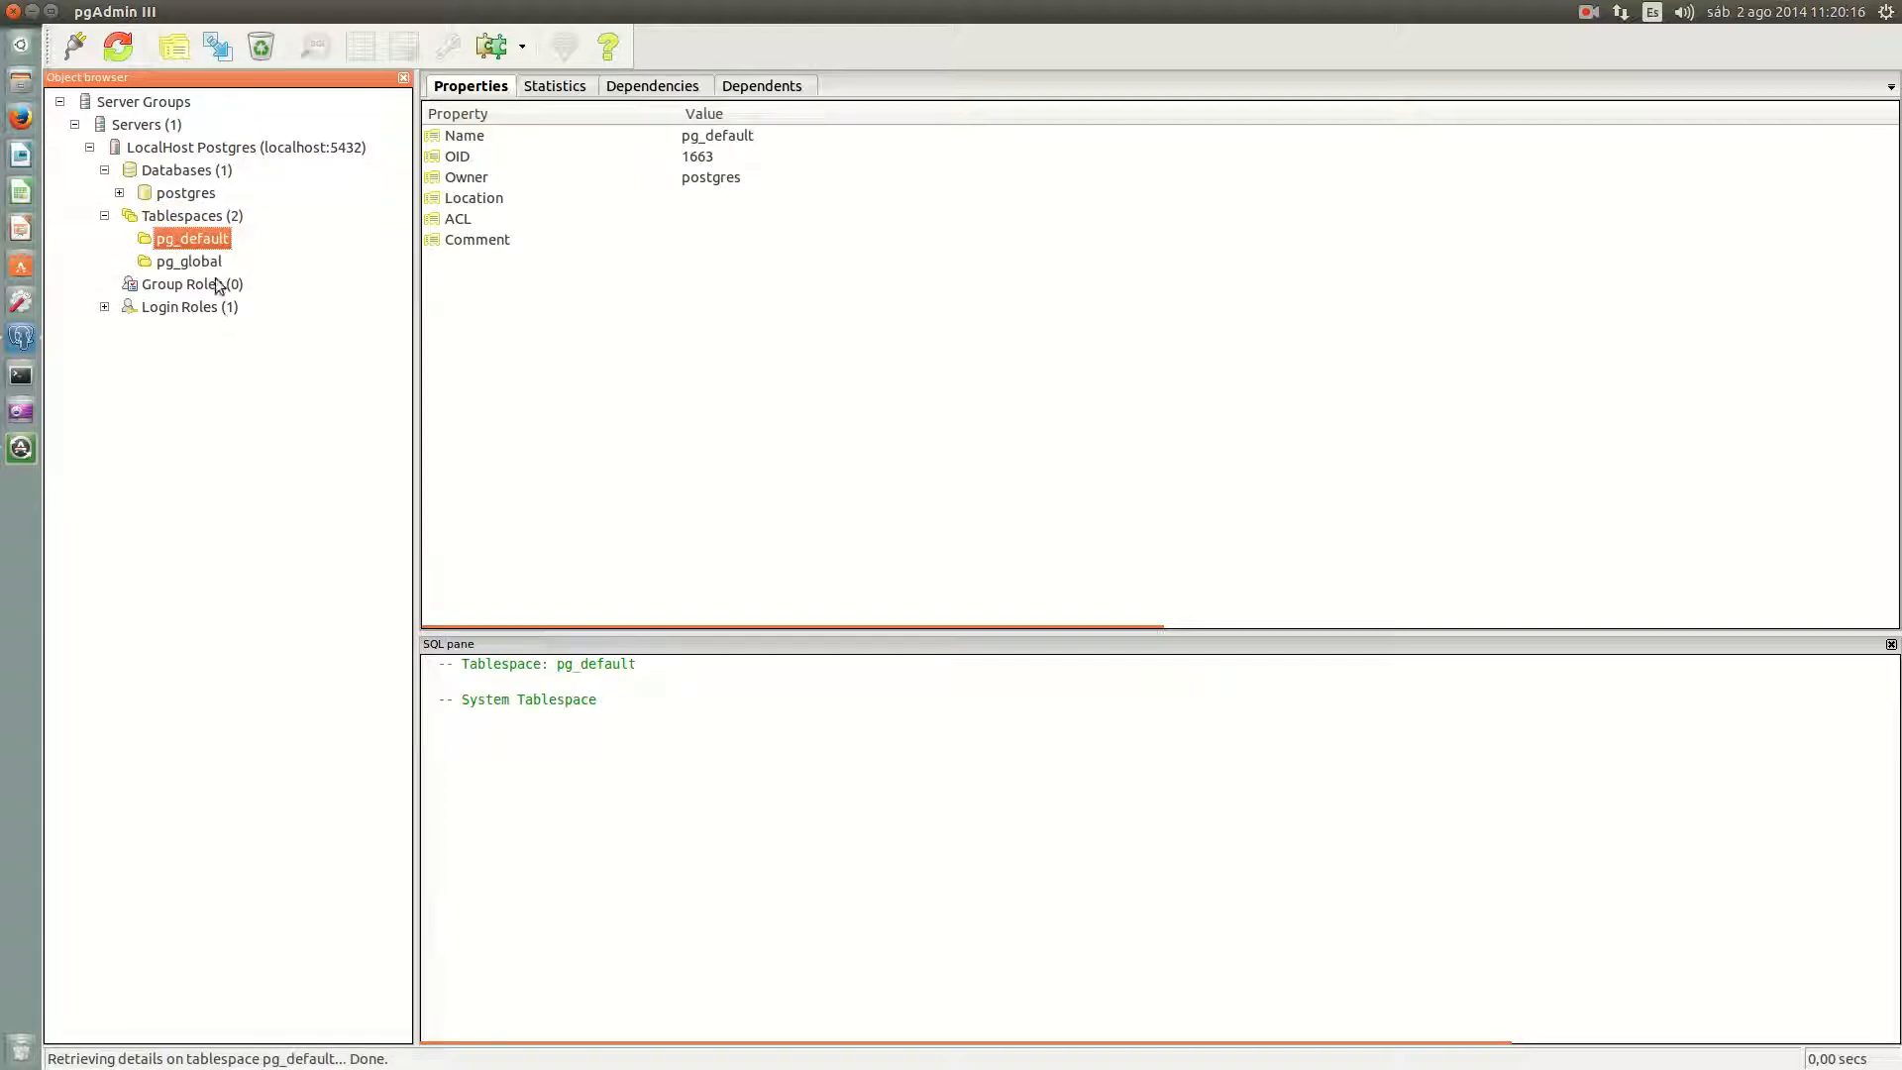
left_click(210, 264)
key("Up")
key("Down")
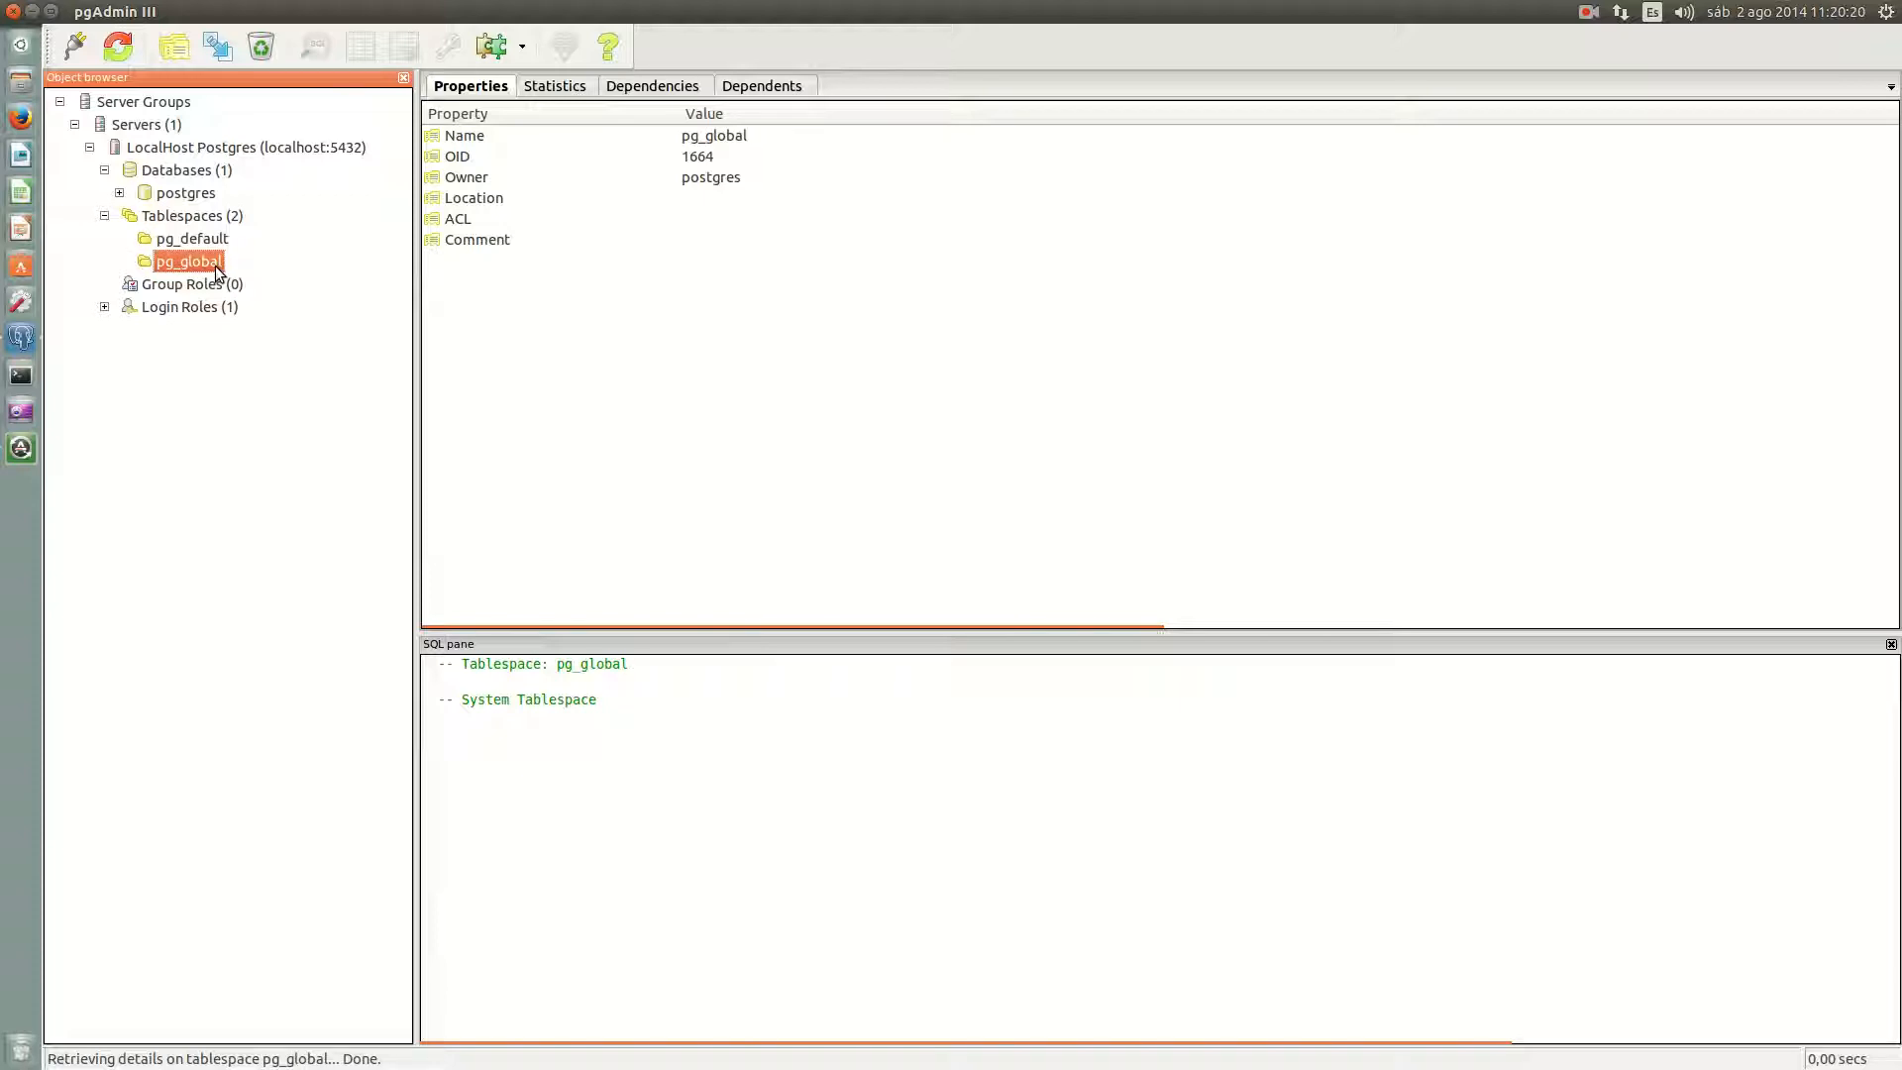
Step: View the statistics, dependencies and dependents of the pg_global tablespace
left_click(531, 89)
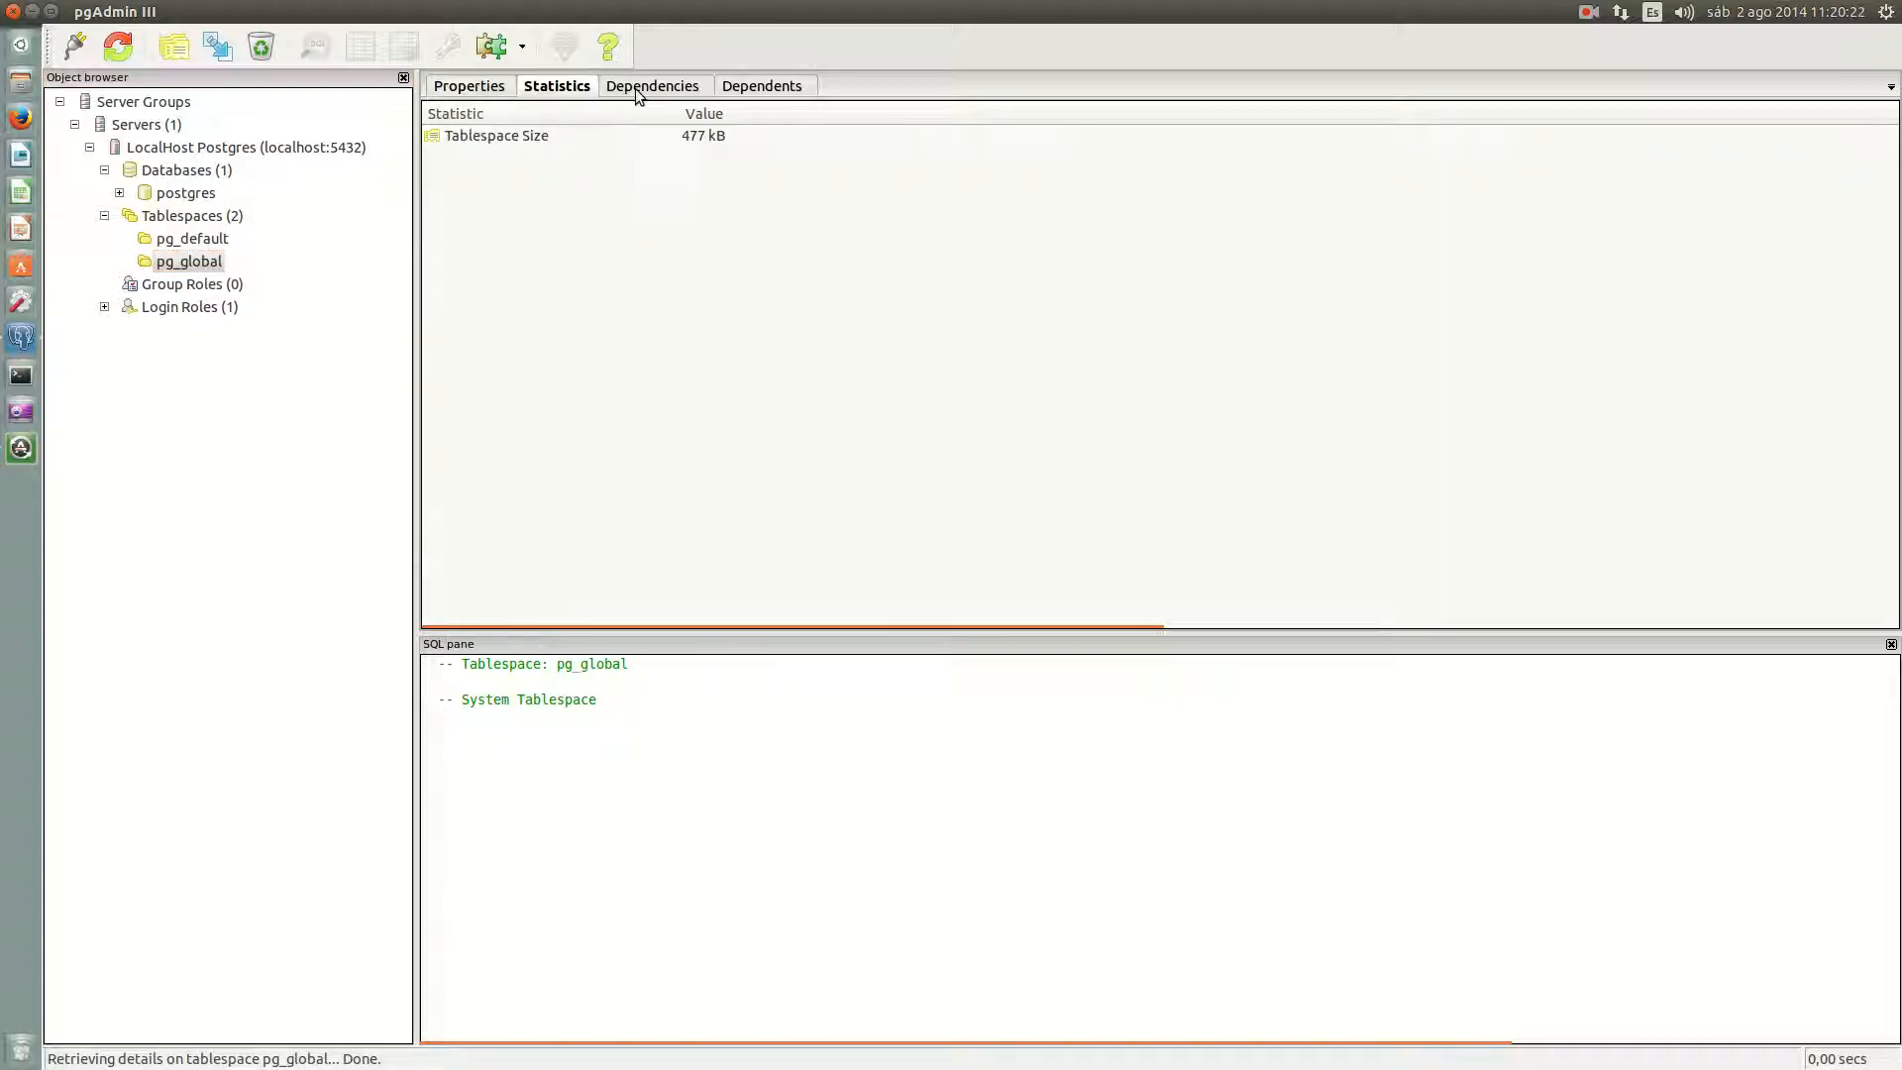
left_click(645, 89)
left_click(801, 87)
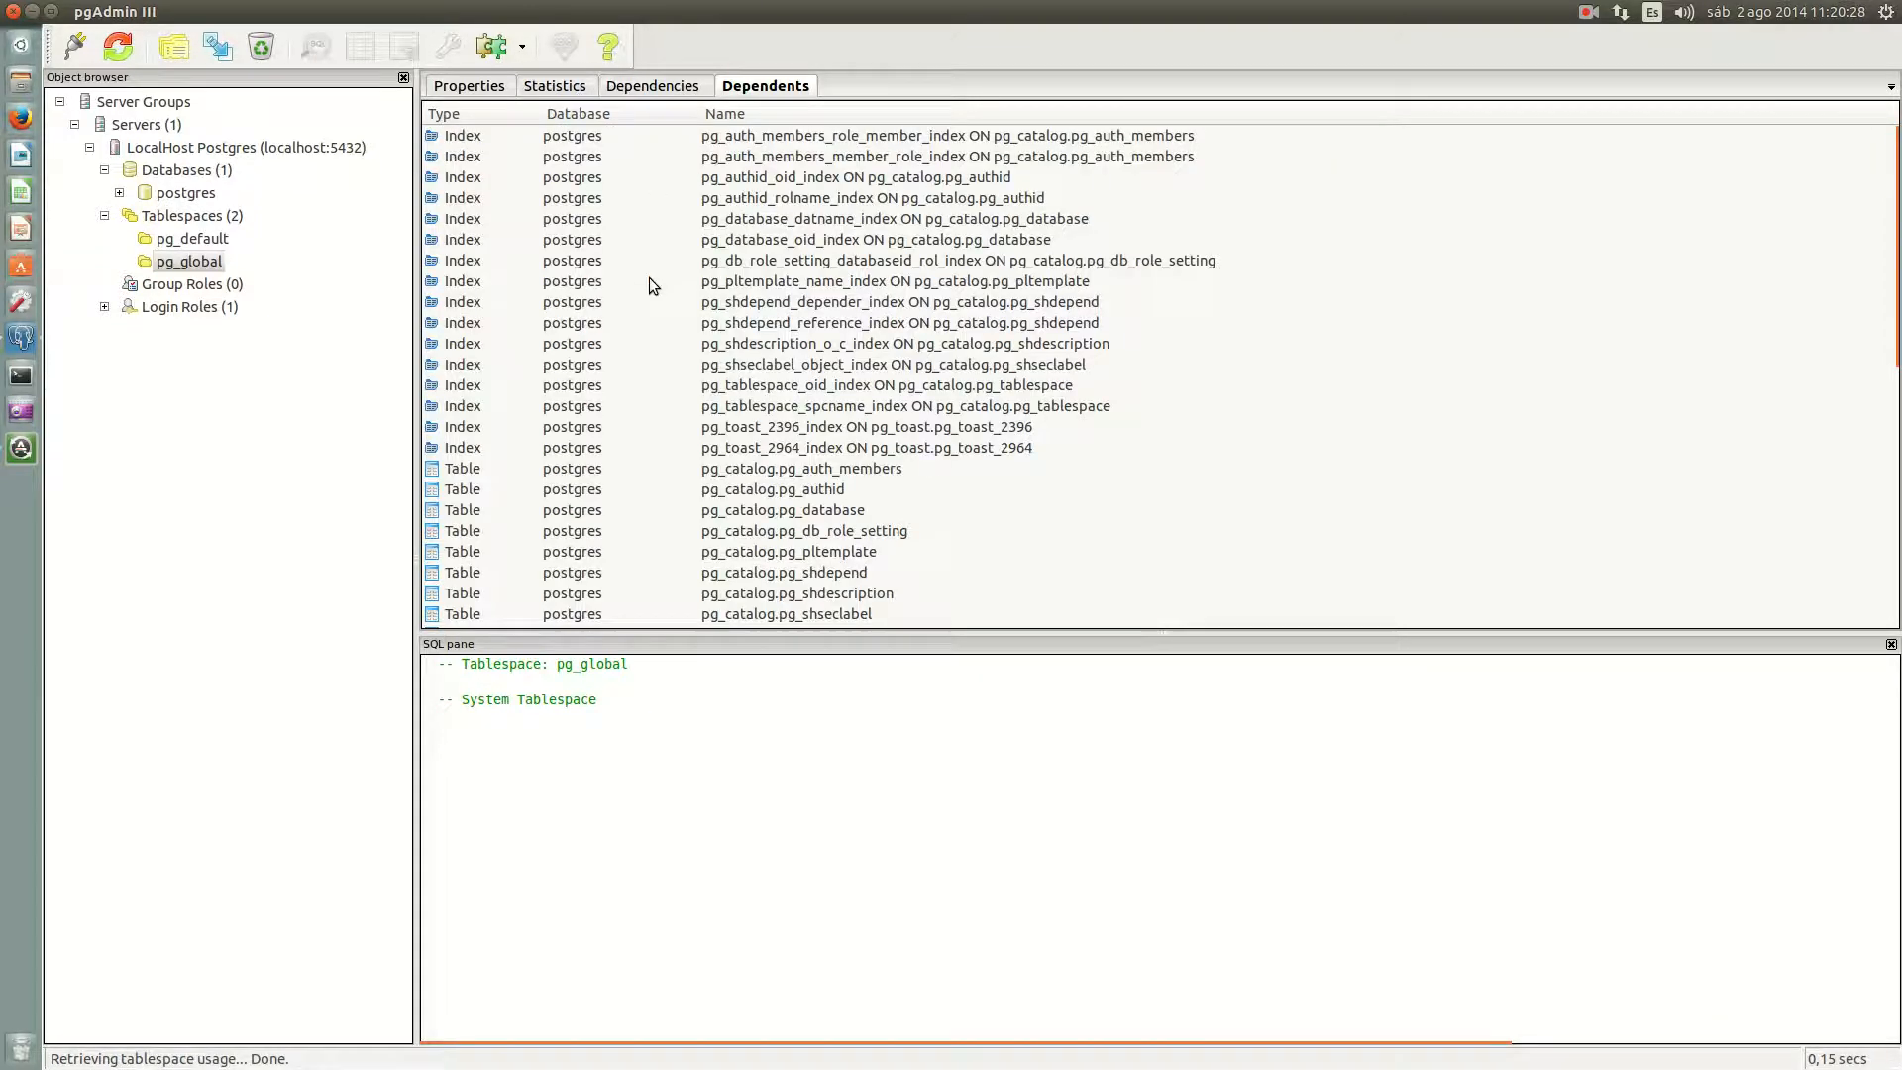
left_click(649, 87)
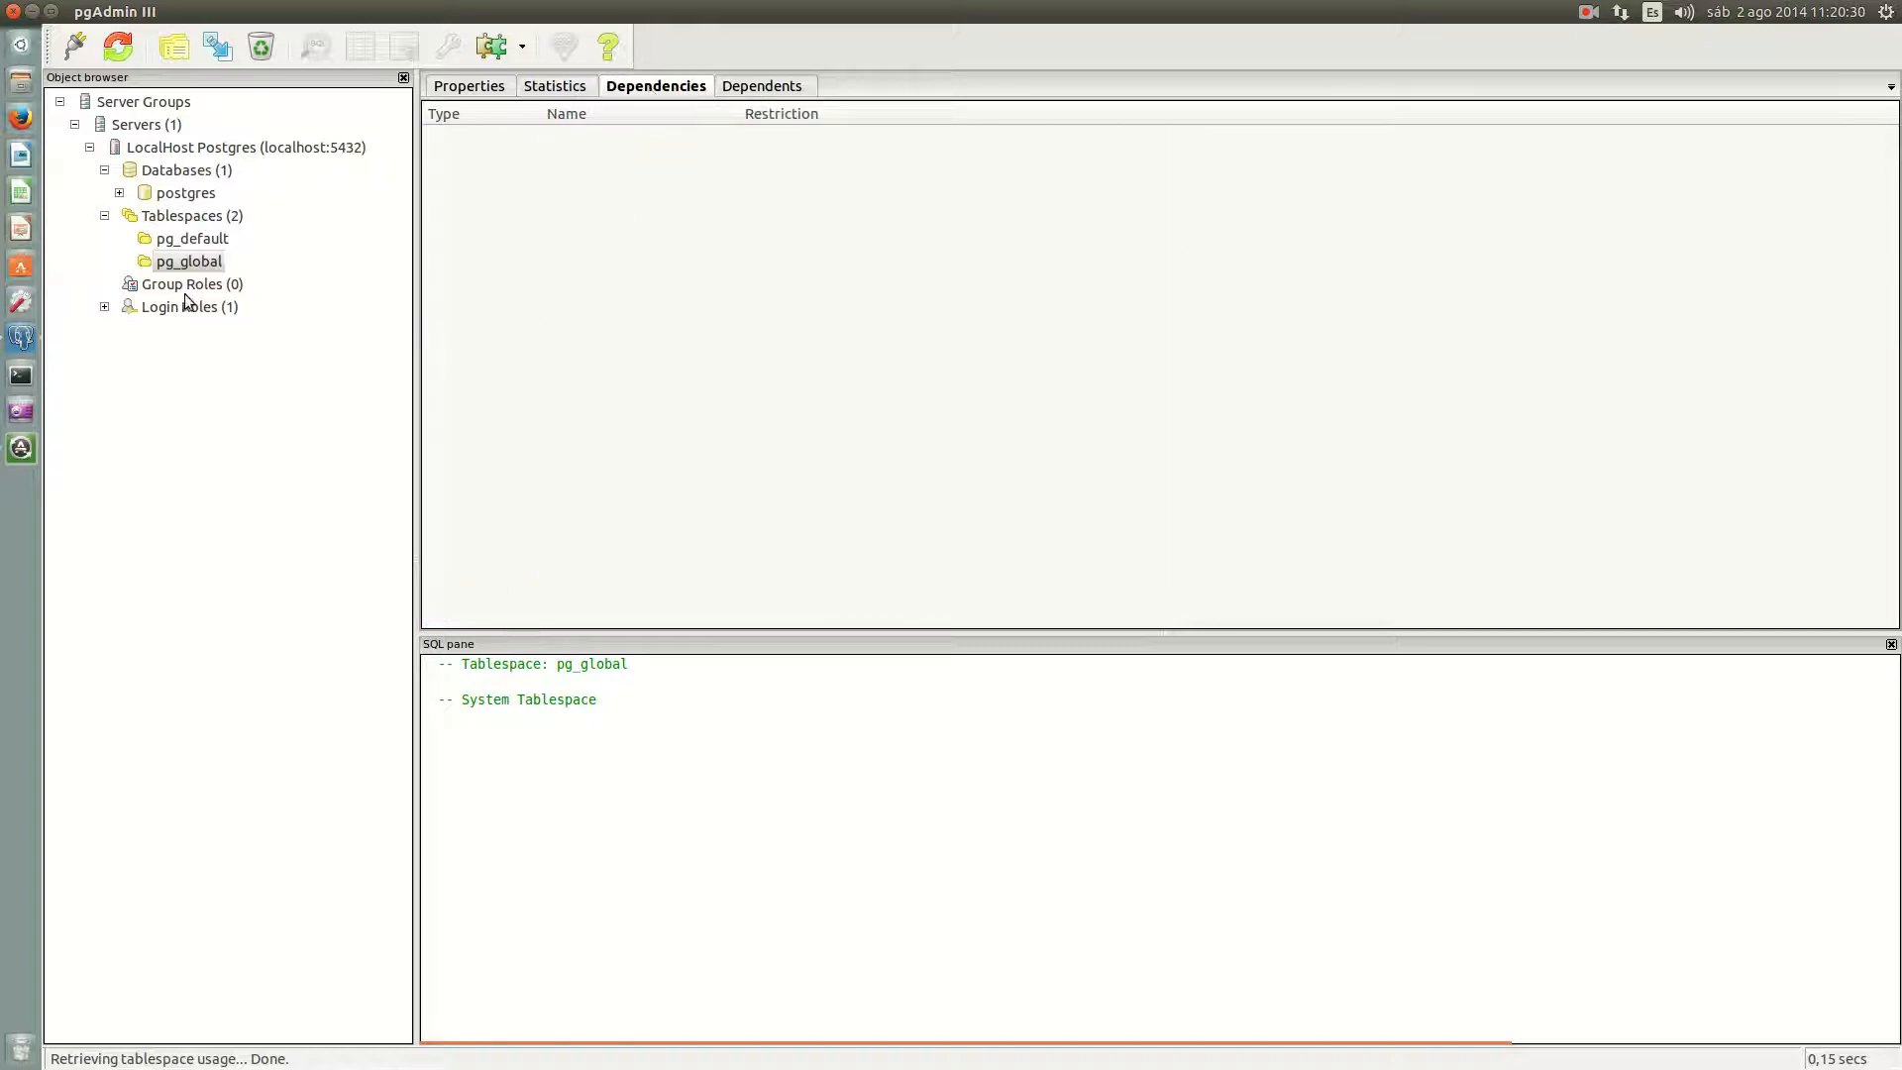
left_click(753, 88)
Step: Examine pg_global's dependent indexes and tables in the postgres and template1 databases
scroll(685, 305, "down", 8)
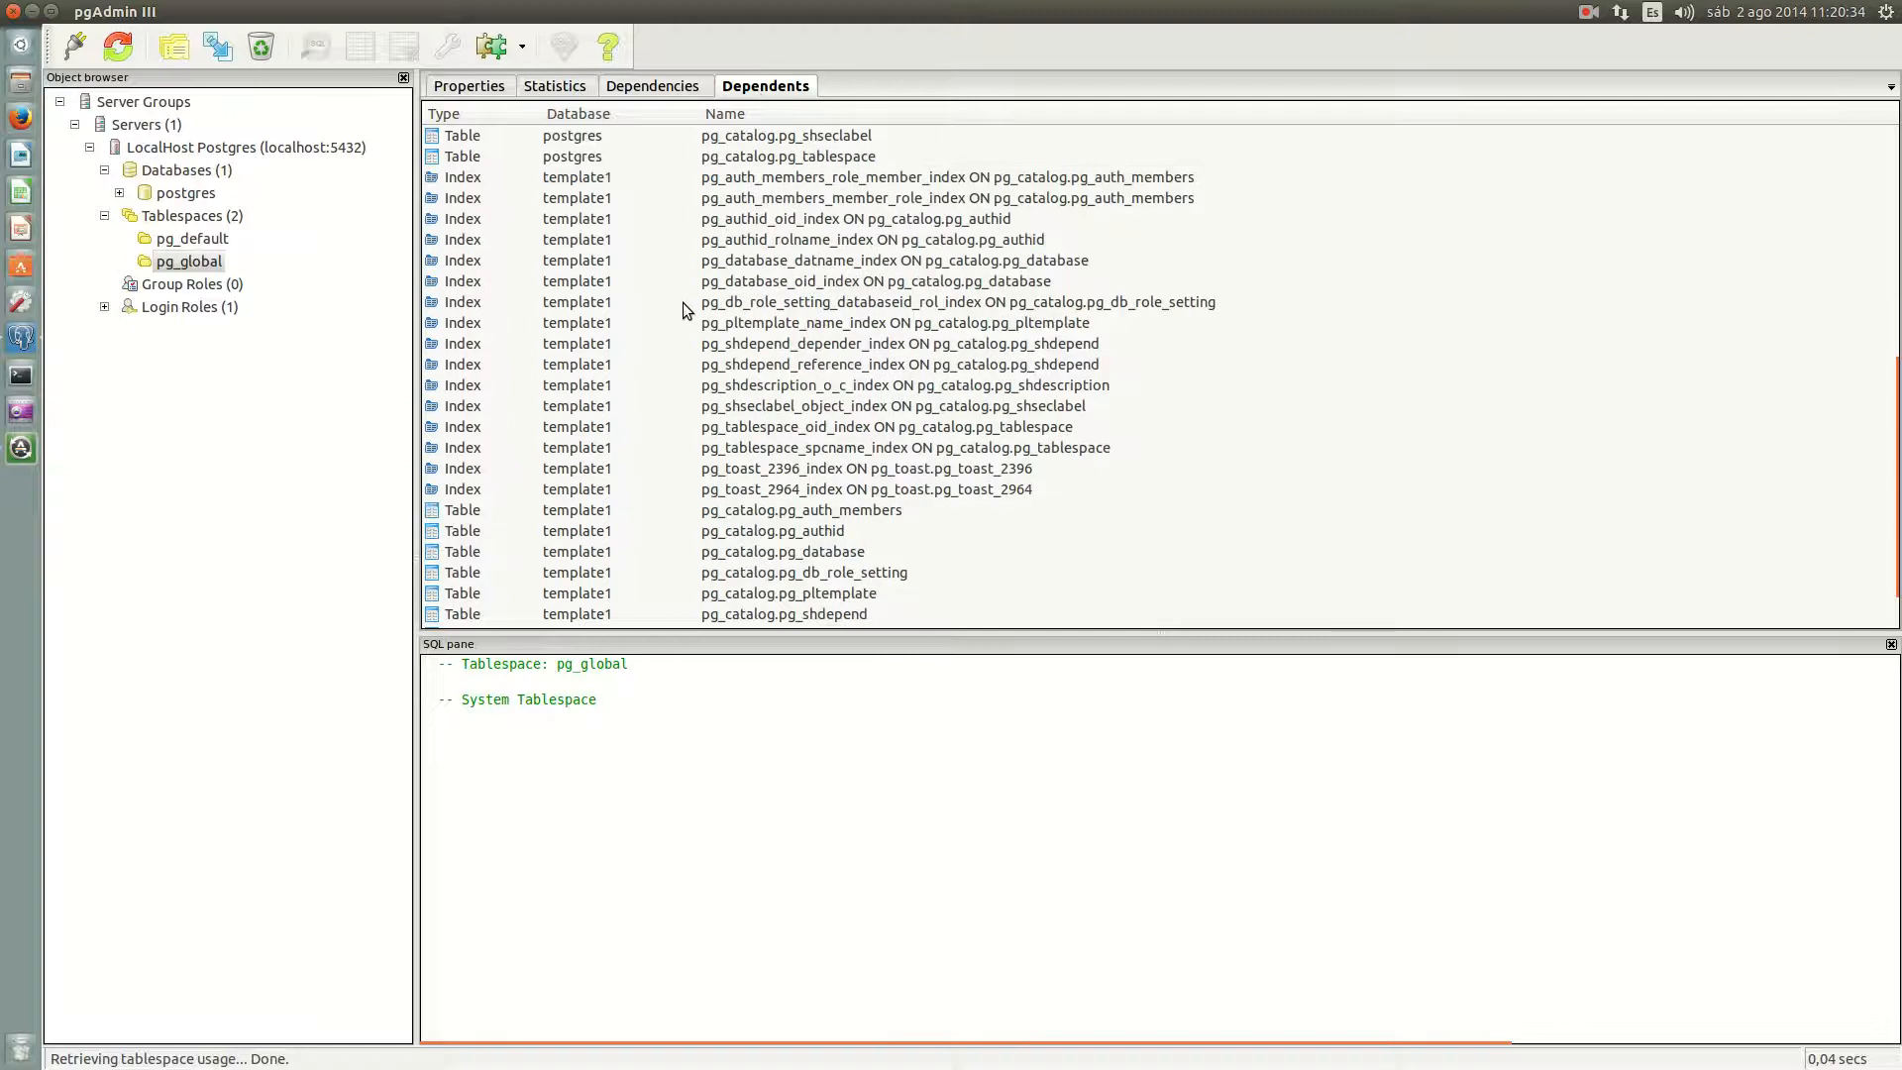
scroll(681, 301, "up", 8)
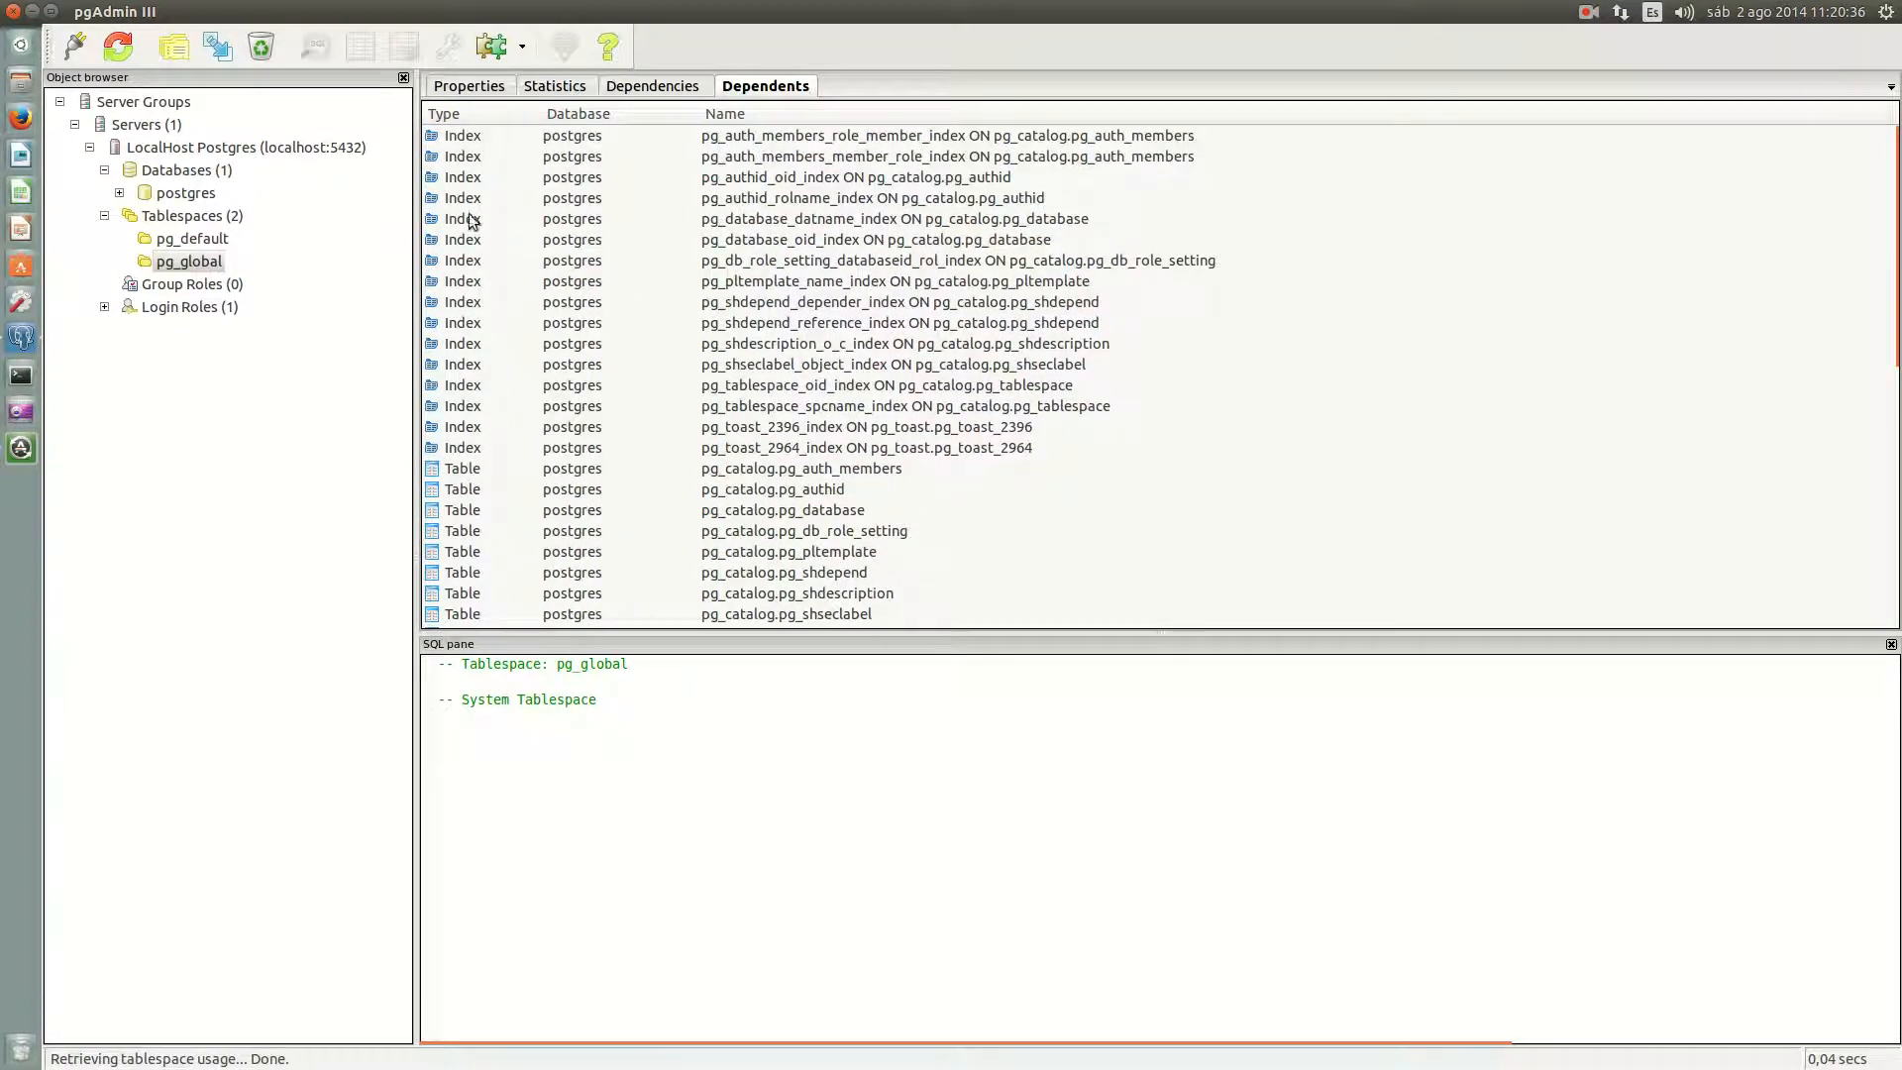
left_click(589, 139)
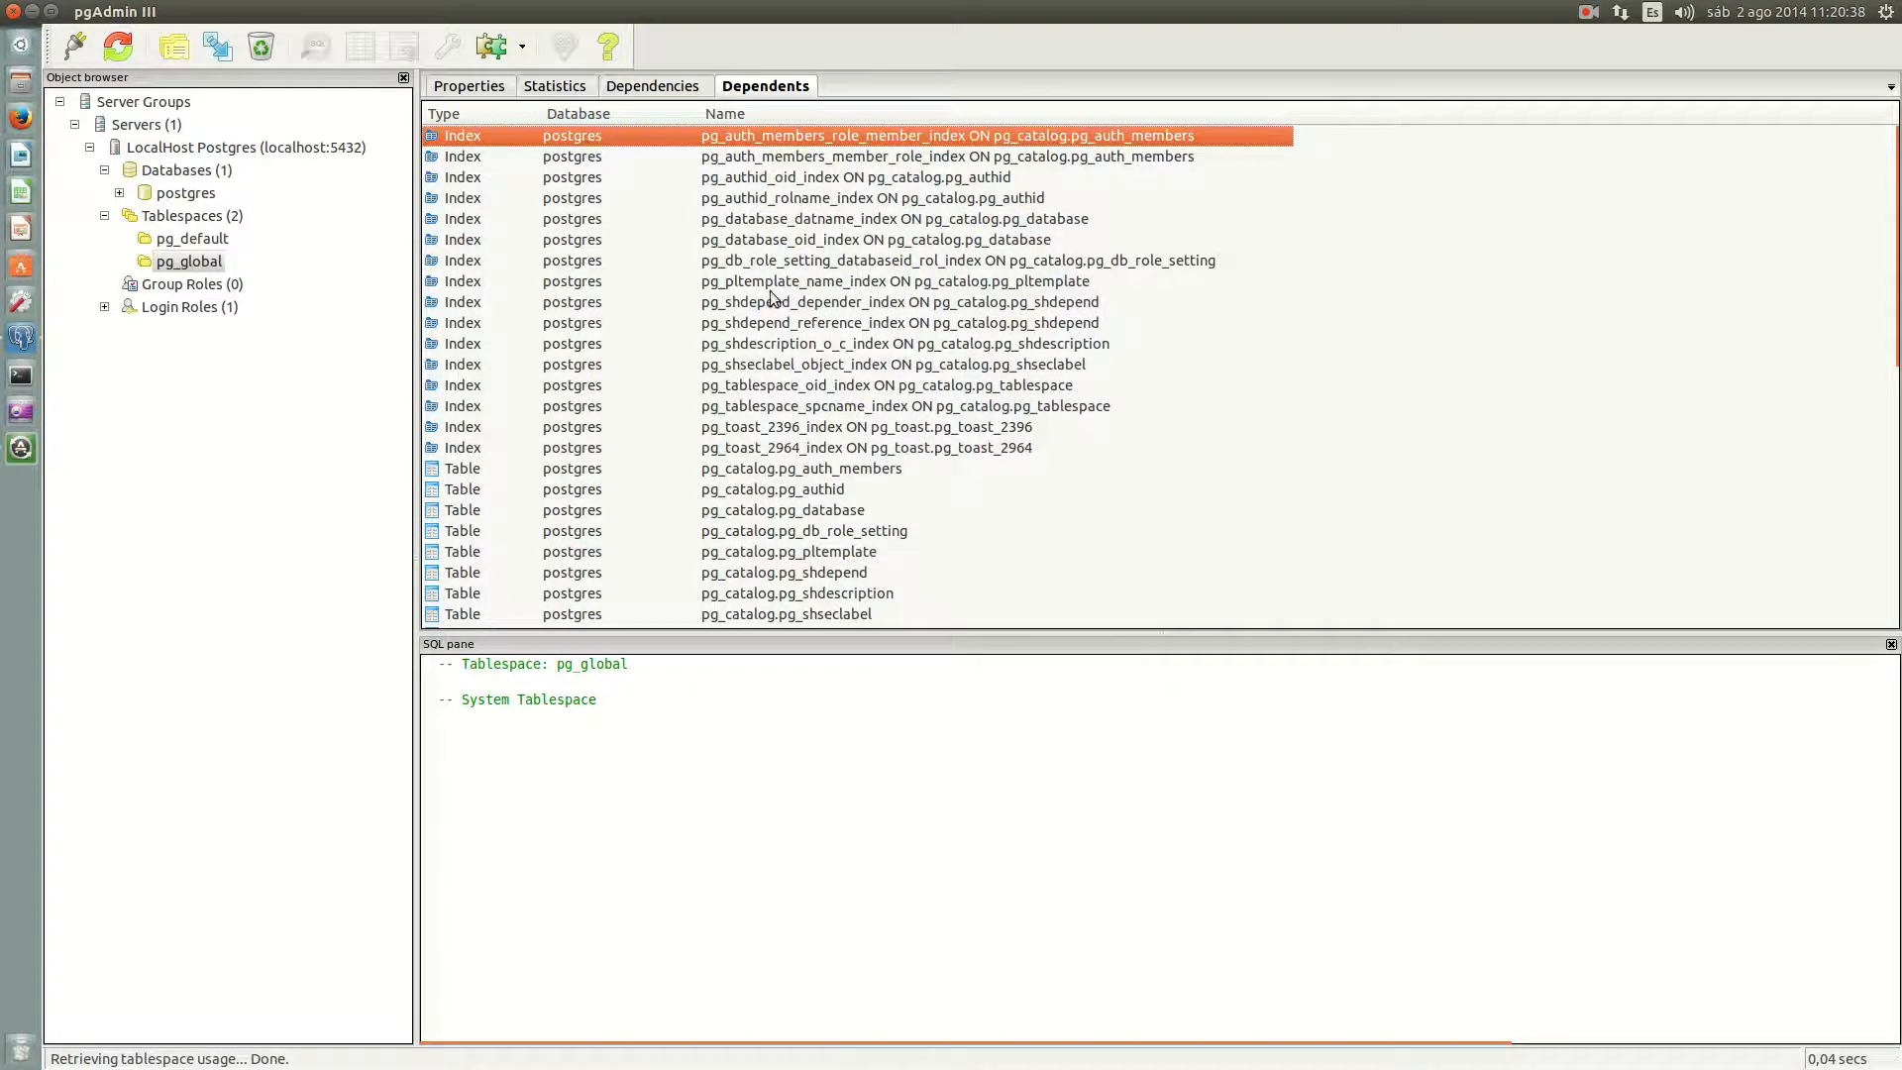
scroll(628, 454, "down", 9)
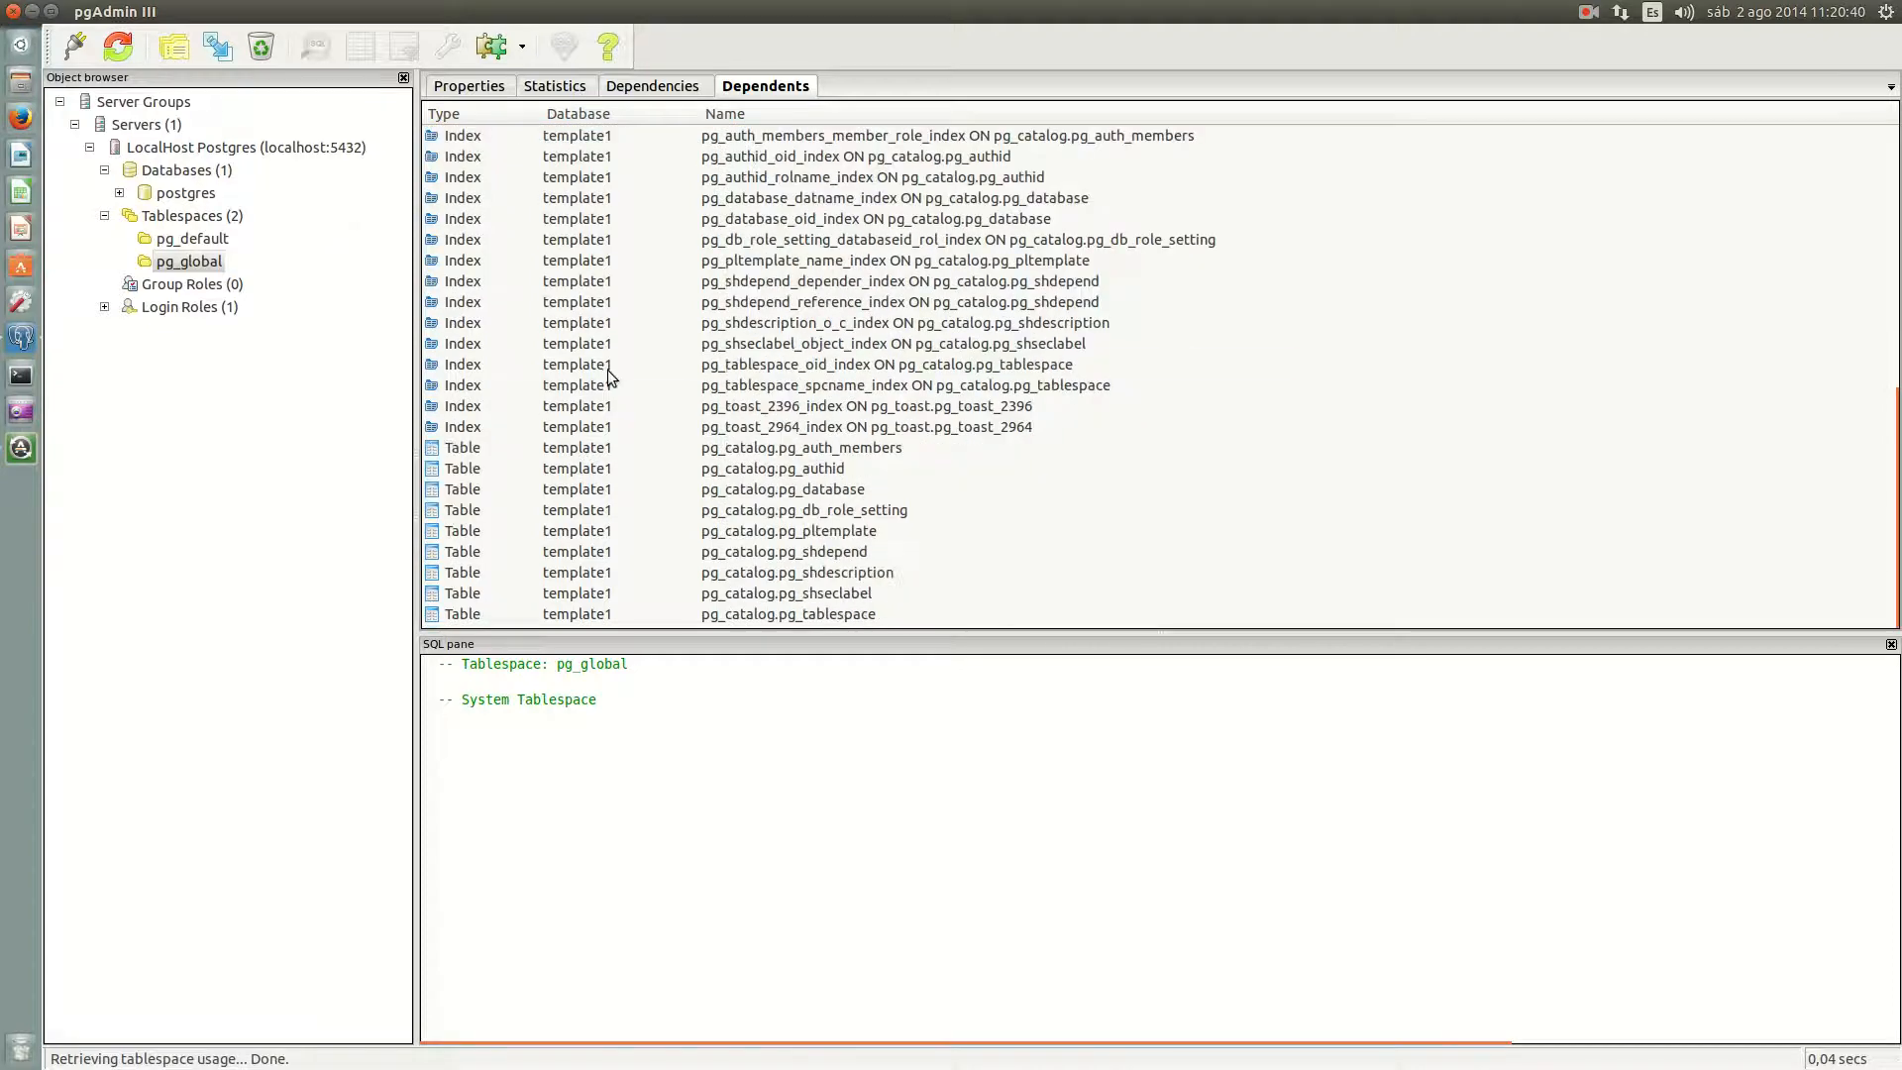
left_click(608, 371)
scroll(615, 374, "up", 9)
left_click(758, 428)
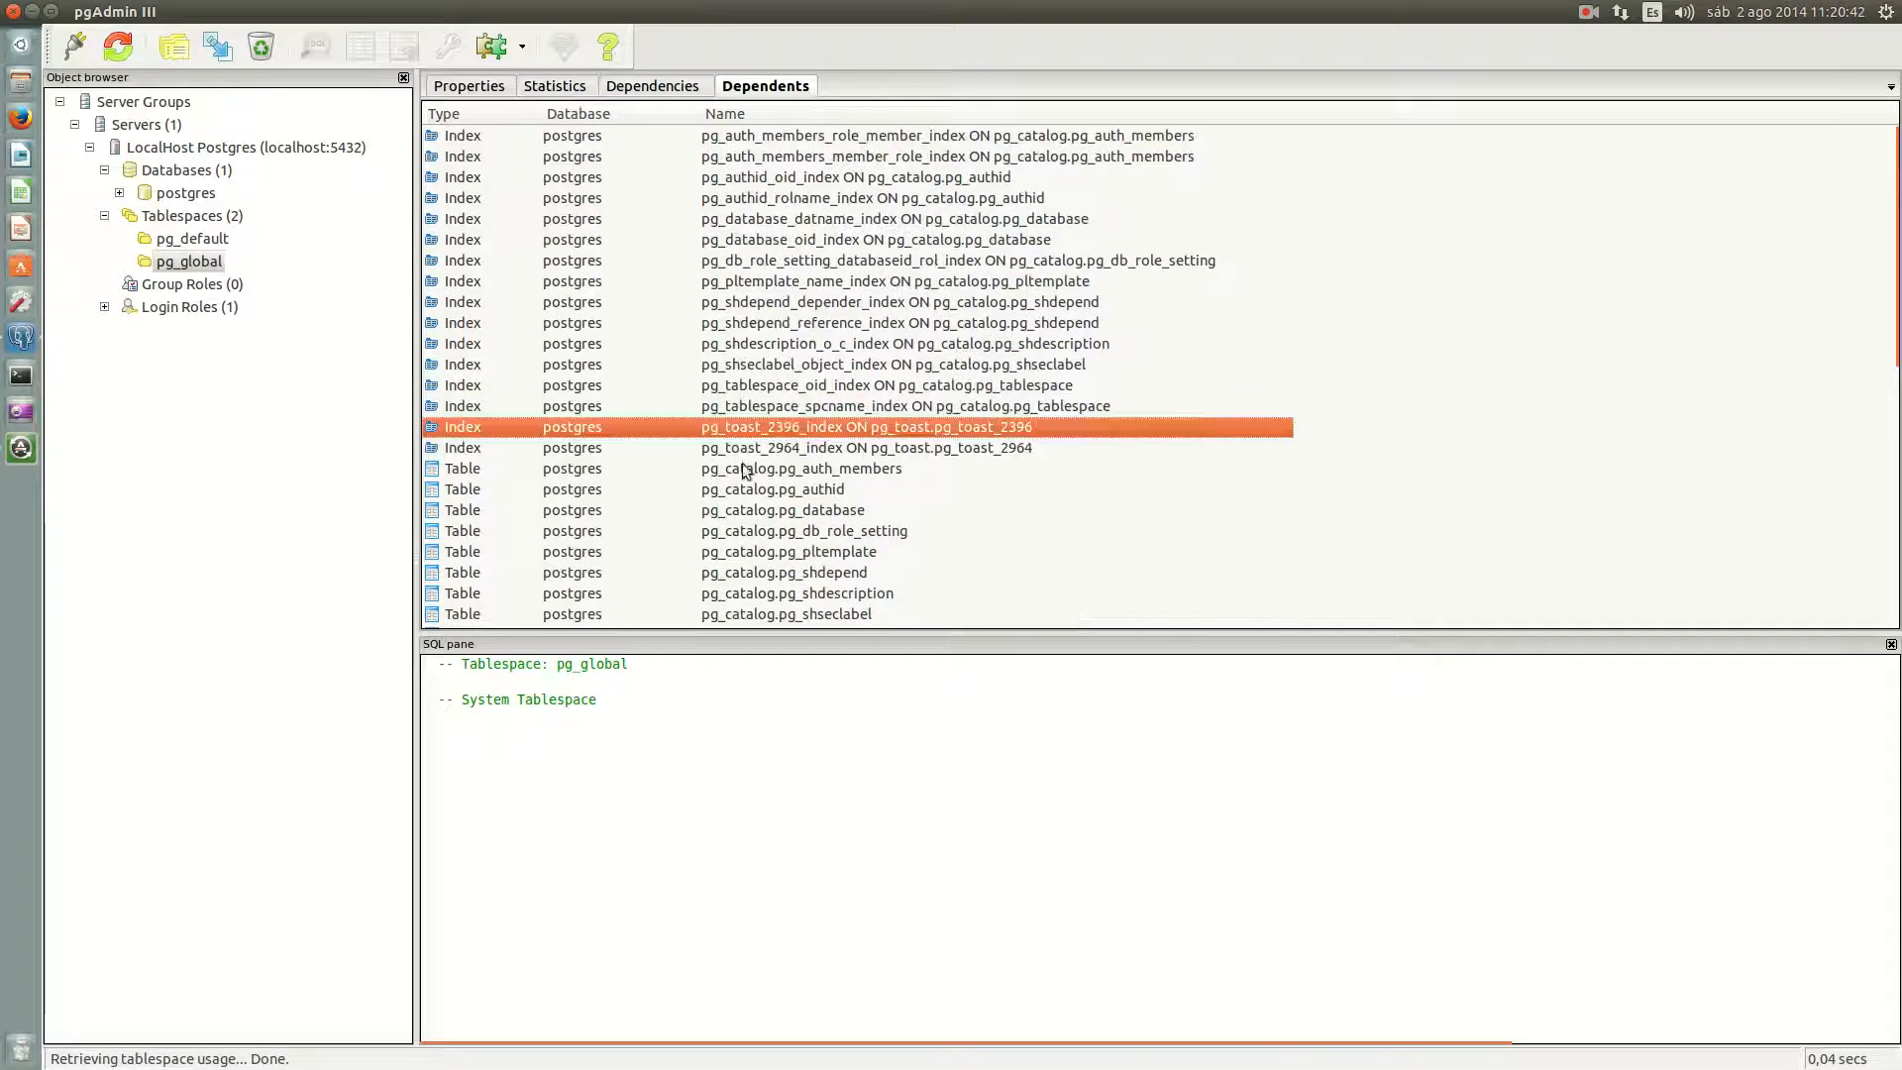
left_click(644, 525)
left_click(634, 220)
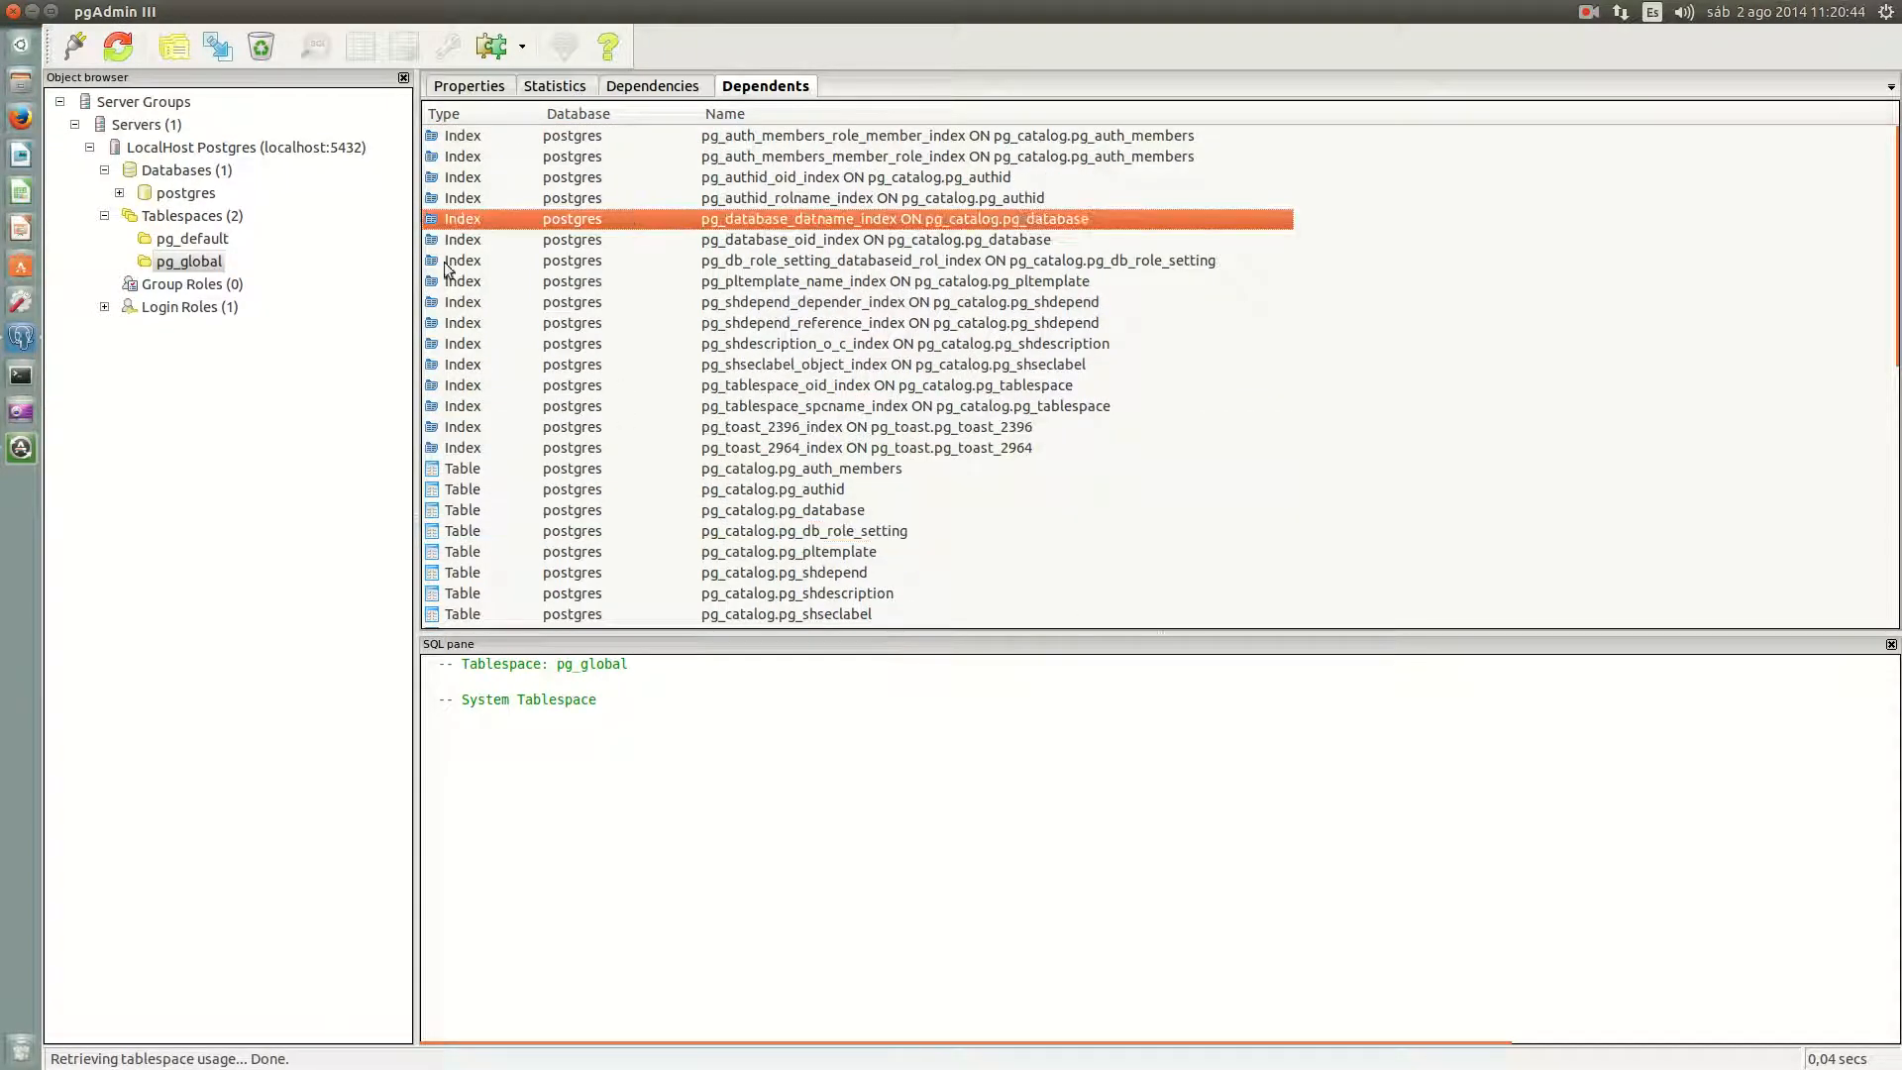
left_click(211, 266)
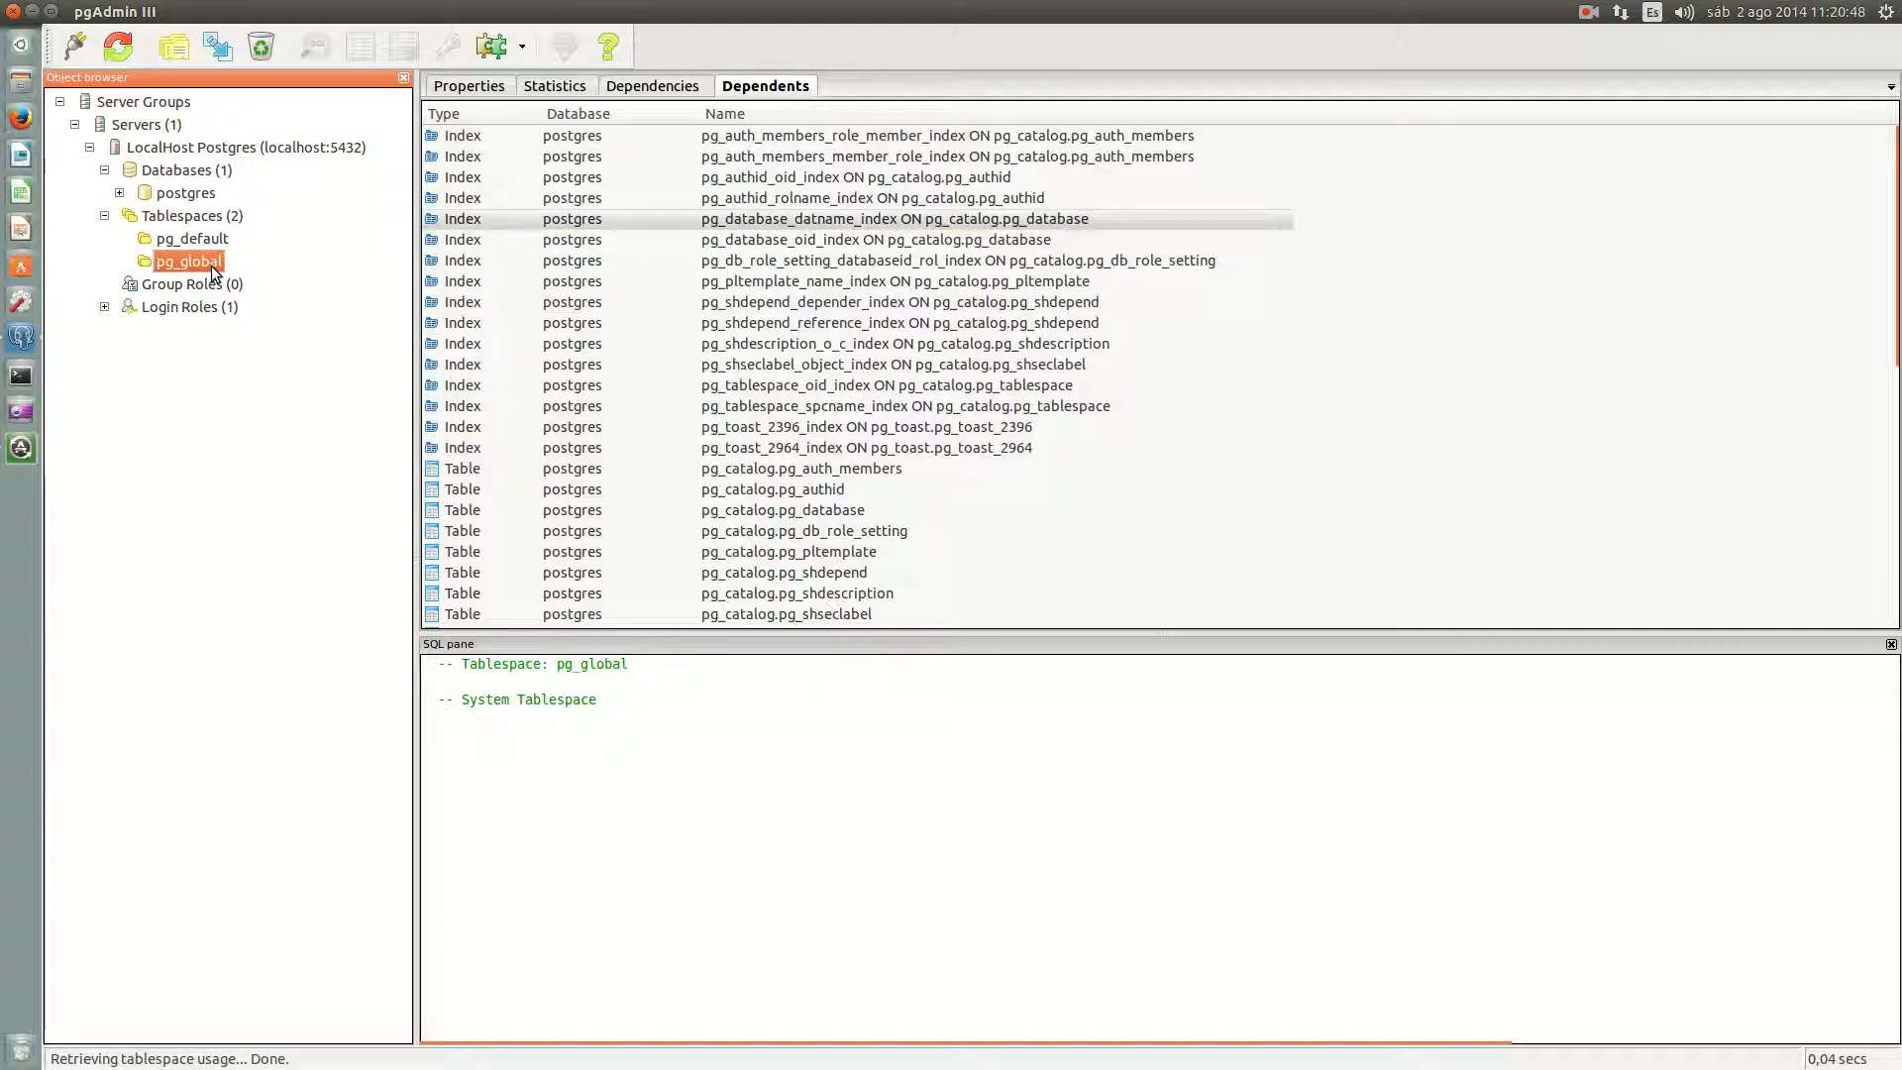
Step: Examine the full list of objects that depend on the pg_default tablespace
left_click(210, 242)
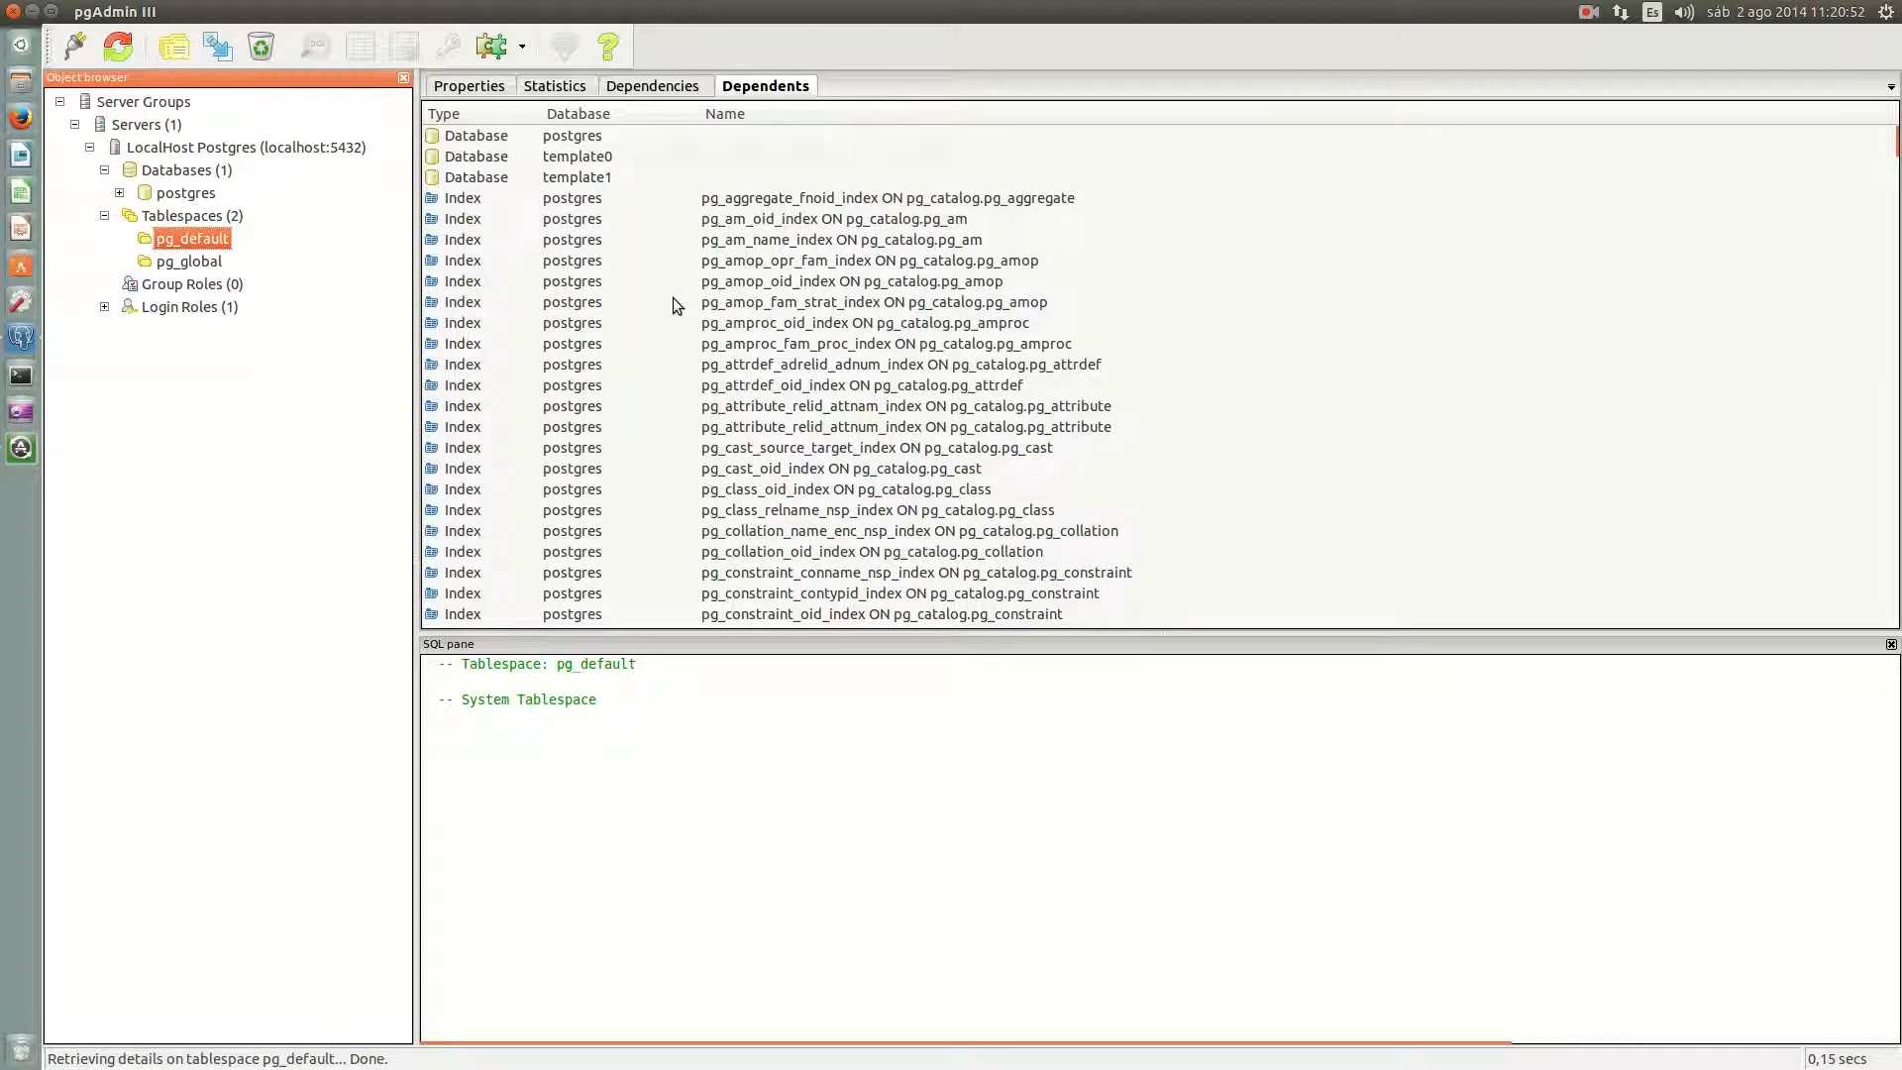
scroll(631, 288, "down", 1)
scroll(624, 288, "down", 15)
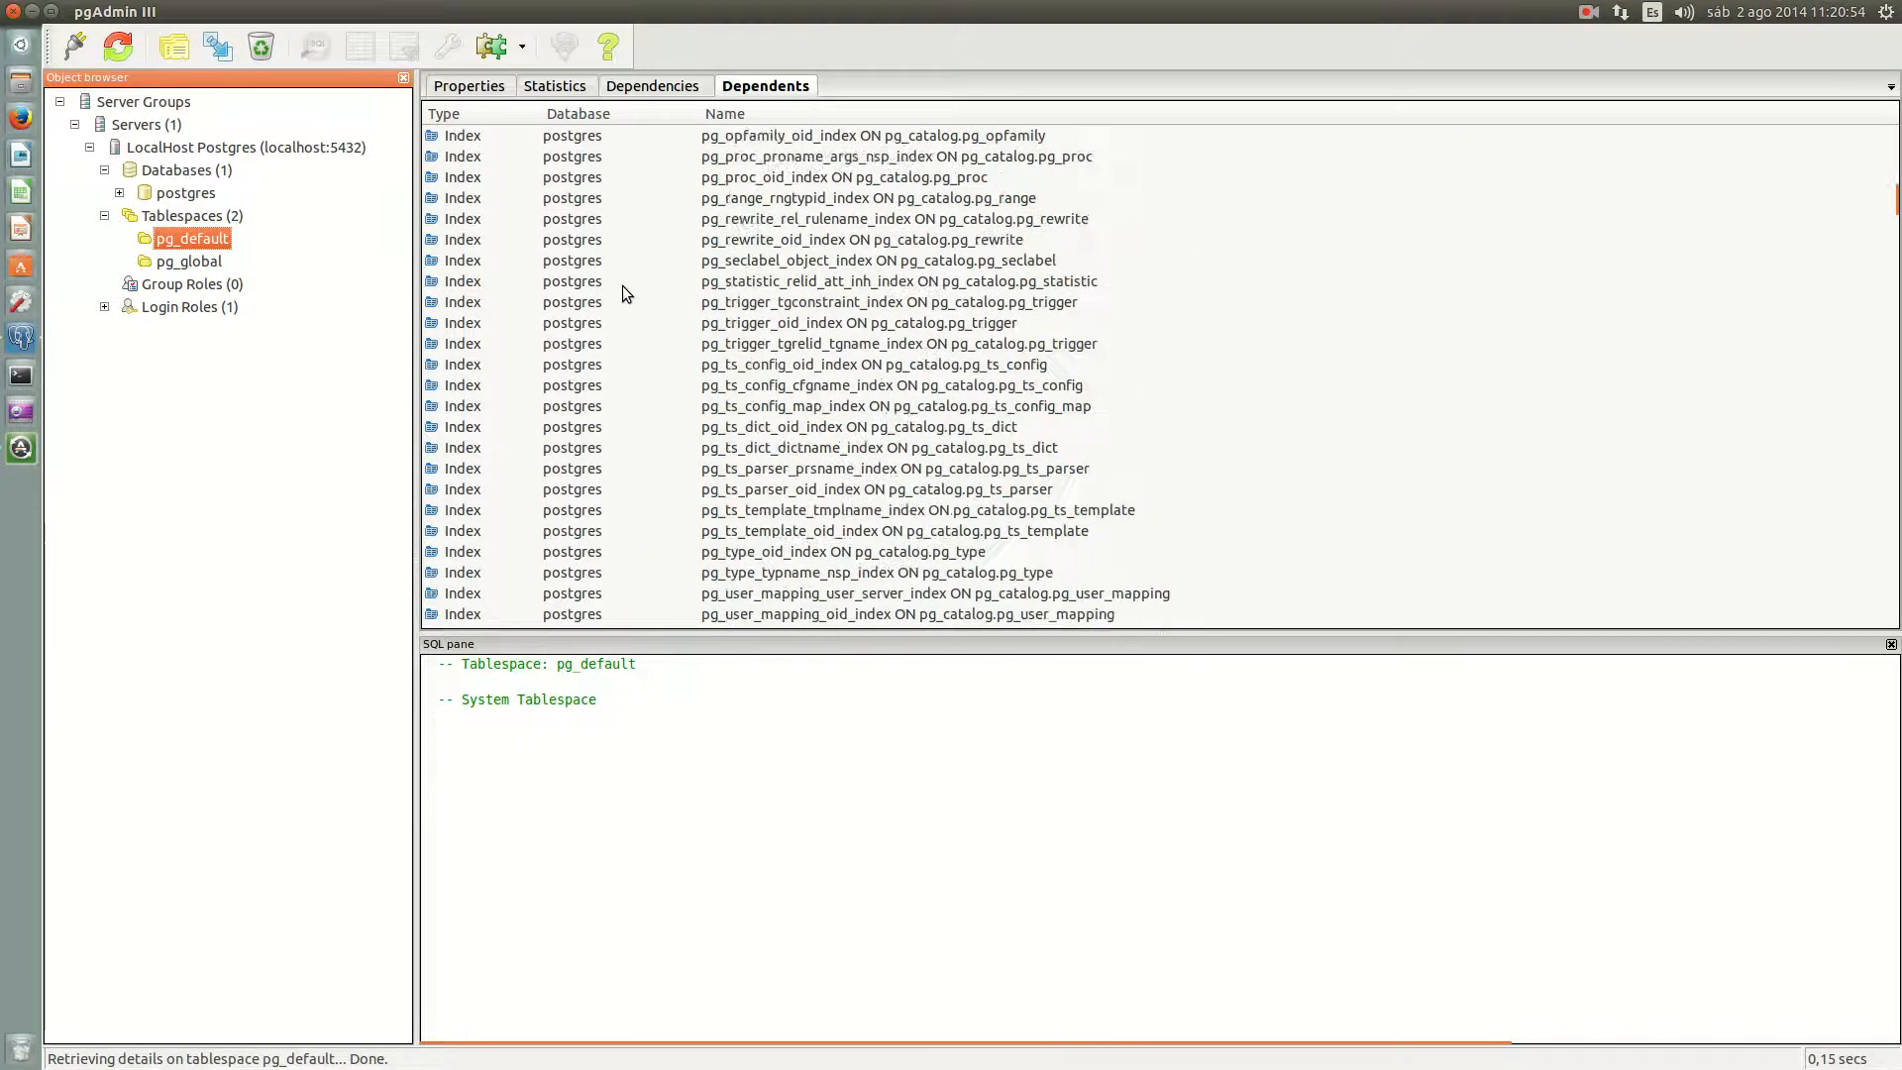
scroll(626, 293, "down", 20)
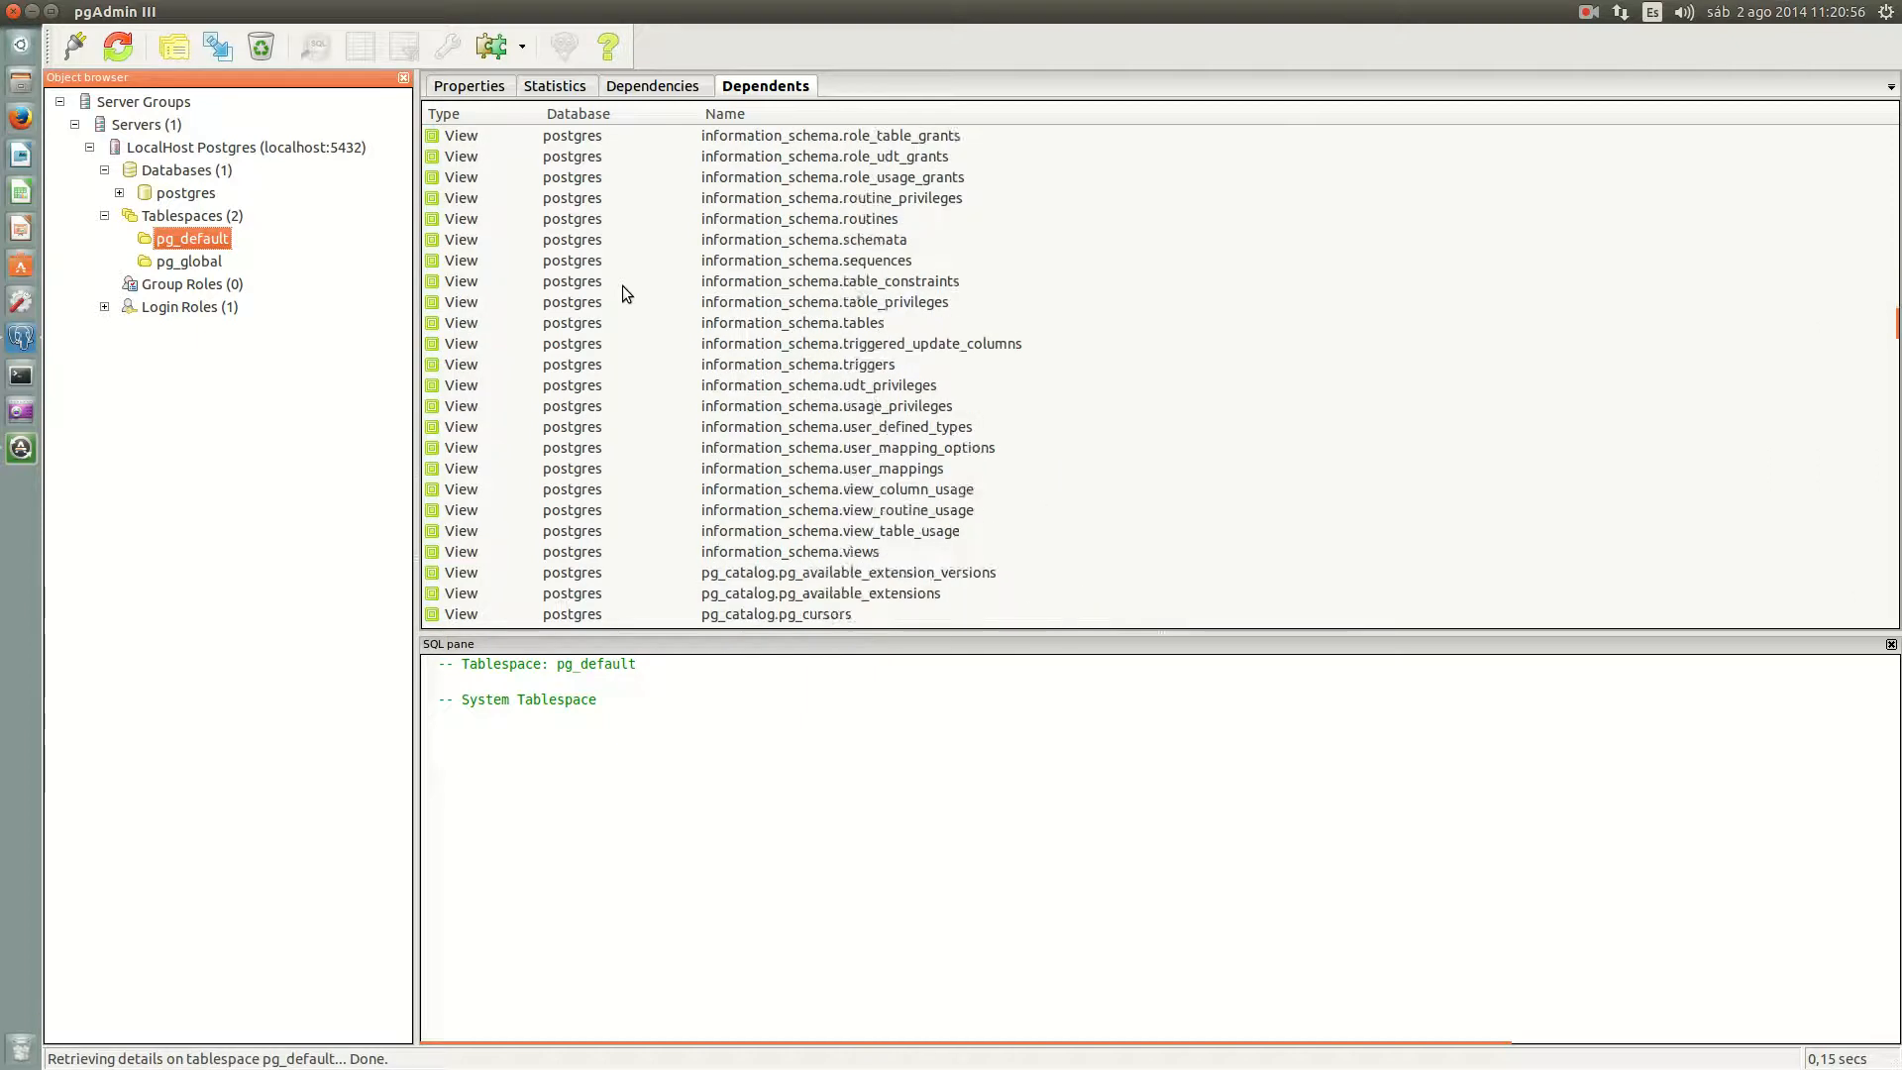
scroll(784, 305, "down", 20)
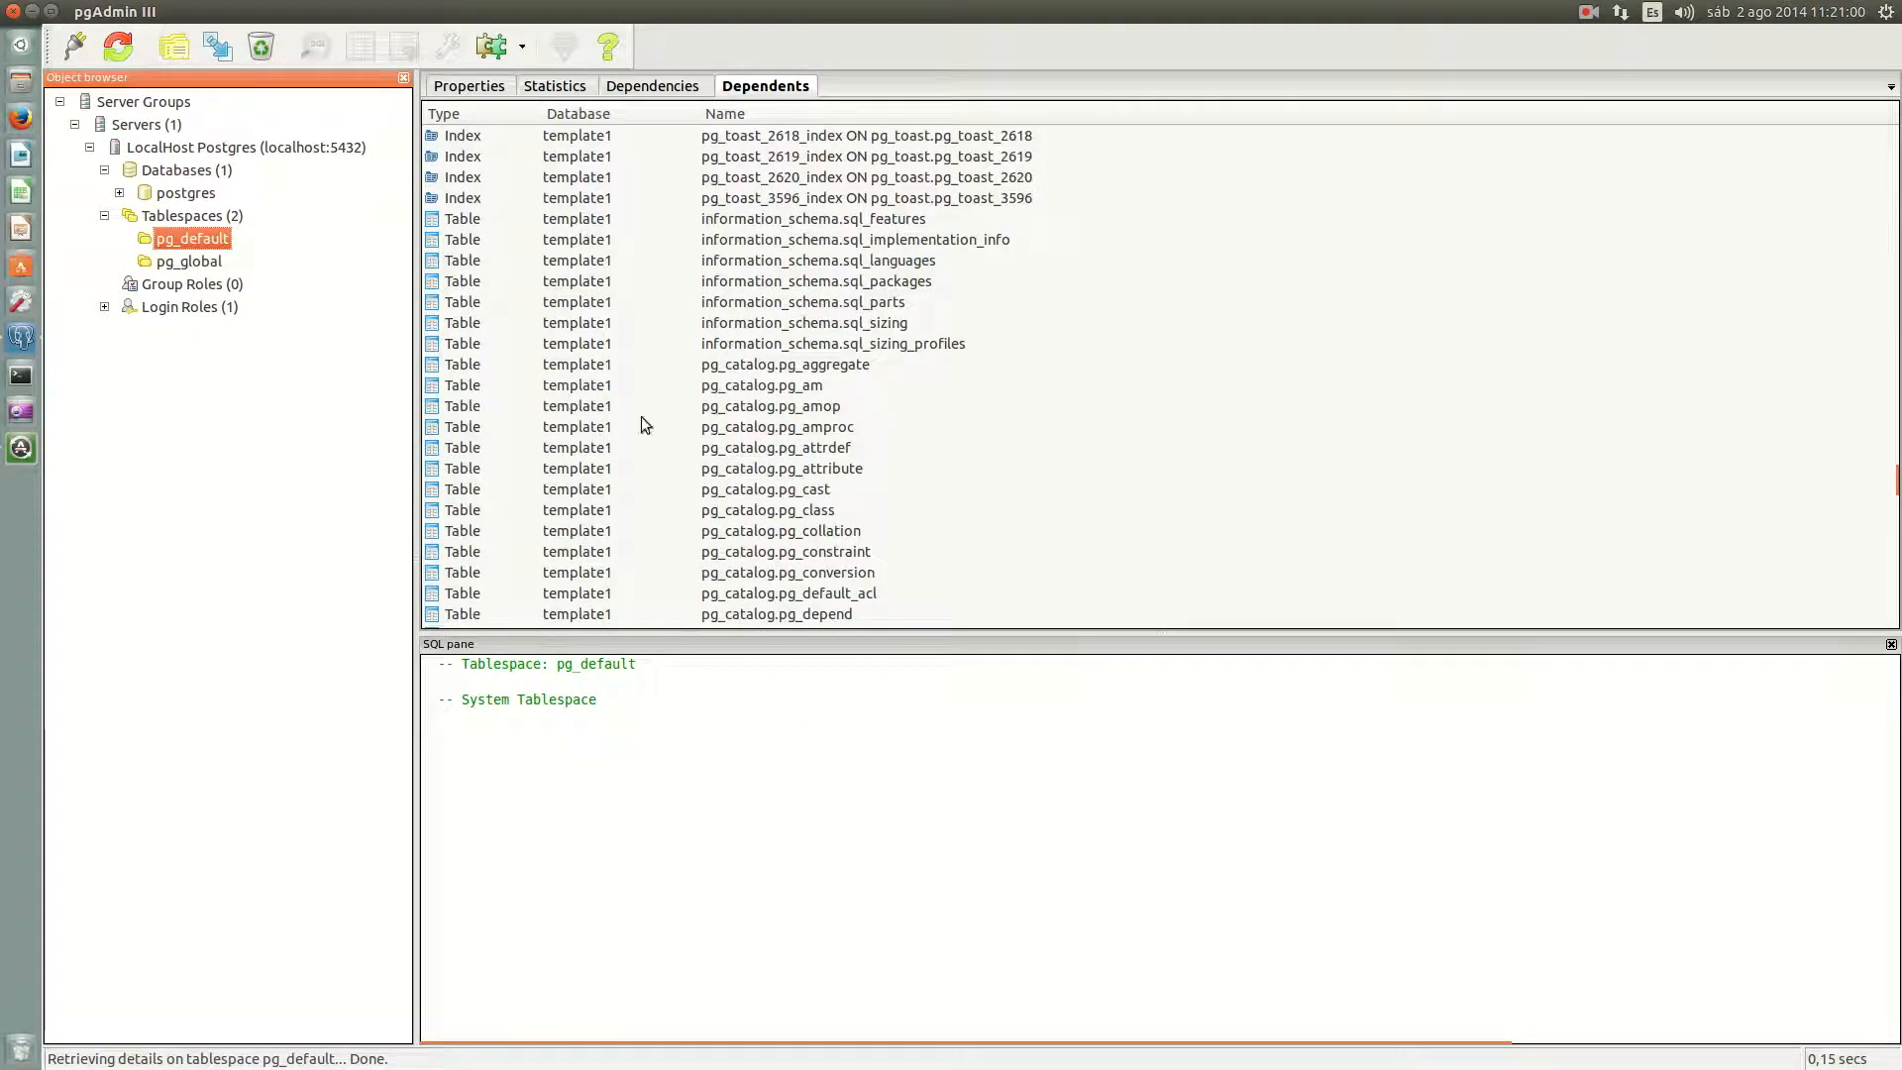
scroll(614, 376, "down", 8)
scroll(606, 386, "down", 20)
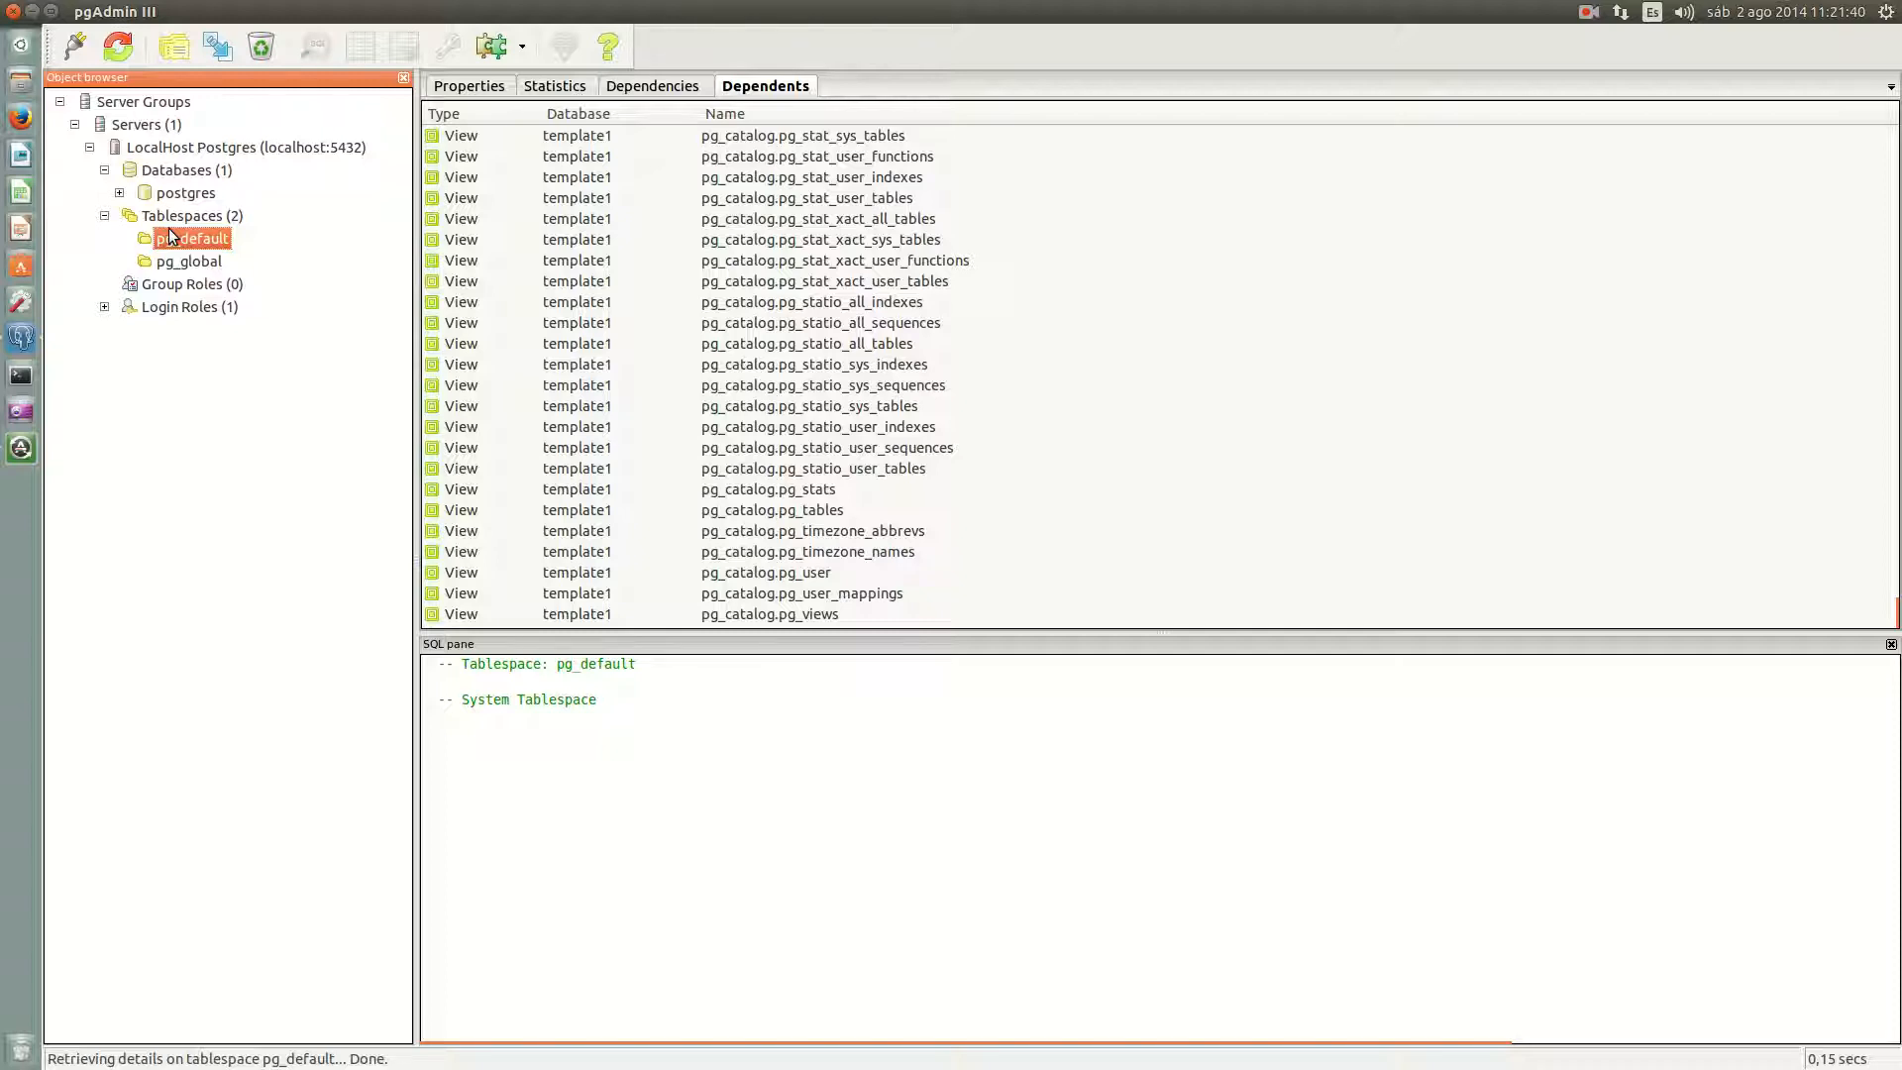
Step: Start a new tablespace named tb_prueba with postgres as its owner
left_click(192, 215)
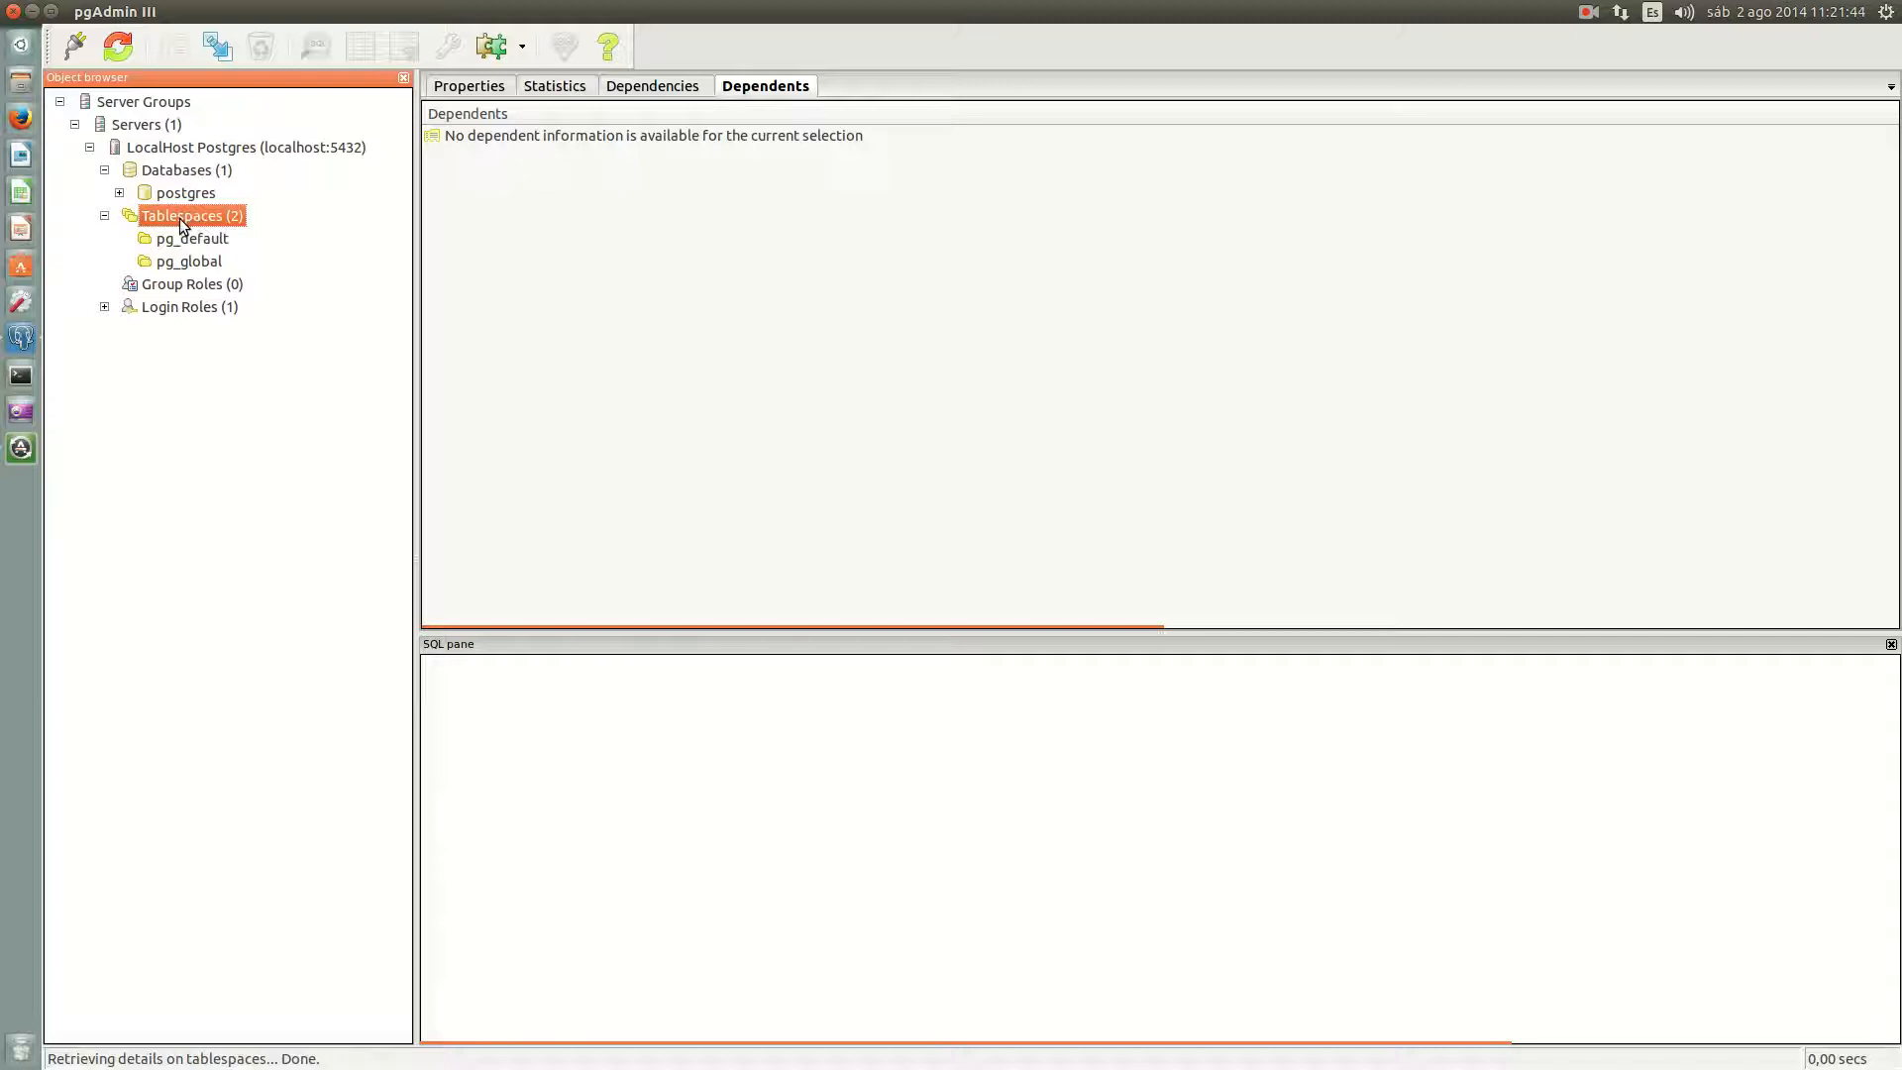
right_click(196, 220)
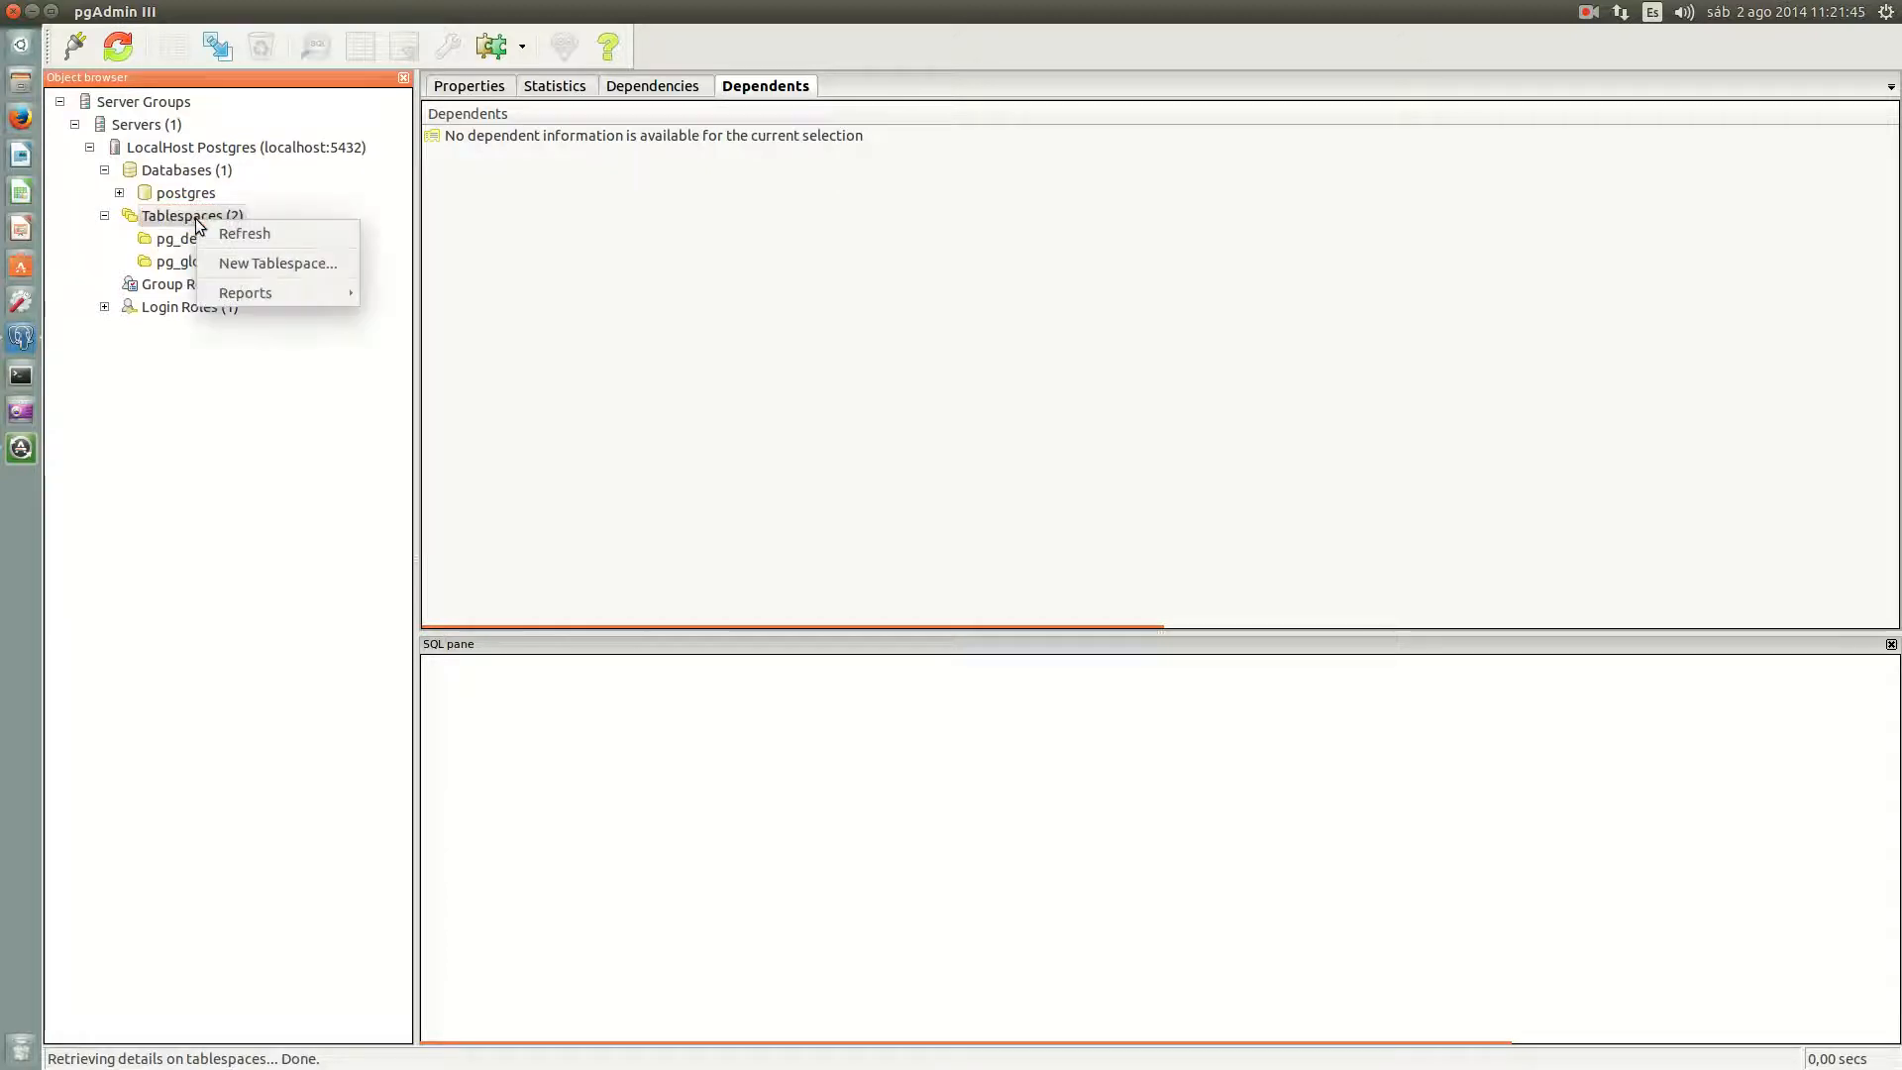
left_click(255, 265)
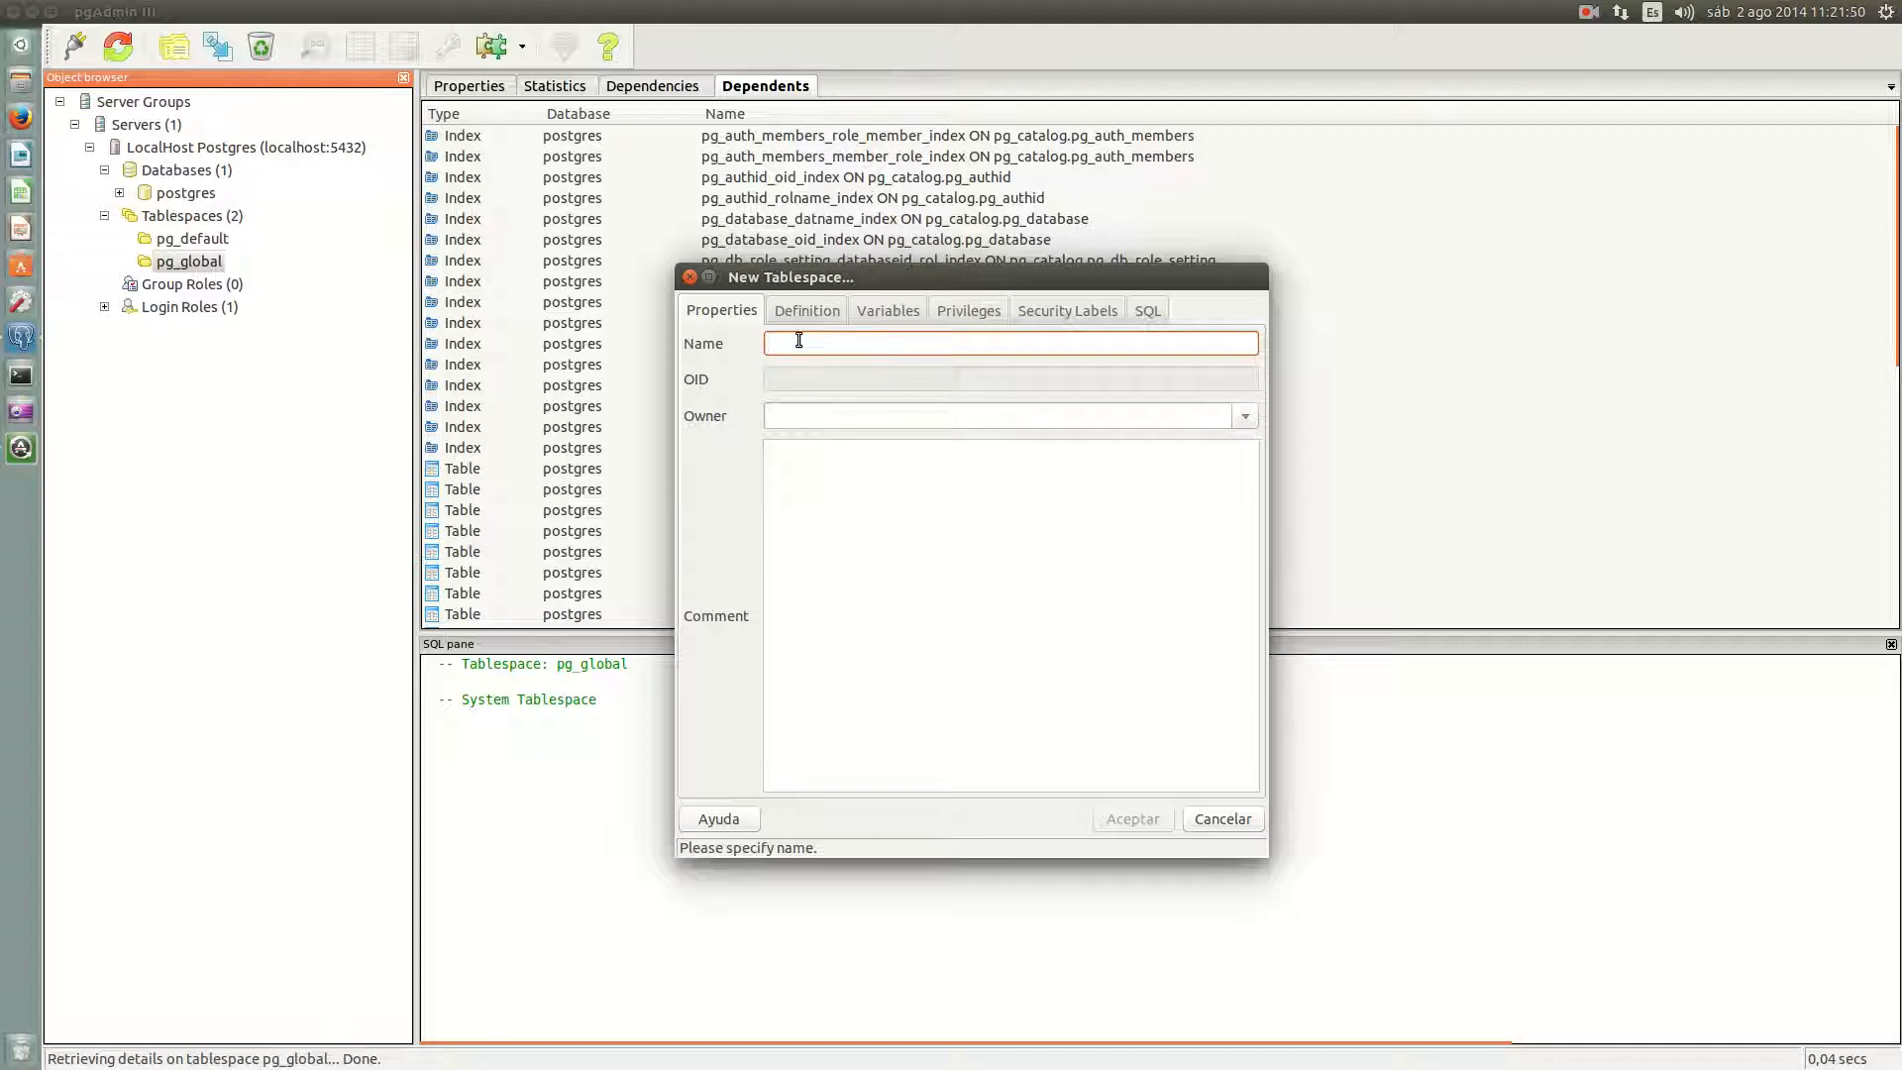
type("tb_prueba")
left_click(1245, 417)
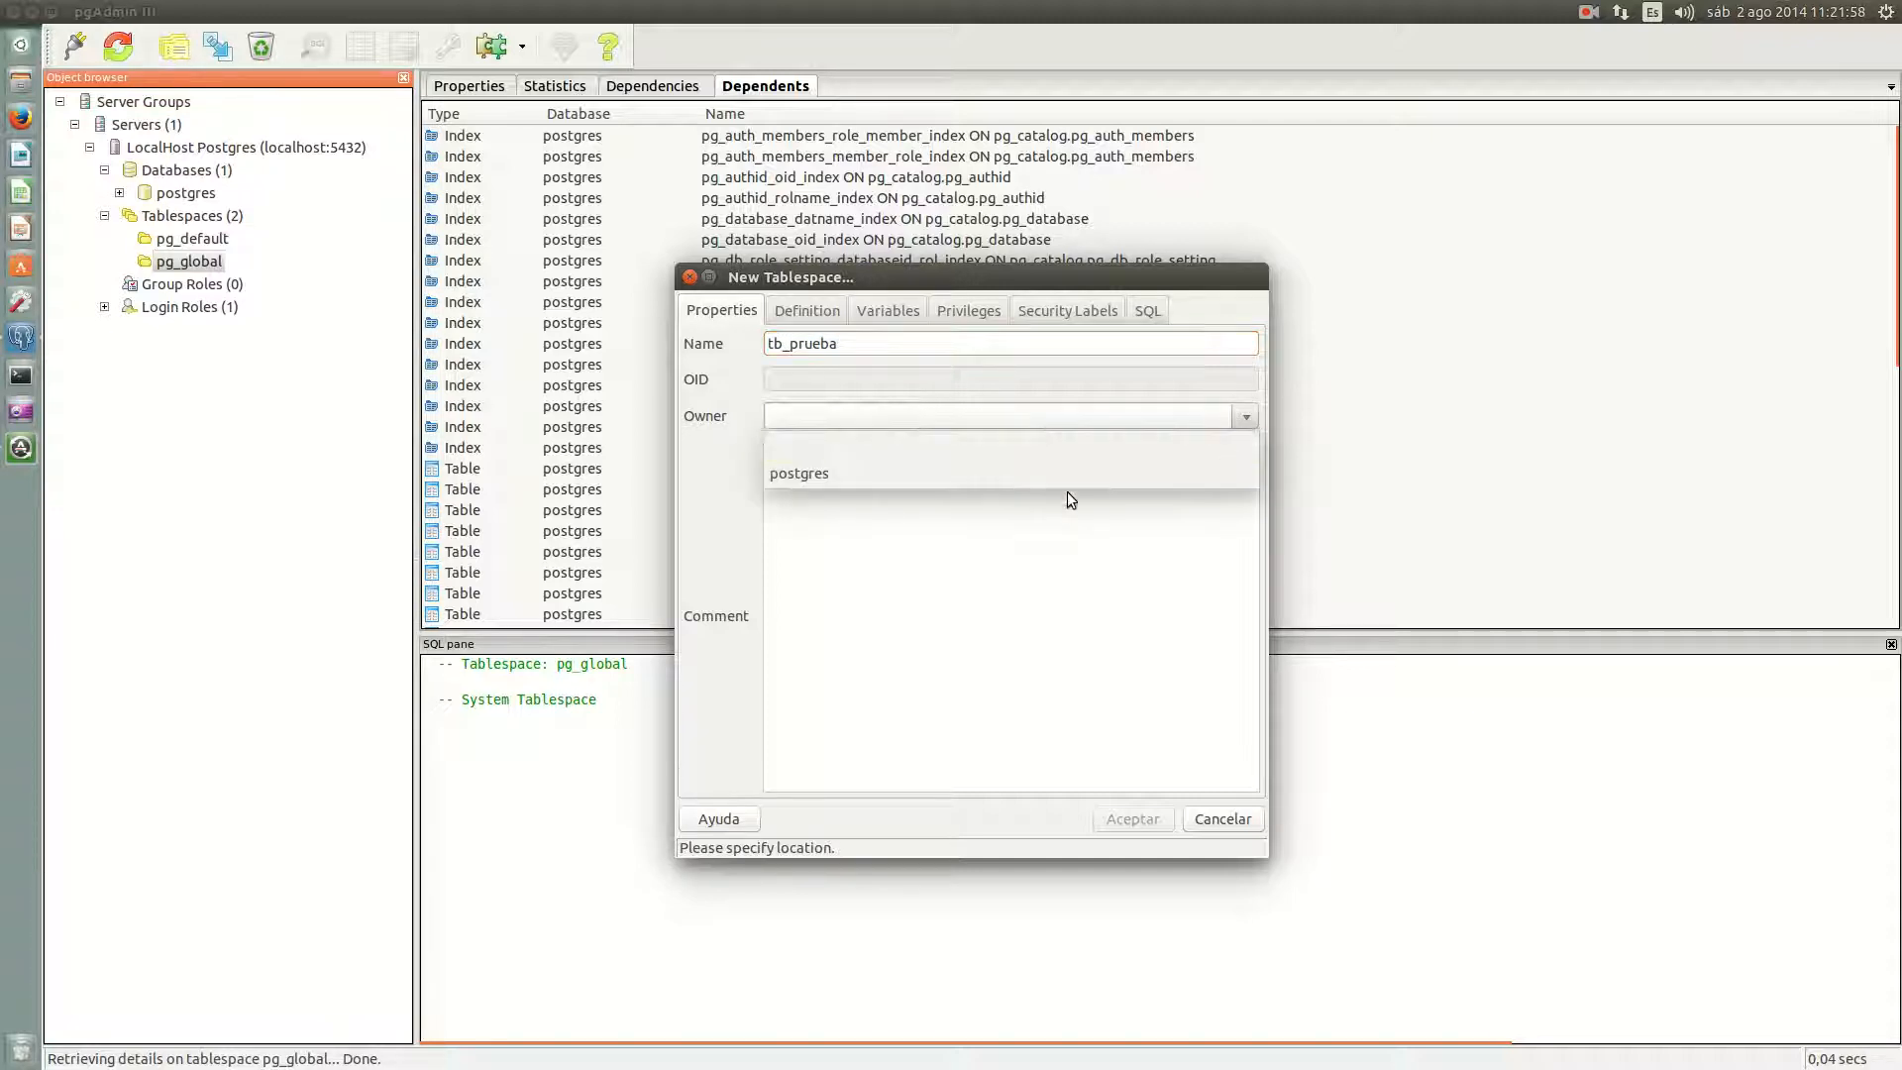
left_click(1068, 473)
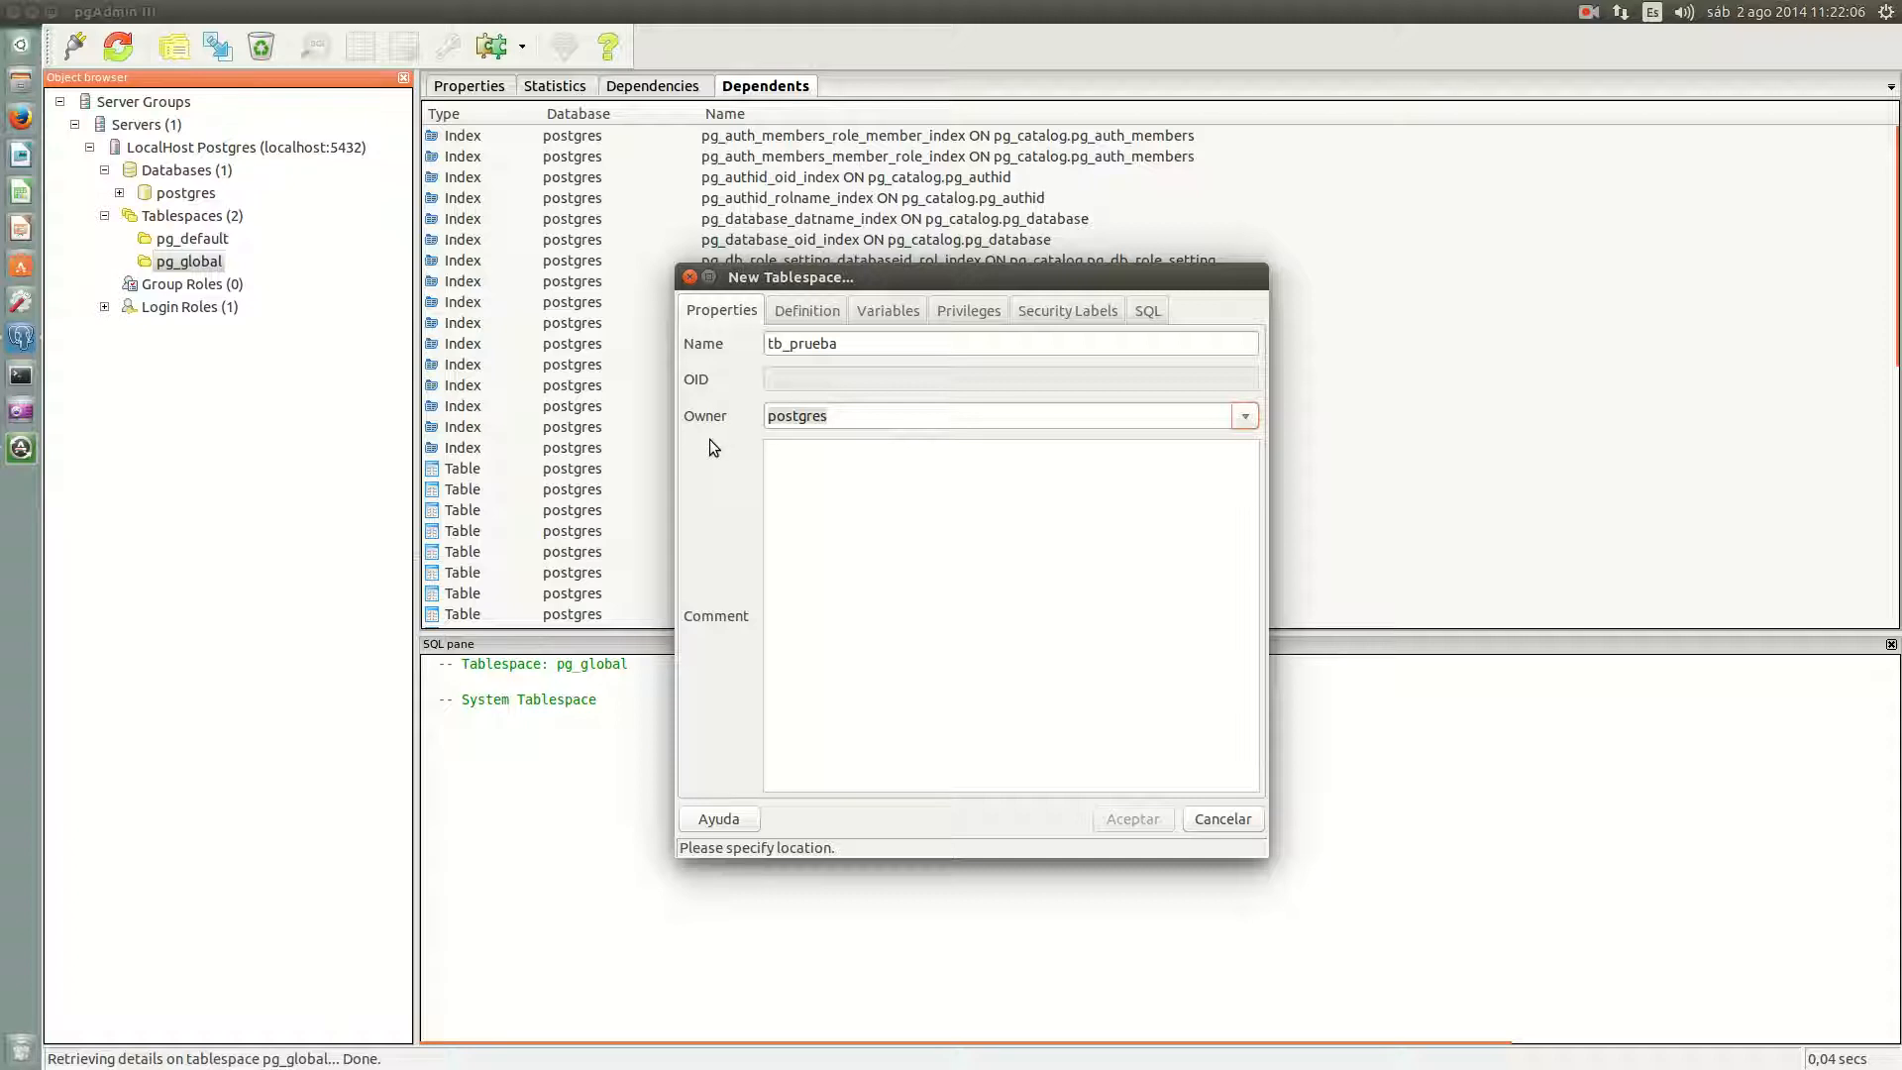
Step: Clear the new tablespace's owner and select postgres again
left_click(1242, 417)
left_click(1241, 416)
left_click(1252, 419)
left_click(1079, 436)
left_click(1254, 415)
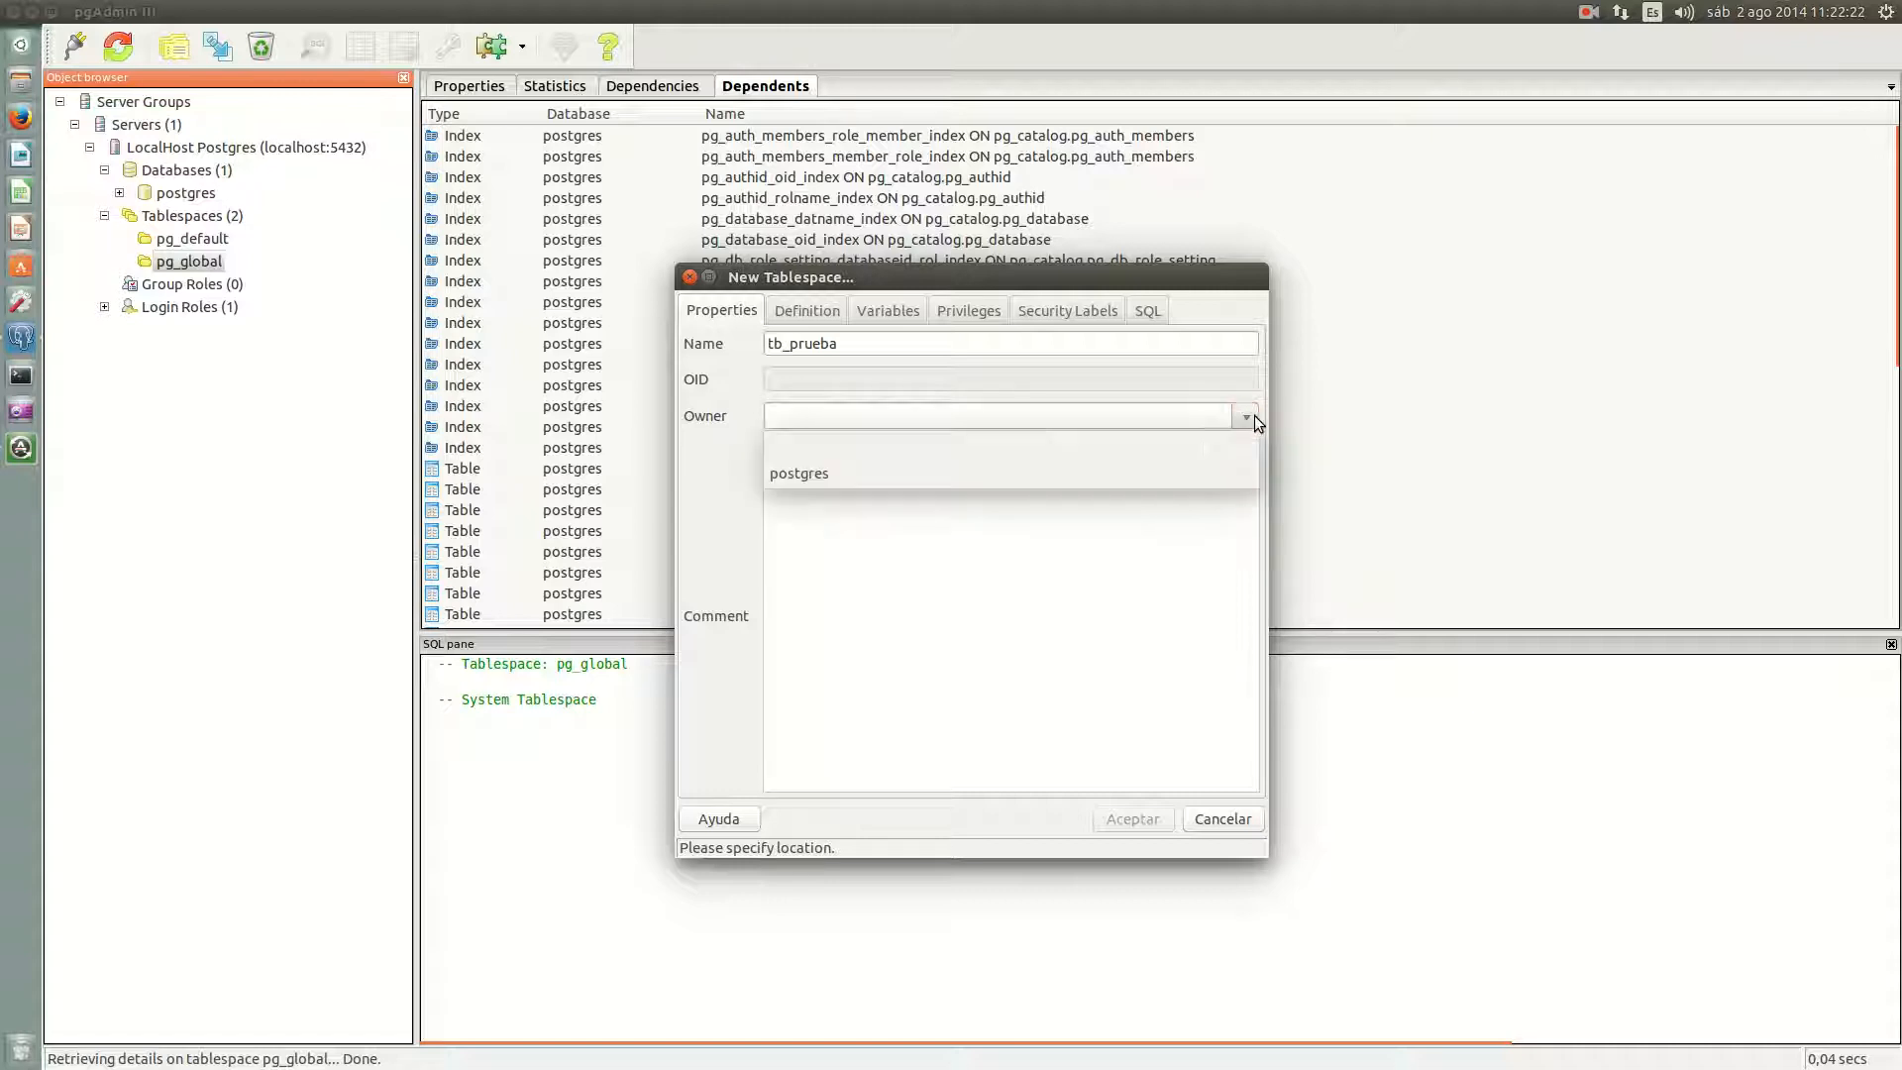
left_click(1163, 472)
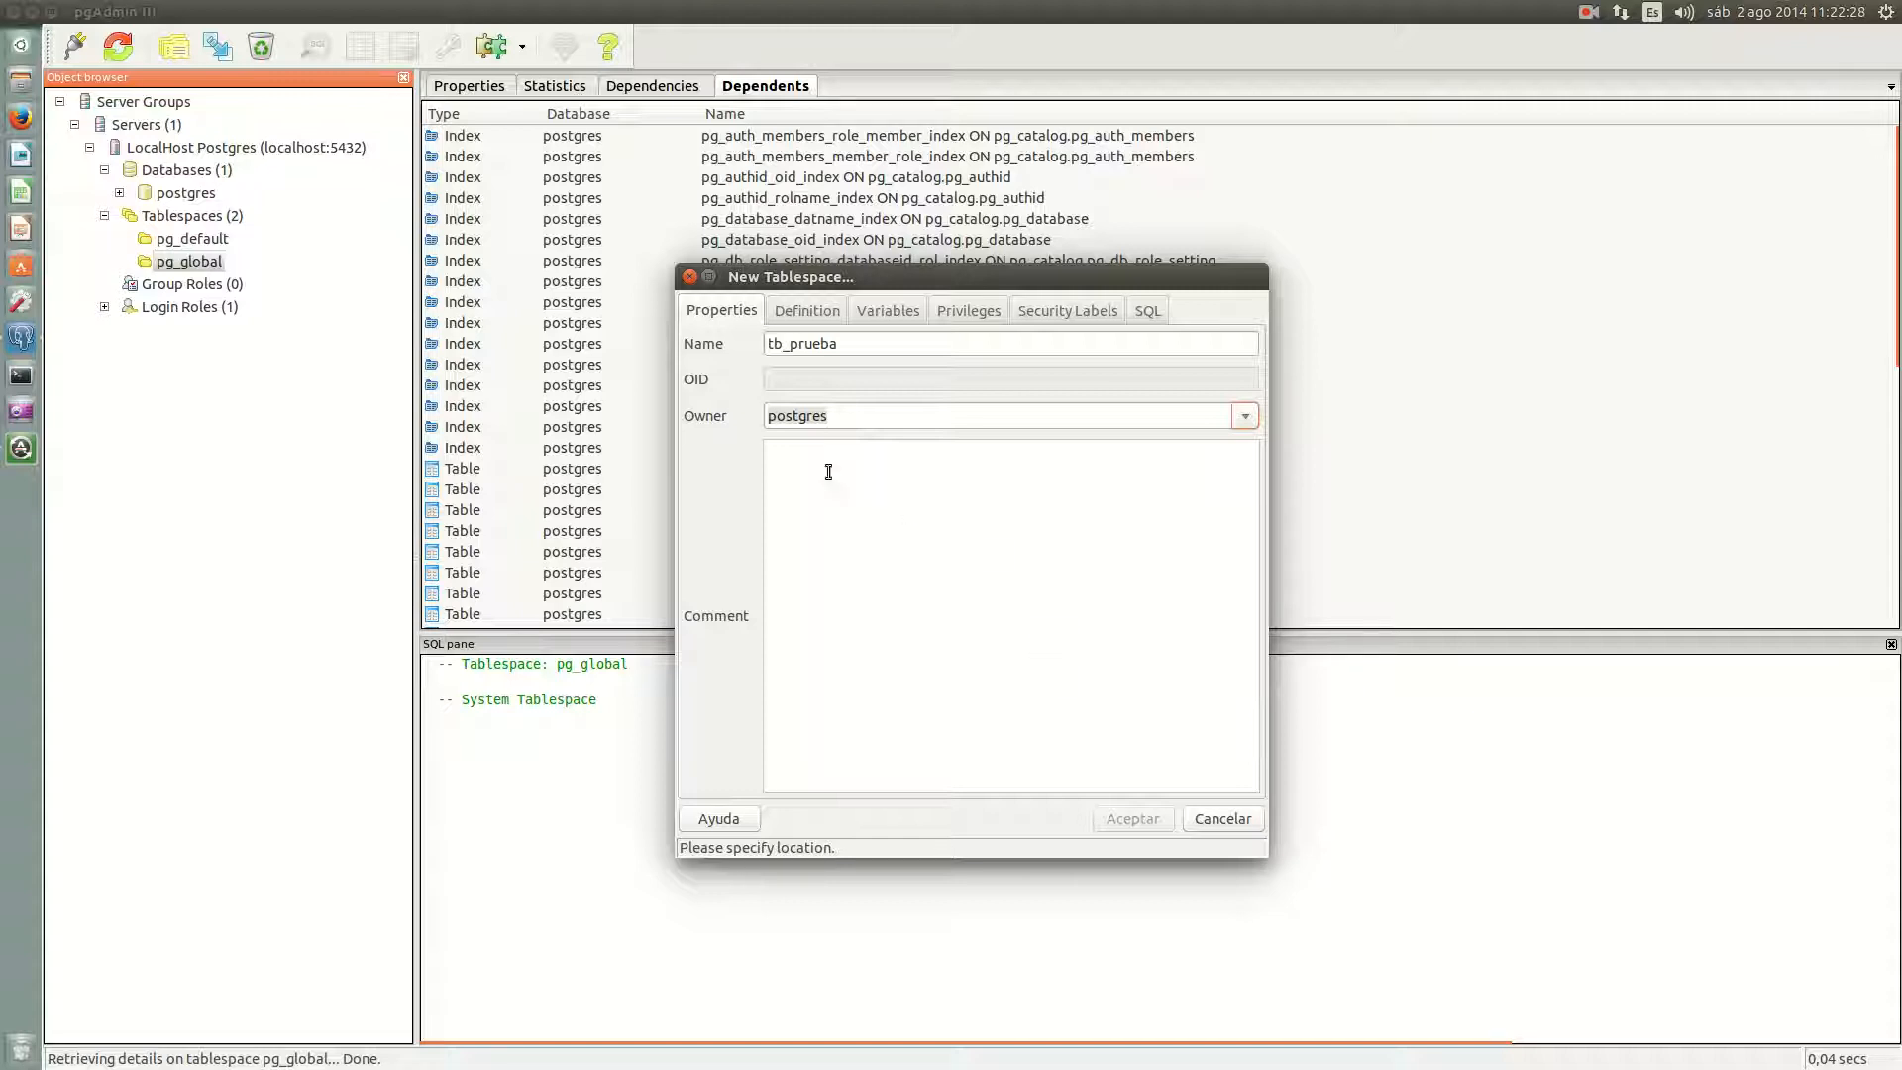
Step: Open the new tablespace's location setting, and change to the /var/lib/postgresql/9.3 directory in a terminal
left_click(814, 324)
left_click(803, 345)
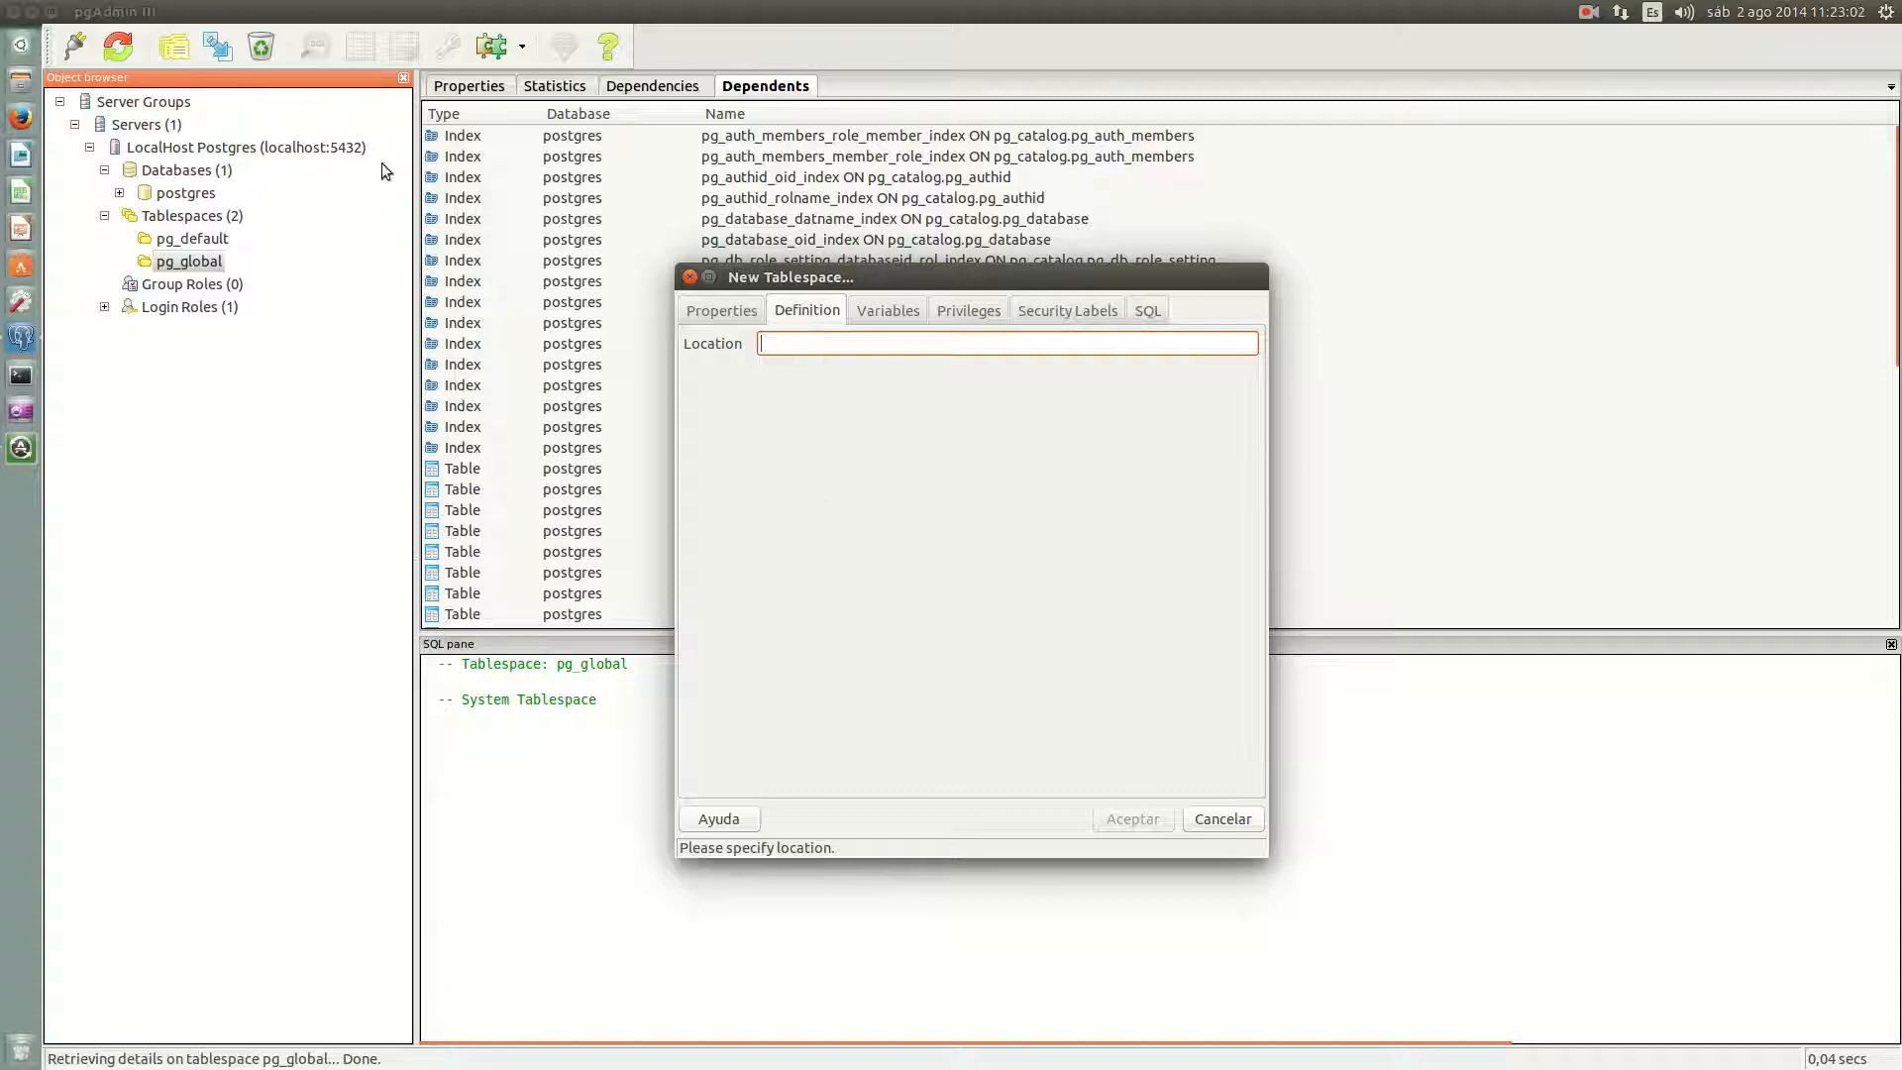
left_click(18, 377)
left_click_drag(1650, 49, 1406, 226)
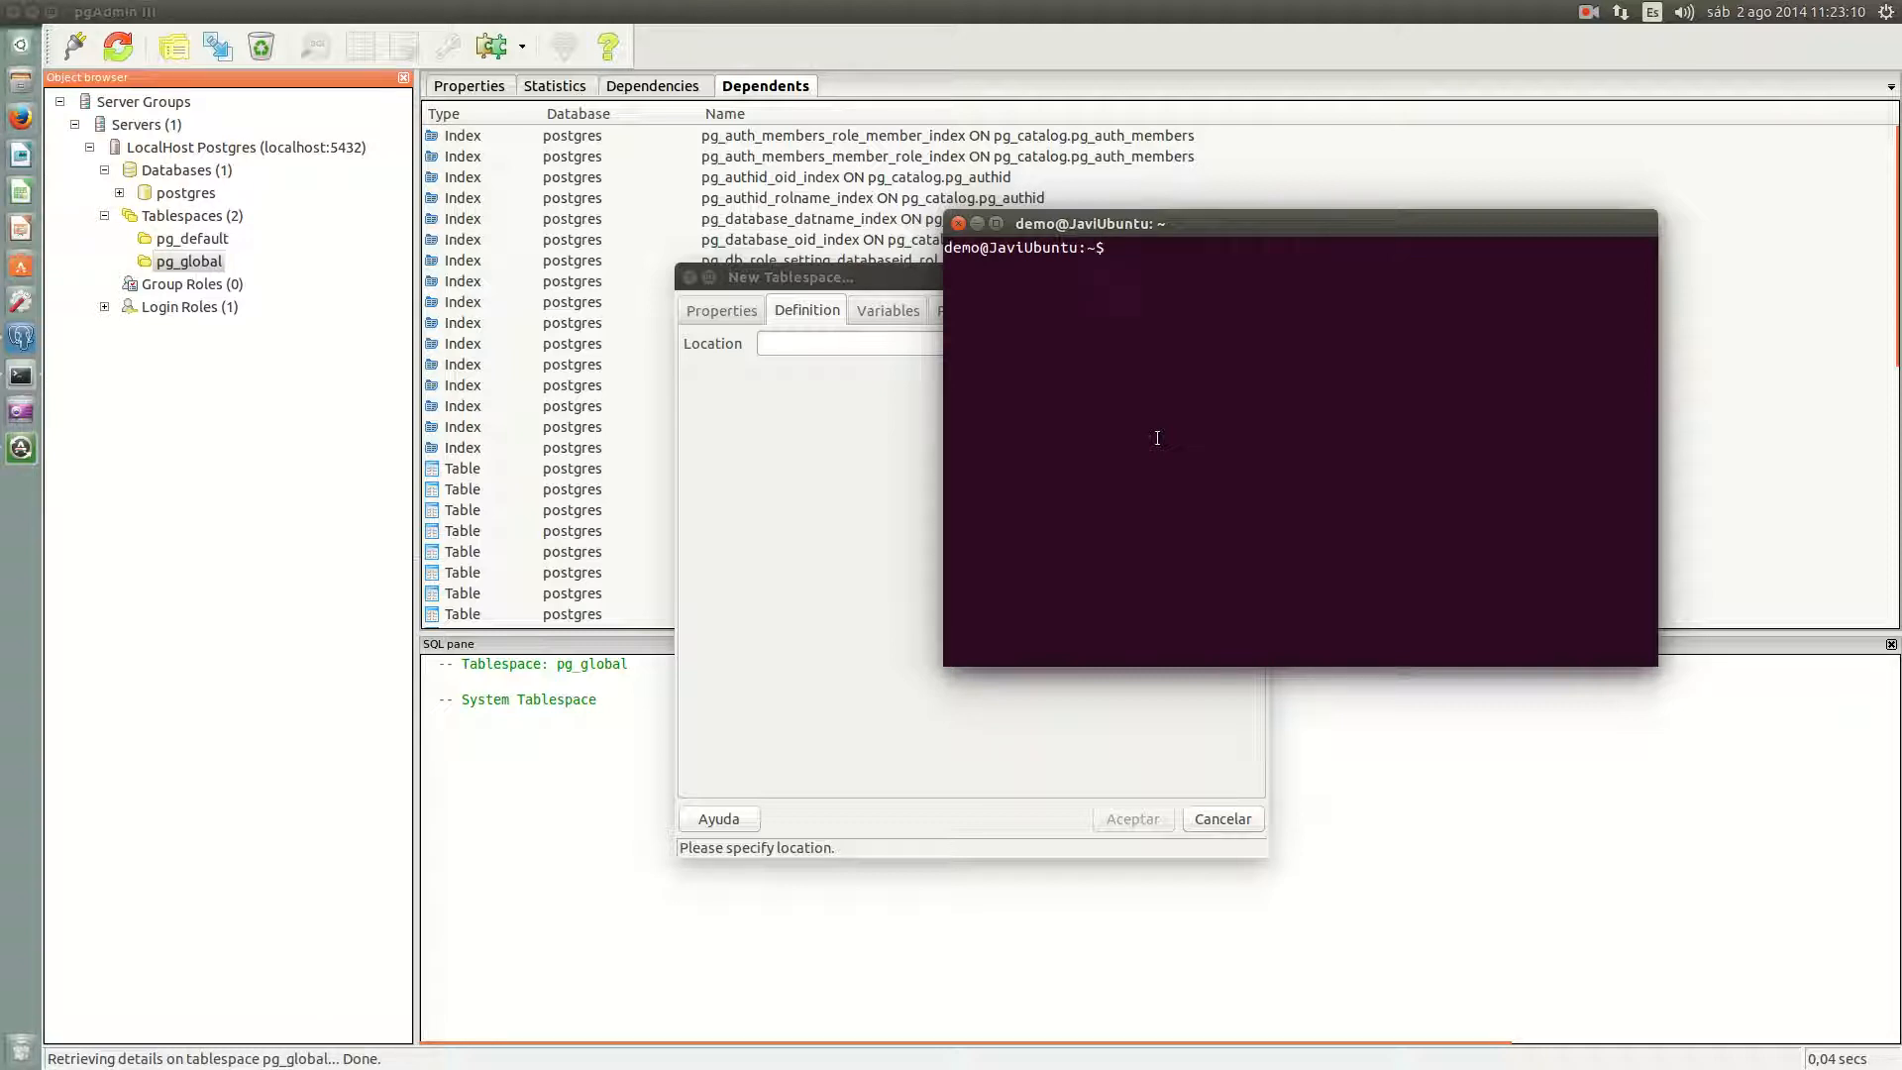
type("cd /var/li")
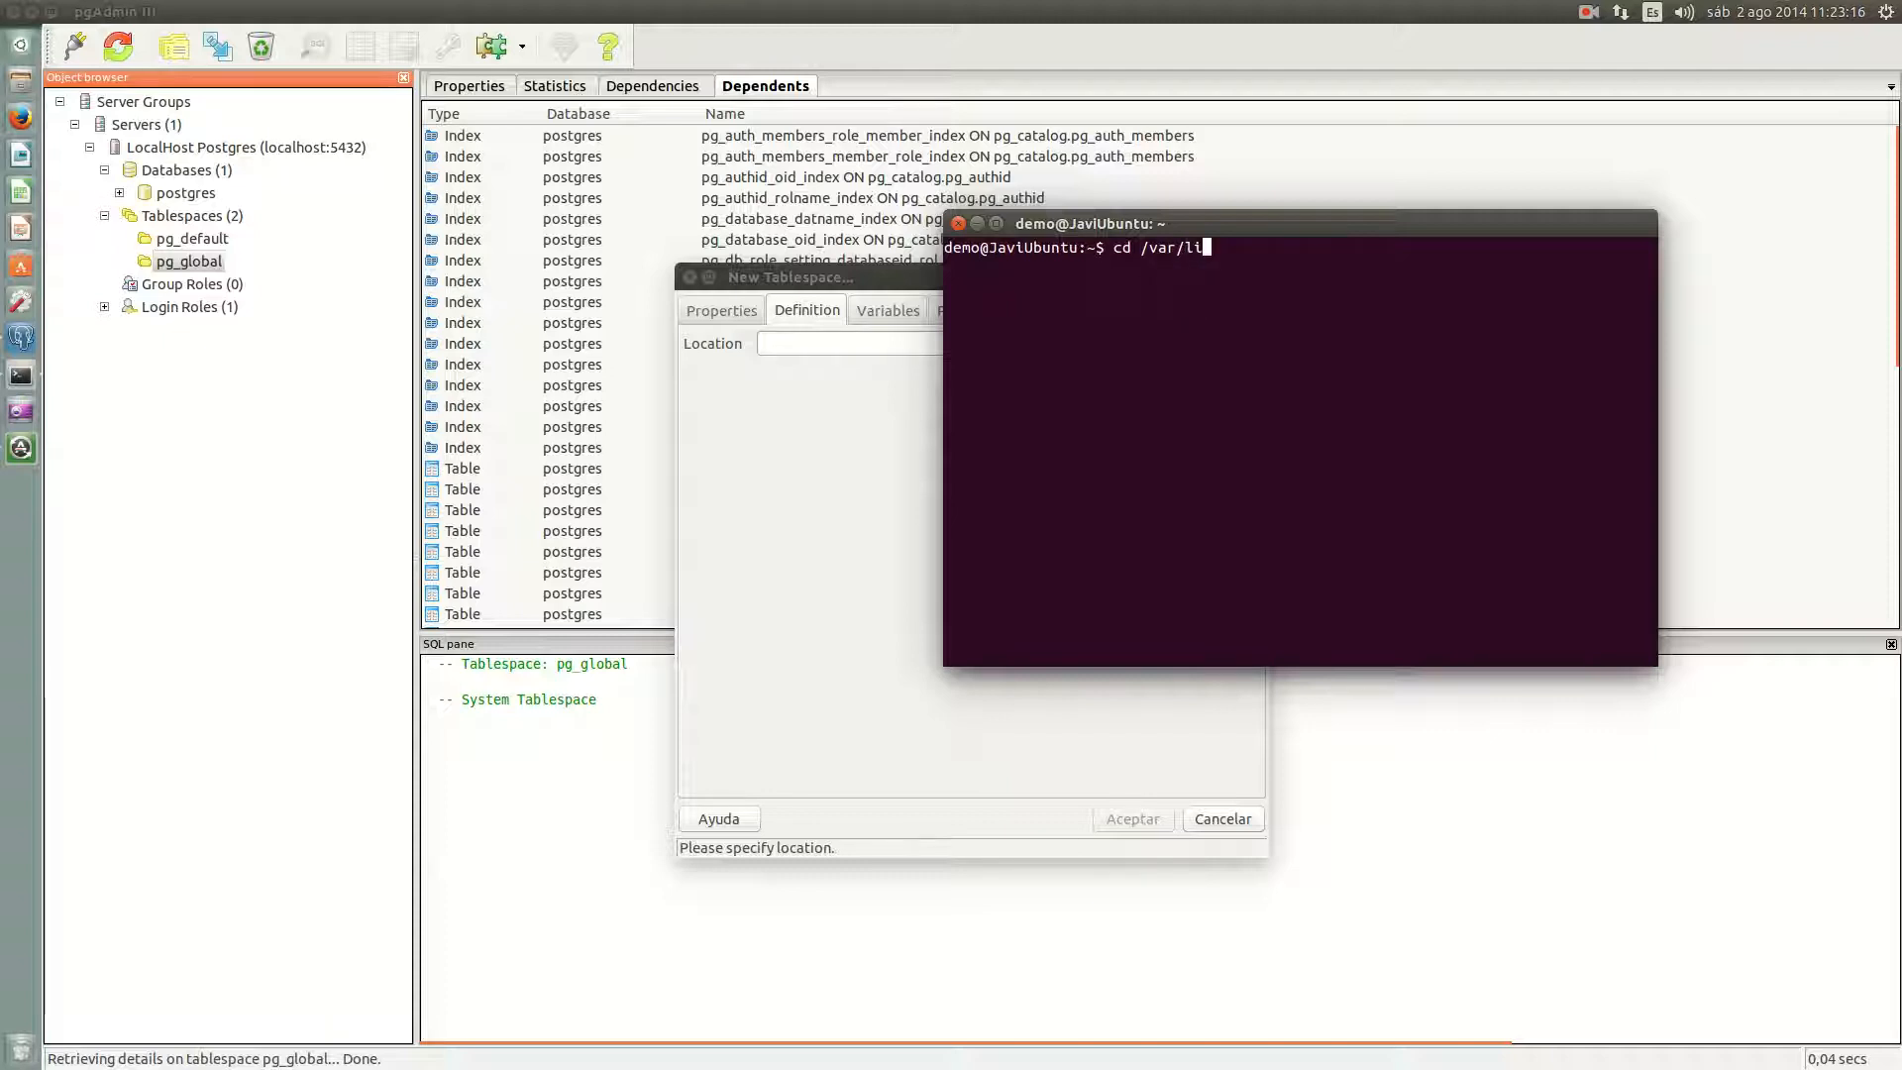
type("b/postgresq")
key("Tab")
type("9.3")
key("Return")
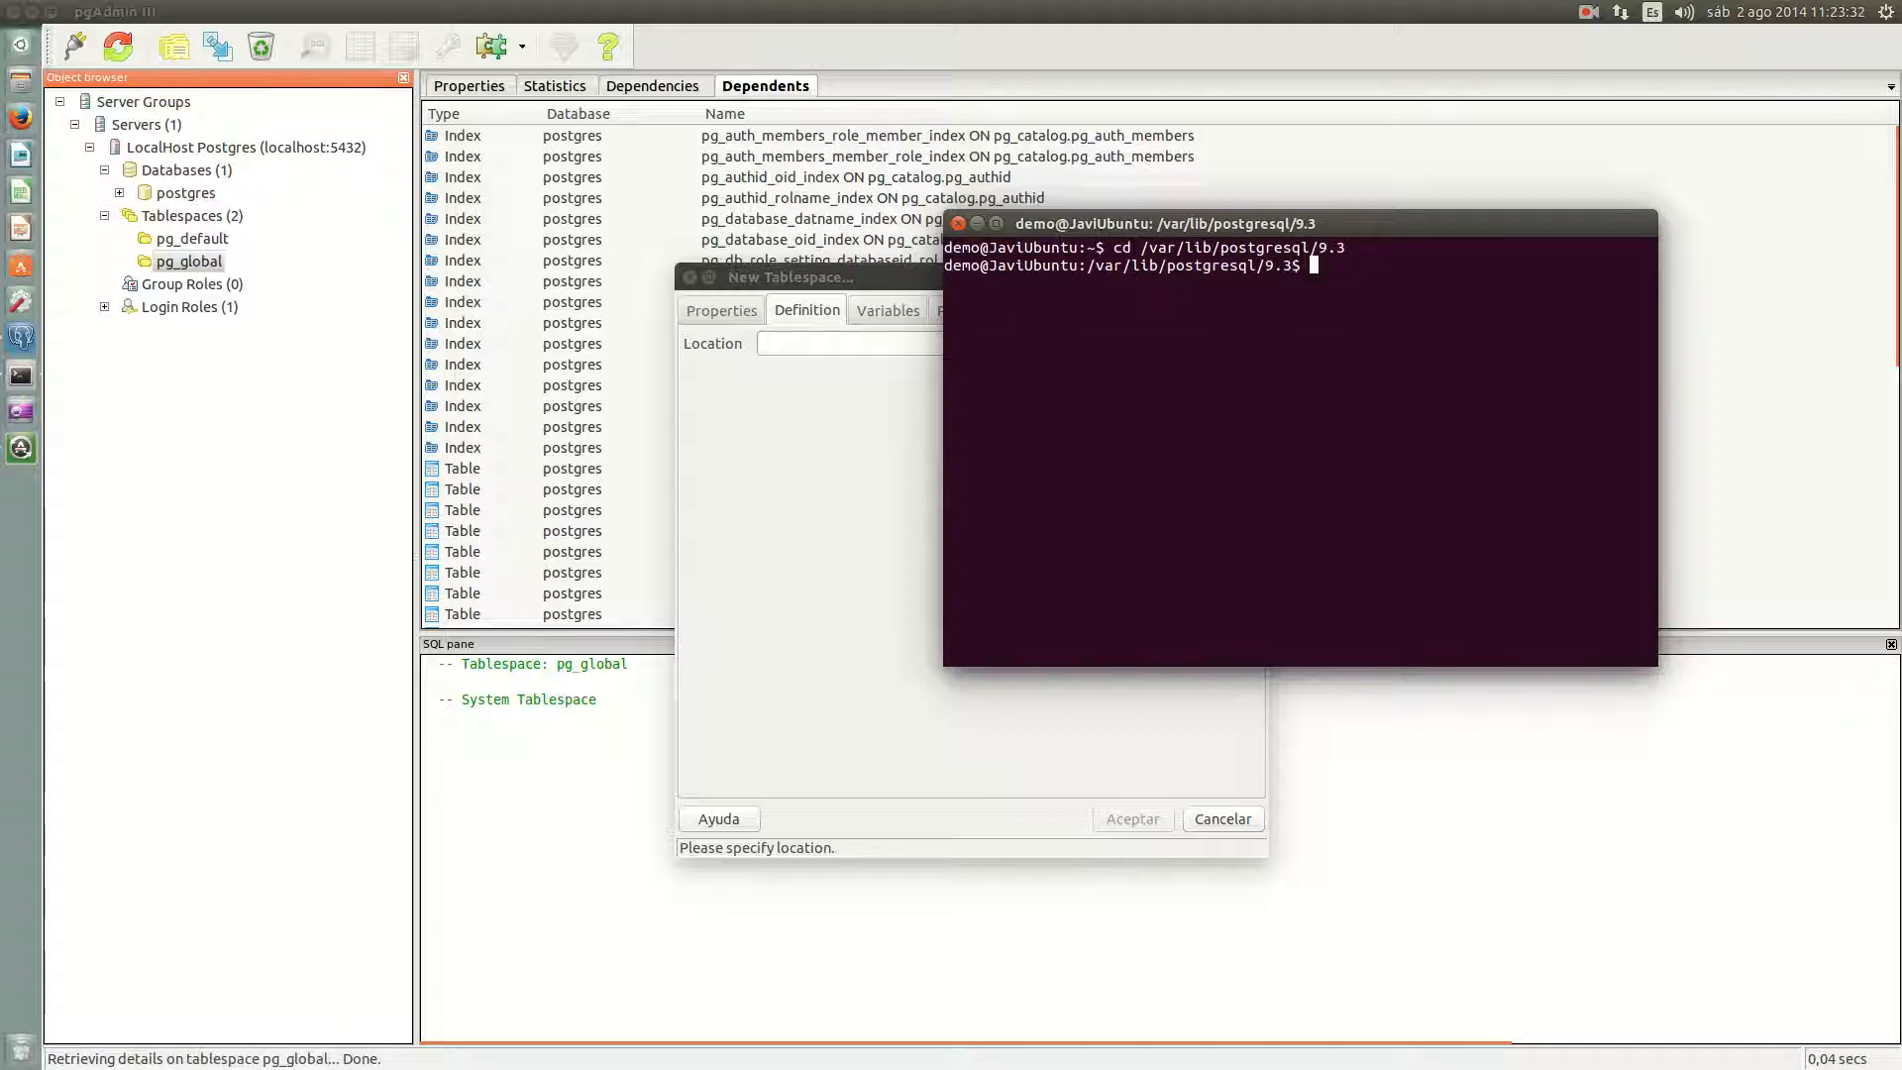
Step: List the directory's contents with ls -al and try to enter the main directory
type("ls -al")
key("Return")
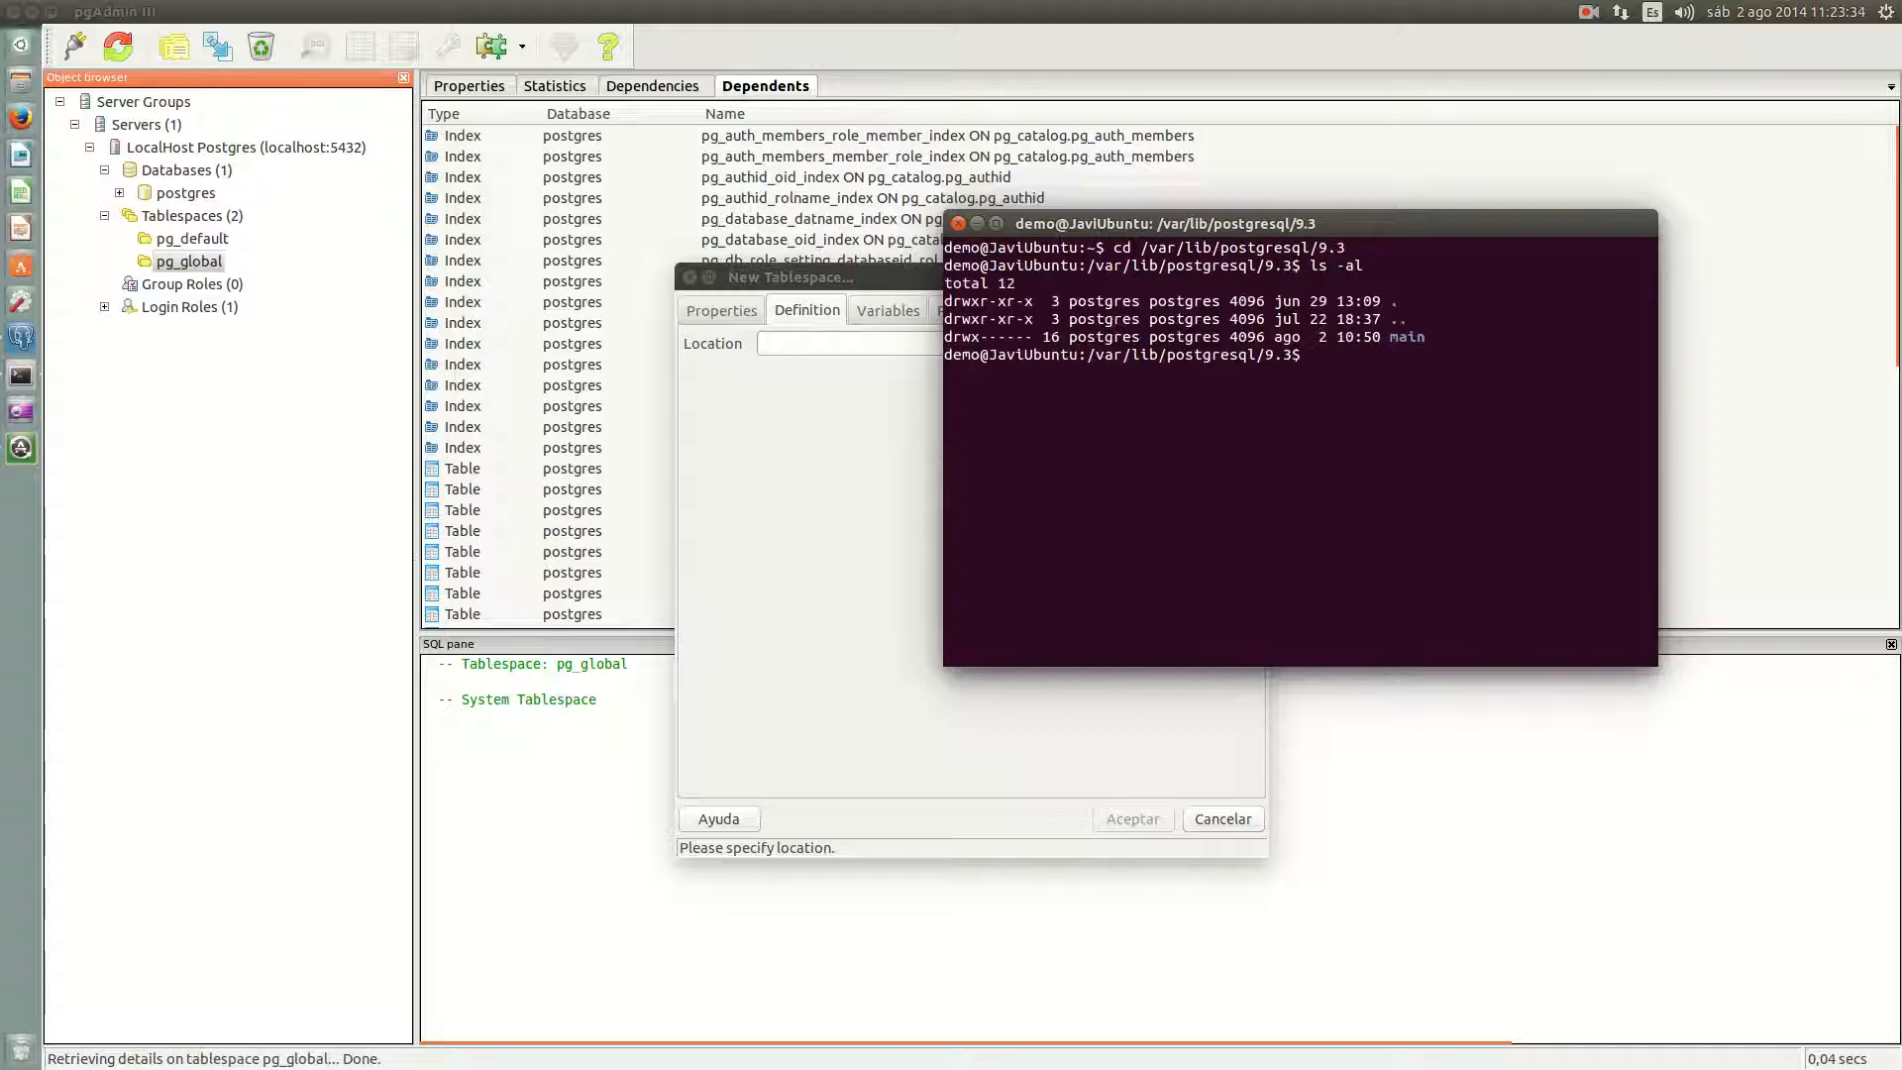
type("cd main")
key("Return")
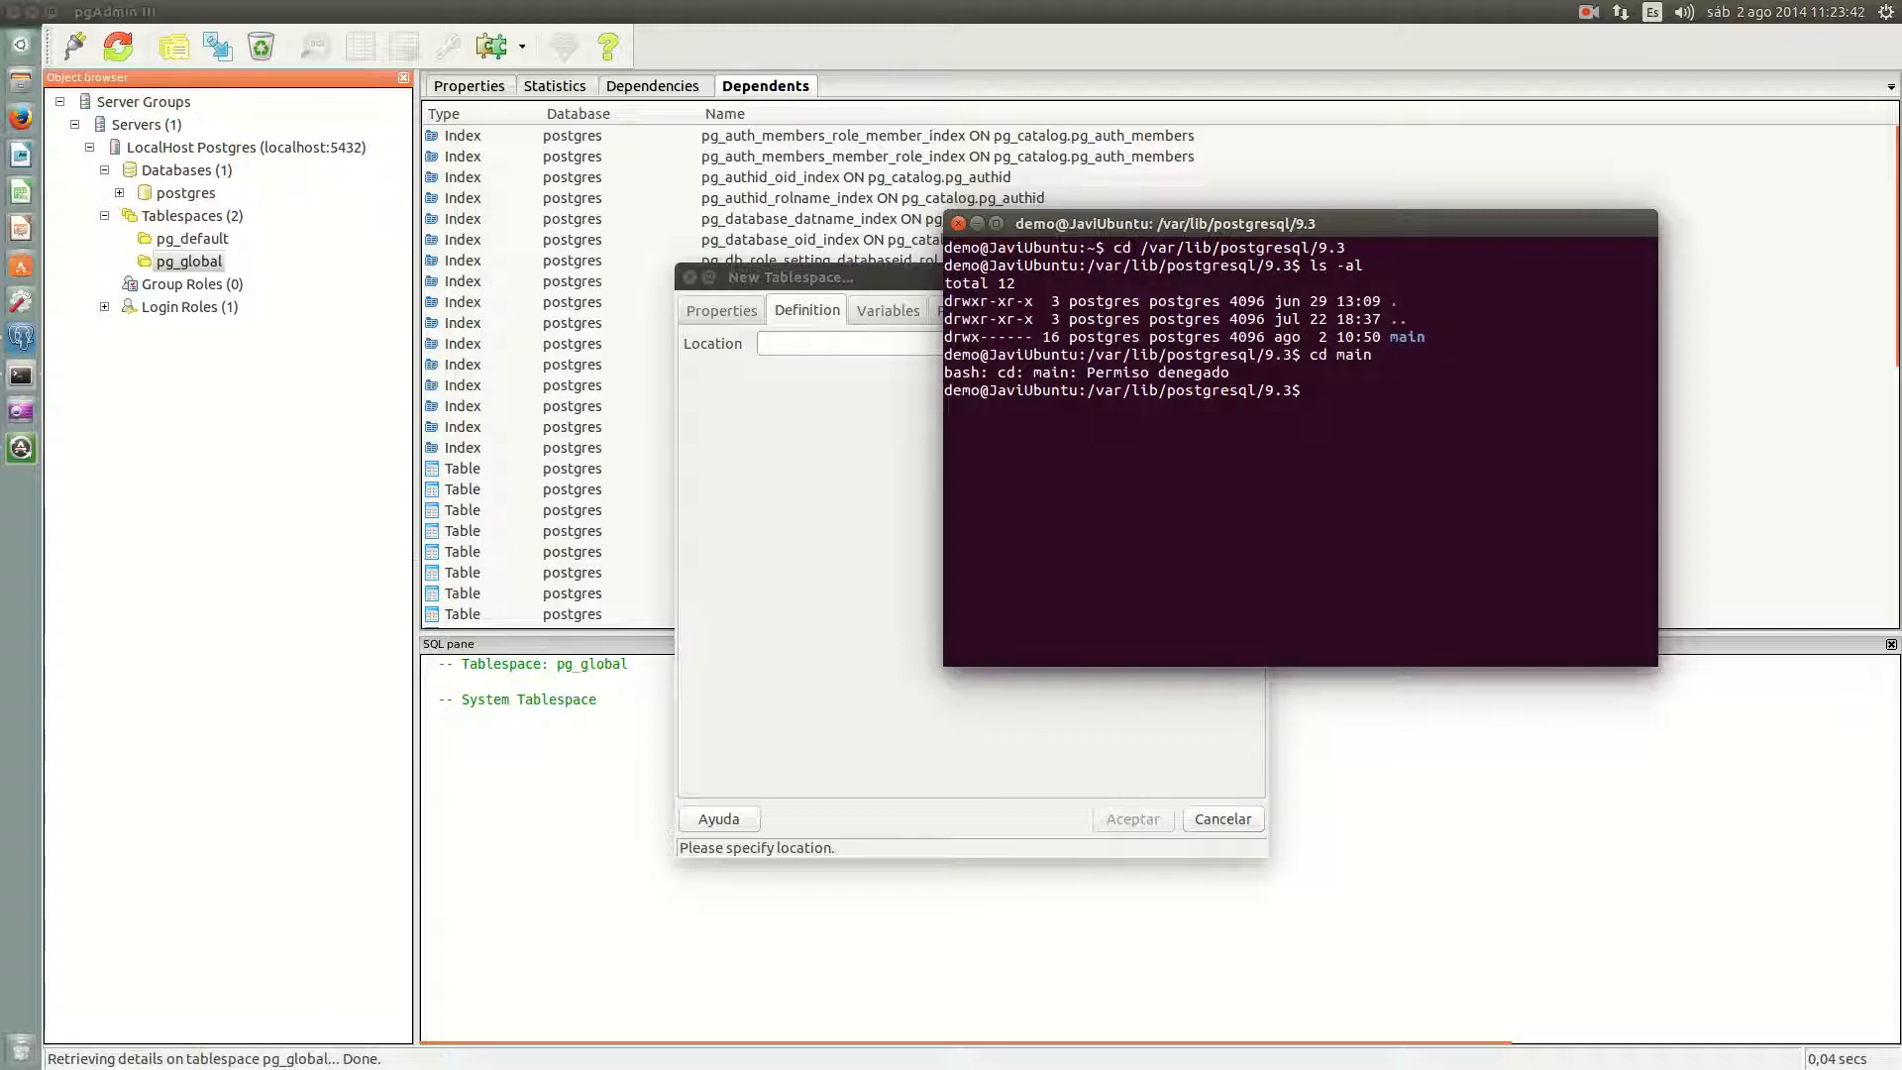
Step: Check the owner and group of the main directory in the listing
left_click_drag(1067, 341, 1214, 338)
left_click(1119, 347)
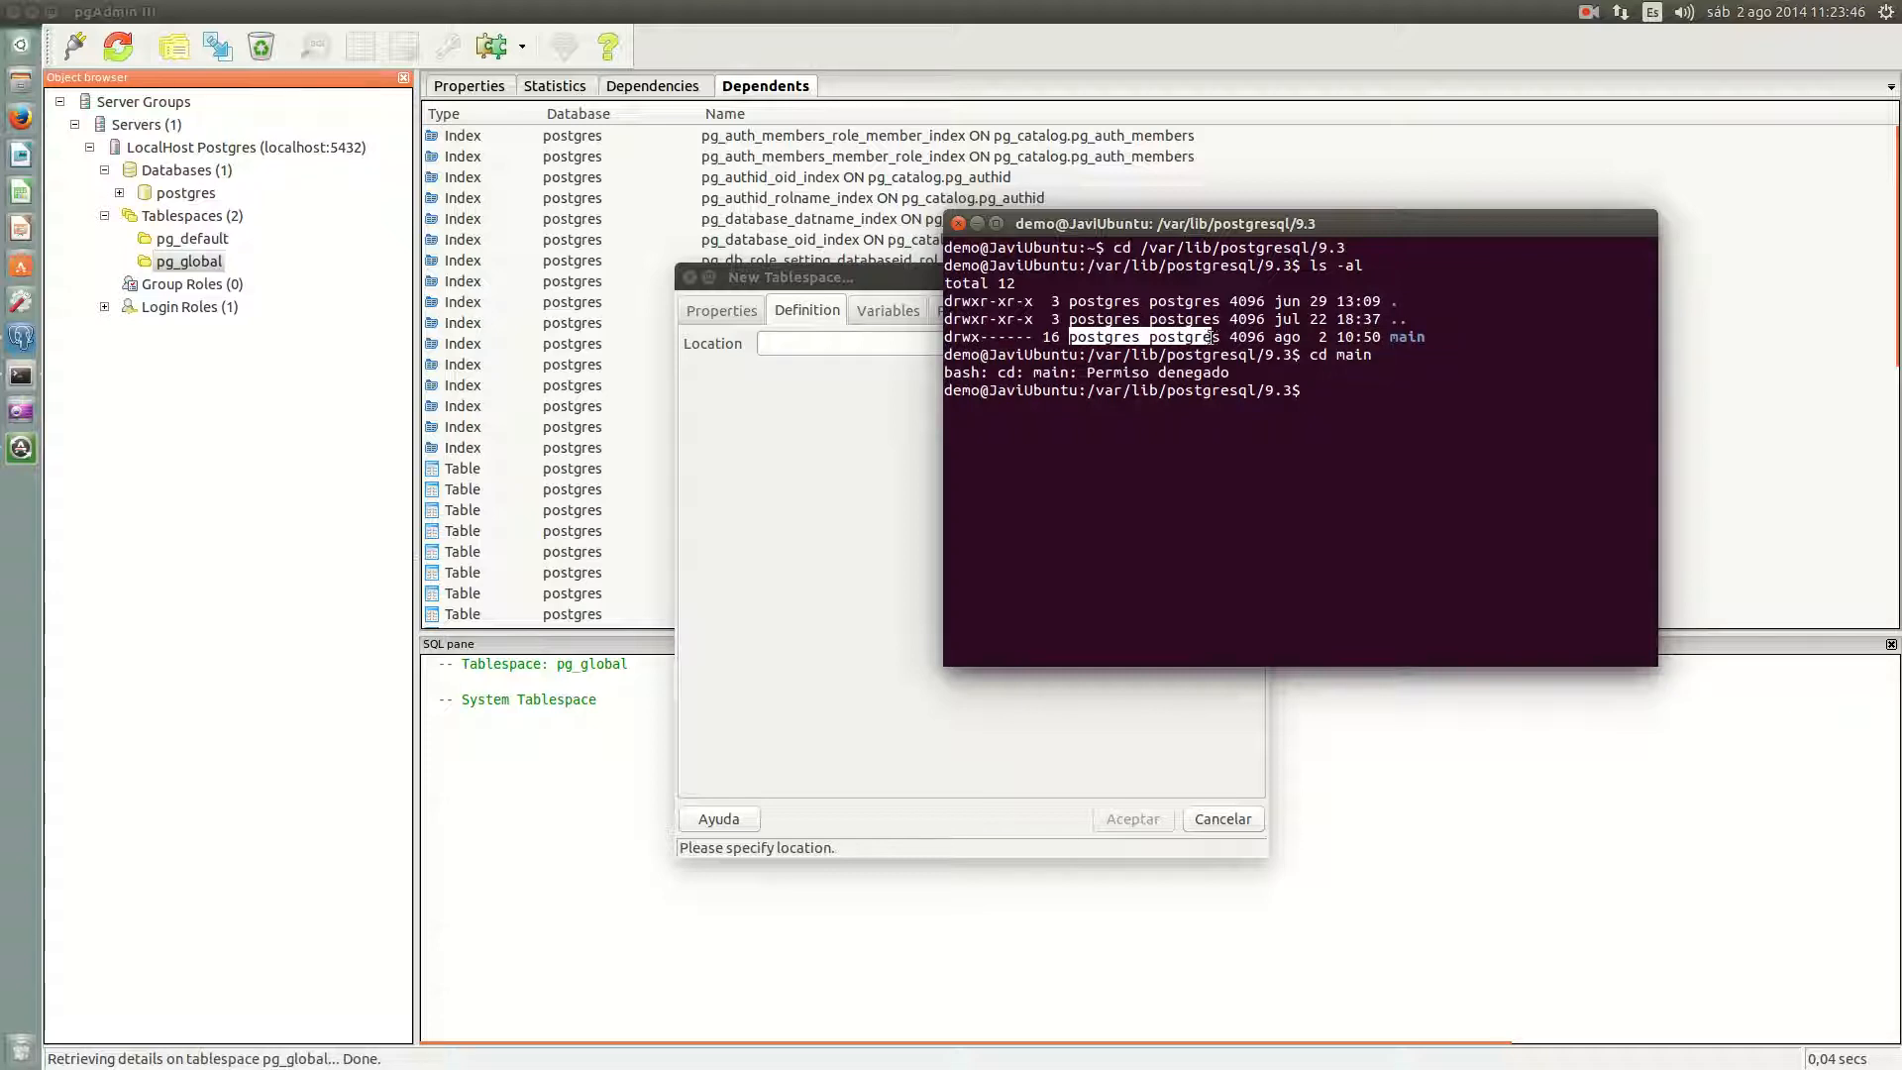
left_click(1330, 400)
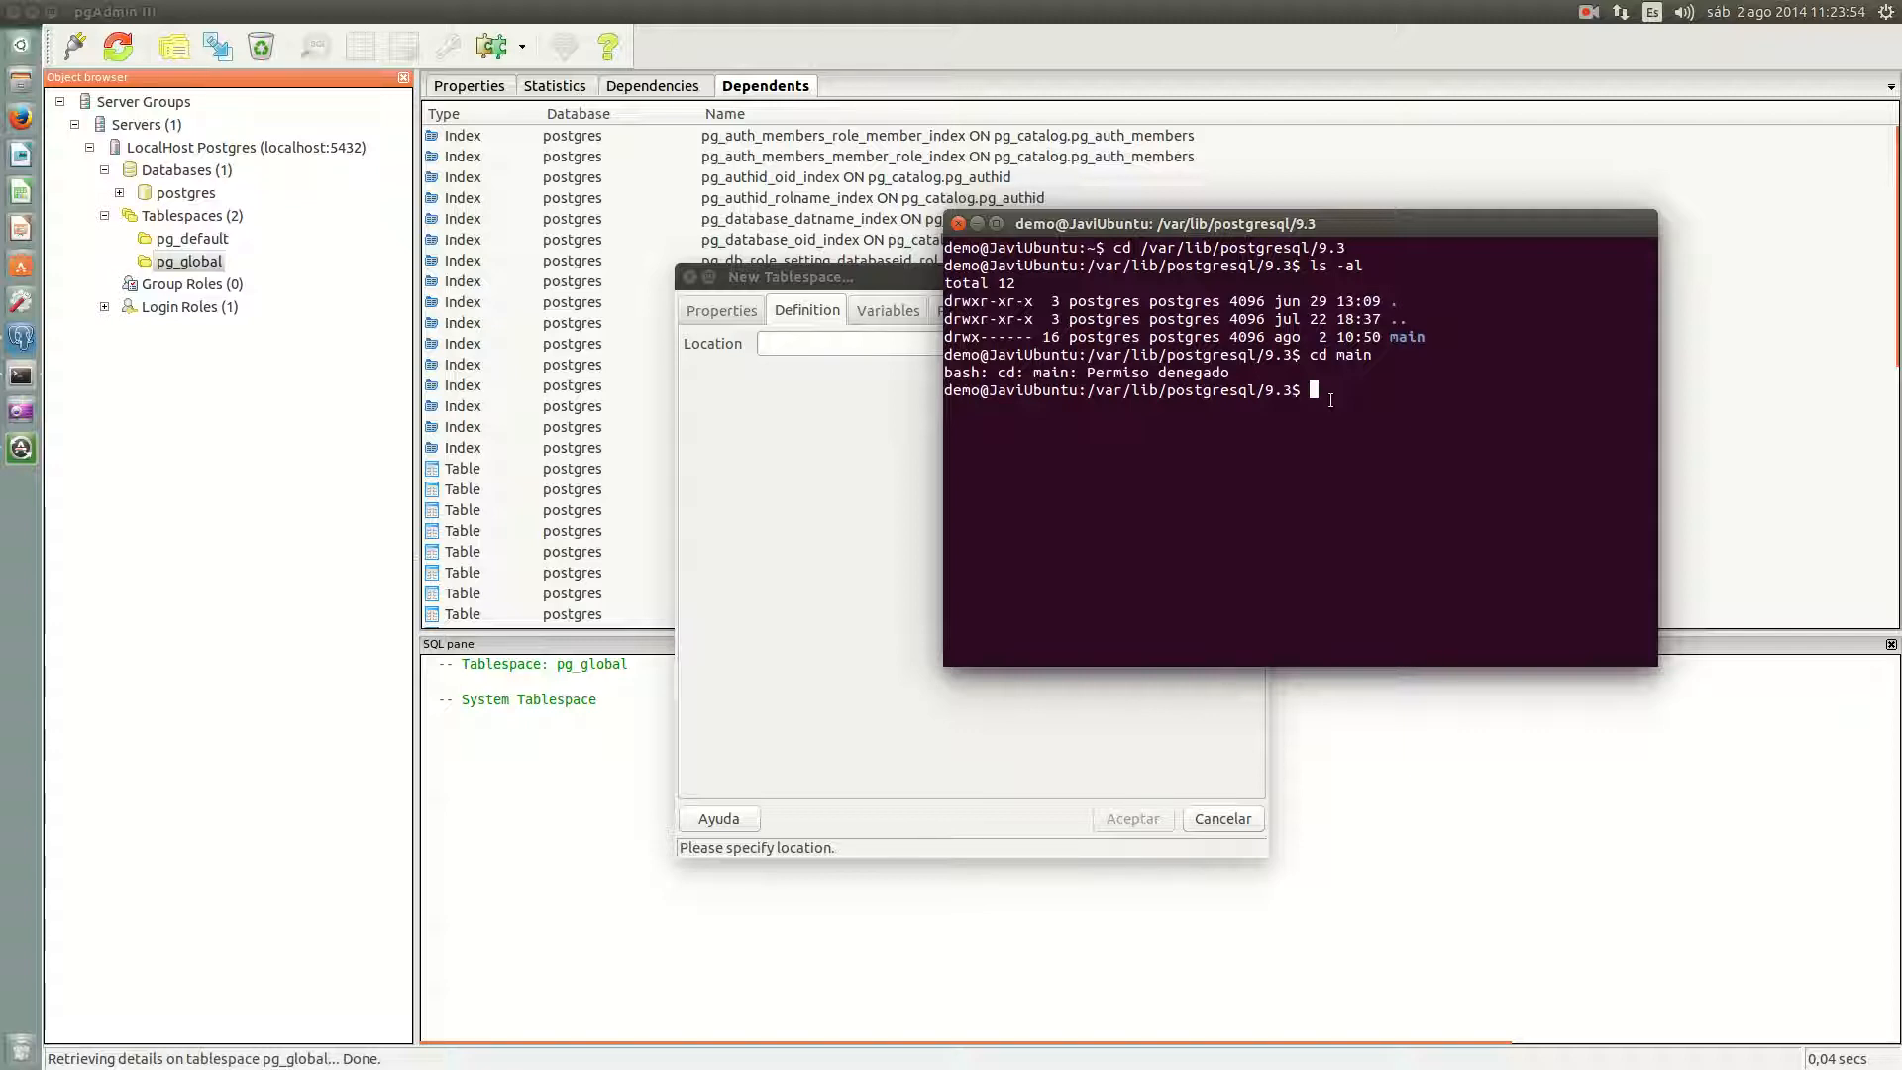
Step: Switch the terminal session to the postgres user with sudo su - postgres, entering the sudo password
type("sudo su - postgres")
key("Return")
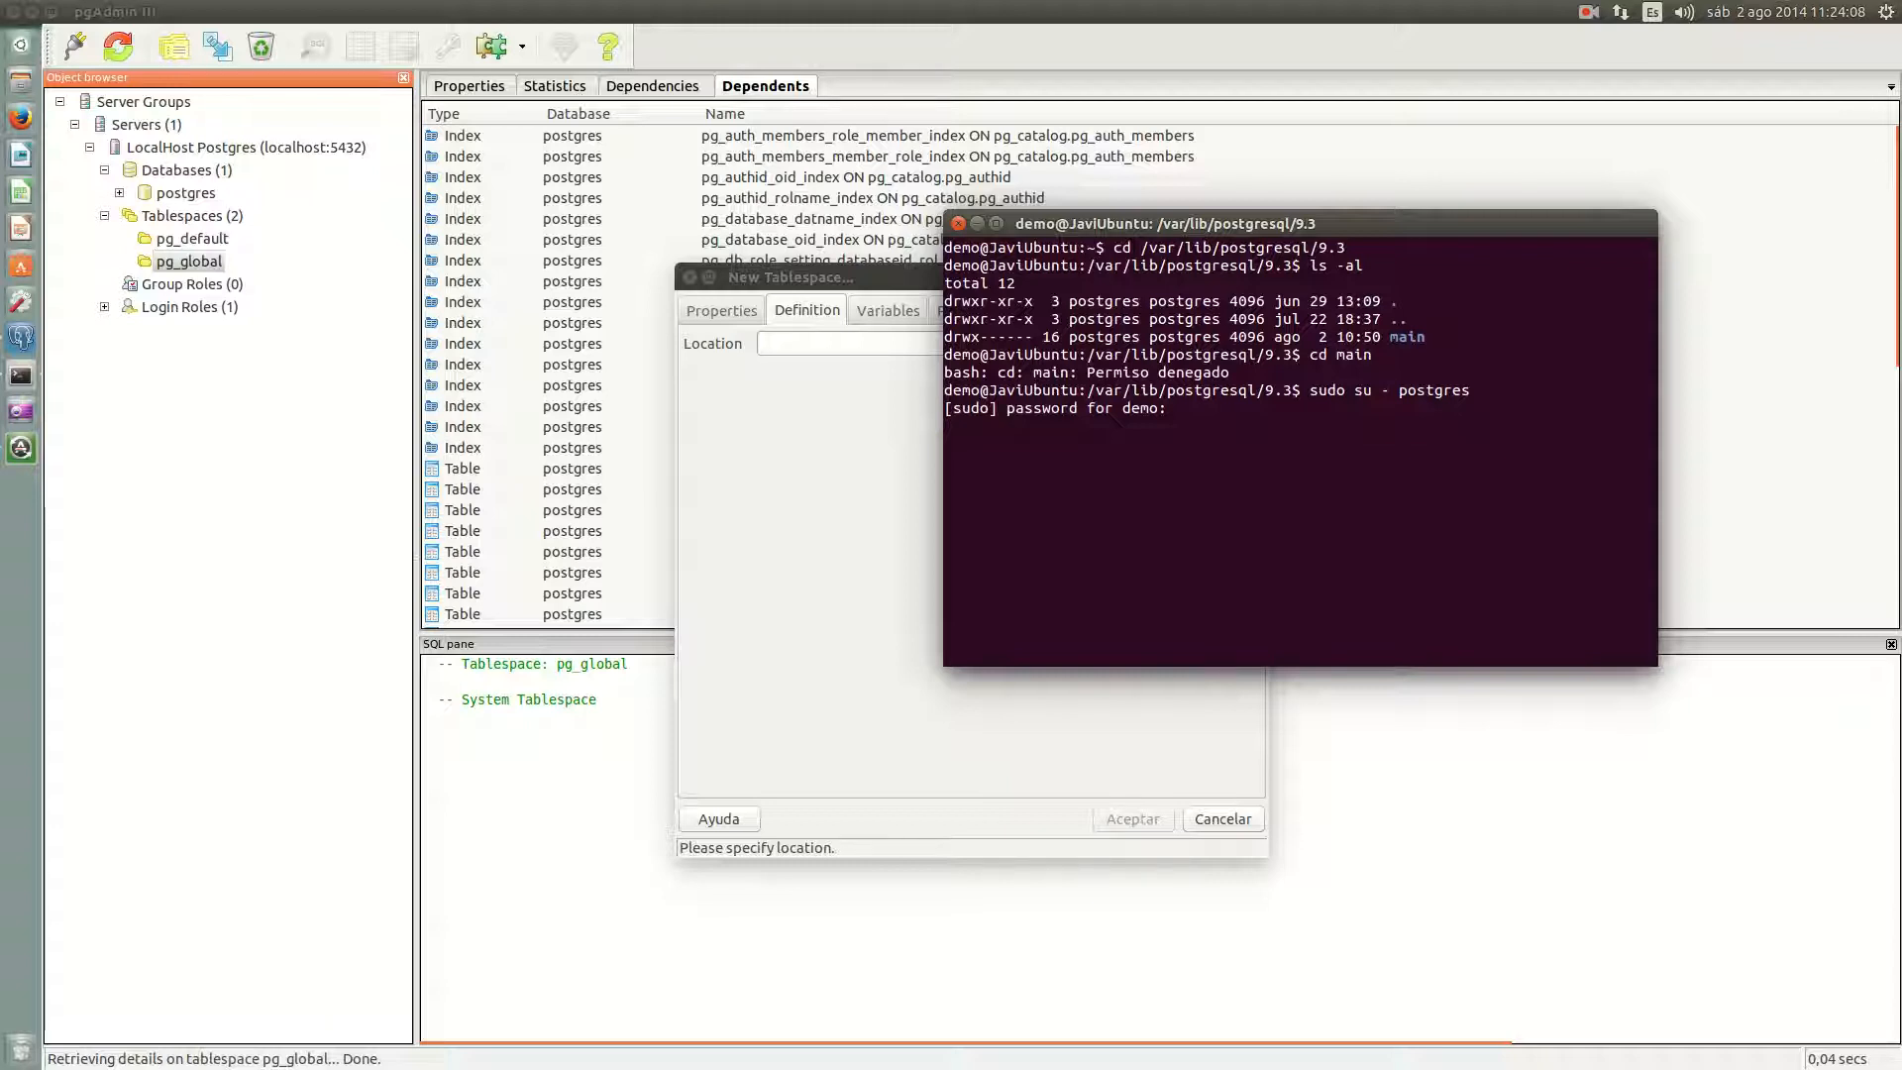
key("Return")
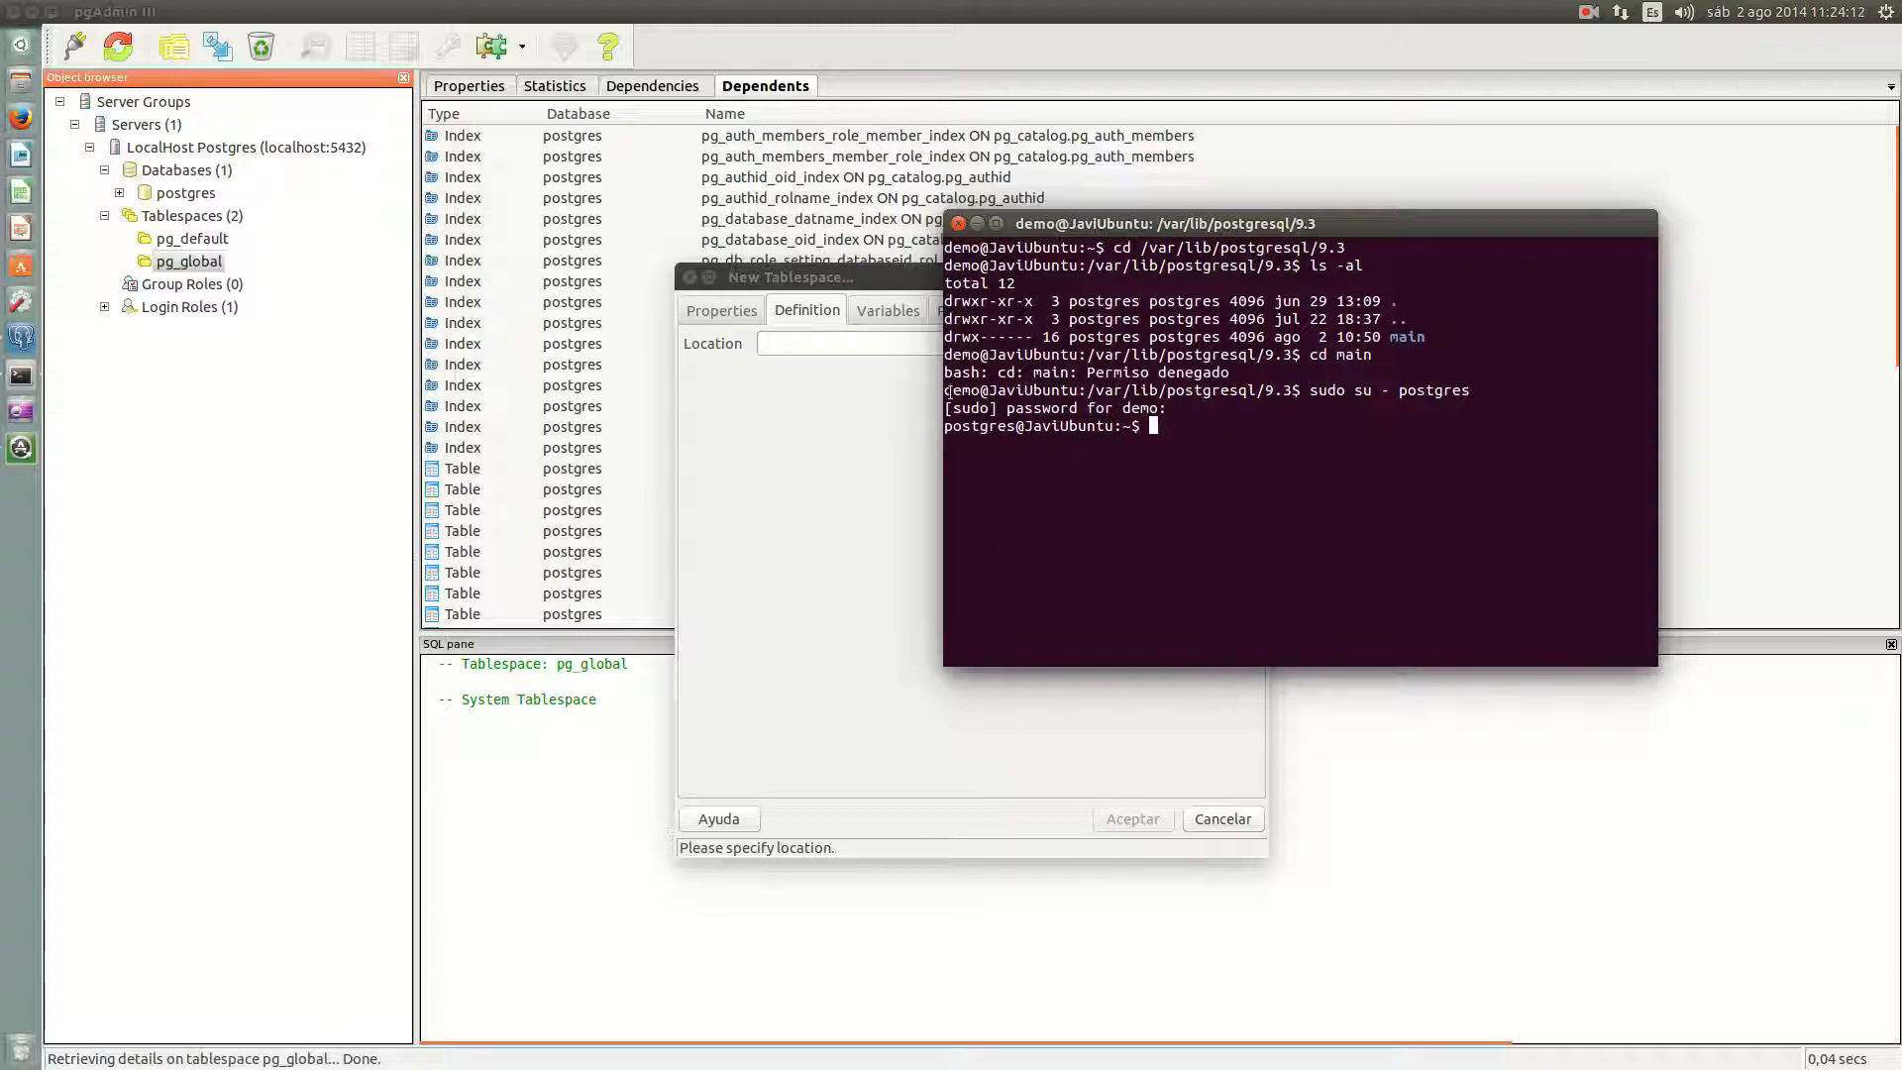
mouse_move(946, 390)
left_mouse_down()
mouse_move(969, 390)
mouse_move(982, 426)
mouse_move(952, 426)
left_mouse_up()
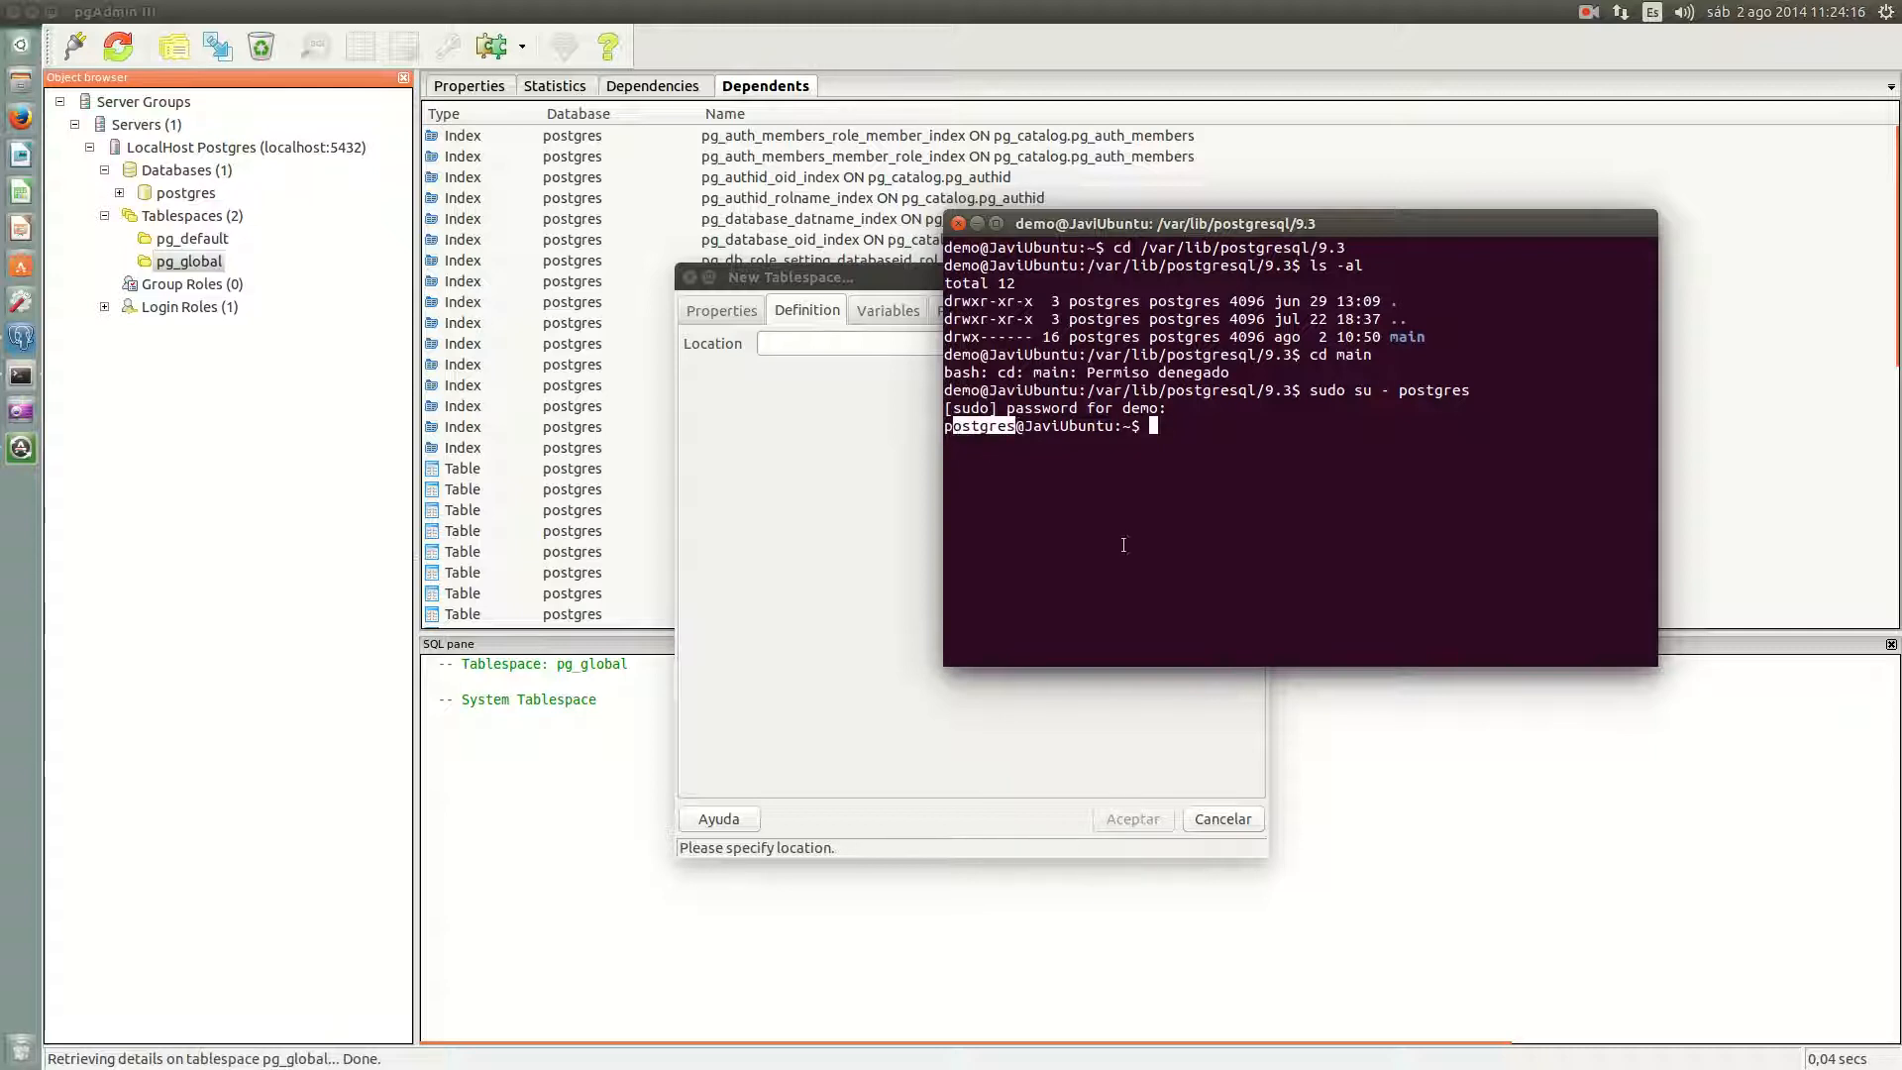
Step: Try to enter the main directory from the postgres user's home directory, and go back to the home directory
left_click(1175, 426)
type("cd main")
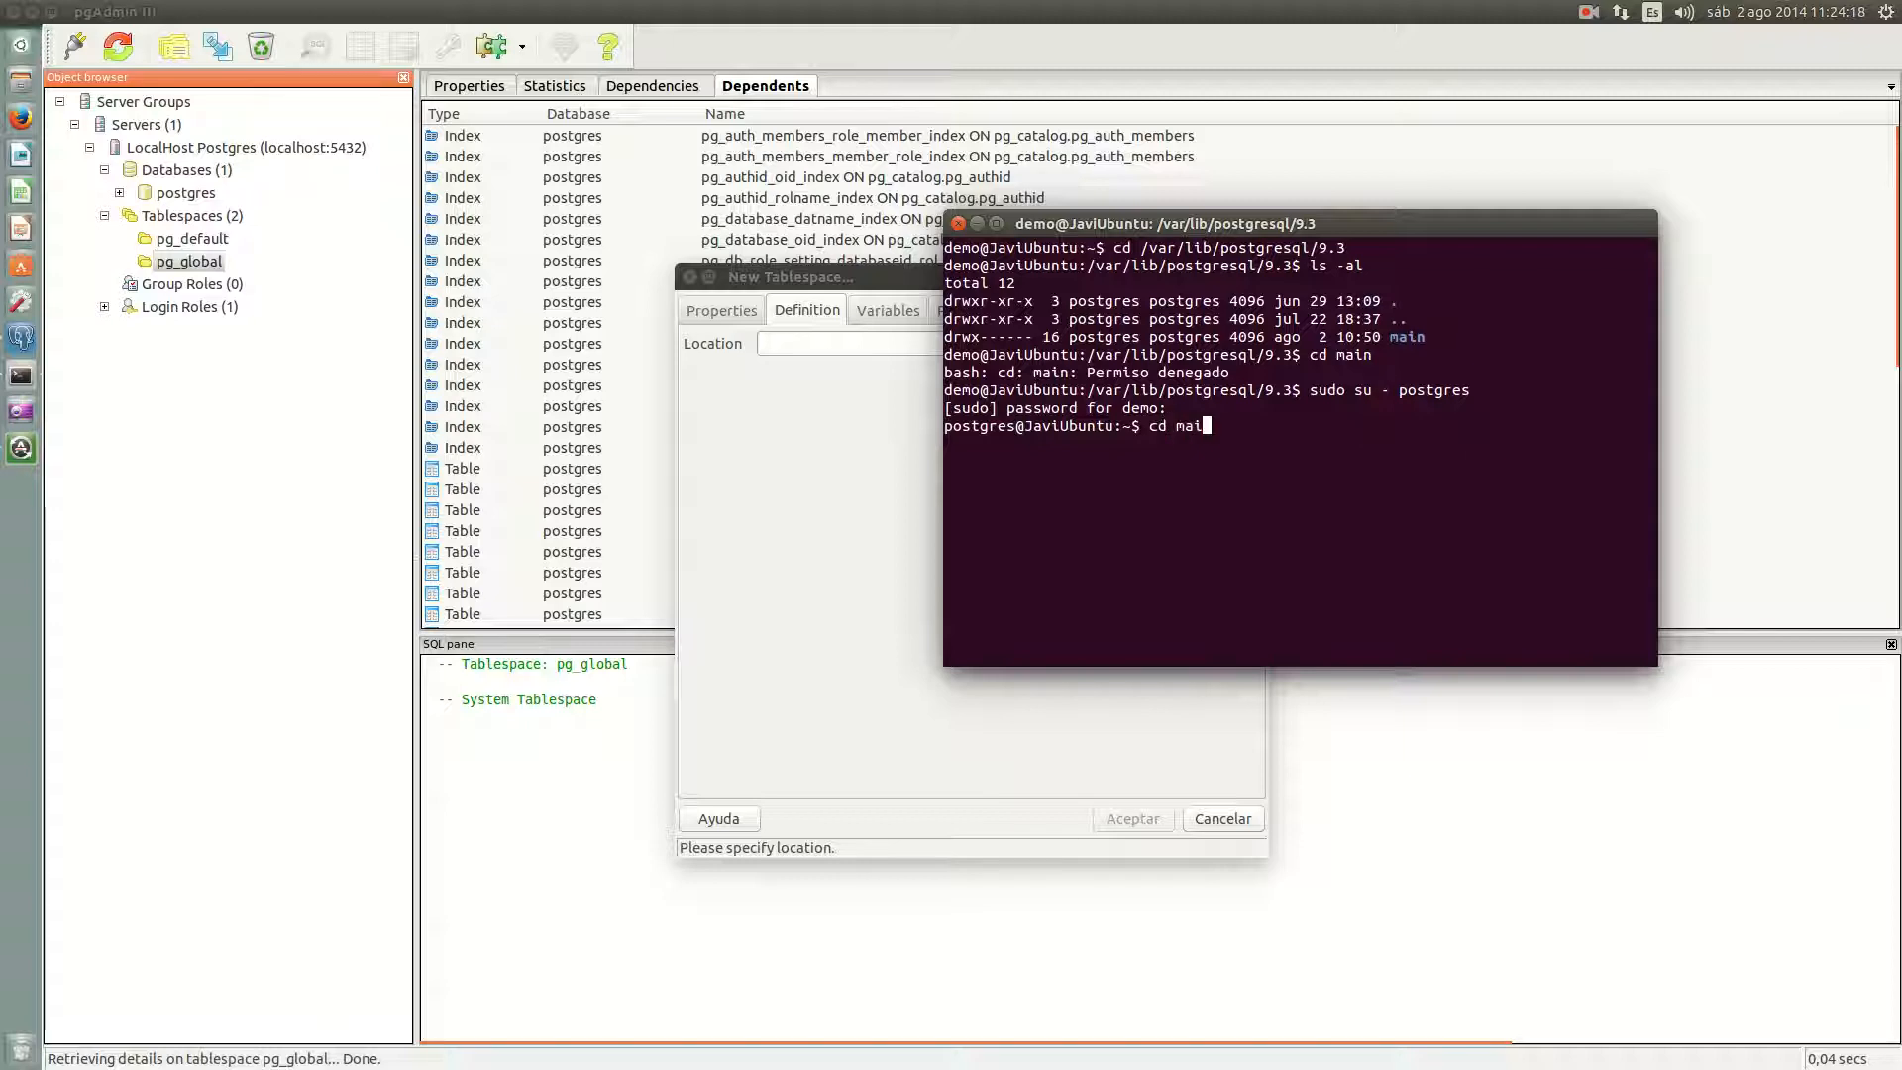
key("Return")
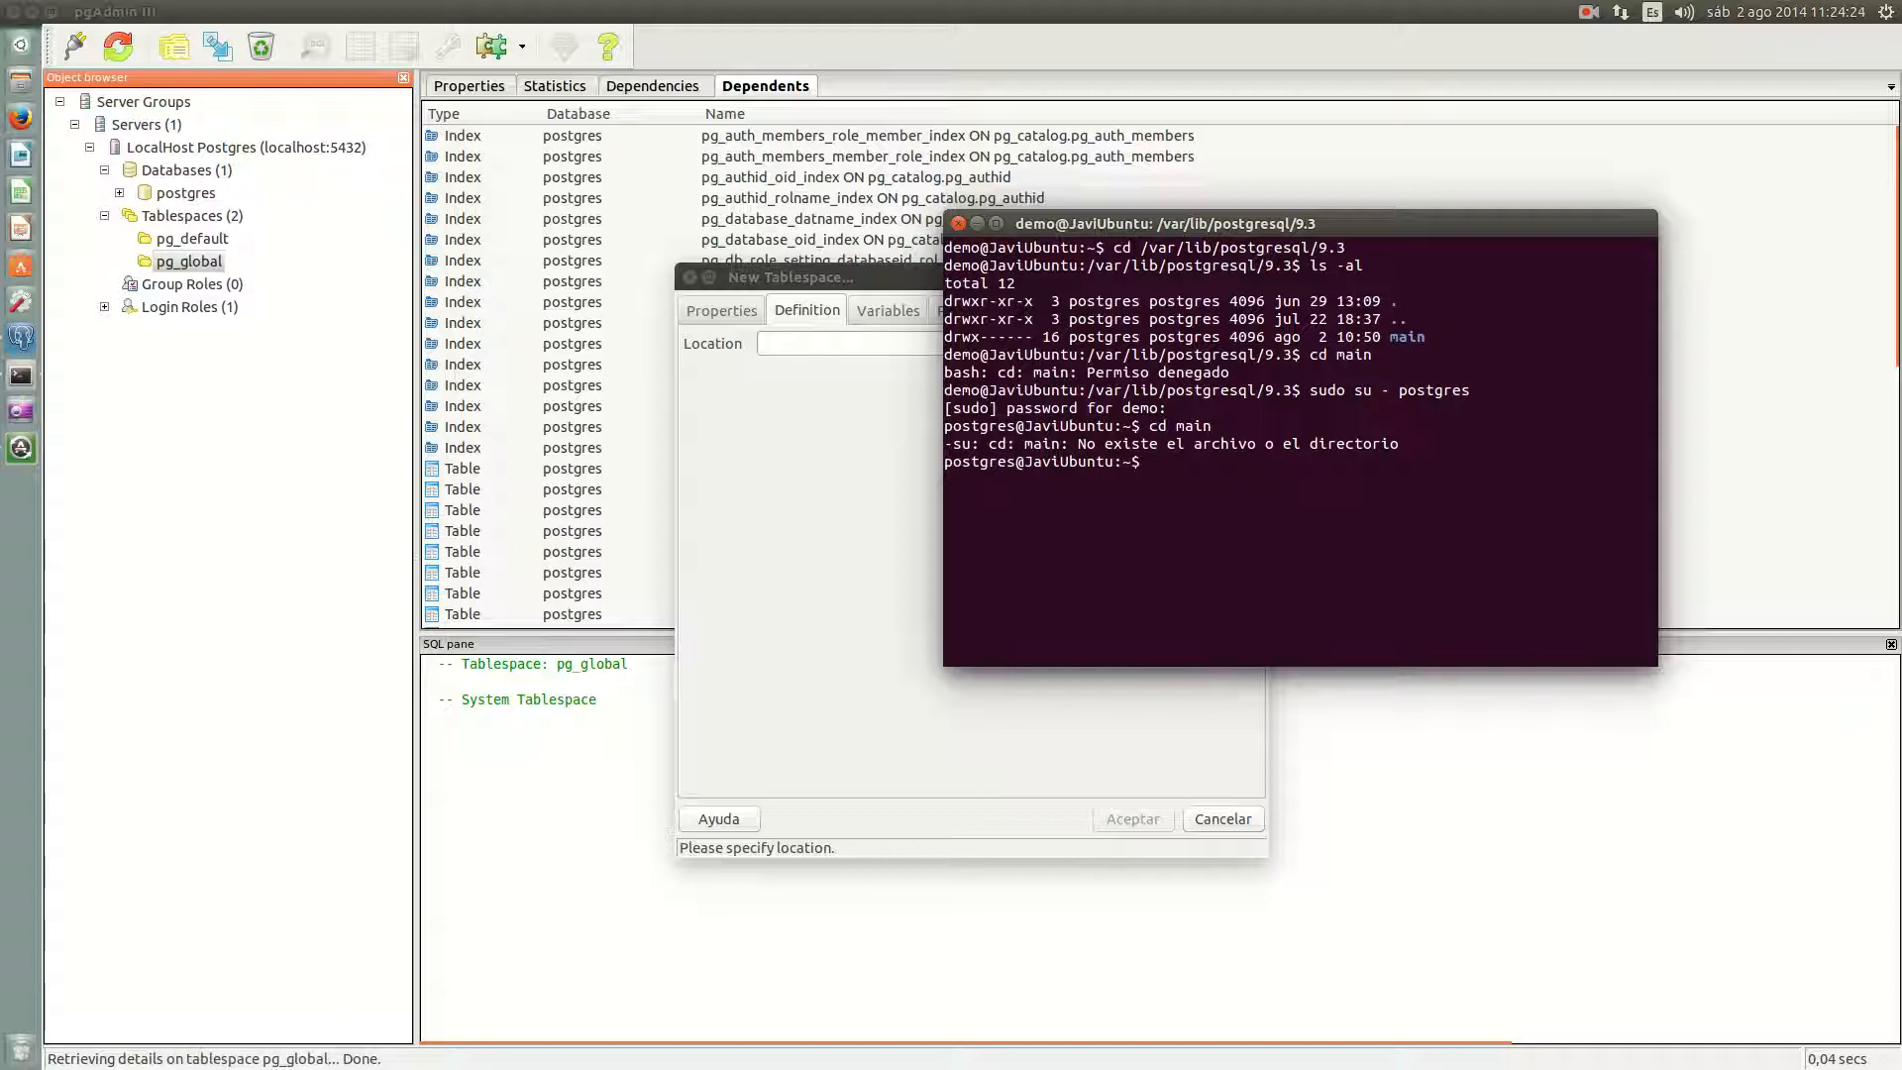
type("cd")
key("Return")
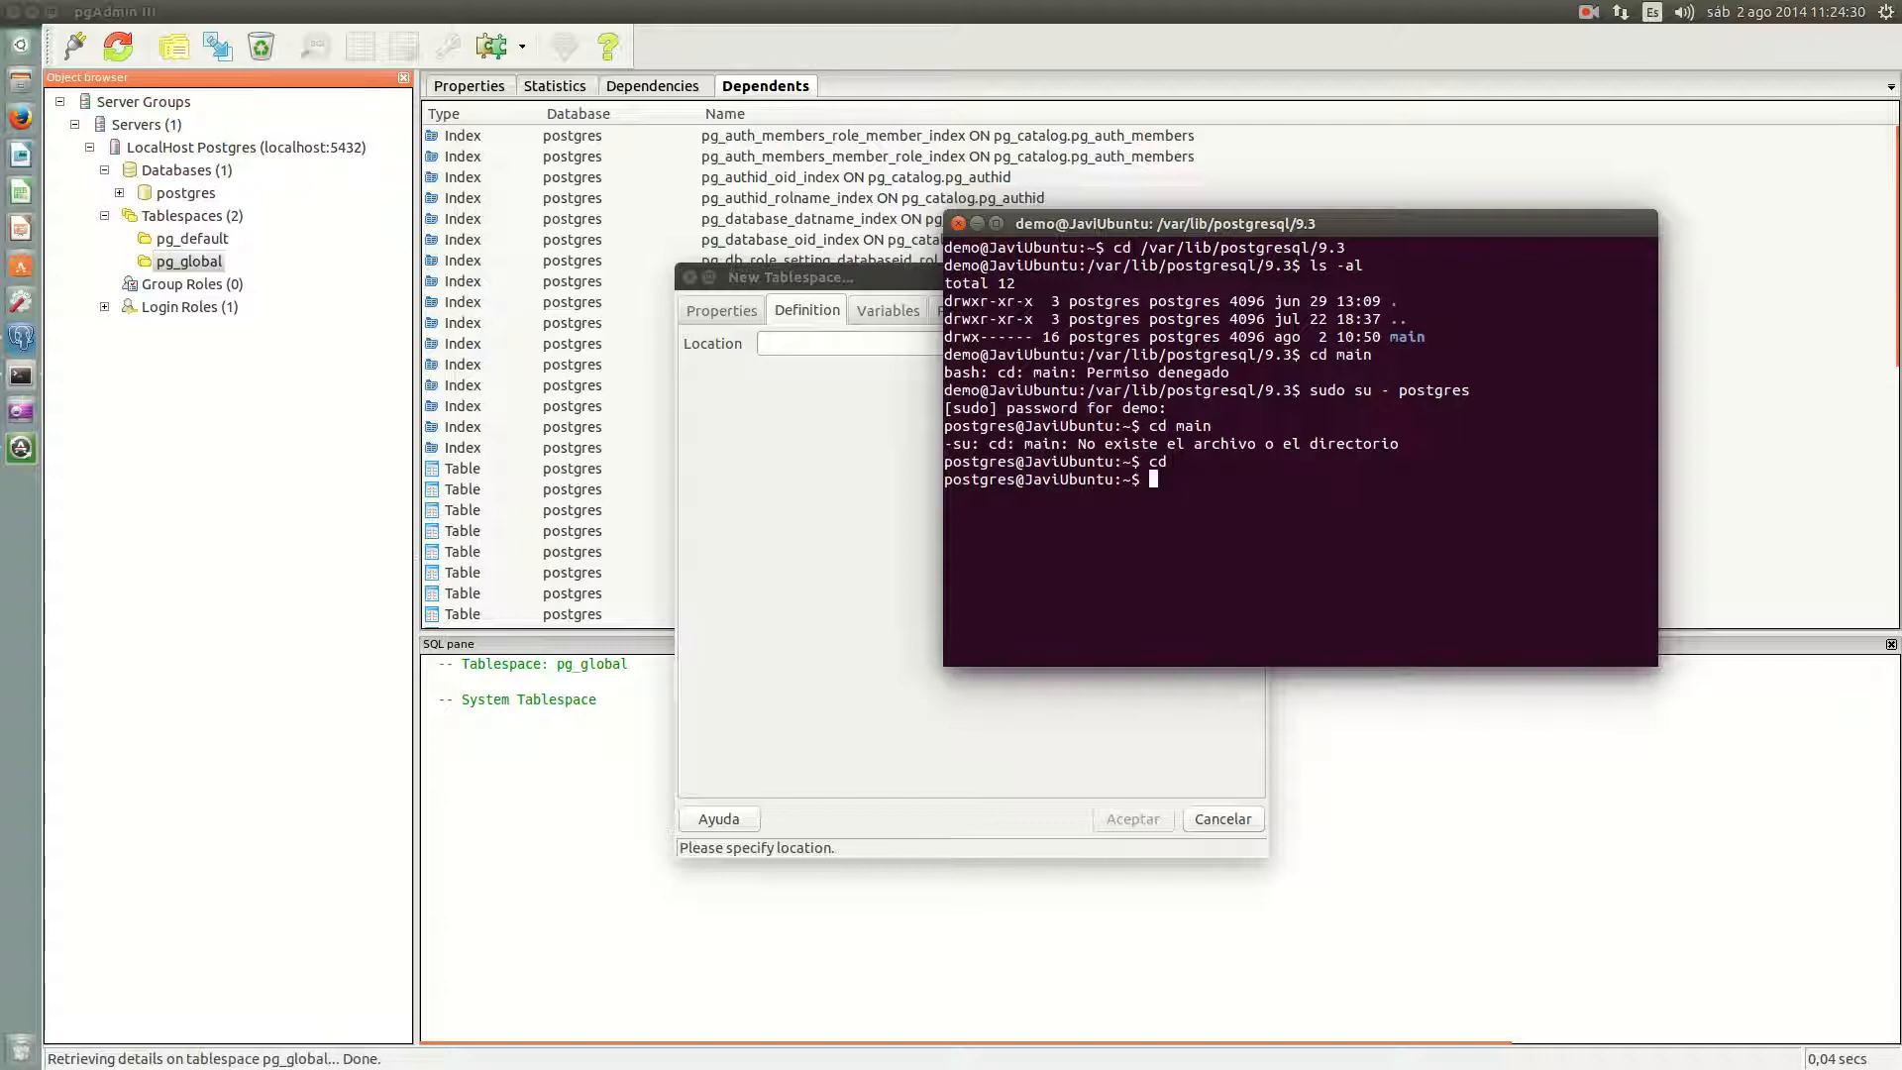
Step: Change to the /var/lib/postgresql/9.3 directory as the postgres user
type("cd main")
key("Up")
key("Up")
key("Up")
key("Up")
key("Down")
key("Down")
key("Down")
key("Down")
key("BackSpace")
key("BackSpace")
key("BackSpace")
key("BackSpace")
key("BackSpace")
key("BackSpace")
type("cd /var/lib/postgresql/")
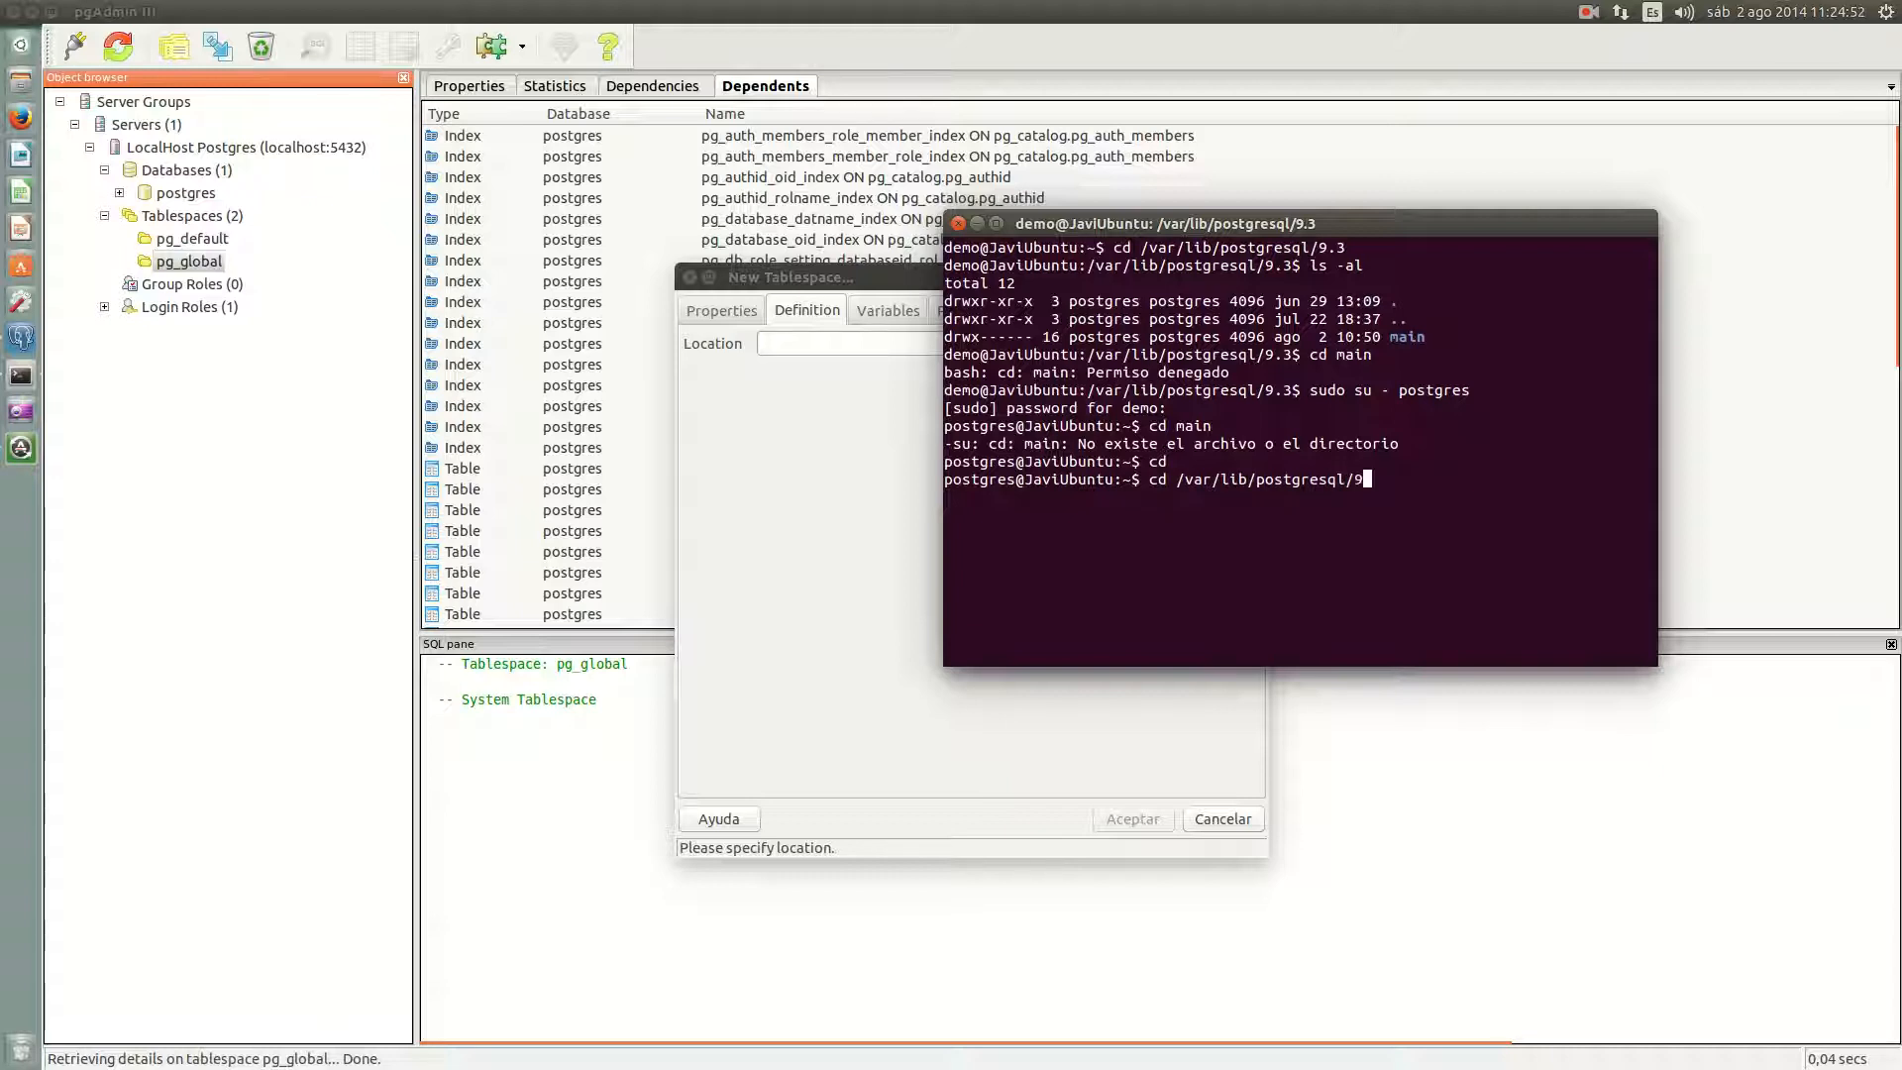
type("9.3")
key("Return")
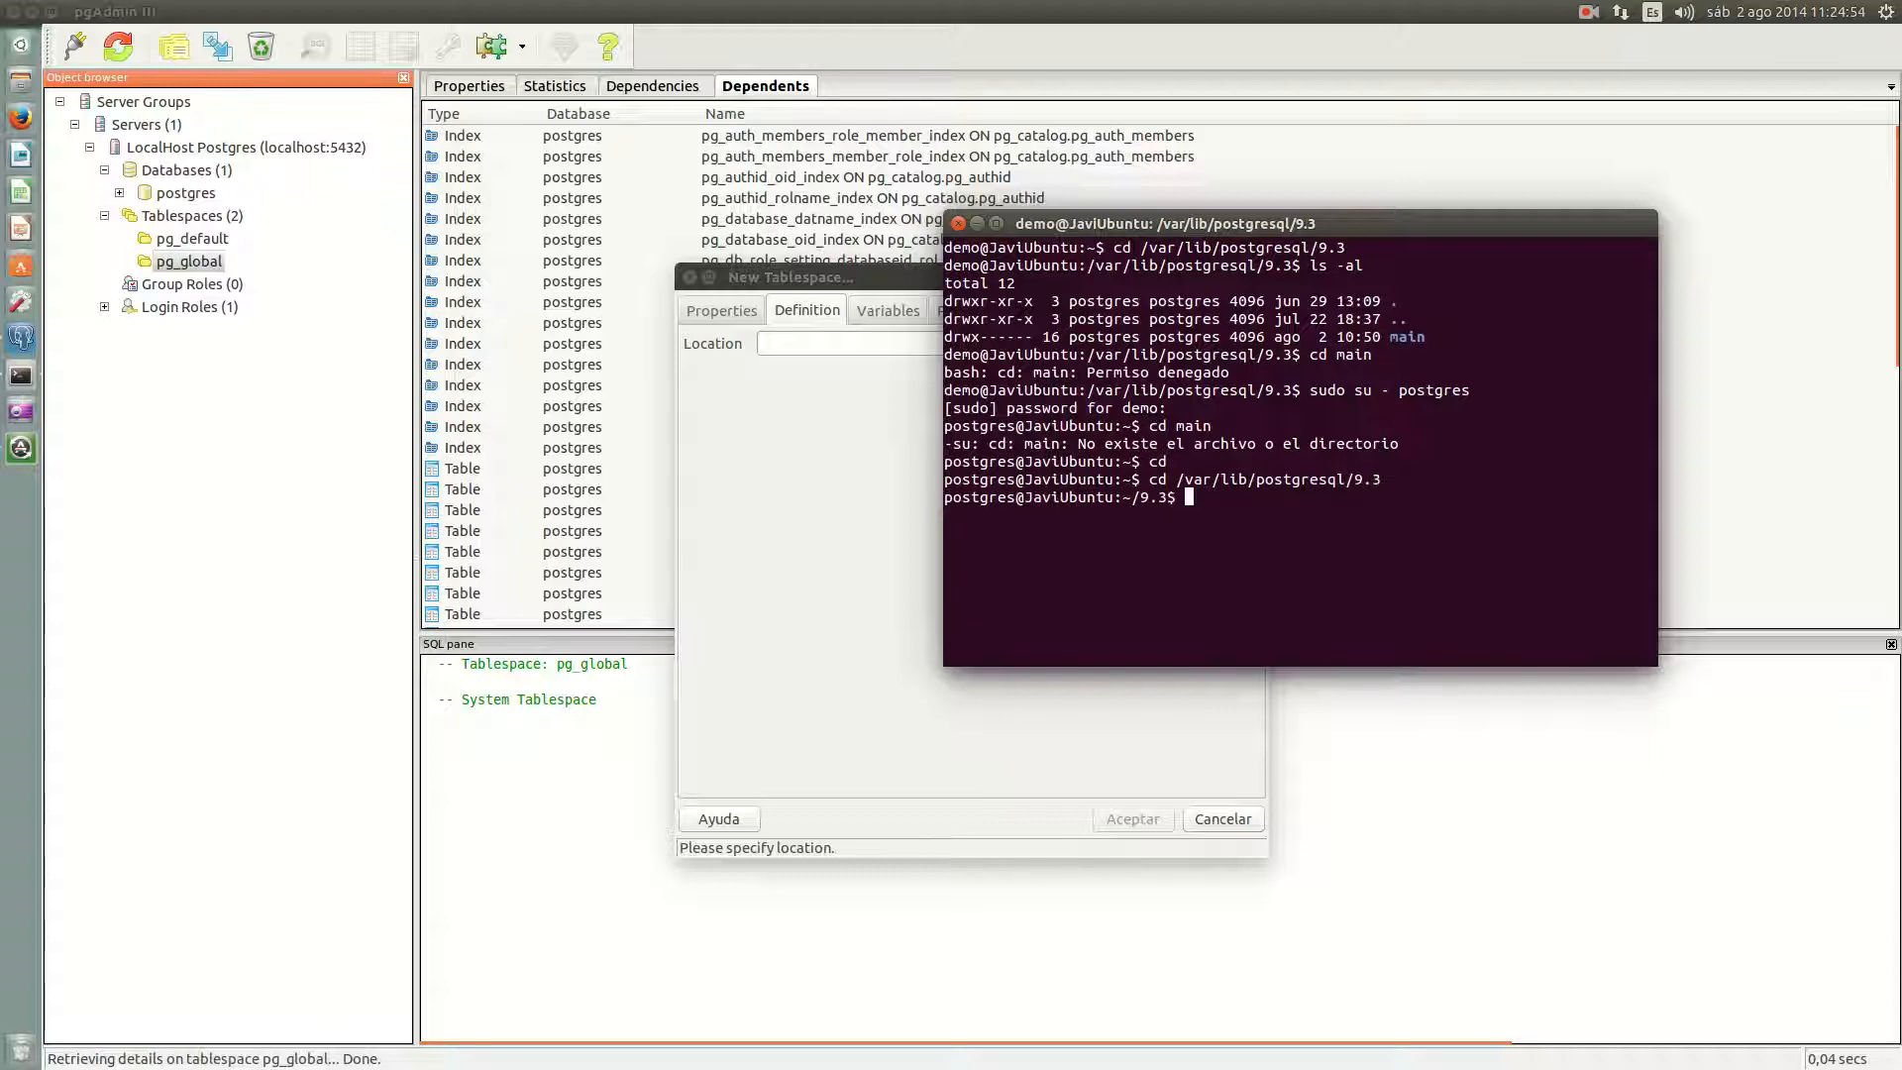
Step: List the 9.3 directory with ls -al, enter its main directory and list the contents there as well
type("ls -al")
key("Return")
type("cd main")
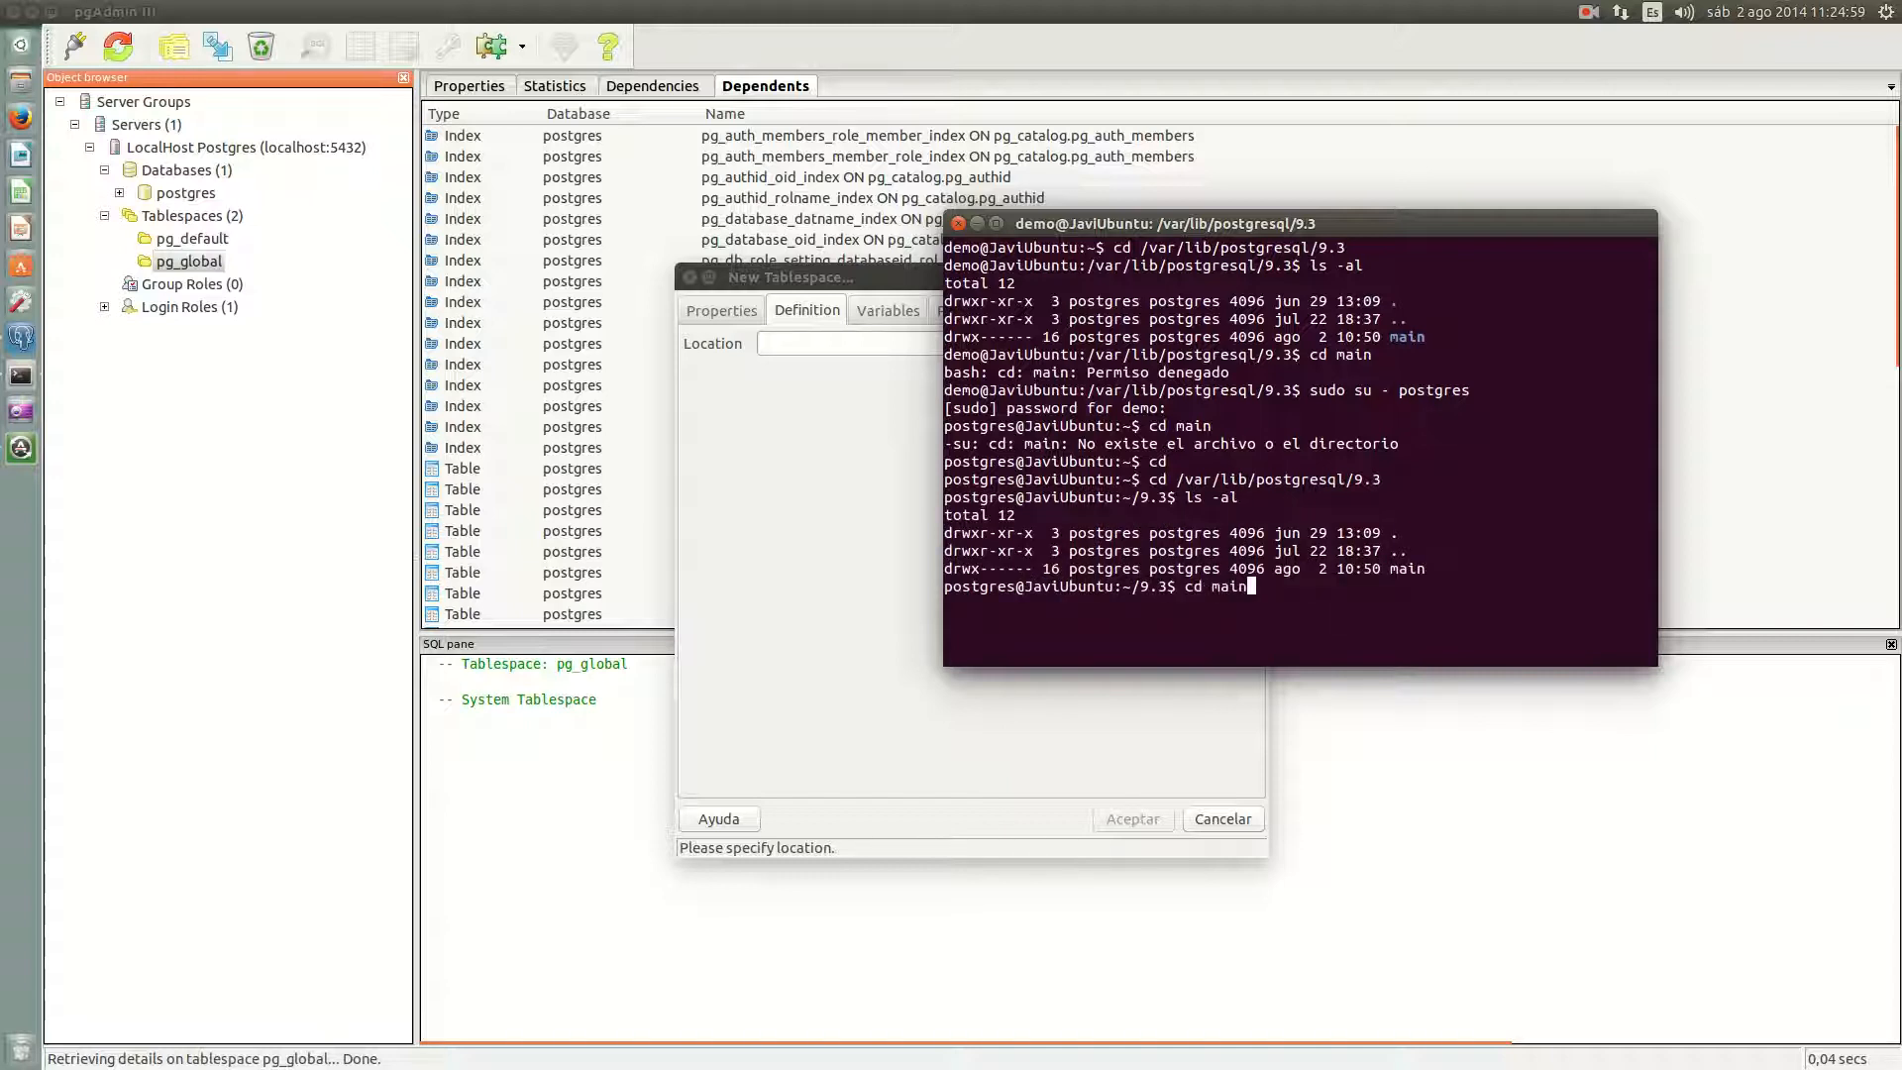
key("Return")
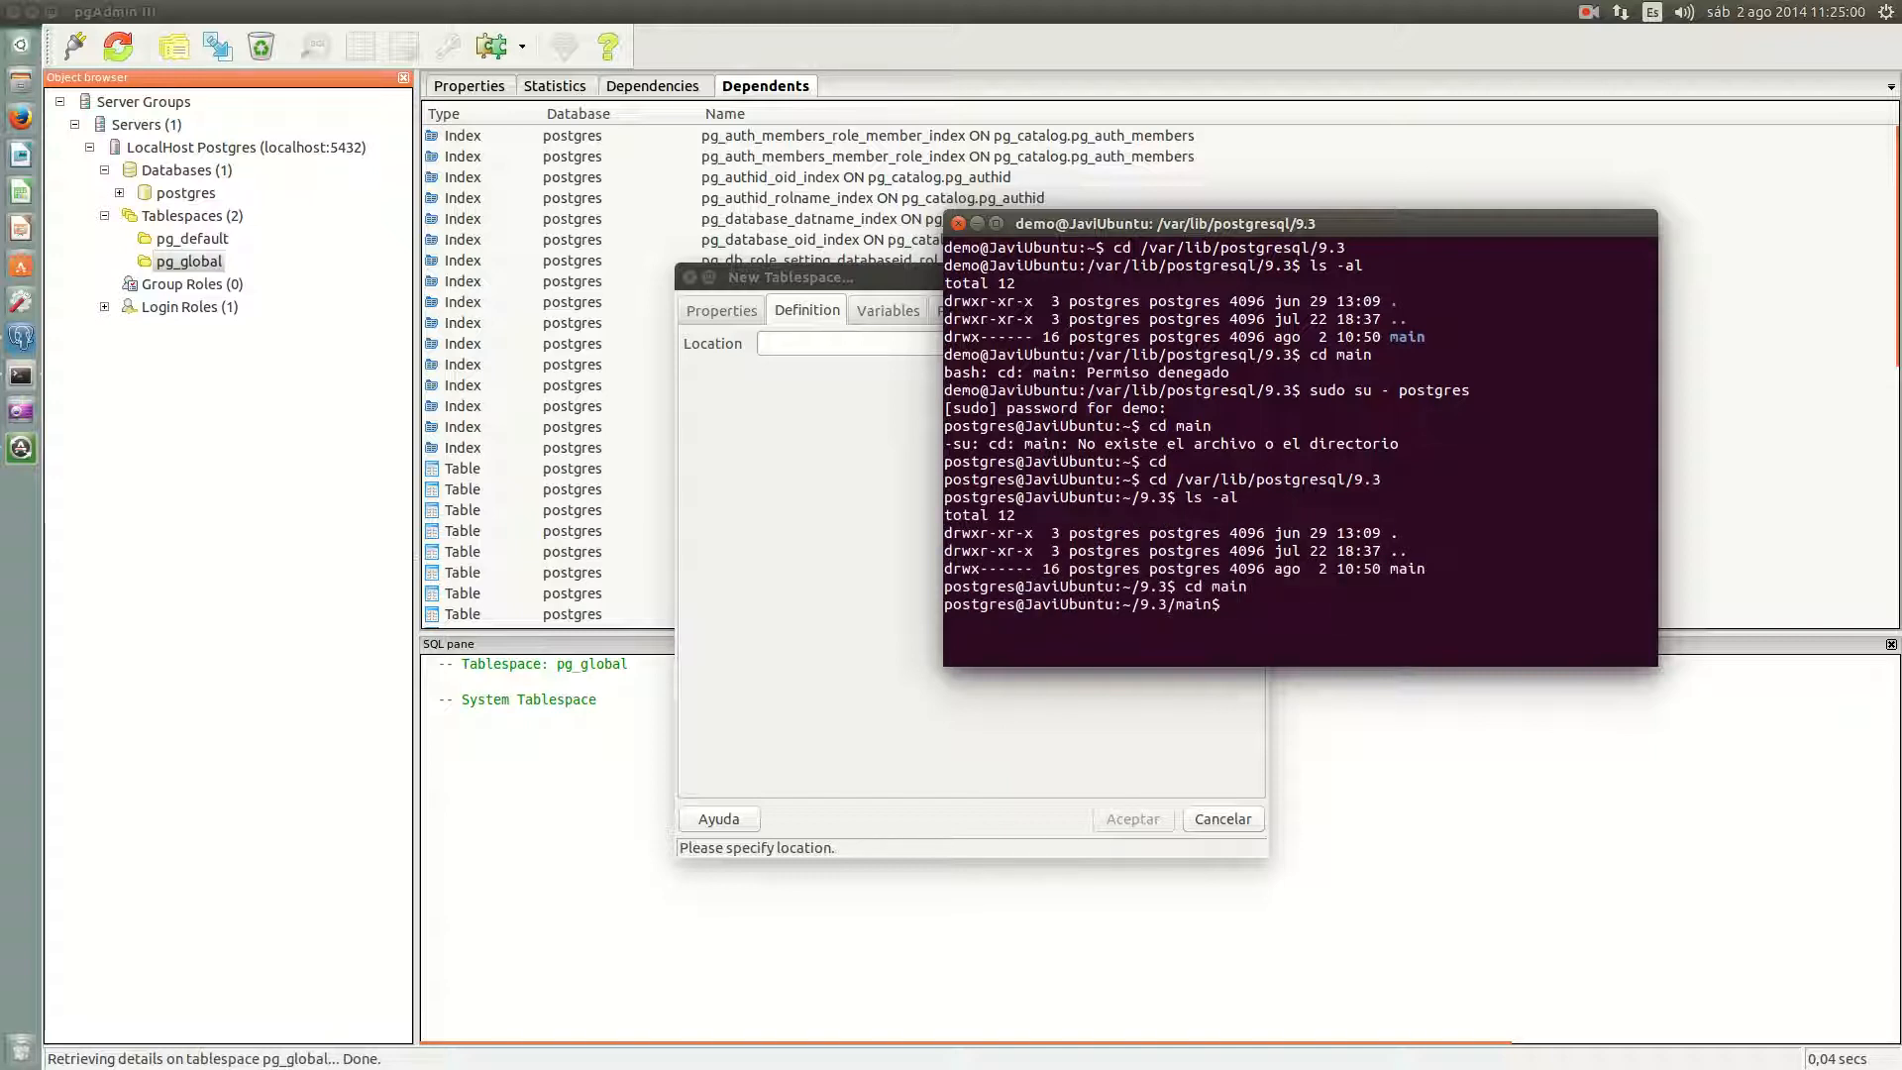
type("ls -al")
key("Return")
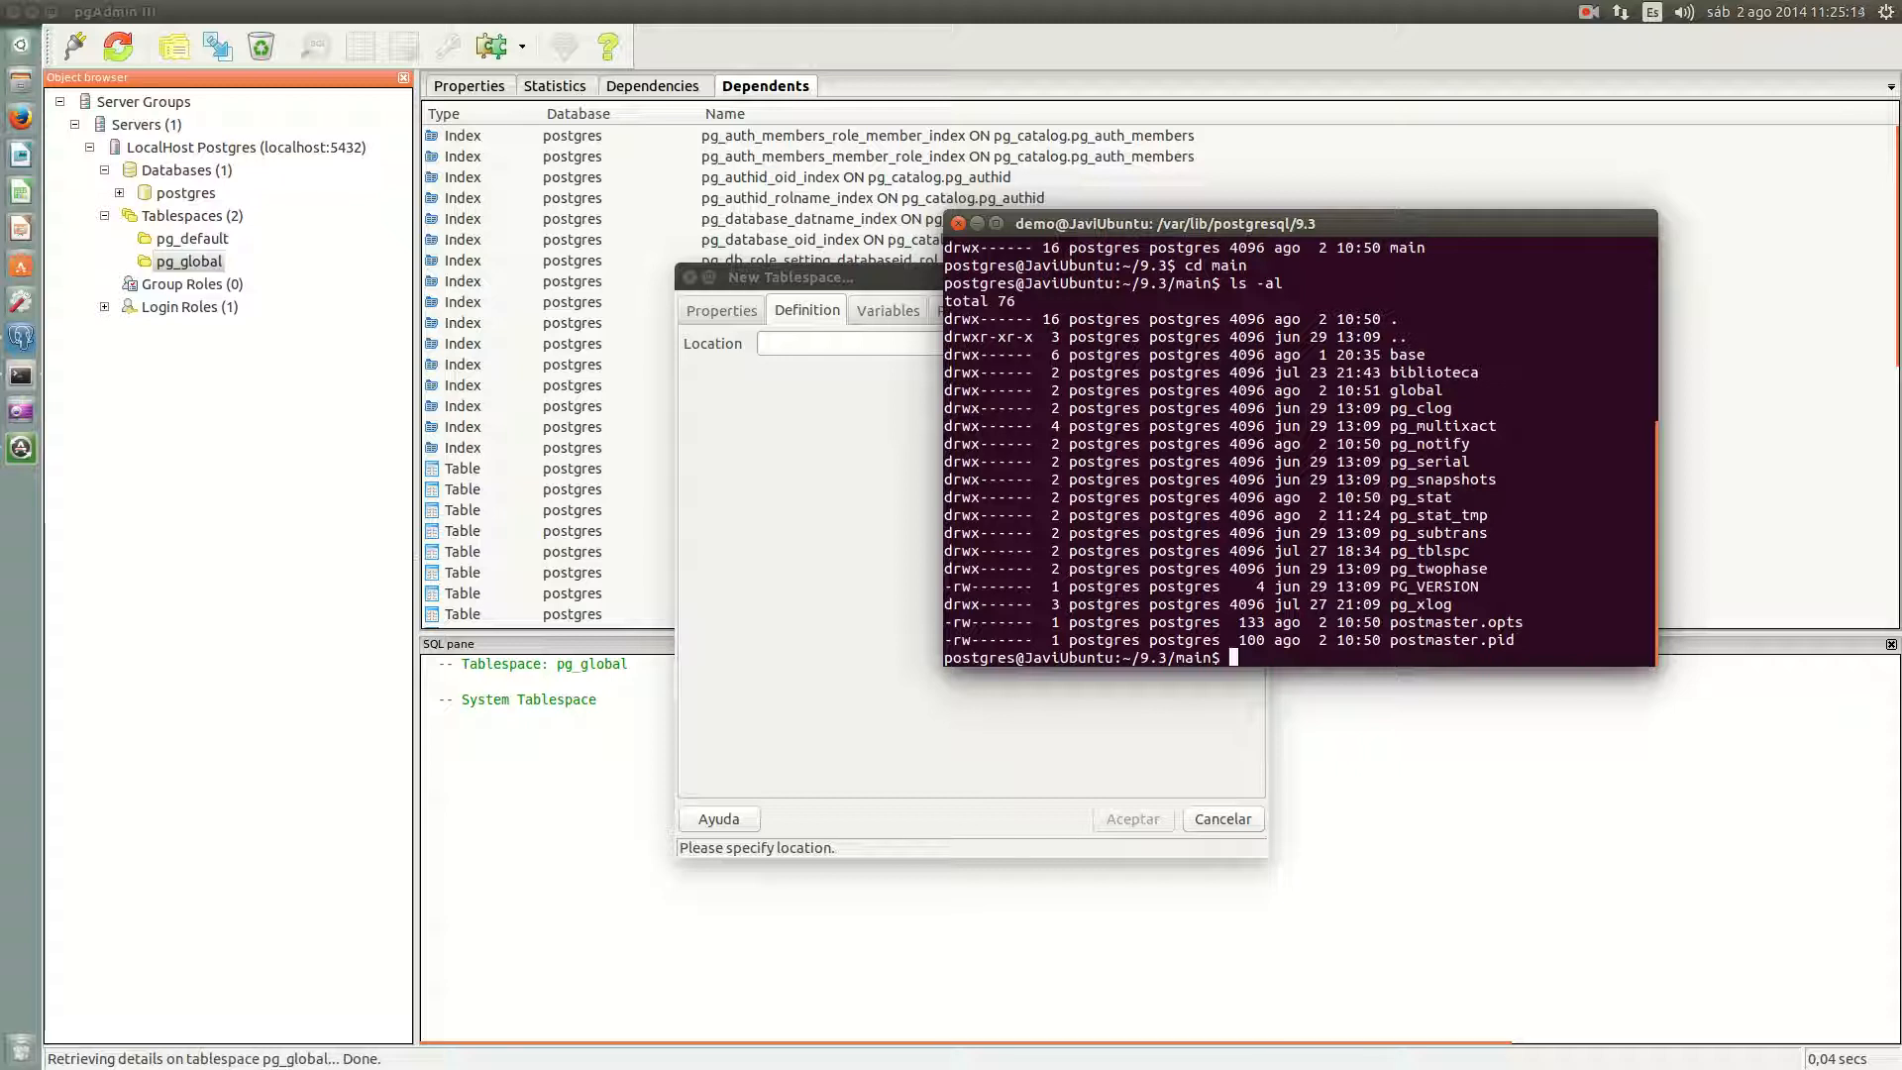
Step: Create a directory named tb_prueba inside main and list the contents with ls -al
type("mkdir tb_prueba")
key("Return")
type("l")
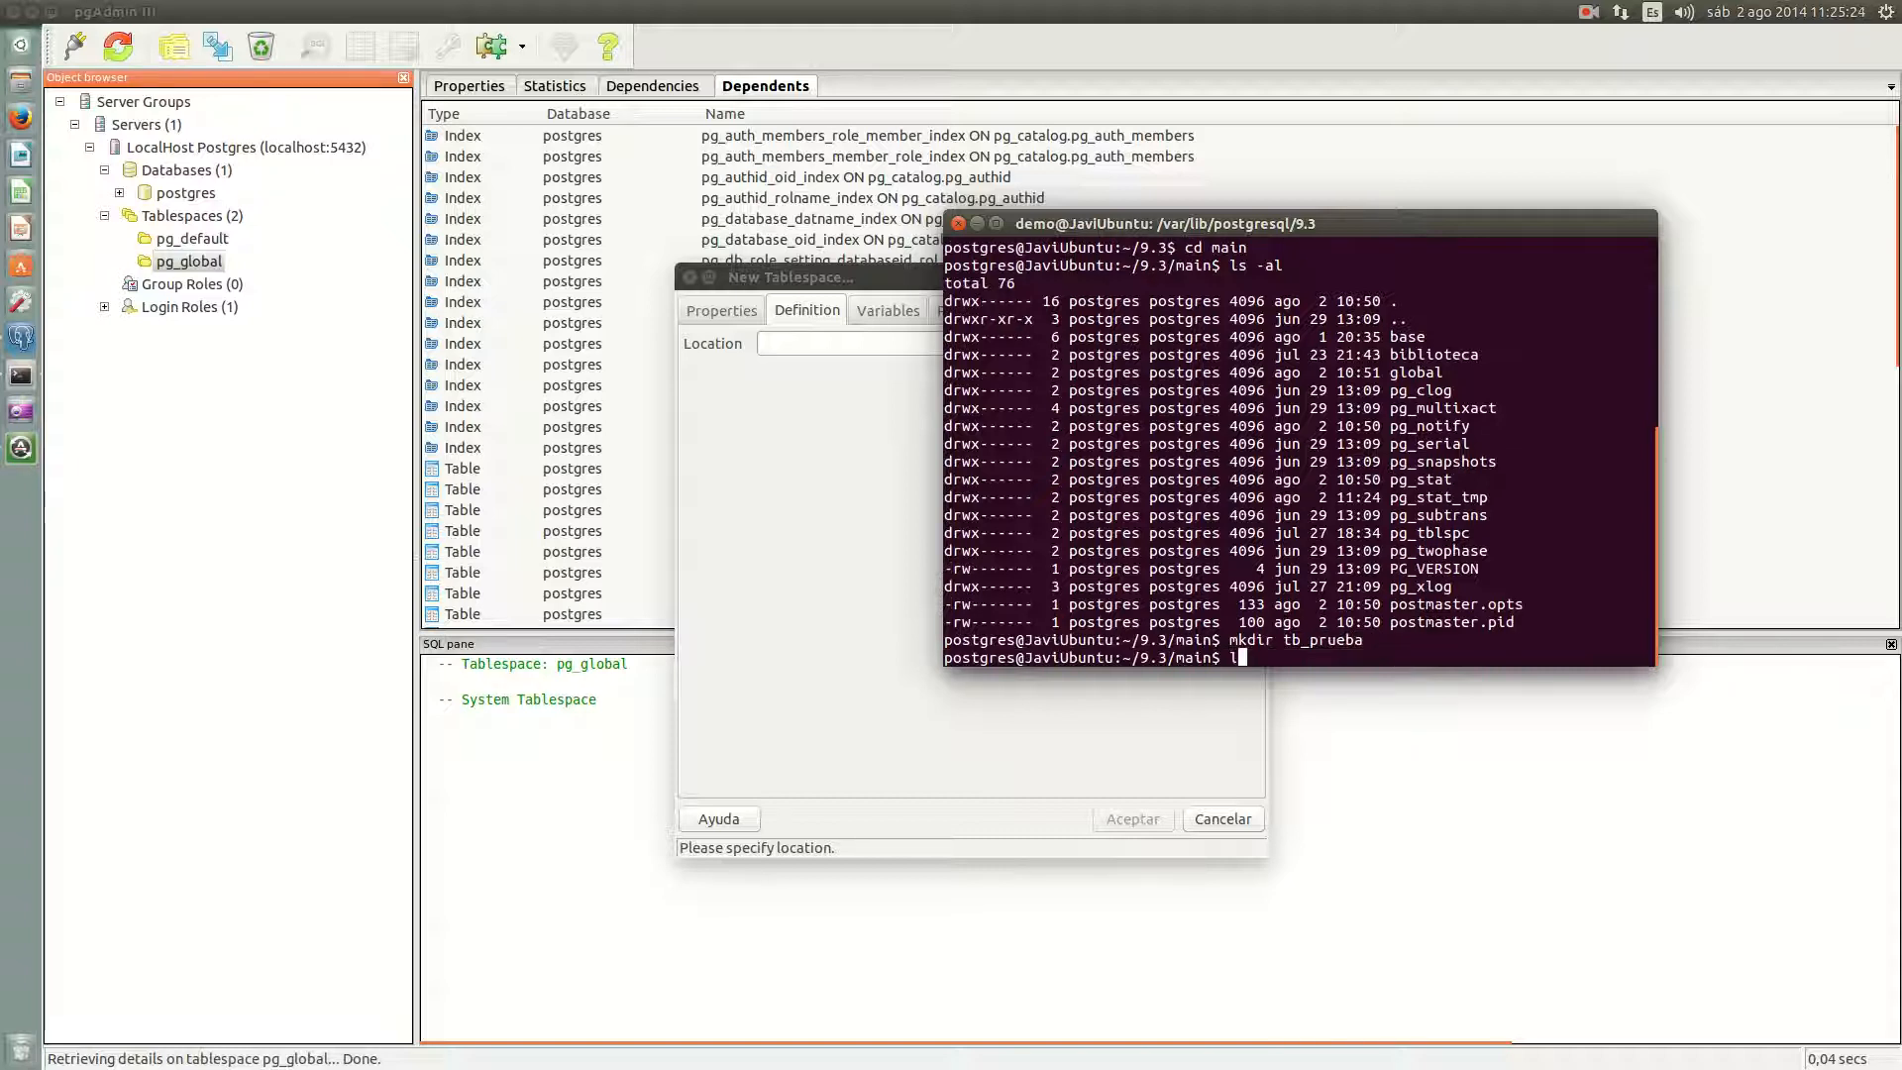
type("s -al")
key("Return")
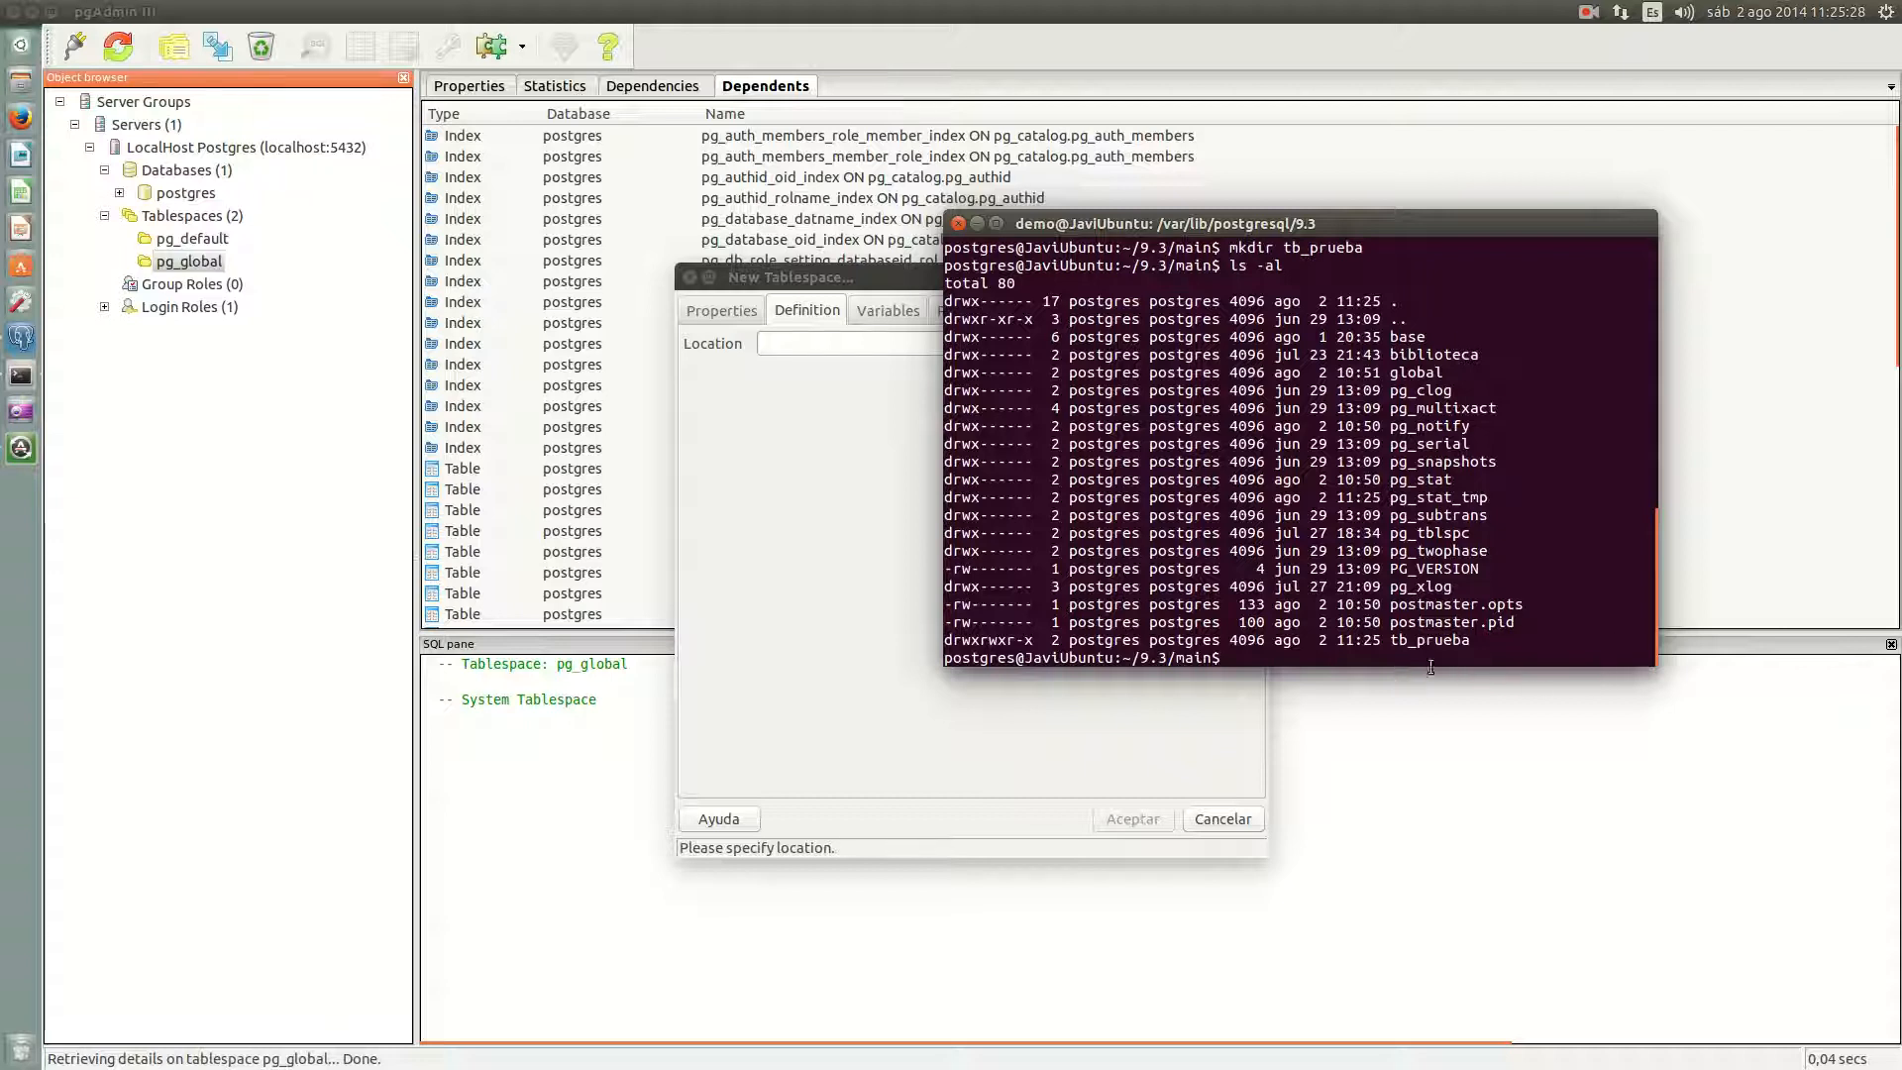
Step: Compare the permissions of the tb_prueba directory with those of the other directories in the listing
left_click_drag(1393, 639, 1502, 640)
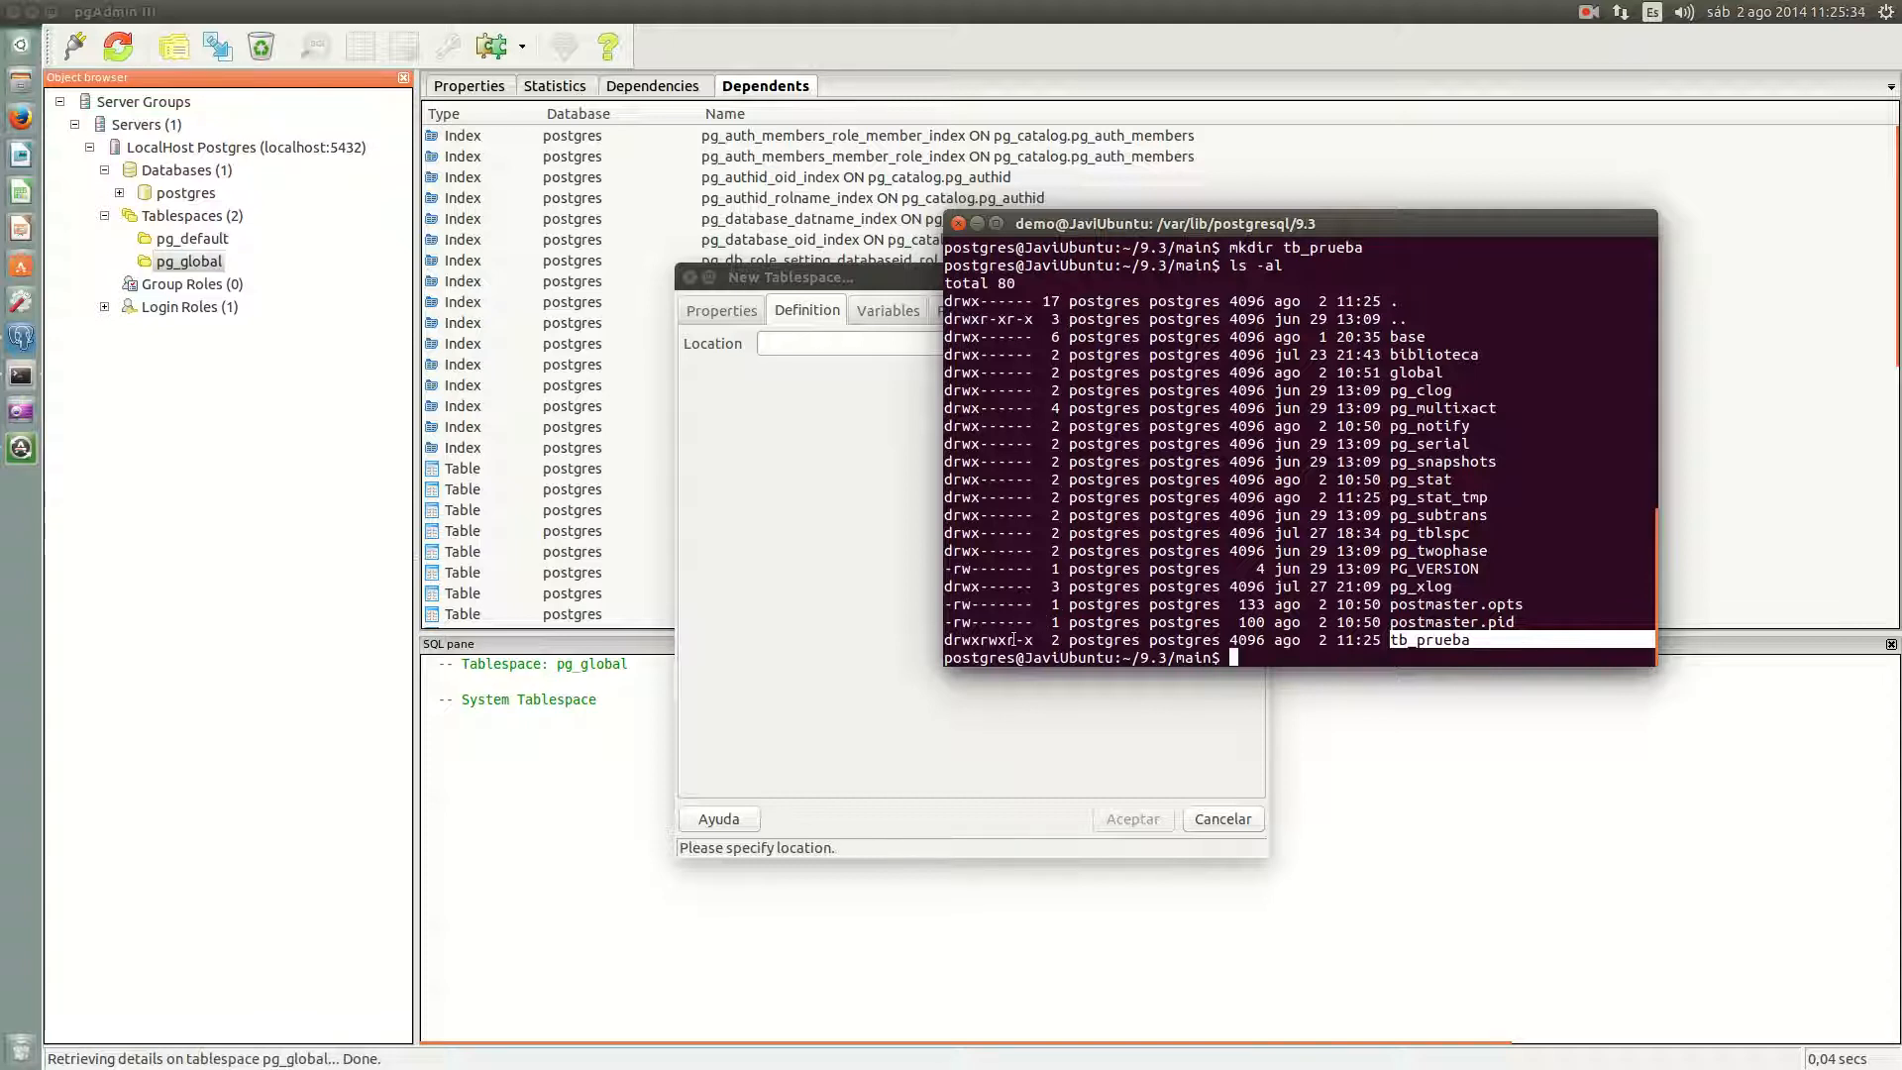
left_click_drag(1015, 639, 948, 639)
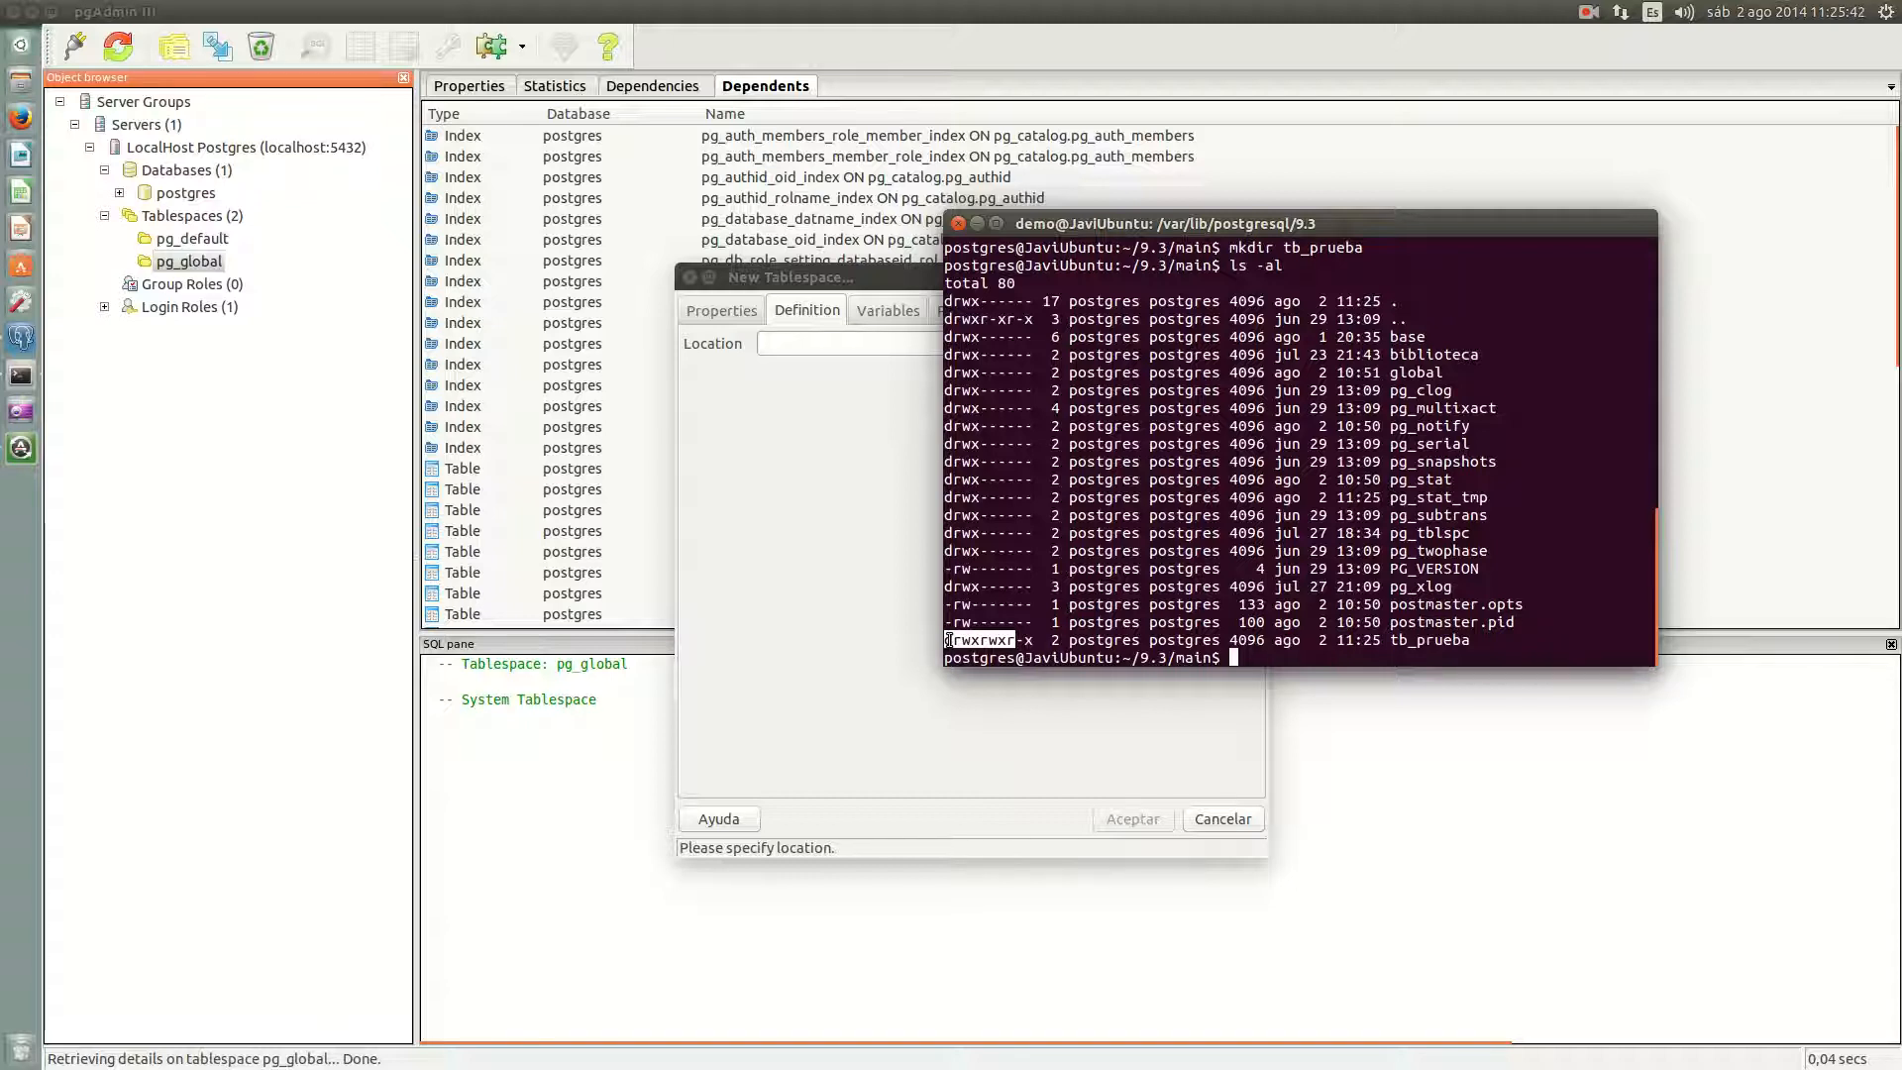
left_click_drag(1005, 338, 996, 483)
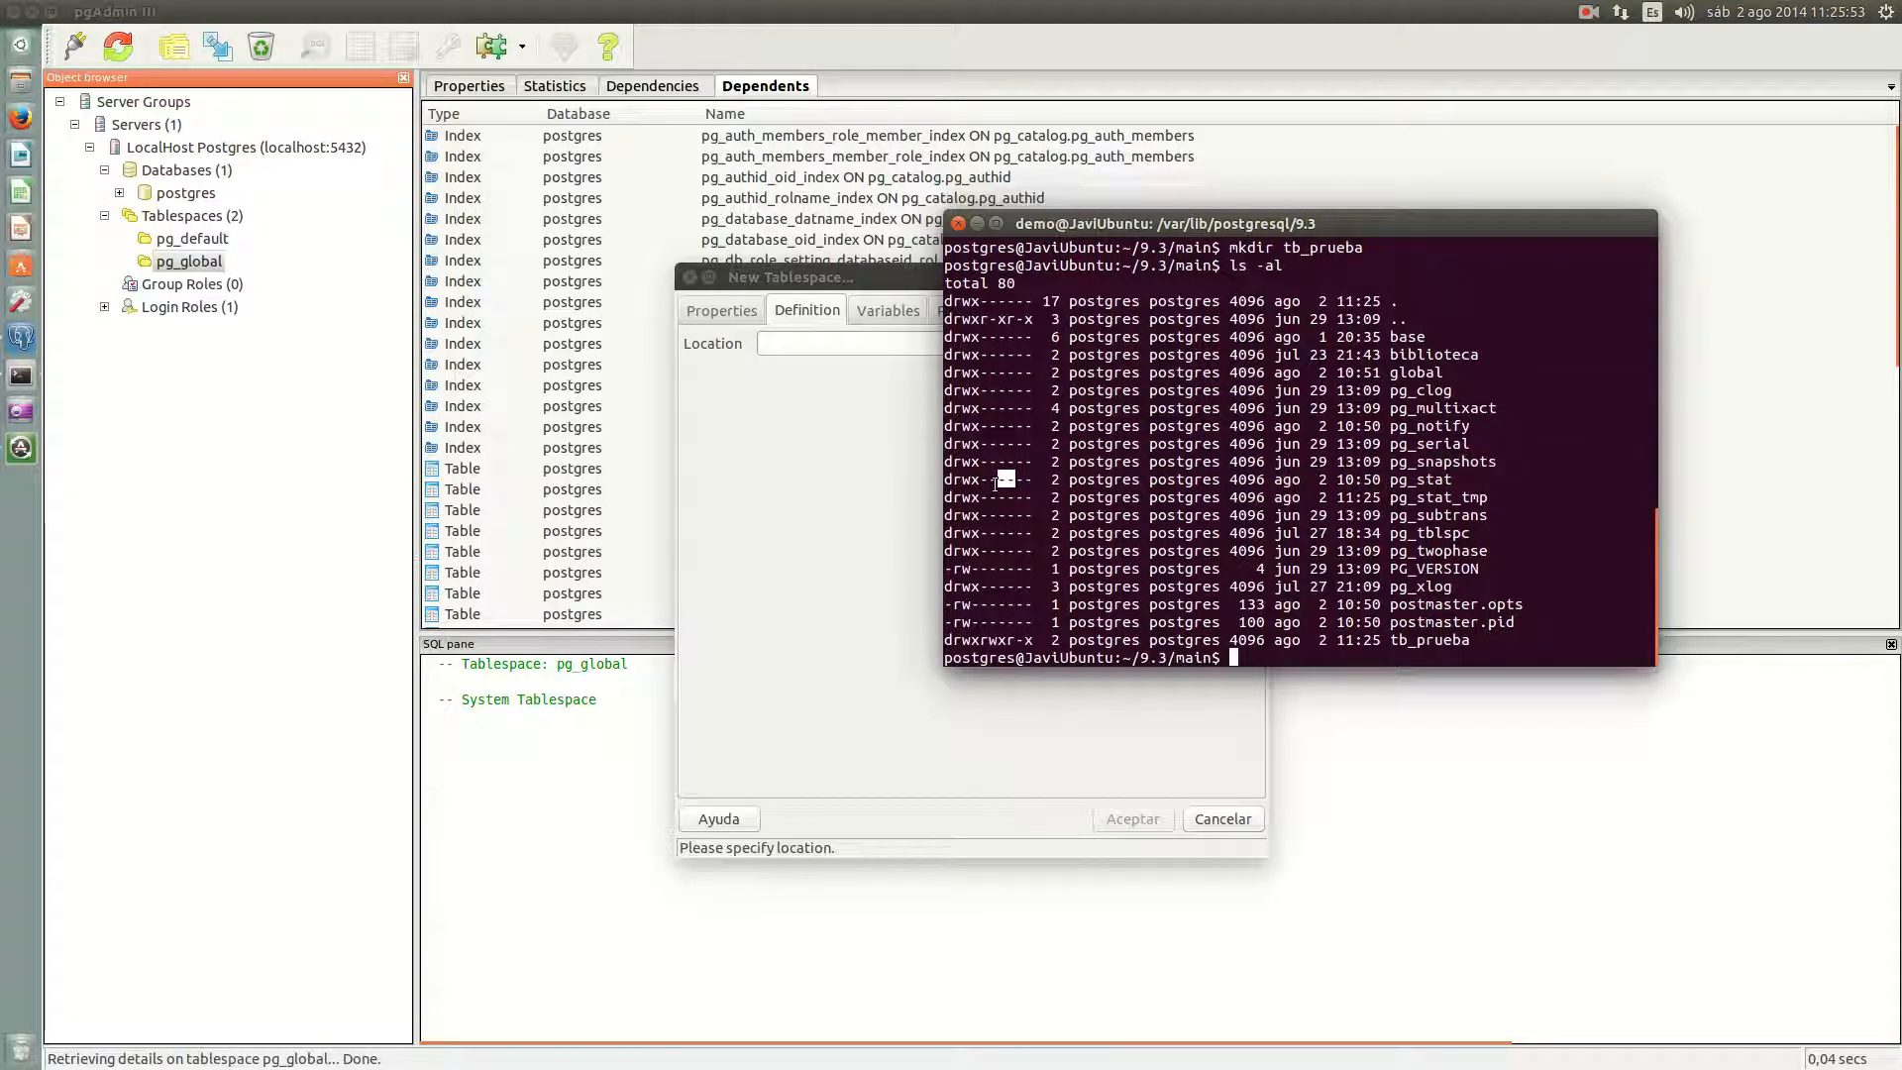
Step: Set the tb_prueba directory's permissions to 700 with chmod and check them in a new ls -al listing
left_click(1273, 658)
type("chmod 700 tb_prueba")
key("Return")
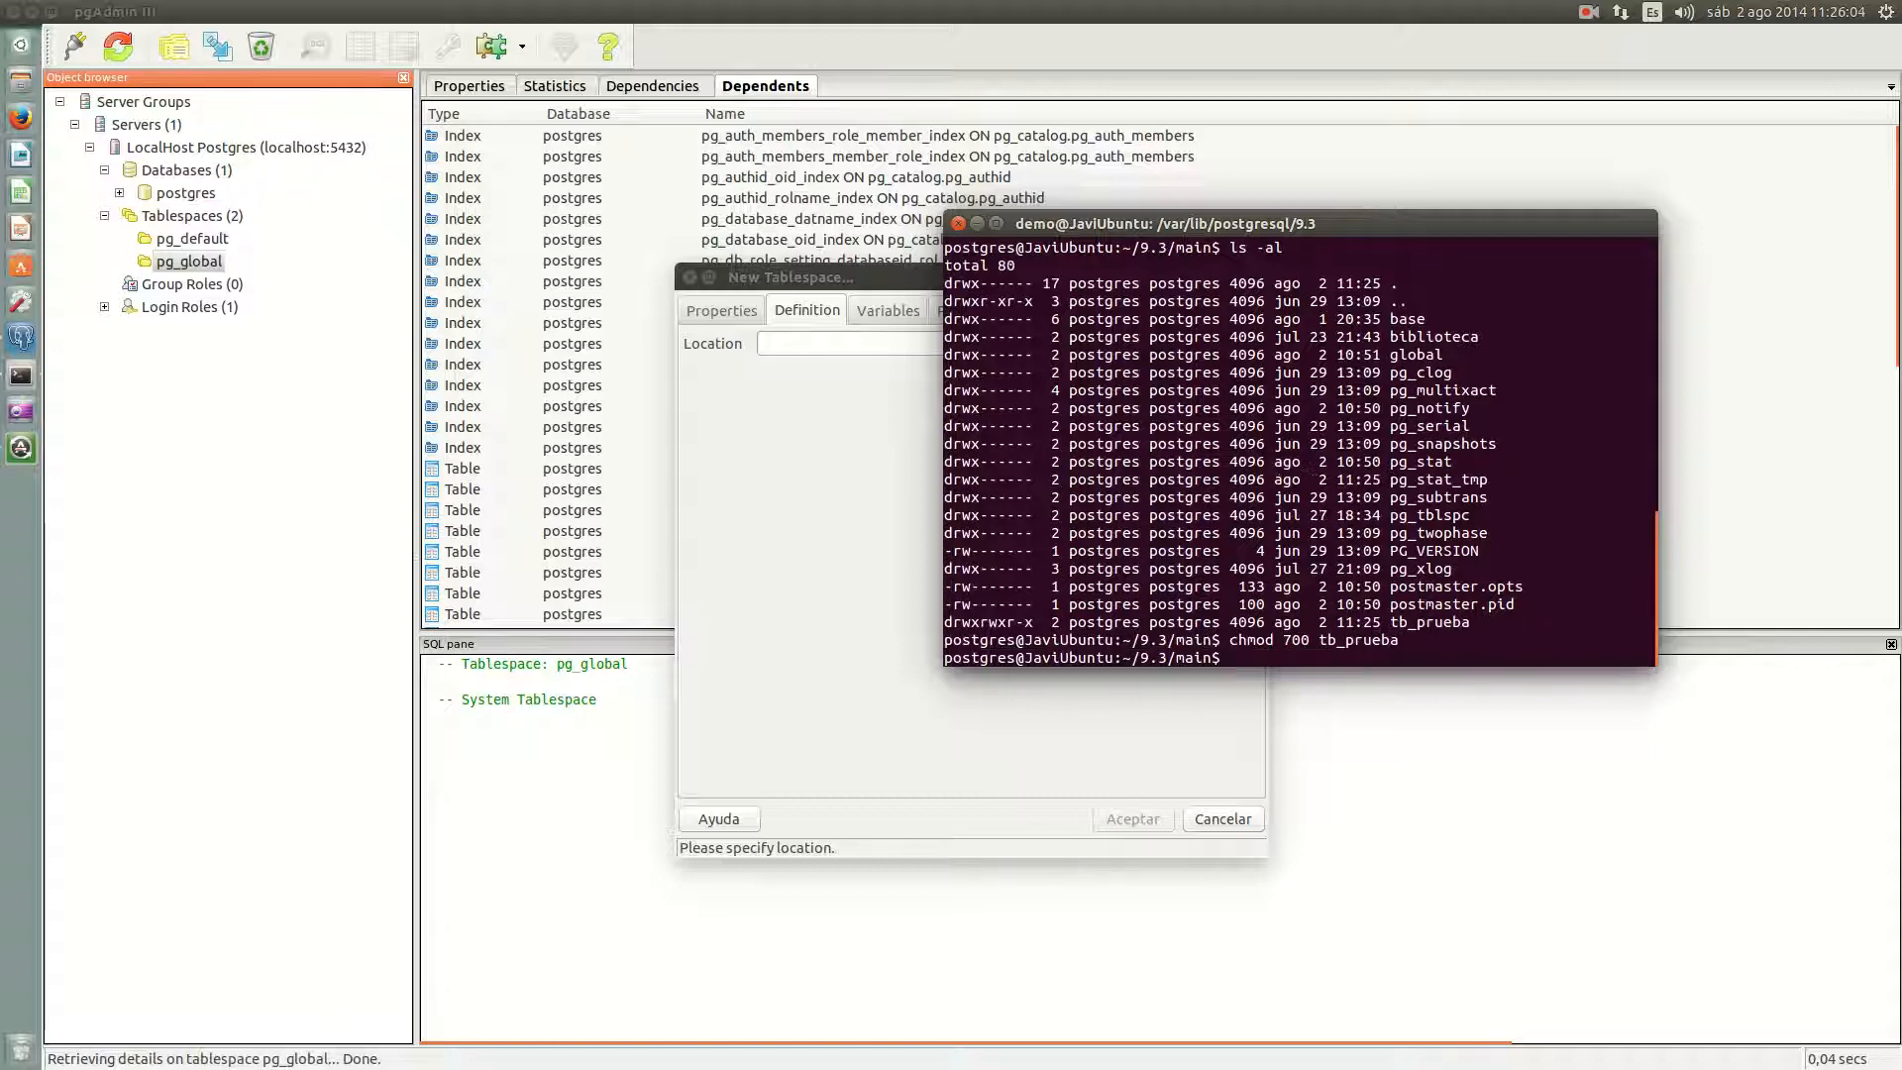
type("ls -al")
key("Return")
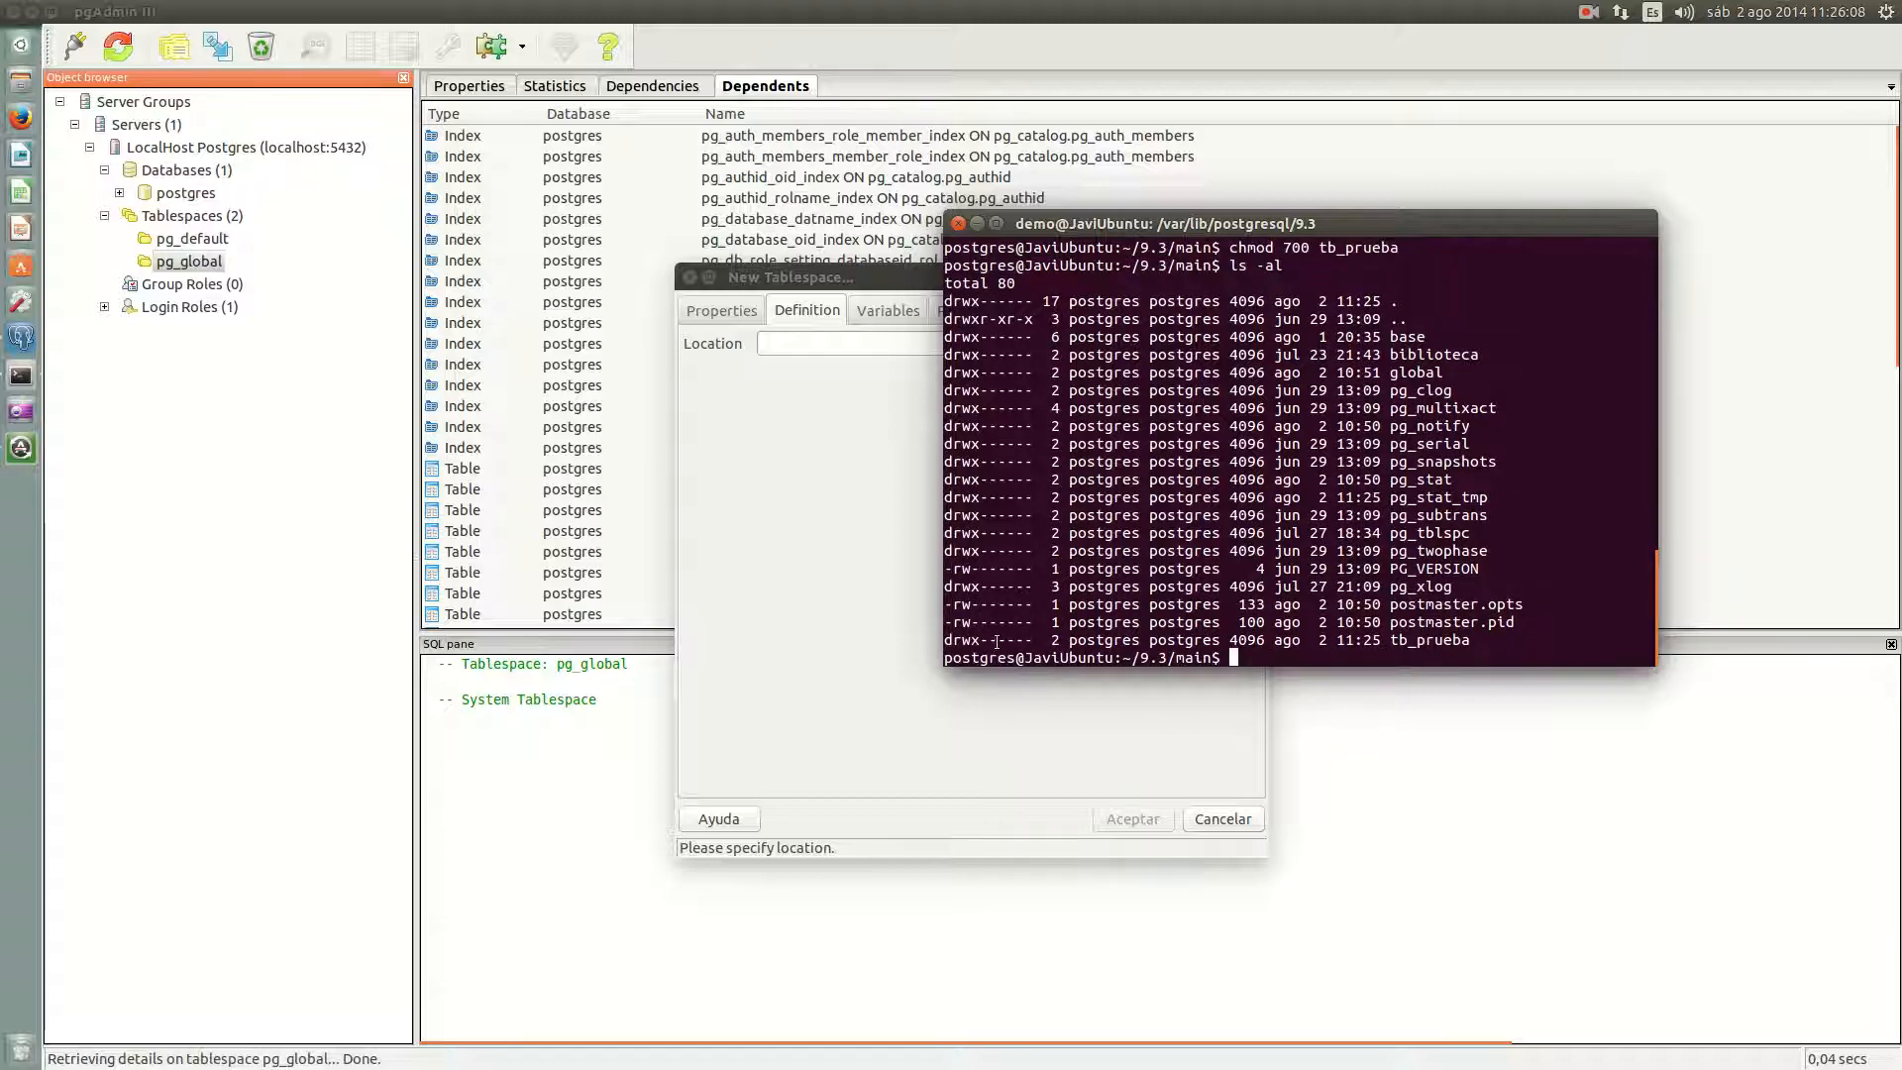
left_click_drag(997, 641, 904, 645)
Step: Close the terminal, ending its running process, and set the new tablespace's location to /var/lib/postgresql/9.3/main/tb_prueba
left_click(958, 223)
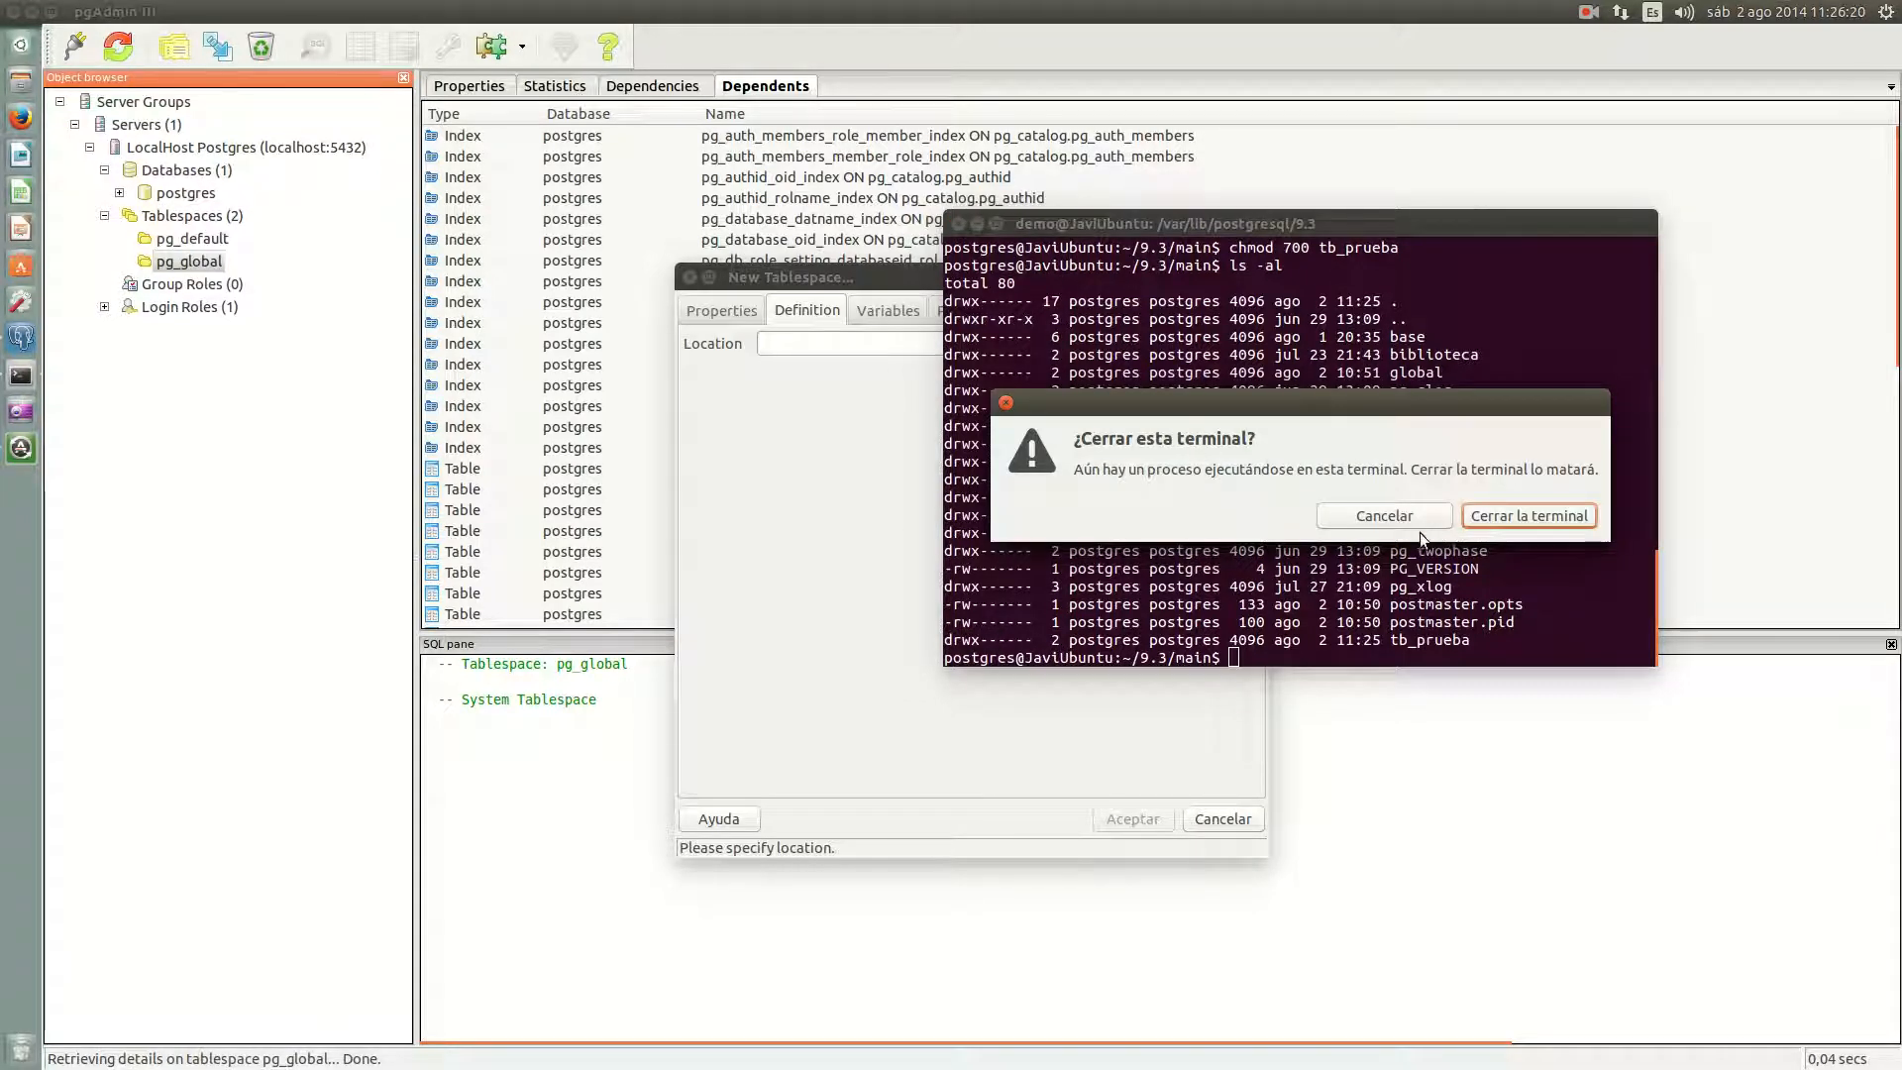
left_click(1499, 514)
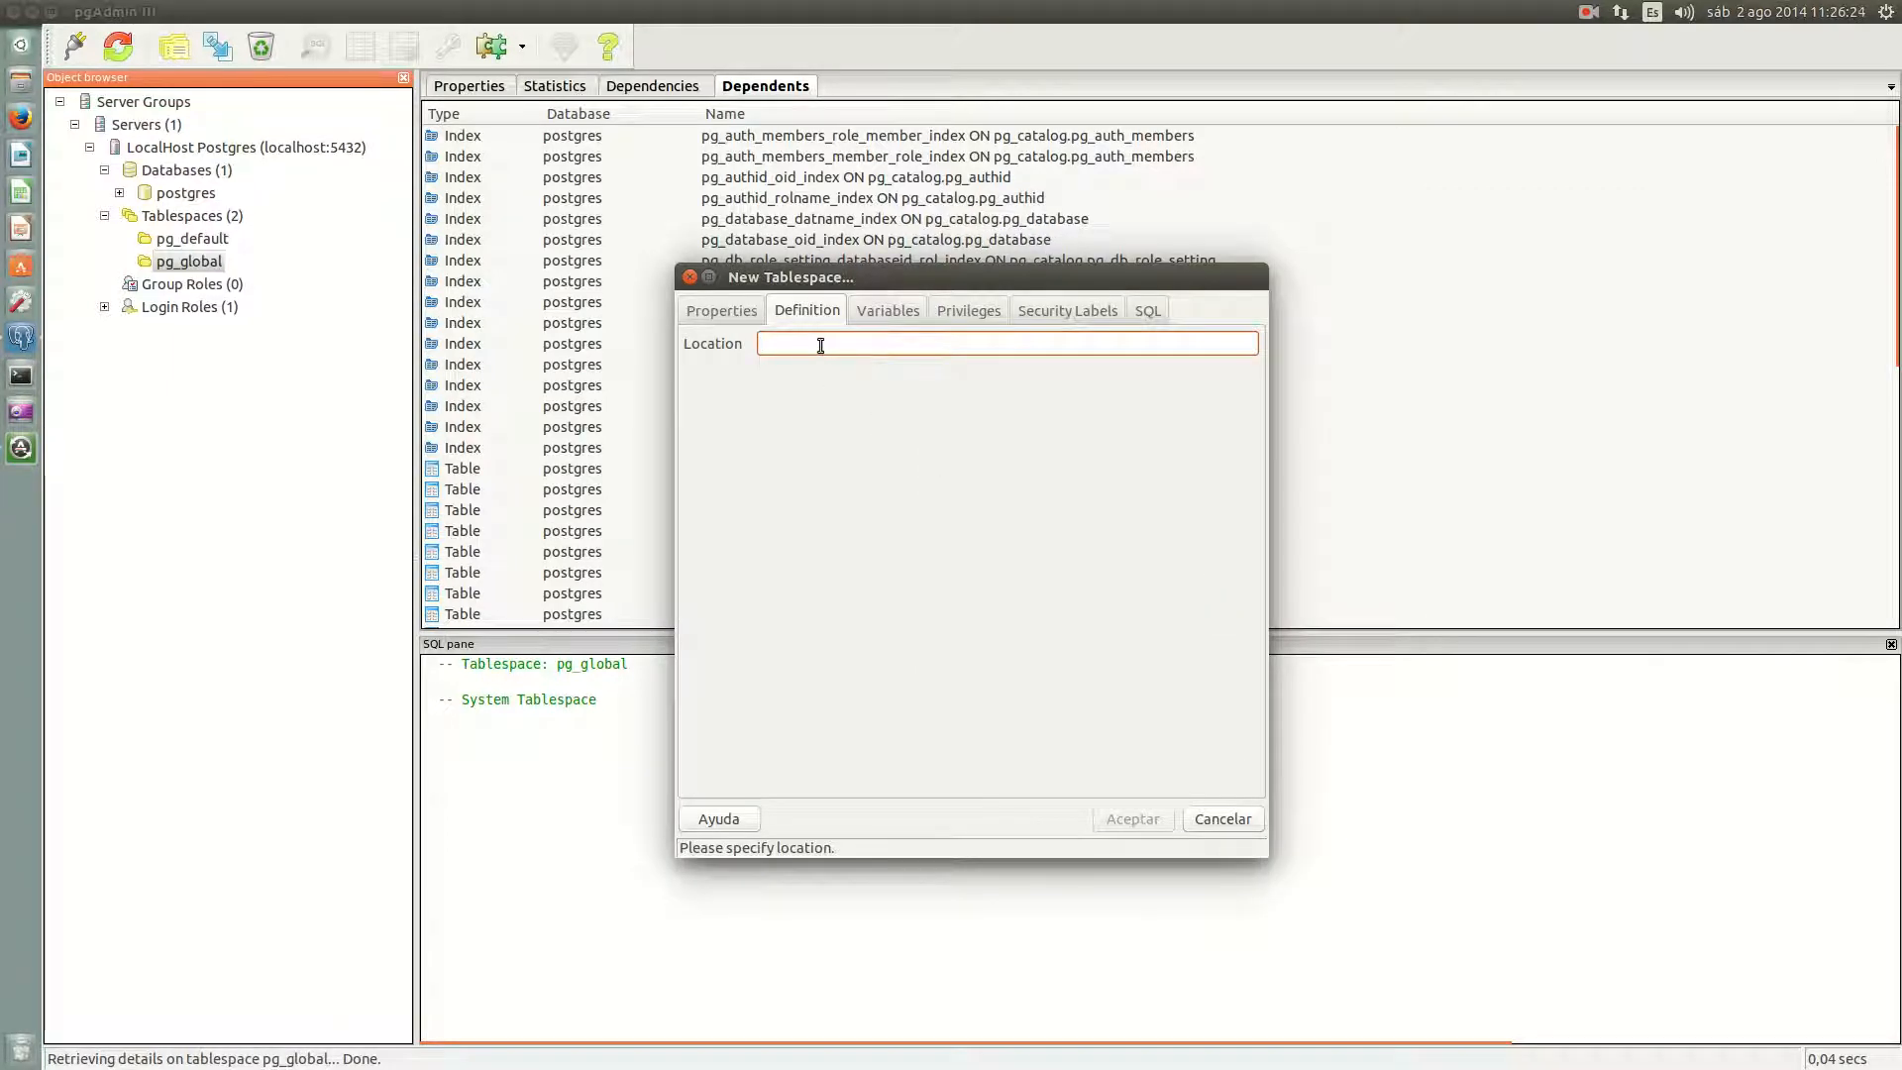
type("/")
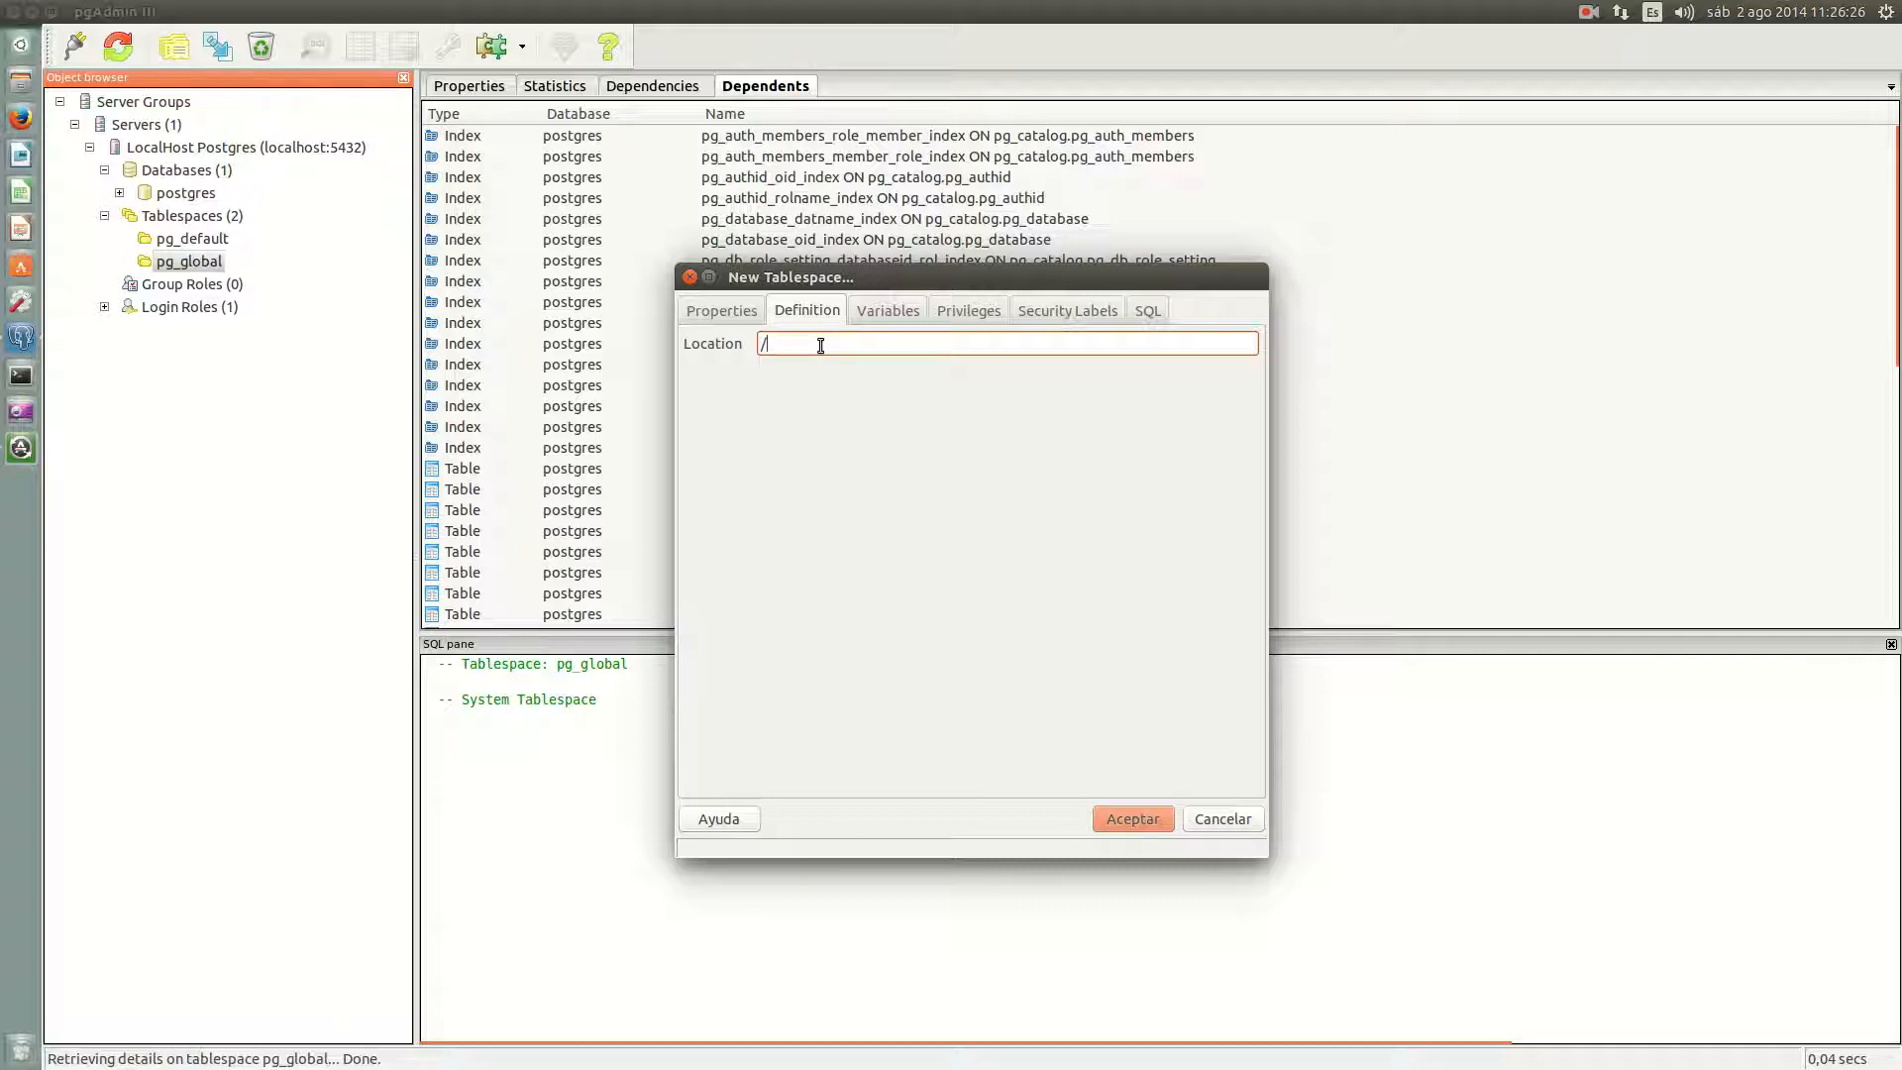
type("var/lib/postgresql/9.3/main/tb_prueba")
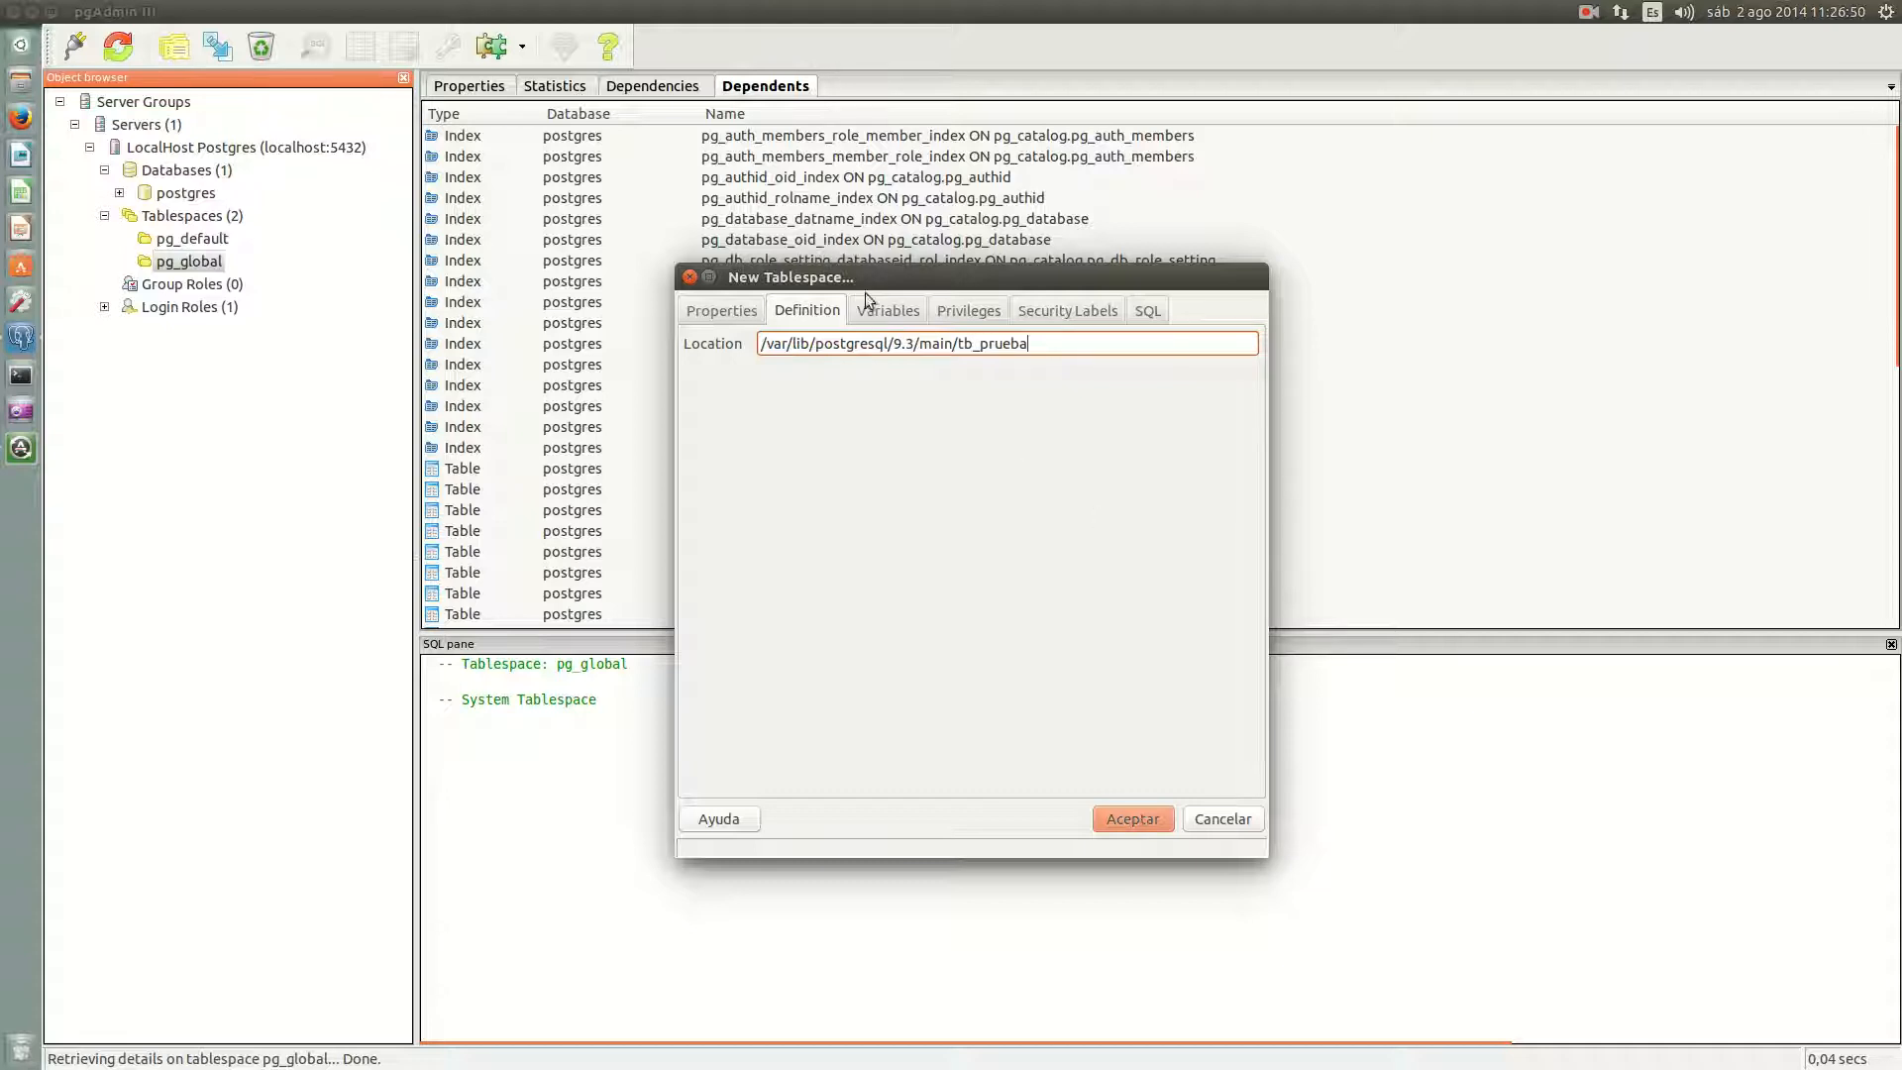
Step: Review the variable names and the privilege roles offered for the new tablespace
left_click(884, 313)
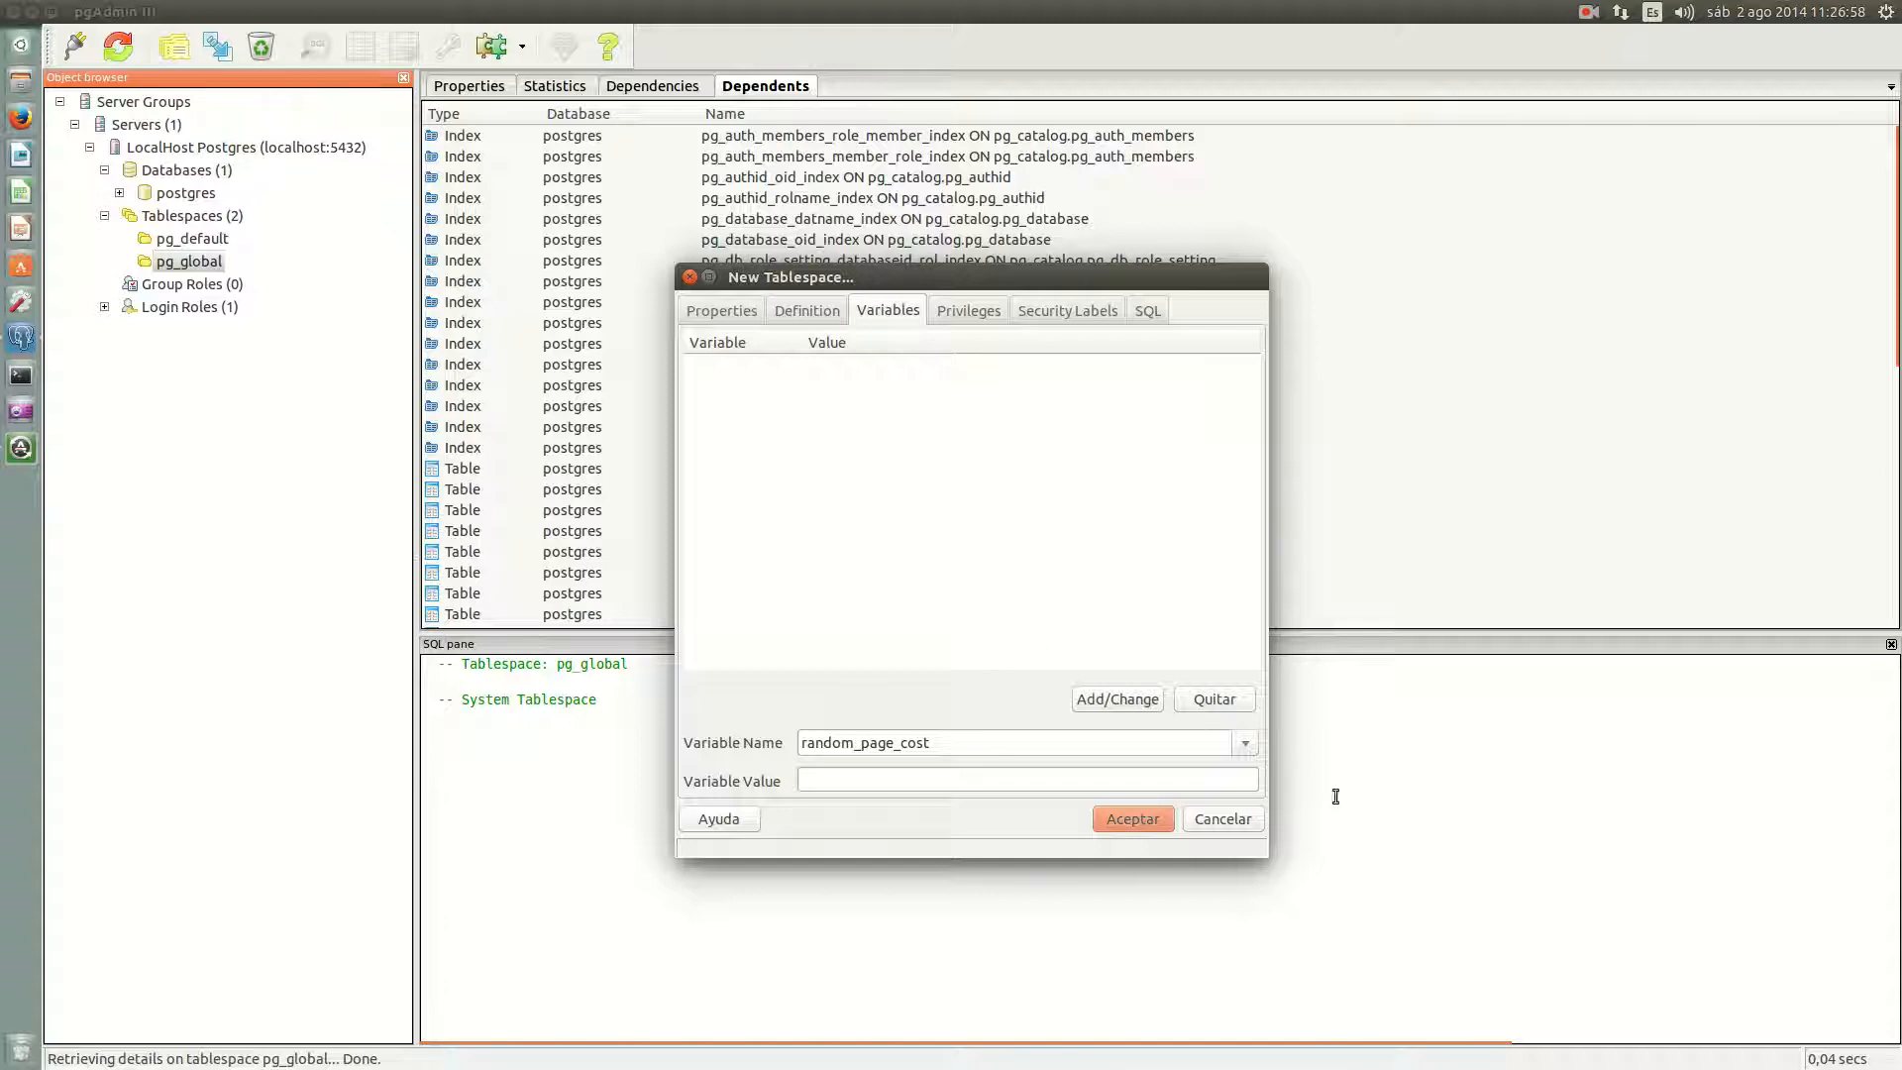
left_click(1251, 746)
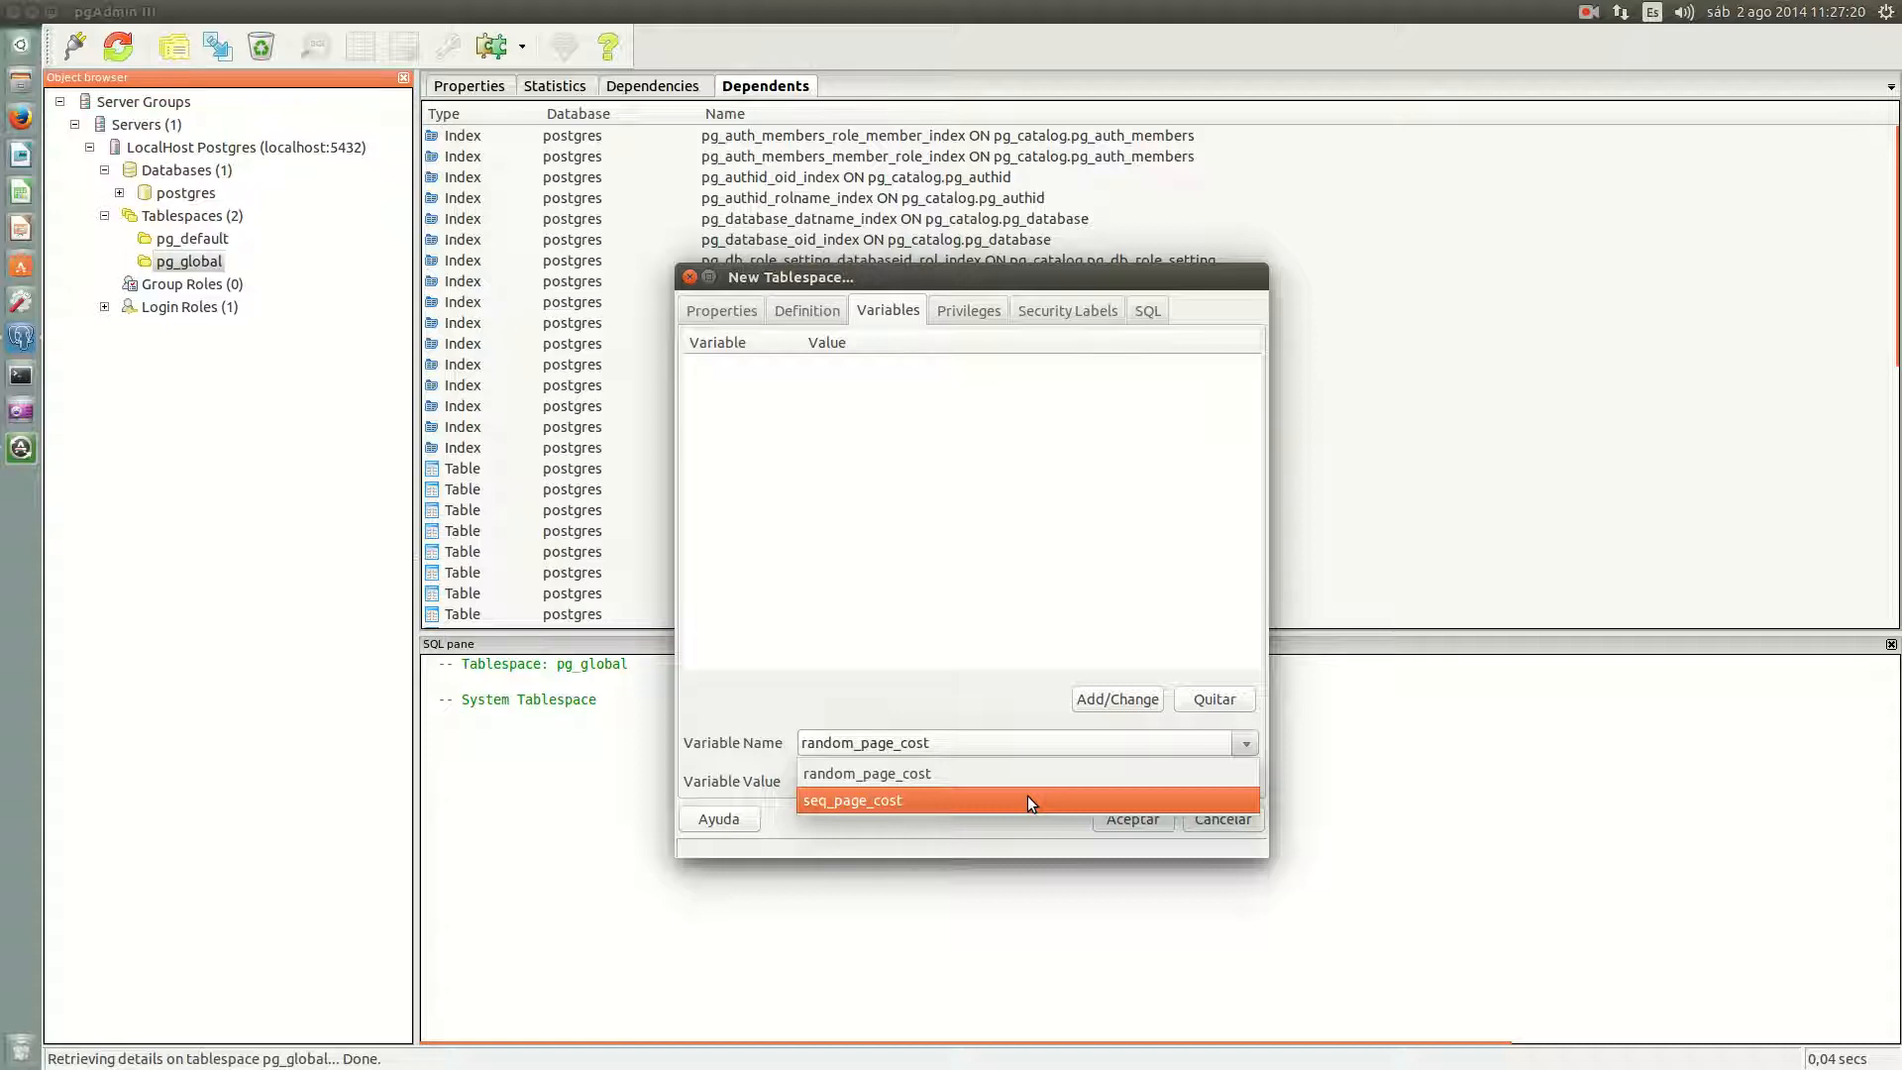
left_click(981, 550)
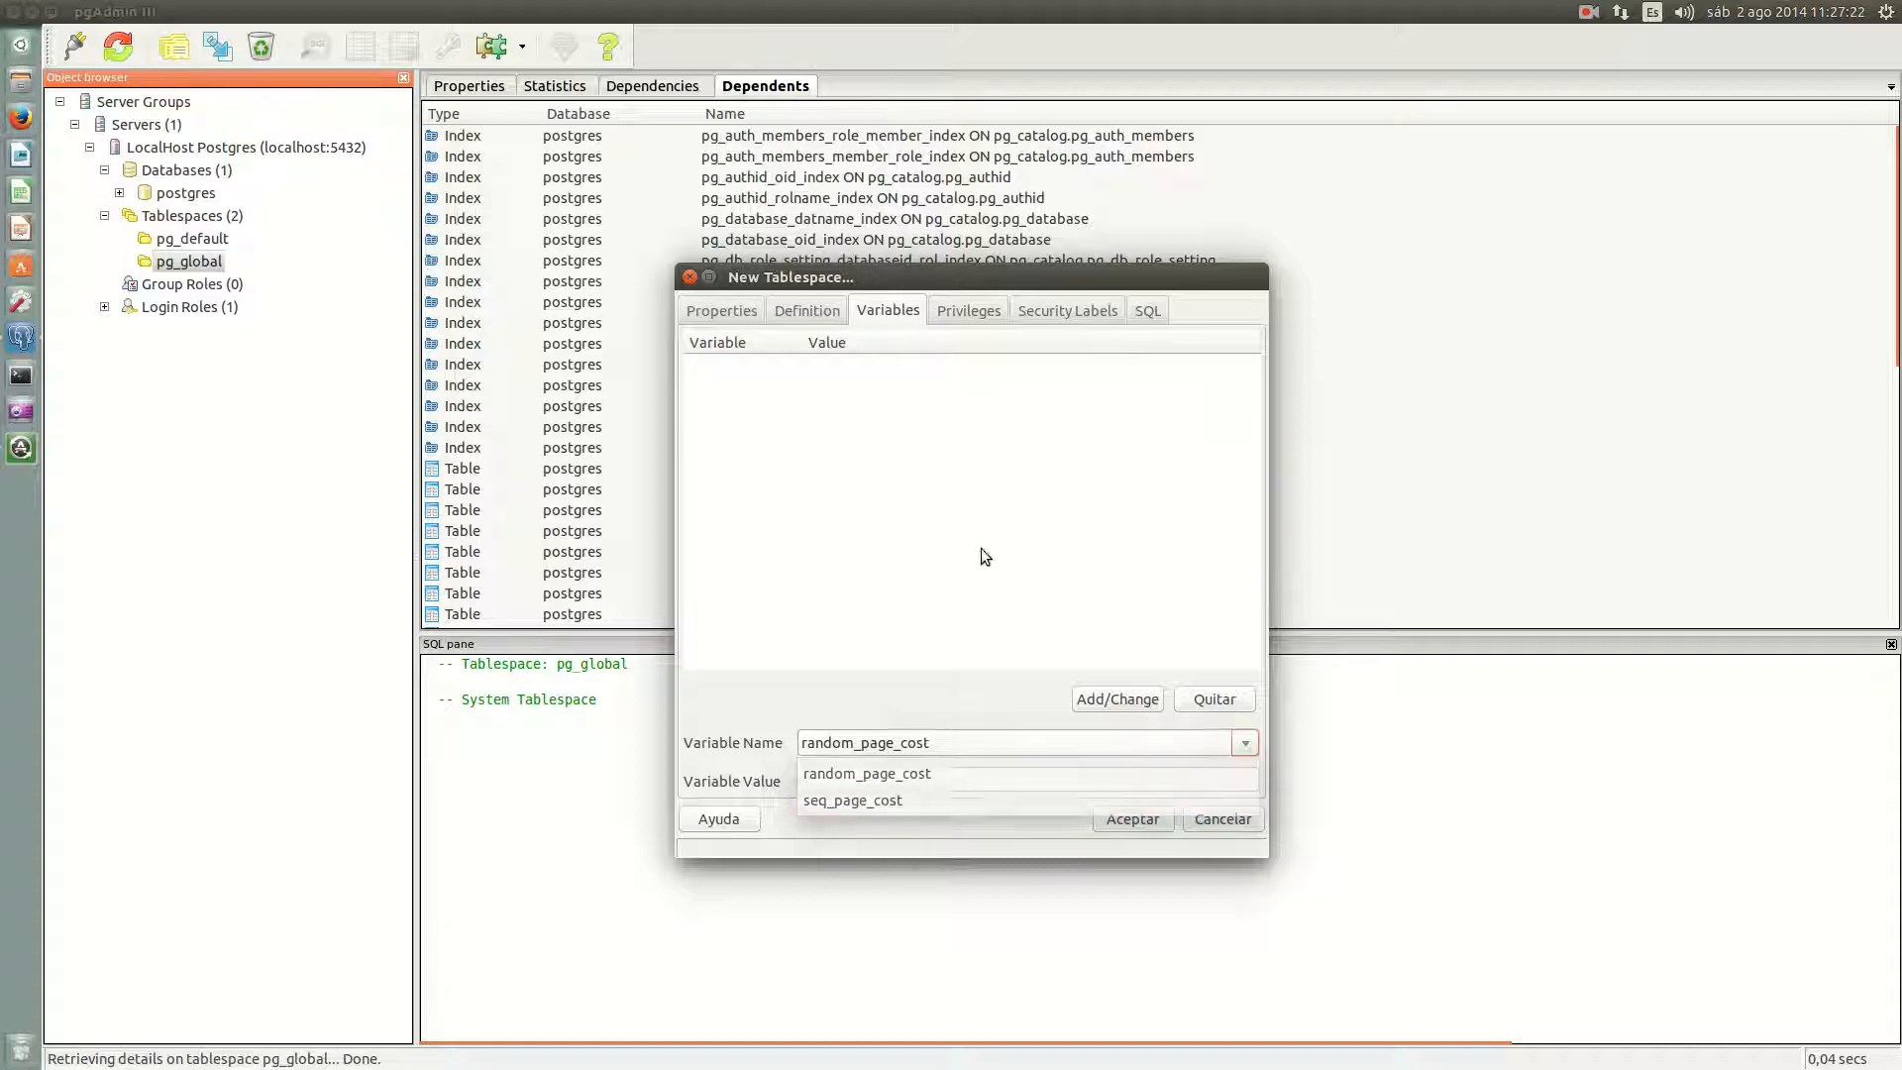
left_click(969, 311)
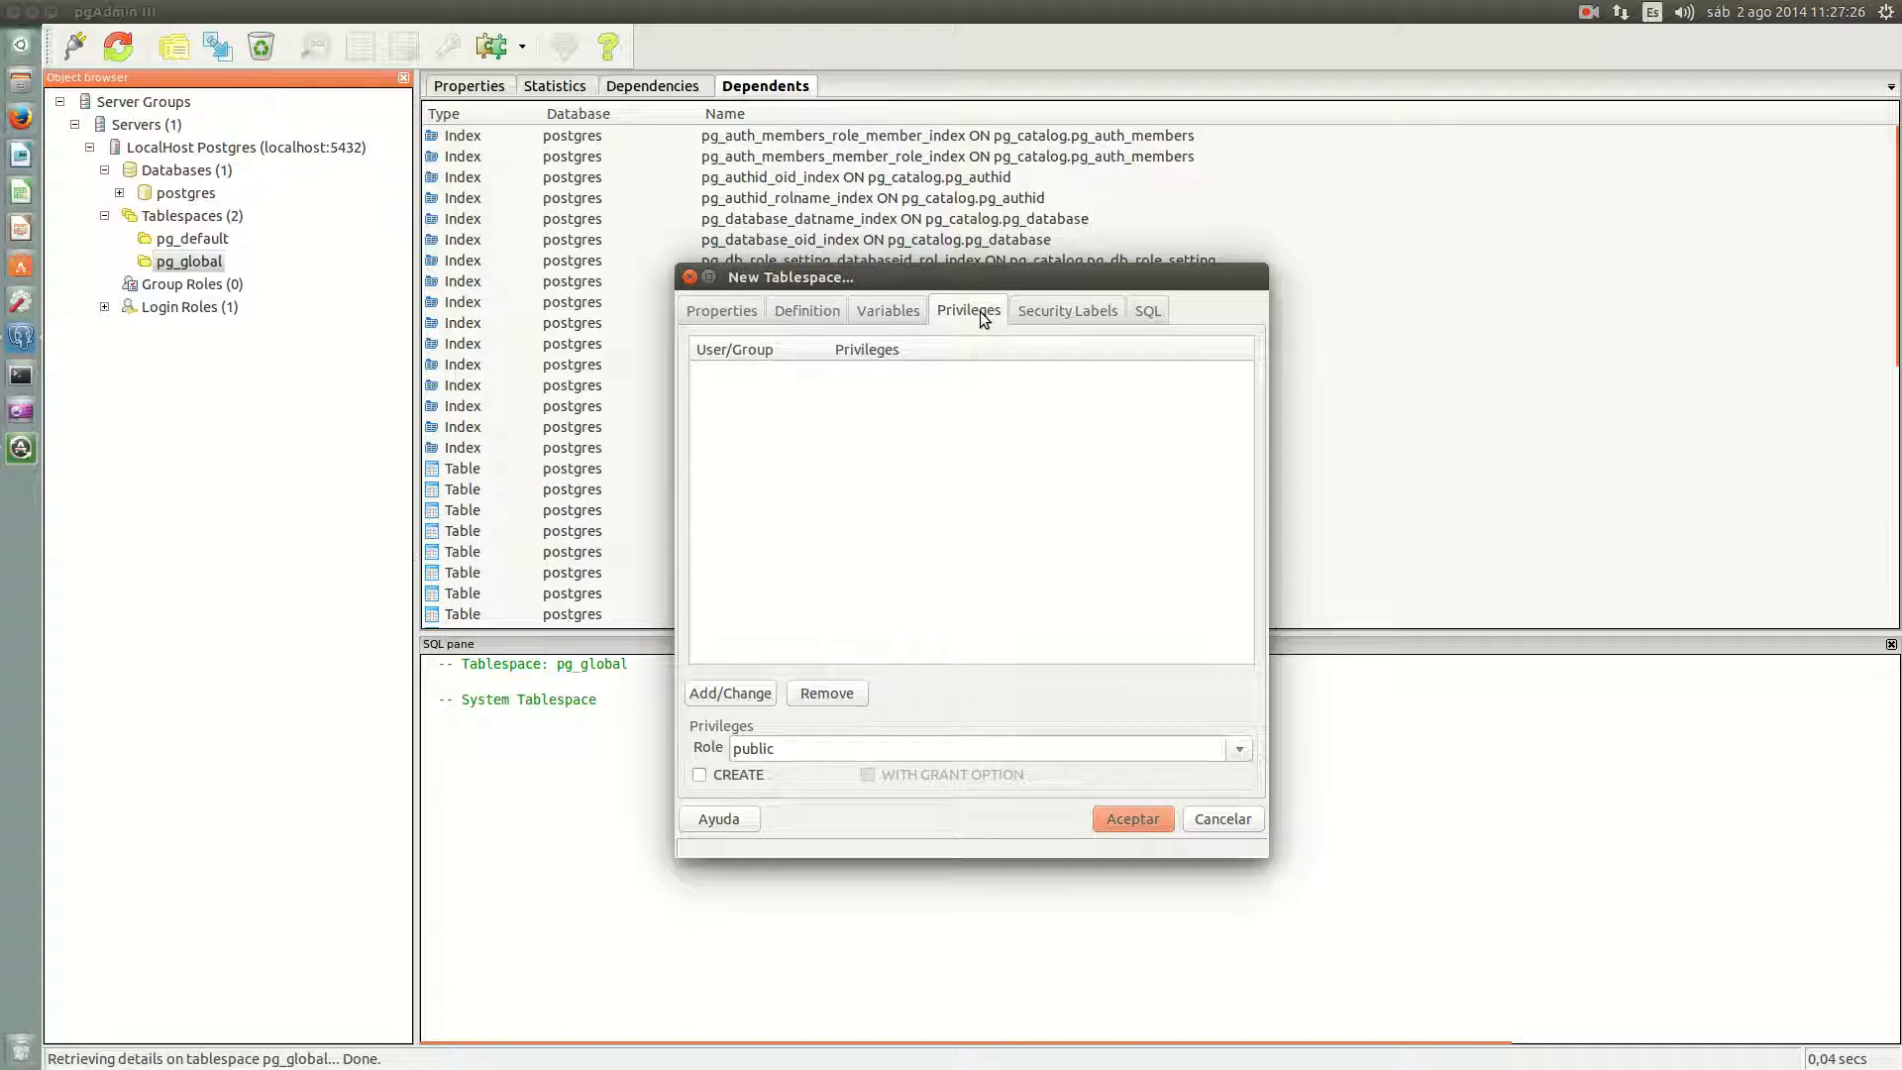
left_click(1239, 750)
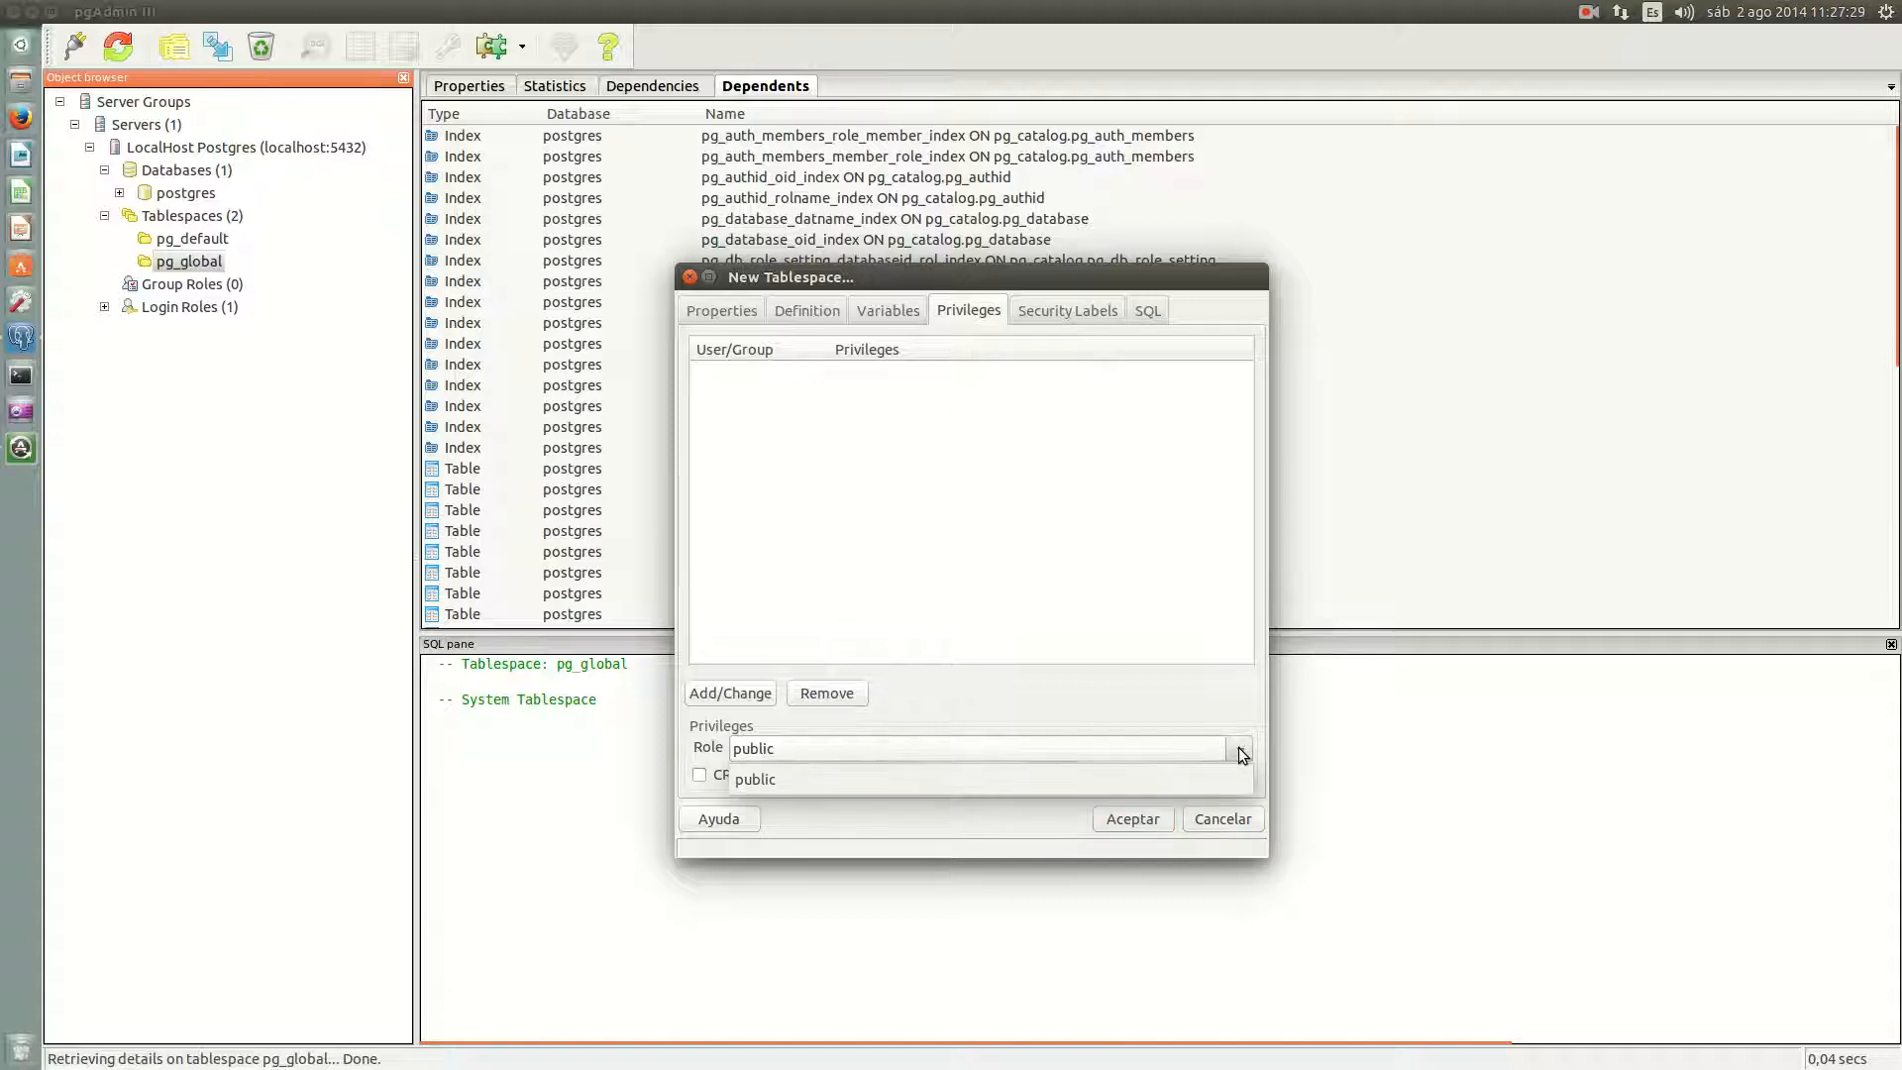
left_click(1022, 781)
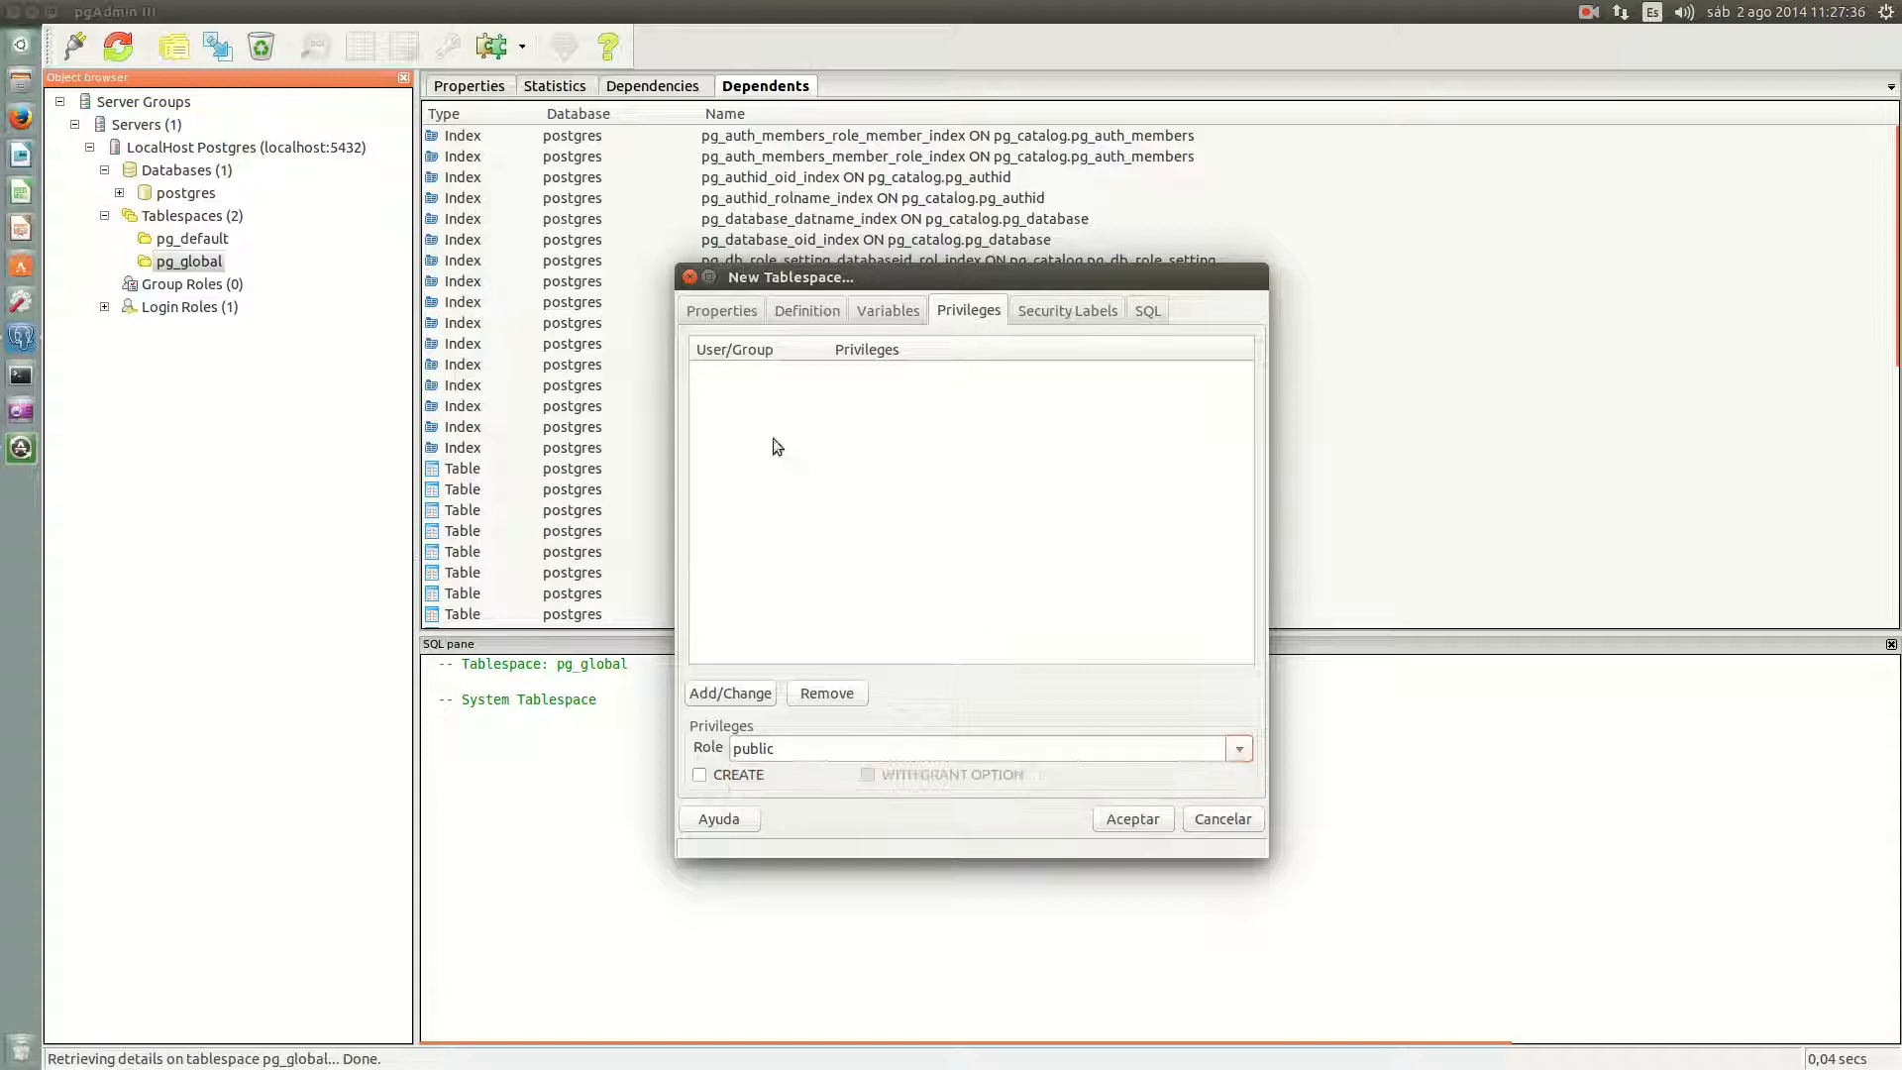
Step: Review the new tablespace's name, owner, security labels and generated SQL, and create the tablespace
left_click(722, 311)
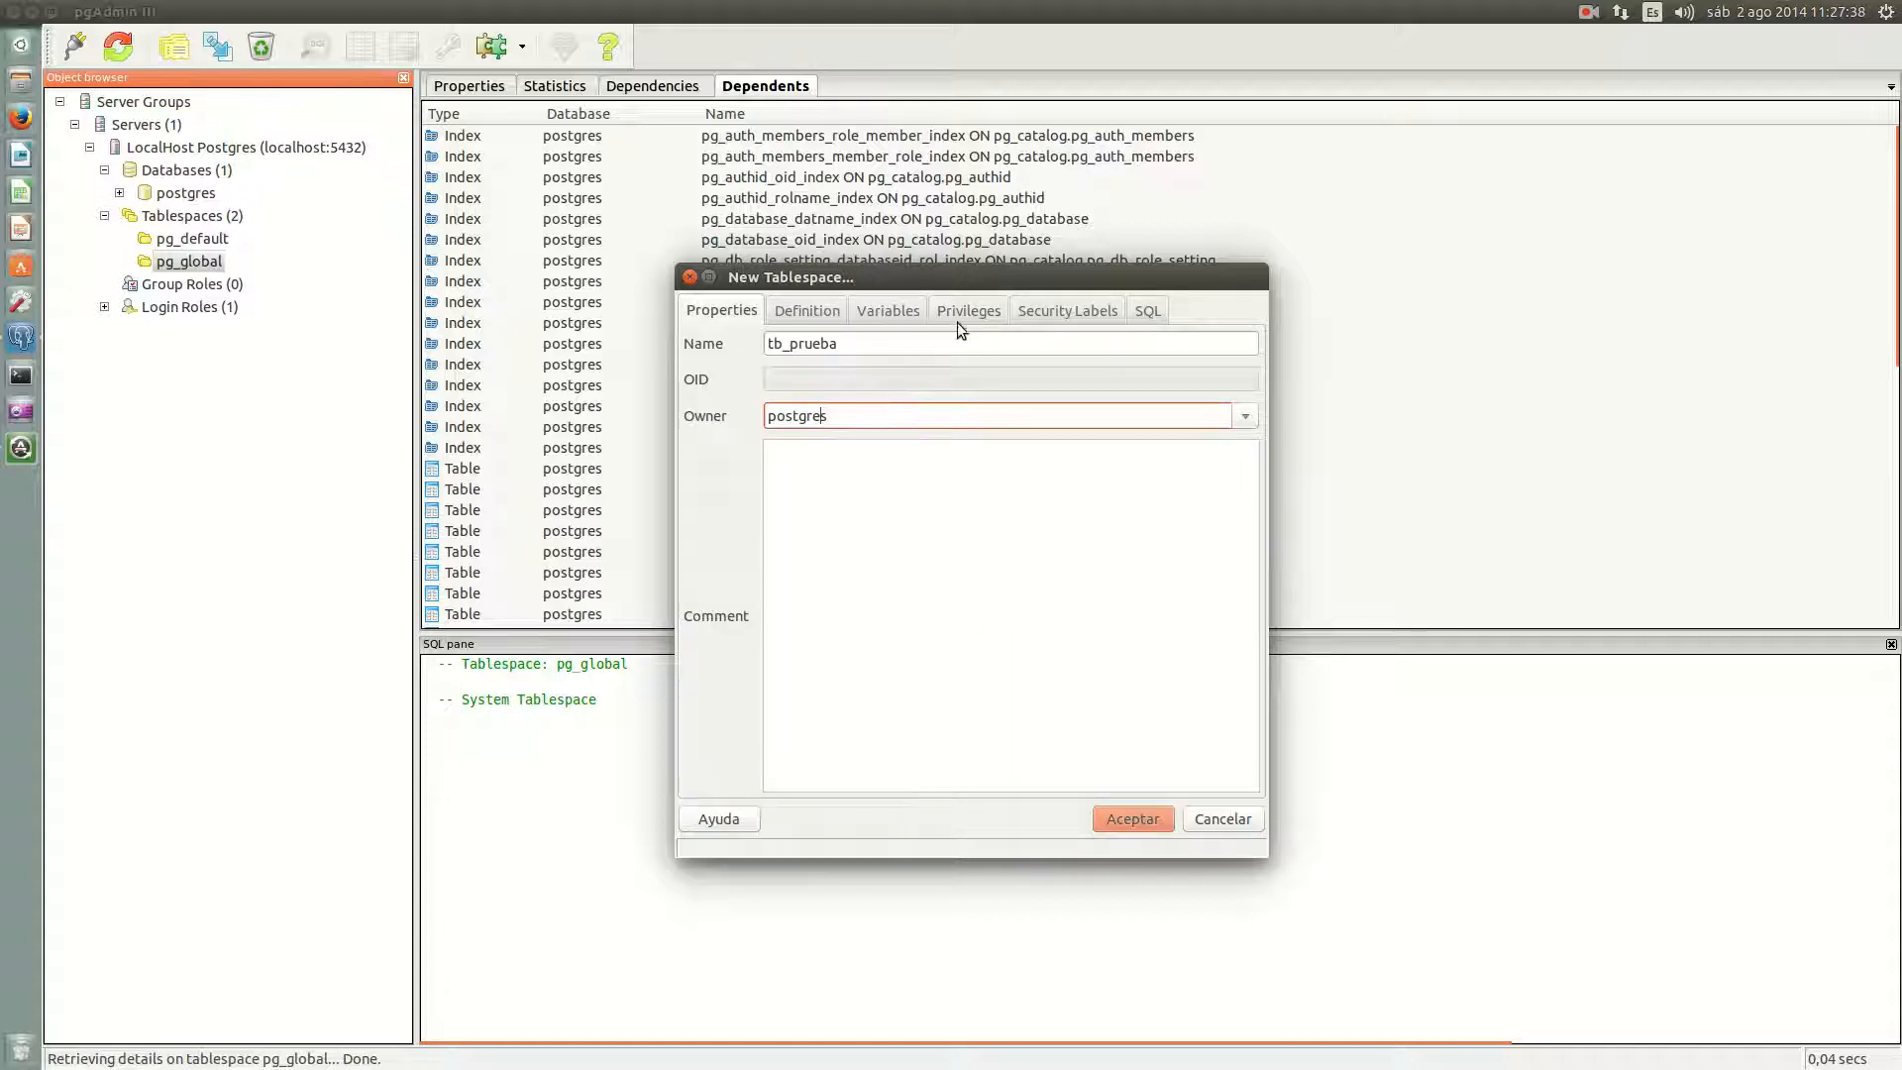
left_click(1066, 313)
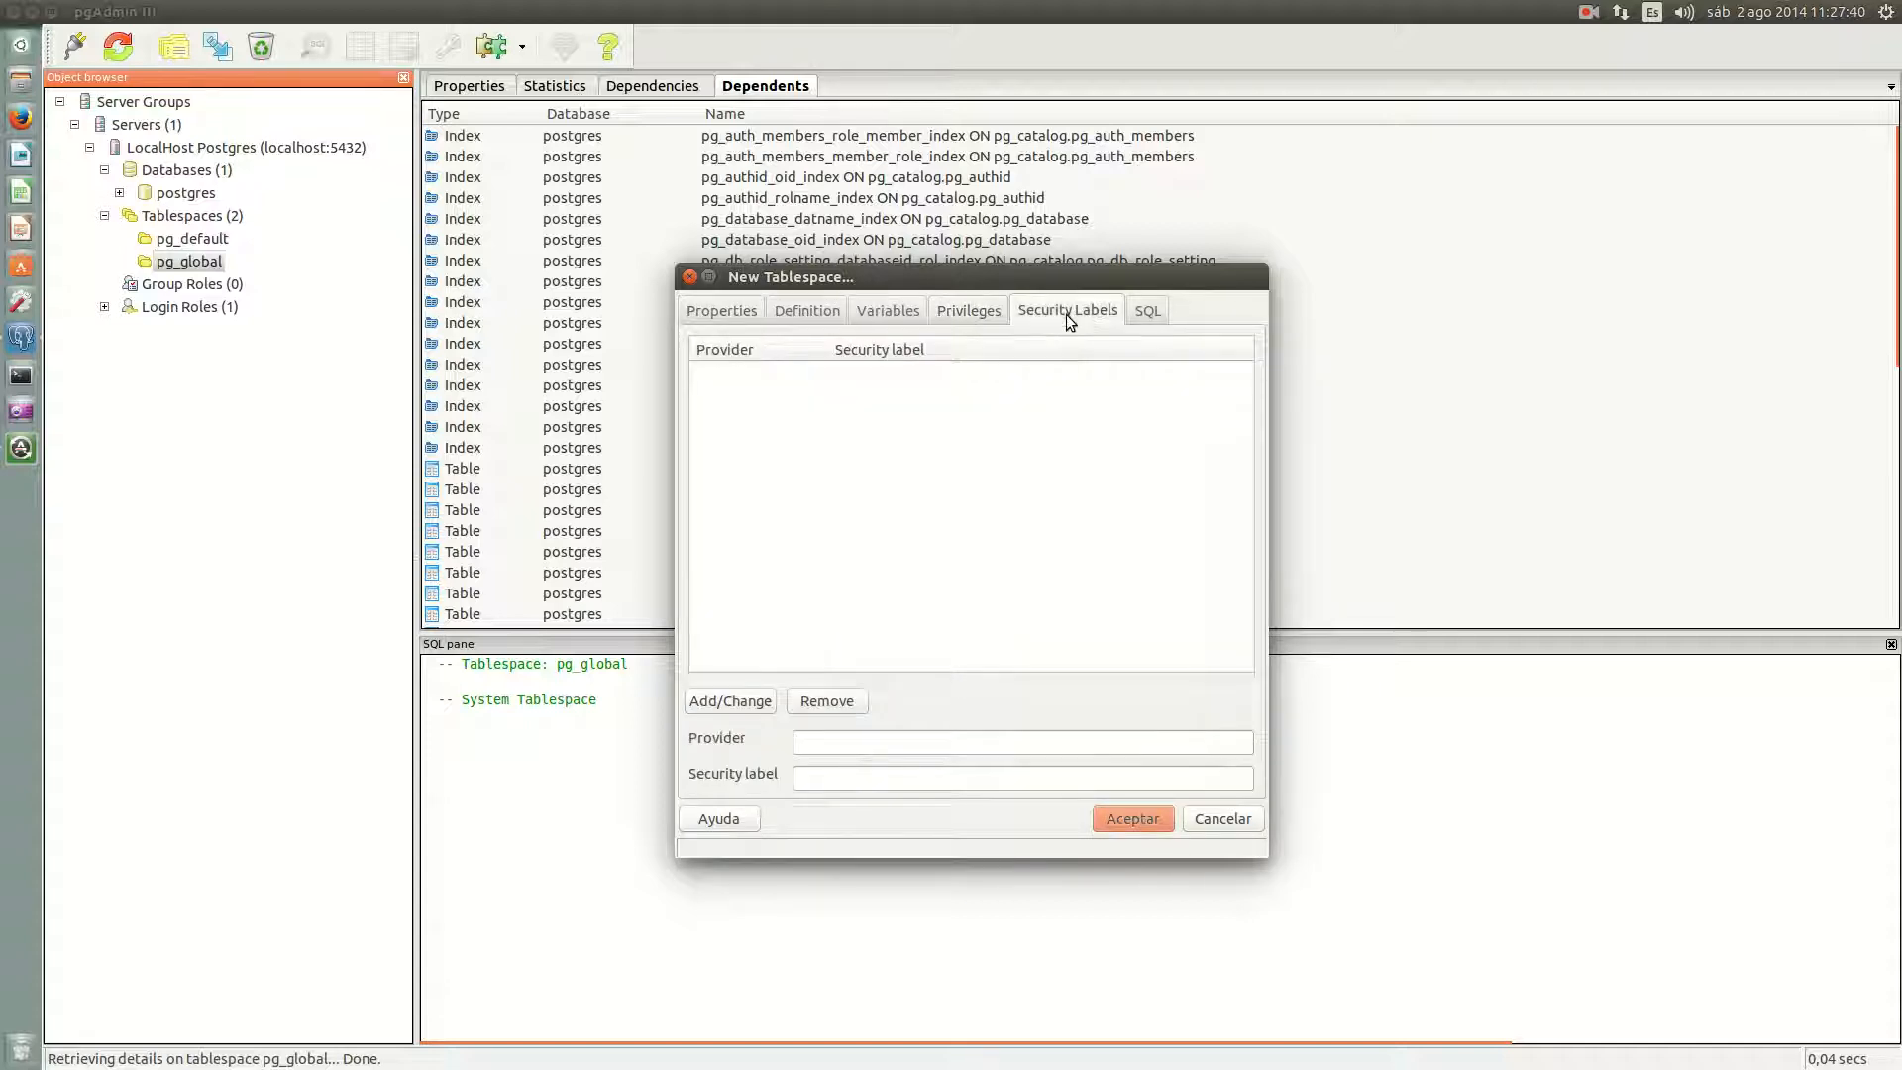
left_click(1147, 311)
left_click_drag(706, 379, 1150, 437)
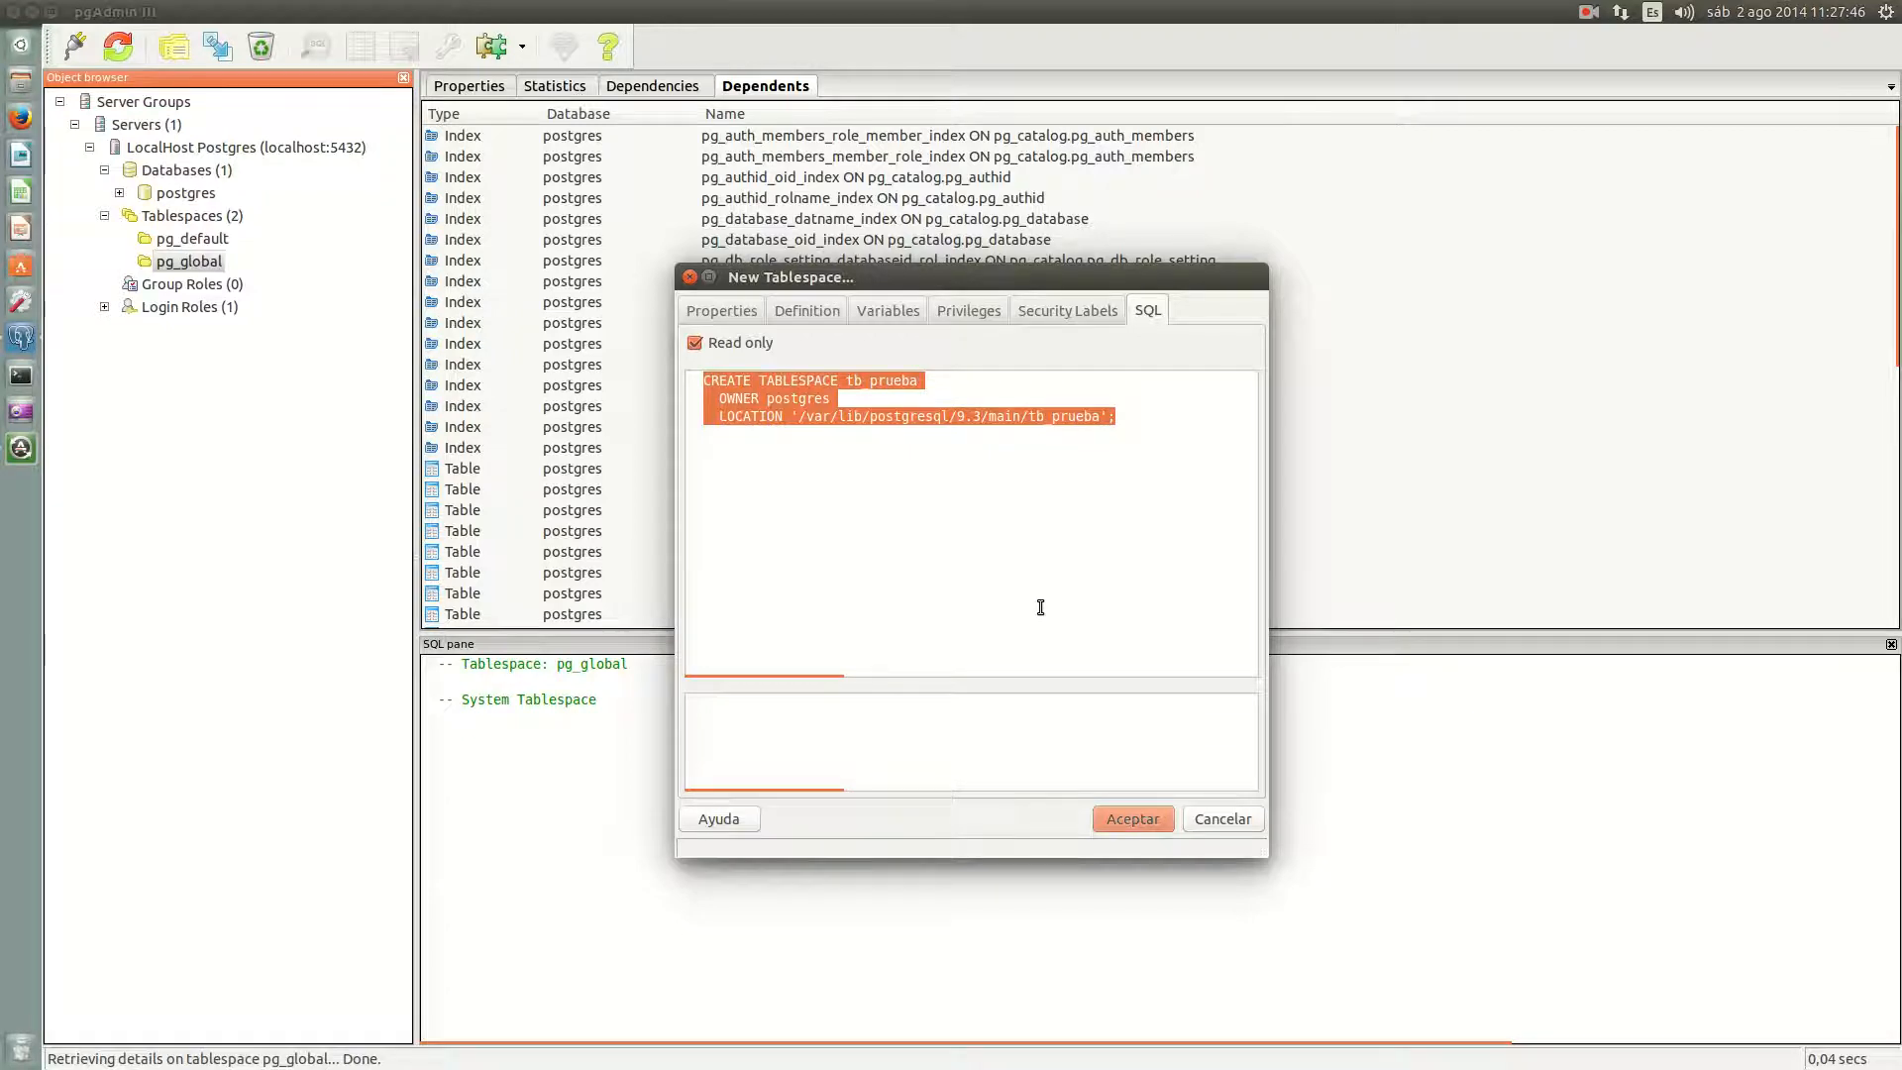
left_click(1112, 820)
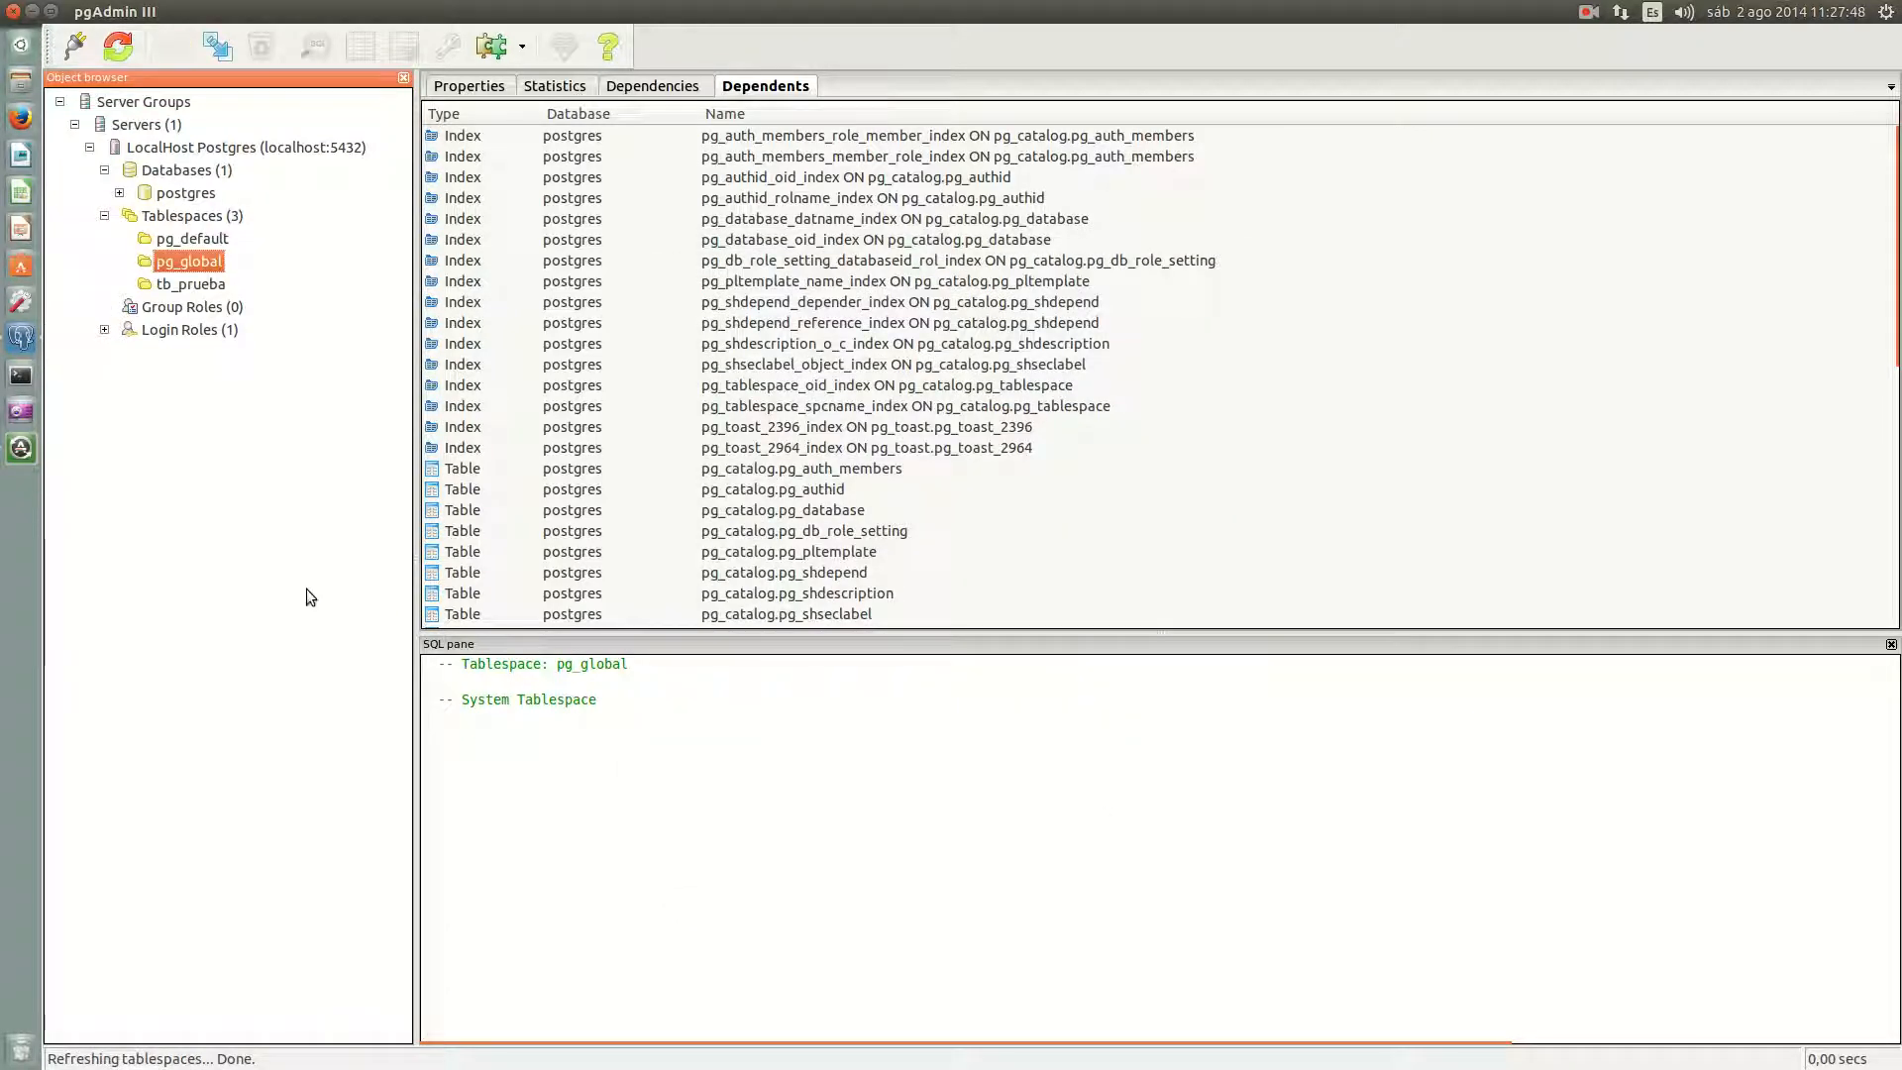
Step: Open the properties of the tb_prueba tablespace and examine its name
left_click(182, 285)
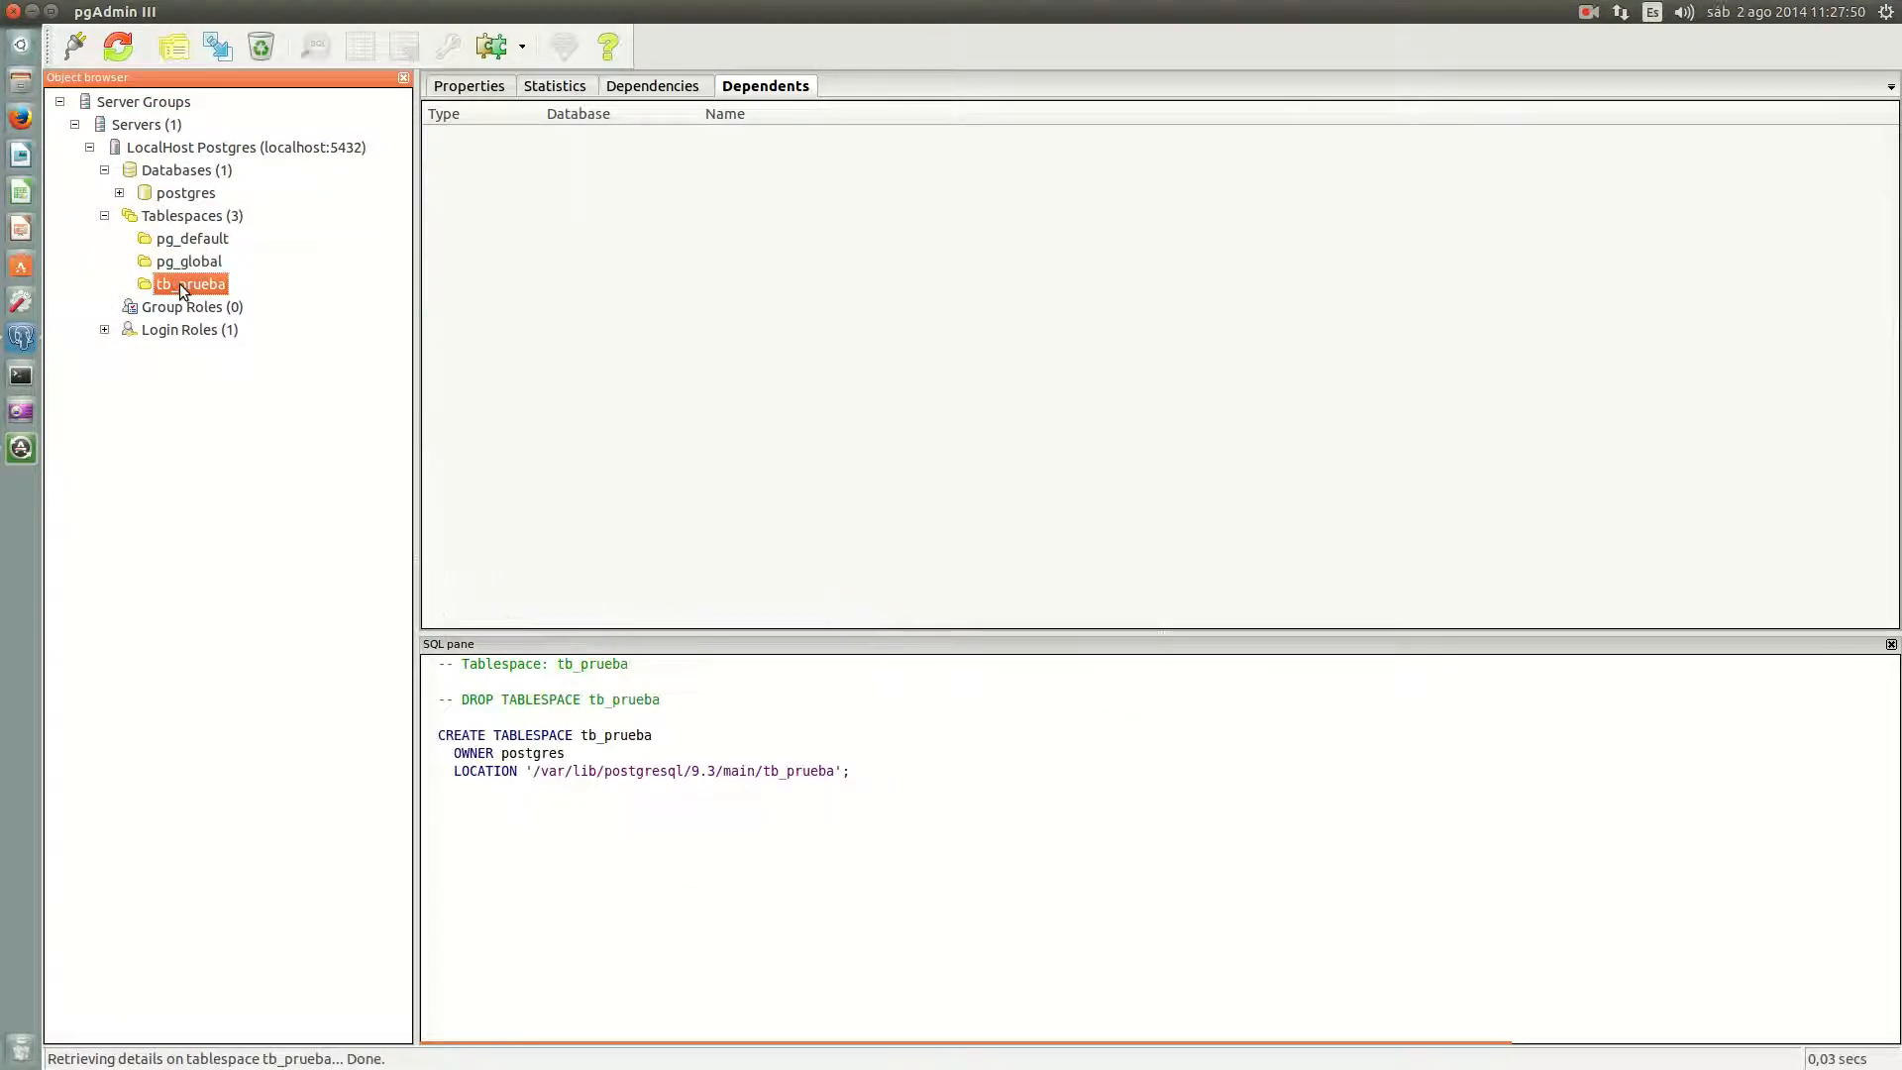
left_click(467, 89)
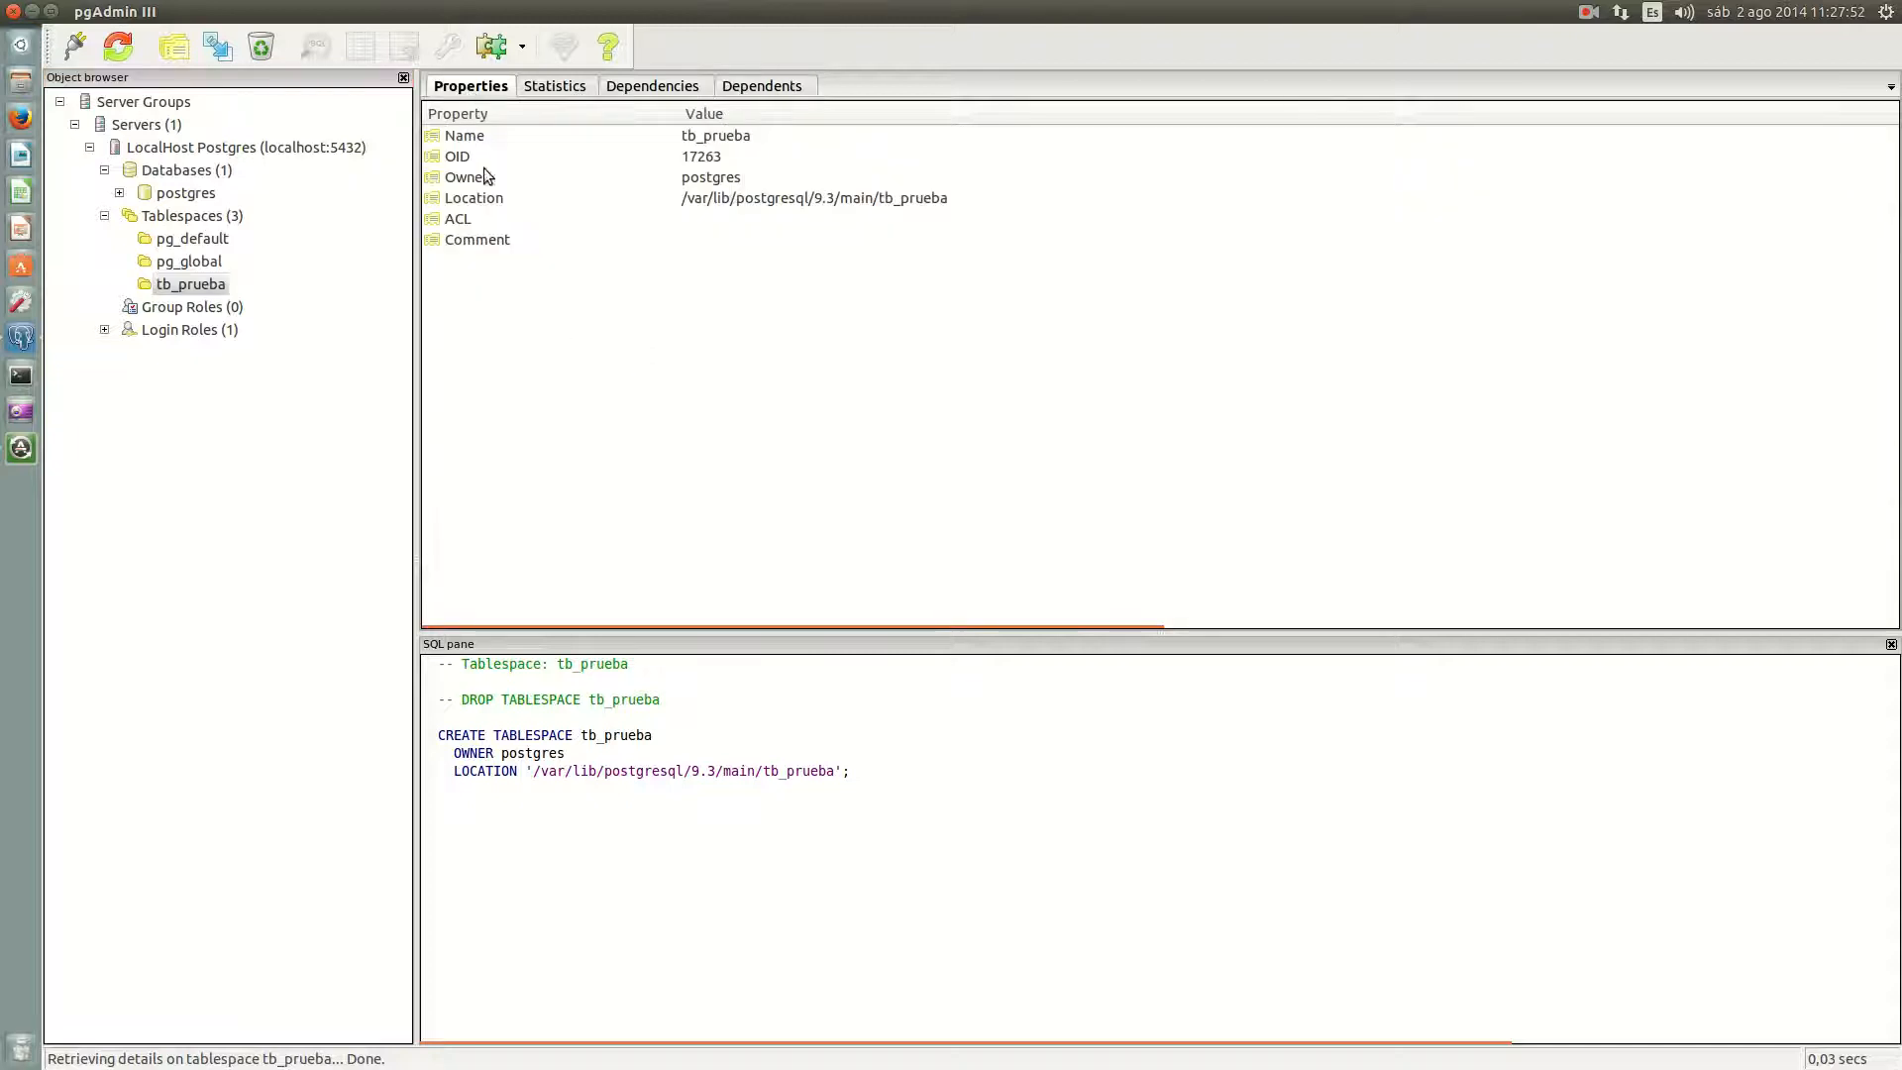
left_click(470, 136)
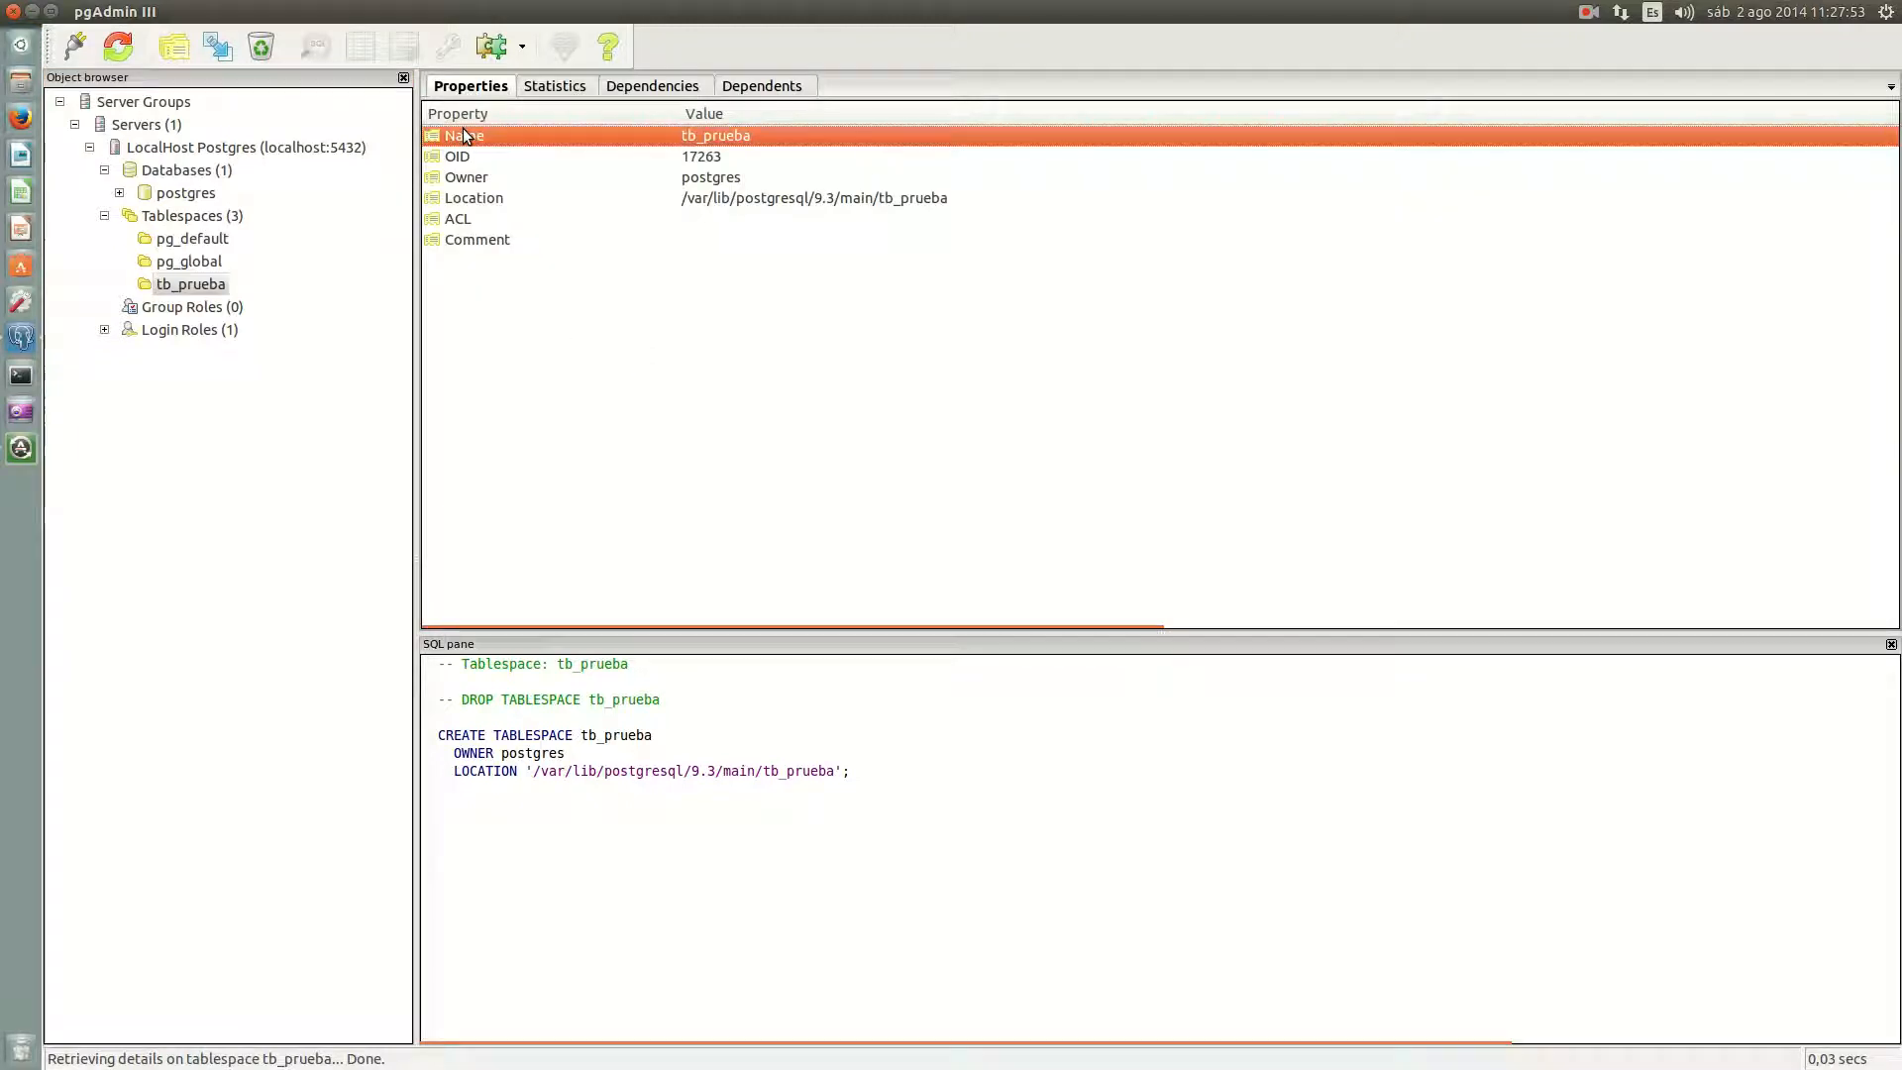
Step: Review the tb_prueba tablespace's location, statistics, dependencies and dependents, and collapse the tablespace list
left_click(477, 203)
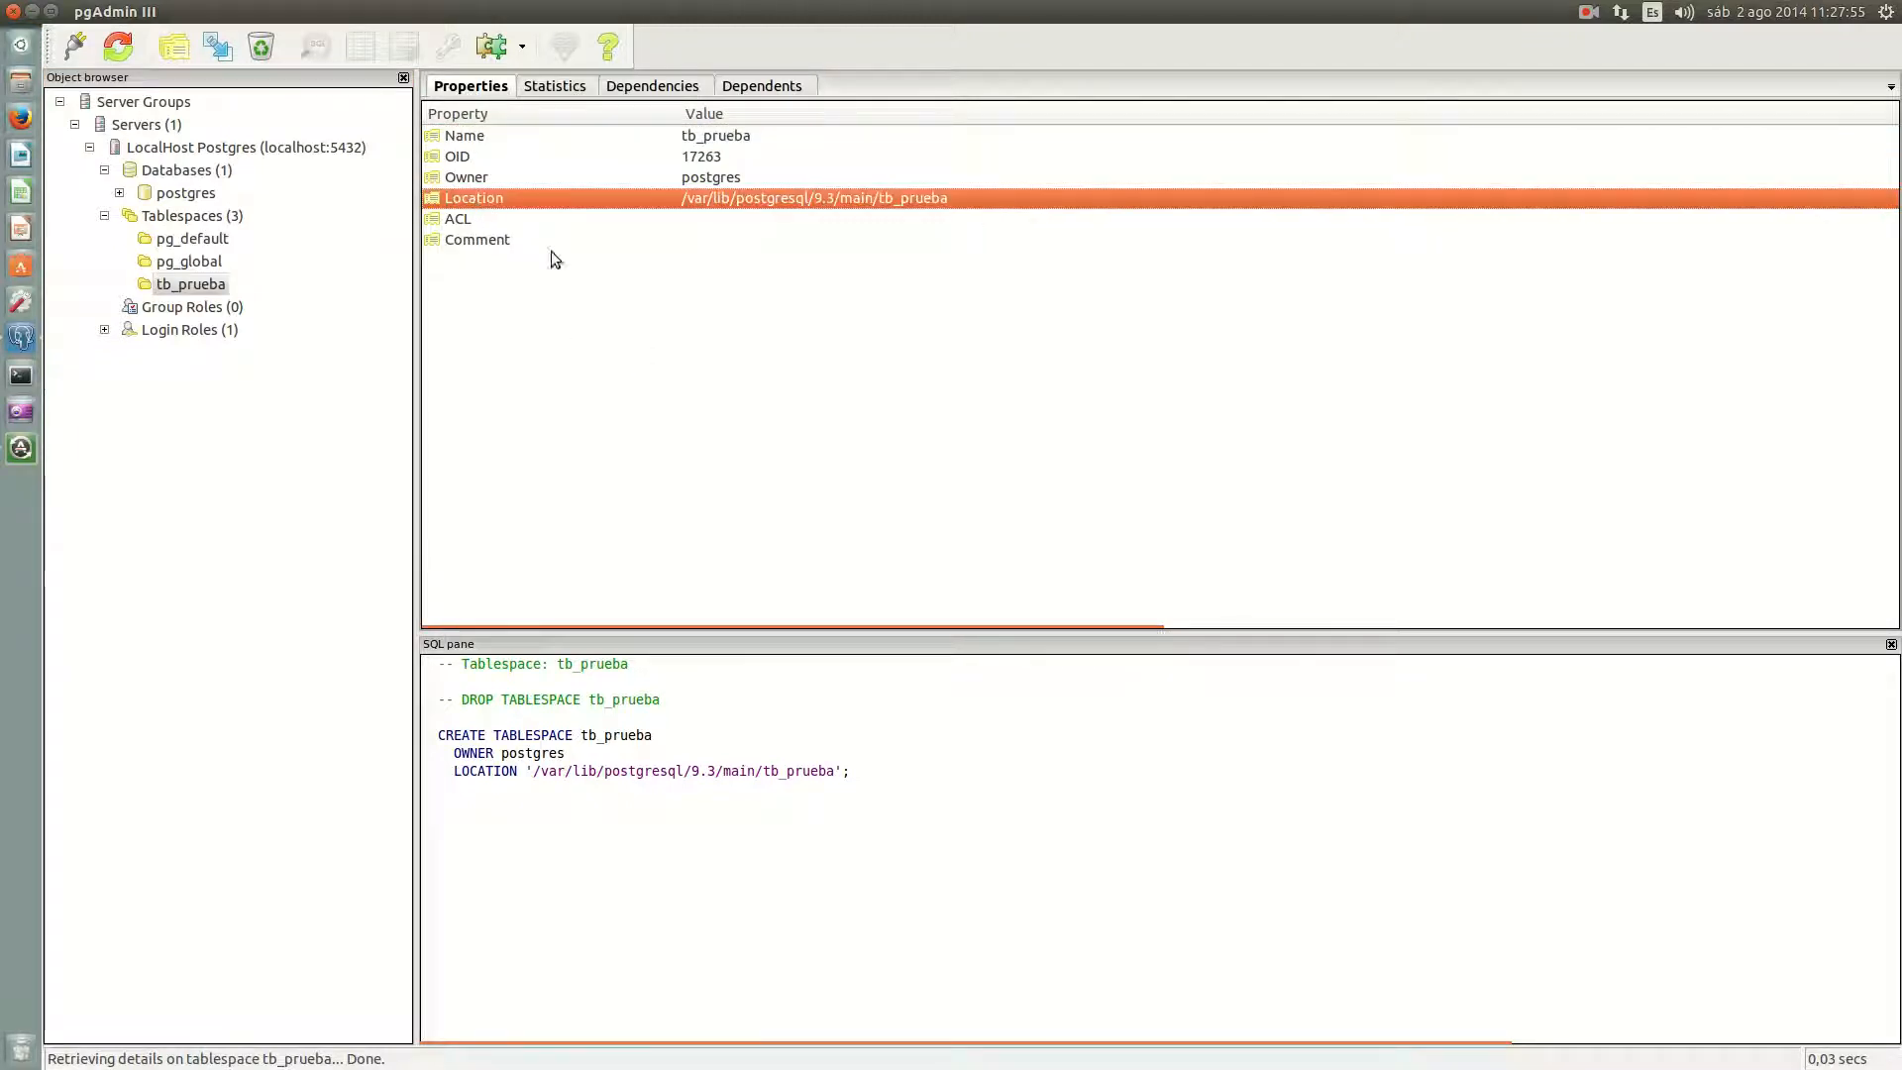
left_click(560, 86)
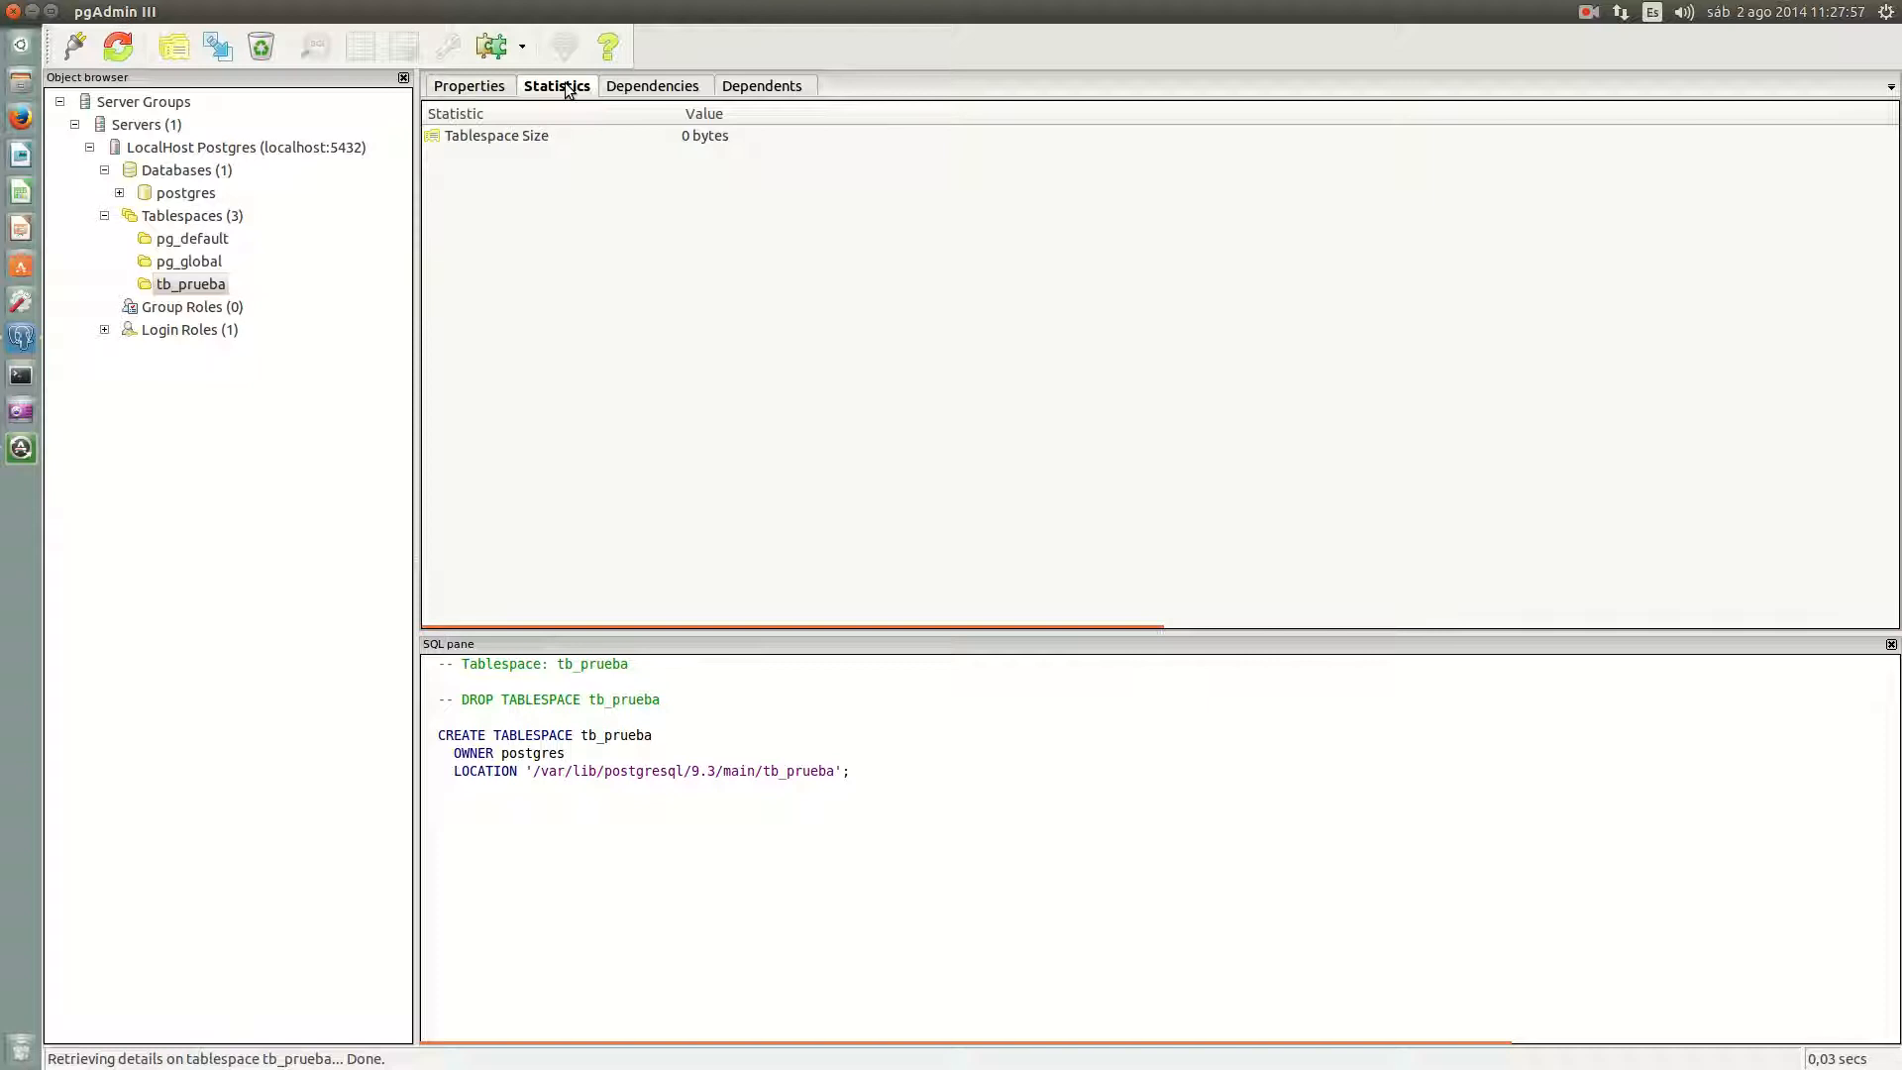
left_click(637, 91)
left_click(786, 86)
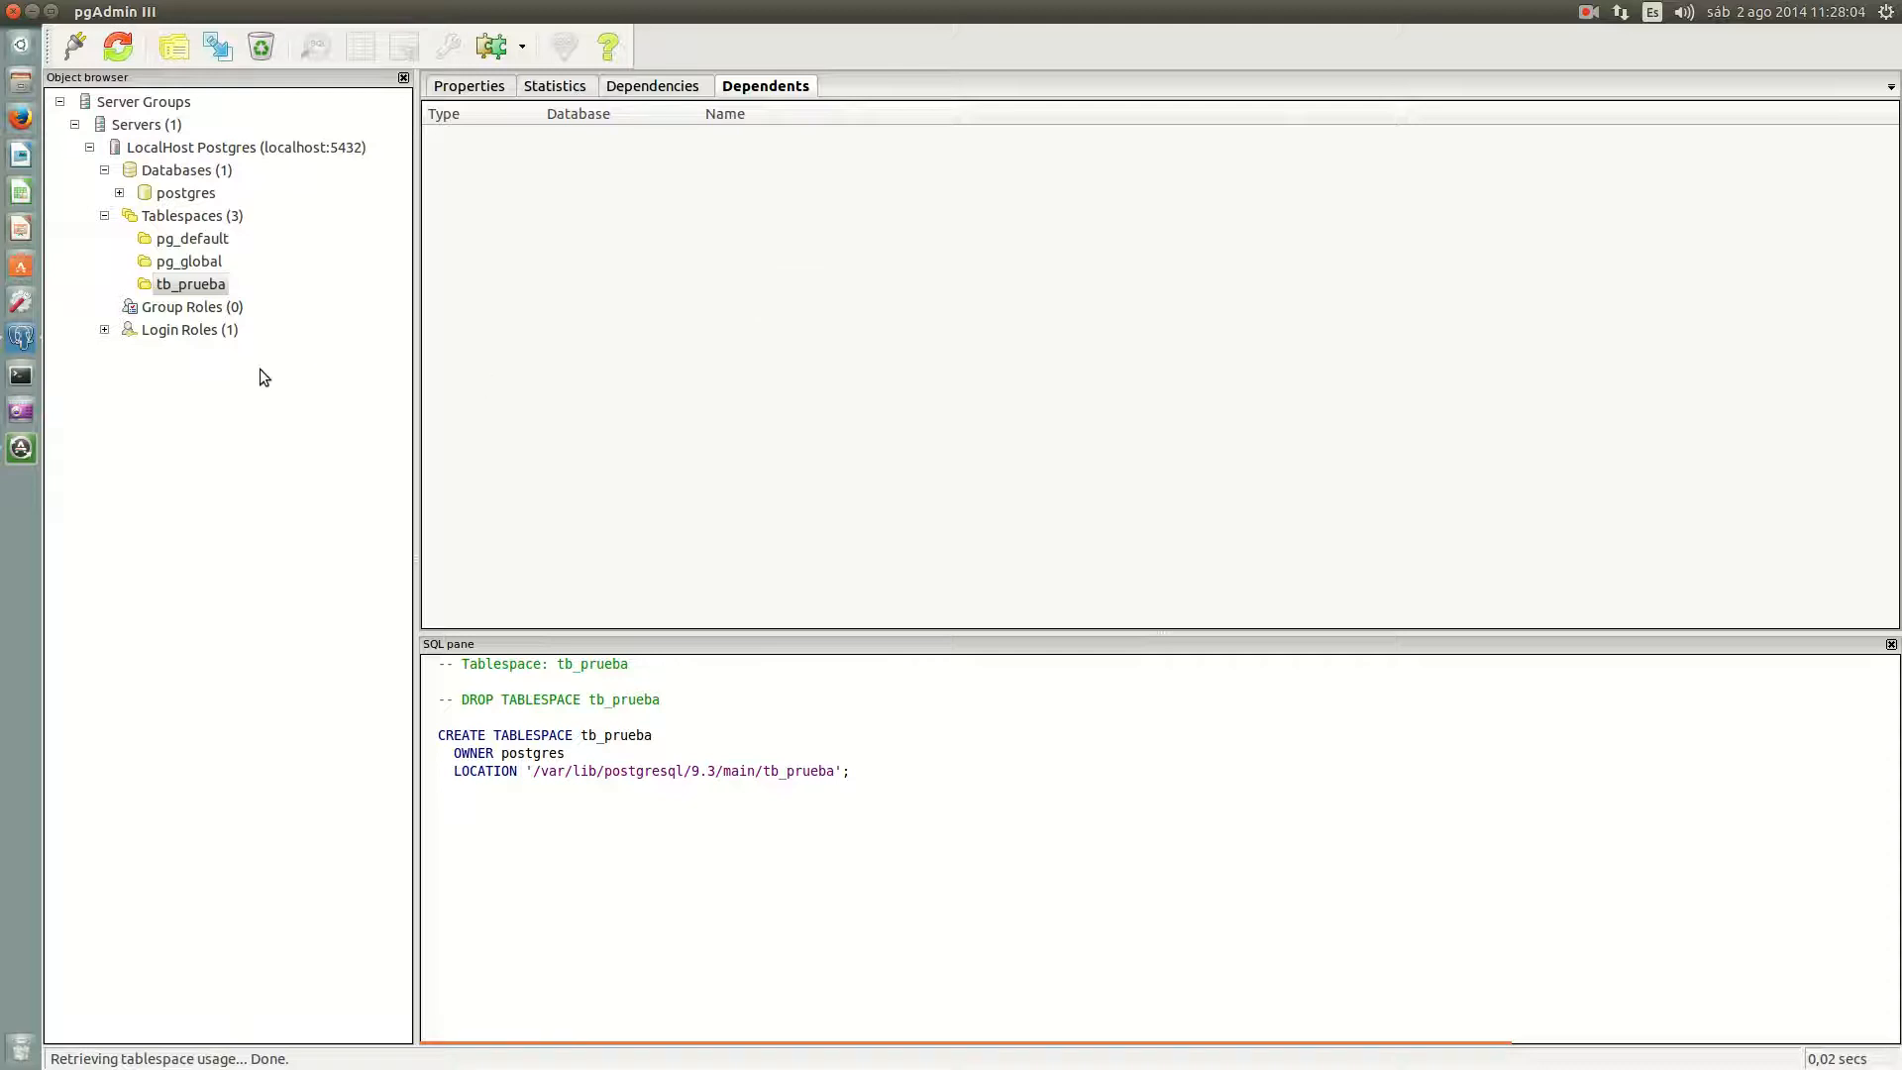
left_click(104, 215)
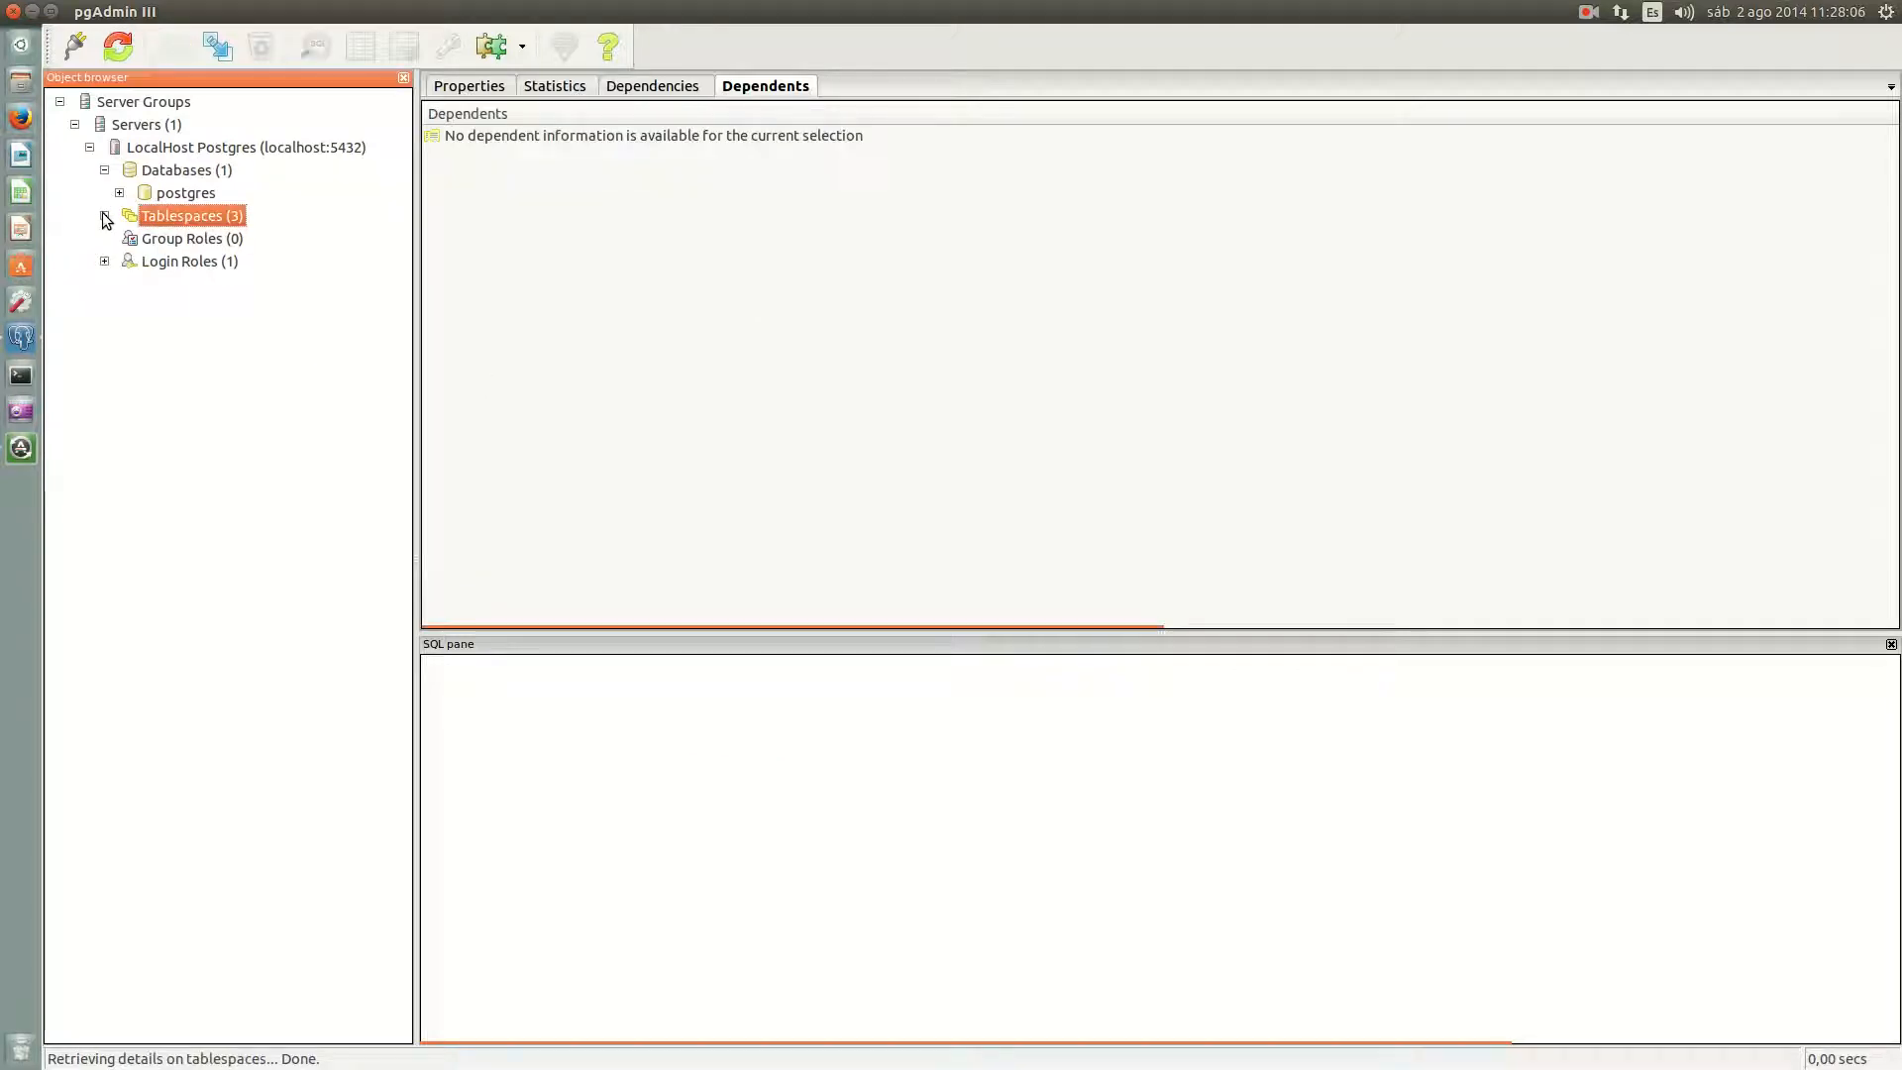
Step: Start a new database named prueba with postgres as its owner
left_click(194, 175)
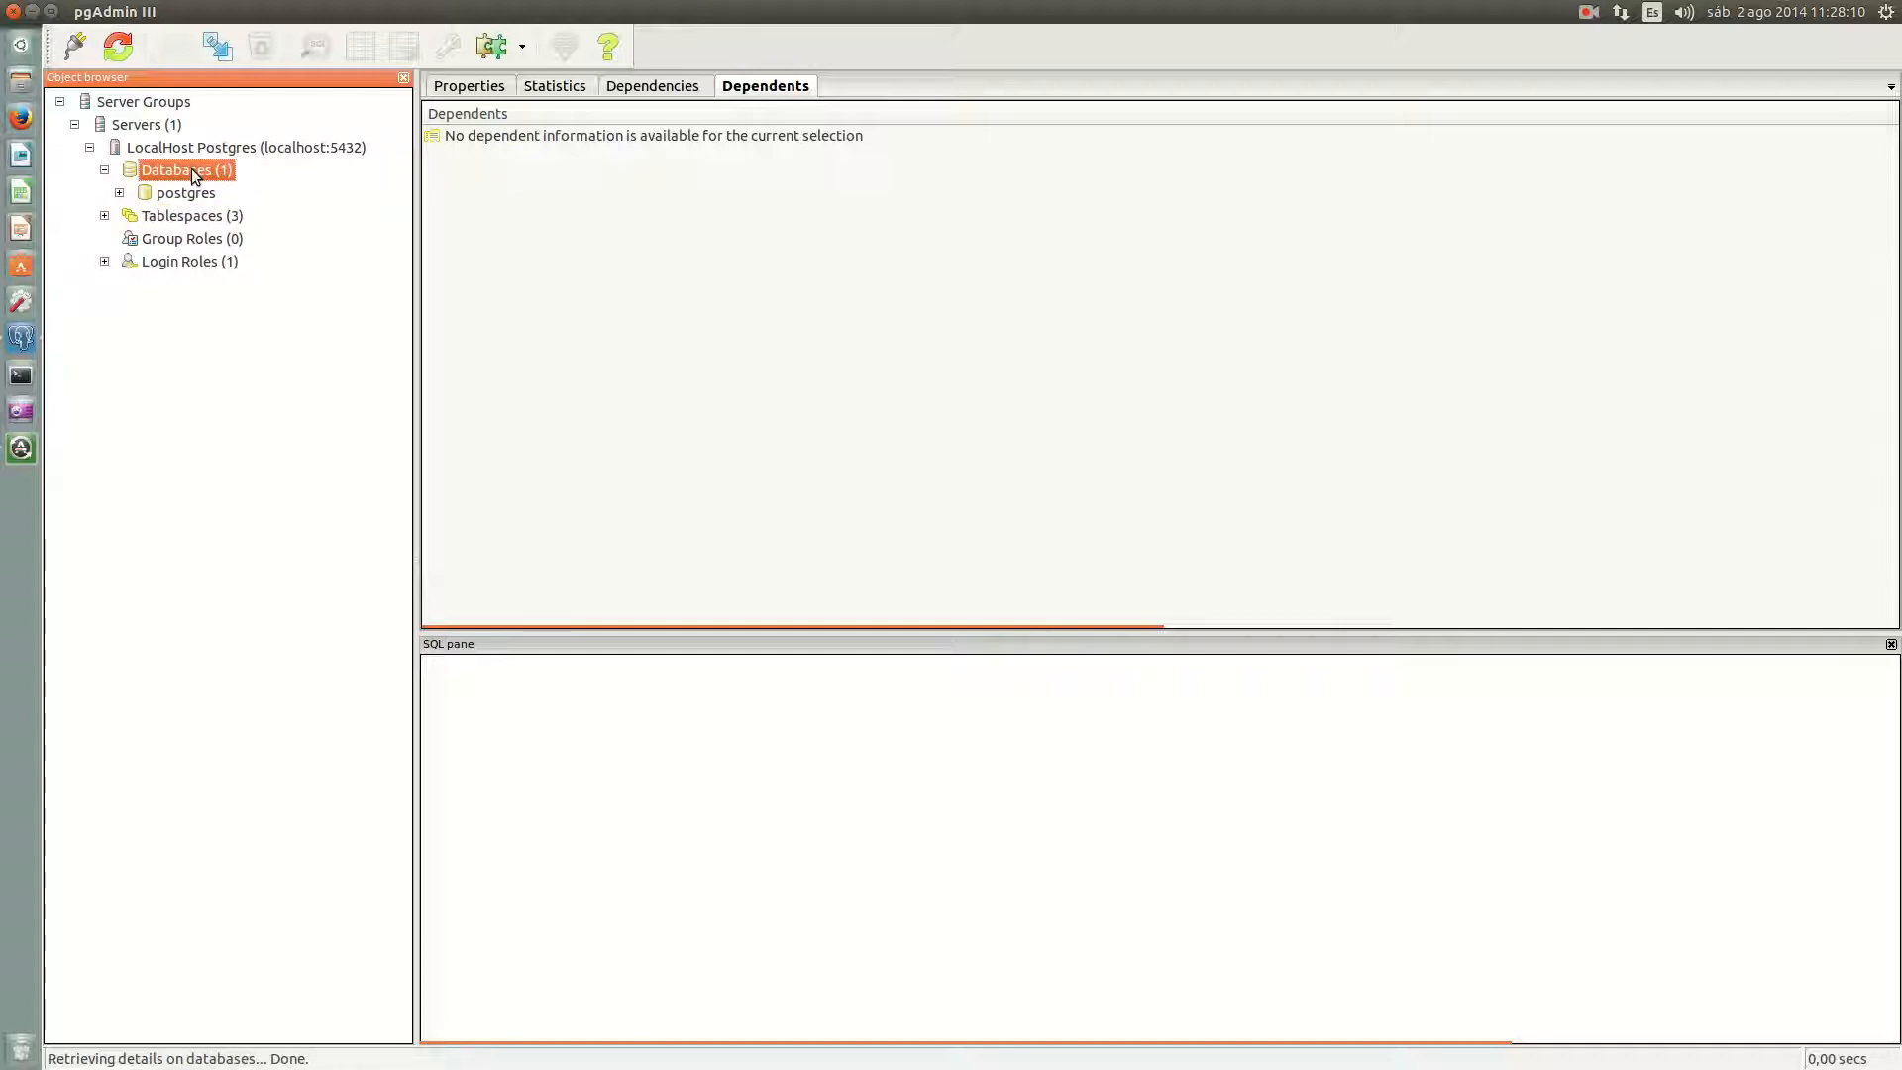
right_click(192, 172)
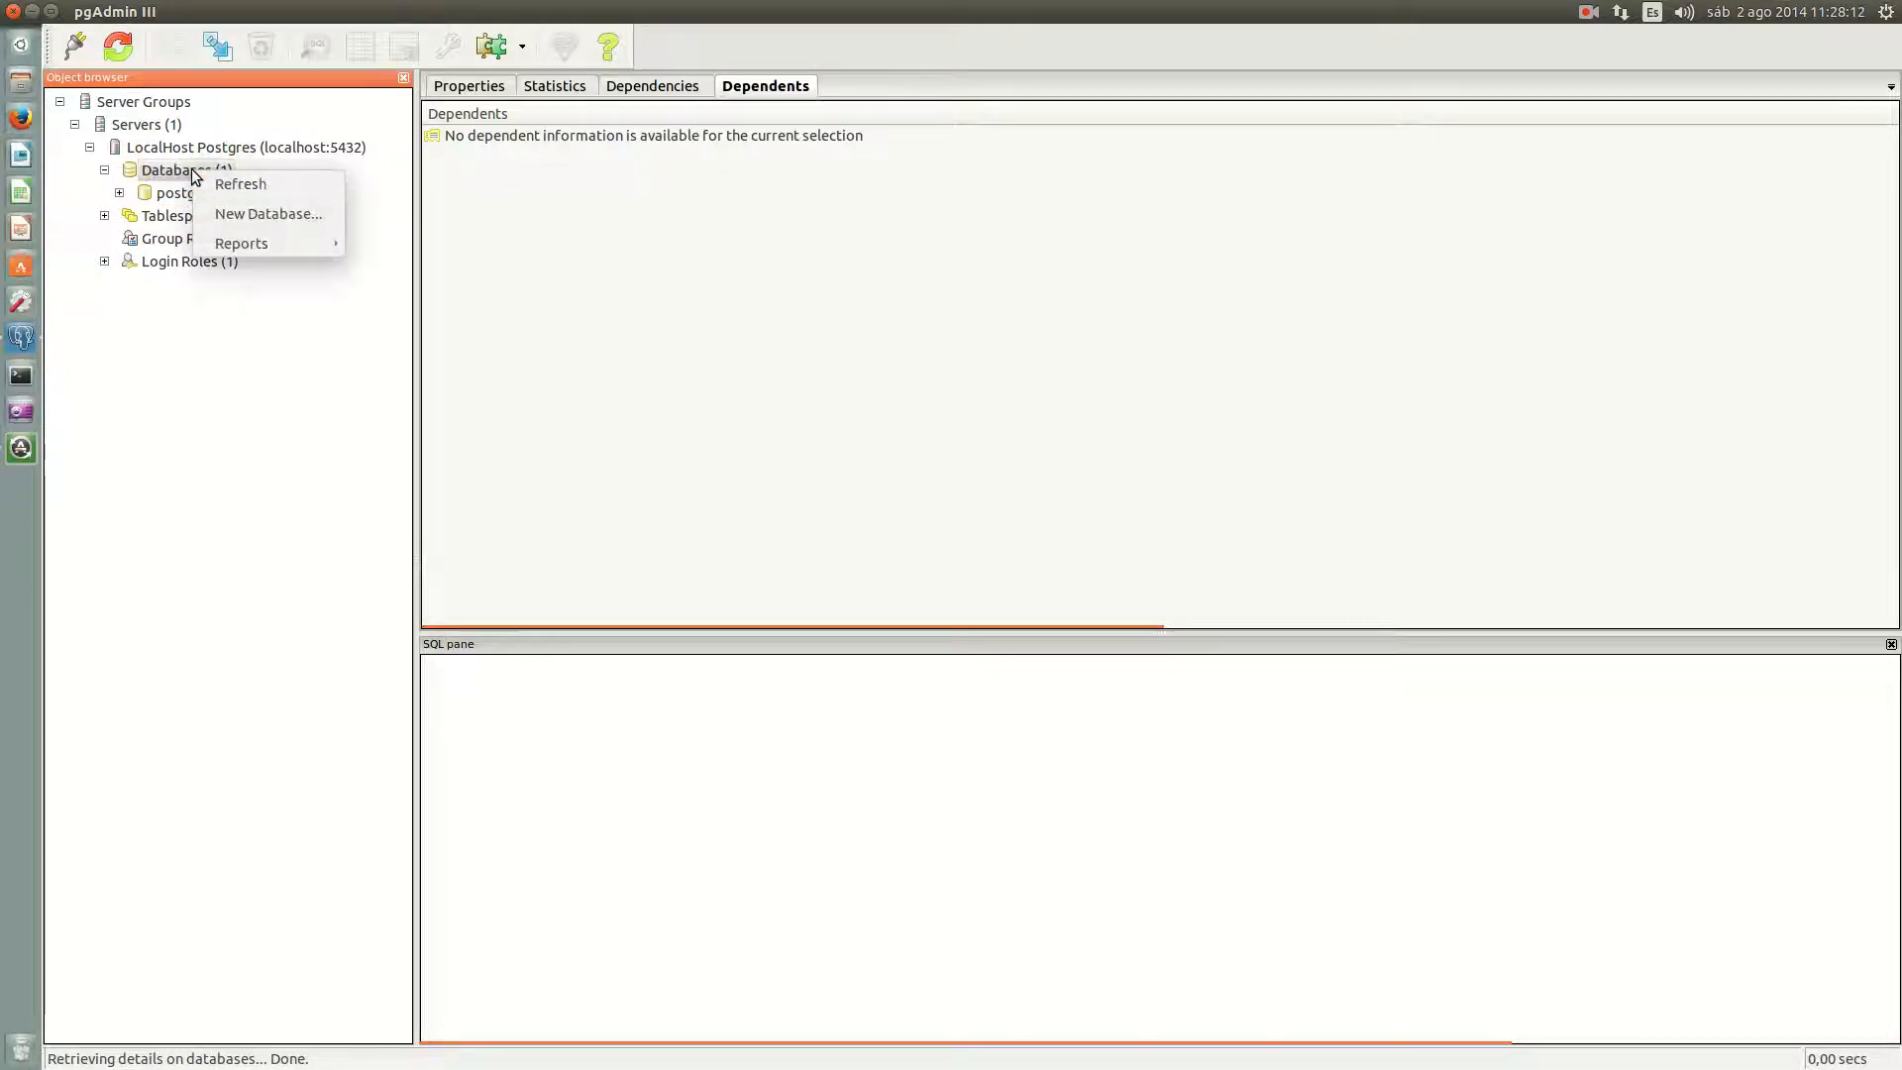
left_click(218, 214)
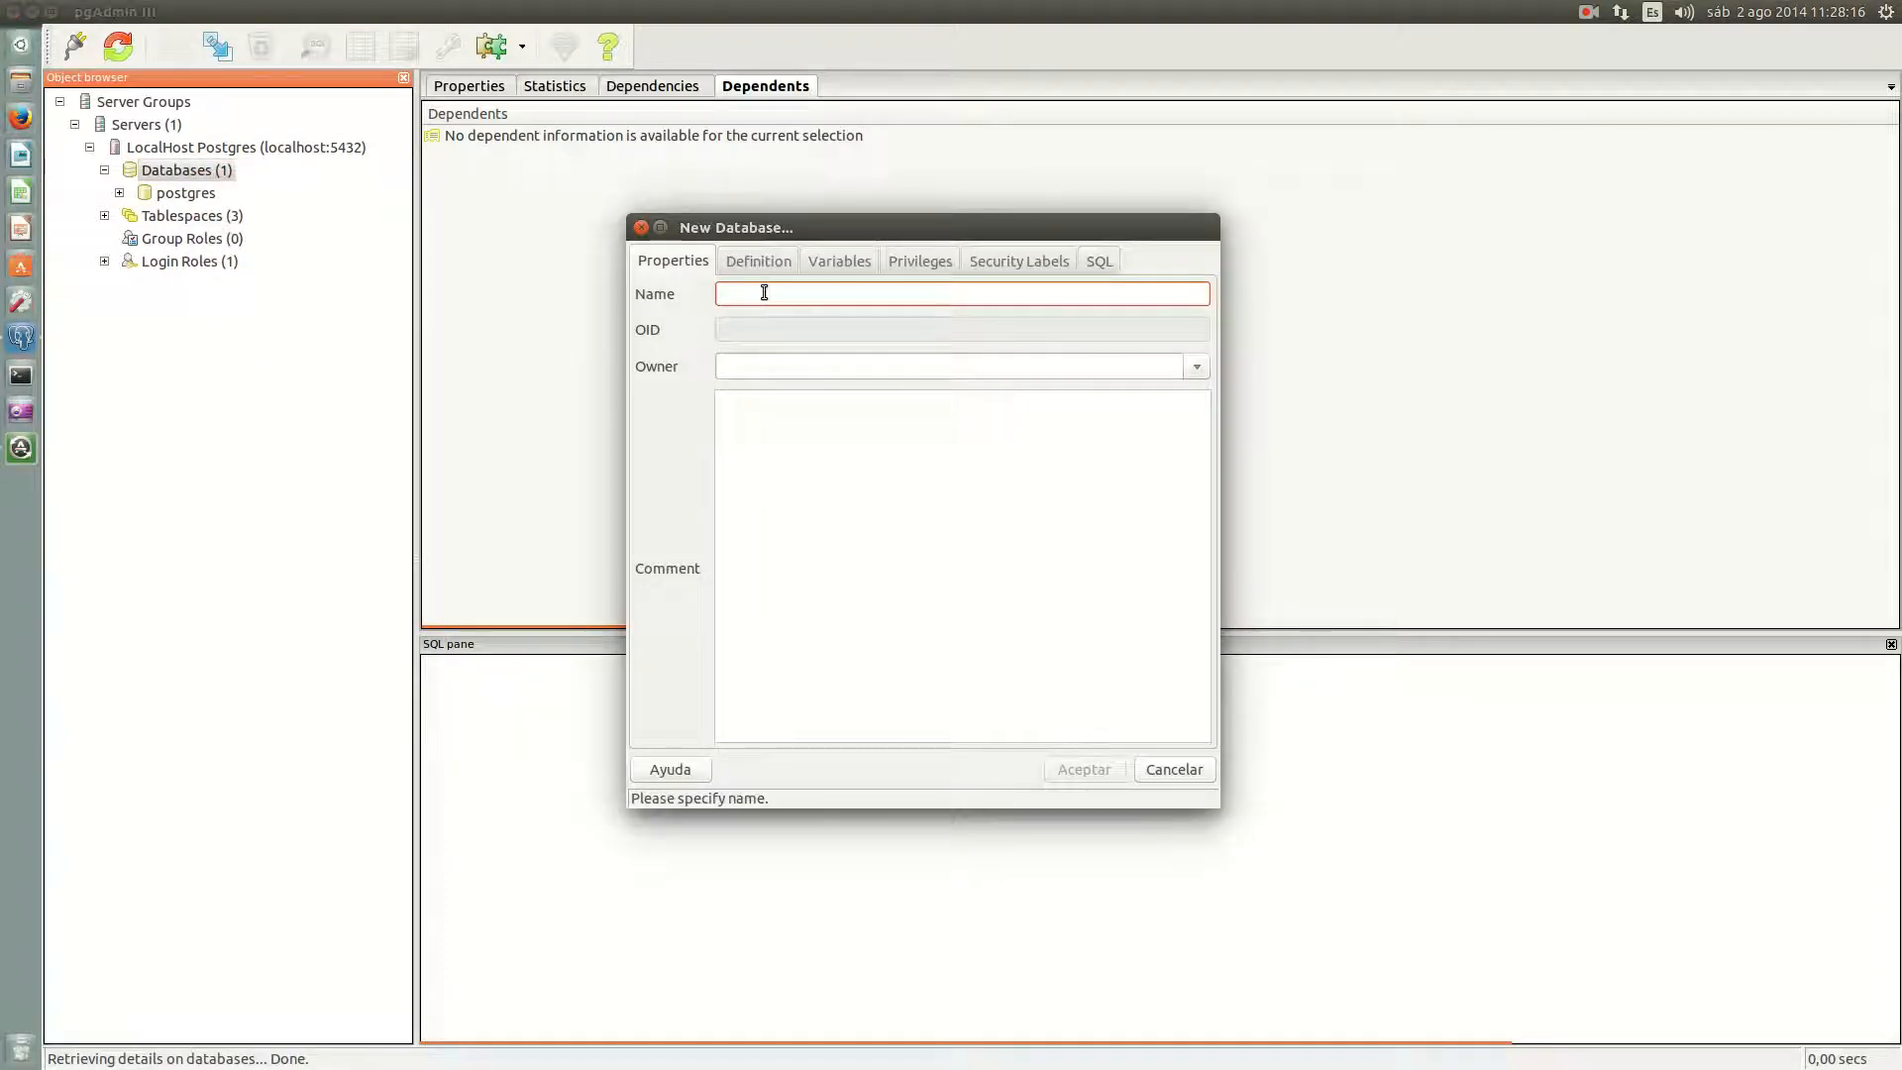
type("prueba")
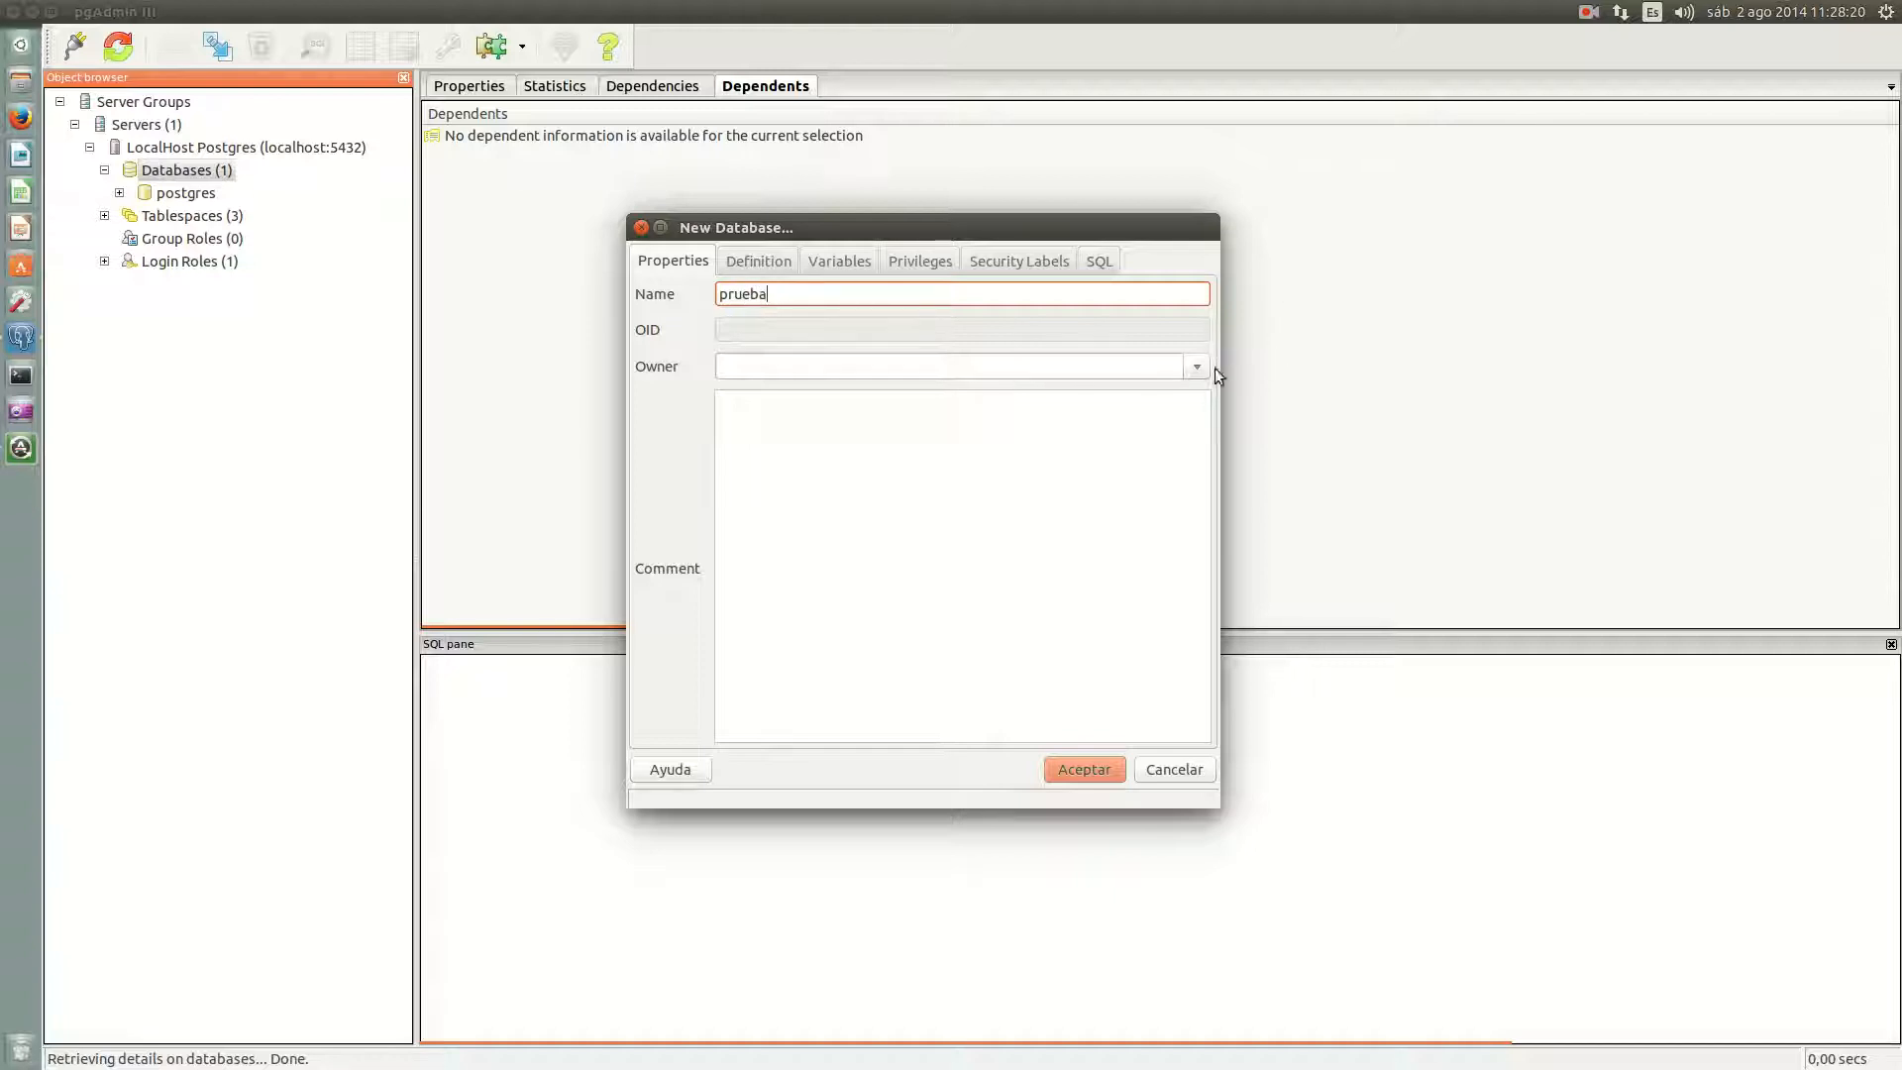
left_click(1202, 368)
left_click(952, 430)
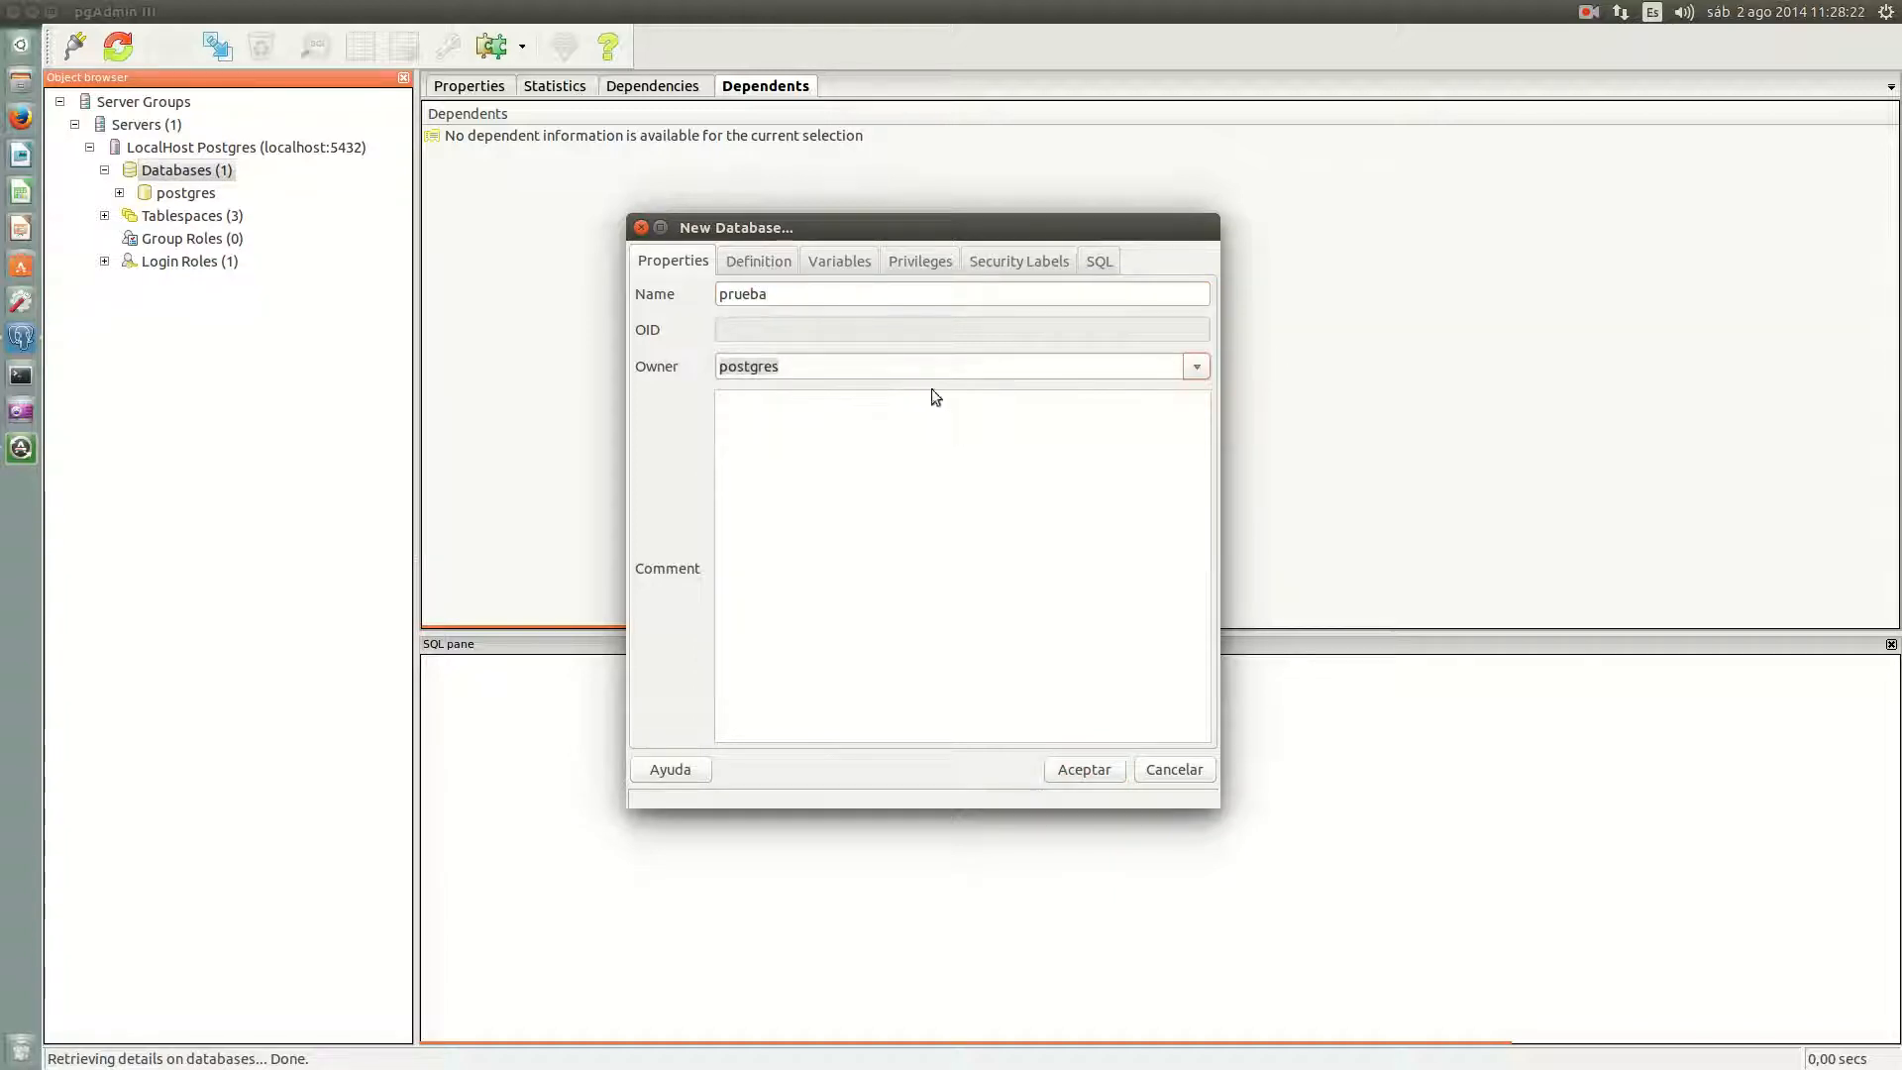
Step: Review the encodings offered in the new database's definition and choose UTF8
left_click(760, 261)
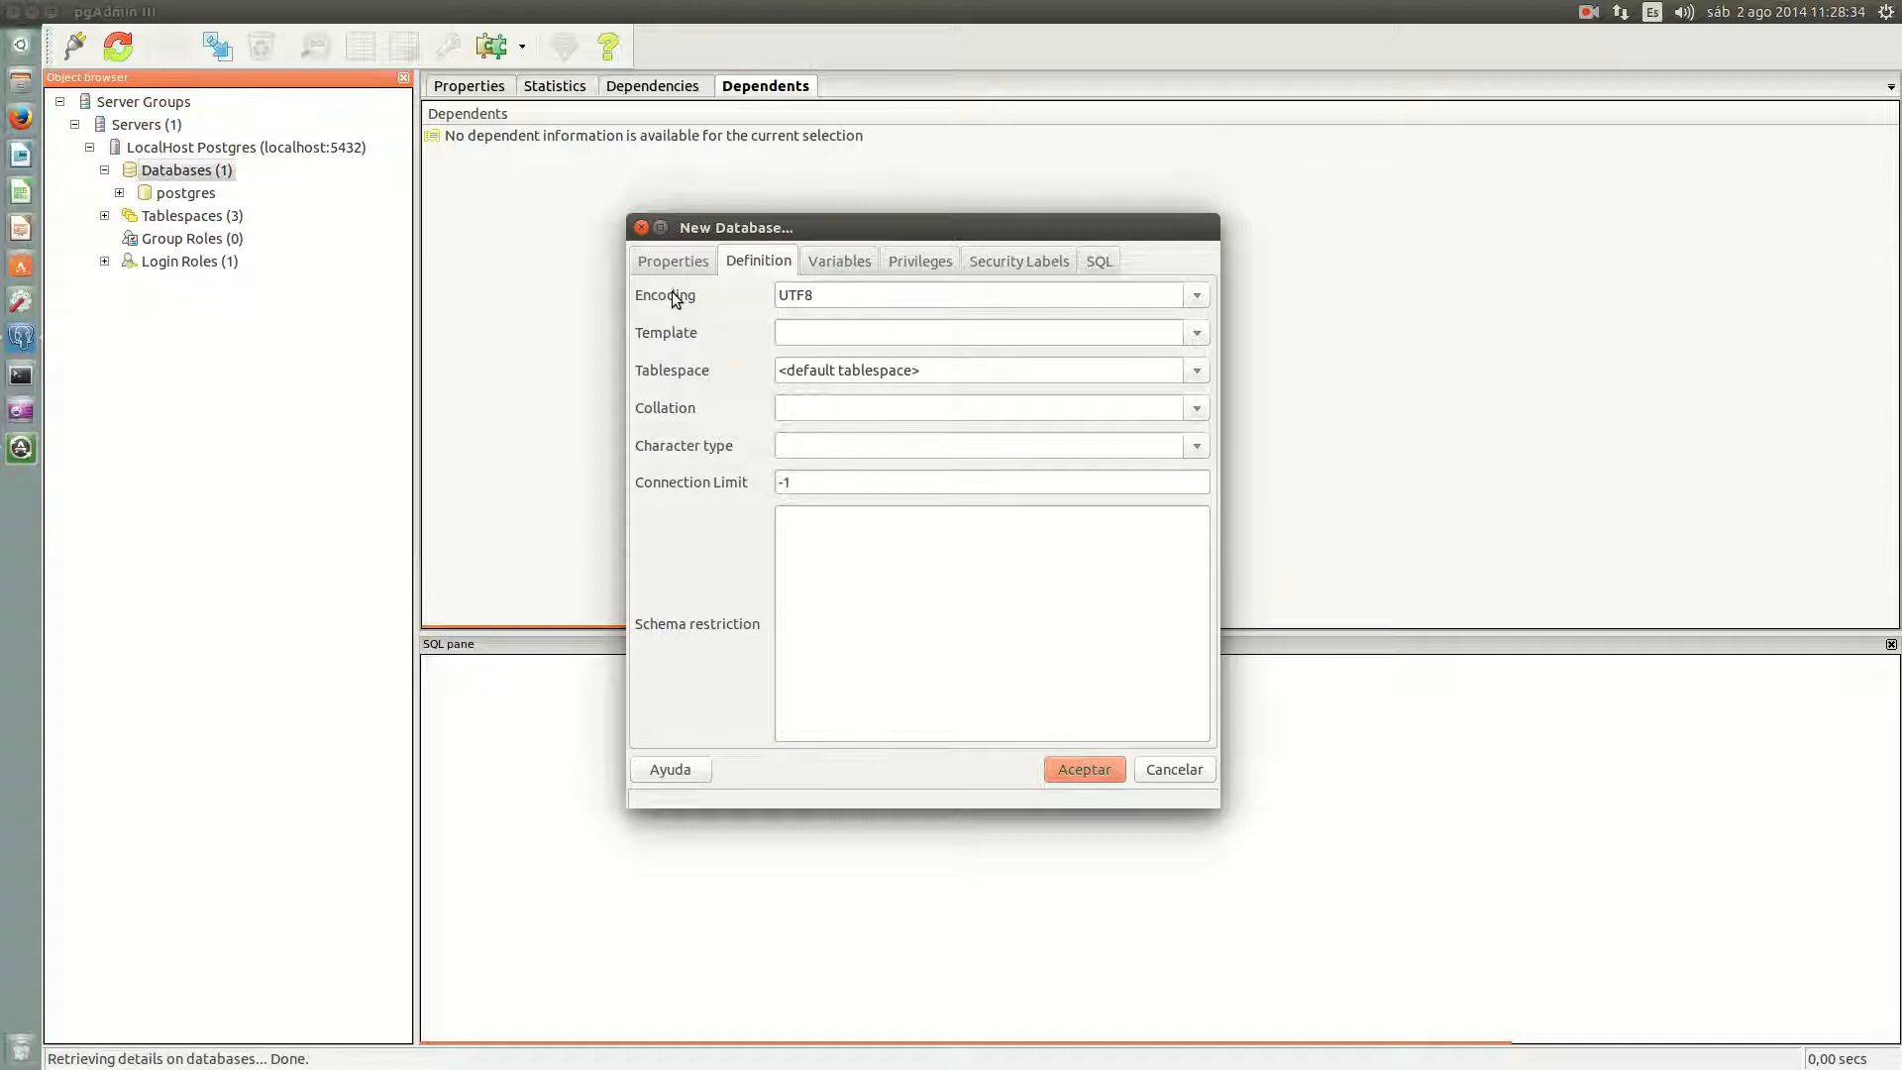
left_click(1197, 296)
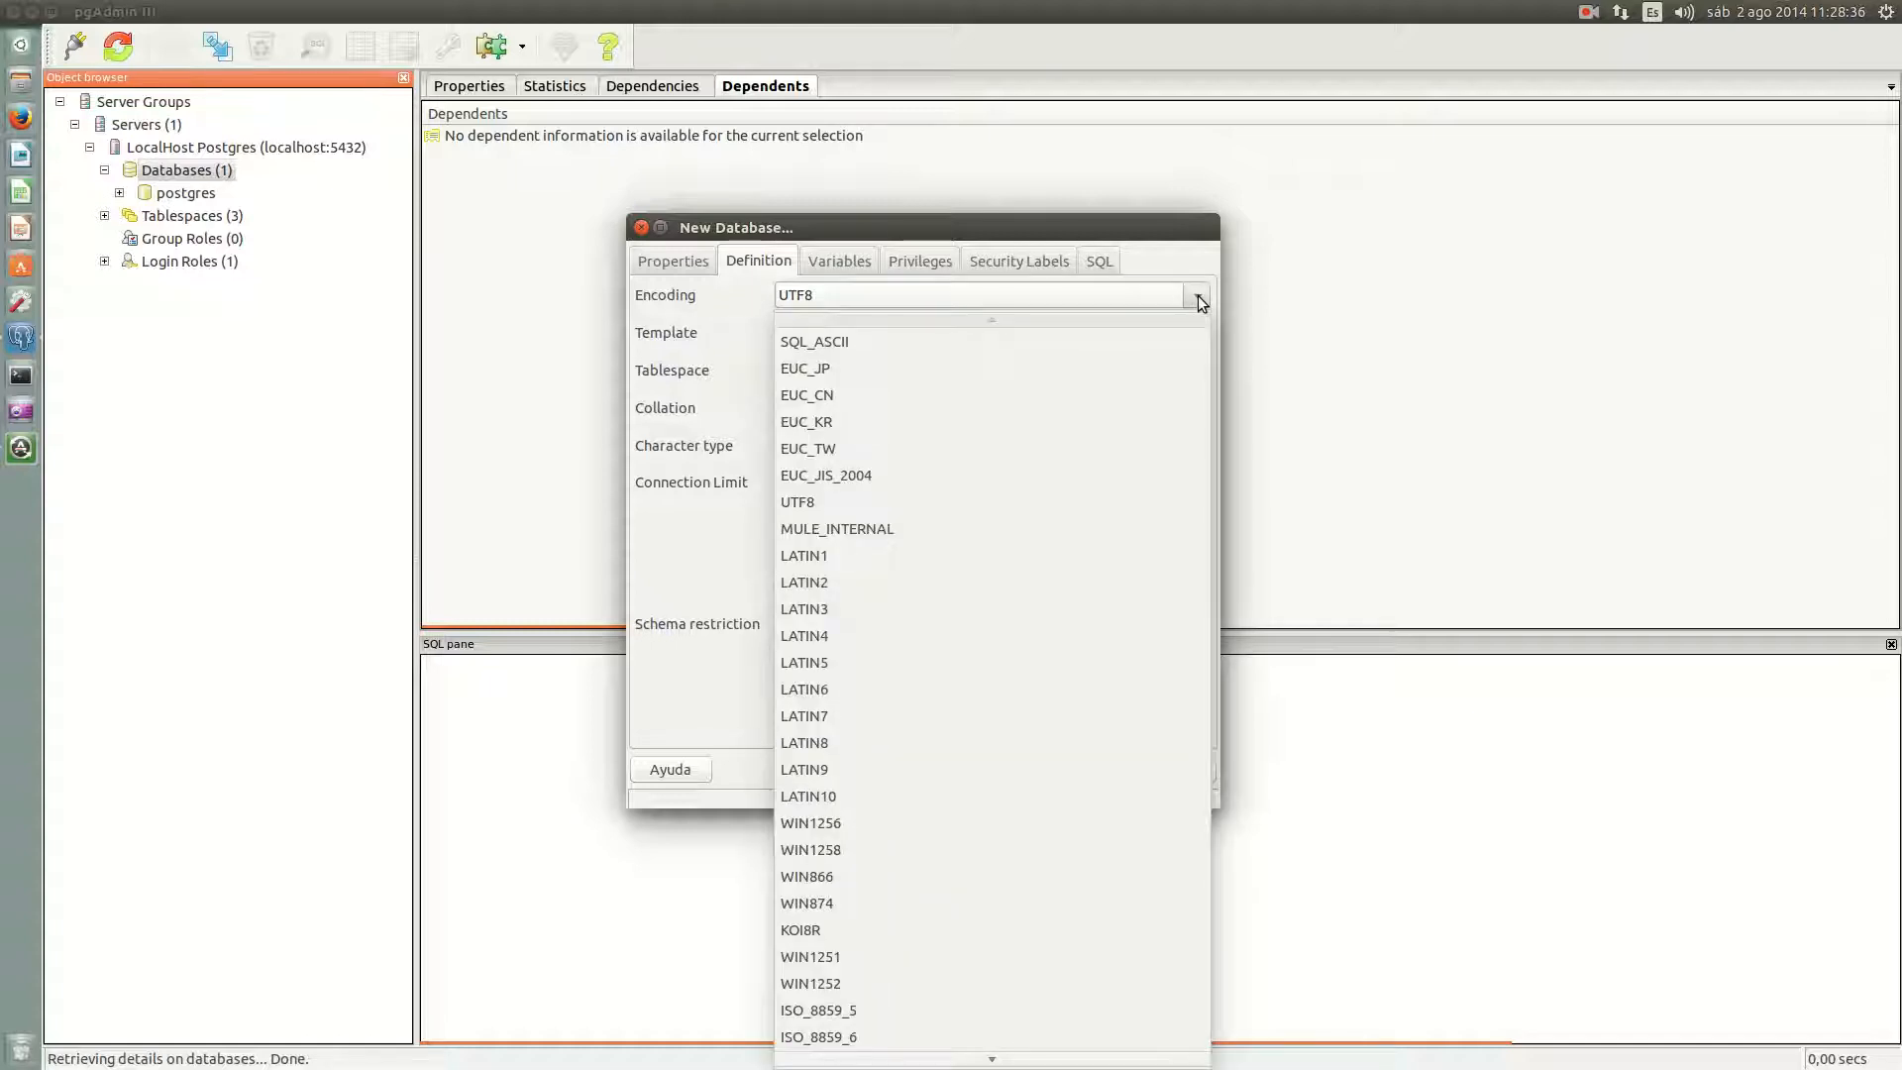
scroll(984, 683, "down", 3)
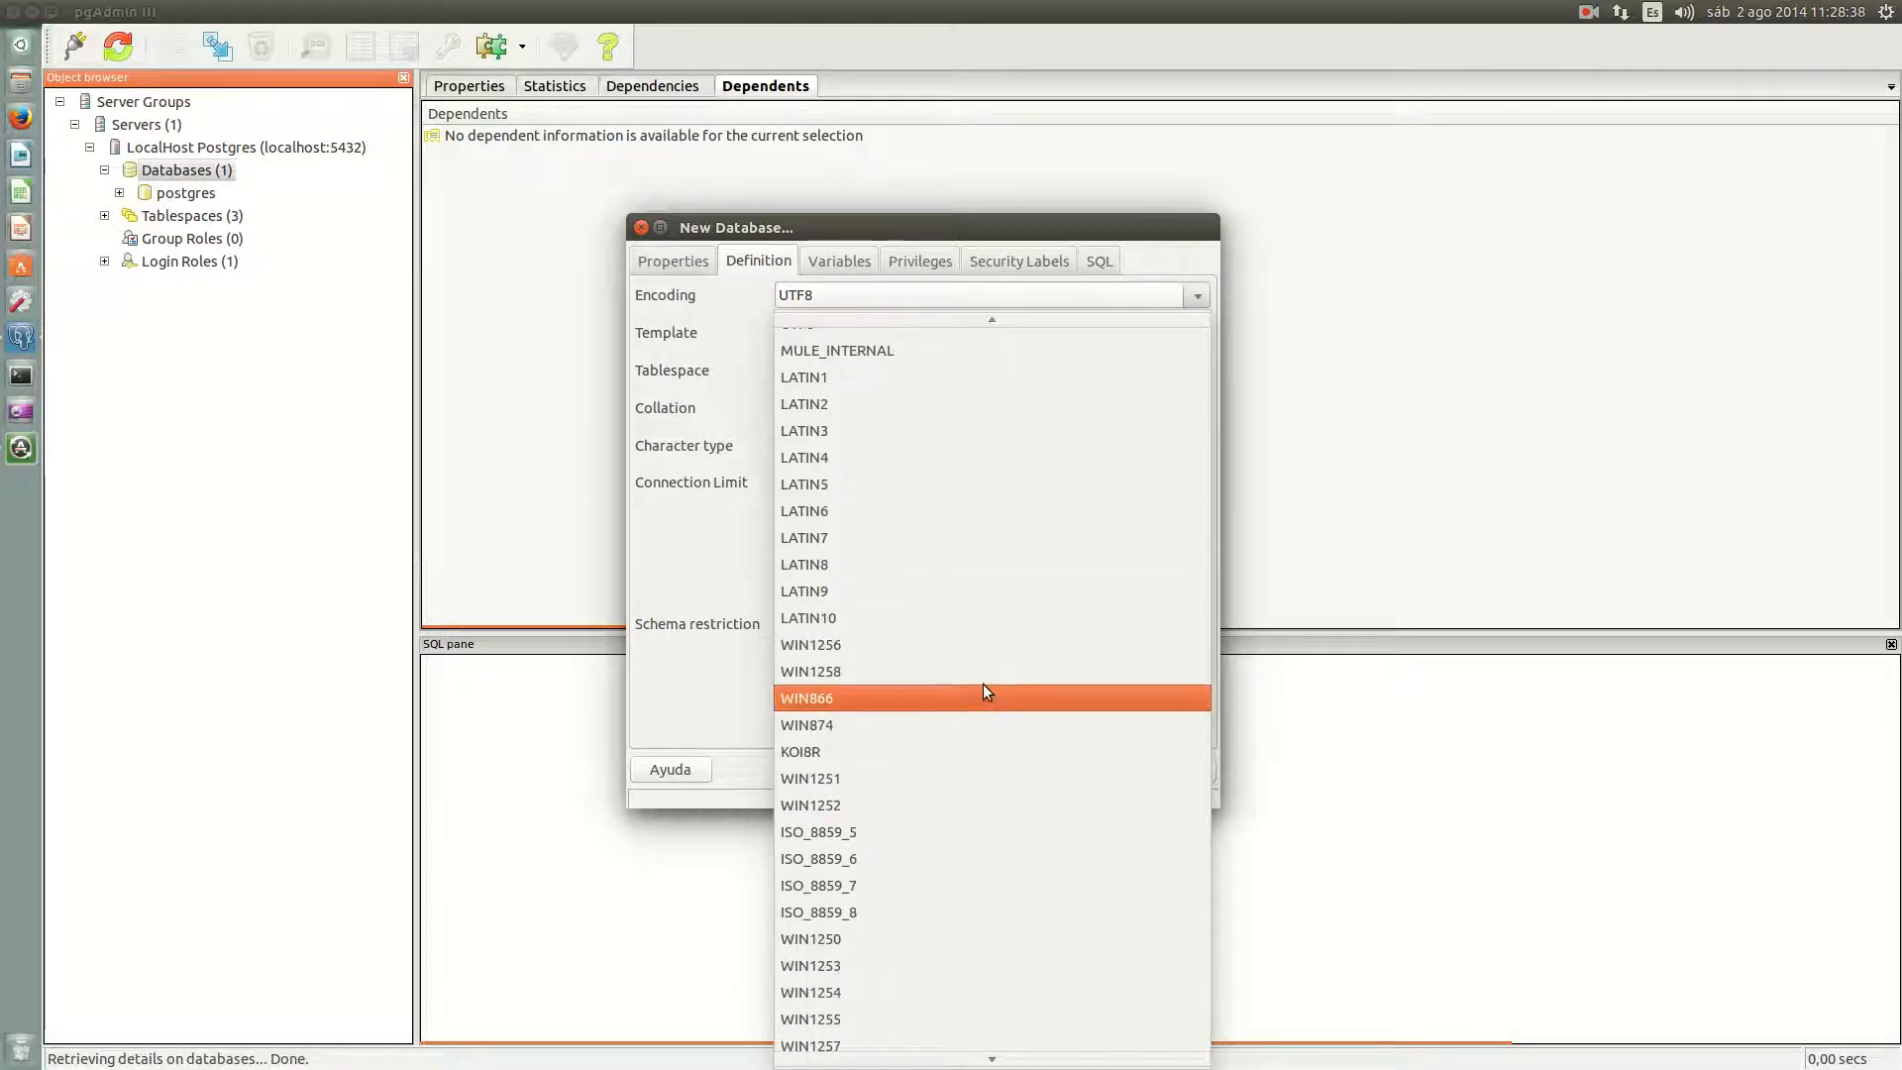
scroll(1019, 683, "down", 1)
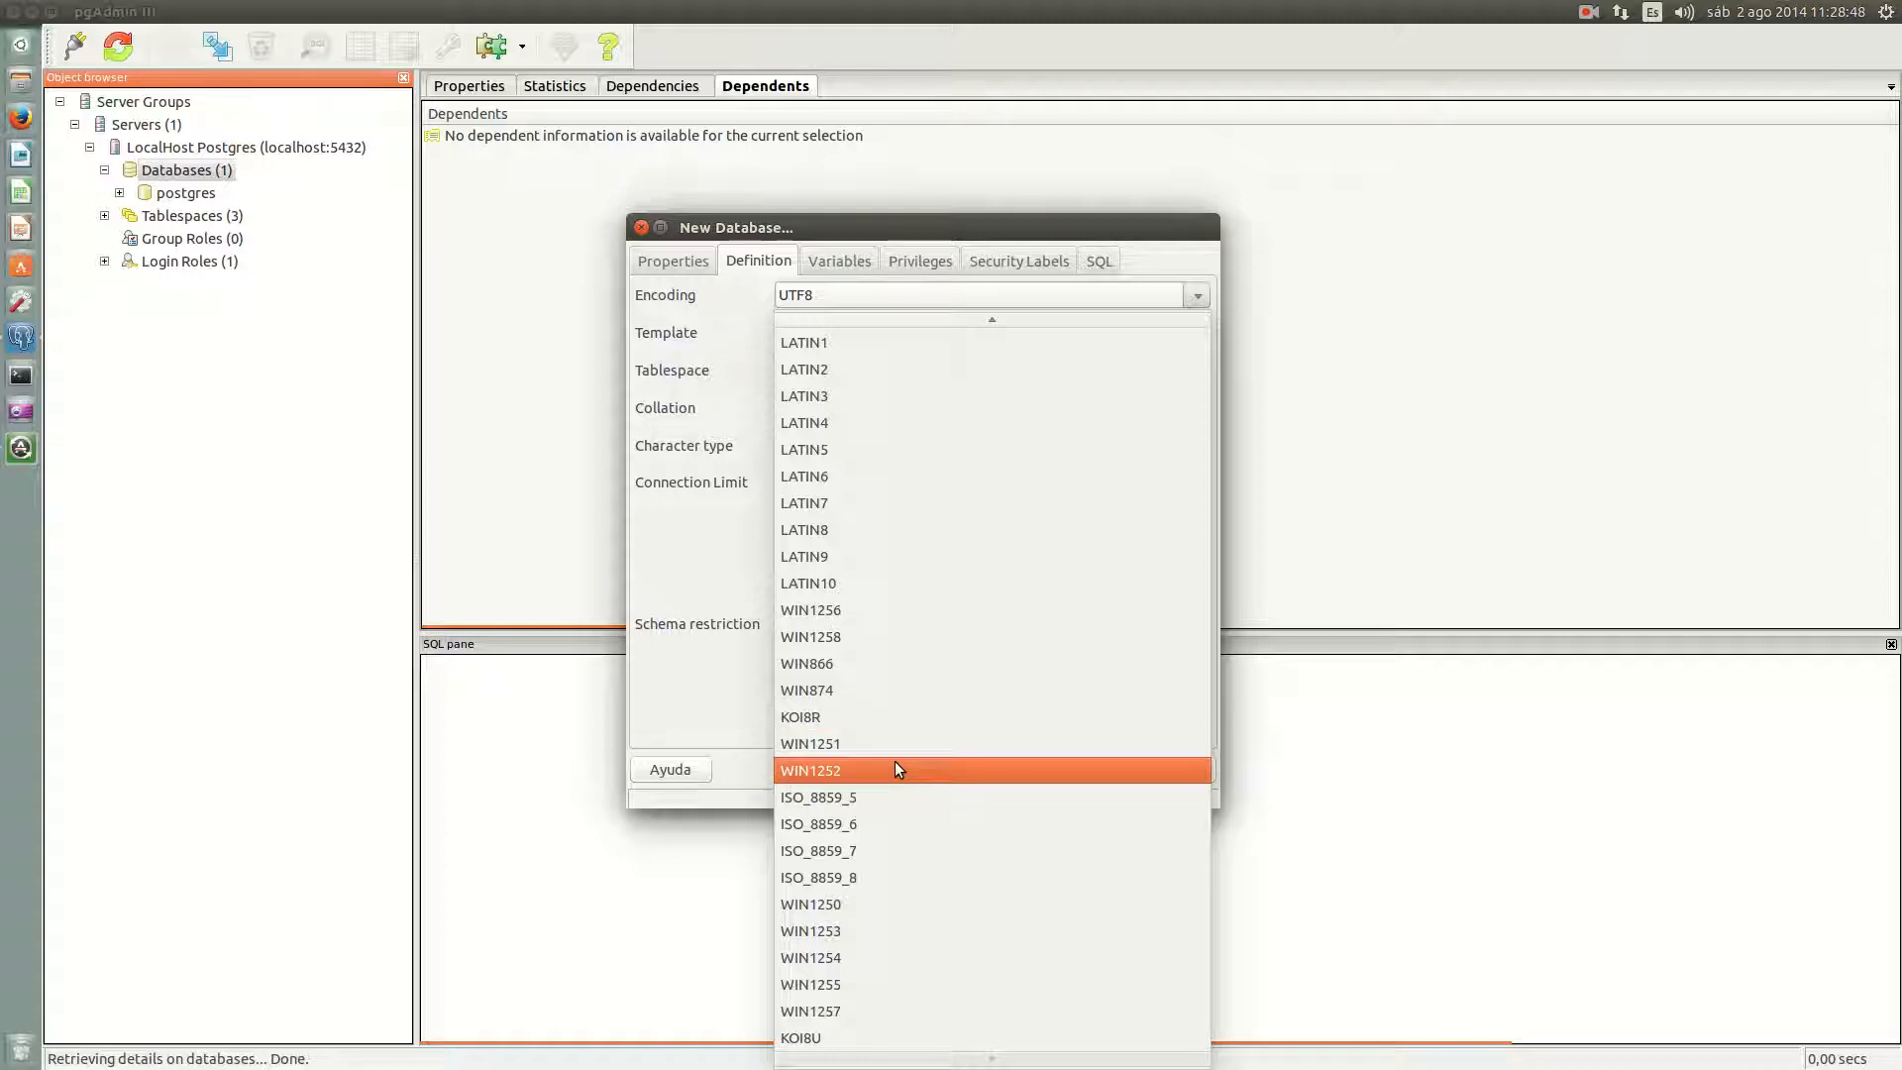
scroll(895, 768, "up", 3)
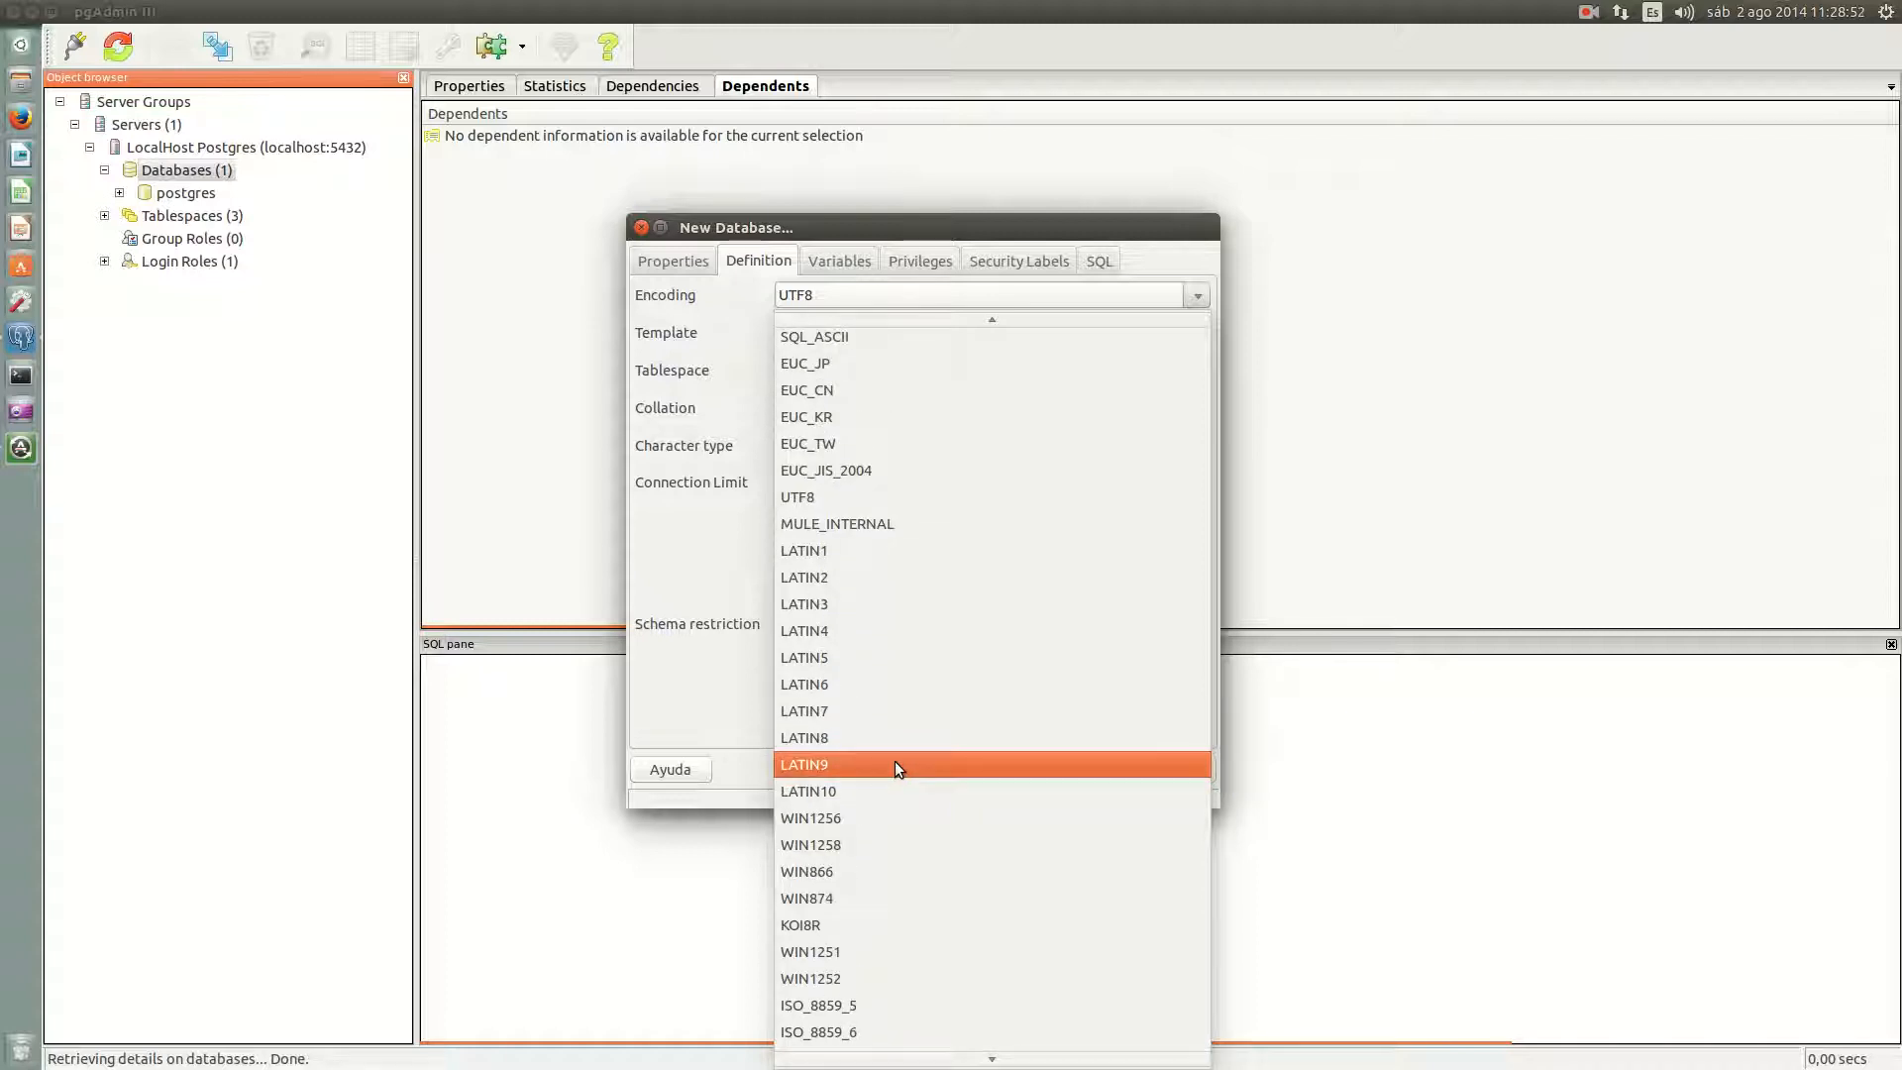
scroll(895, 769, "up", 1)
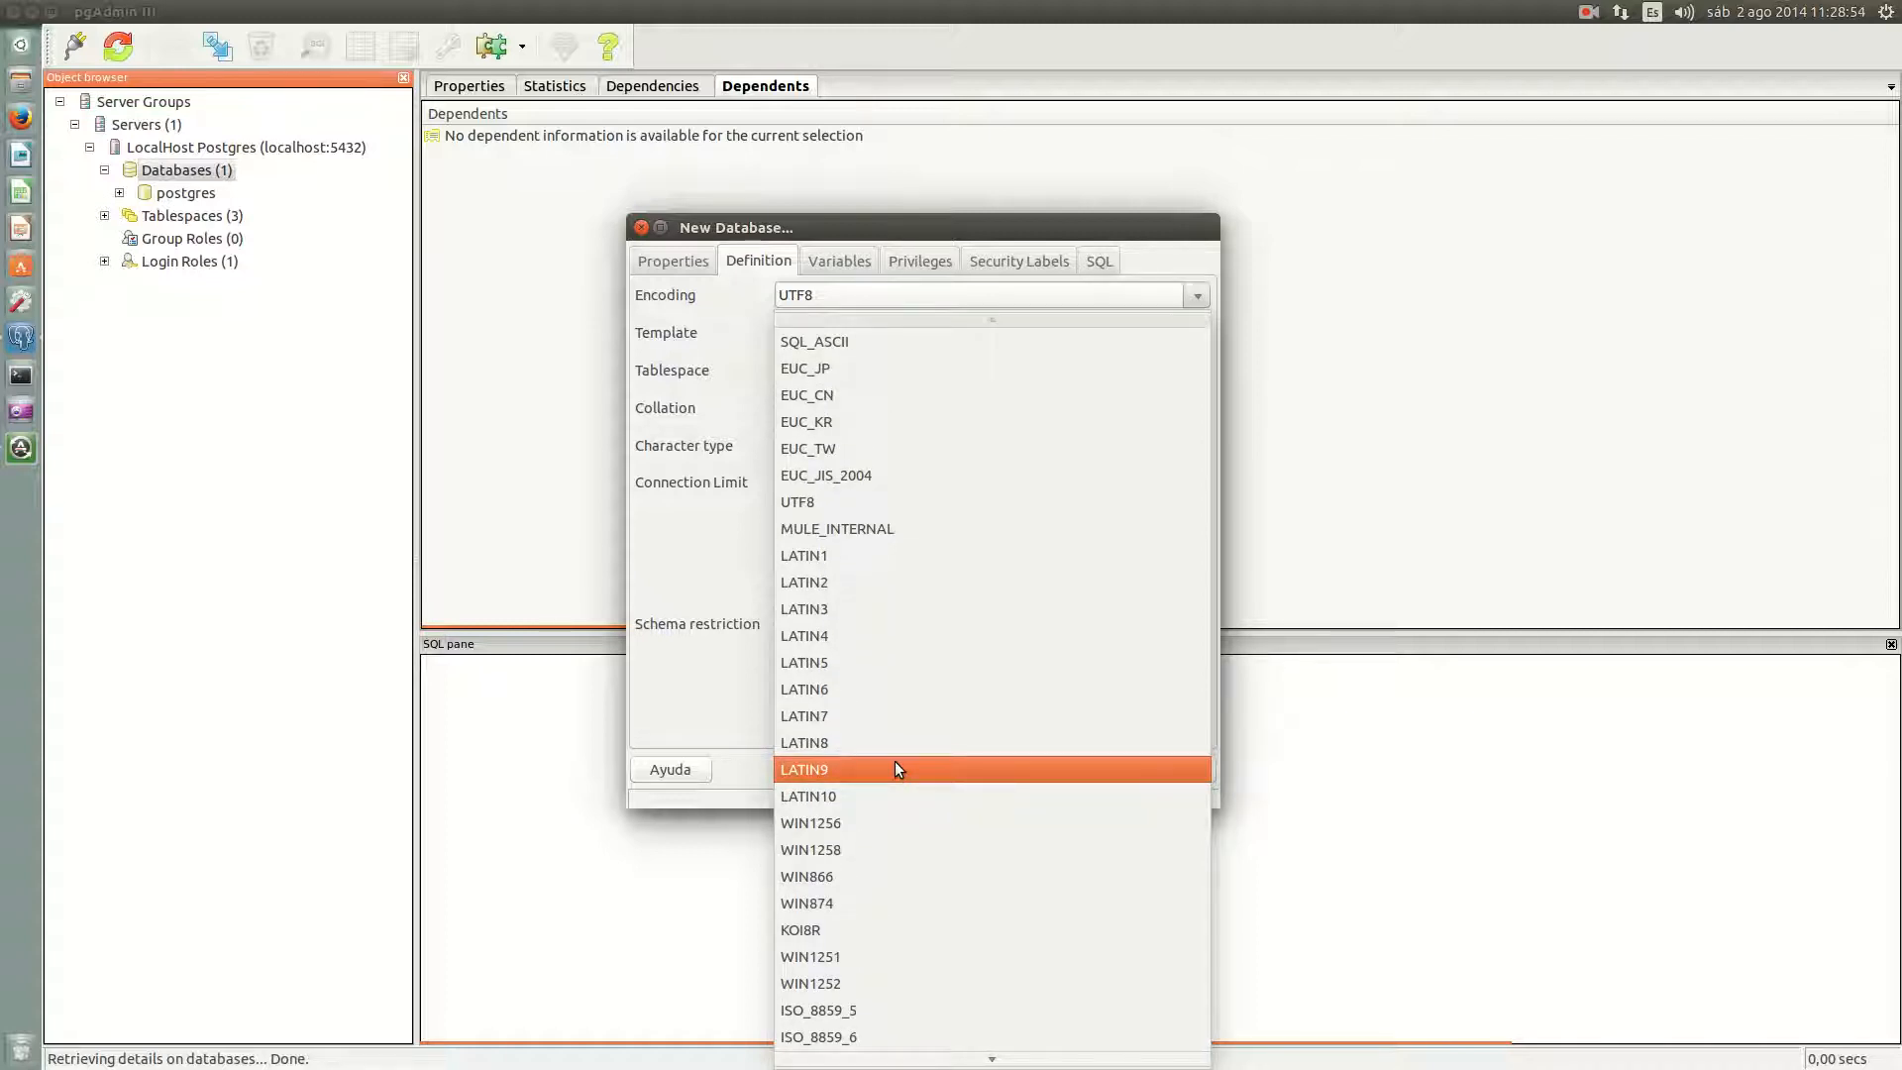
left_click(931, 502)
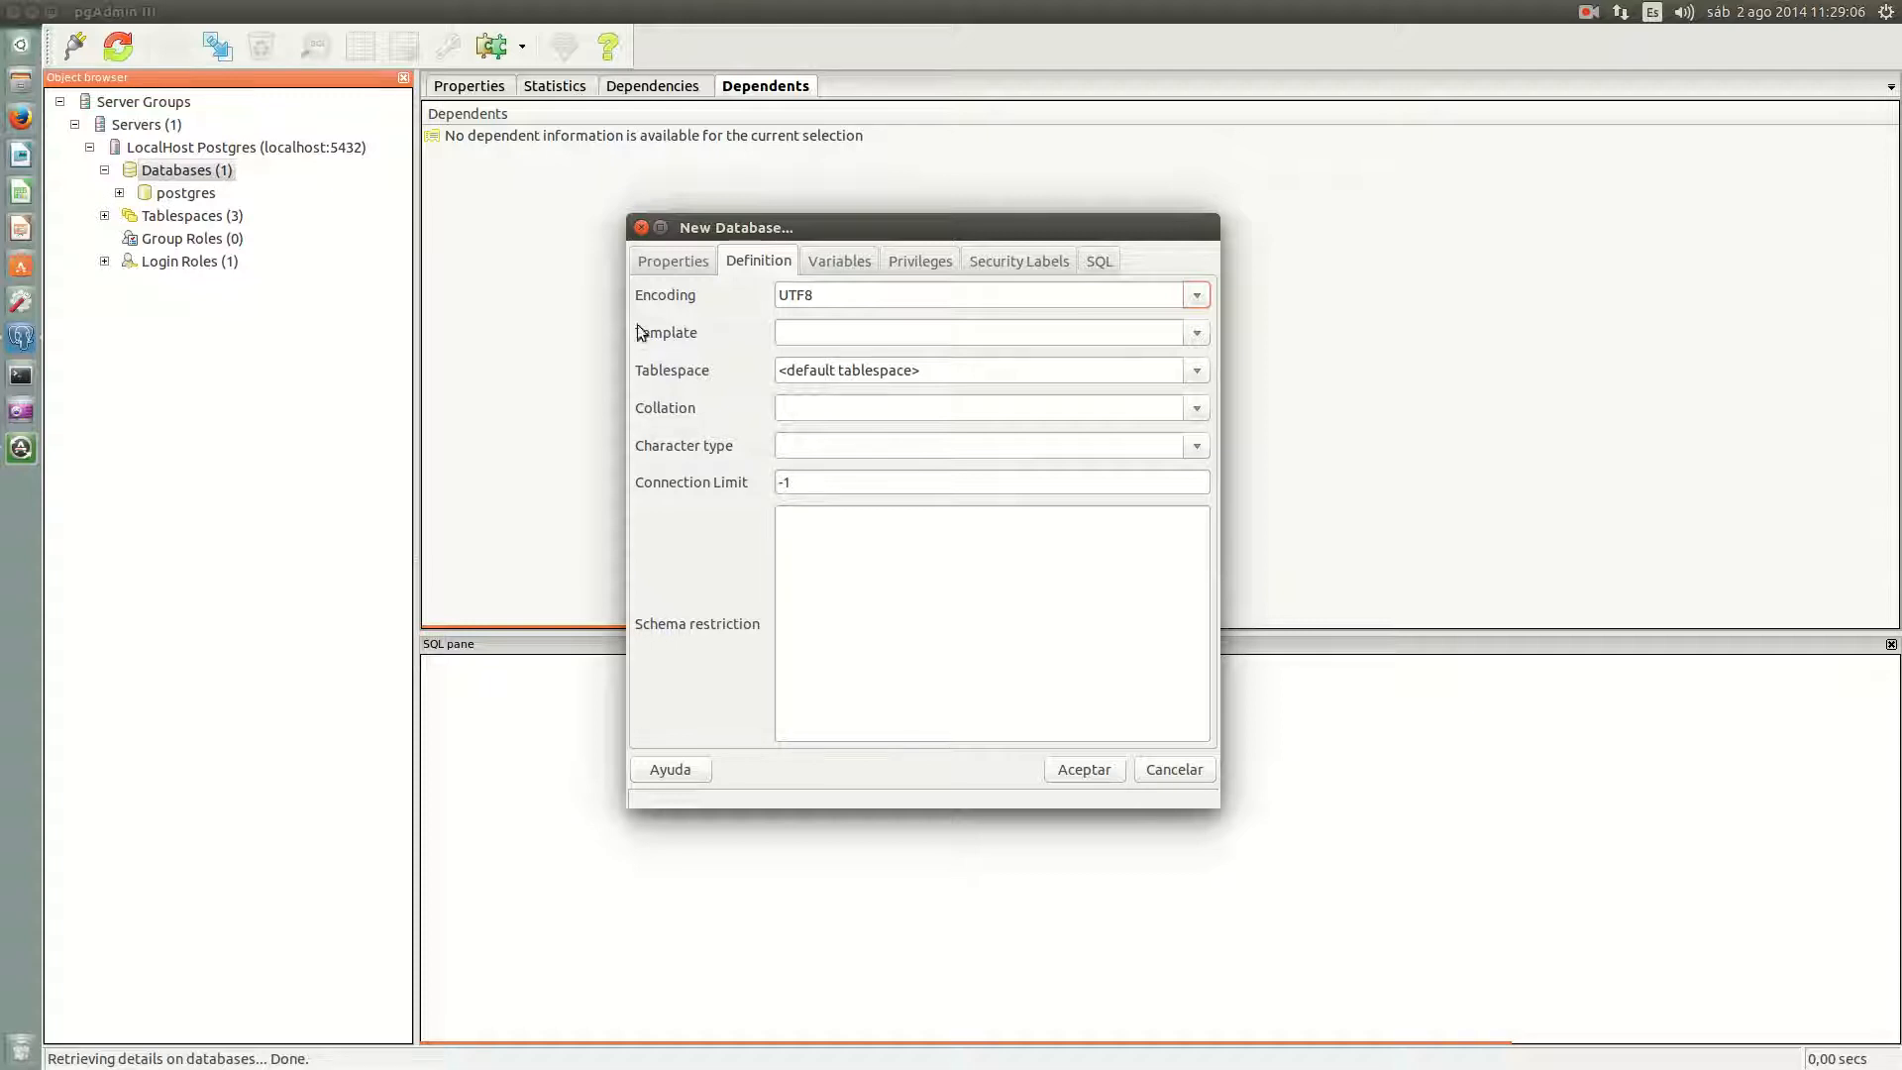
Step: Check the available templates and set the new database's collation and character type to es_ES.UTF-8
left_click(1195, 333)
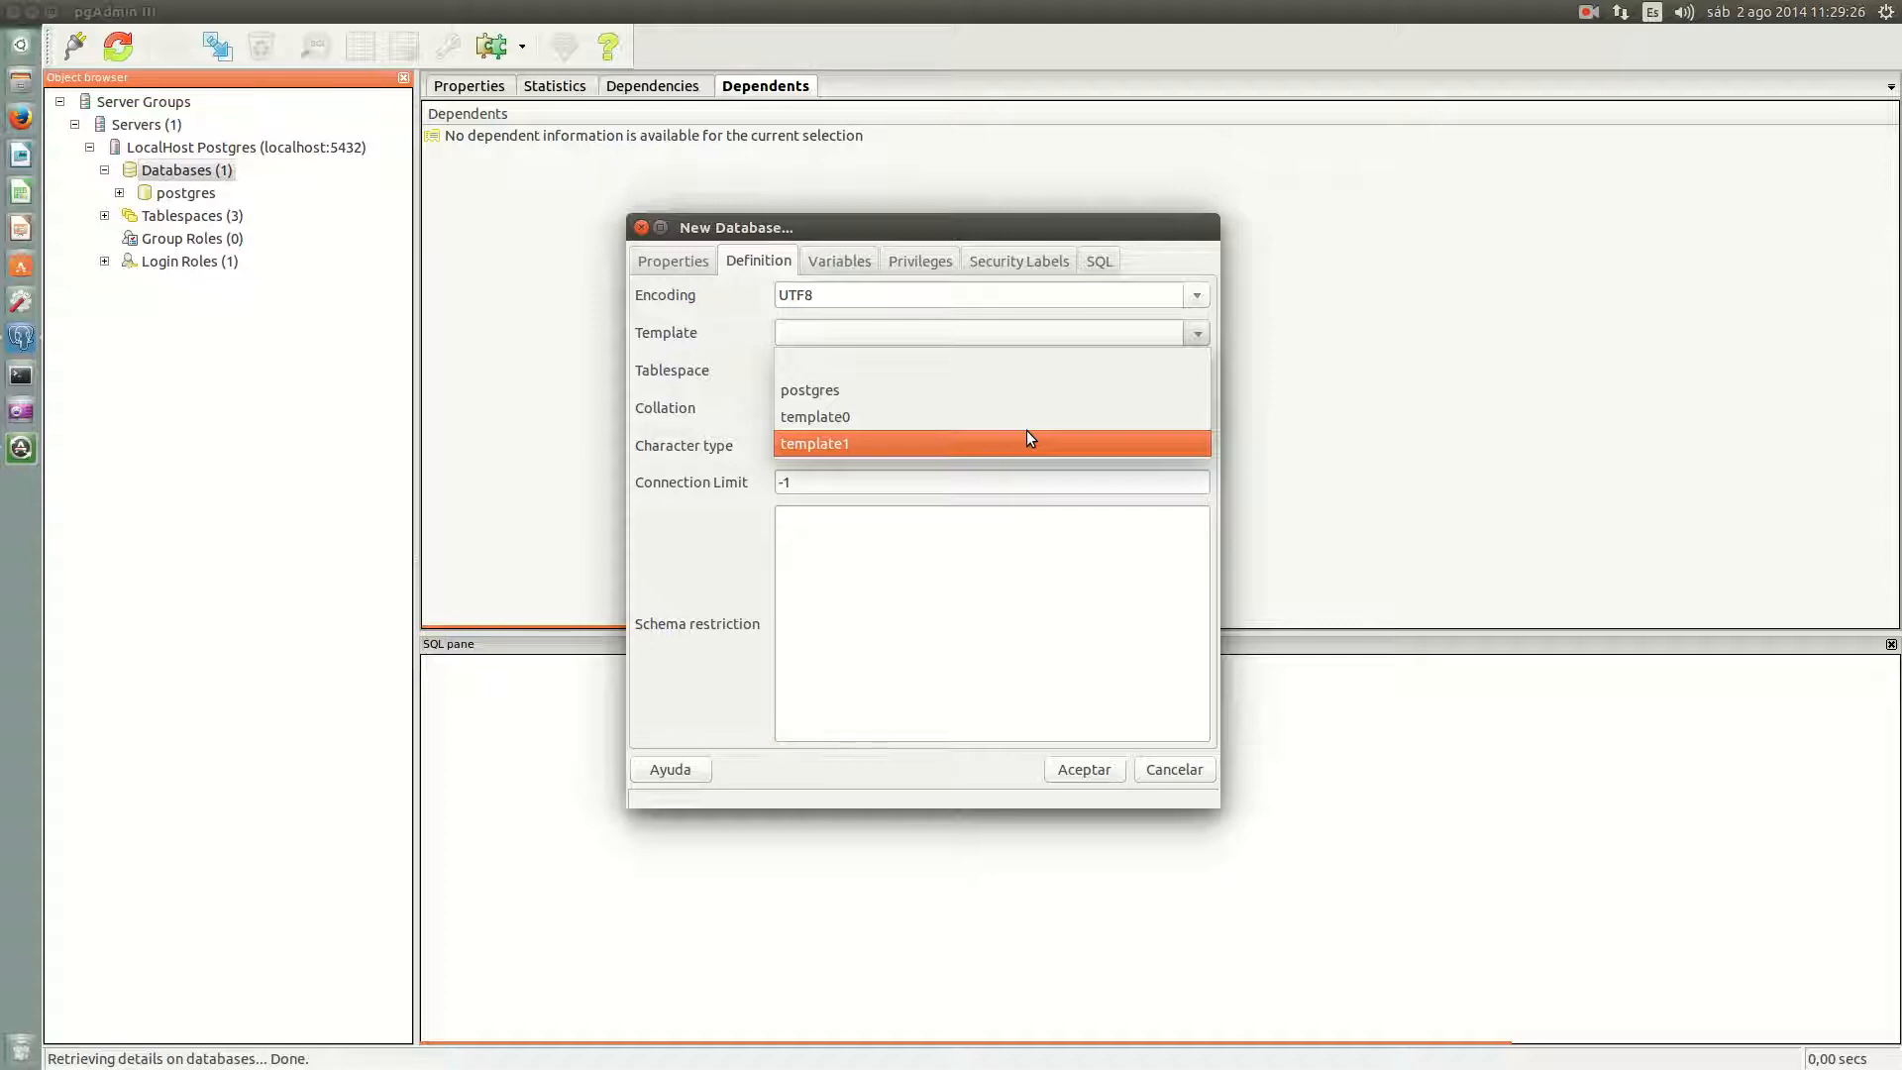
left_click(739, 365)
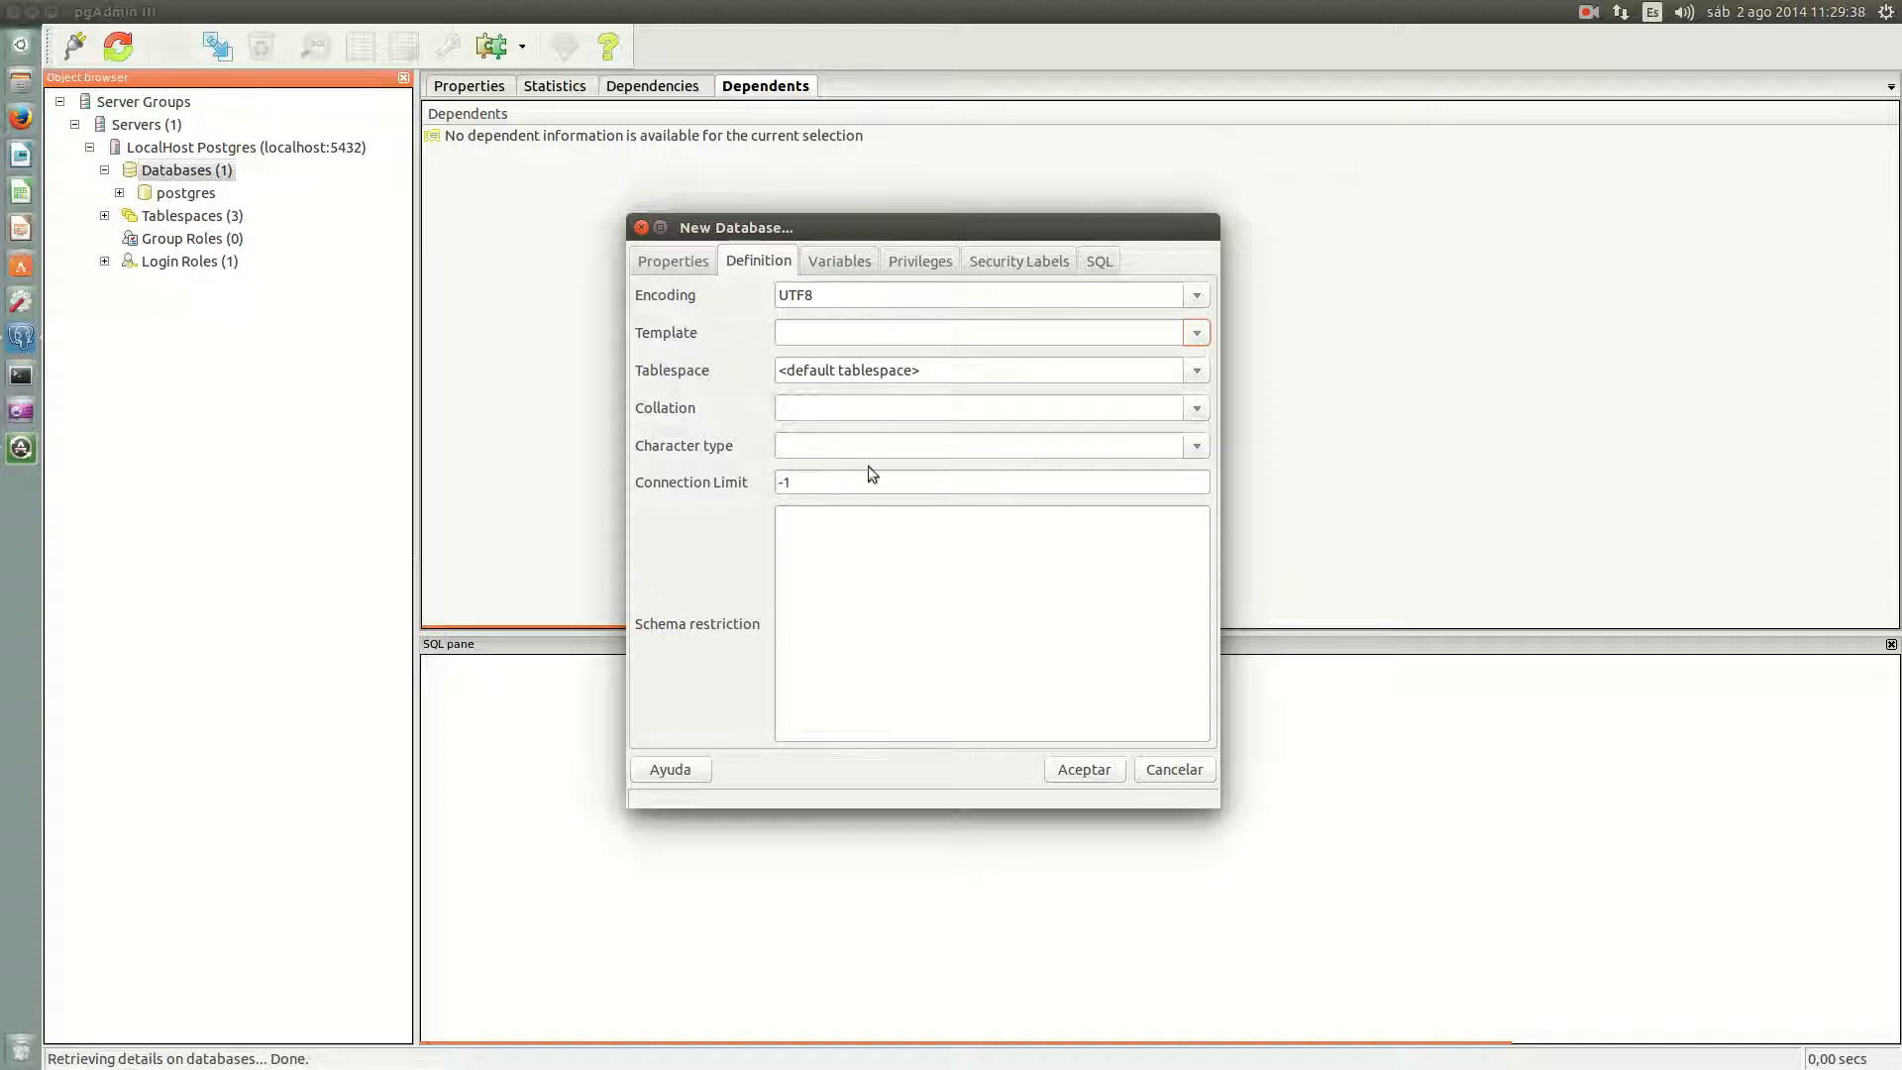
left_click(1196, 407)
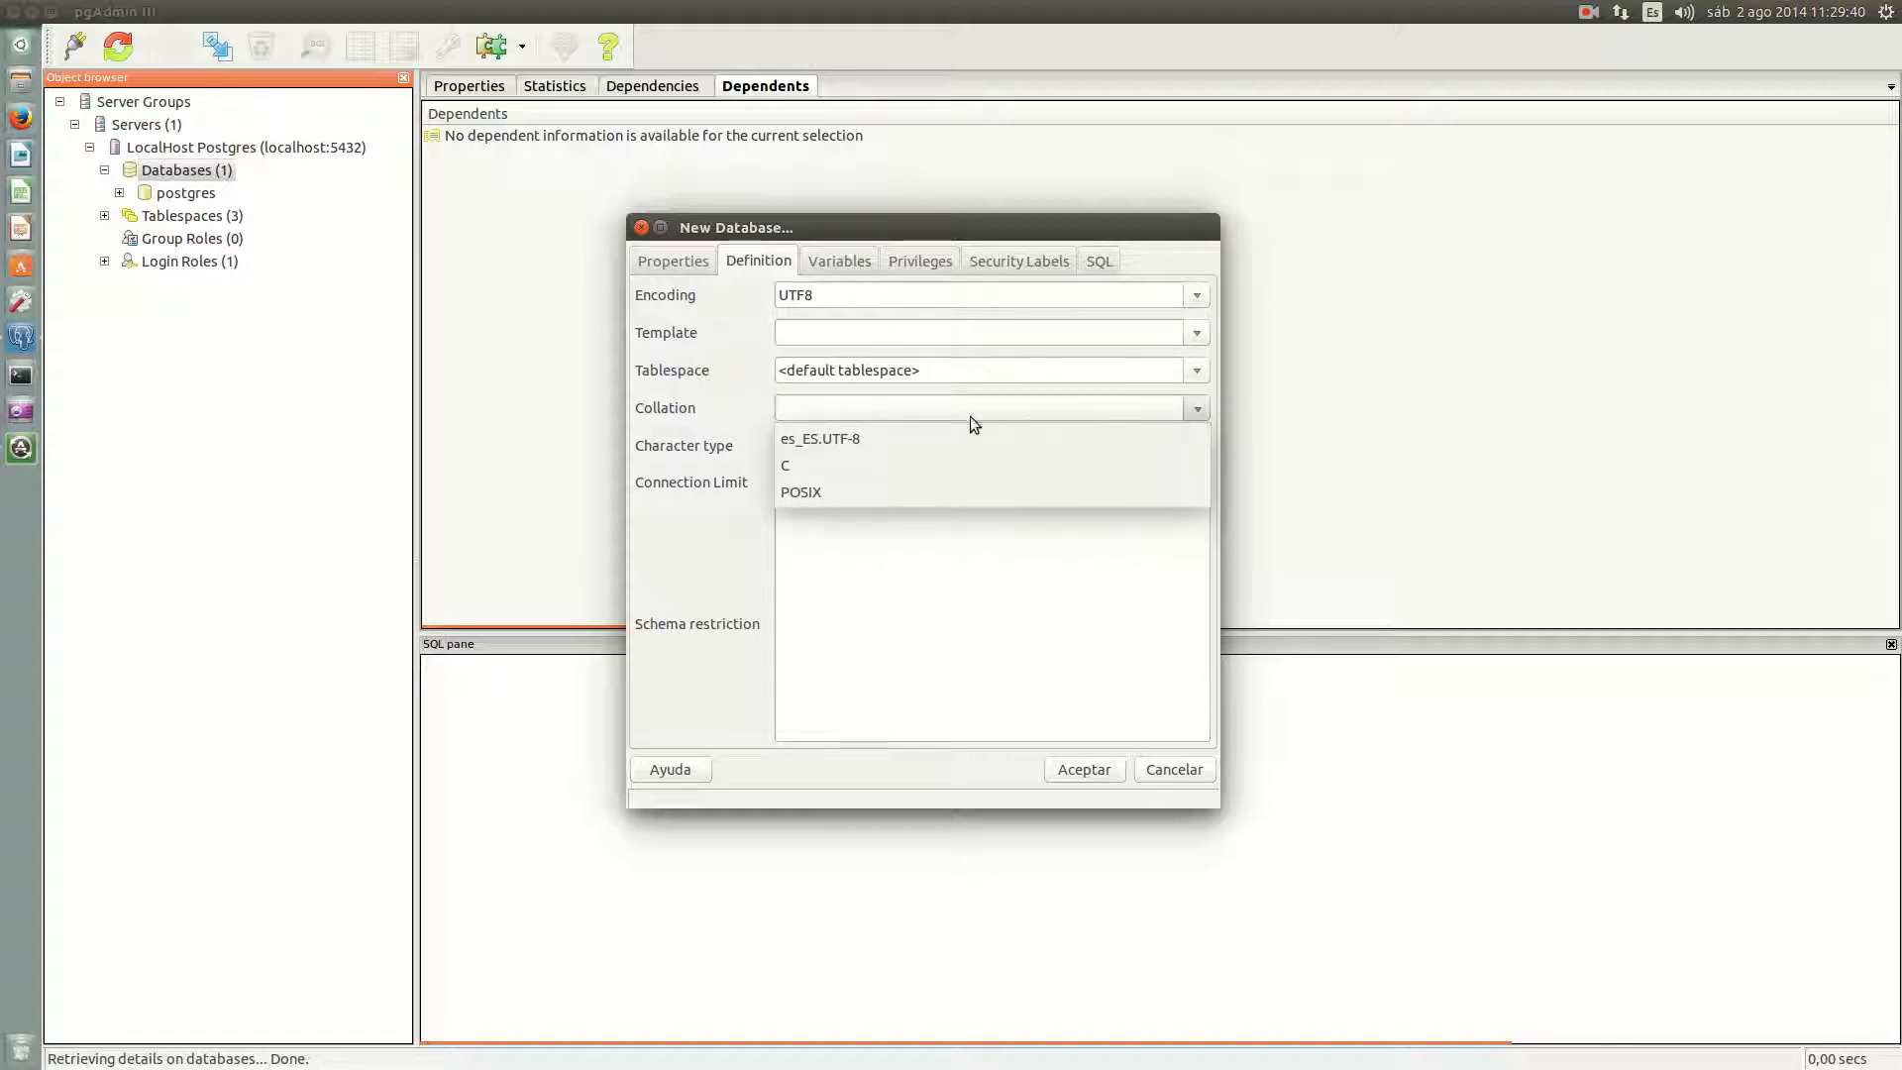
left_click(871, 443)
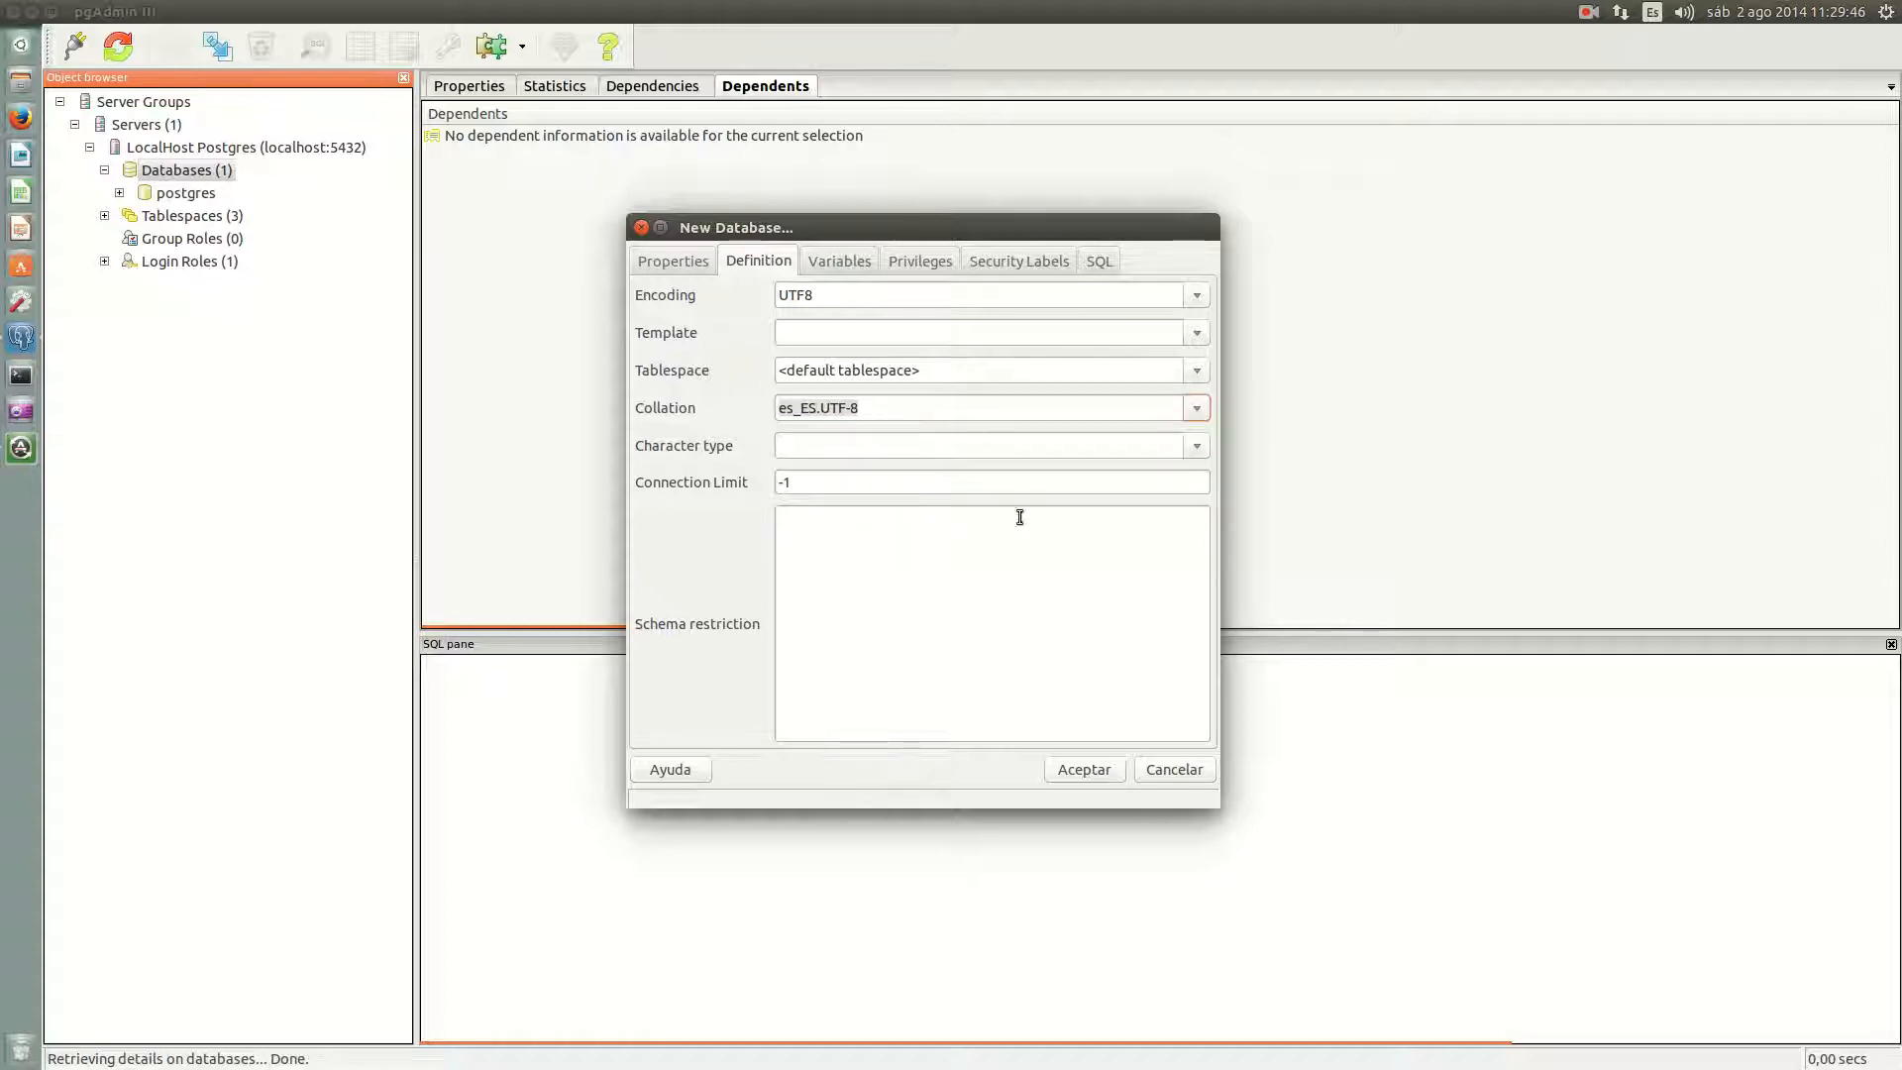
left_click(1197, 448)
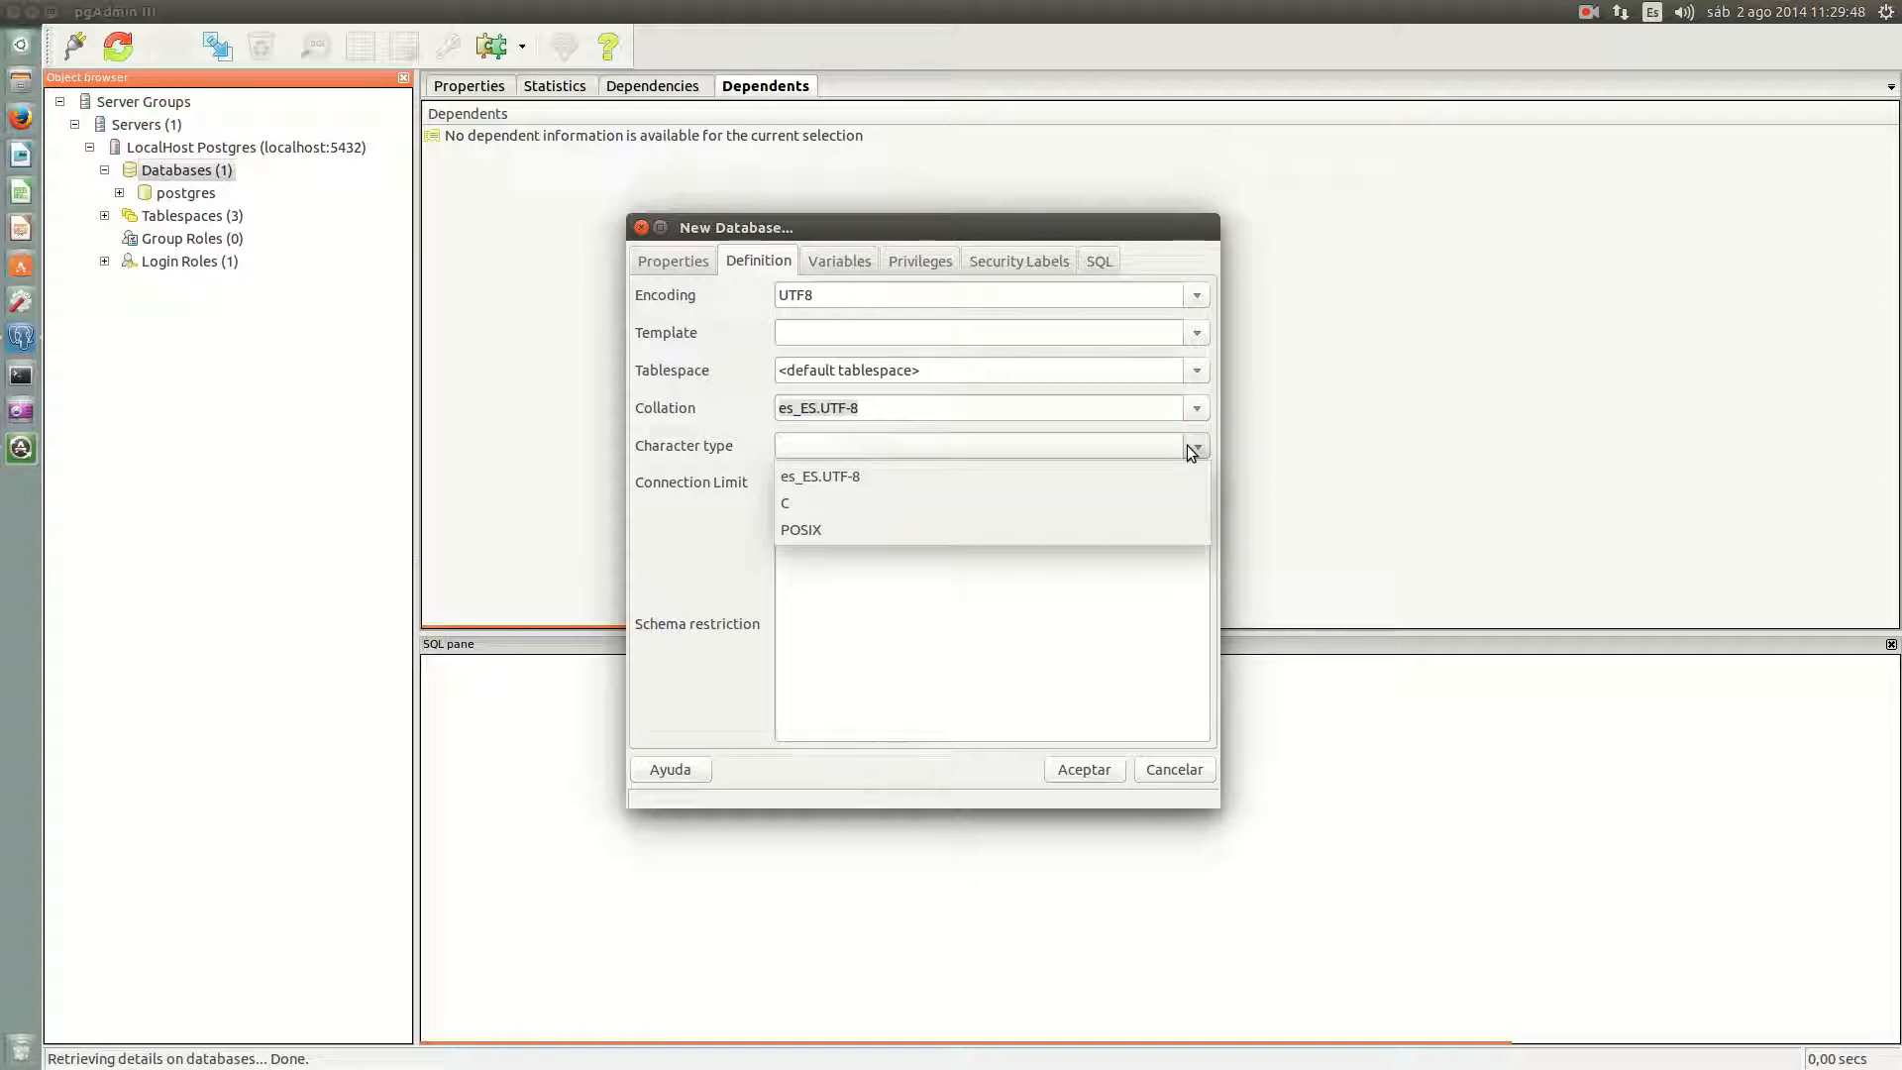
left_click(1109, 473)
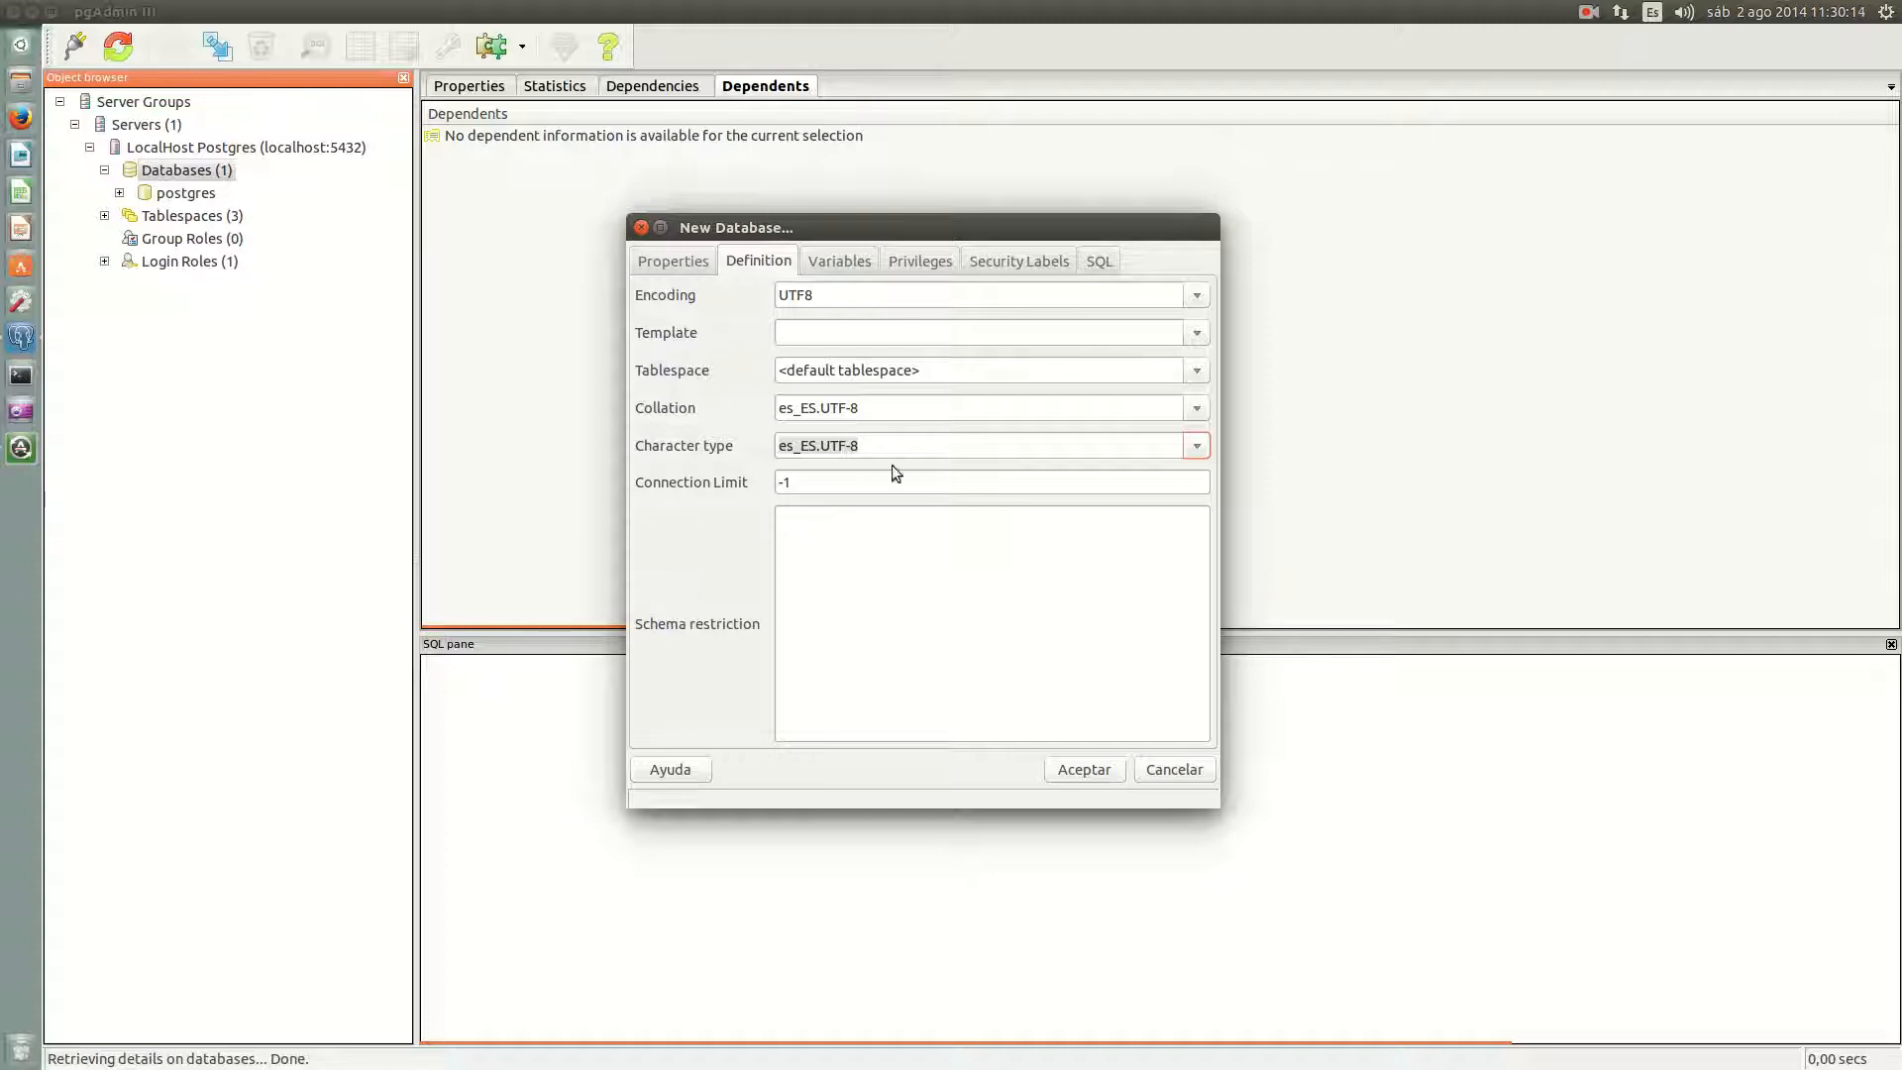
Step: Enter "programa ejemplo curso postgres" as the application_name variable's value with user postgres, and create the database
left_click(858, 266)
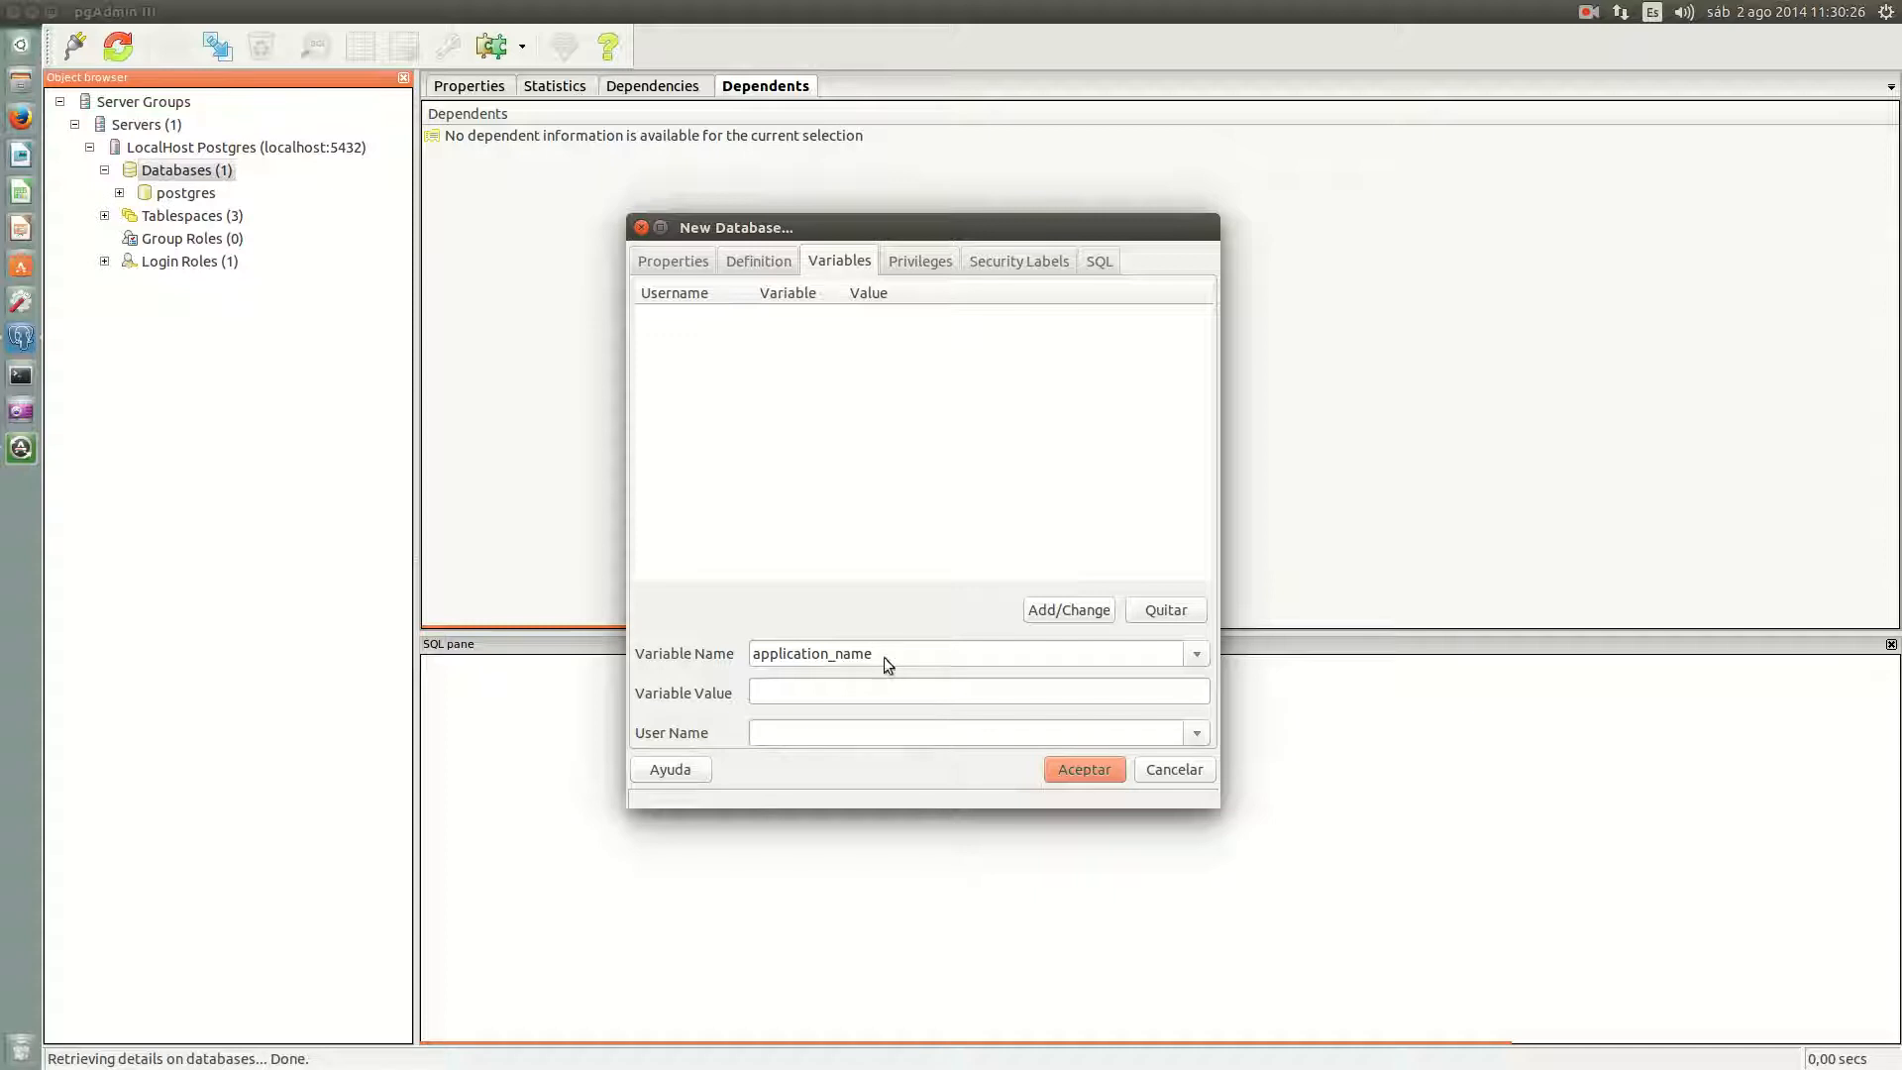
left_click(829, 694)
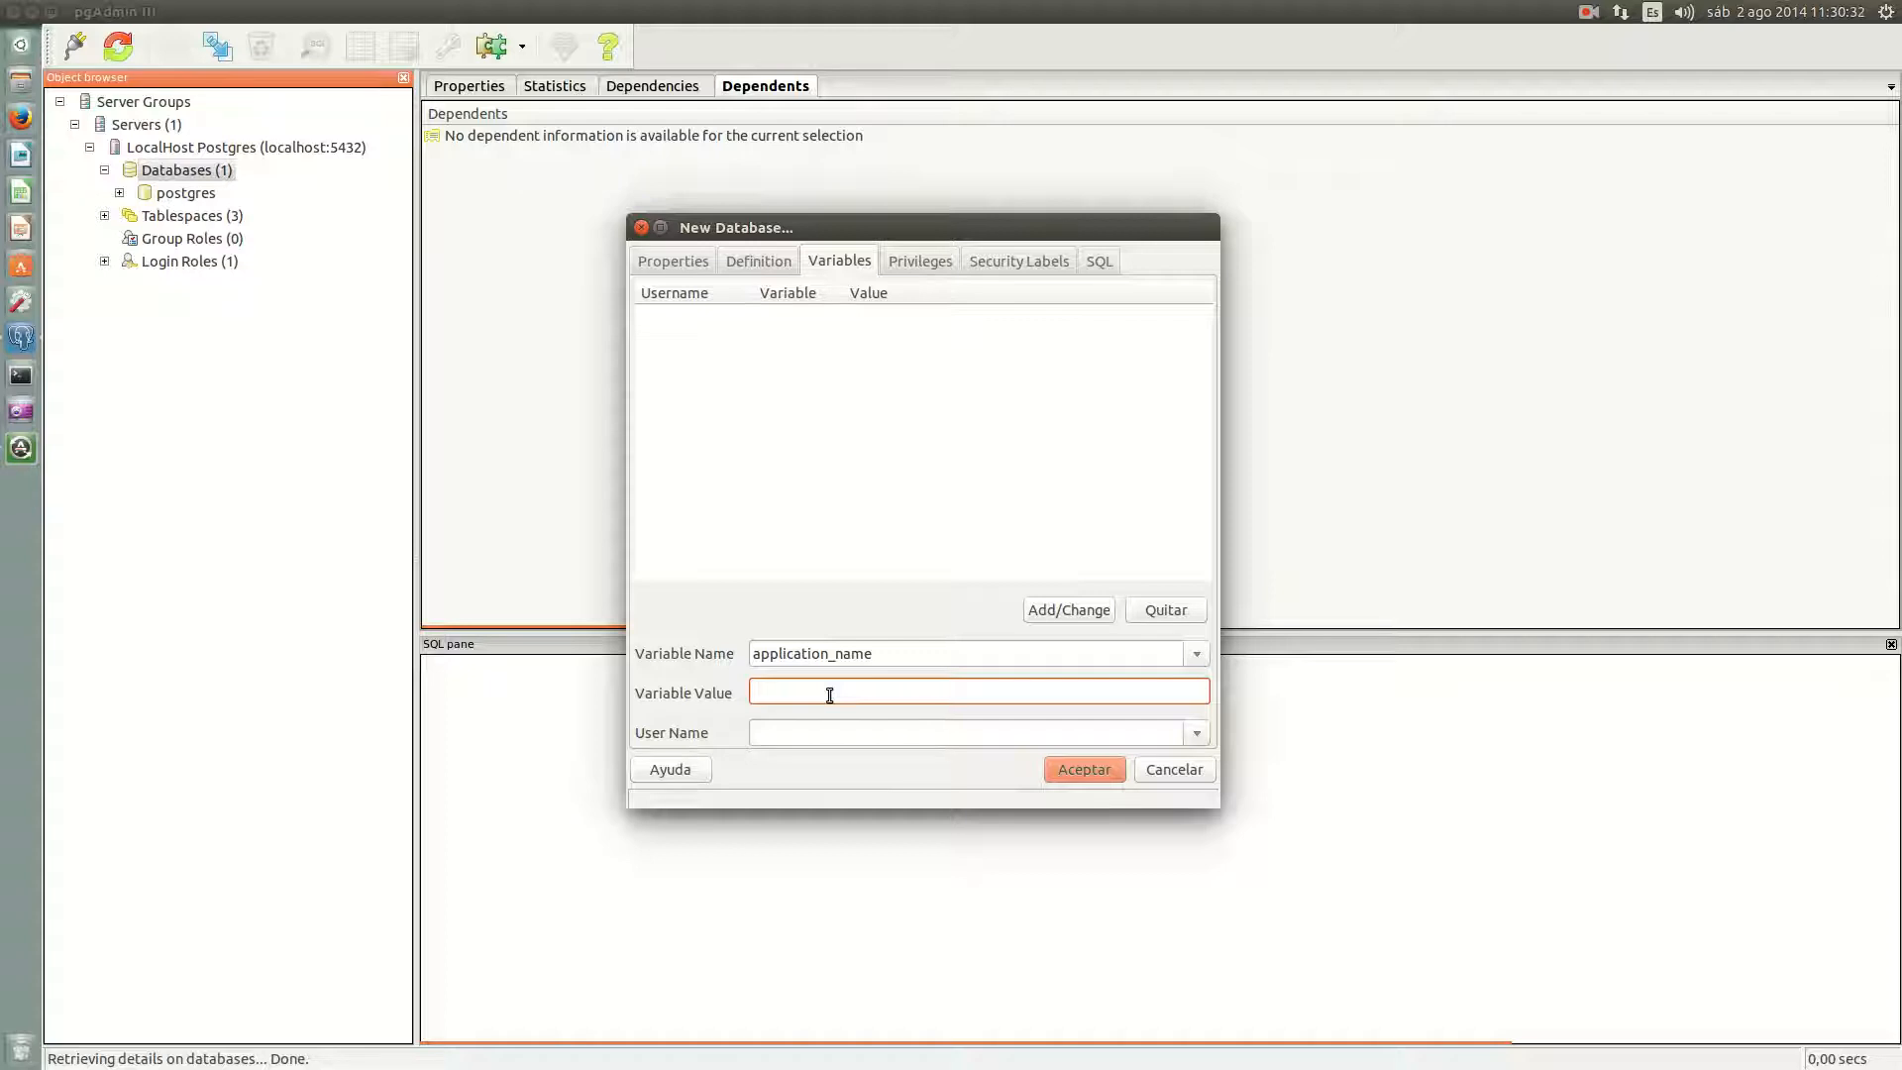
type("programa ejemplo curso postgres")
left_click(1196, 733)
left_click(1031, 792)
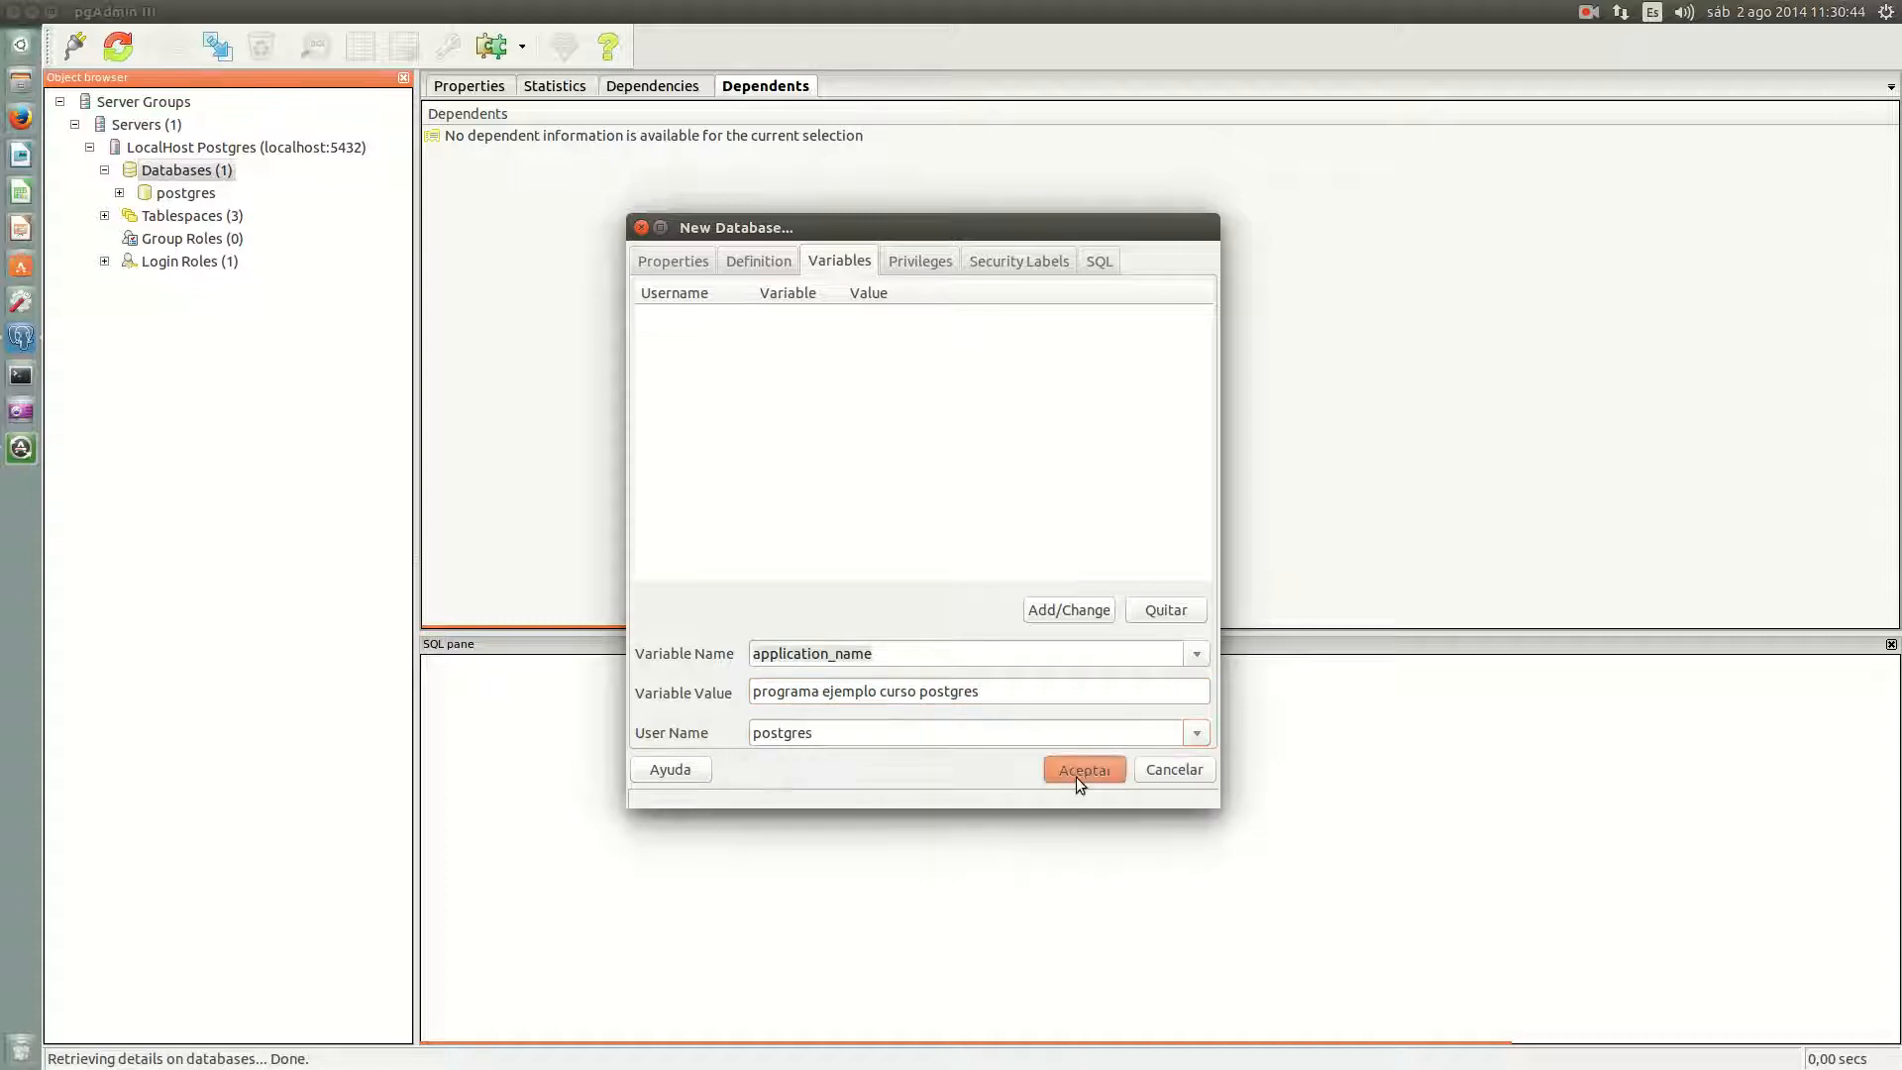
left_click(1093, 764)
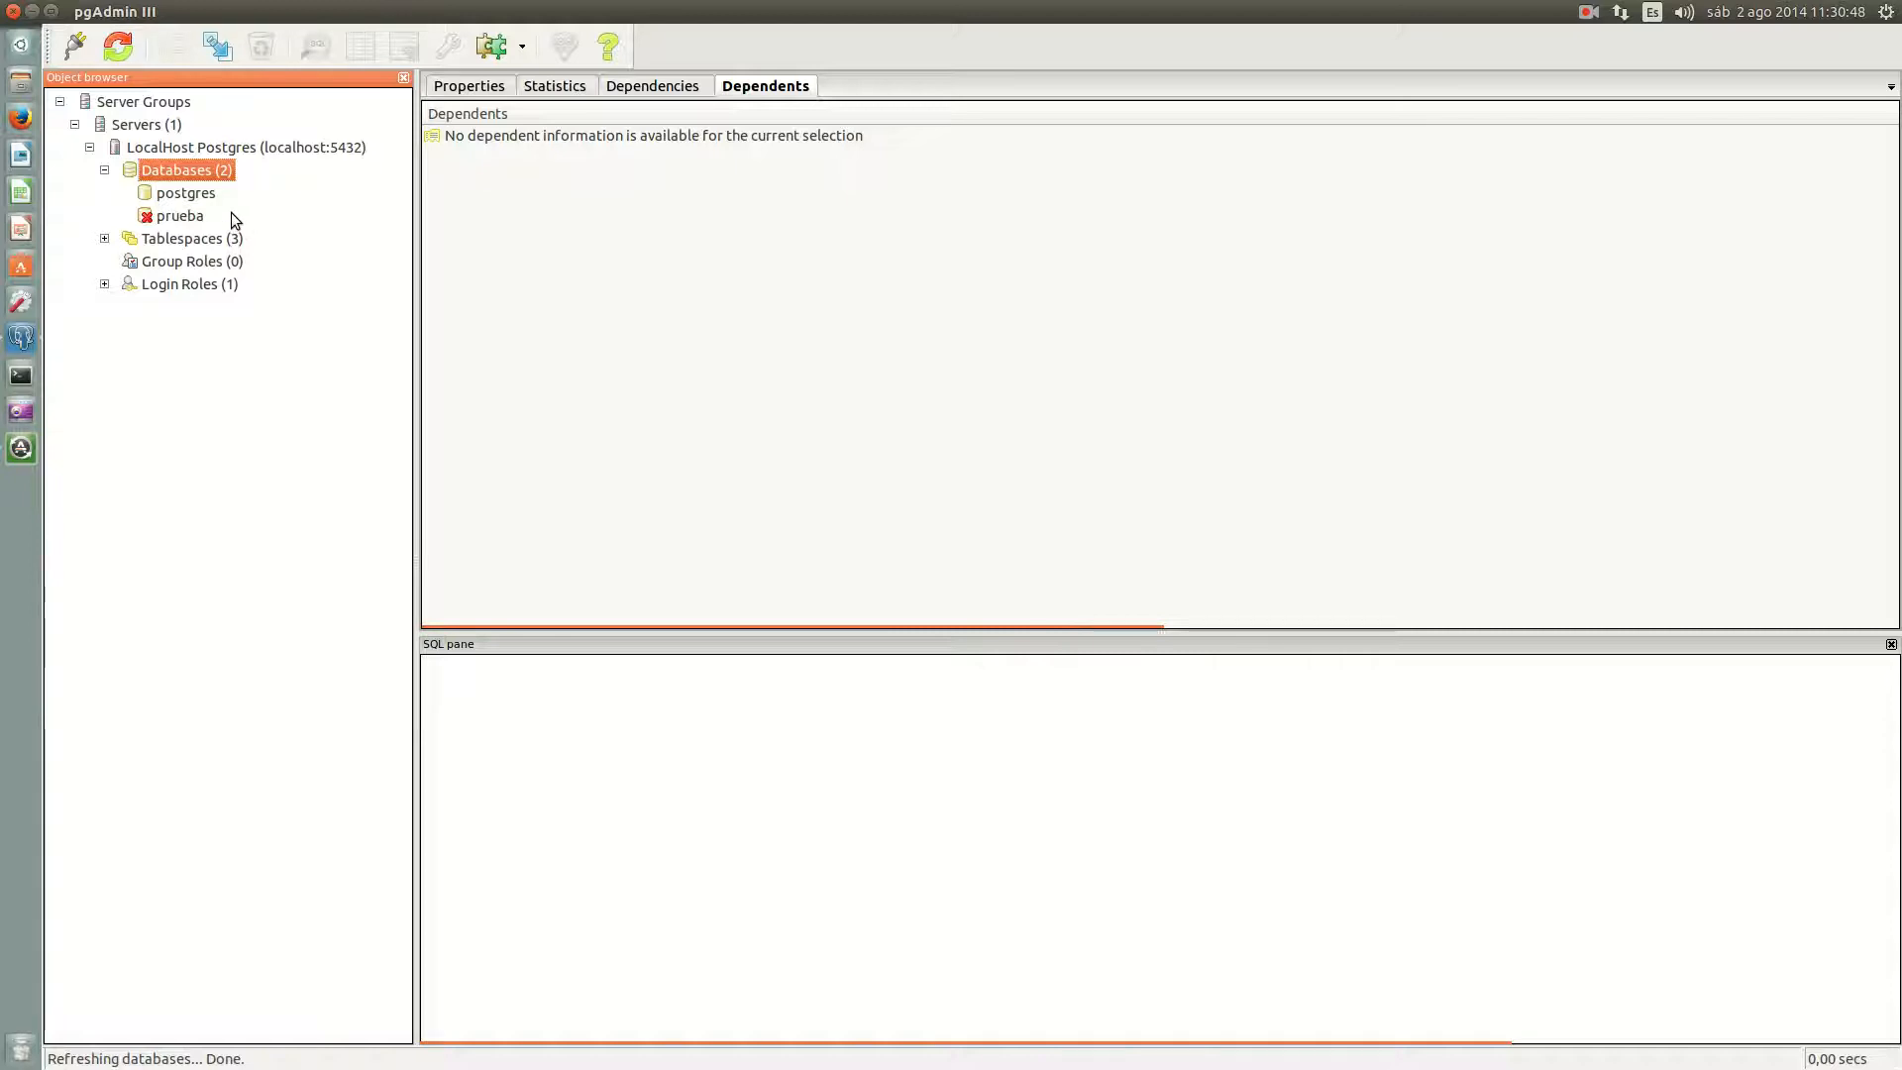
Step: Drop the prueba database and dismiss the server instrumentation hint
right_click(181, 220)
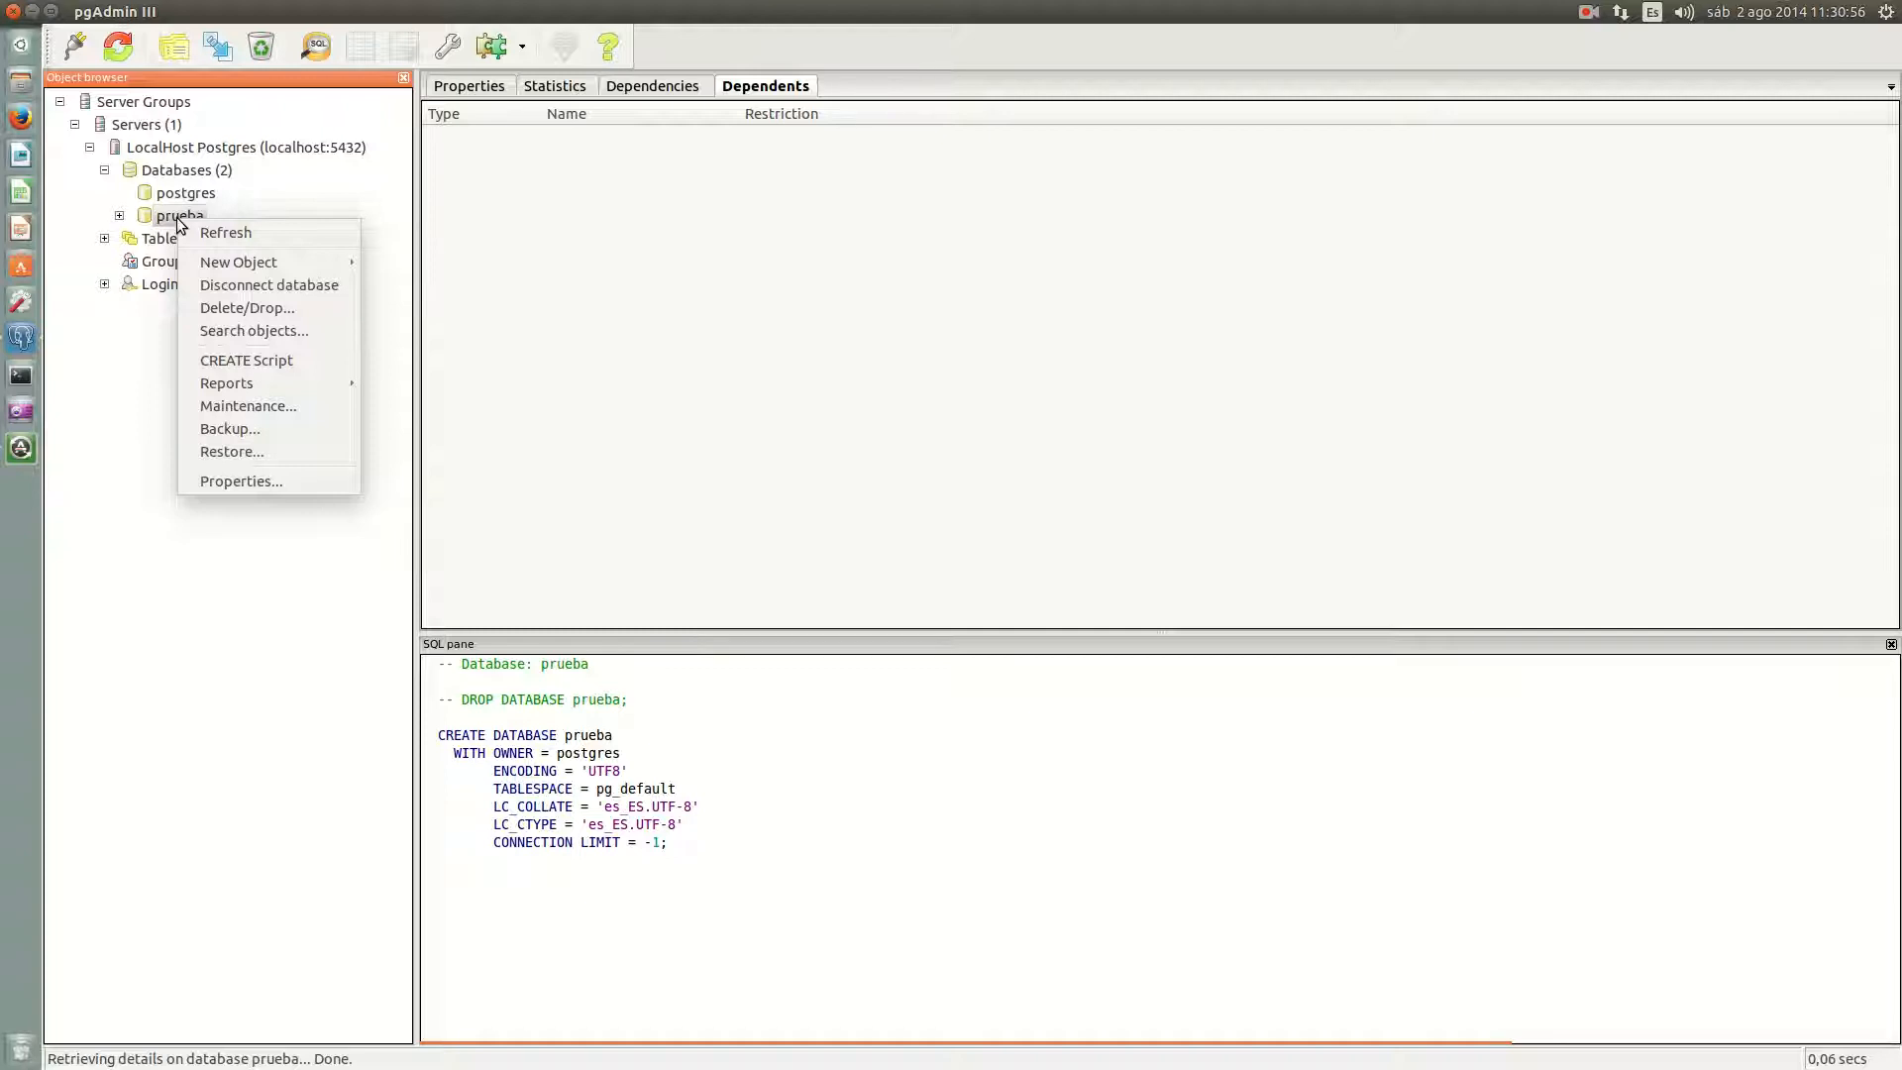
left_click(264, 309)
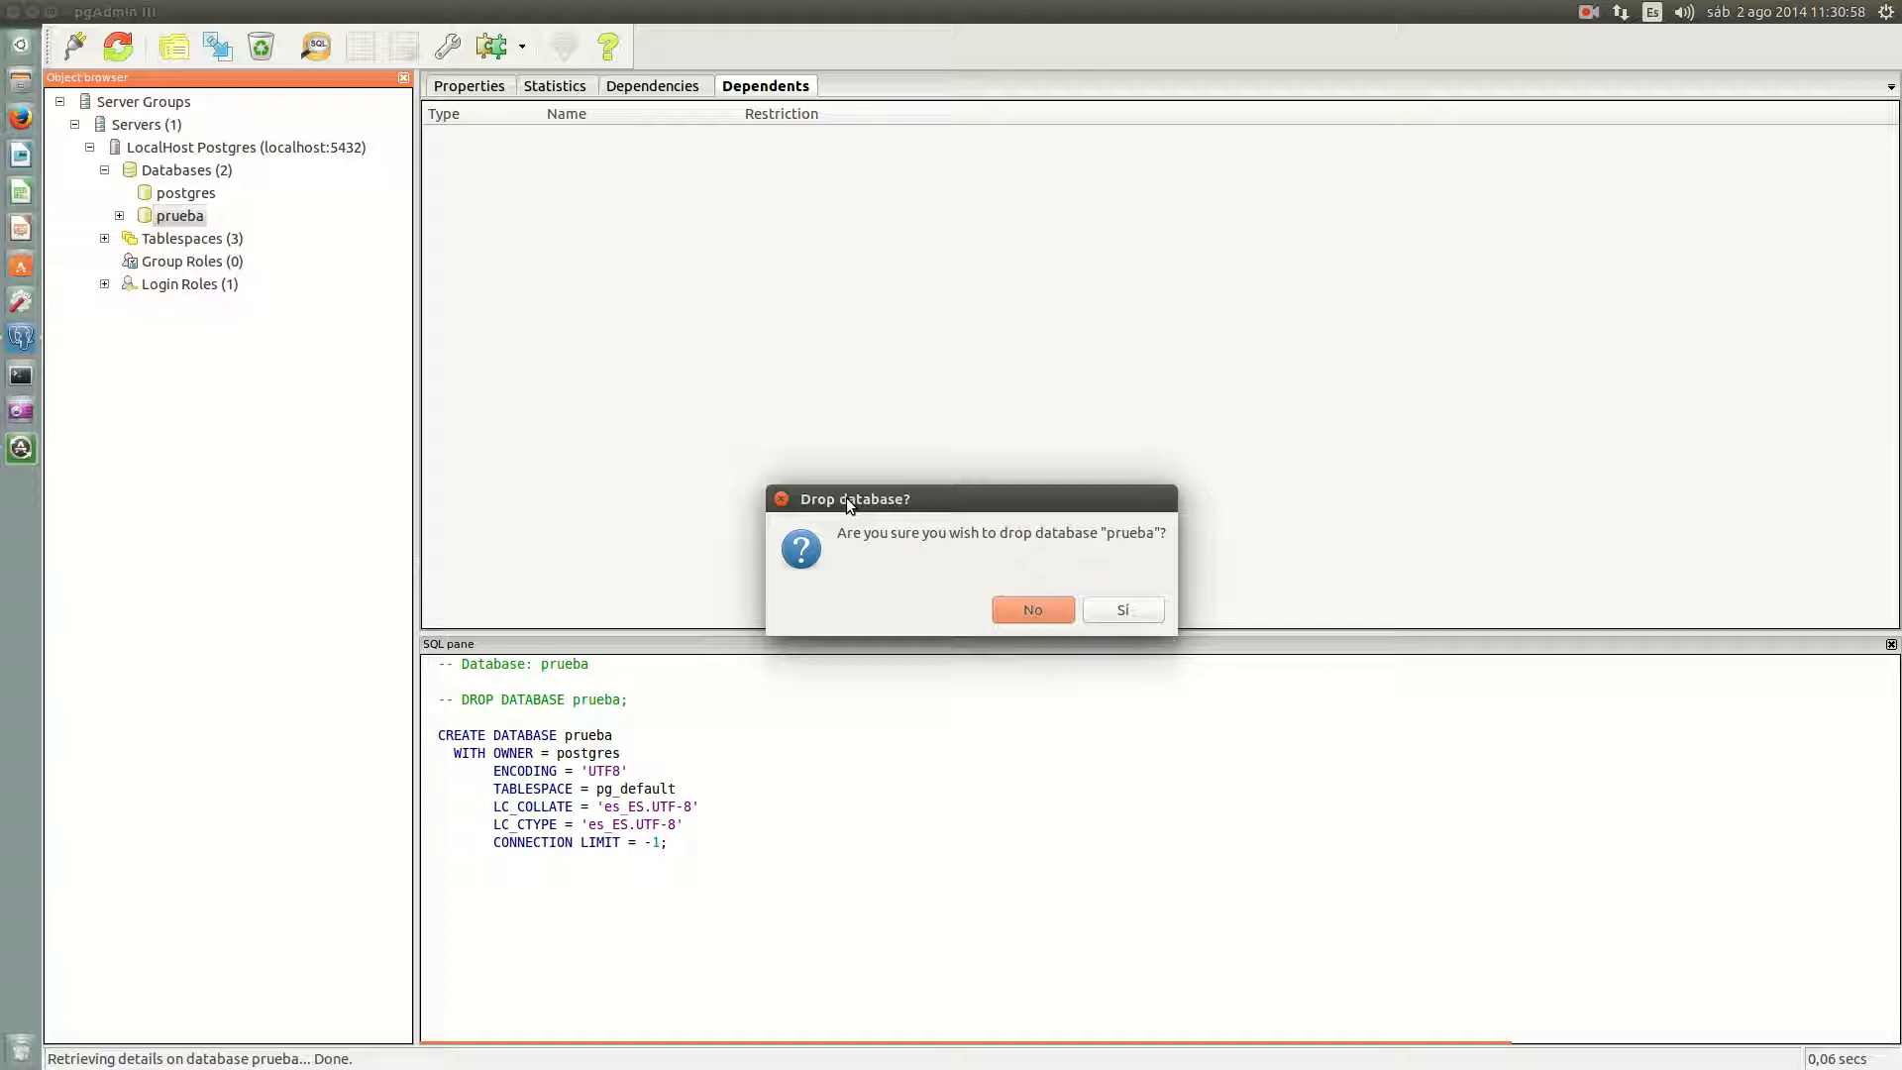
left_click(1124, 610)
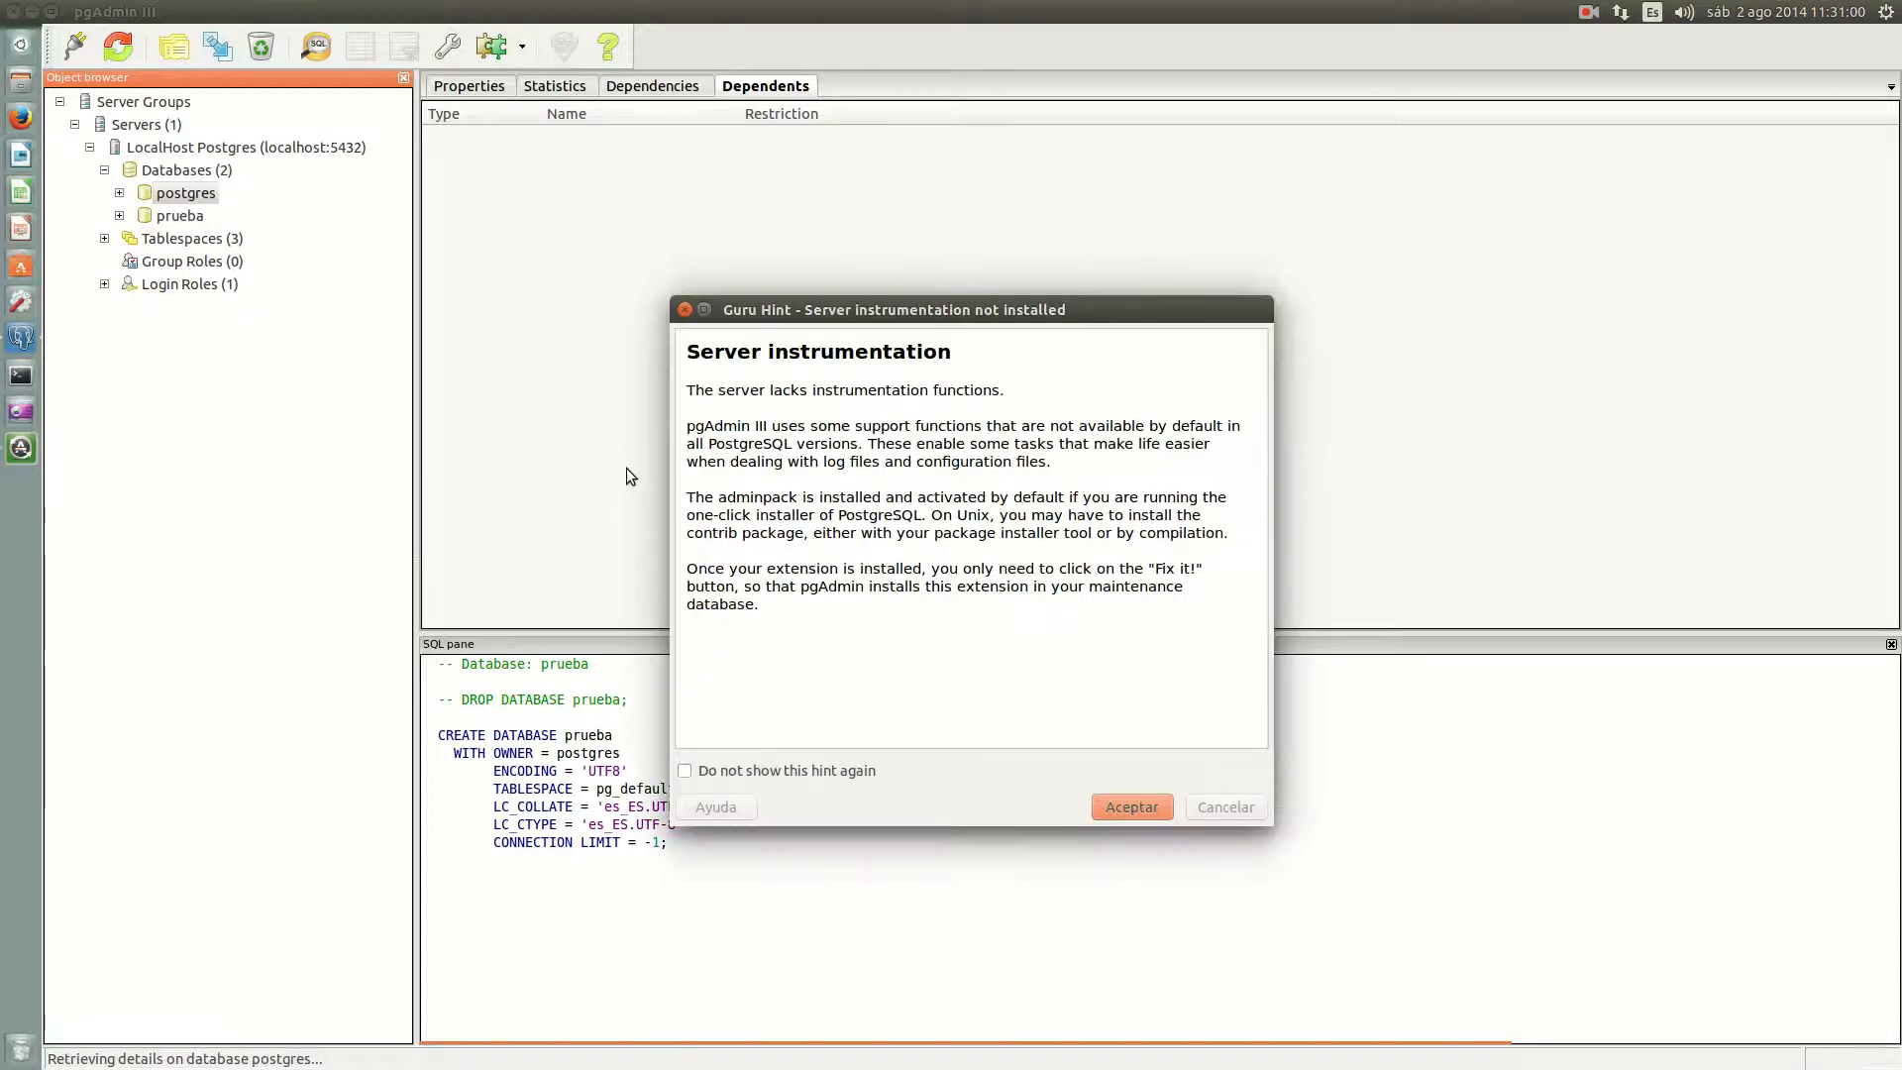
left_click(1118, 810)
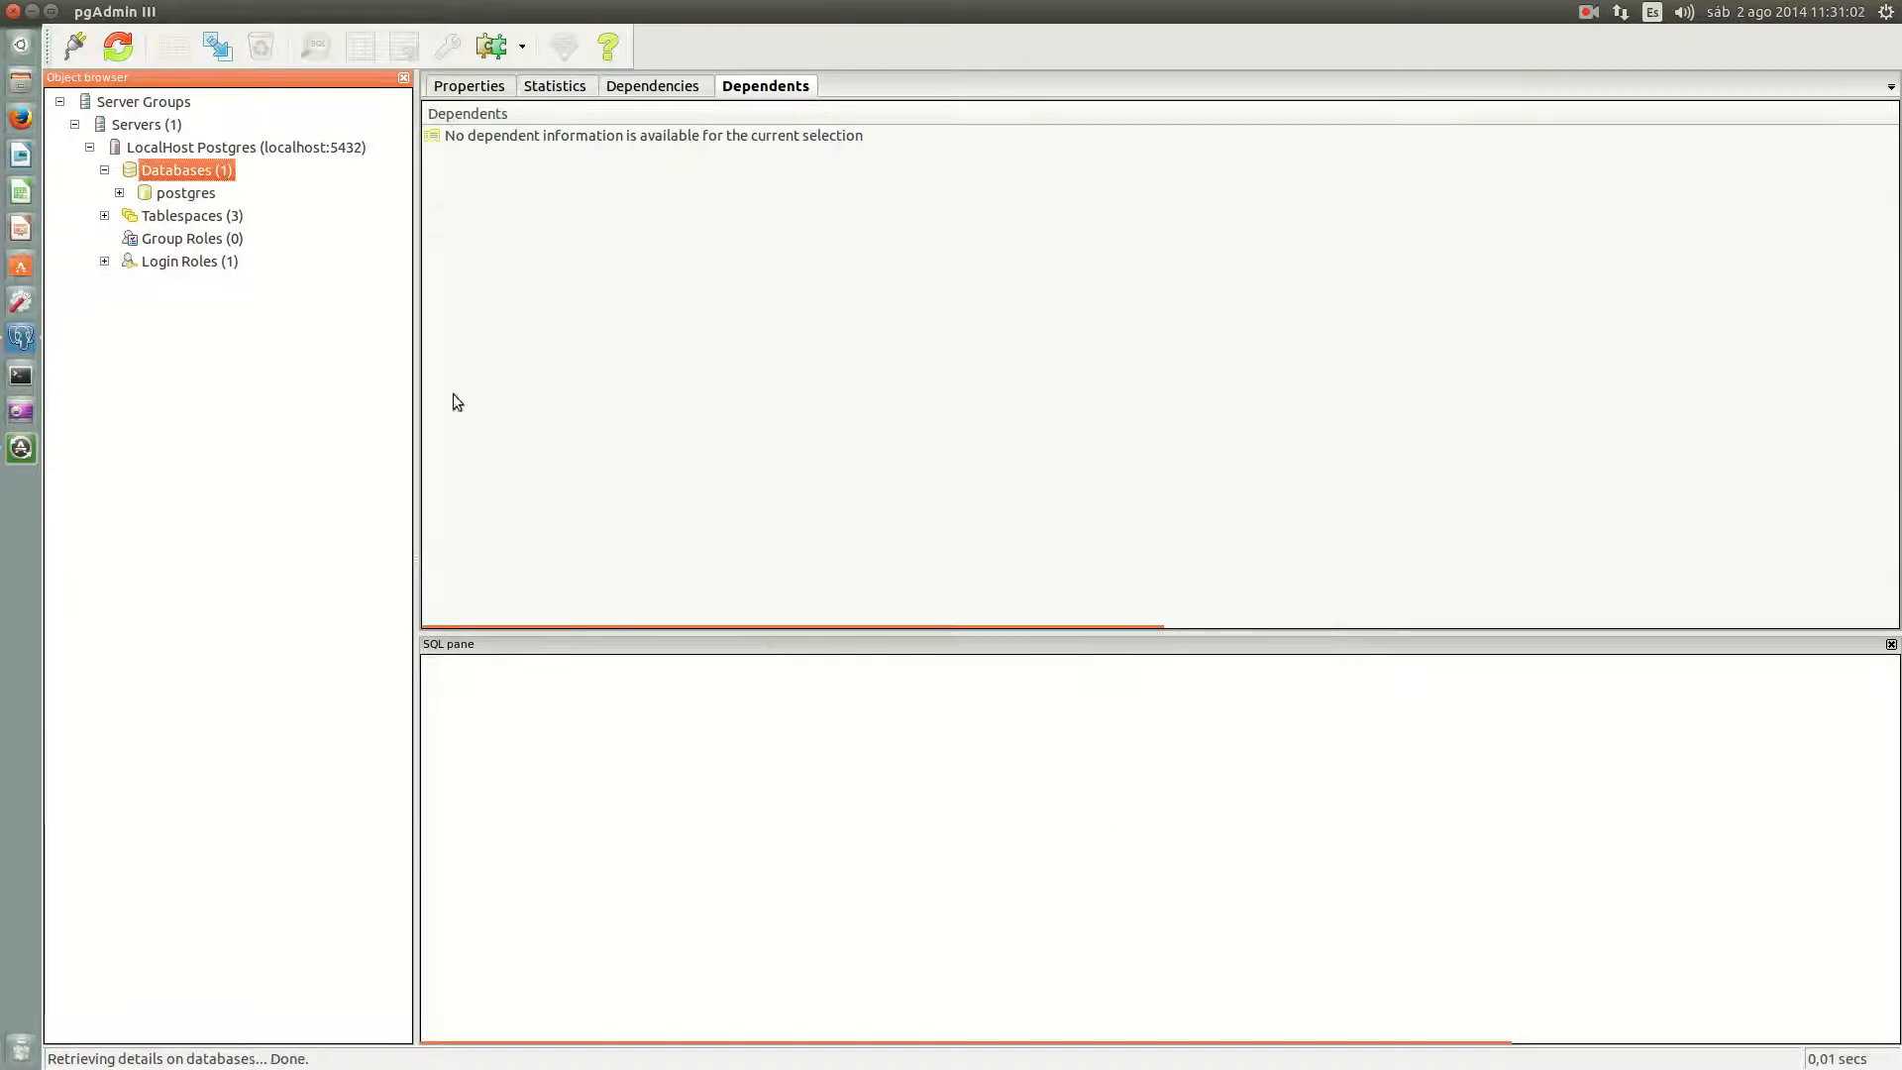
Step: Start another new database, name it prueba and set its owner to postgres
right_click(182, 173)
left_click(253, 216)
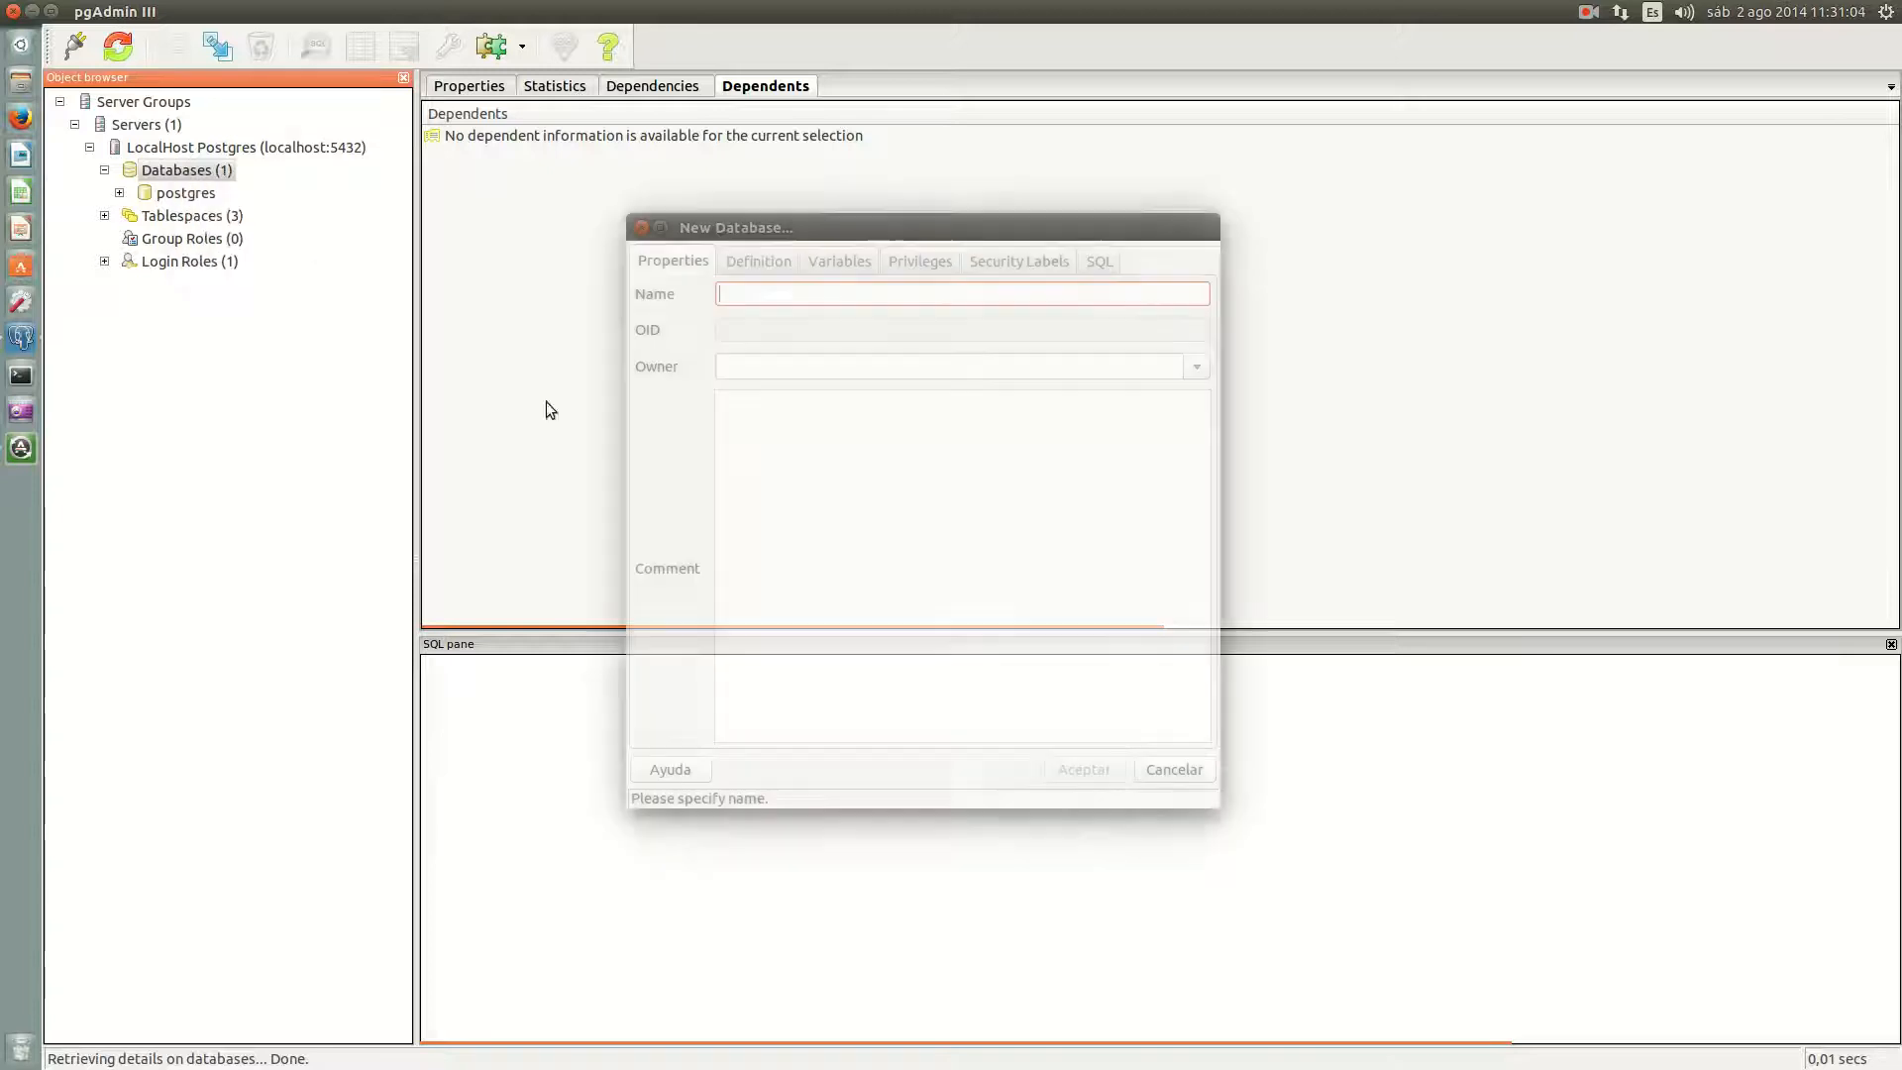
type("prueba")
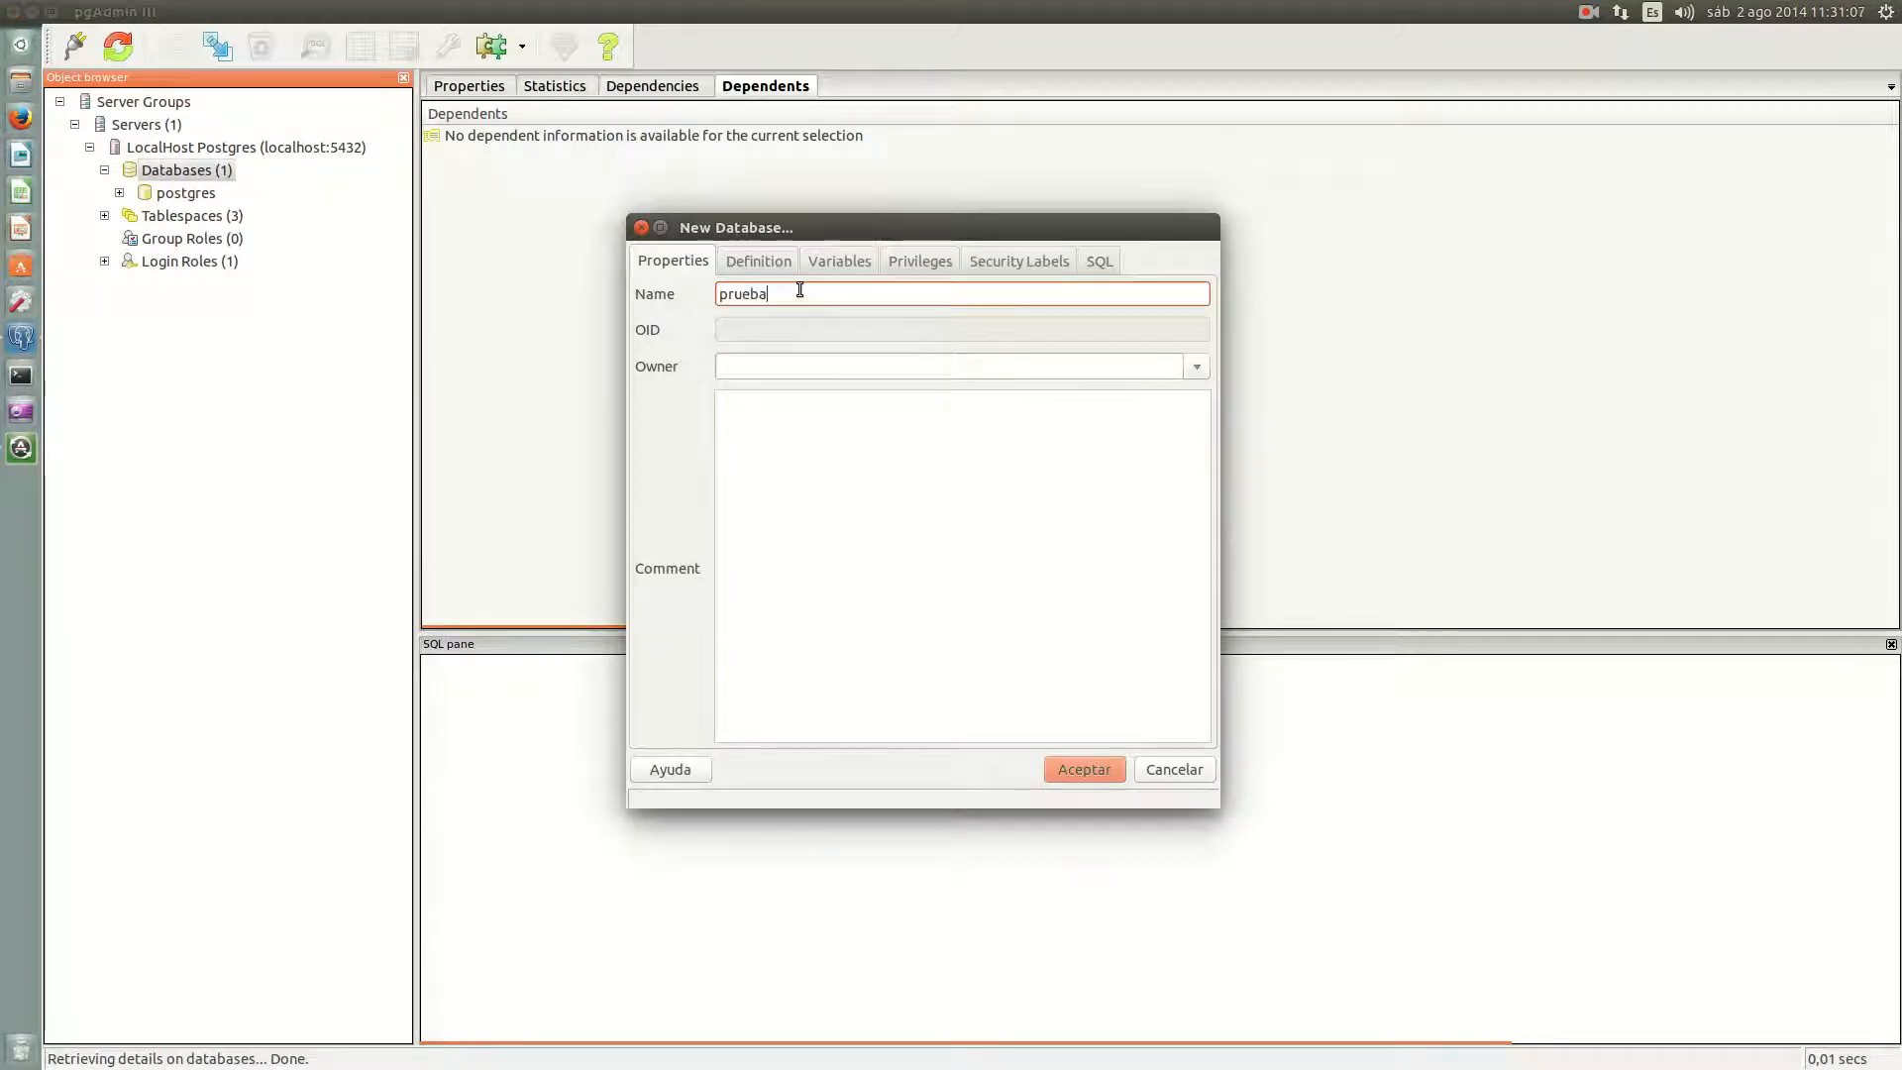
left_click(1197, 369)
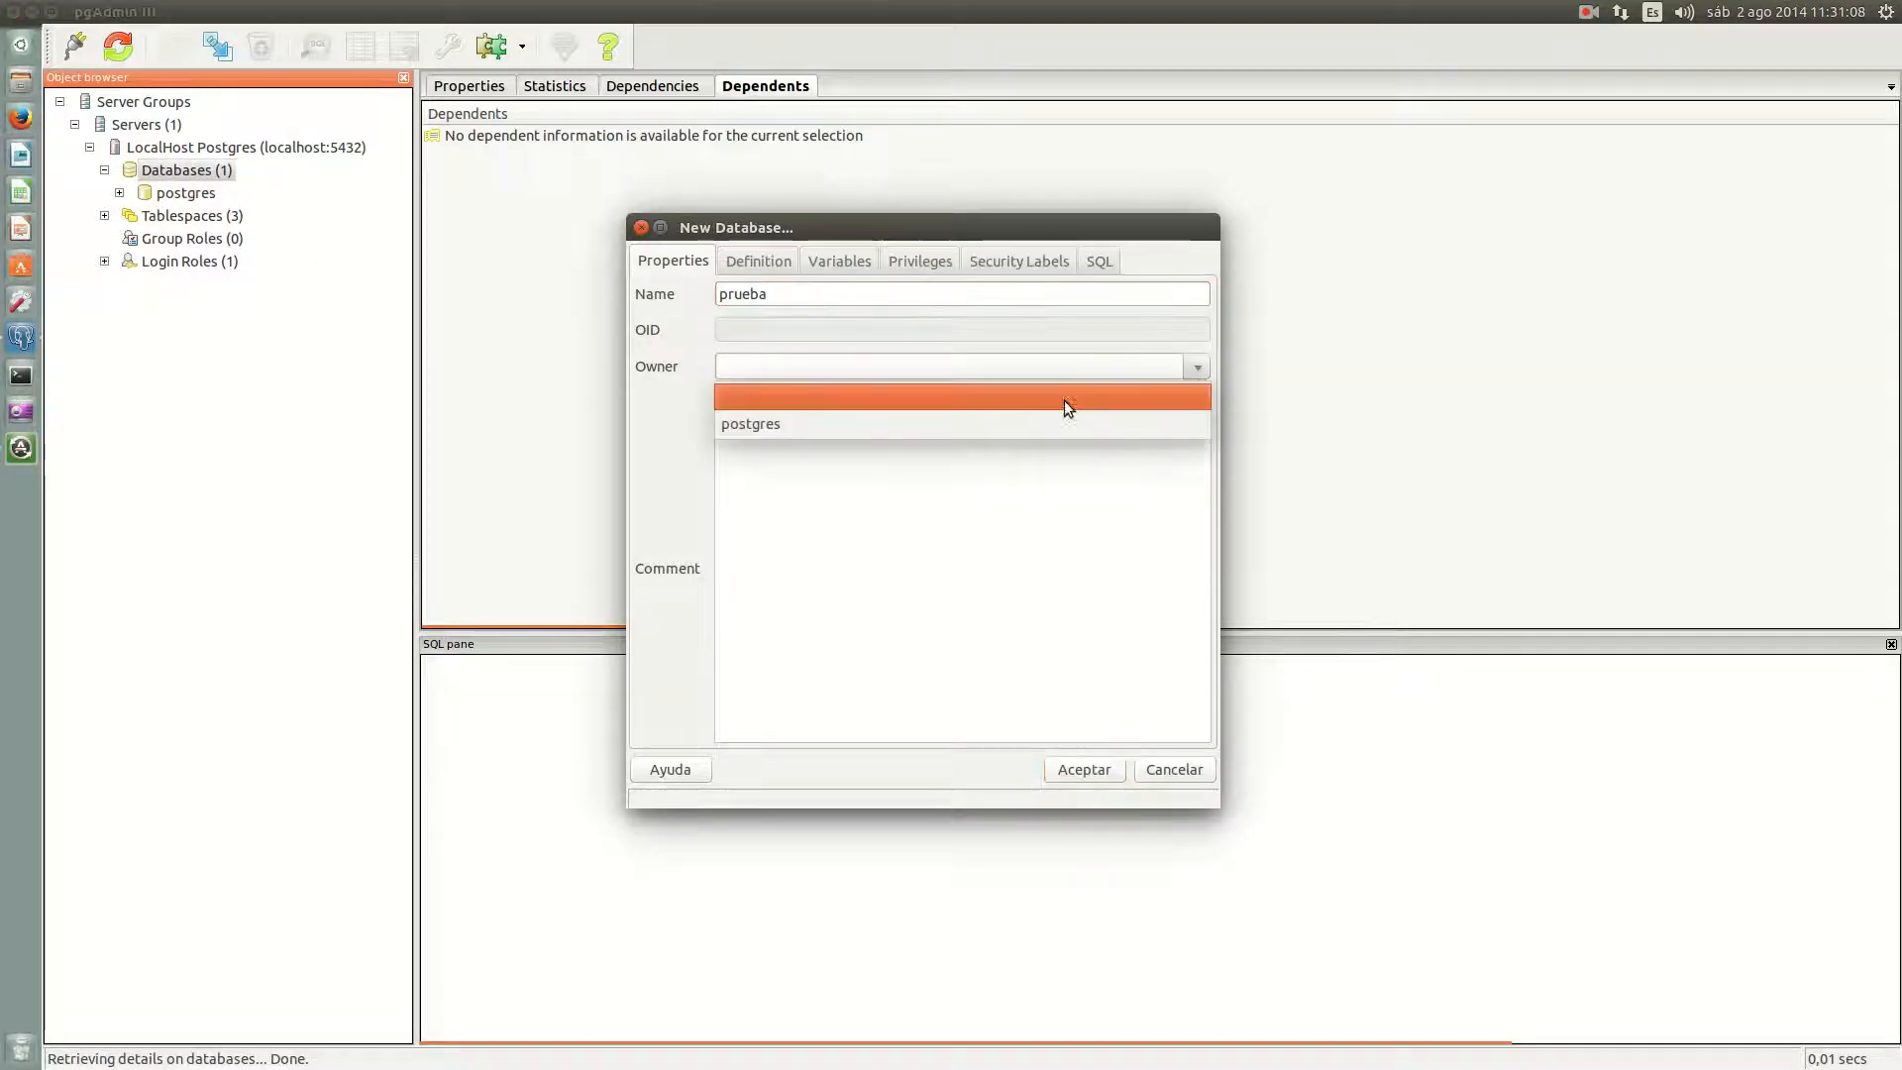
left_click(1050, 423)
Step: Set the new database's tablespace to tb_prueba and its collation and character type to es_ES.UTF-8
left_click(759, 260)
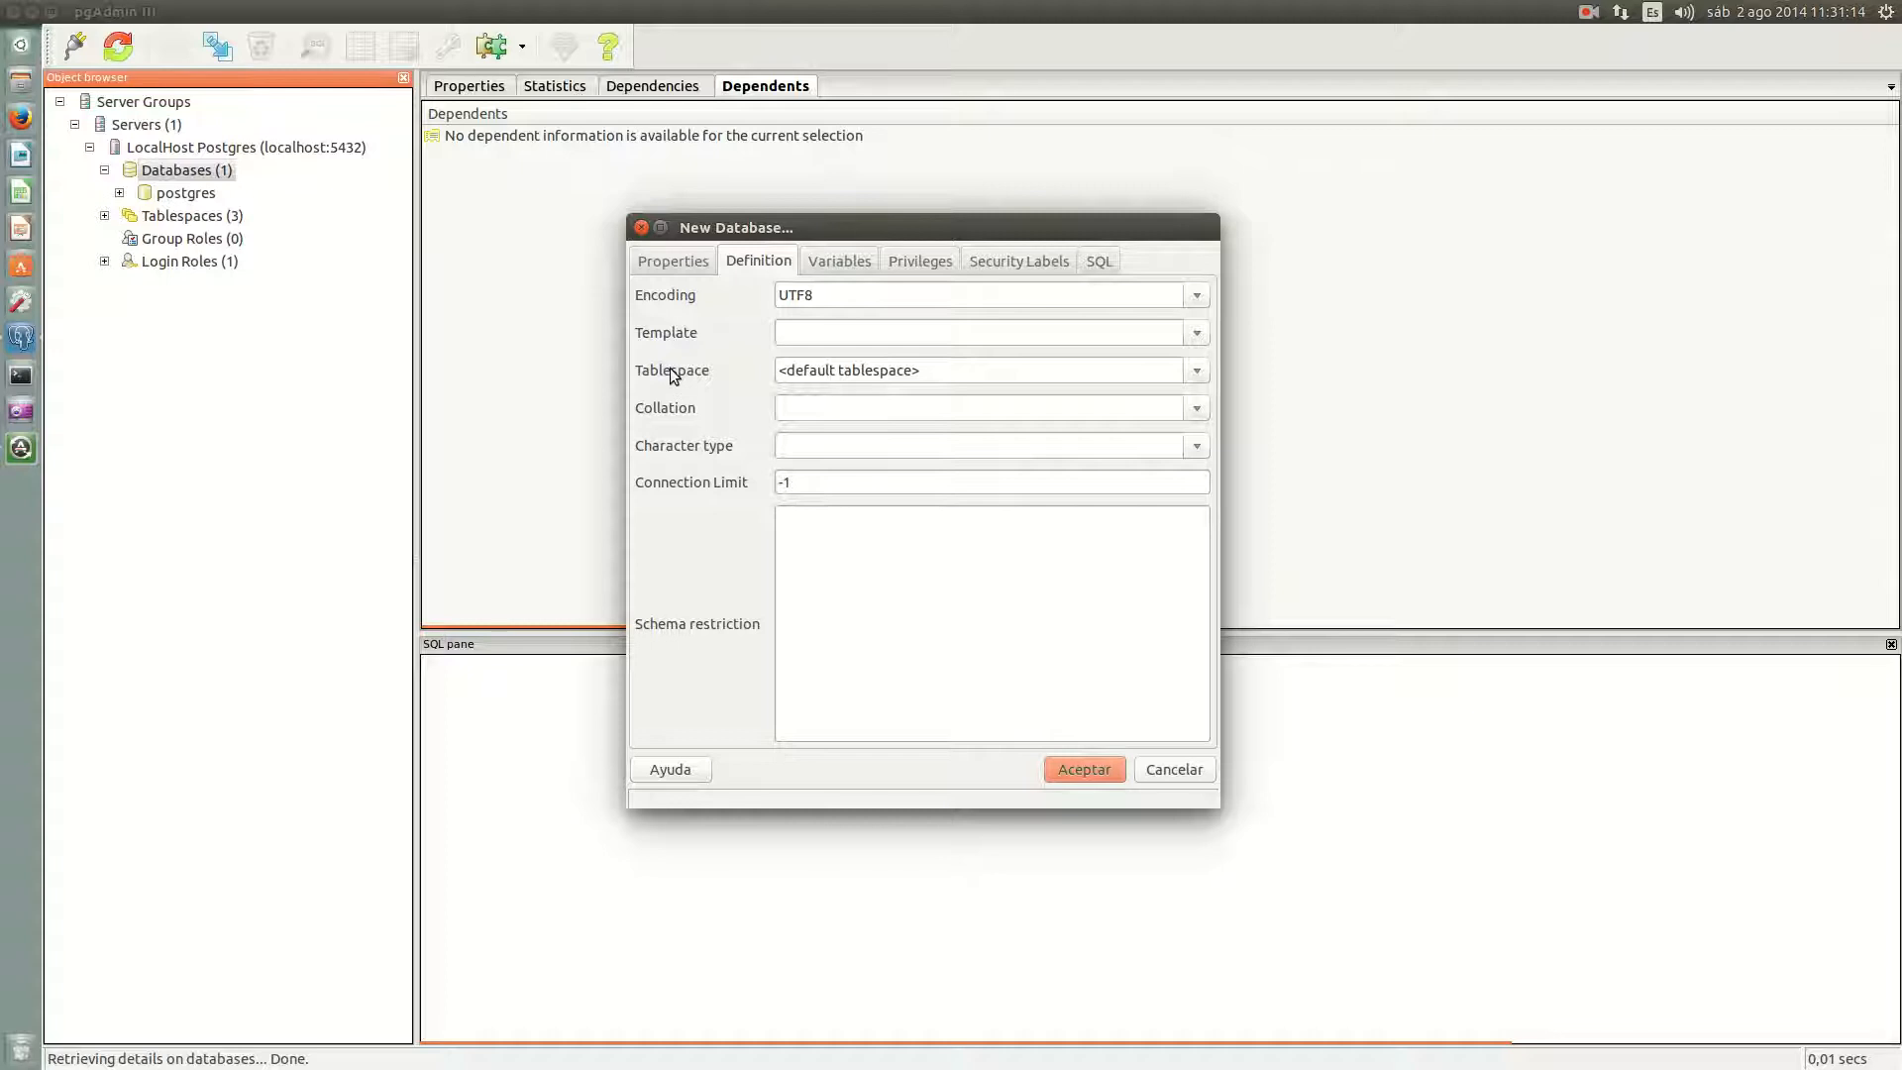
left_click(1197, 372)
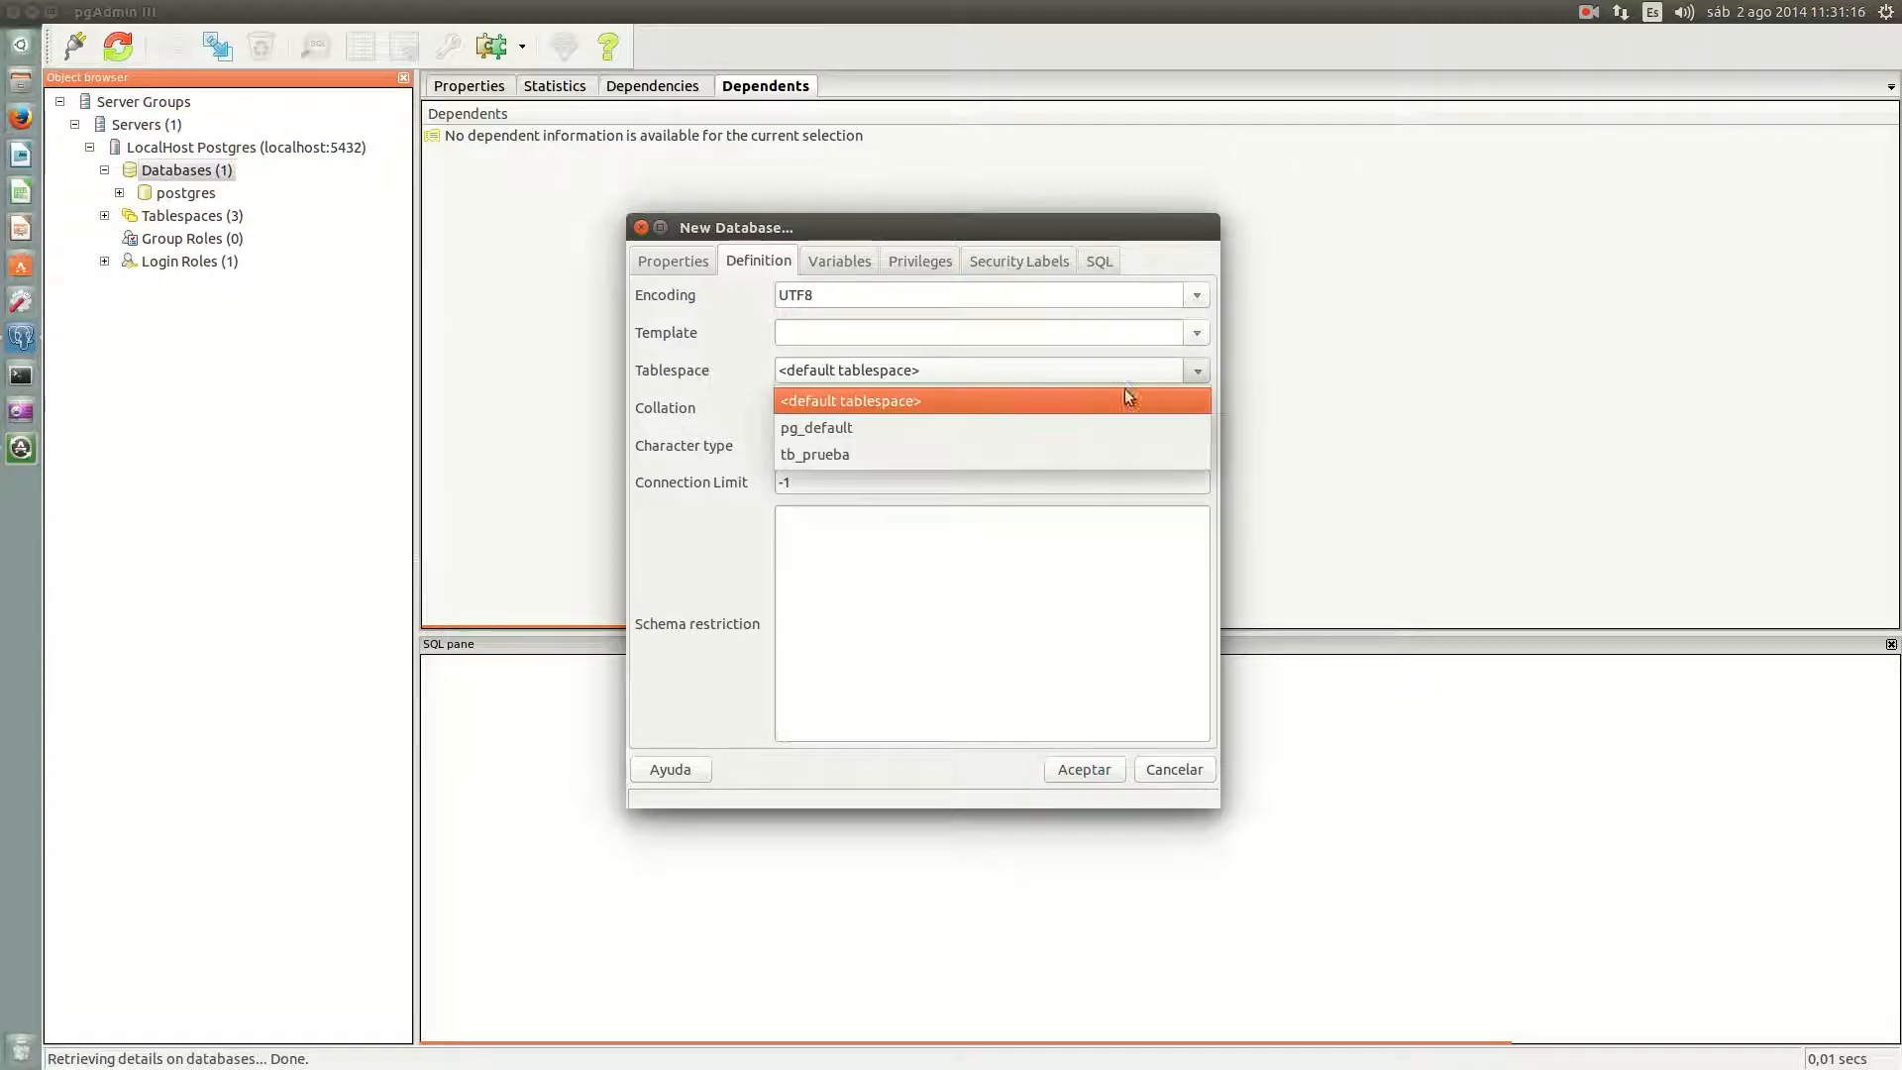
left_click(1056, 452)
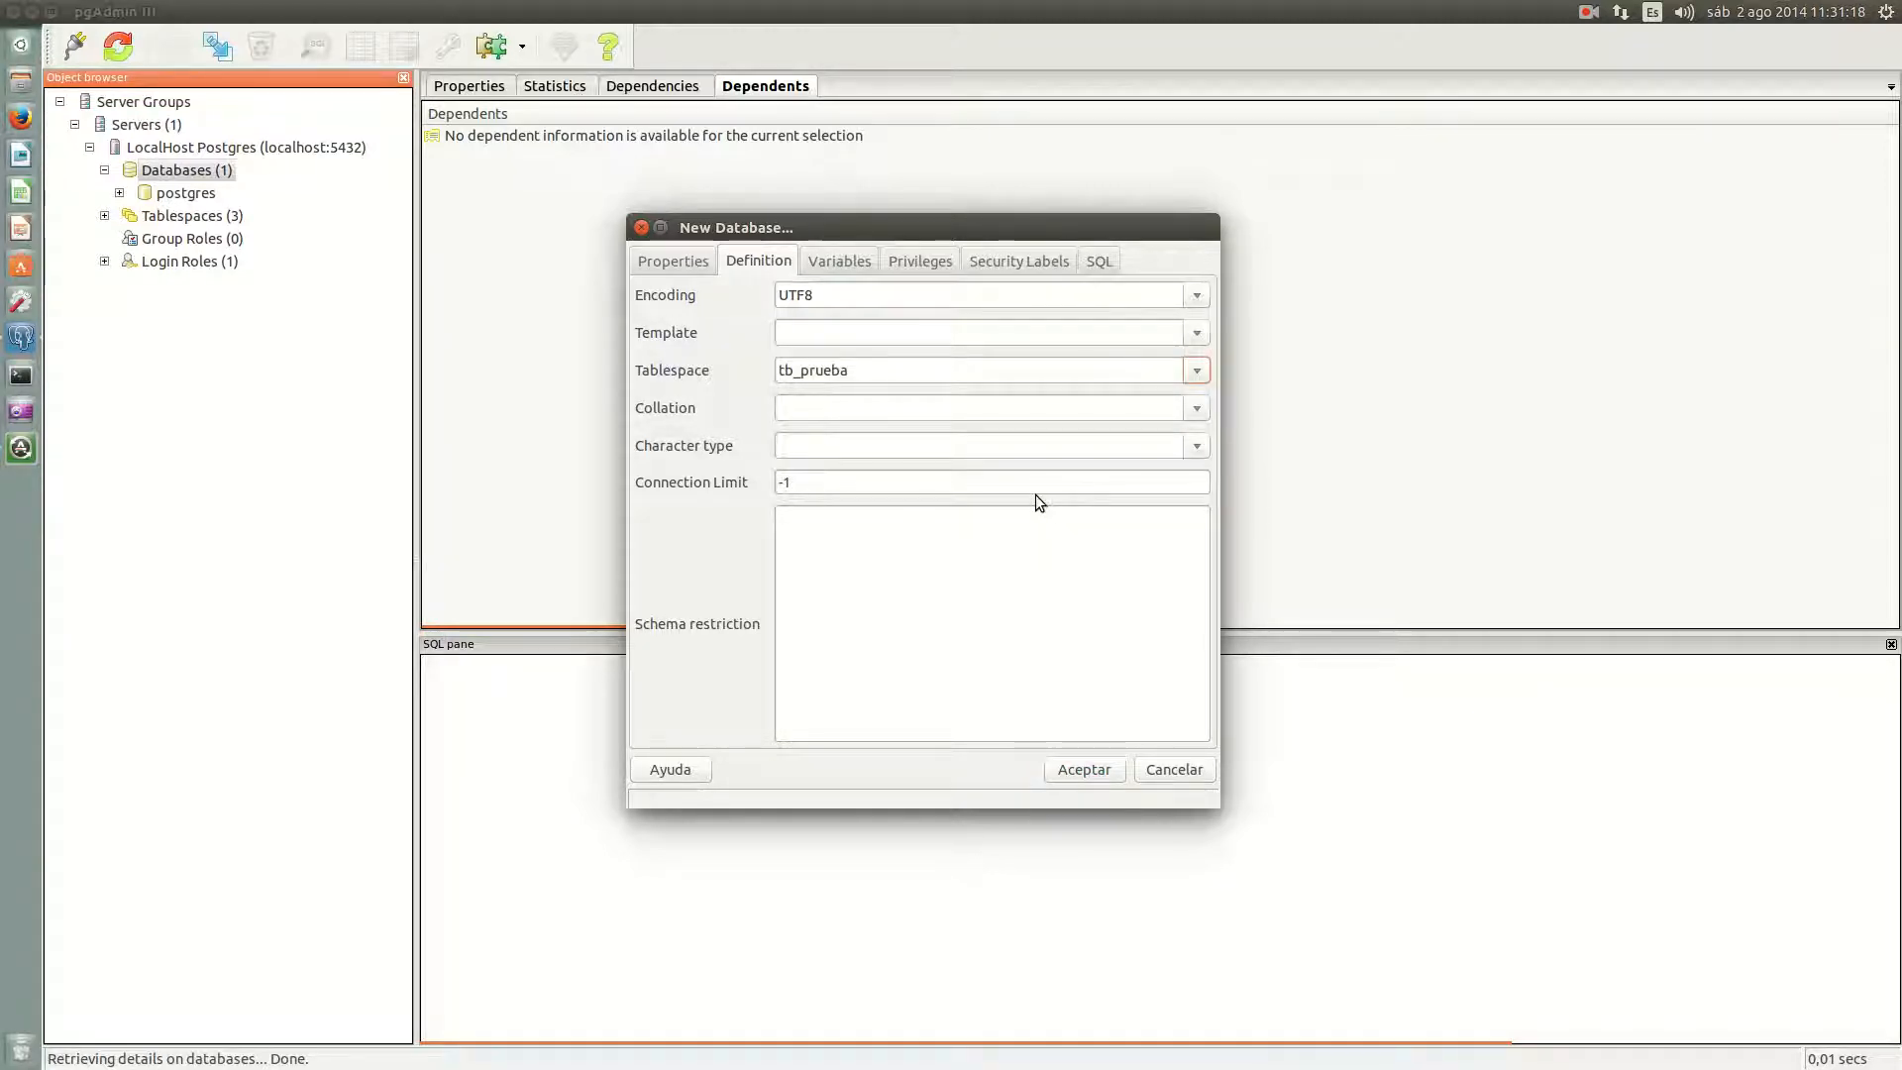
left_click(1198, 410)
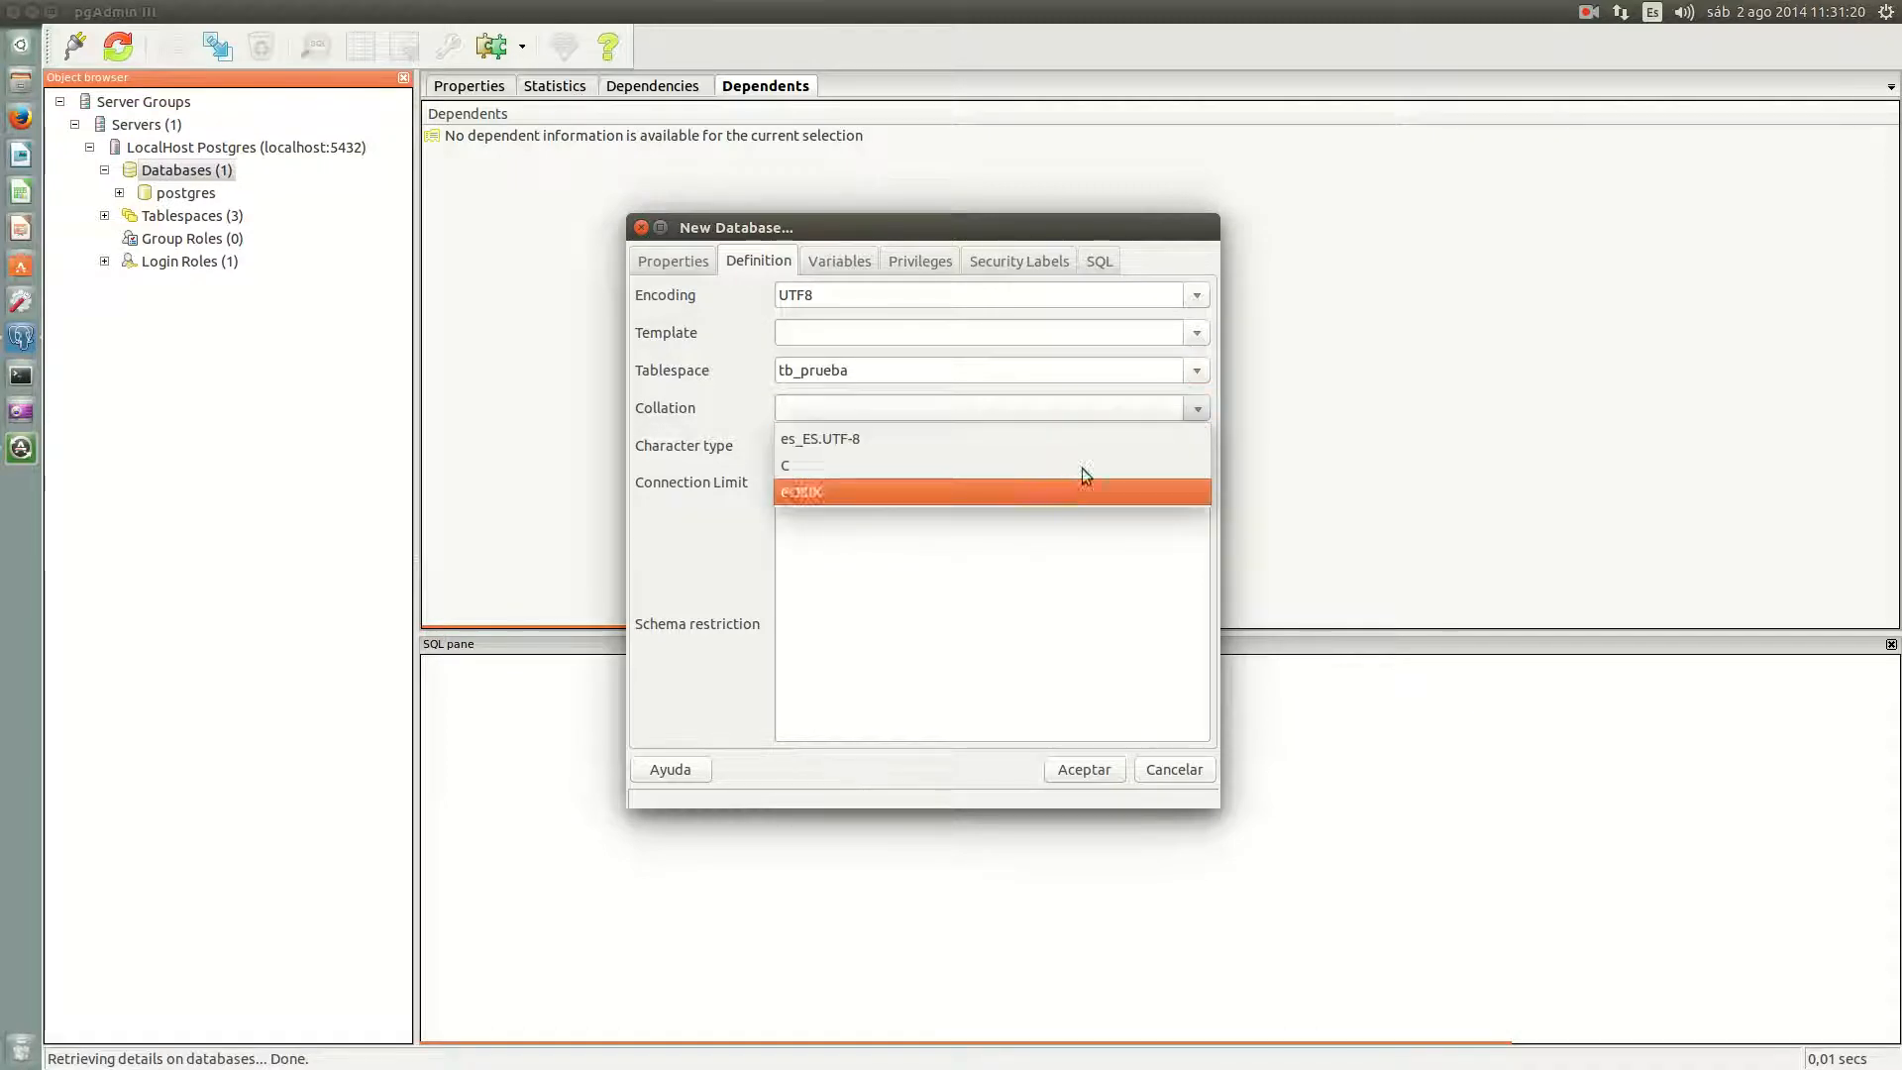
left_click(1098, 442)
left_click(1197, 447)
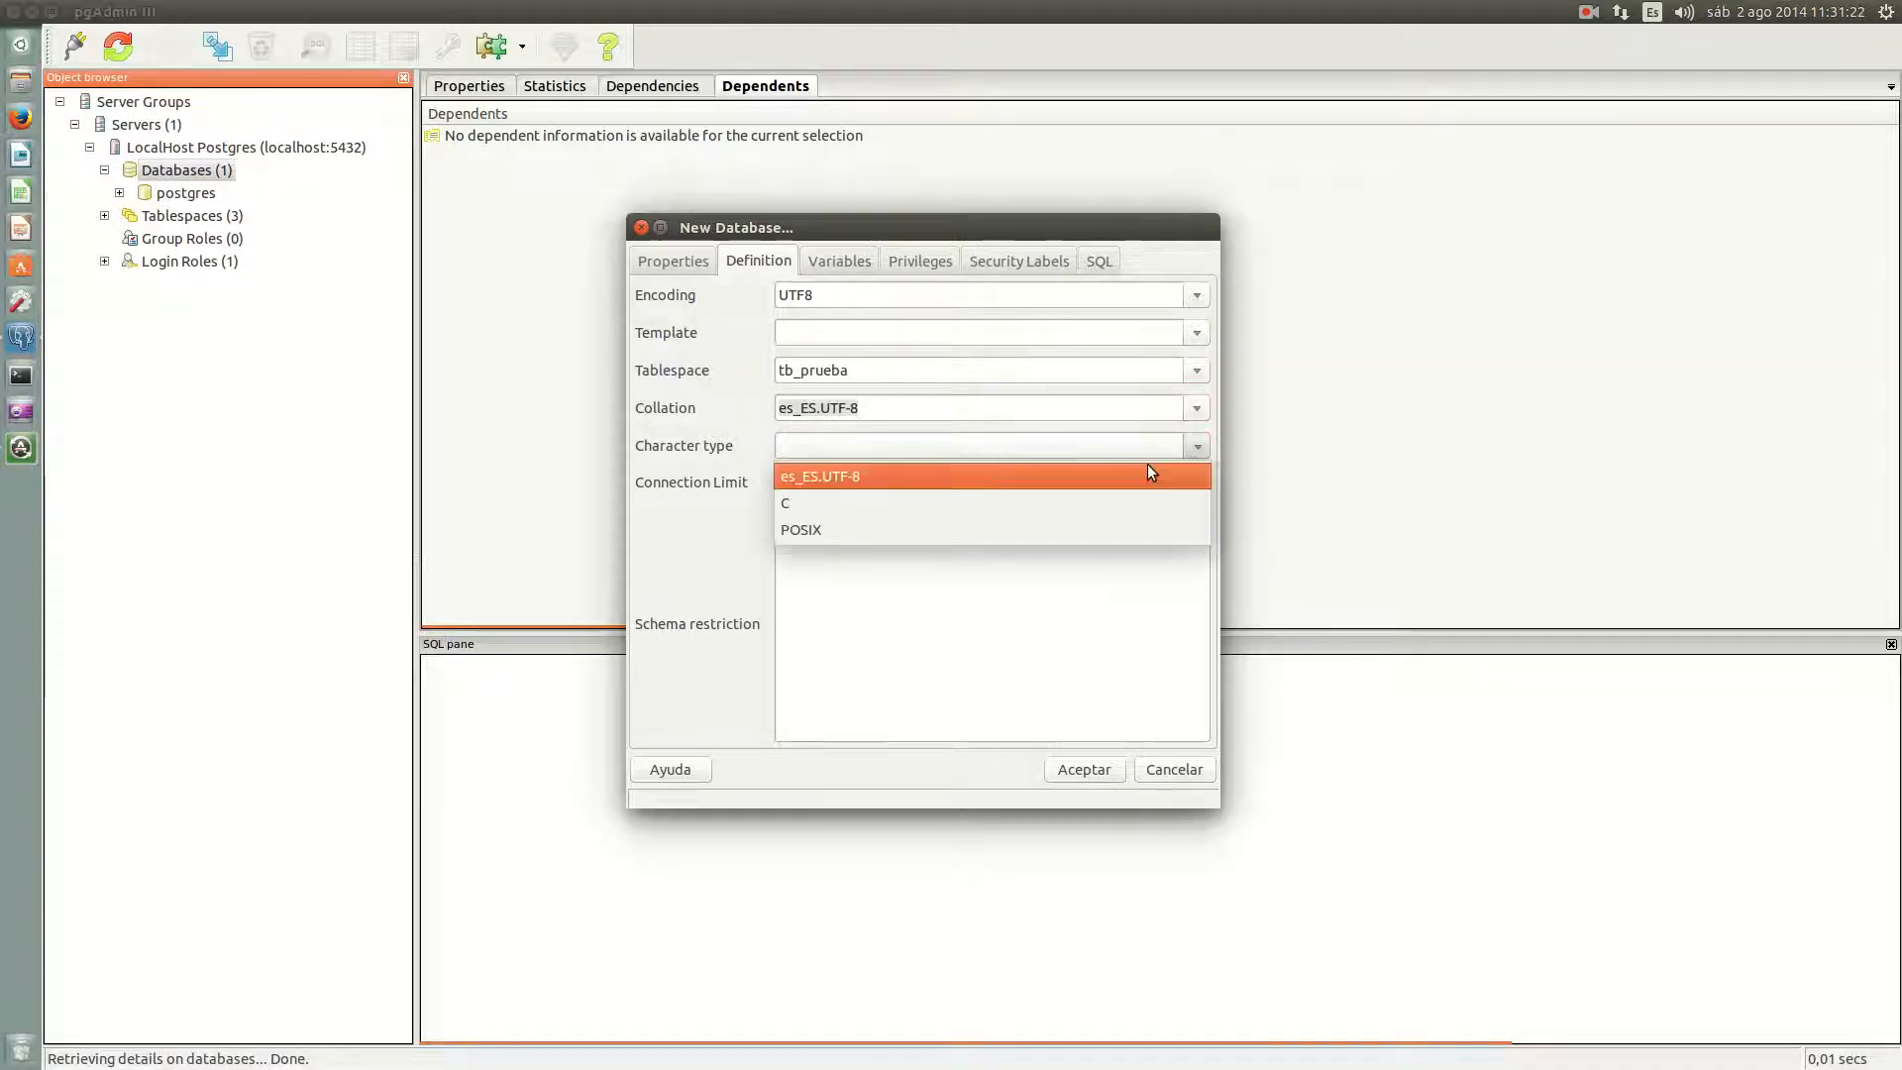
left_click(1147, 471)
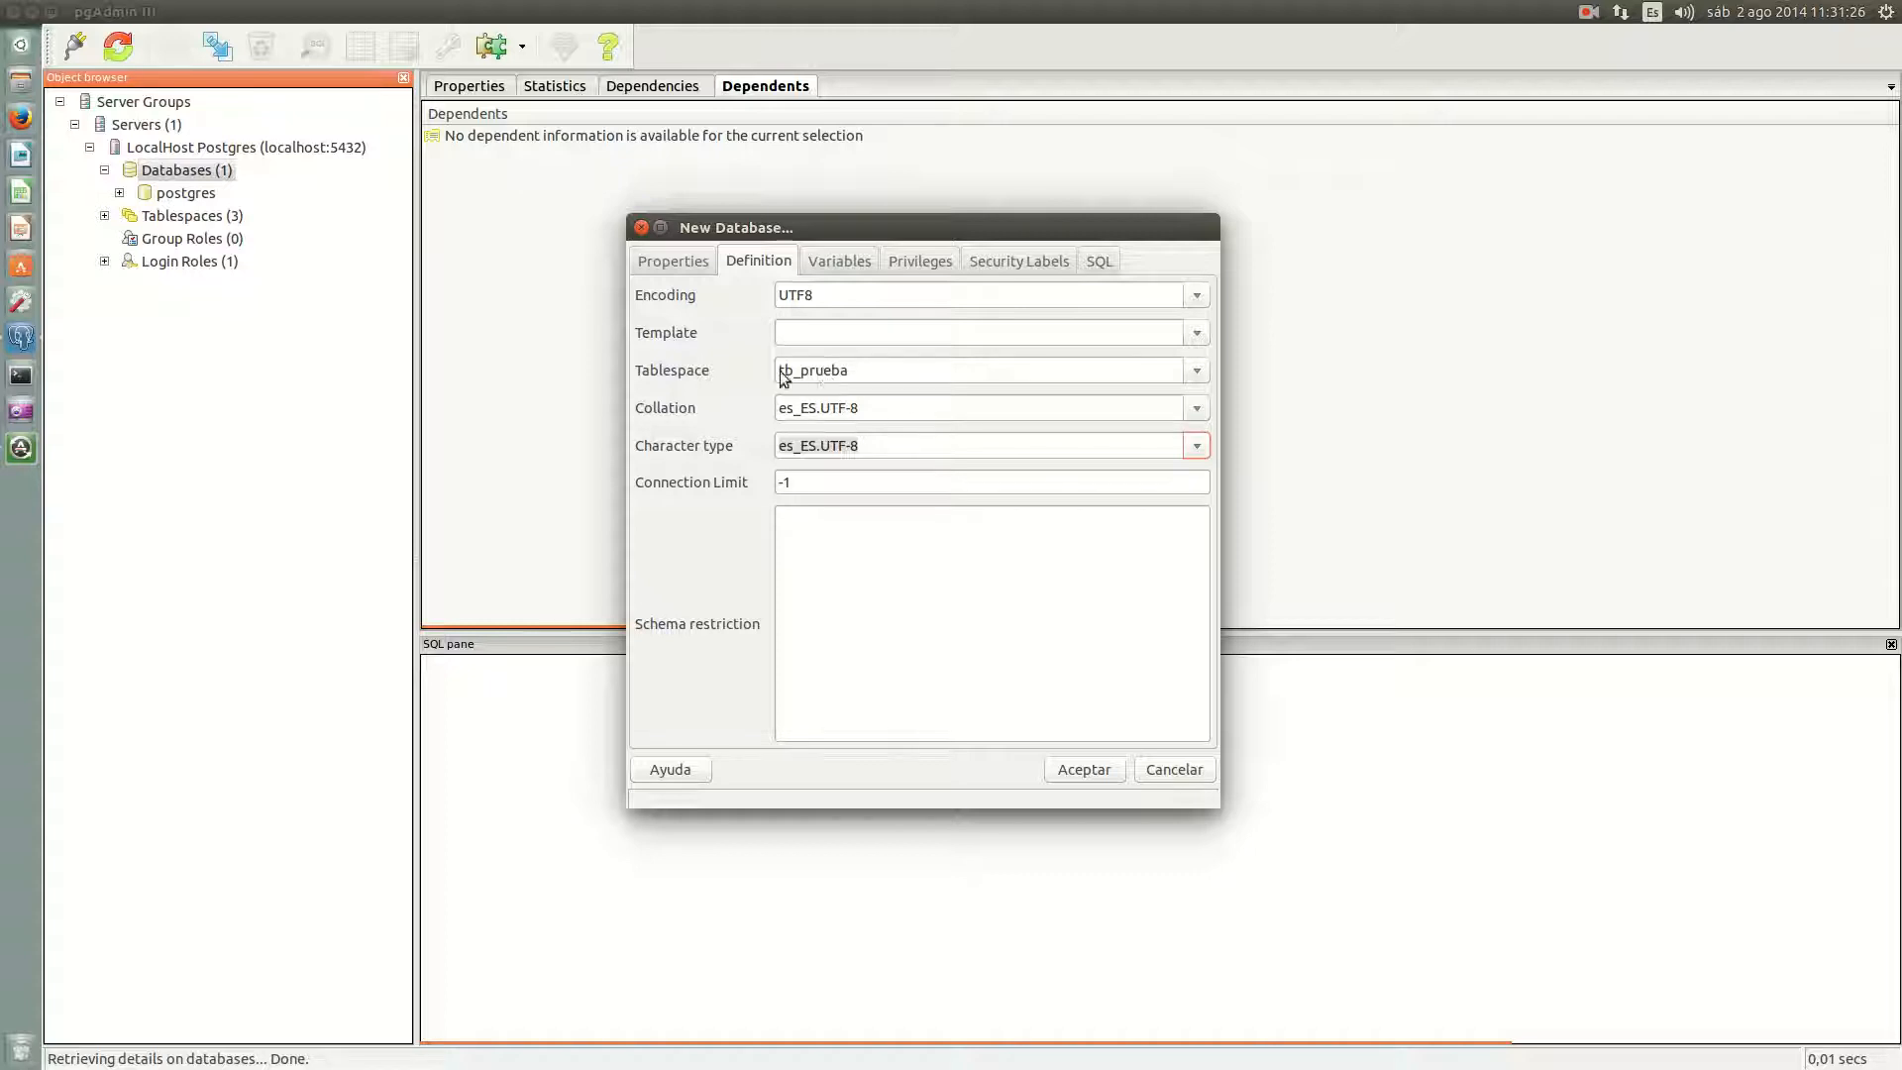
Step: Add the application_name variable with value "programa ejemplo postgres" for user postgres to the new database
left_click(864, 260)
left_click(866, 694)
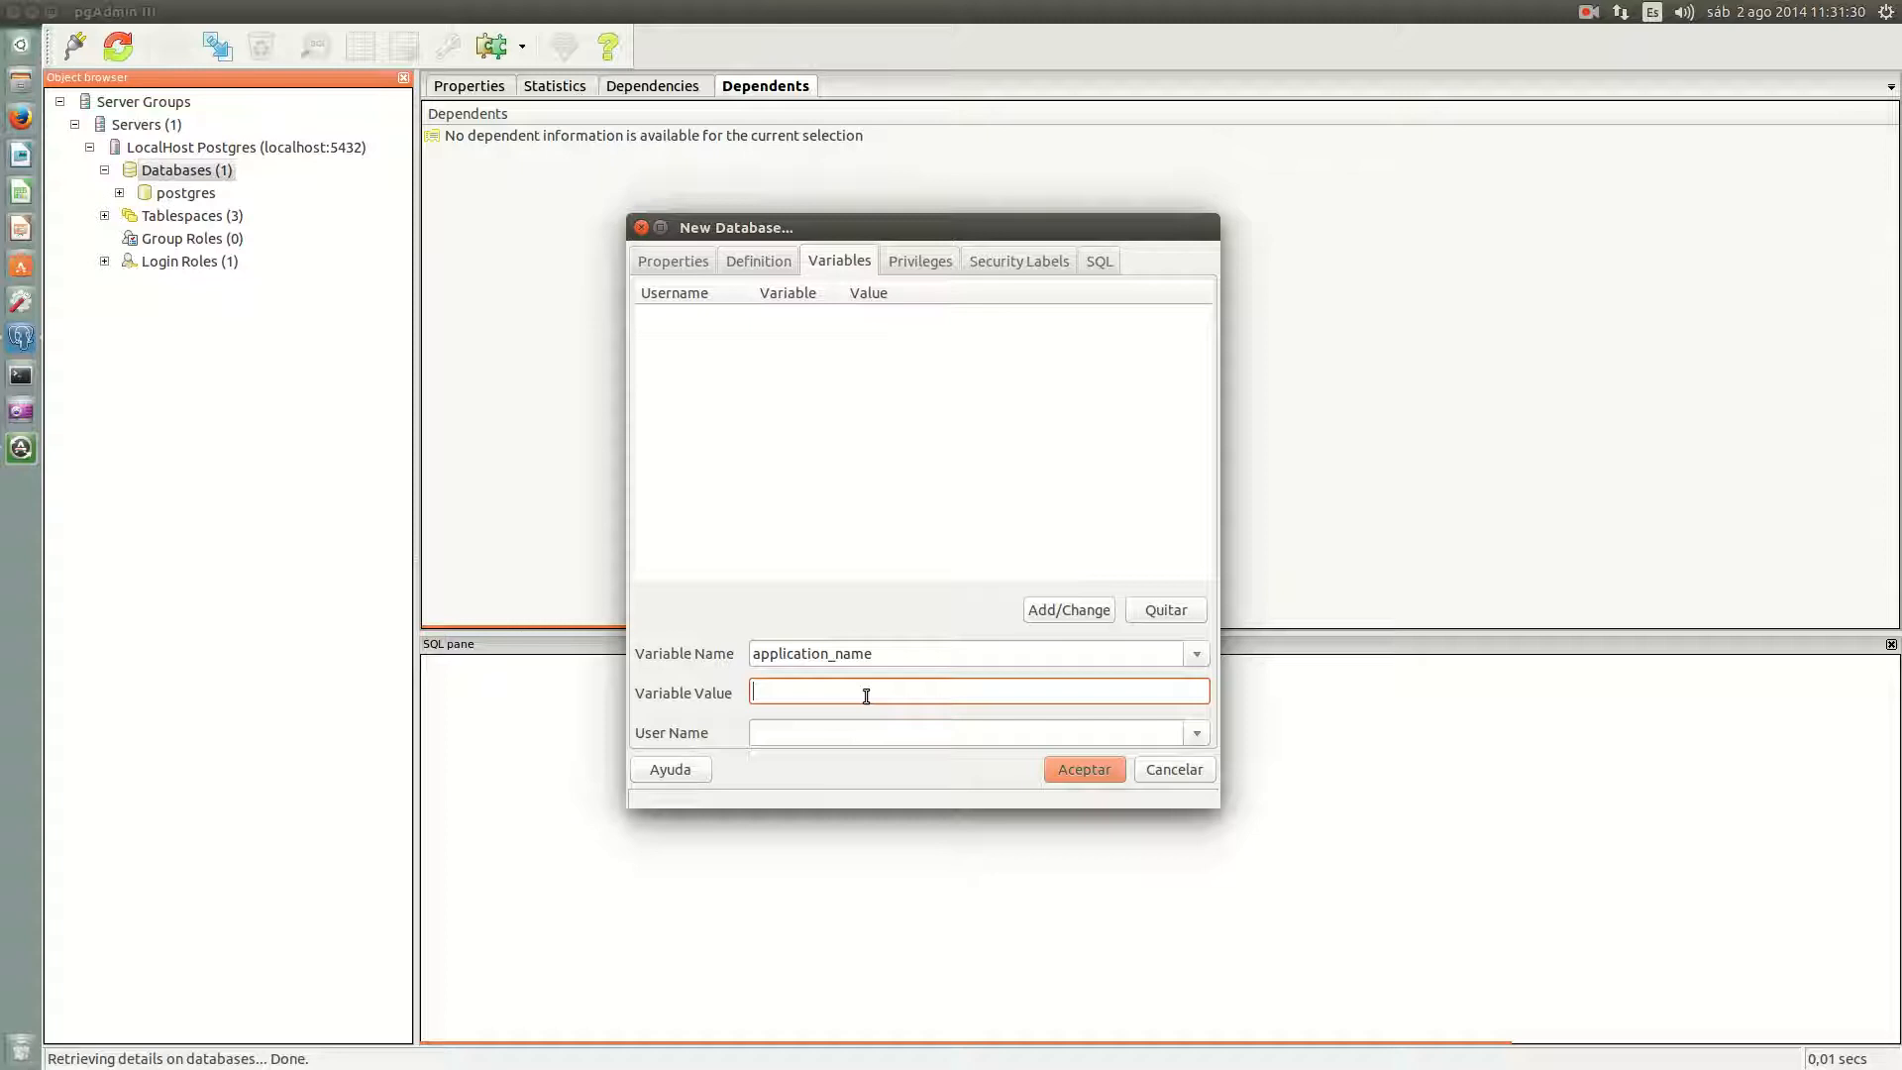
type("programa ejemplo postgres")
left_click(1195, 733)
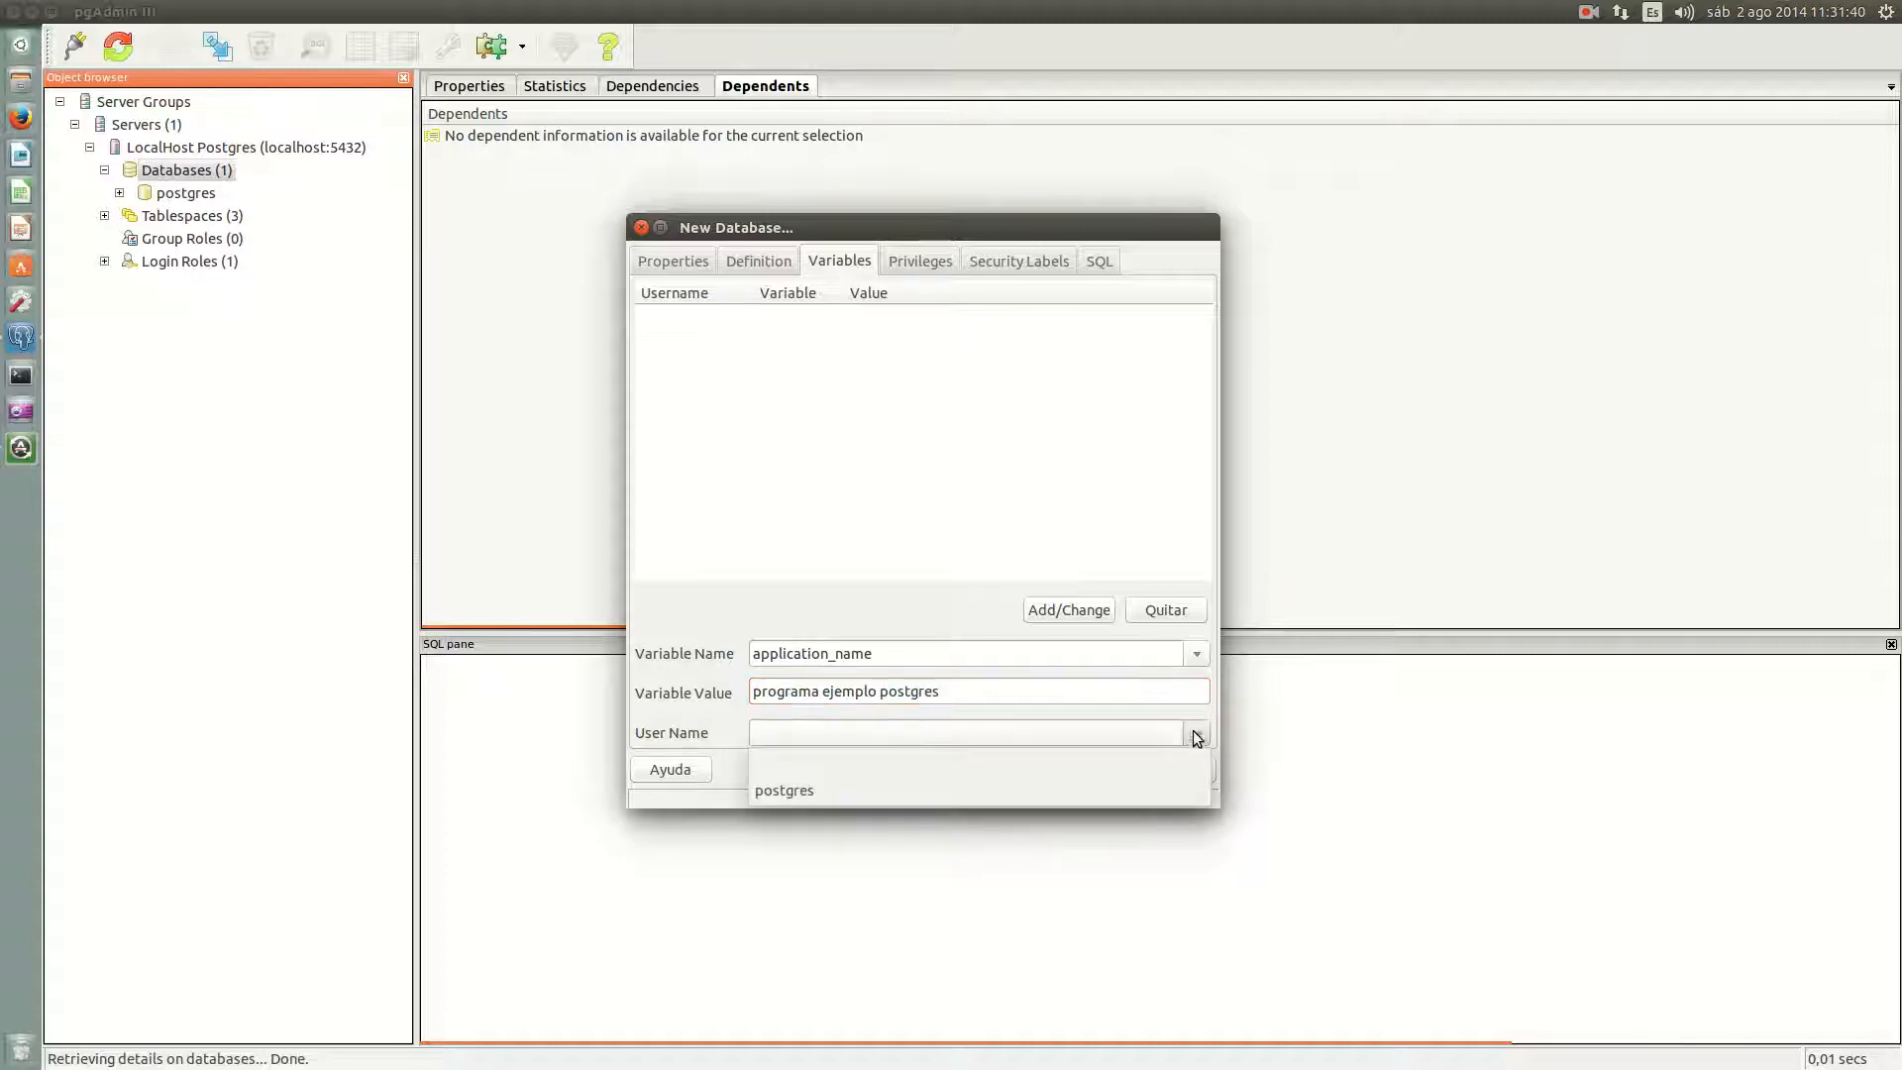
left_click(1060, 798)
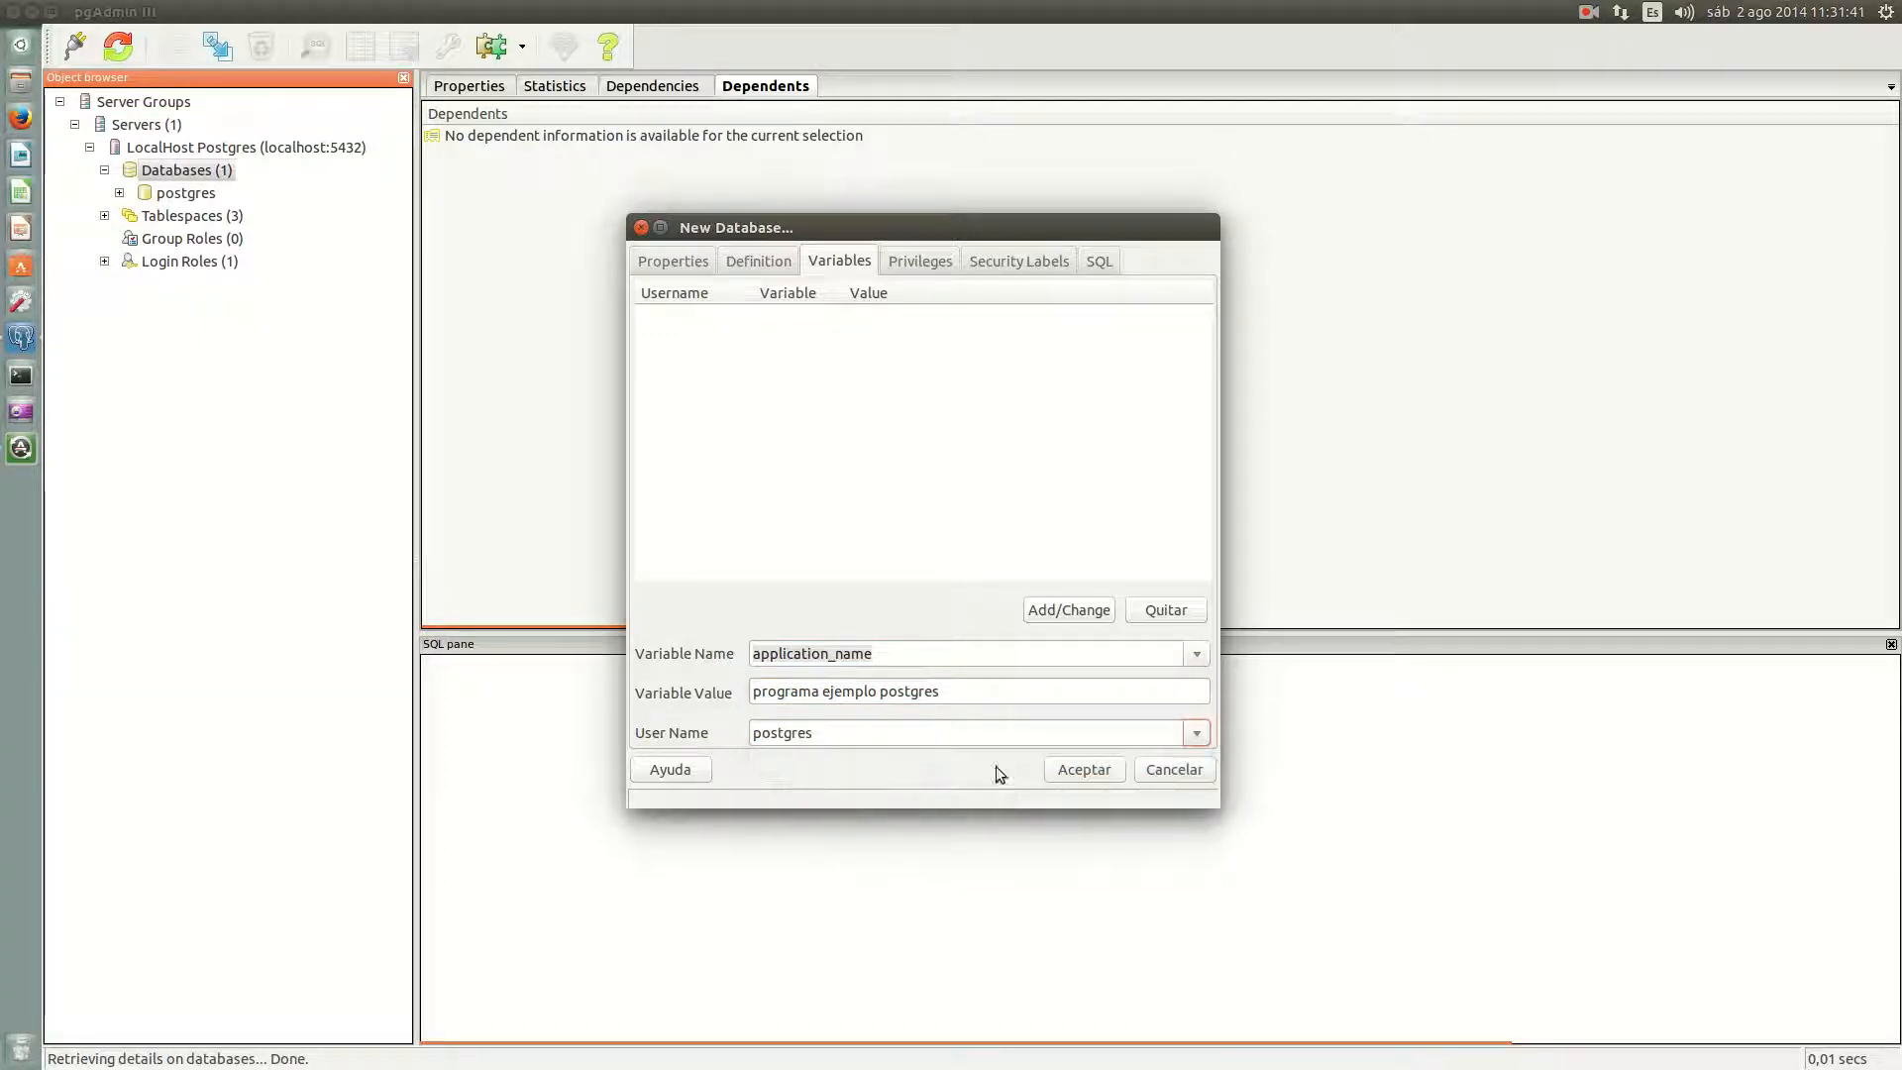
left_click(1086, 614)
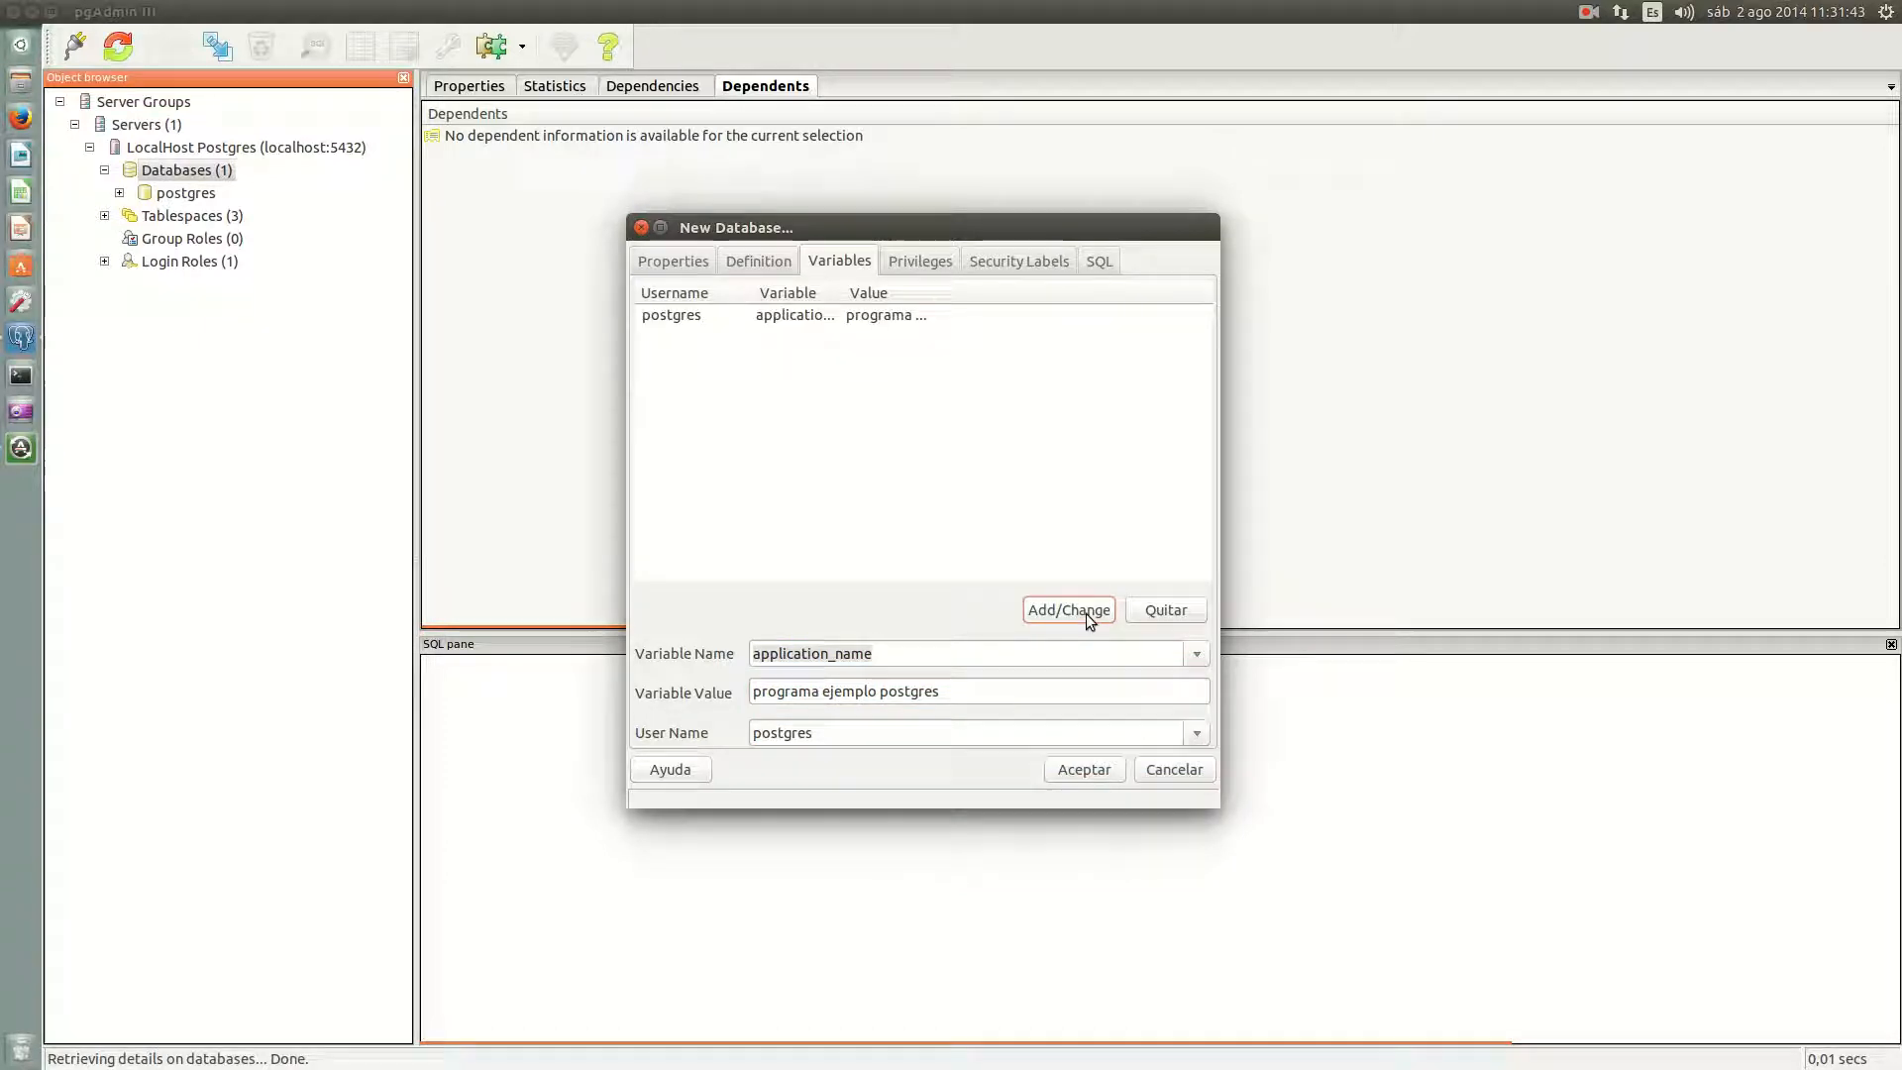
left_click(786, 318)
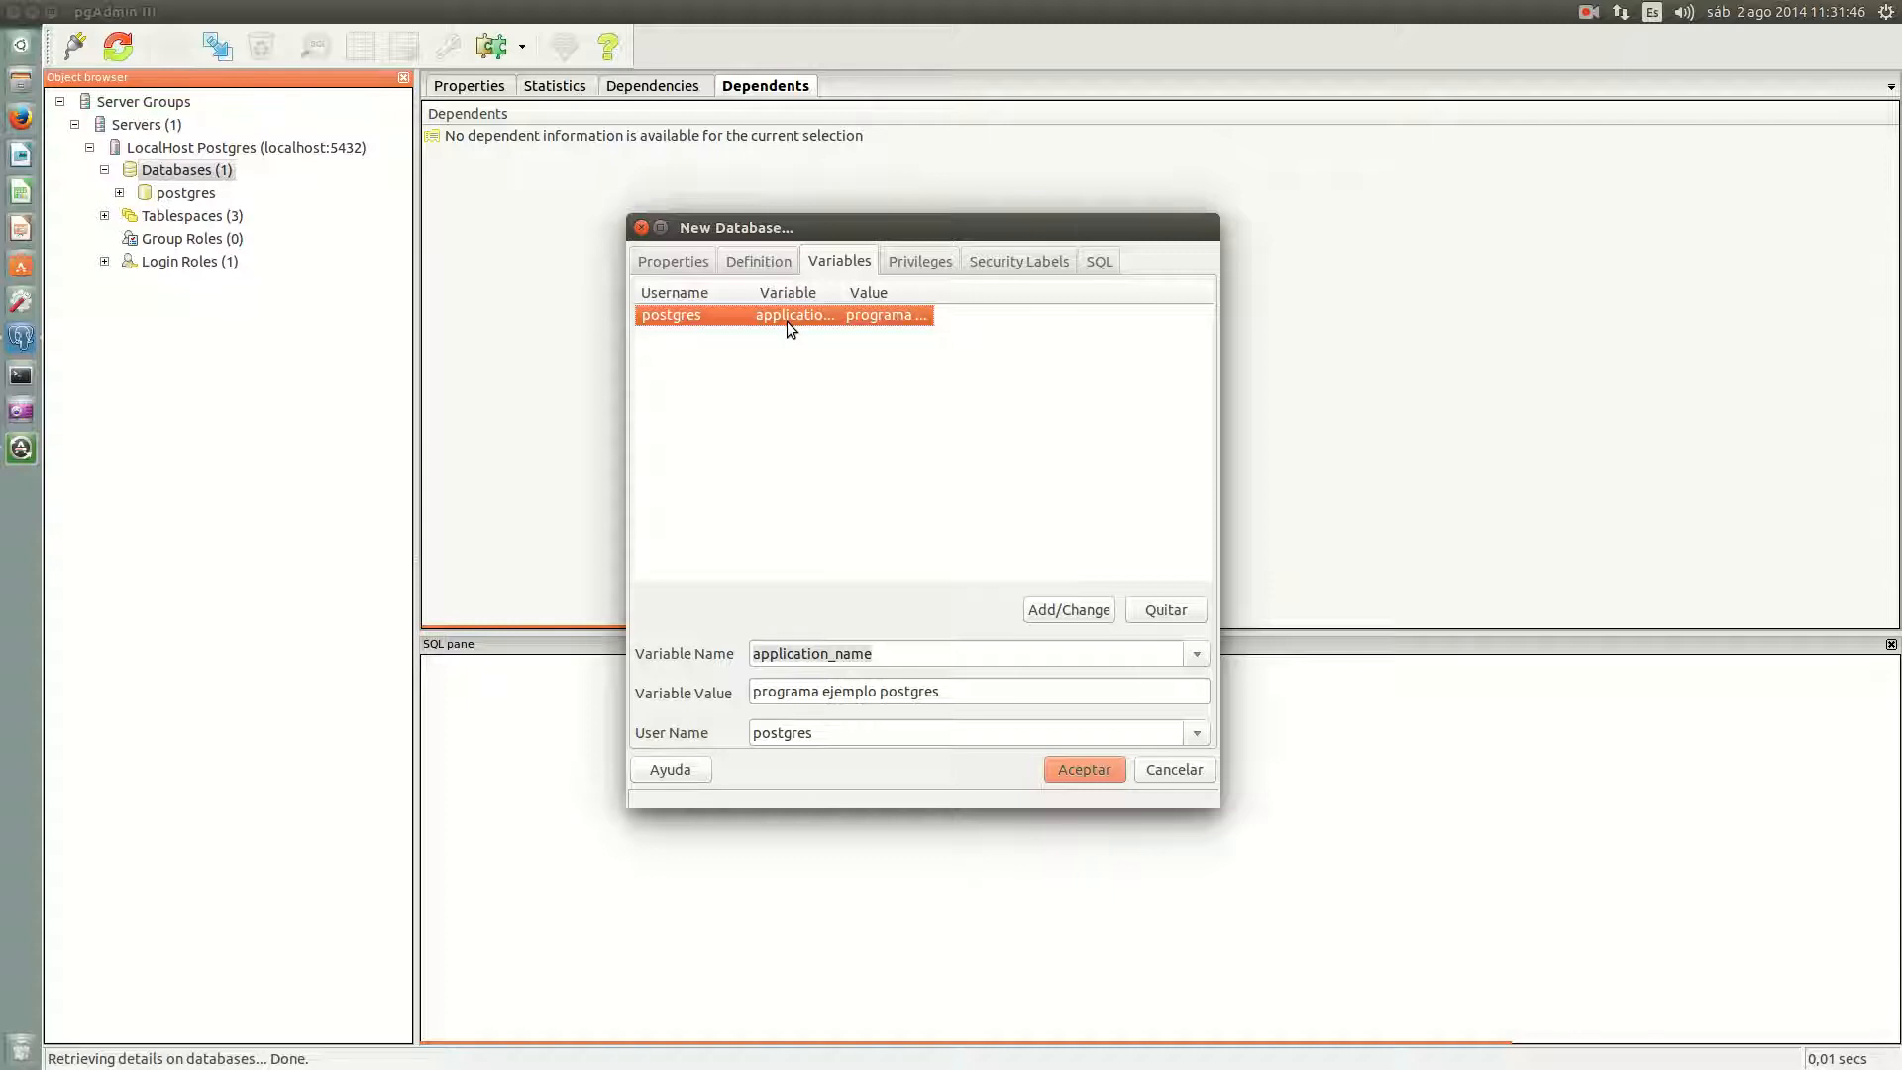
Step: Examine the variable names available for the new database, from application_name through the vacuum settings, keeping application_name selected
left_click(1198, 654)
scroll(990, 548, "up", 6)
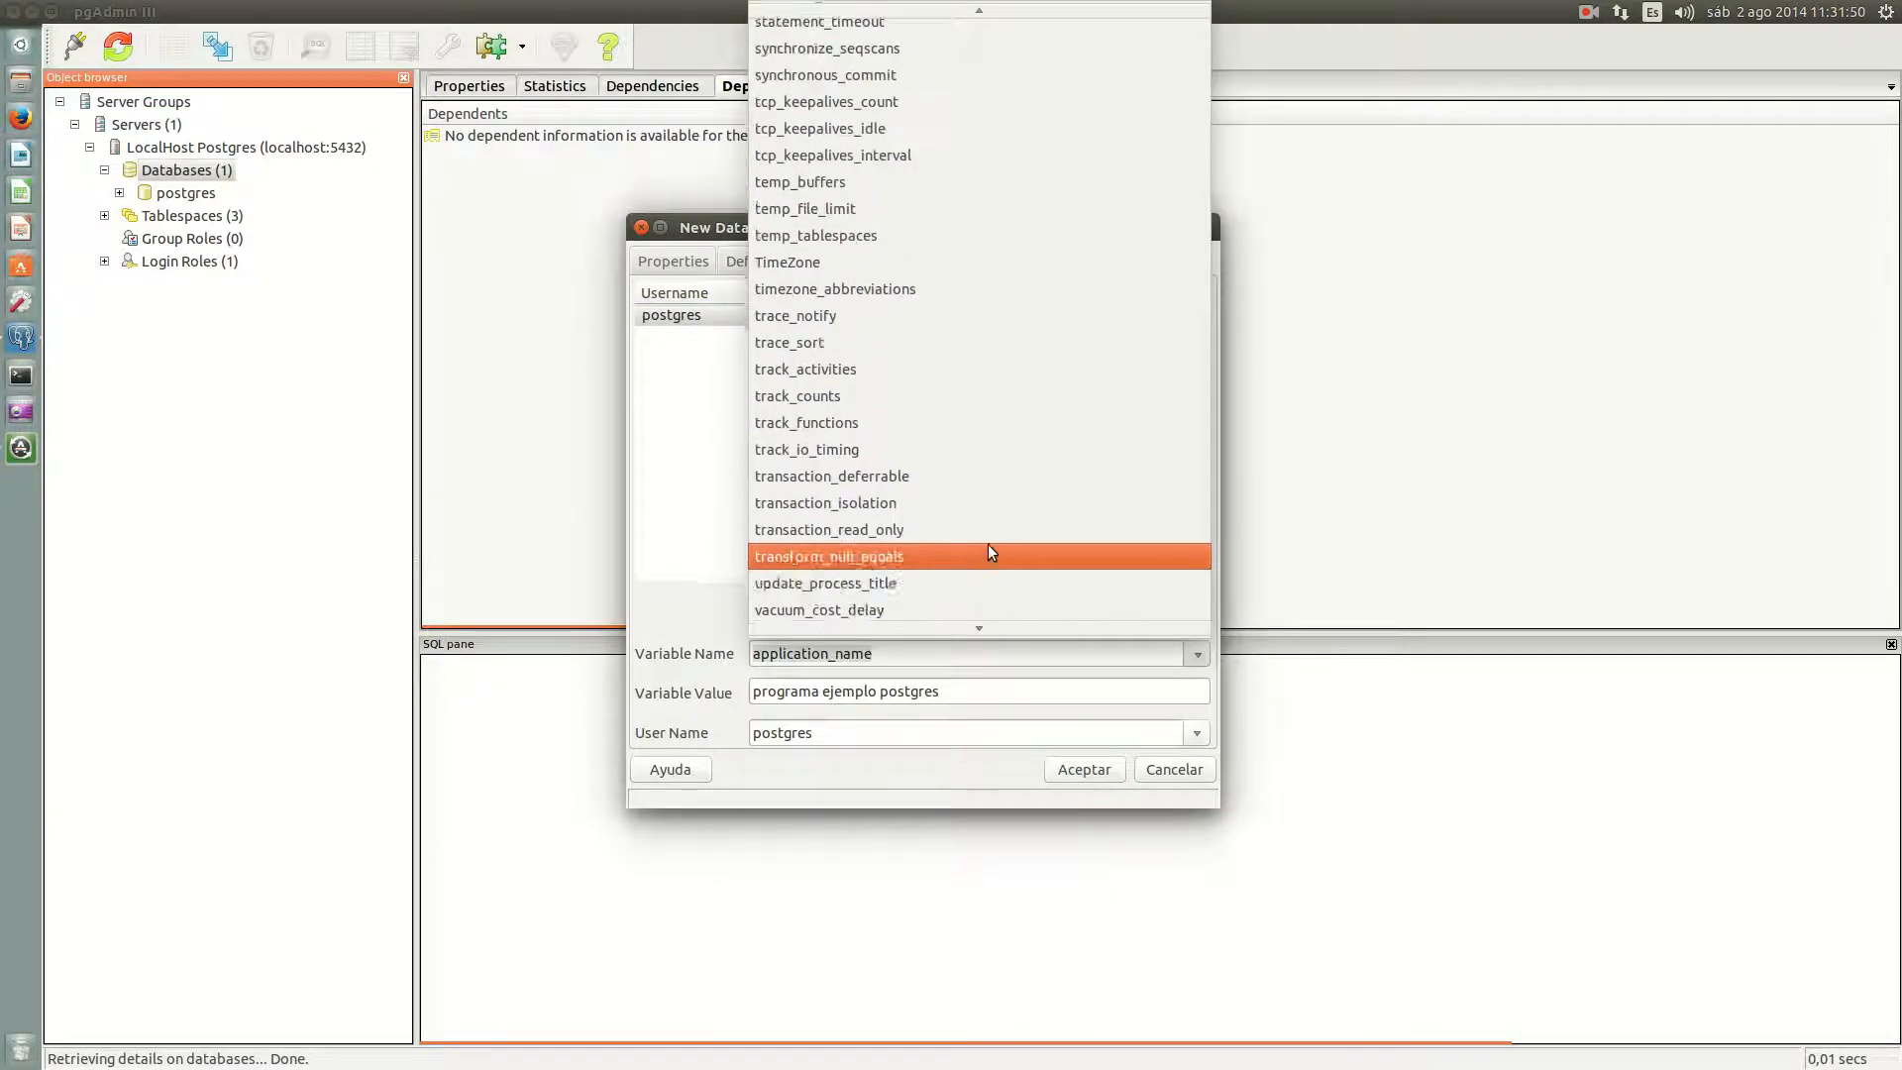
scroll(989, 544, "up", 11)
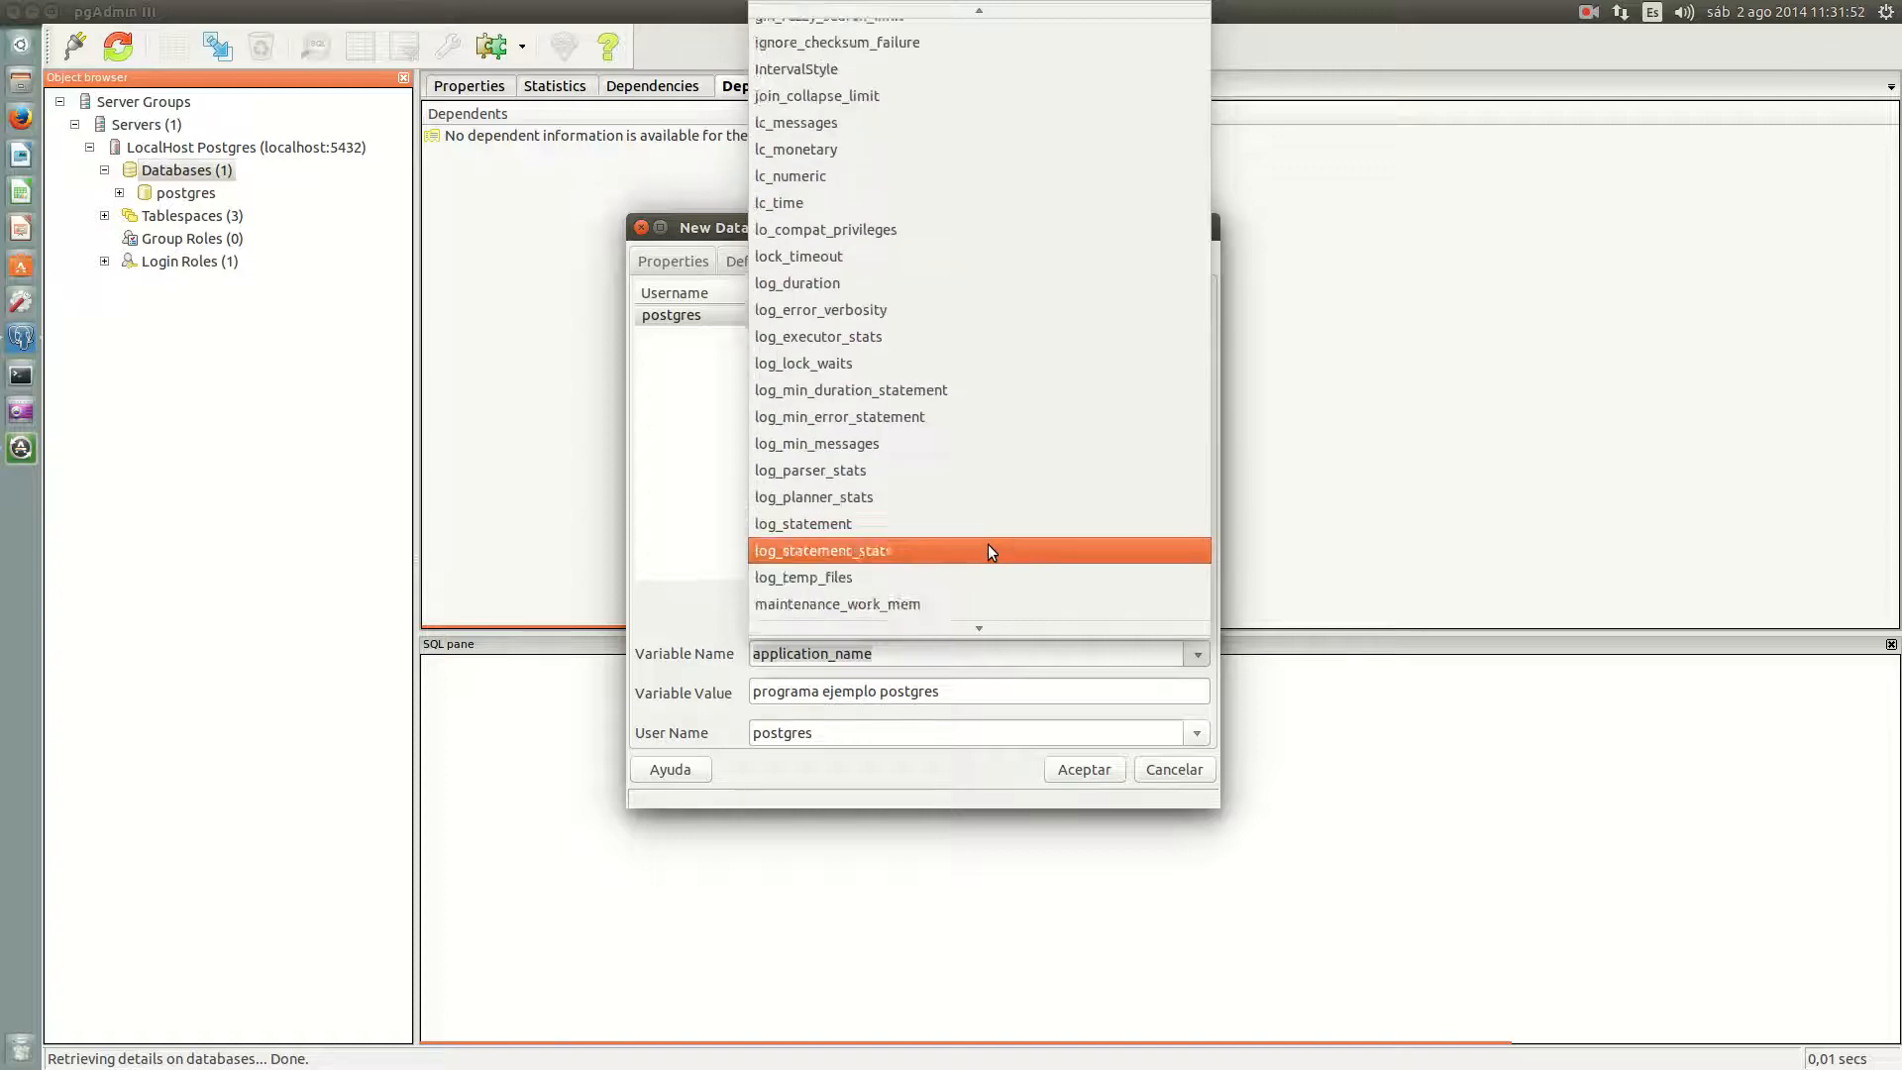
scroll(985, 546, "up", 9)
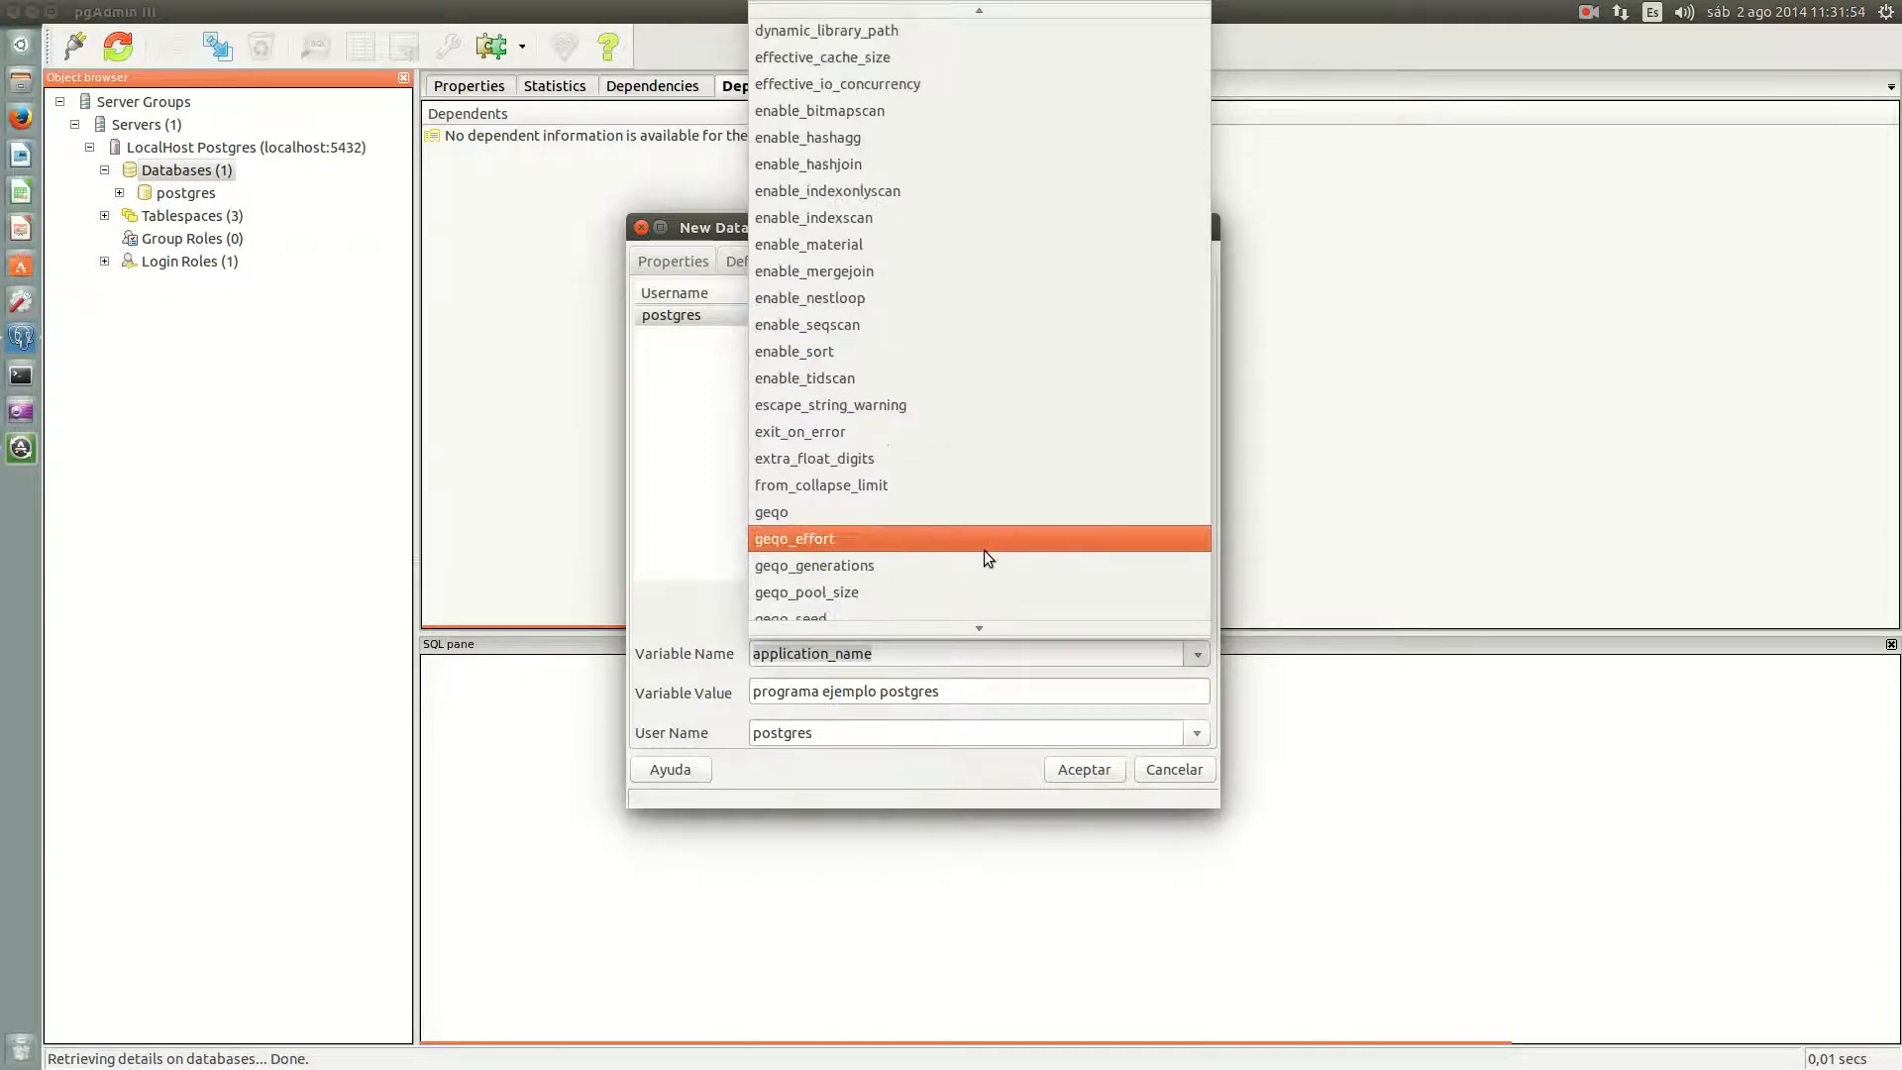
scroll(986, 555, "up", 6)
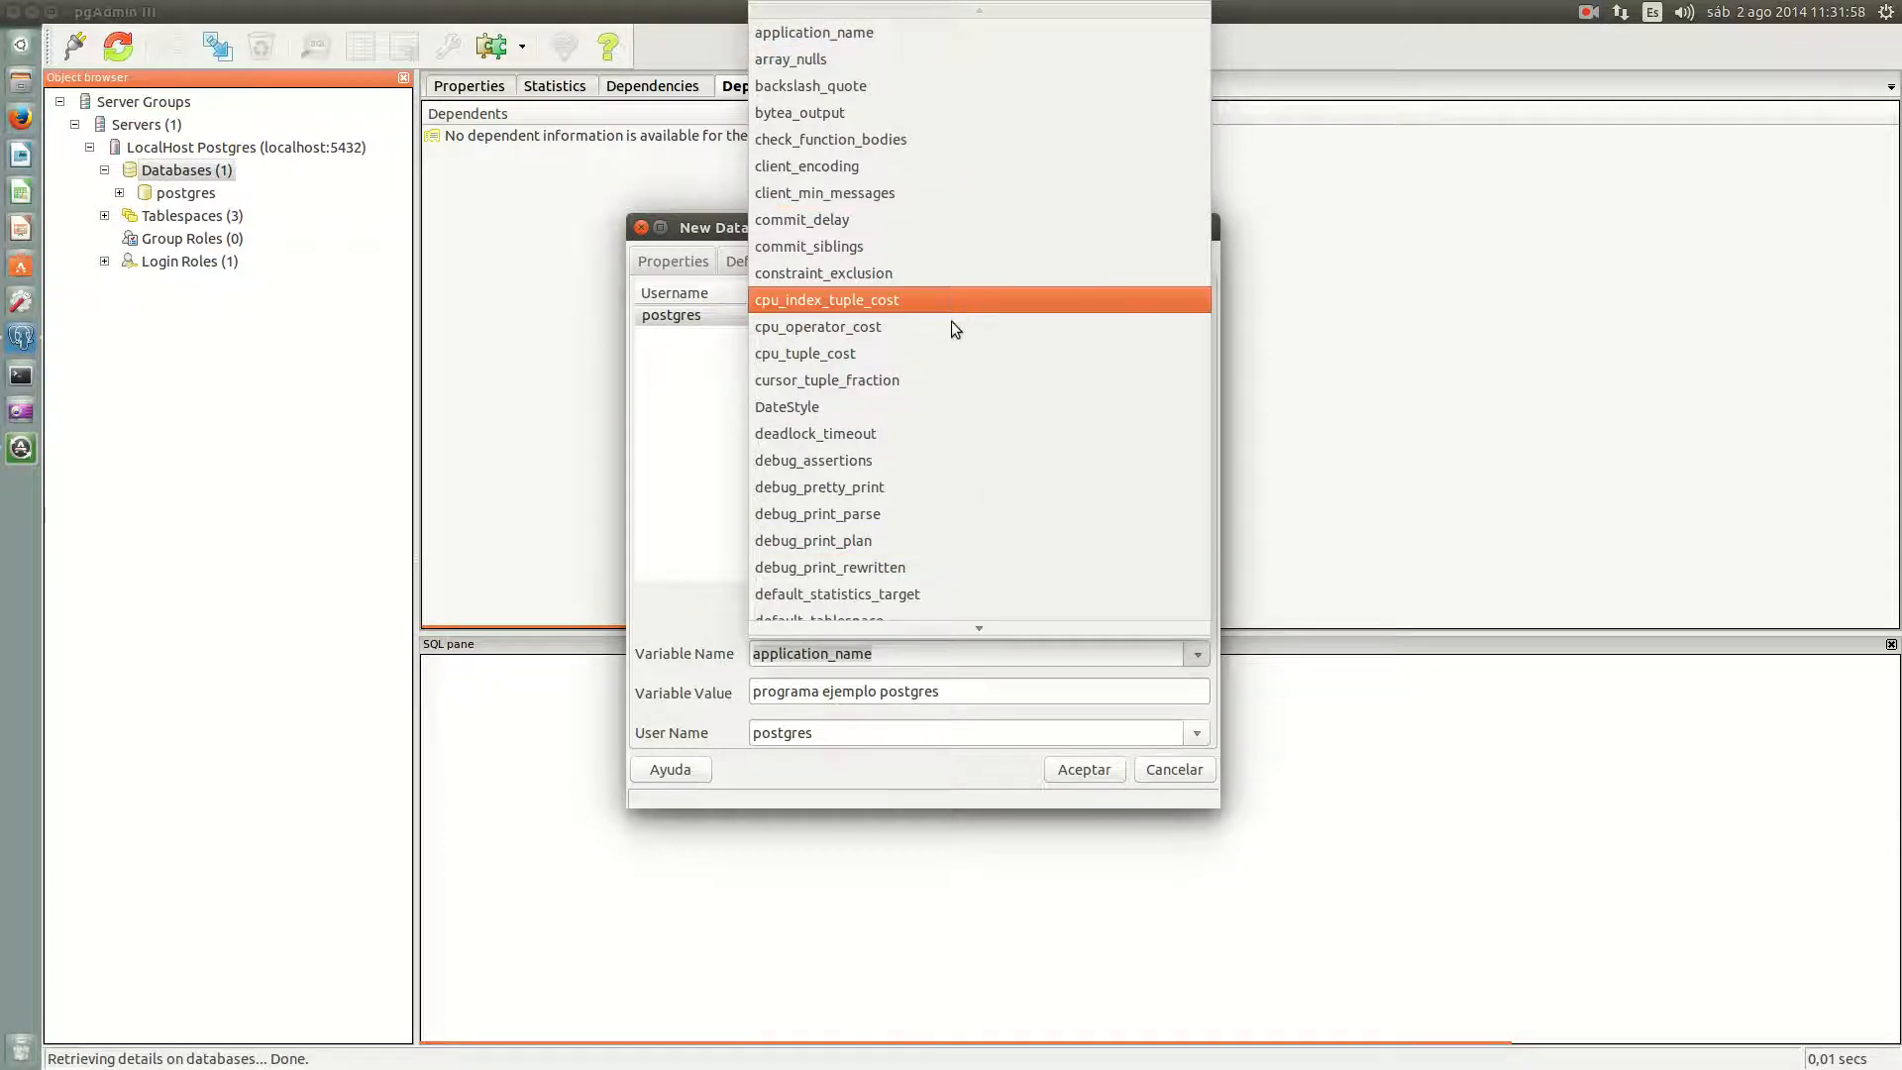
scroll(957, 406, "down", 5)
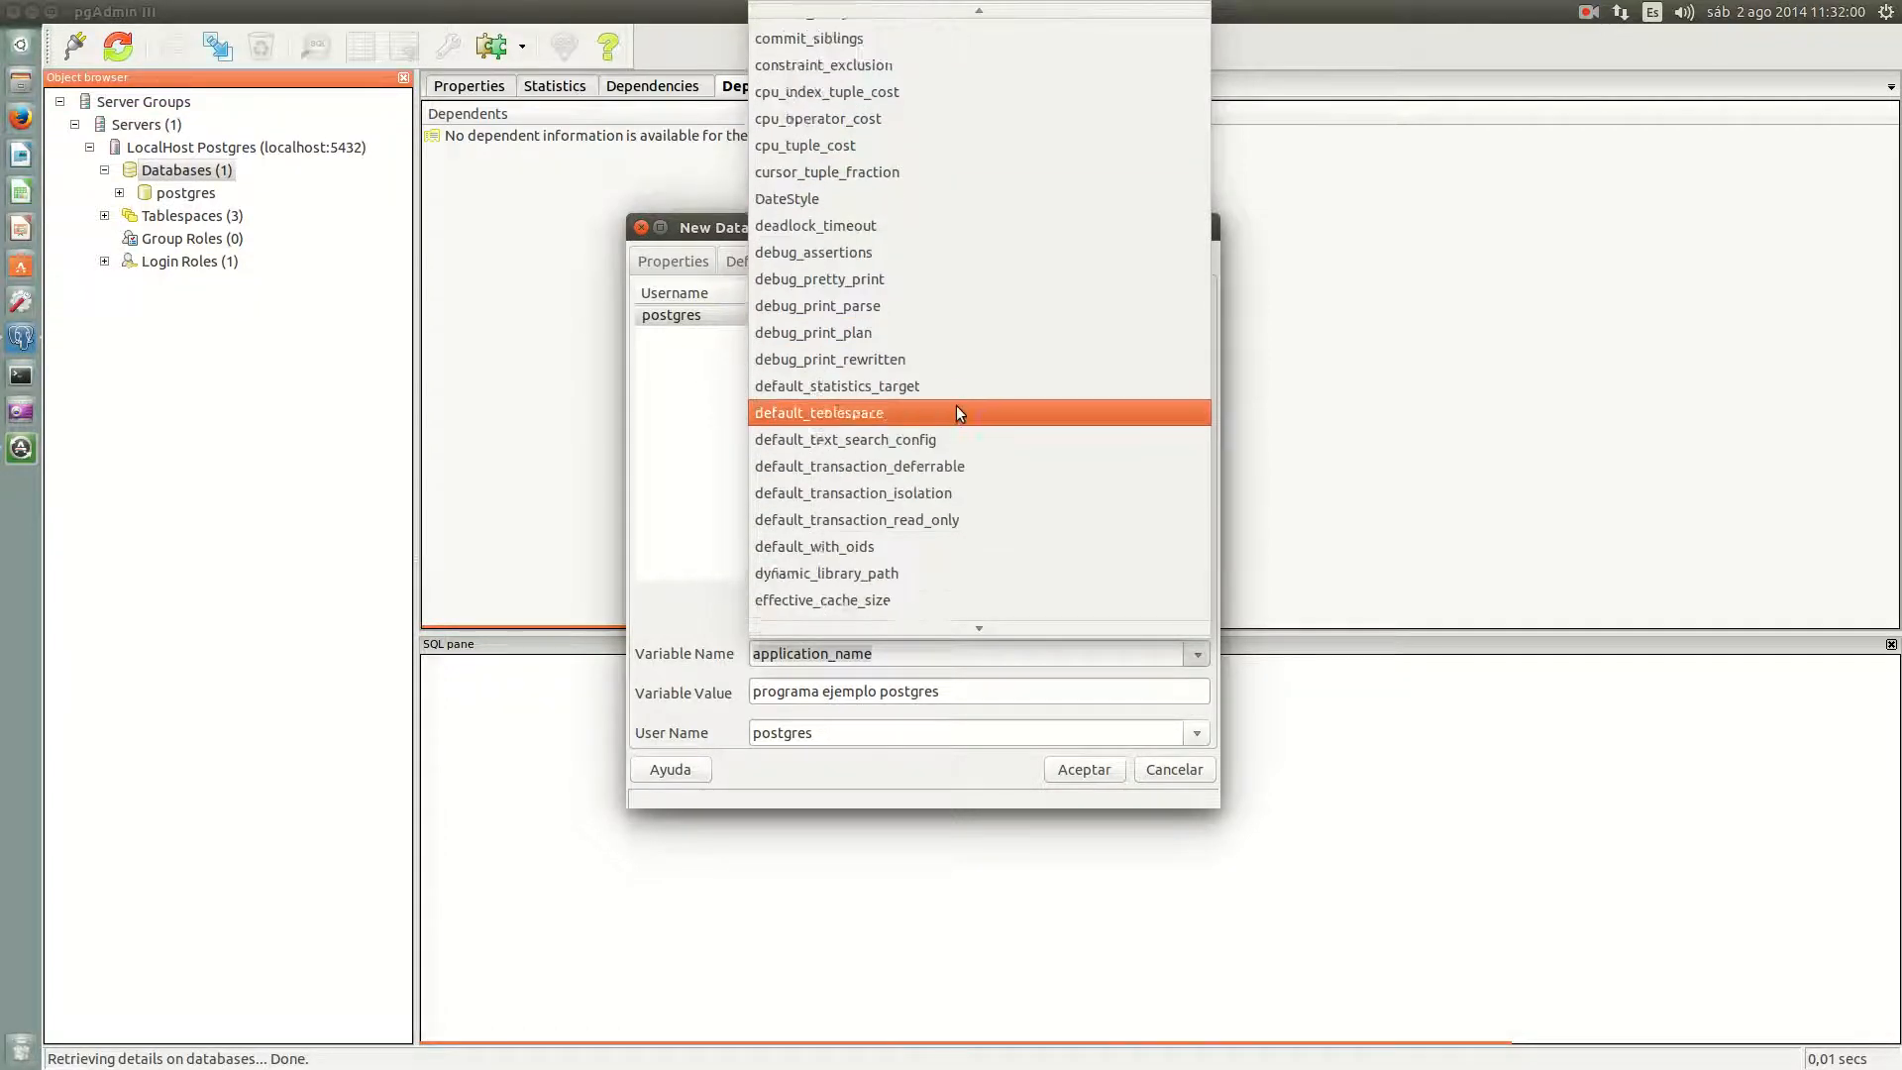
scroll(955, 406, "down", 7)
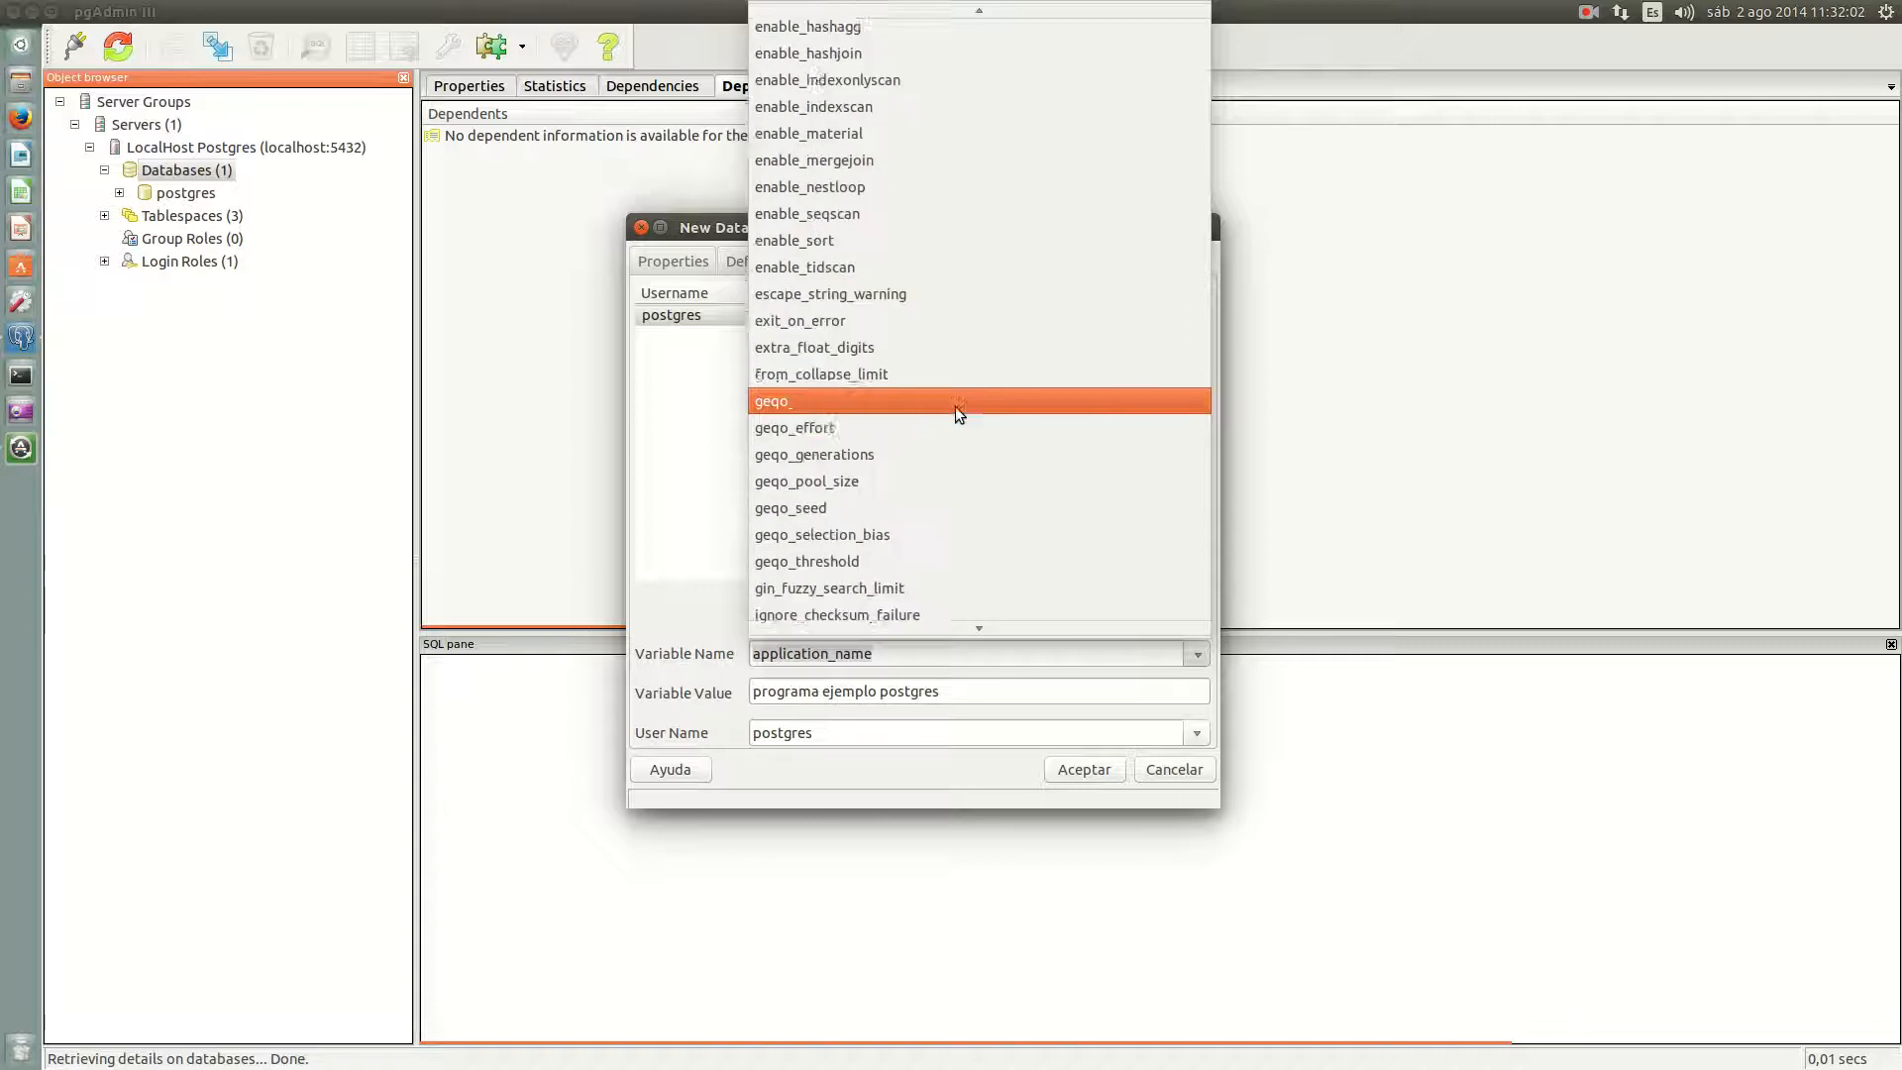
scroll(955, 414, "down", 4)
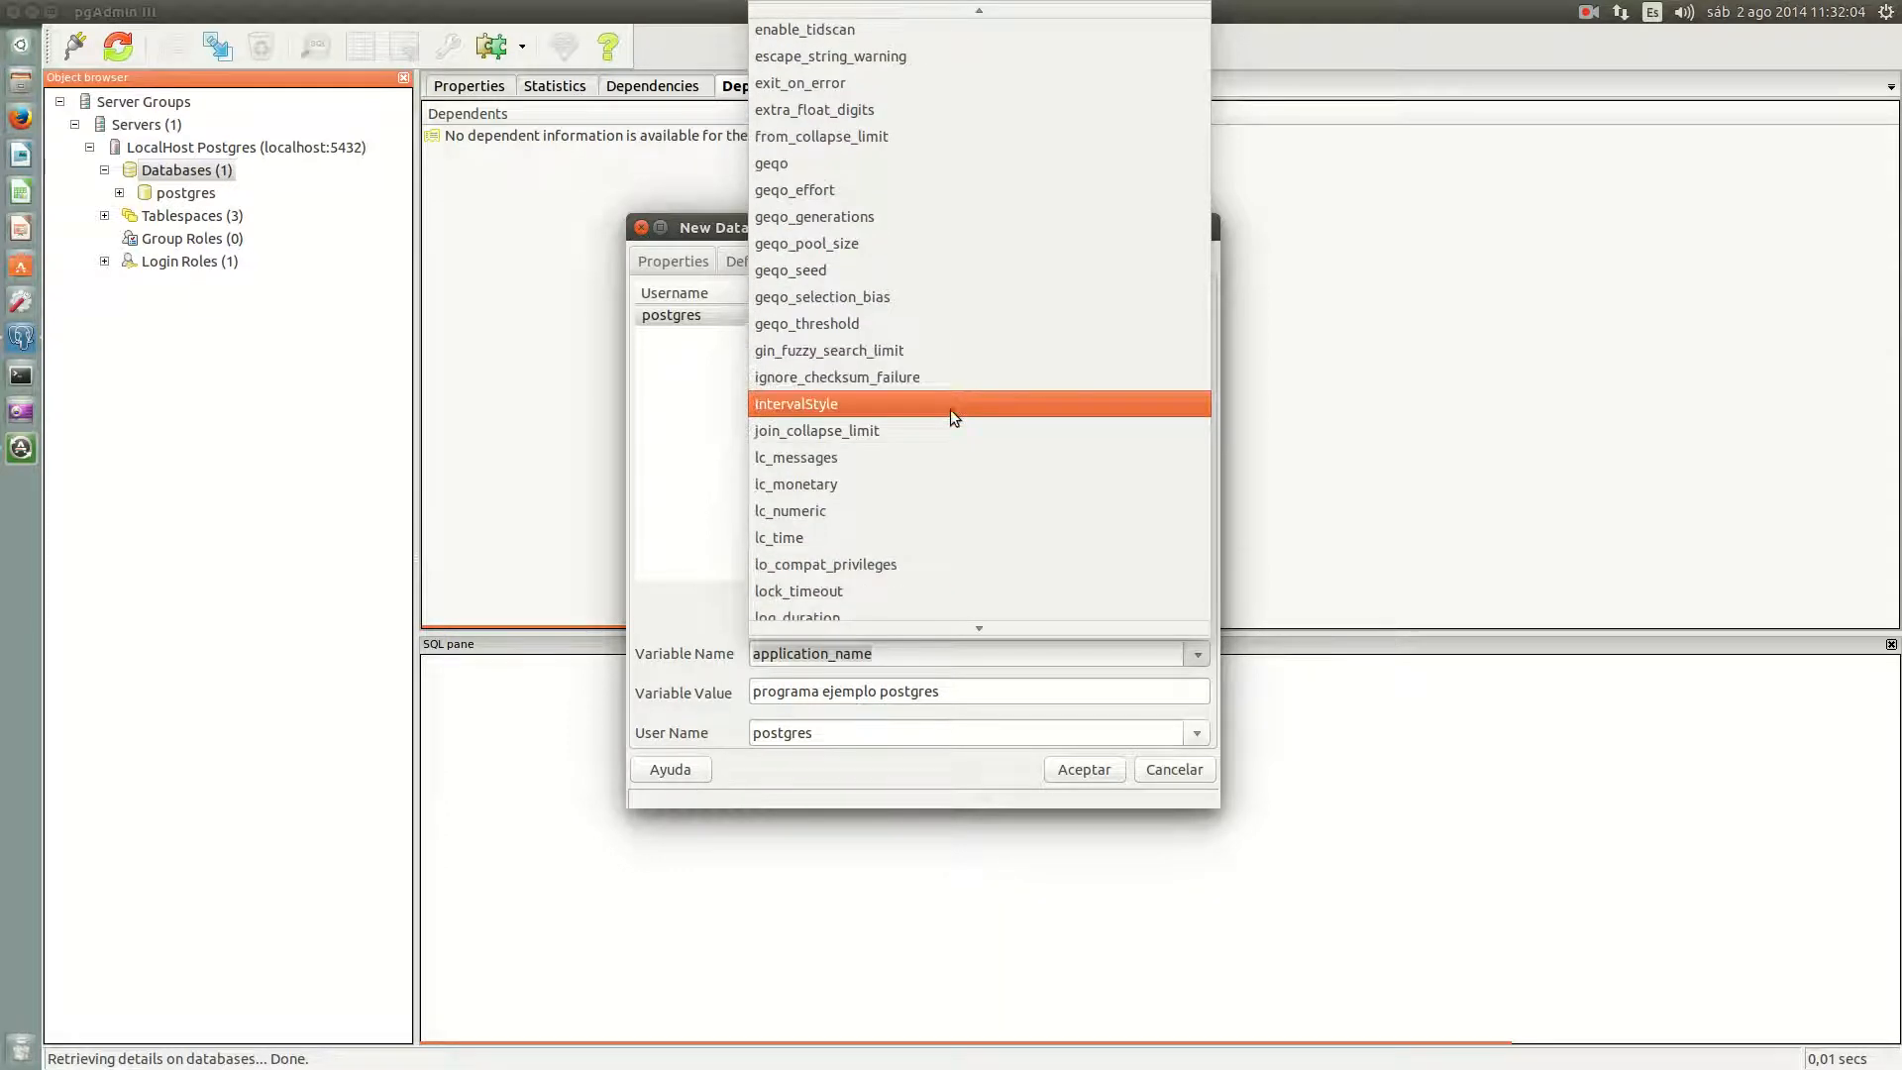
scroll(946, 413, "down", 3)
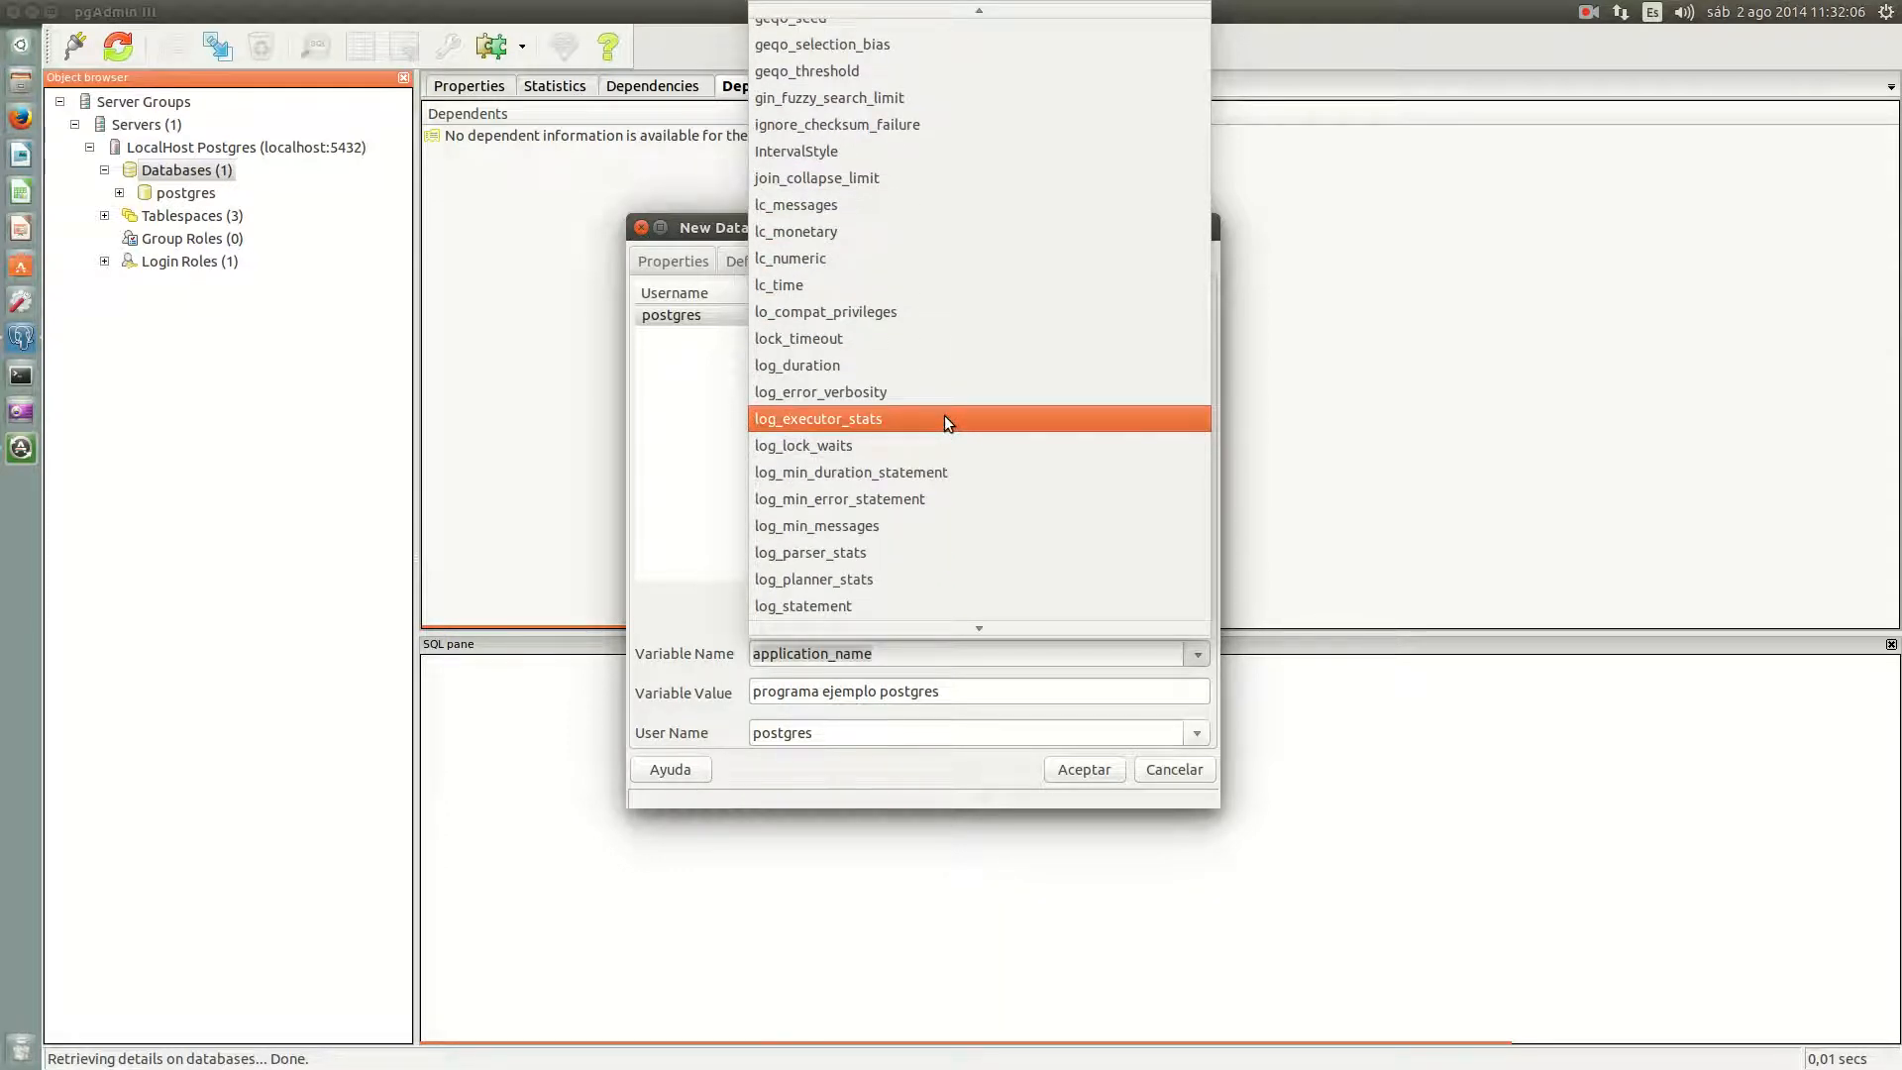
scroll(944, 415, "down", 4)
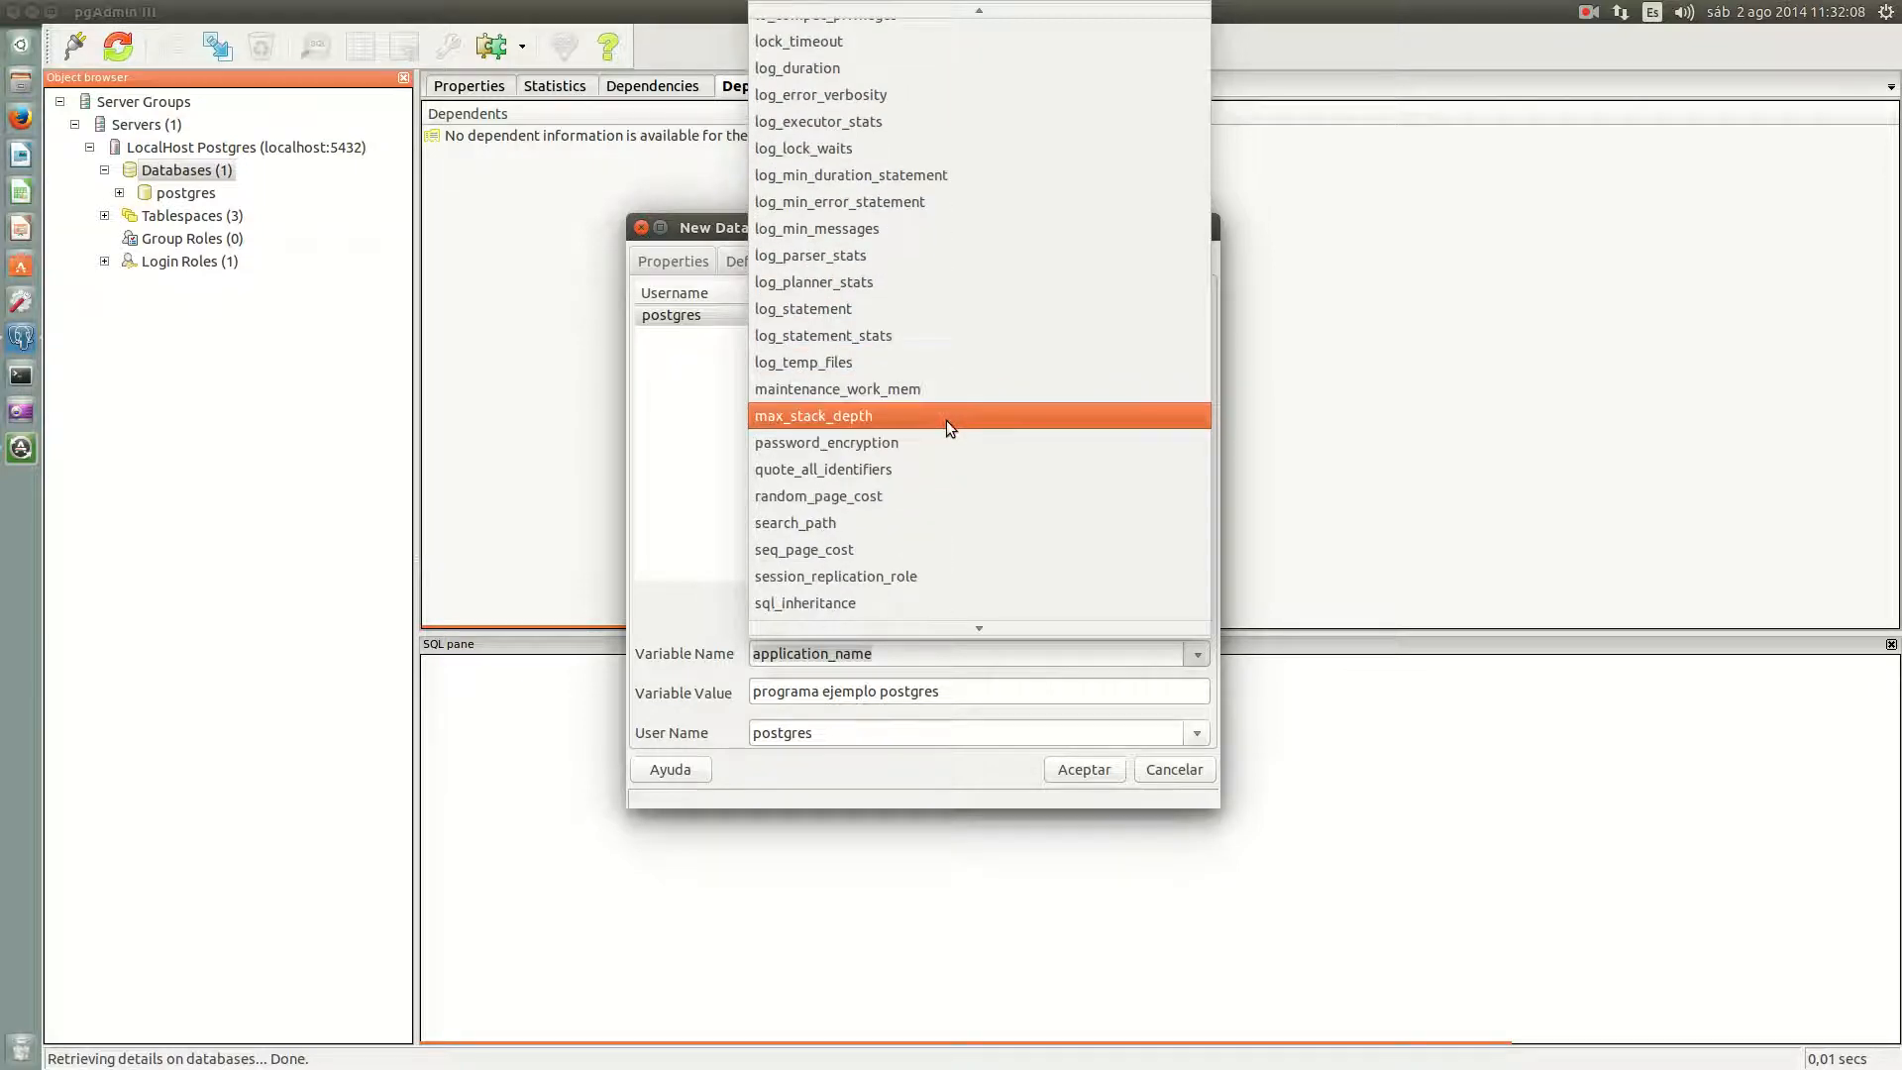
scroll(947, 420, "down", 4)
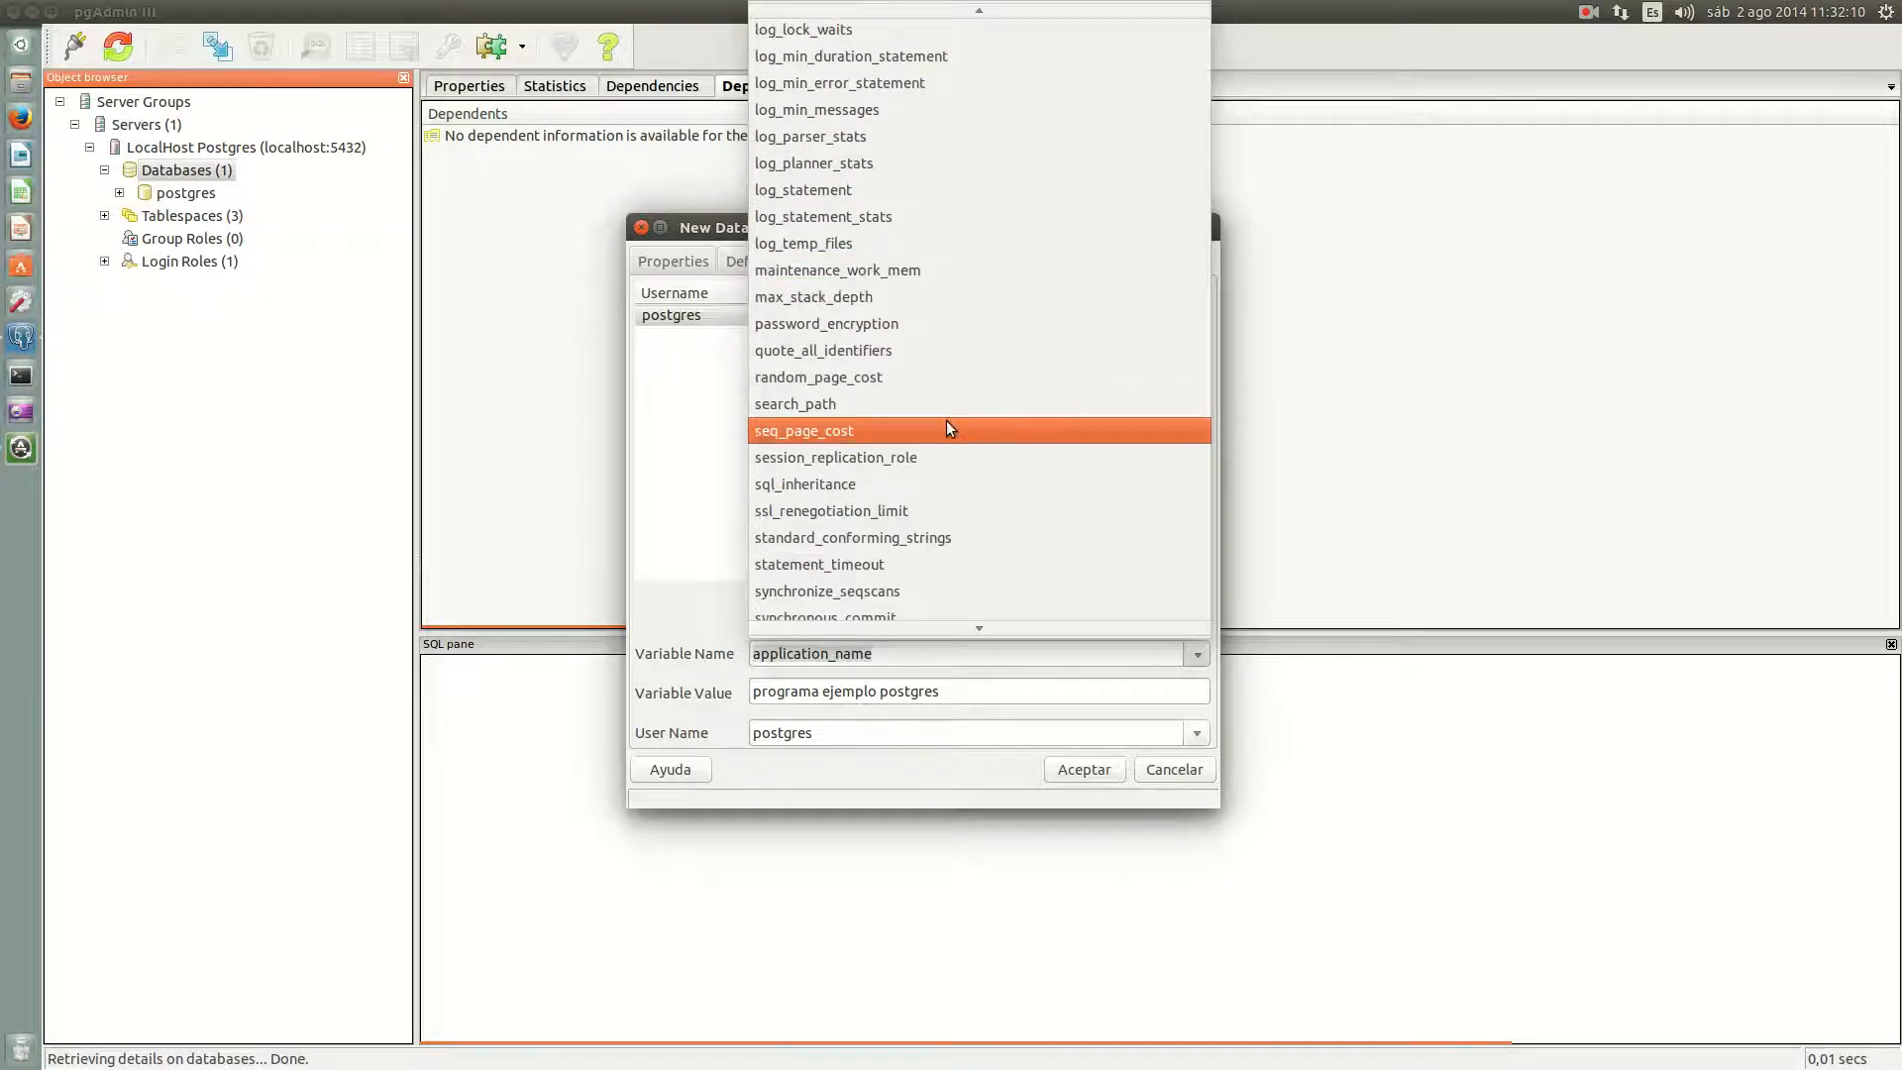
scroll(946, 420, "down", 2)
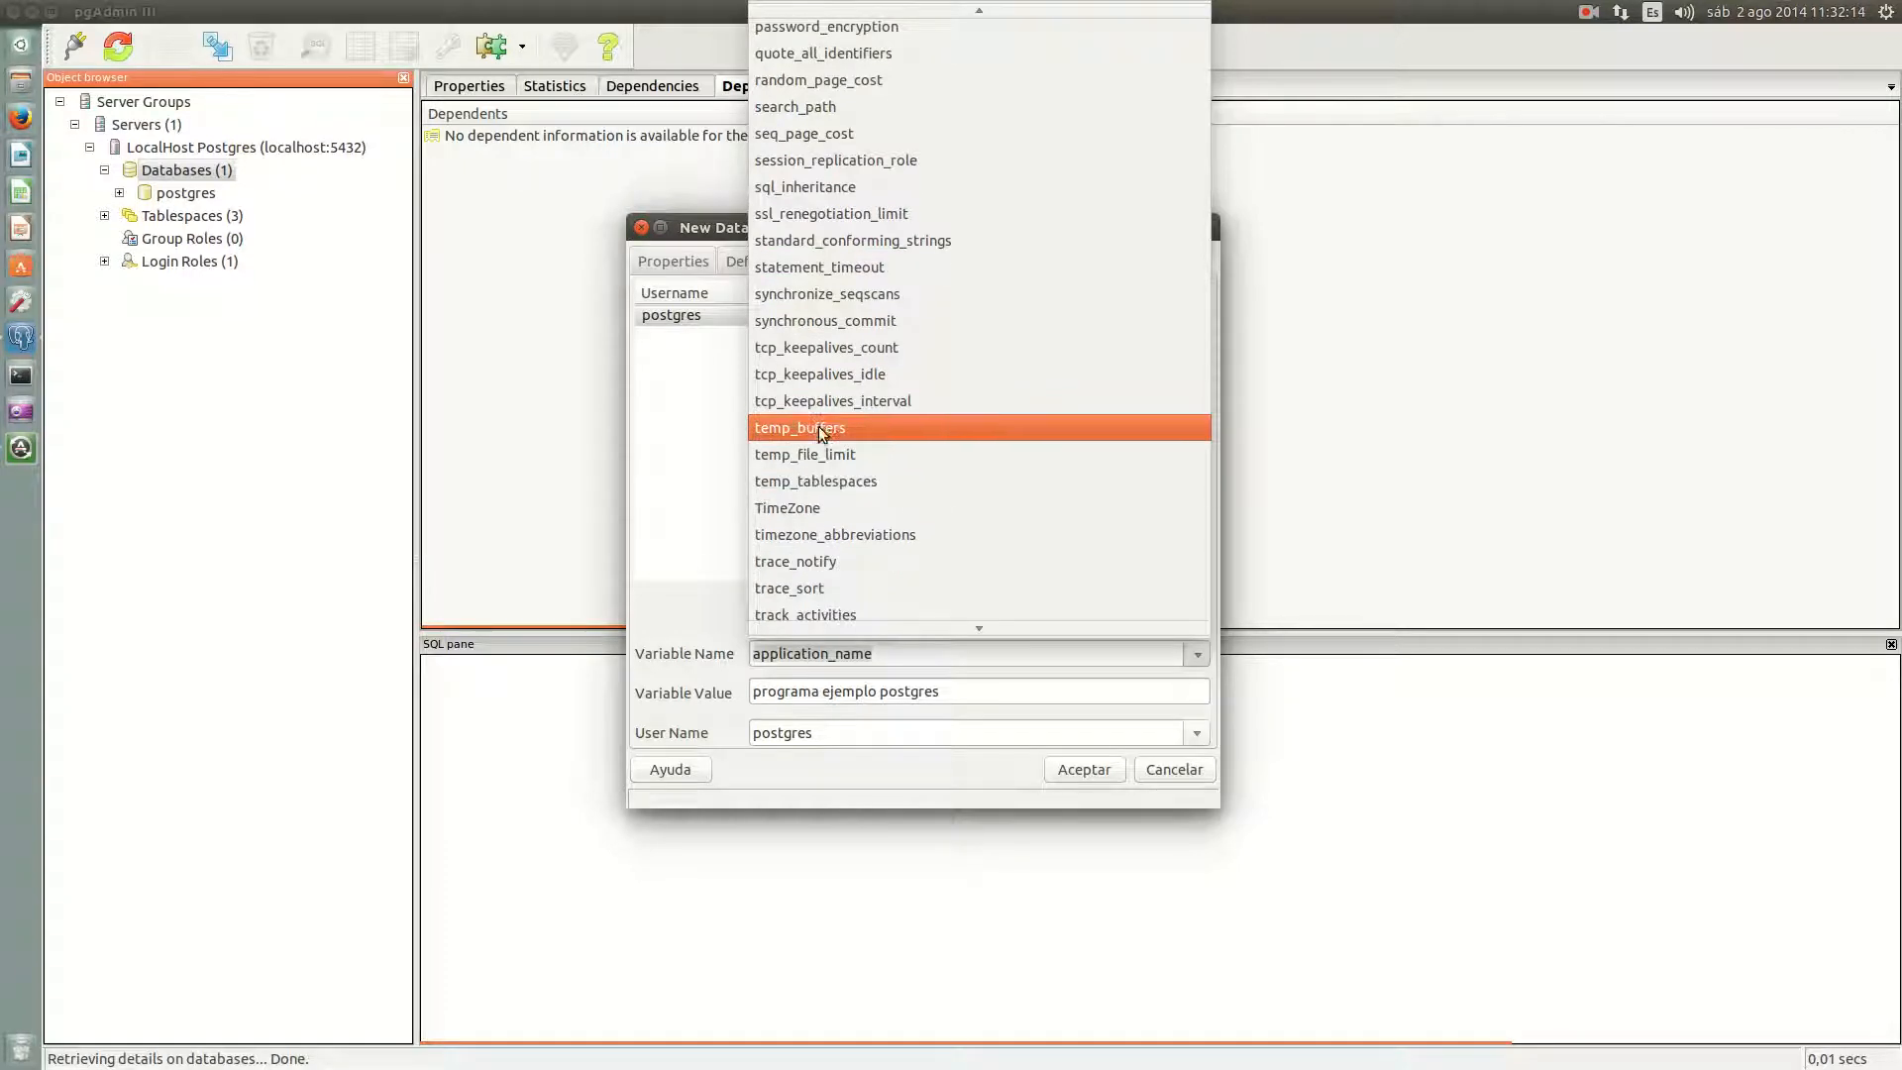
scroll(853, 453, "down", 1)
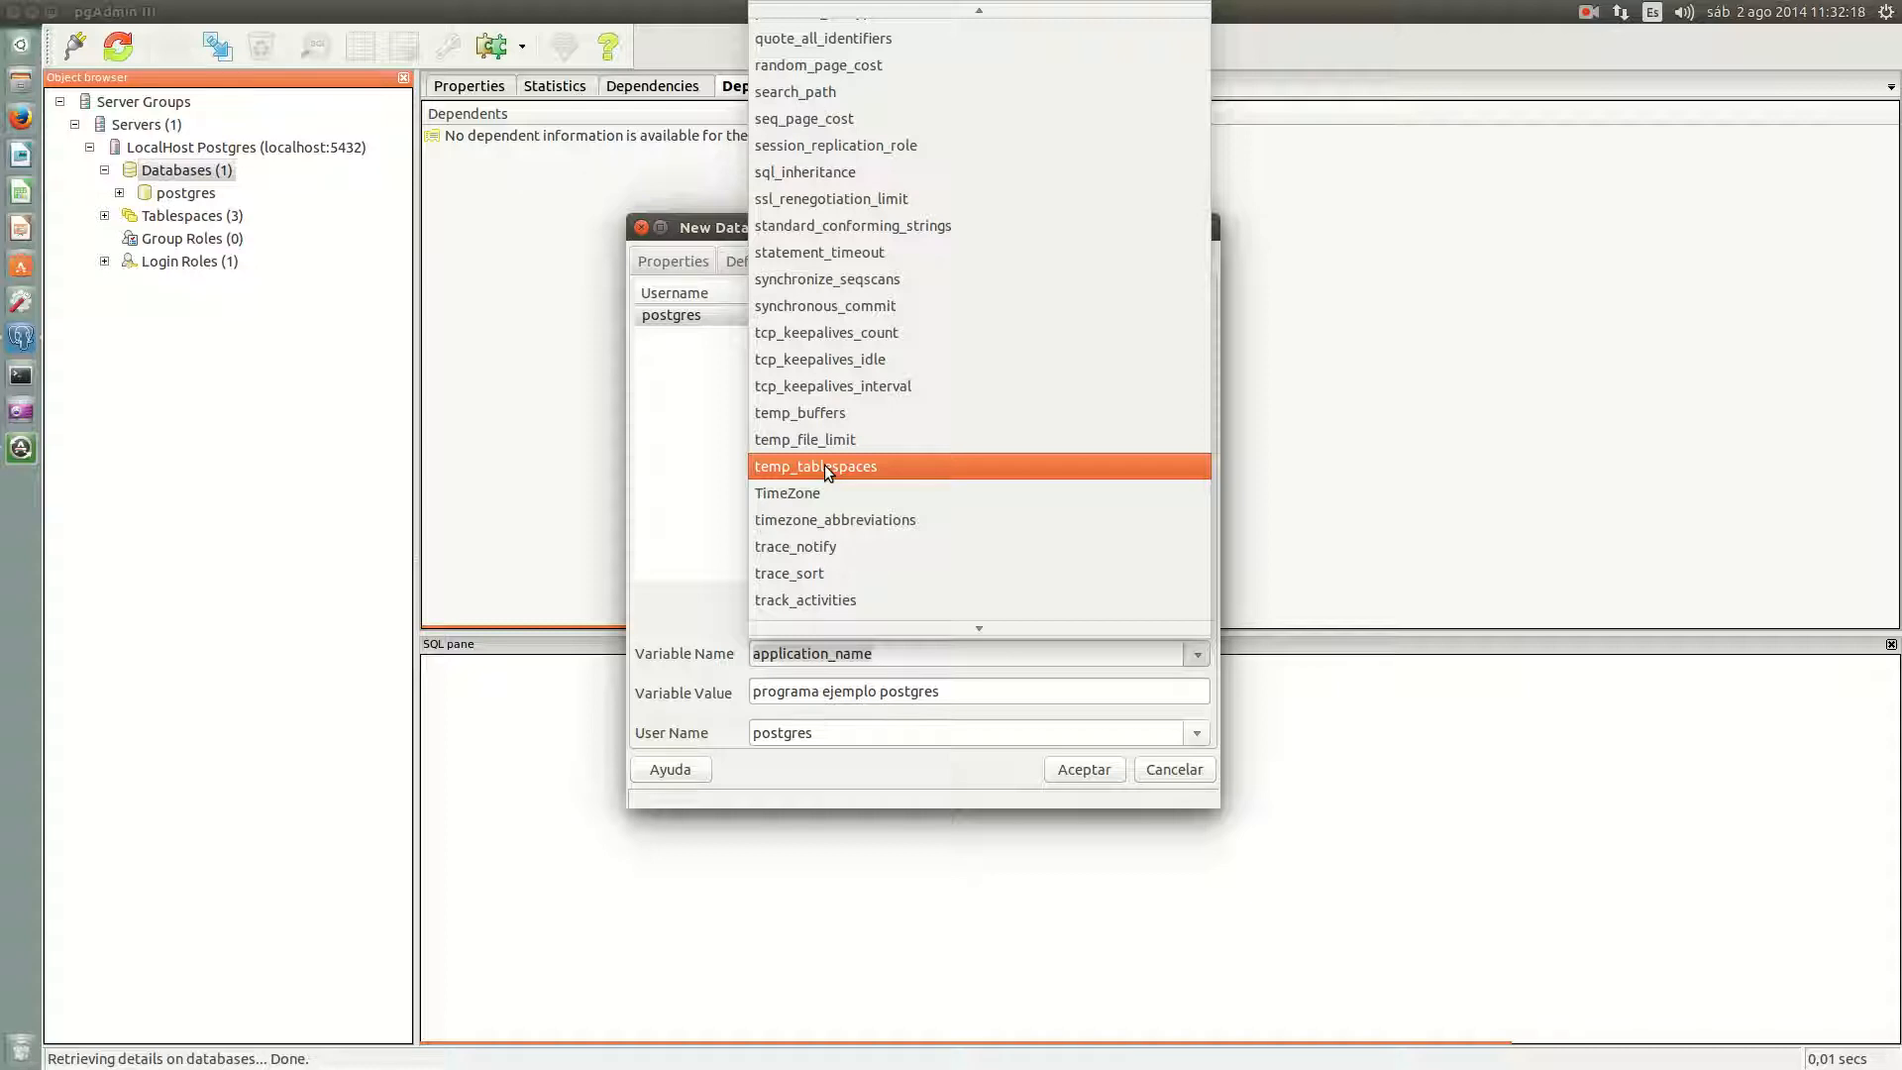
scroll(825, 466, "down", 3)
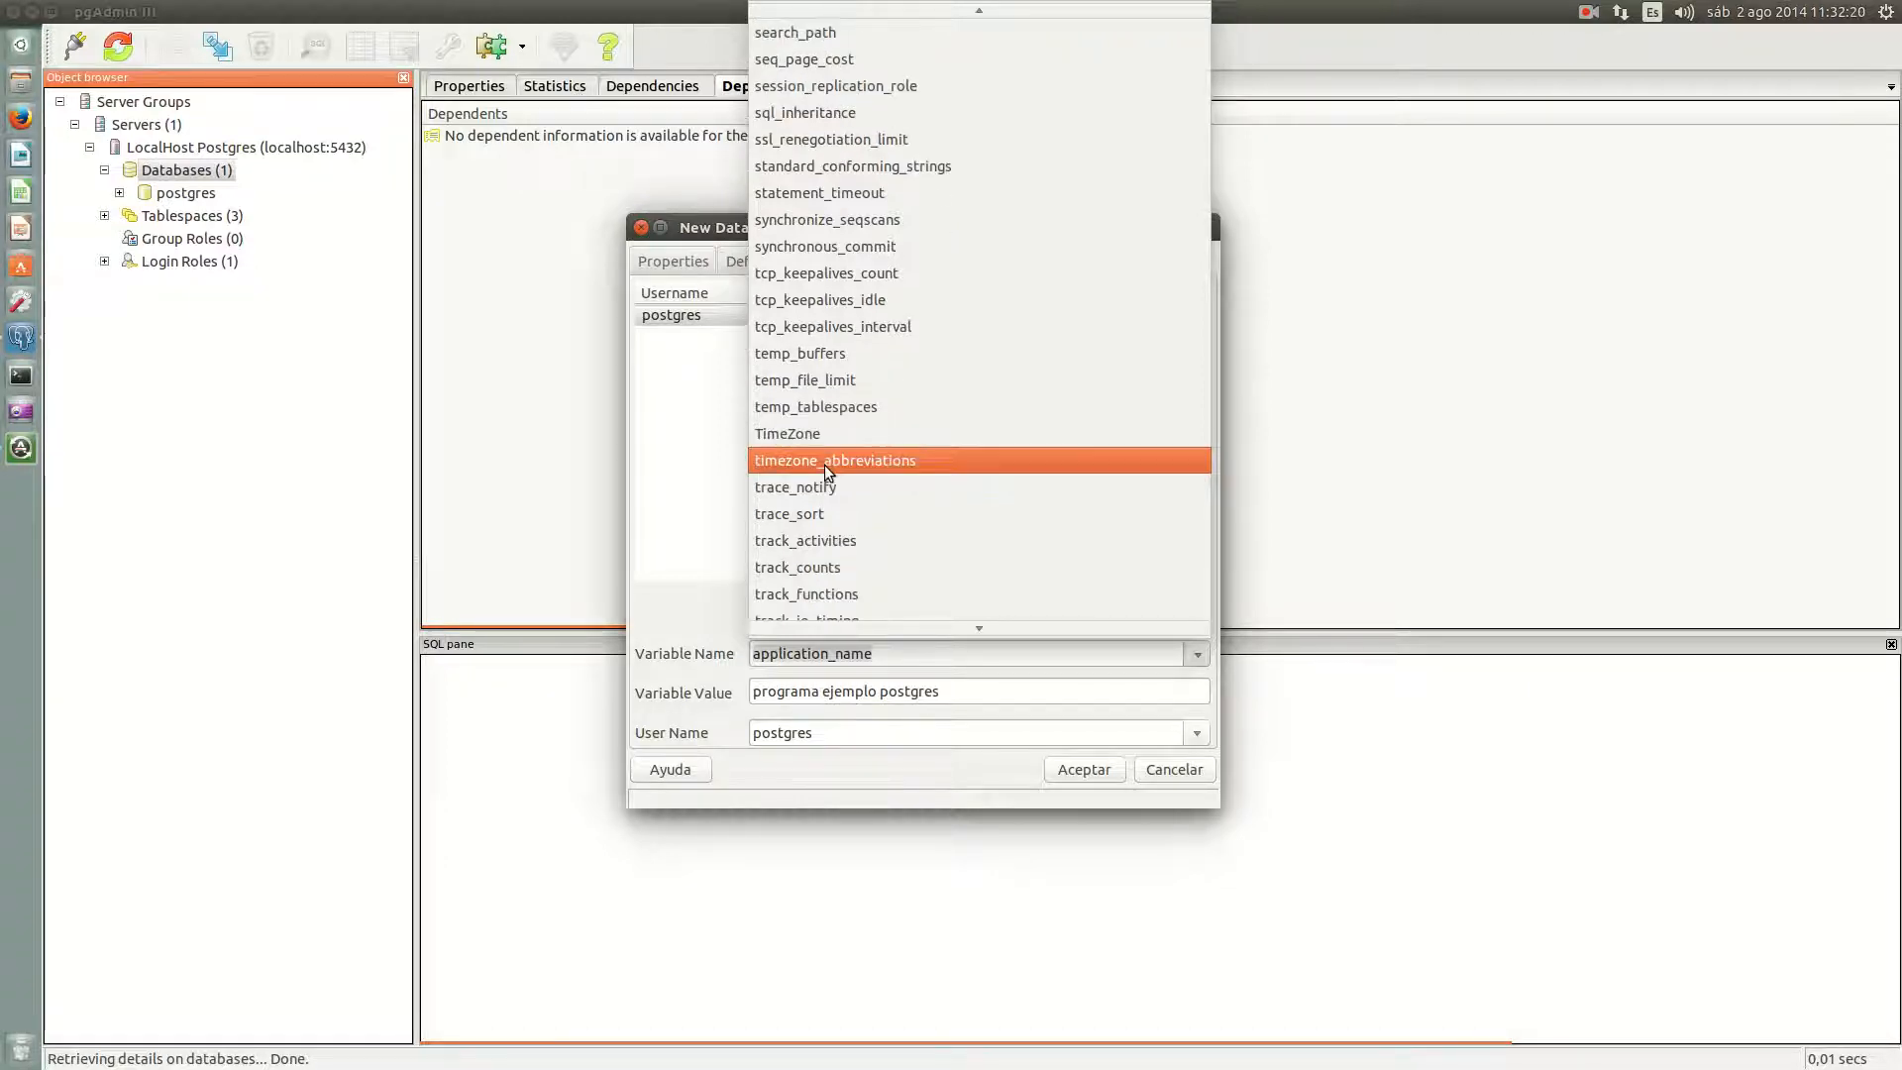
scroll(832, 466, "down", 4)
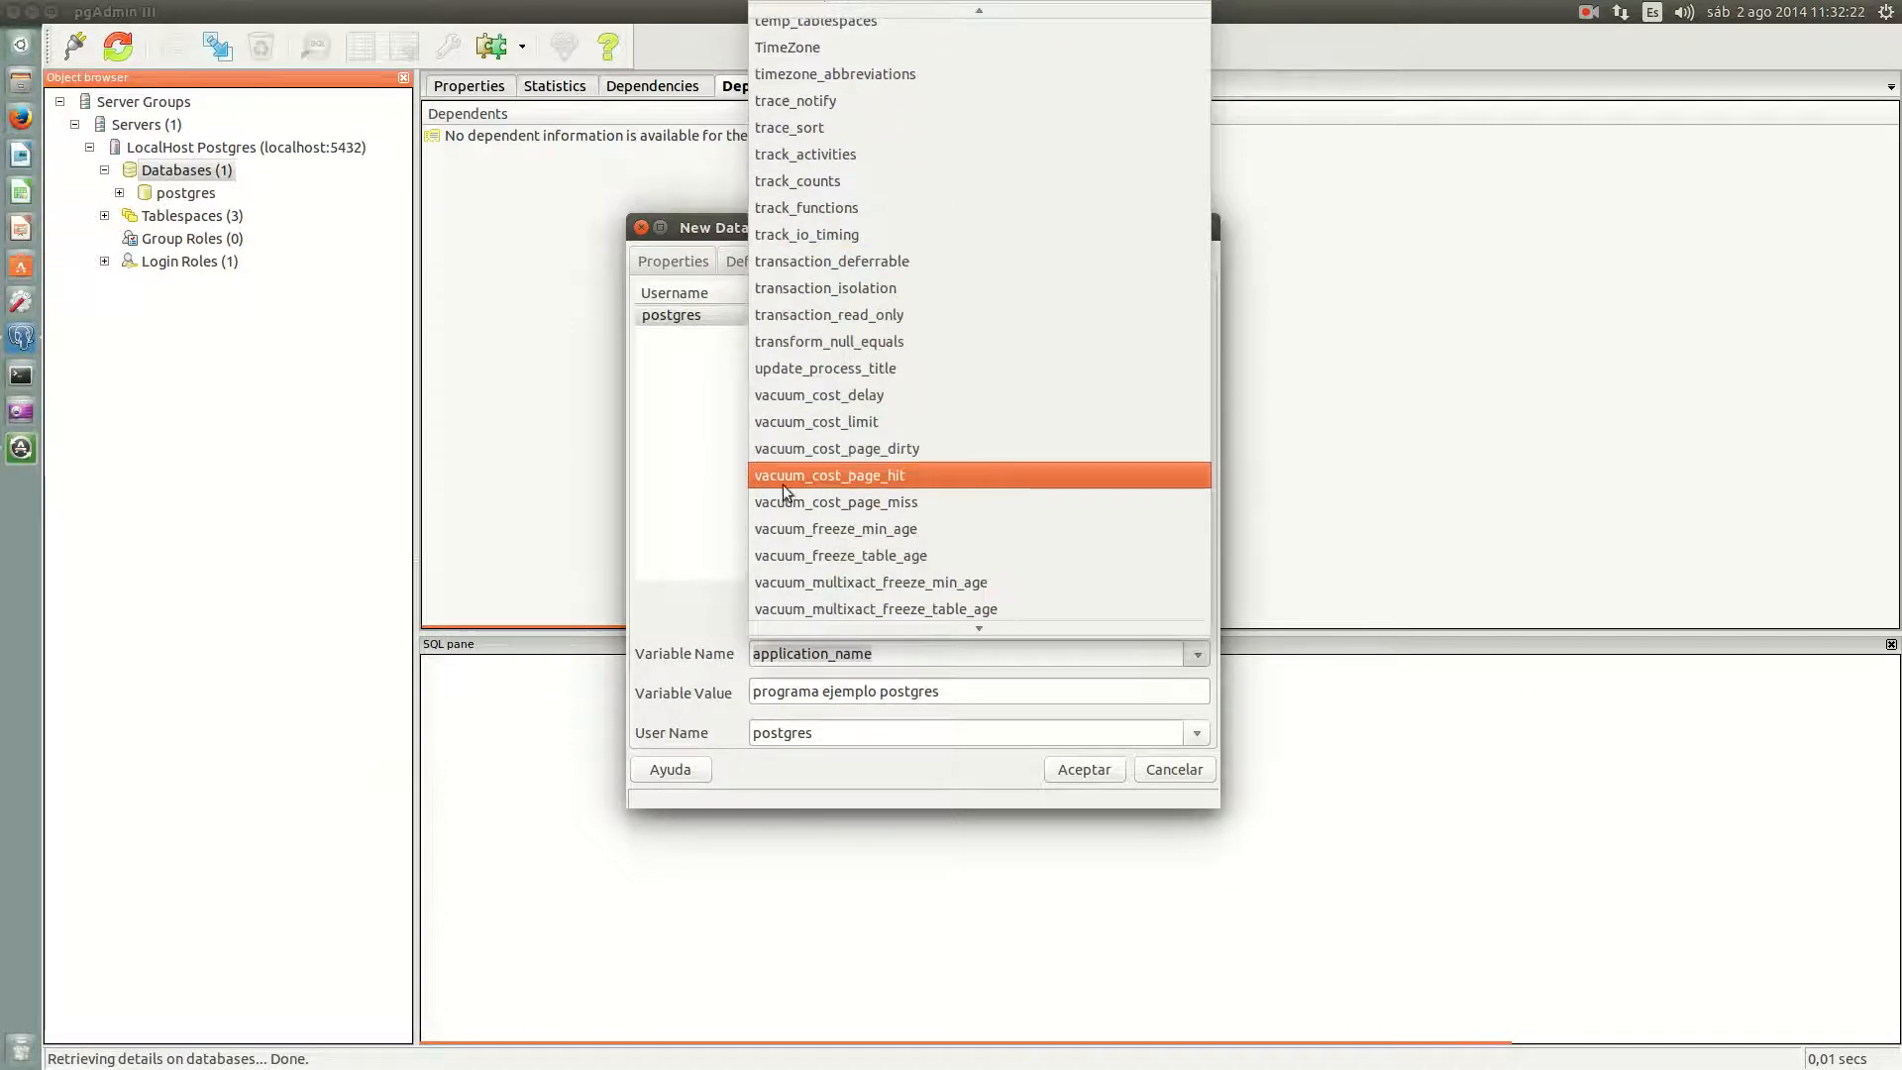
left_click(703, 466)
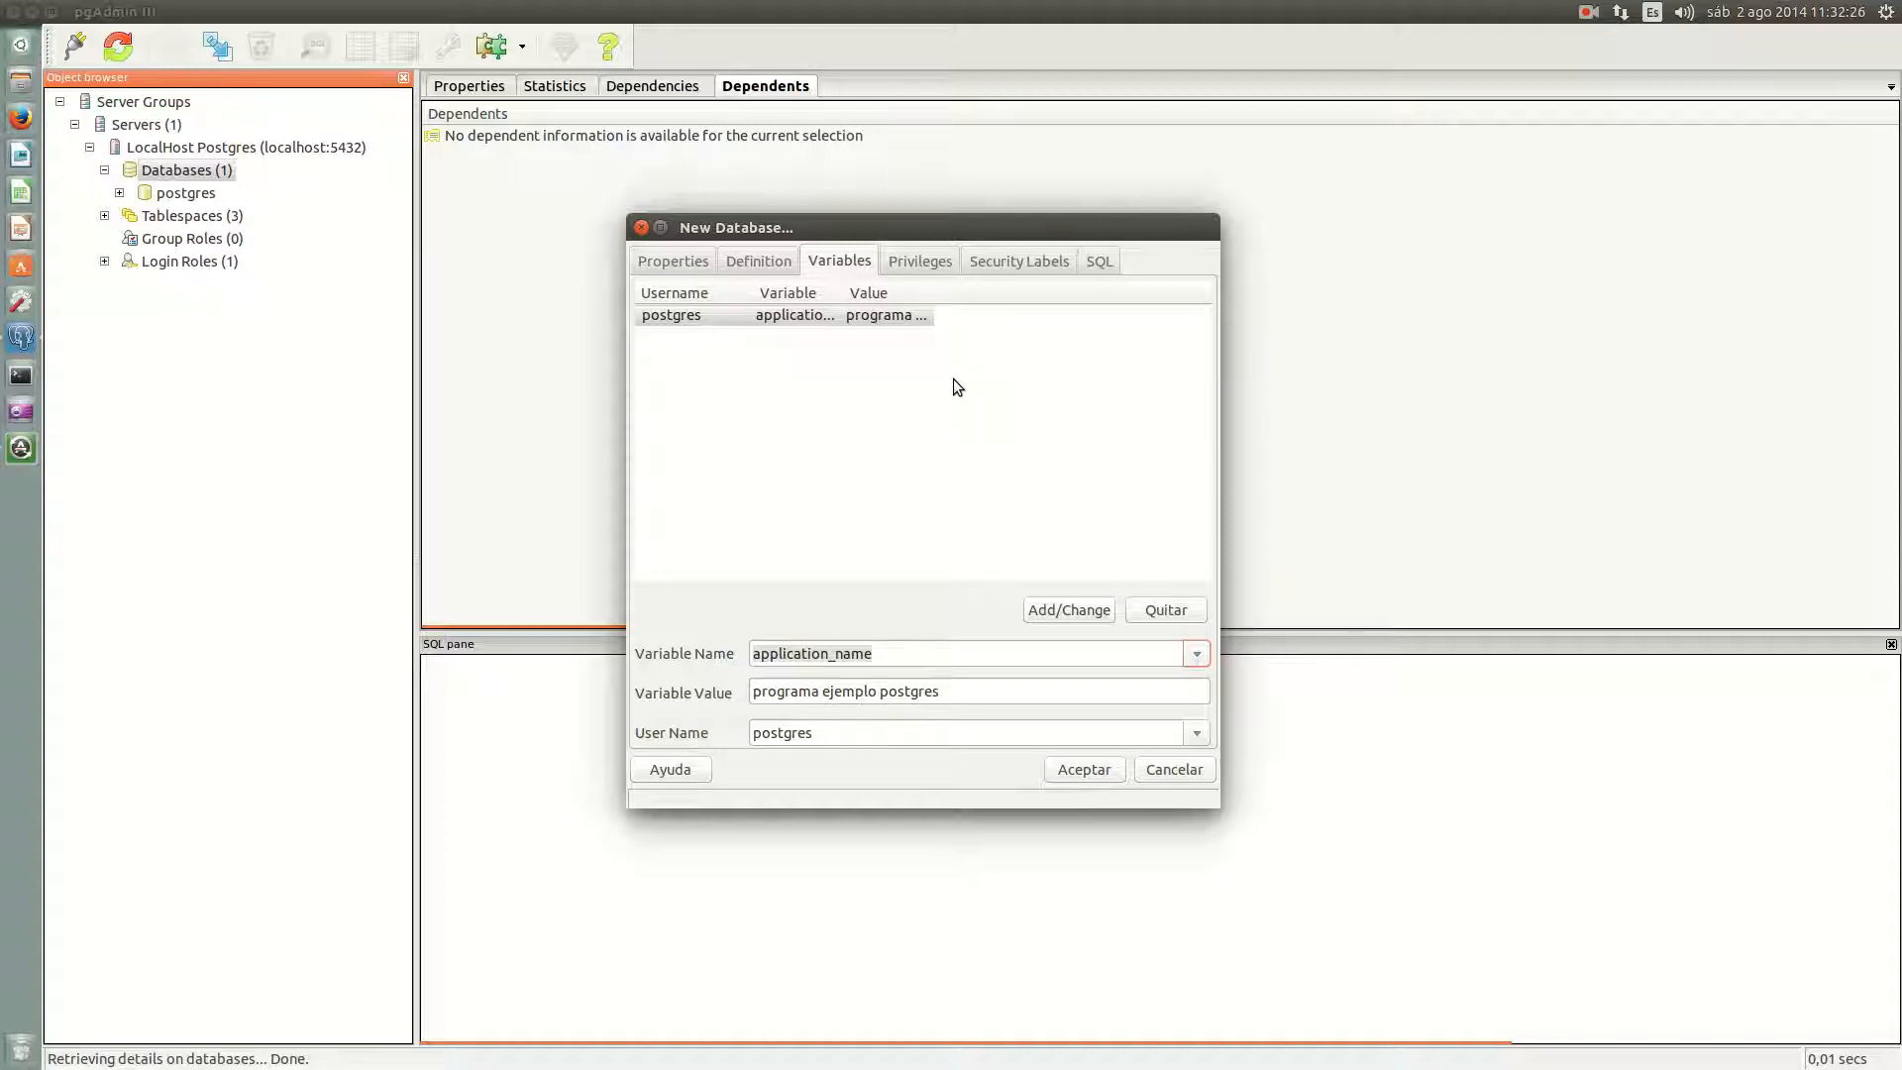
Step: Remove the public role's privileges from the new database and check its security labels settings
left_click(931, 261)
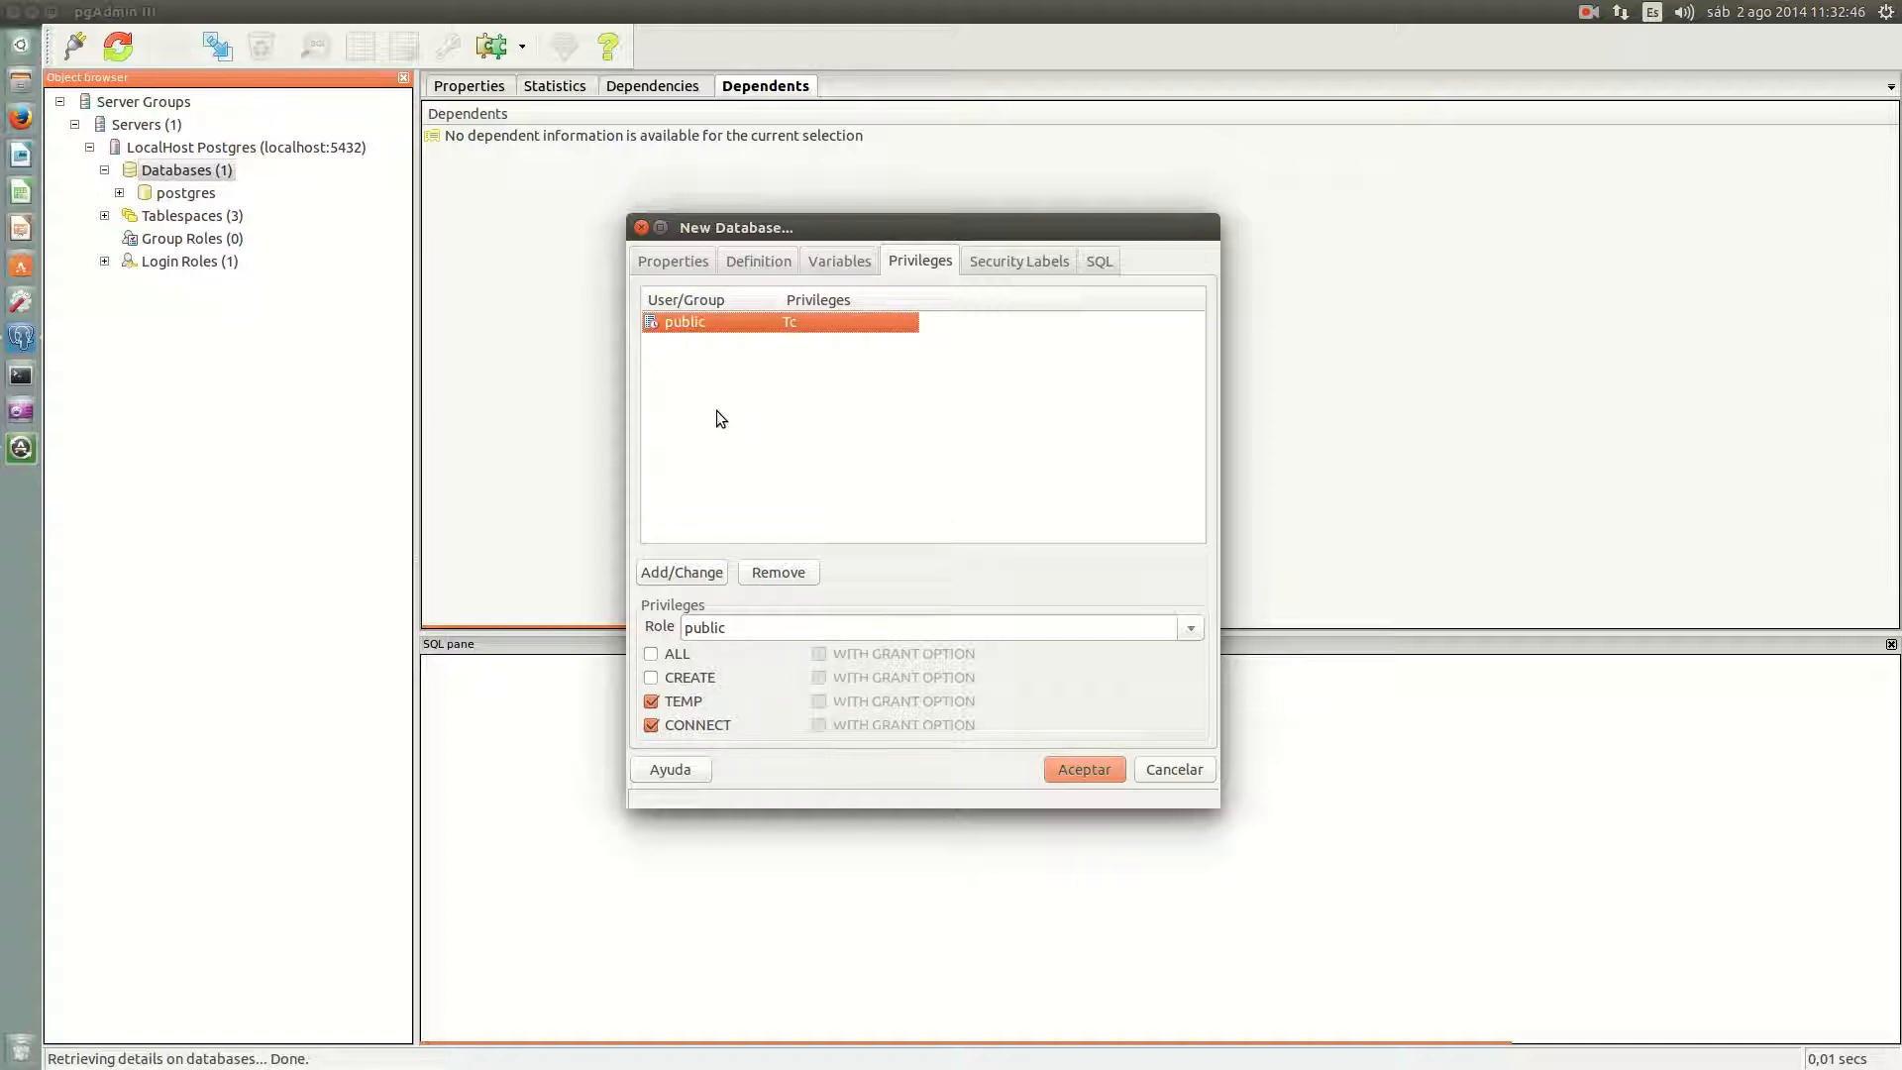
left_click(795, 566)
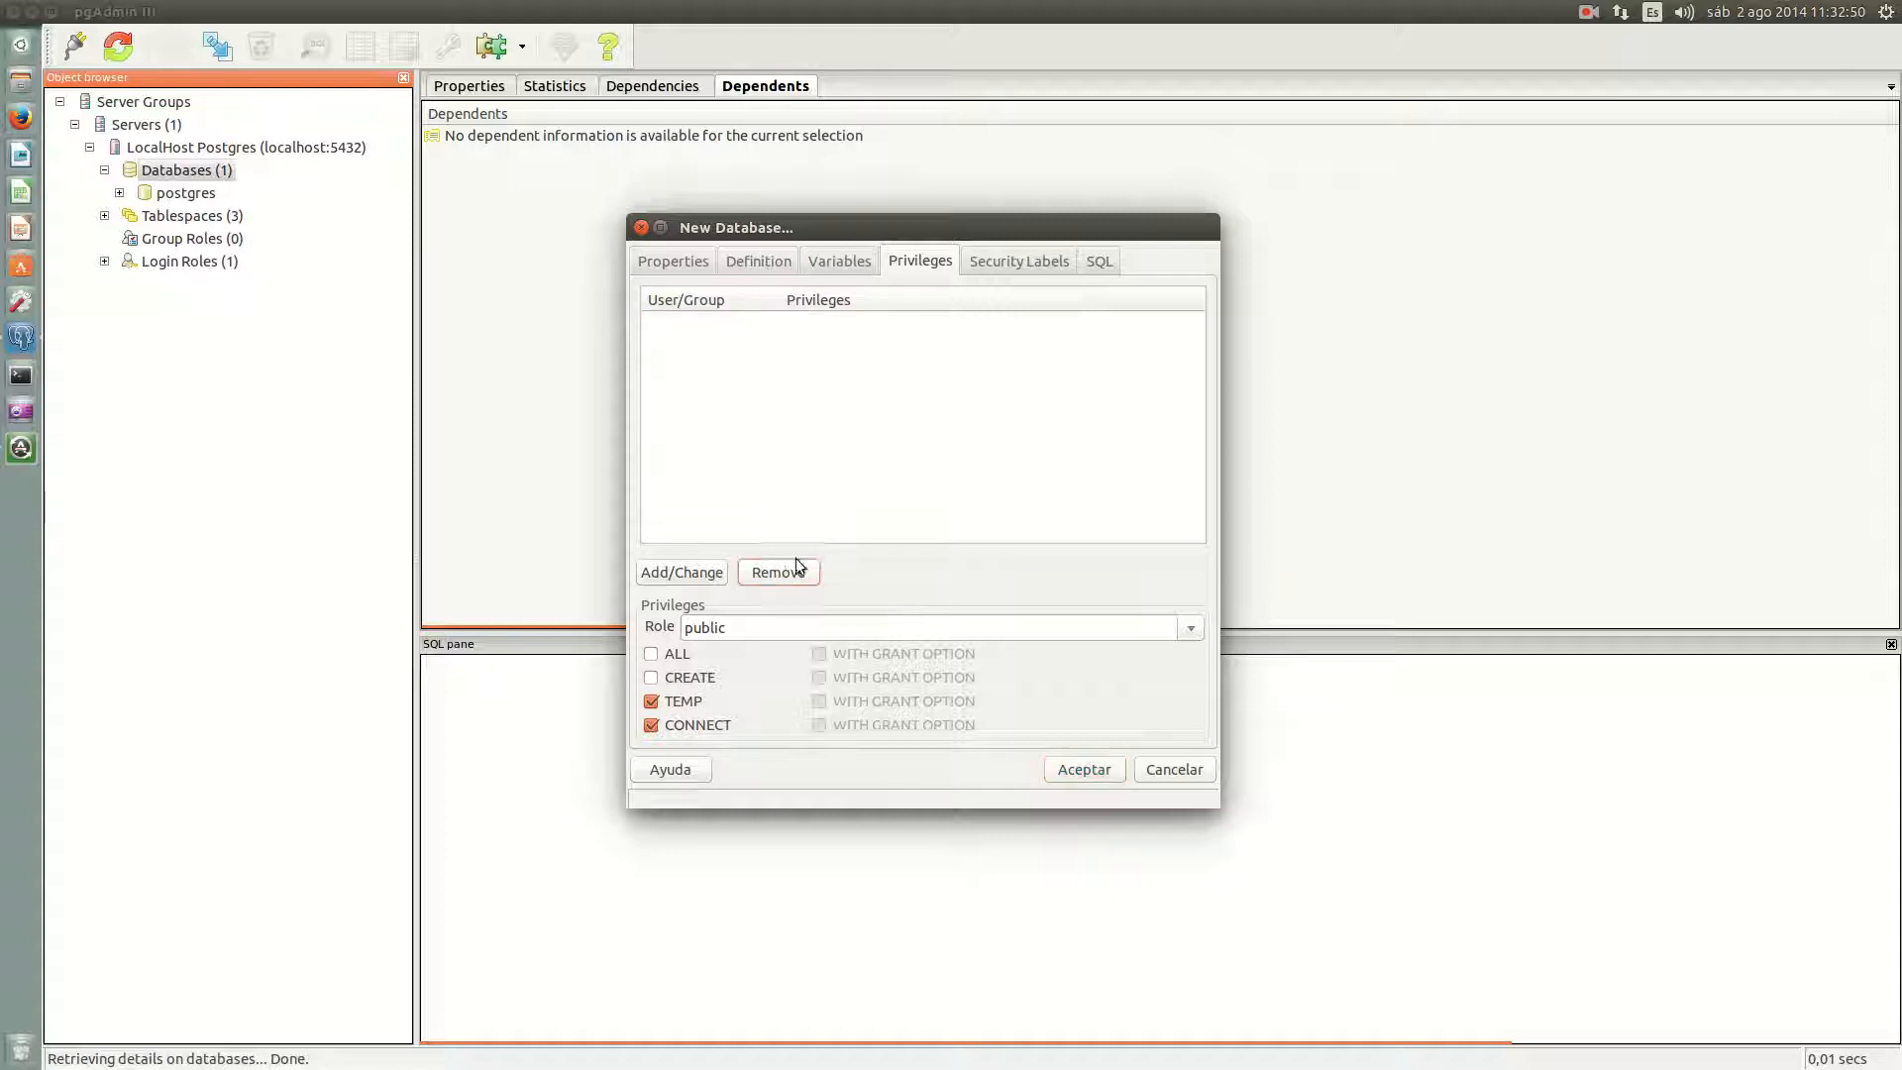
left_click(1020, 263)
Step: Review the generated SQL, including the tablespace clause, the REVOKE ALL statement and the ALTER ROLE statement setting application_name
left_click(1098, 262)
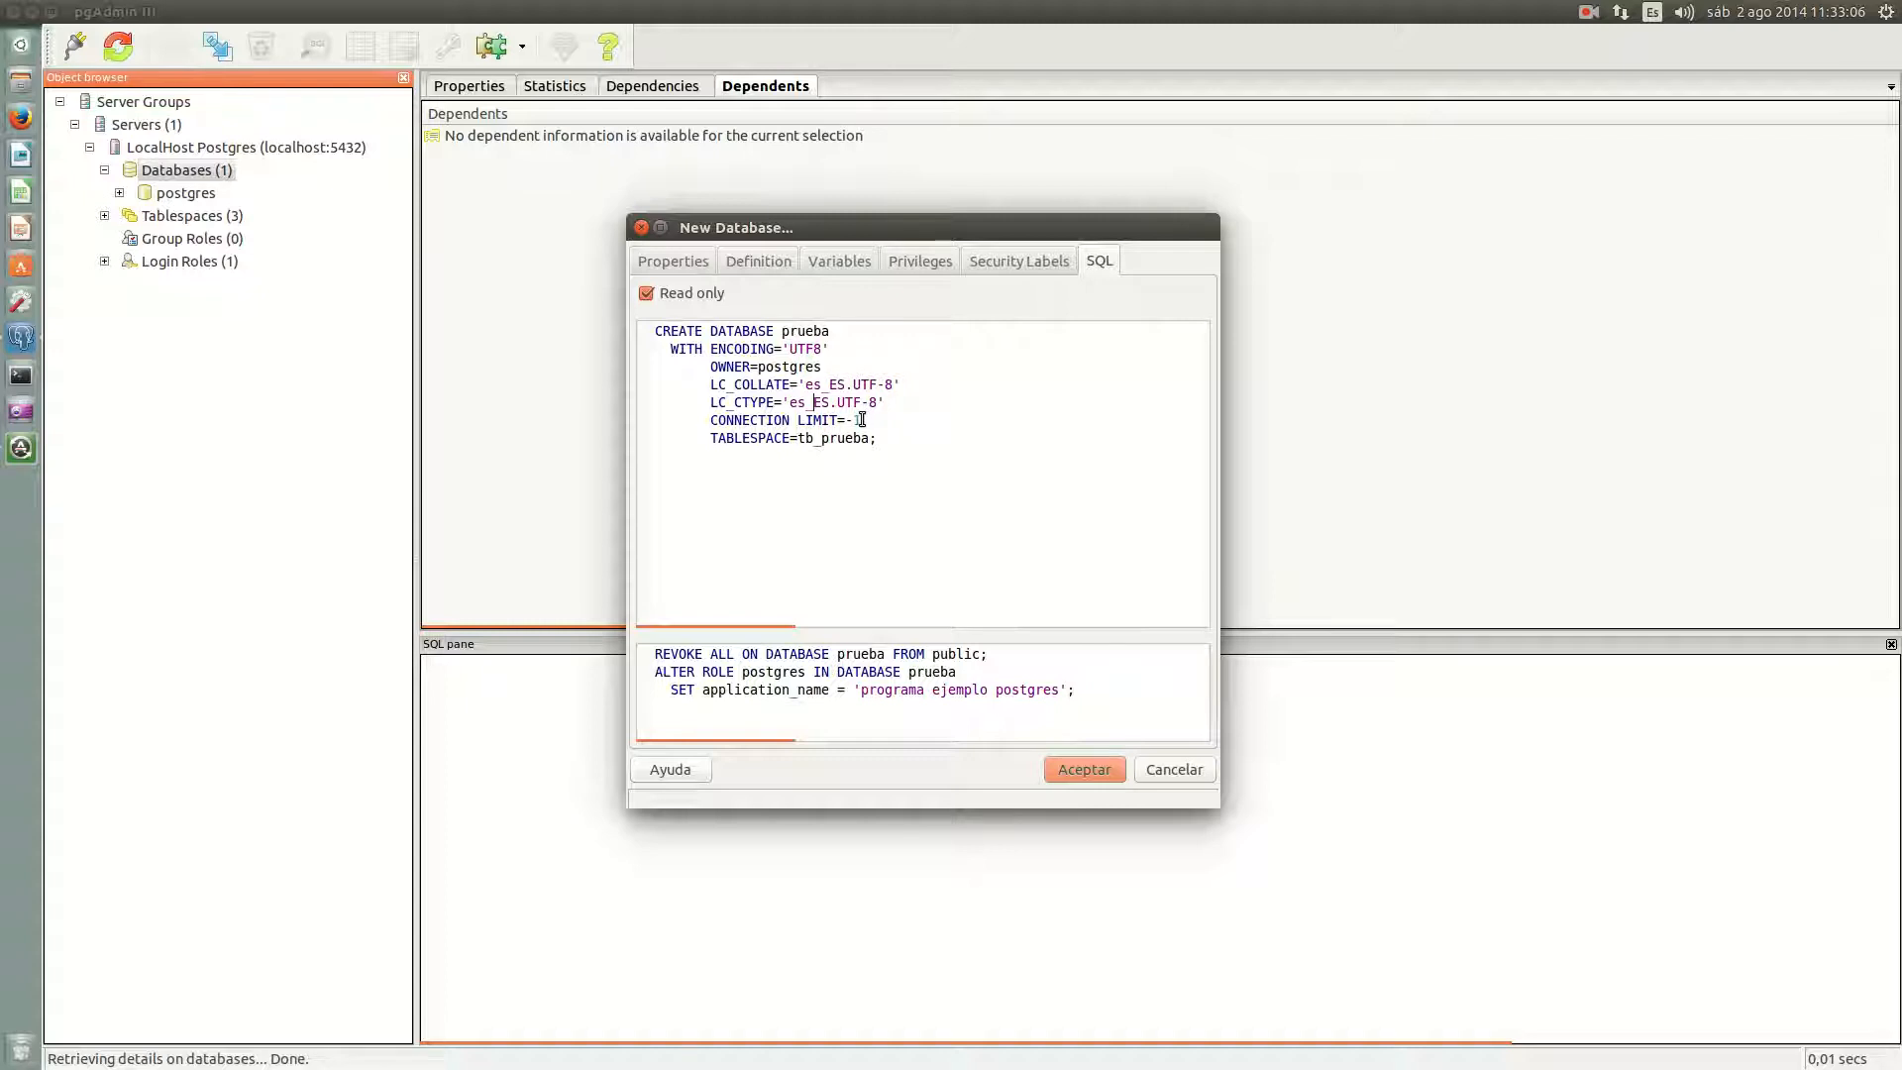
left_click(828, 442)
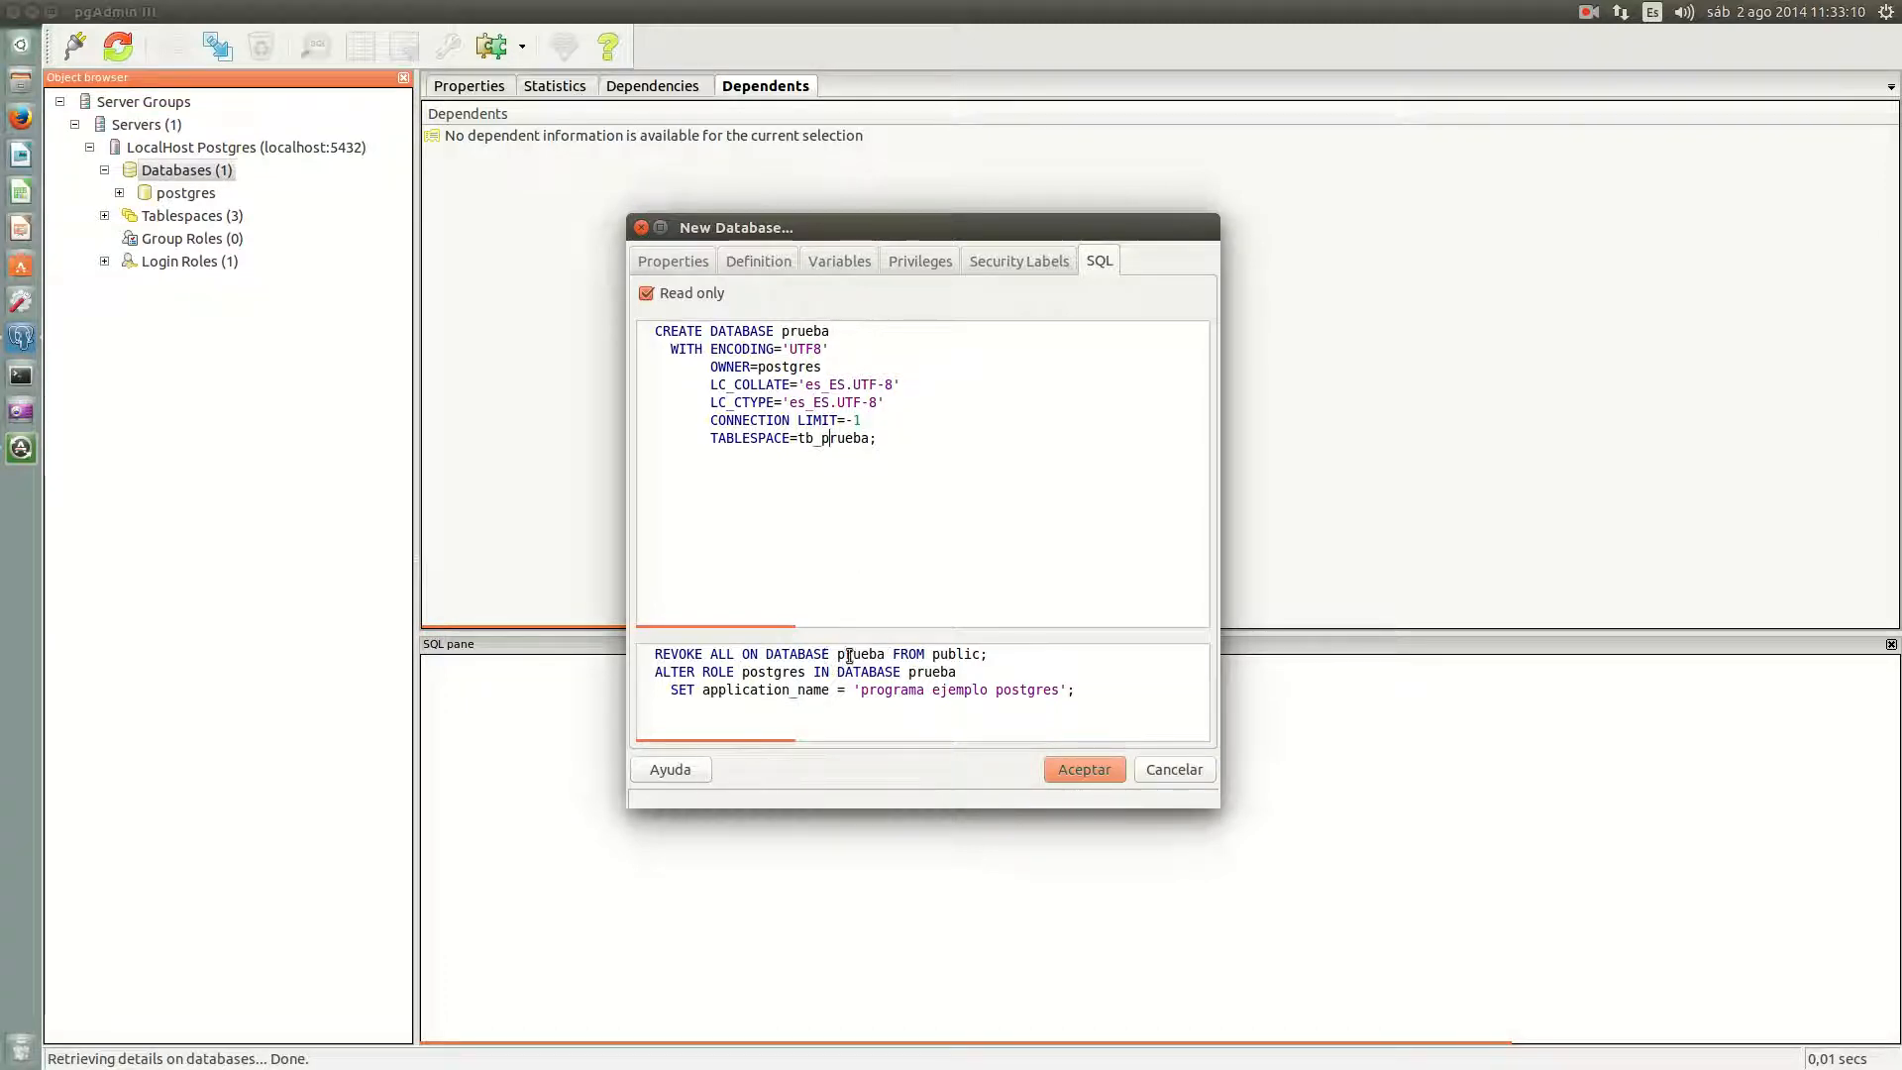
left_click_drag(654, 653, 1016, 655)
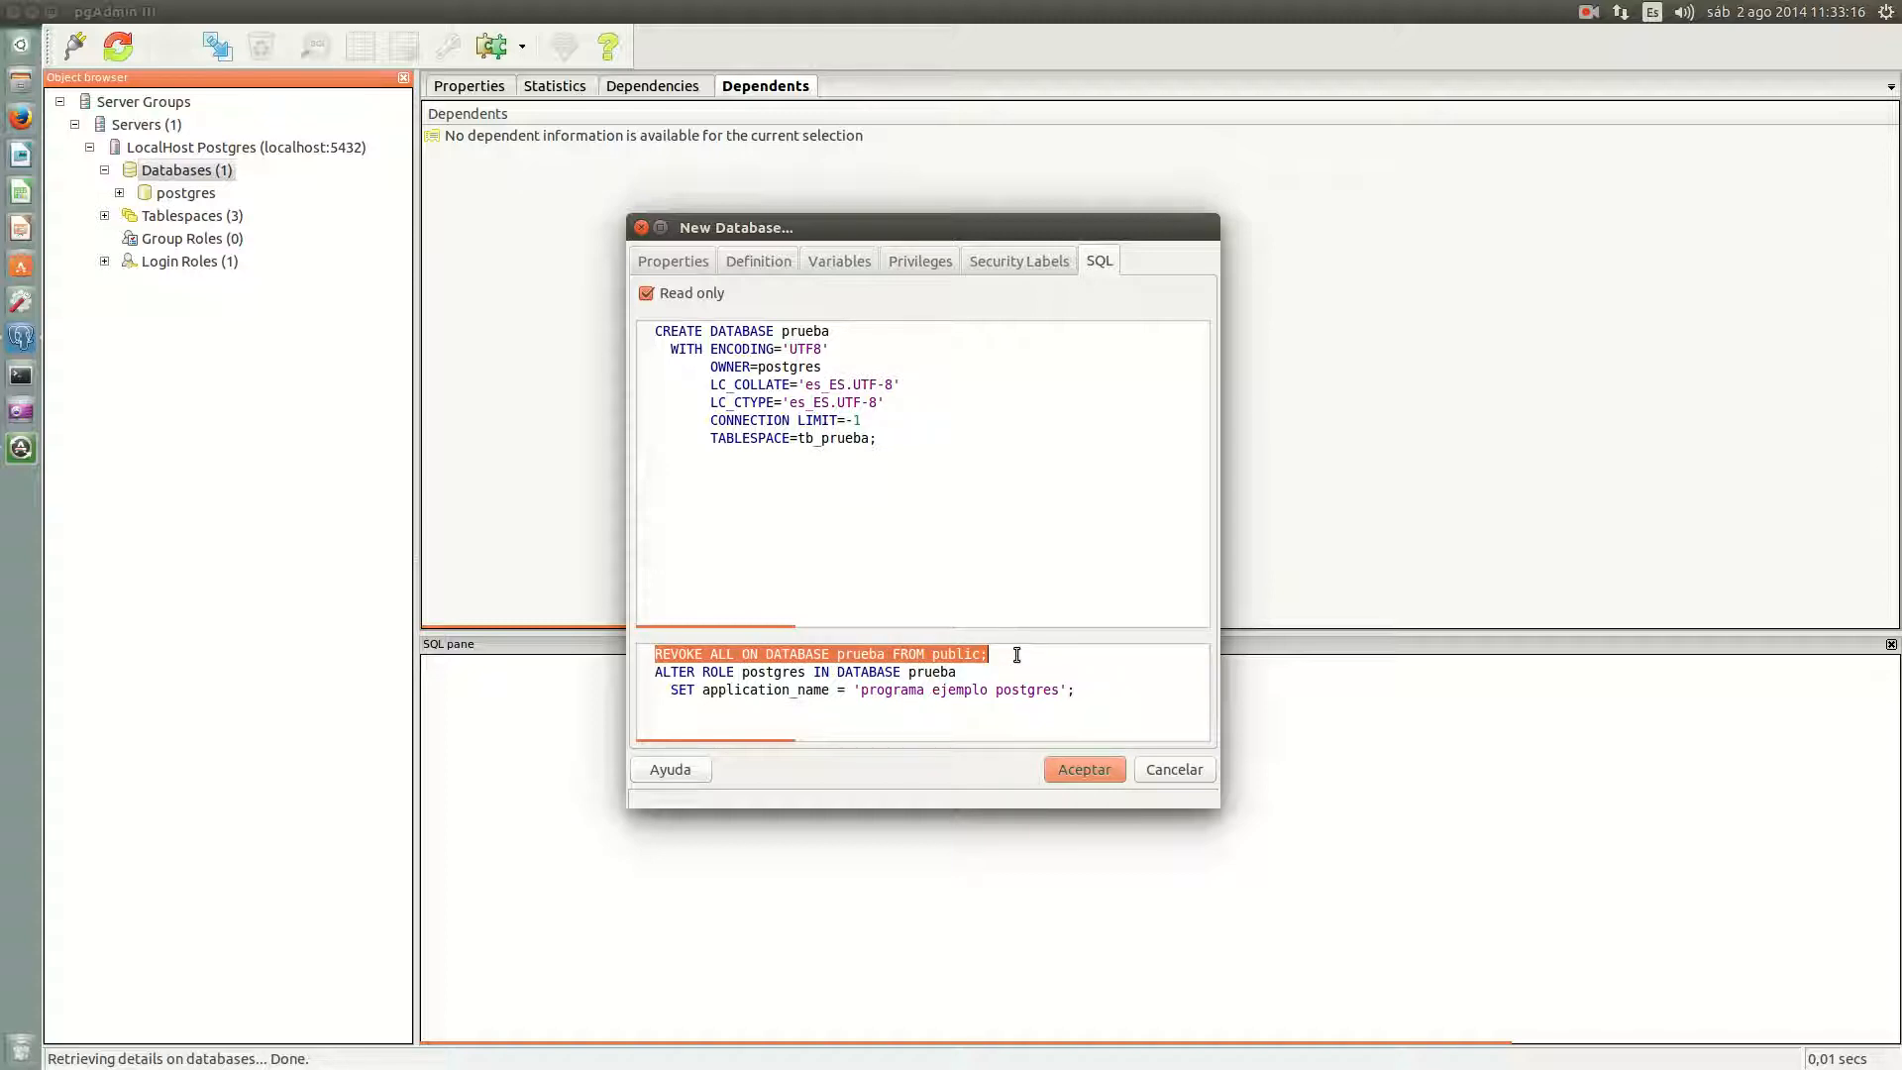
left_click(686, 674)
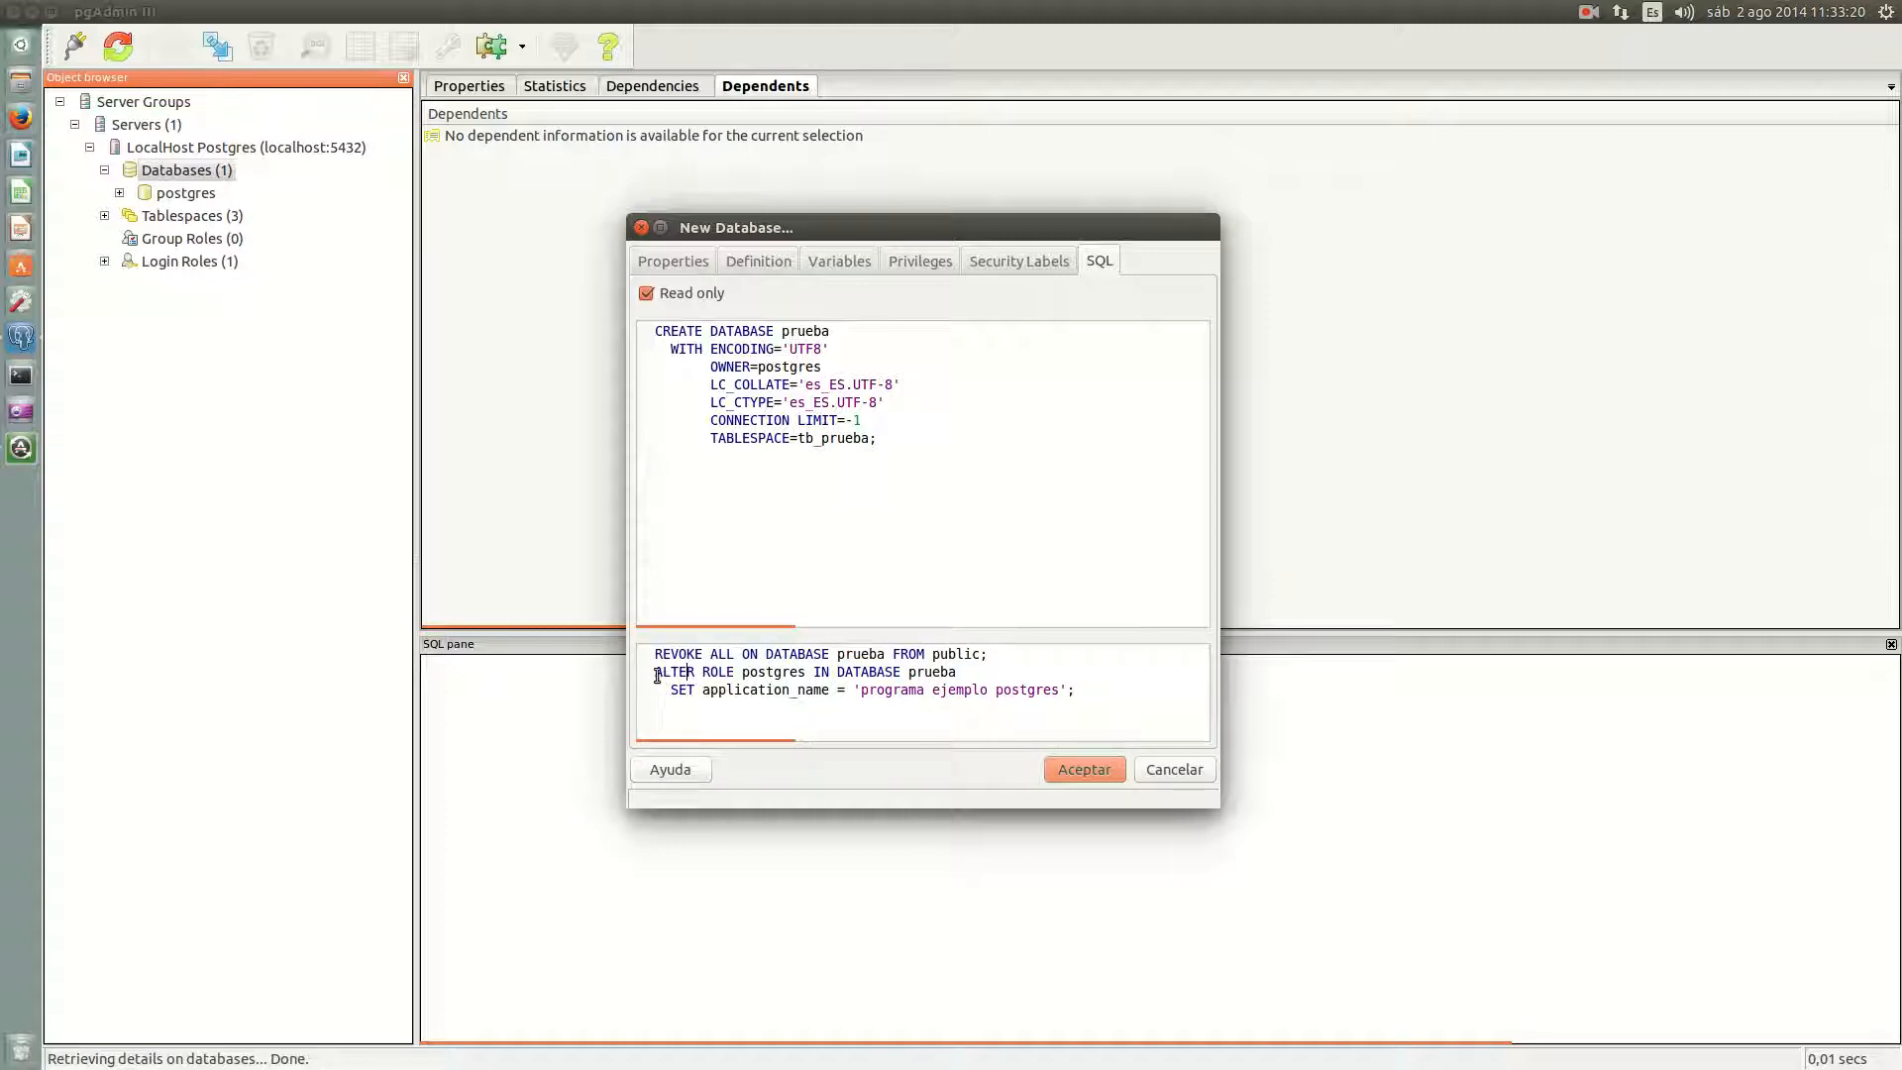
left_click_drag(657, 675, 1100, 688)
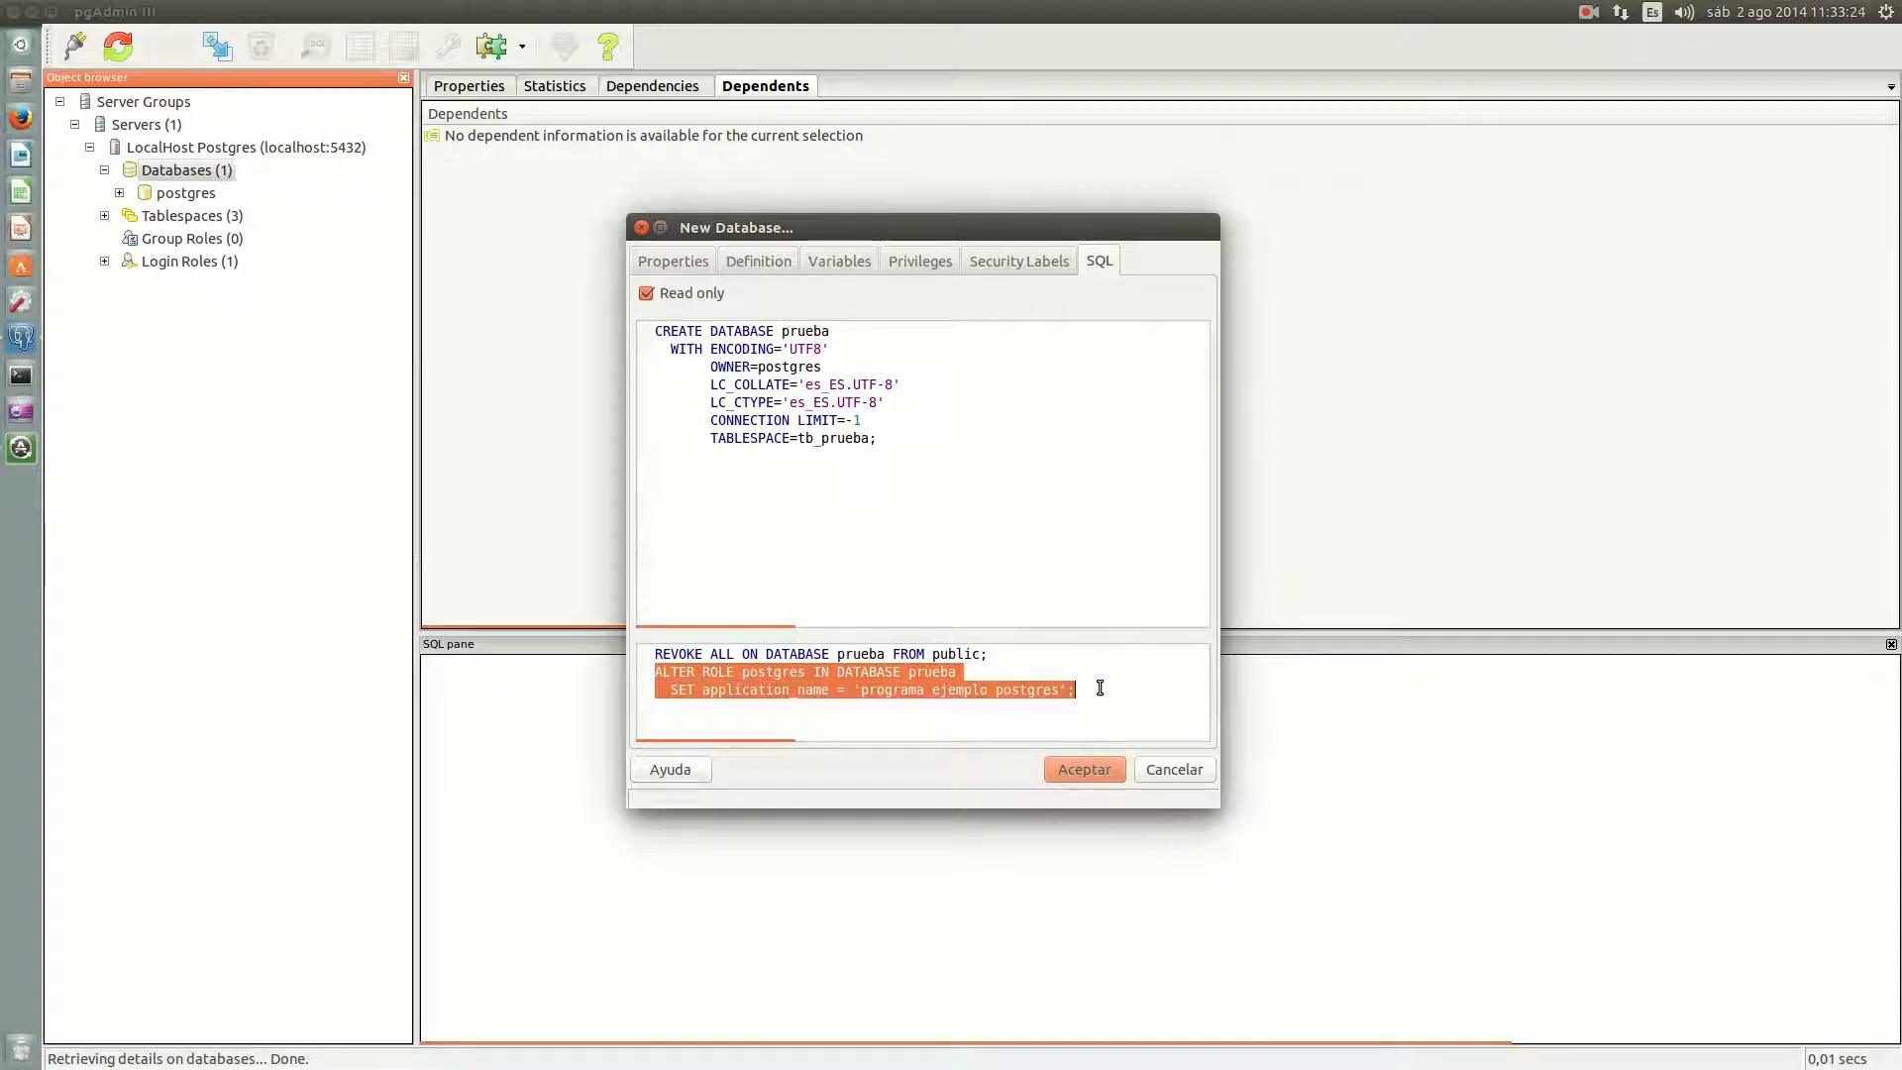
Step: Create the prueba database and select it in the object tree to show its definition
left_click(1078, 764)
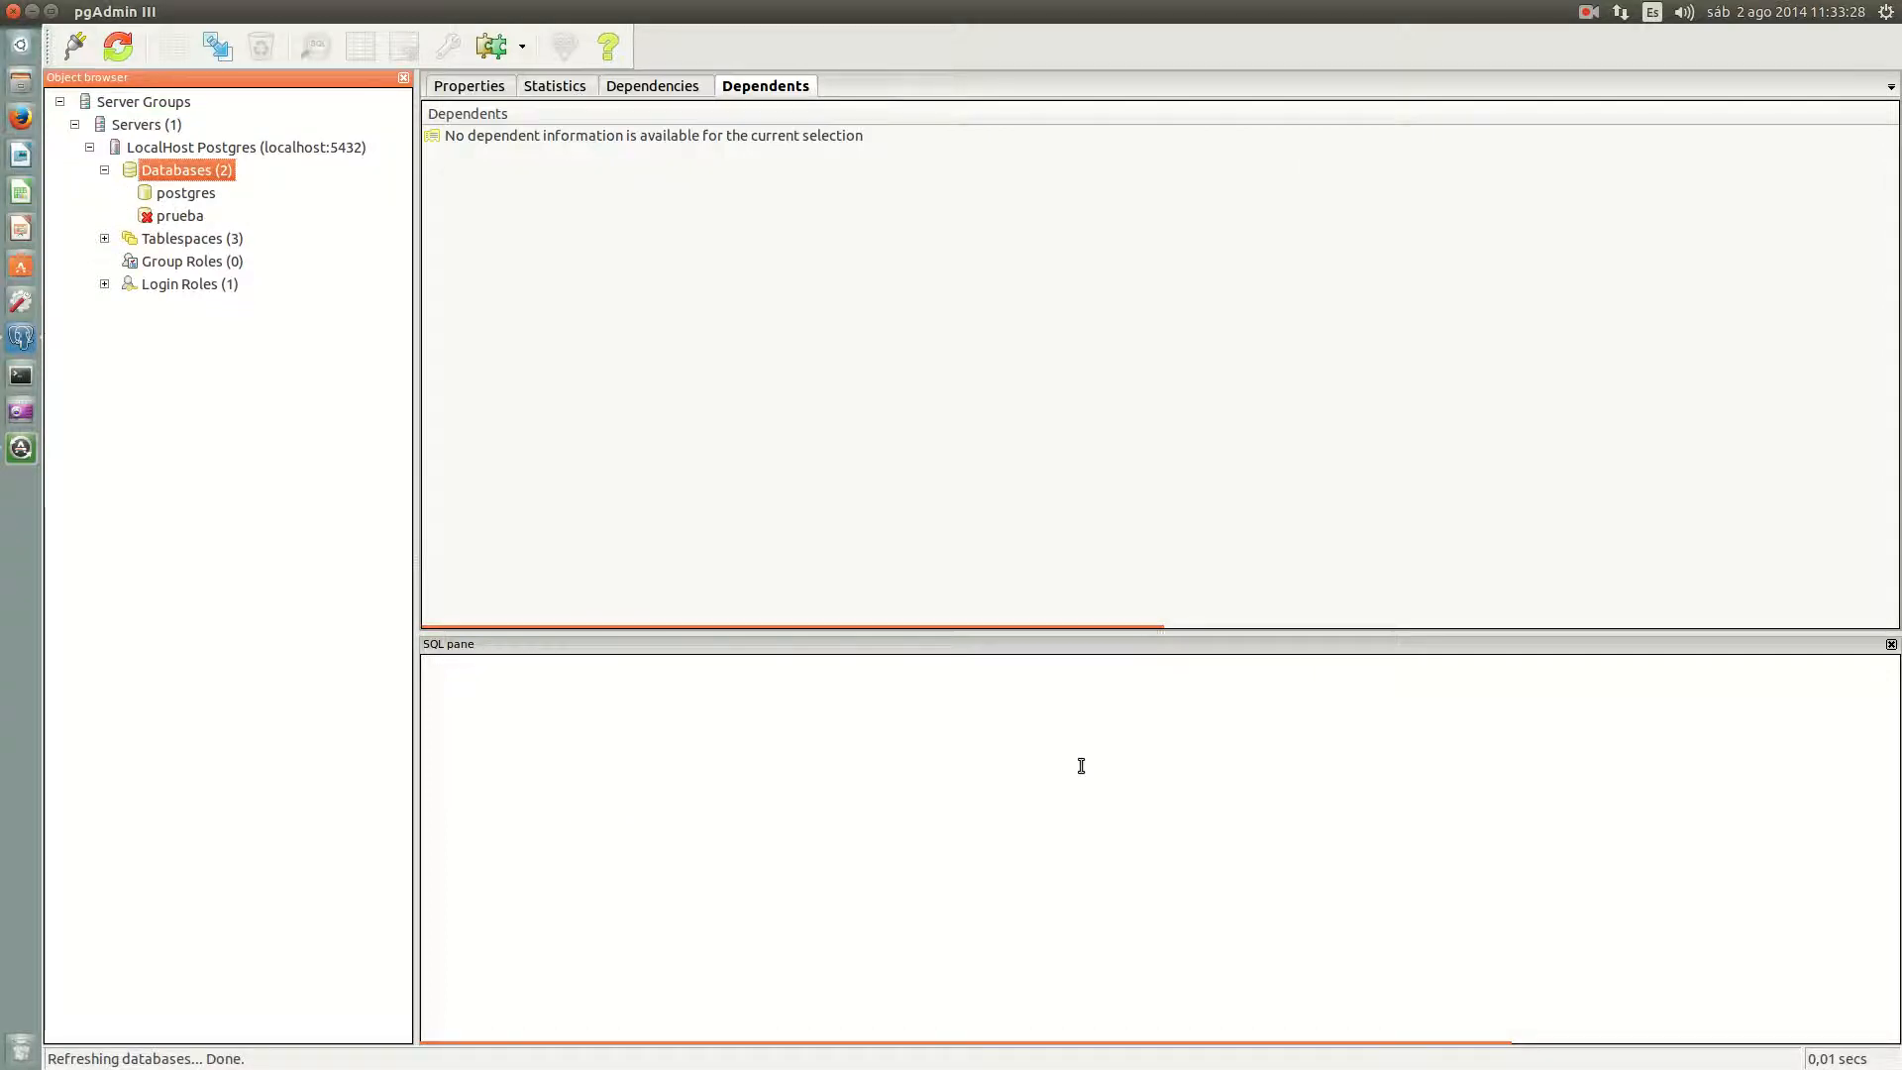
left_click(178, 217)
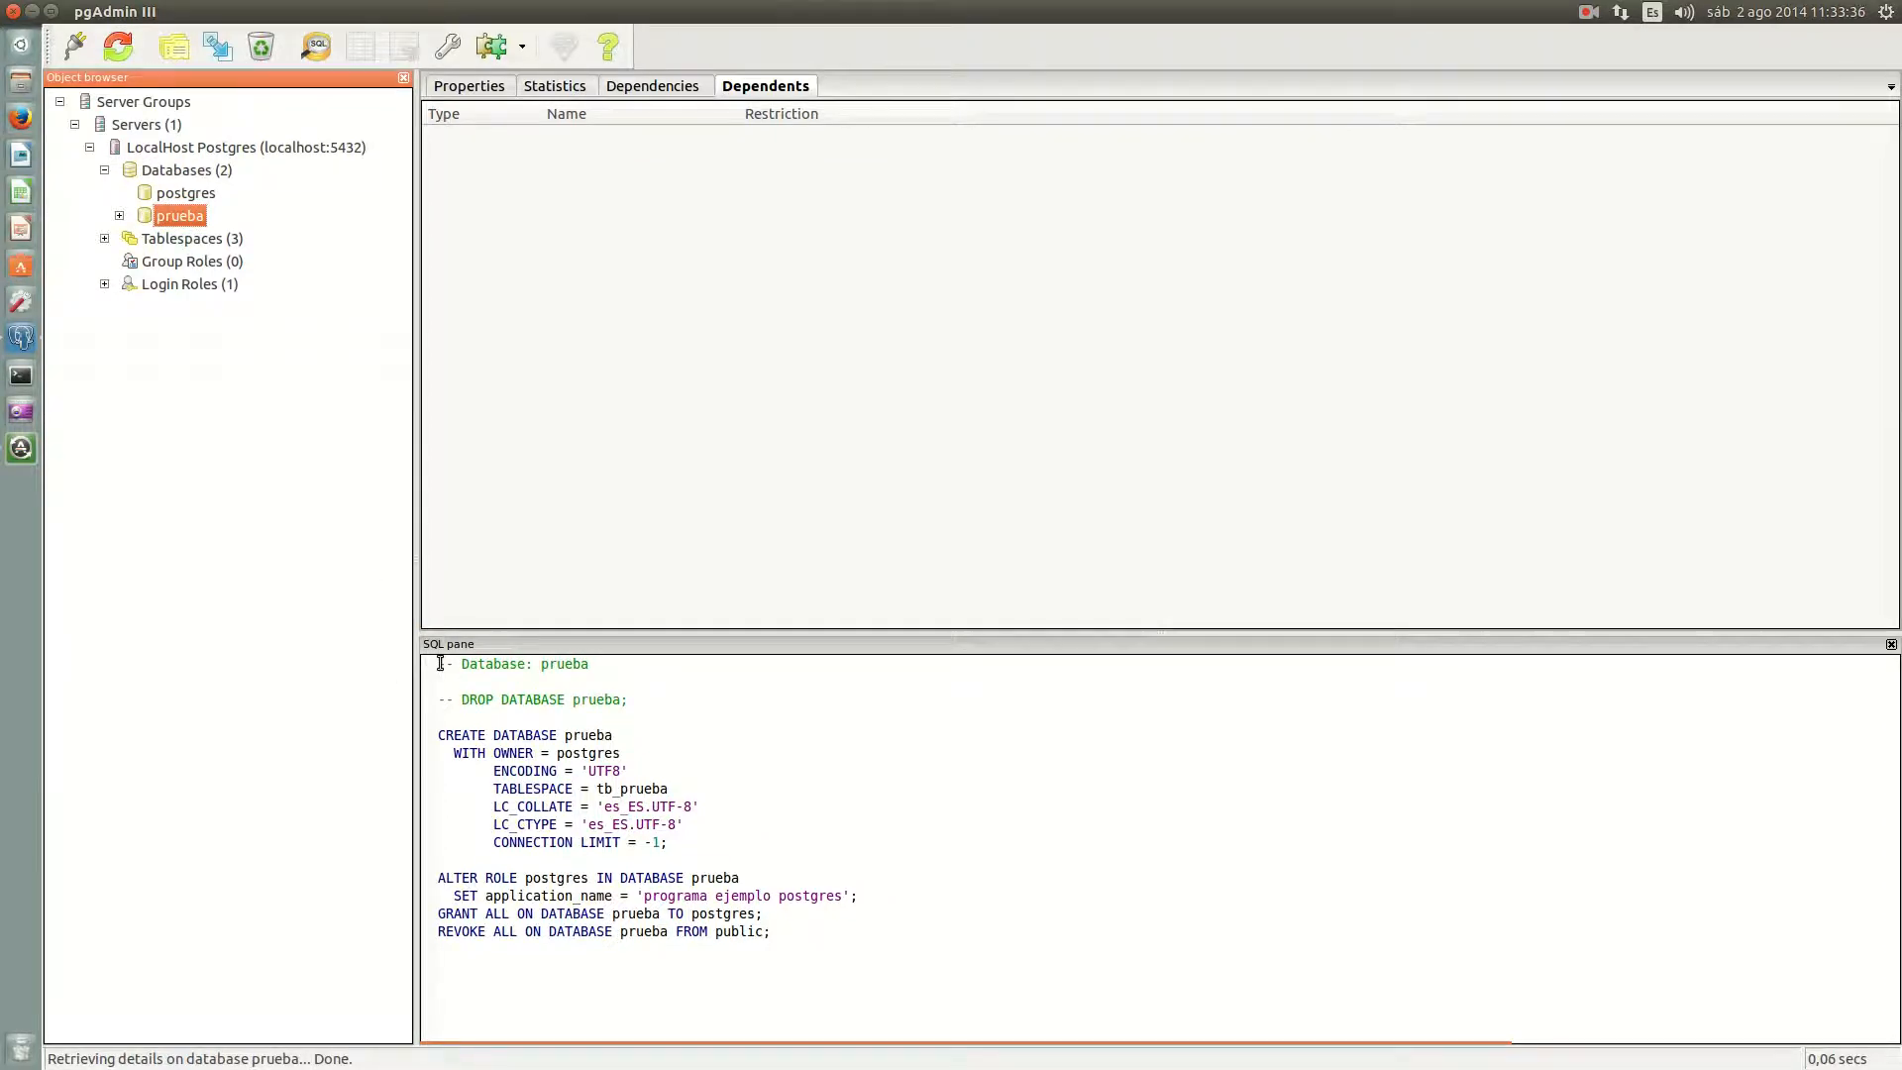
Step: Review the full SQL definition of the prueba database and its properties, including the application_name entry for the postgres role
left_click_drag(440, 663, 851, 936)
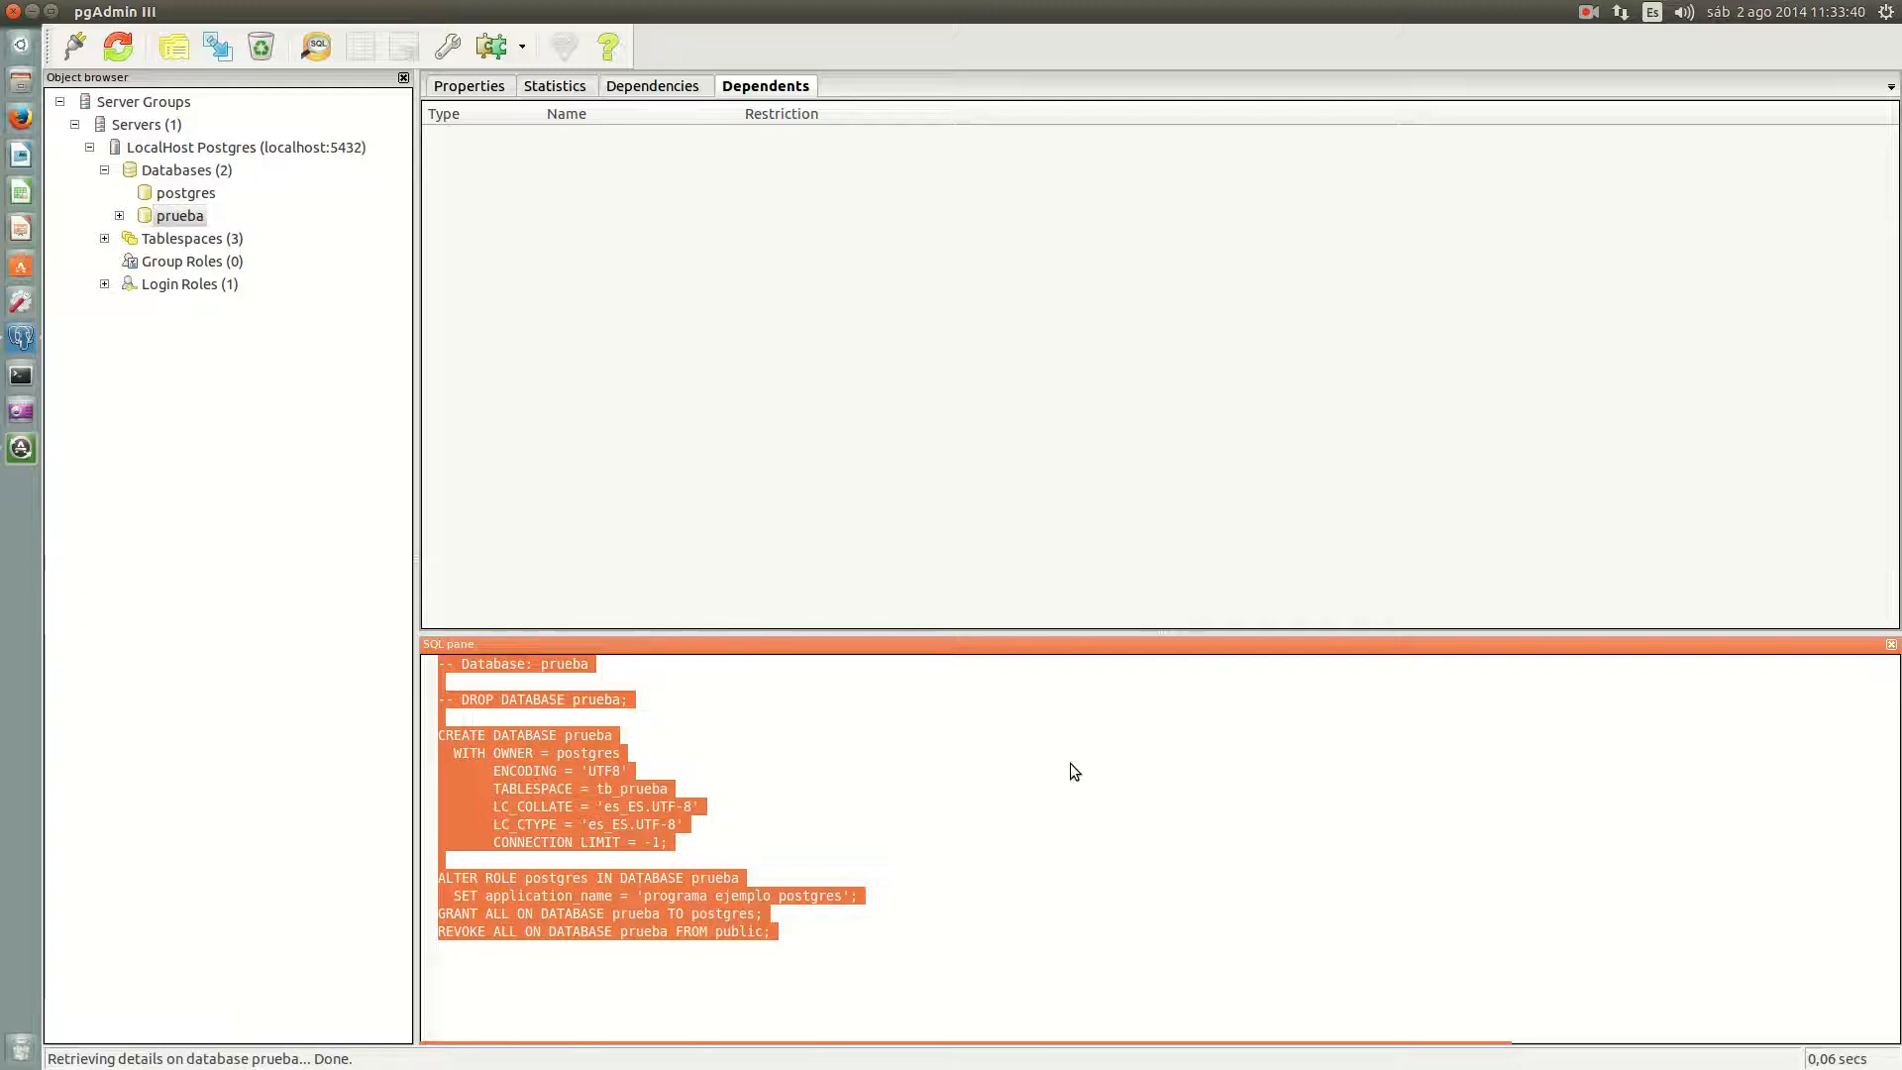
left_click(491, 88)
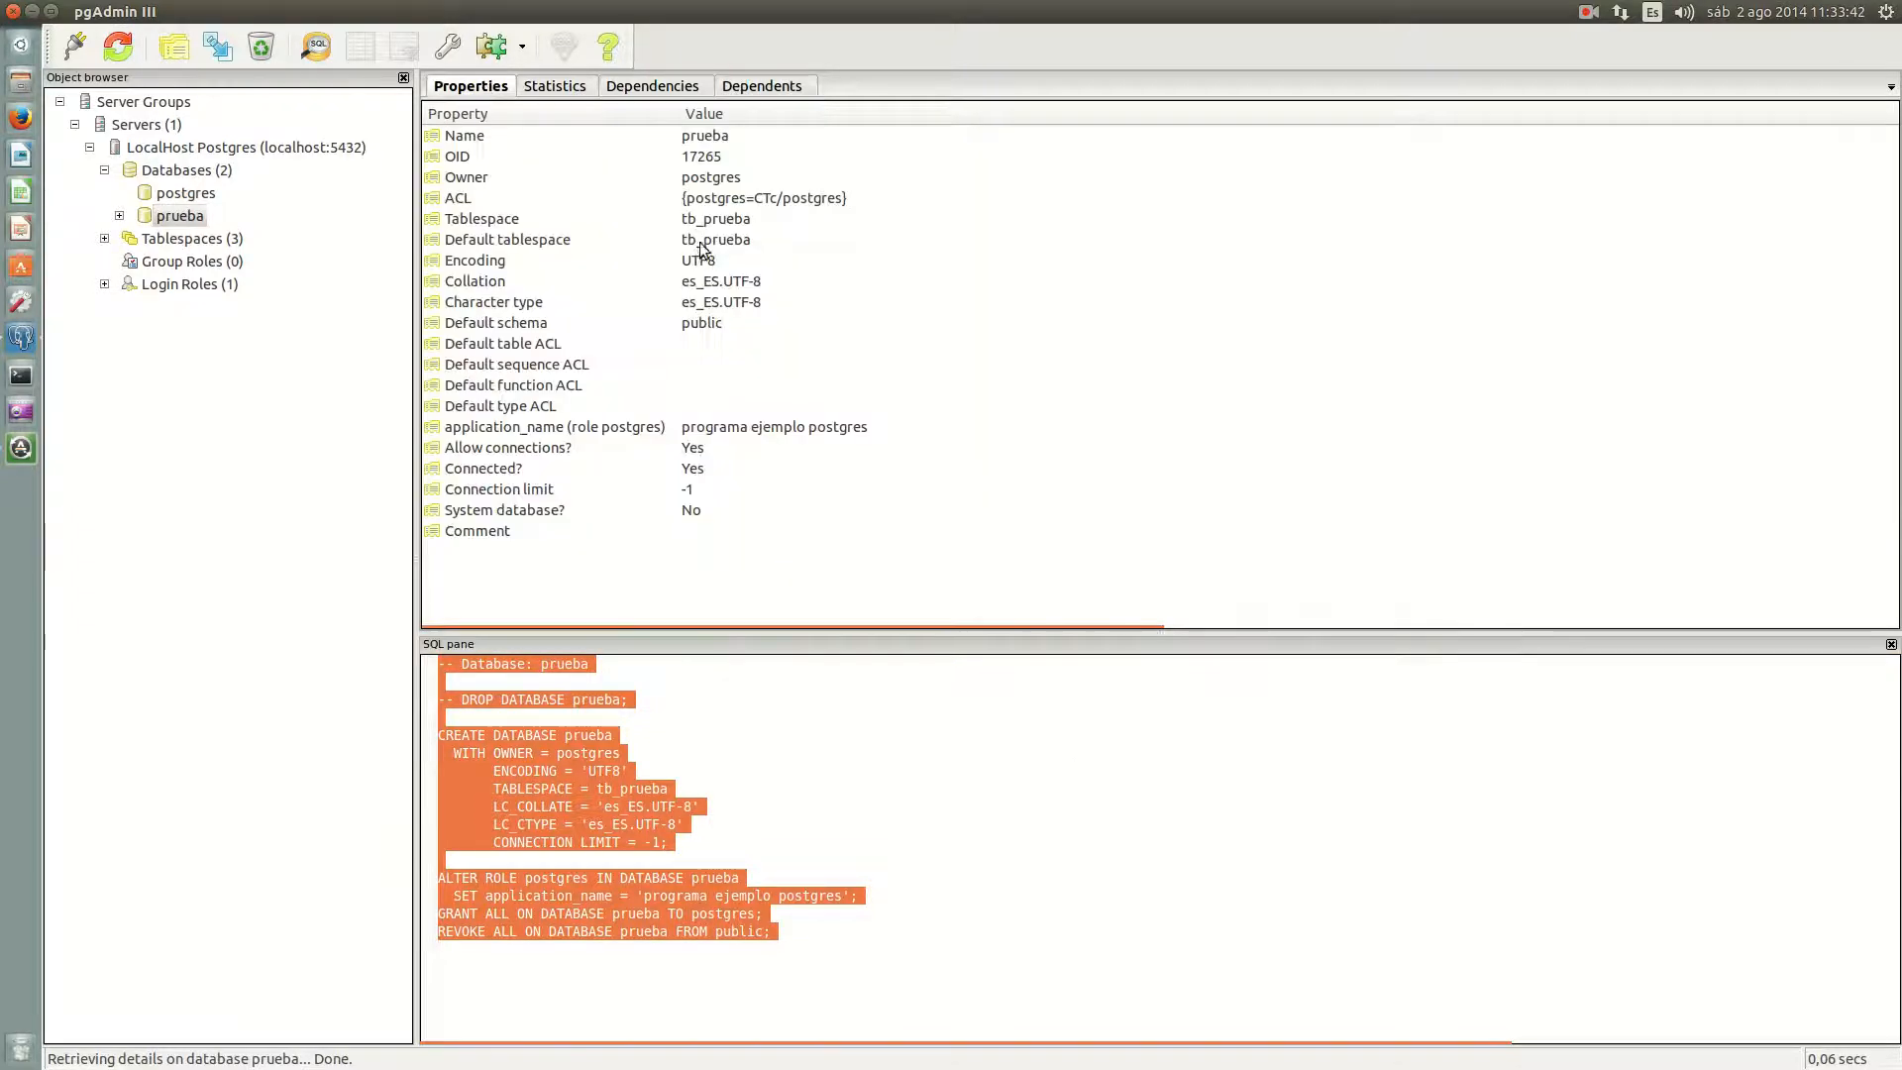
left_click(577, 429)
Step: Examine the prueba database's statistics, including size, blocks read and hit, tuples and temporary files, and check its dependencies and dependents
left_click(546, 87)
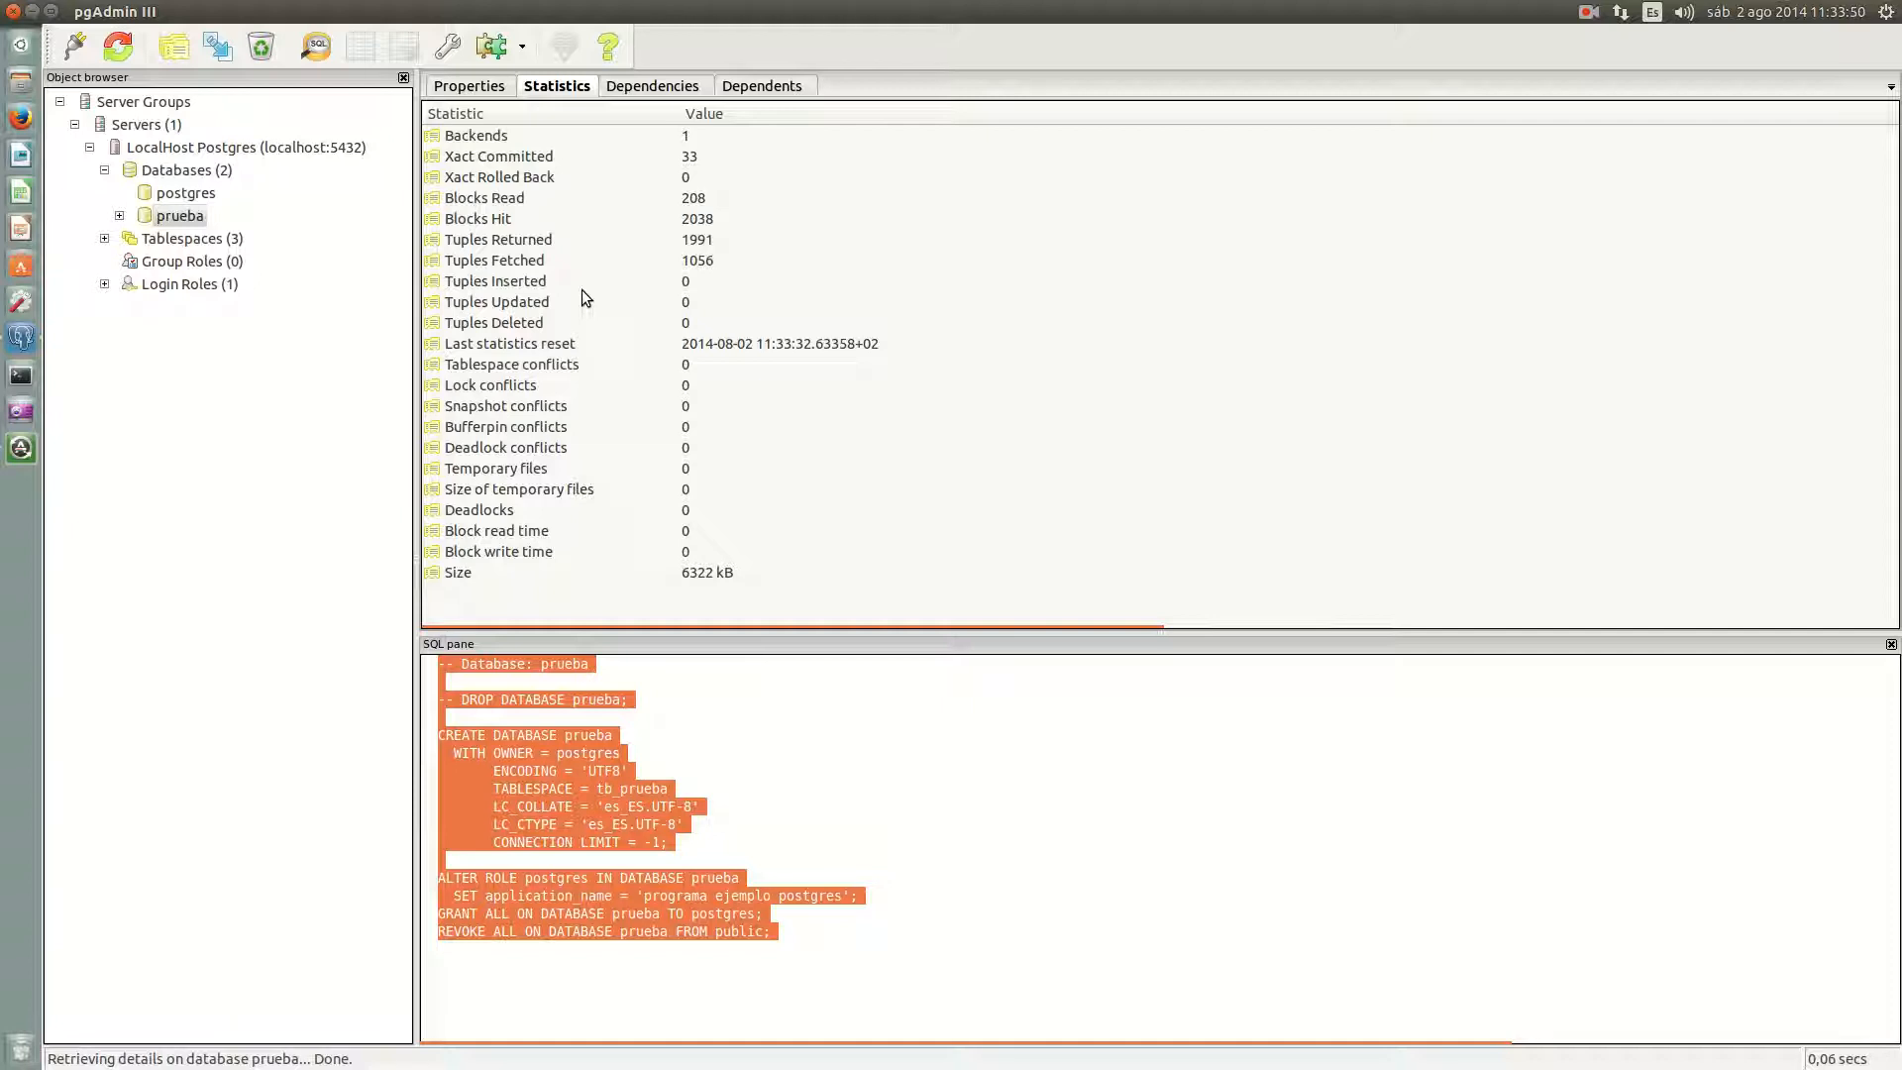
left_click(468, 578)
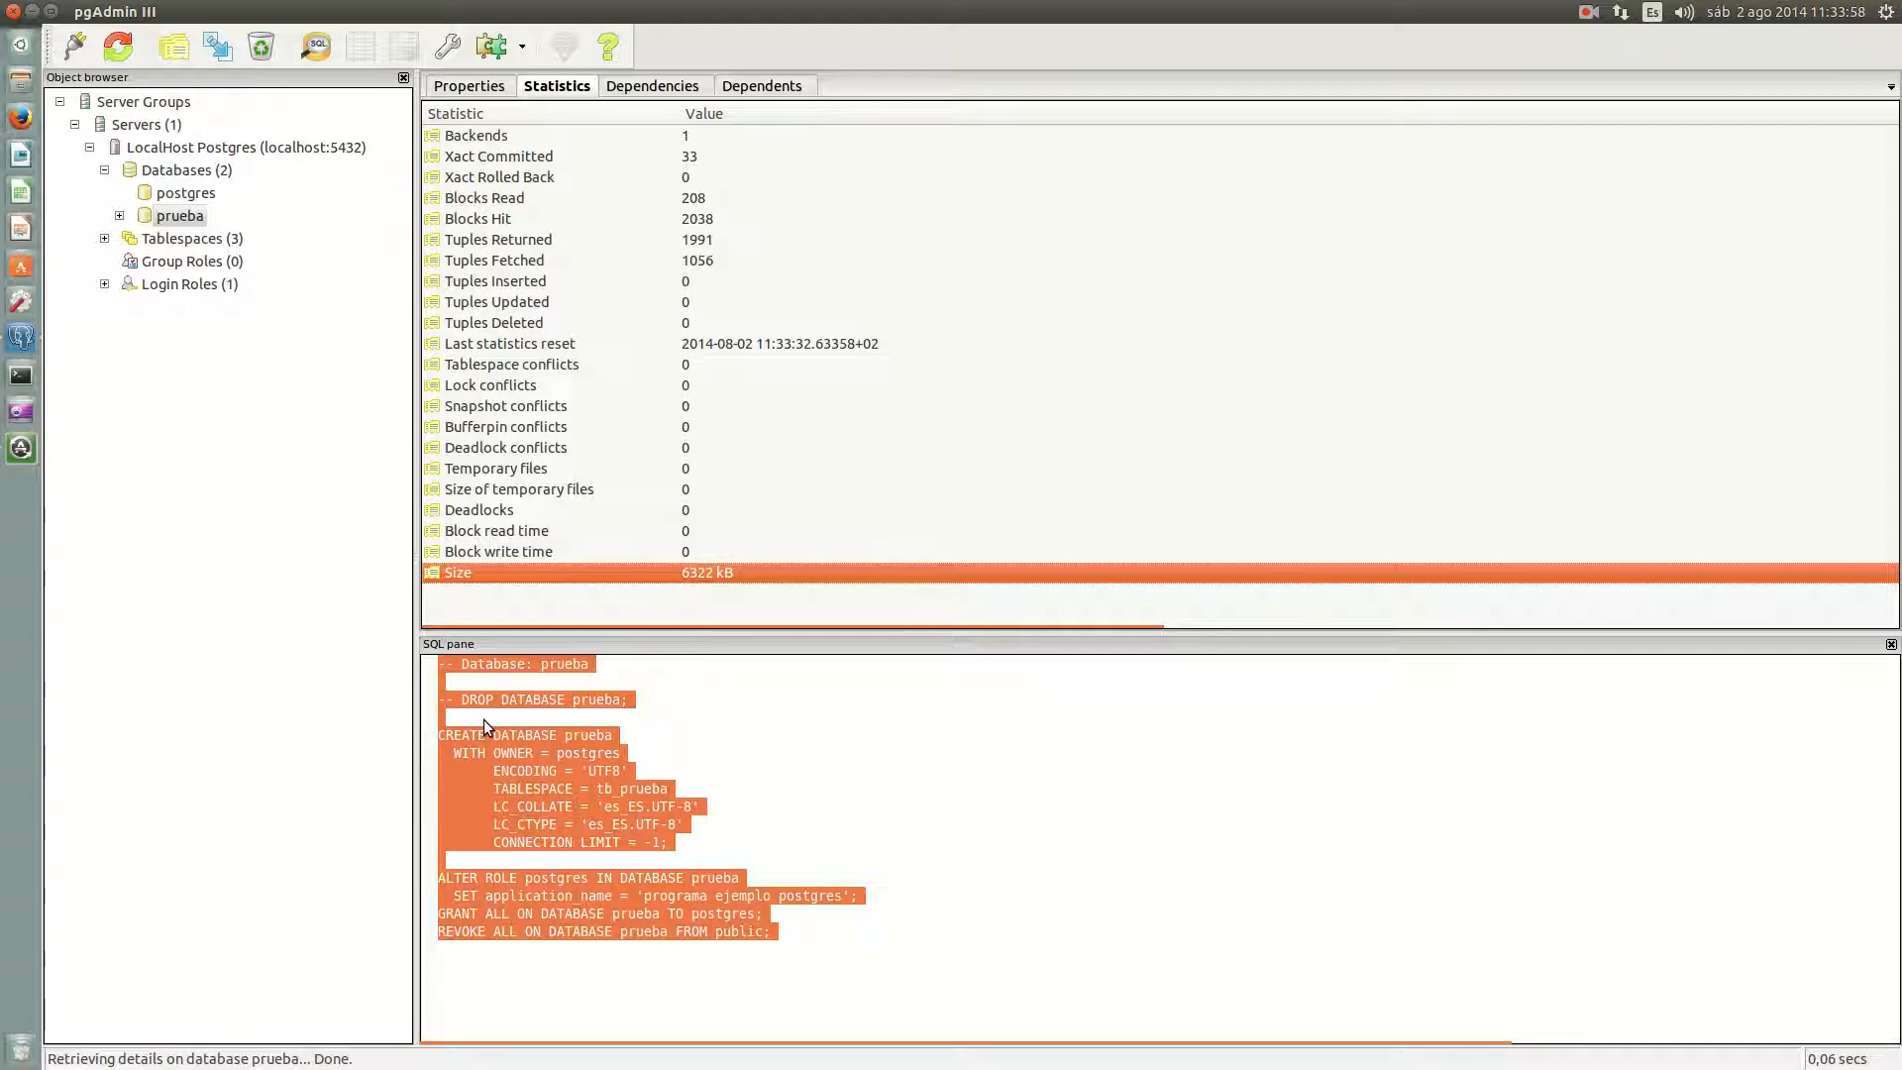
left_click(510, 281)
left_click(507, 220)
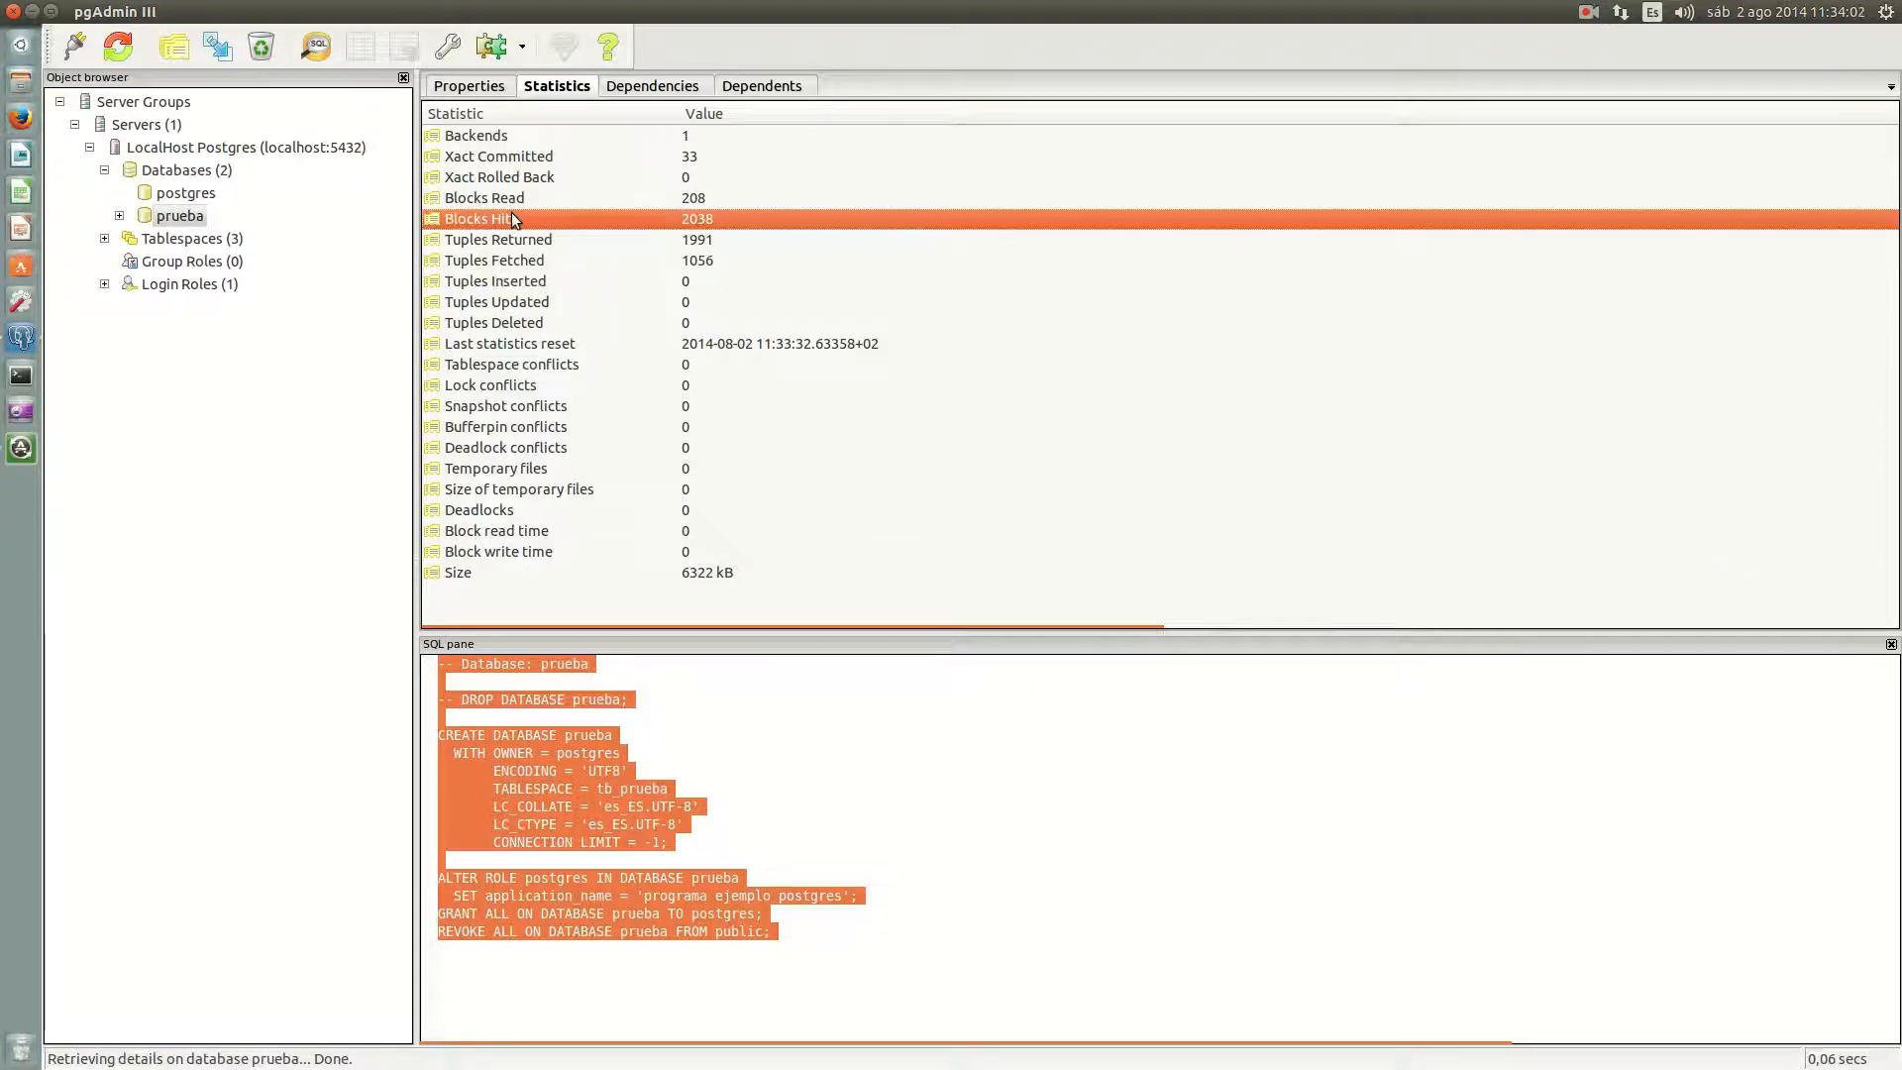
left_click(511, 205)
left_click(513, 214)
left_click(513, 196)
left_click(513, 222)
left_click(544, 262)
left_click(573, 468)
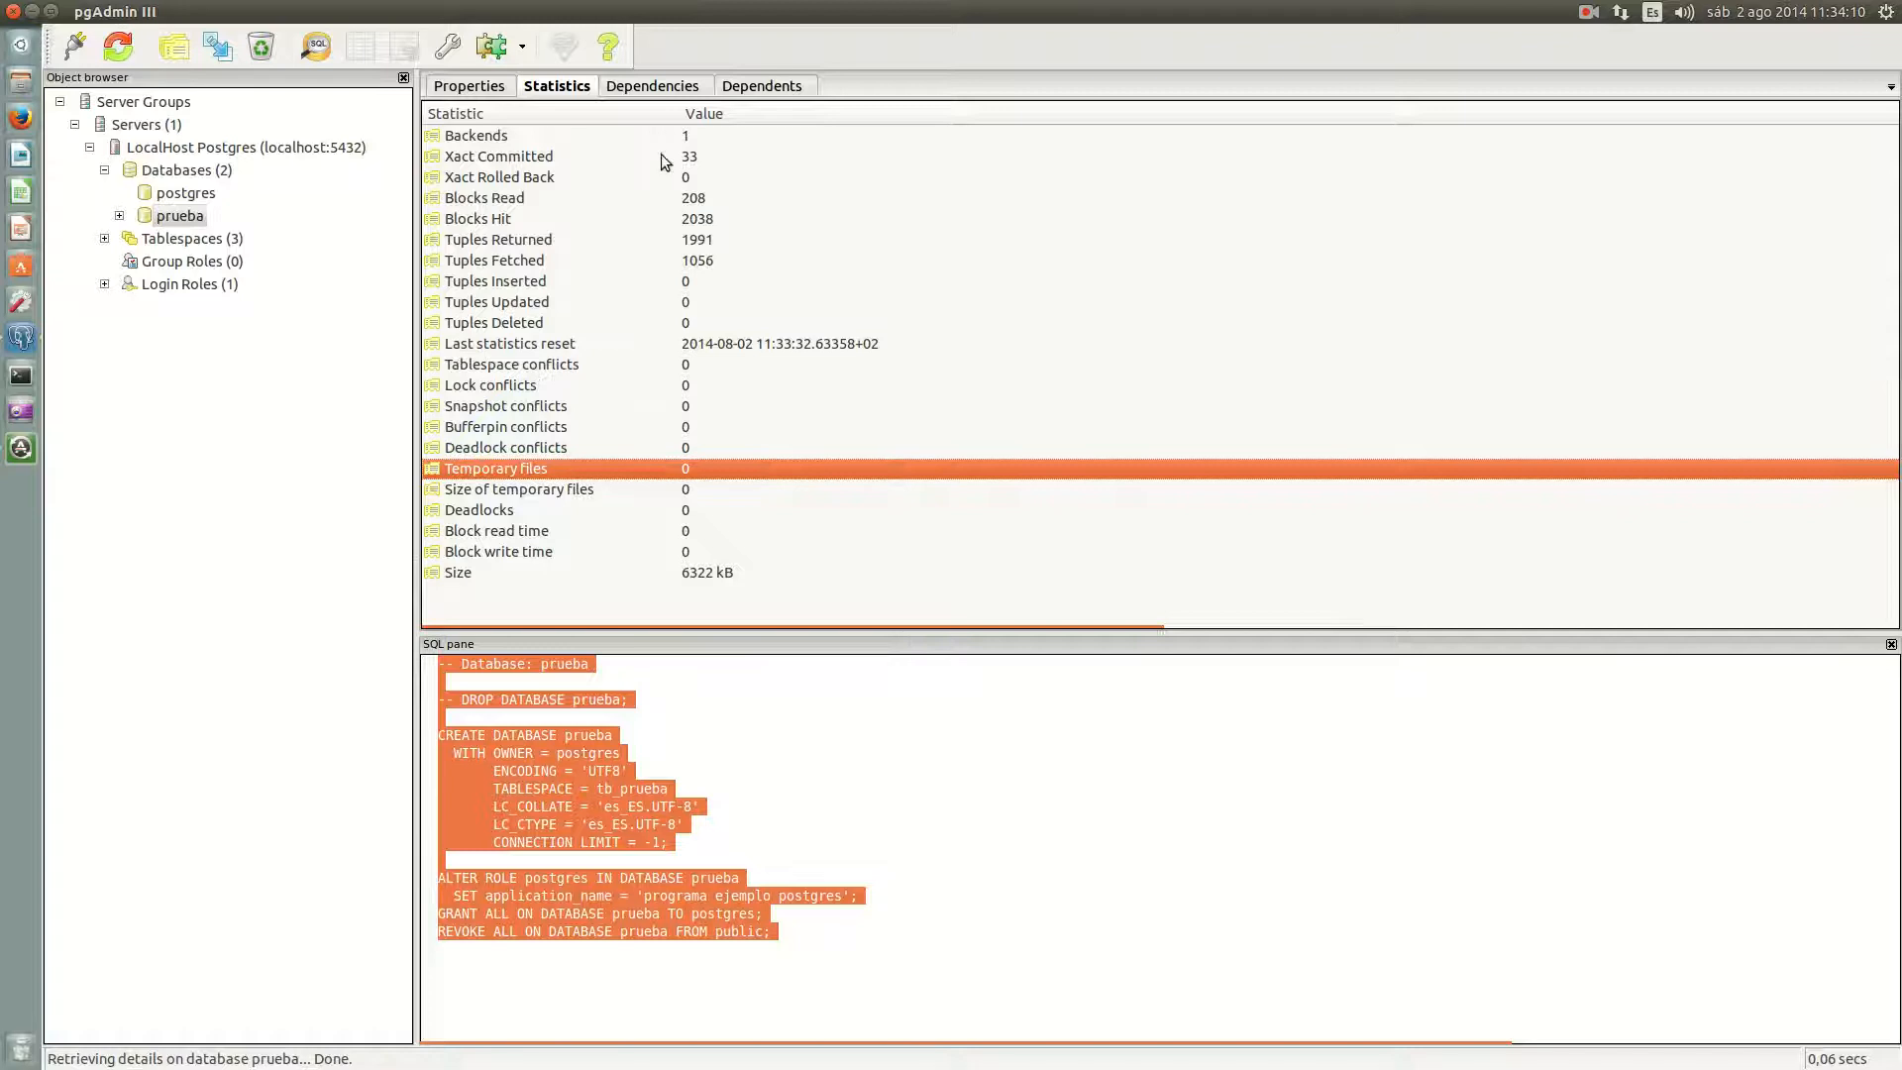
left_click(652, 85)
left_click(790, 88)
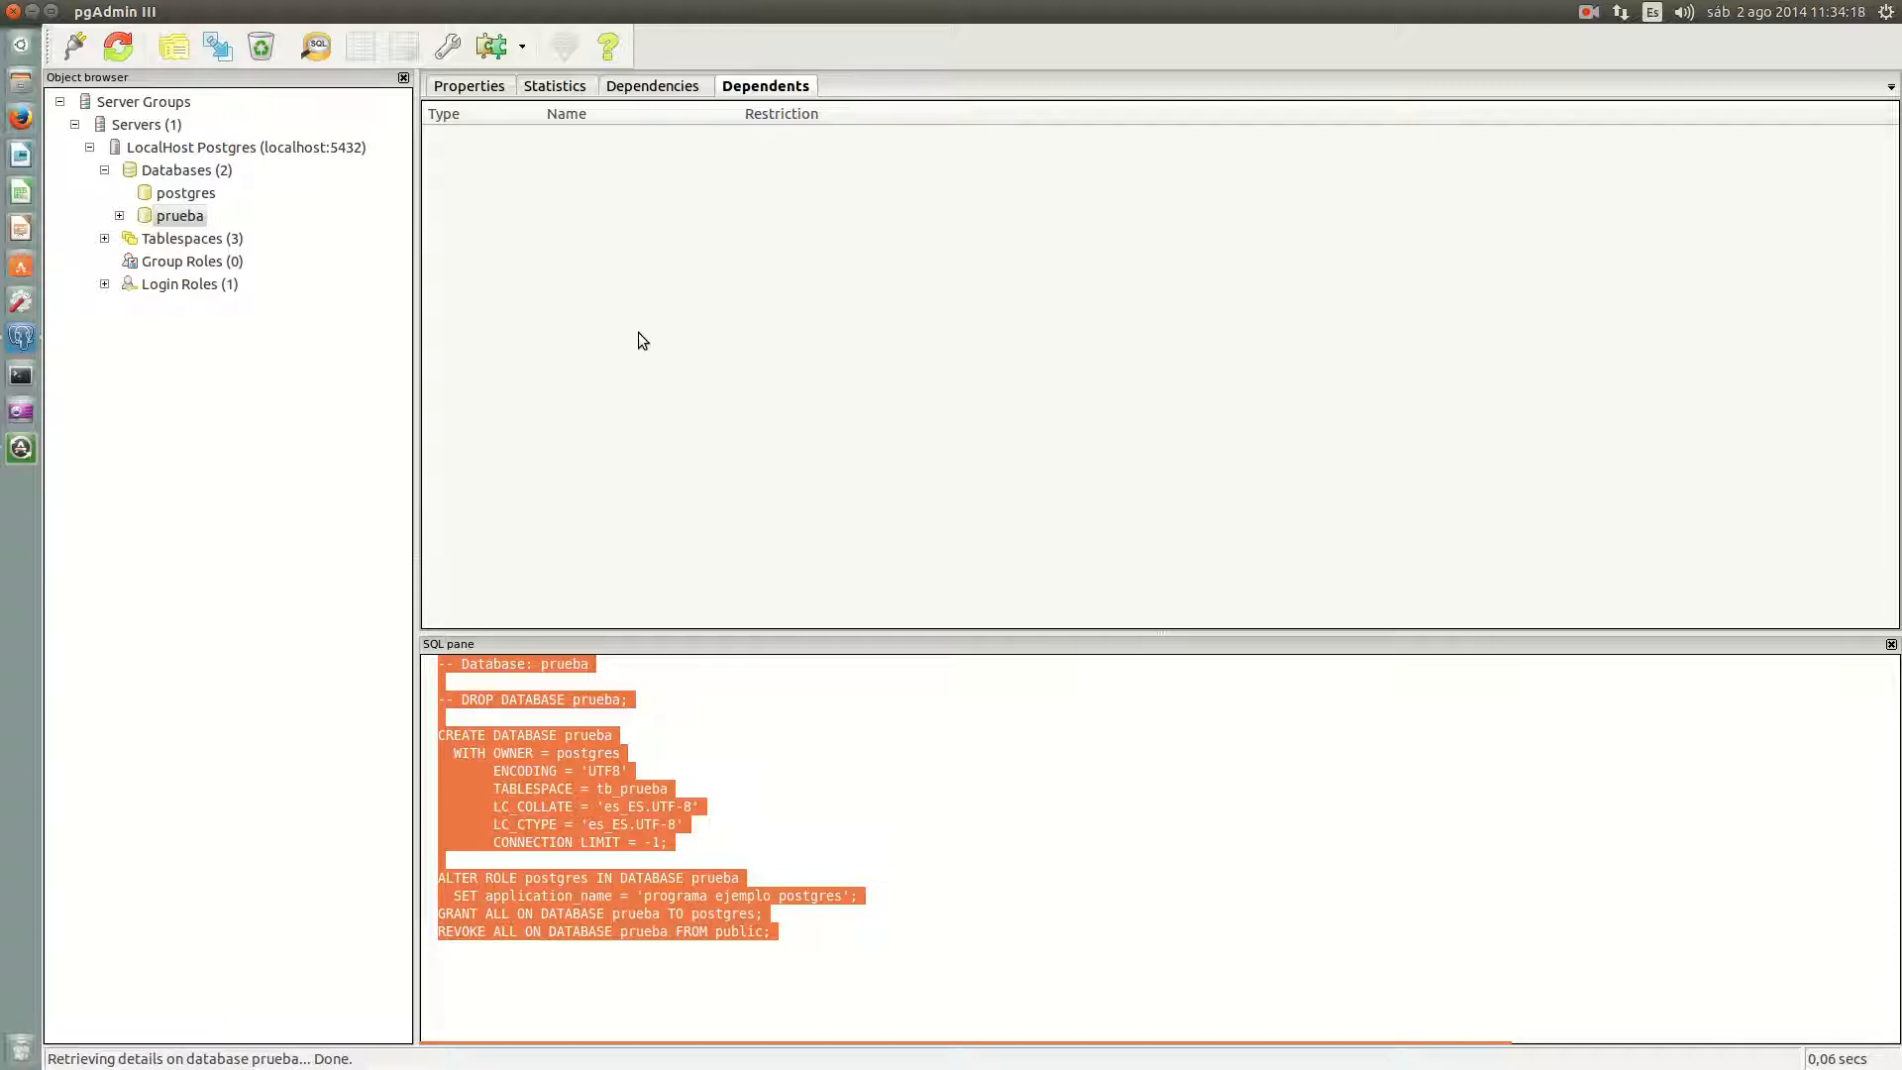
Step: Expand the prueba database in the object tree and examine its catalogs, event triggers, extensions and schemas
left_click(119, 215)
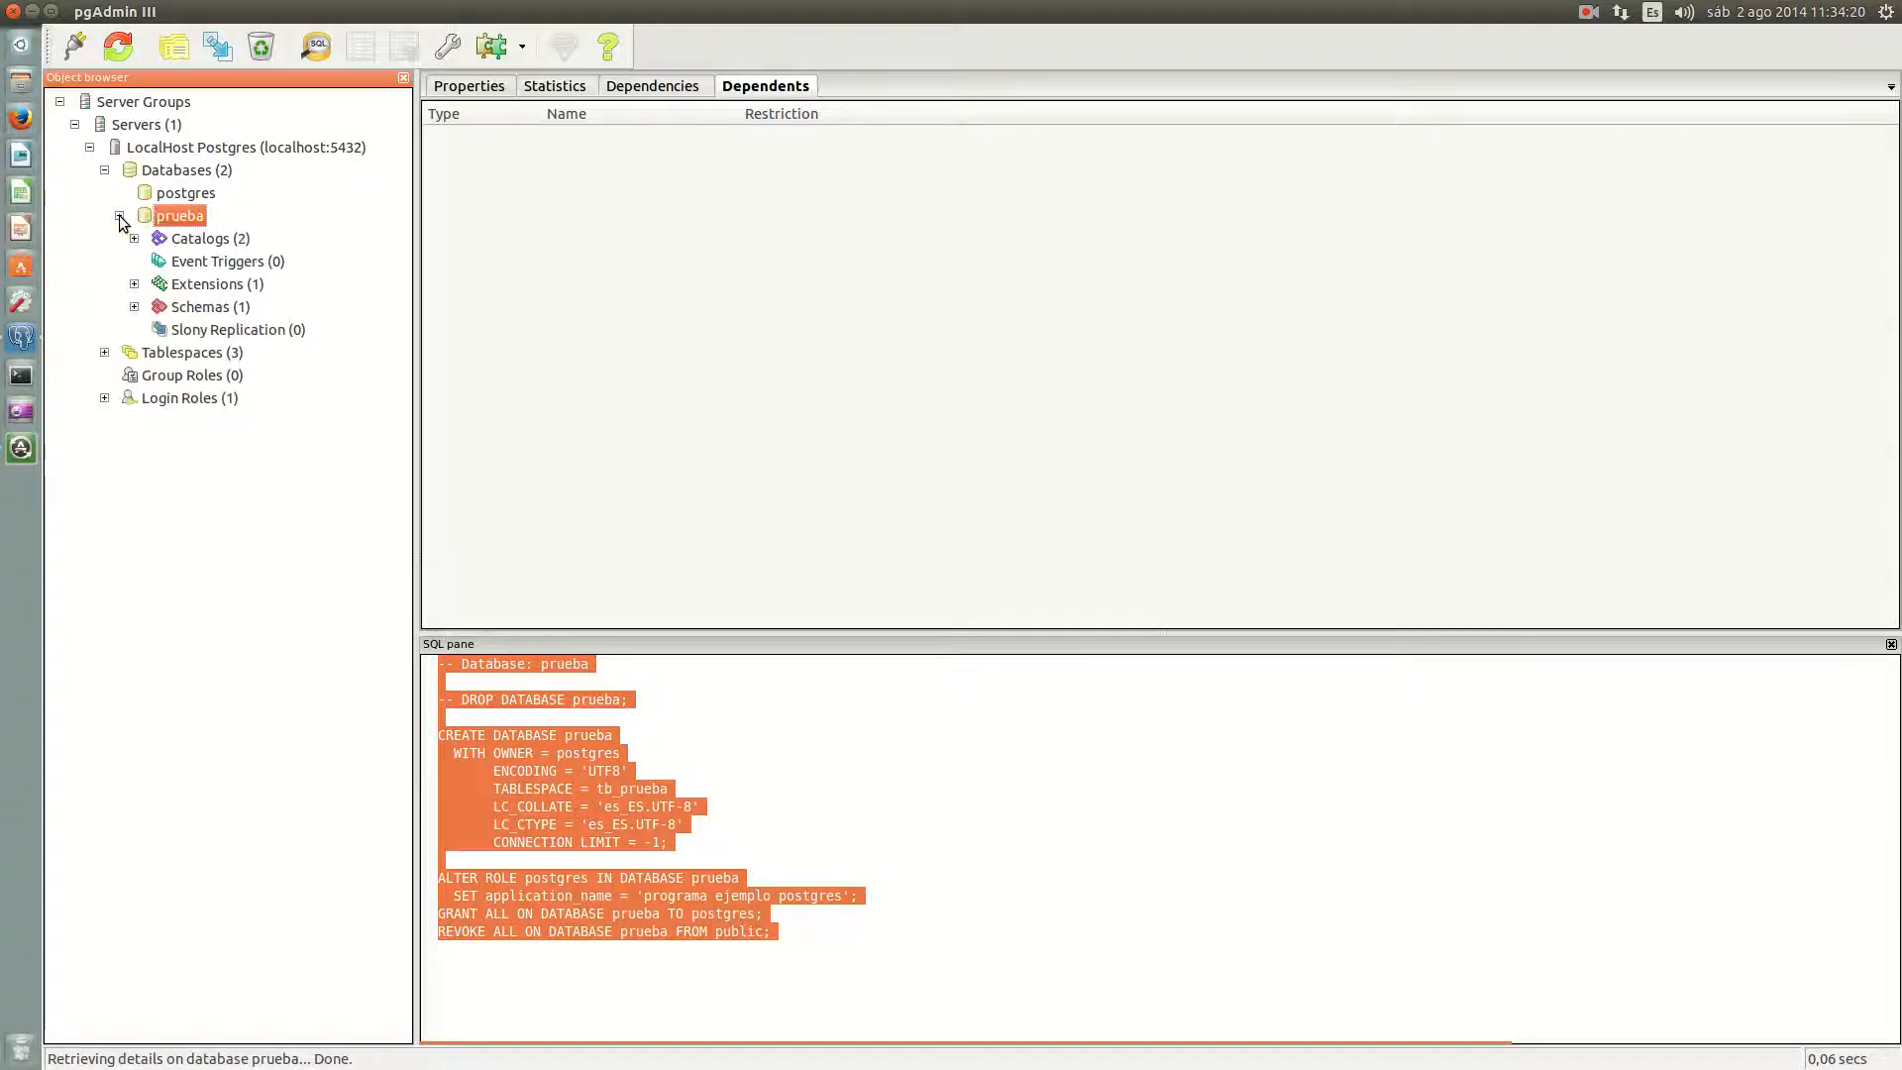
left_click(133, 238)
left_click(199, 261)
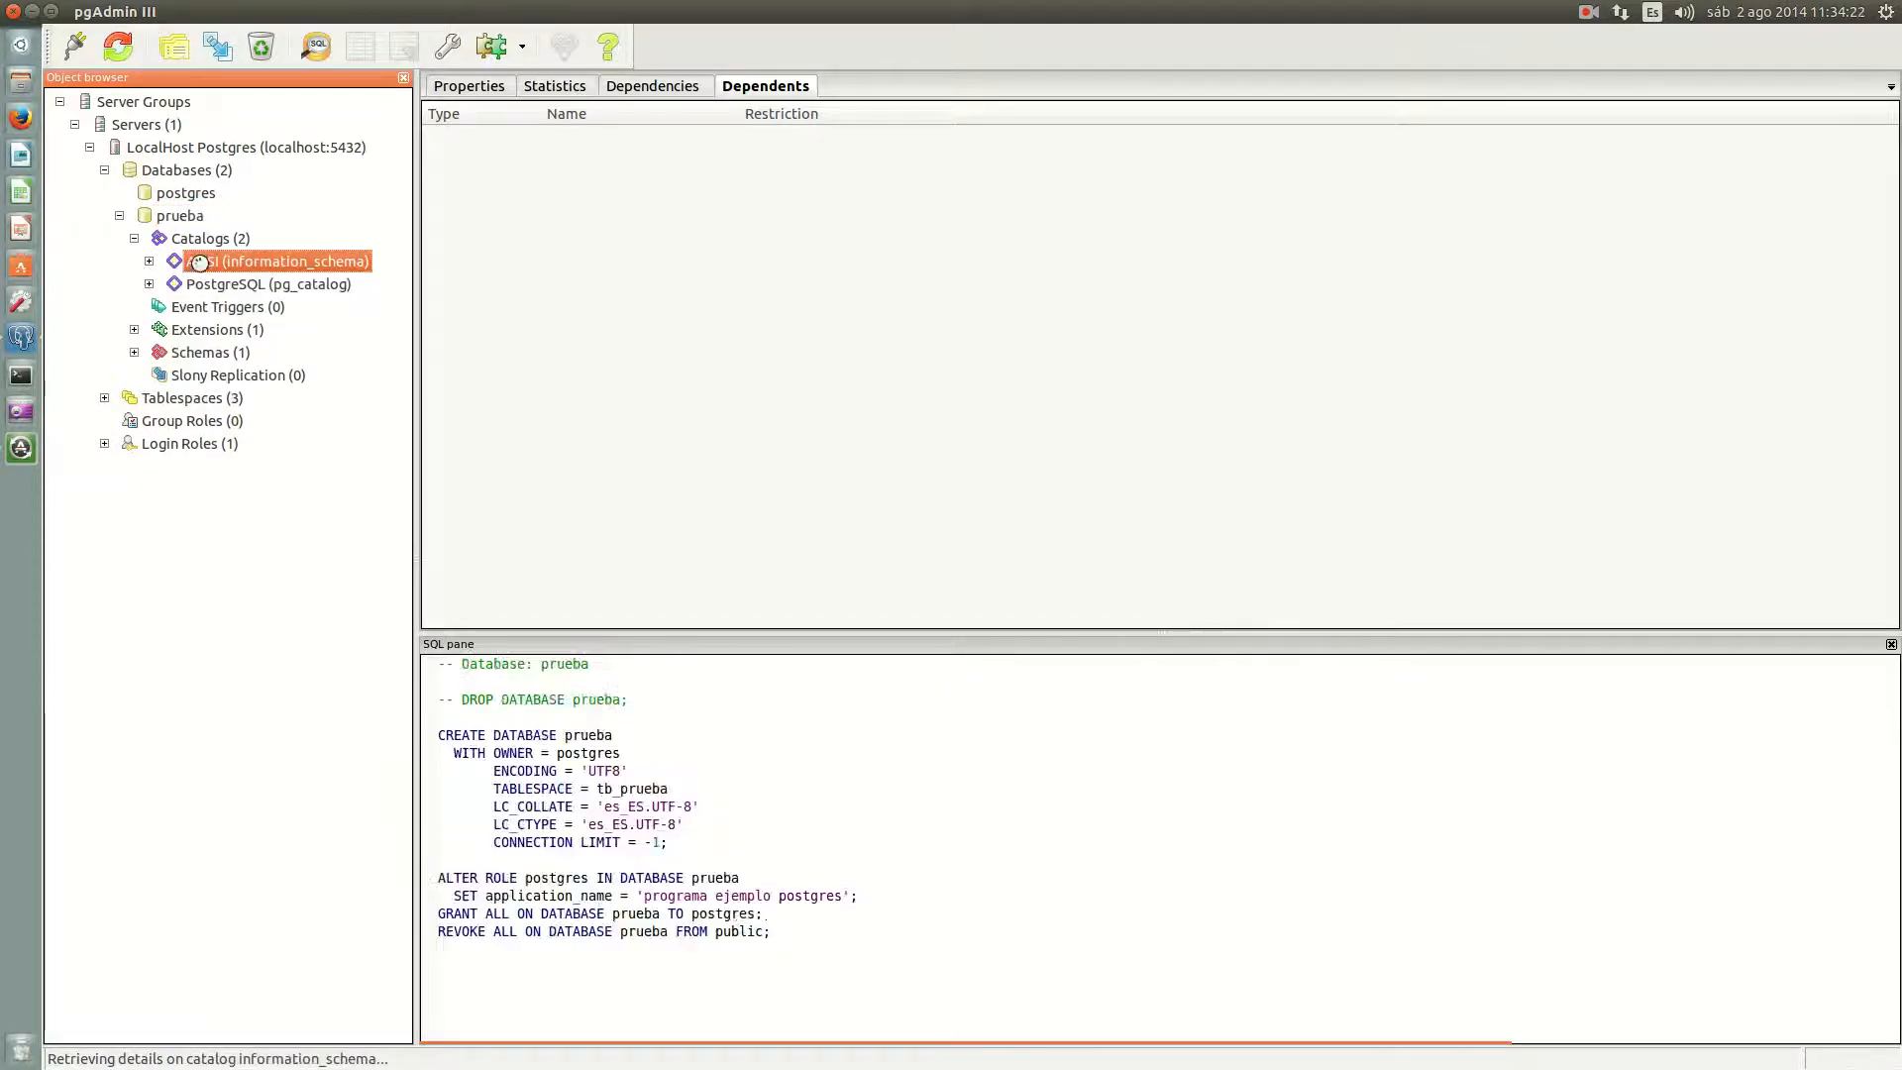
left_click(212, 284)
left_click(134, 239)
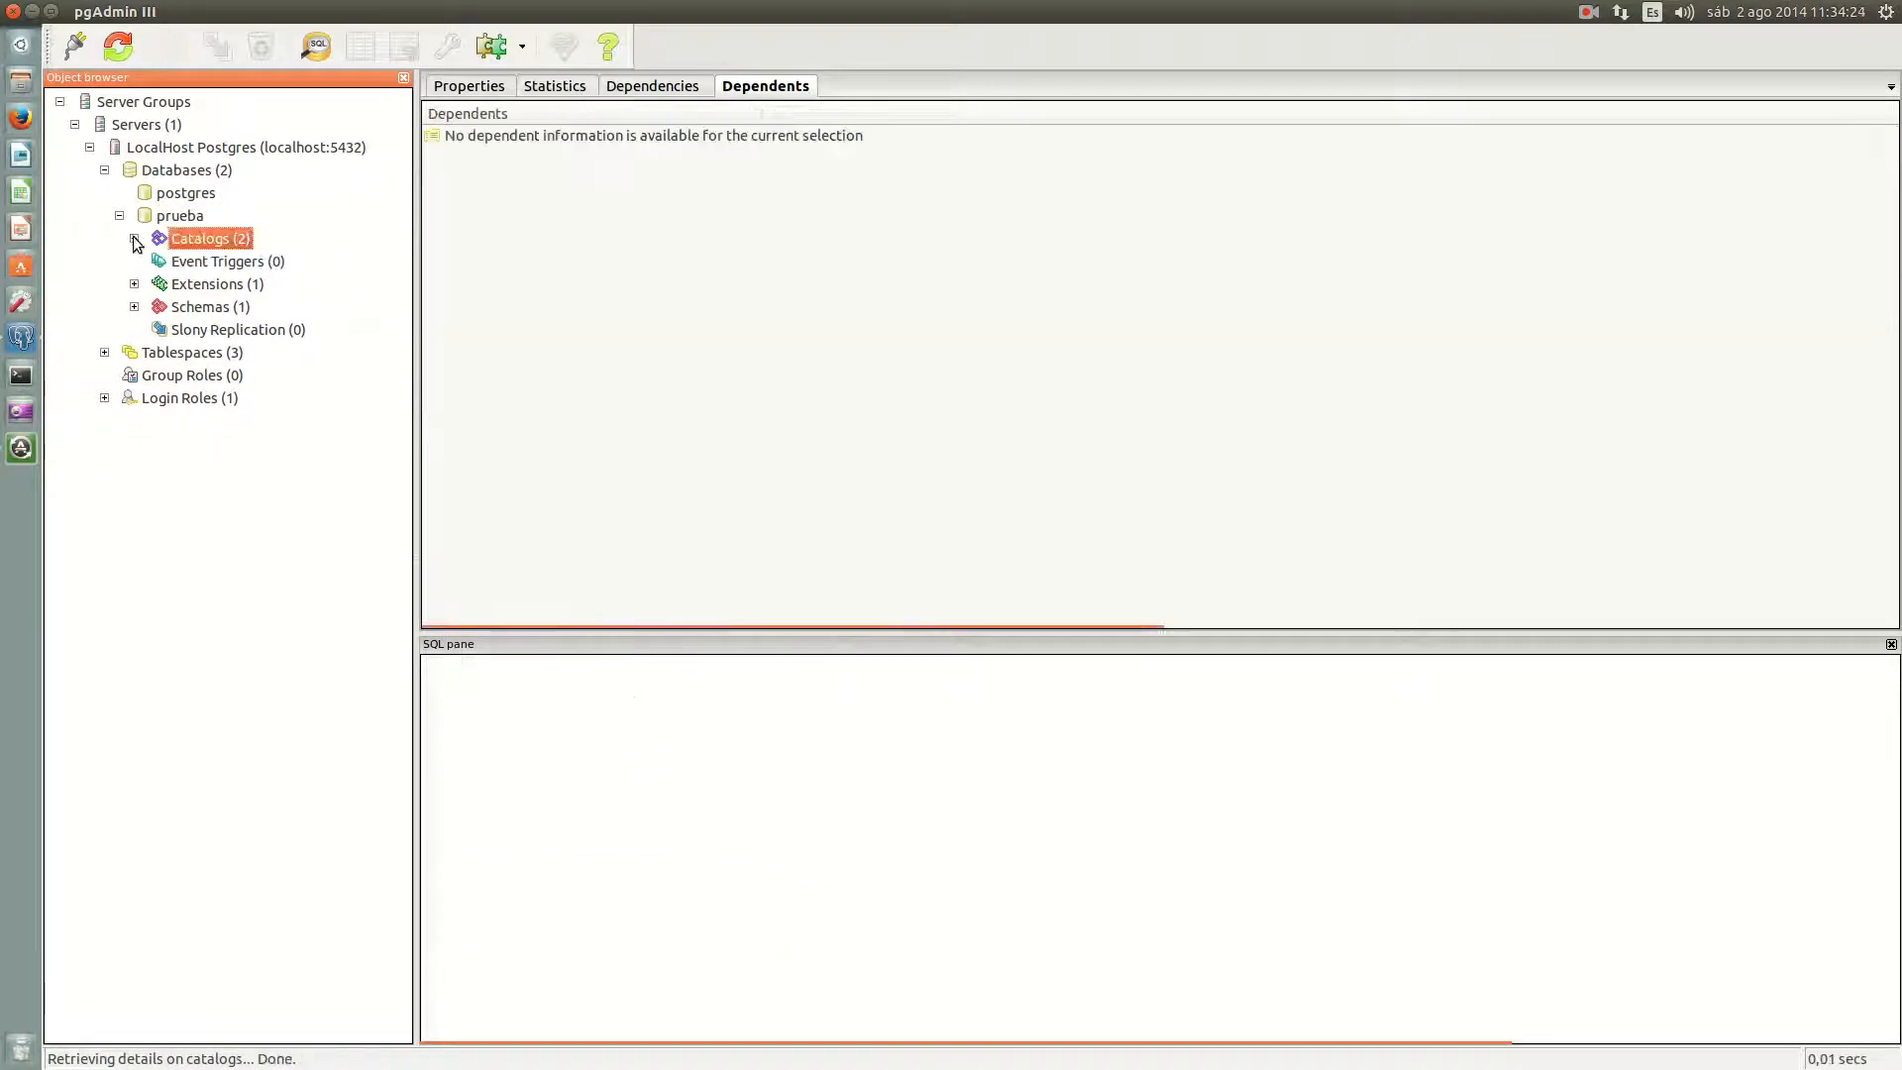
left_click(220, 263)
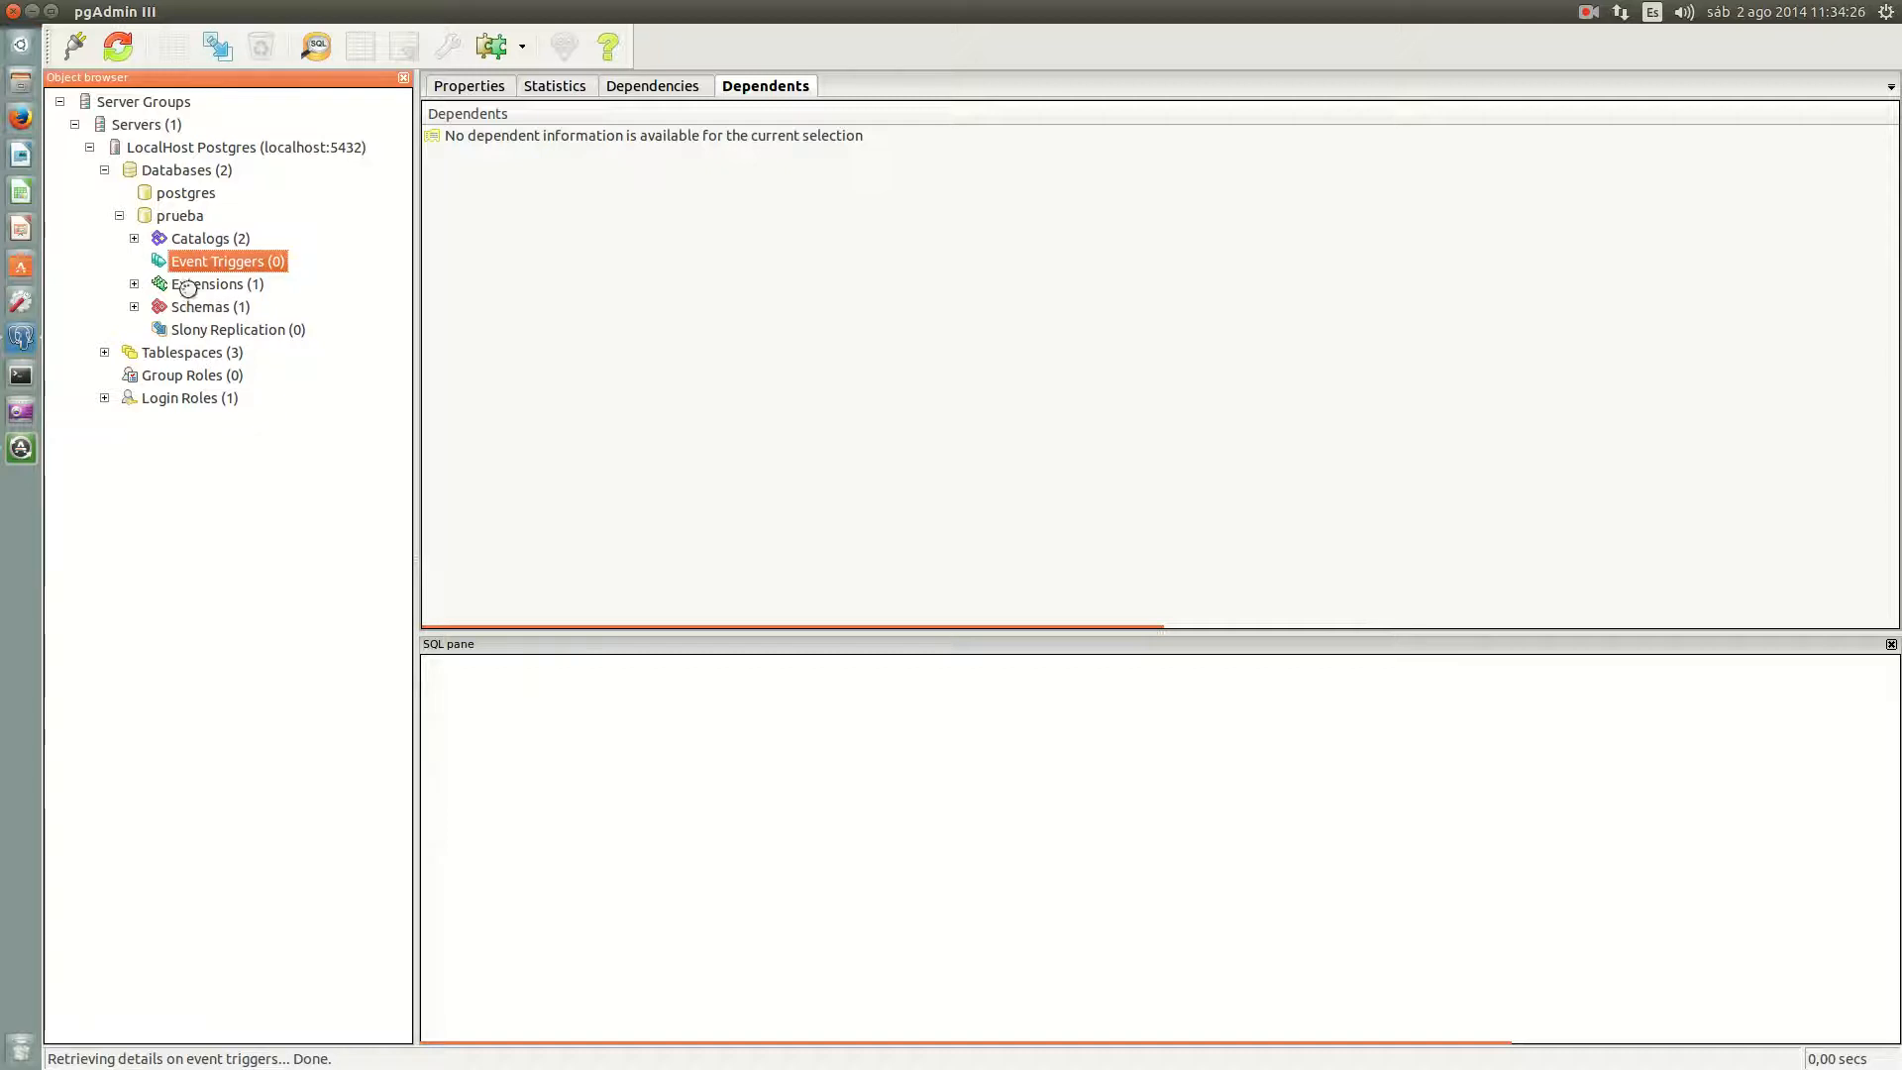
left_click(189, 285)
left_click(203, 308)
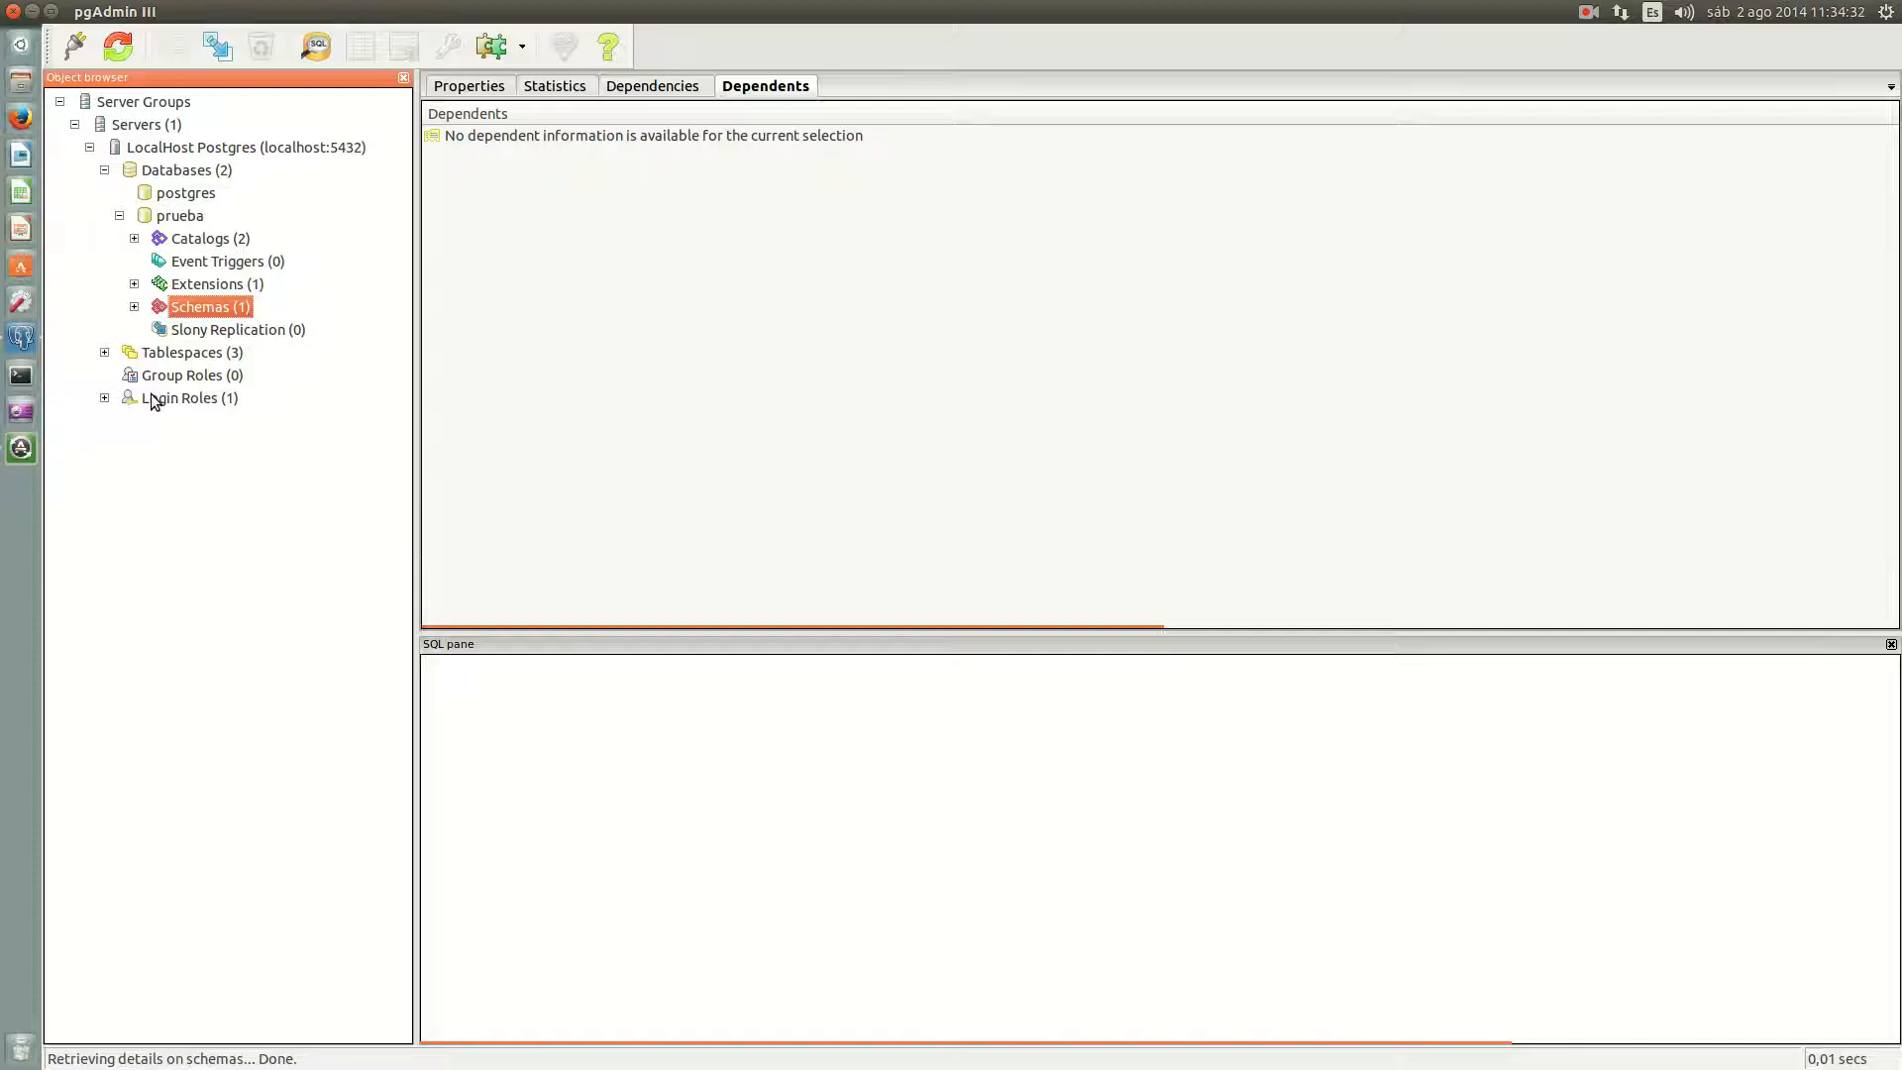
Step: Start a new schema in the prueba database, name it sh_prueba and leave its owner blank
left_click(135, 307)
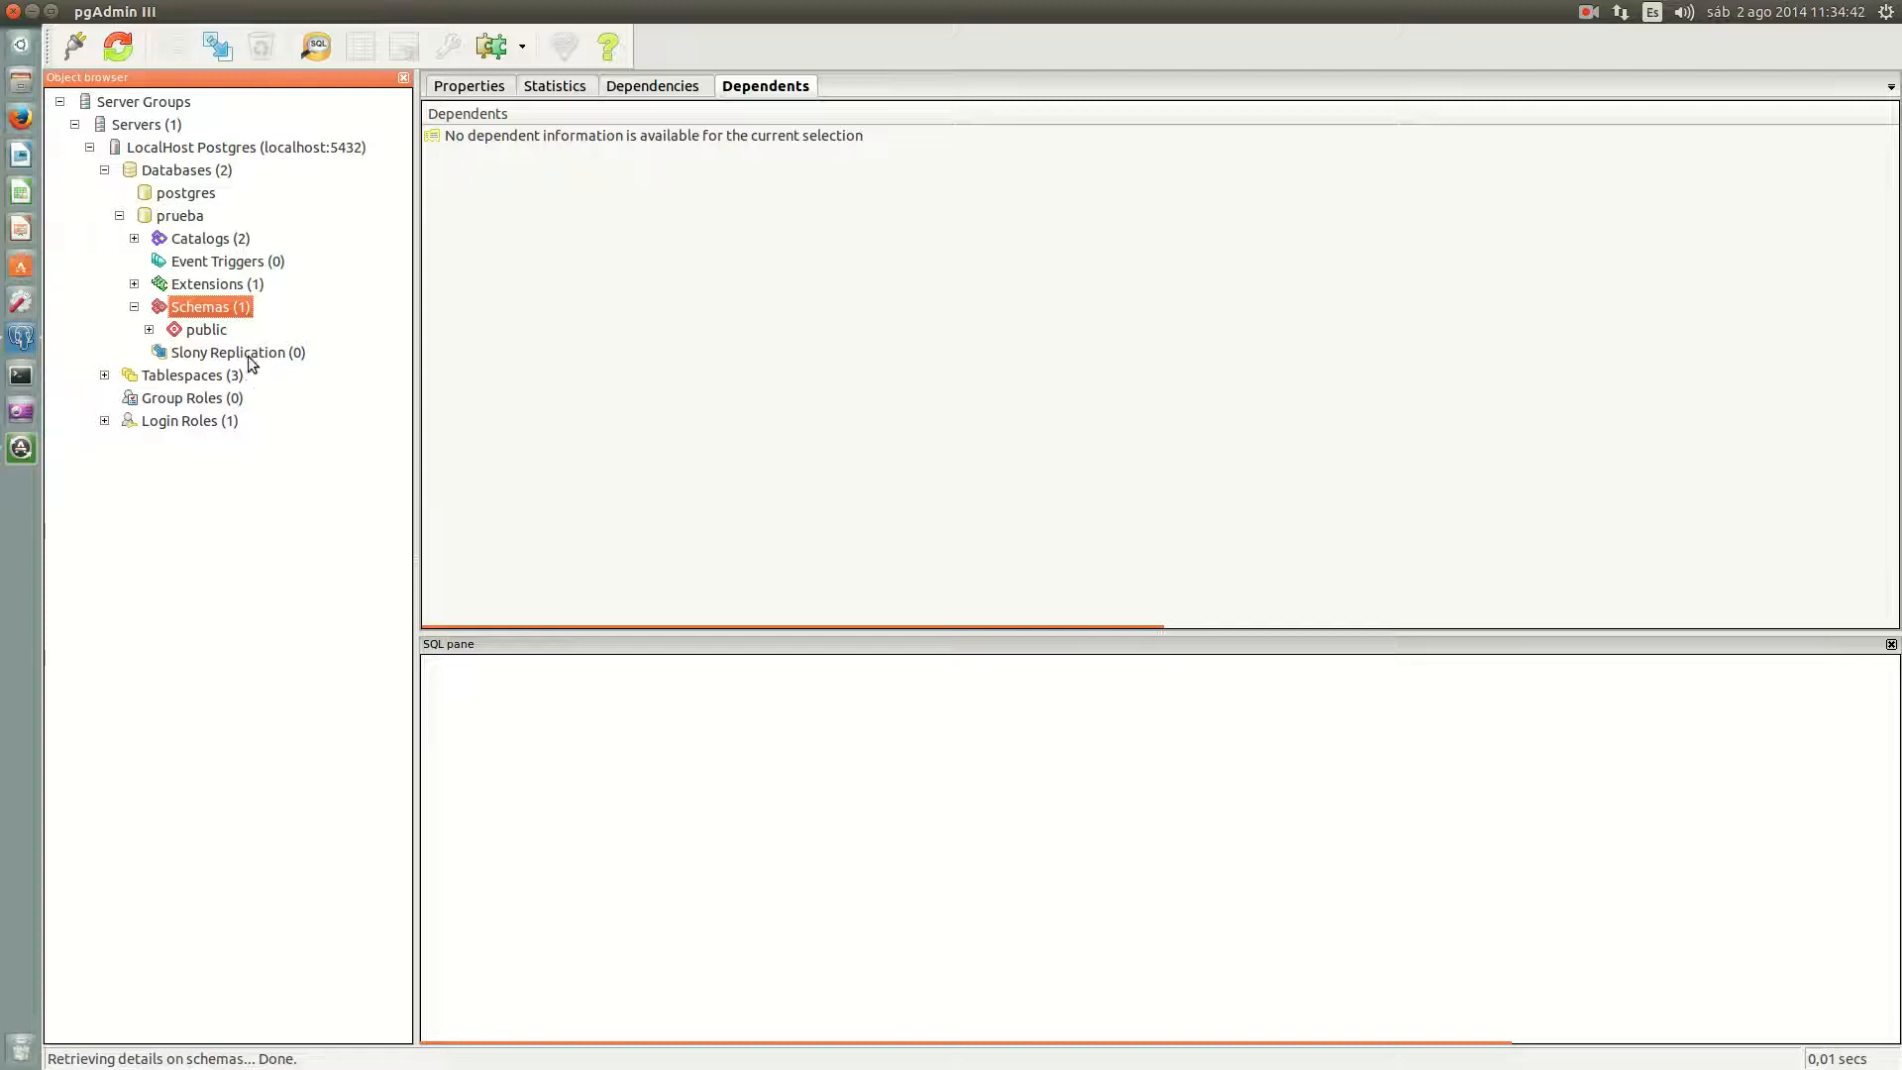
right_click(208, 309)
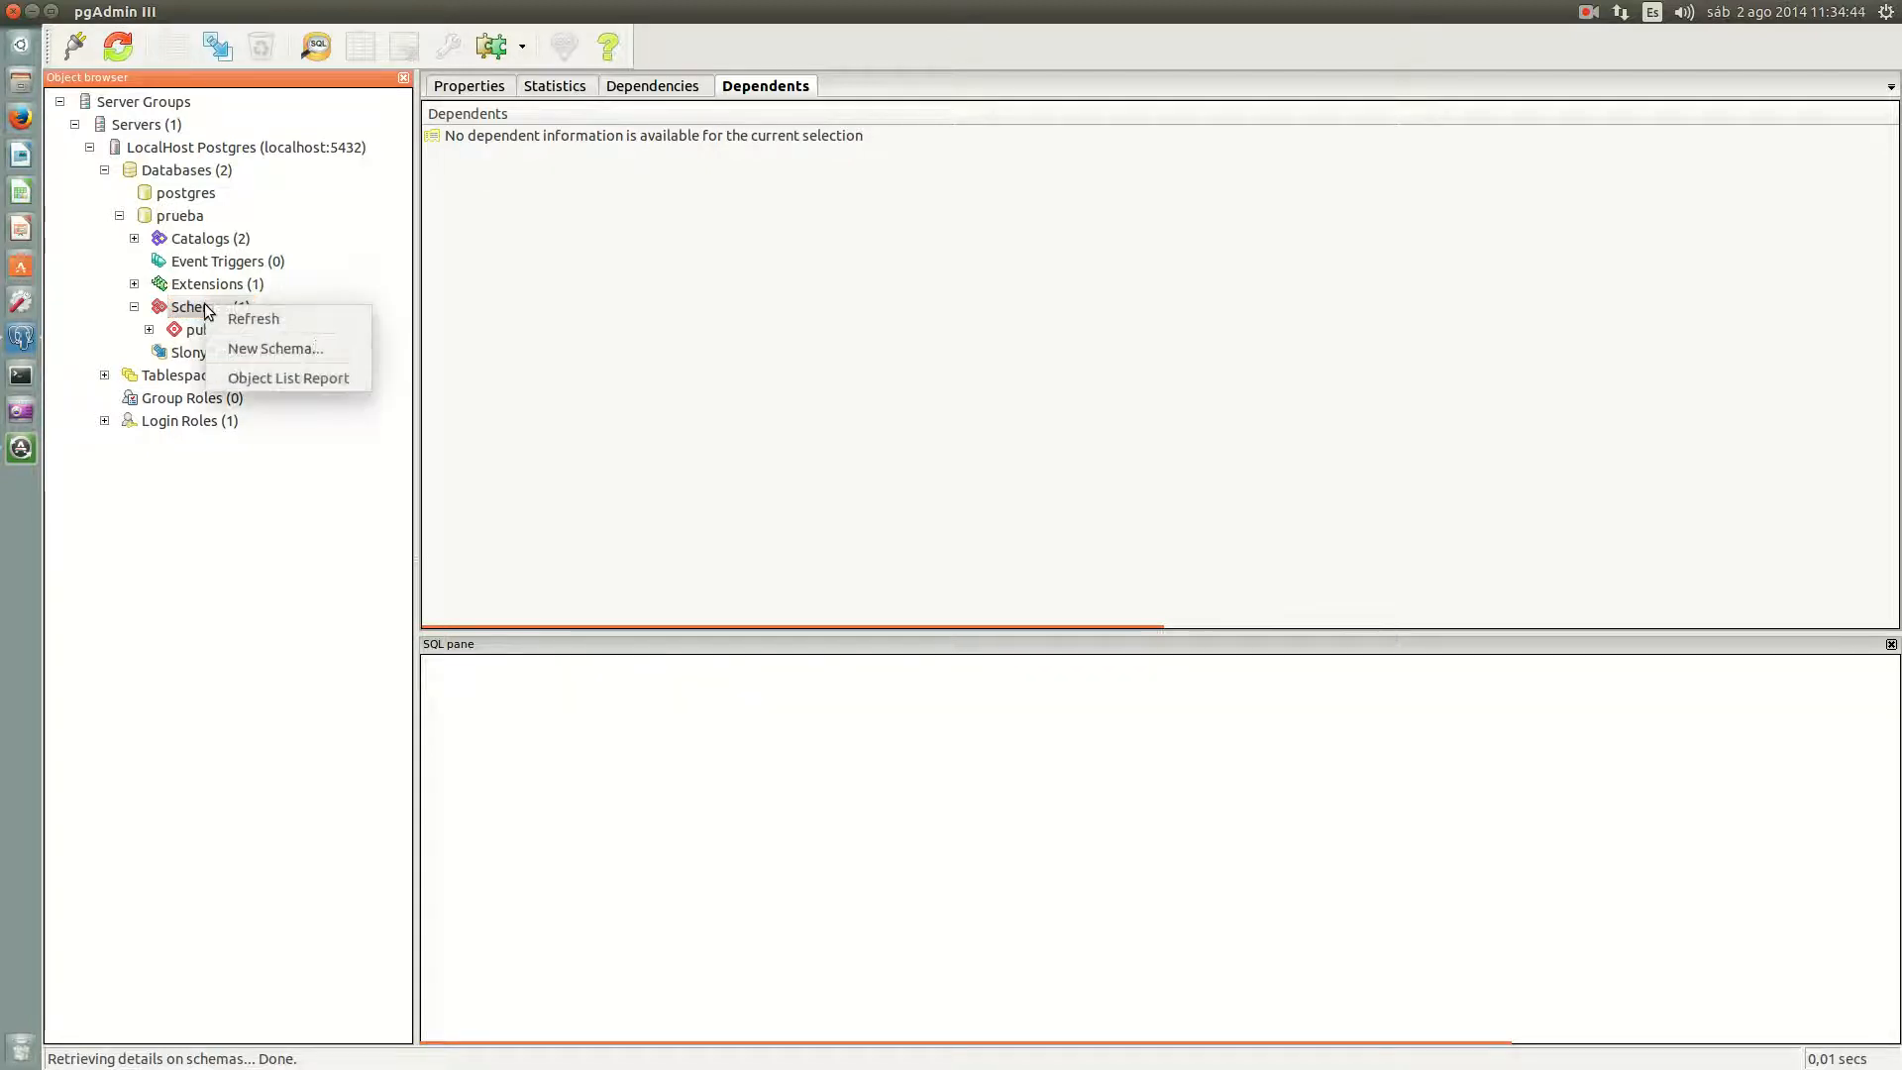
left_click(311, 341)
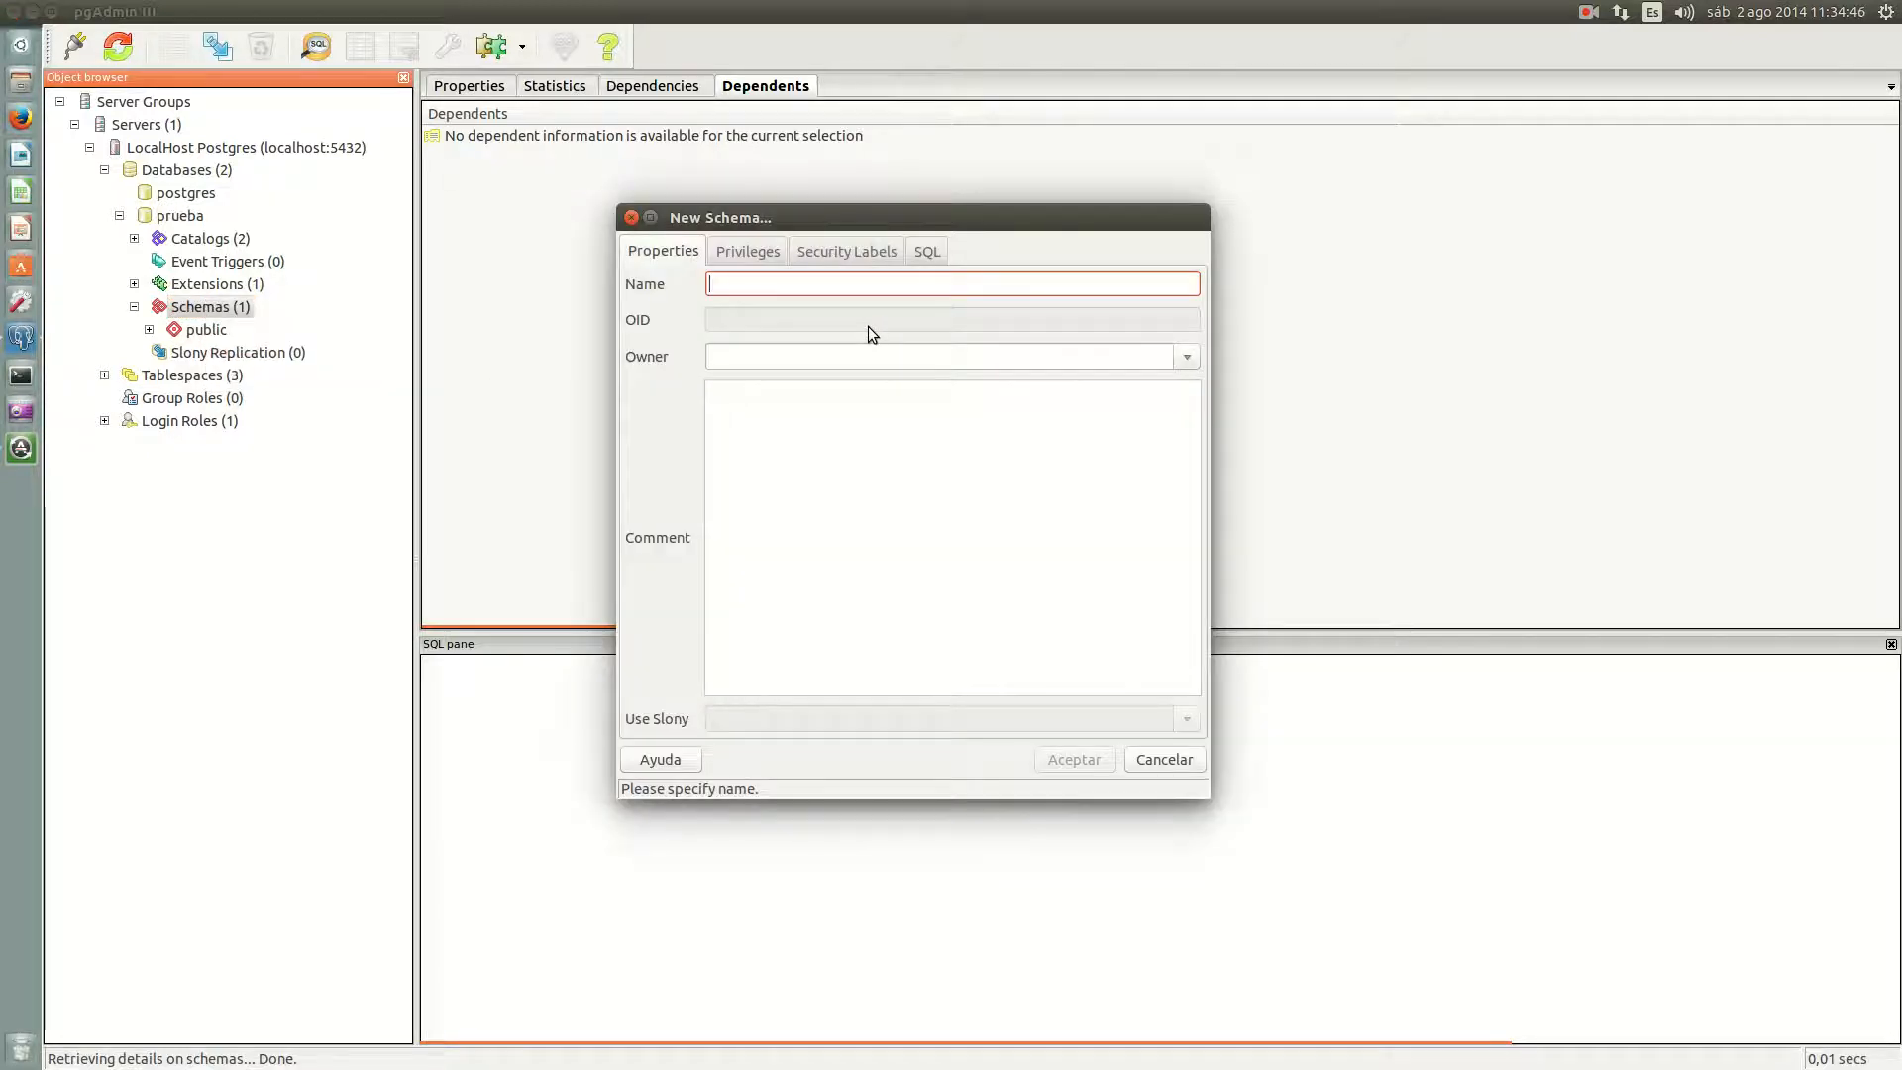
type("sh_prueba")
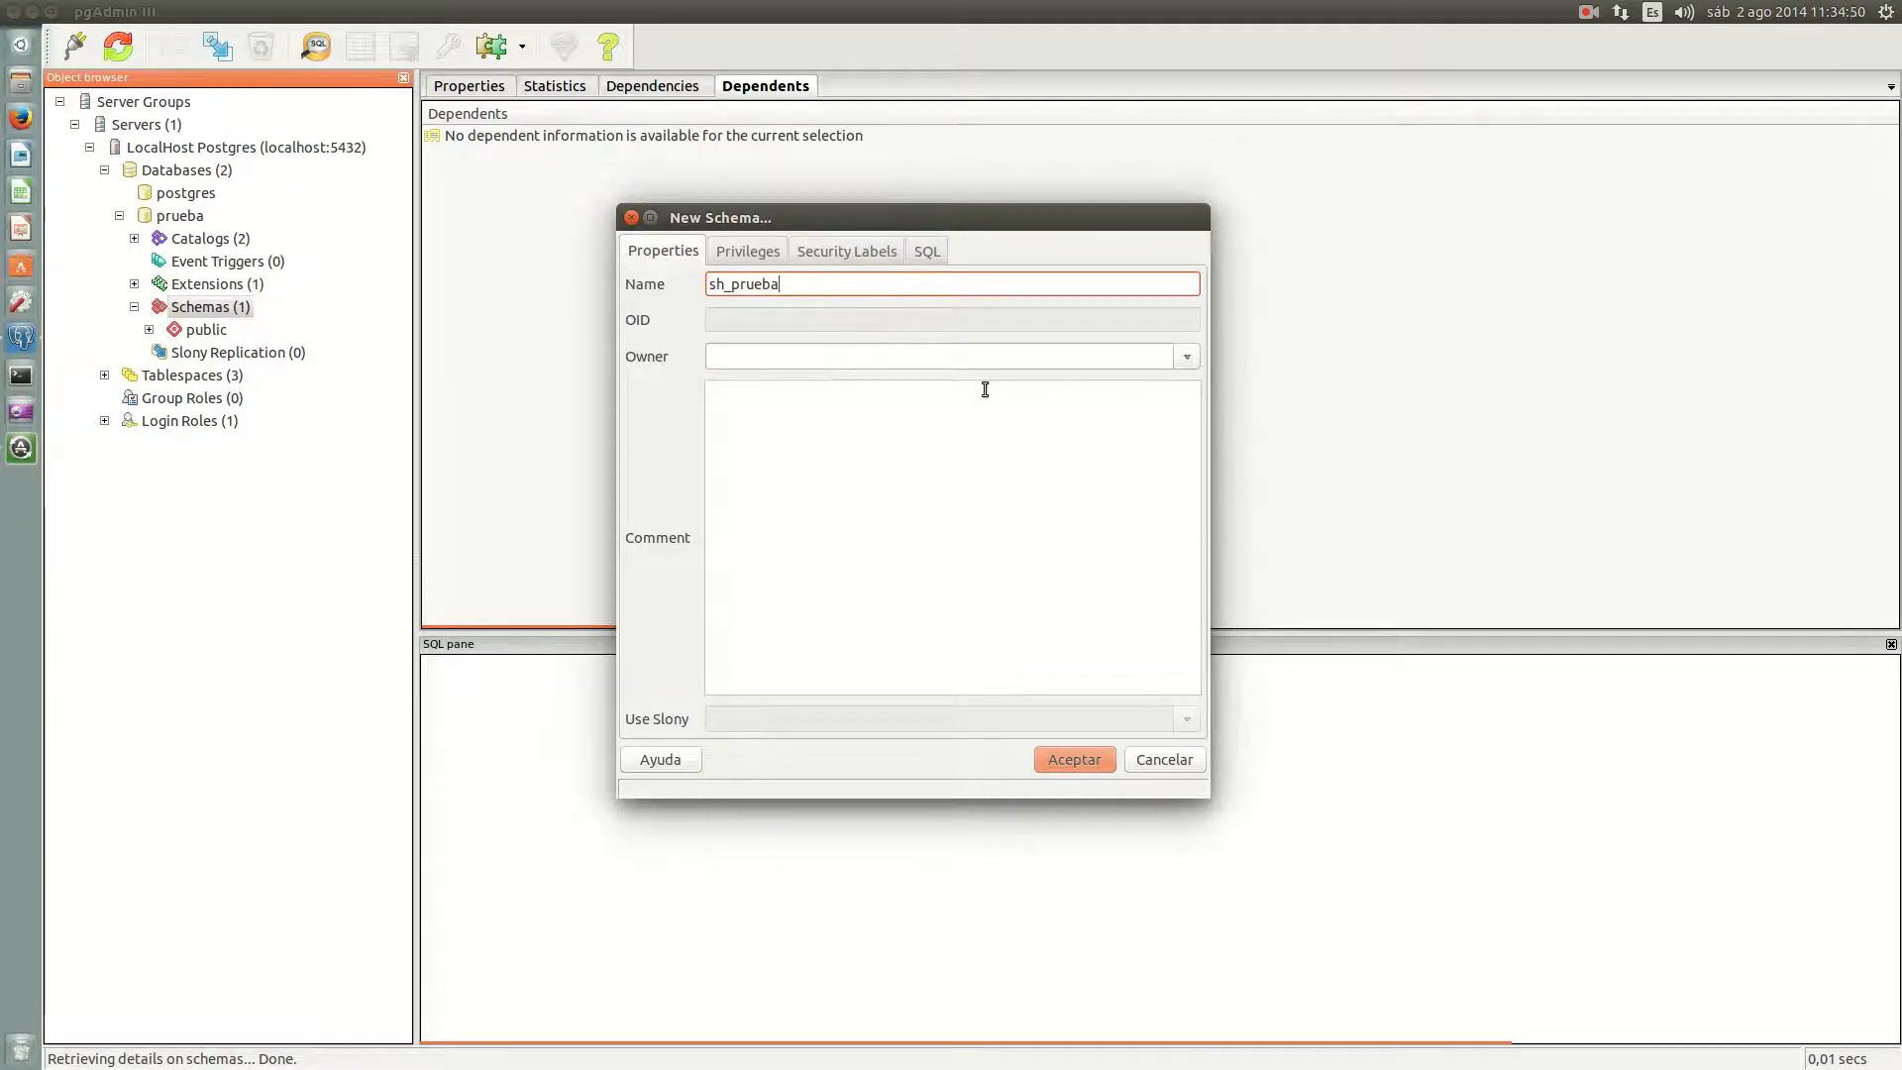
left_click(1181, 357)
left_click(1149, 366)
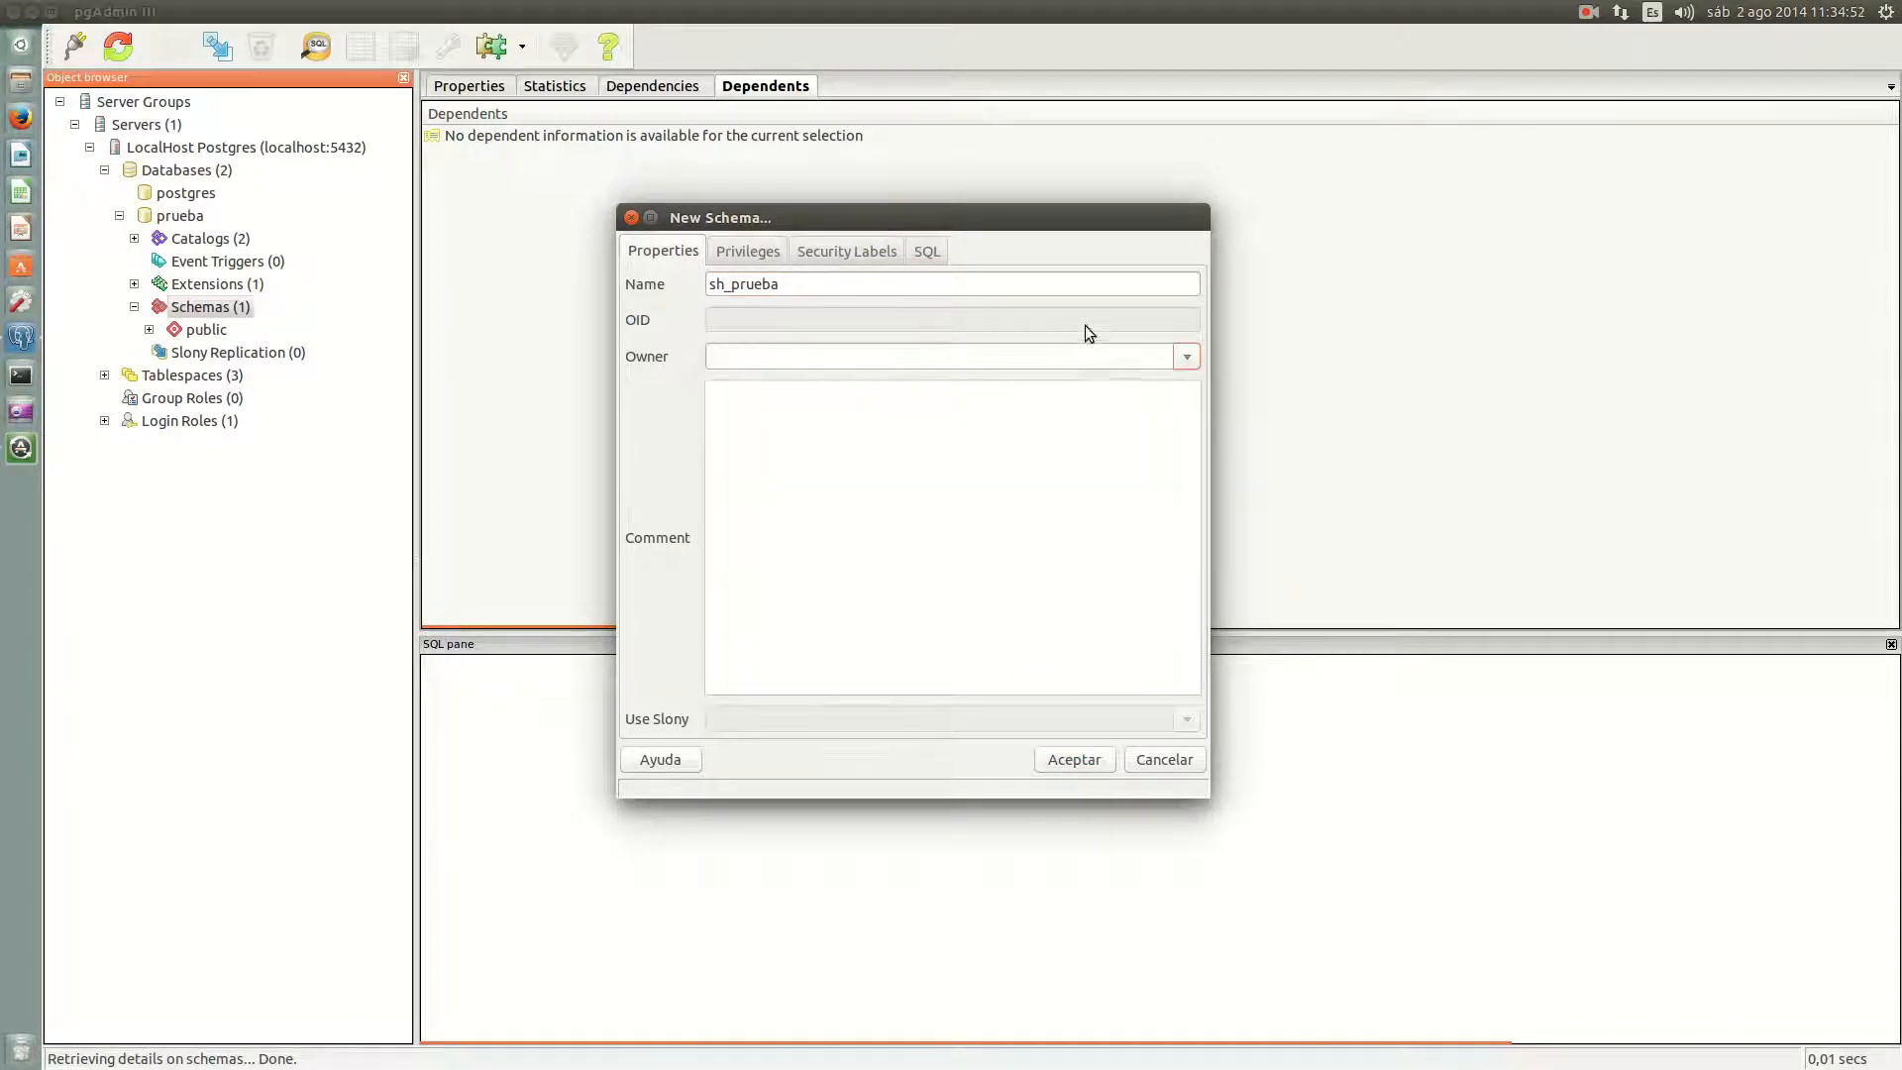
Step: Check the new schema's privileges, security labels and CREATE SCHEMA statement, and create the schema
left_click(792, 249)
left_click(748, 251)
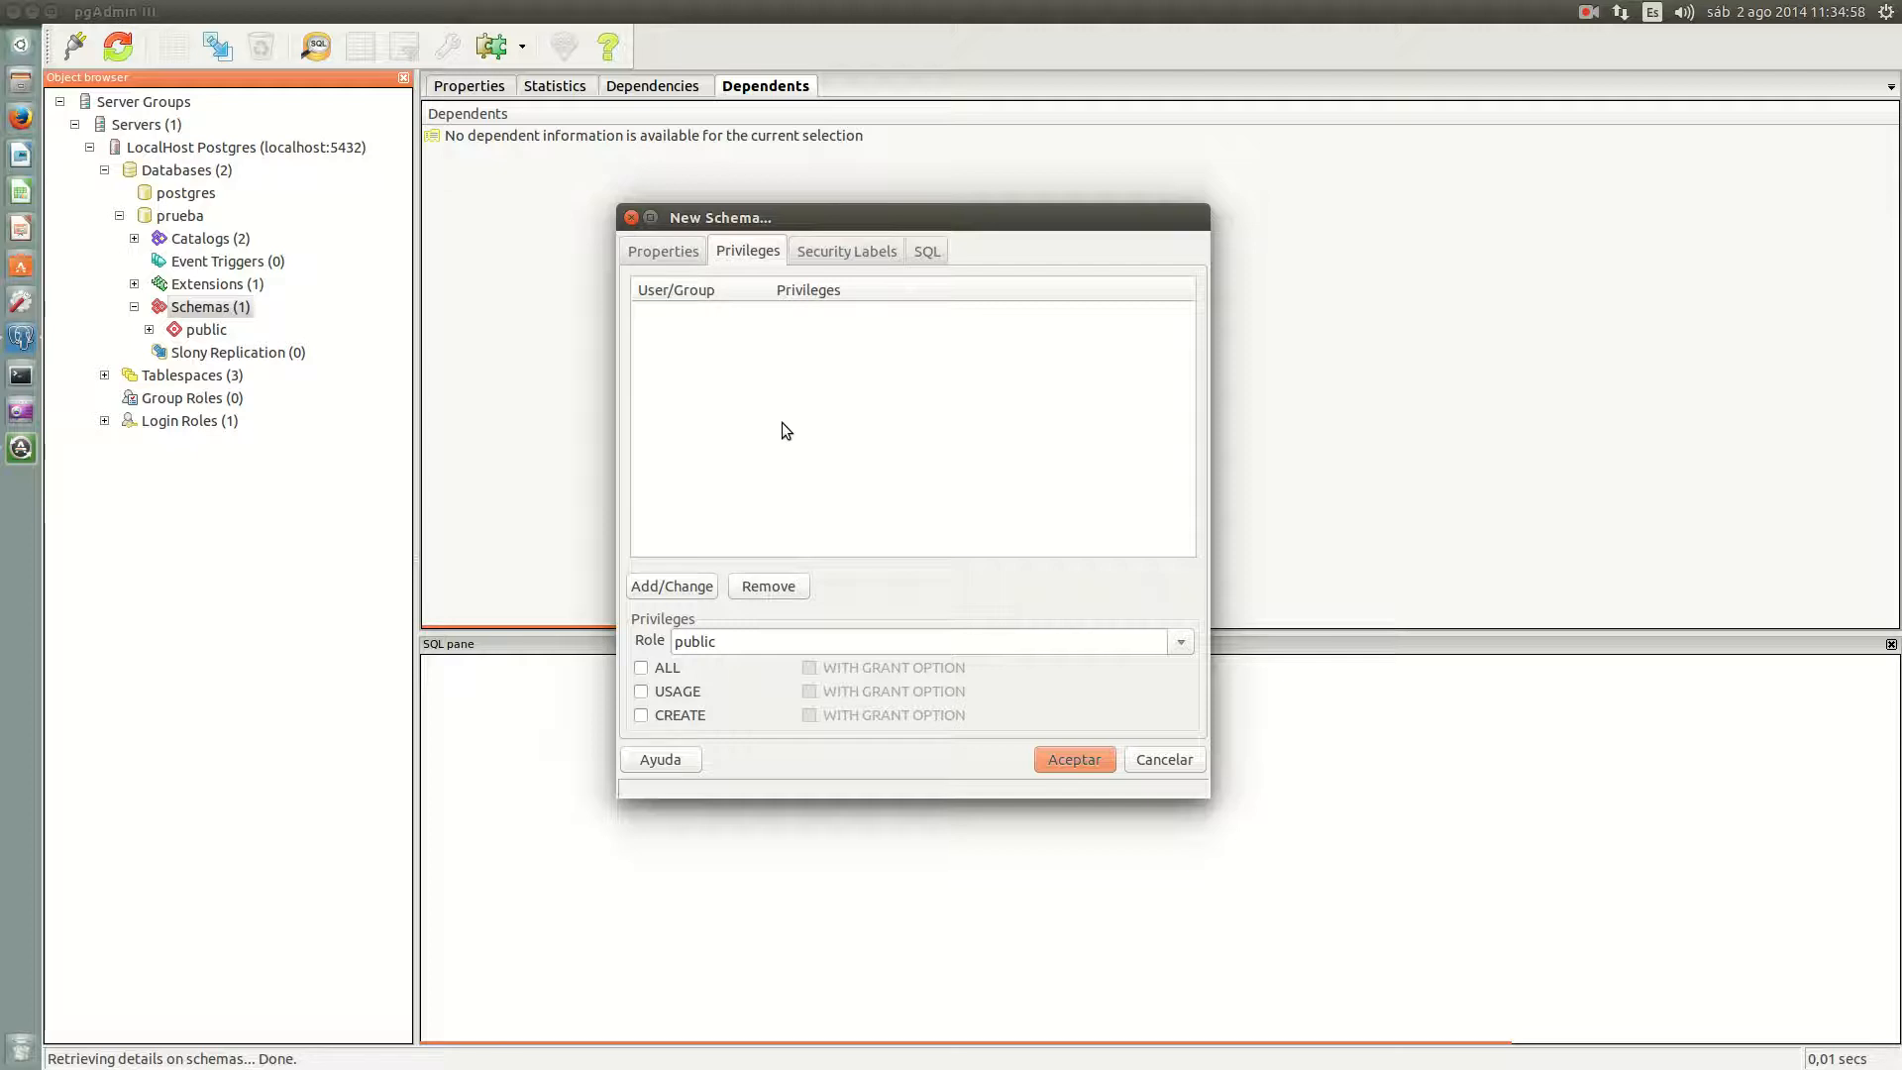
left_click(842, 260)
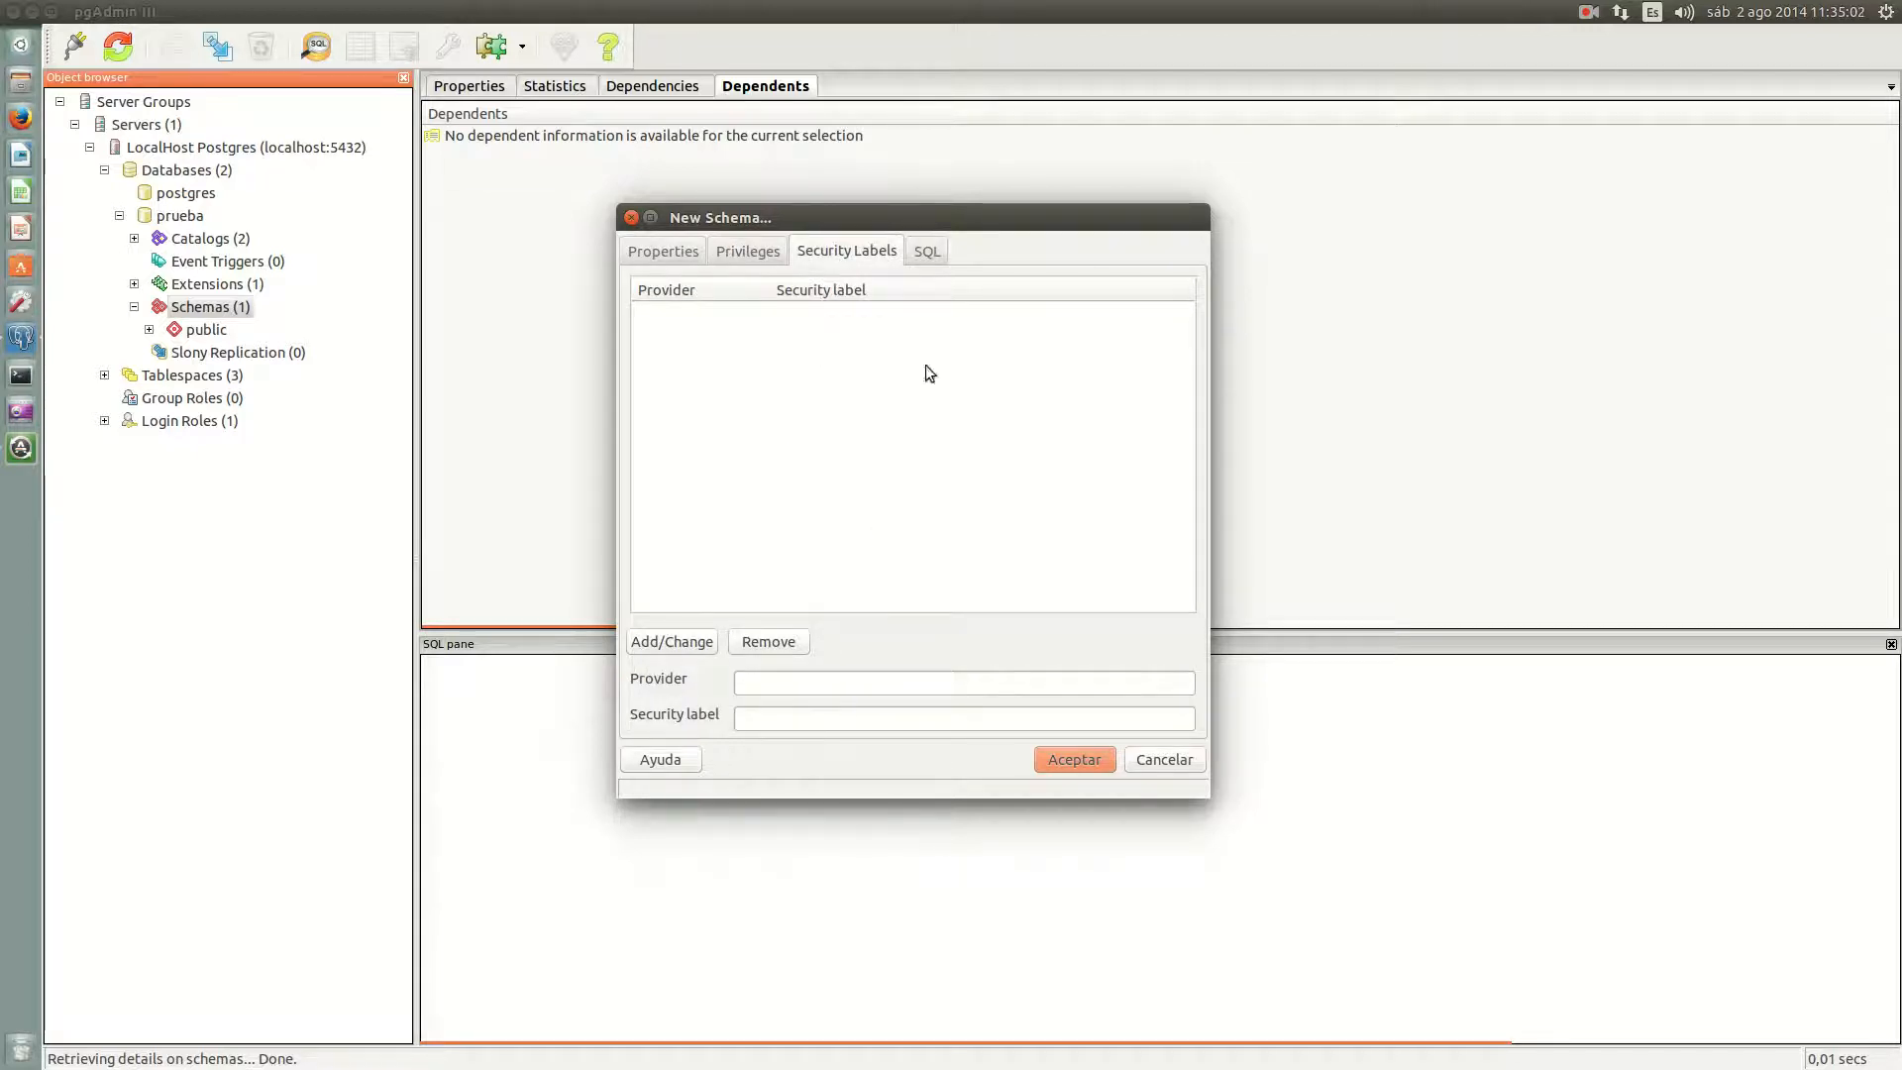
left_click(926, 254)
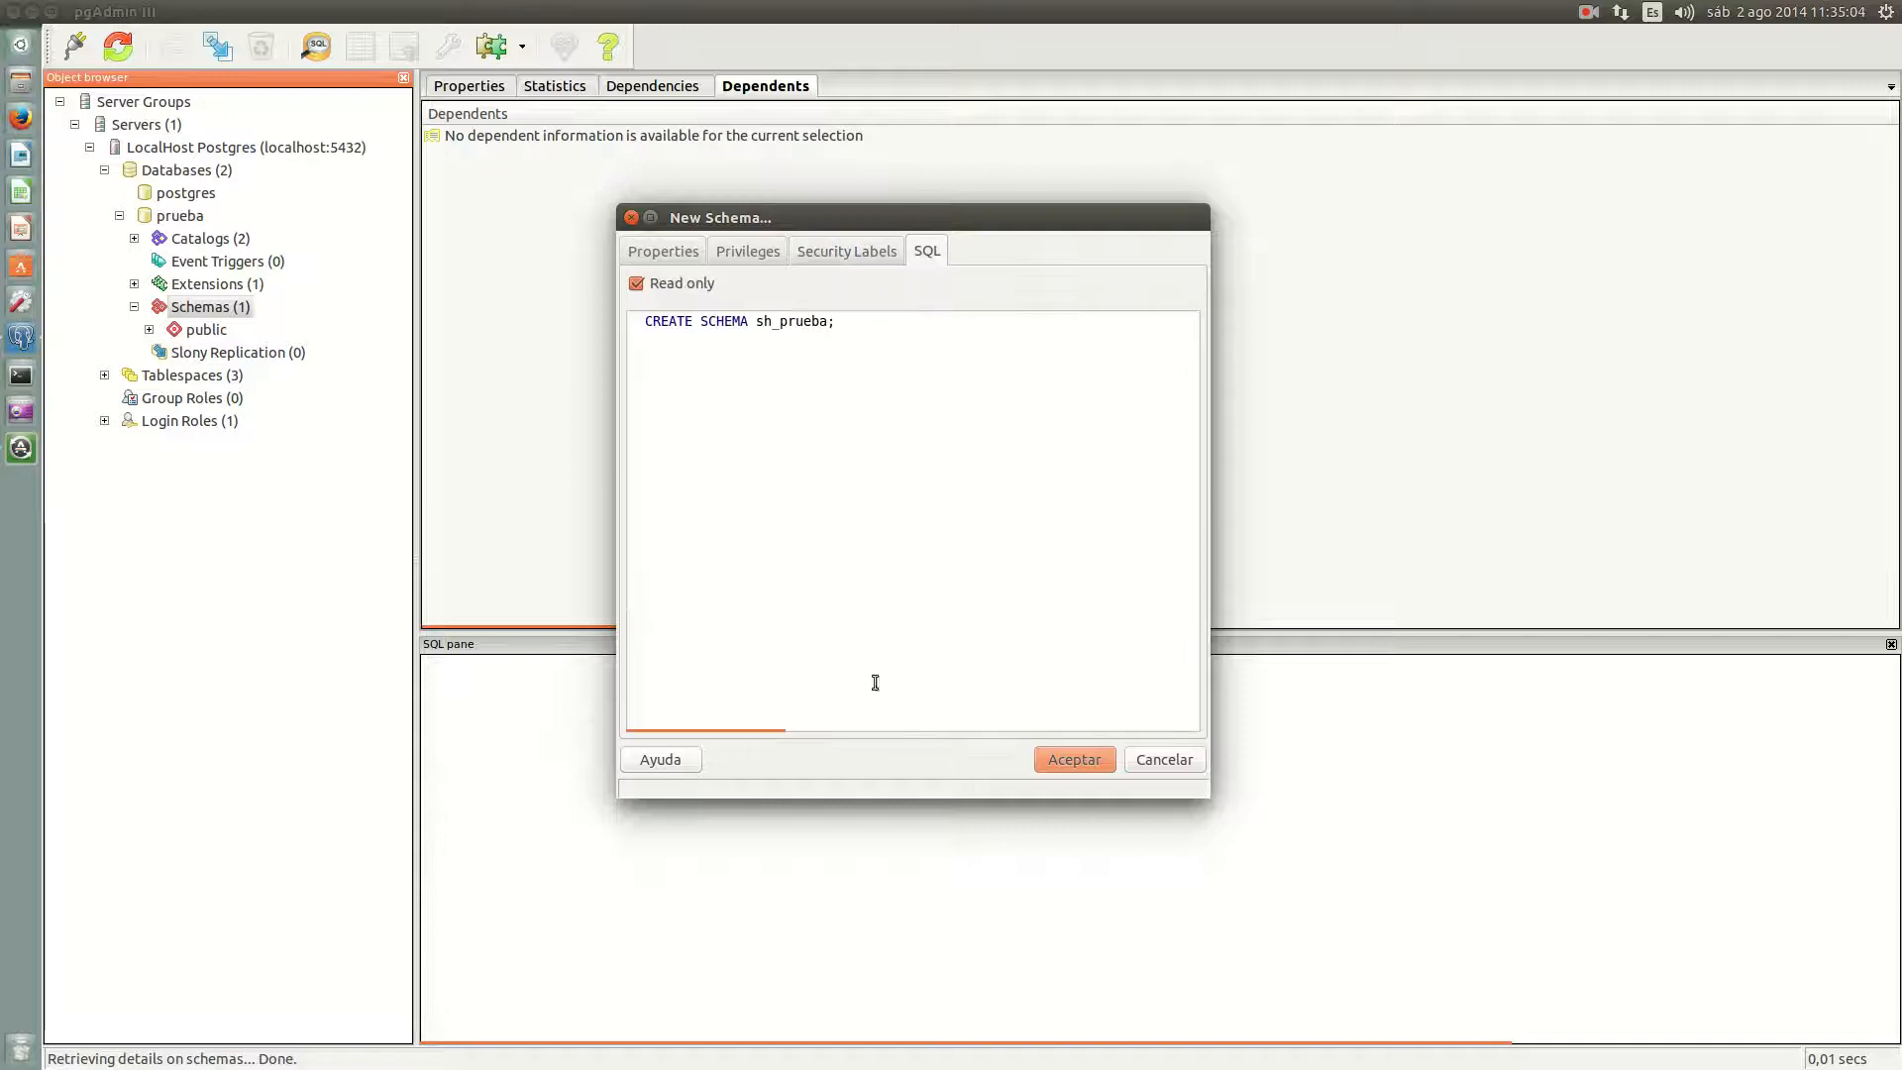
left_click(1088, 759)
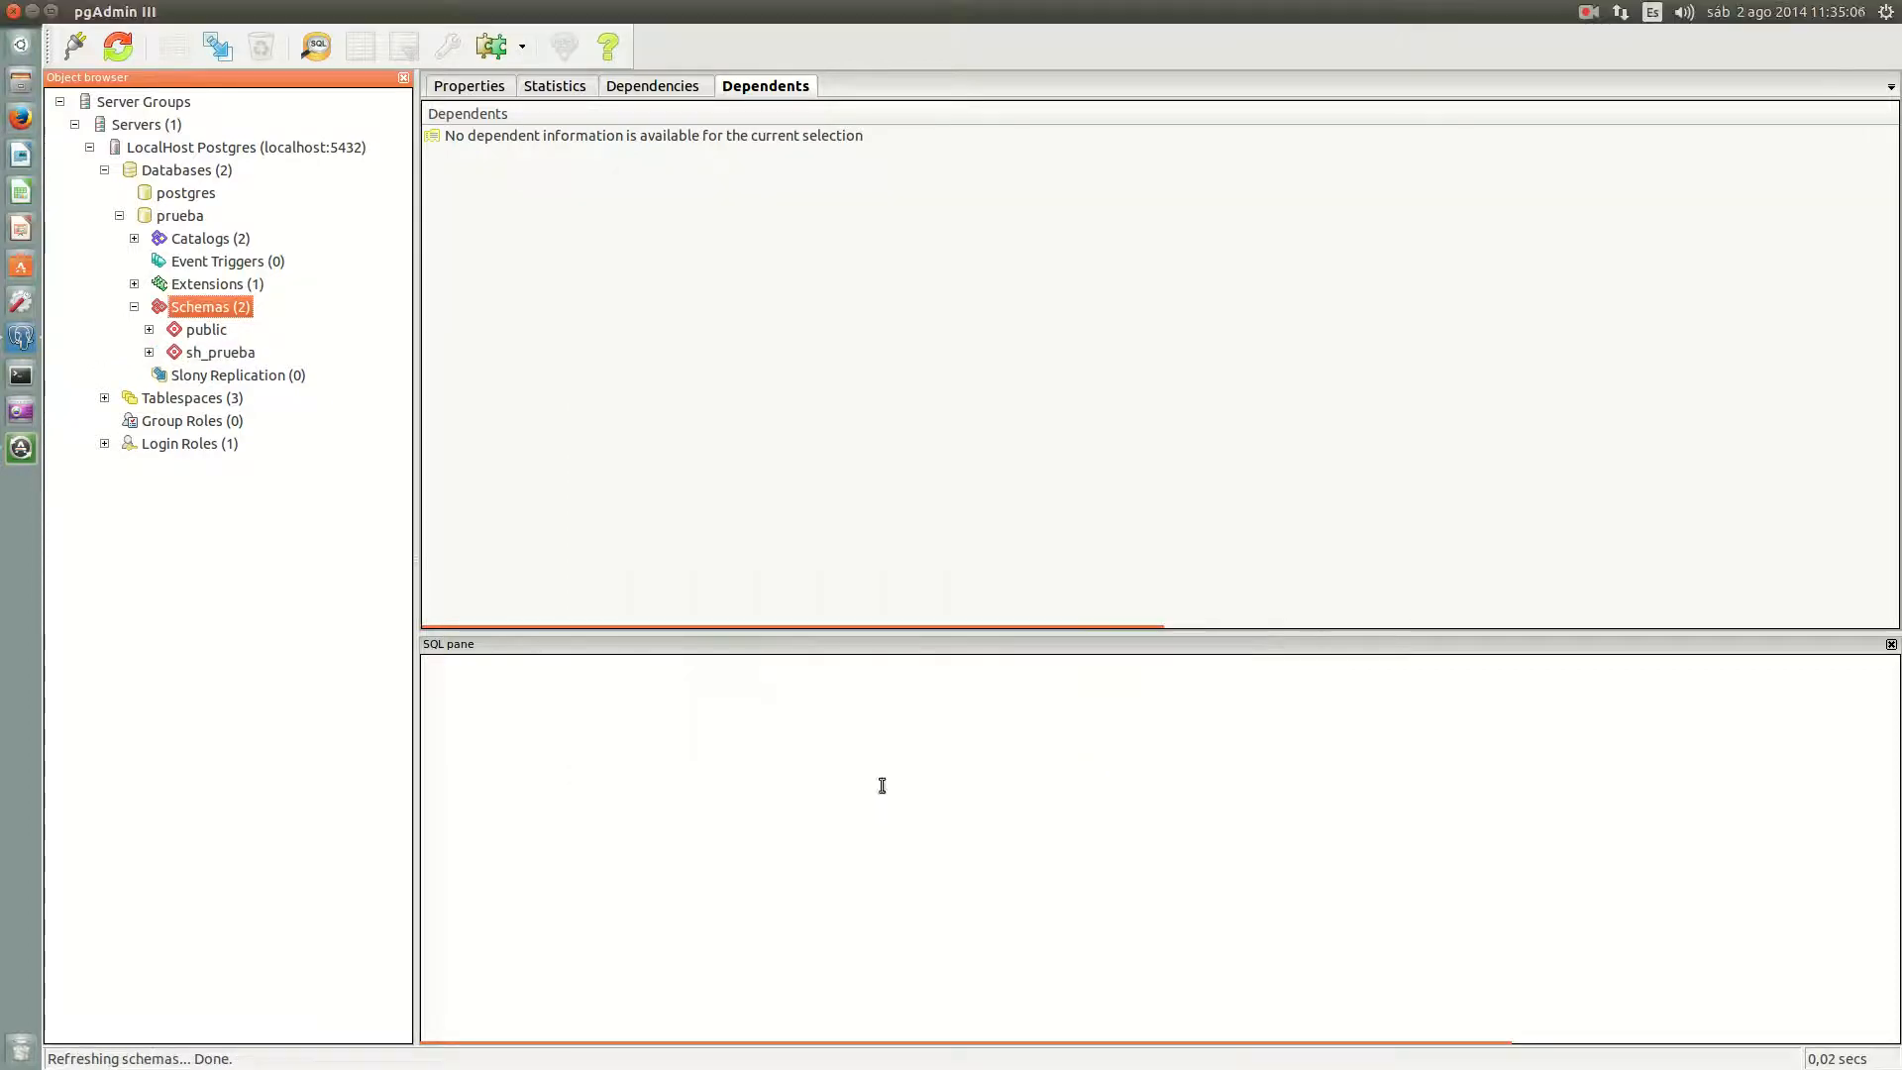
Step: Expand the sh_prueba schema and examine its object types, from collations, domains and FTS configurations to sequences, tables, trigger functions and views
left_click(149, 352)
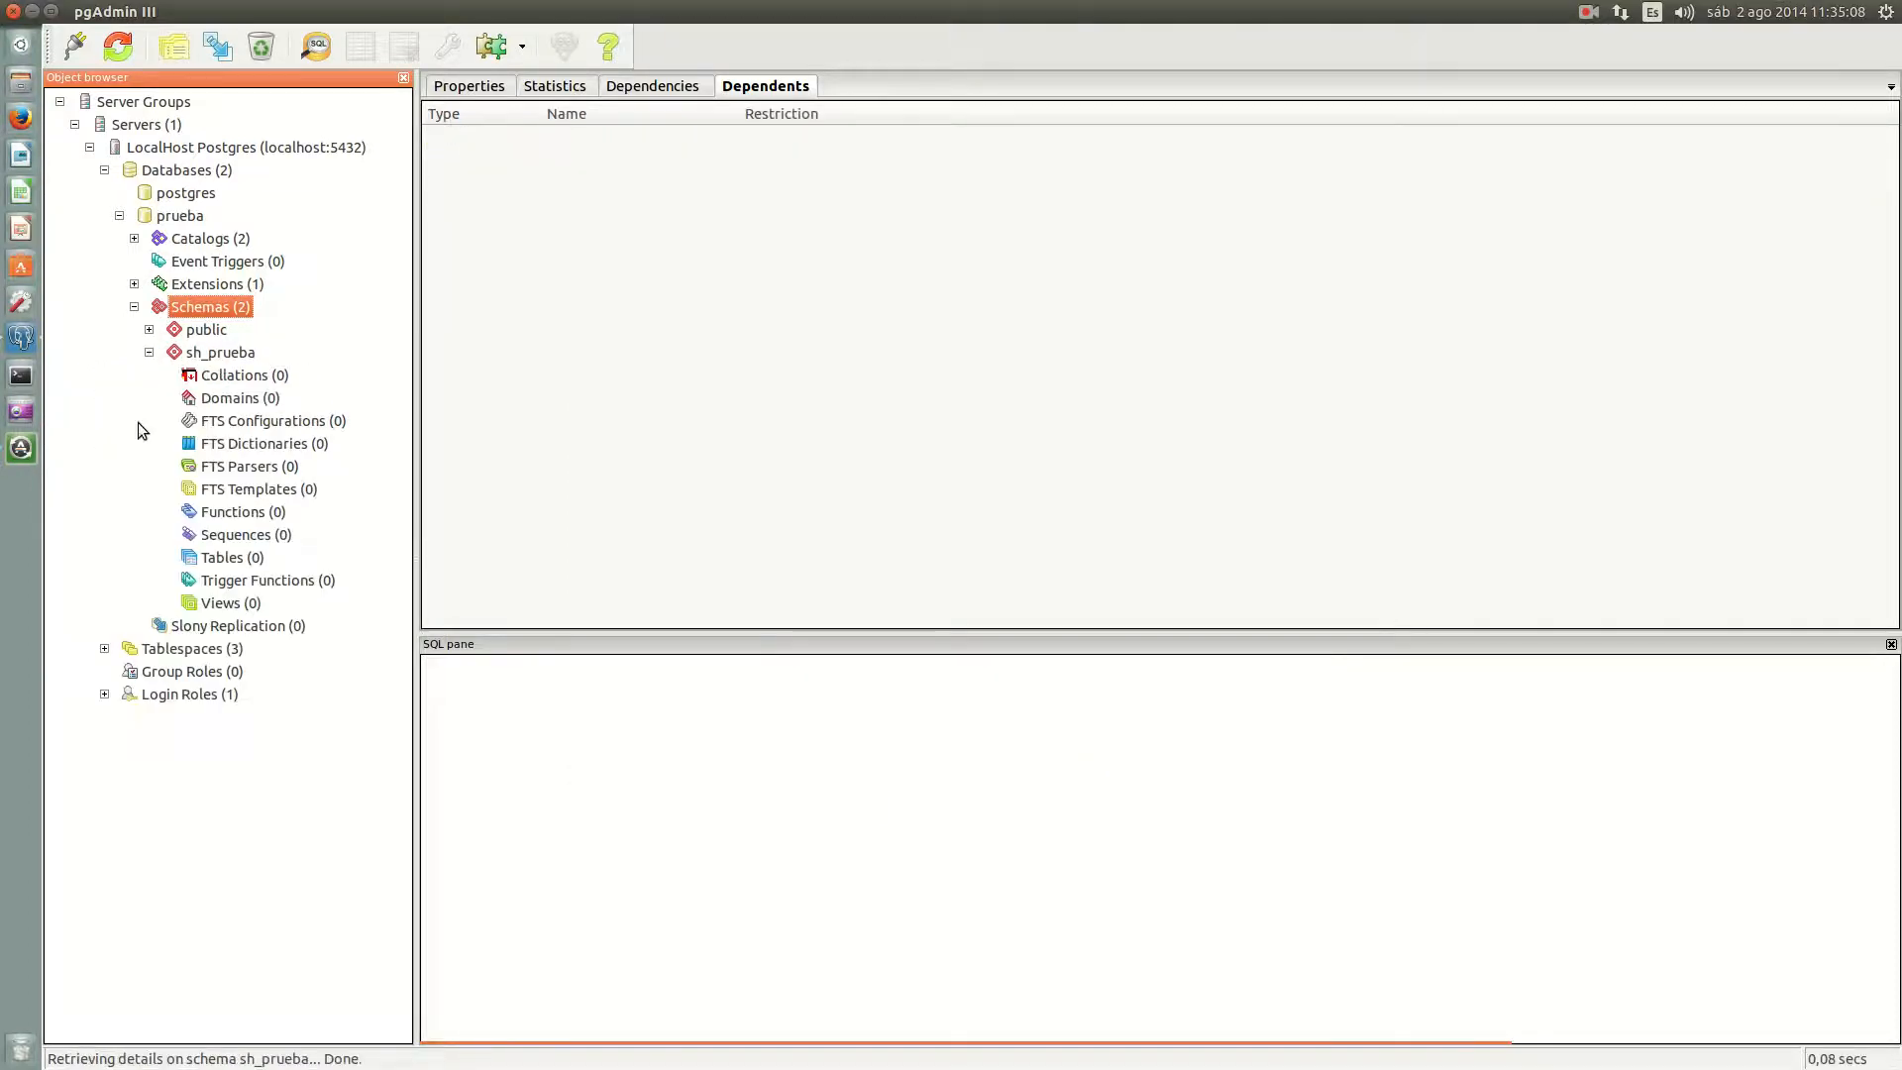
left_click(230, 378)
left_click(233, 399)
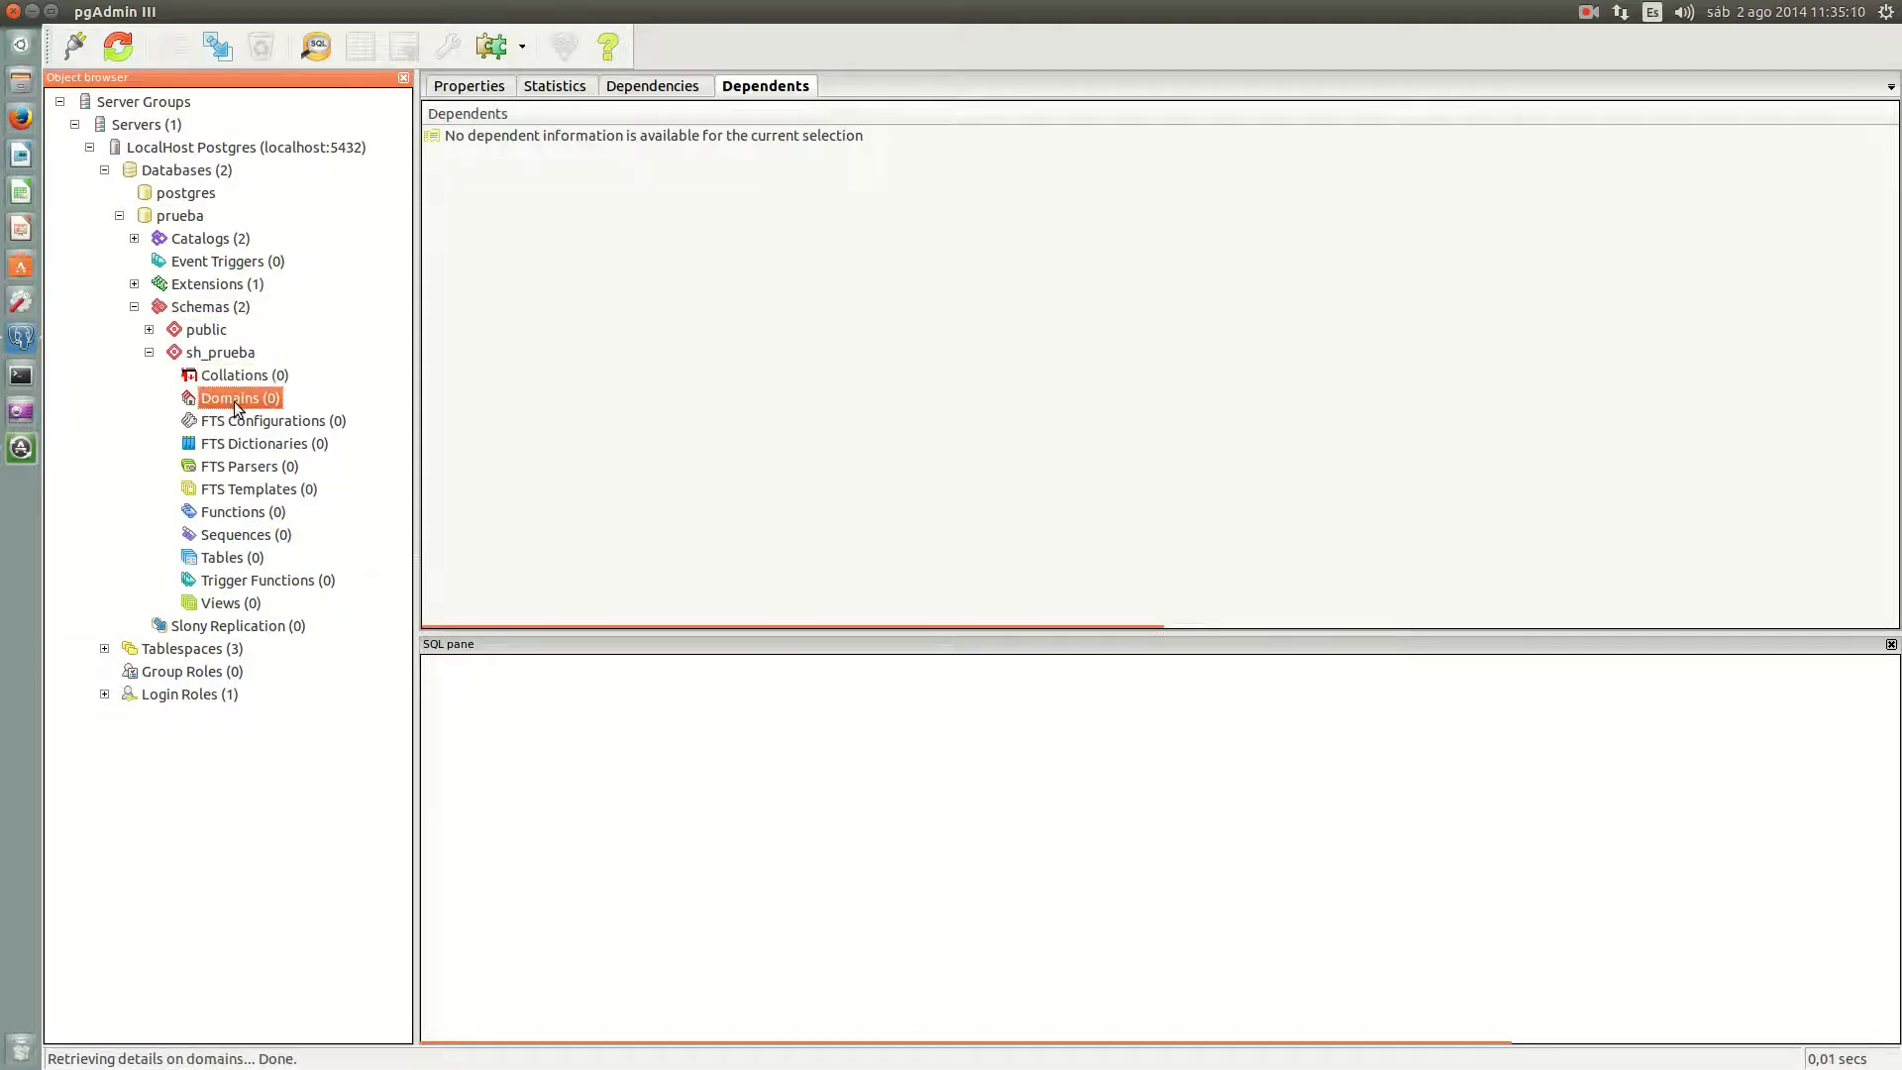
left_click(240, 373)
left_click(237, 398)
left_click(232, 424)
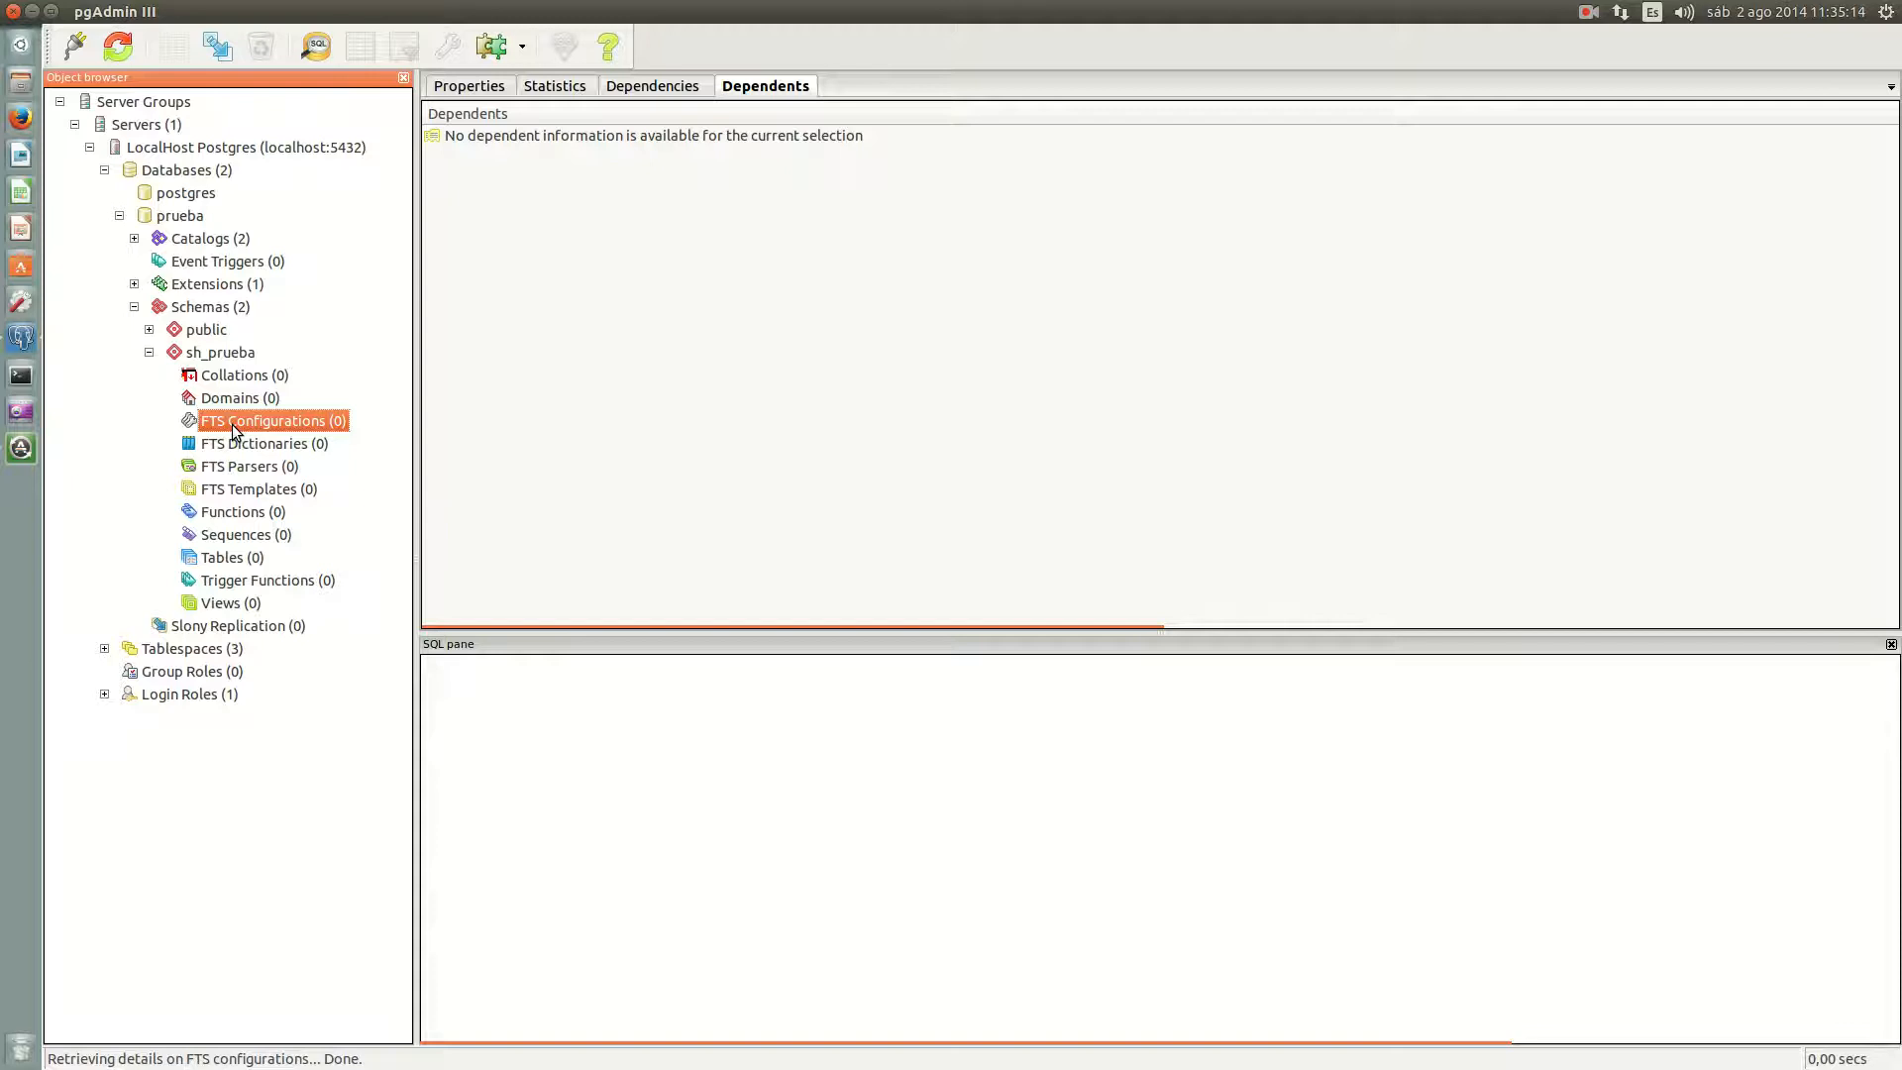
left_click(241, 535)
left_click(238, 558)
left_click(241, 580)
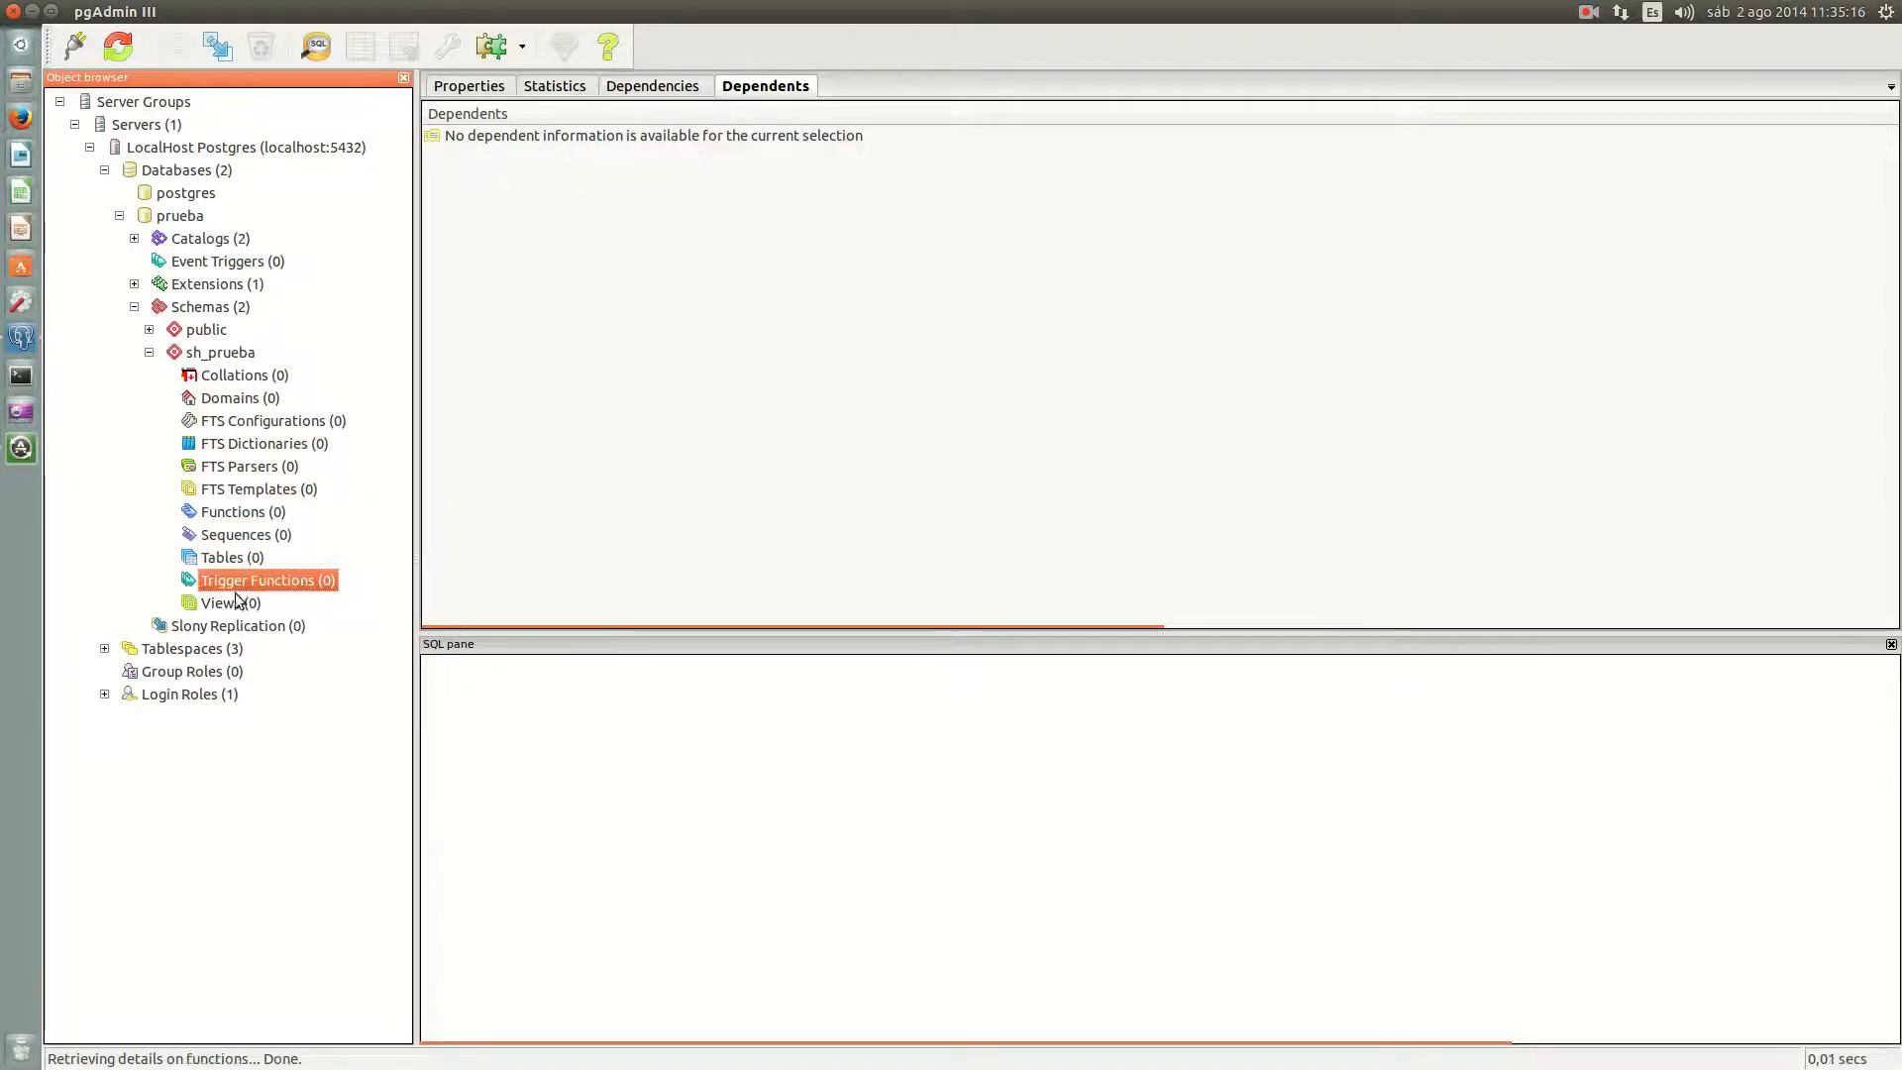
left_click(244, 600)
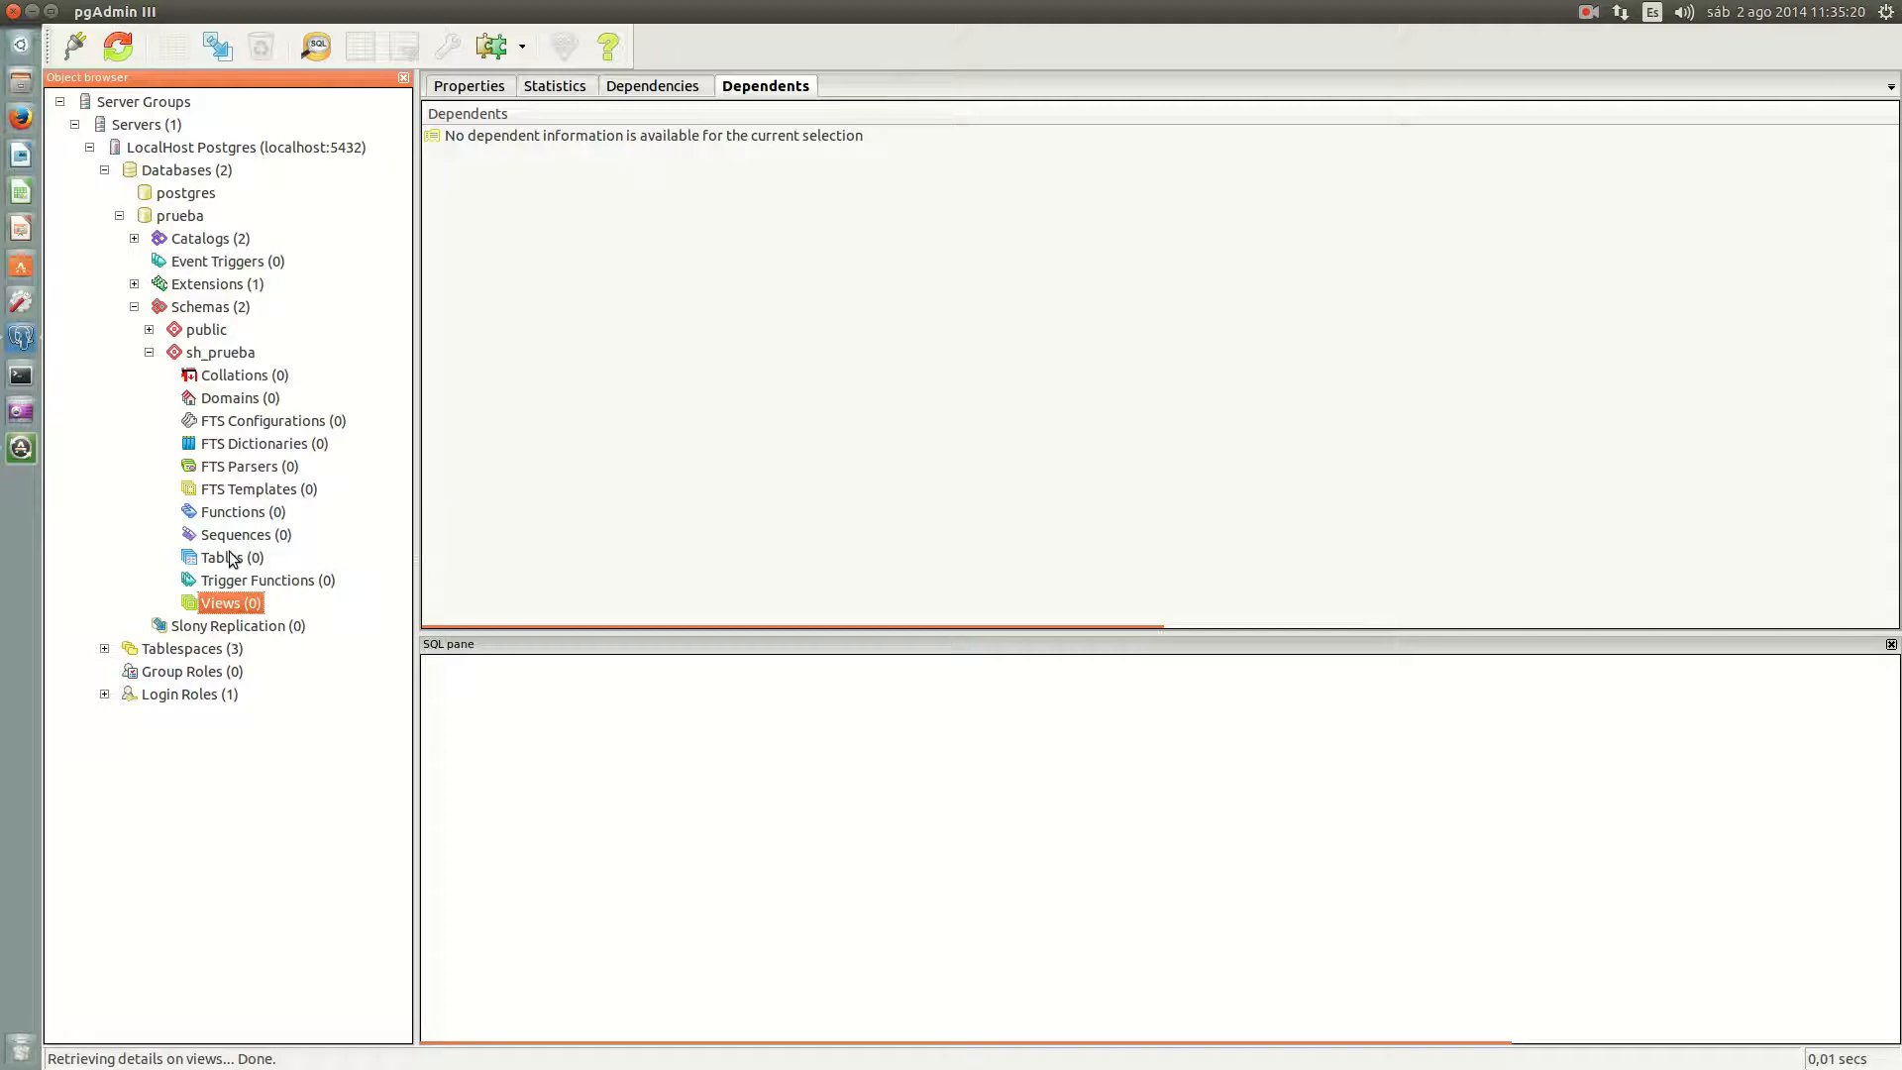
Step: Start a new table named libros in the sh_prueba schema, leaving the owner blank and keeping sh_prueba as the schema
left_click(231, 558)
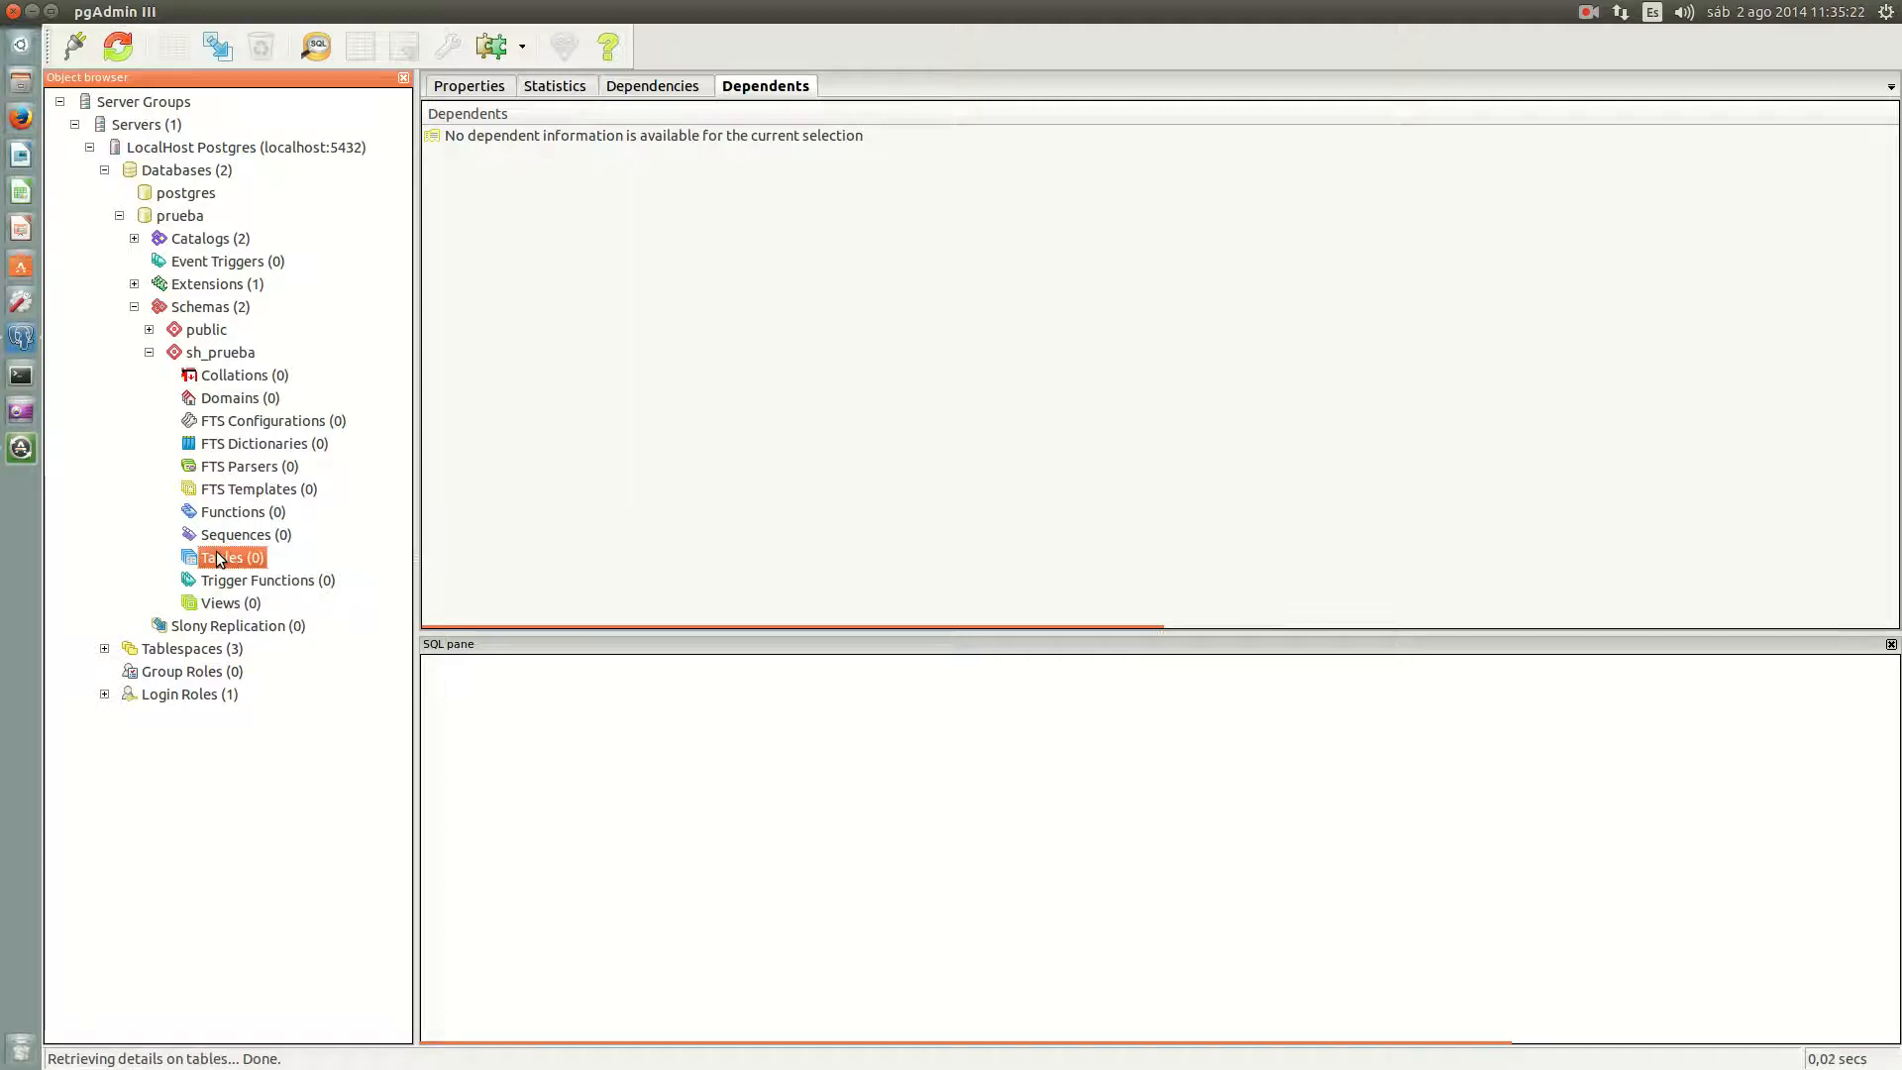
right_click(216, 552)
left_click(274, 597)
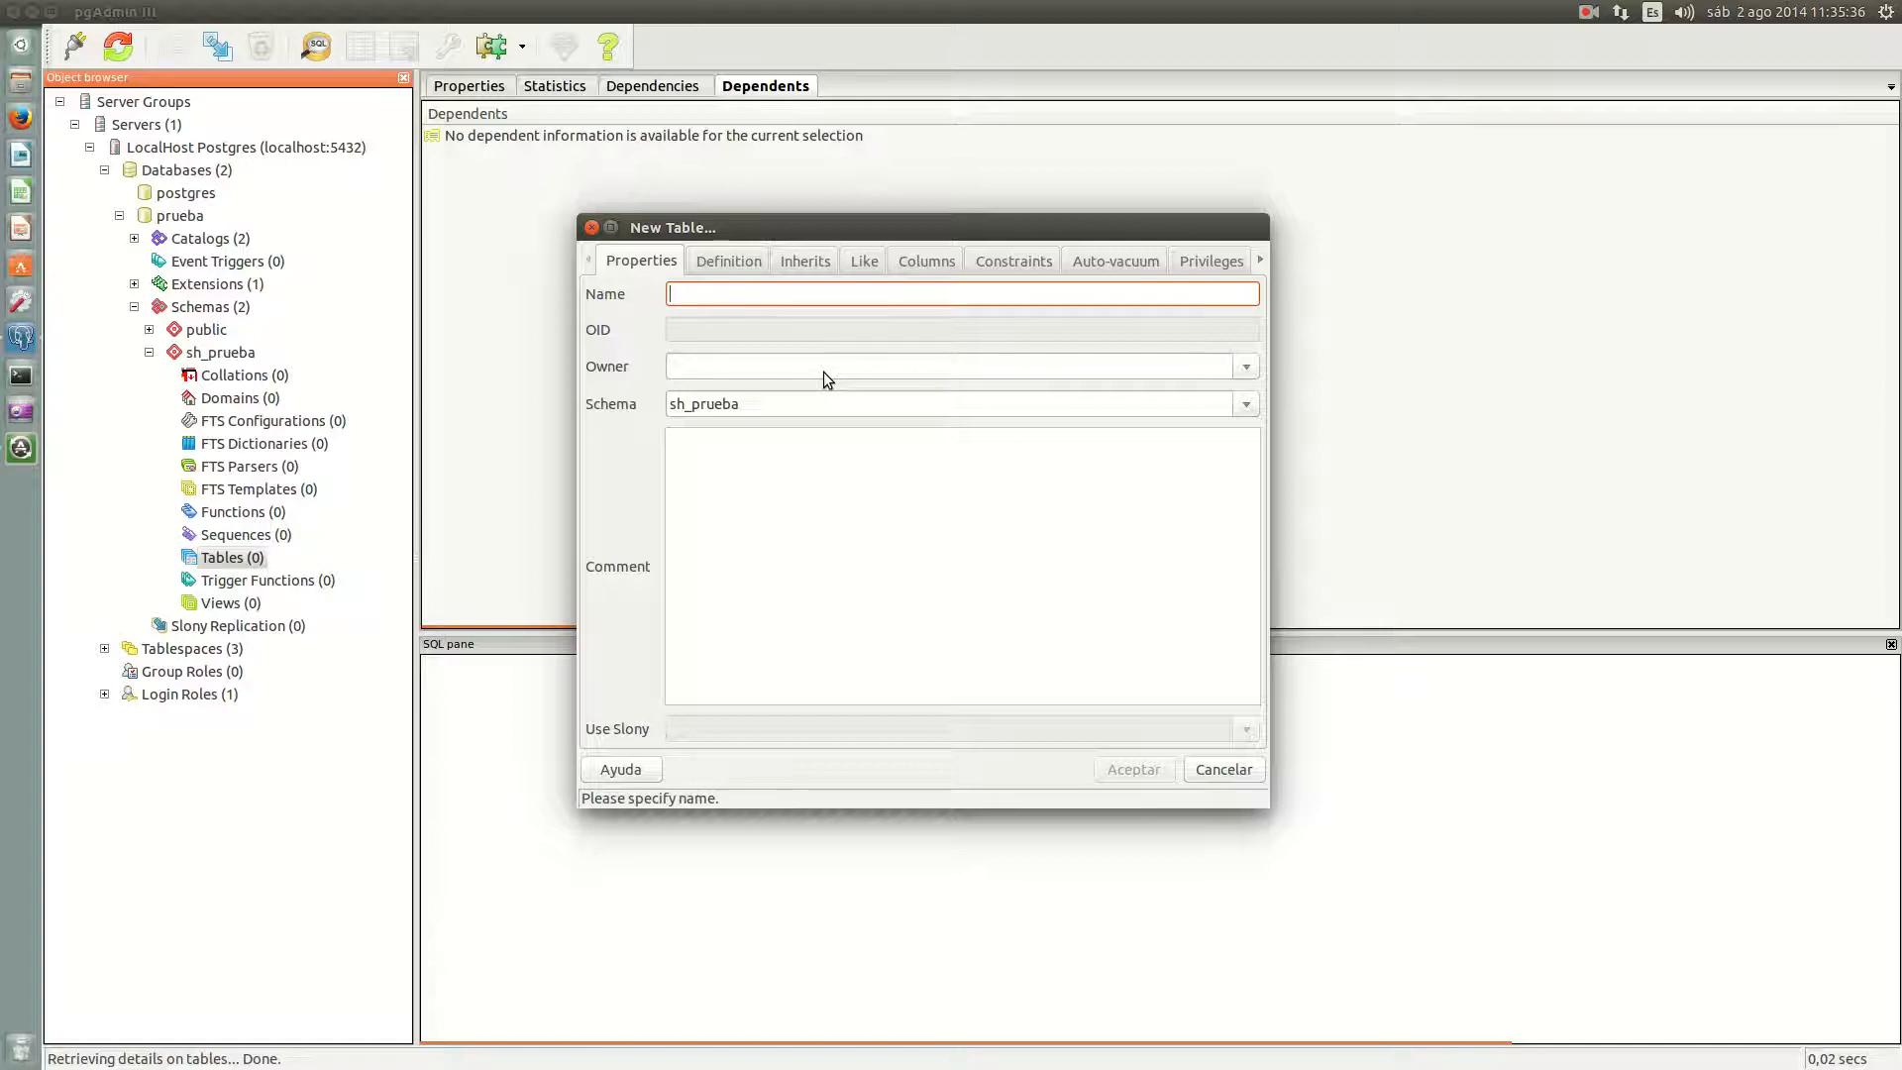
type("lib")
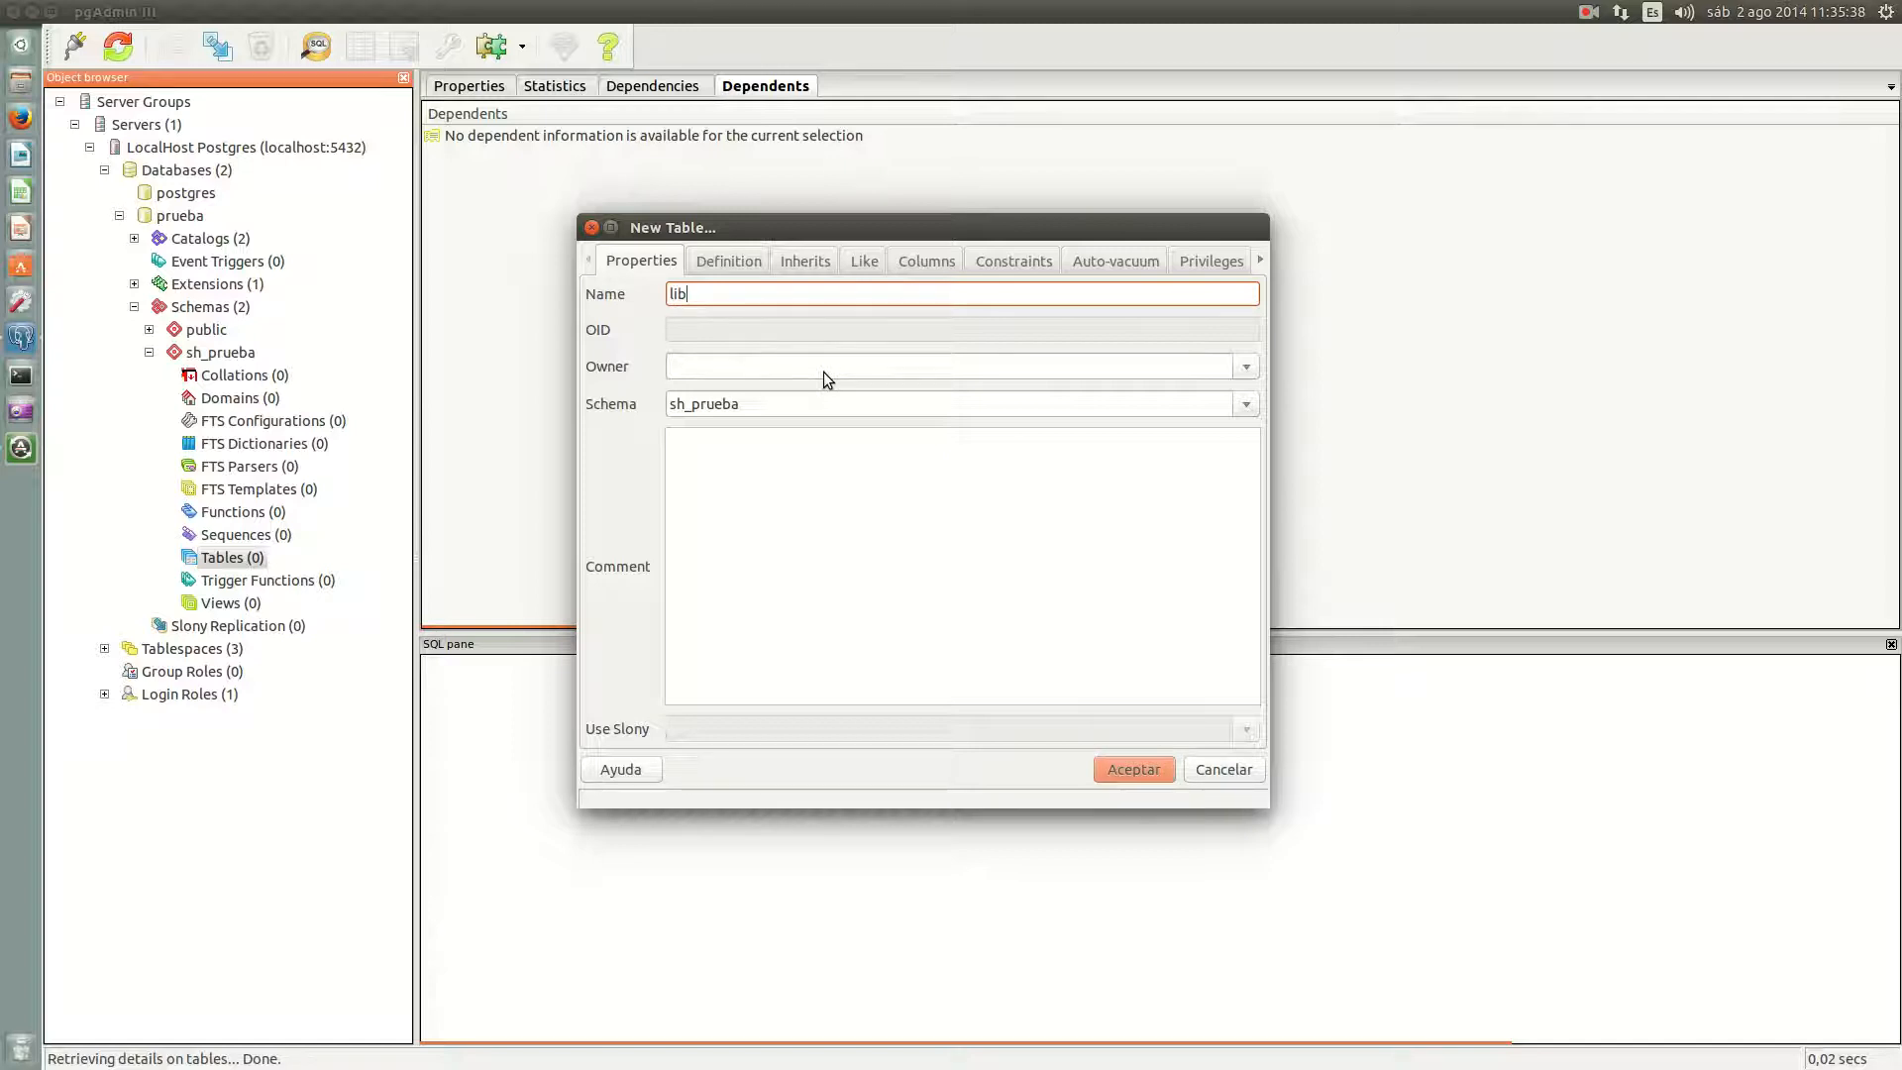
type("ros")
left_click(1245, 367)
left_click(805, 436)
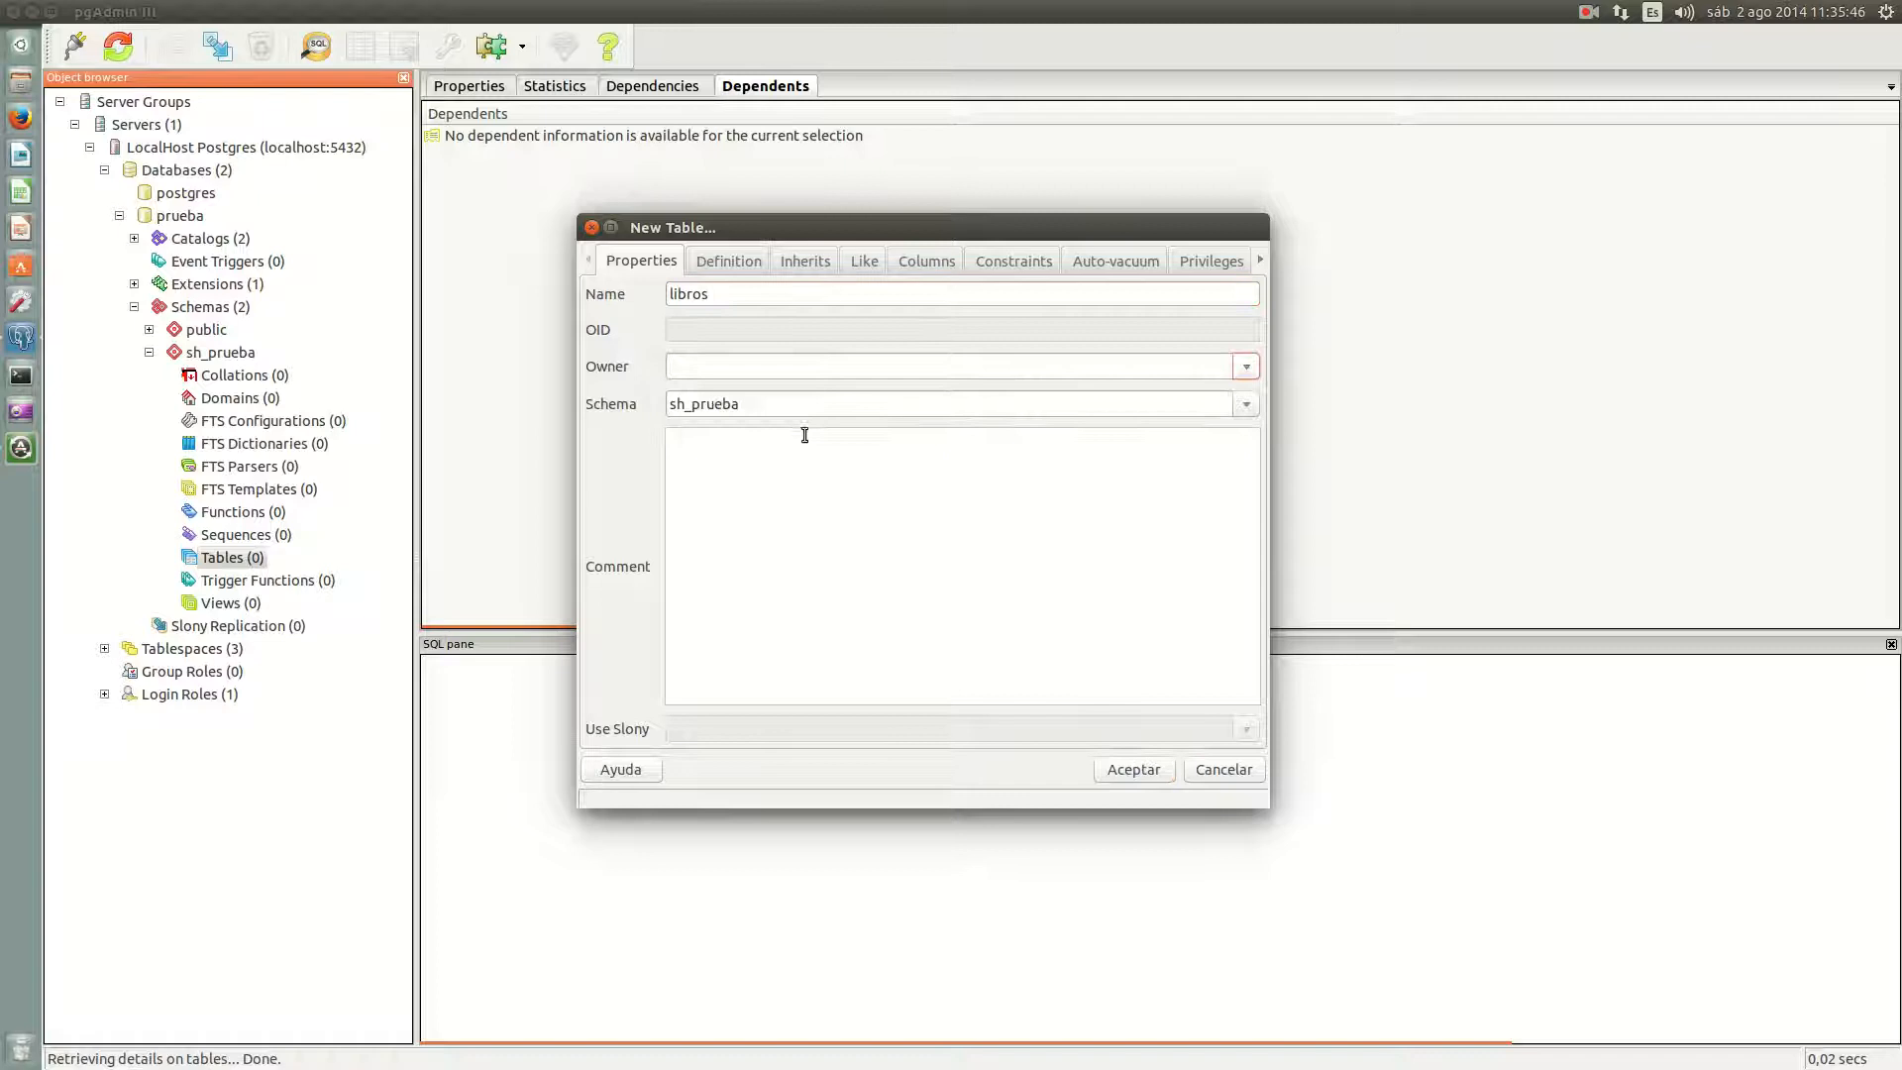
left_click(703, 404)
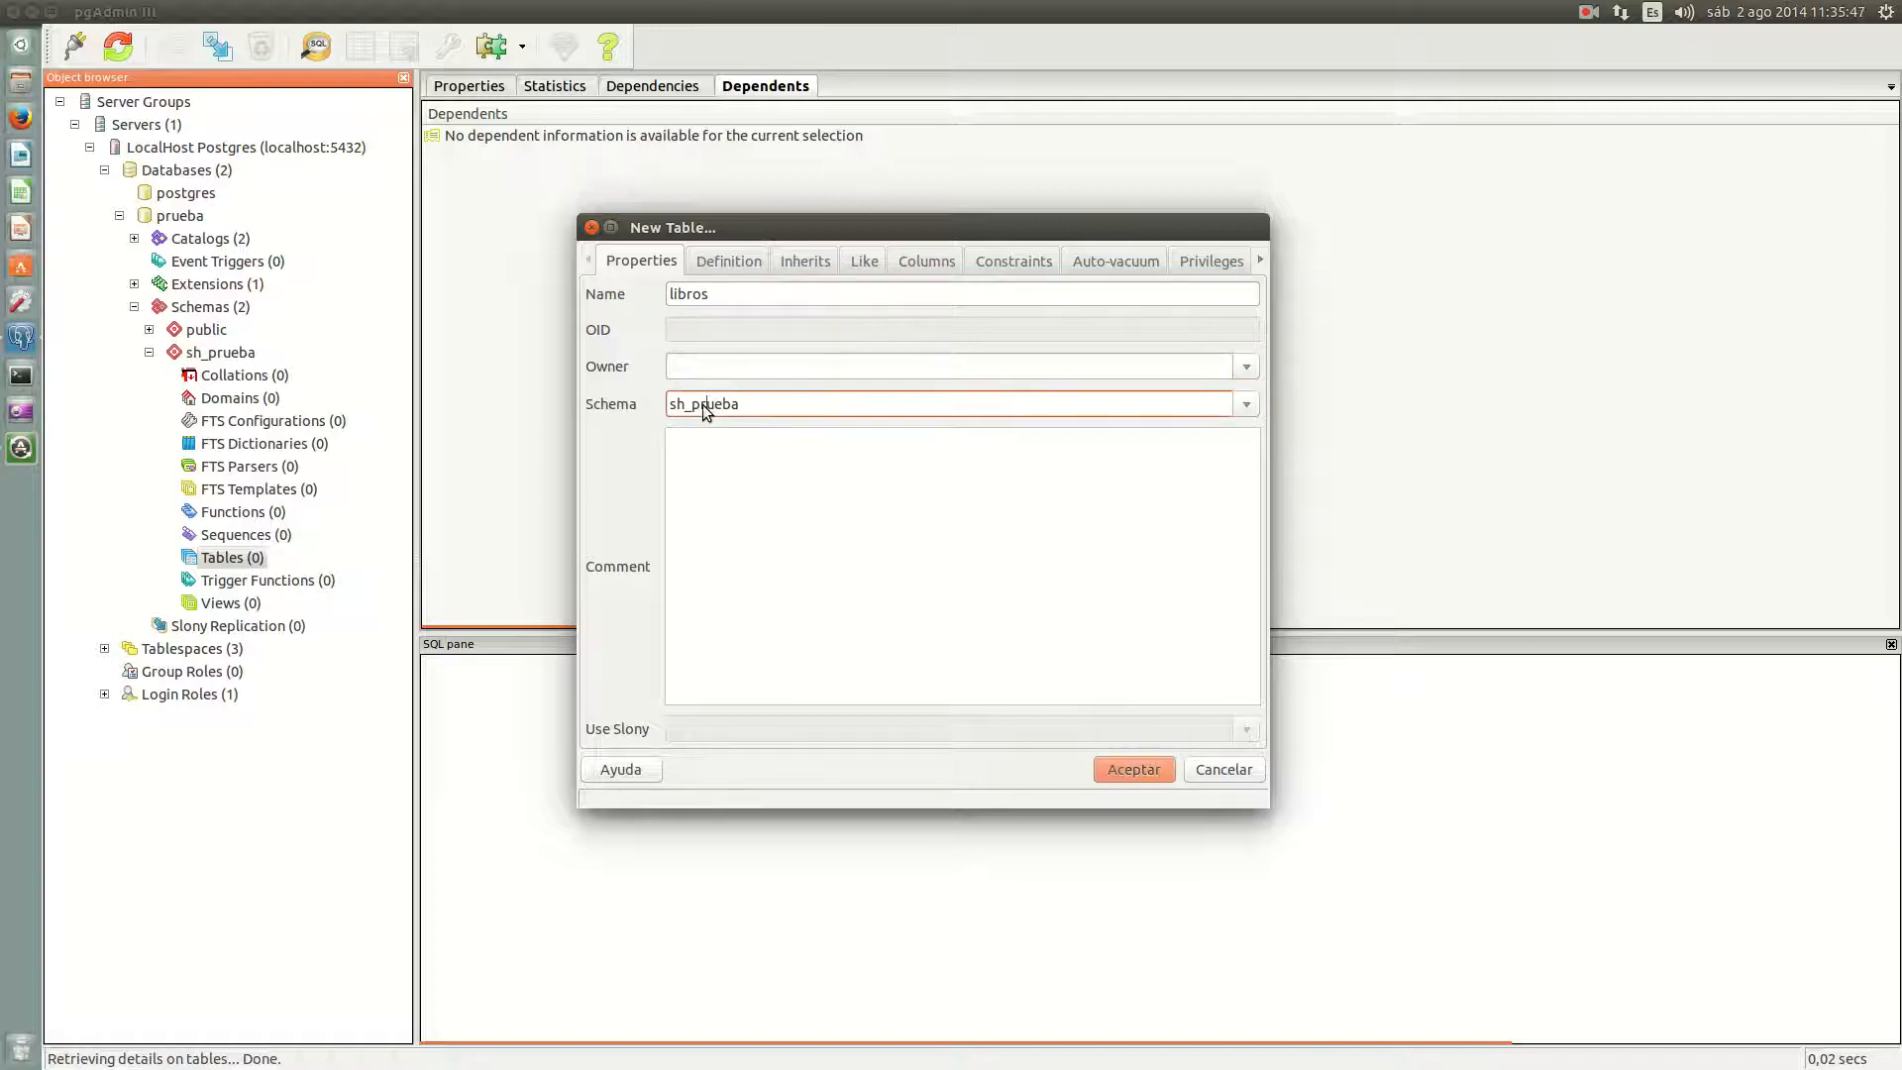
left_click(1234, 401)
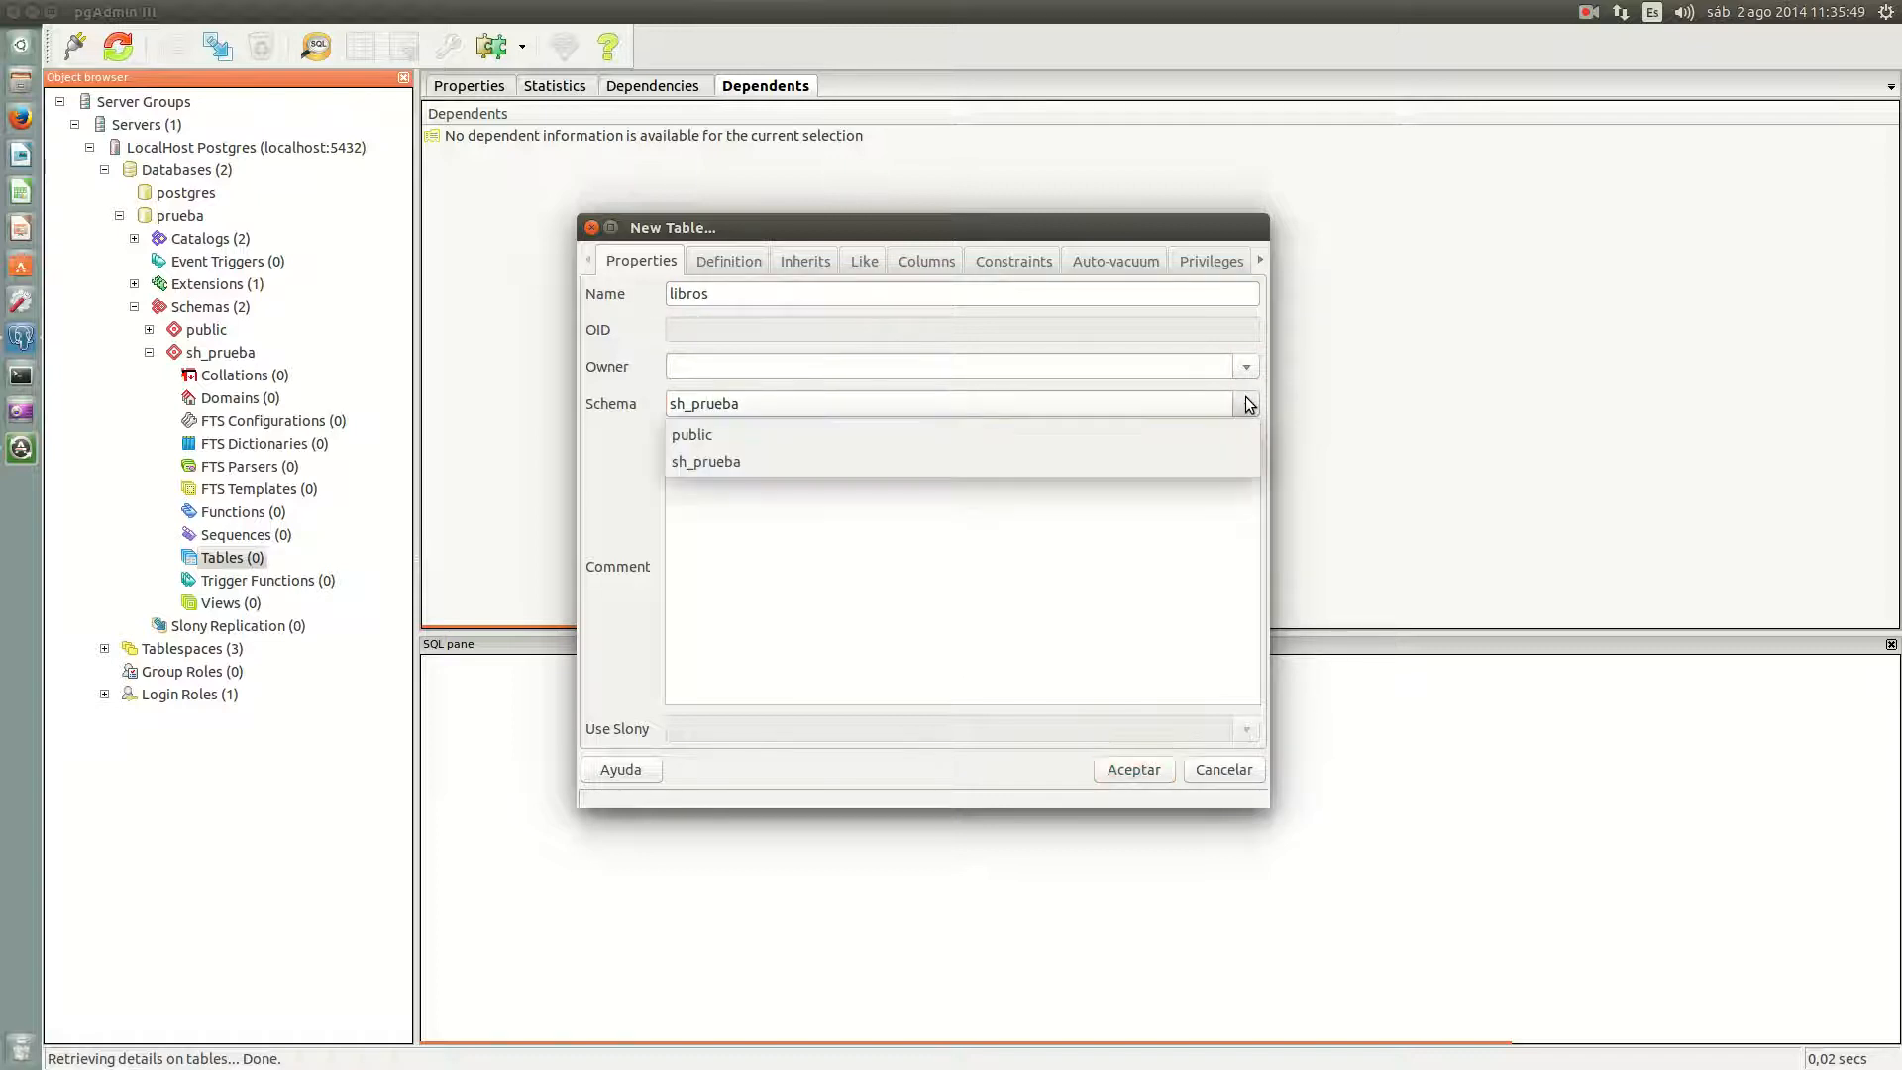
left_click(937, 398)
Step: In the libros table's definition, review the available tablespaces and choose <default tablespace>
left_click(752, 258)
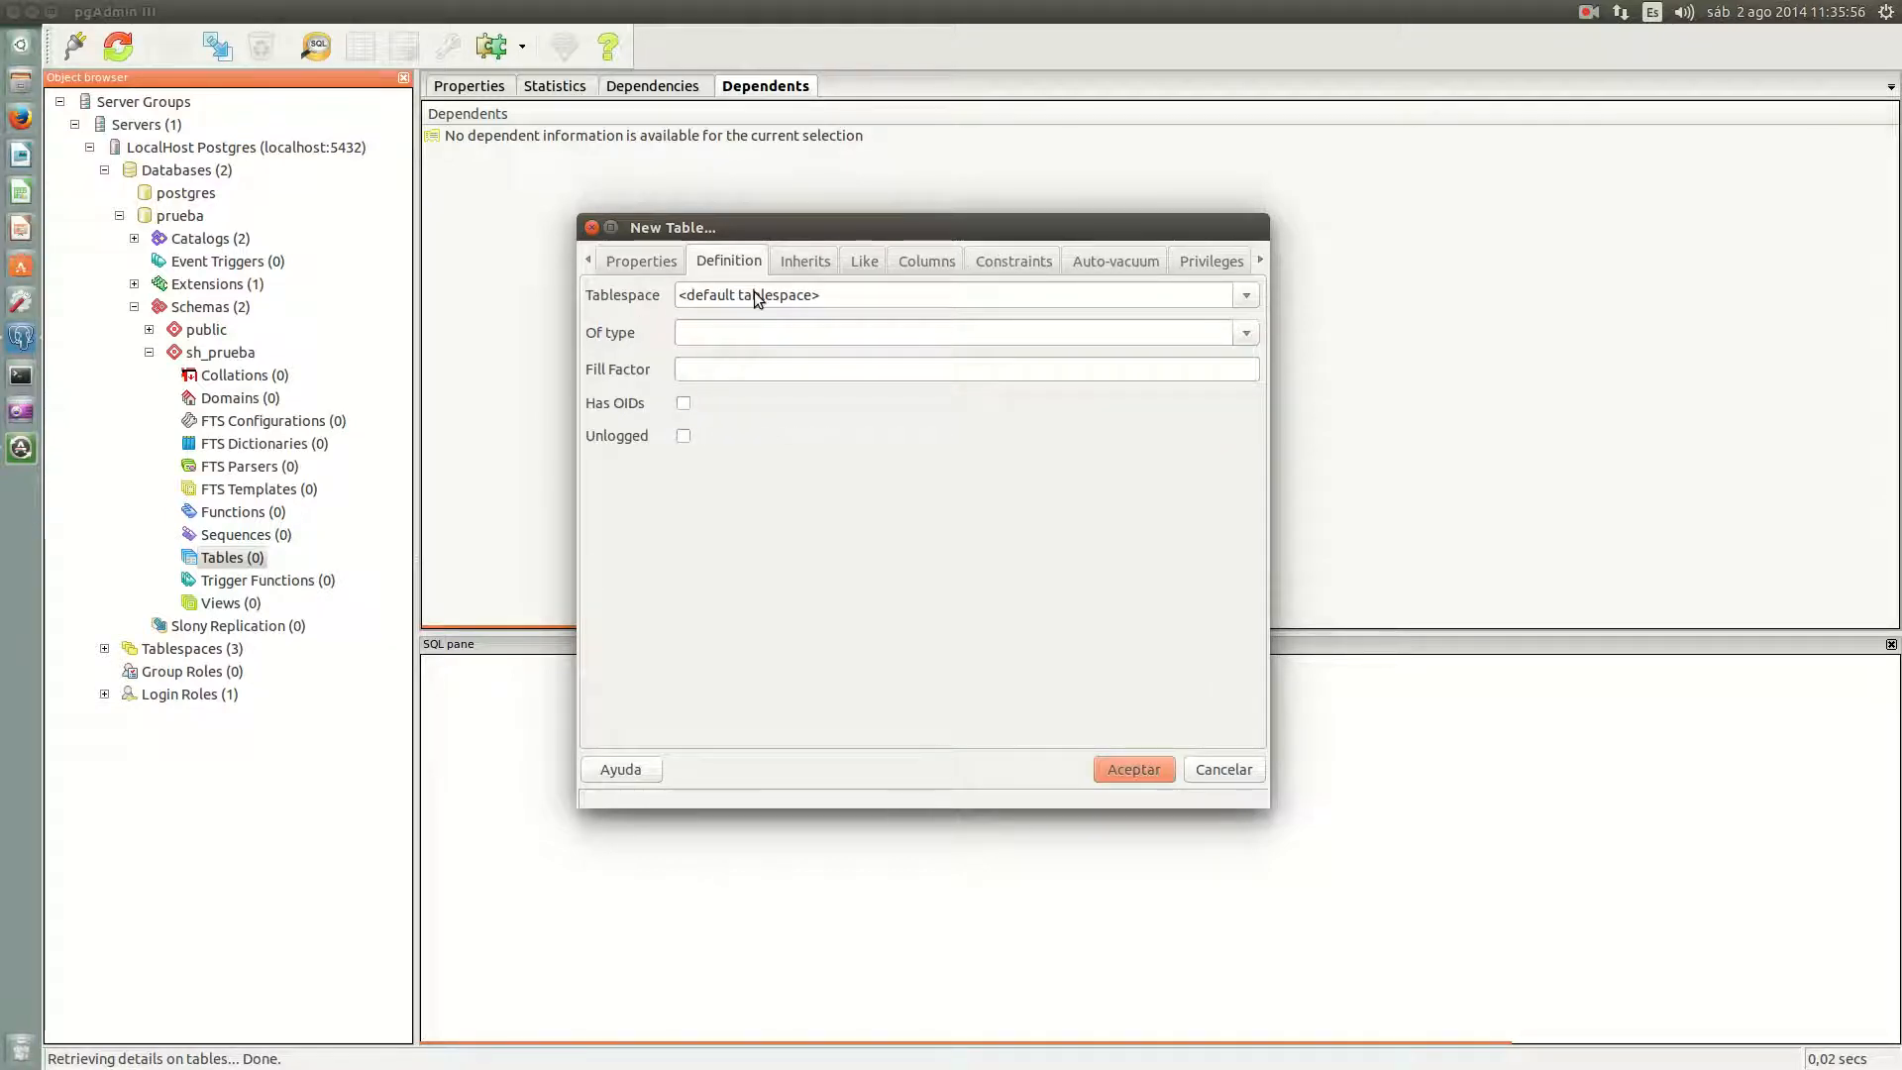
left_click(1256, 295)
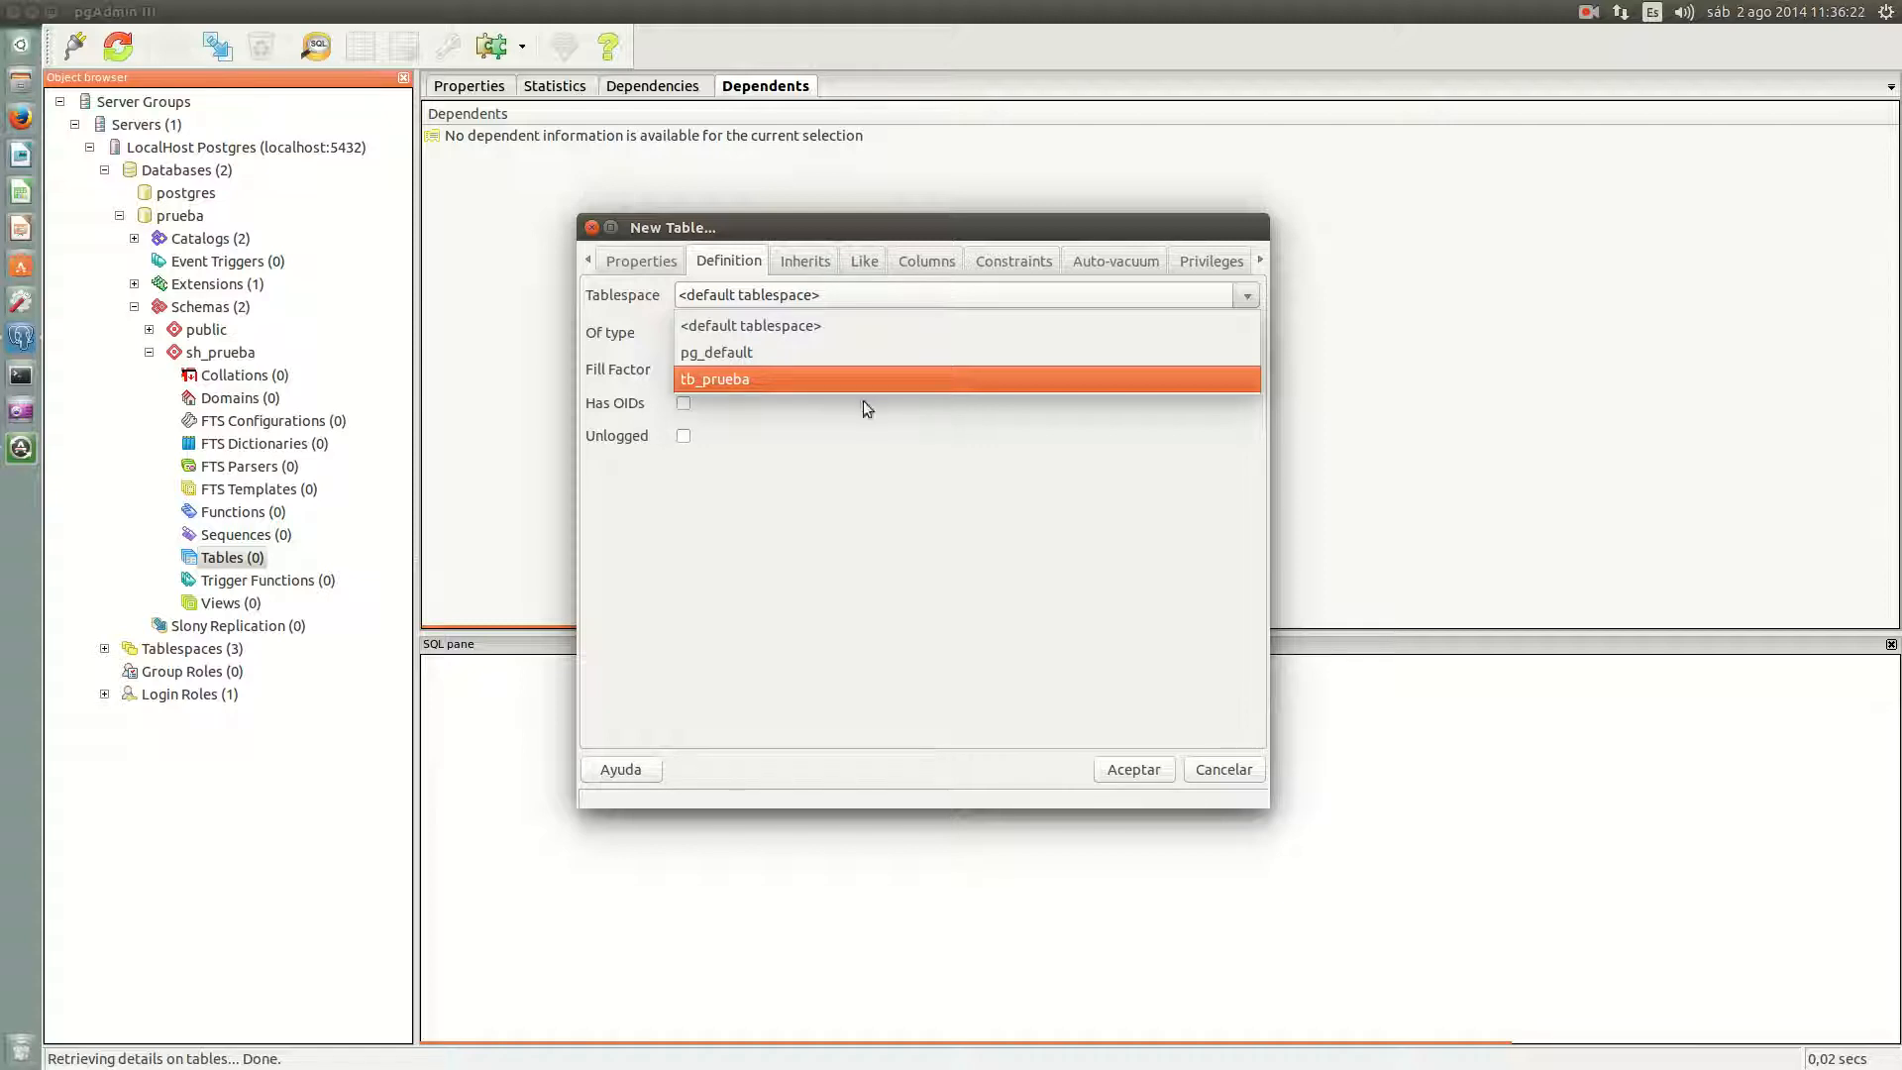
left_click(846, 323)
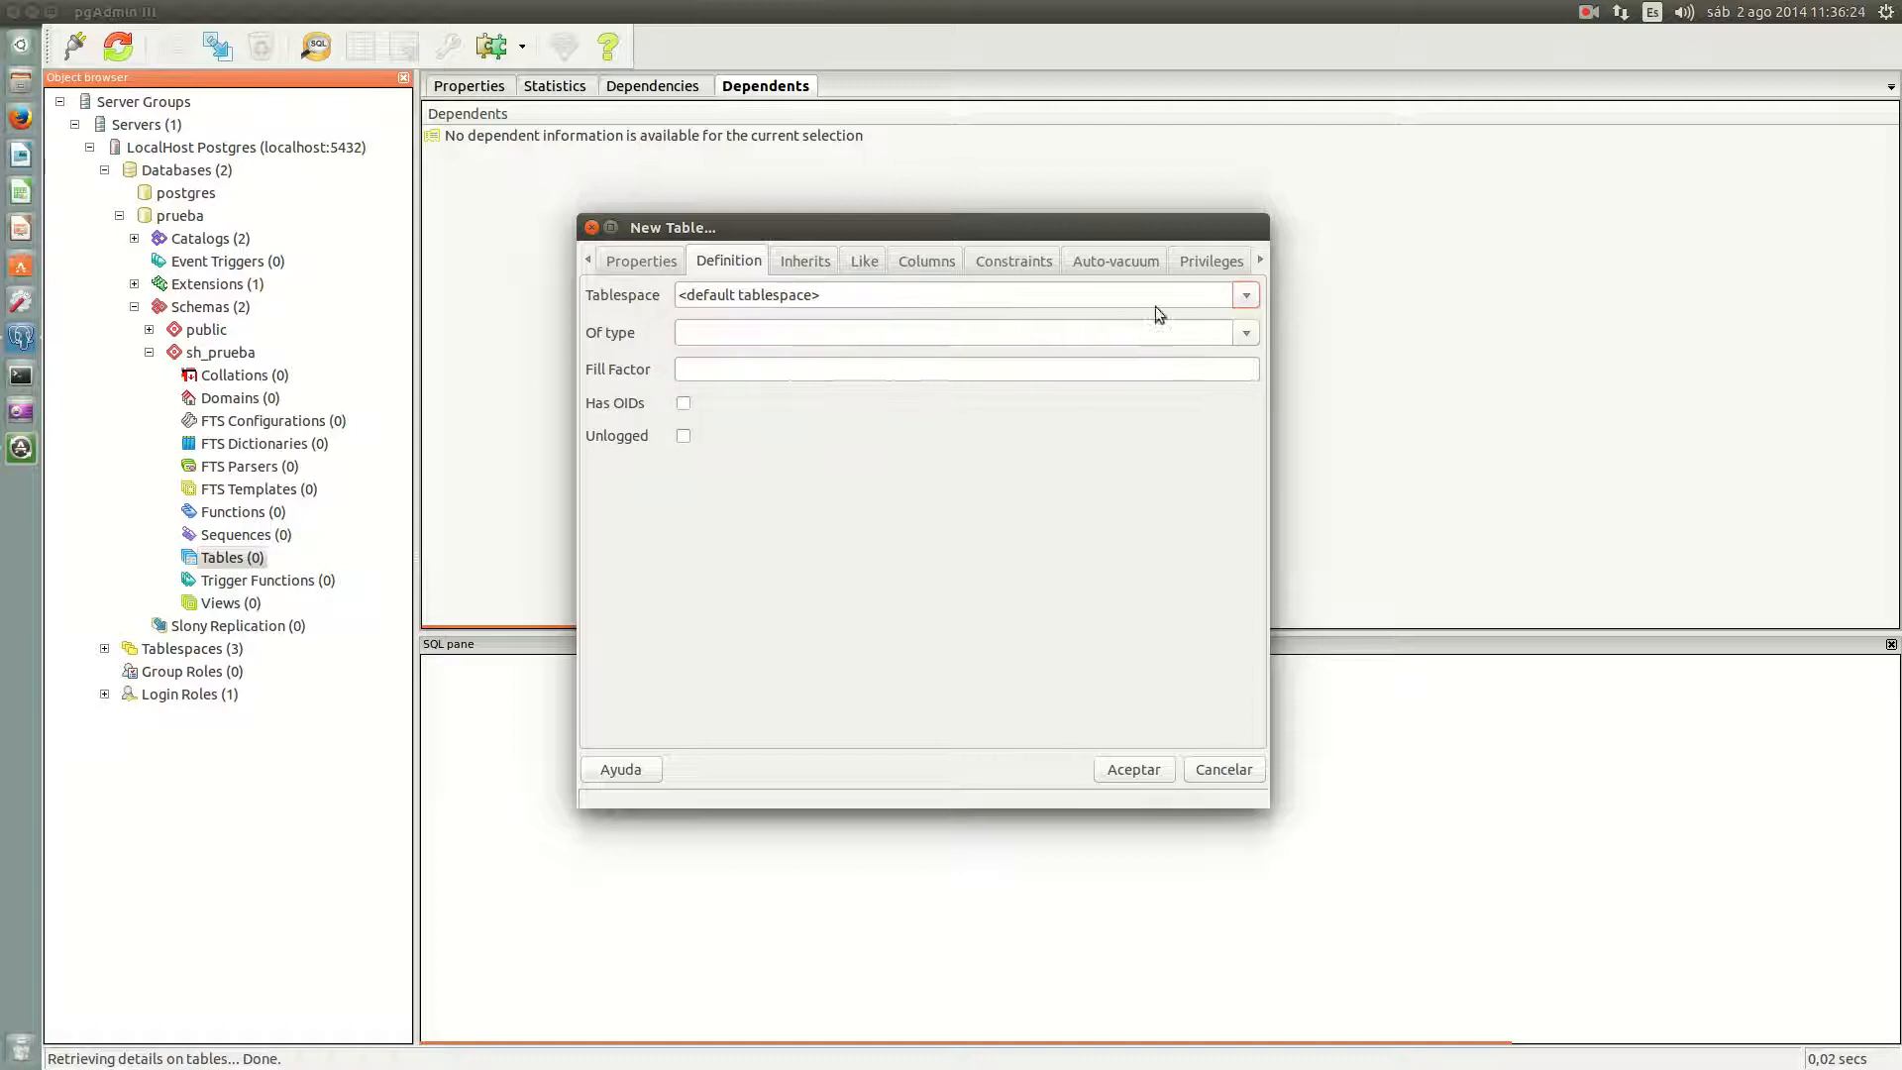
Step: Review the libros table's inheritance and Like options, and open its column list
left_click(806, 263)
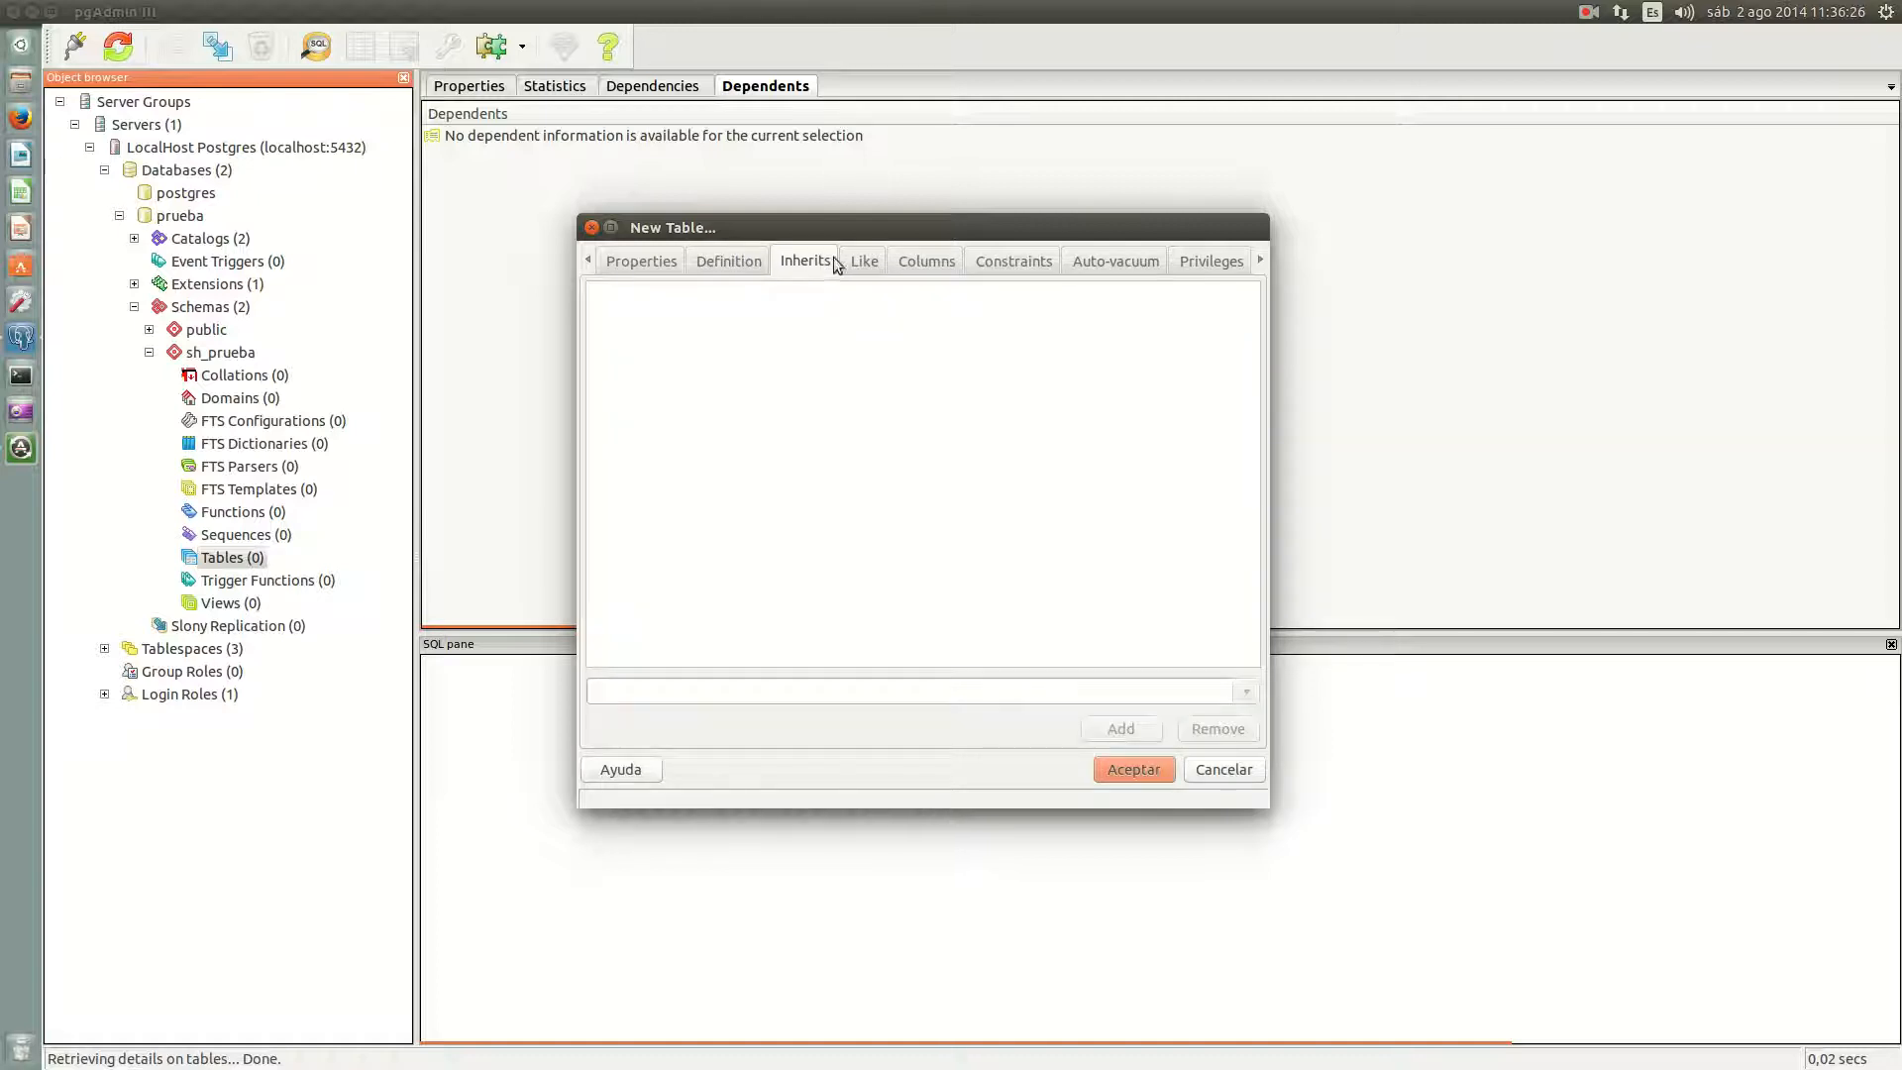
left_click(868, 261)
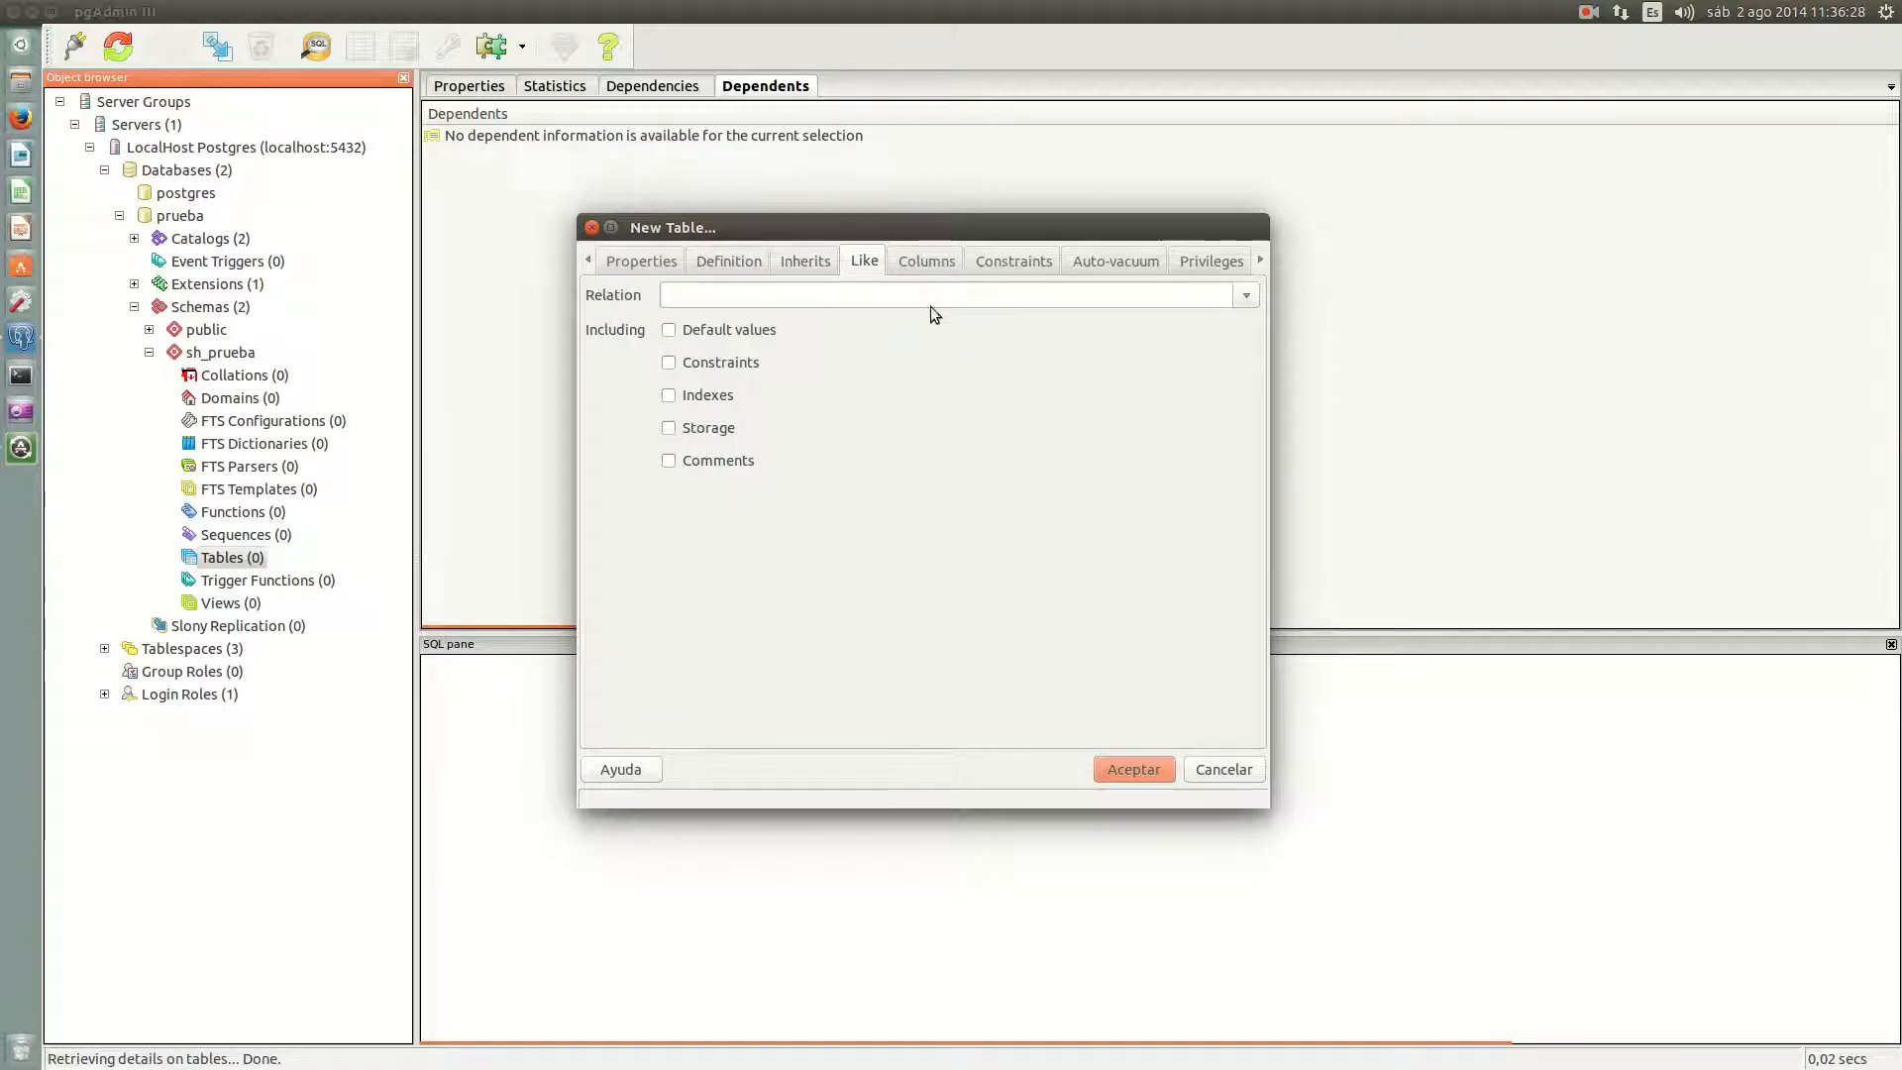
left_click(931, 263)
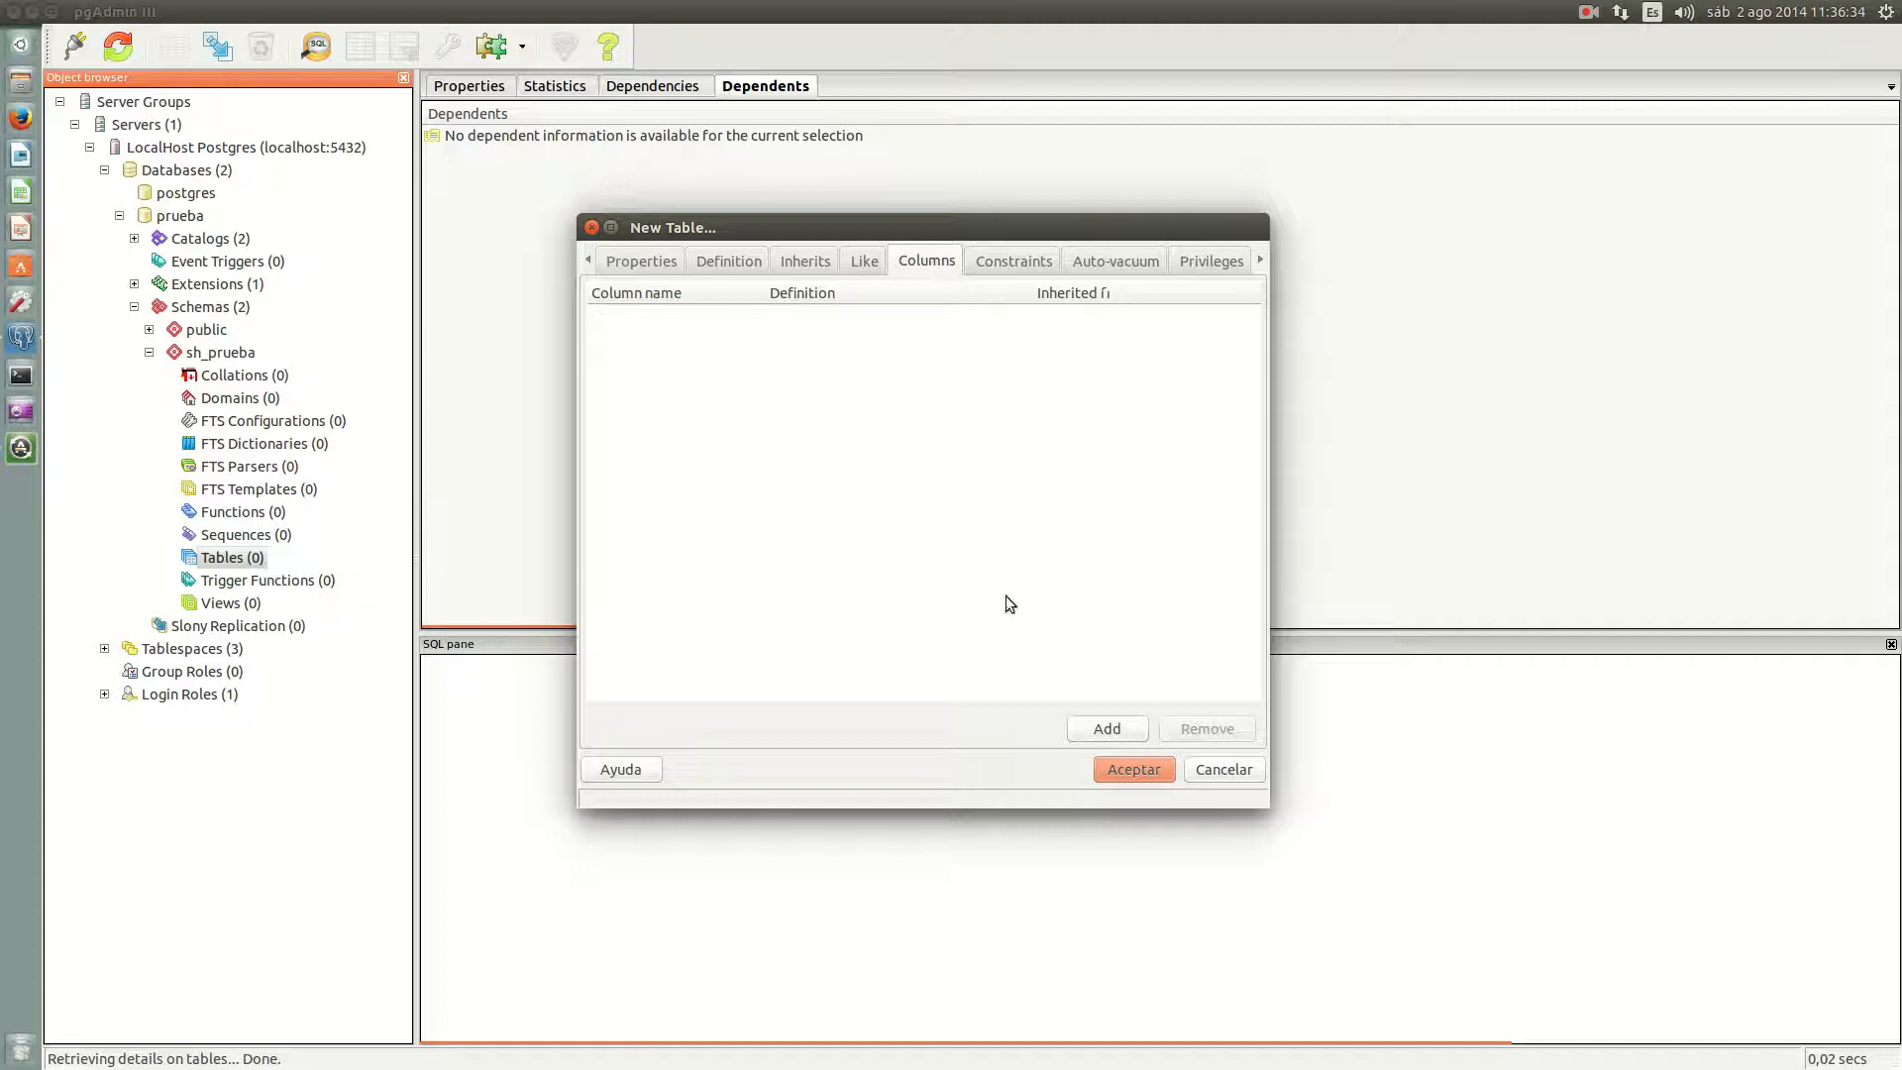
Step: Start a new column named idlibro in the libros table, browse the available data types and choose serial
left_click(1110, 729)
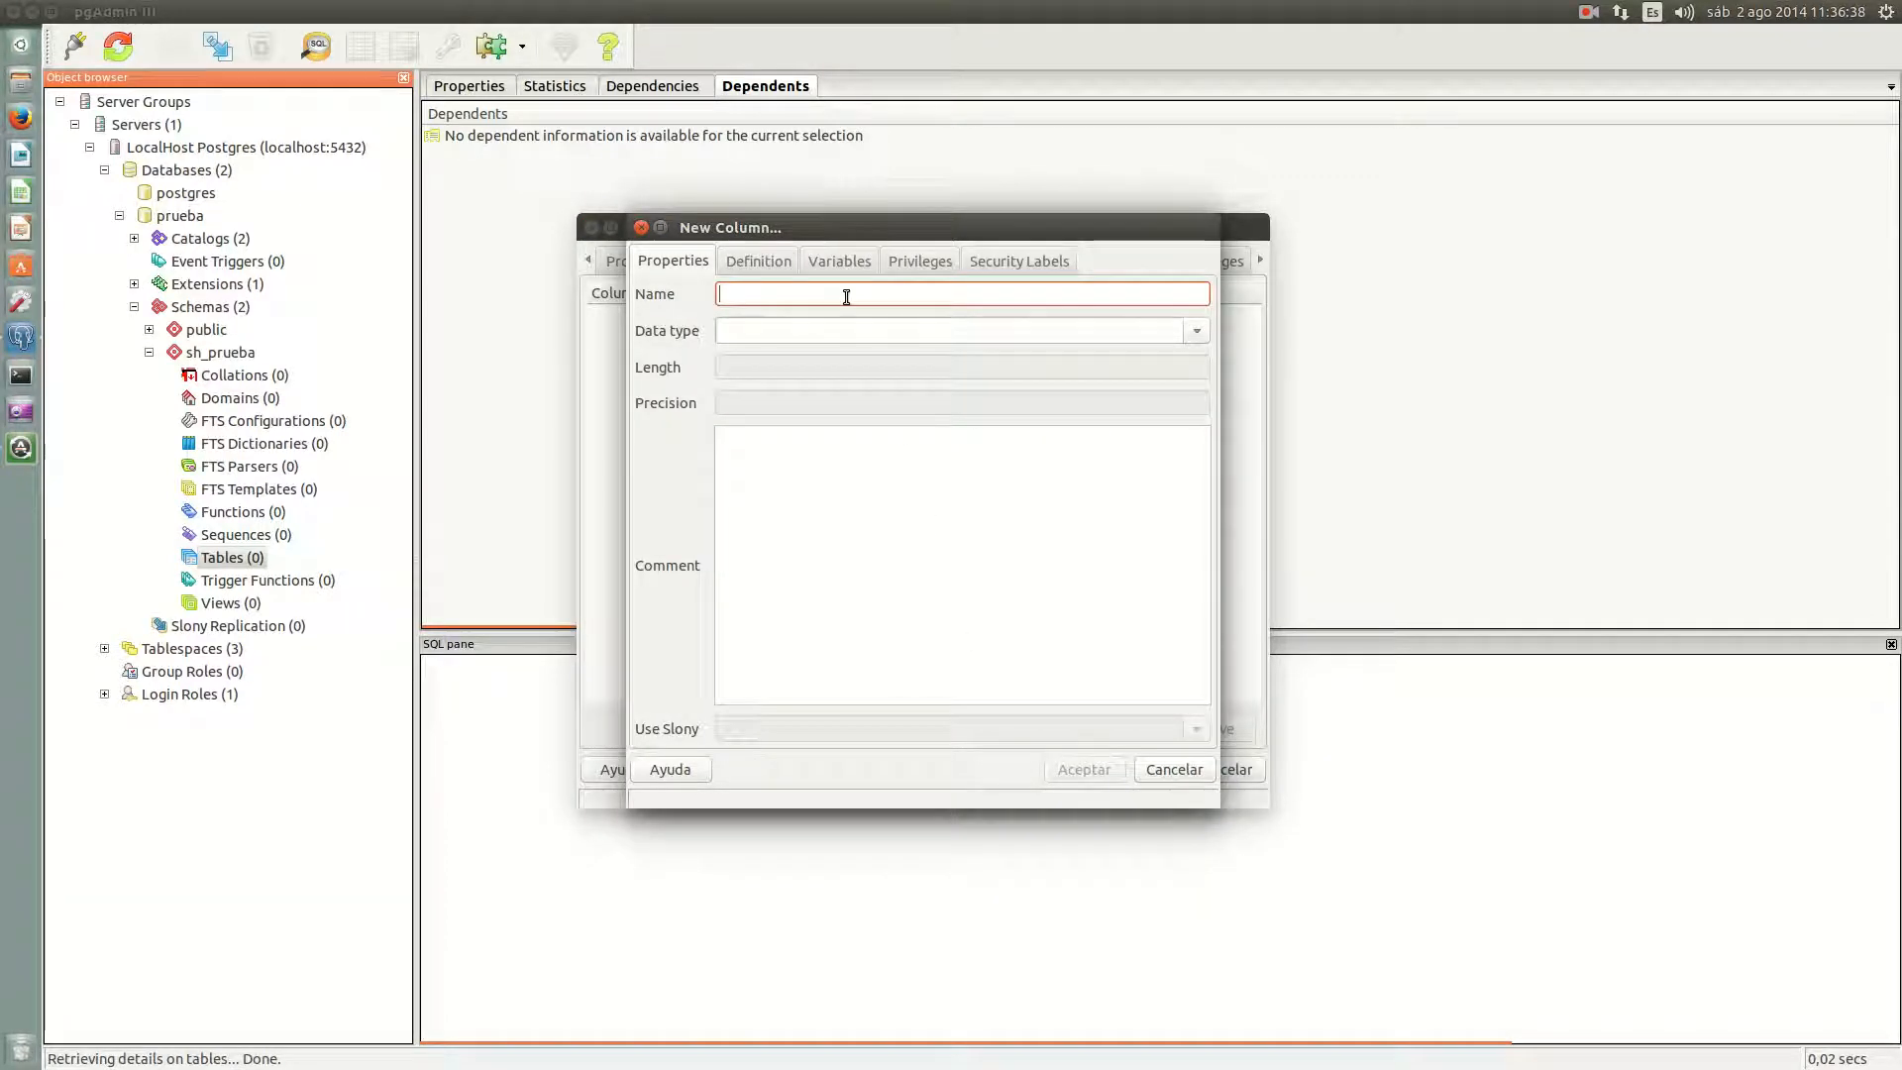
type("idlibr")
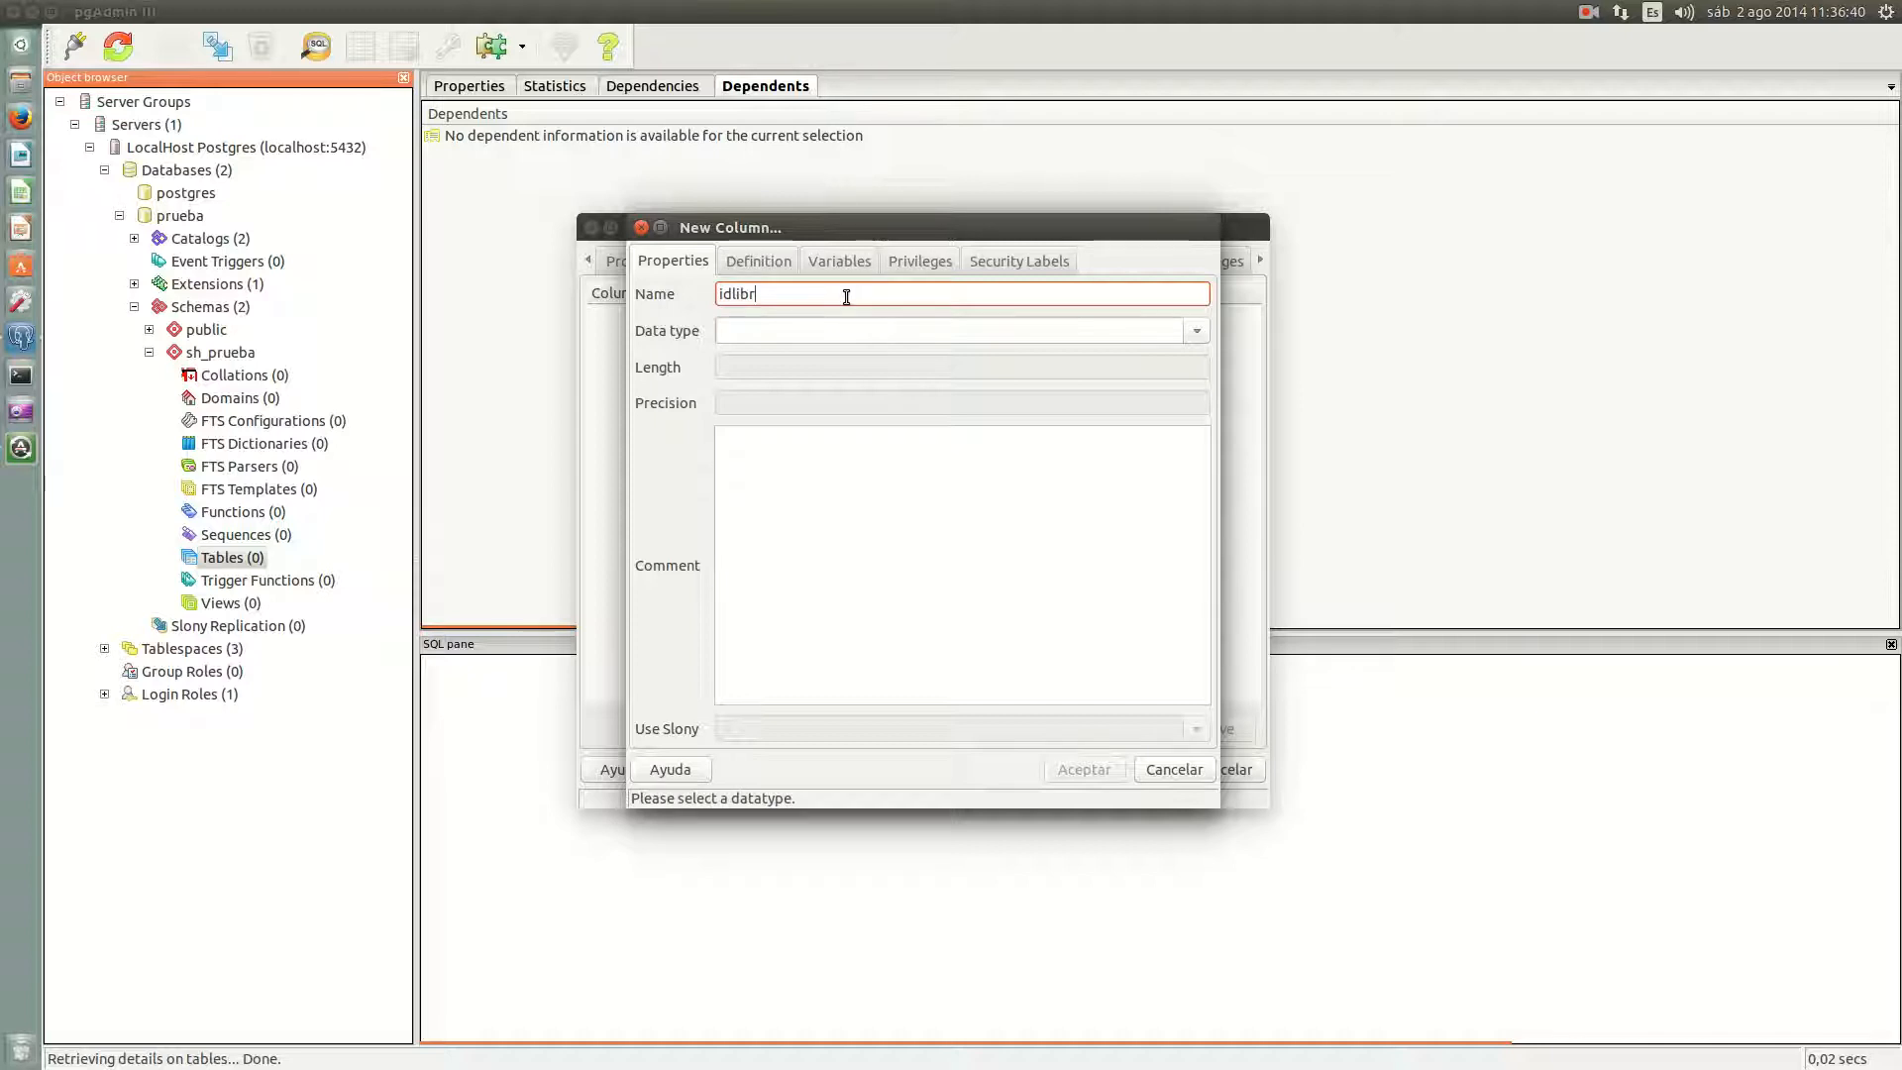
type("o")
left_click(1199, 333)
scroll(991, 436, "down", 6)
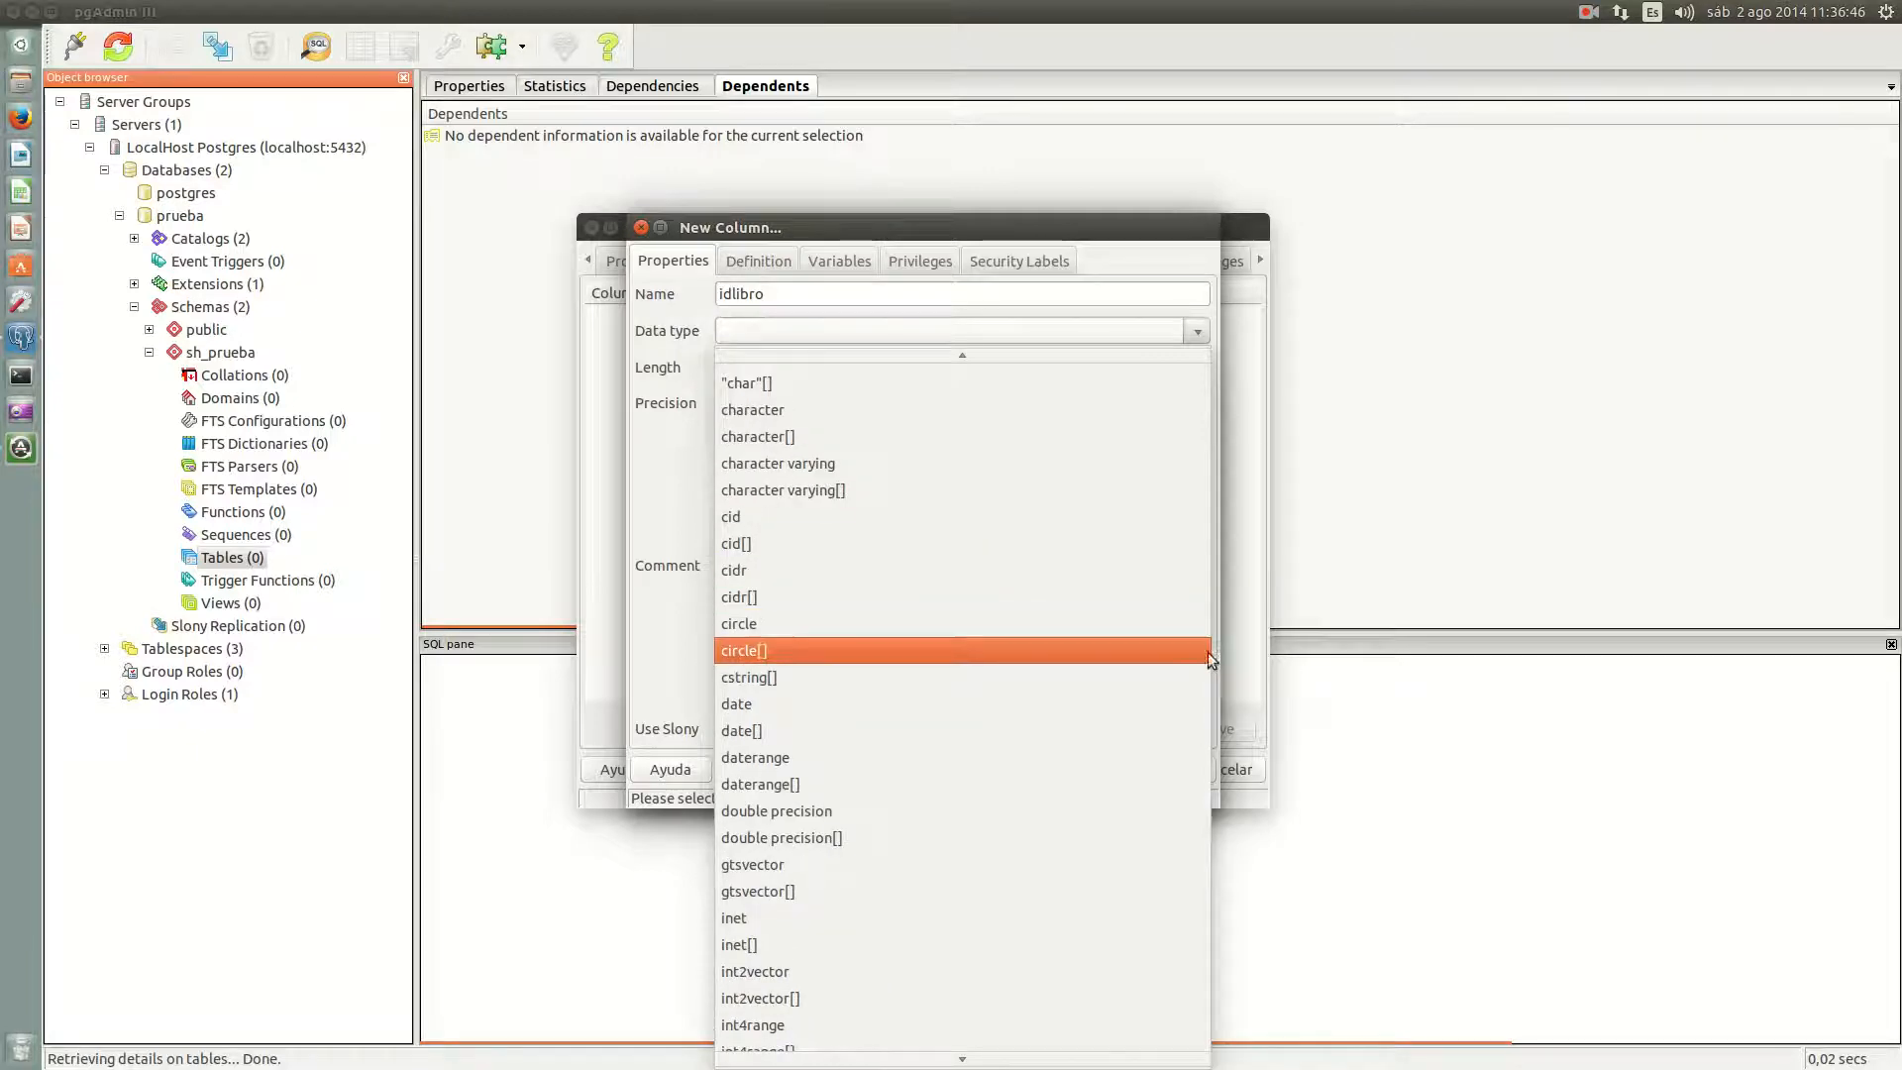
scroll(1204, 778, "down", 1)
scroll(1156, 773, "down", 15)
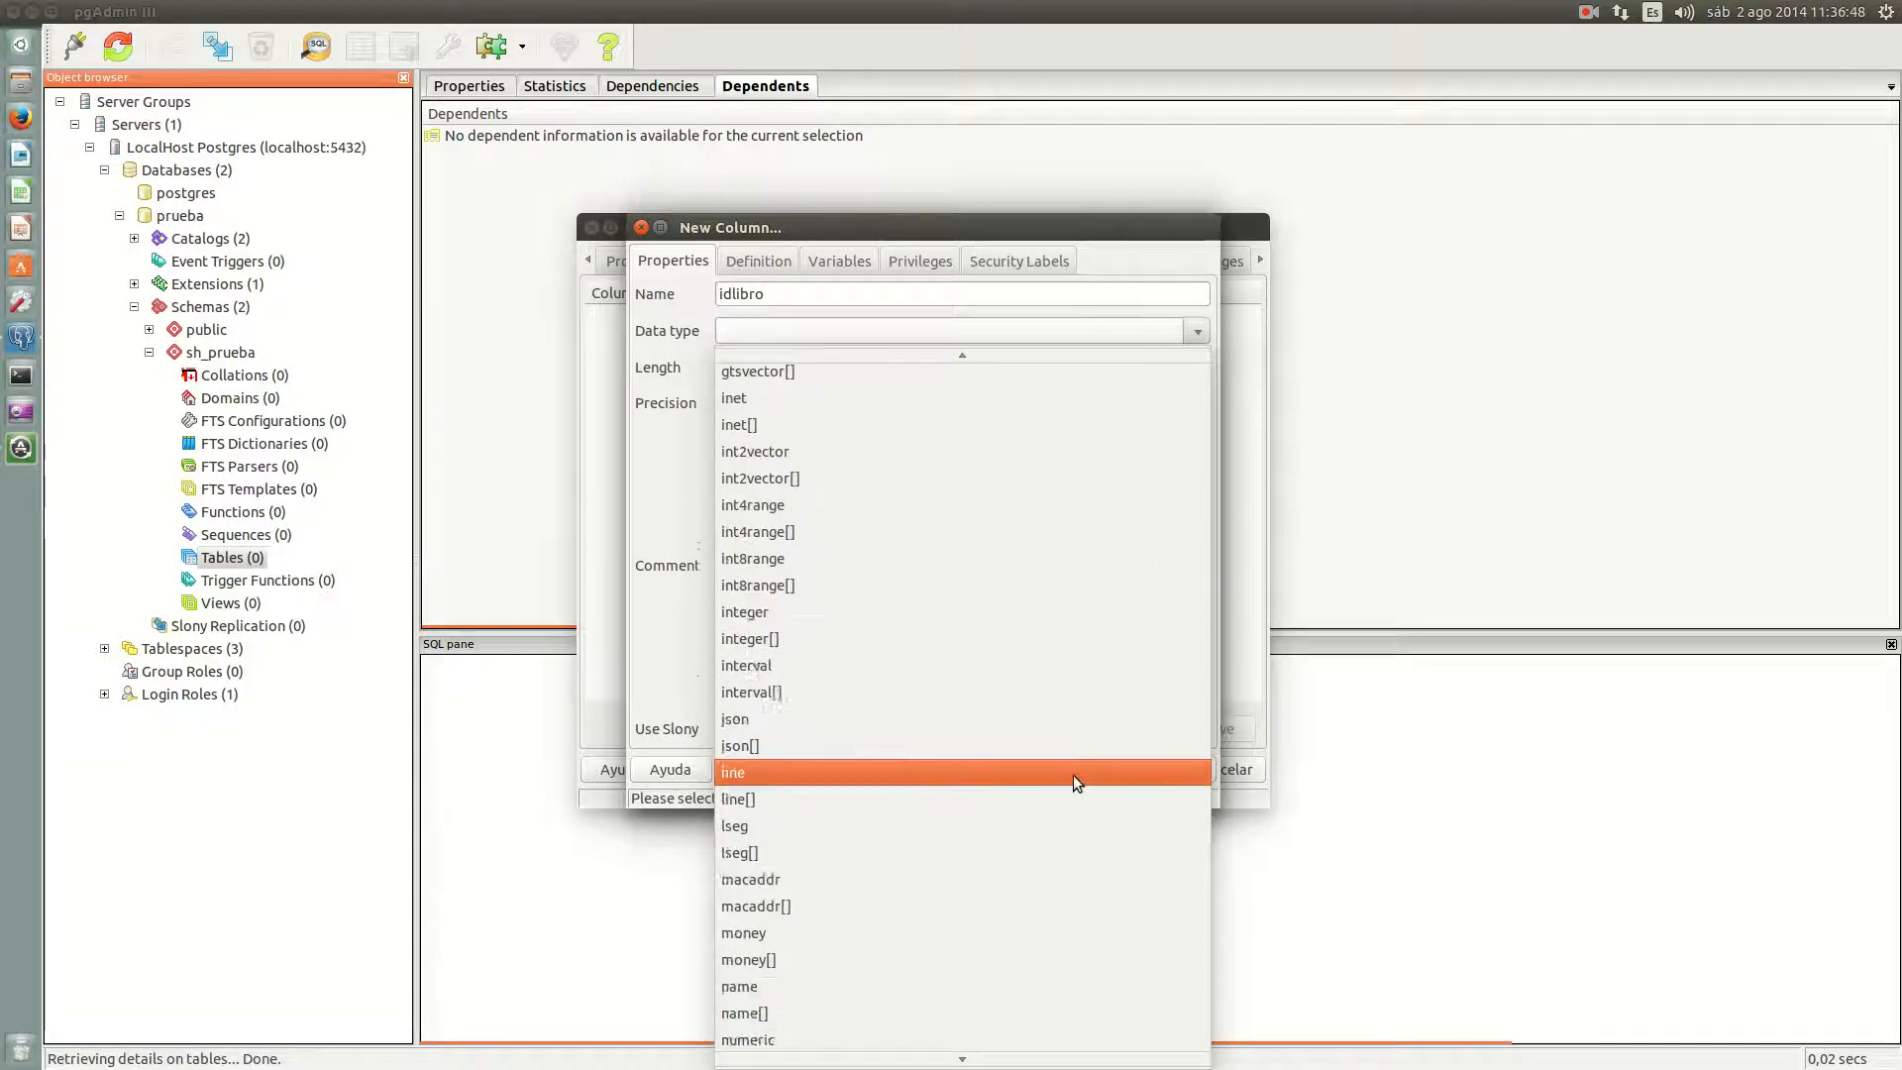
scroll(1027, 782, "down", 1)
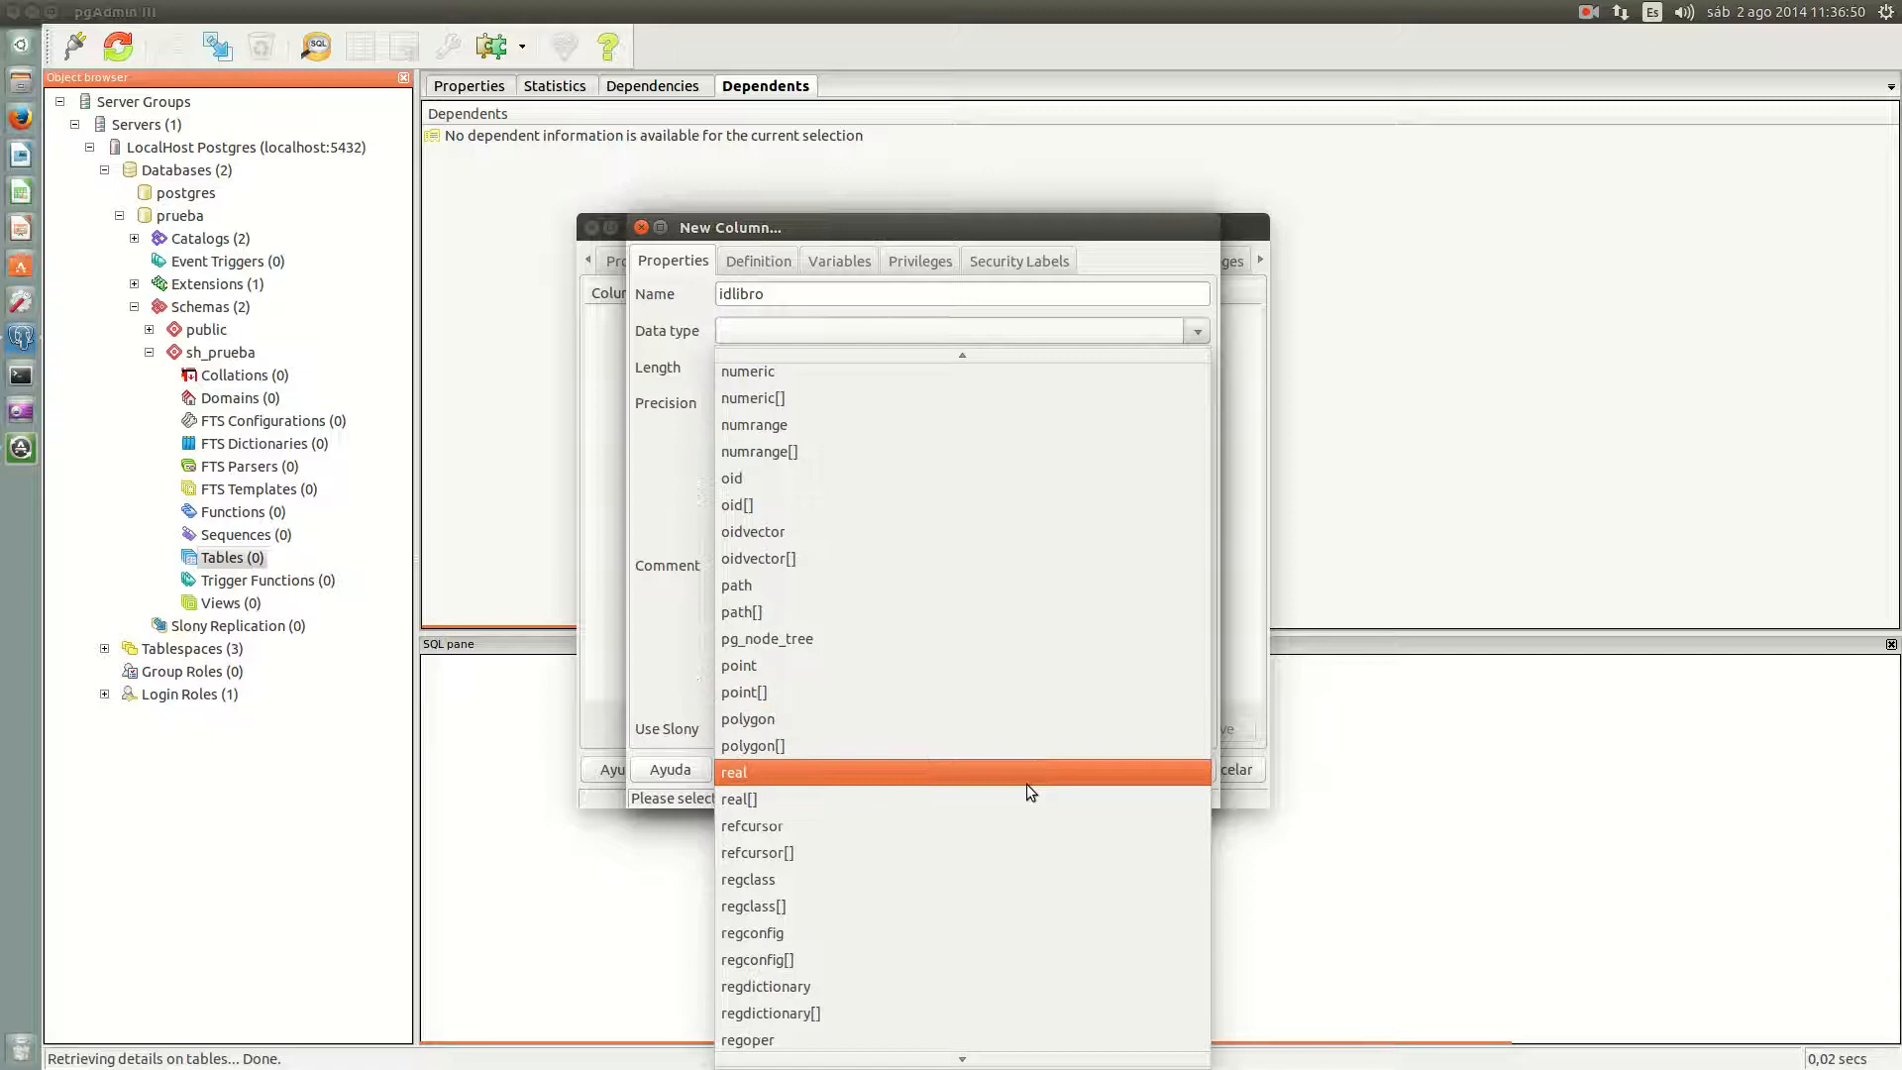
scroll(1025, 786, "down", 6)
scroll(1008, 794, "down", 10)
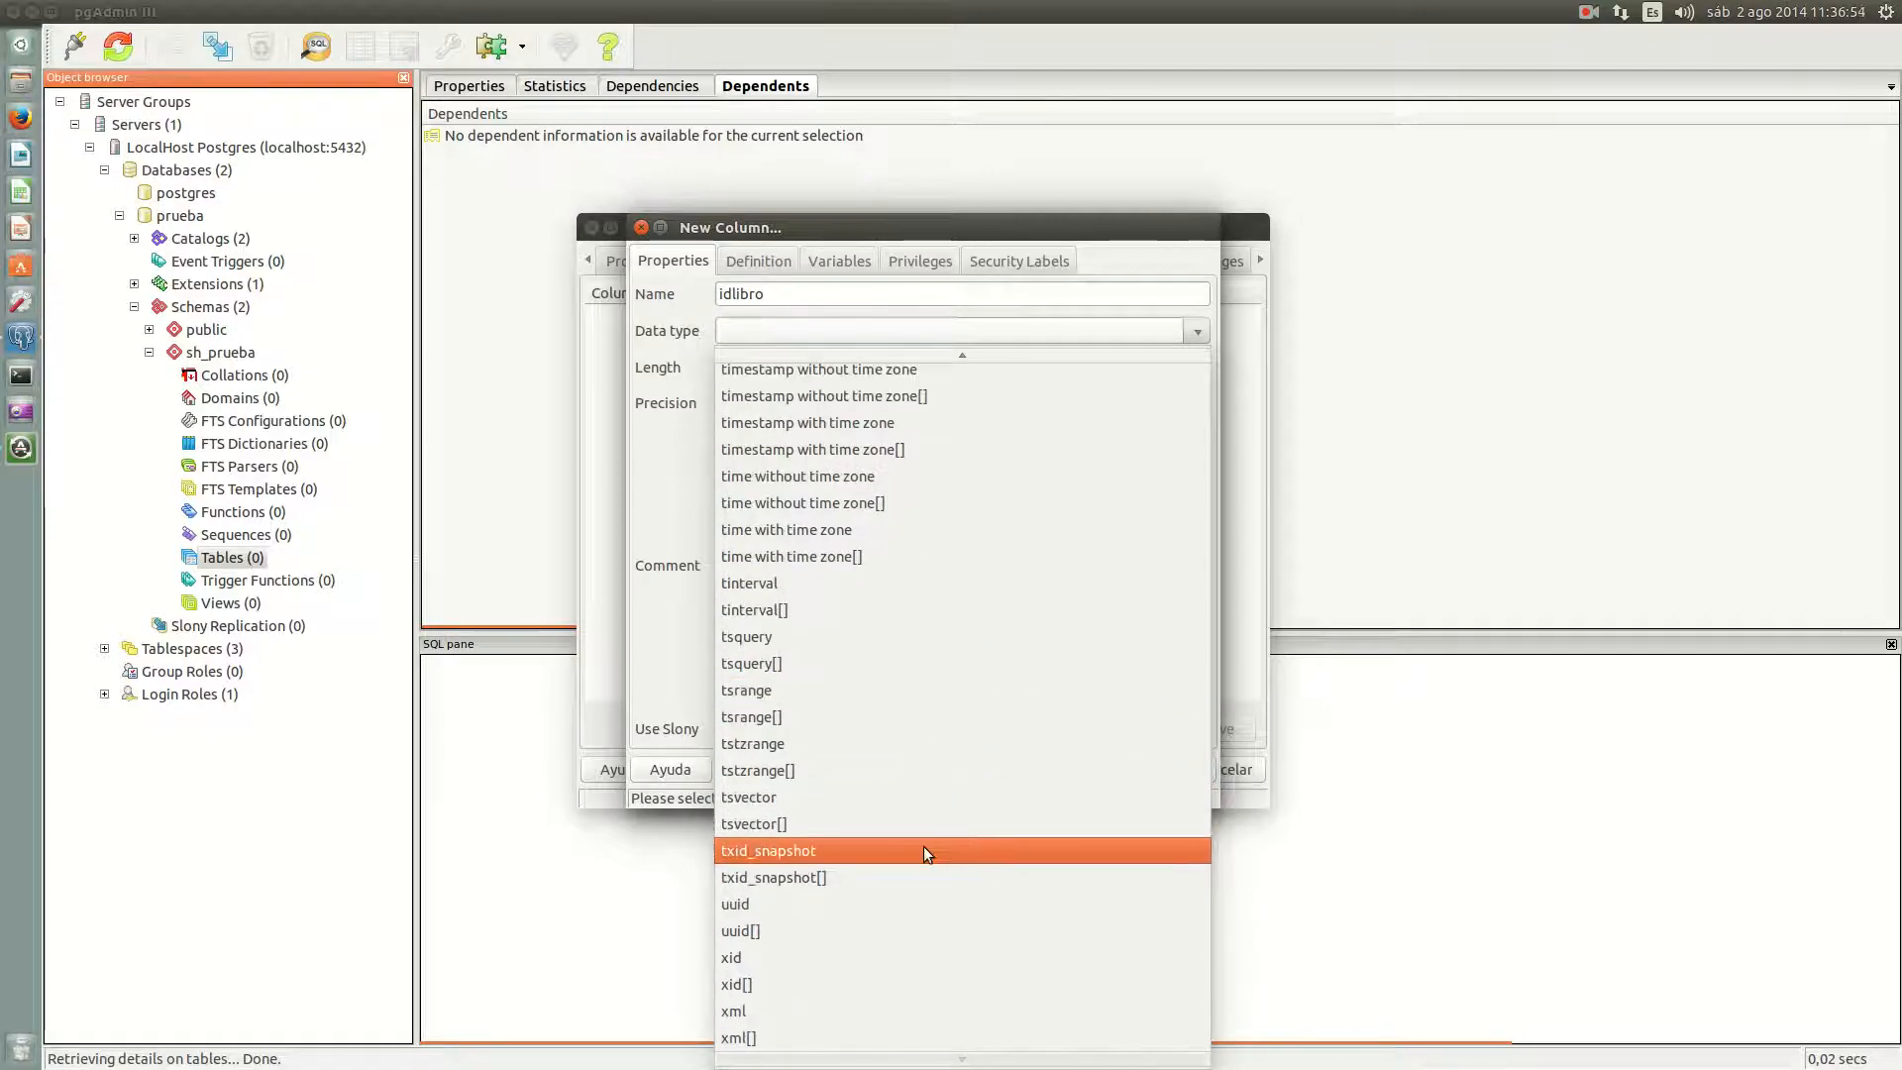
scroll(923, 852, "up", 5)
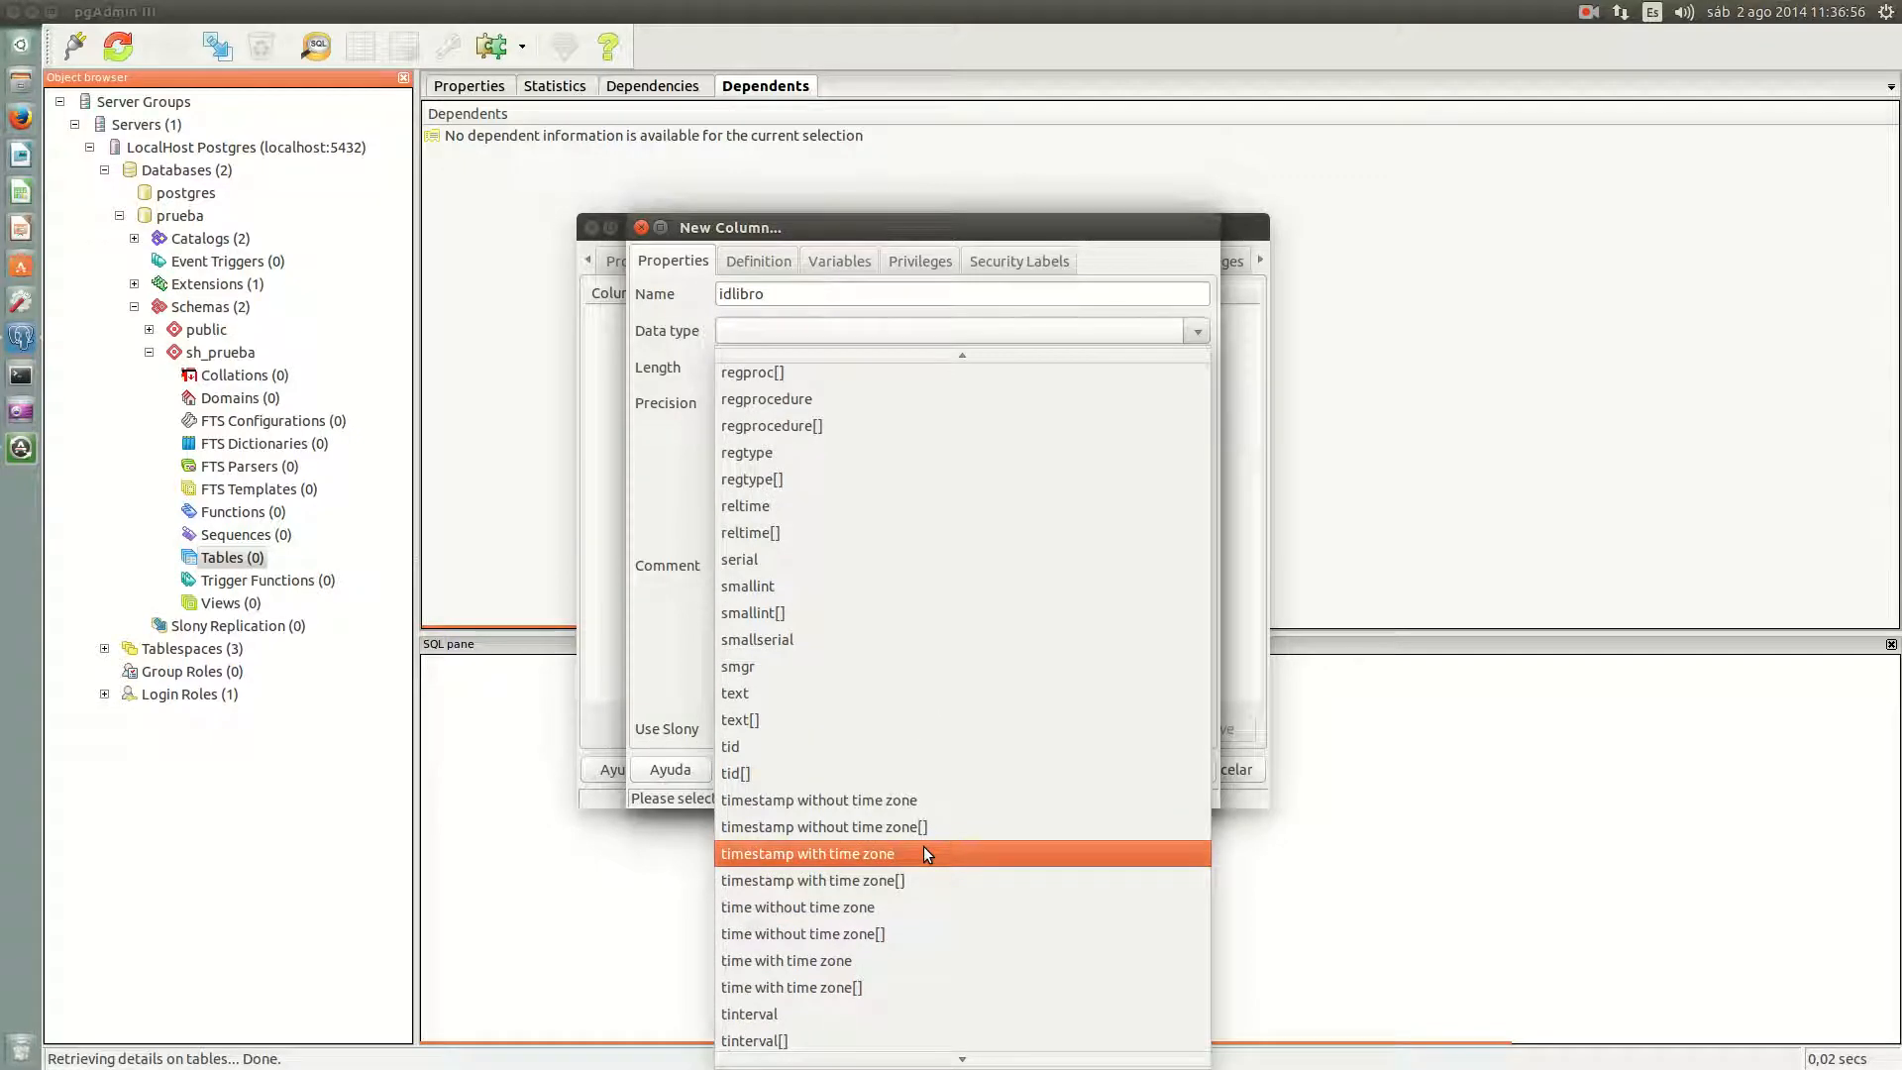
scroll(923, 846, "up", 1)
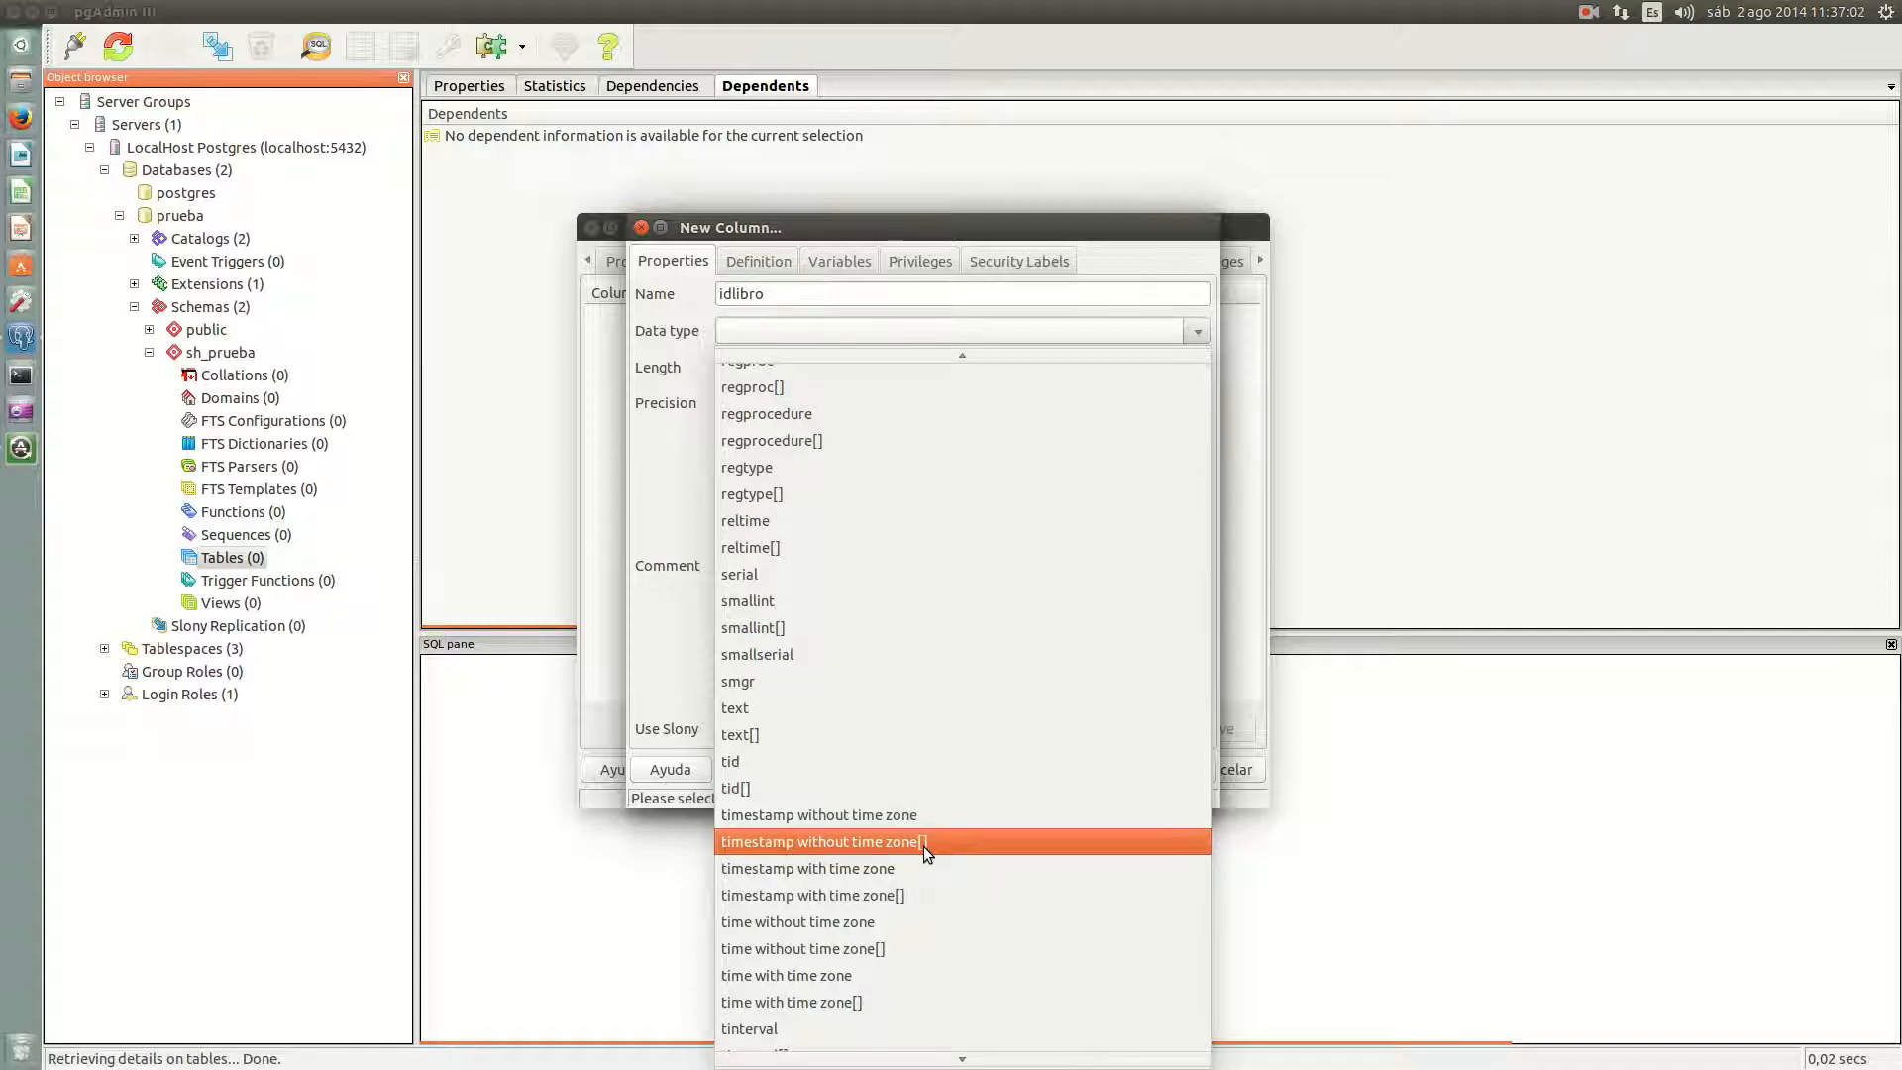
scroll(923, 846, "up", 2)
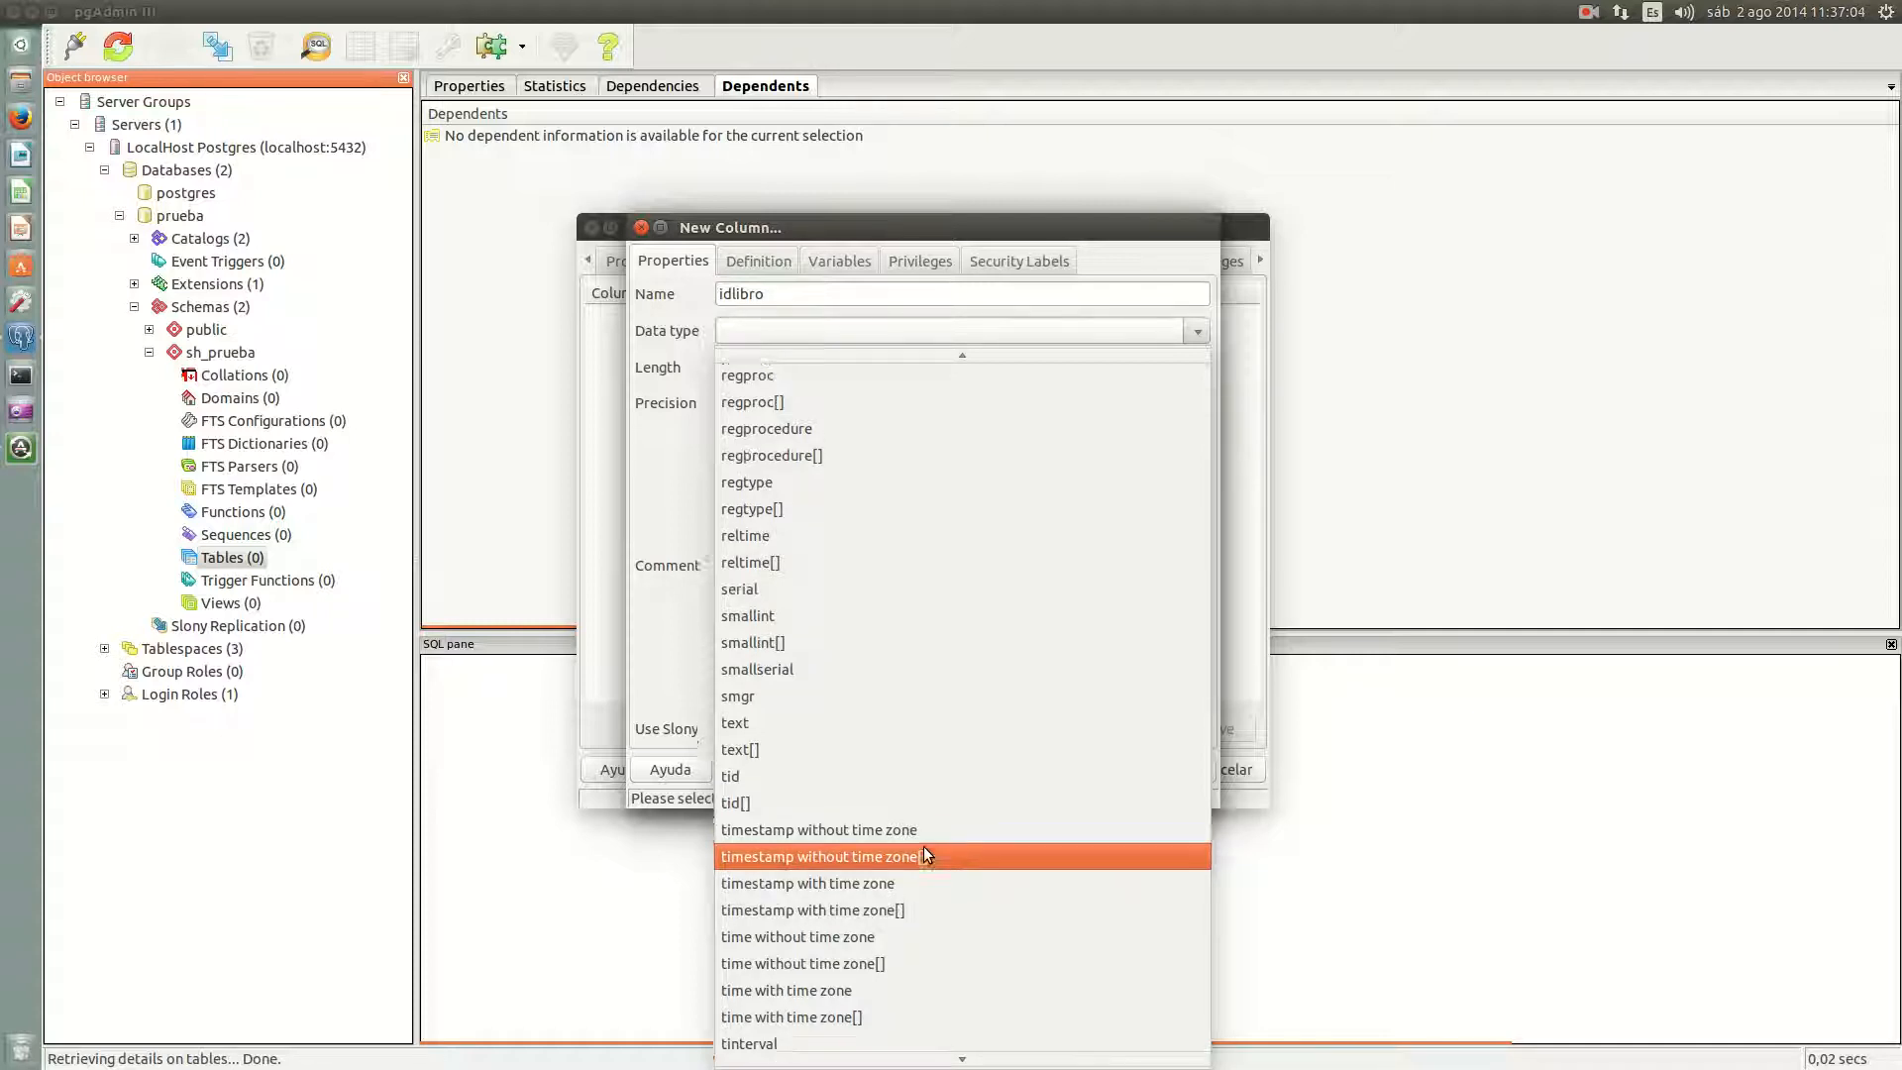
left_click(748, 619)
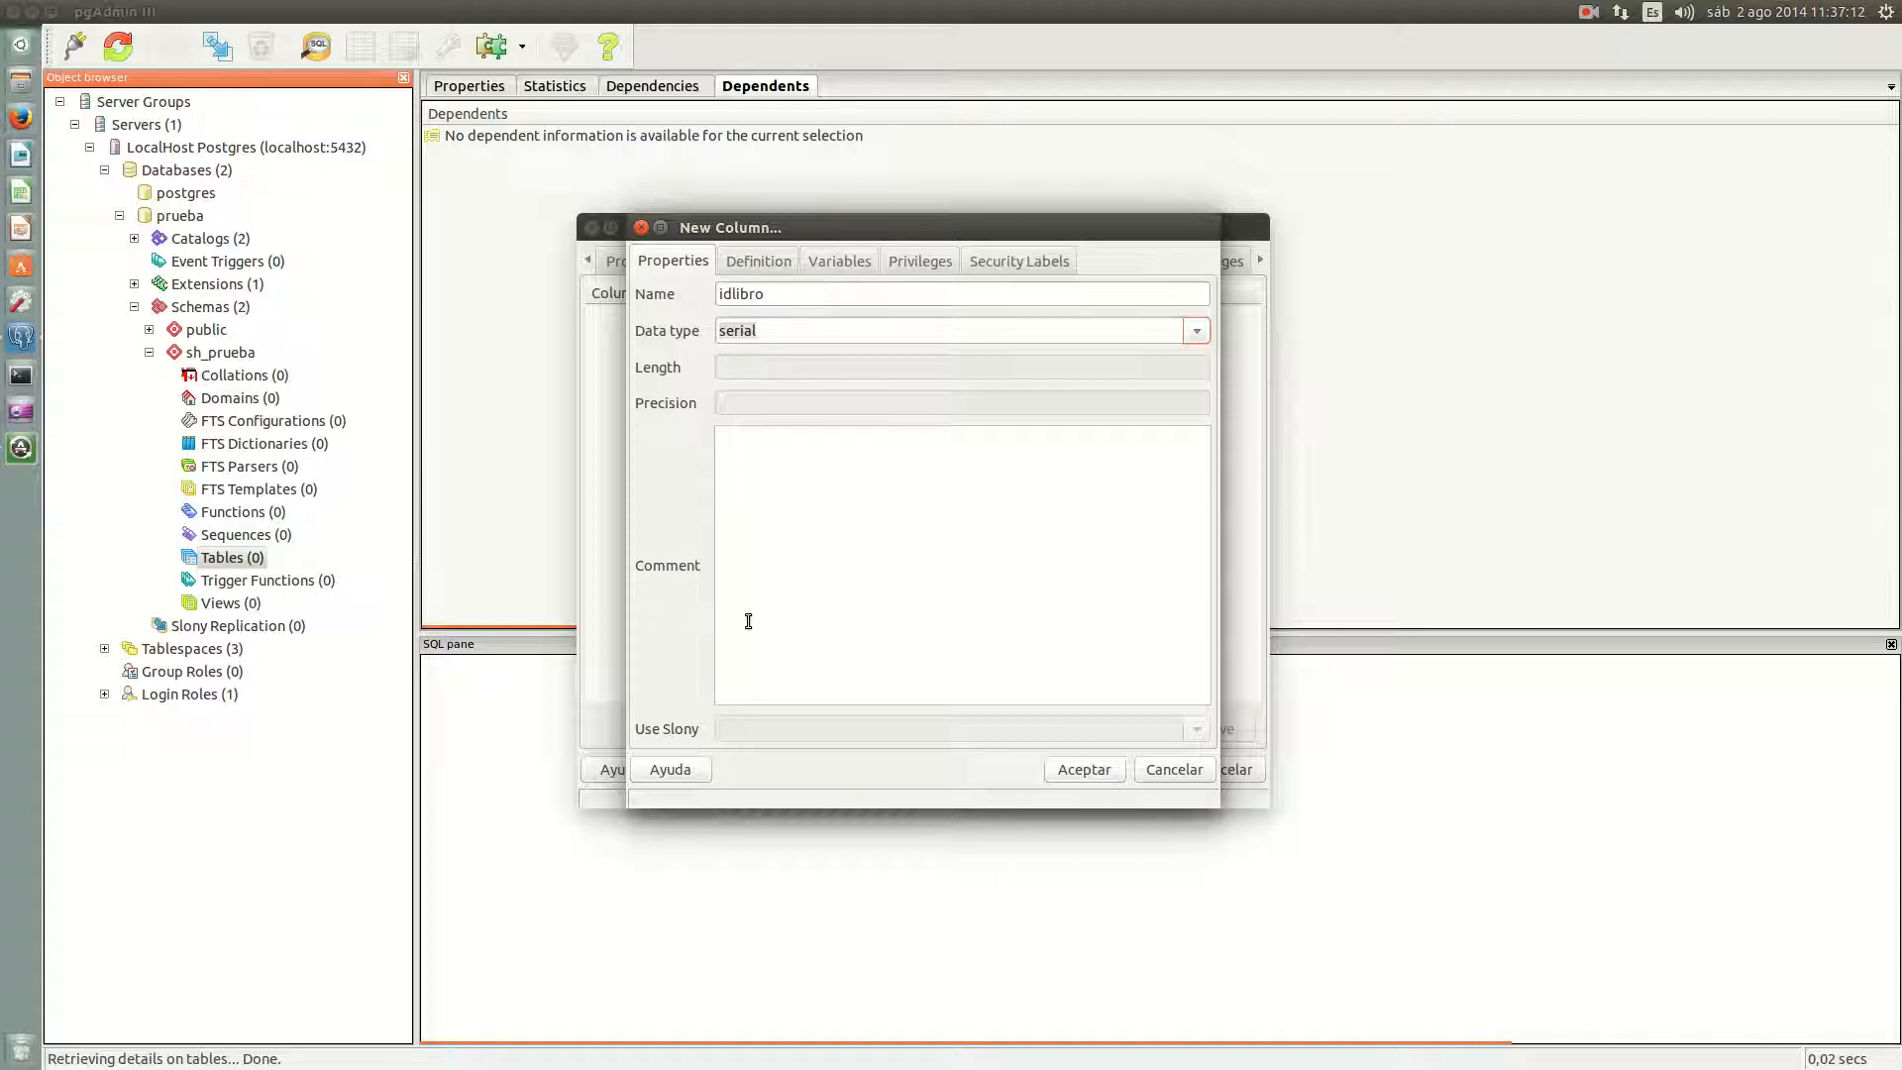
Step: In the idlibro column's definition, browse the available collations, leave the collation blank and mark the column as Not NULL
left_click(765, 260)
left_click(1198, 295)
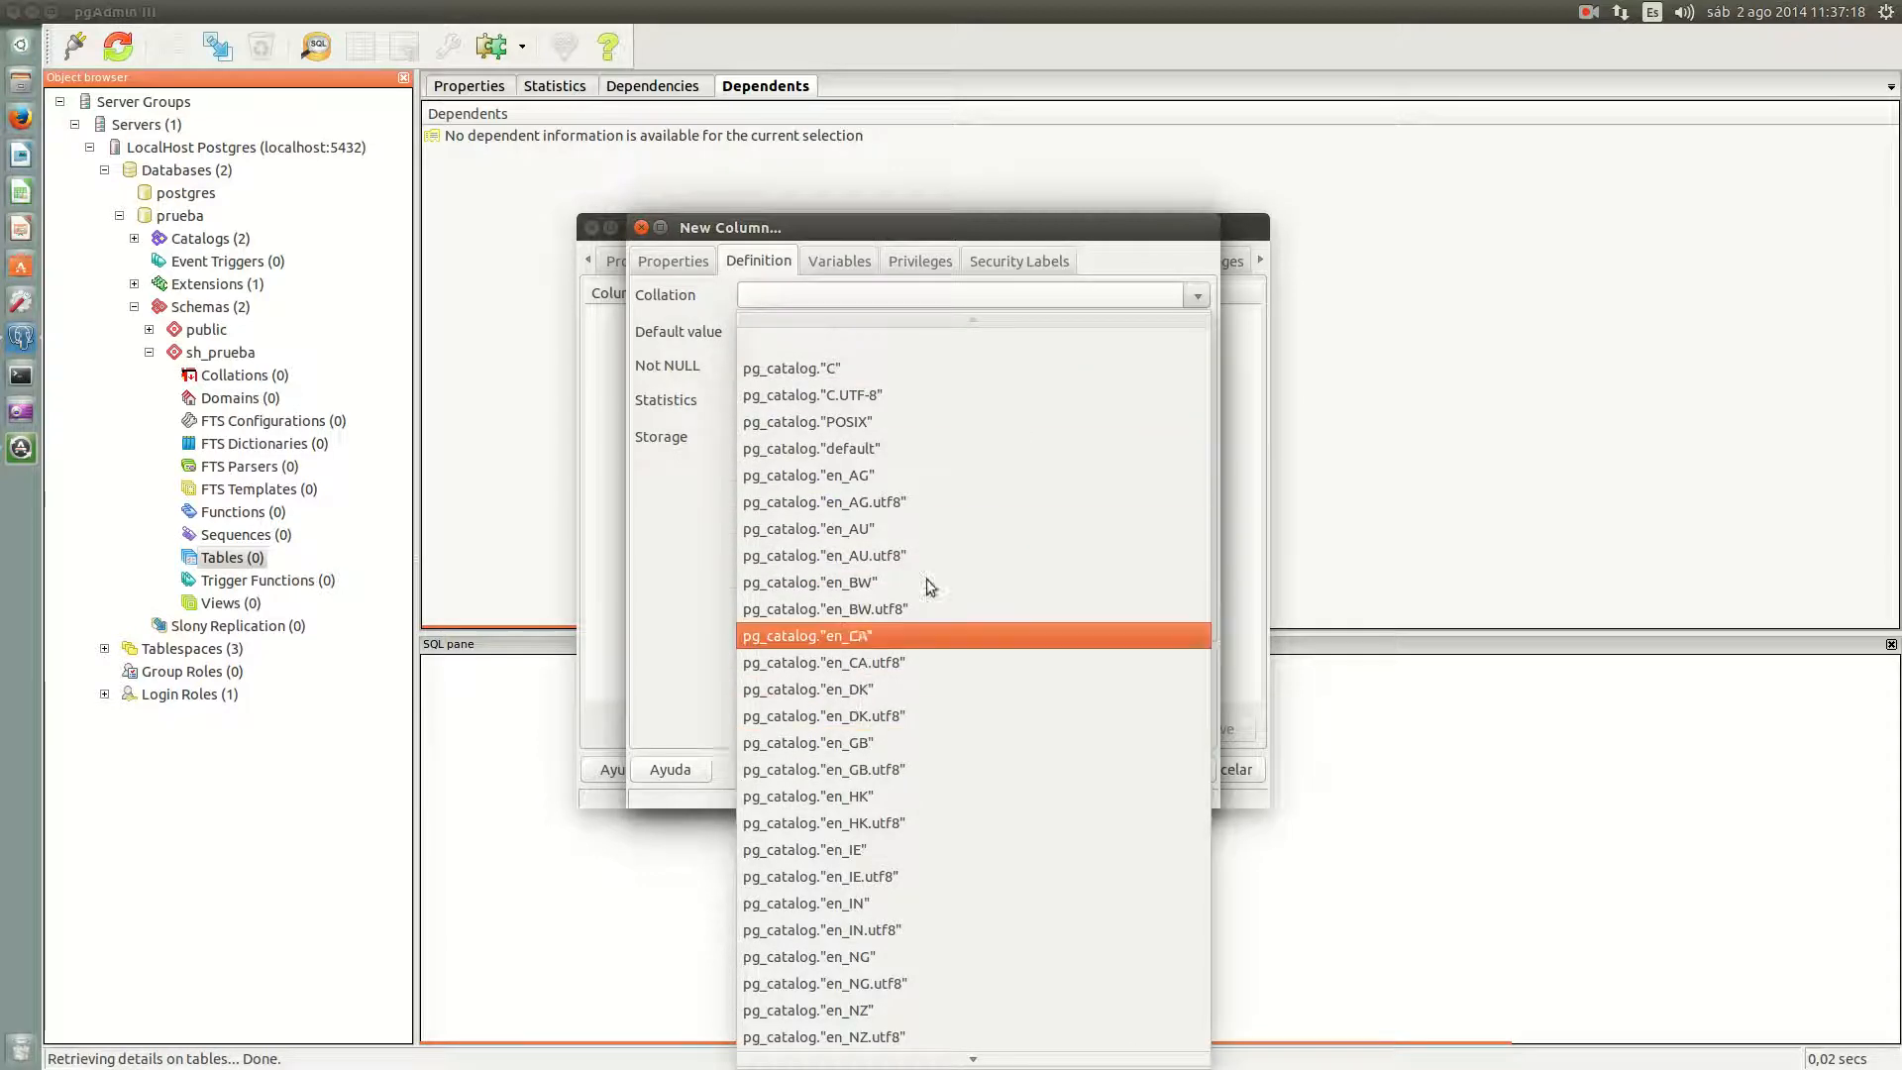
scroll(937, 693, "down", 4)
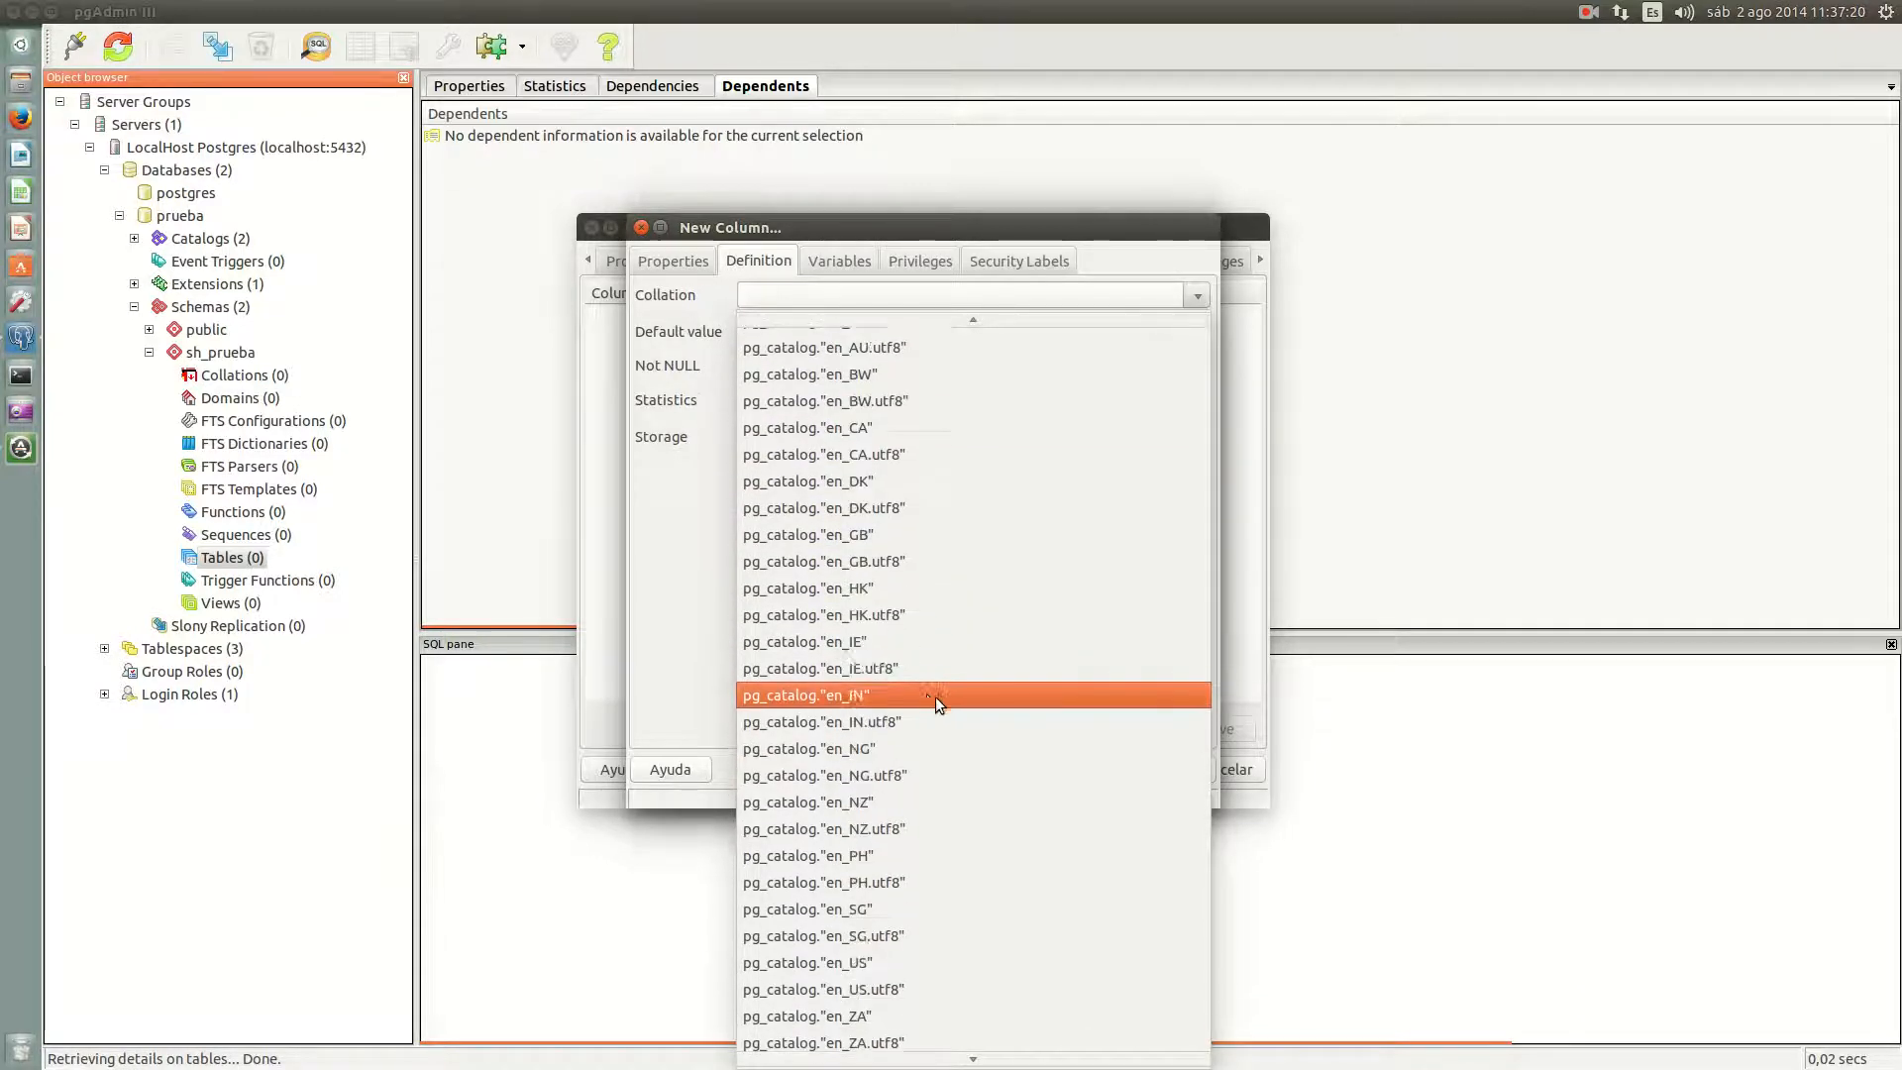
scroll(935, 698, "down", 15)
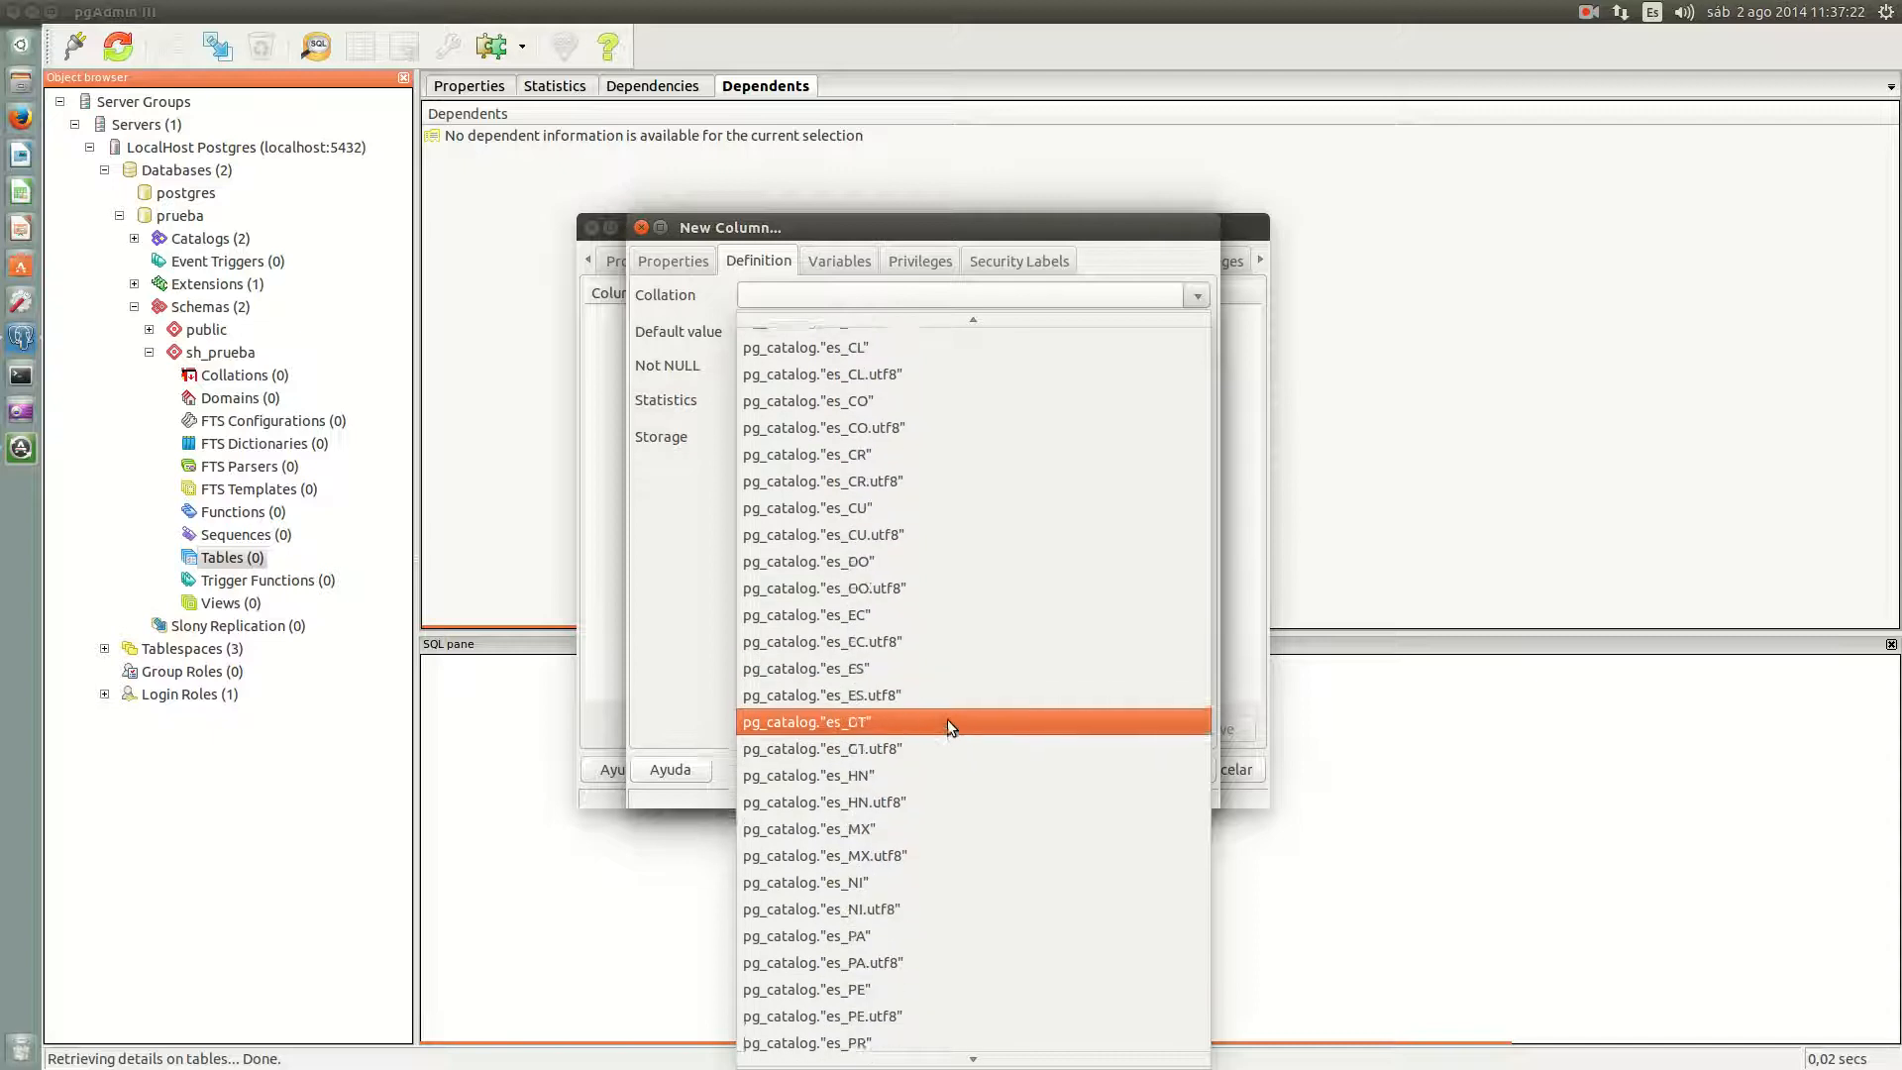
scroll(939, 723, "down", 4)
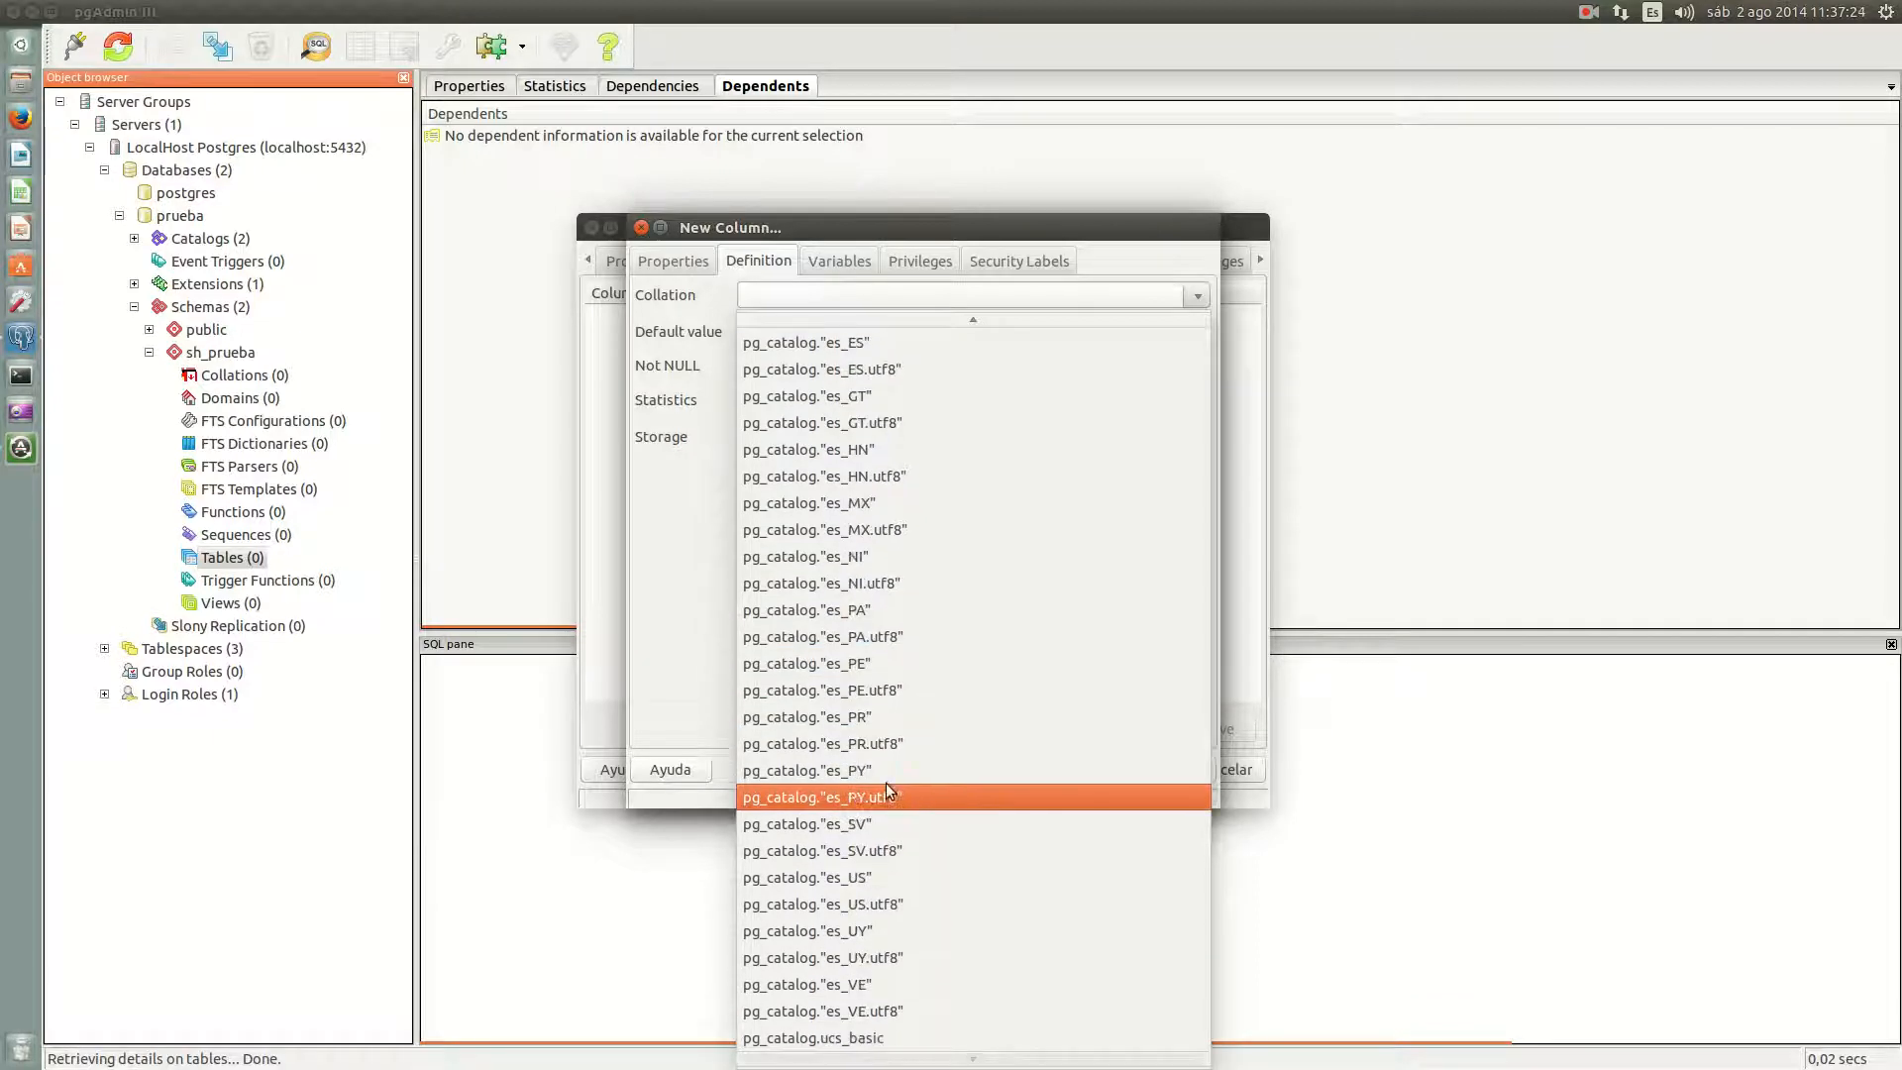
scroll(887, 790, "up", 10)
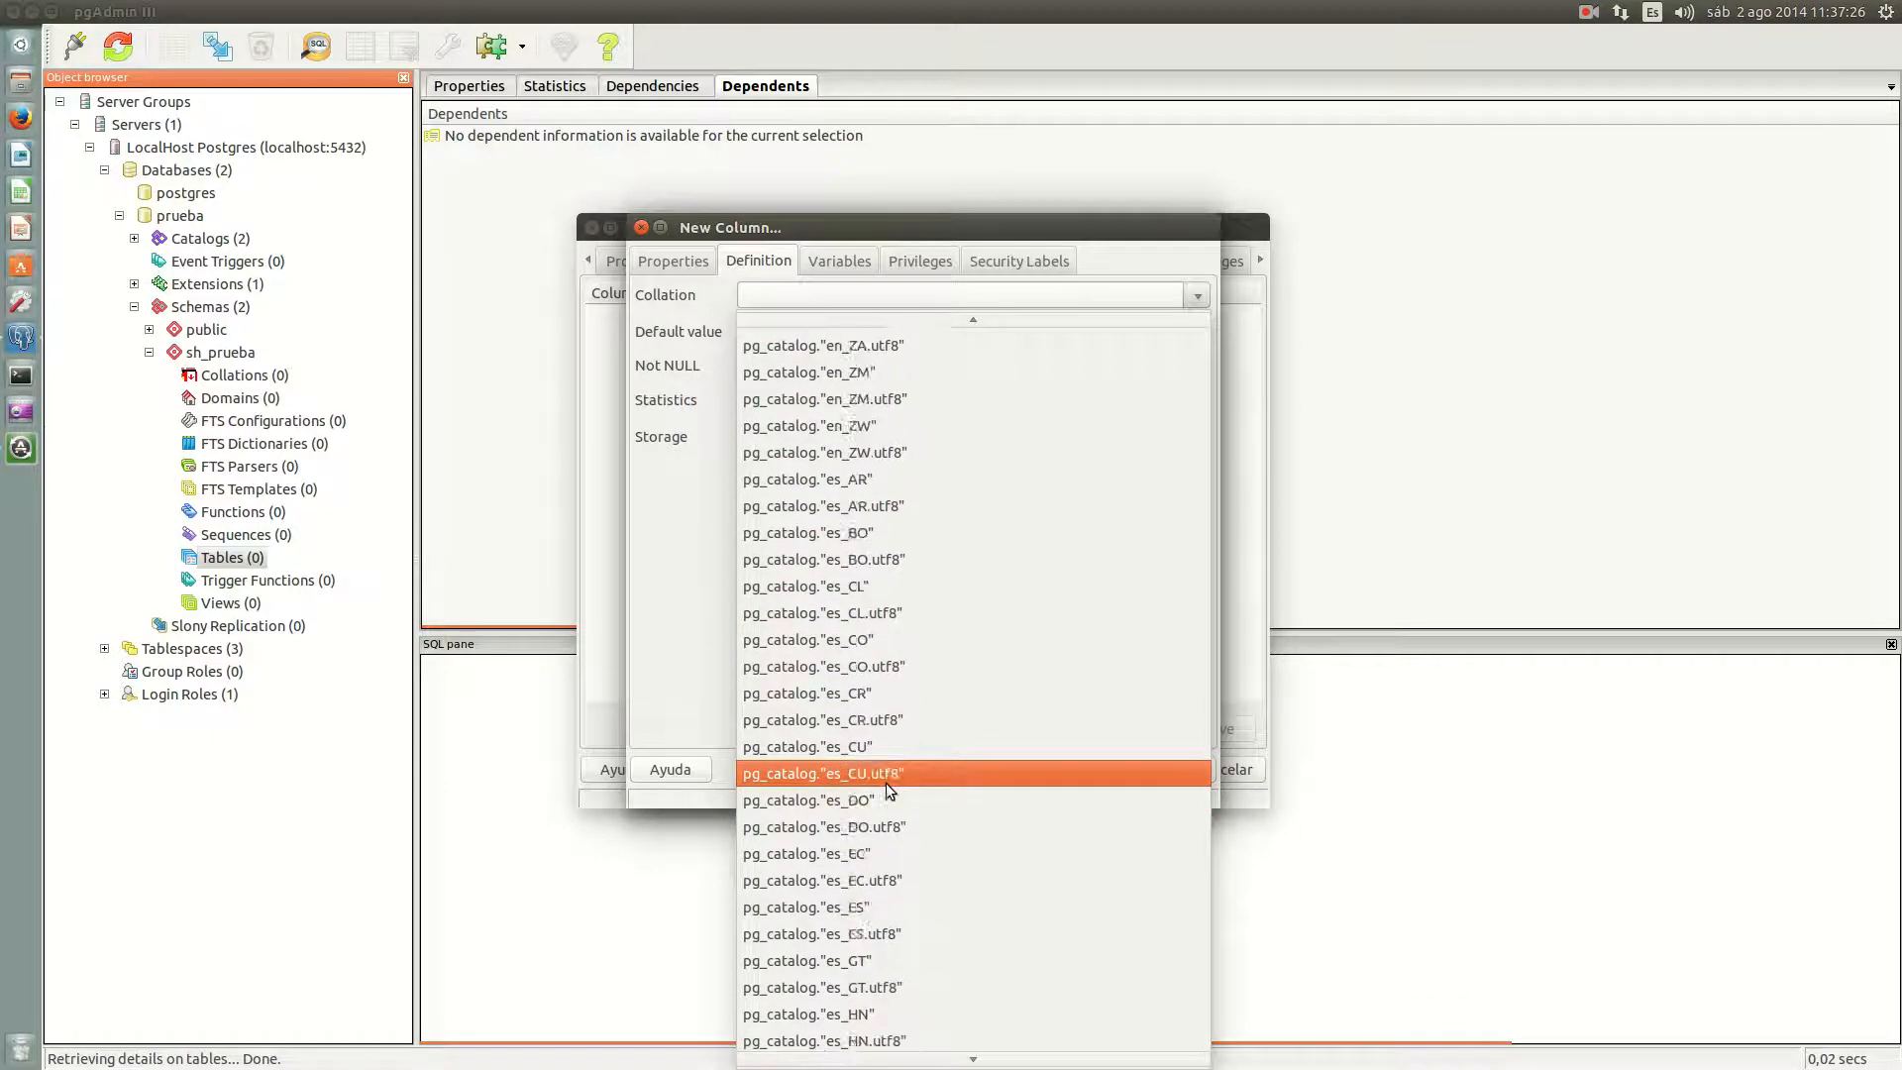
scroll(792, 594, "up", 2)
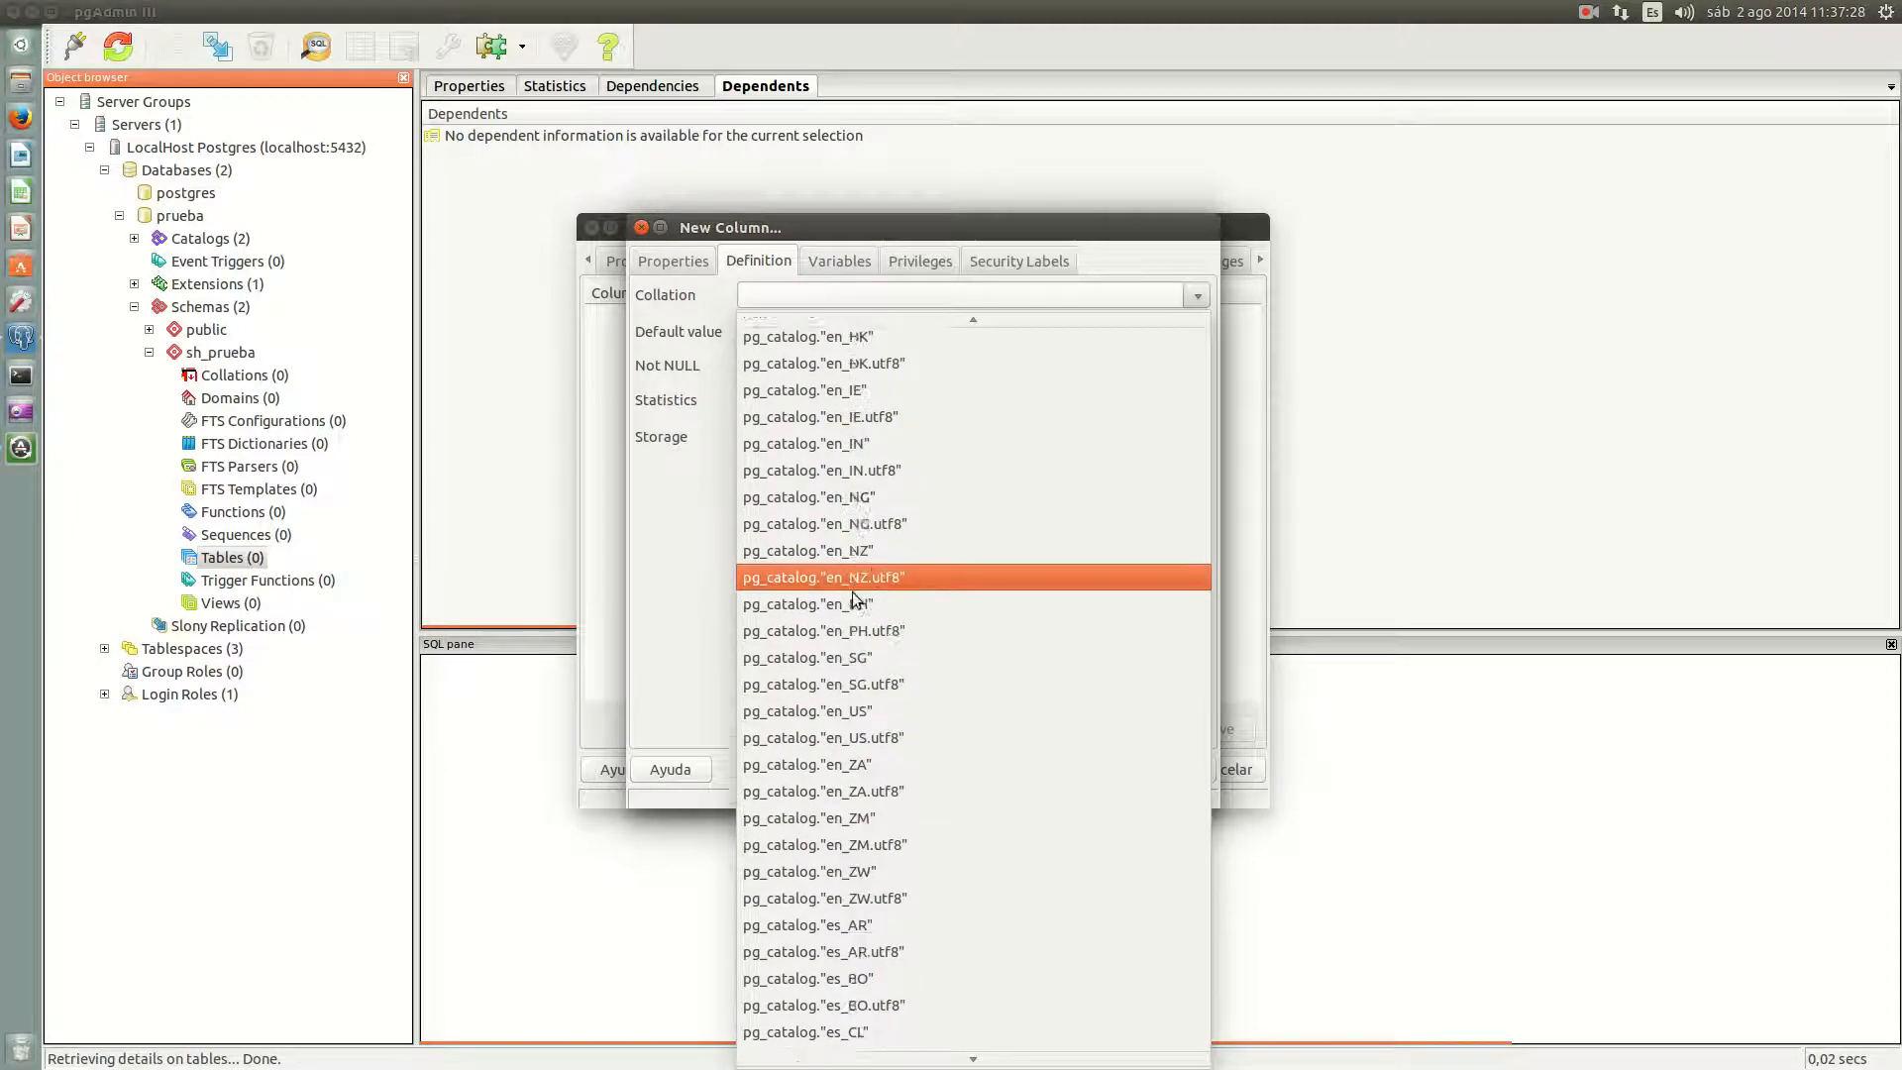
scroll(837, 609, "up", 4)
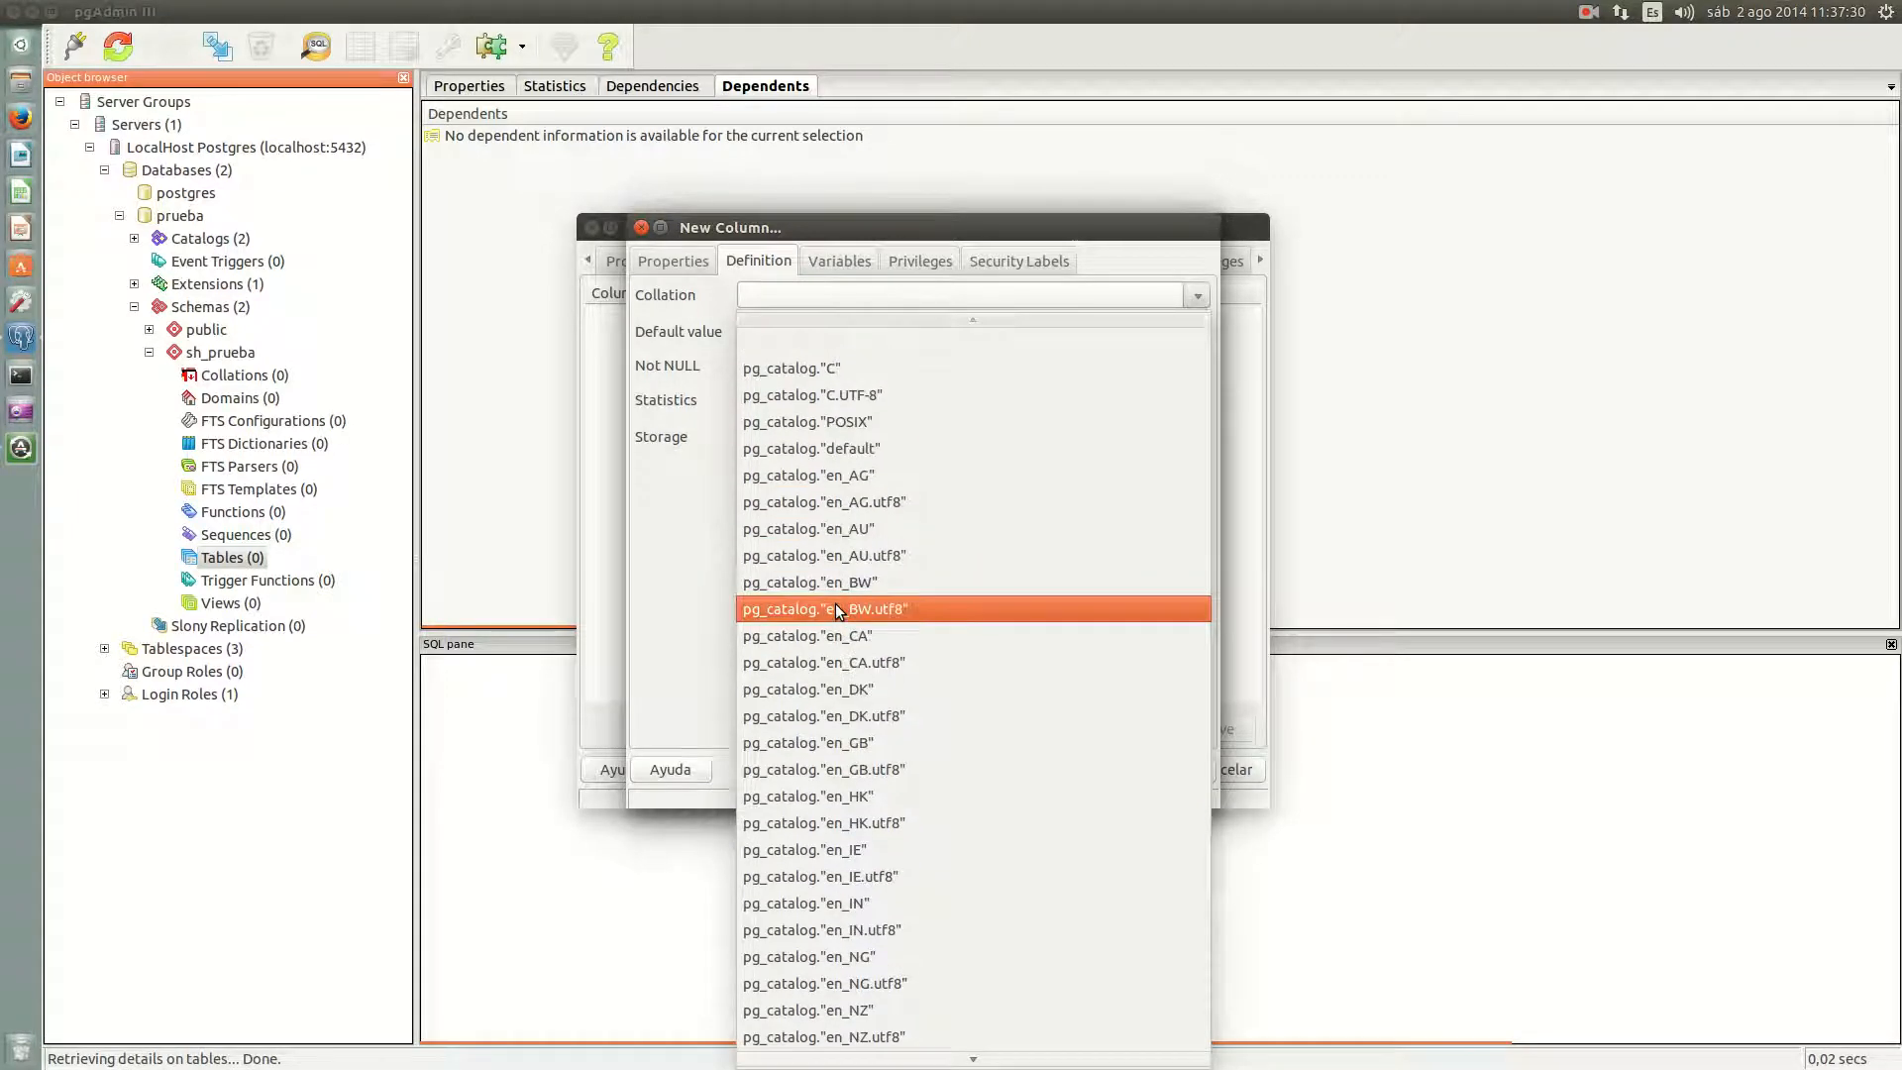
left_click(655, 562)
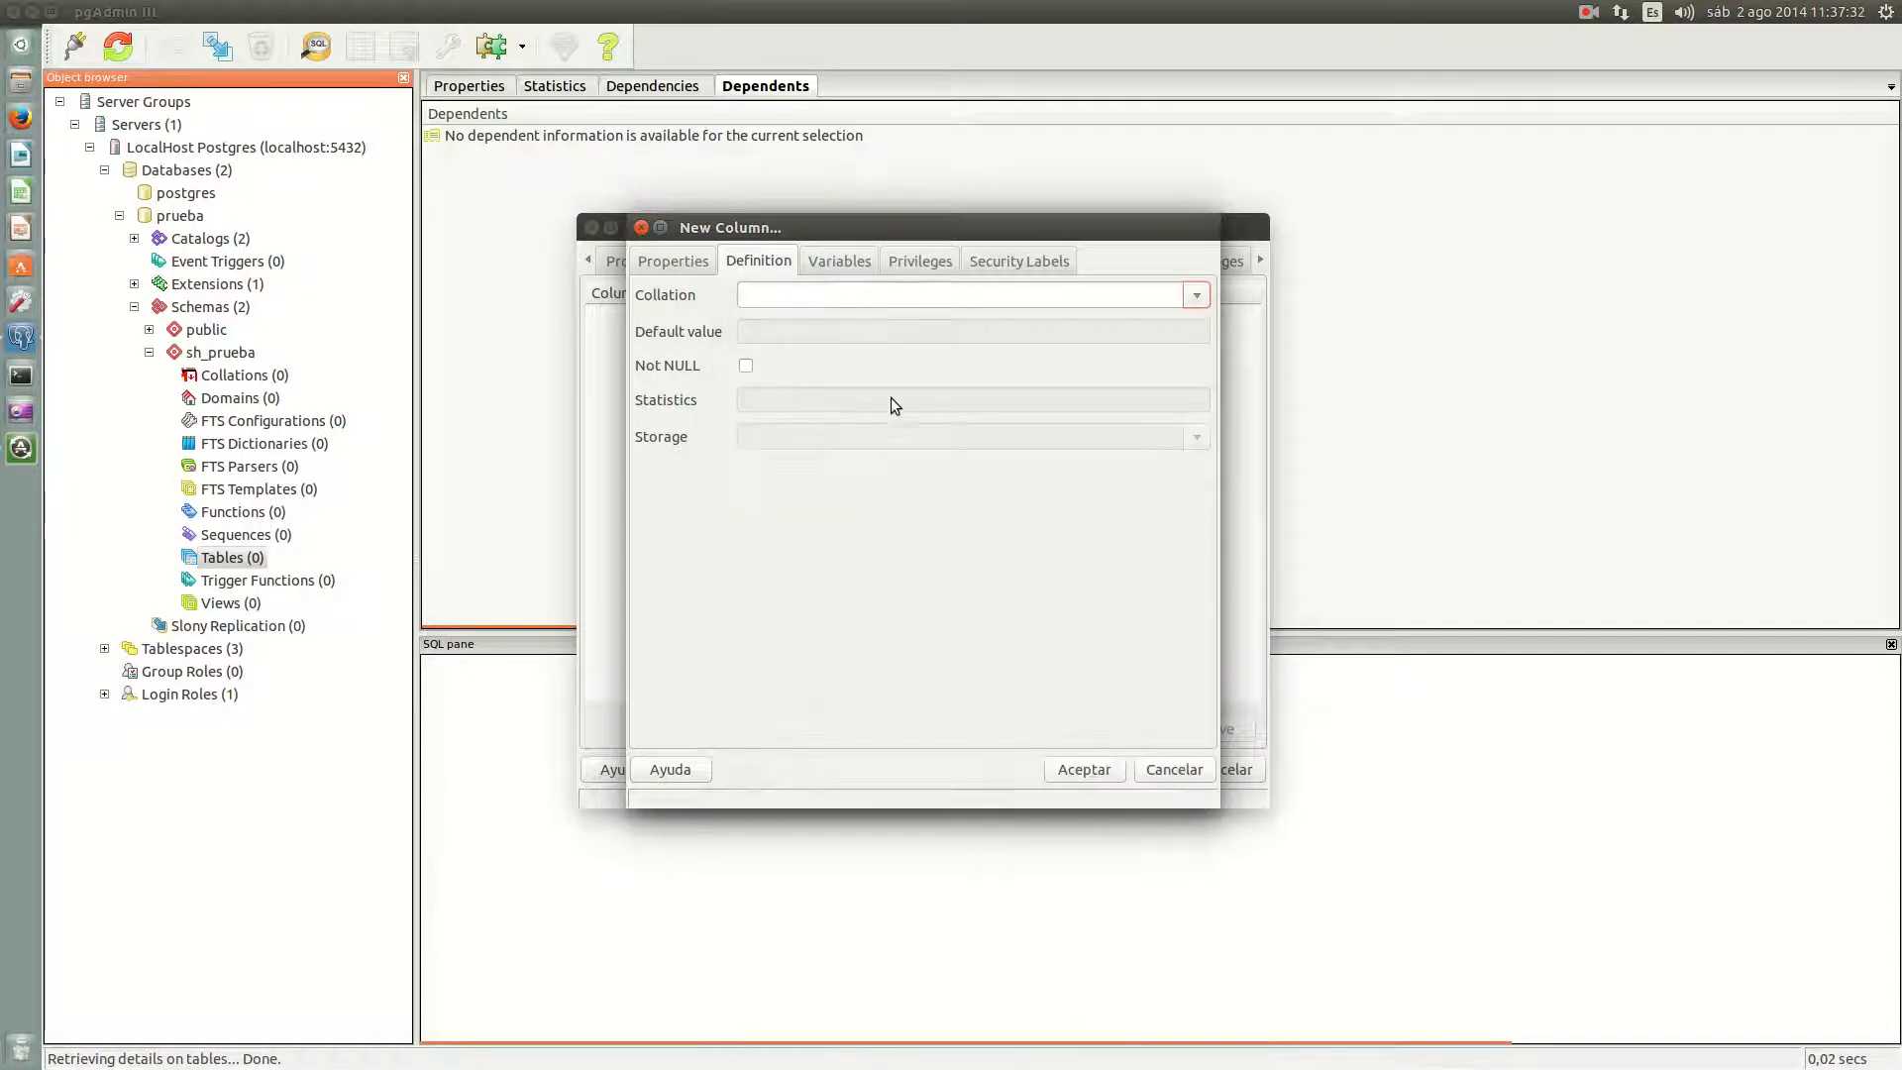
left_click(746, 366)
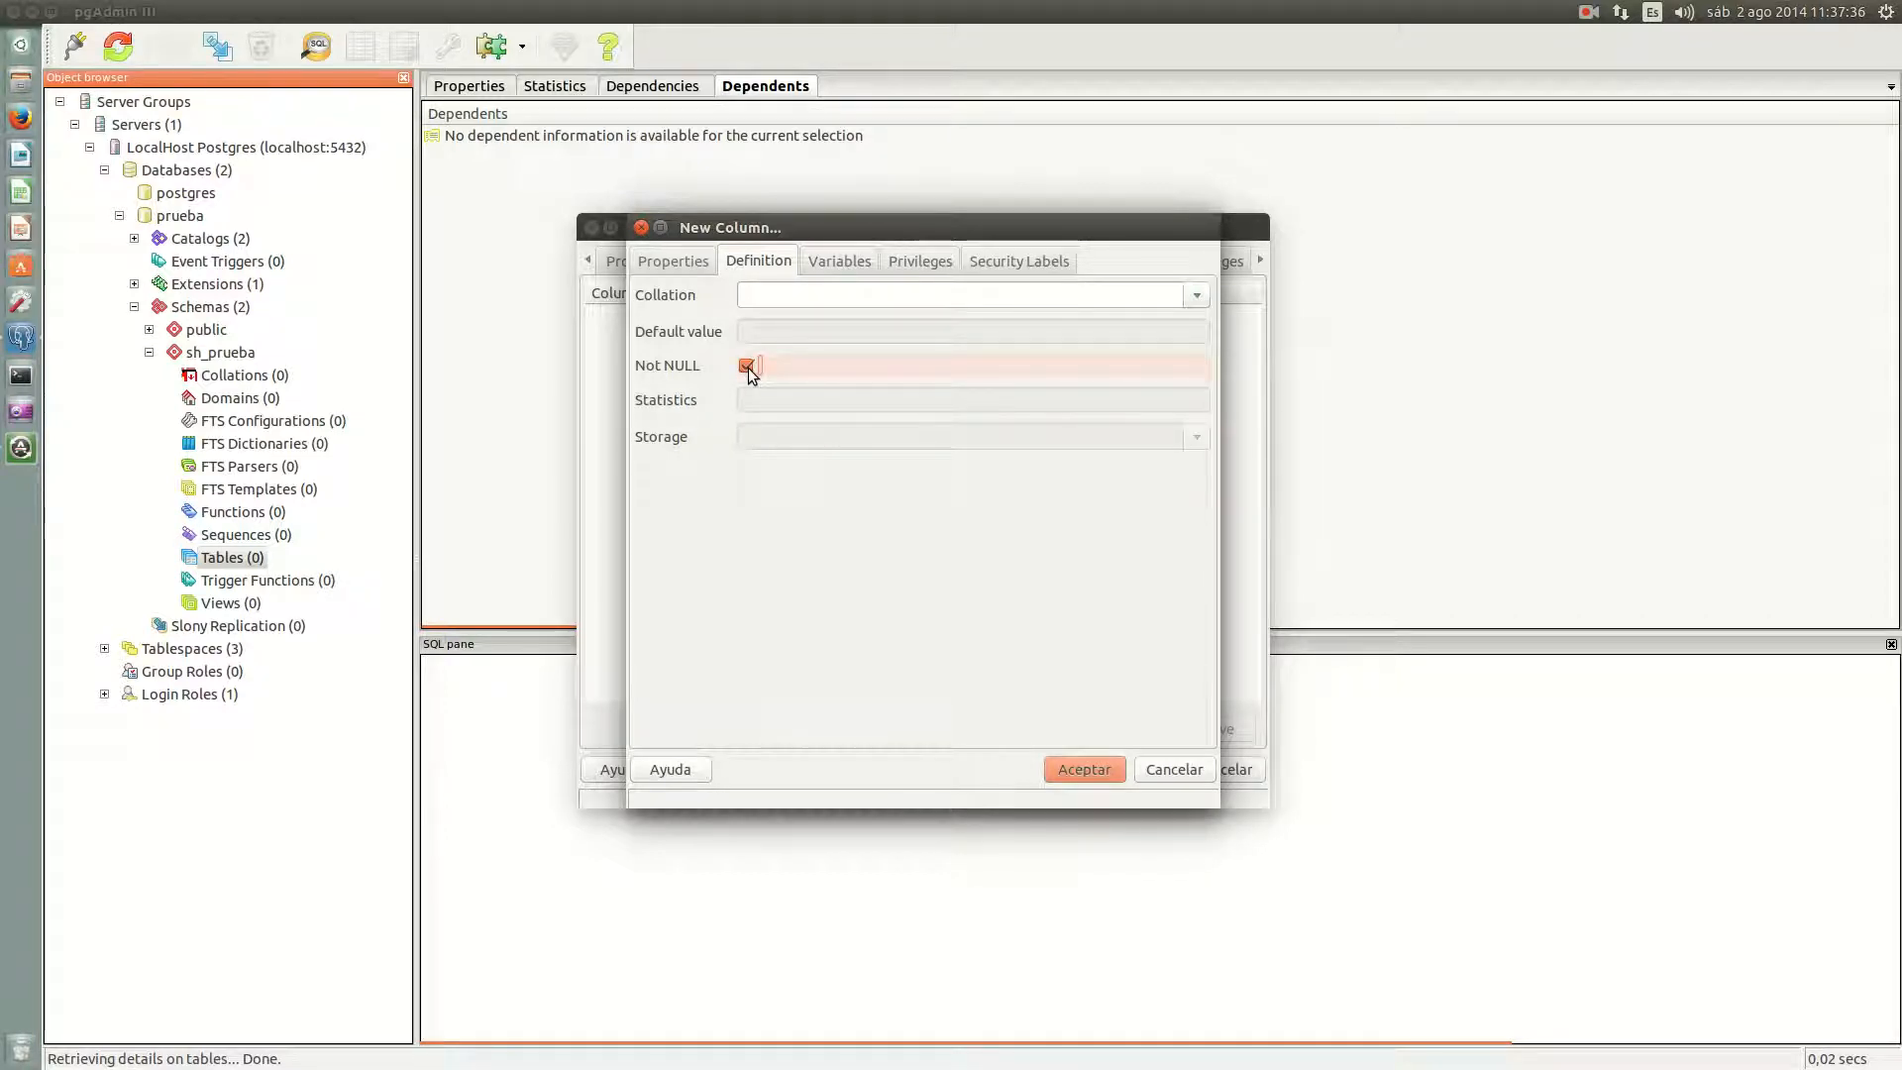
Step: Review the idlibro column's variable names and privileges, and add the column to the libros table
left_click(852, 261)
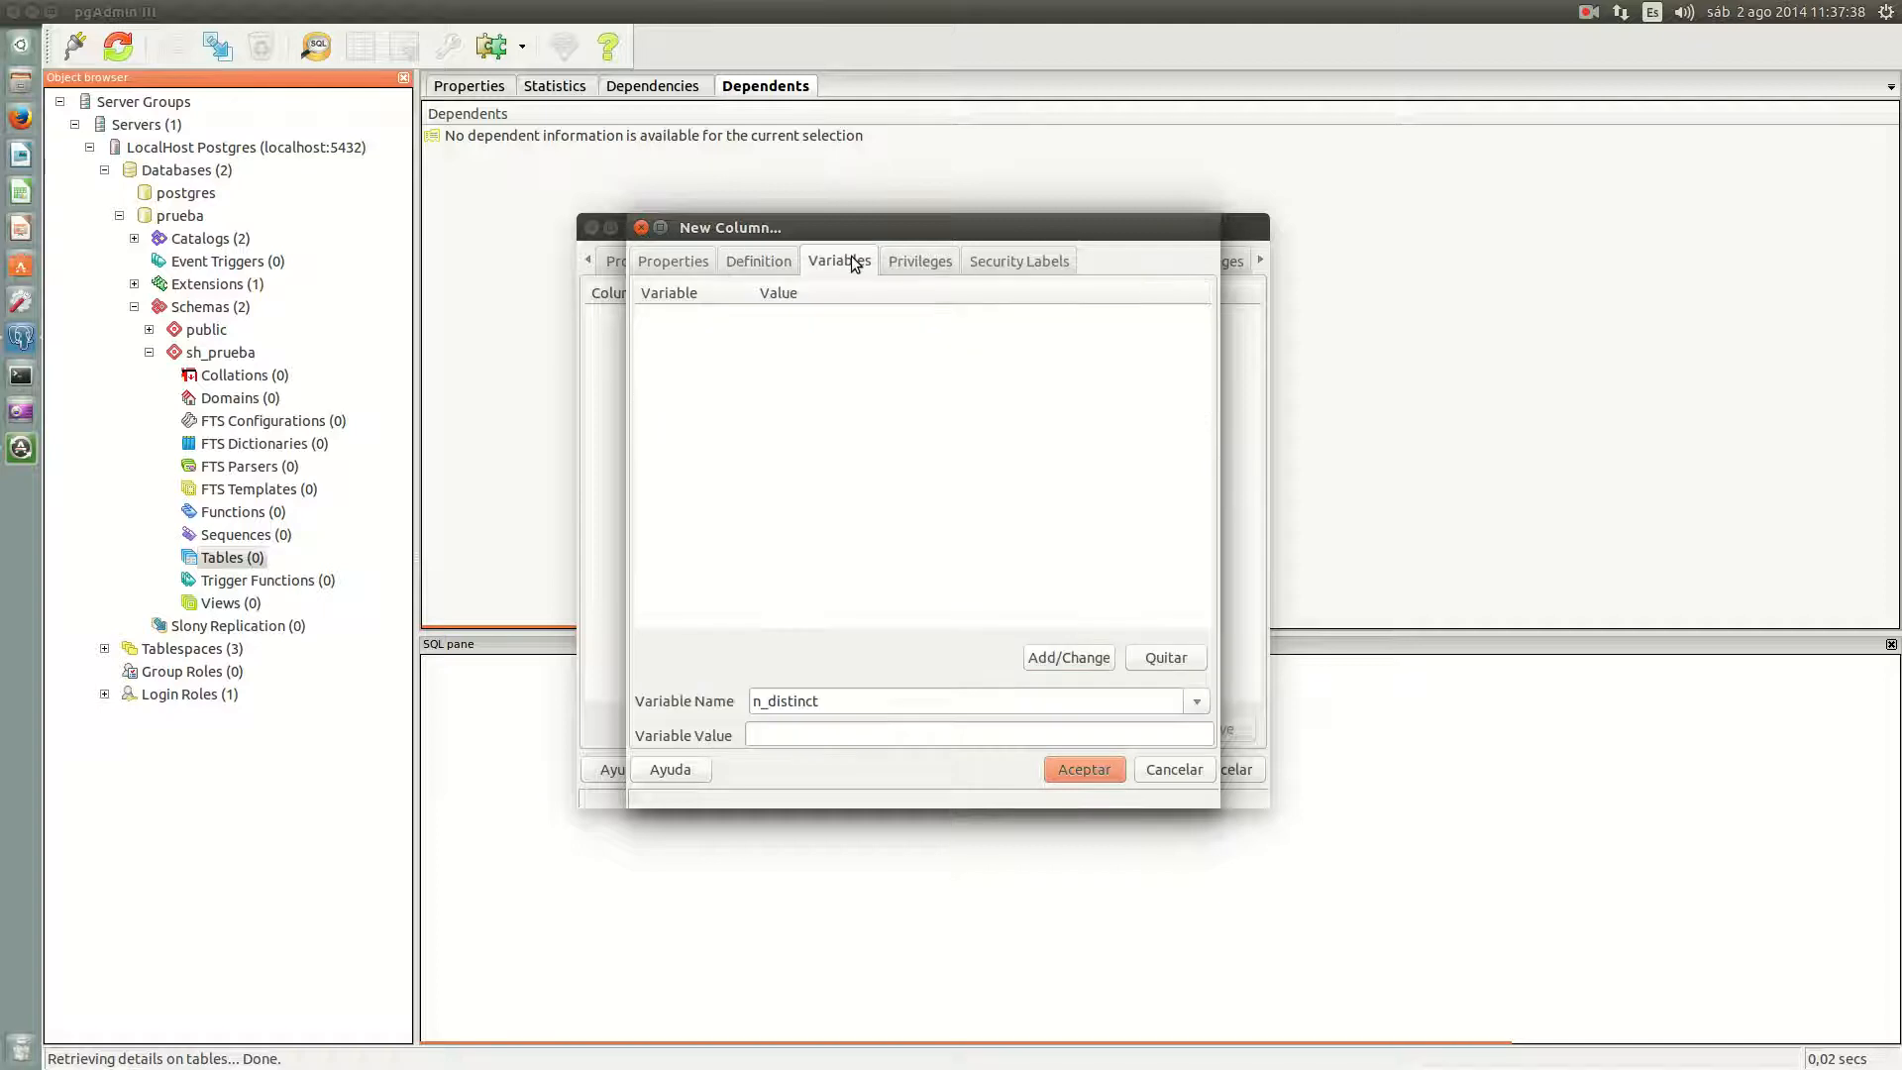
left_click(1201, 701)
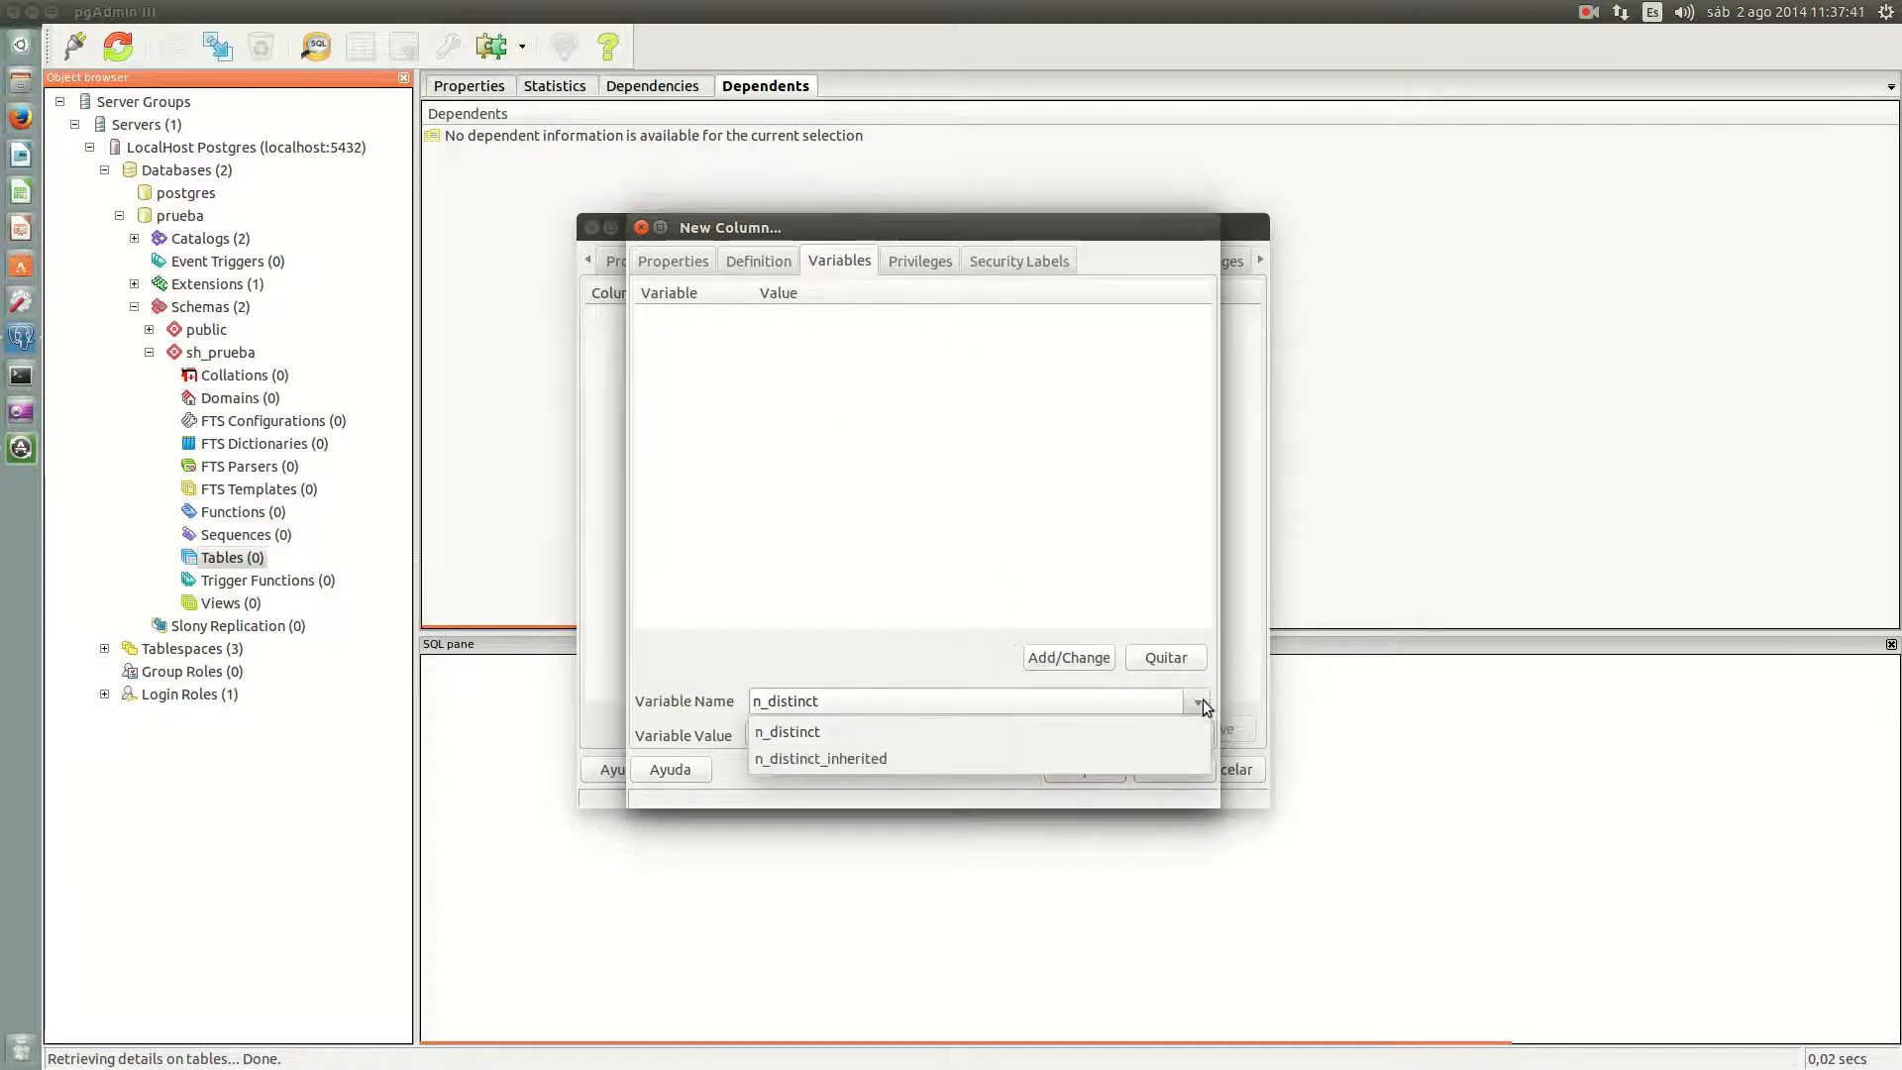
left_click(967, 438)
left_click(921, 261)
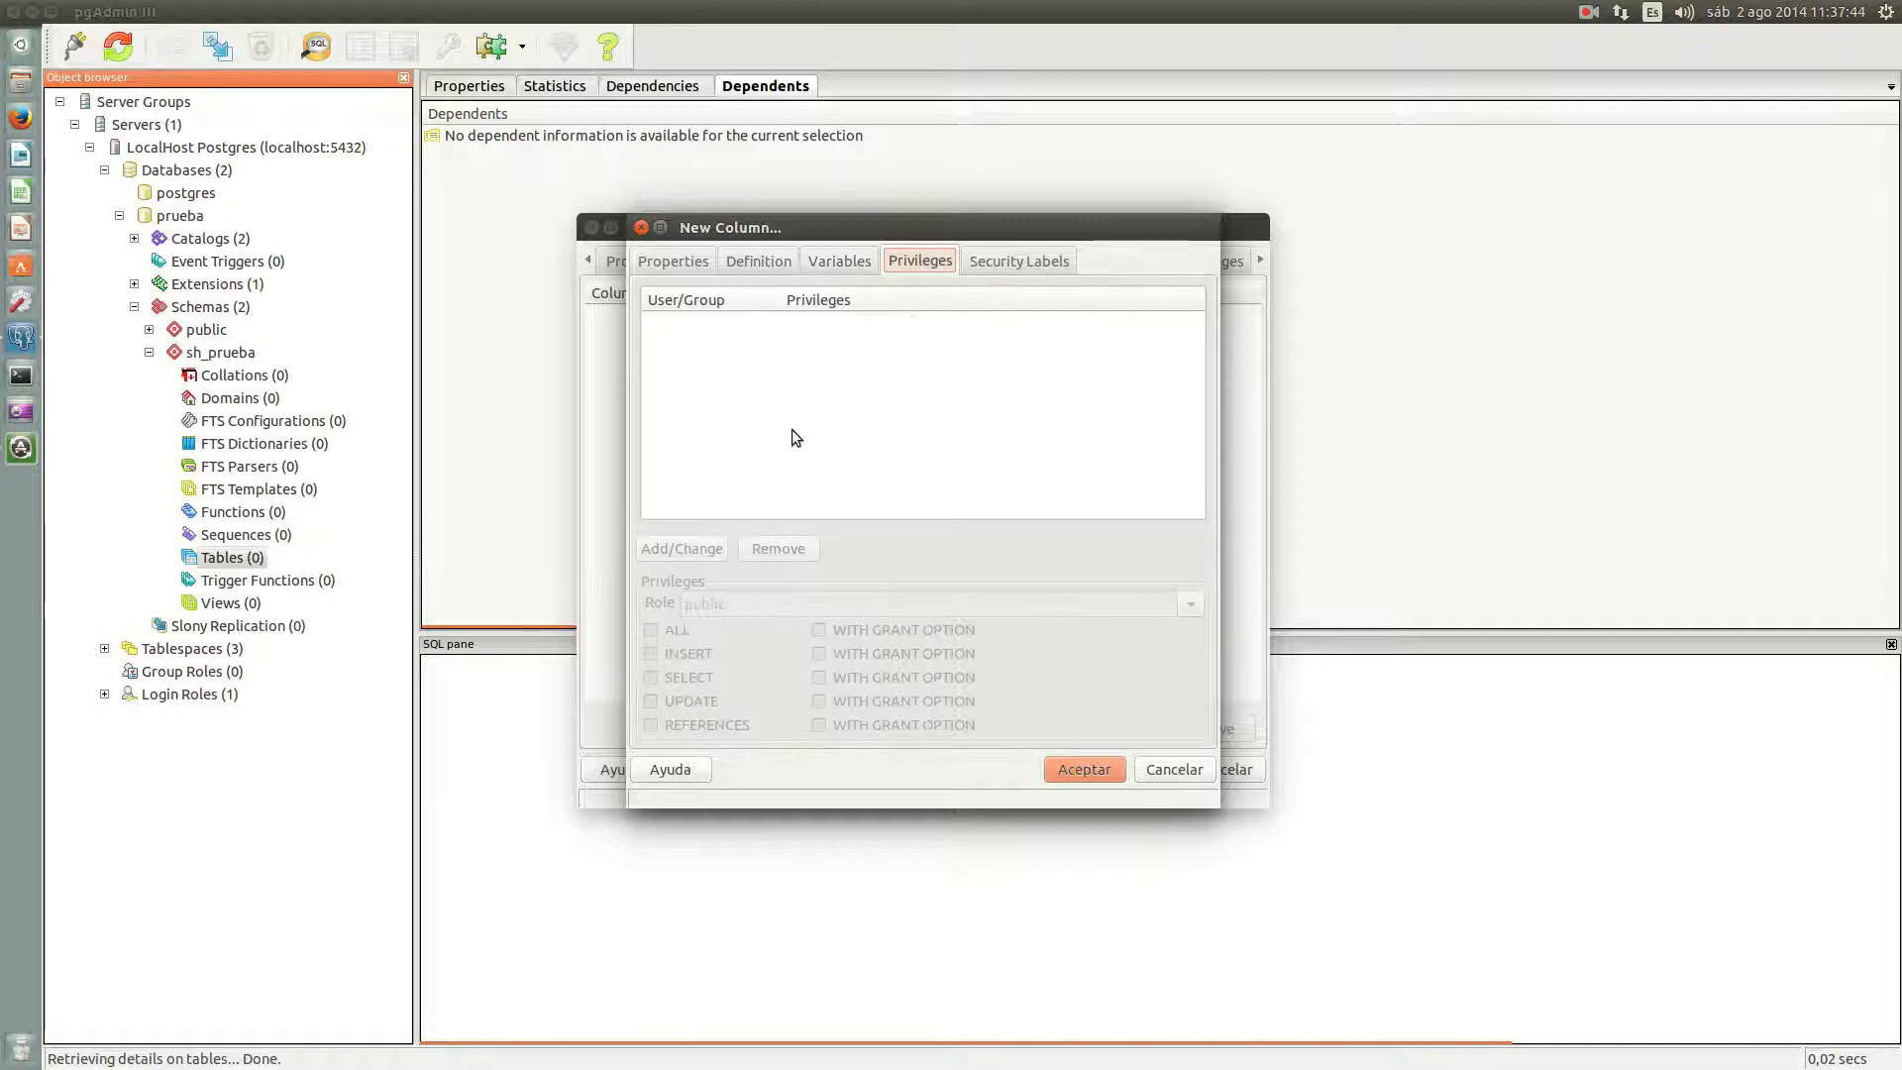
left_click(656, 270)
left_click(1087, 772)
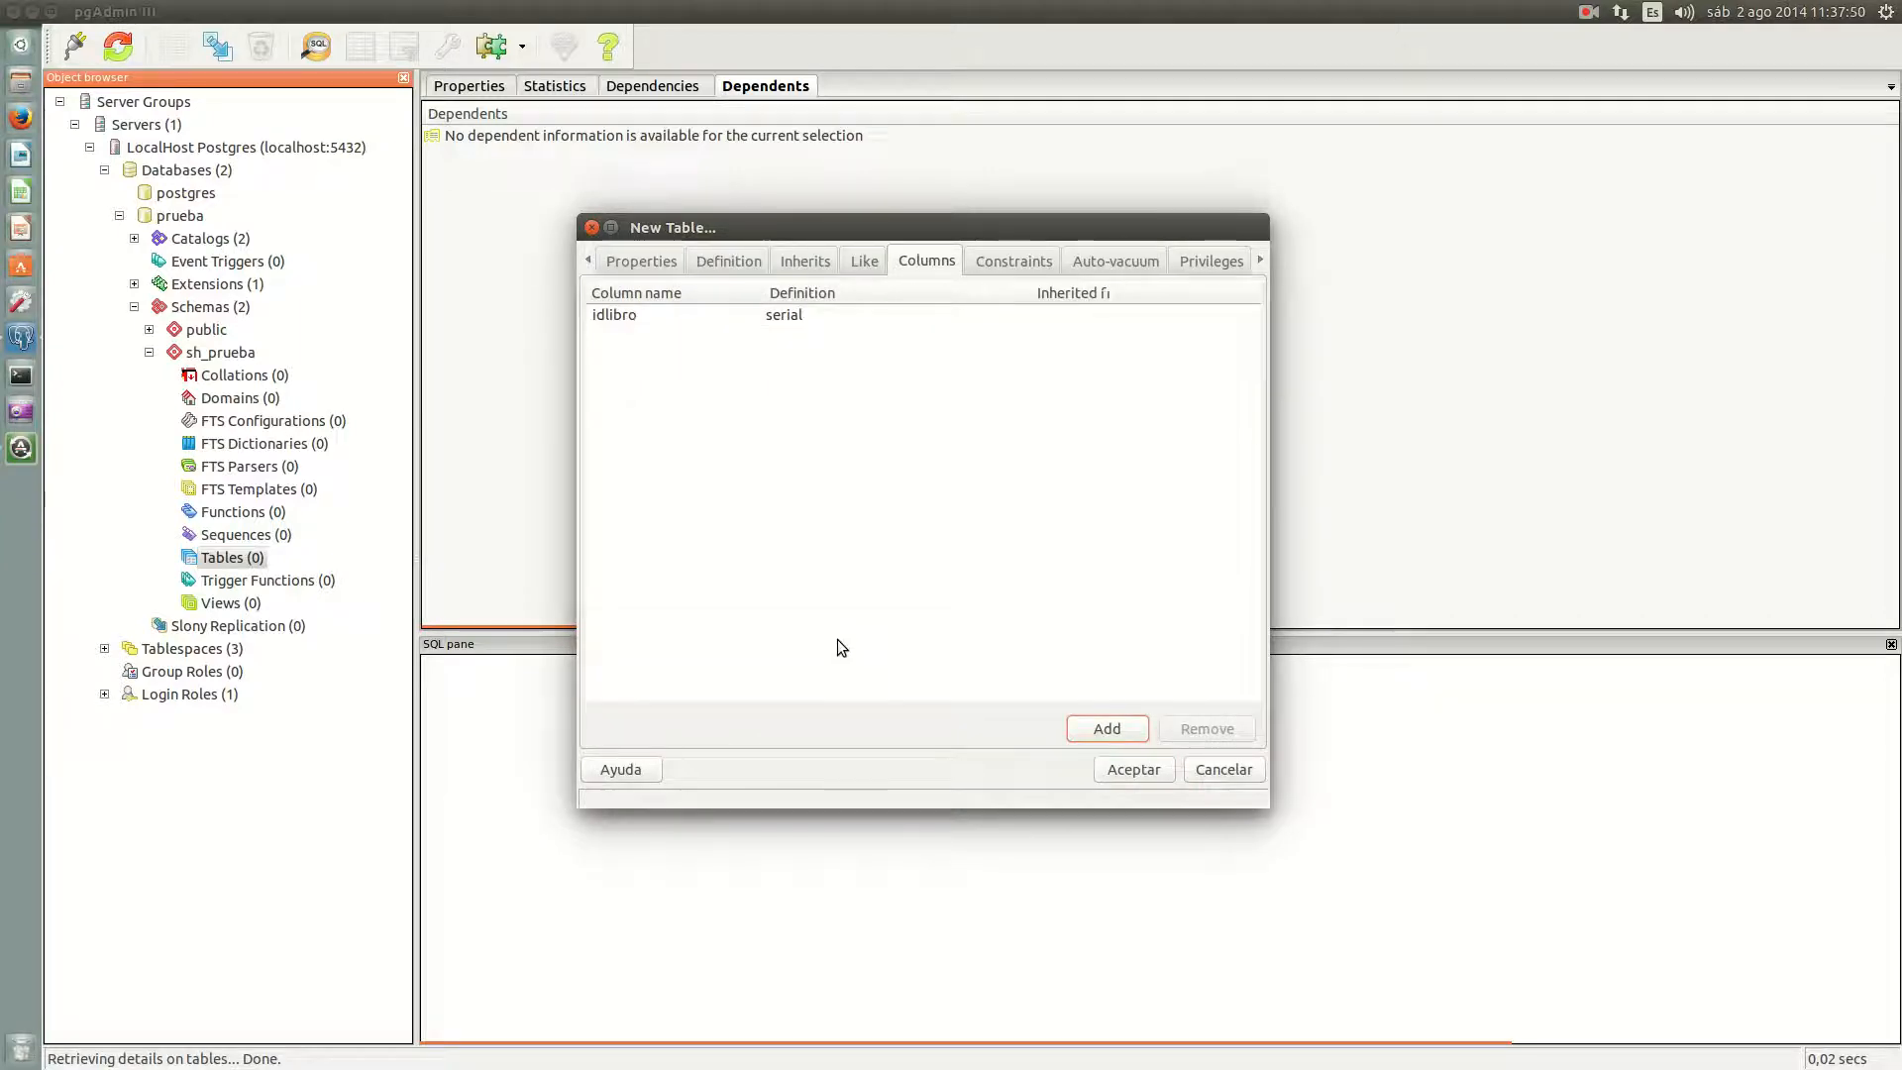
Step: Add a column named autor to the libros table with type character varying and length 180
left_click(1074, 734)
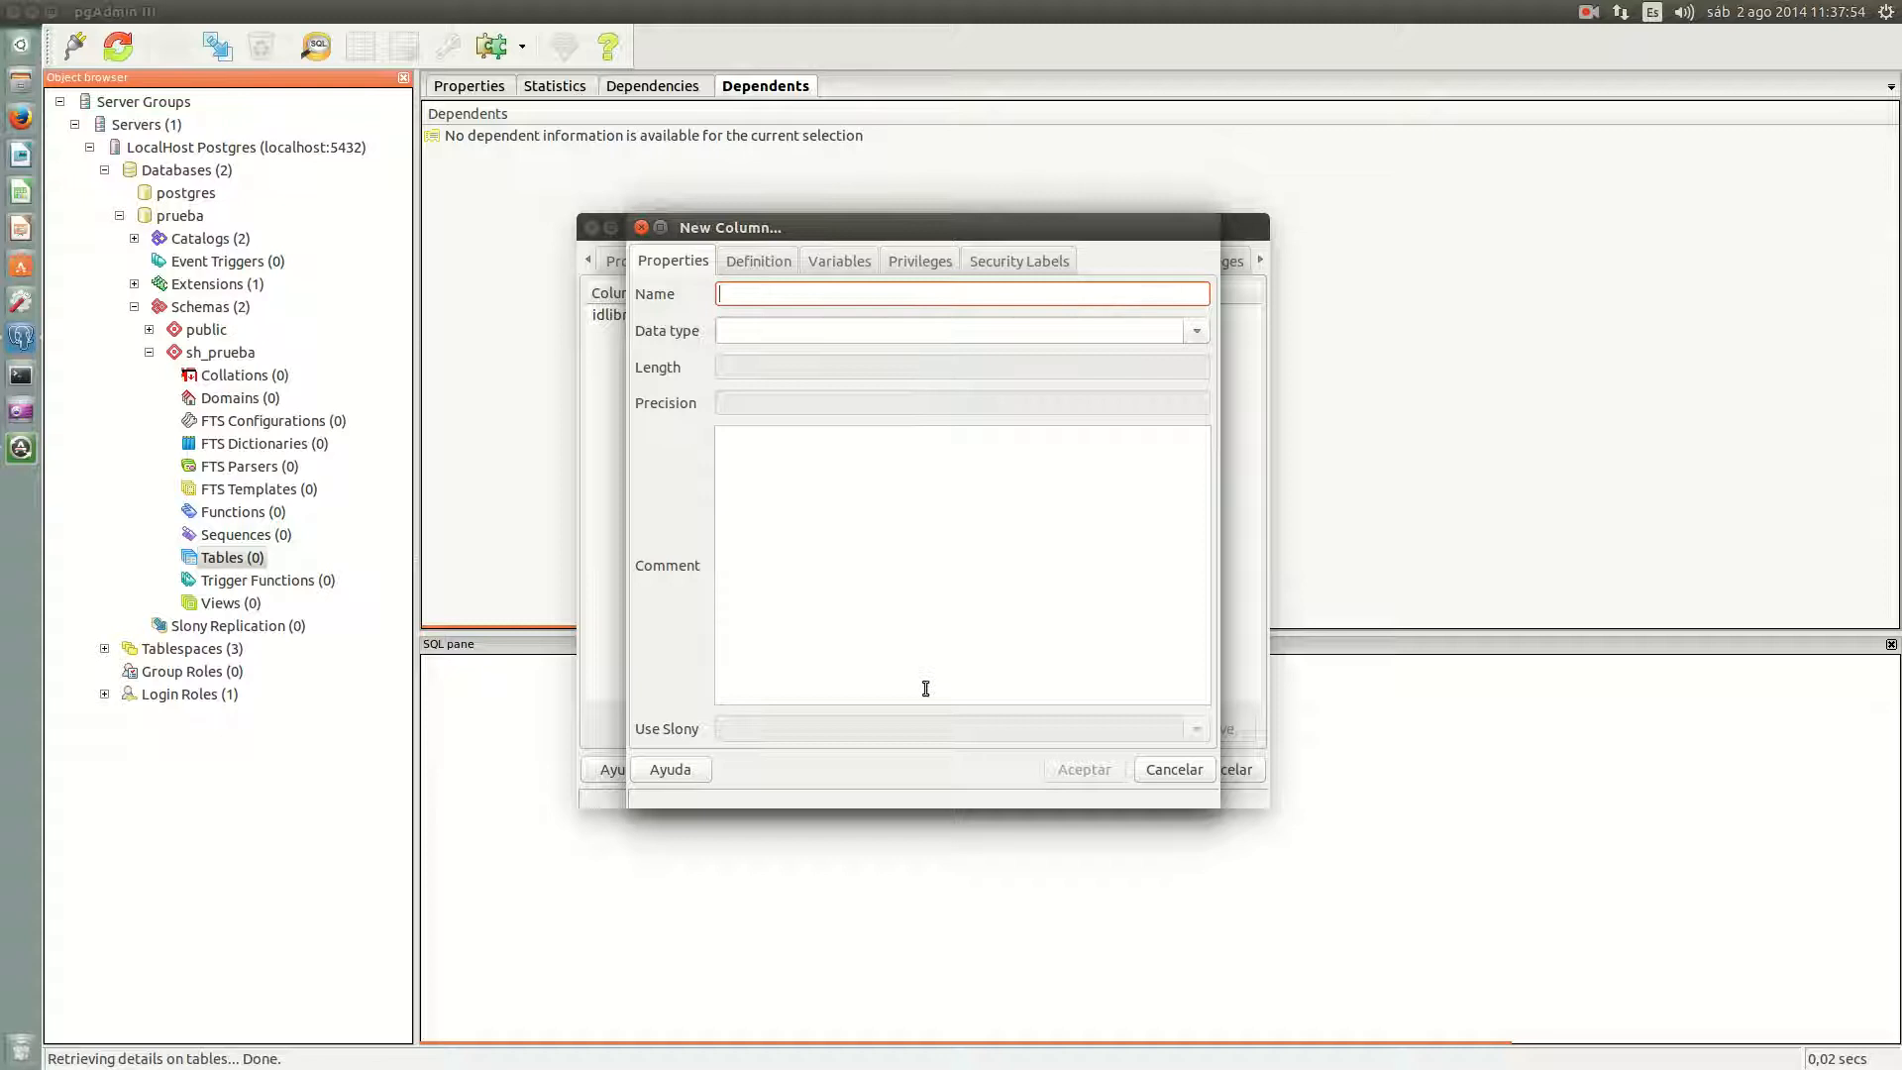
type("autor")
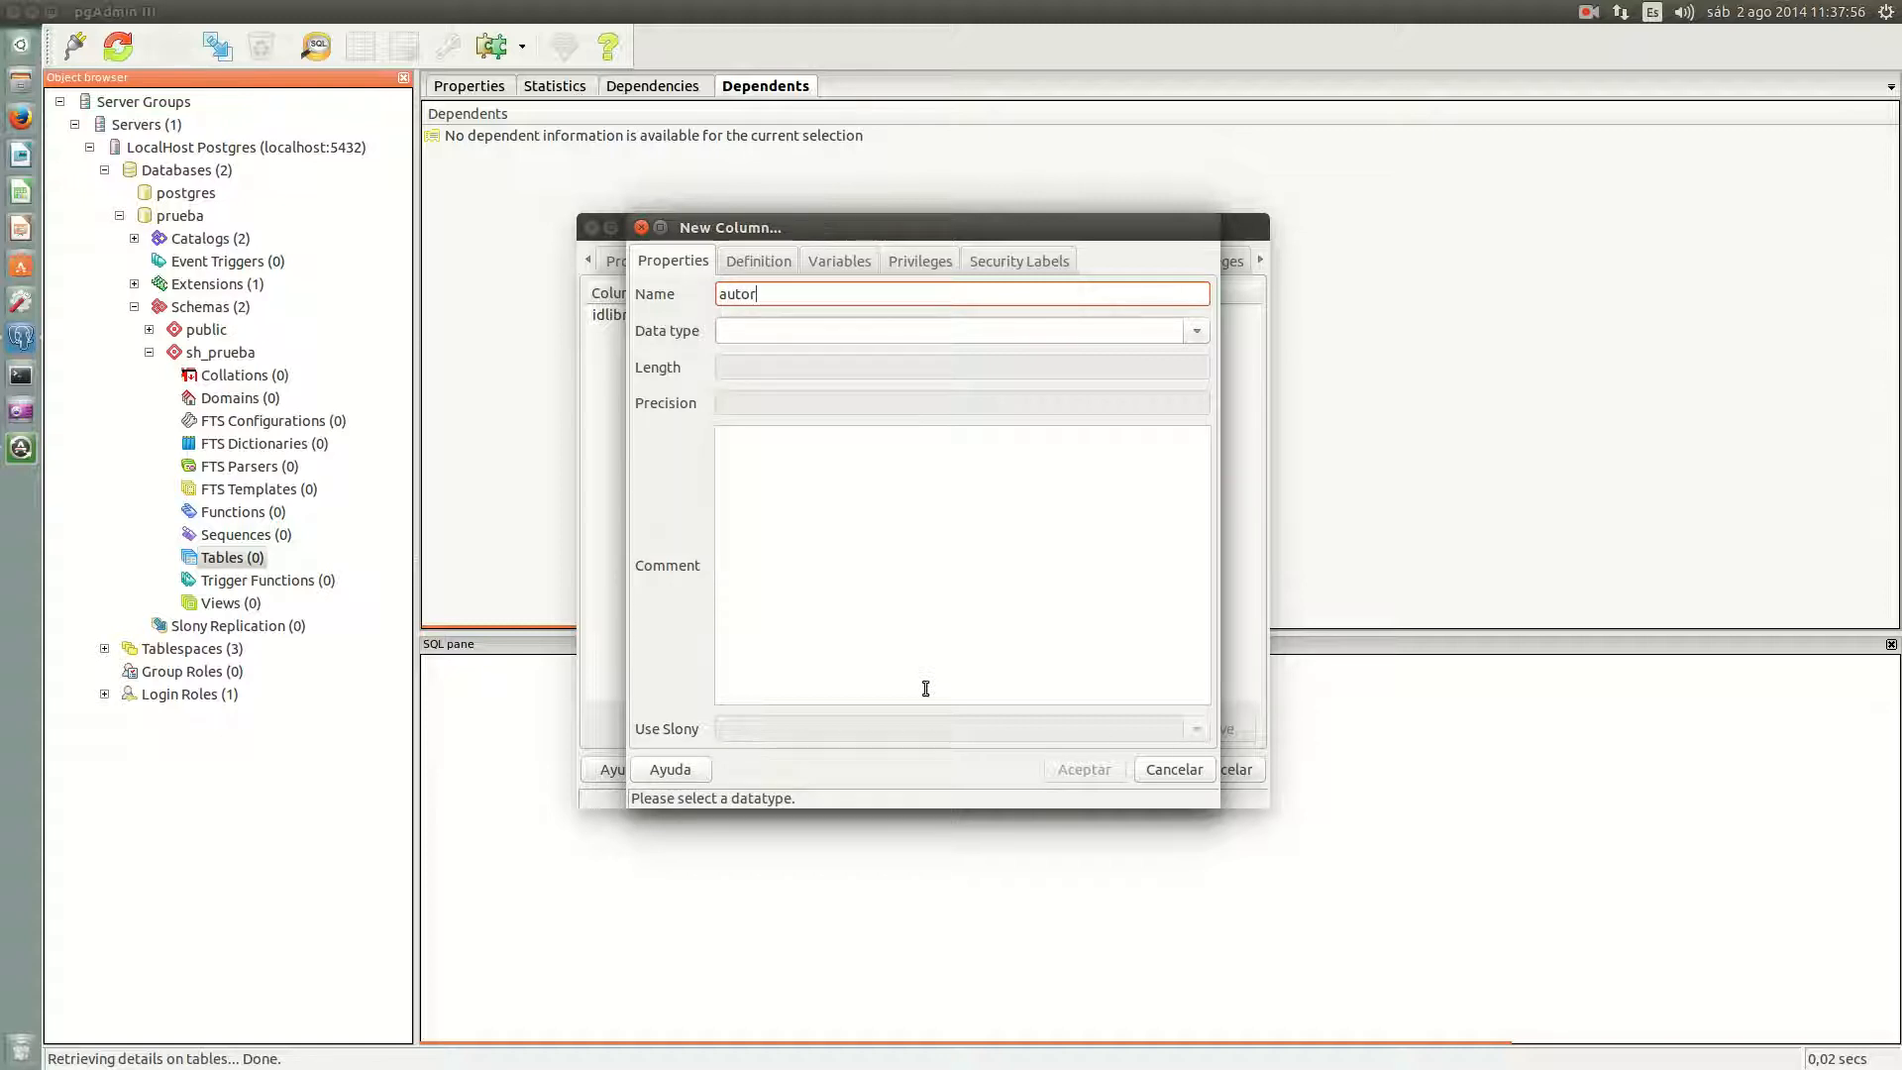
left_click(1198, 332)
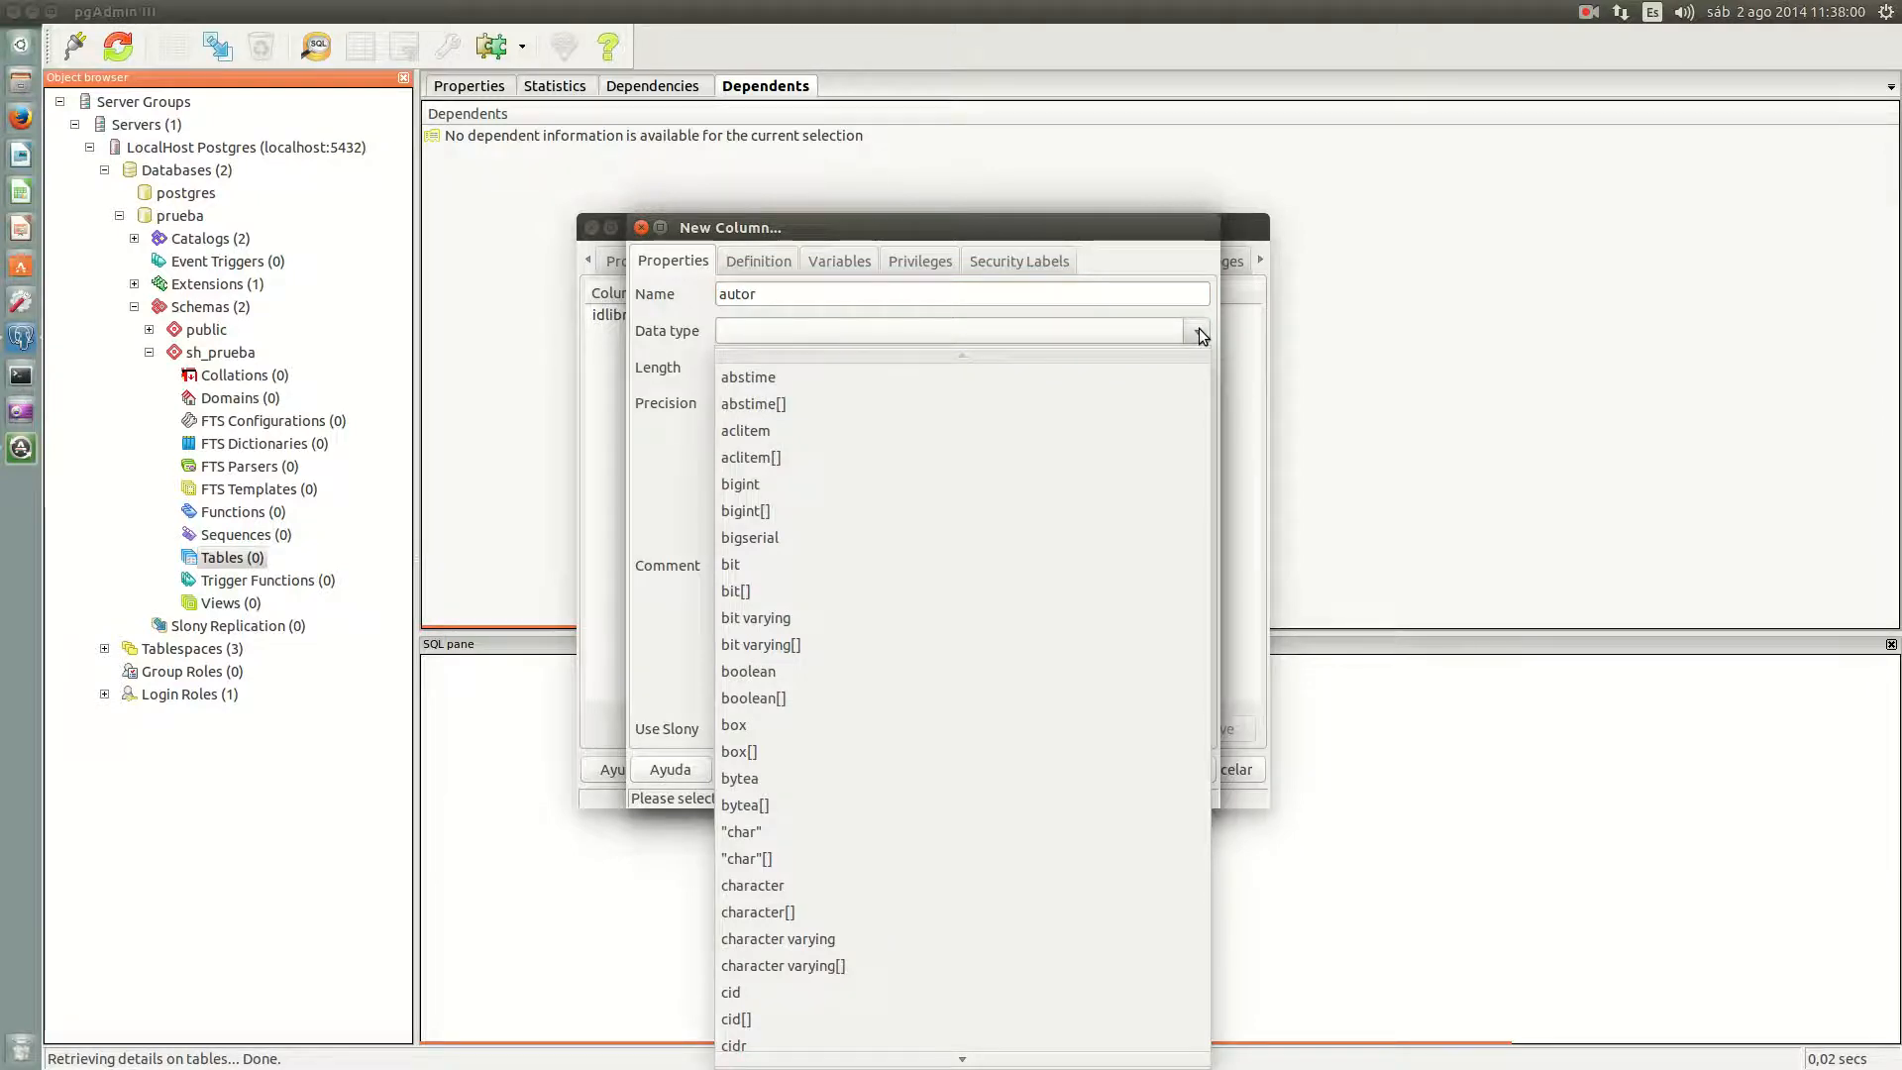
left_click(913, 938)
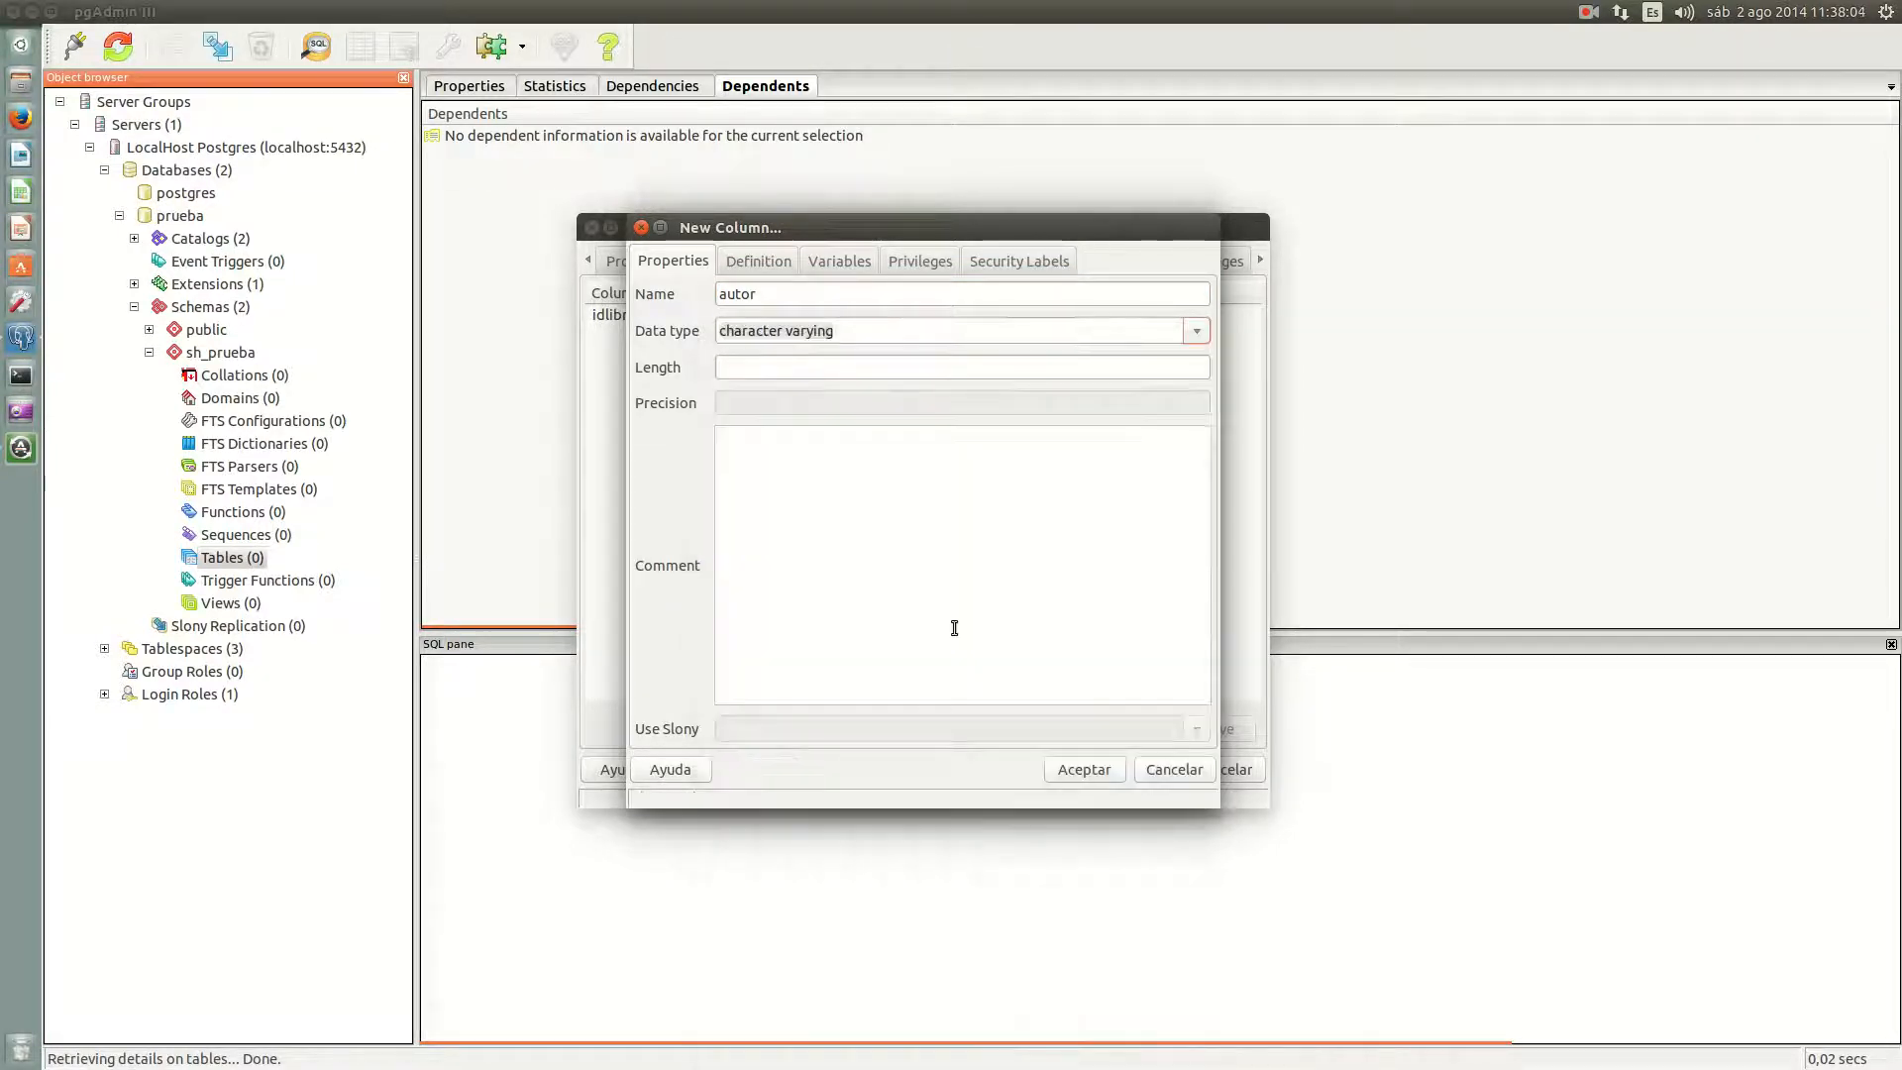
left_click(755, 364)
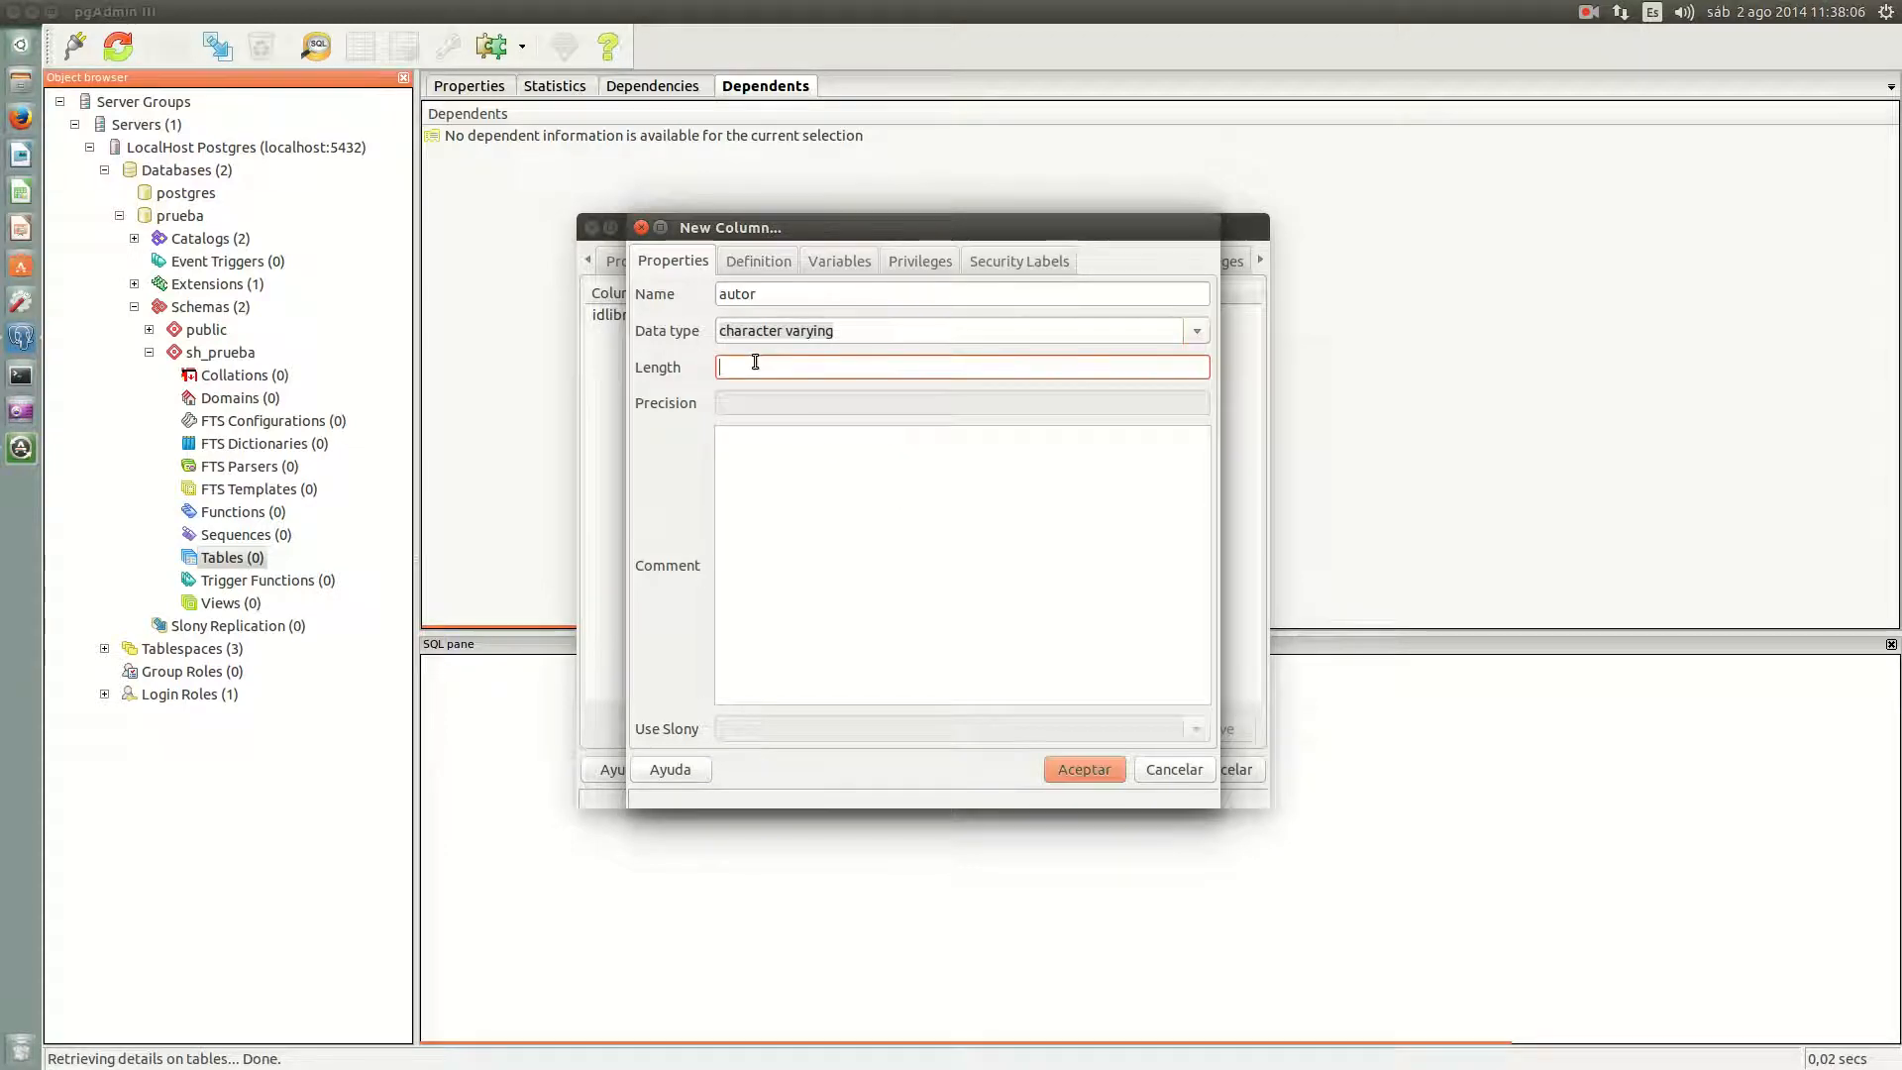
type("180")
left_click(1104, 768)
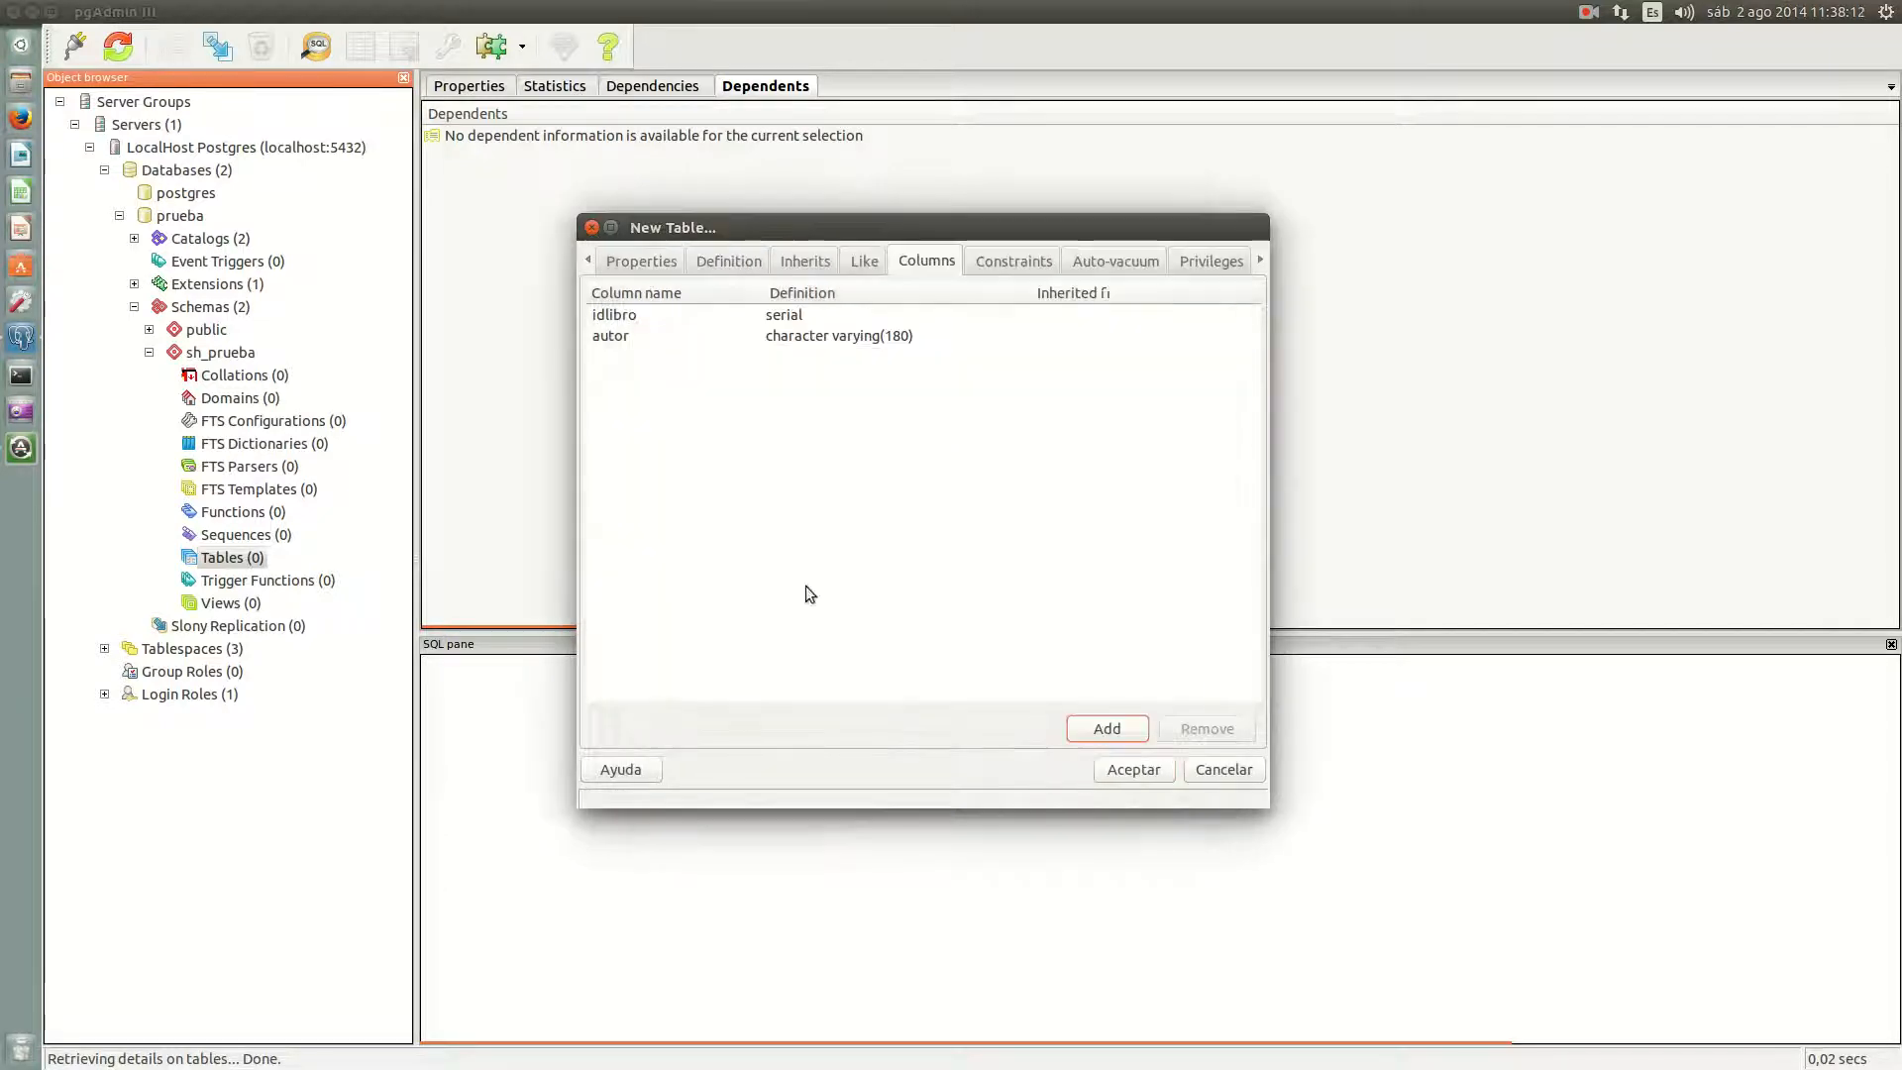
Step: Add a column named sinopsis to the libros table with data type text
left_click(1106, 728)
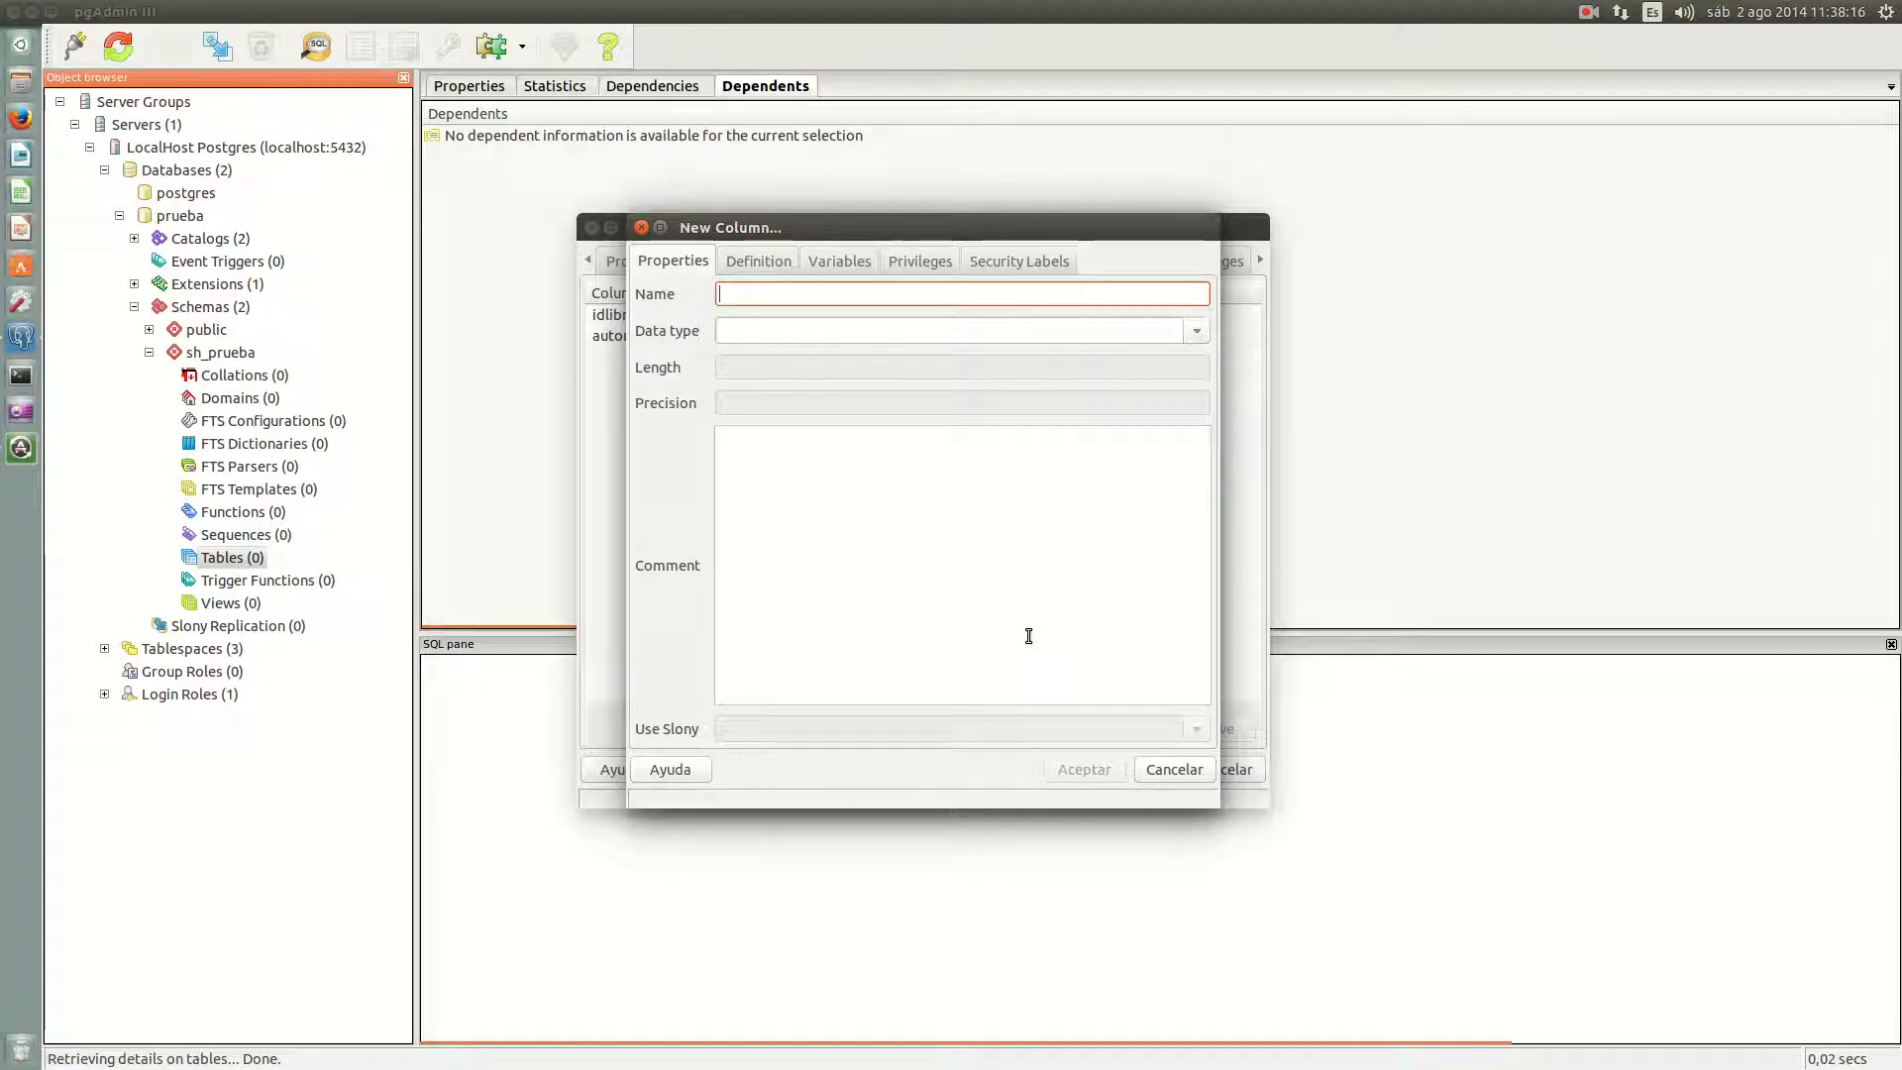
type("sinopsi")
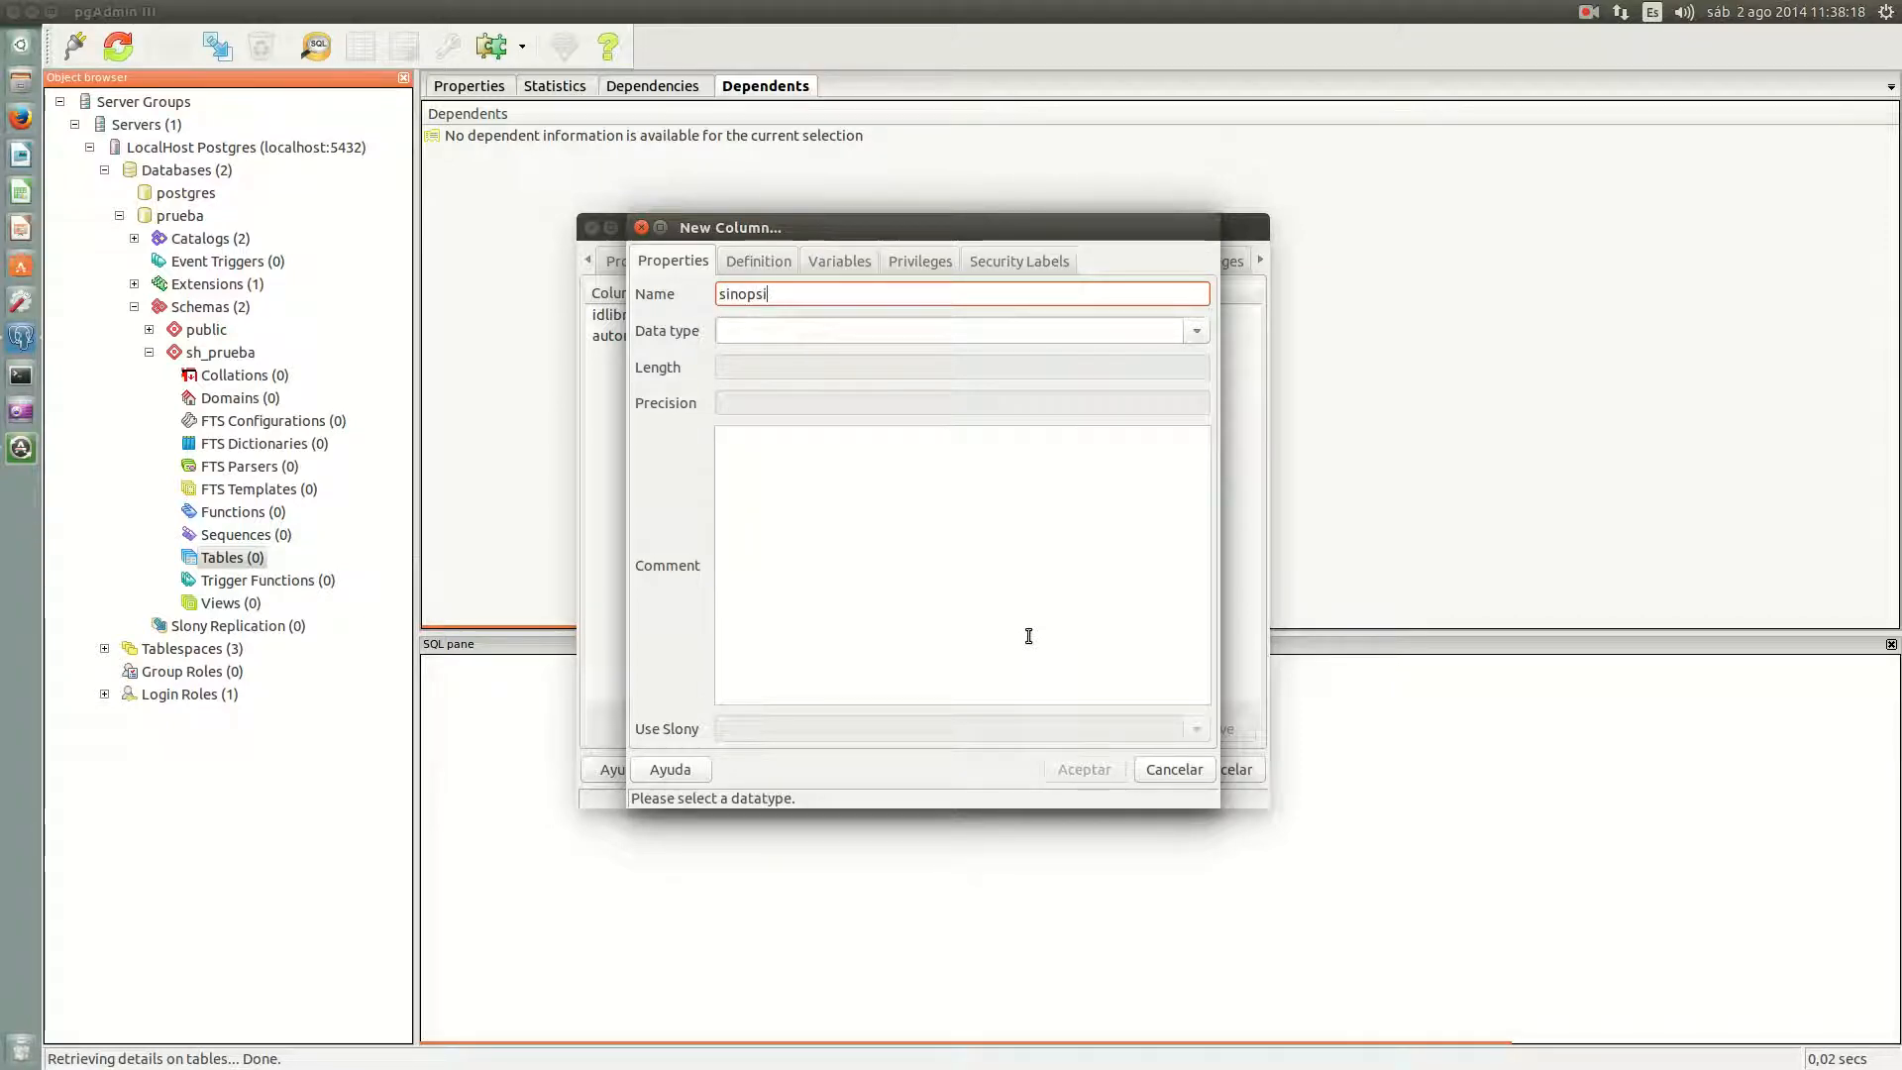
type("s")
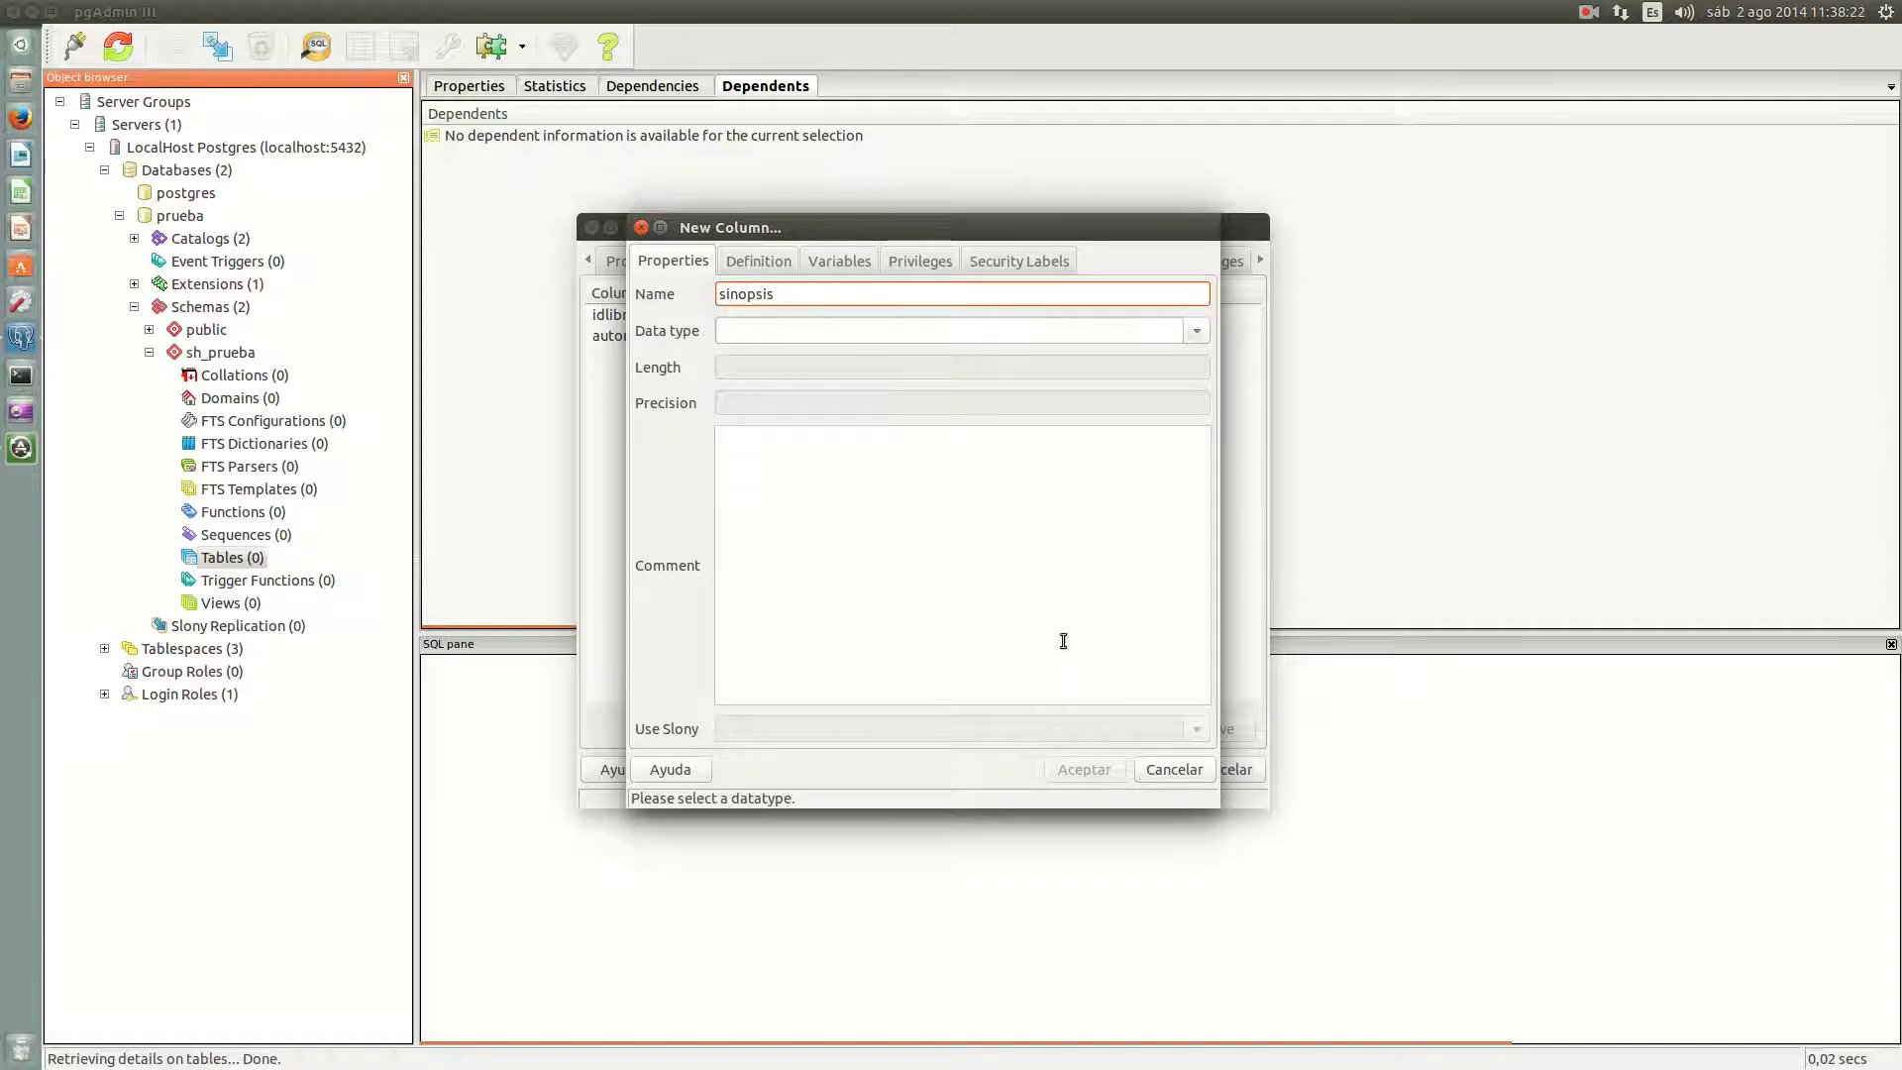
left_click(1196, 331)
scroll(984, 656, "down", 10)
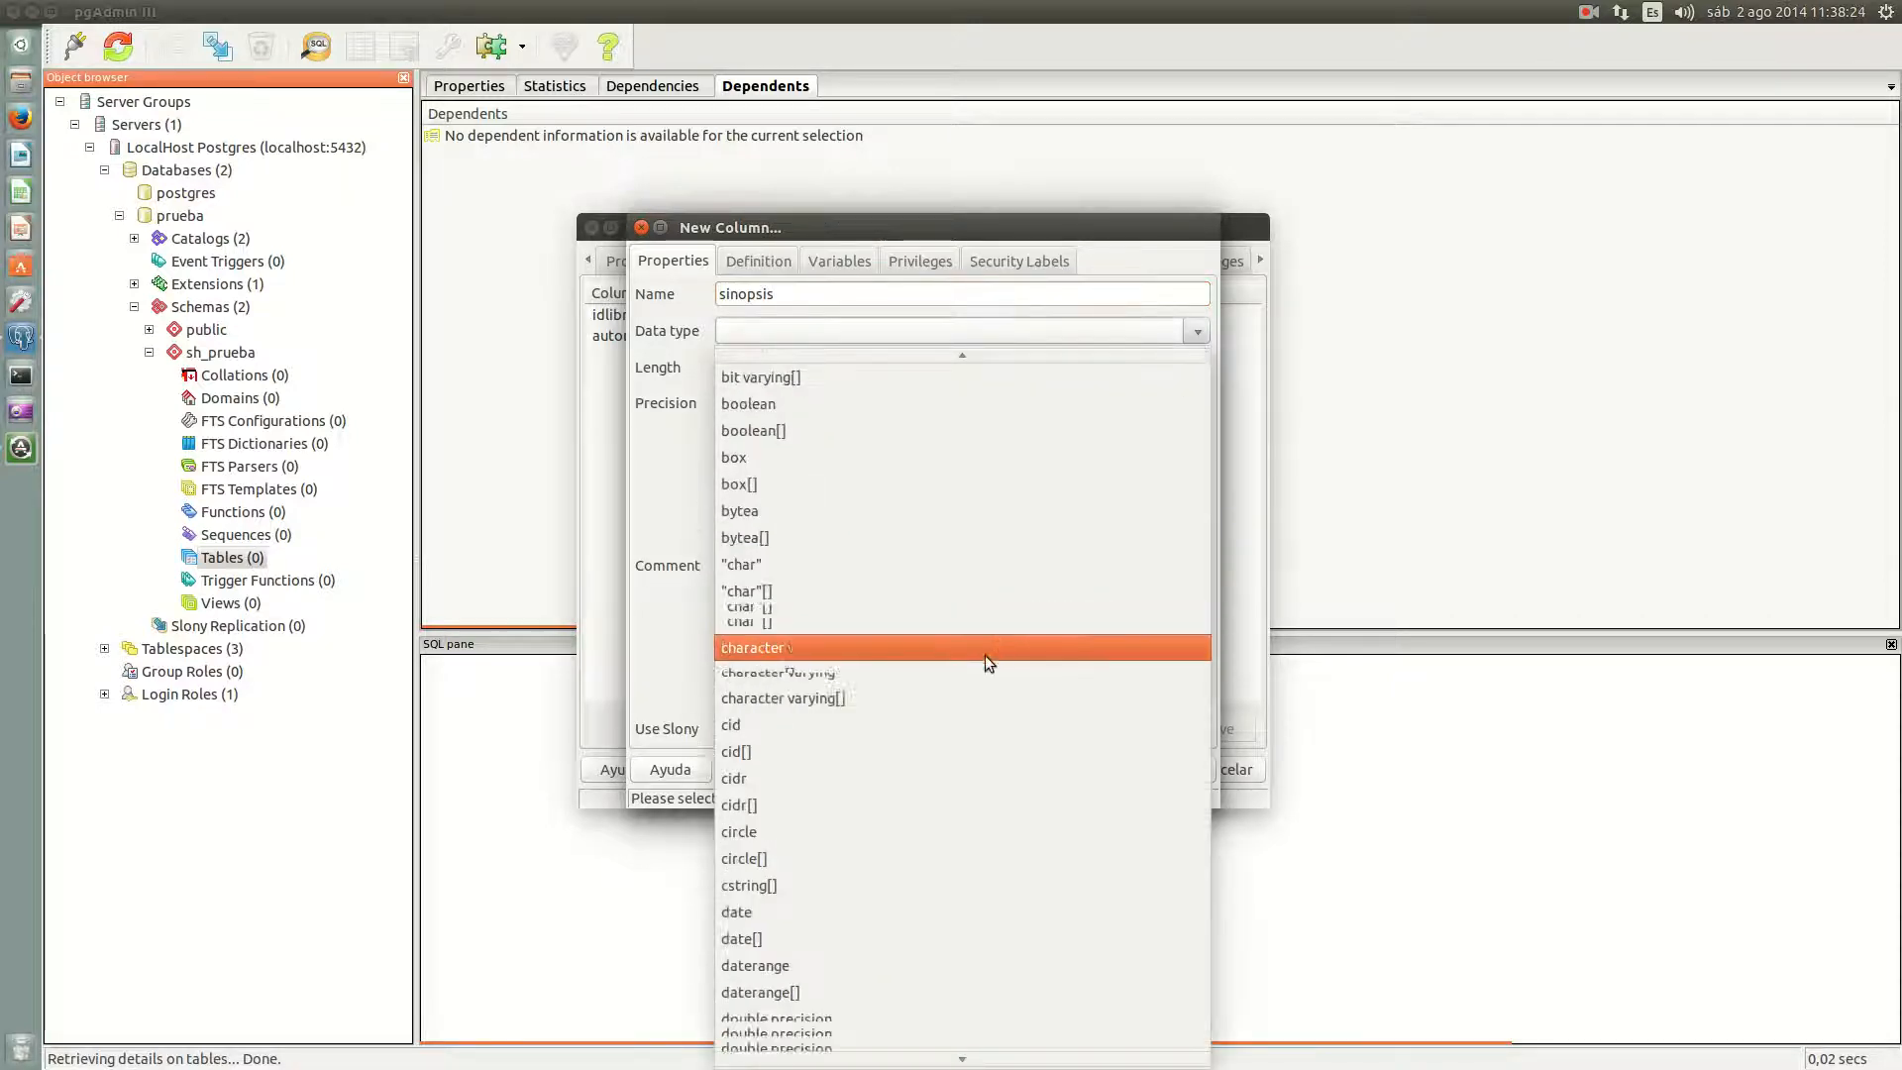
scroll(951, 878, "down", 9)
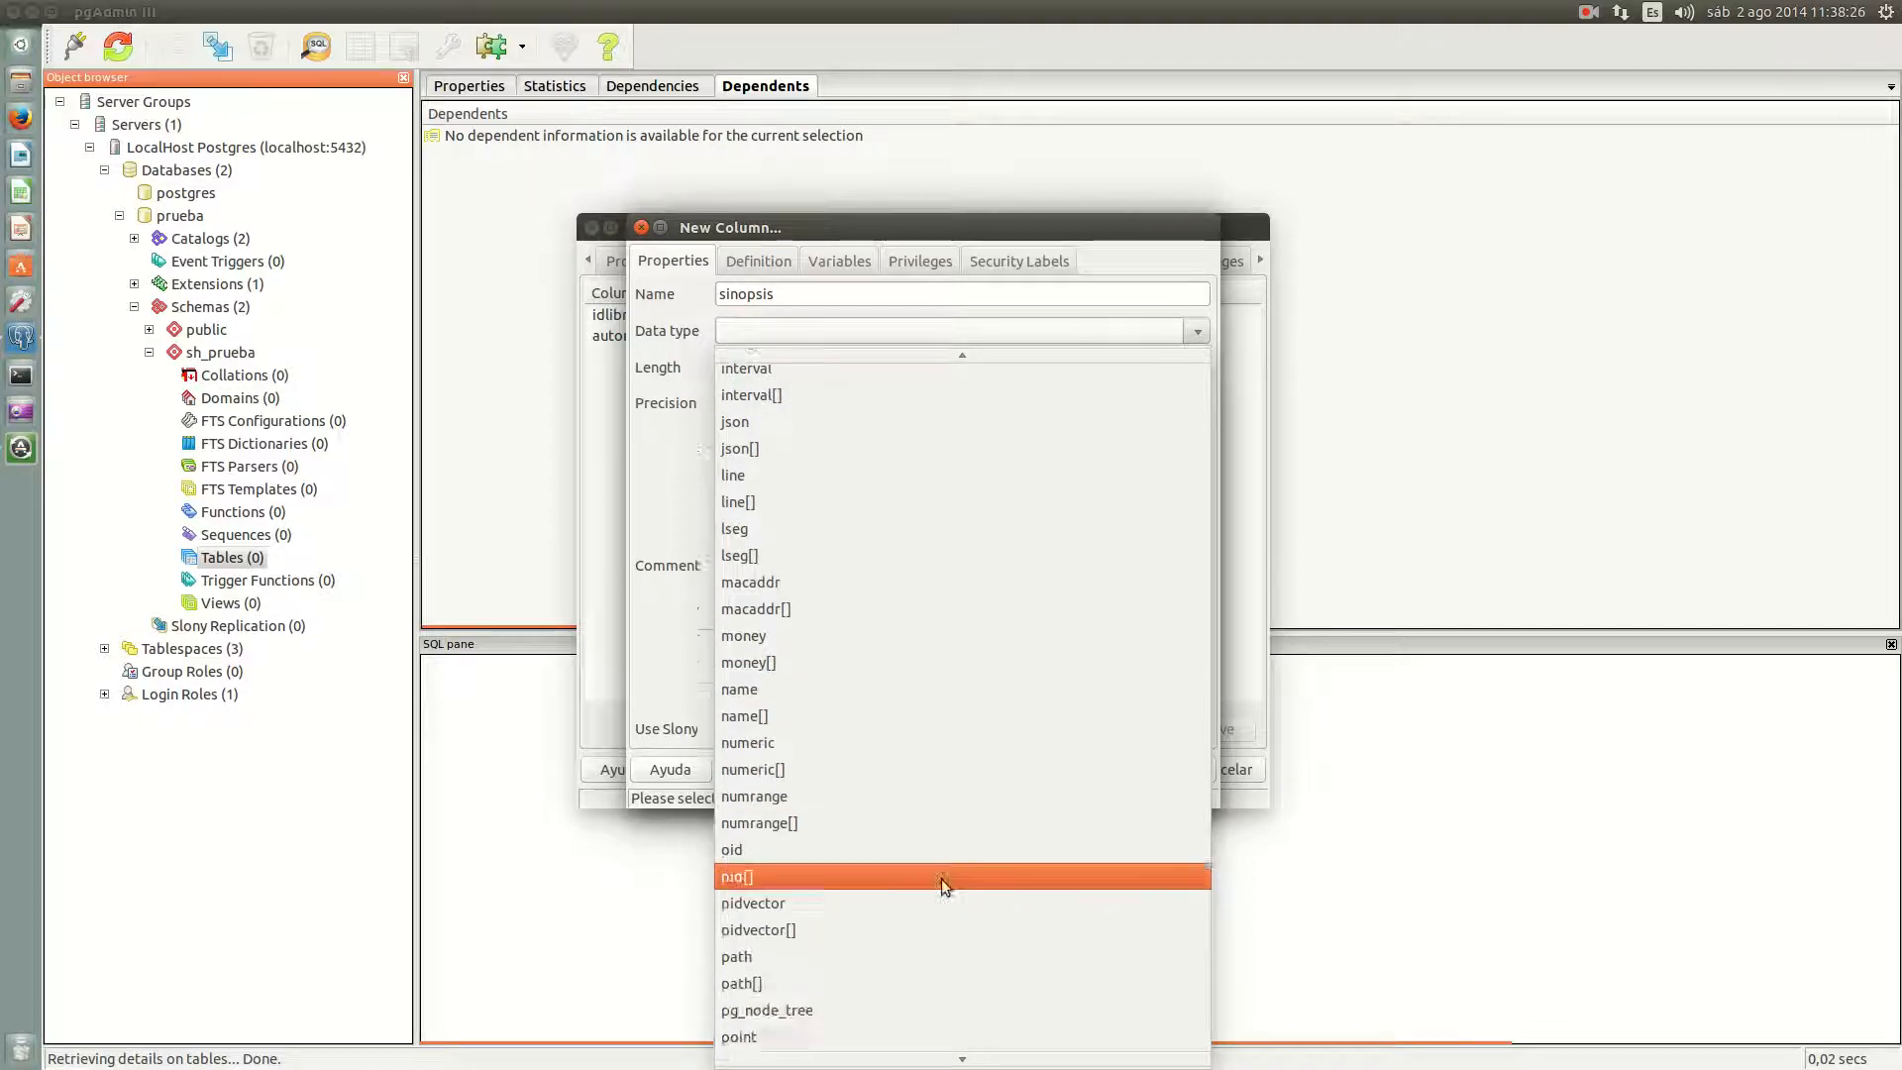
scroll(935, 878, "down", 6)
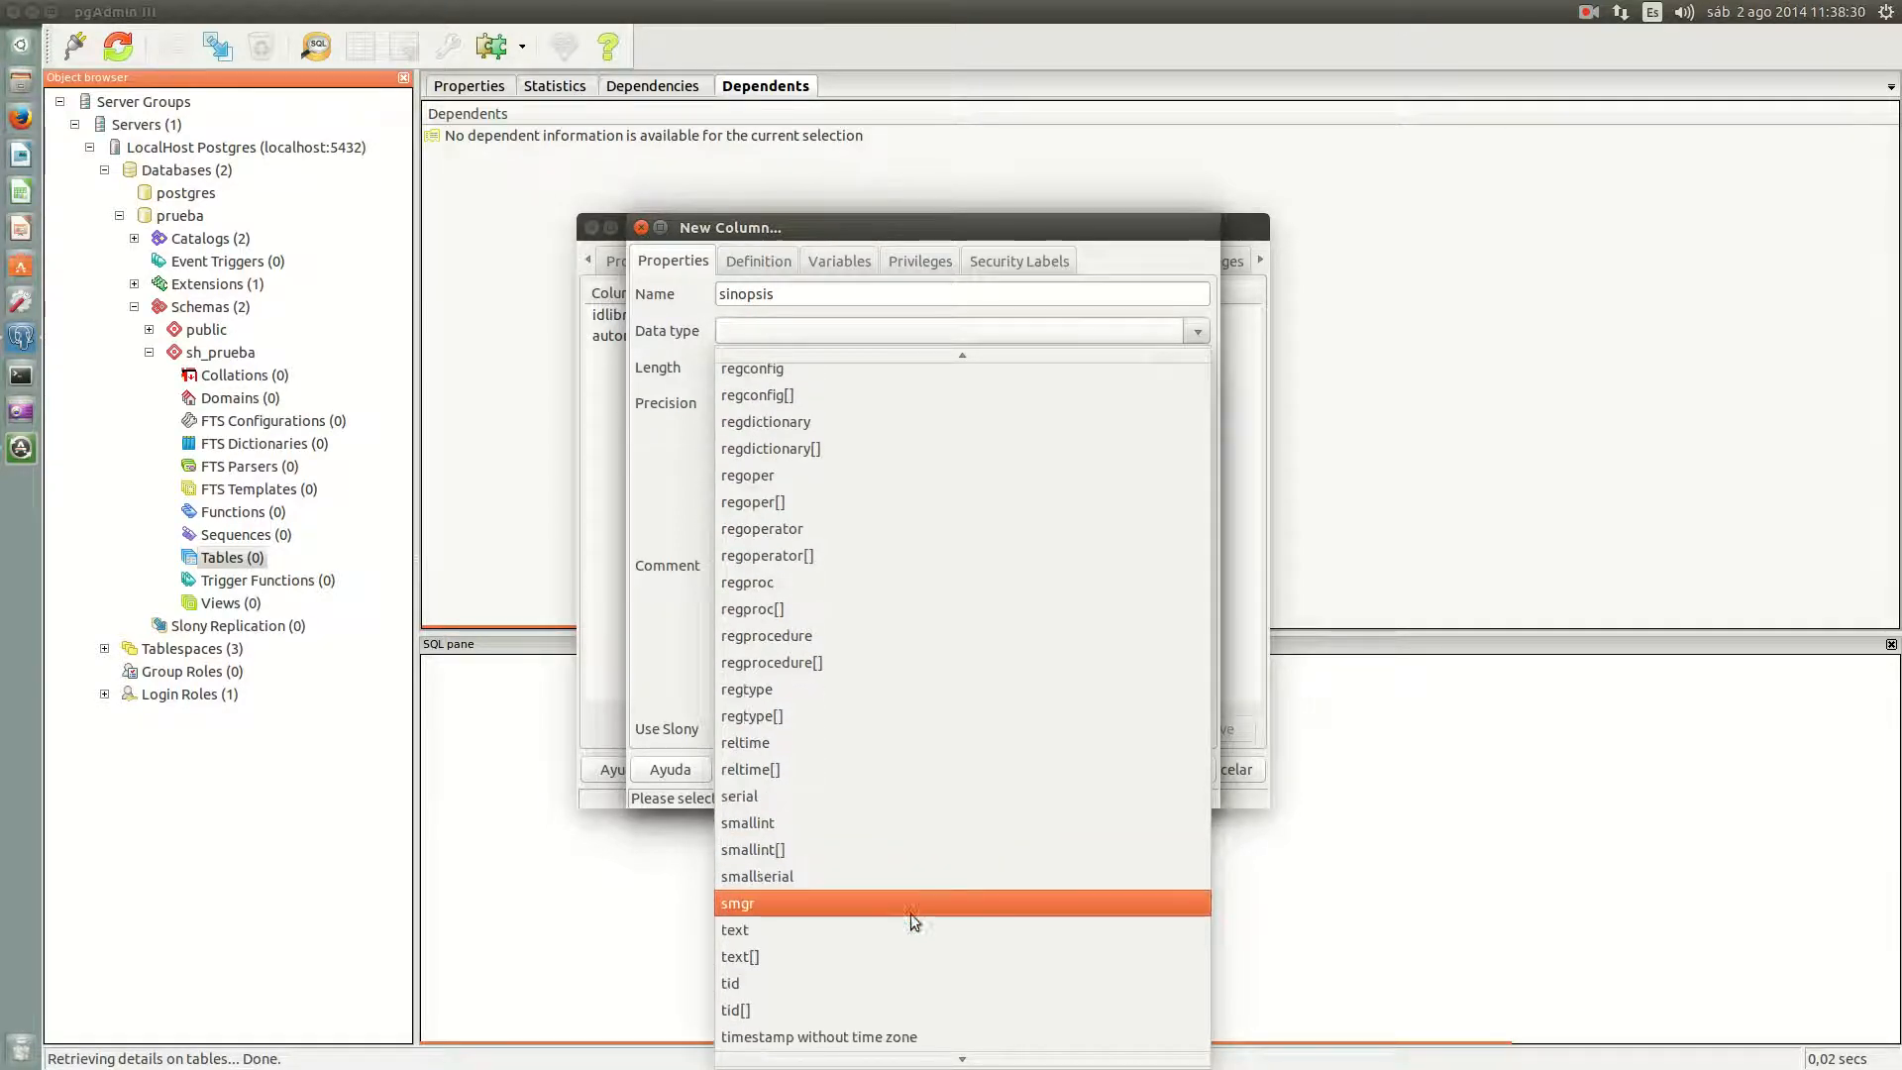
left_click(912, 929)
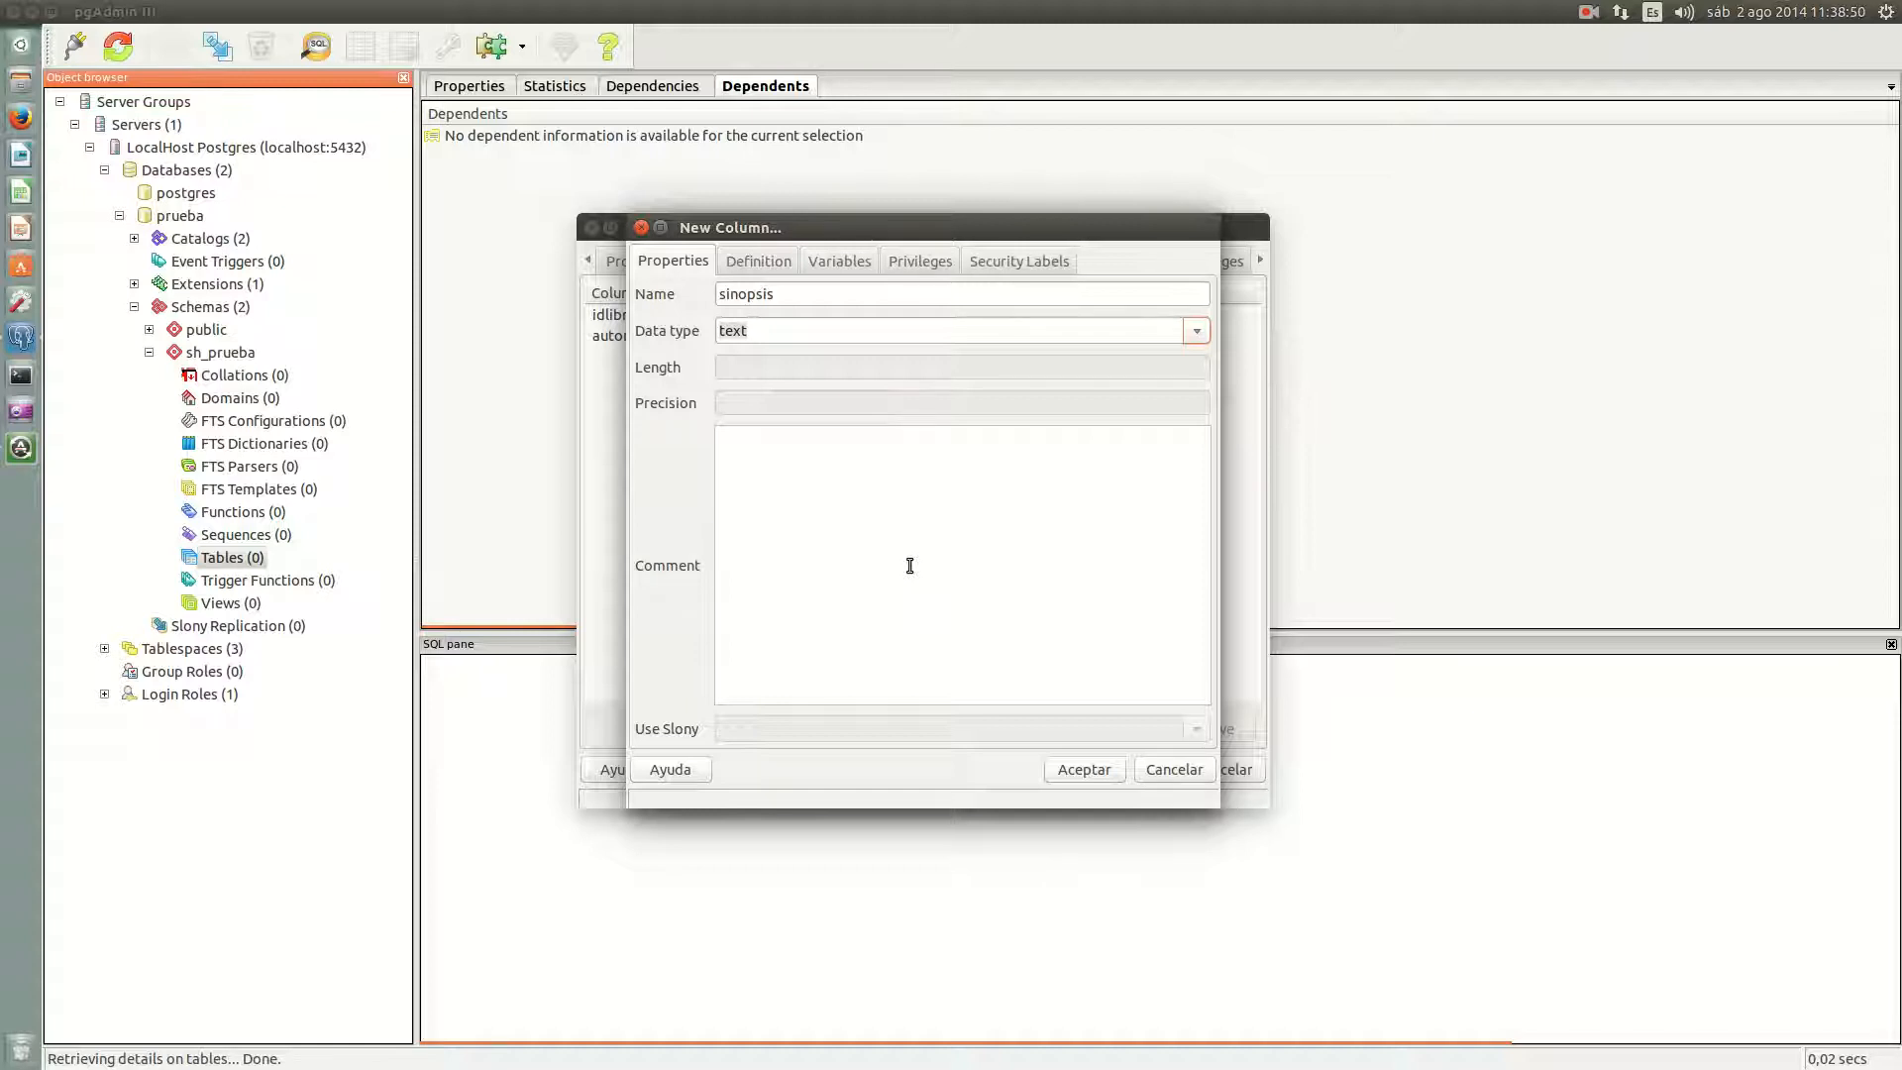
left_click(1067, 776)
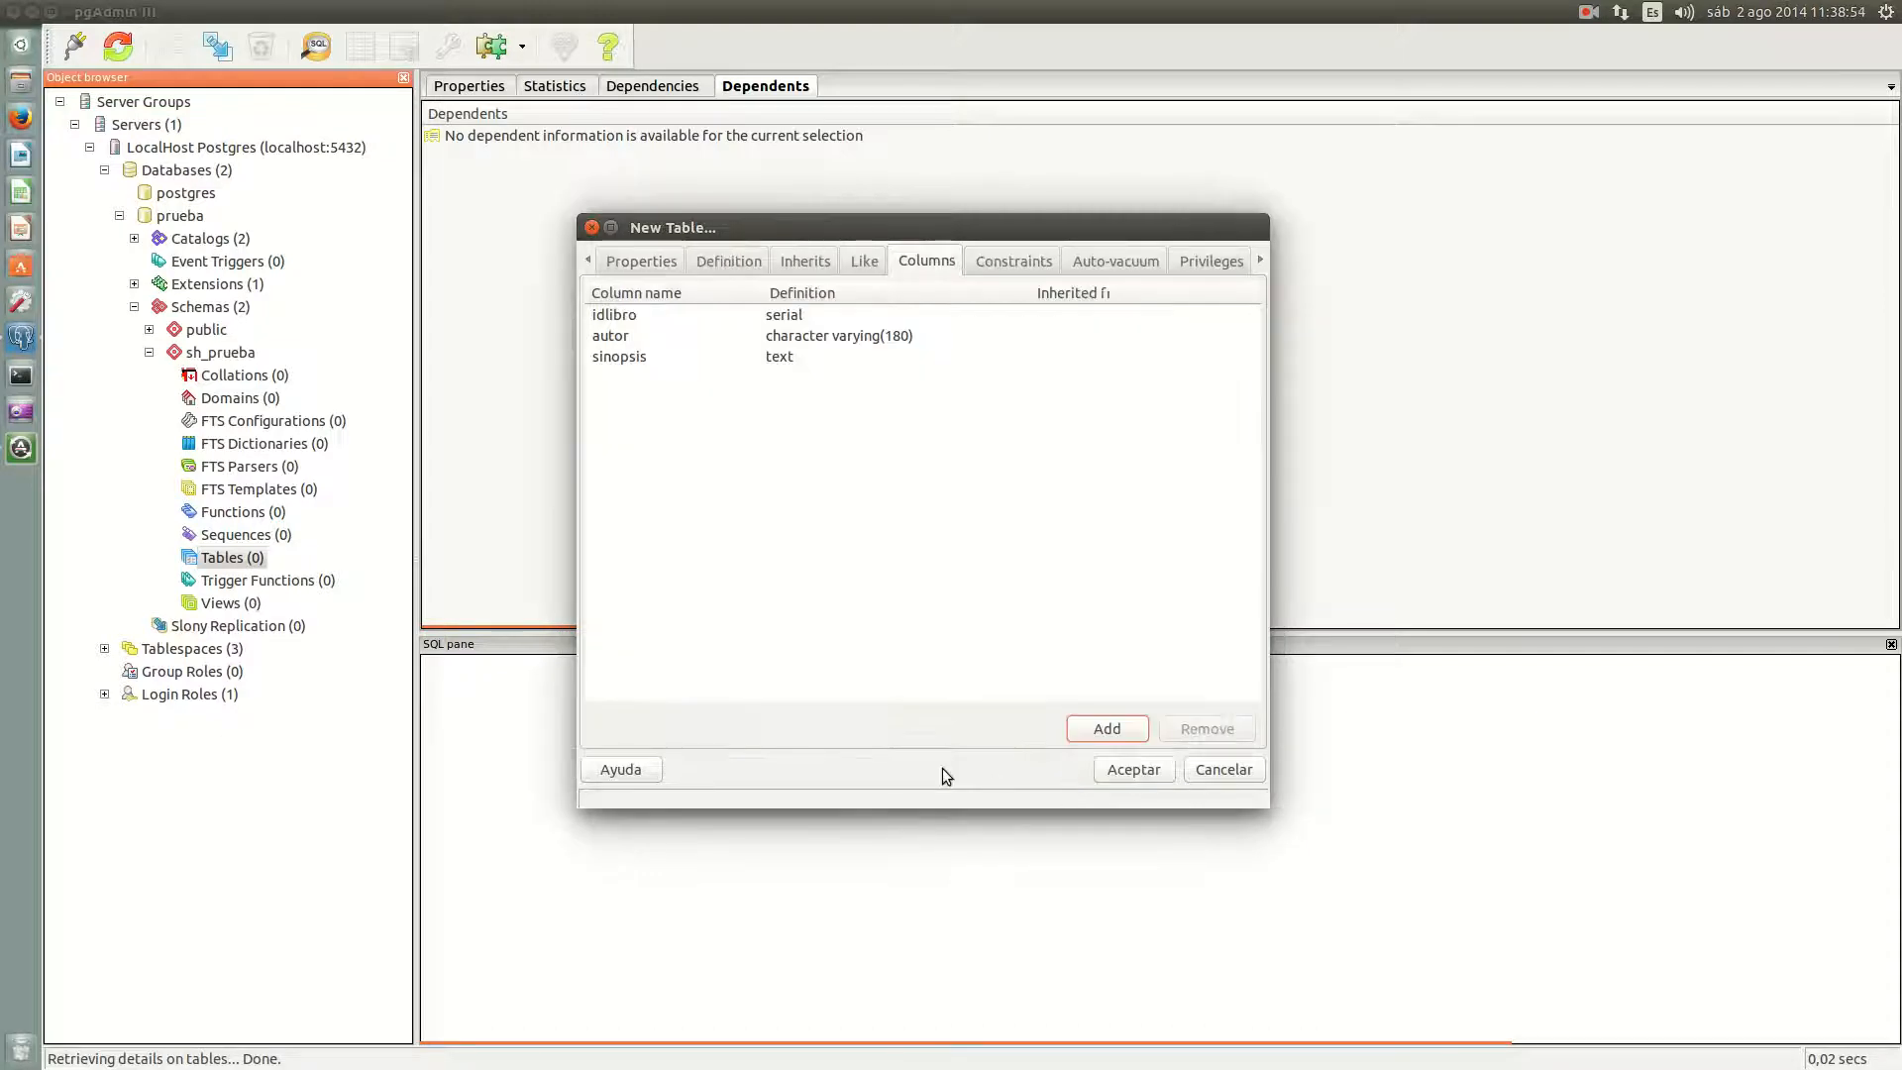
Step: Add a column named isbn to the libros table with type character and length 13
left_click(1090, 730)
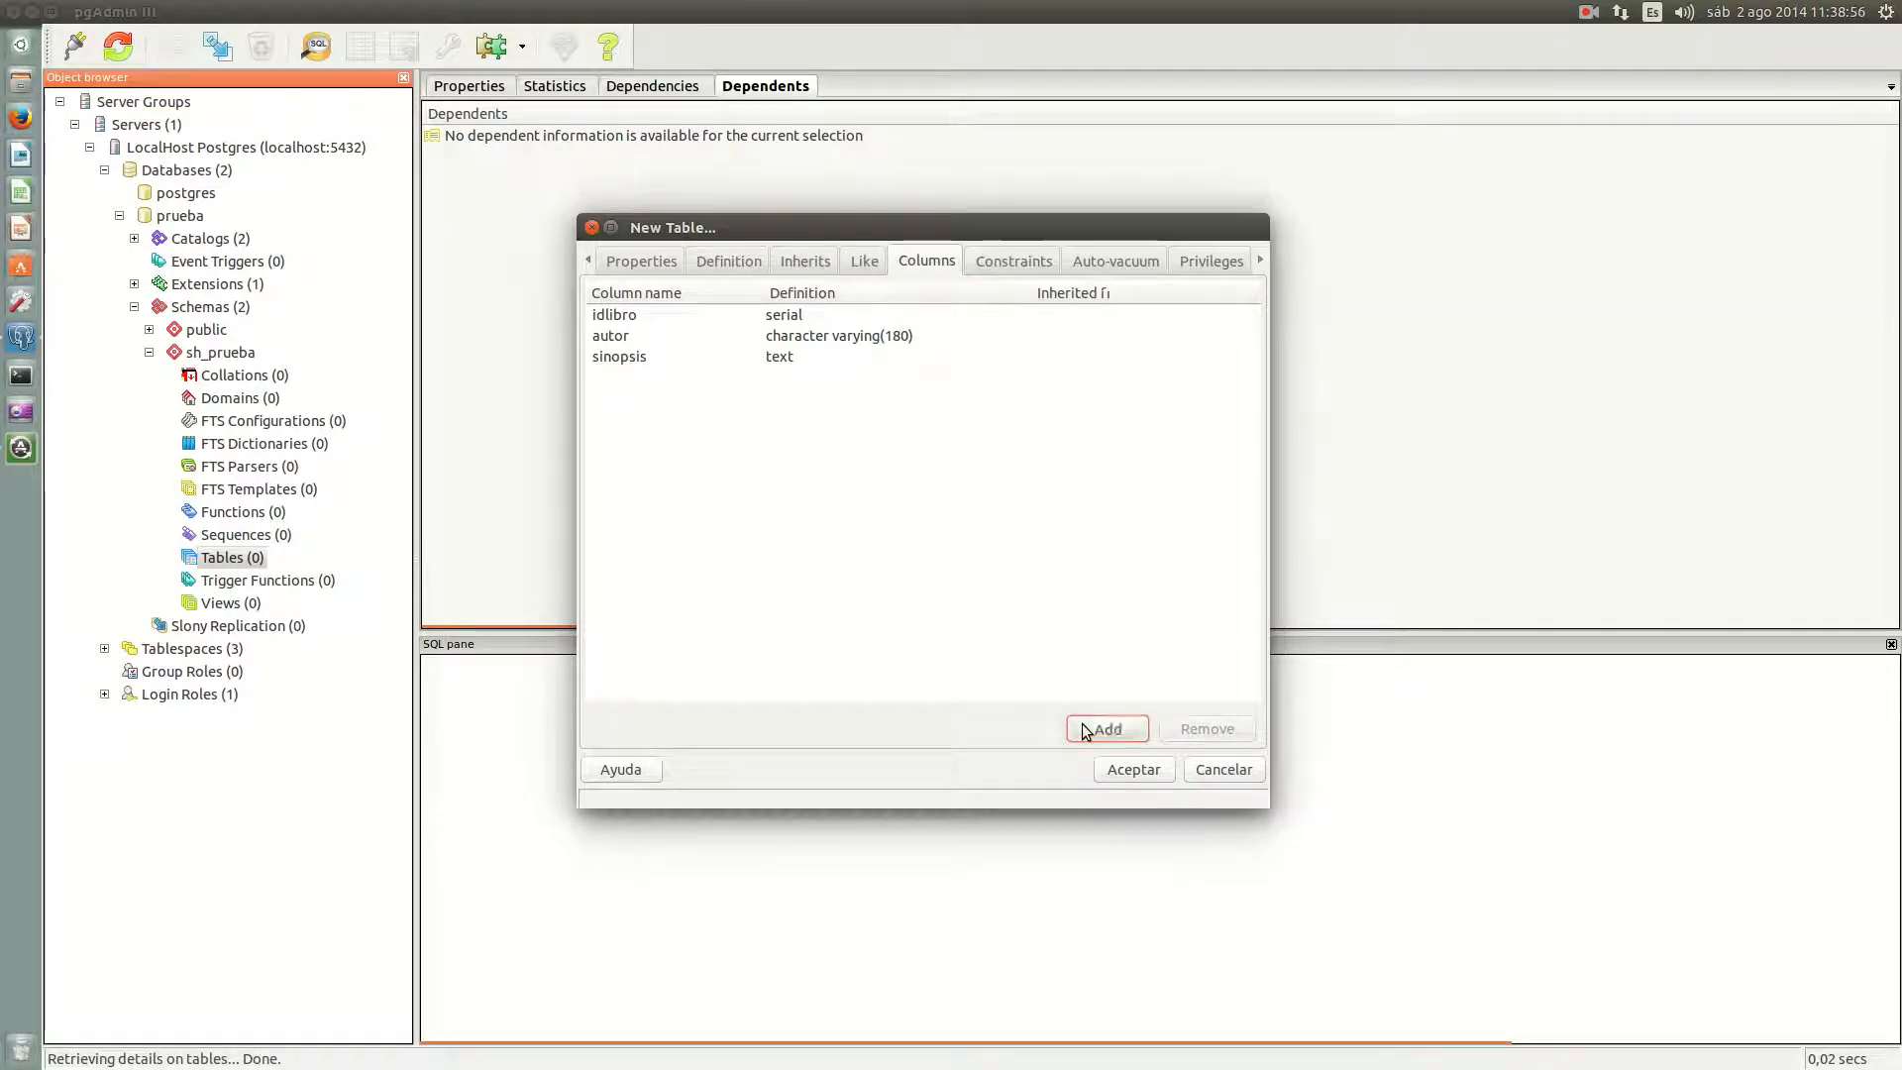
type("isbn")
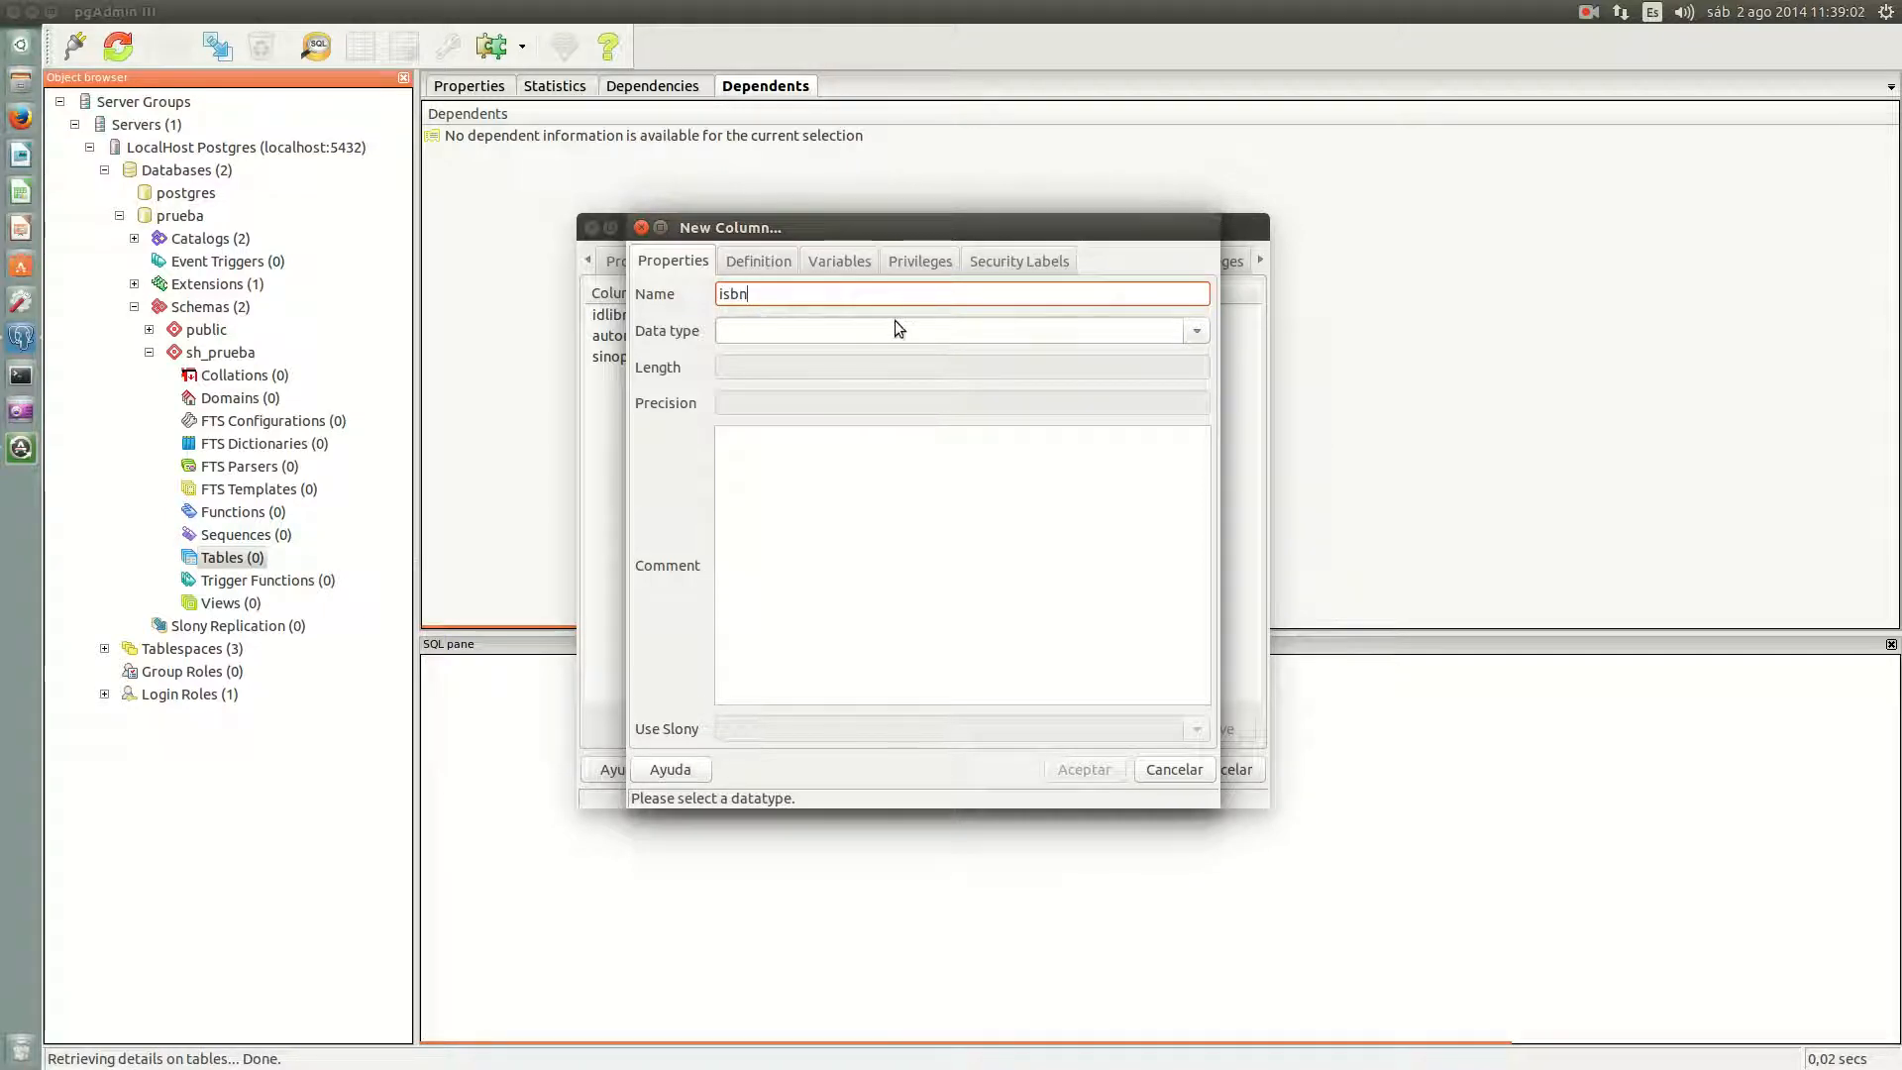
left_click(829, 337)
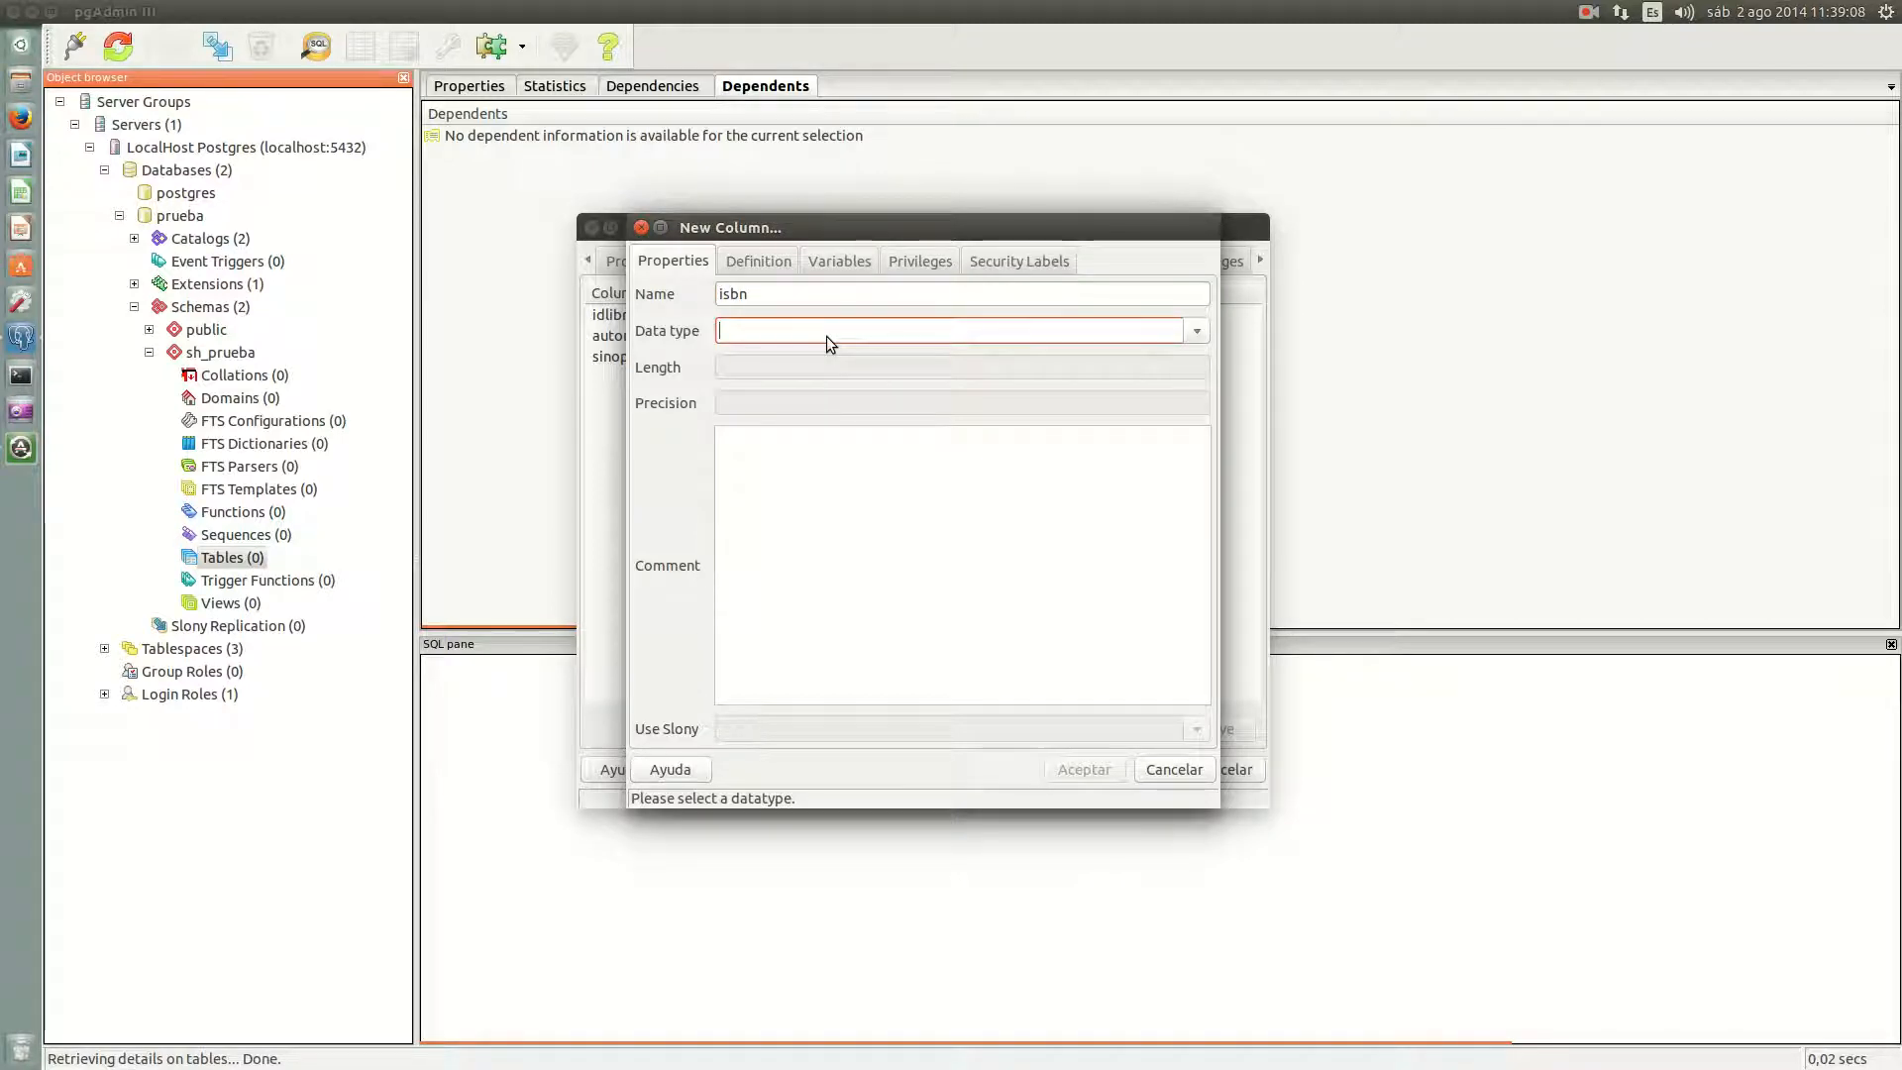
left_click(1198, 332)
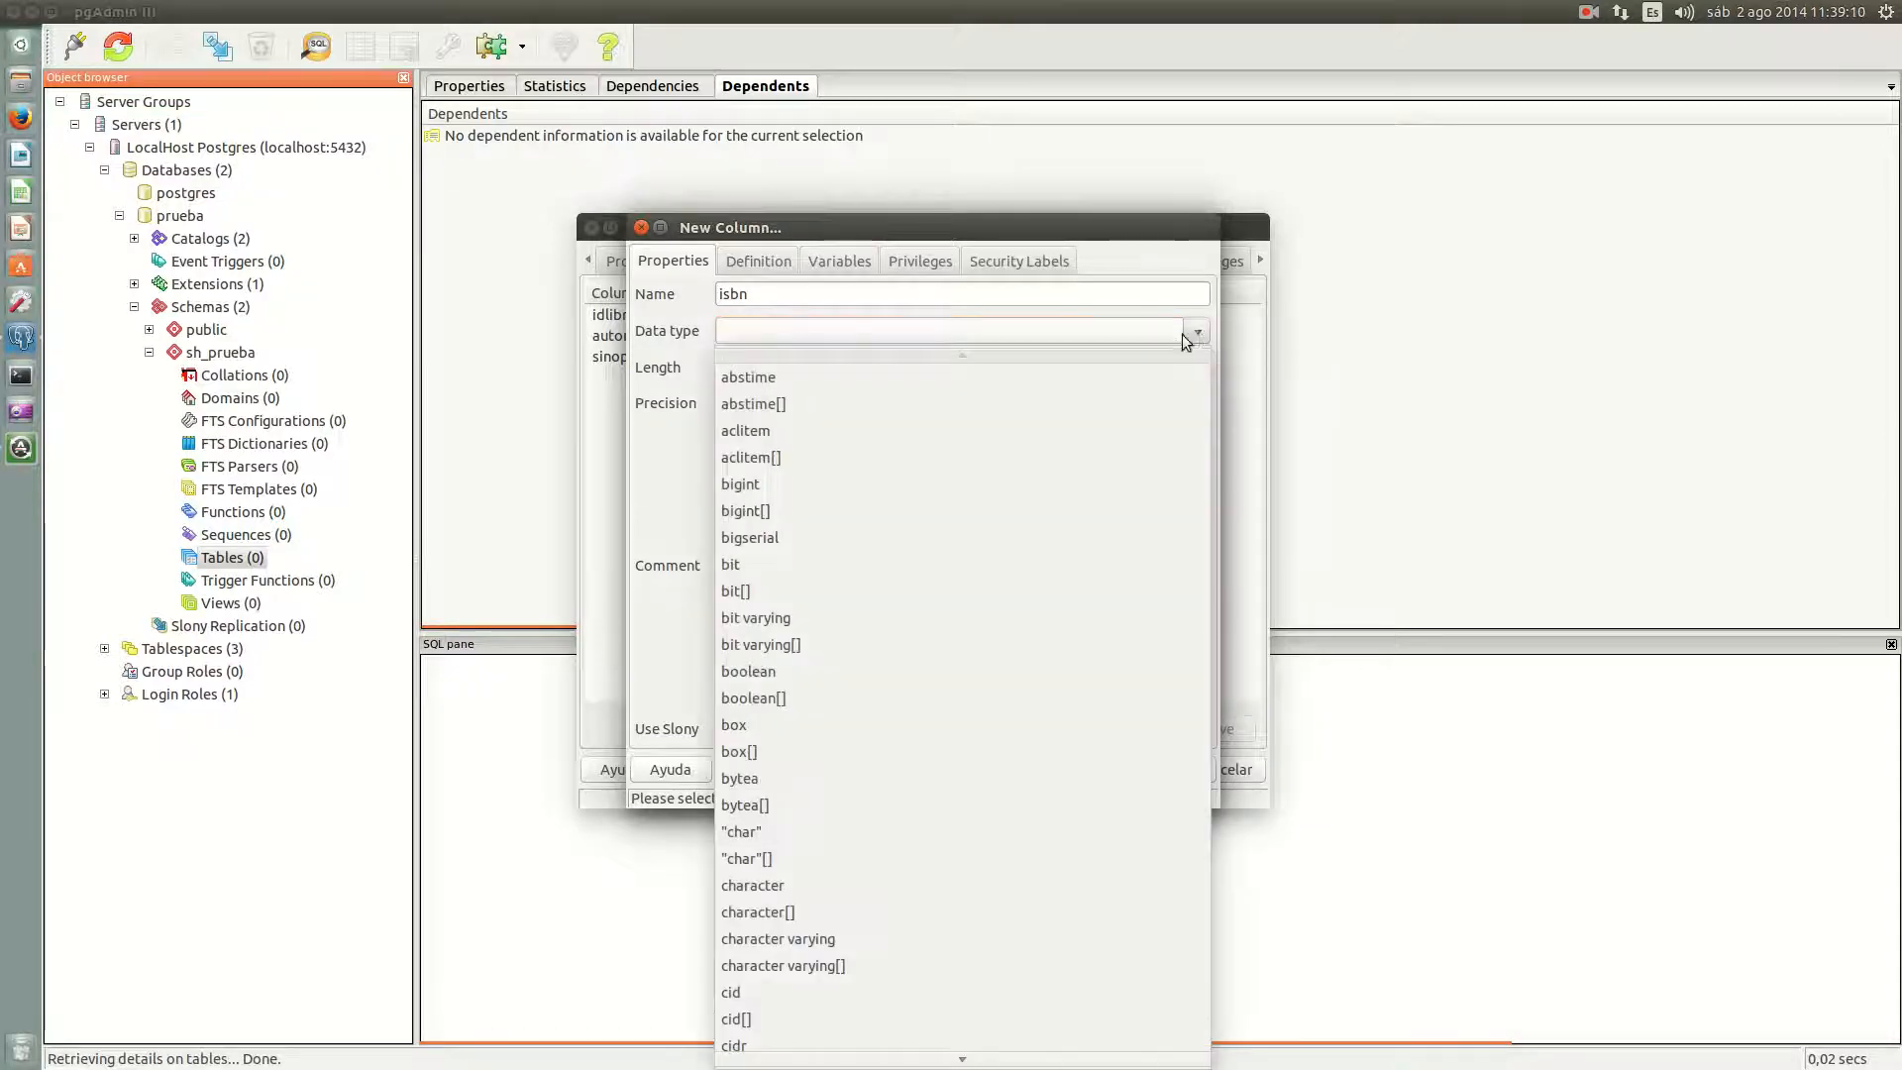
left_click(902, 886)
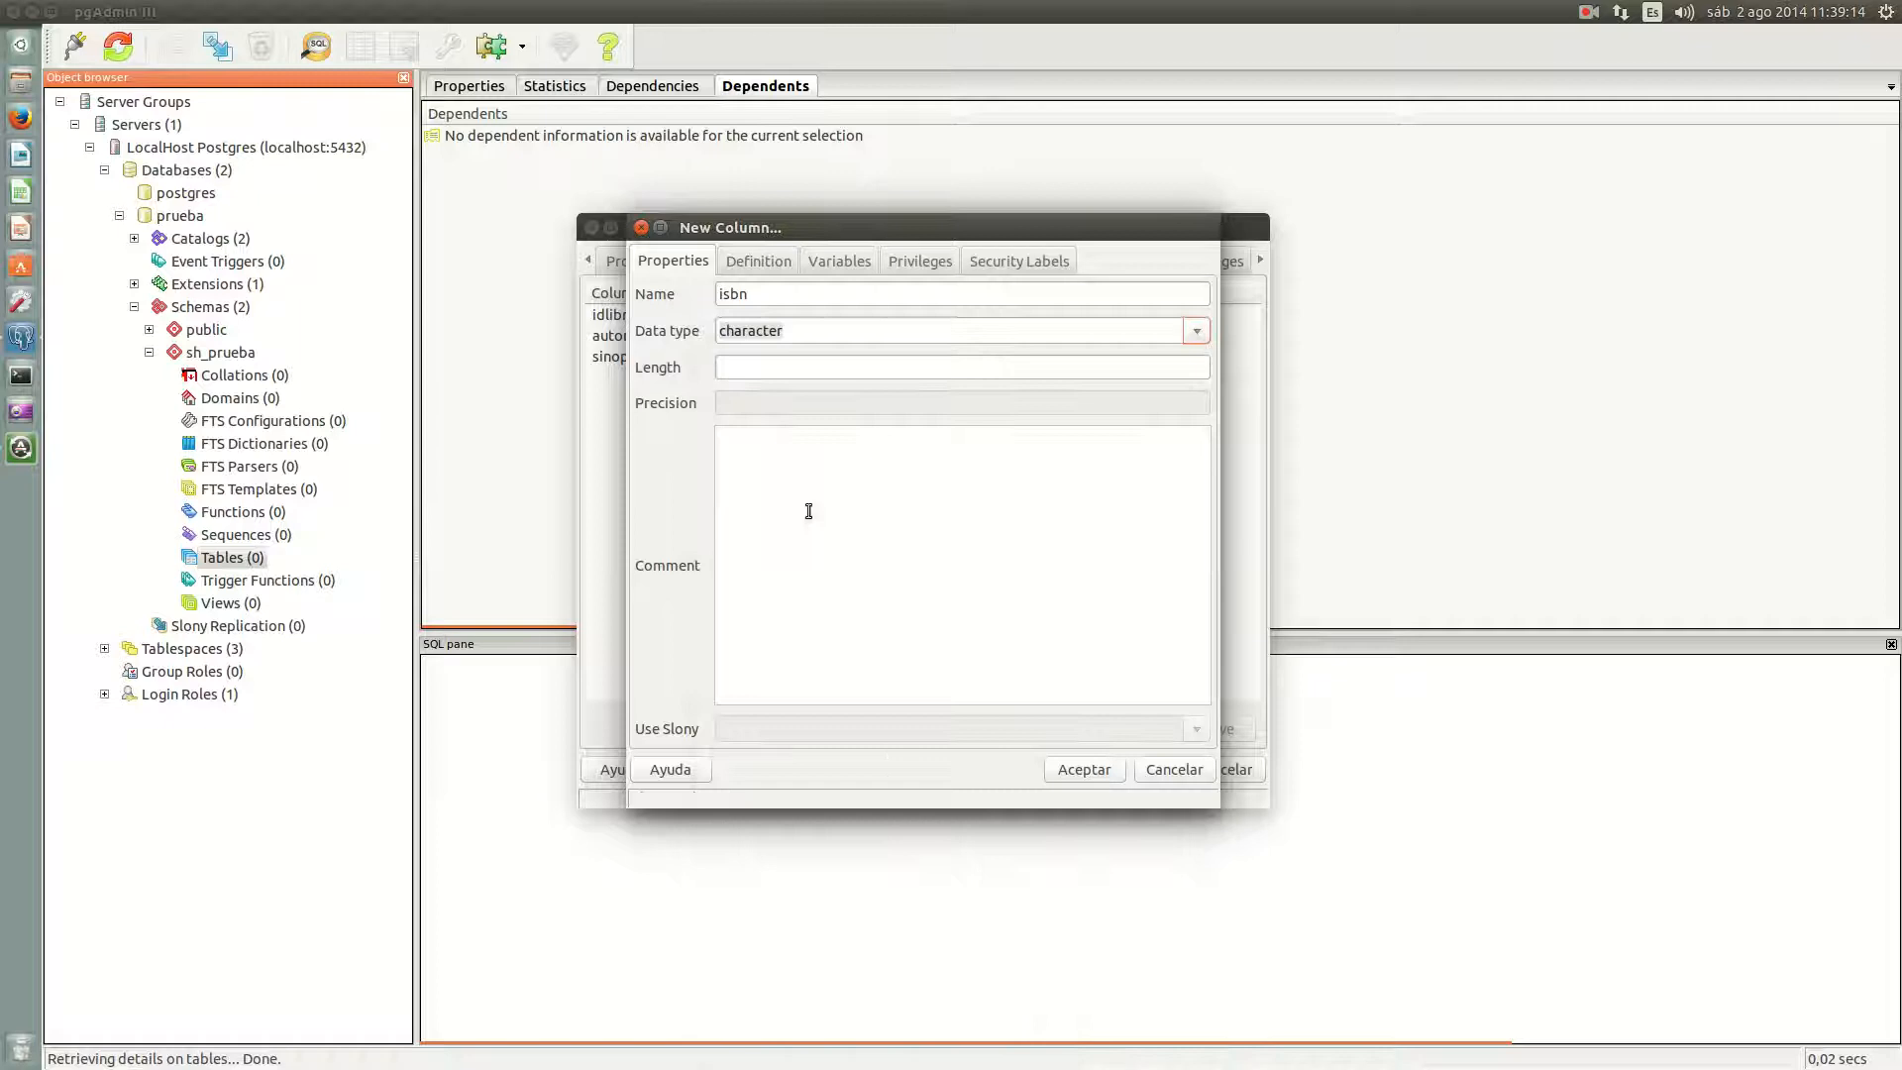
left_click(768, 371)
type("1")
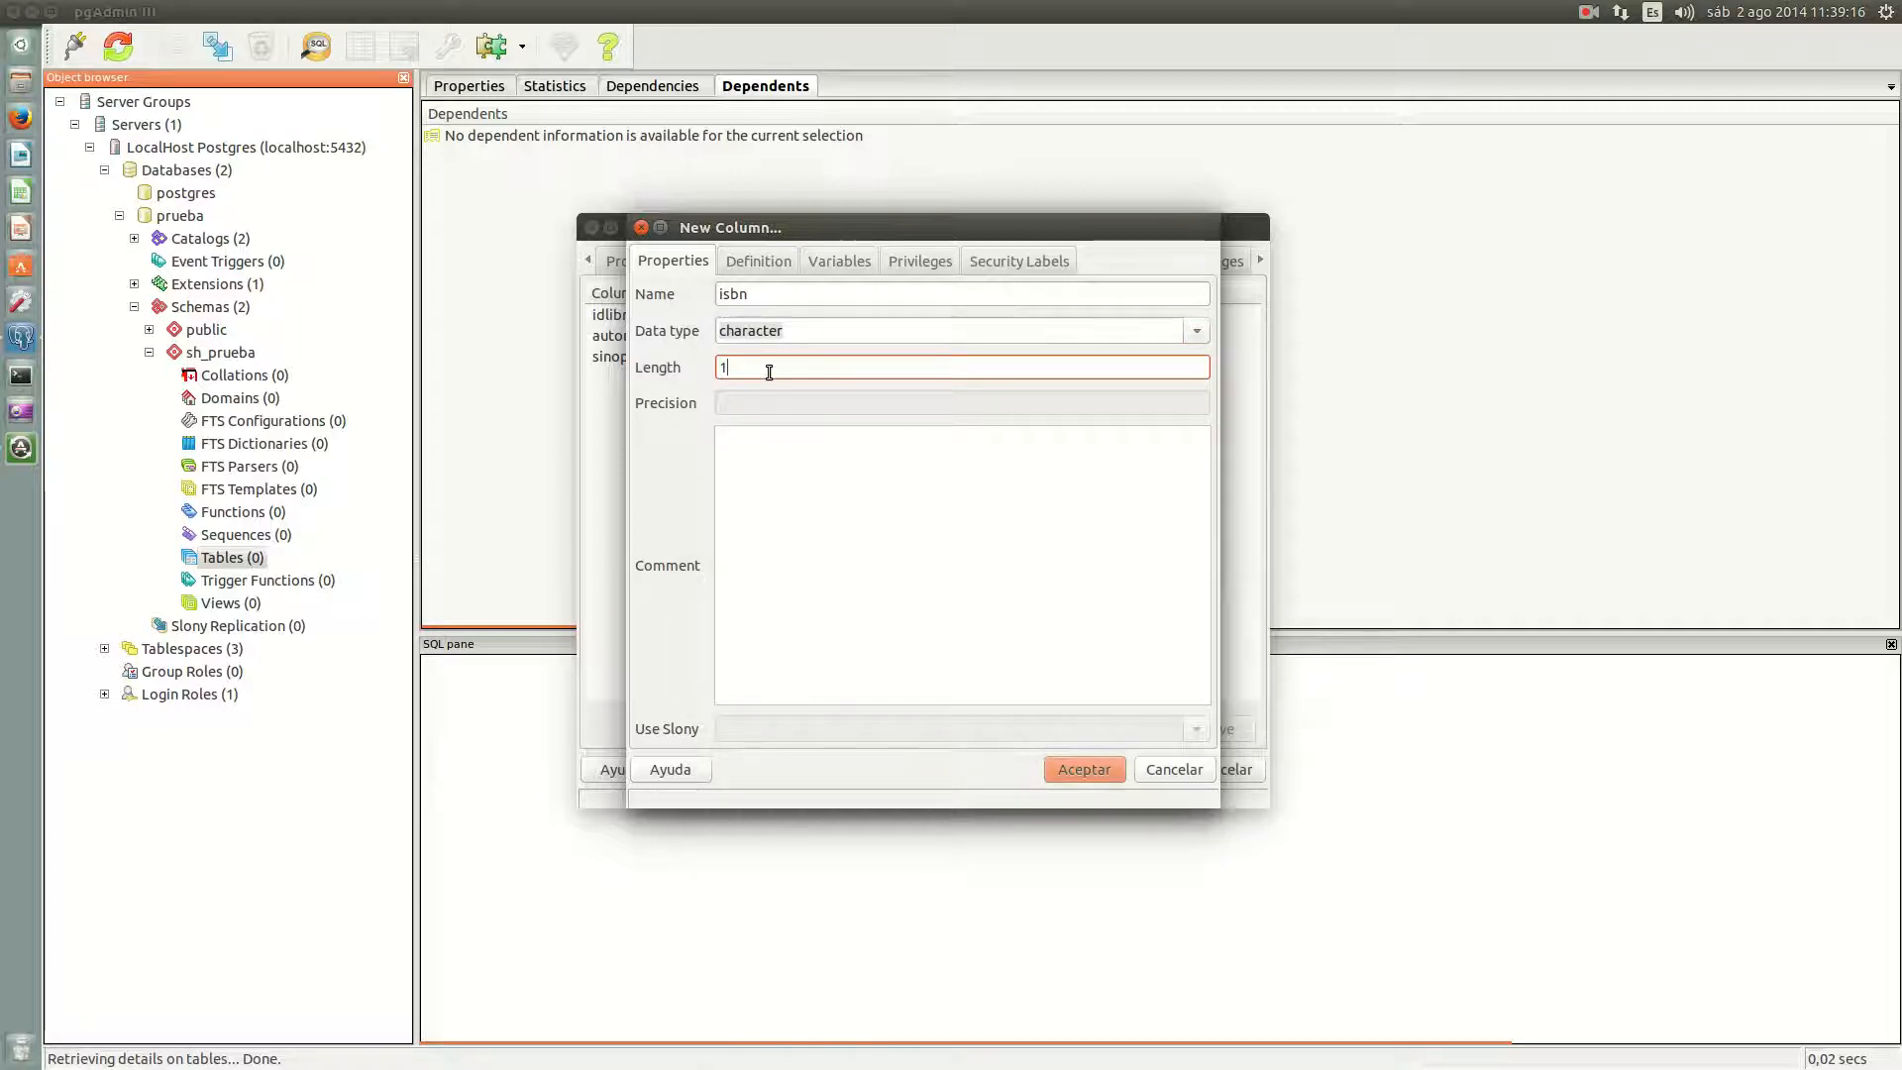
type("3")
left_click(1085, 773)
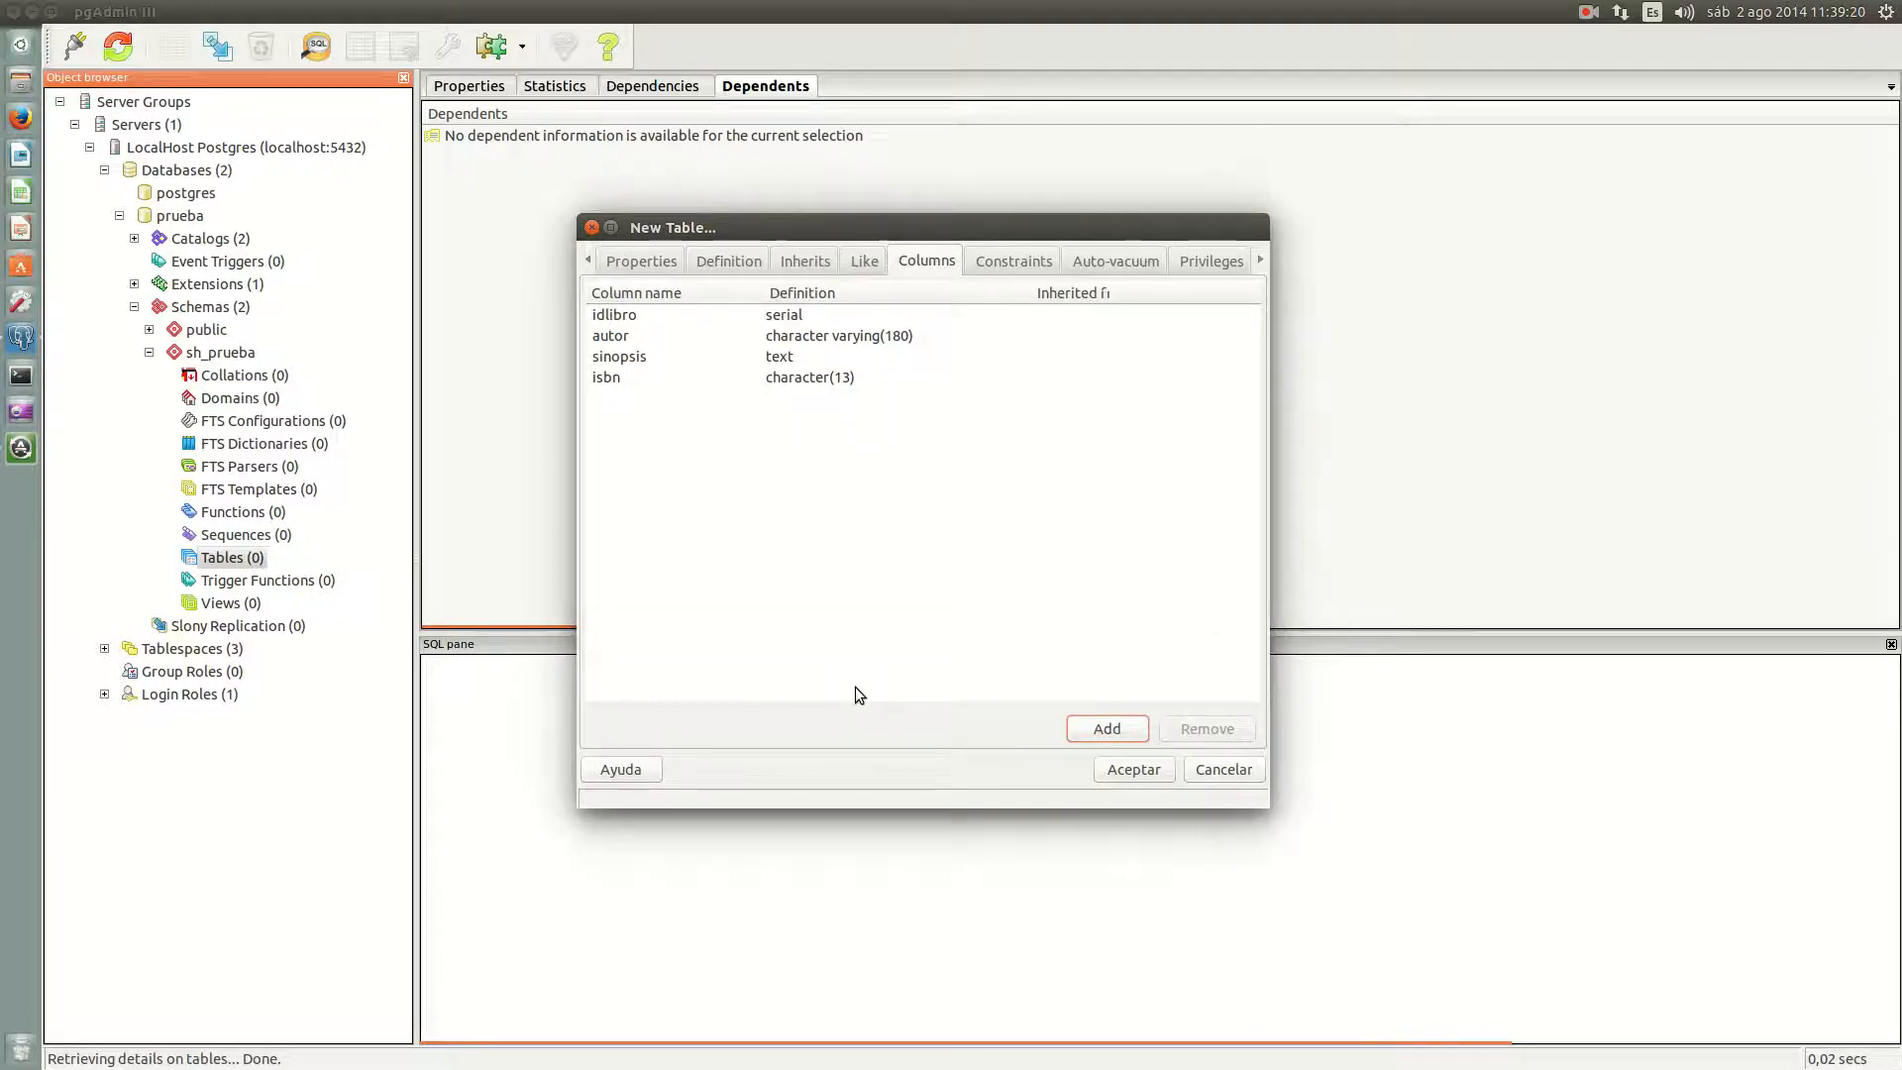
Step: Add a column named editorial to the libros table with type character varying and length 150
left_click(1089, 730)
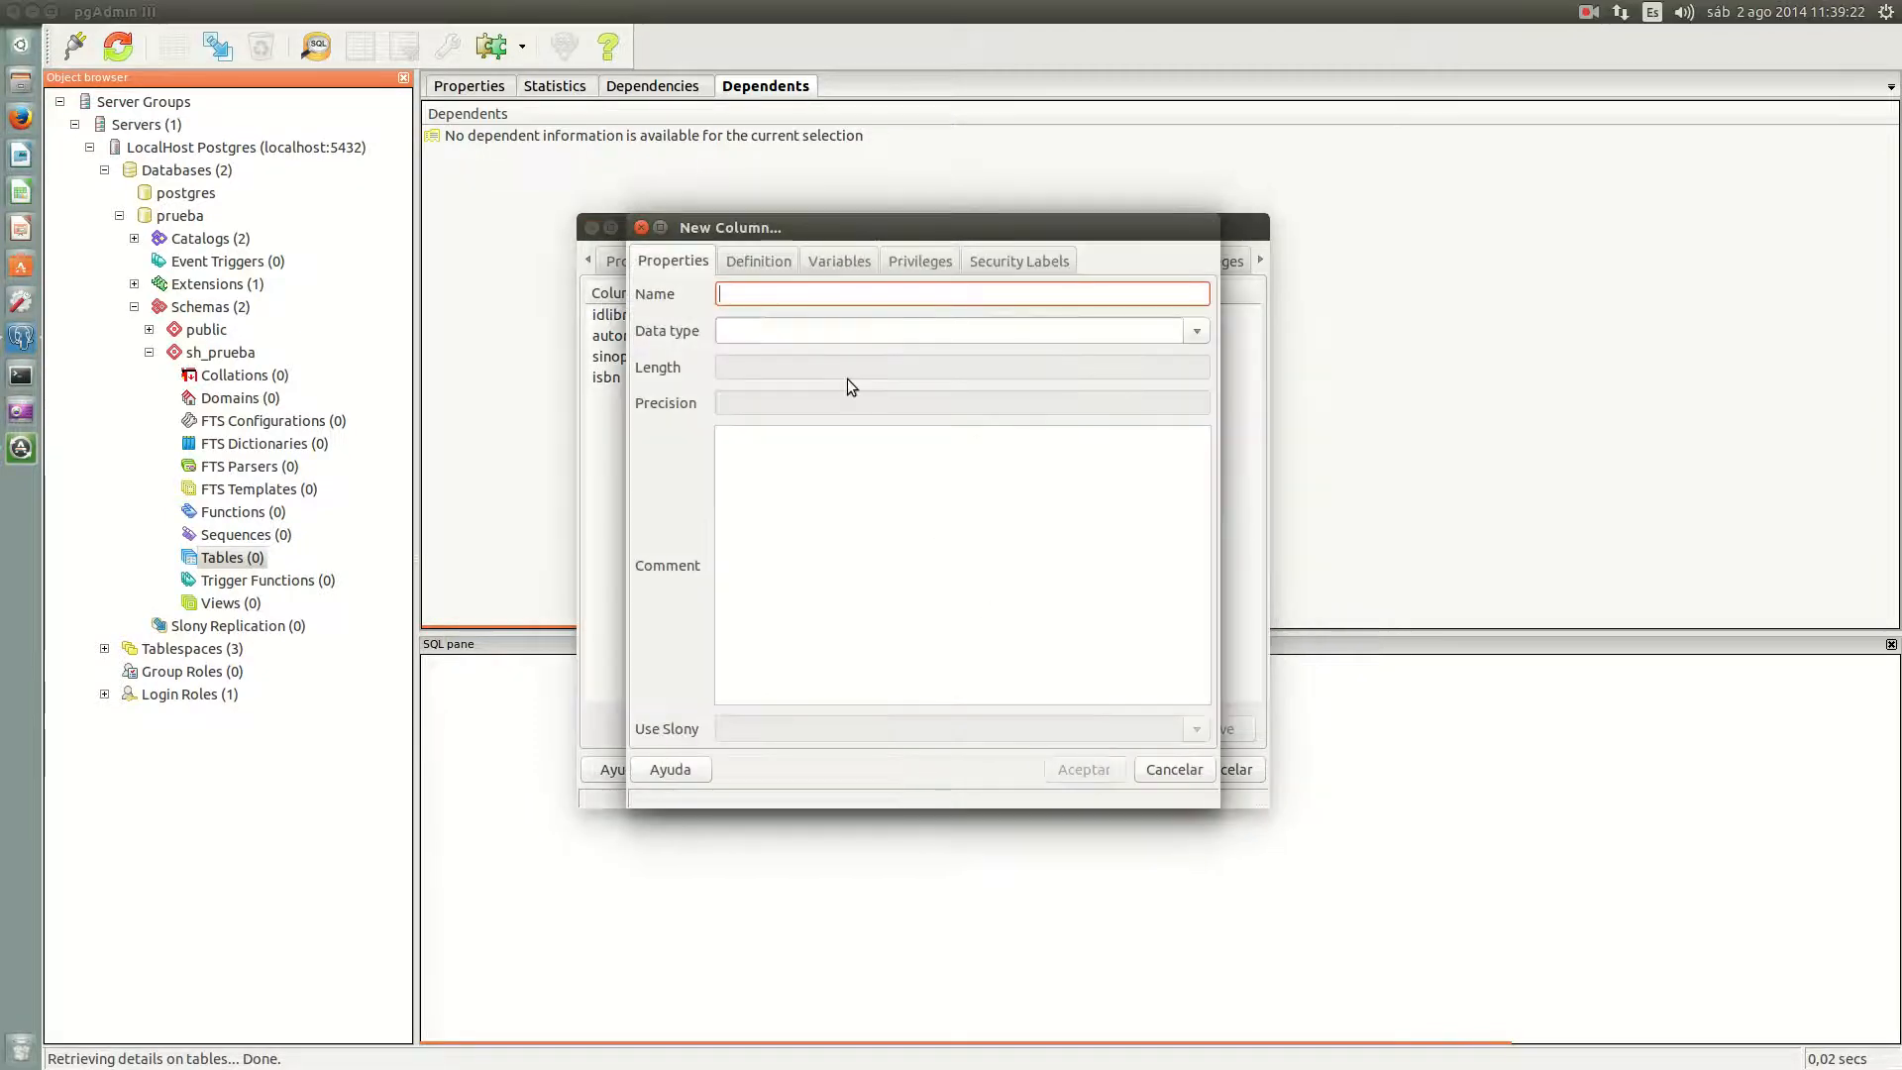
type("edit")
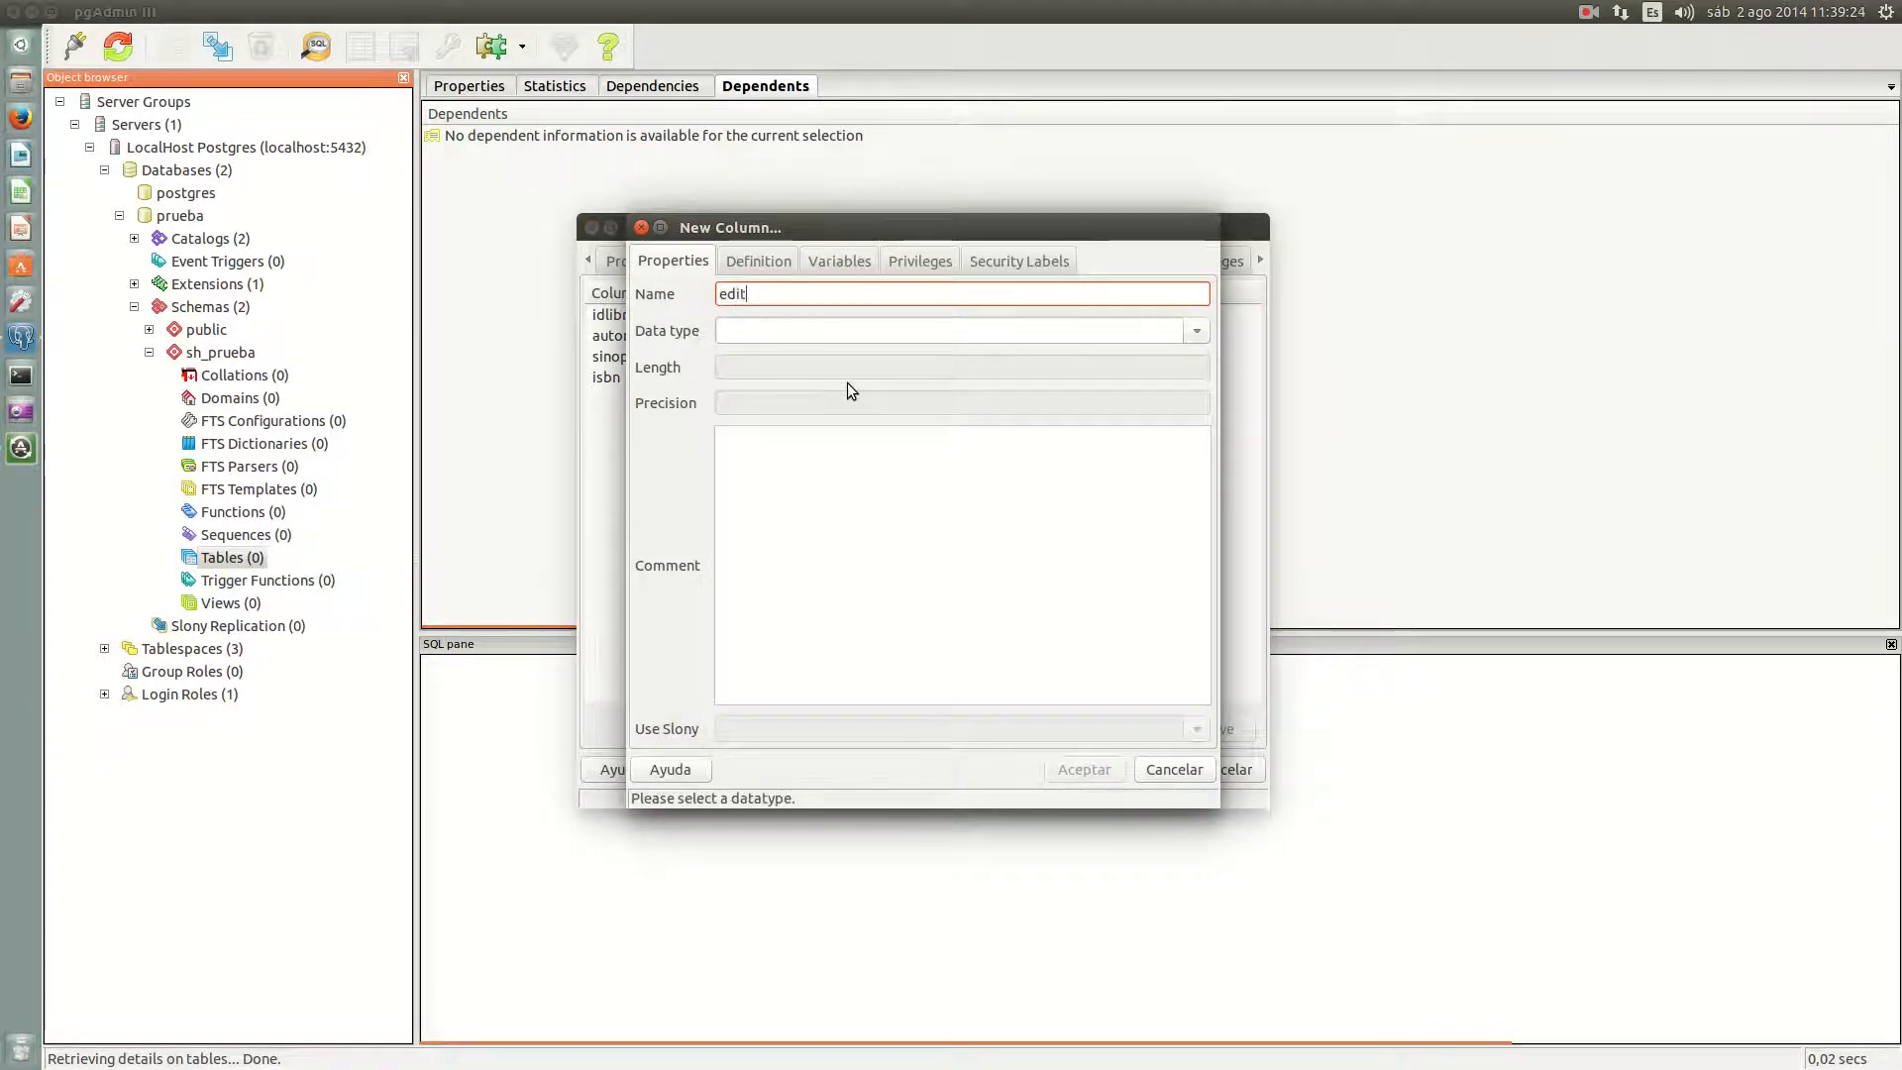
type("orial")
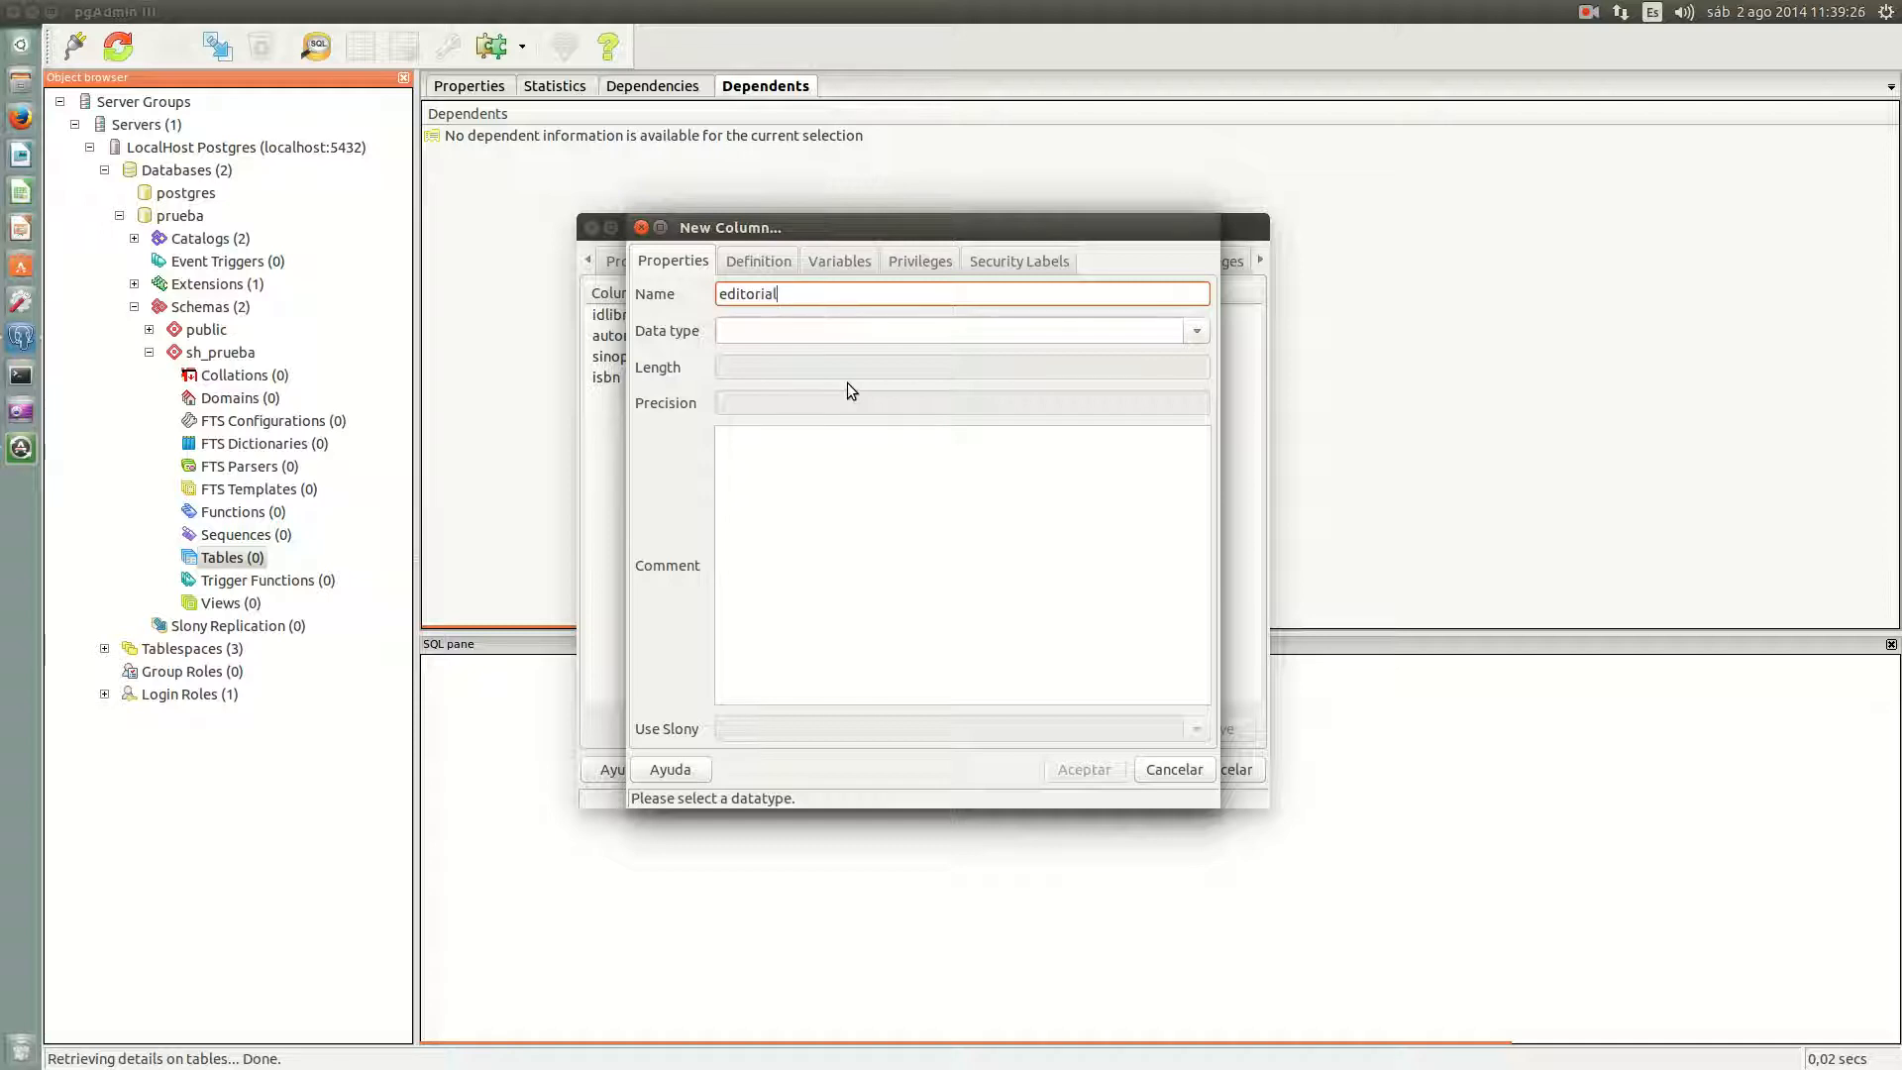
left_click(1201, 334)
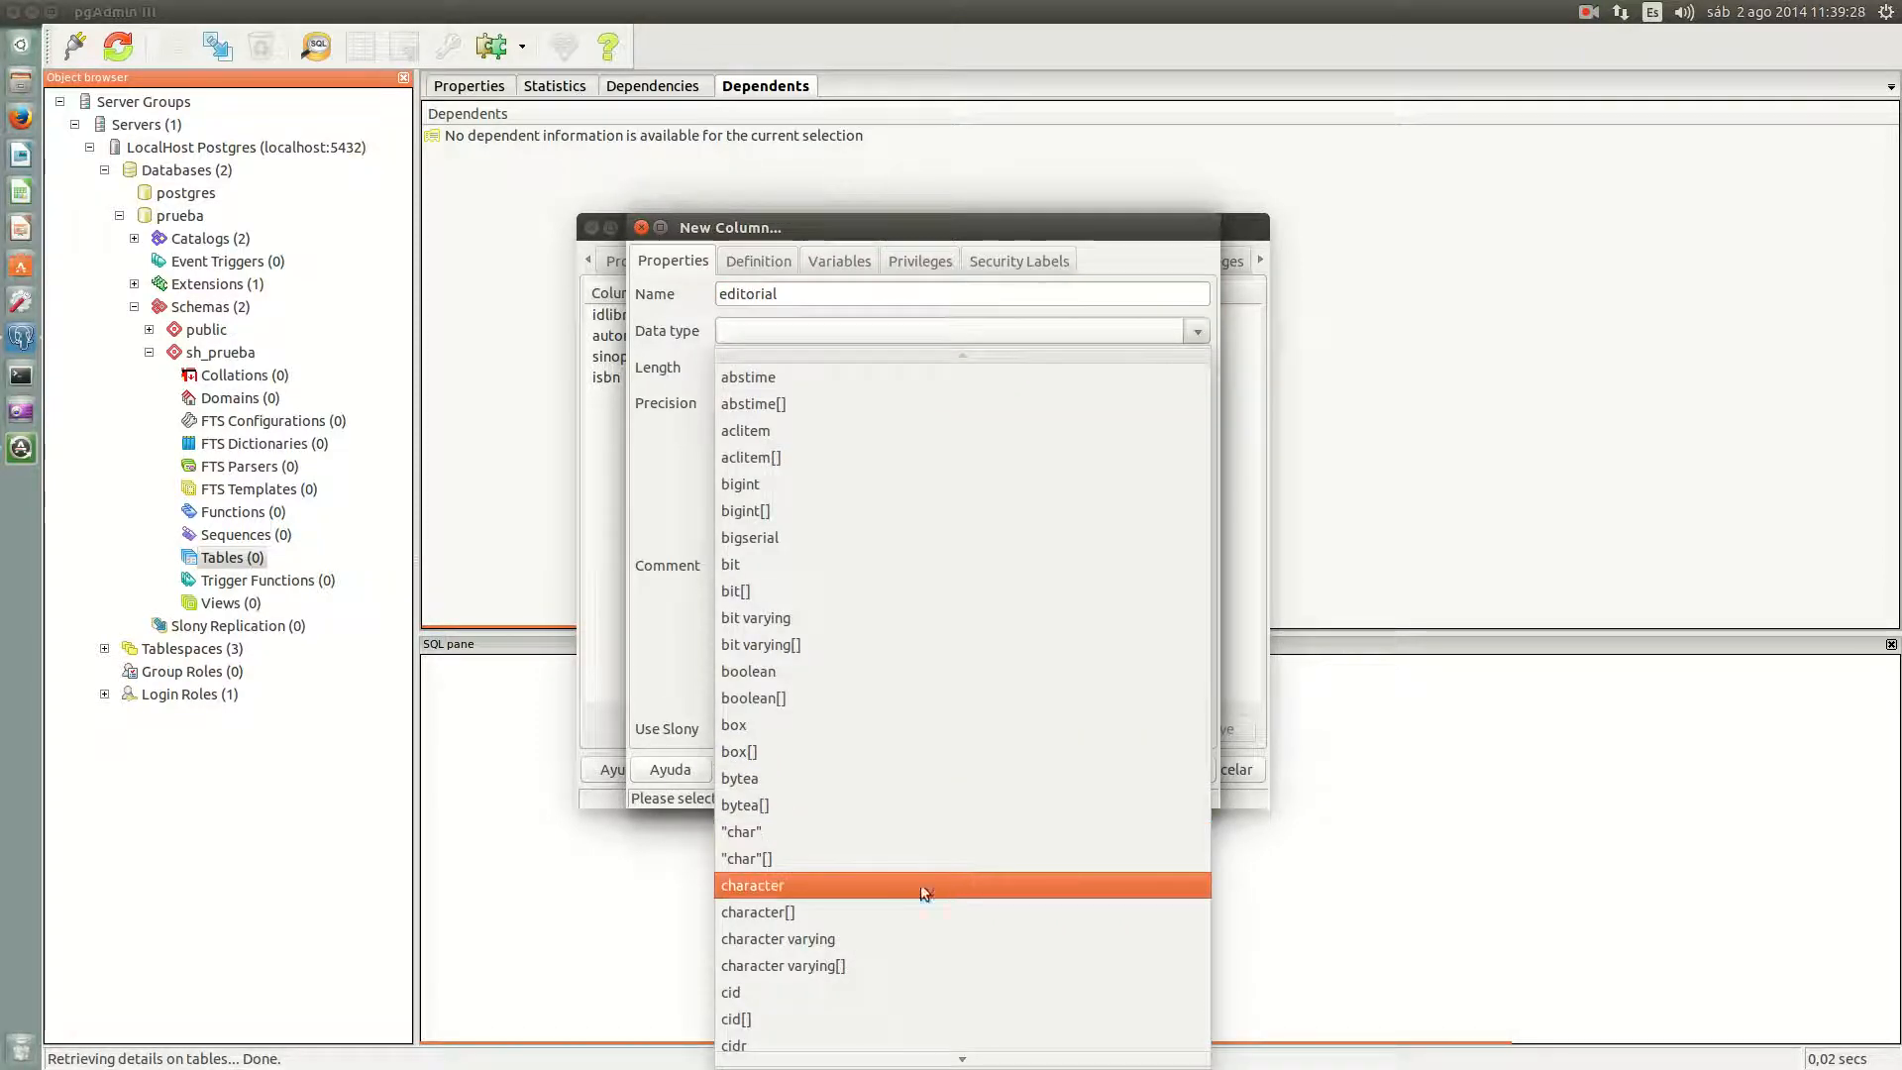
left_click(916, 937)
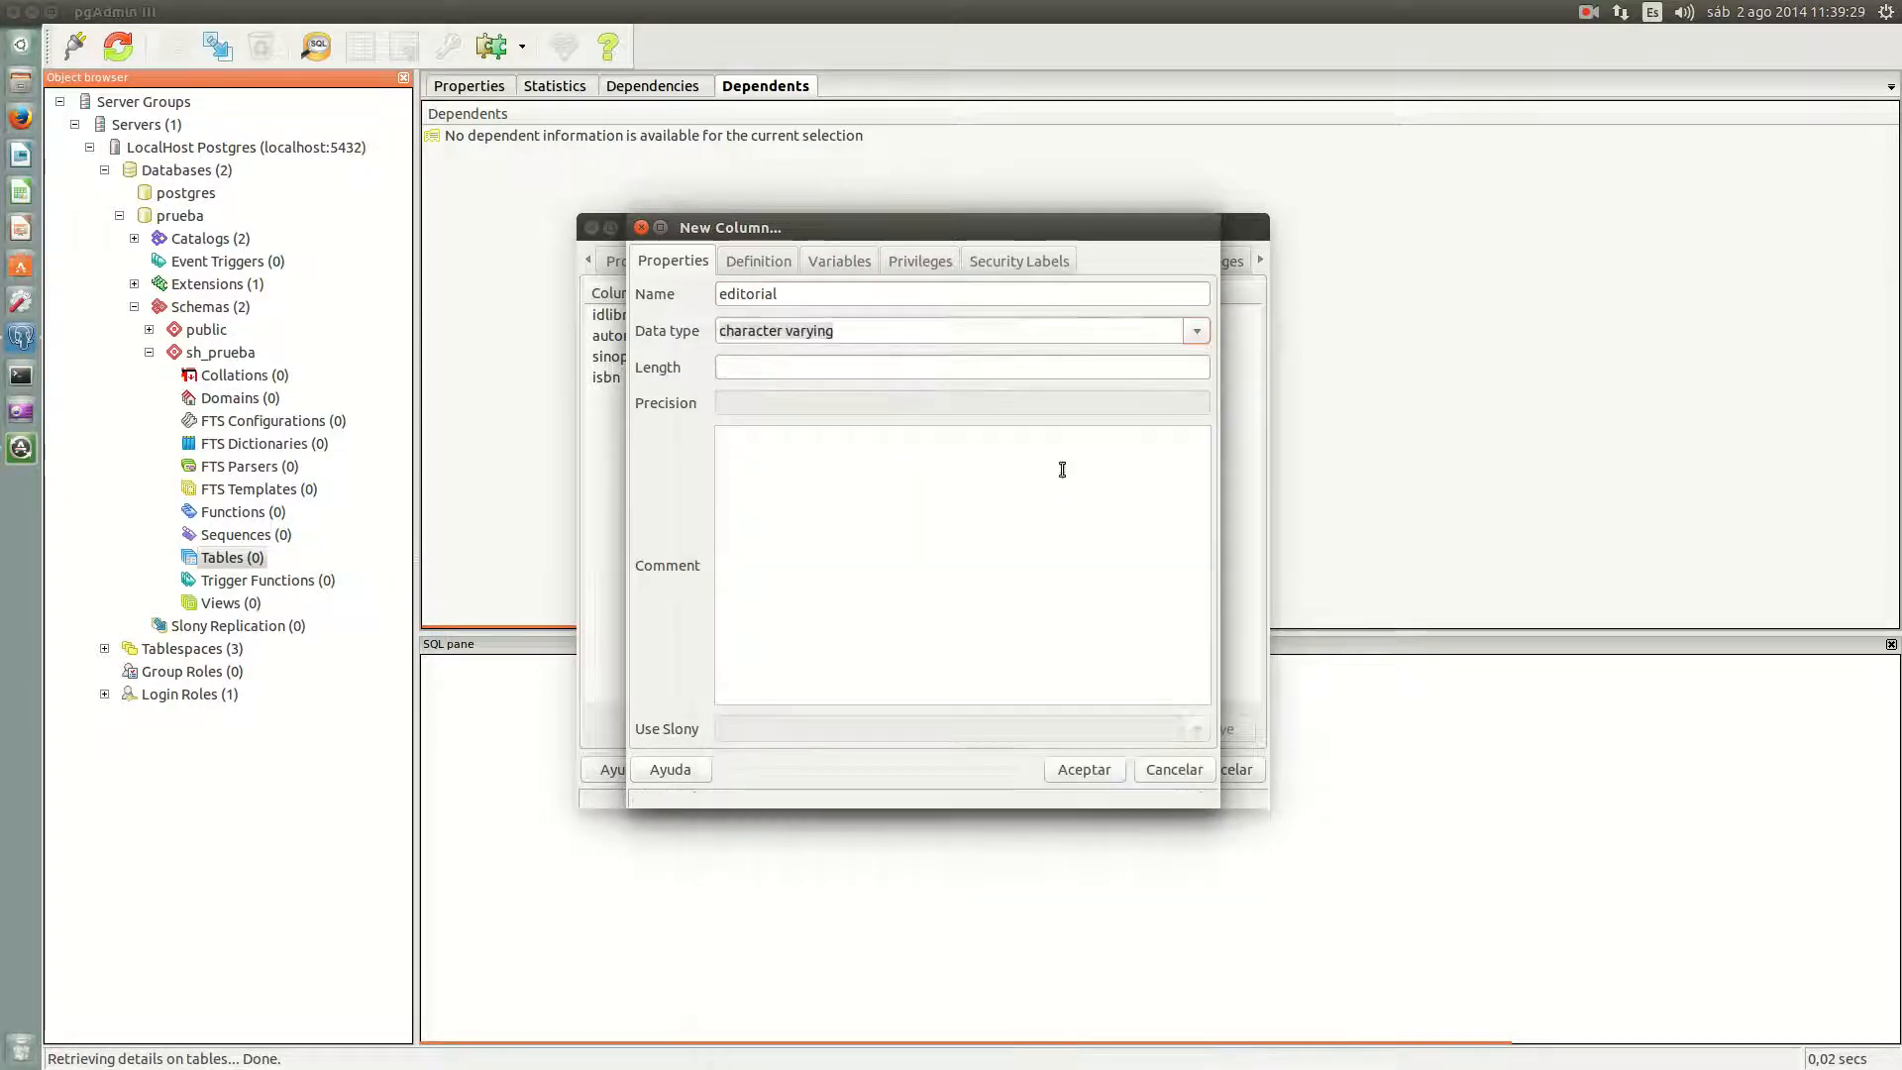
left_click(780, 365)
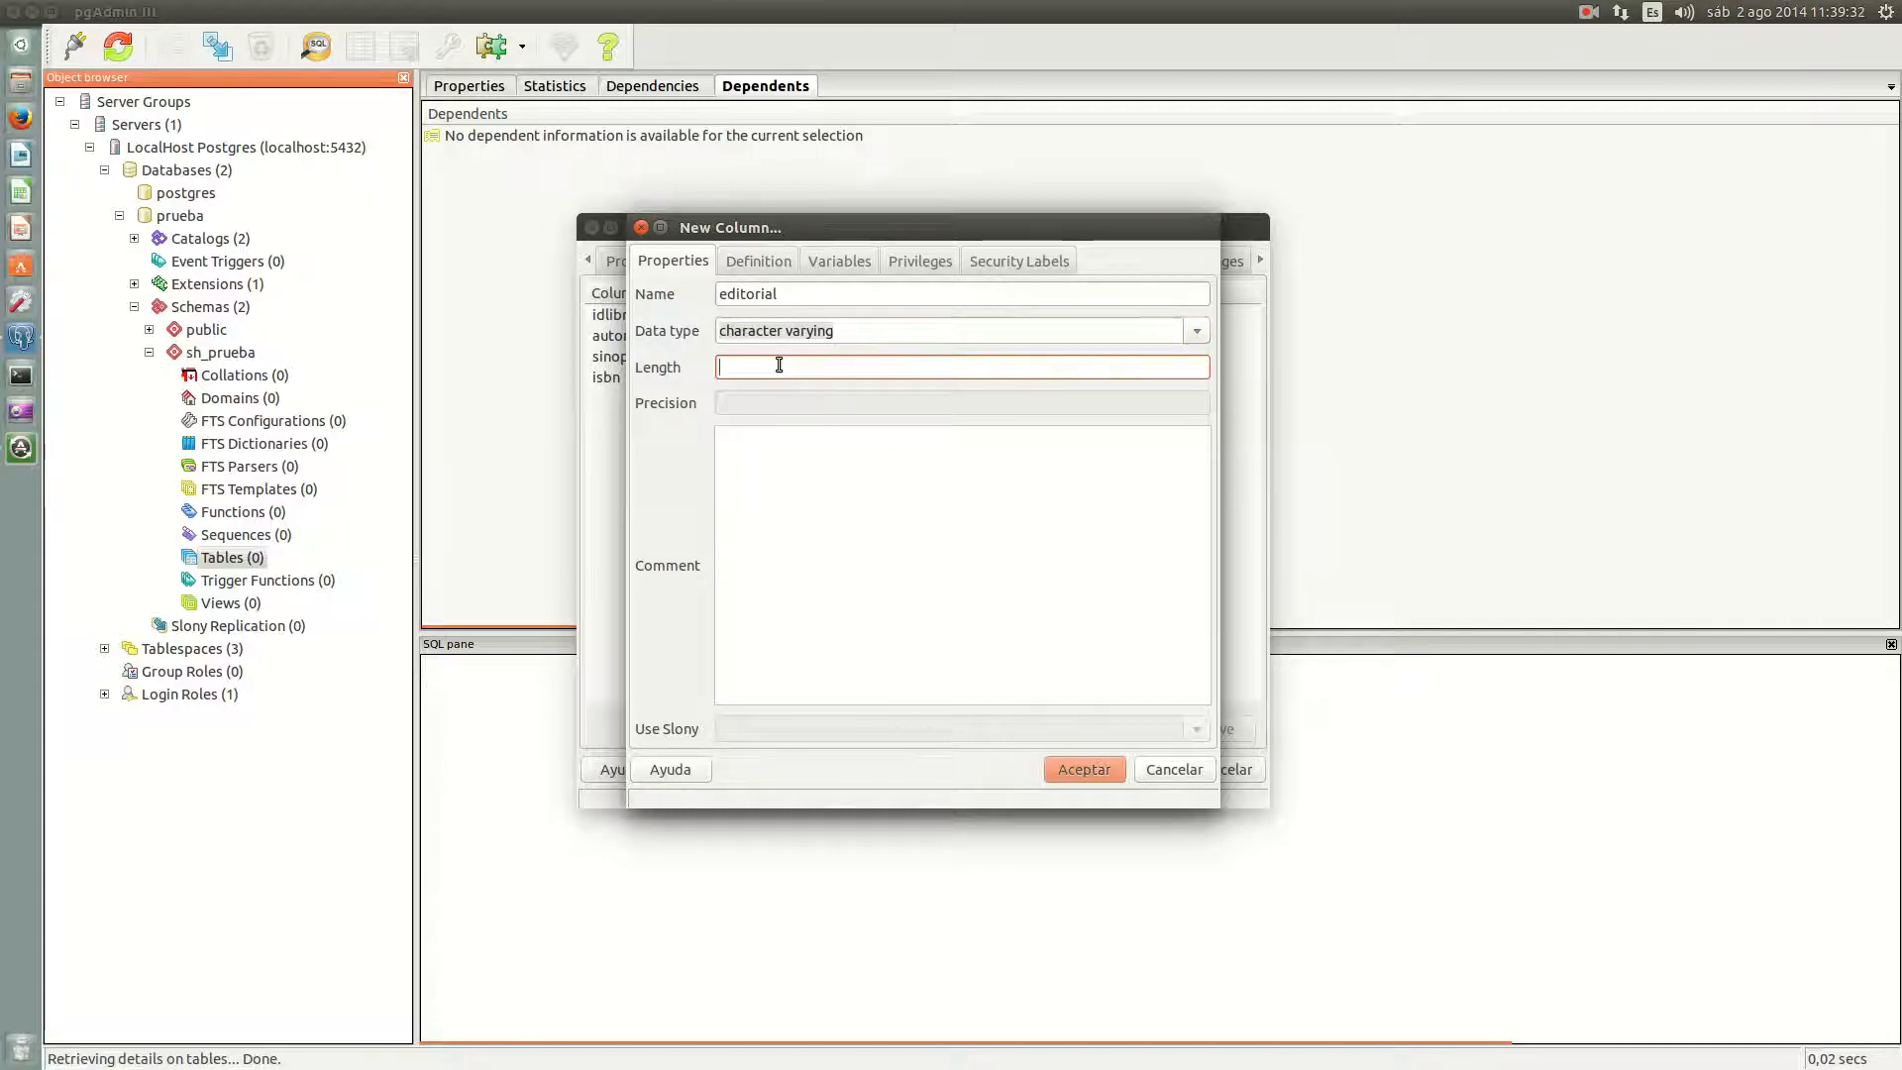
type("150")
left_click(1078, 776)
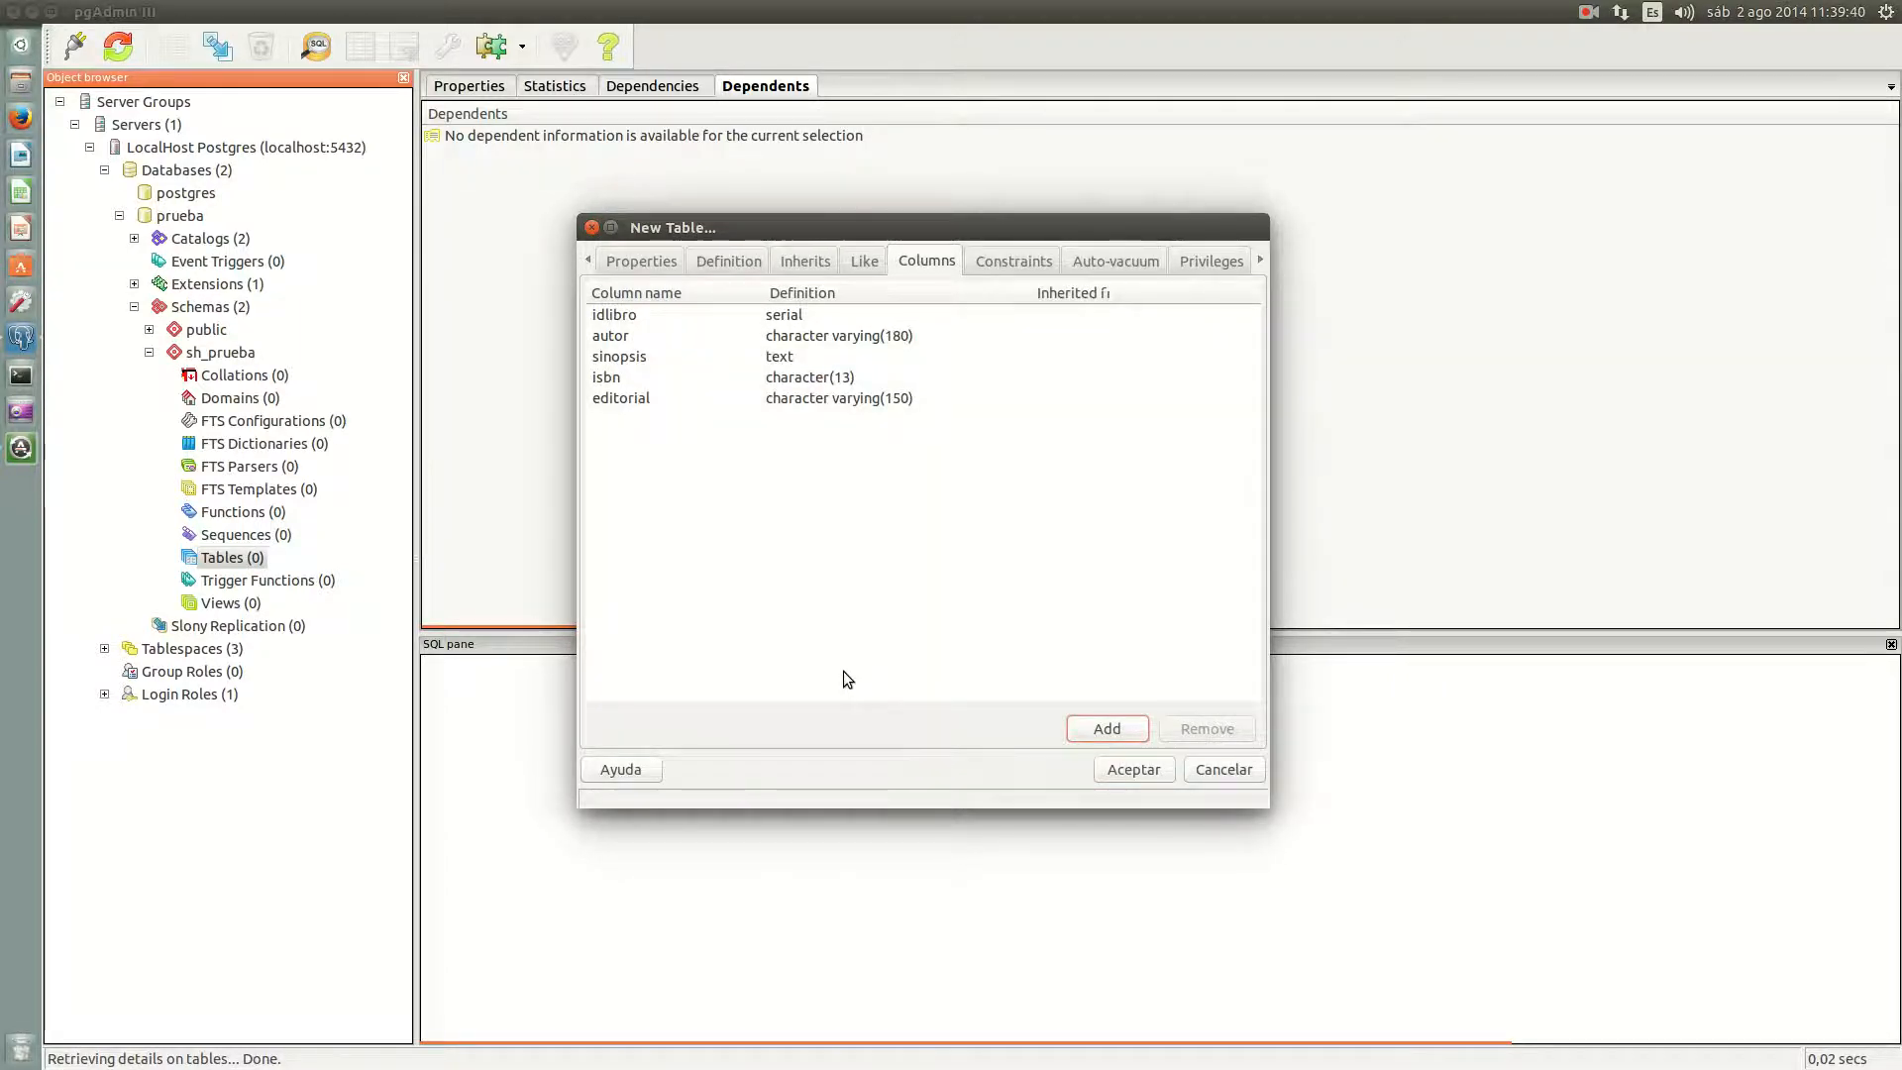
Step: Add a column named titulo to the libros table with type character varying and length 200
left_click(1109, 729)
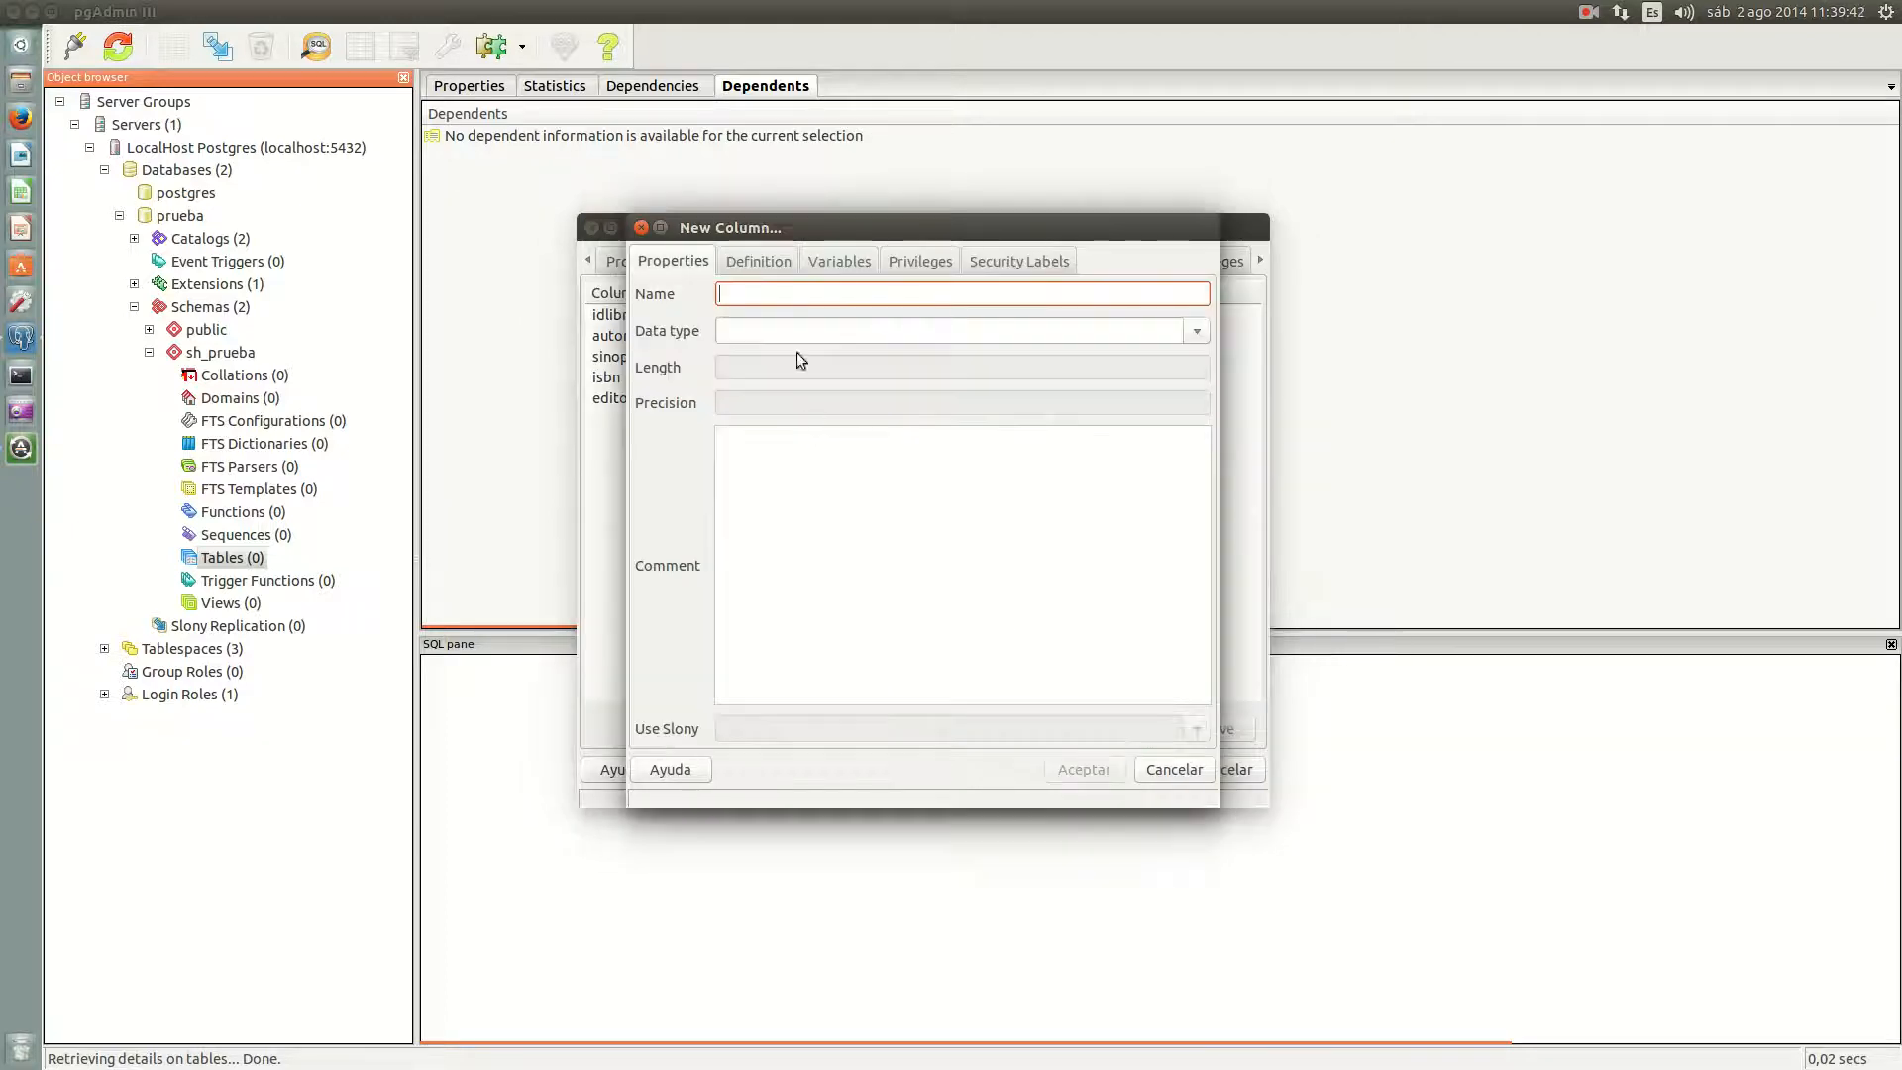
type("titul")
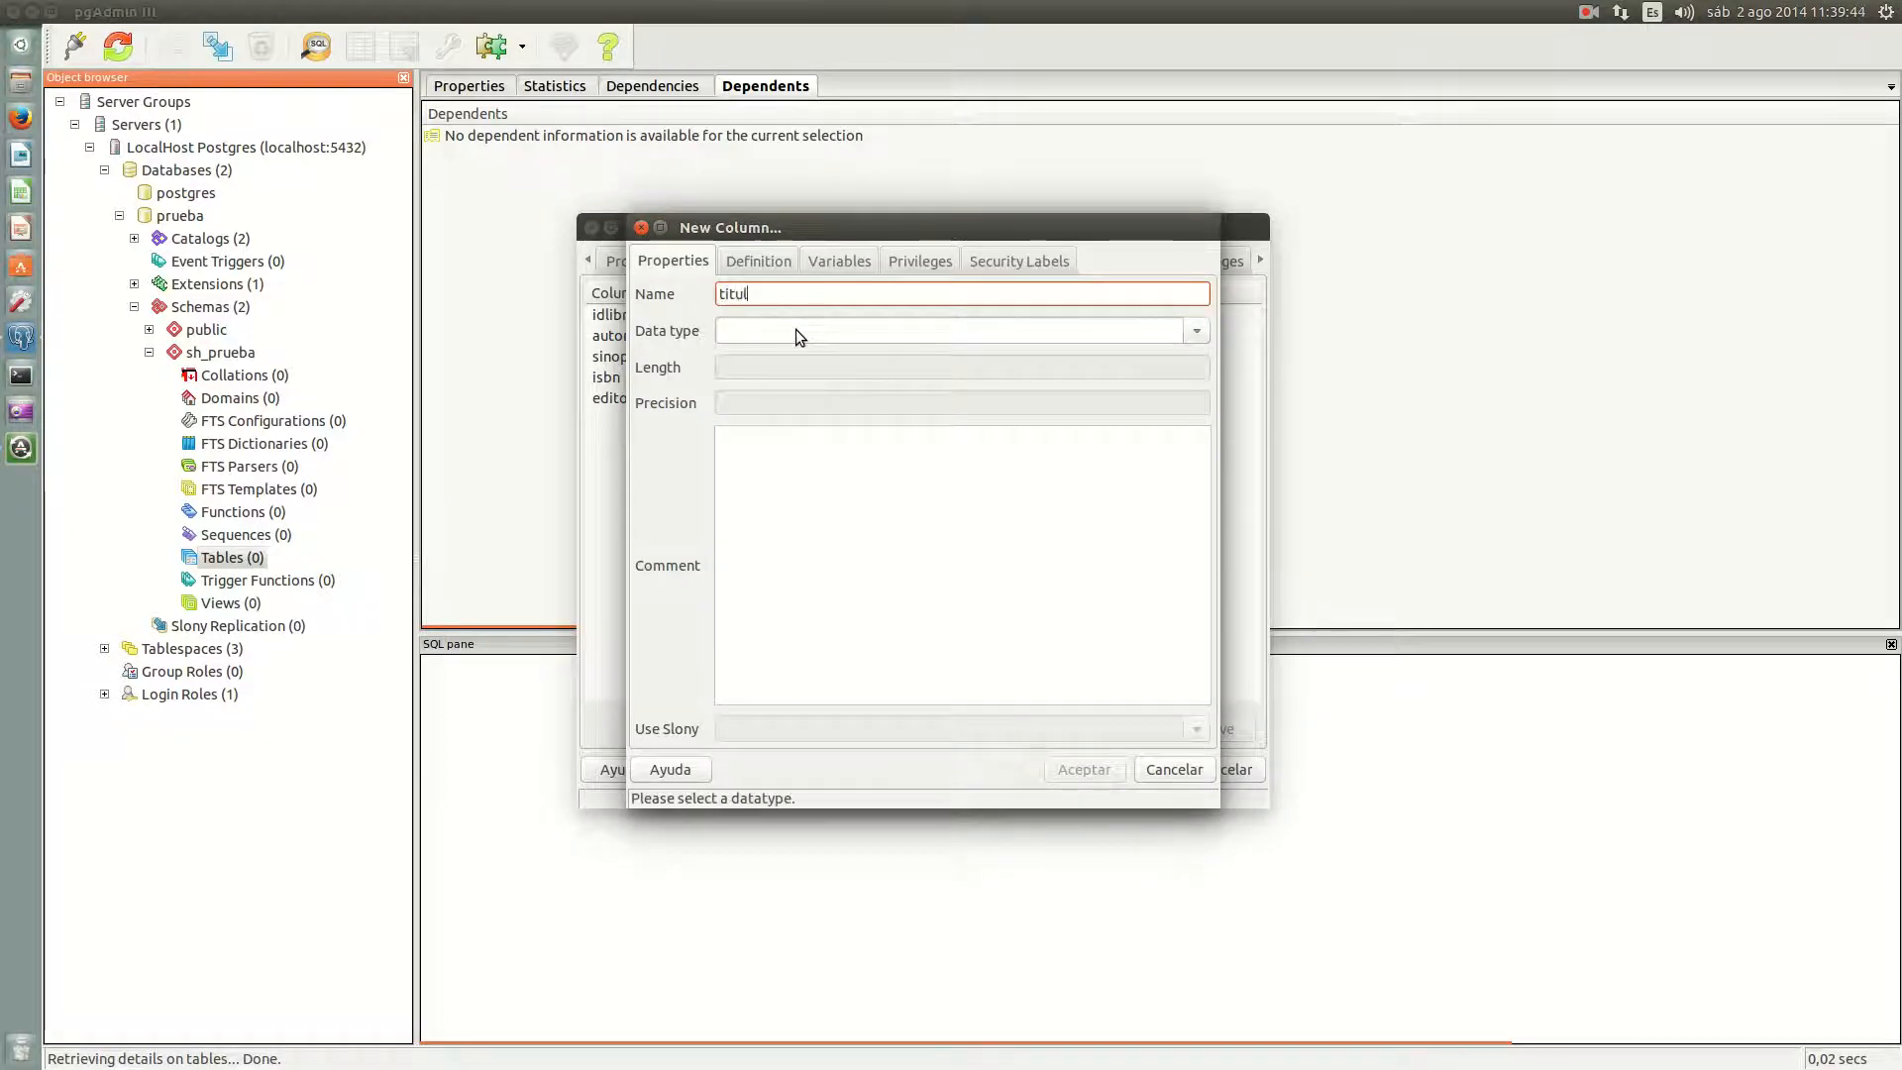
type("o")
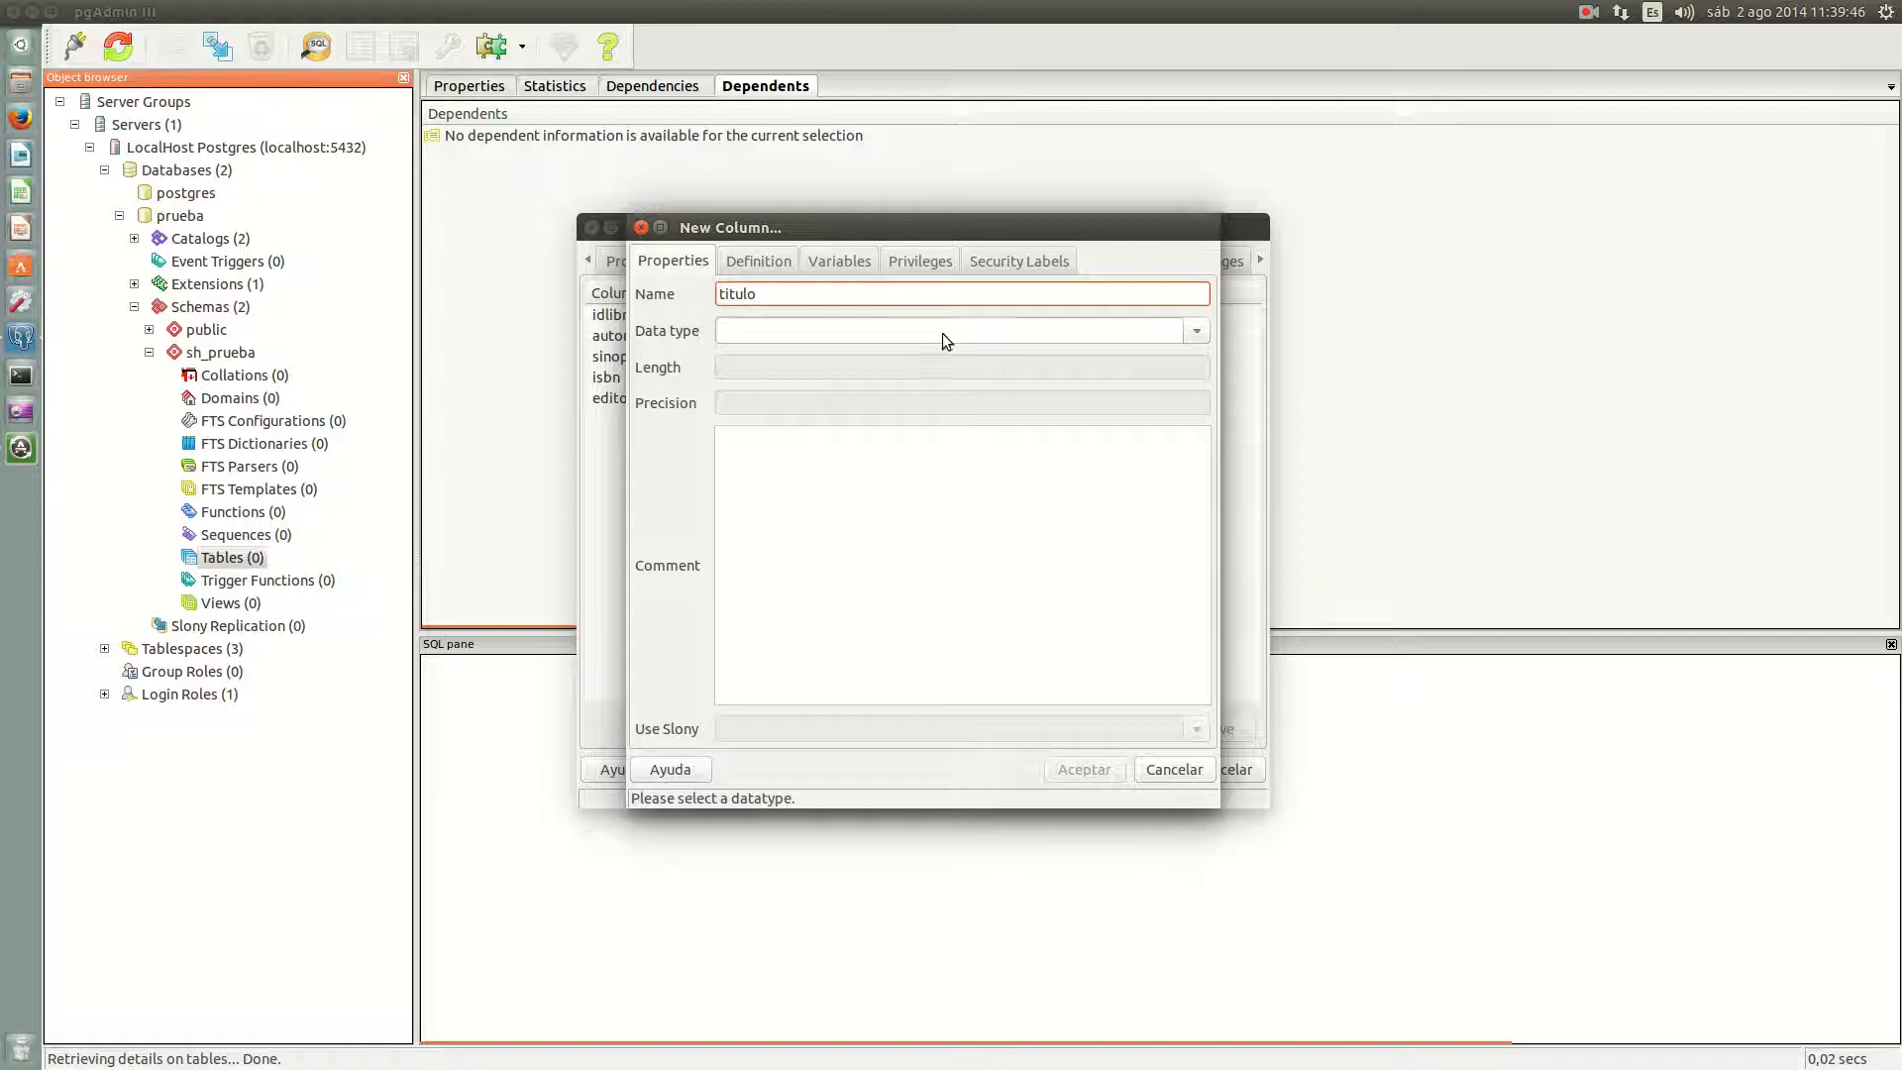
left_click(1198, 329)
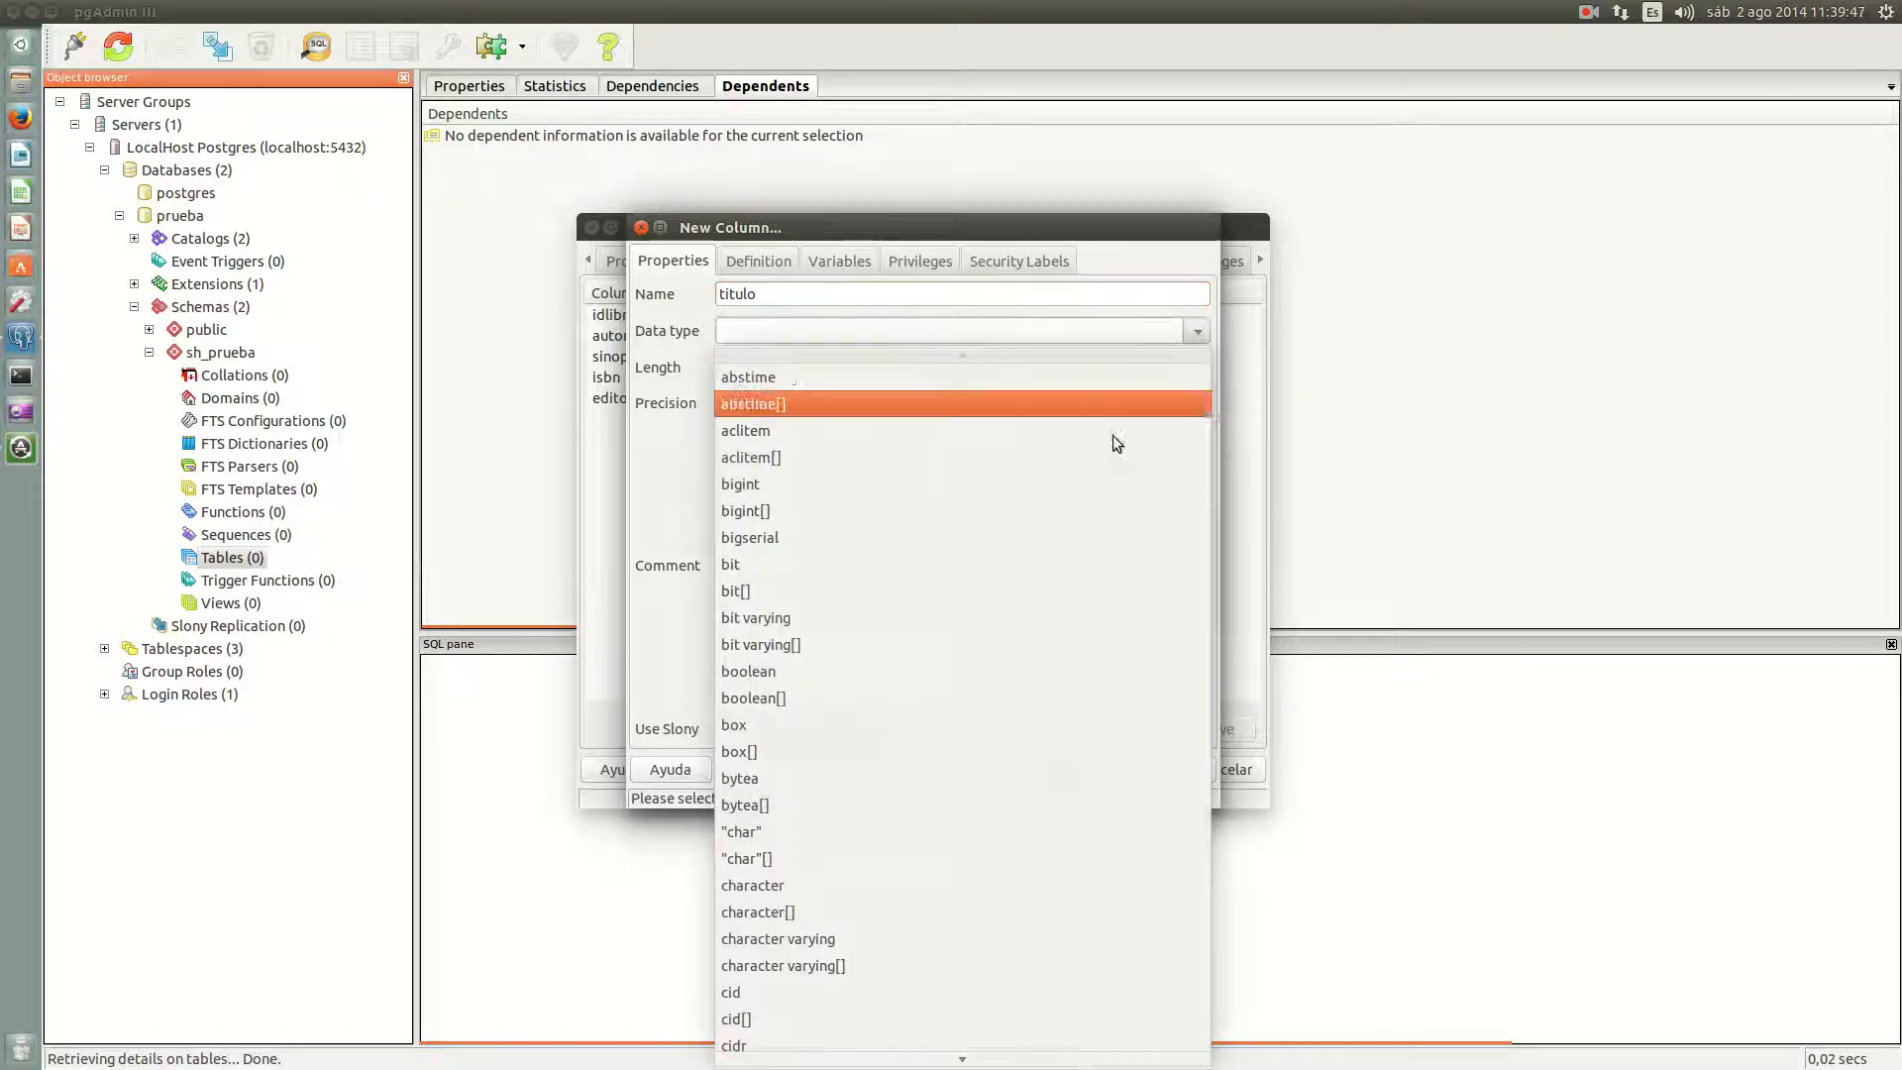
left_click(807, 938)
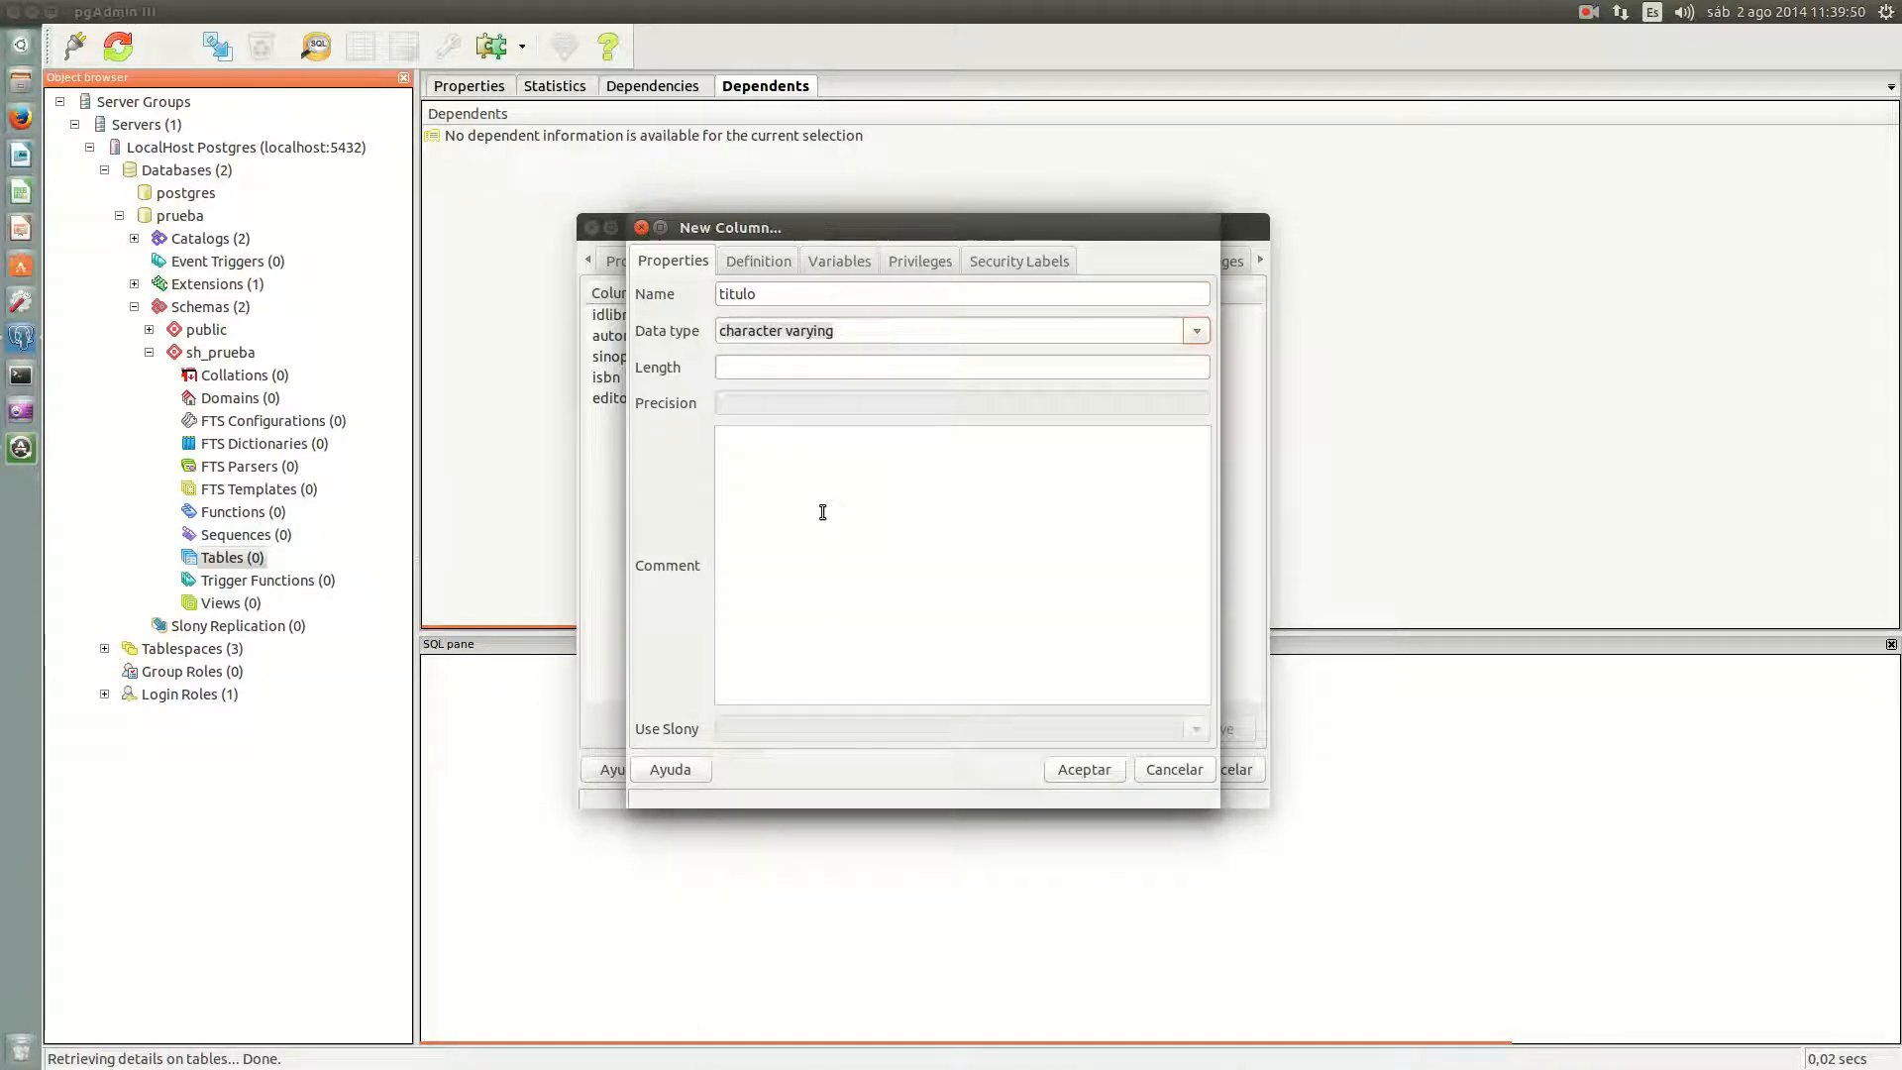
left_click(743, 369)
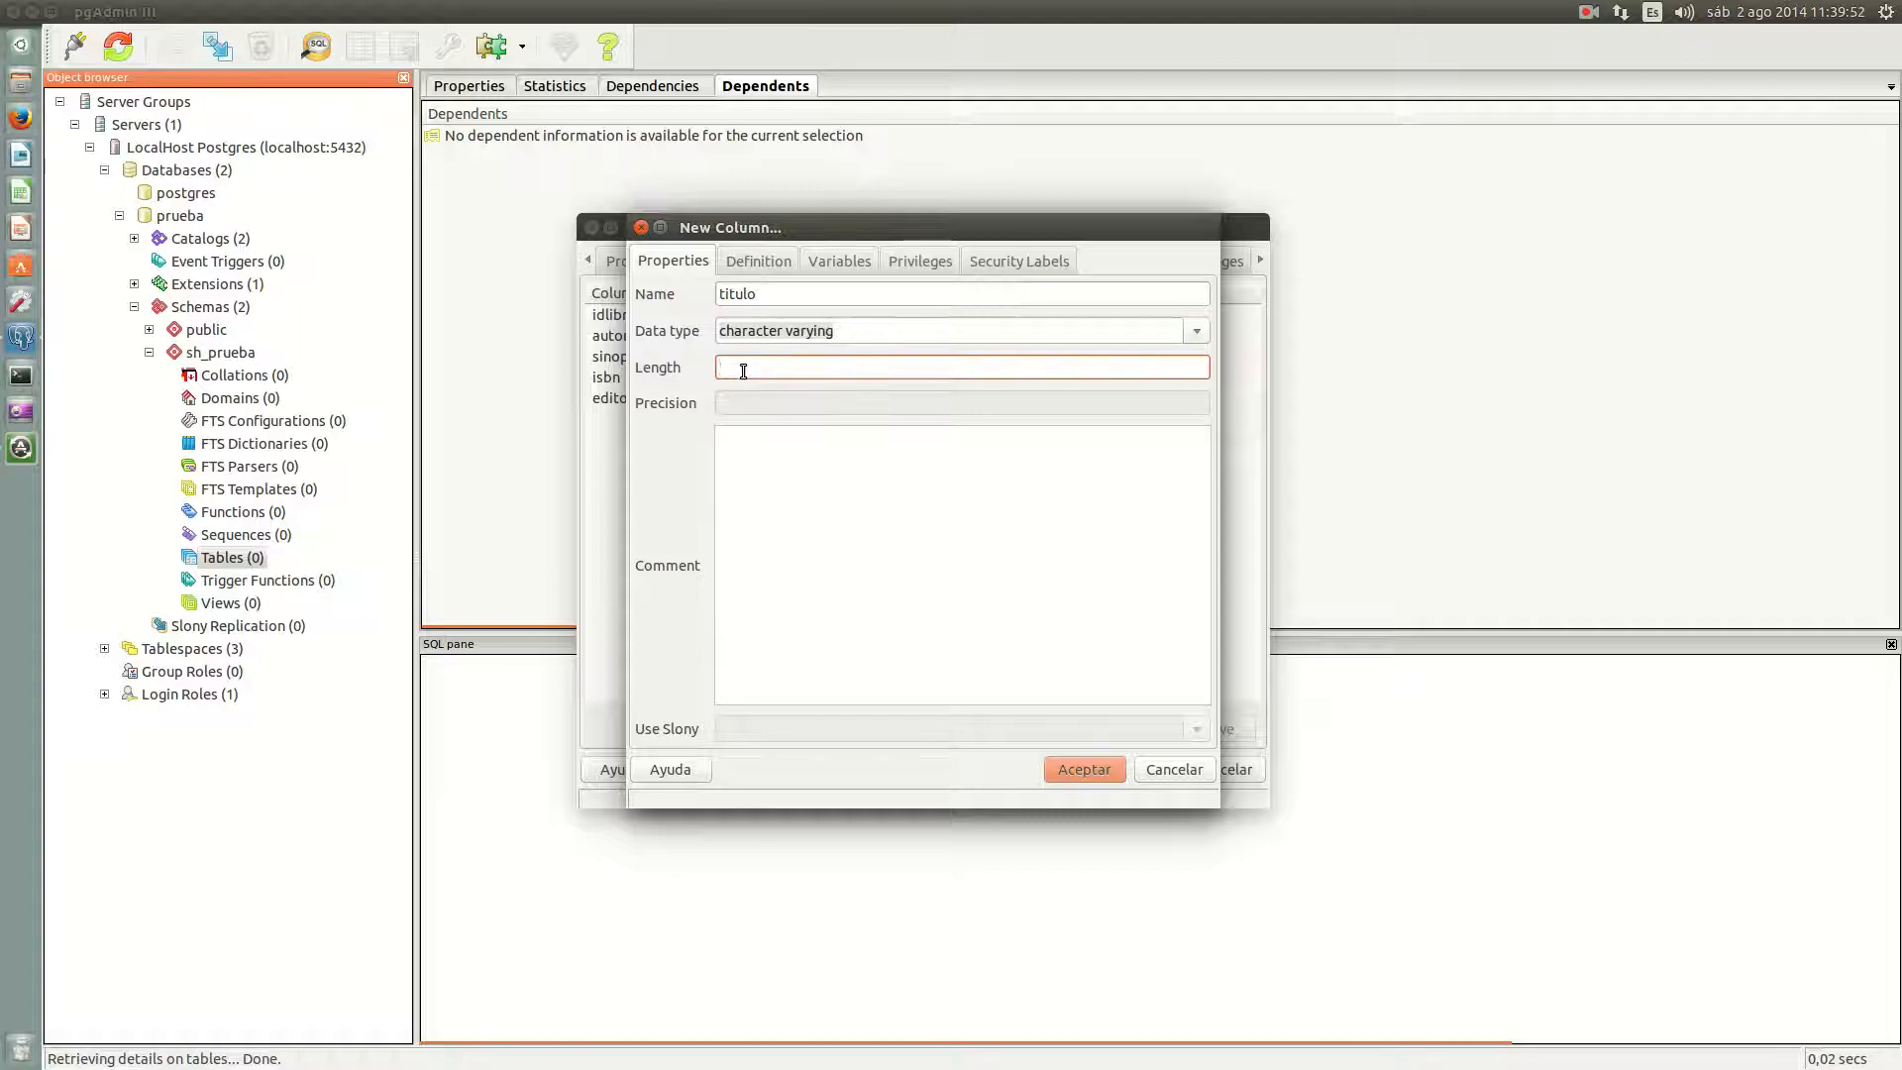
type("200")
key("Return")
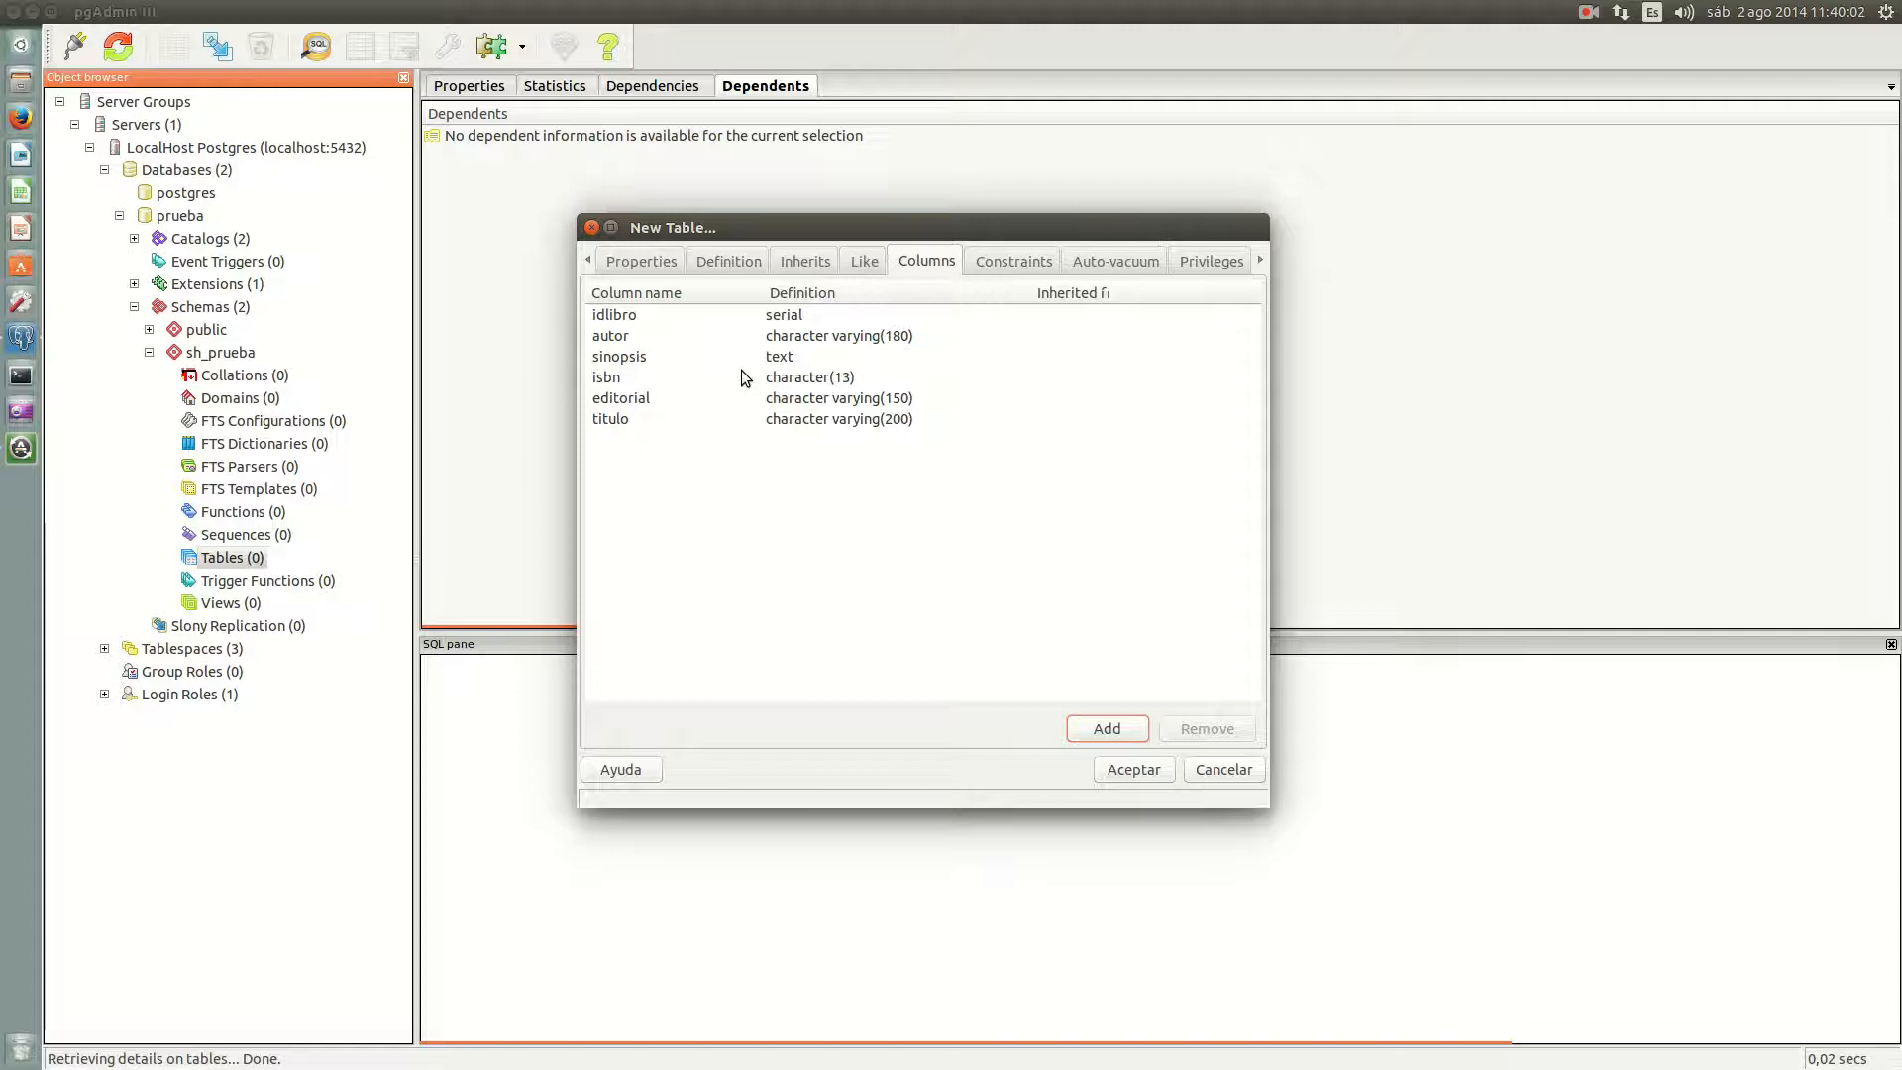
Step: Create the libros table with its defined columns, reading through the primary key hint and accepting it without adding a key
left_click(1129, 769)
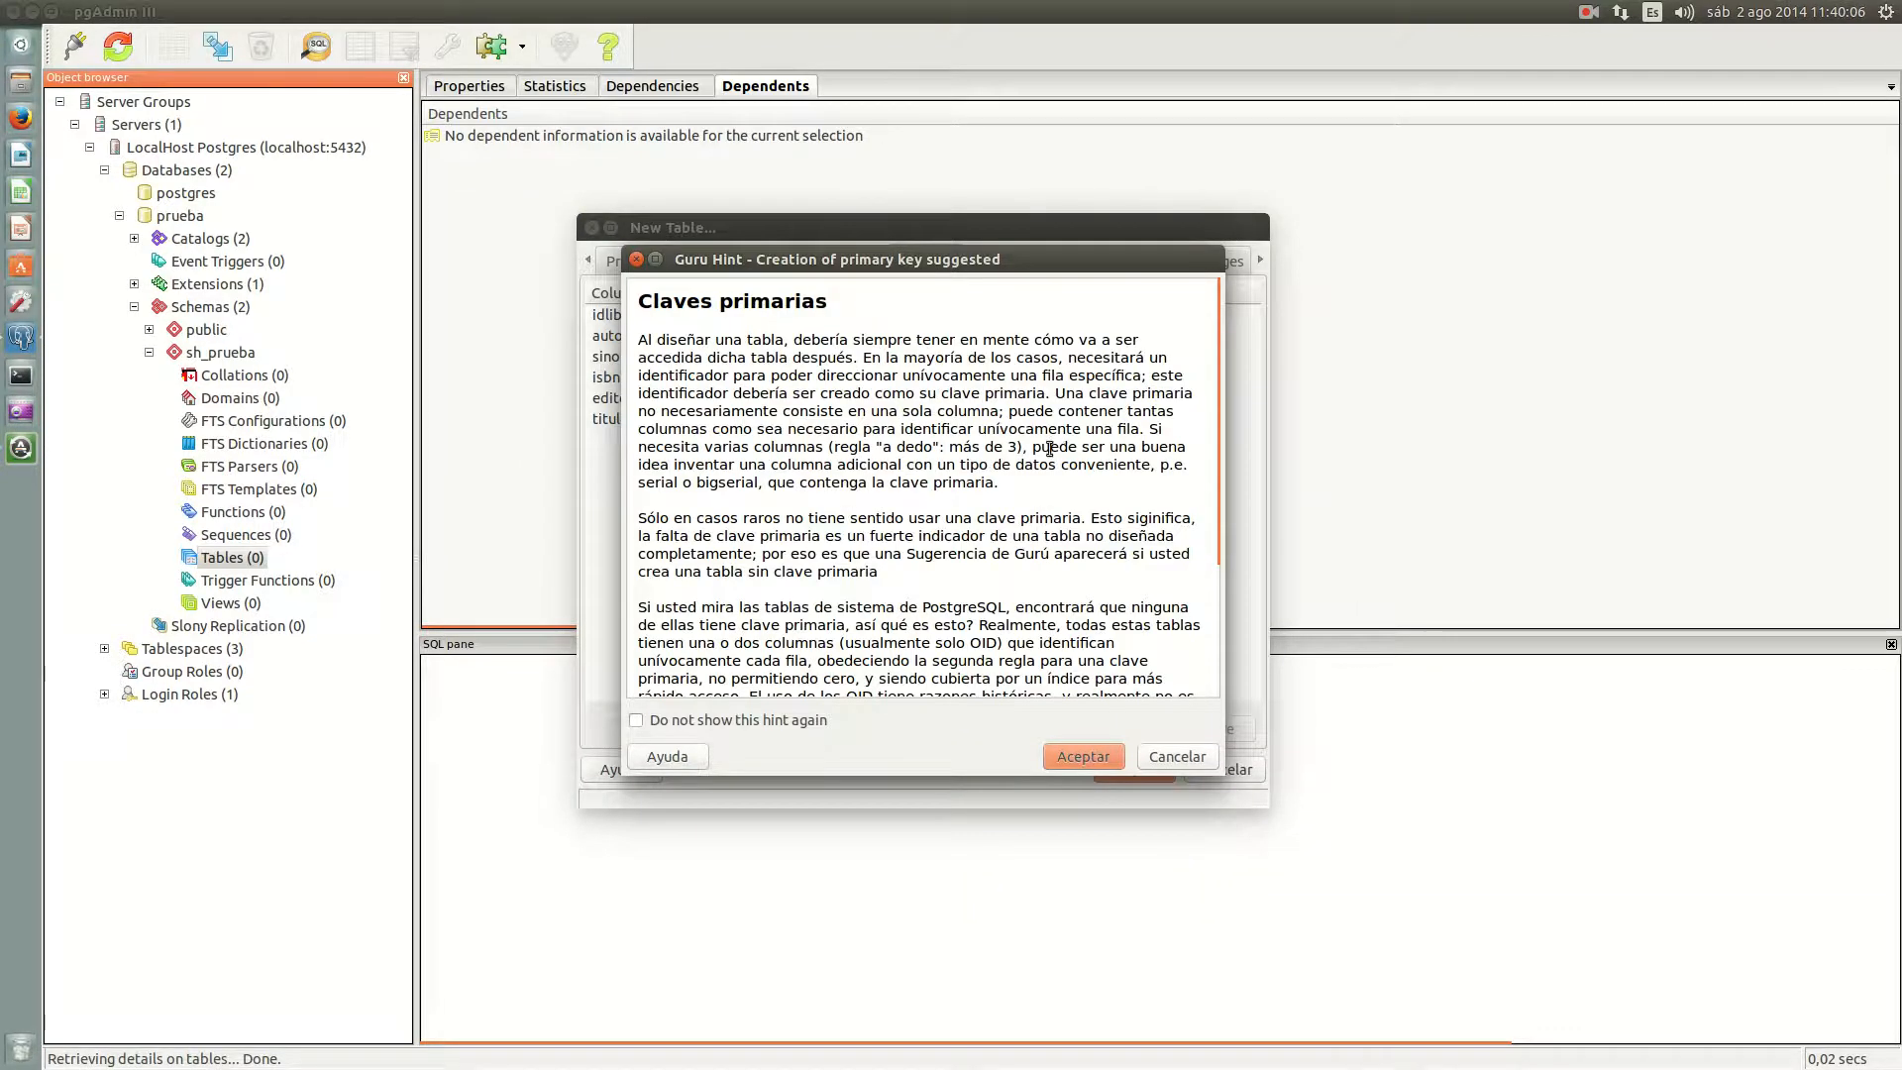
scroll(1037, 493, "down", 6)
scroll(996, 452, "up", 5)
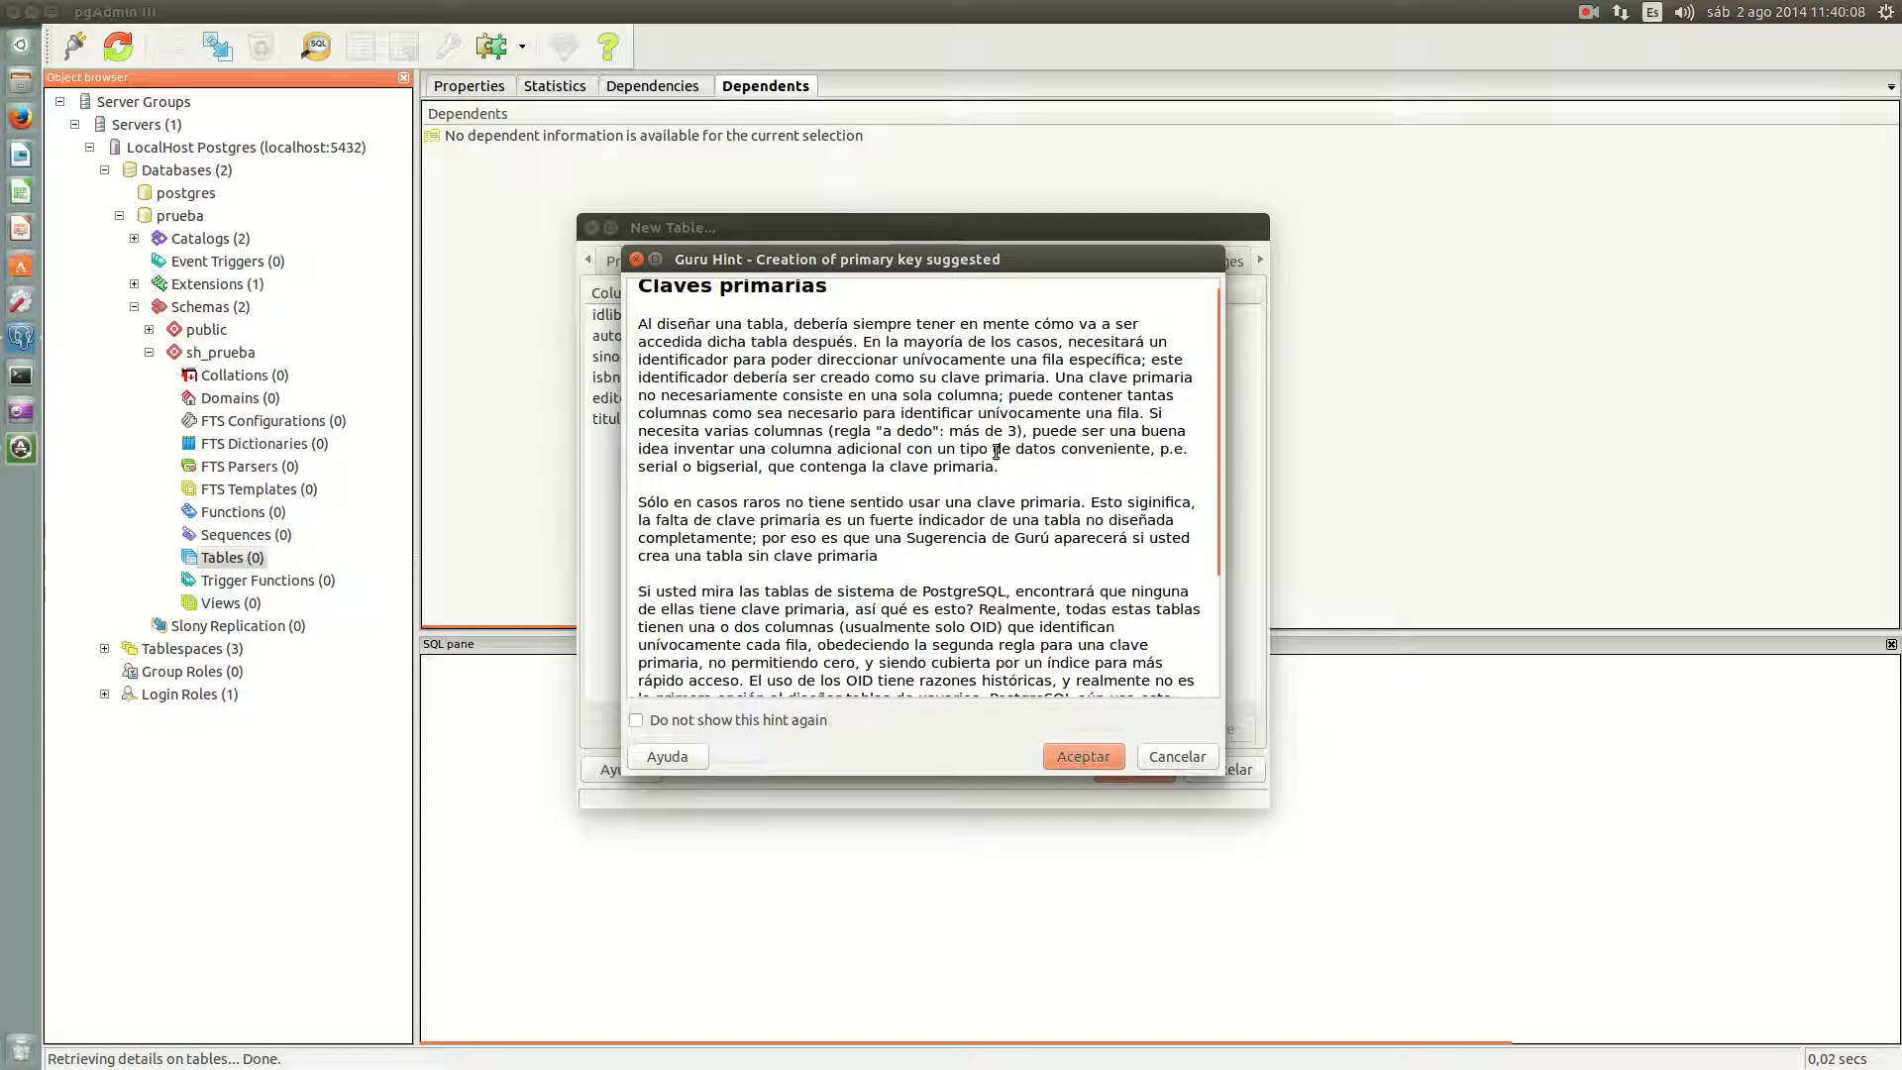
scroll(995, 451, "up", 1)
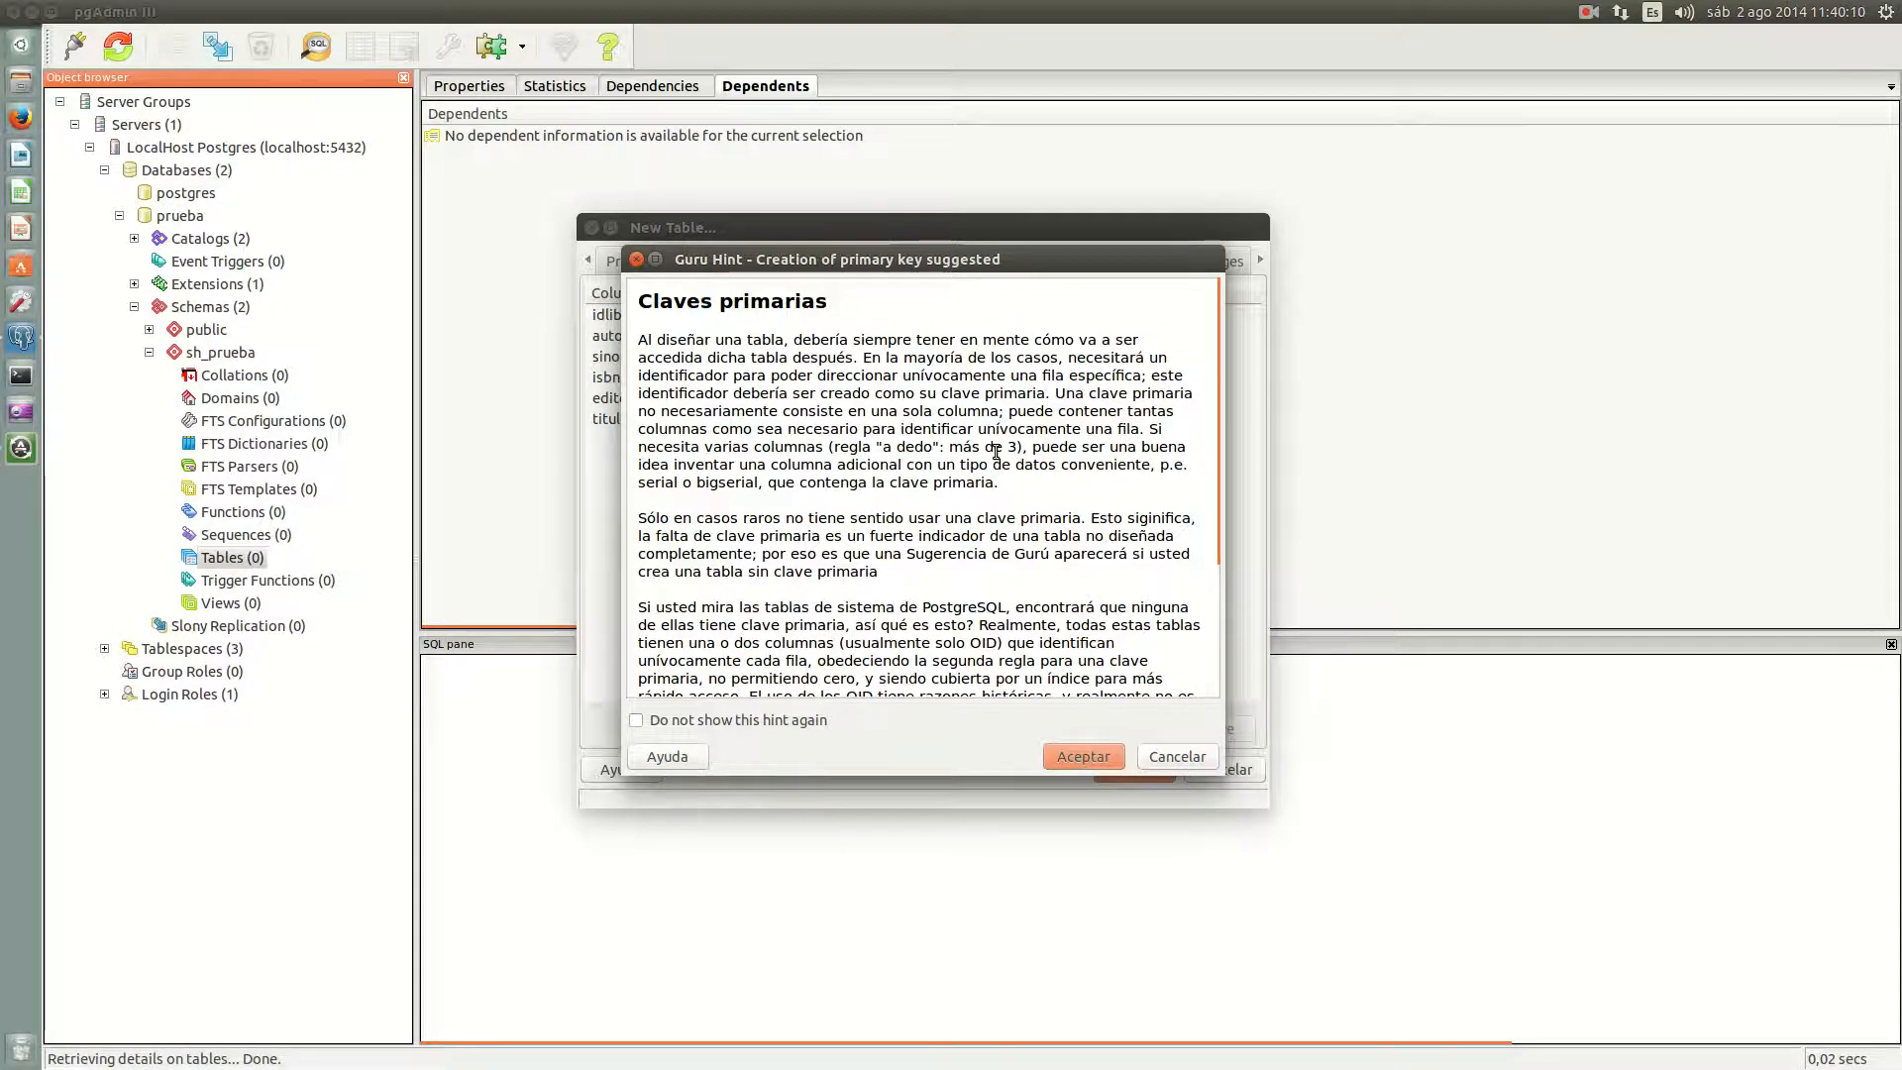
scroll(995, 452, "down", 4)
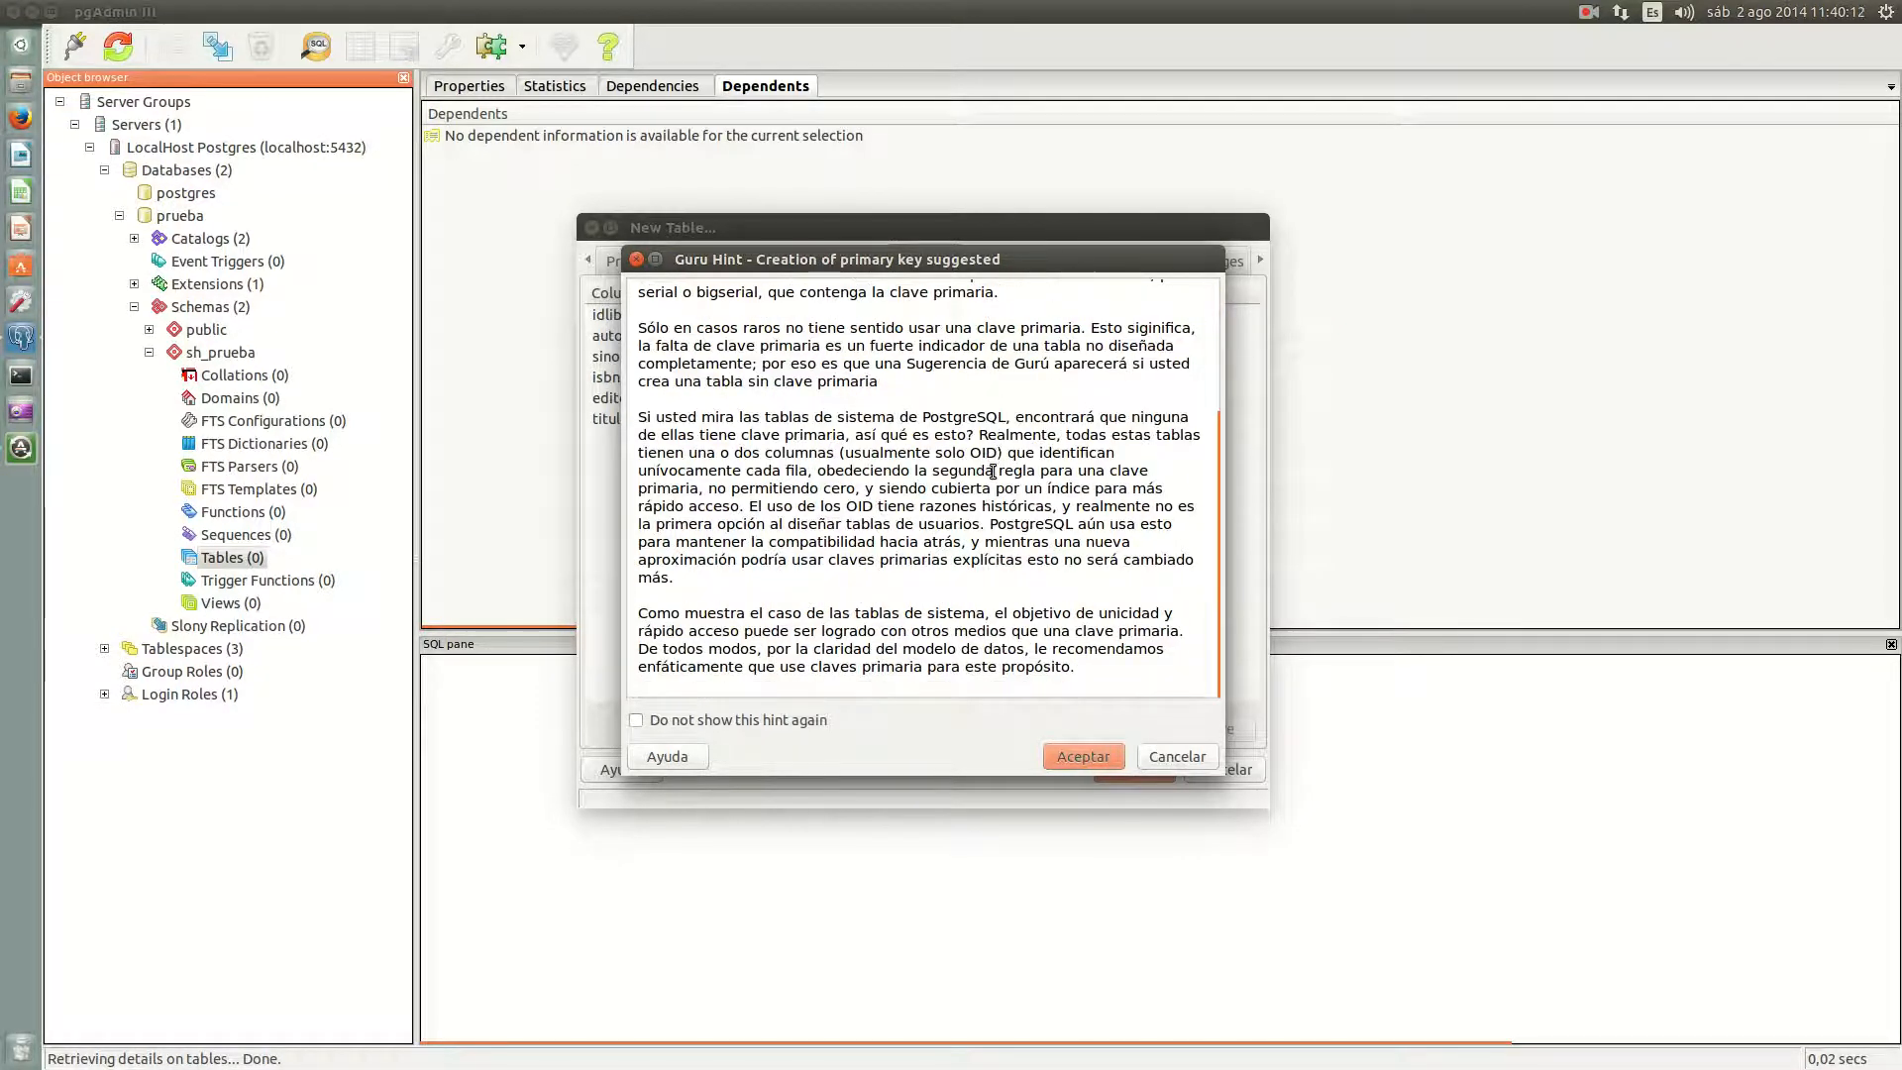
scroll(986, 471, "up", 4)
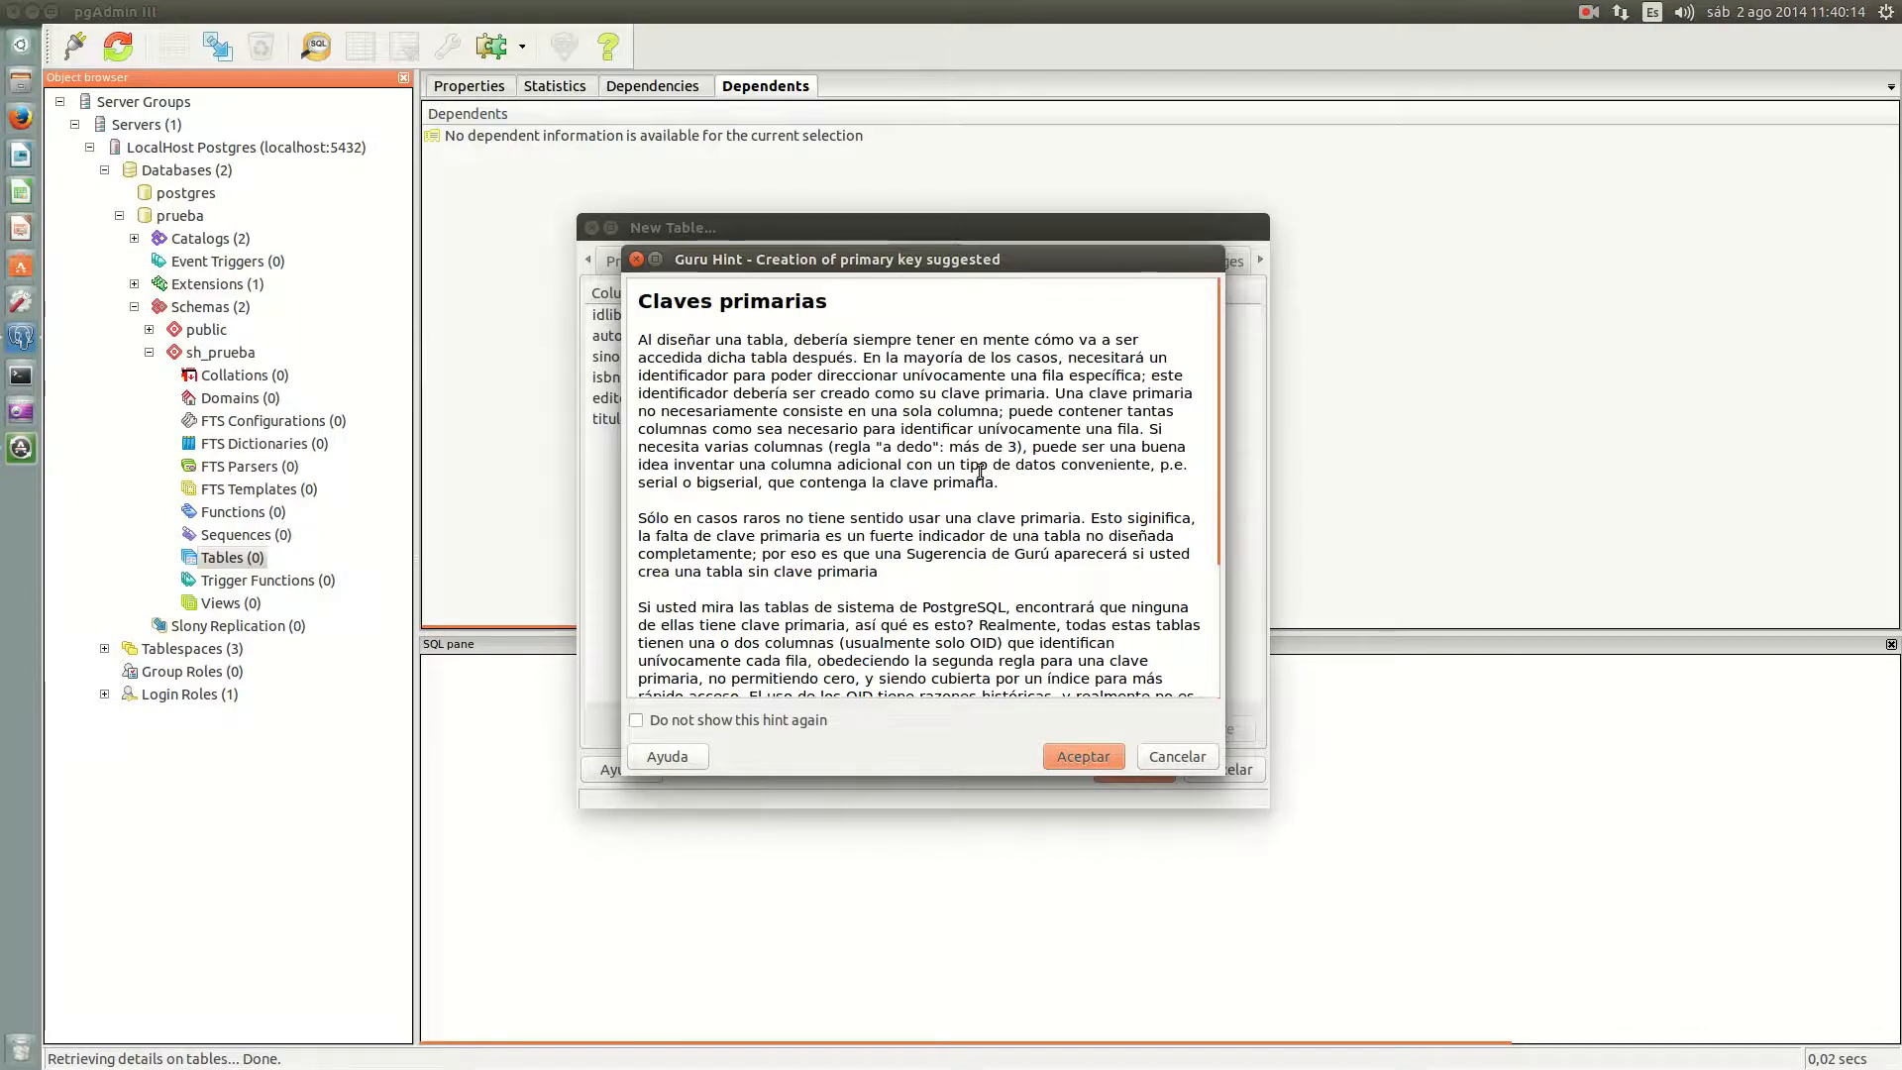
scroll(981, 472, "down", 6)
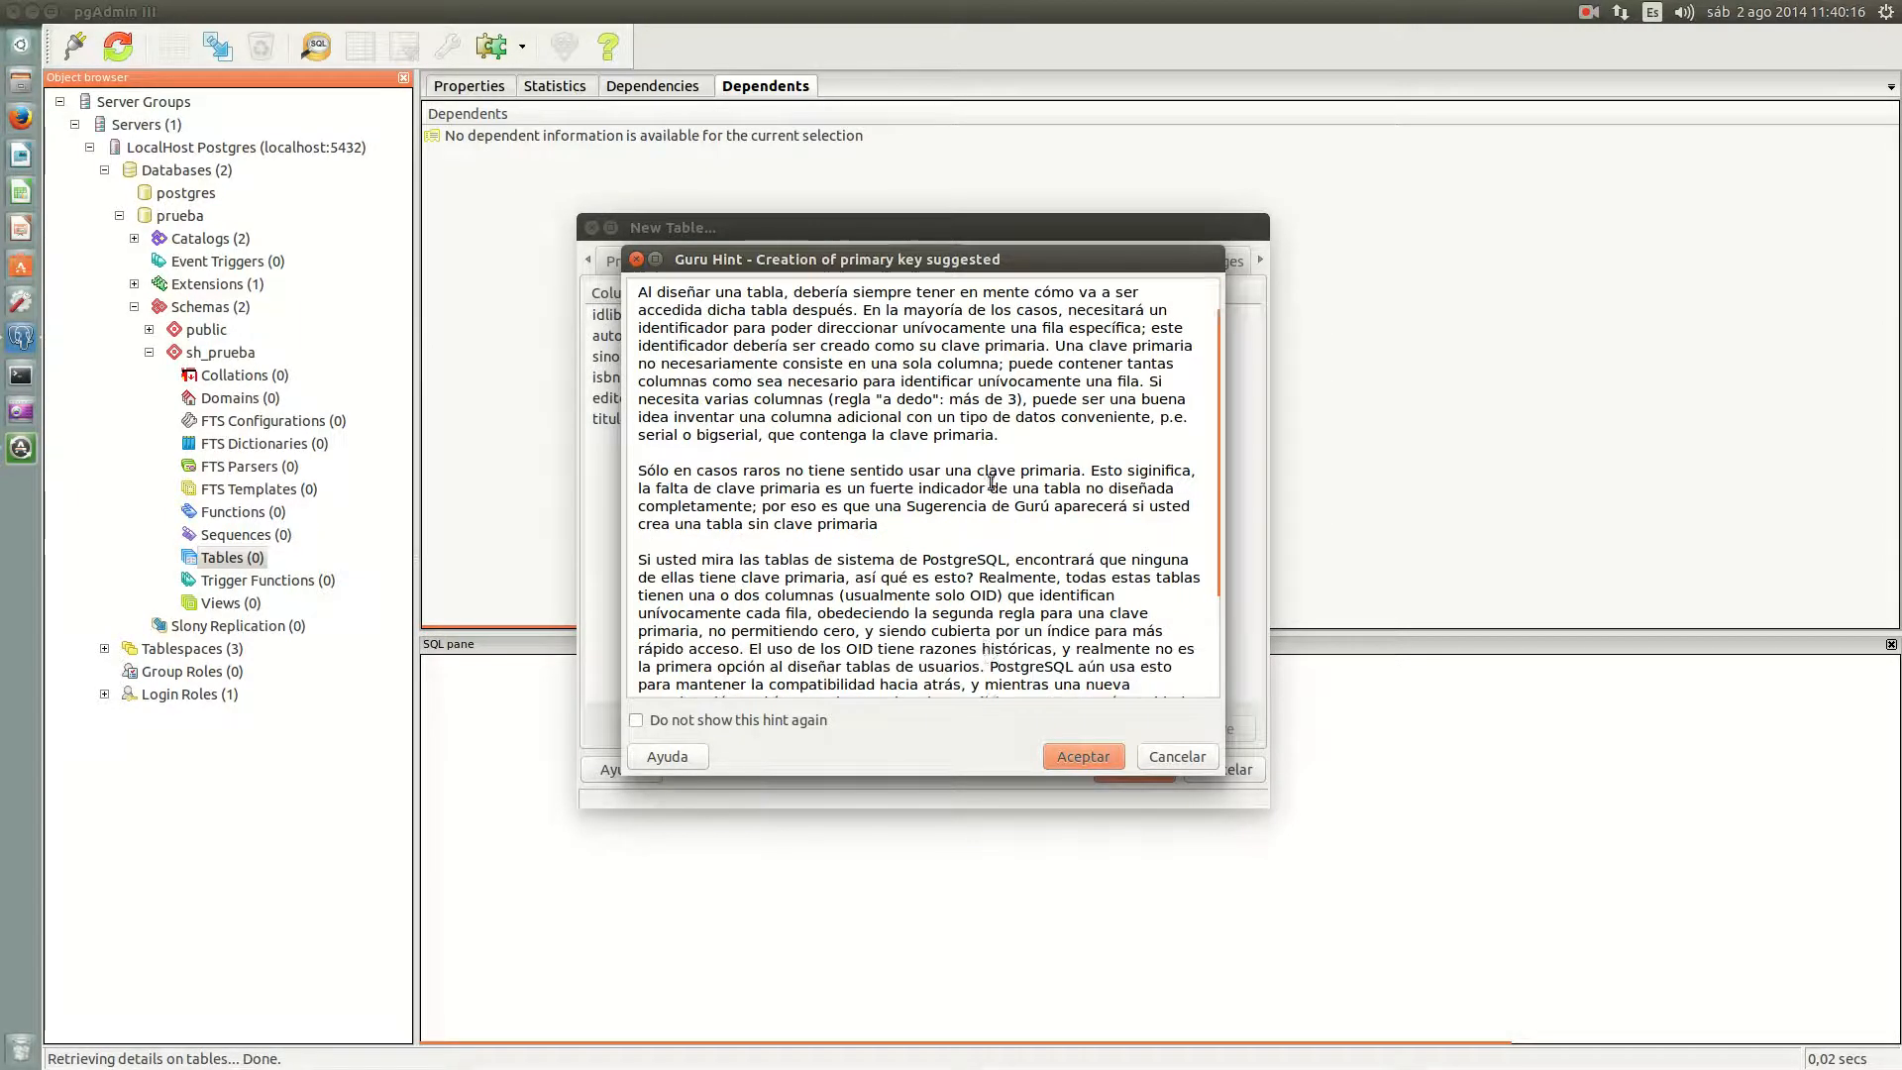
left_click(1076, 755)
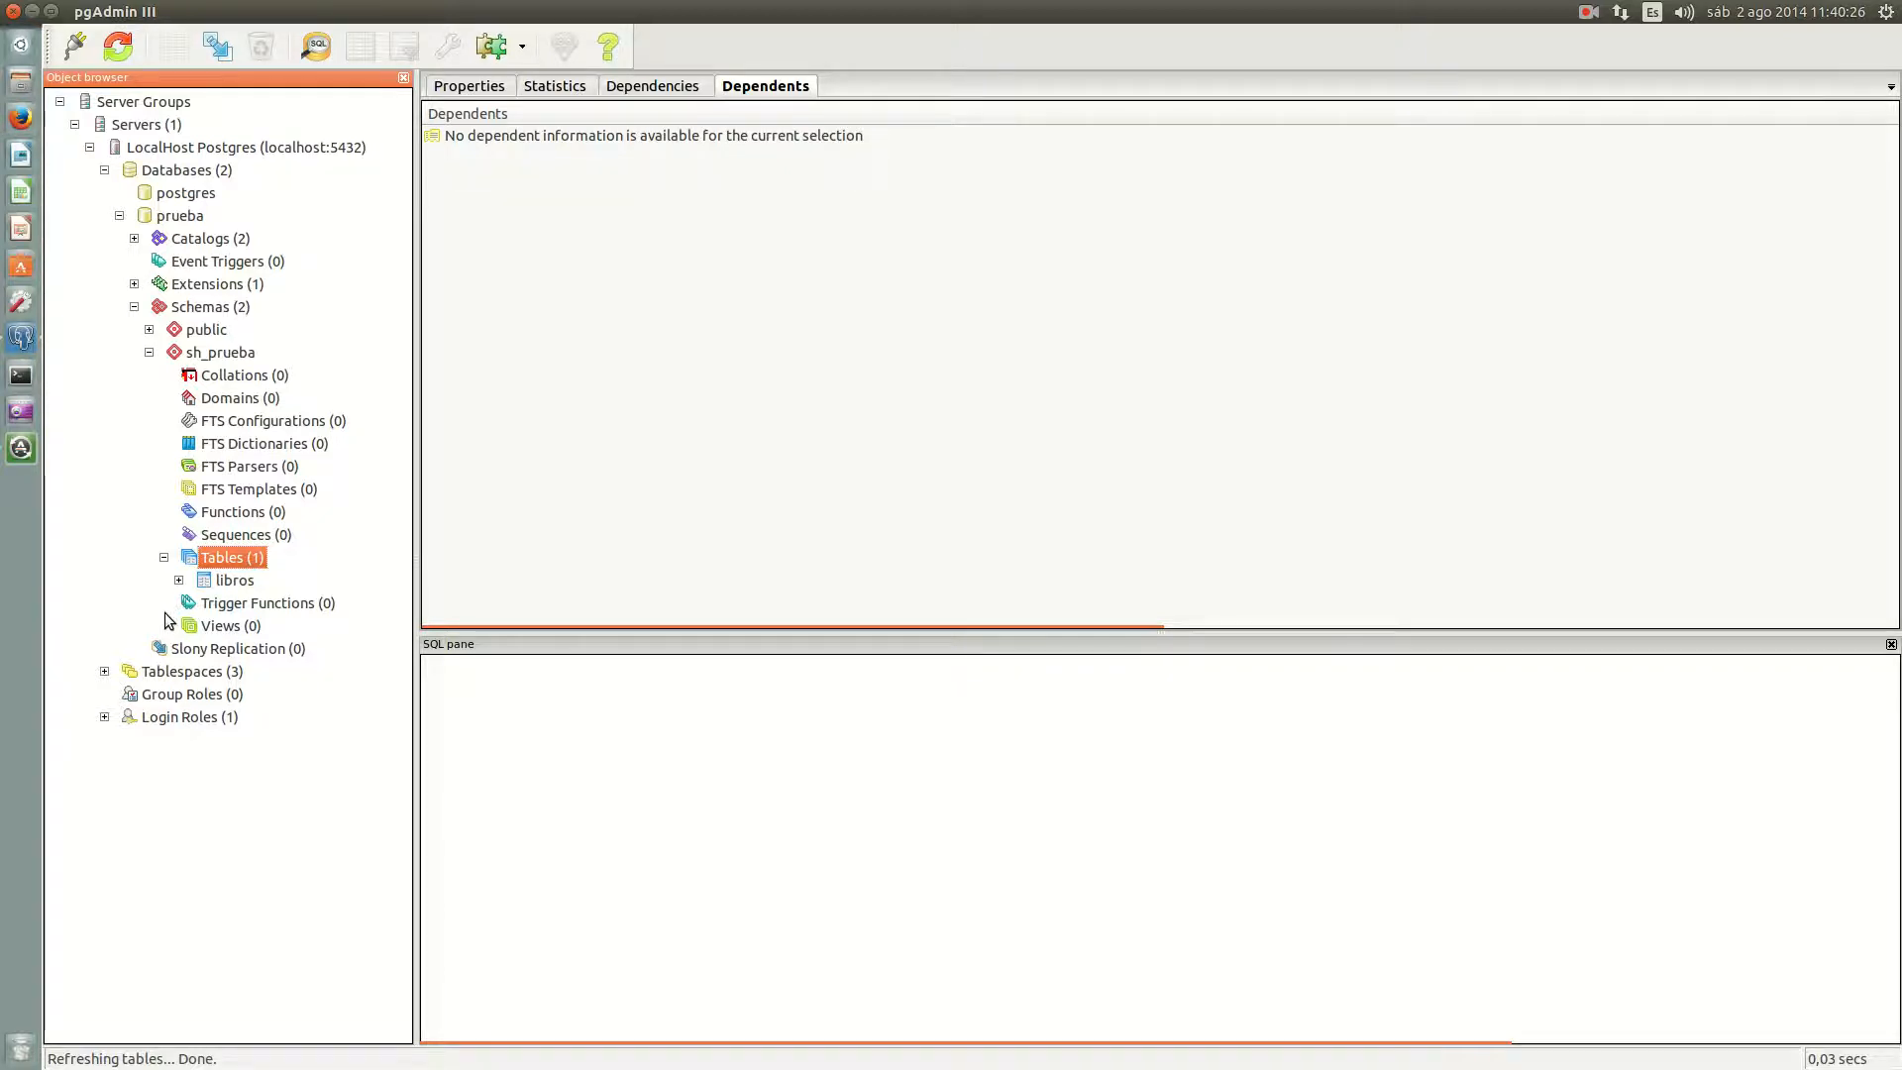
Step: Examine the properties of the libros table, including owner and primary key, and its statistics
left_click(235, 581)
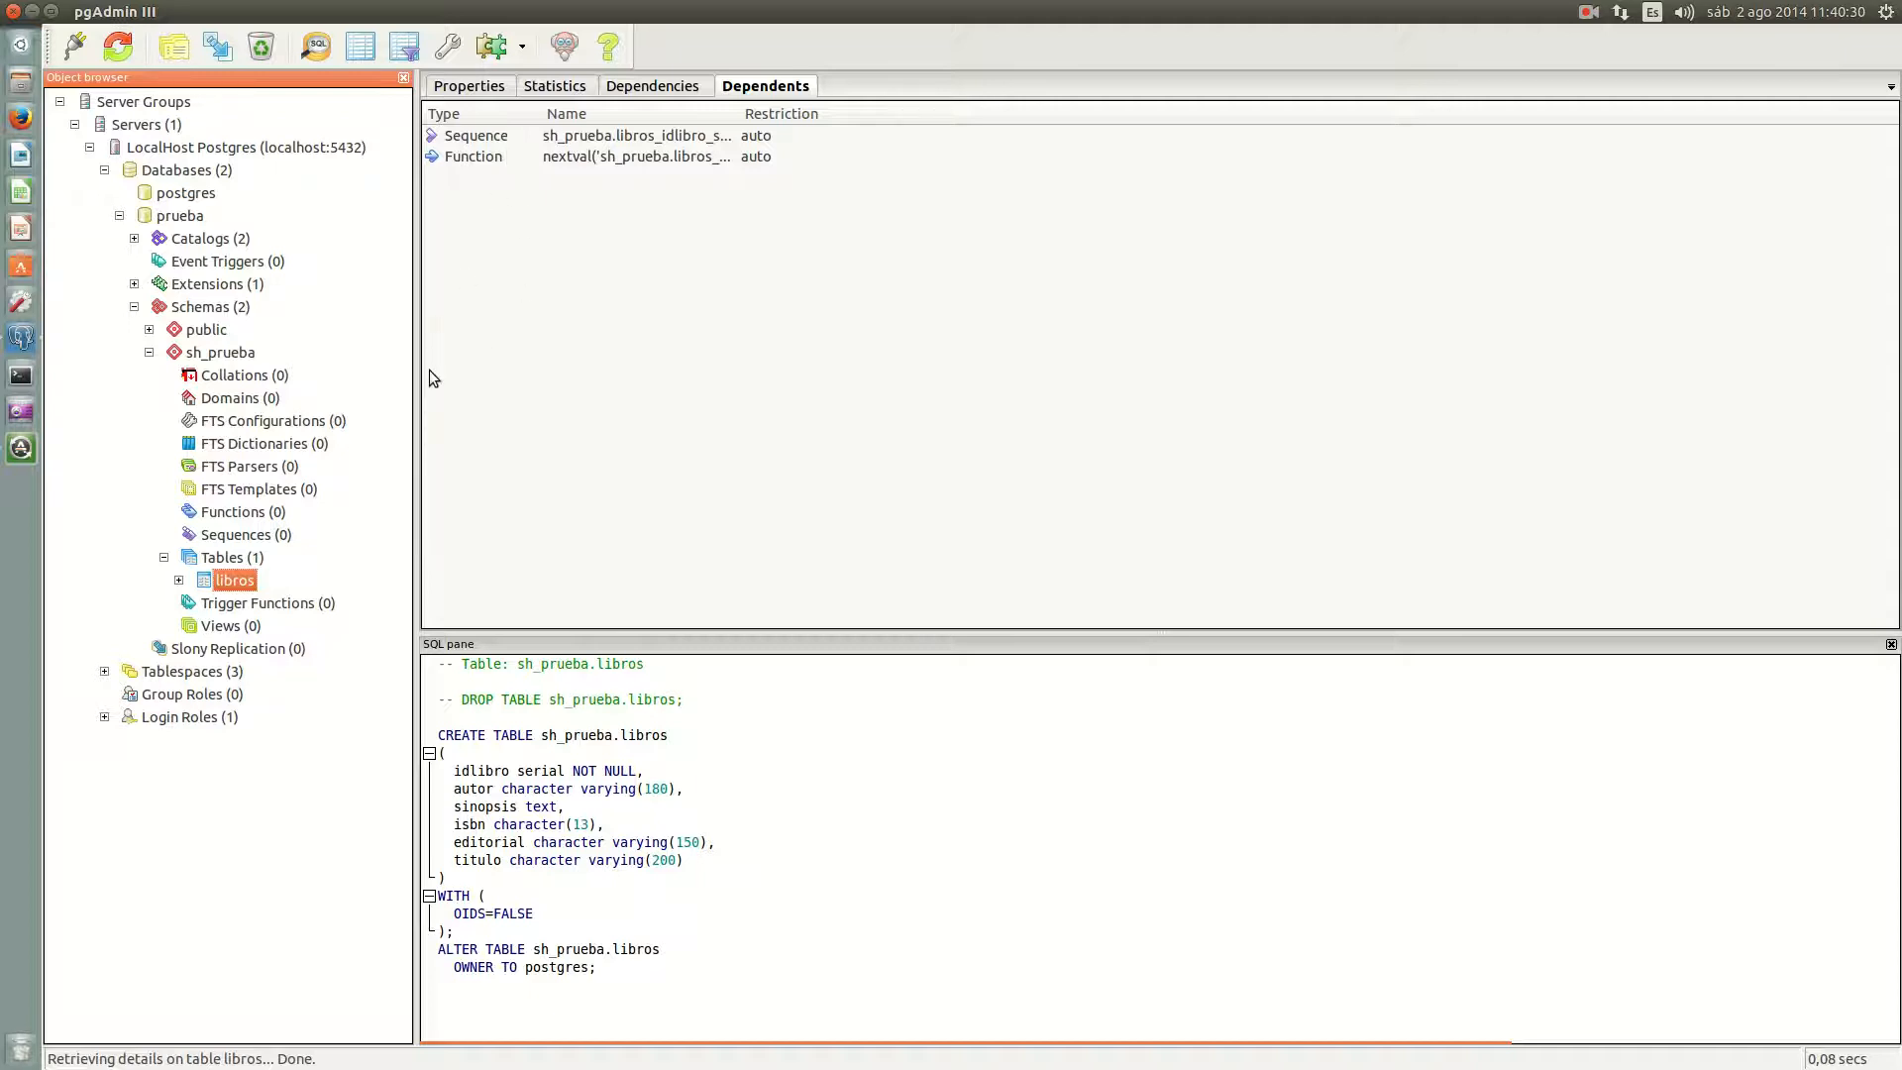
left_click(477, 91)
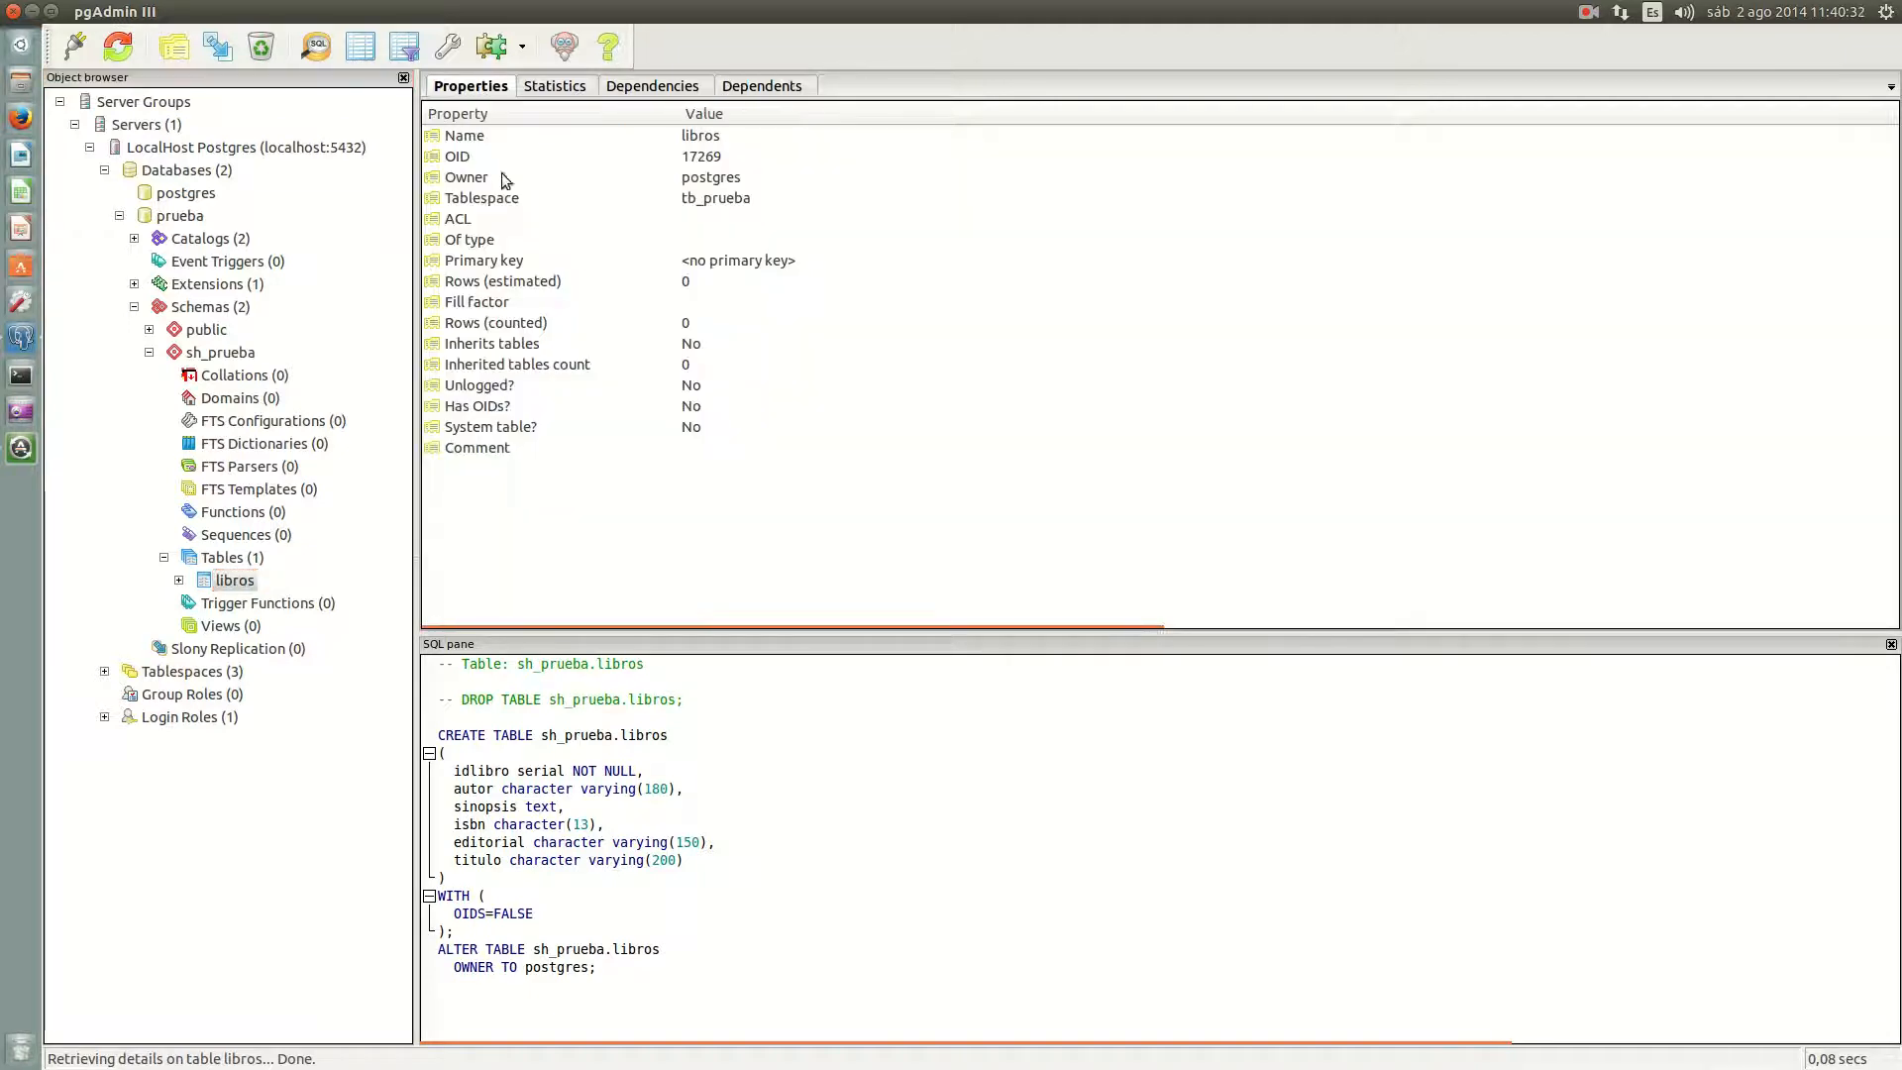
left_click(525, 136)
left_click(496, 181)
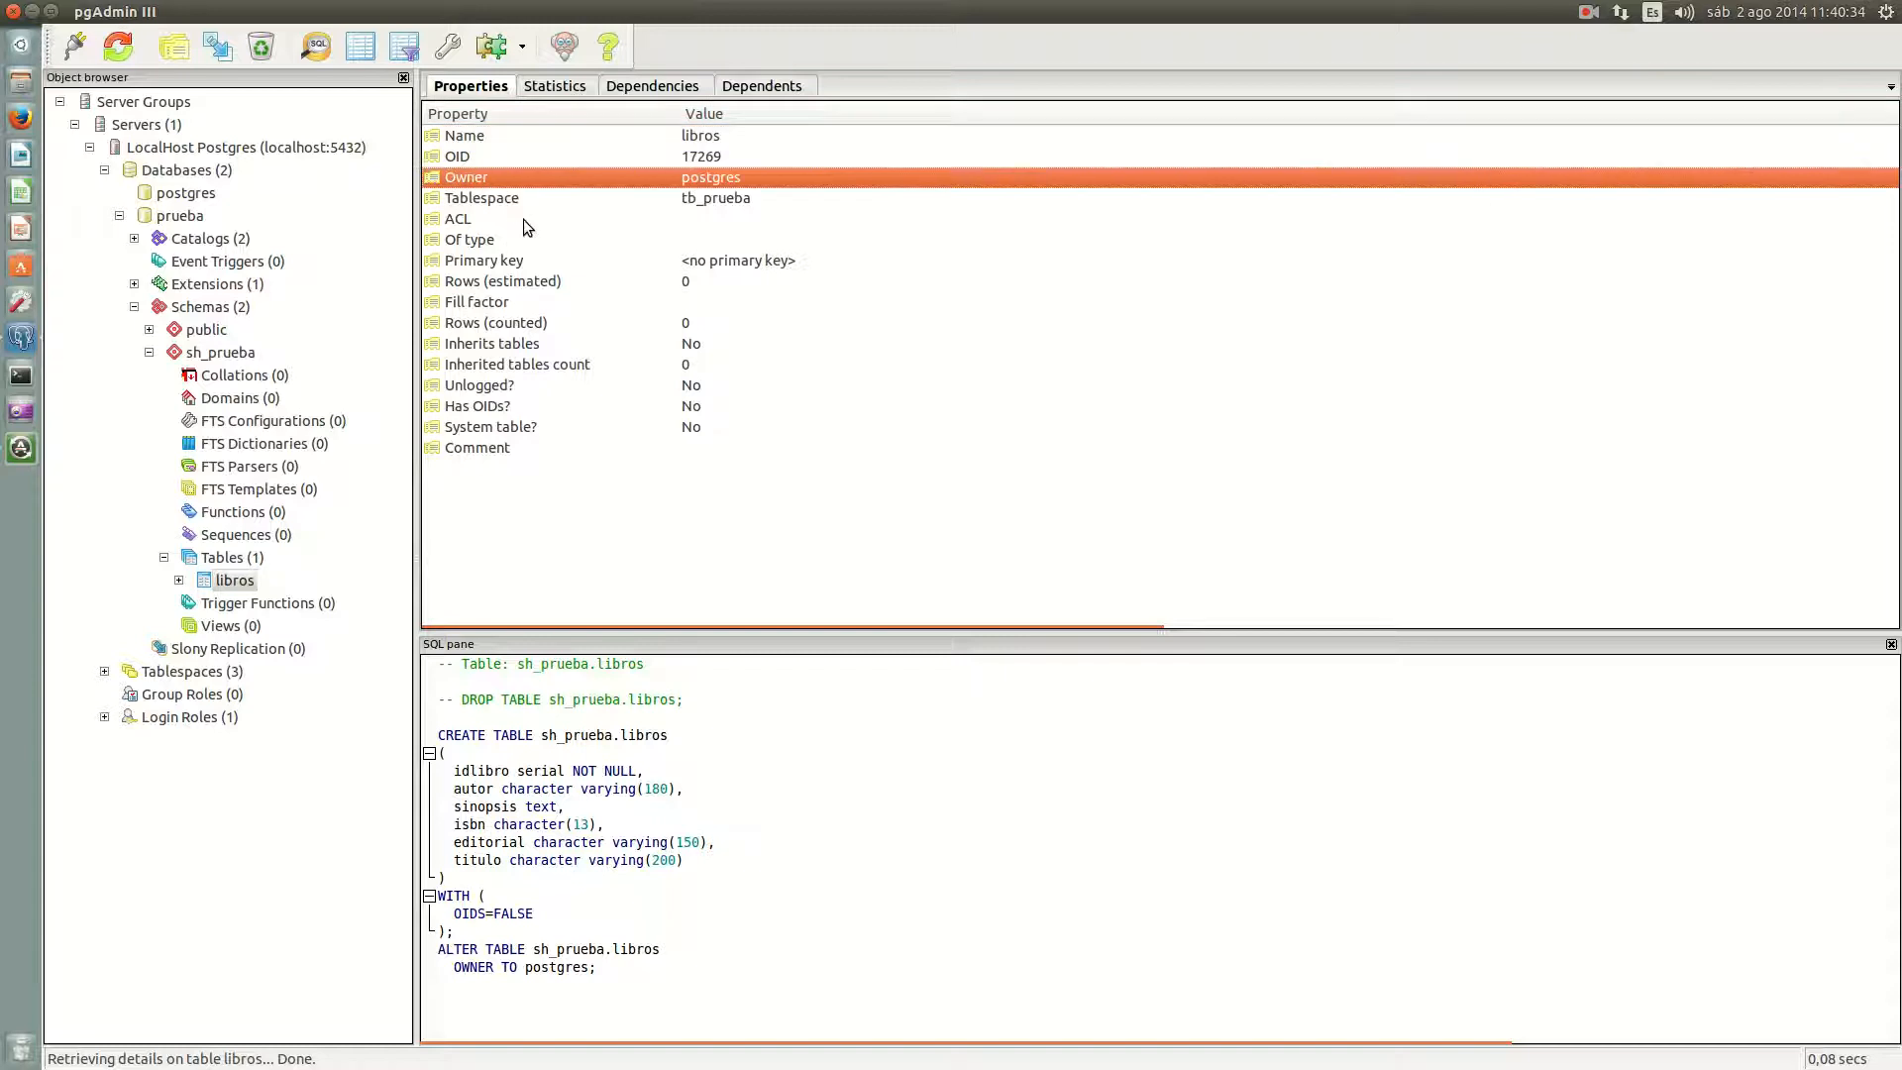
key("Down")
left_click(506, 262)
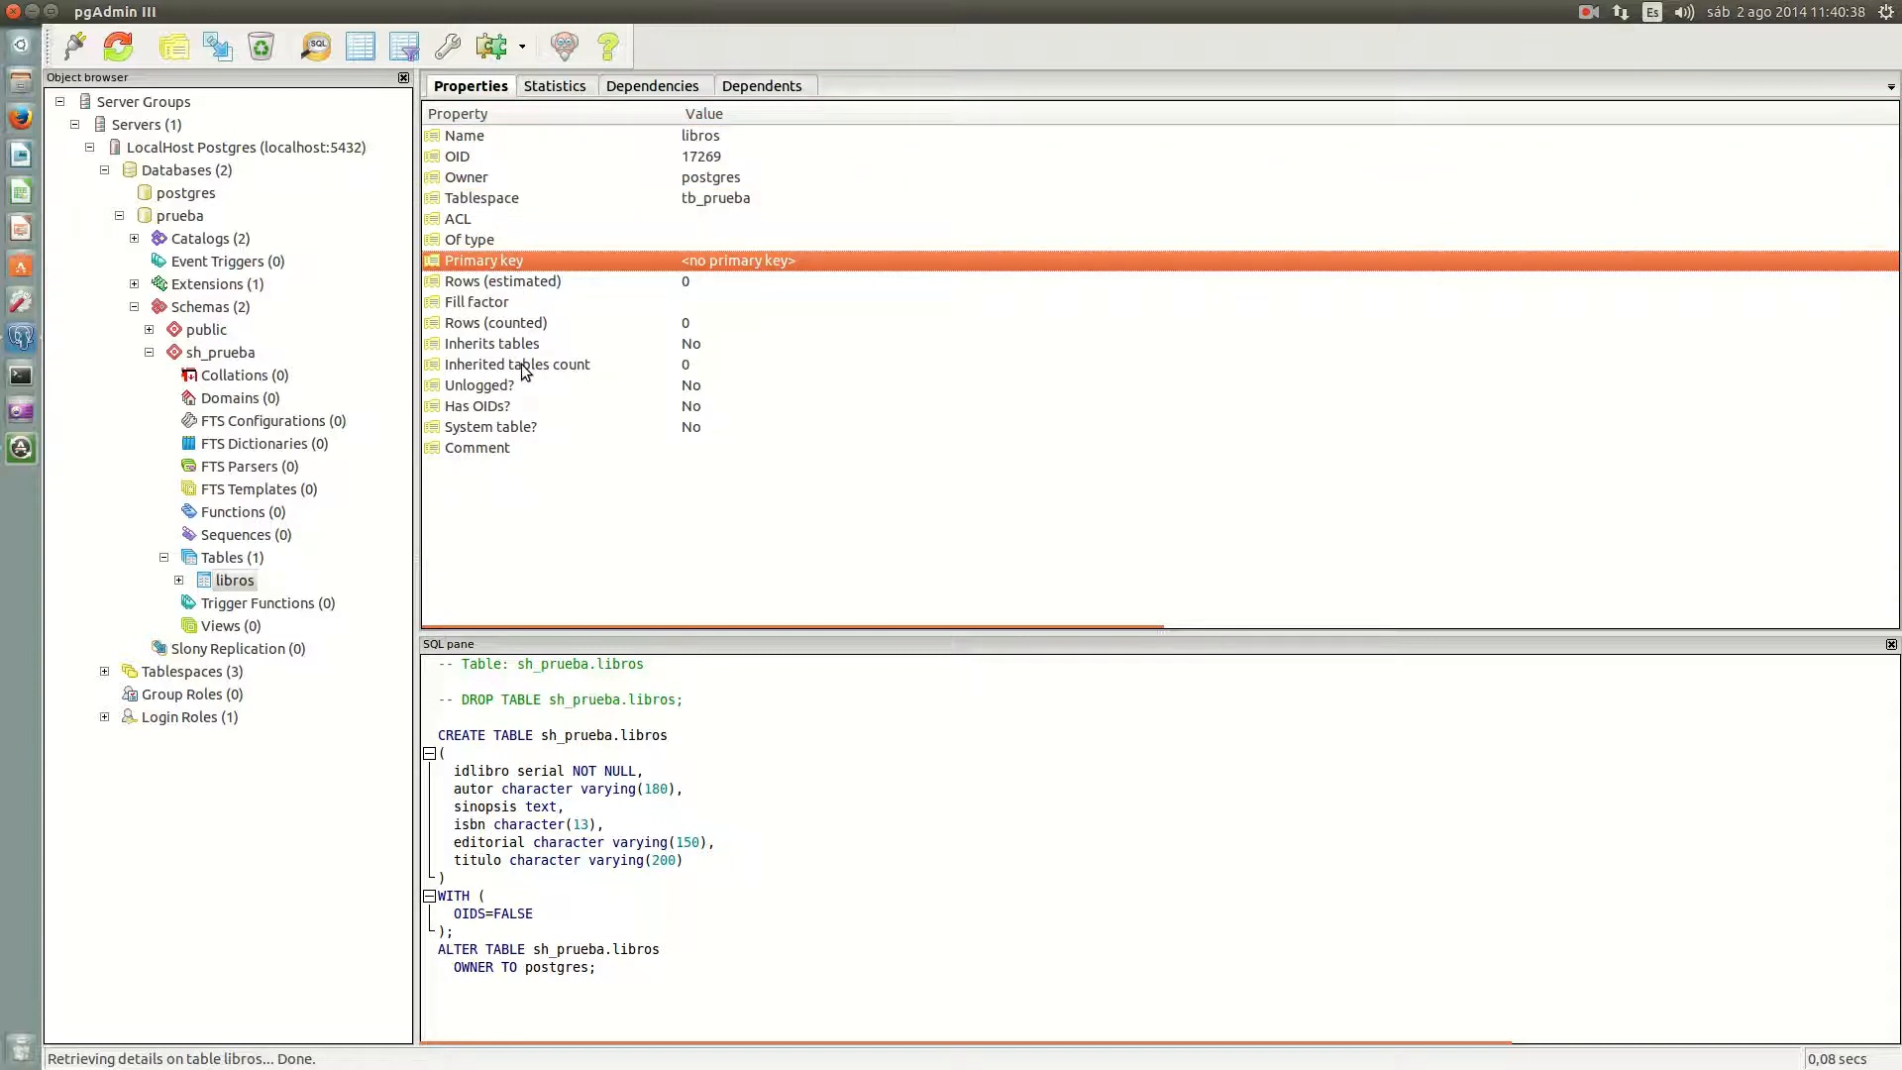
left_click(557, 86)
scroll(616, 254, "down", 2)
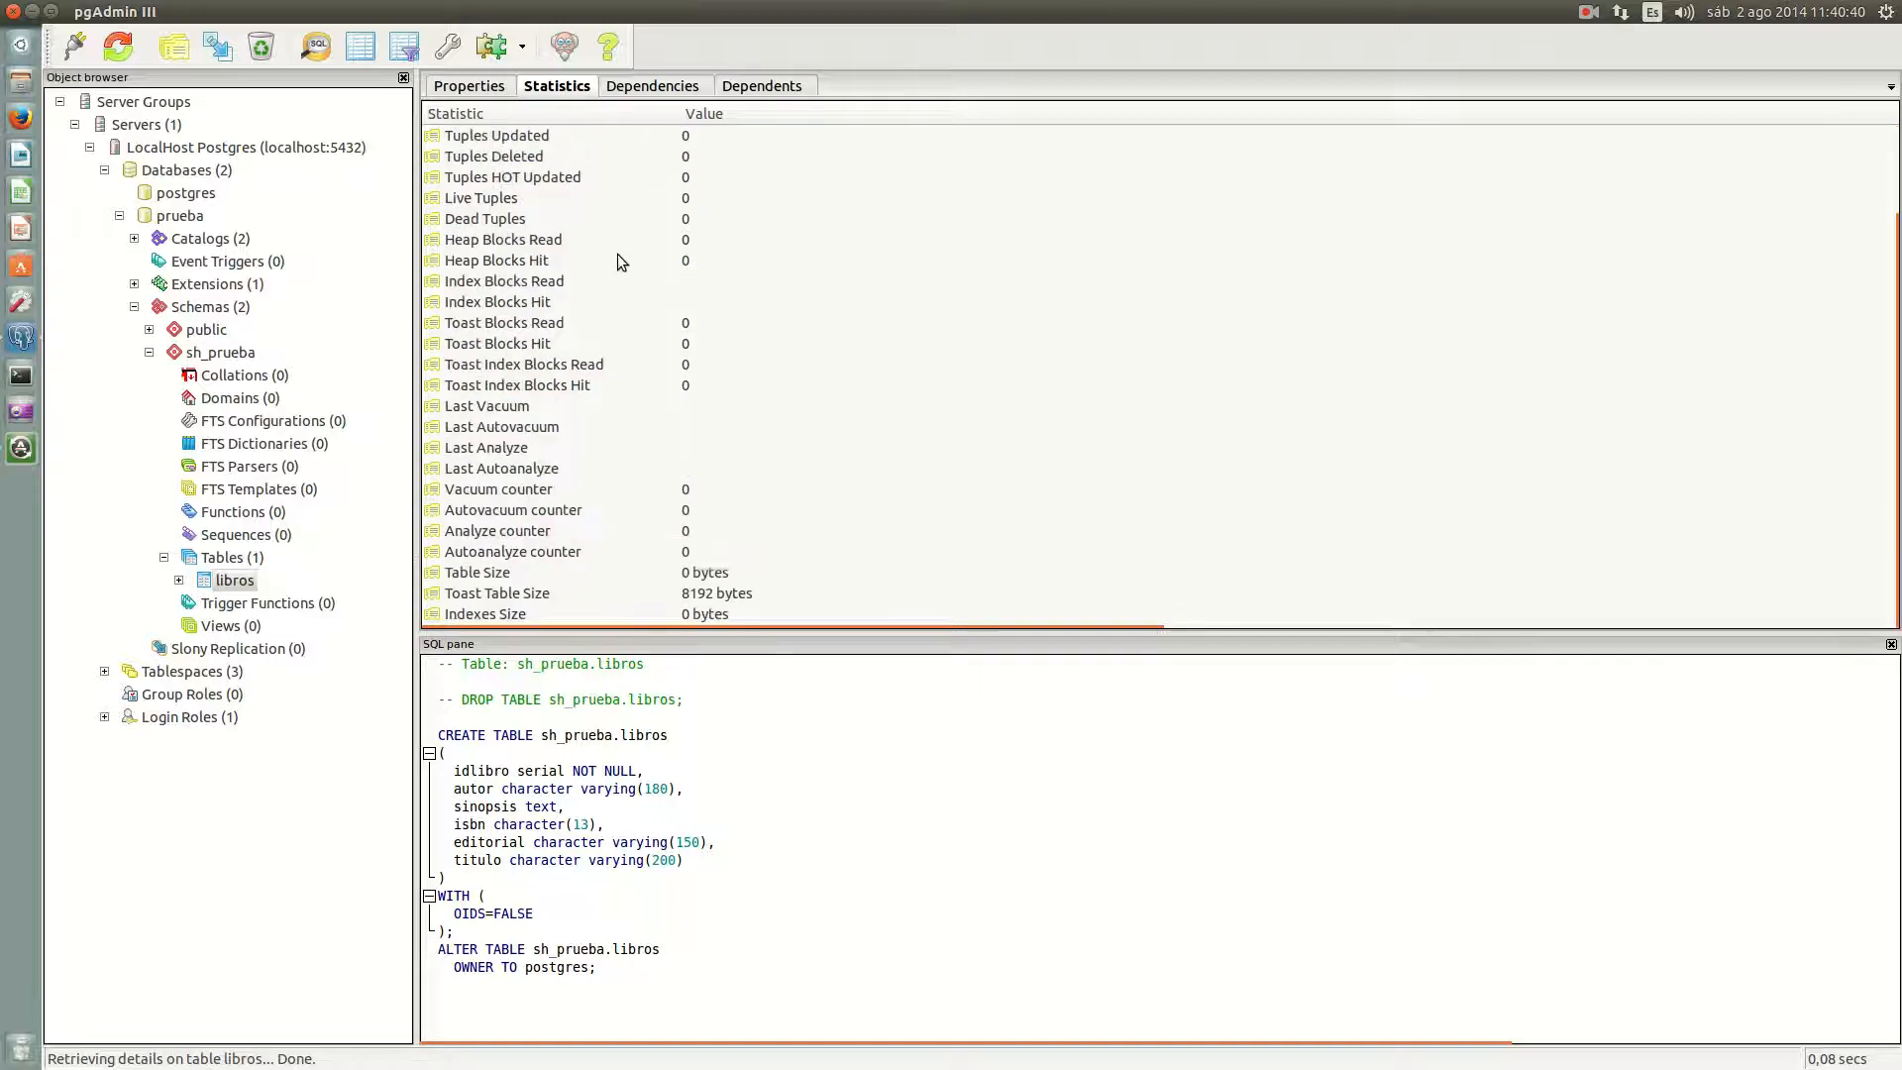
scroll(728, 545, "up", 2)
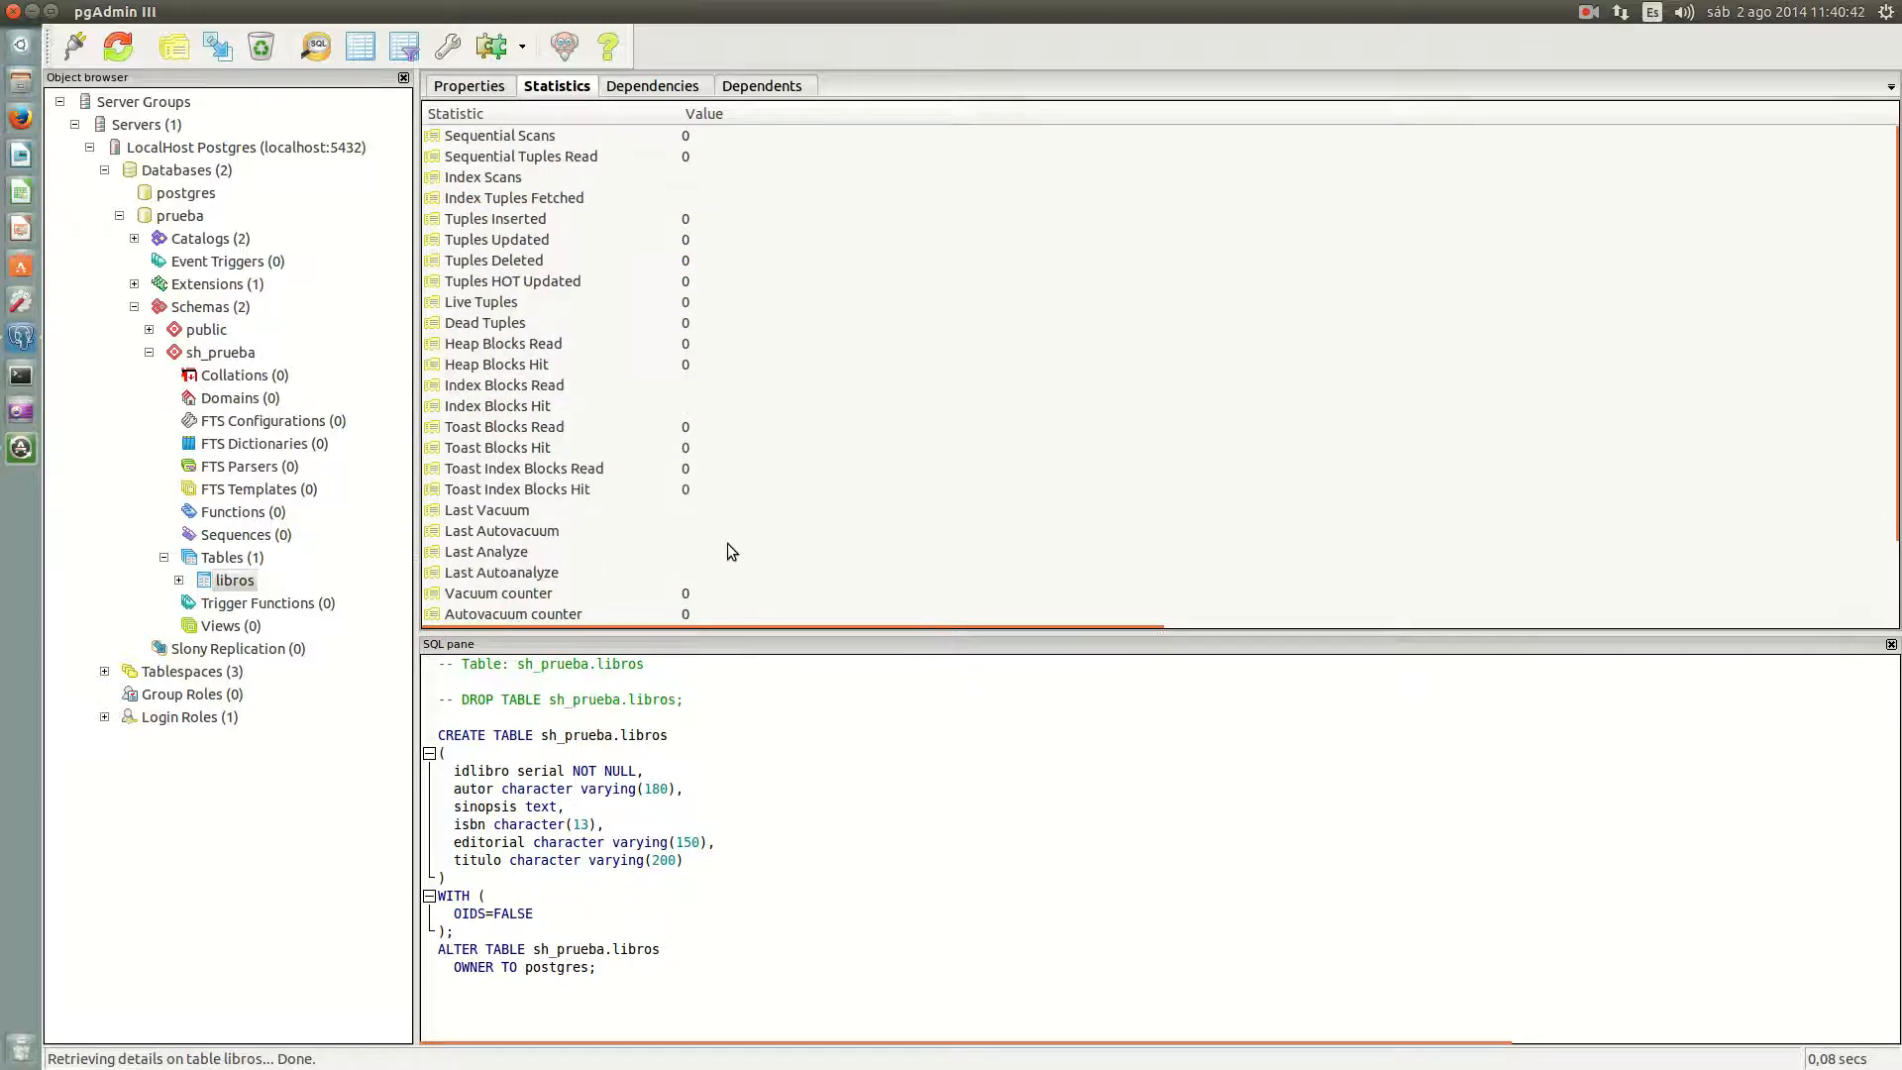
Step: Review the dependencies and dependents of the libros table, widening the type and name columns to read the full dependent names
left_click(643, 90)
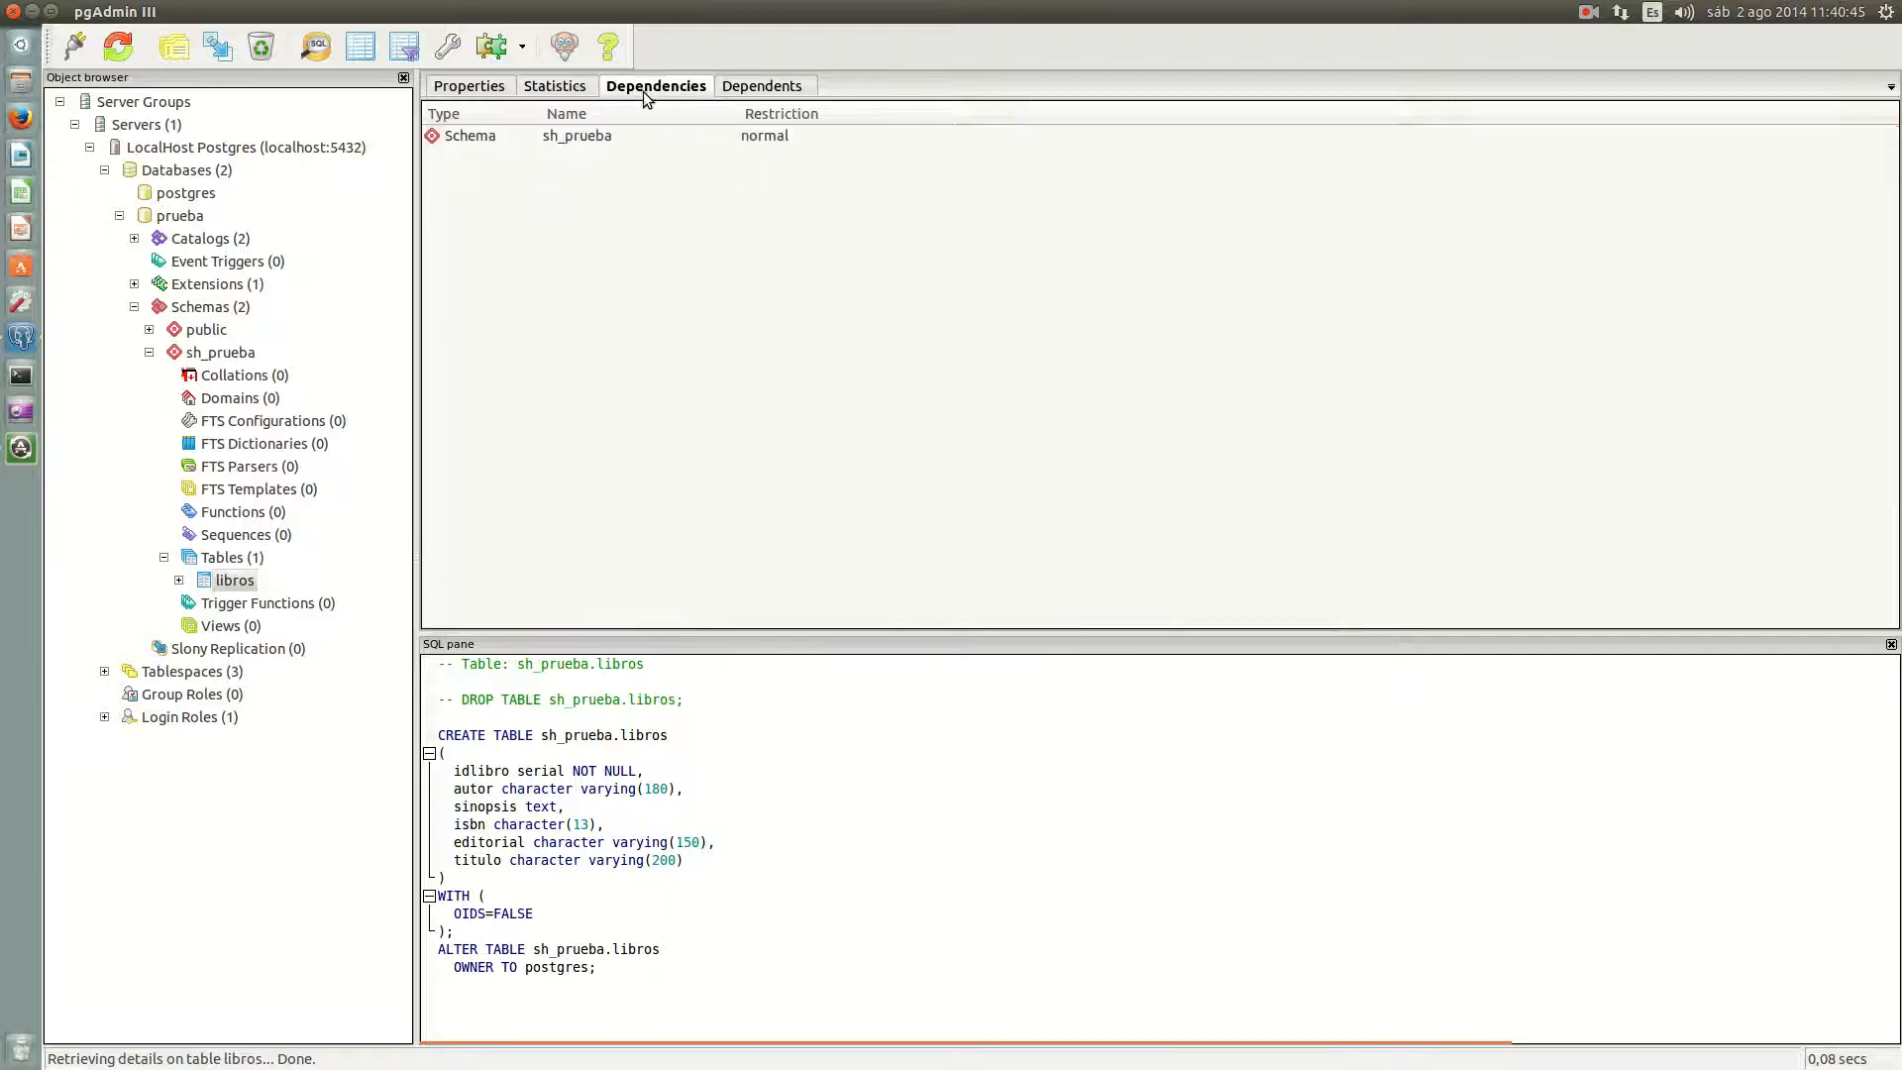
left_click(452, 140)
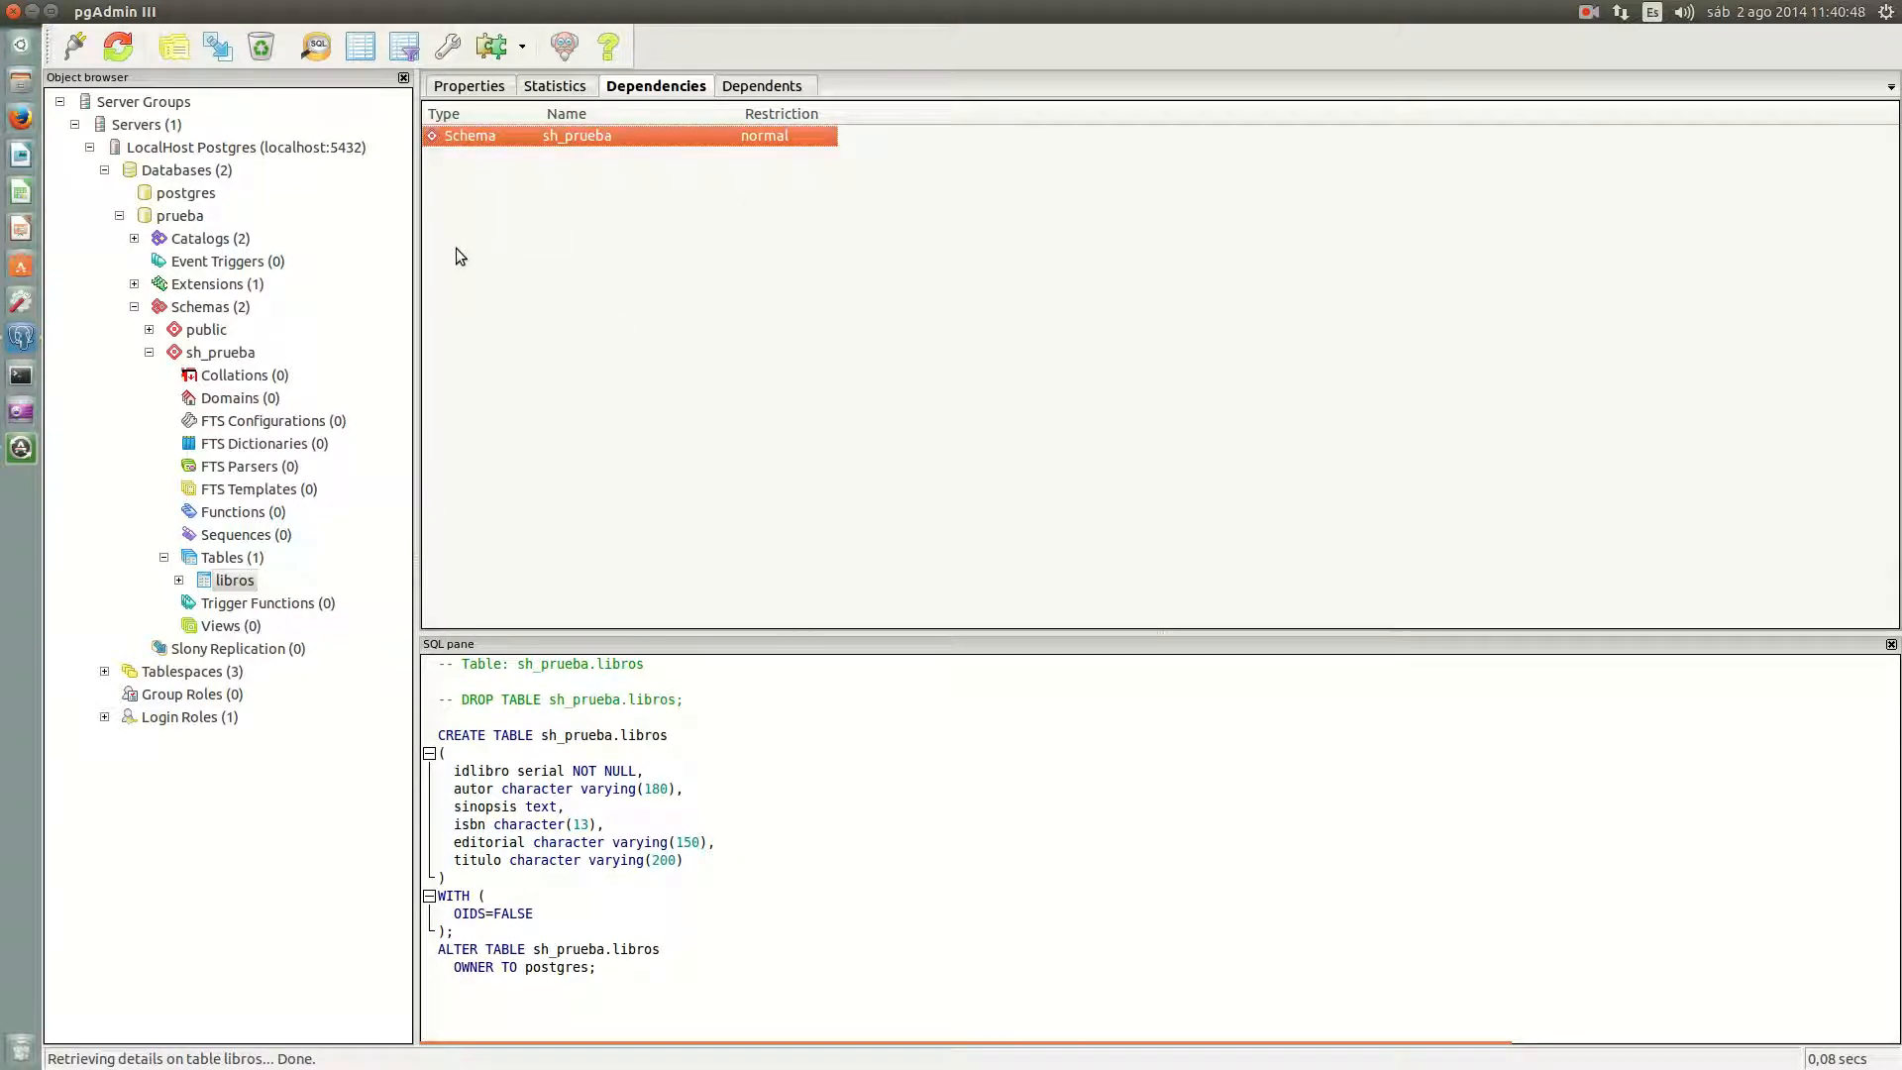
left_click(763, 87)
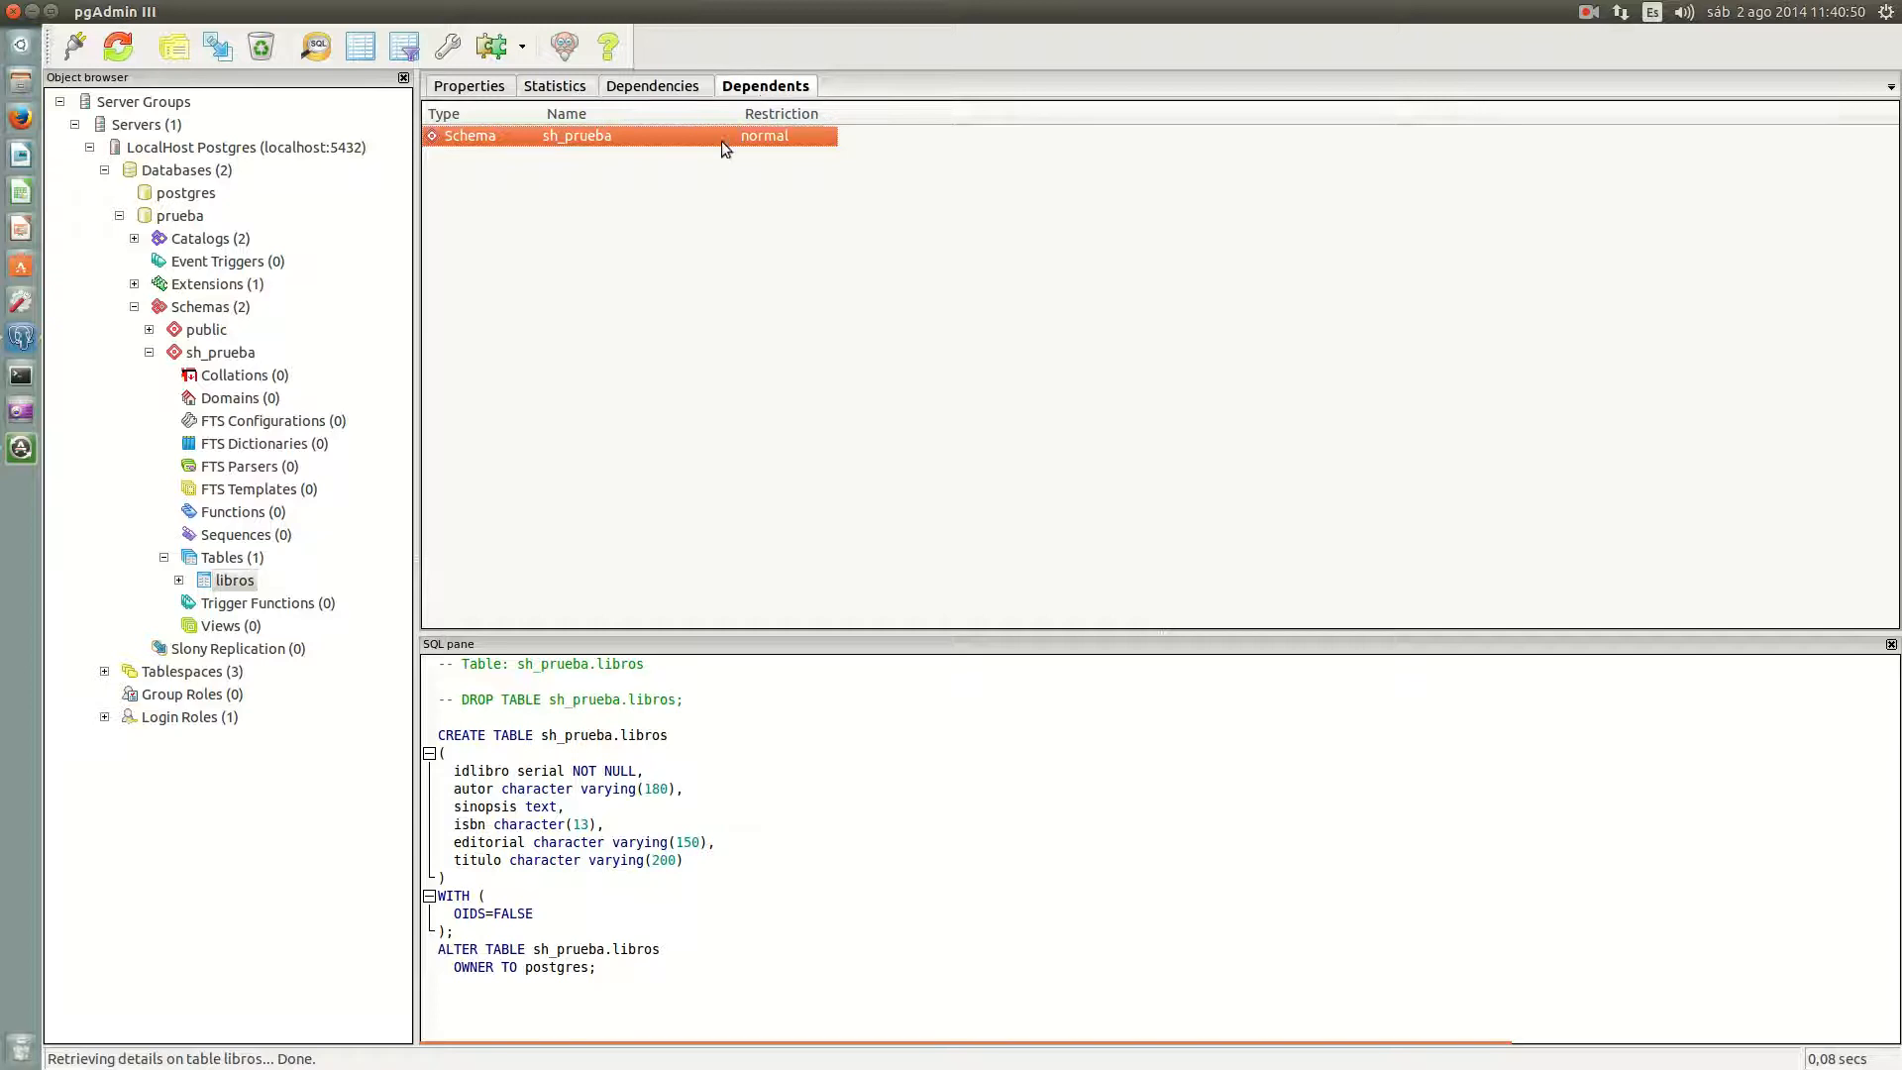
left_click(479, 138)
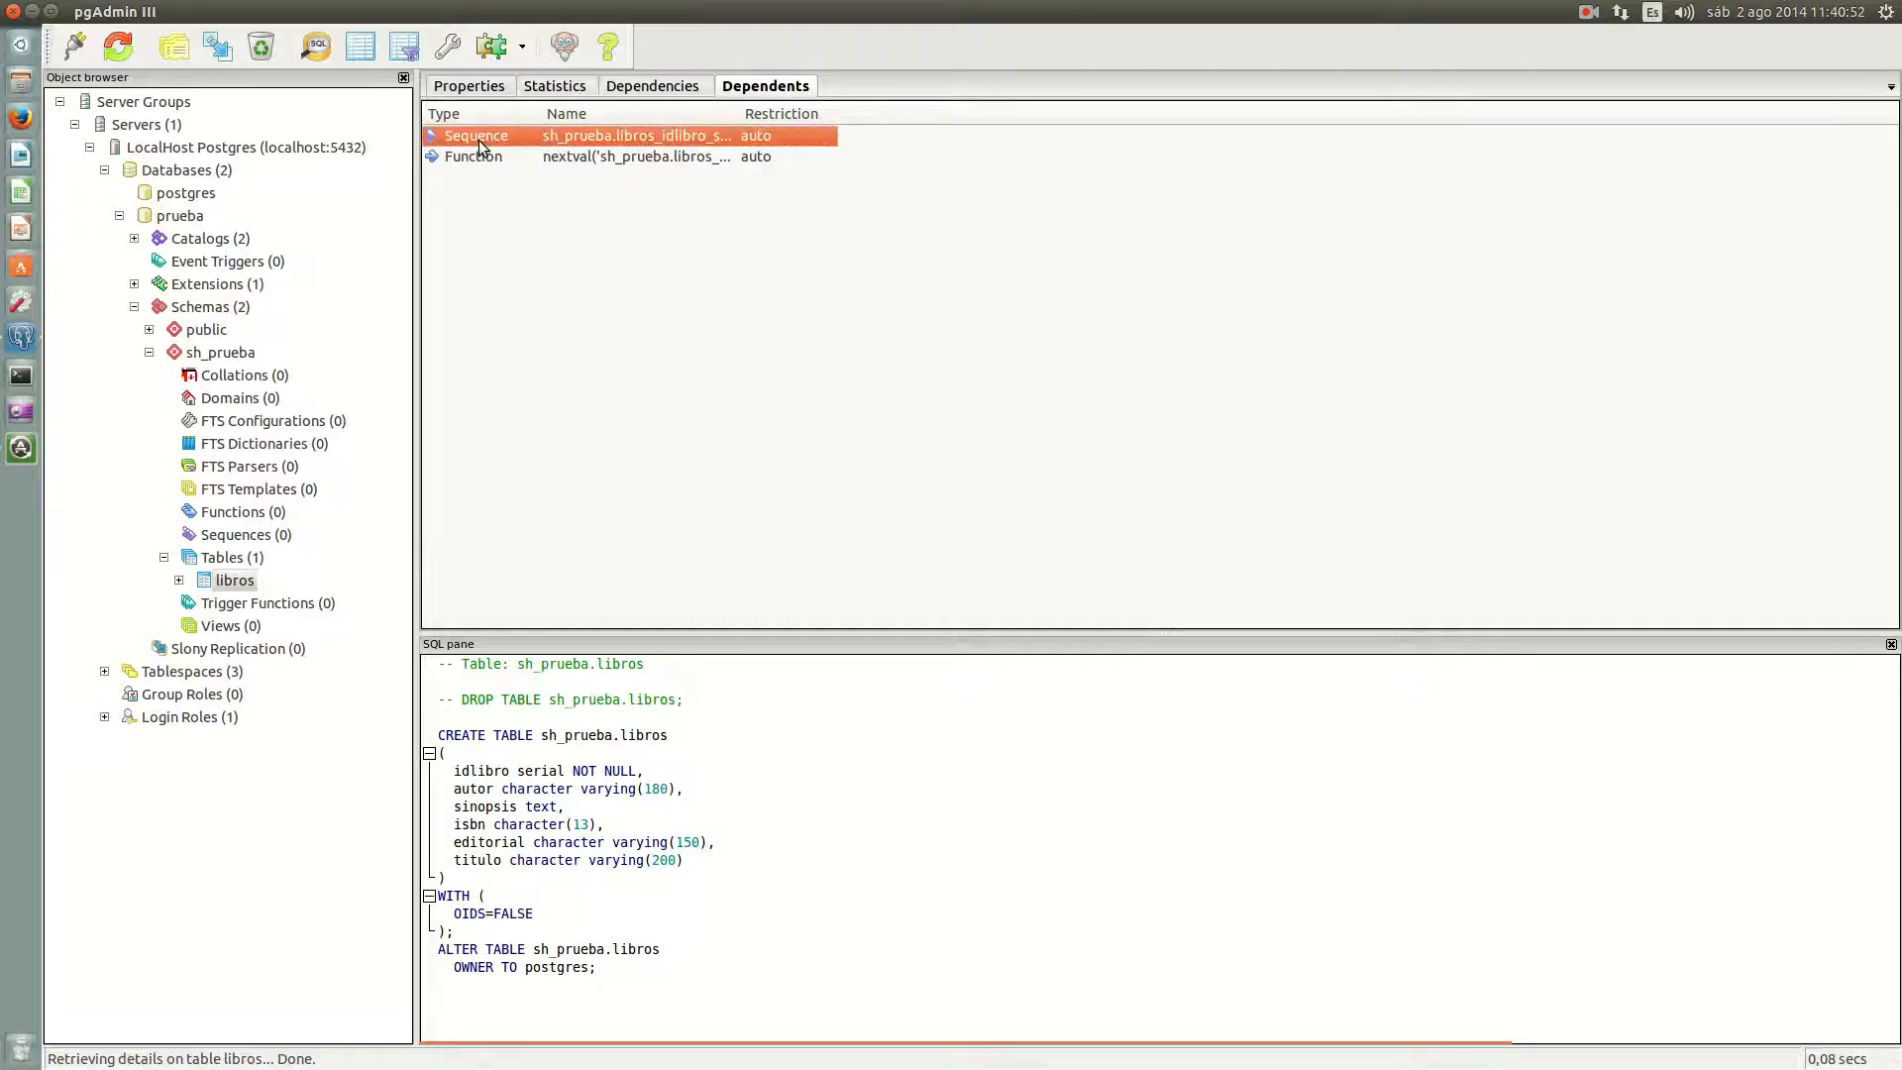
left_click(493, 159)
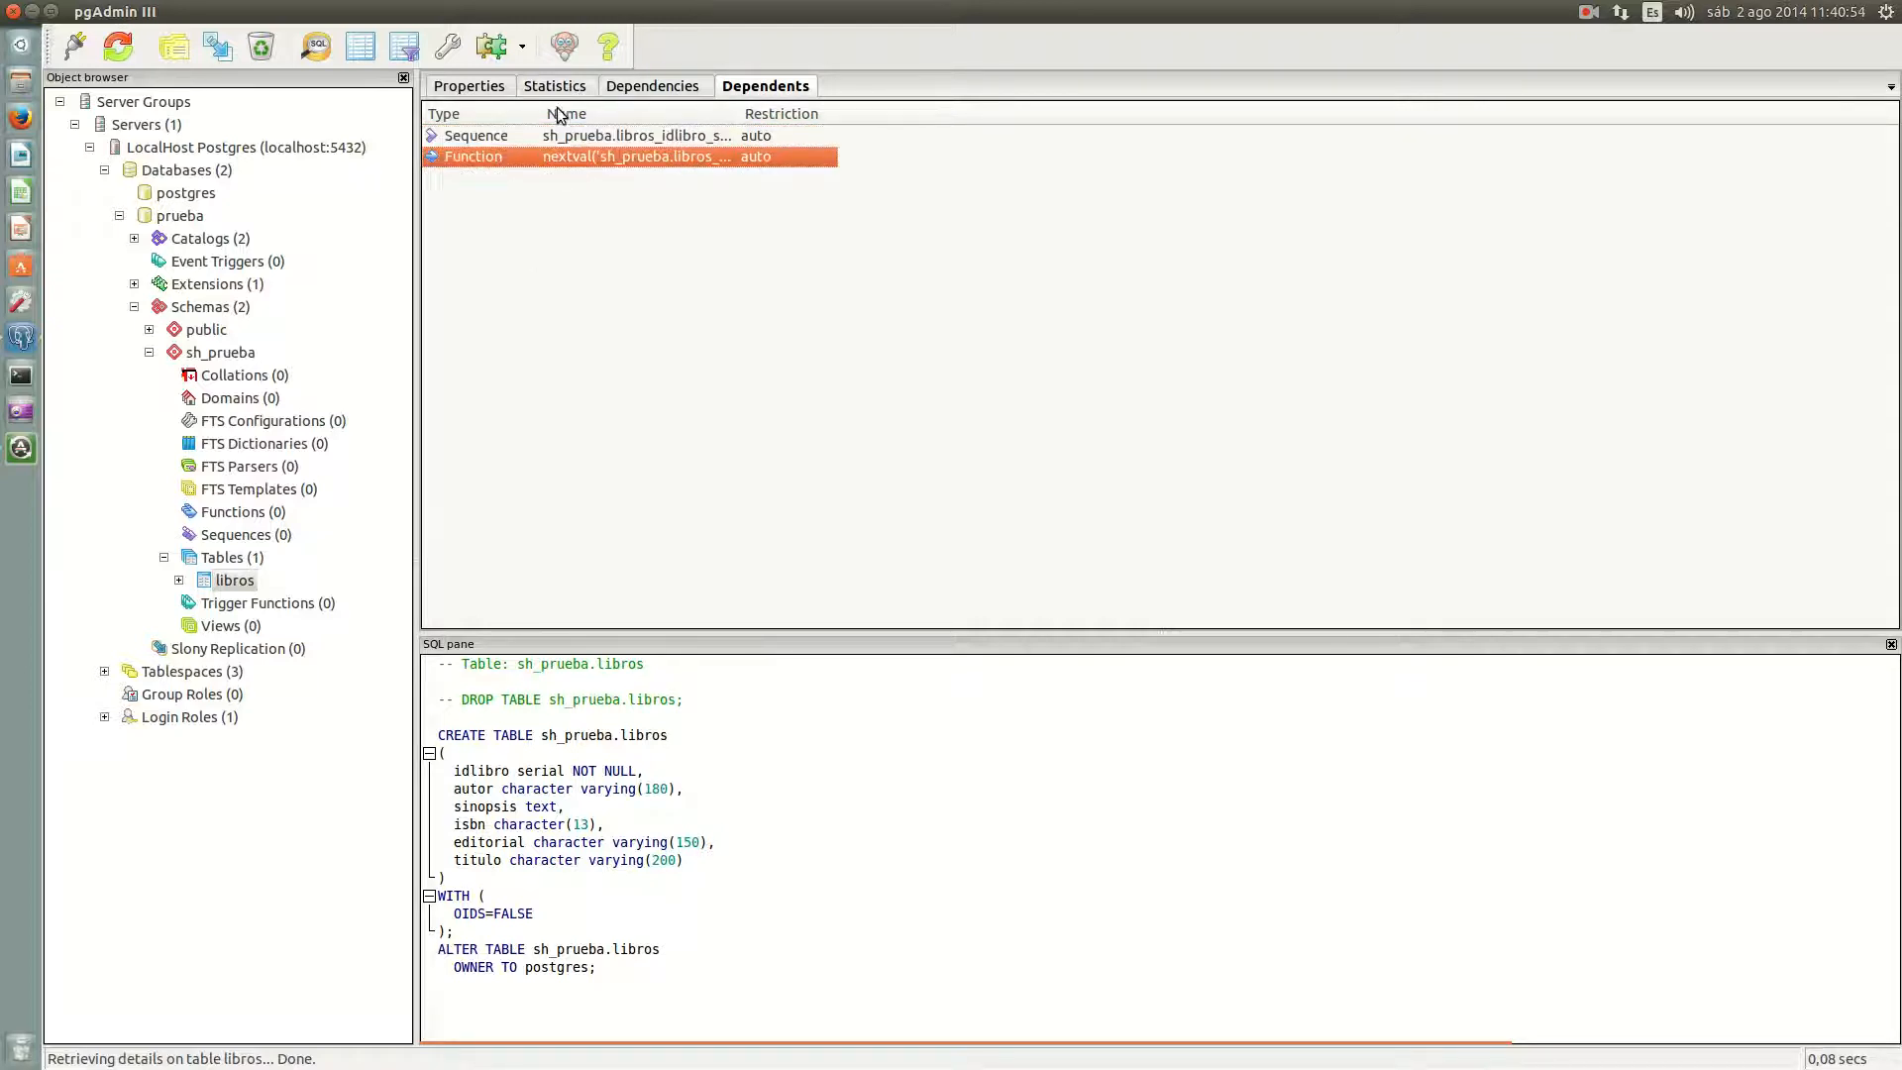
left_click_drag(542, 109, 675, 109)
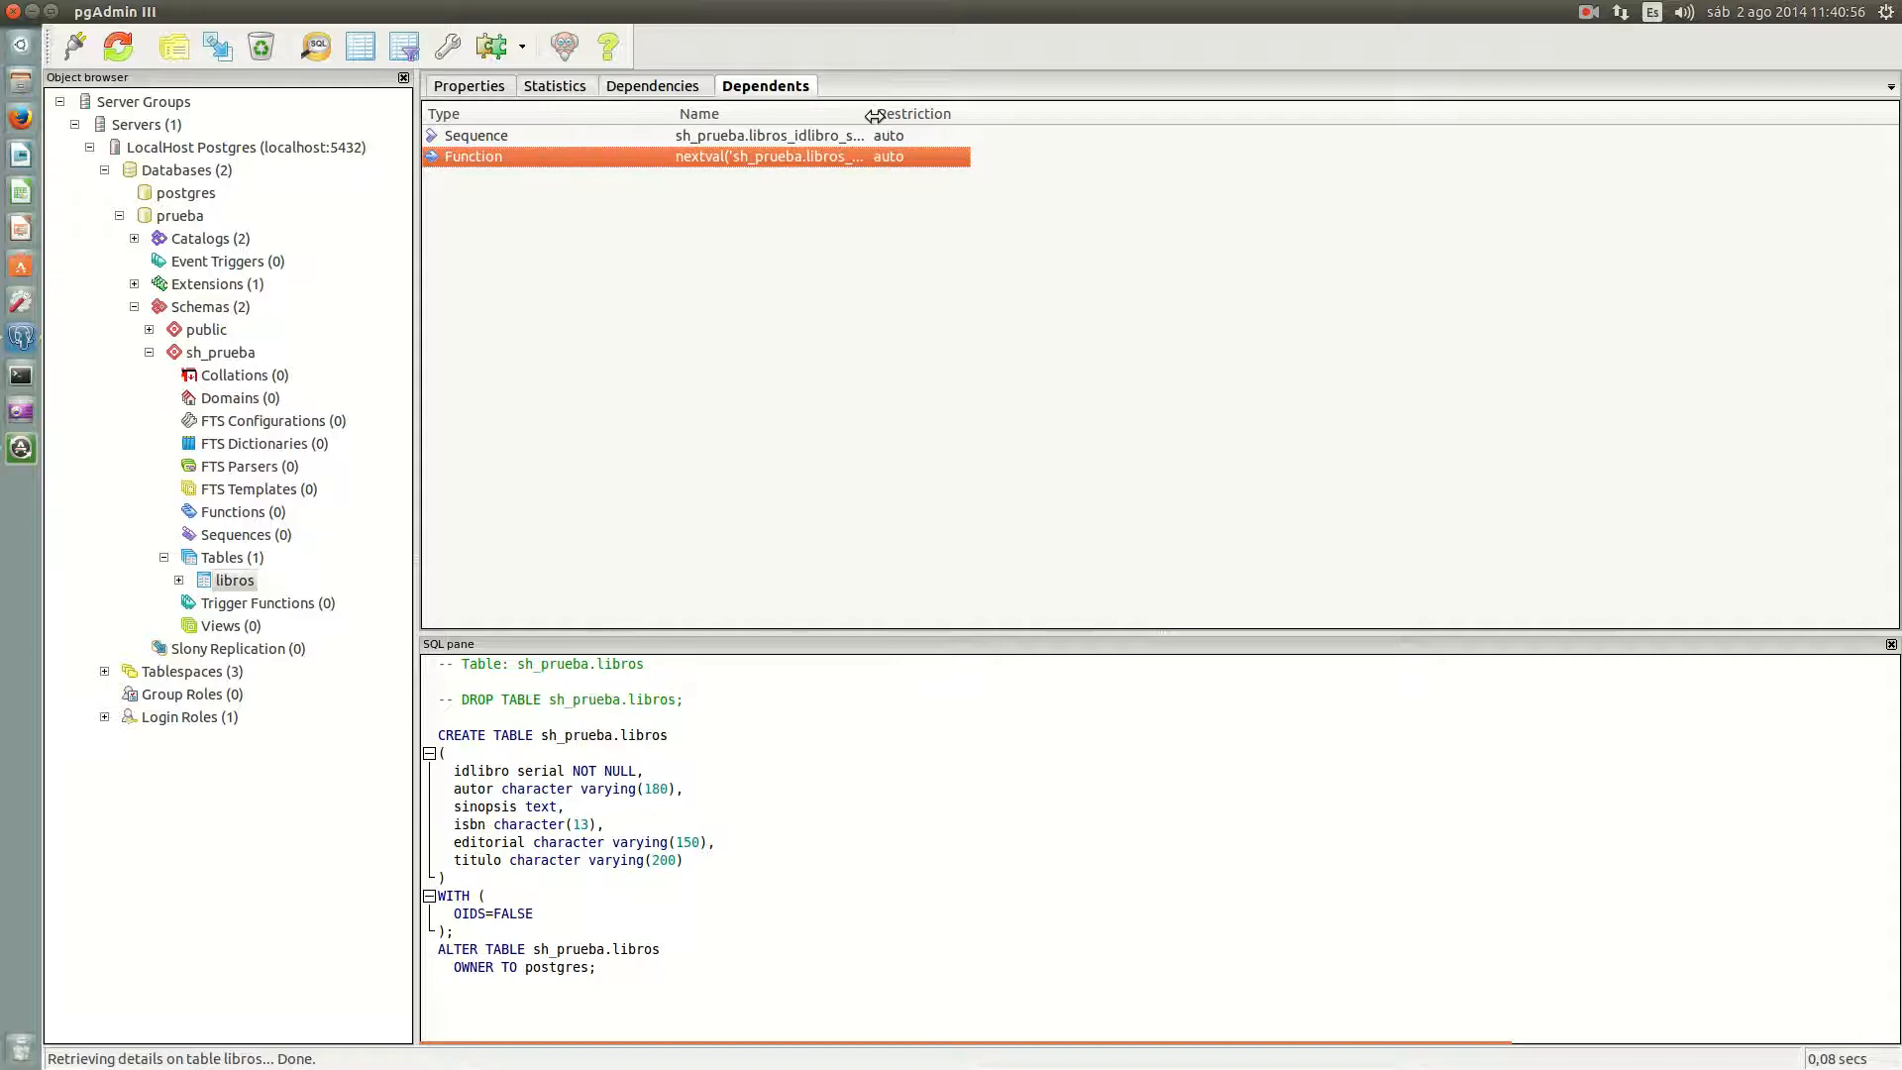
left_click_drag(869, 111, 1137, 129)
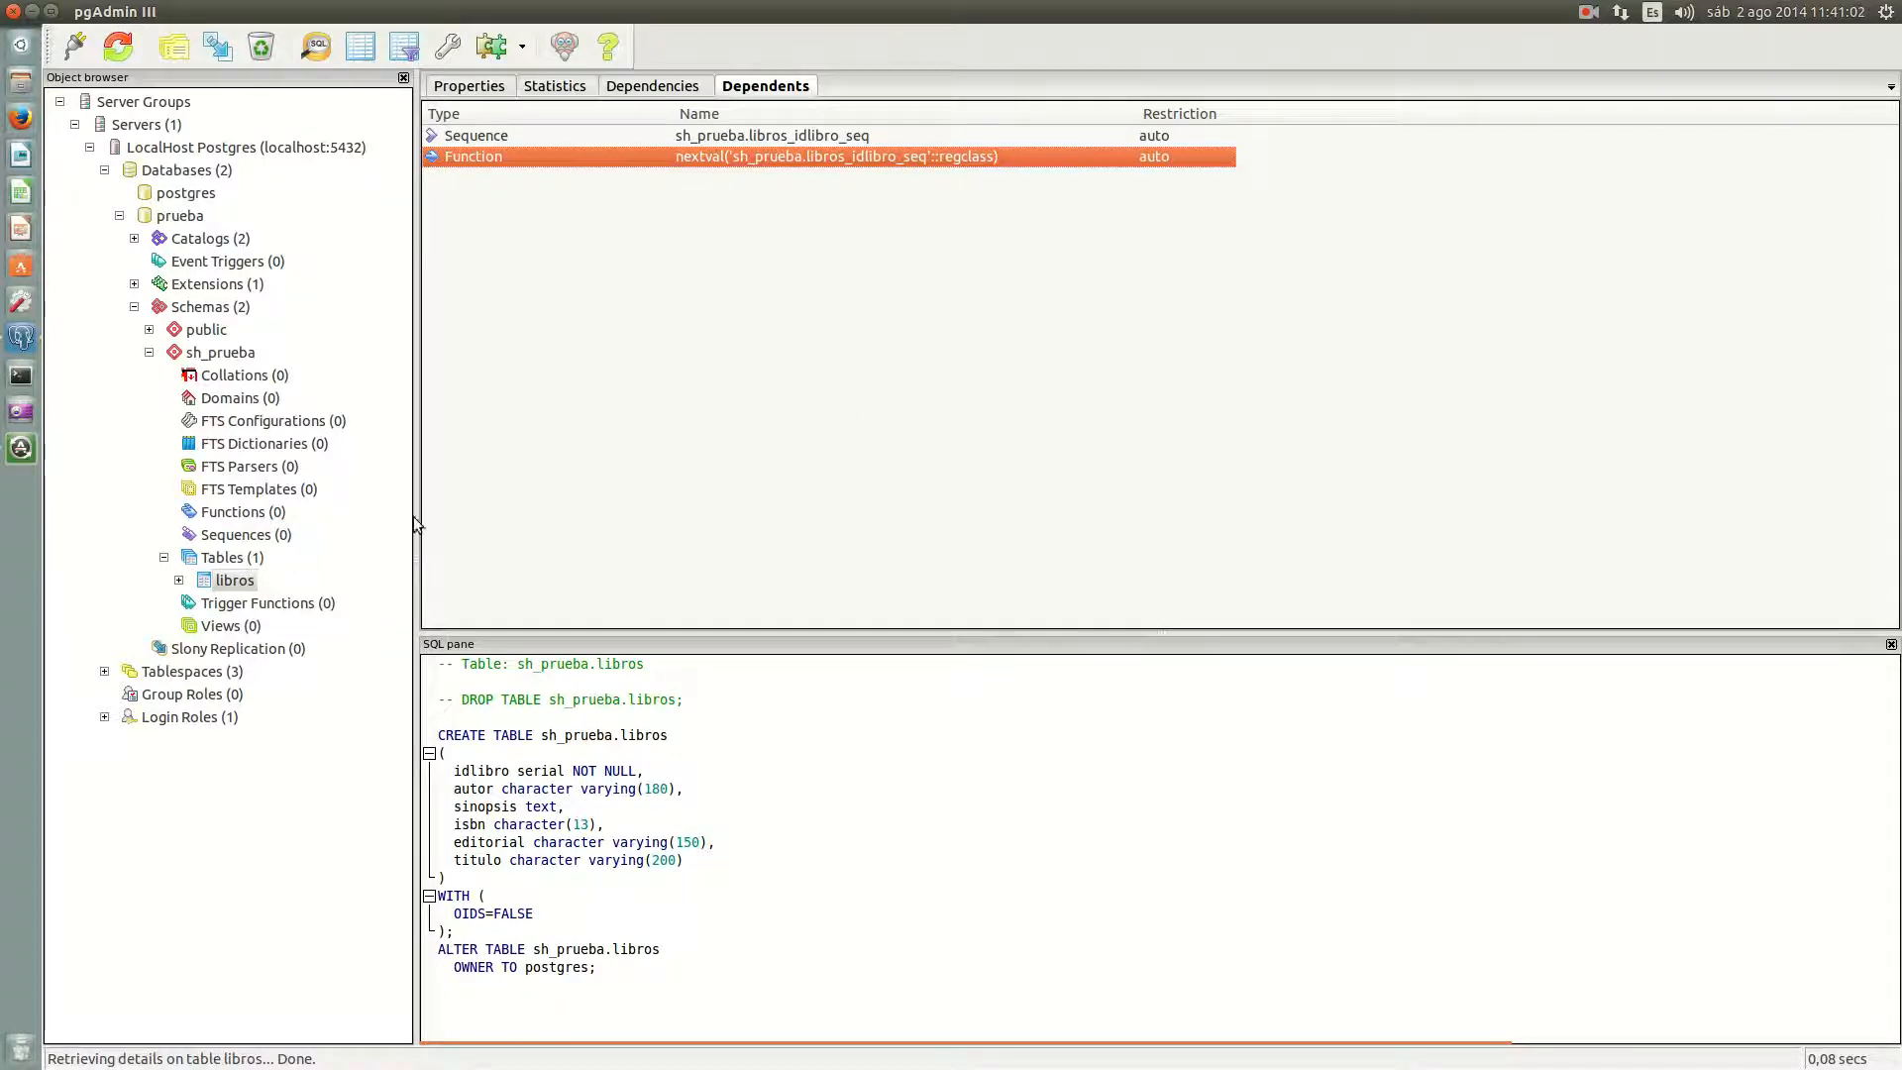
Step: Expand the columns of the libros table and examine the data type, sequence and default properties of idlibro
left_click(179, 580)
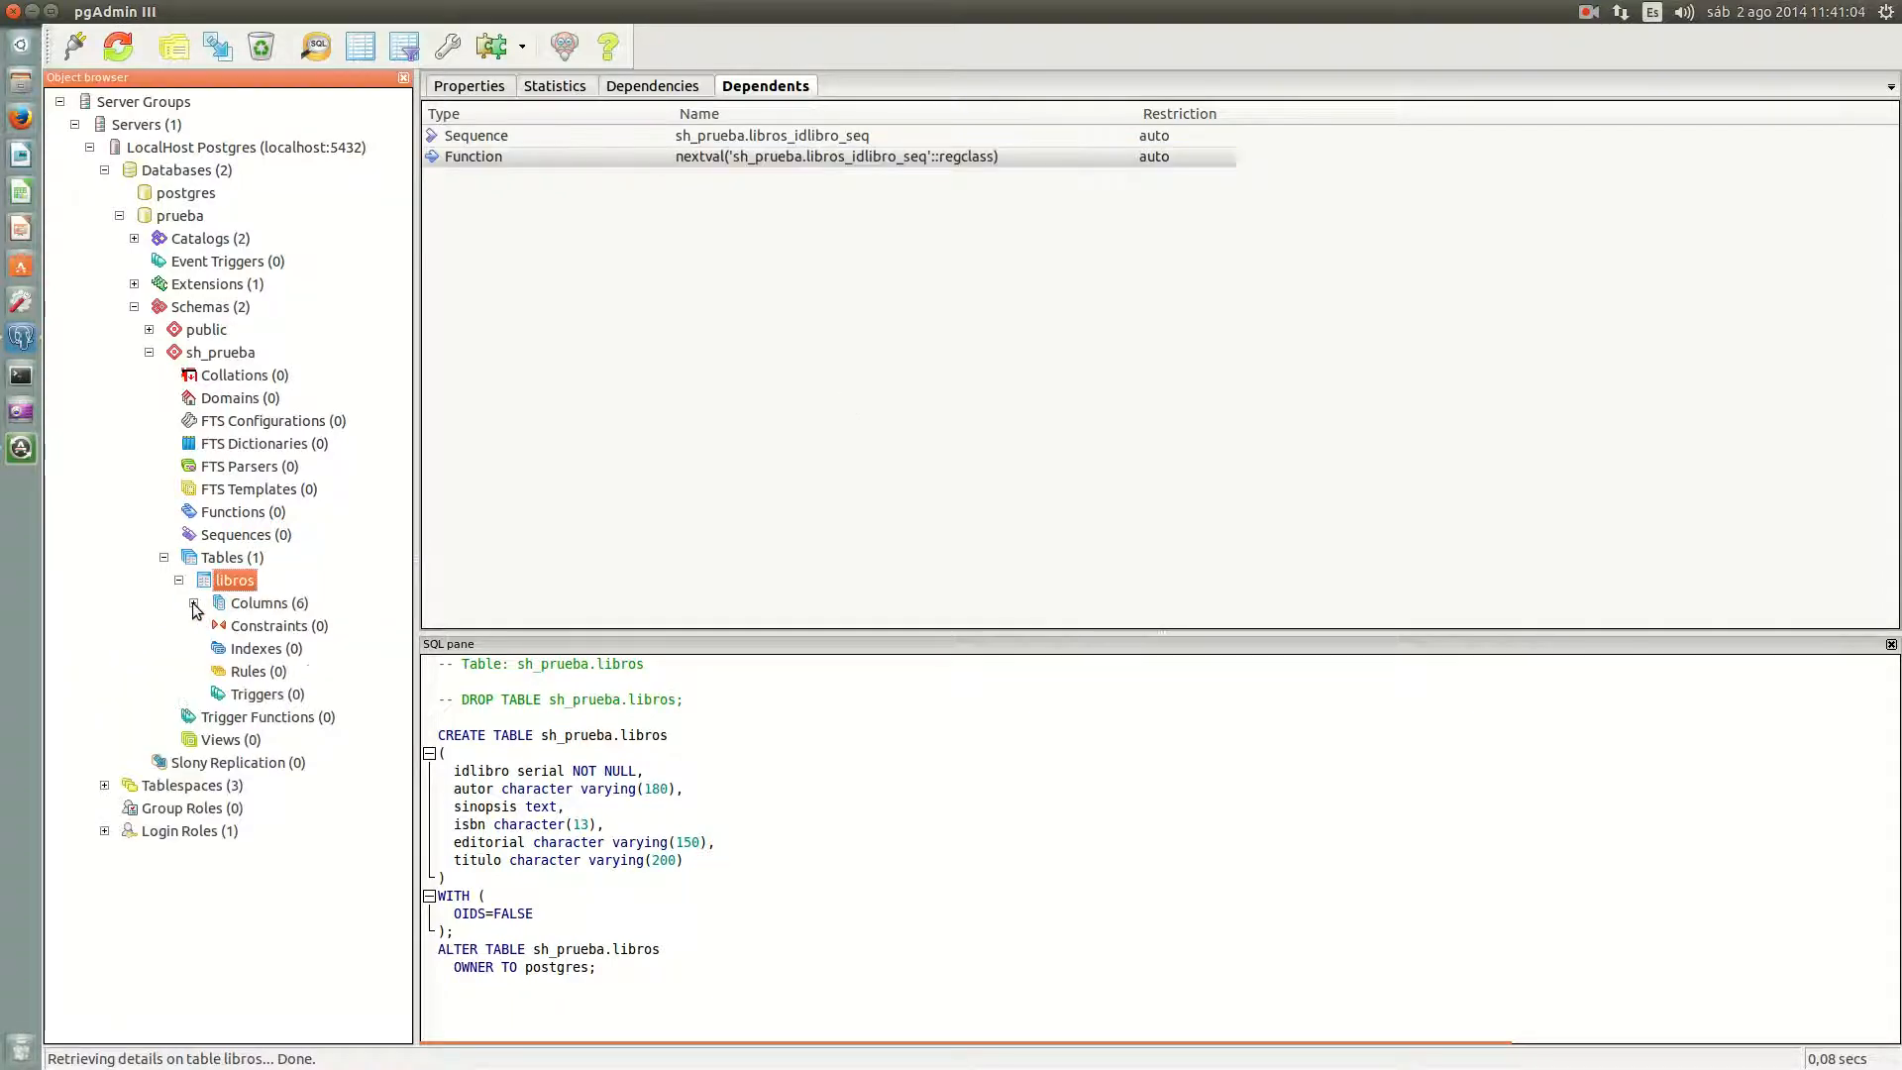
left_click(193, 603)
left_click(257, 629)
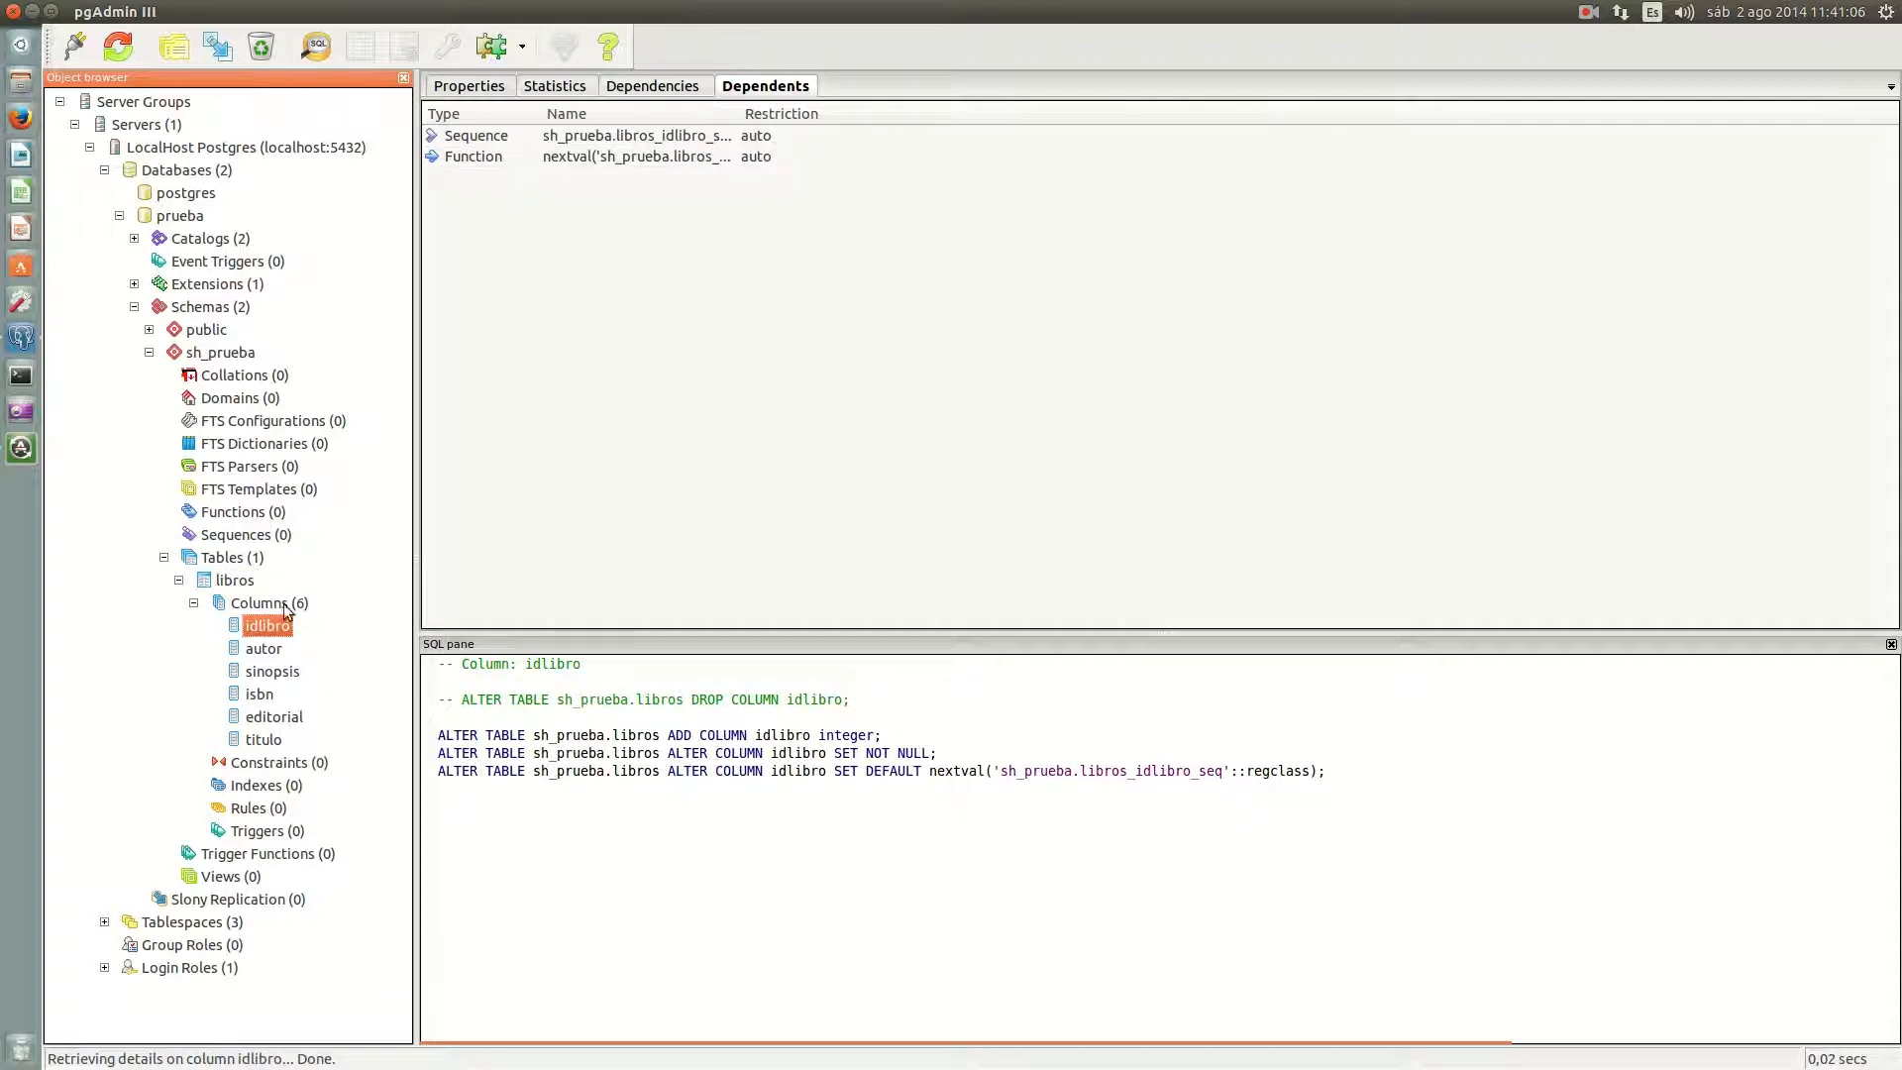
left_click(478, 85)
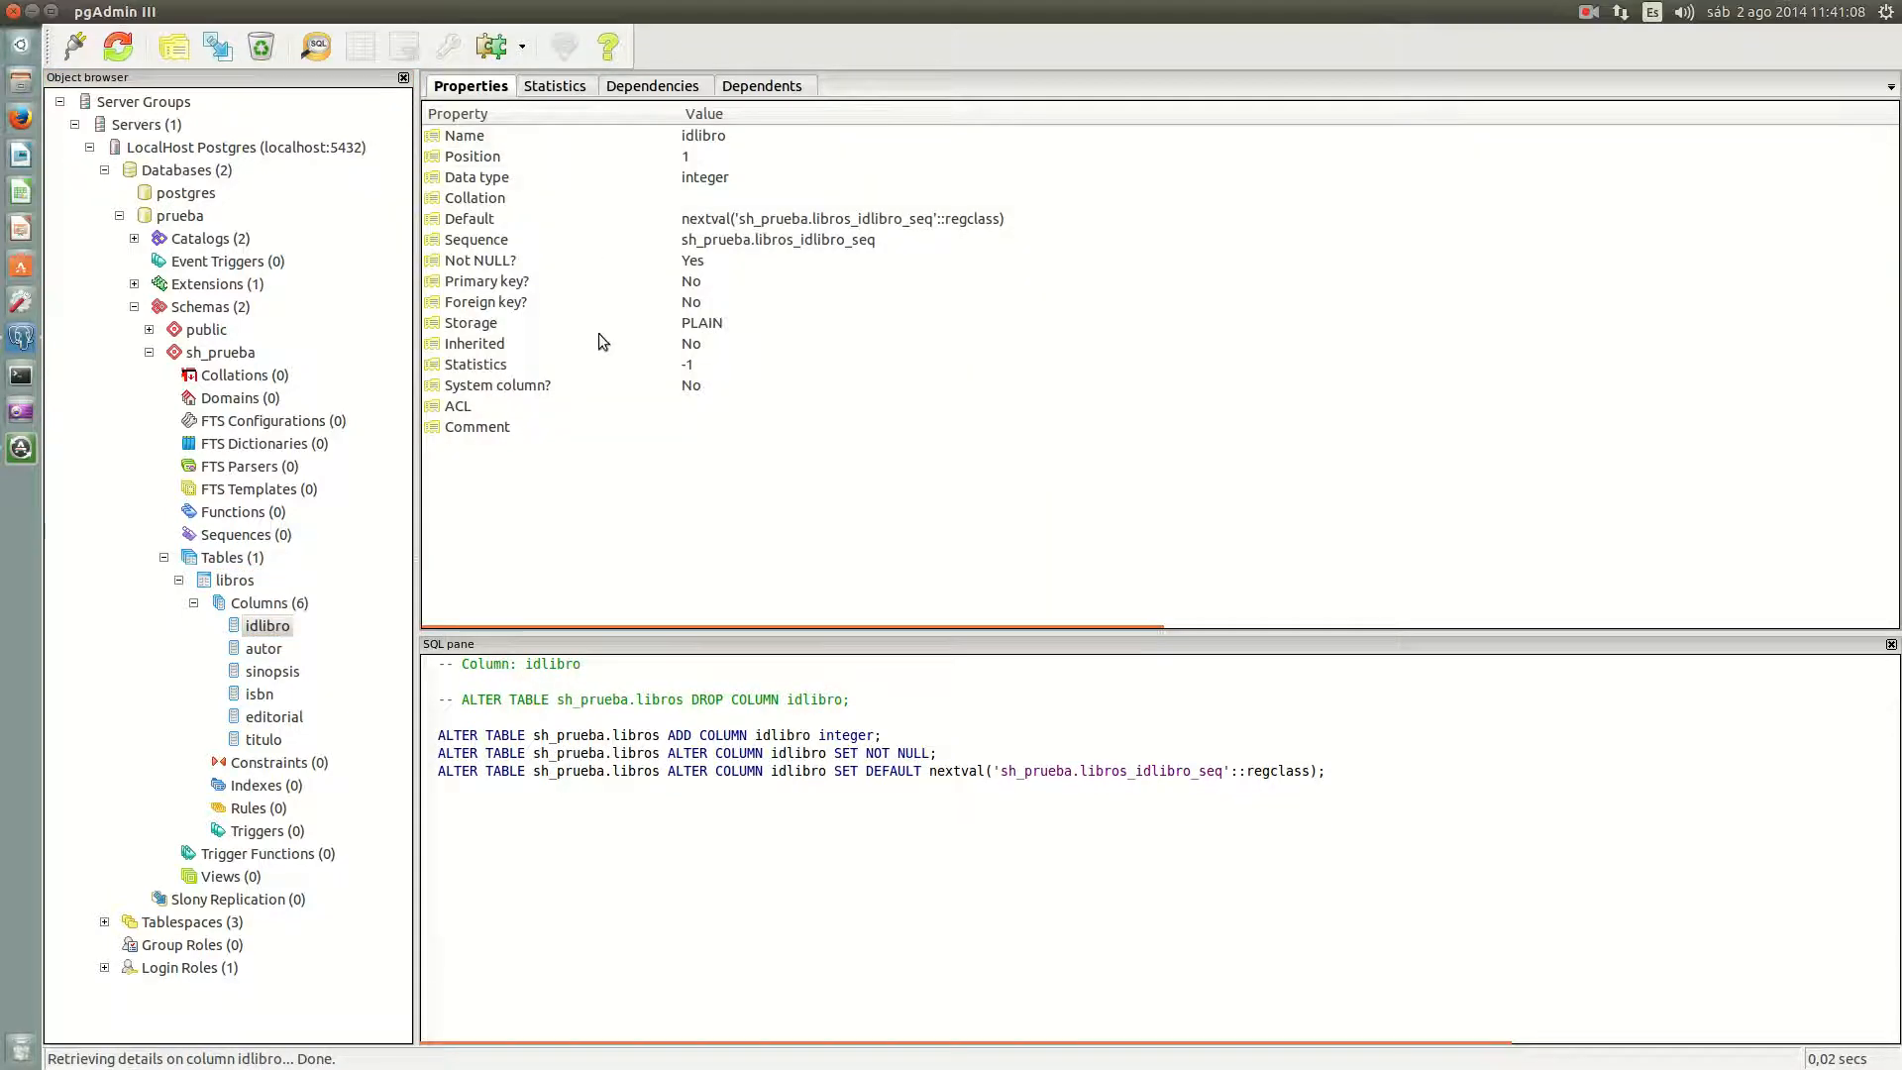
left_click(252, 628)
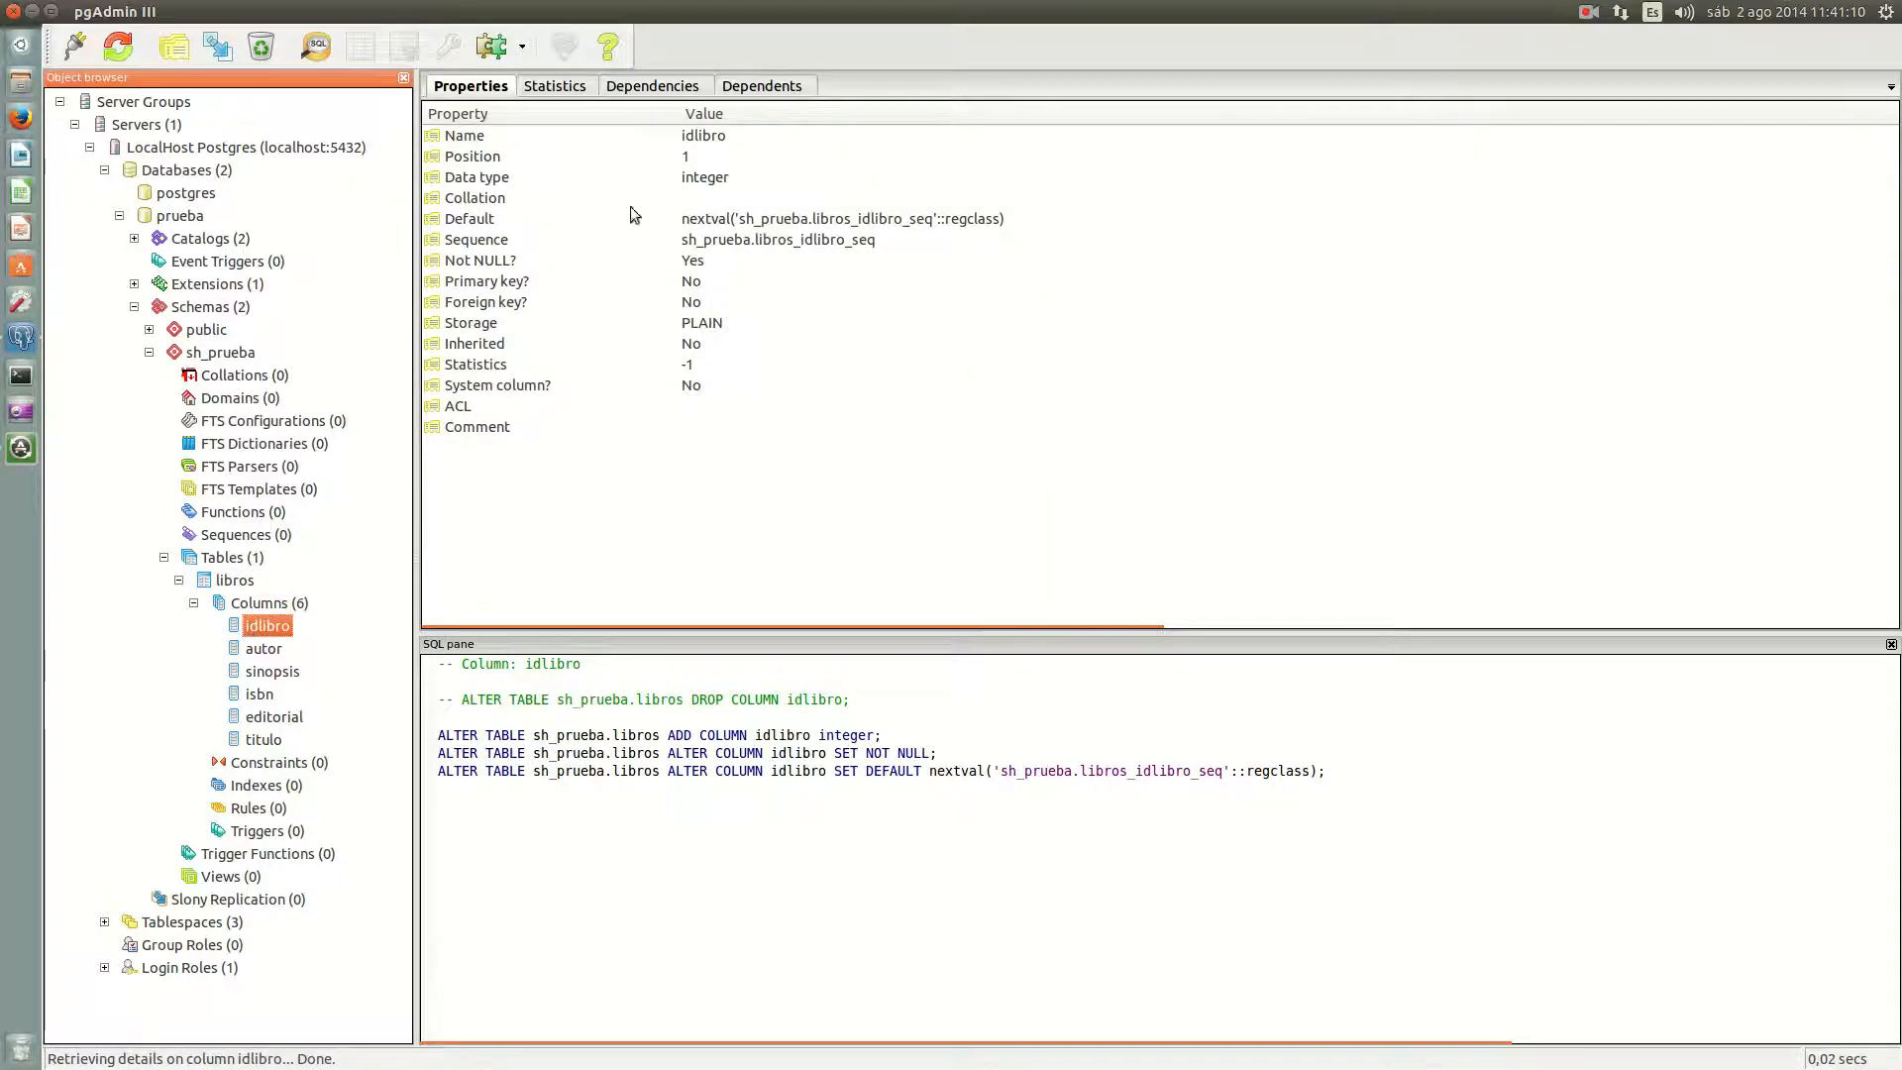
left_click(487, 183)
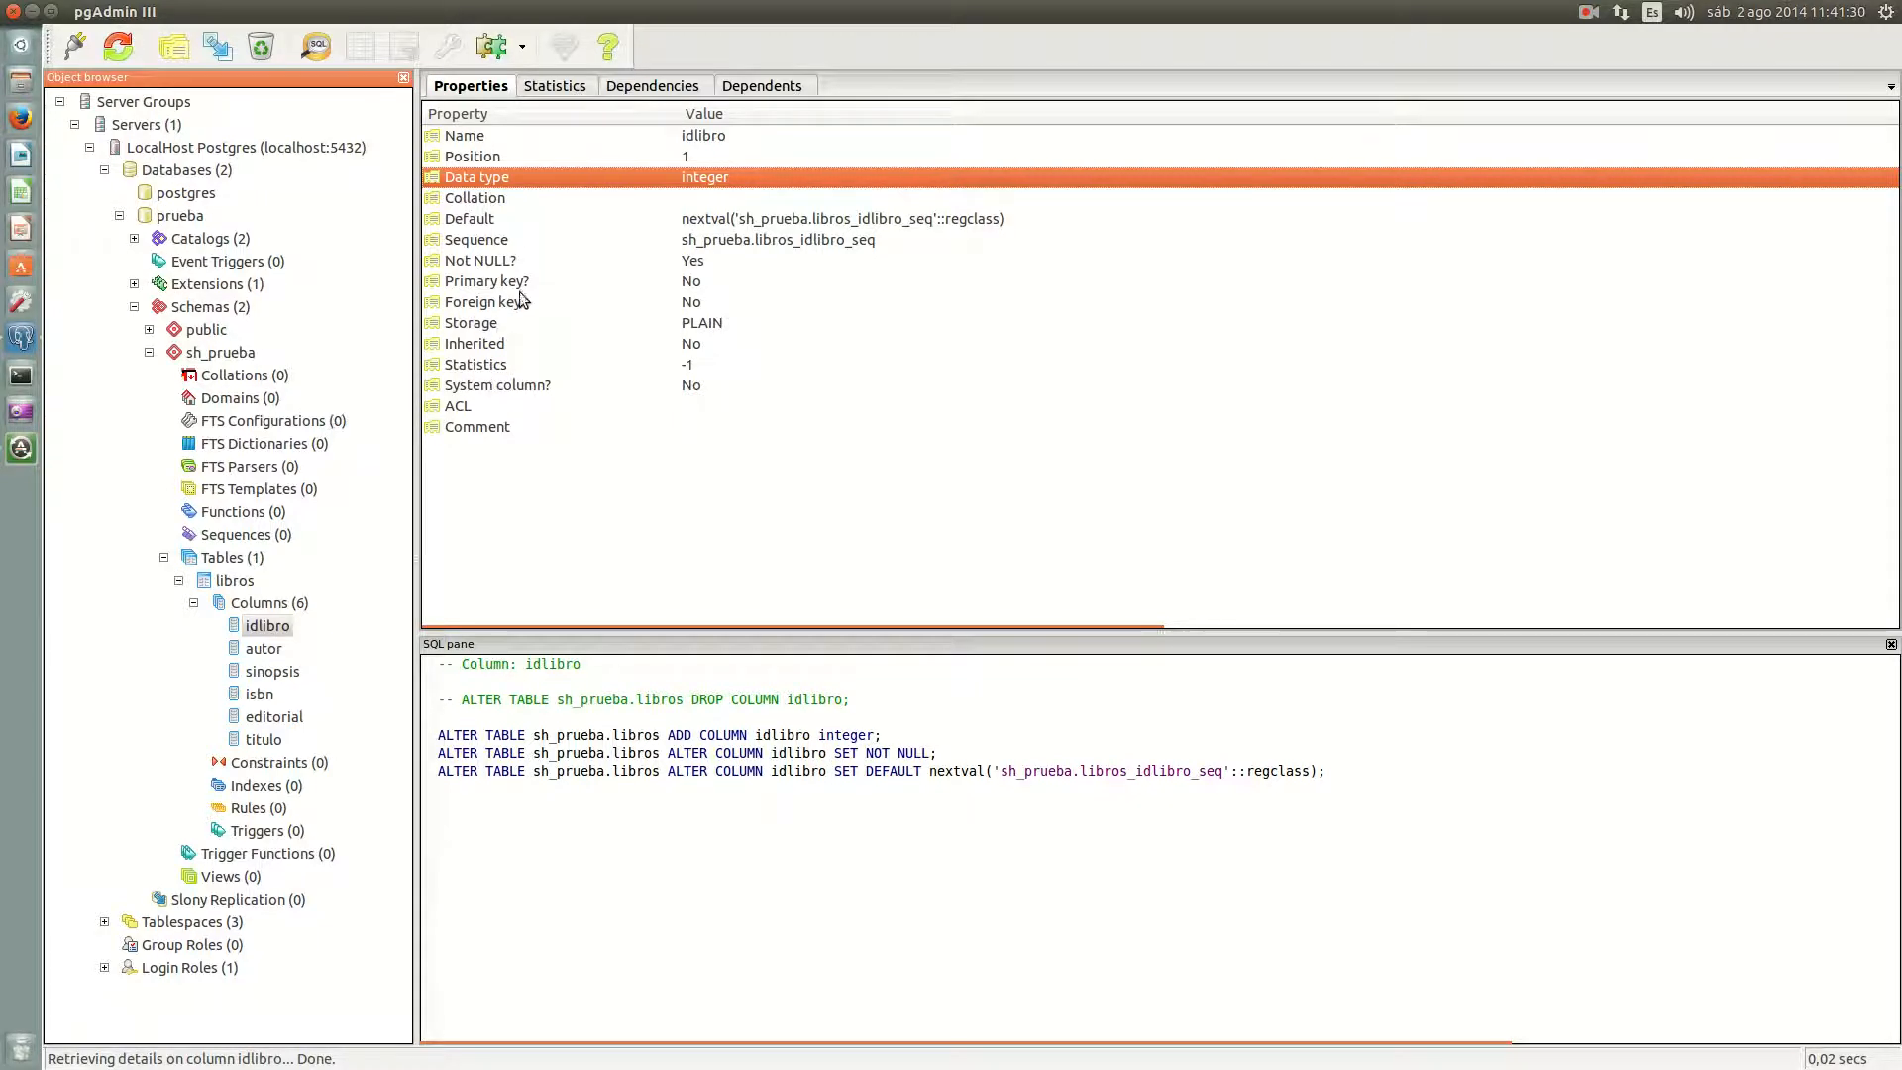
left_click(478, 244)
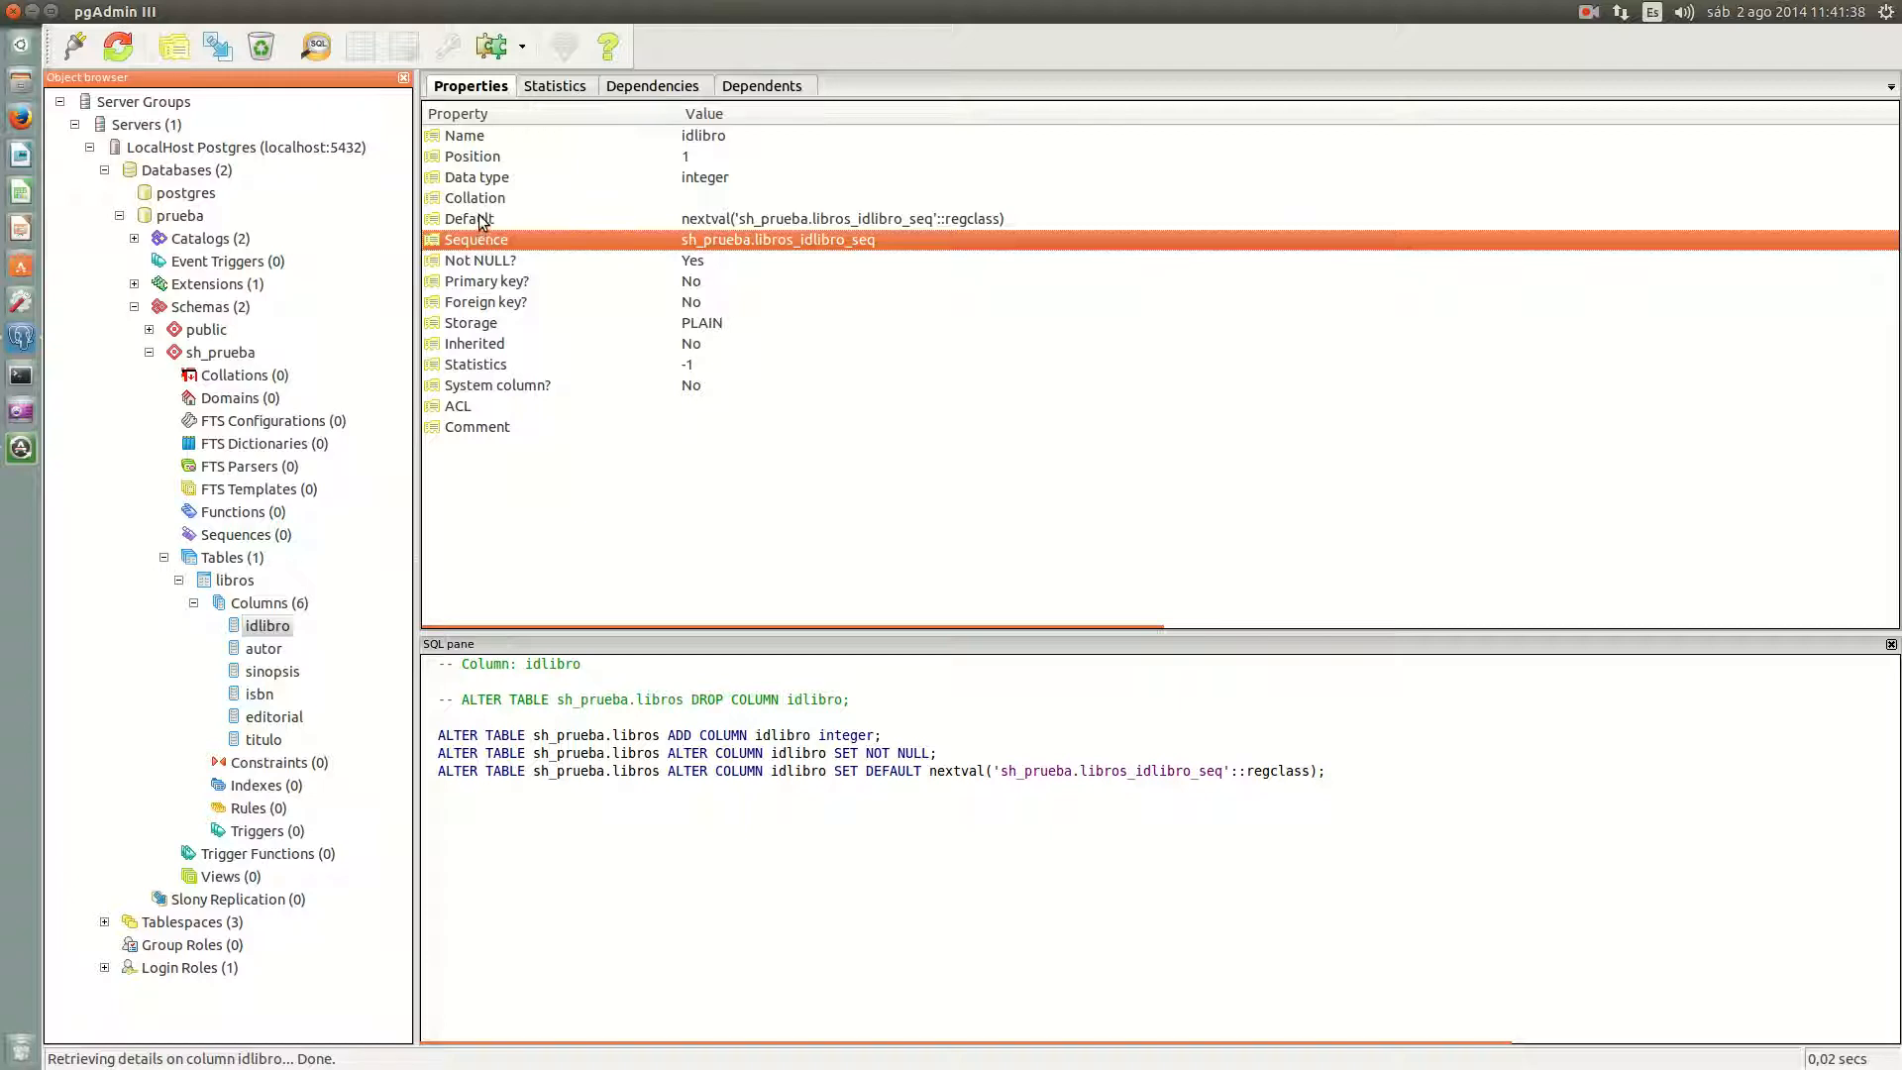
left_click(479, 222)
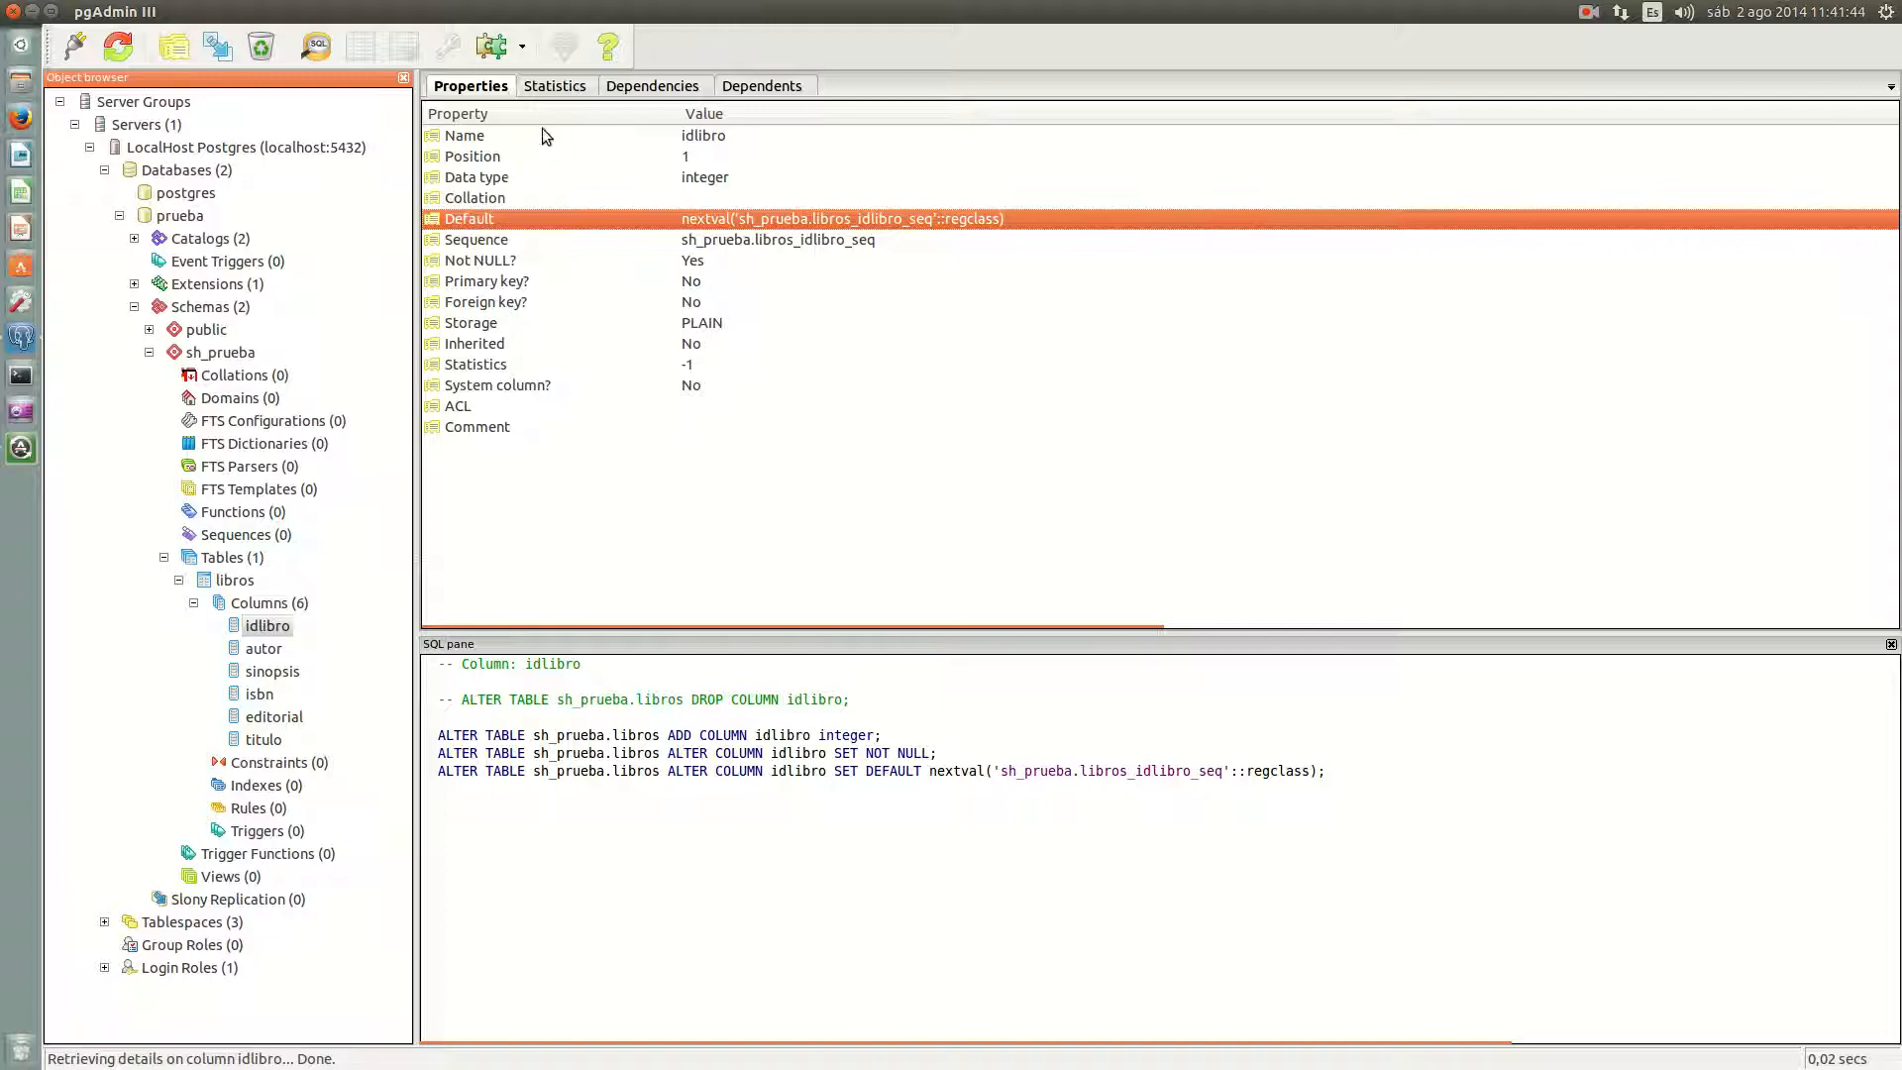
Step: Check the statistics, dependencies and dependents of the idlibro column, including its dependent sequence and function
left_click(267, 627)
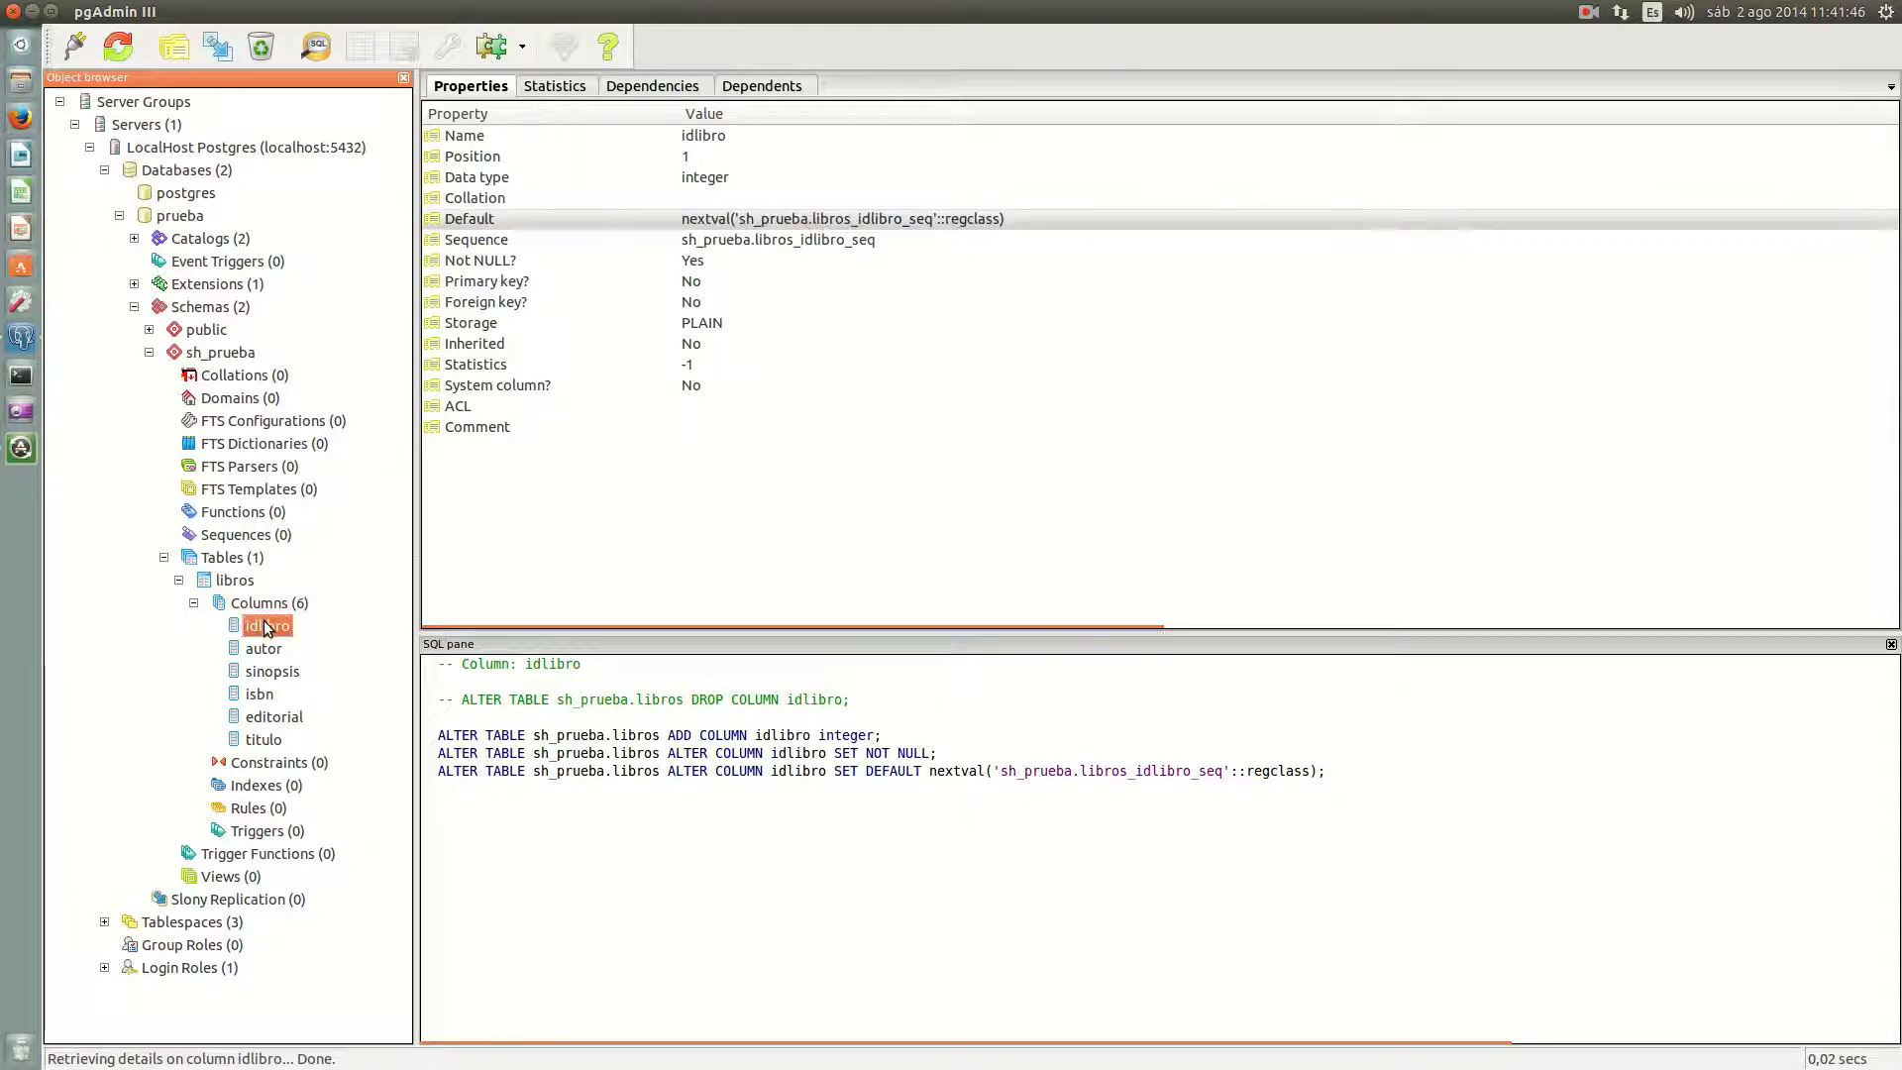
left_click(553, 83)
left_click(670, 87)
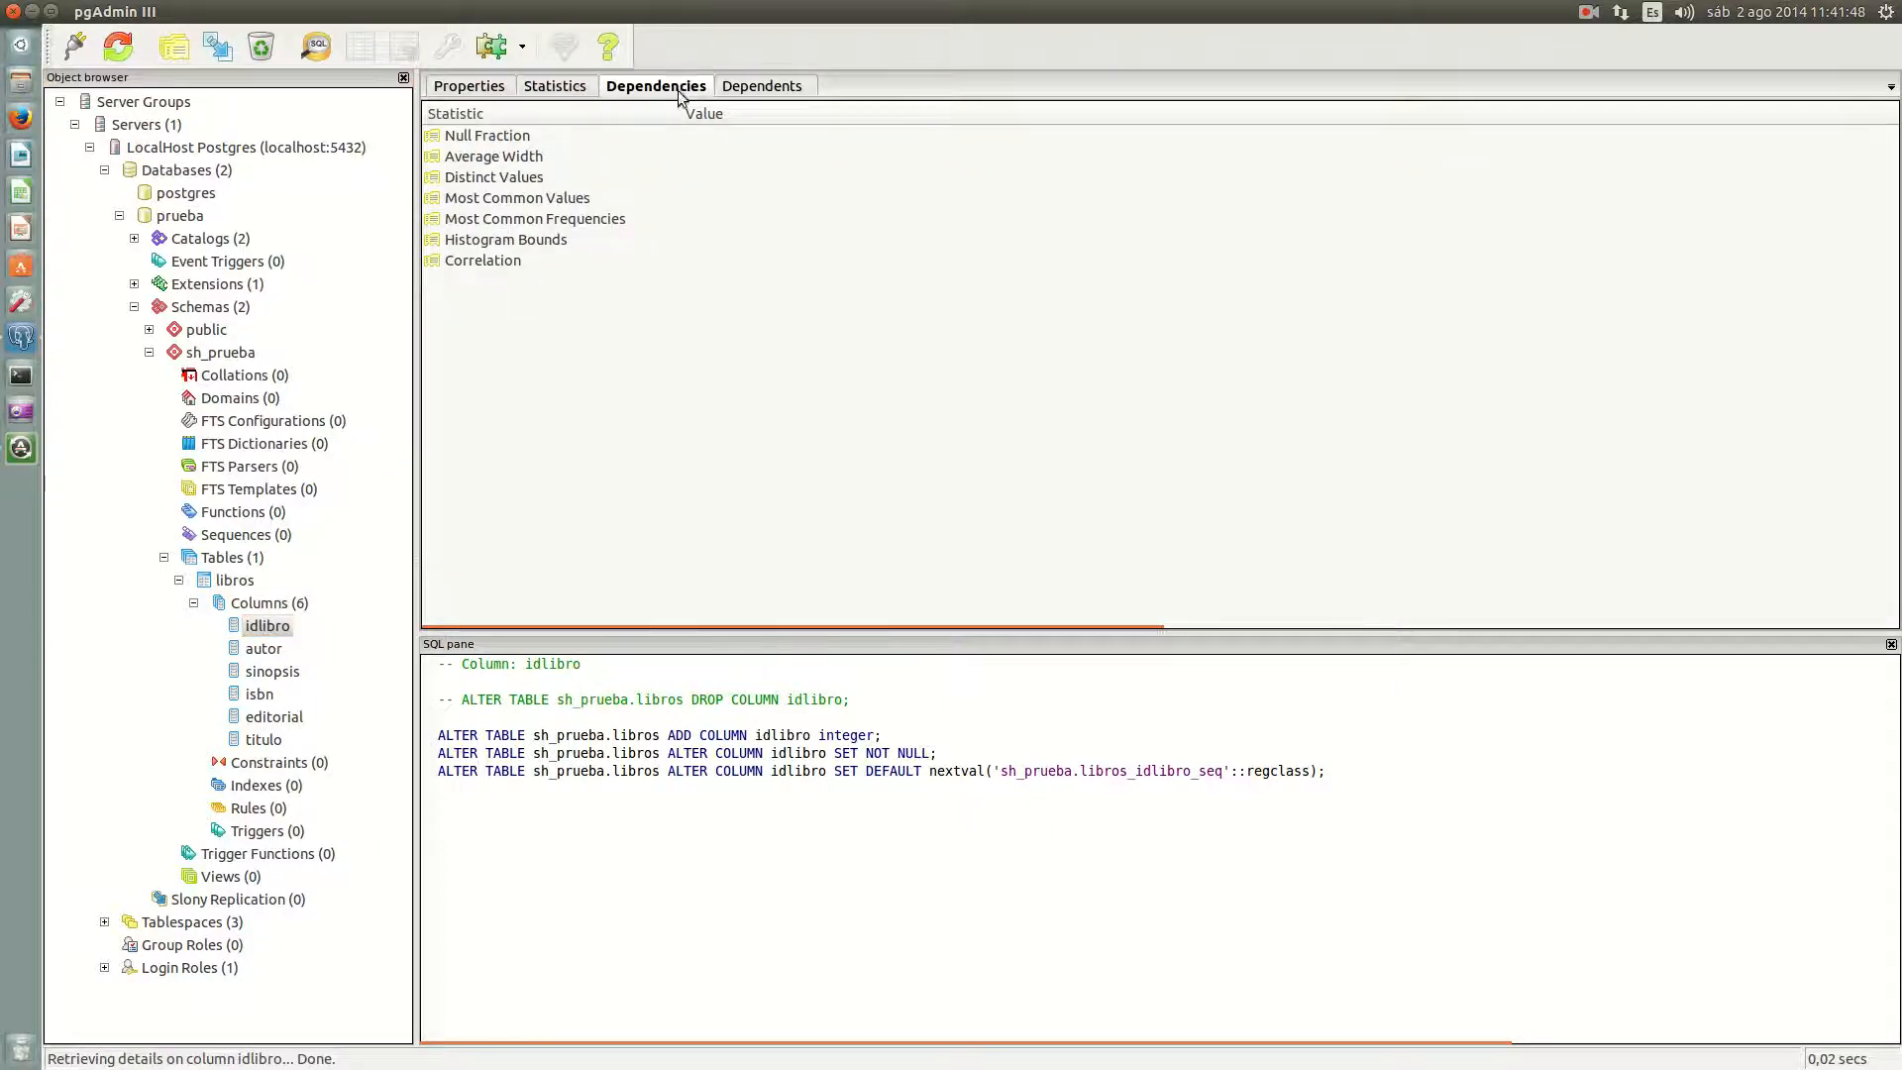
left_click(763, 88)
left_click(486, 137)
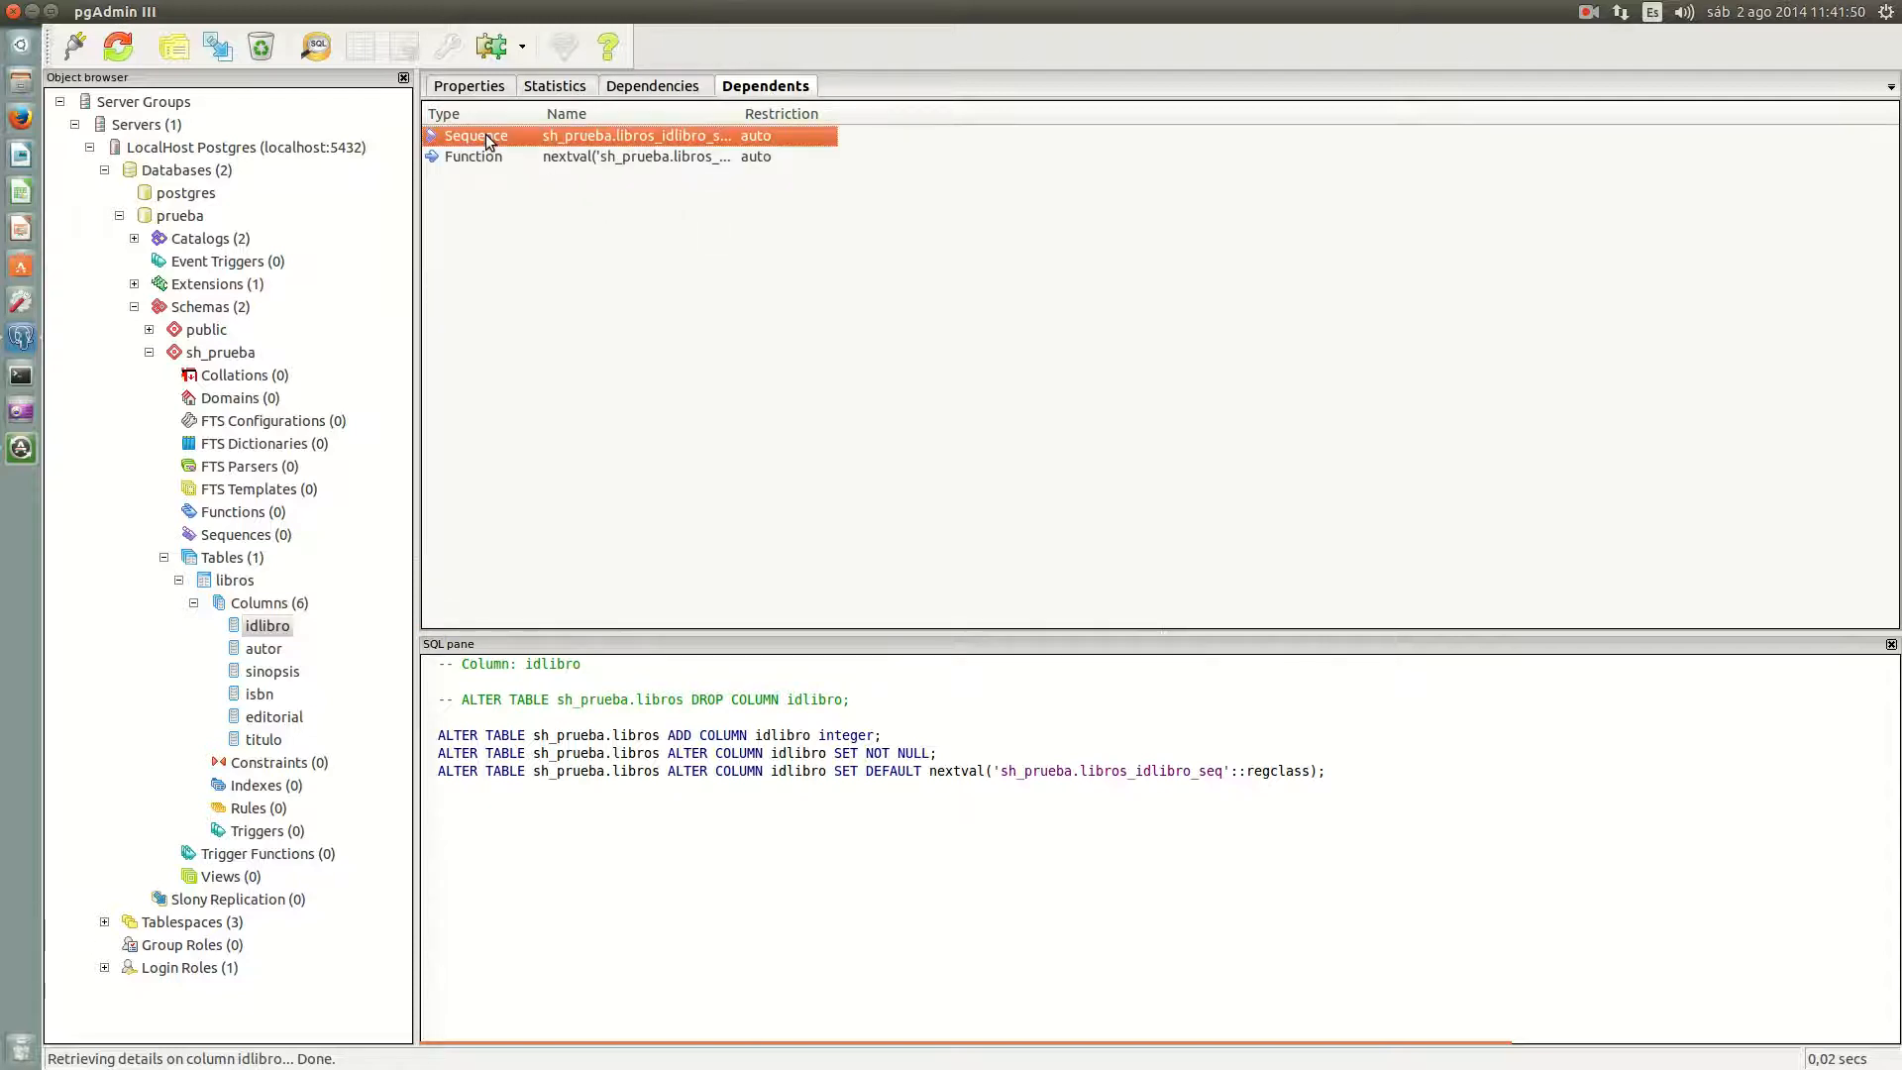
left_click(481, 158)
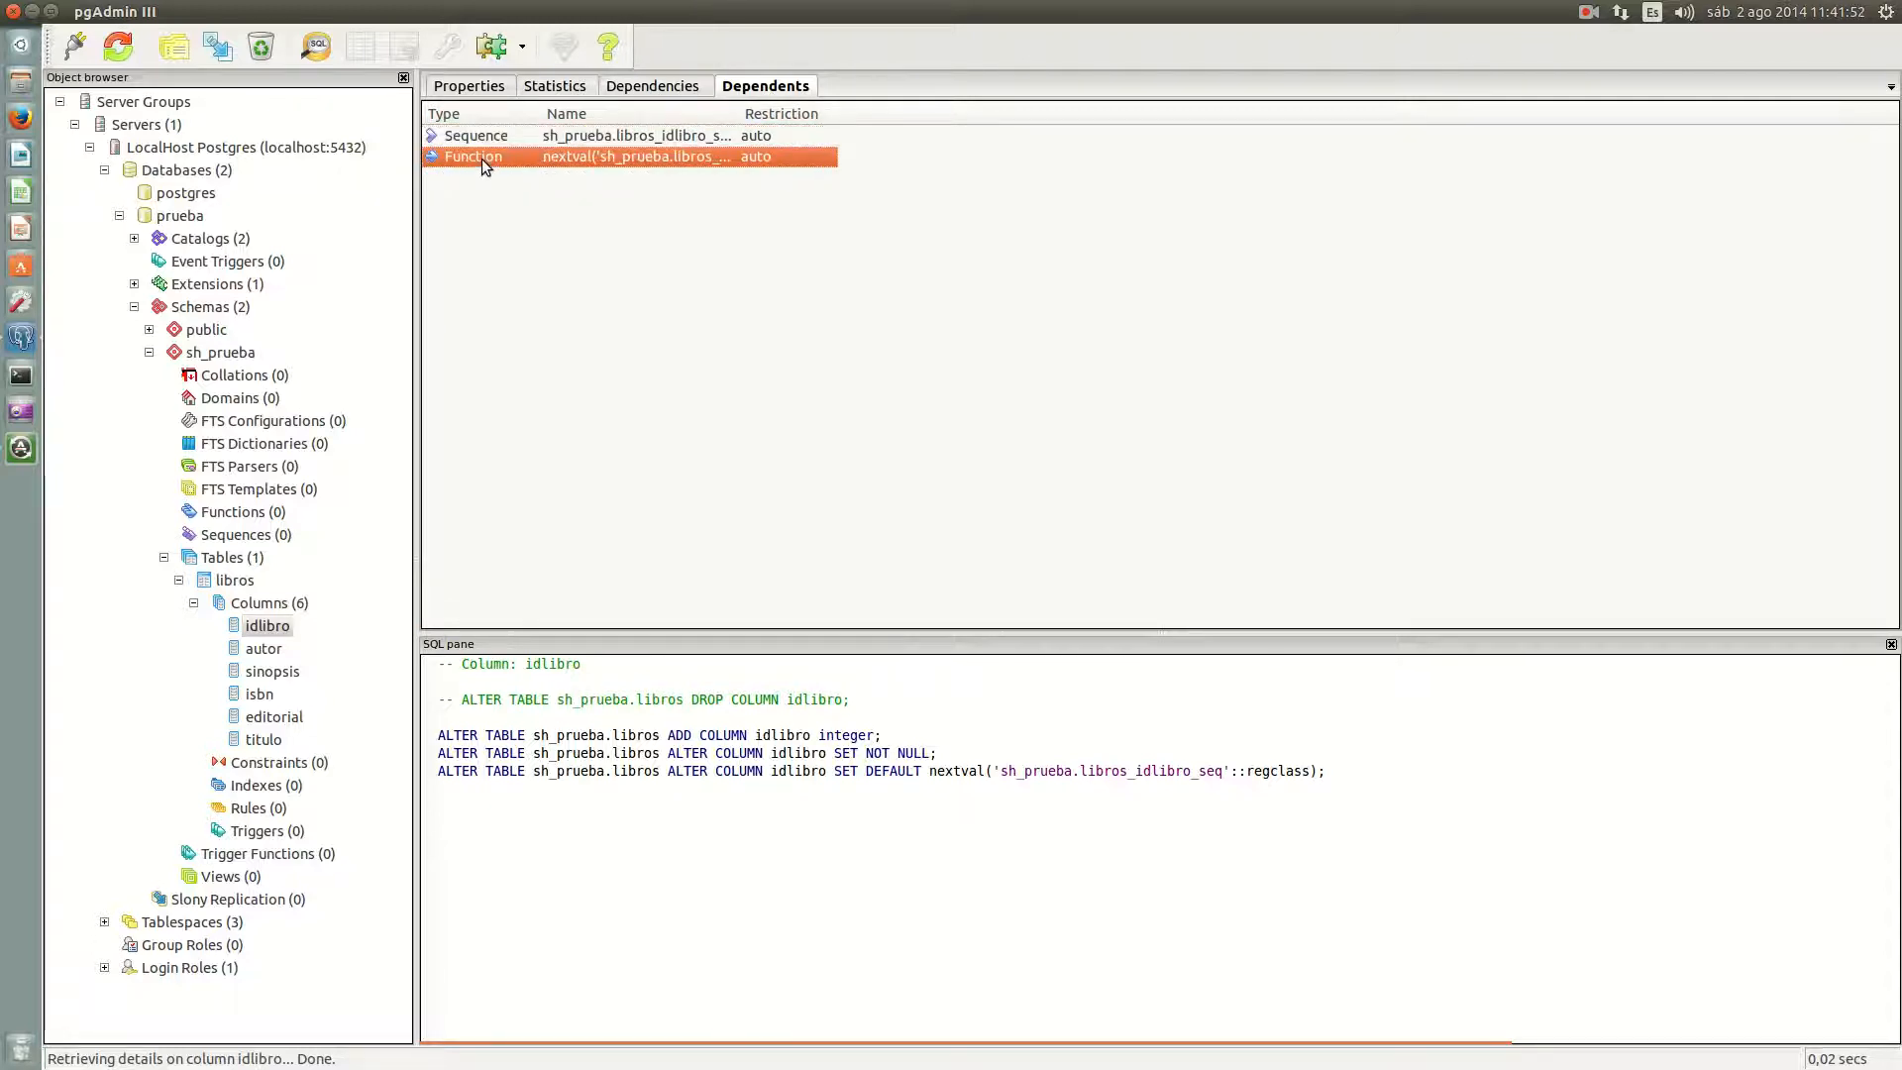
Step: Refresh the sequences of the sh_prueba schema and inspect the definition and properties of libros_idlibro_seq
left_click(273, 538)
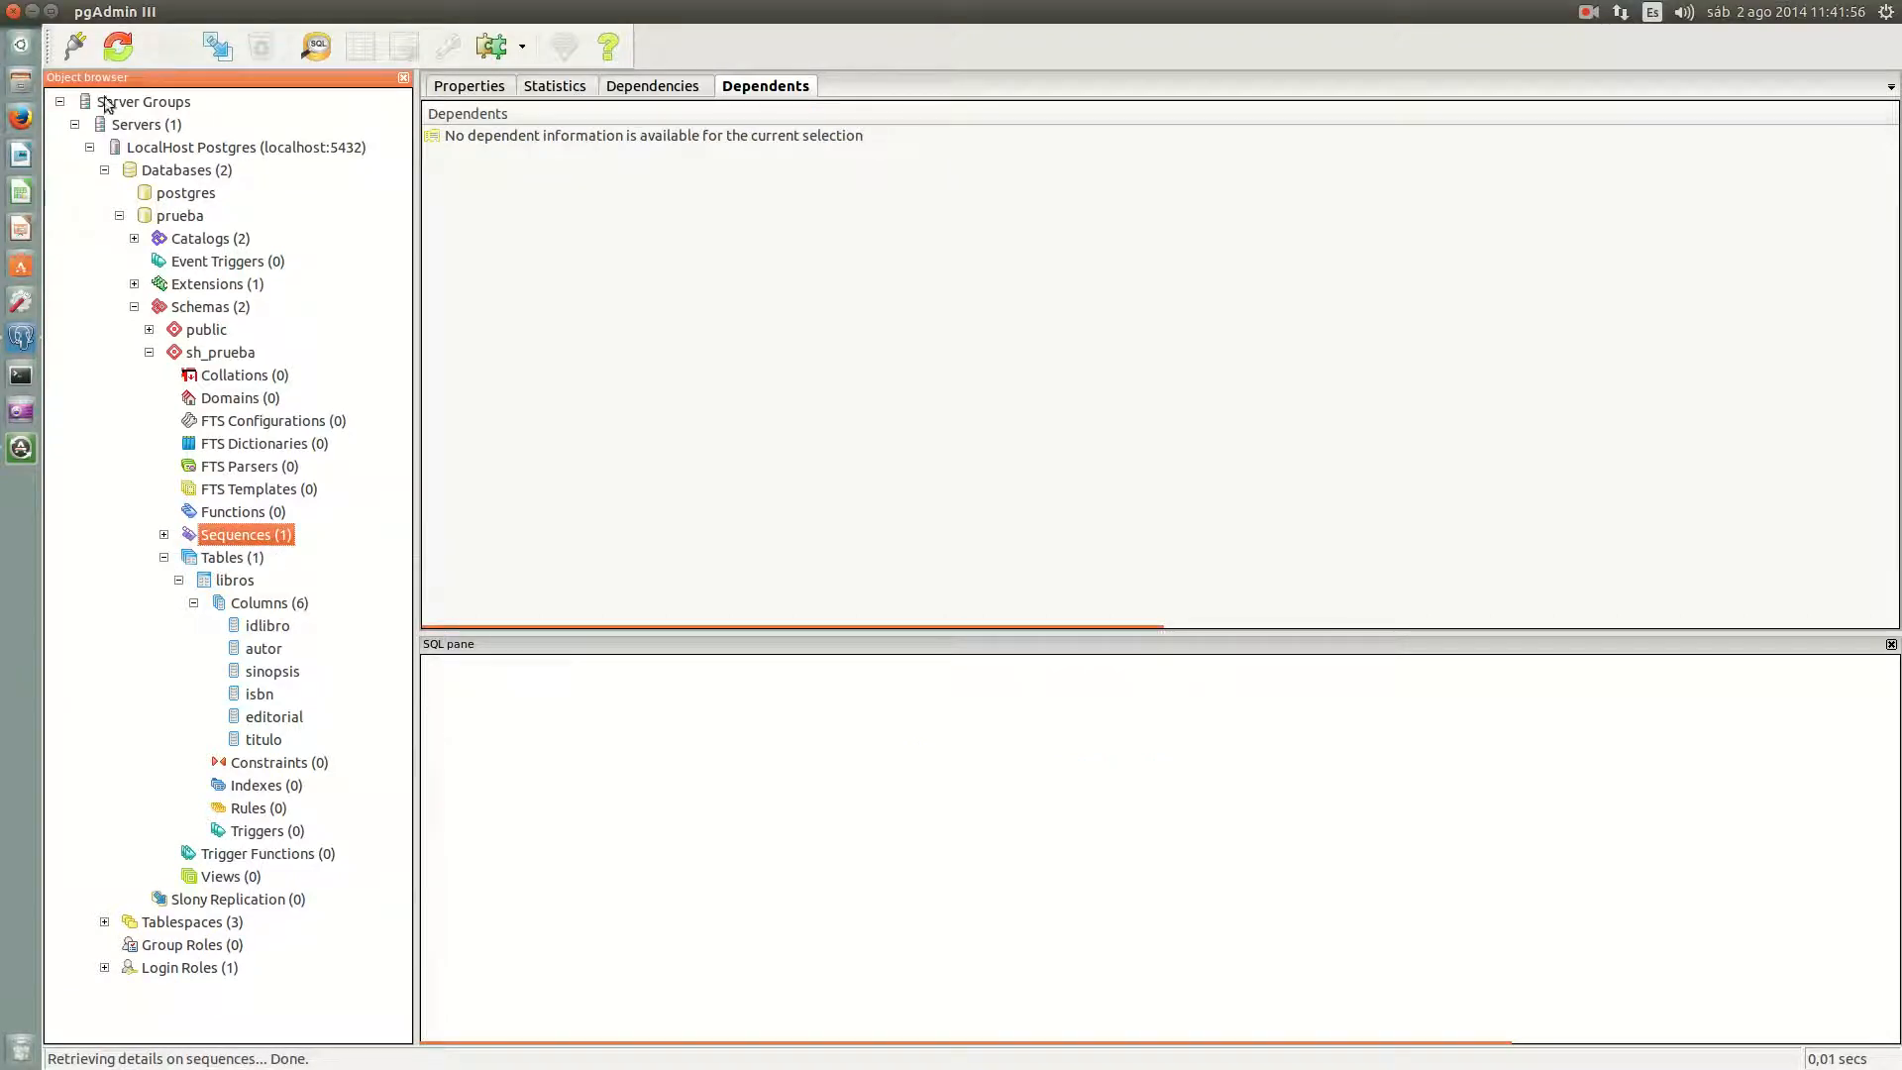
left_click(117, 50)
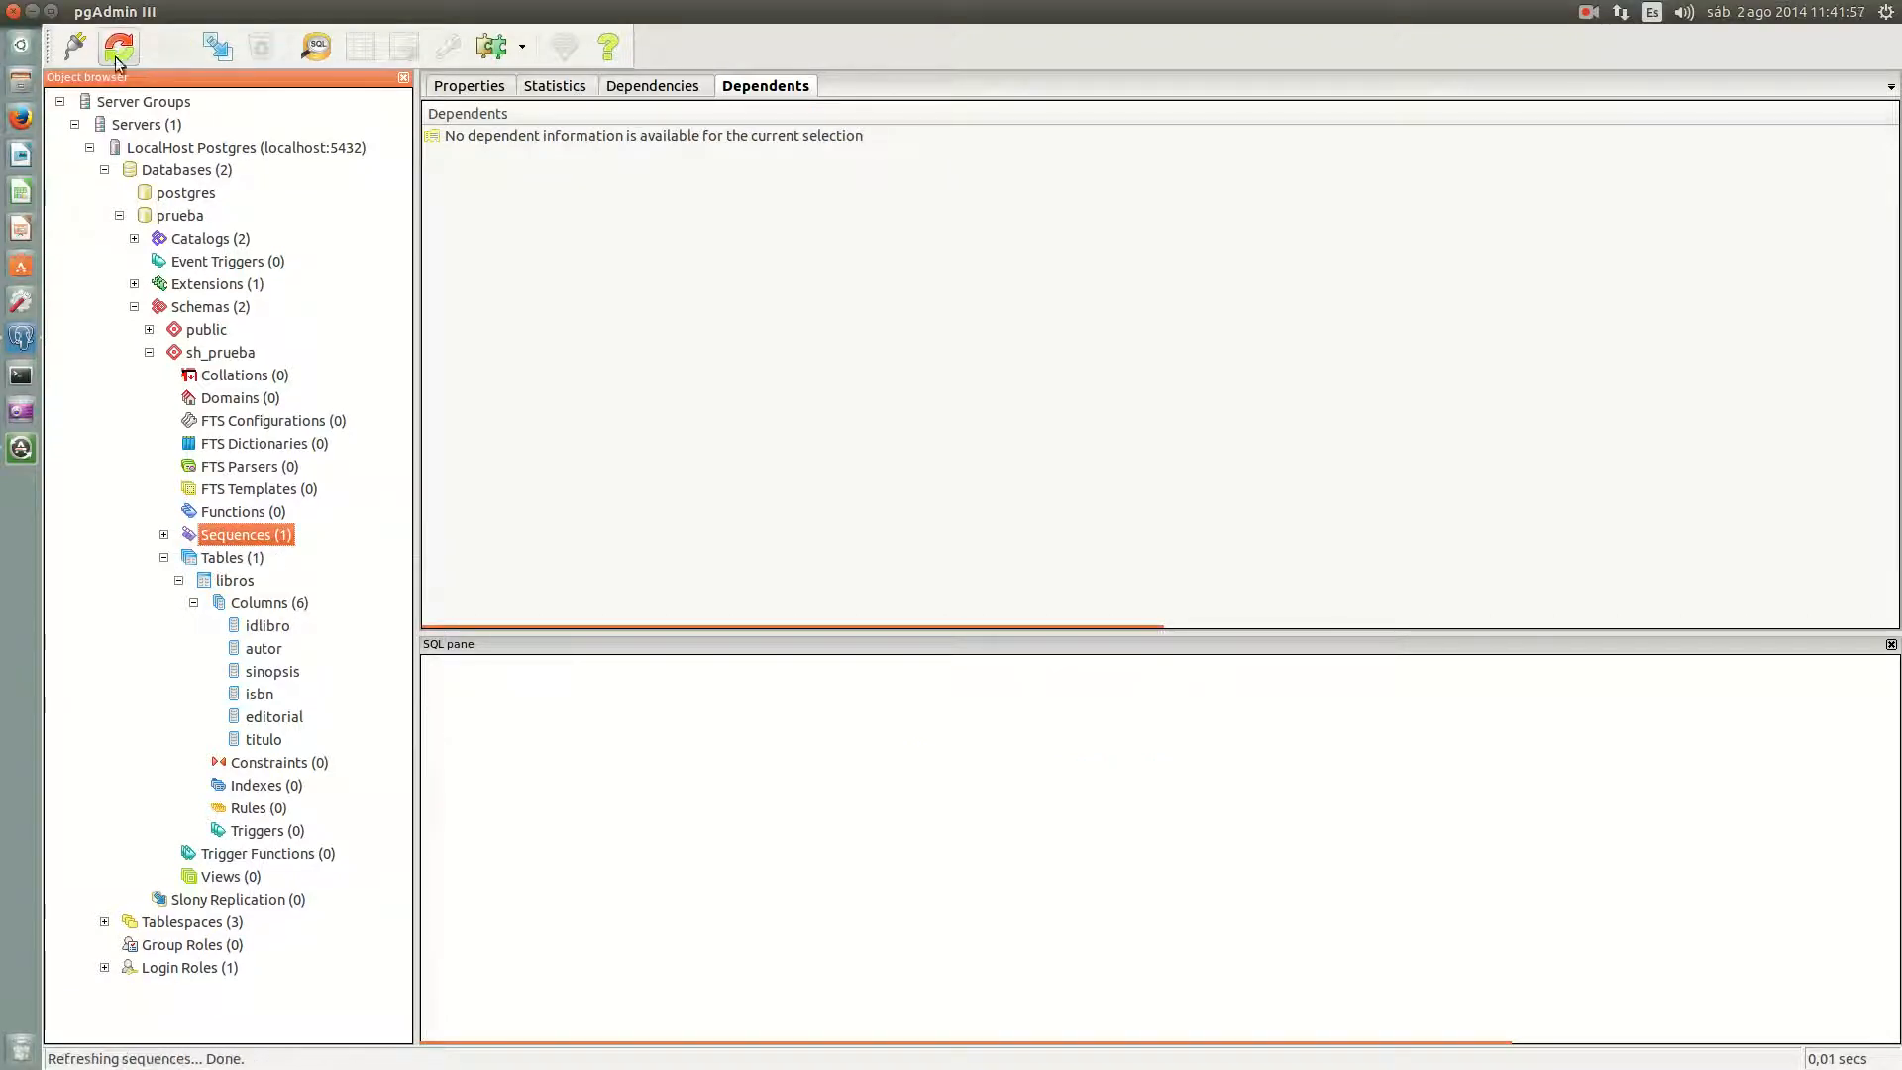
left_click(165, 535)
left_click(235, 557)
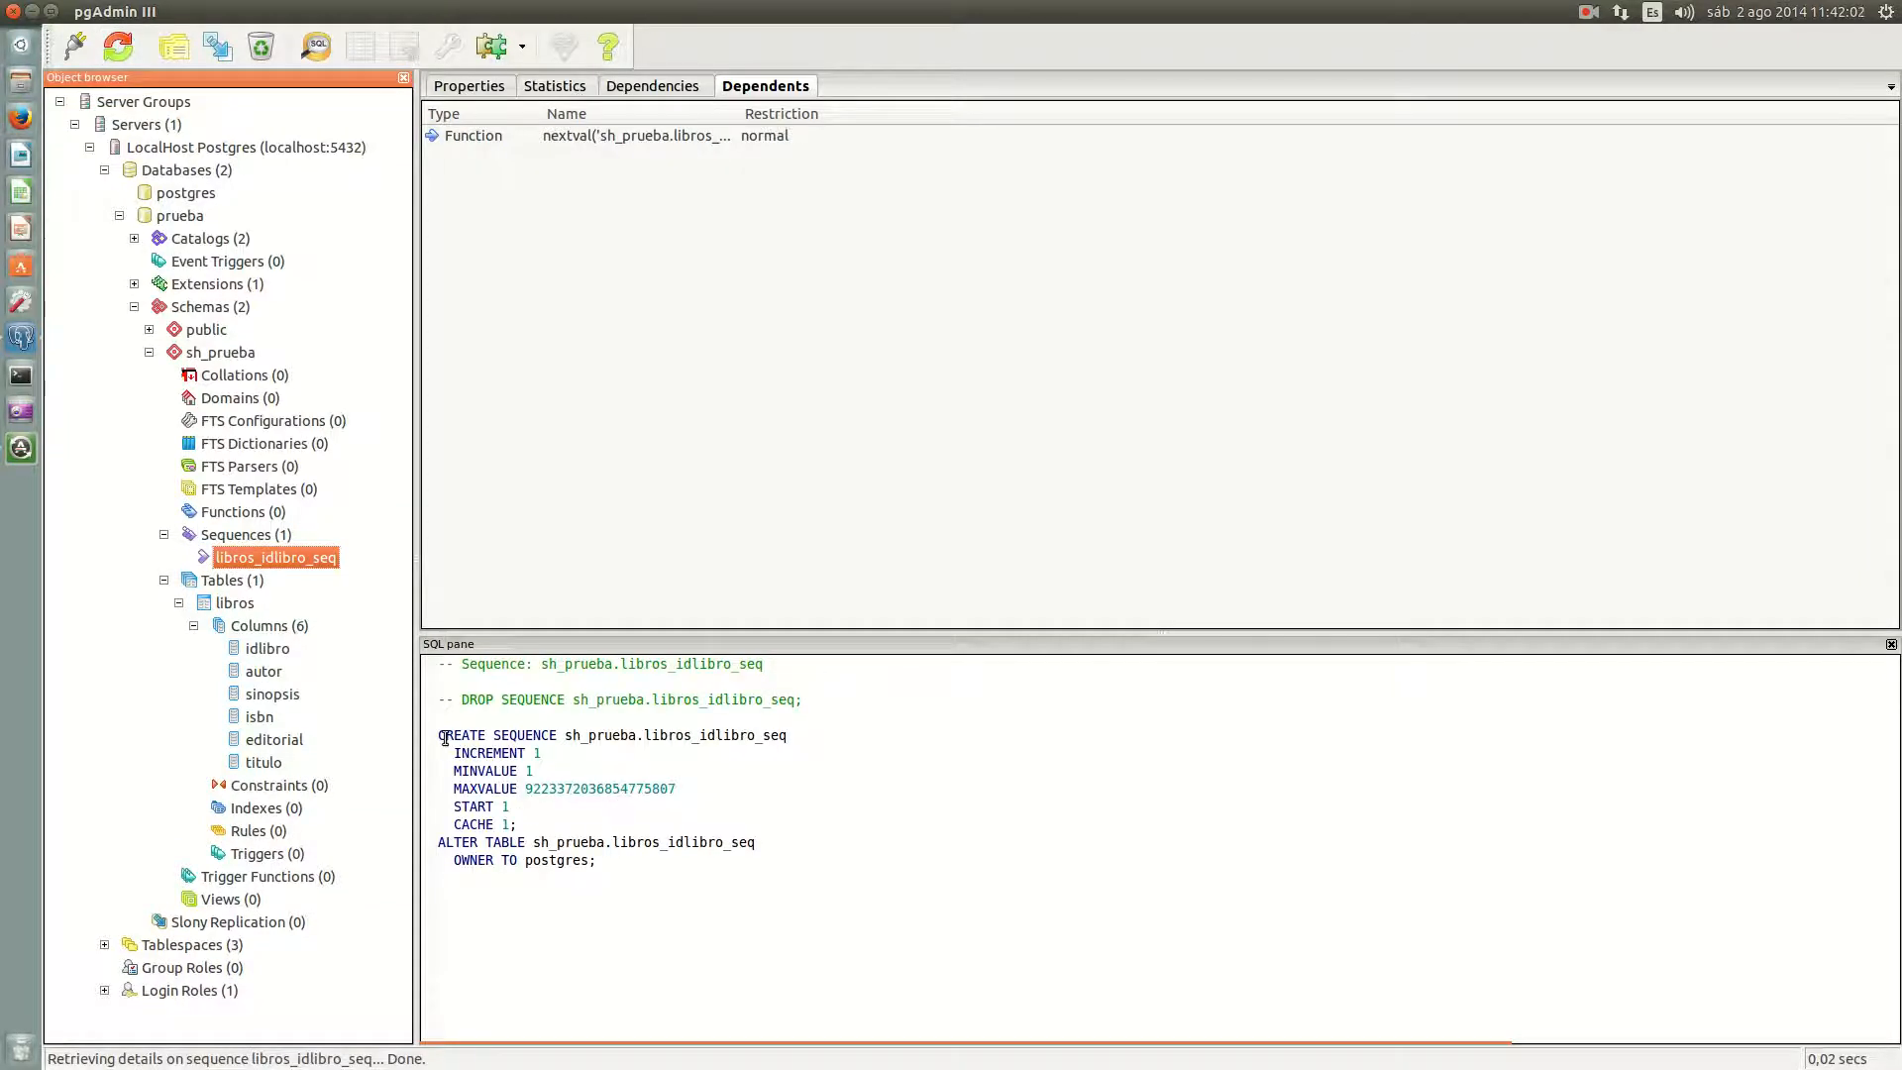
left_click(468, 87)
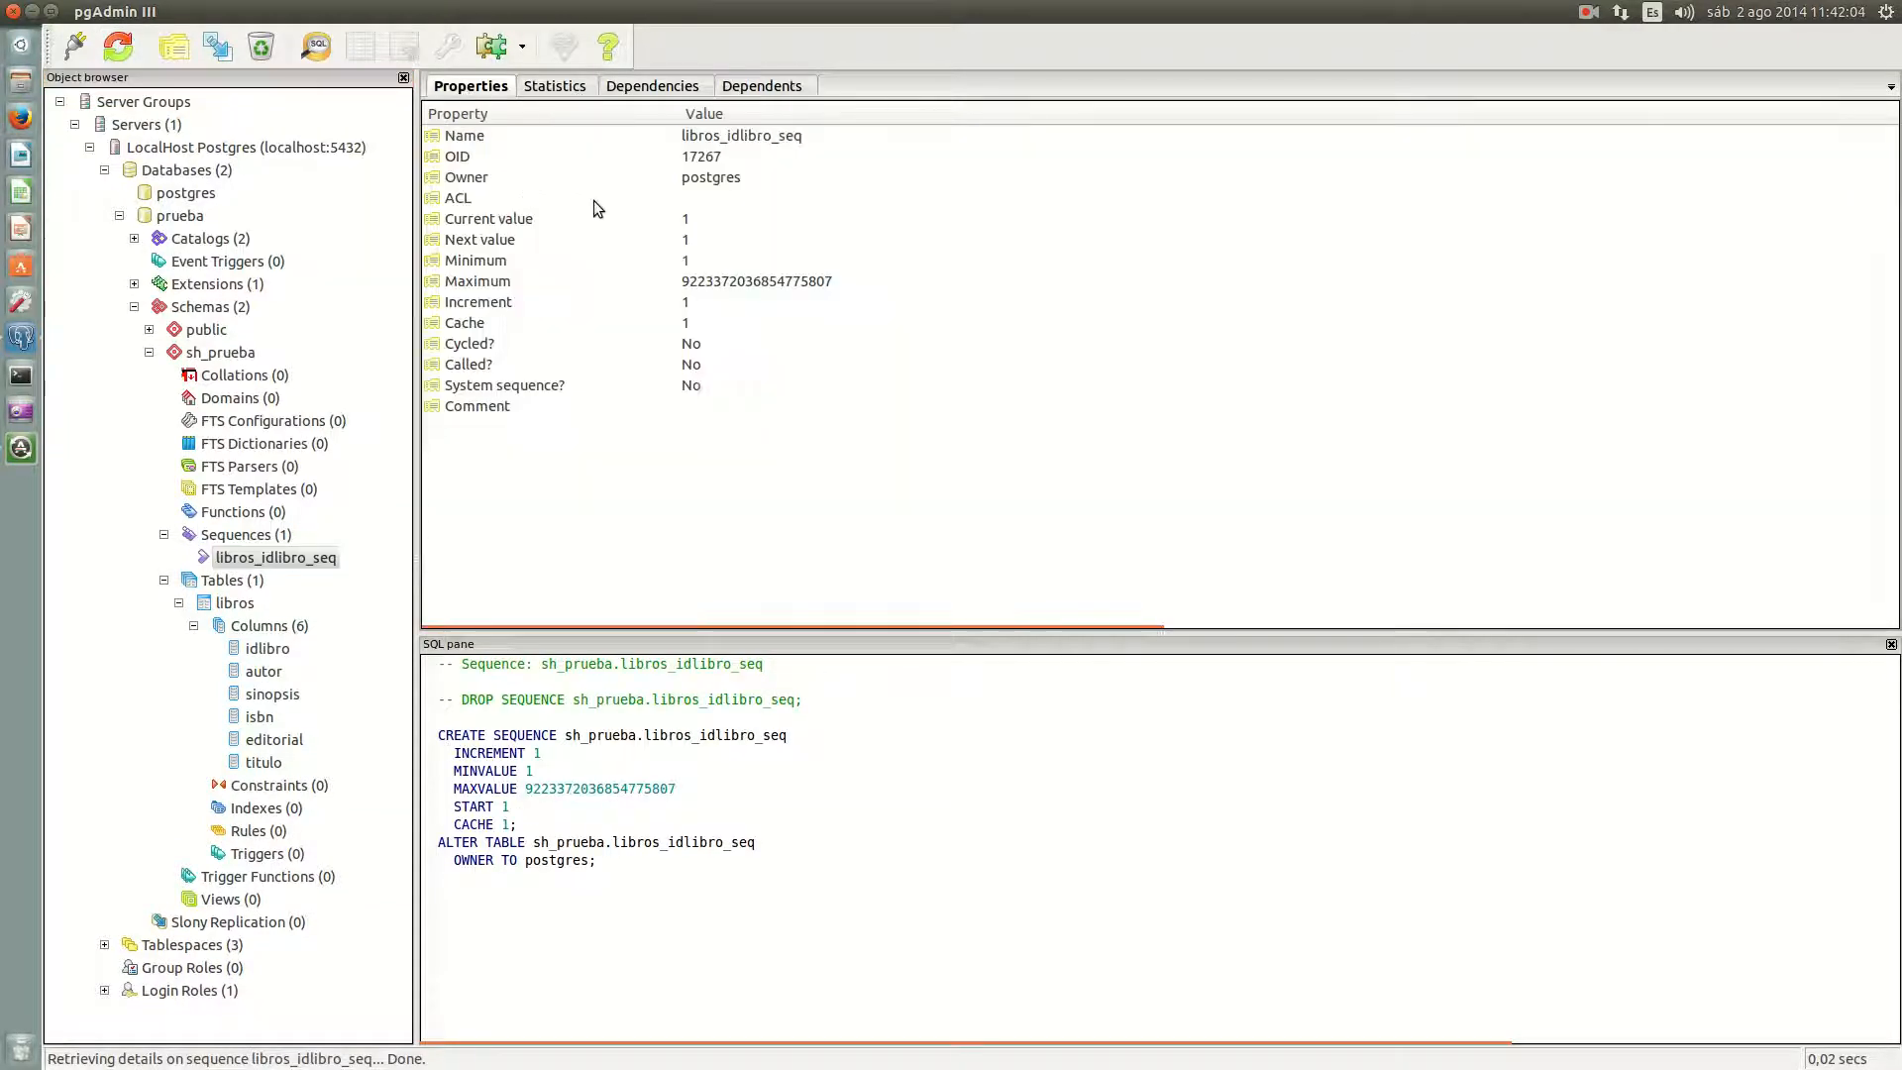
Step: Examine the libros_idlibro_seq sequence's properties, including its name, next value, maximum, increment and cache
left_click(462, 138)
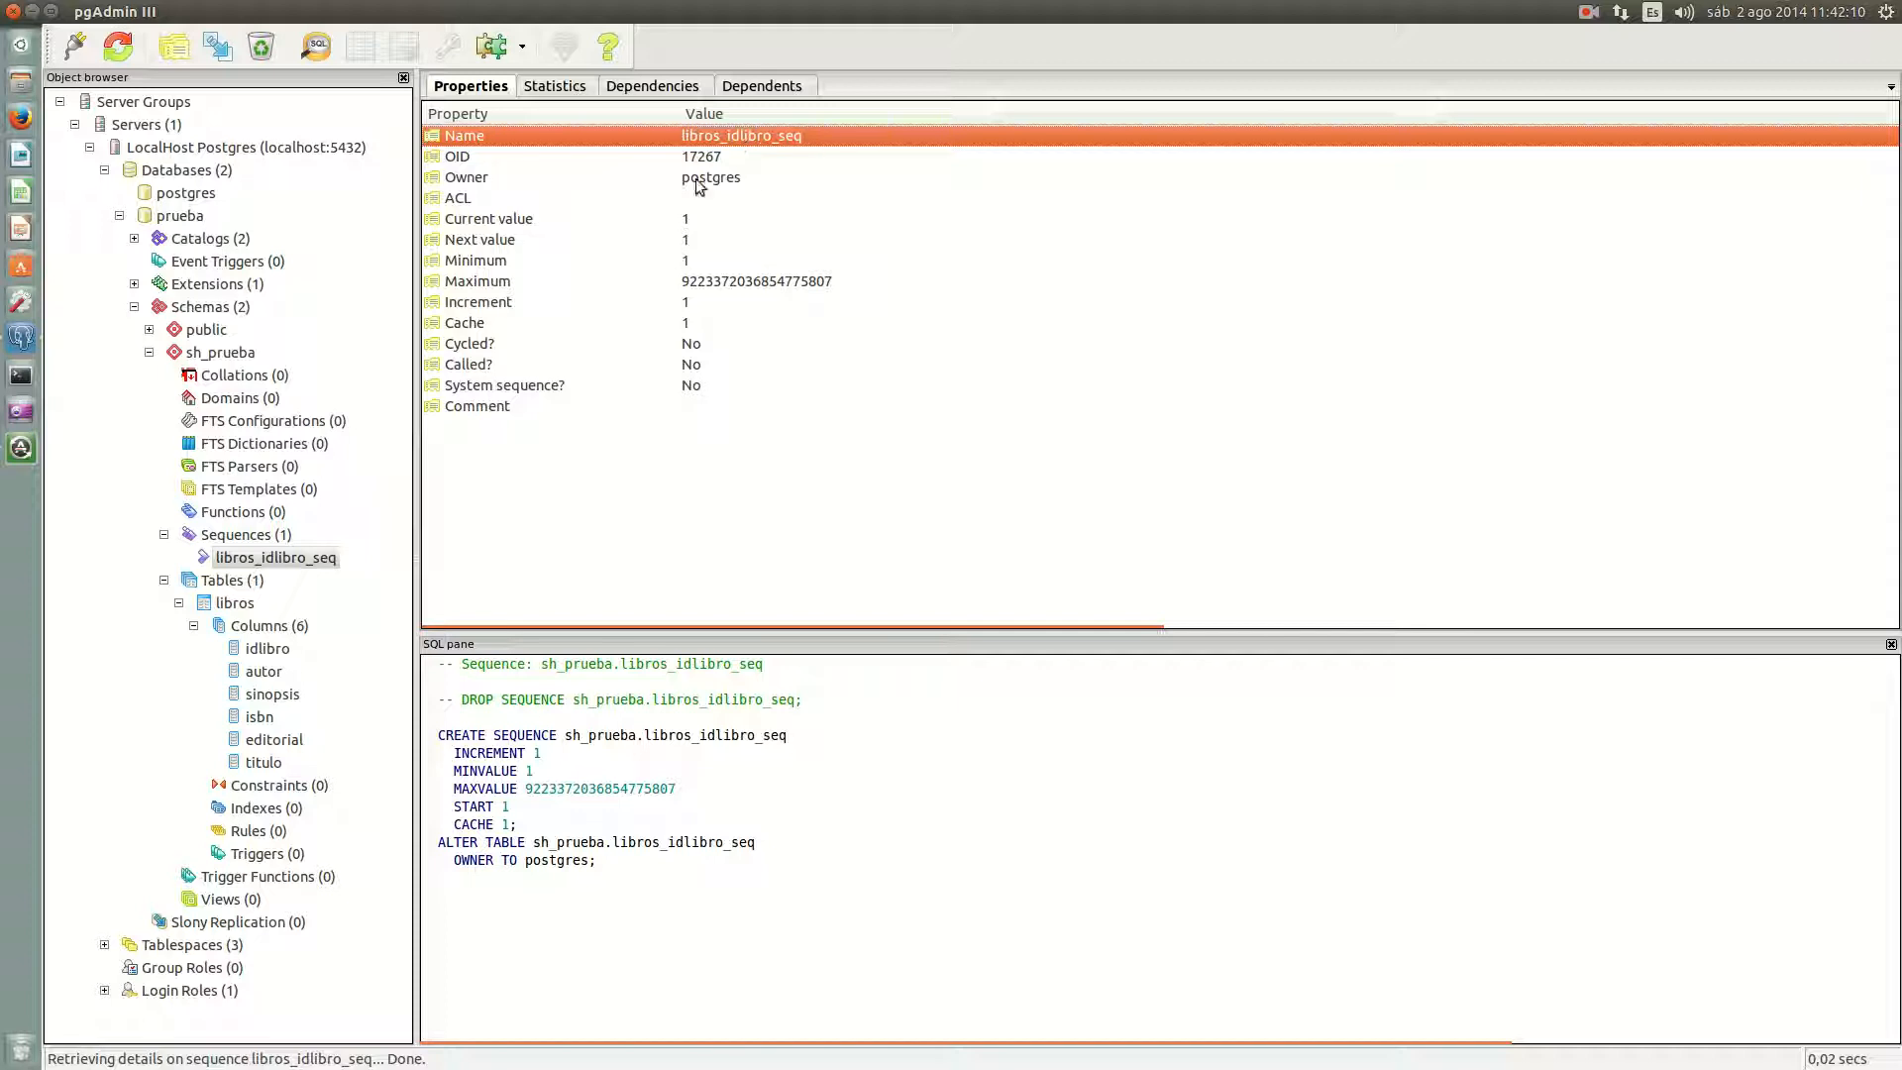
left_click(493, 225)
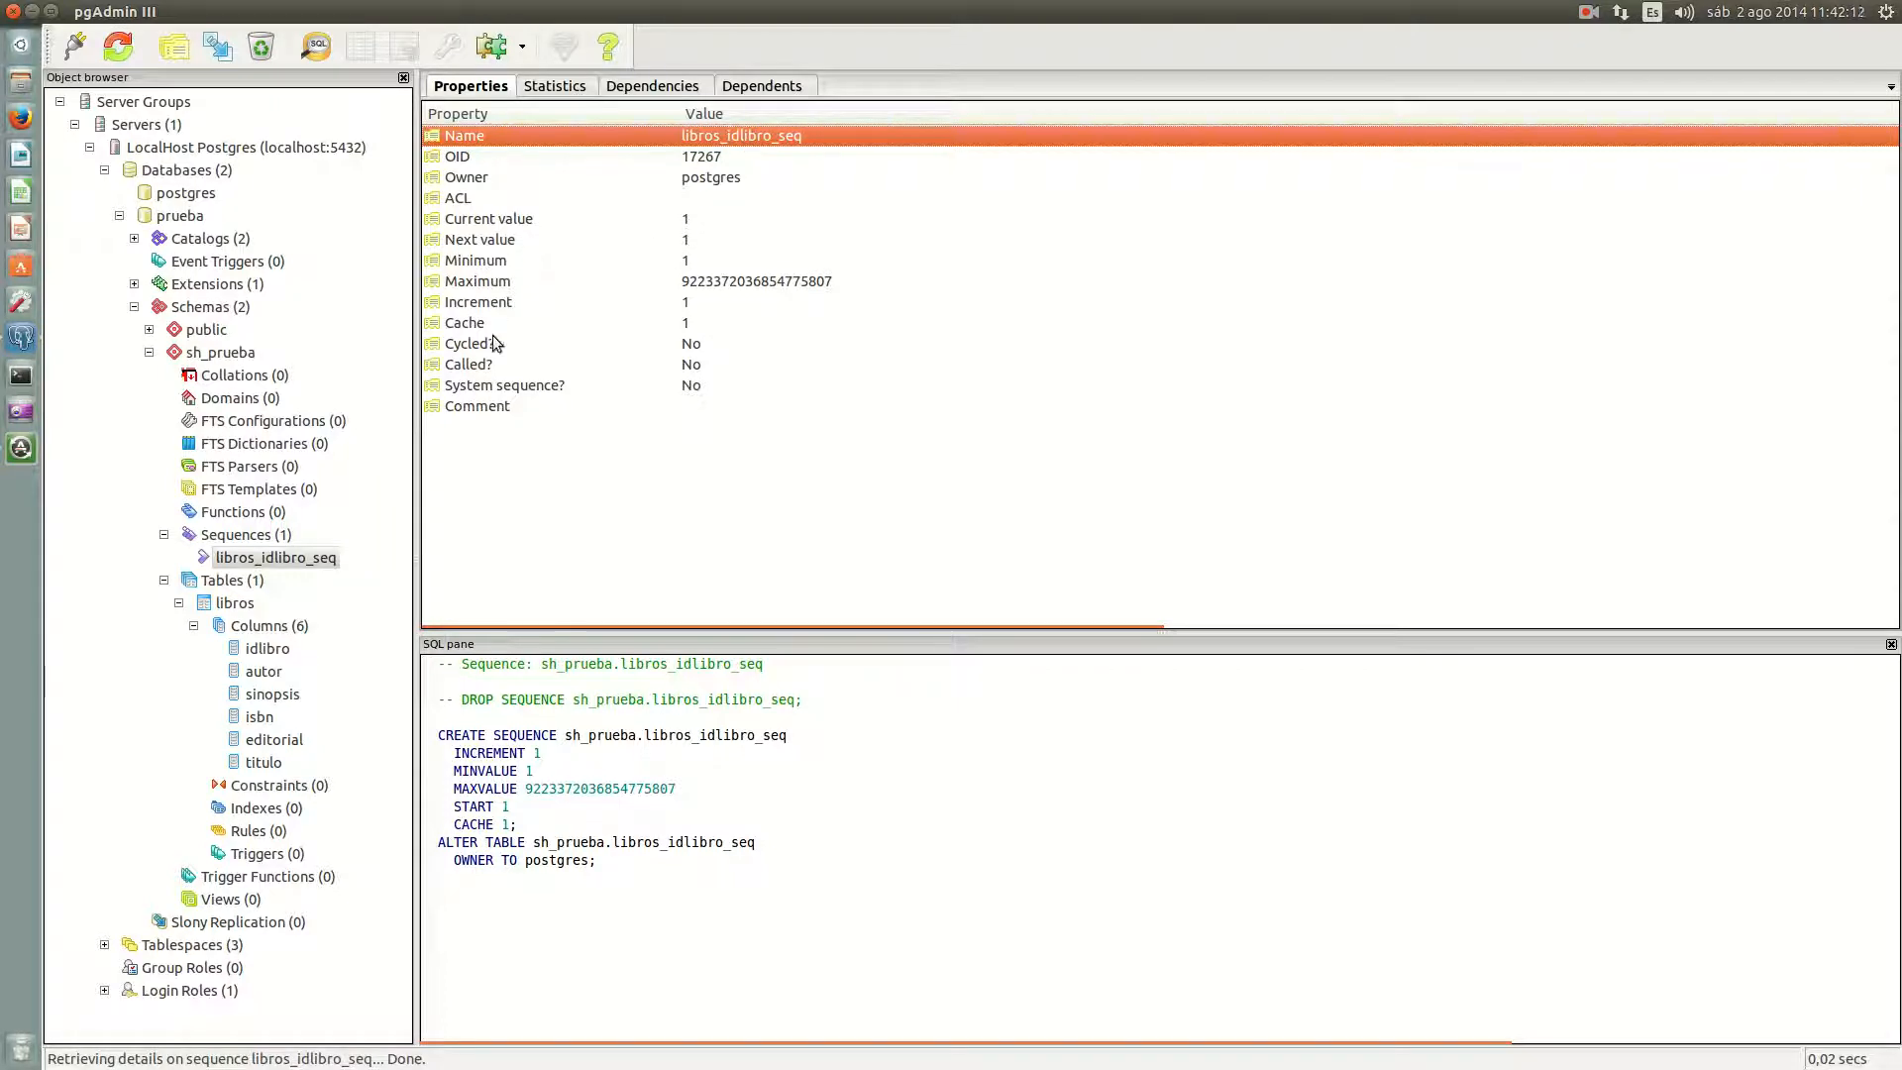
left_click(498, 245)
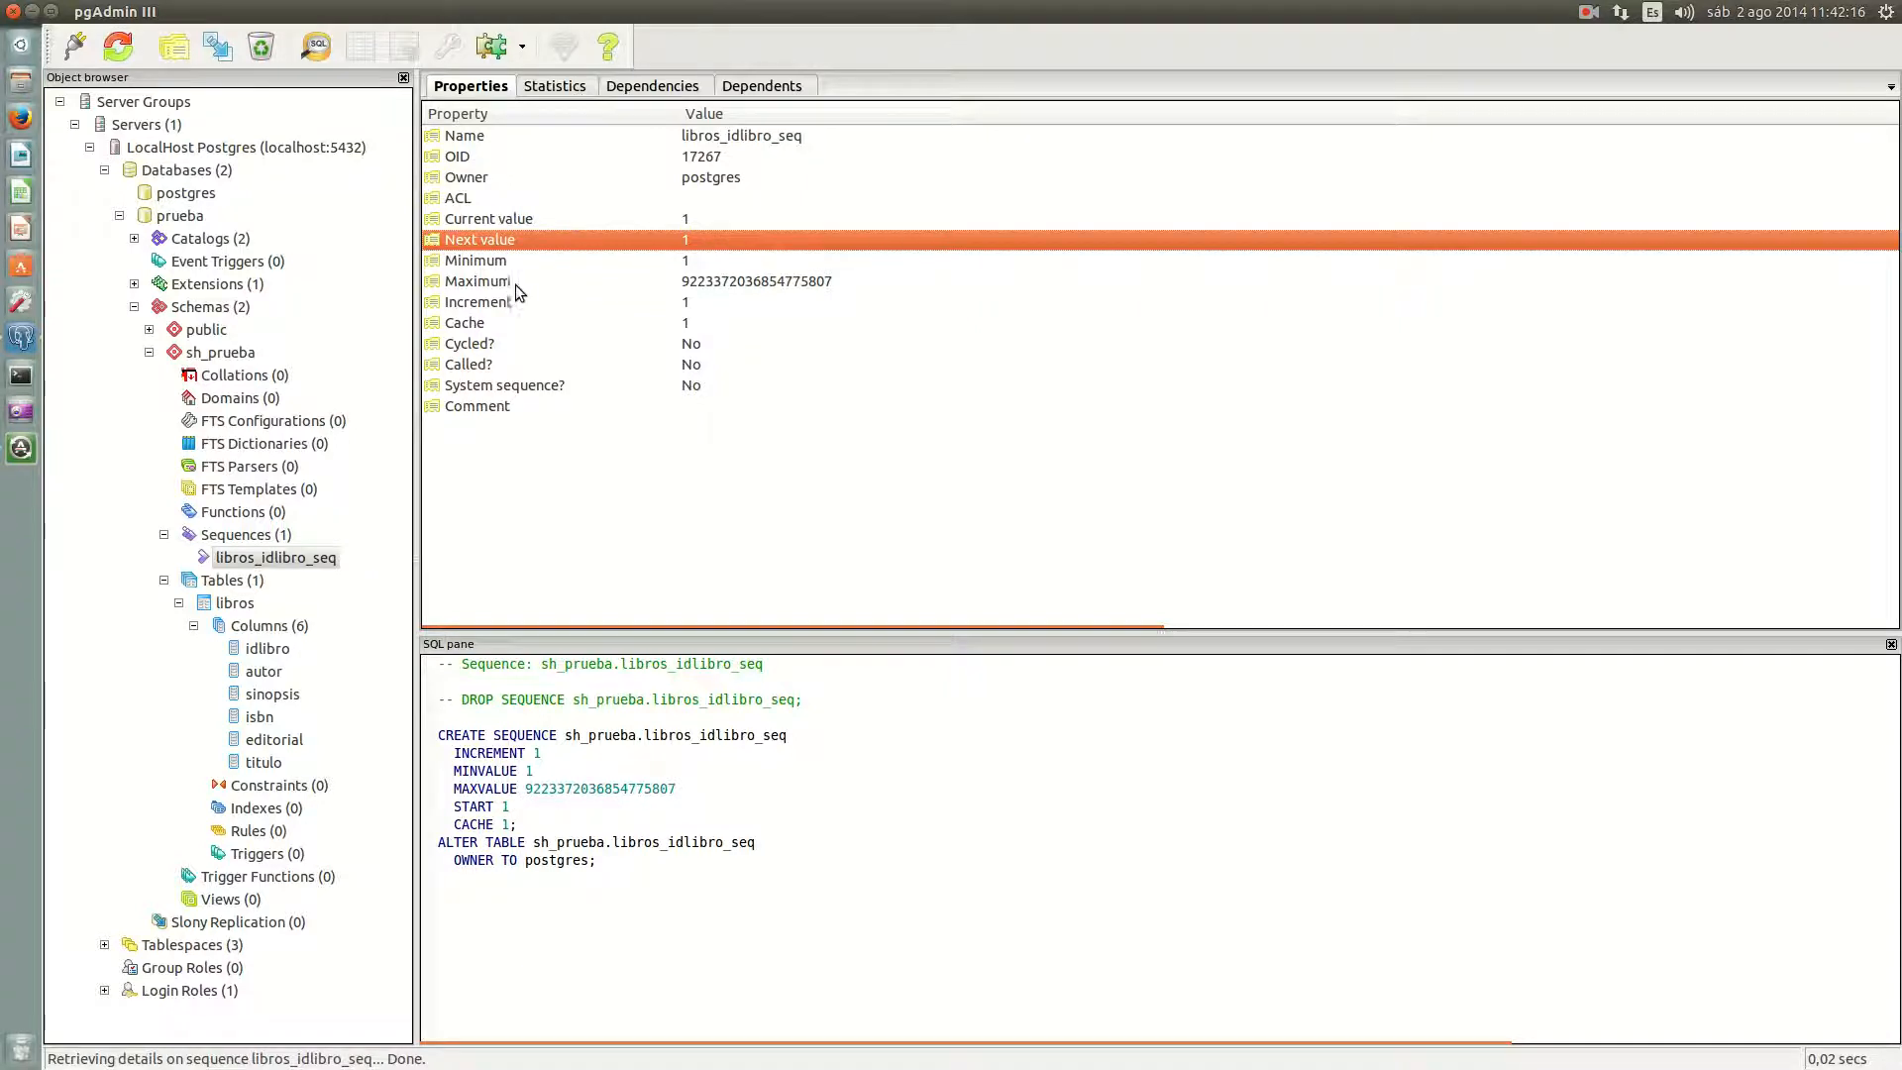
left_click(517, 282)
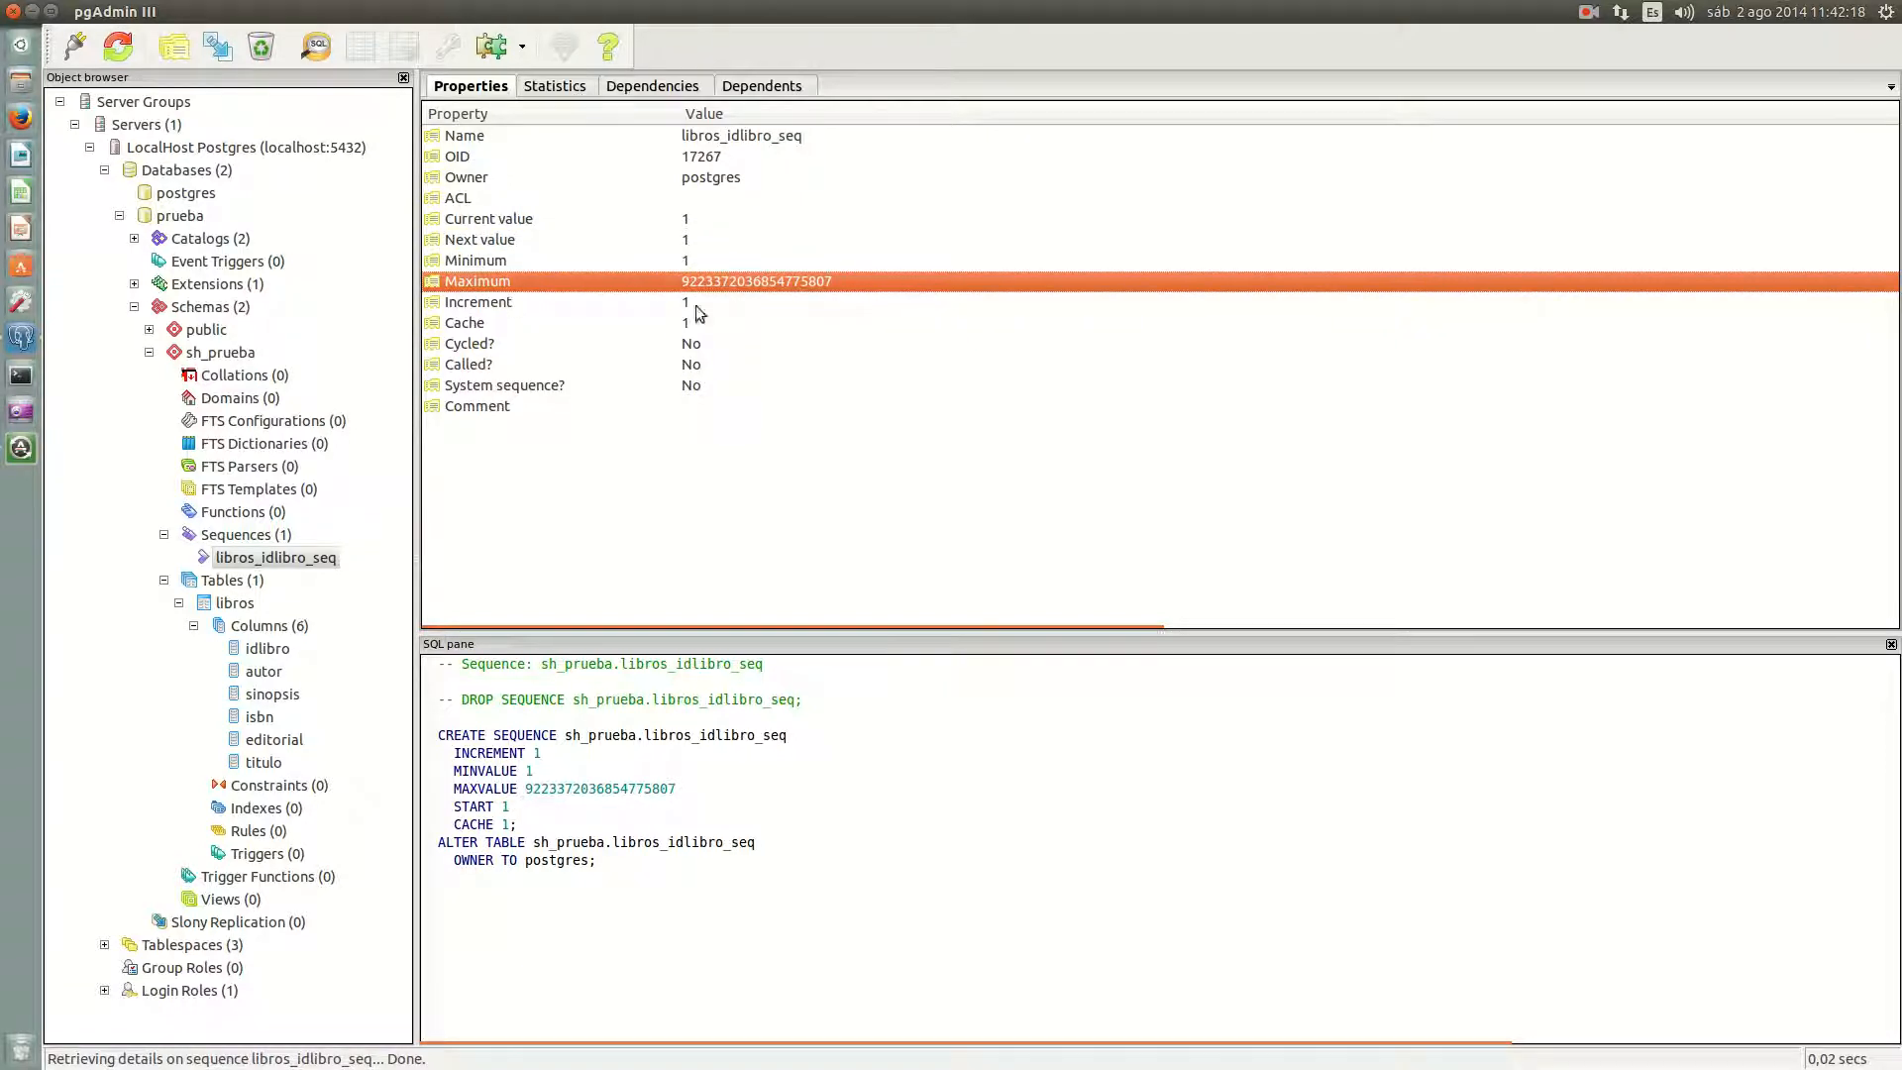
key("Down")
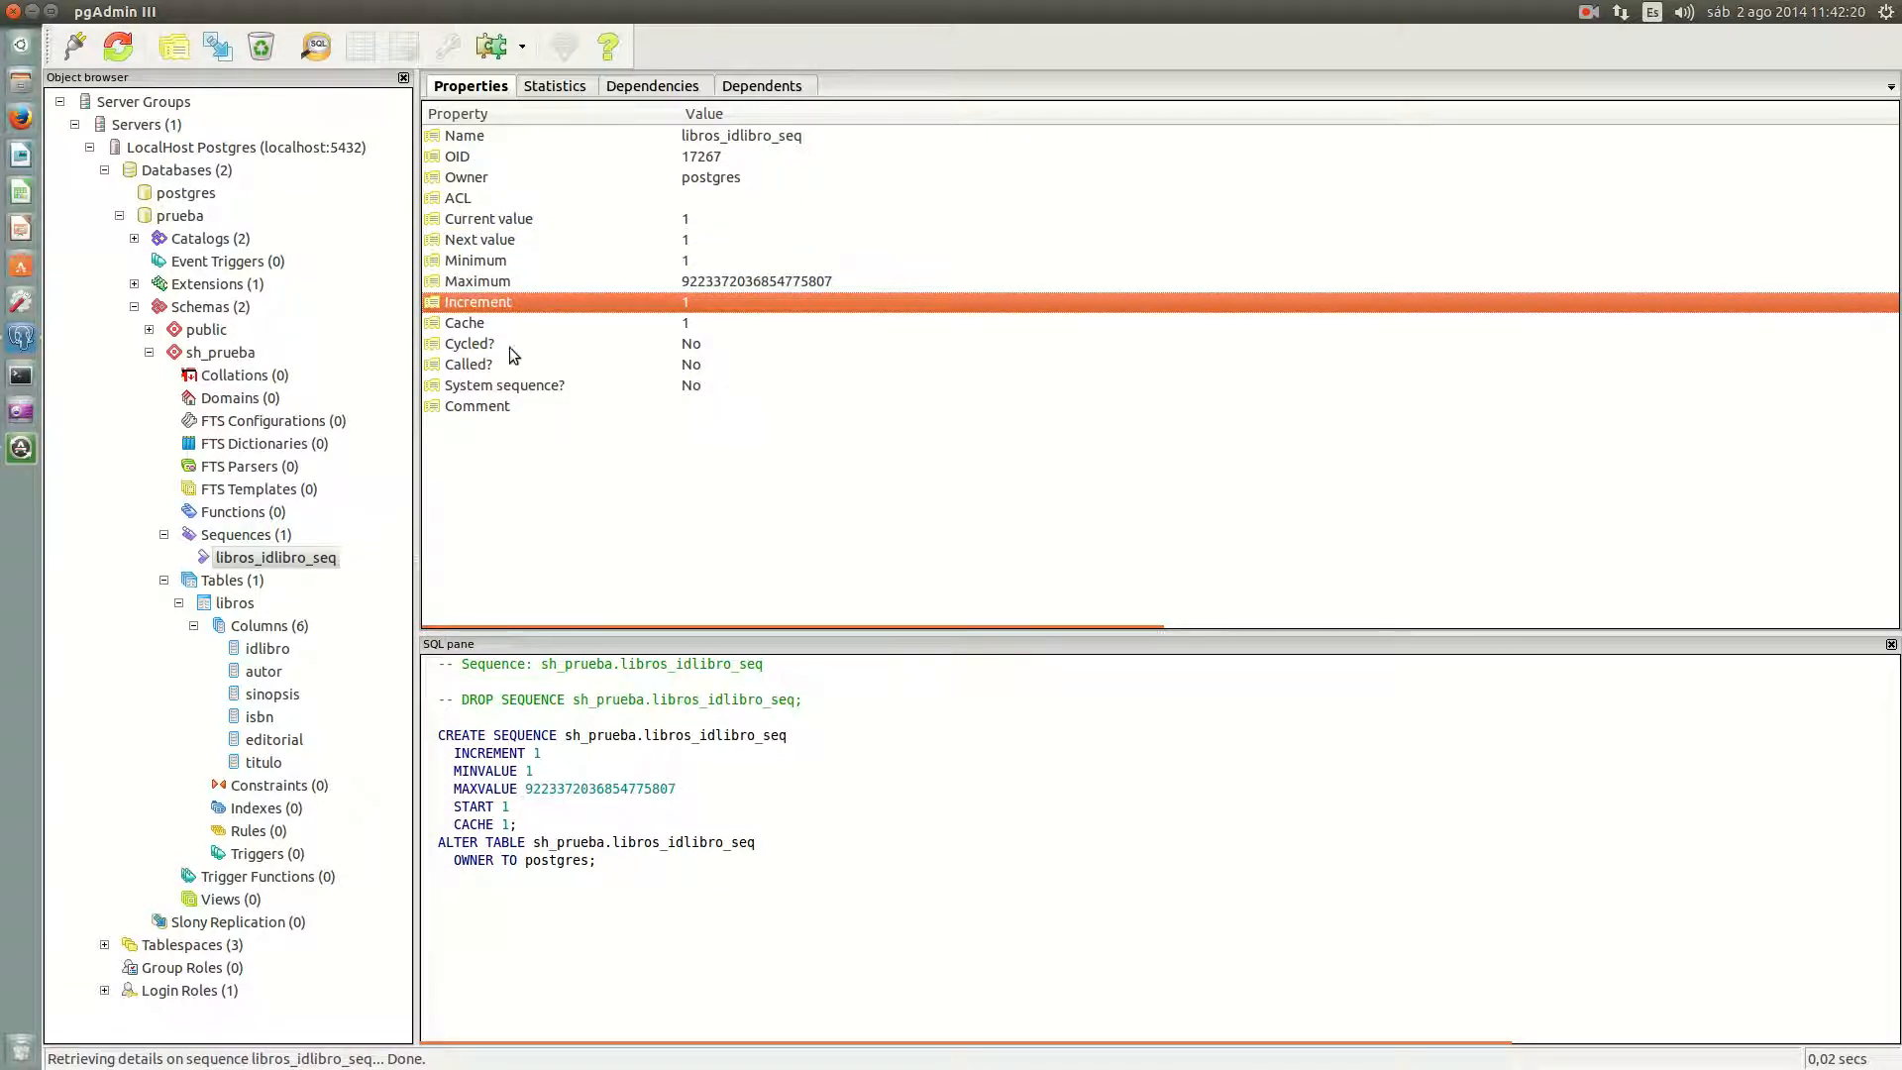
left_click(483, 325)
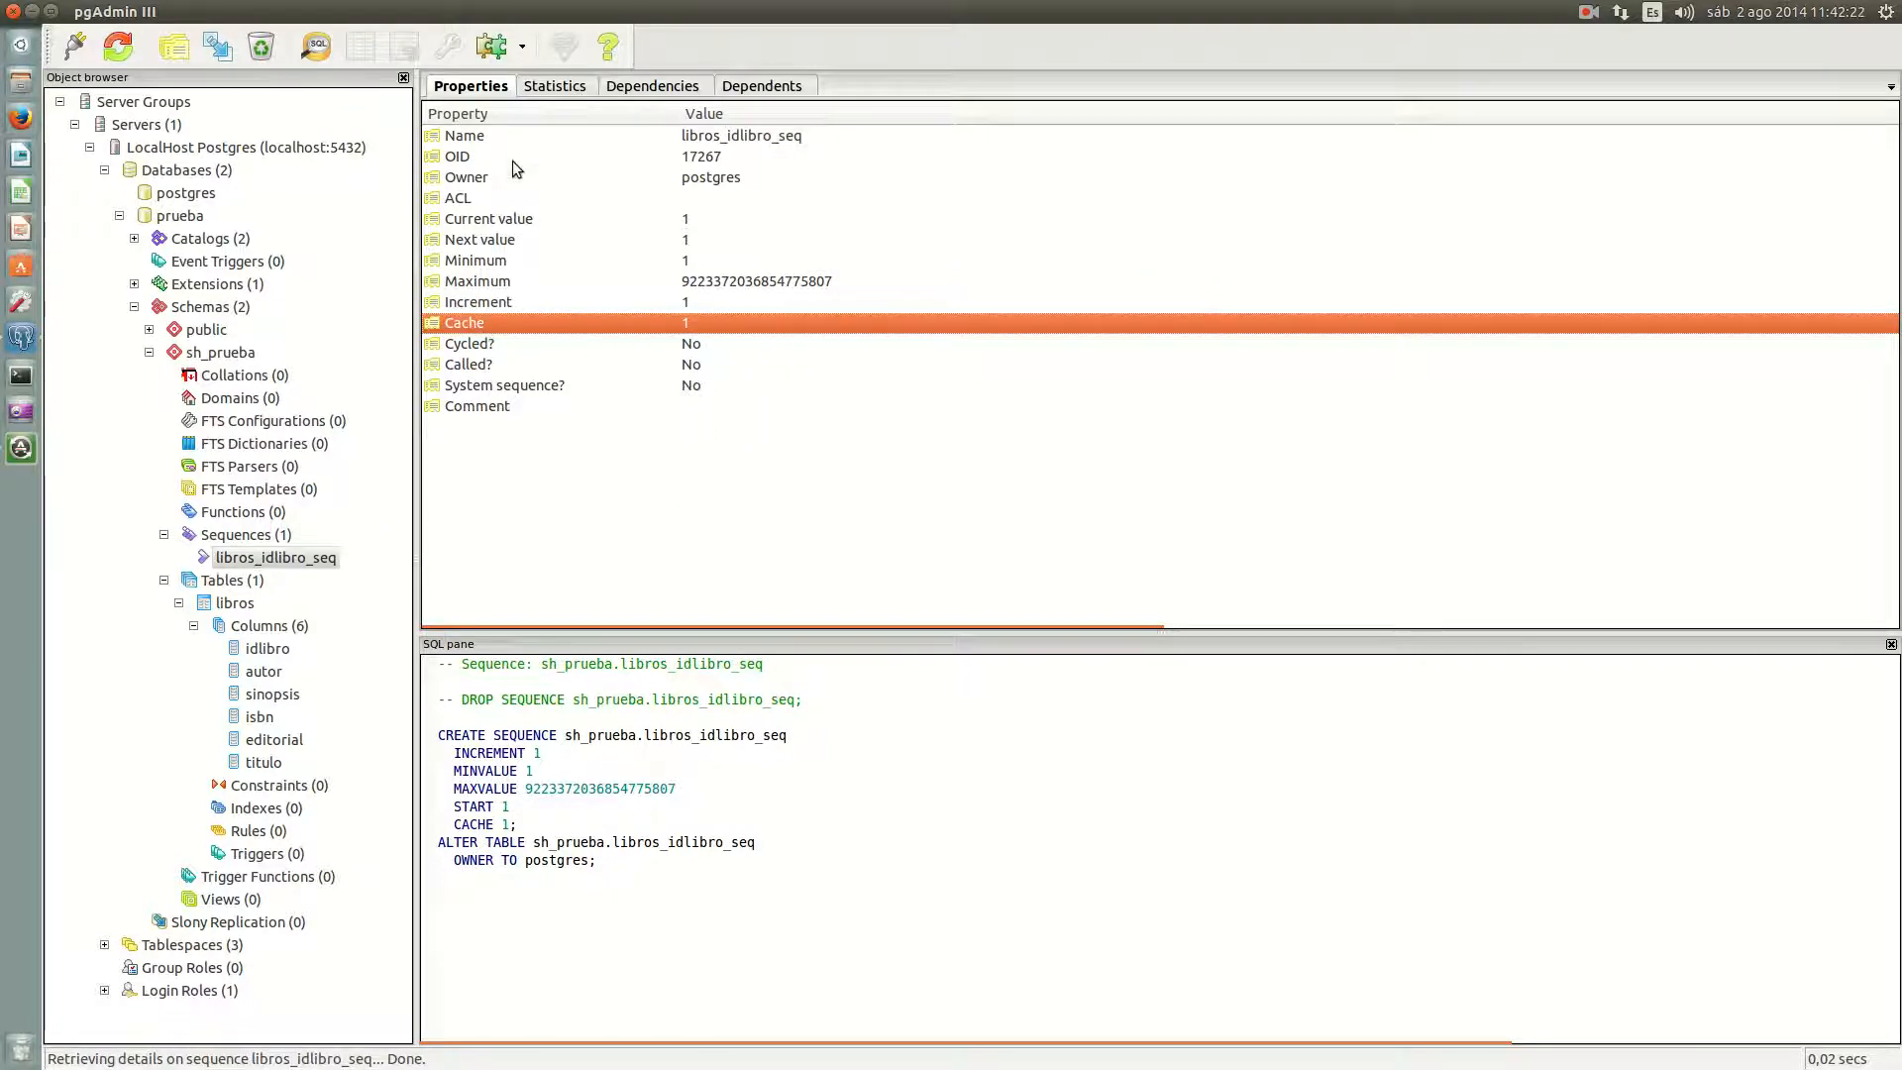
Step: Check the statistics, dependencies and dependents of the libros_idlibro_seq sequence
left_click(545, 87)
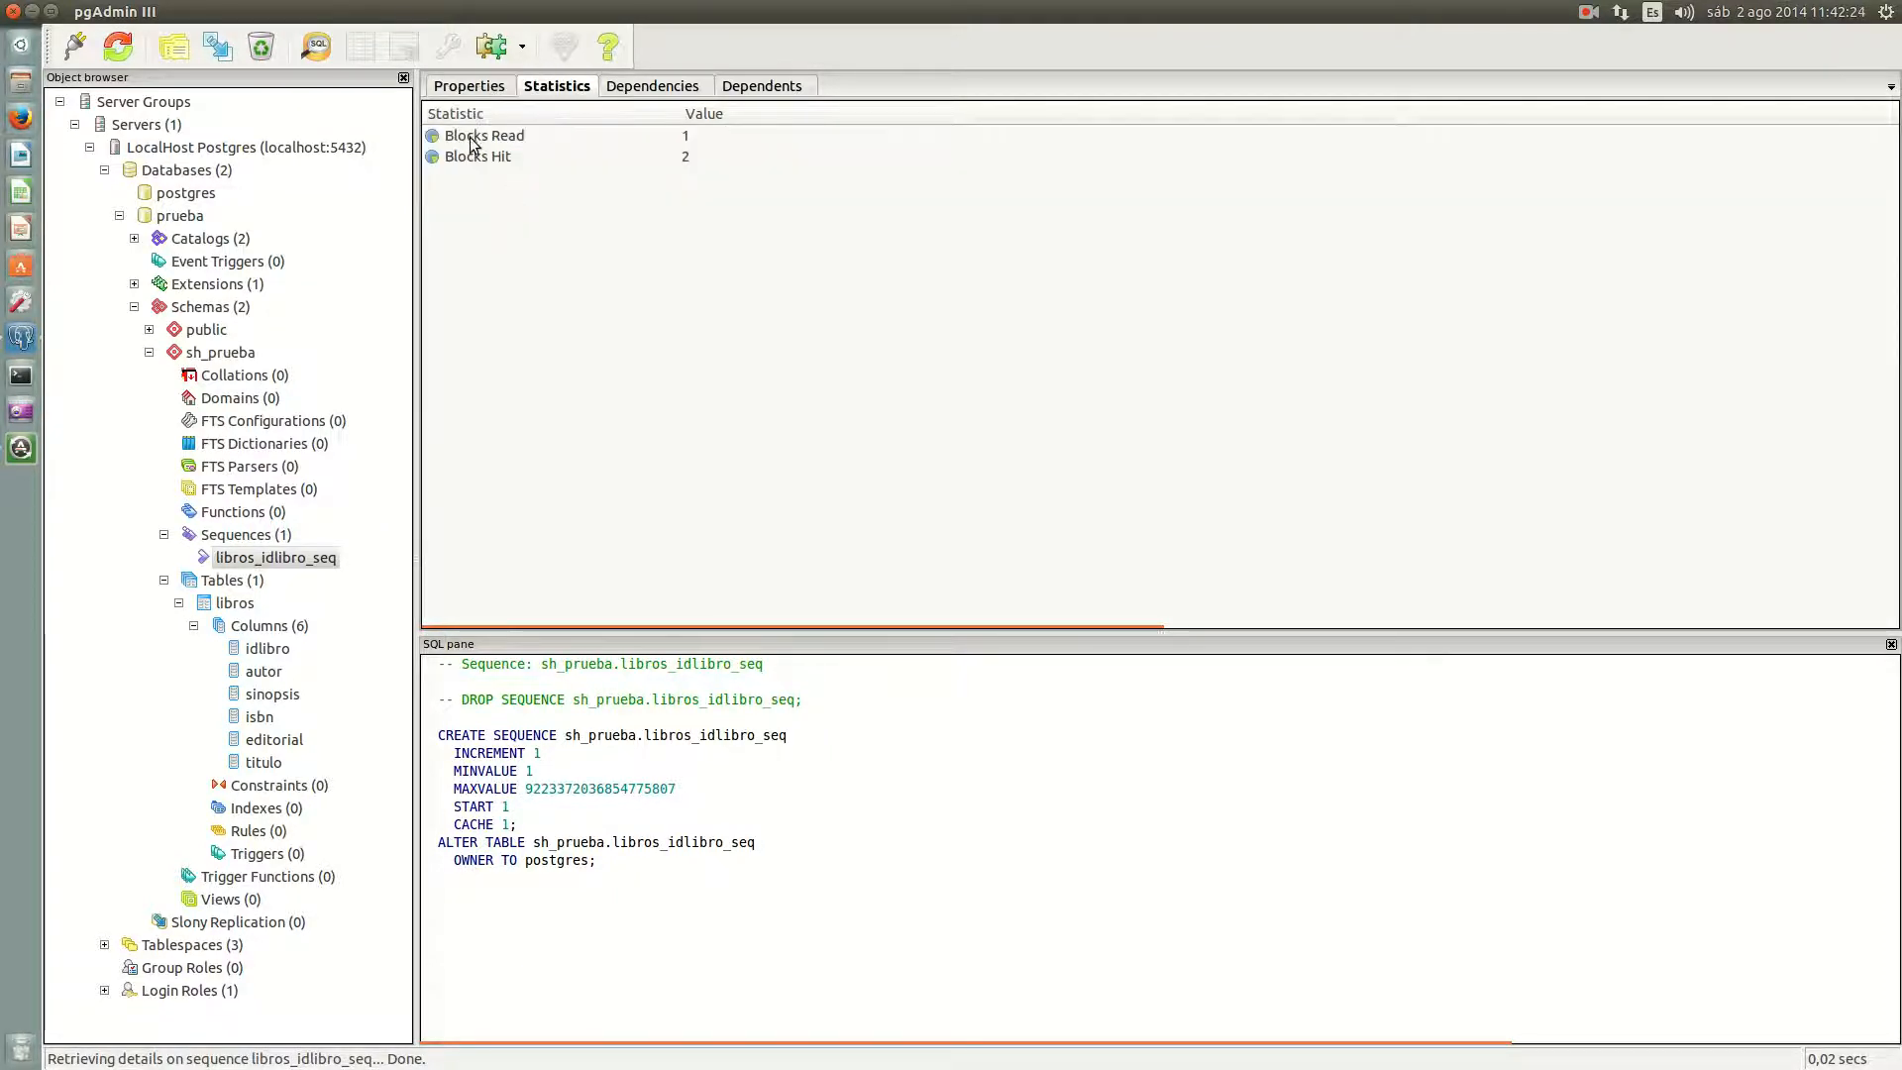
left_click(498, 158)
left_click(652, 87)
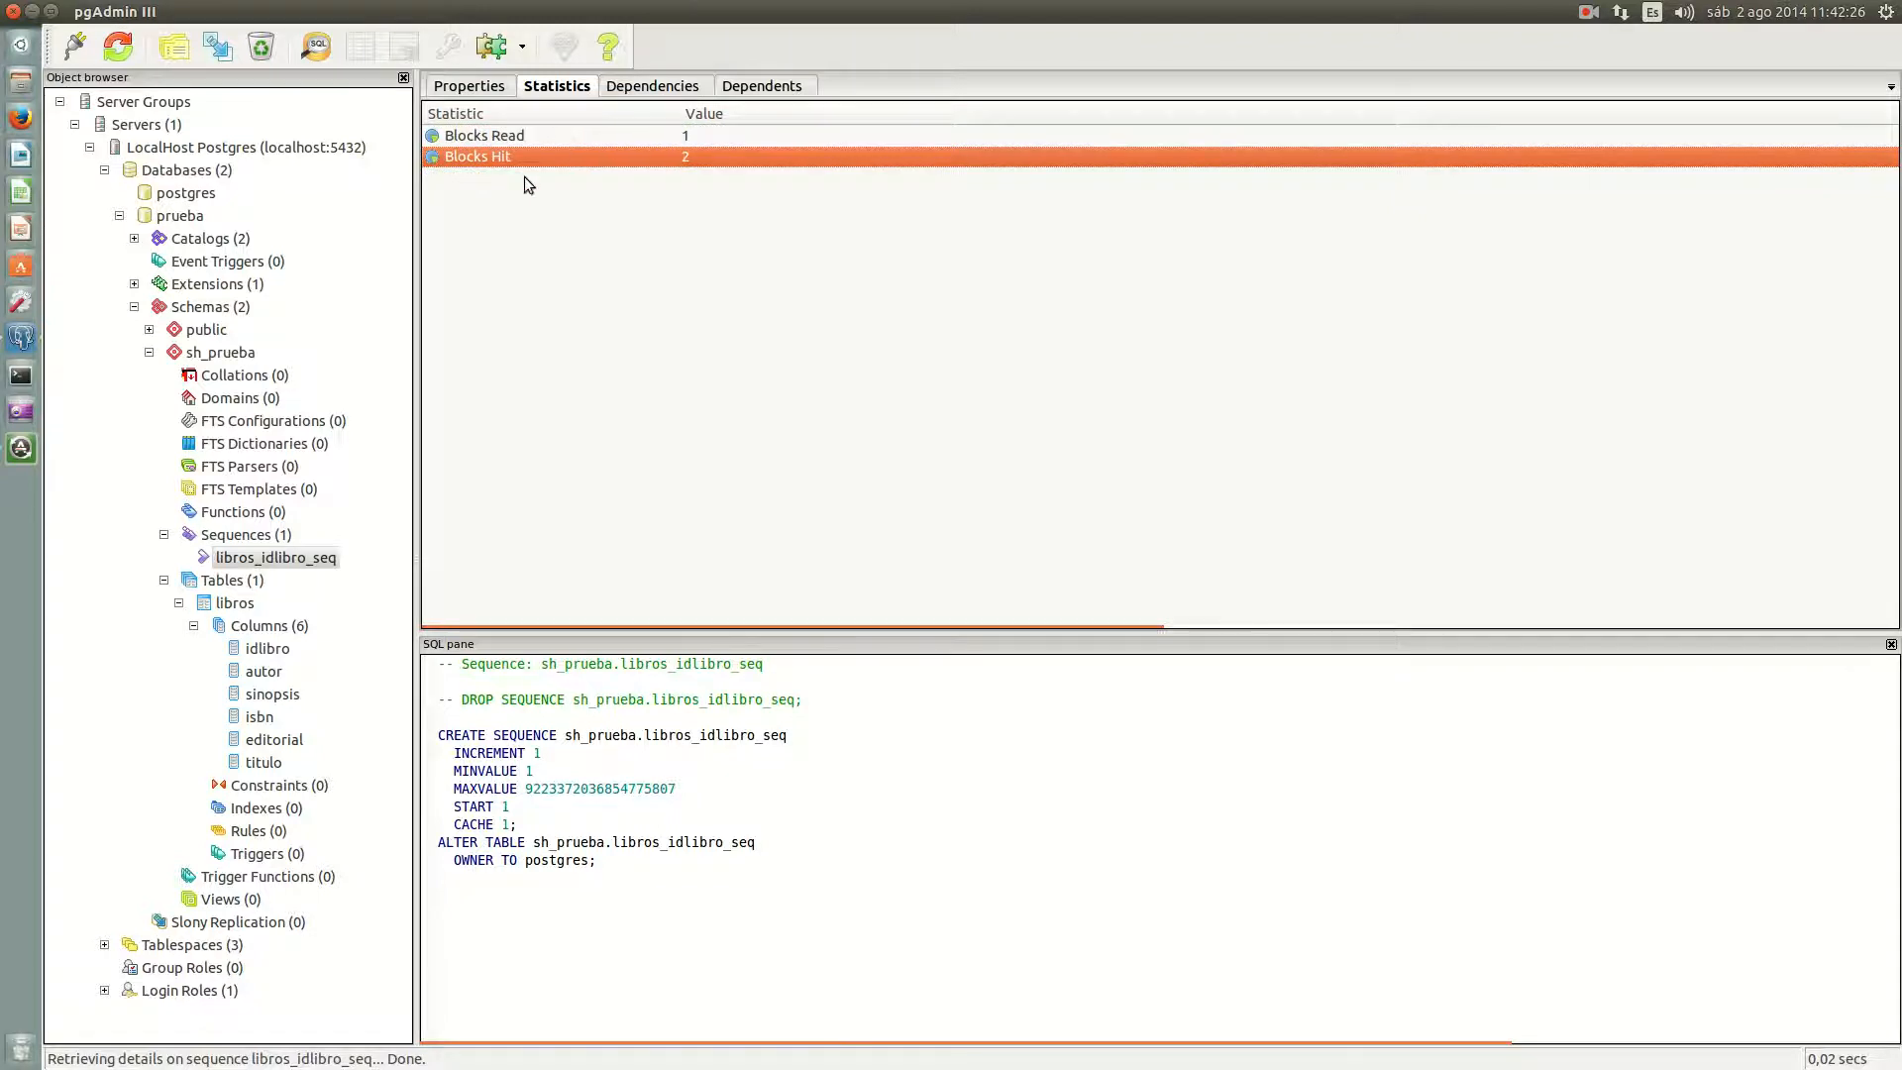
left_click(458, 144)
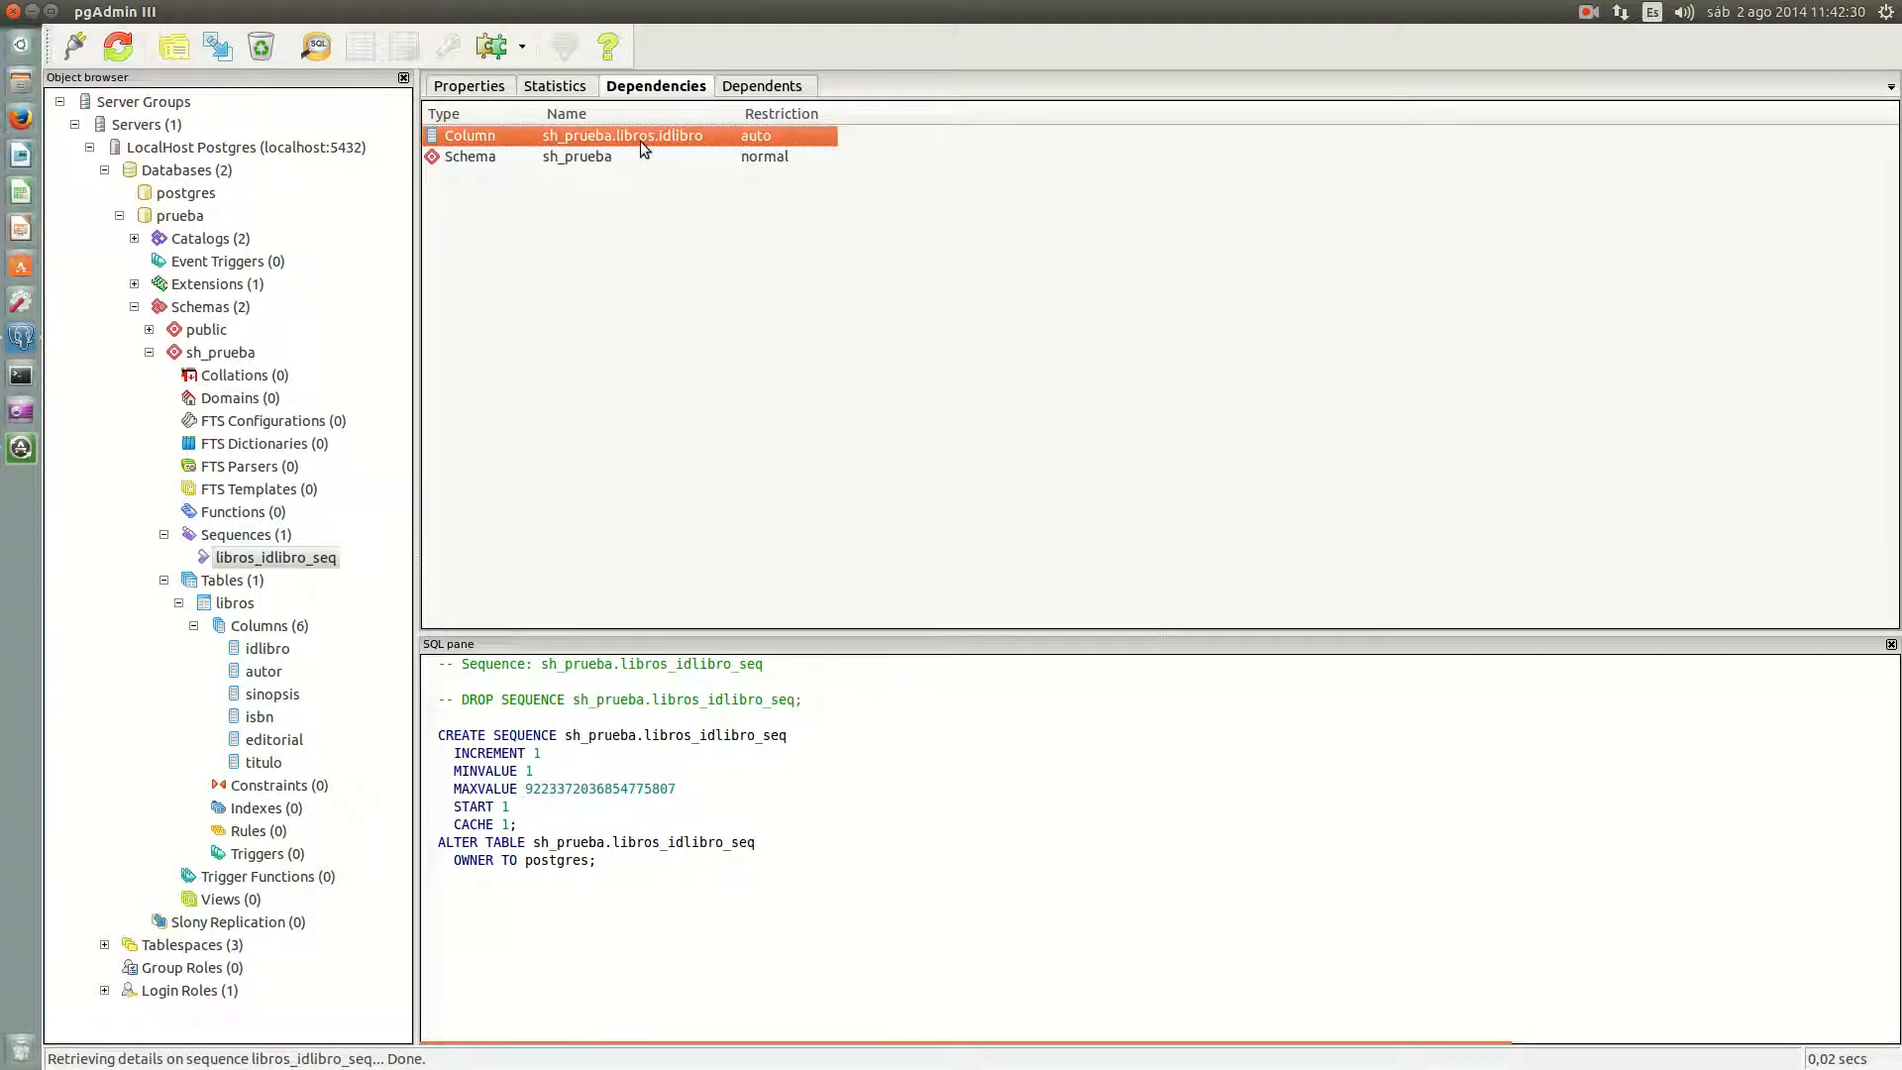
left_click(517, 156)
left_click(764, 88)
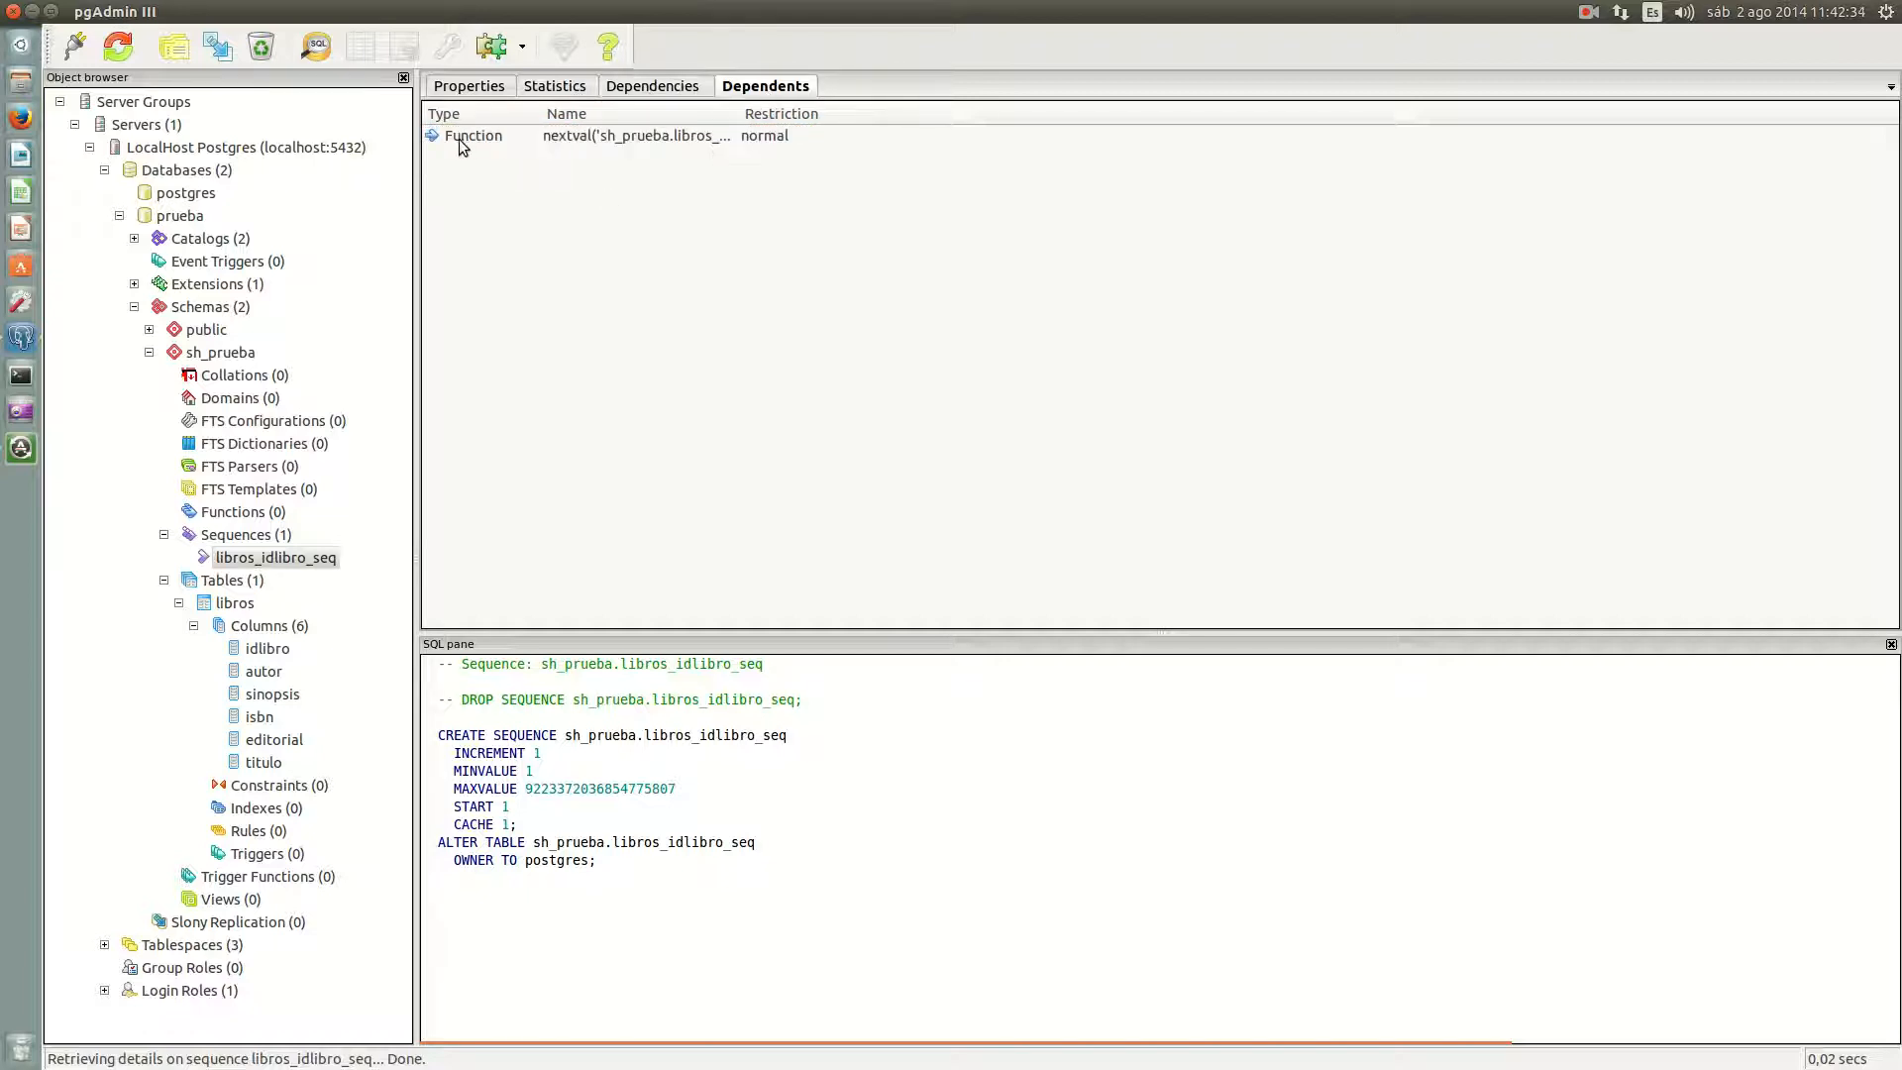
left_click(459, 139)
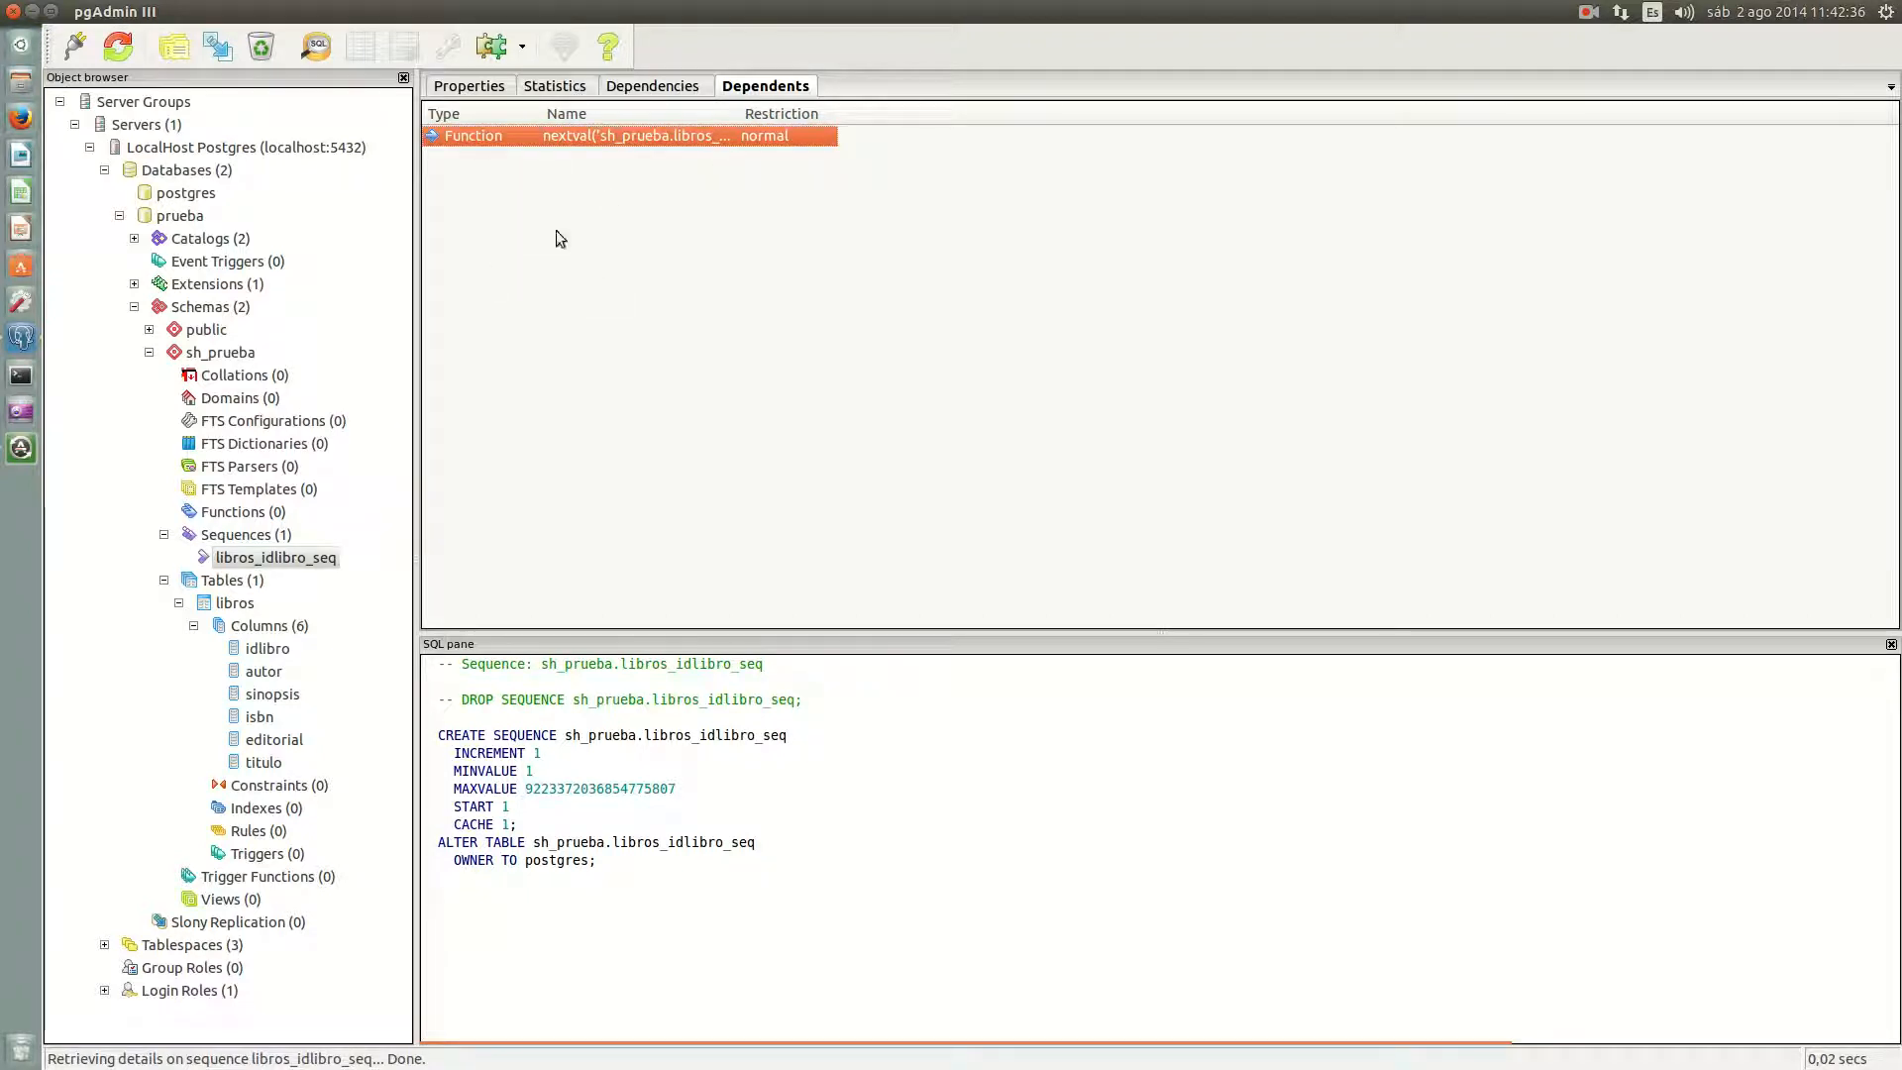
Step: Refresh the functions of the sh_prueba schema to look for the sequence's dependent function
left_click(236, 514)
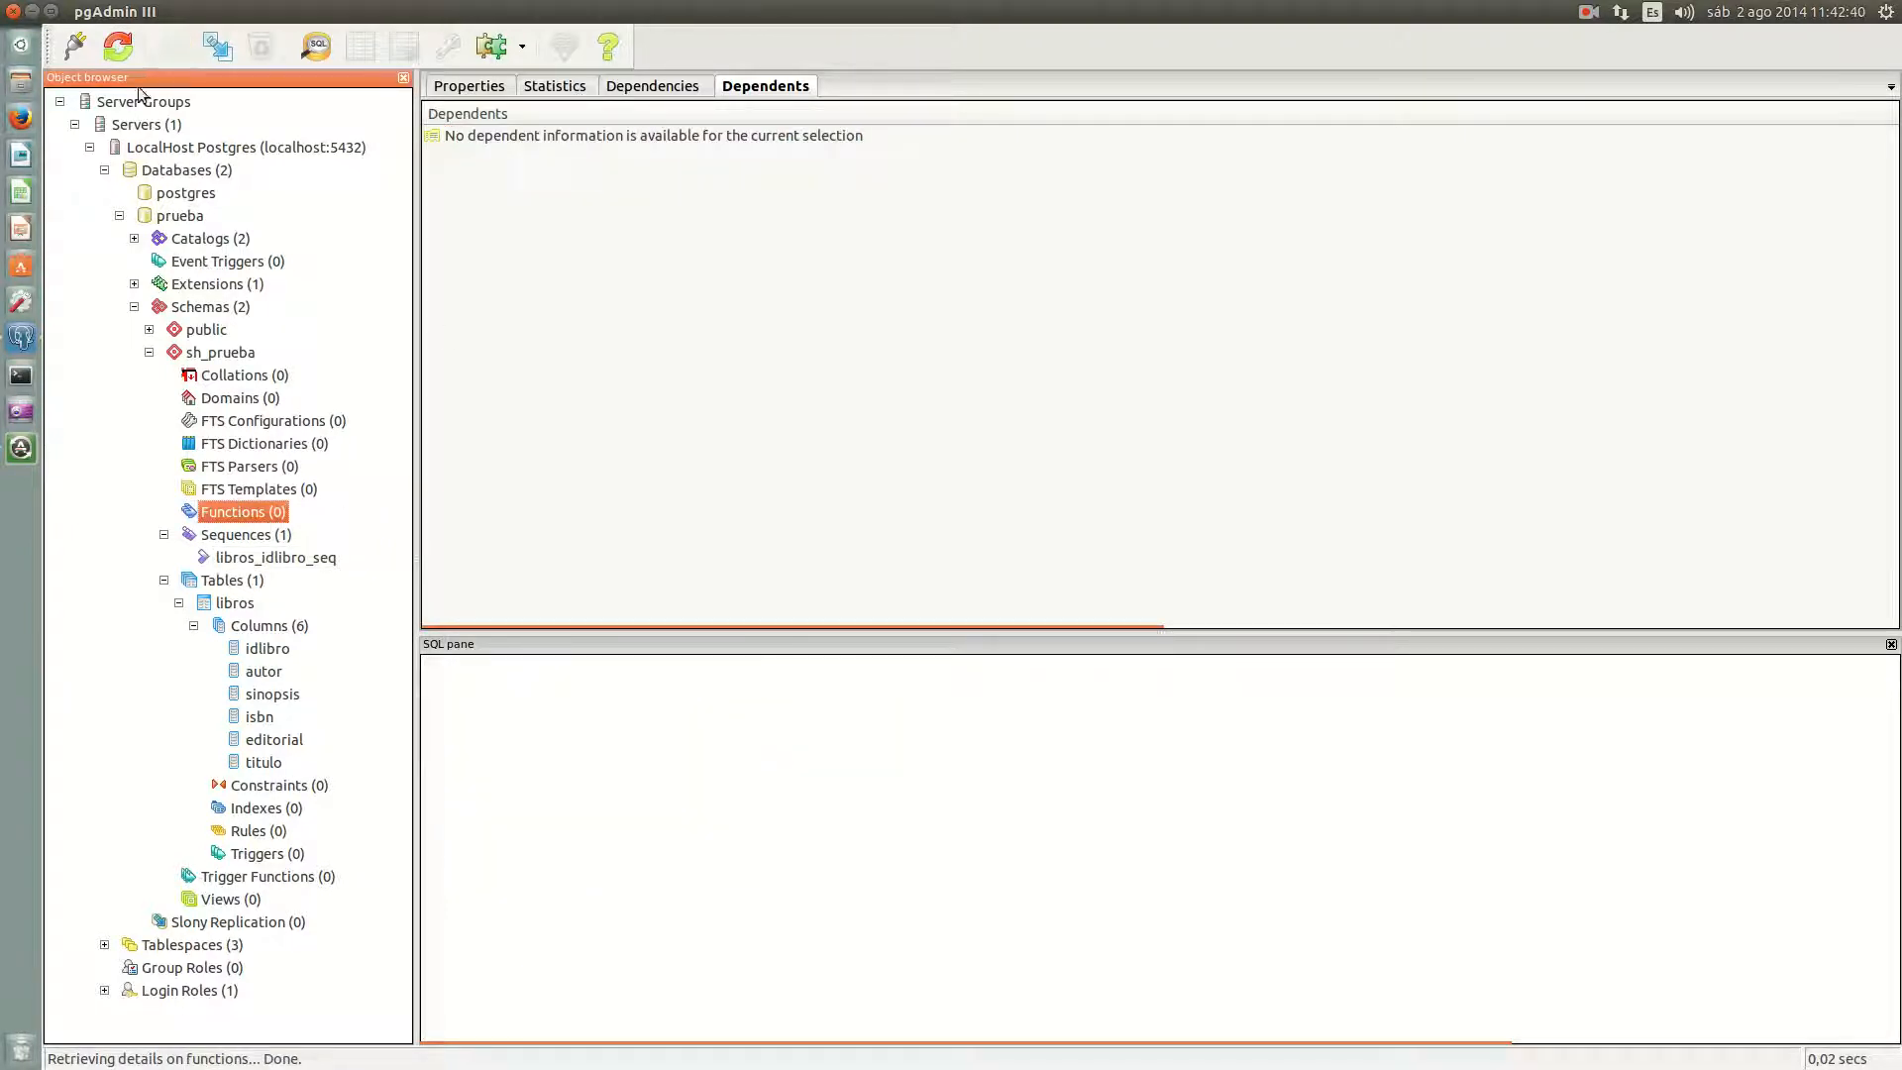
left_click(118, 46)
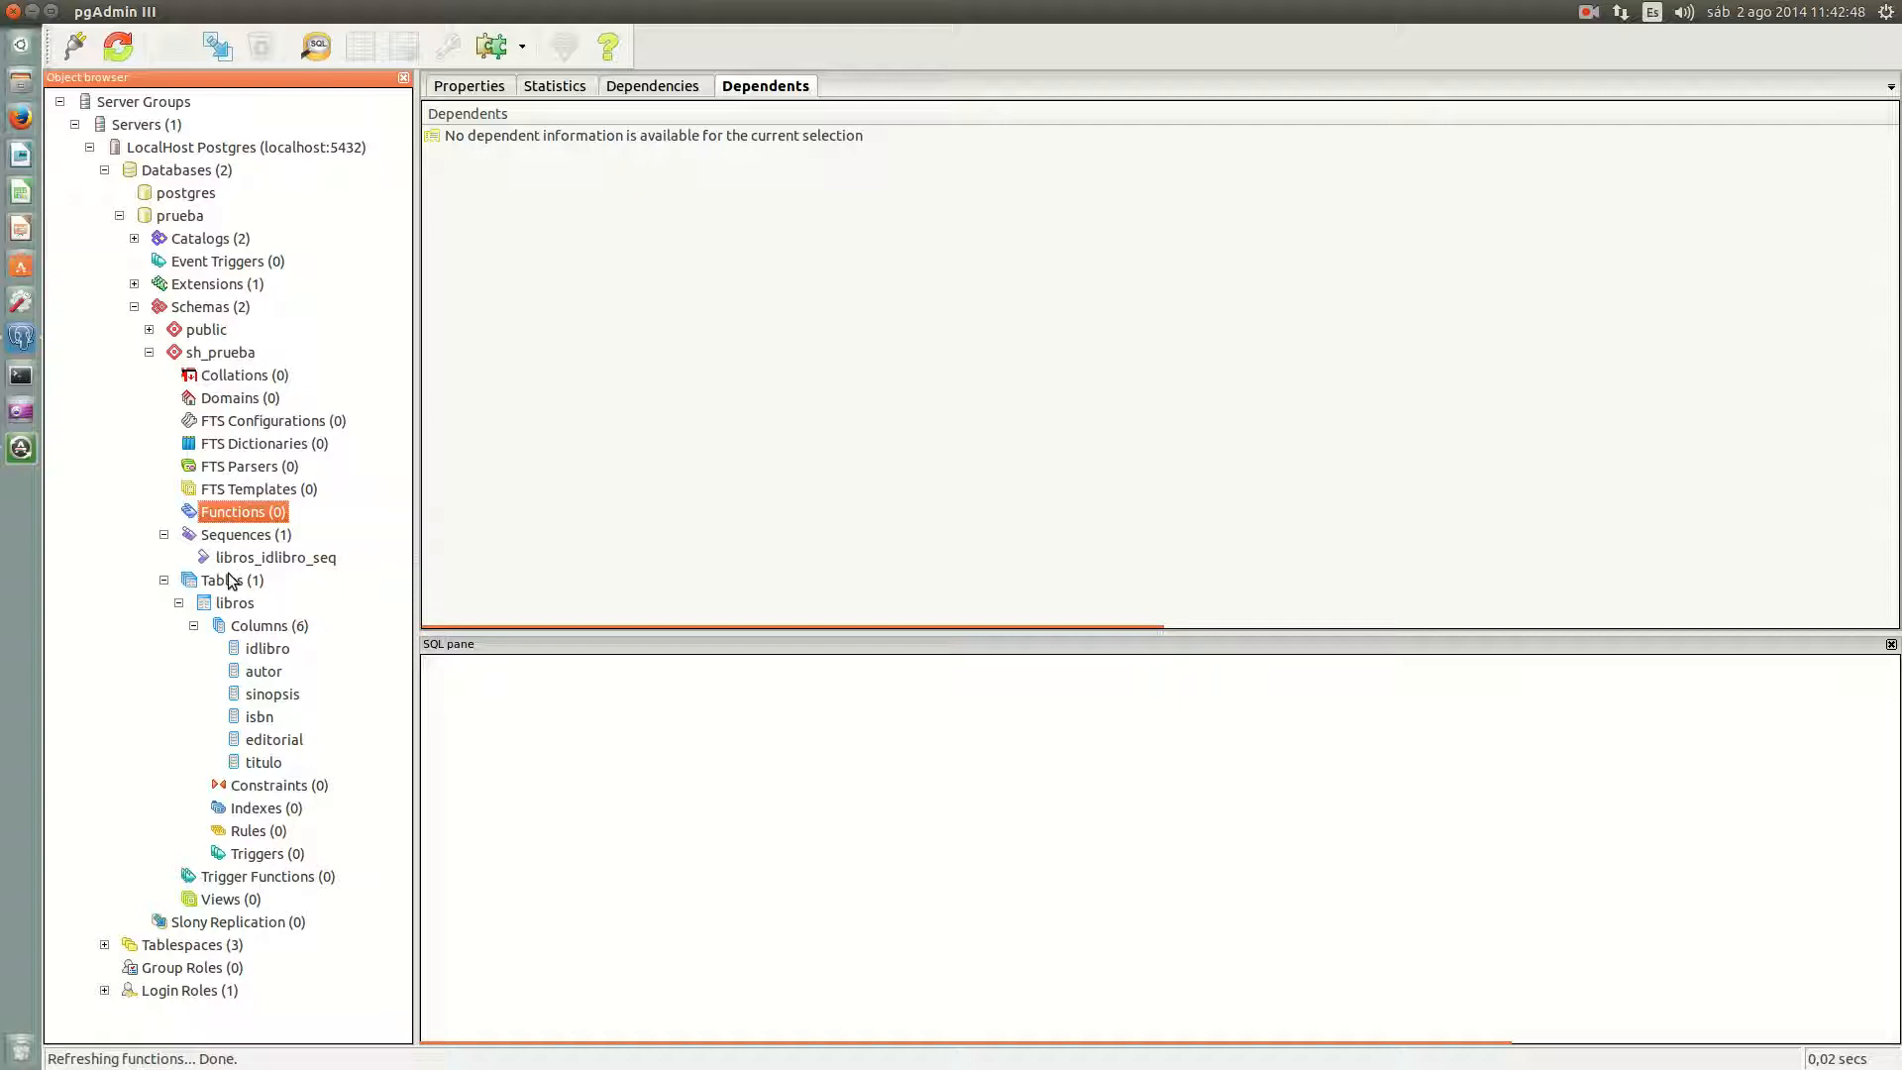
left_click(234, 577)
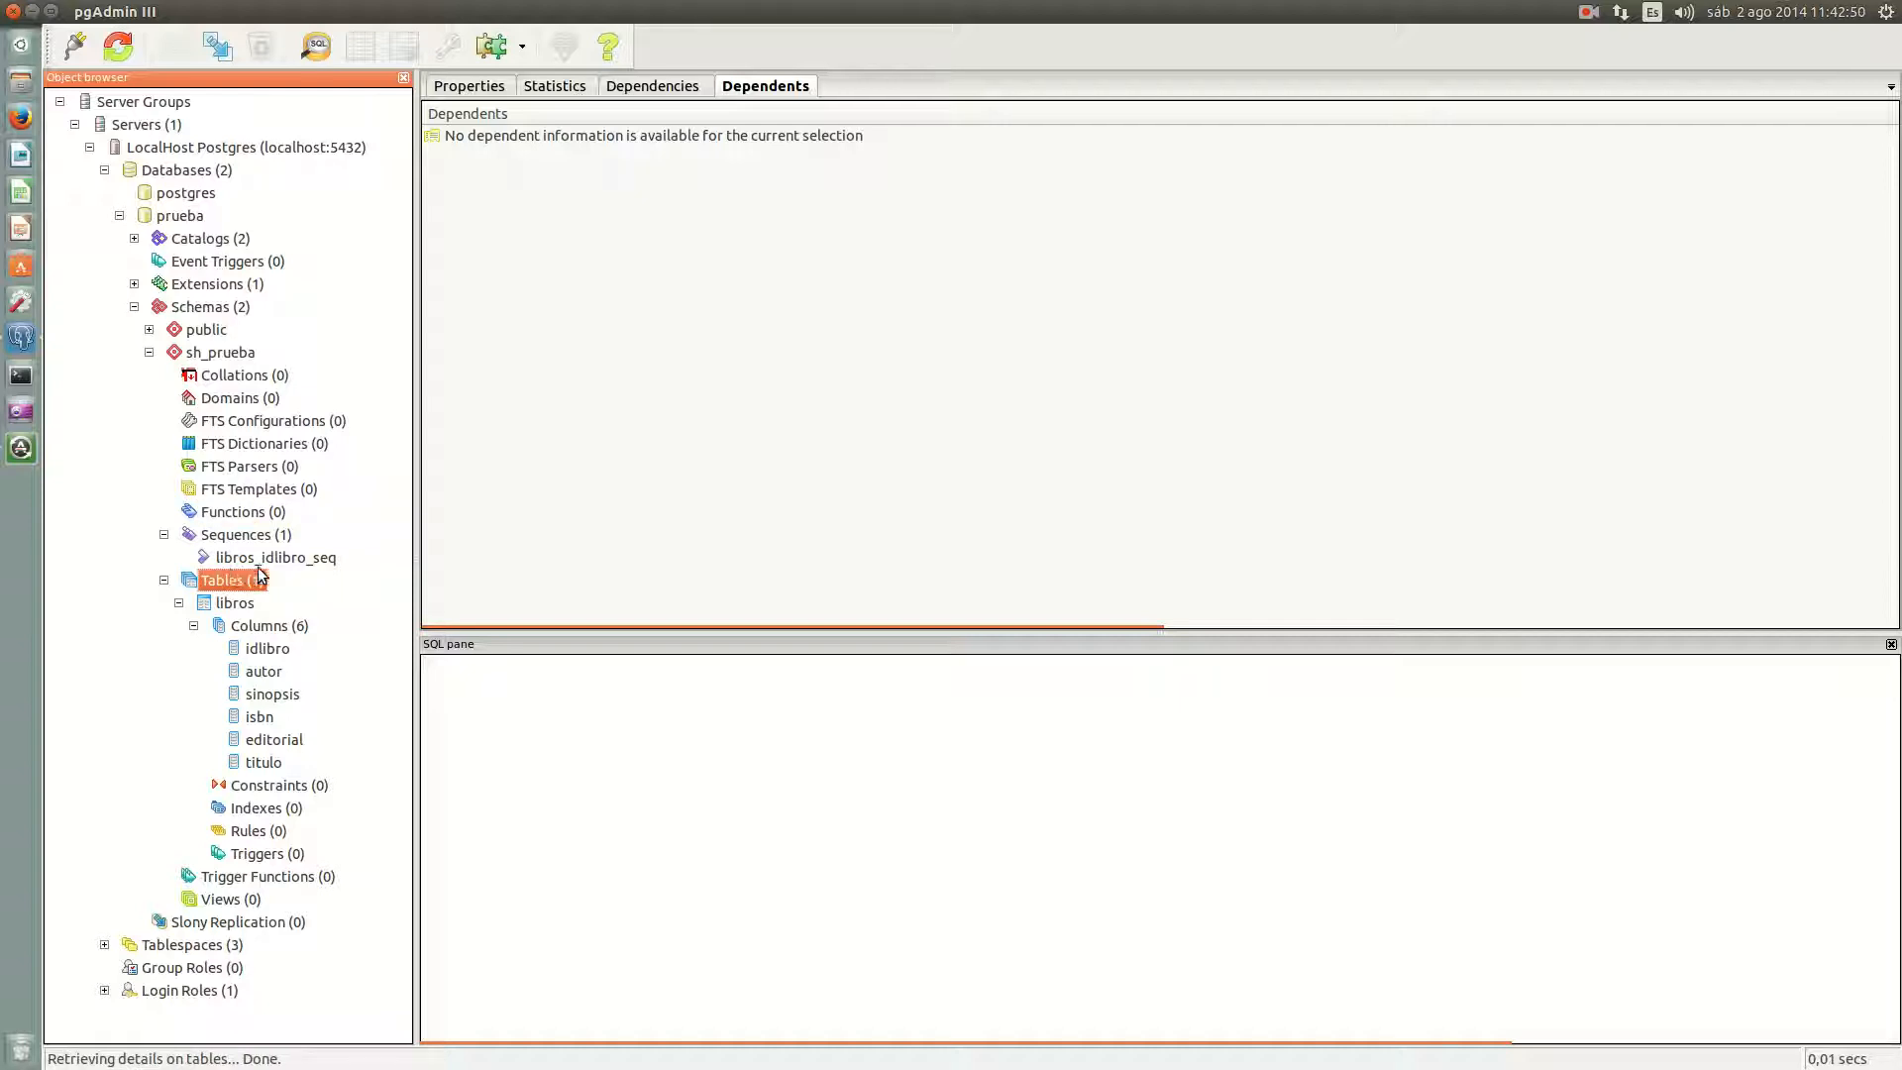
Step: Return to the dependents of libros_idlibro_seq and widen the type and name columns to read the full function name
left_click(260, 559)
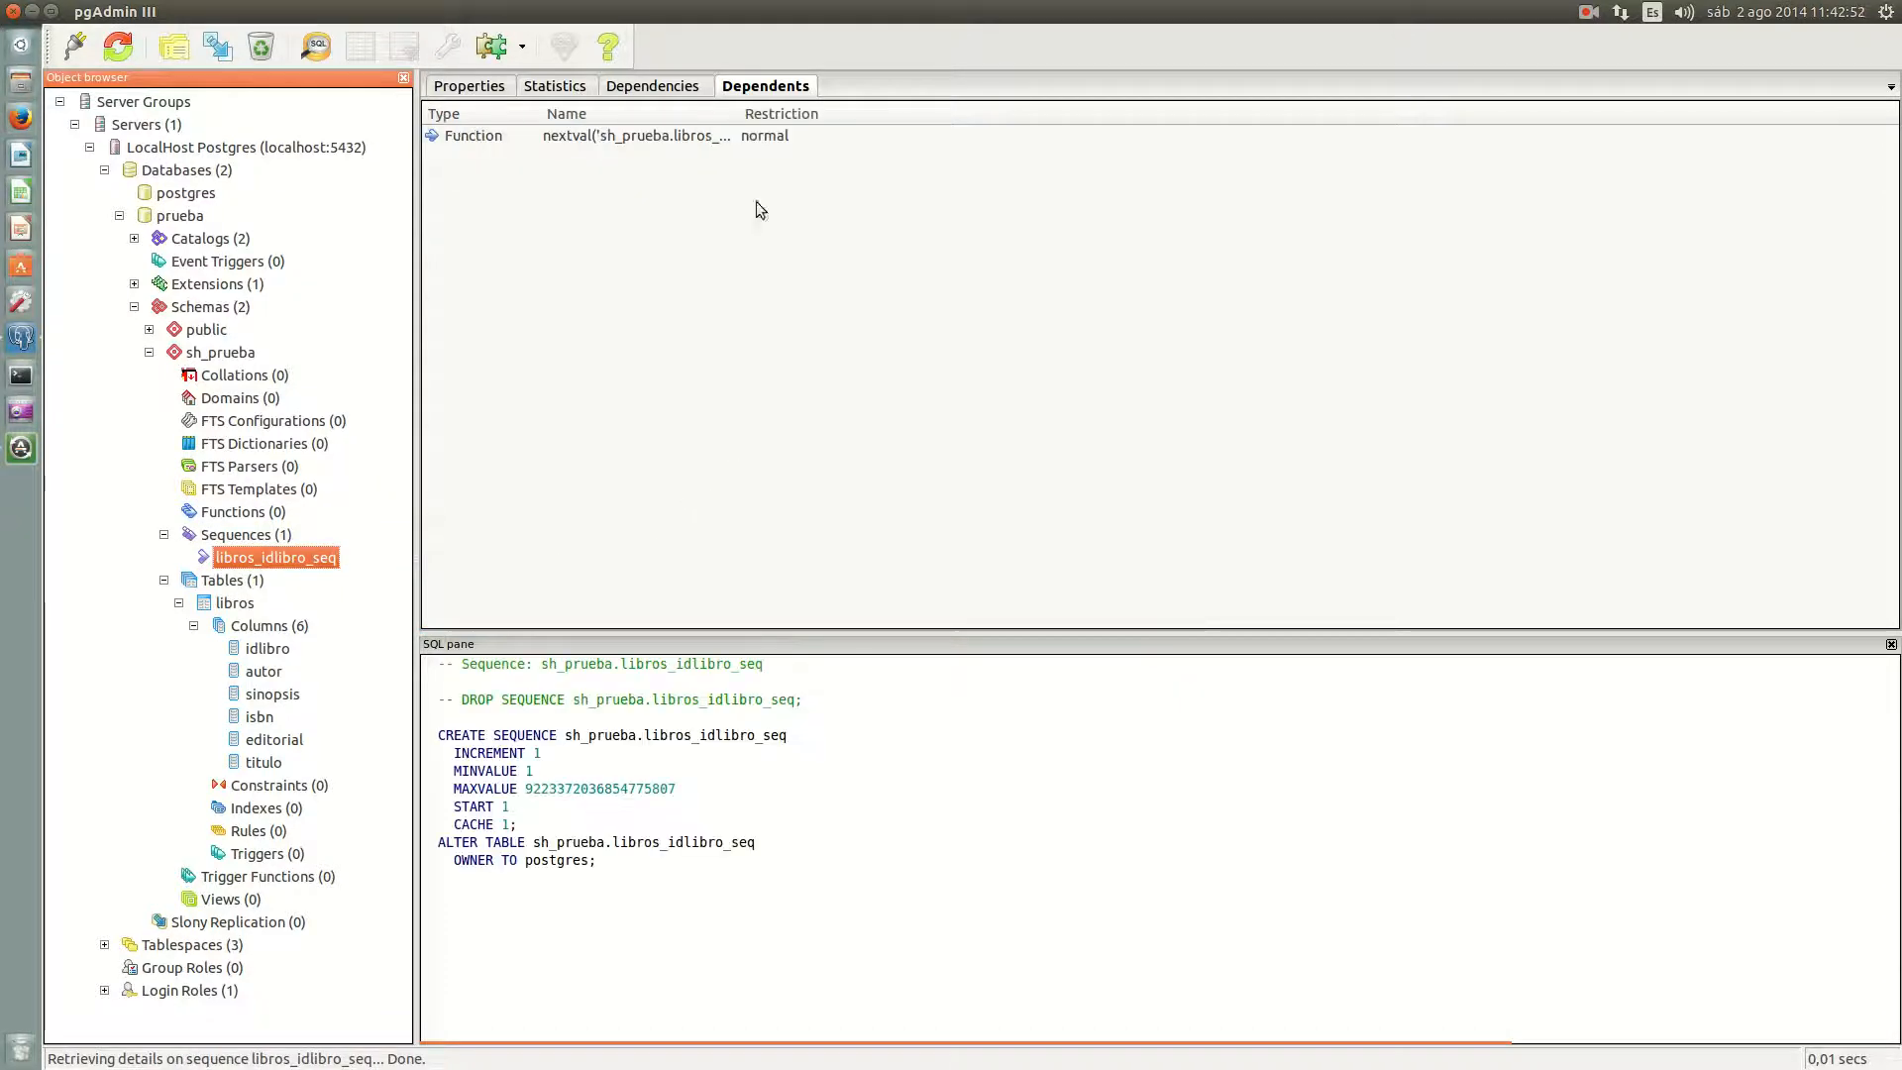
left_click(487, 139)
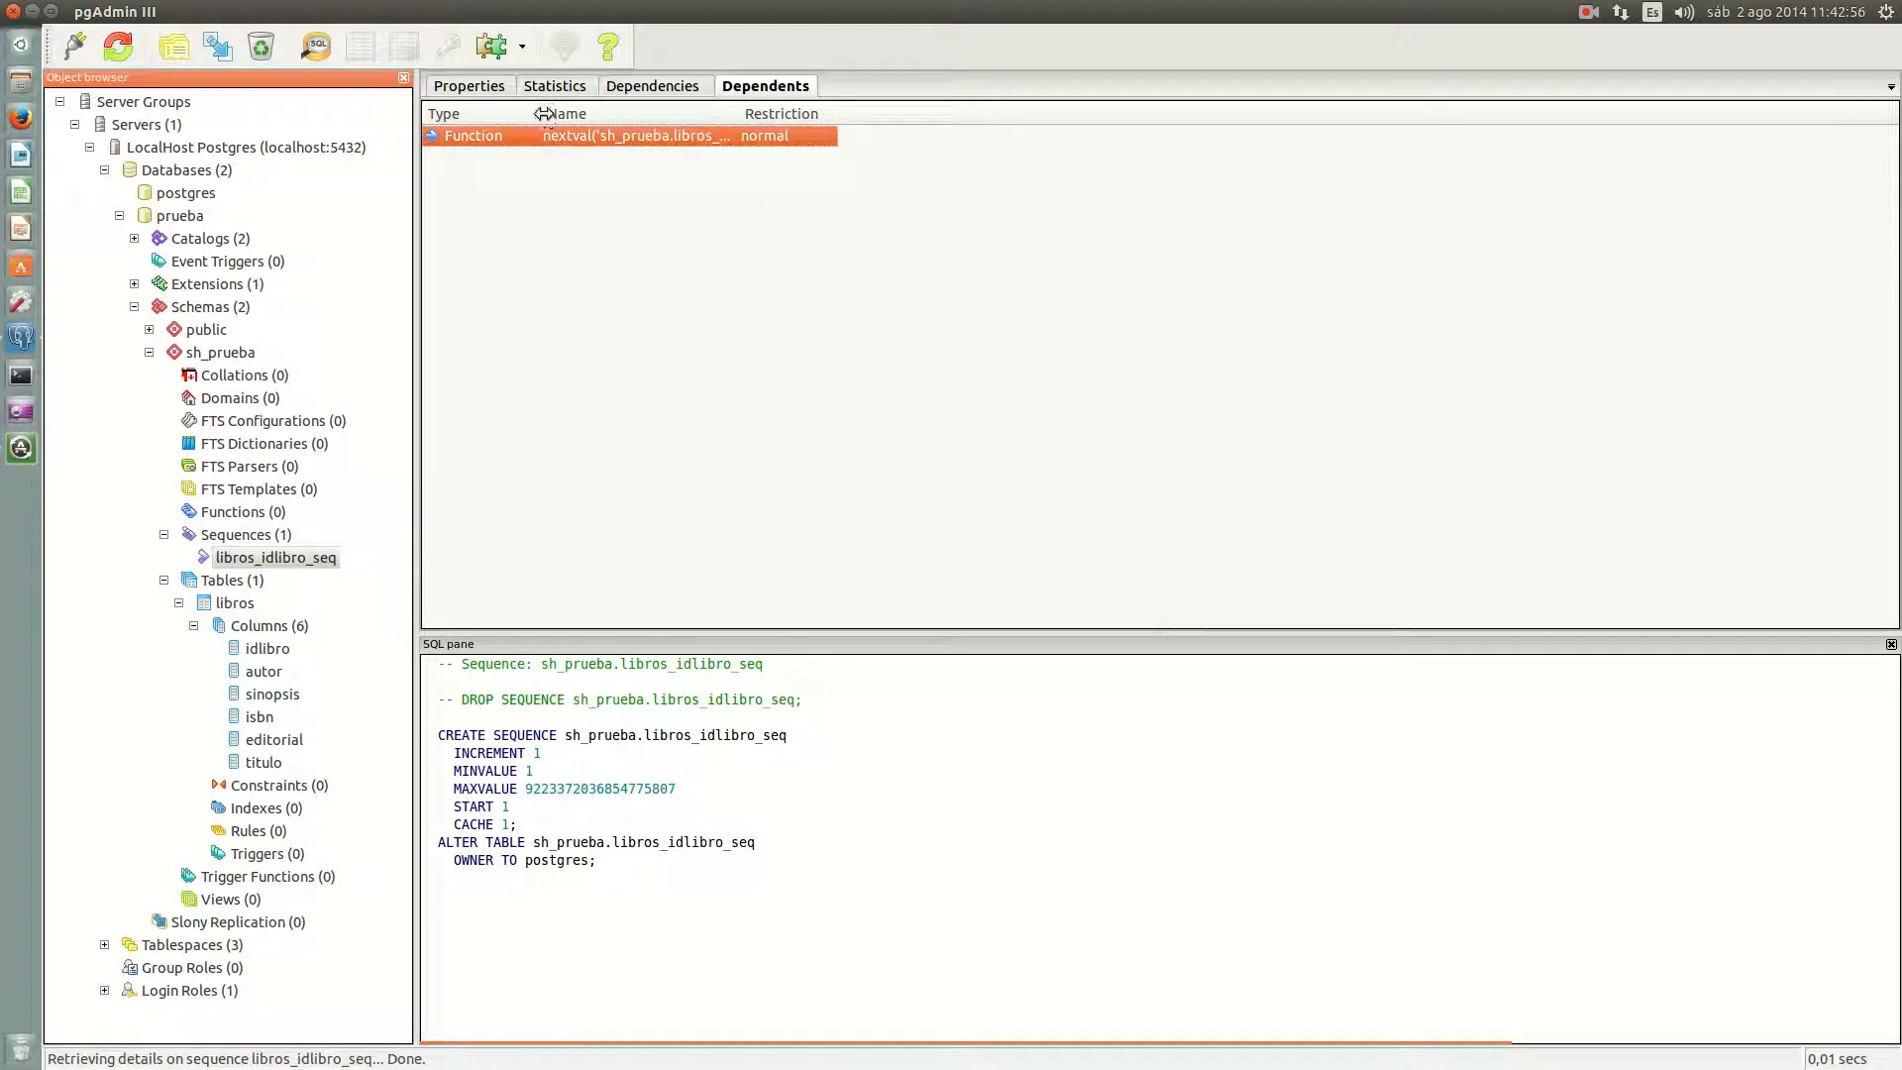
left_click_drag(544, 114, 767, 114)
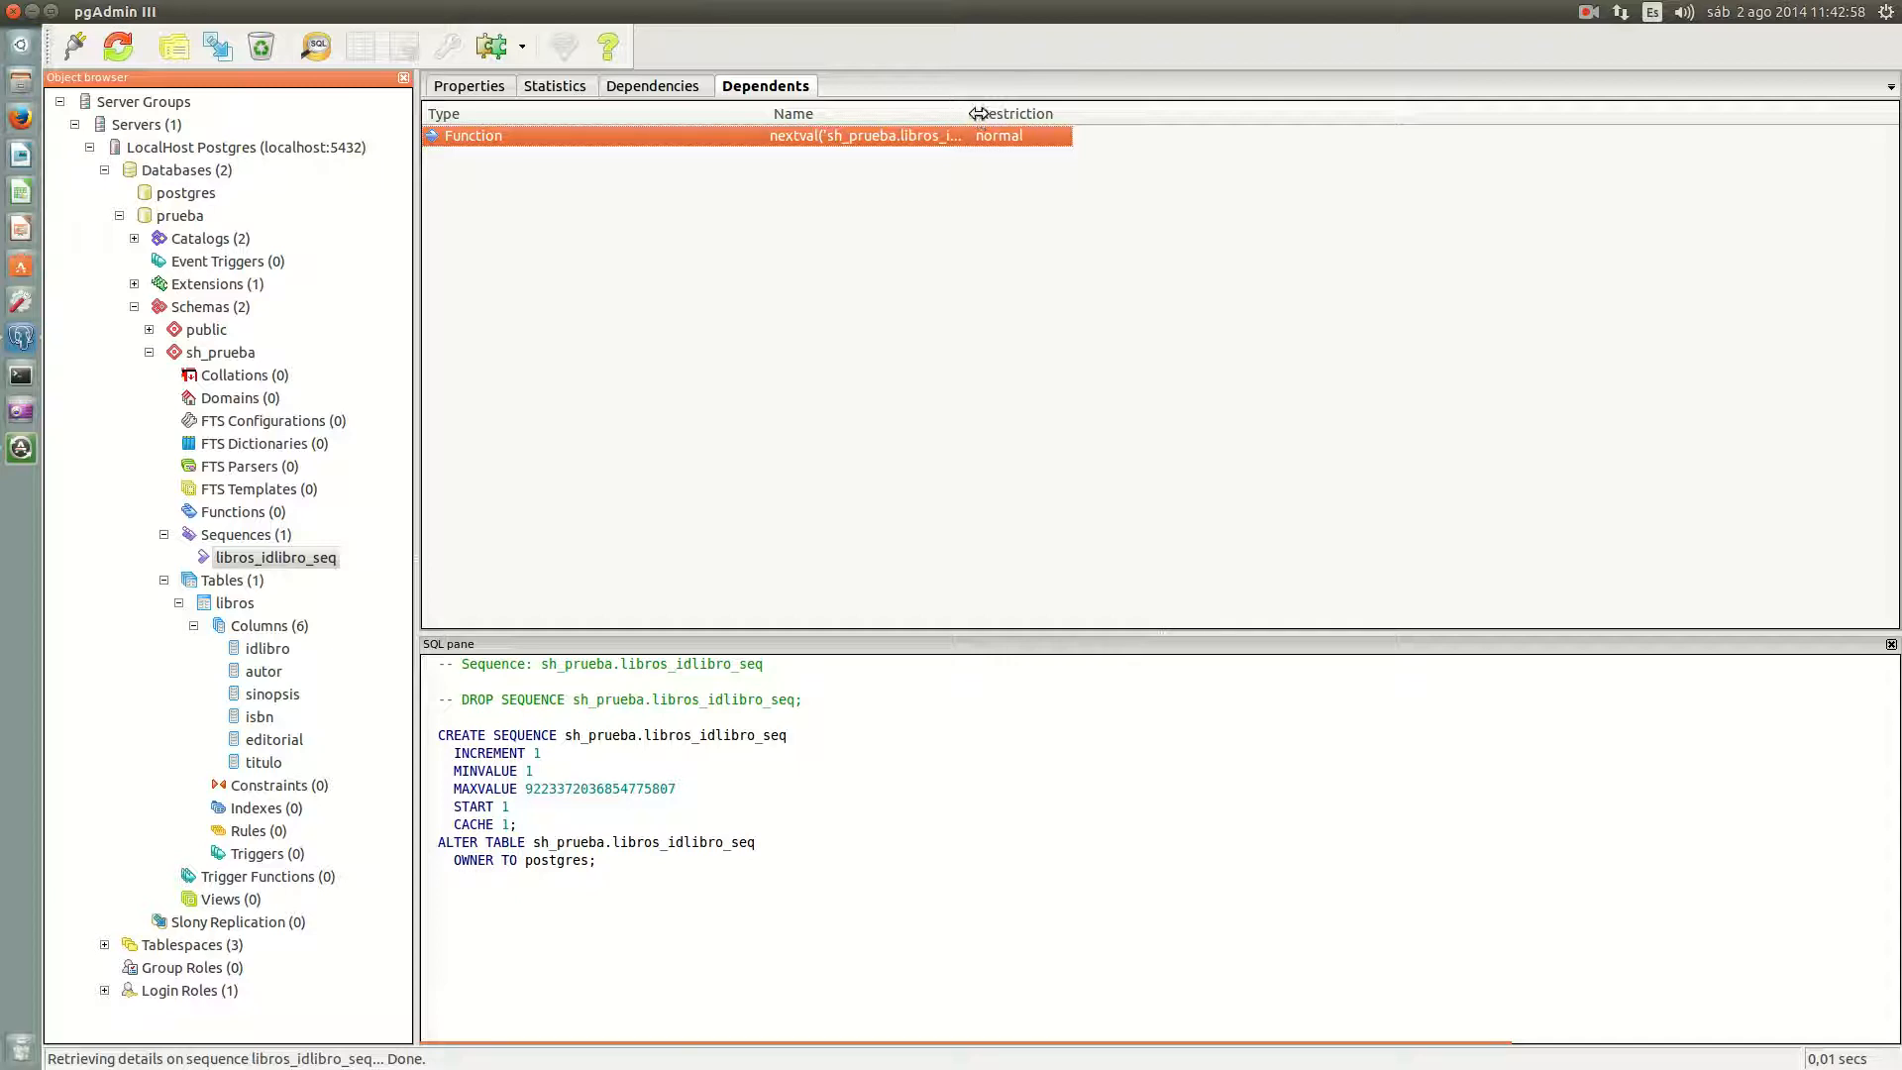
left_click_drag(978, 114, 1315, 114)
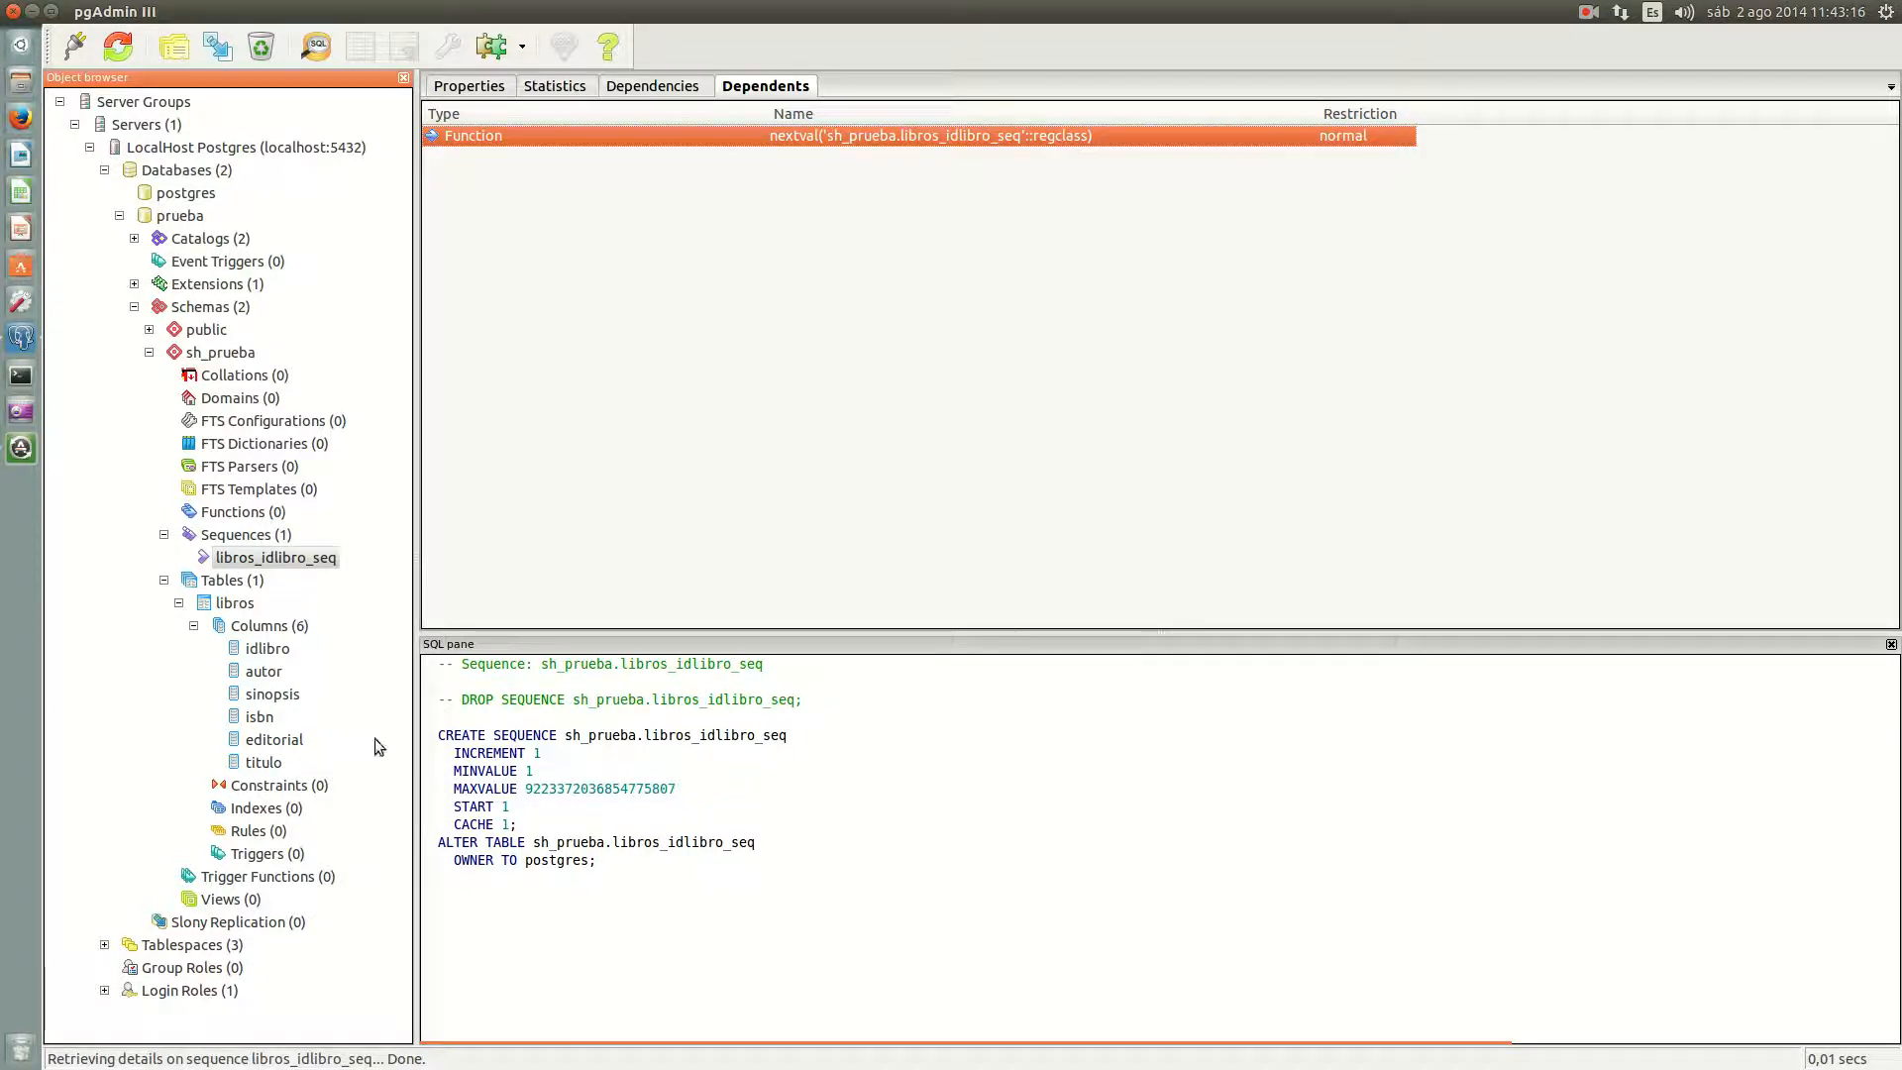
Step: Look through the libros table's columns, constraints, indexes, rules and triggers
left_click(240, 581)
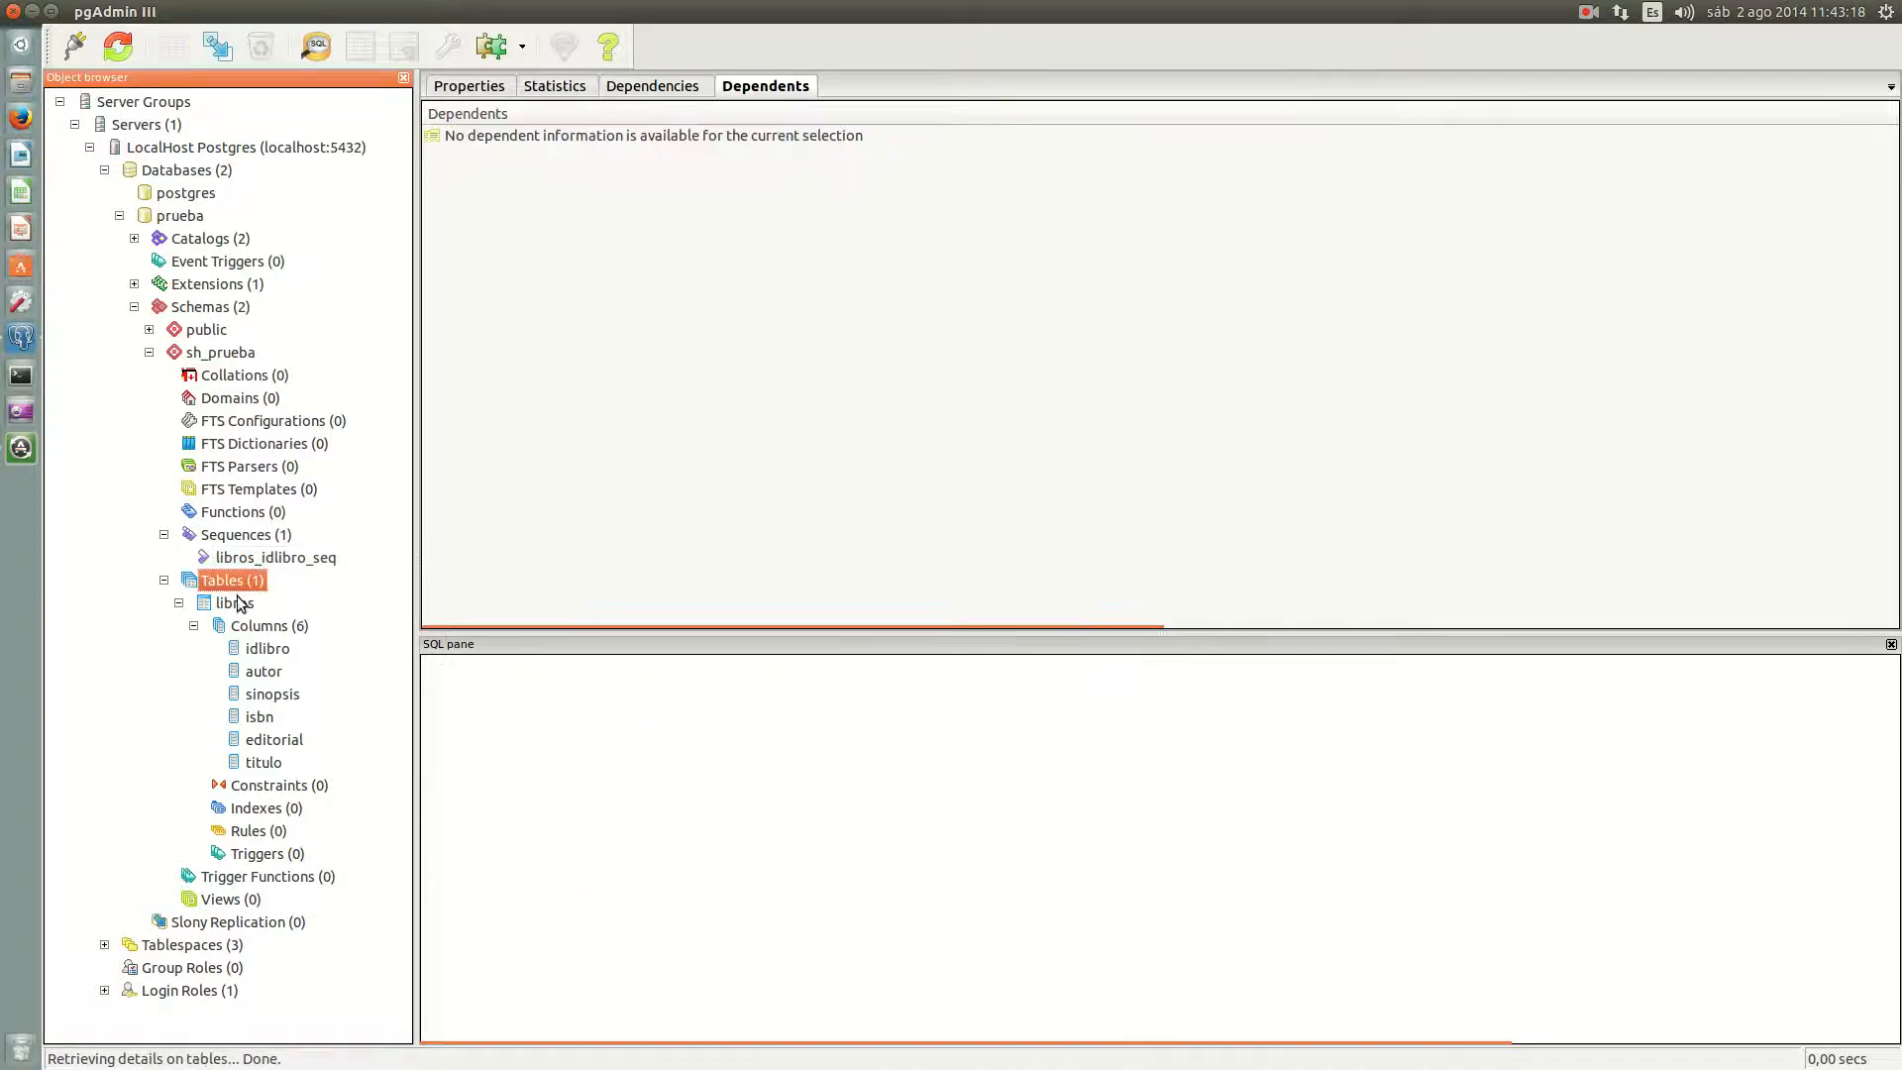
left_click(241, 603)
left_click(256, 625)
left_click(277, 786)
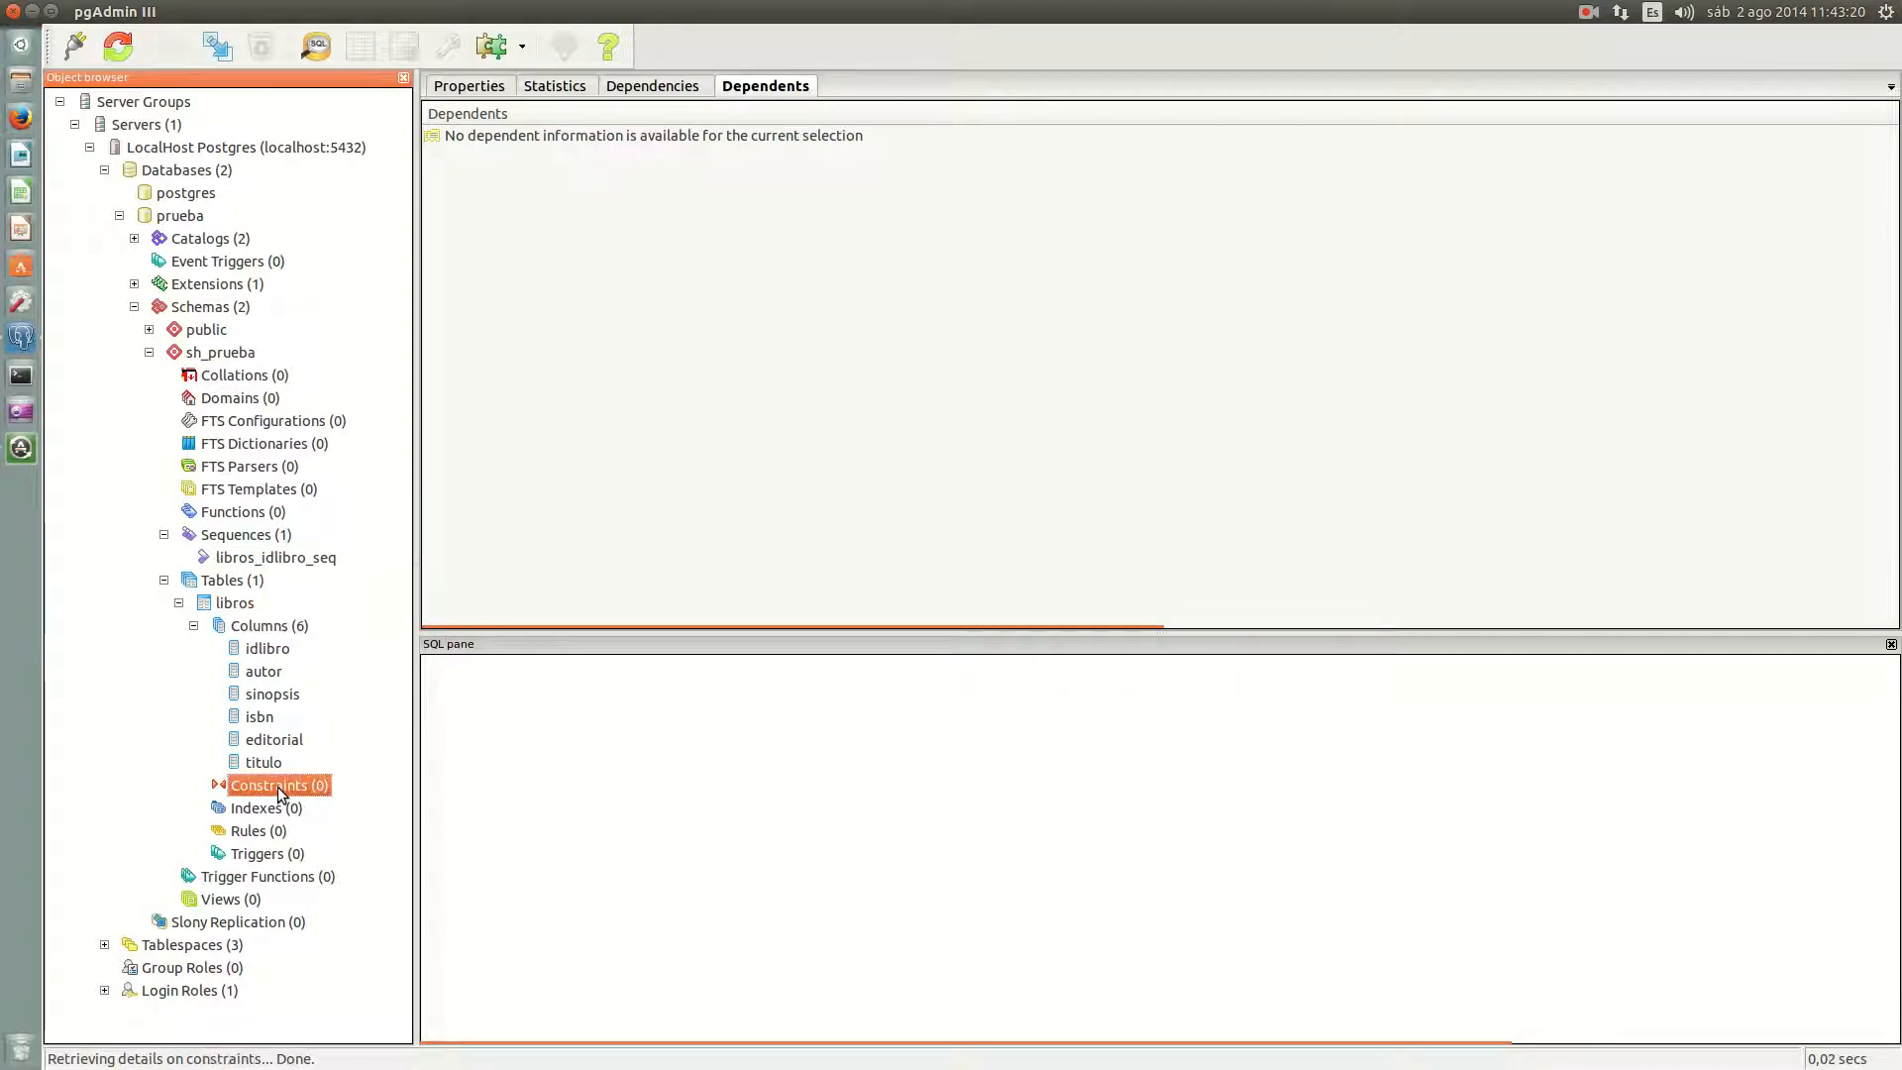
left_click(281, 808)
left_click(256, 834)
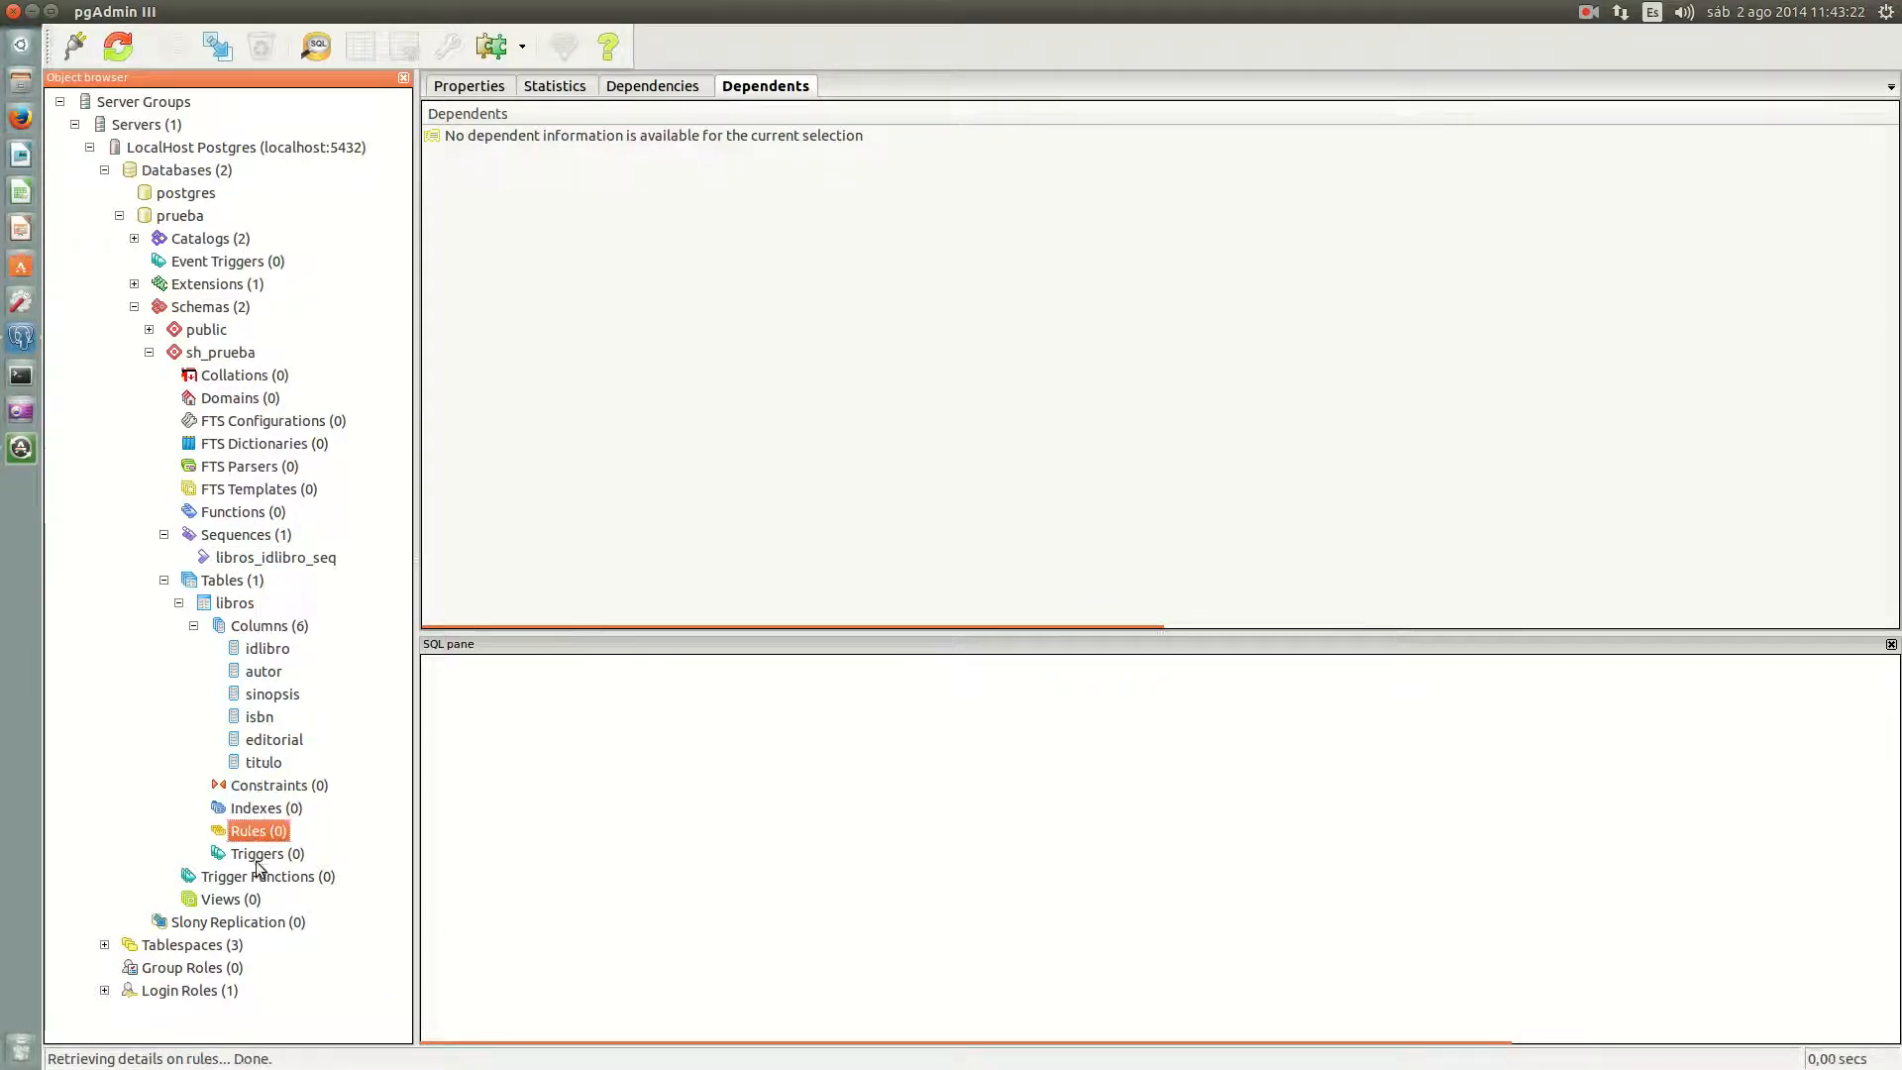
left_click(254, 856)
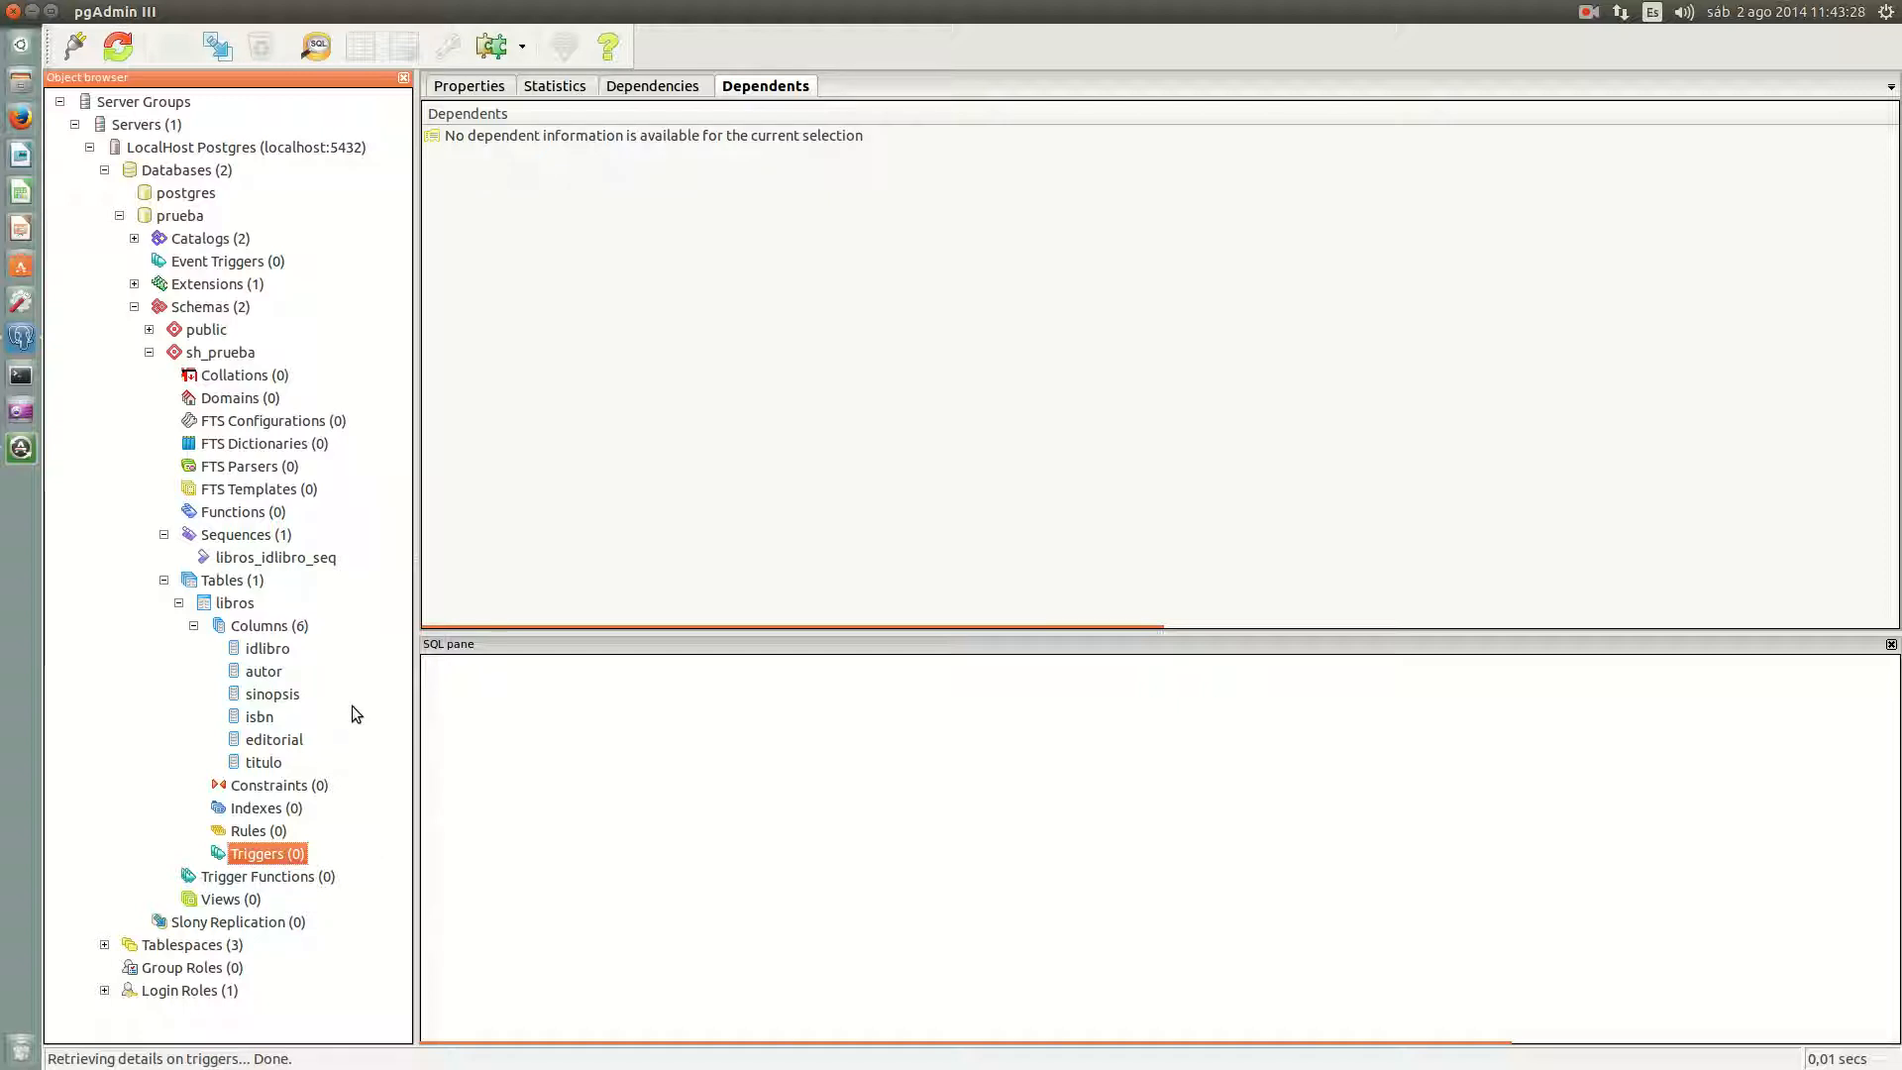
Step: Start a new primary key constraint on the libros table and name it key_libros
left_click(283, 786)
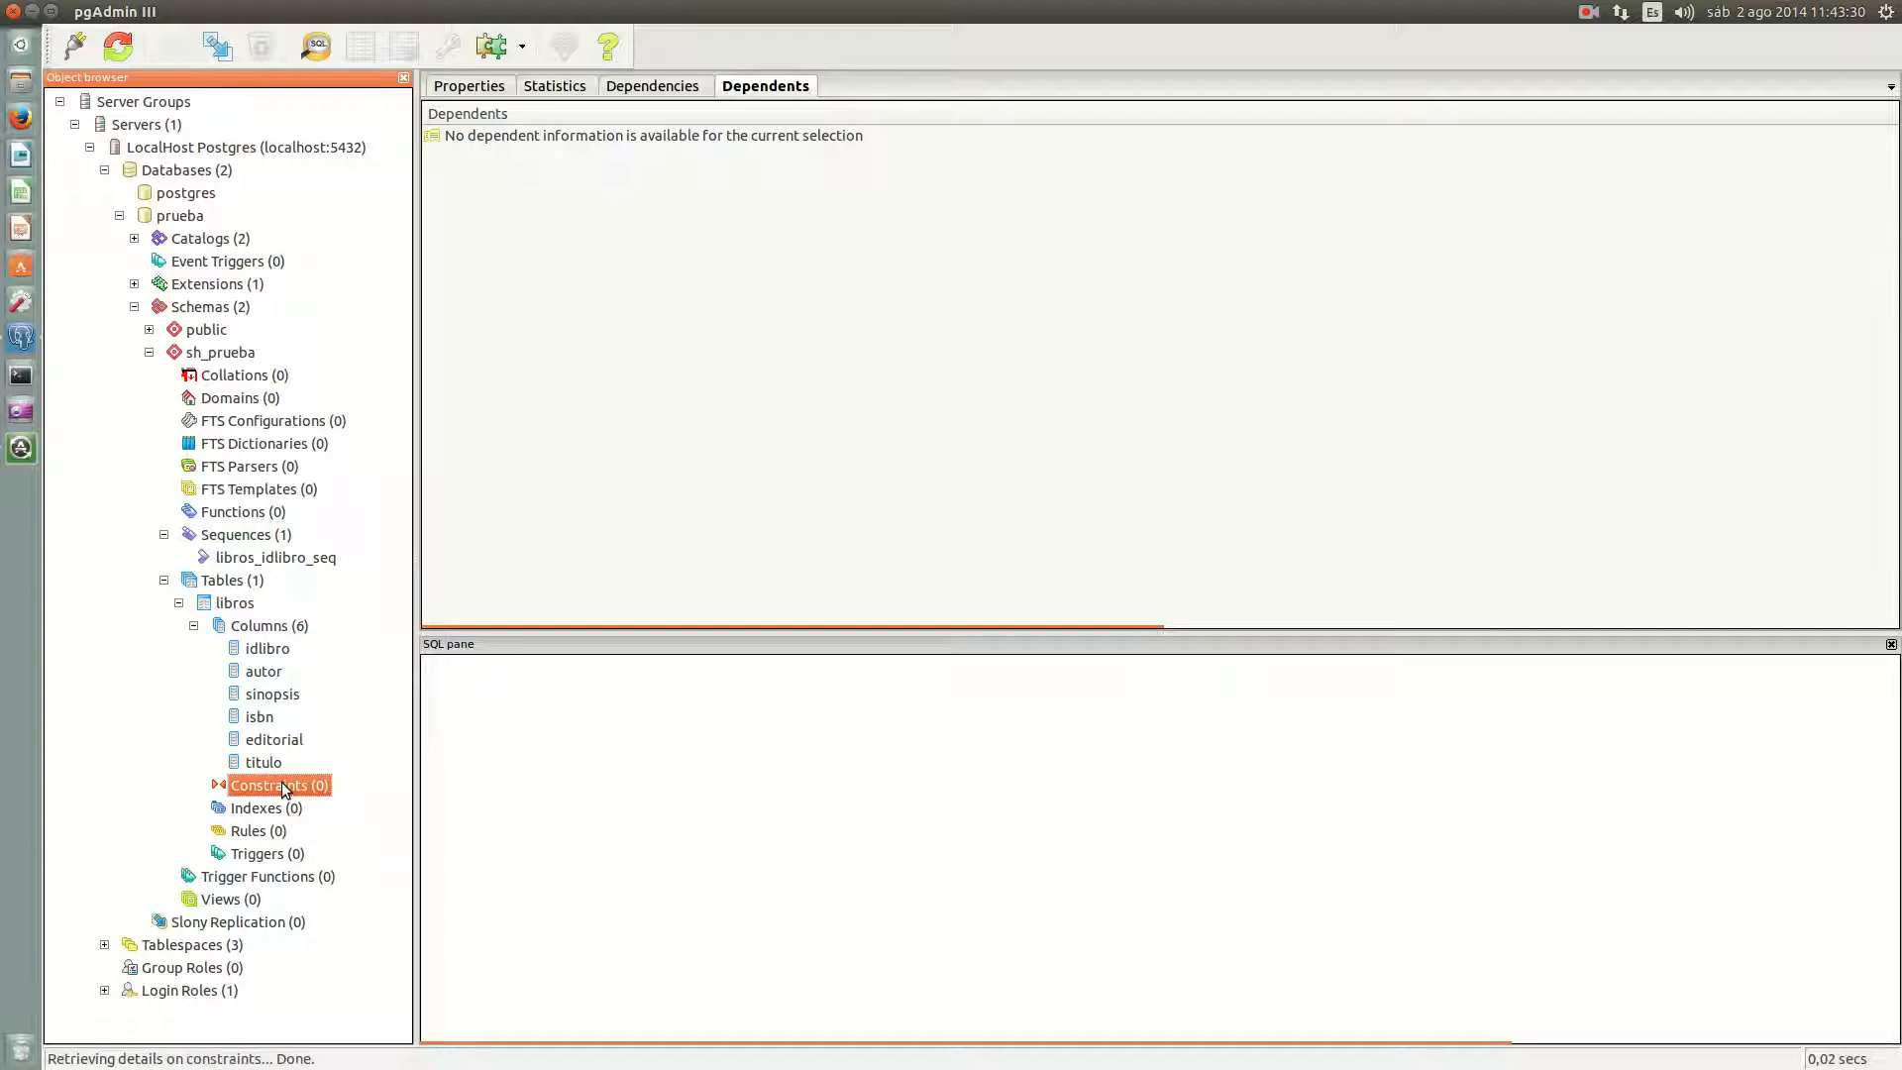
right_click(284, 787)
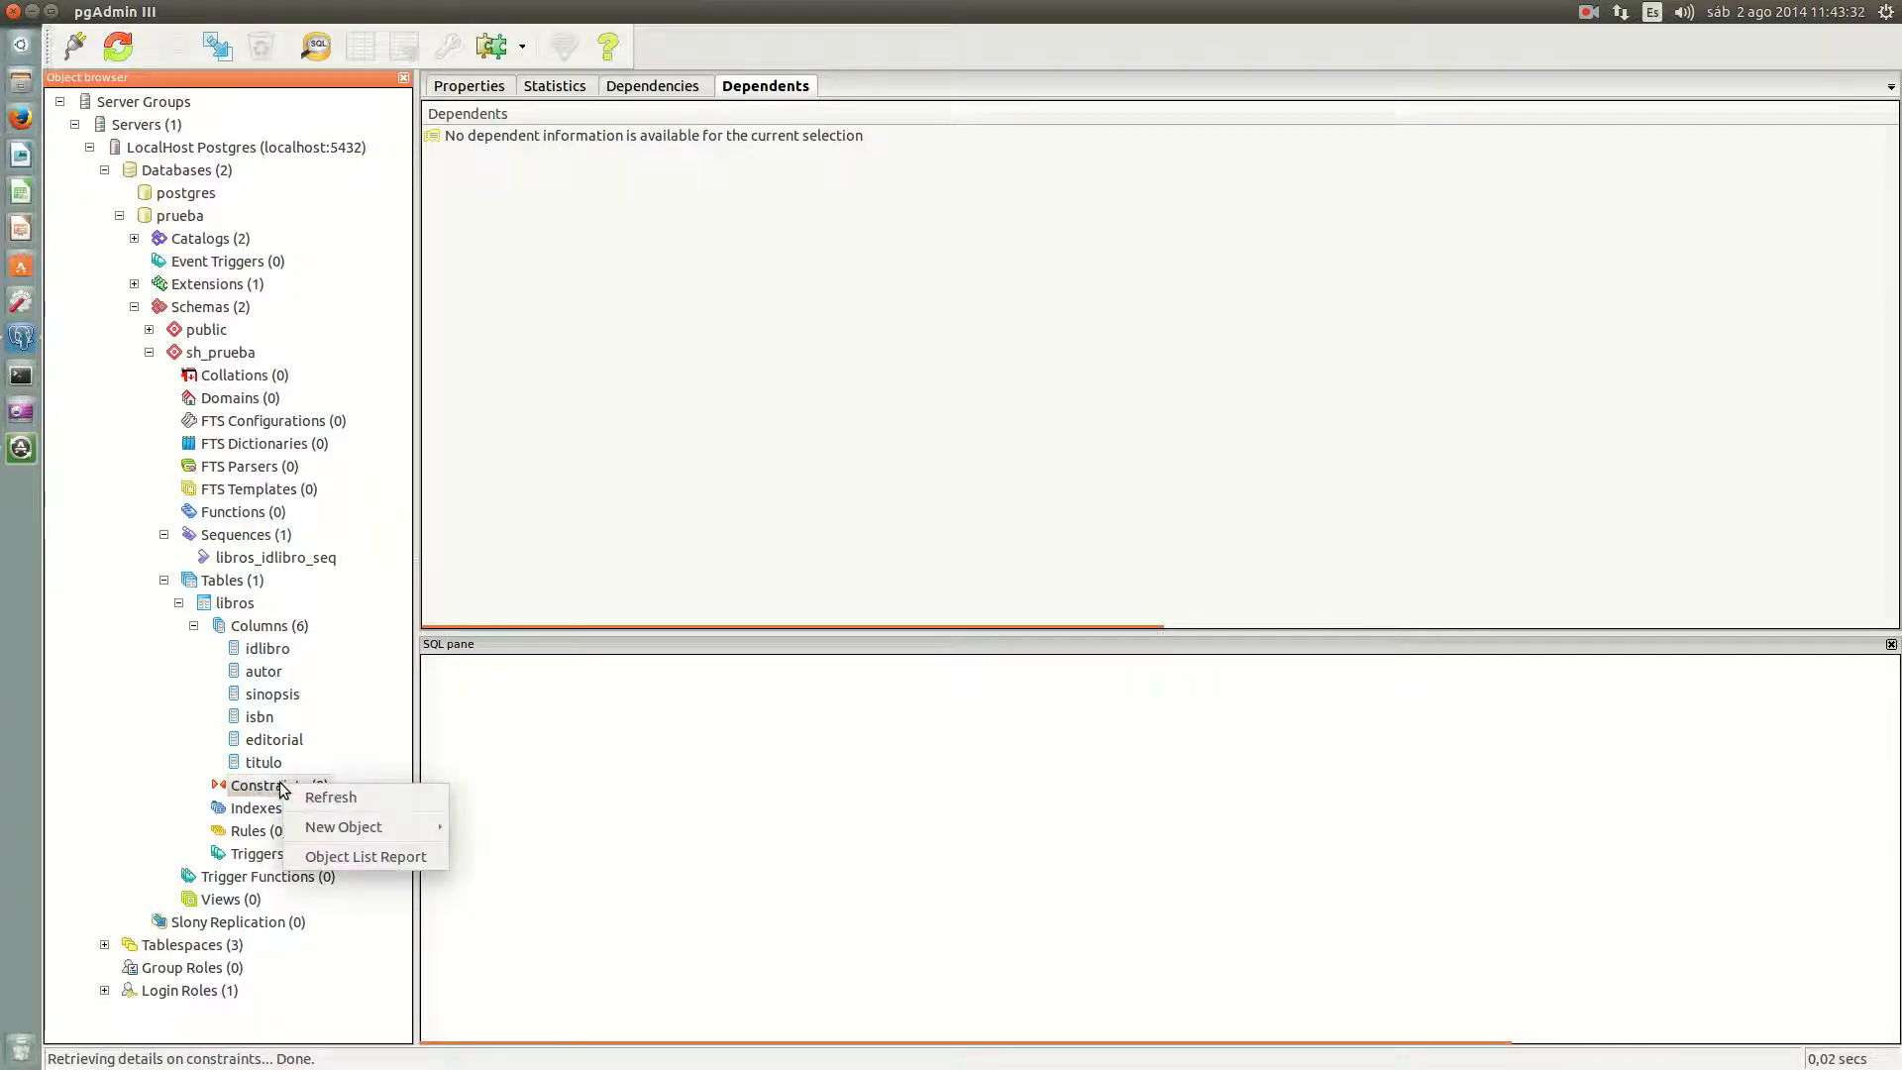
mouse_move(402, 824)
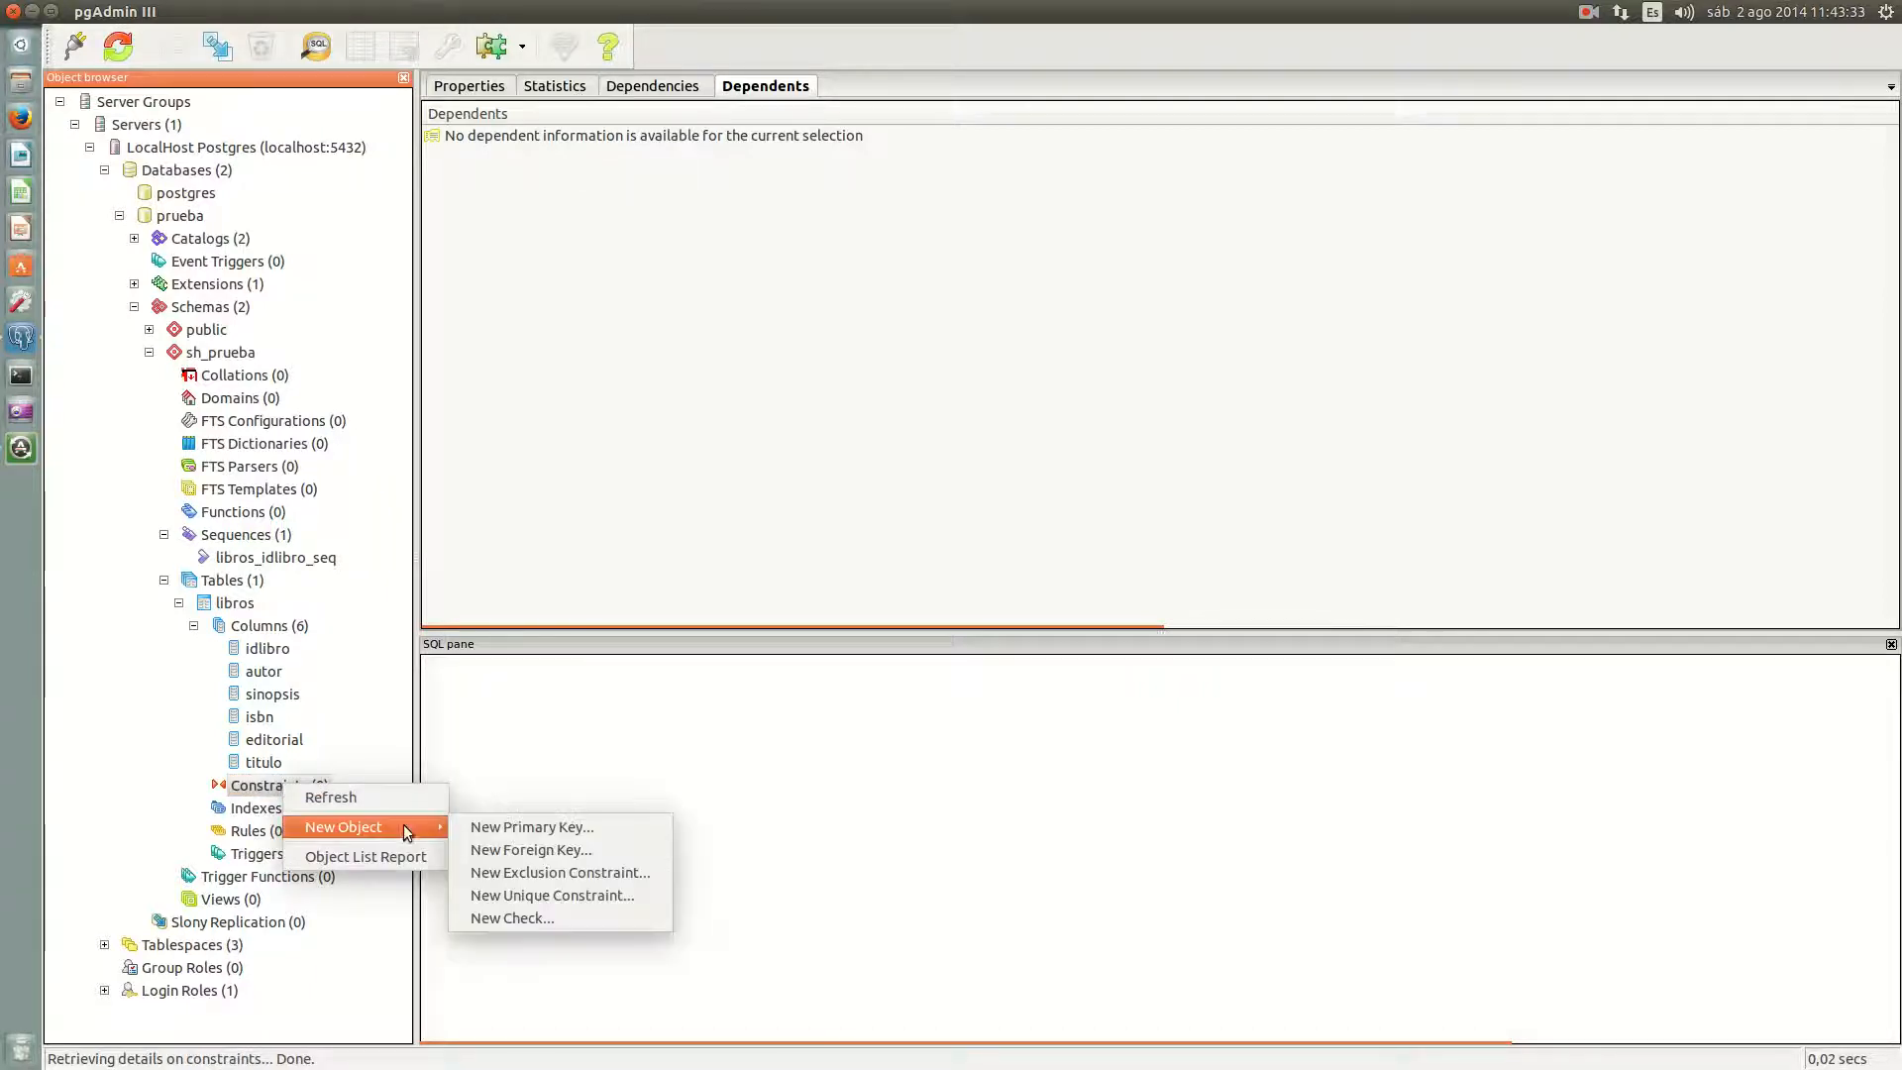
left_click(523, 828)
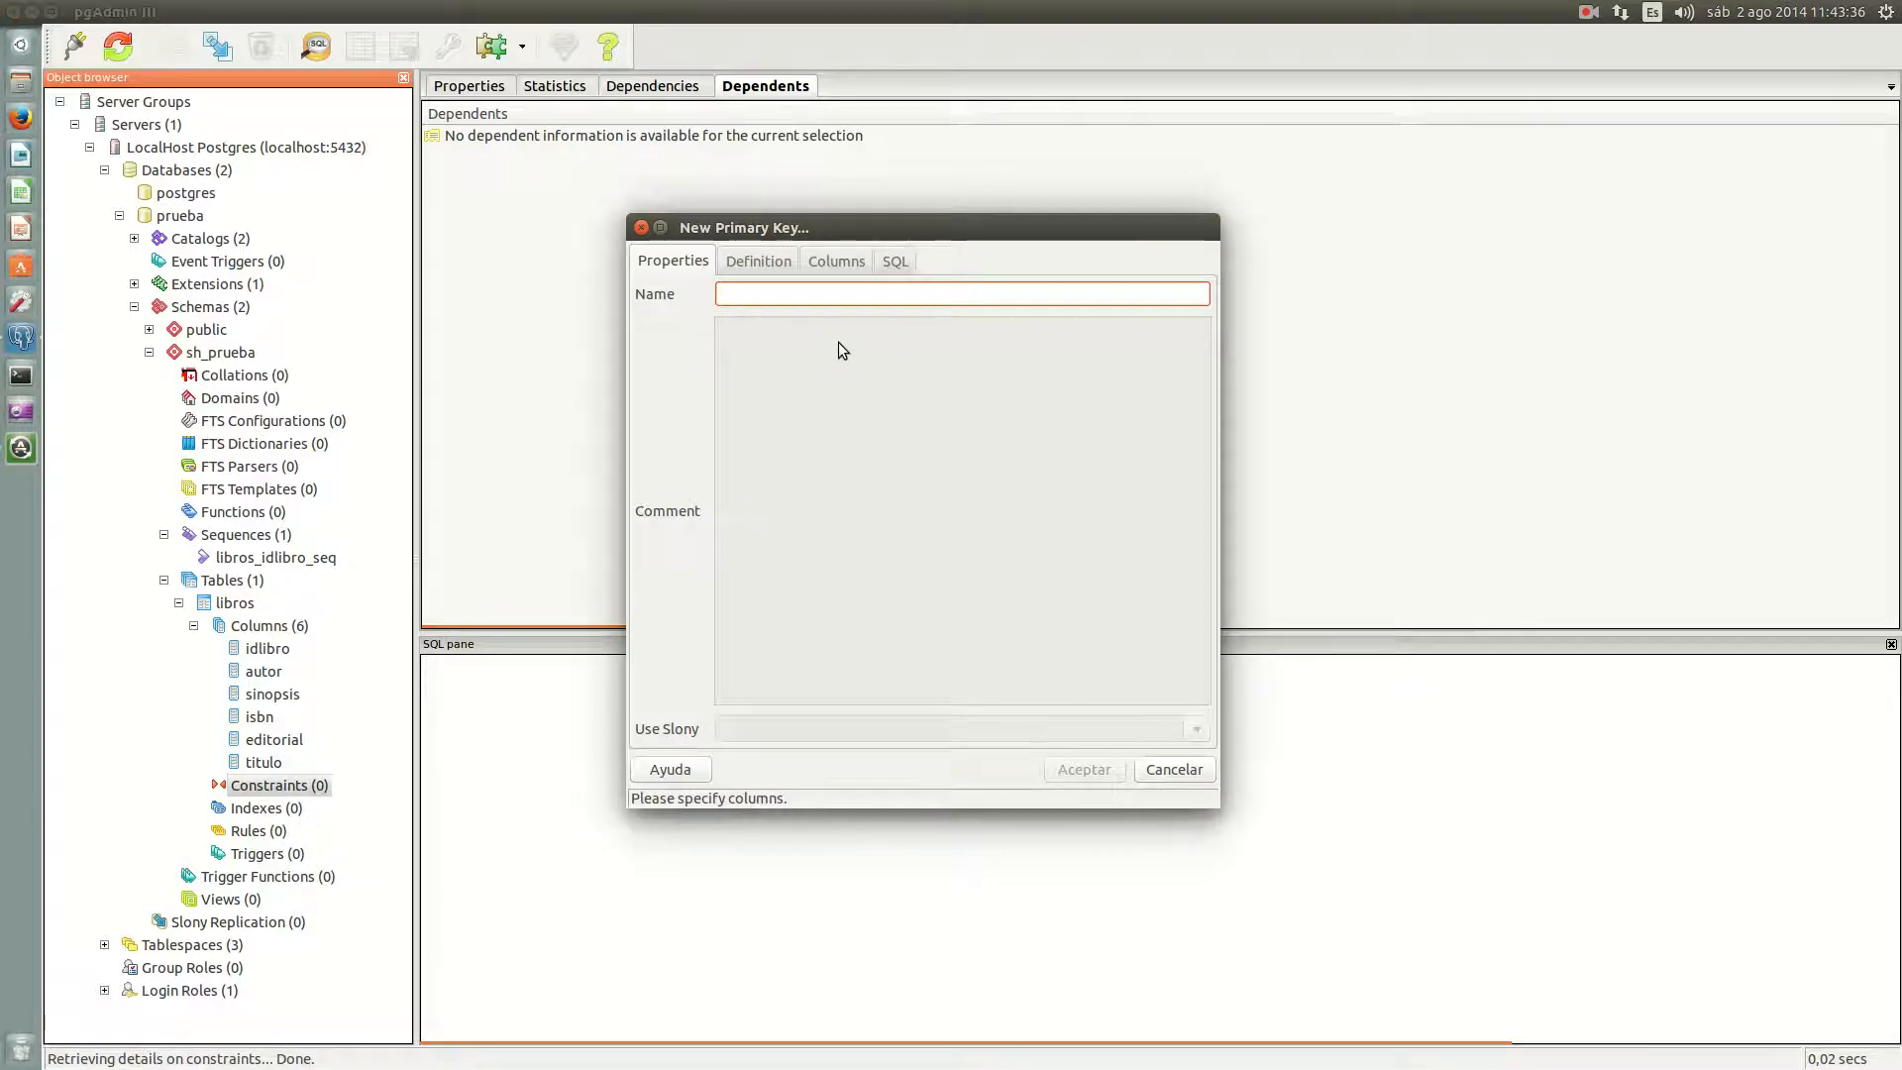
type("ke")
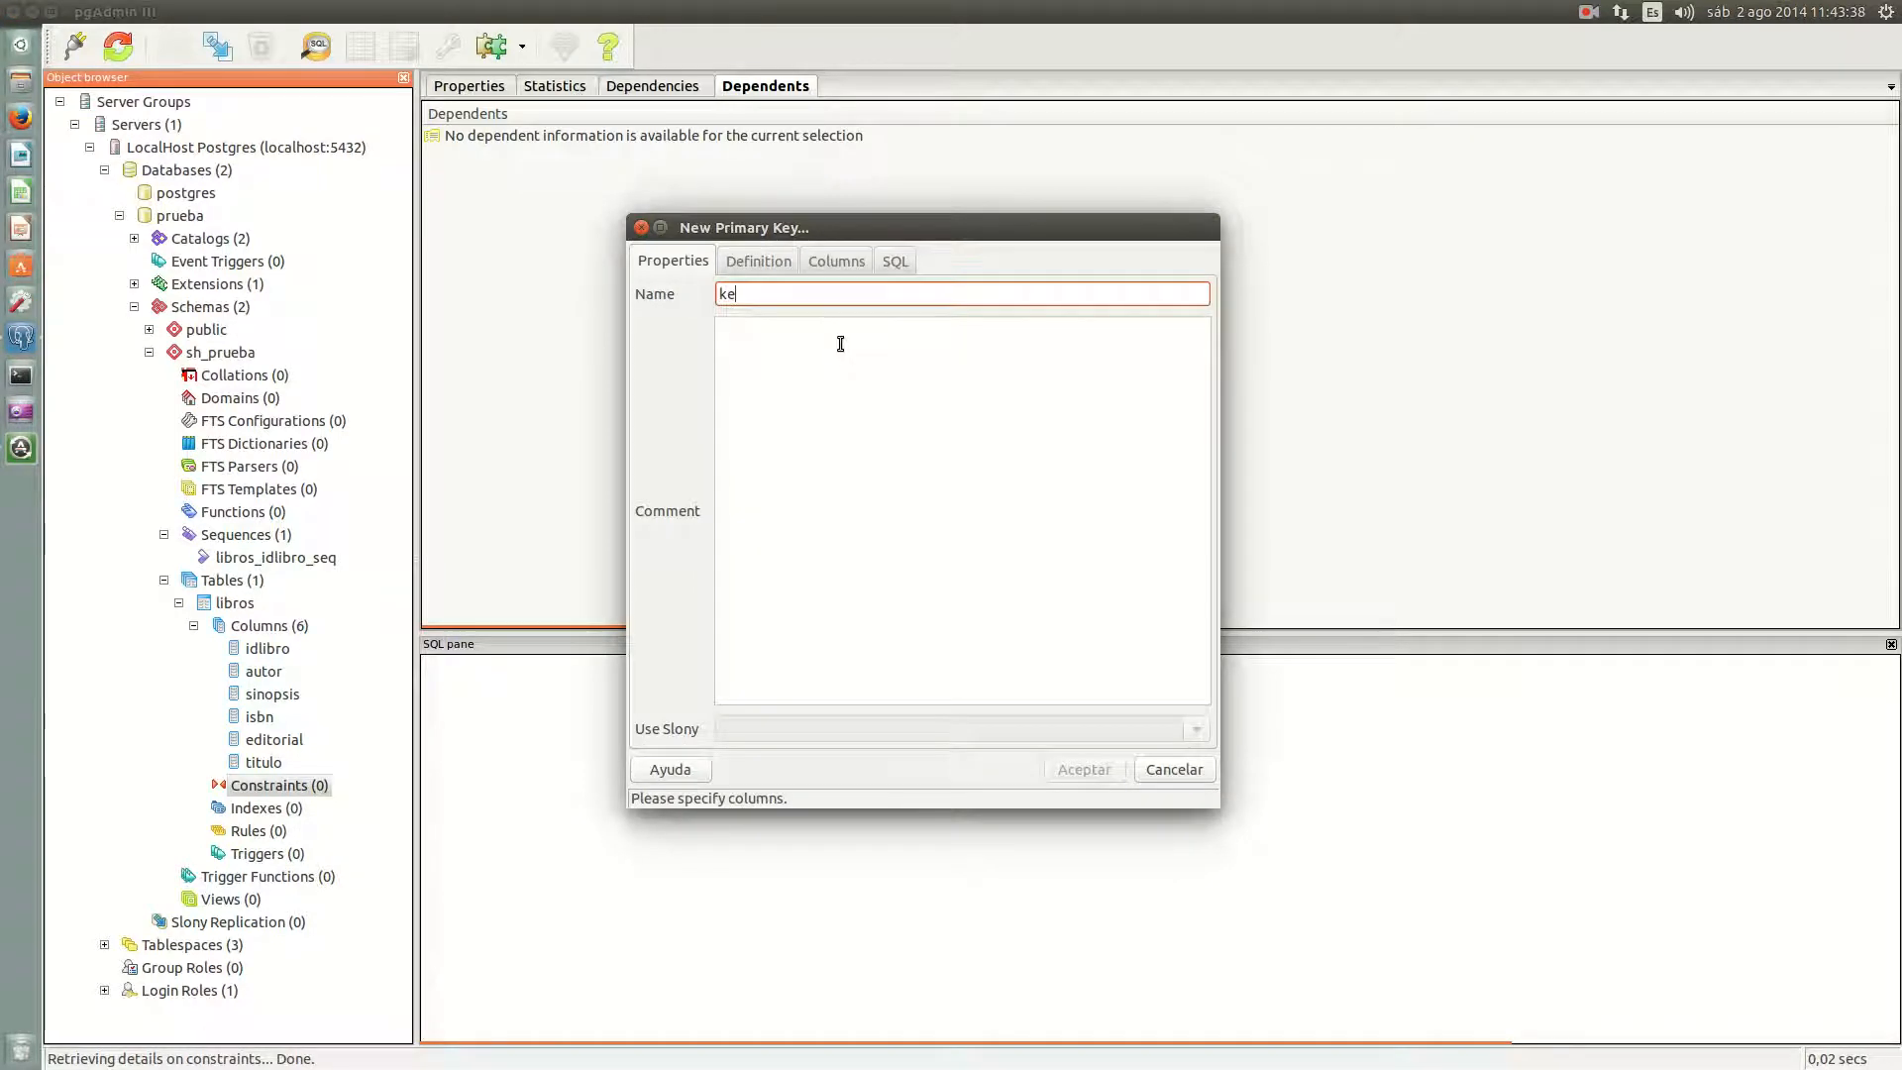
type("y_libors")
key("BackSpace")
key("BackSpace")
key("BackSpace")
type("ro")
Step: Keep the default definition settings and add idlibro as the only column of the primary key
left_click(758, 263)
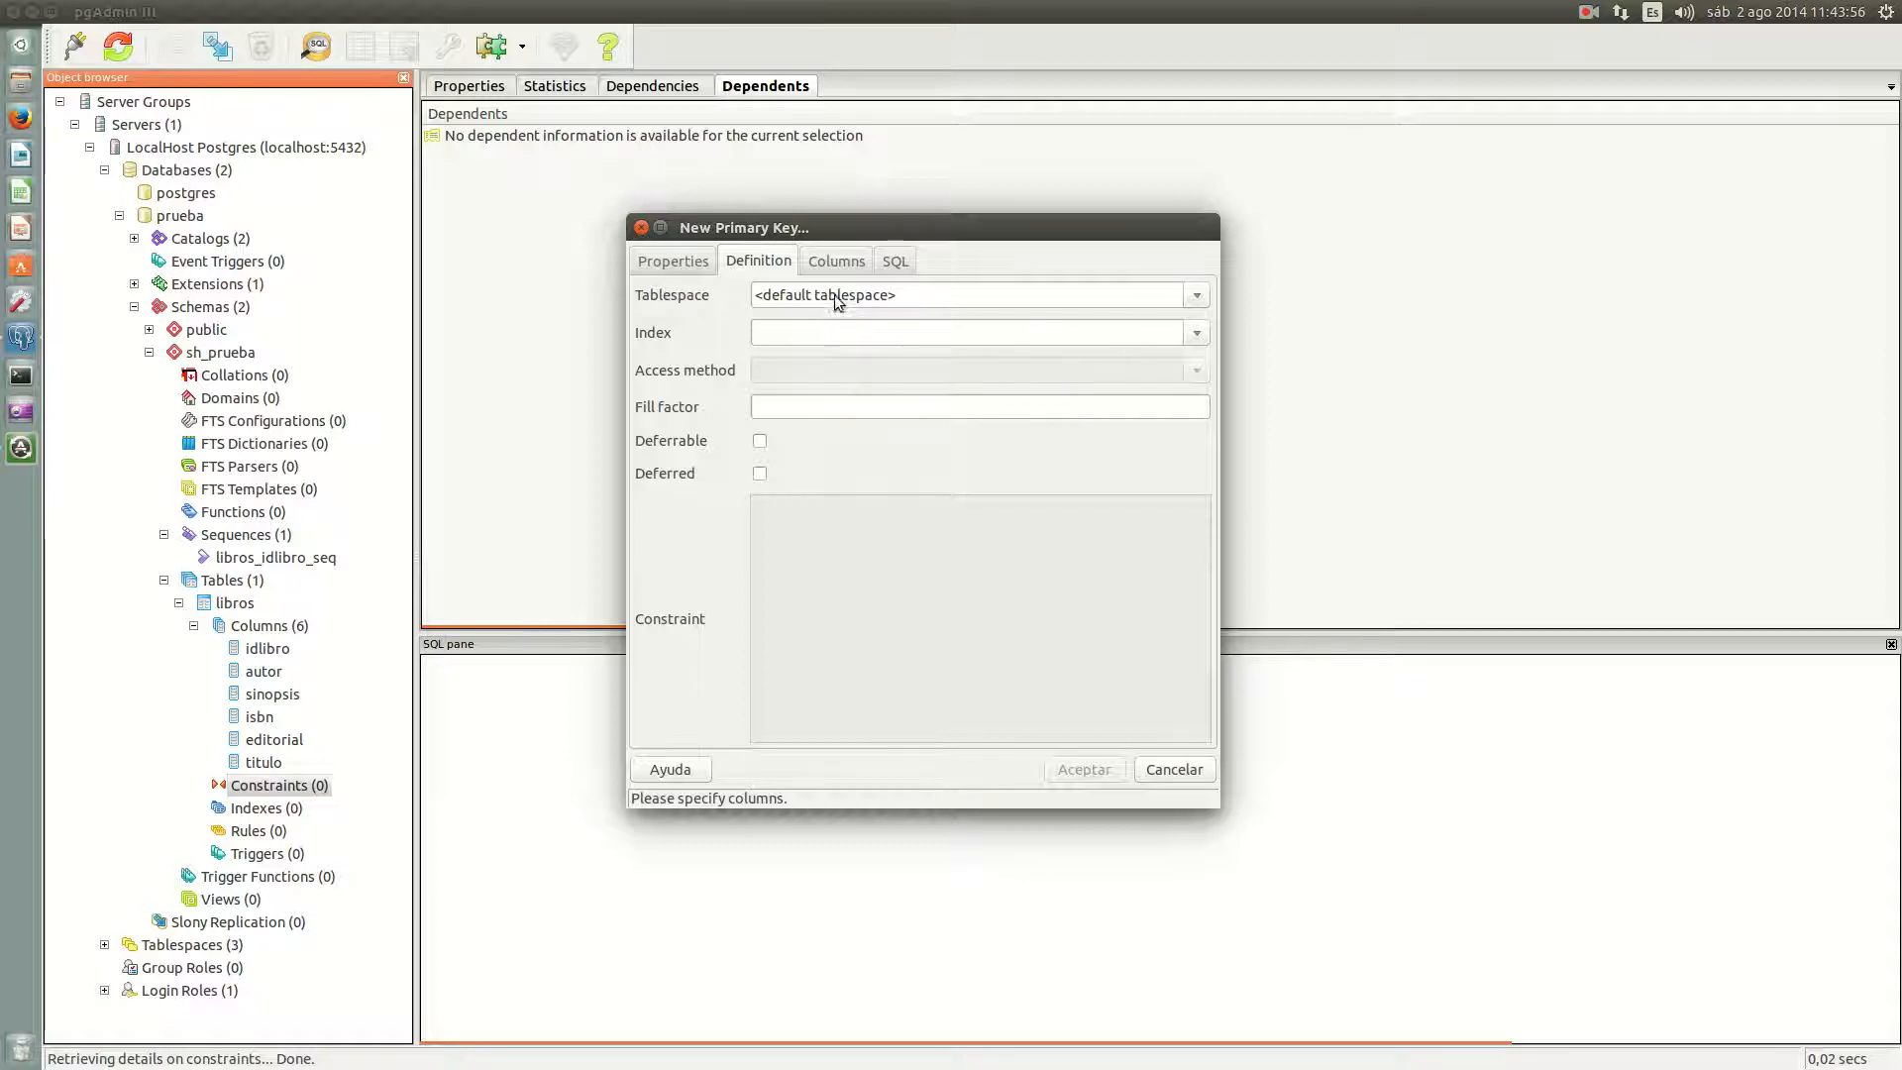
left_click(835, 261)
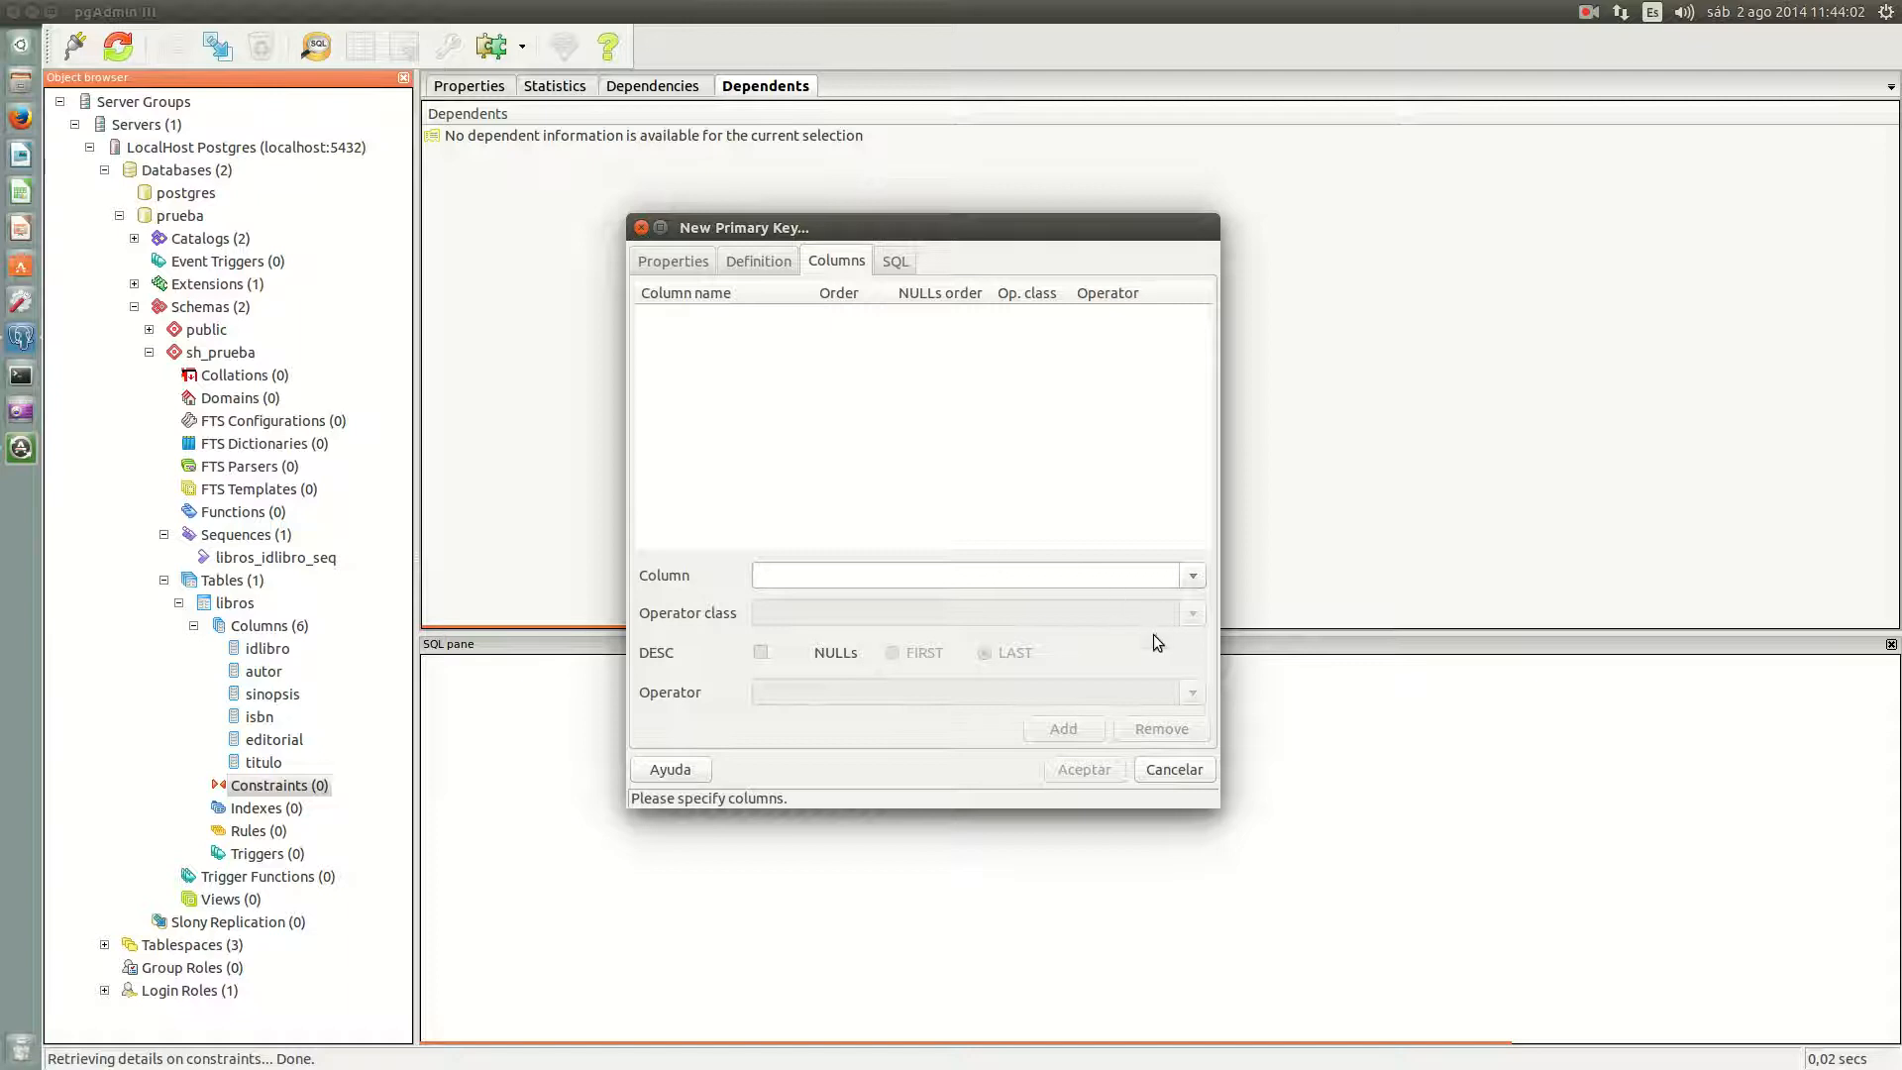
left_click(1192, 576)
left_click(1074, 615)
left_click(1048, 727)
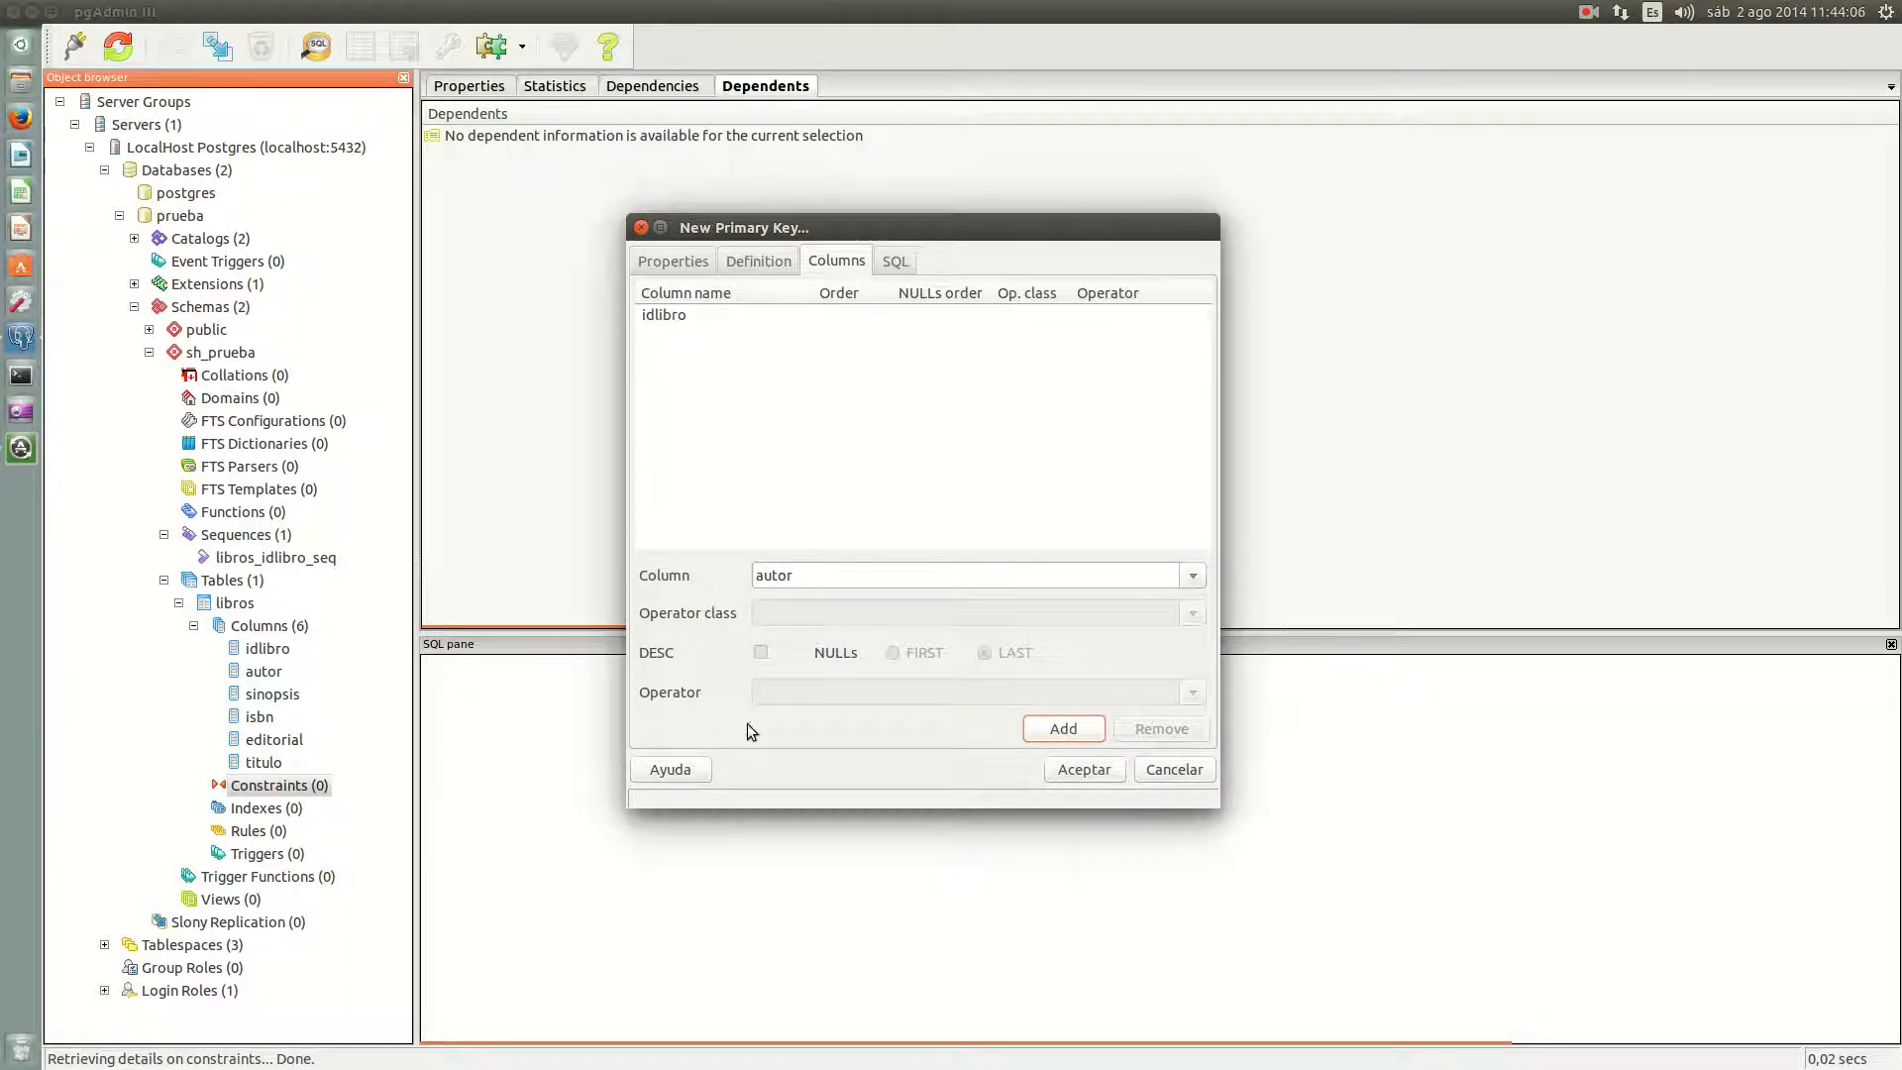
left_click(1193, 576)
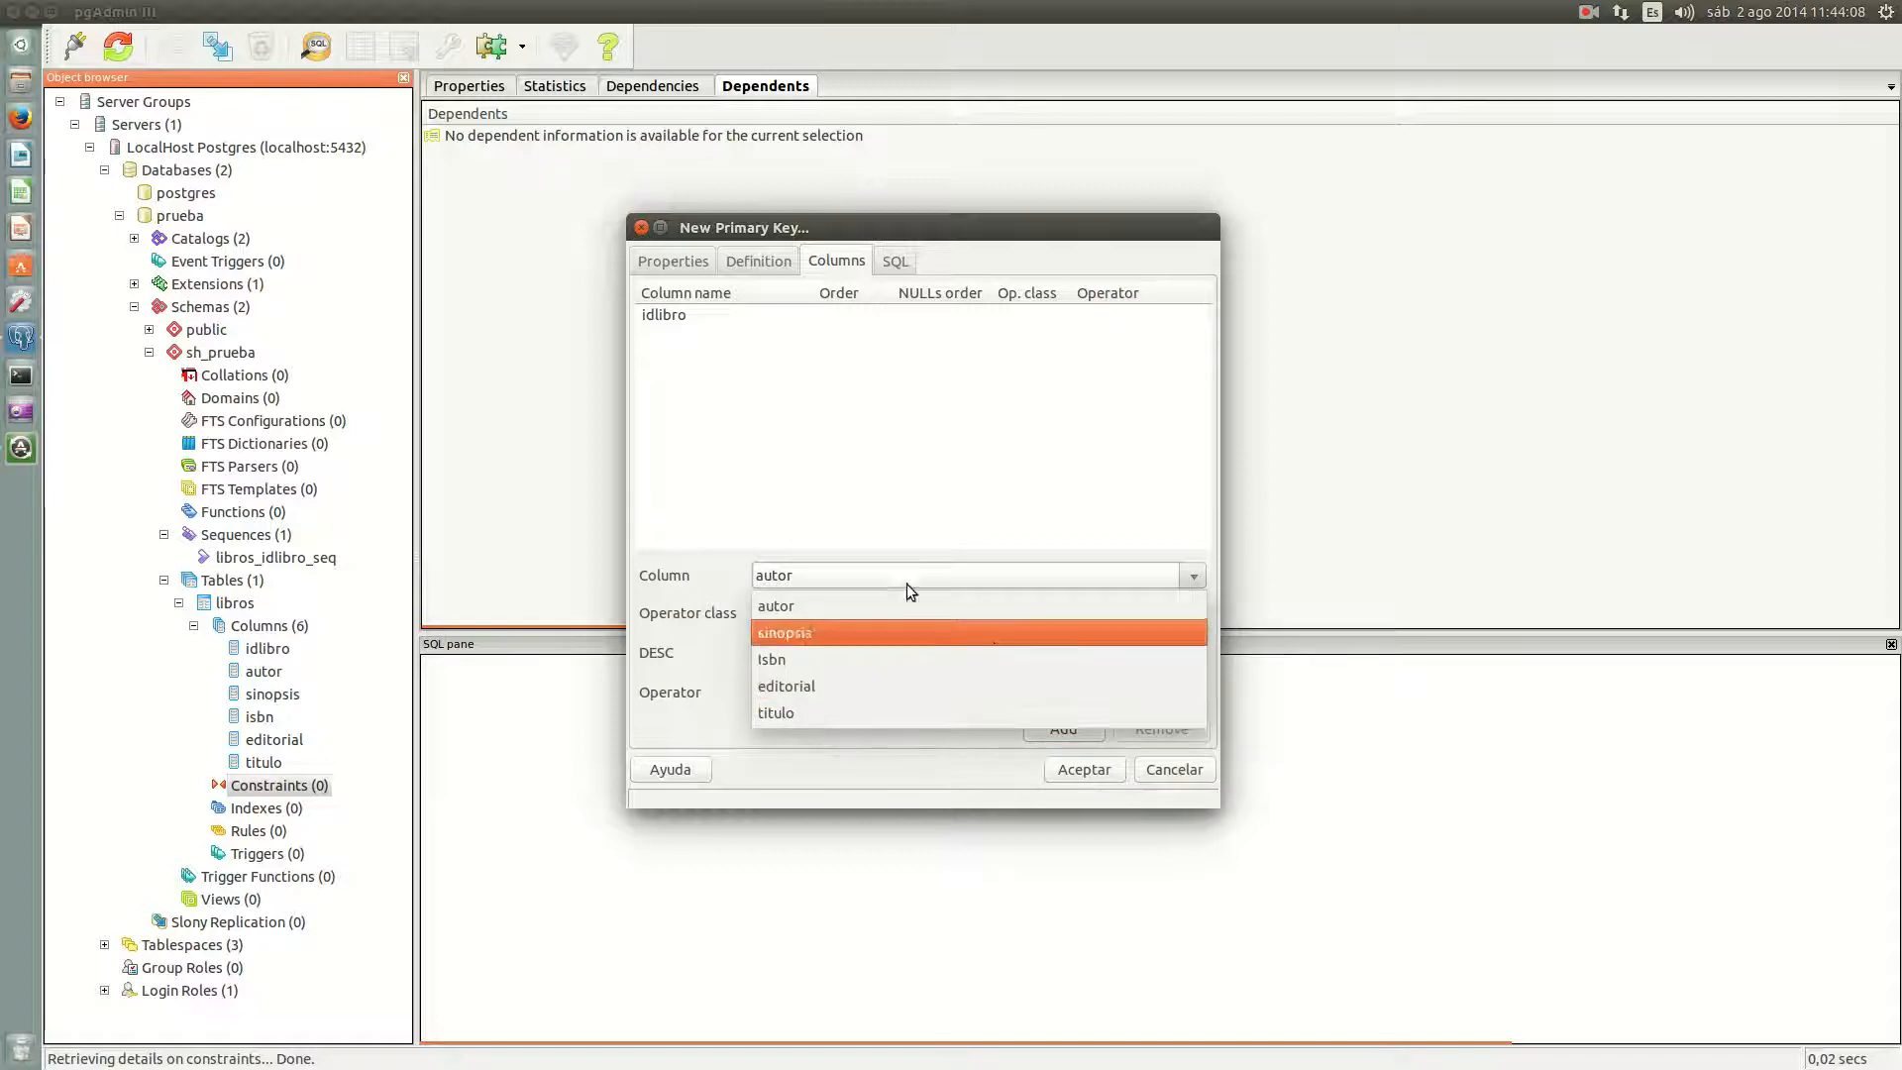
left_click(912, 425)
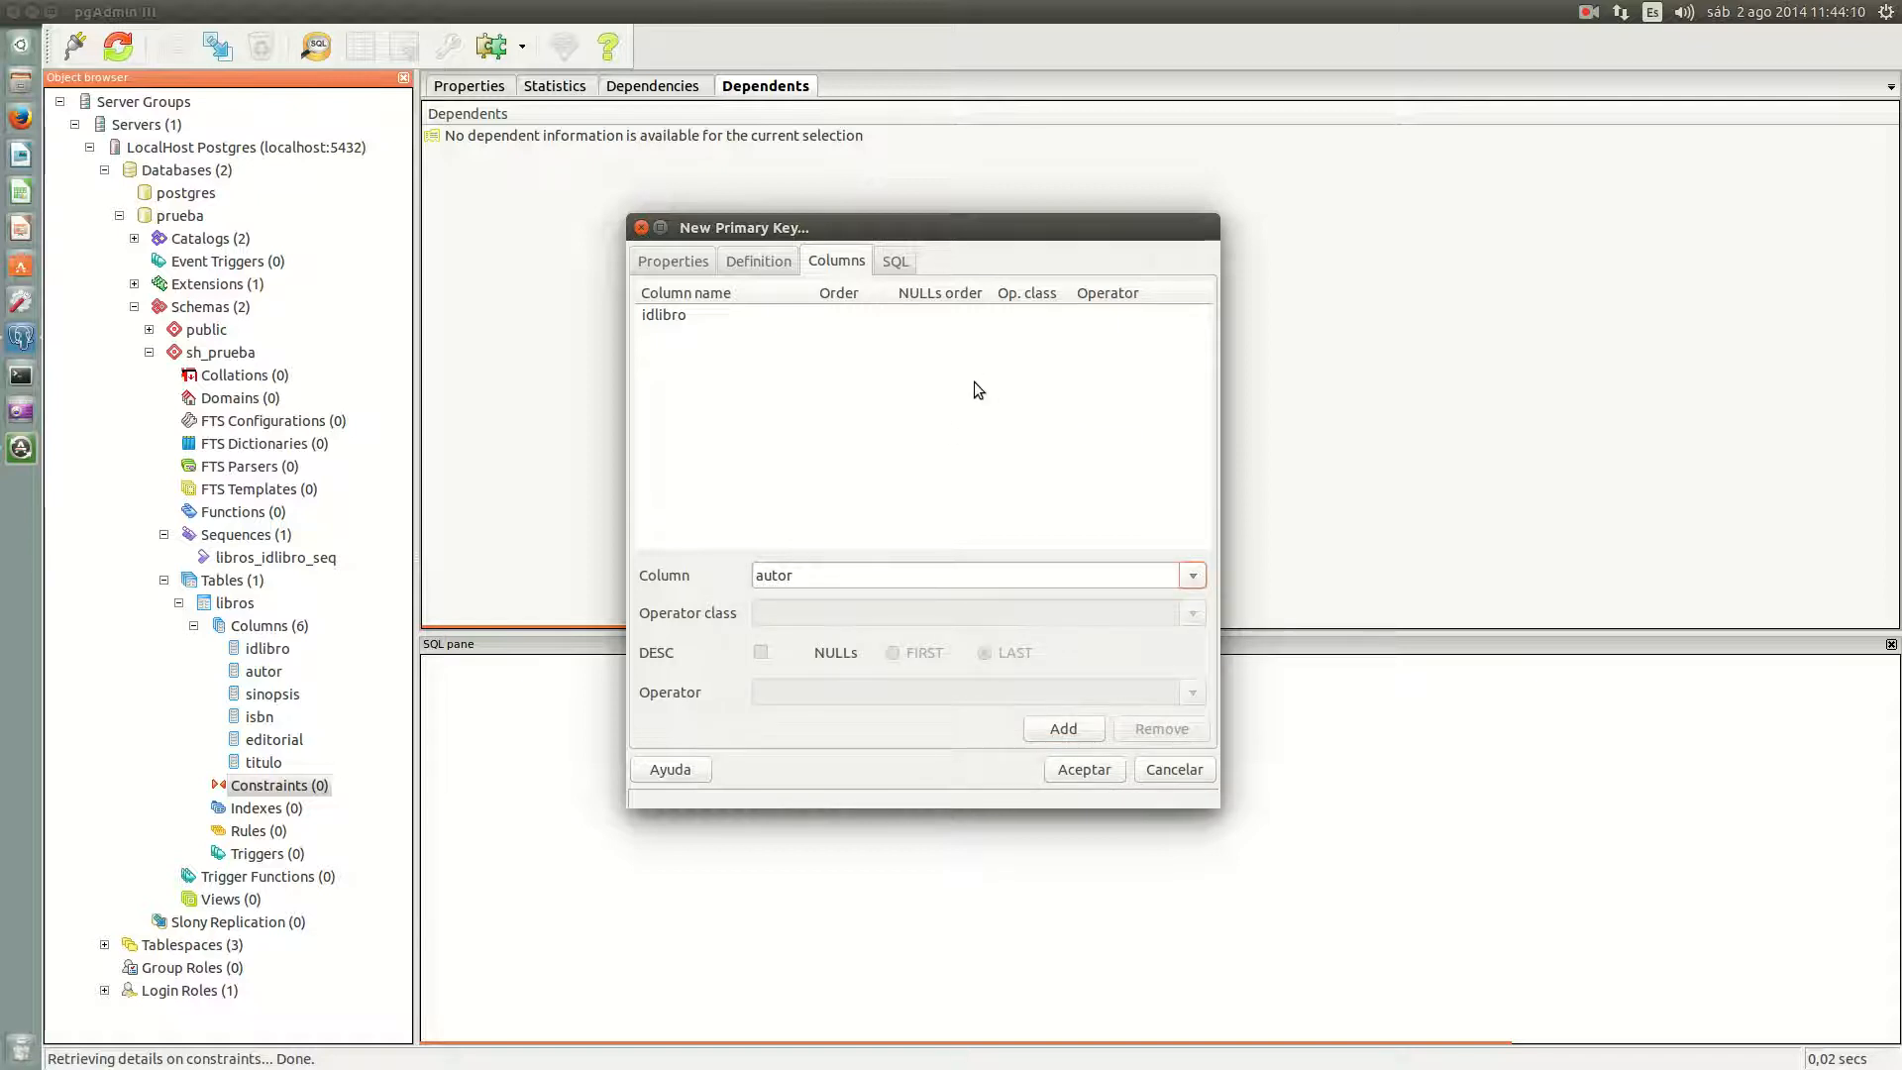
Step: Create the primary key after checking its generated SQL, and view the definition of the key_libros constraint
left_click(894, 261)
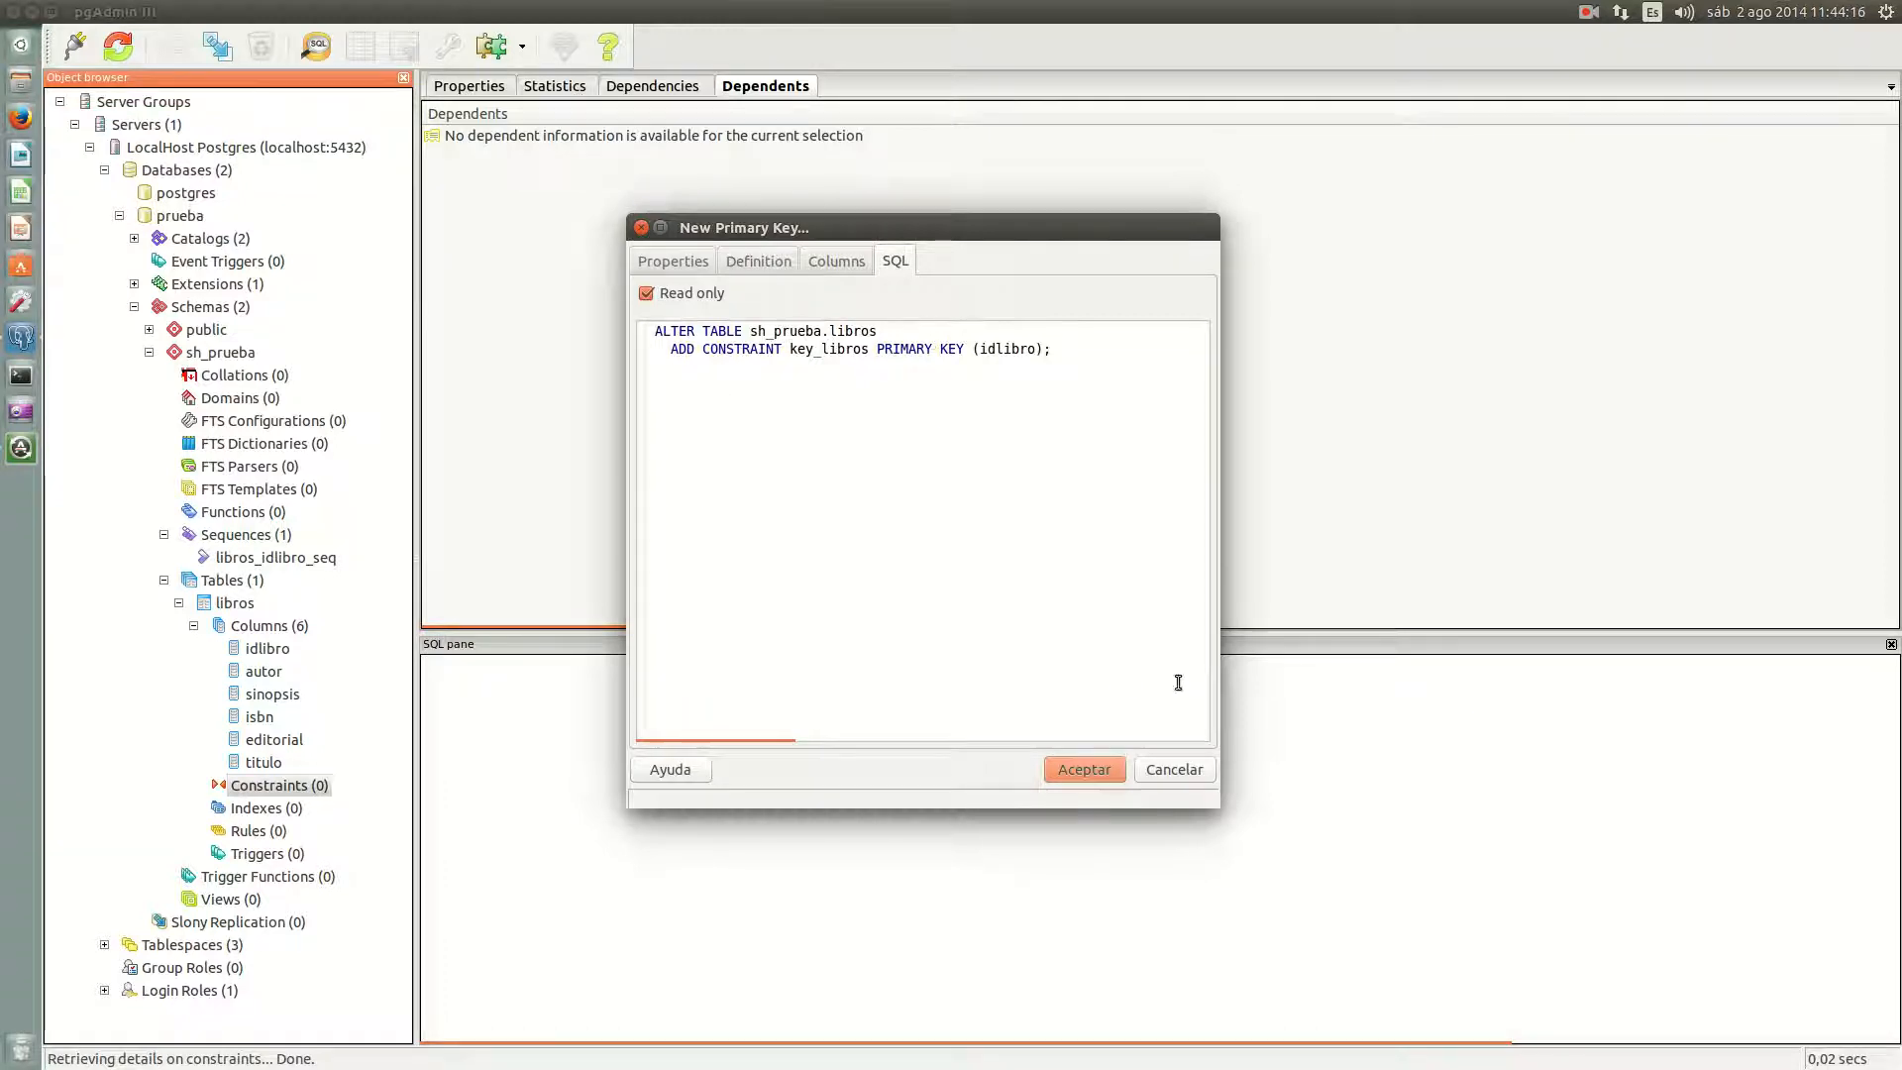
left_click(1081, 770)
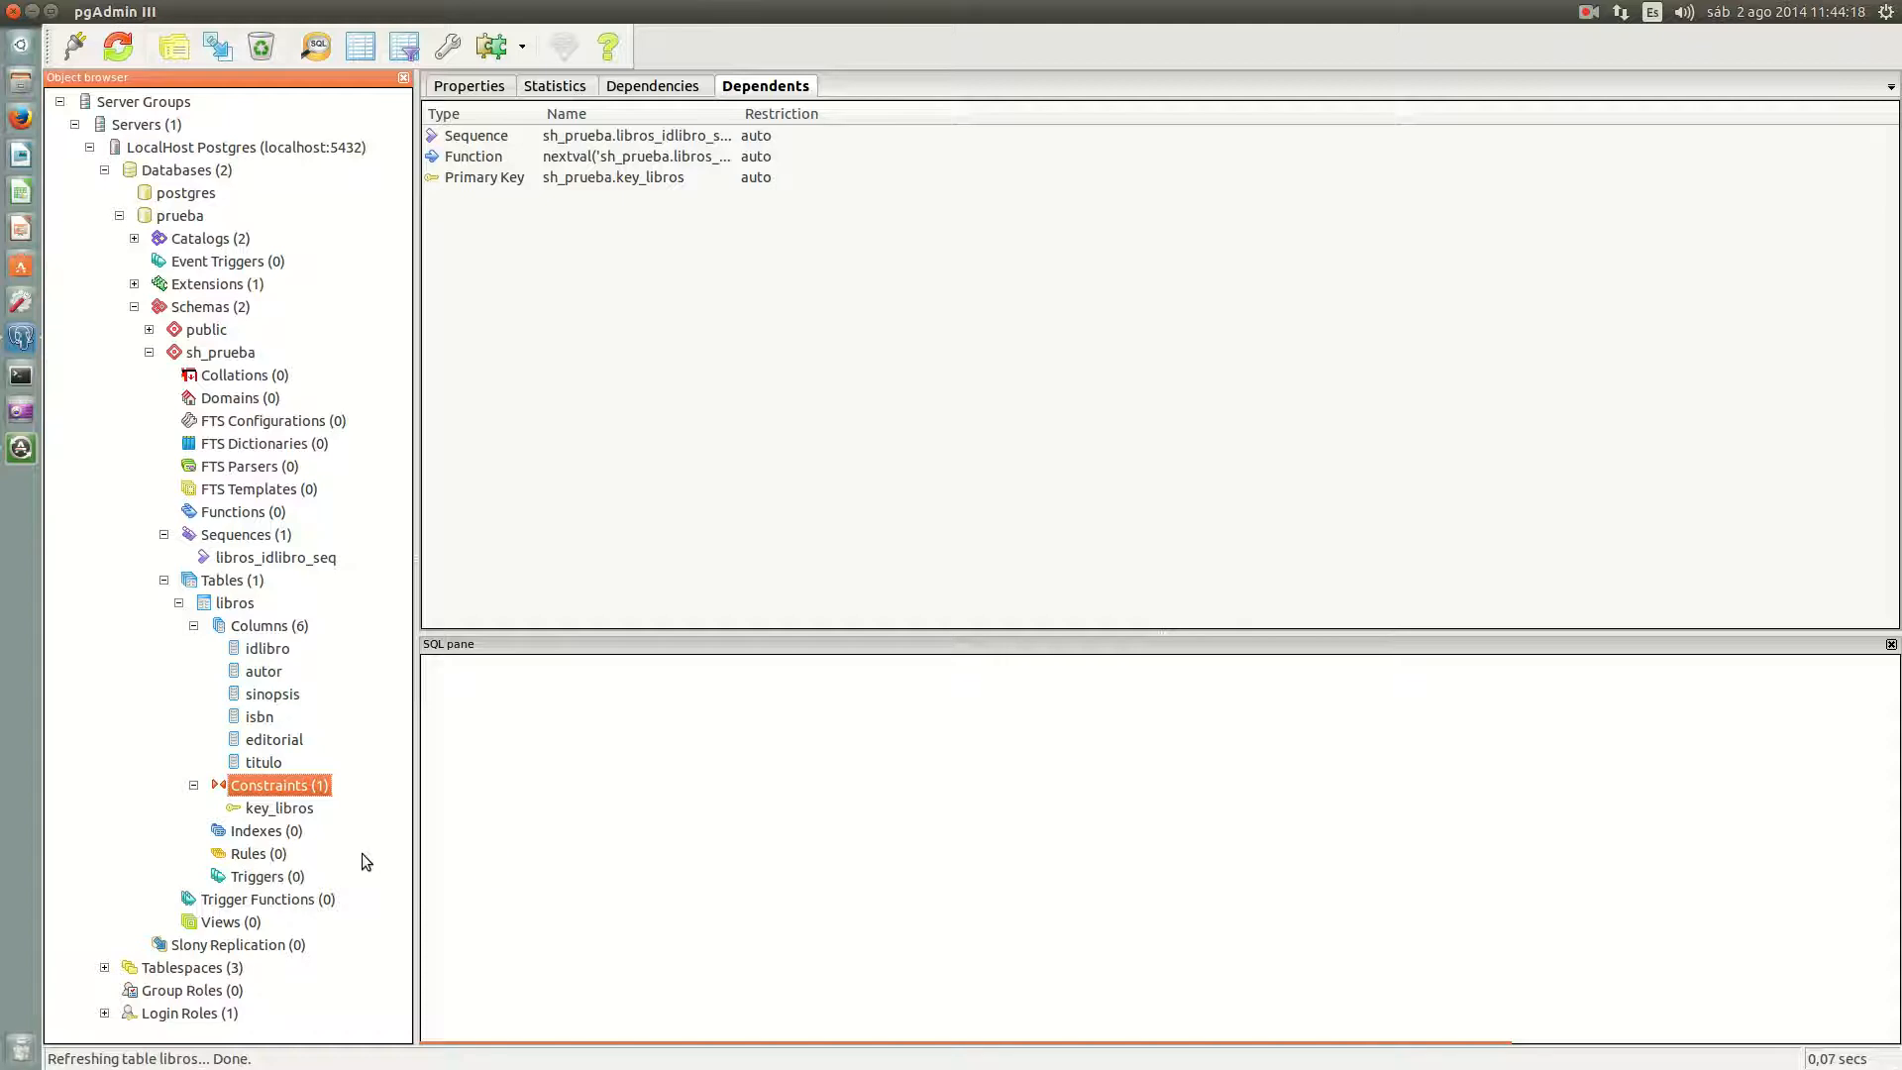
left_click(278, 810)
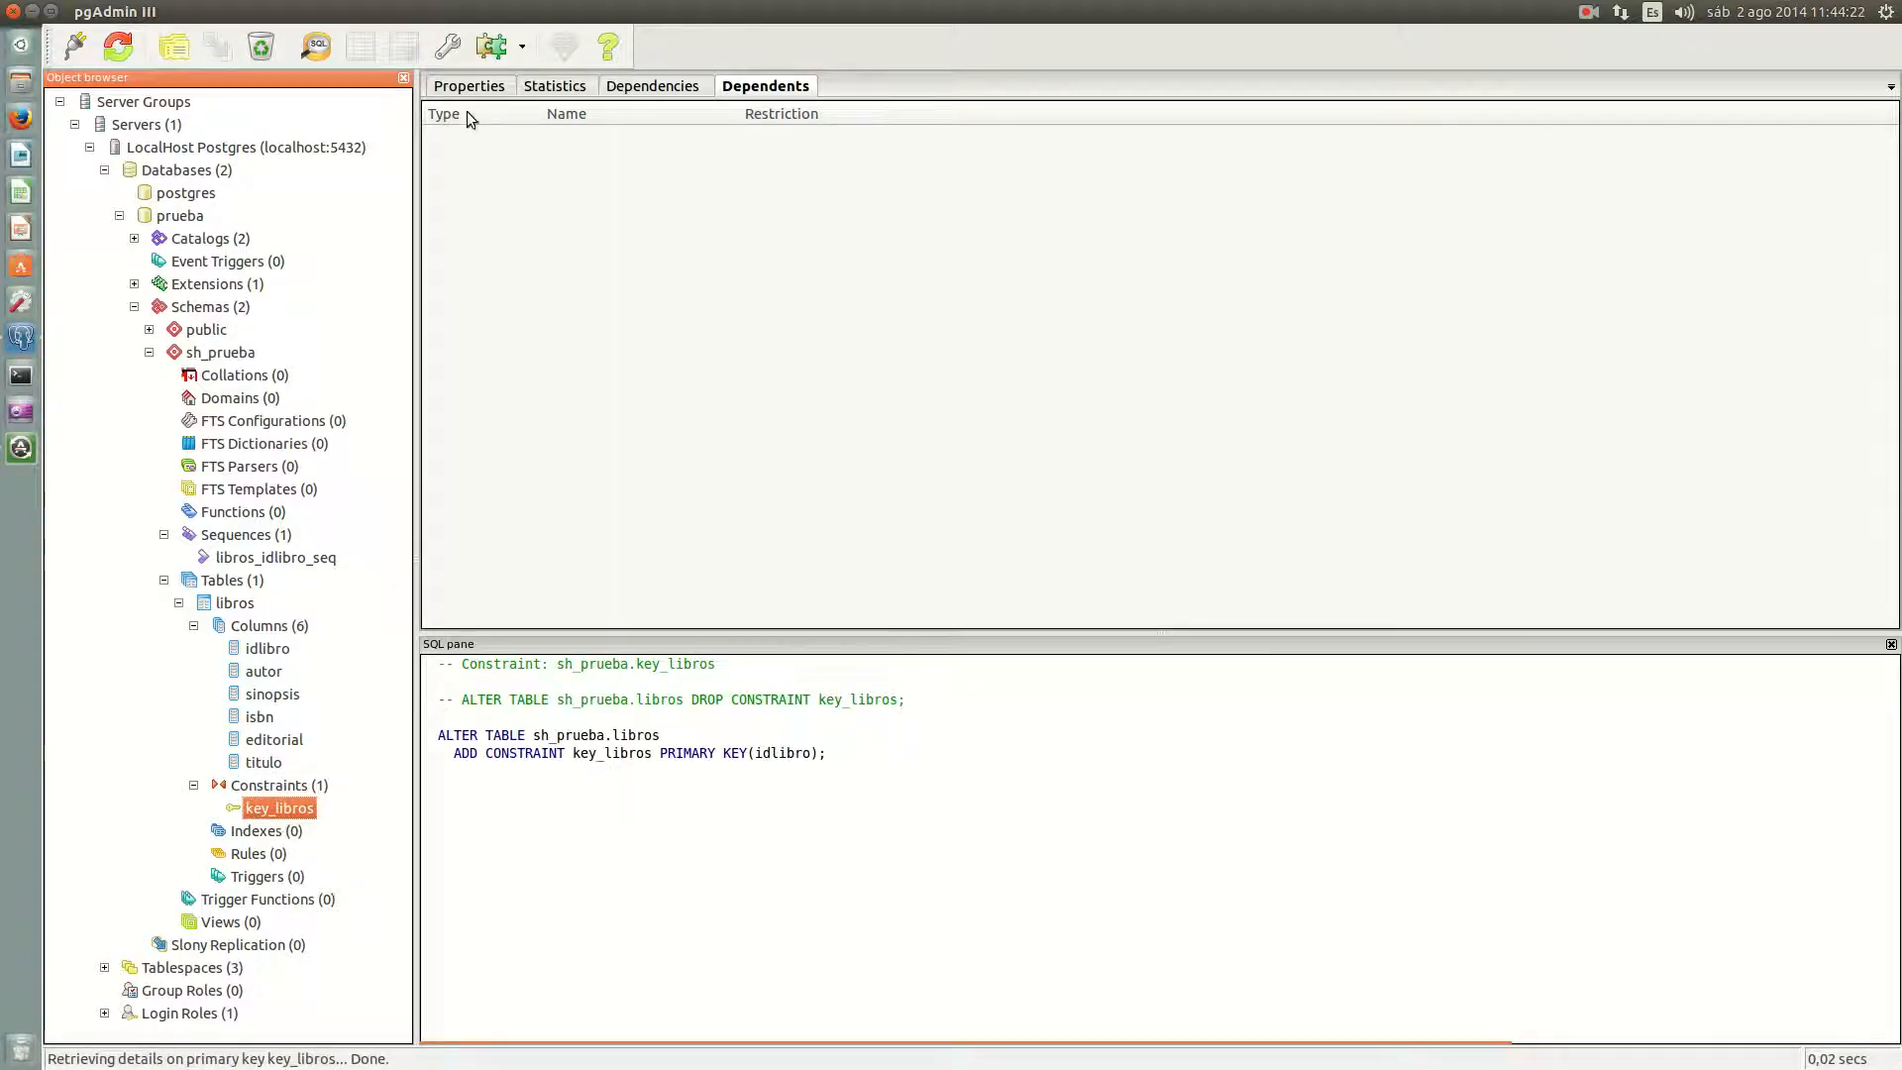
Step: Review the properties, statistics, dependencies and dependents of the key_libros constraint
left_click(470, 86)
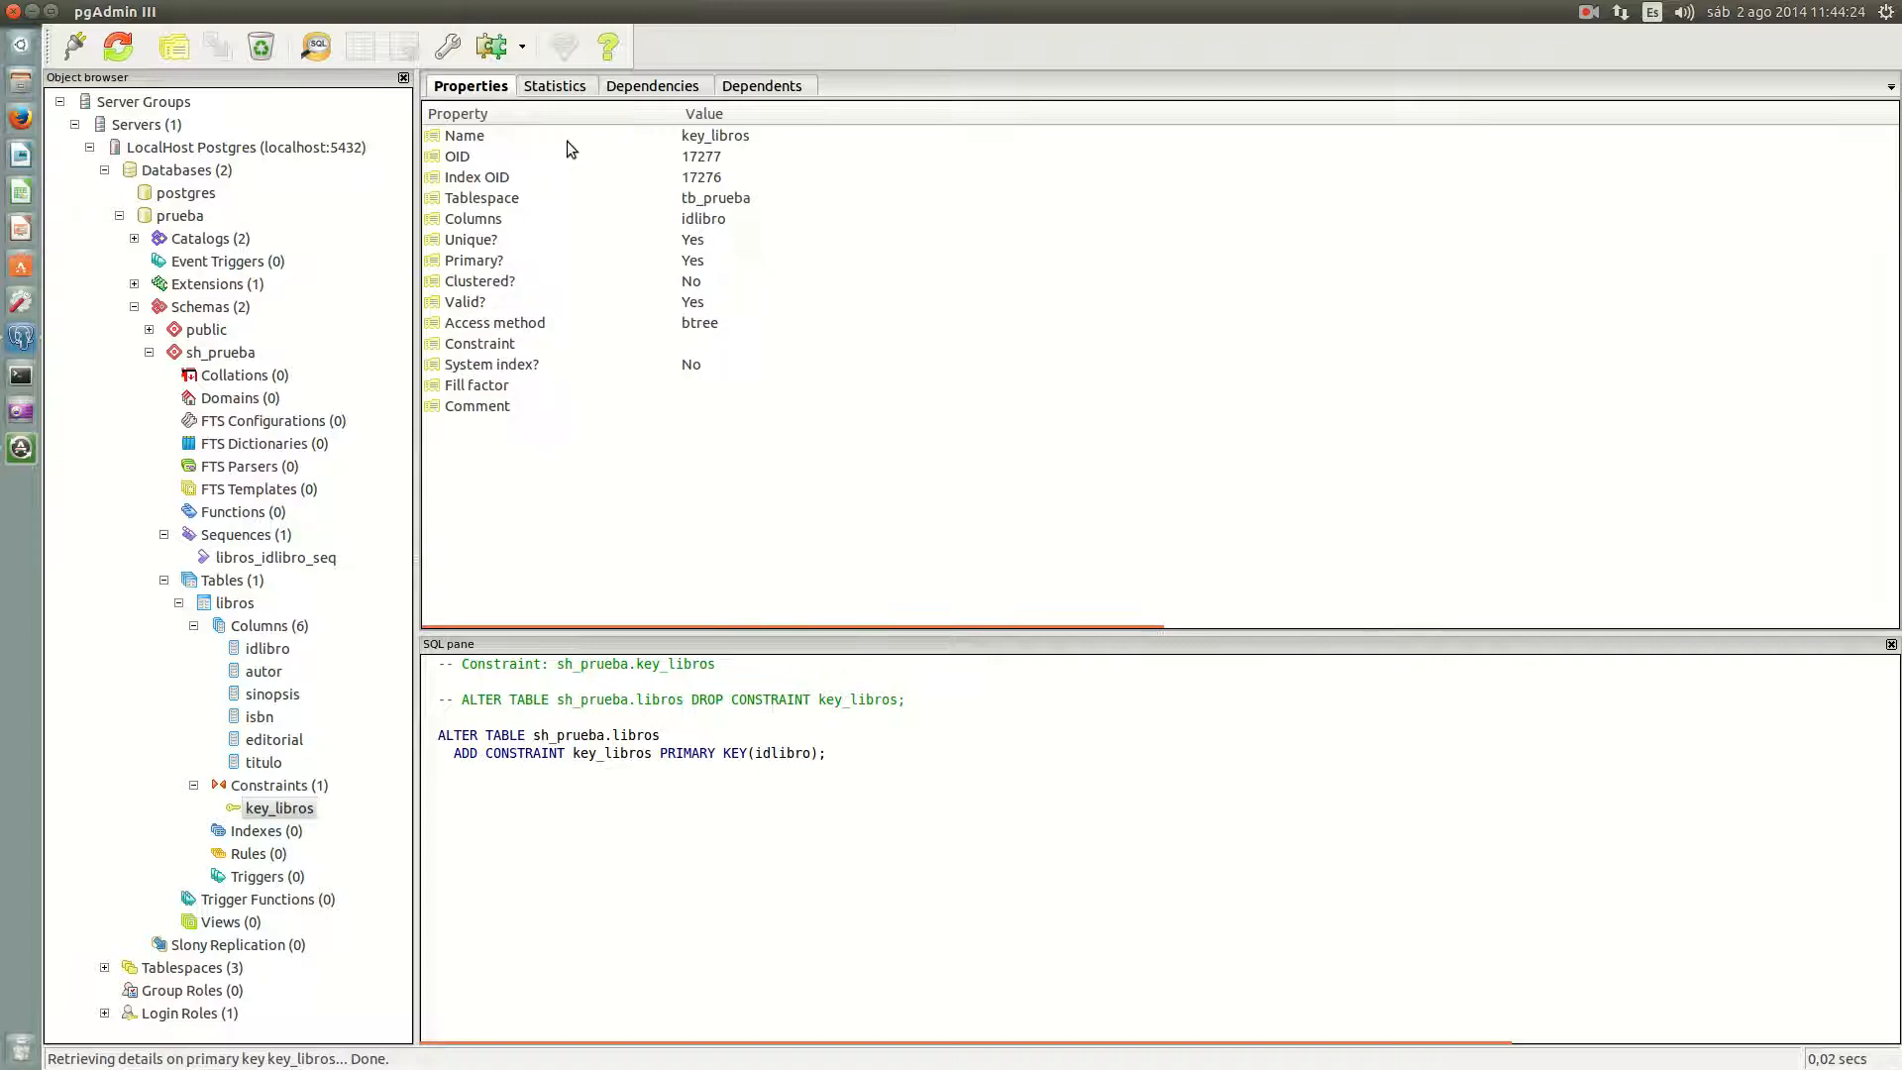
left_click(555, 87)
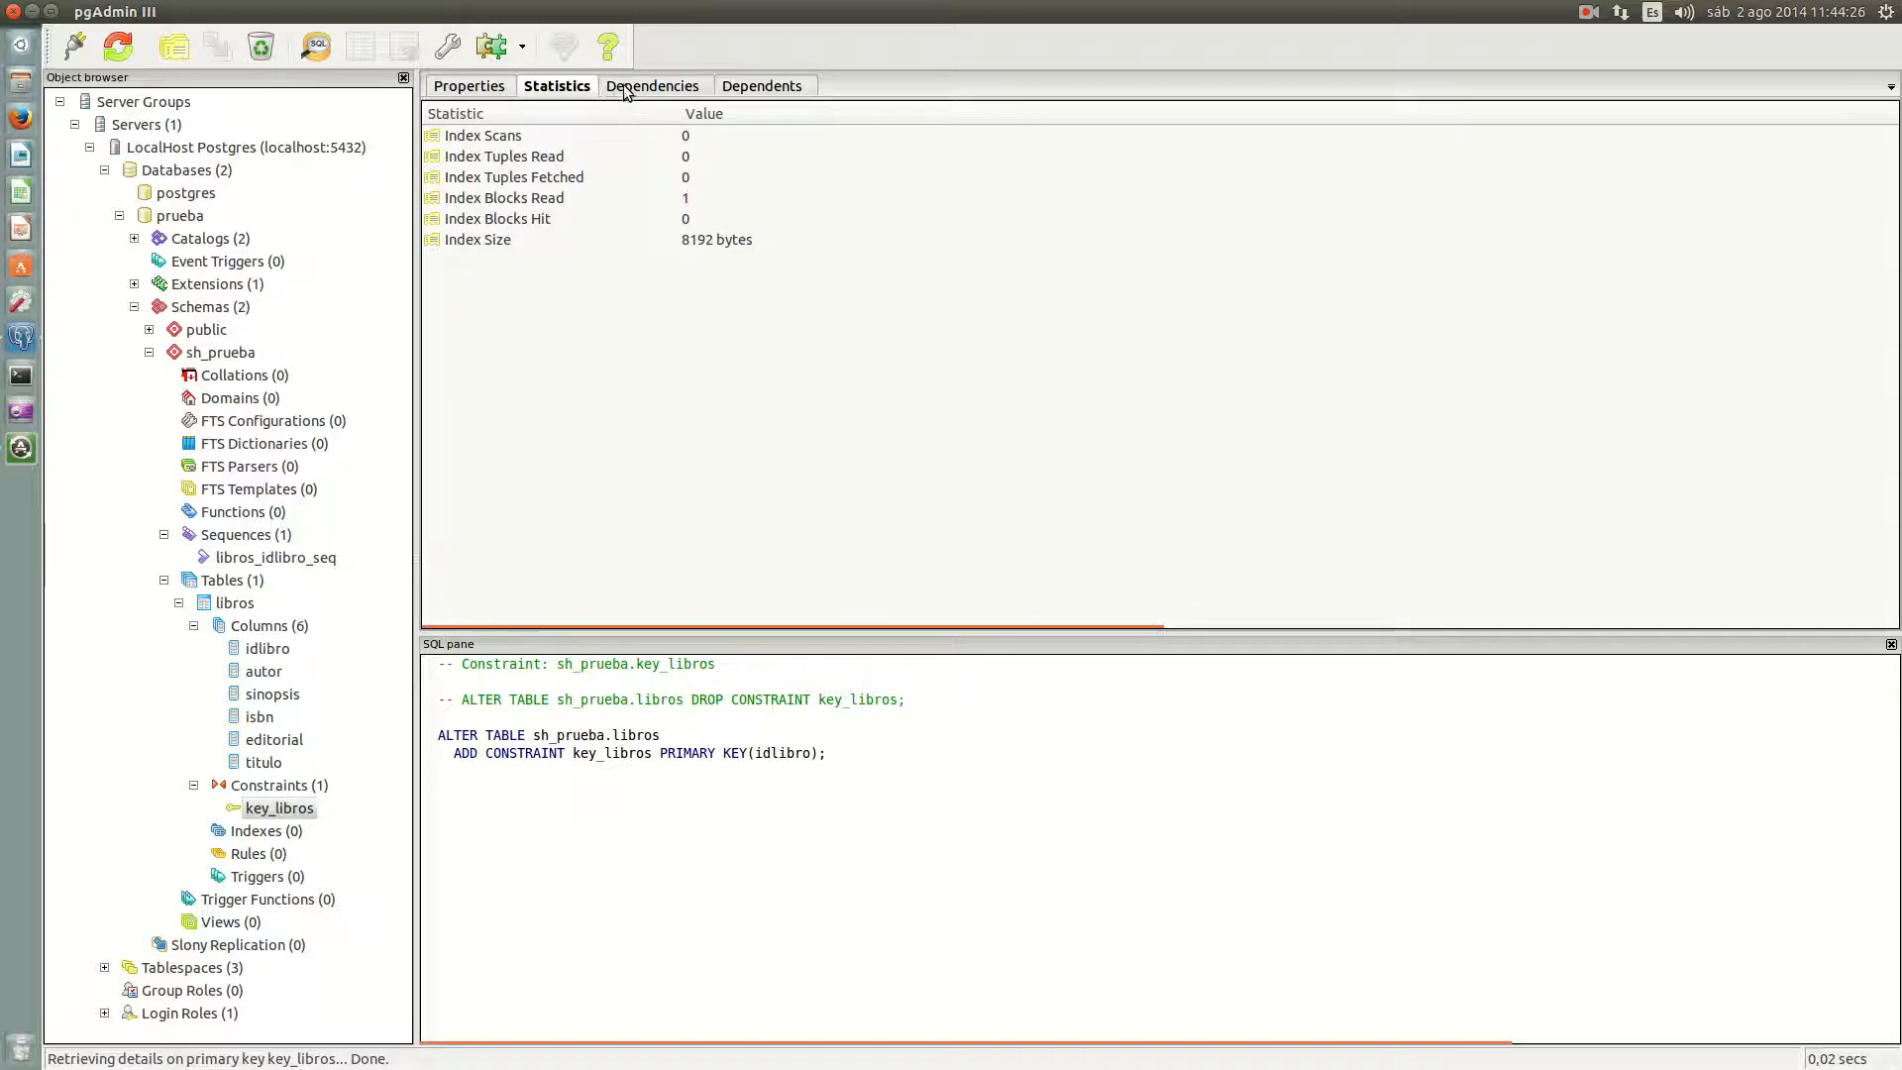
left_click(626, 89)
left_click(745, 86)
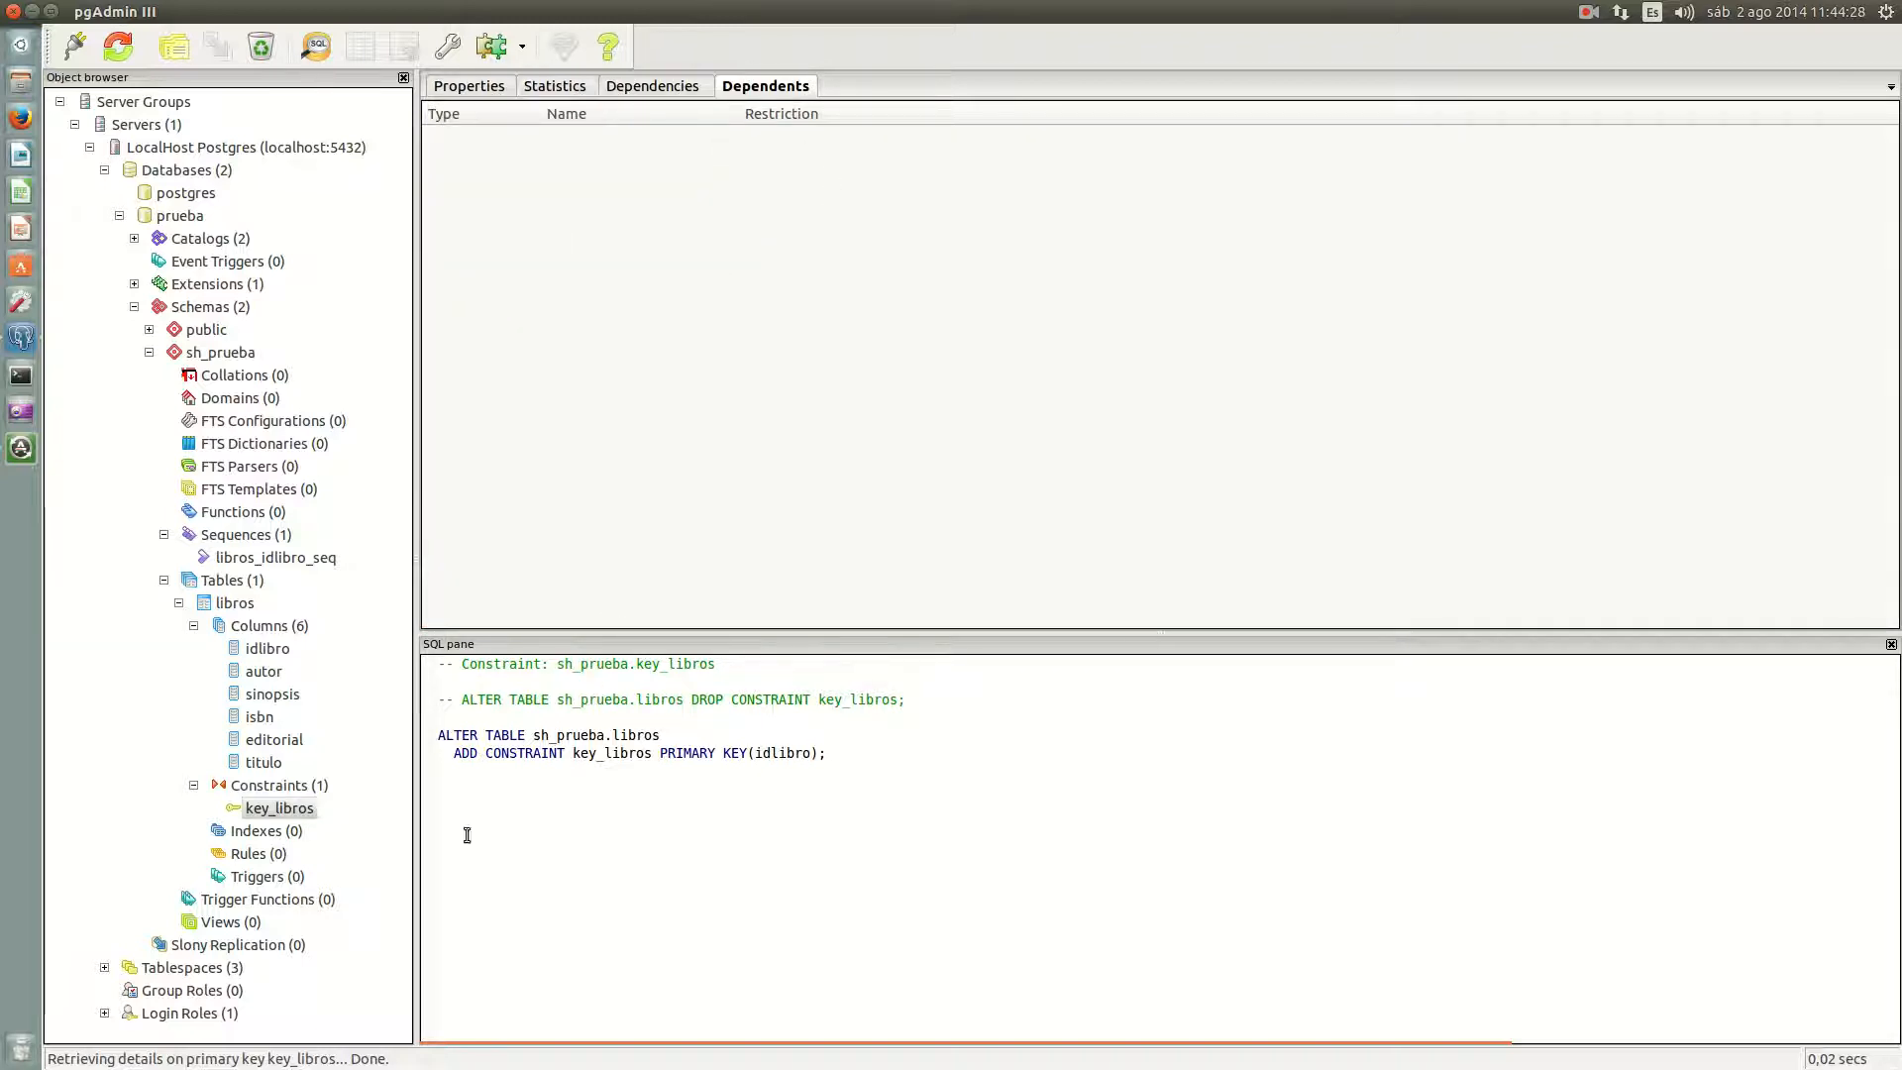
Step: Look at the columns and constraints of the libros table and the constraint types that can still be added
left_click(263, 627)
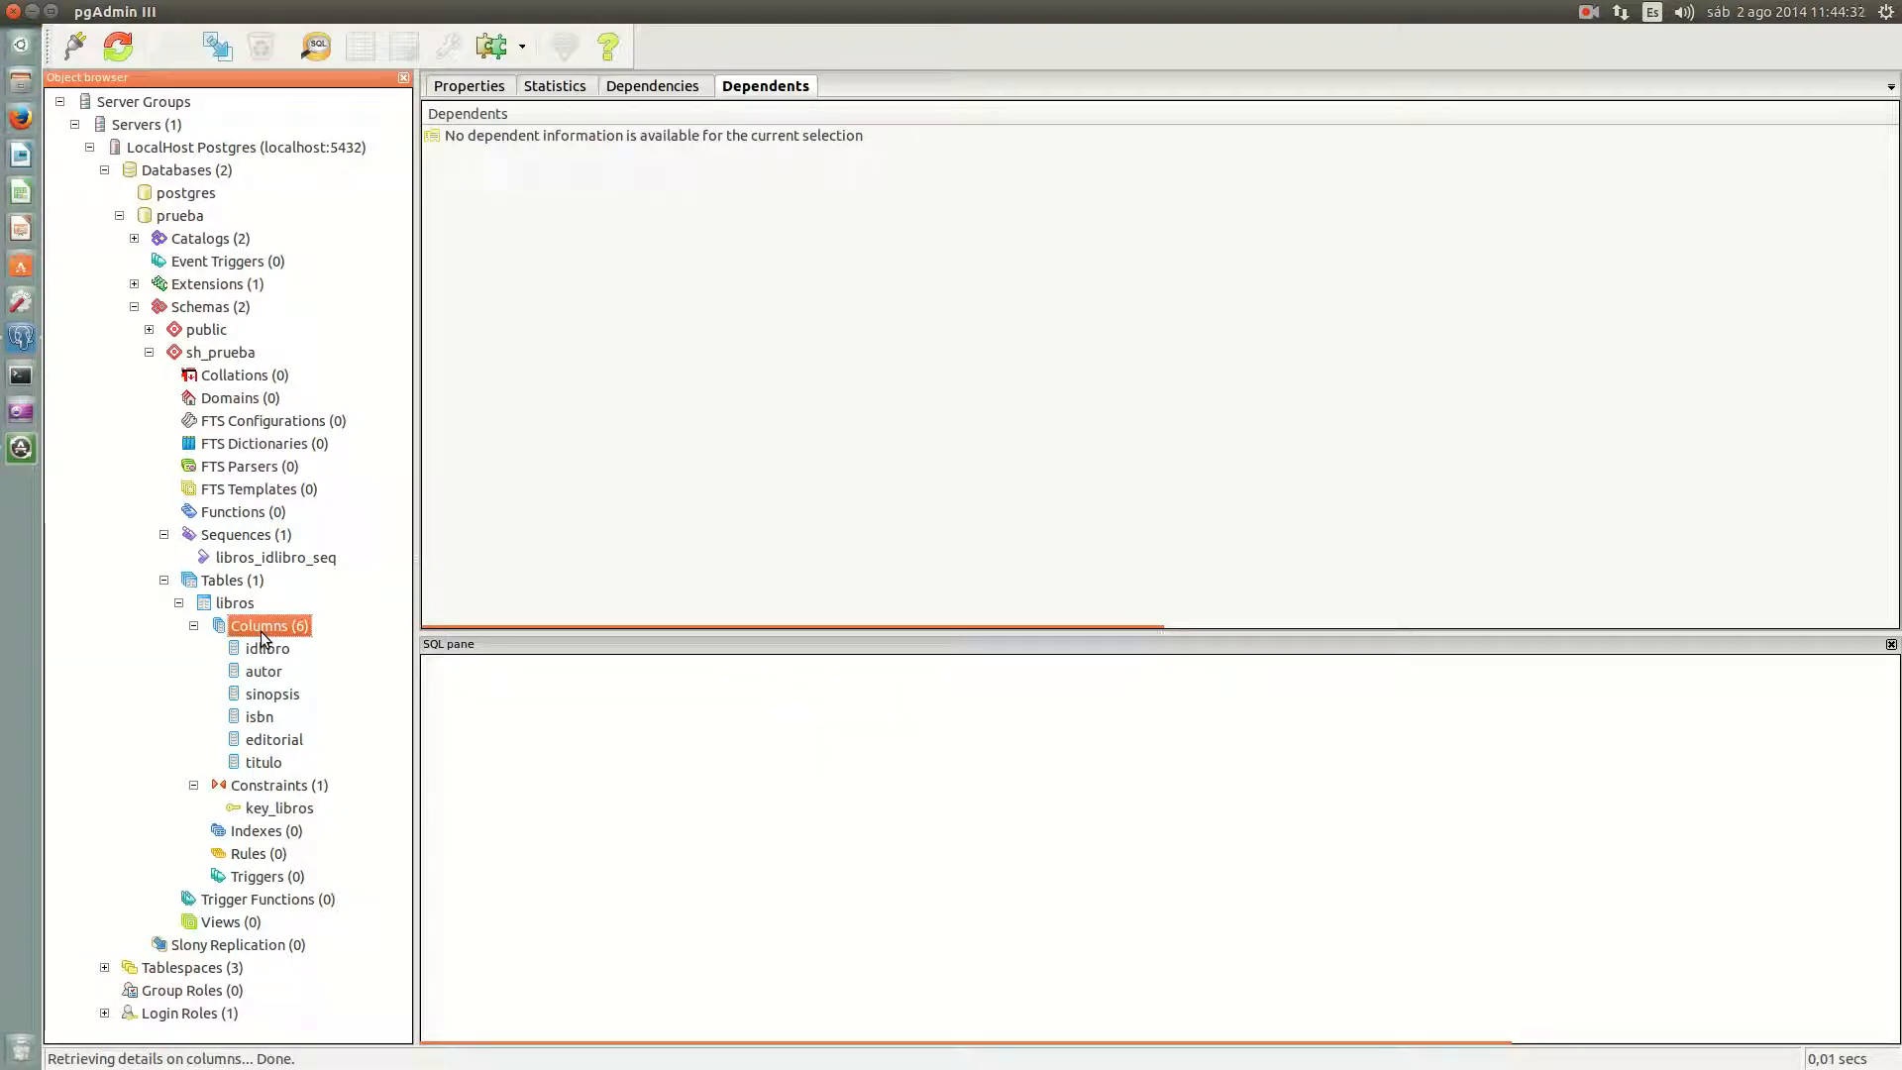
left_click(257, 785)
right_click(257, 783)
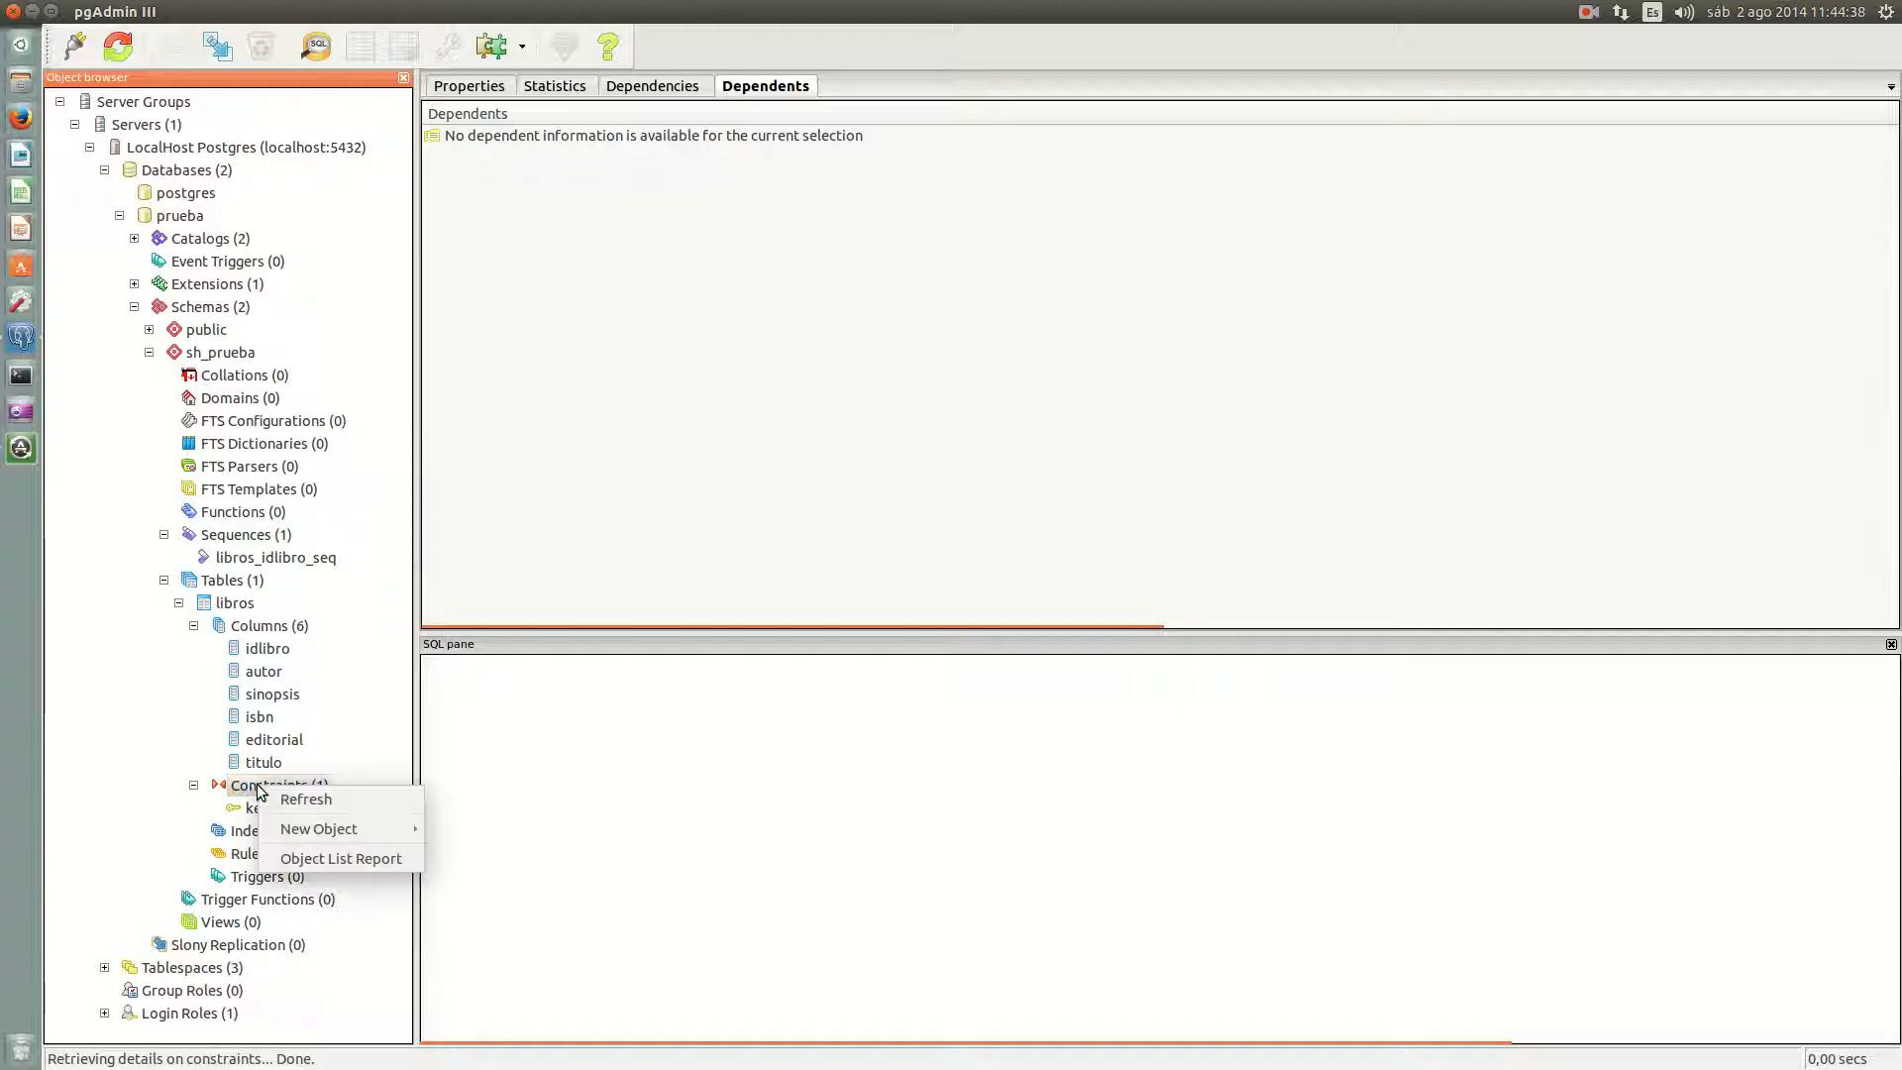
mouse_move(354, 840)
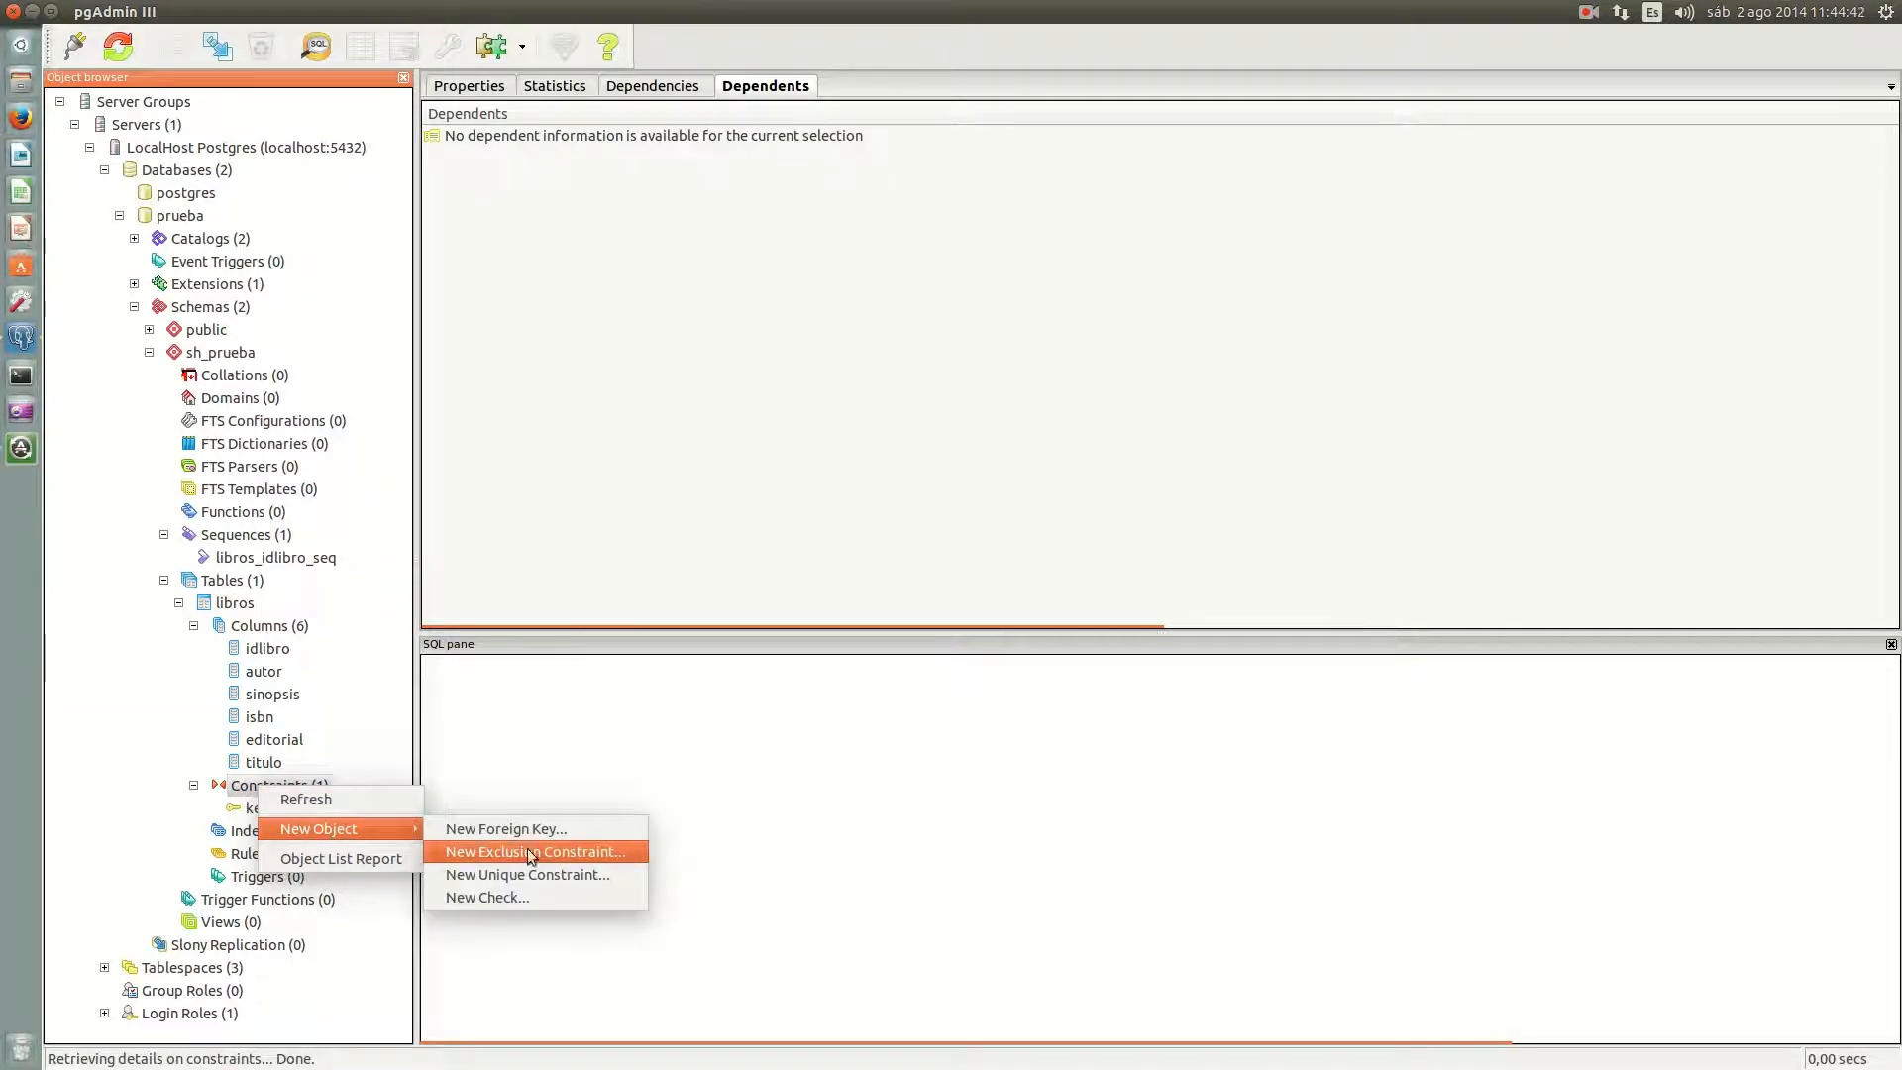
left_click(250, 779)
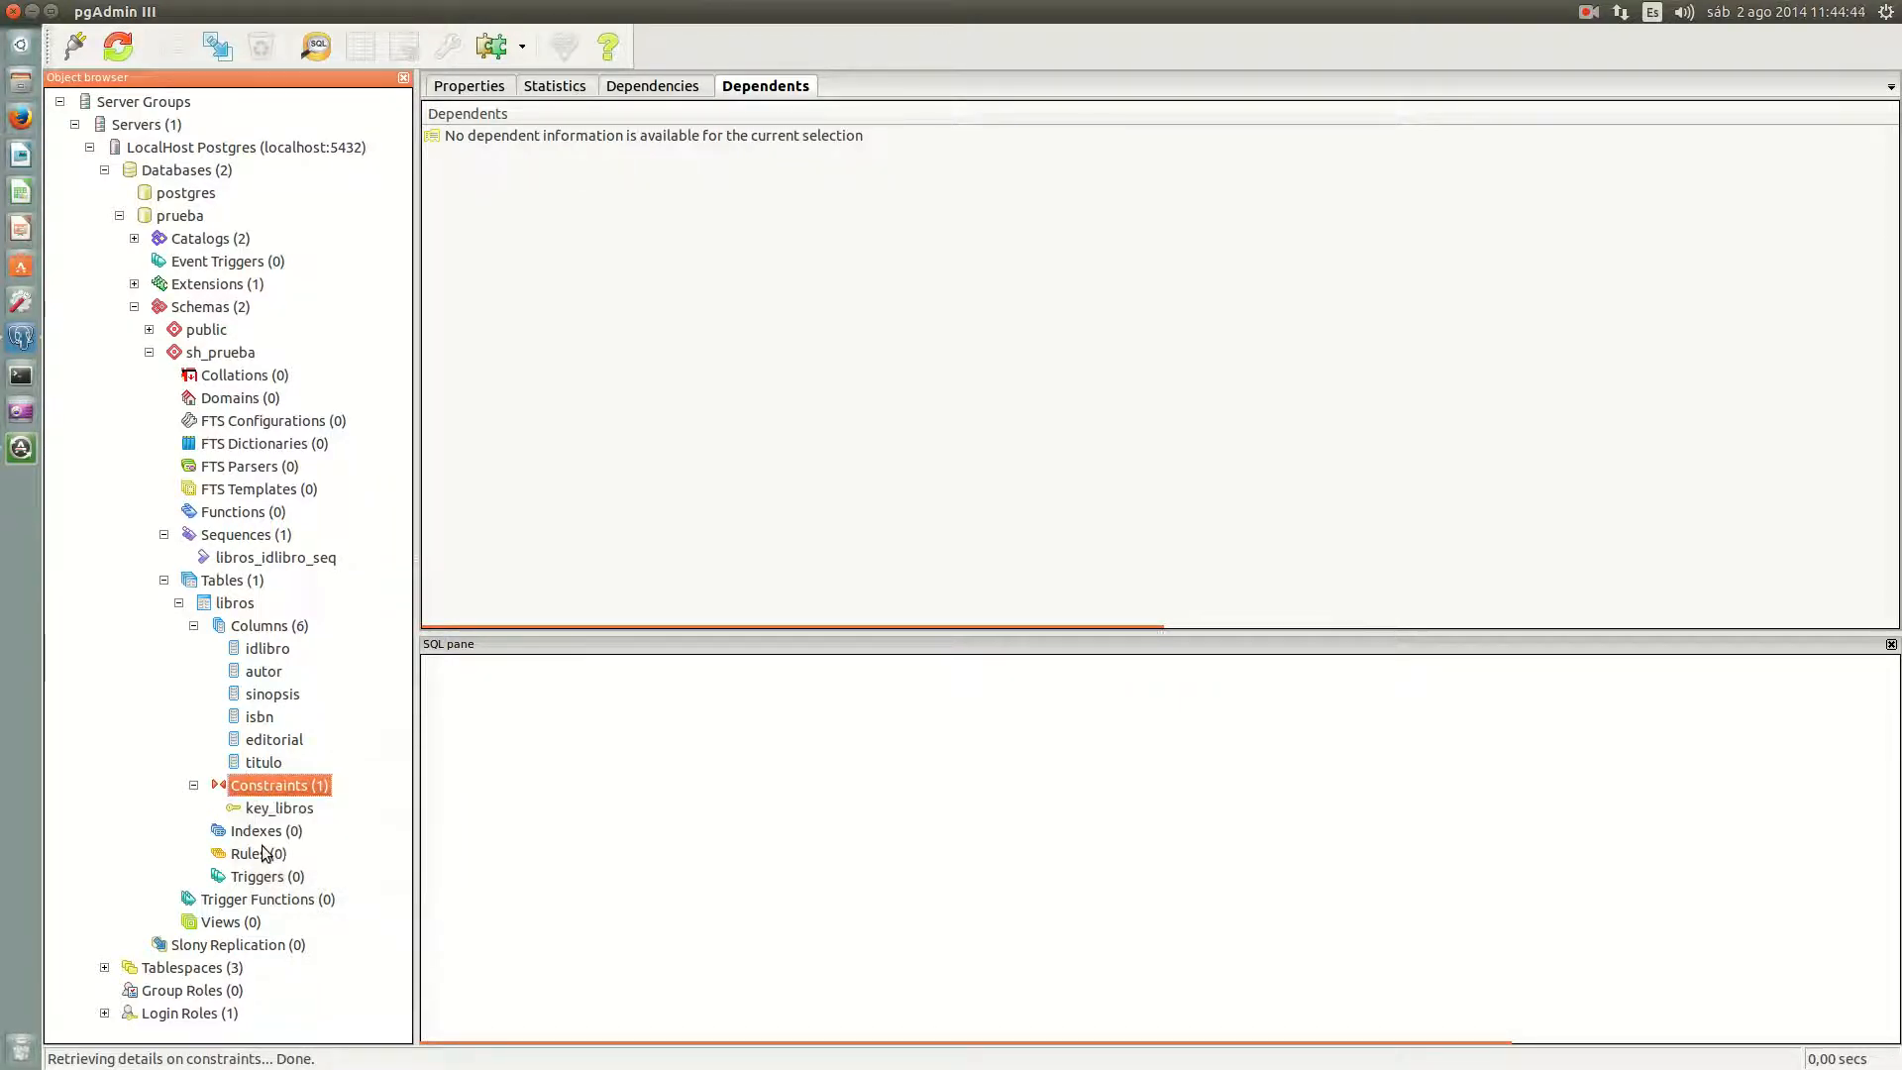
Step: Start a new index on the libros table and name it idx_libros
left_click(263, 834)
right_click(264, 834)
left_click(308, 878)
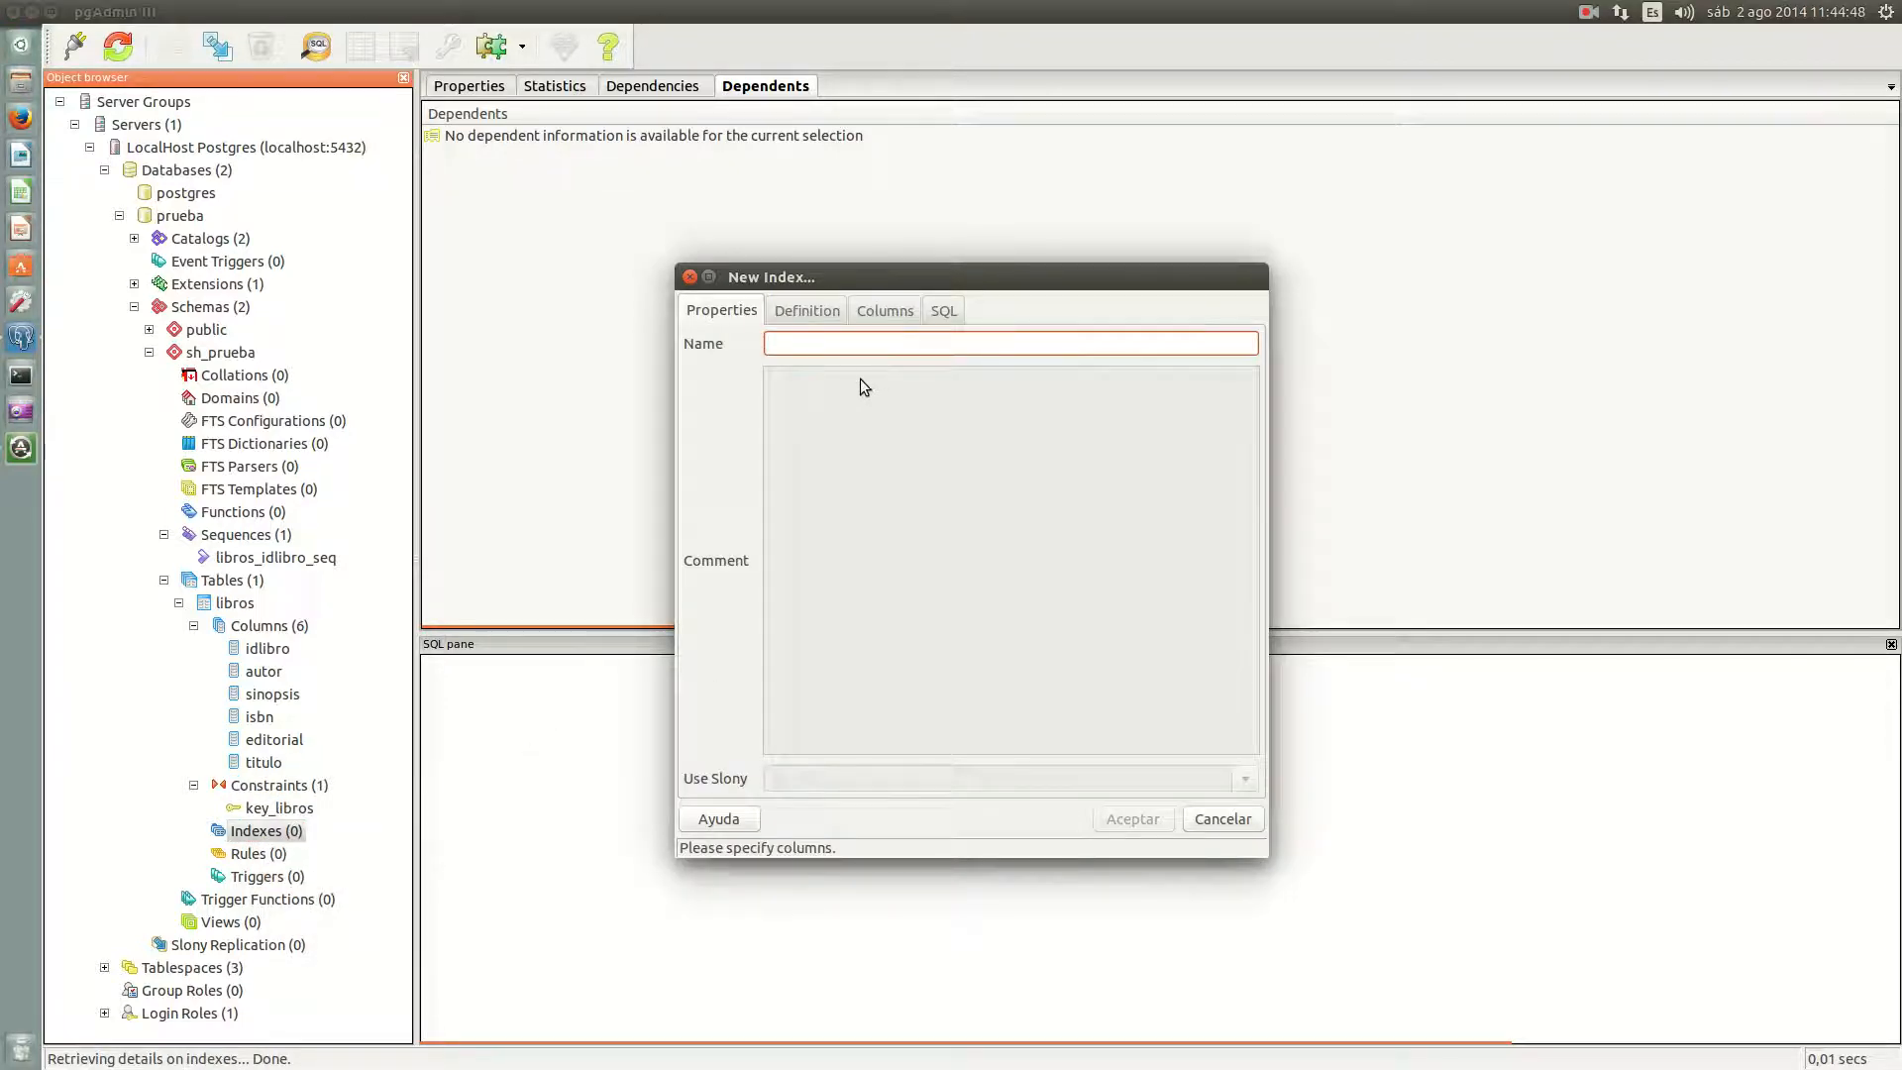
type("idx_")
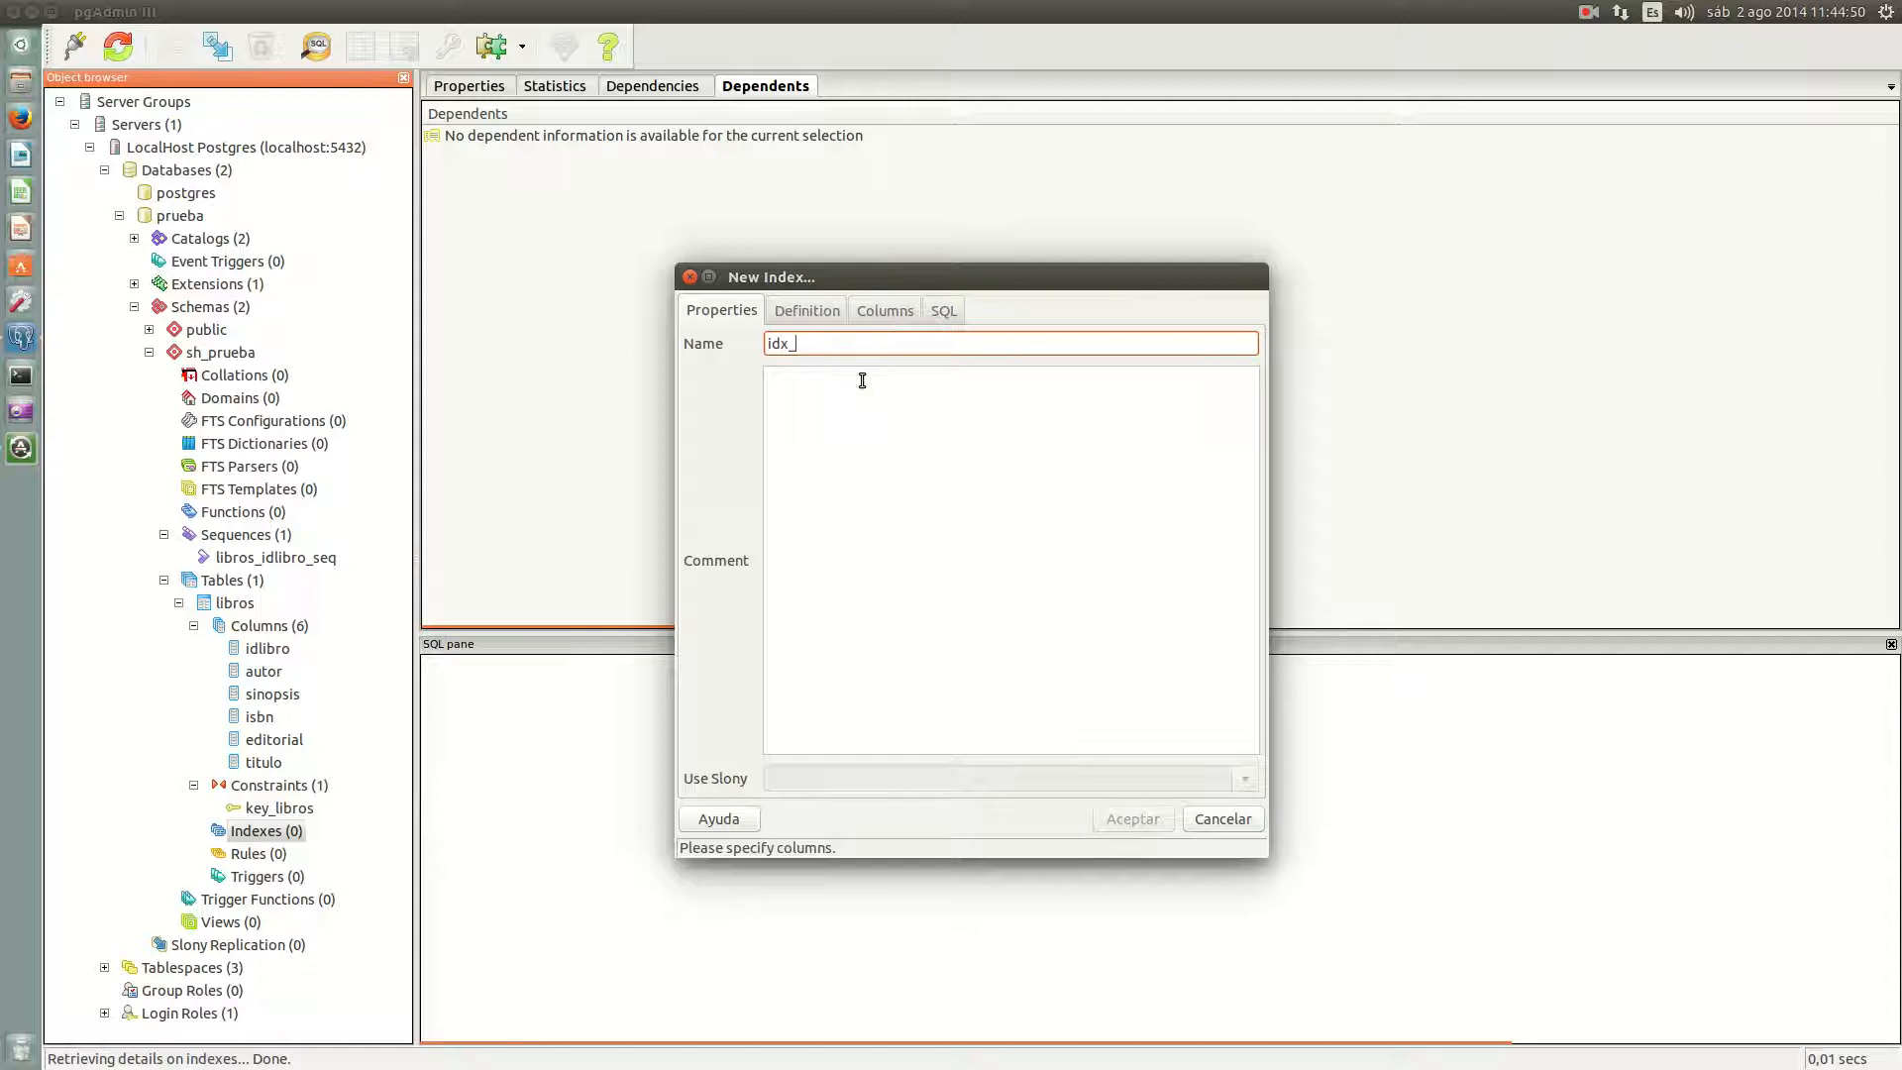
type("libor")
key("BackSpace")
key("BackSpace")
type("ros")
Step: Set the new index's access method to hash, keeping the default tablespace
left_click(820, 311)
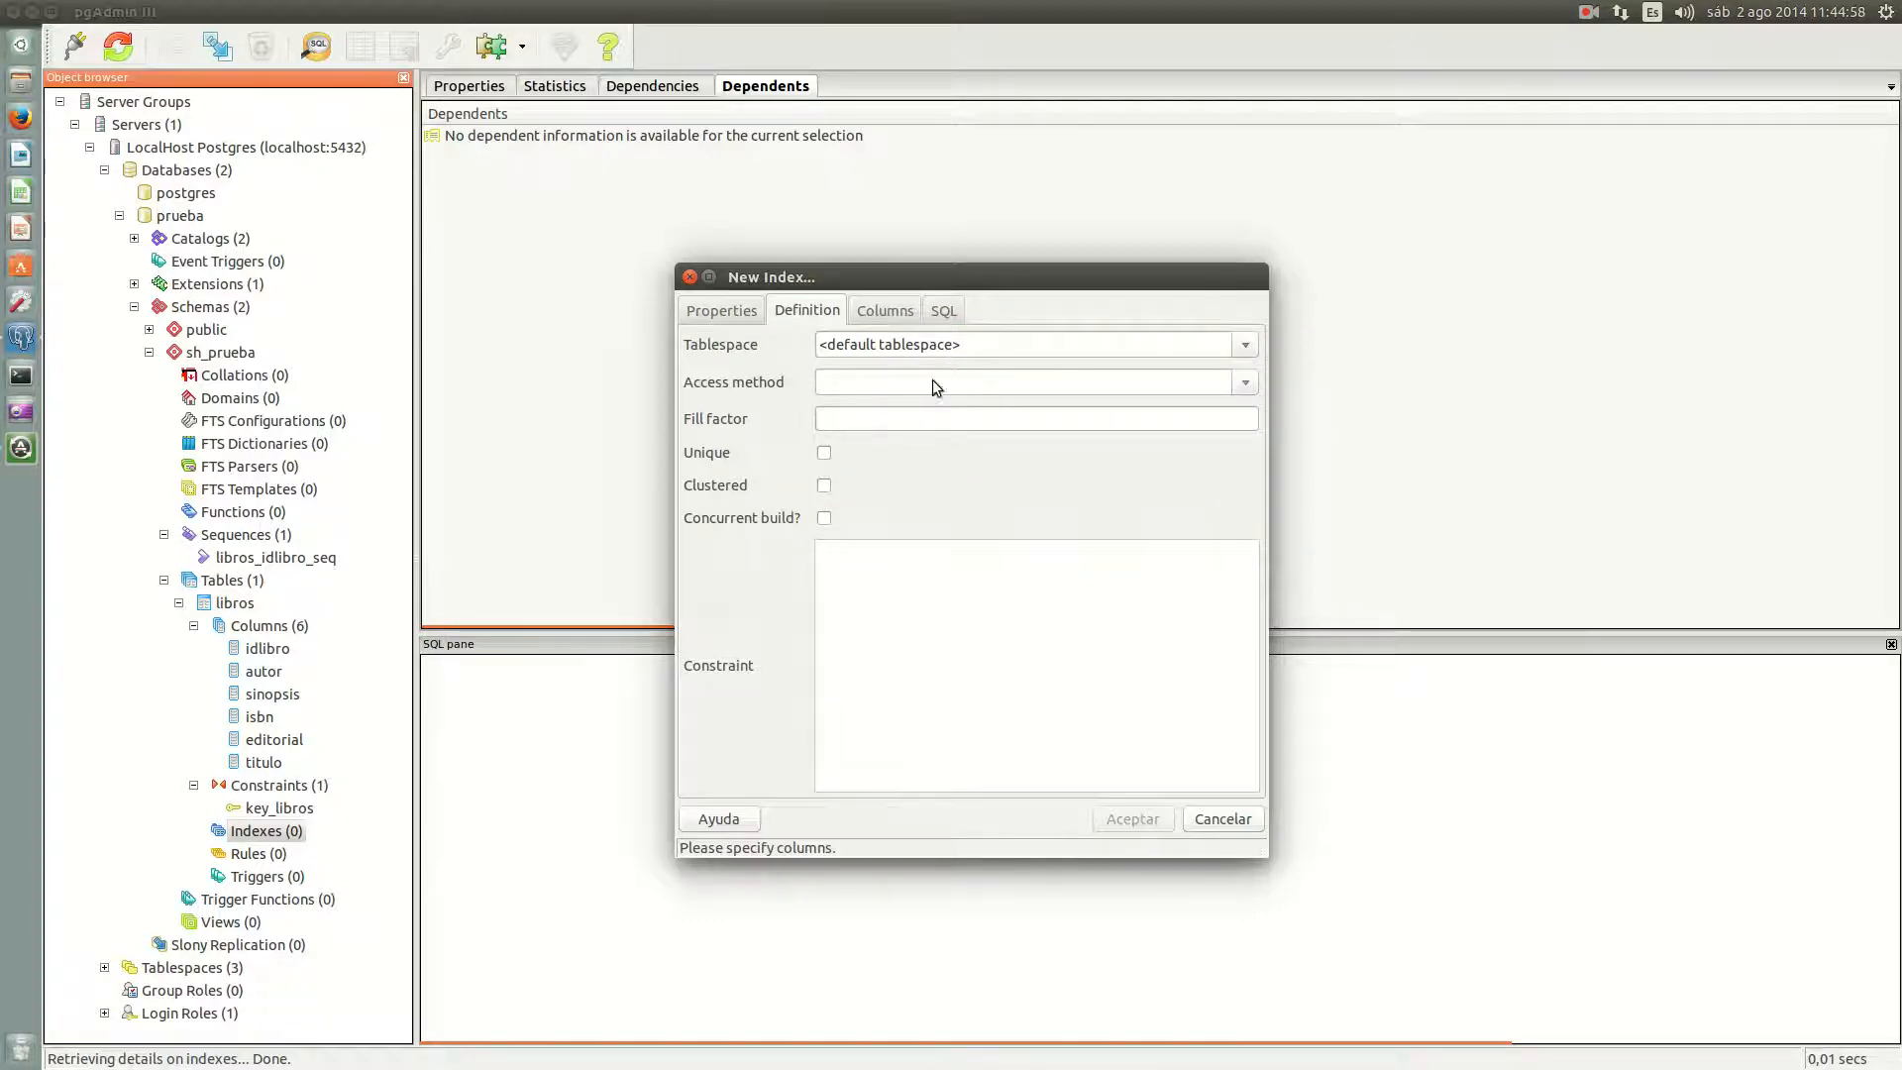
left_click(1246, 385)
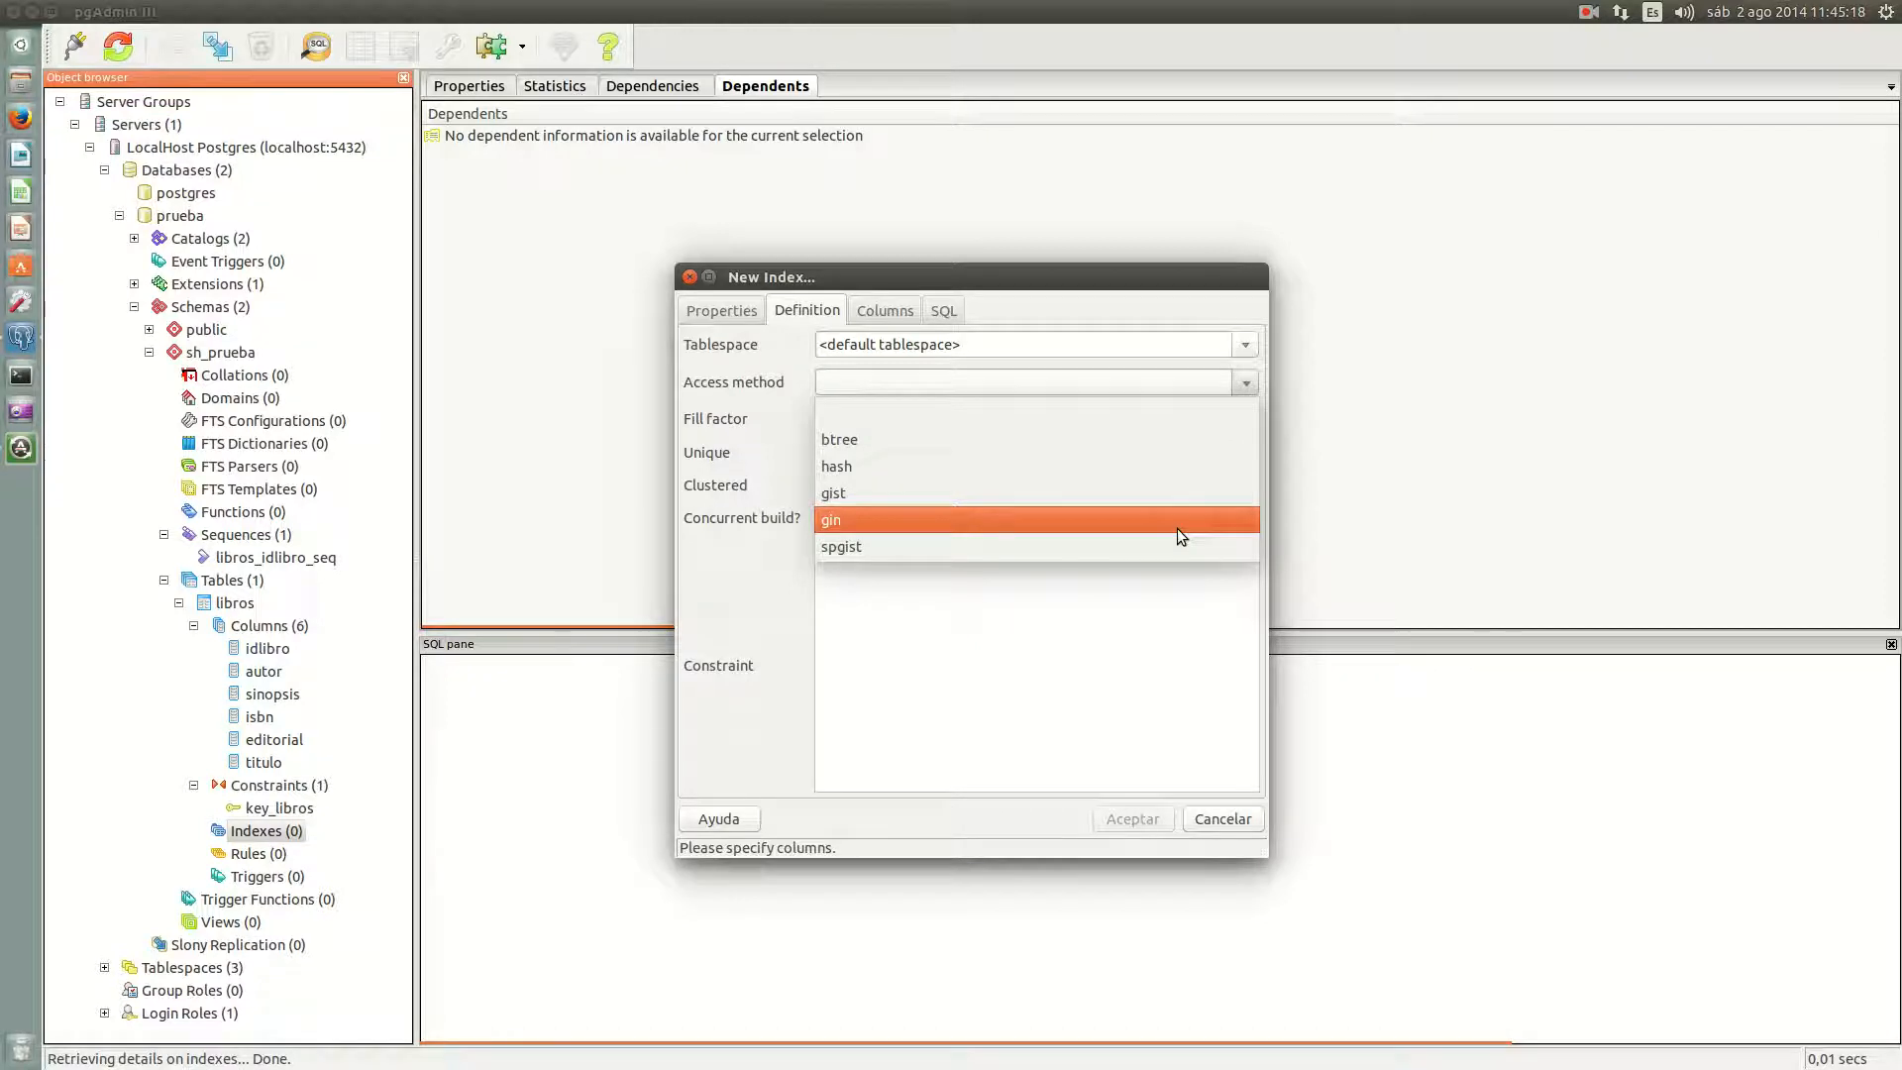
left_click(959, 475)
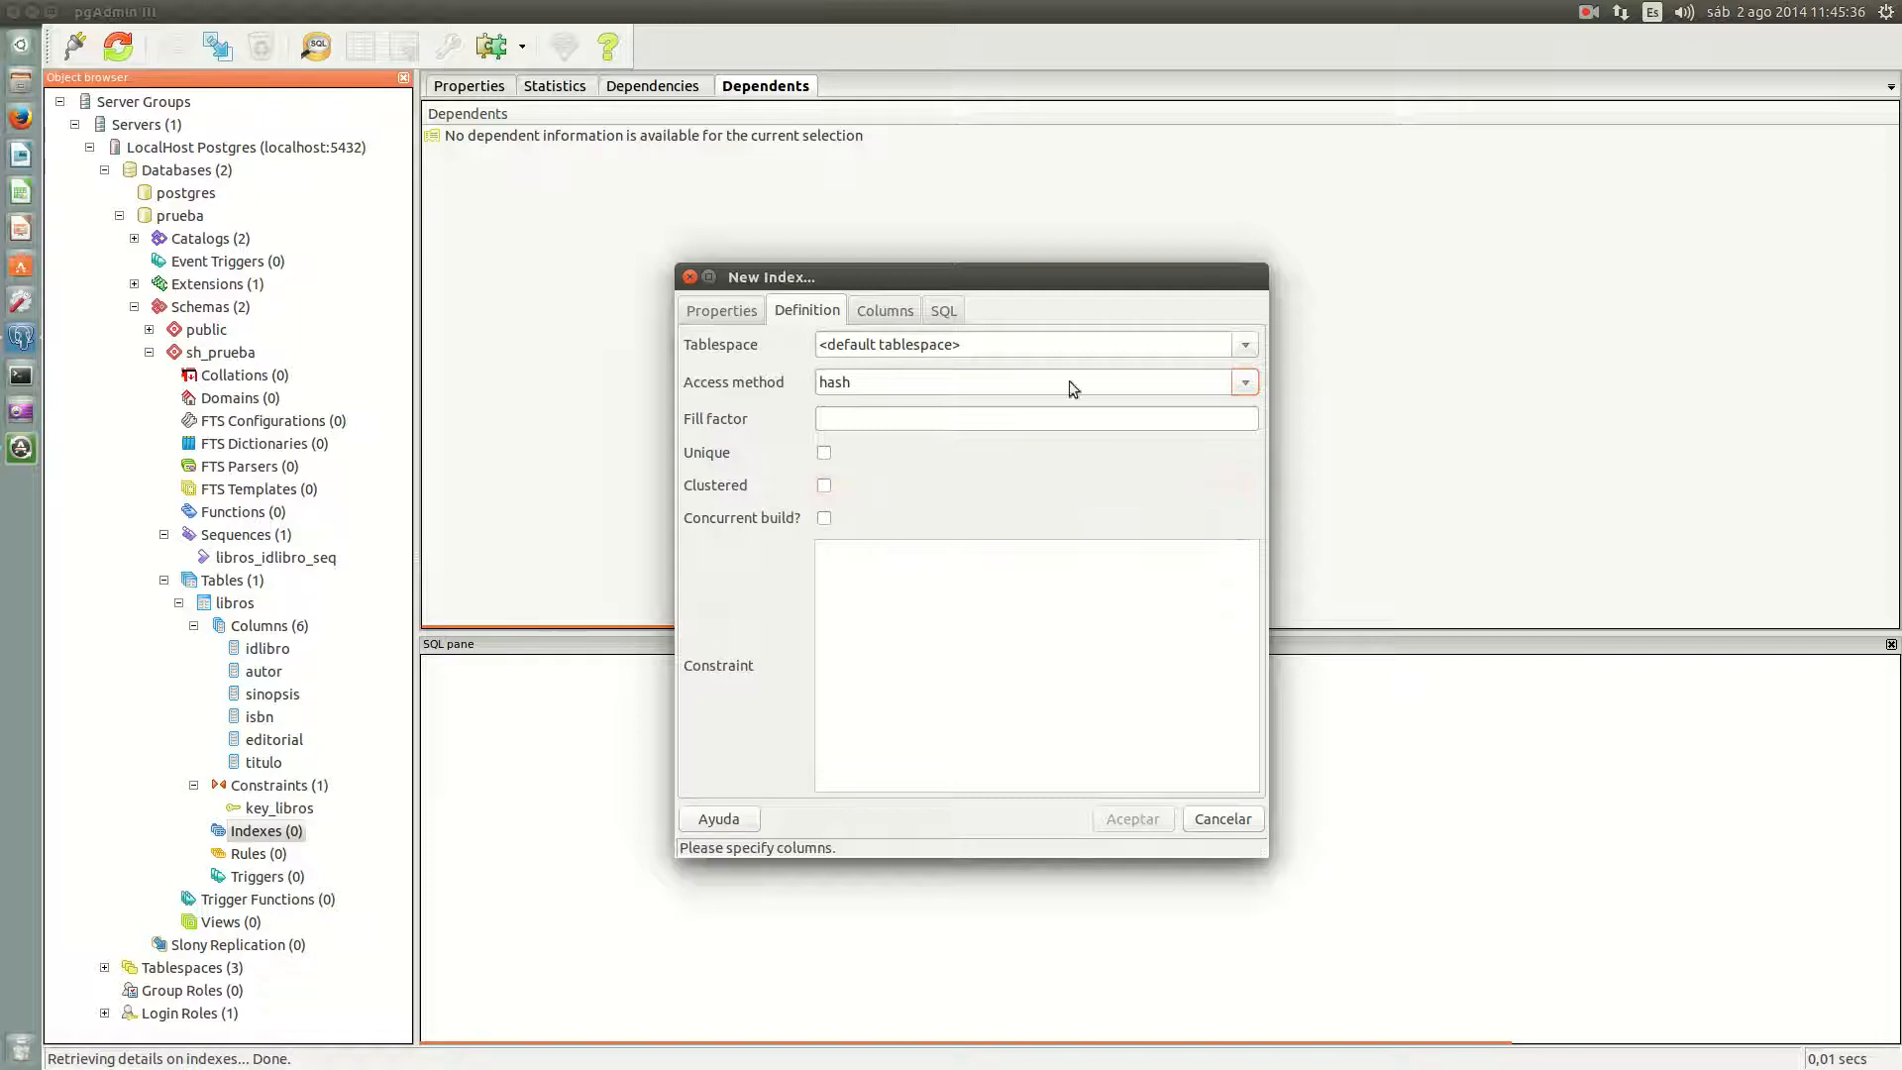
Step: Try to create the hash index with idlibro and isbn as its columns
left_click(879, 311)
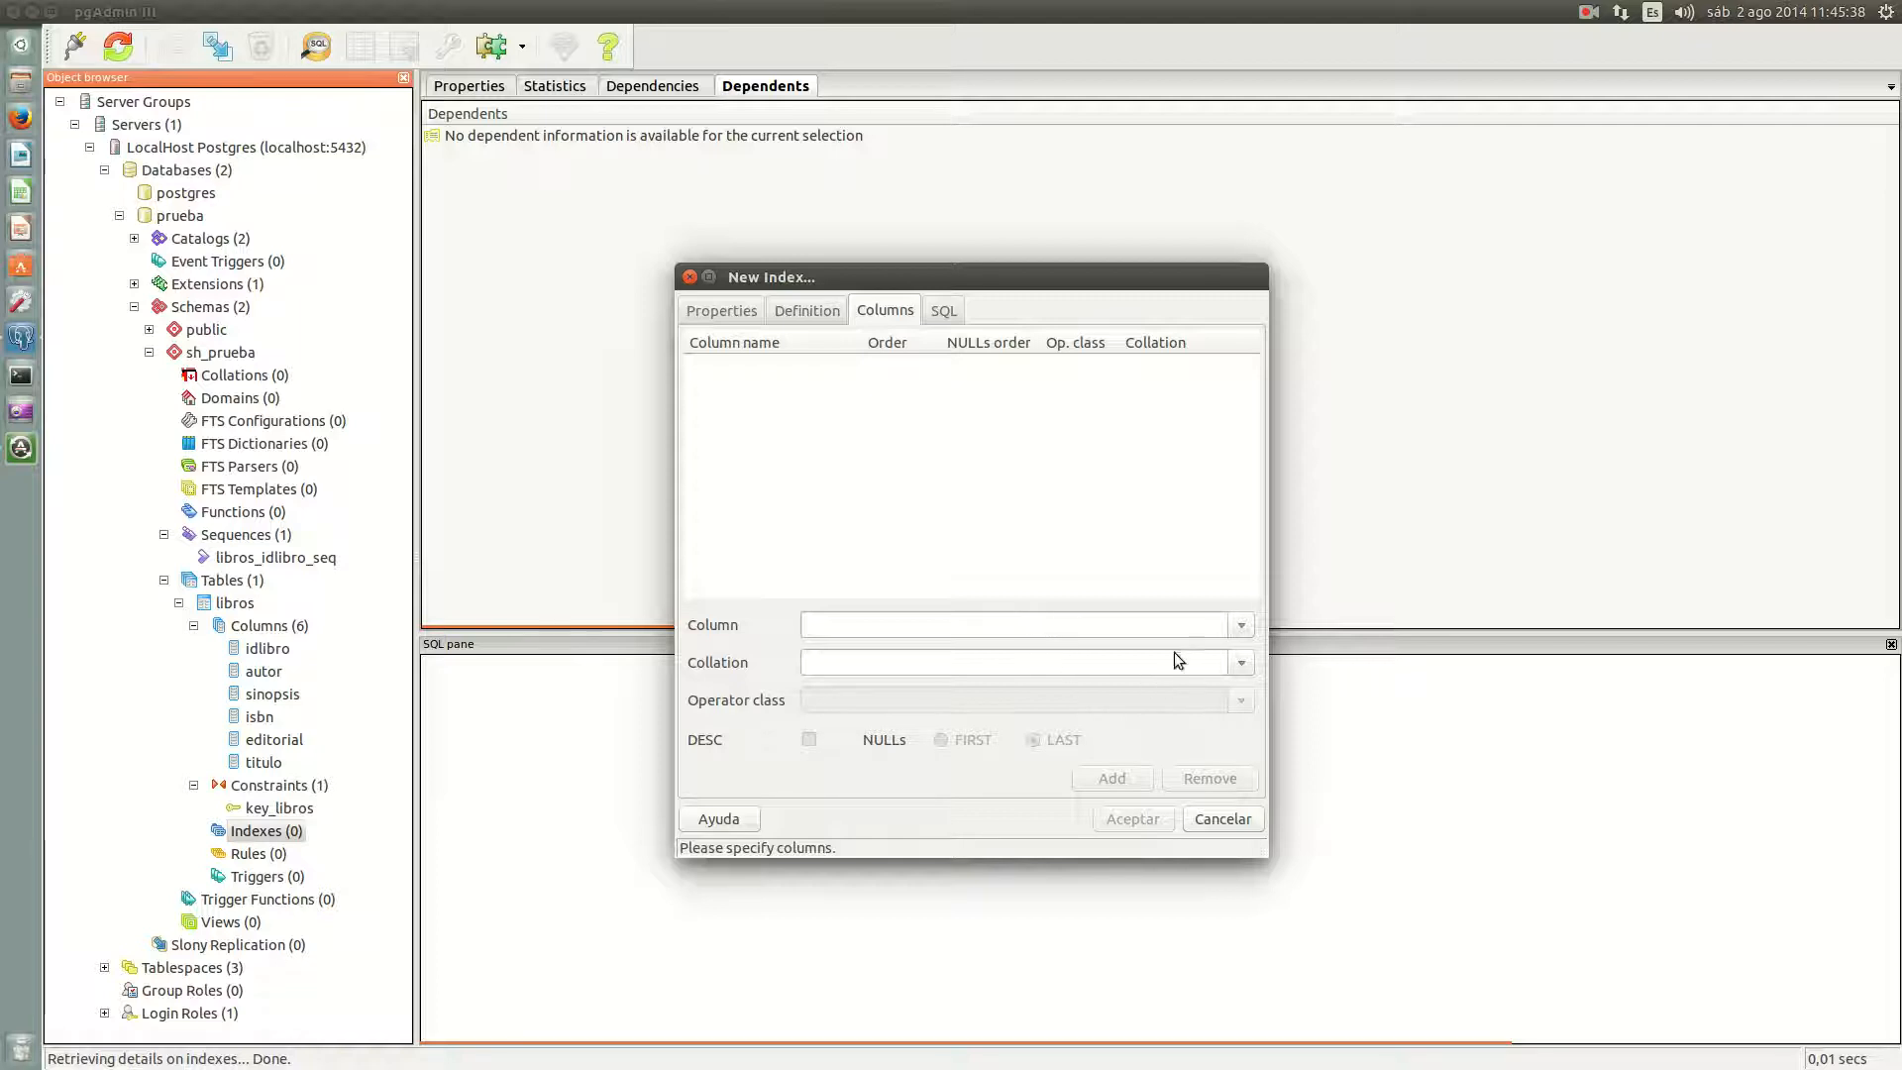
left_click(1241, 624)
left_click(1030, 654)
left_click(1113, 778)
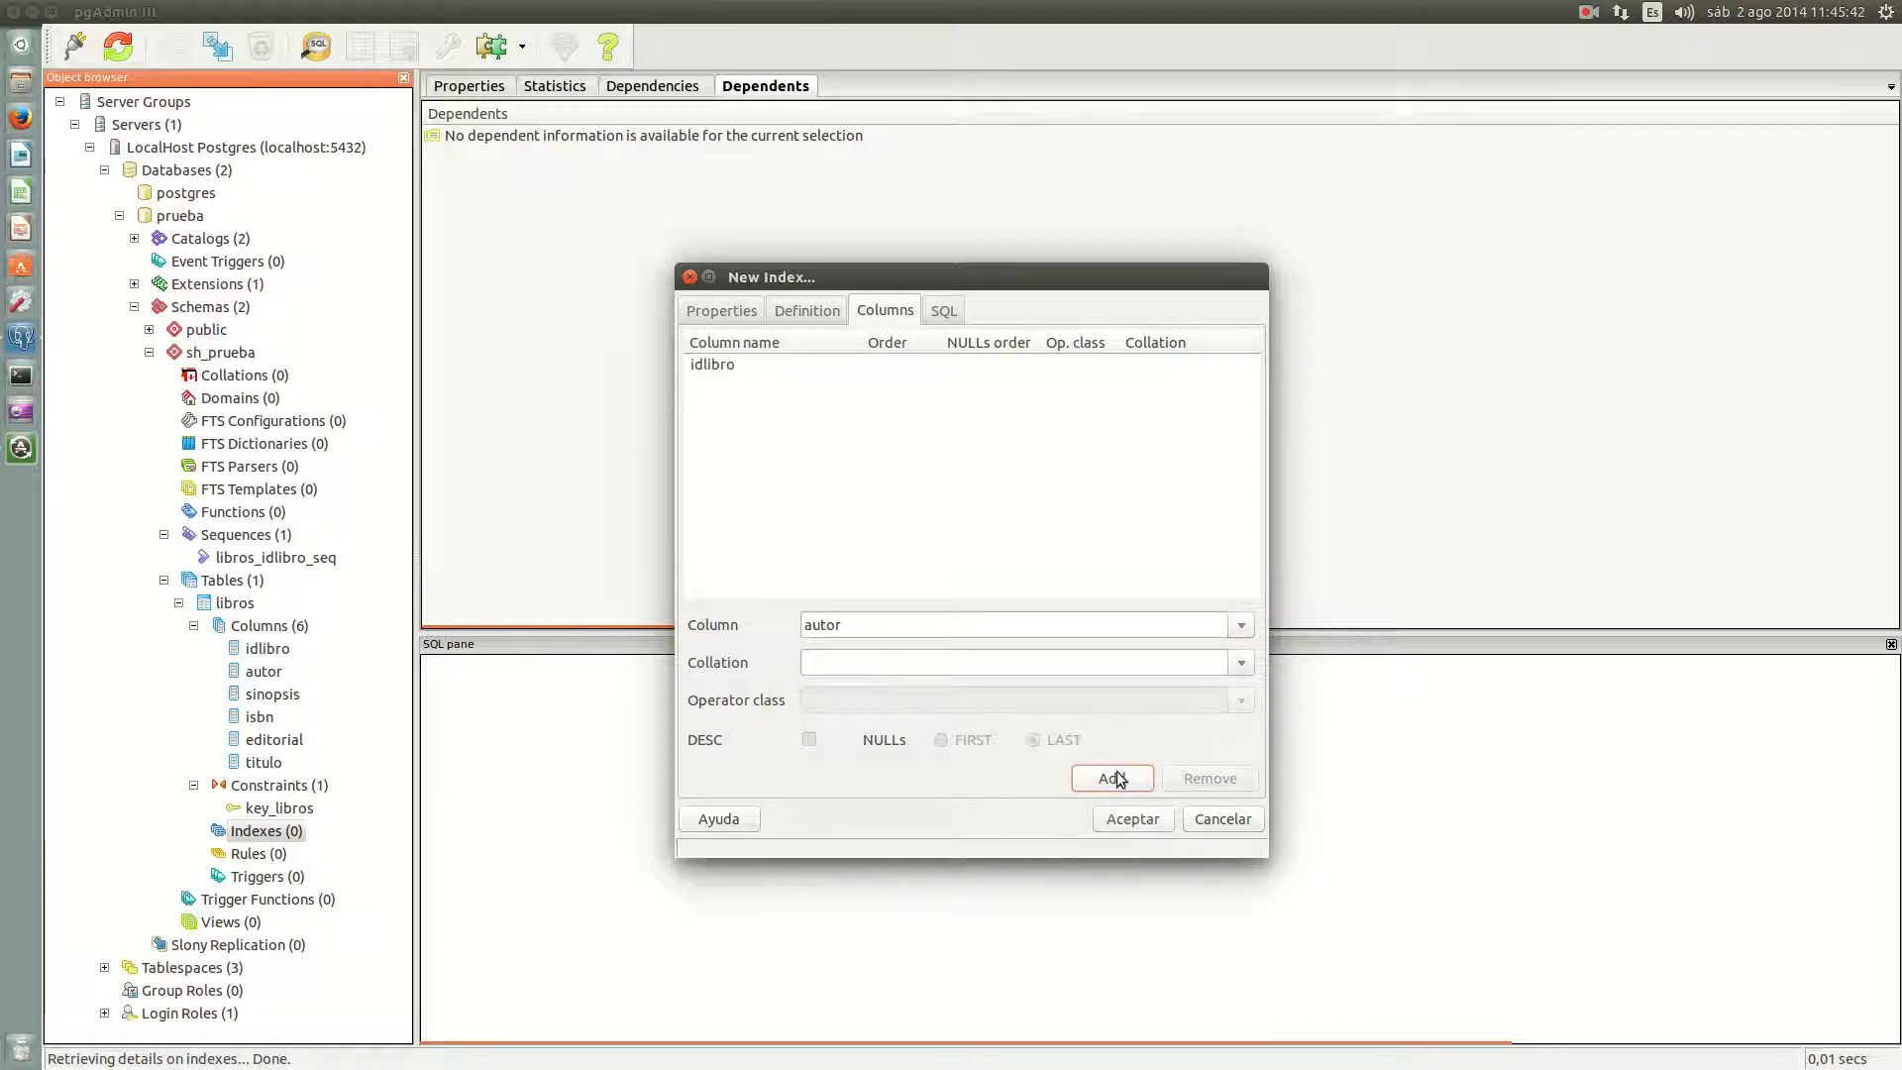
left_click(1242, 624)
left_click(1099, 706)
left_click(1108, 777)
left_click(1113, 826)
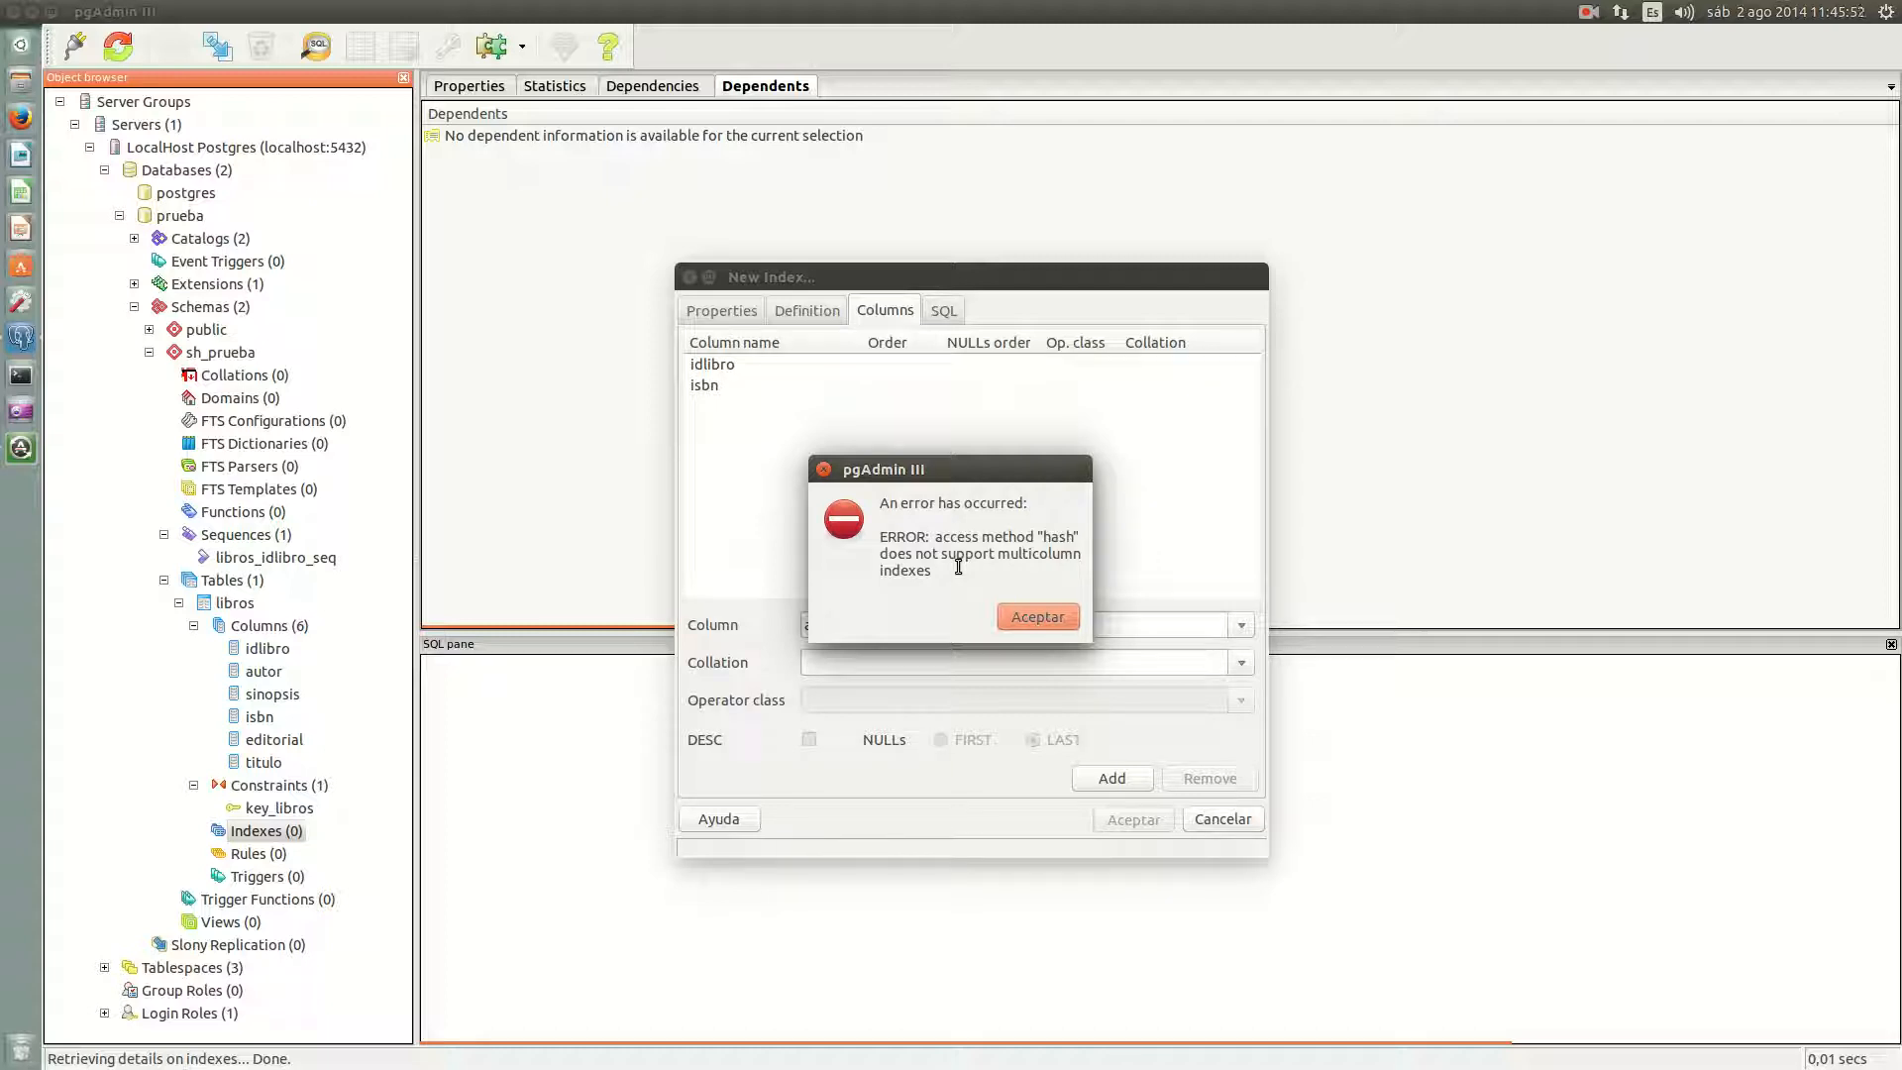
left_click(1031, 618)
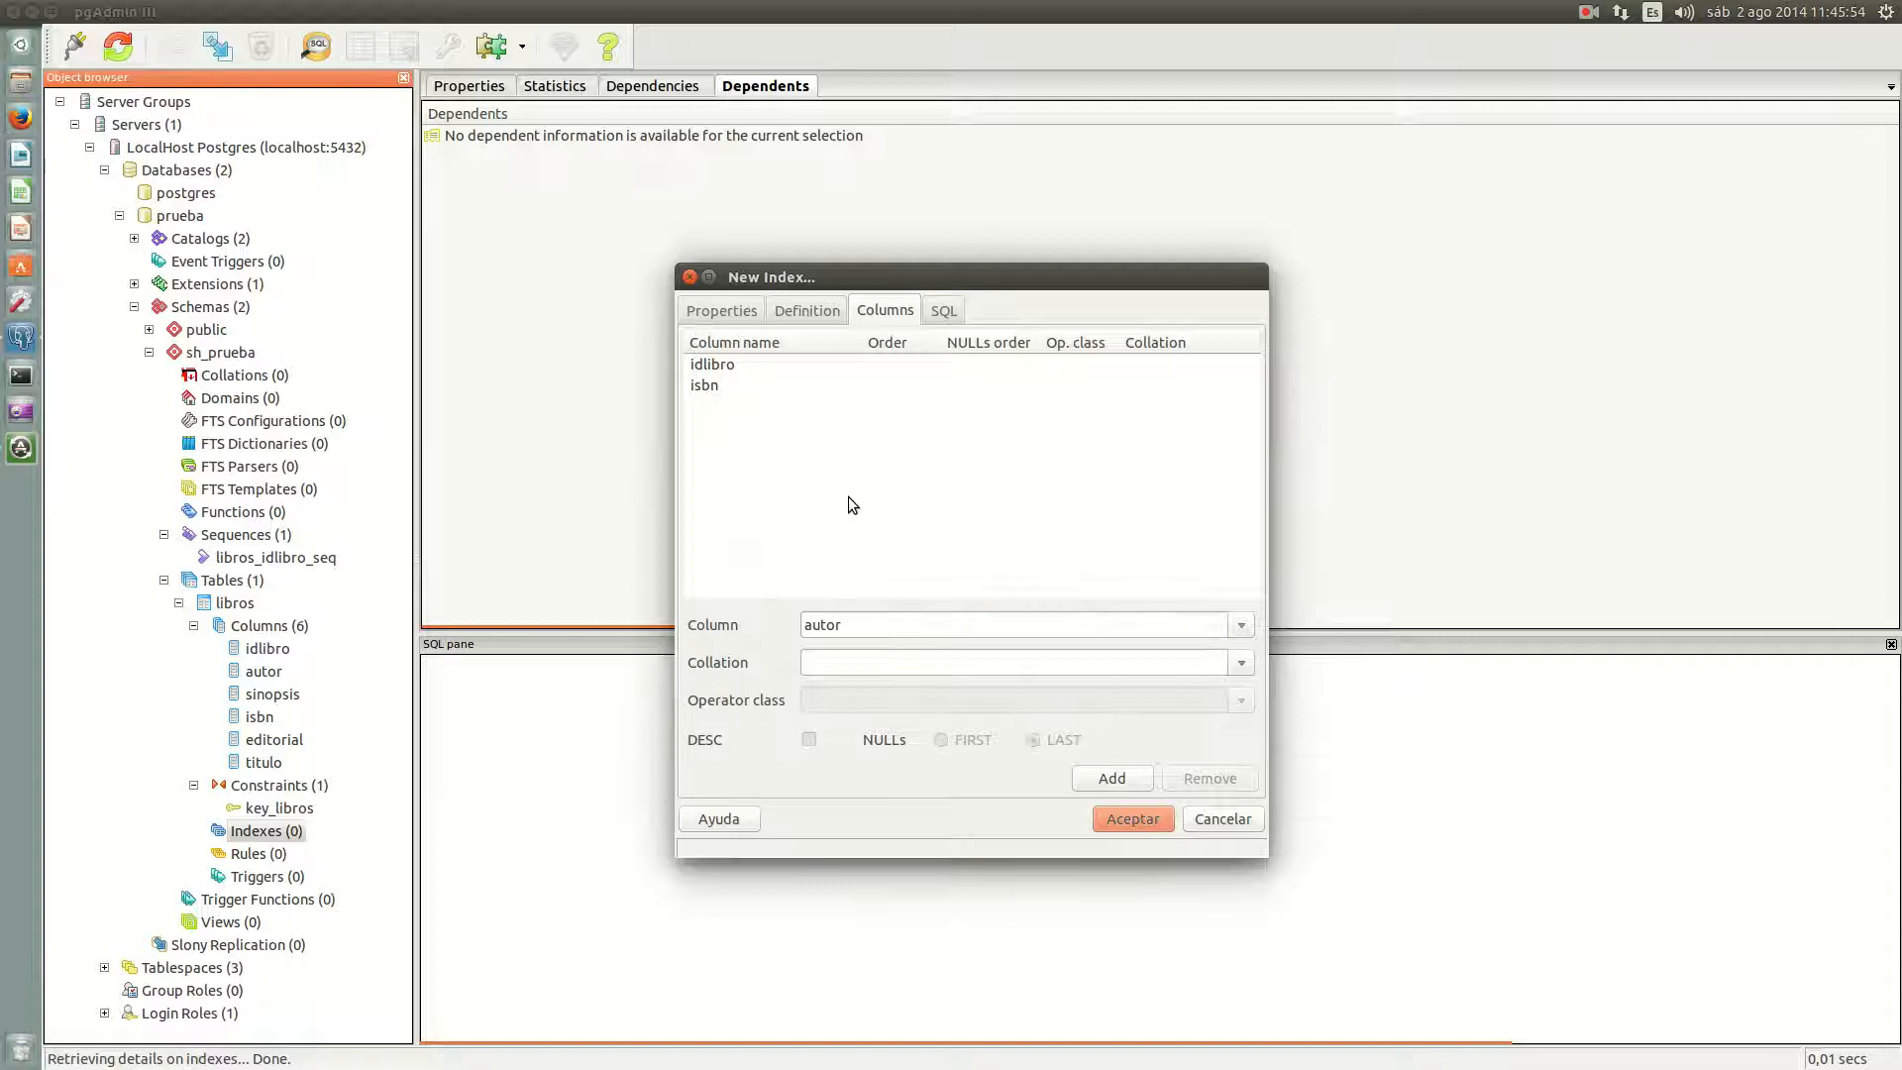
Step: Change the index's access method to btree and accept clearing its column list
left_click(808, 315)
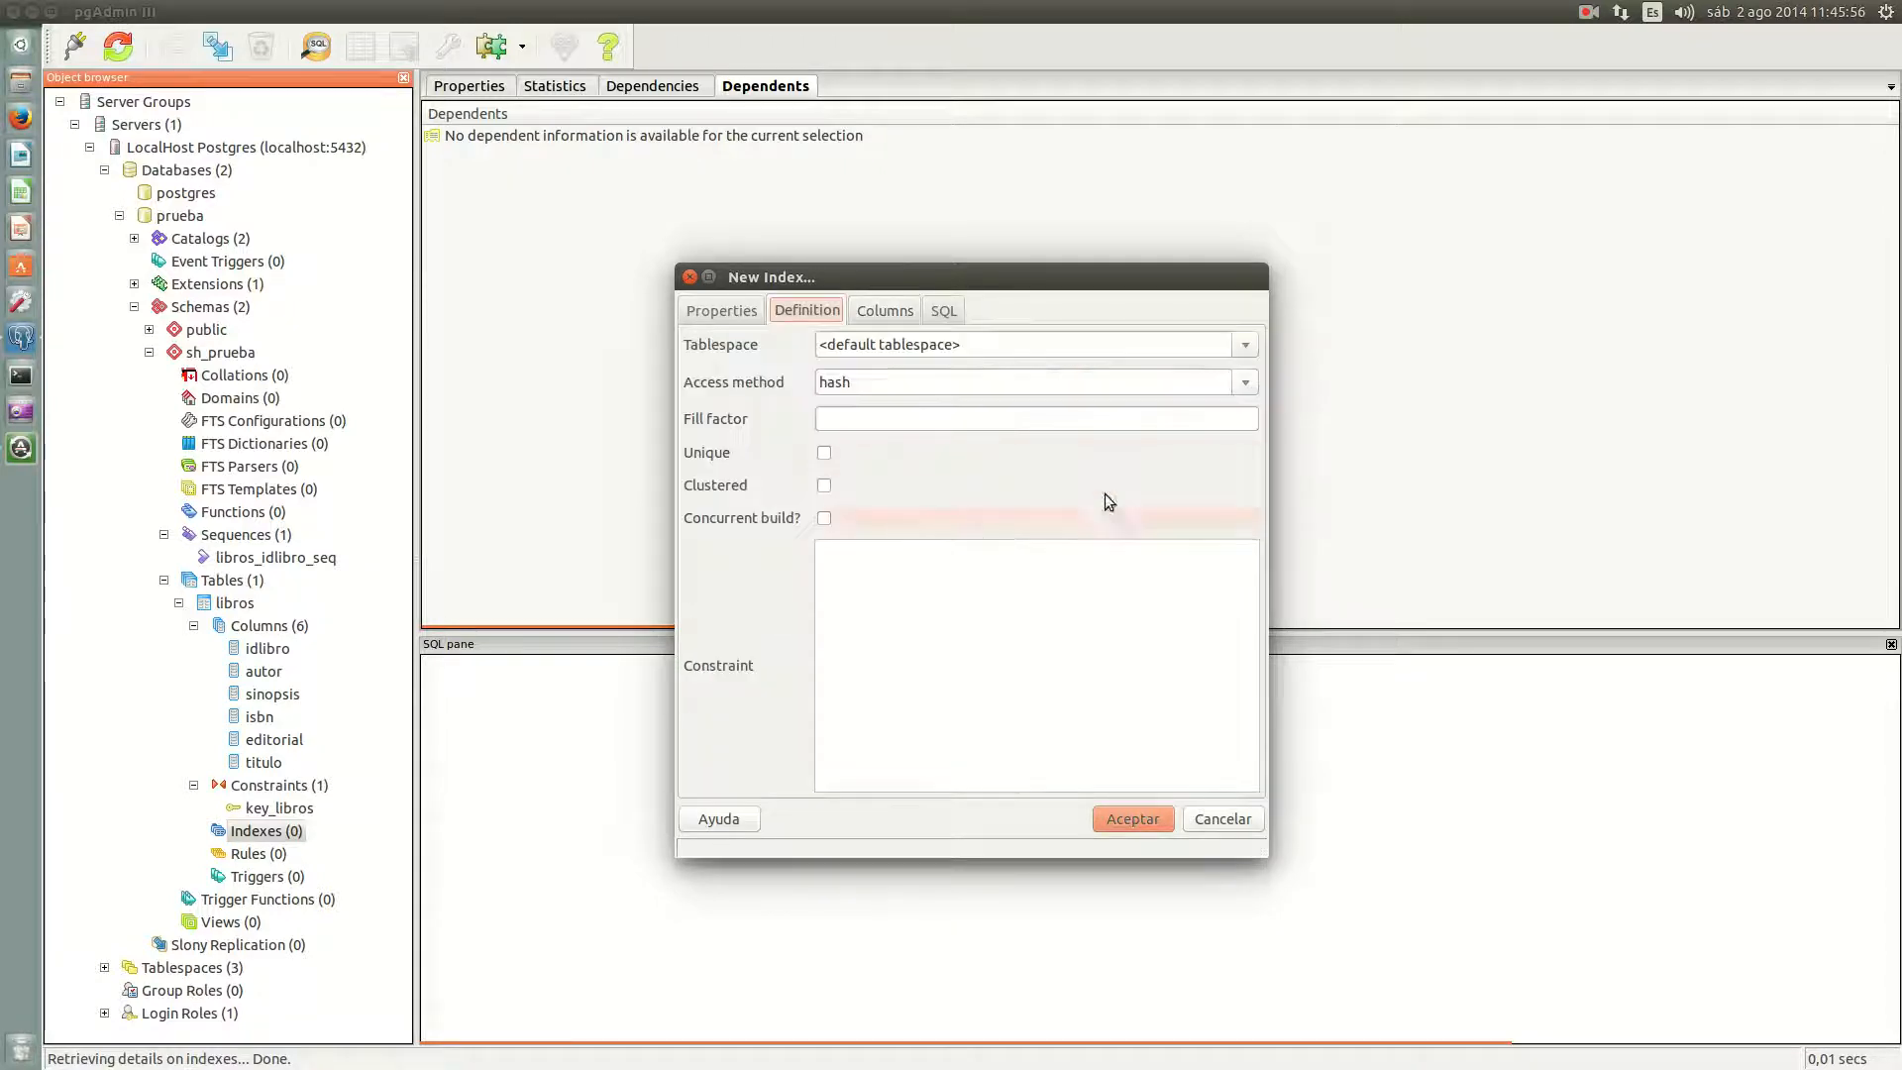
left_click(1245, 382)
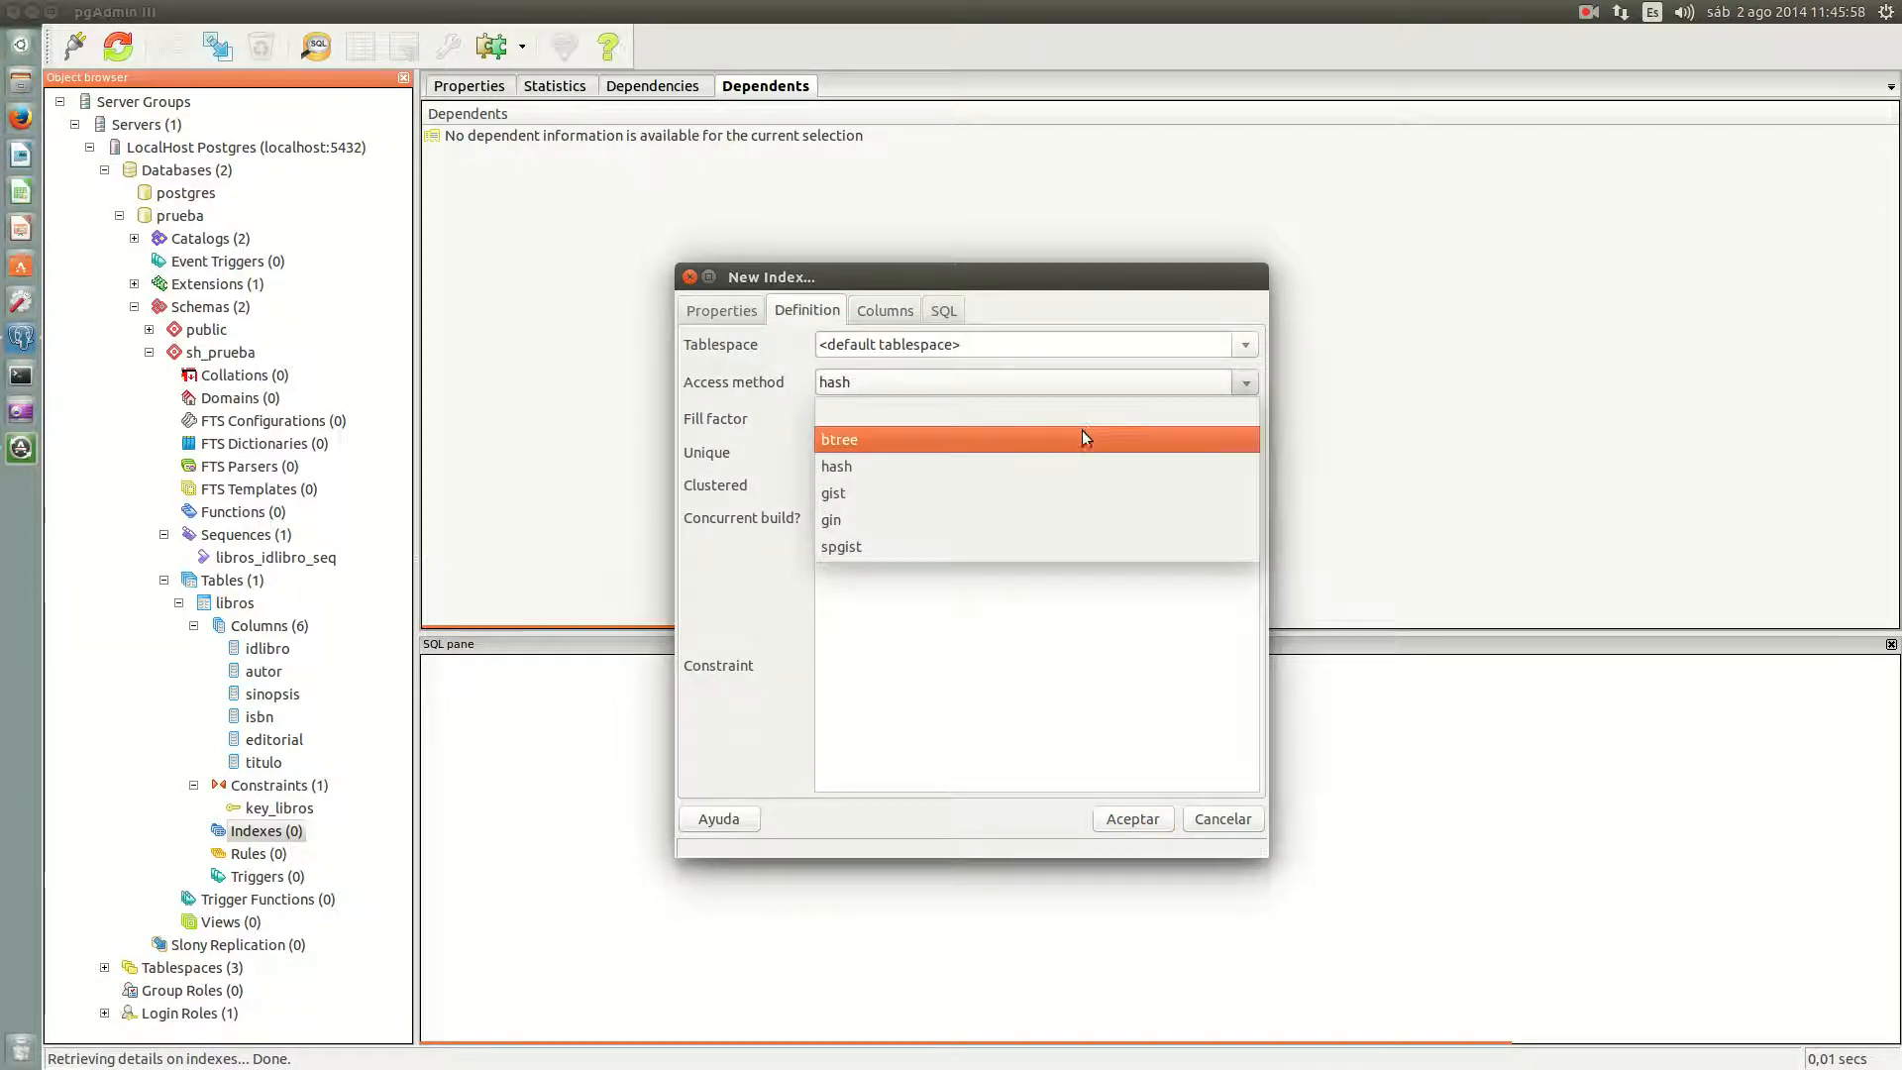
left_click(1081, 433)
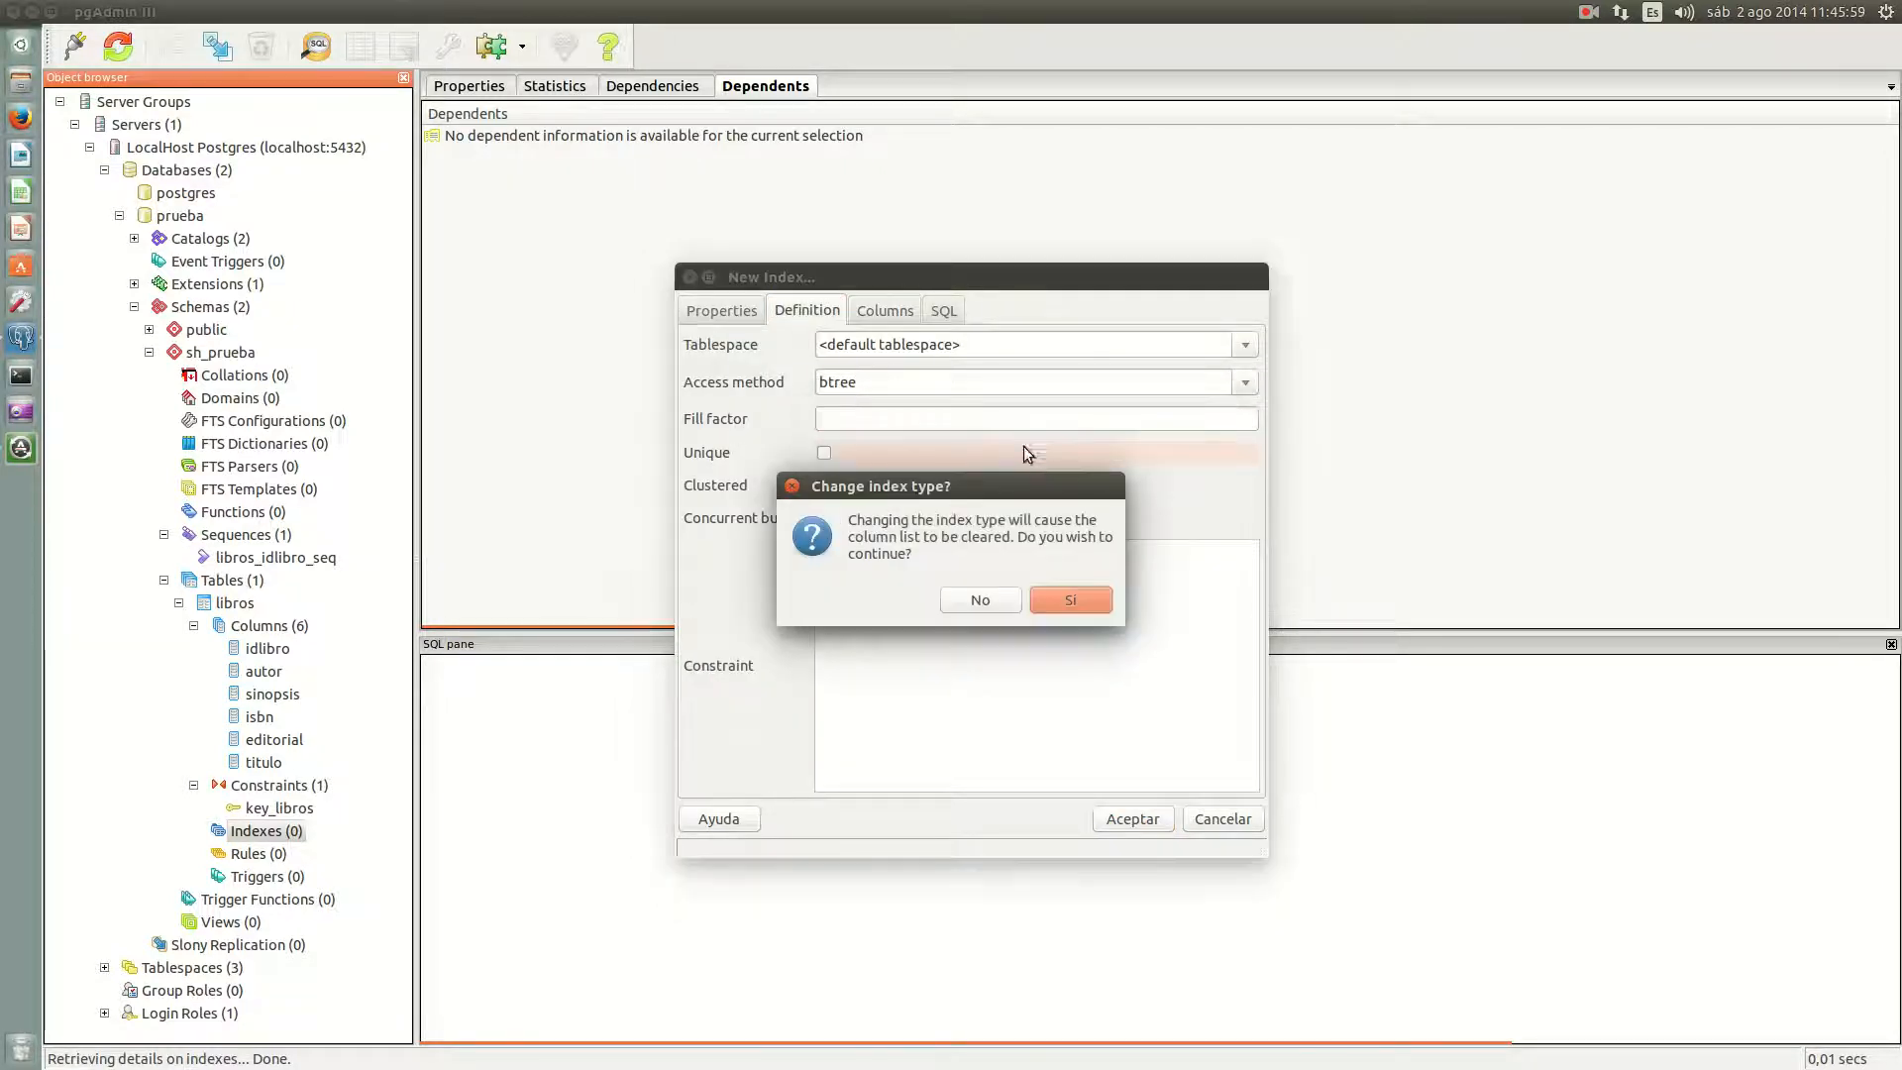
left_click(1077, 606)
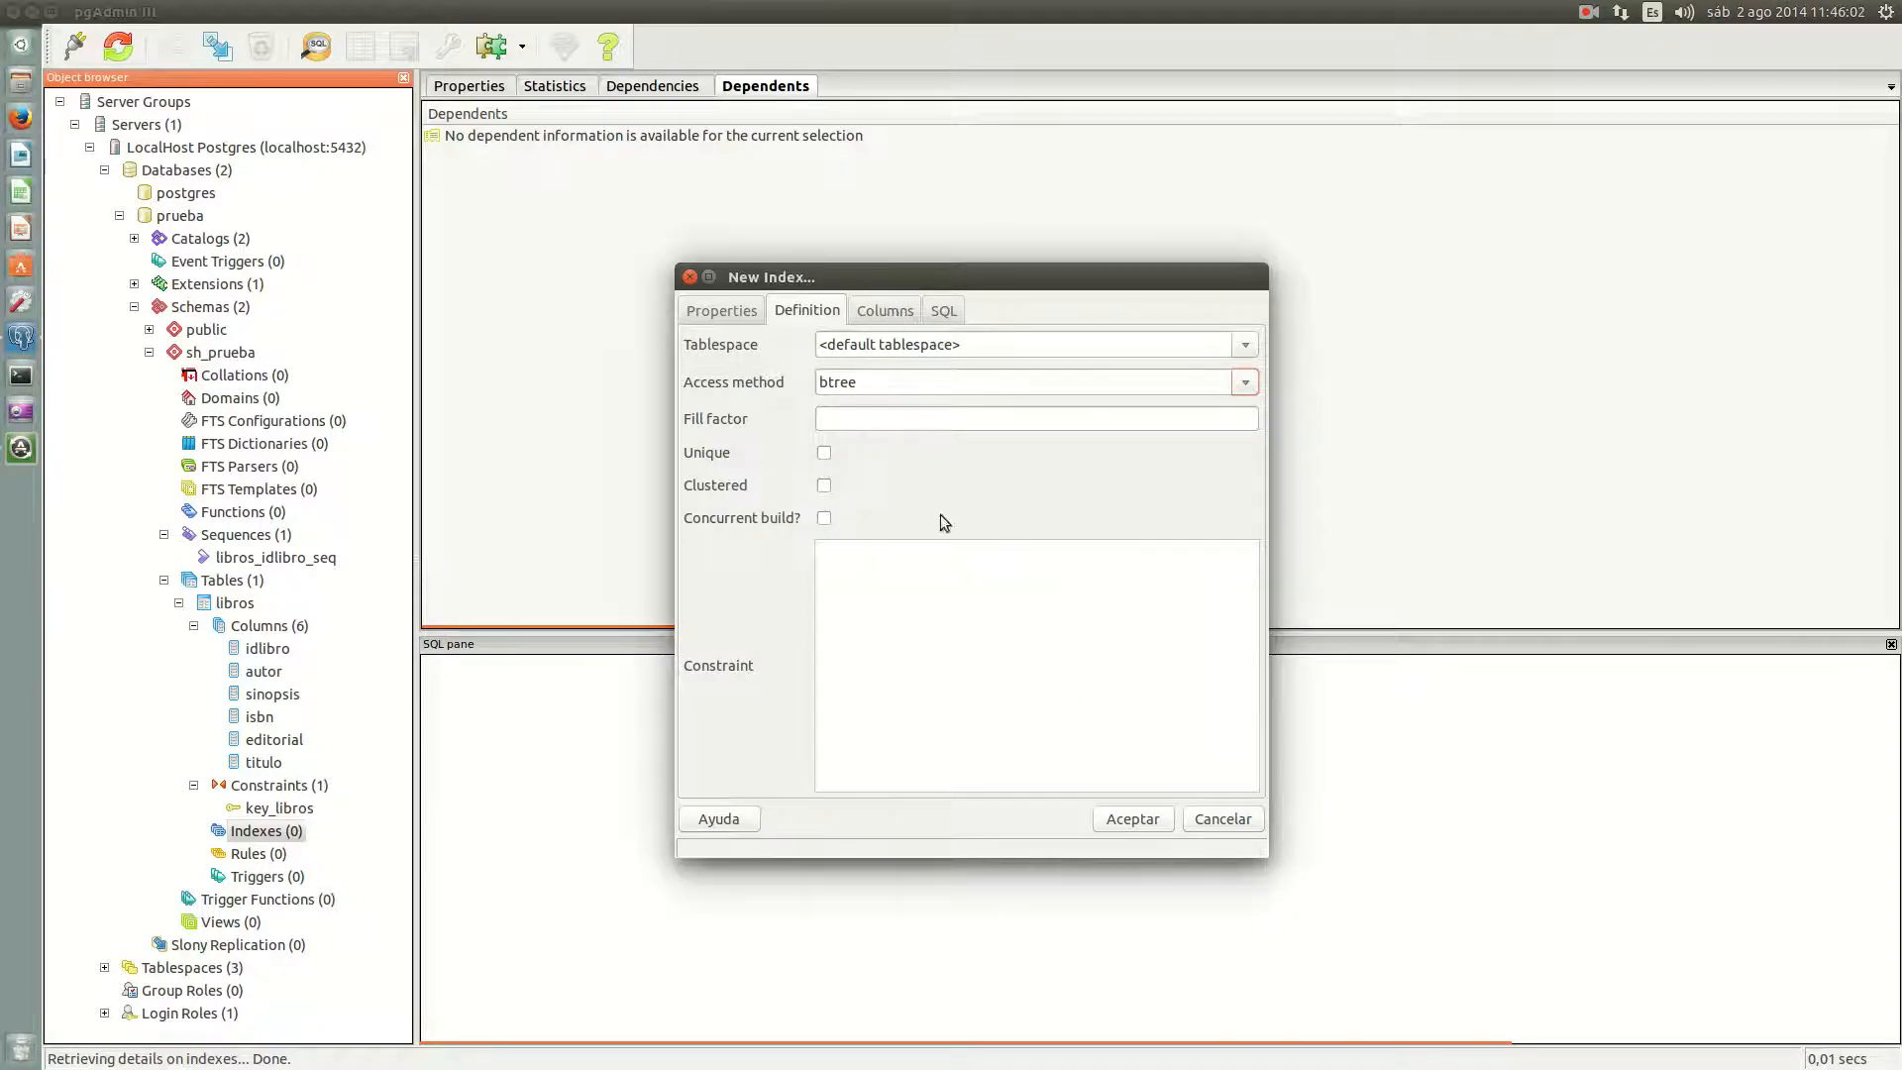
Step: Add idlibro and isbn as the index columns with default ordering and create the index
left_click(885, 310)
left_click(1242, 625)
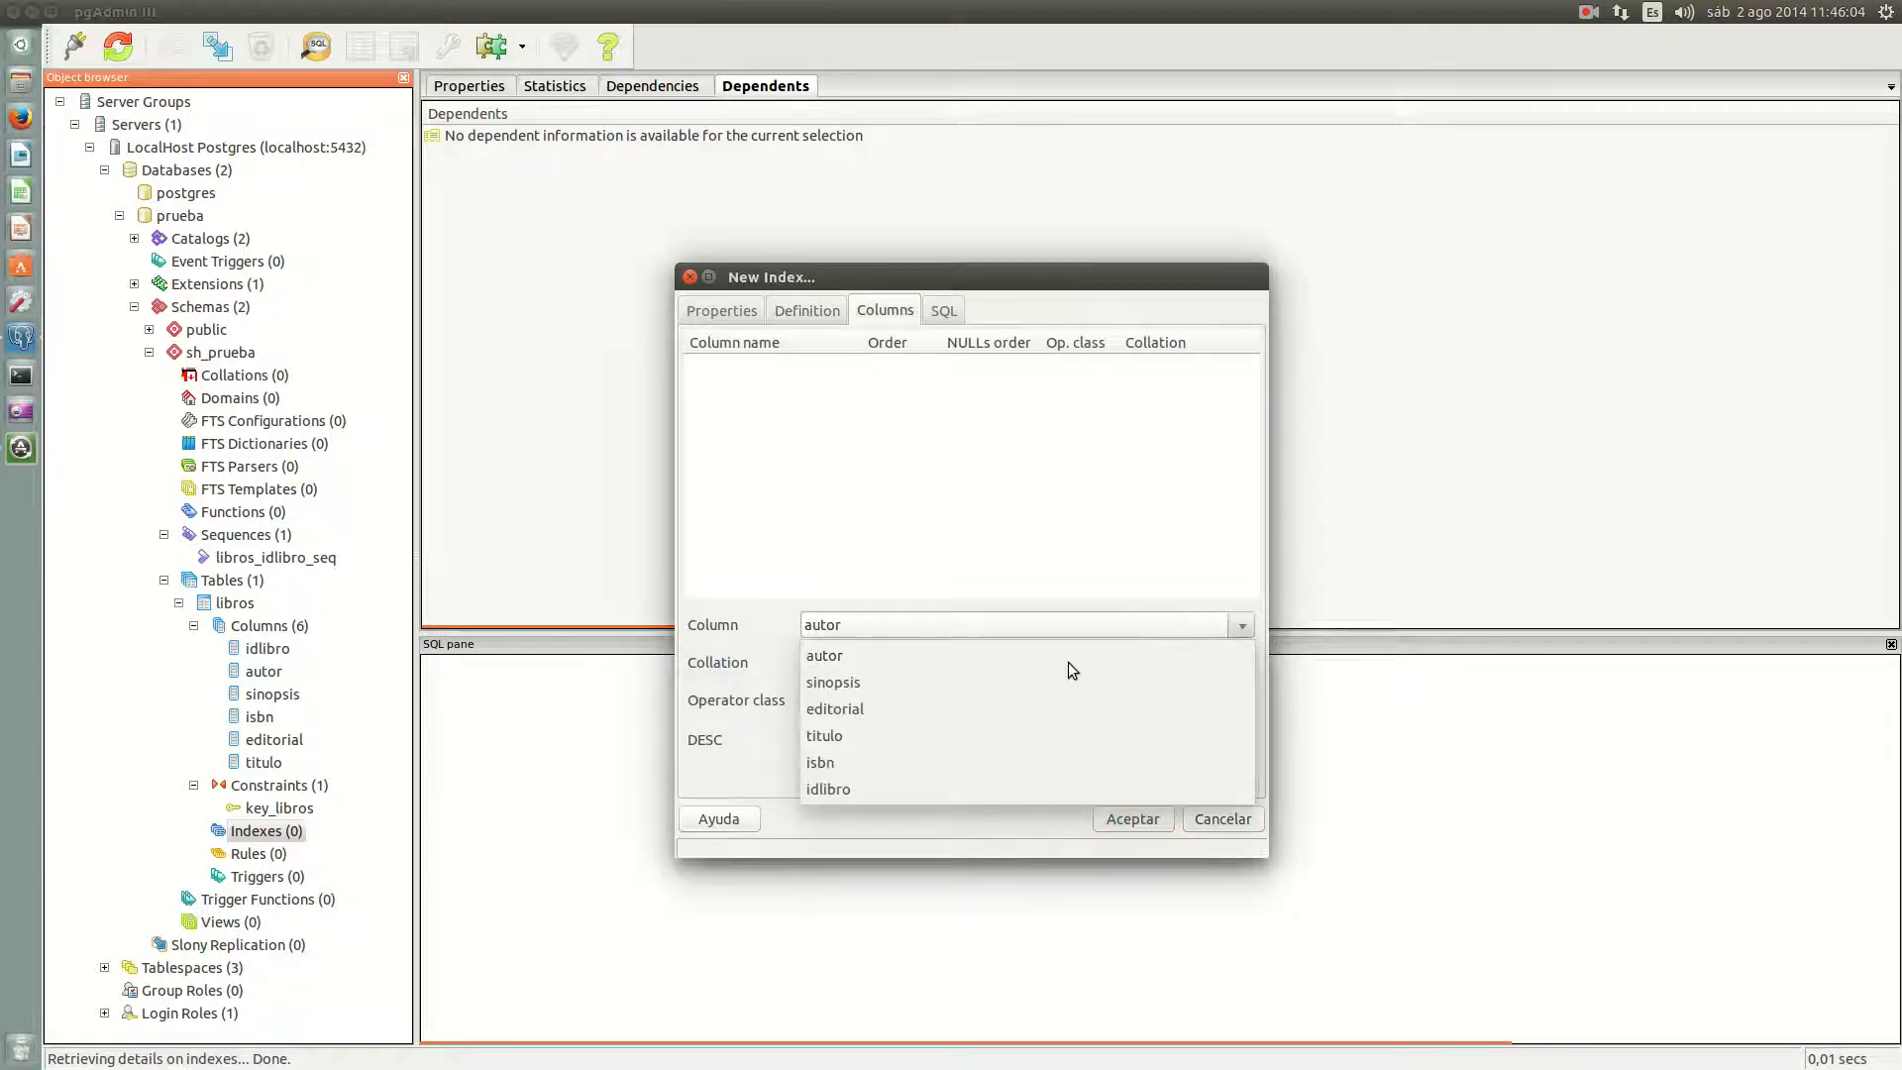
left_click(977, 789)
left_click(1111, 780)
left_click(1219, 636)
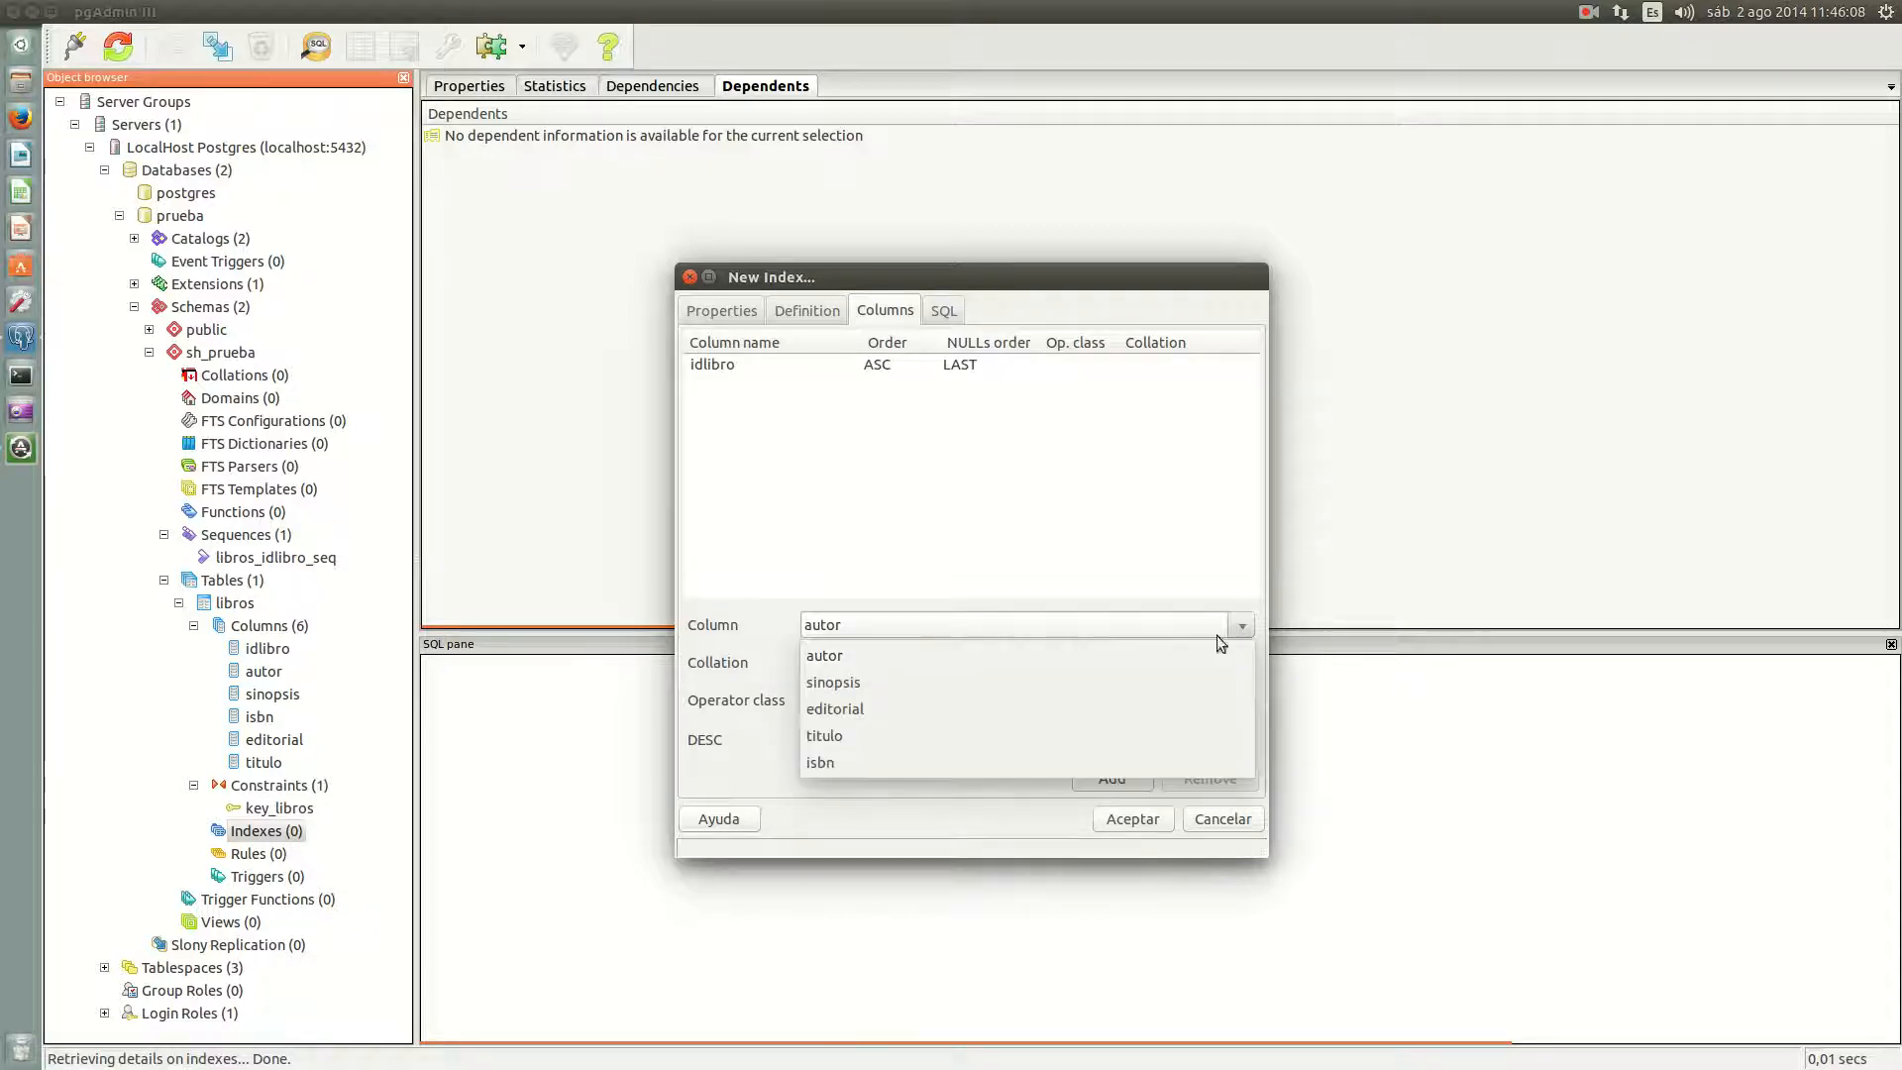
left_click(1055, 760)
left_click(1109, 780)
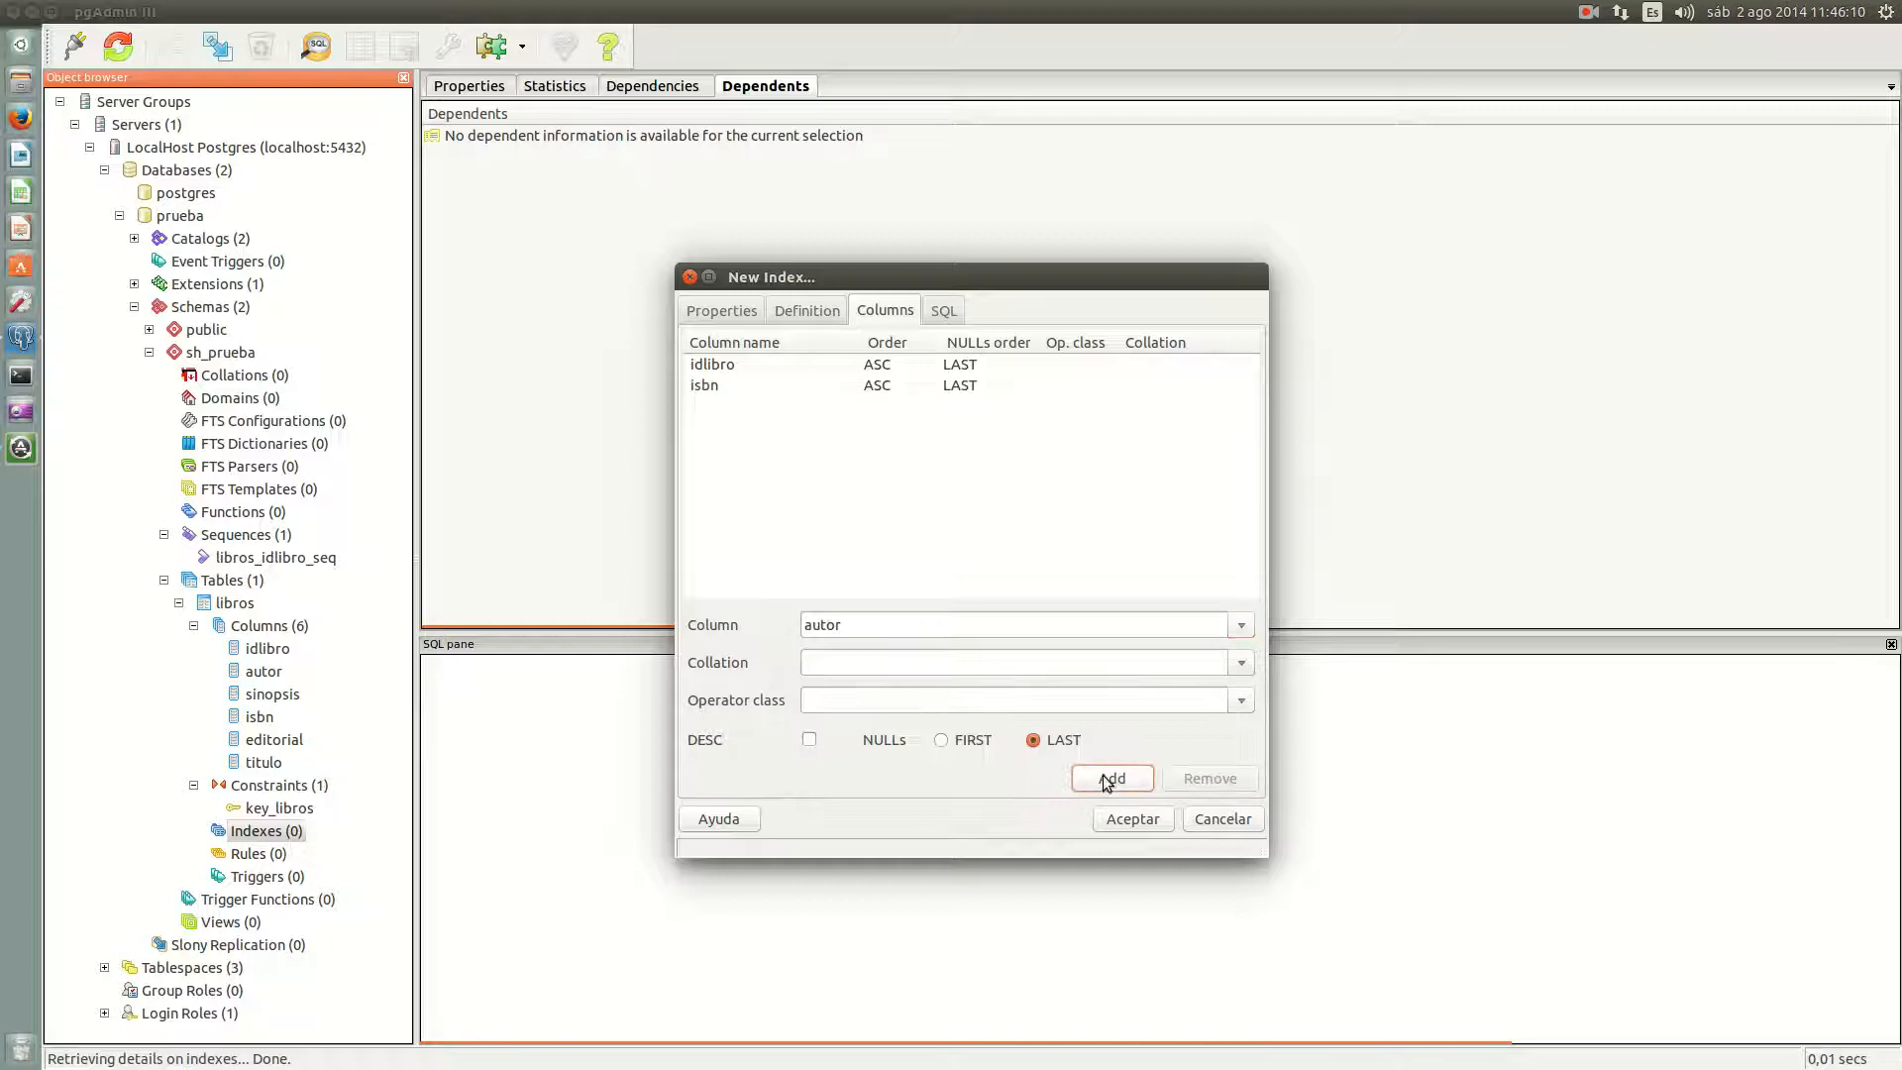
left_click(1133, 818)
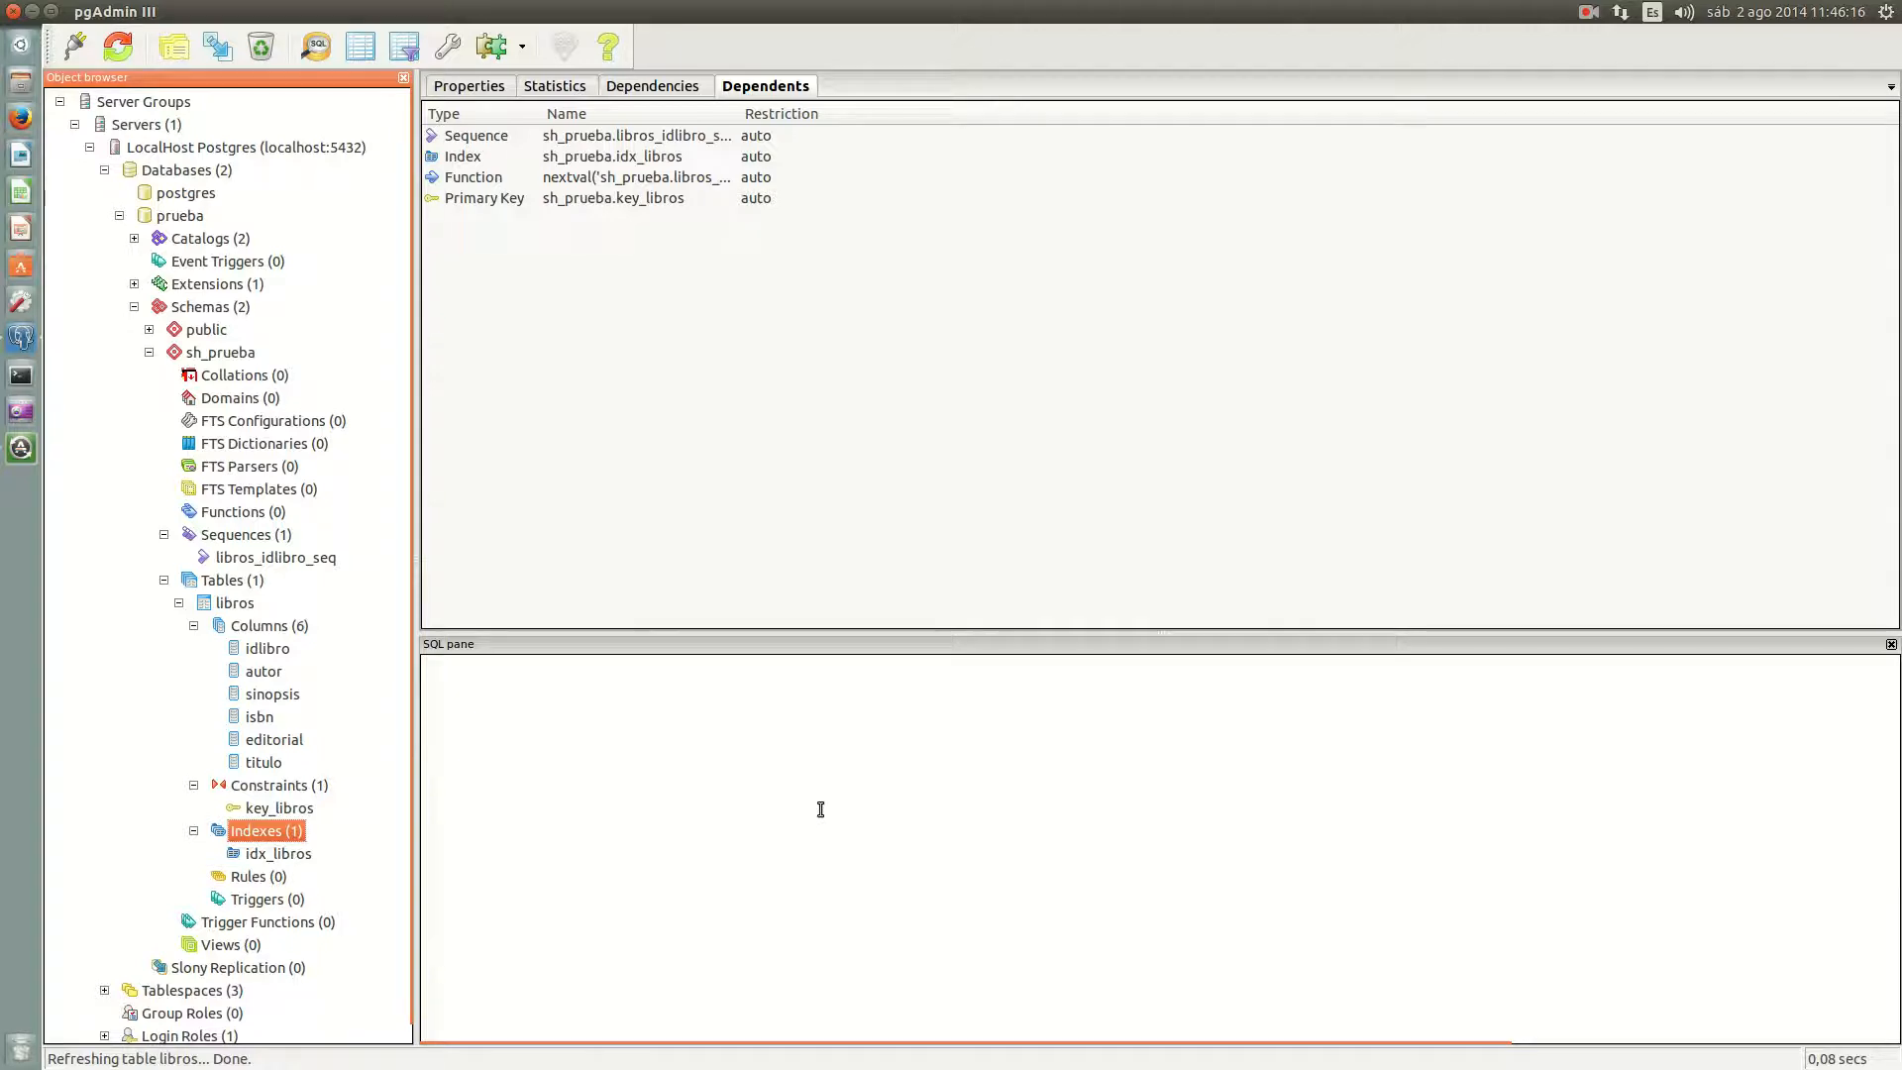
Step: View the definition of idx_libros and revisit the table's columns, constraints and indexes
left_click(281, 850)
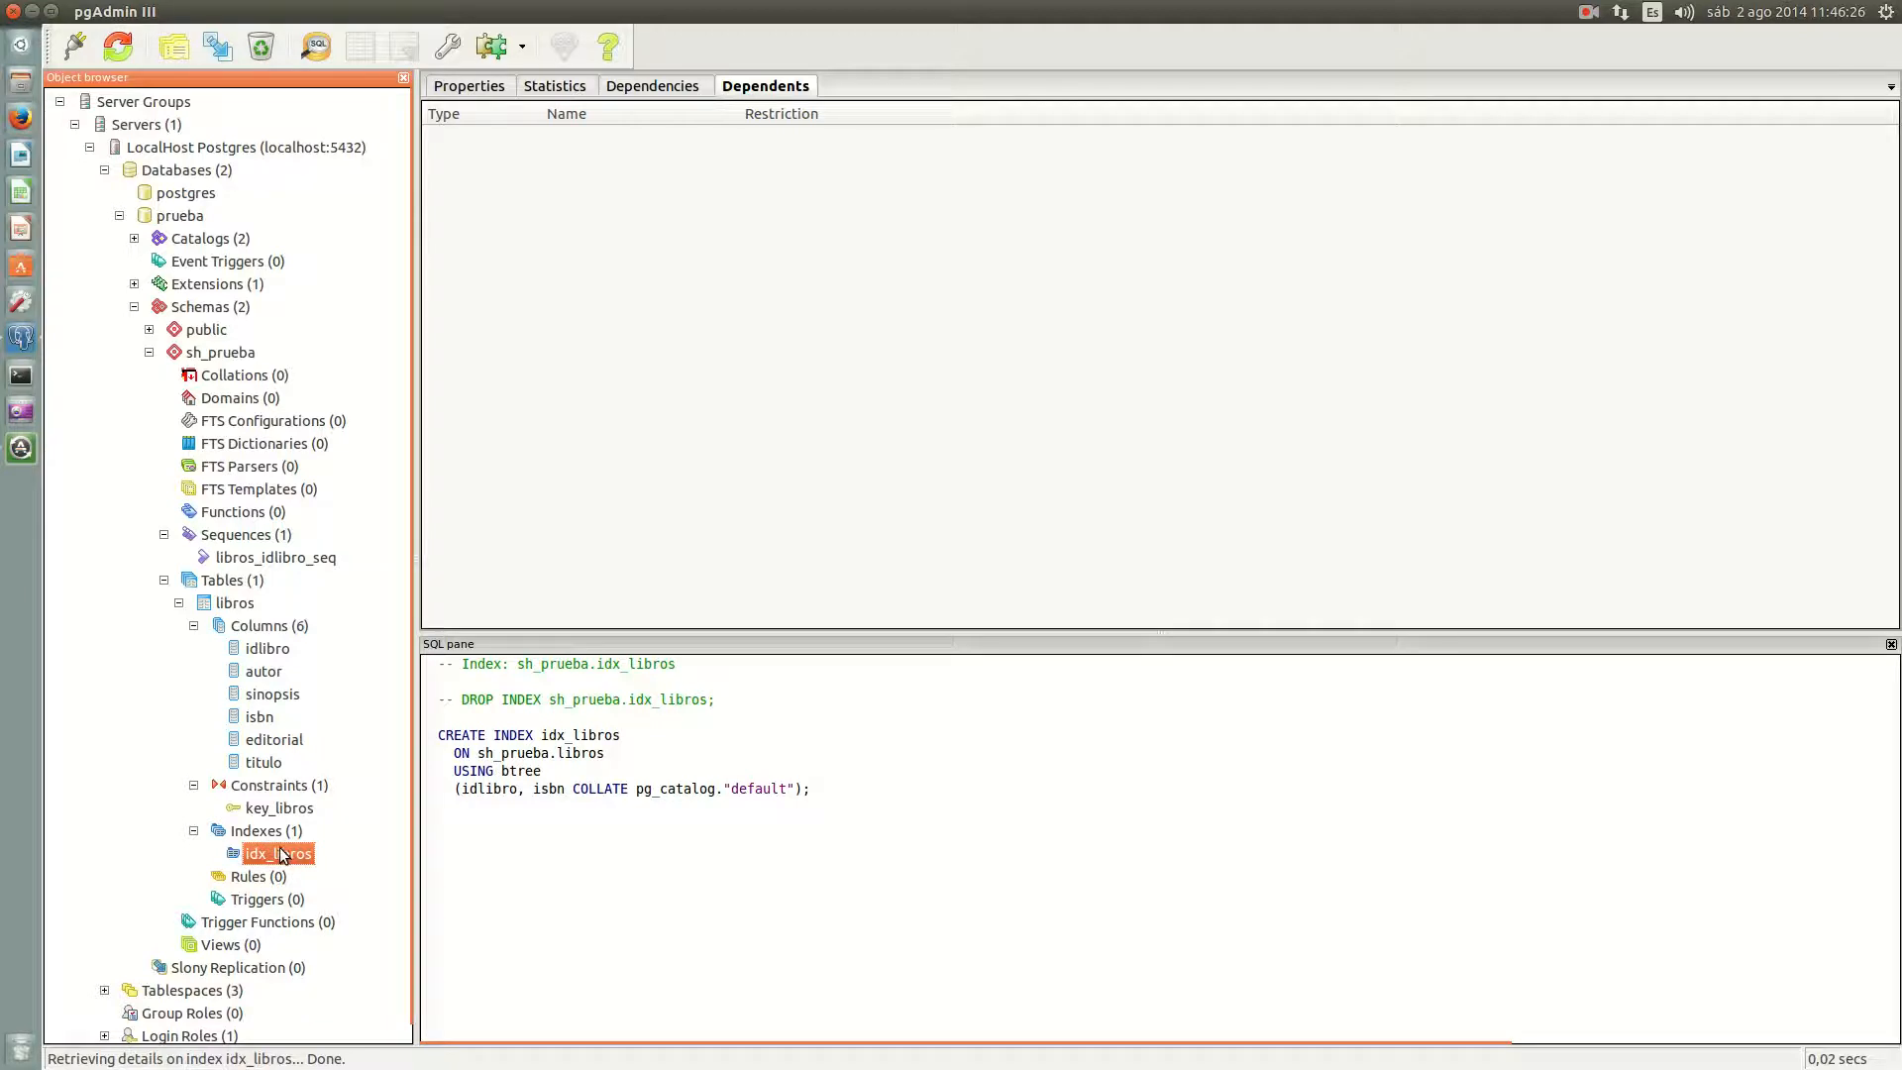
left_click(265, 626)
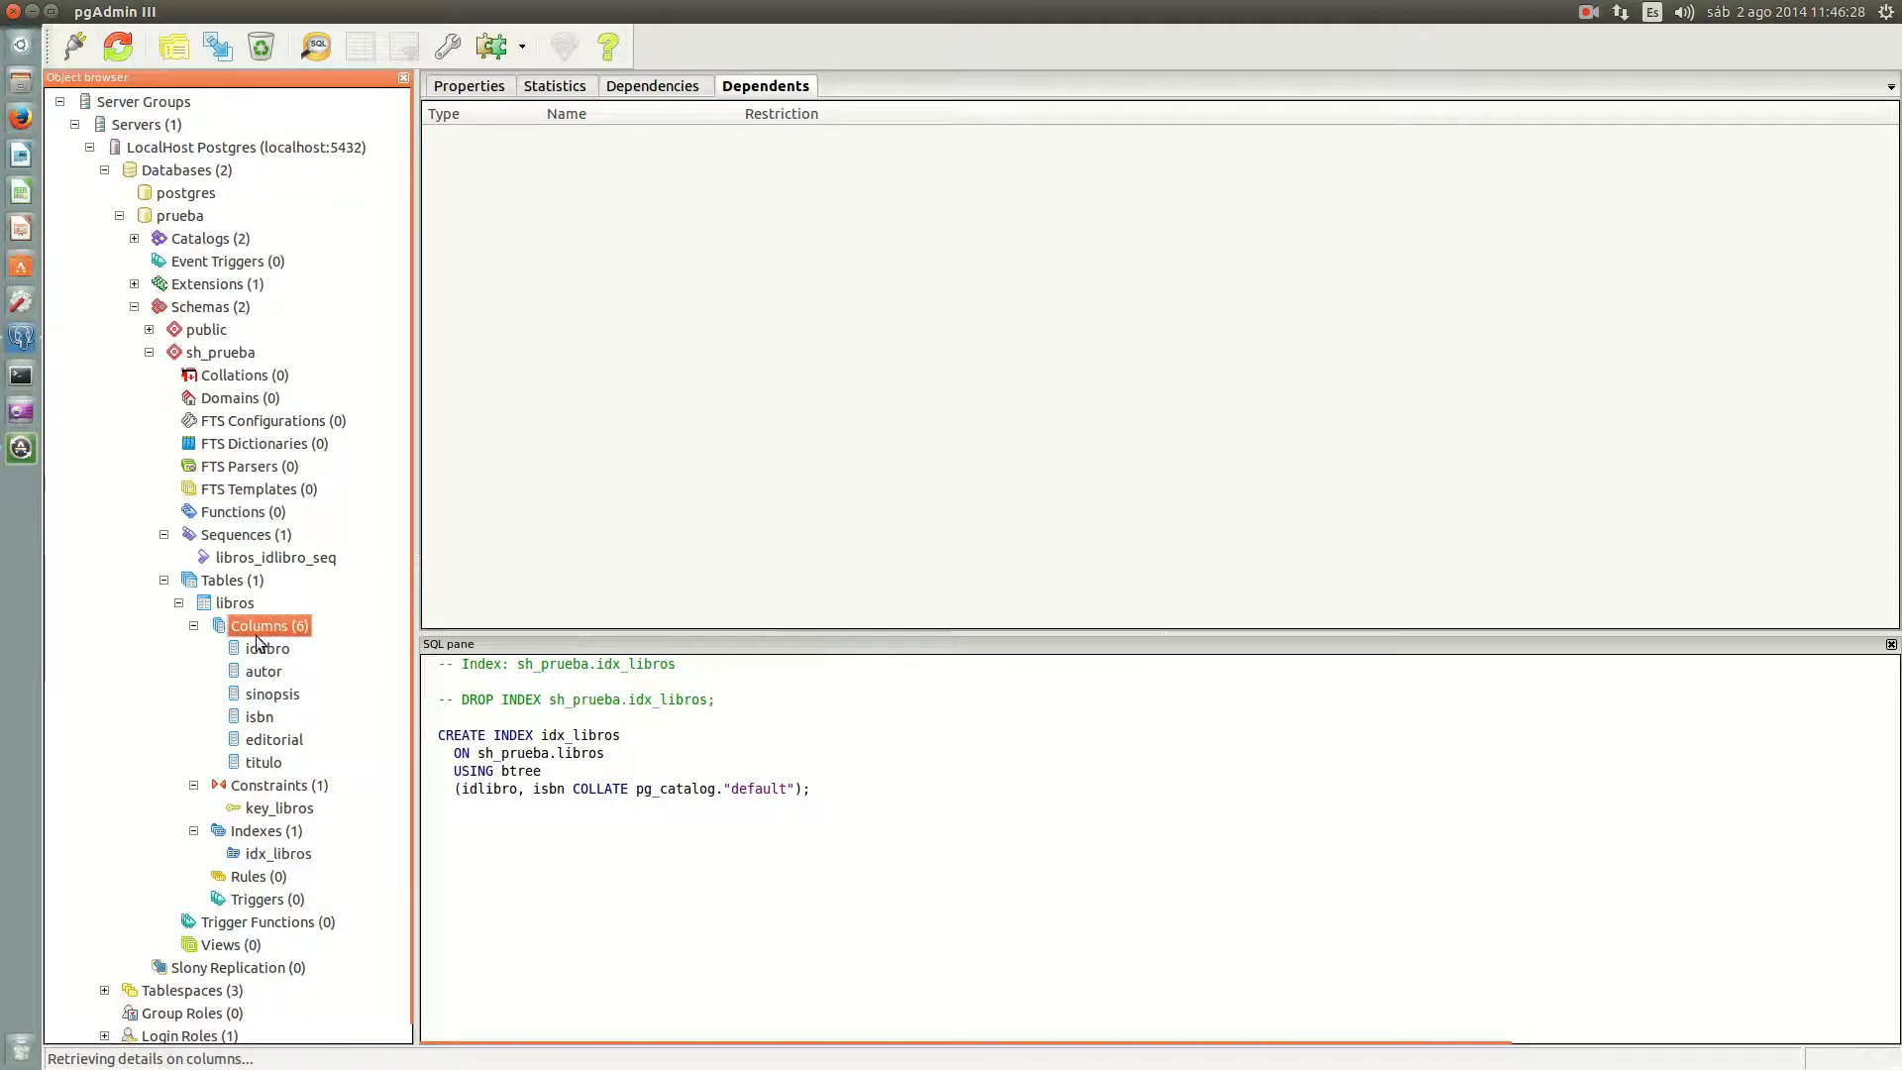
left_click(278, 788)
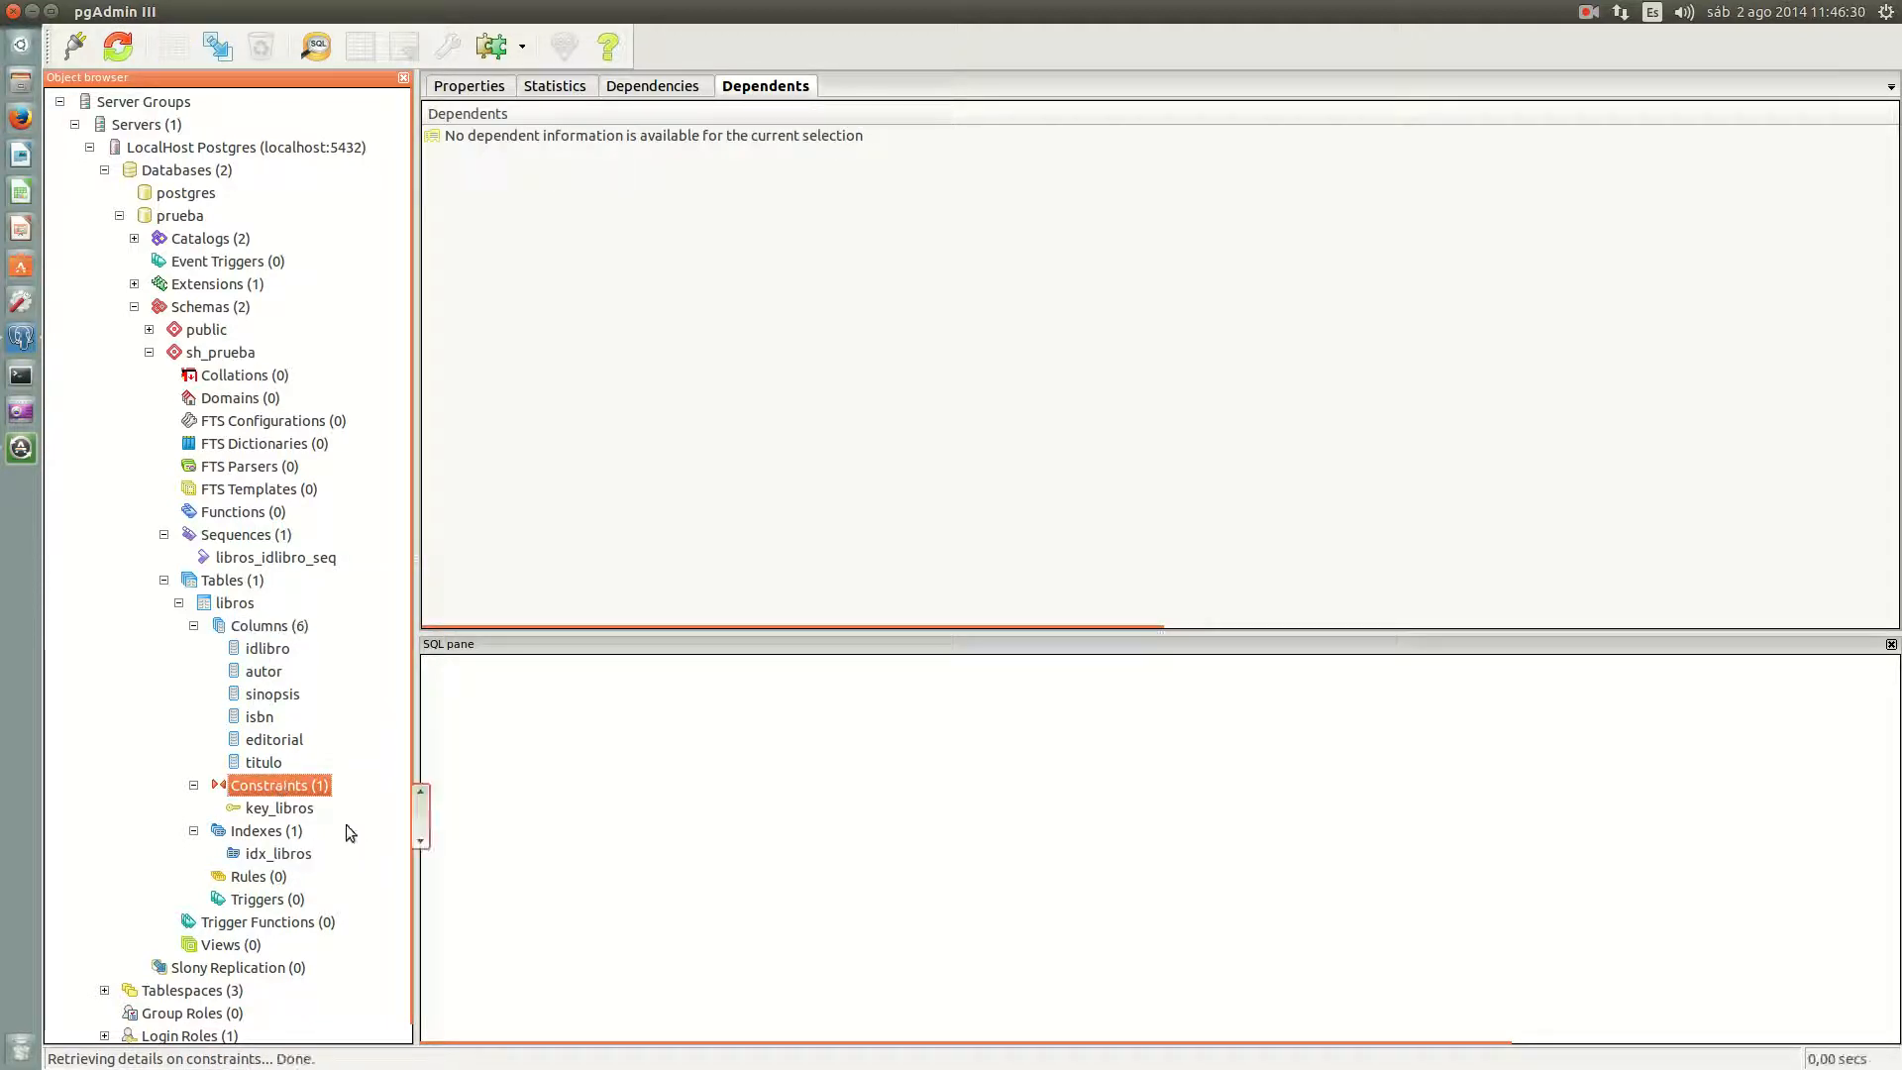
left_click(275, 834)
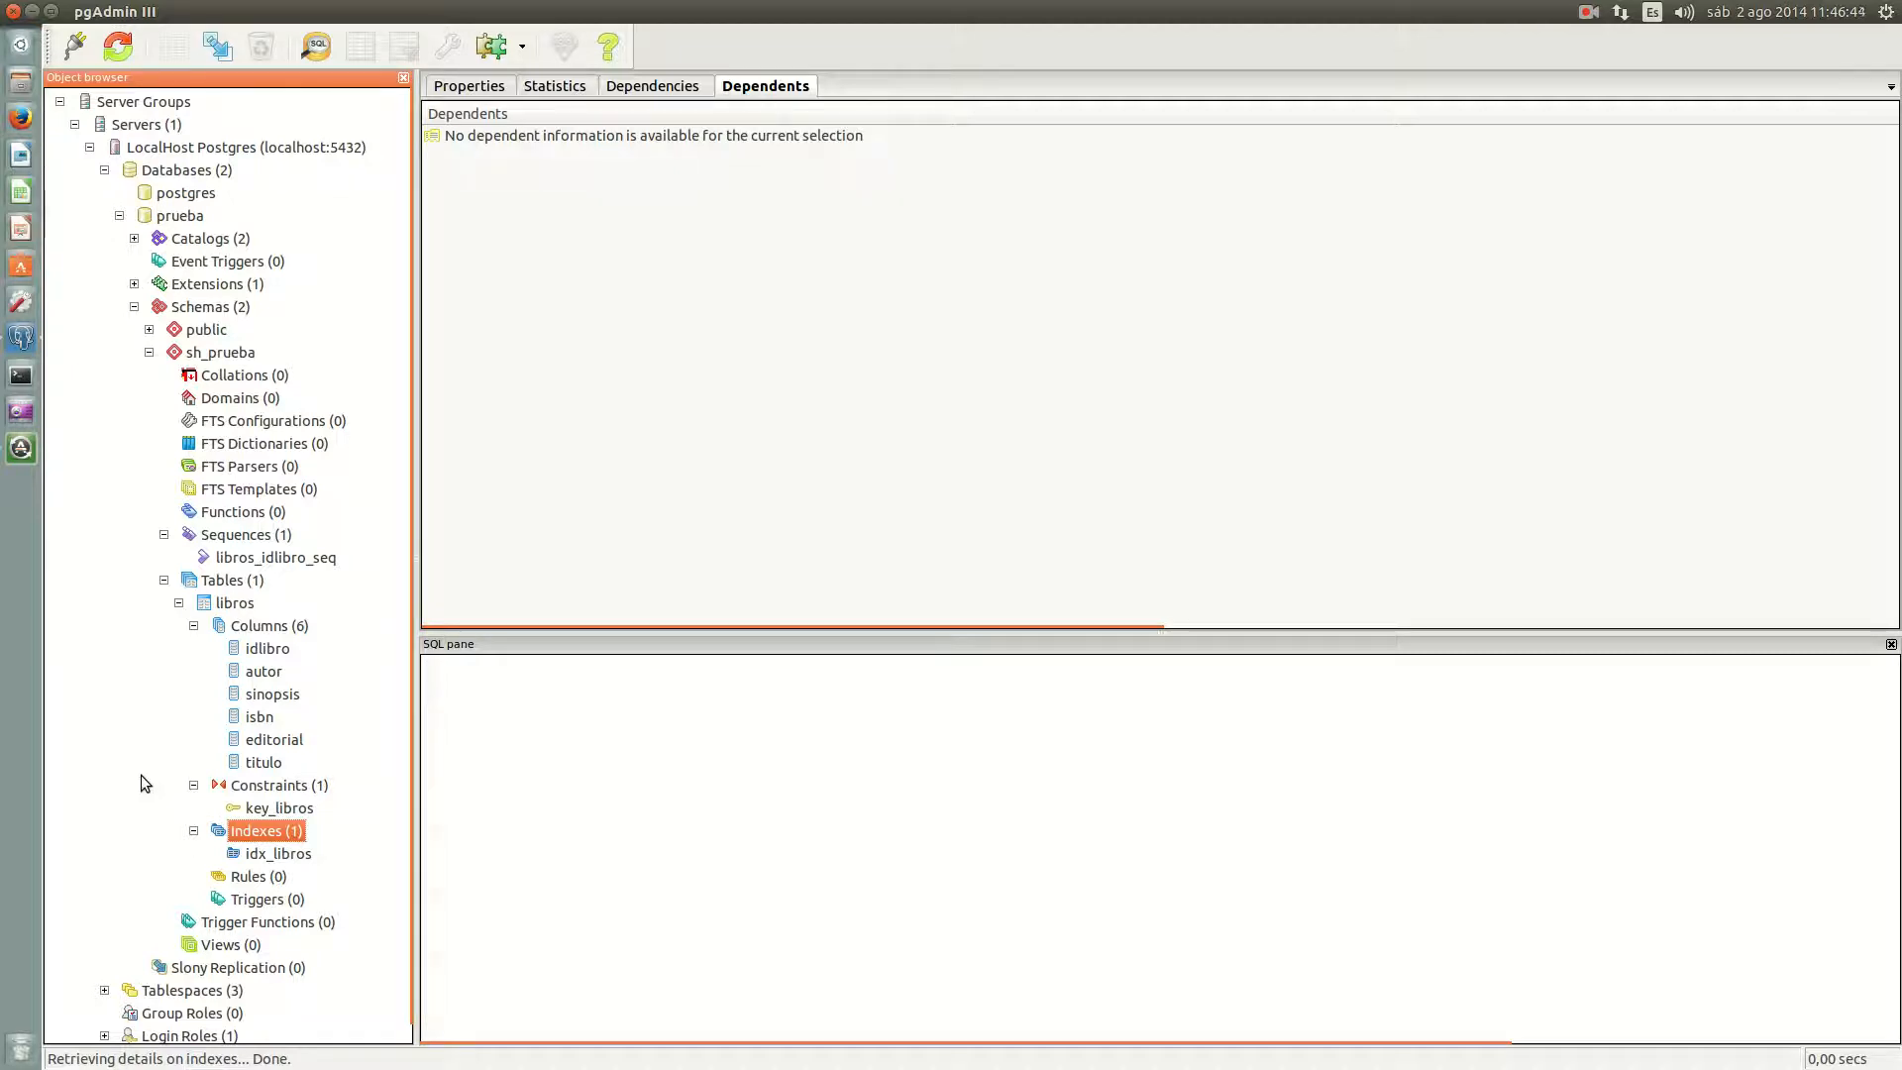
Step: Count the rows of the libros table
scroll(141, 775, "down", 1)
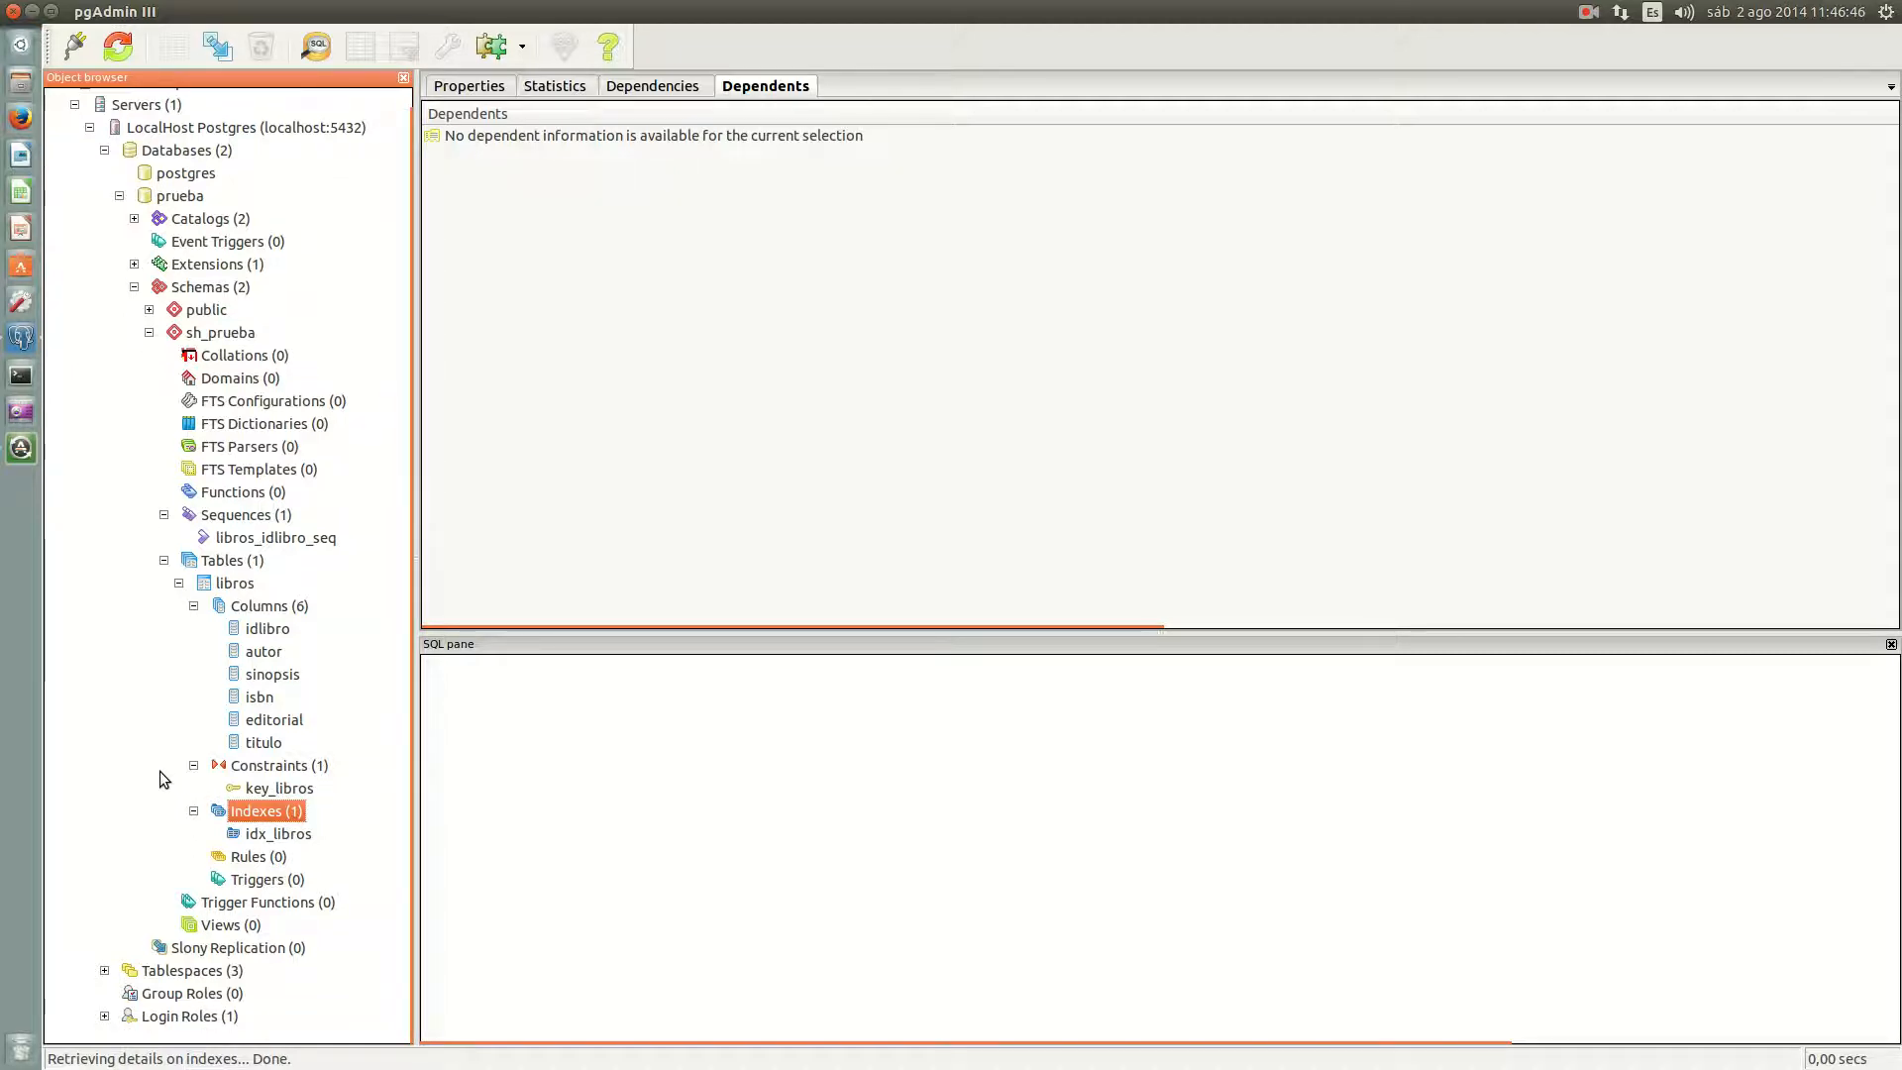
left_click(228, 584)
right_click(228, 585)
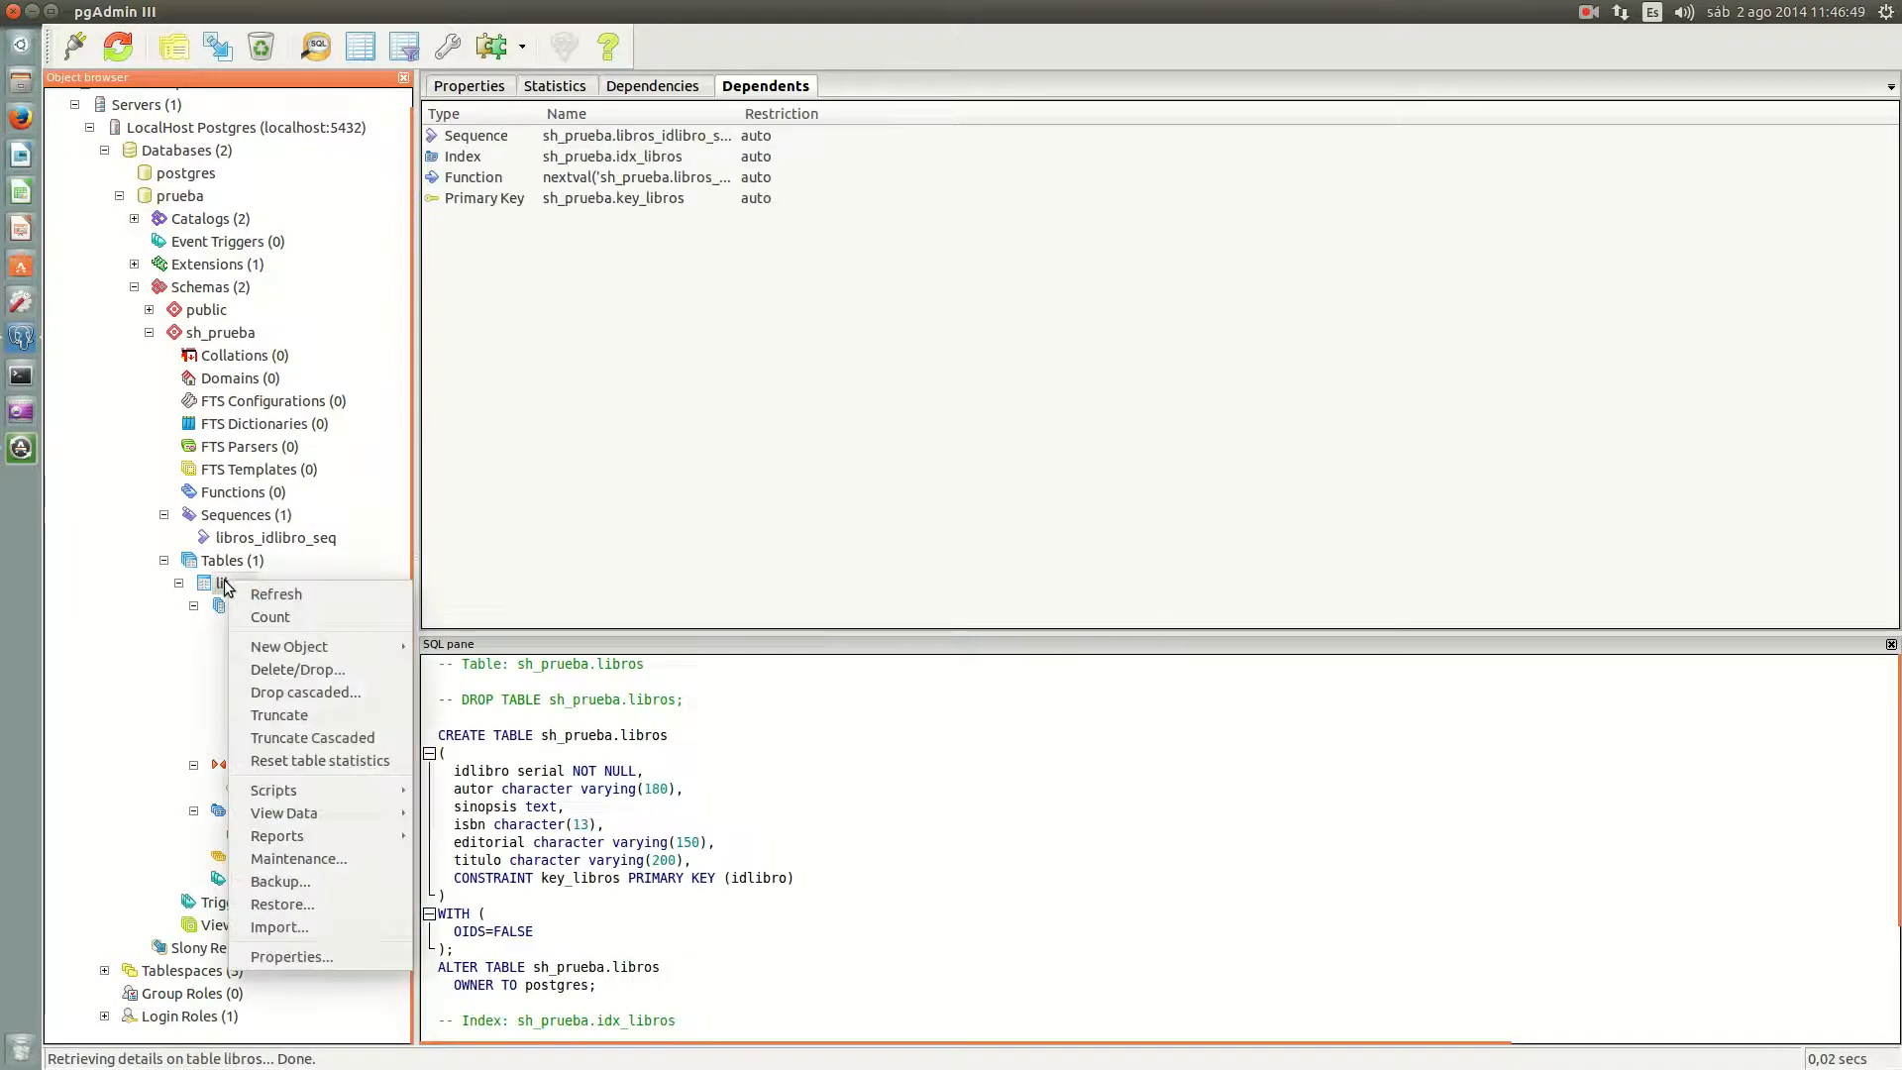
left_click(283, 619)
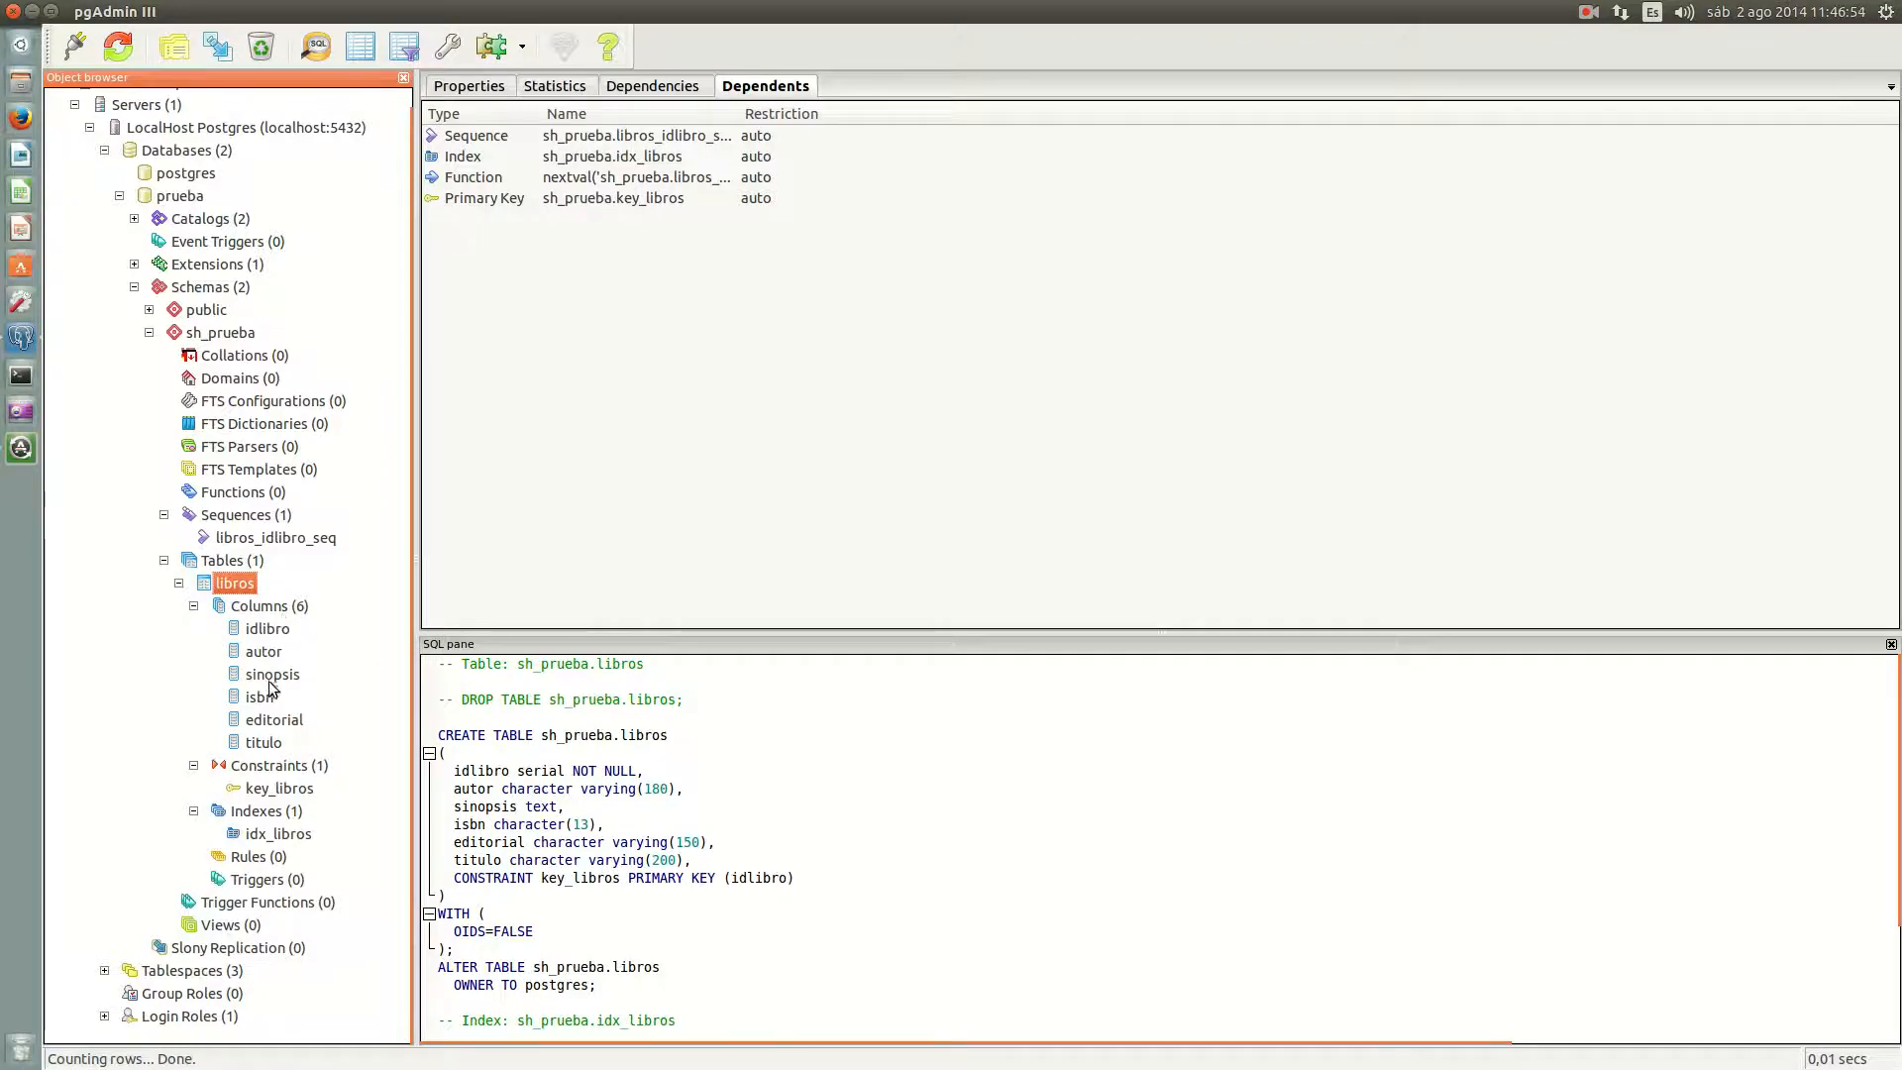
Step: Generate the CREATE script of the libros table in a query window
right_click(244, 589)
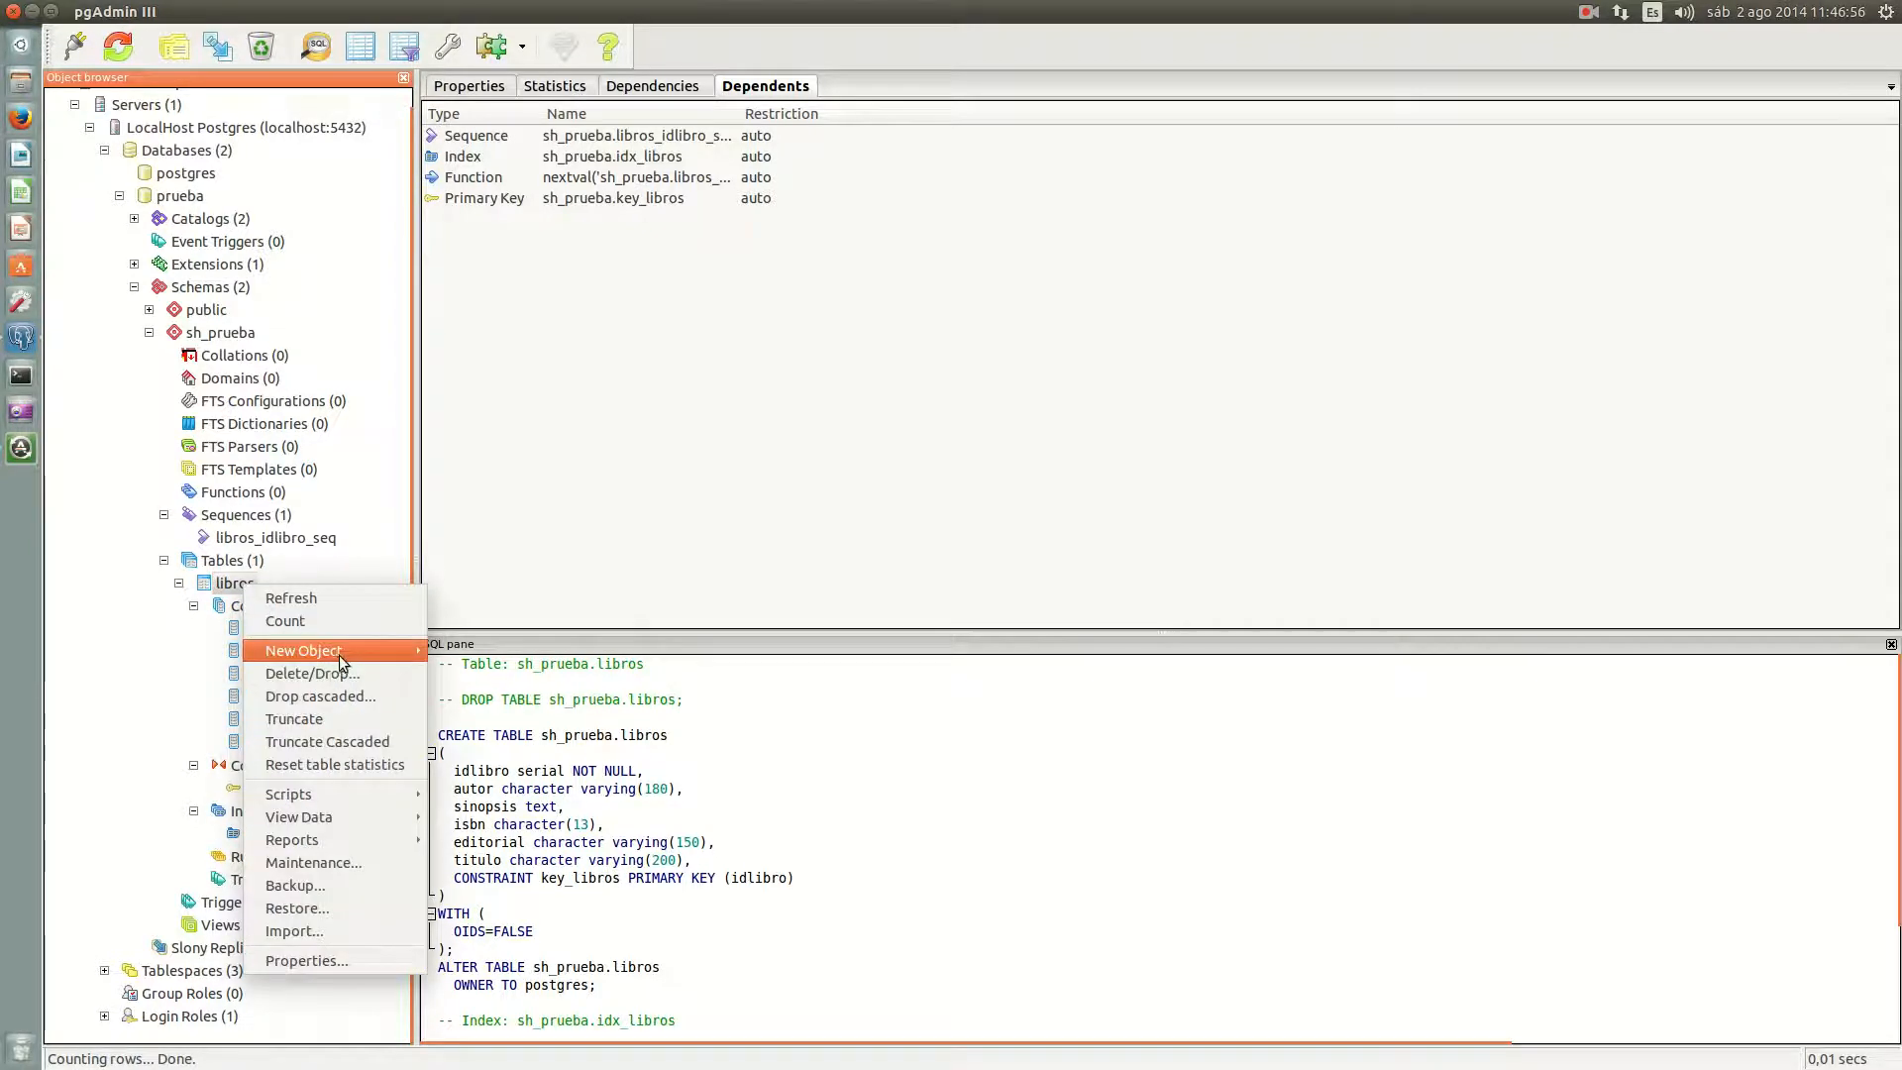
mouse_move(339, 655)
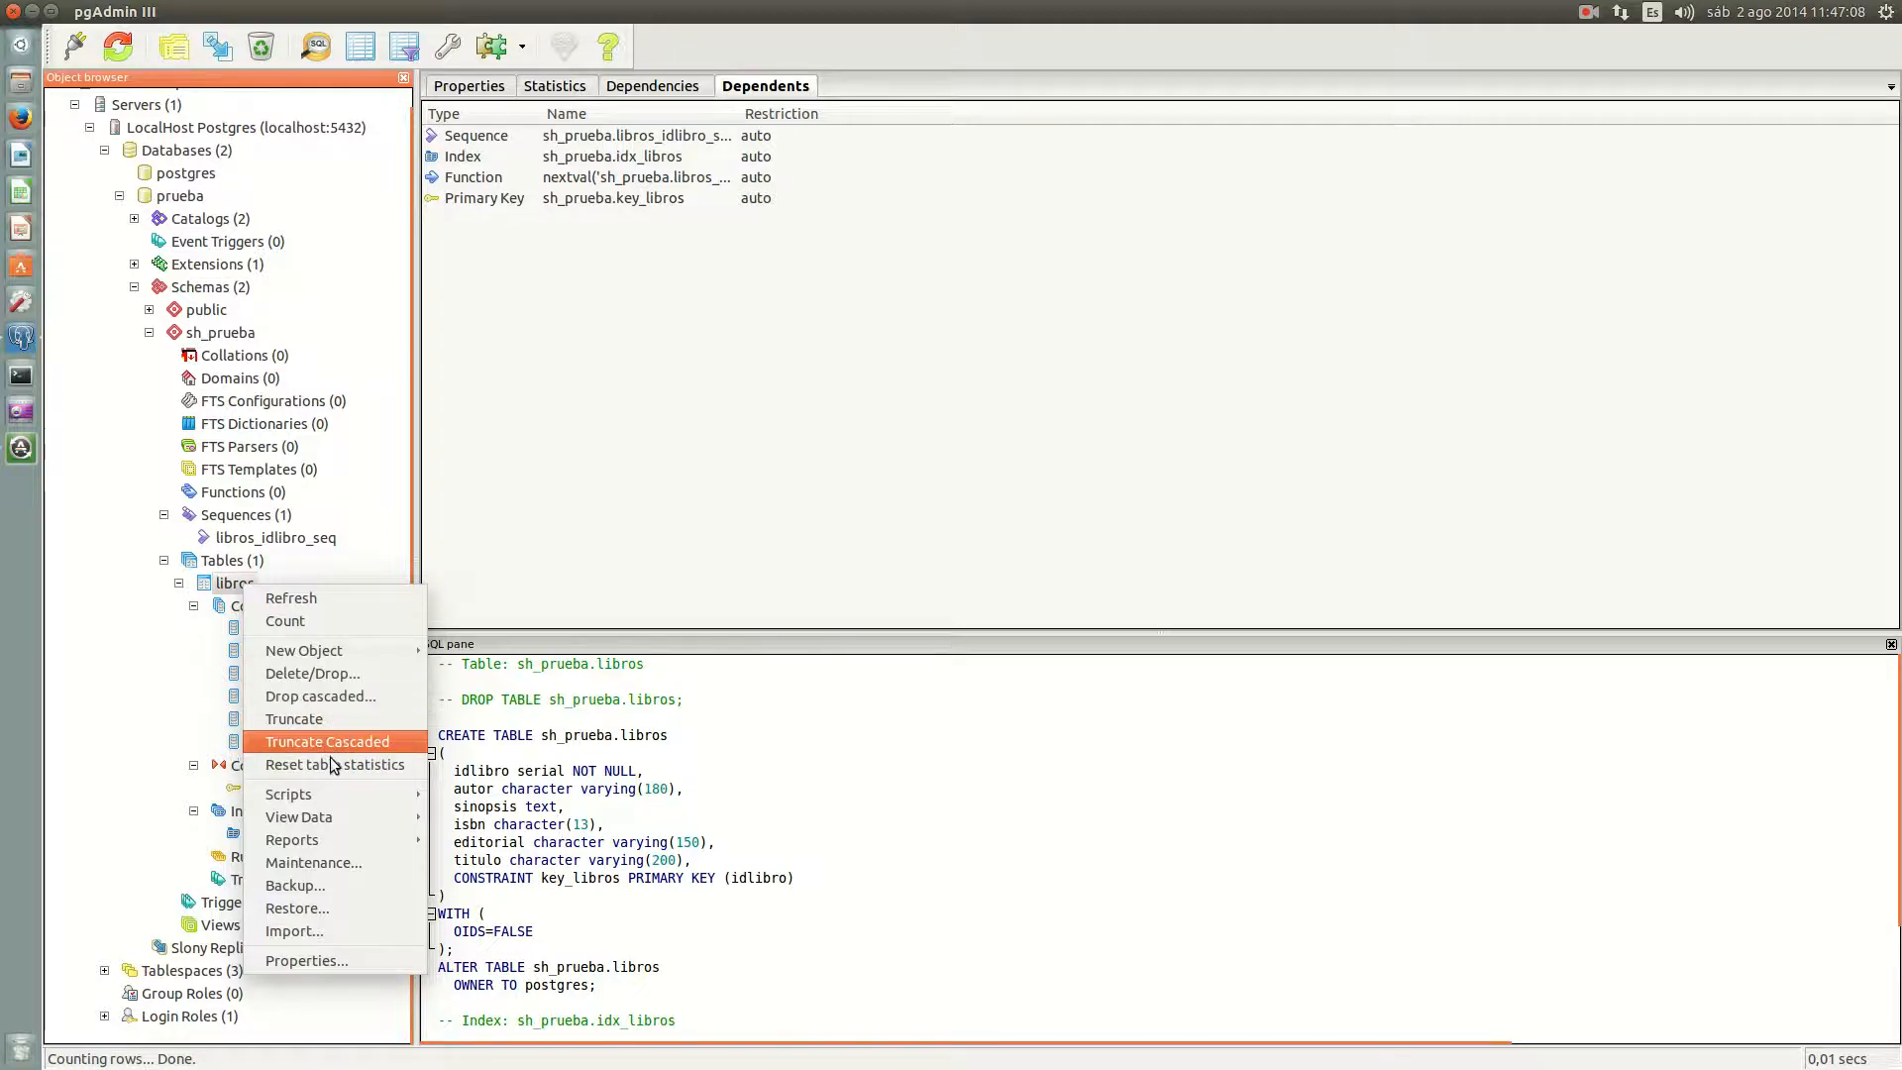
mouse_move(386, 800)
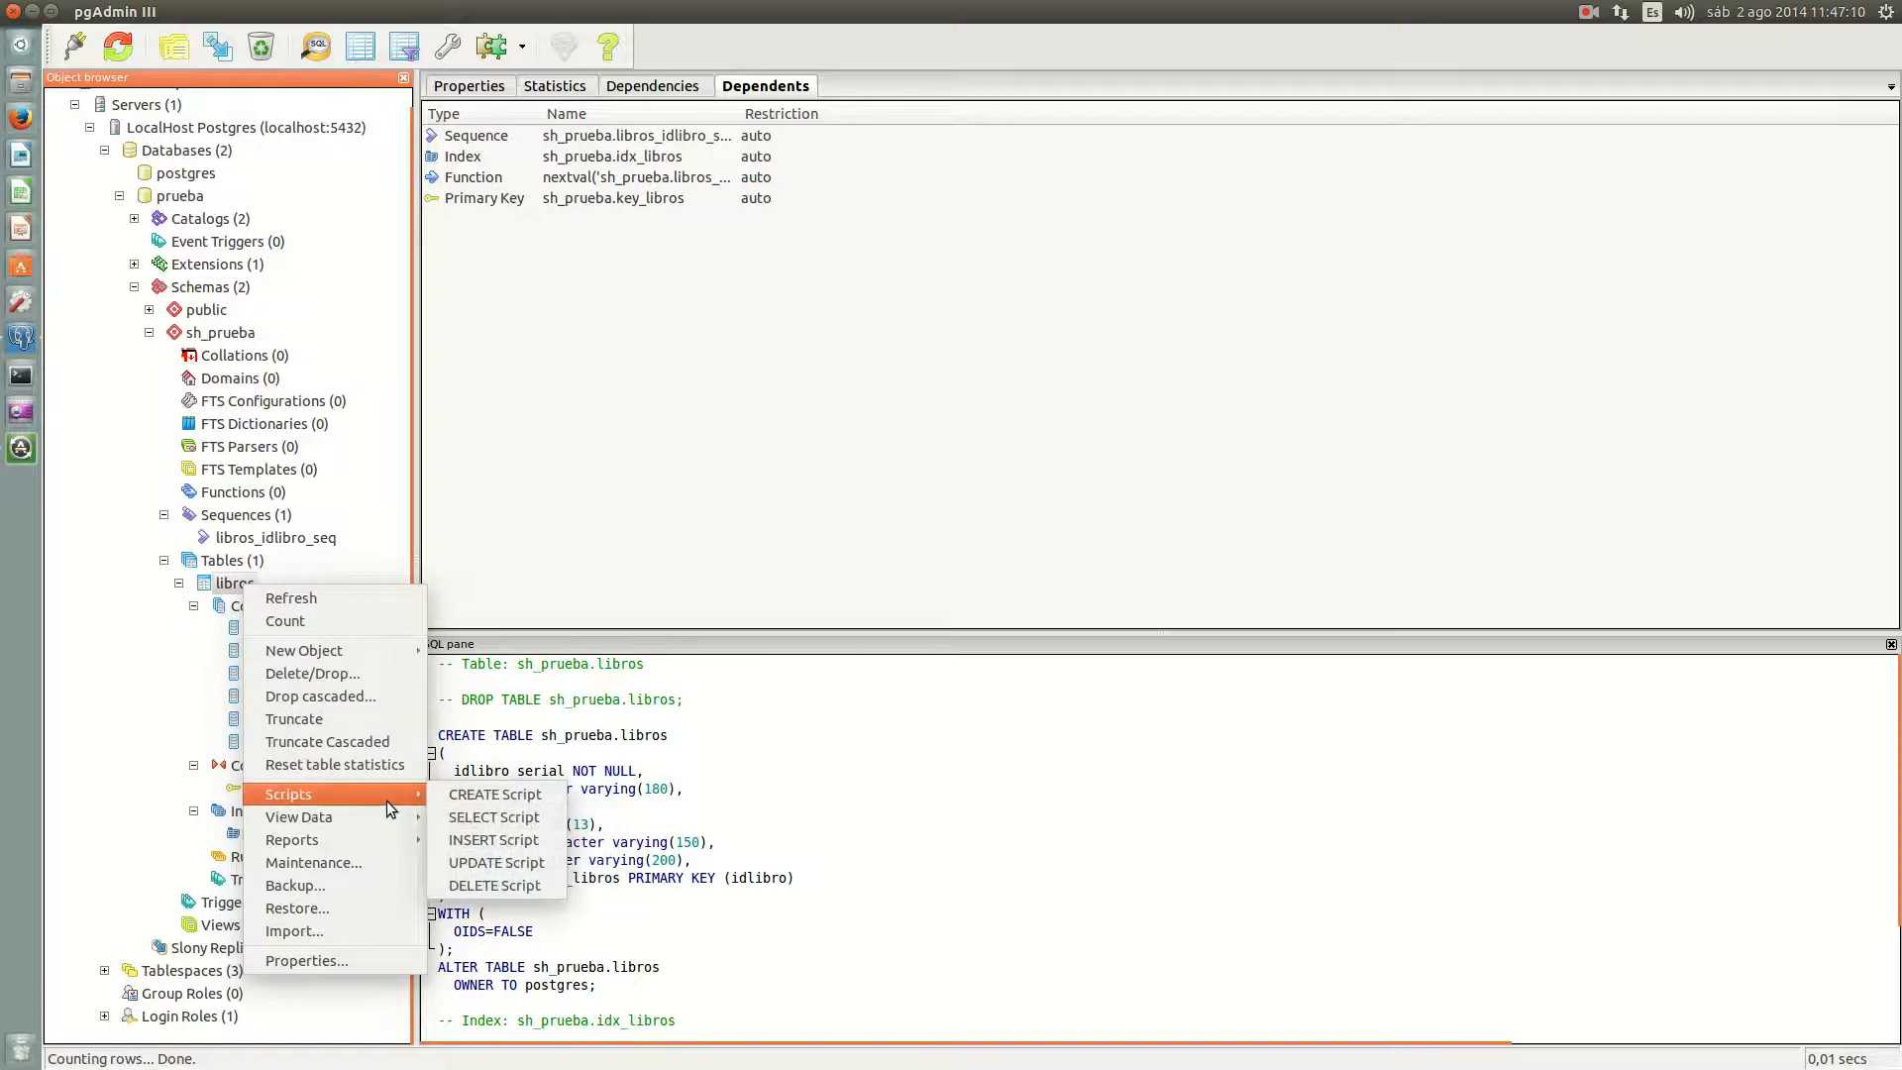
left_click(512, 798)
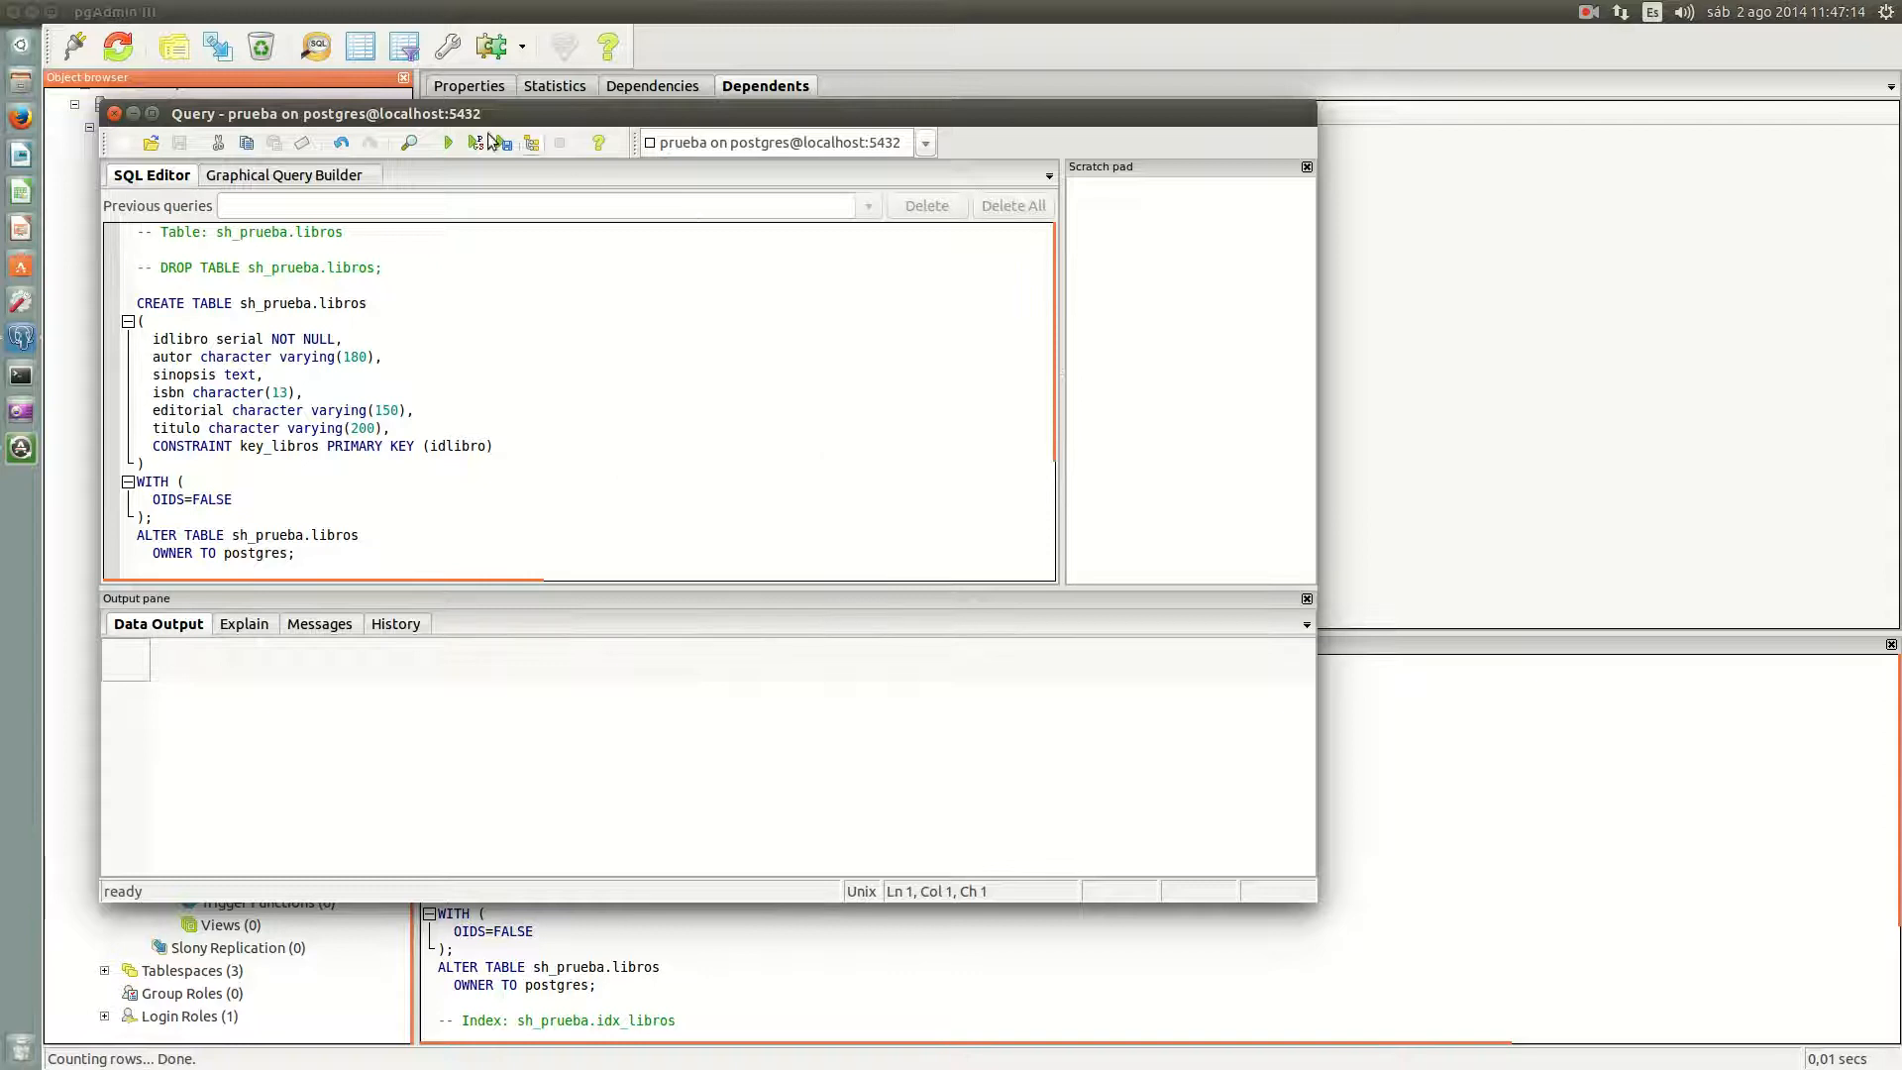
Step: Examine the libros CREATE script's columns, primary key constraint, owner and index statements in the maximized query window, then close it
left_click(154, 117)
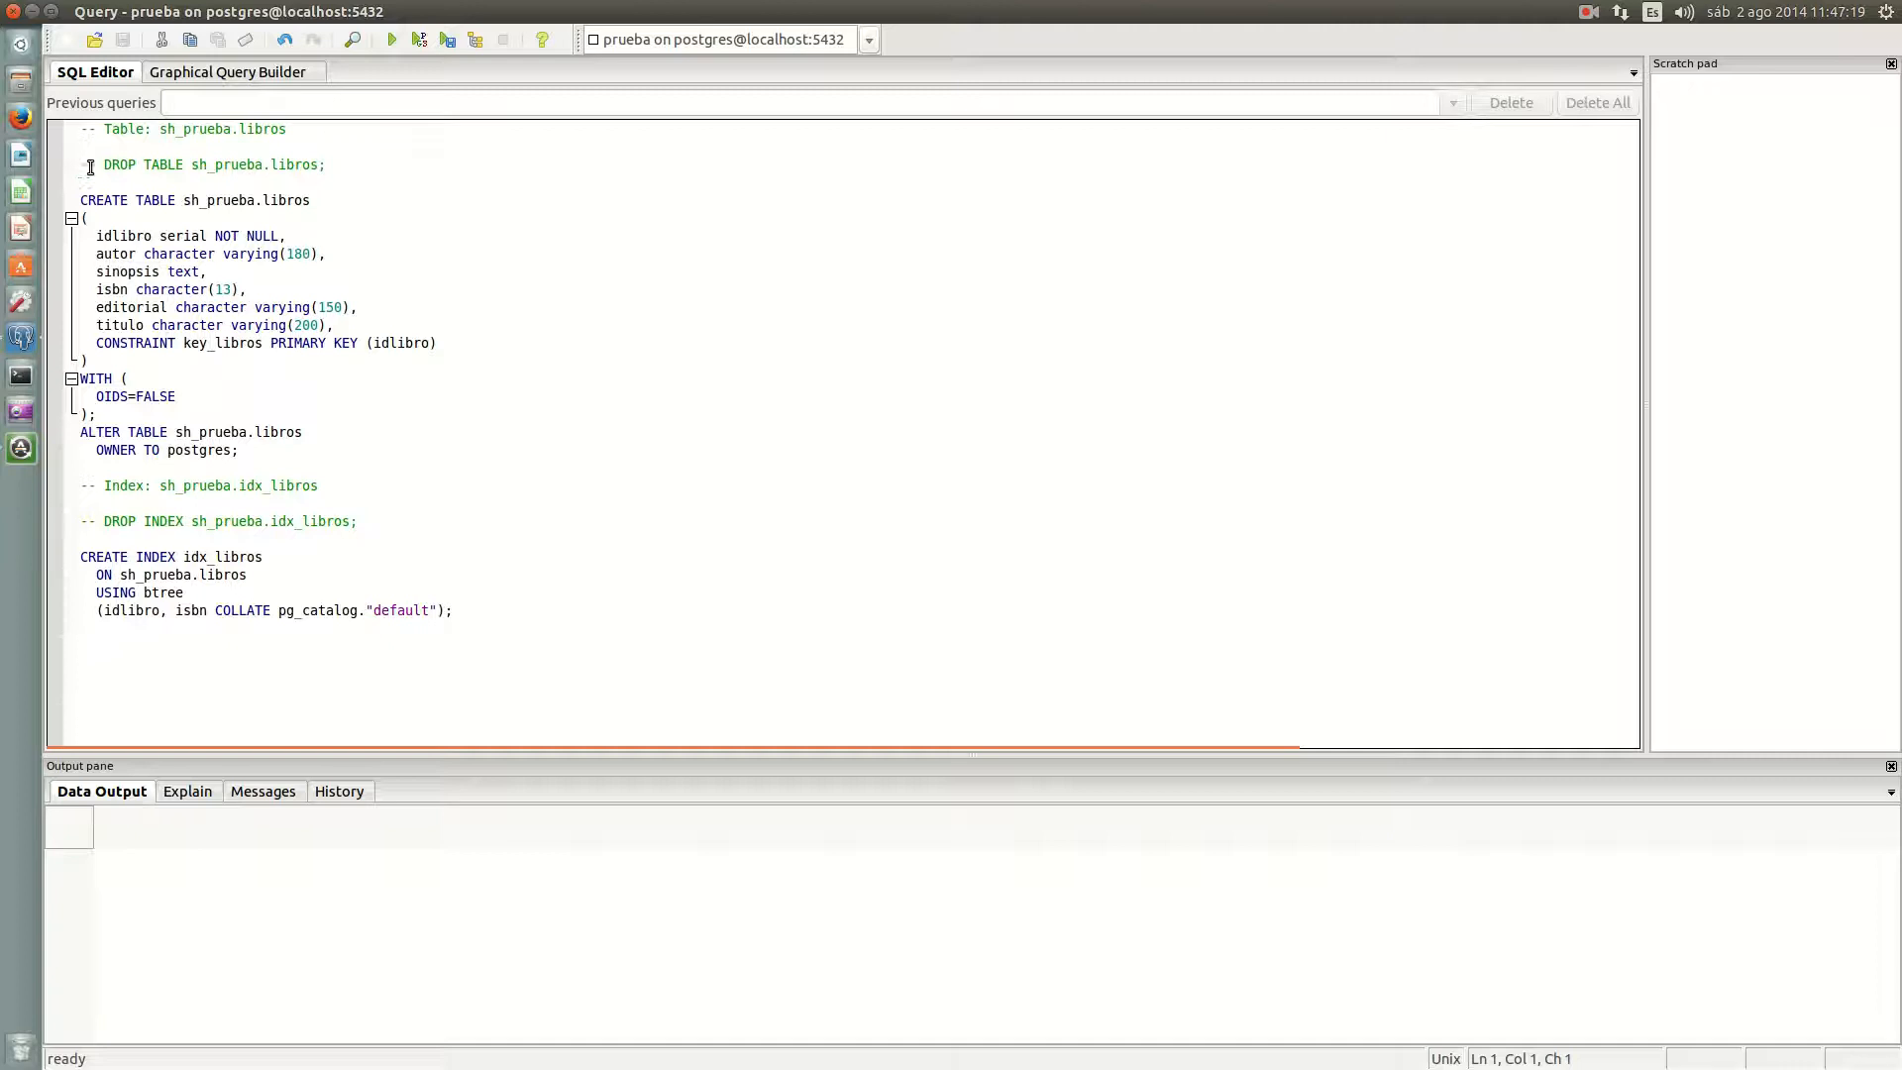
left_click(134, 221)
left_click(150, 203)
left_click(151, 233)
left_click(154, 258)
left_click(145, 276)
left_click(150, 294)
left_click(161, 306)
left_click_drag(176, 323, 186, 331)
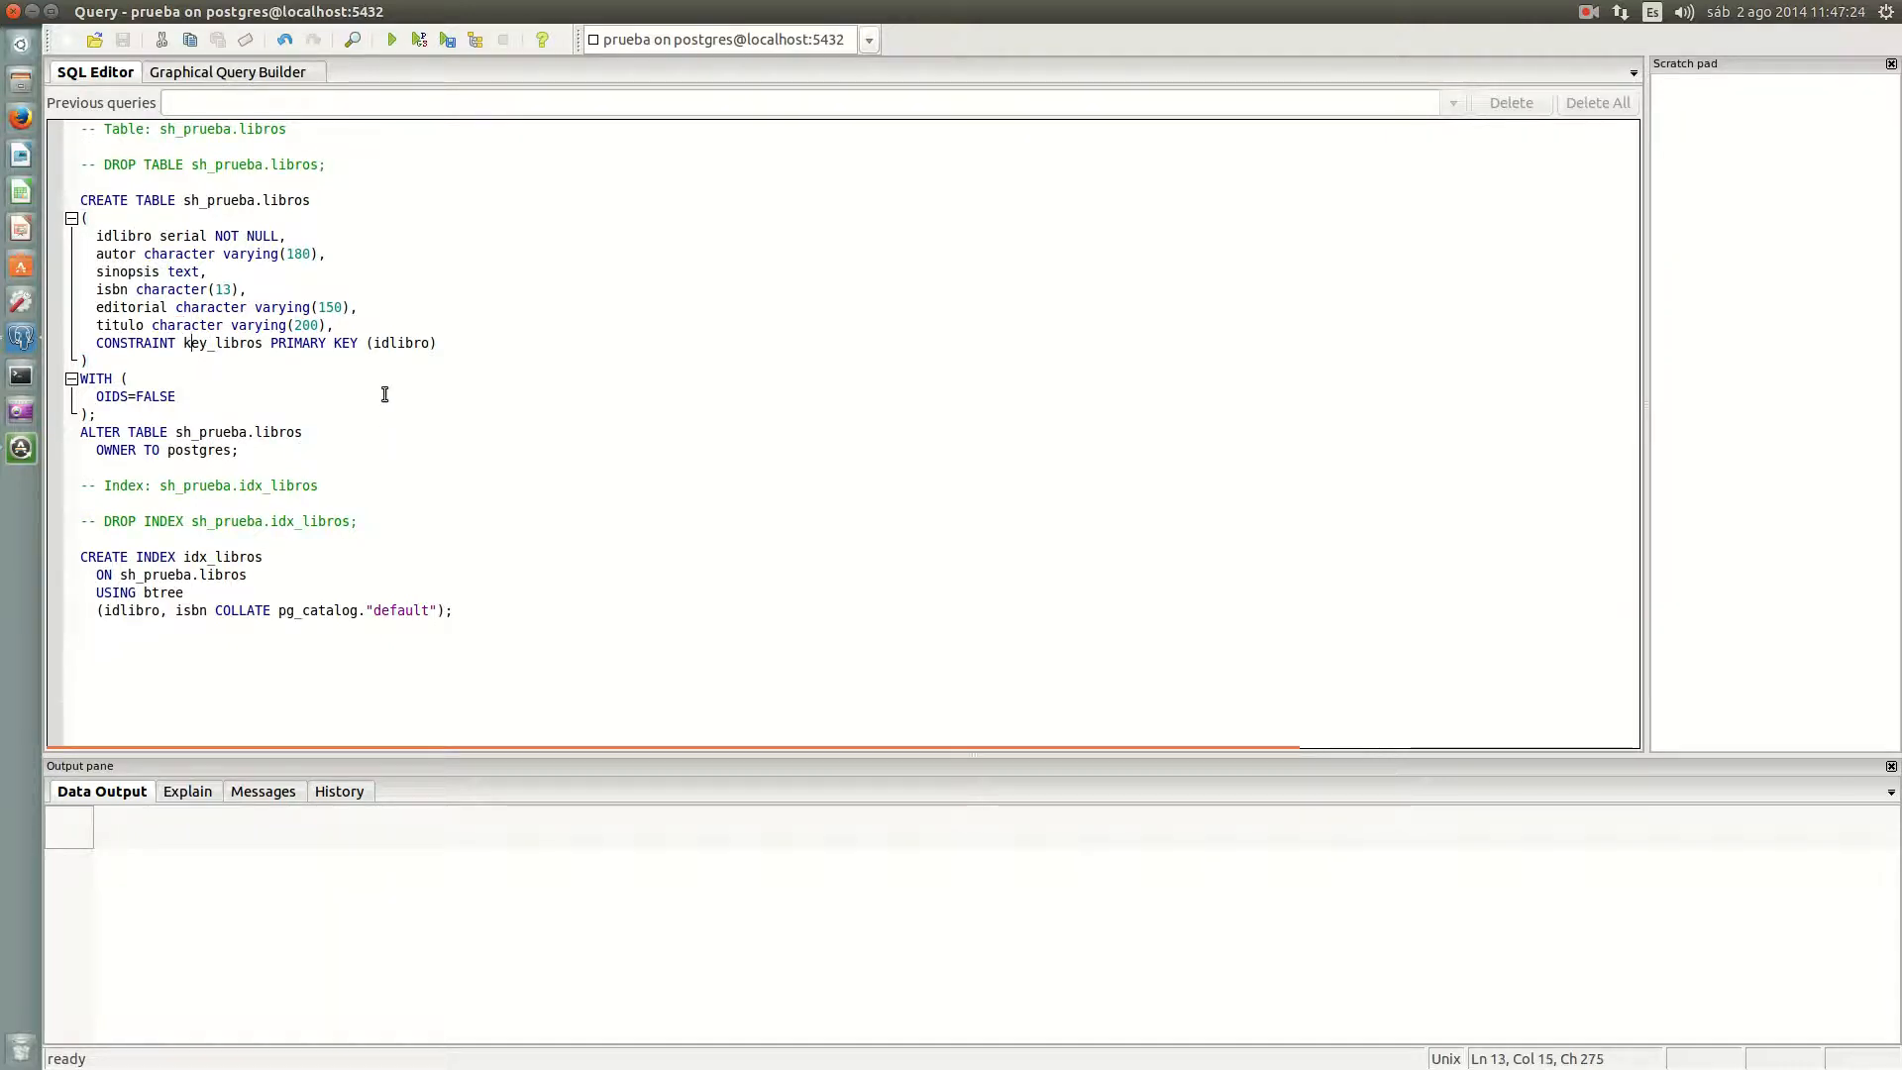
left_click(392, 327)
left_click(171, 572)
left_click(162, 593)
left_click(188, 434)
left_click(13, 11)
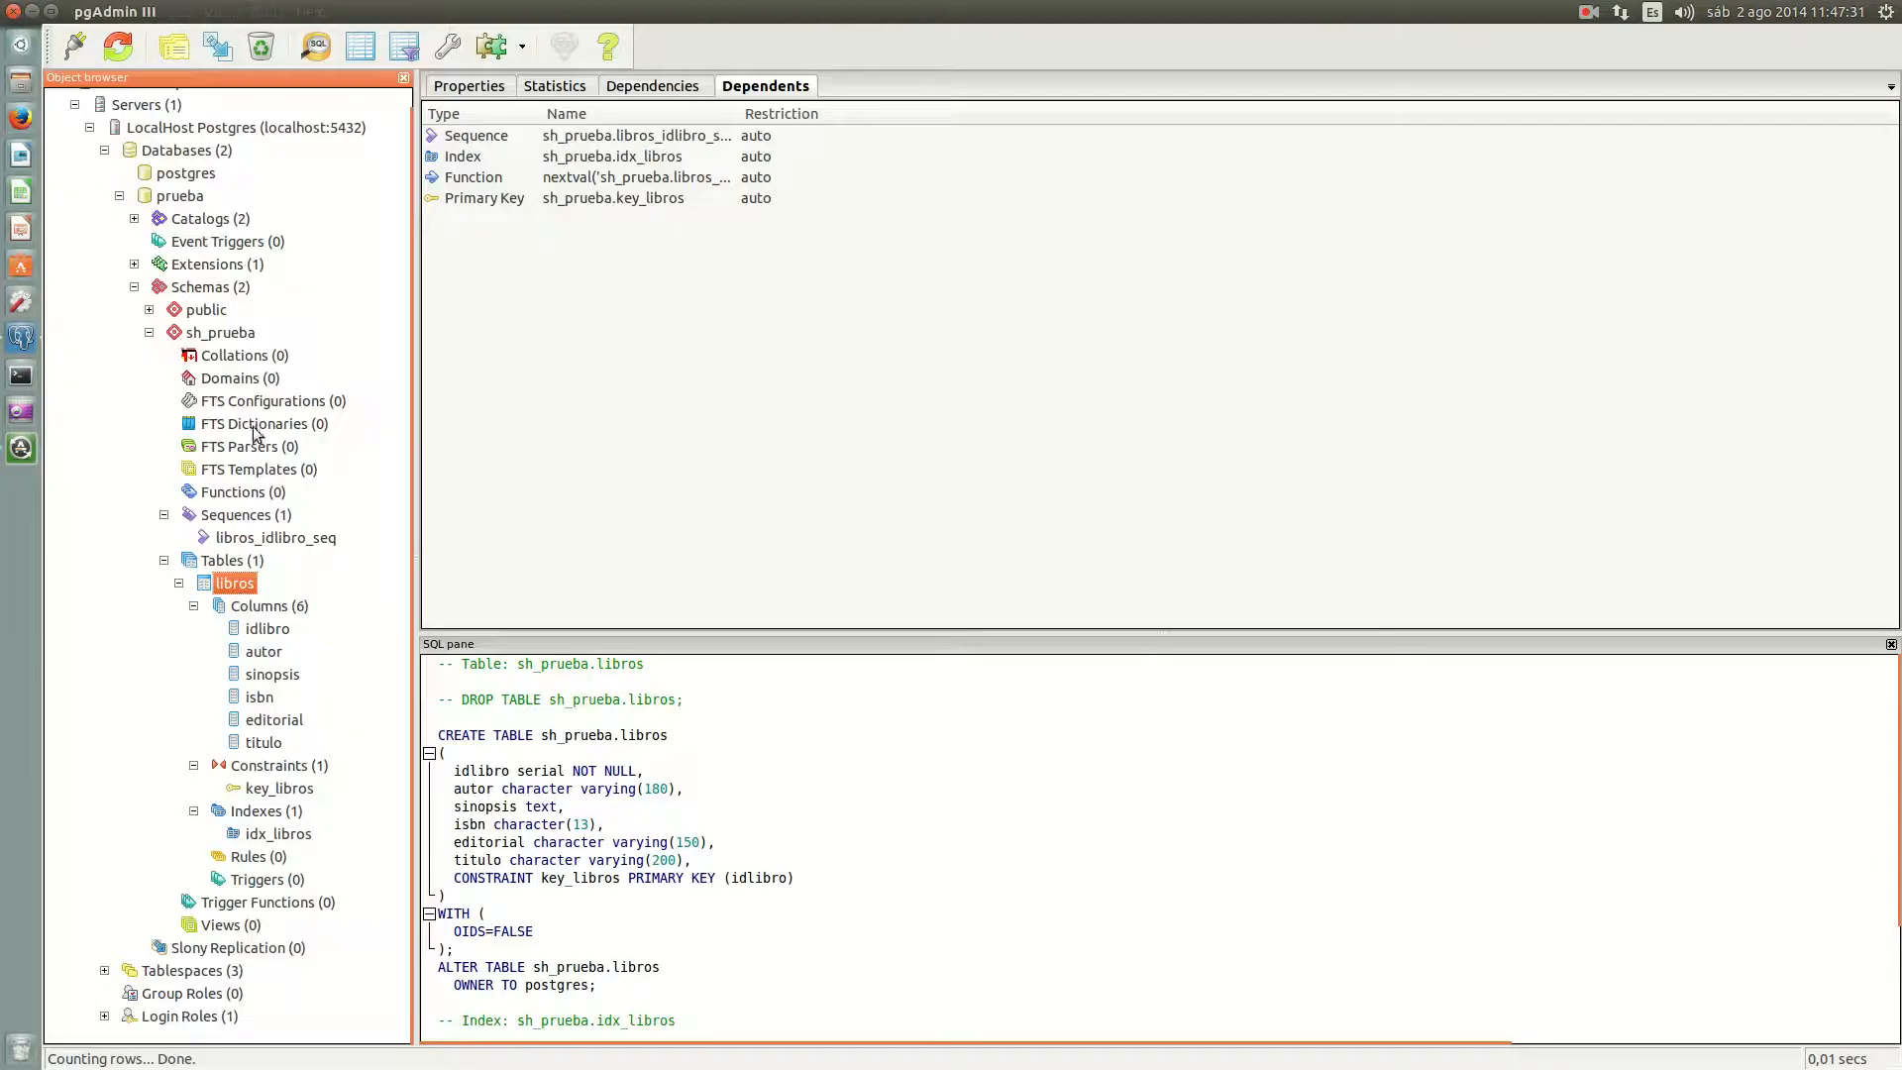
Step: Generate the SELECT script of the libros table in a query window, then close it
right_click(235, 583)
mouse_move(383, 788)
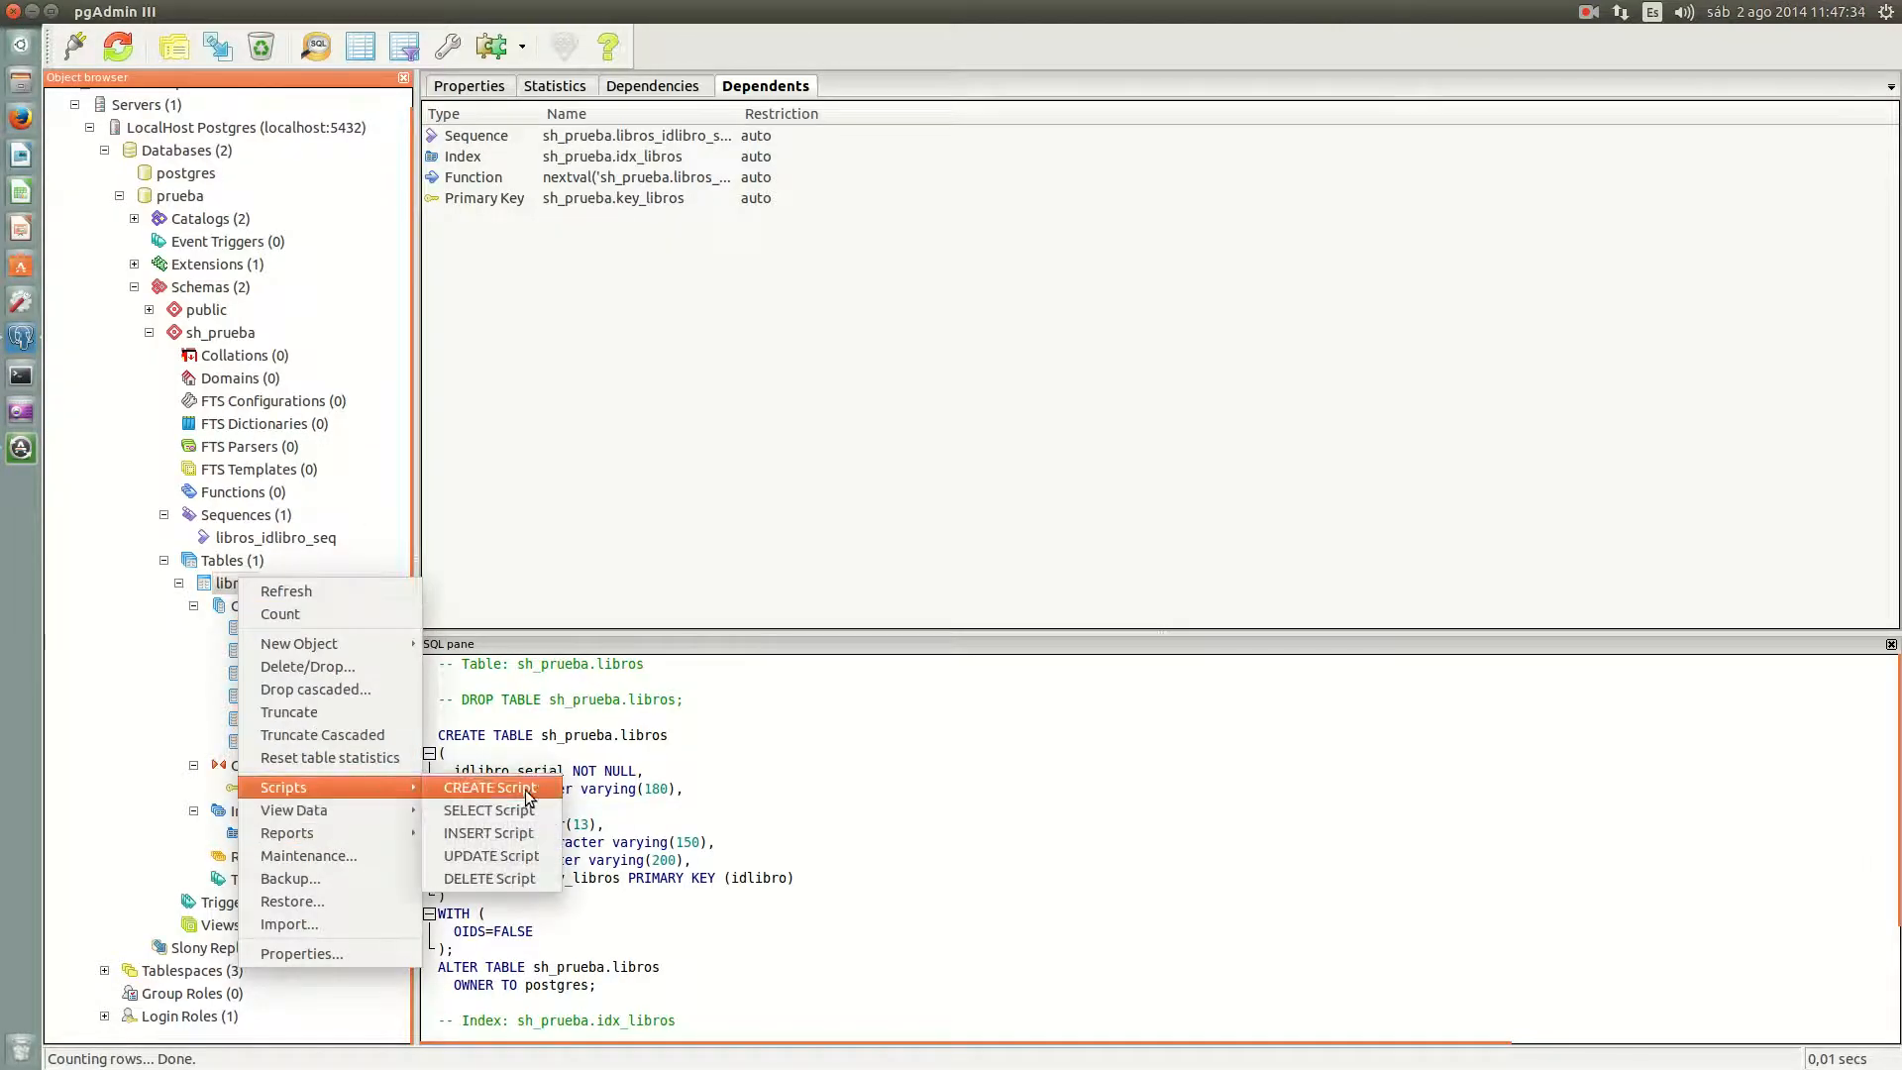
left_click(522, 818)
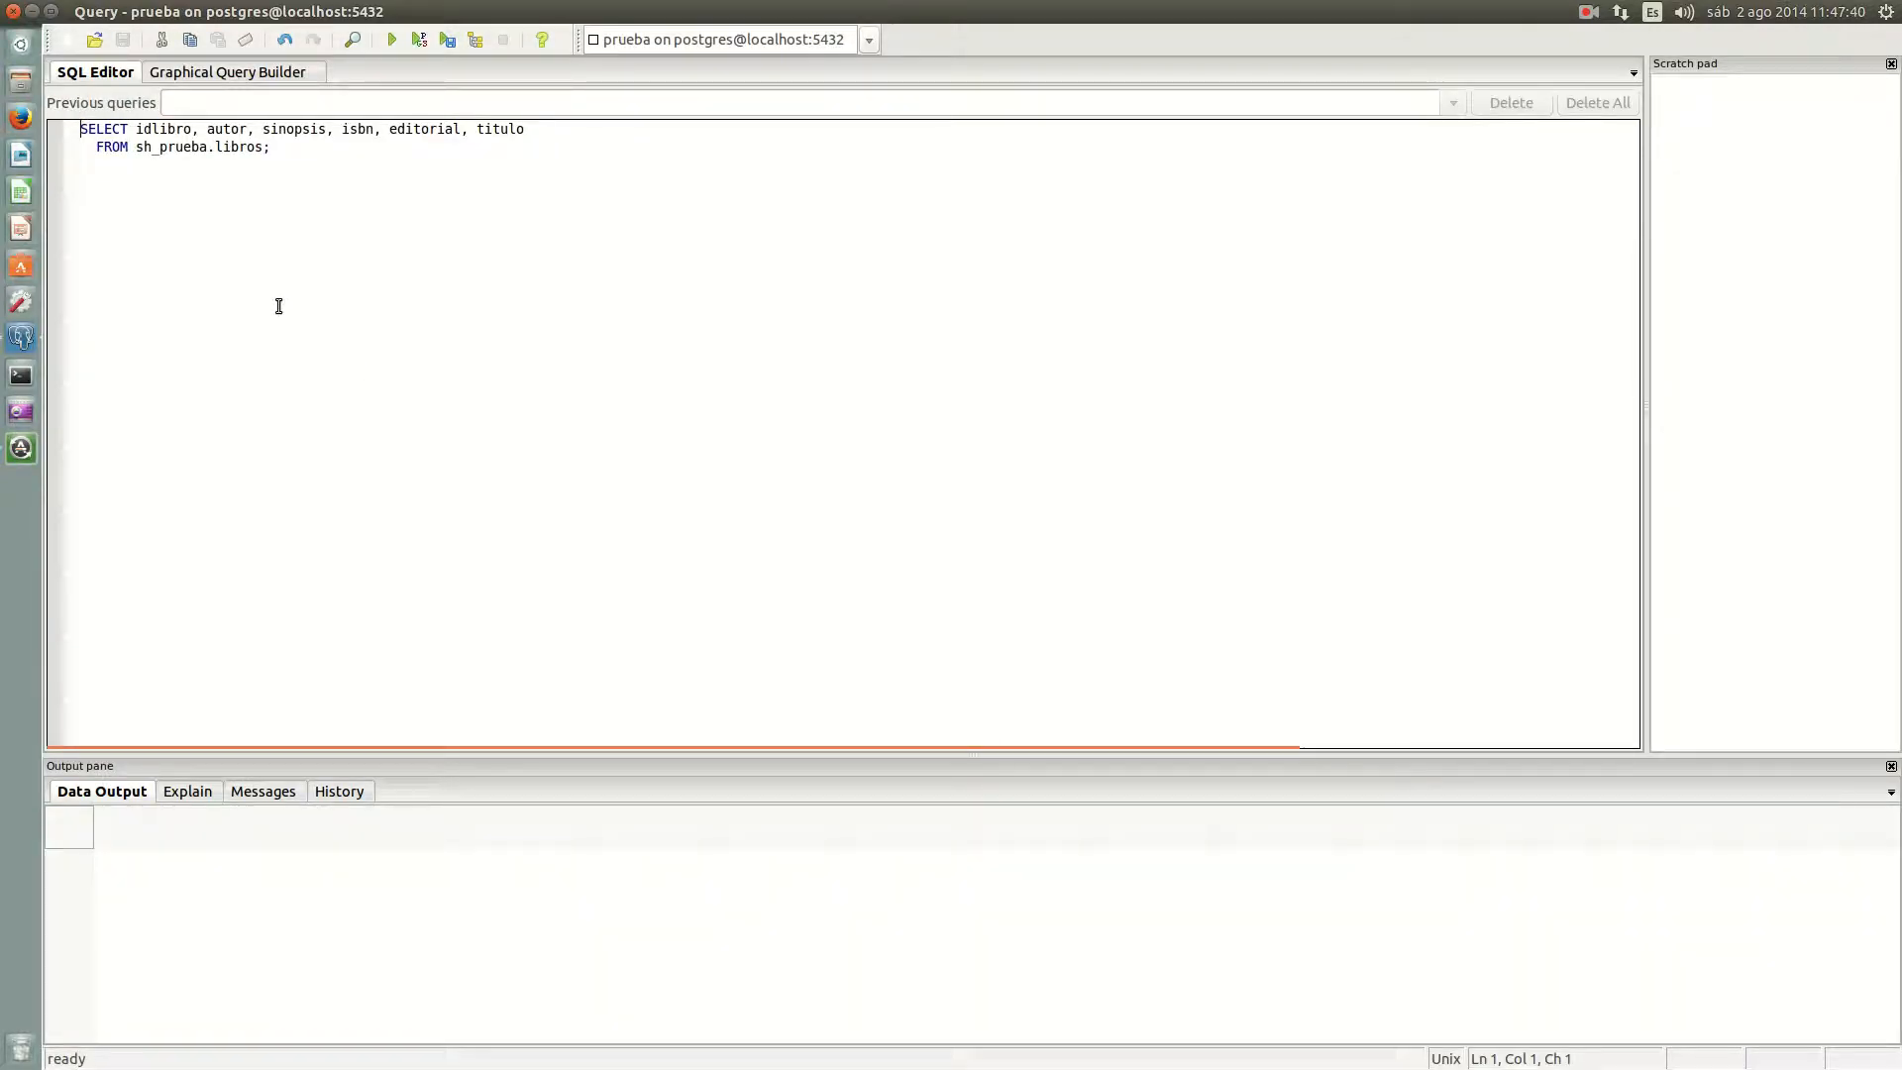
left_click(13, 10)
Step: View the top 100 rows of the libros table, widen the grid columns to show their data types, and close the data window
right_click(237, 582)
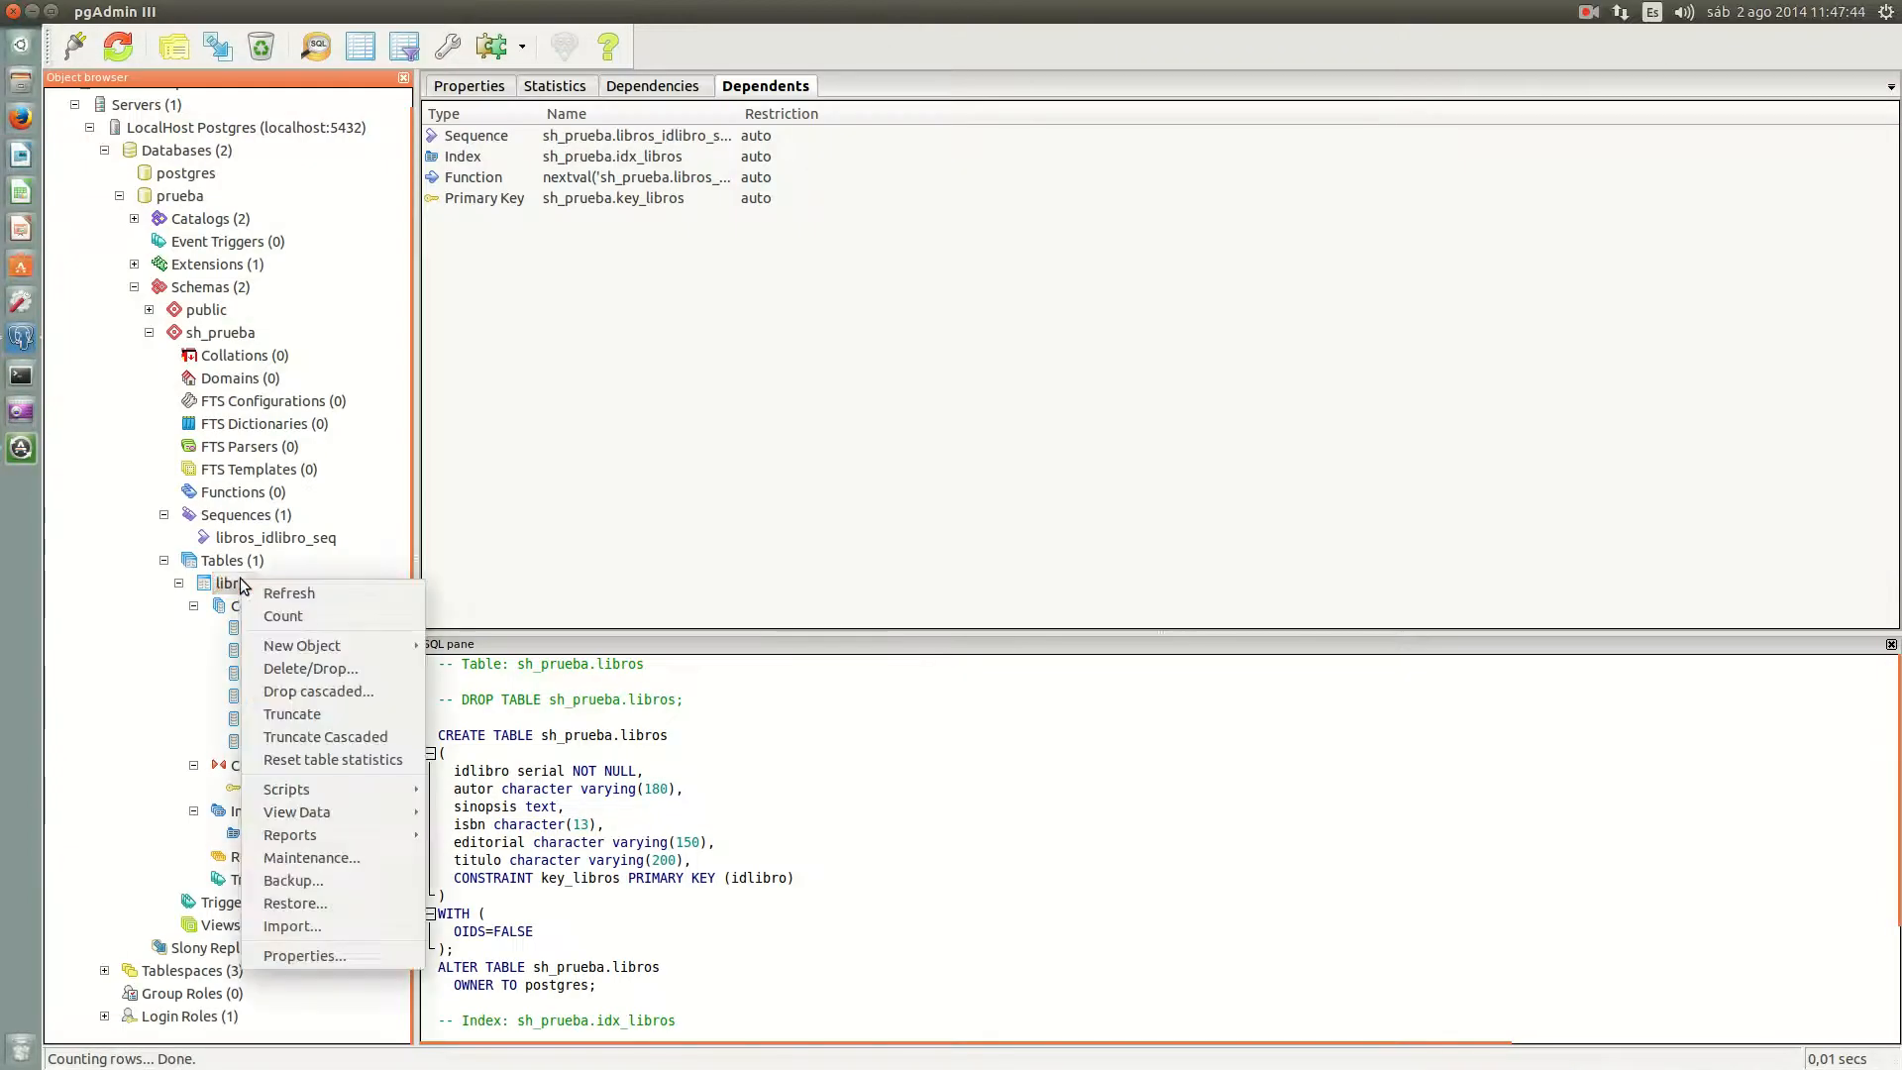
mouse_move(380, 792)
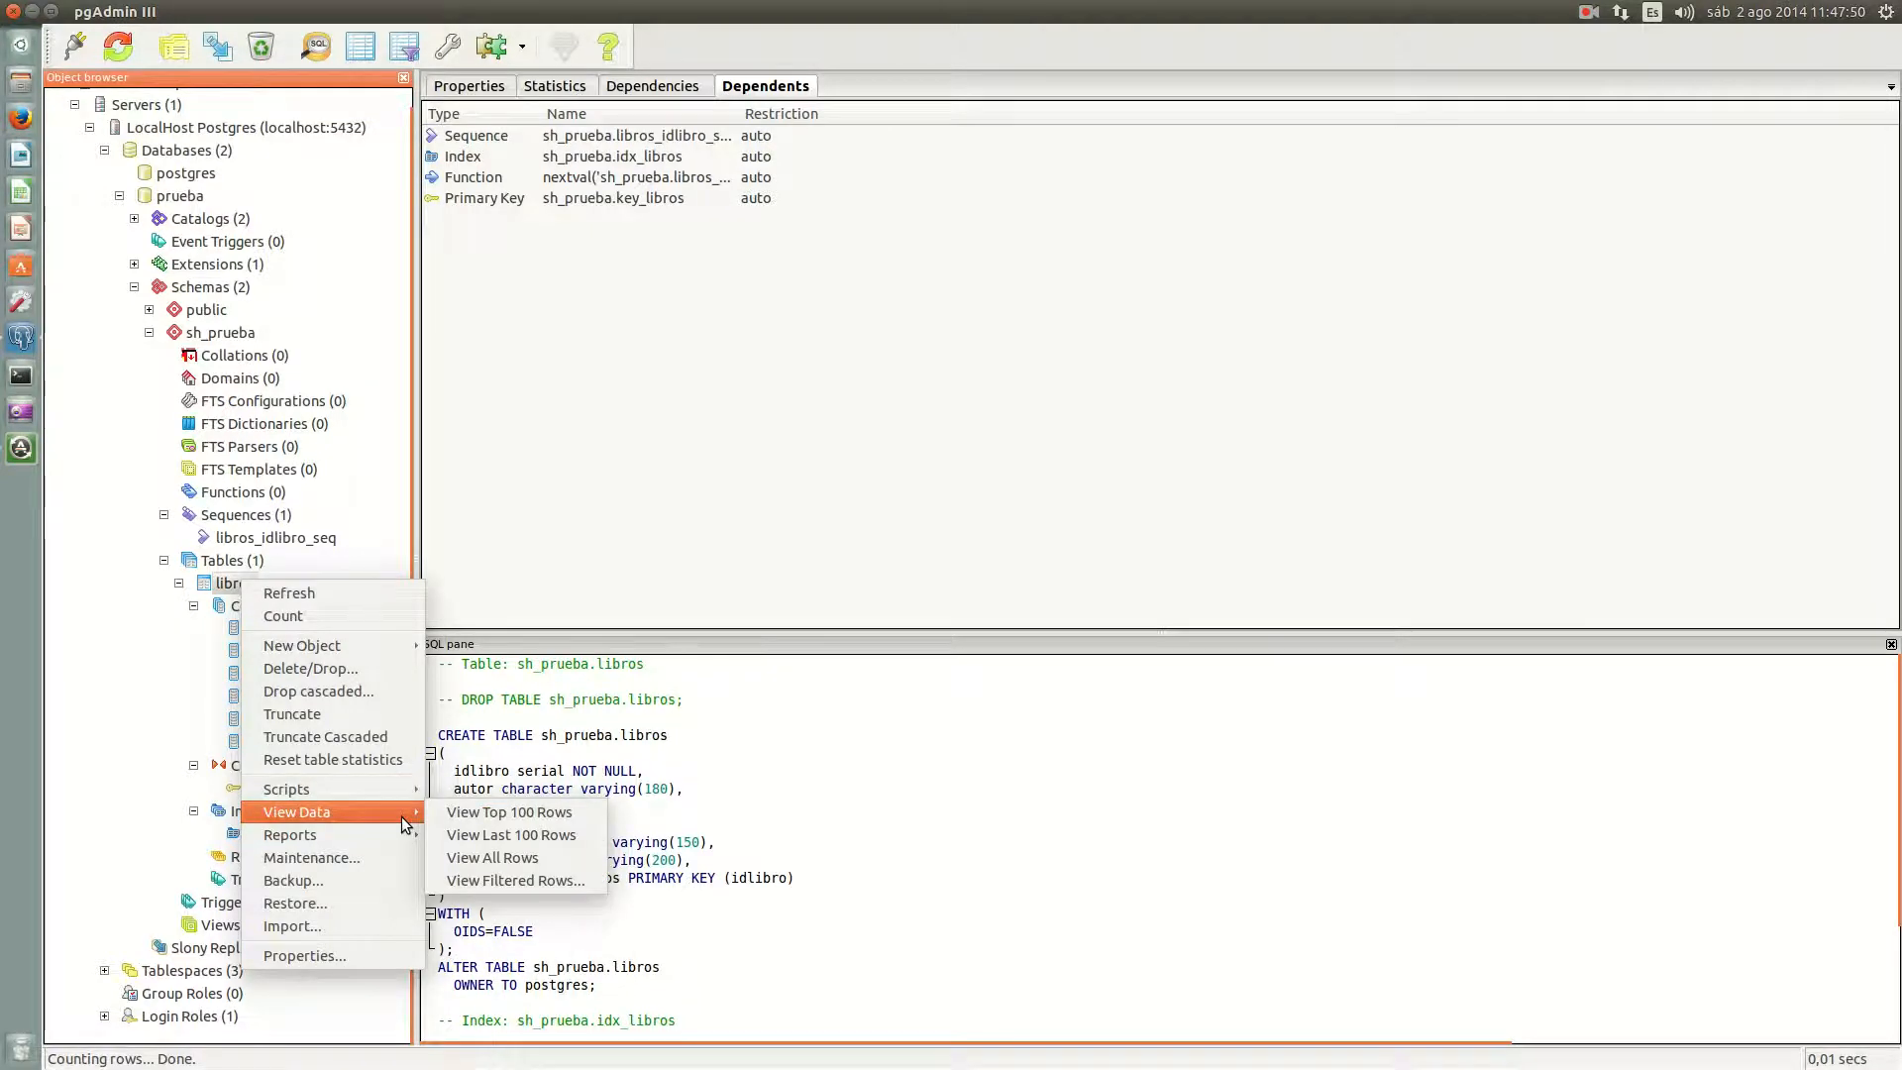
left_click(495, 812)
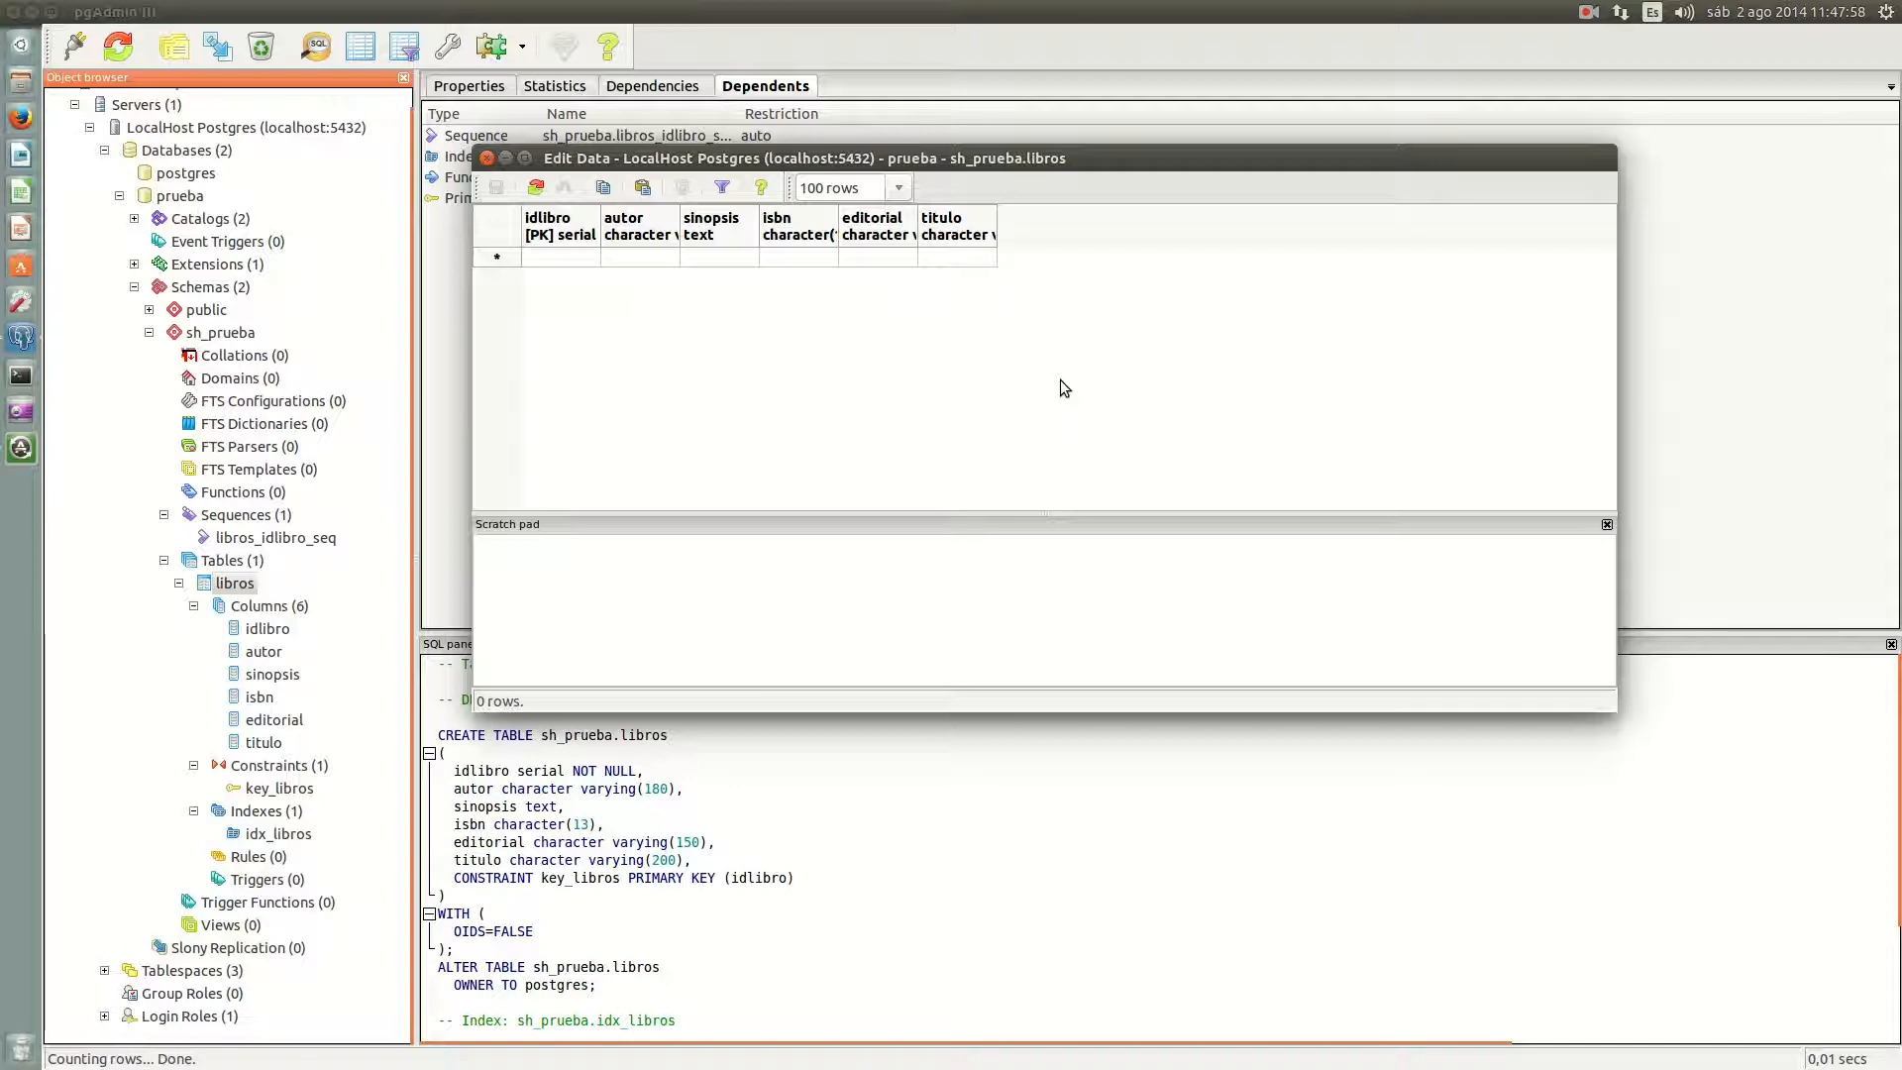
left_click(606, 226)
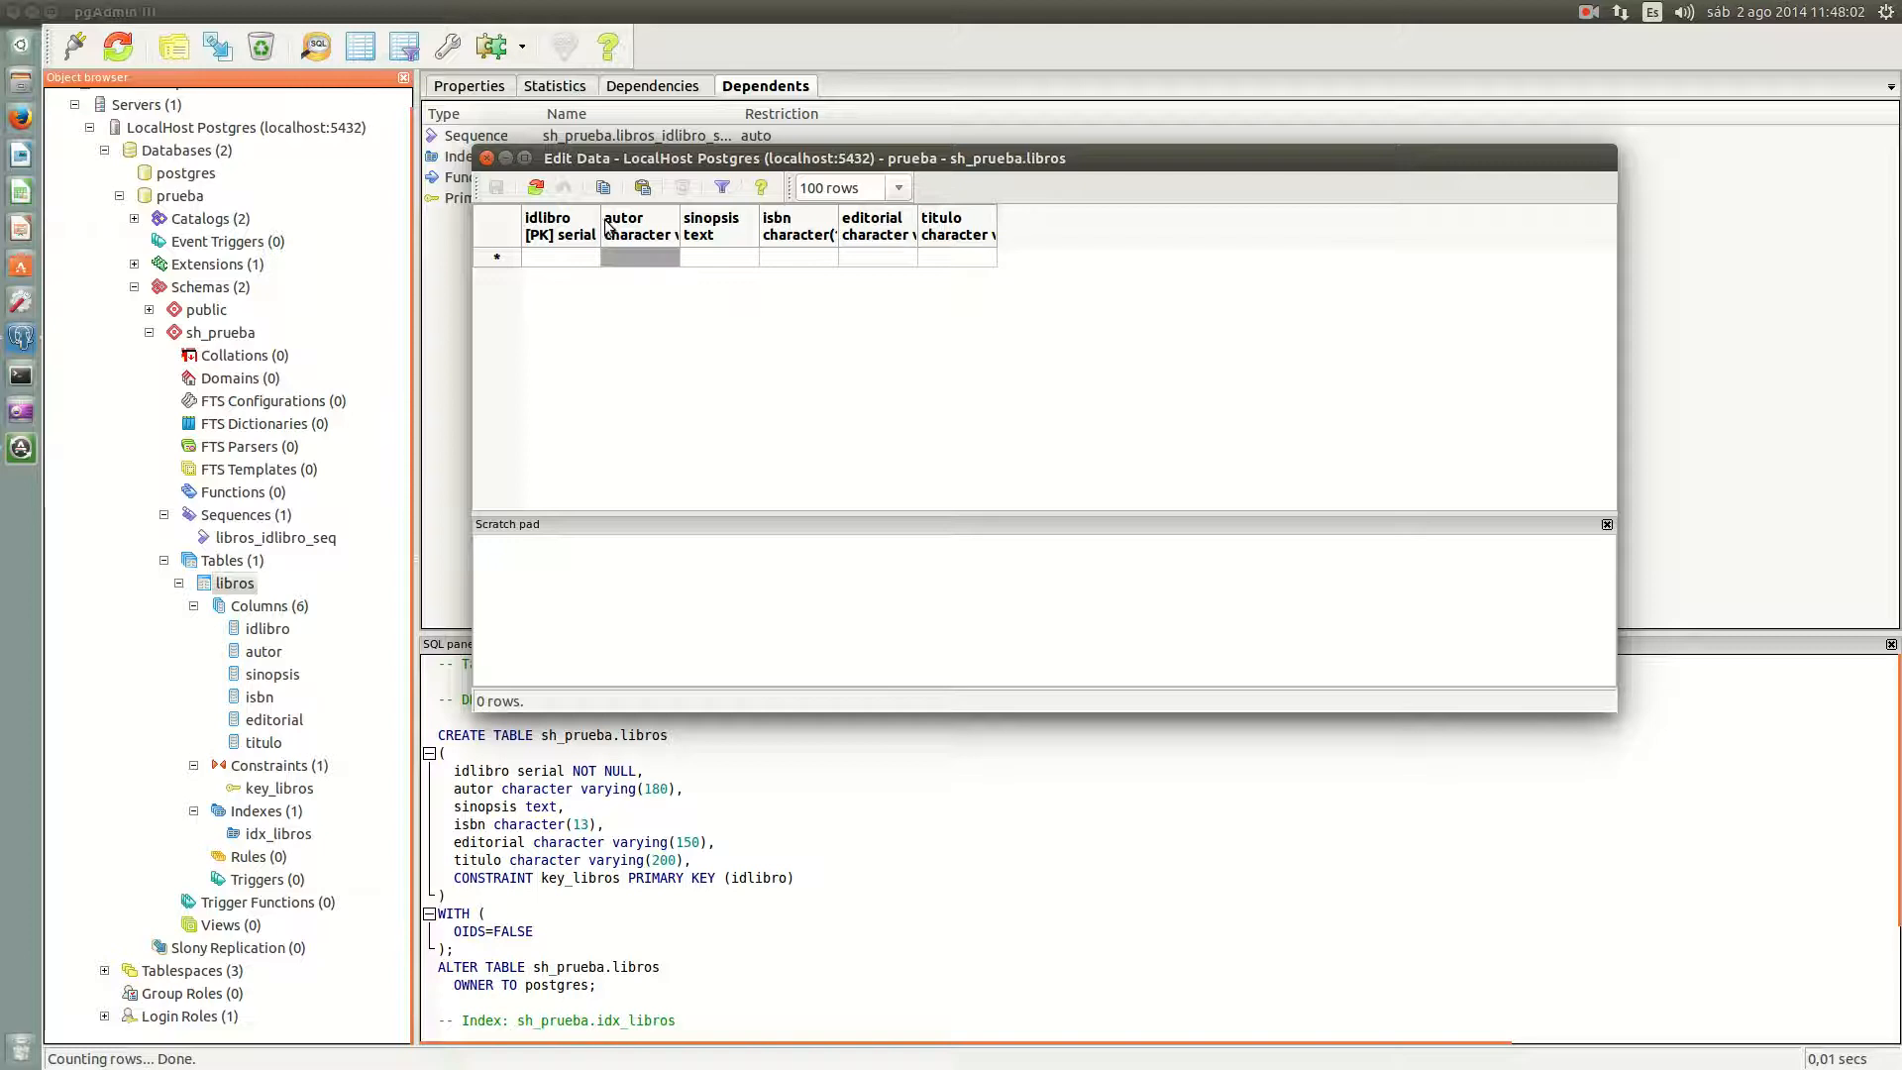
left_click_drag(628, 220, 1441, 223)
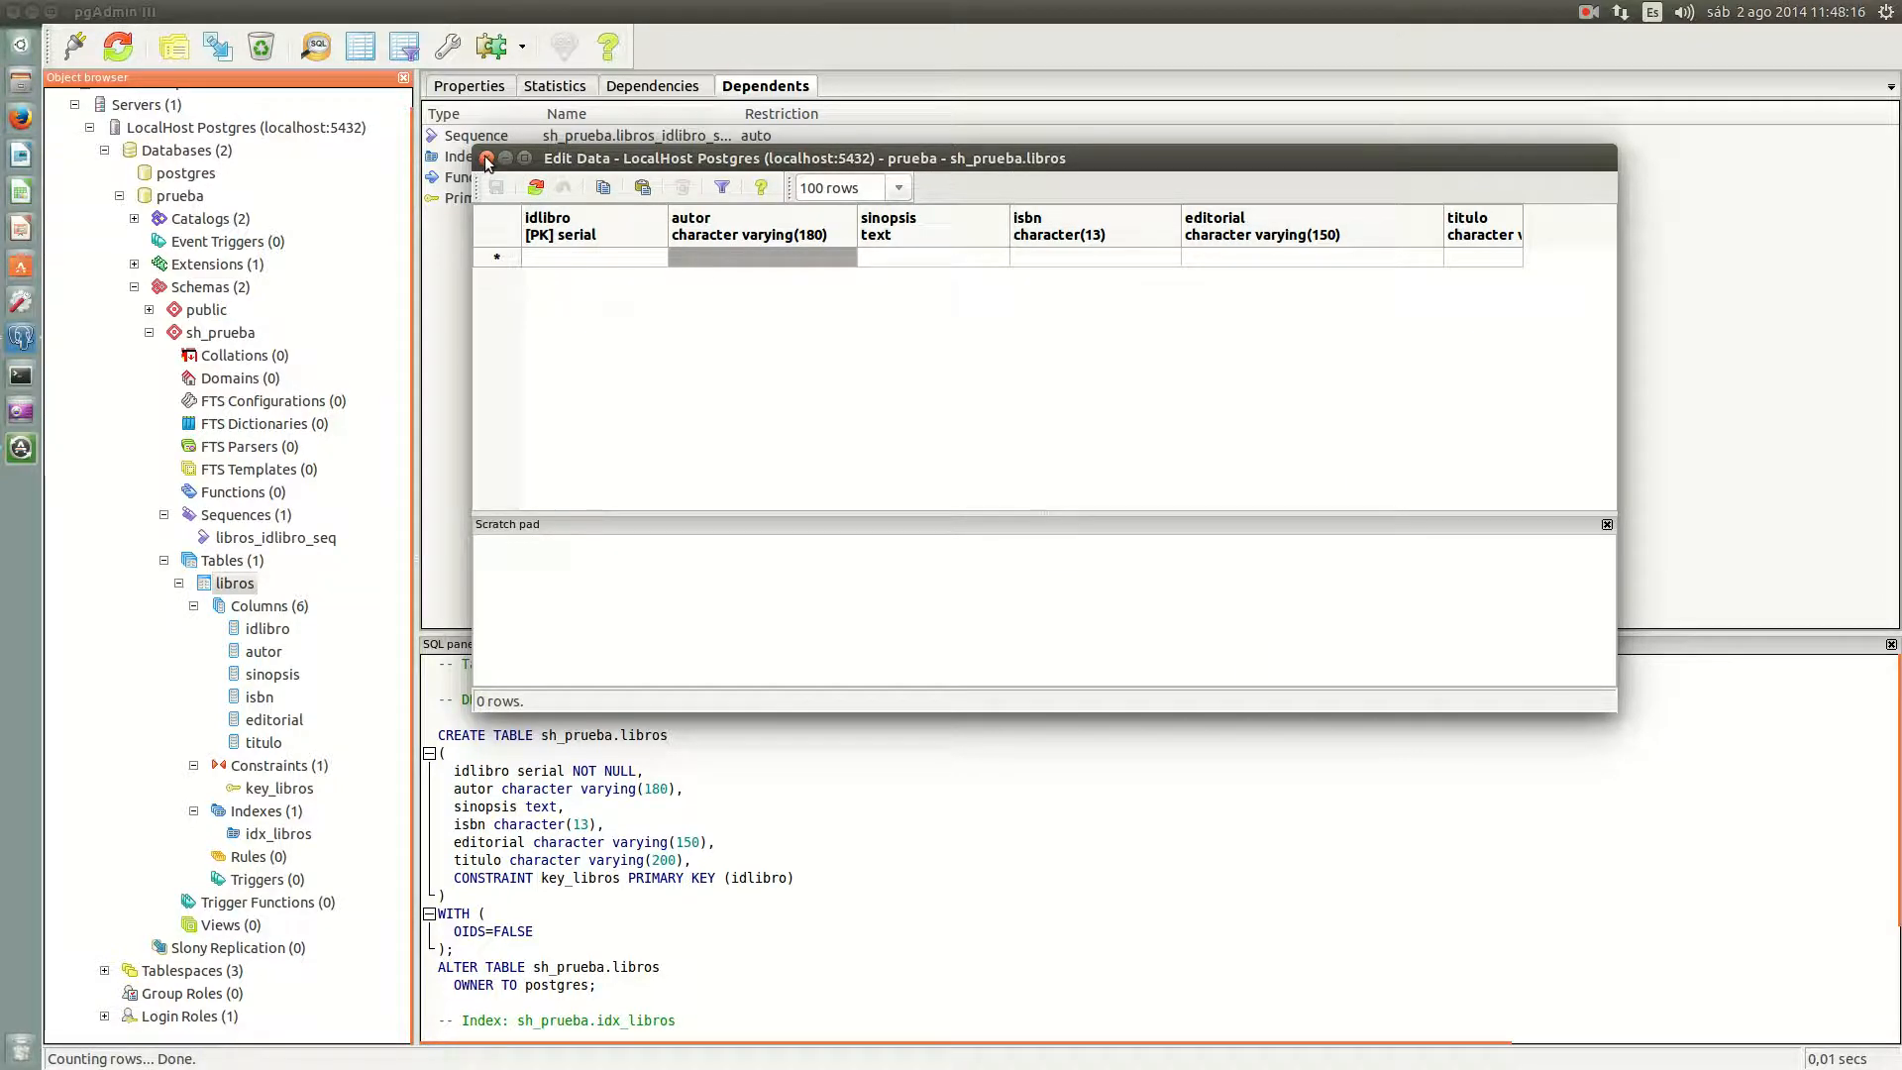
left_click(486, 157)
Step: Examine the maintenance operations and VACUUM options offered for the libros table without running any
right_click(235, 586)
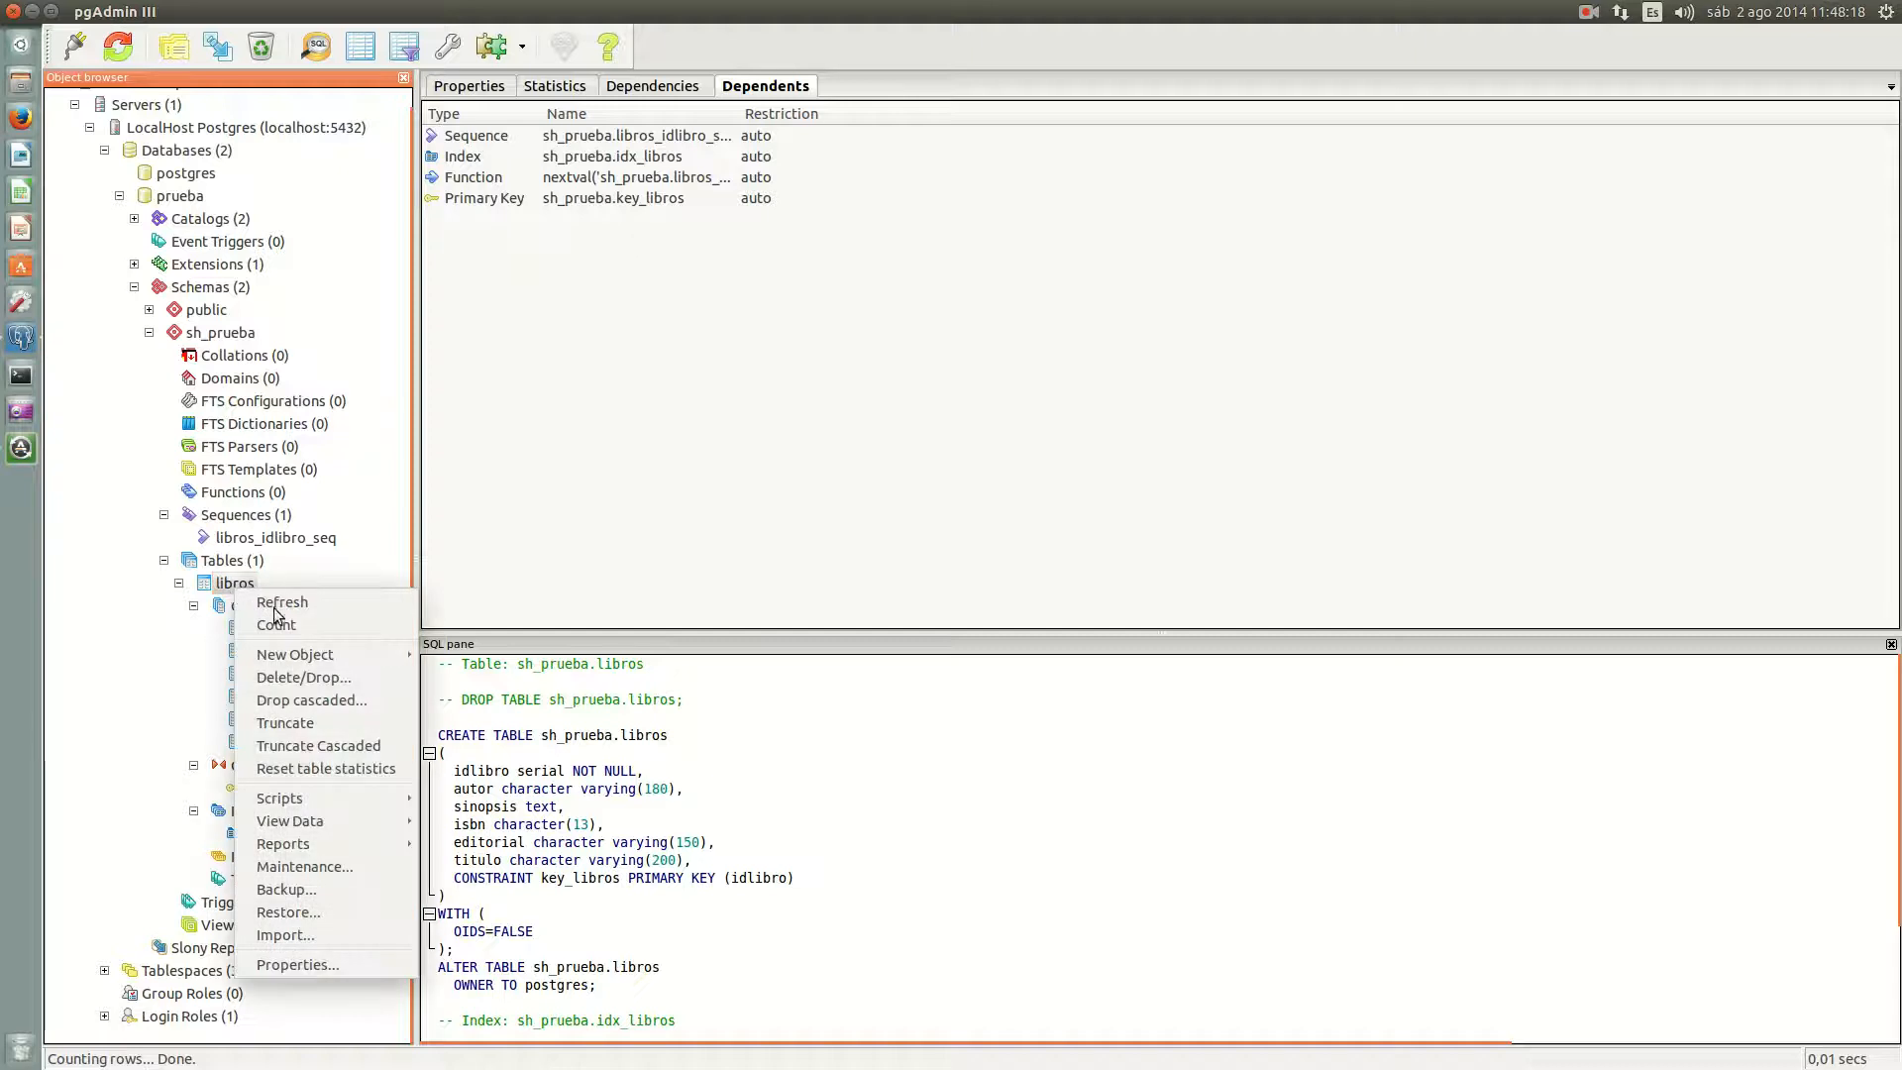
left_click(355, 866)
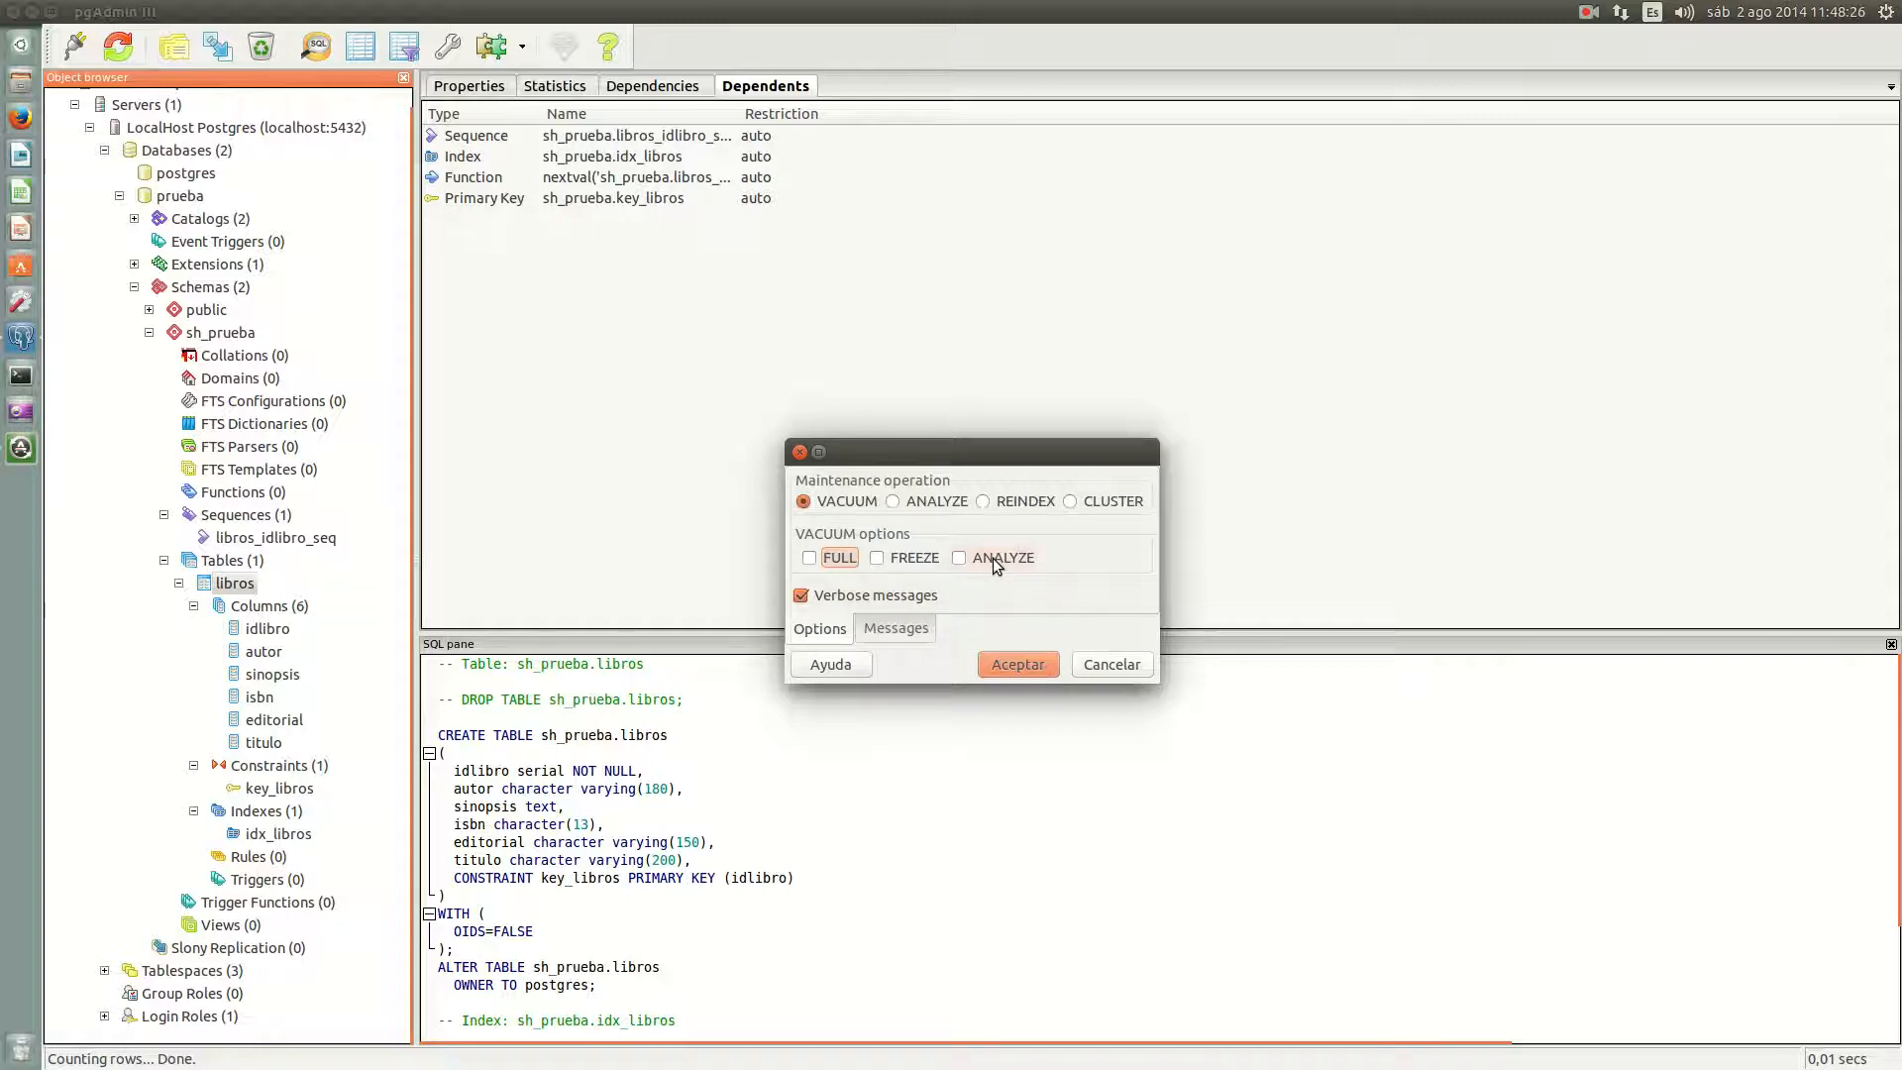
left_click(858, 501)
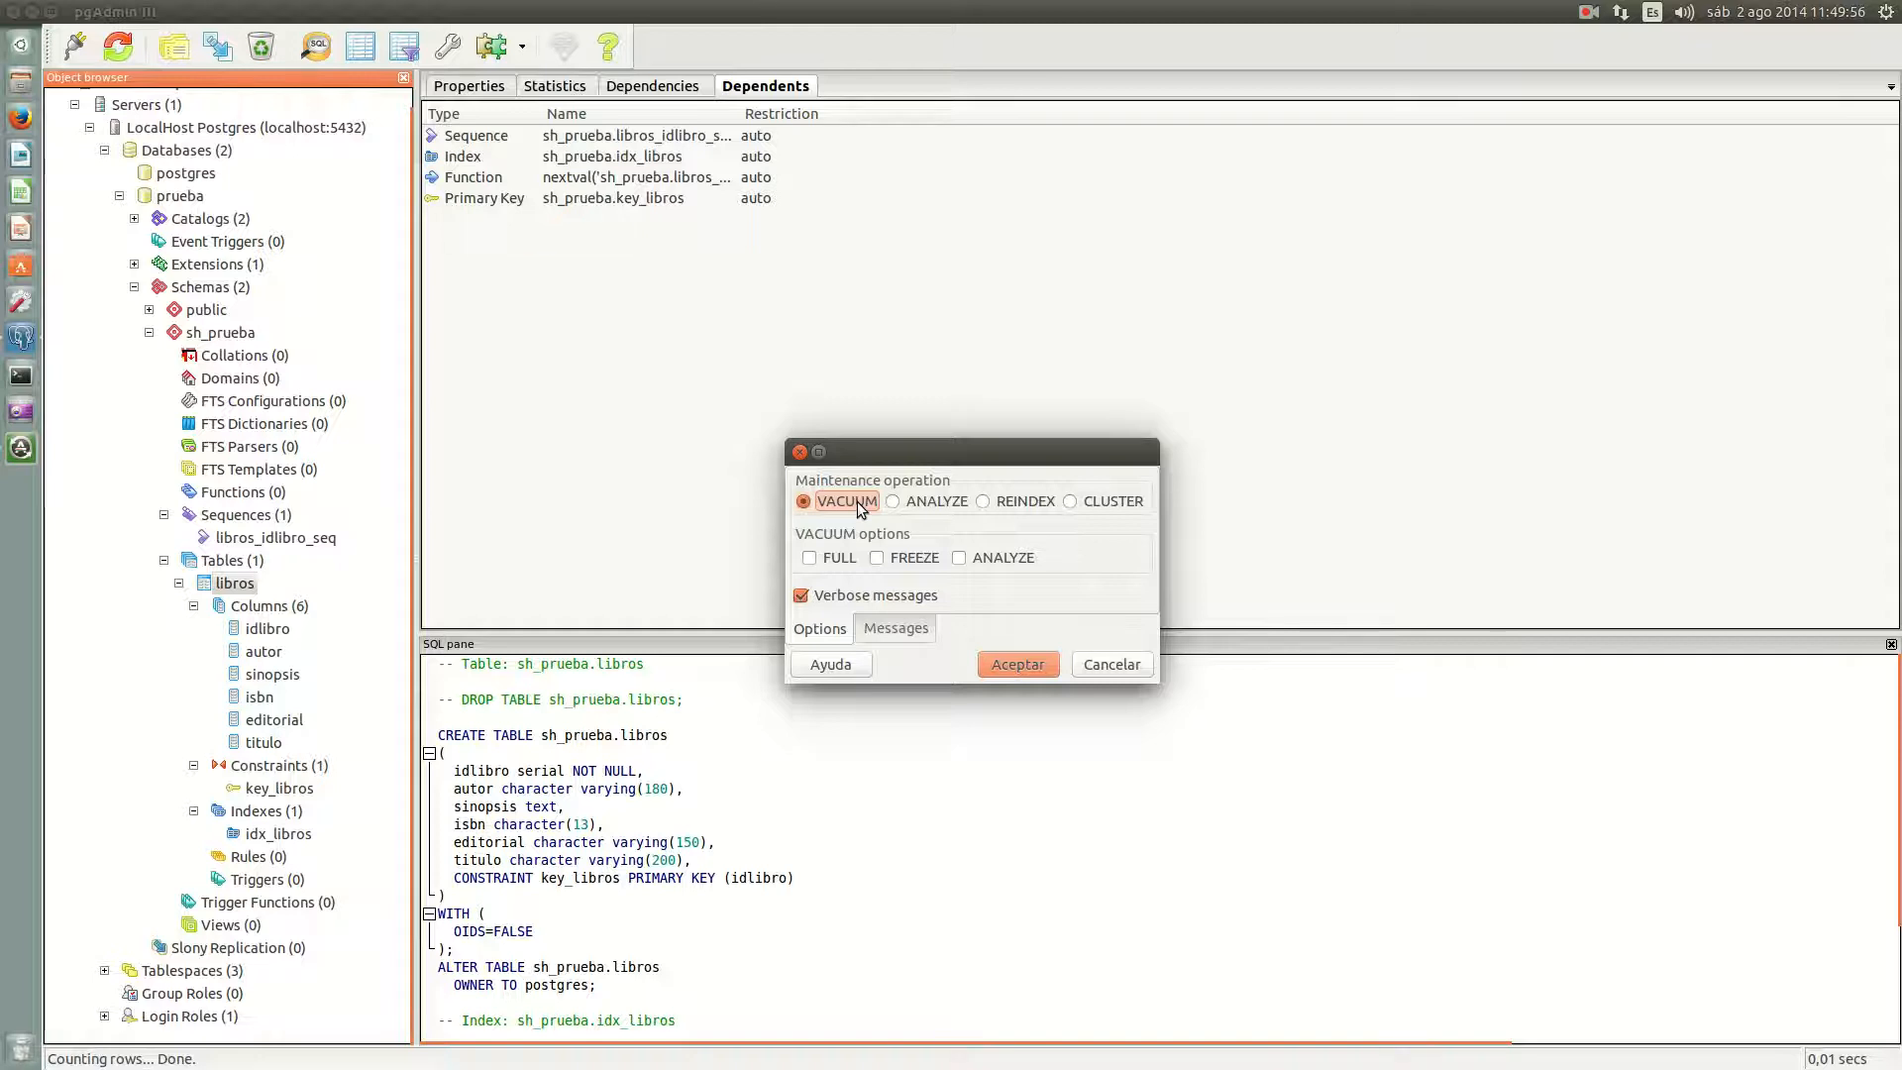
left_click(1144, 665)
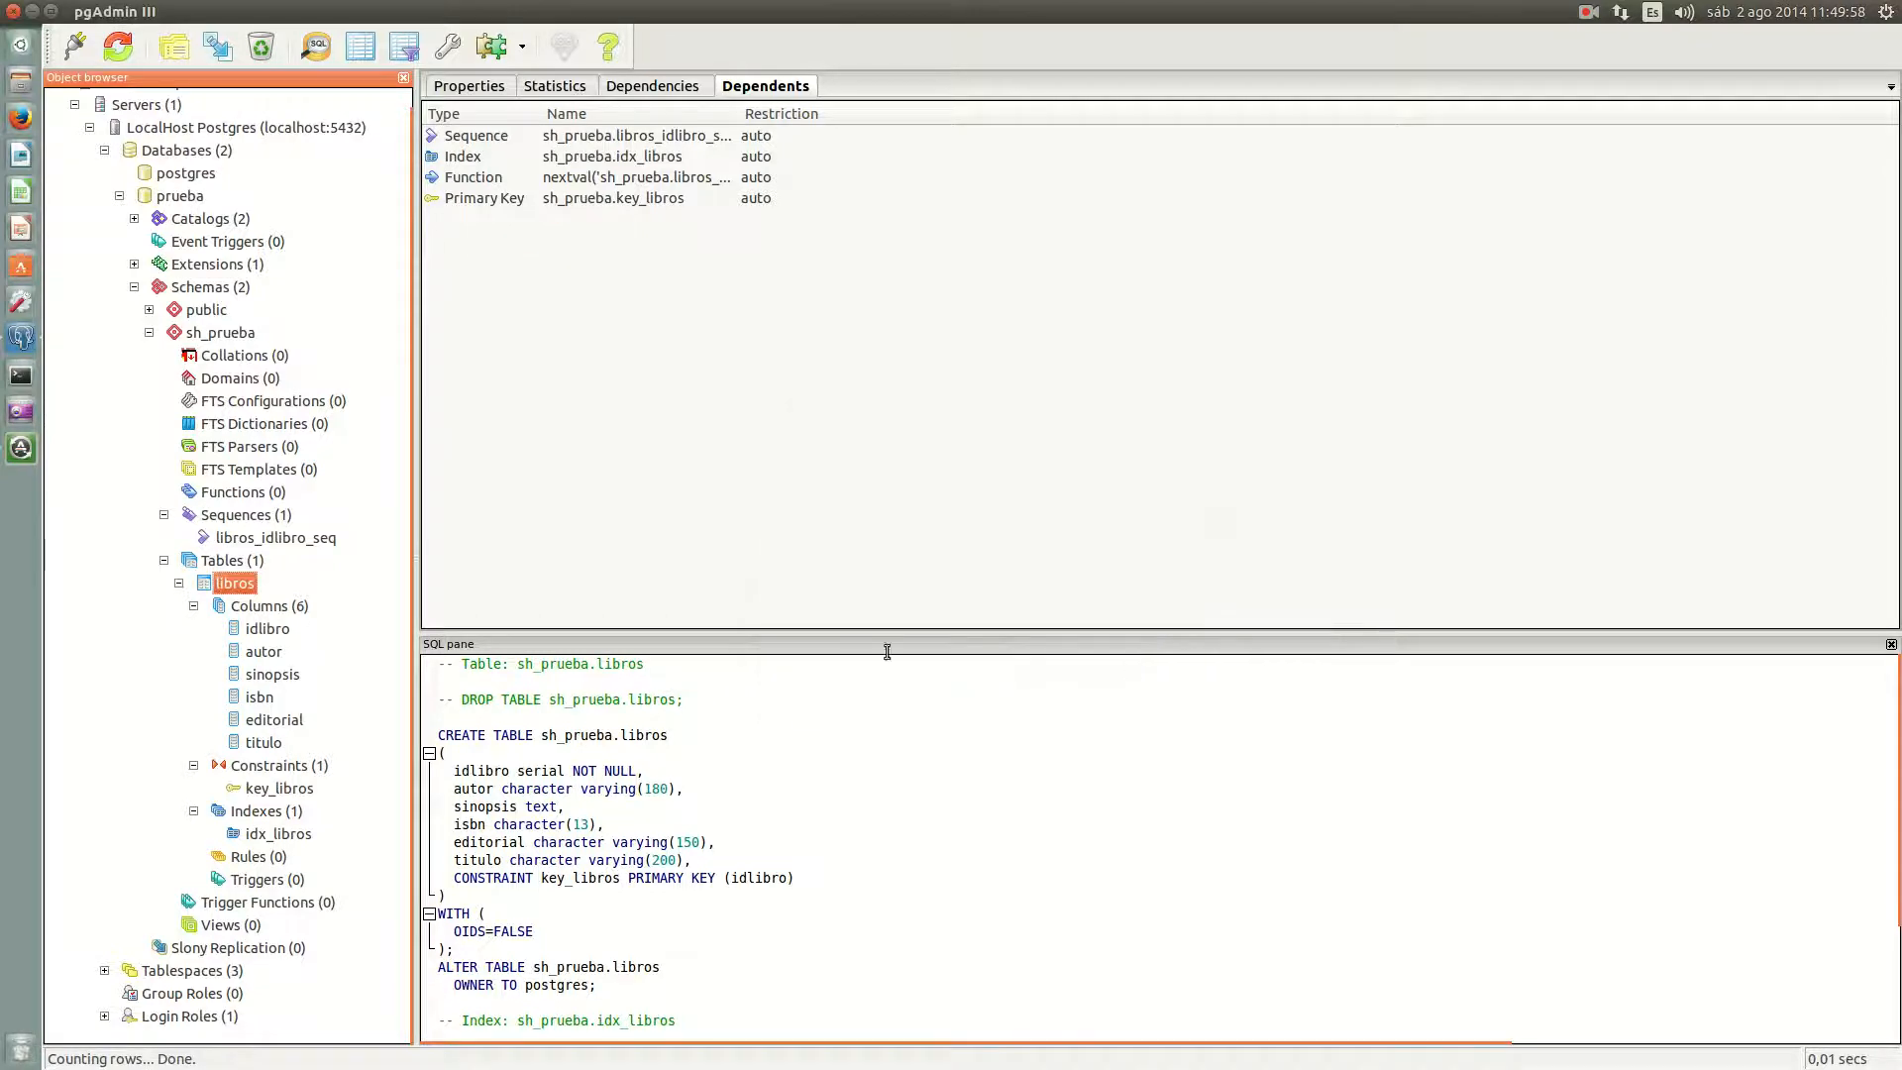
Step: Review the libros table's statistics, including inserted tuples, dead tuples, last autovacuum and the size entries
left_click(584, 85)
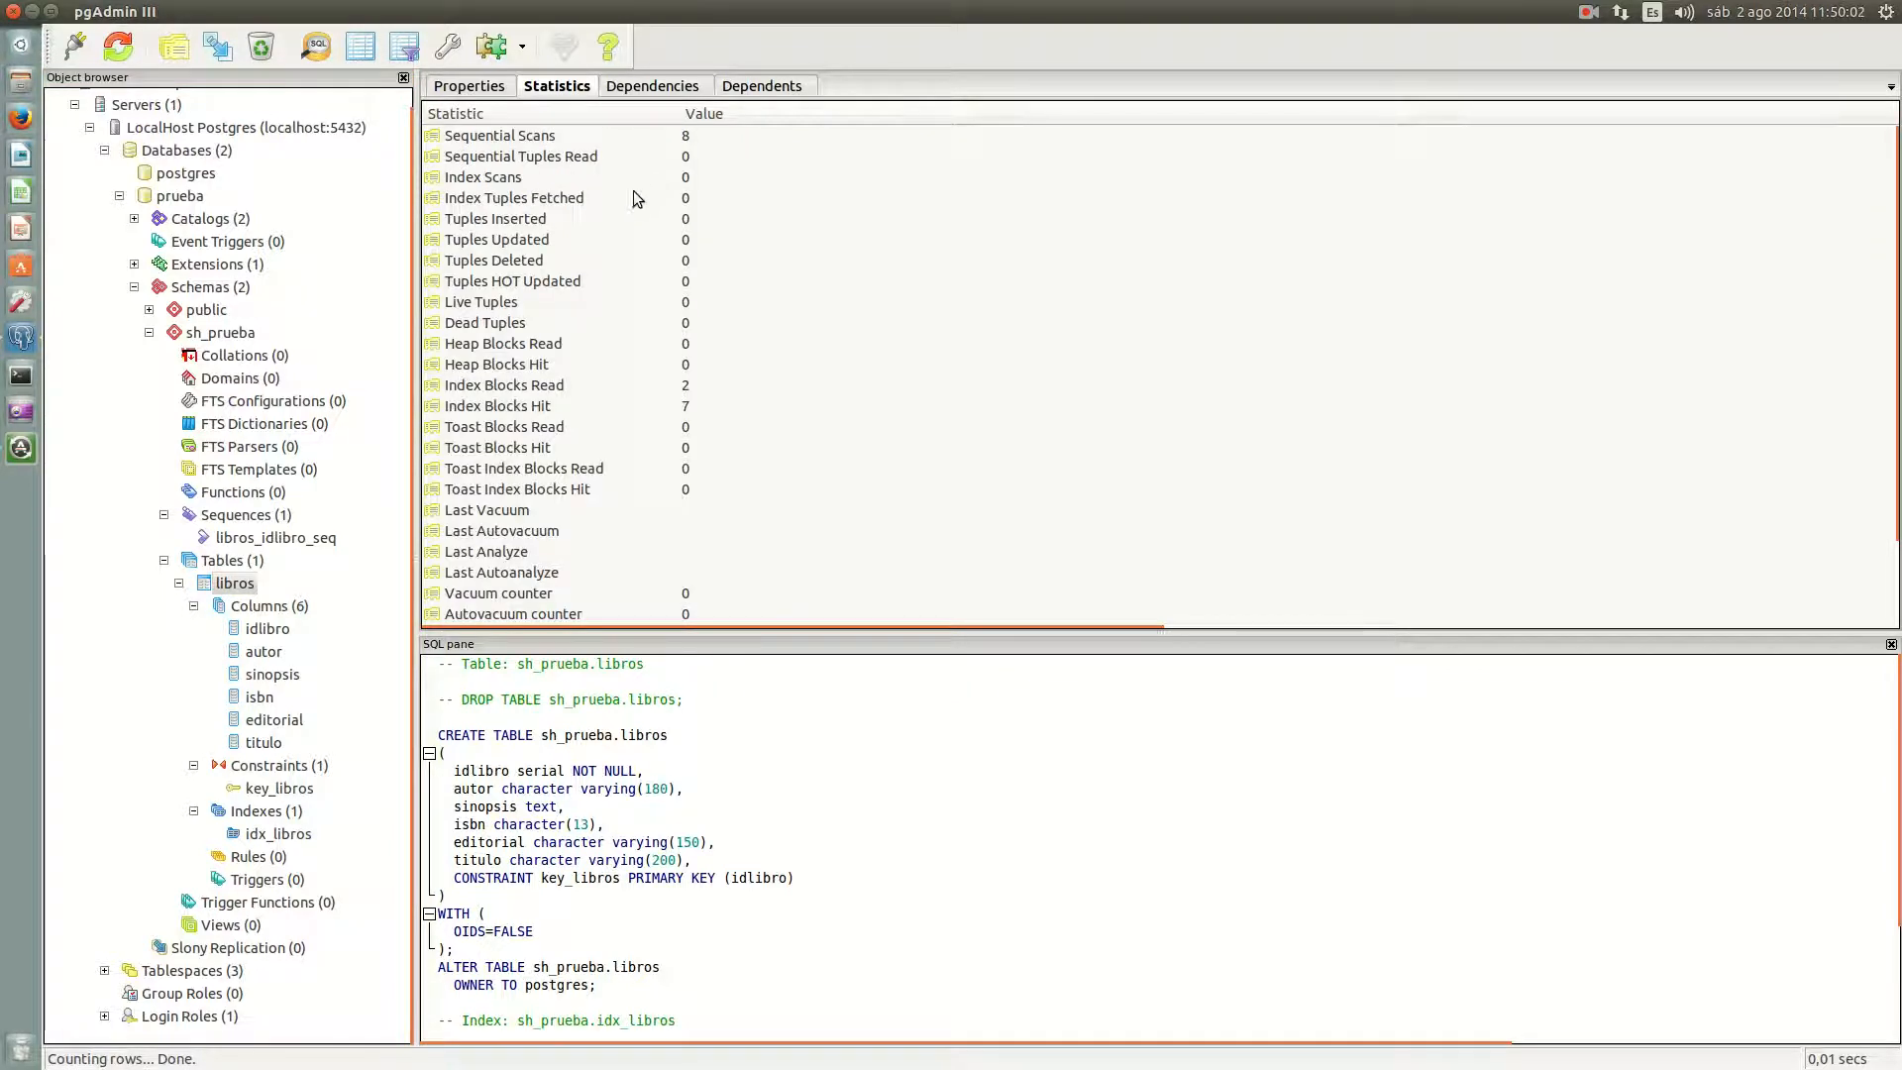
left_click(527, 219)
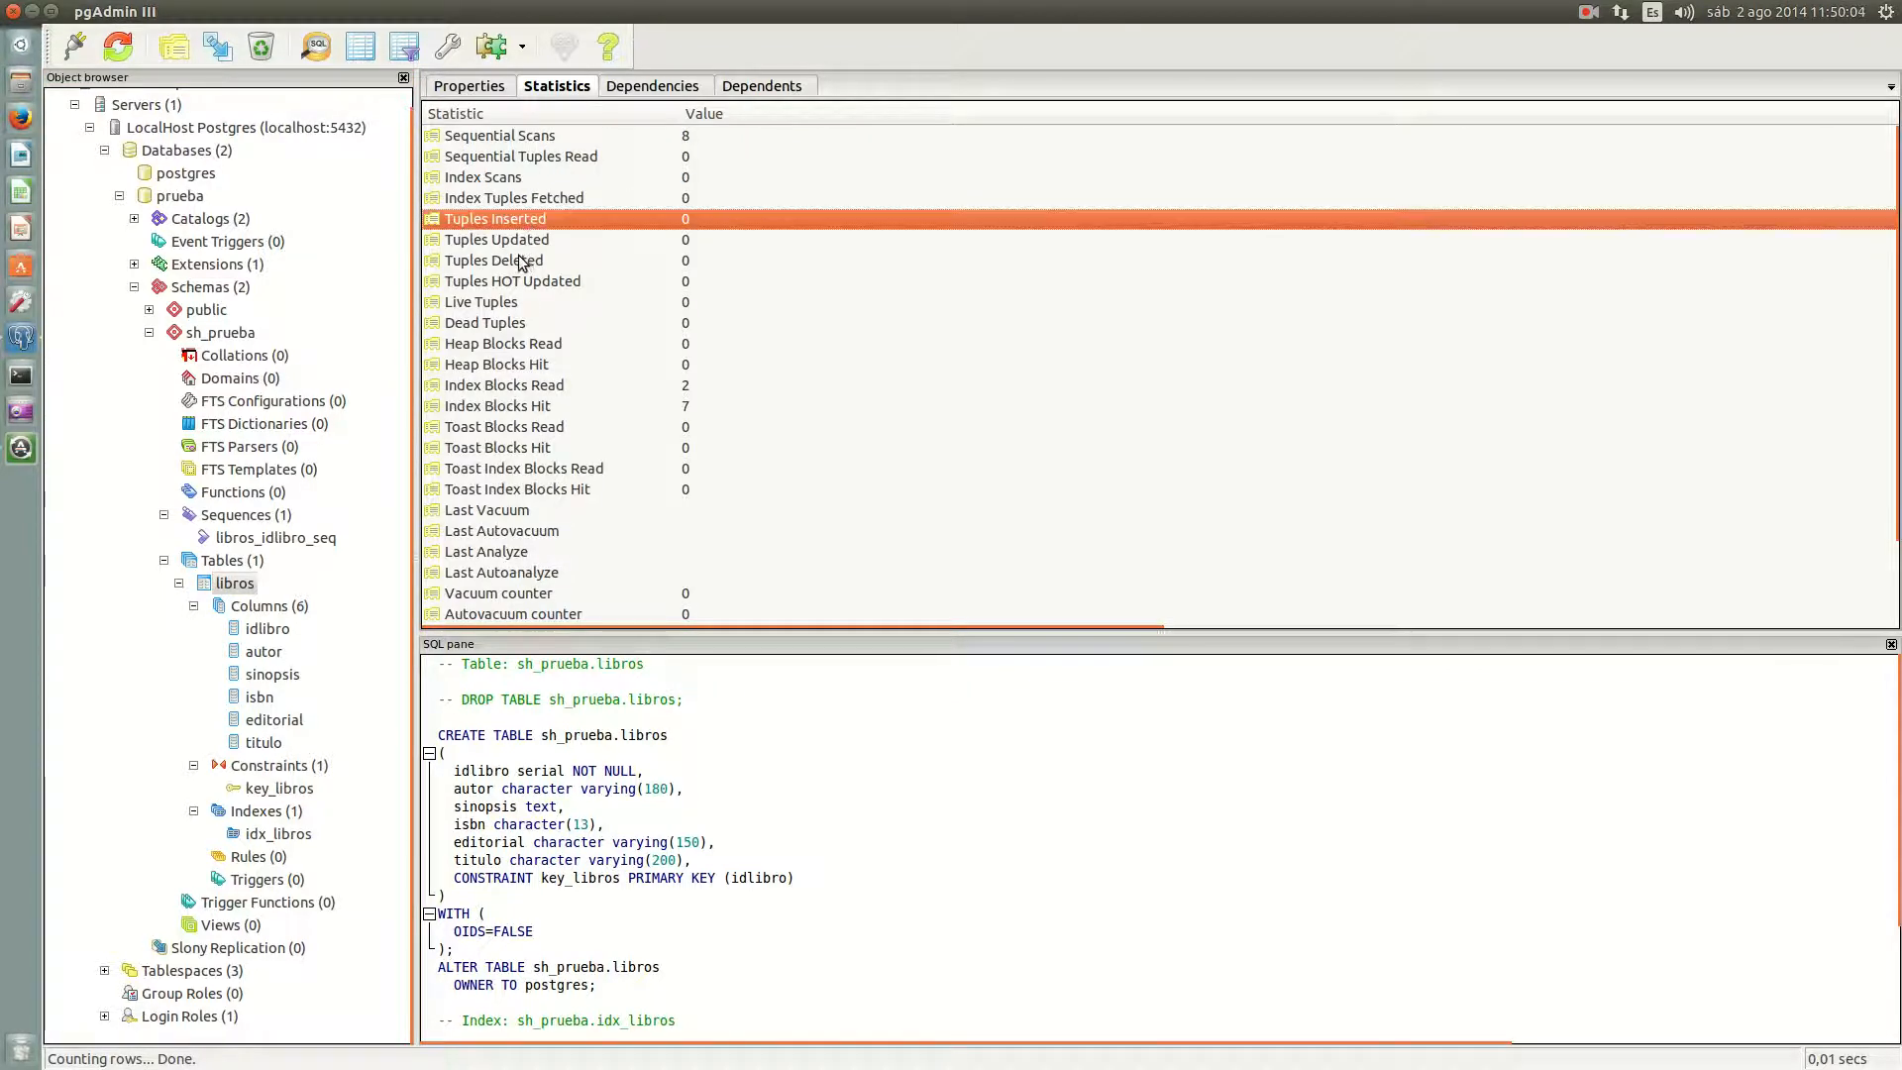
left_click(518, 325)
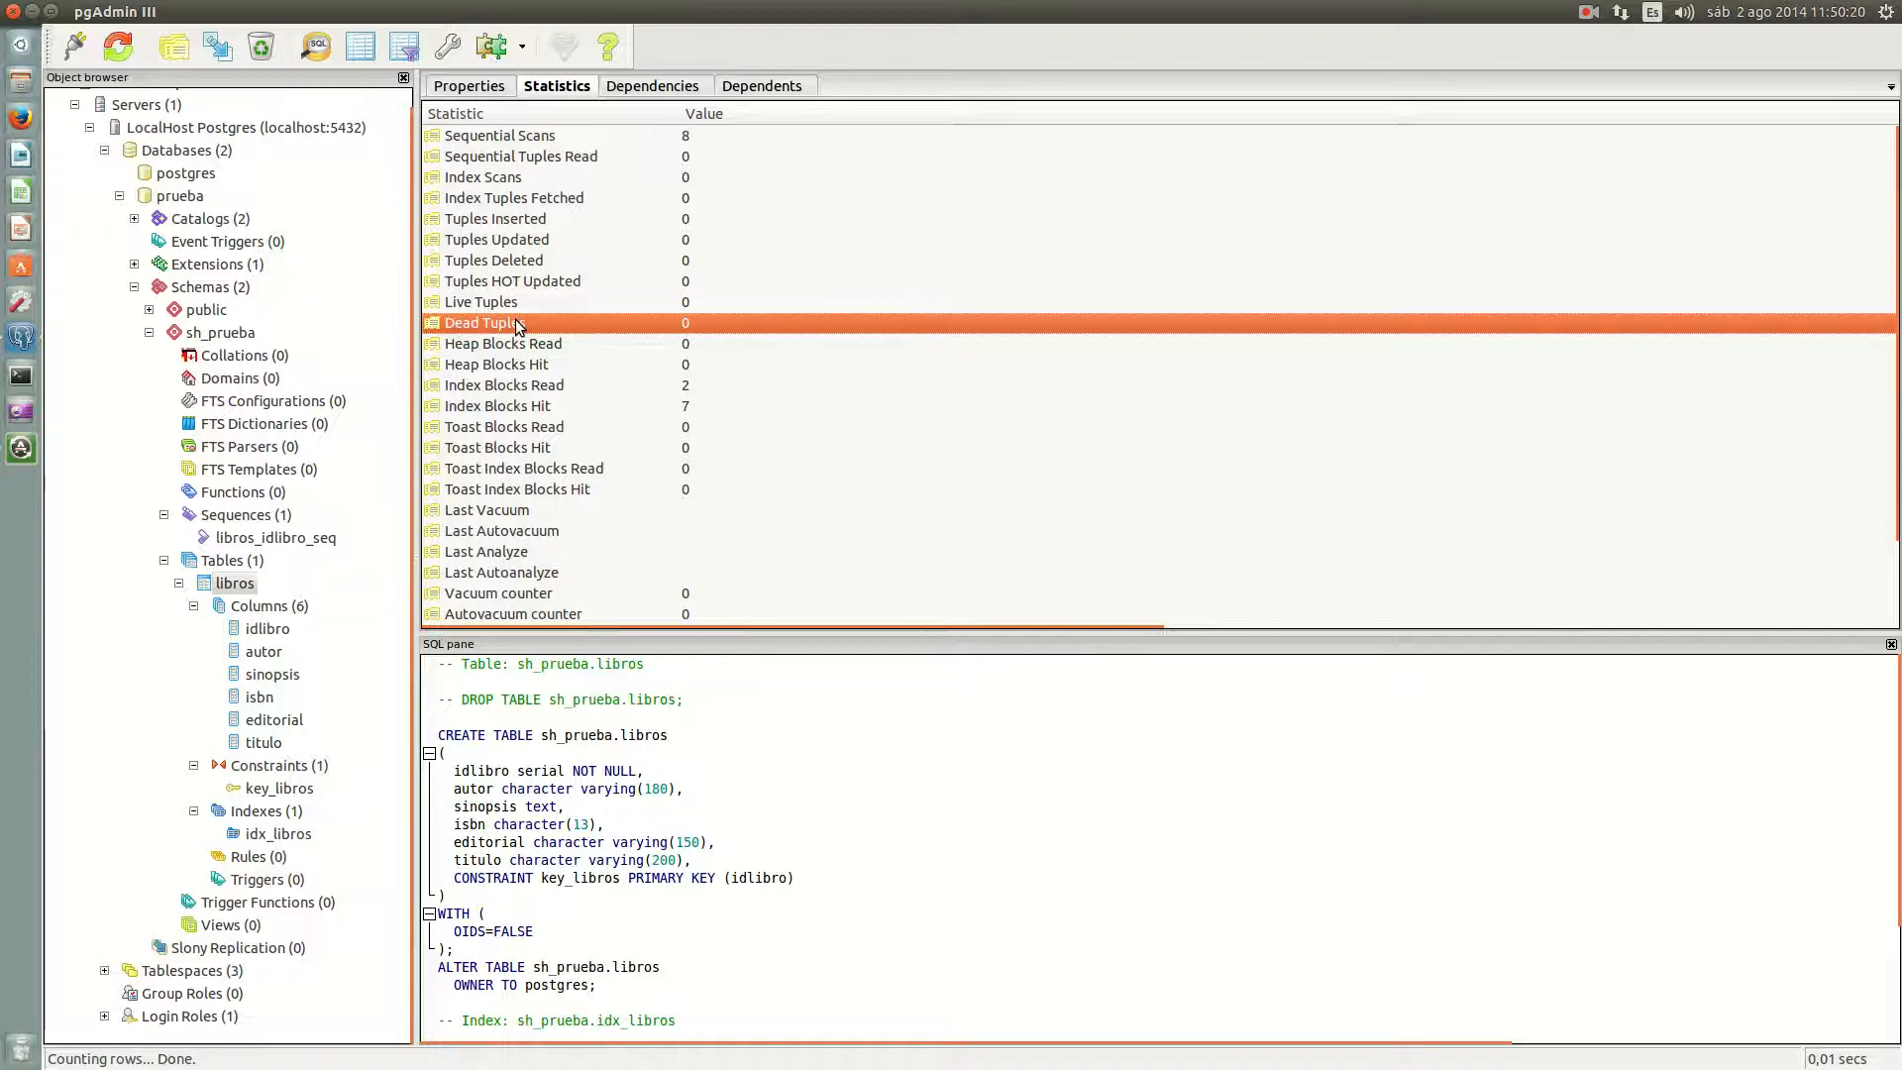
left_click(554, 532)
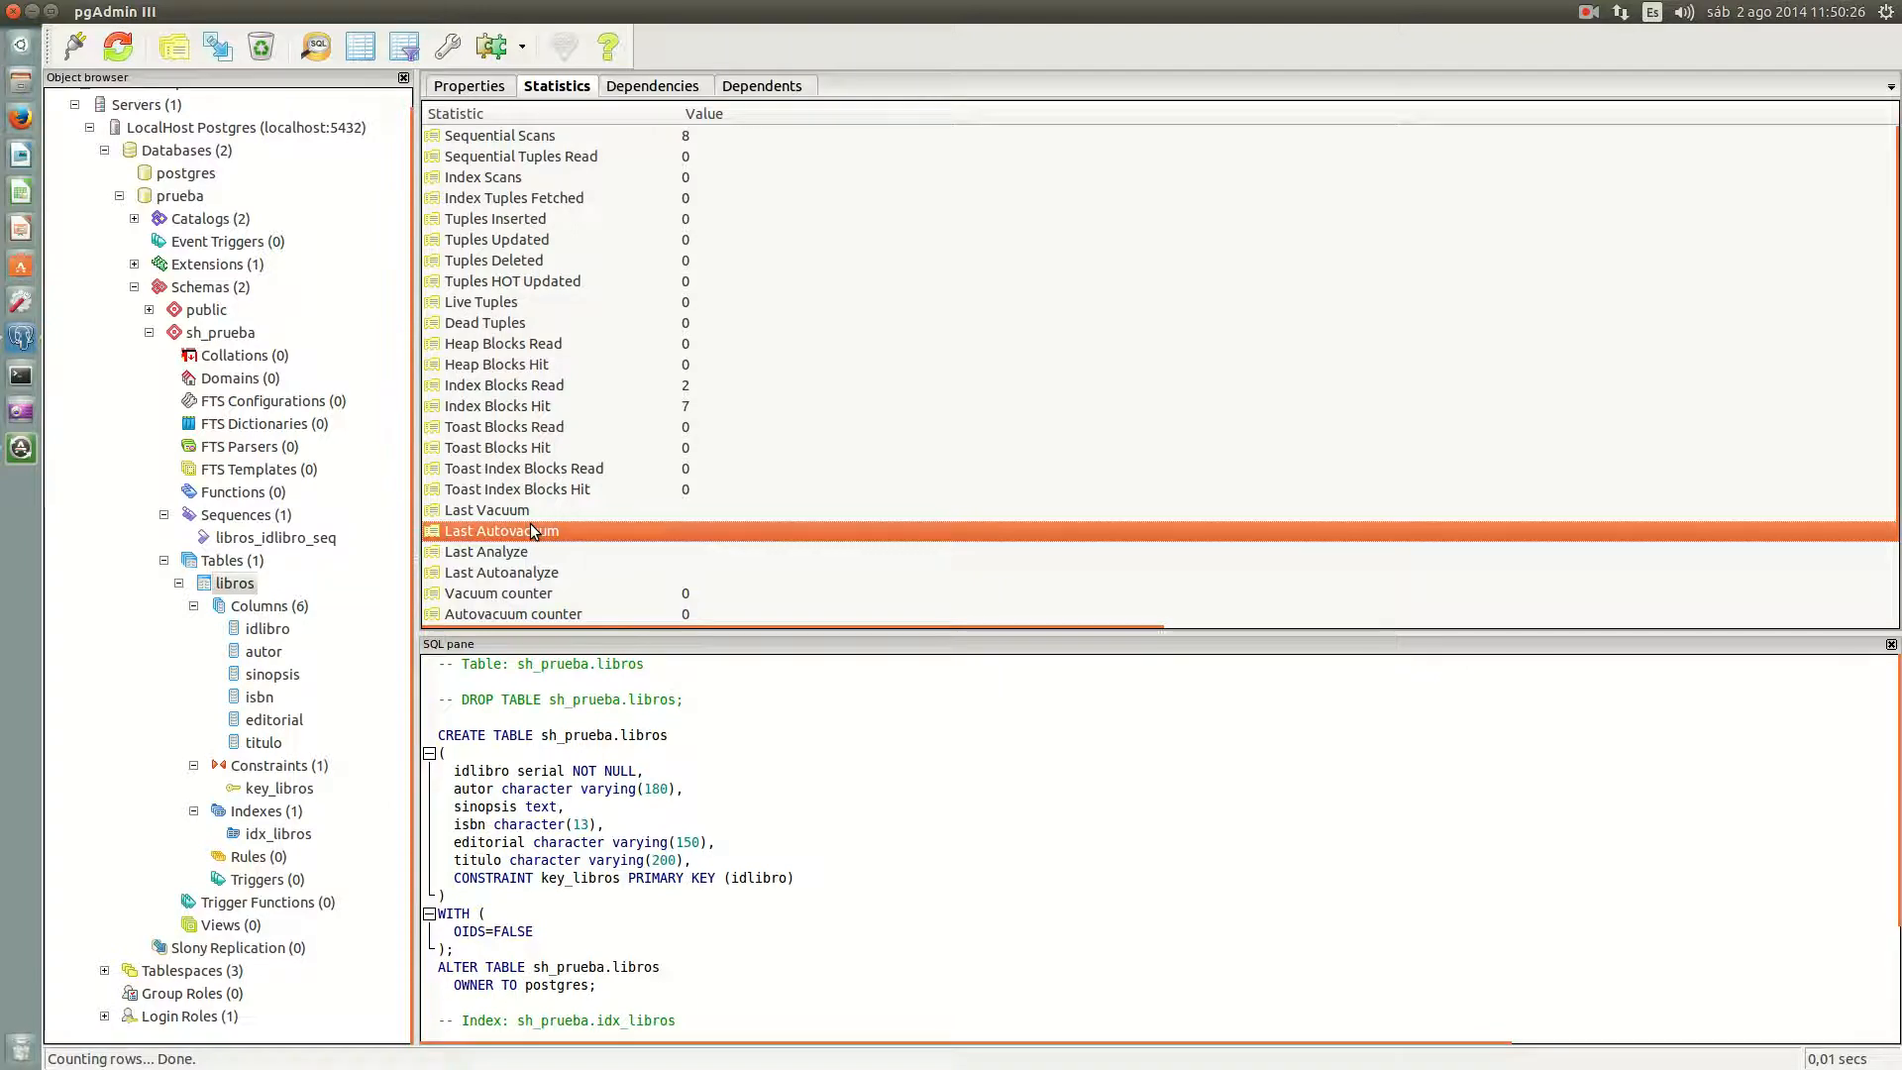
scroll(535, 532, "down", 2)
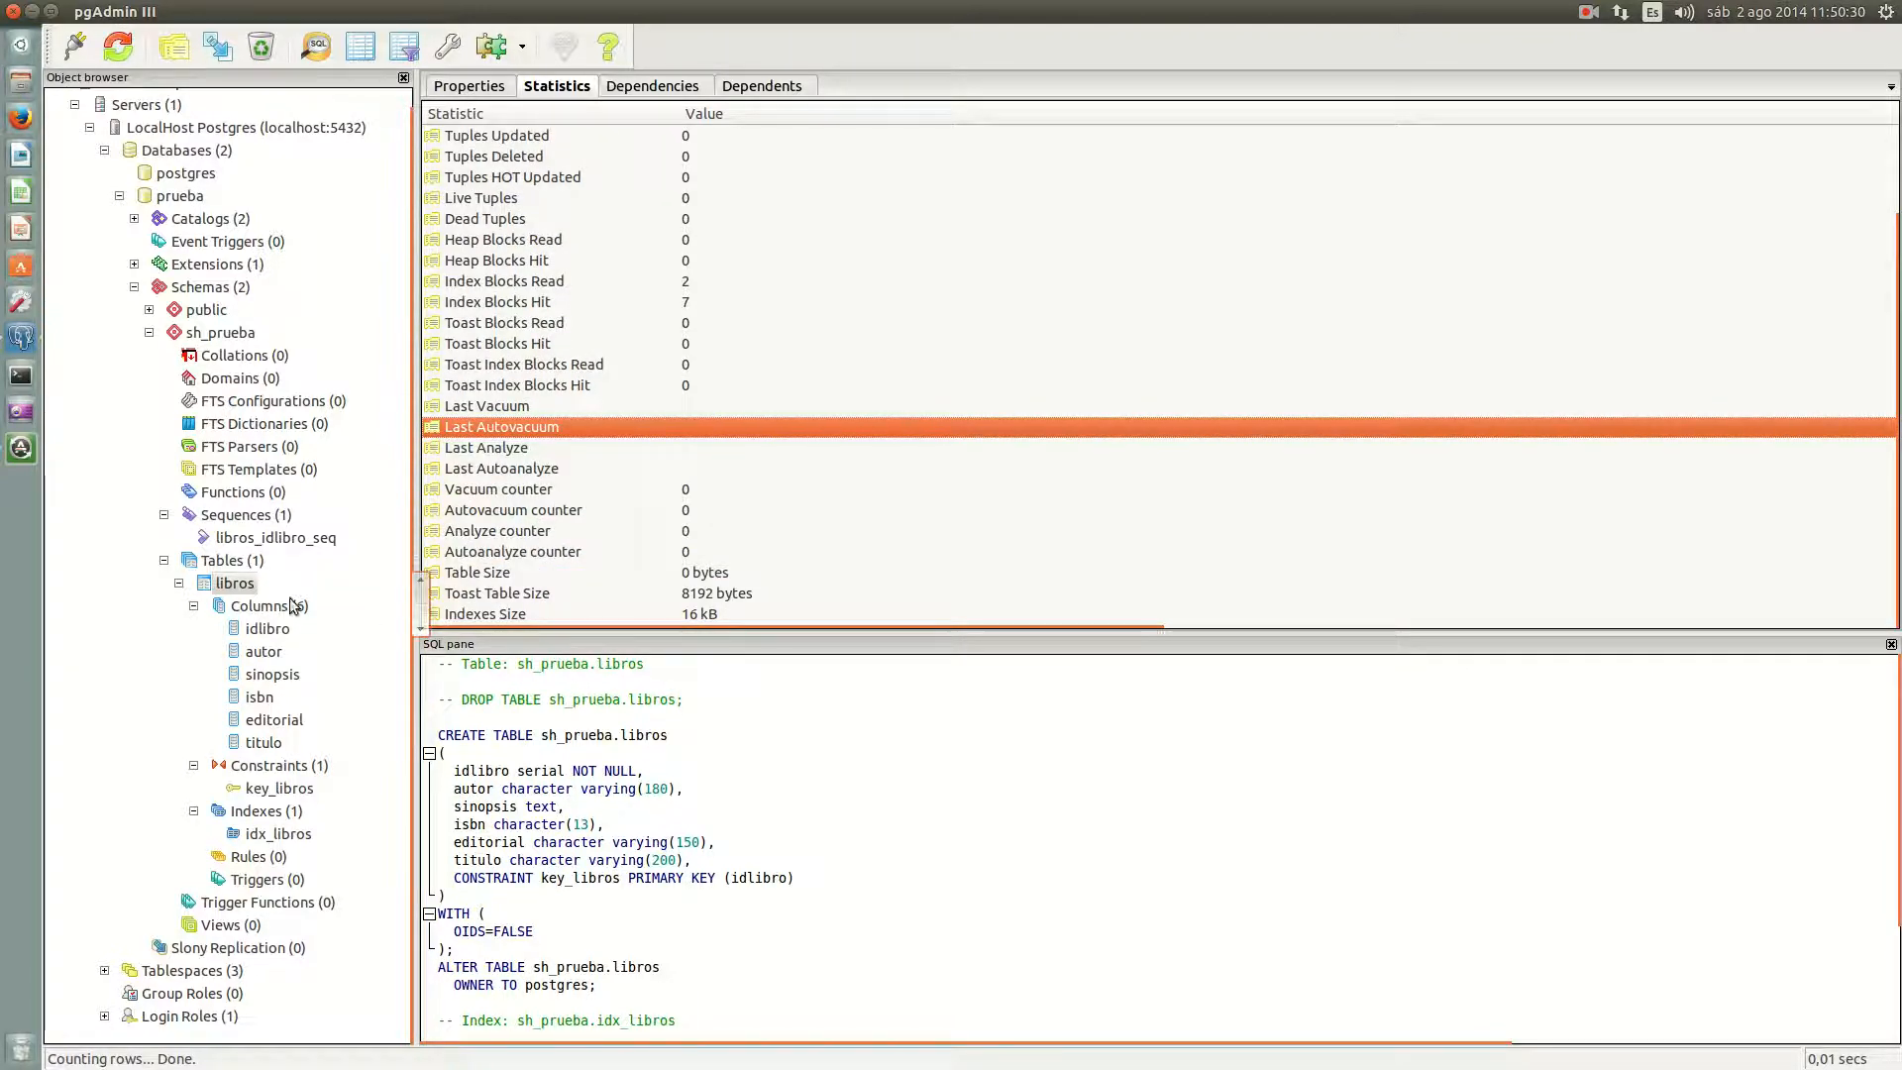
Step: Run a VACUUM with the FULL option and verbose messages on the libros table
right_click(231, 586)
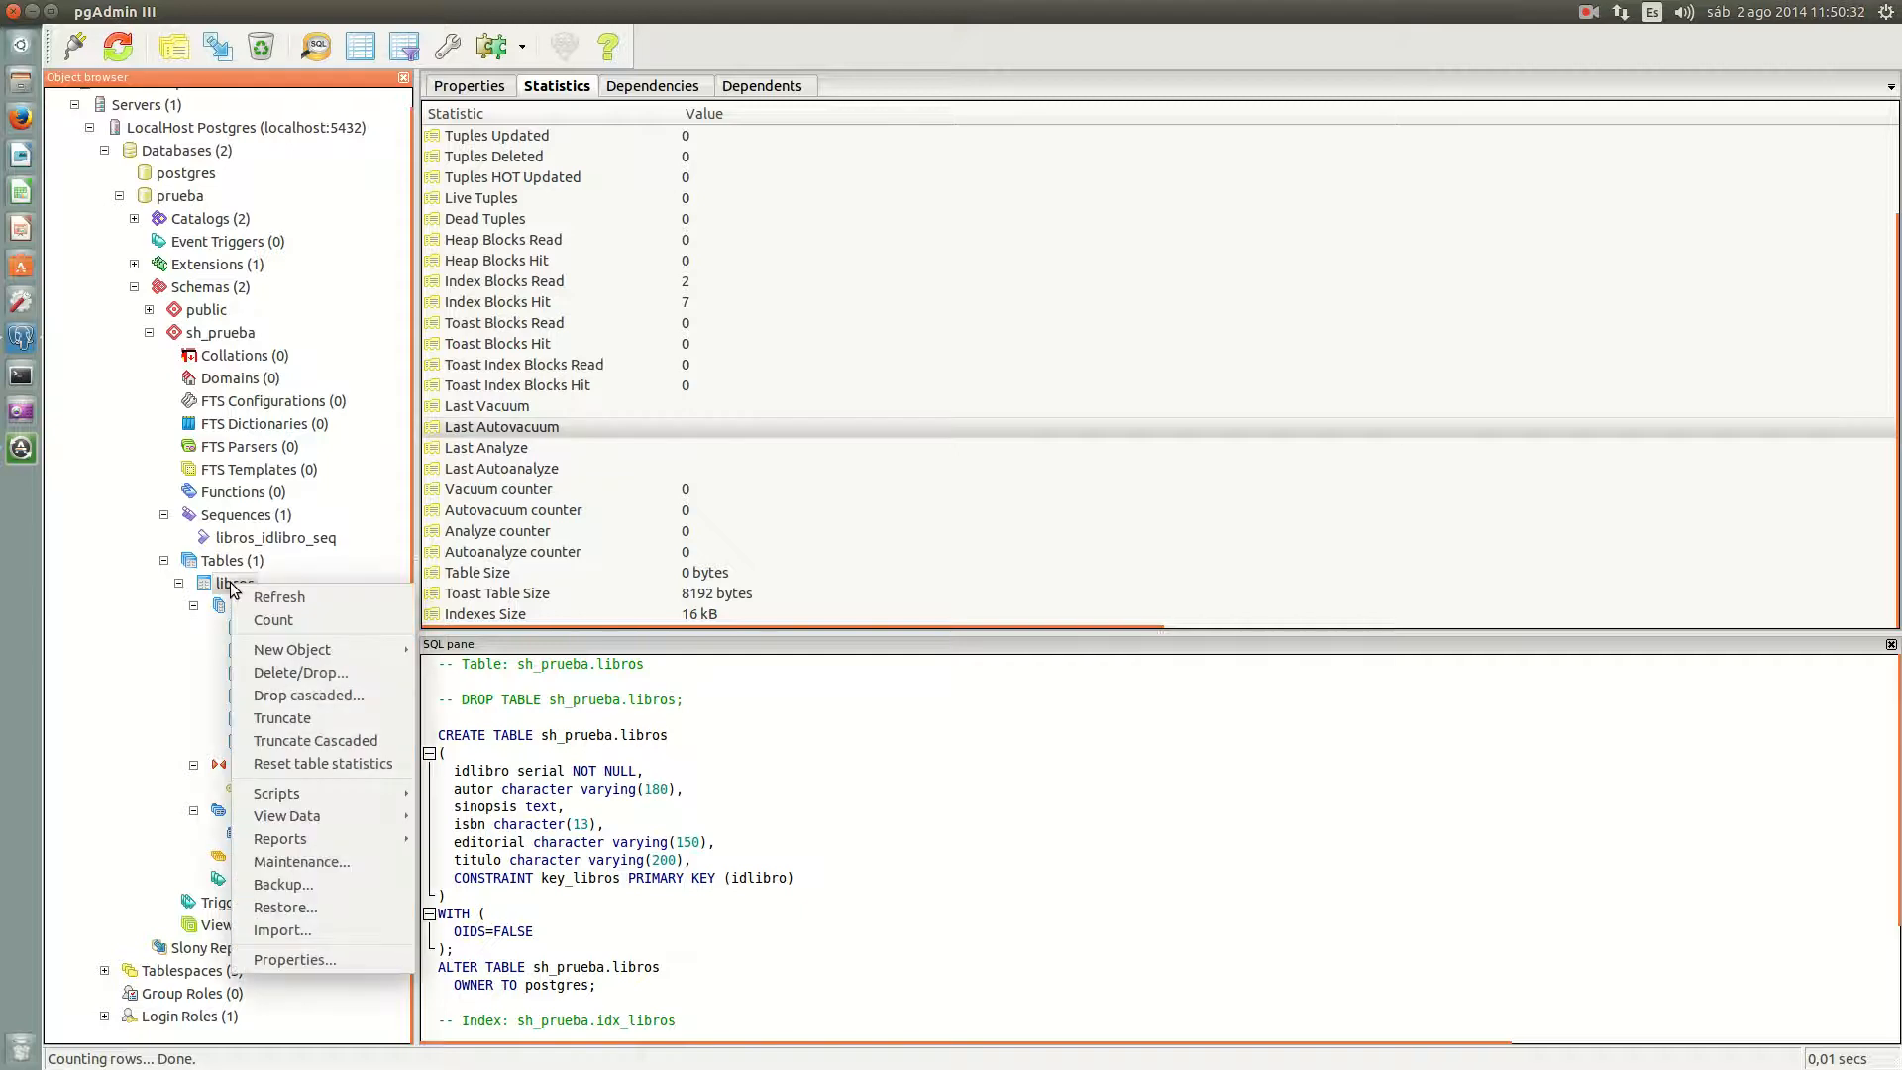
left_click(341, 857)
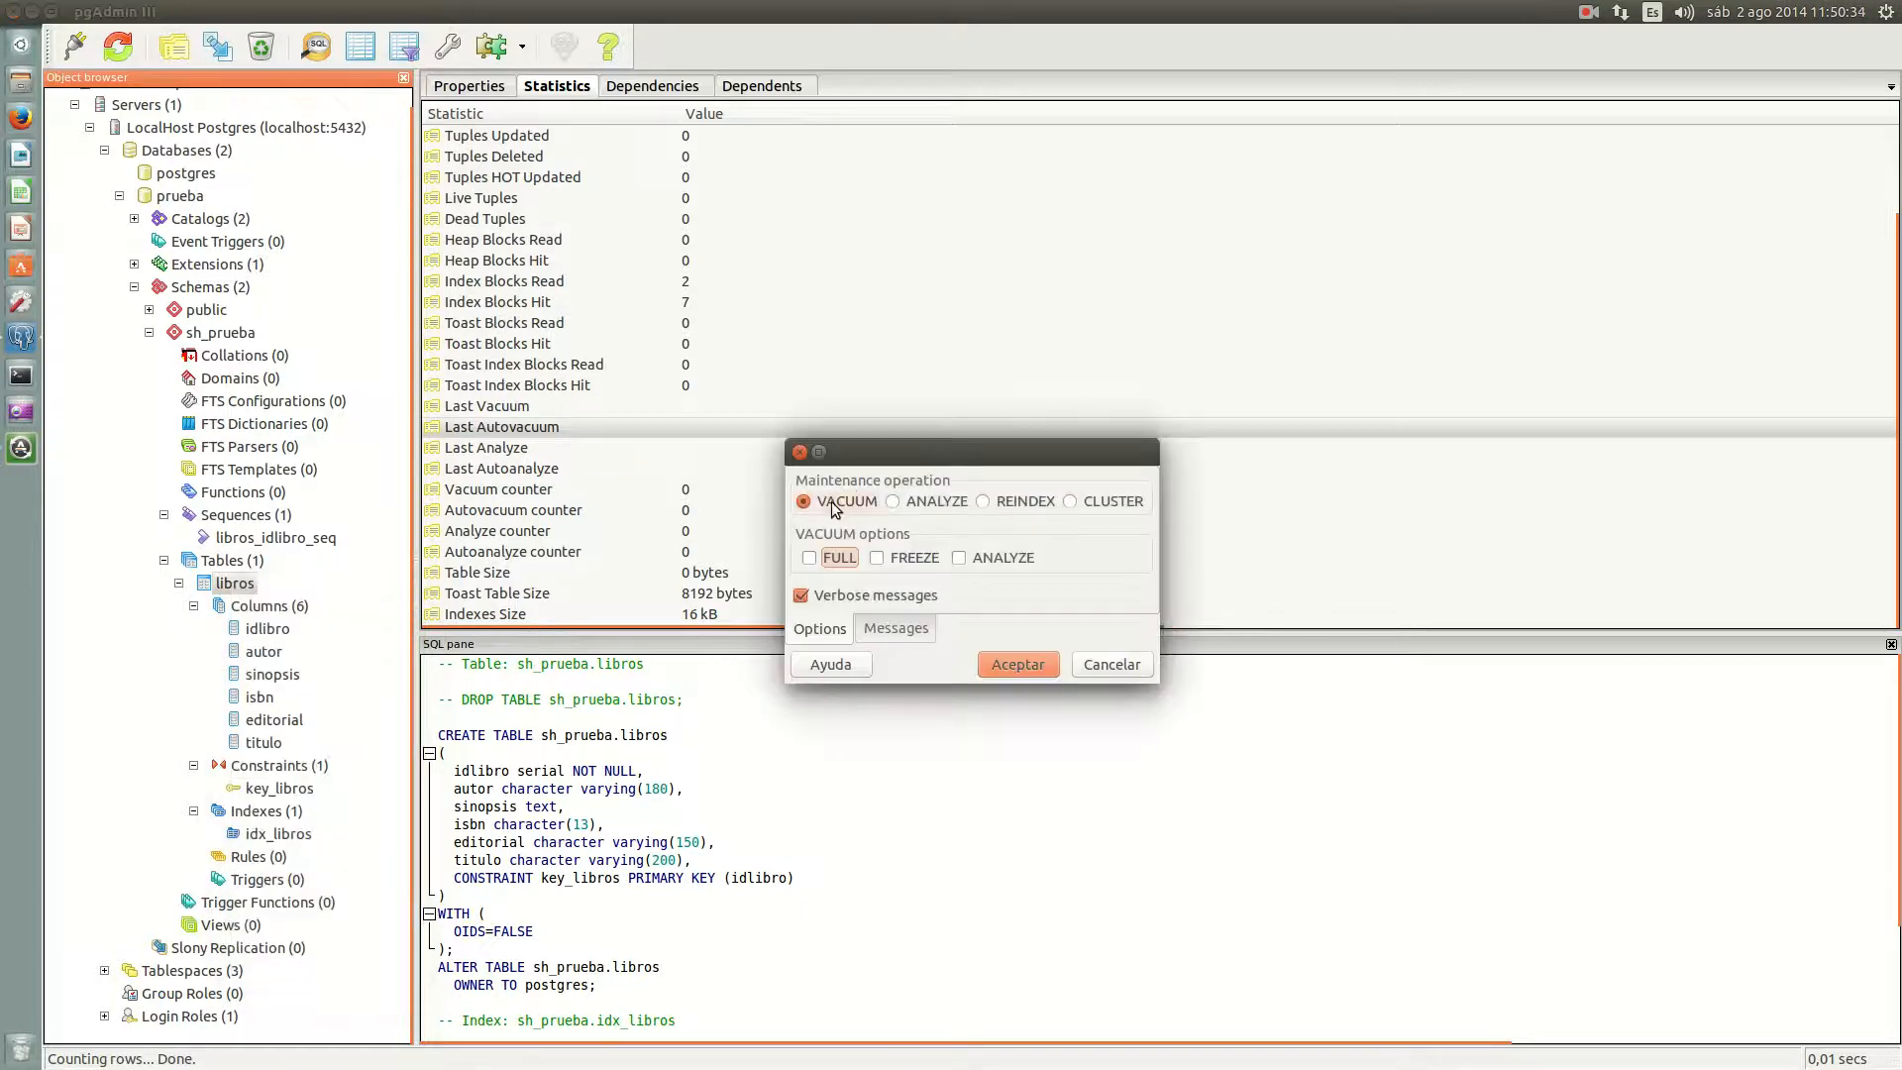
left_click(810, 558)
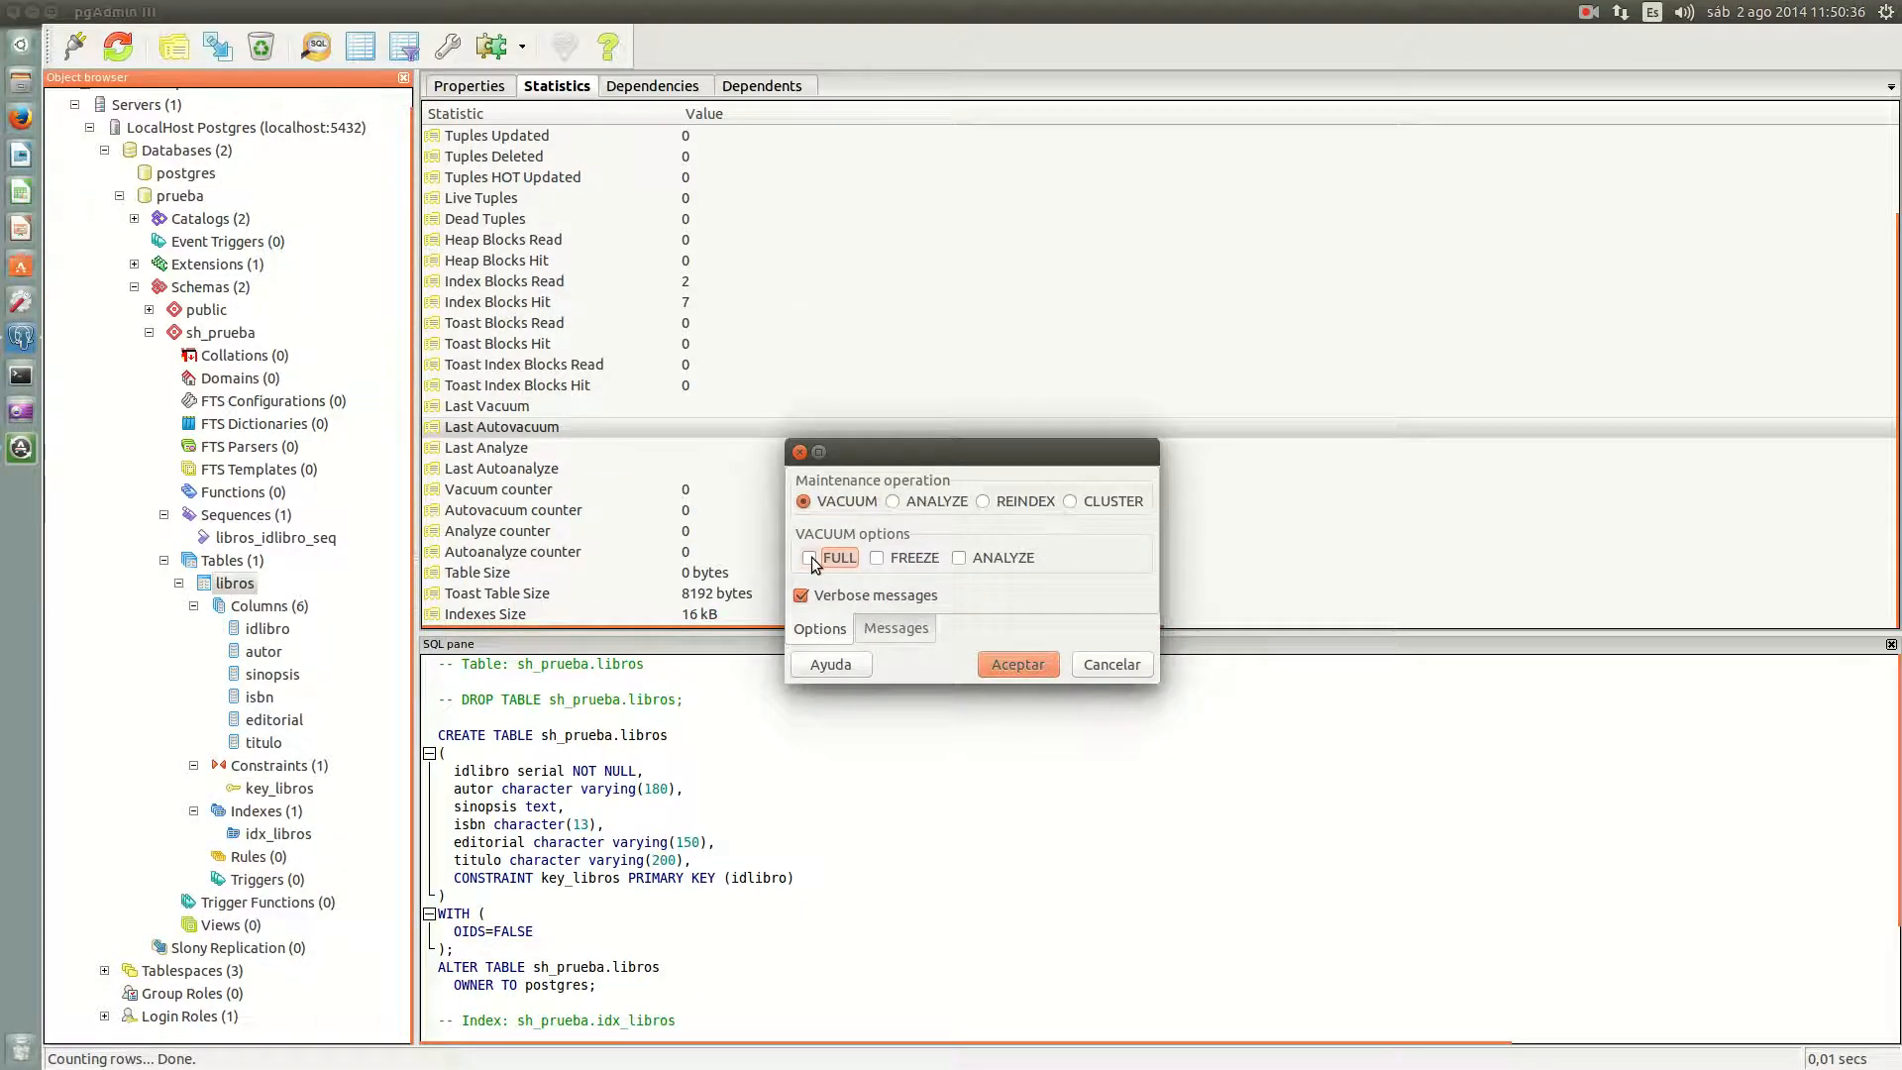
left_click(1007, 669)
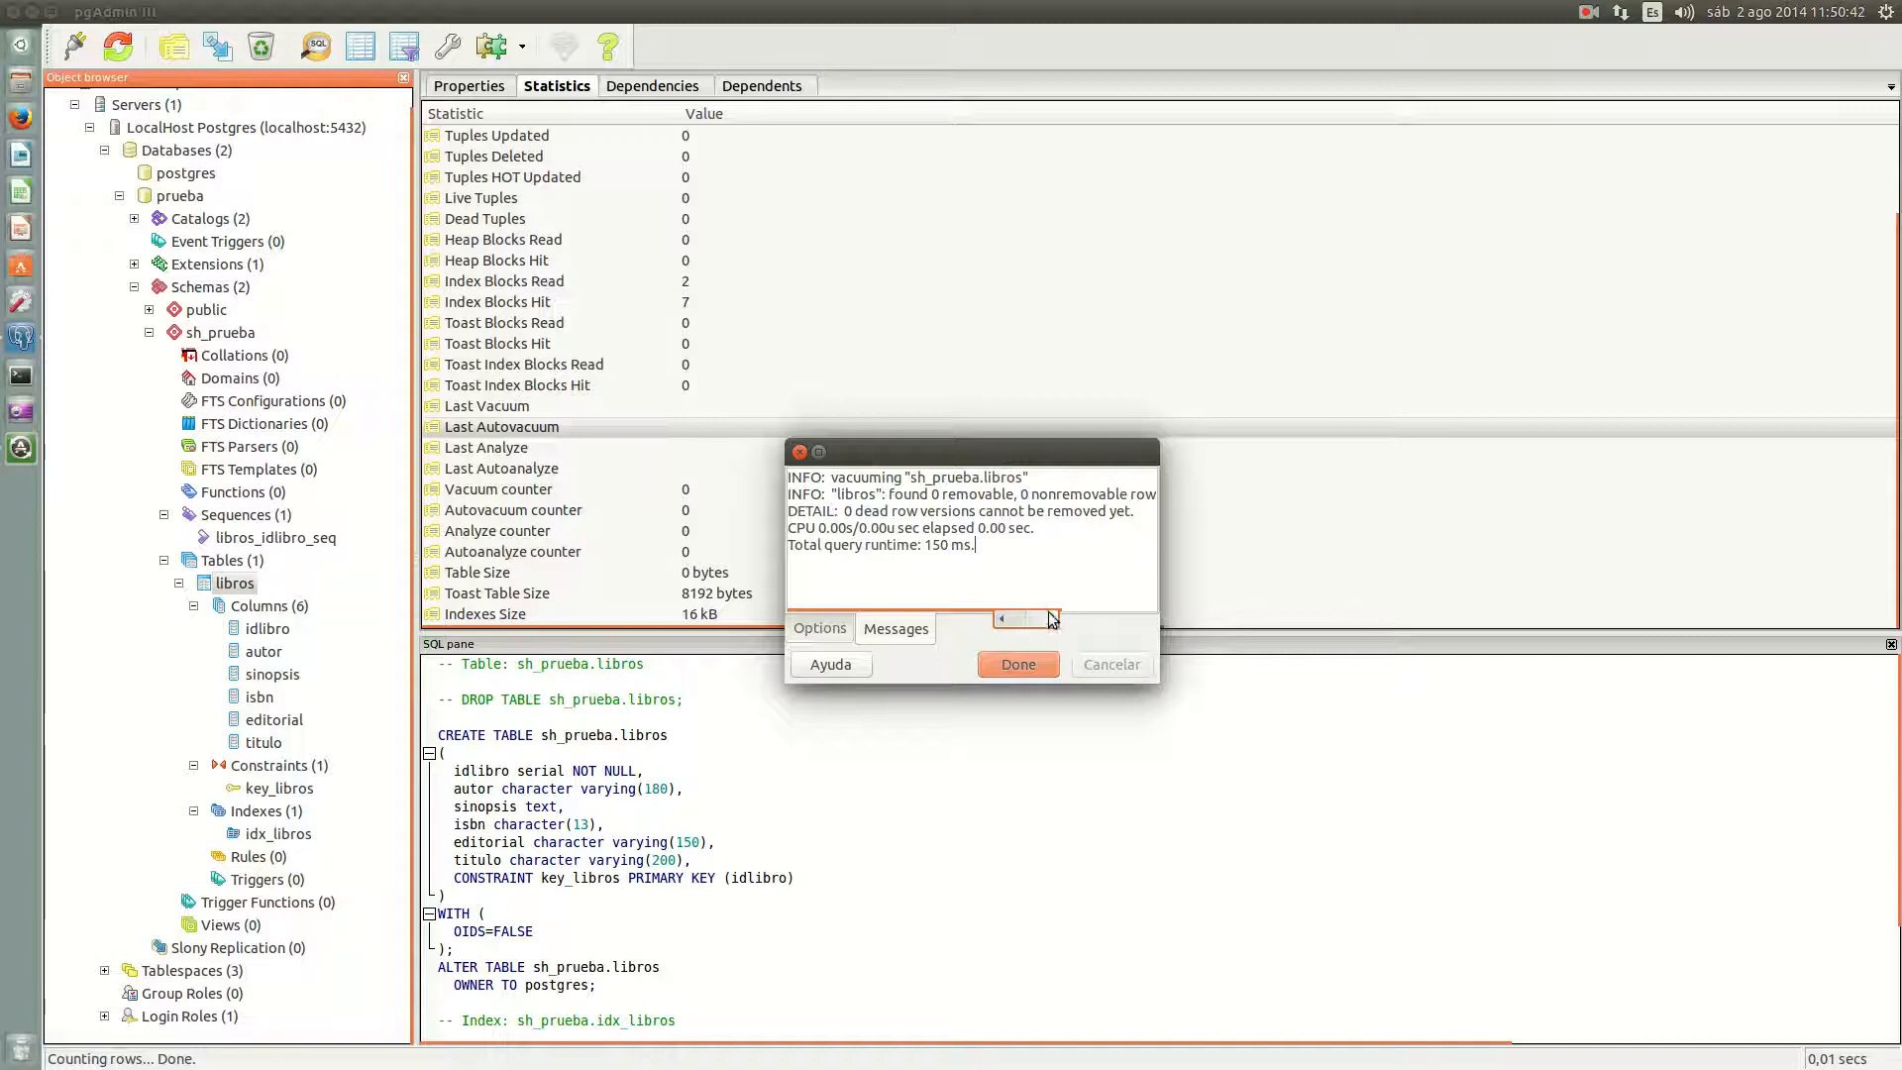
Step: Review the vacuum messages and the ANALYZE, REINDEX and CLUSTER maintenance options for the libros table, and close the maintenance dialog
left_click_drag(1055, 617, 924, 626)
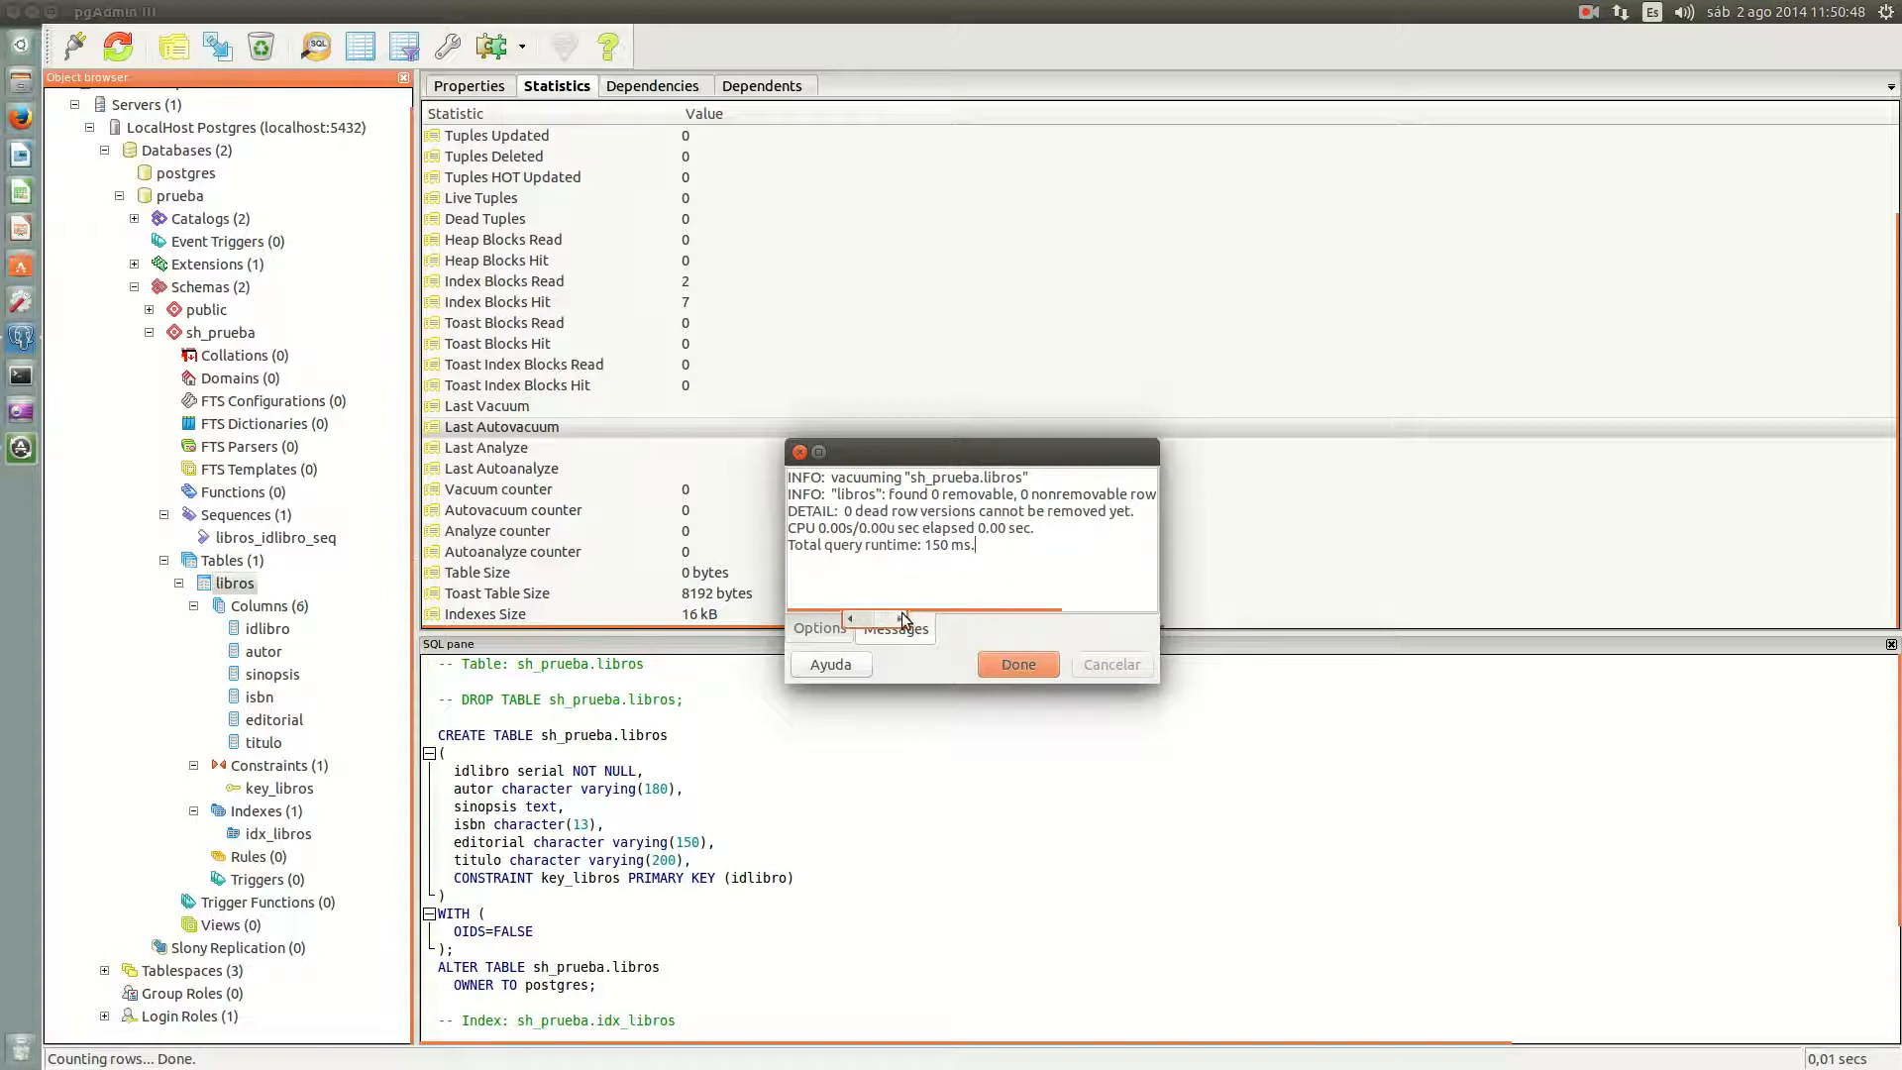
left_click(902, 612)
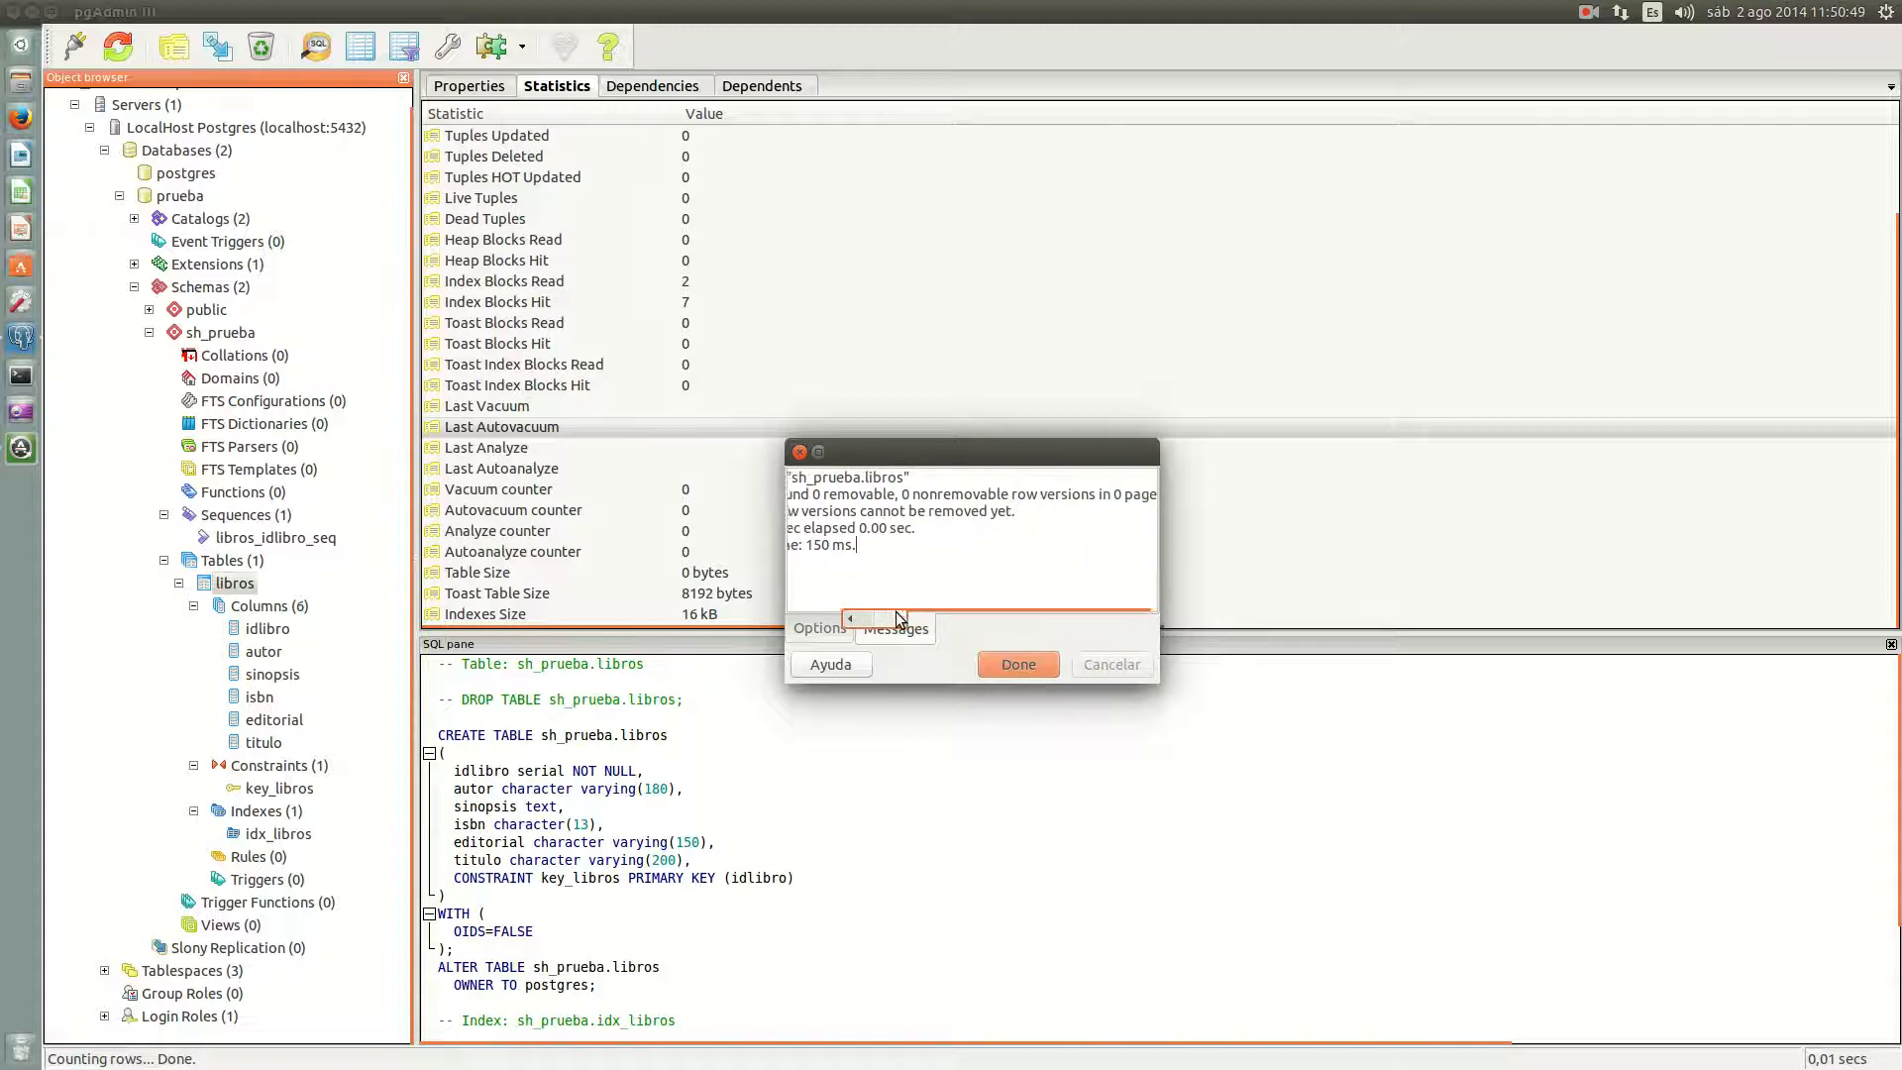
left_click(820, 630)
left_click(893, 501)
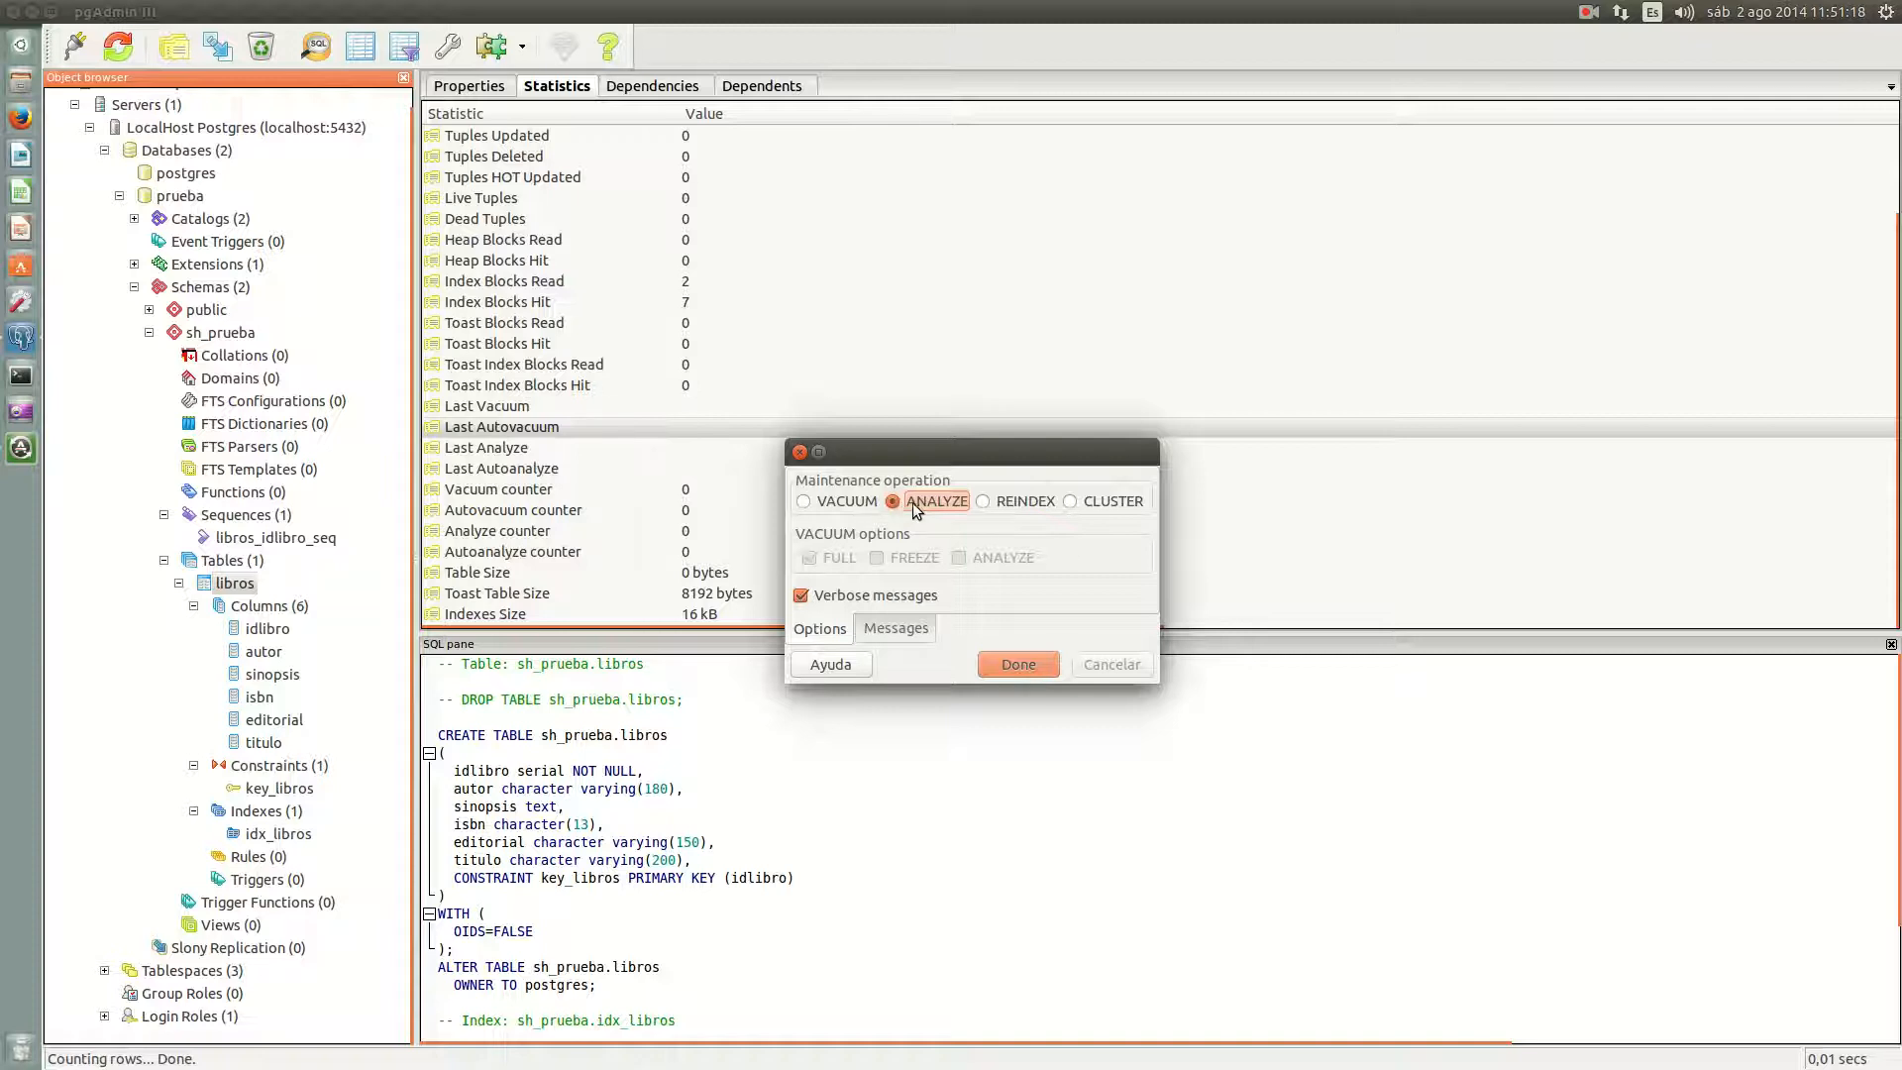
left_click(982, 502)
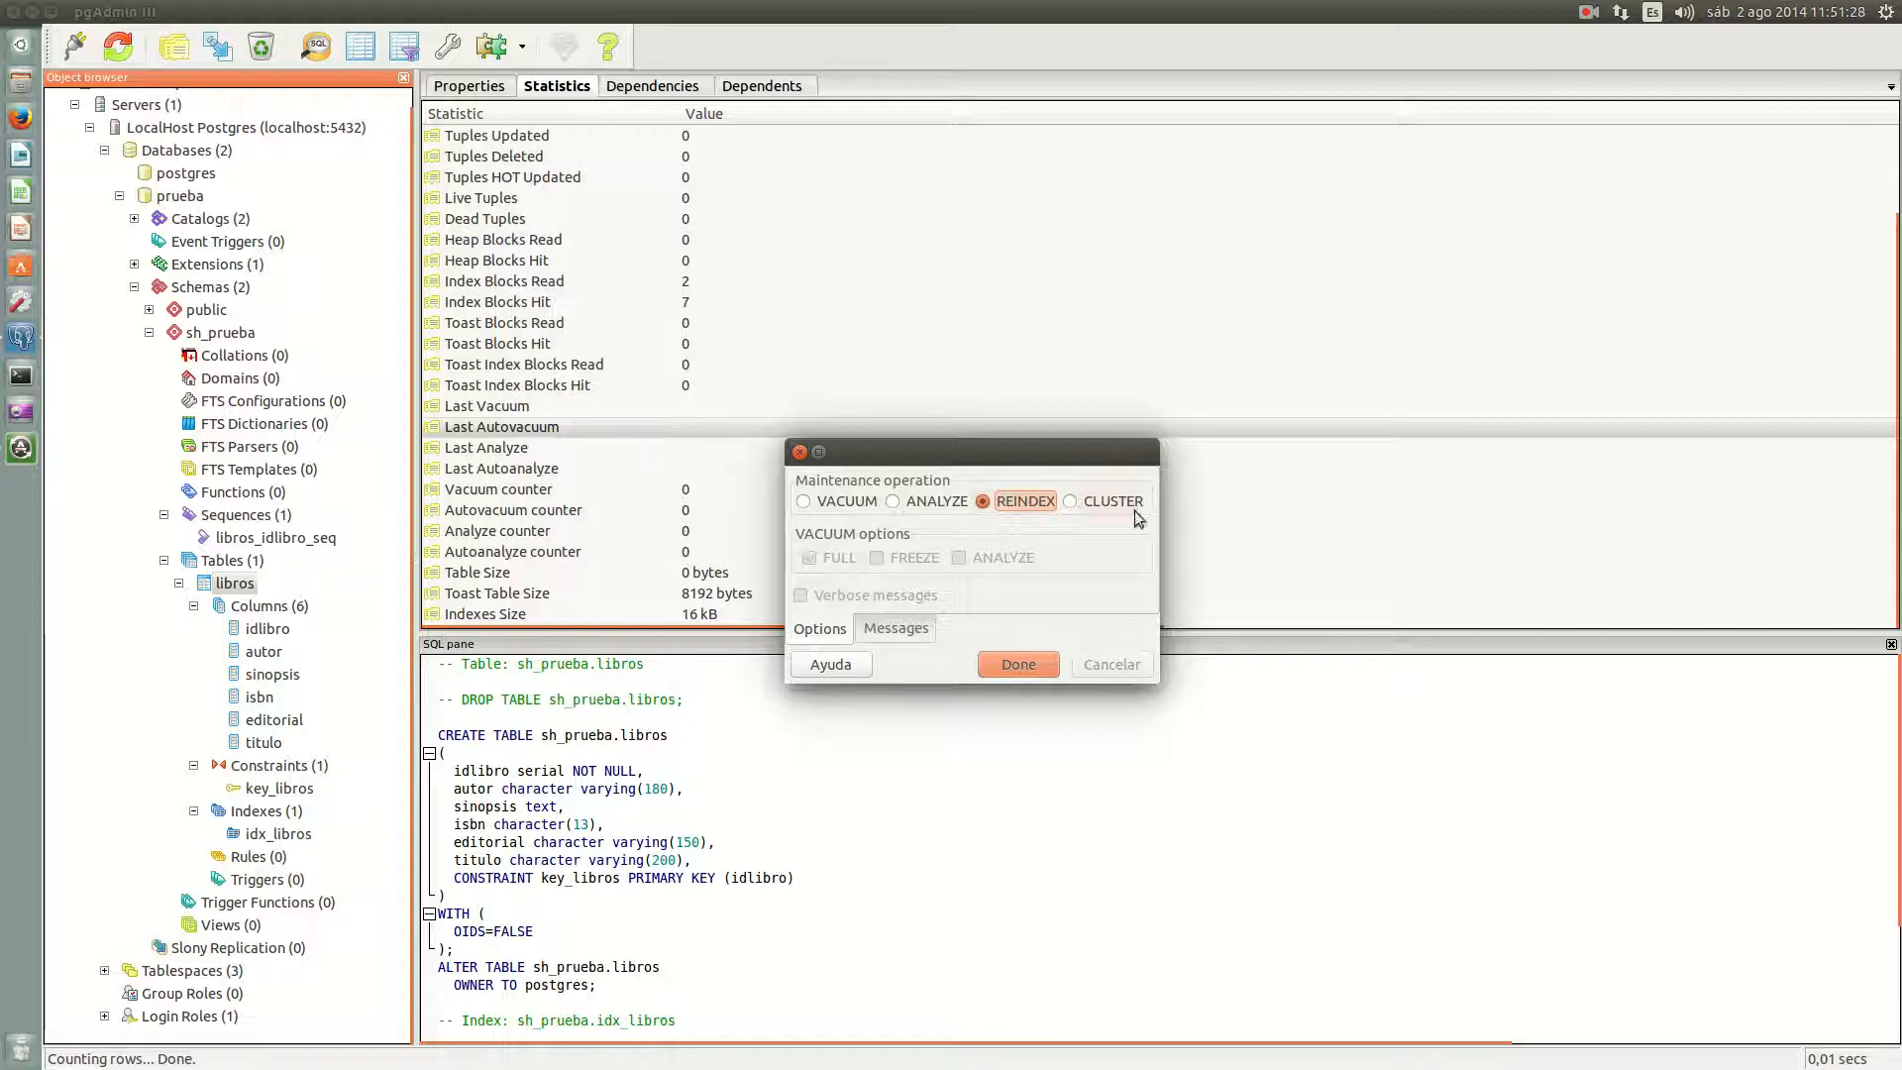
left_click(1071, 501)
left_click(801, 596)
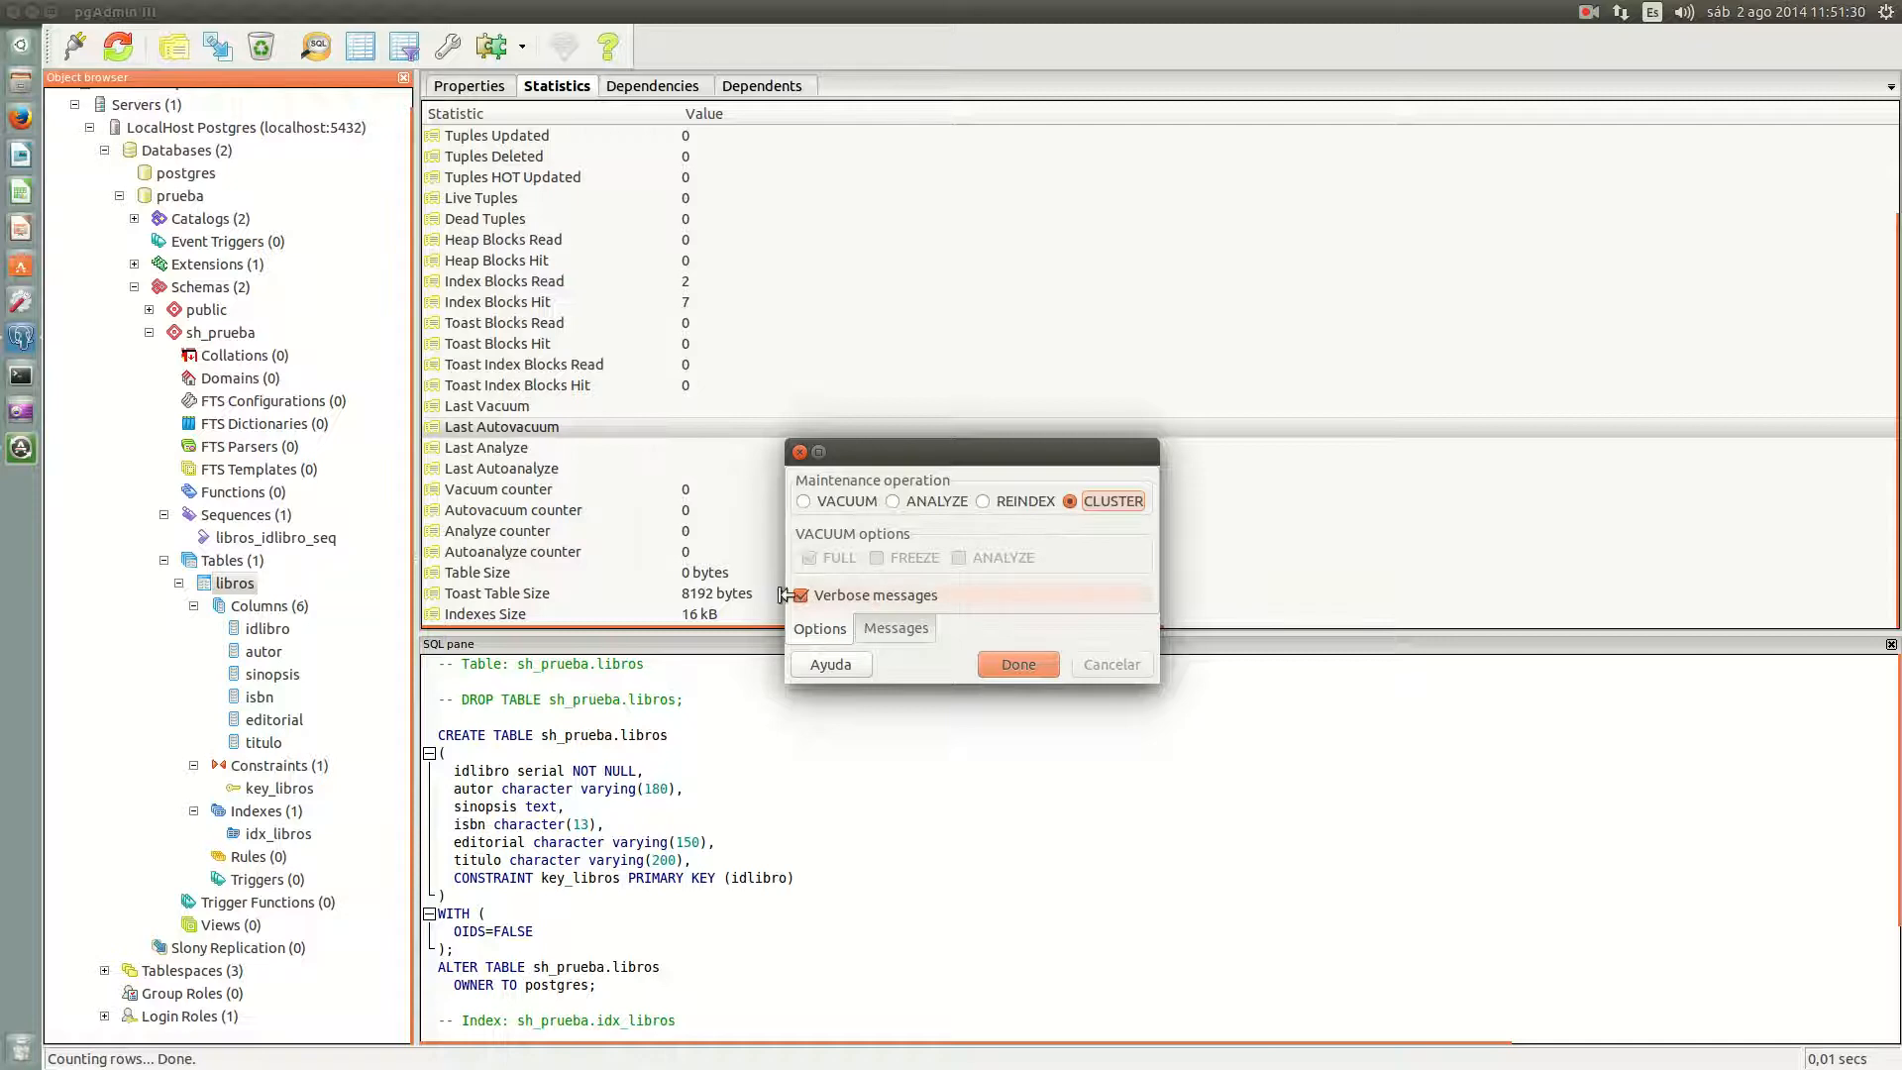
left_click(800, 595)
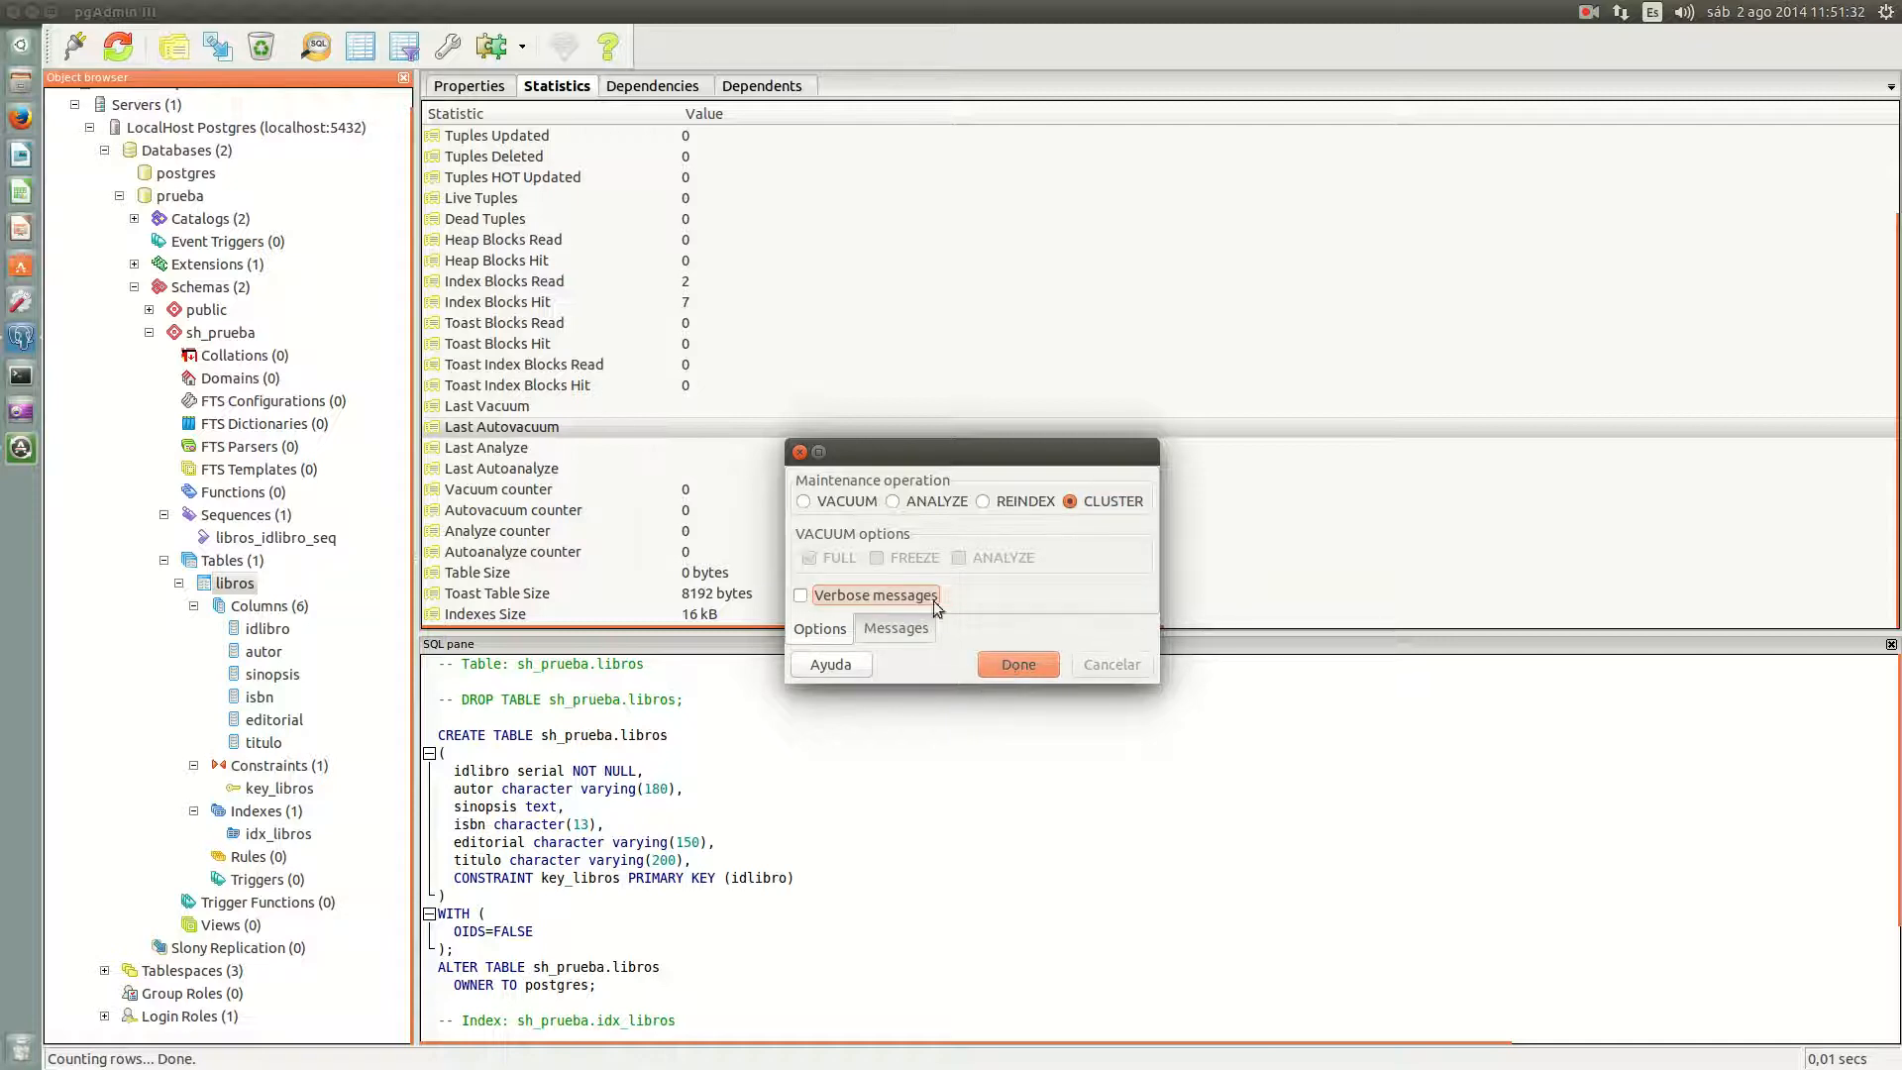
left_click(799, 453)
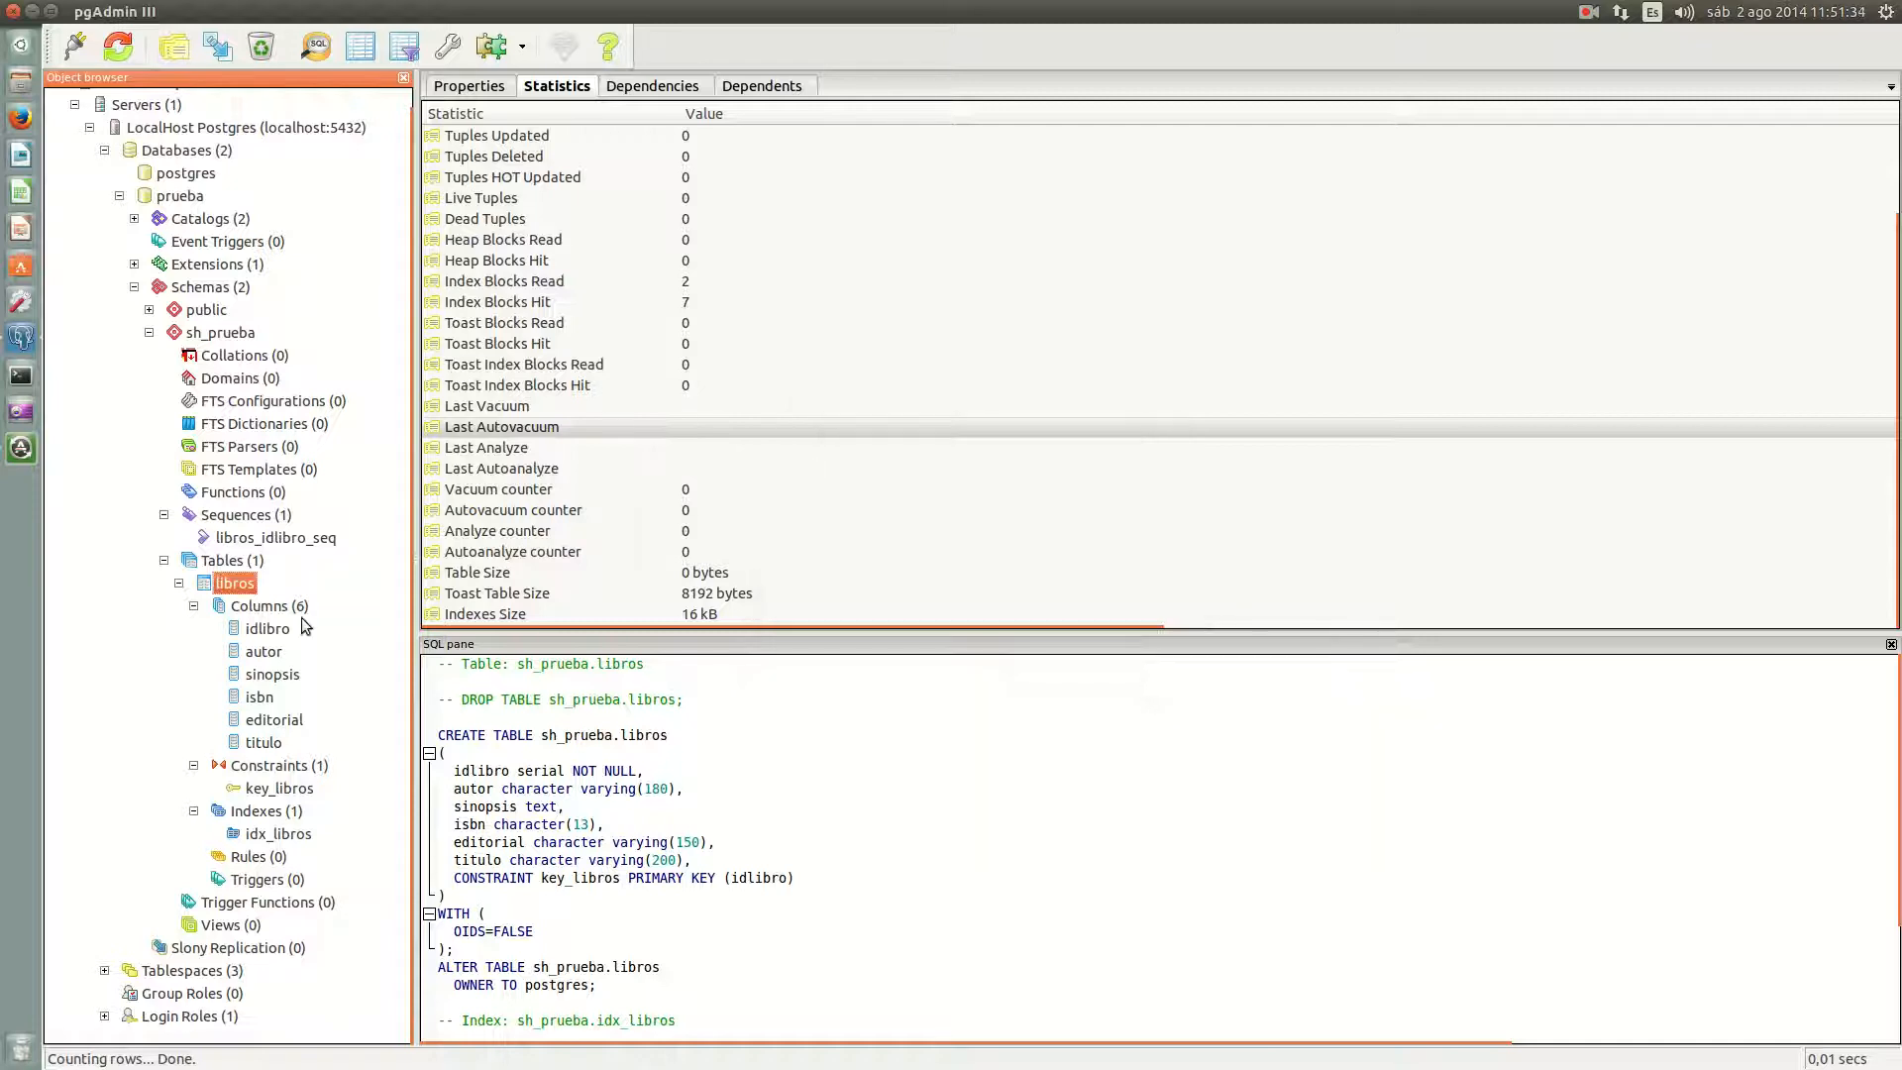
Step: Check the actions available for the sh_prueba schema and view the prueba database's maintenance options without running them
left_click(227, 339)
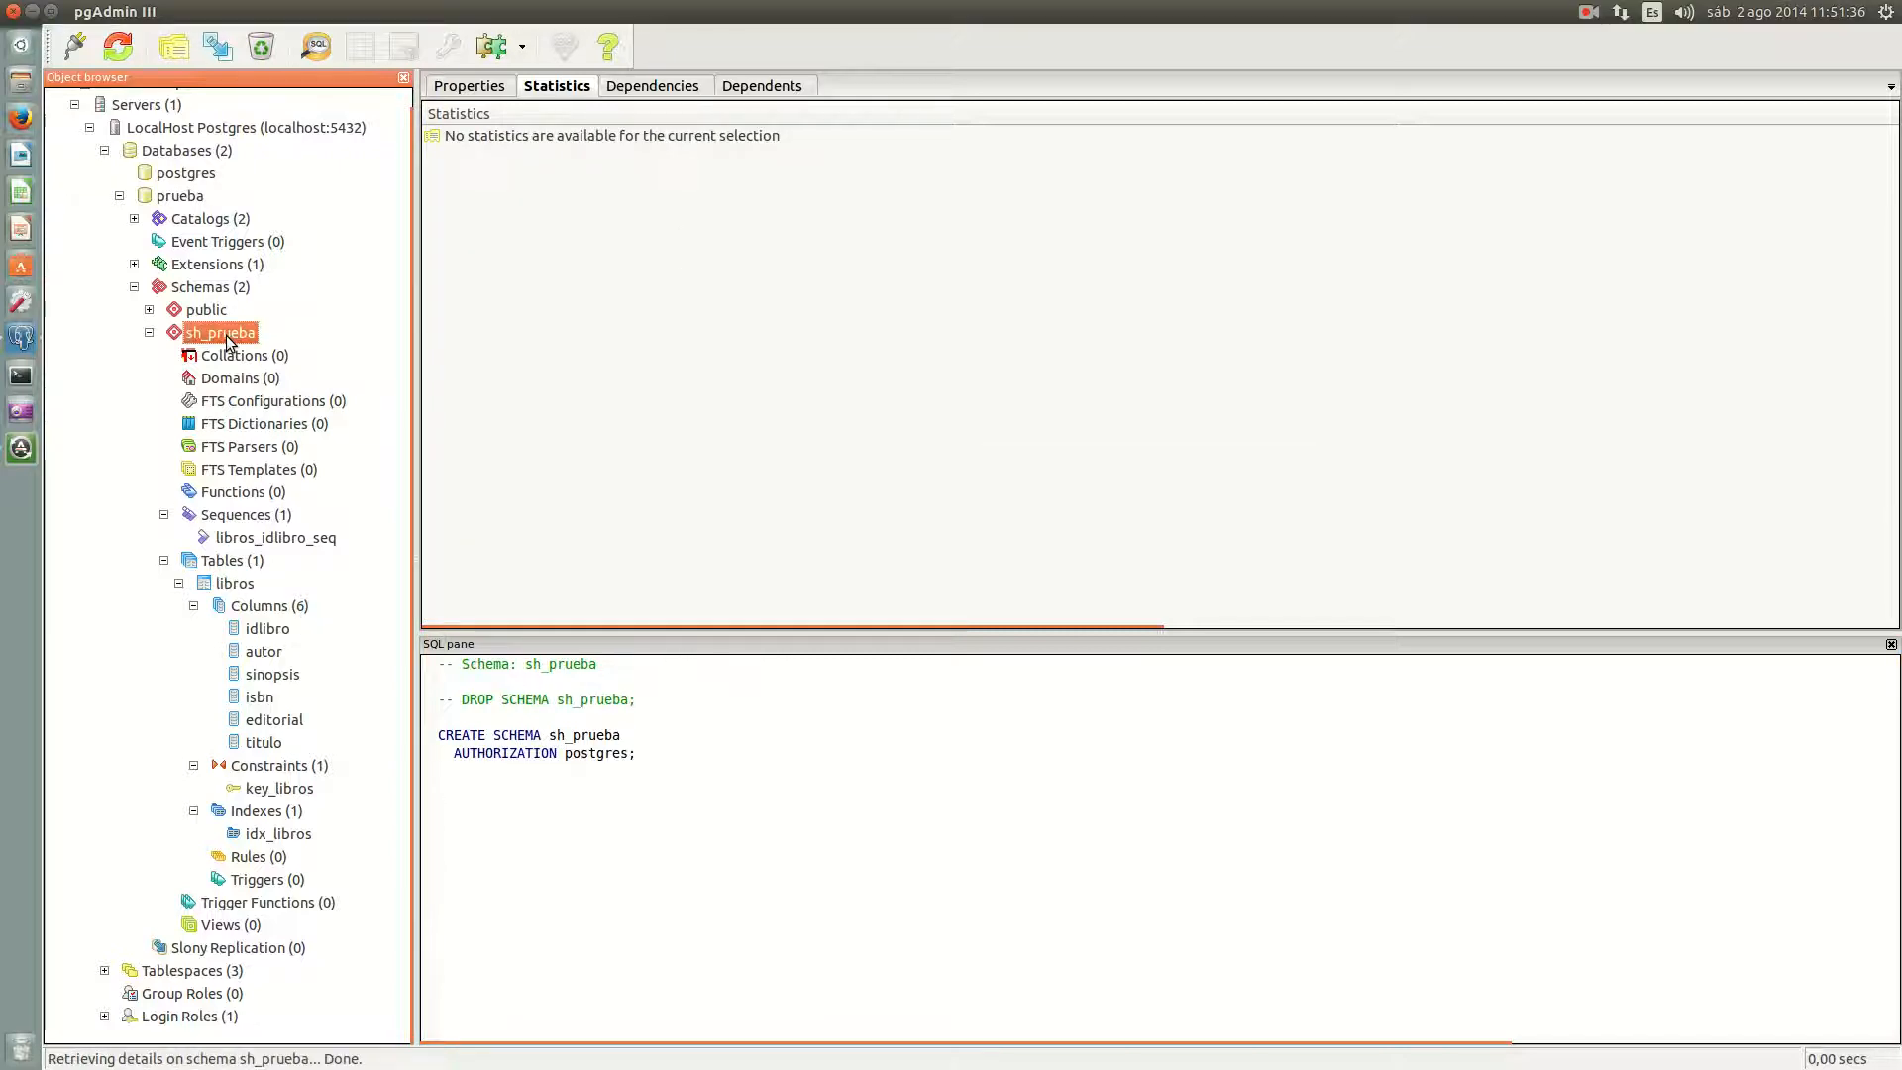
right_click(227, 340)
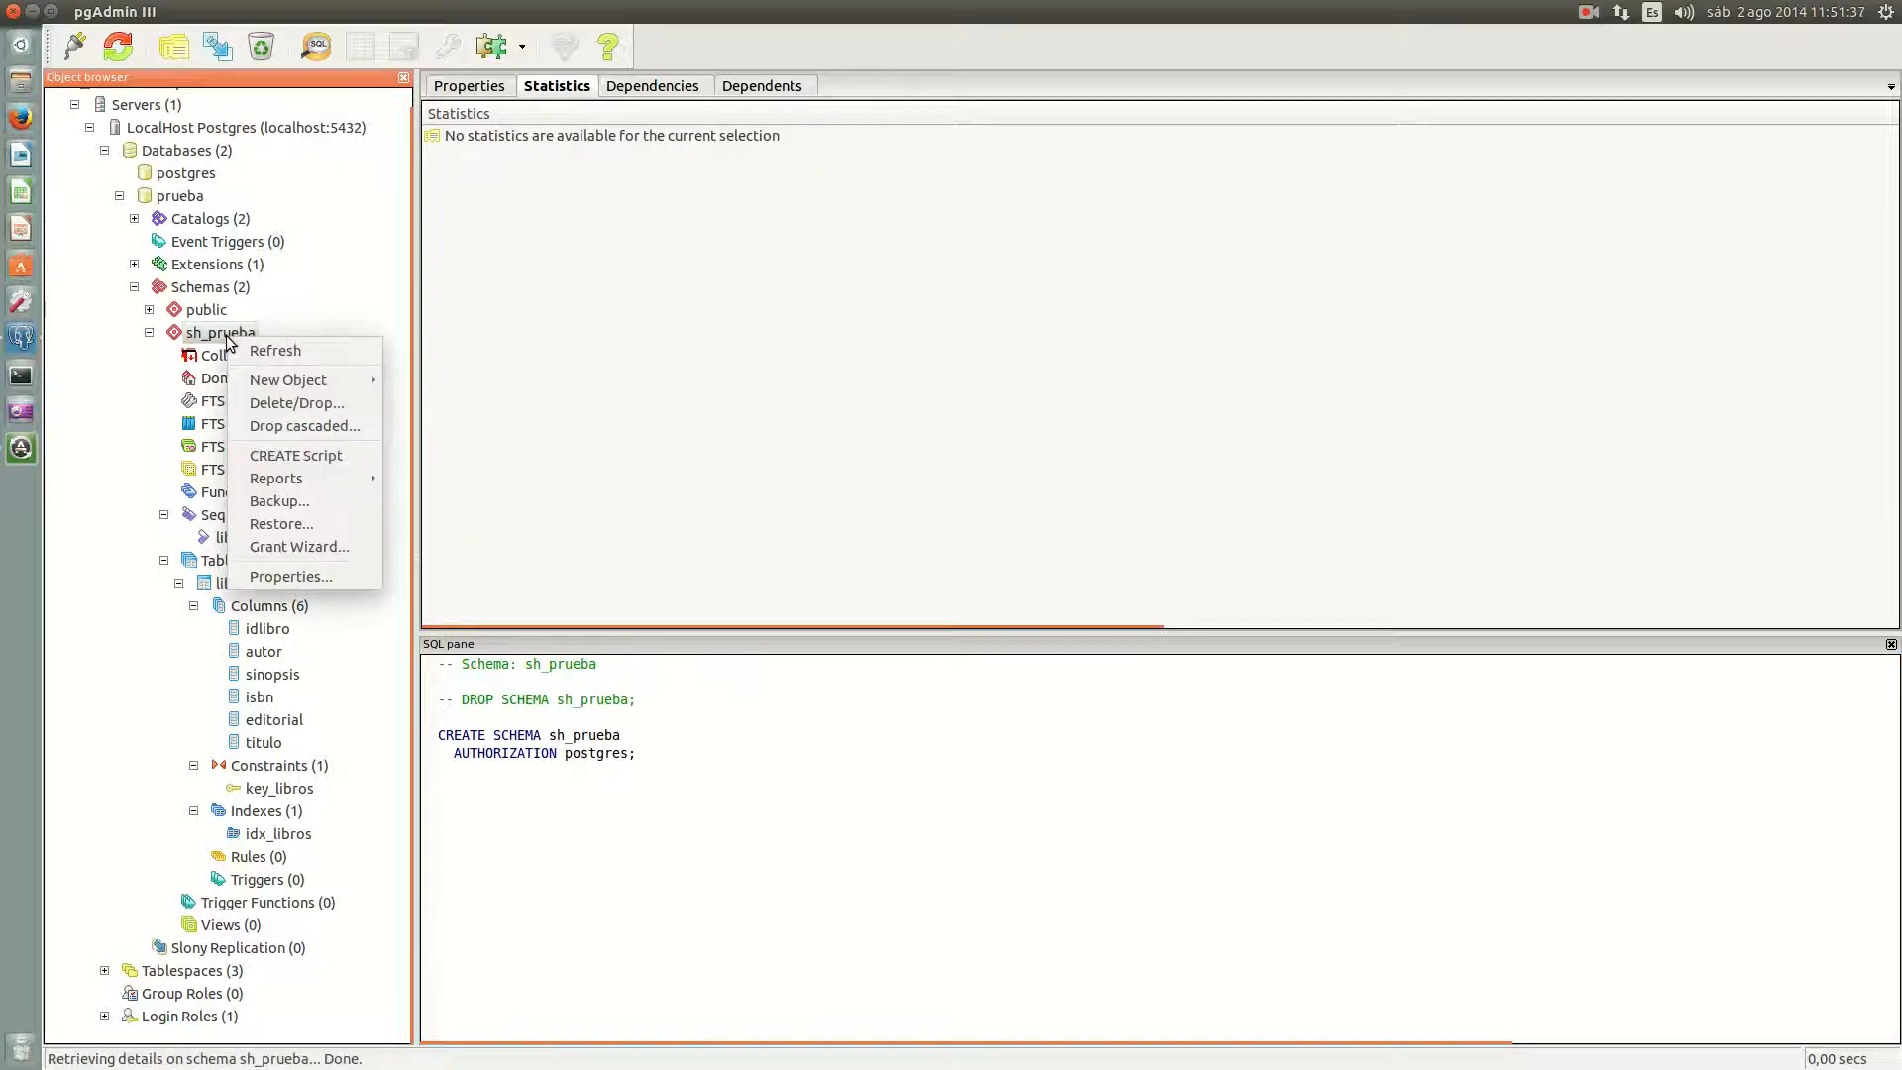
left_click(190, 203)
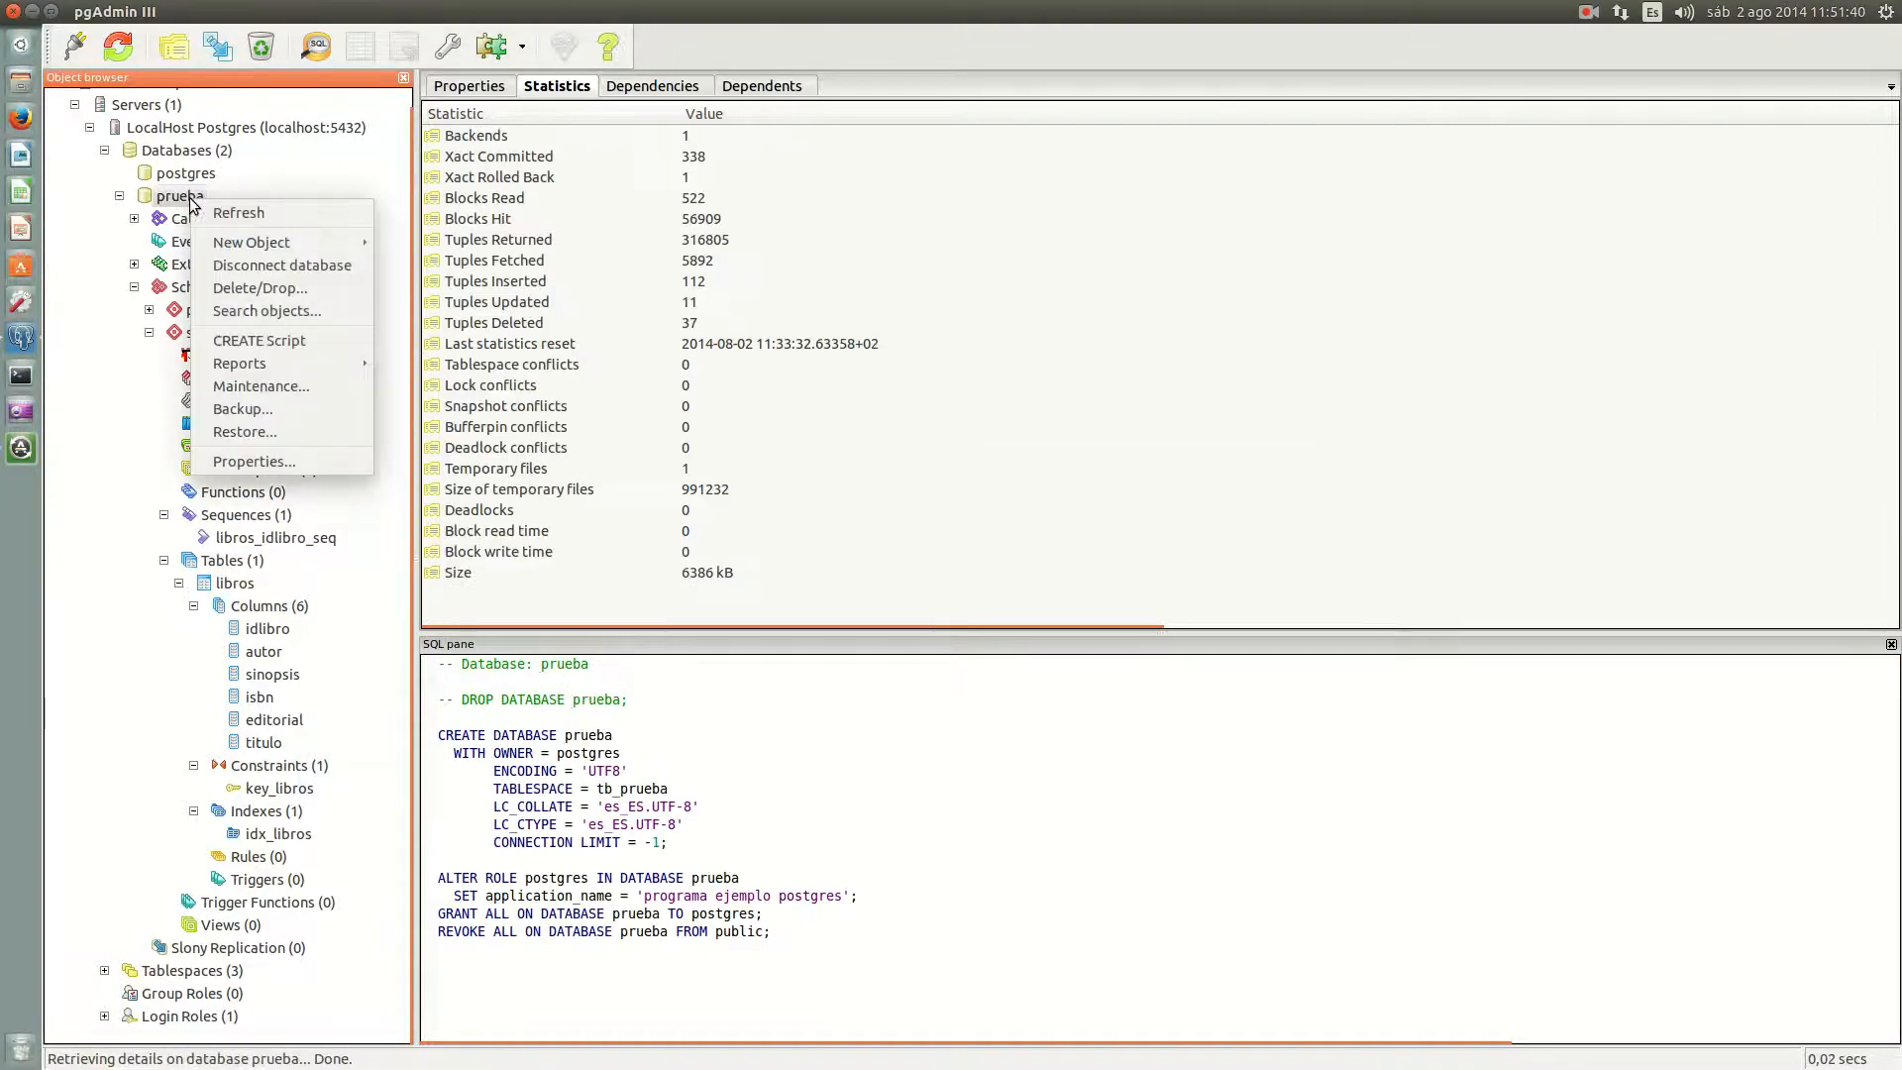
right_click(192, 202)
left_click(227, 388)
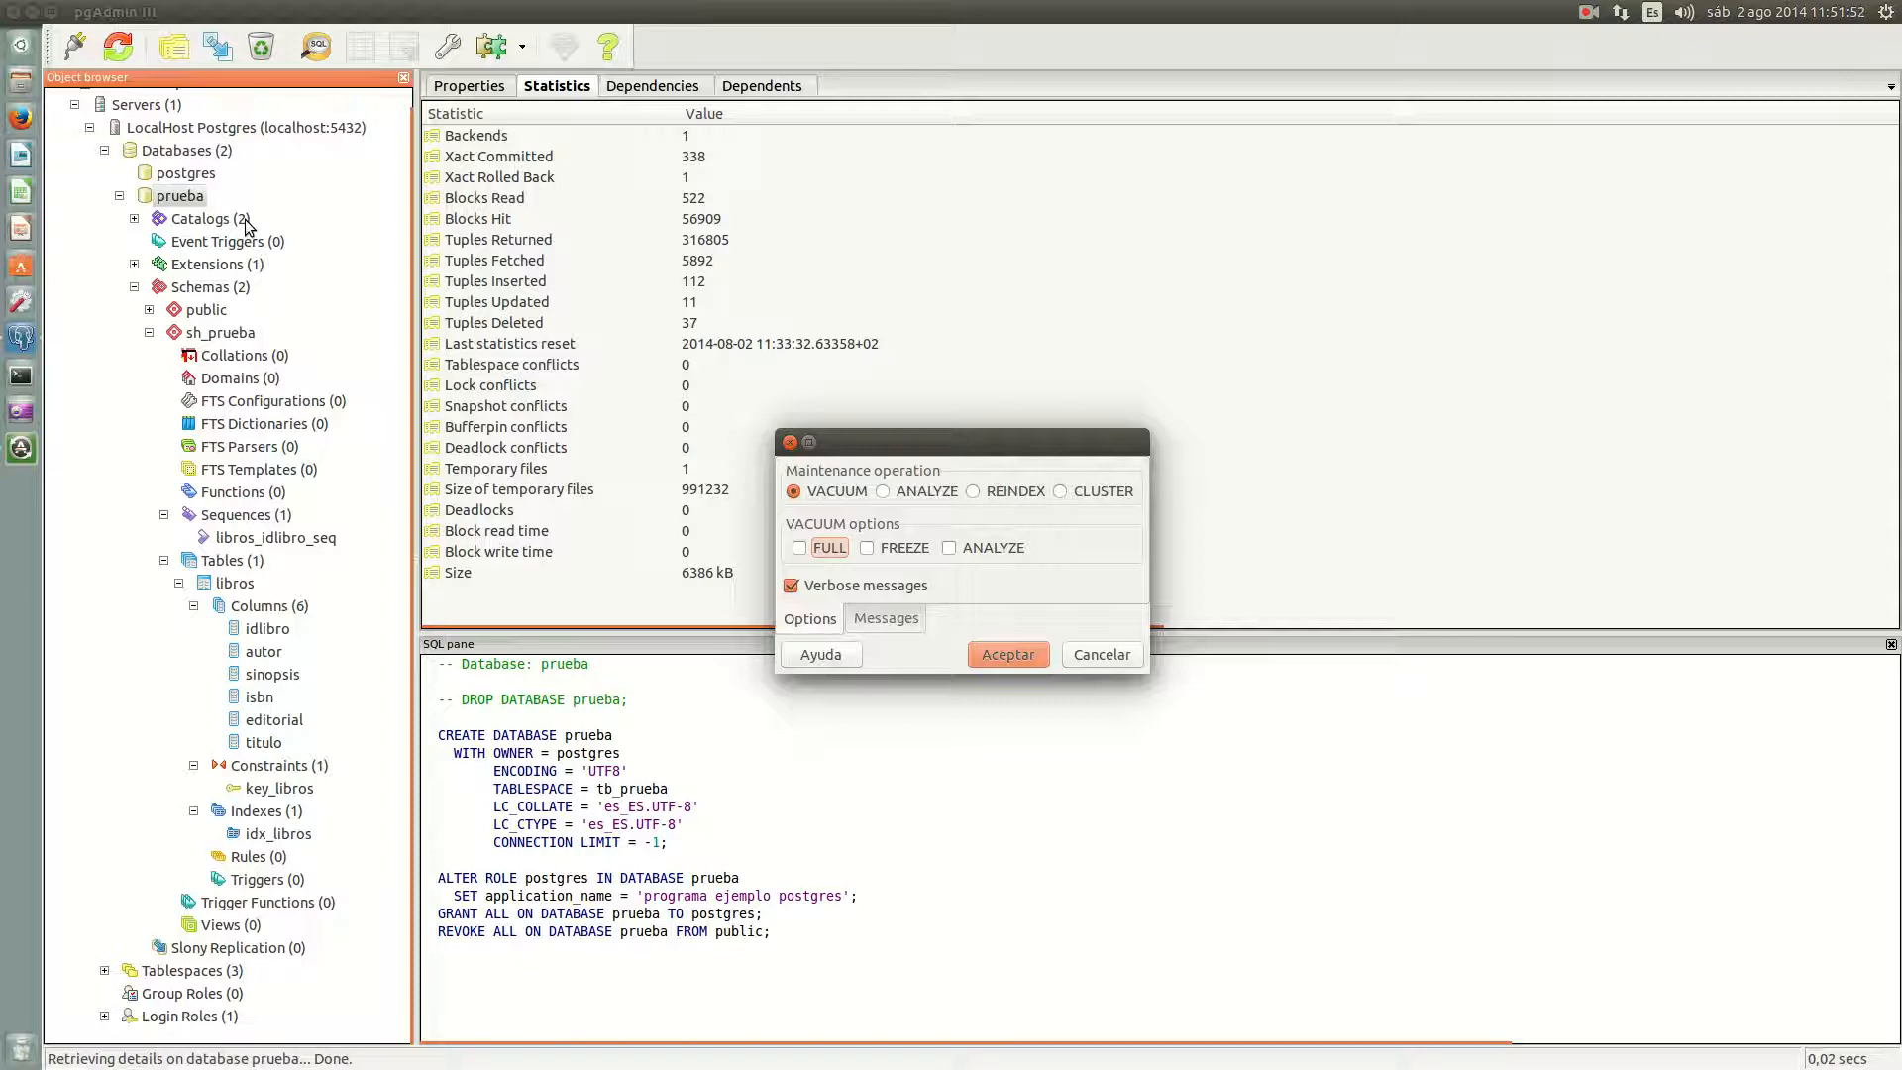
left_click(1108, 660)
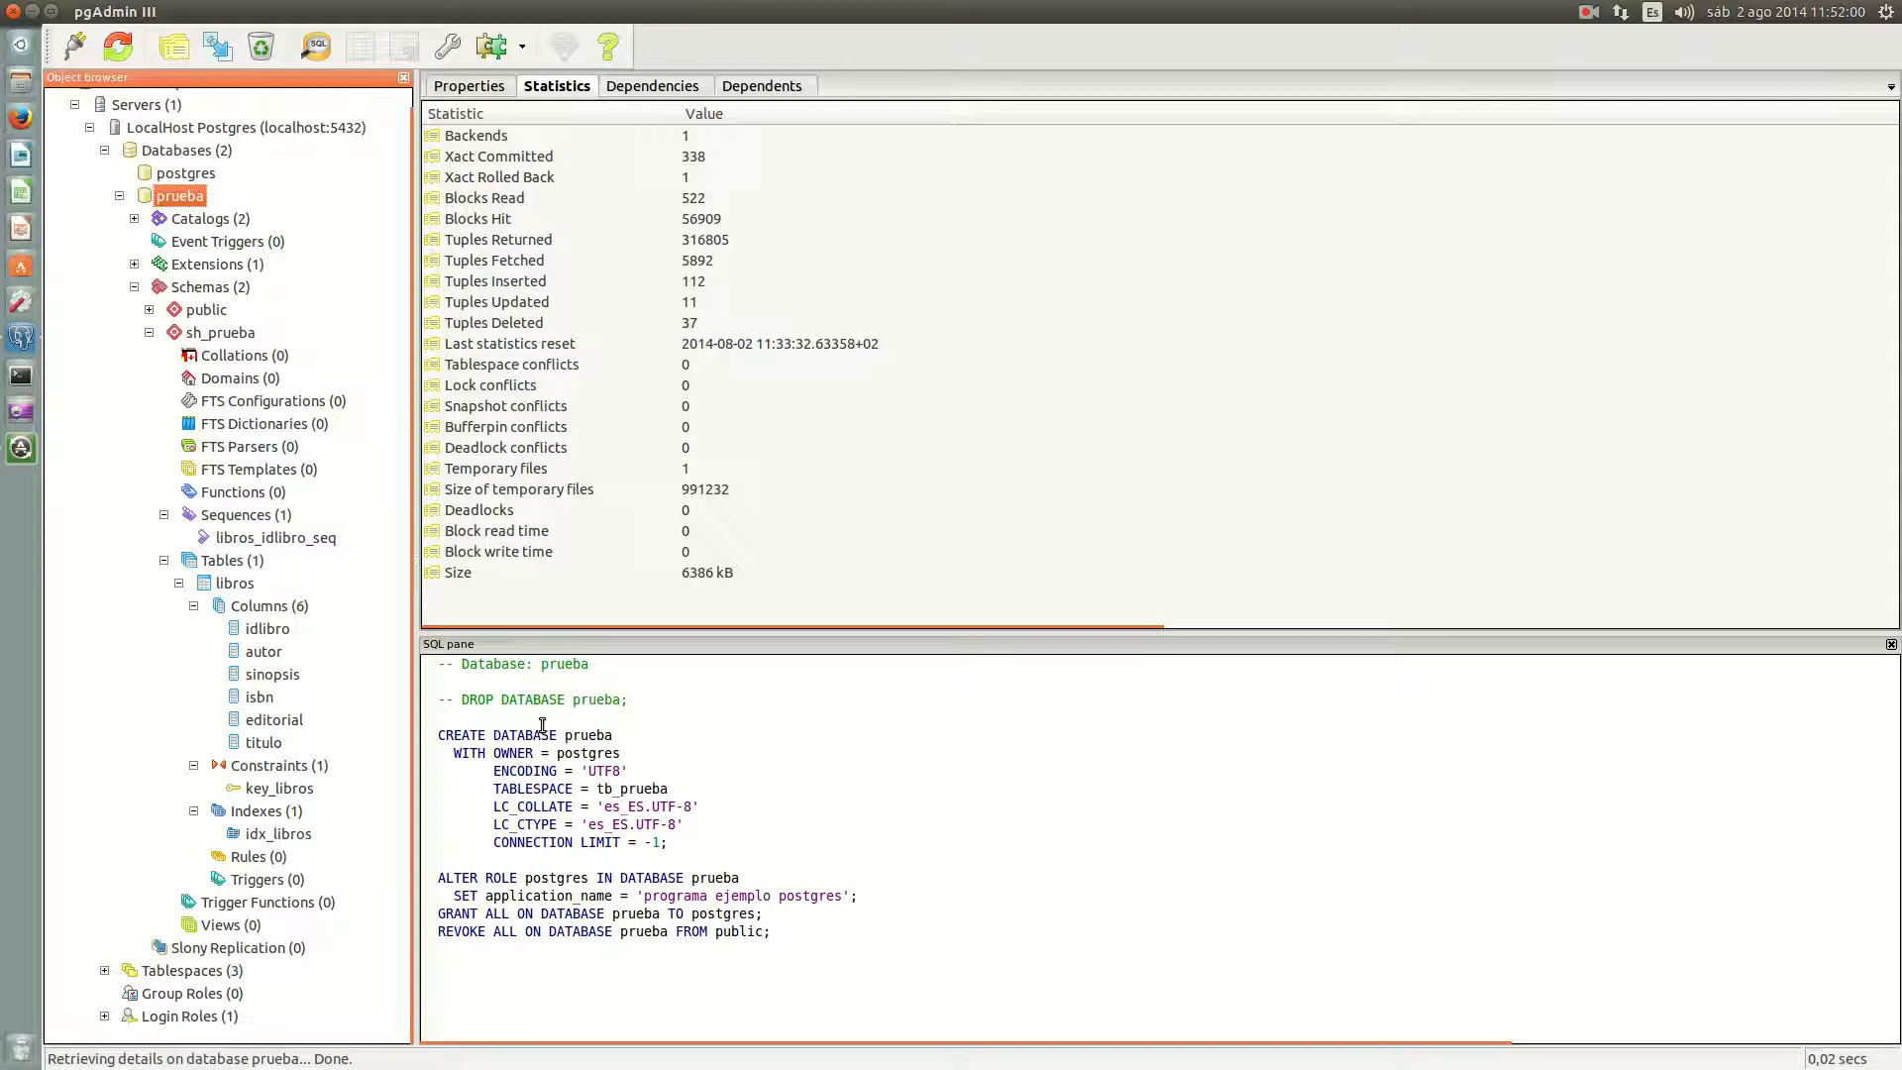
Step: Inspect the ANALYZE operation in the libros table's maintenance options and cancel without running it
left_click(233, 586)
right_click(233, 586)
left_click(297, 868)
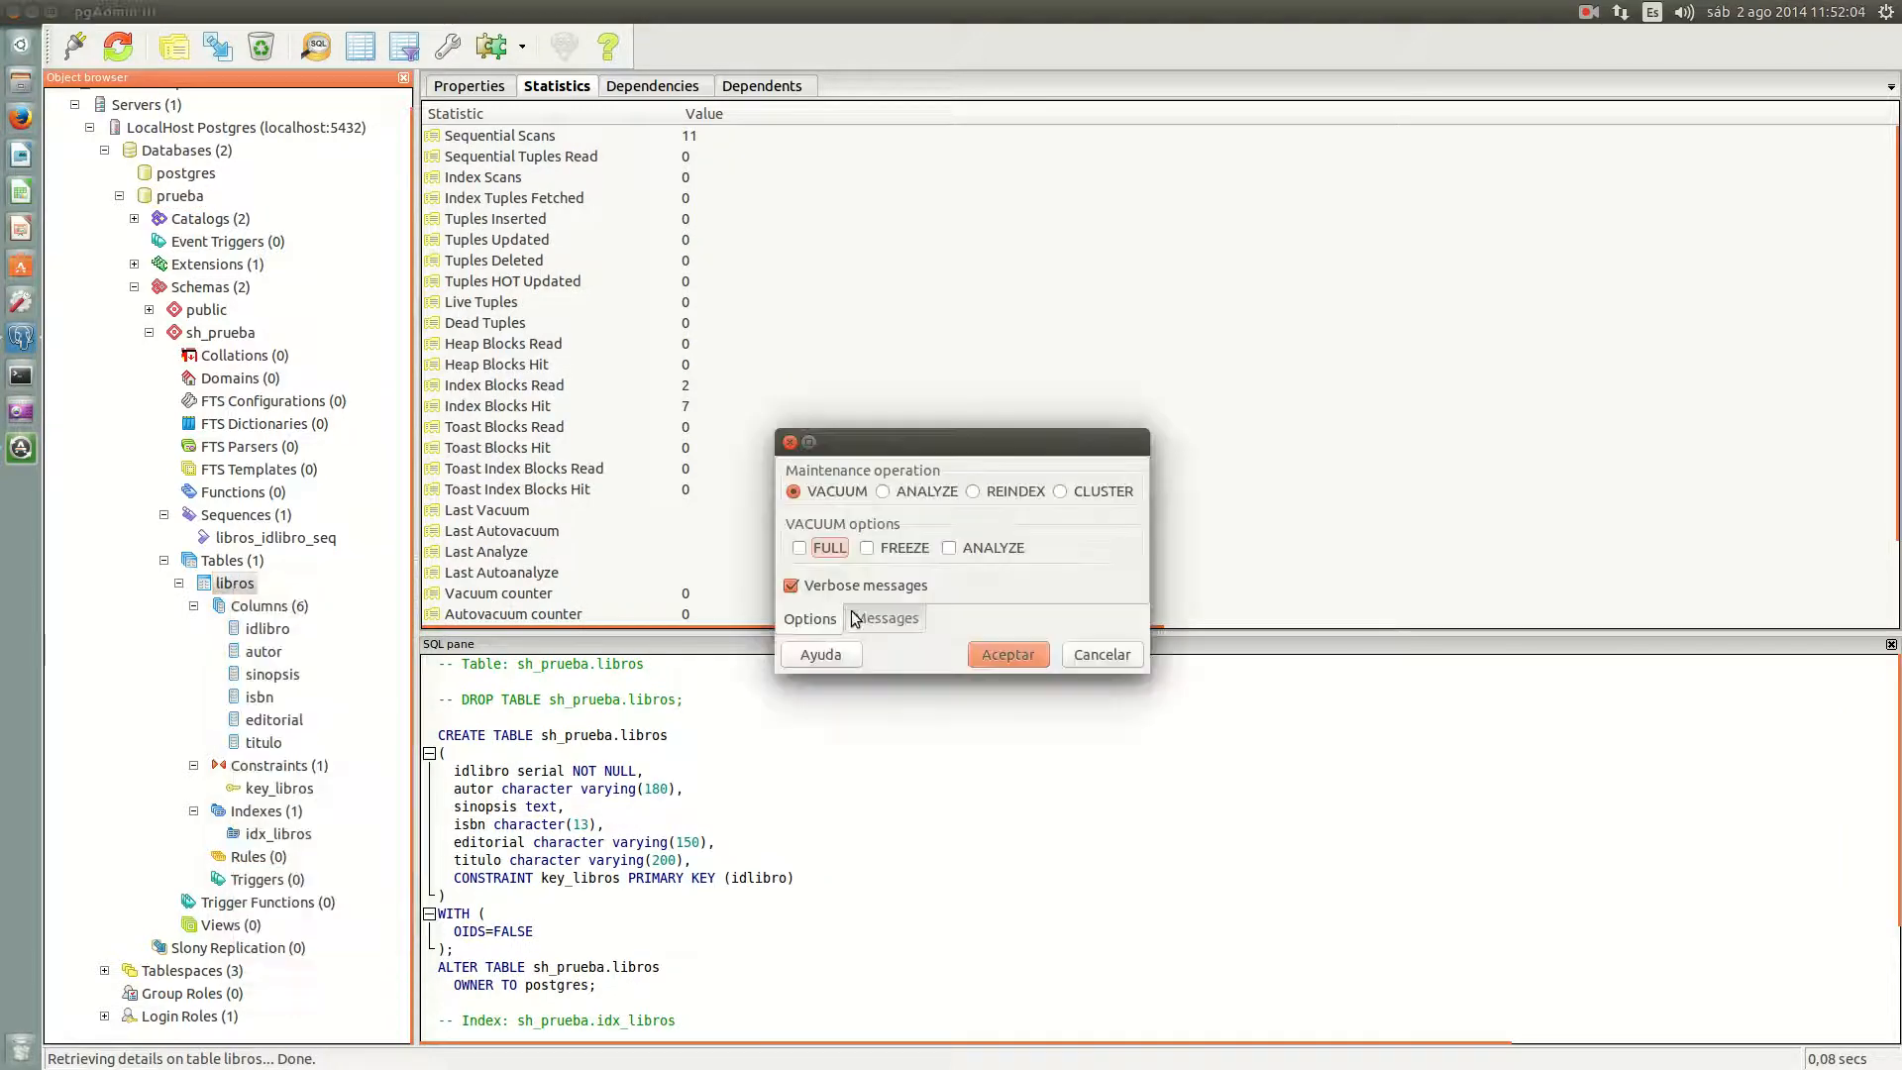
left_click(925, 491)
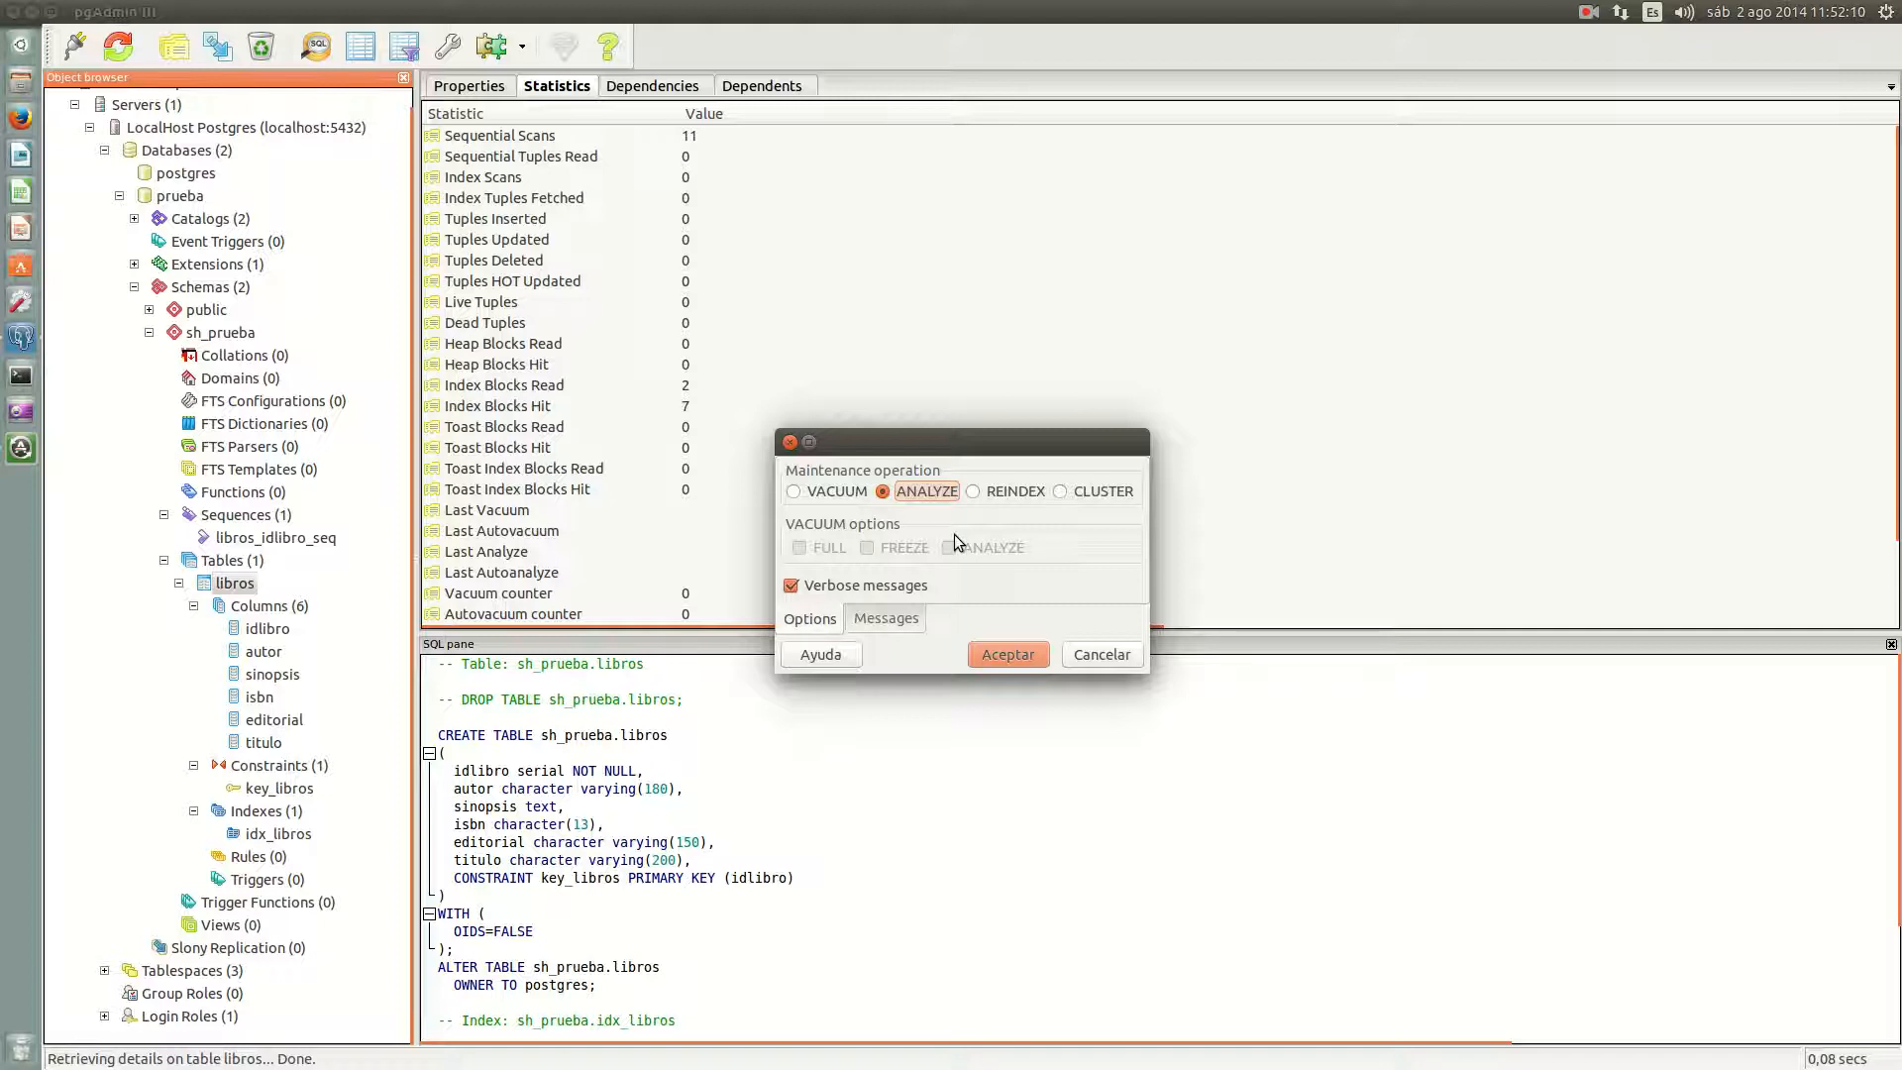
left_click(1093, 662)
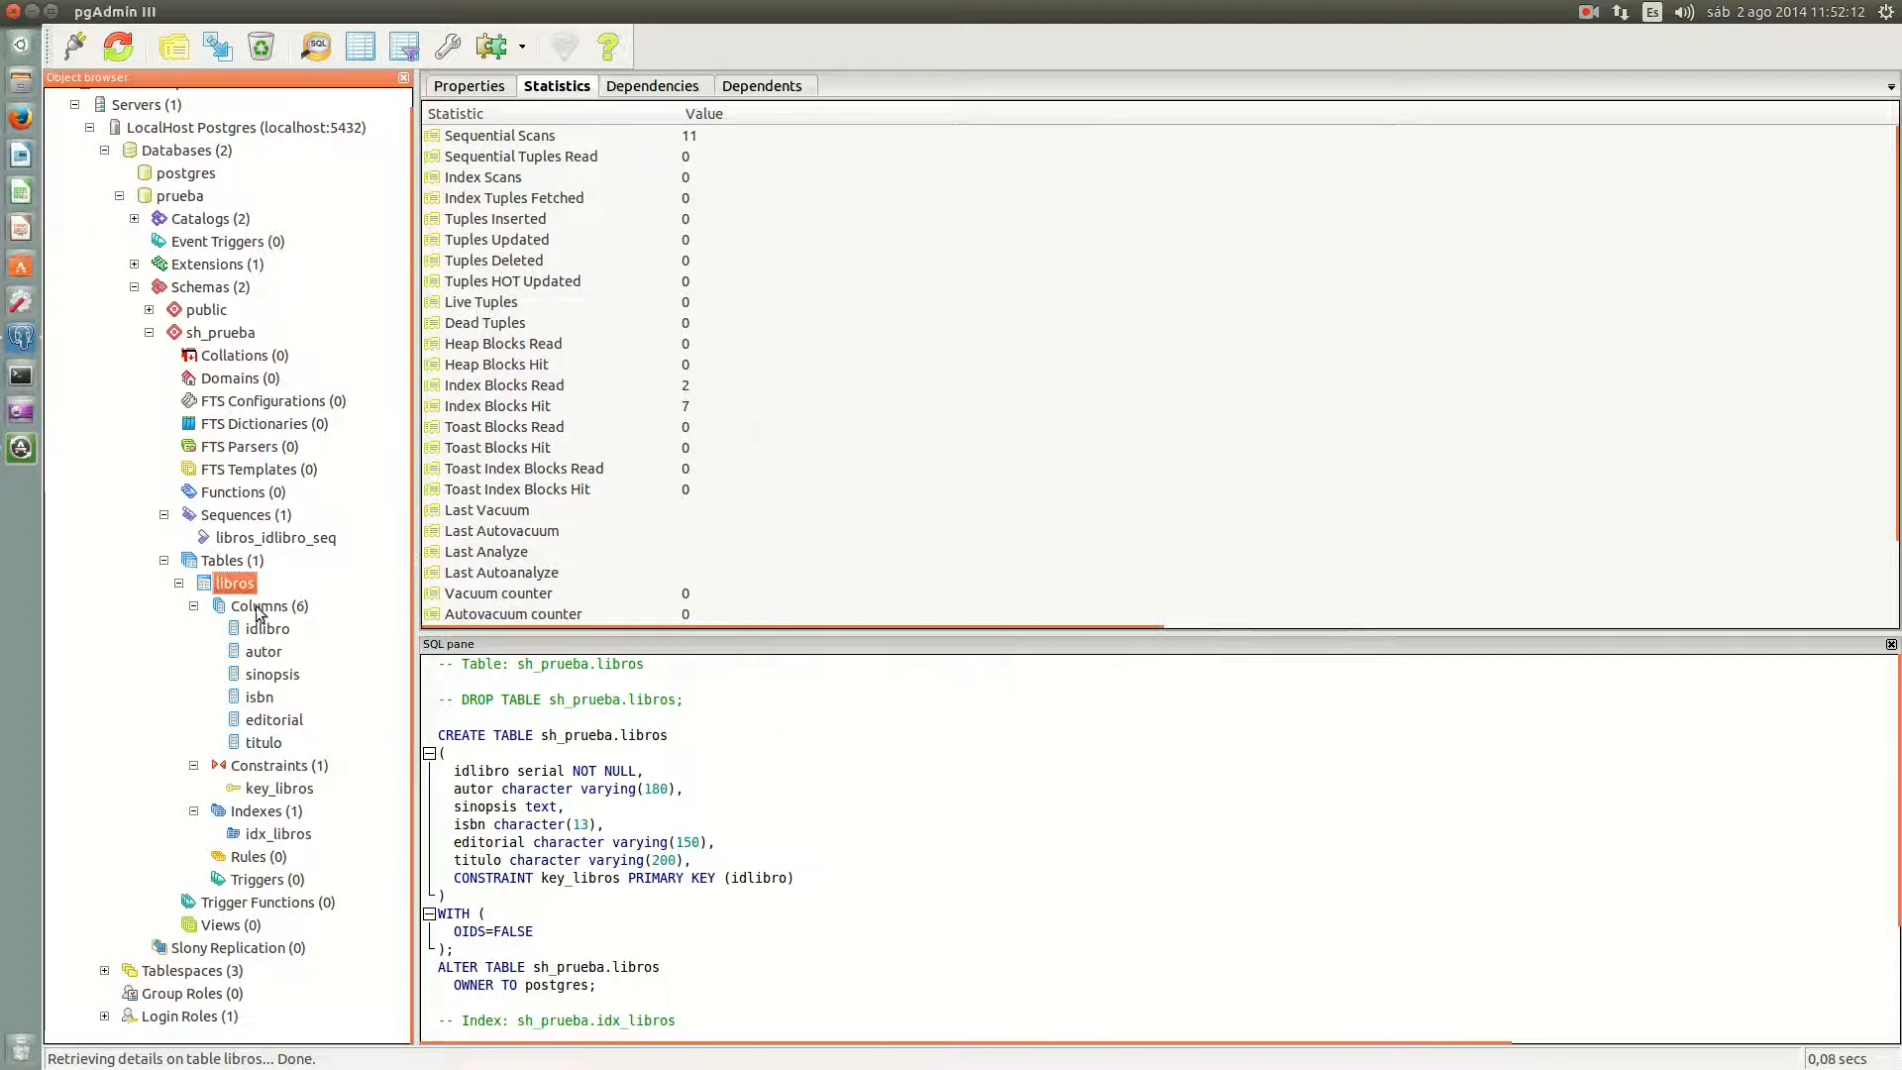
Step: View the top 100 rows of the libros table, check the available row limits, and close the data view
right_click(246, 589)
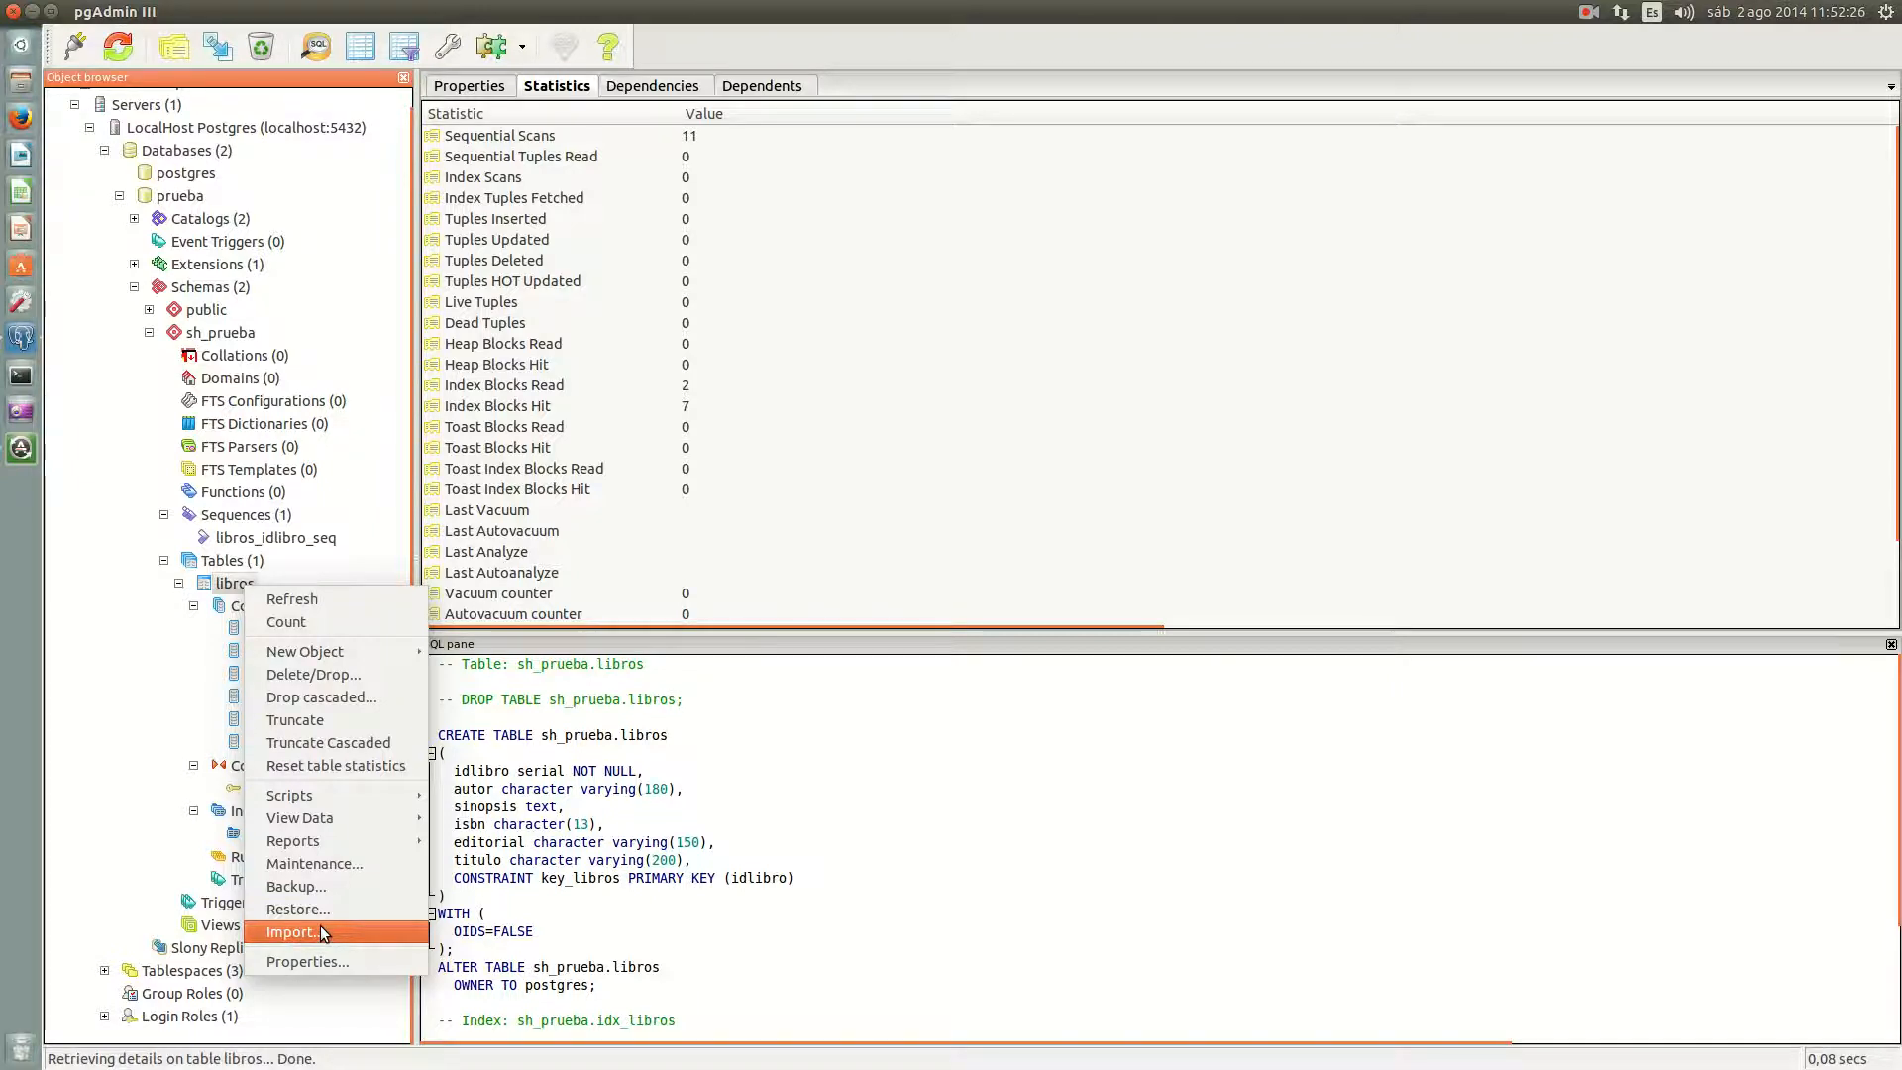
mouse_move(382, 822)
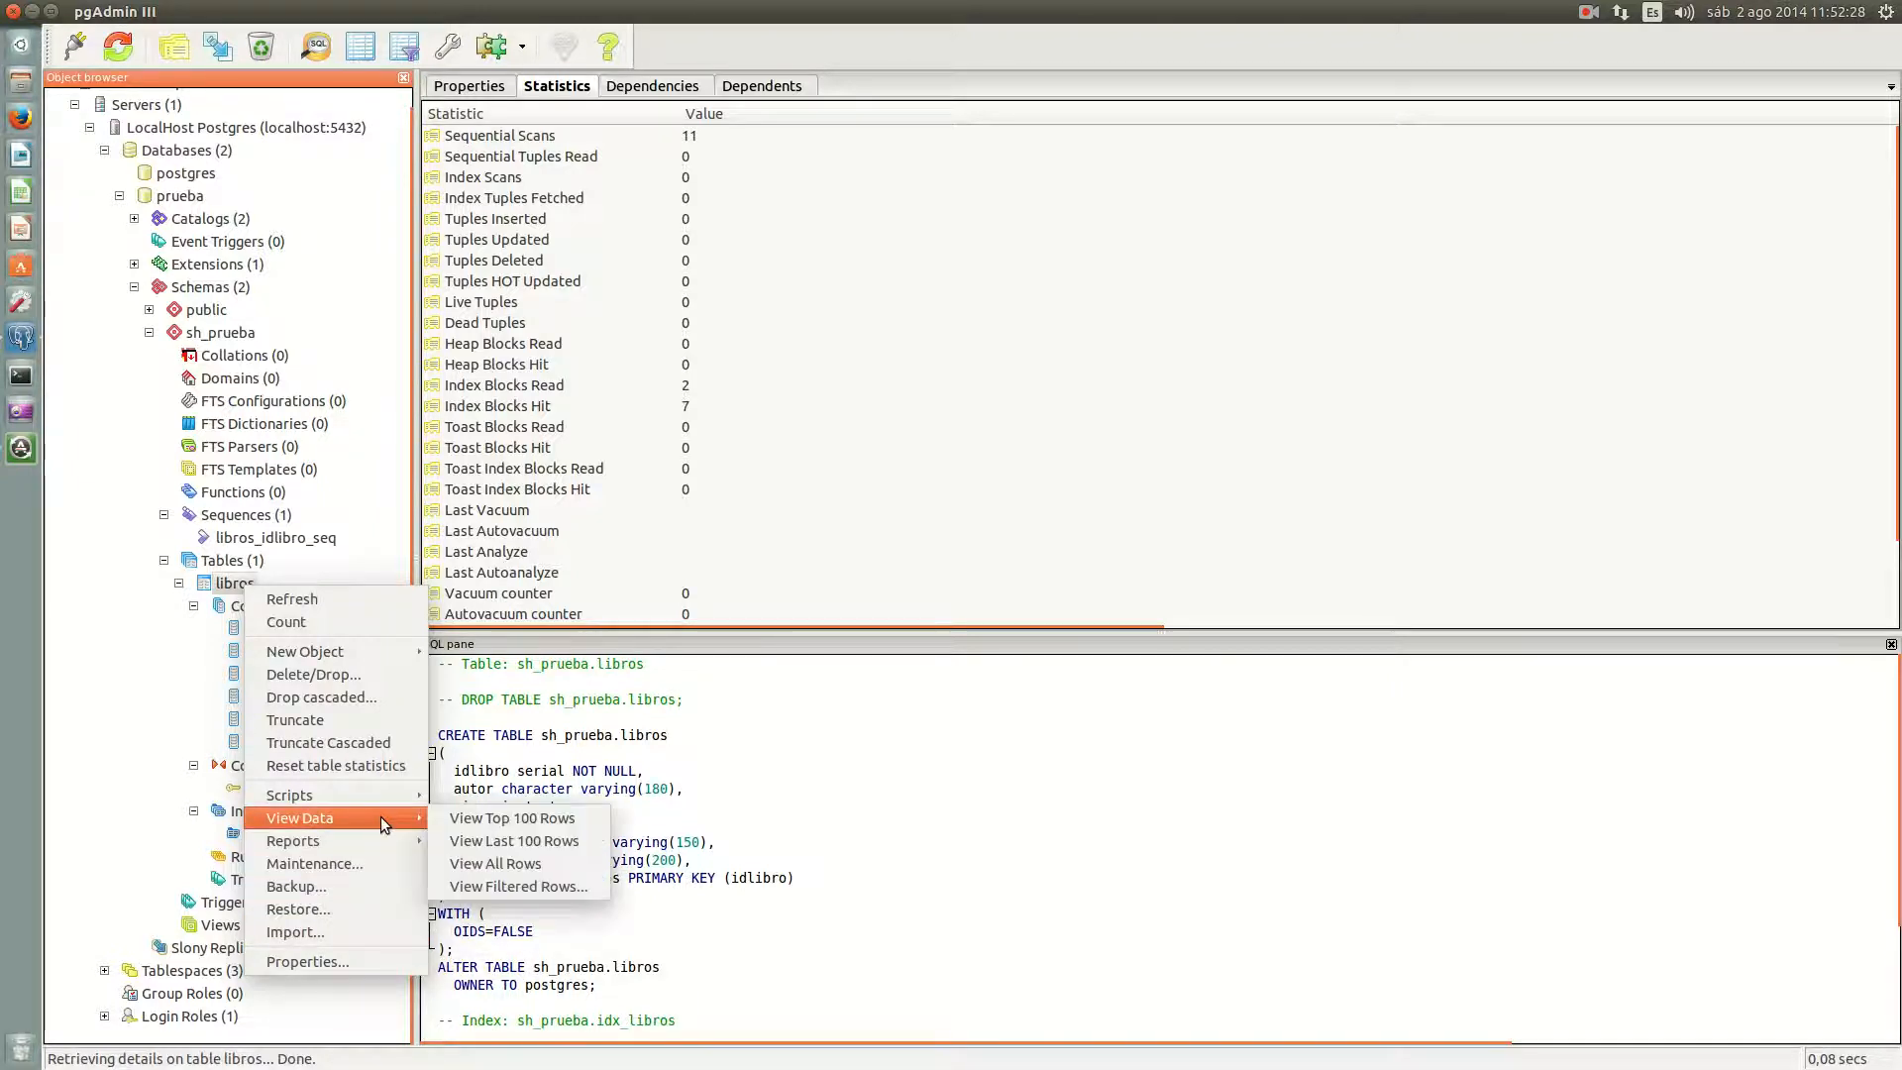
left_click(463, 819)
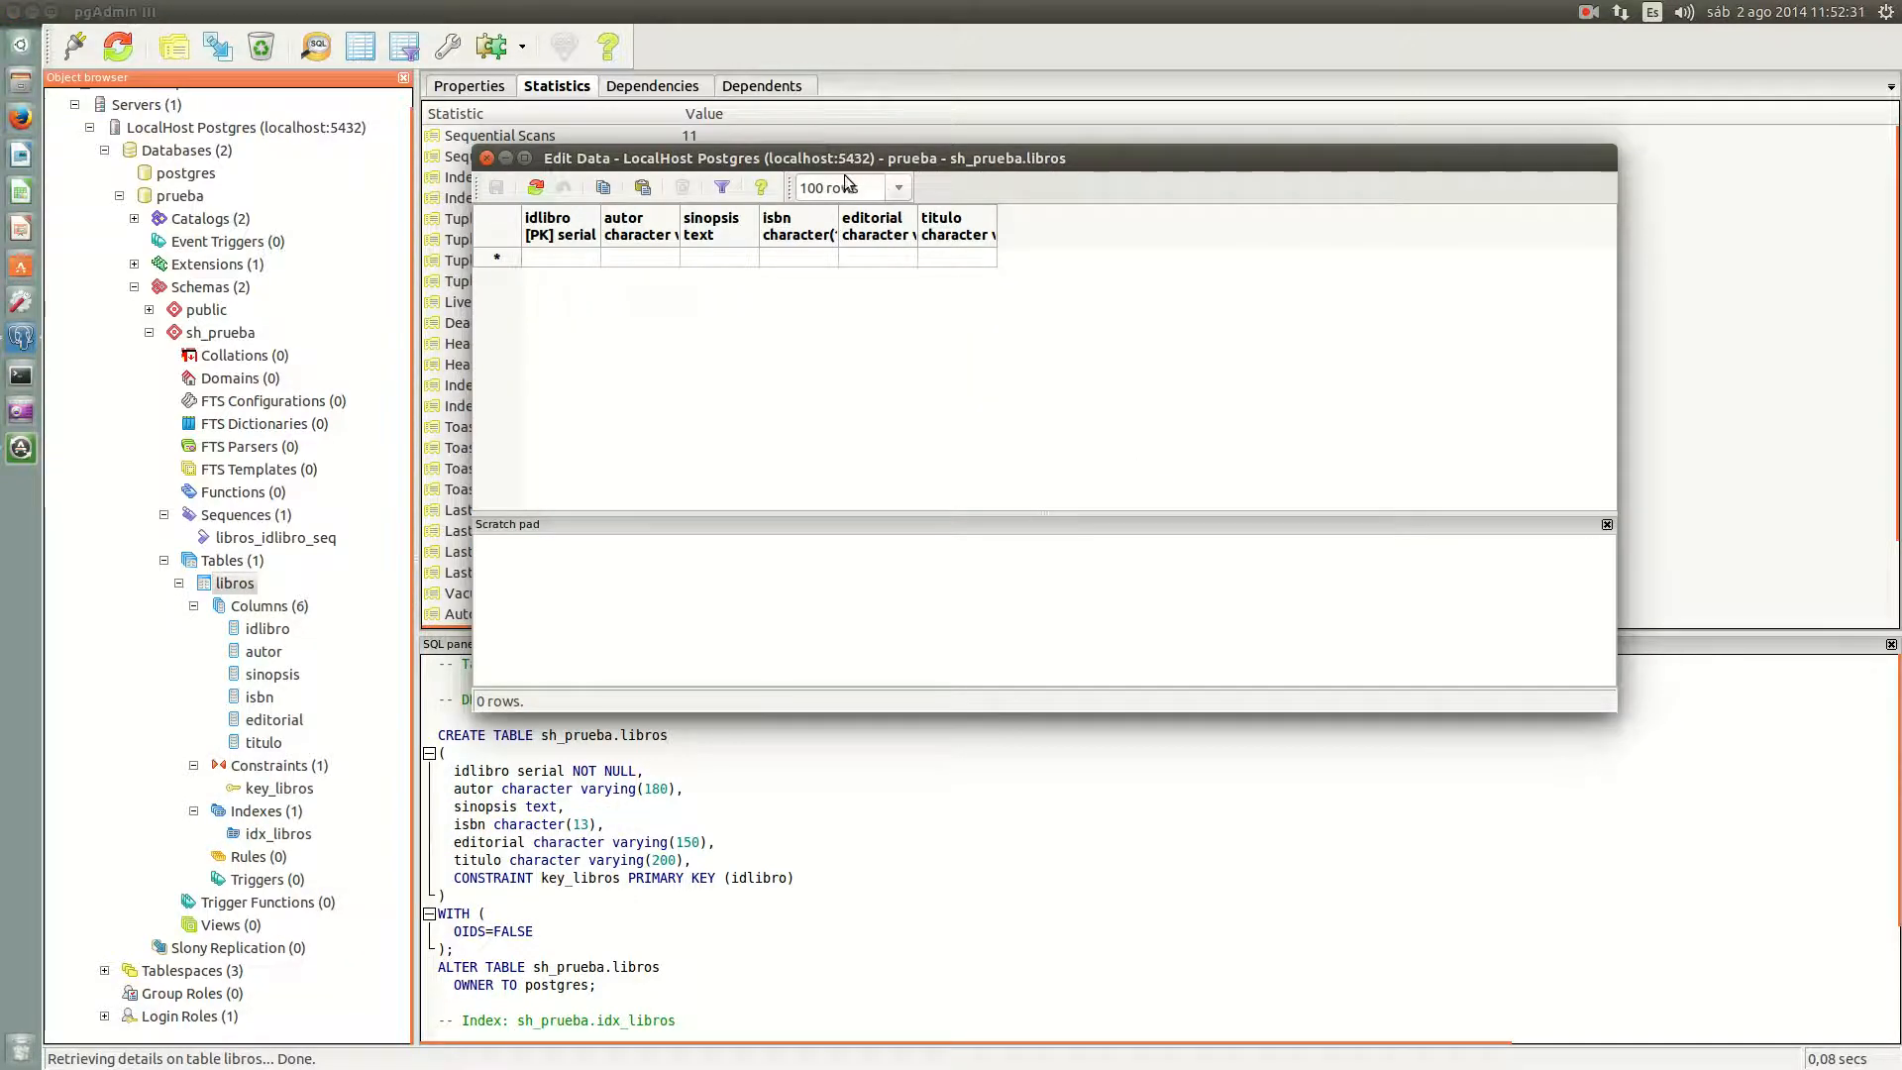
left_click(897, 185)
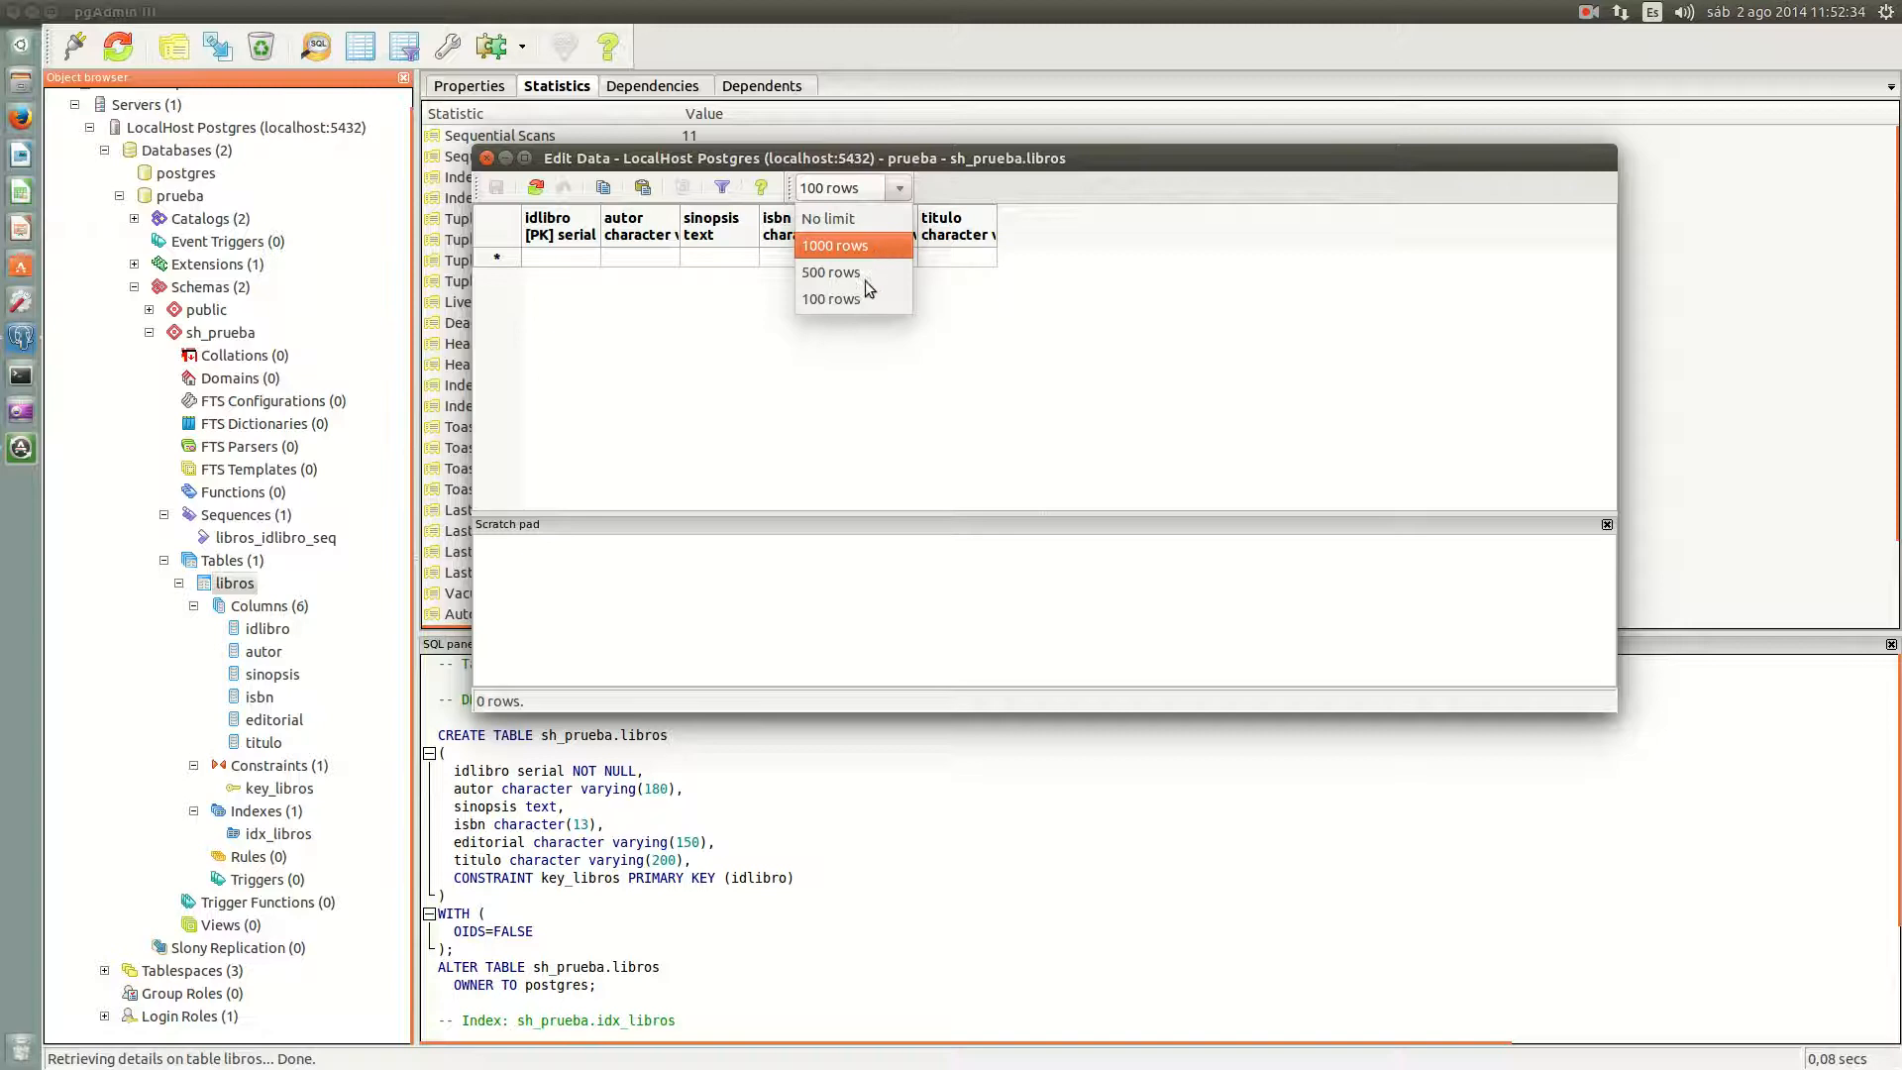
left_click(702, 375)
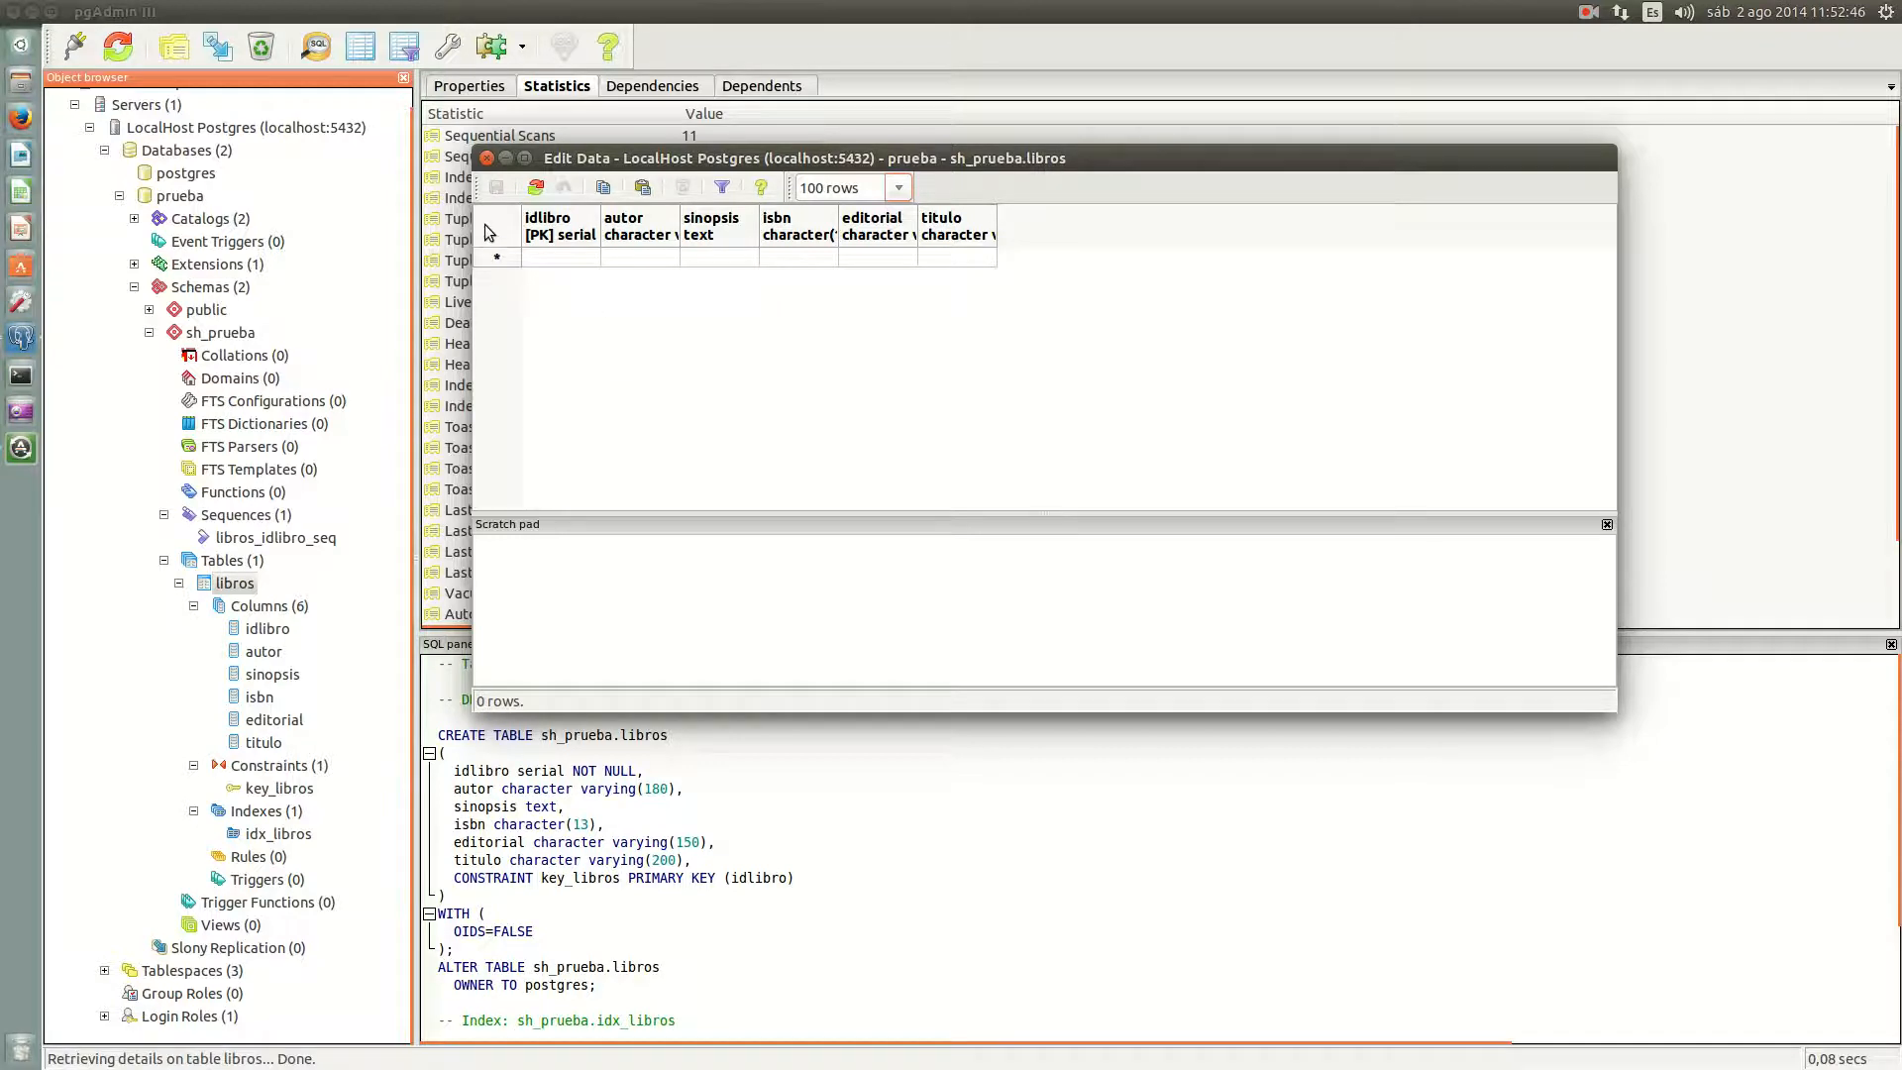
left_click(486, 158)
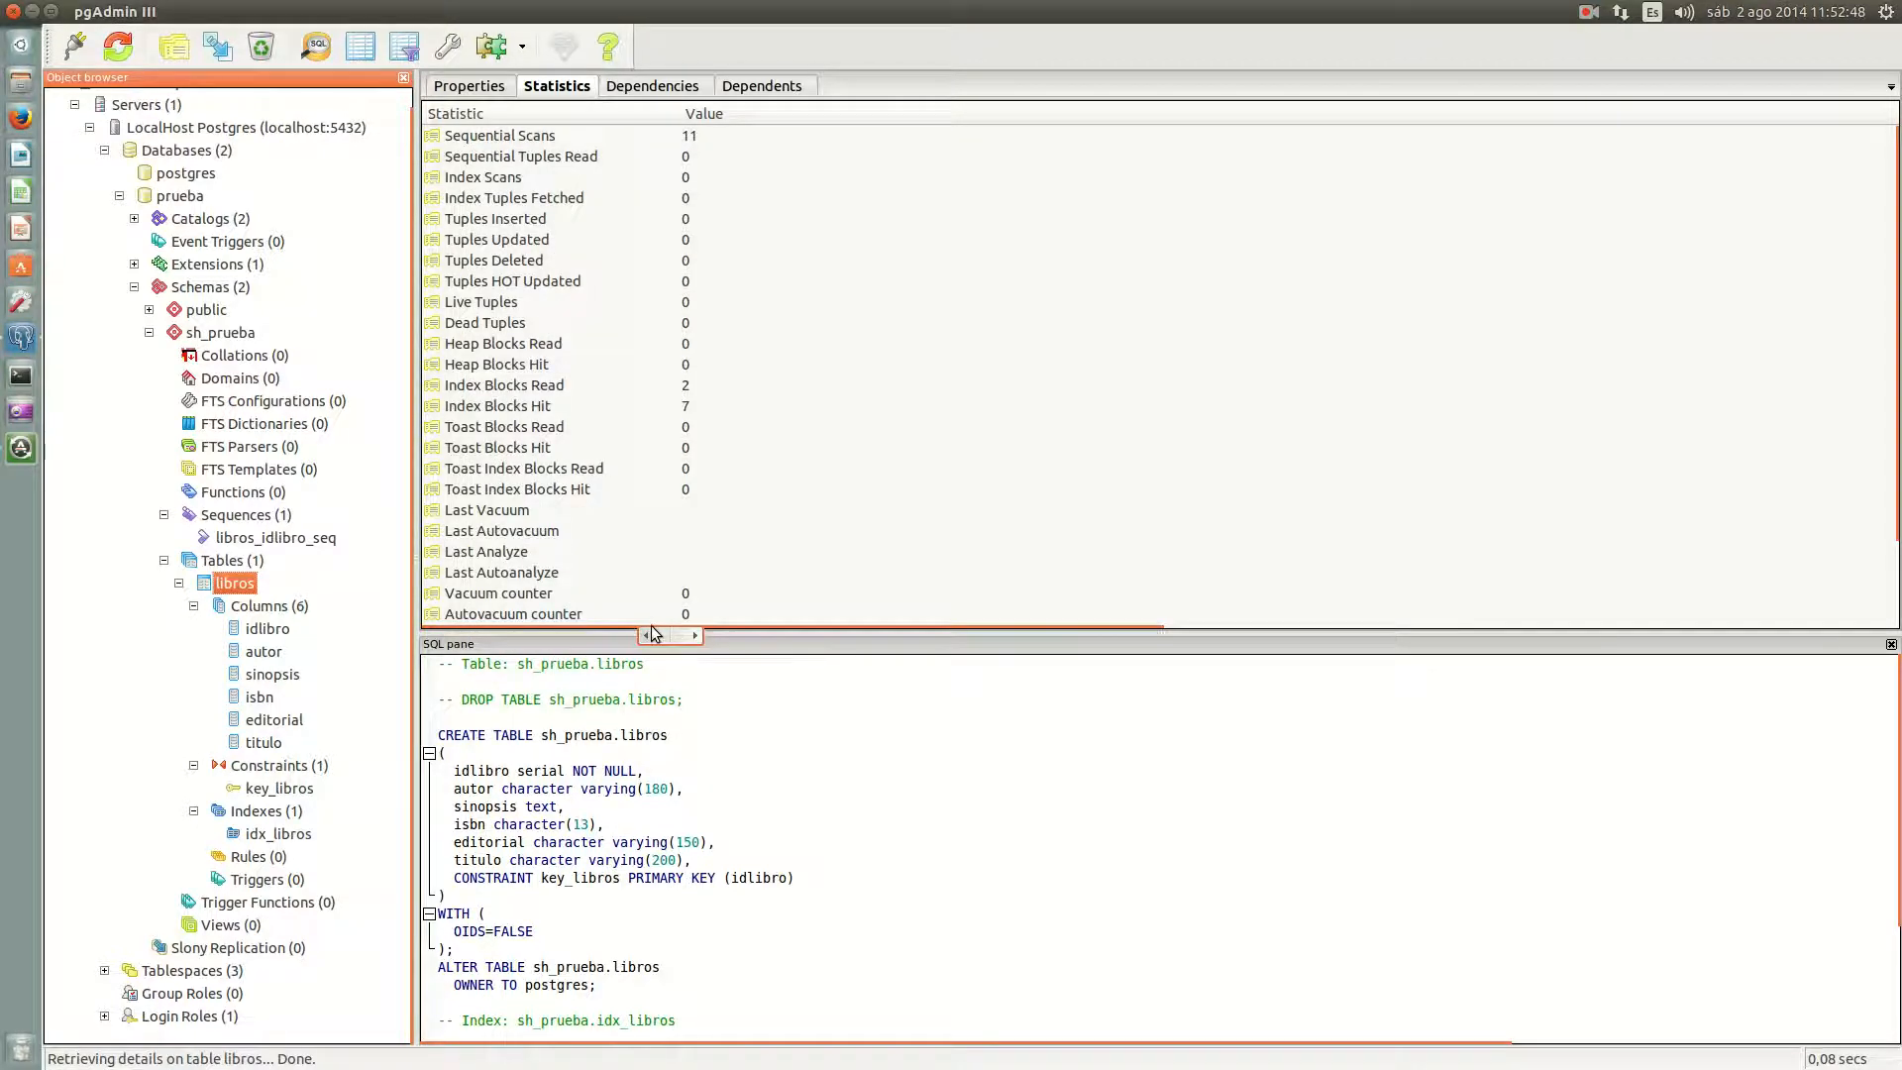
Step: Start a data import into the libros table with the file format csv and the encoding UTF8
right_click(238, 582)
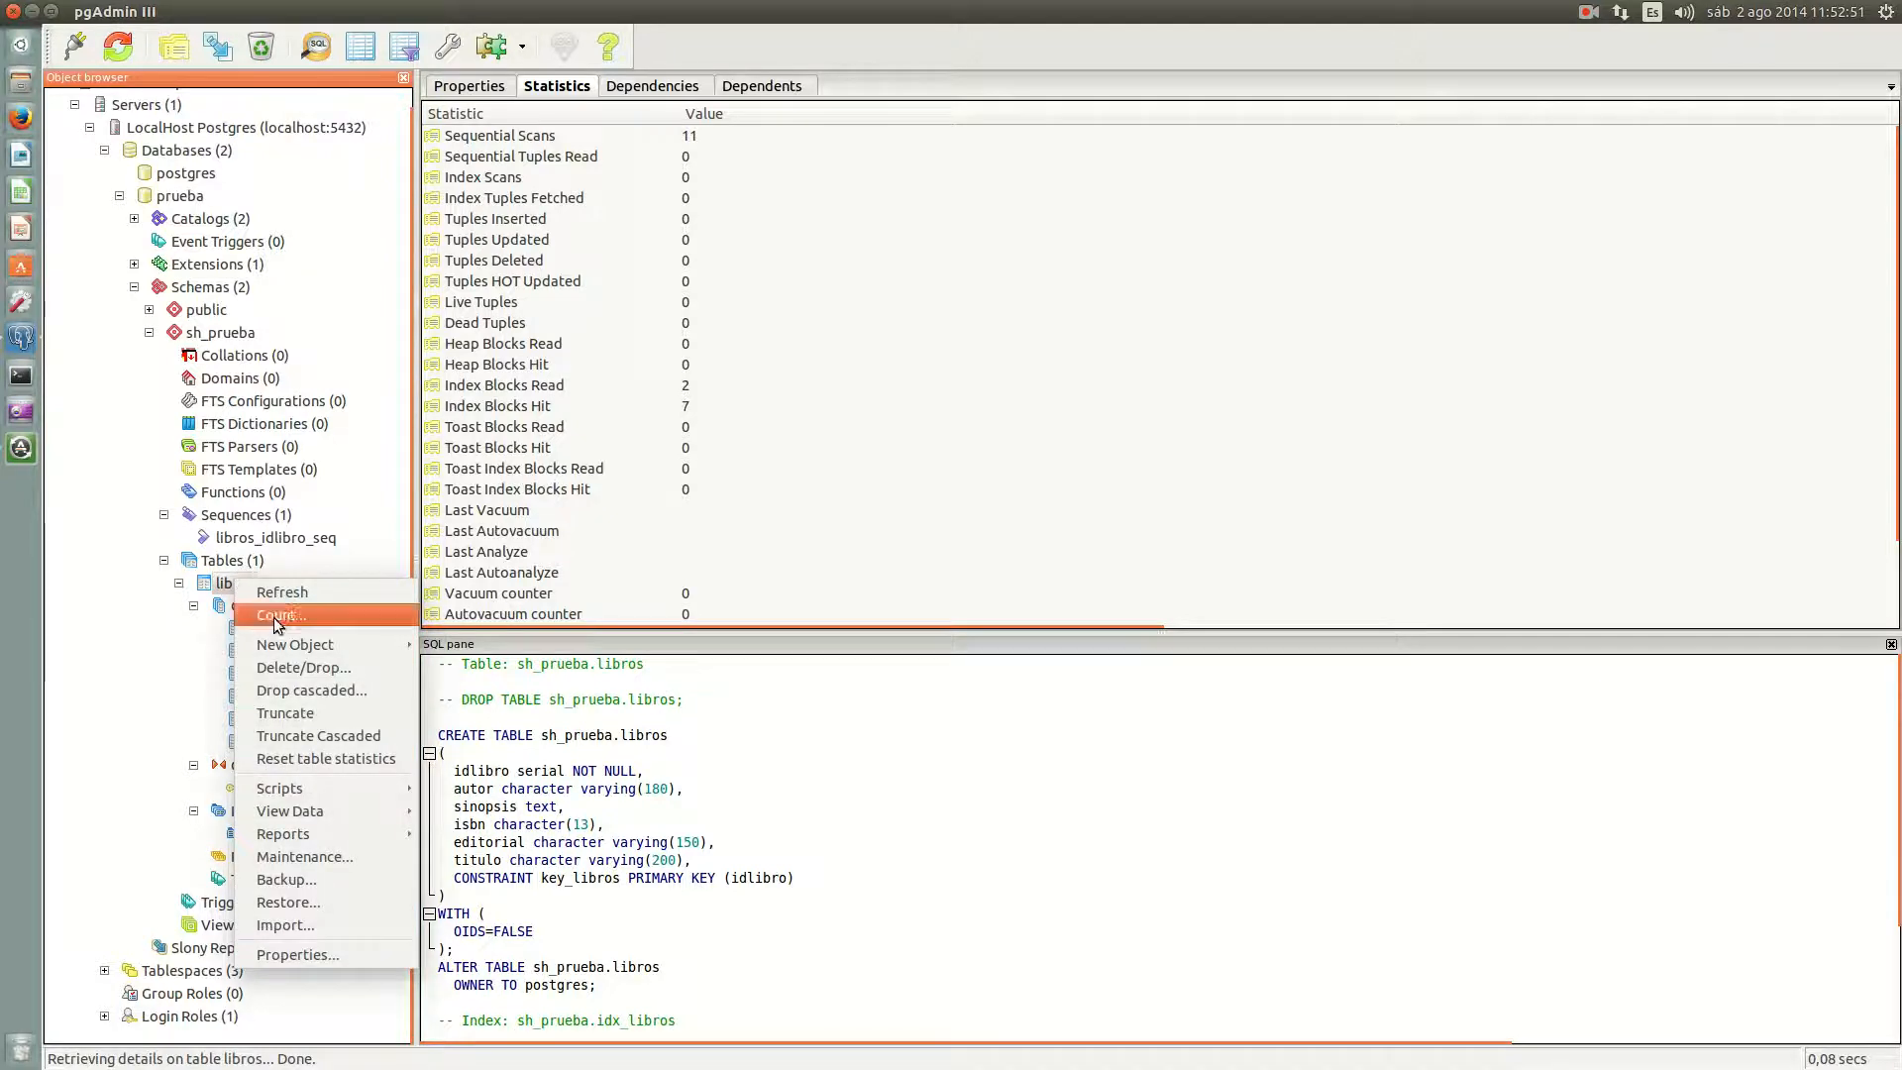
left_click(307, 925)
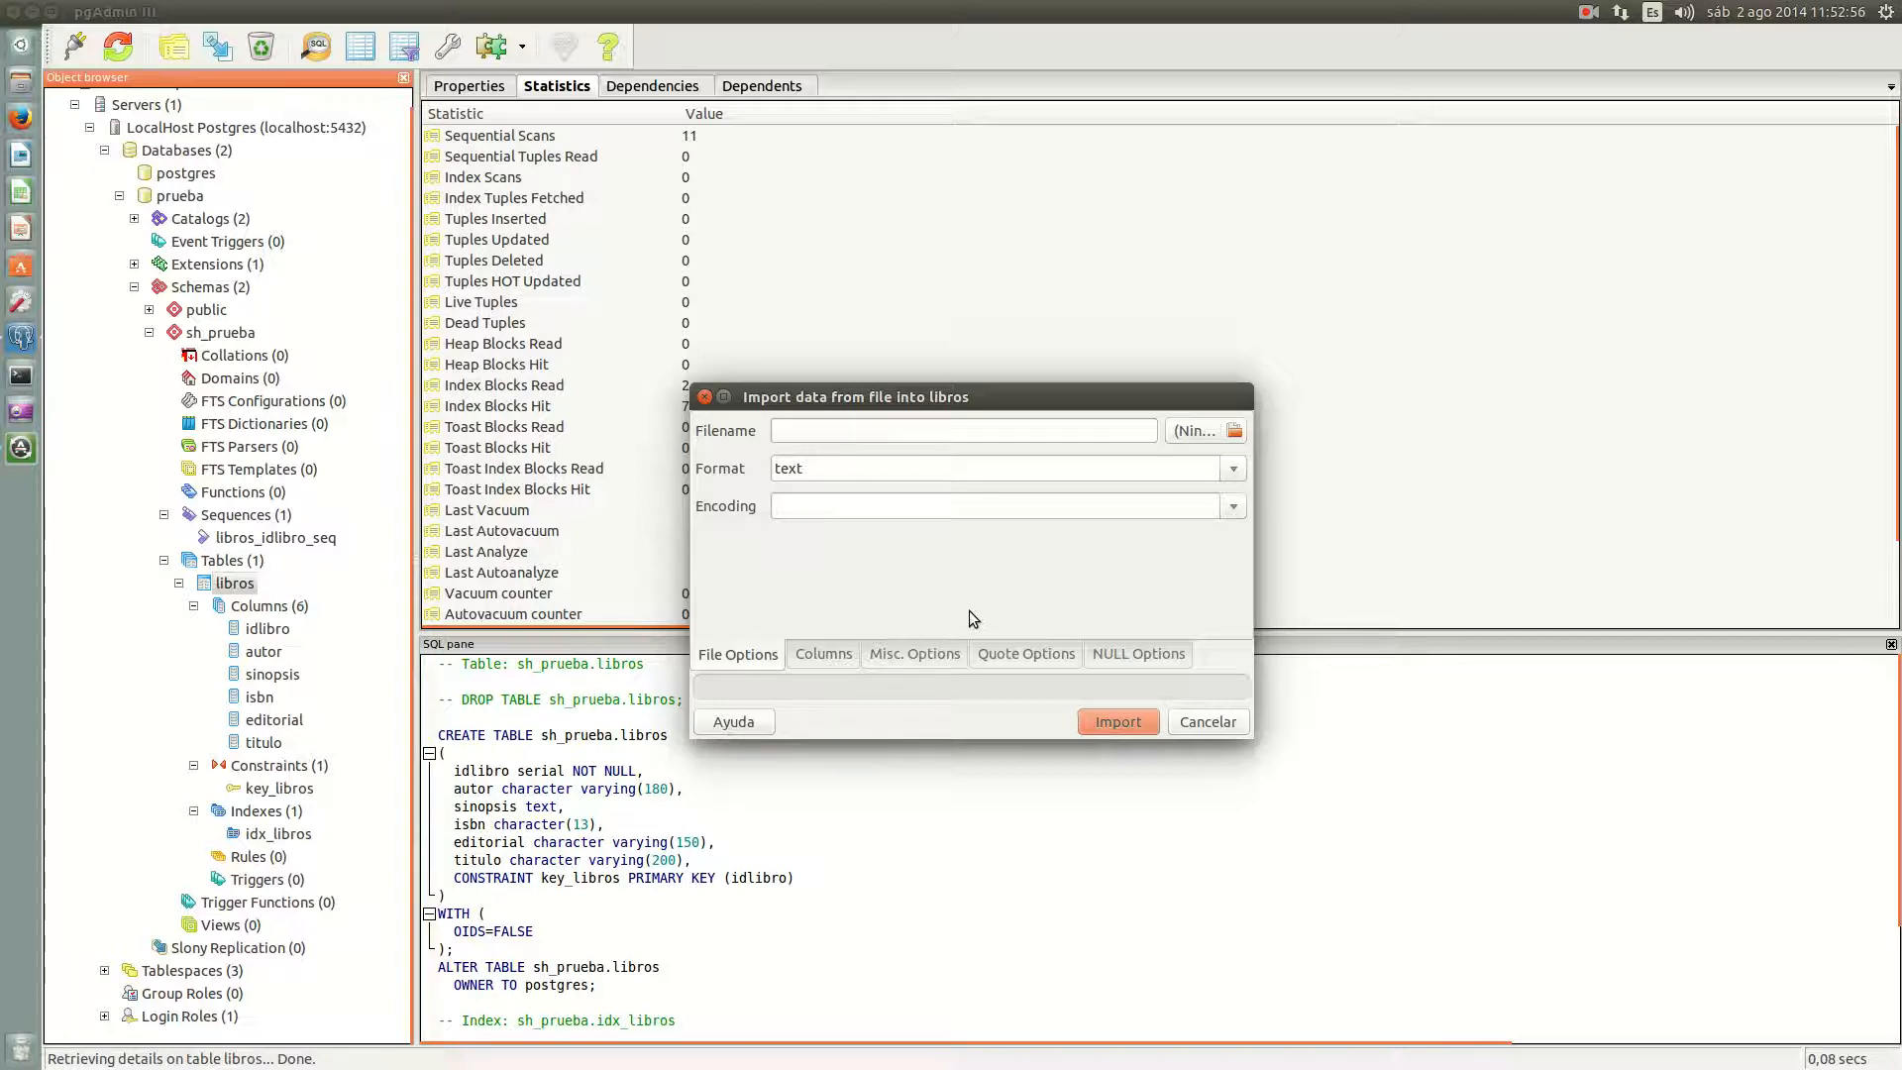
left_click(1233, 468)
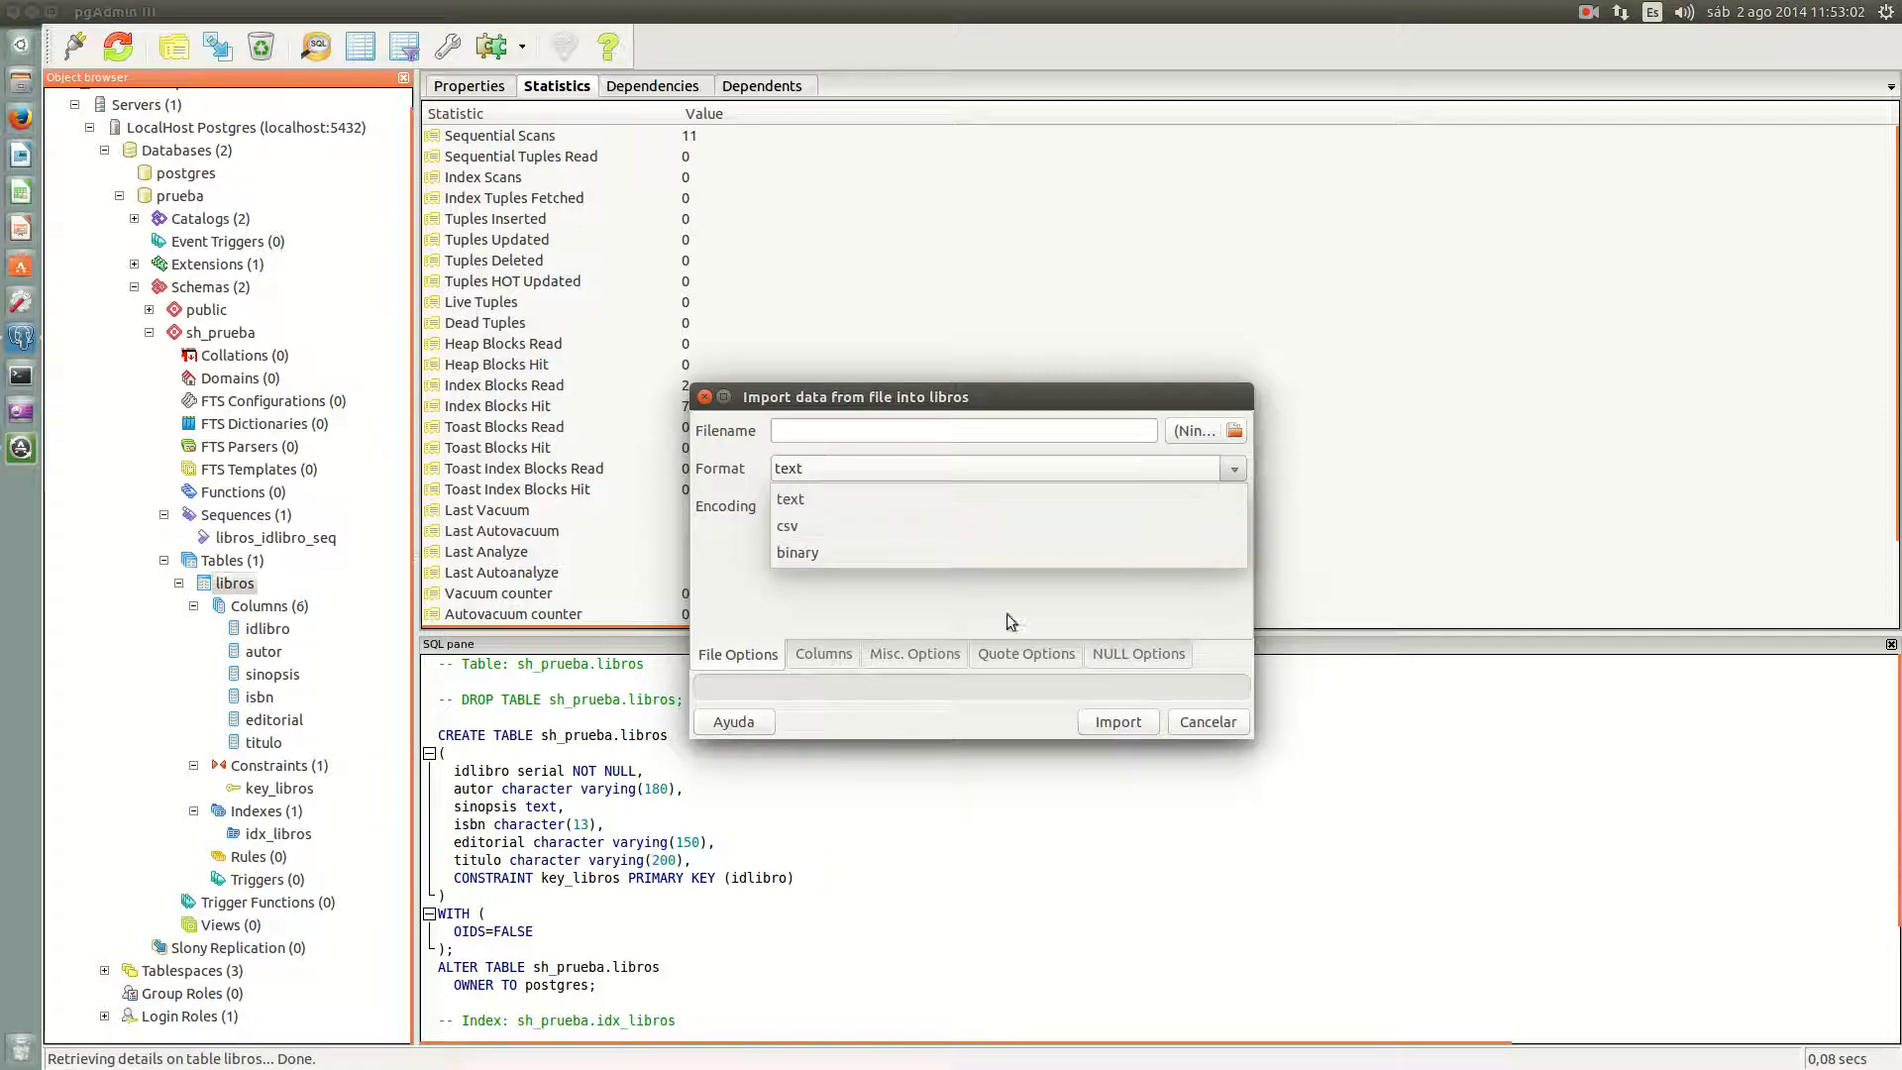
left_click(983, 525)
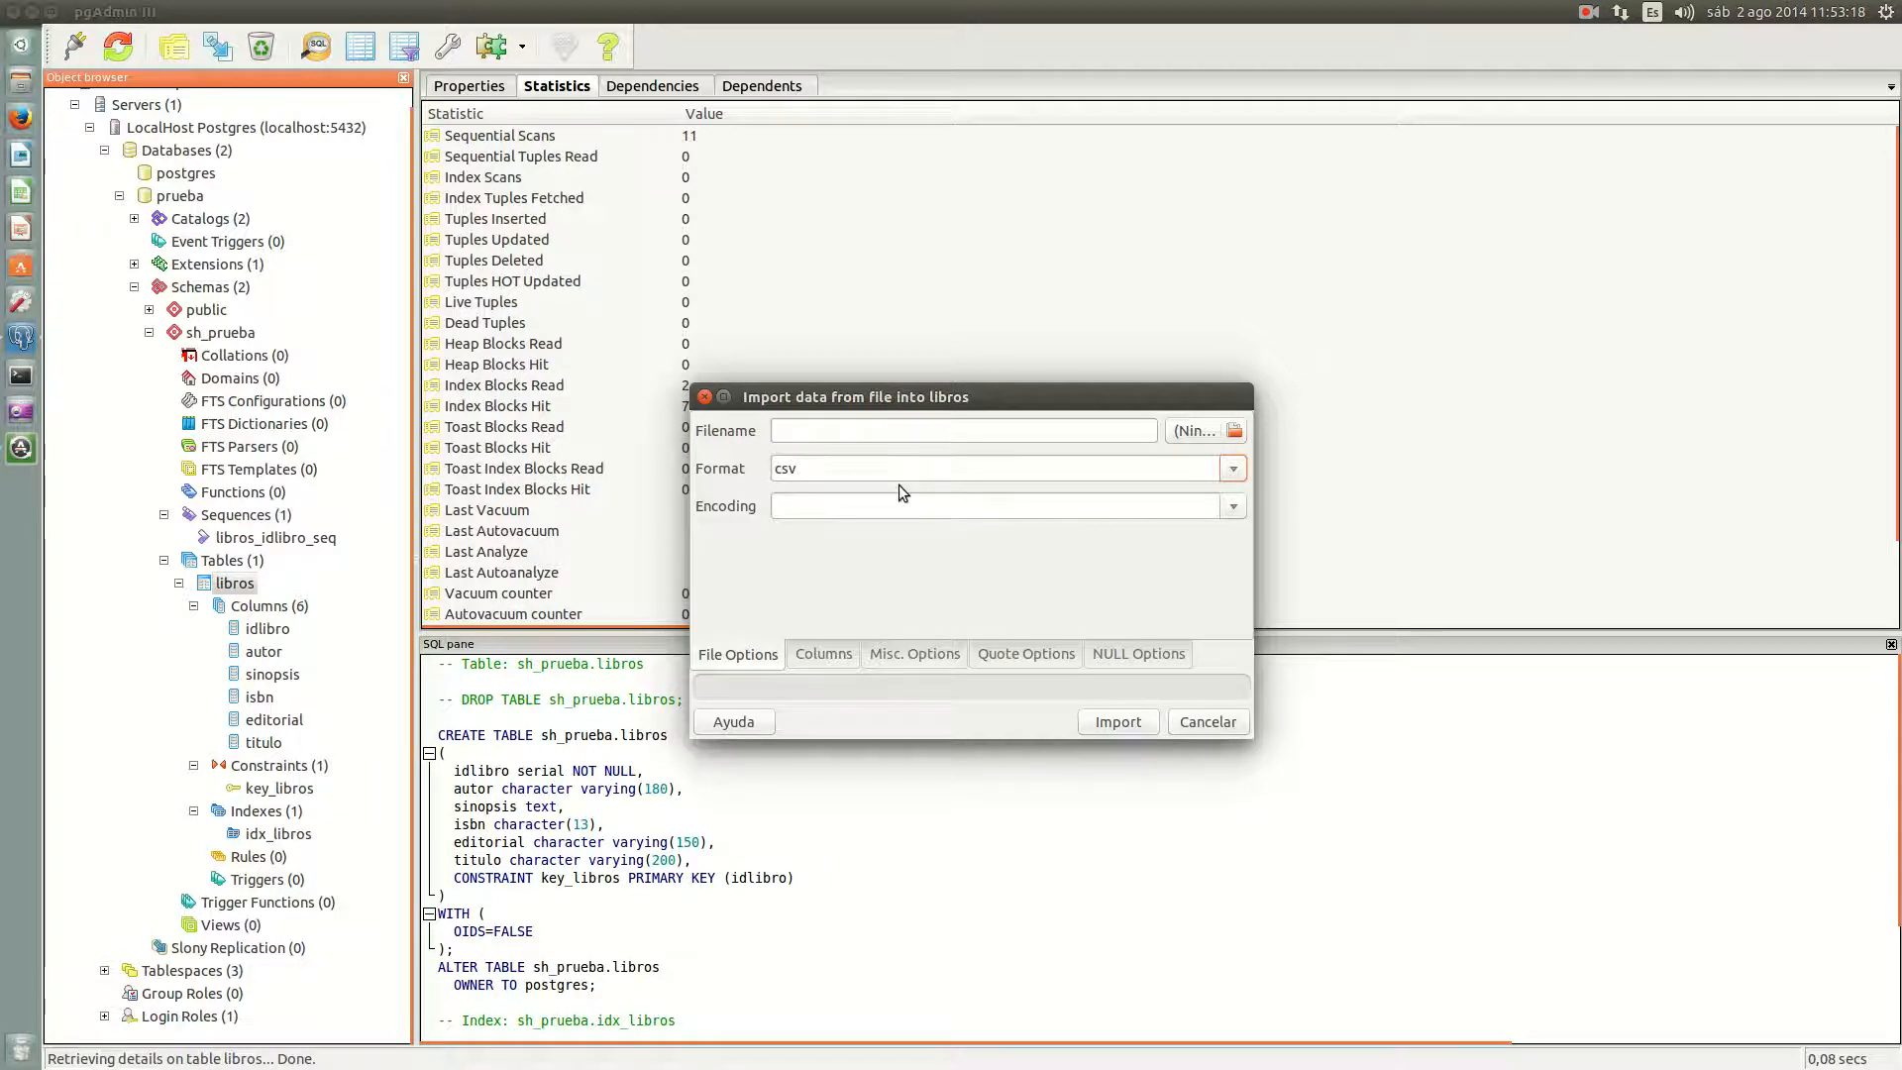
left_click(1235, 508)
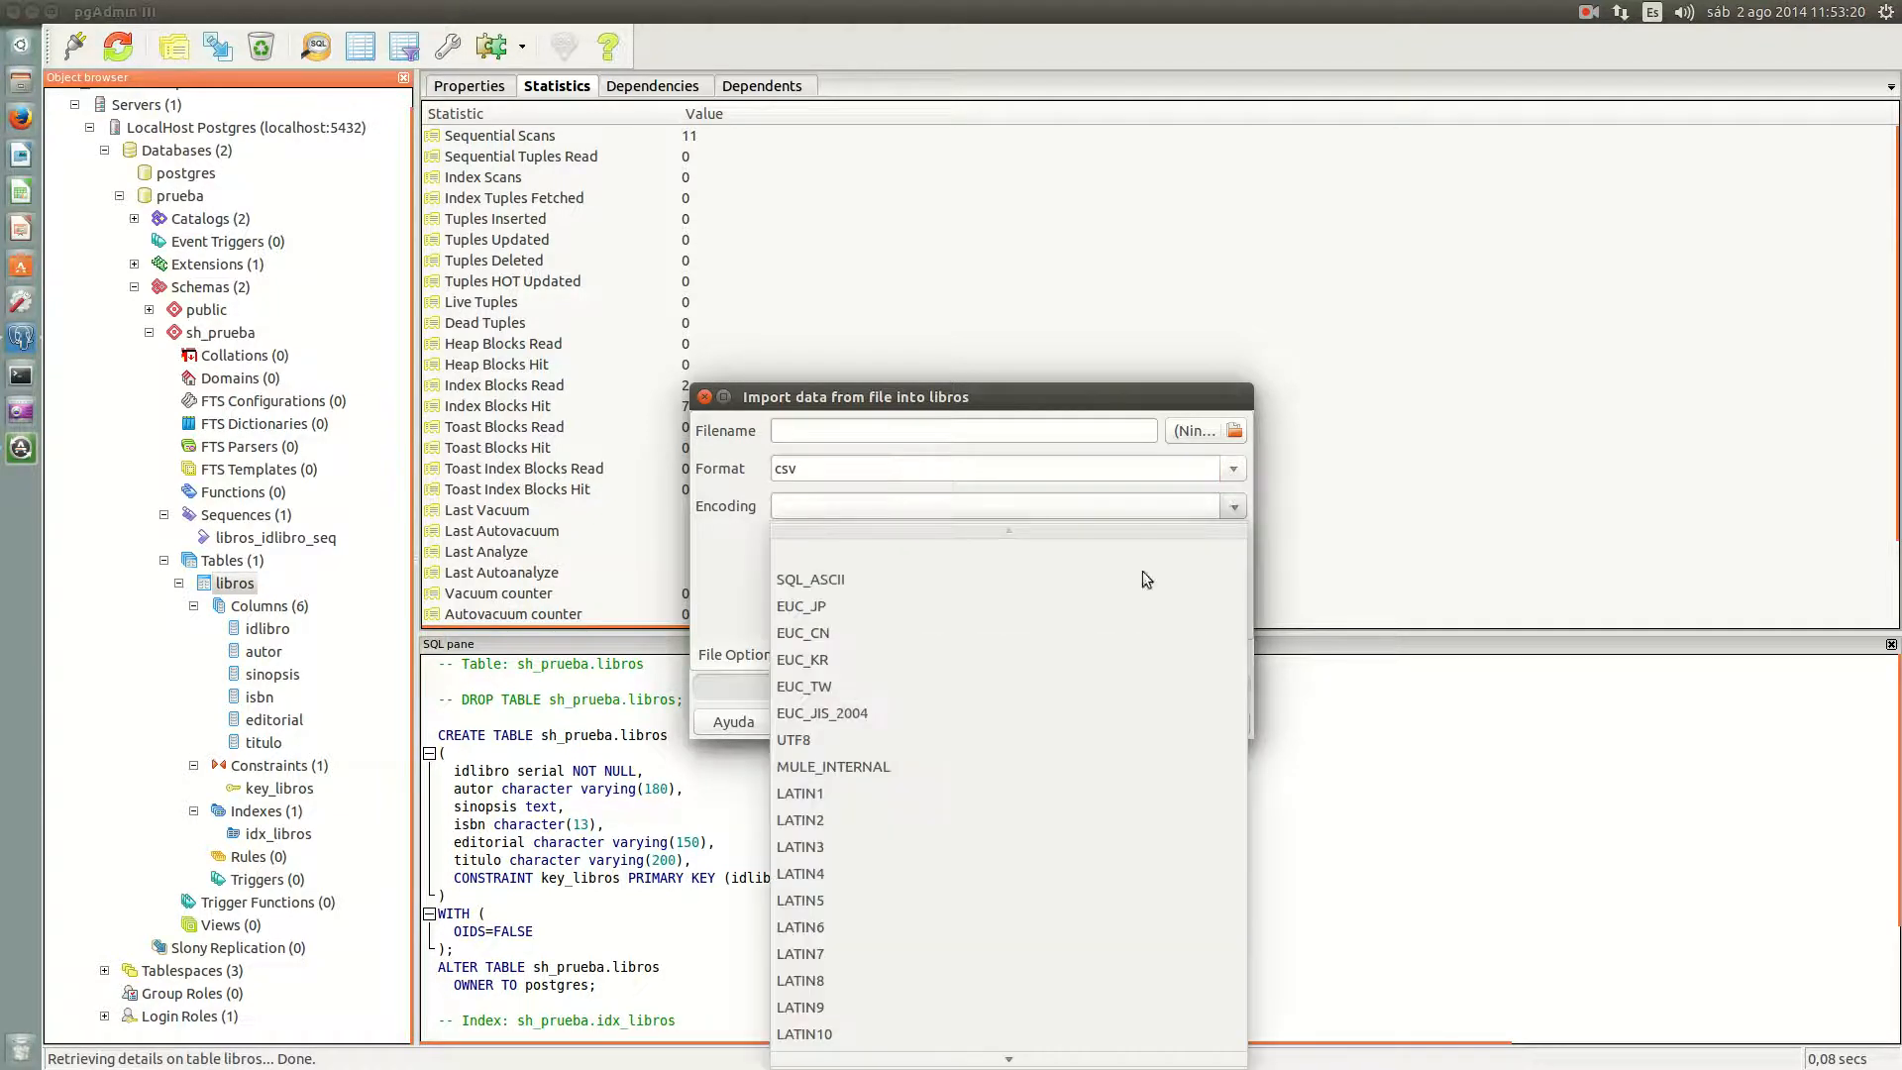
left_click(1020, 741)
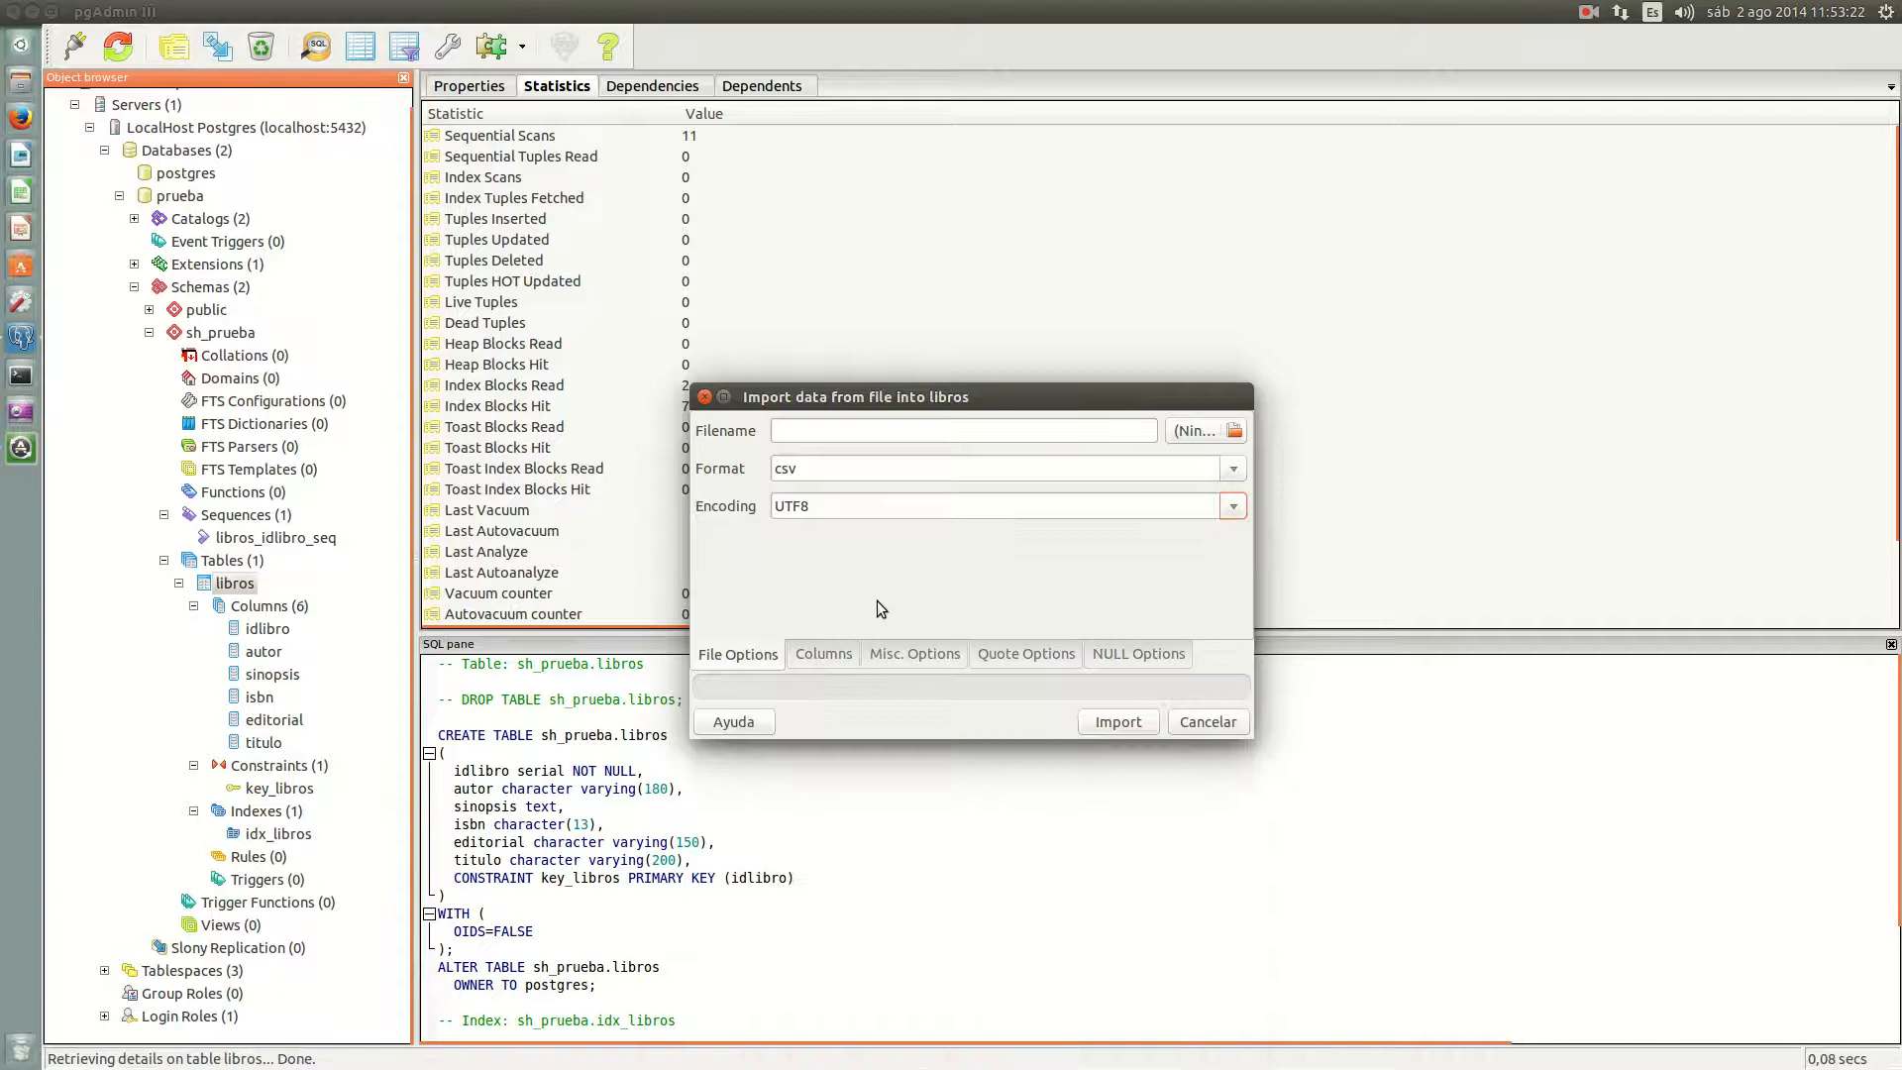
Step: Exclude the idlibro column from the import and set the delimiter to a semicolon
left_click(841, 656)
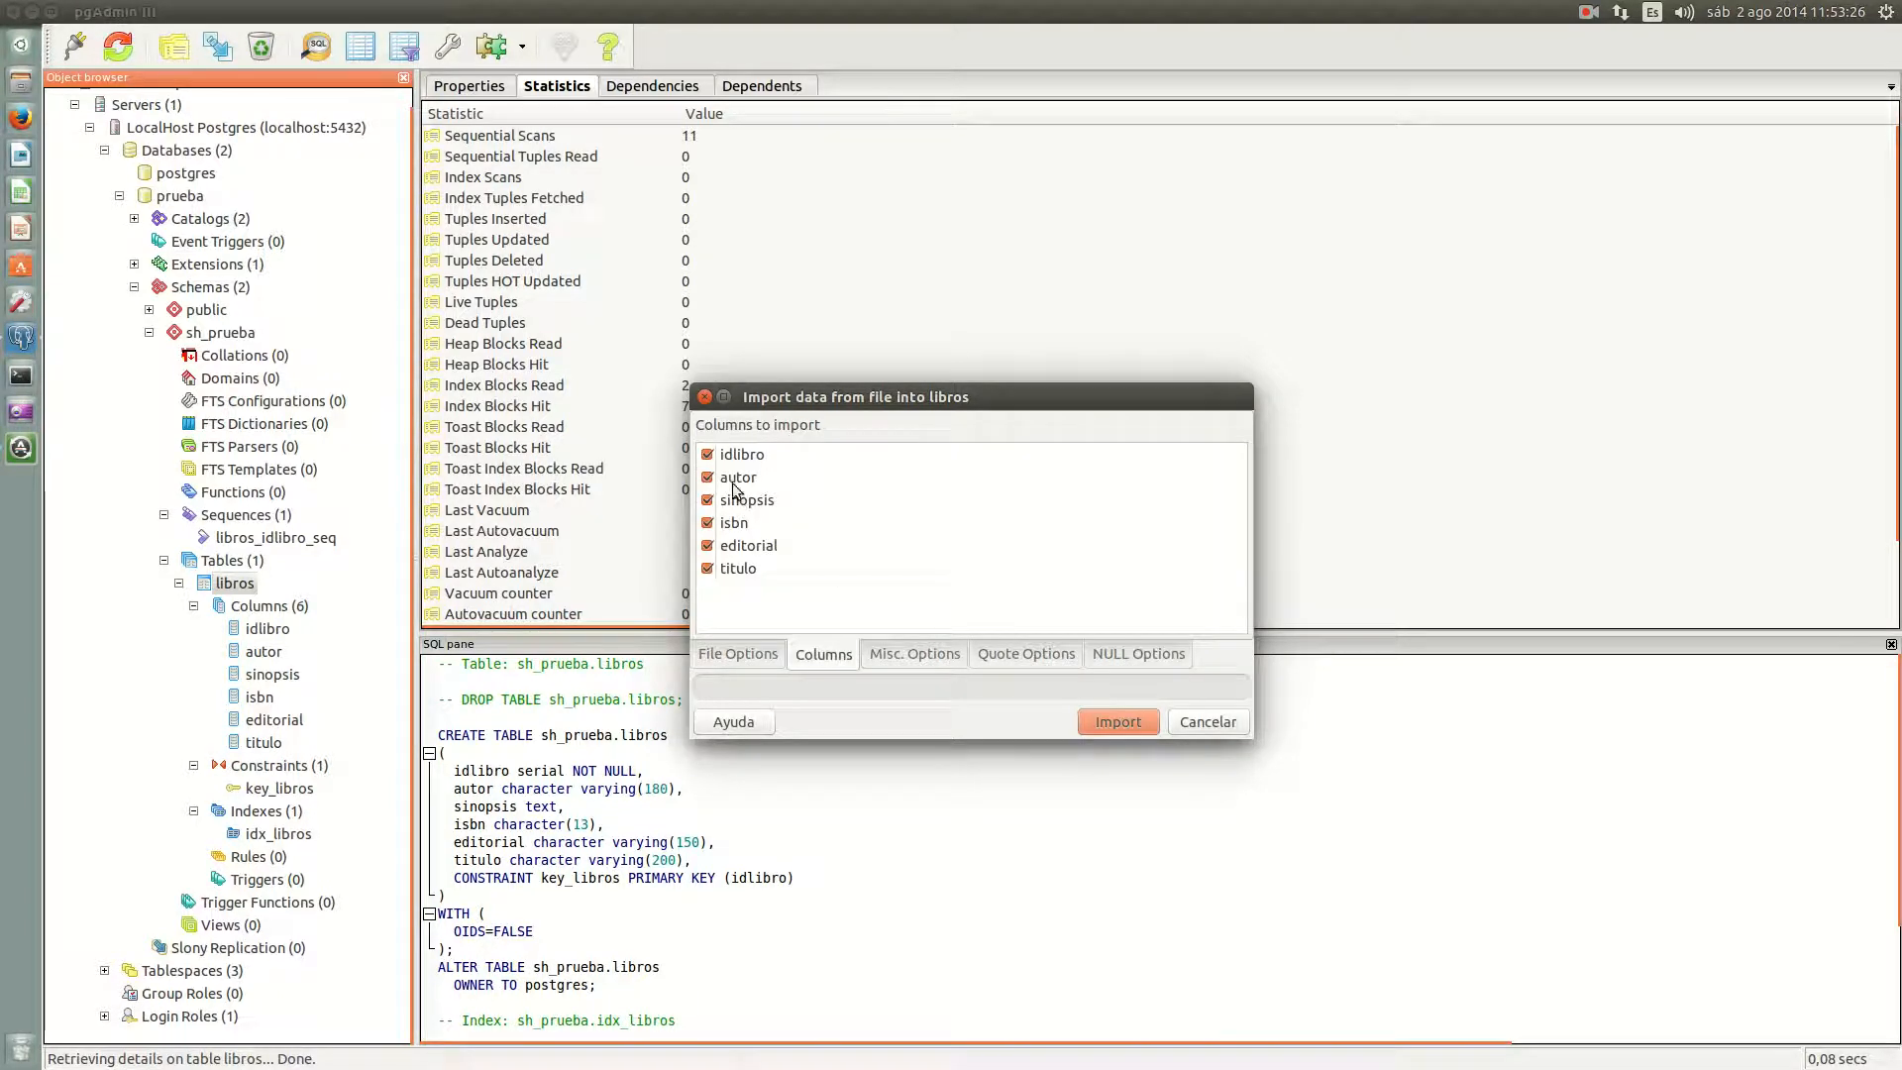
left_click(707, 454)
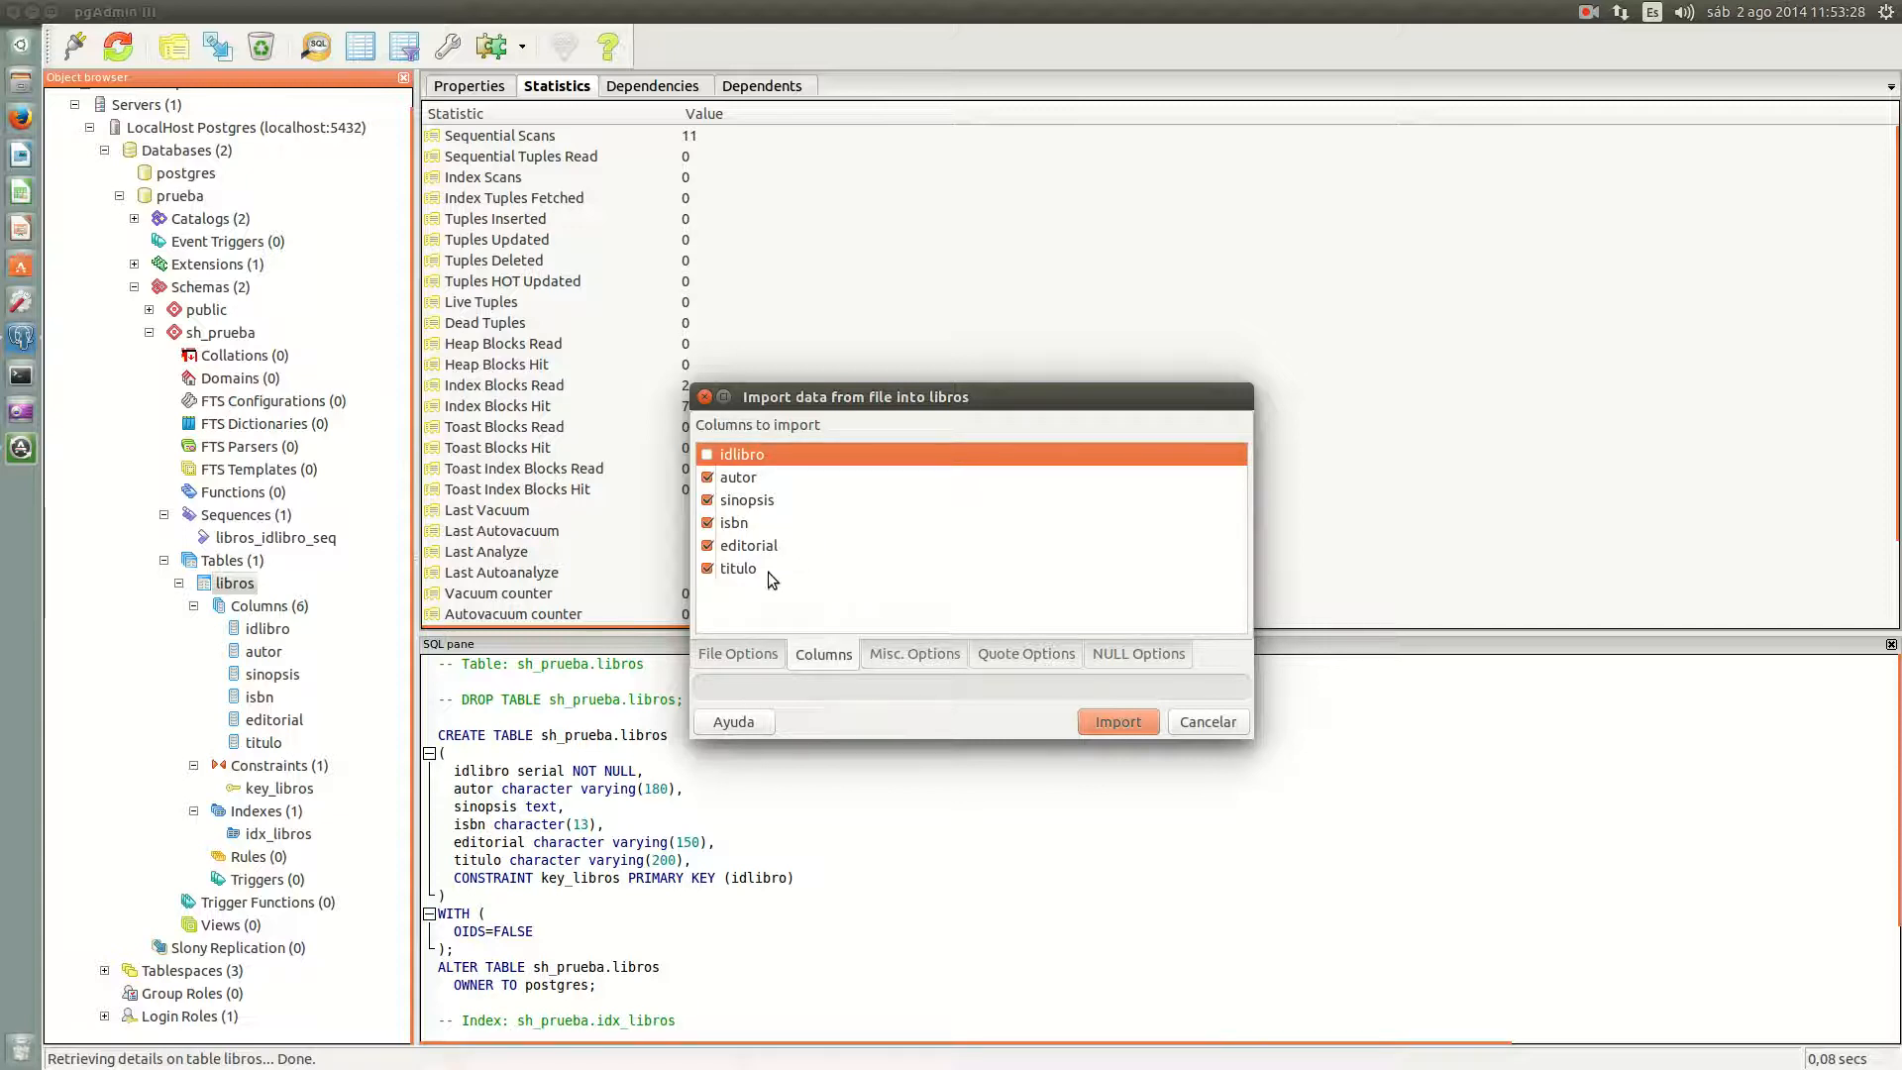
left_click(903, 656)
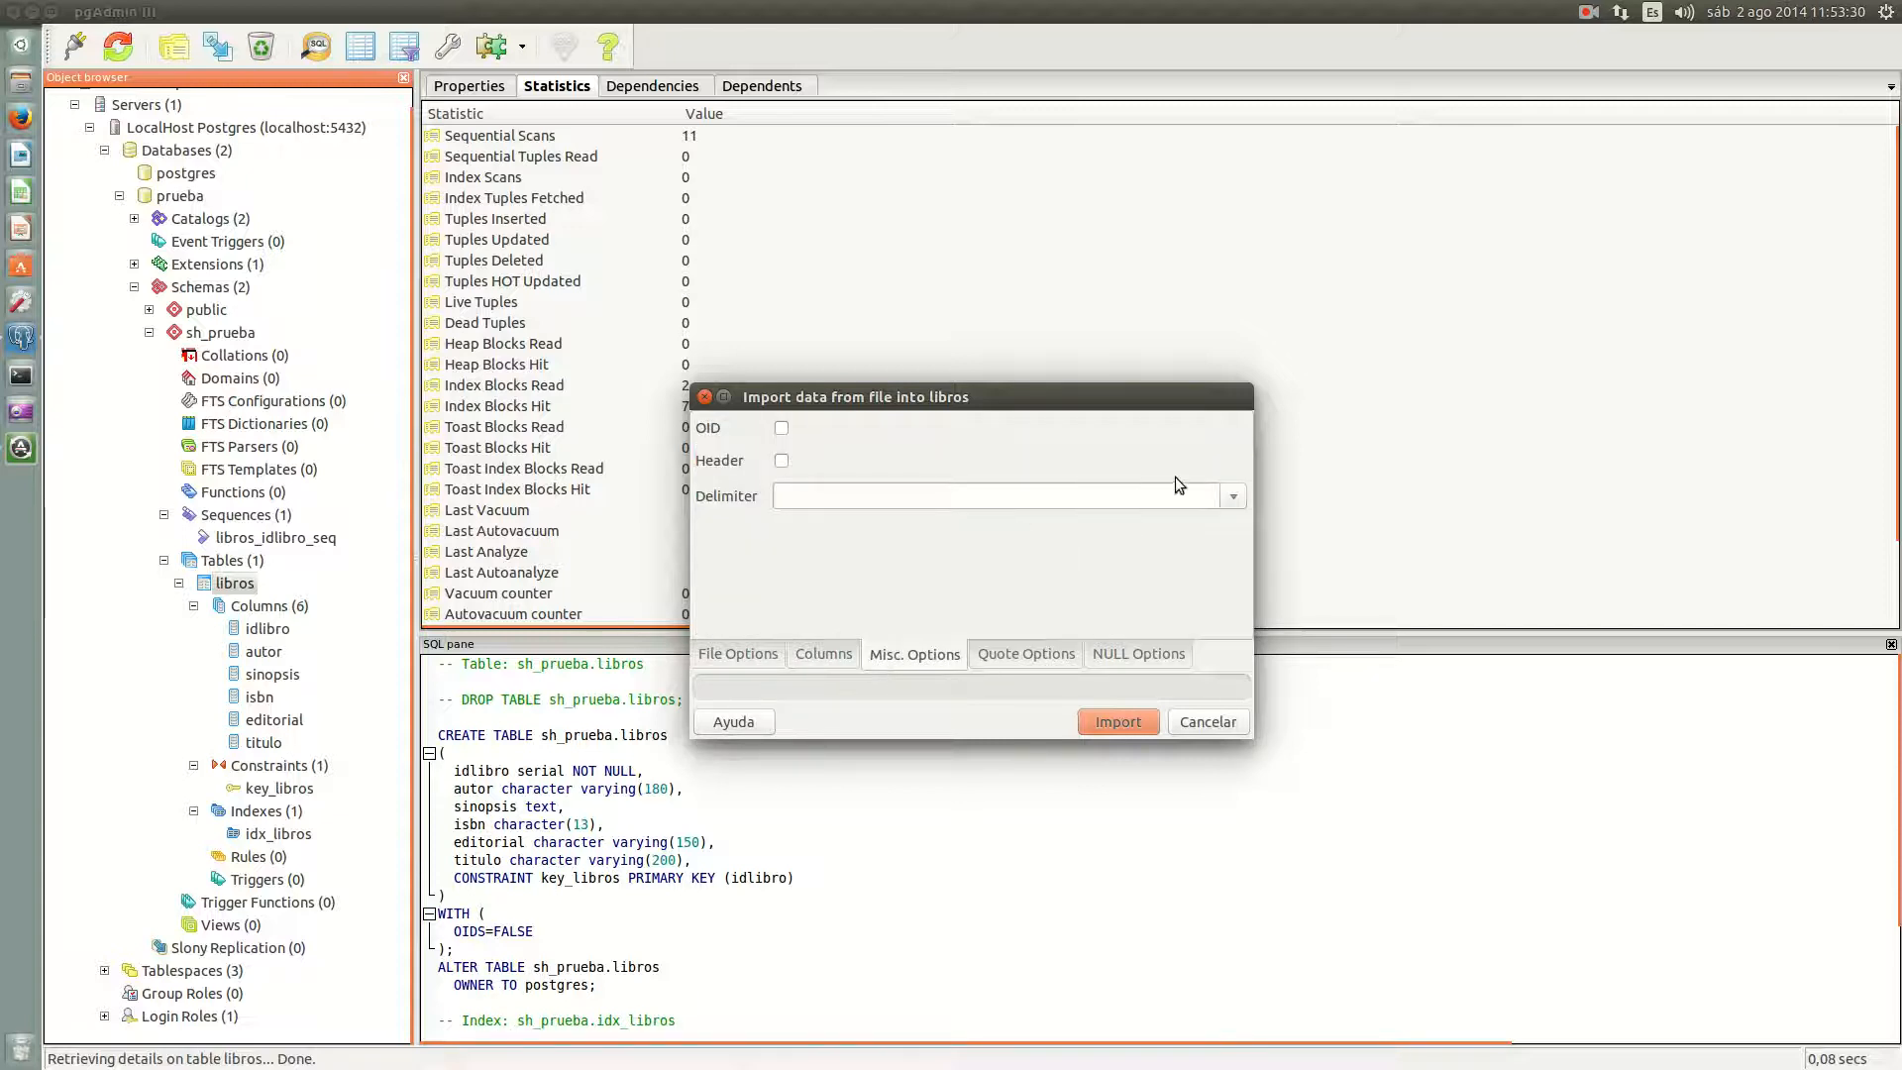
left_click(1233, 497)
left_click(1139, 523)
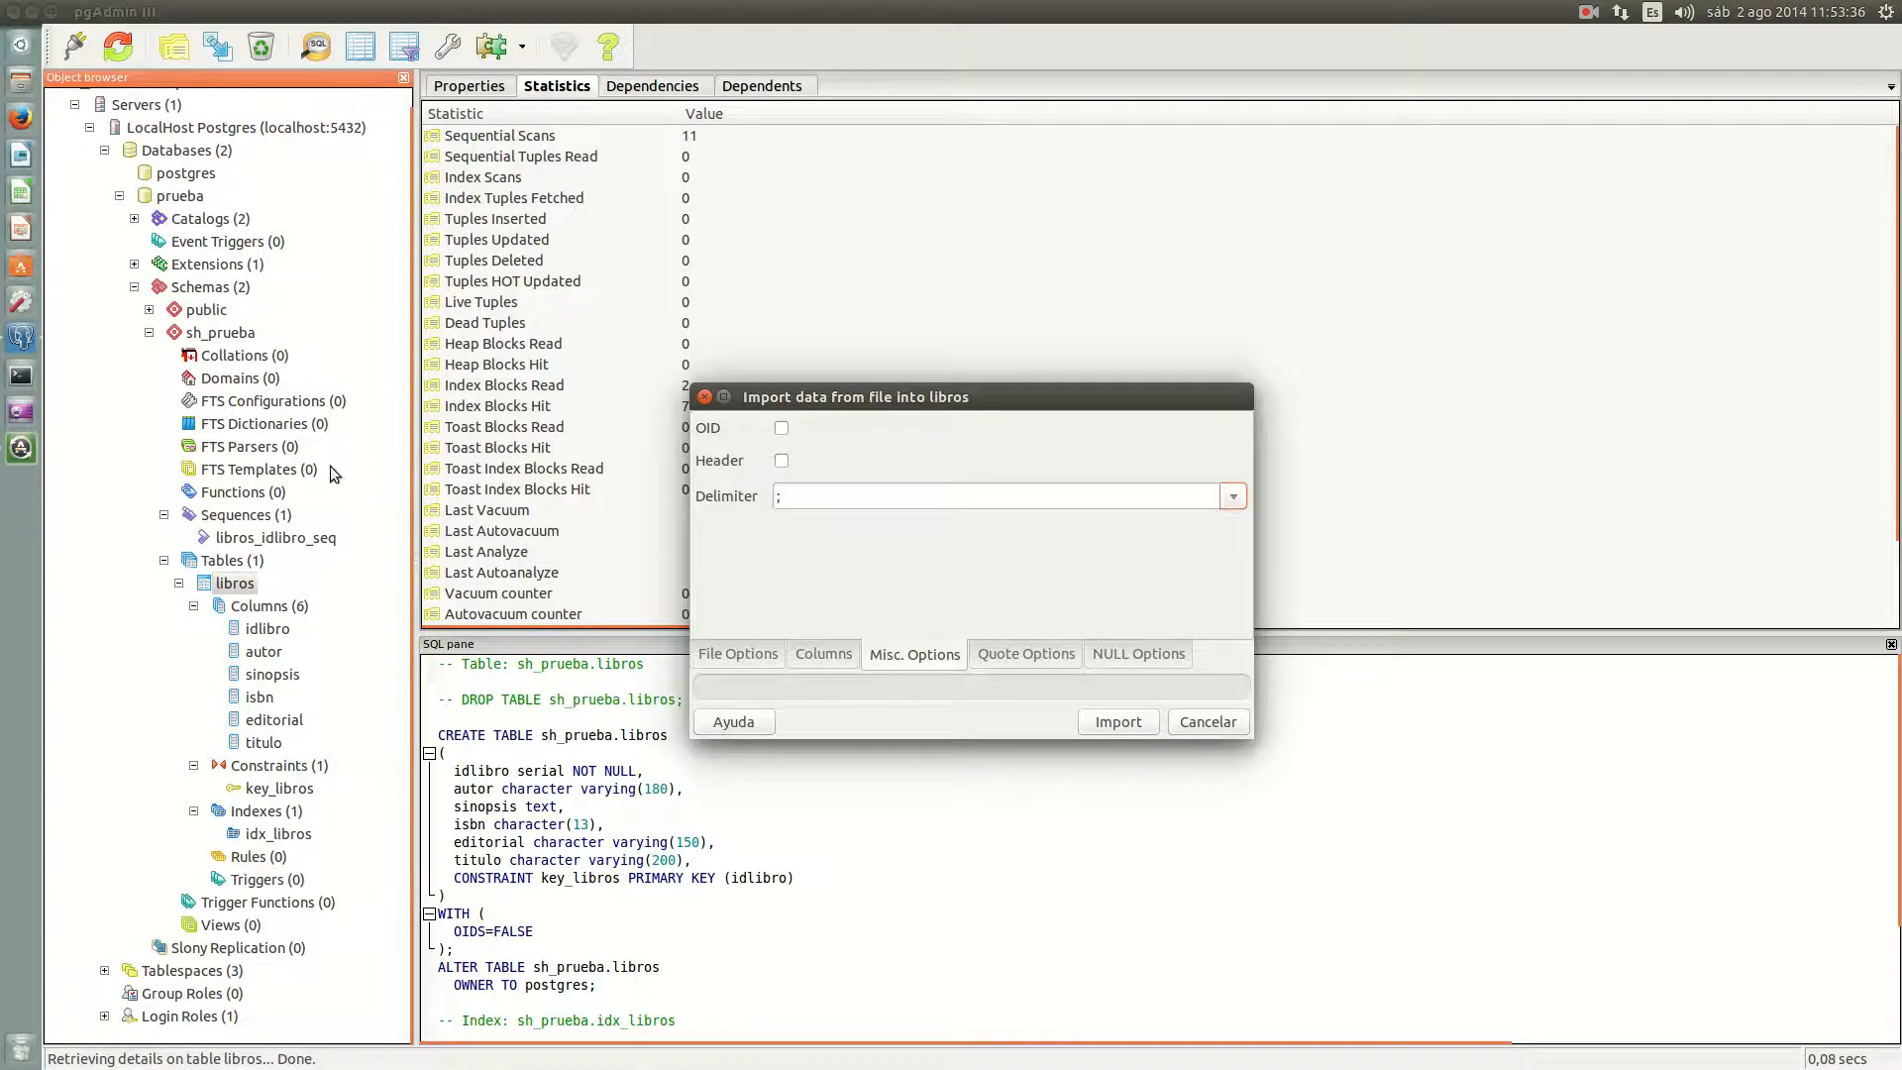
Step: Open libros mod_simple2.csv from the Documentos folder in Geany to examine its contents
left_click(20, 79)
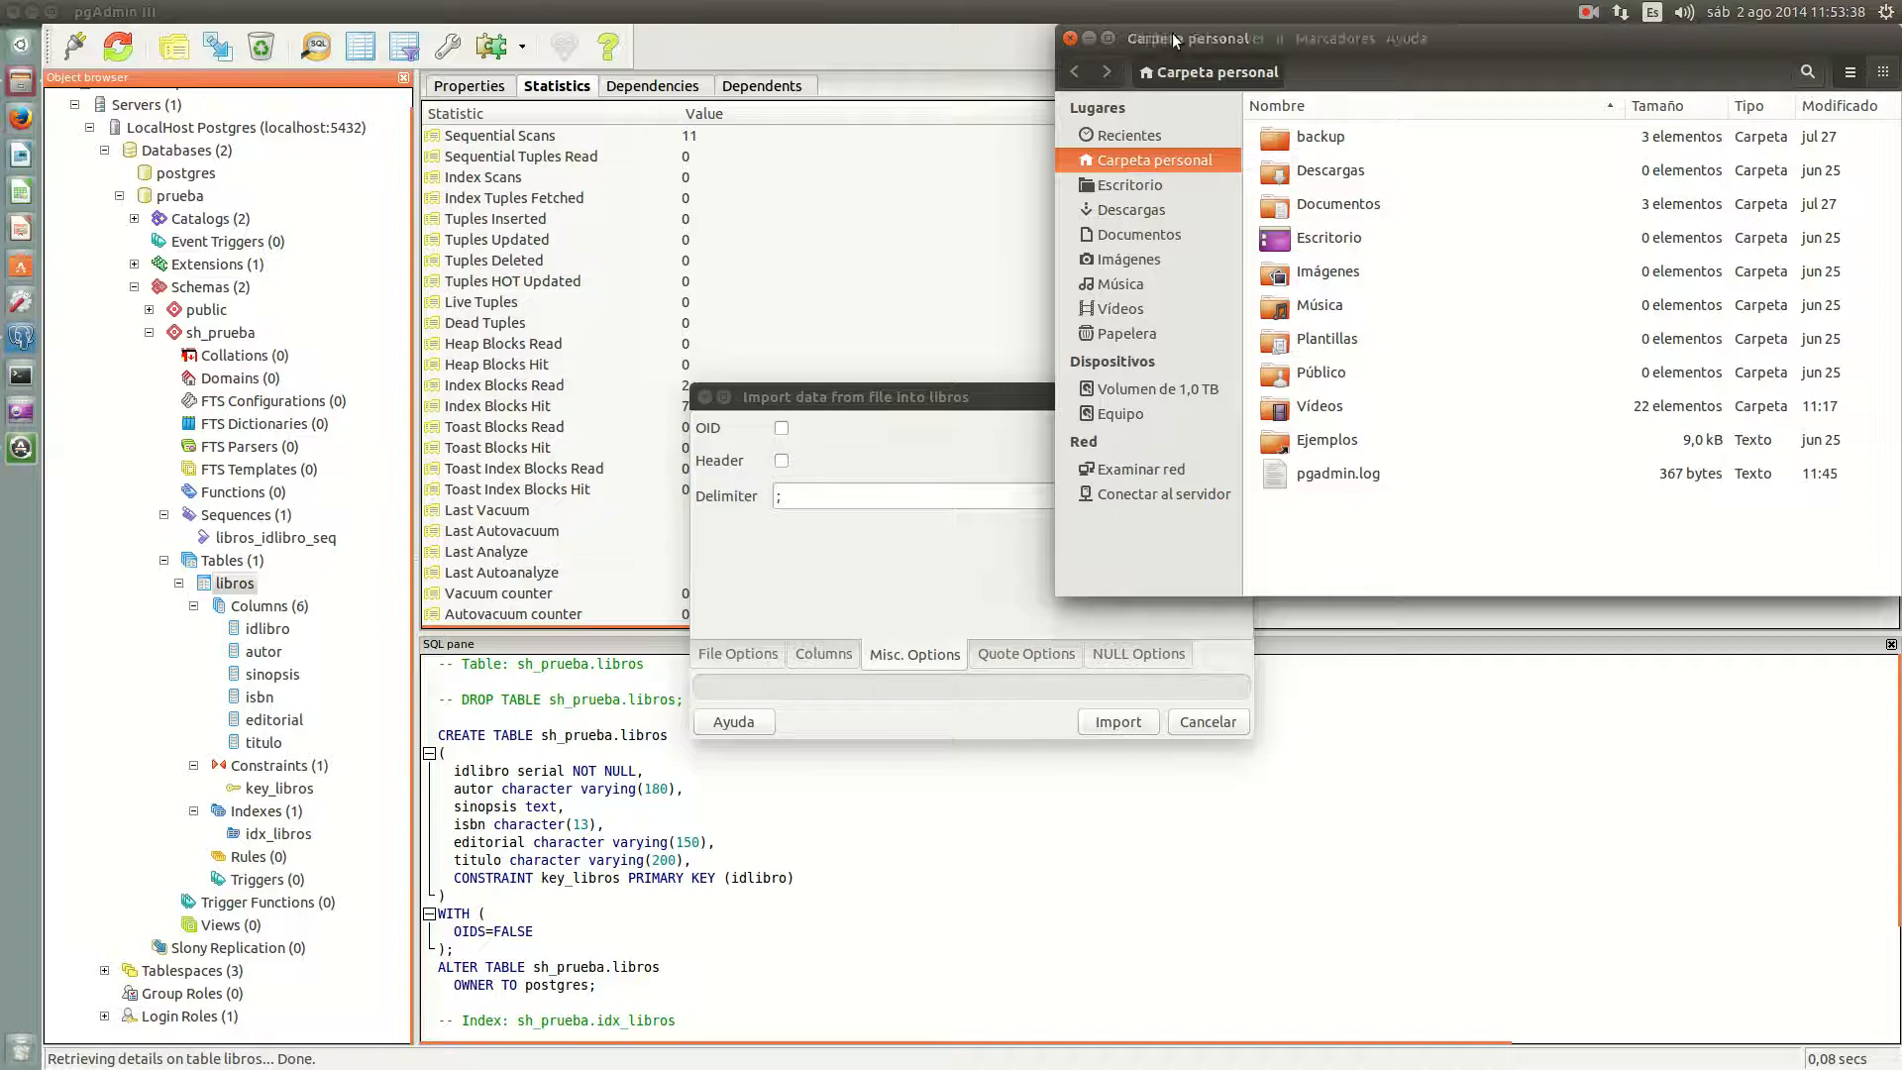
left_click_drag(1524, 45, 1009, 124)
double_click(836, 286)
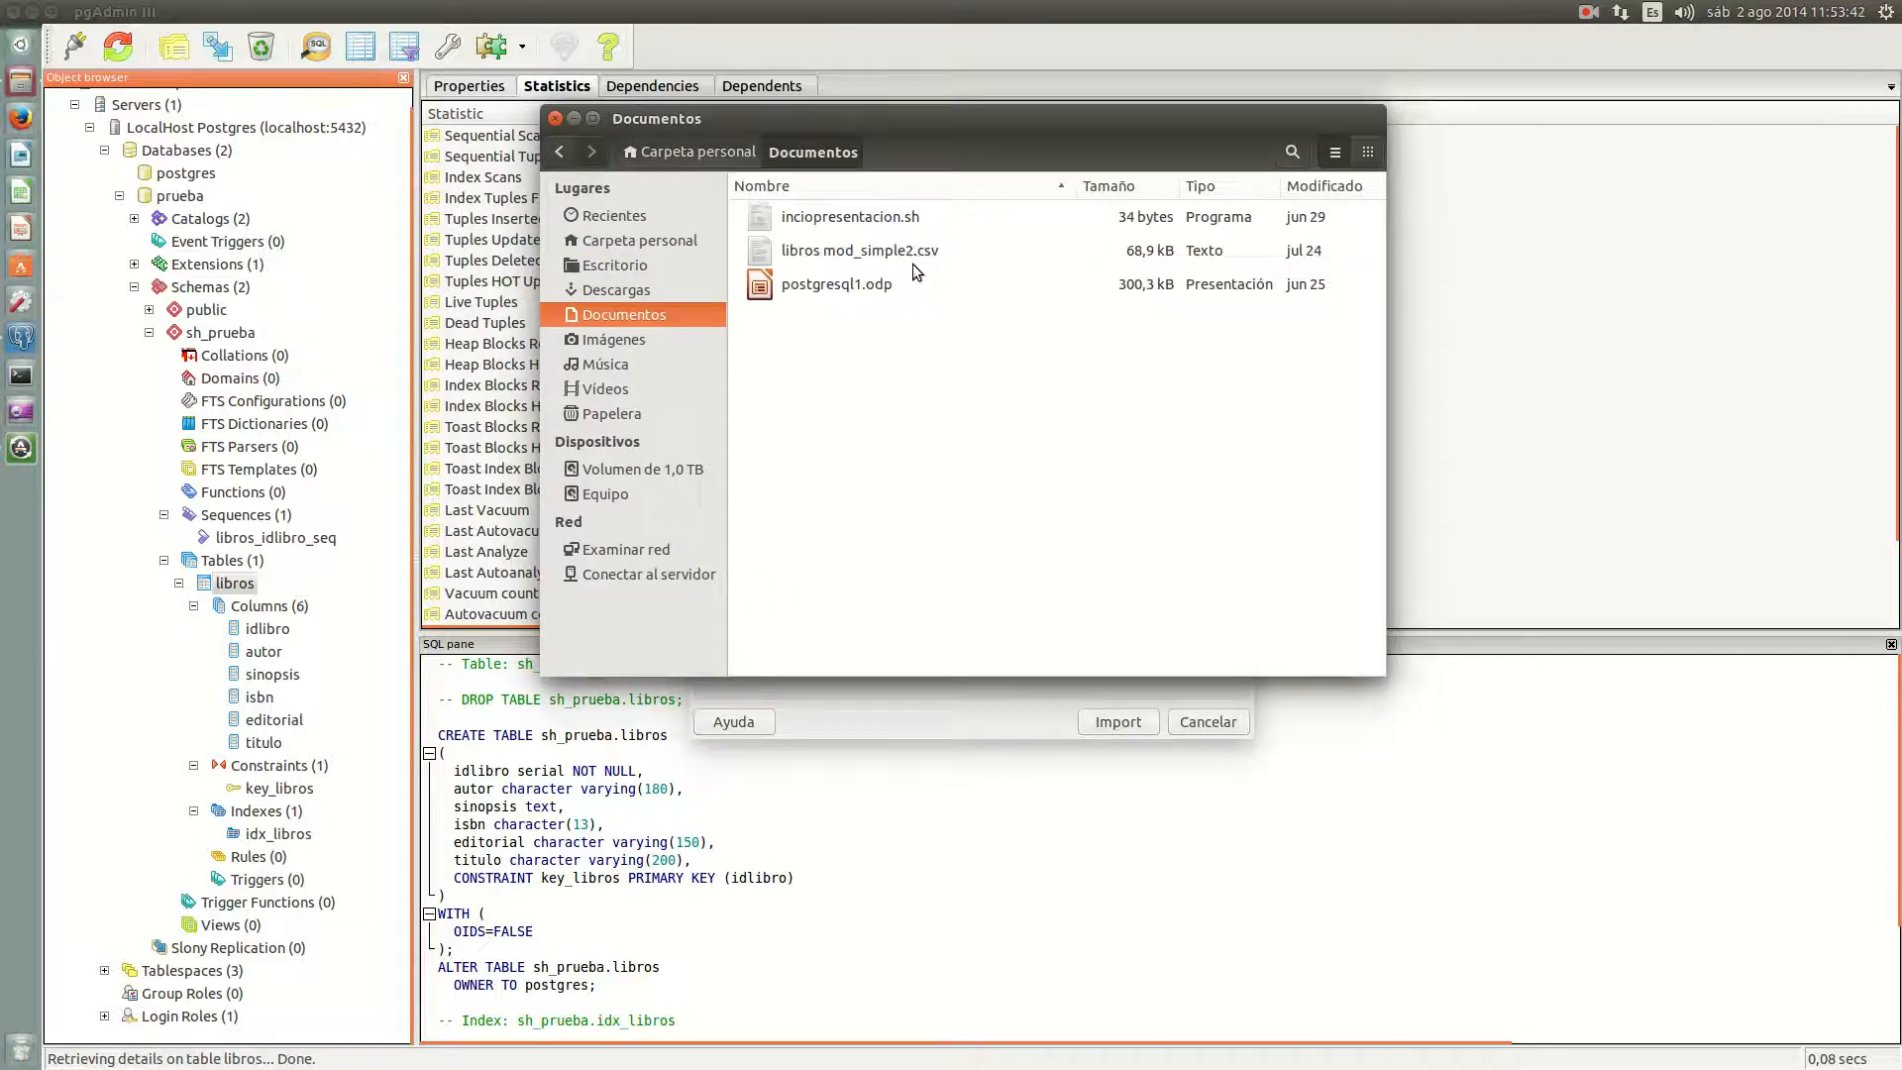
left_click(872, 244)
right_click(872, 243)
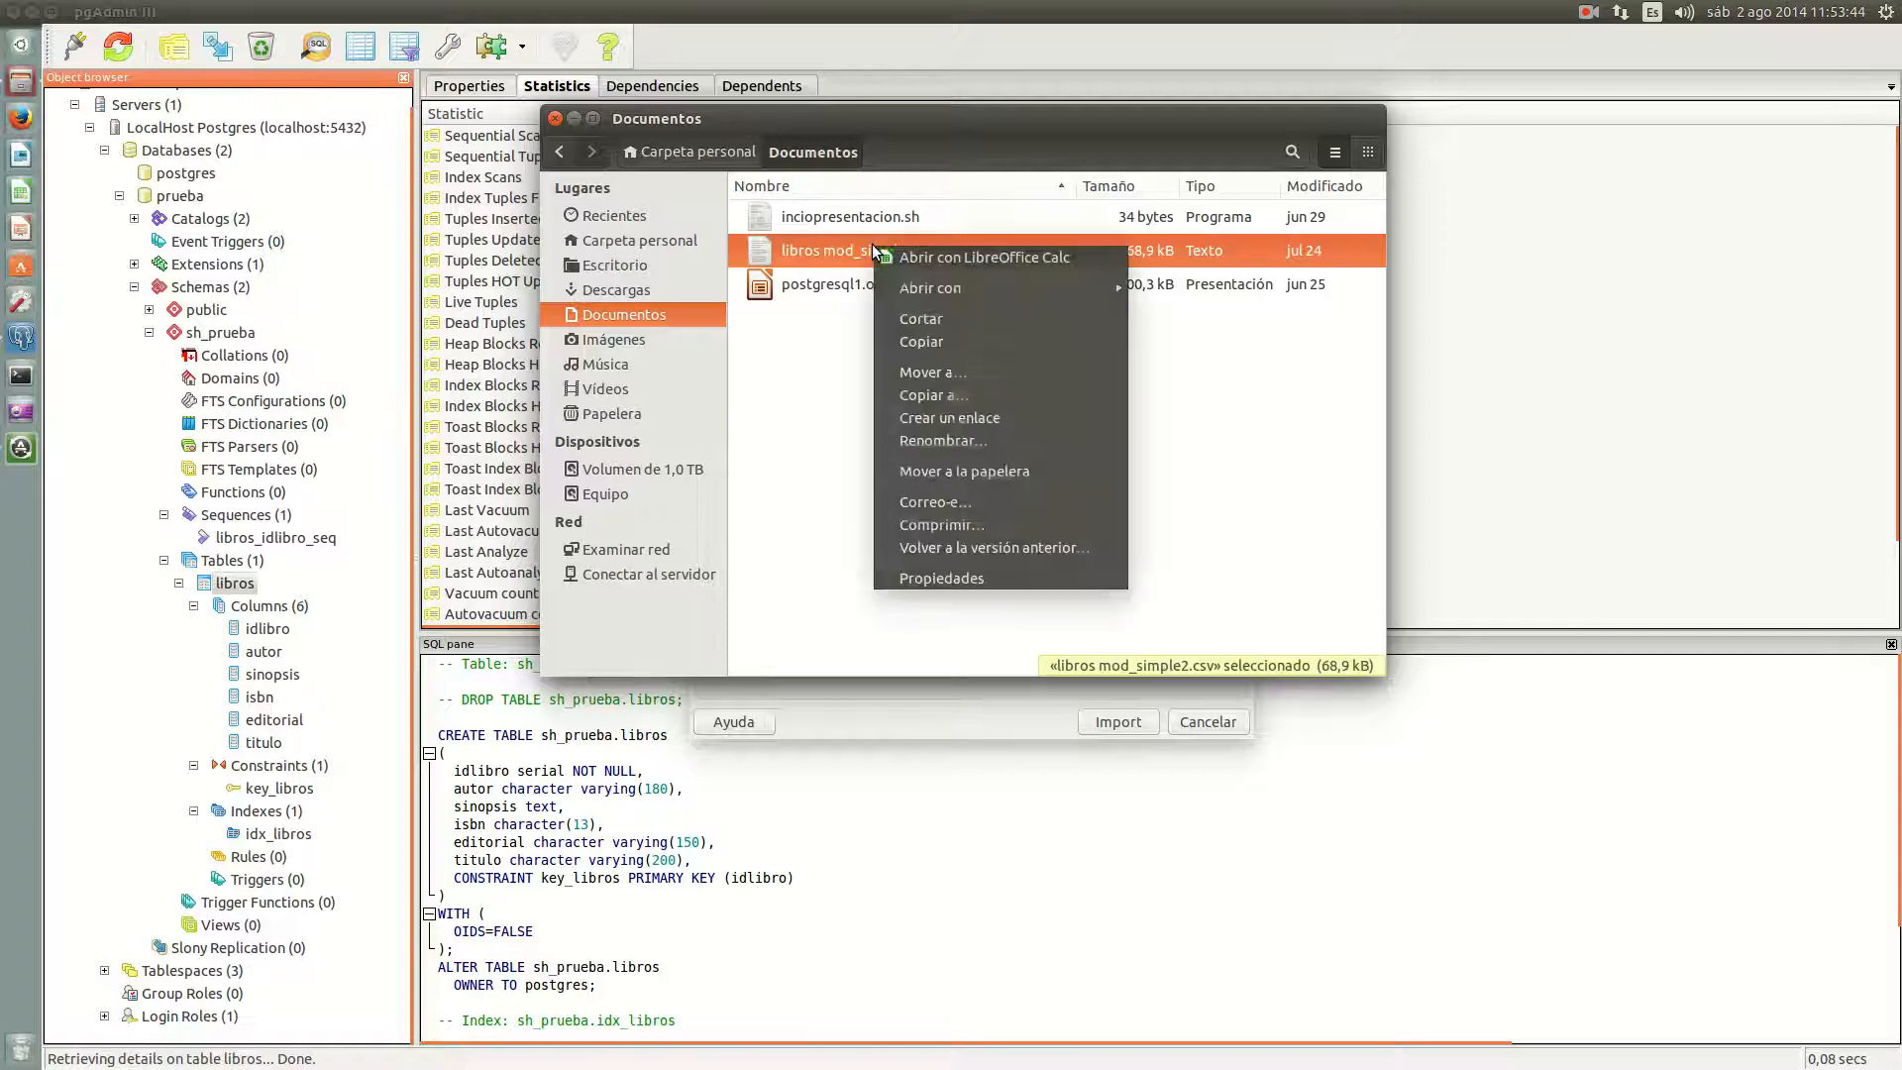
mouse_move(1030, 289)
left_click(1153, 283)
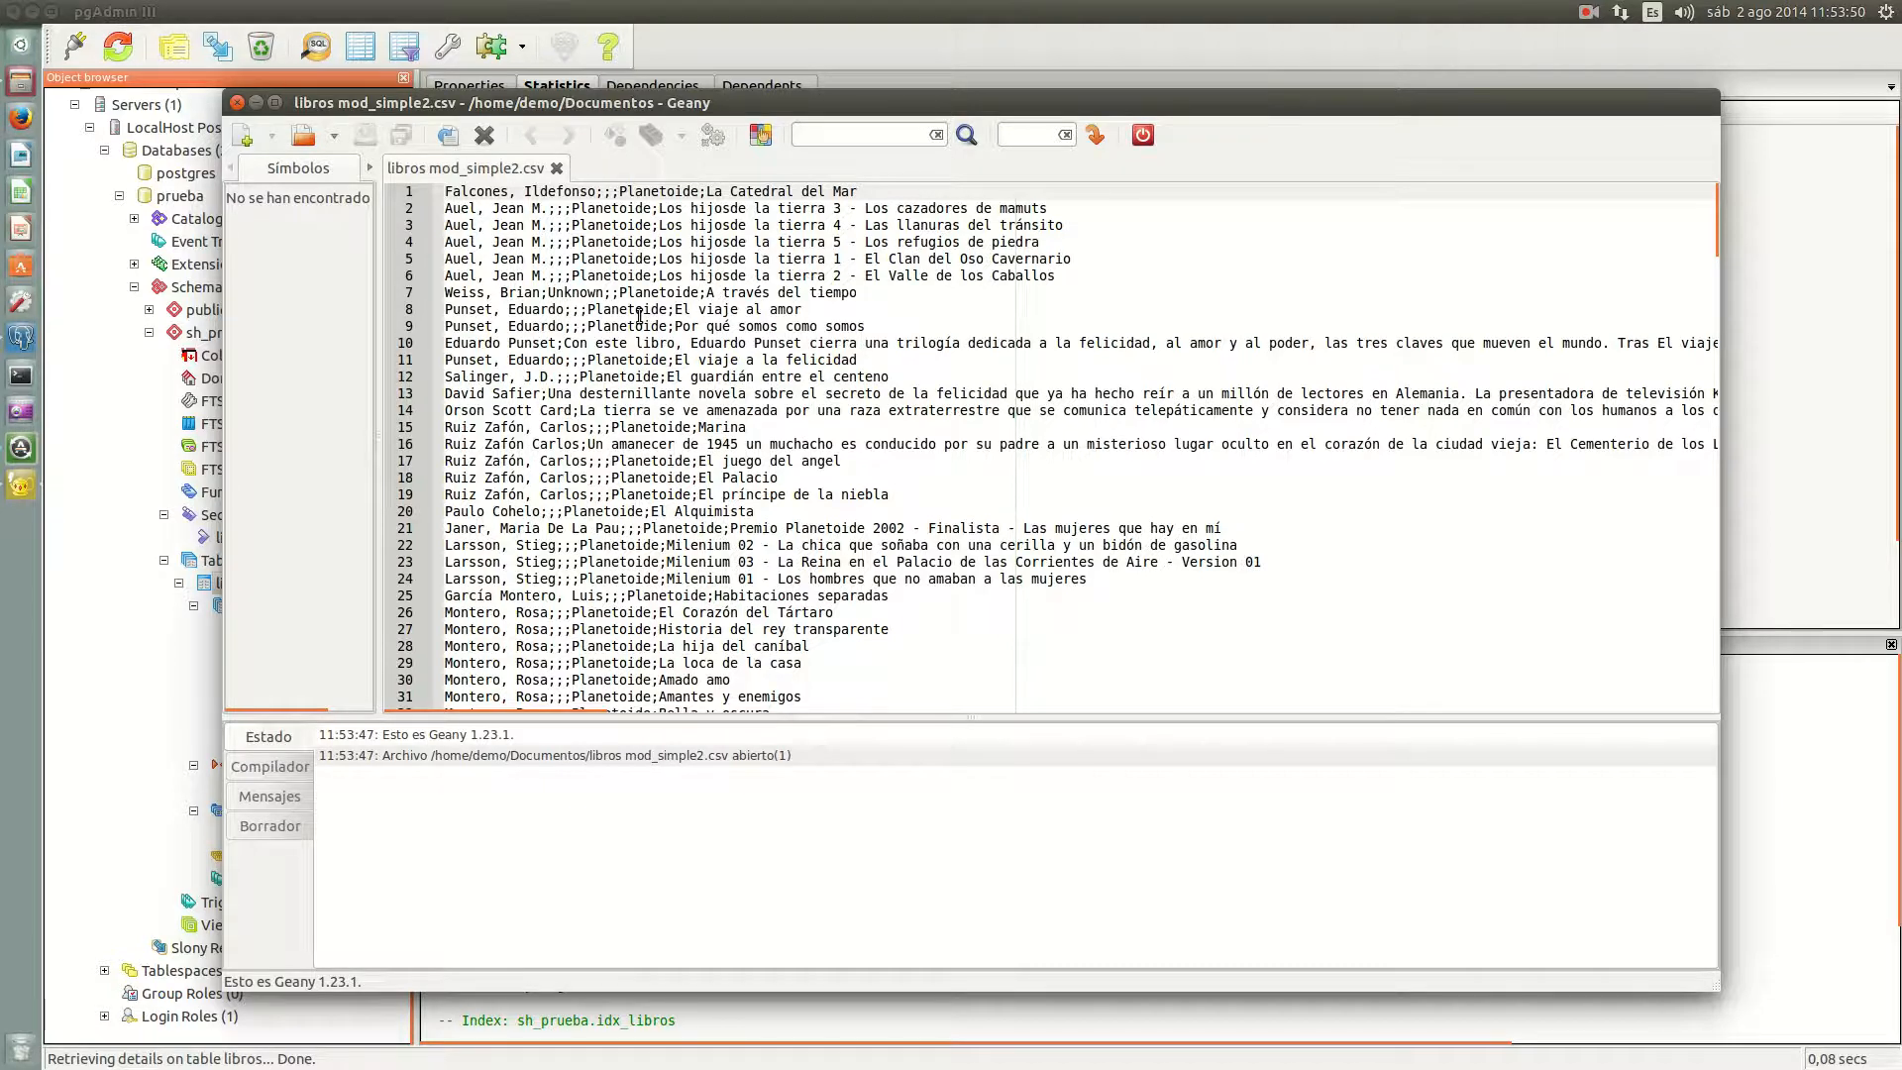
Step: Examine the book records and semicolon-separated fields of the CSV file, close the editor and file manager, and return to the import dialog
scroll(639, 315, "down", 20)
scroll(651, 308, "up", 20)
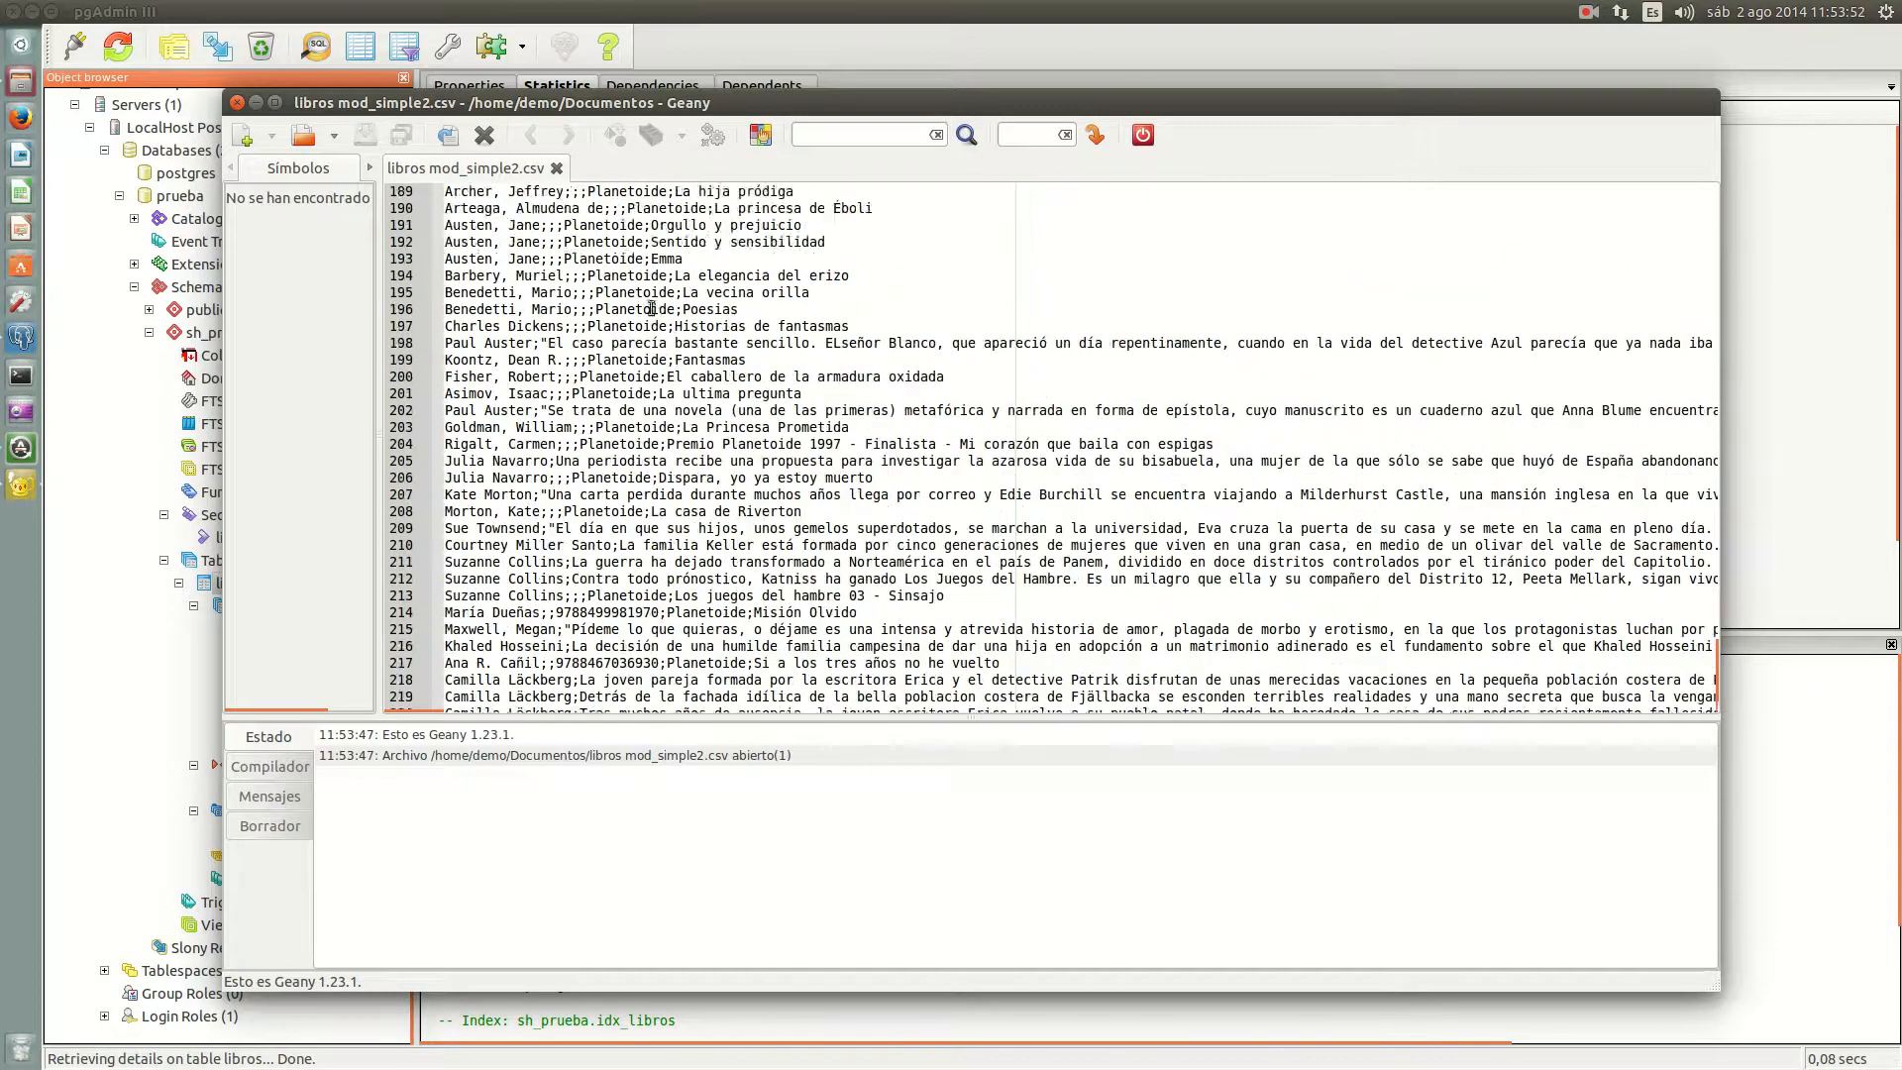
scroll(651, 308, "up", 8)
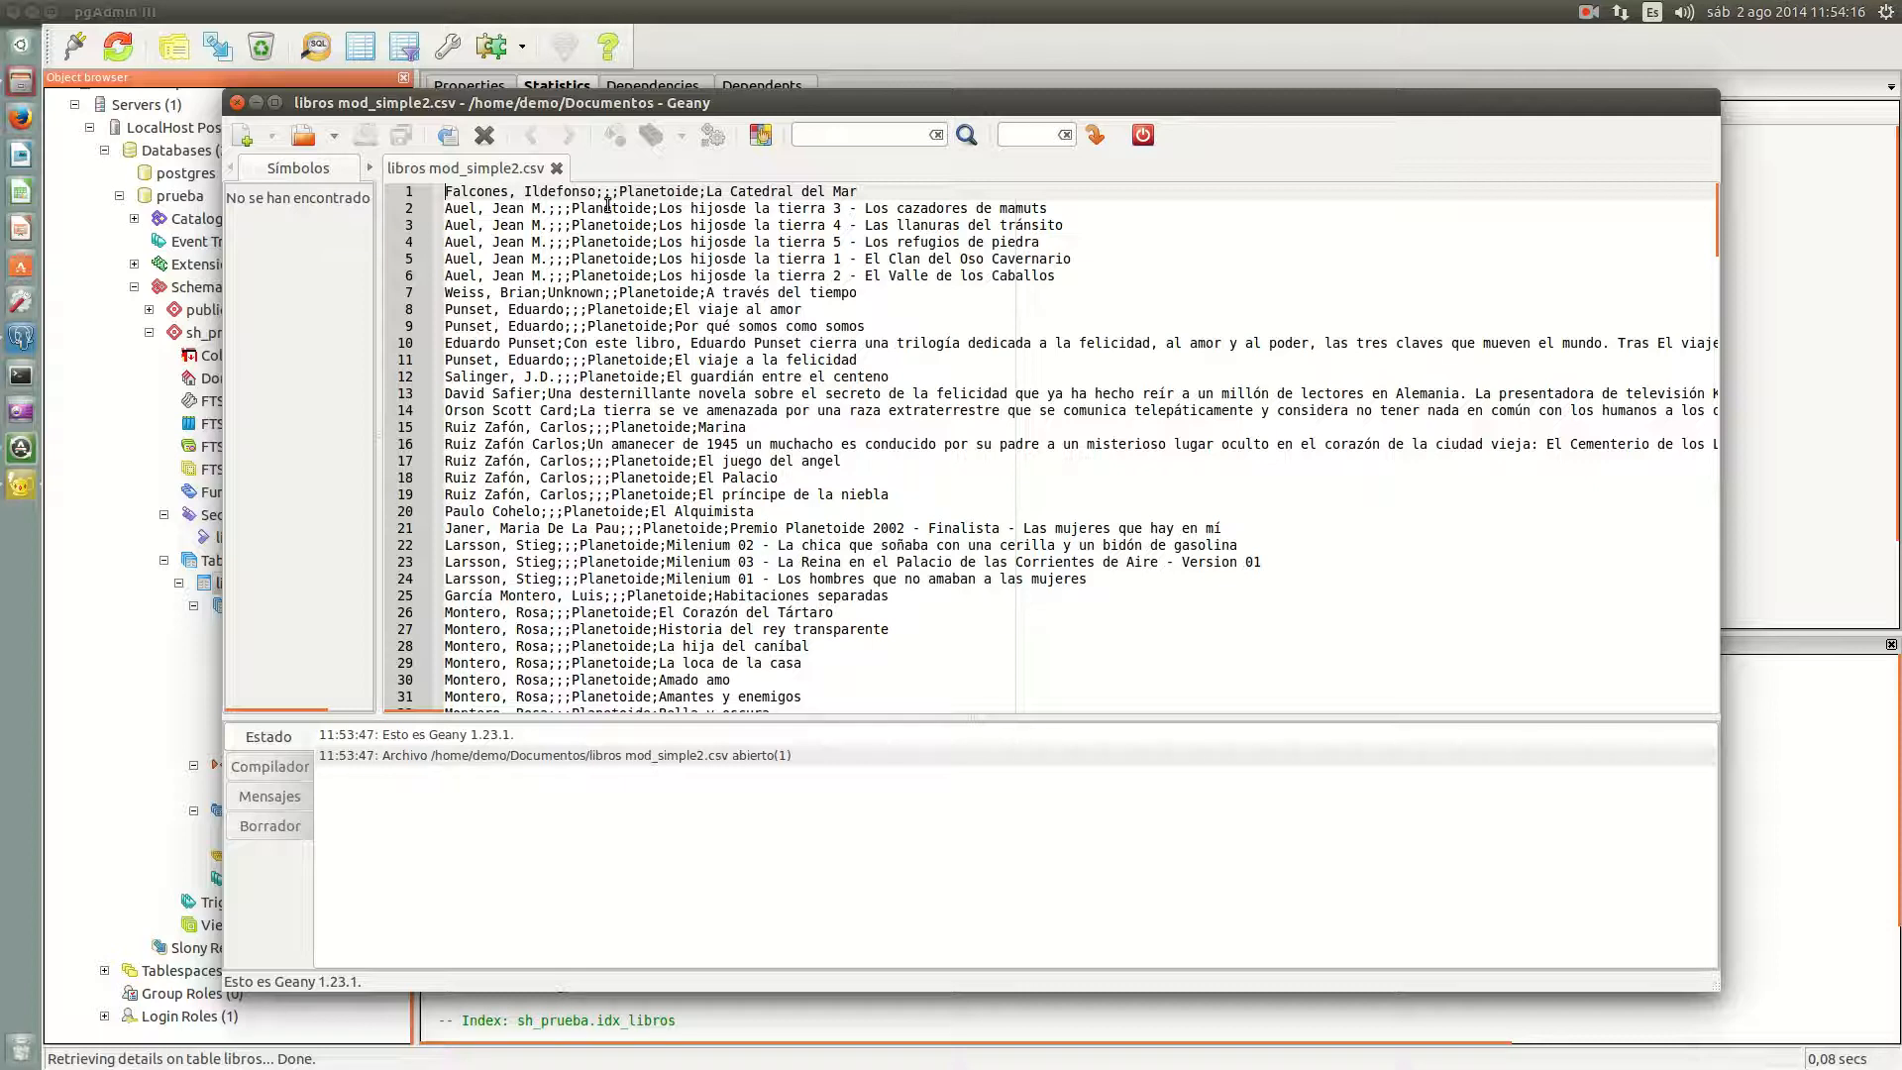
left_click(664, 198)
double_click(761, 208)
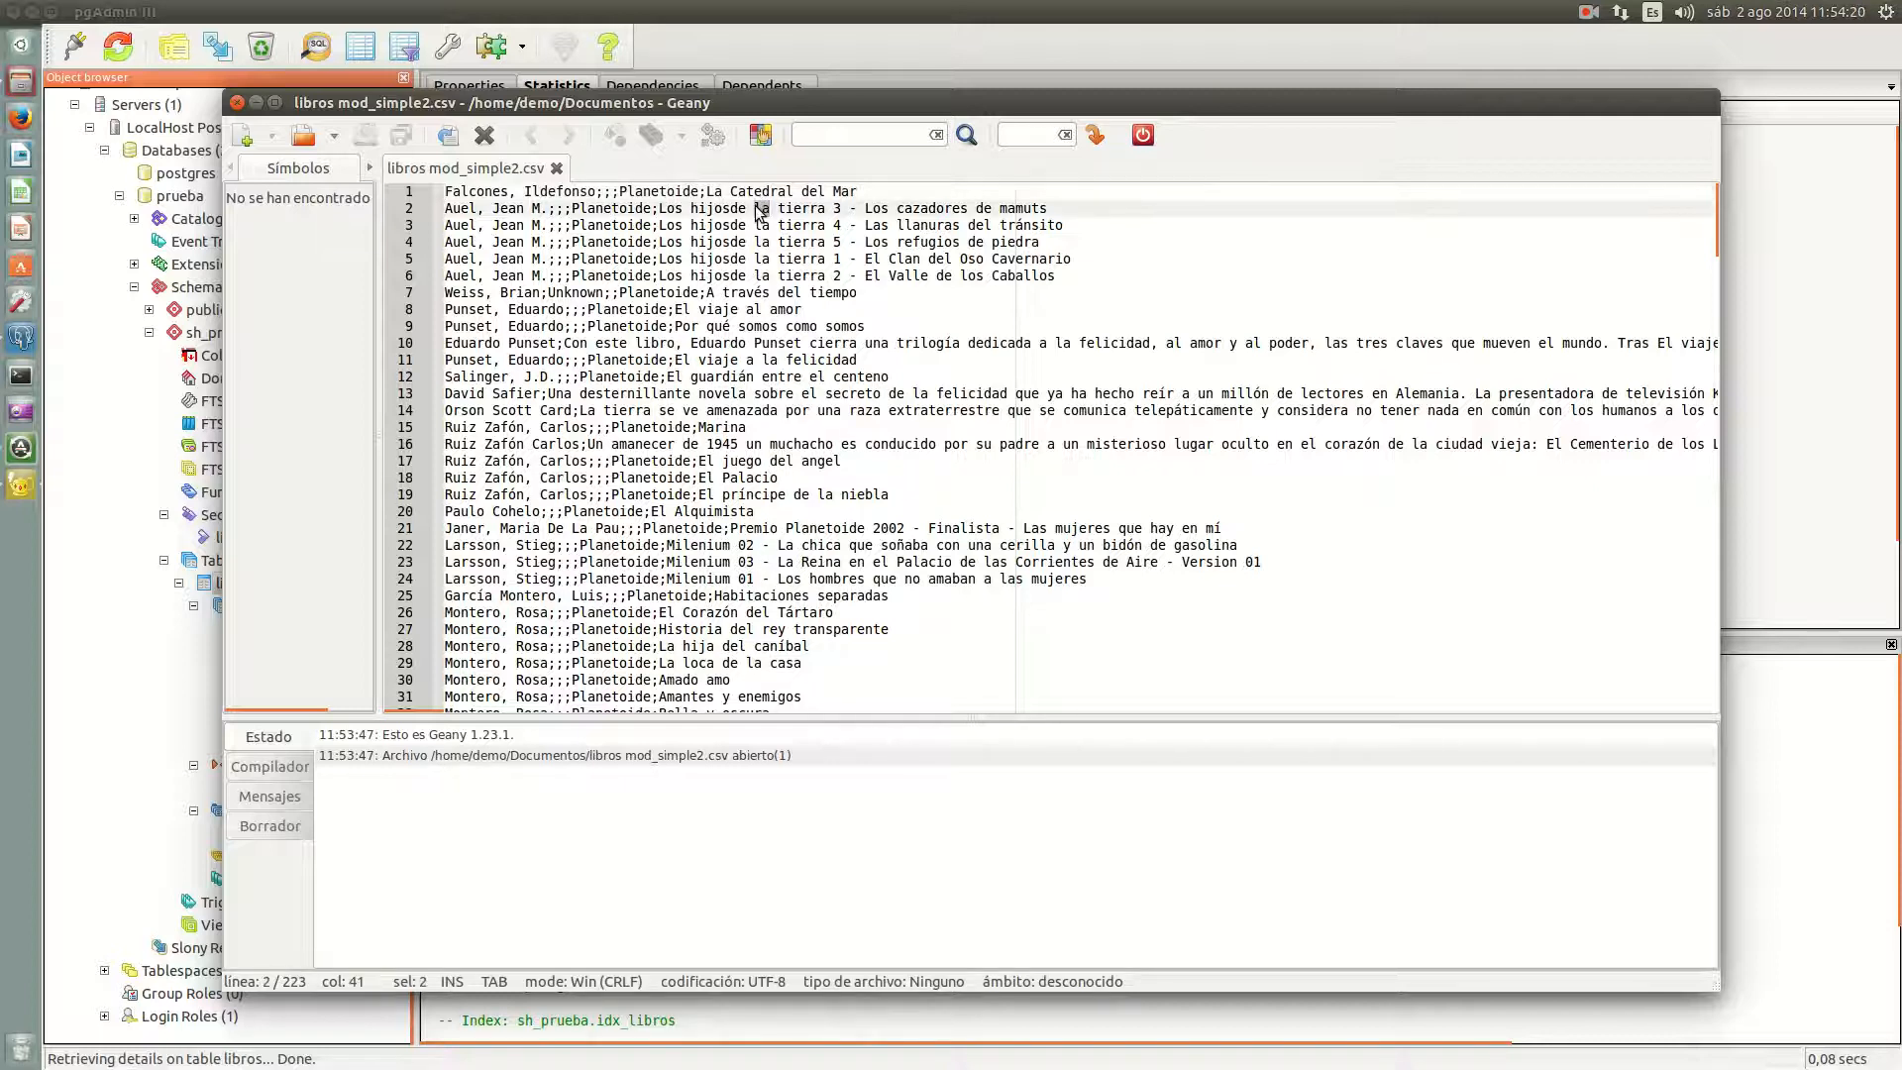
left_click_drag(911, 103, 891, 230)
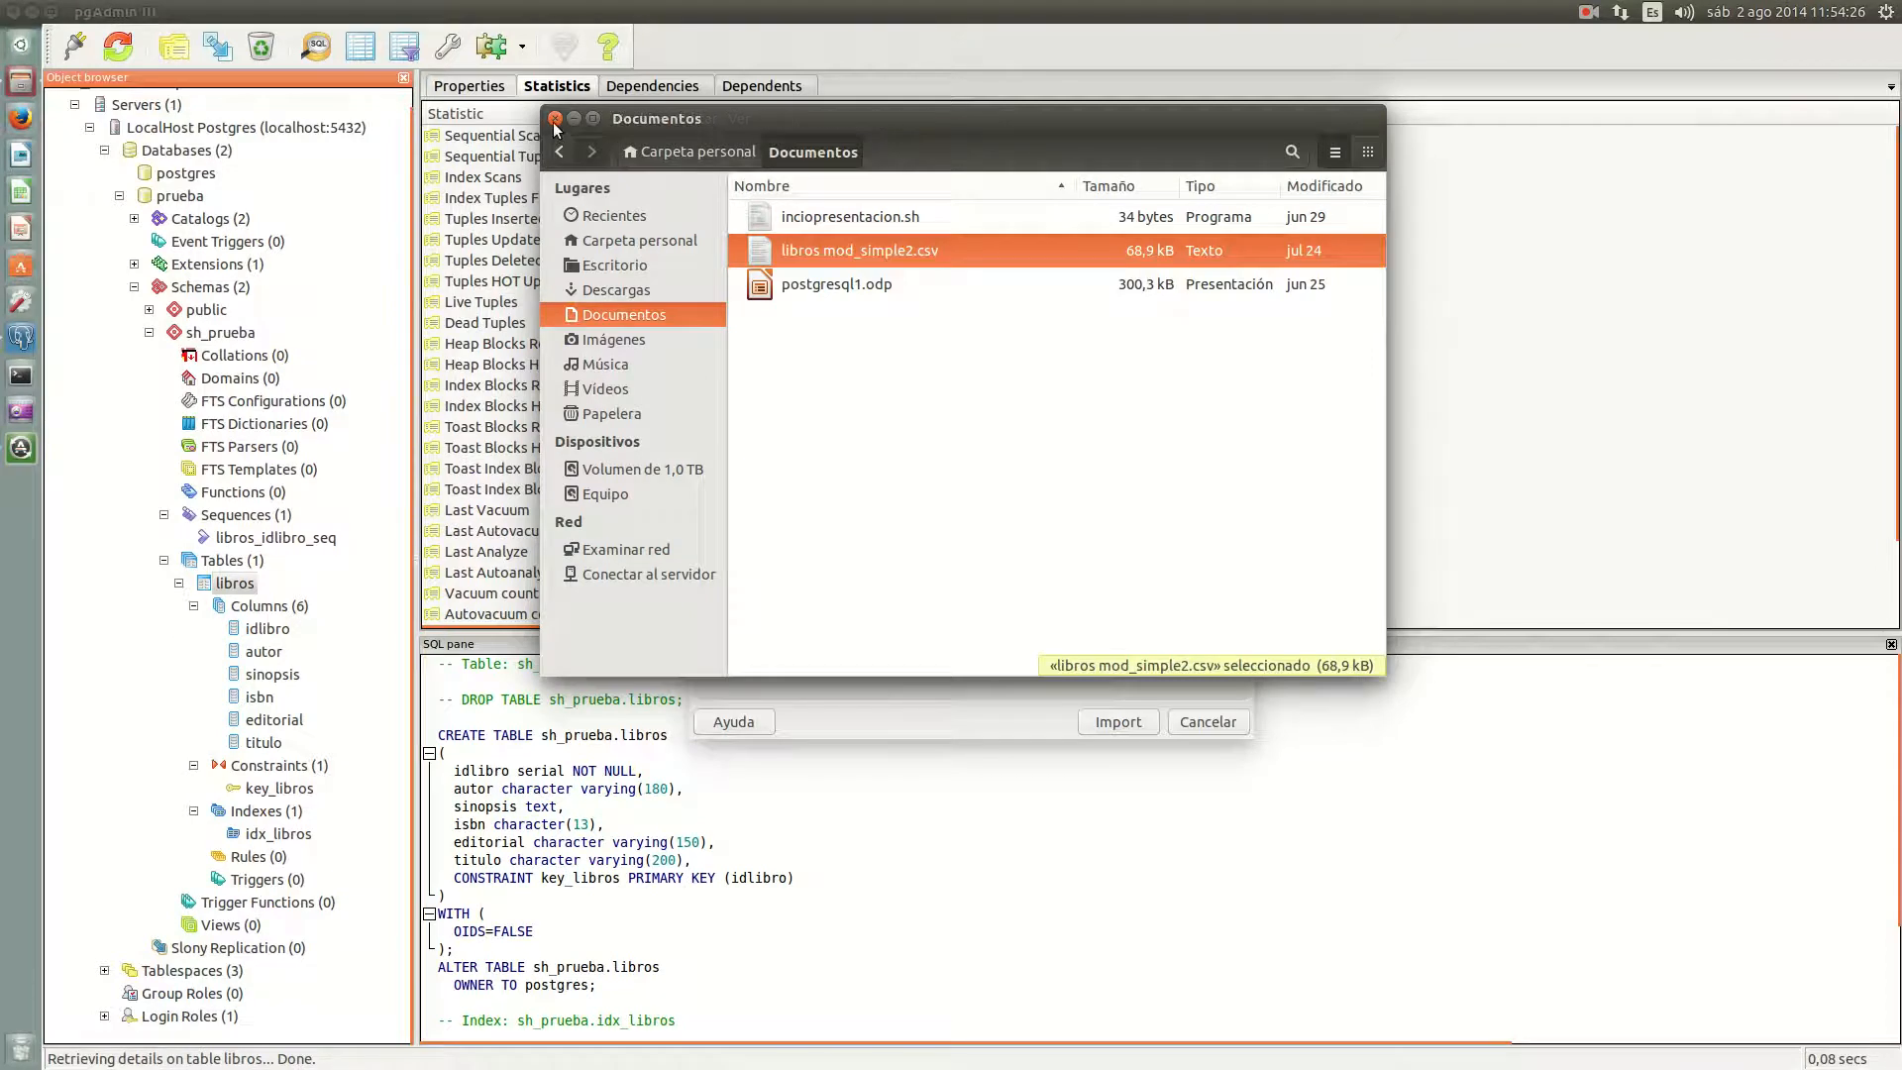
left_click(764, 337)
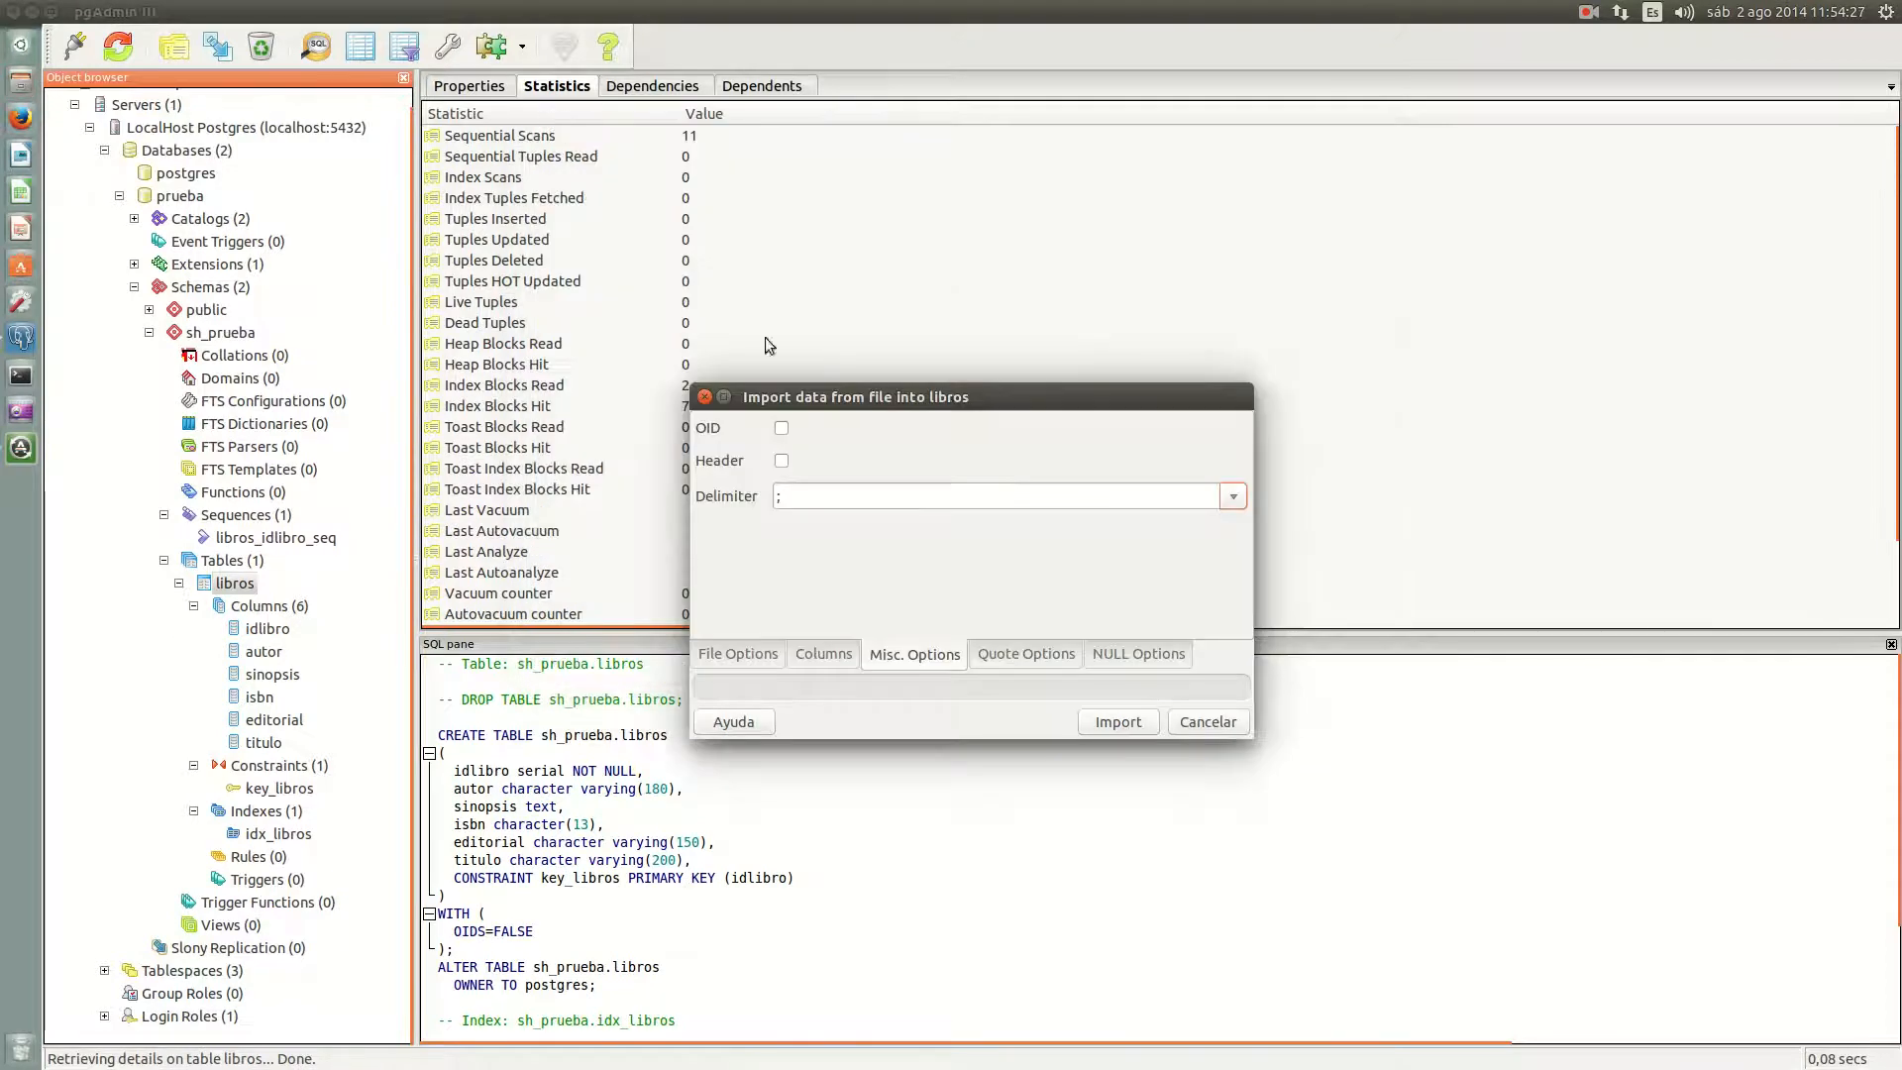
Step: Review the columns selected for import and the available delimiter options
left_click(814, 654)
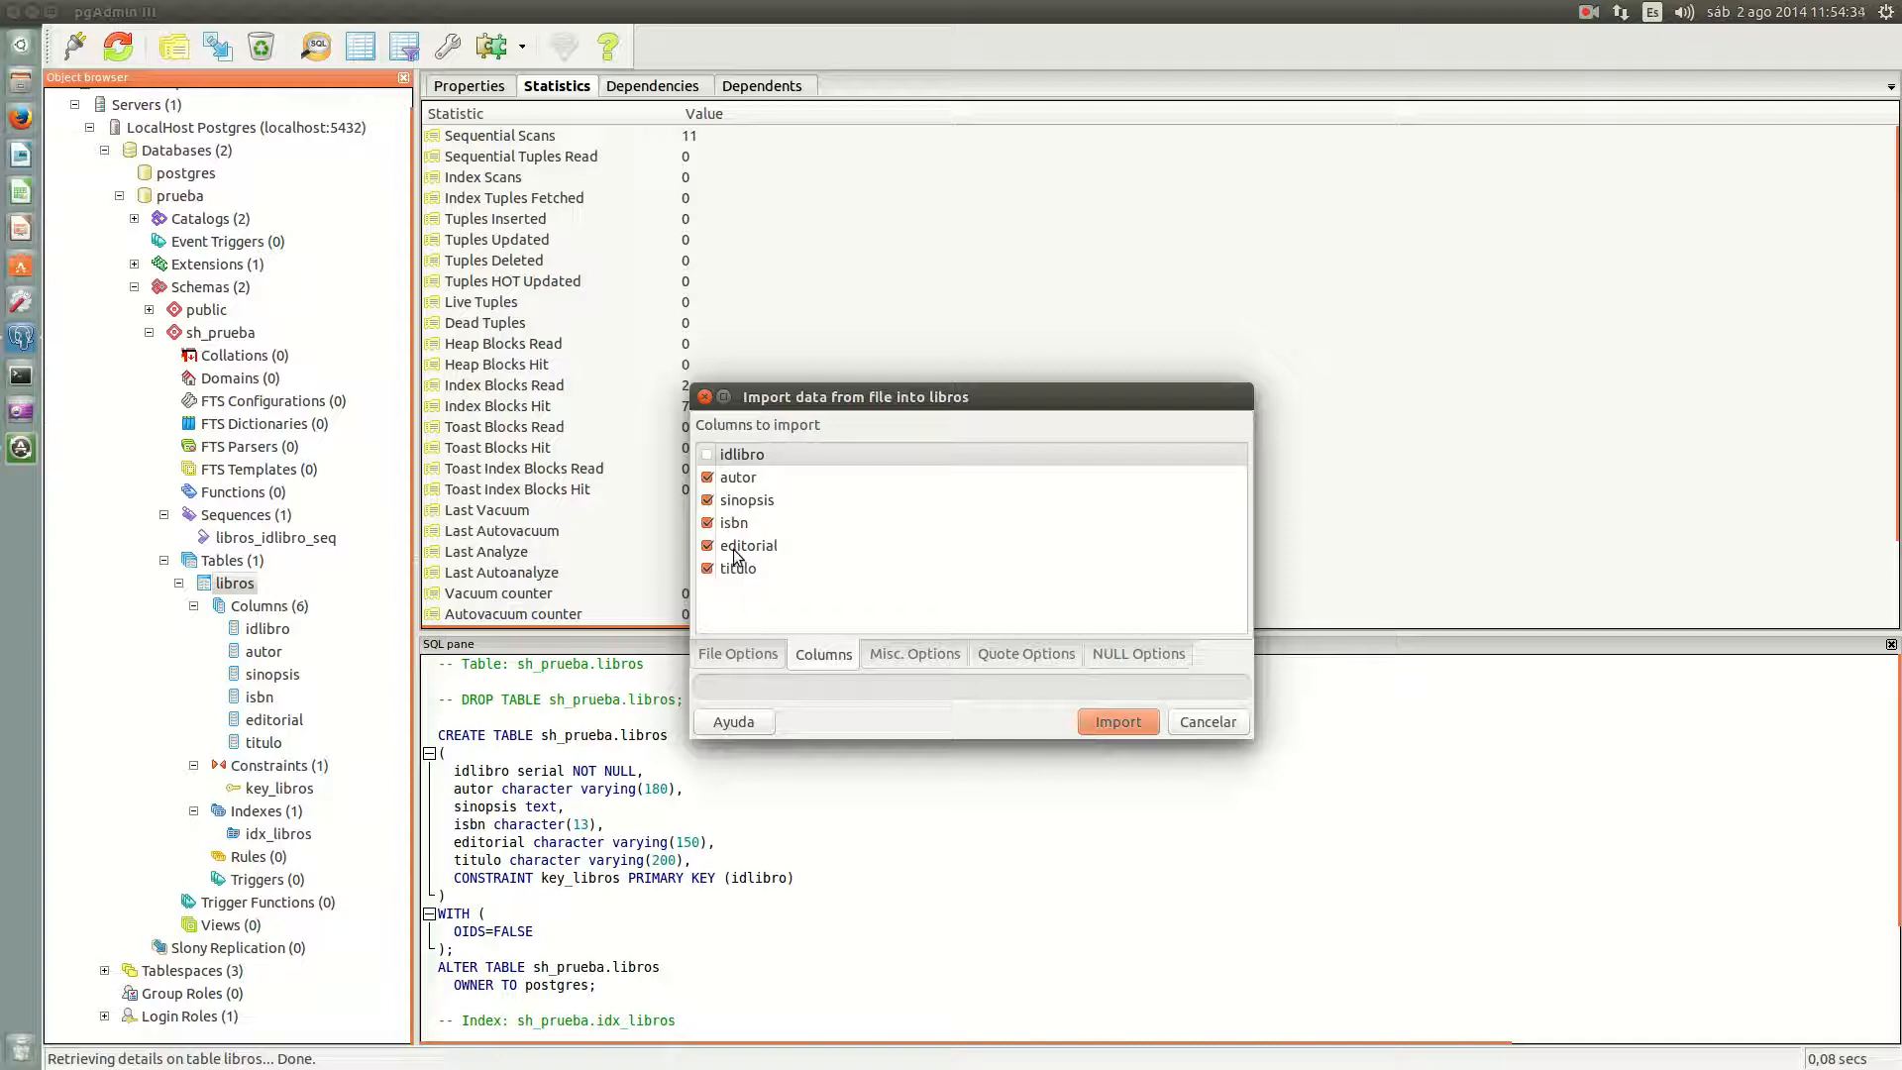
left_click(911, 656)
left_click(1240, 492)
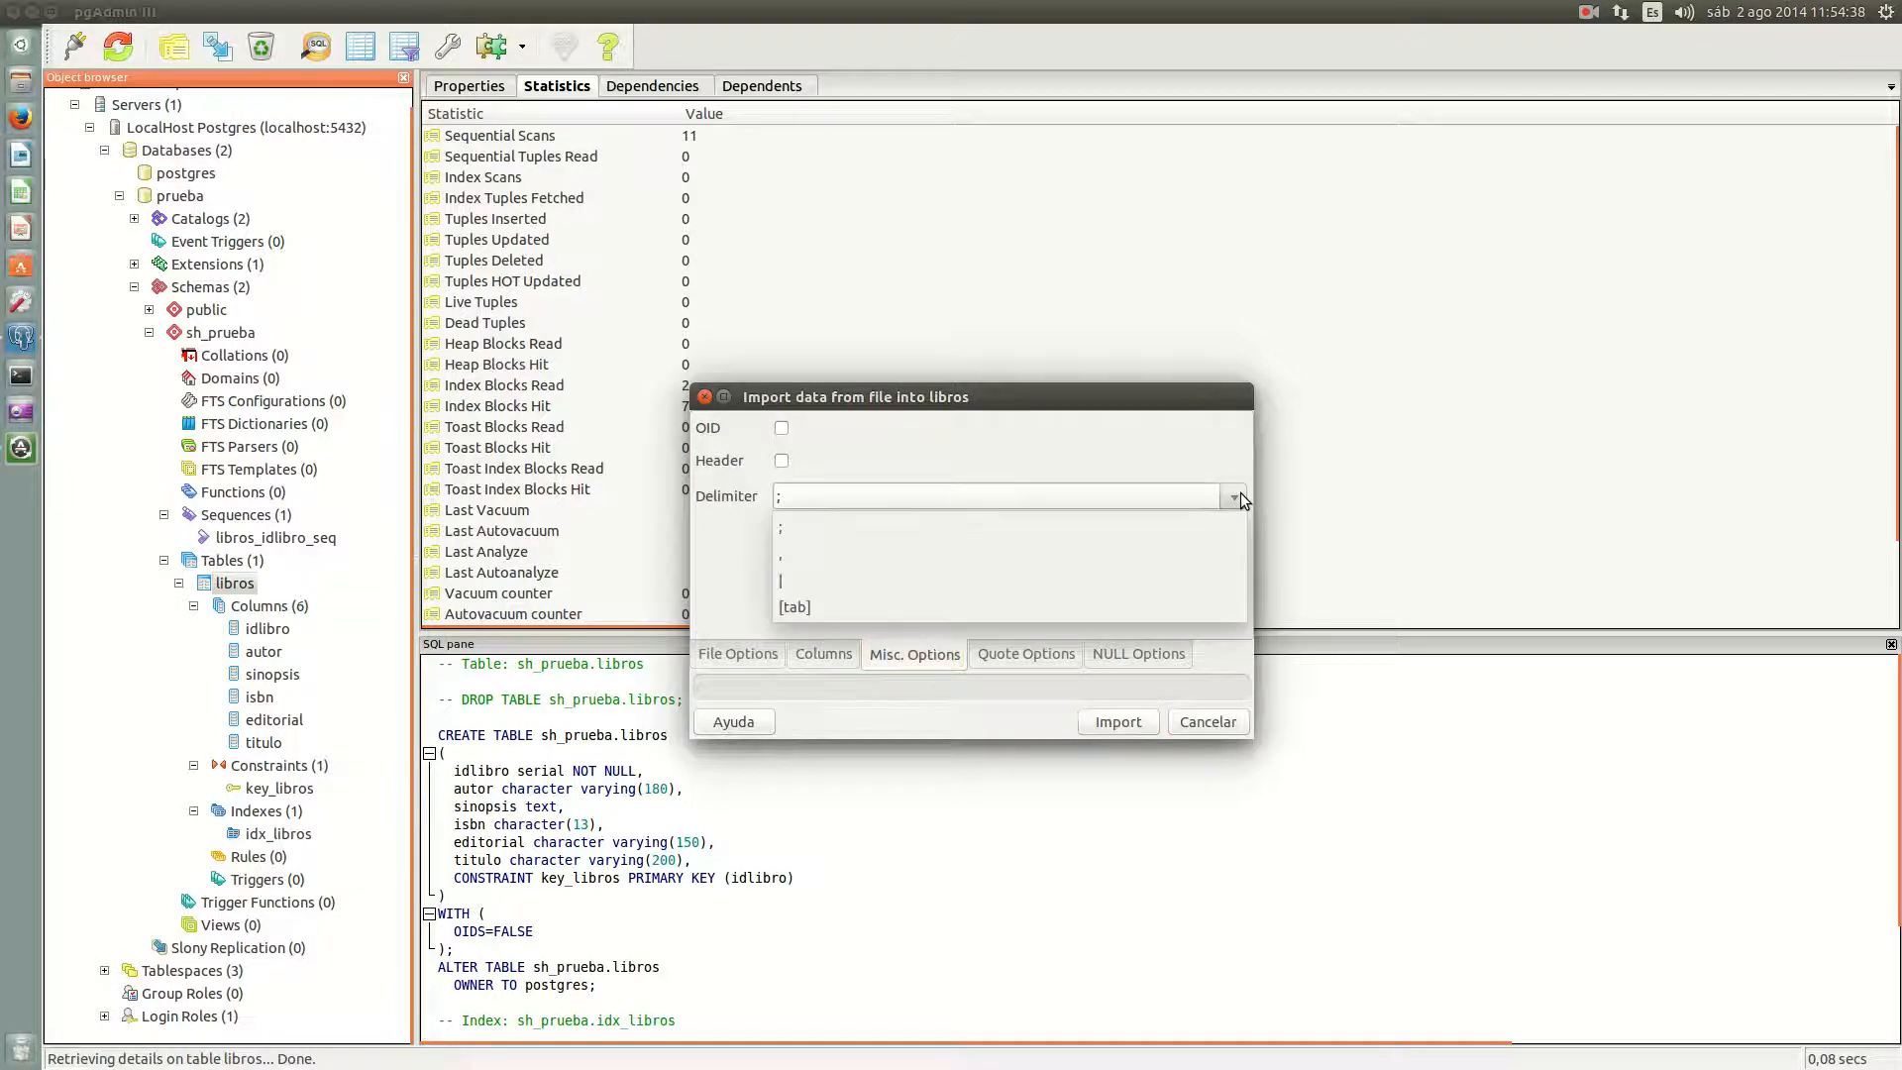
left_click(1240, 492)
Step: Set the quote character of the import to a double quote
left_click(1025, 655)
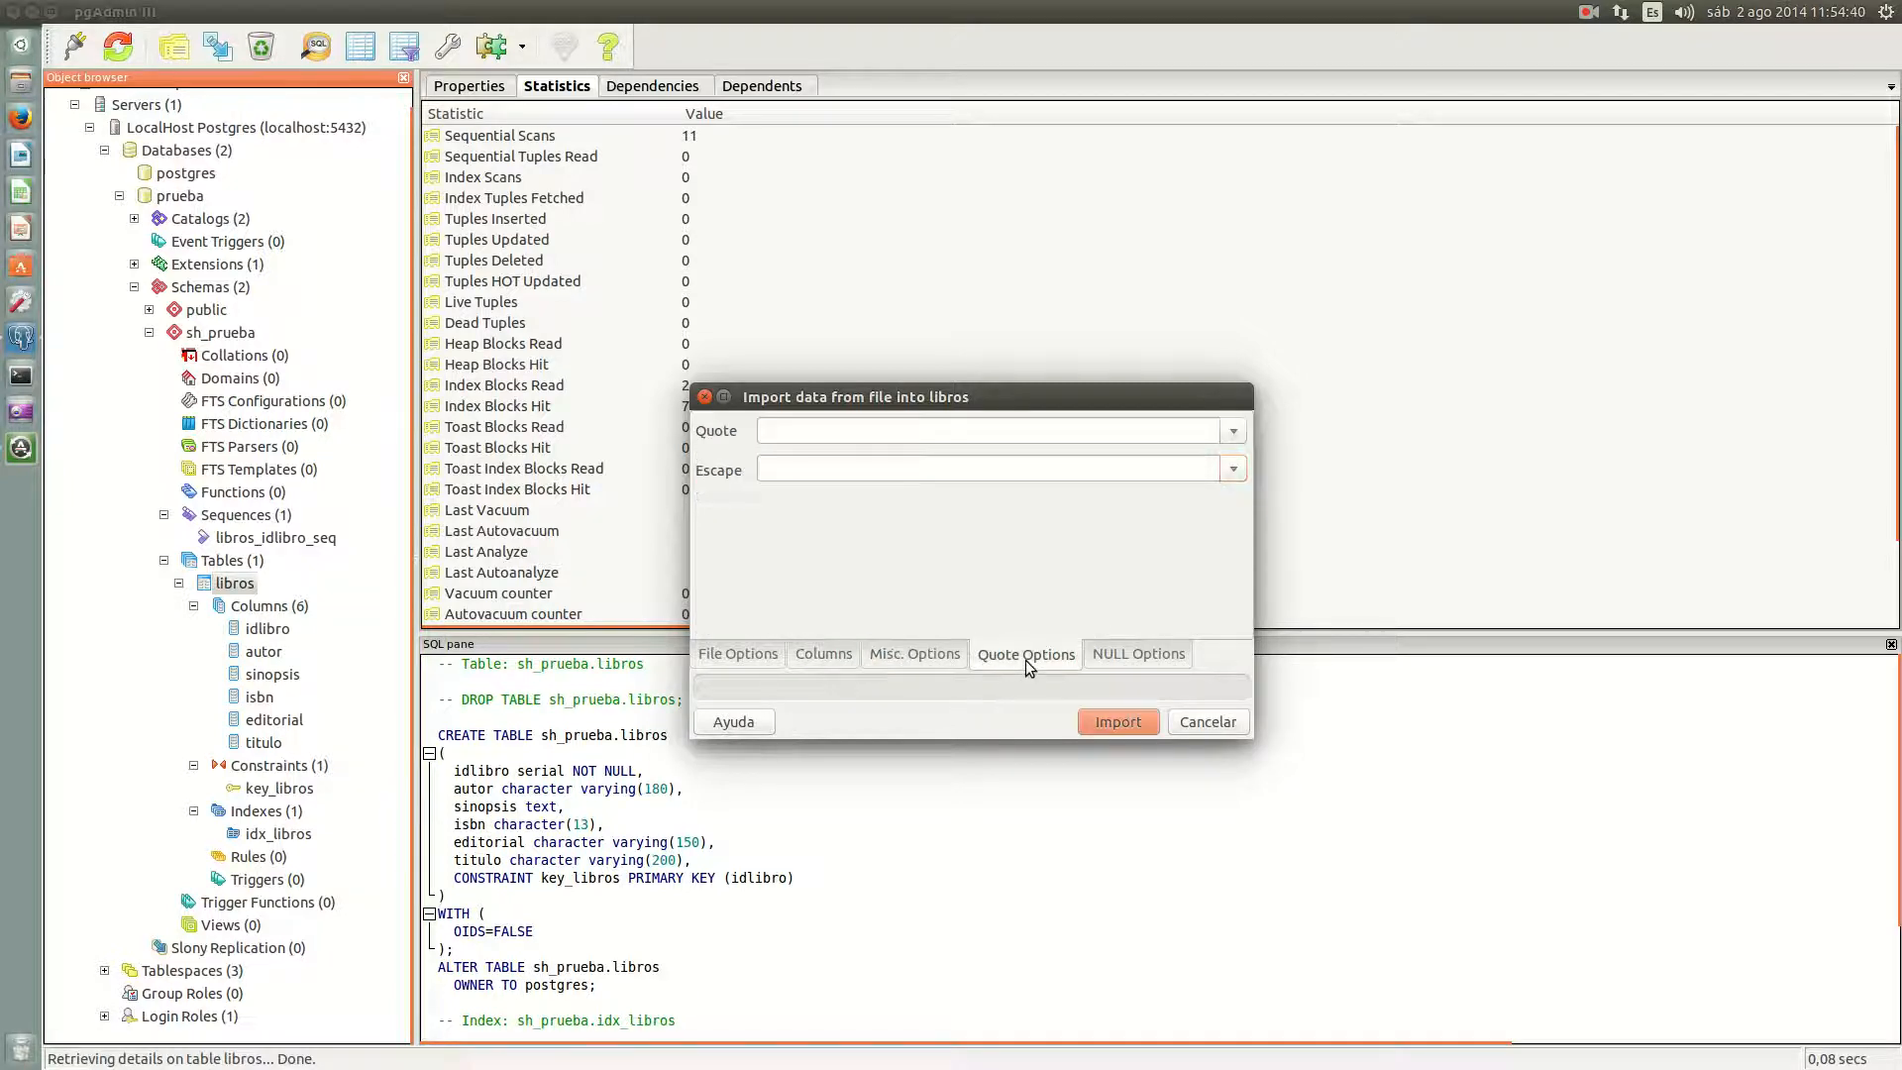
left_click(1240, 433)
left_click(1213, 458)
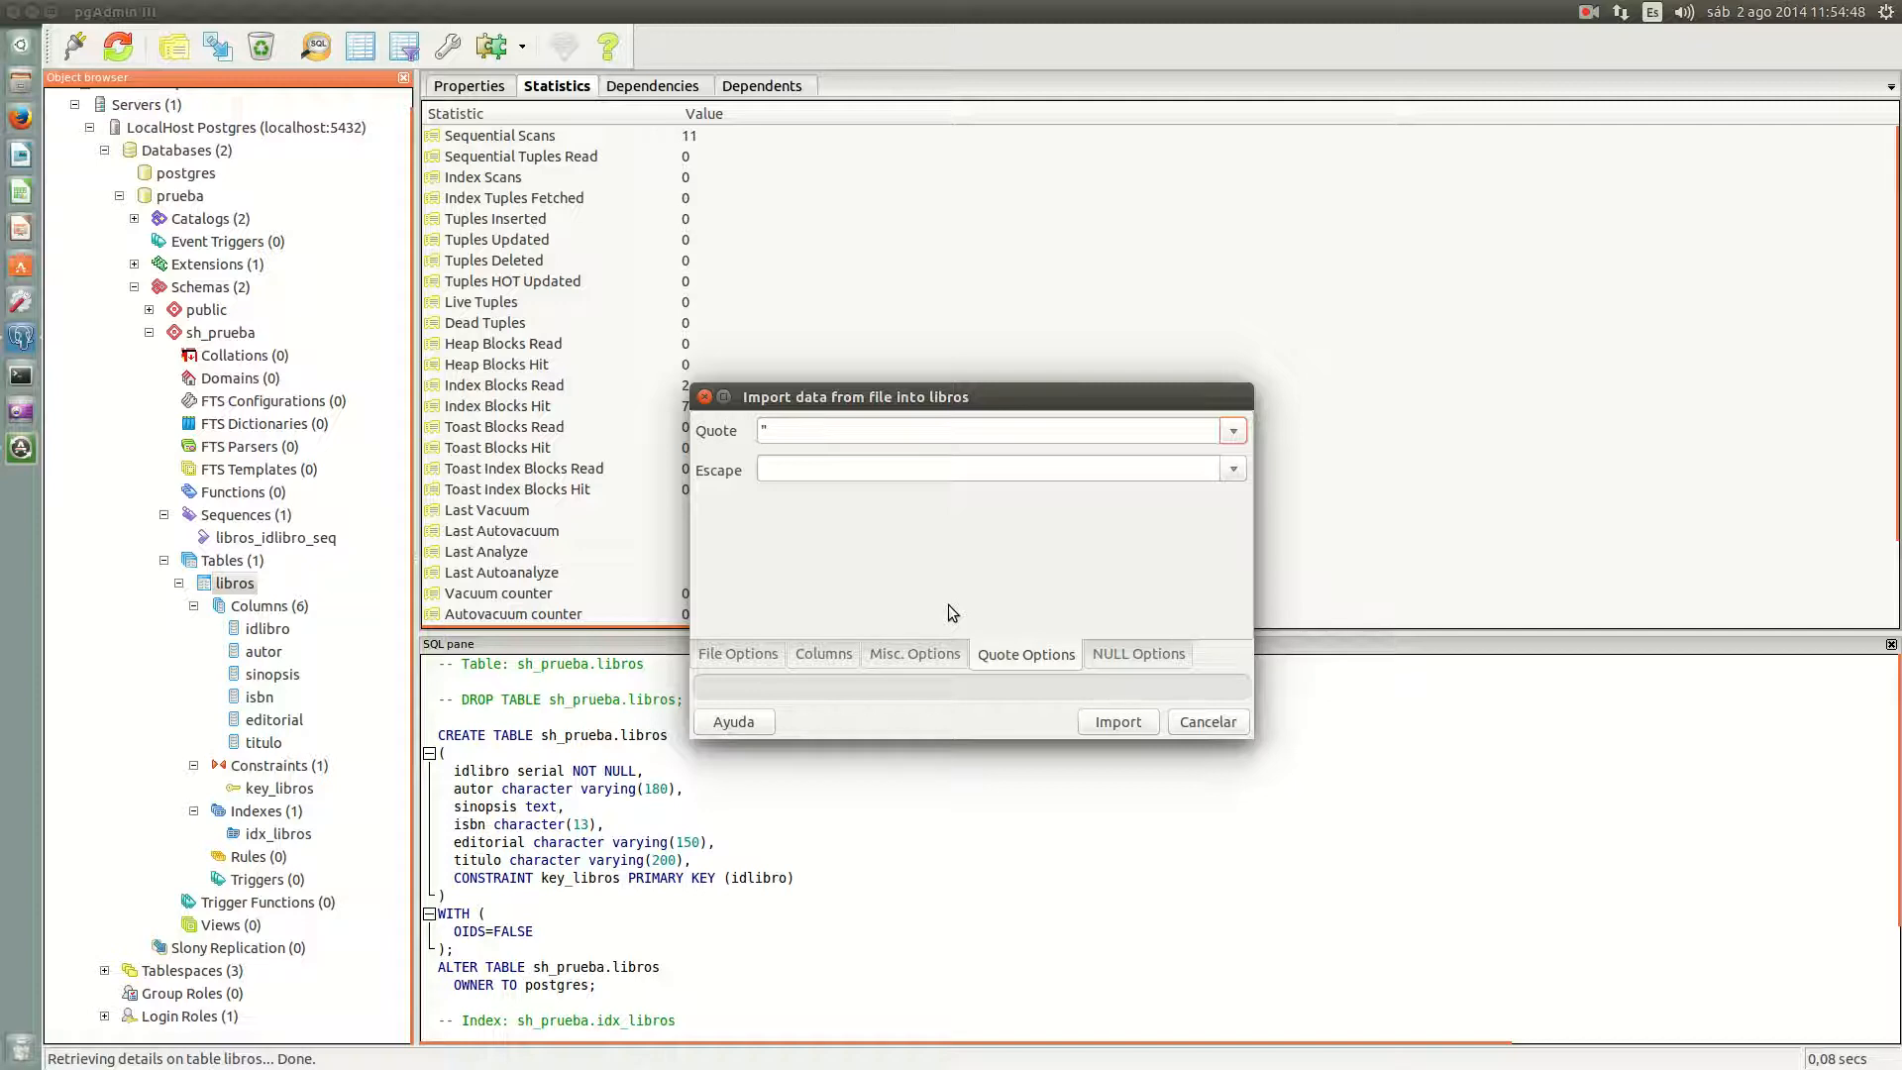
Step: Import libros mod_simple2.csv from the Documentos folder of demo into the libros table and close the import dialog
left_click(728, 656)
left_click(1211, 434)
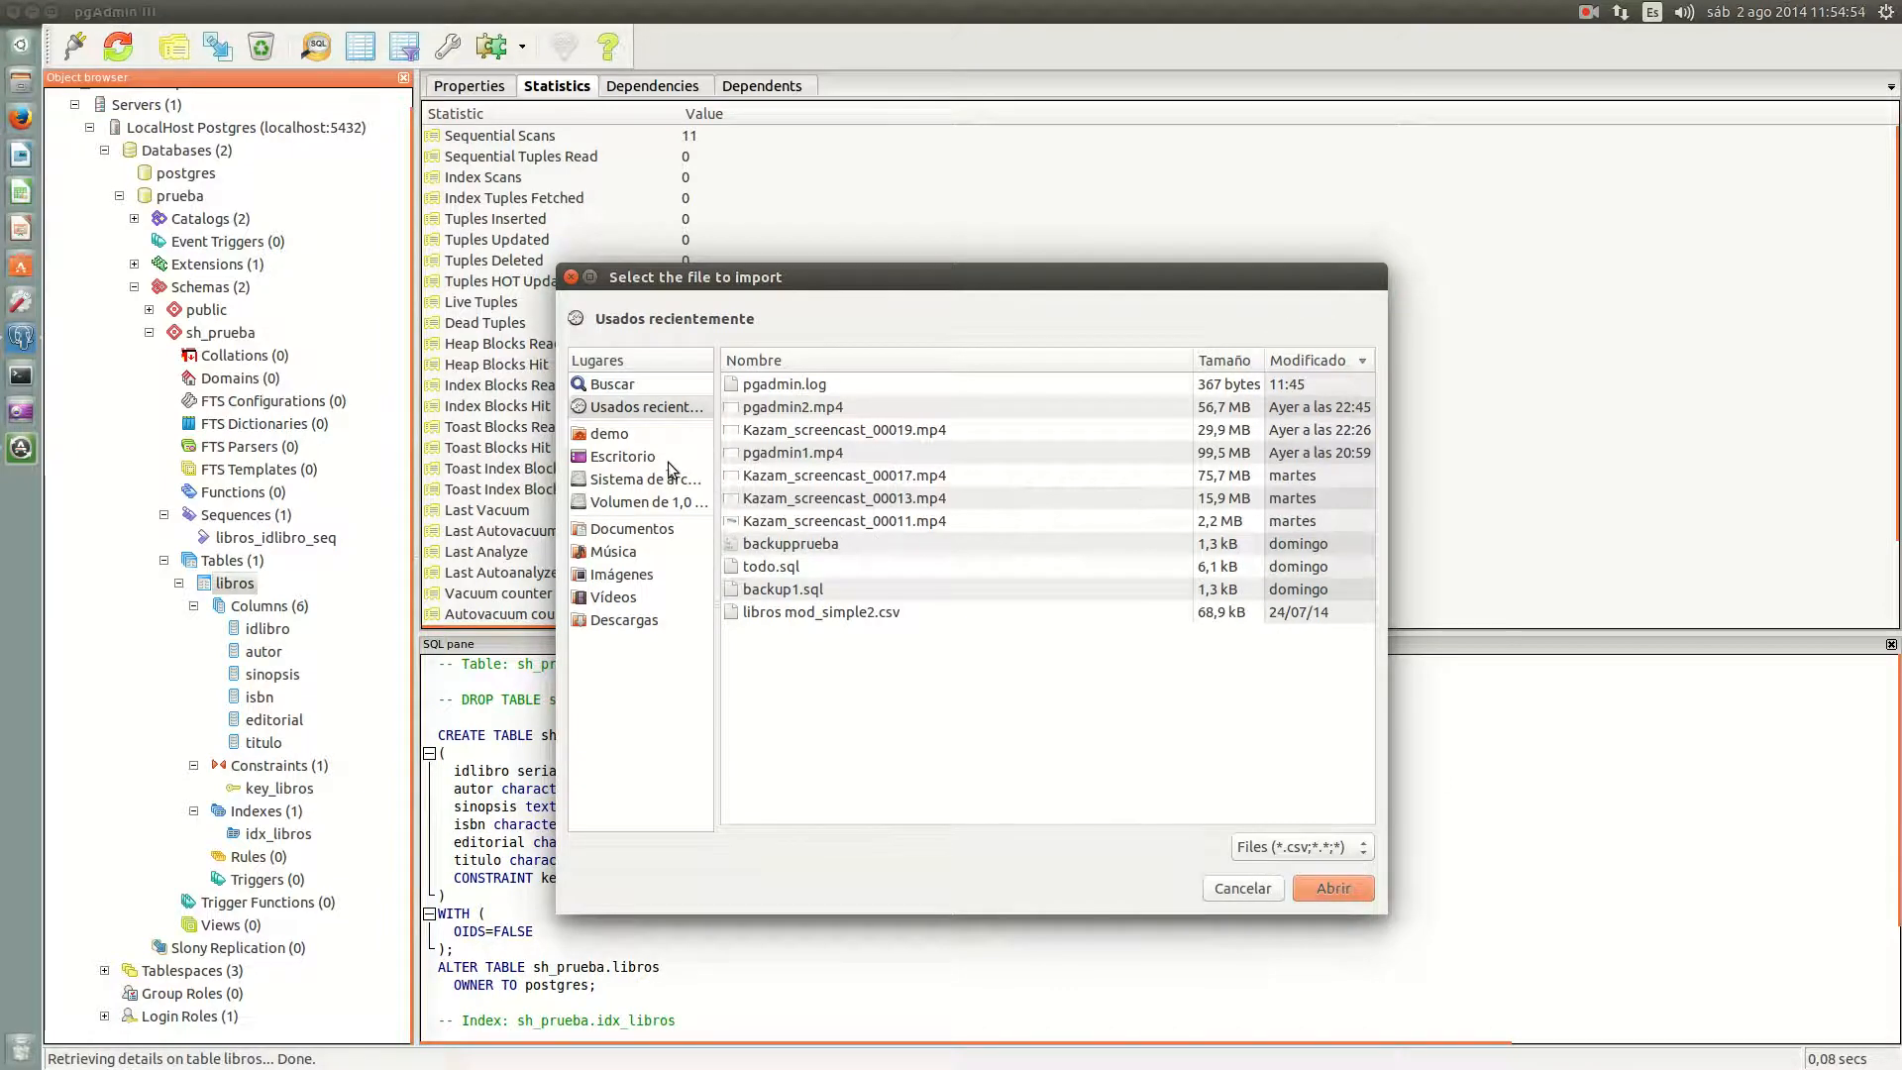
left_click(622, 438)
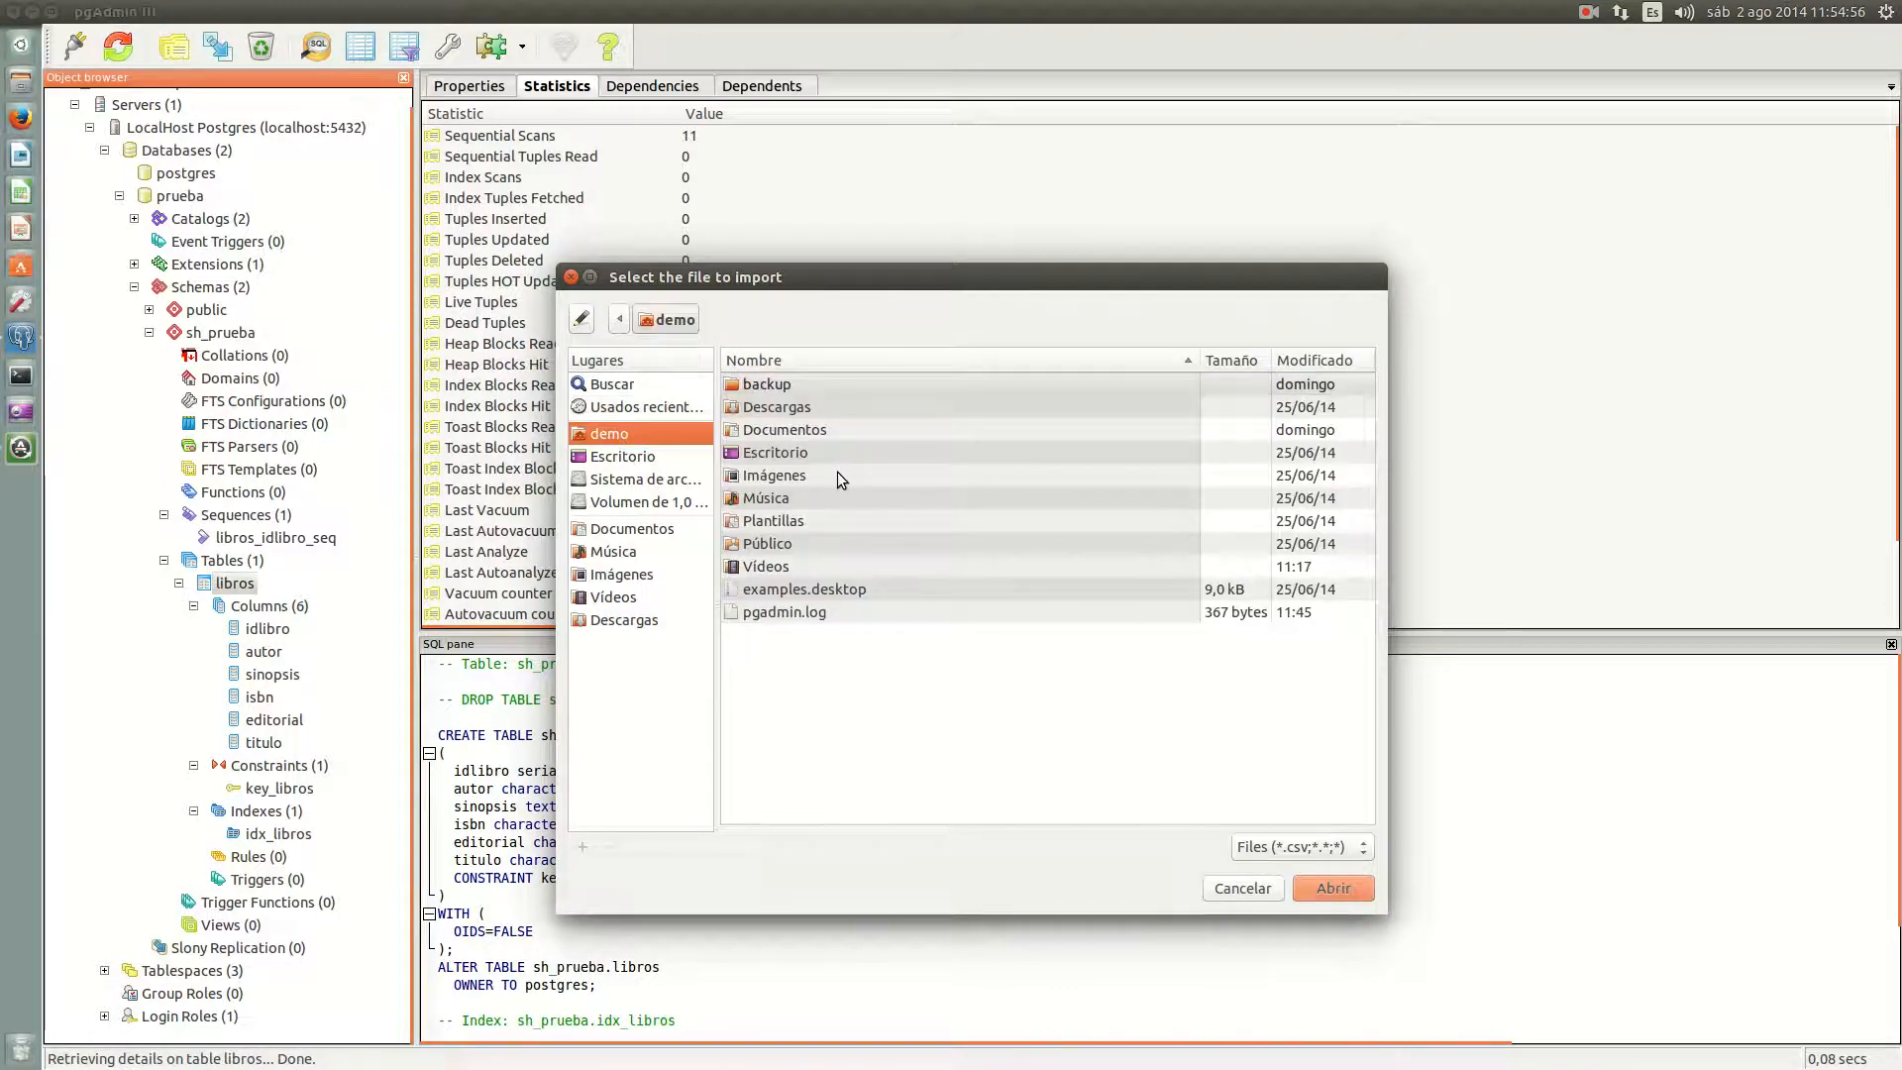
double_click(799, 430)
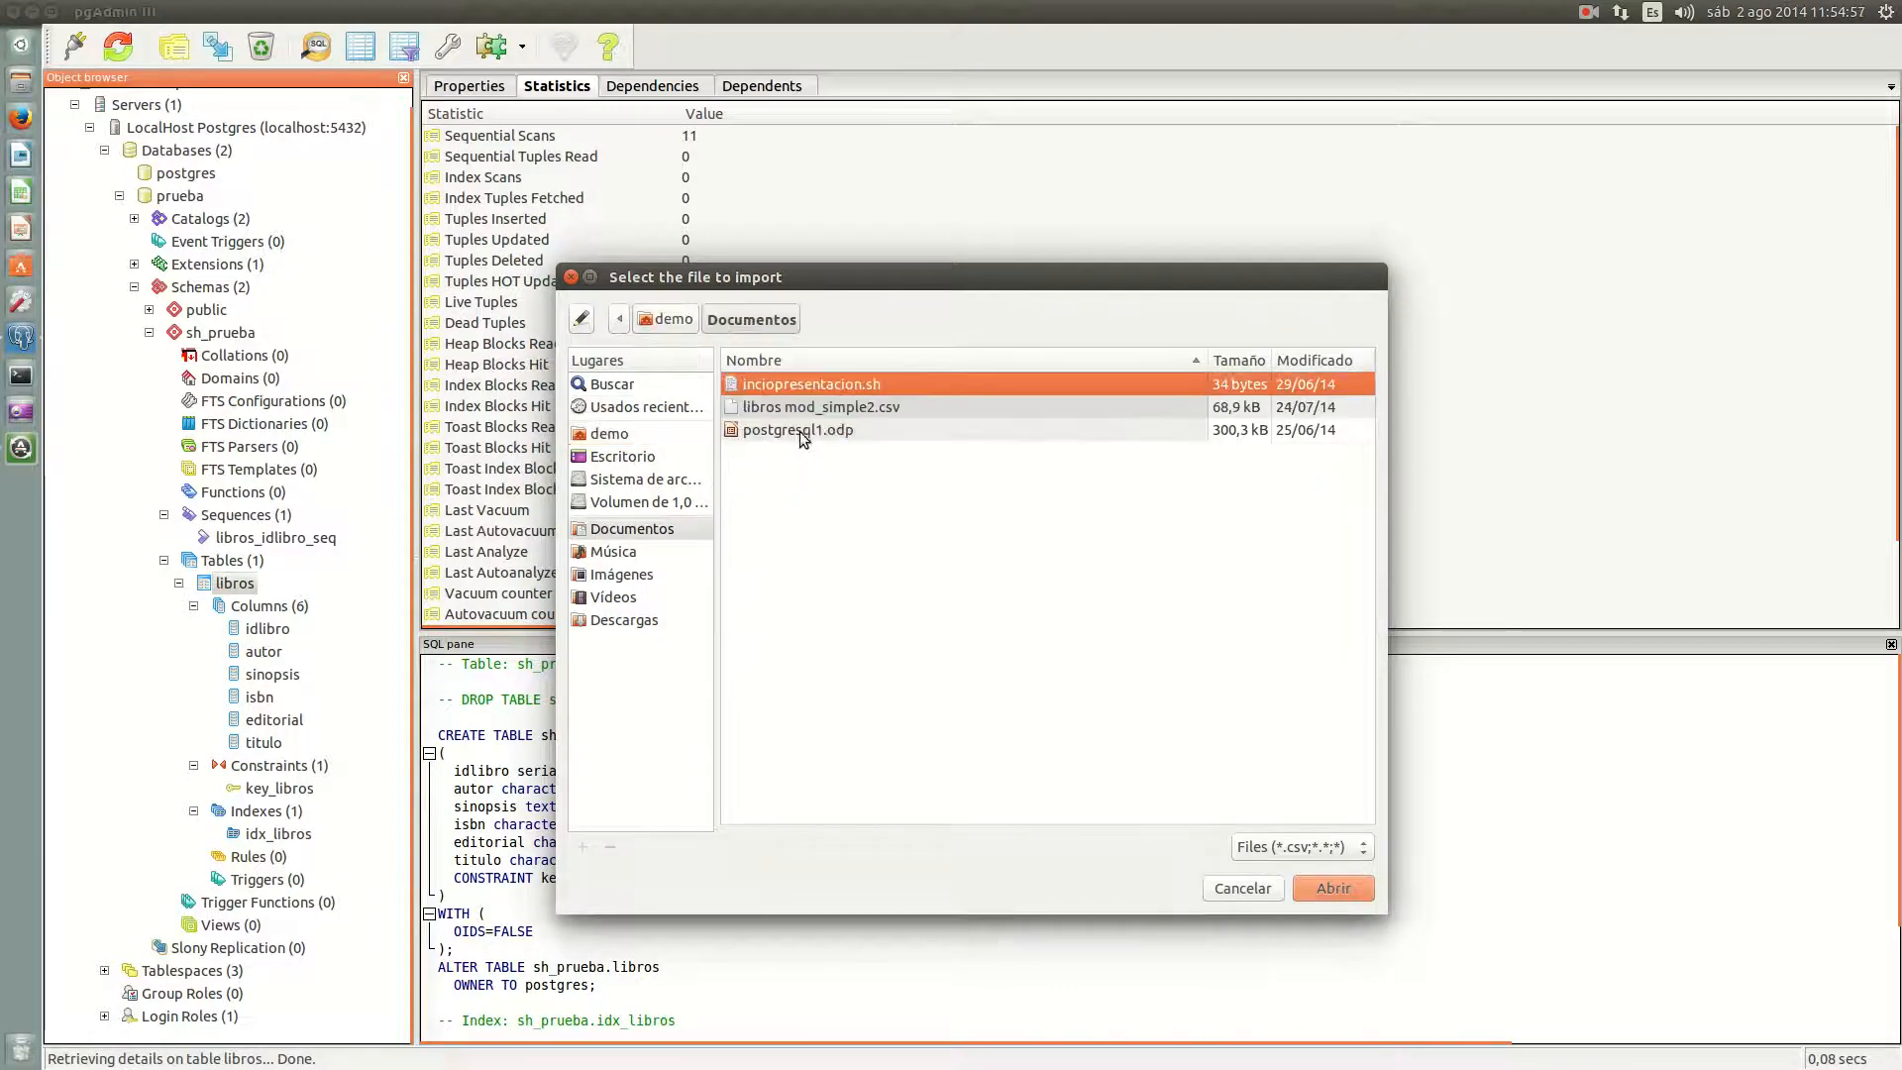
left_click(852, 408)
left_click(1319, 889)
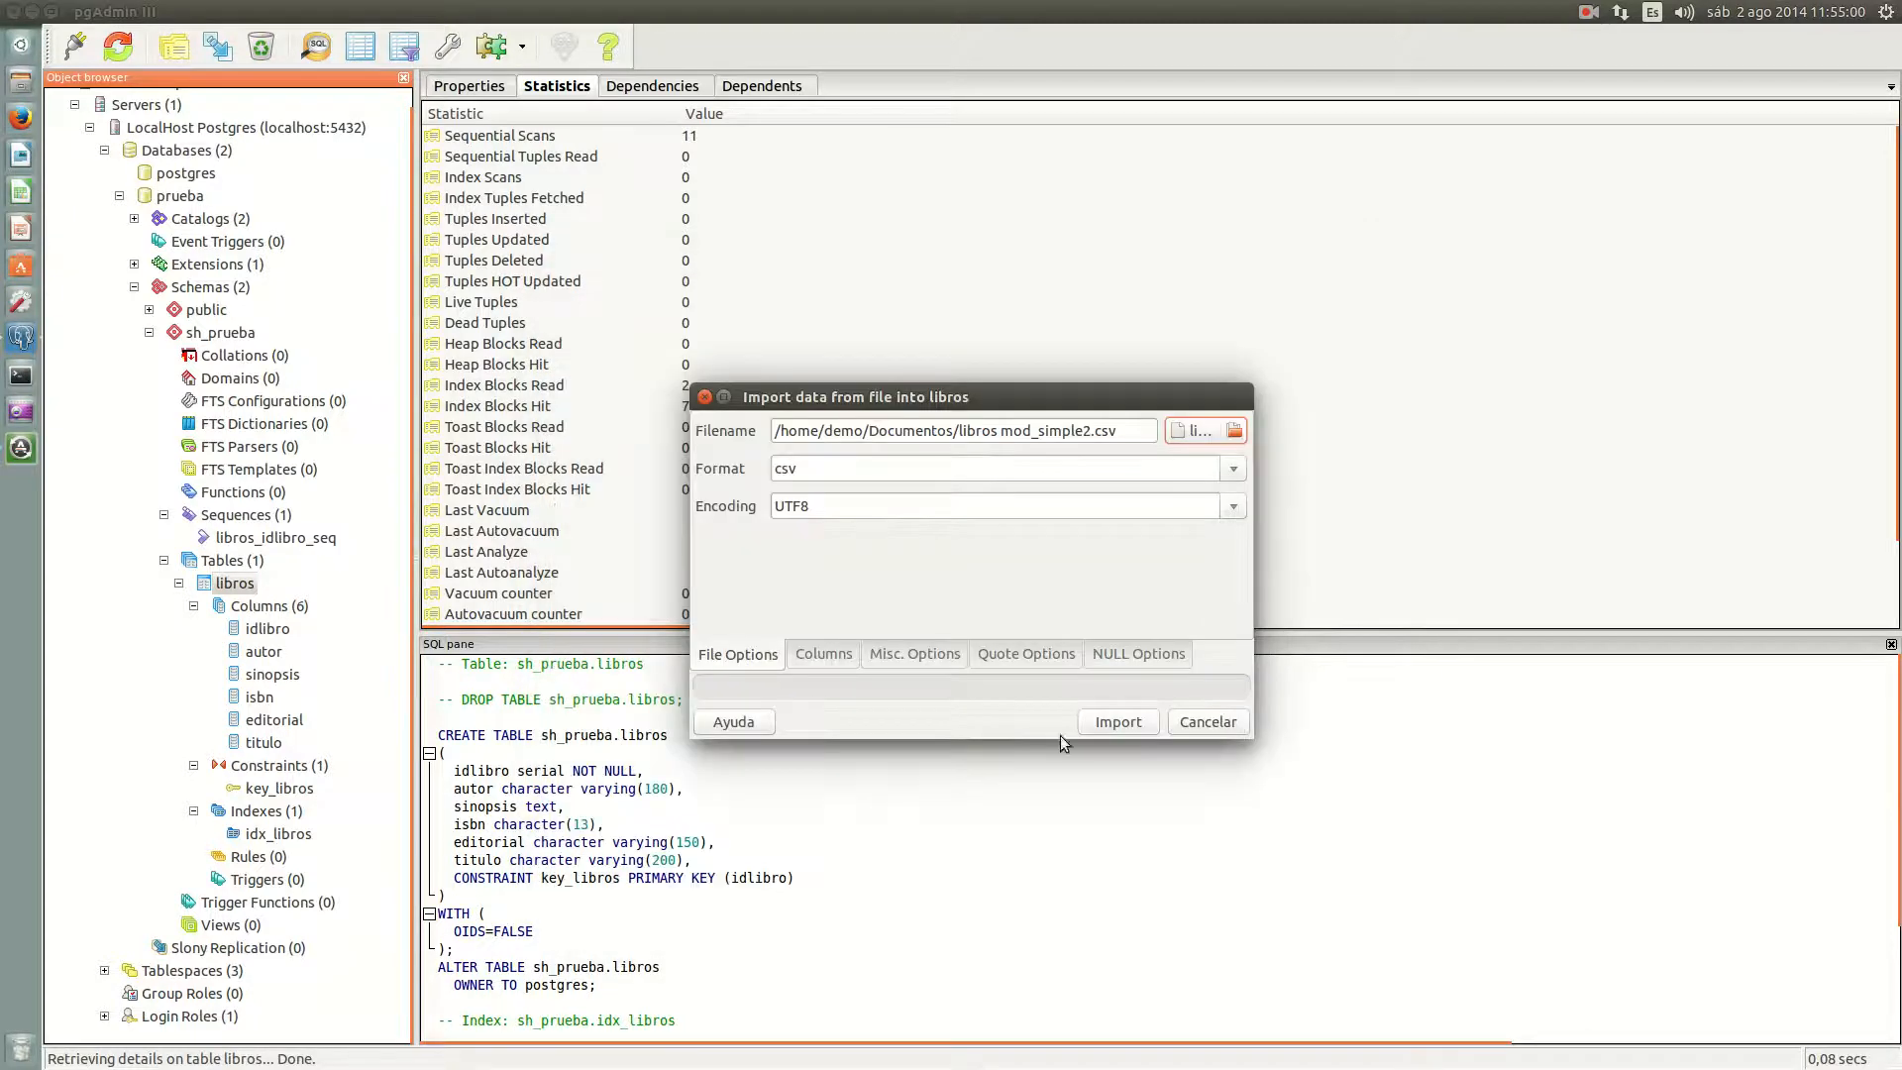
left_click(1110, 724)
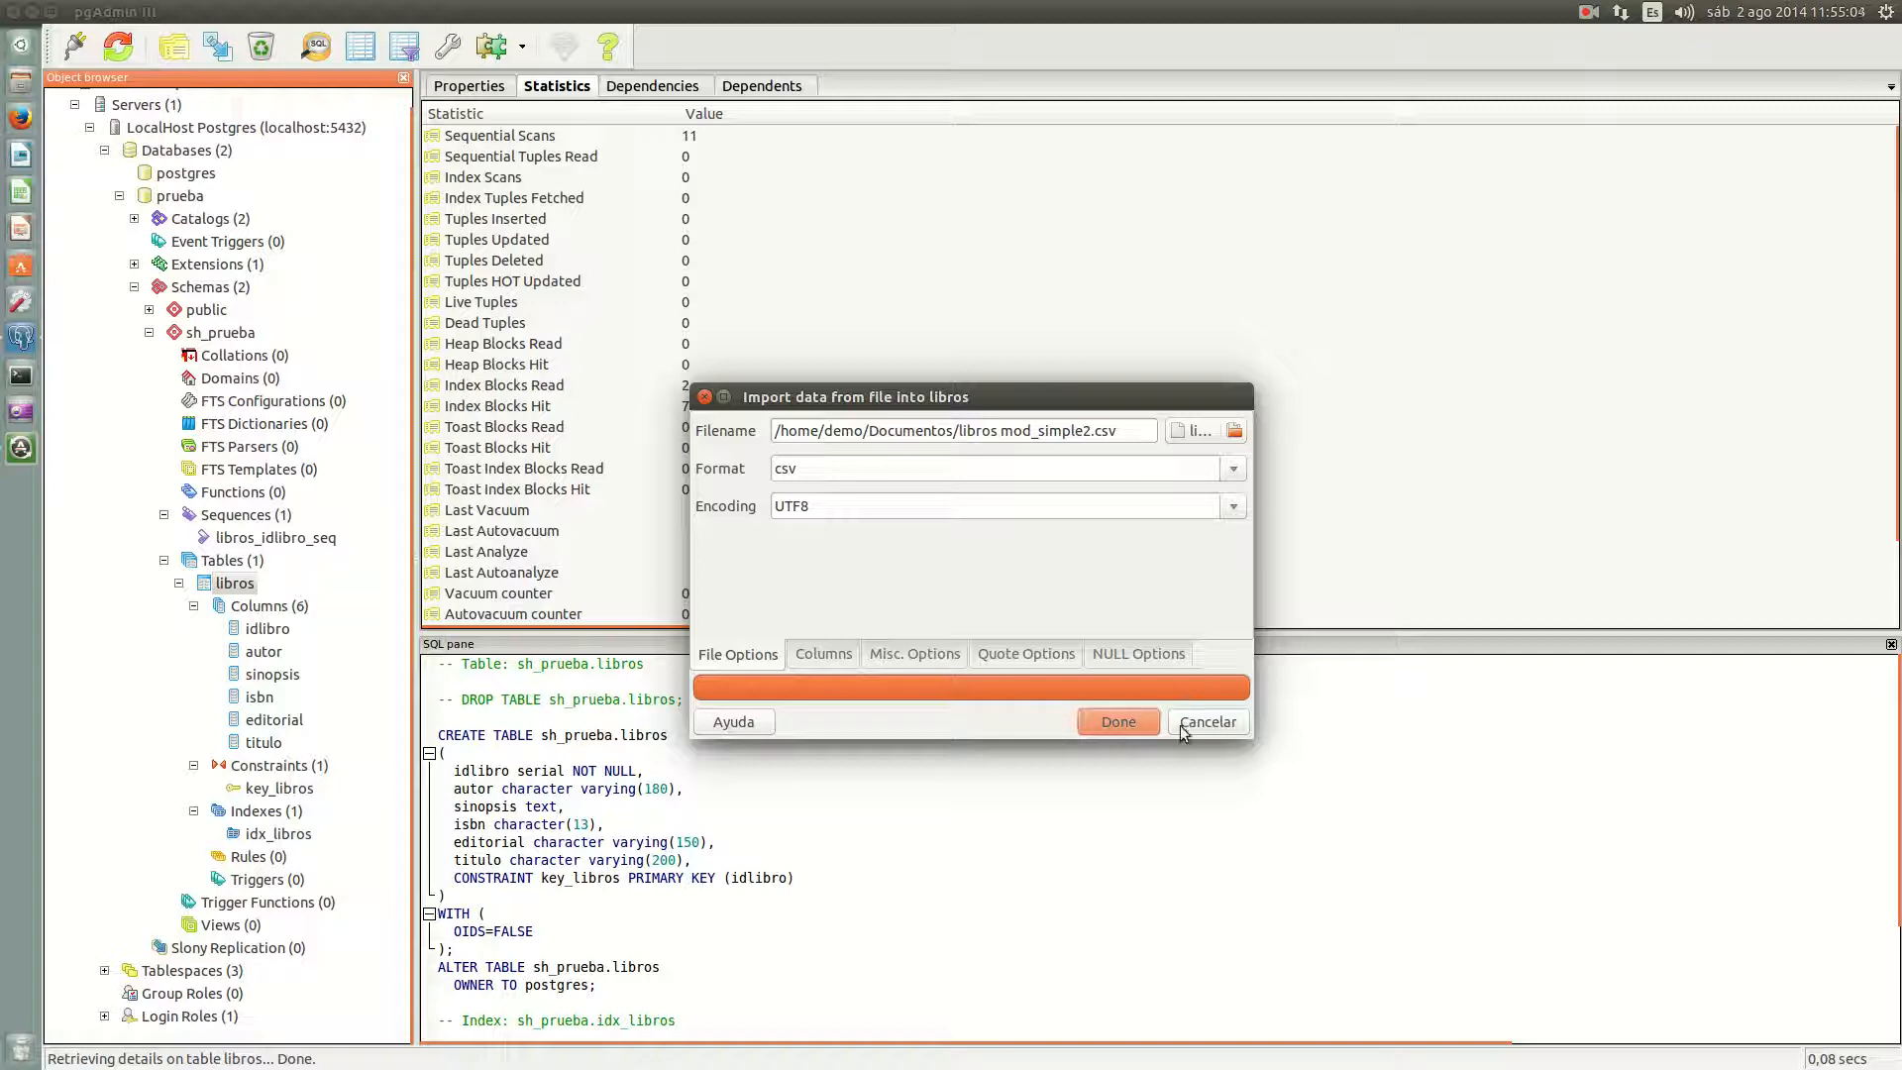
left_click(705, 397)
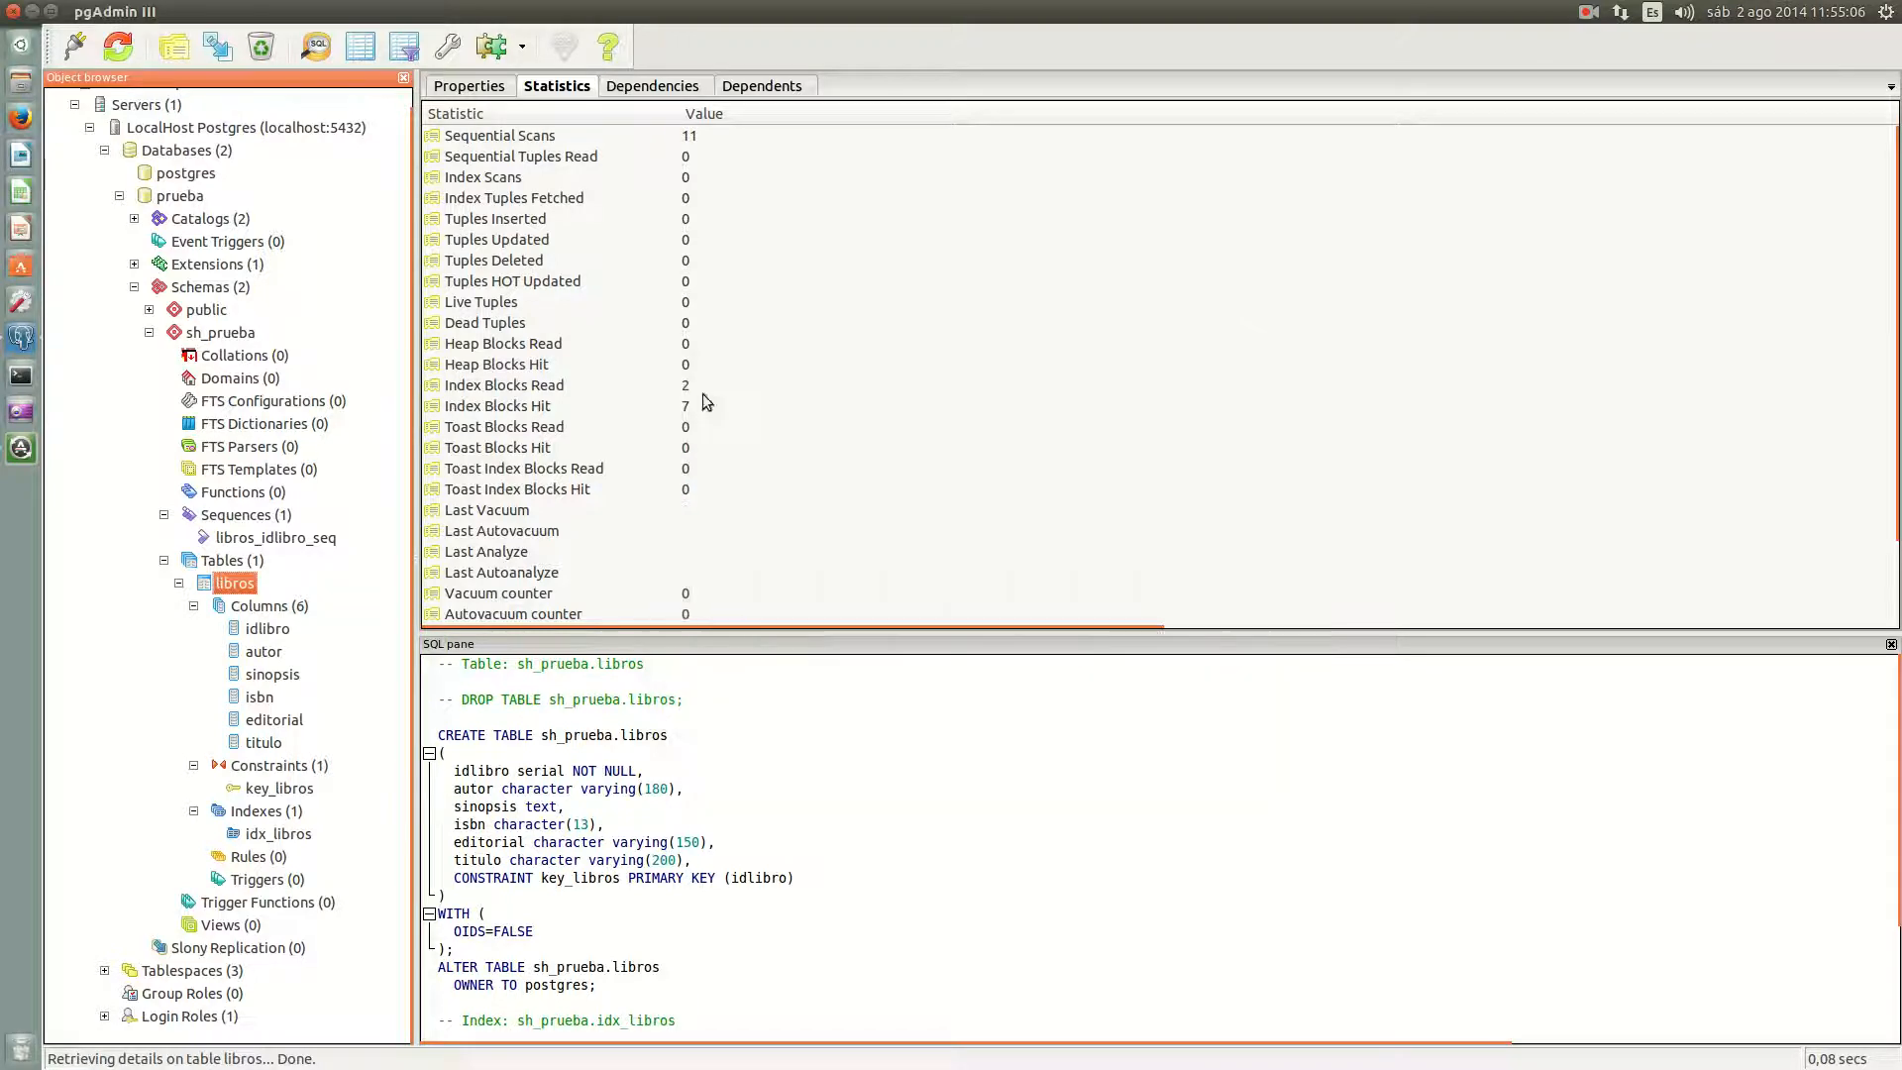
Step: Refresh the libros table, read the VACUUM recommendation, and dismiss the hint
left_click(111, 58)
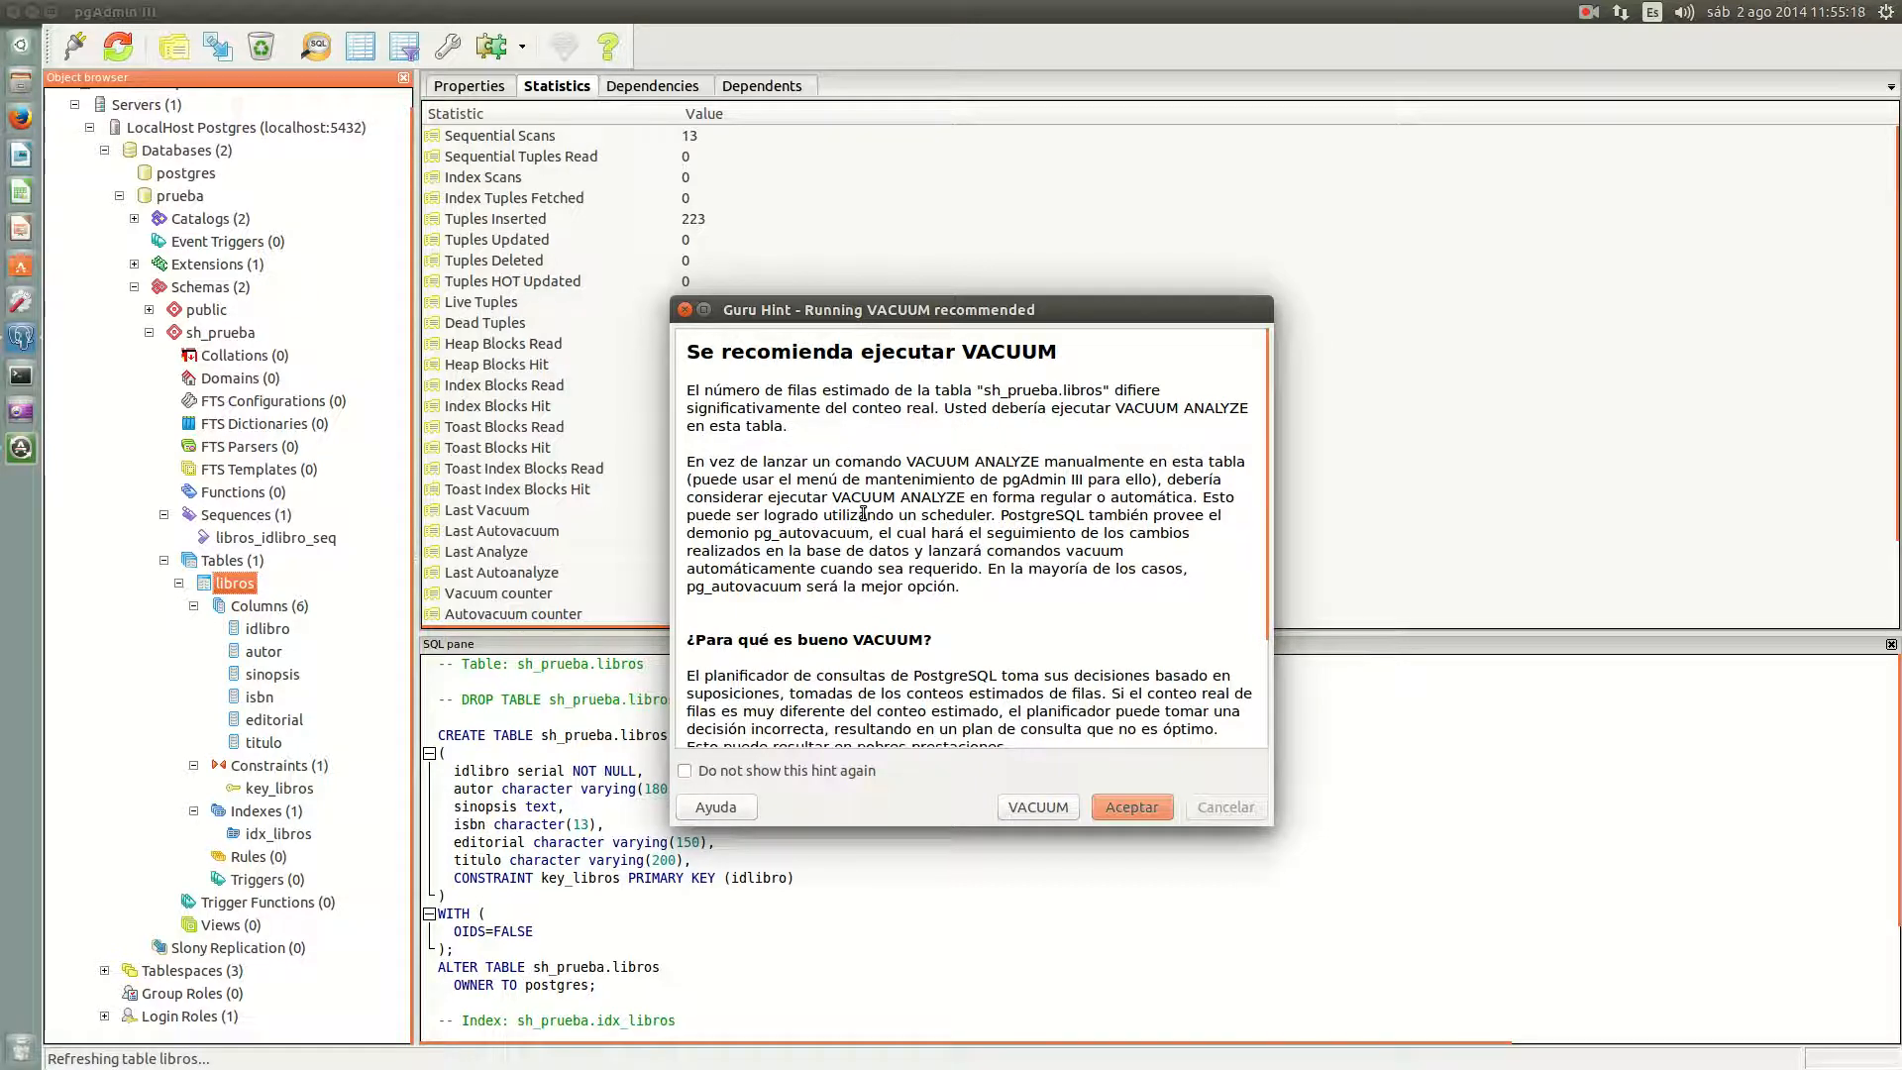
left_click_drag(744, 391, 1167, 399)
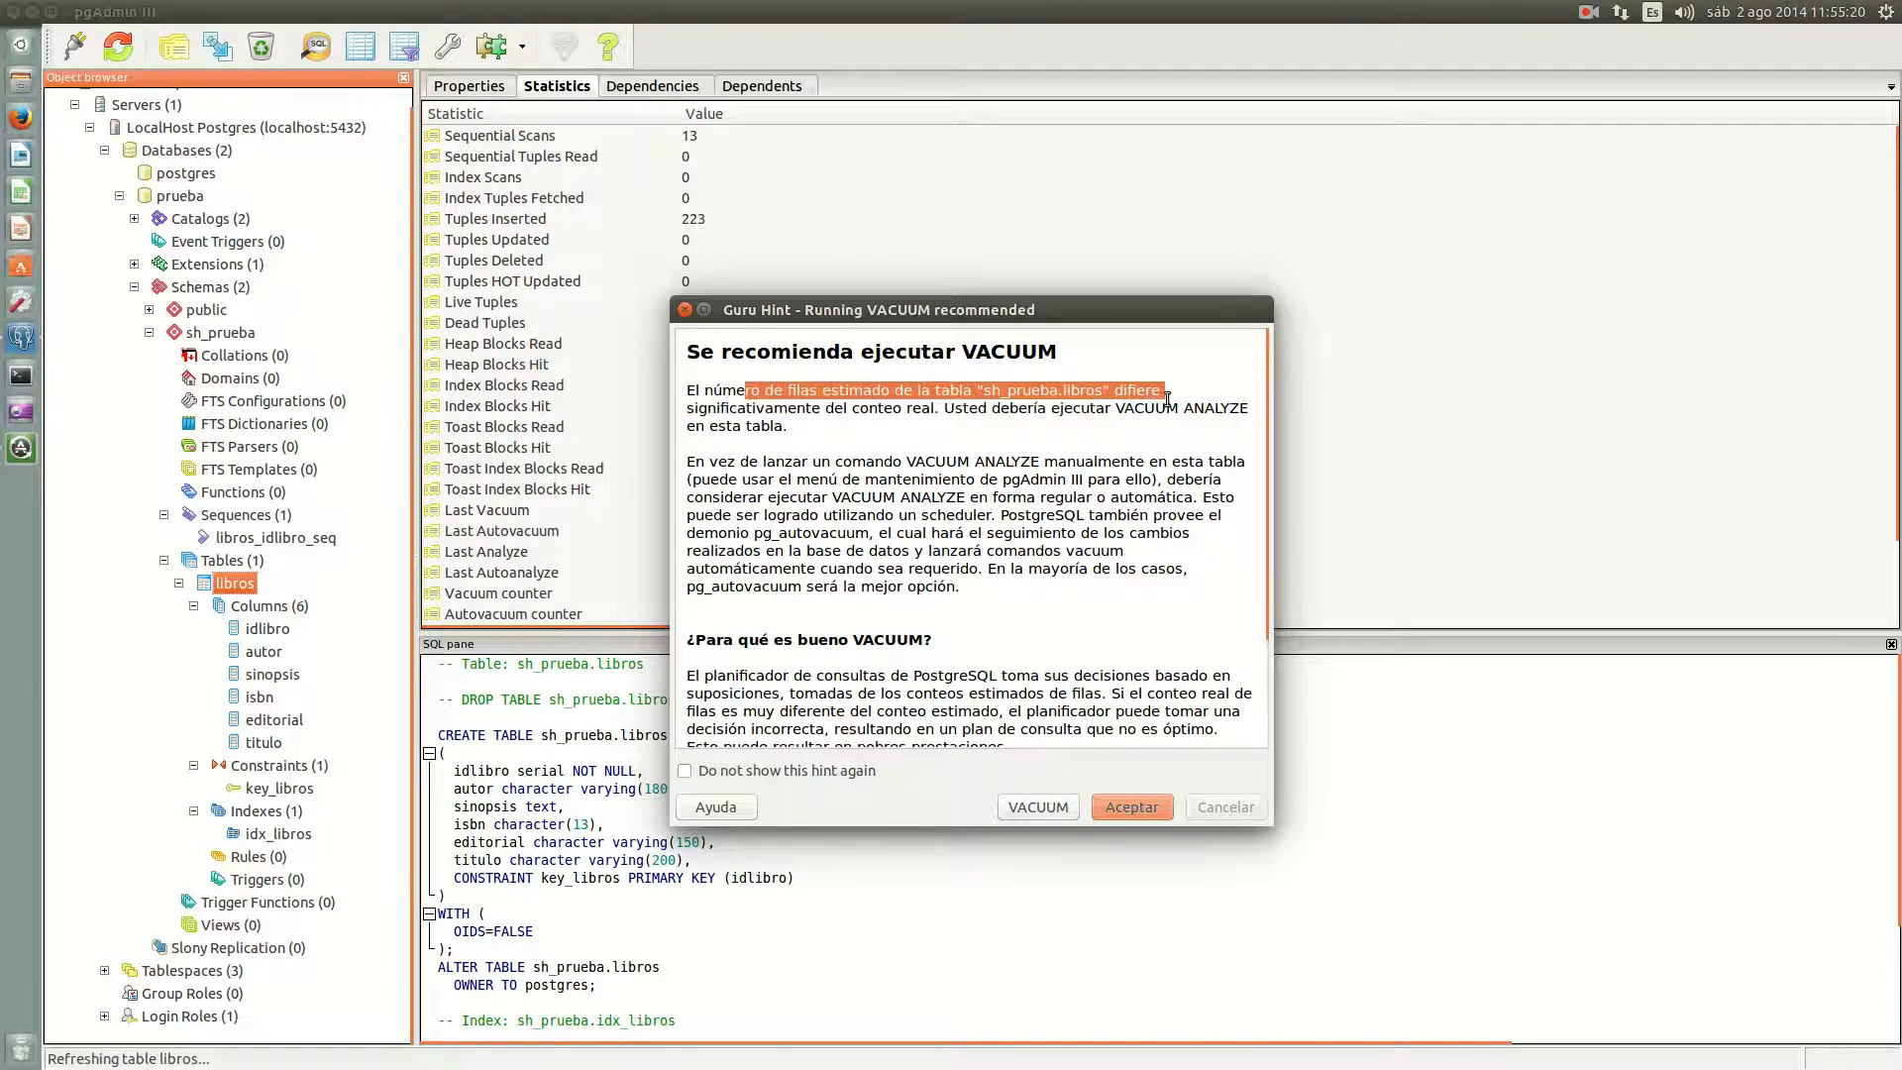
left_click_drag(718, 426, 1072, 408)
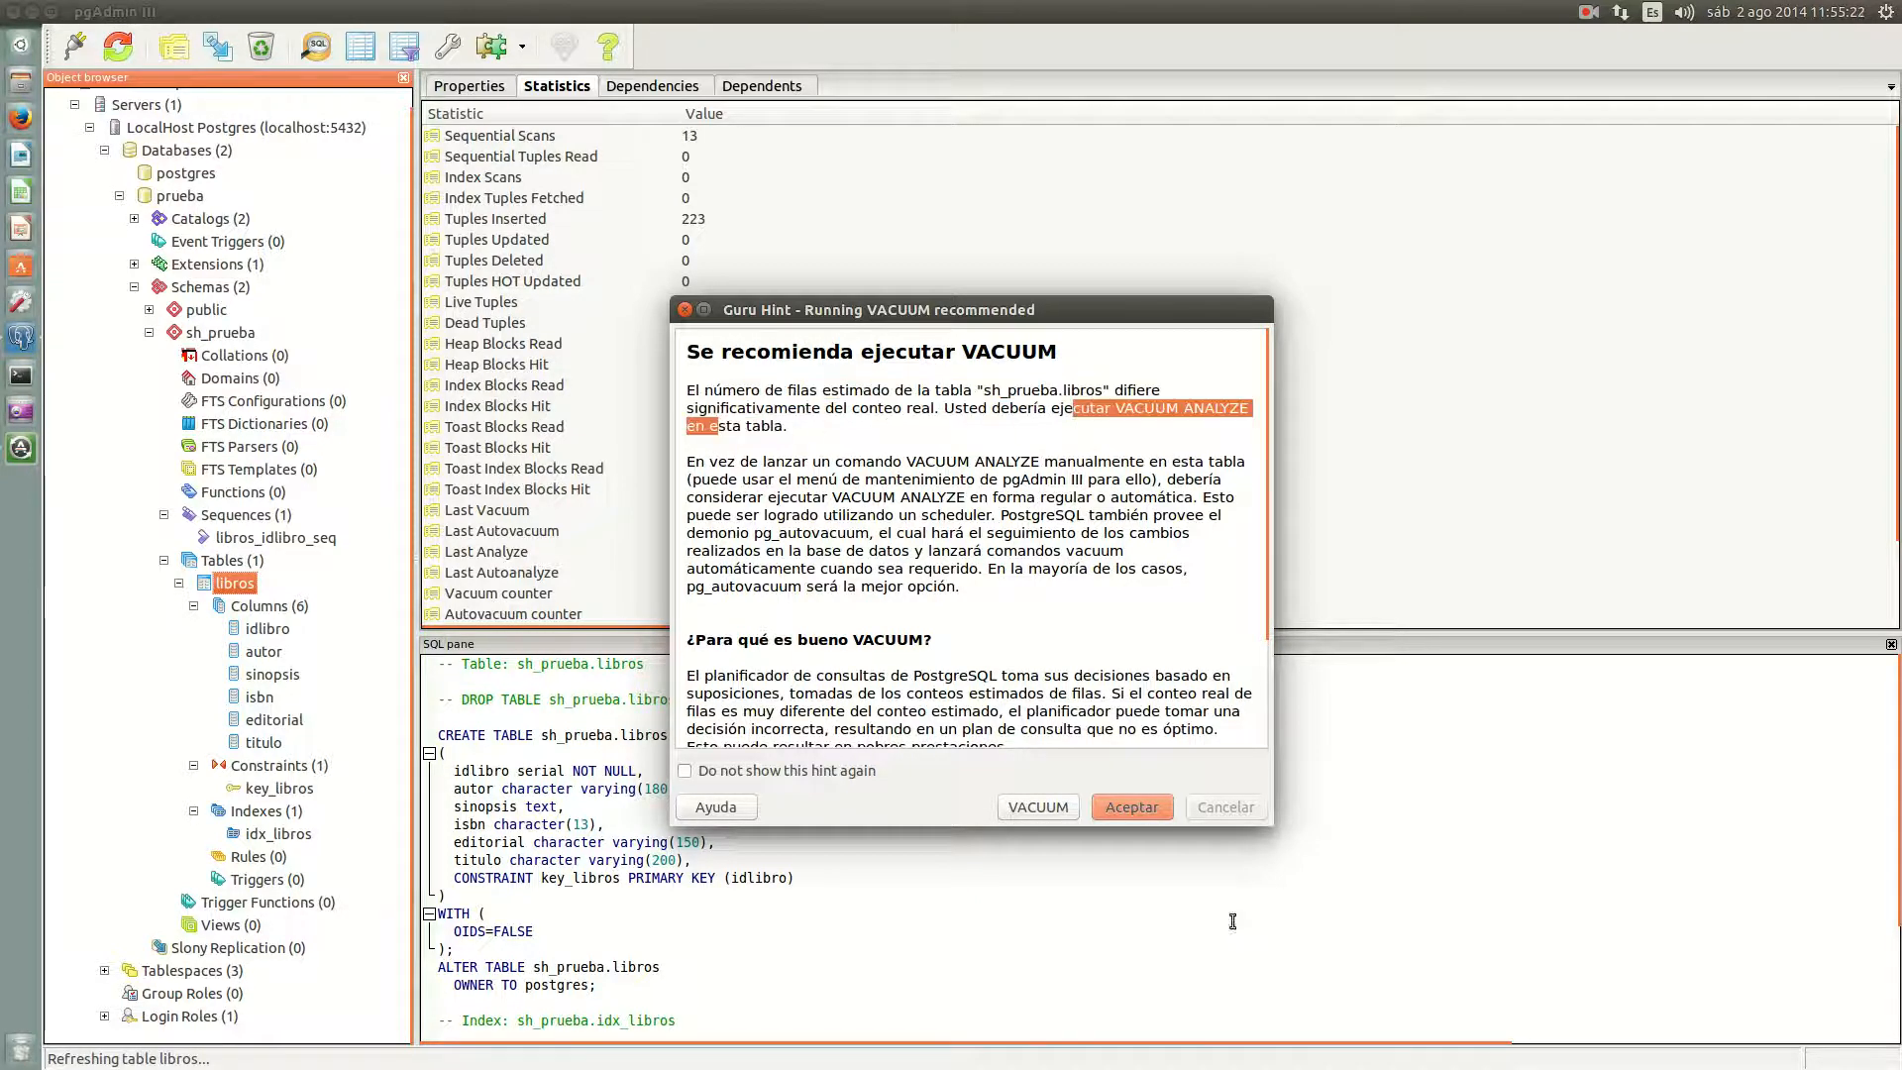
left_click(1121, 815)
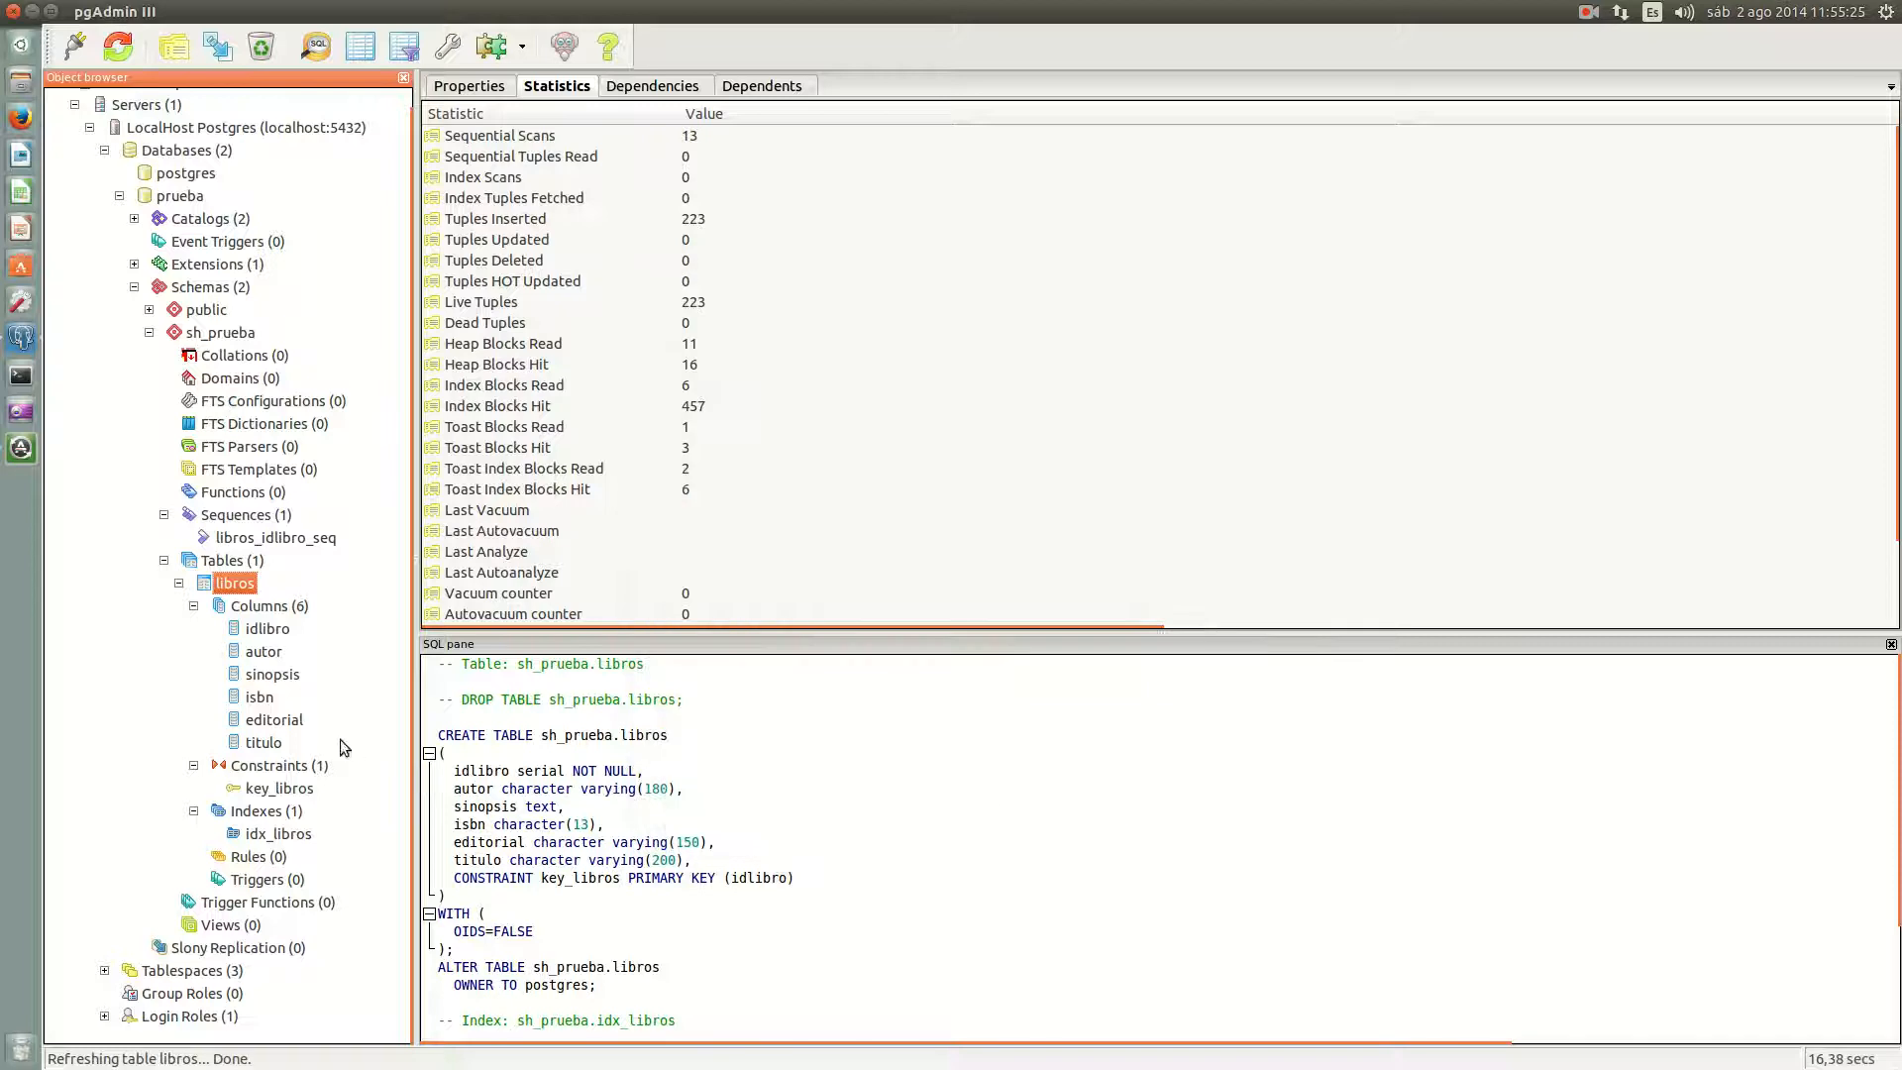
Step: Run a VACUUM with the FULL option on the libros table, review its messages, and close the maintenance dialog
right_click(241, 585)
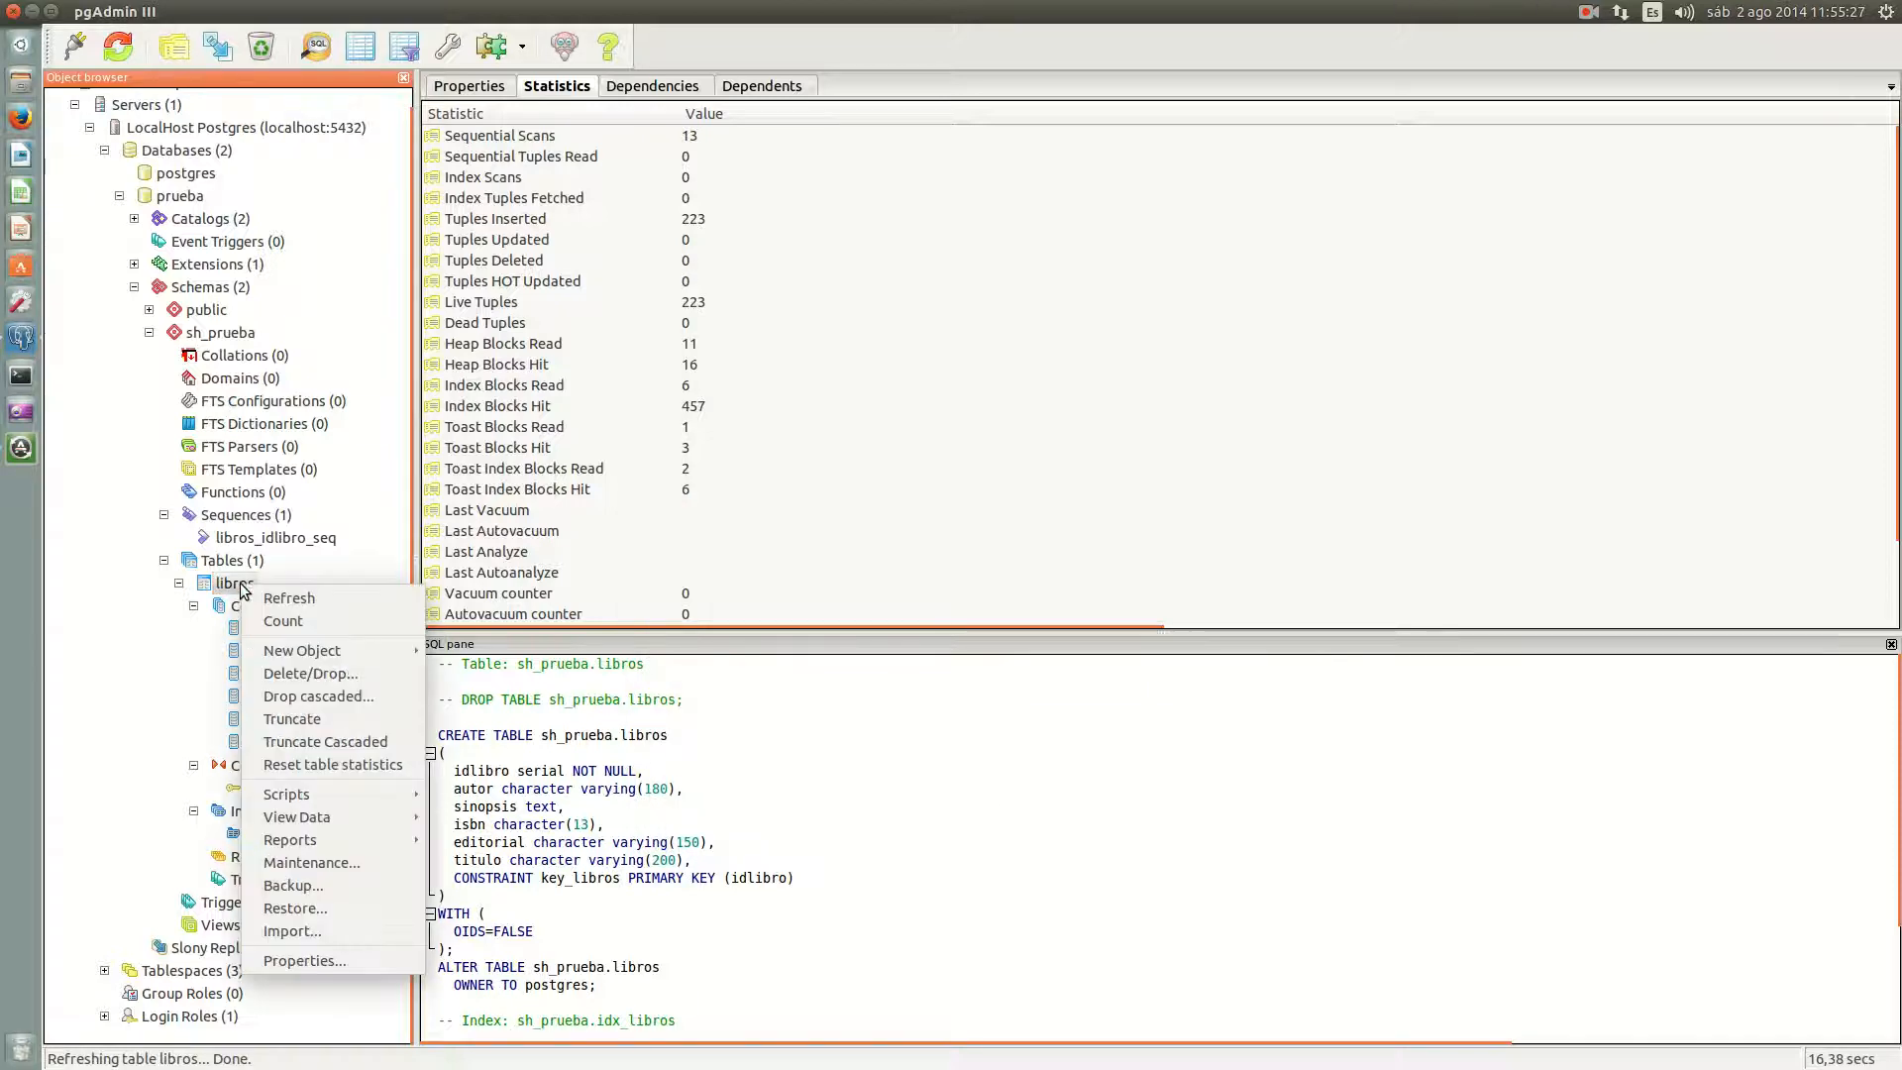
left_click(337, 861)
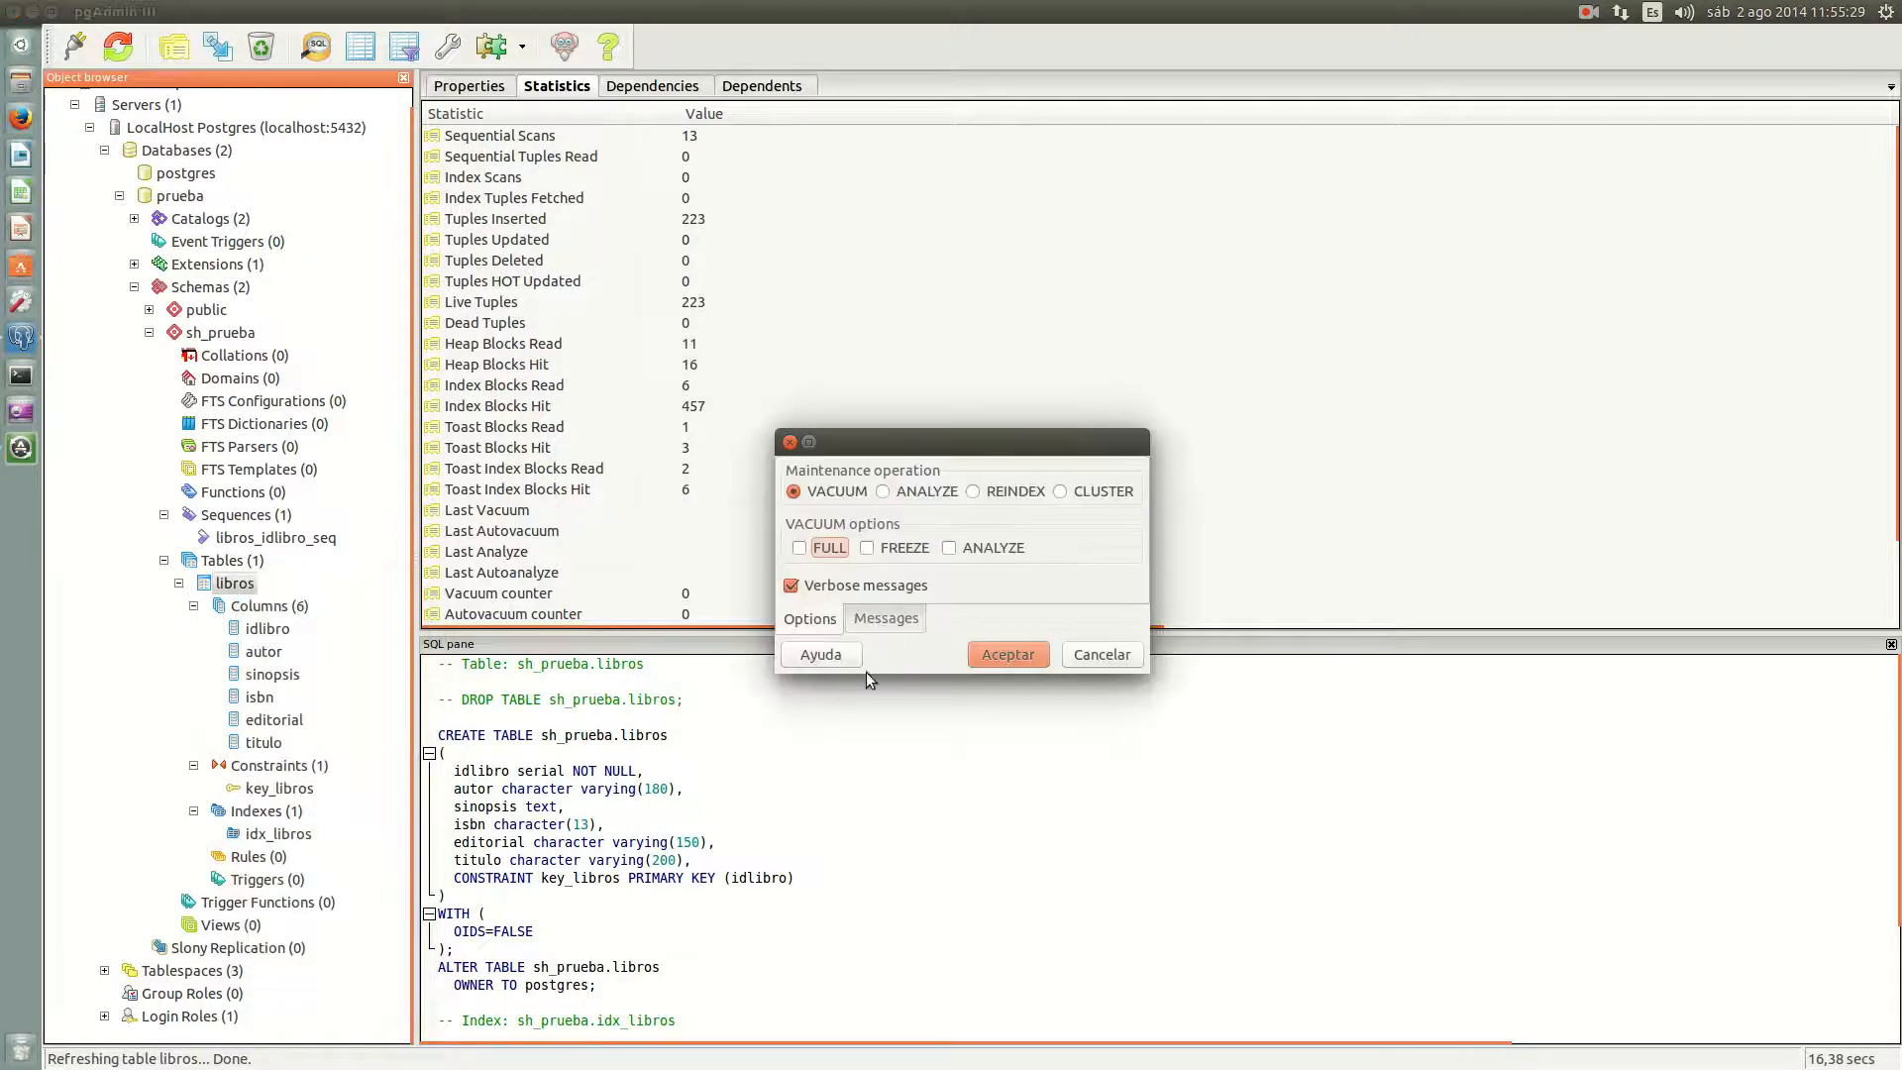
left_click(800, 548)
left_click(1008, 654)
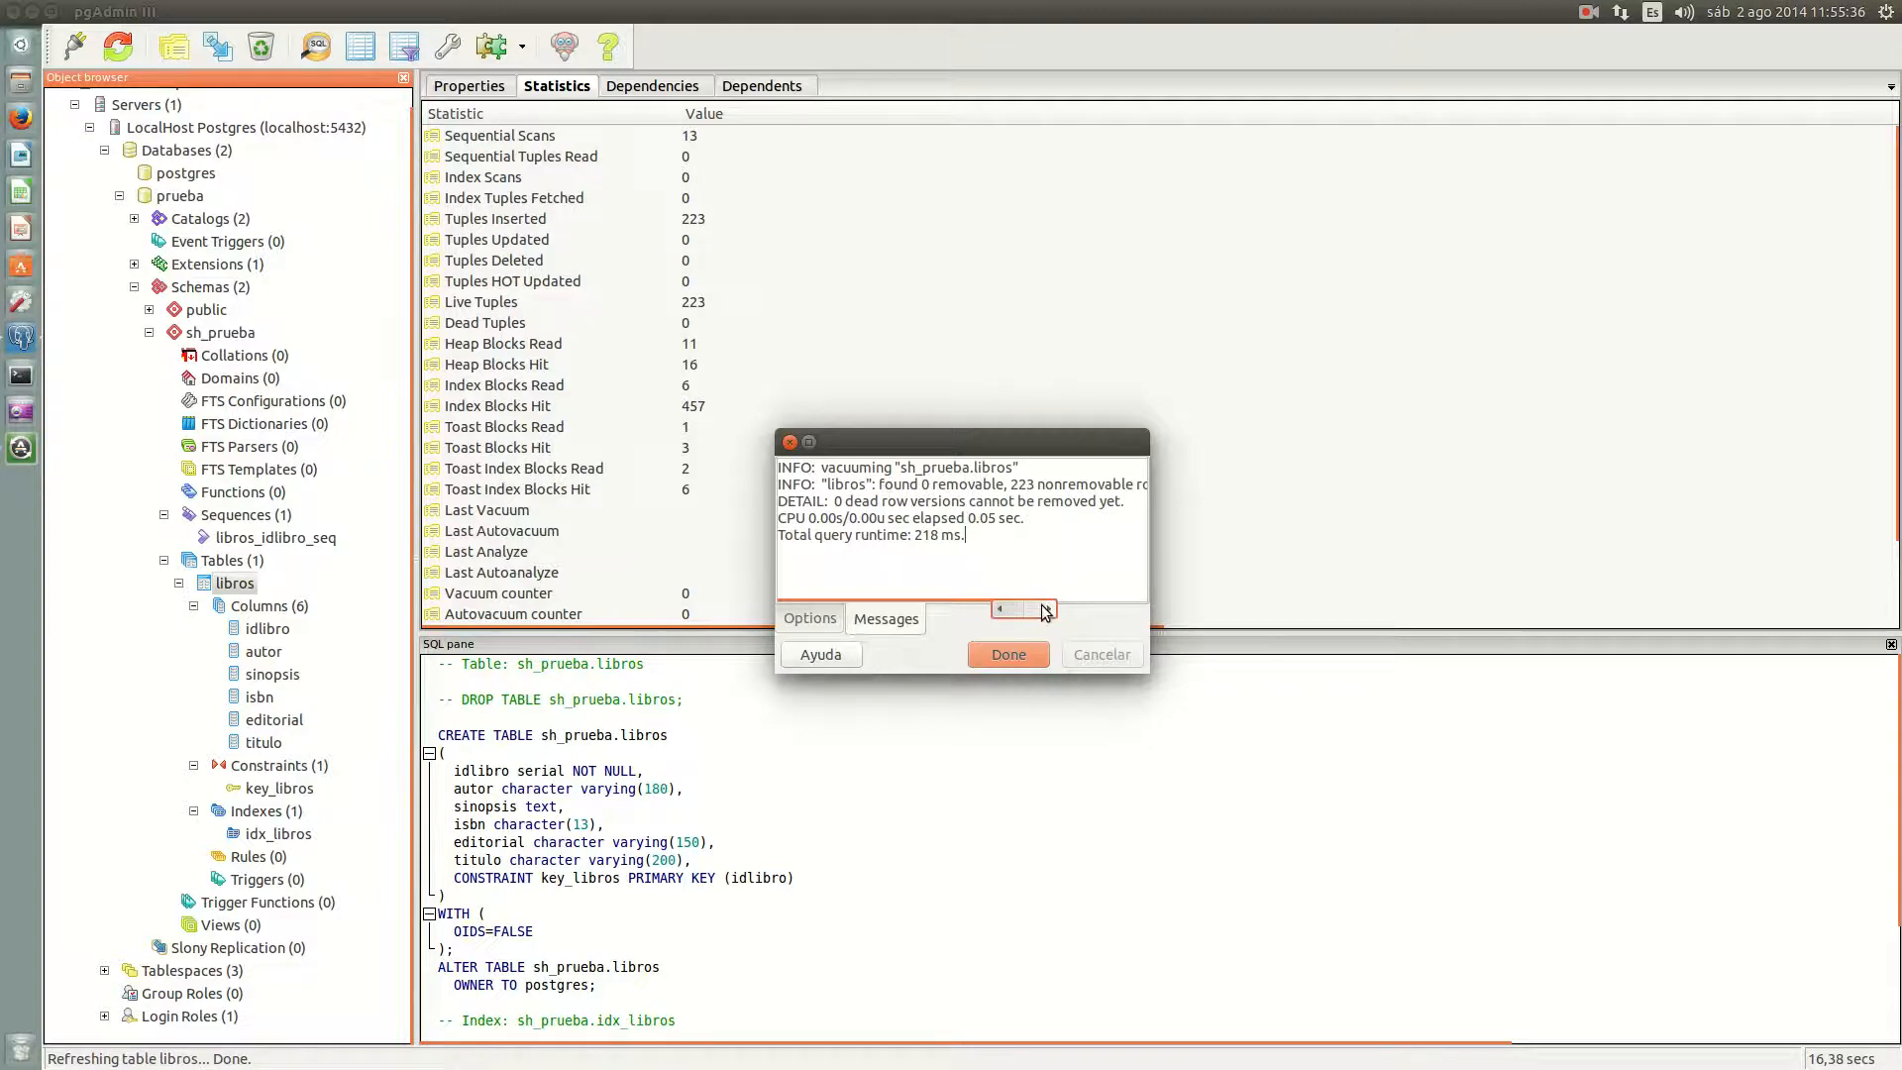
left_click_drag(1035, 609, 854, 624)
left_click(1008, 655)
Step: View the top 100 rows of the libros table and enlarge the data window
right_click(230, 584)
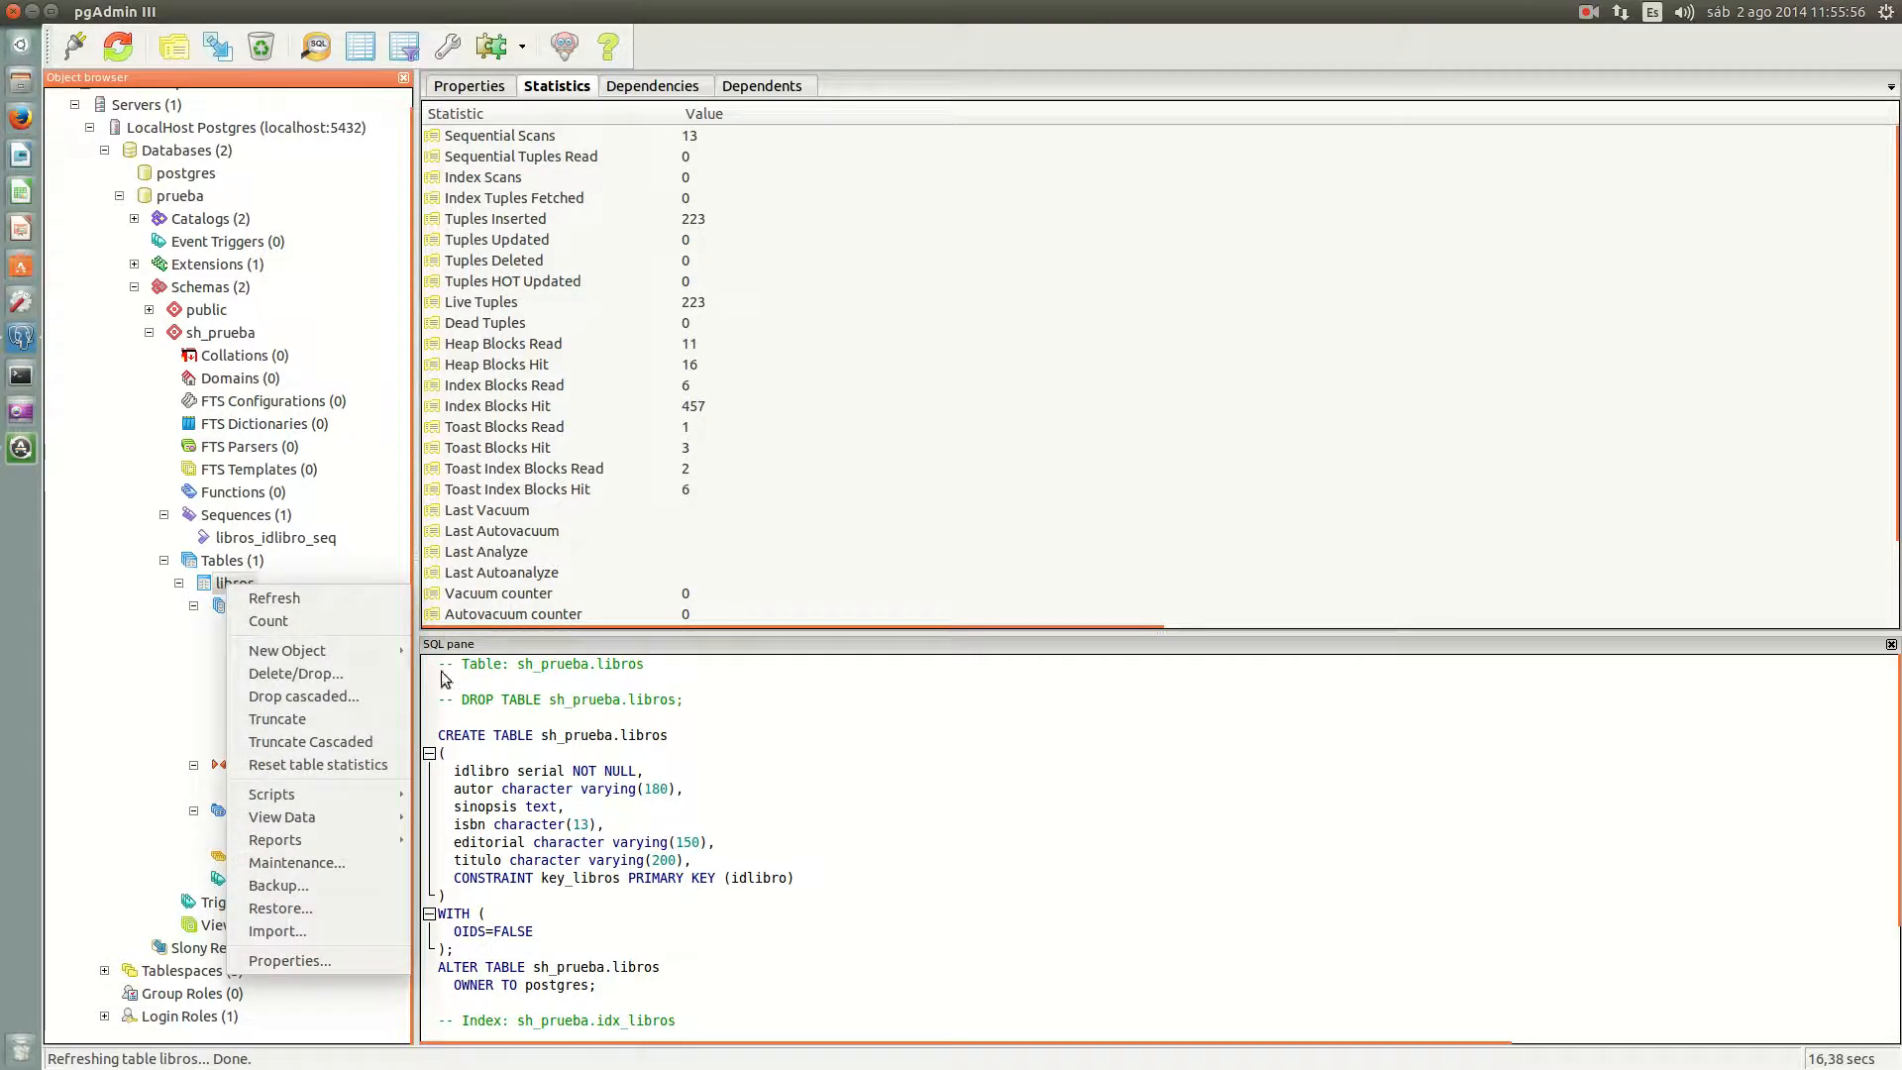
mouse_move(391, 818)
left_click(480, 816)
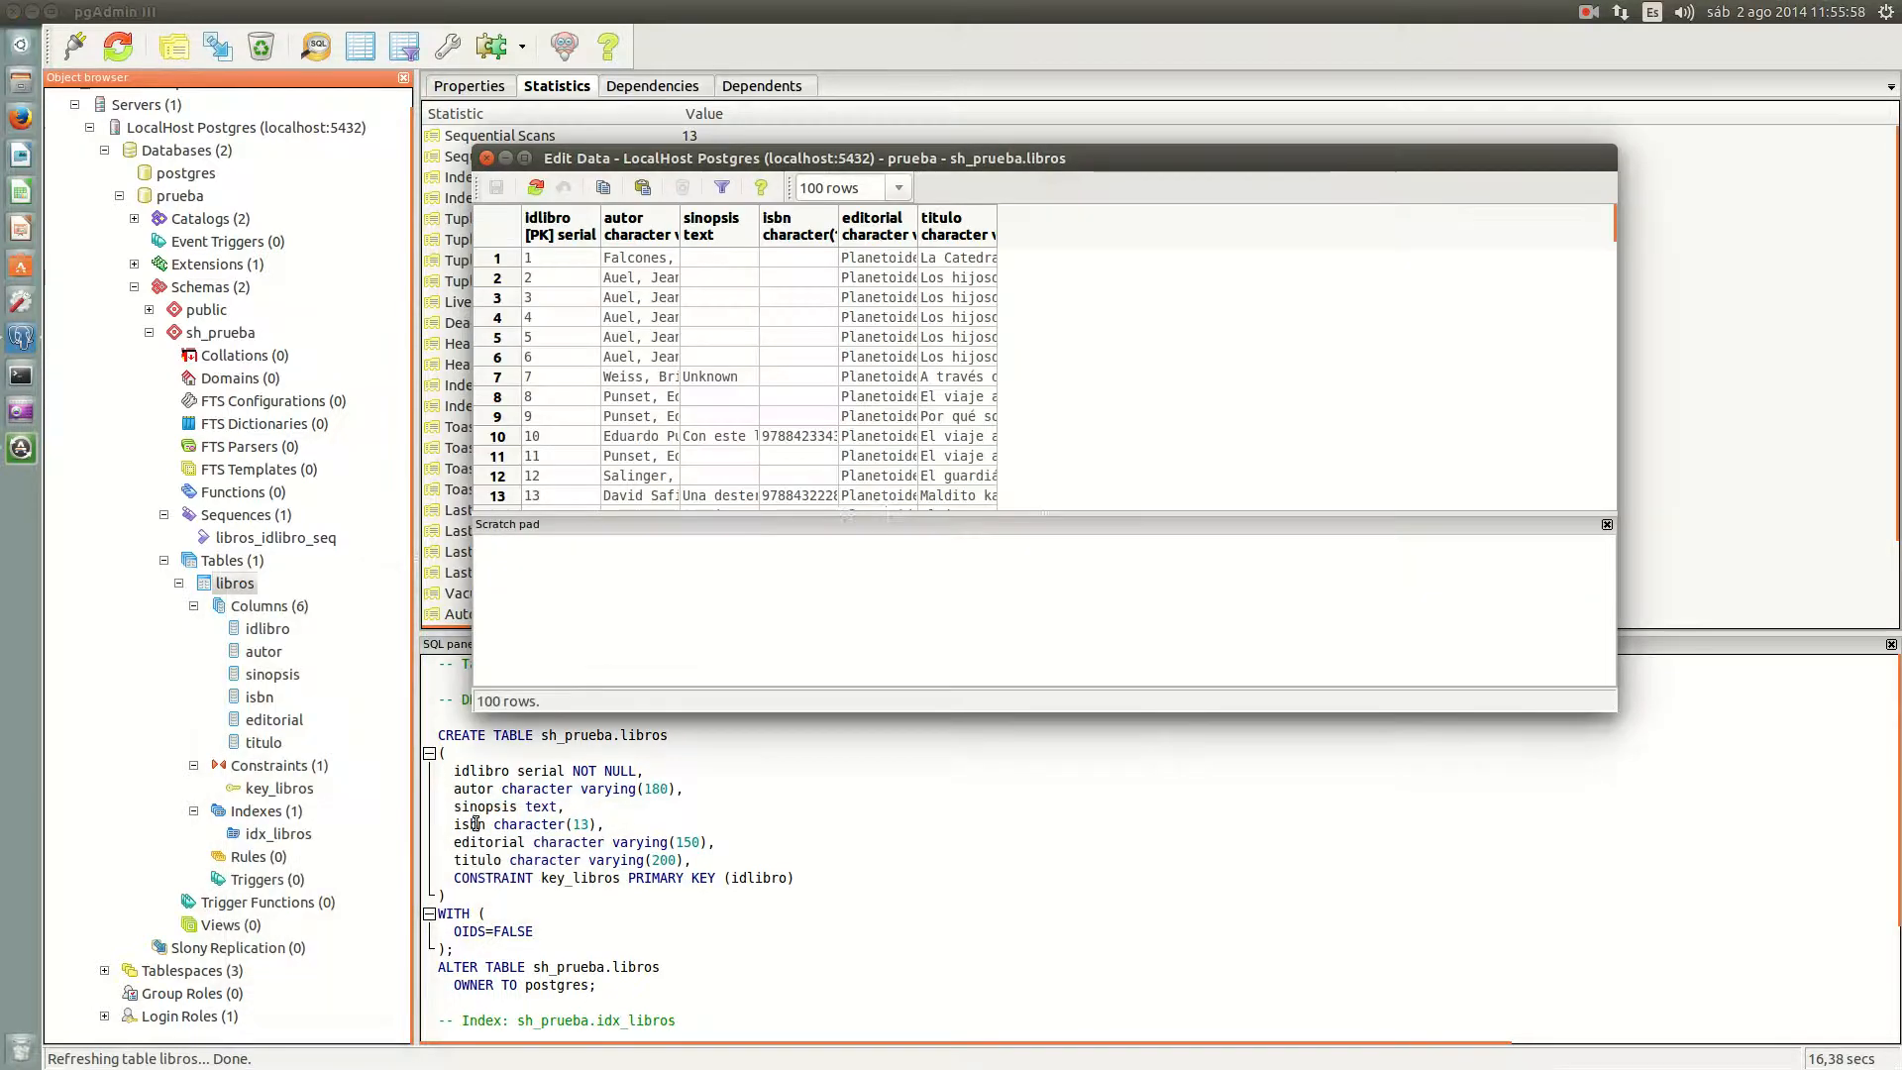
left_click_drag(954, 158, 719, 107)
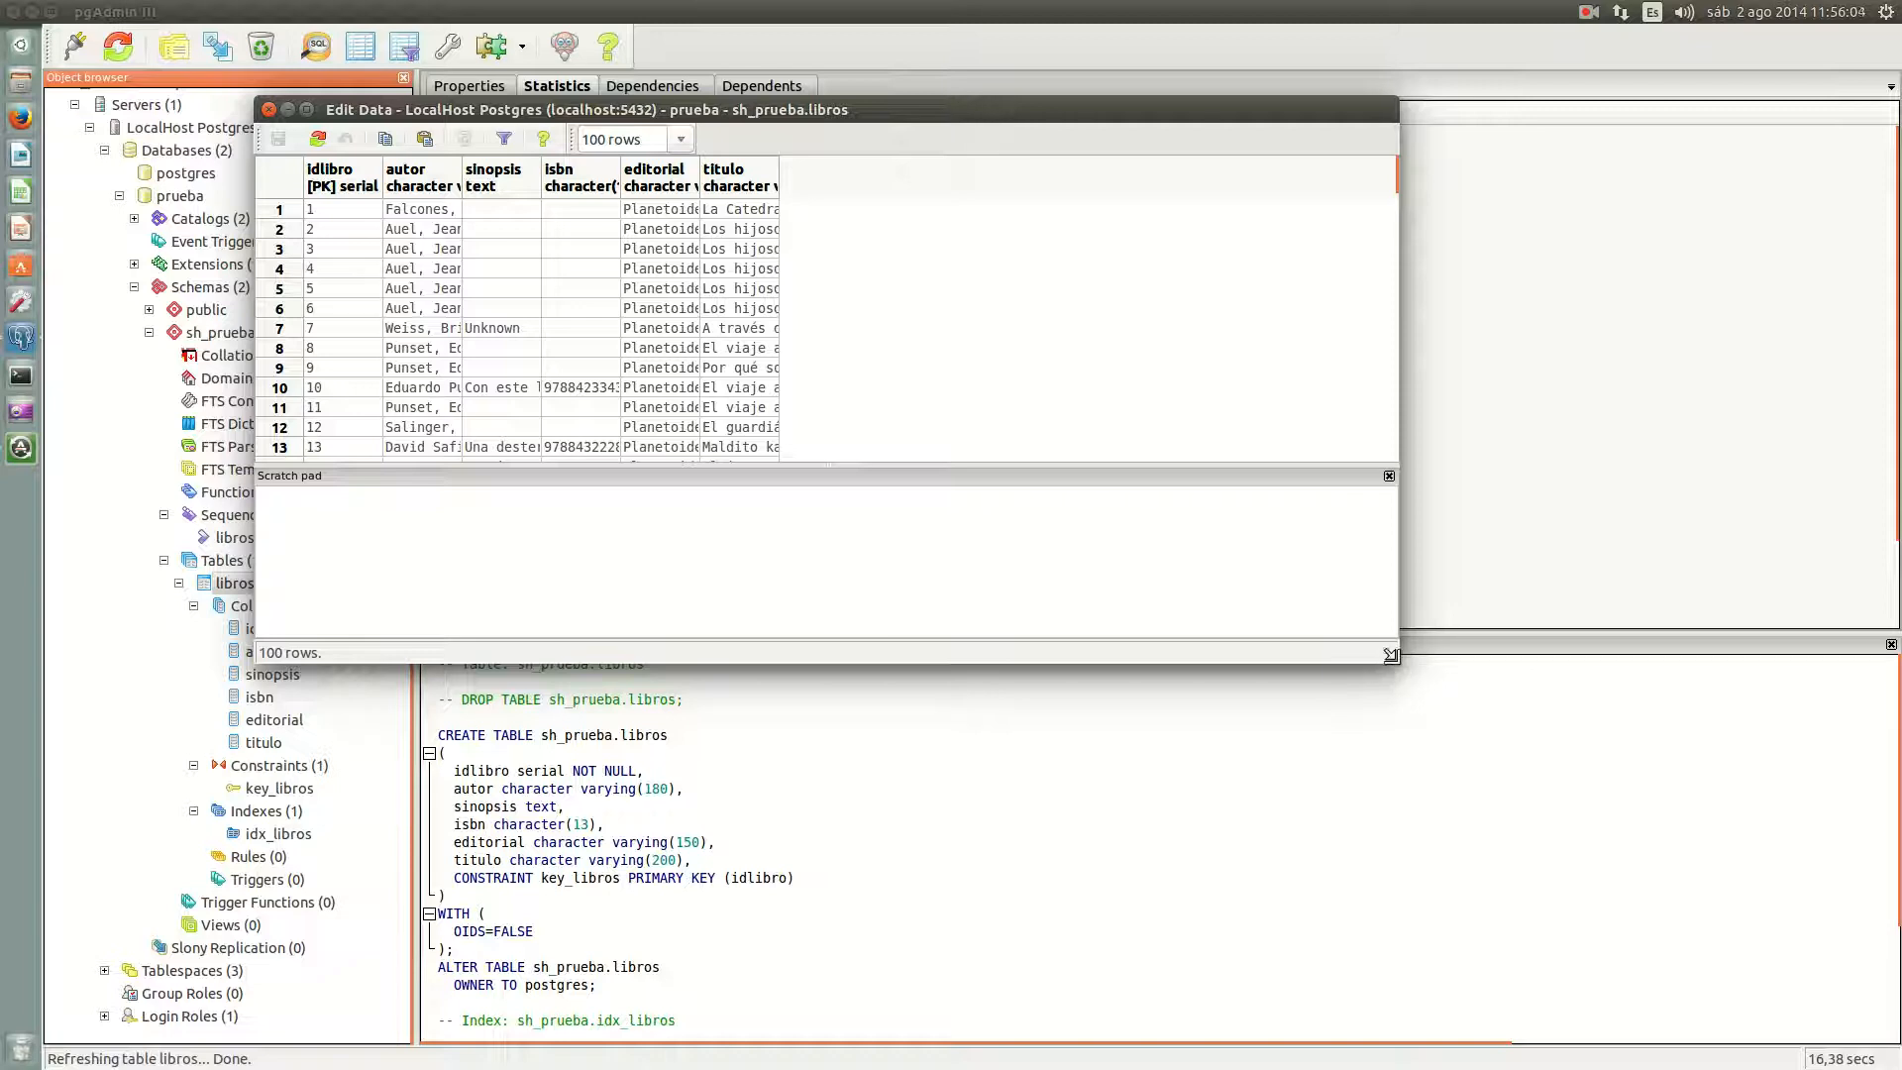
left_click_drag(1395, 661, 1850, 957)
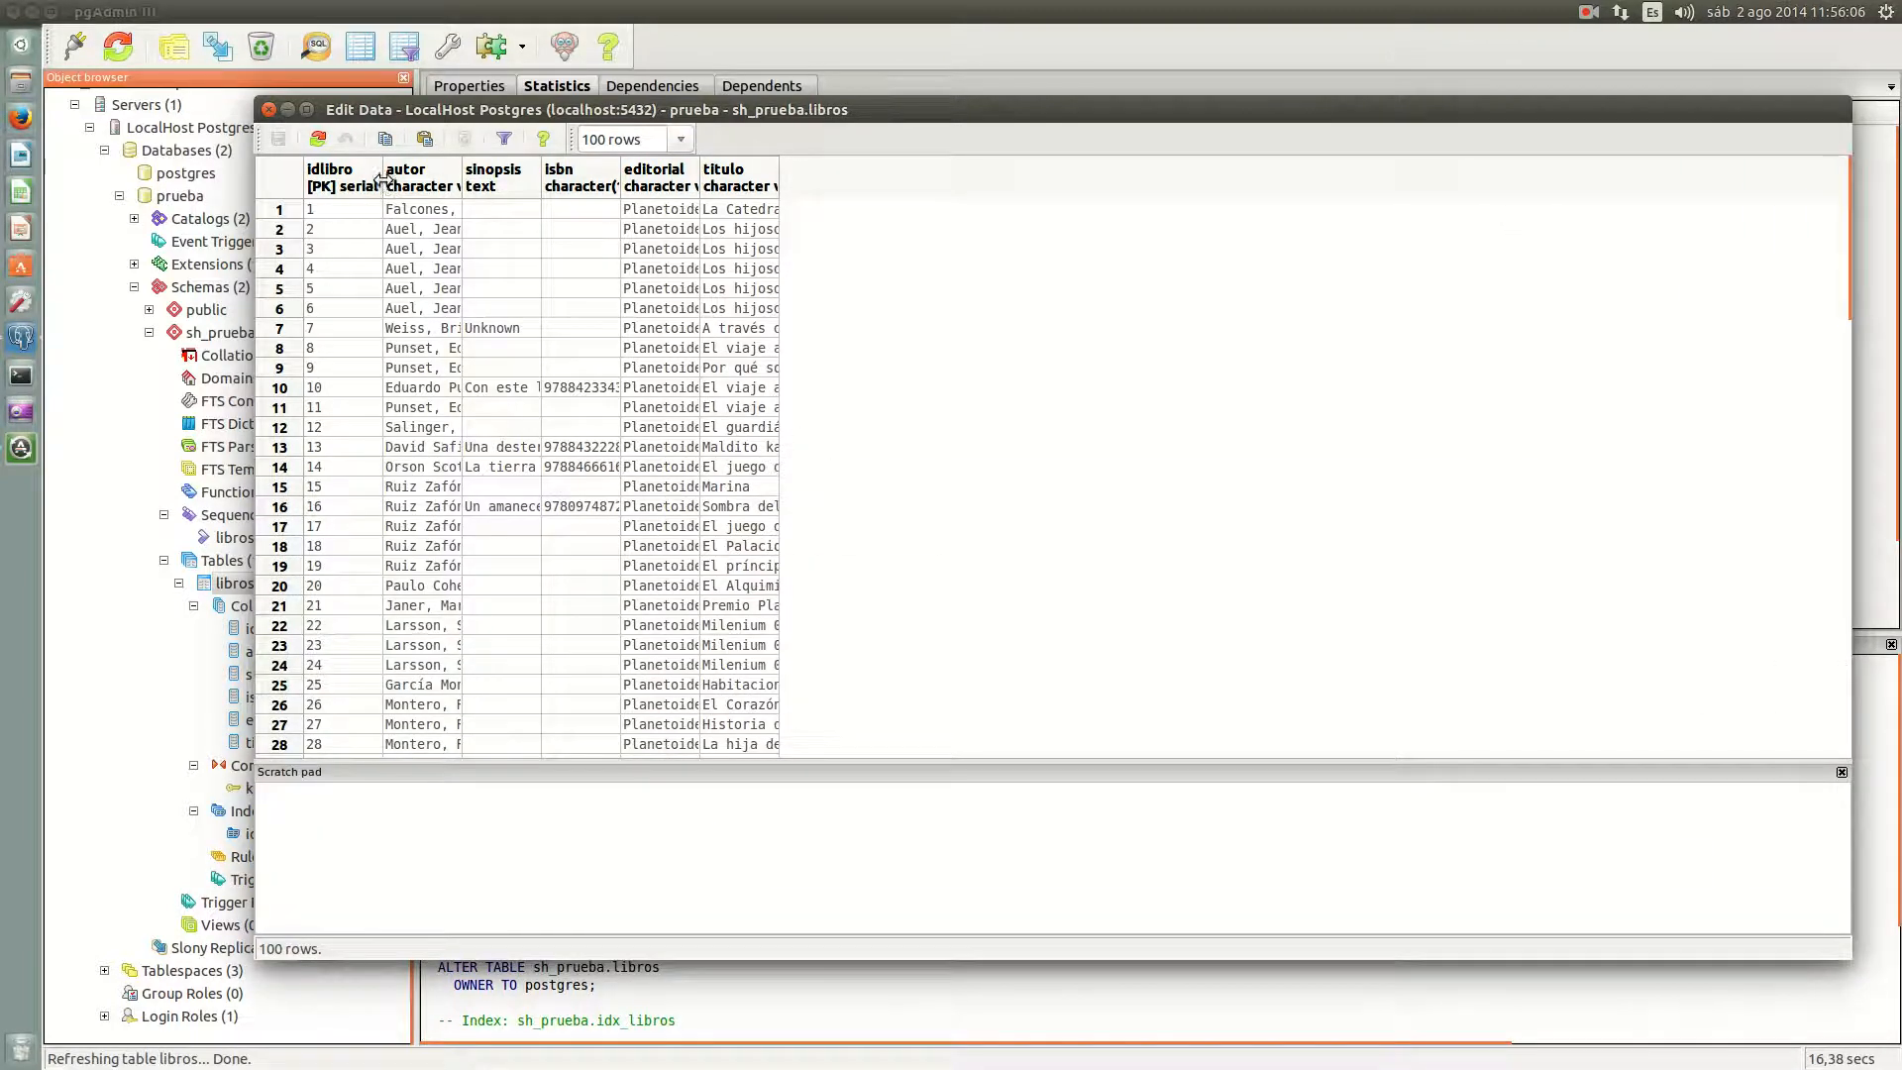
Step: Widen the idlibro column and look through its values from the first row to the last and back
left_click_drag(385, 173, 567, 178)
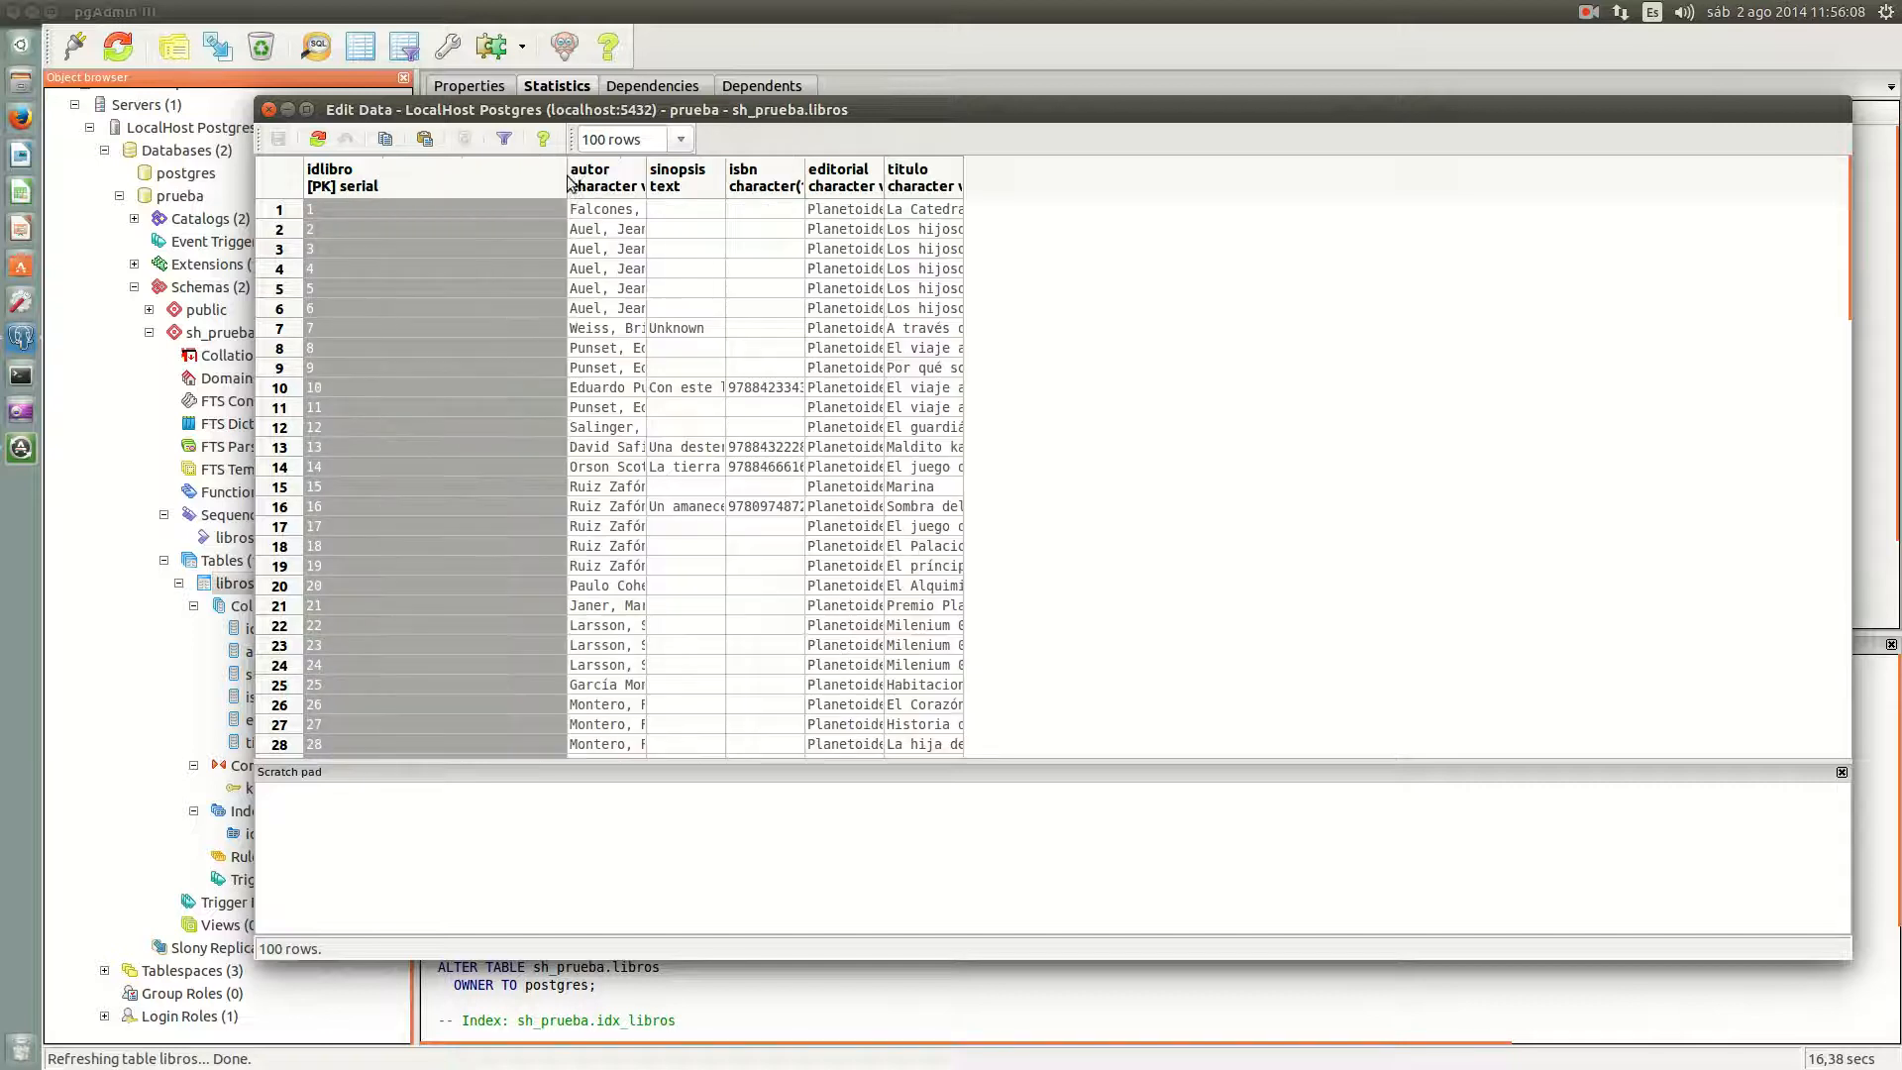
scroll(410, 281, "down", 20)
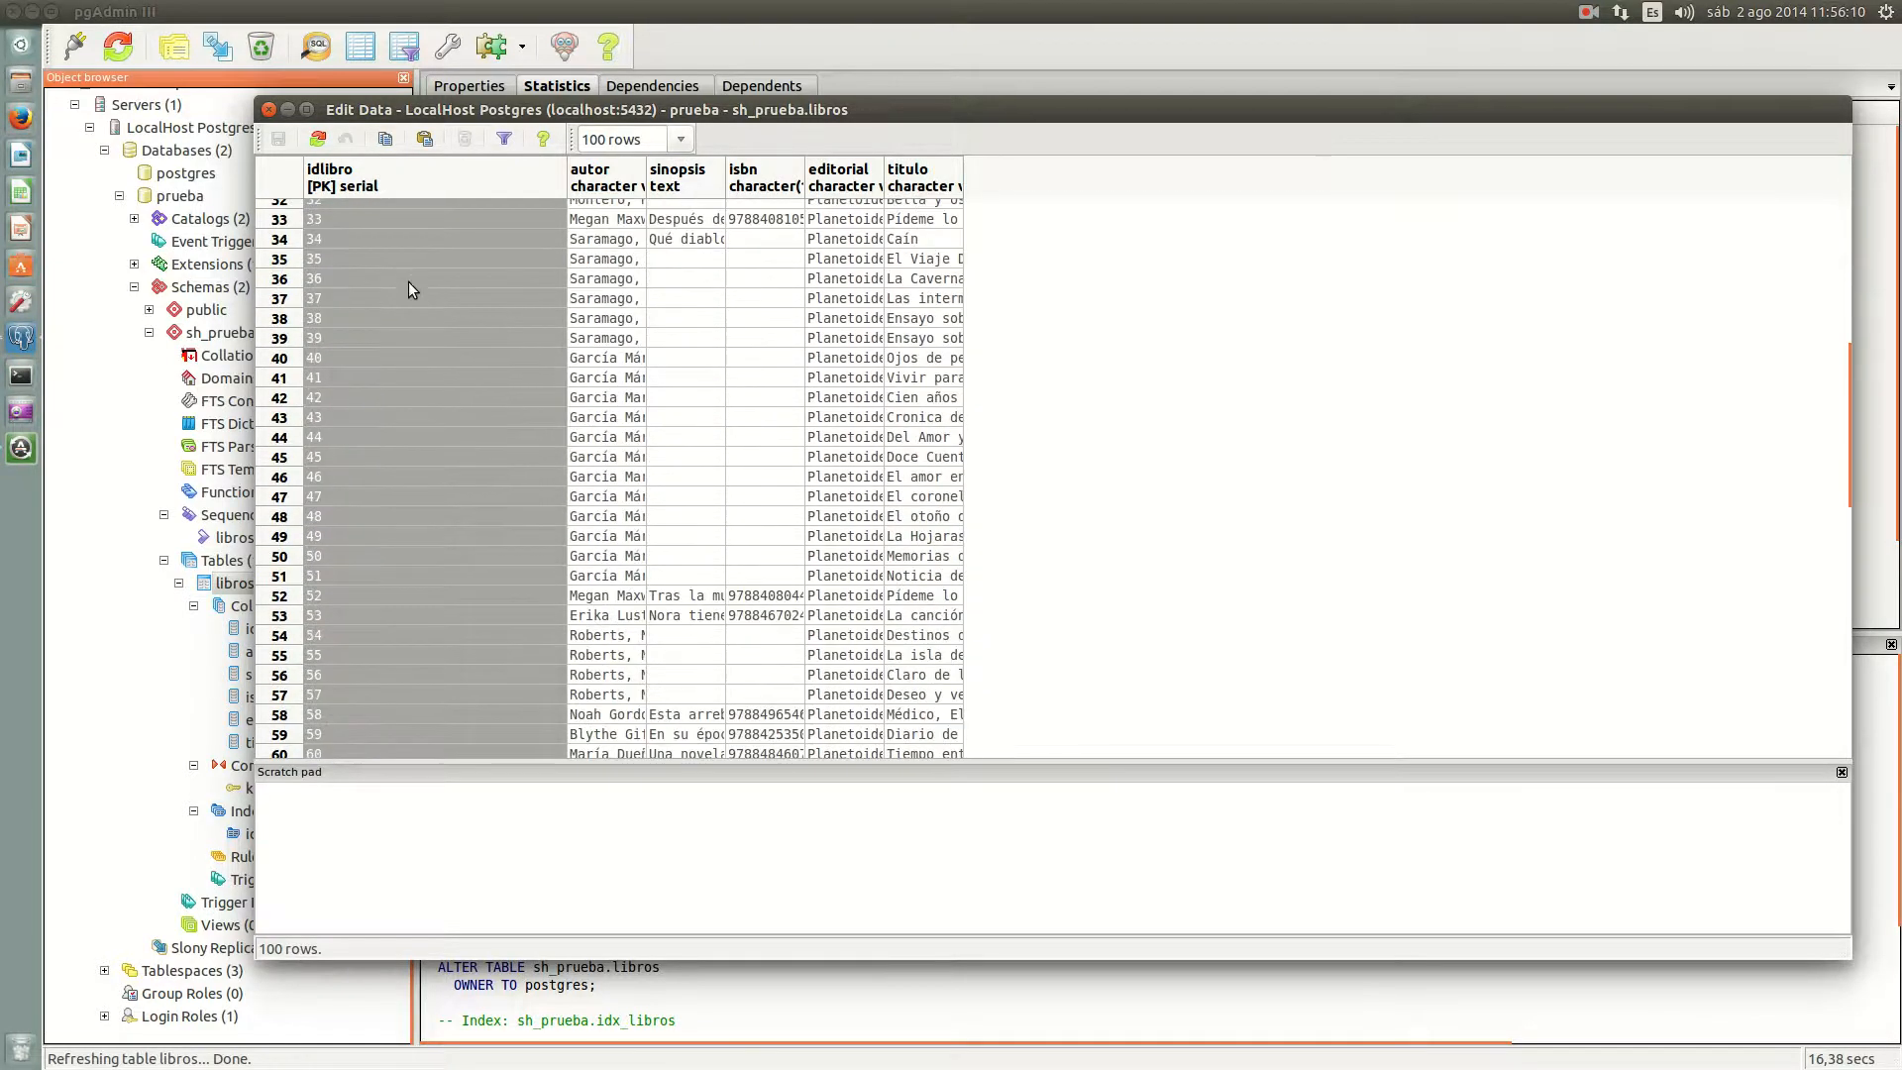
scroll(405, 289, "down", 3)
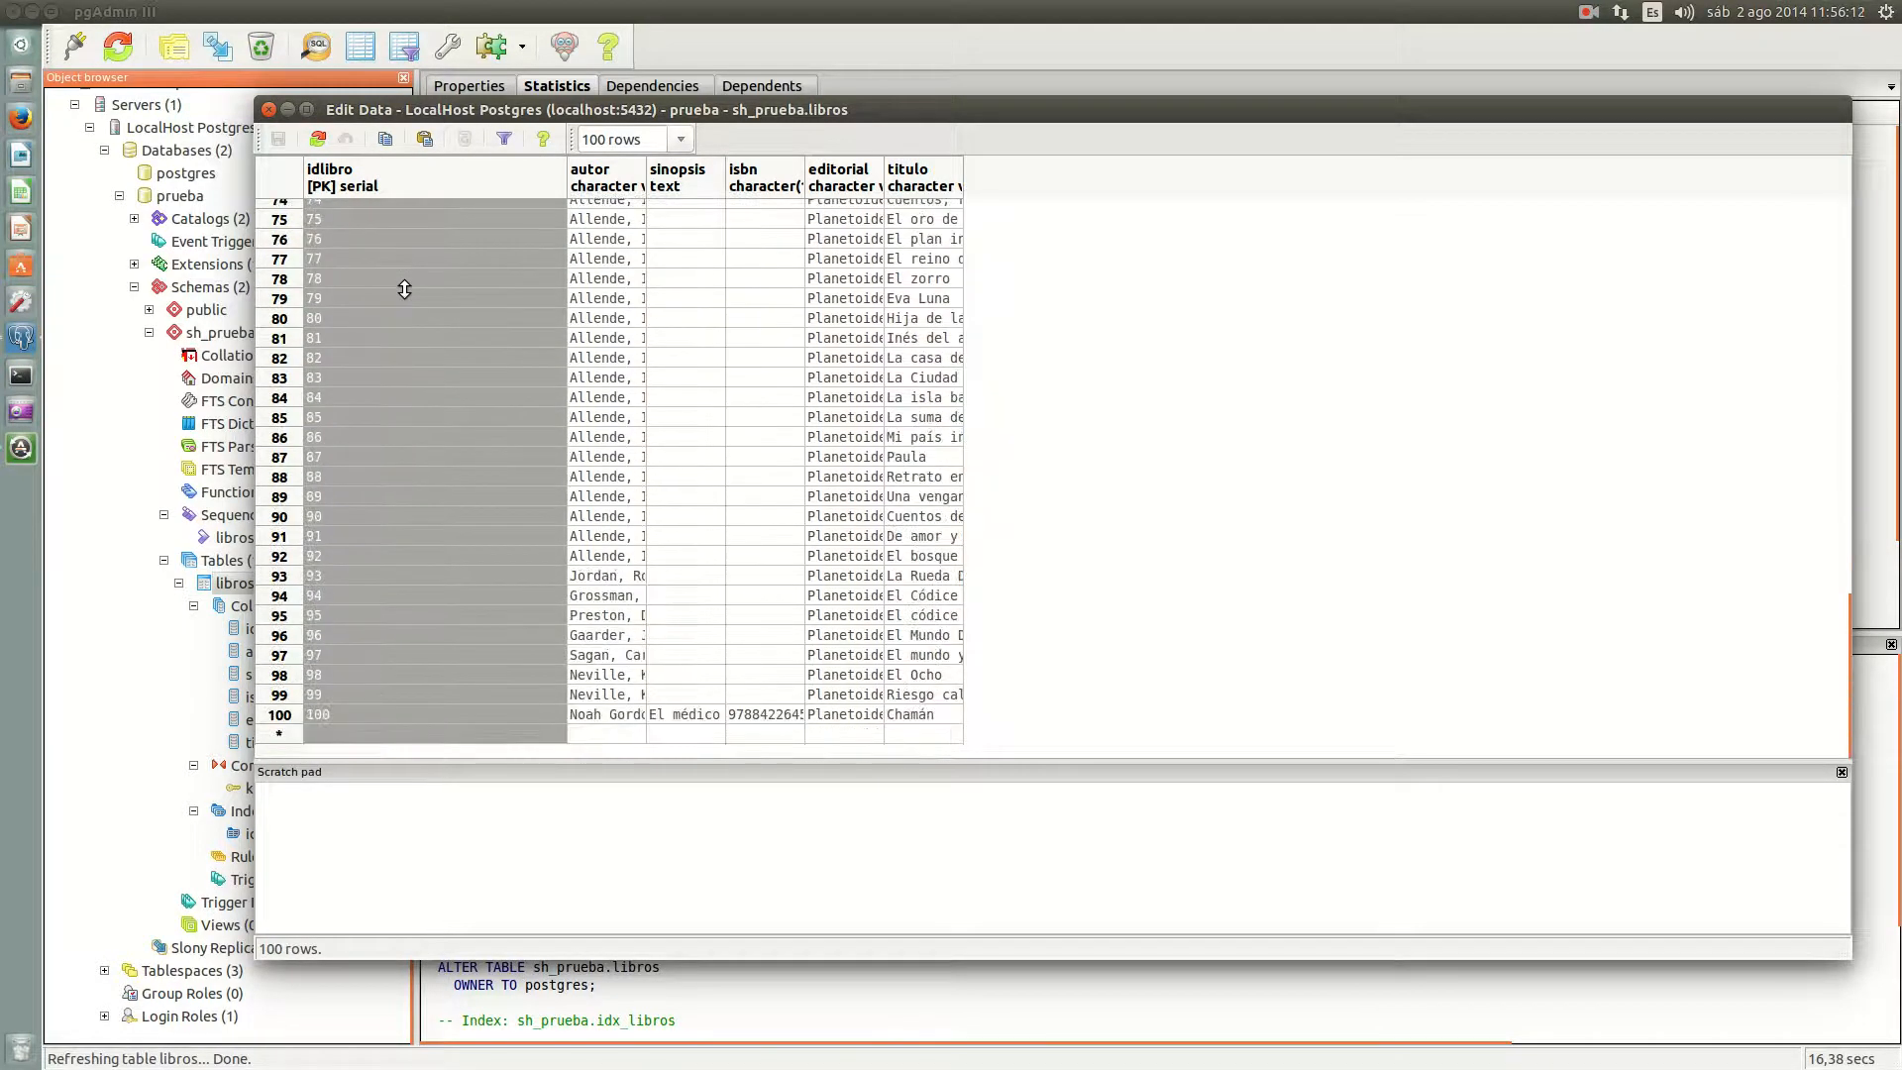
scroll(333, 389, "up", 20)
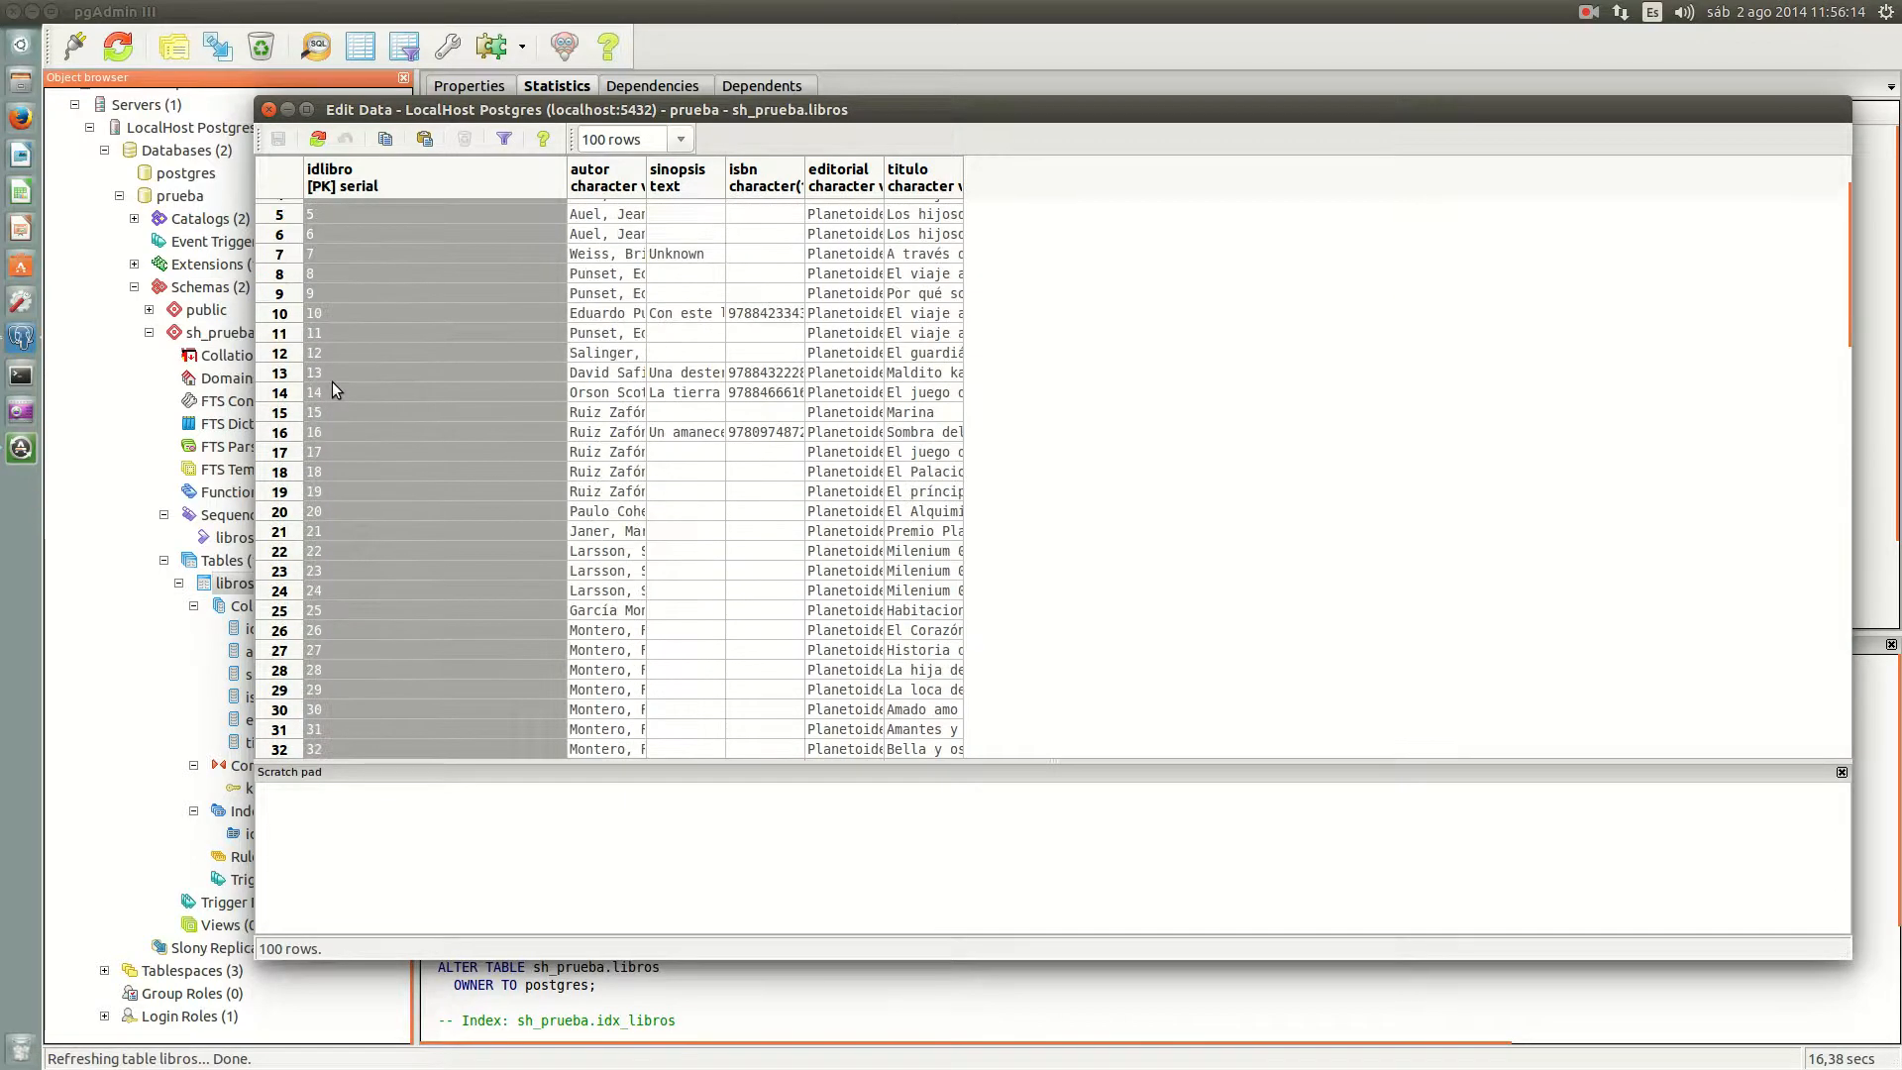
scroll(331, 389, "up", 2)
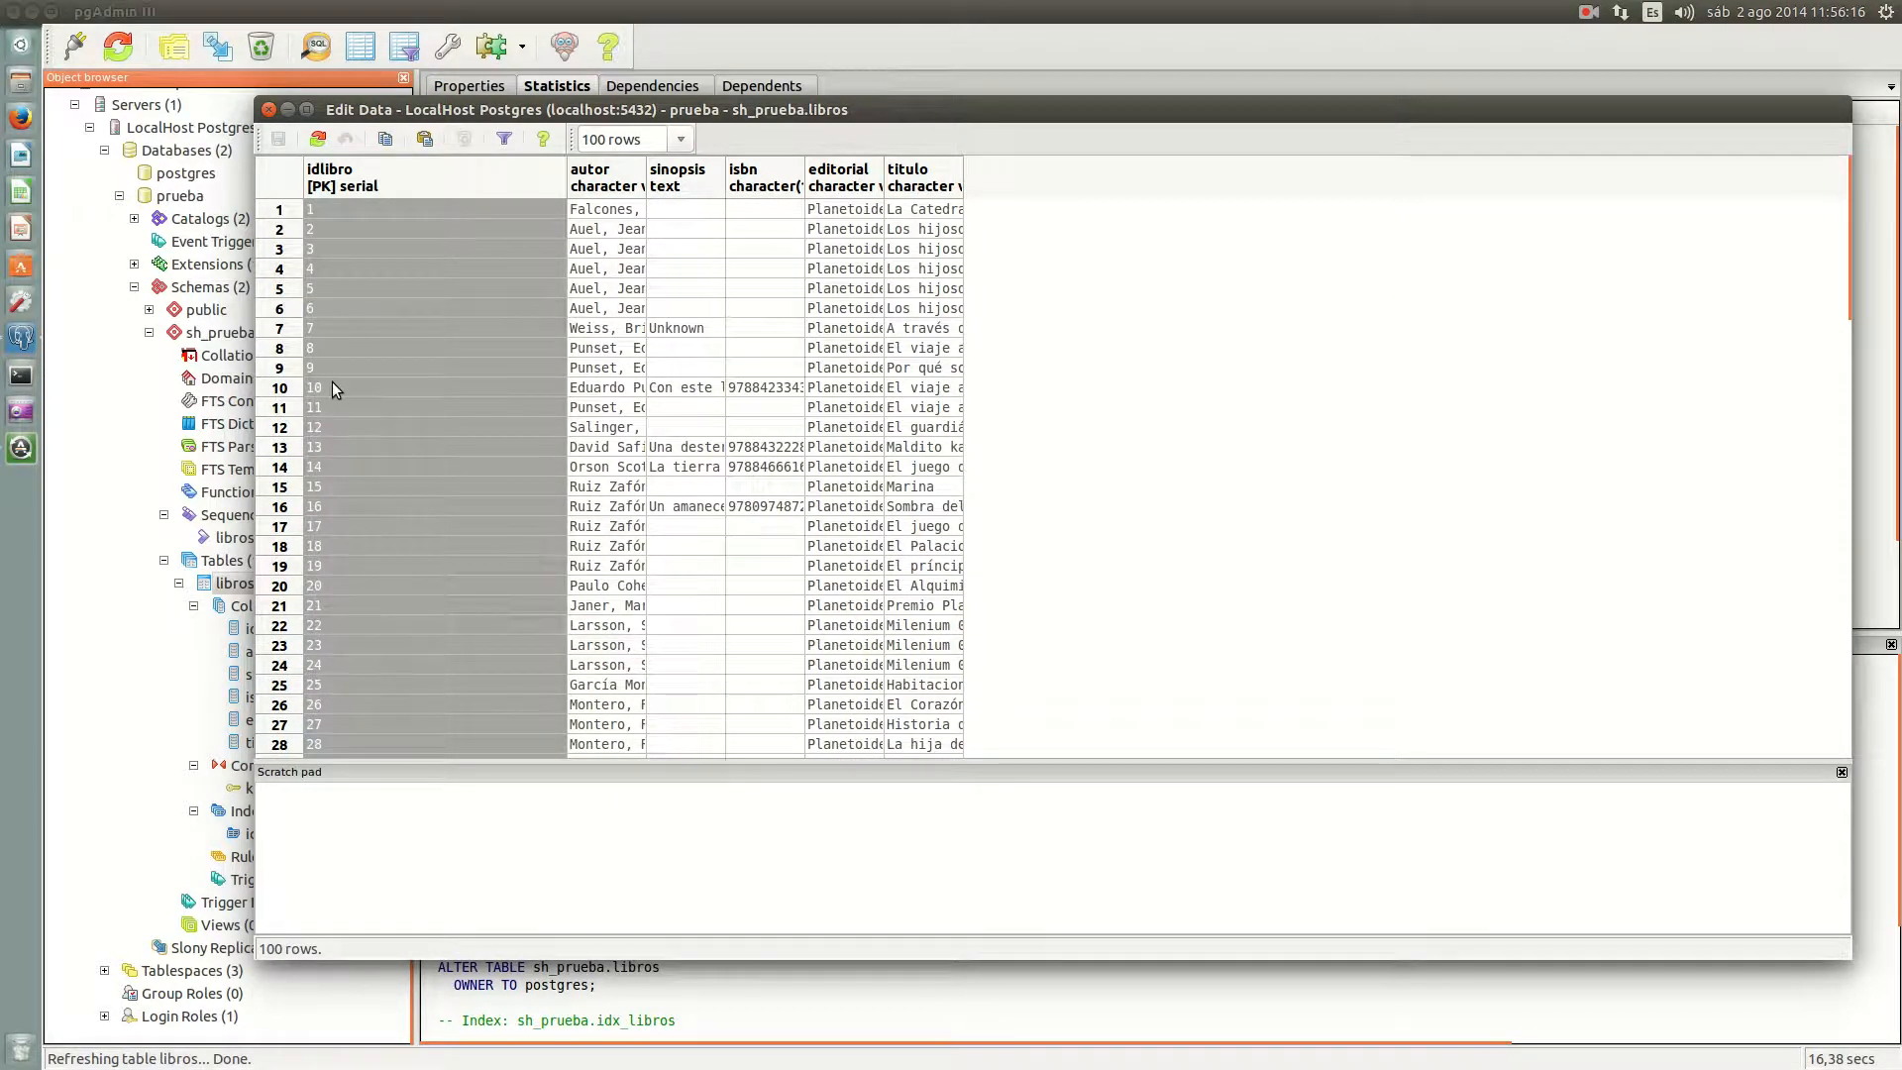
Step: Widen the autor and sinopsis columns and open the sinopsis cell of row 10 to read its text from the beginning
left_click_drag(647, 183, 1128, 190)
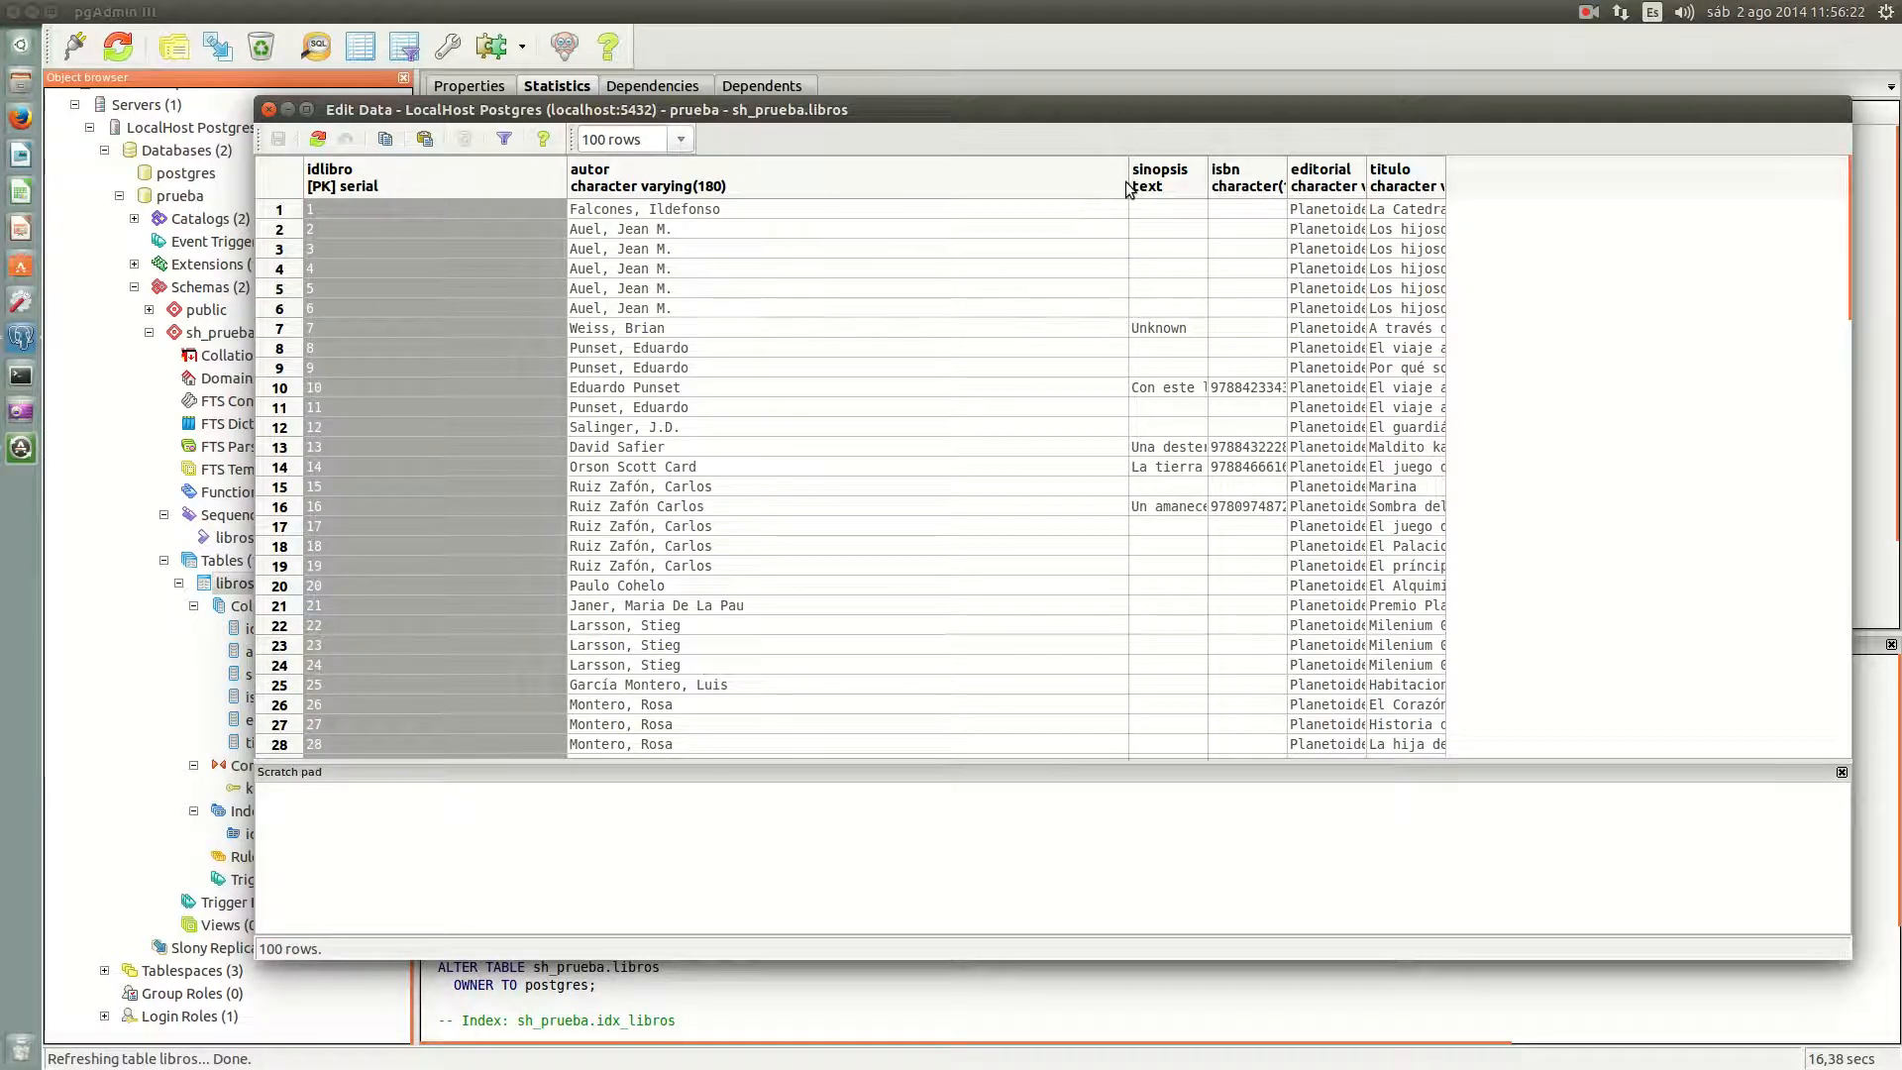
left_click_drag(1128, 180, 751, 193)
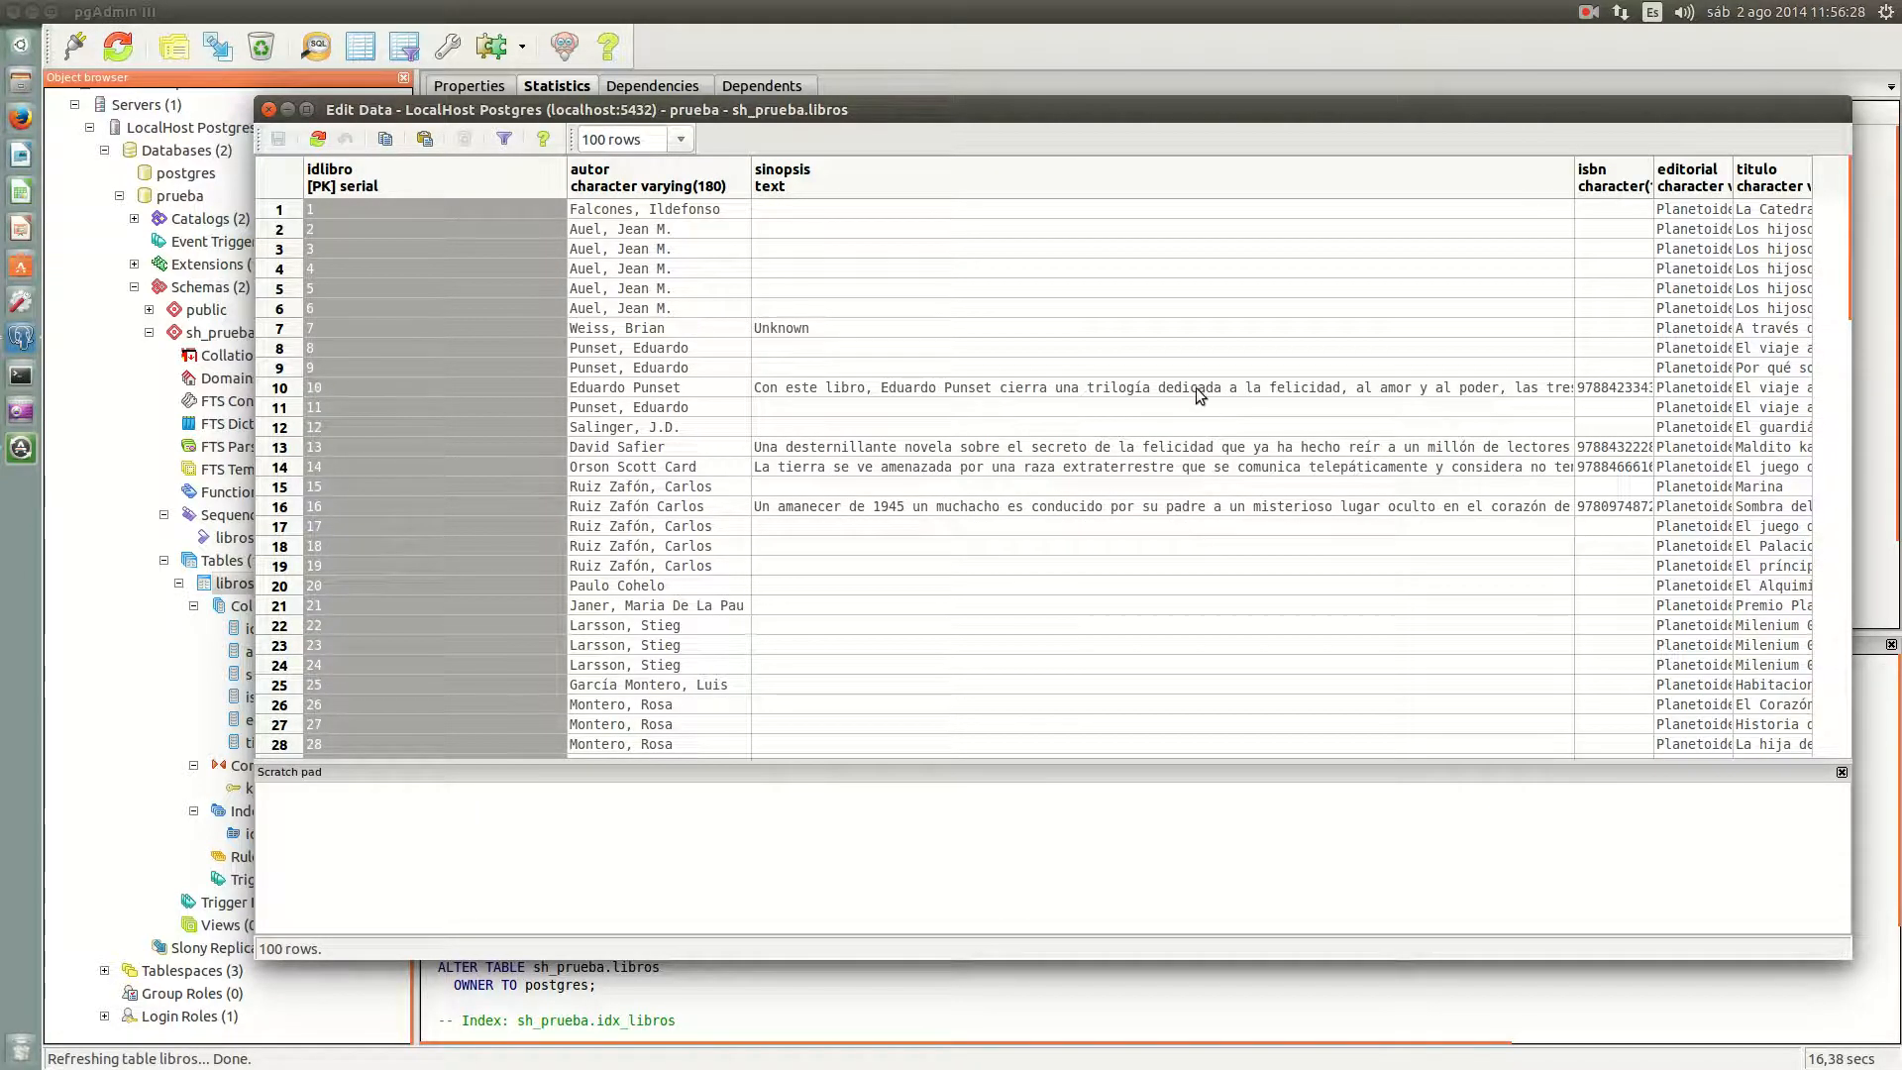
left_click(1196, 387)
key("ctrl+v")
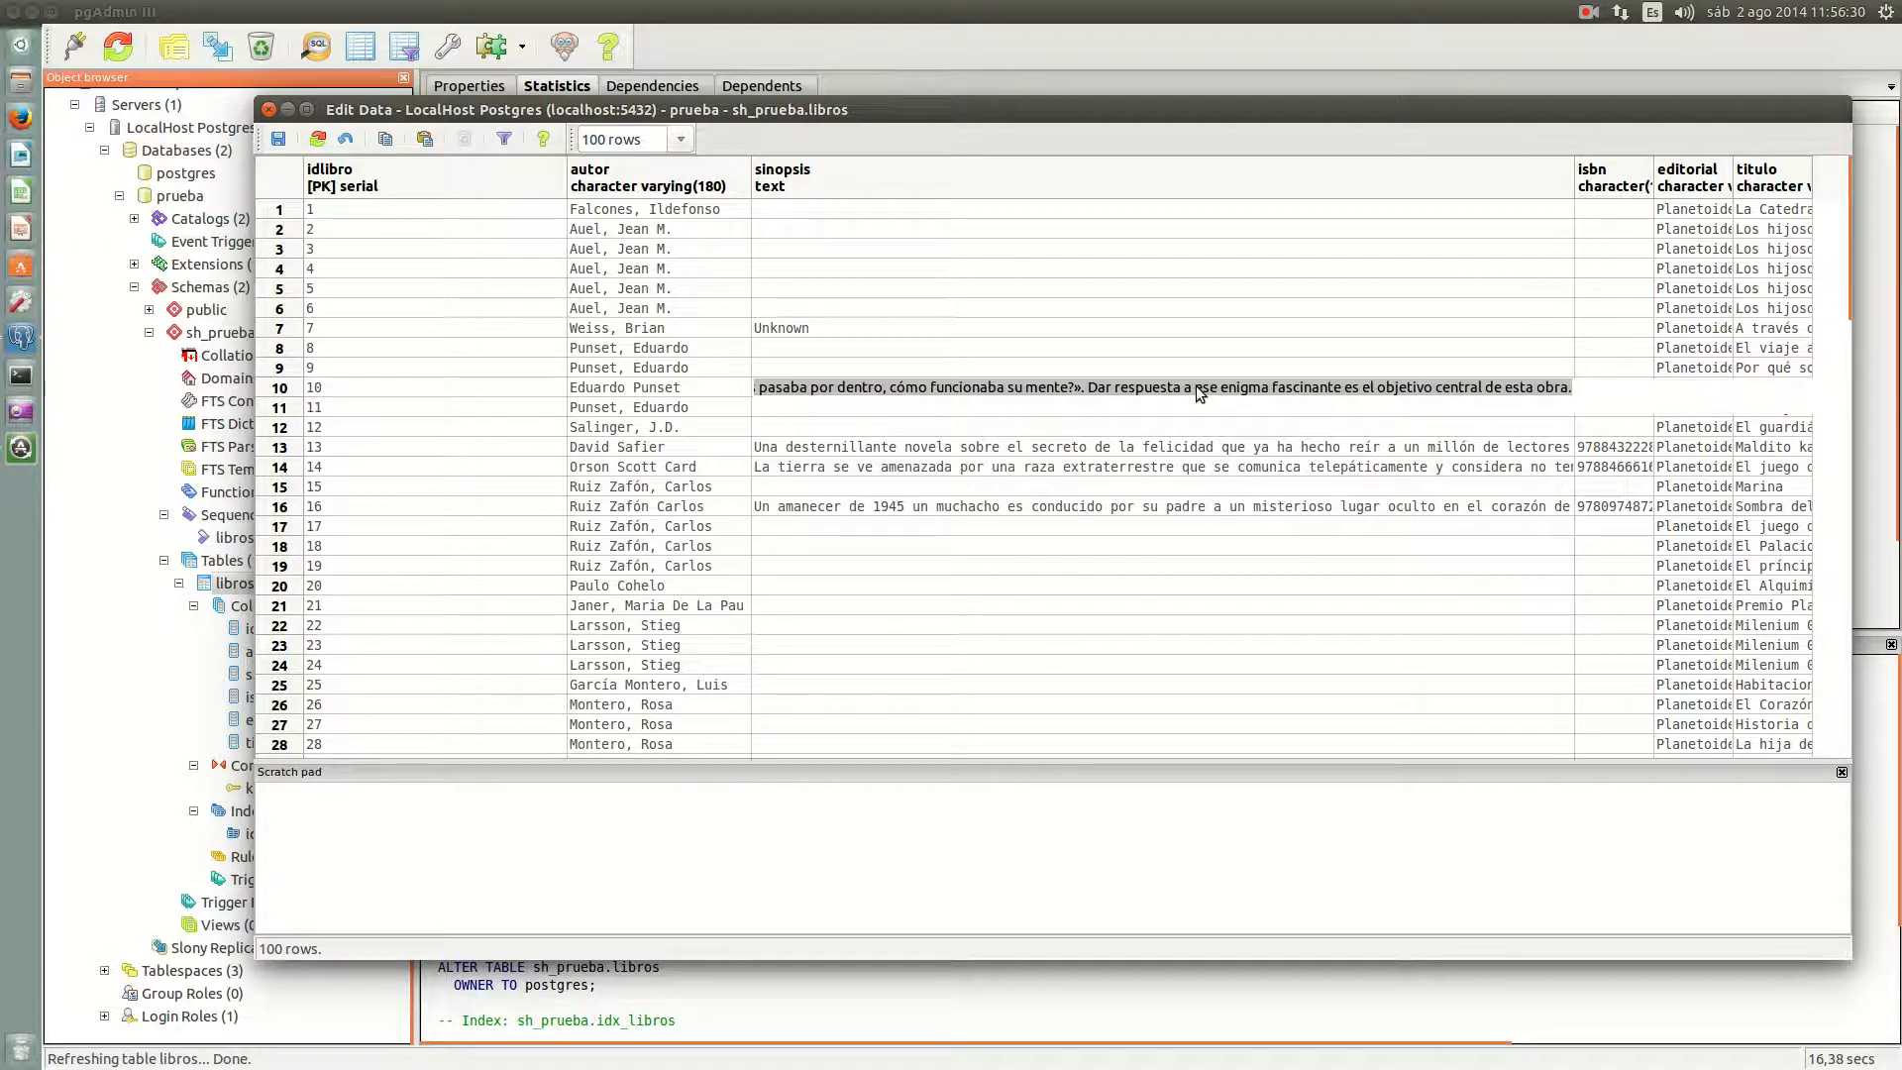
key("Home")
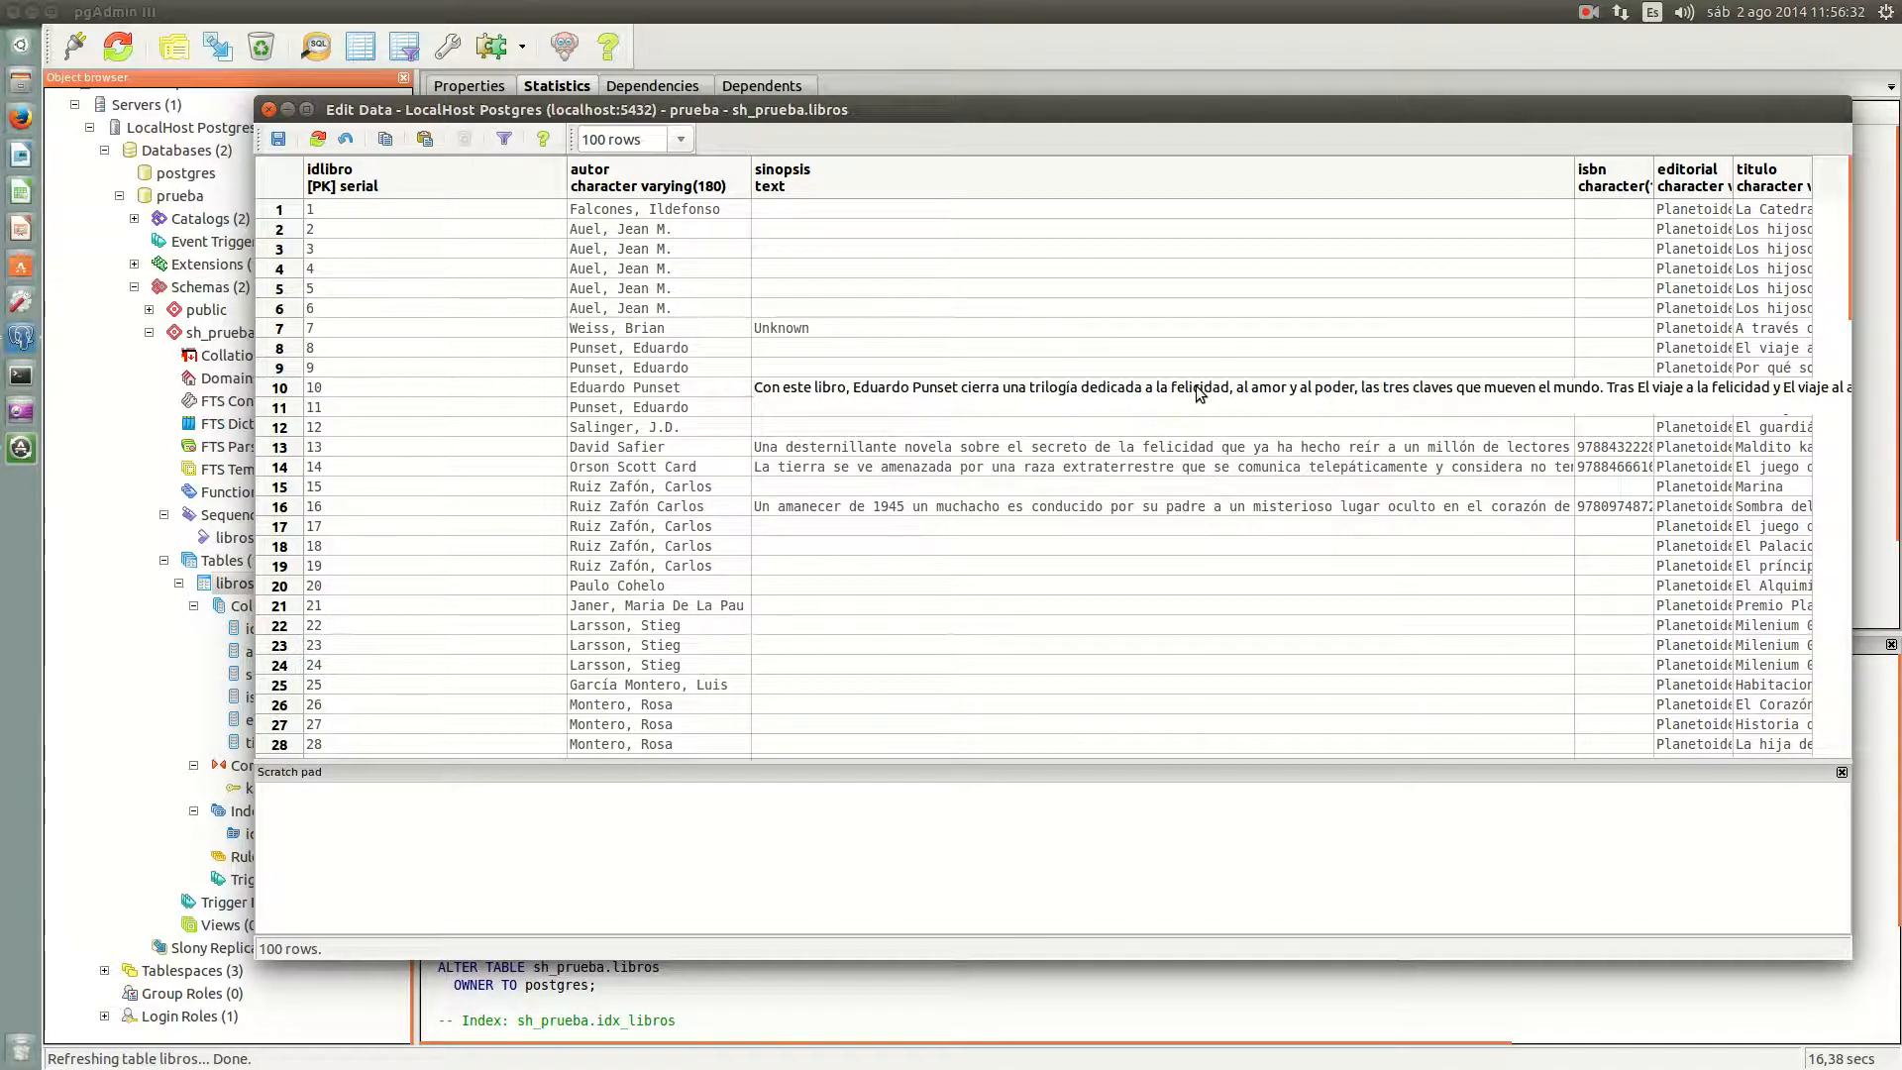
Step: Close the opened sinopsis cell, narrow the sinopsis column, and widen the editorial and titulo columns to show their values
key("Return")
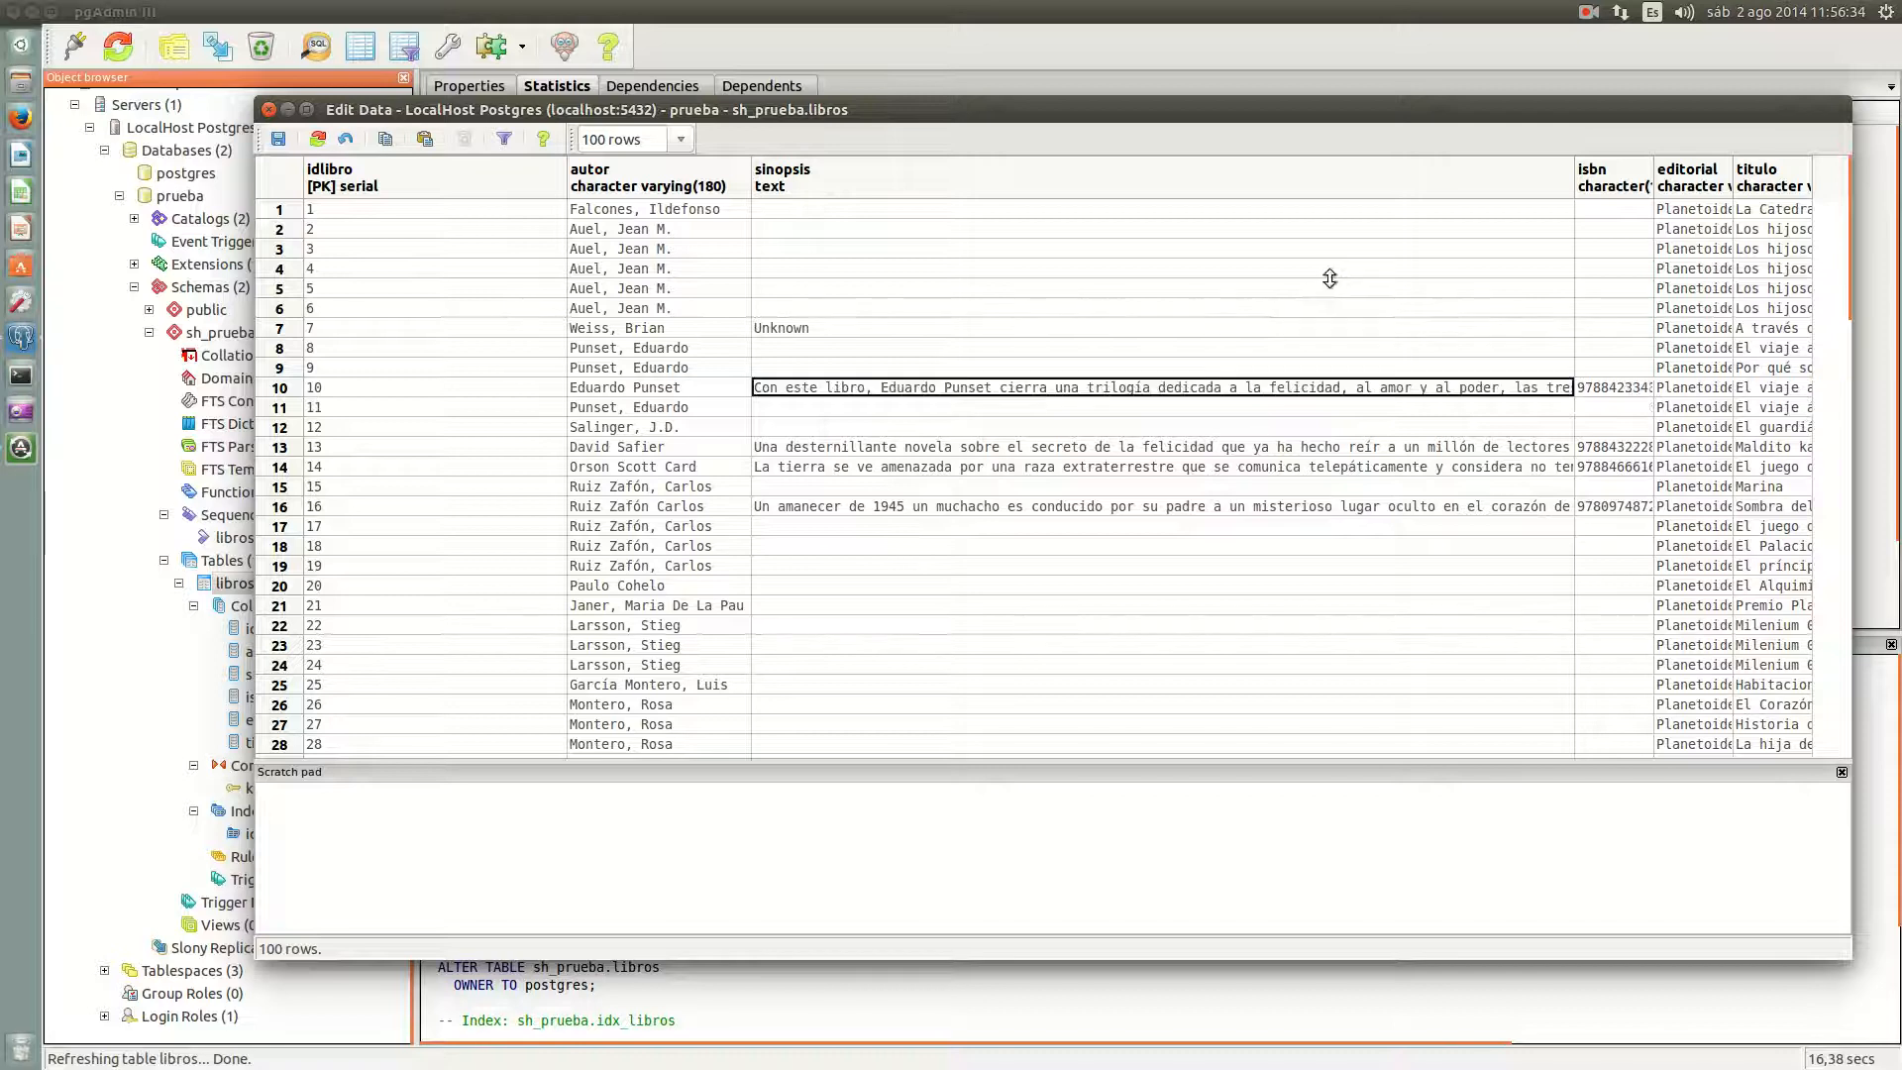
left_click_drag(1574, 176, 1087, 219)
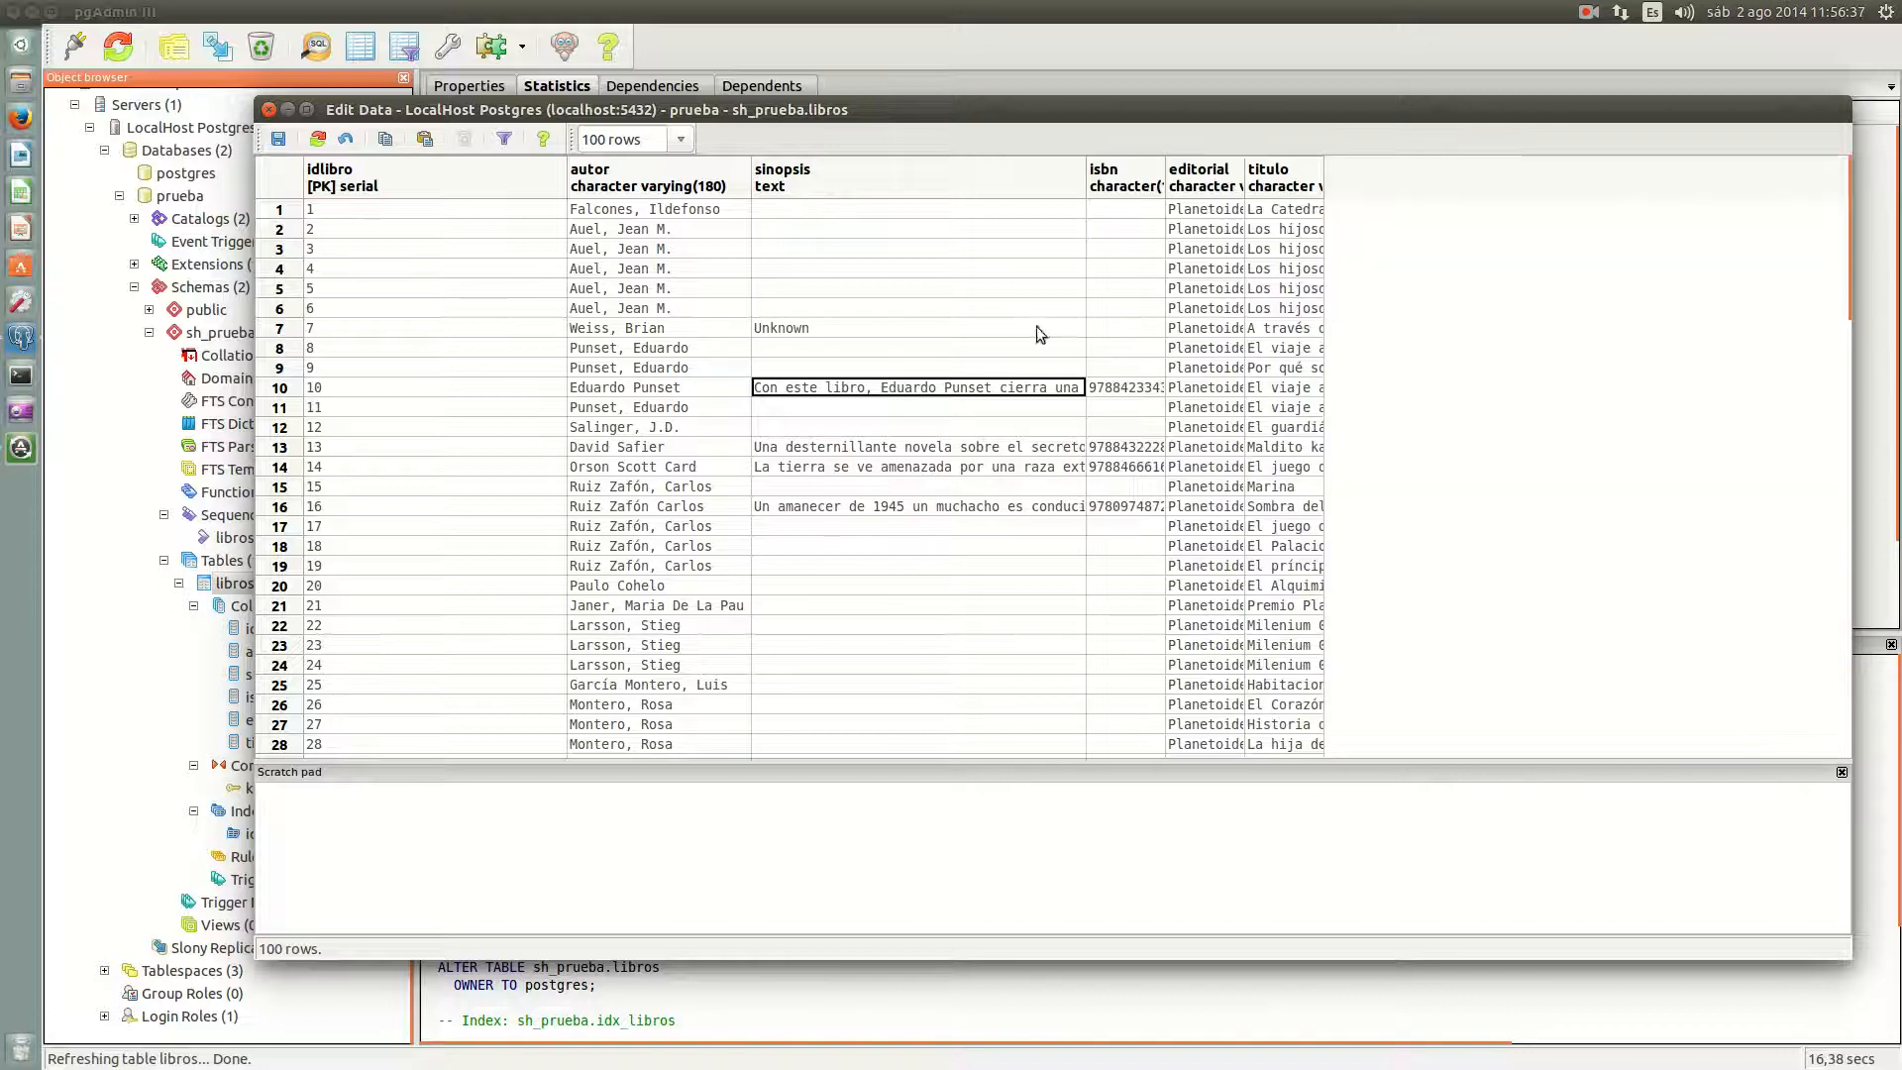
left_click(1126, 181)
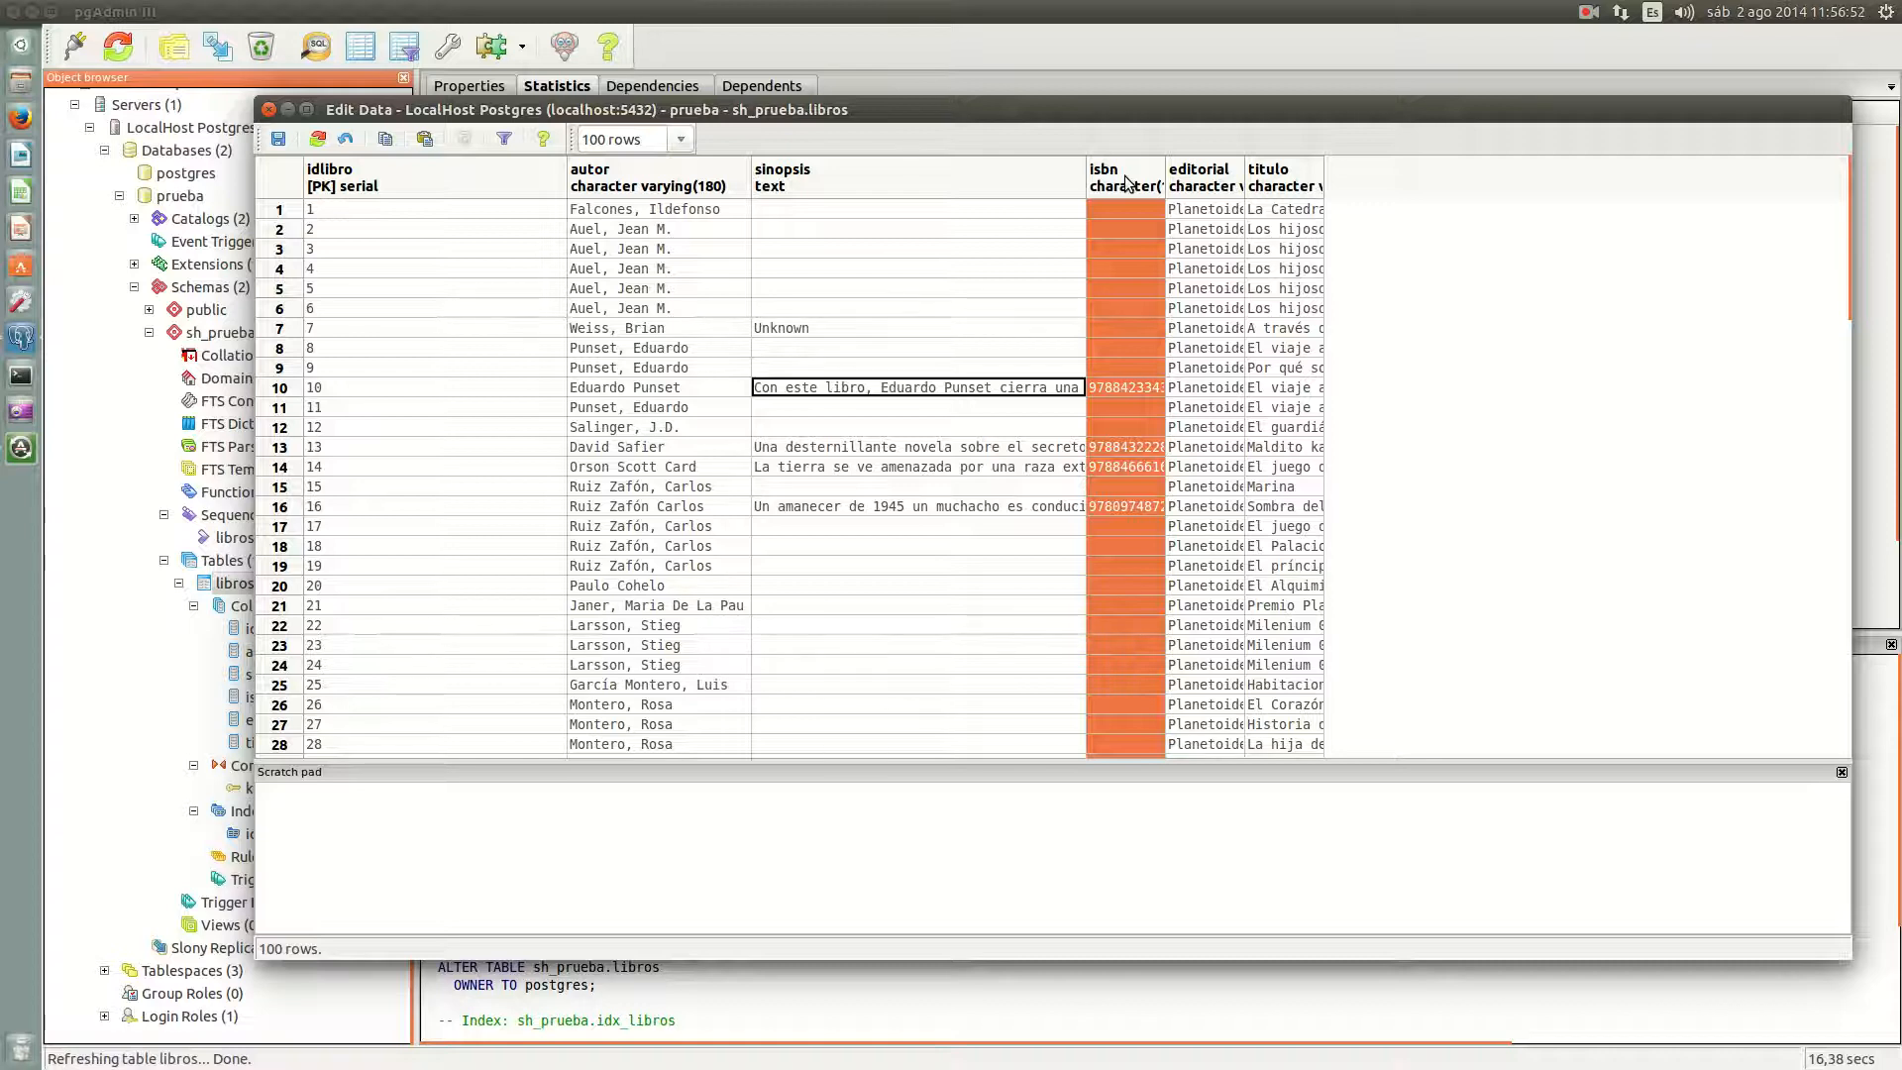
left_click(1214, 176)
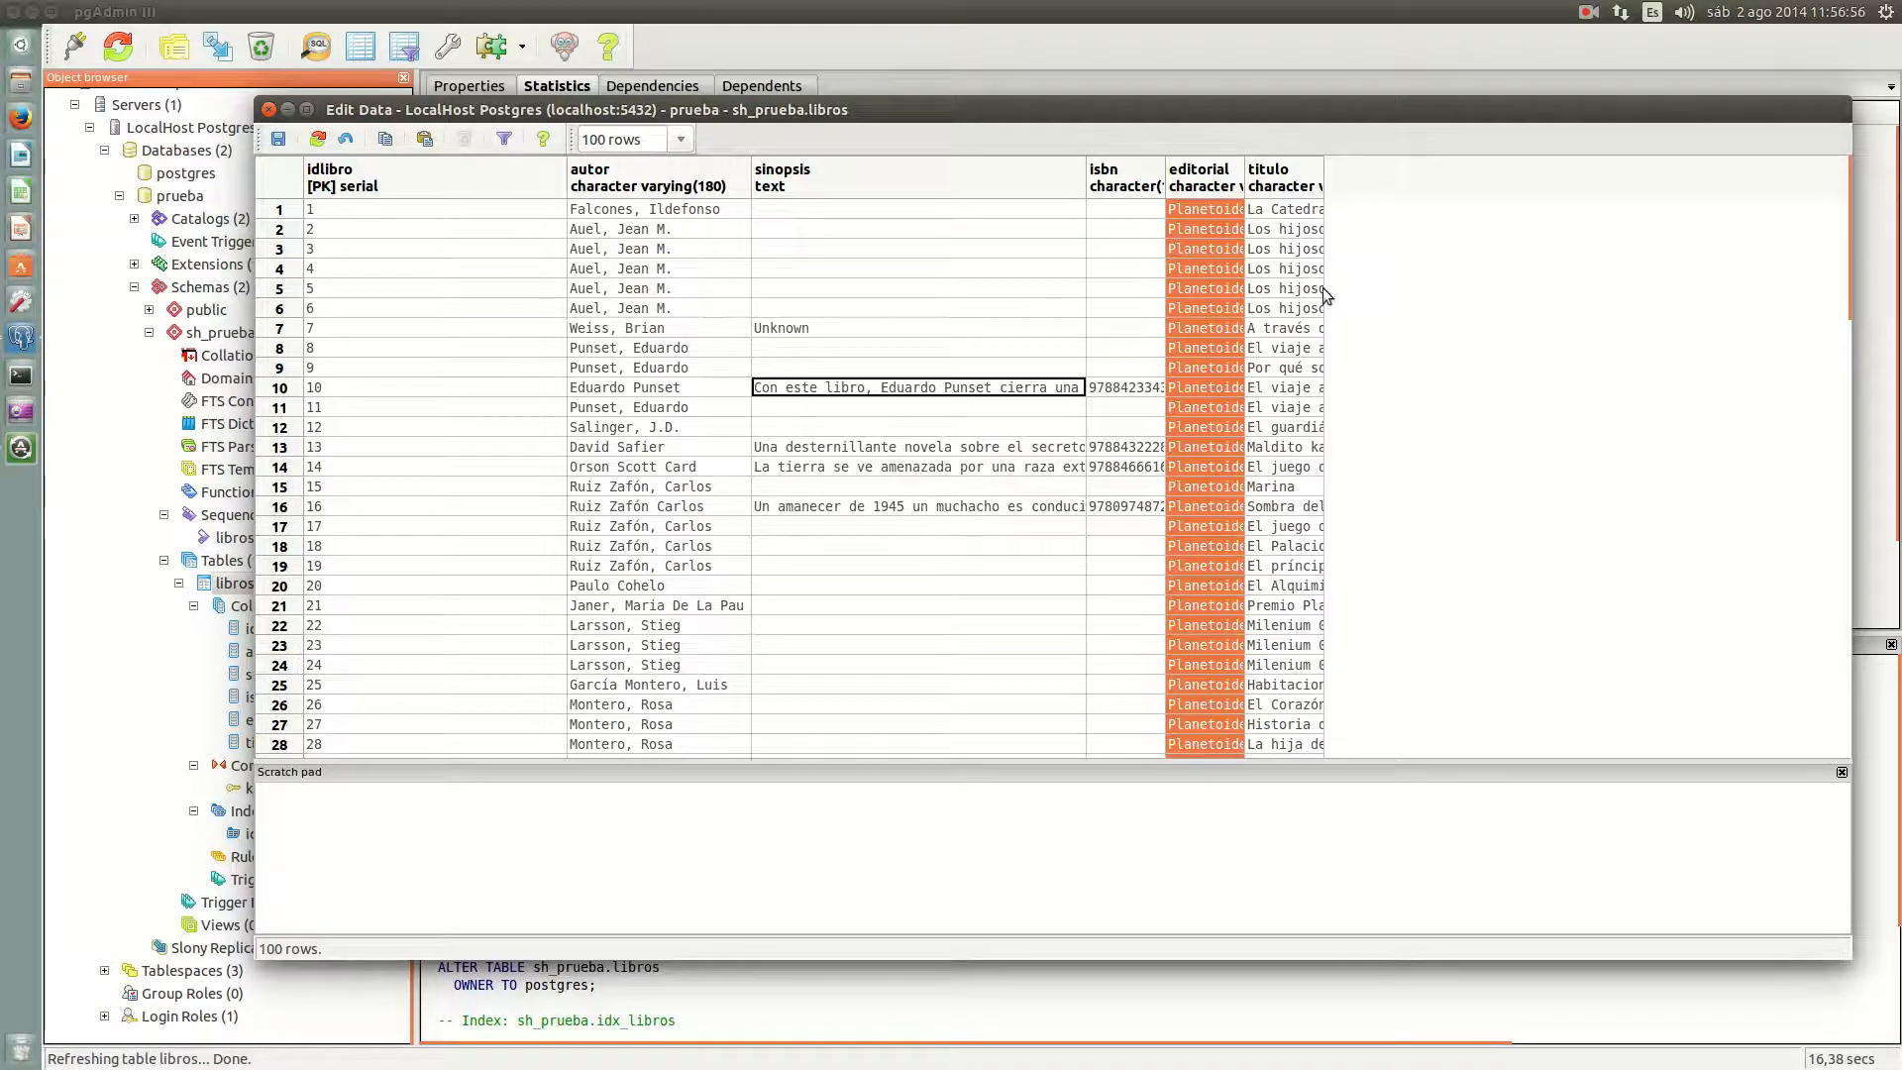
left_click_drag(1327, 294, 1357, 330)
left_click_drag(1437, 183, 1802, 190)
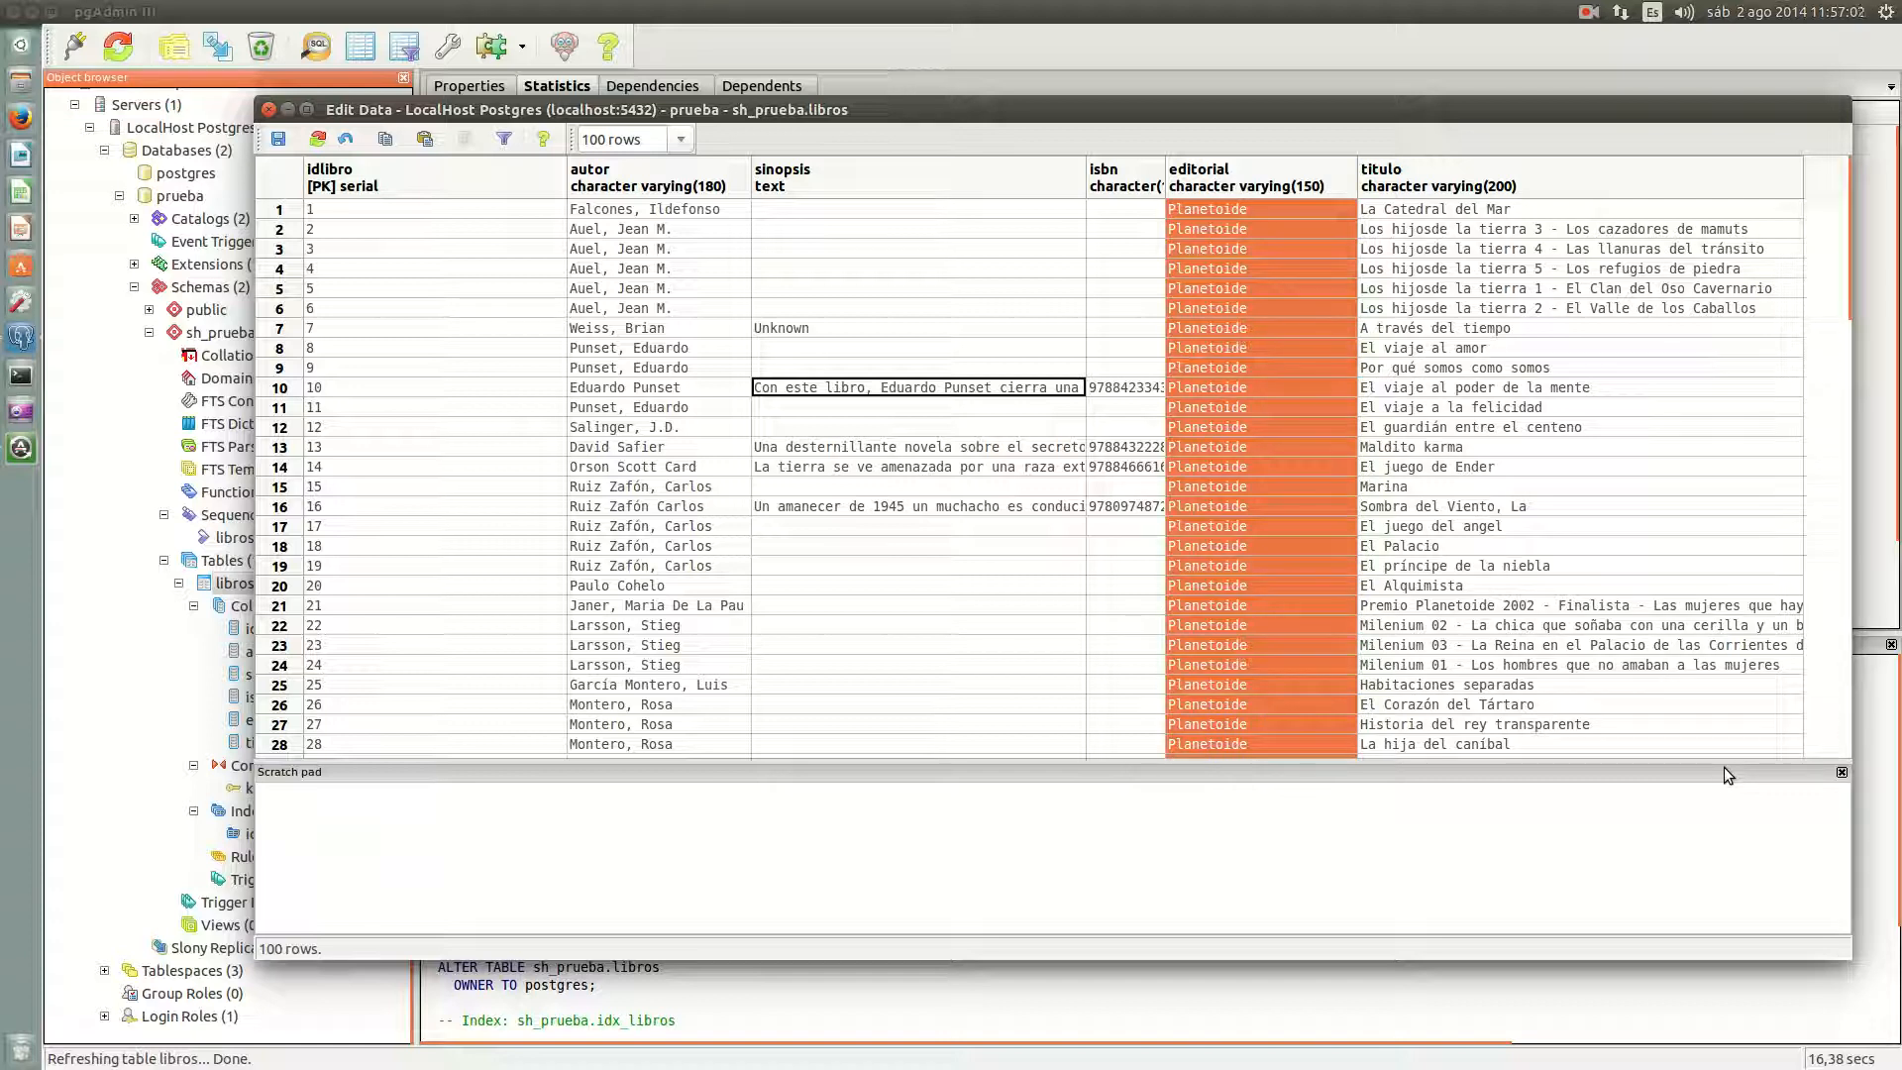
Step: Set the row limit to No limit and refresh the libros data without storing the pending row edit, viewing the last rows
left_click(681, 139)
left_click(662, 162)
scroll(1293, 371, "down", 20)
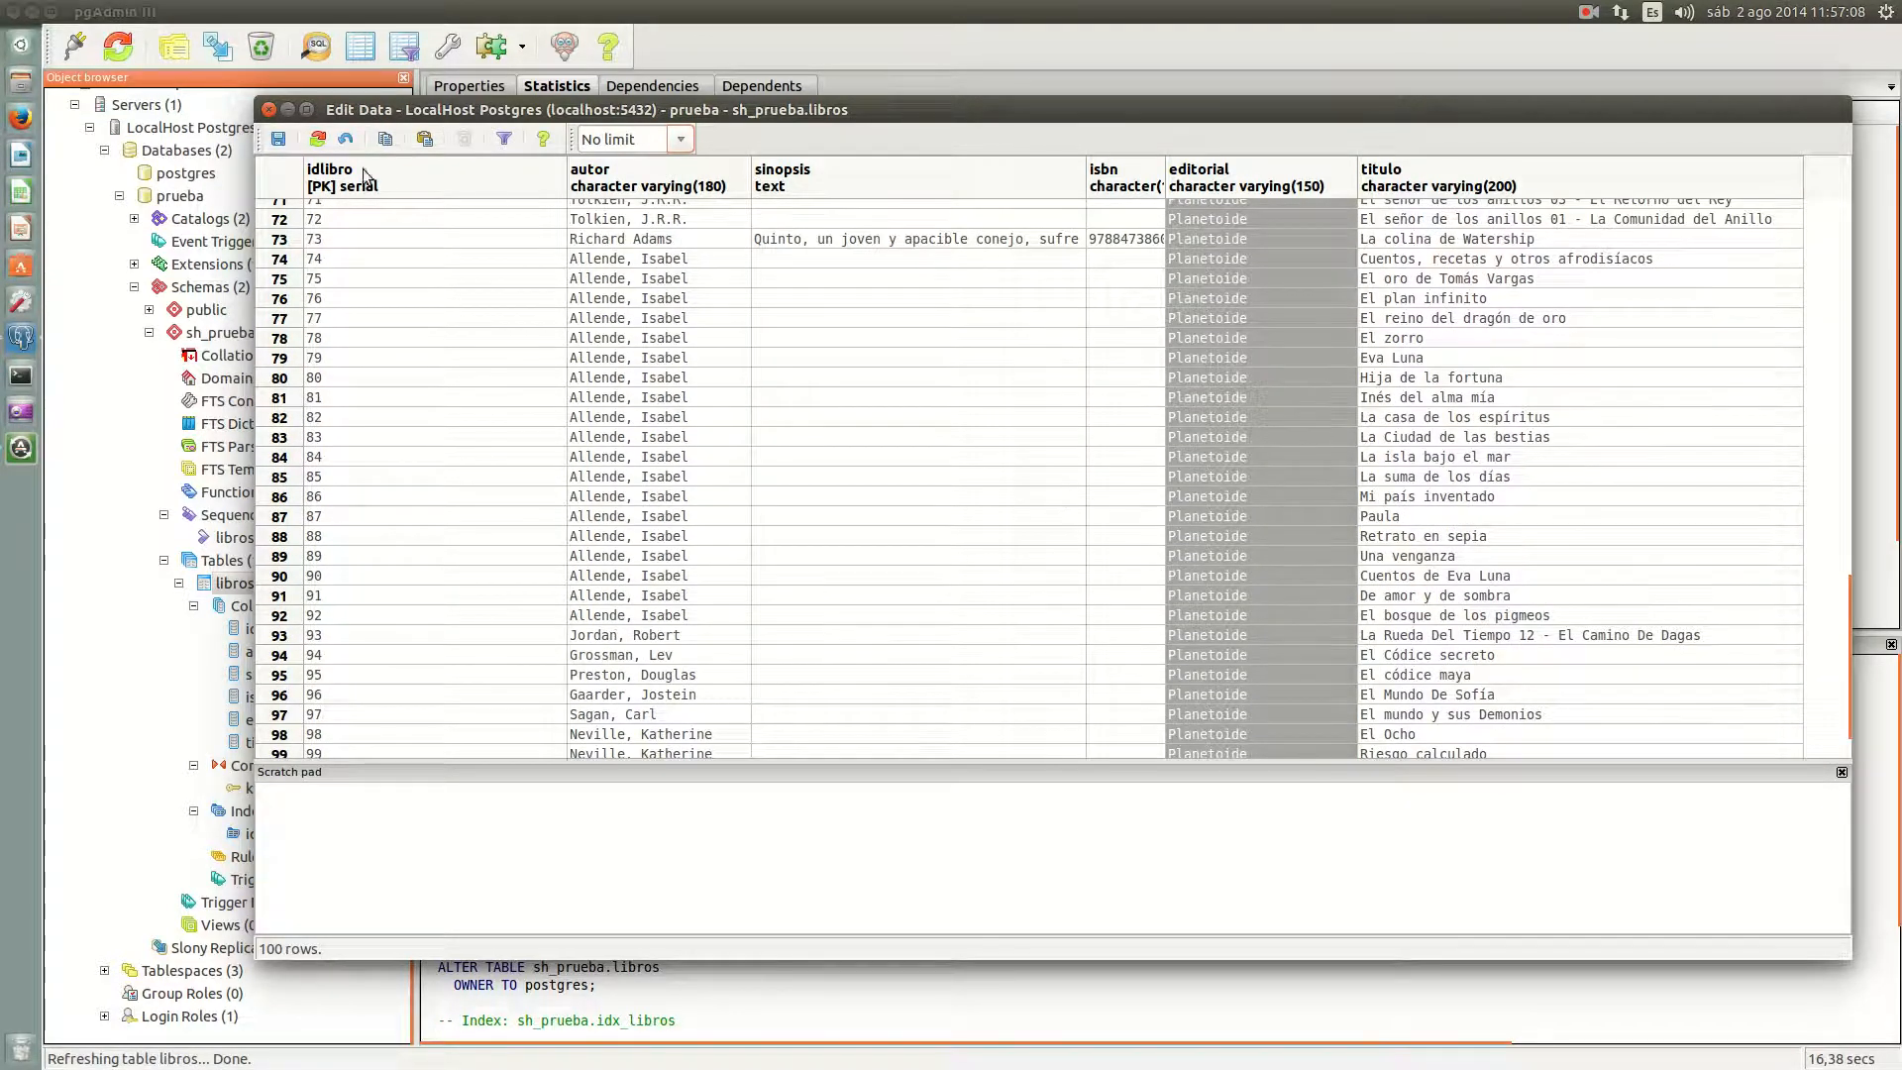
left_click(317, 139)
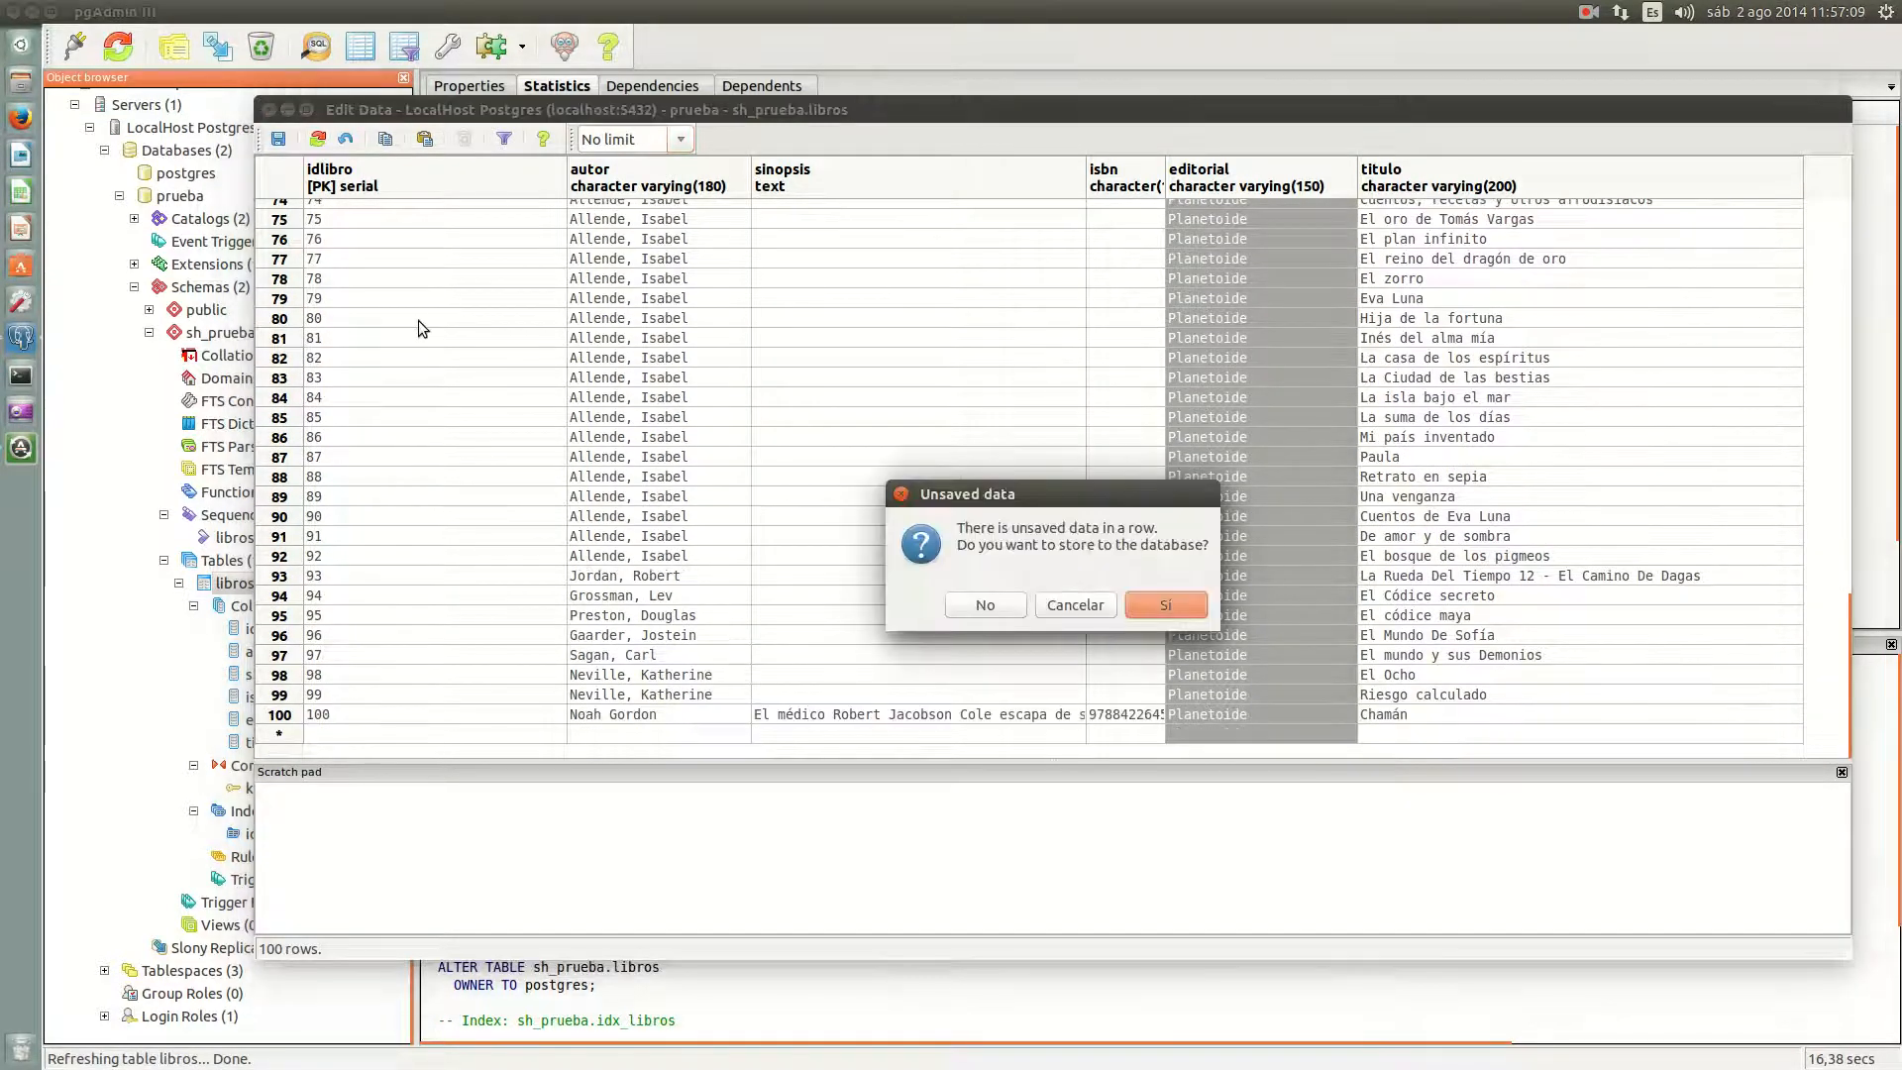
left_click(1177, 604)
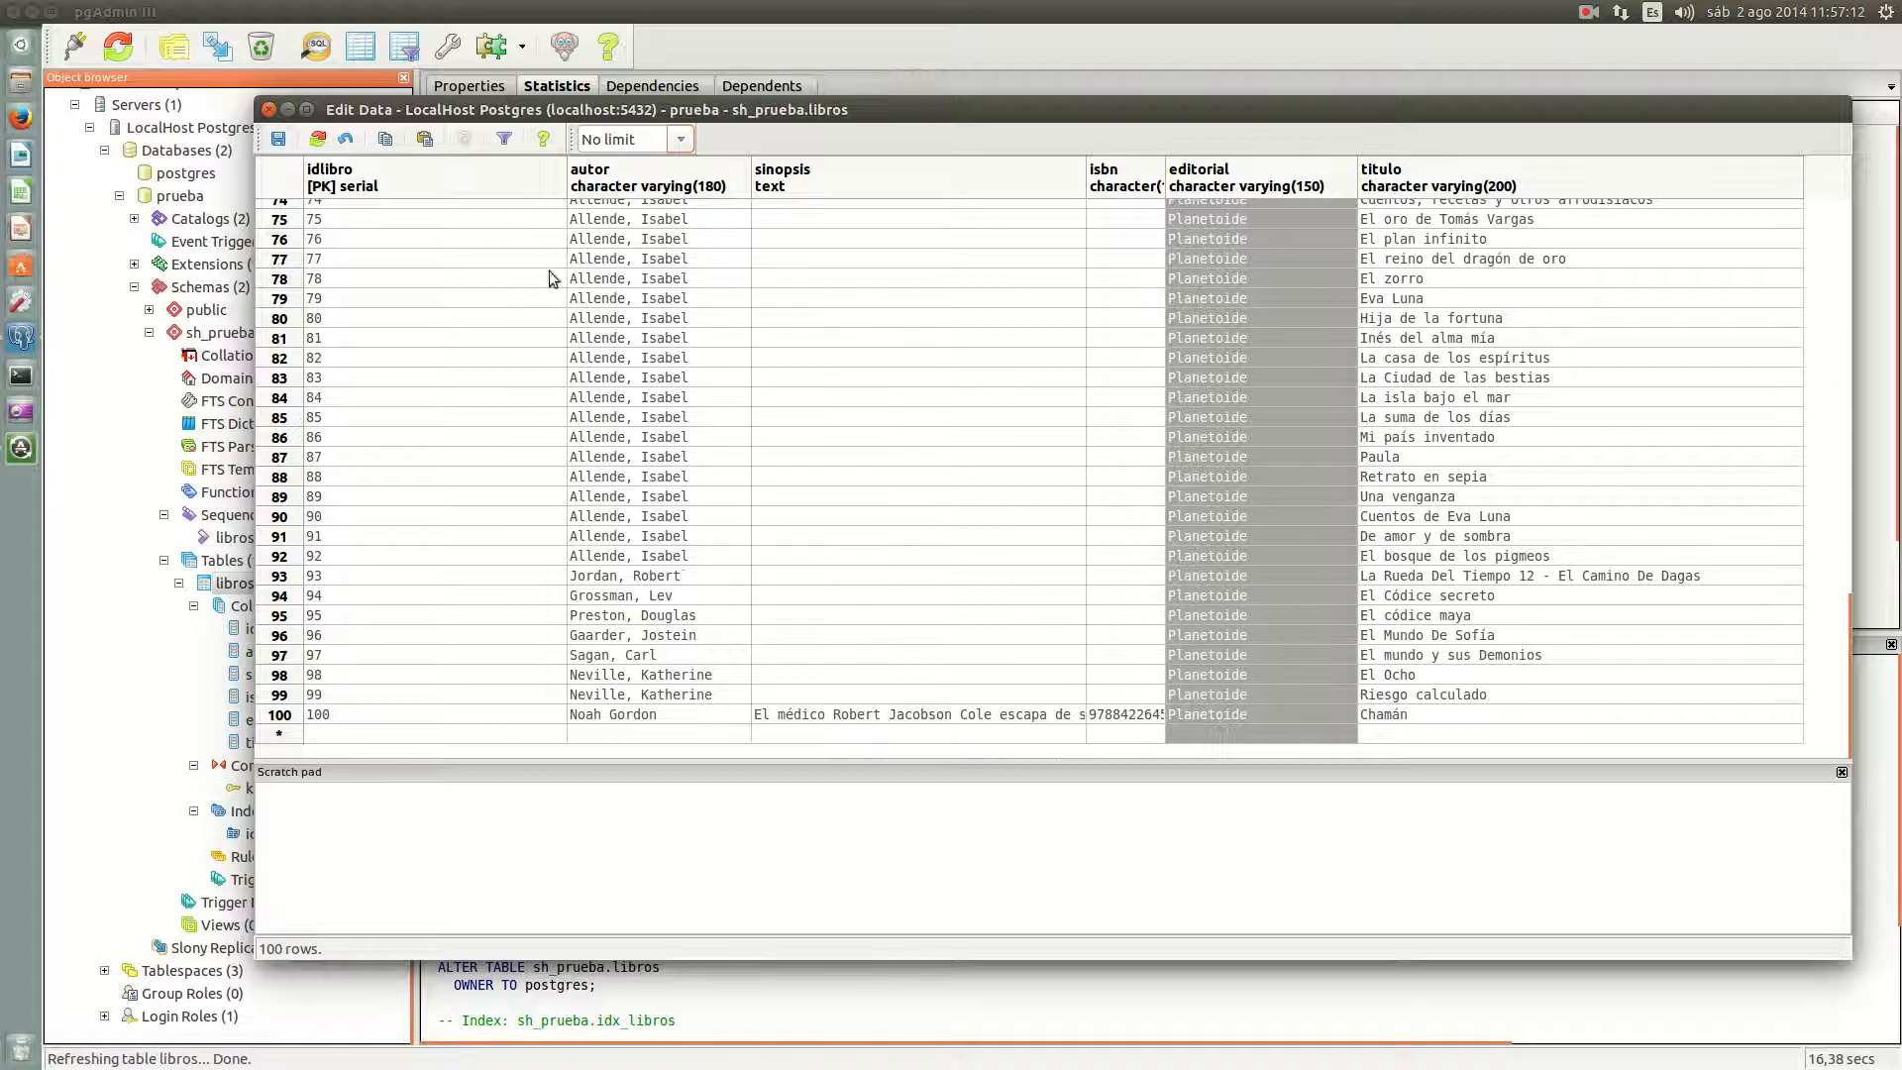
left_click(326, 149)
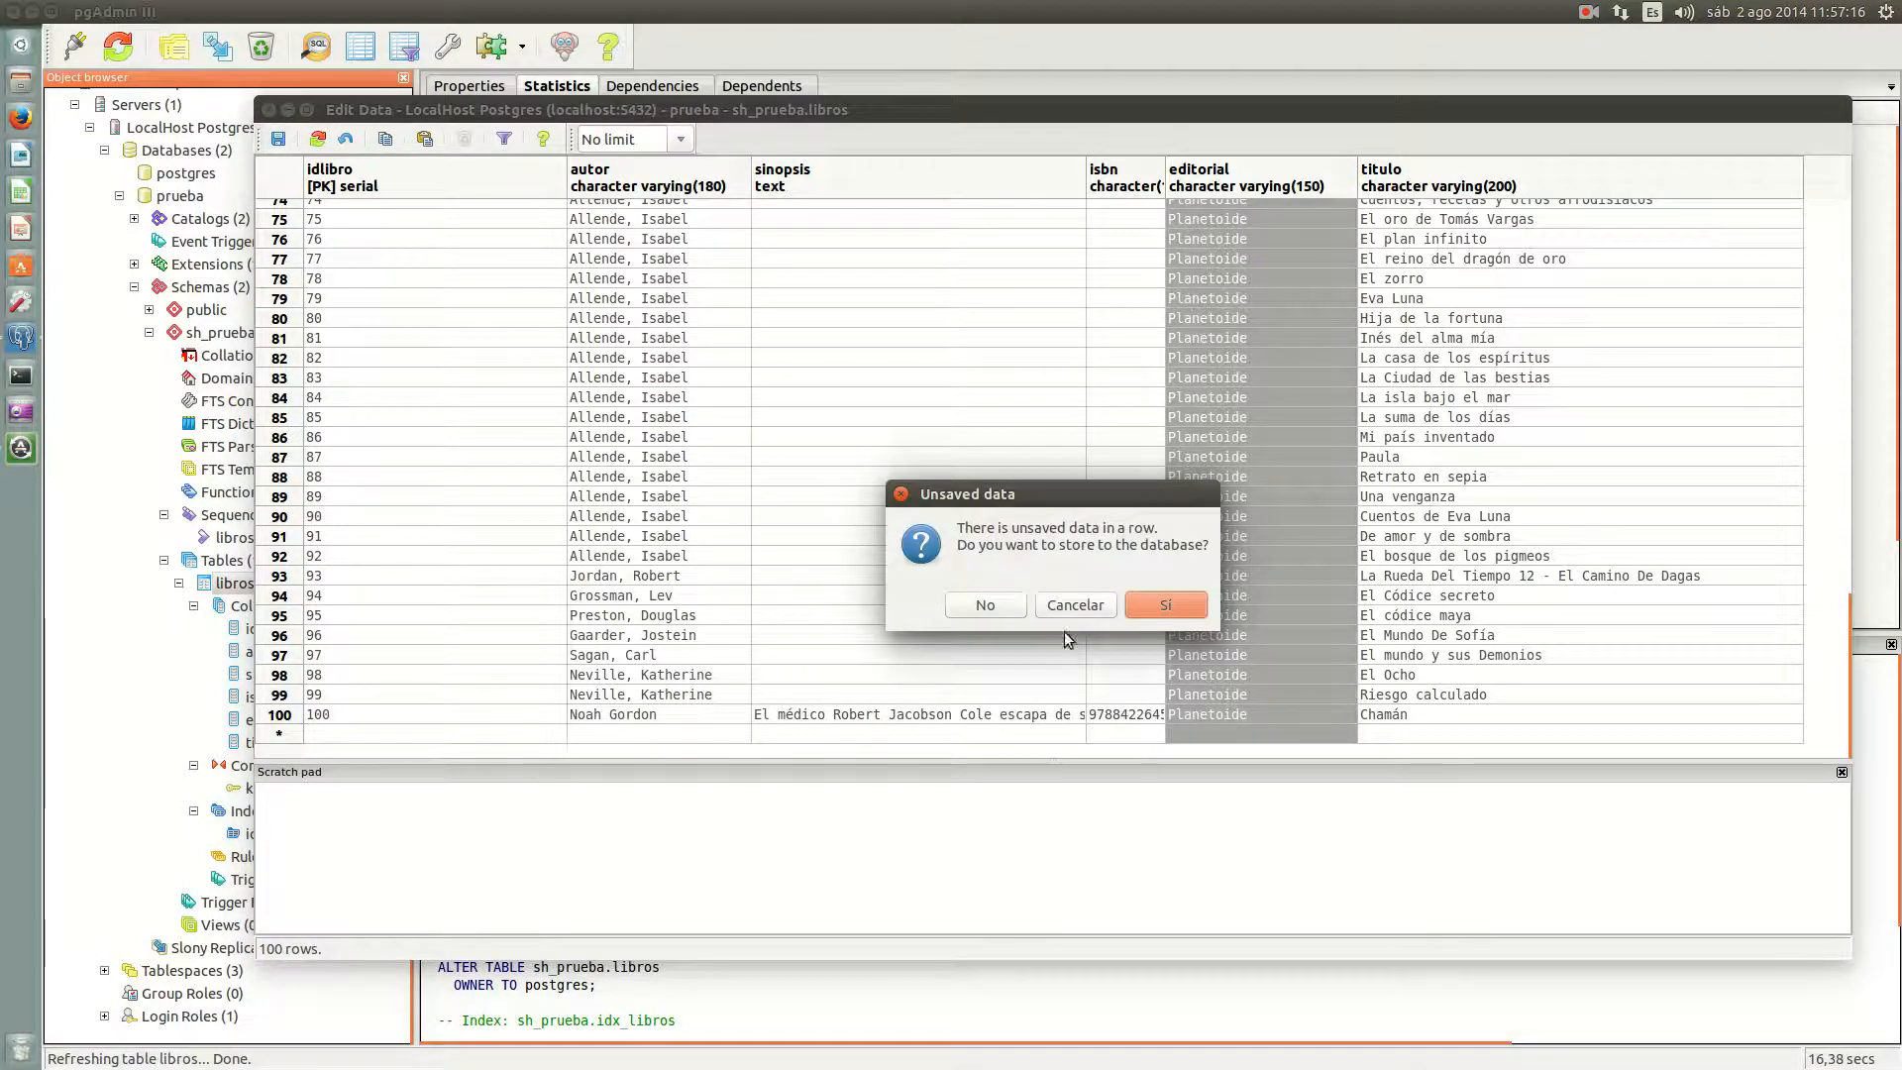
left_click(1005, 609)
scroll(952, 556, "down", 20)
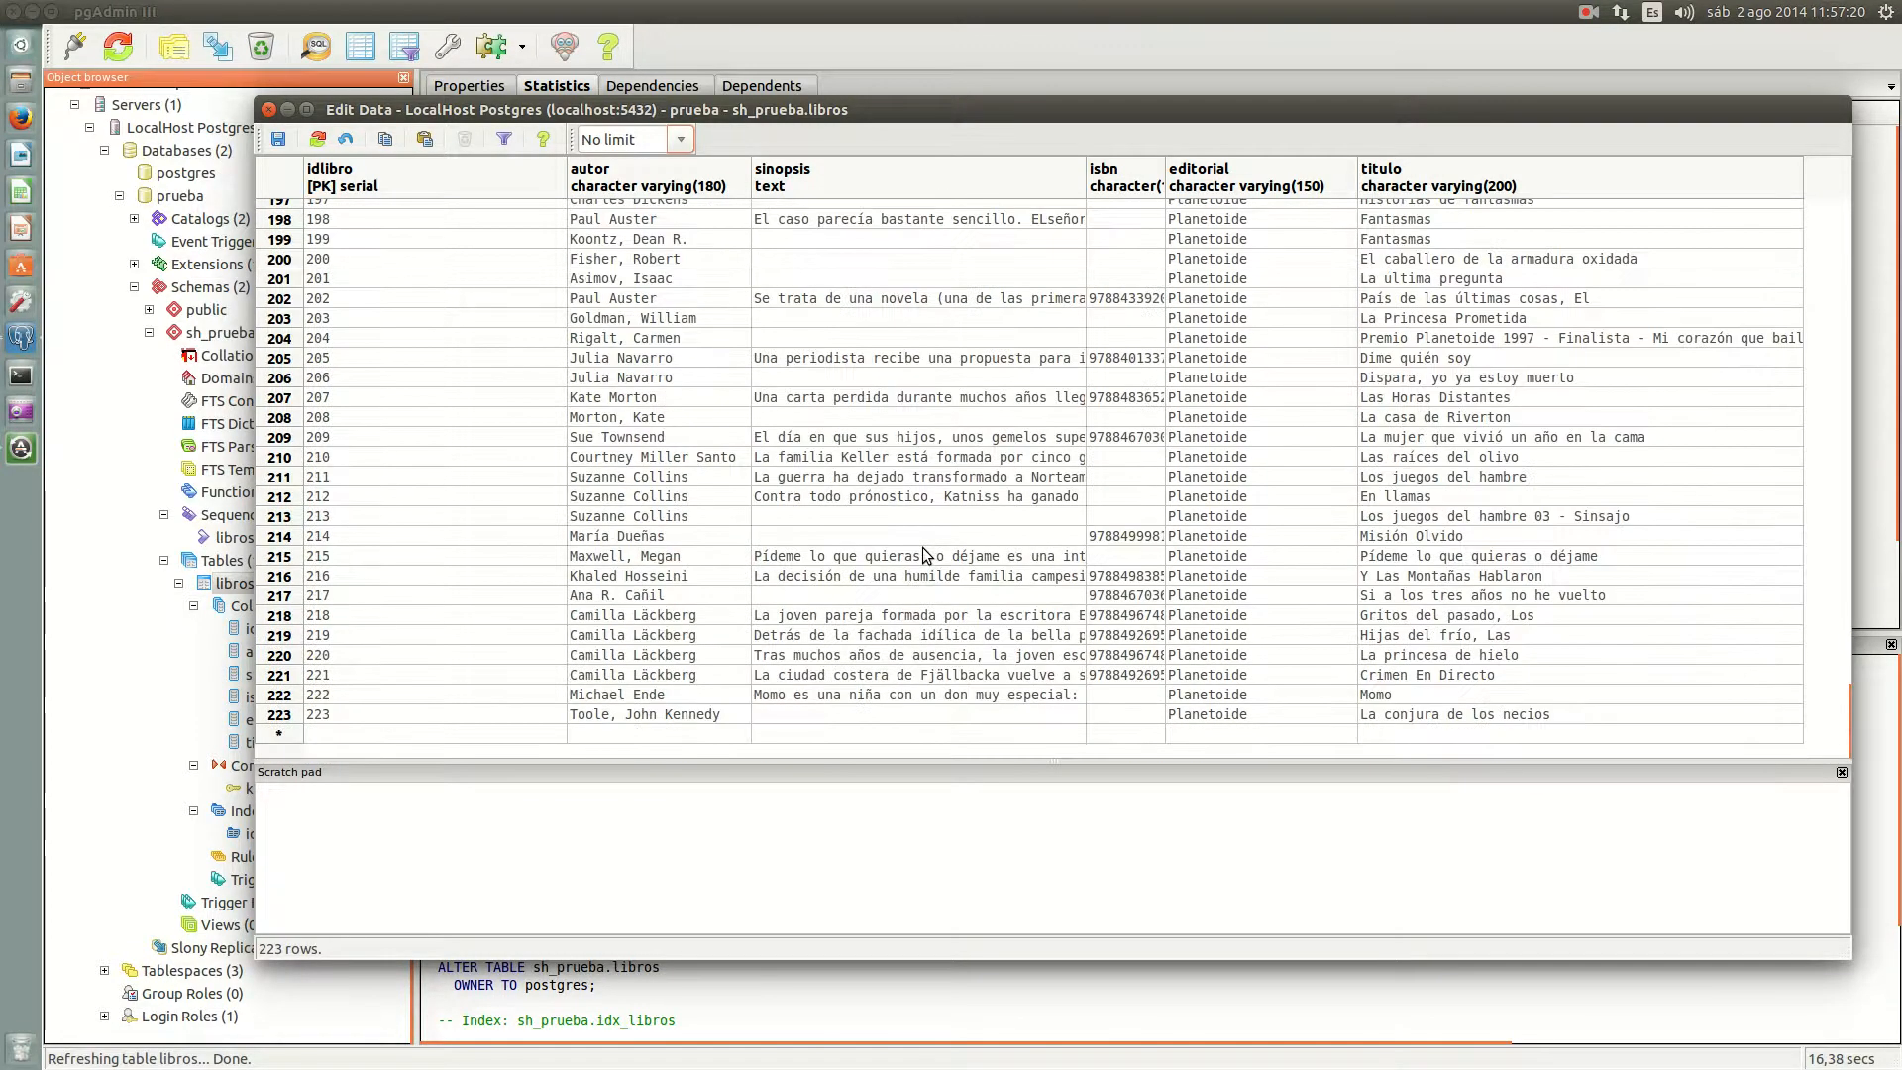
Step: Look through the full set of libros rows from the beginning, examining the order of the idlibro and autor columns
scroll(923, 547, "up", 20)
scroll(905, 549, "up", 20)
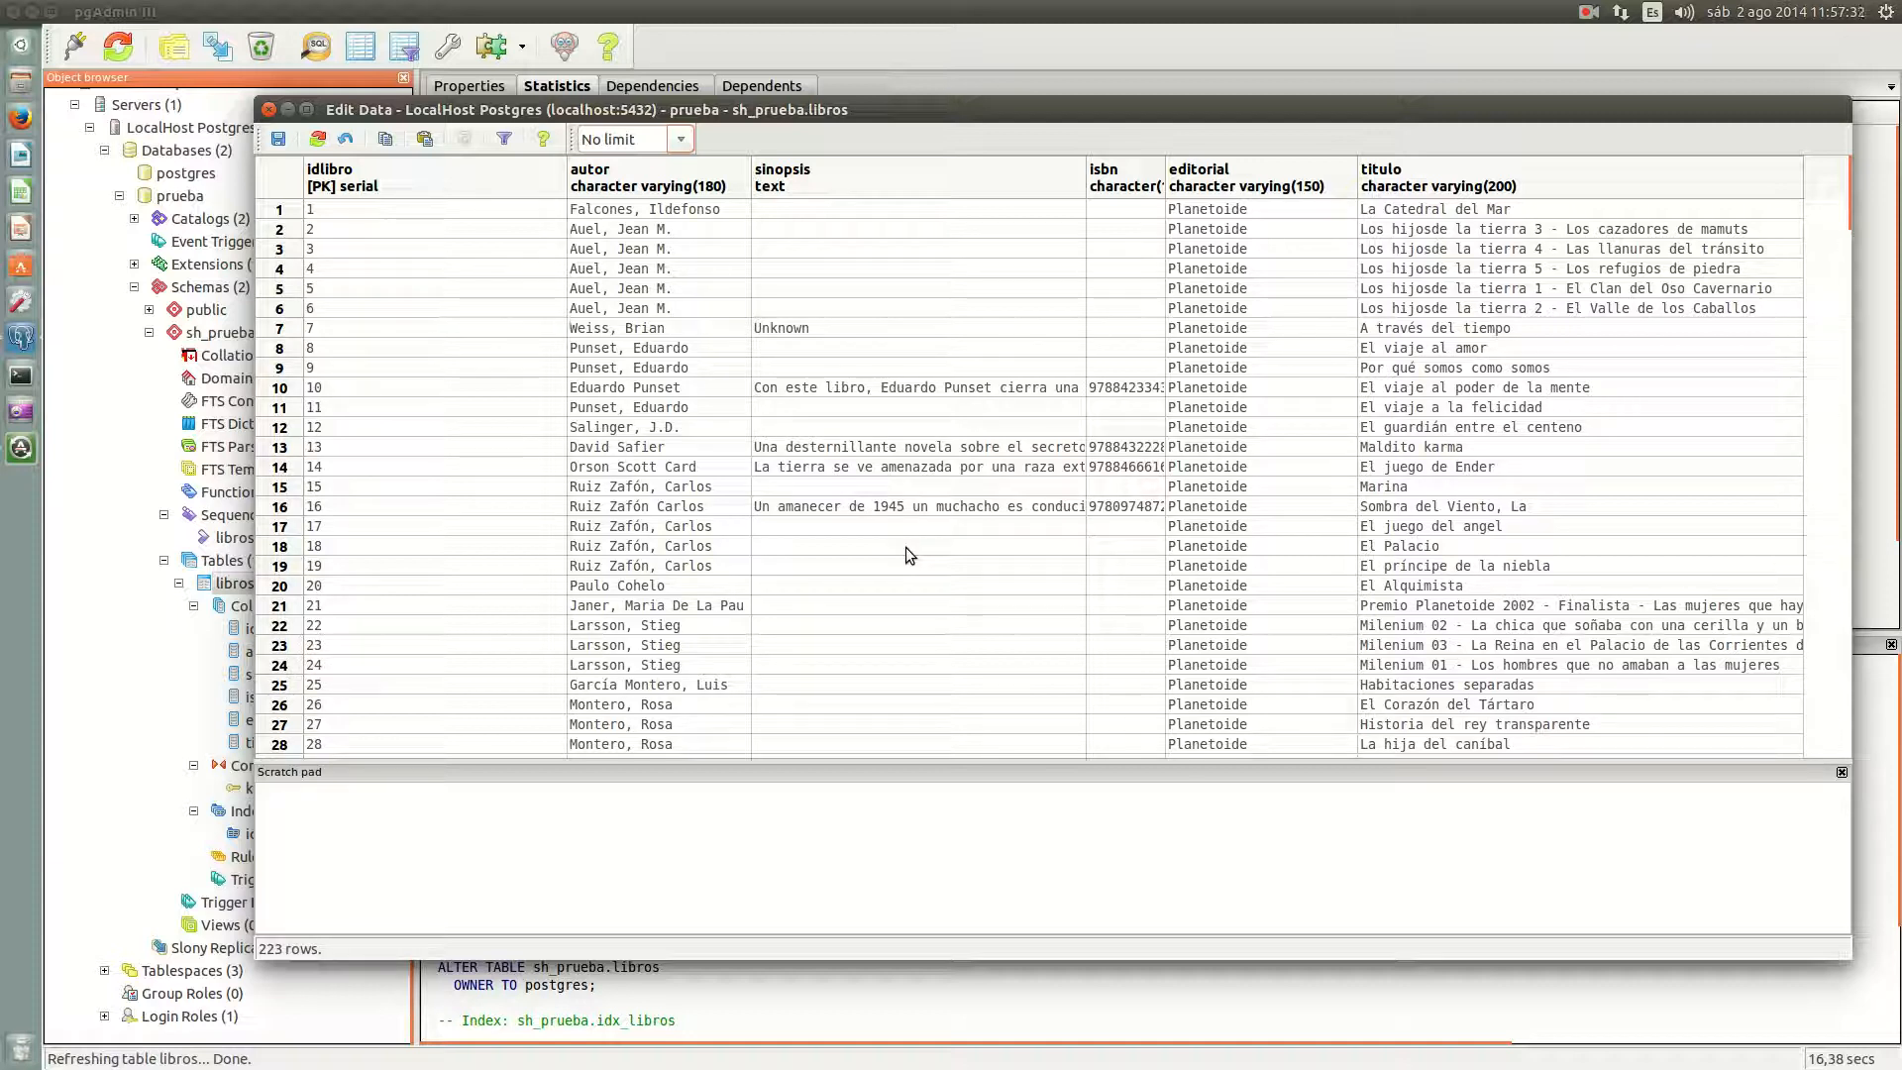
scroll(384, 341, "down", 5)
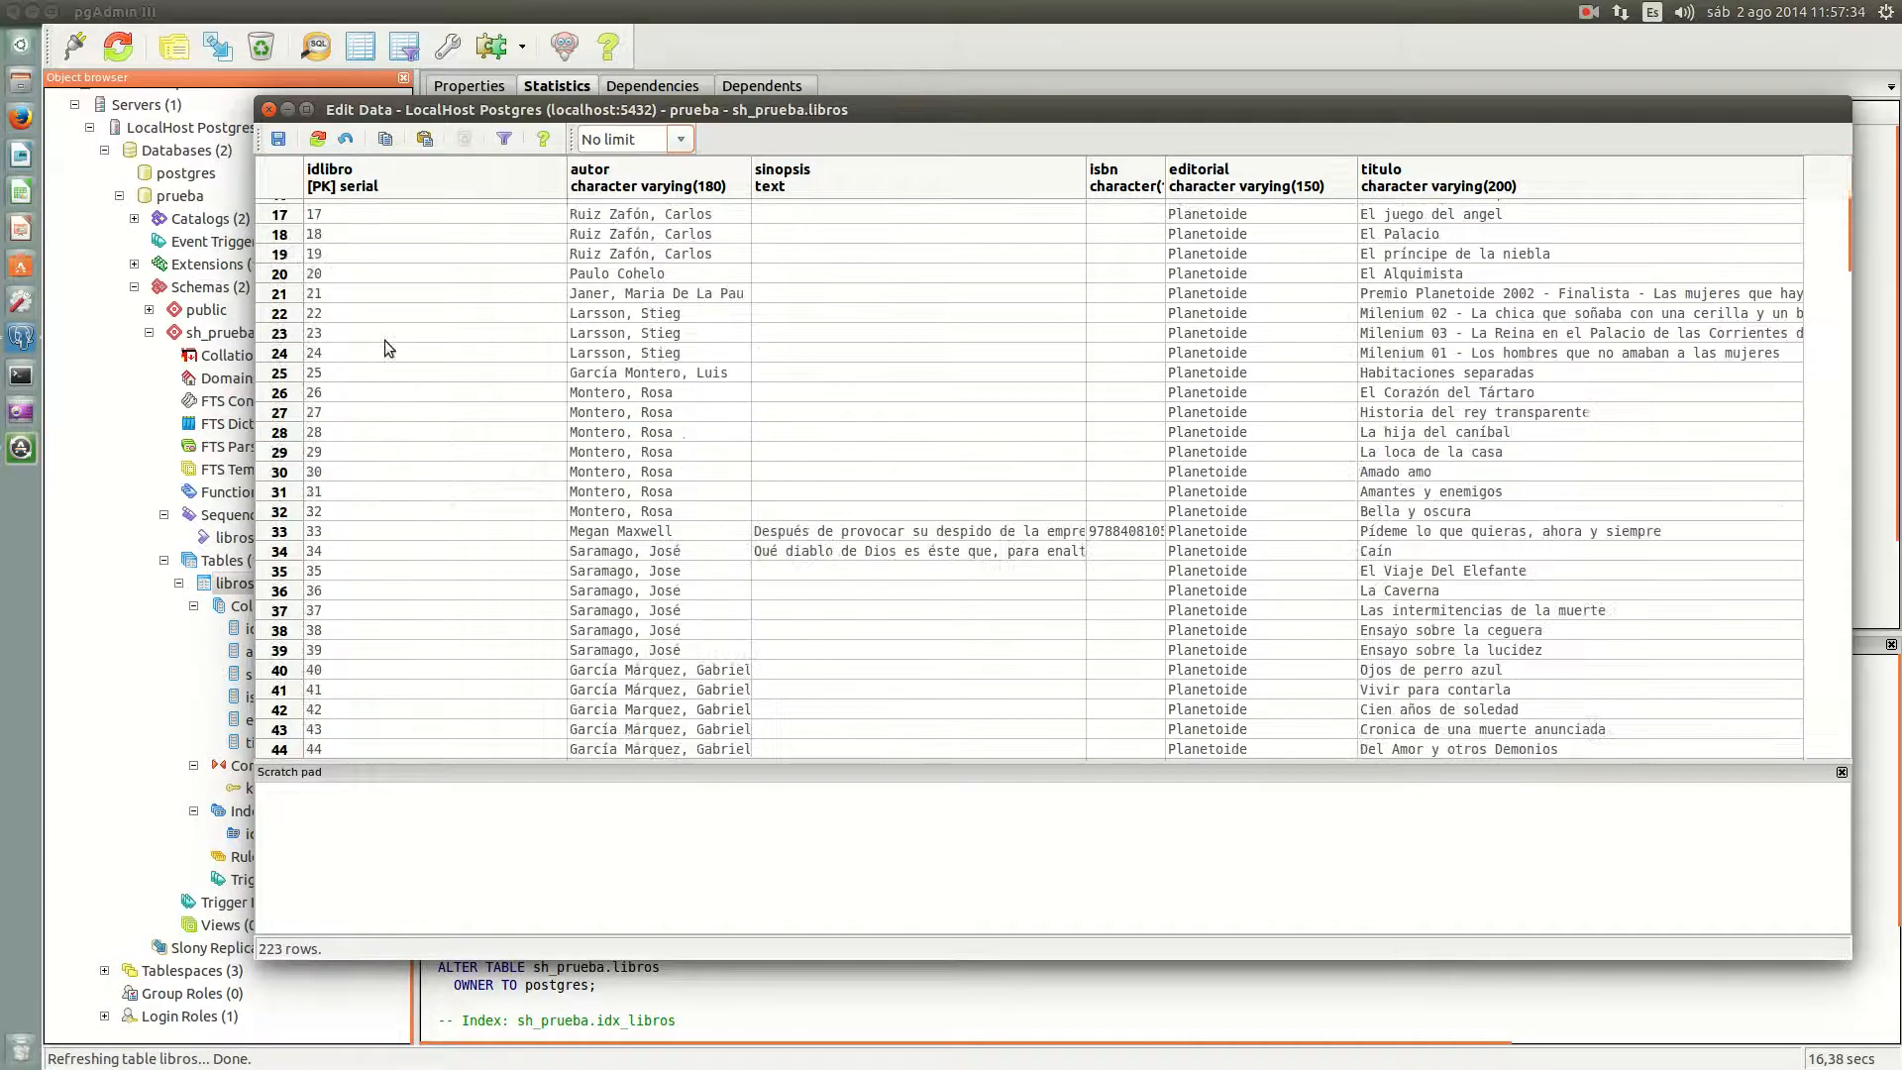
scroll(384, 347, "down", 2)
scroll(383, 362, "up", 8)
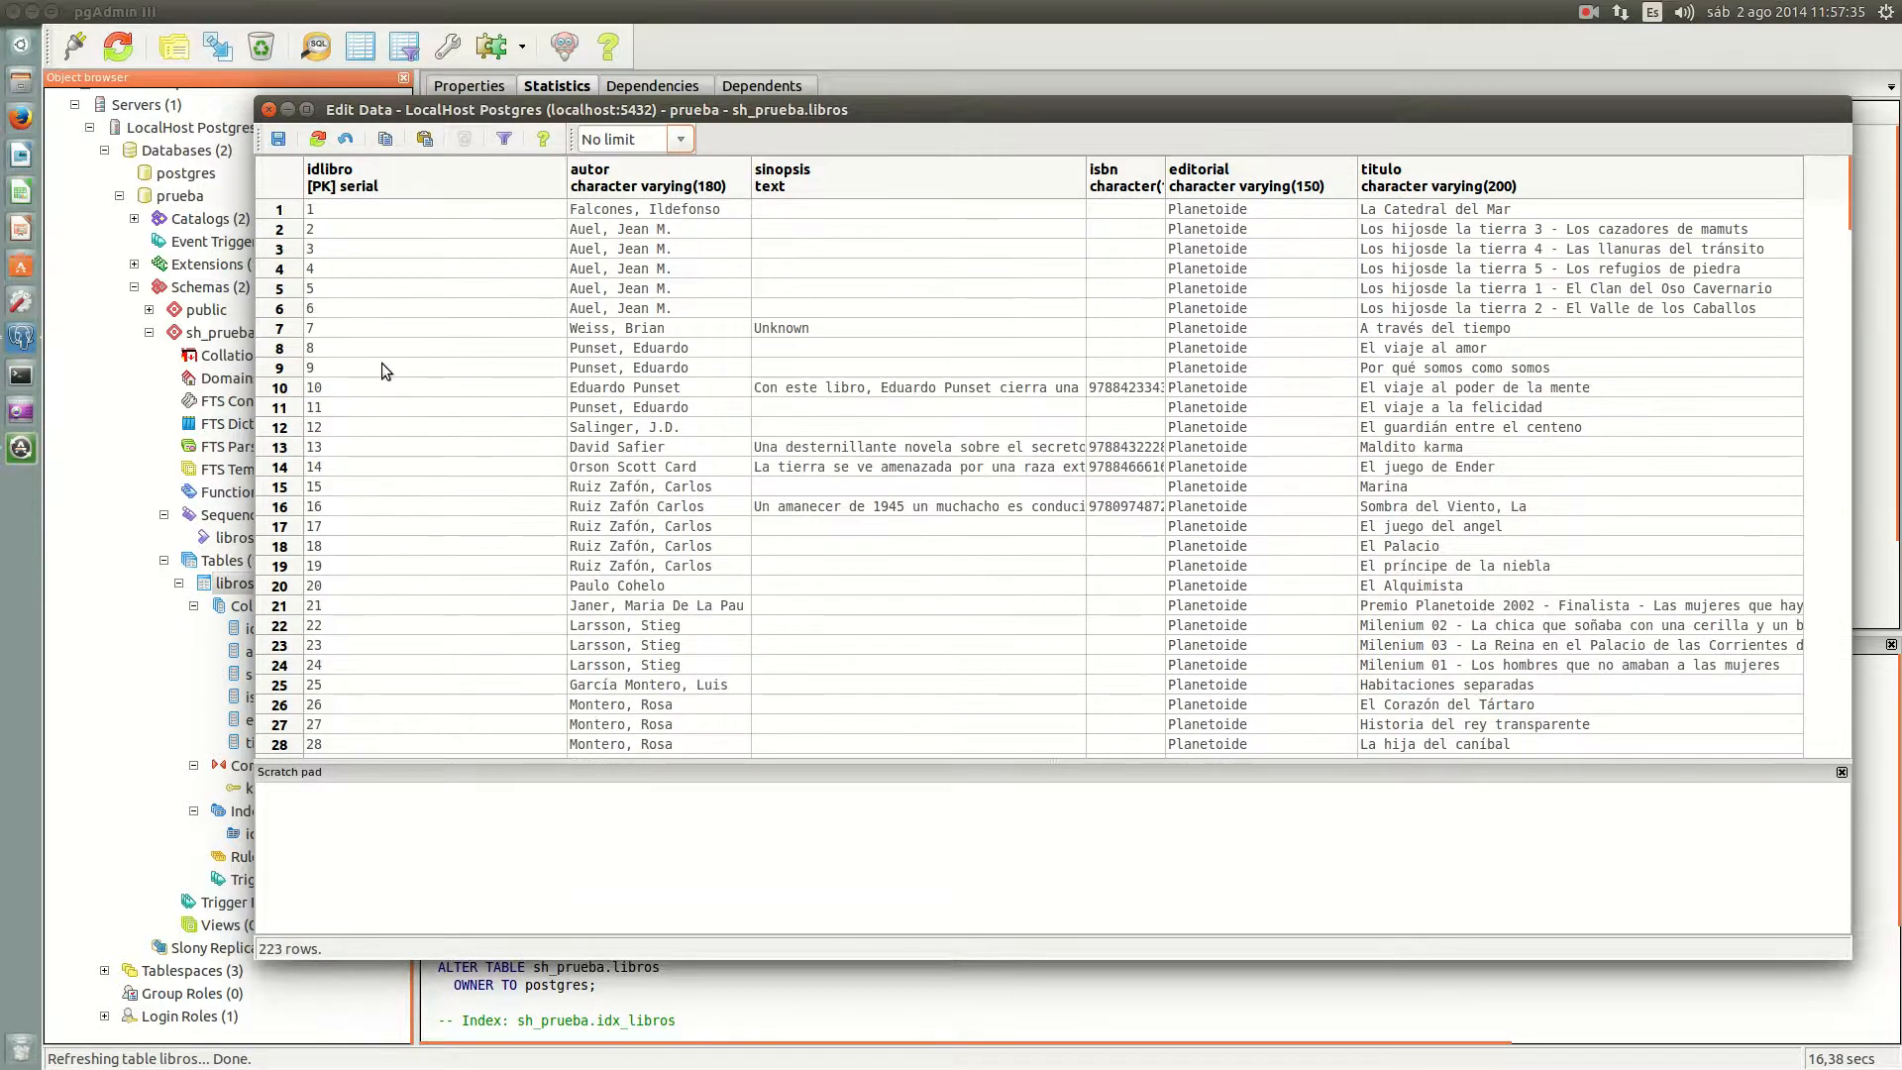
left_click(345, 181)
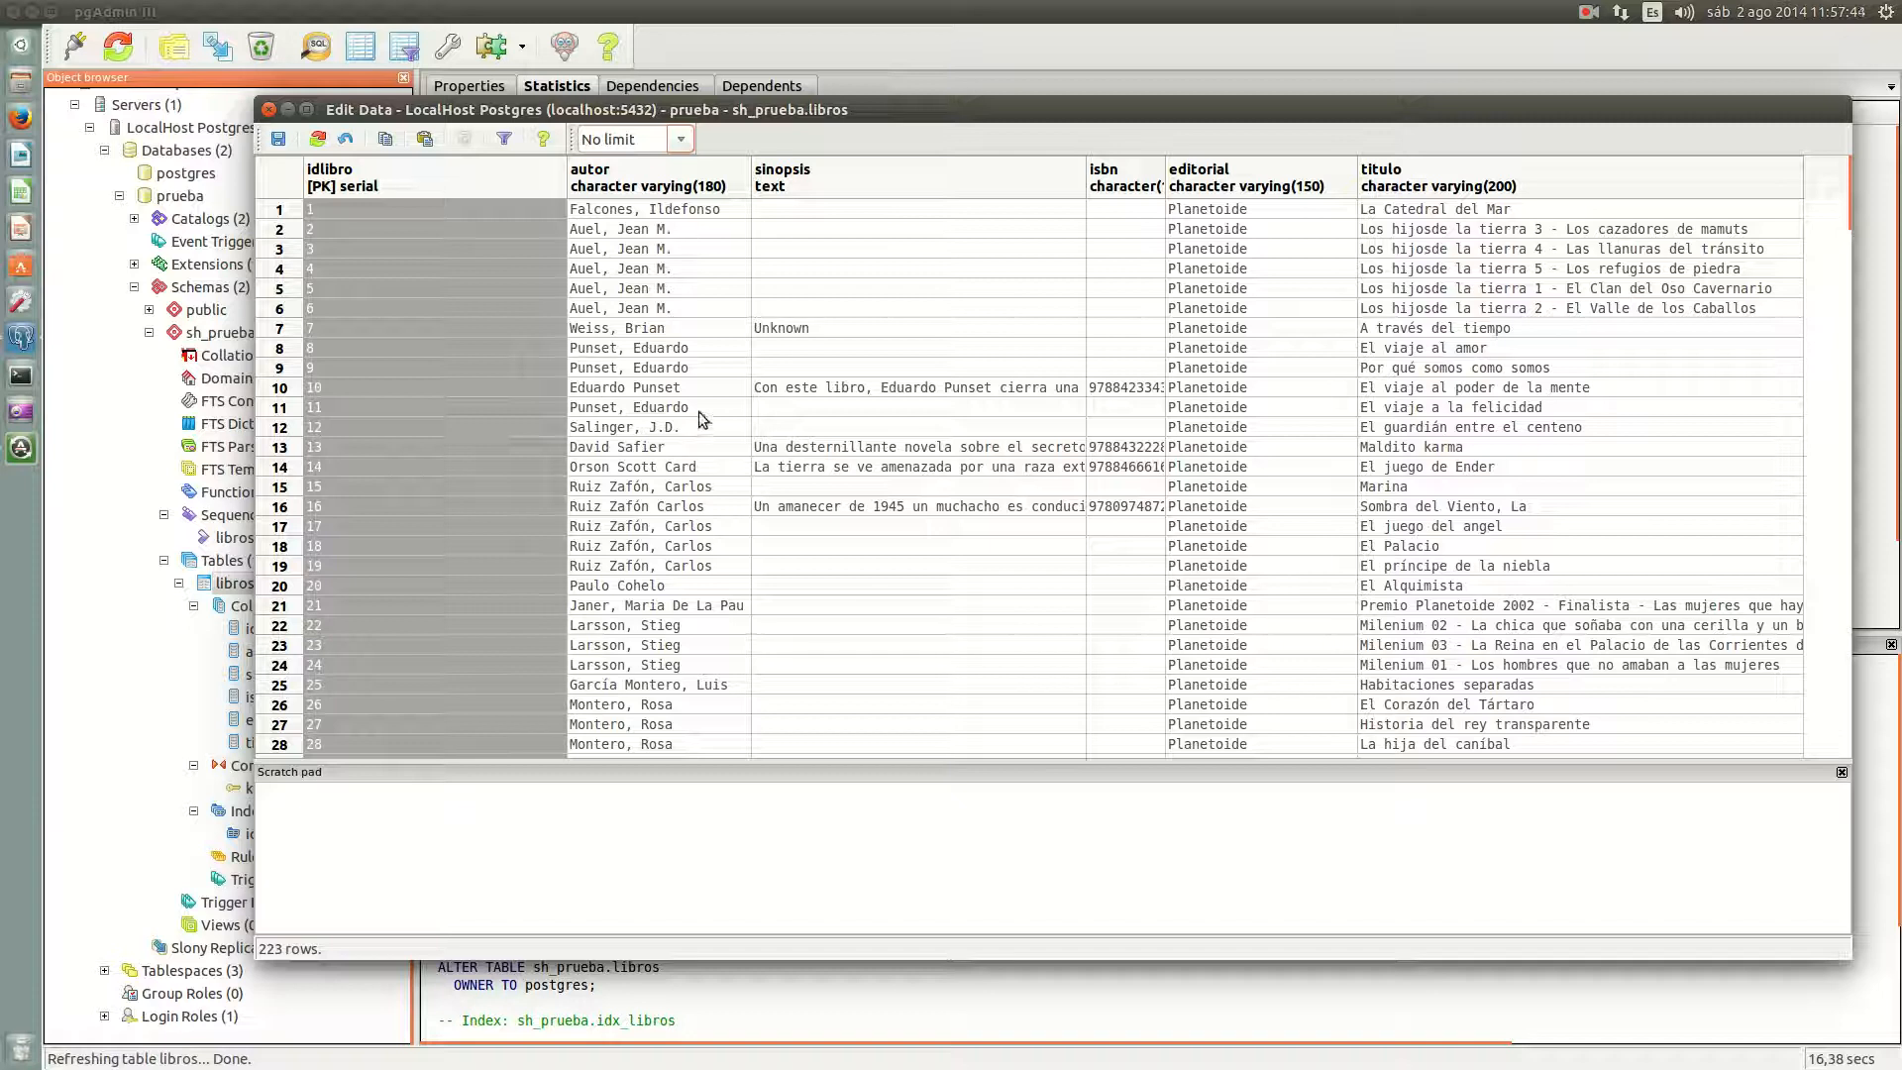
scroll(634, 495, "down", 5)
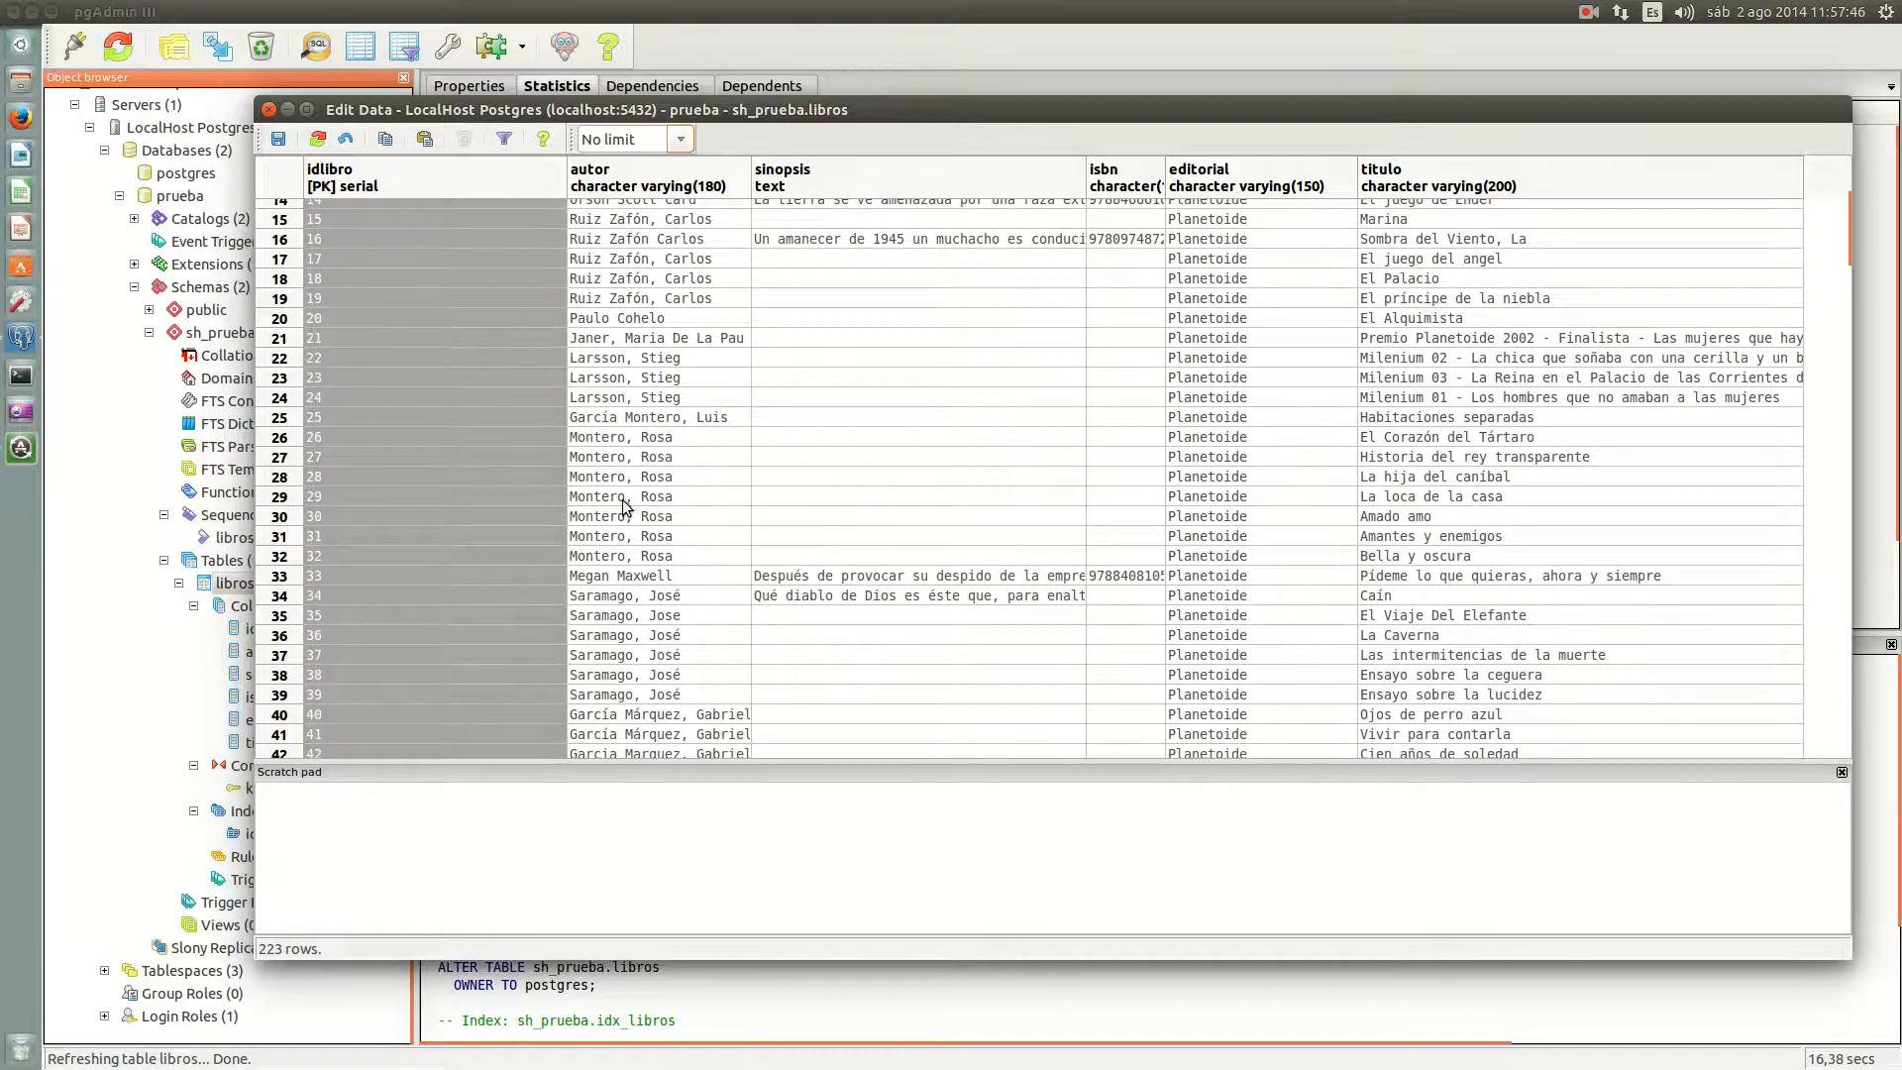
scroll(622, 555, "down", 5)
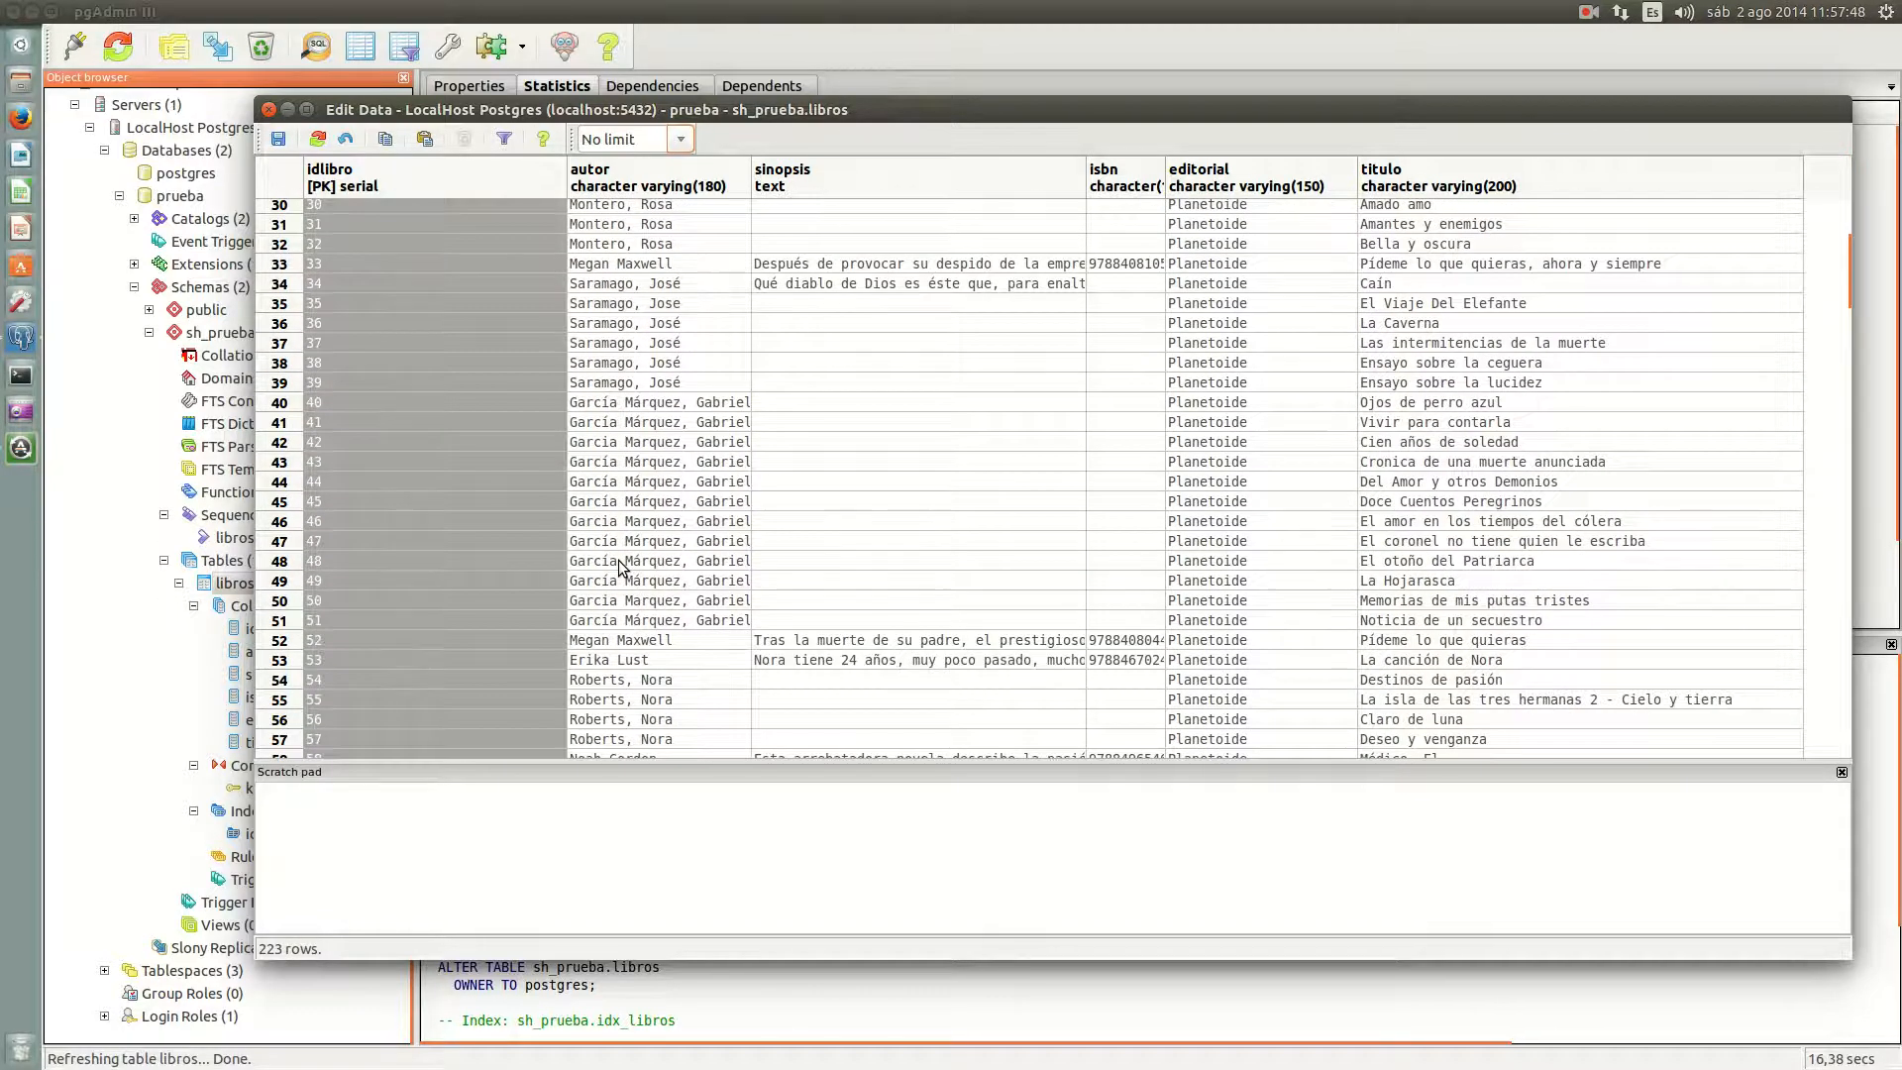
scroll(622, 566, "up", 10)
scroll(634, 397, "up", 1)
left_click(644, 165)
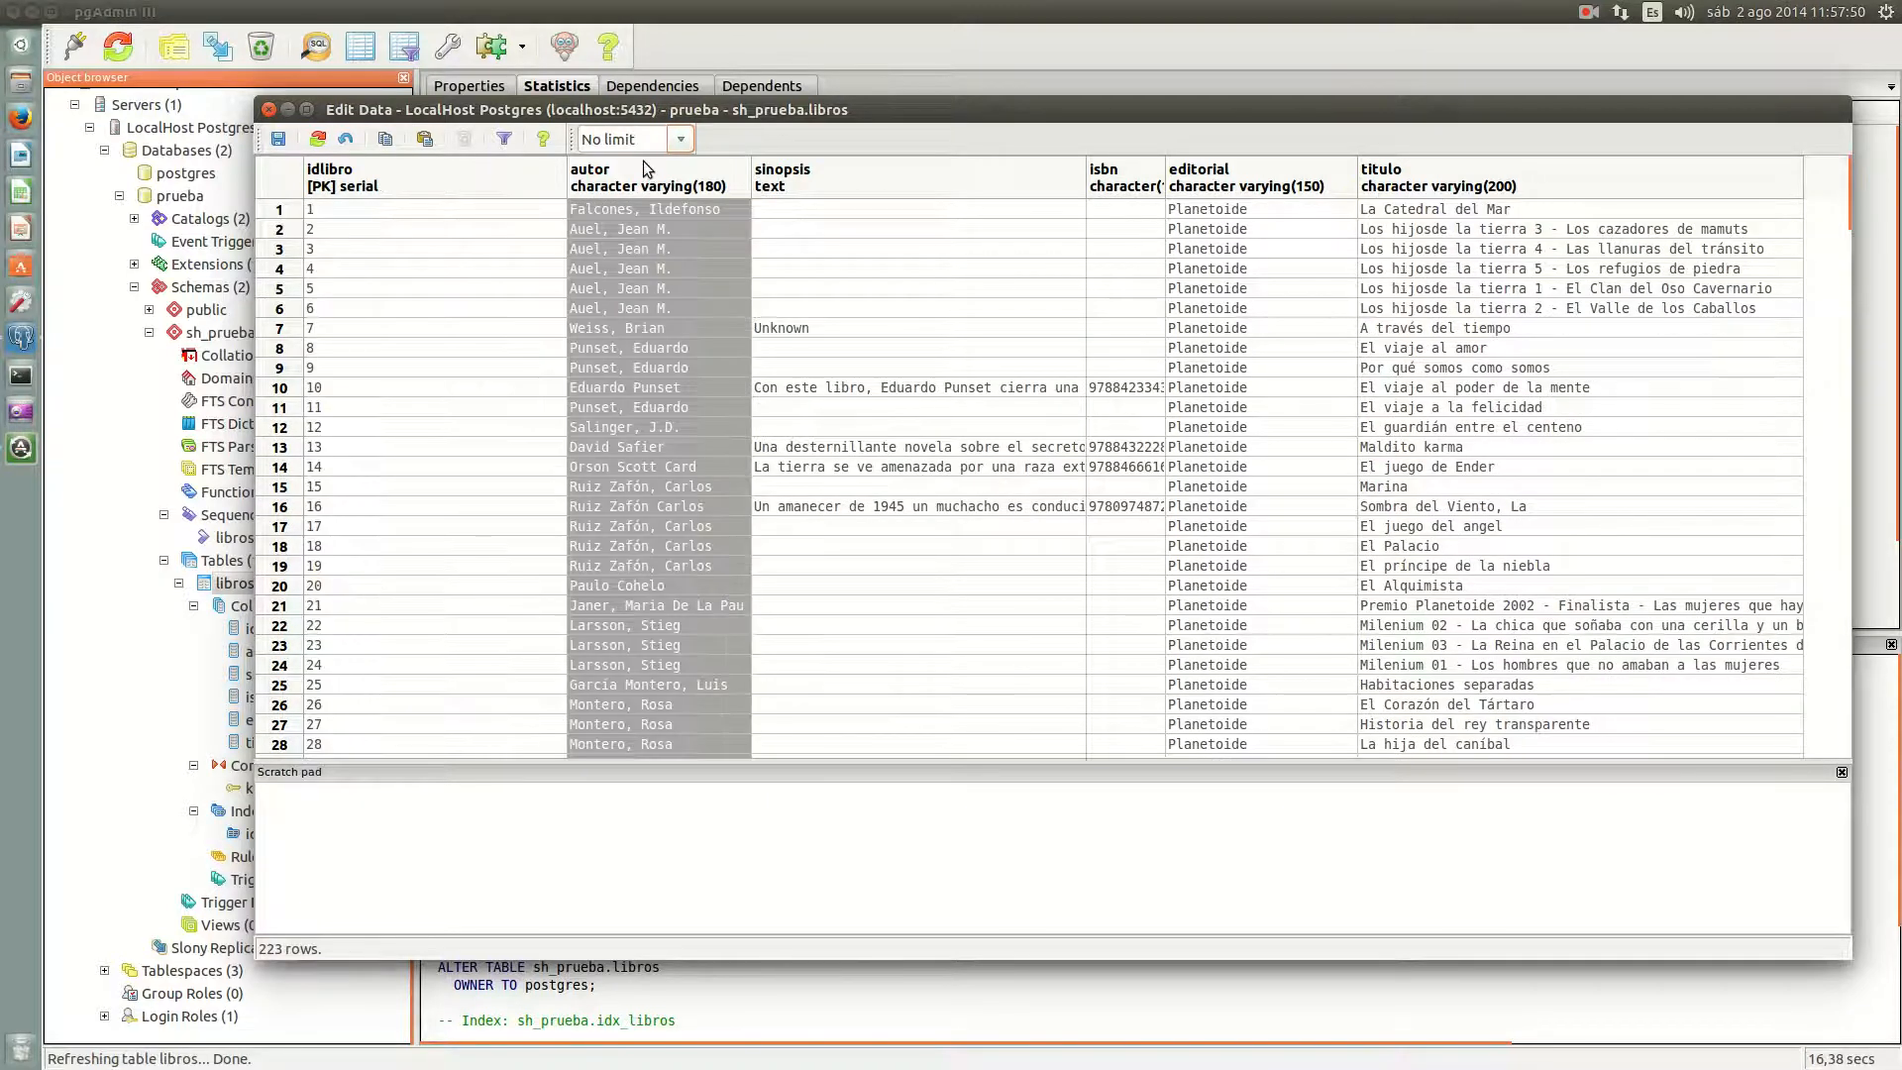
left_click(506, 144)
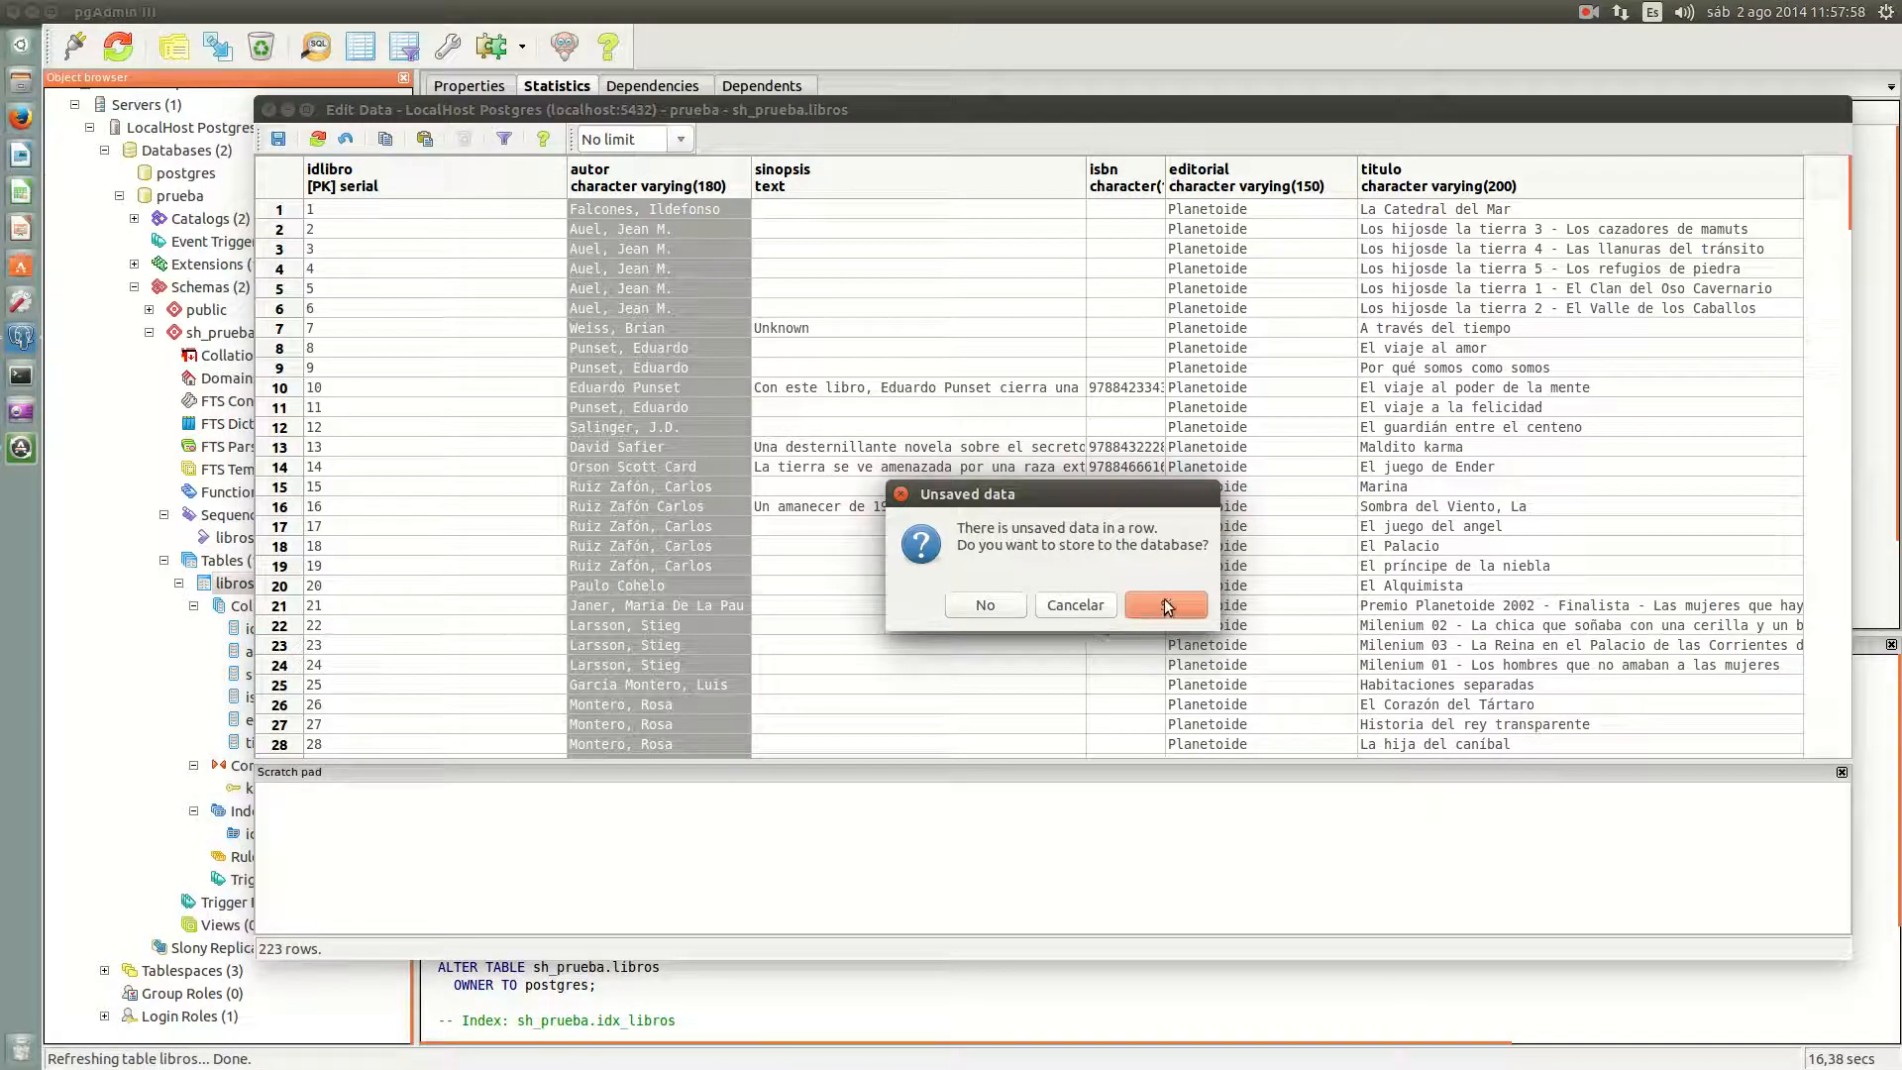
left_click(1166, 606)
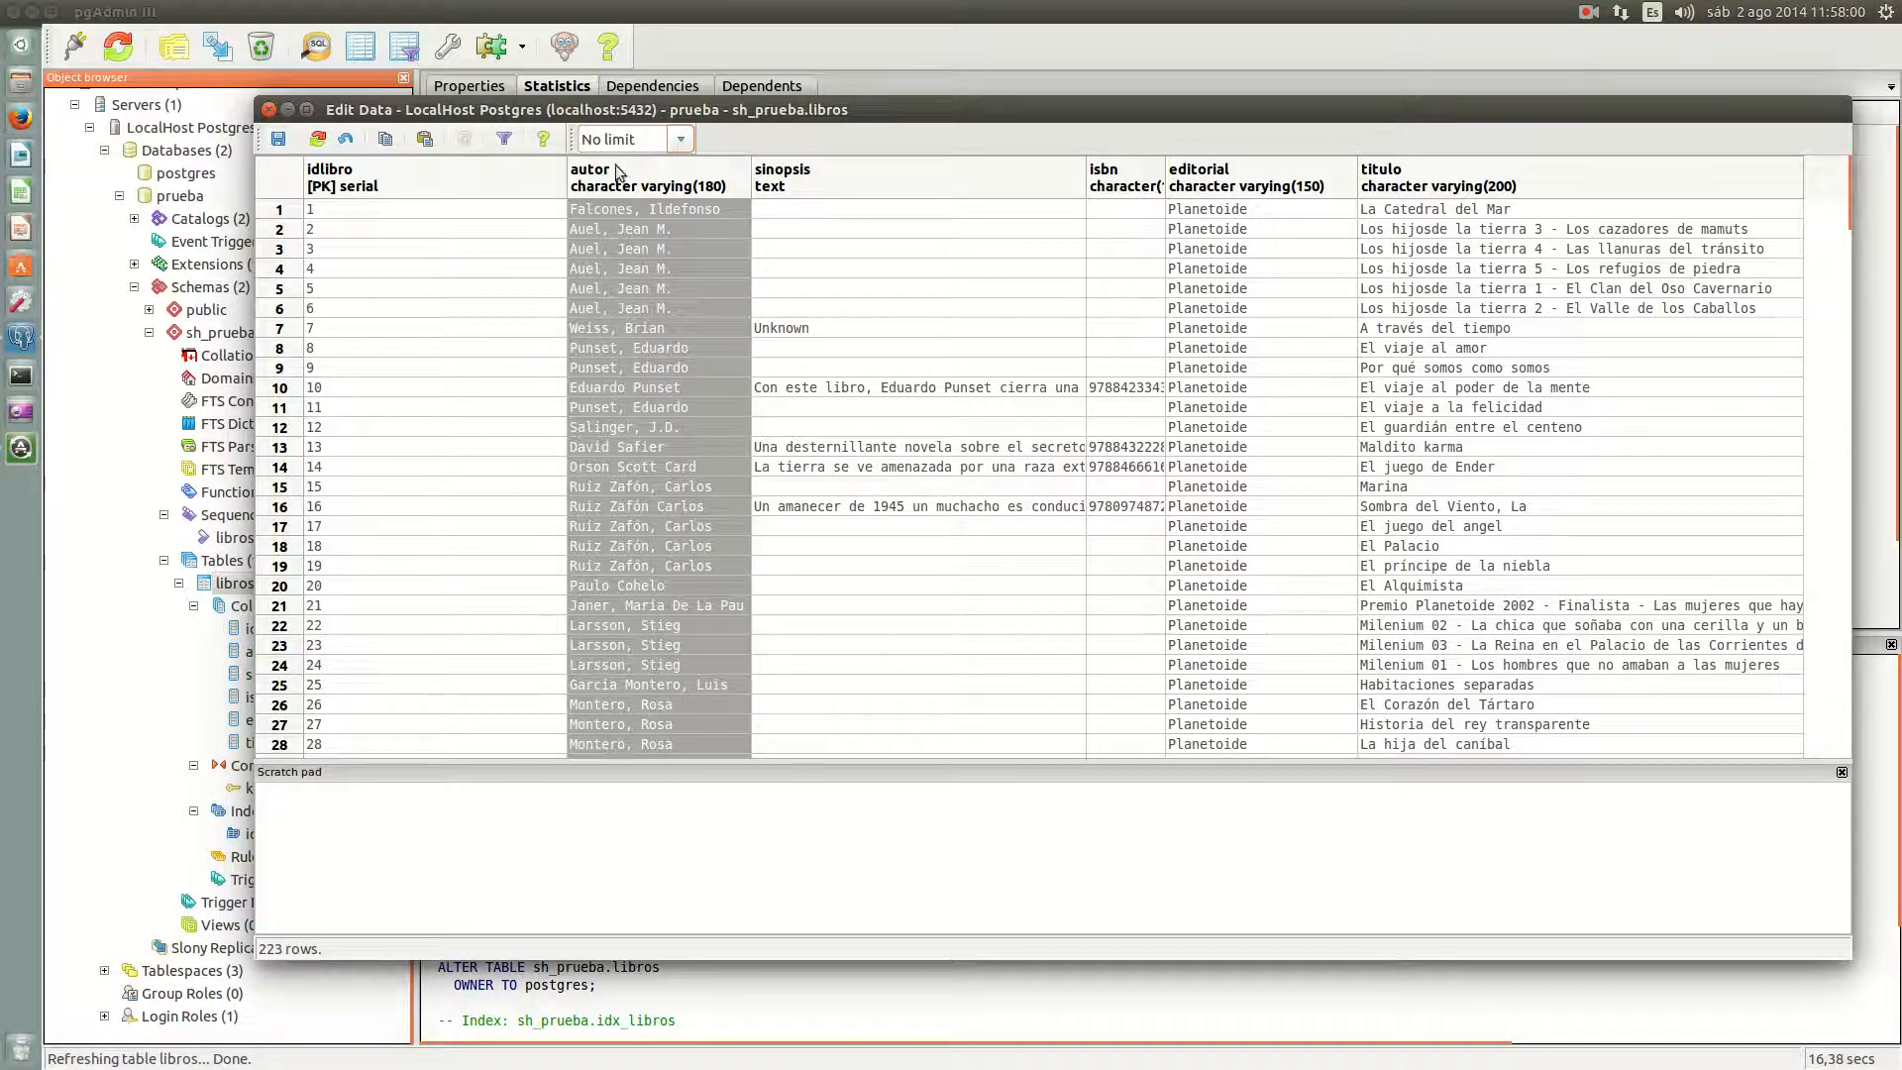
left_click(517, 144)
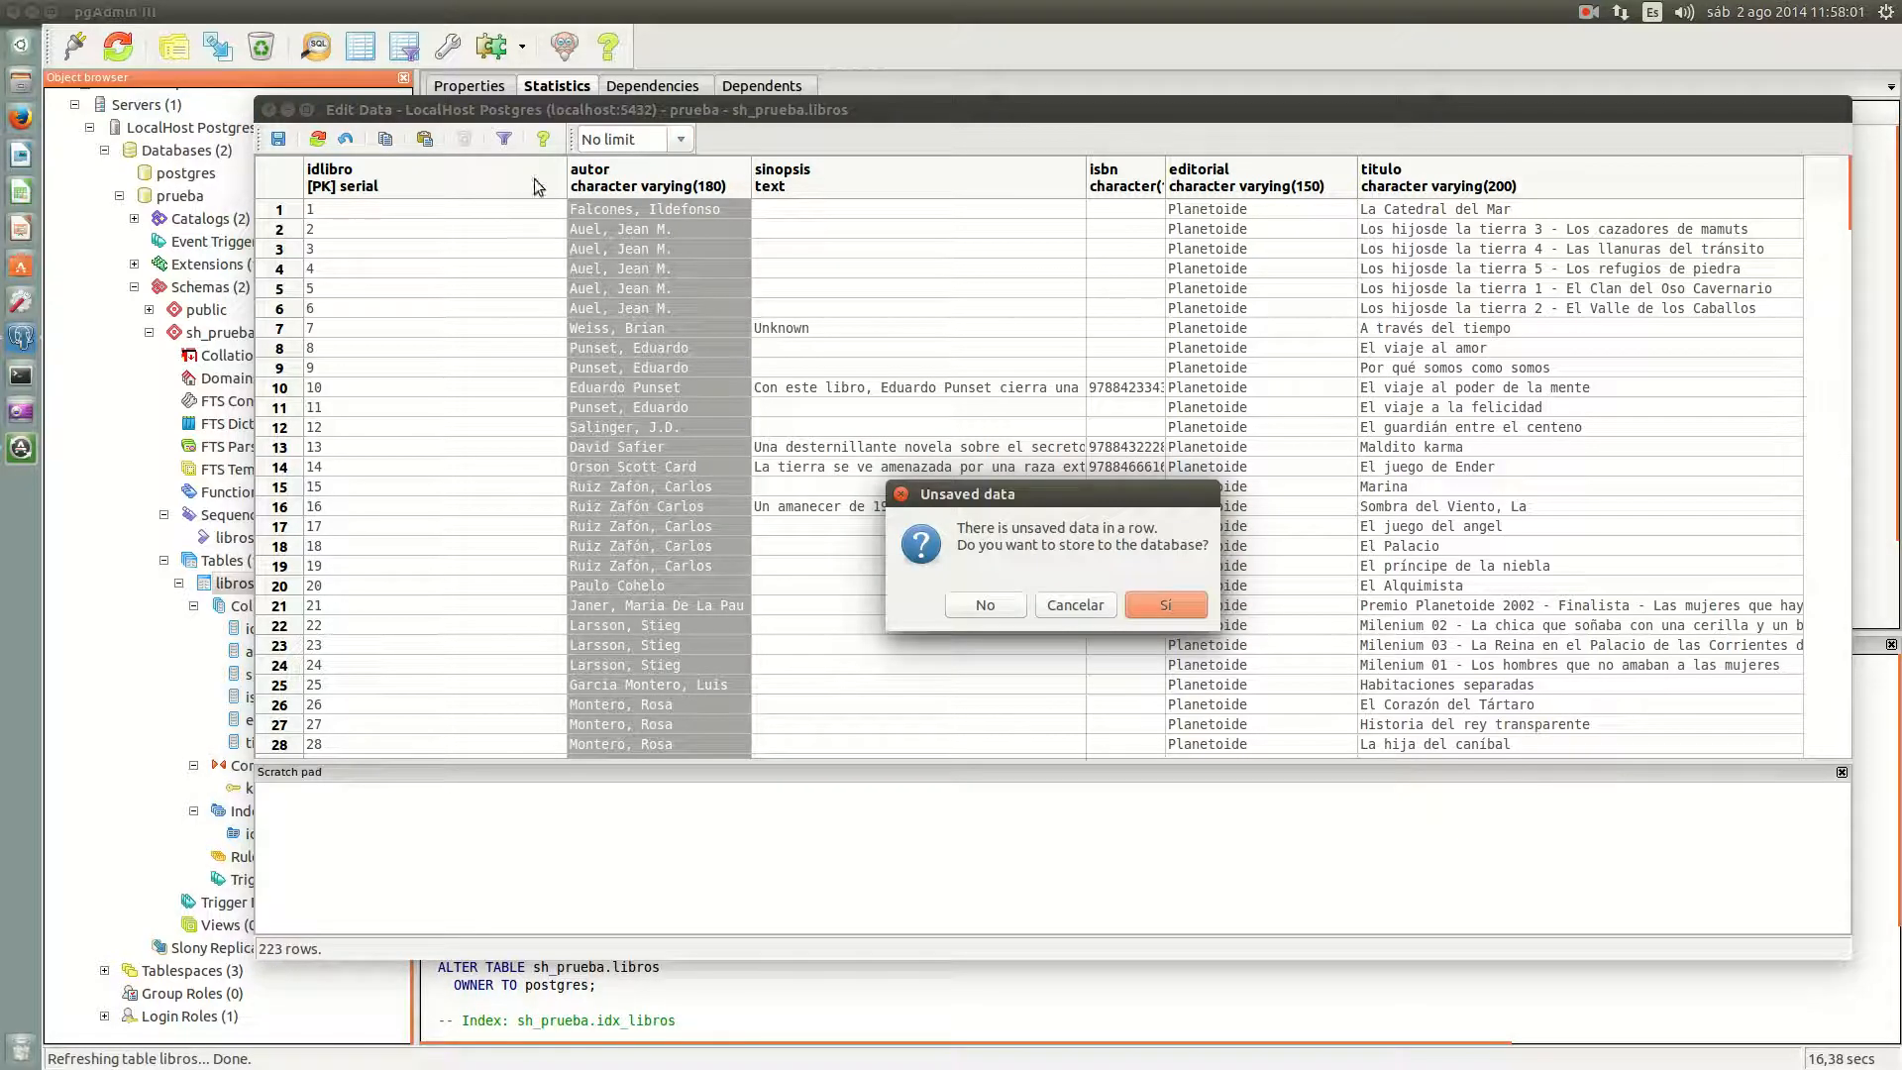
left_click(1058, 599)
left_click(504, 139)
left_click(983, 604)
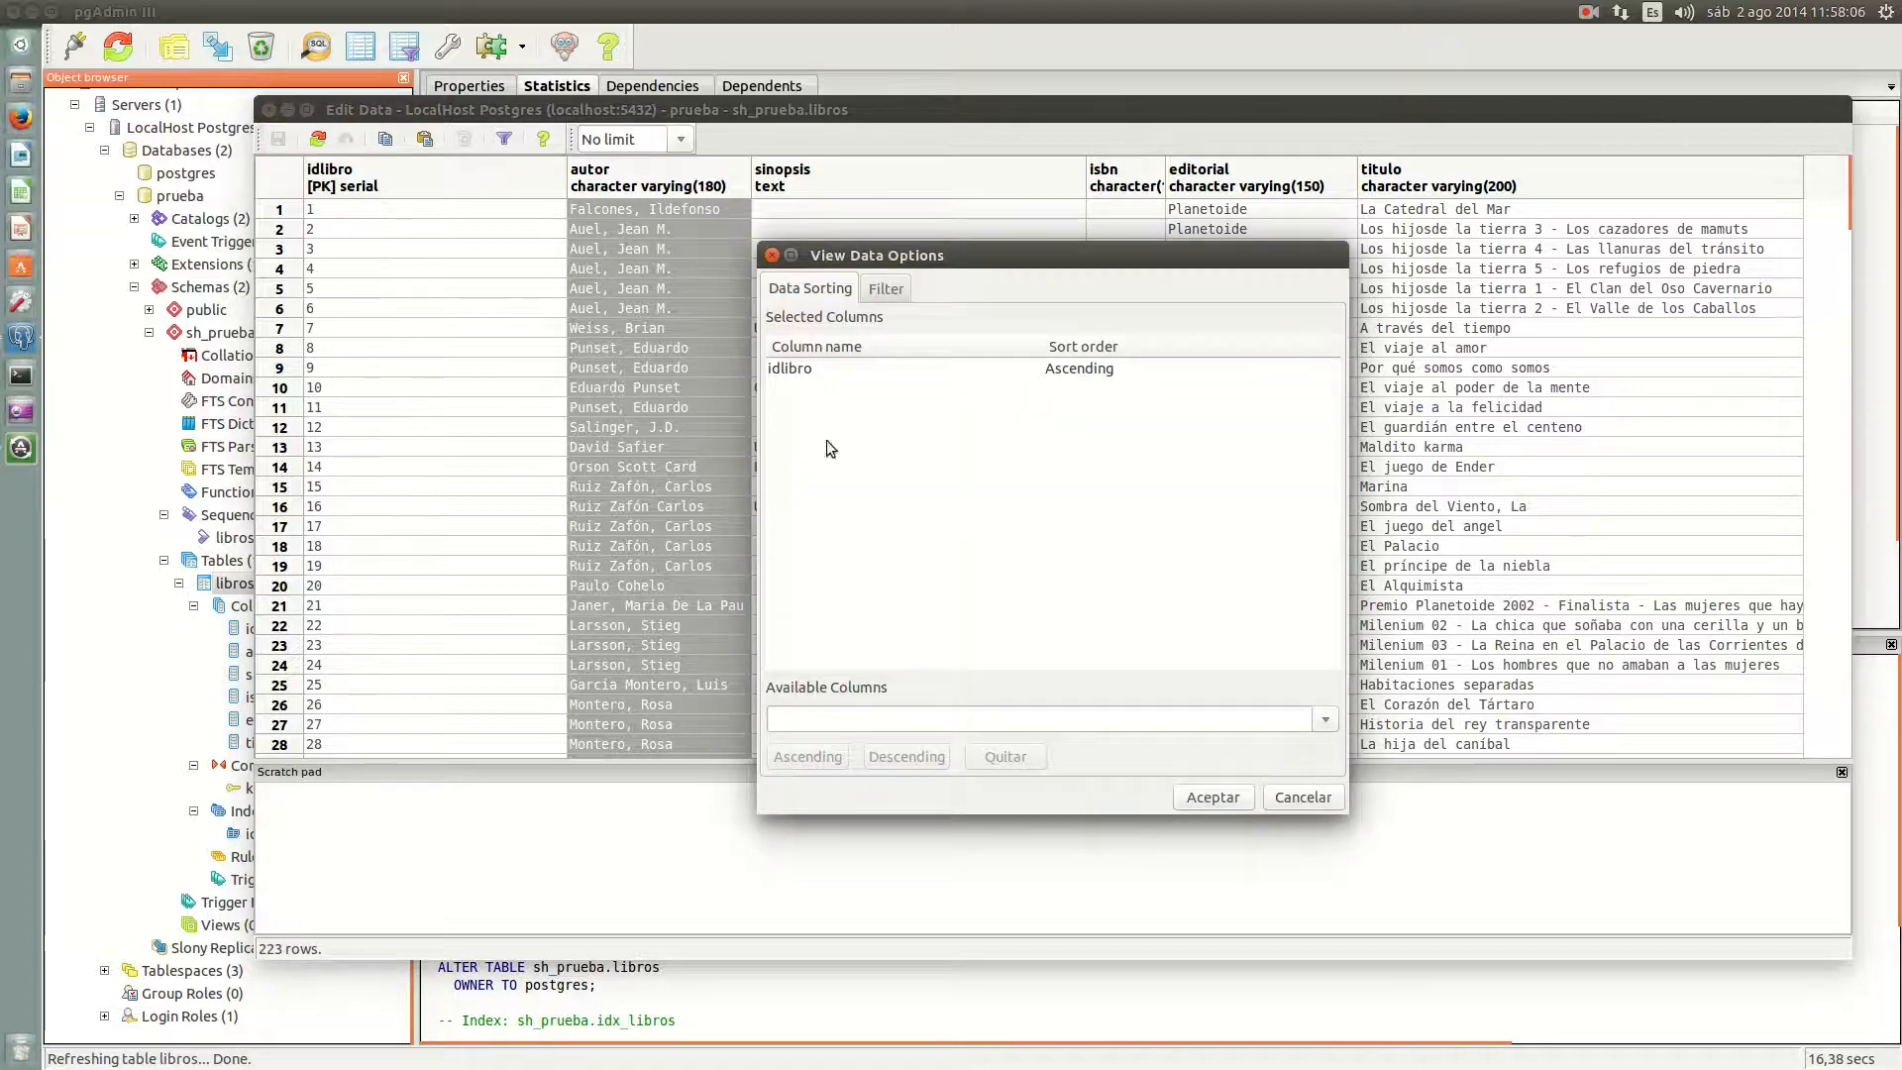
left_click(1302, 796)
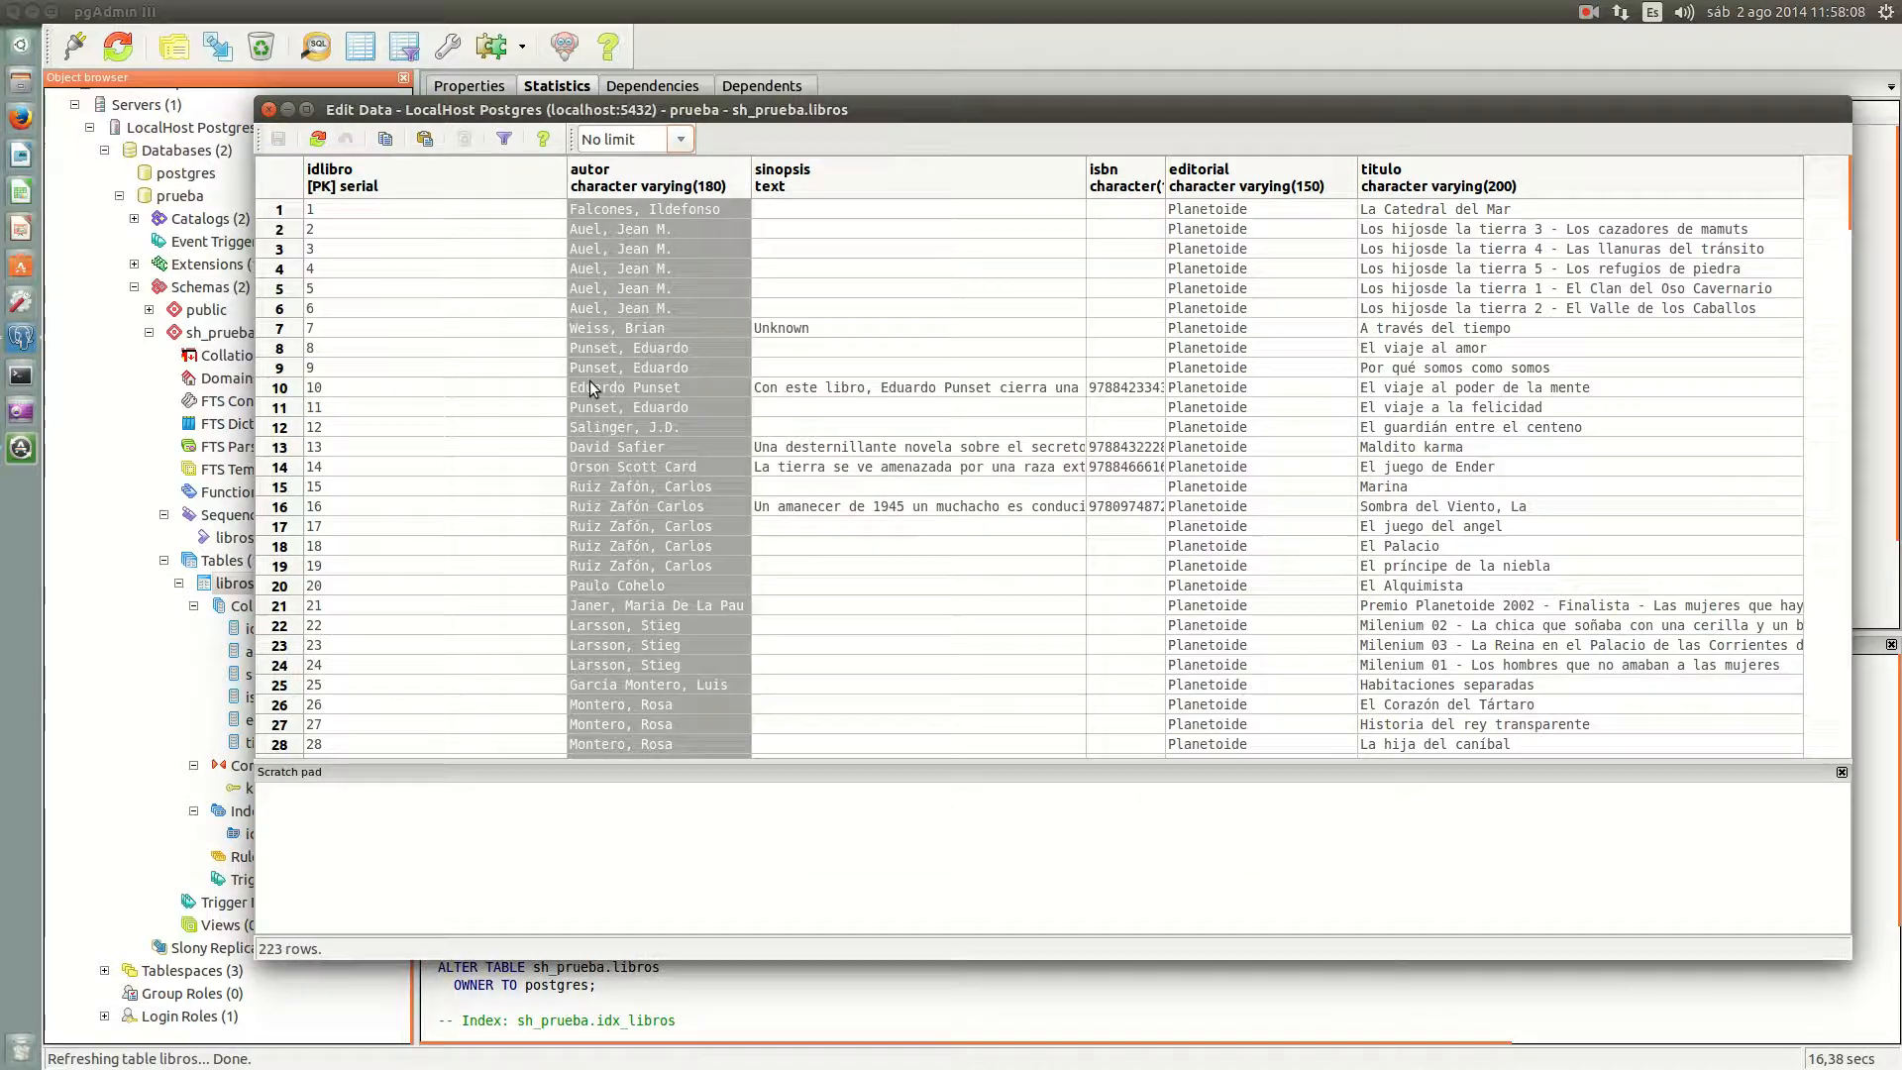
Step: Close the data window and check the Last Autoanalyze statistic of the libros table
left_click(271, 112)
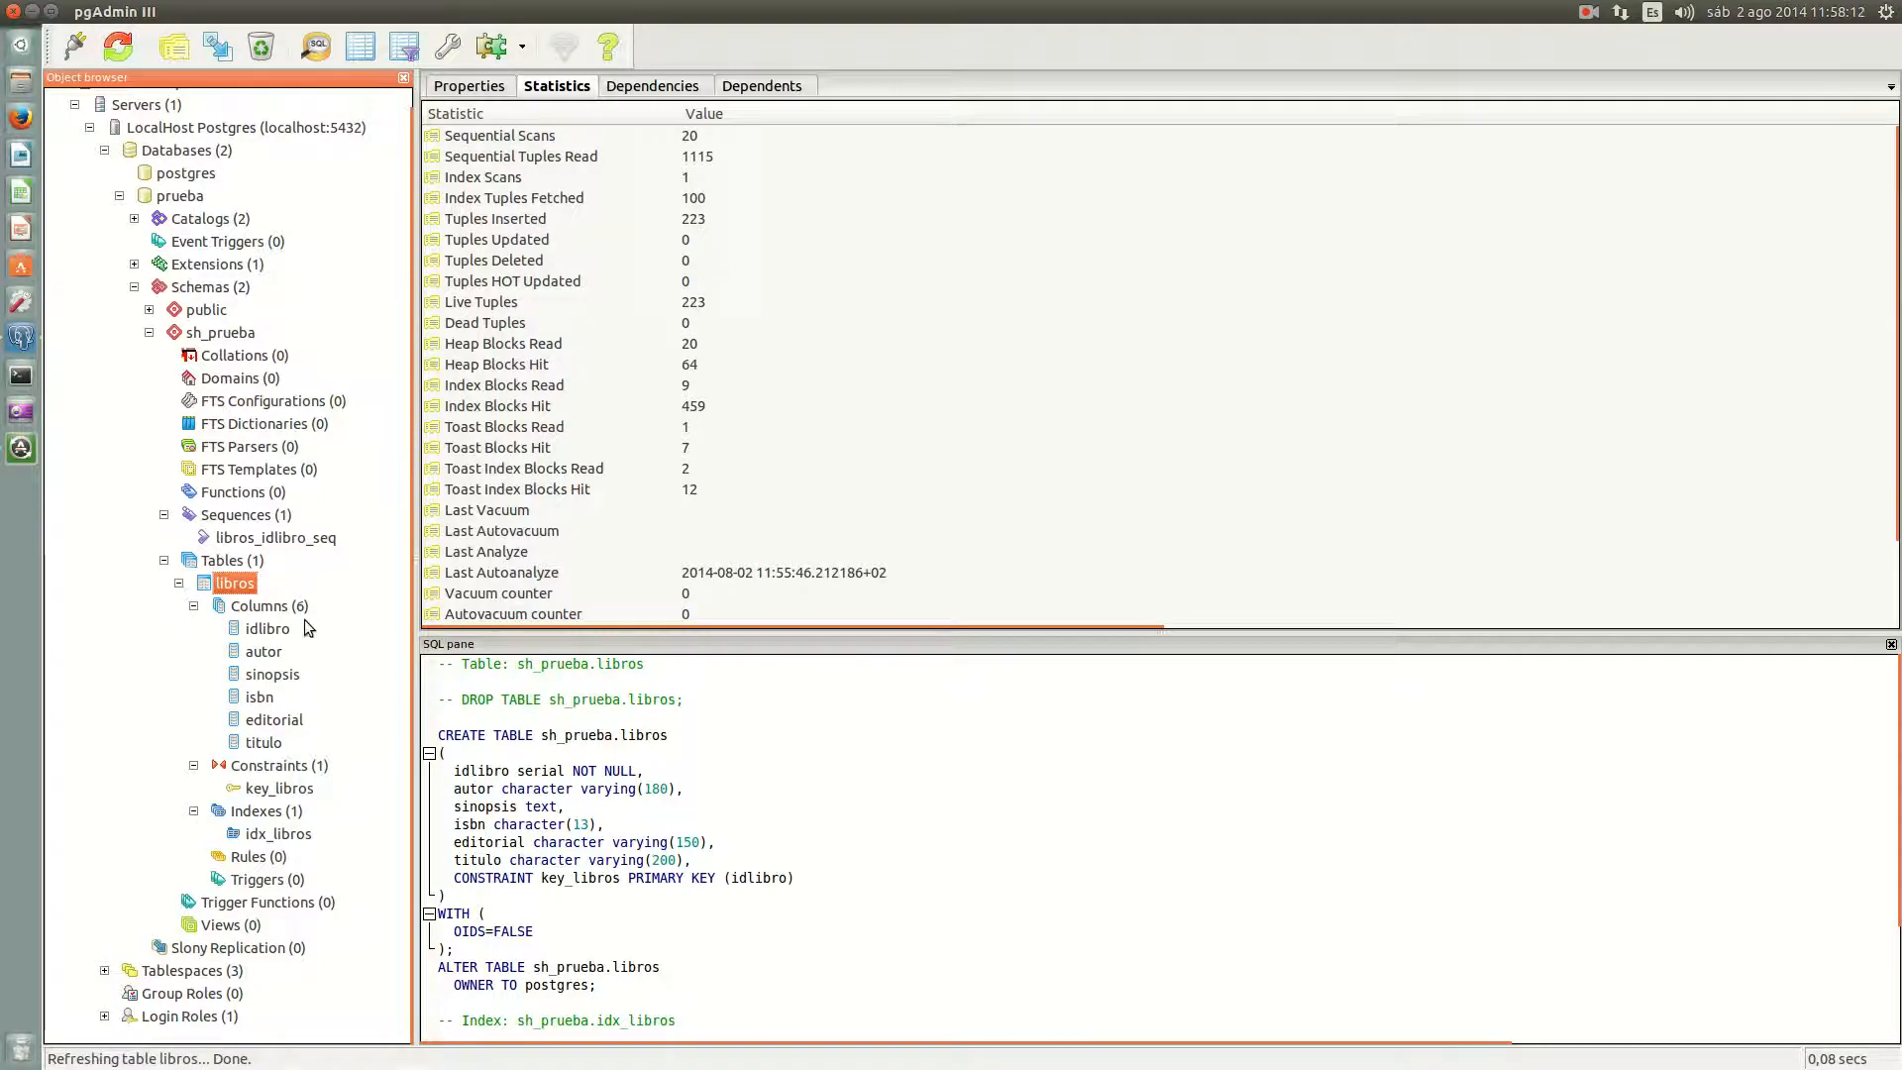
left_click(517, 571)
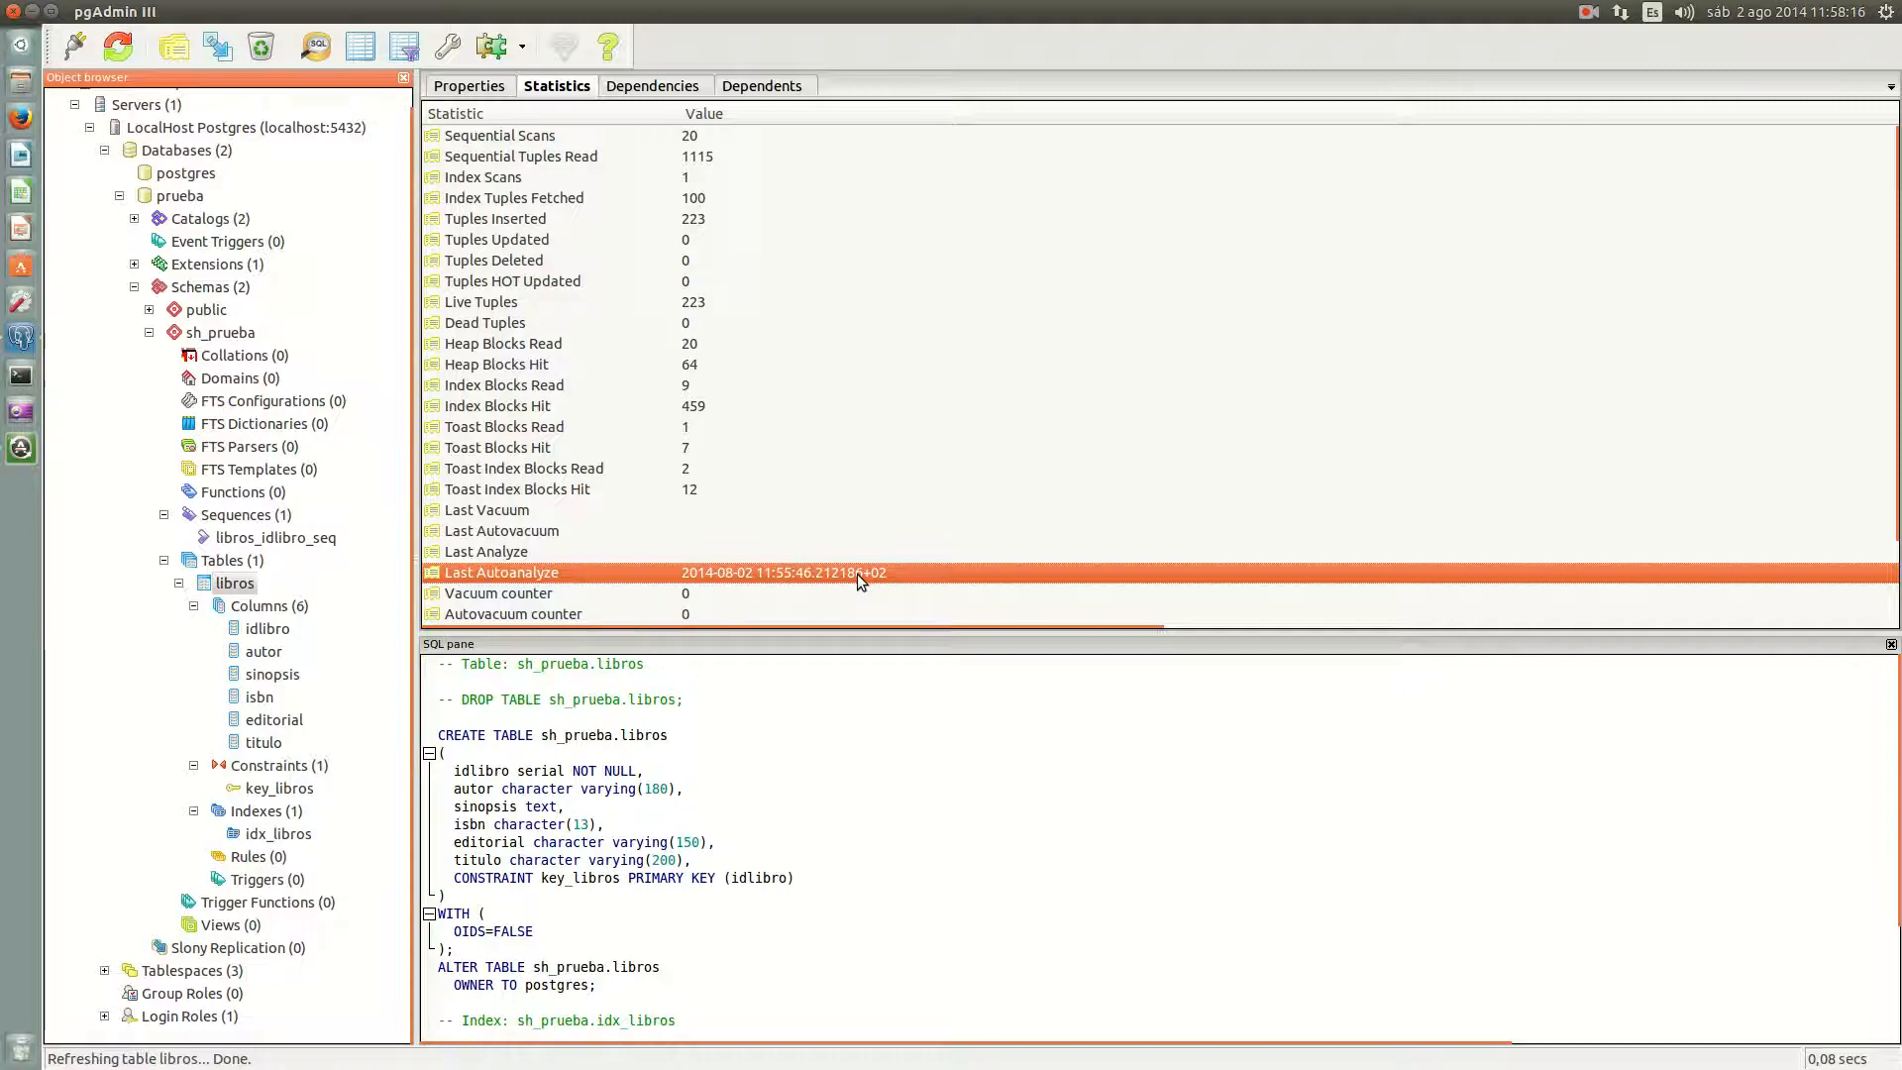
Step: View all rows of the libros table and widen the autor, sinopsis, isbn, editorial and titulo columns
right_click(229, 589)
mouse_move(364, 824)
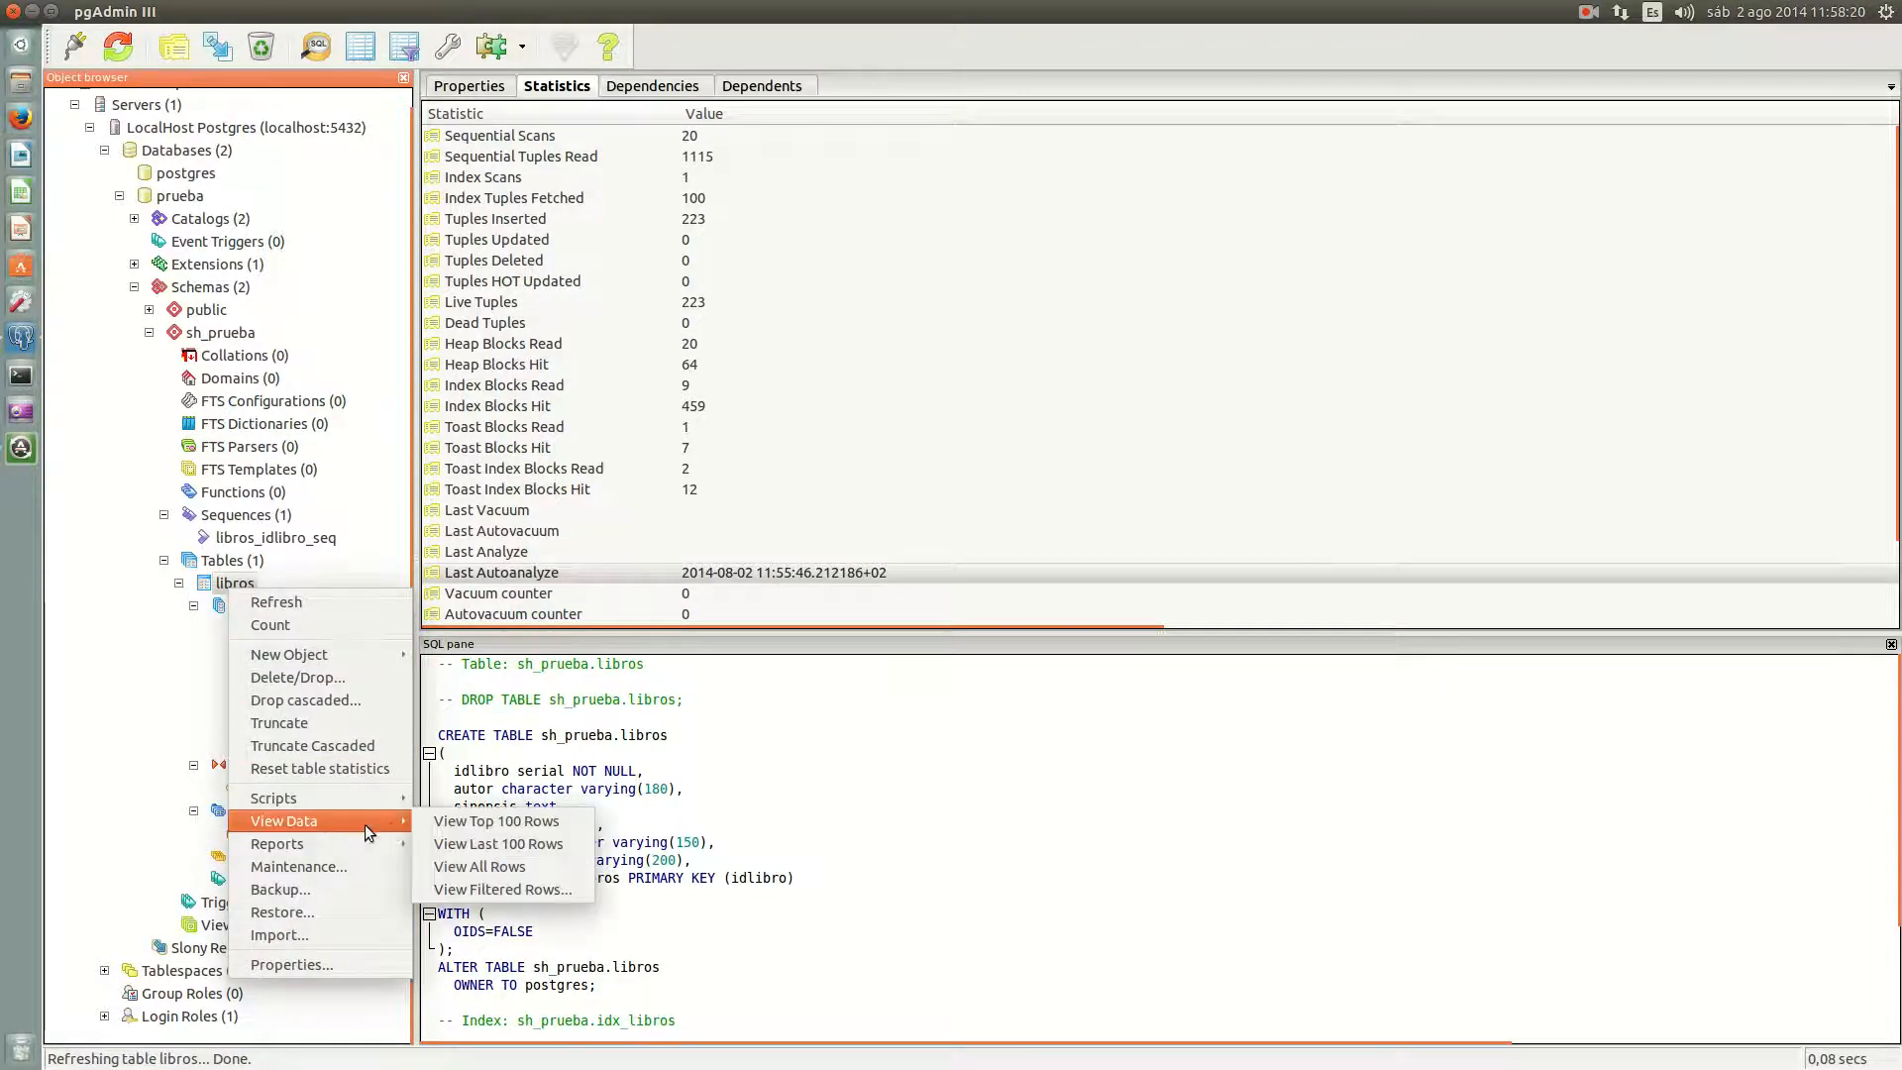
left_click(503, 866)
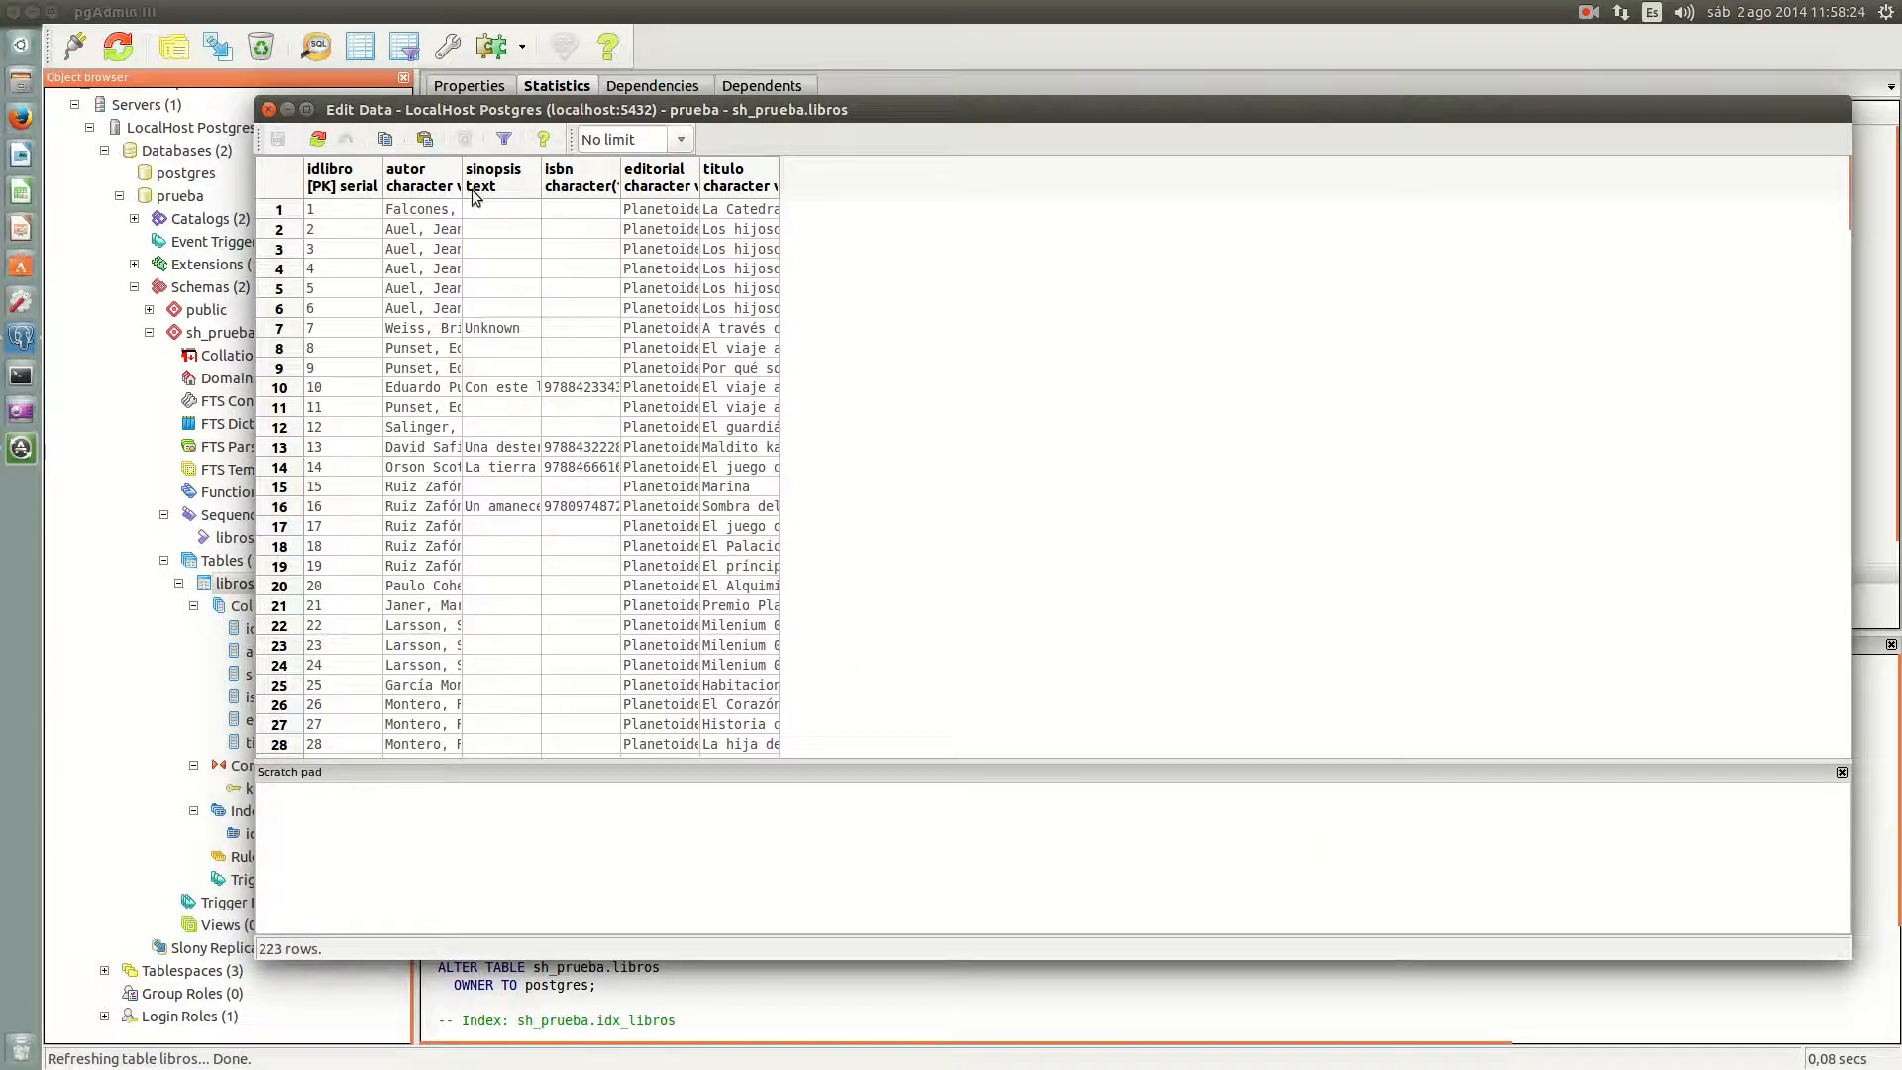
left_click_drag(463, 175, 1593, 182)
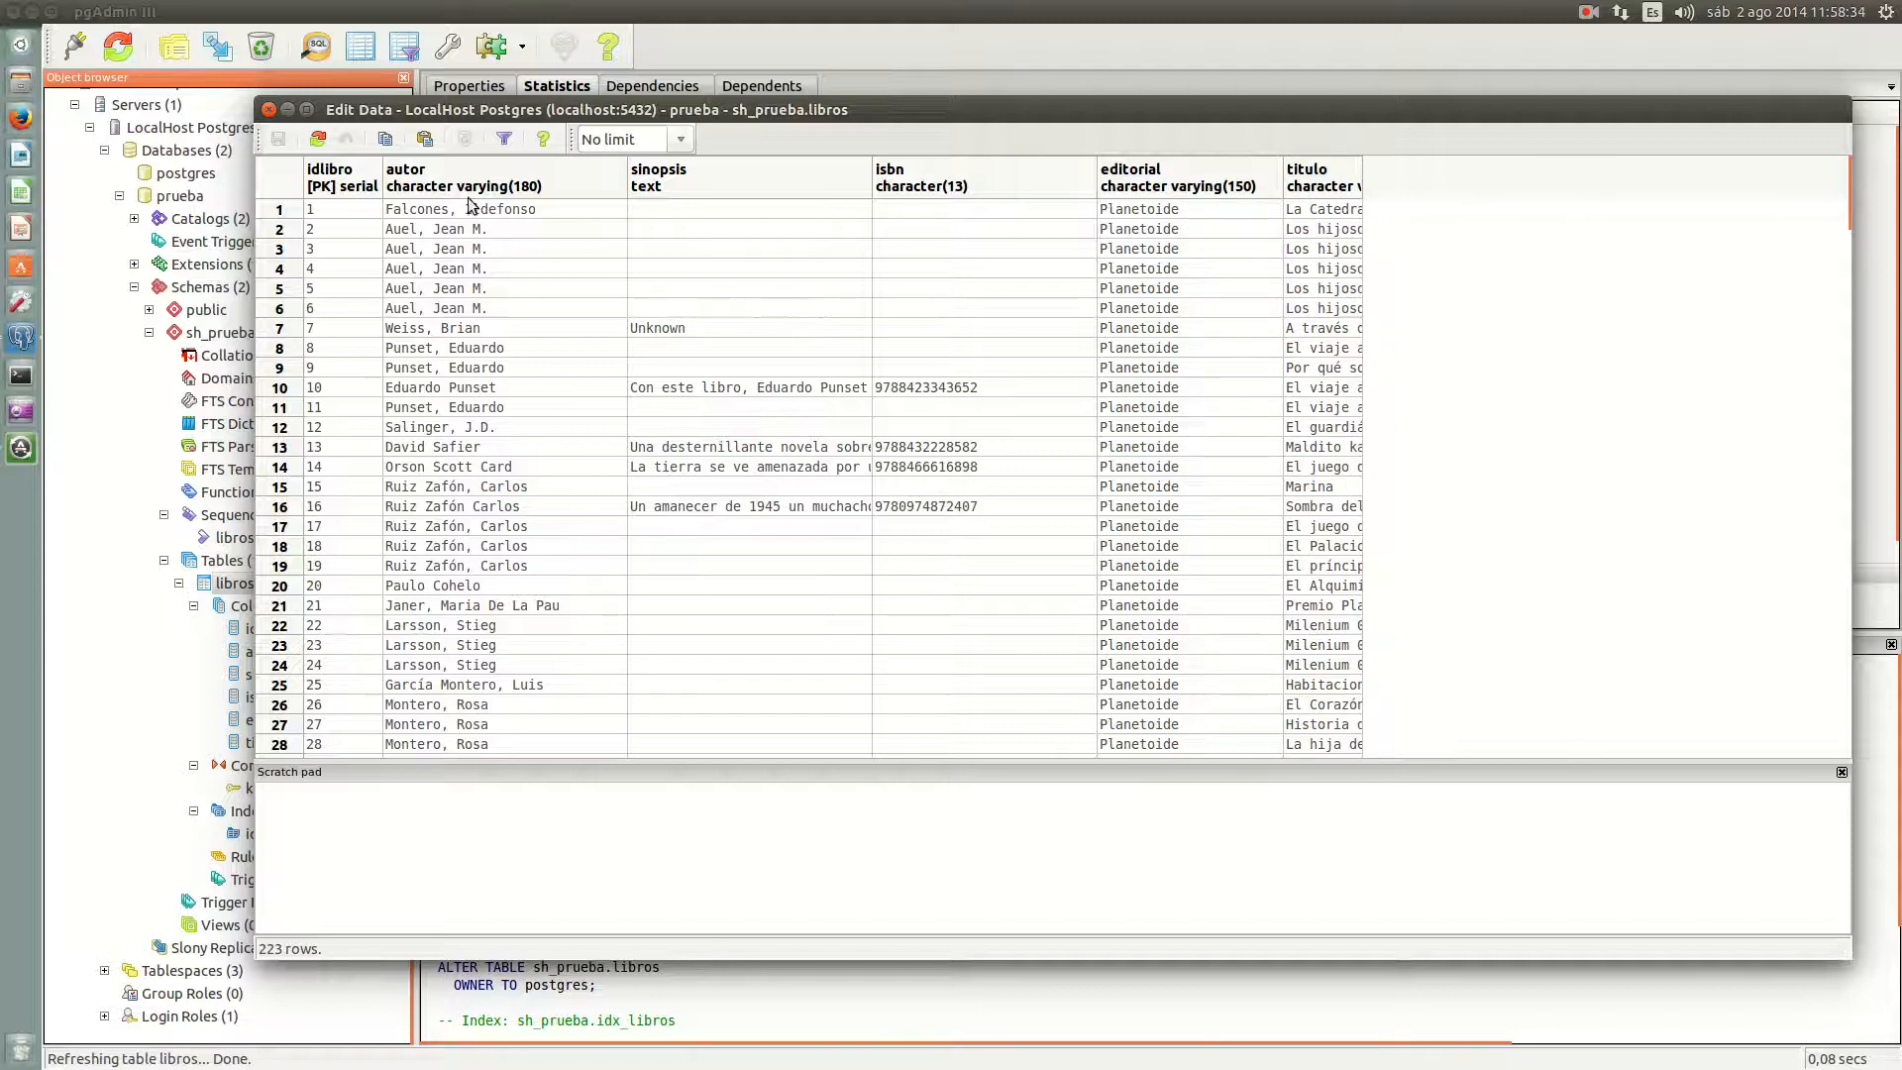
Step: Replace the idlibro sorting with ascending order by autor and look through the autor column
left_click(504, 139)
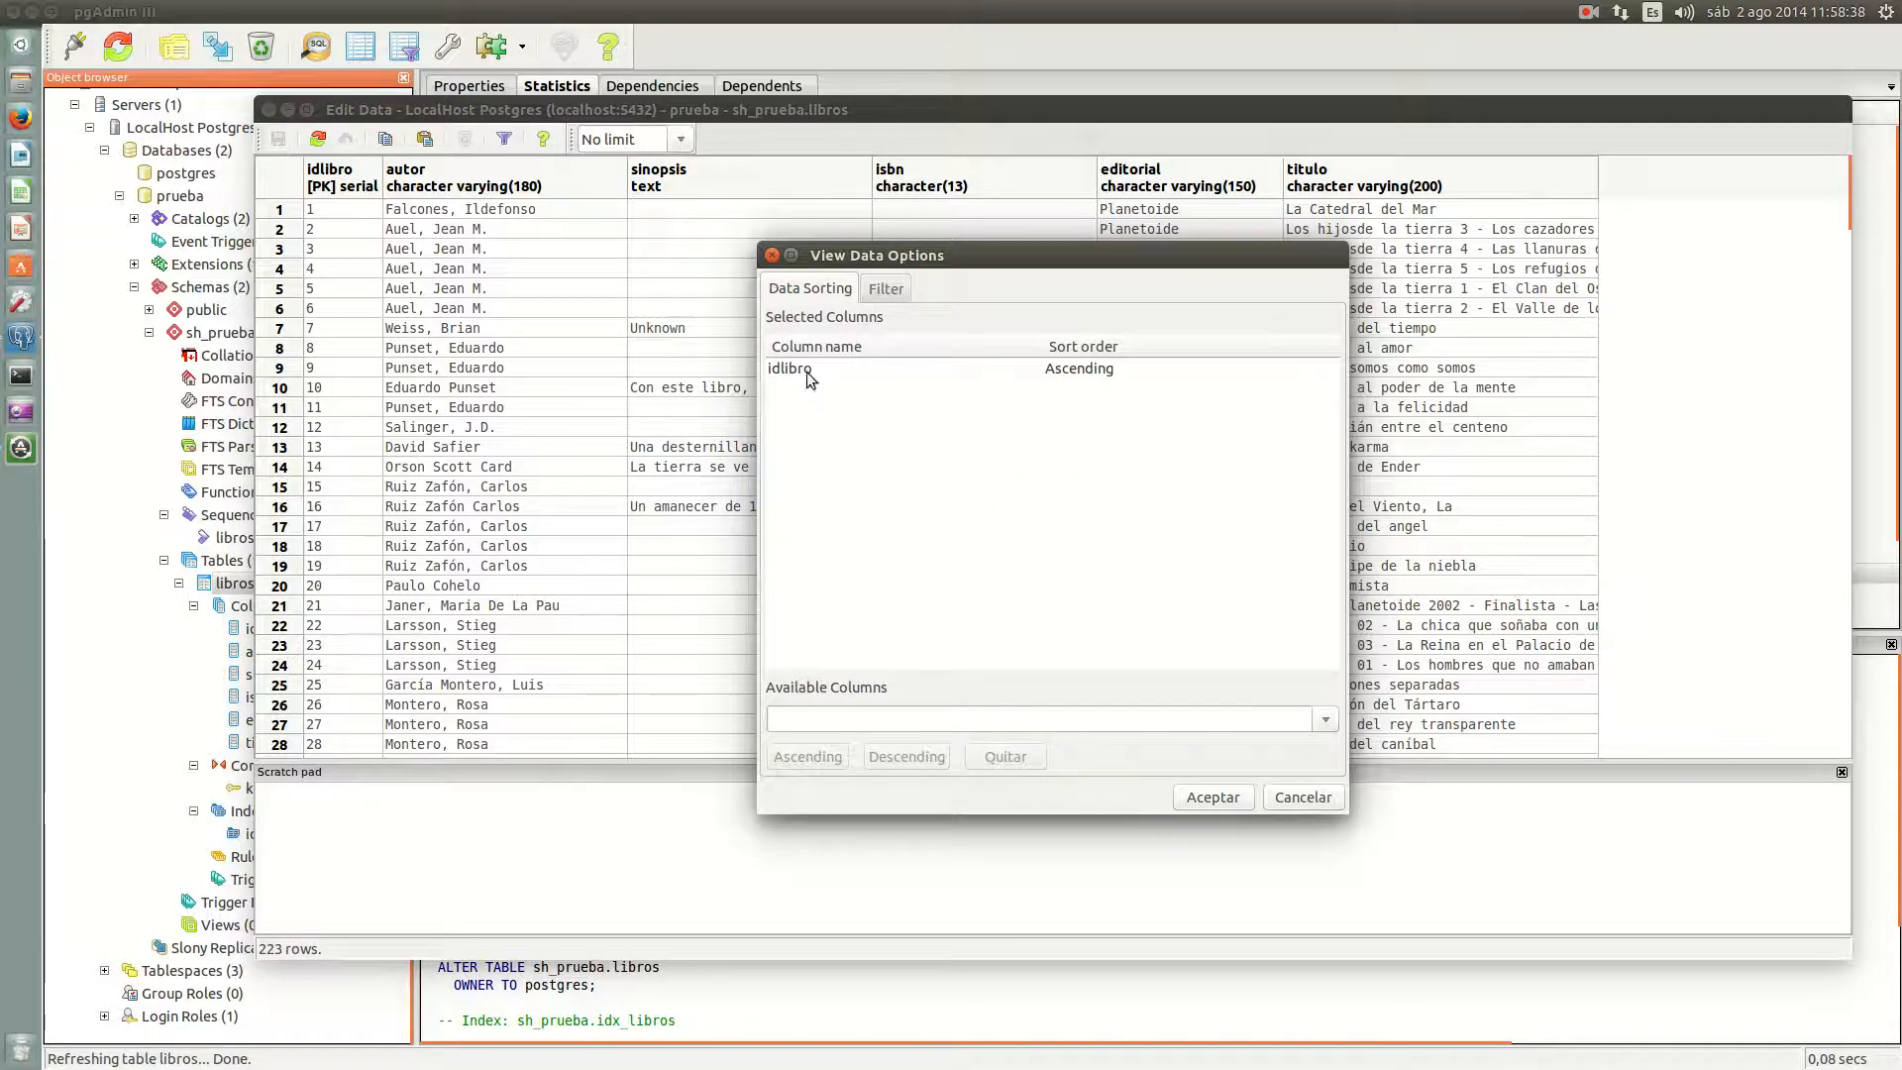
left_click(781, 375)
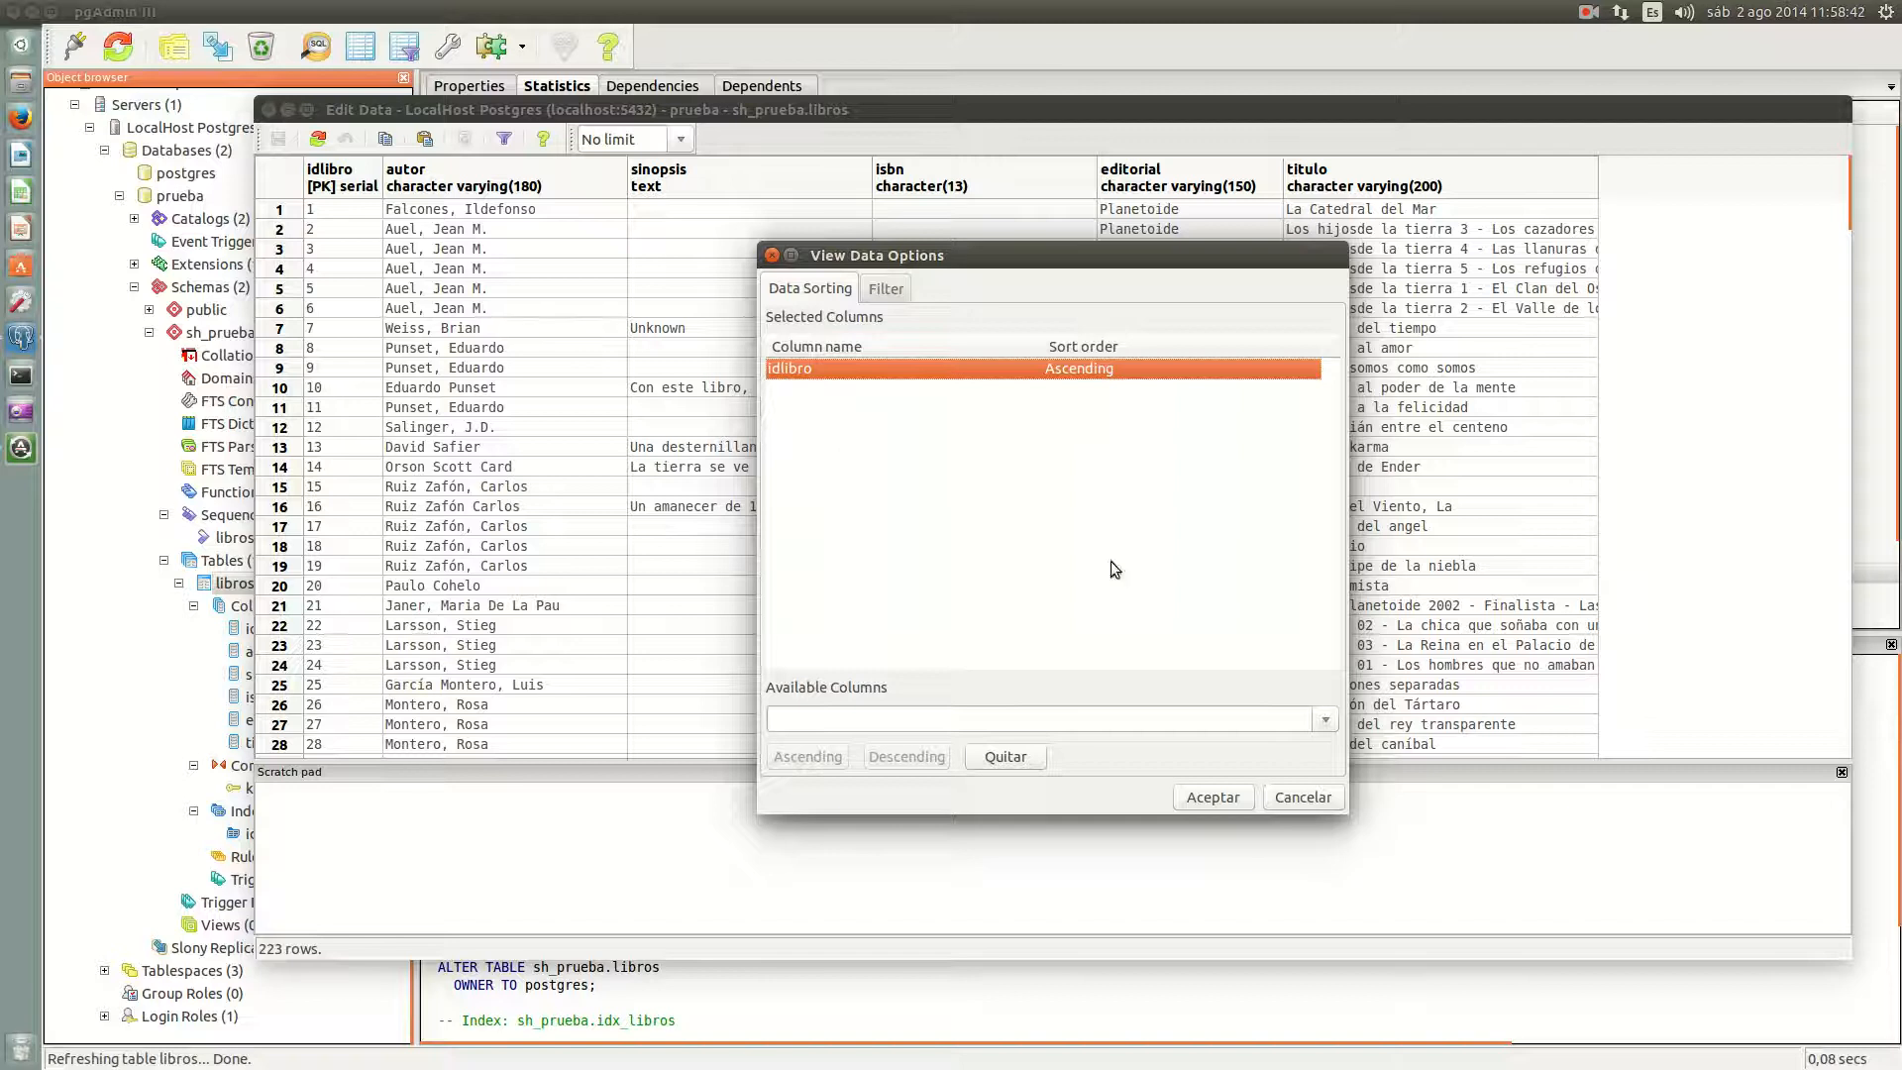
left_click(1004, 759)
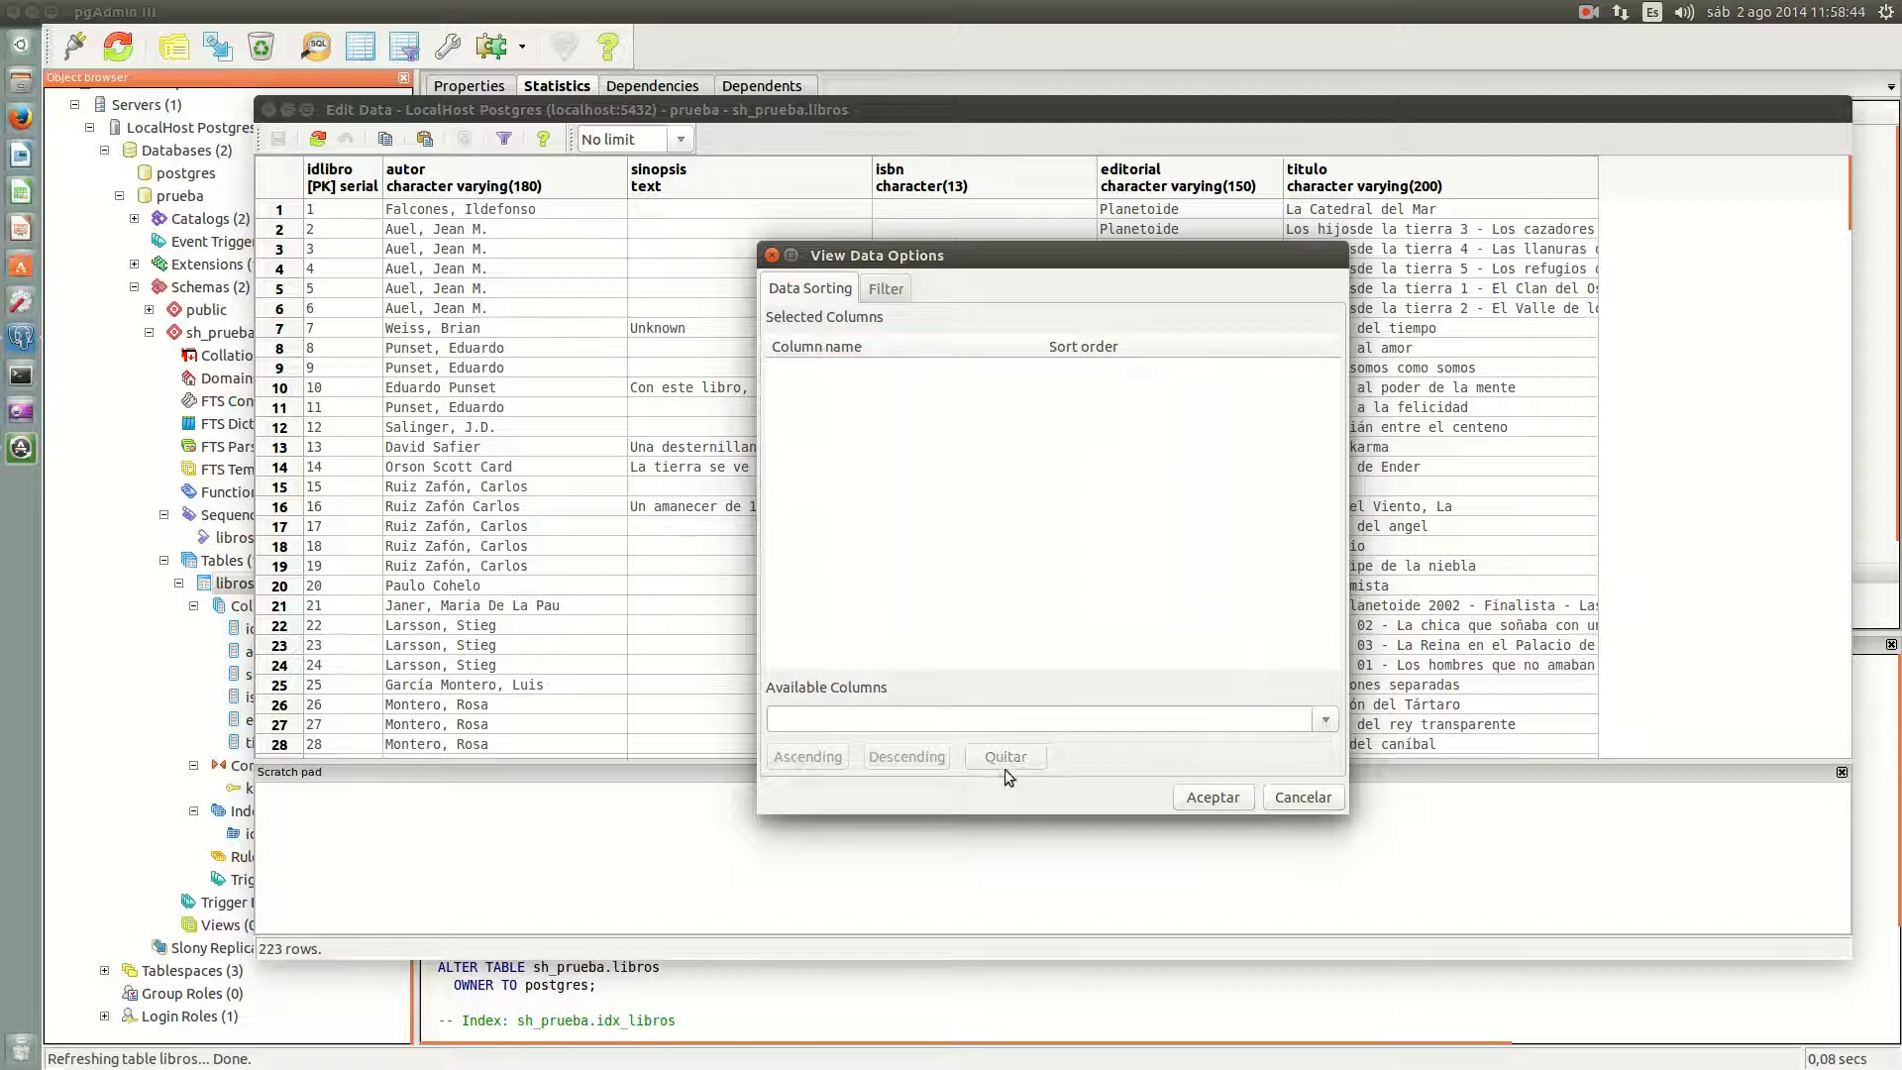
left_click(1335, 719)
left_click(1135, 747)
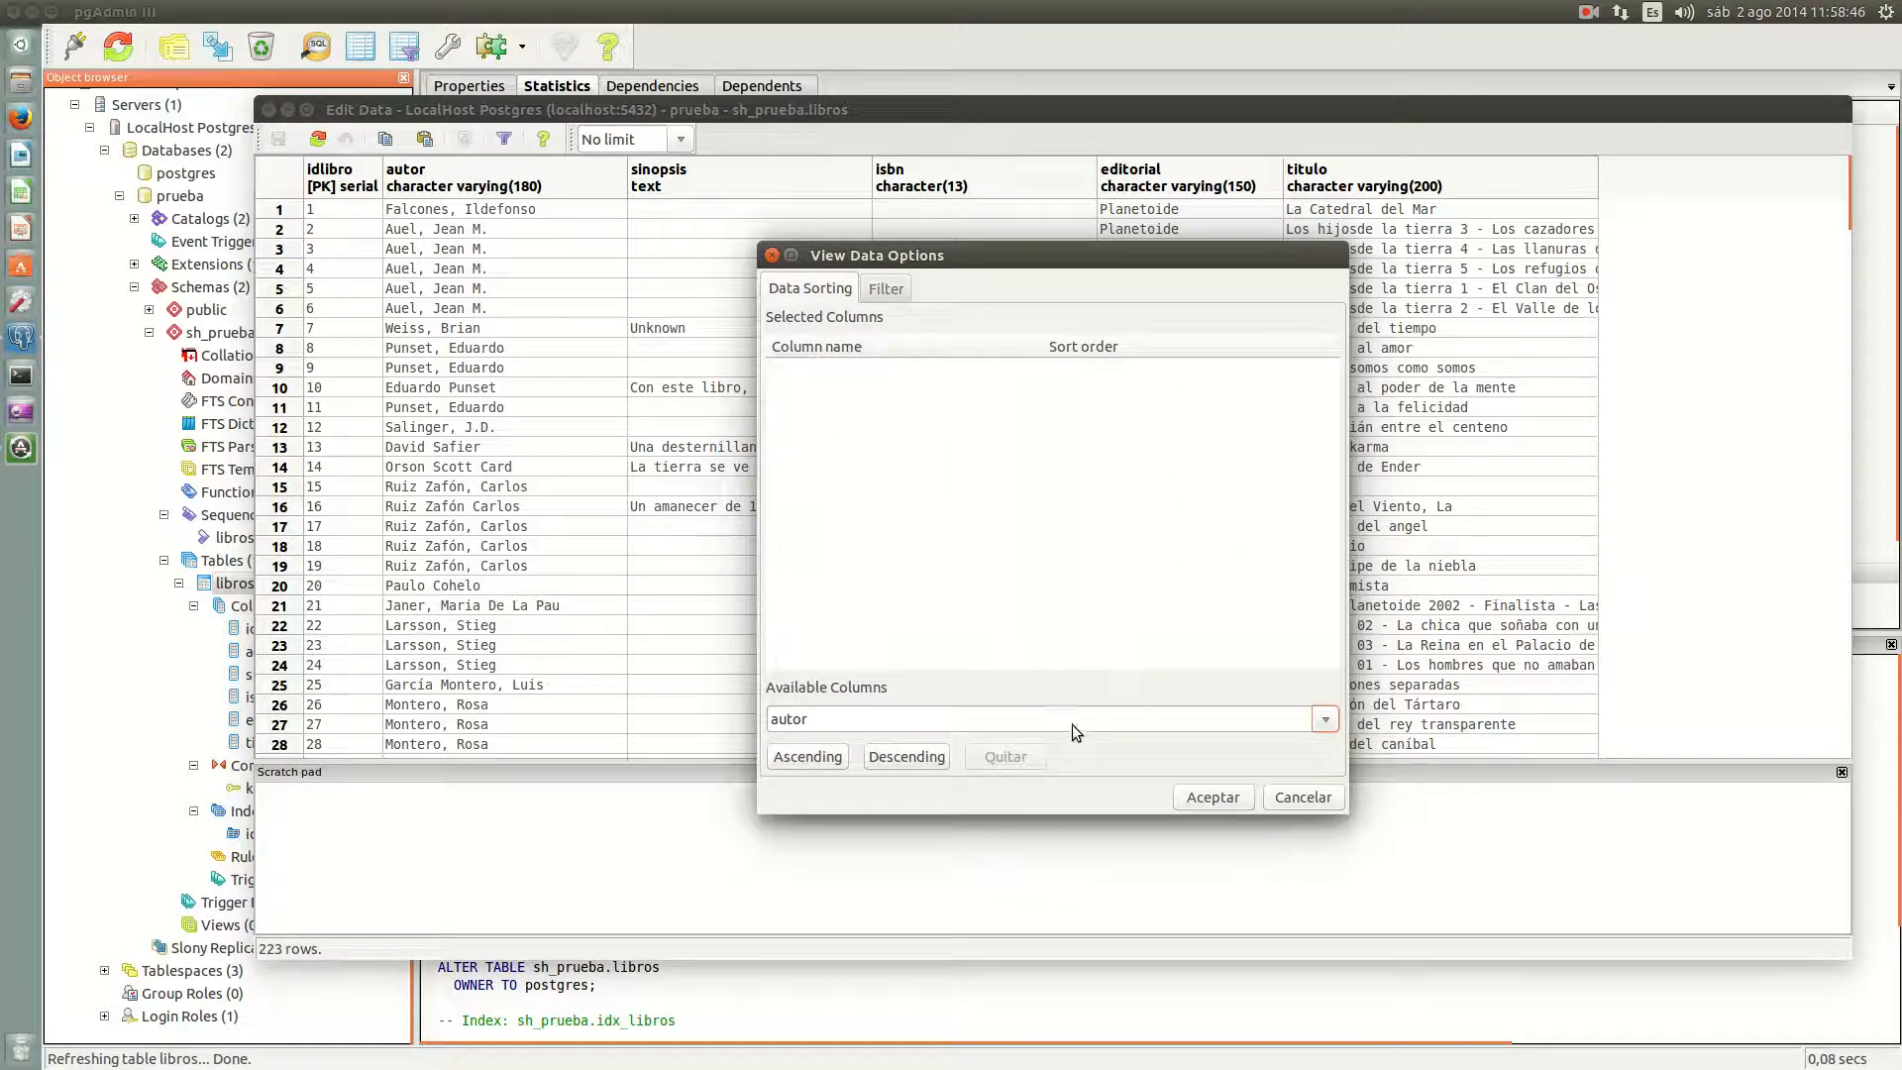
left_click(805, 759)
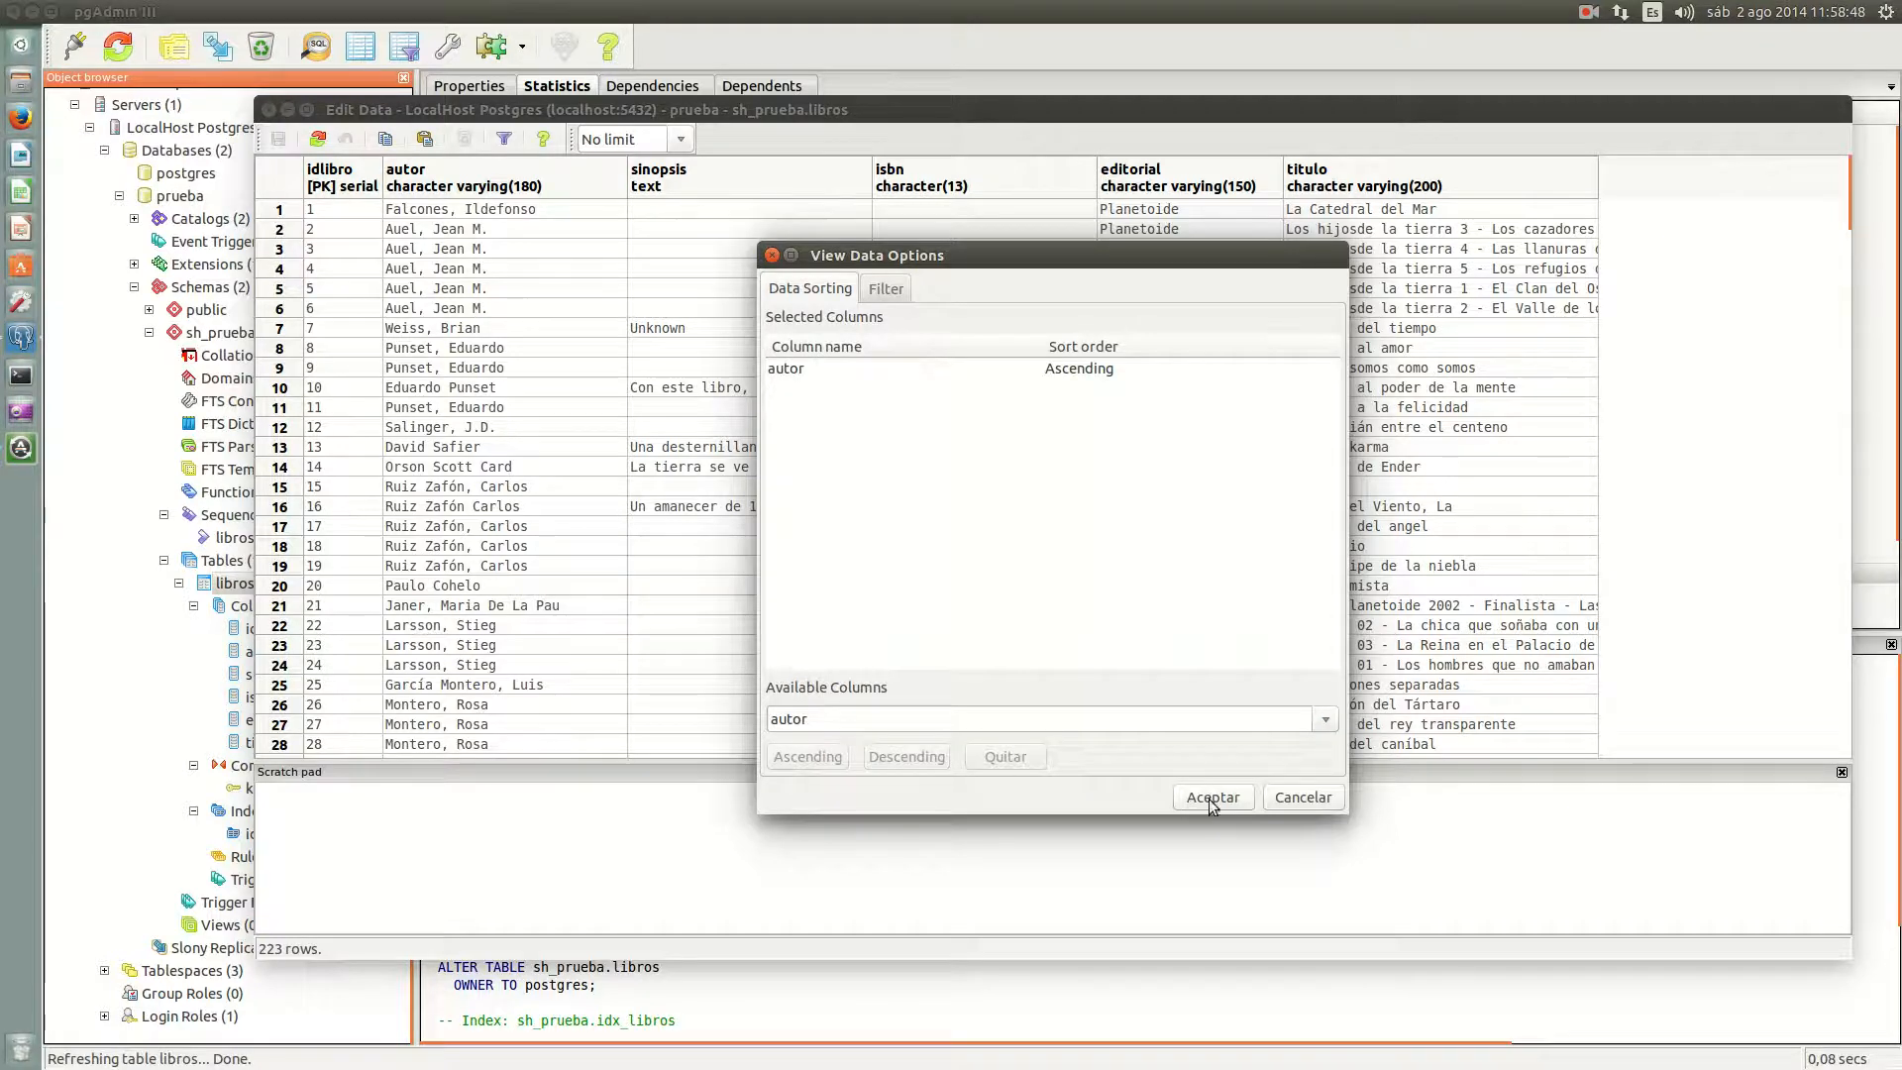
left_click(1211, 798)
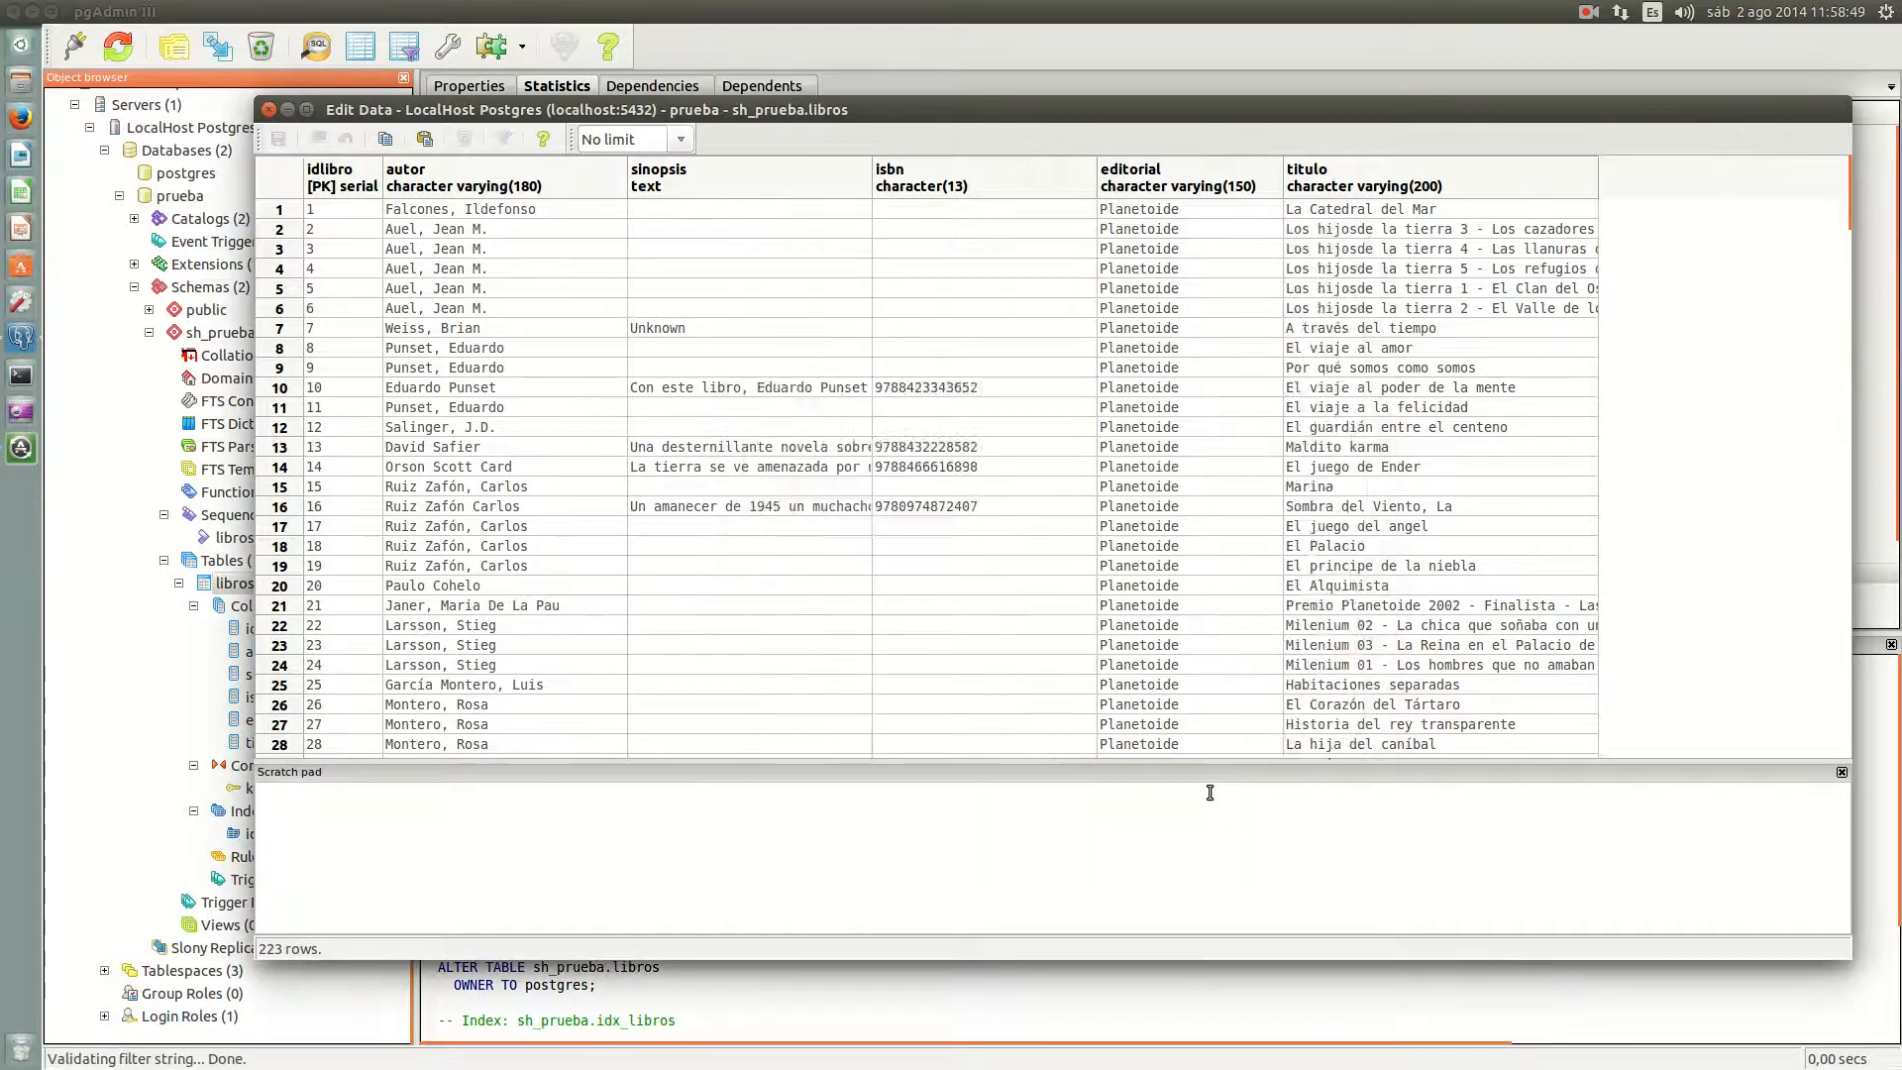
left_click(459, 181)
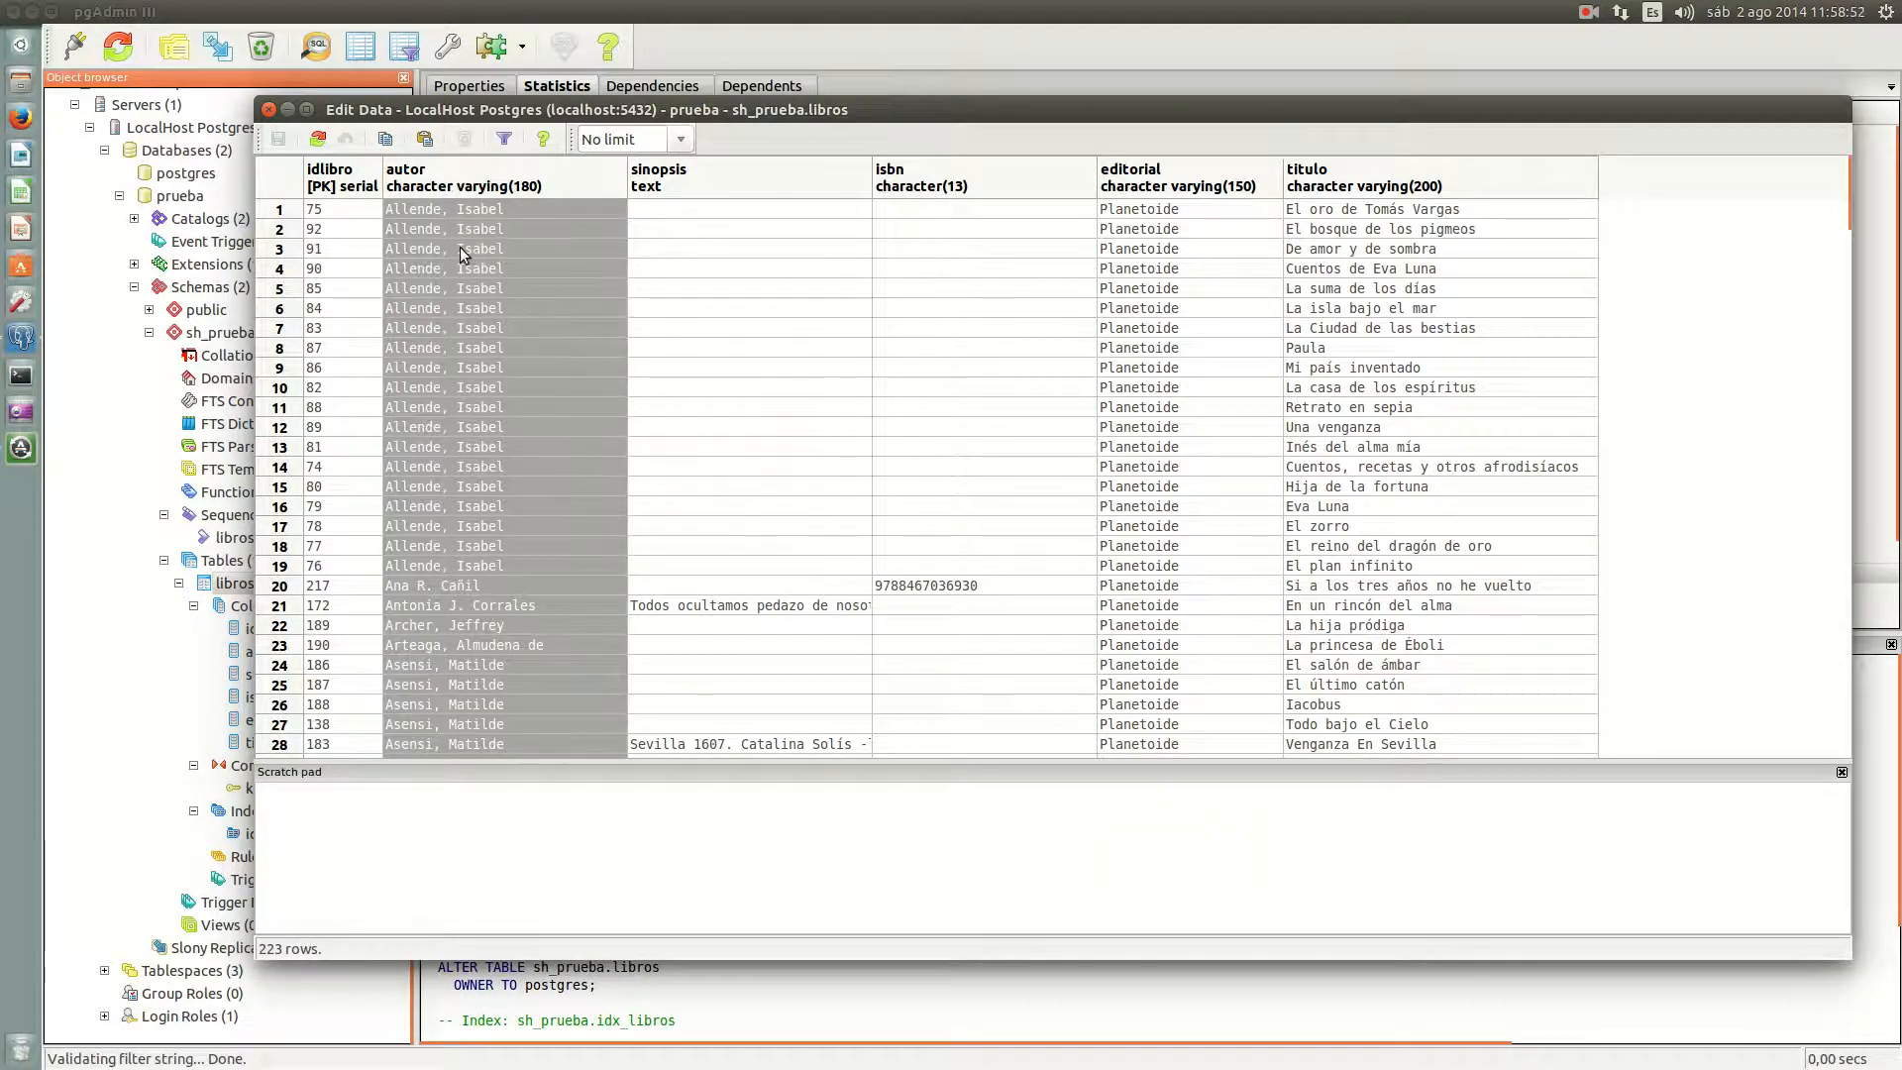
scroll(459, 248, "down", 20)
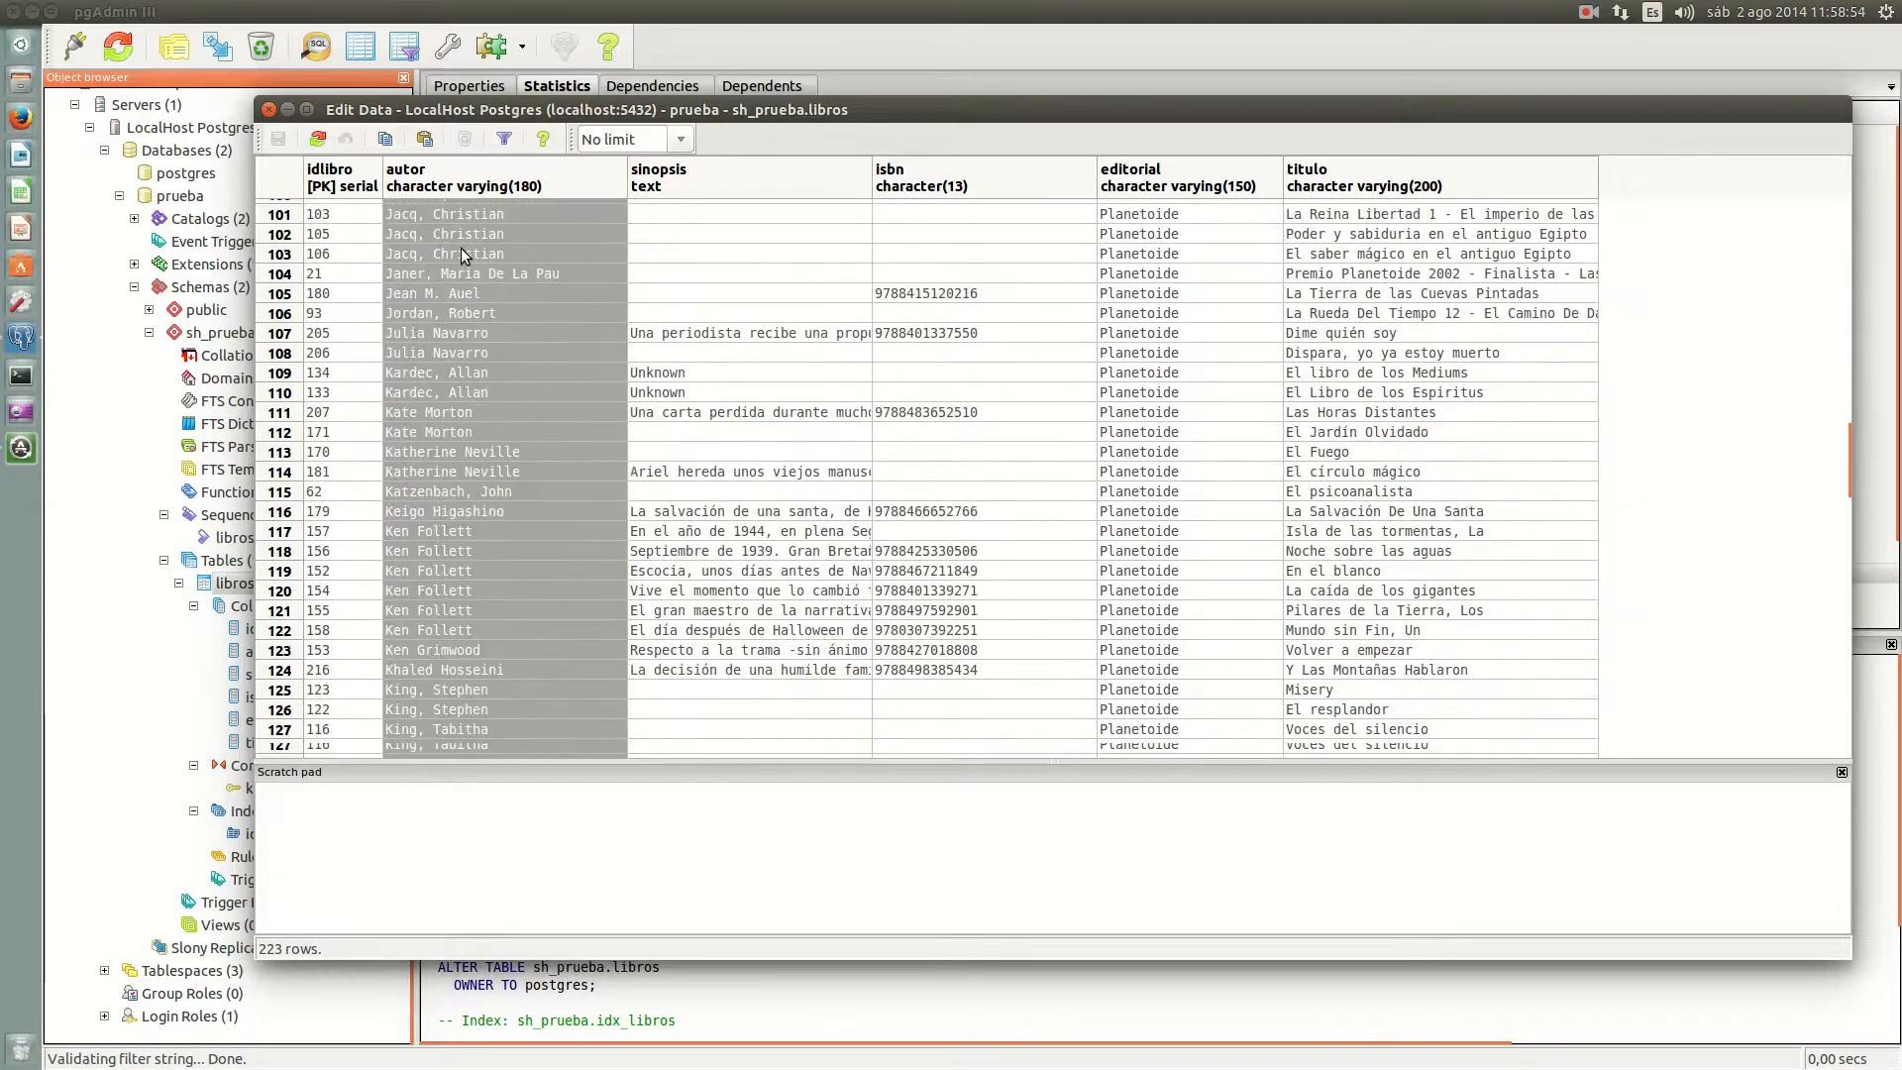
Step: Replace the autor sorting with ascending order by titulo and look through the sorted libros rows
scroll(461, 248, "up", 20)
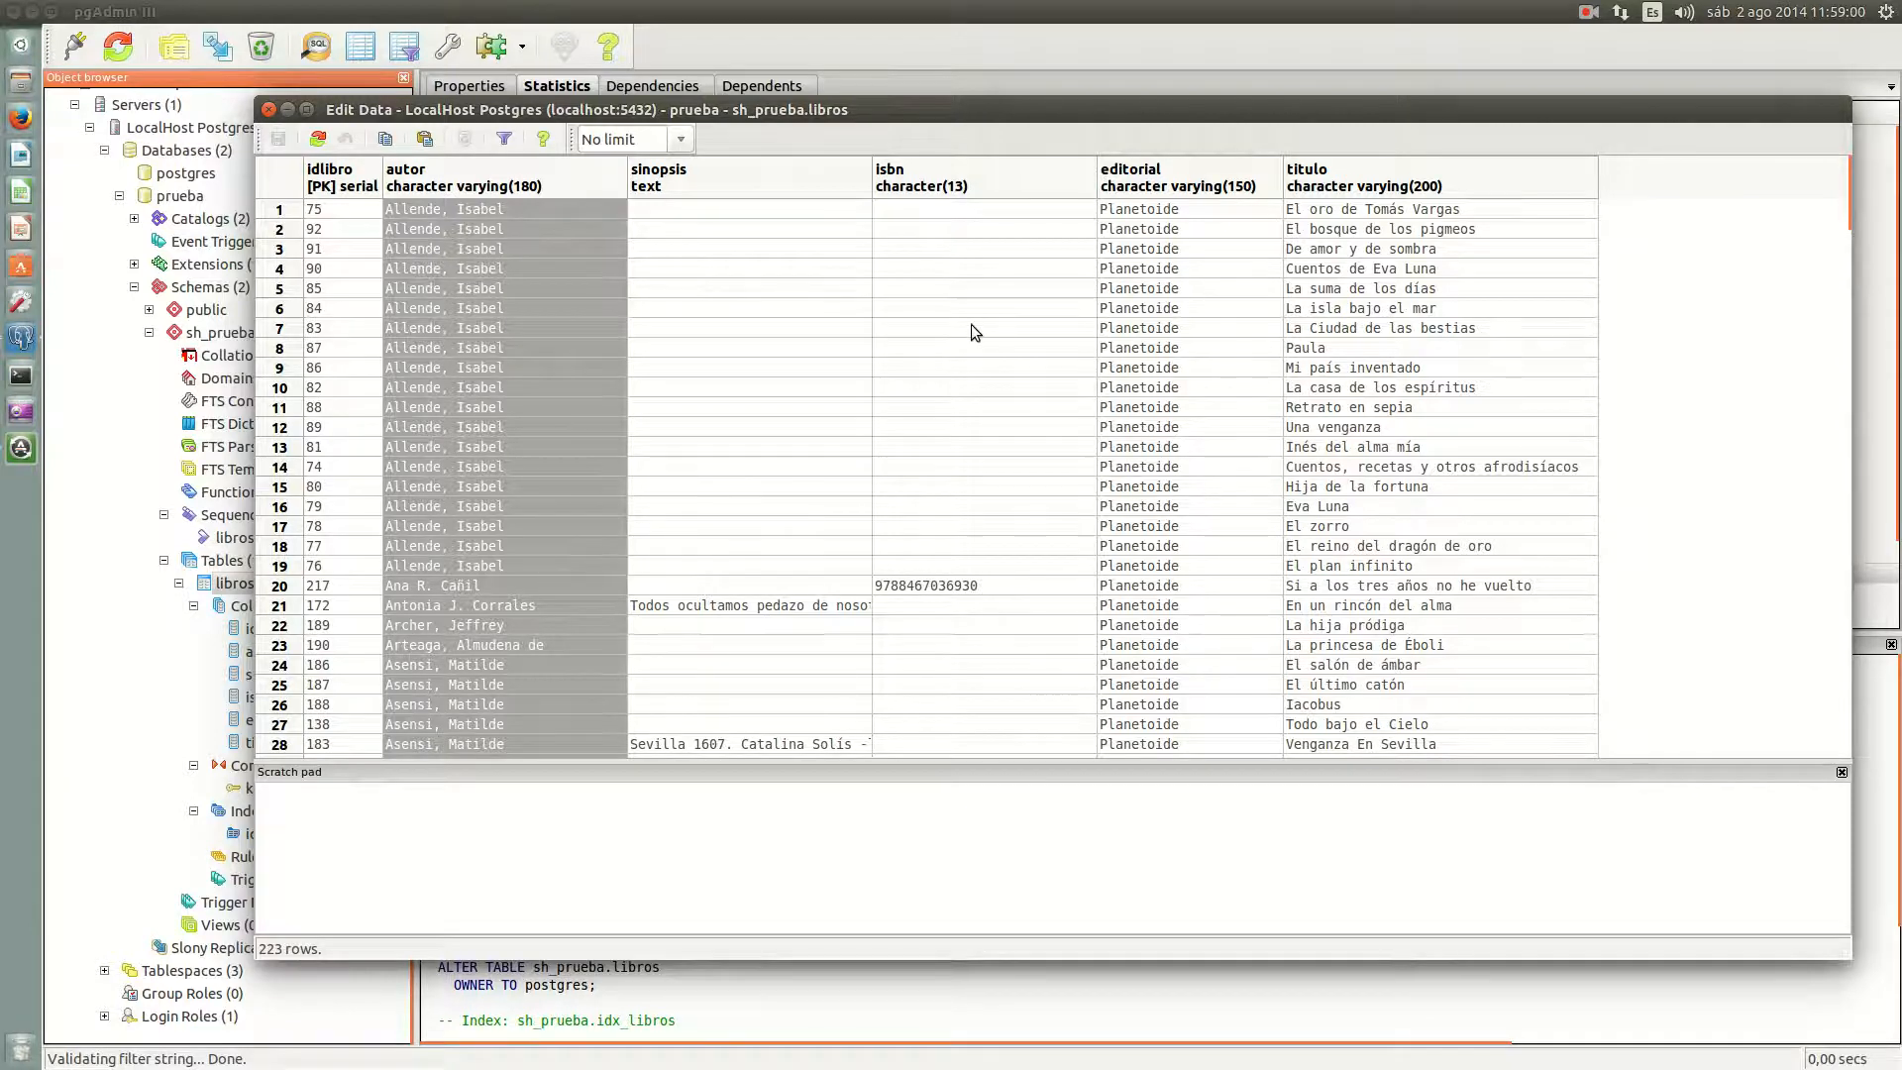
left_click(503, 139)
left_click(778, 369)
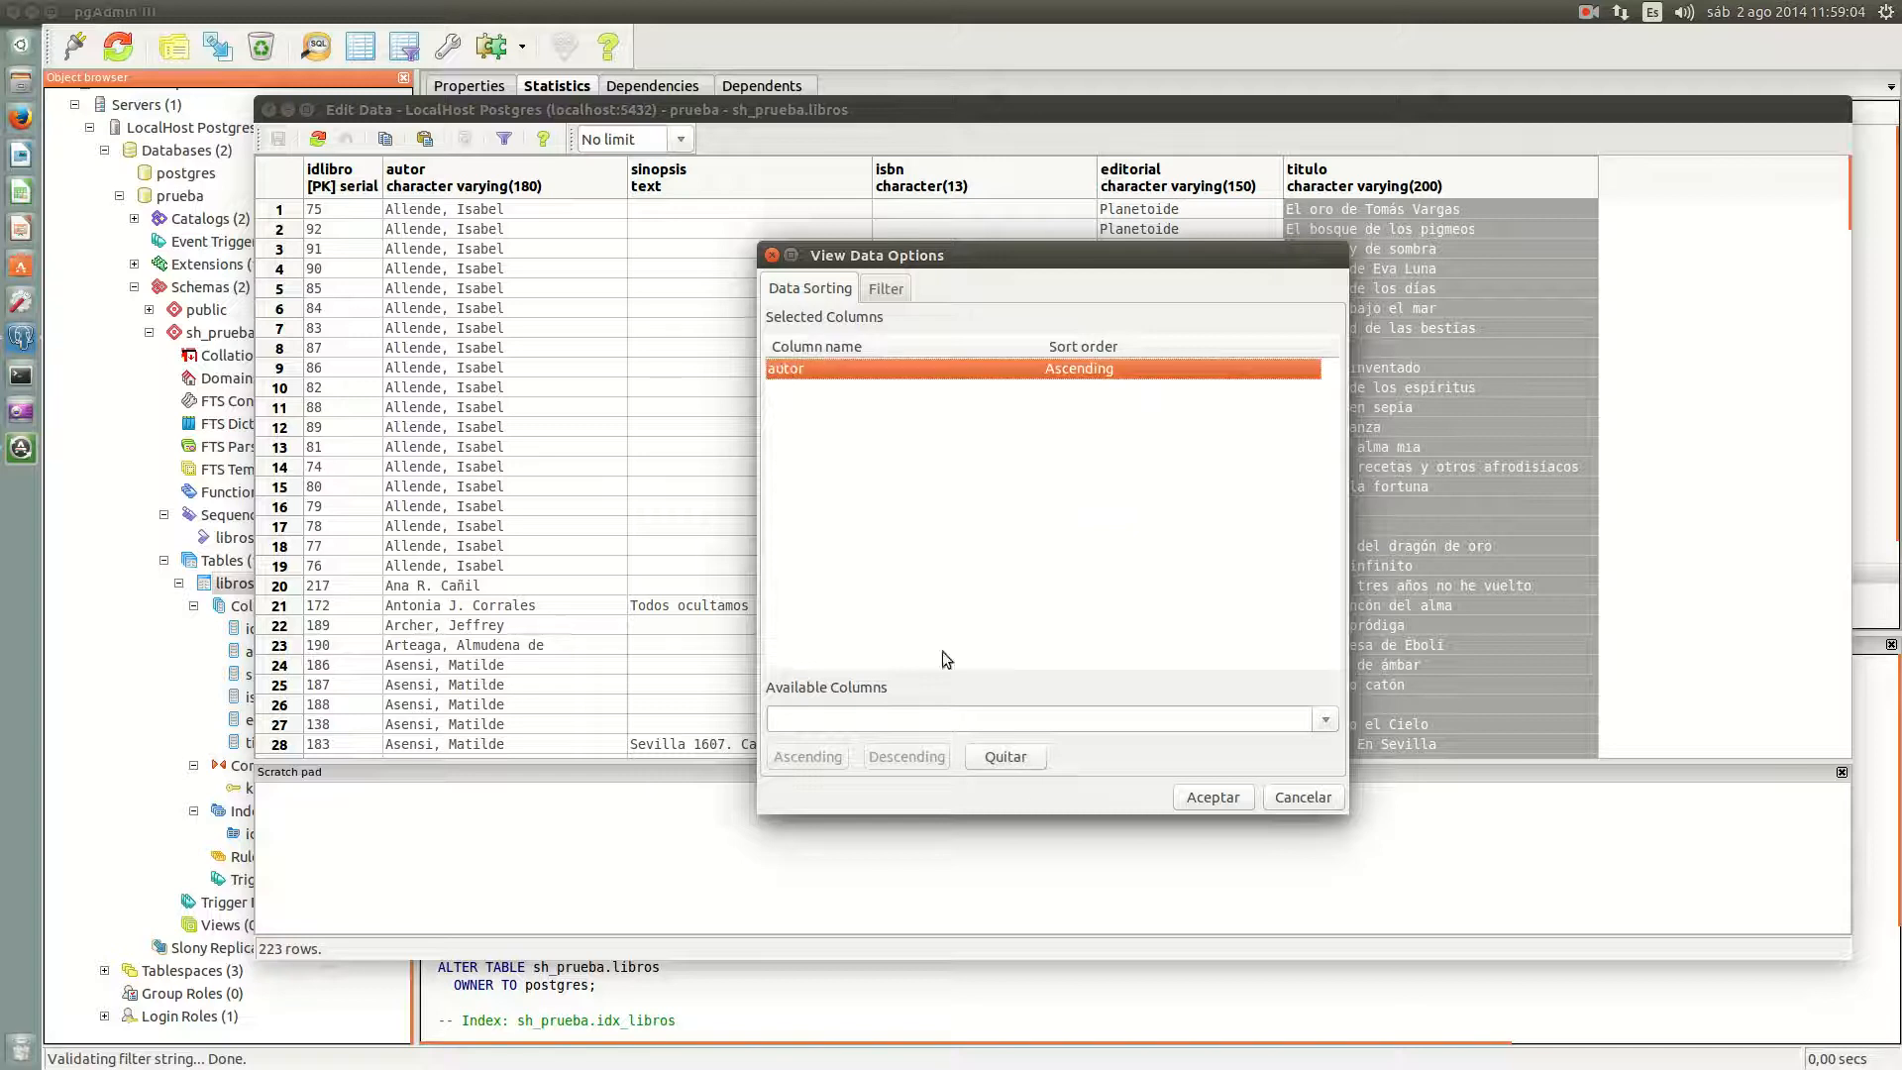
left_click(1007, 759)
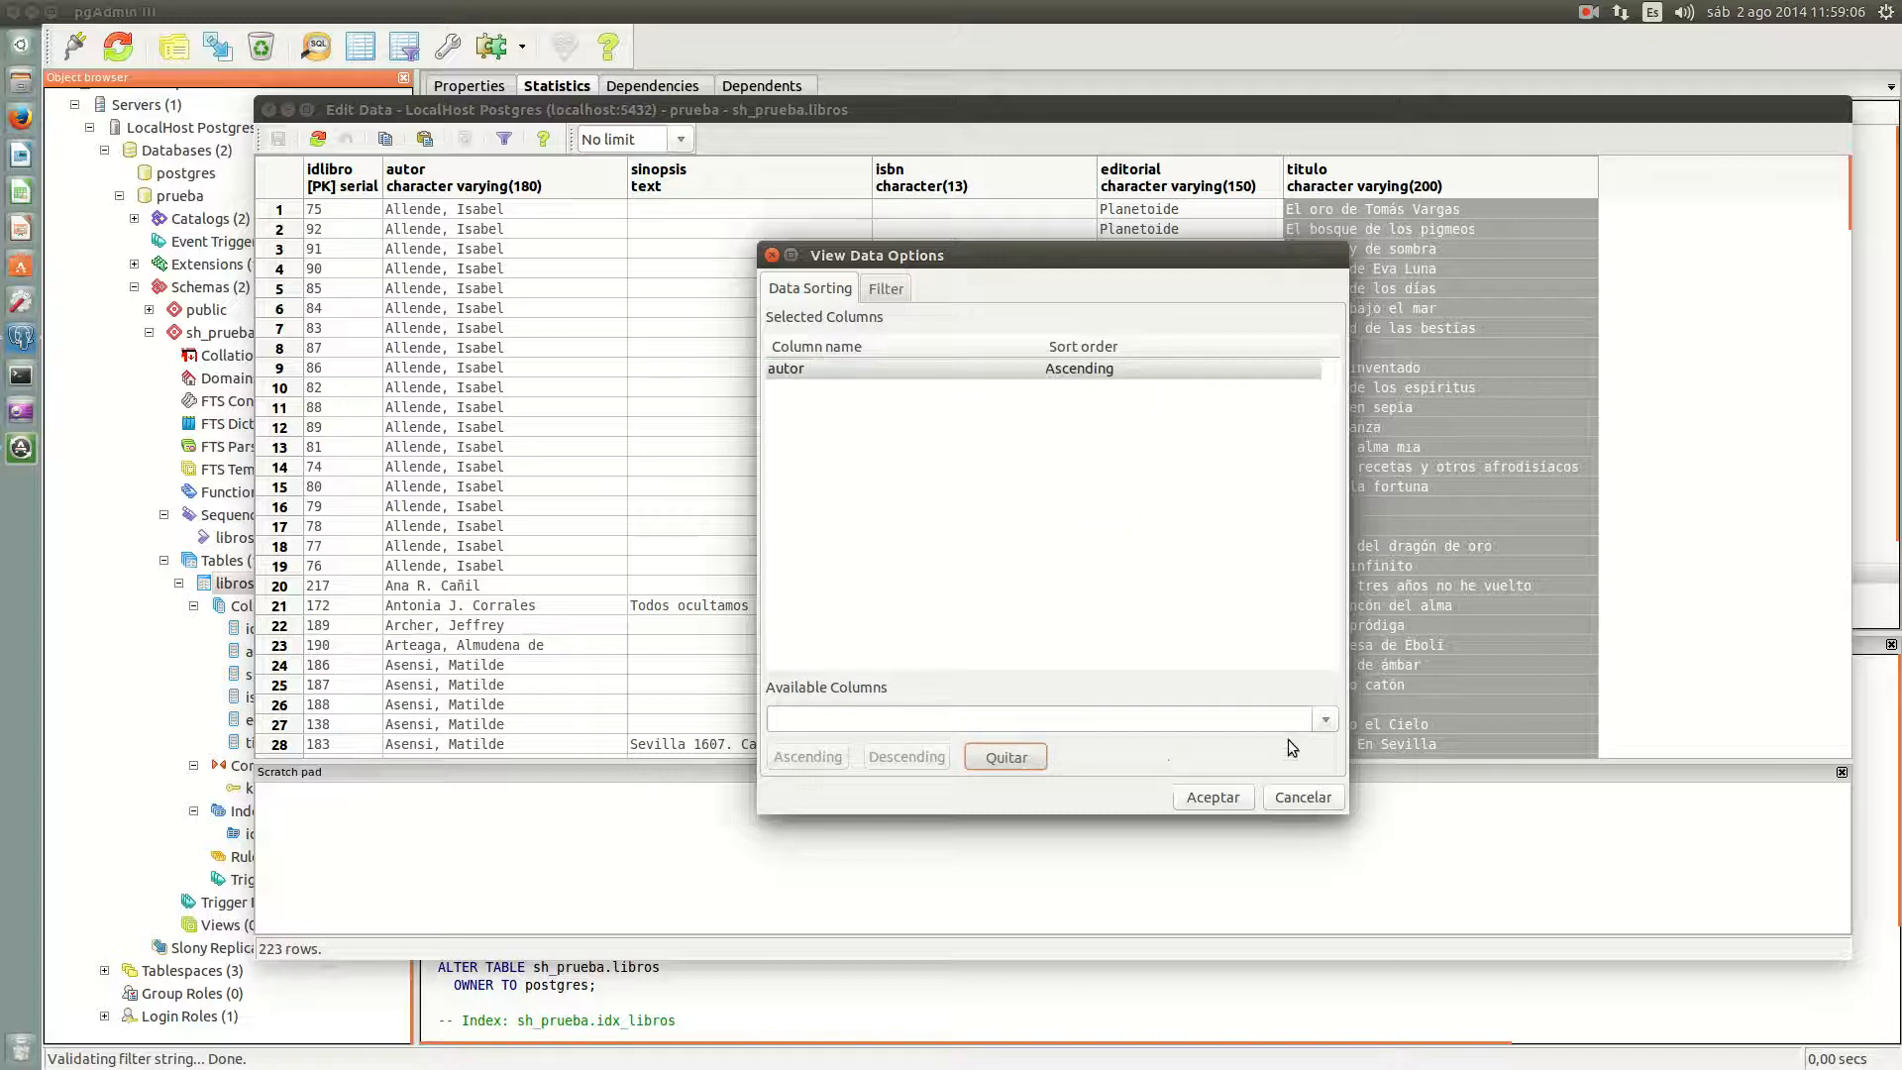
left_click(1089, 720)
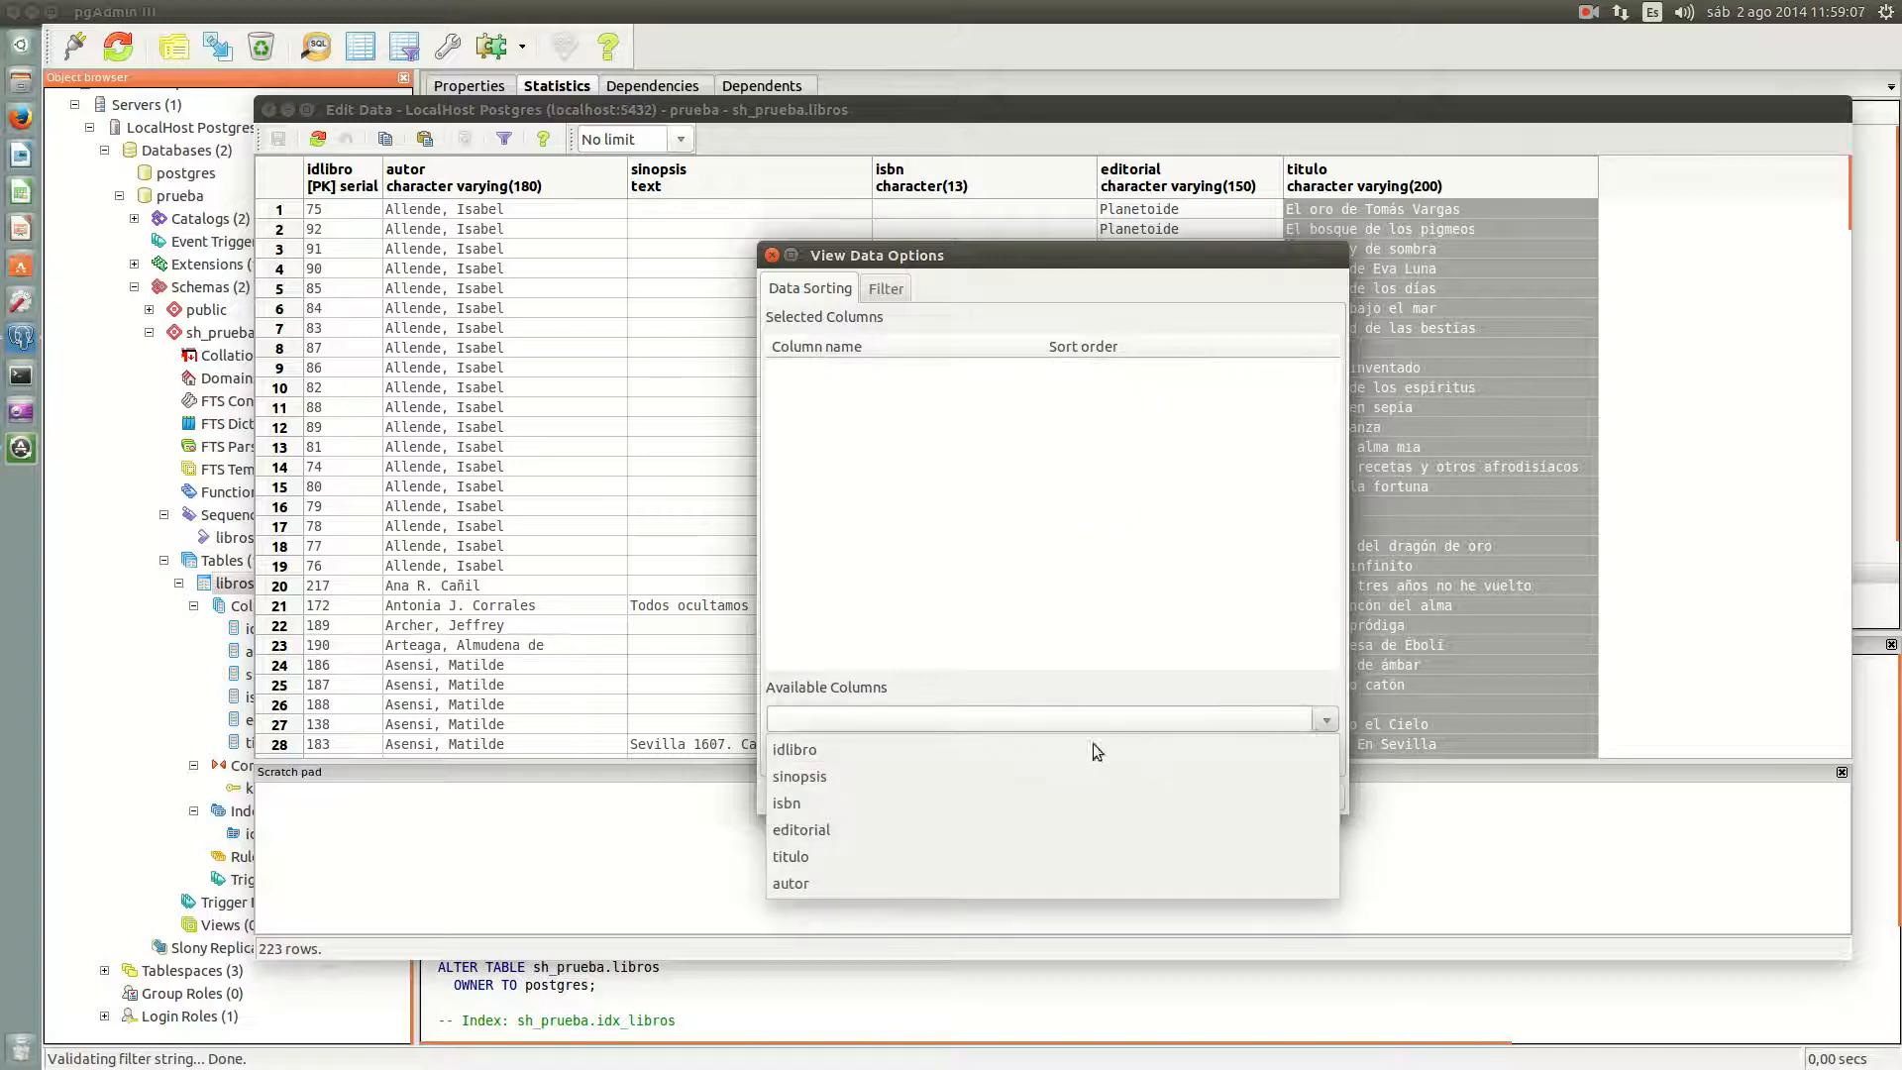
left_click(991, 856)
left_click(808, 756)
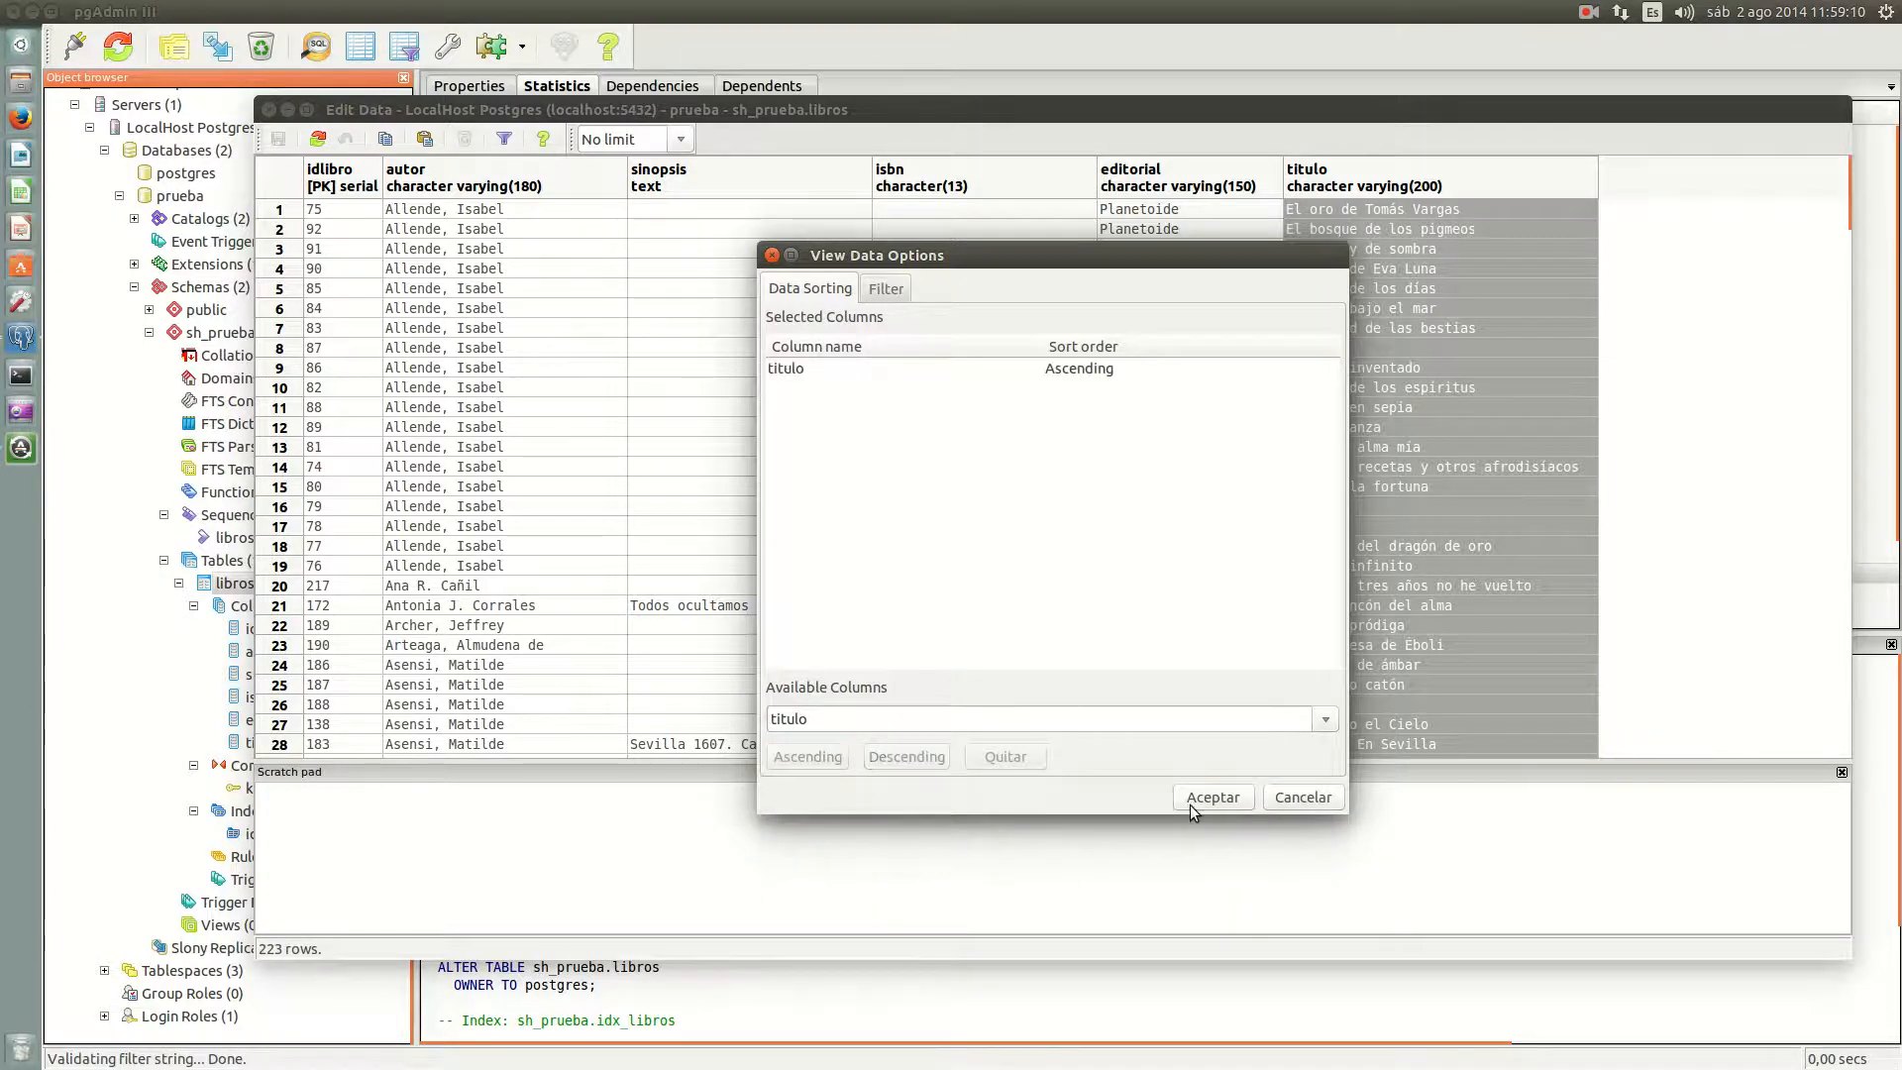
left_click(1198, 799)
scroll(1455, 421, "down", 20)
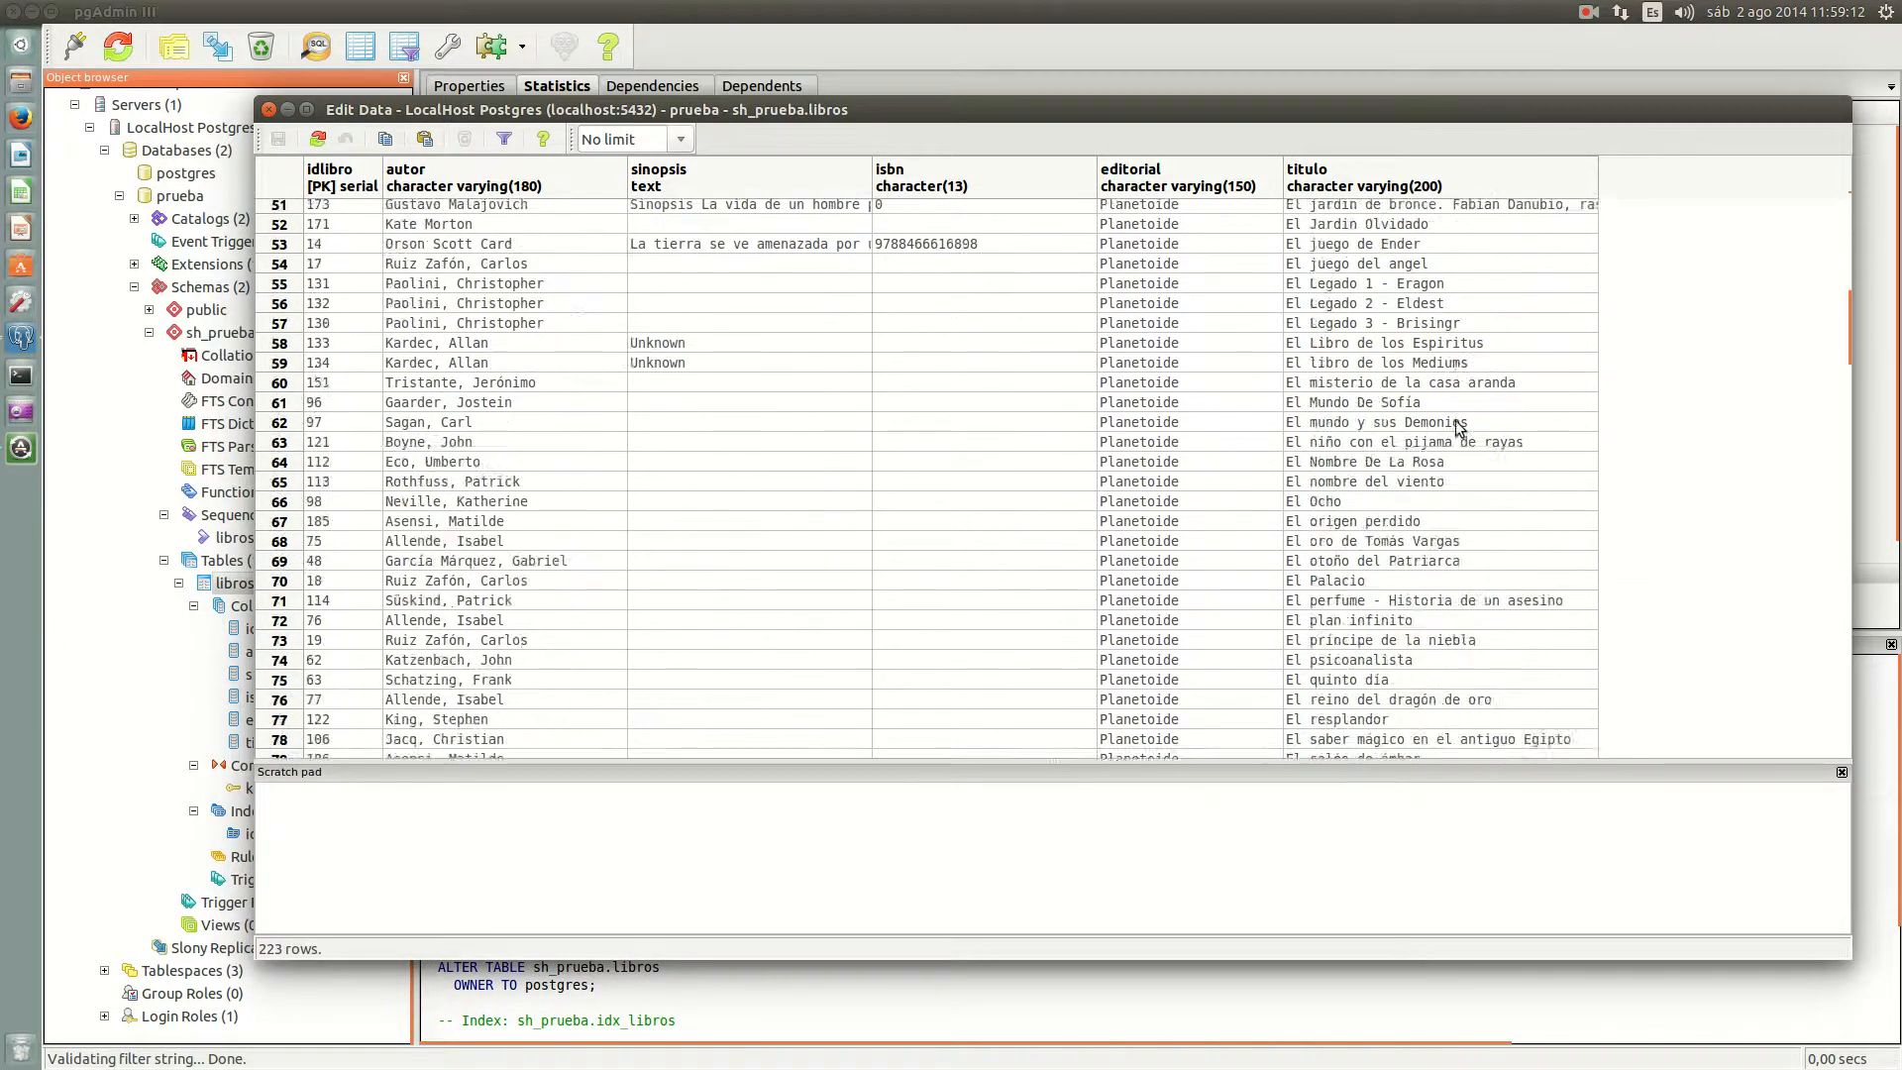
scroll(1456, 427, "up", 20)
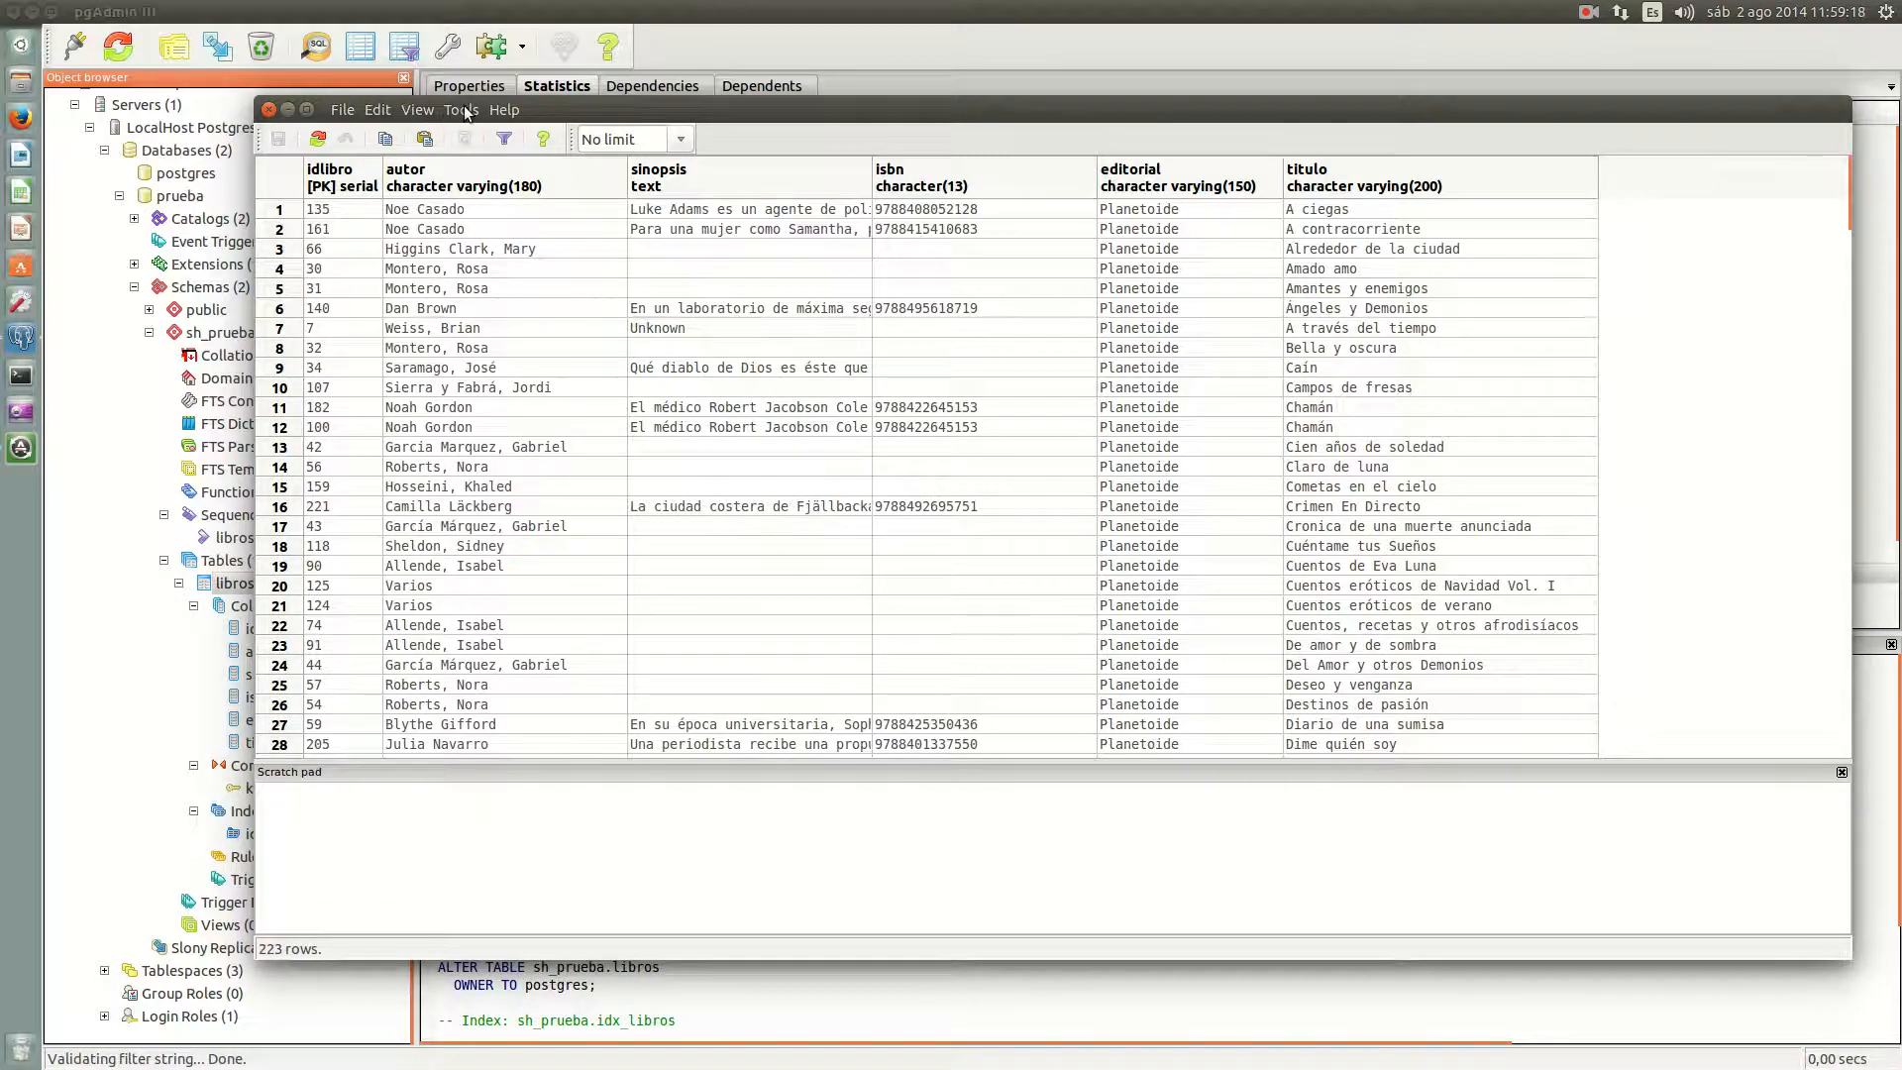
Step: Filter the libros rows by the current selection, and remove the filter to list all rows again
left_click(462, 110)
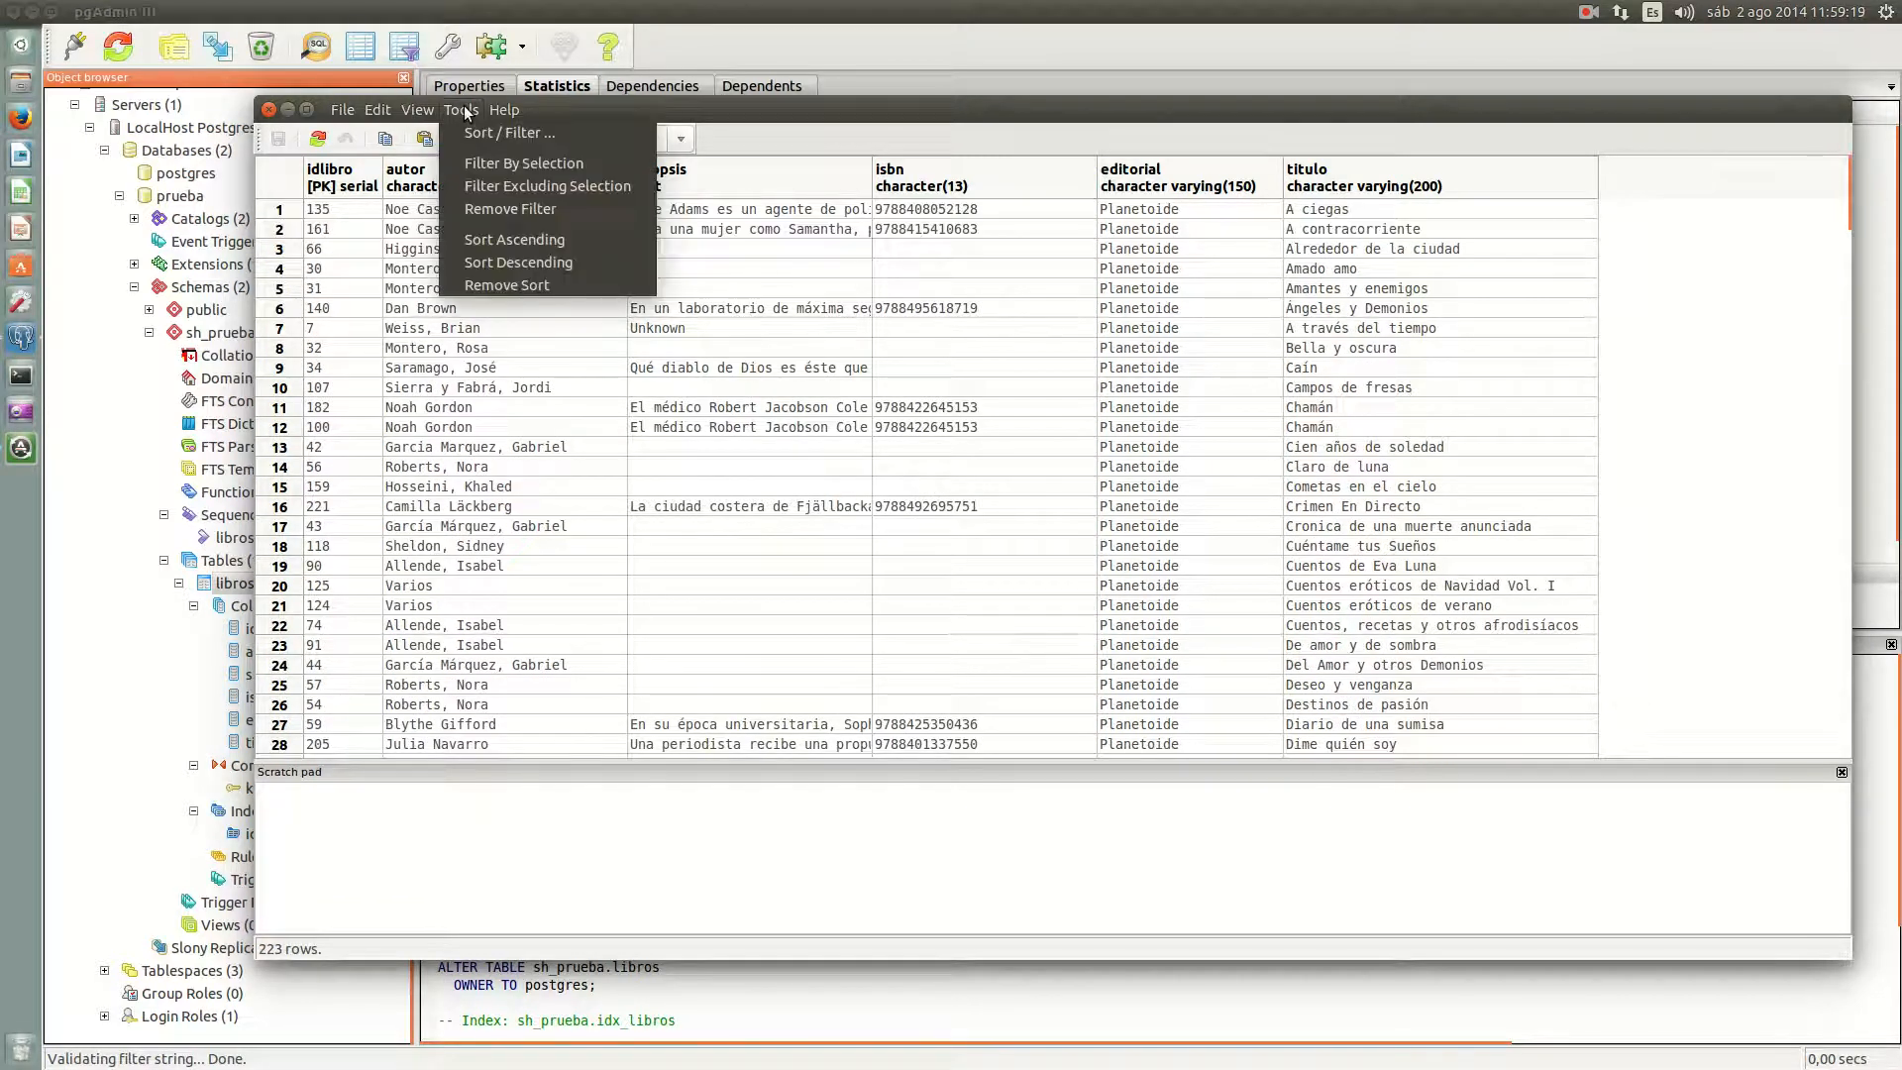
left_click(547, 167)
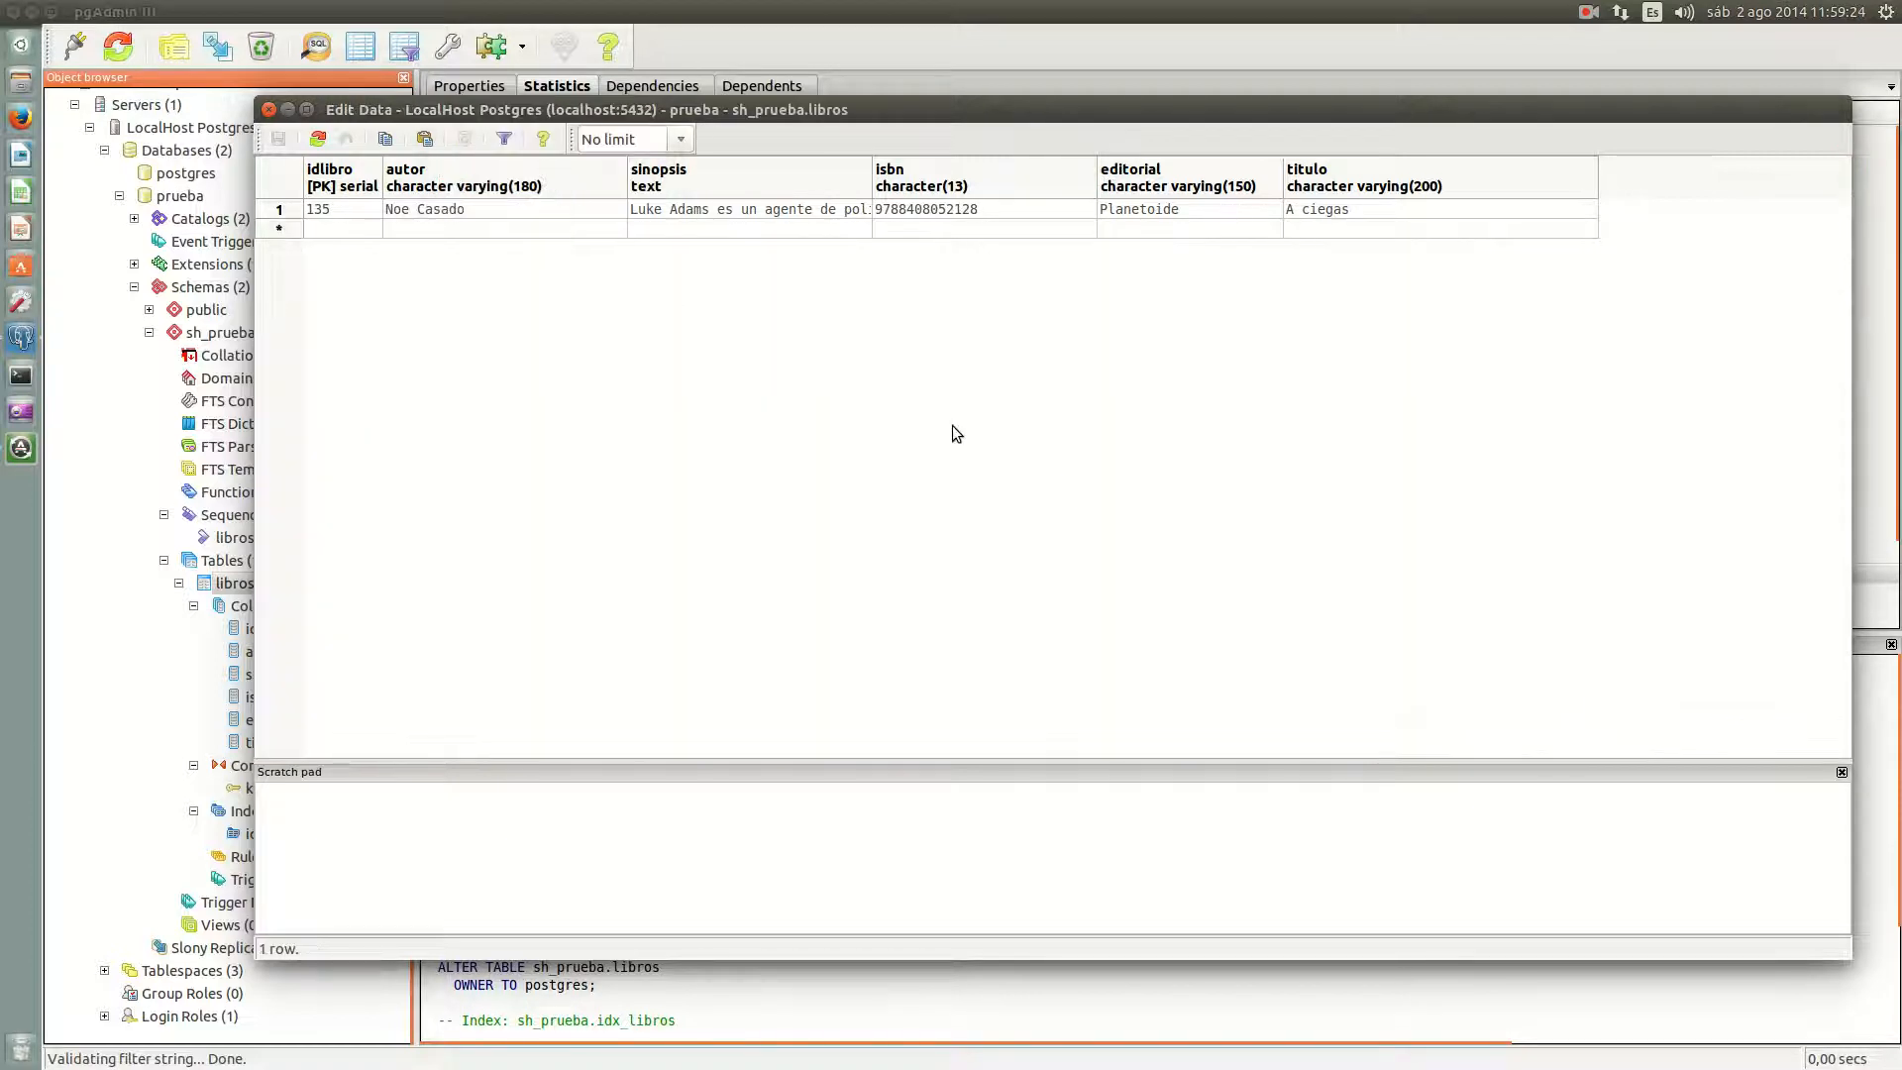
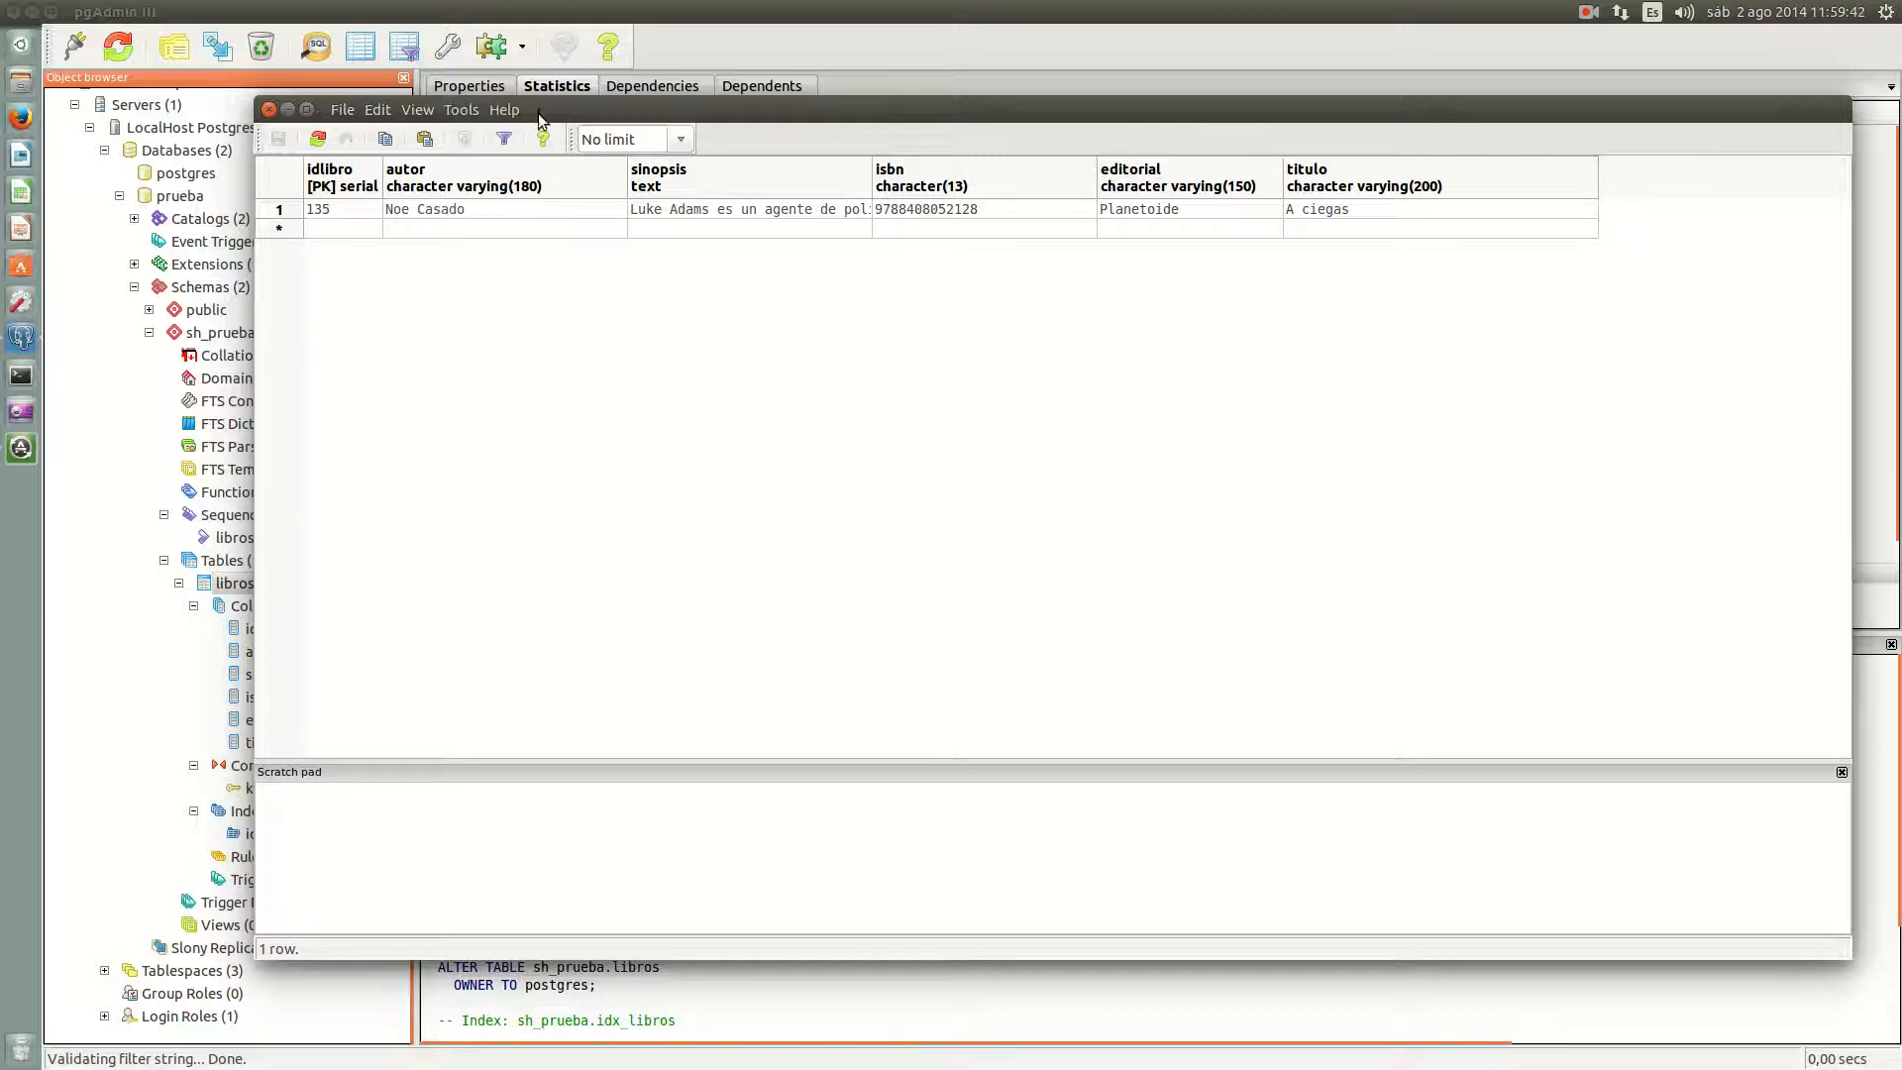
left_click(471, 111)
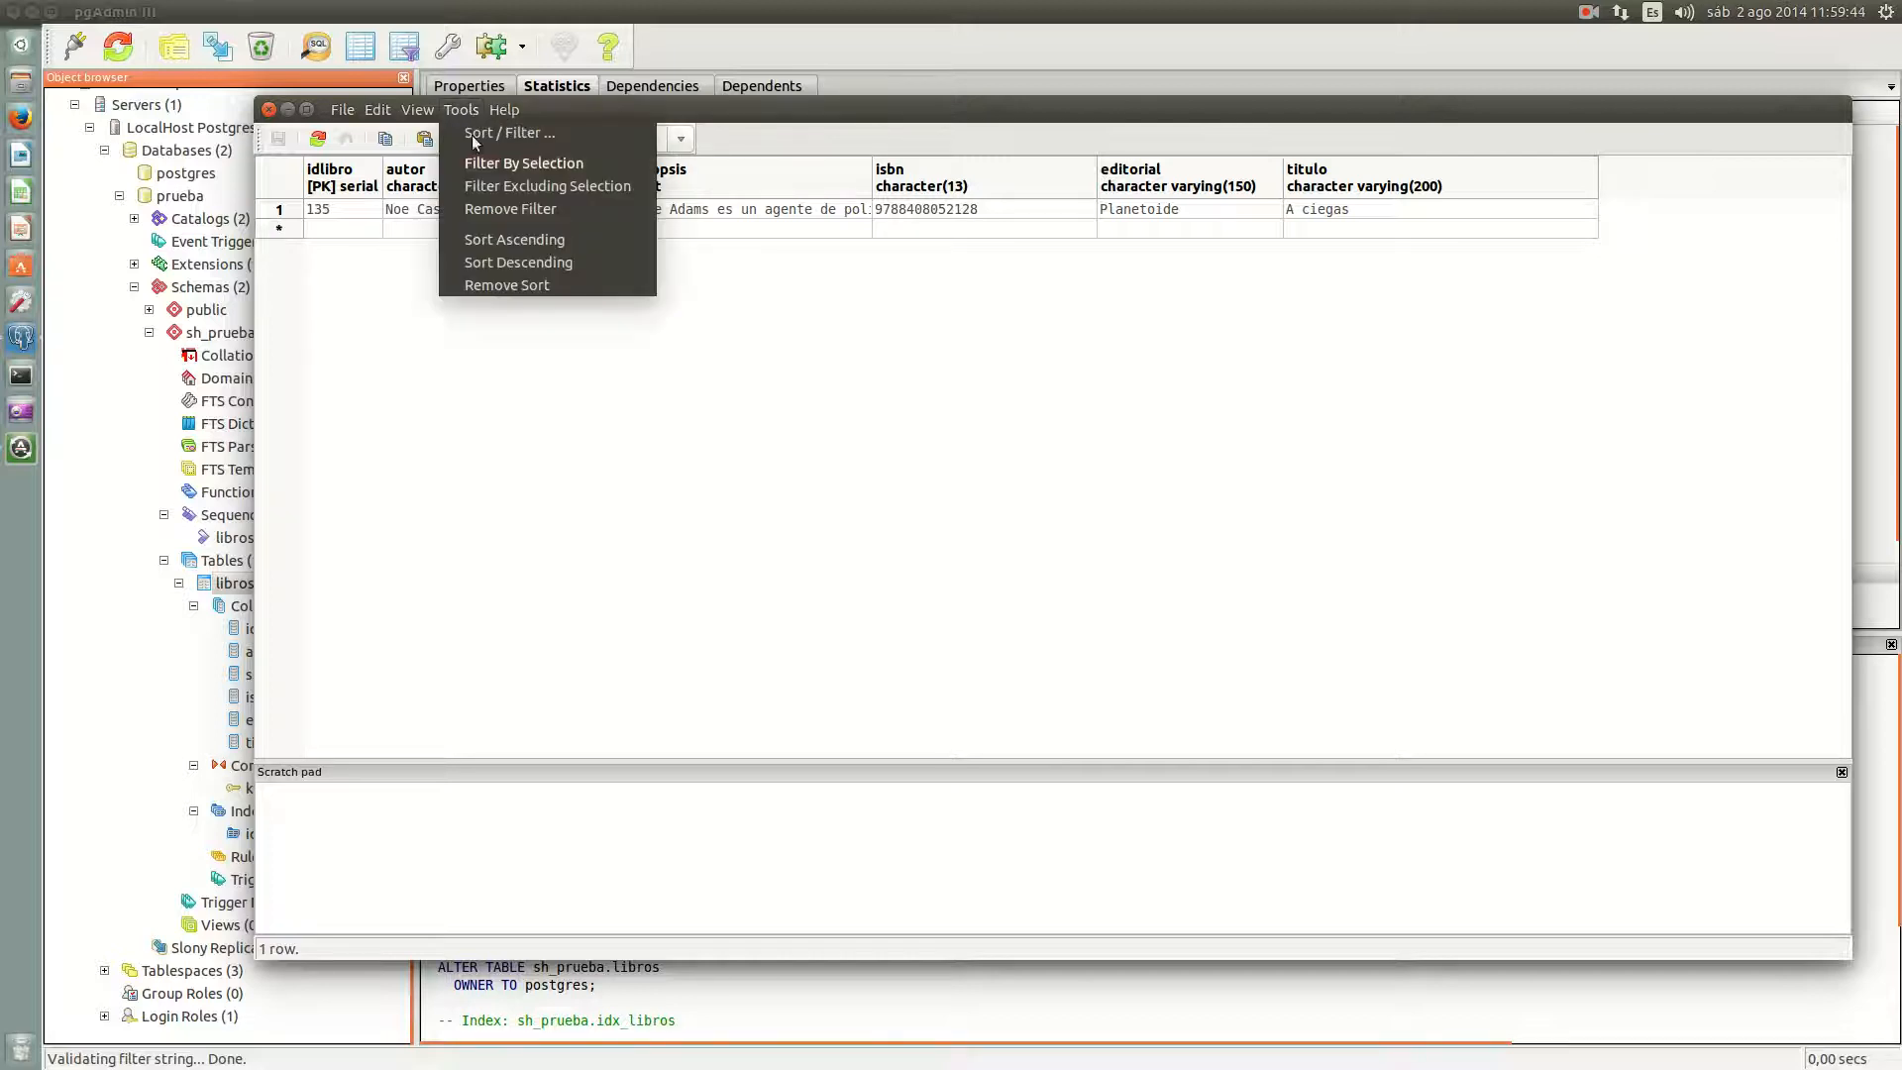
left_click(508, 208)
scroll(1030, 594, "down", 18)
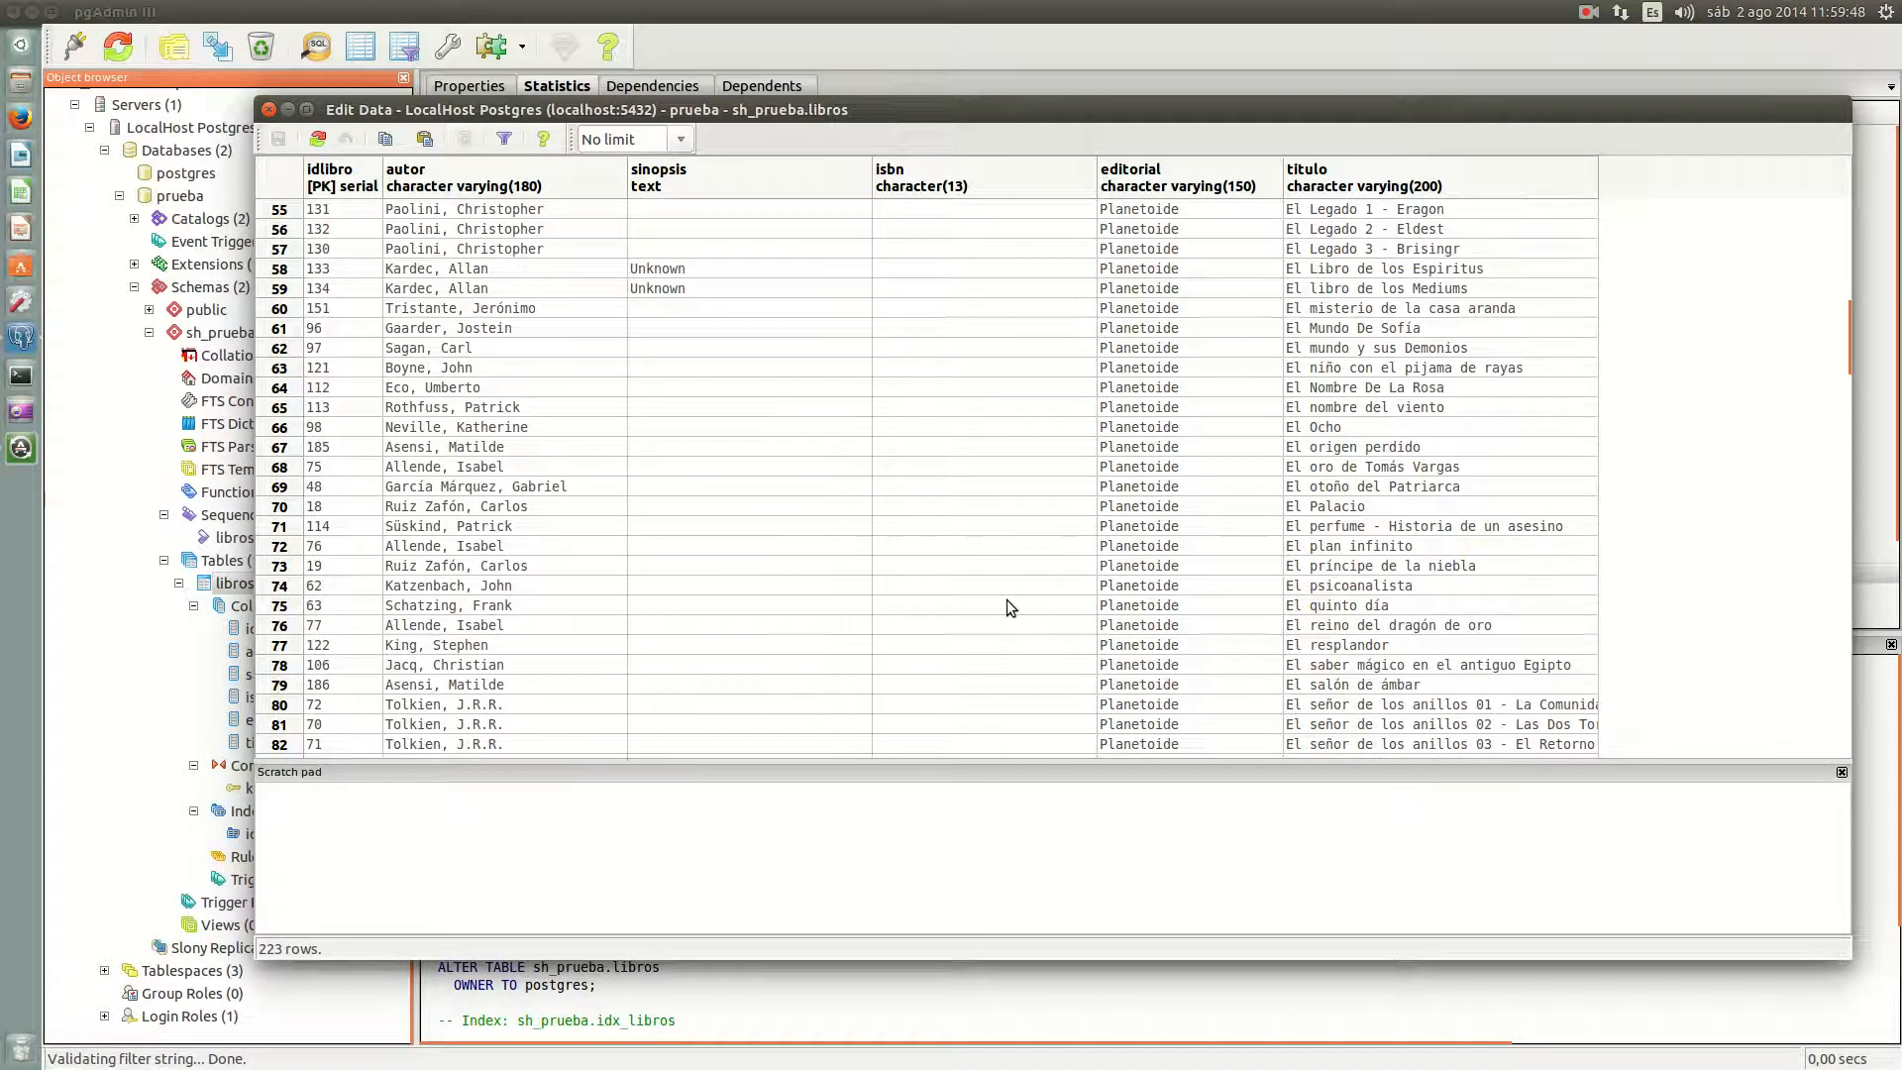
Step: Close the data window and open an SQL query window for the prueba database
left_click(269, 109)
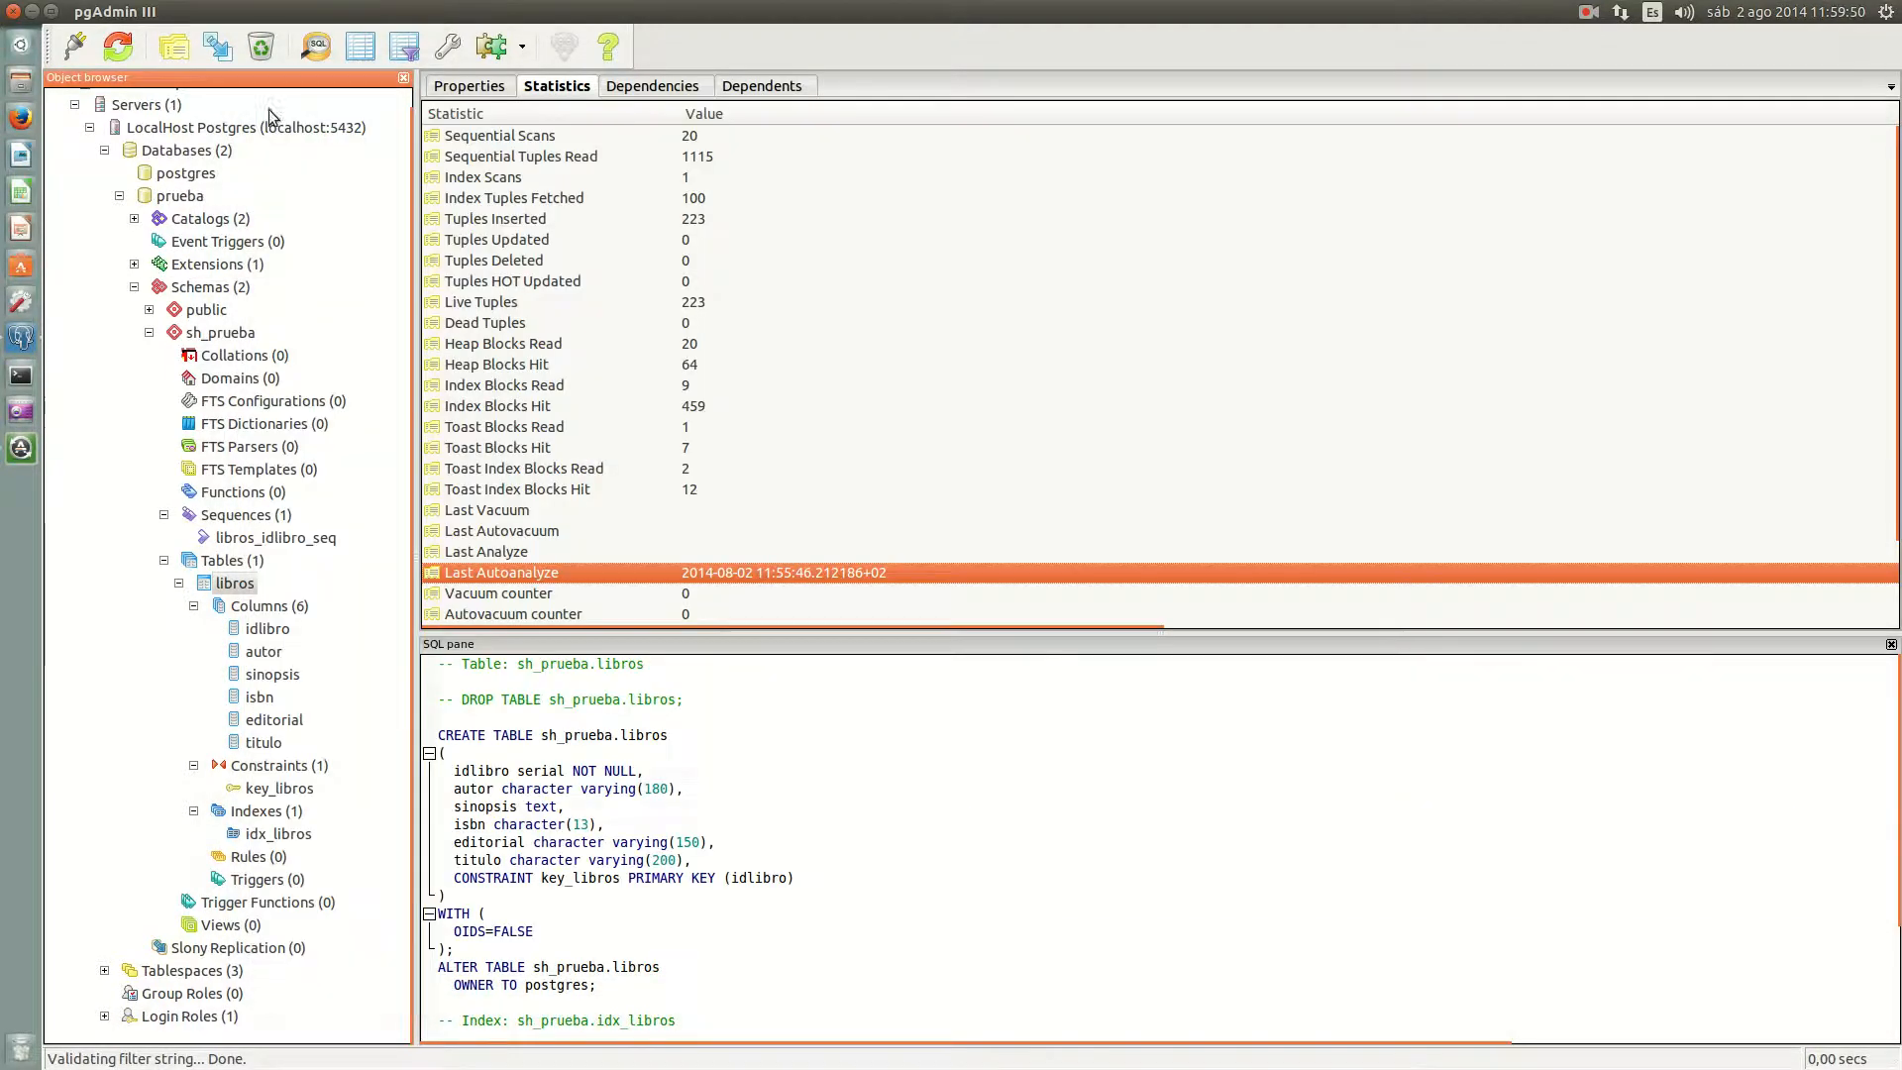
right_click(222, 584)
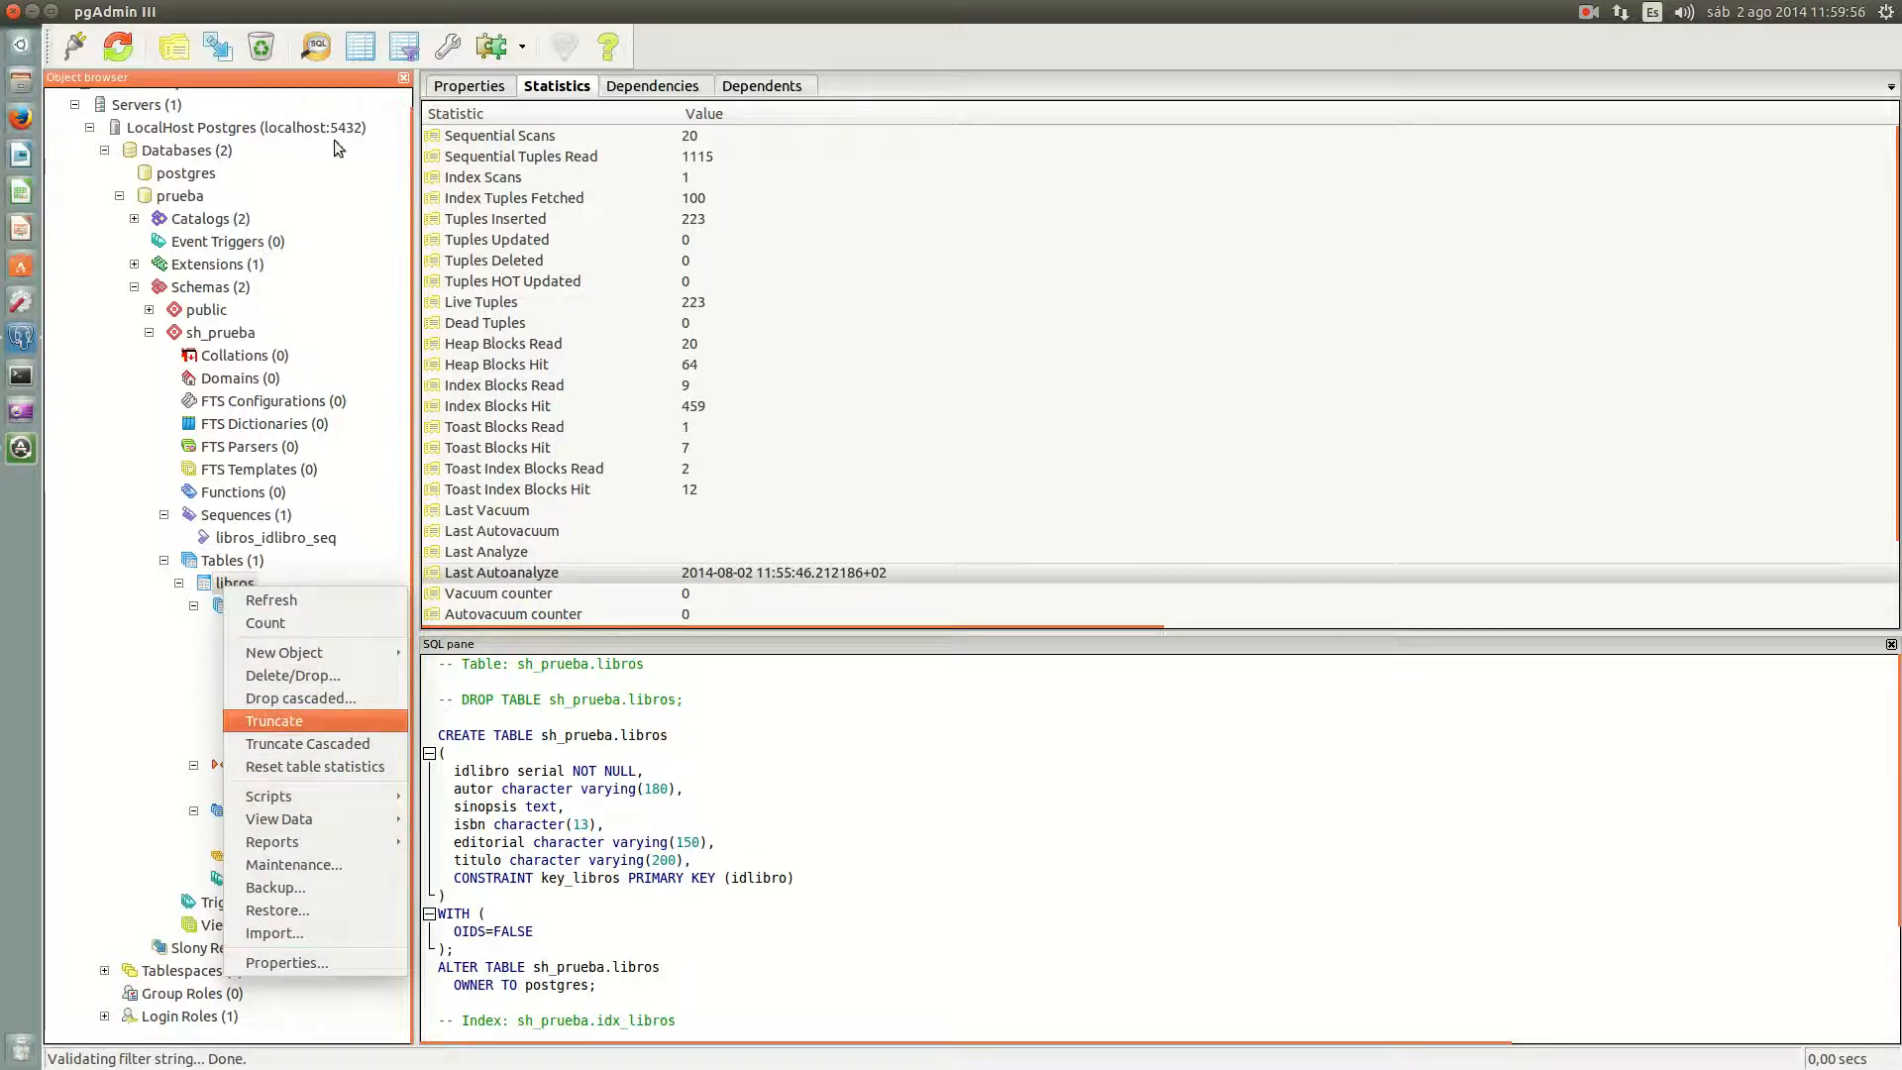
left_click(317, 47)
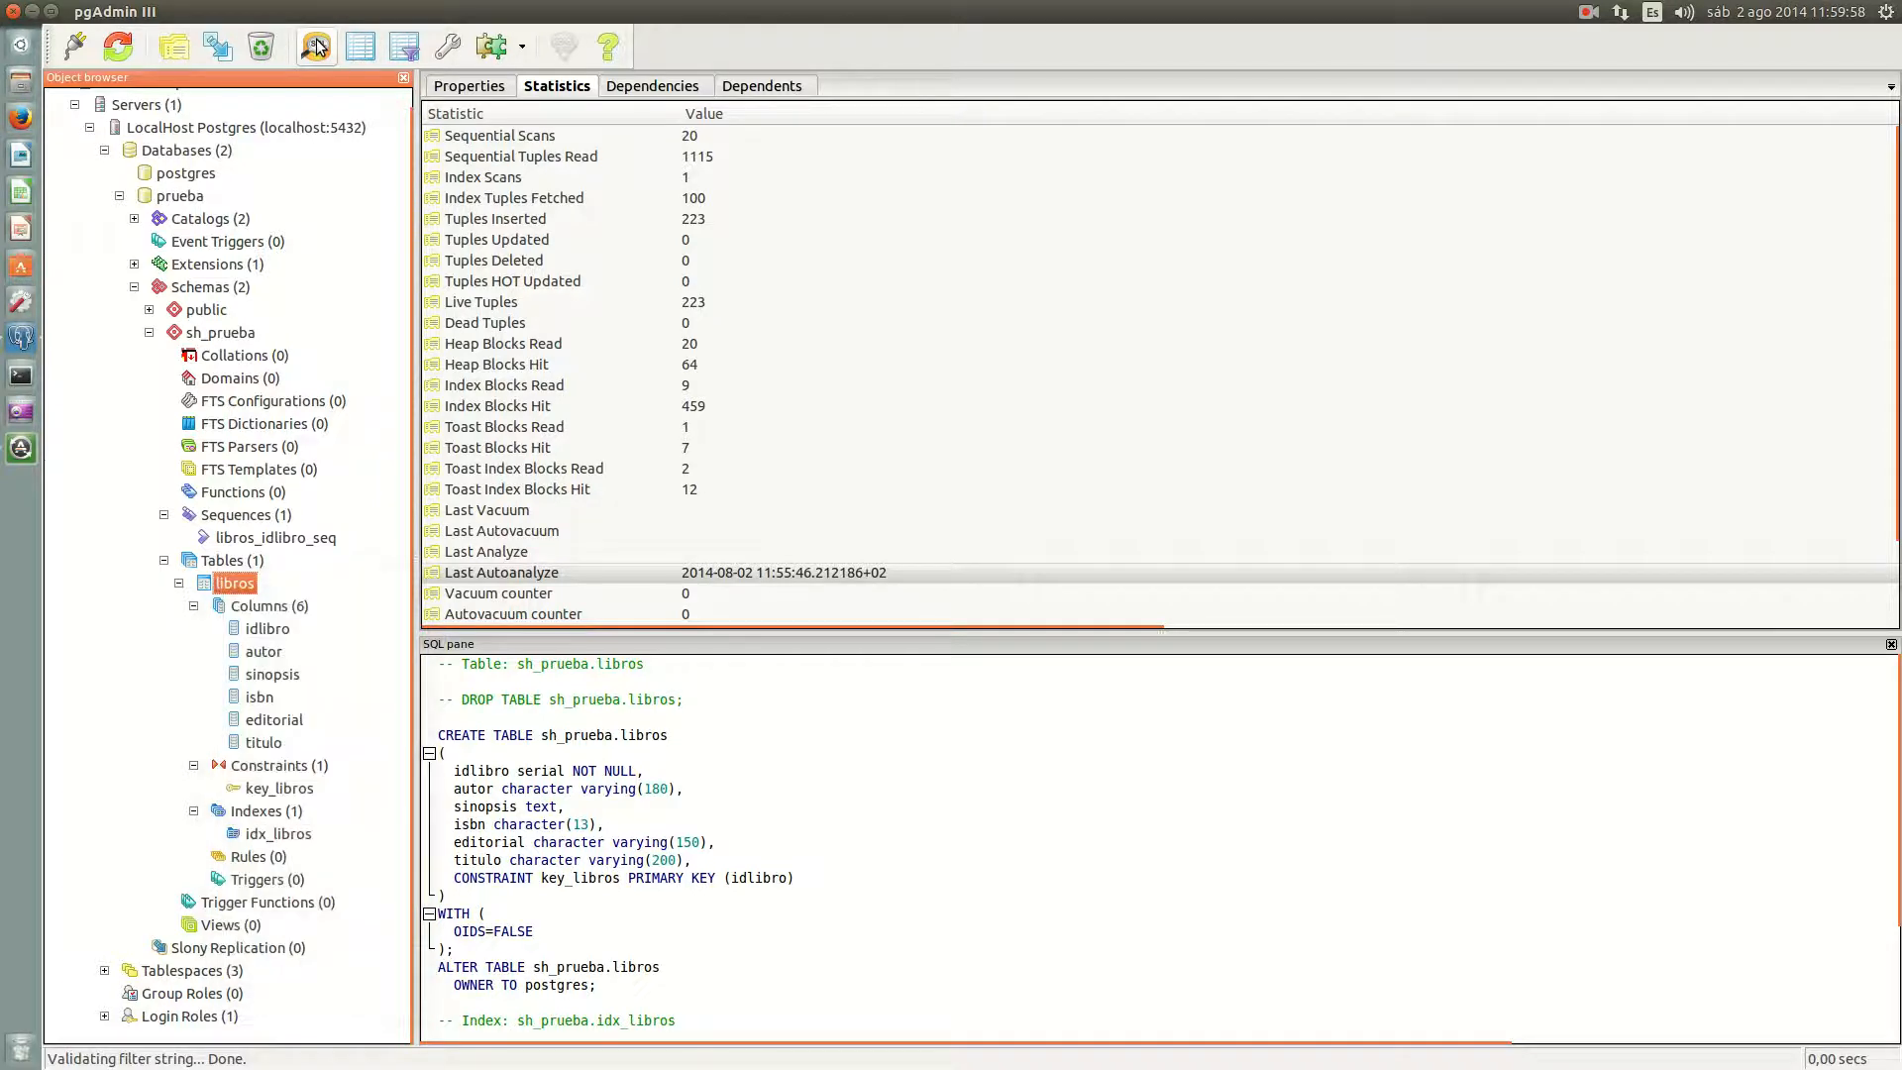
left_click(317, 47)
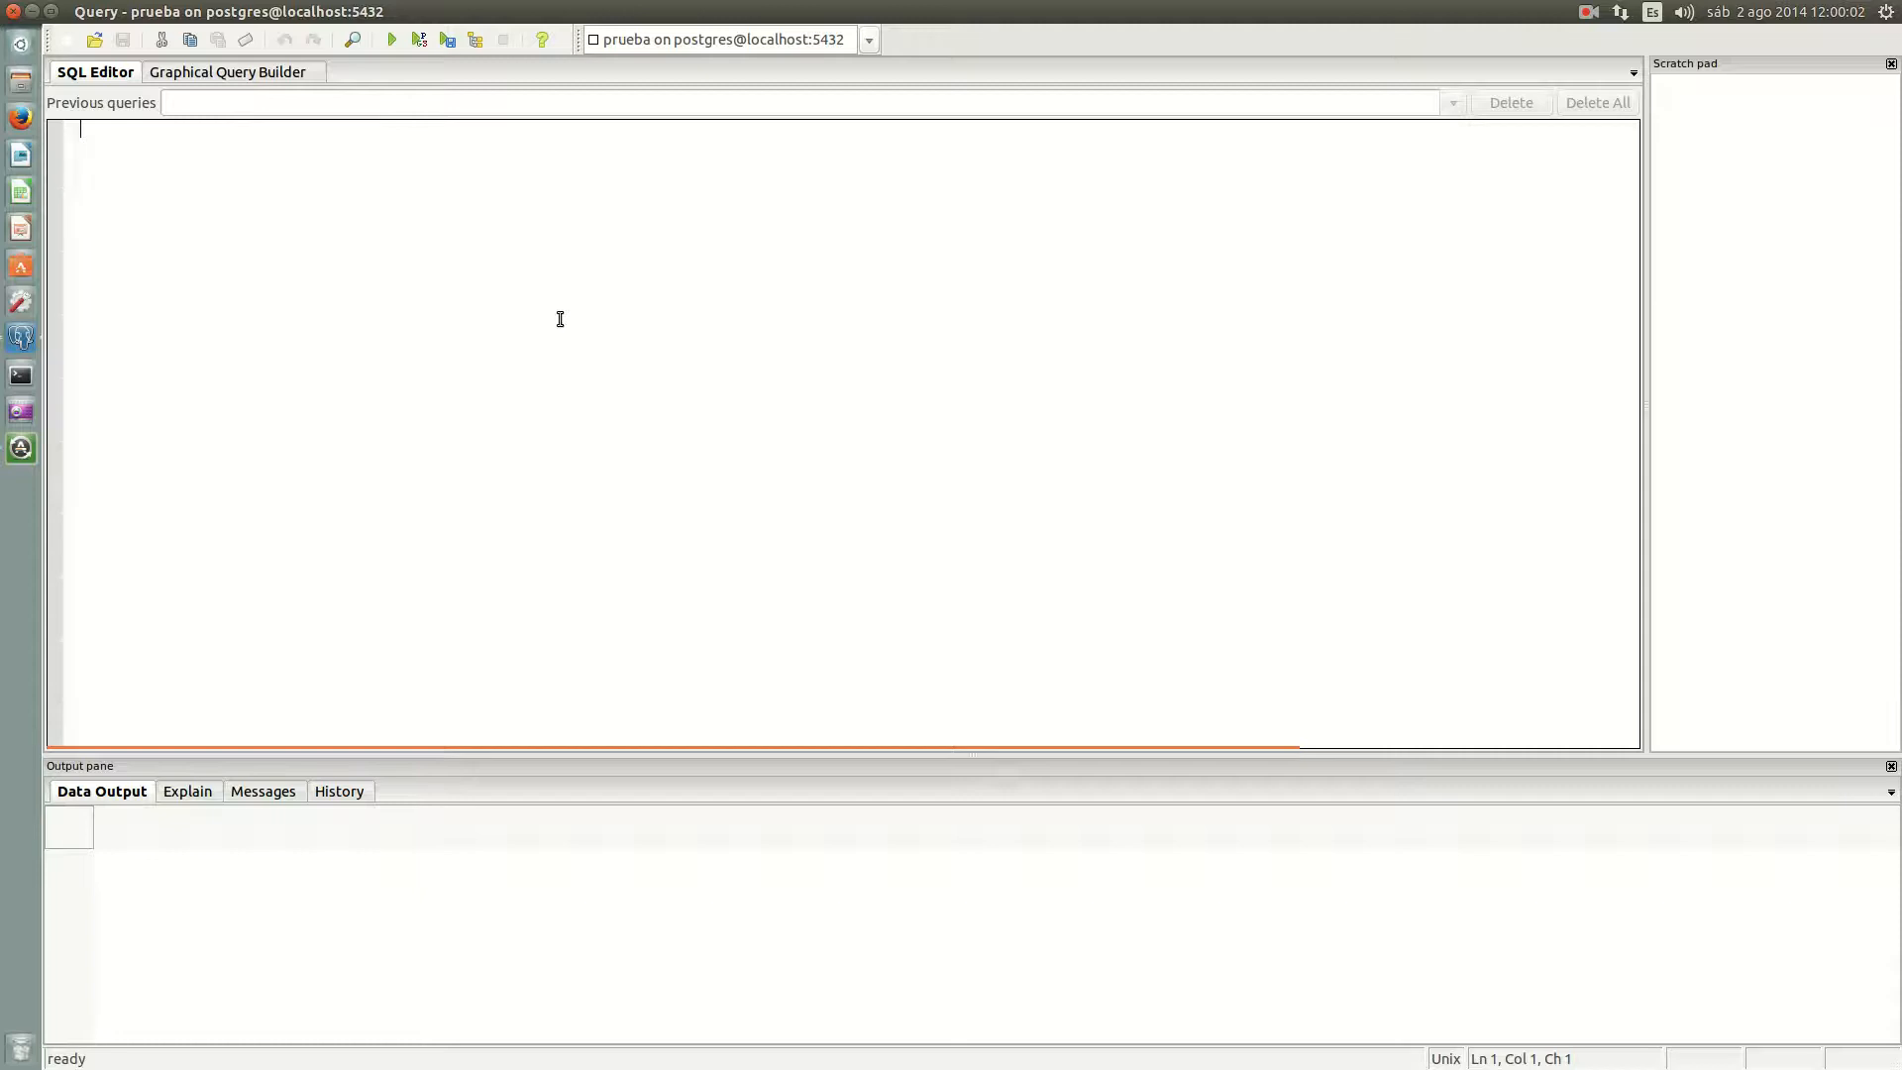
Step: Restore the query window from full screen, shrink it and place it over the main window beside the object tree
left_click(51, 11)
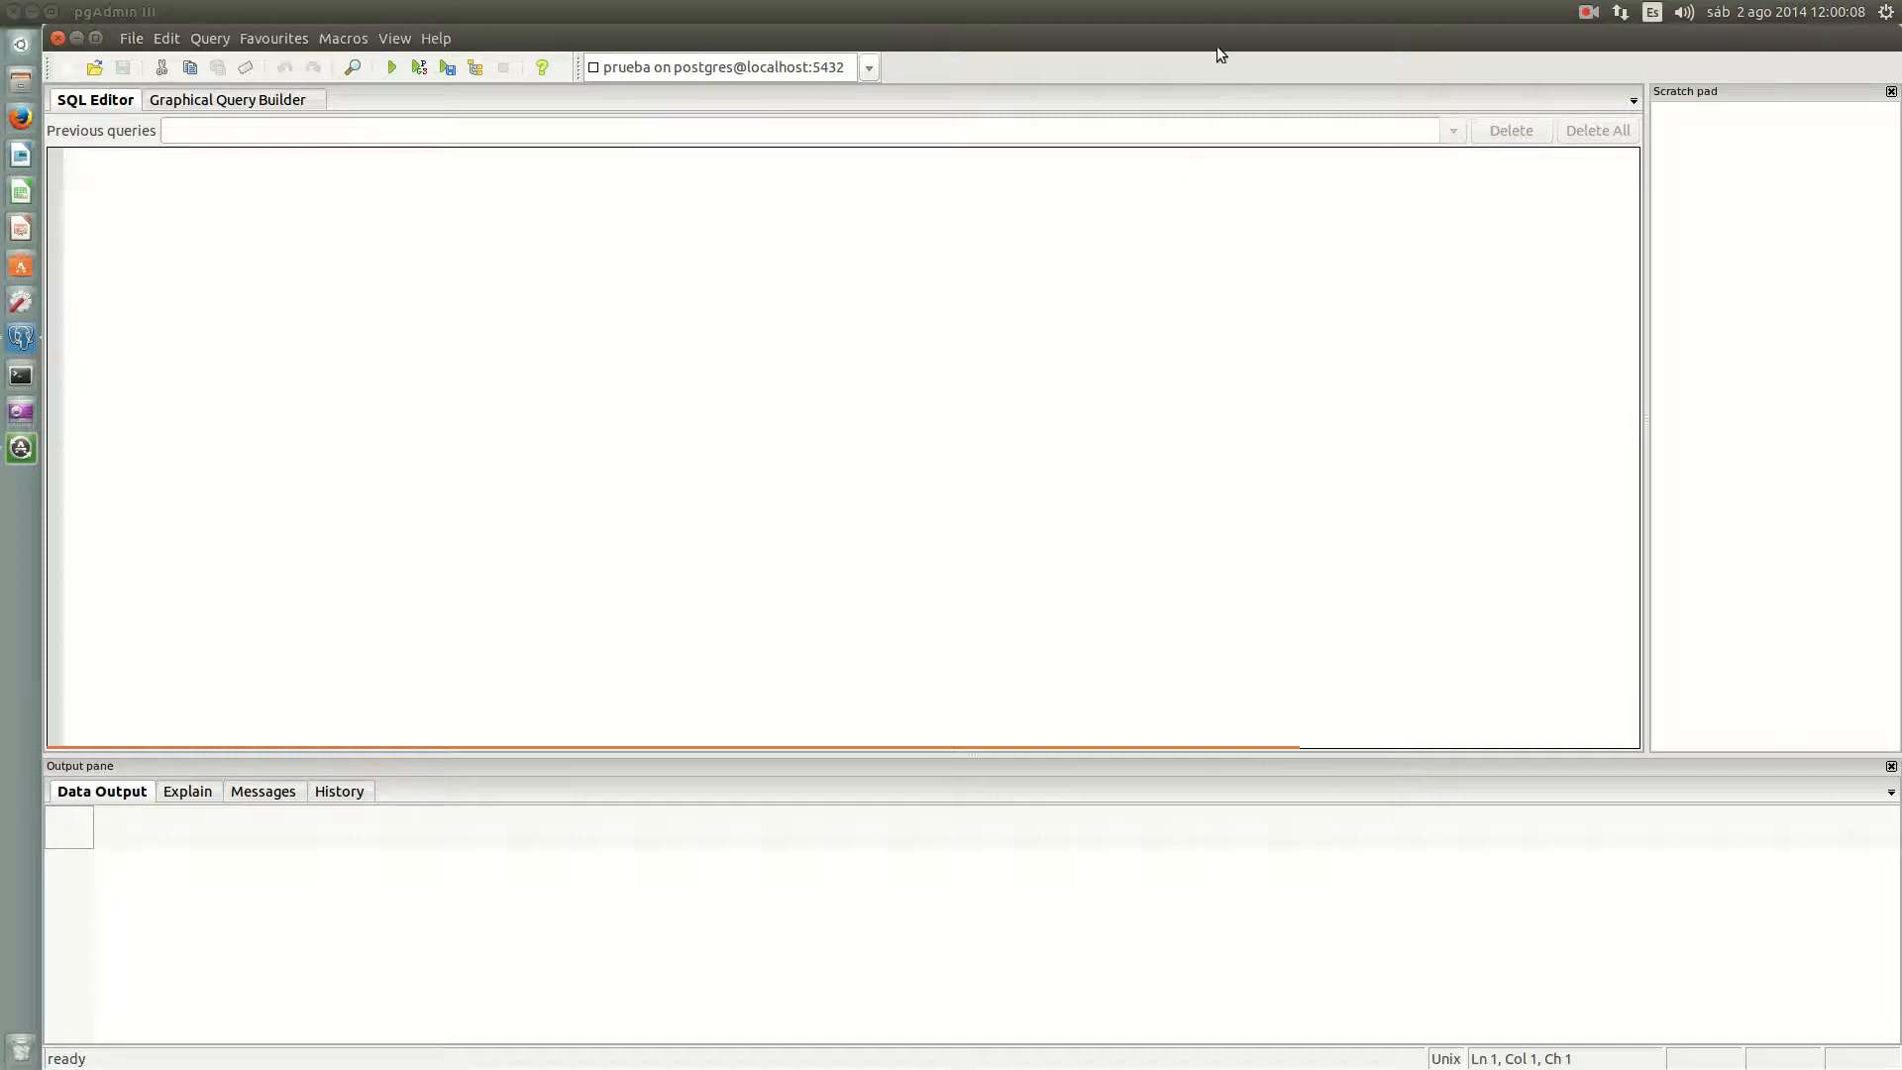
left_click_drag(1216, 45, 1197, 45)
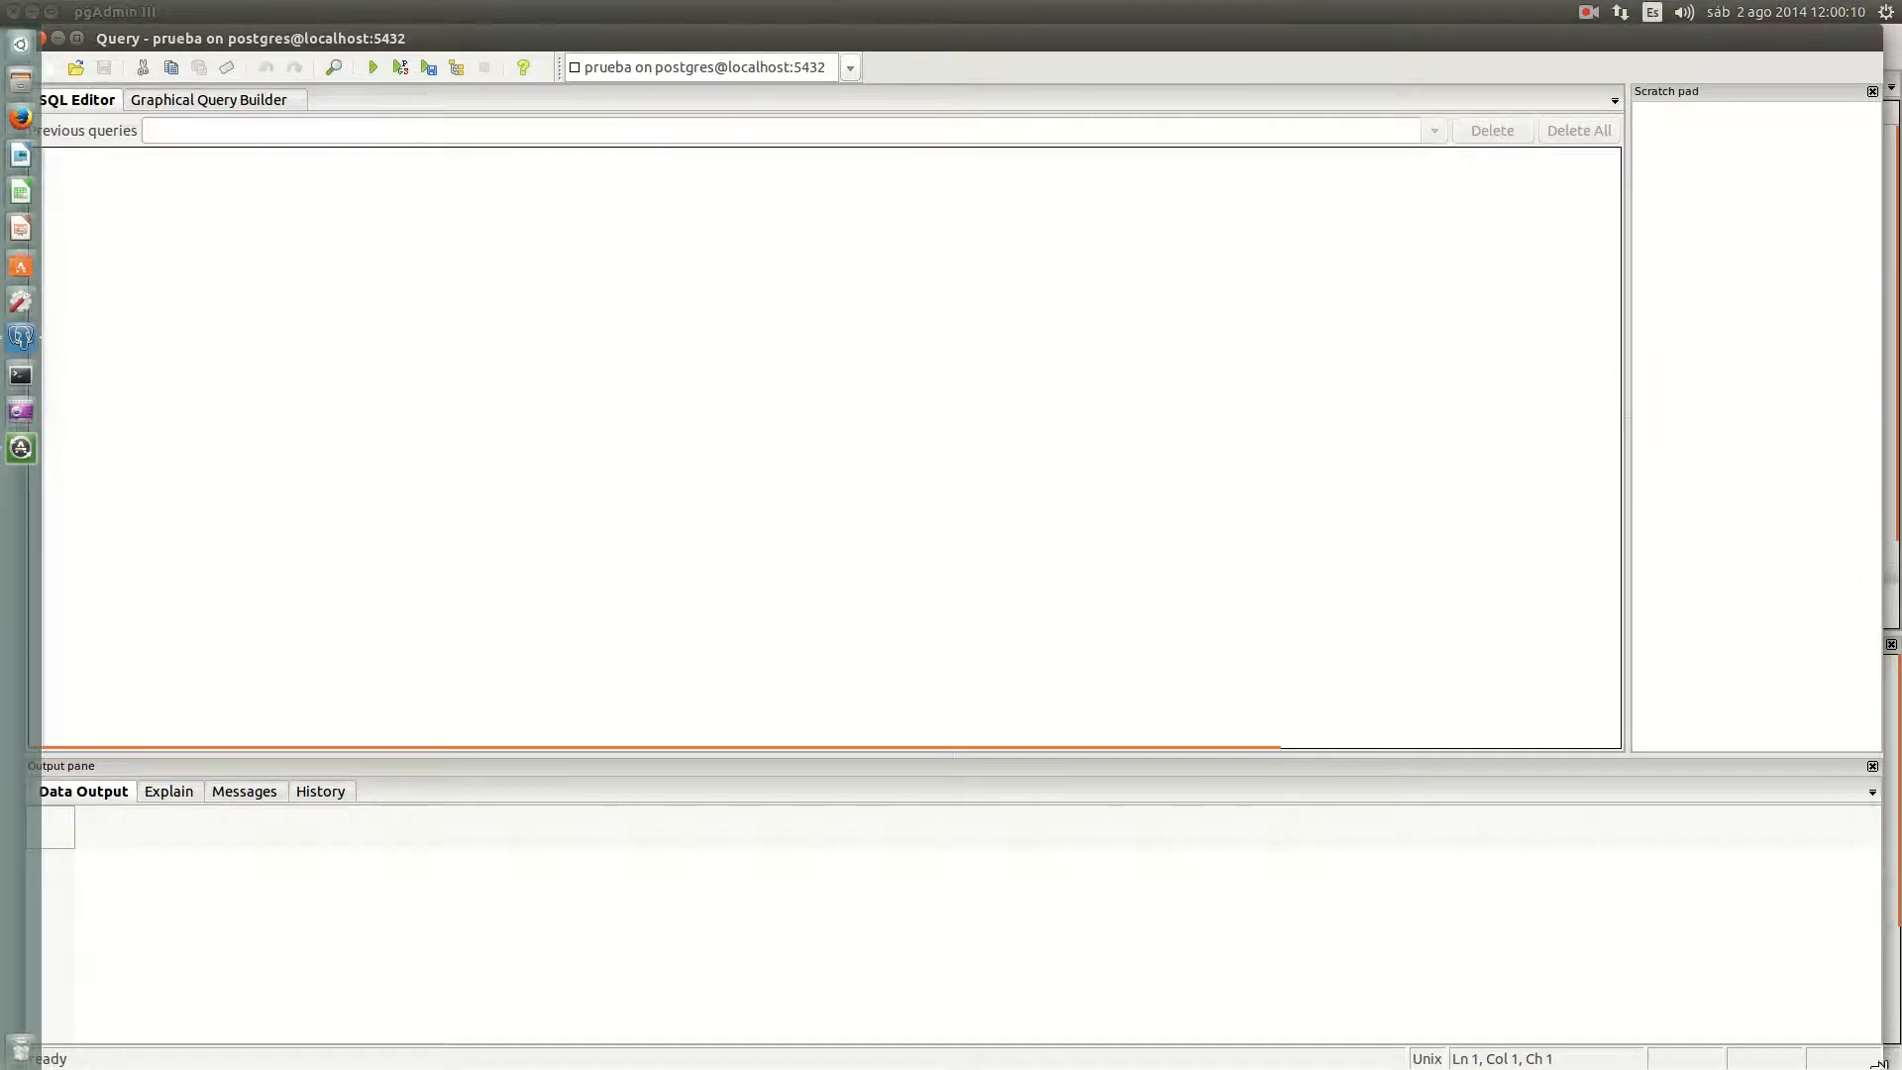
left_click_drag(1879, 1062, 1093, 769)
left_click_drag(693, 38, 1105, 132)
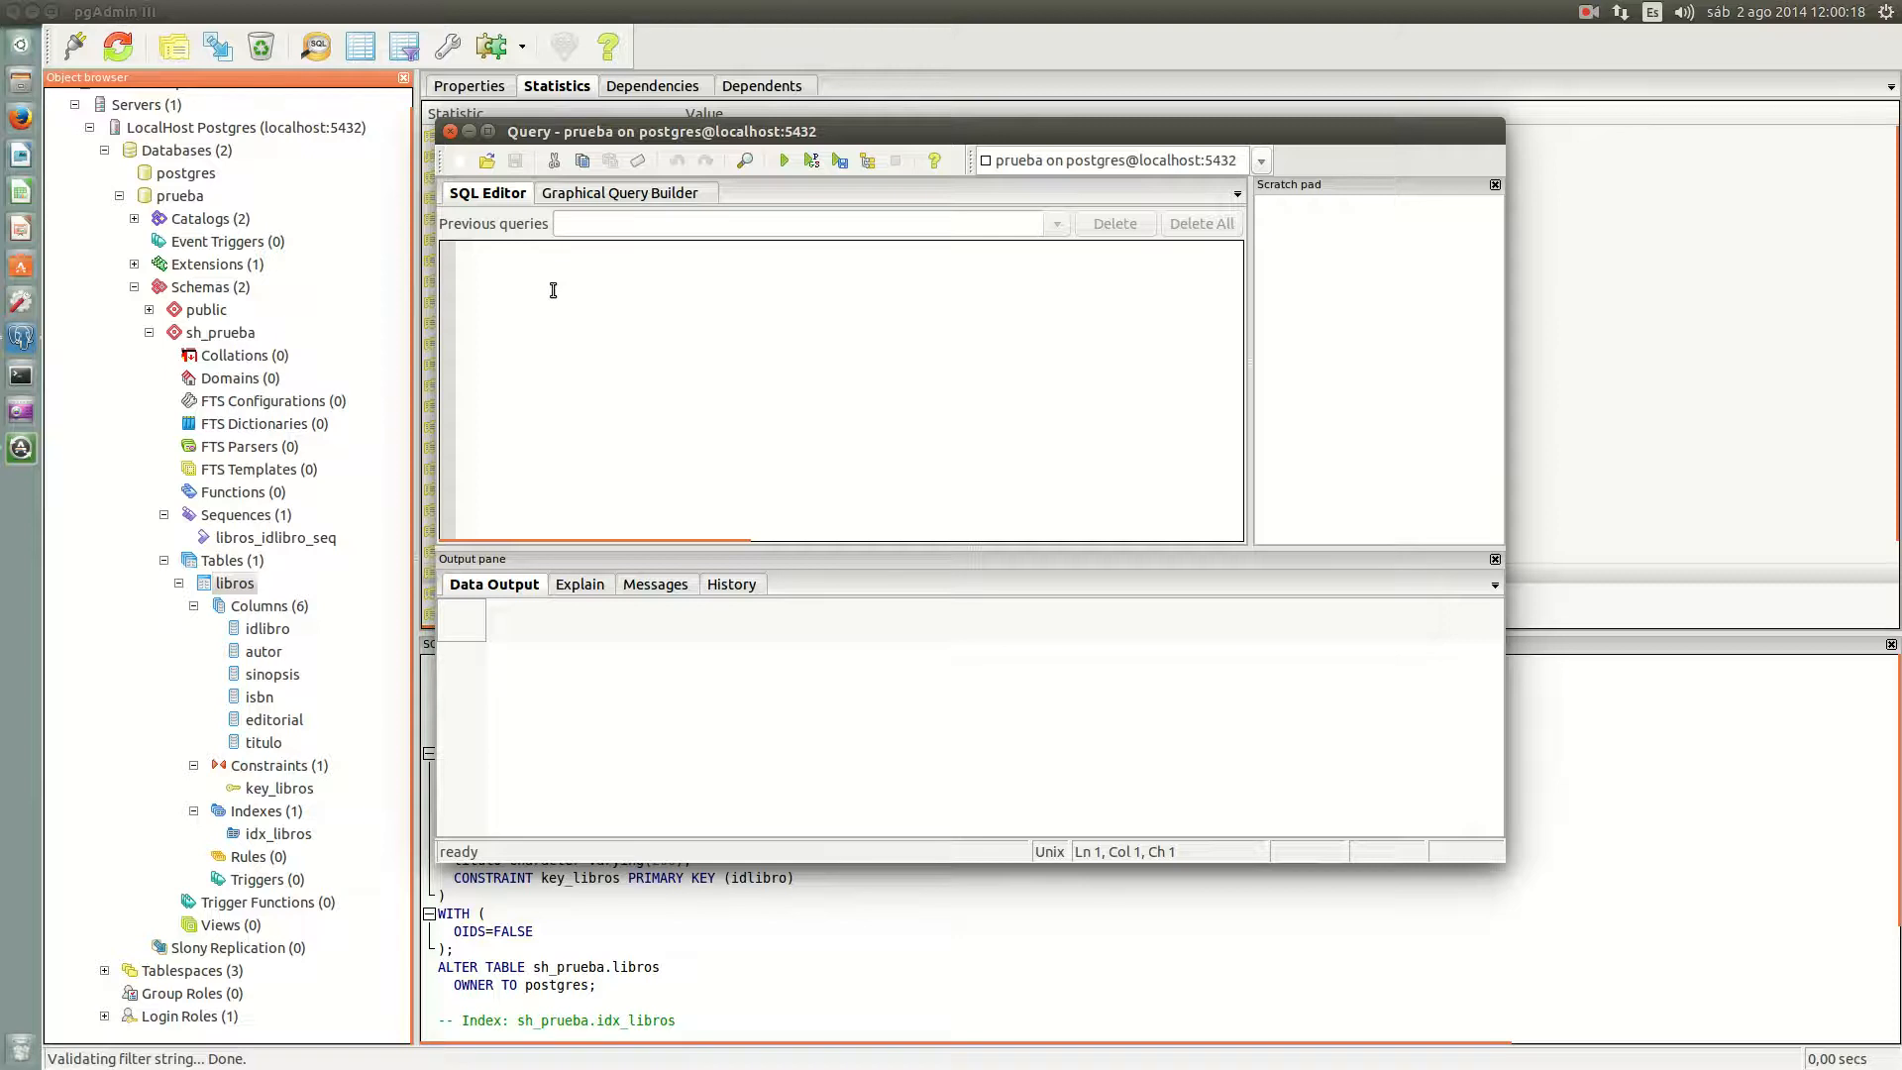
Step: Write and execute the query "select * from sh_prueba.libros"
type("select * from")
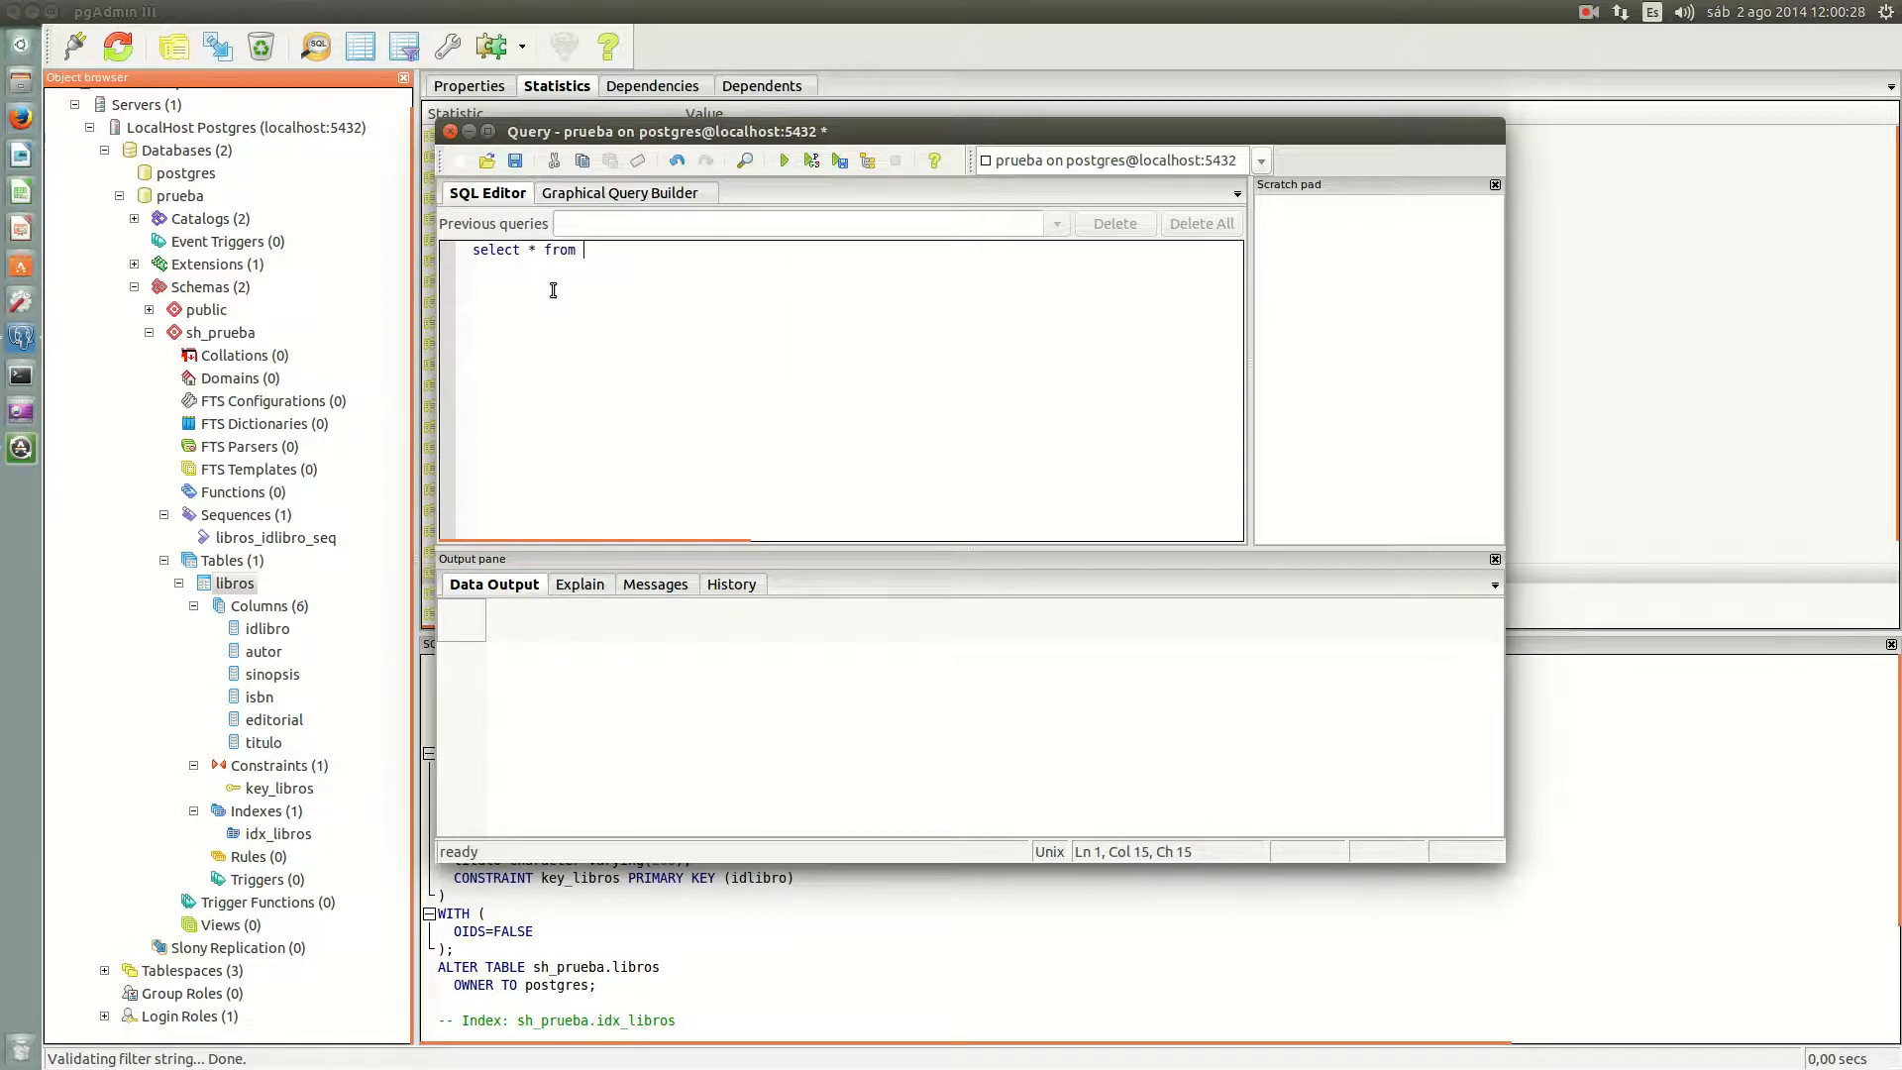
type(" sh_prueba.libros")
left_click(784, 162)
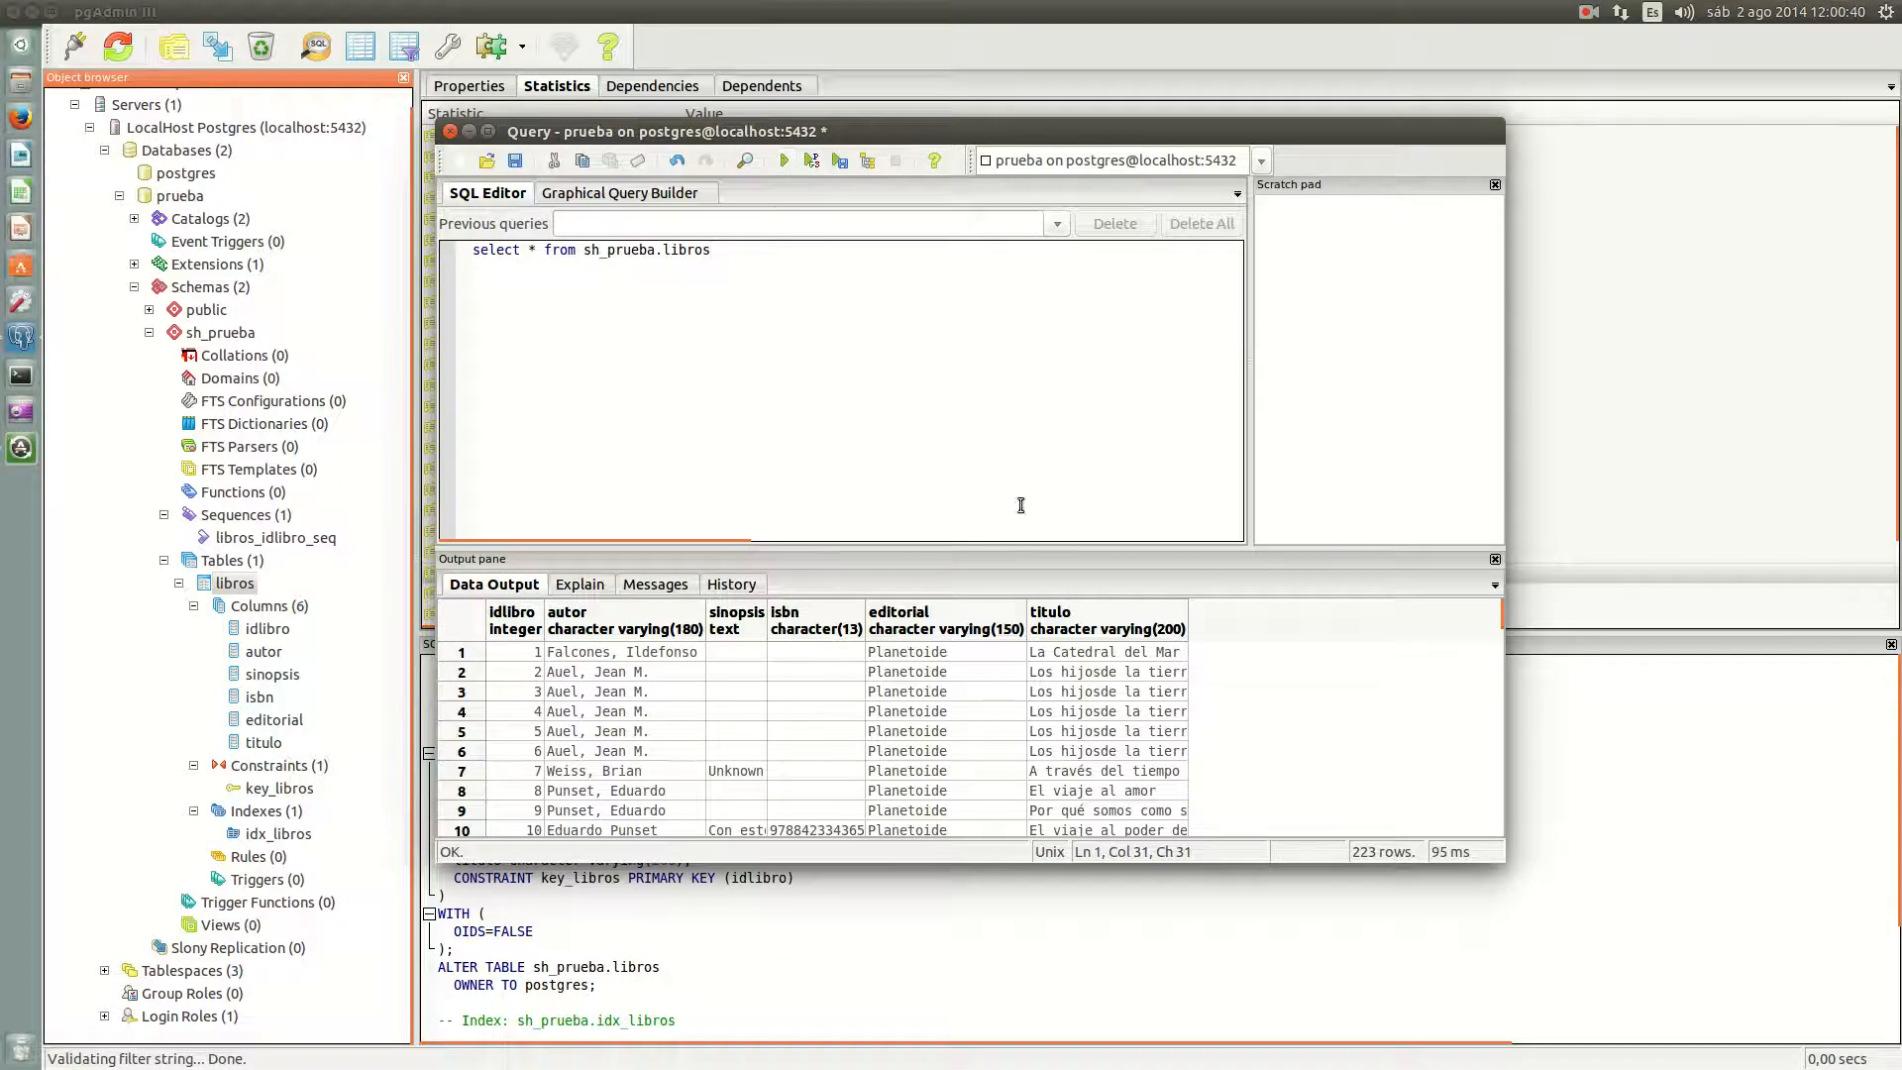
Step: Enlarge the query window, adjust the split between editor and results, and look through the returned libros rows
left_click_drag(1187, 128, 1156, 65)
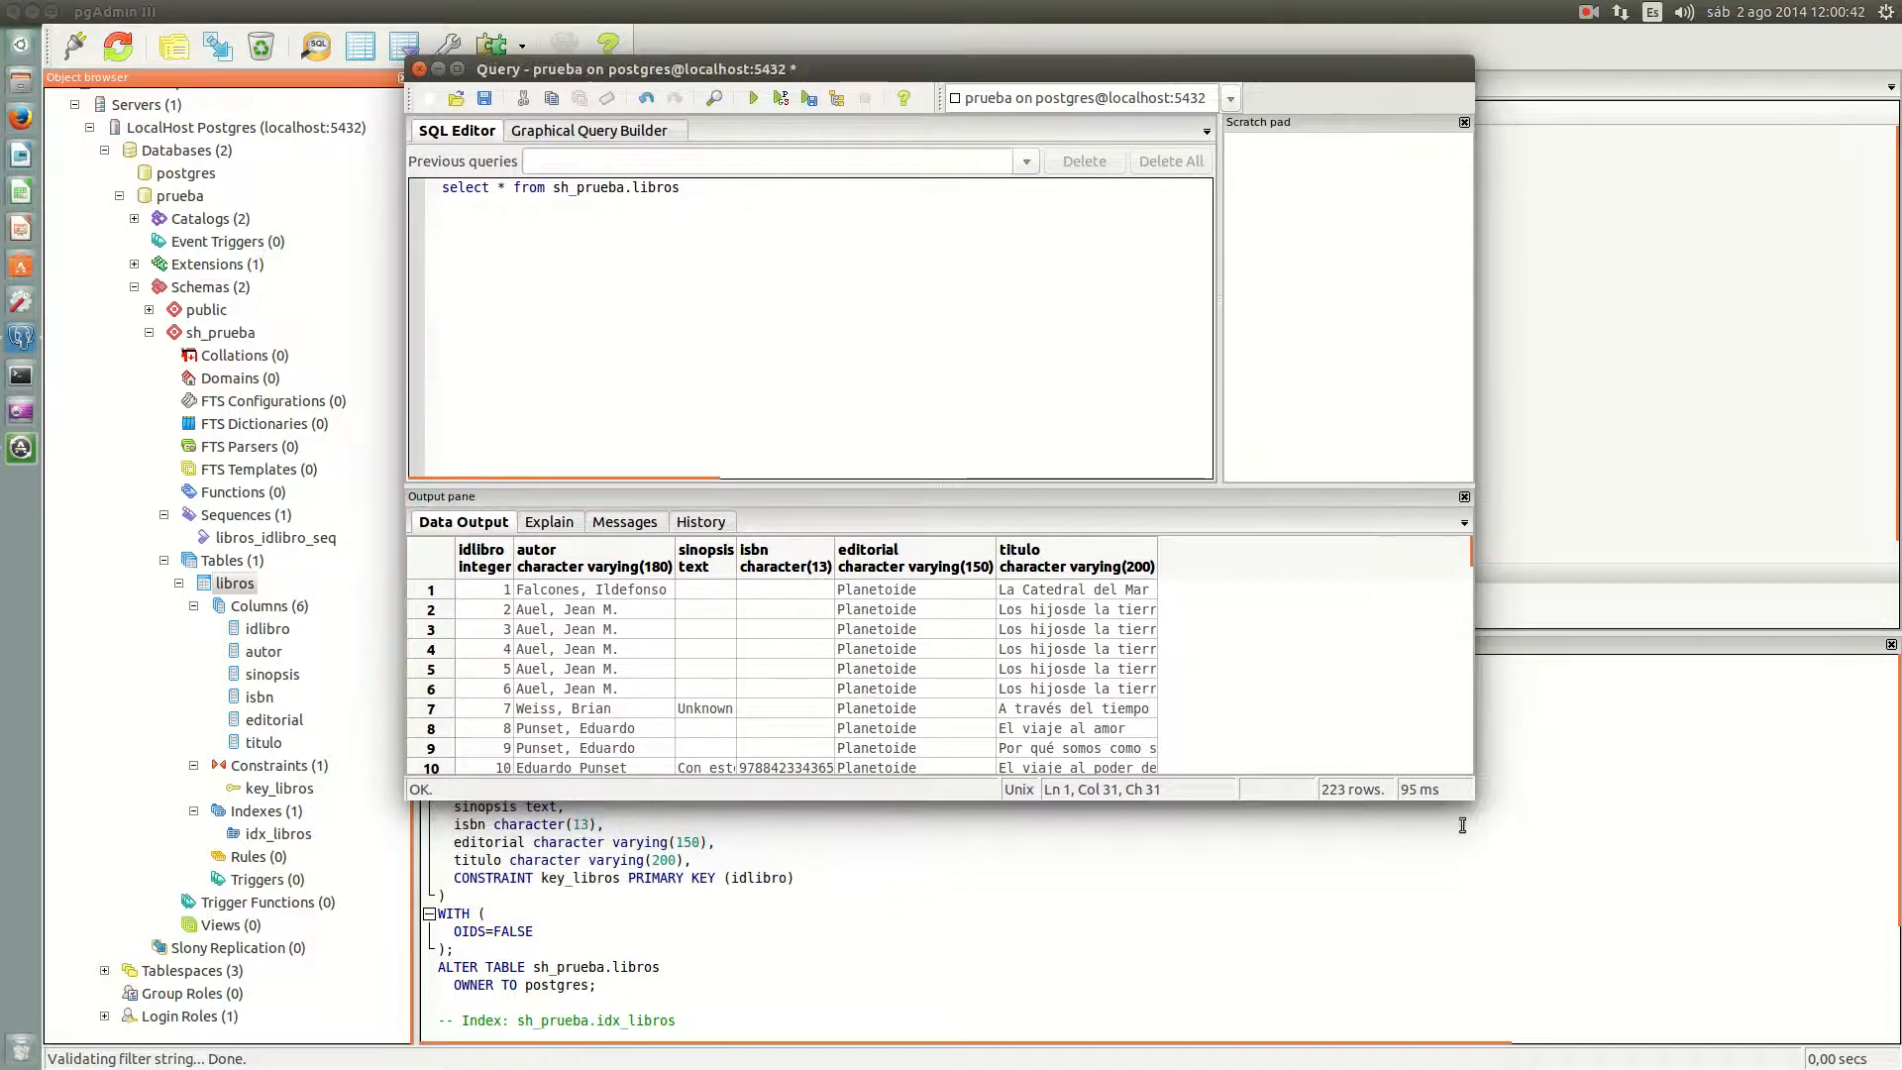
left_click_drag(1477, 819, 1679, 993)
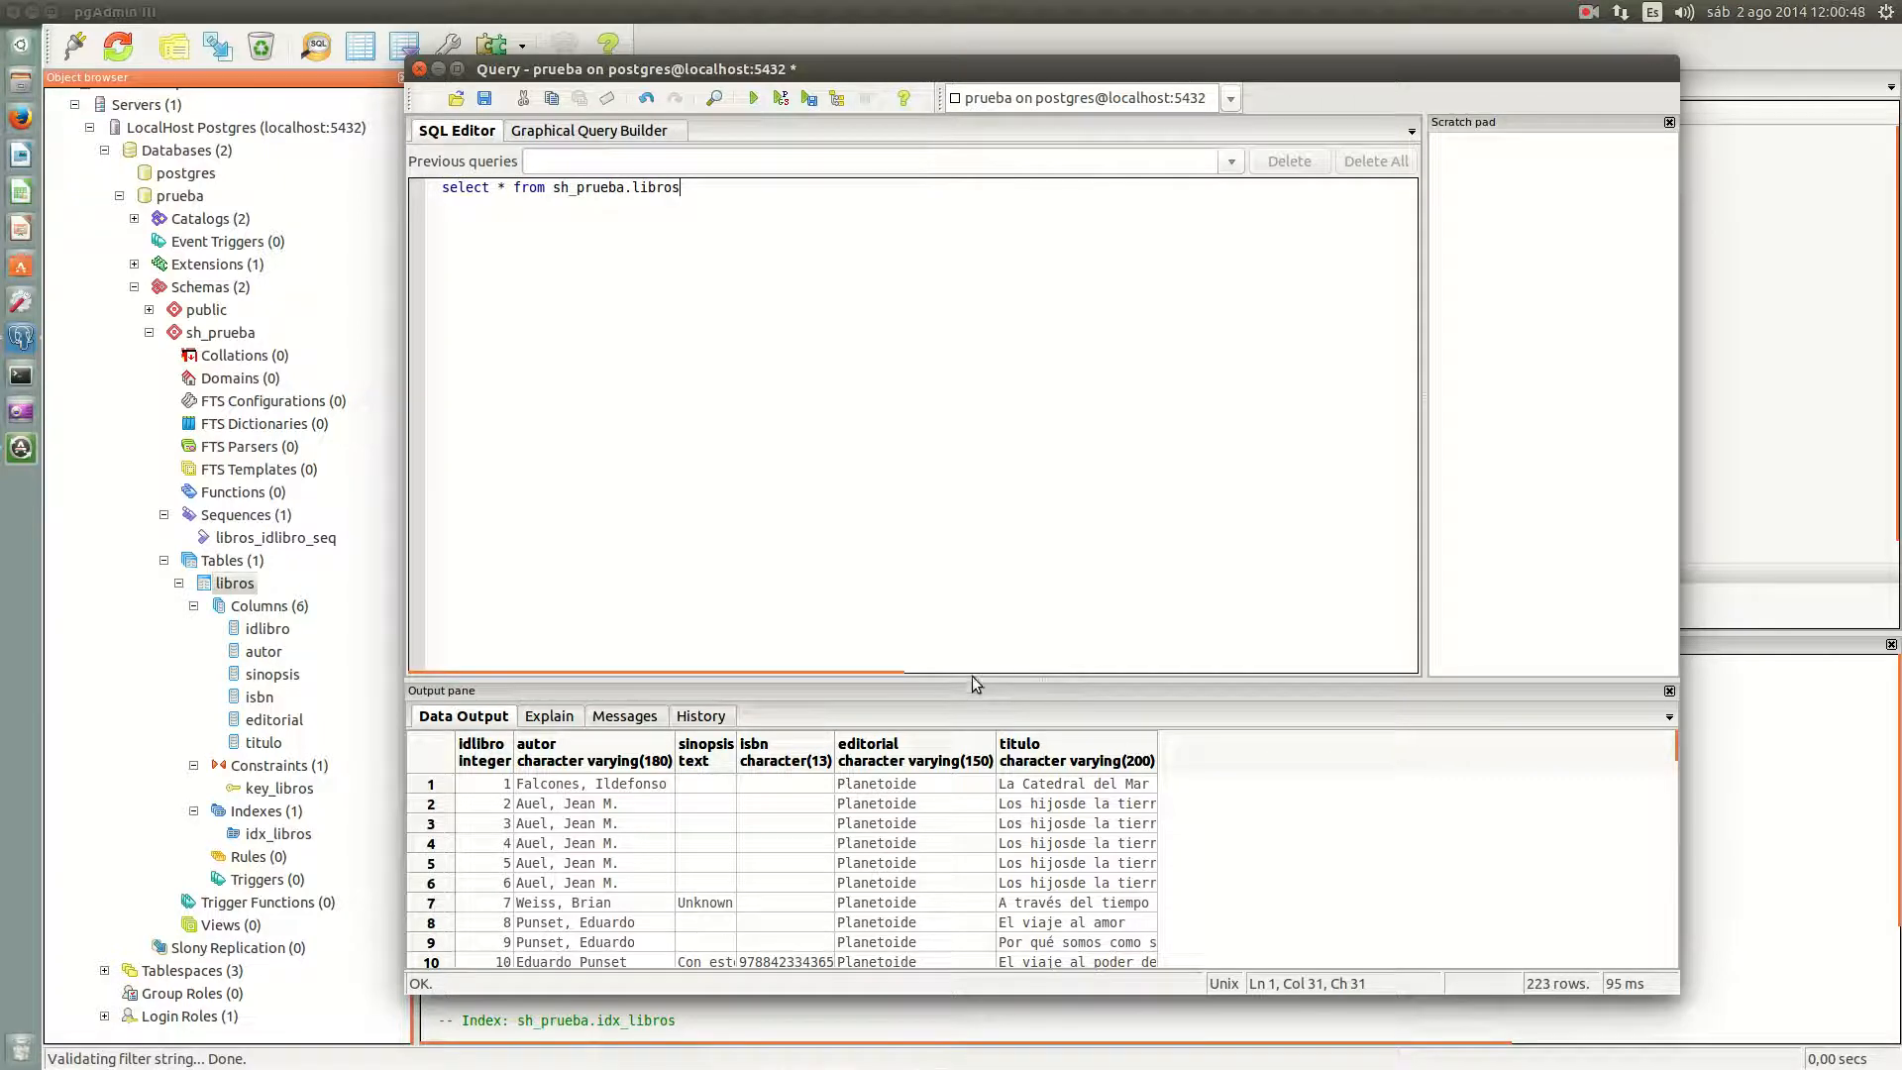
left_click_drag(974, 679, 976, 256)
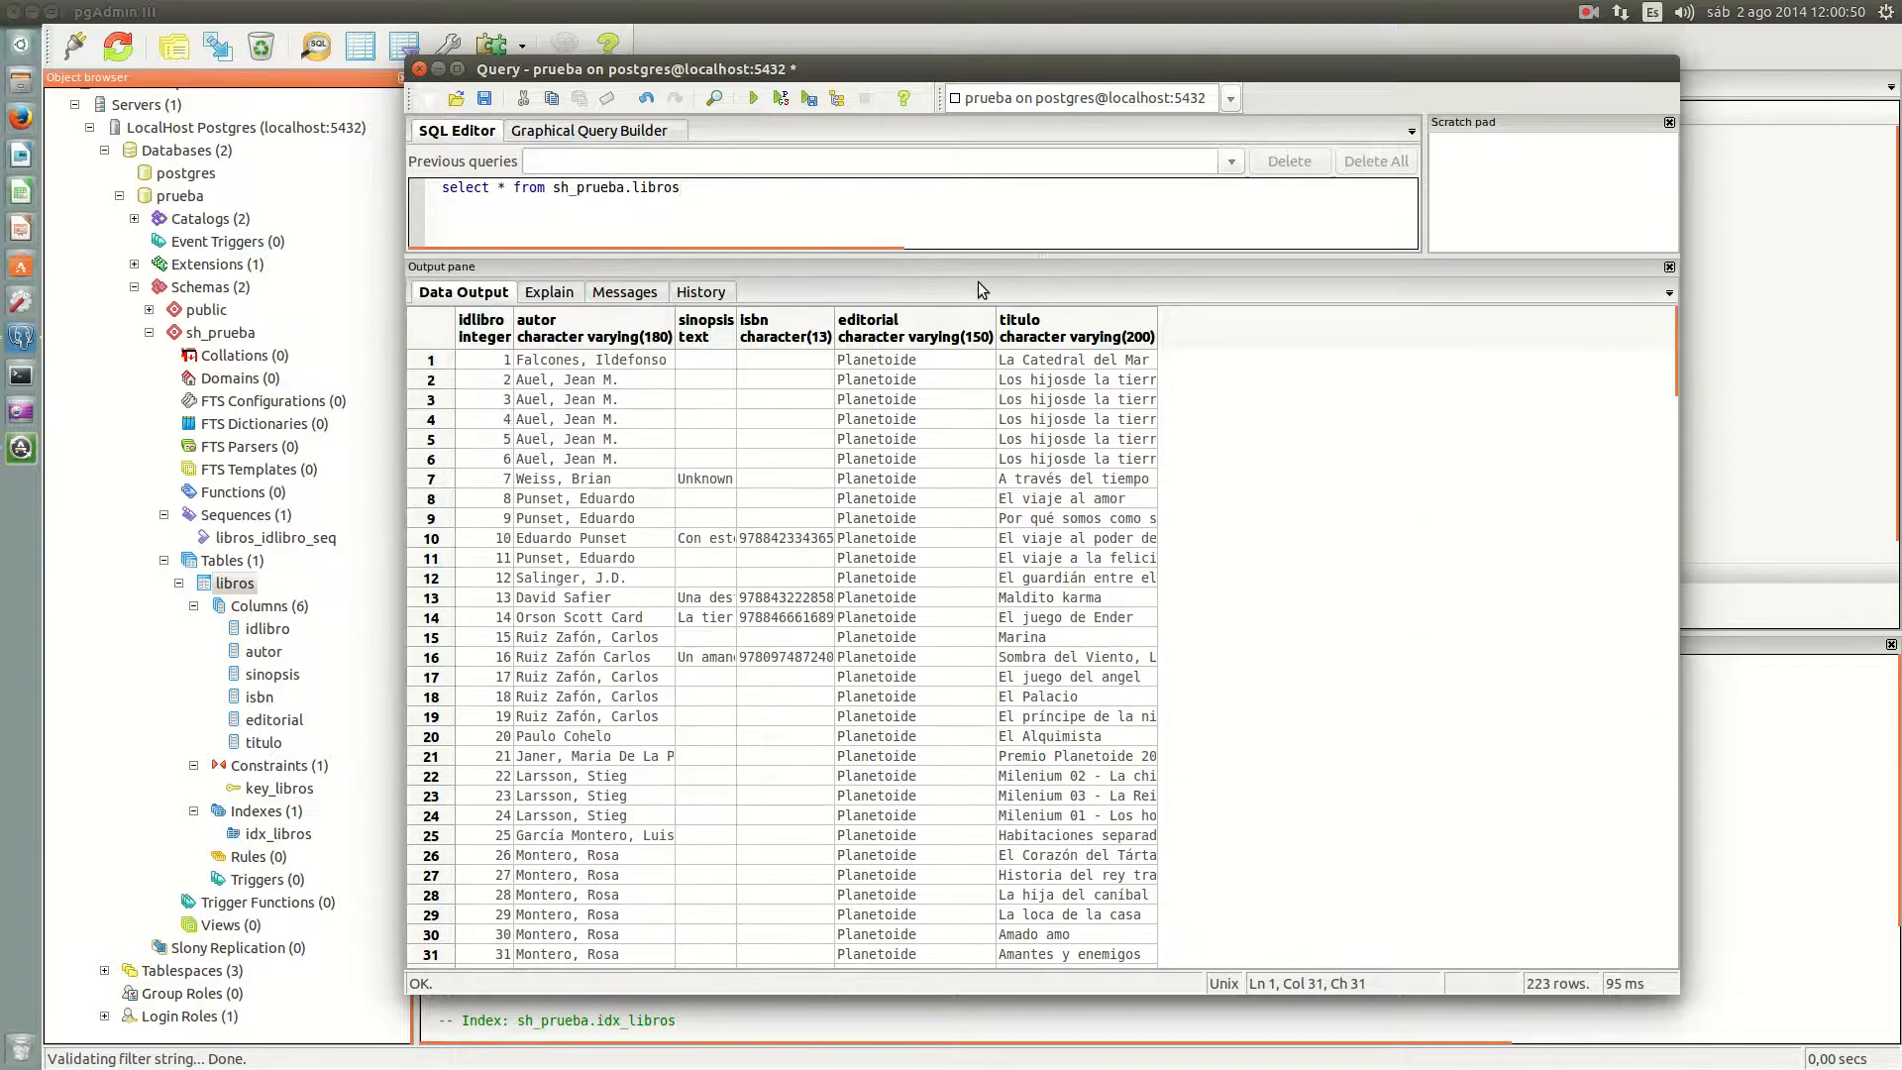
scroll(693, 500, "down", 20)
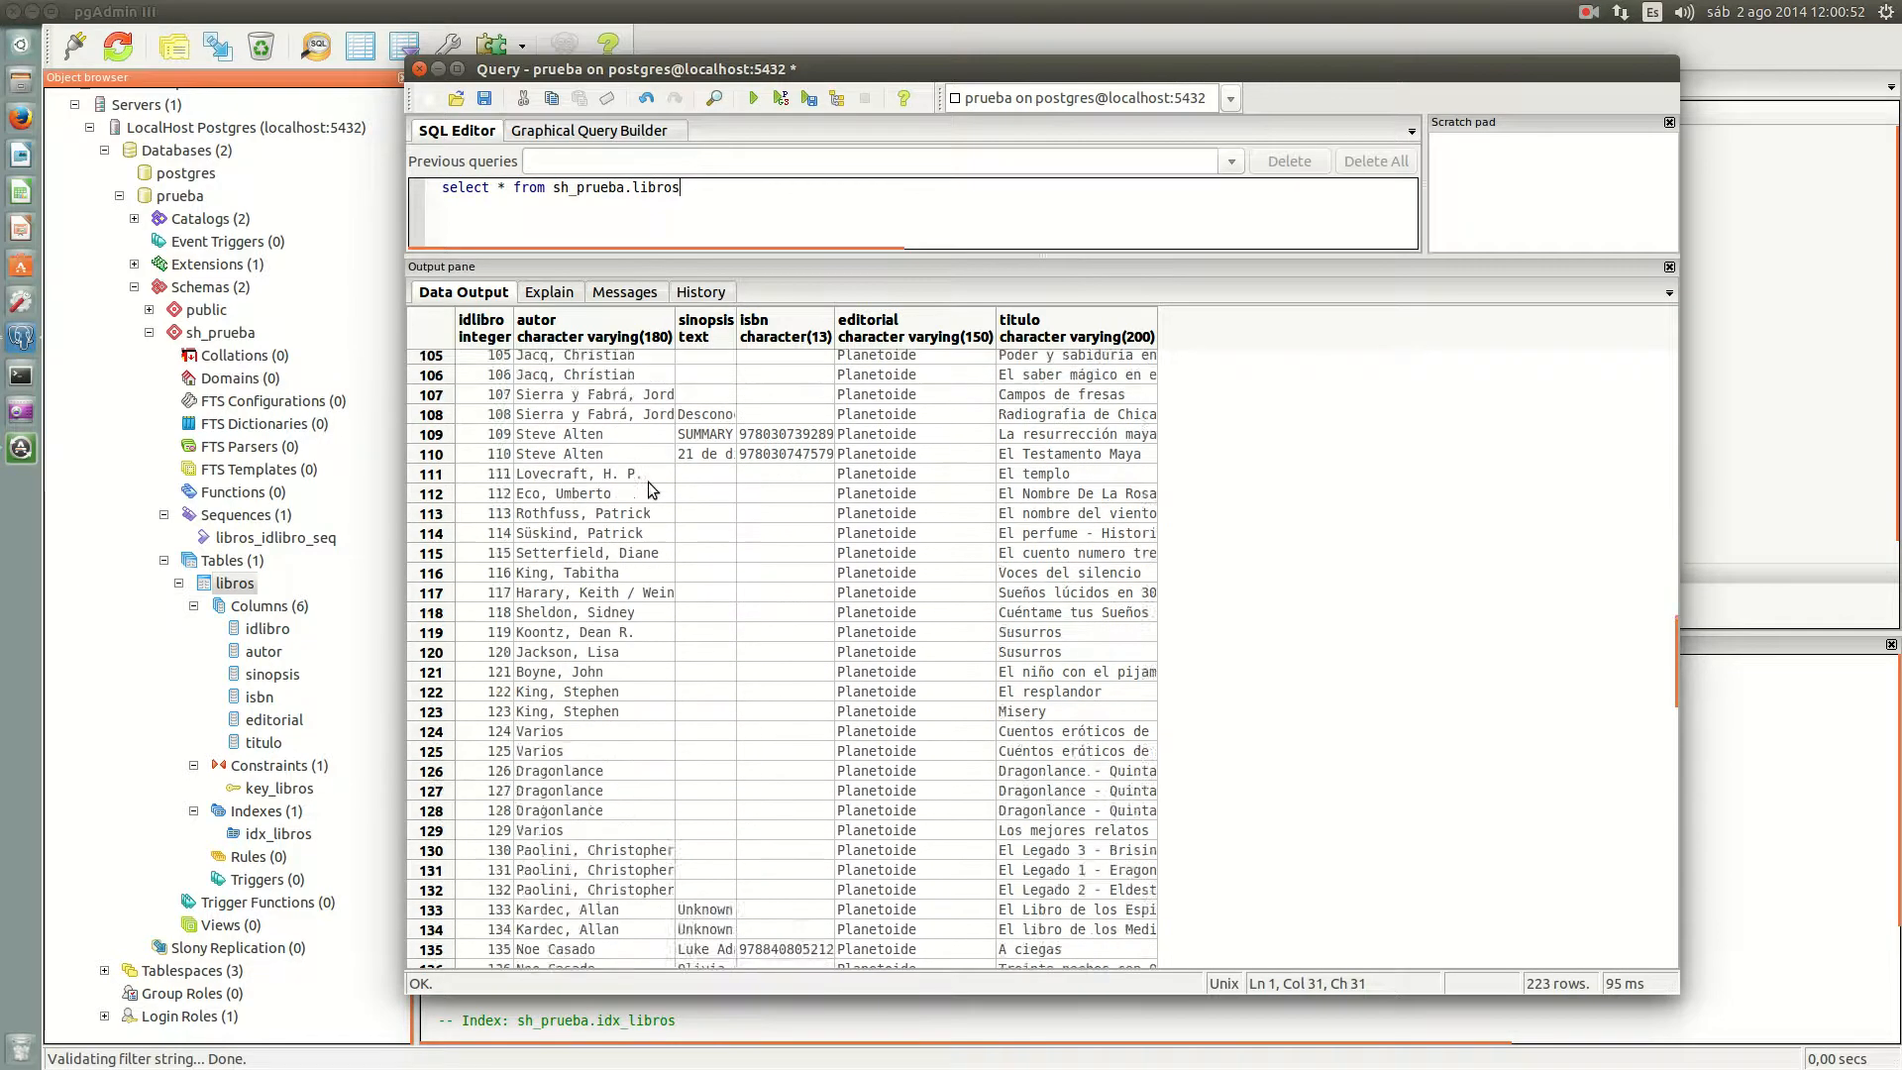
scroll(648, 486, "up", 15)
scroll(649, 487, "up", 19)
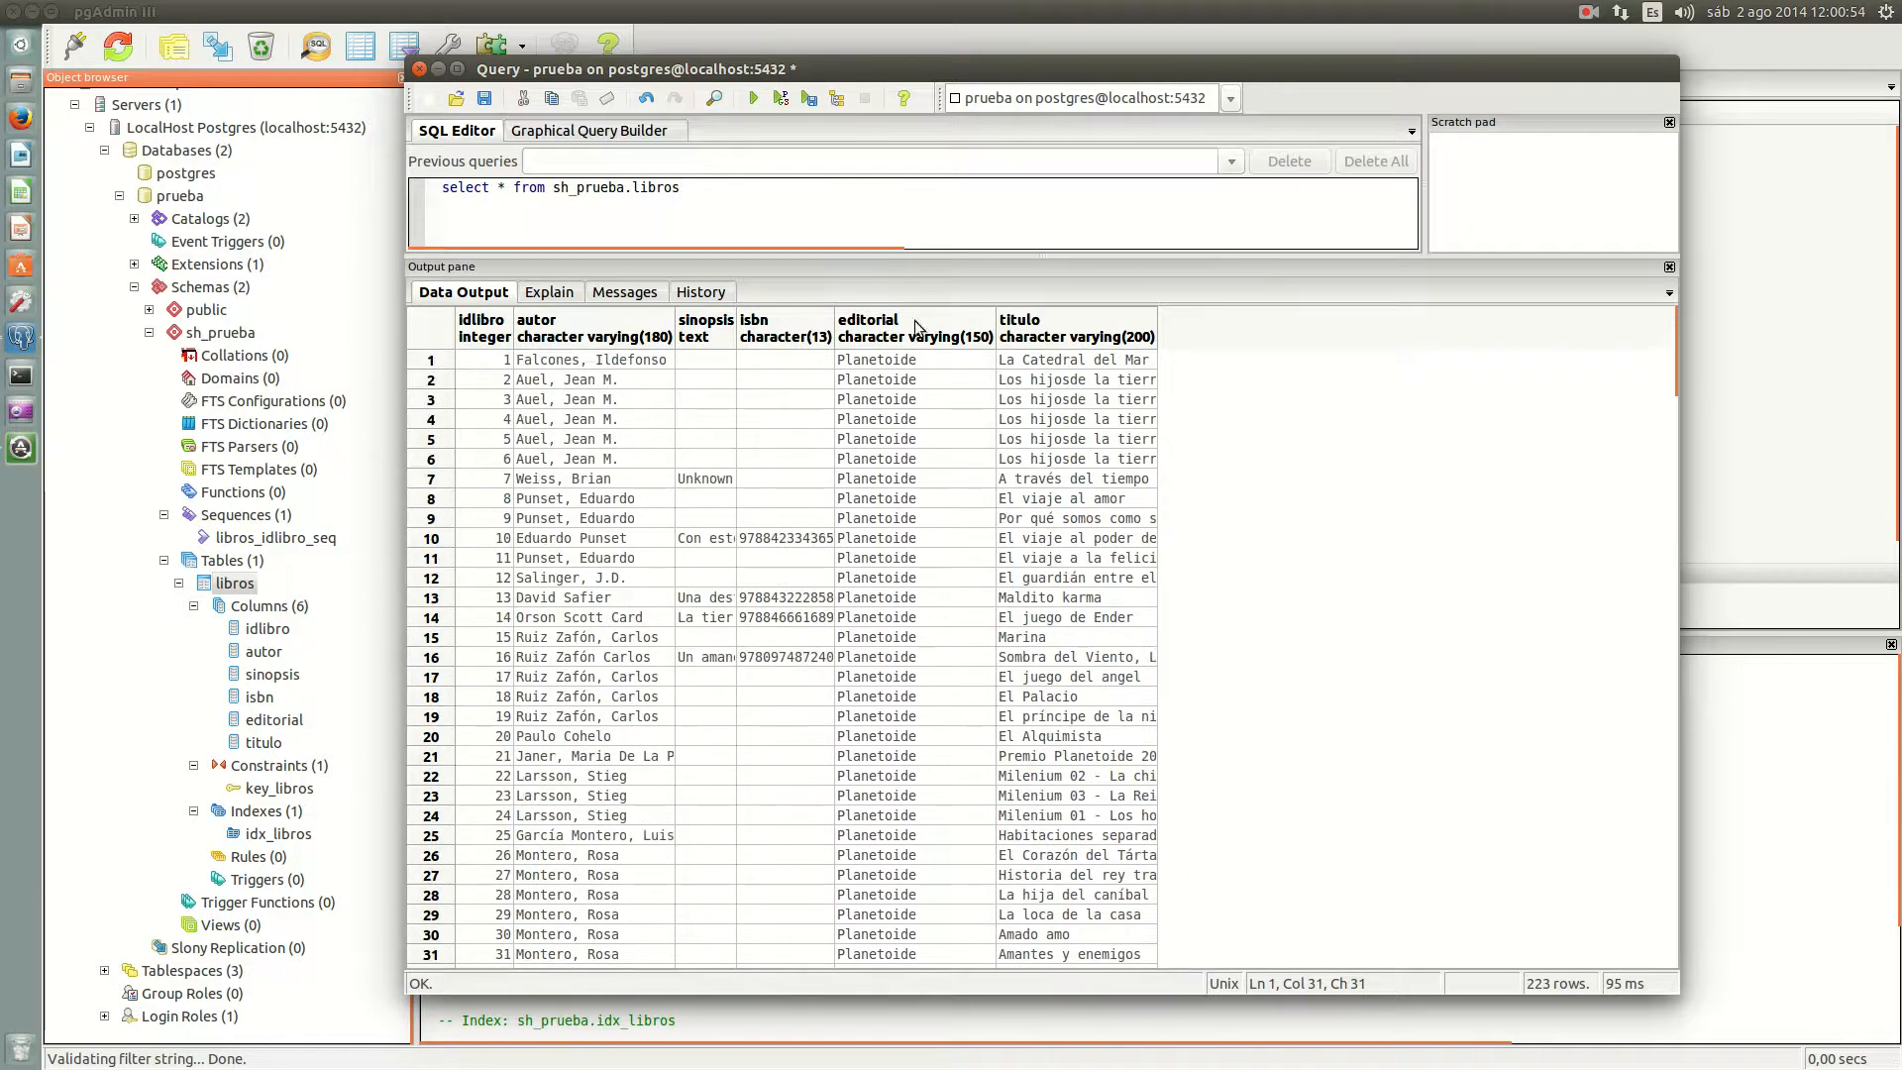
left_click_drag(935, 257, 936, 418)
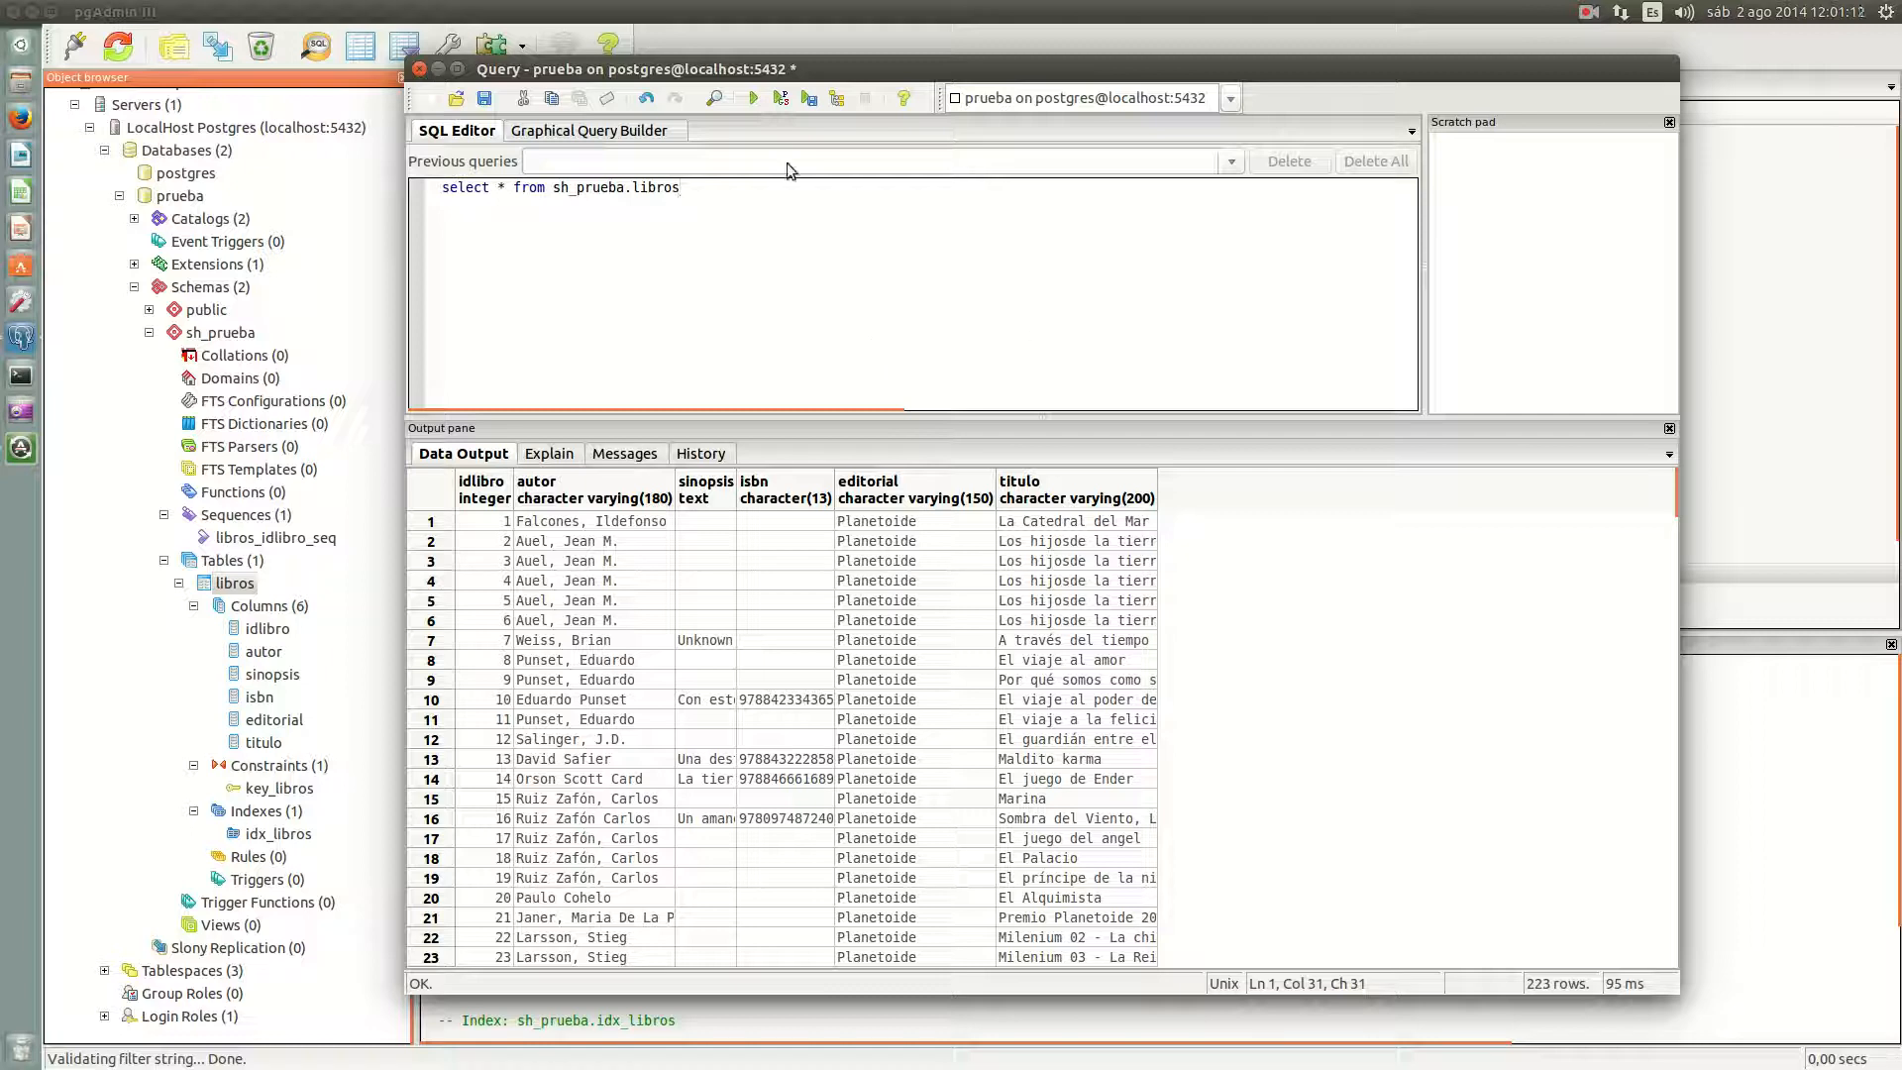
mouse_move(554, 69)
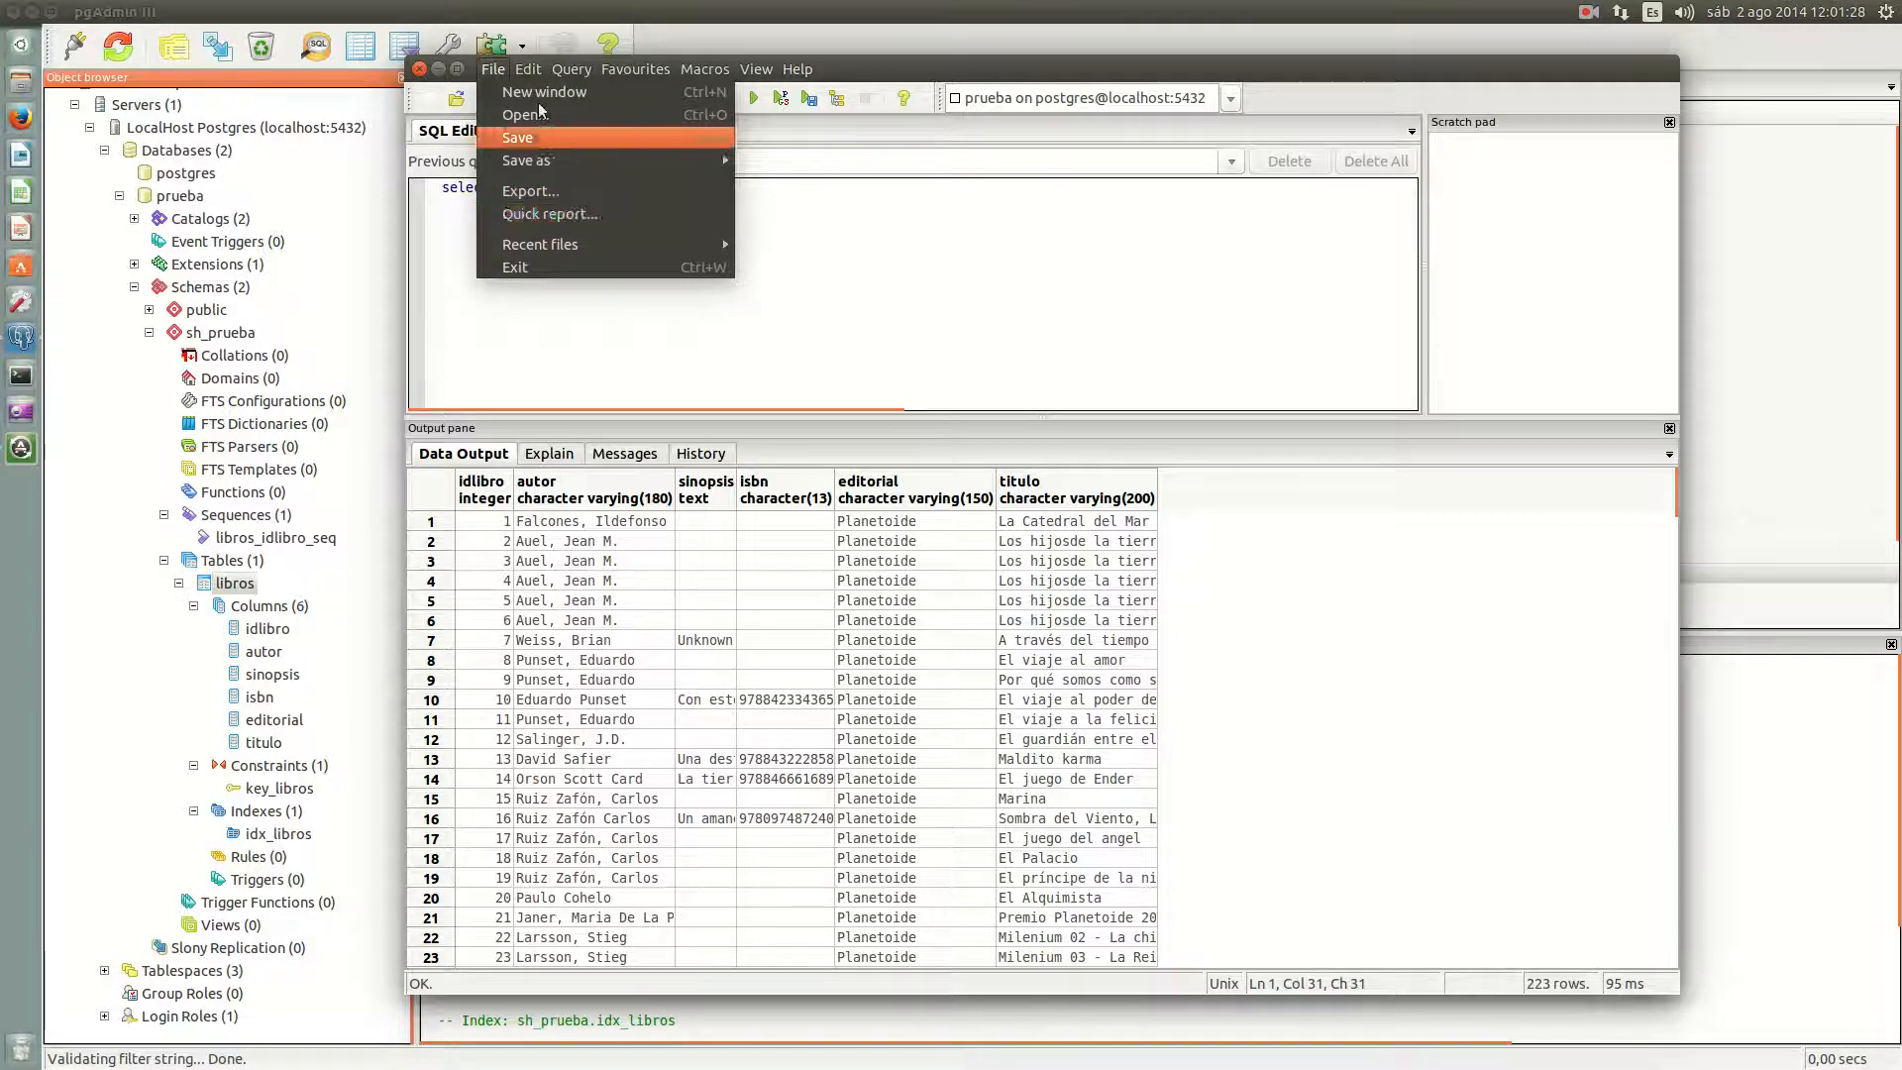
mouse_move(535, 75)
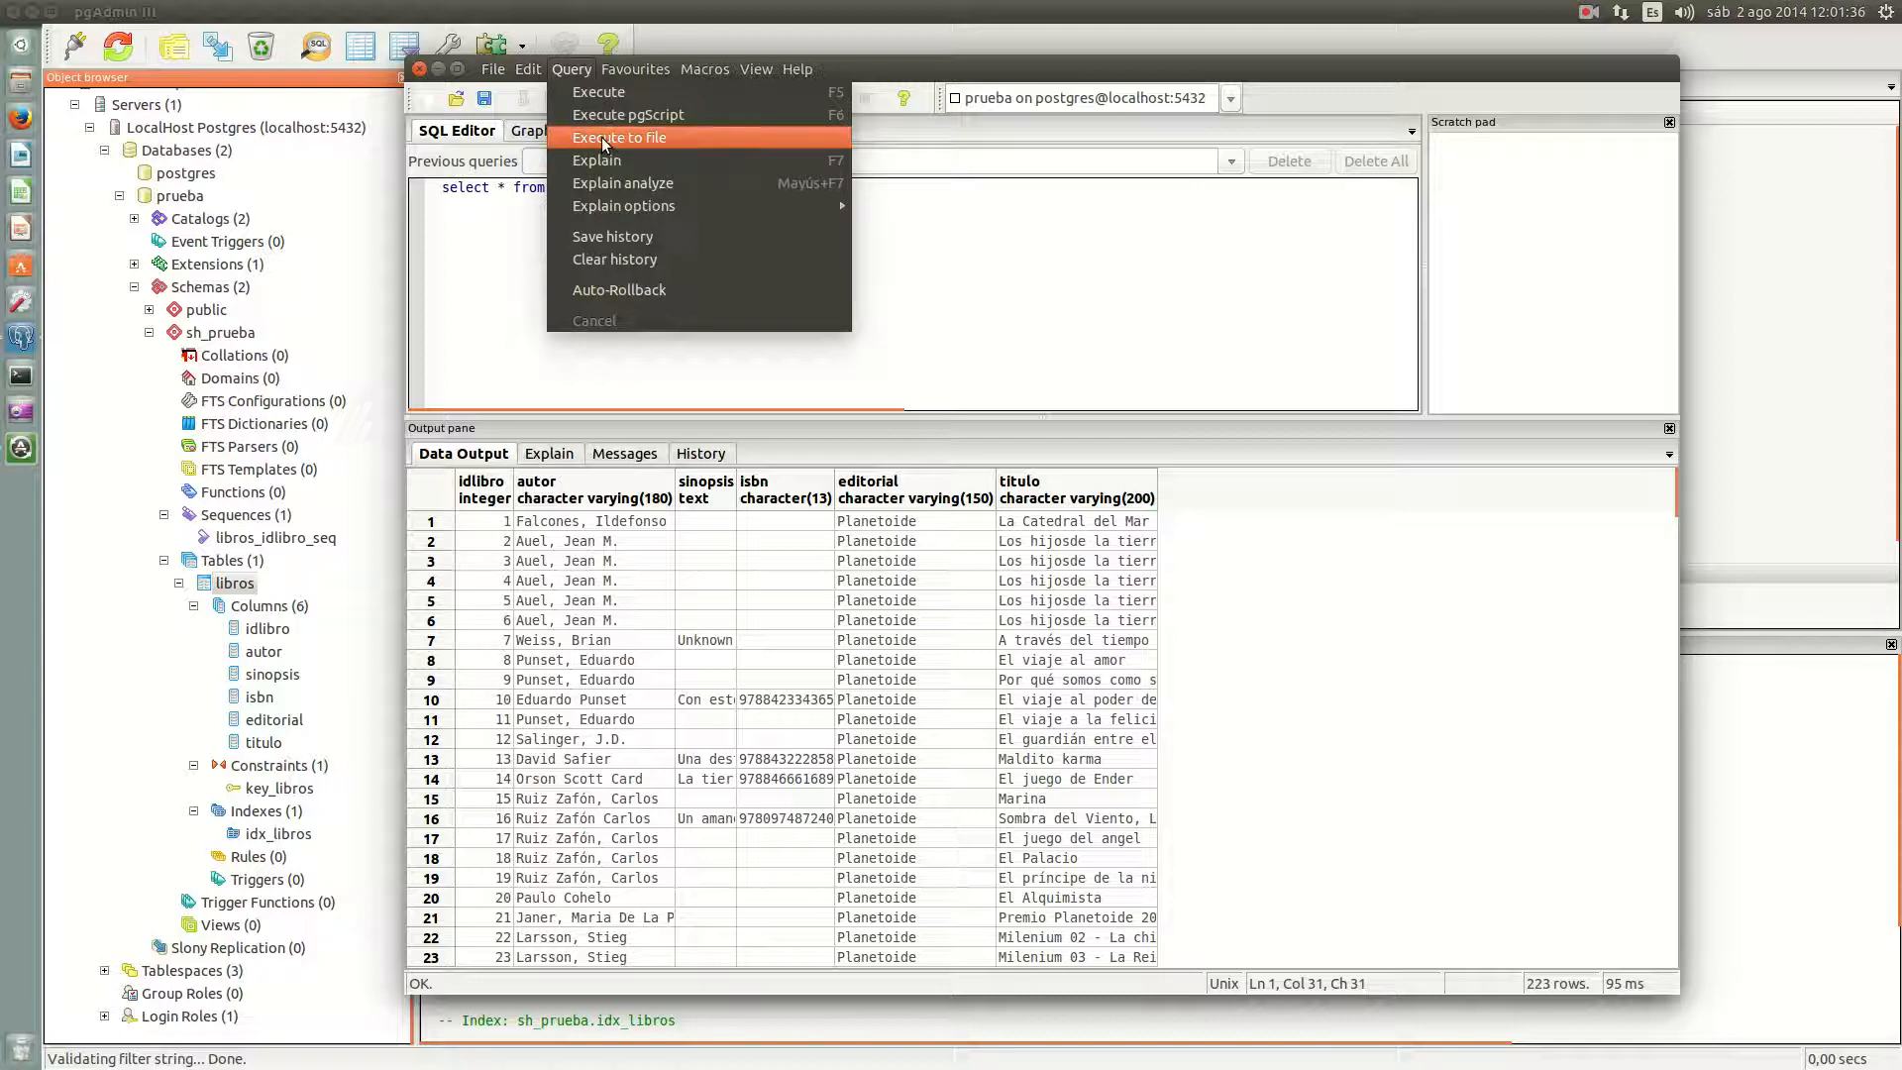
mouse_move(639, 79)
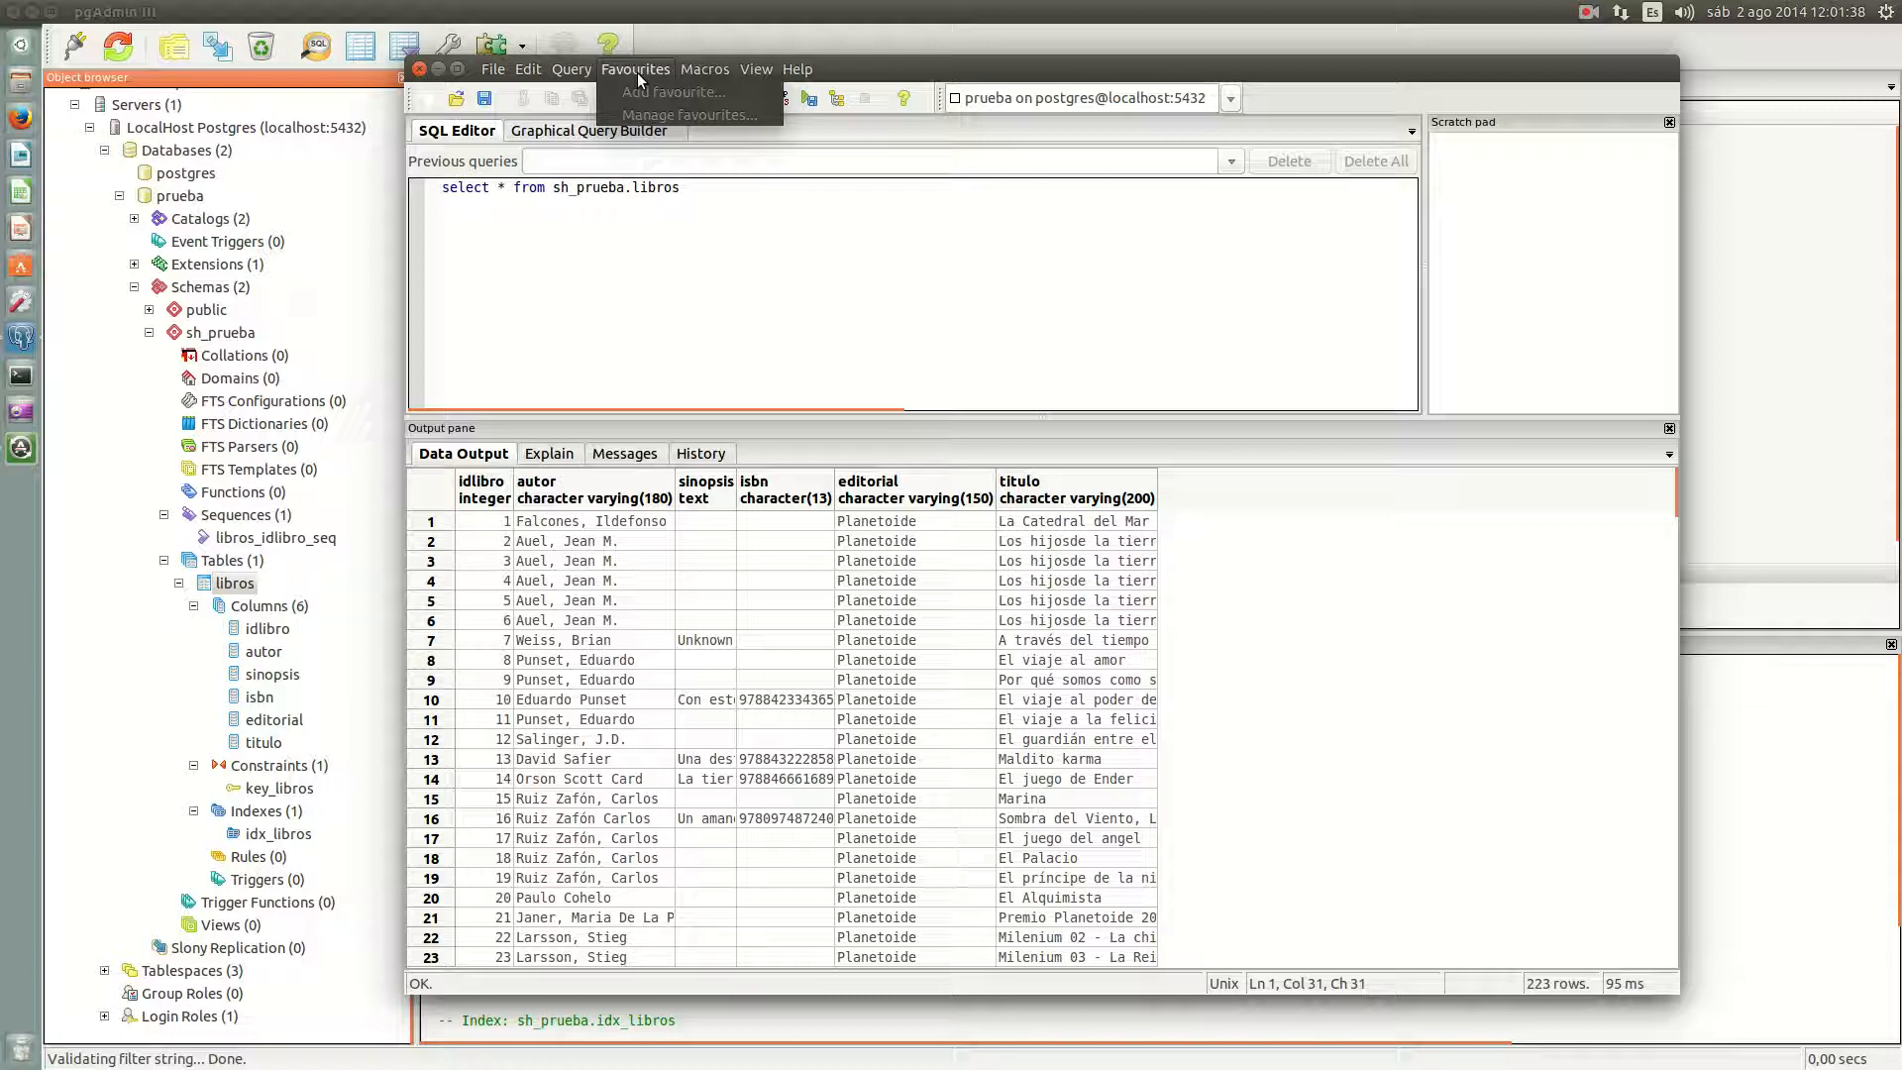
mouse_move(694, 69)
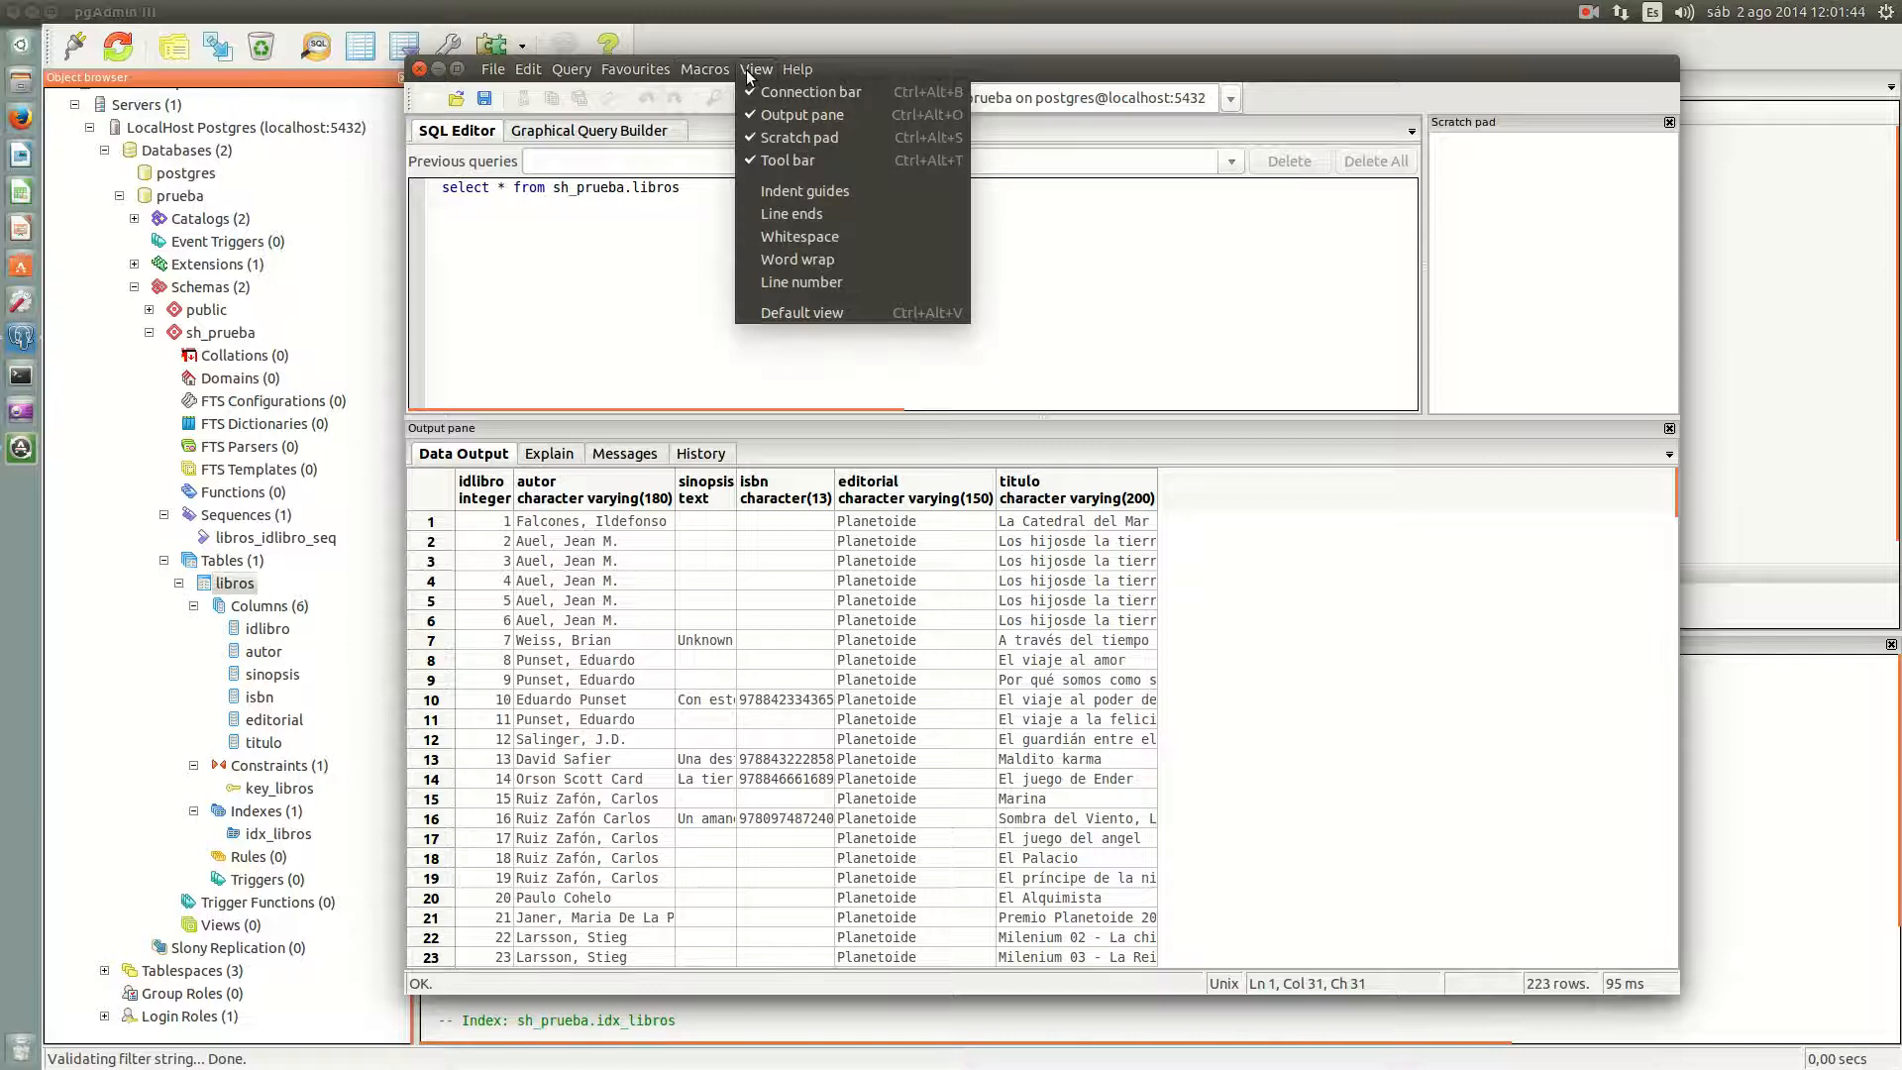
left_click(625, 292)
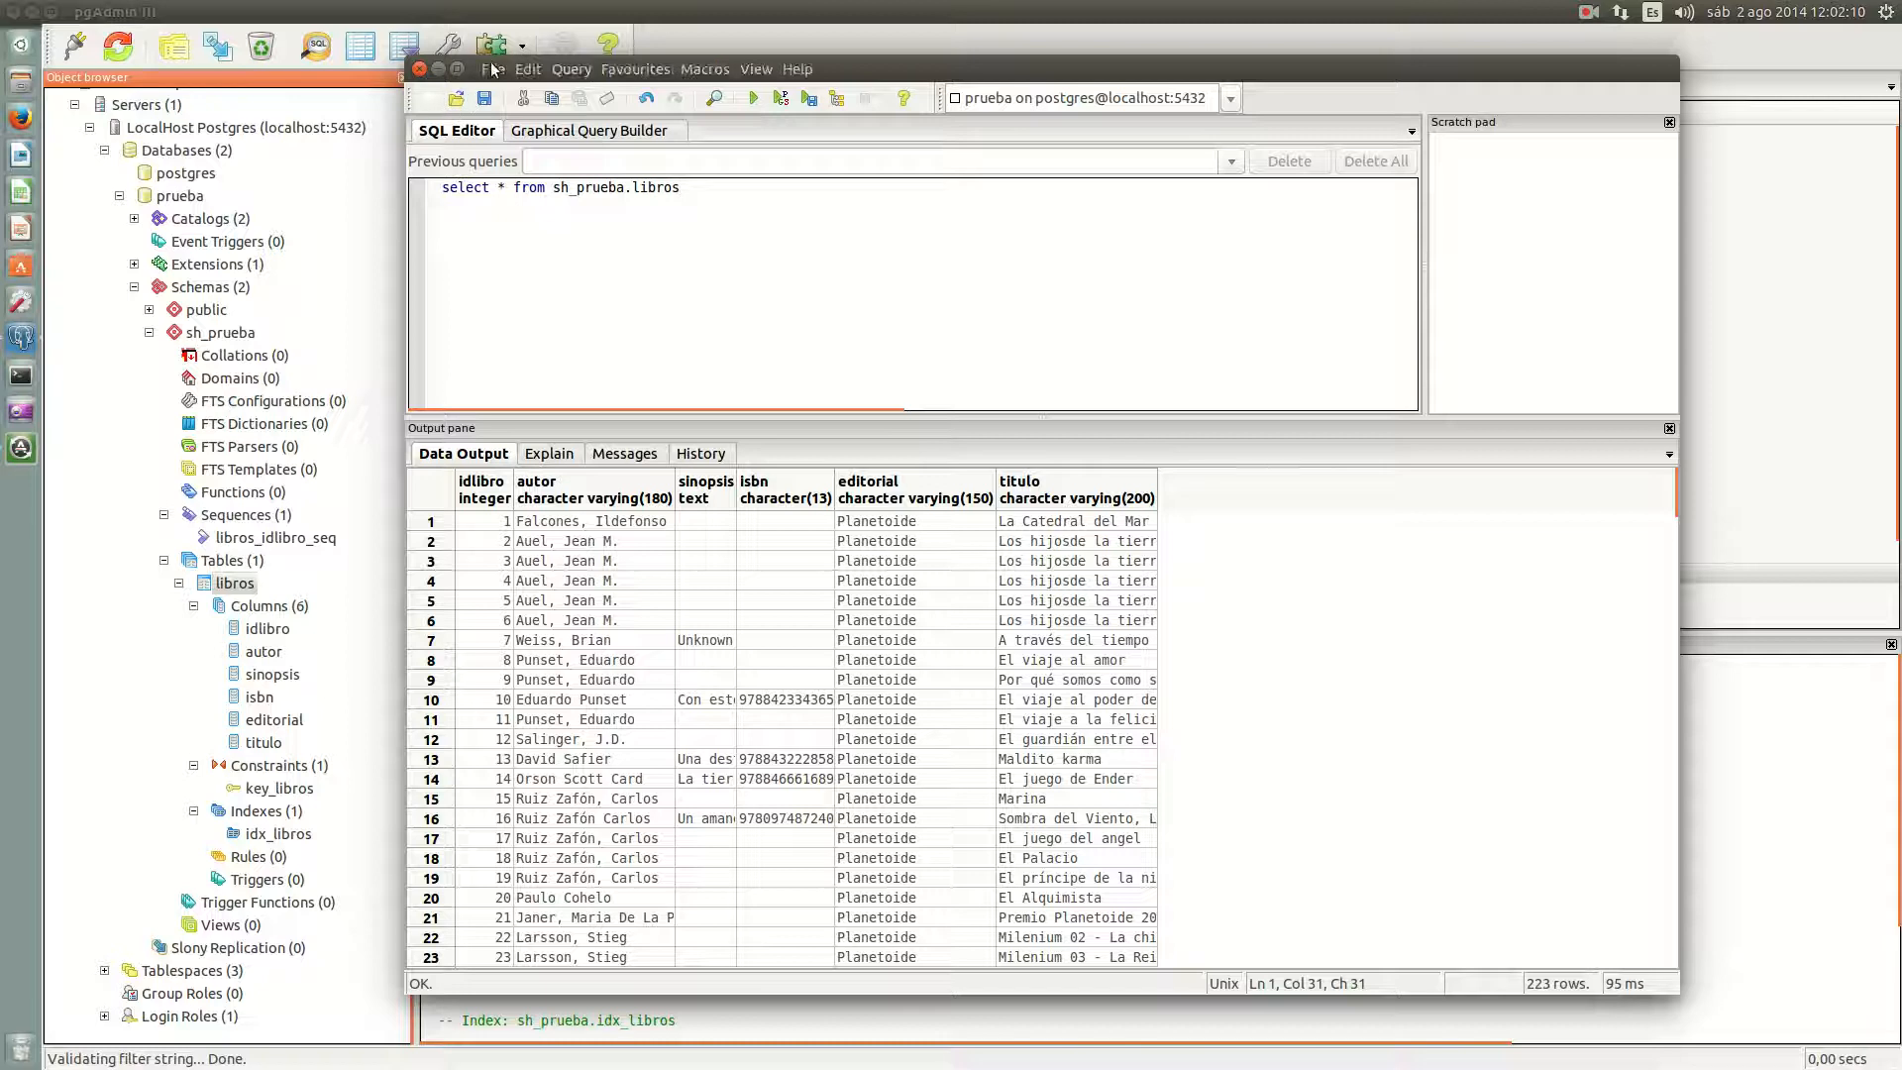
Step: Open the file export settings for the query results and move the dialog above the result rows
scroll(683, 734, "down", 18)
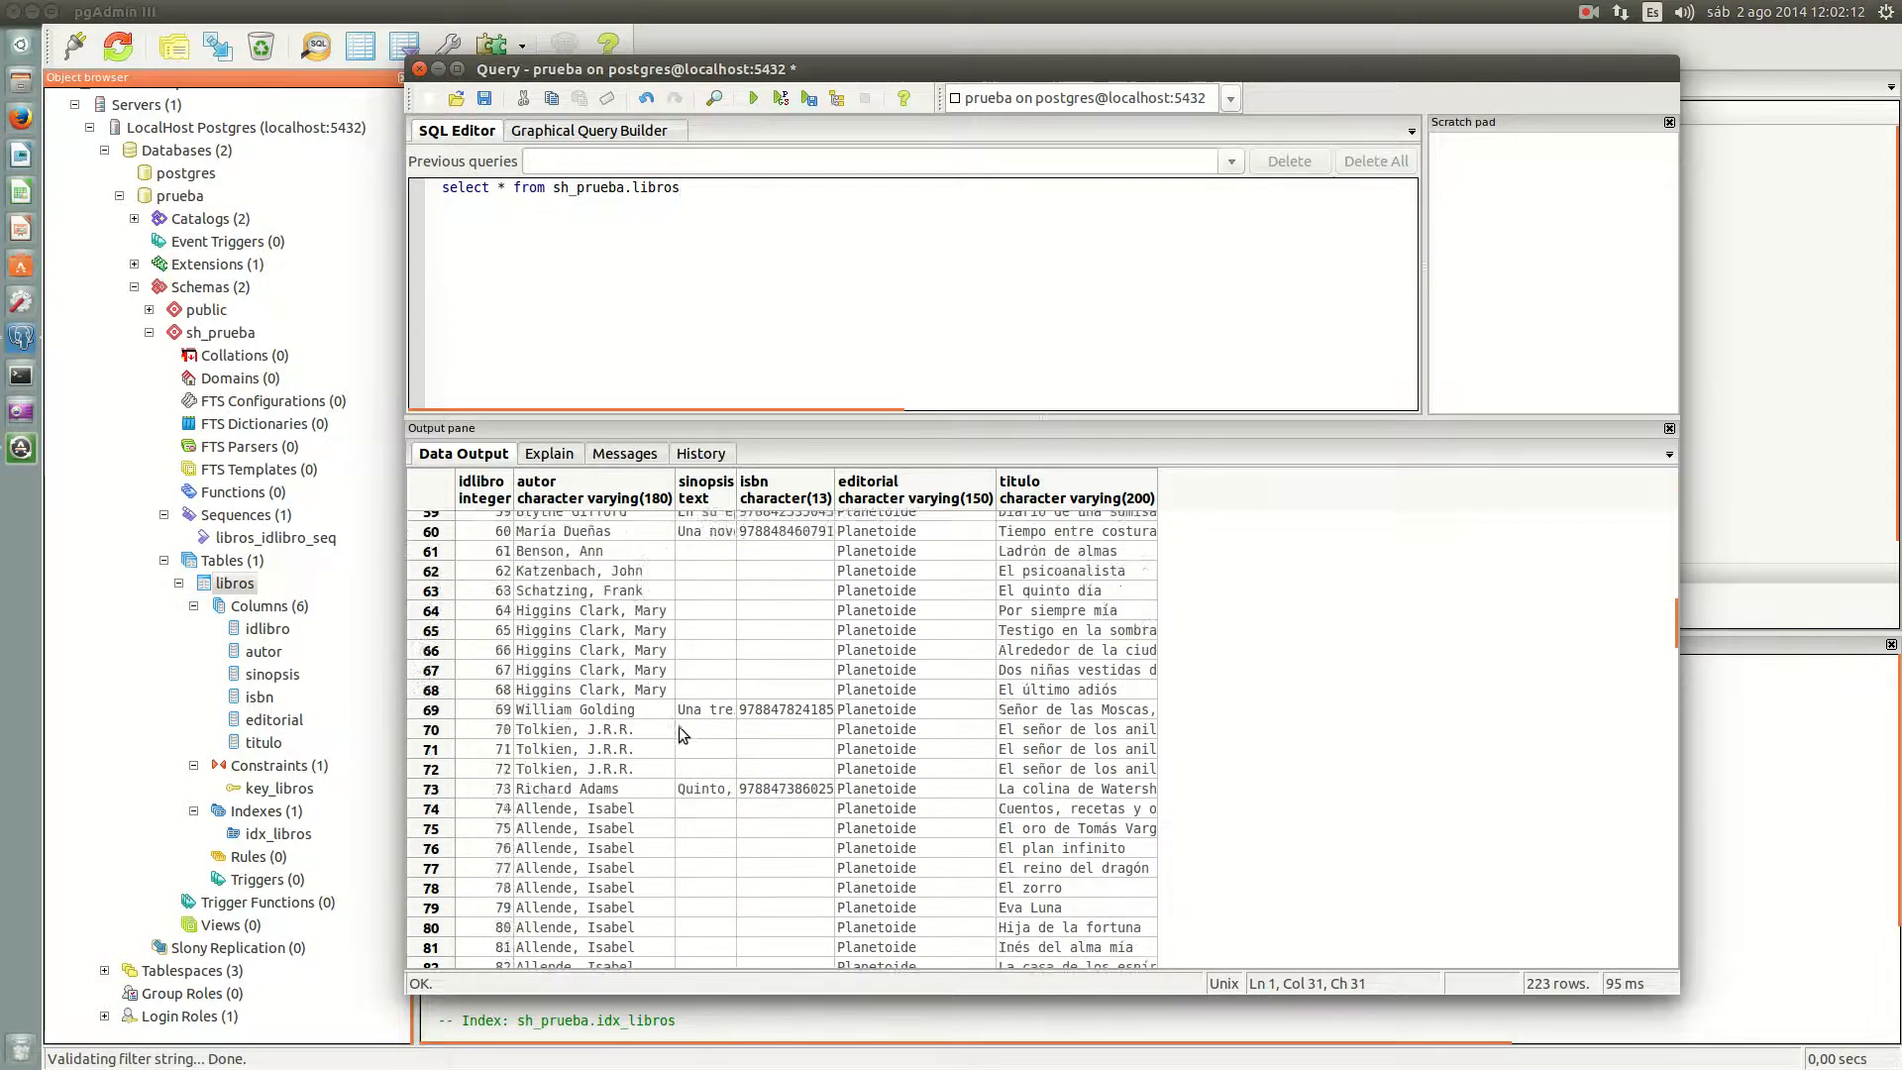
scroll(684, 734, "down", 8)
scroll(663, 728, "up", 20)
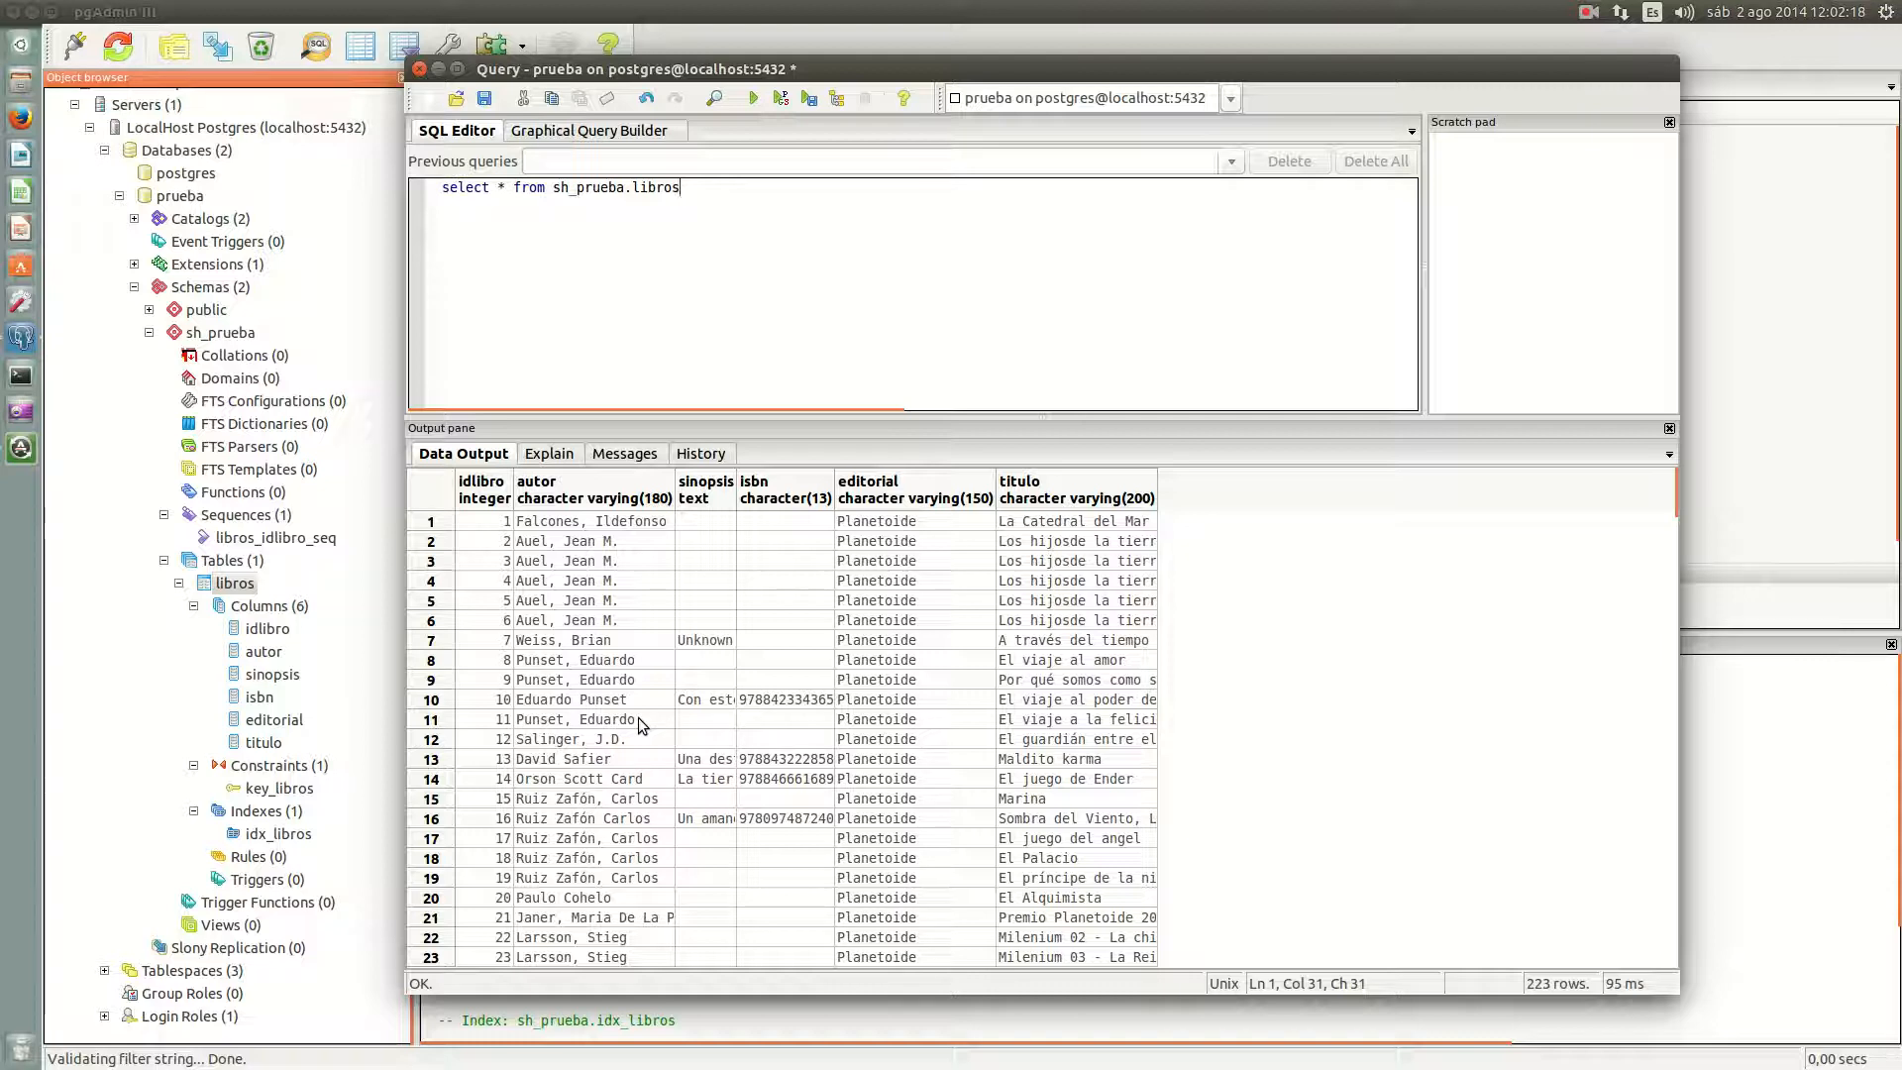
left_click(493, 64)
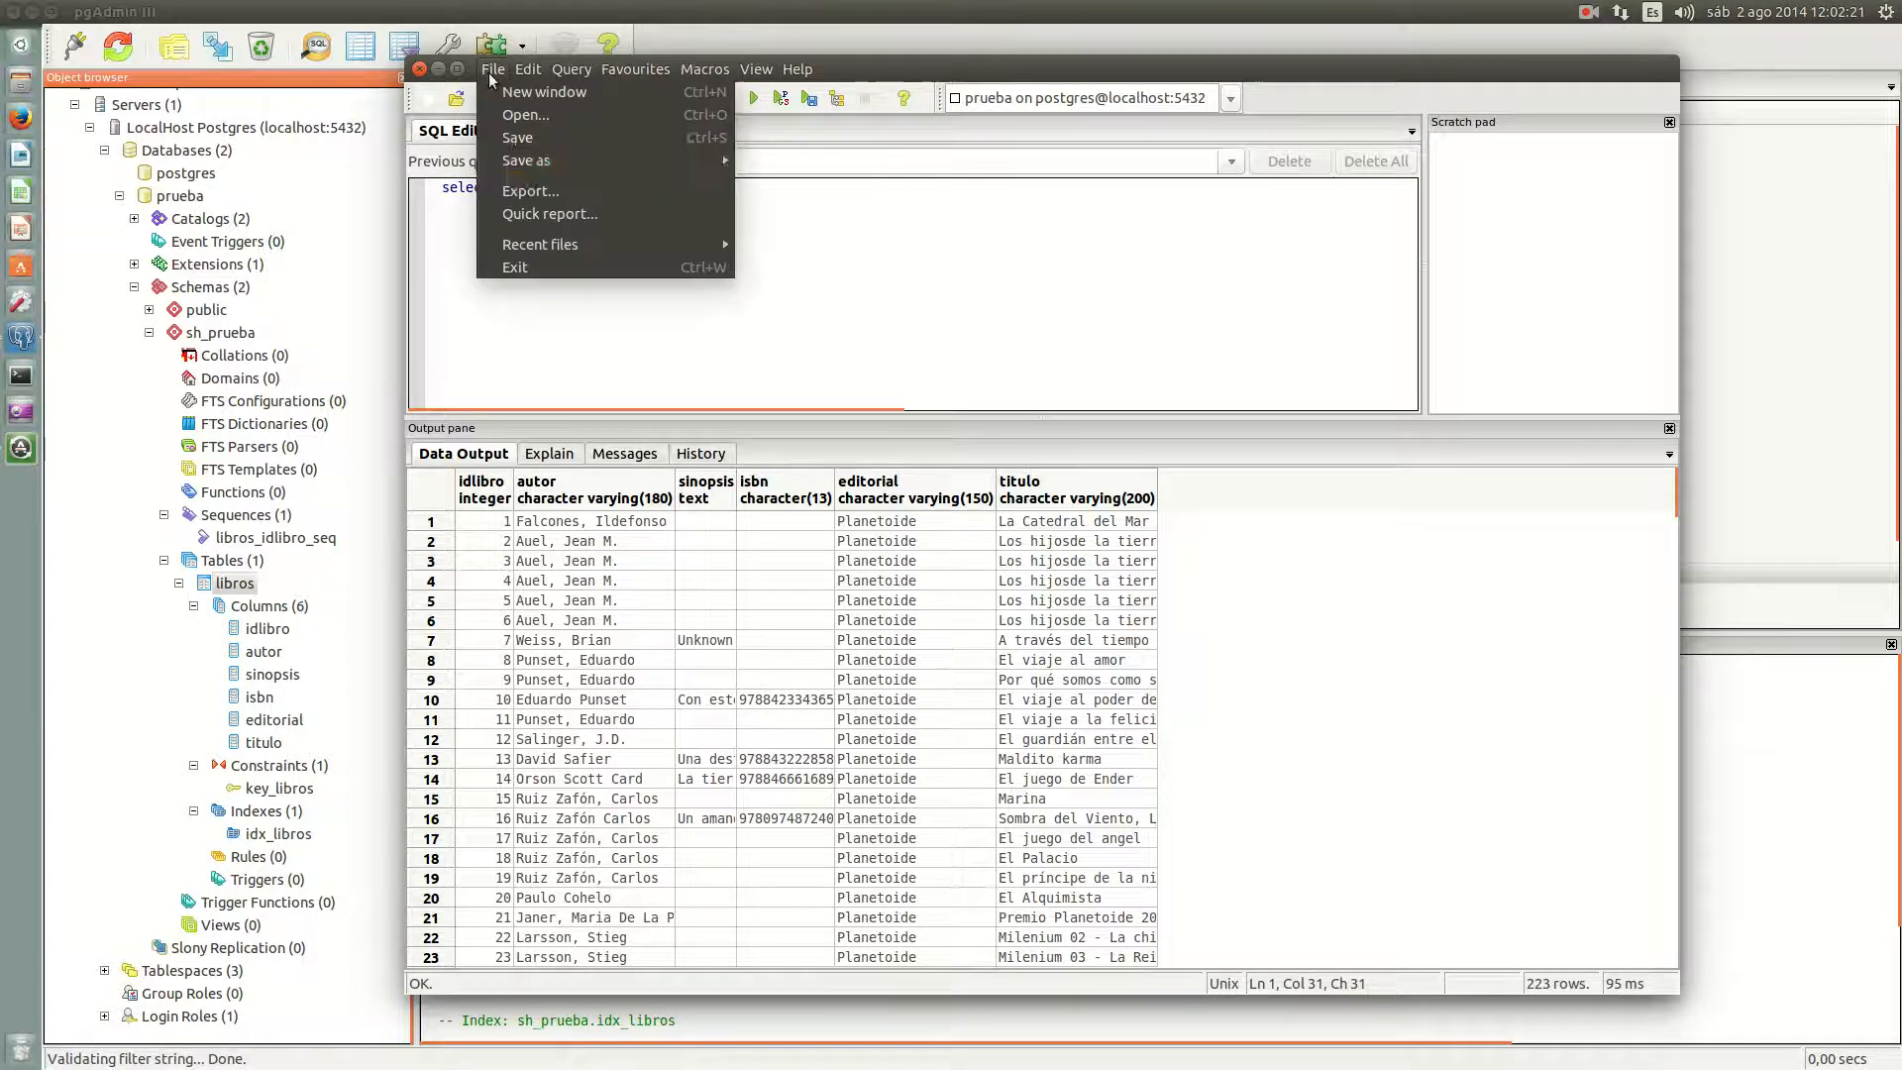
left_click(549, 186)
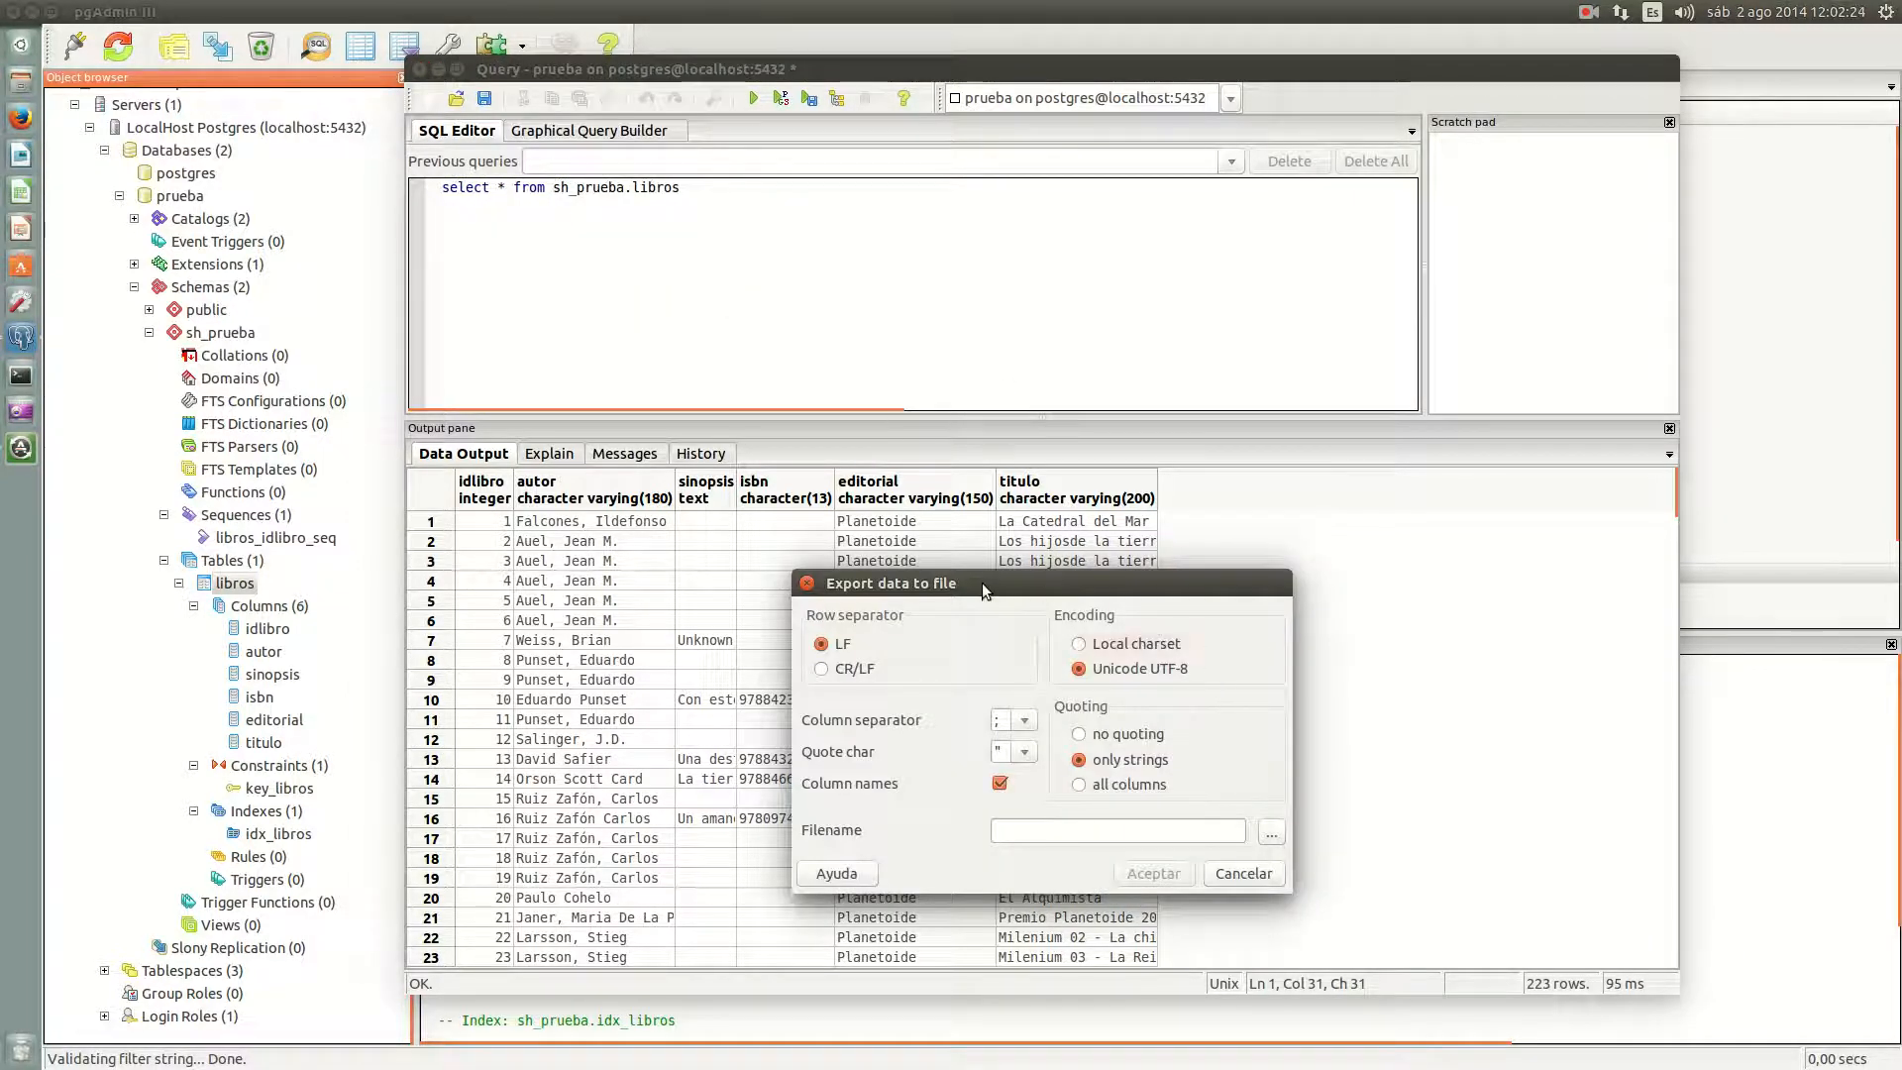
left_click_drag(987, 586, 1030, 137)
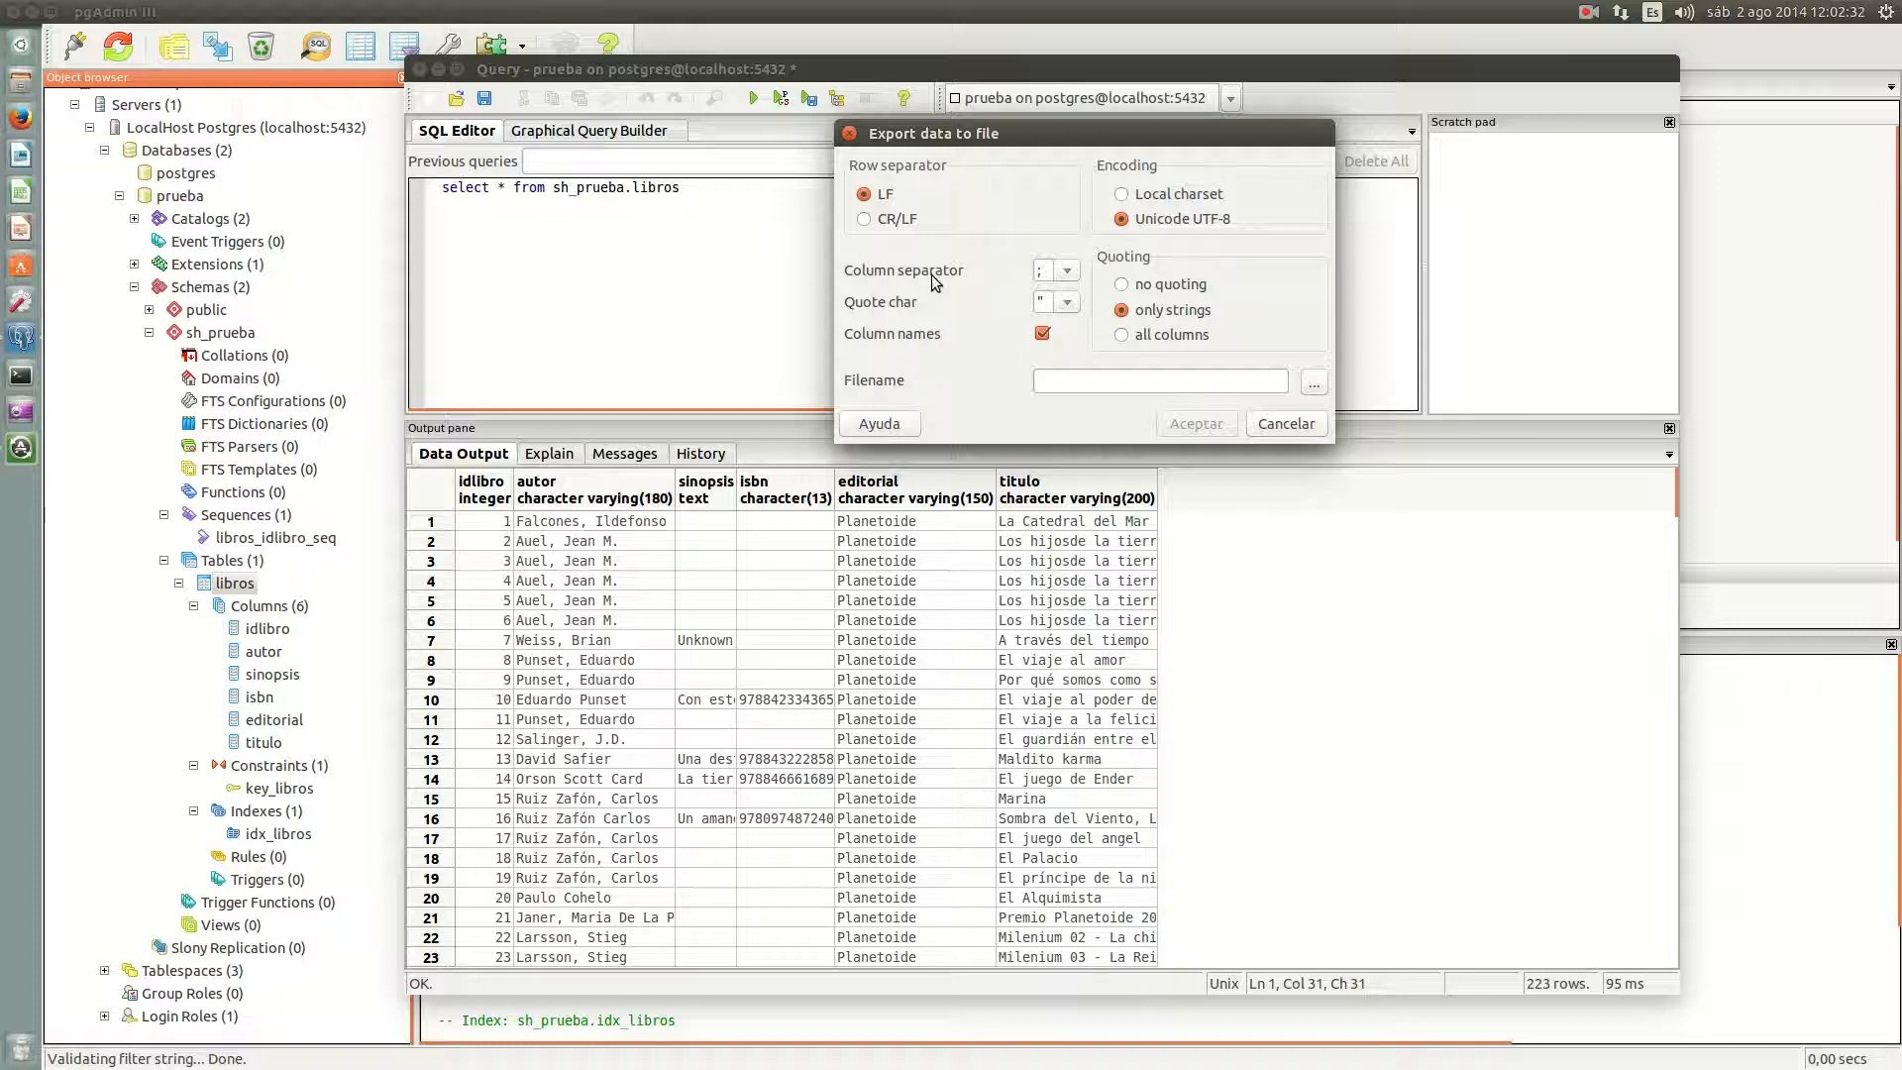
Step: Set the export to LF row separators, comma column separators, double-quote quote characters and quoting of only strings
left_click(871, 195)
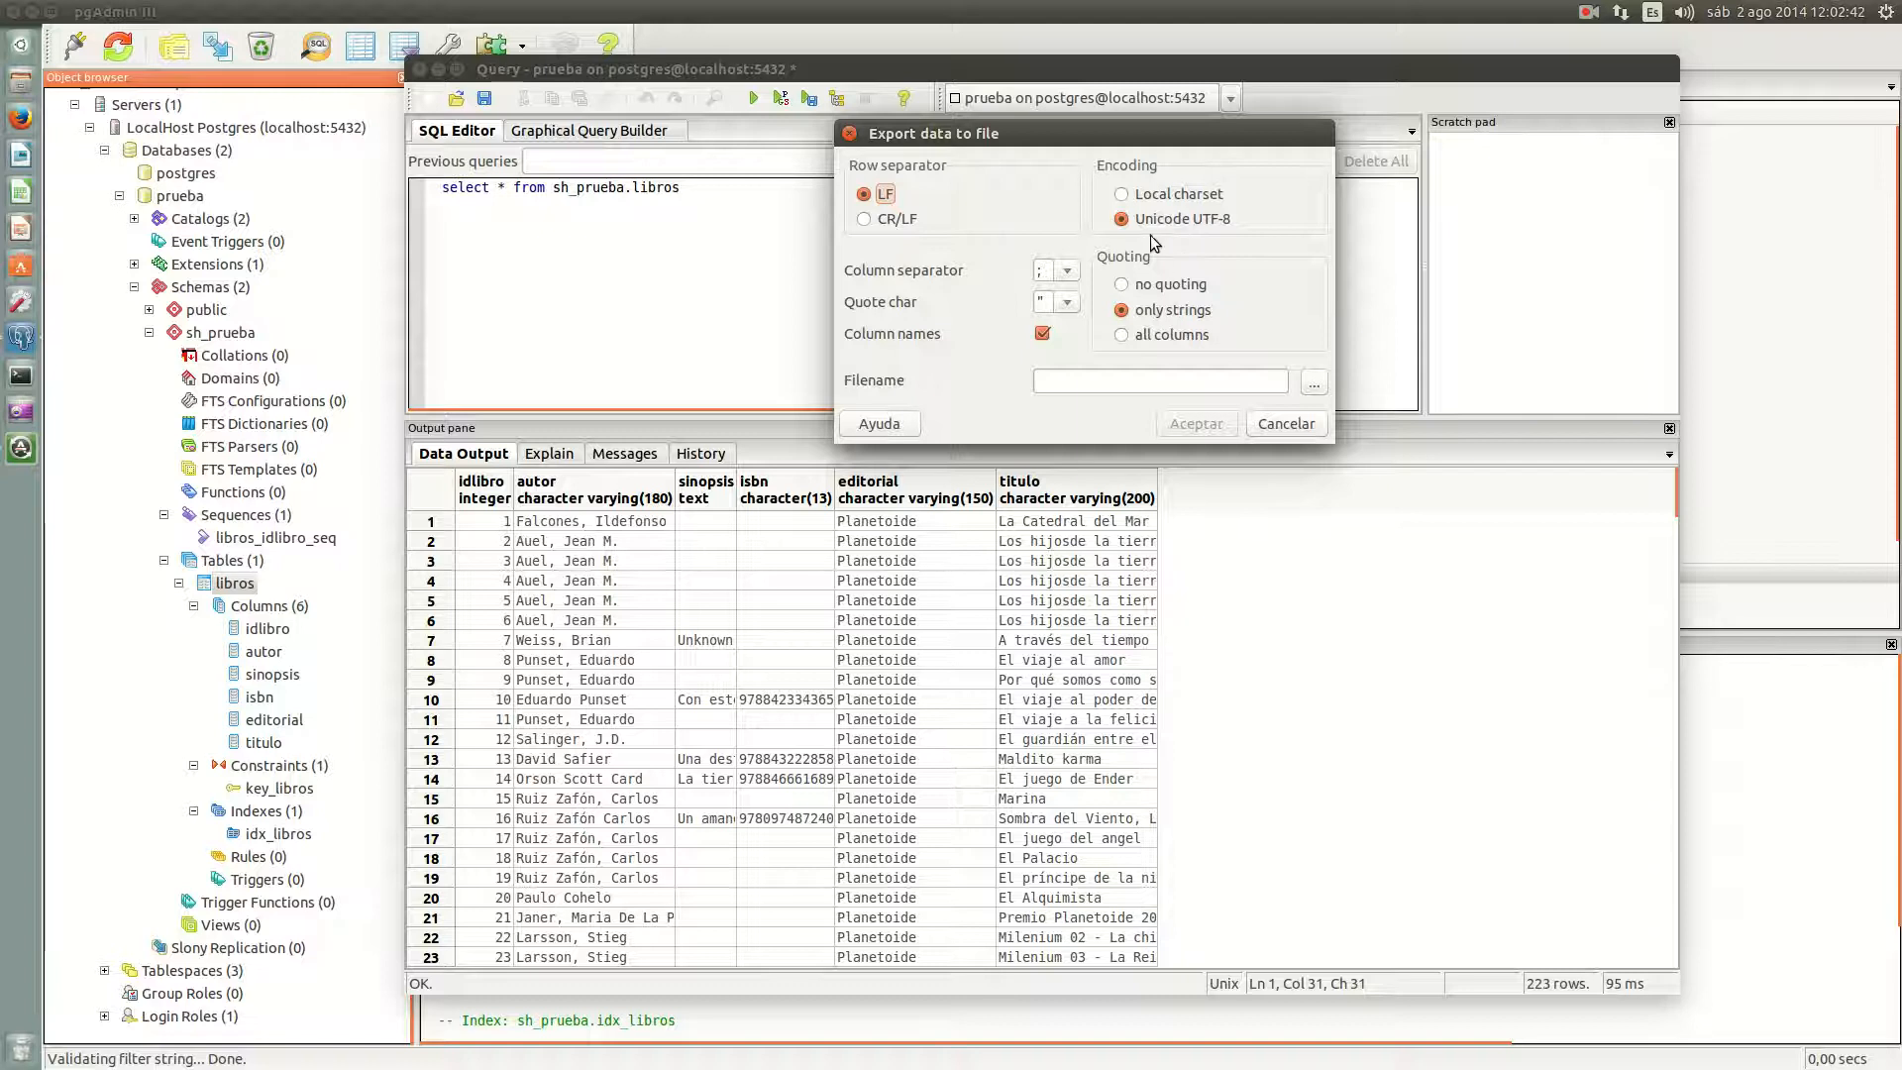
left_click(1068, 270)
left_click(1045, 330)
left_click(1064, 302)
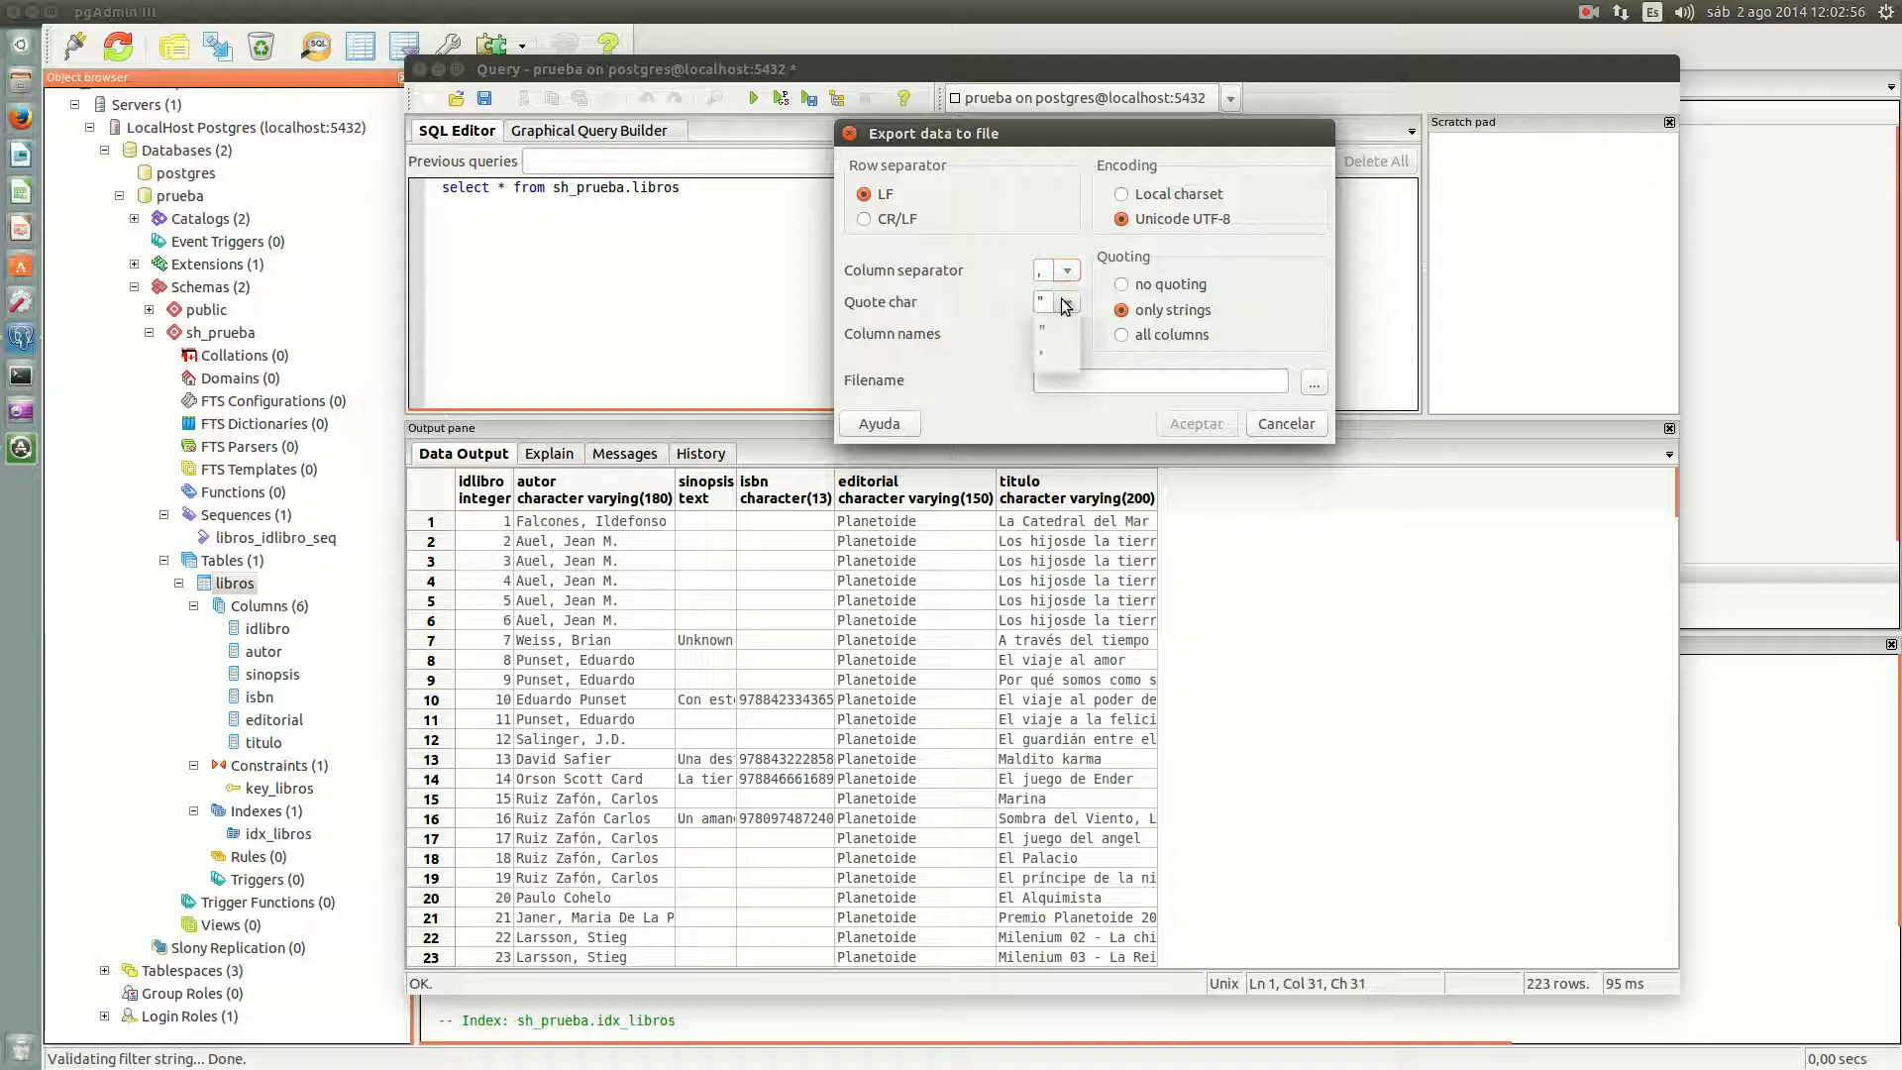
left_click(1042, 327)
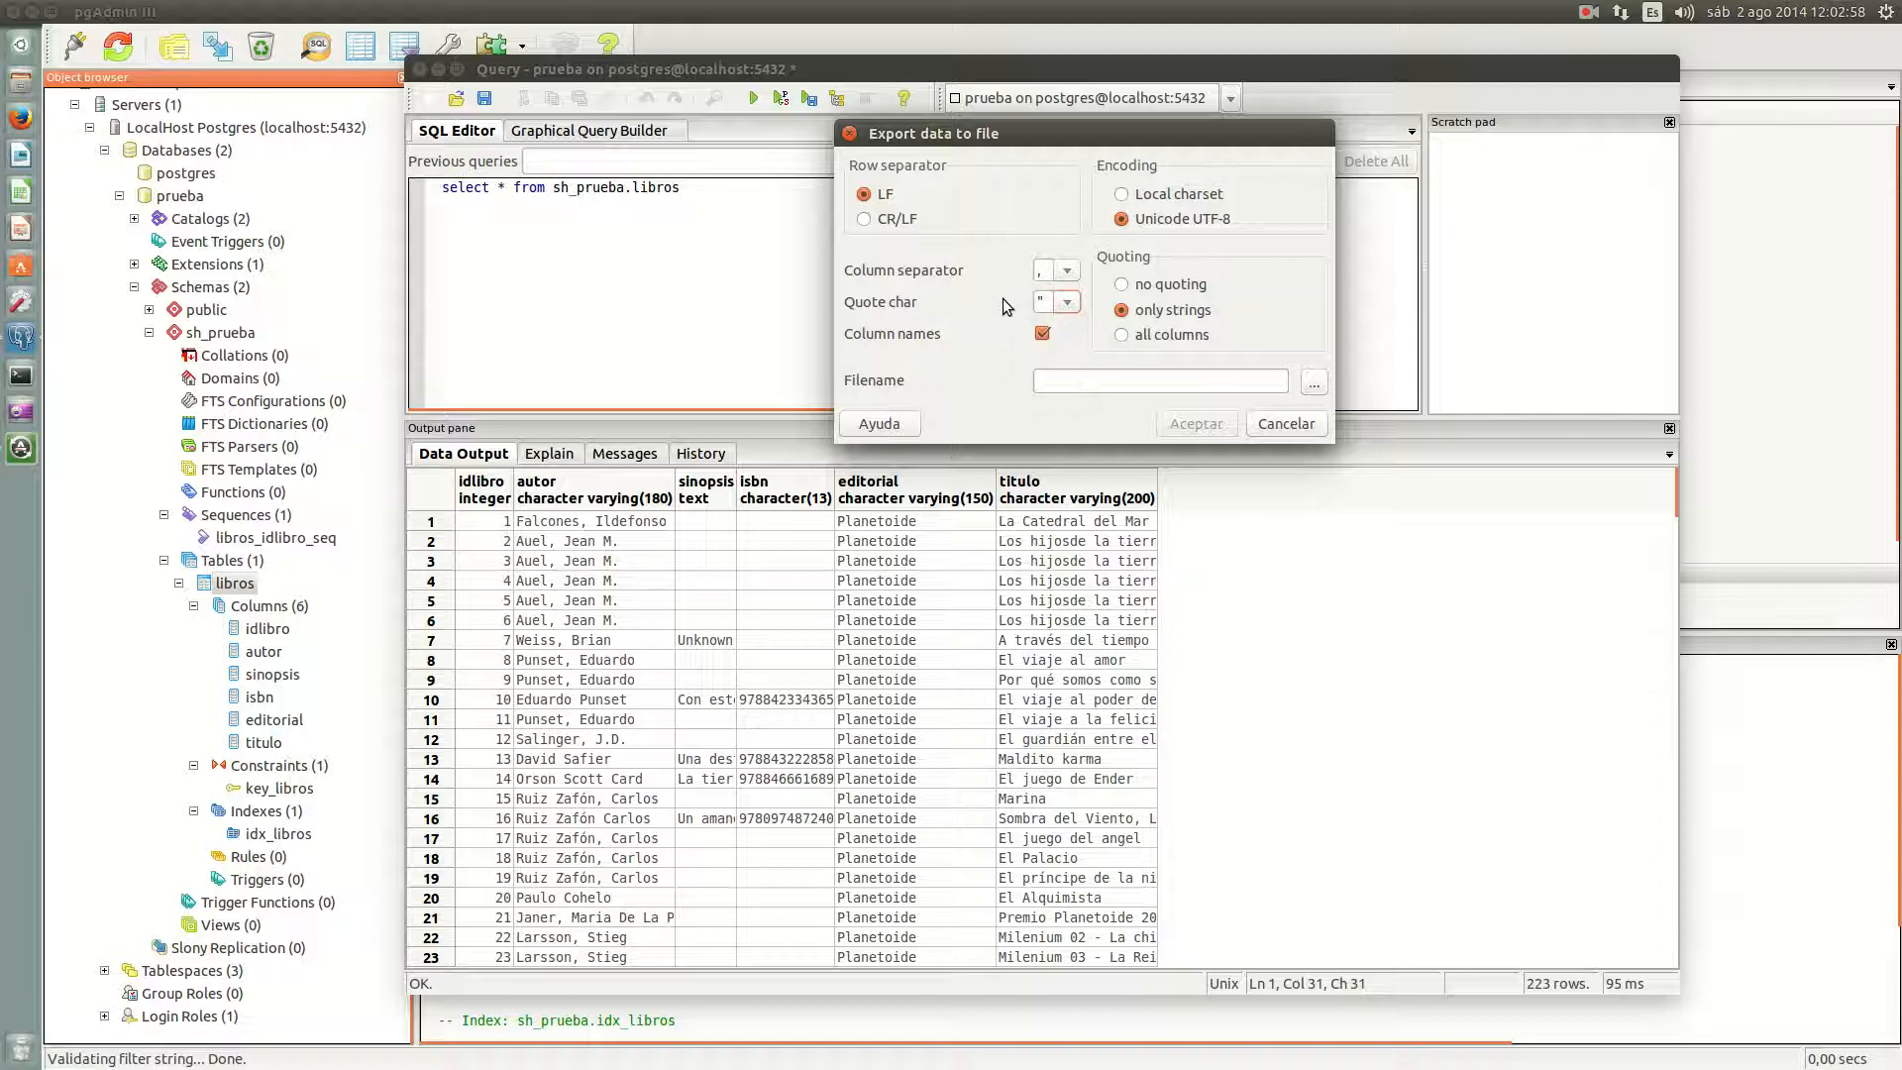
left_click(1171, 285)
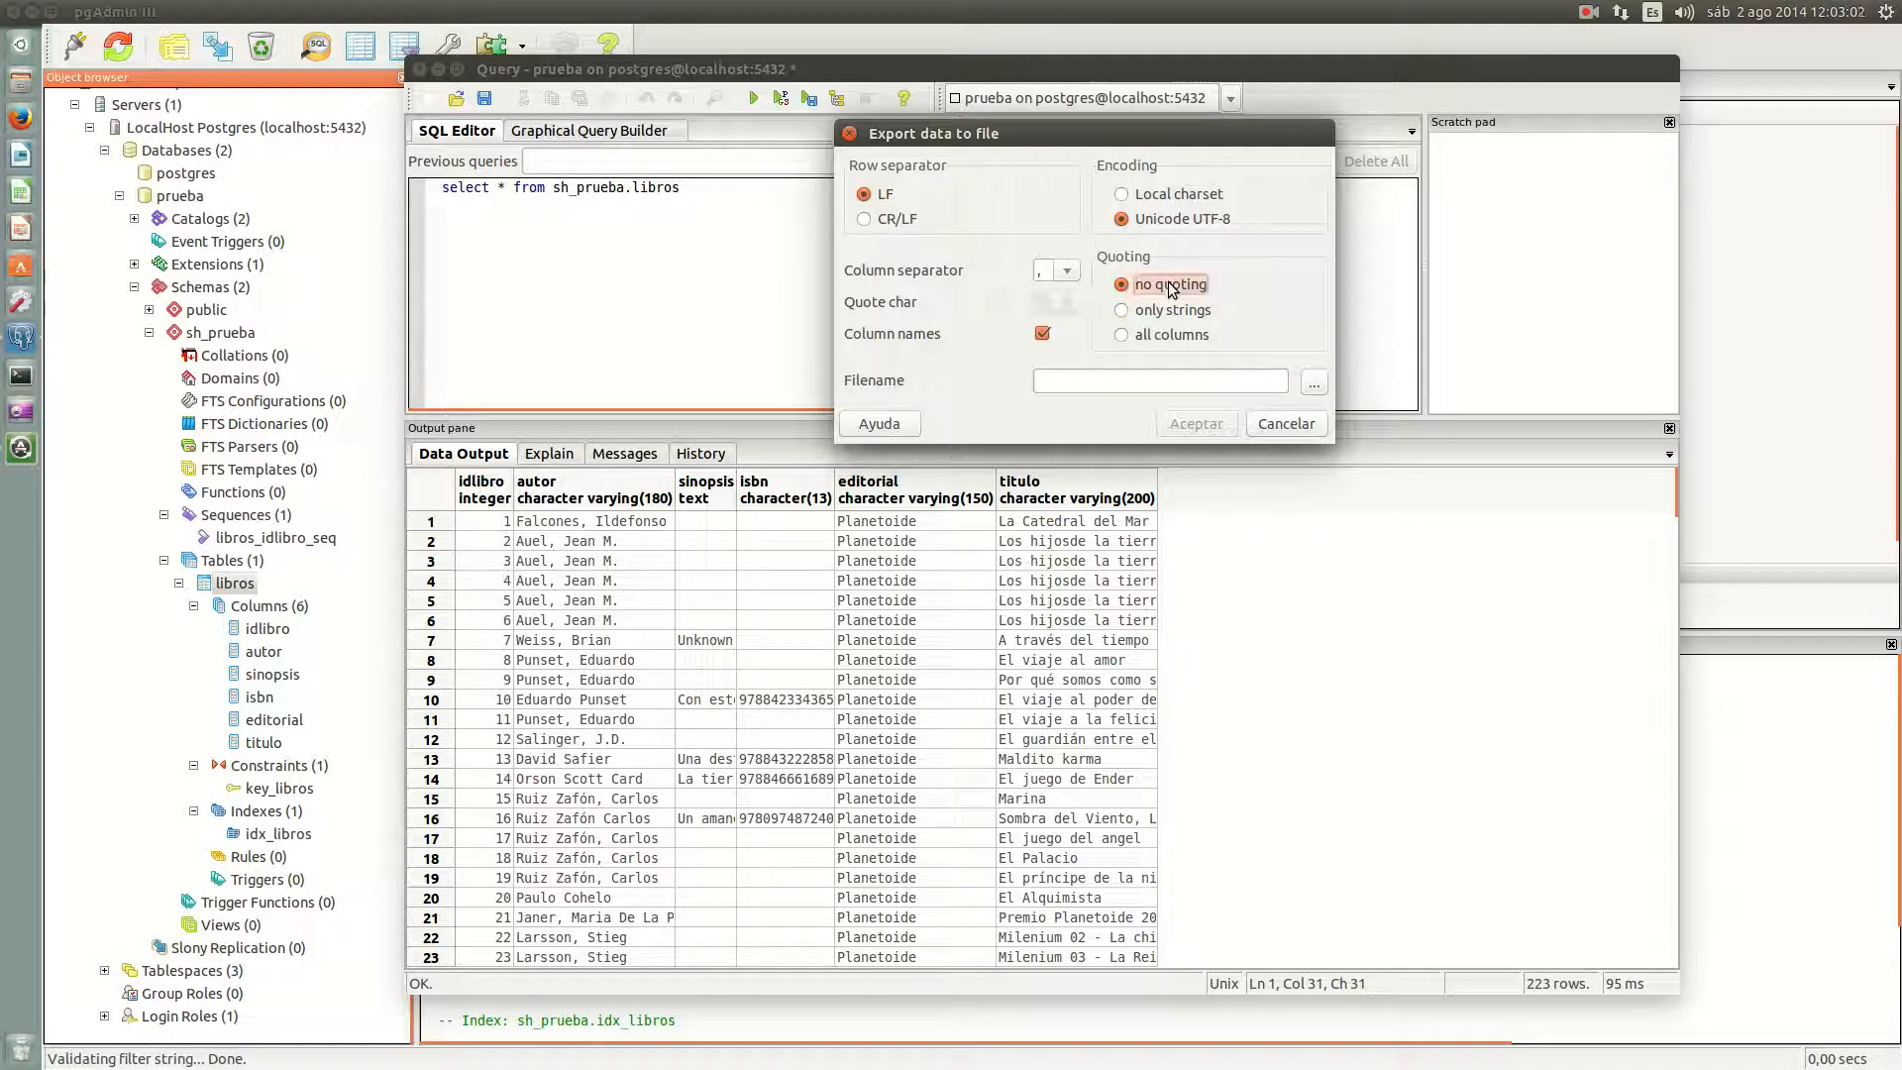
left_click(1169, 311)
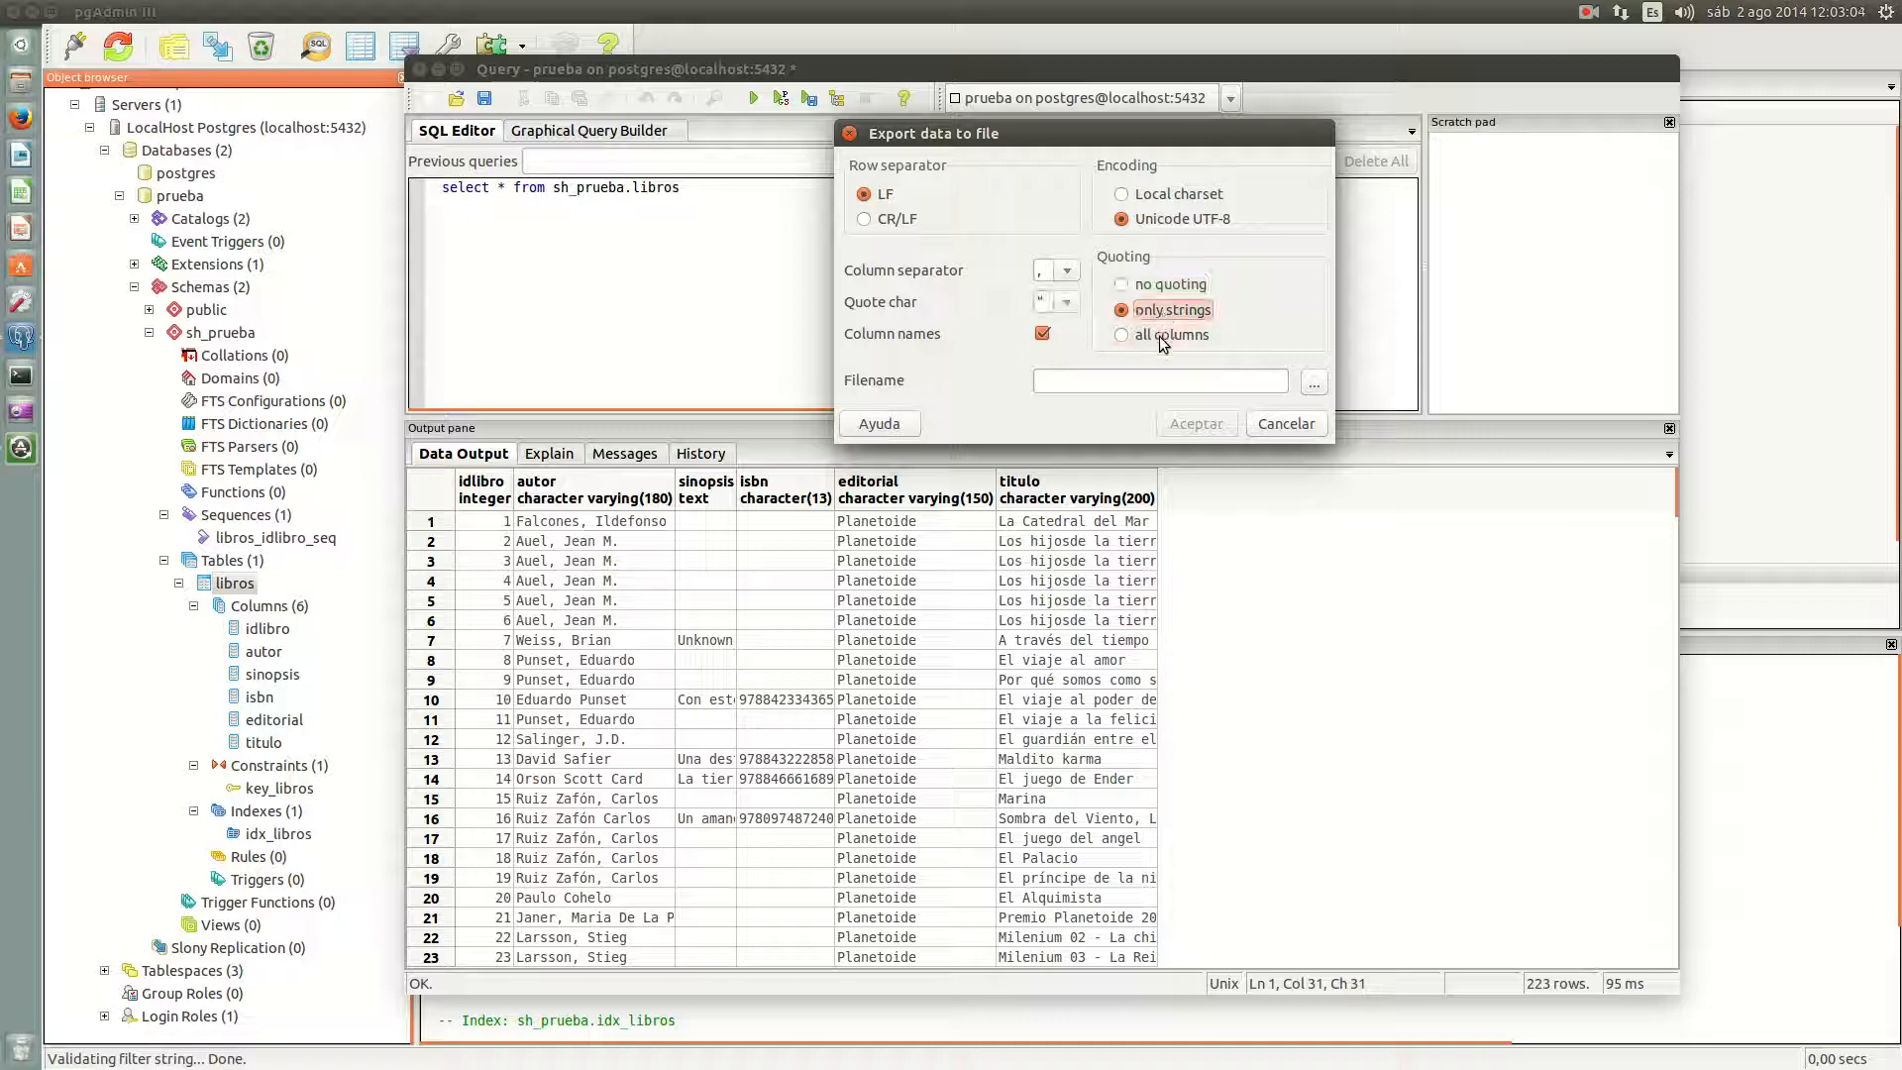
left_click(1161, 337)
left_click(1167, 311)
Step: Export the query results to a file named libros_db.csv in the Documentos folder
left_click(1228, 381)
left_click(1313, 383)
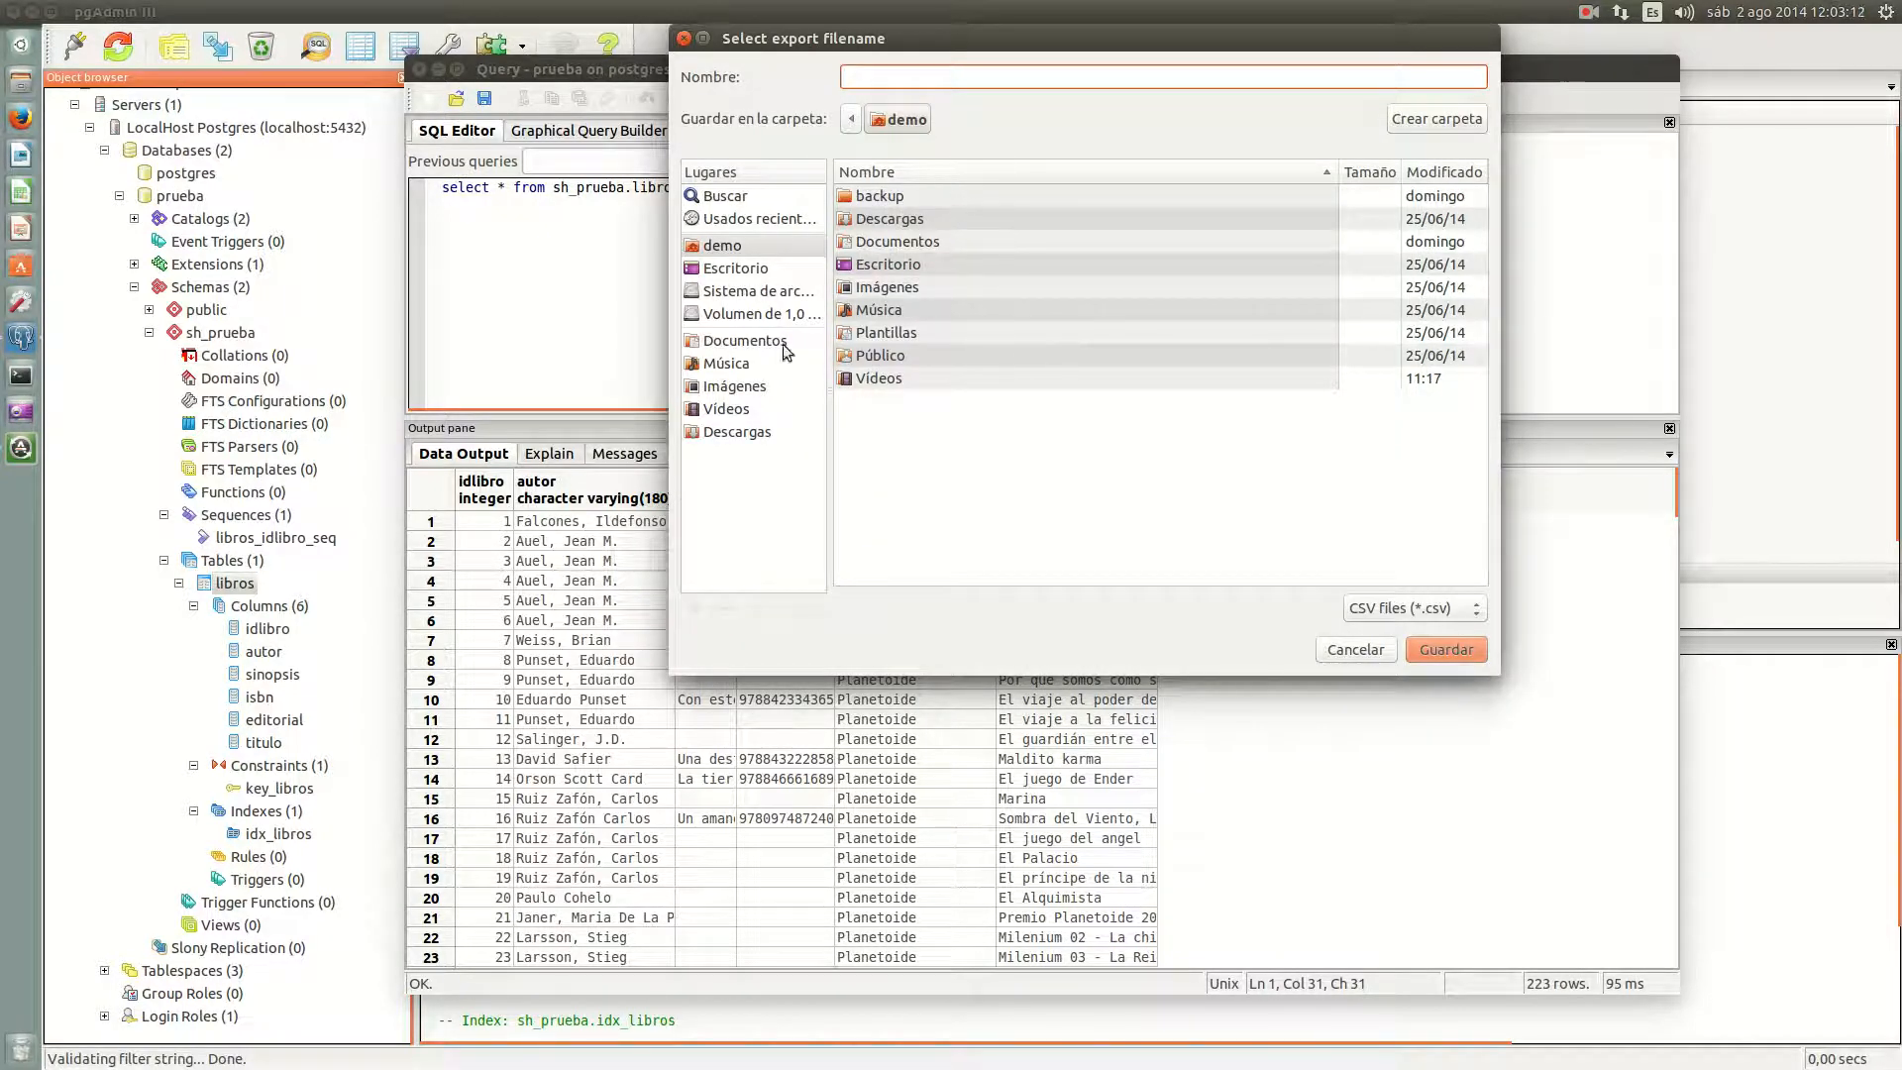
double_click(861, 243)
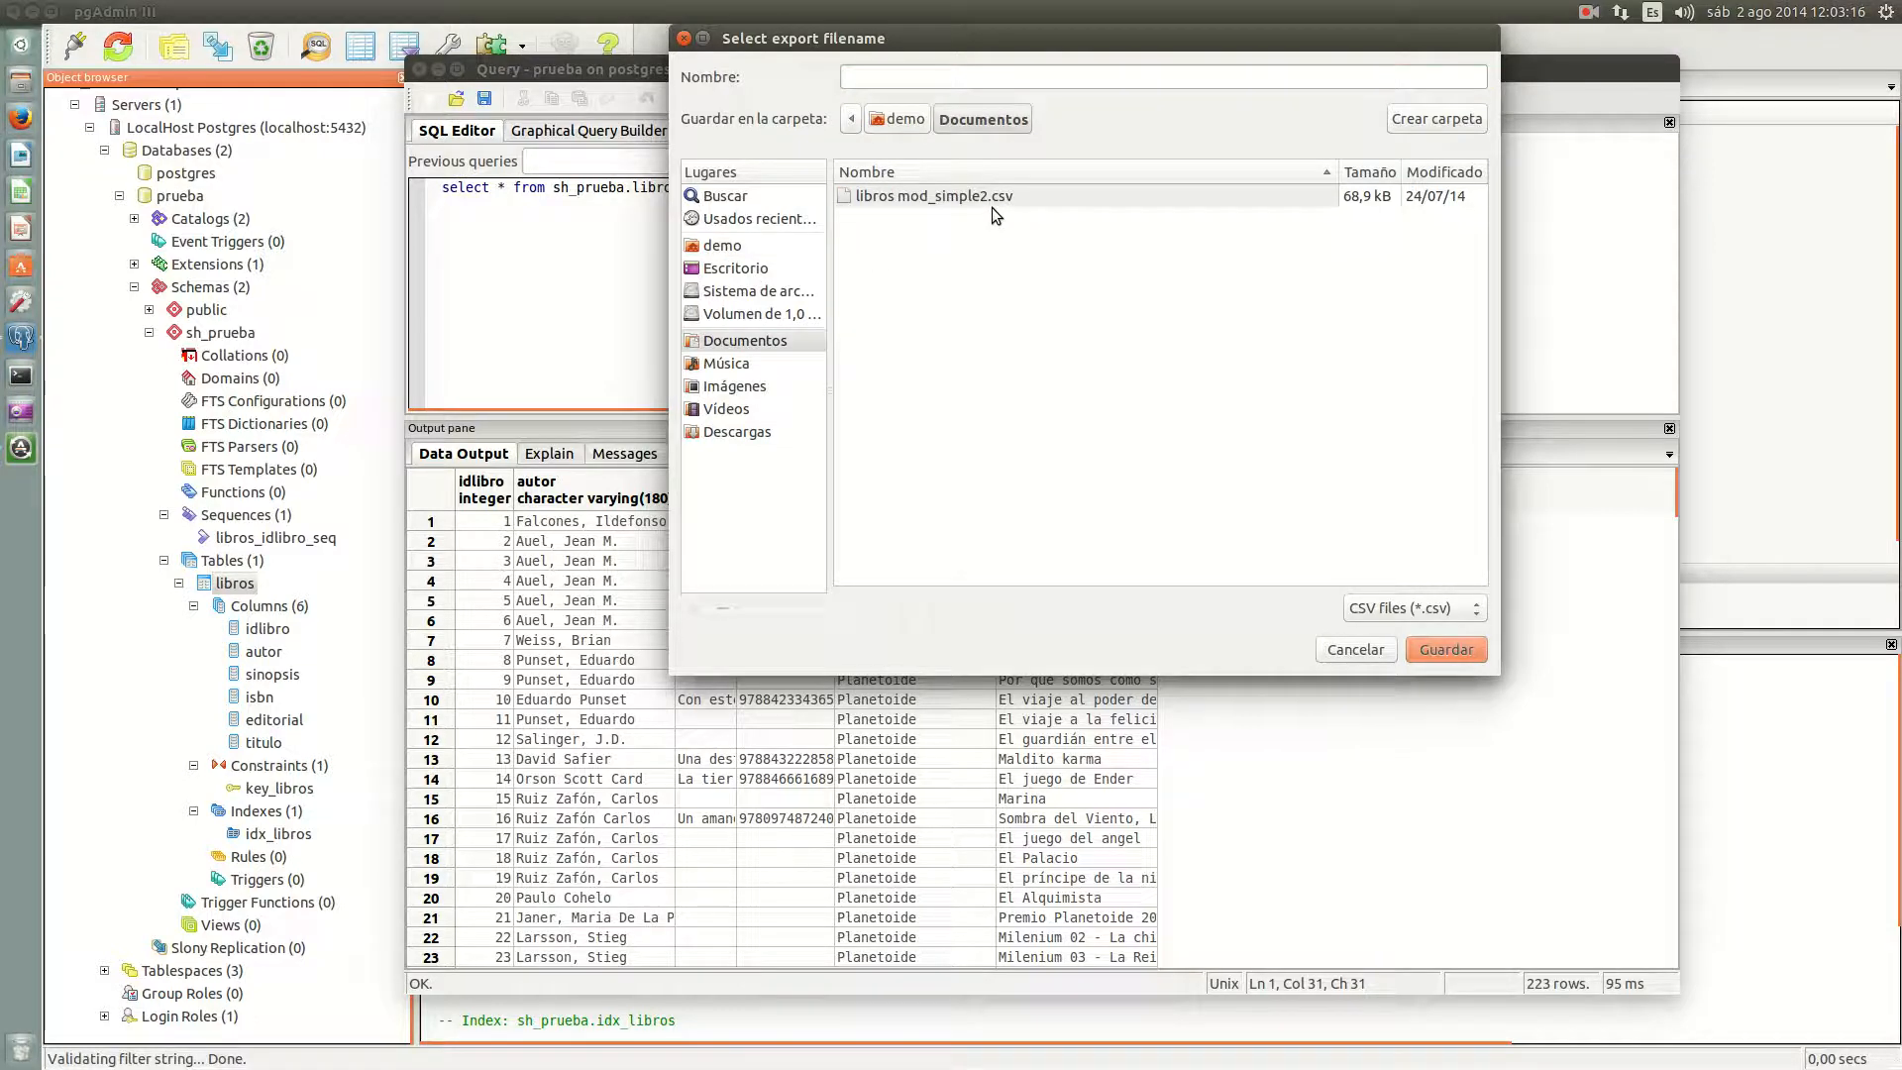
left_click(964, 77)
type("libro")
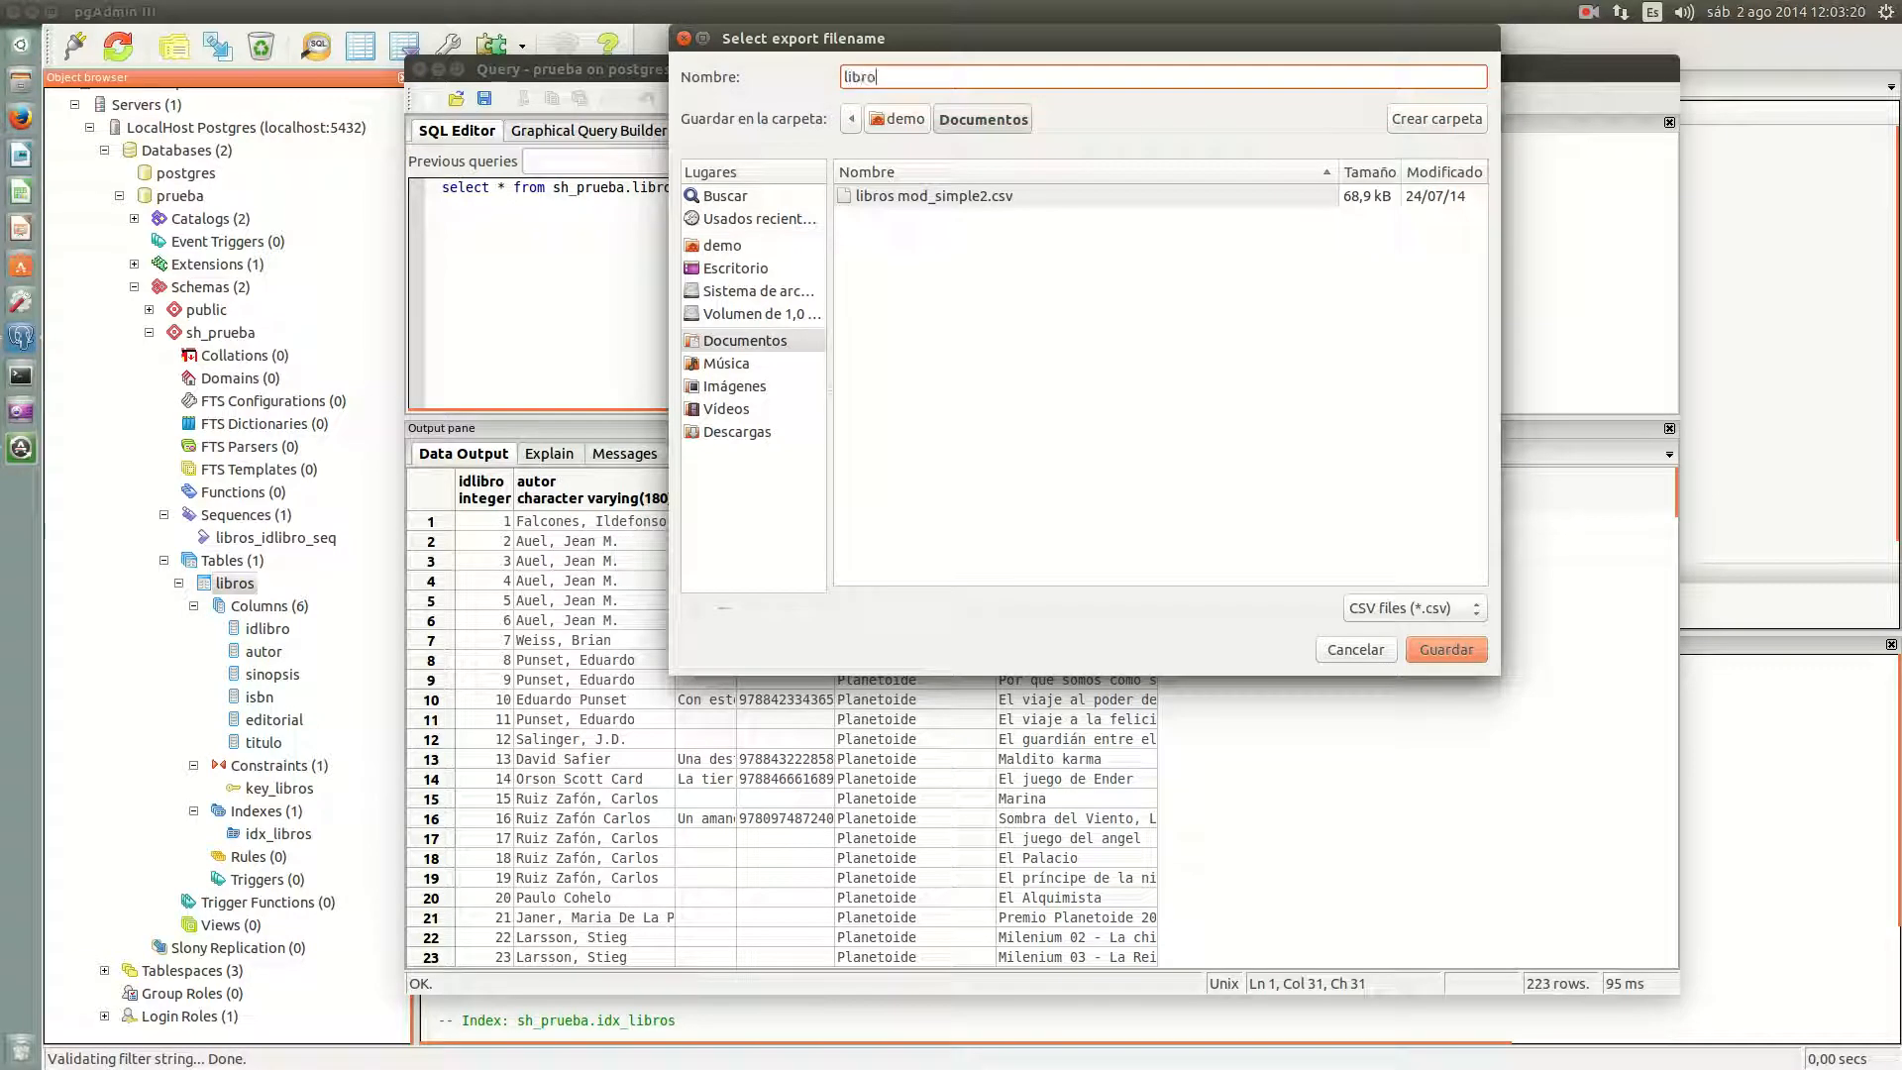
type("s_db.csv")
key("Return")
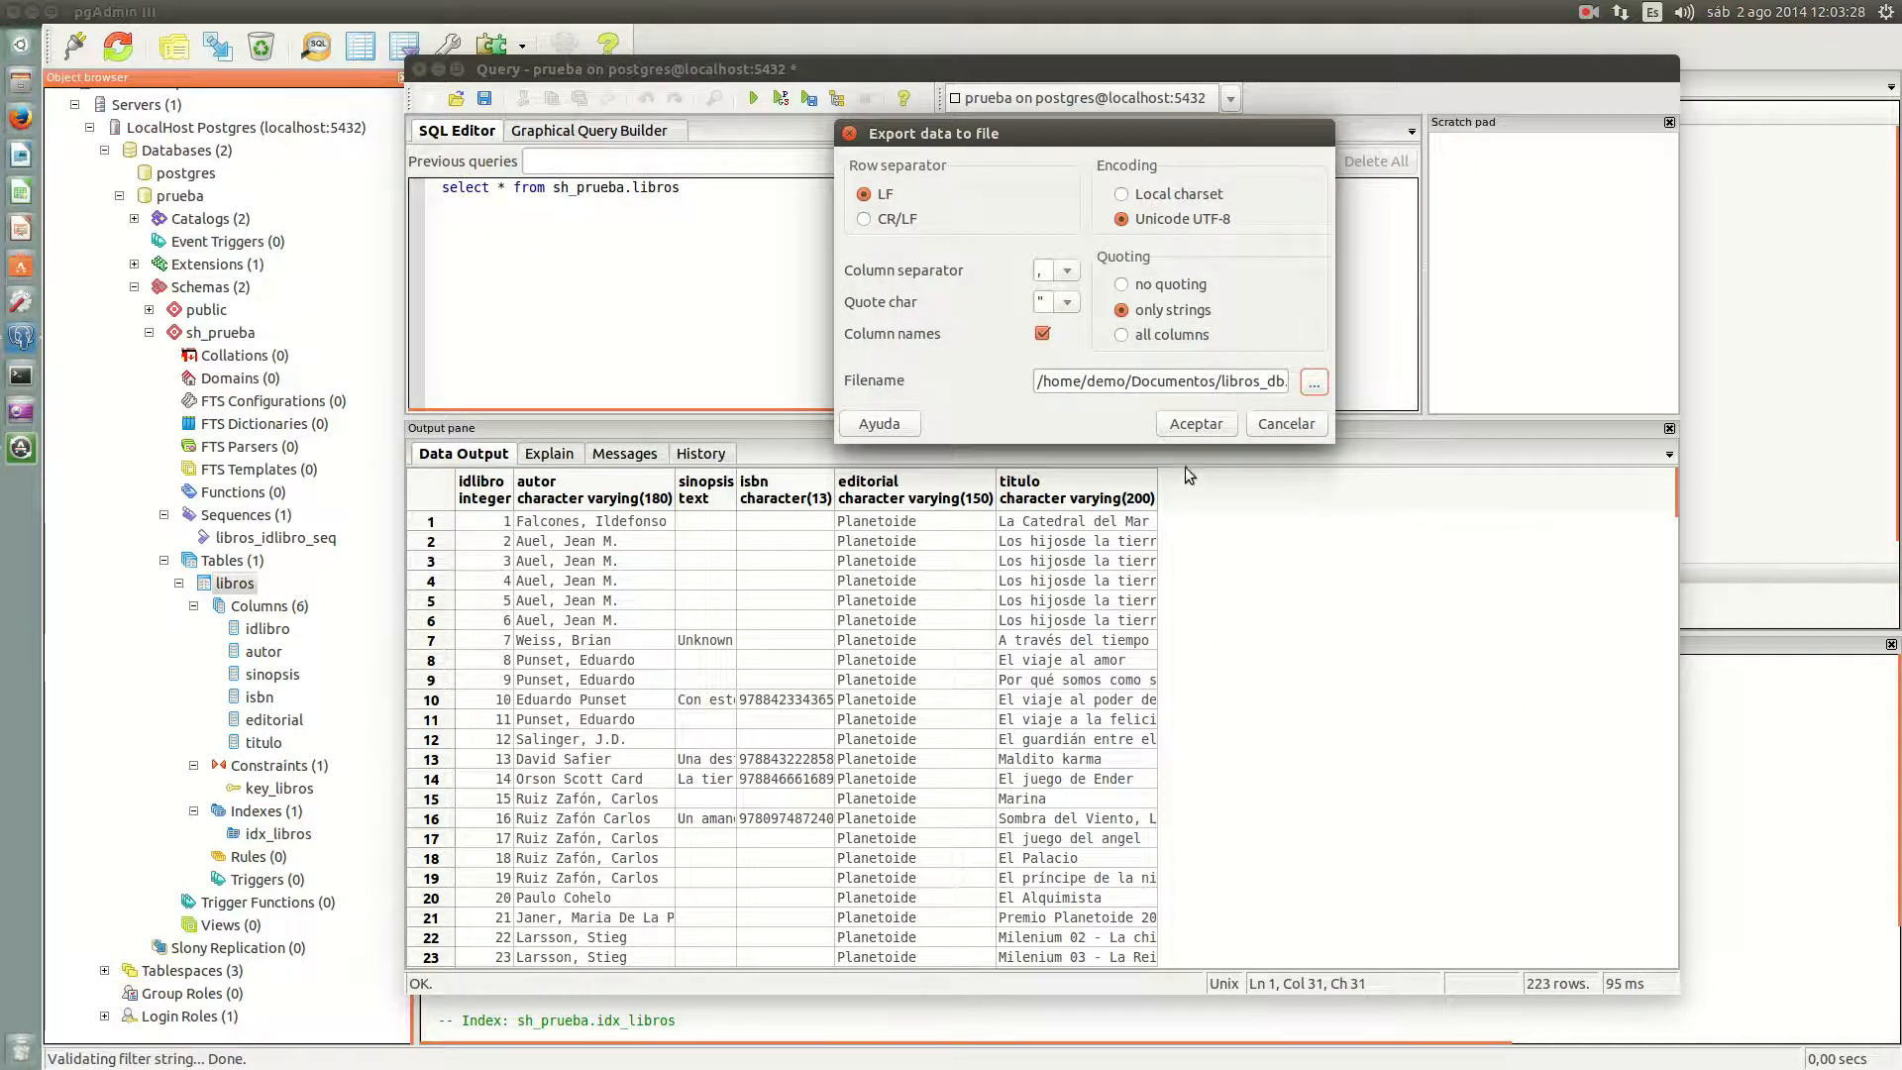
left_click(1195, 423)
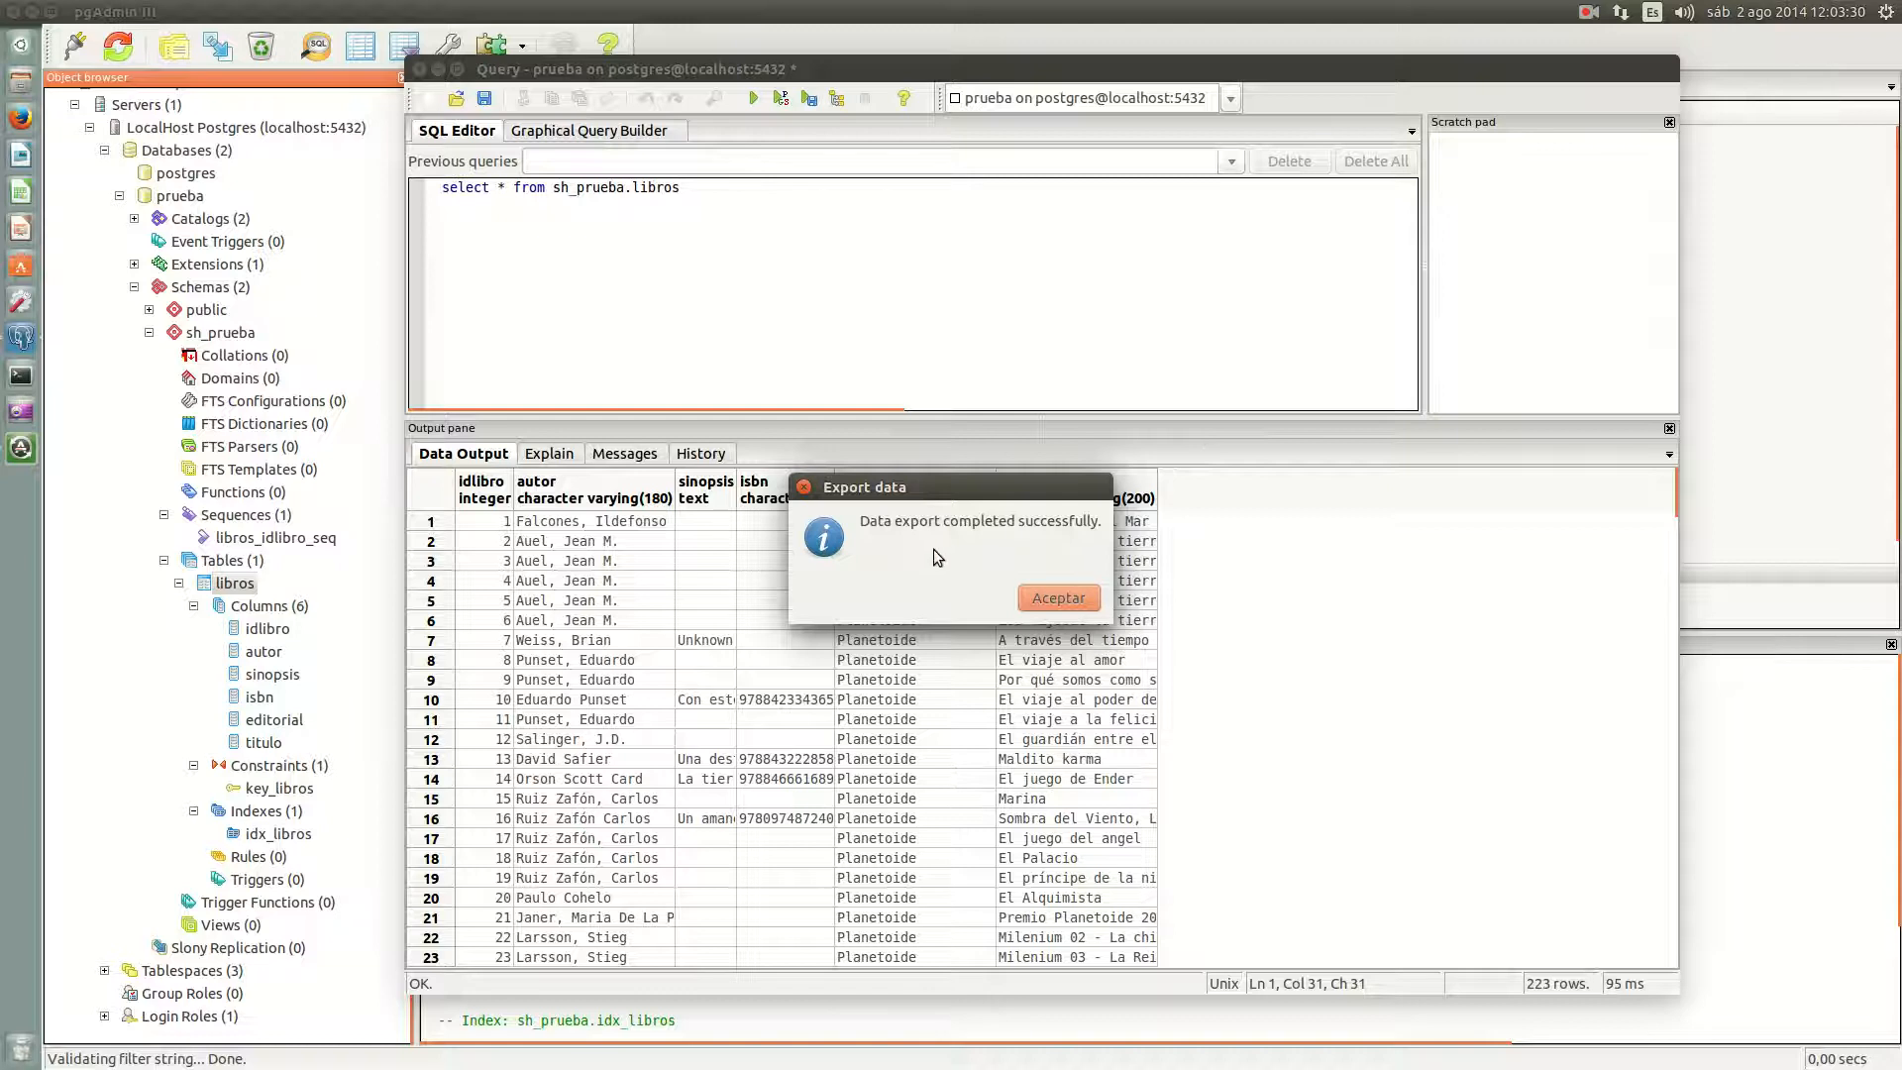
left_click(1052, 598)
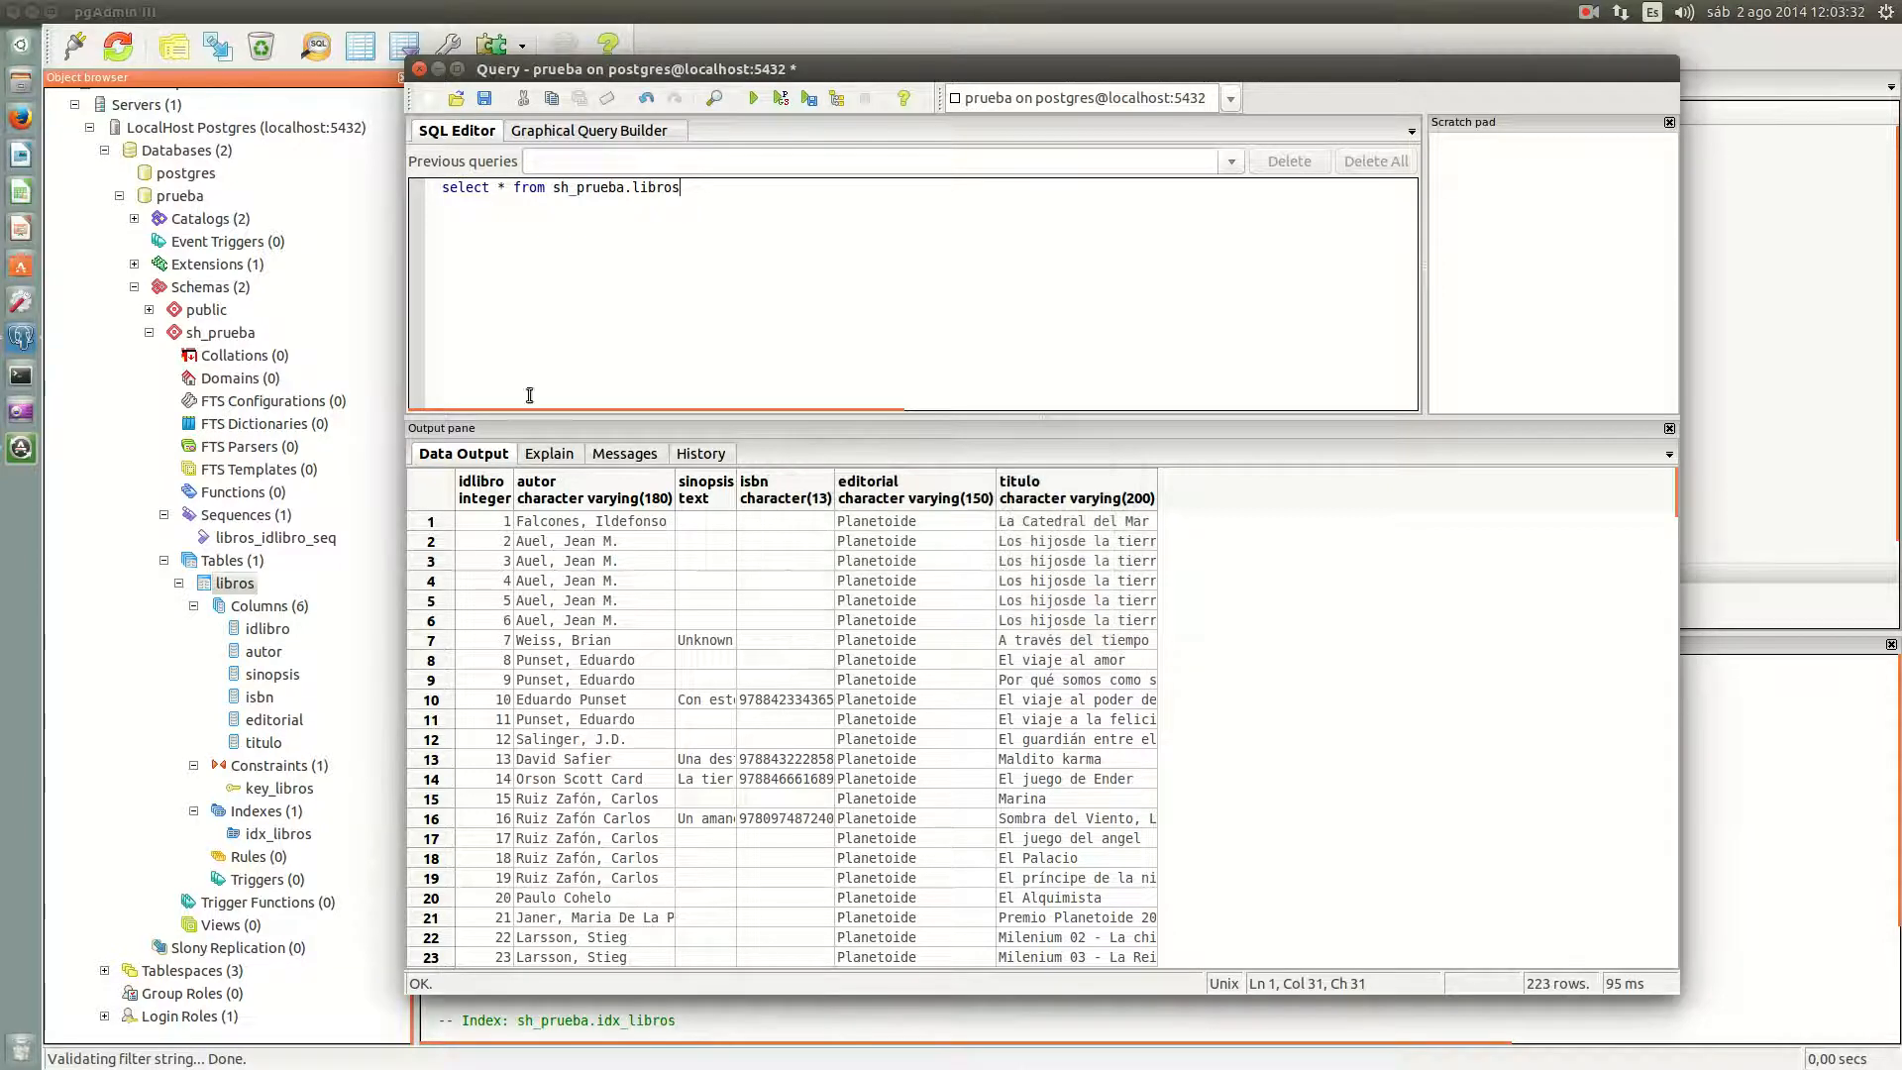
Step: Switch to the file manager, go to the Documentos folder and open libros_db.csv with Geany
left_click(21, 154)
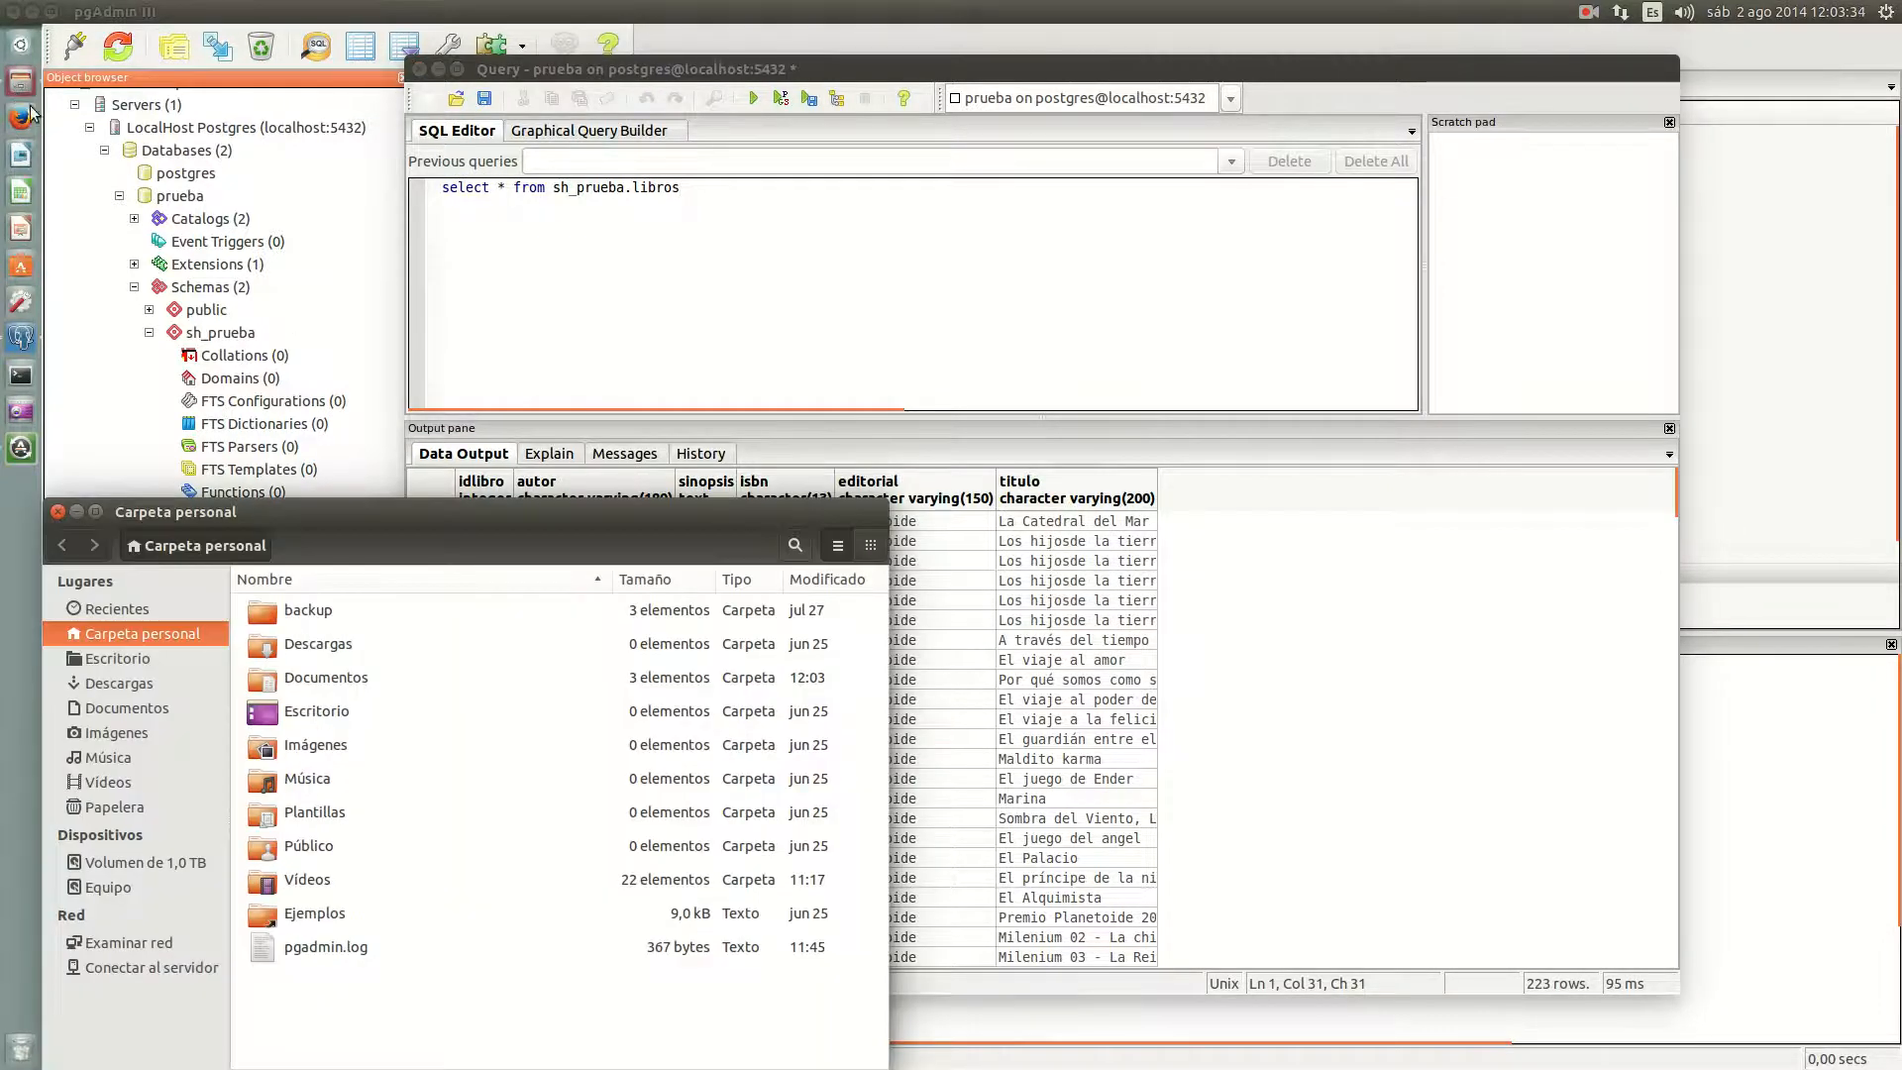
left_click_drag(456, 512, 890, 206)
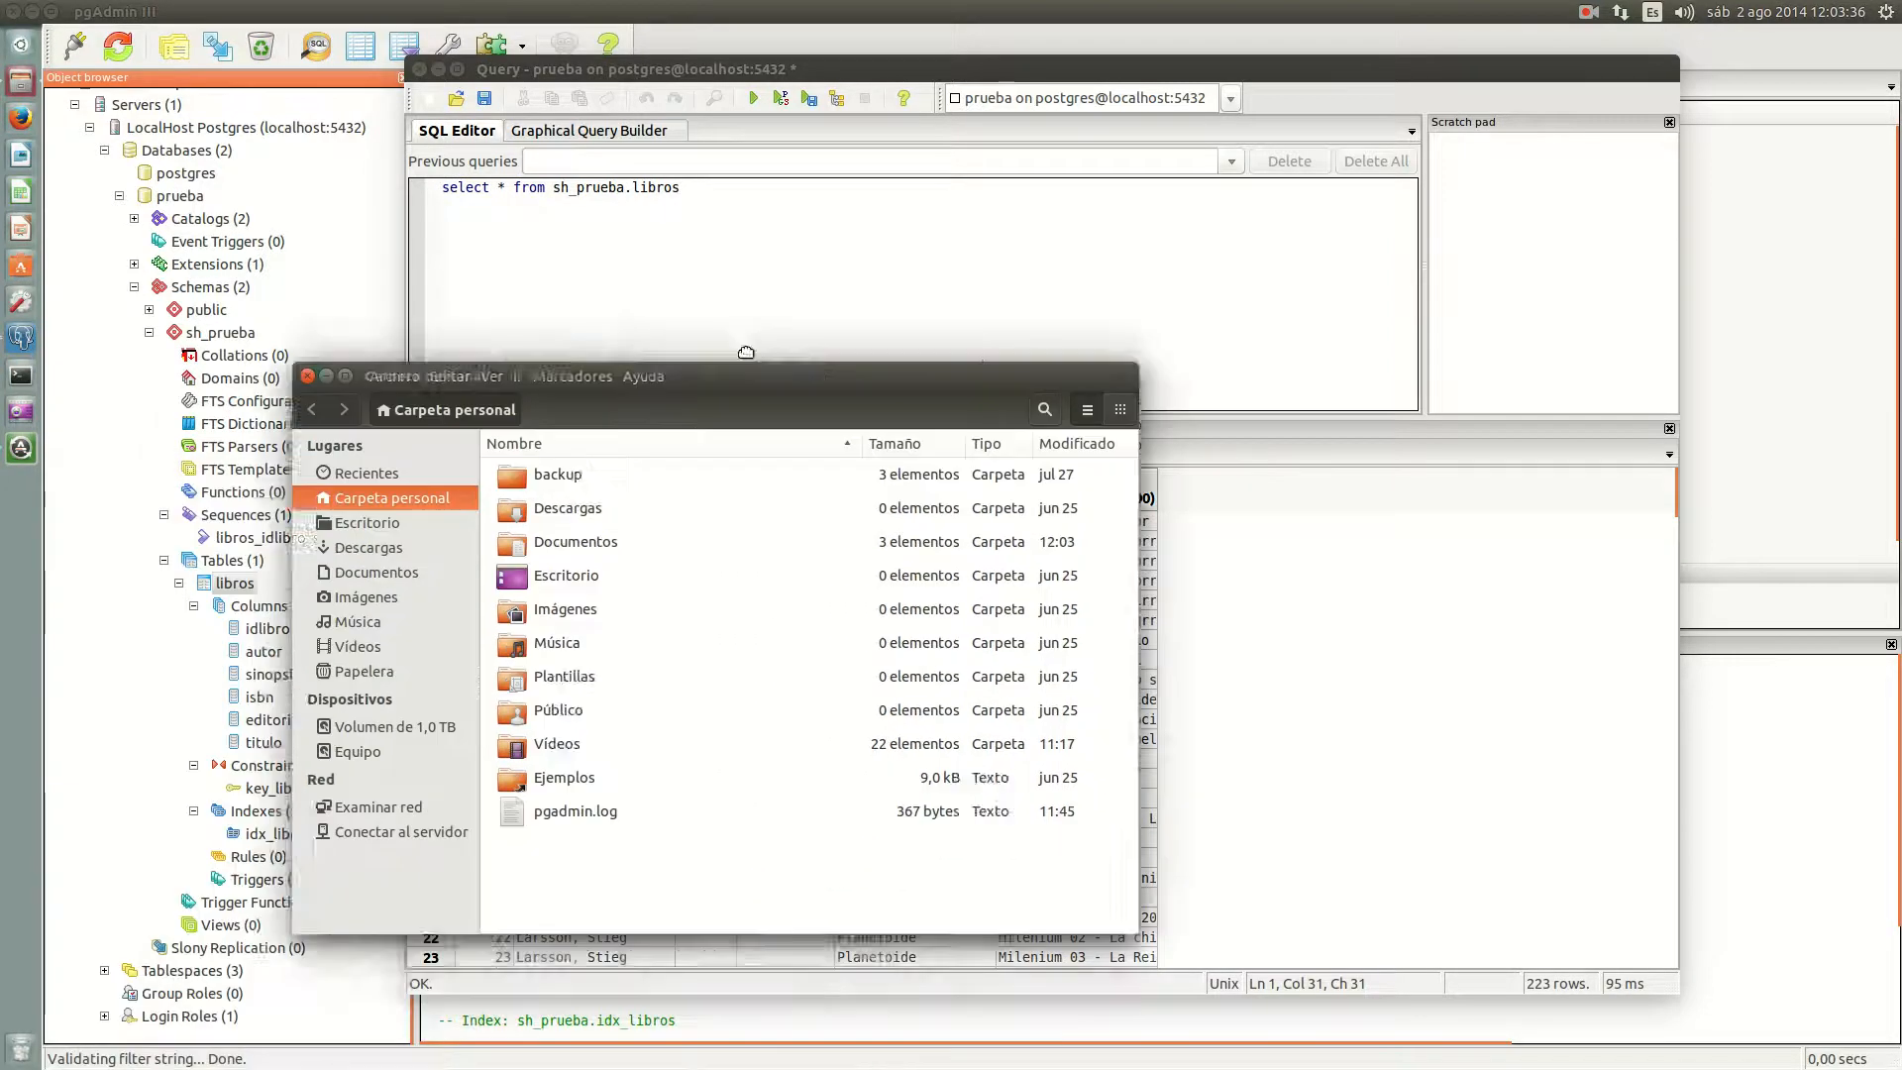
double_click(721, 368)
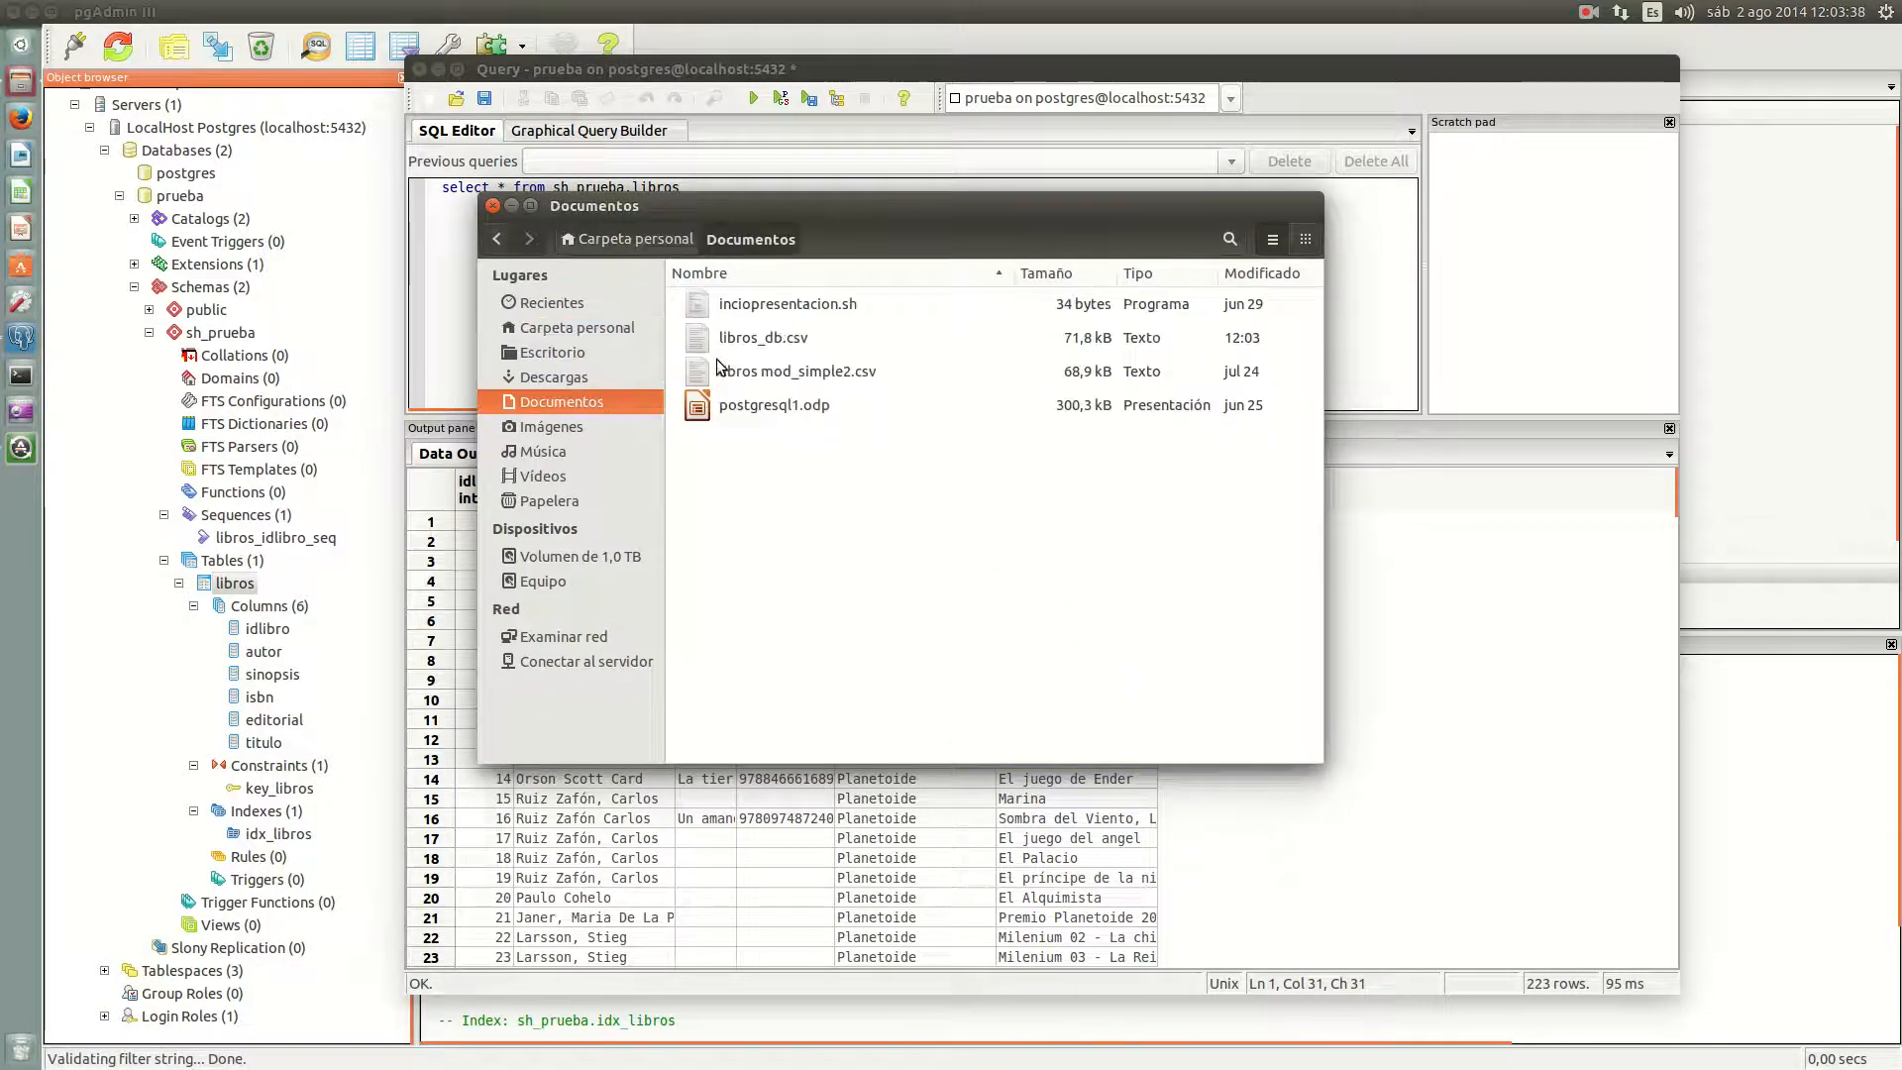
left_click(800, 341)
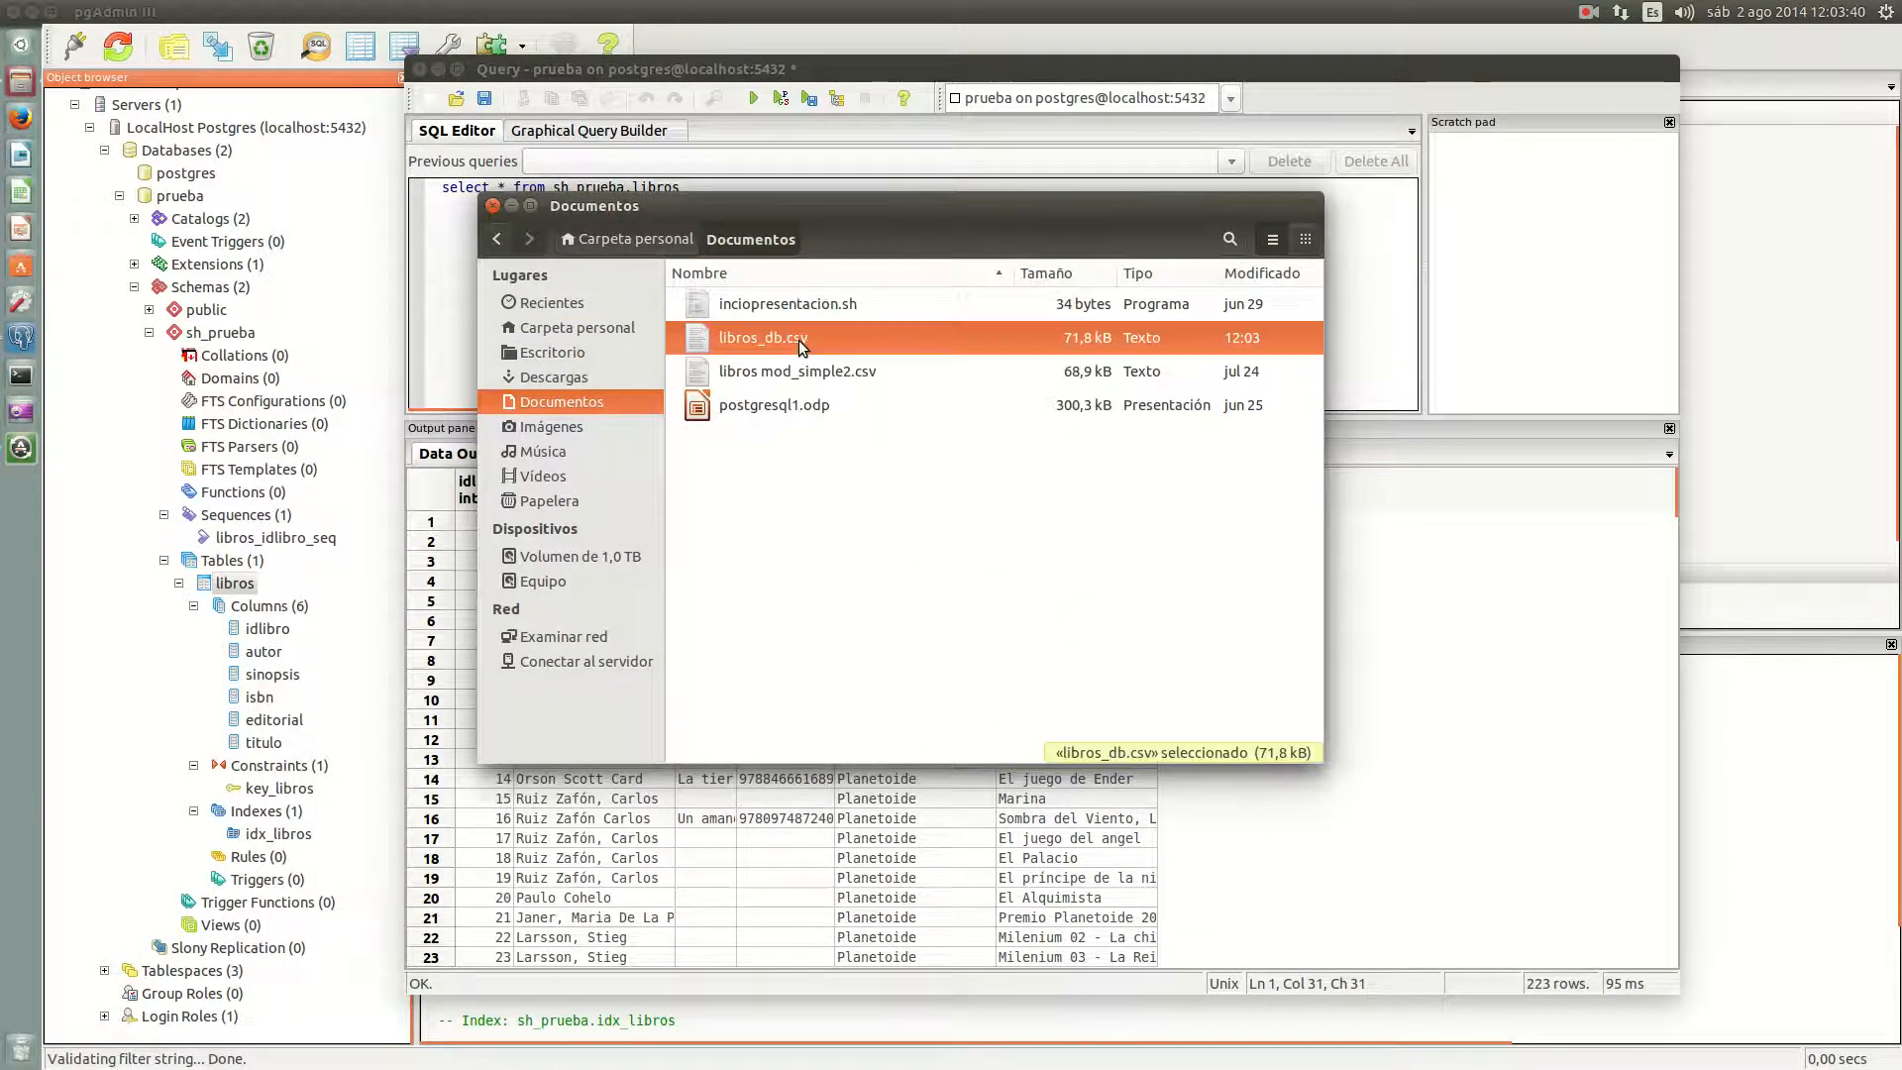
right_click(798, 340)
mouse_move(981, 385)
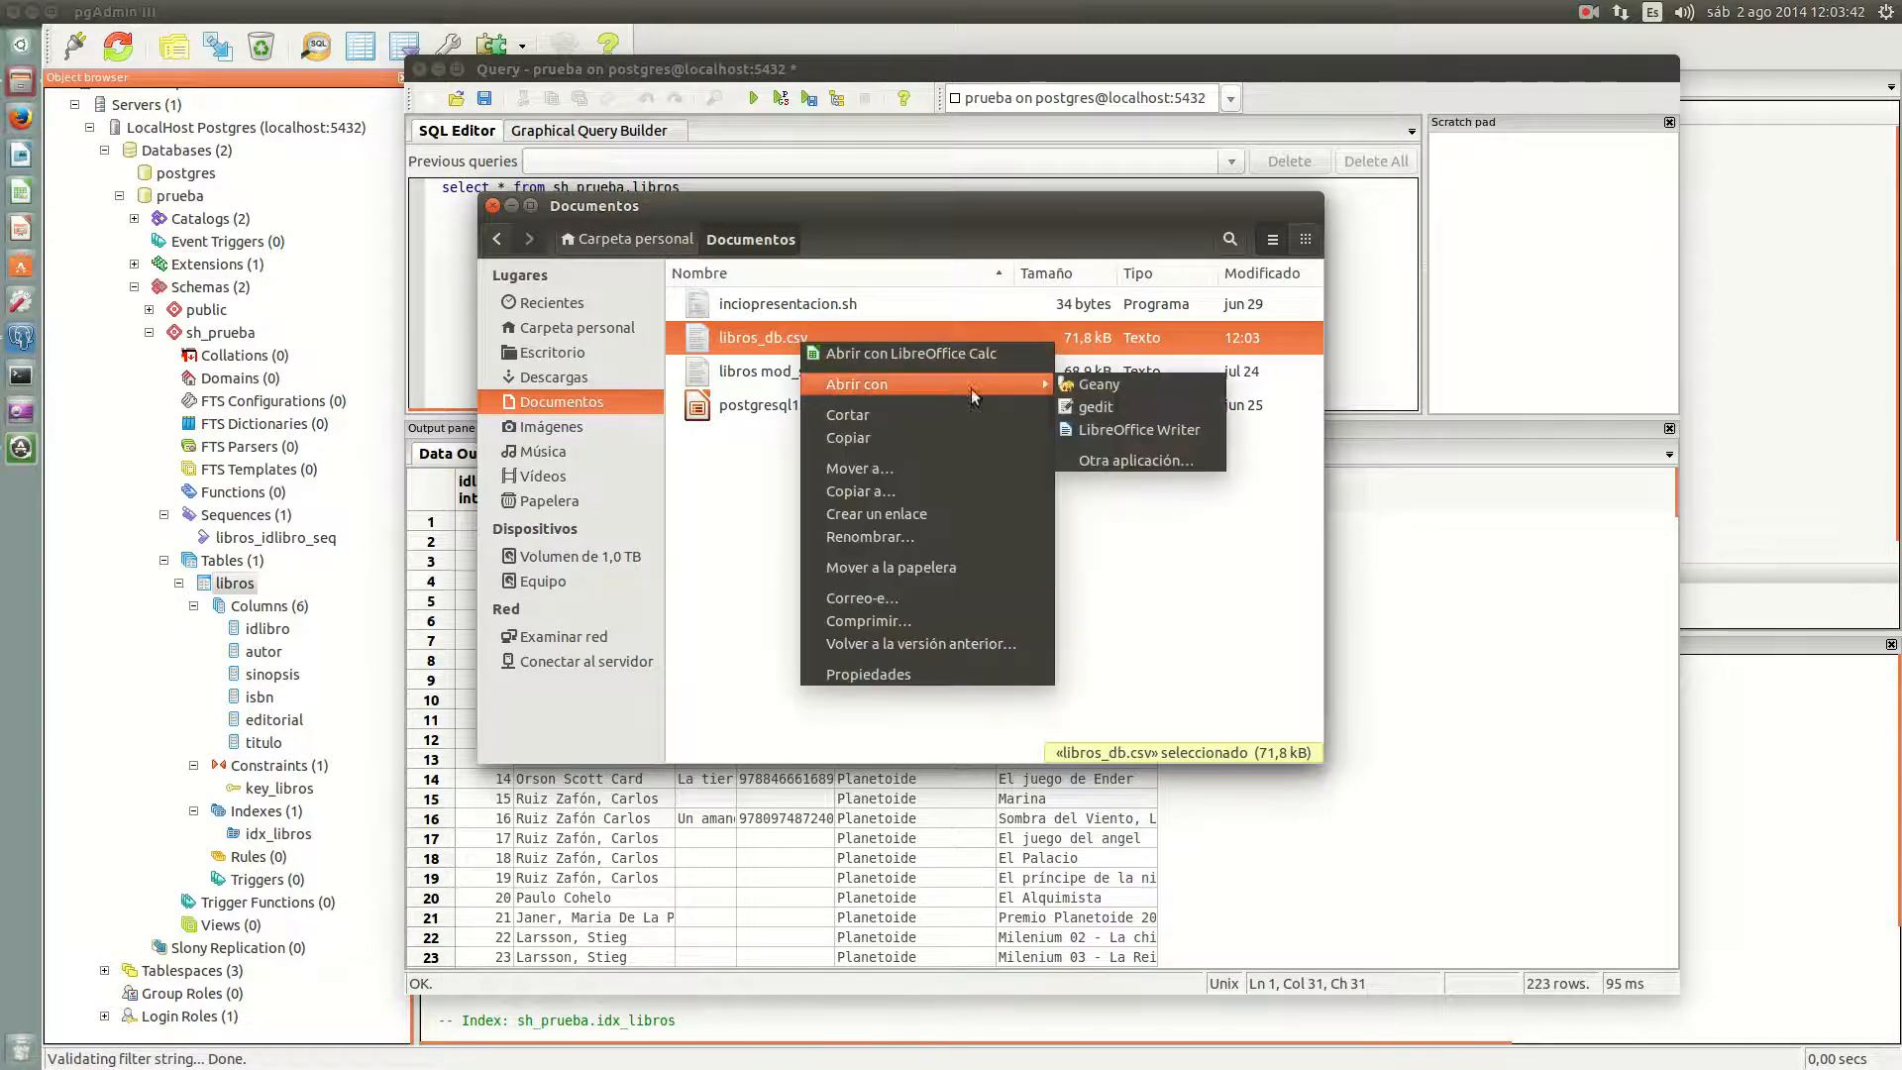
left_click(1090, 386)
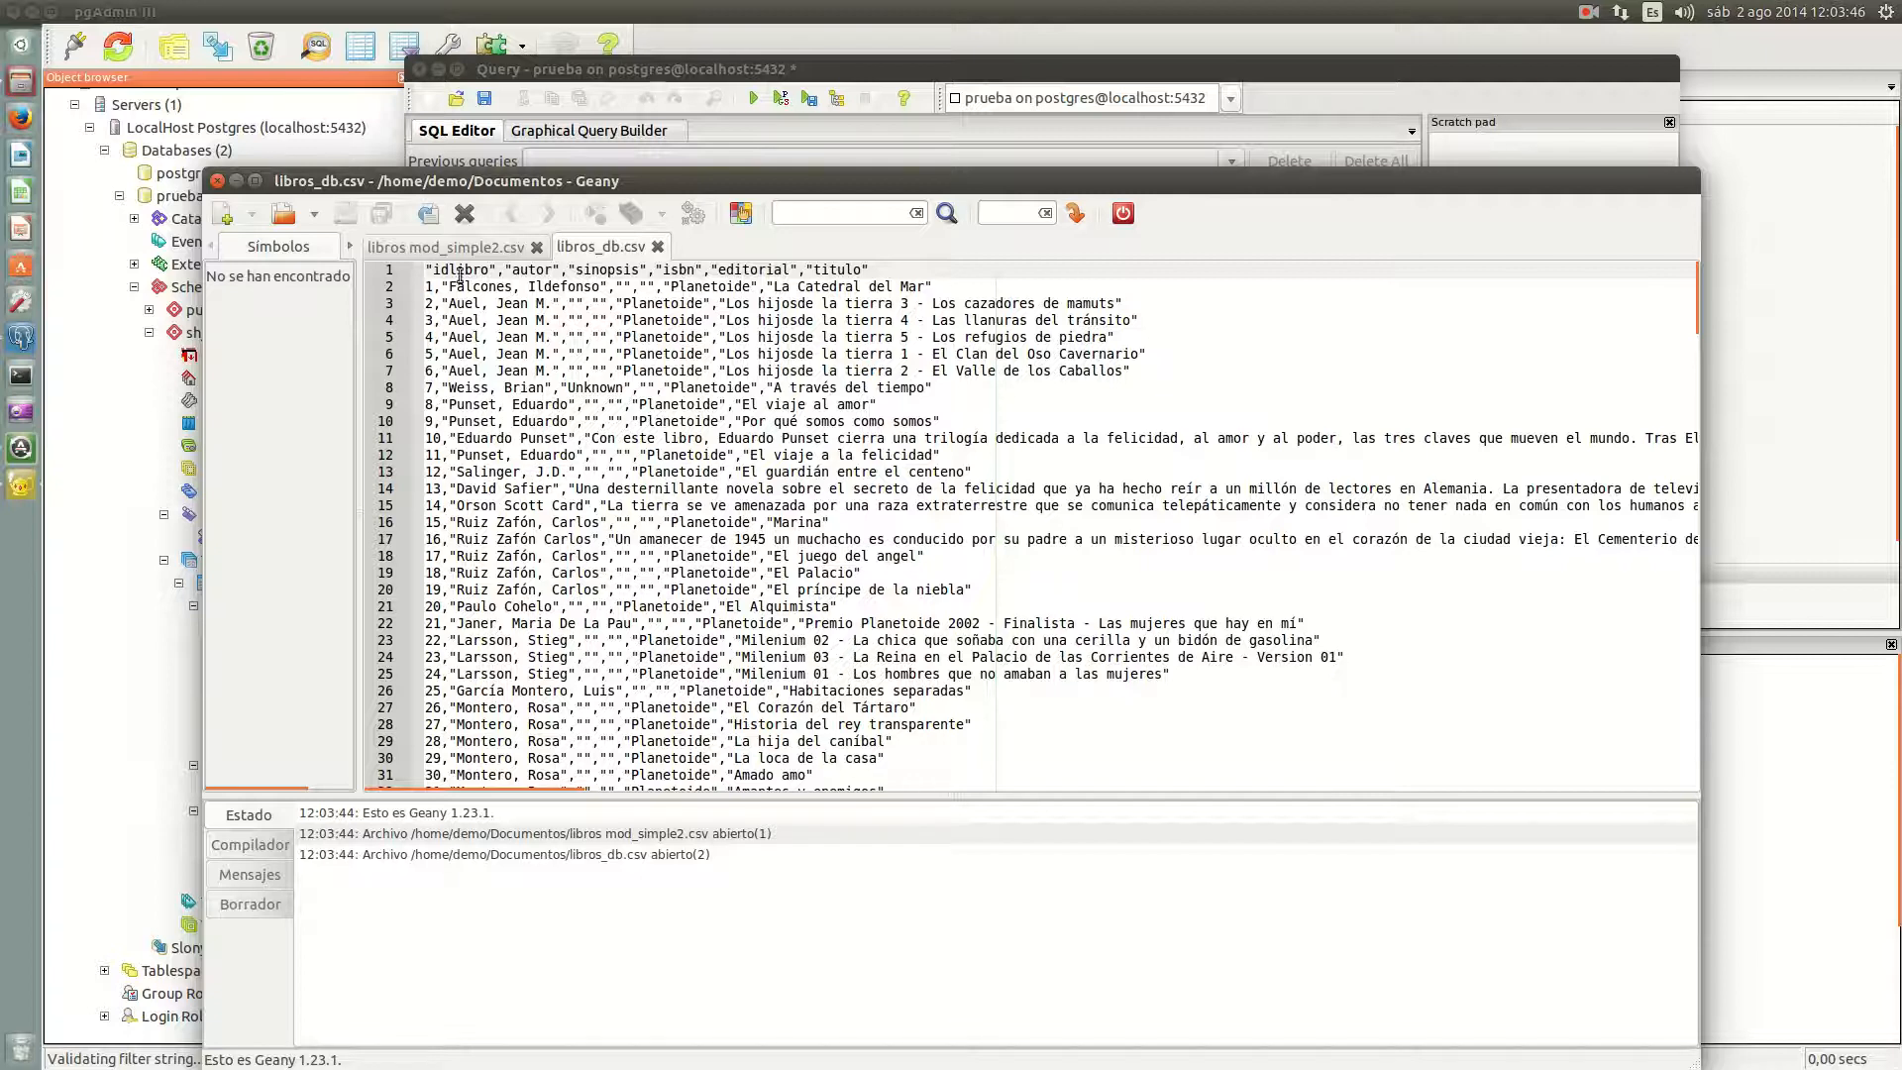
Step: Check the header names and the exported book rows in libros_db.csv, and close Geany
left_click(539, 274)
left_click(593, 271)
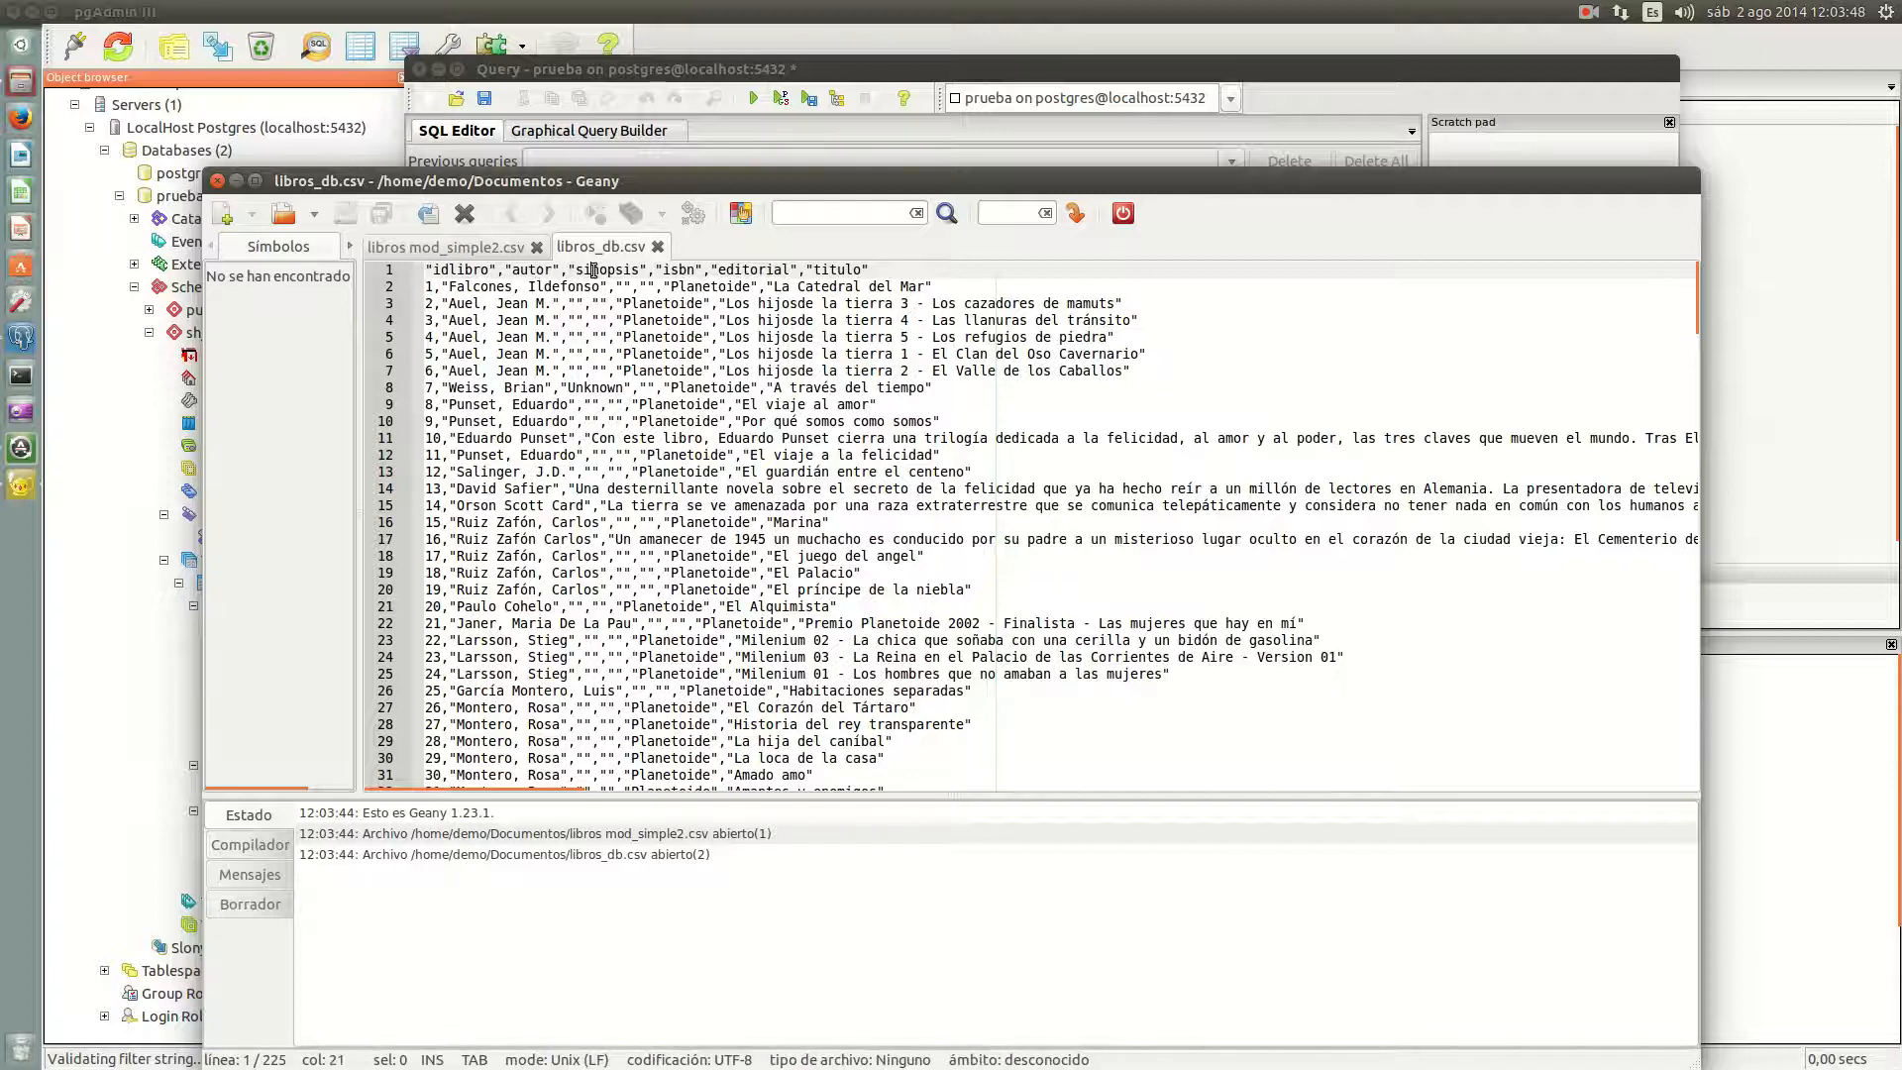
left_click(748, 269)
left_click(837, 270)
scroll(843, 424, "down", 20)
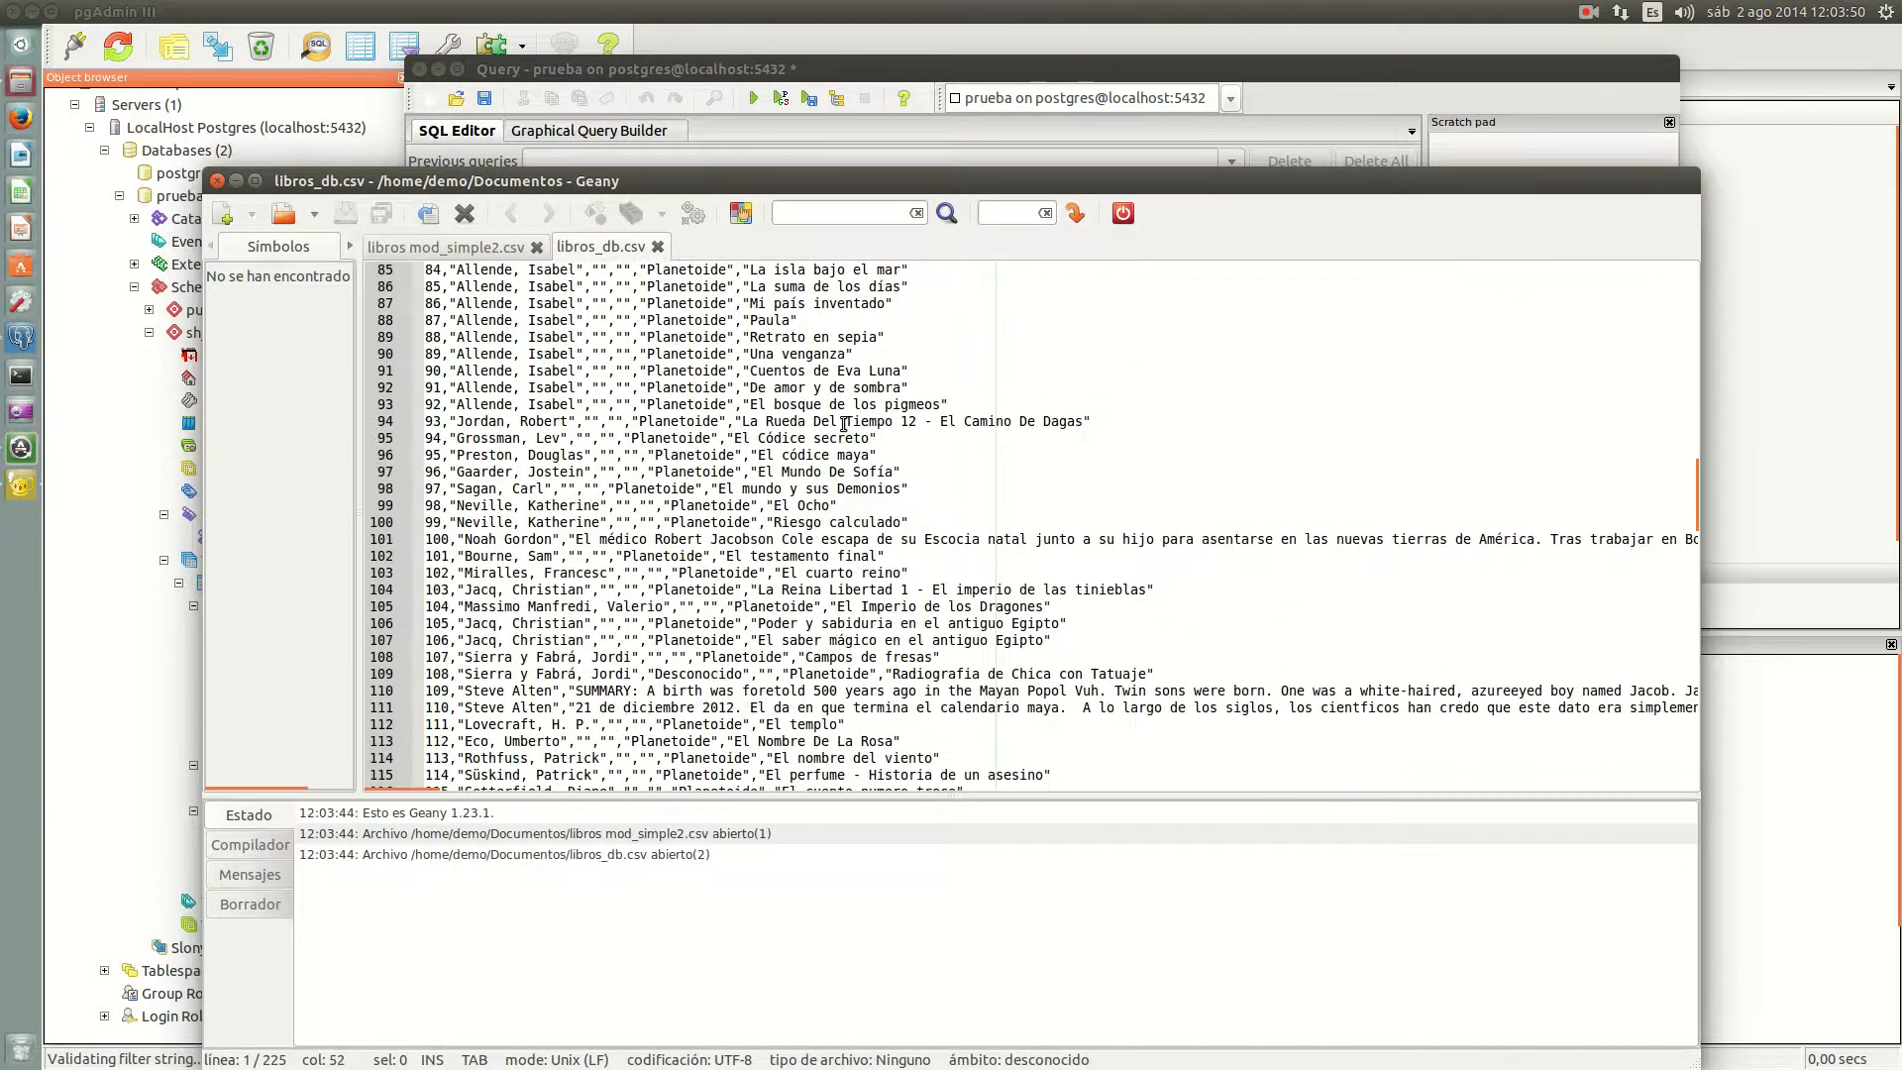
scroll(843, 424, "up", 20)
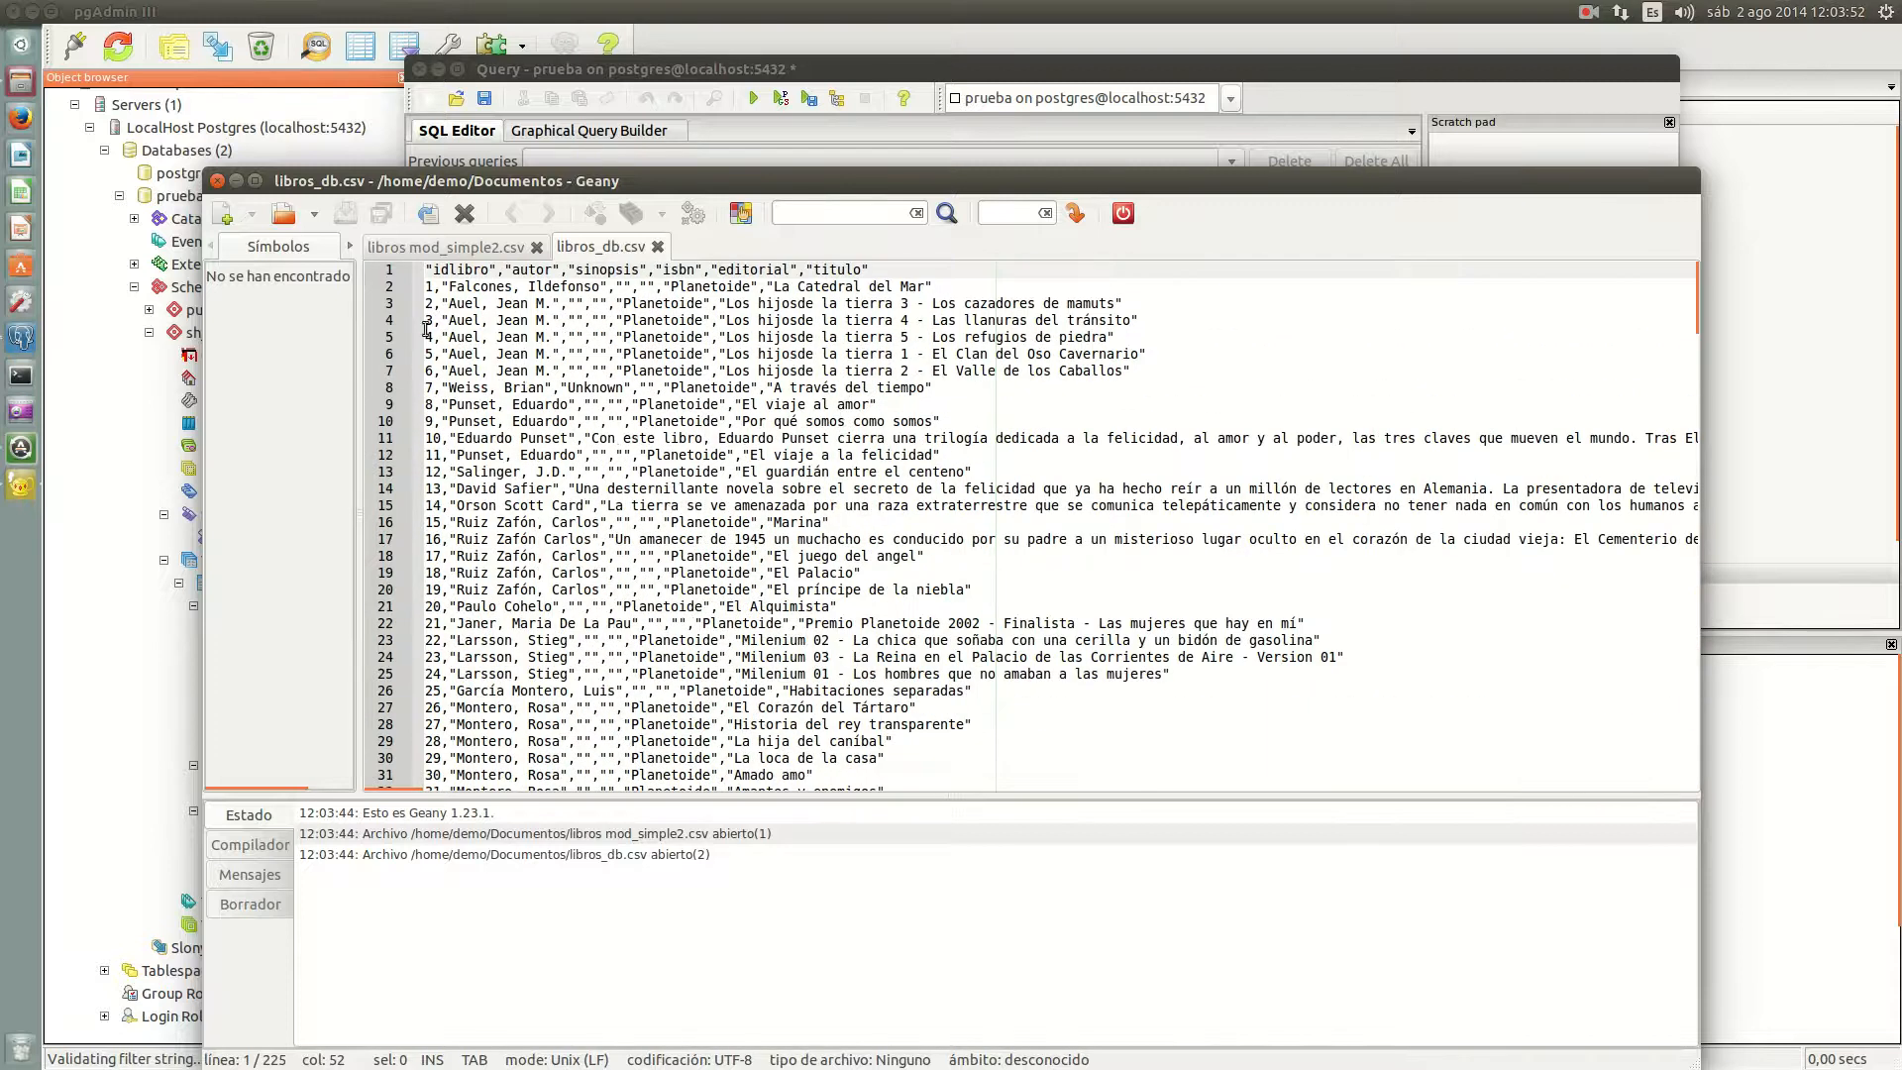
left_click(217, 180)
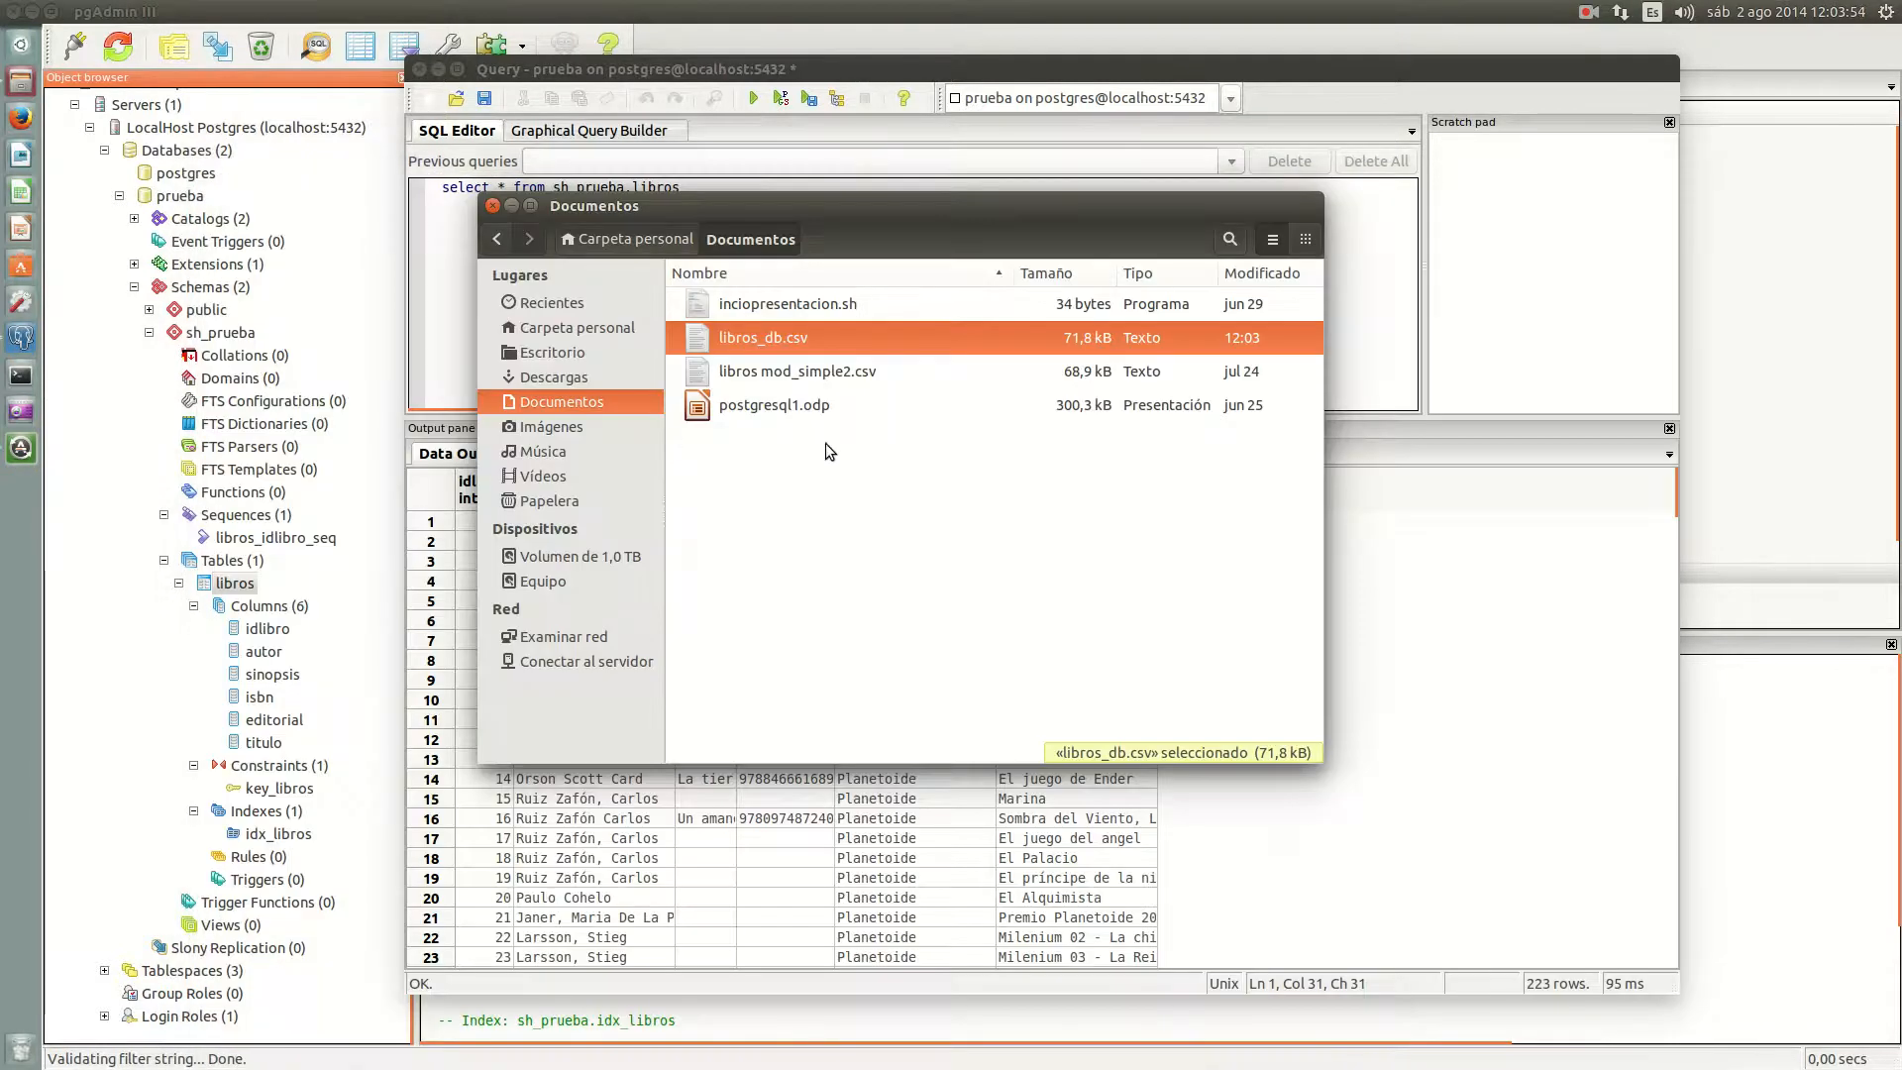
Step: Open libros_db.csv in LibreOffice Calc, separated only by comma and with quoted fields imported as text
right_click(817, 342)
left_click(827, 339)
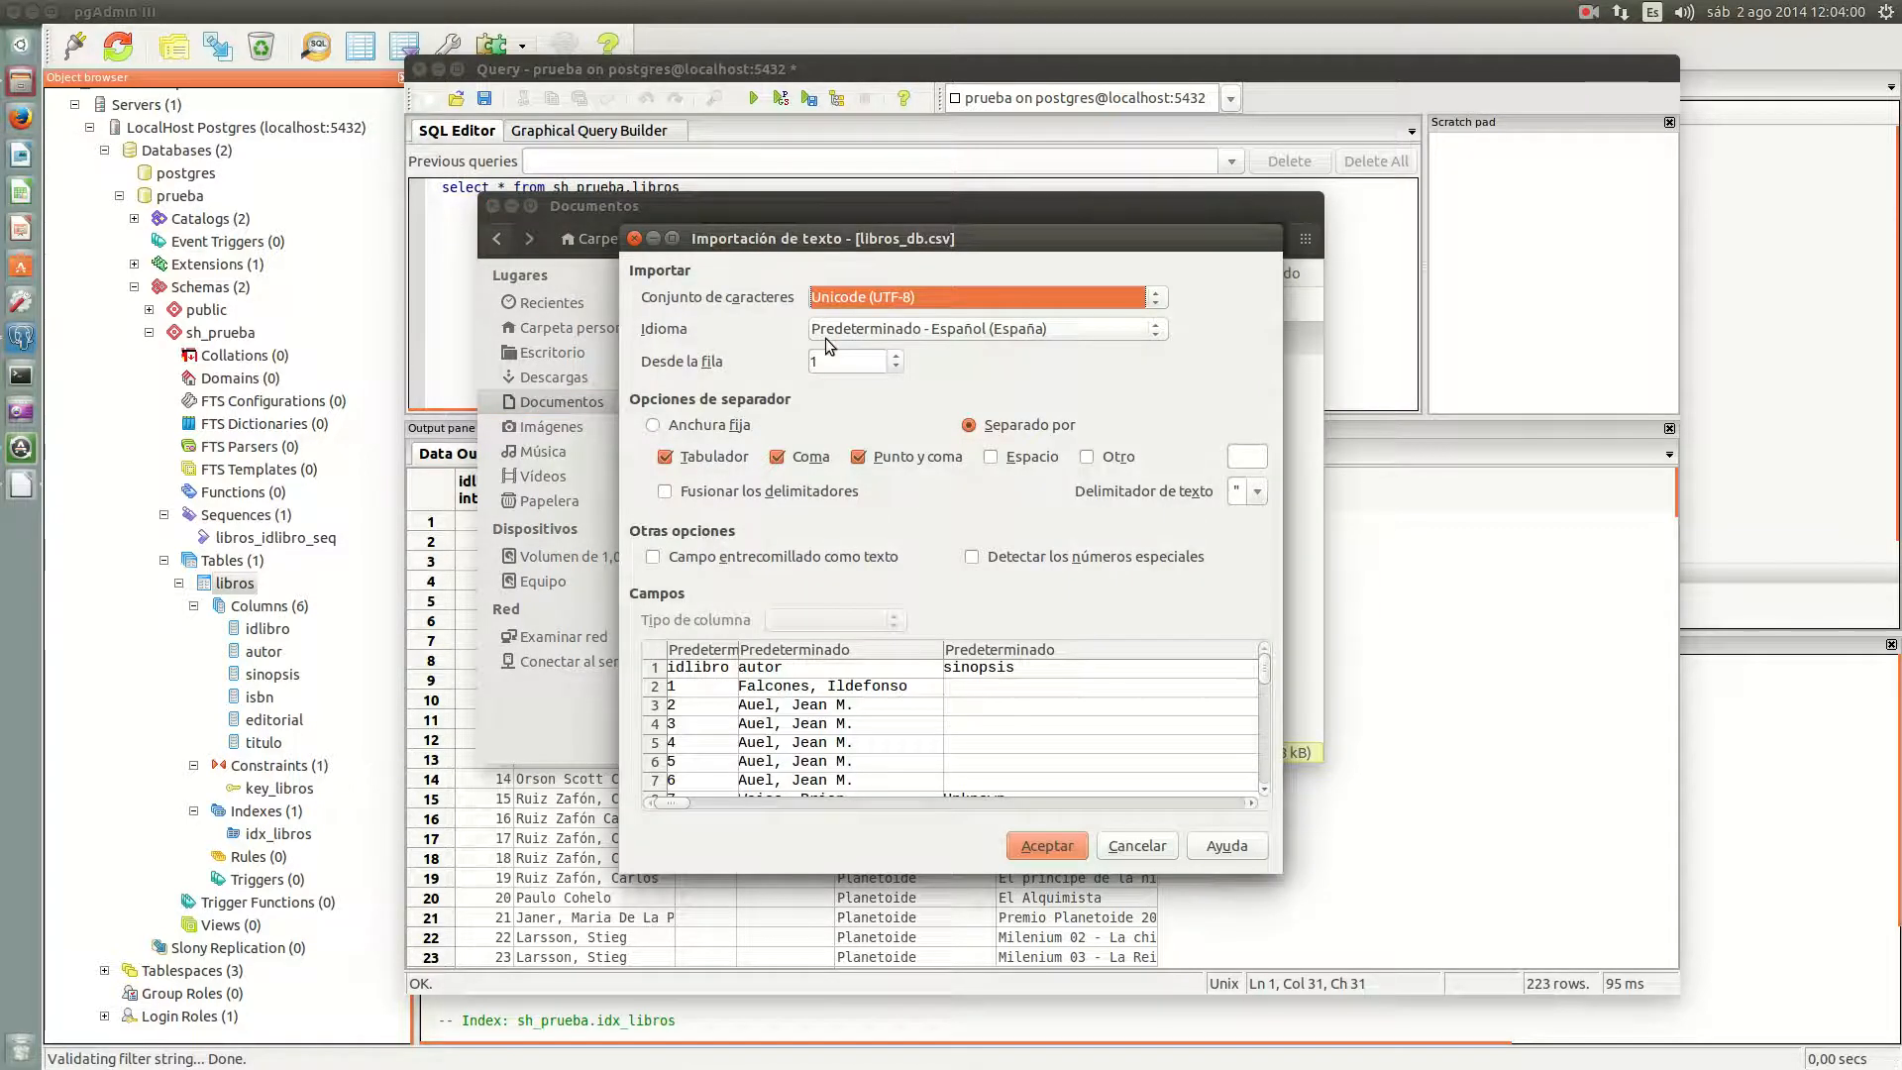
scroll(827, 339, "up", 1)
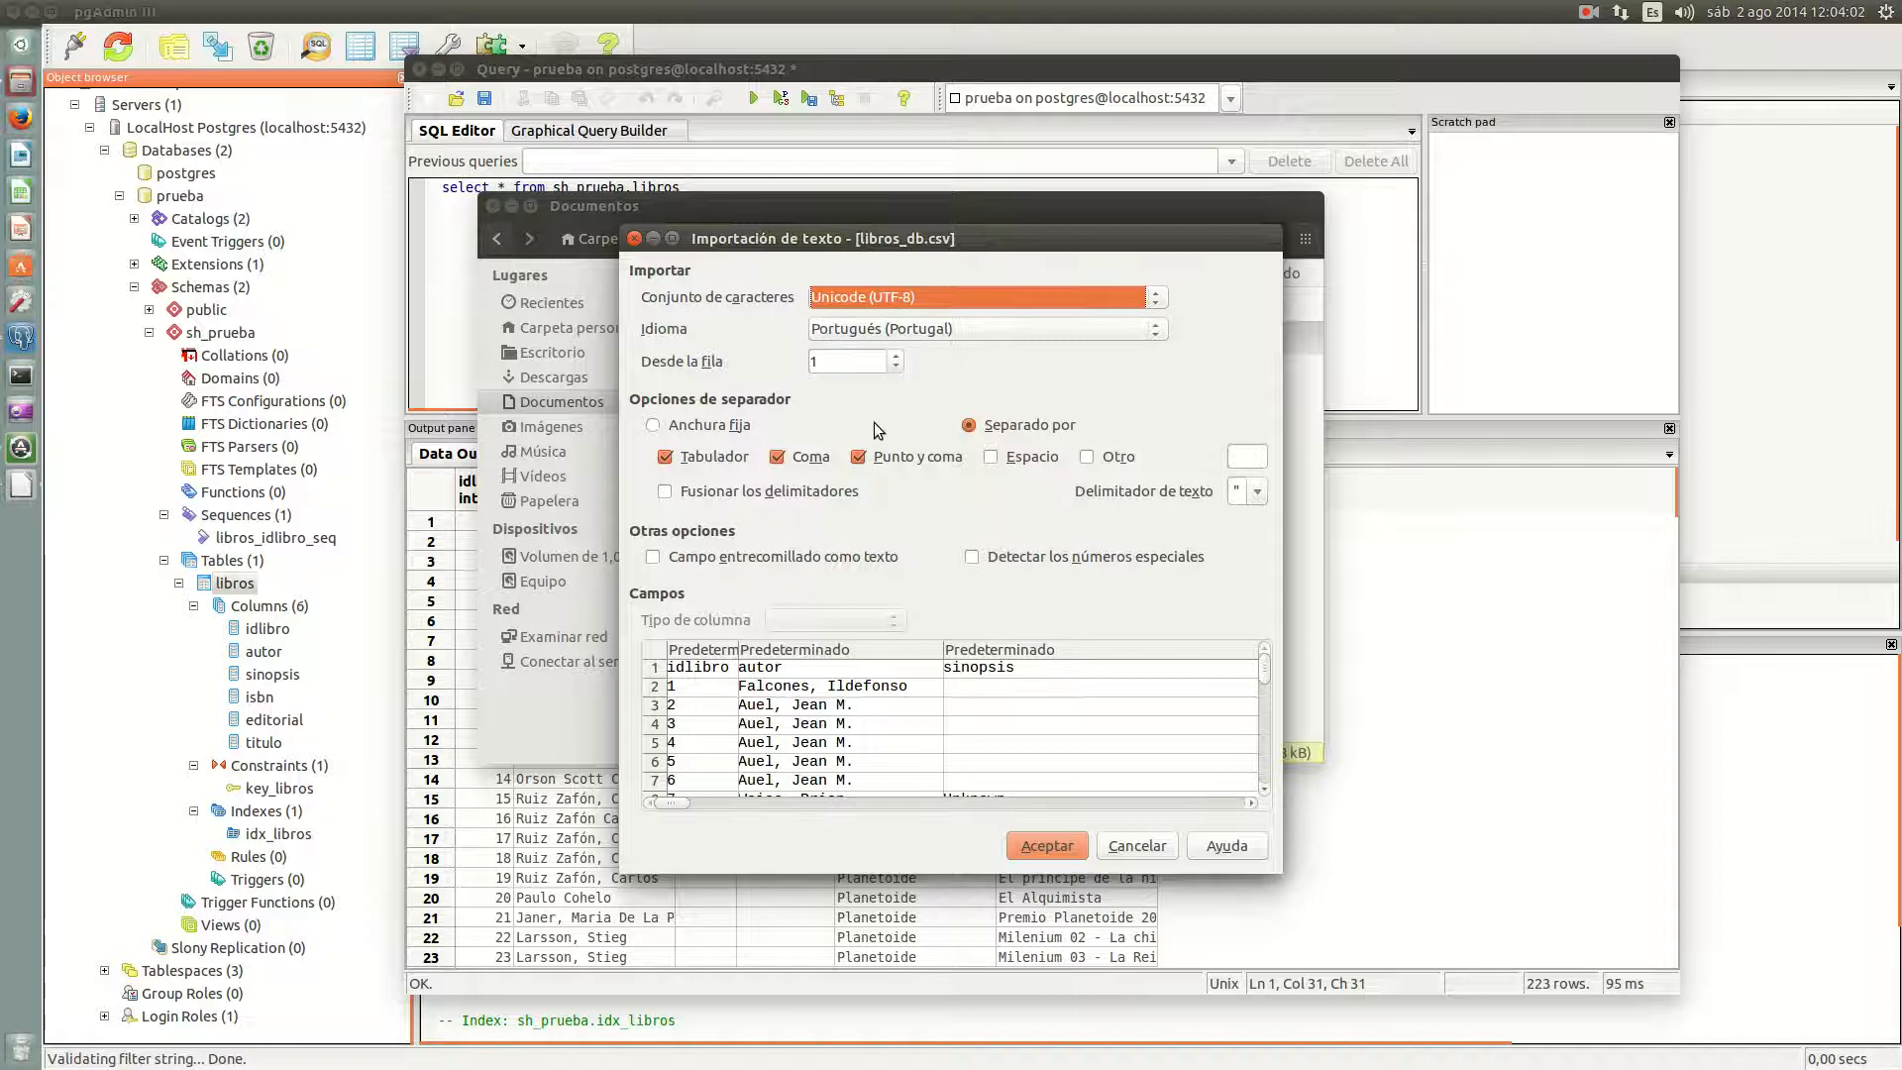
scroll(1155, 324, "down", 1)
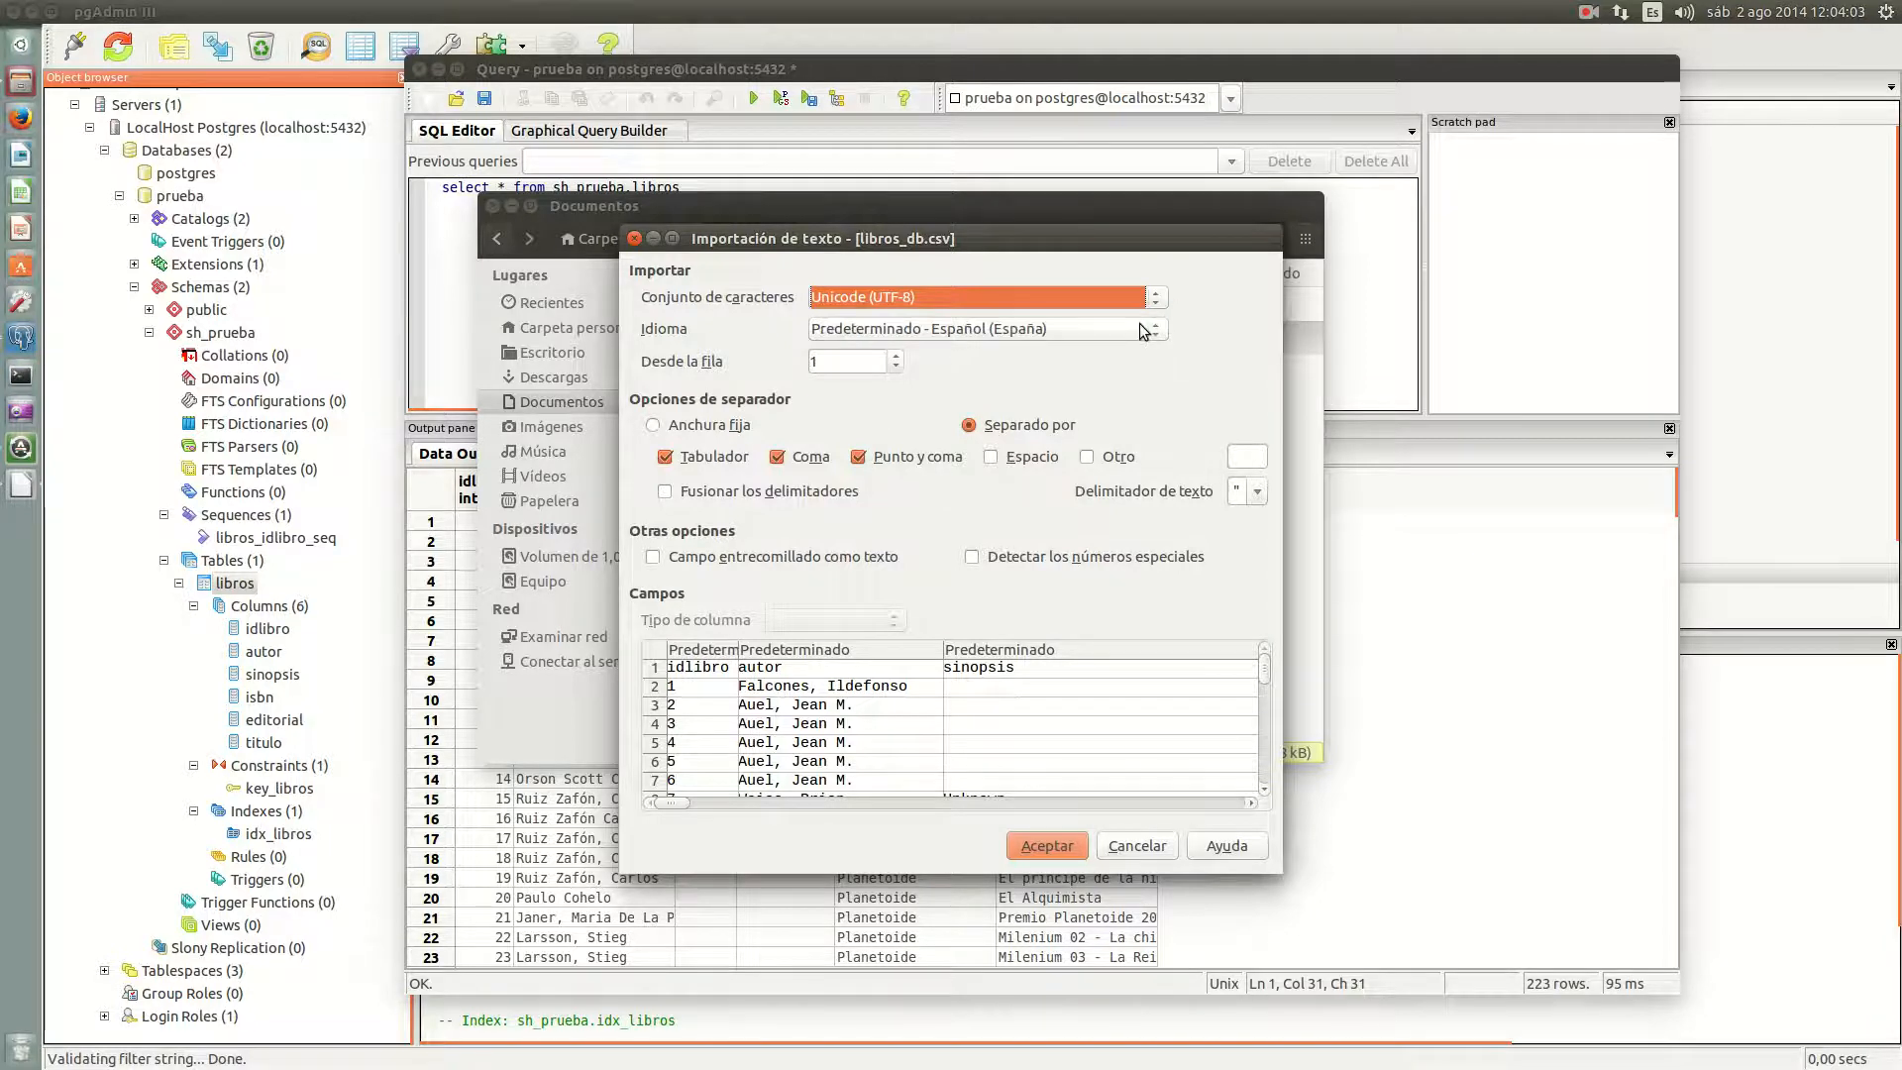
left_click(665, 457)
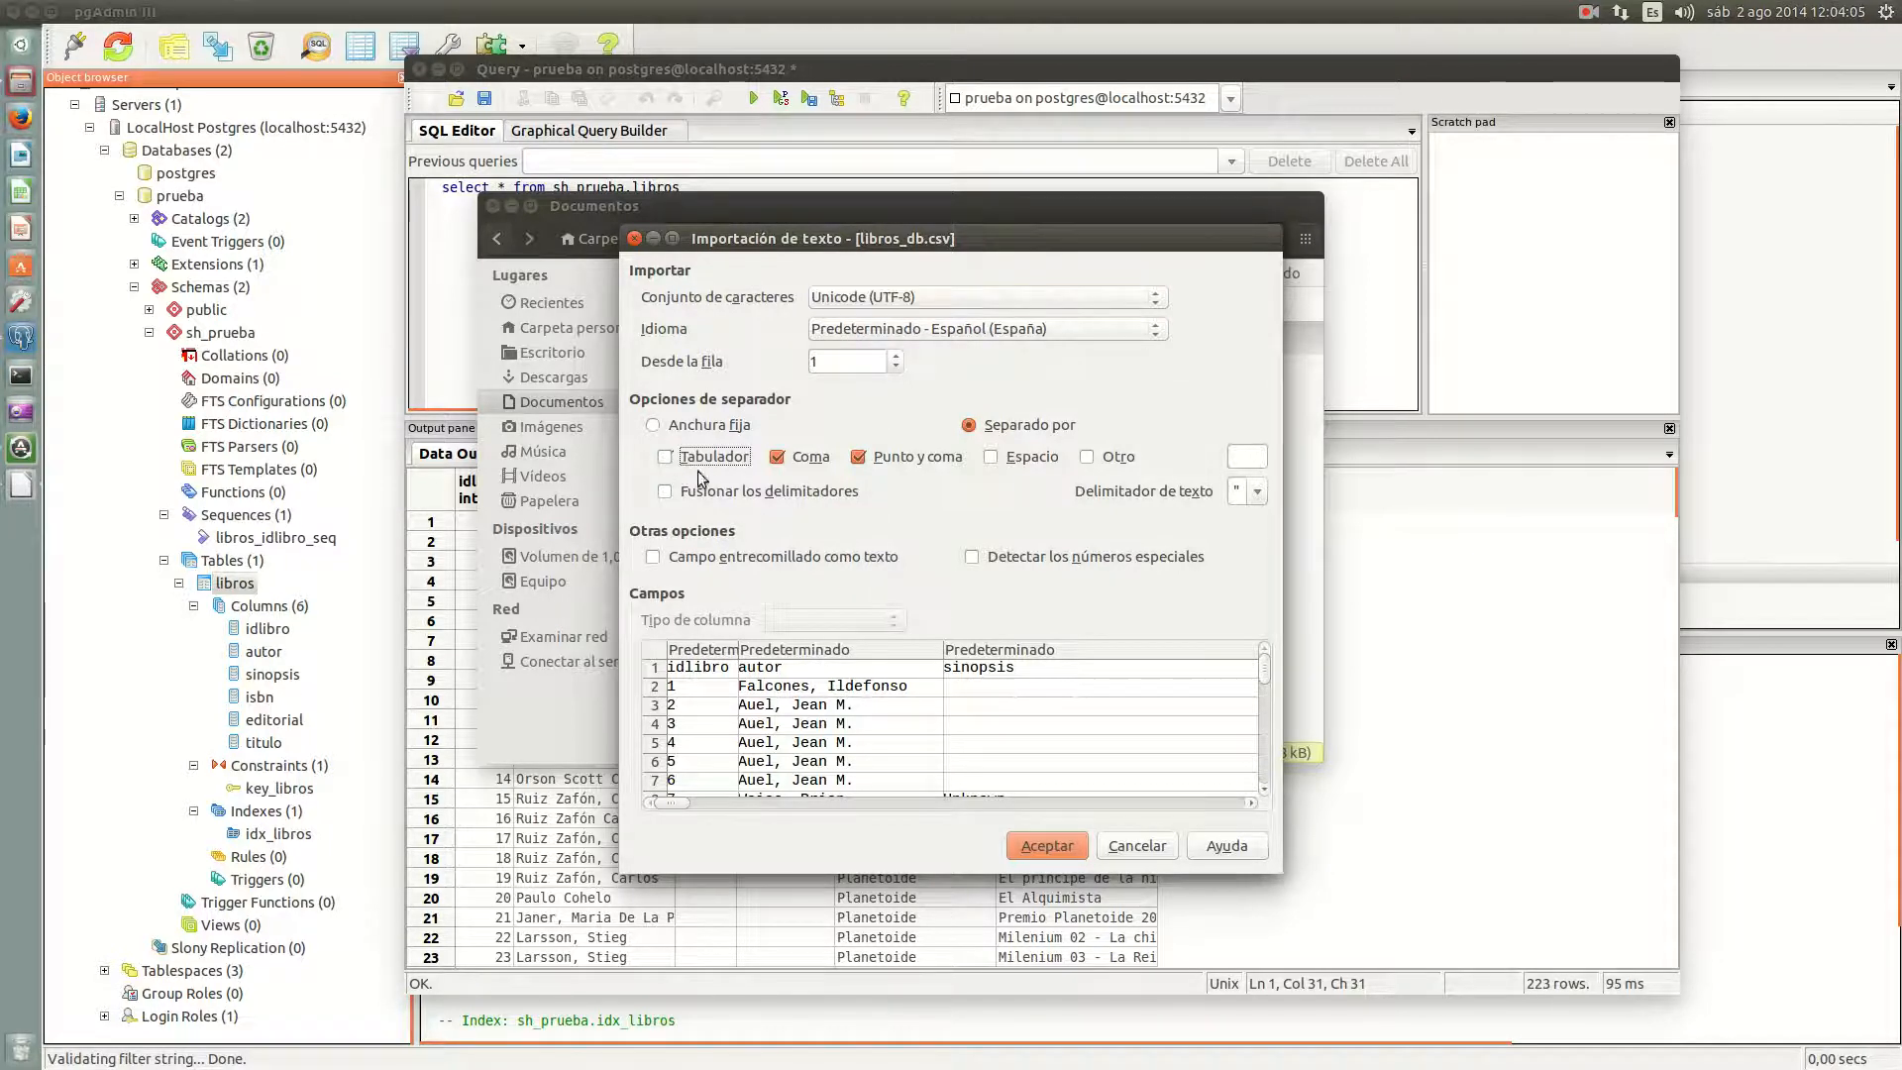
left_click(858, 458)
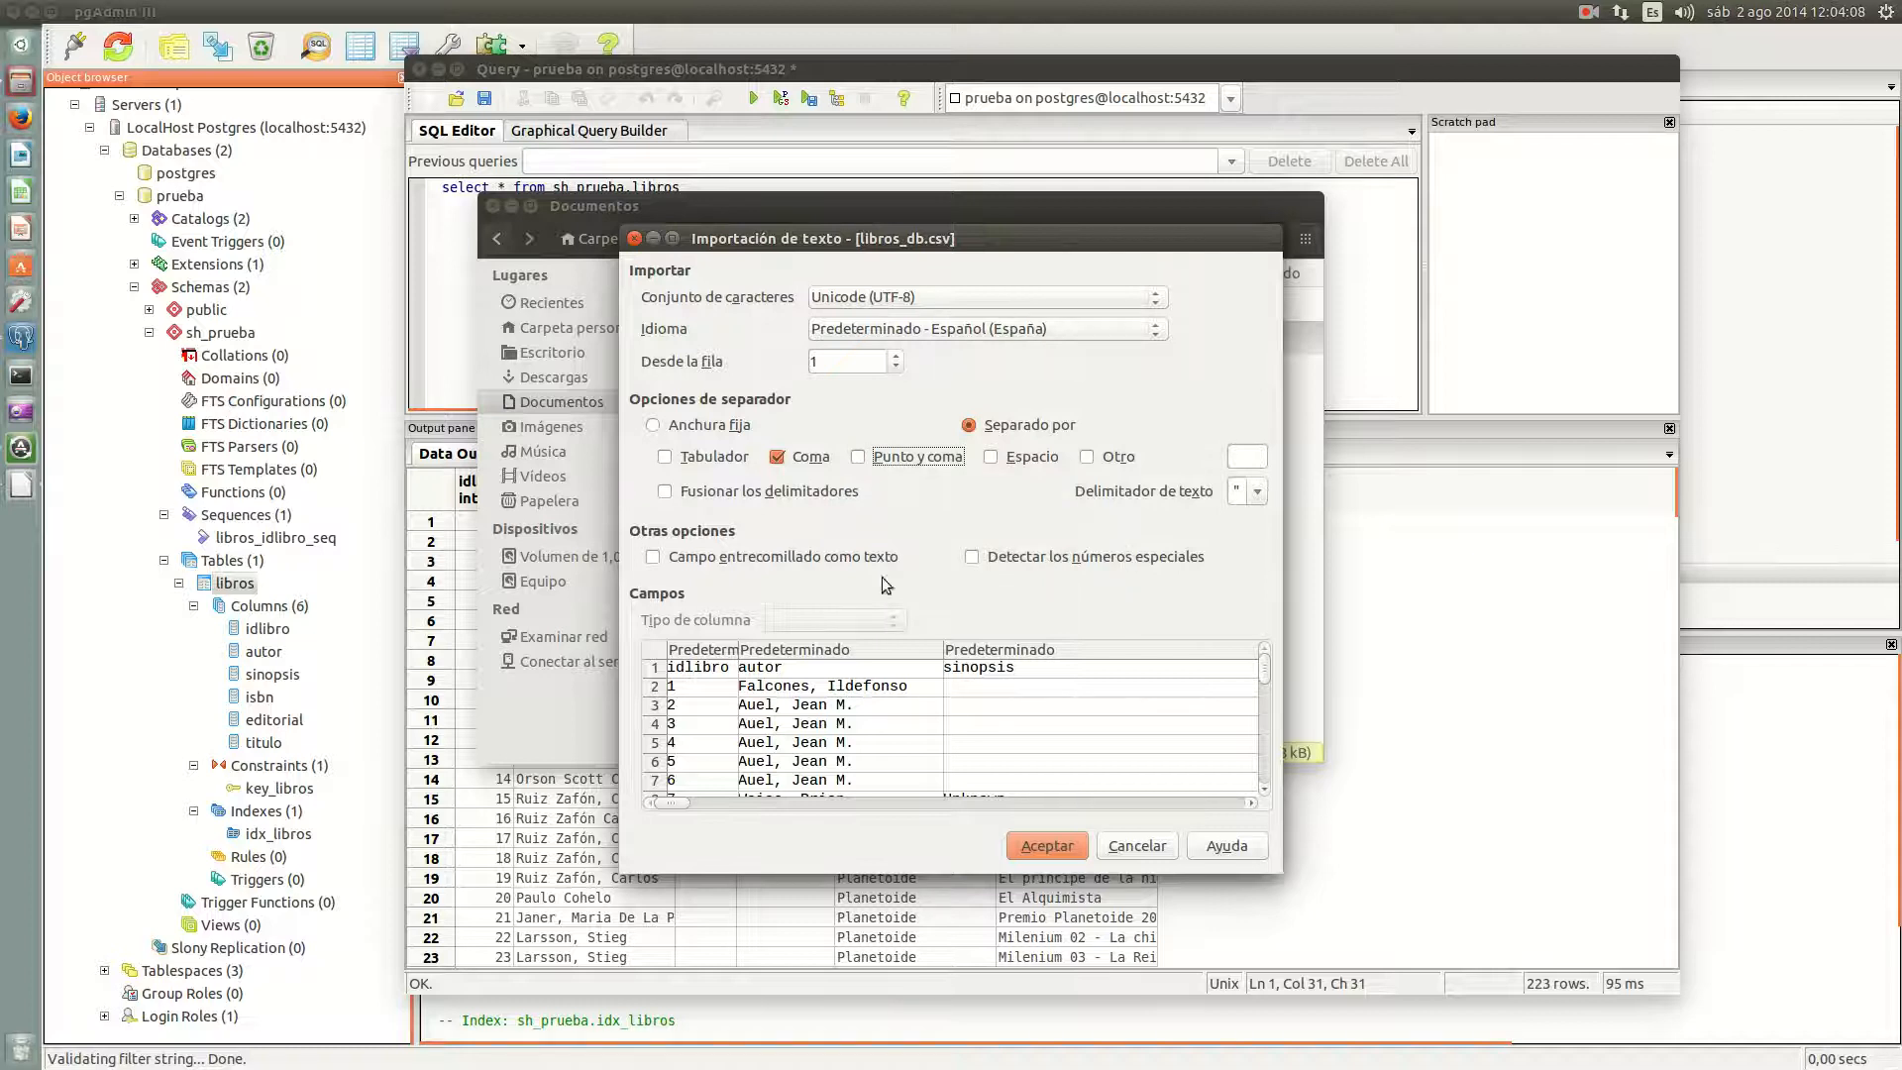
left_click(658, 560)
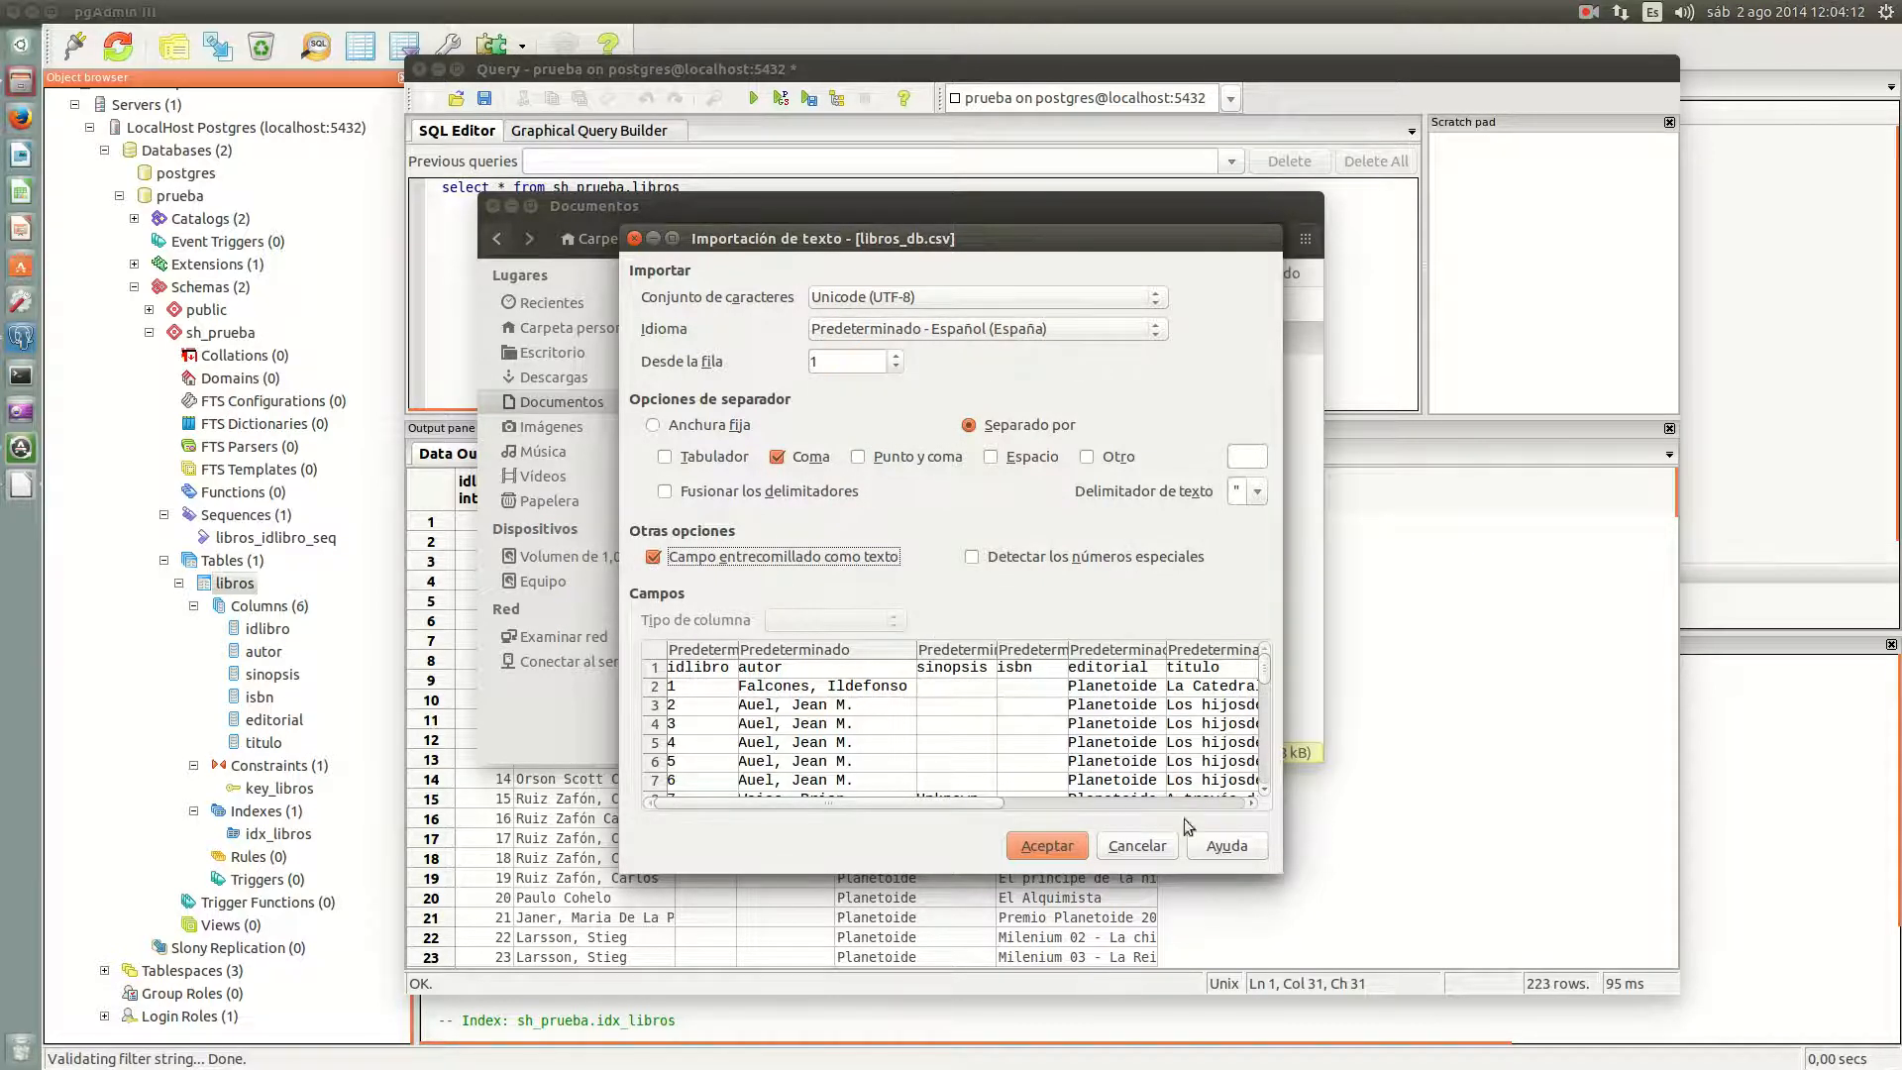
left_click(1047, 845)
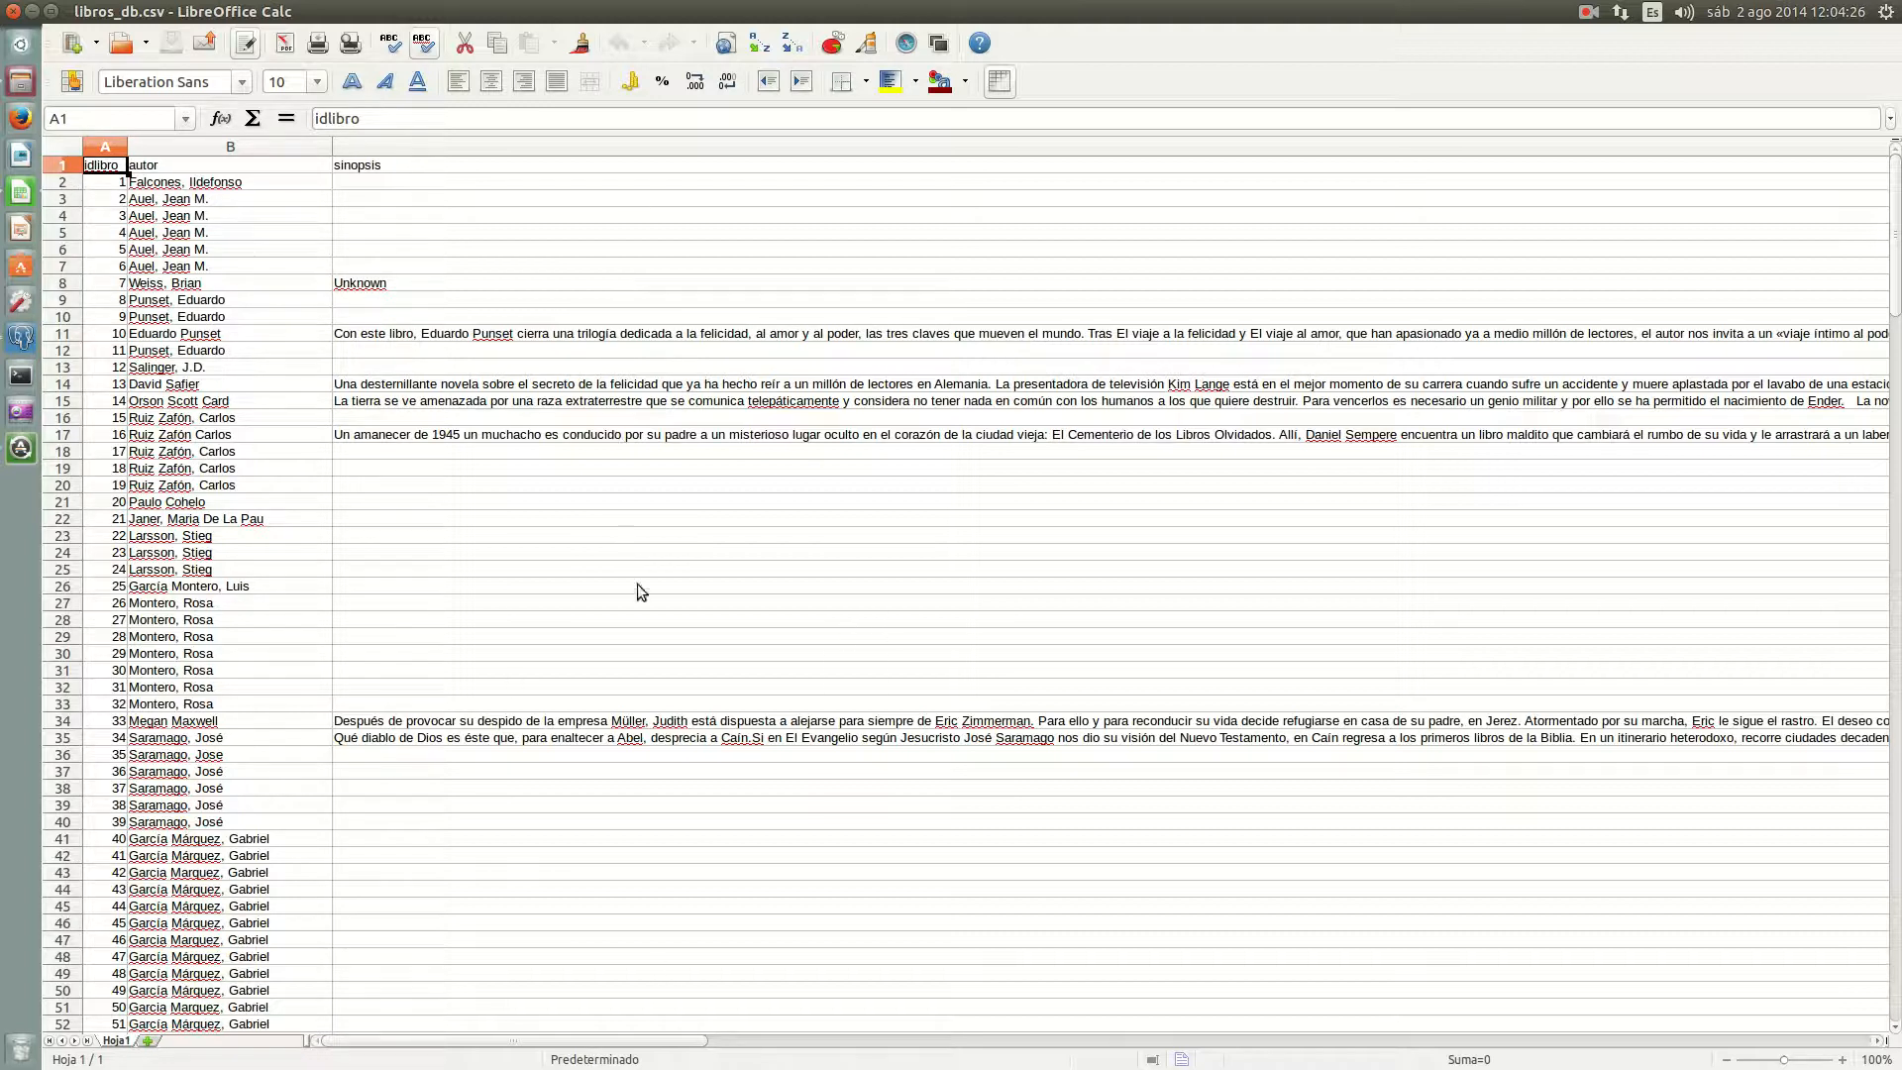
Step: Check the isbn, editorial and titulo columns of libros_db.csv in the spreadsheet, and close the spreadsheet and the file manager
left_click_drag(552, 1044, 1250, 1061)
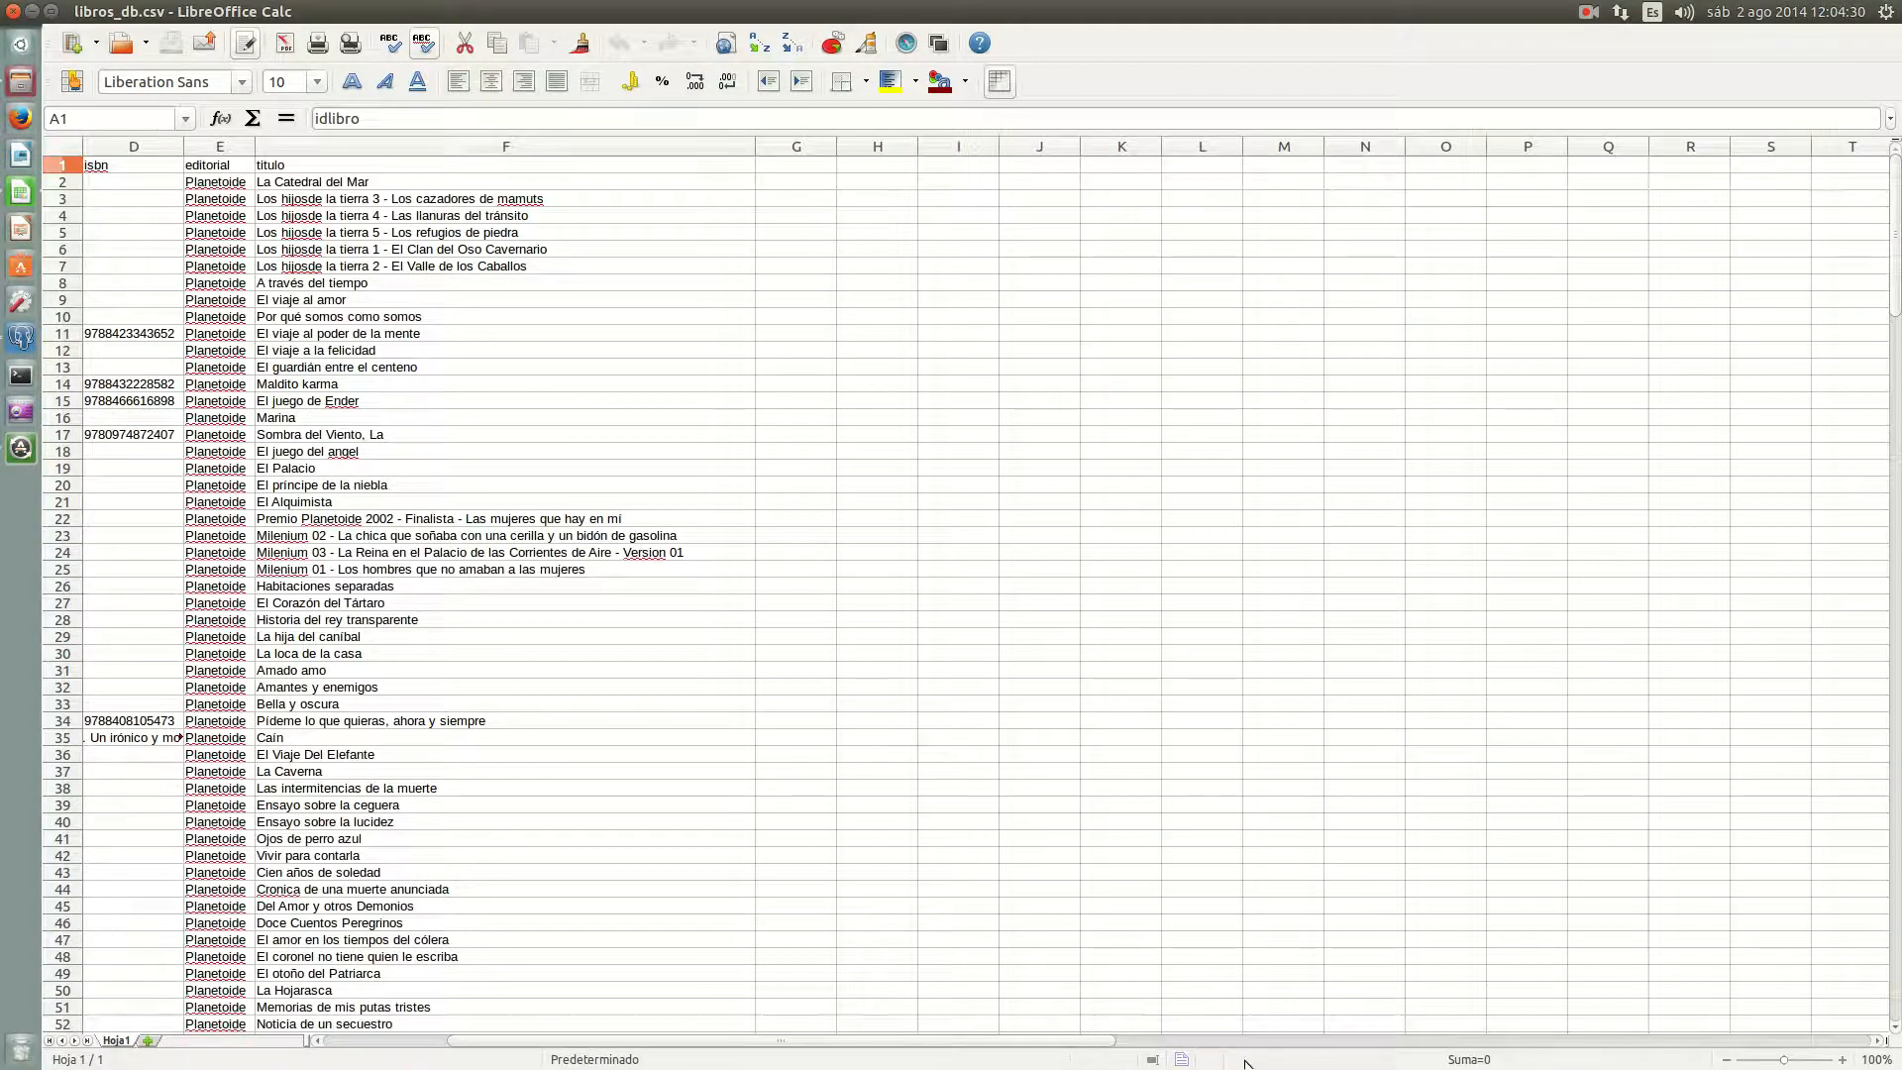
left_click(218, 148)
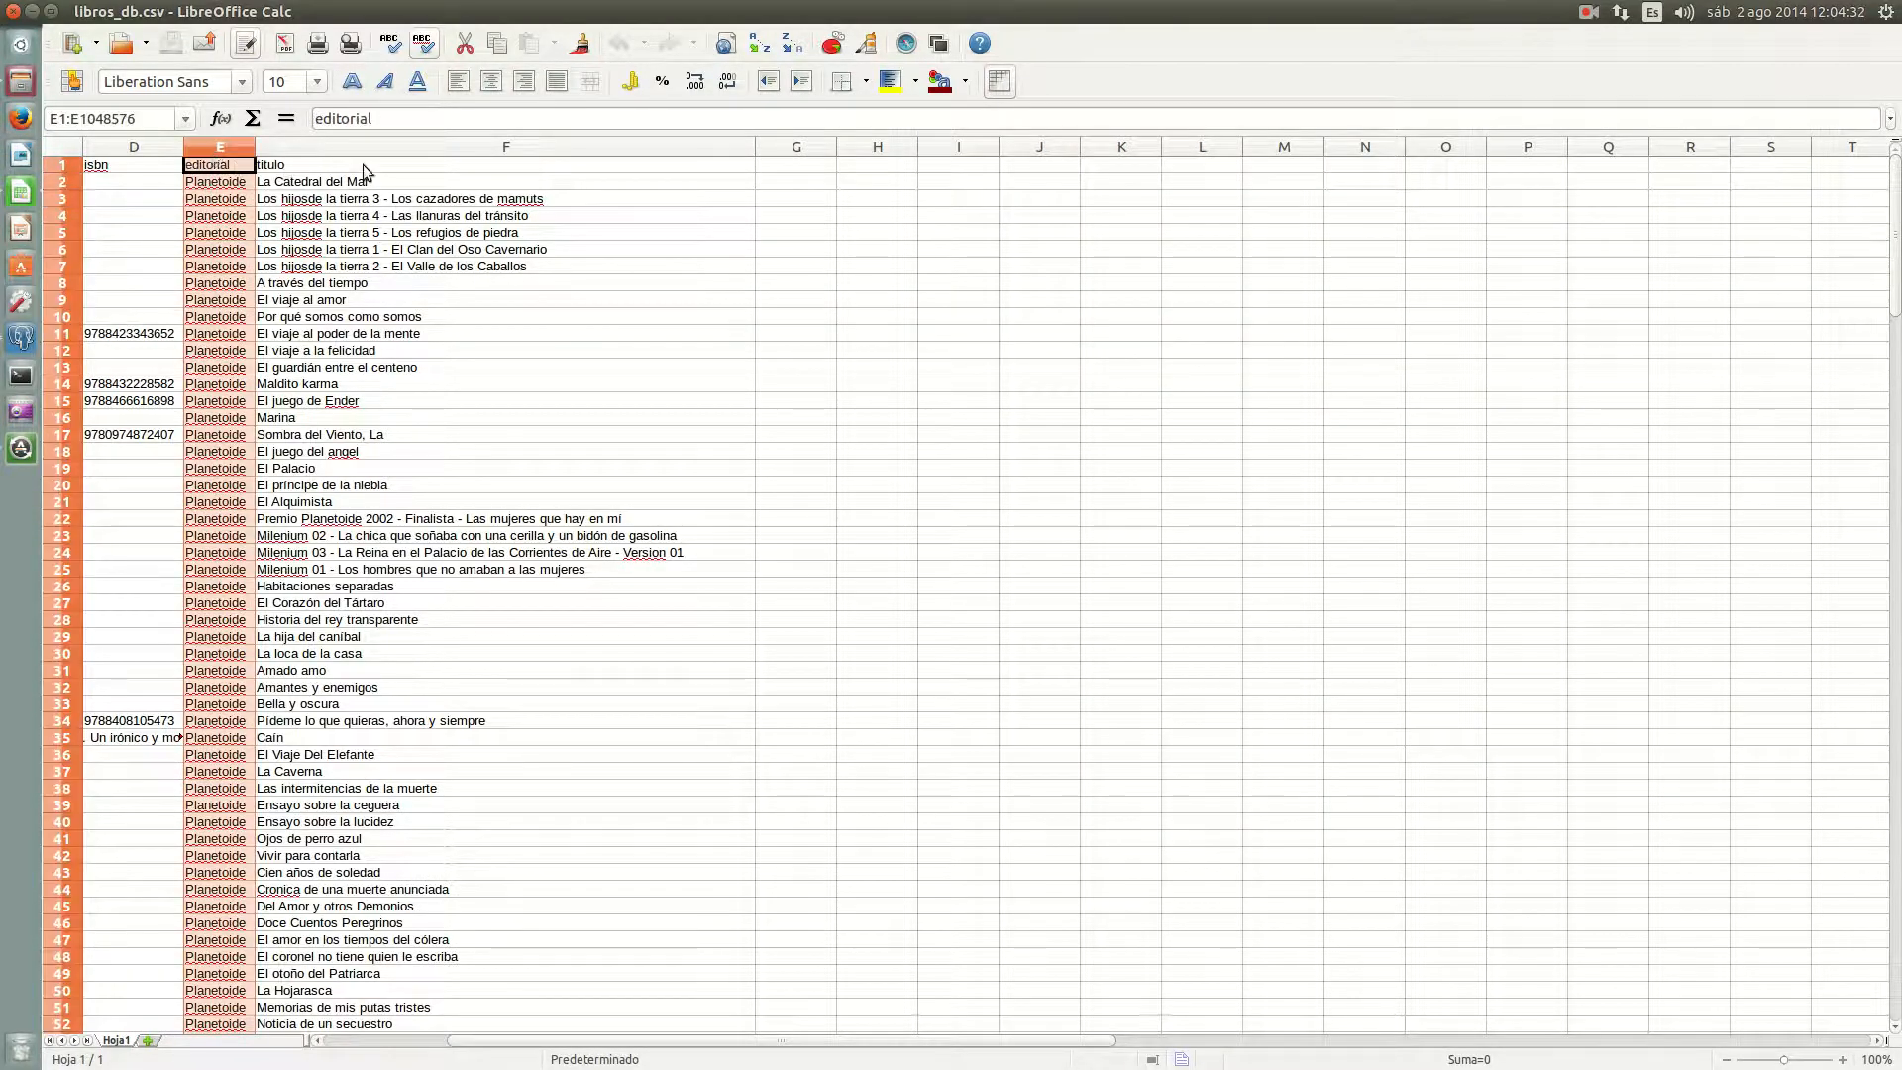
left_click(362, 165)
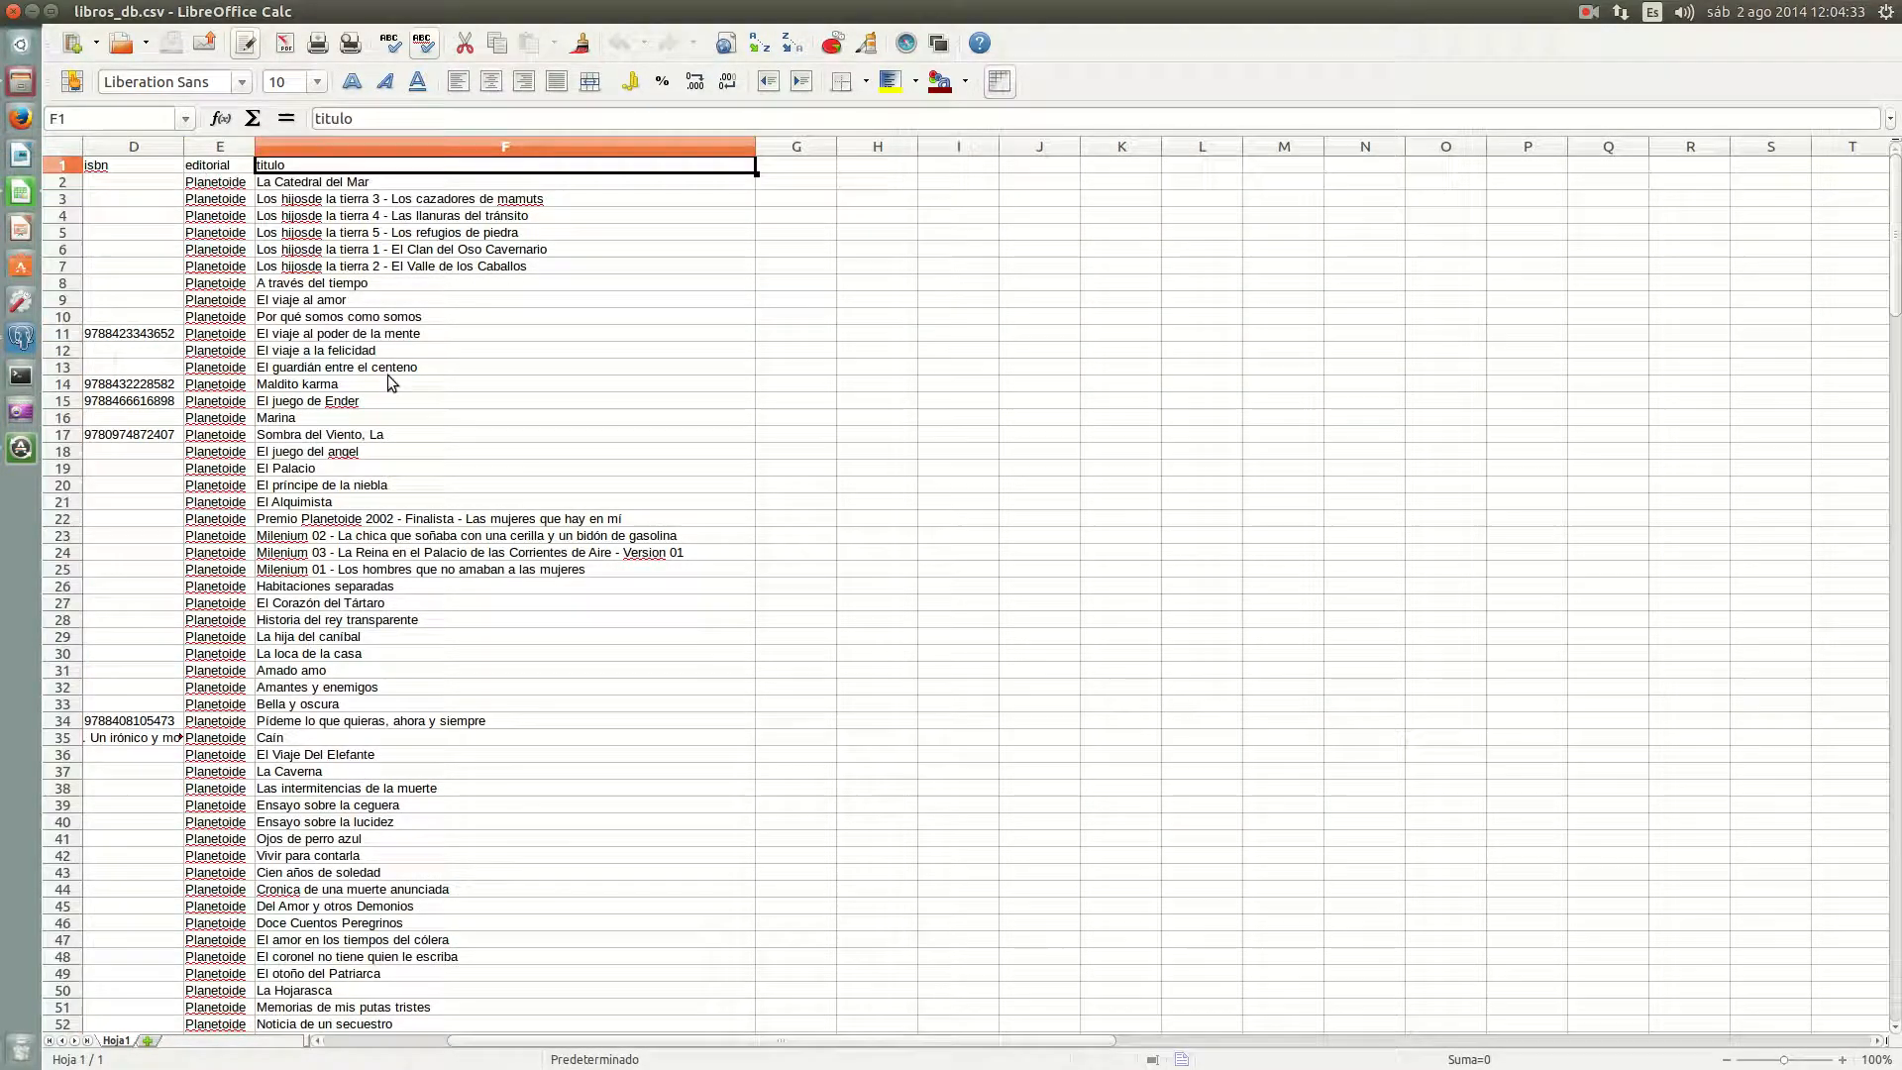
left_click(448, 149)
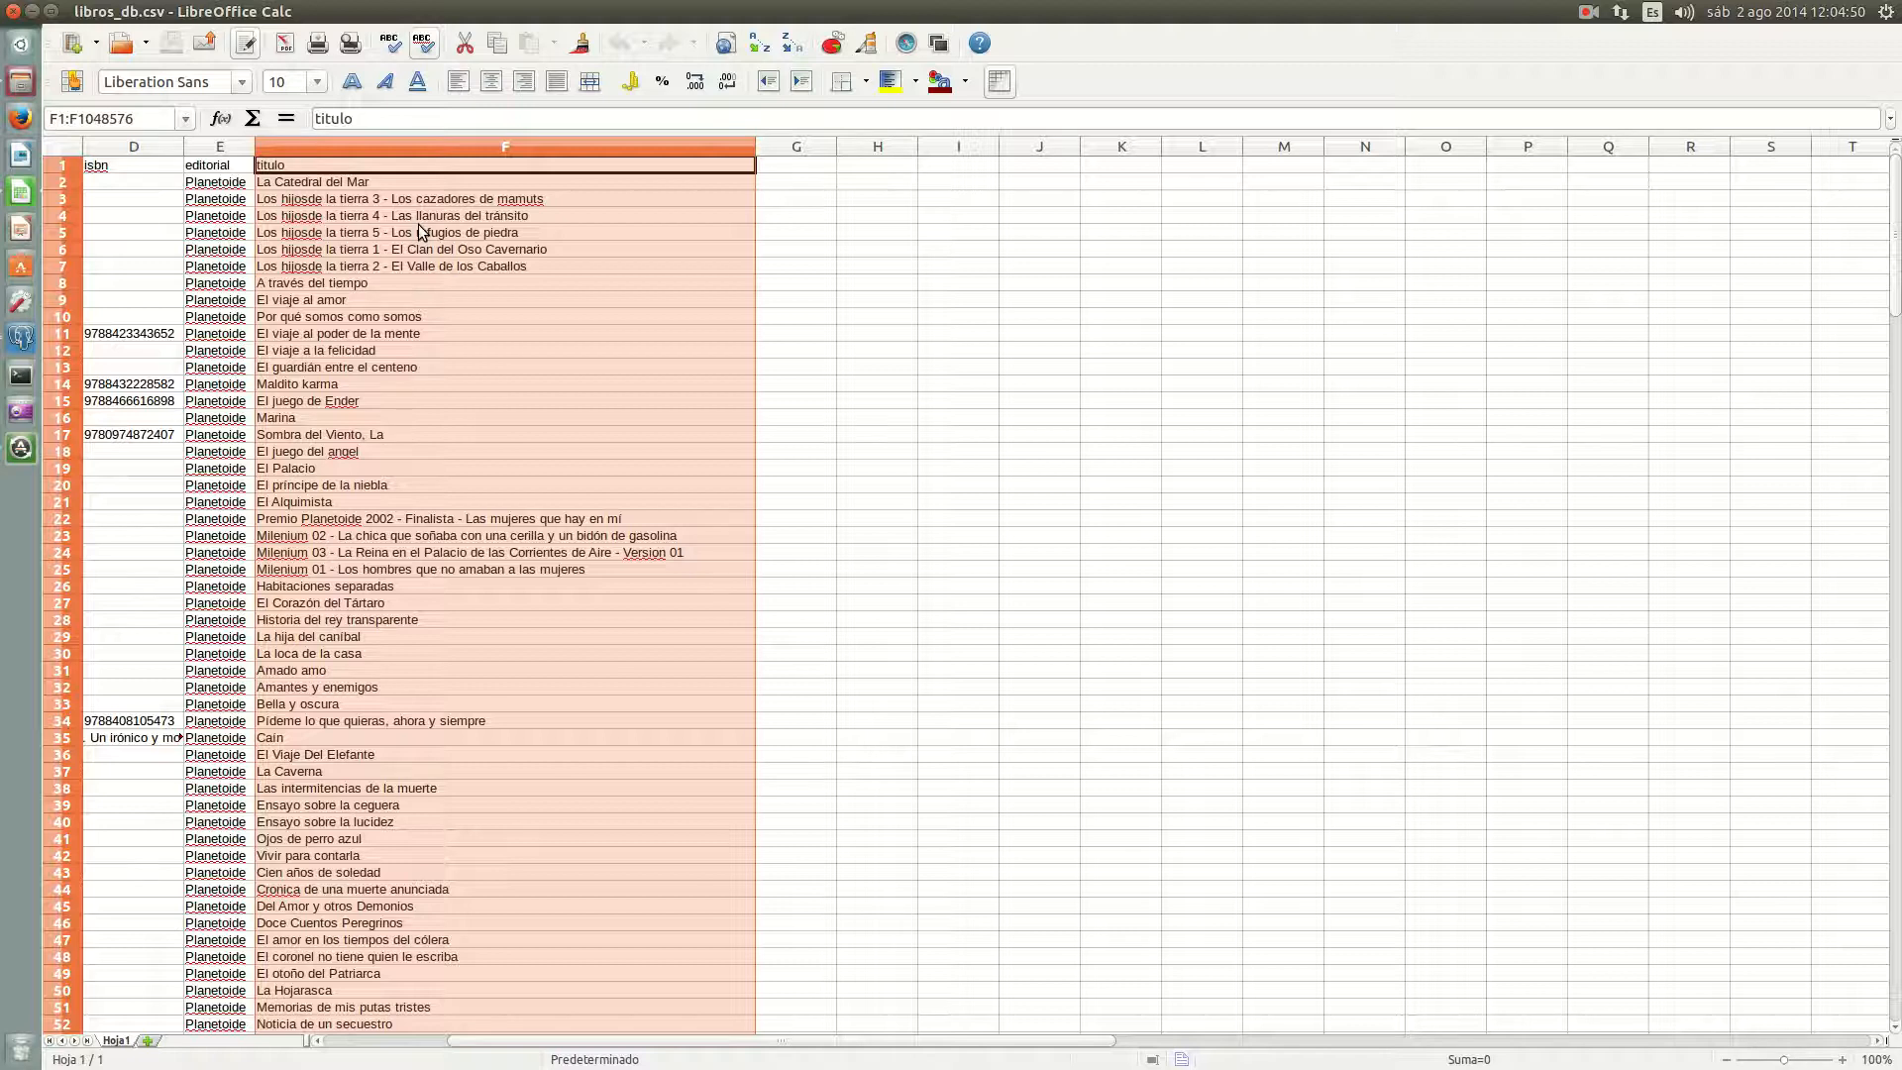
left_click(20, 14)
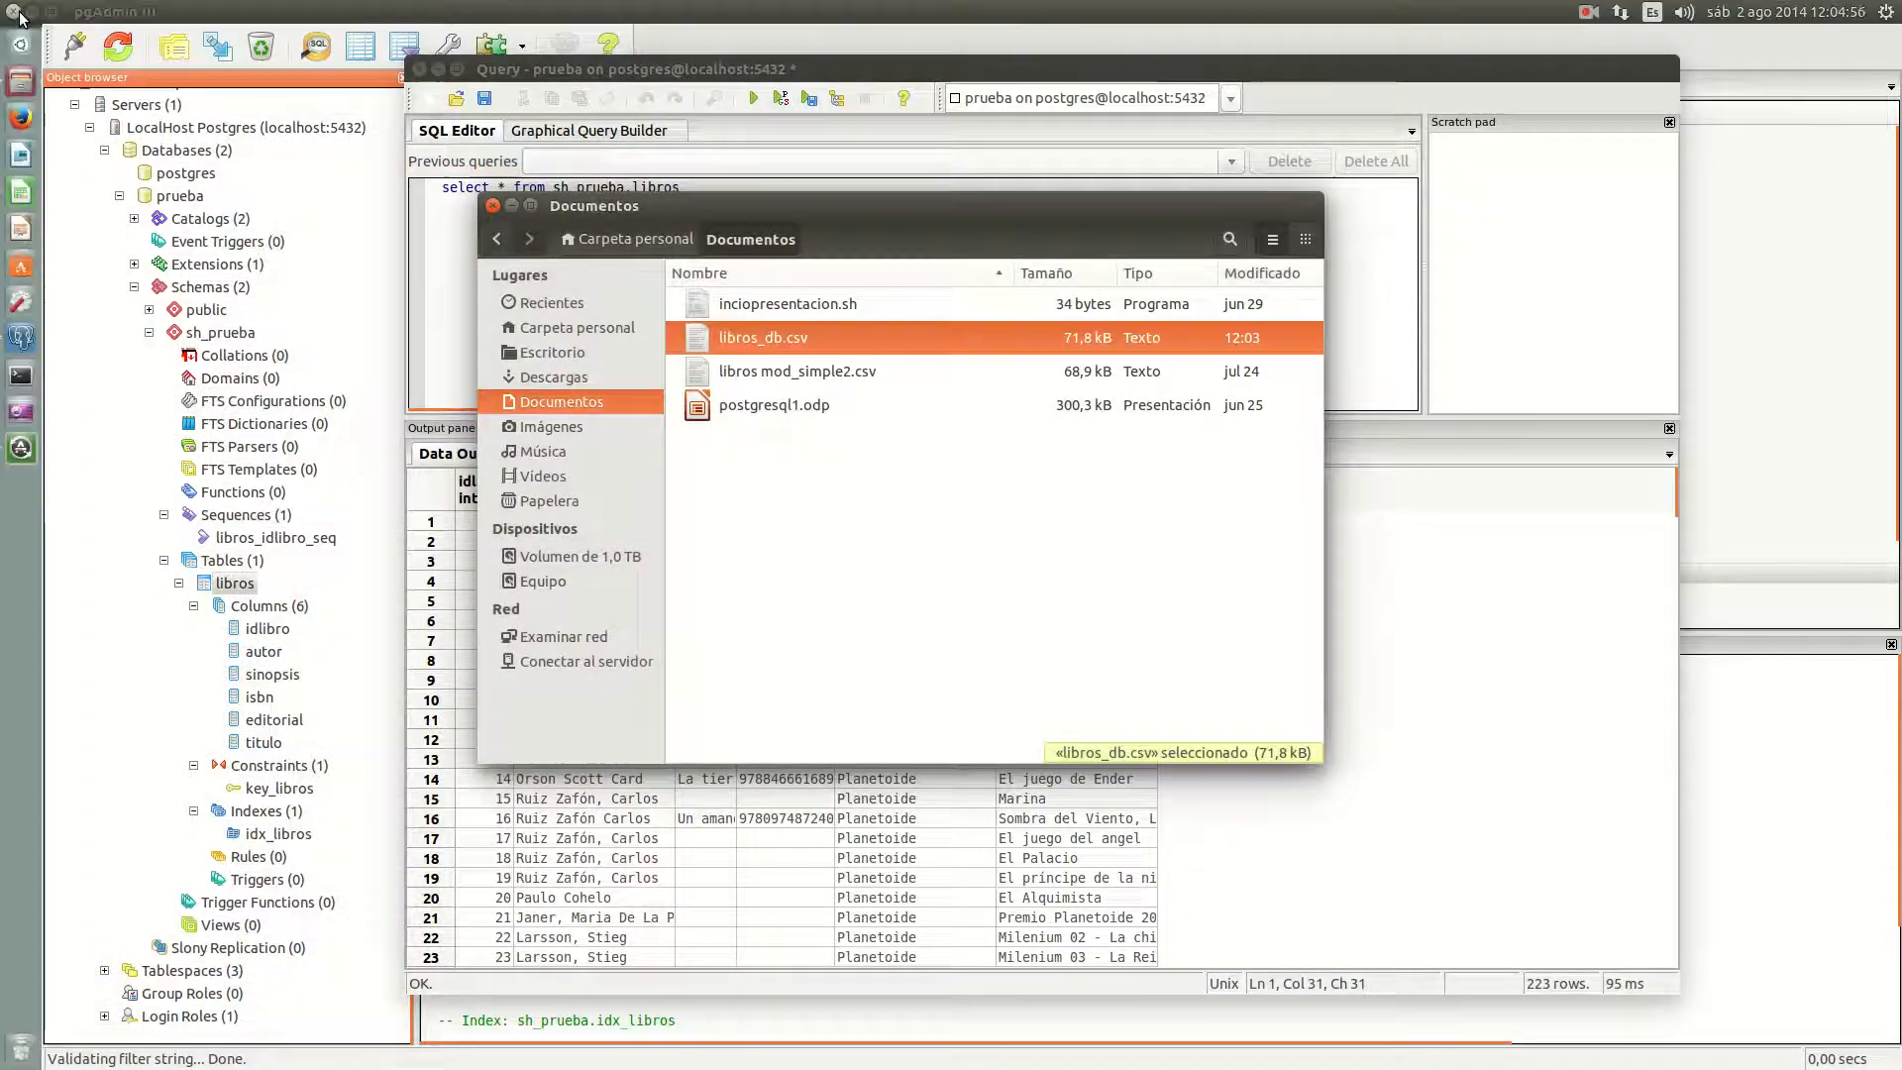
left_click(495, 208)
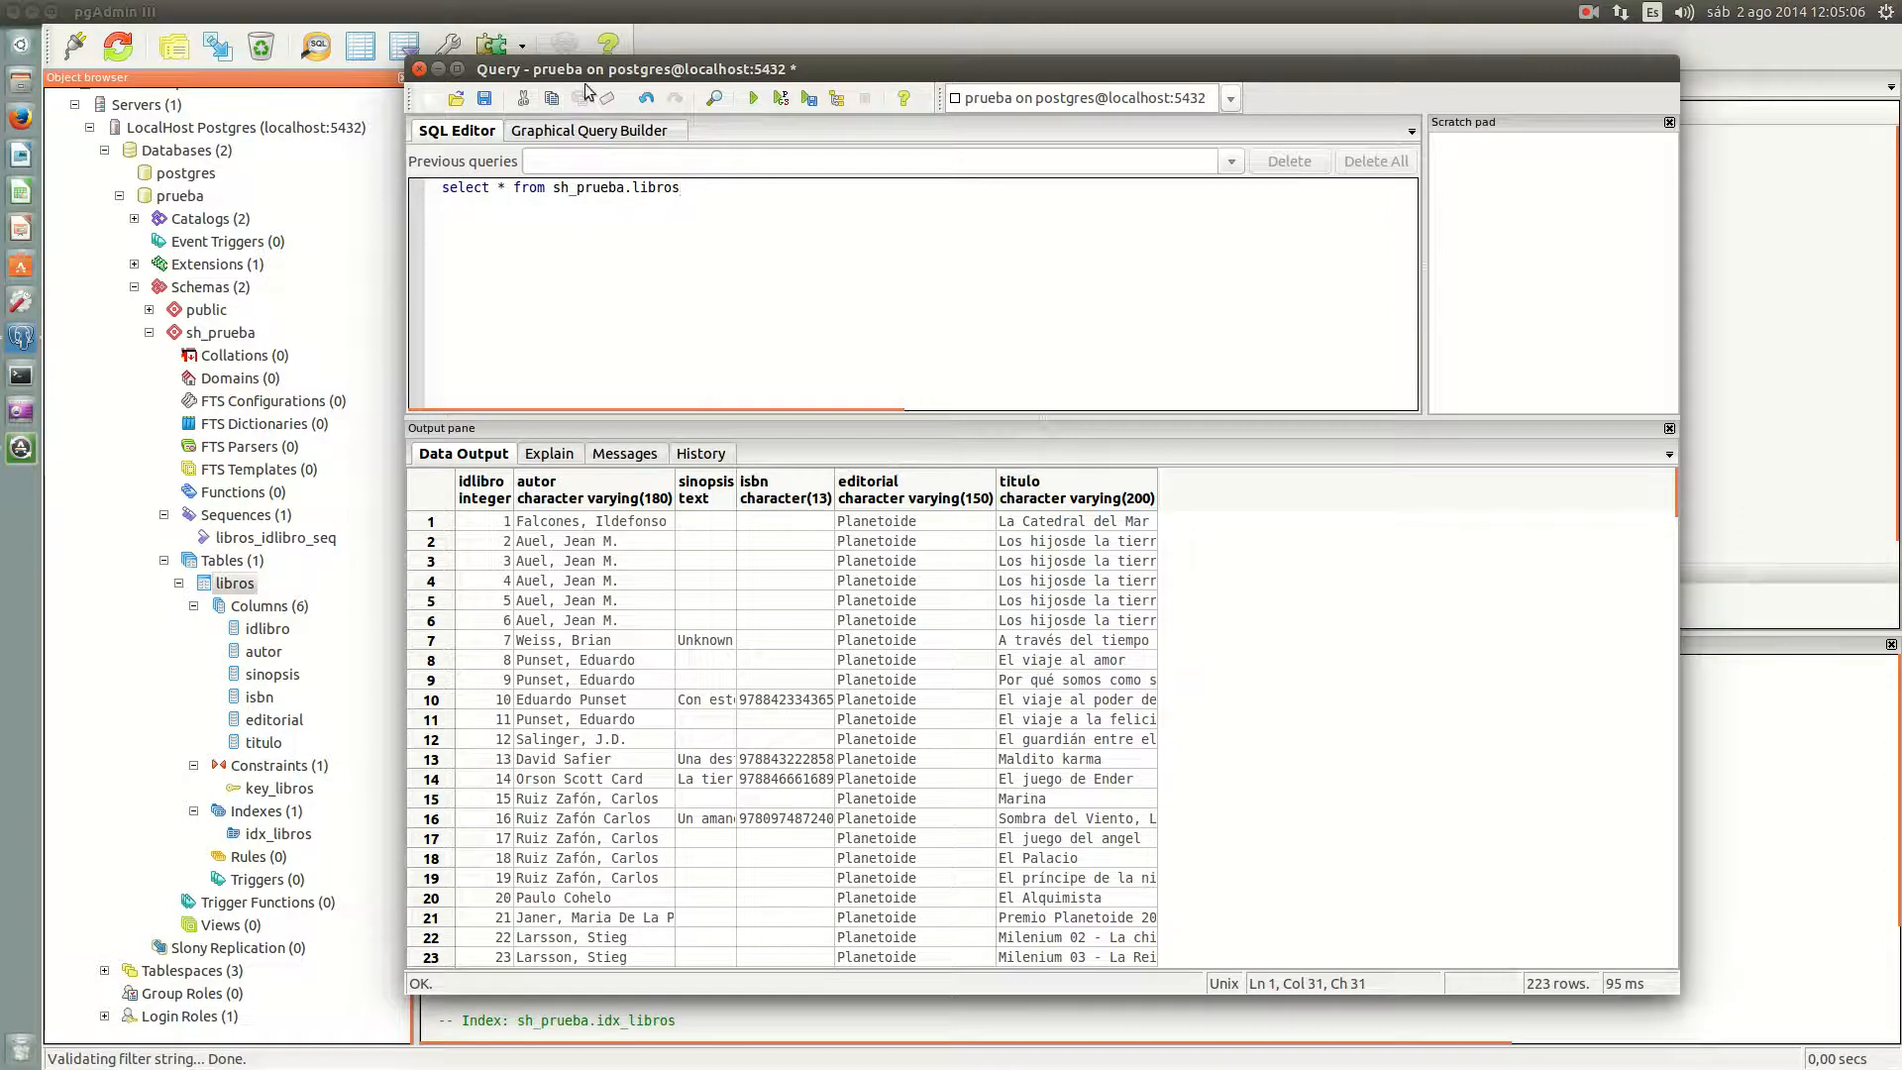
Step: Move the query window towards the screen's upper-left corner, widen it and make its SQL editing area taller
mouse_move(625, 79)
left_click_drag(625, 79, 358, 57)
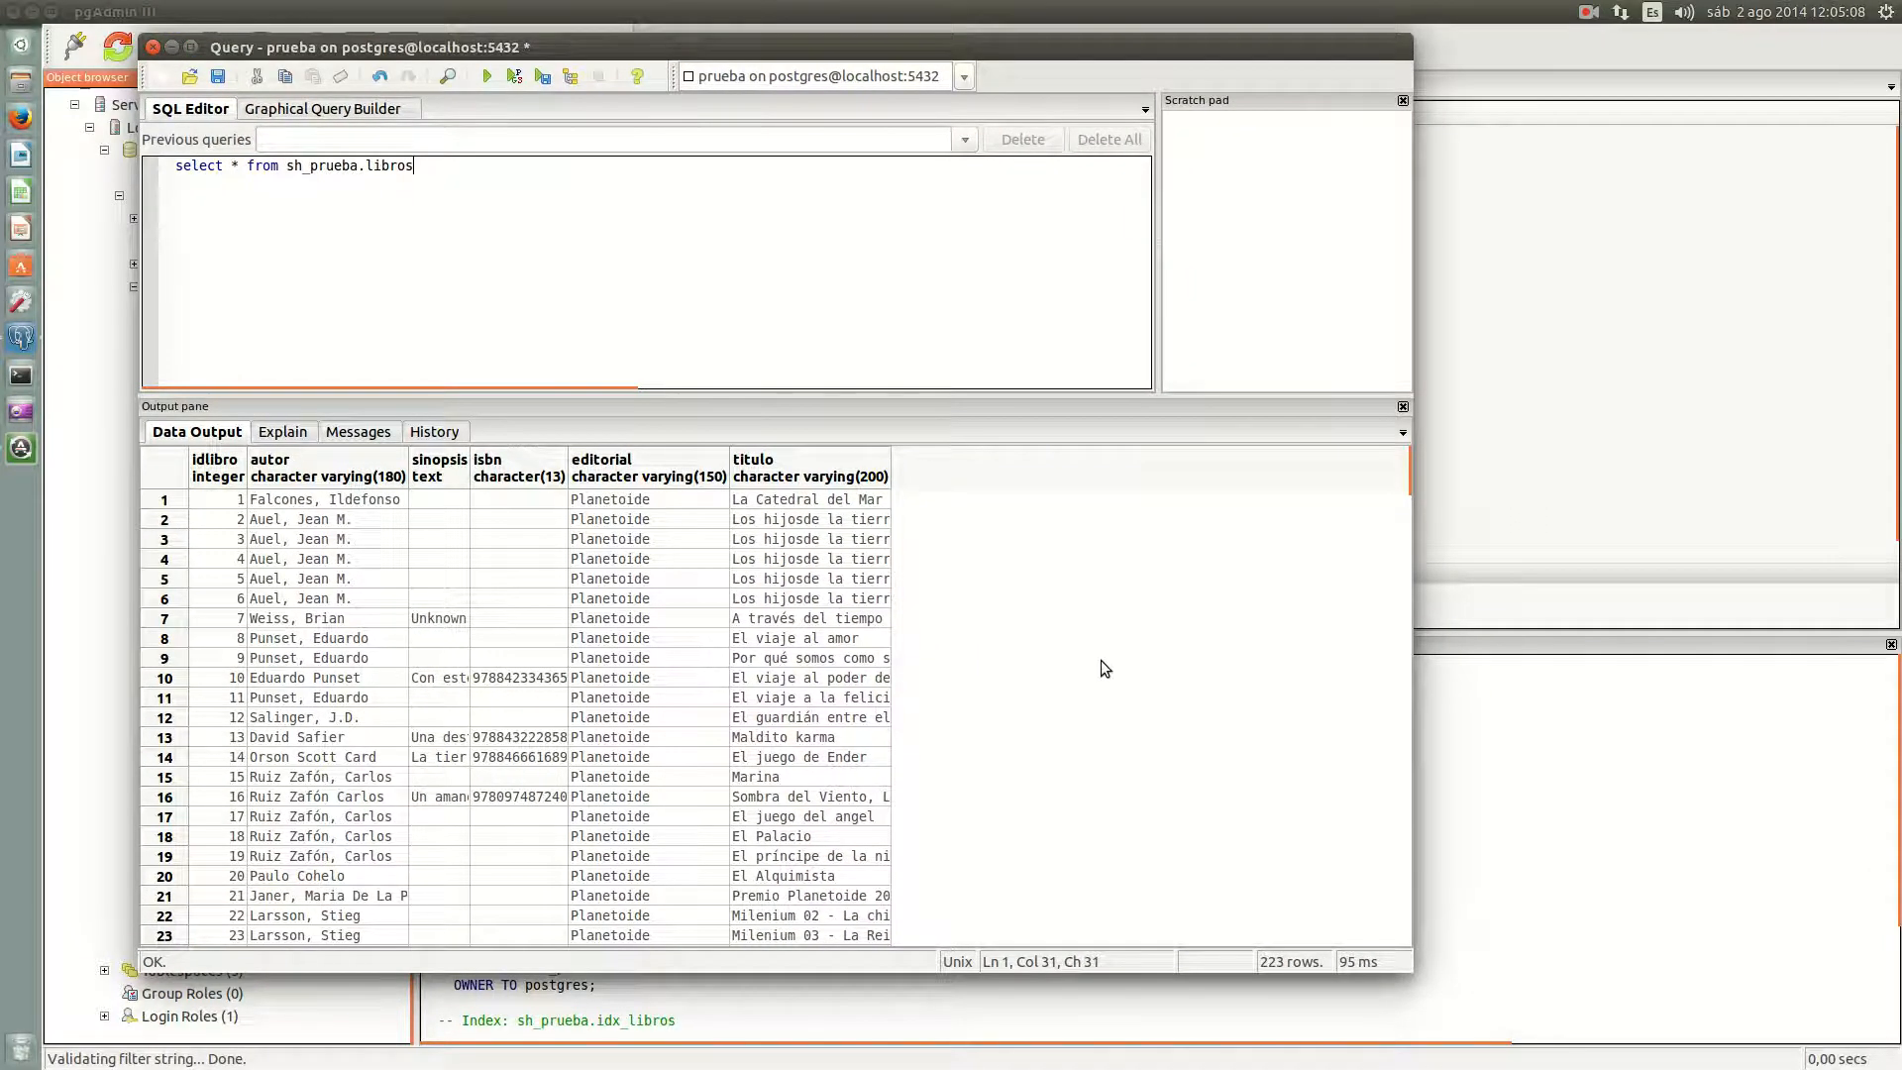
left_click_drag(1411, 969, 1668, 971)
left_click_drag(912, 397, 912, 576)
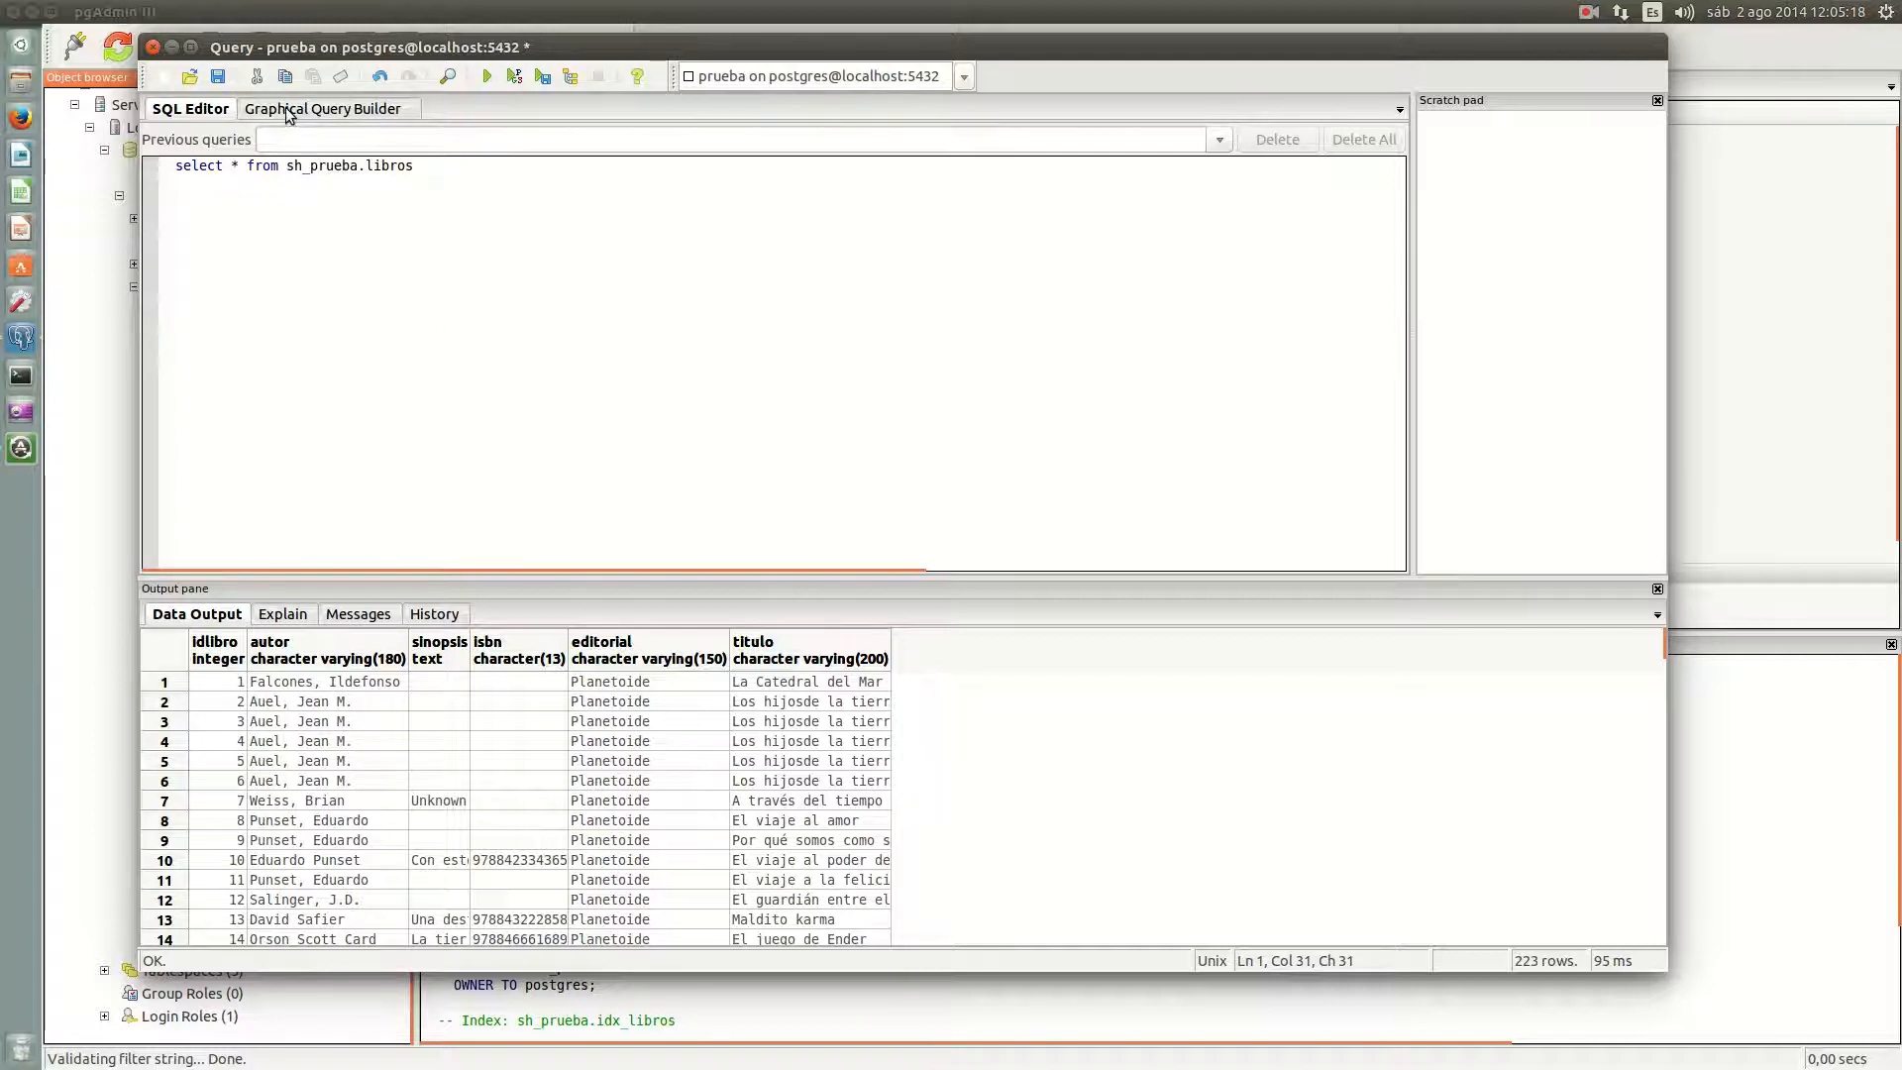
Step: In the Graphical Query Builder, add the libros table from the sh_prueba schema to the canvas, delete its duplicate and reposition the remaining table
left_click(340, 113)
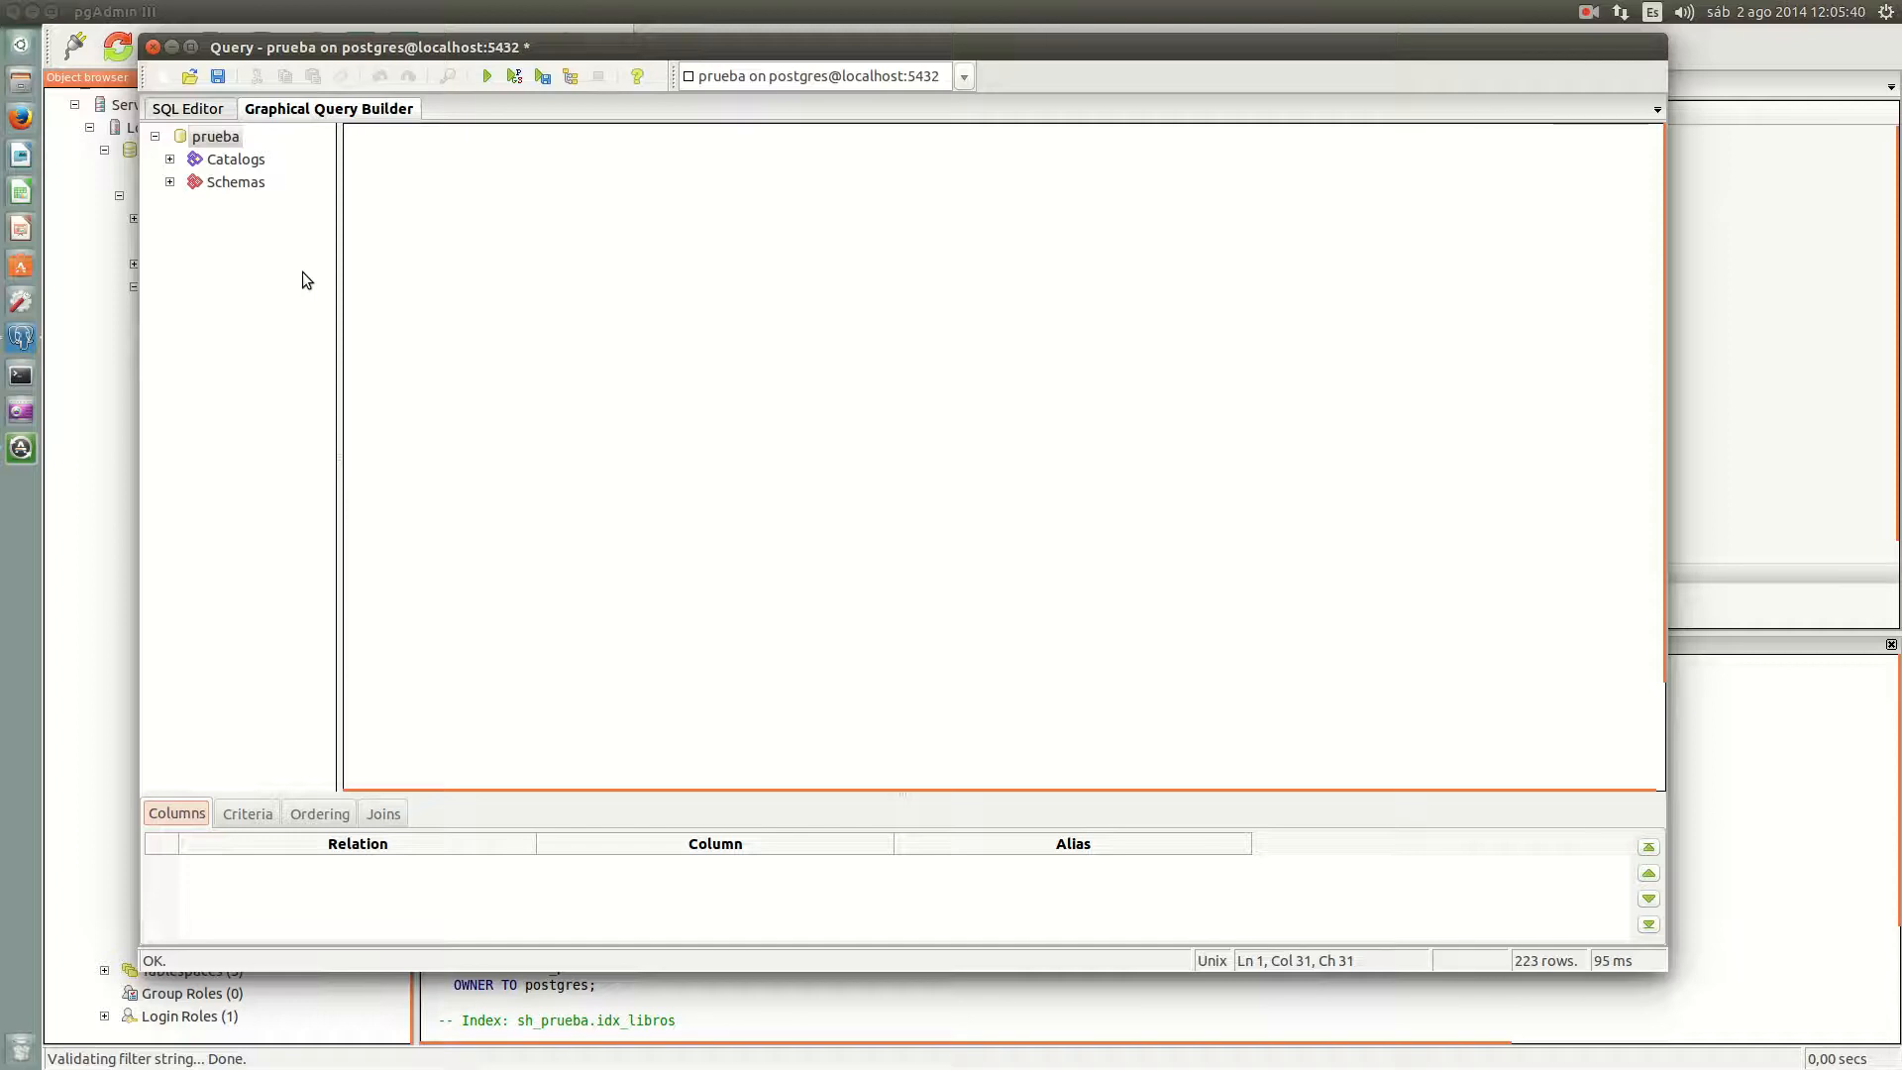
left_click(169, 158)
left_click(170, 158)
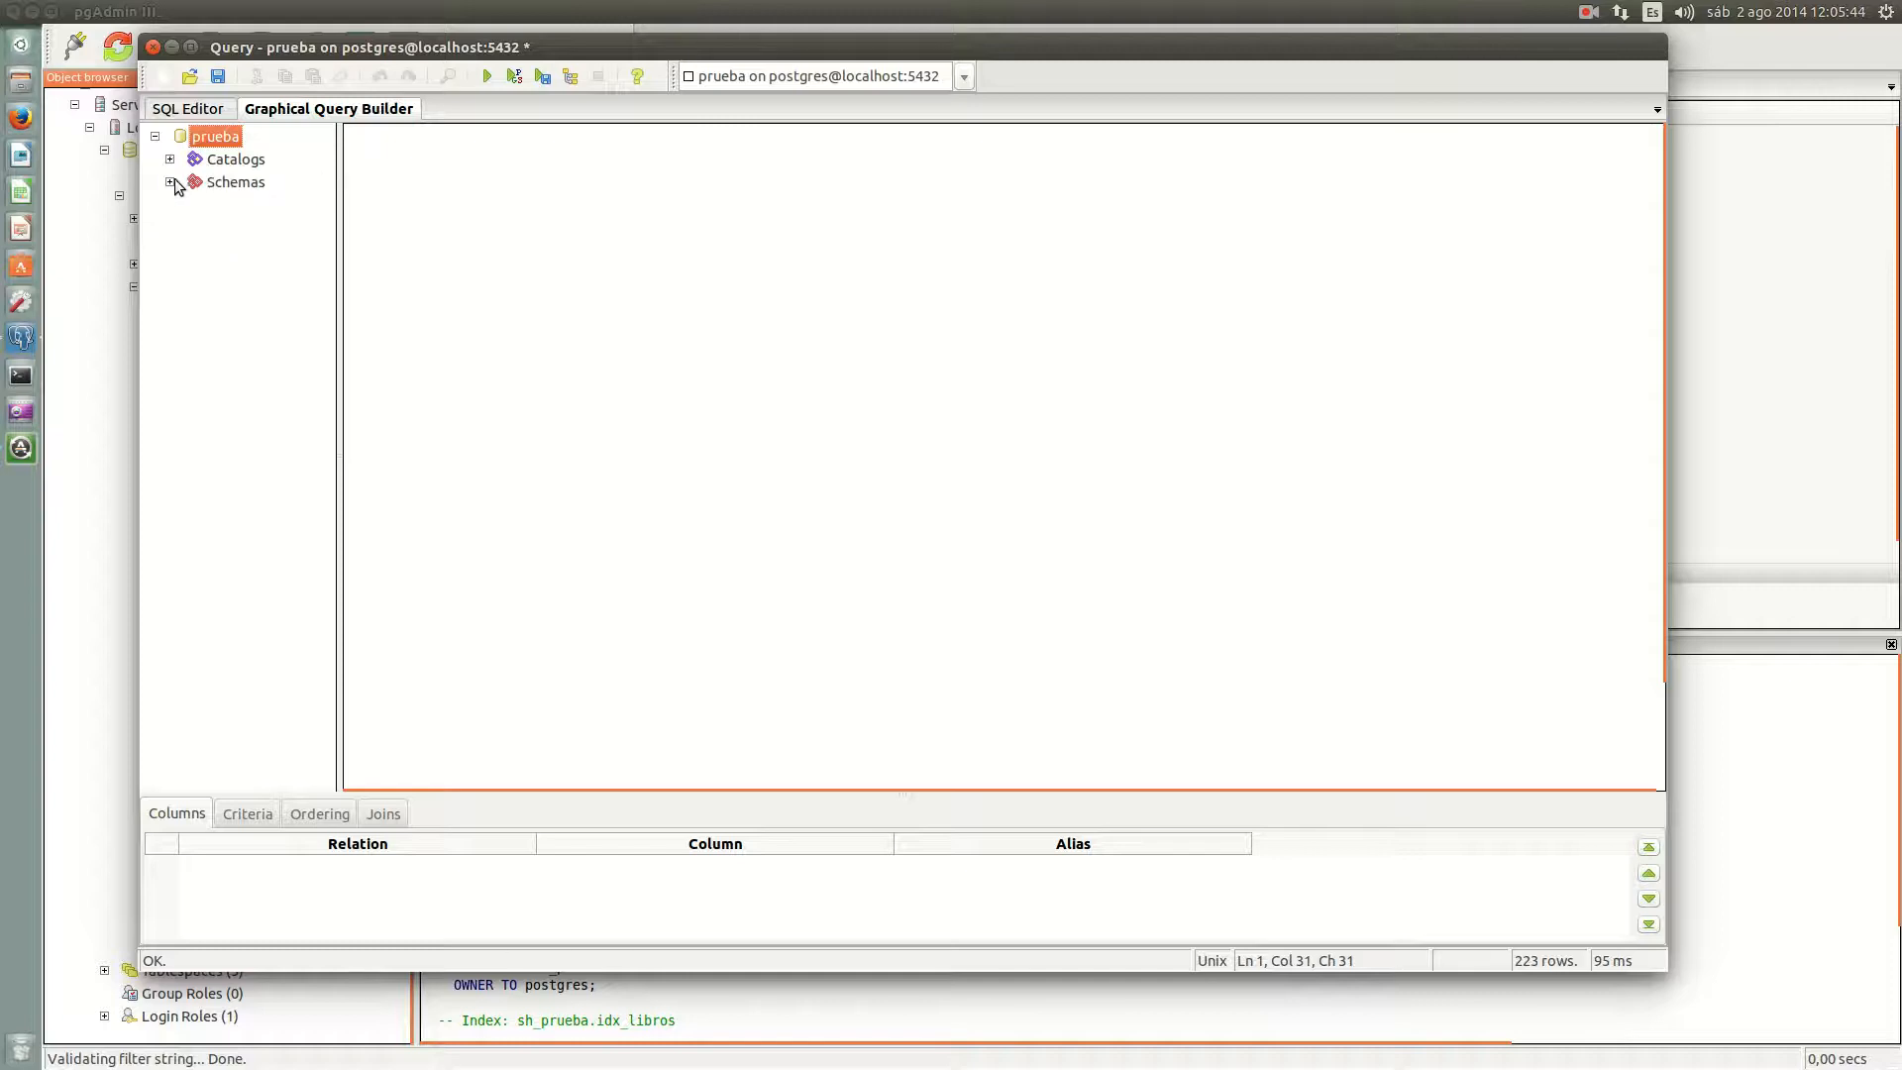
left_click(169, 182)
left_click(184, 228)
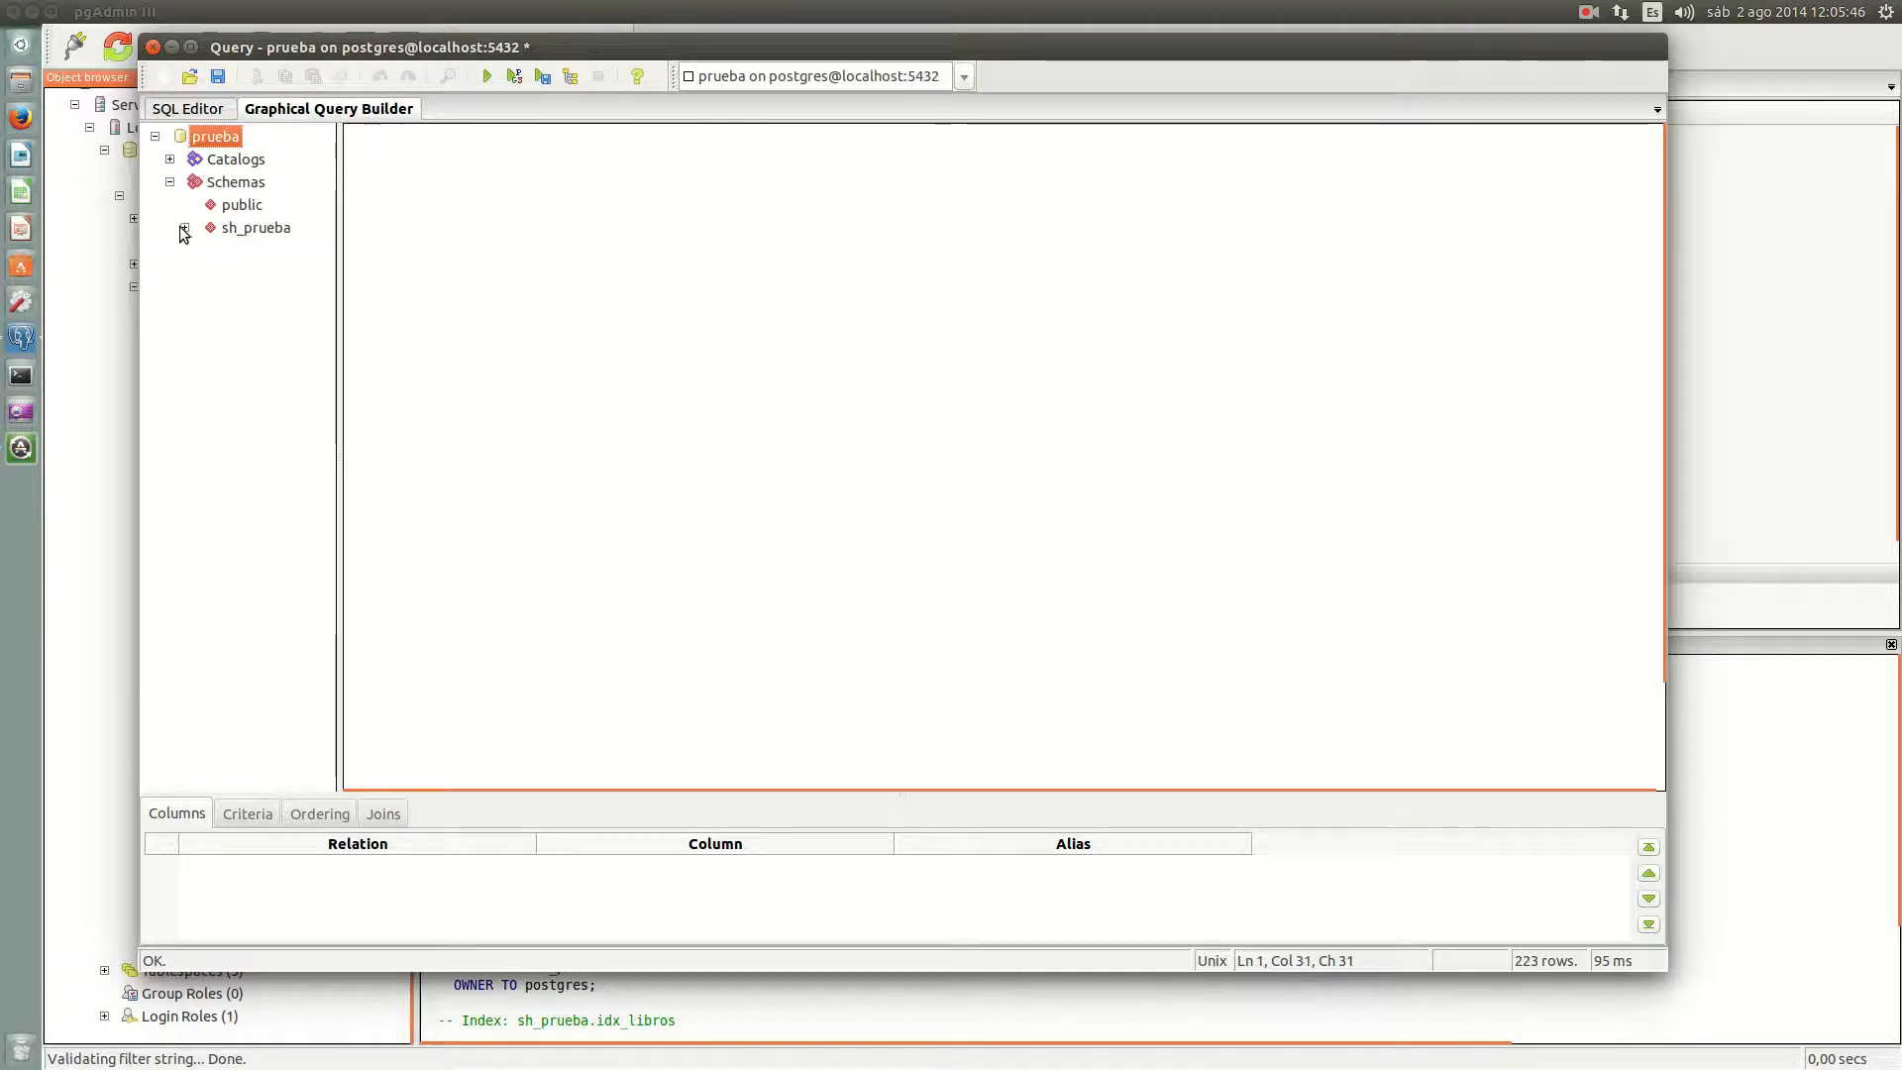
left_click_drag(250, 253, 261, 300)
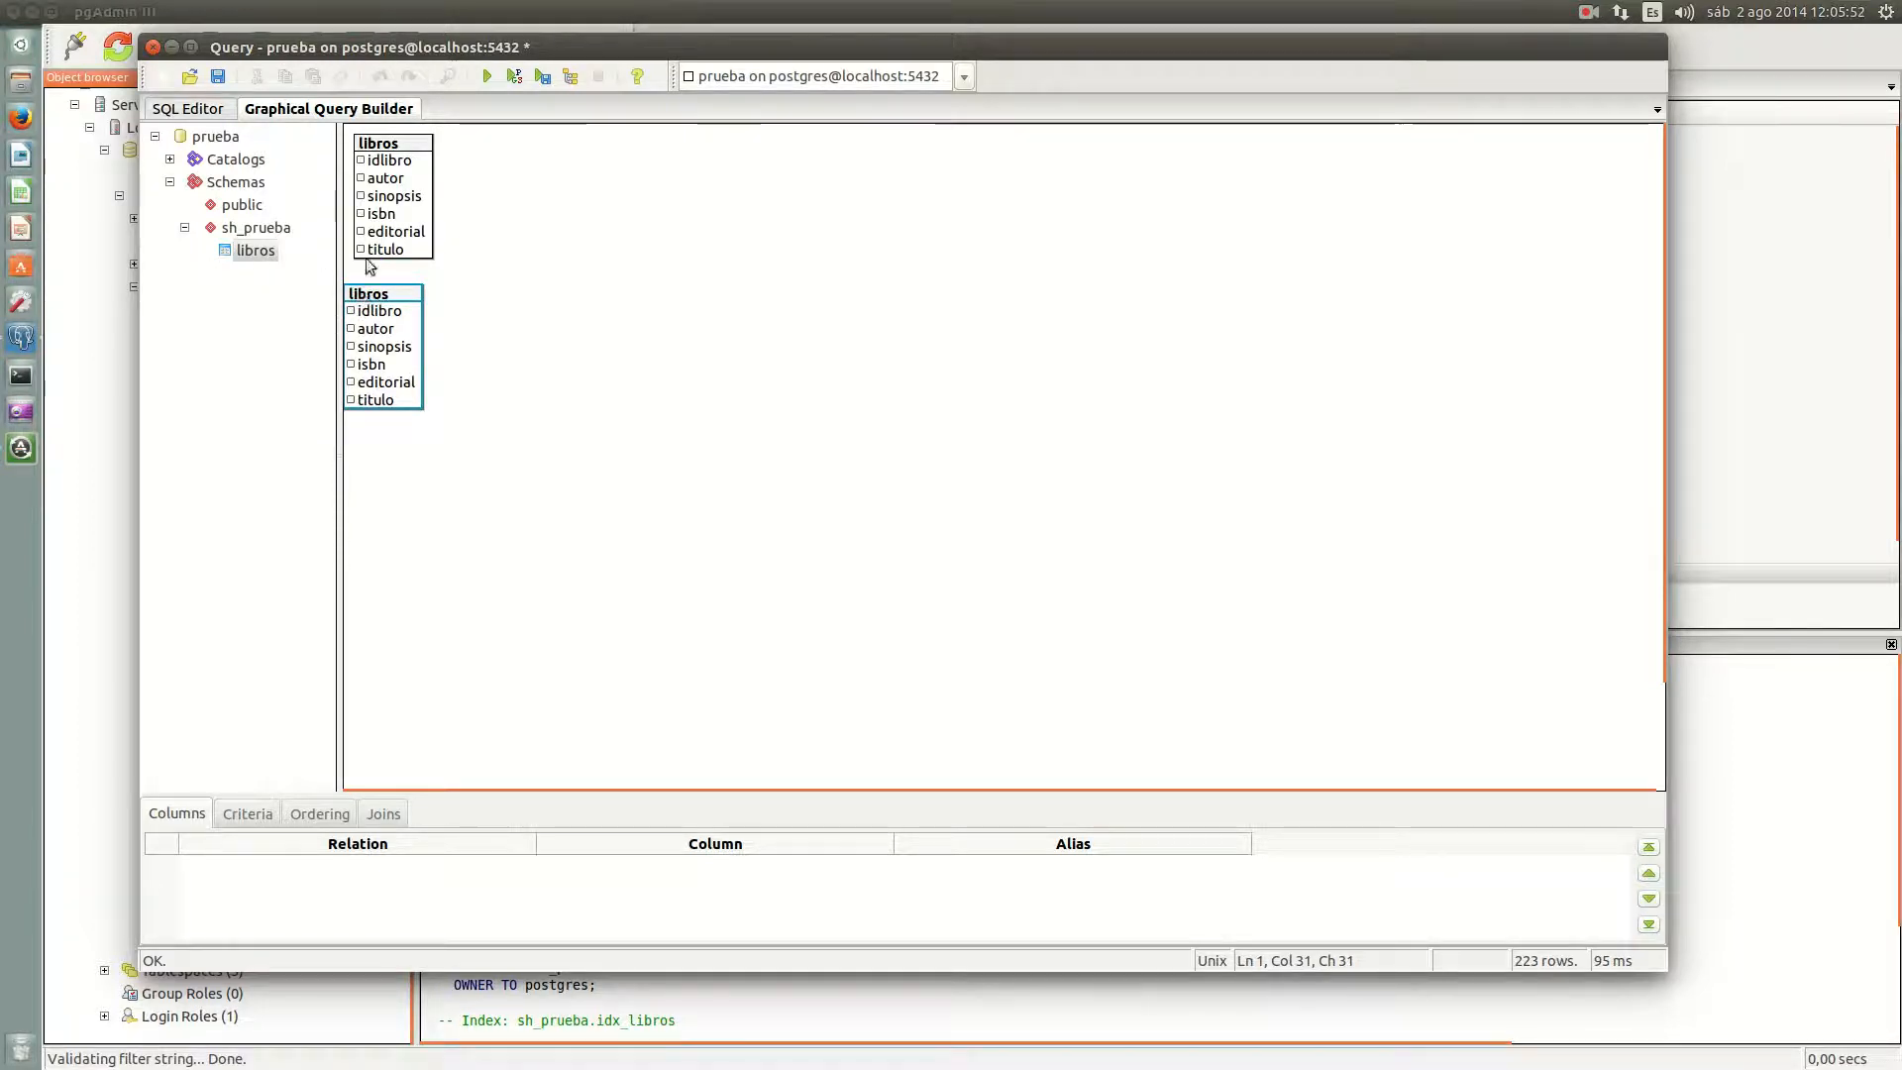
key("Delete")
left_click_drag(409, 147, 493, 168)
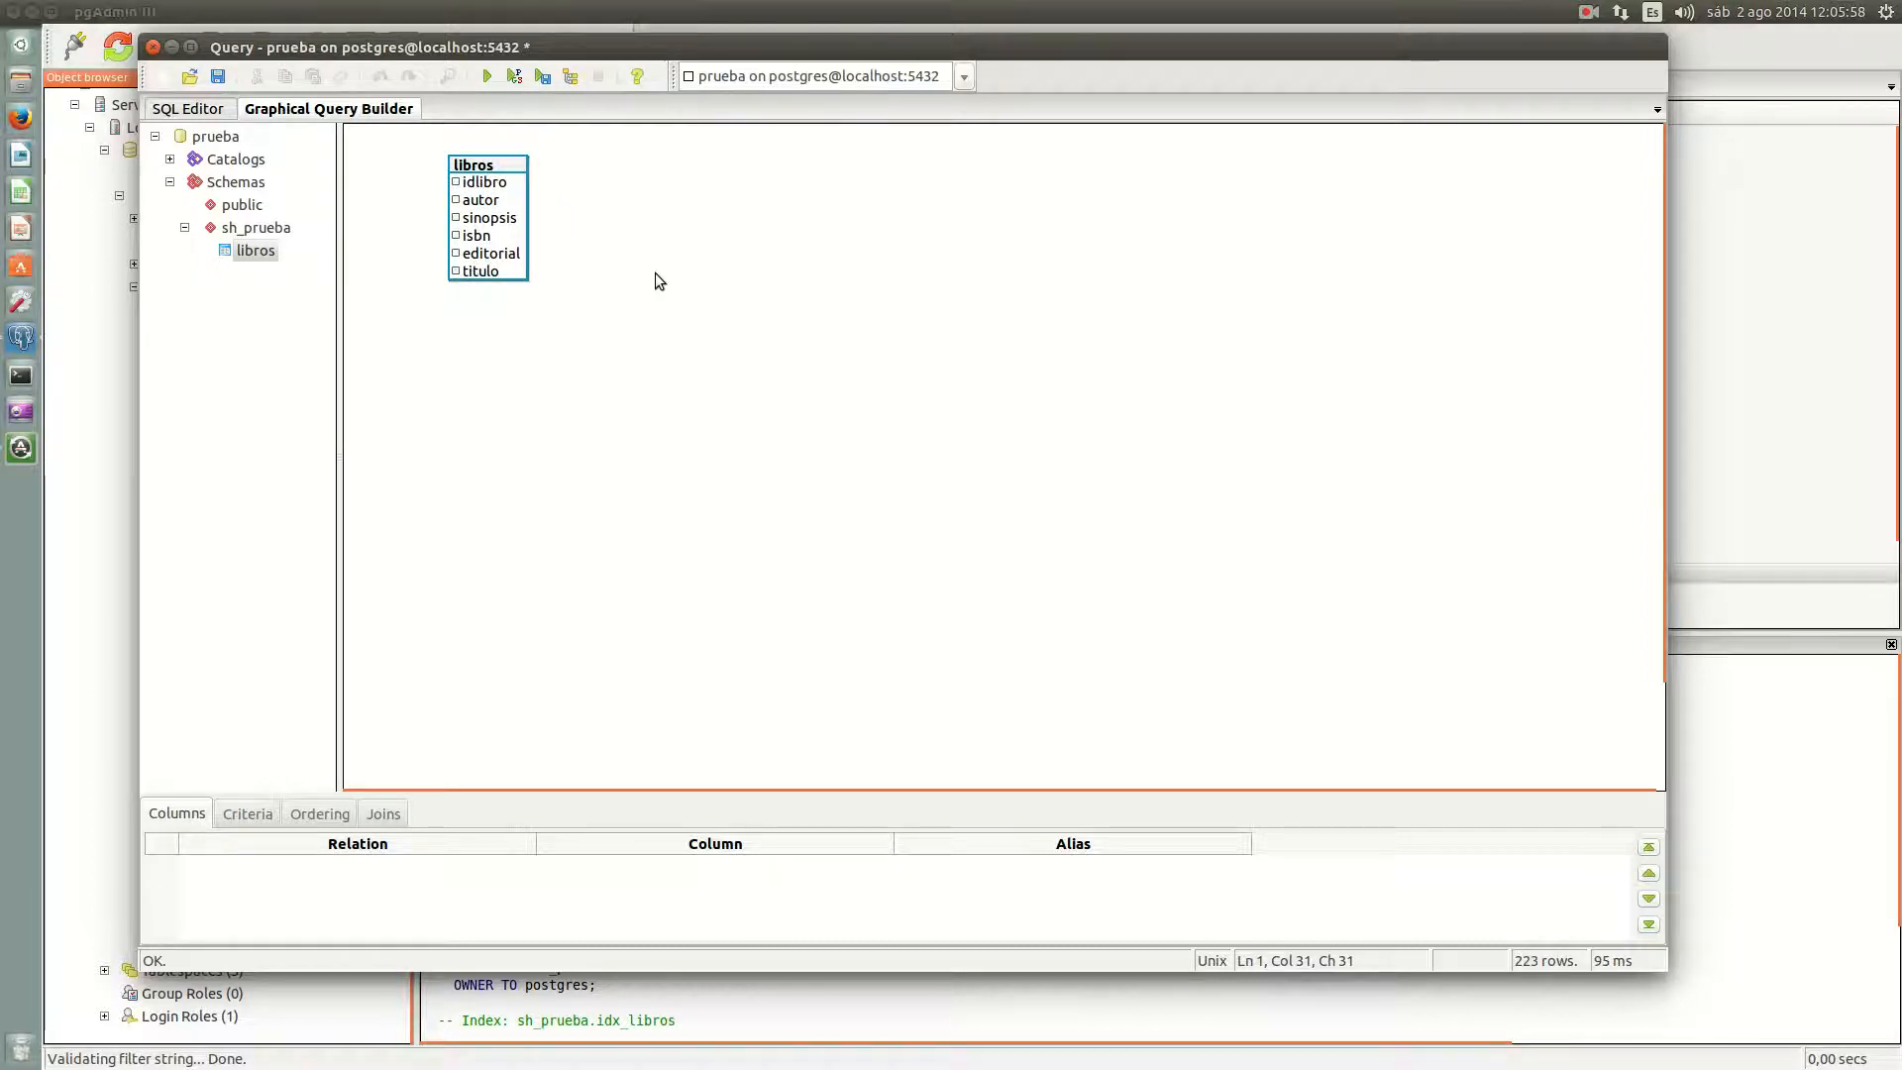
Step: Include the autor, titulo and isbn columns of the libros table in the query output
left_click(456, 201)
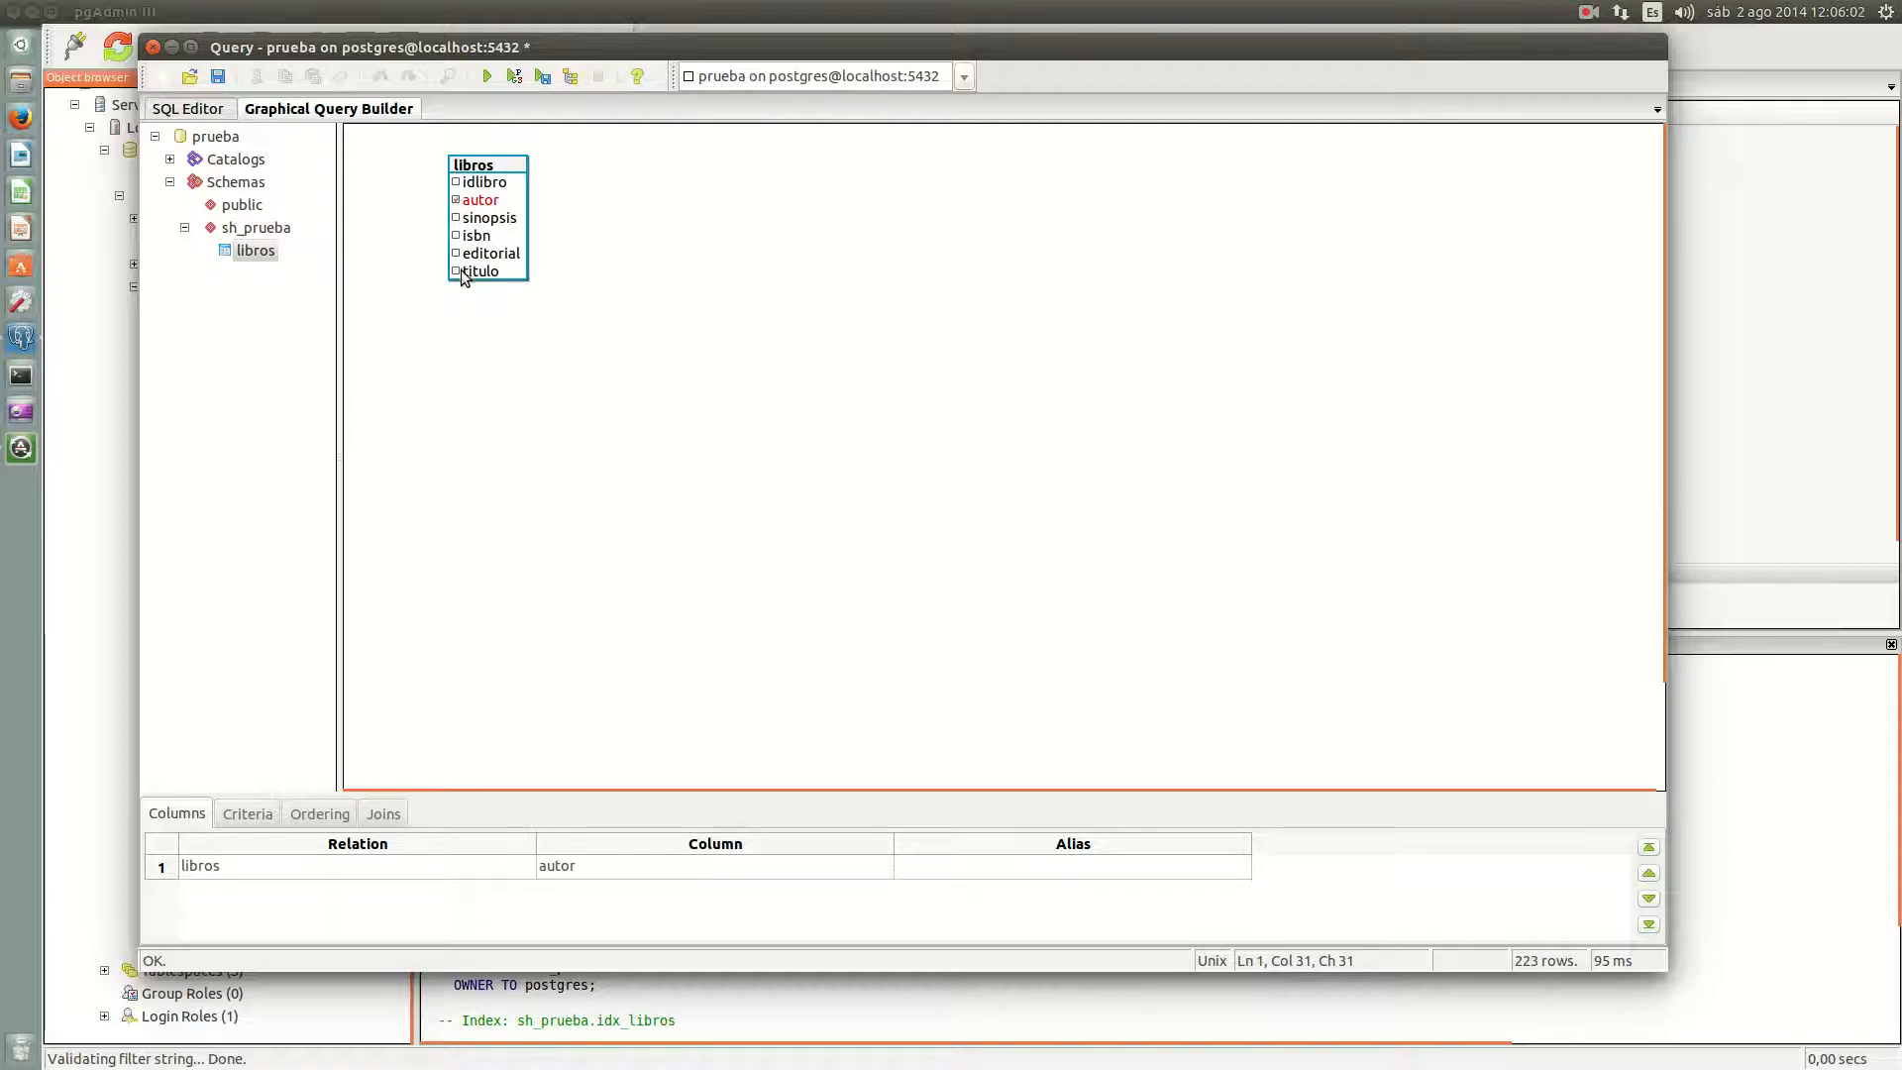
left_click(457, 272)
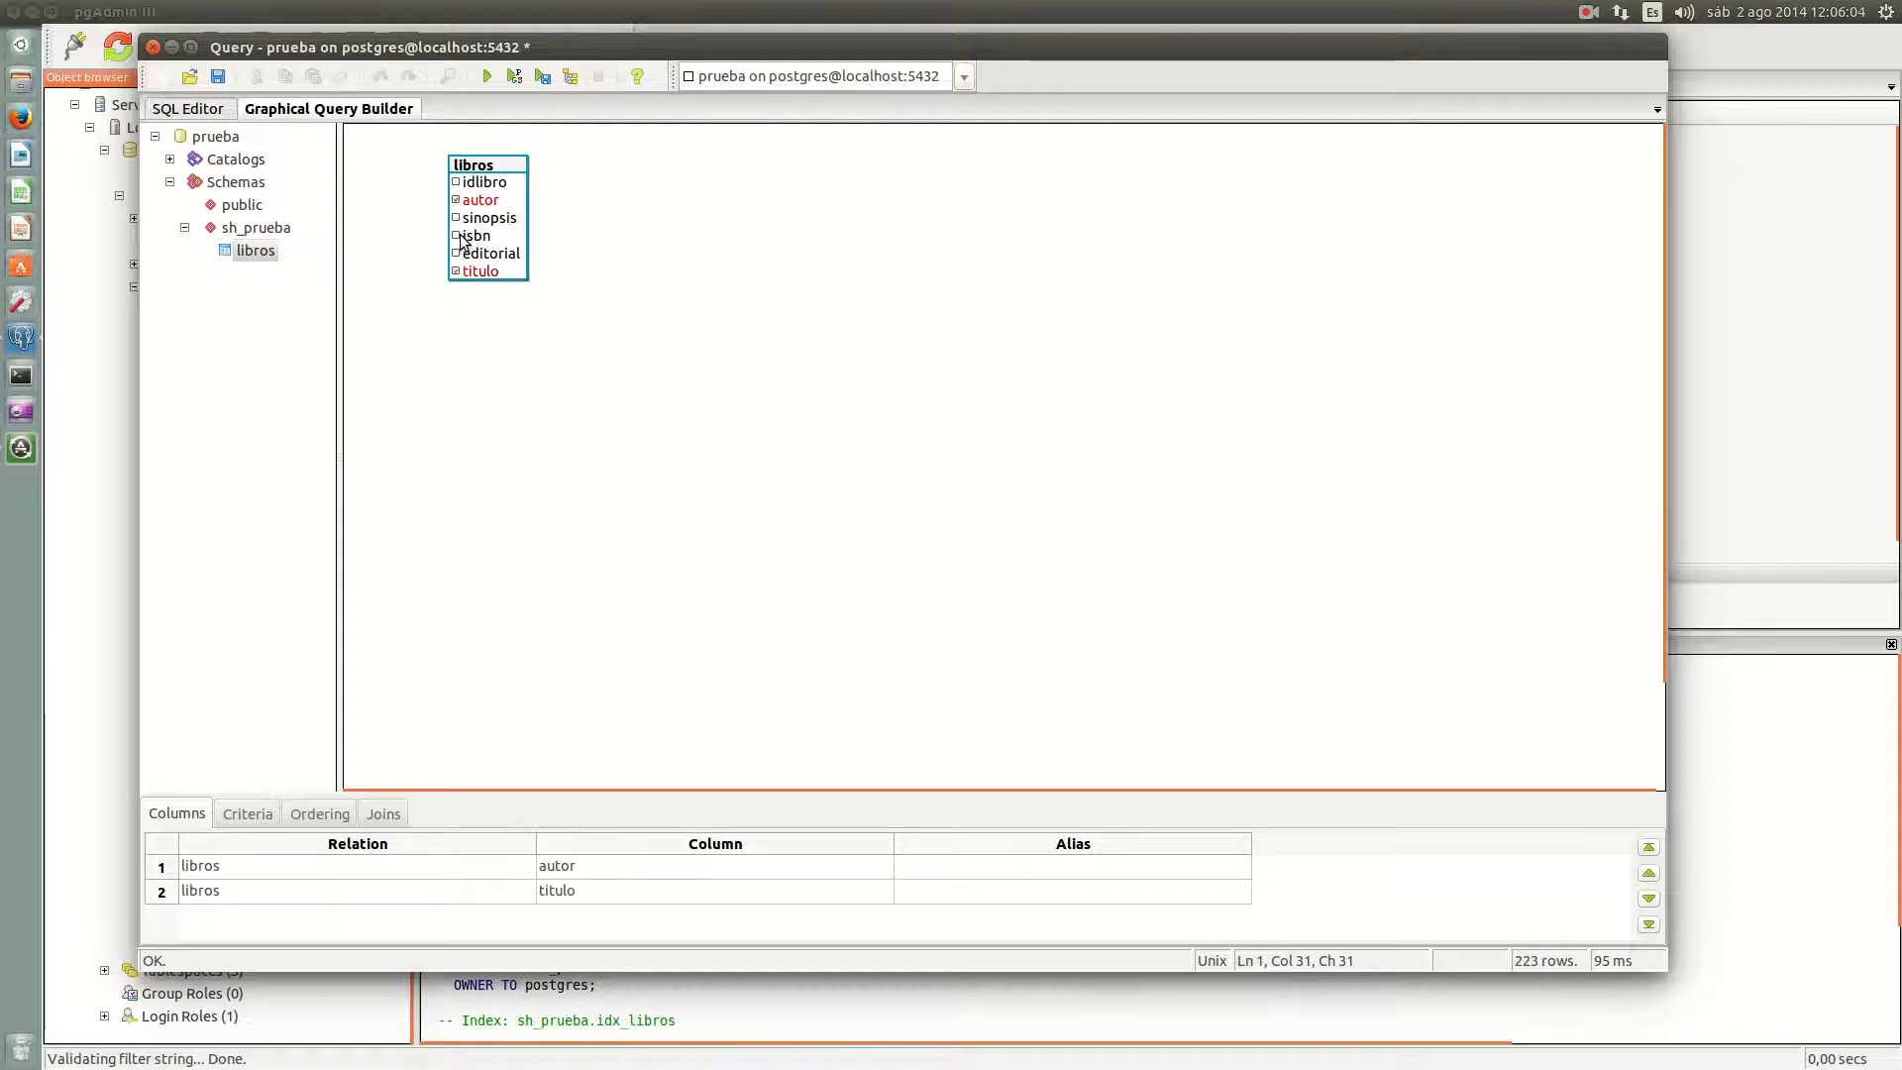
left_click(457, 236)
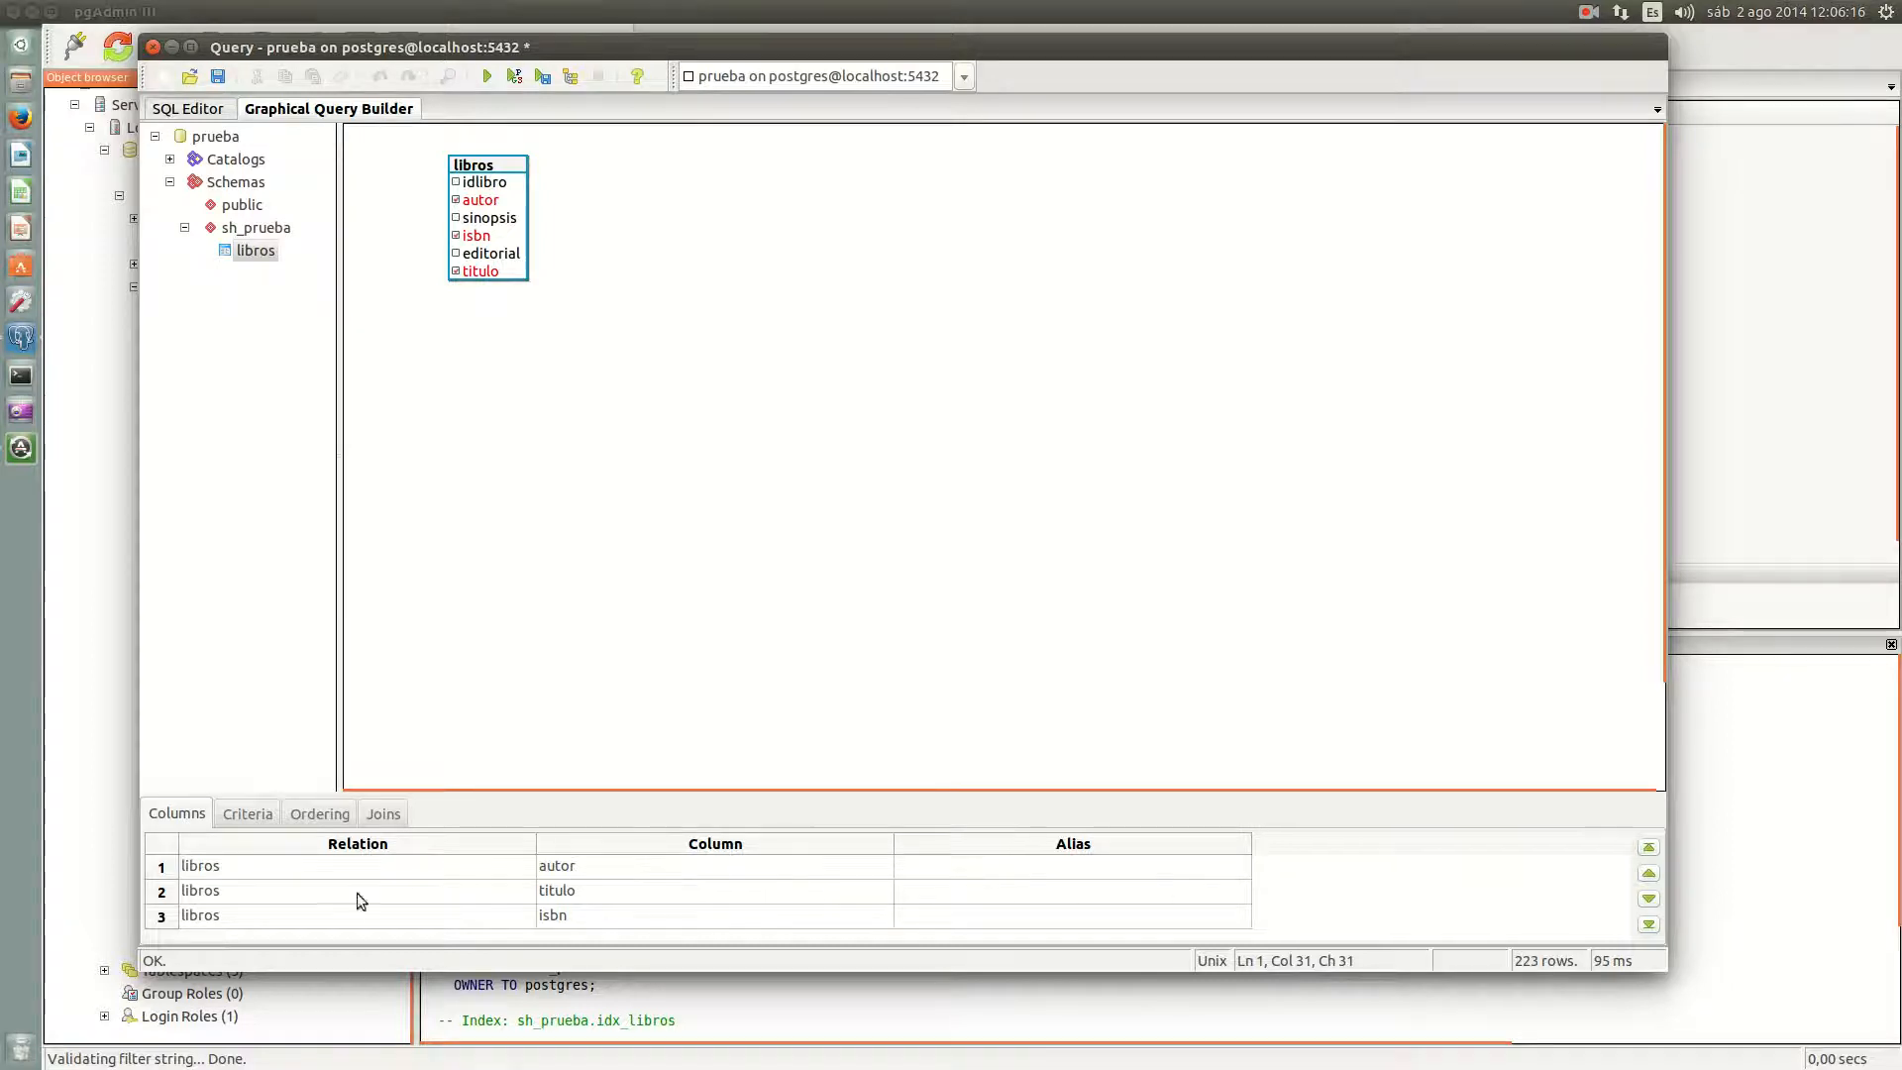
Step: Review the output column list and put autor last by removing it from the selection and adding it again
left_click(279, 866)
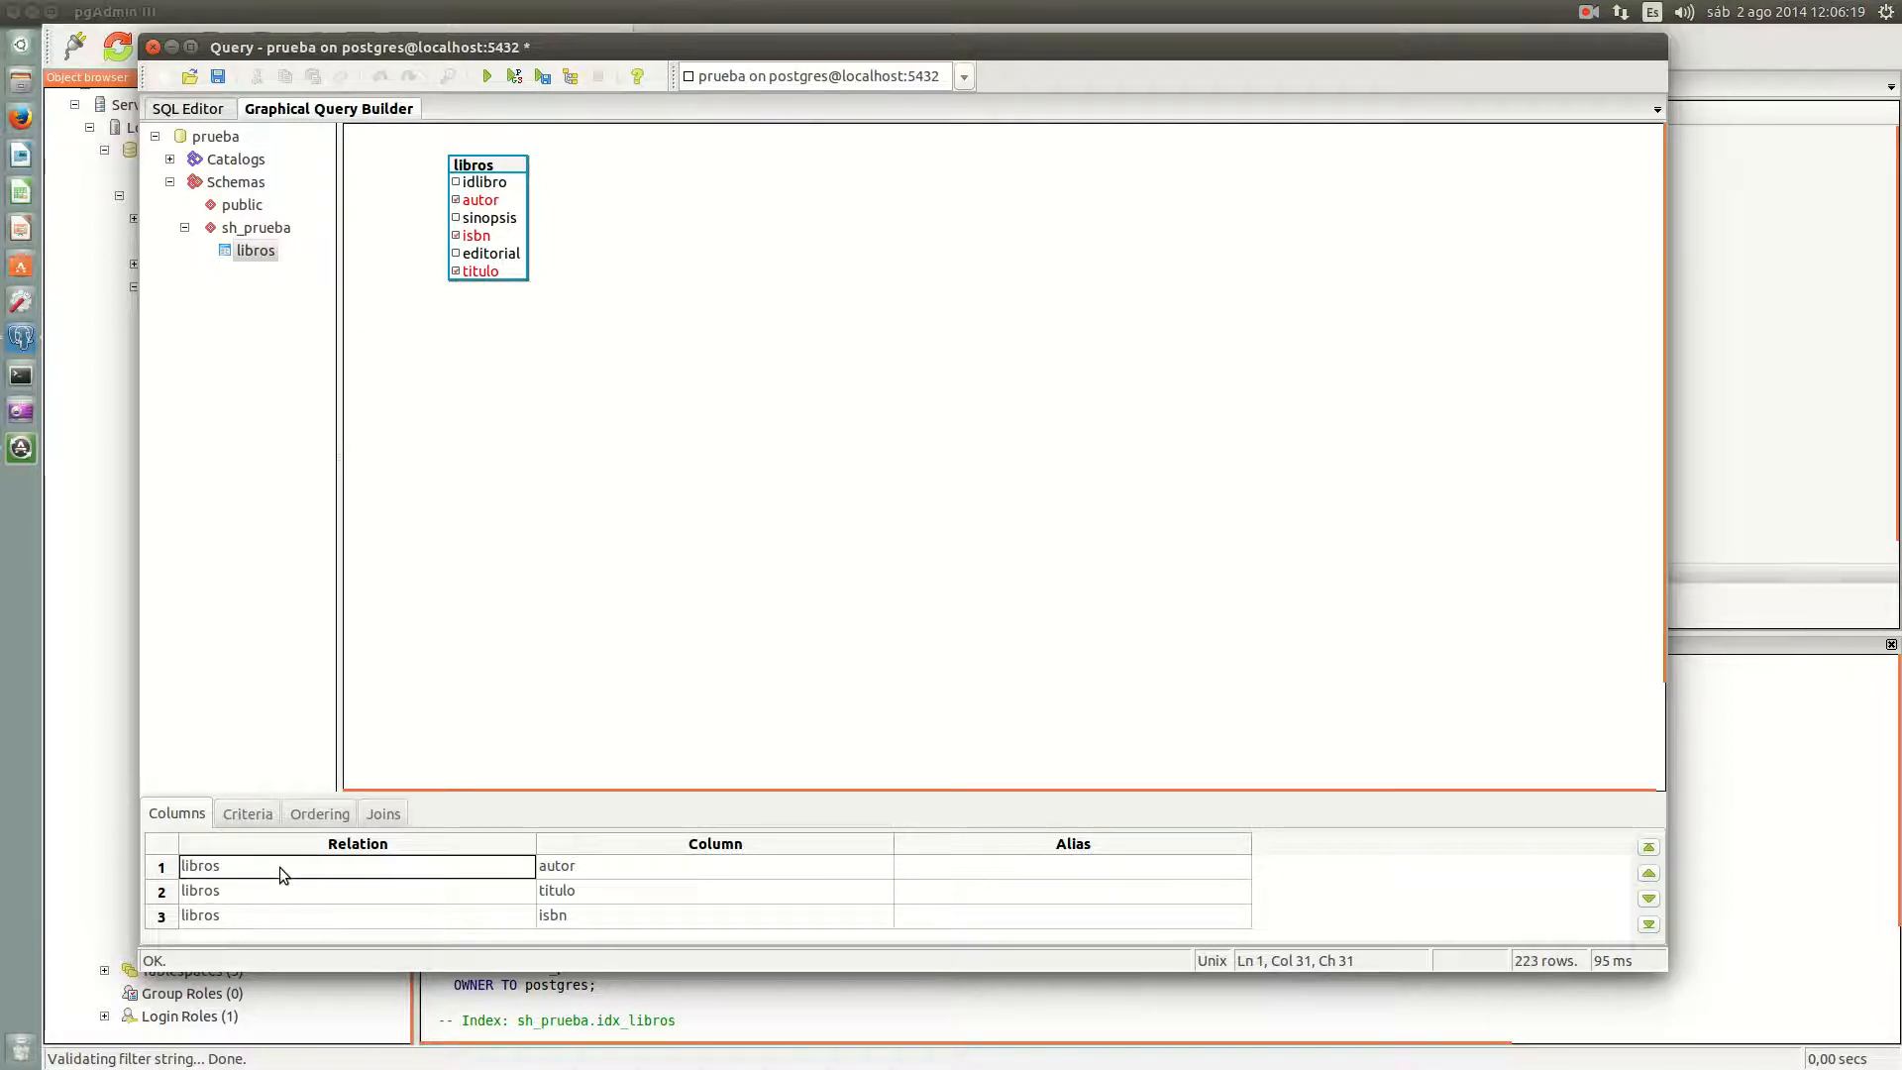
left_click(312, 915)
left_click(543, 919)
left_click(591, 894)
left_click(591, 868)
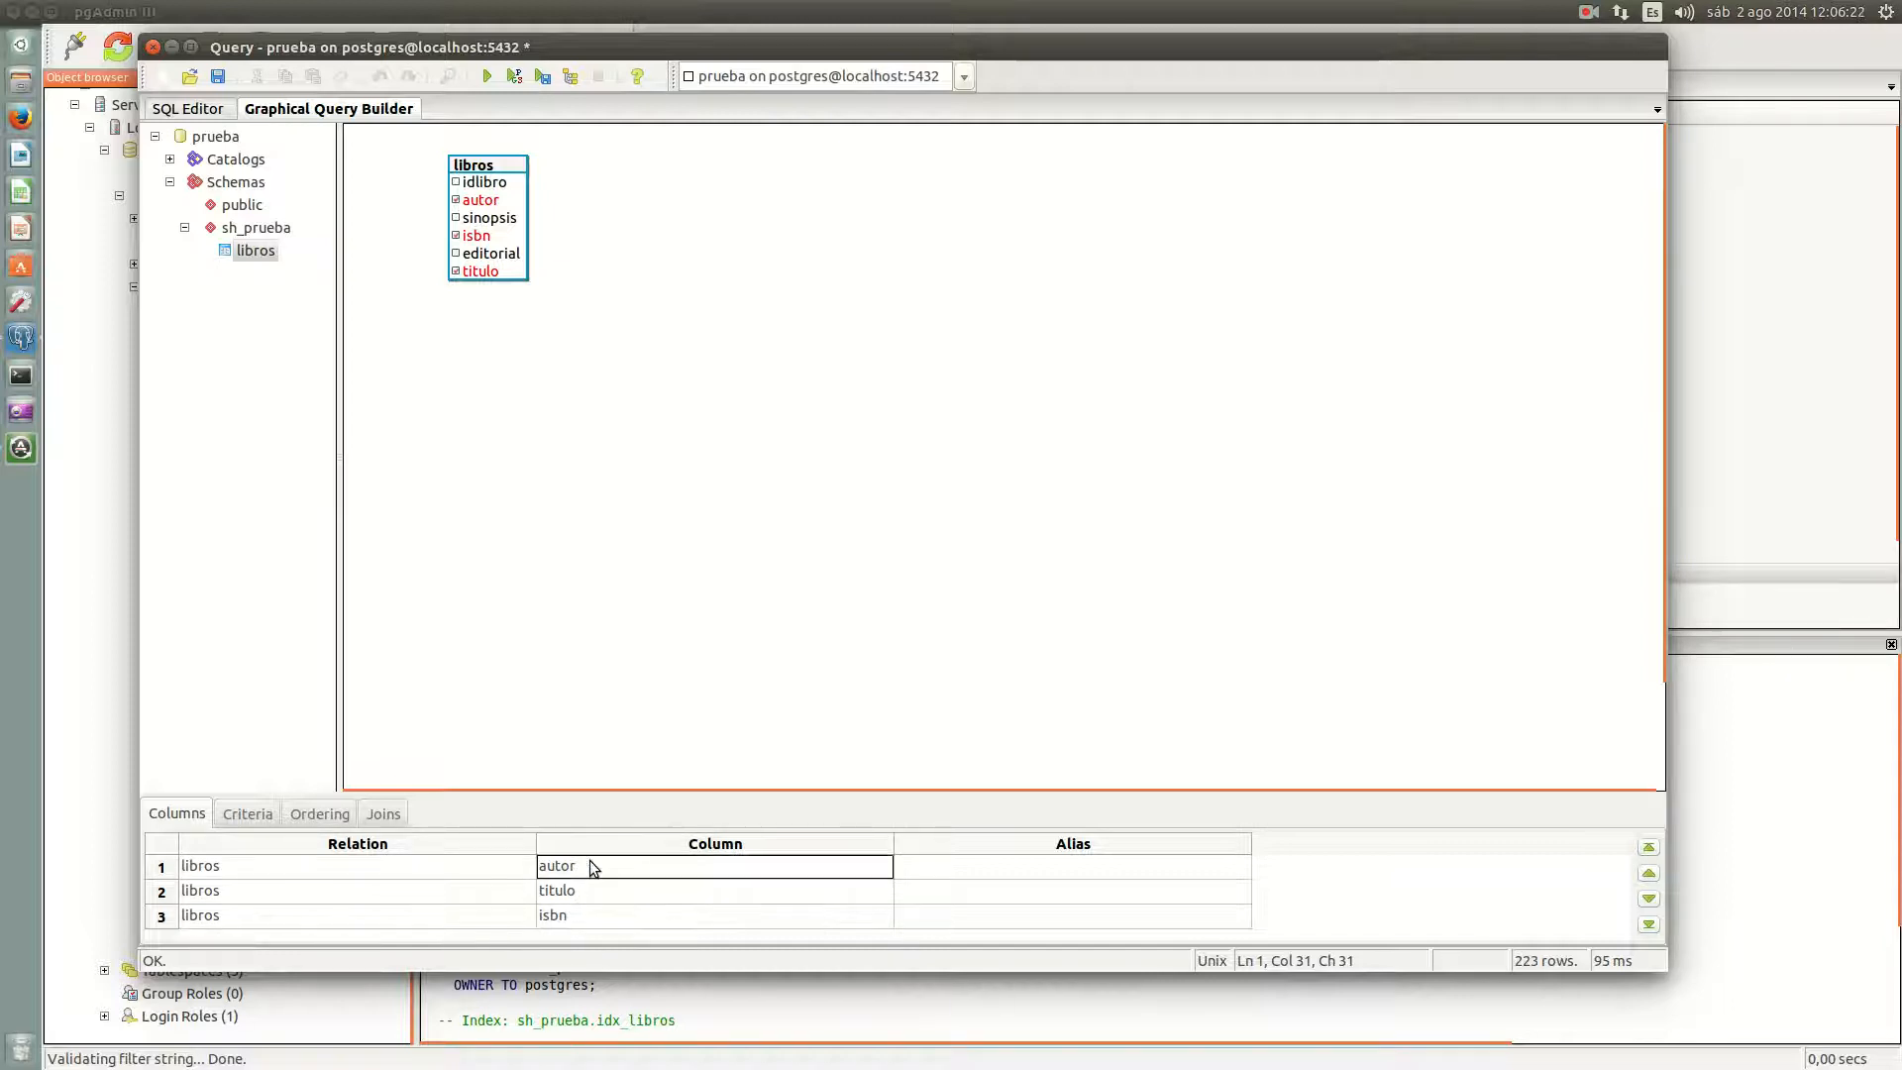
left_click(319, 868)
left_click(315, 882)
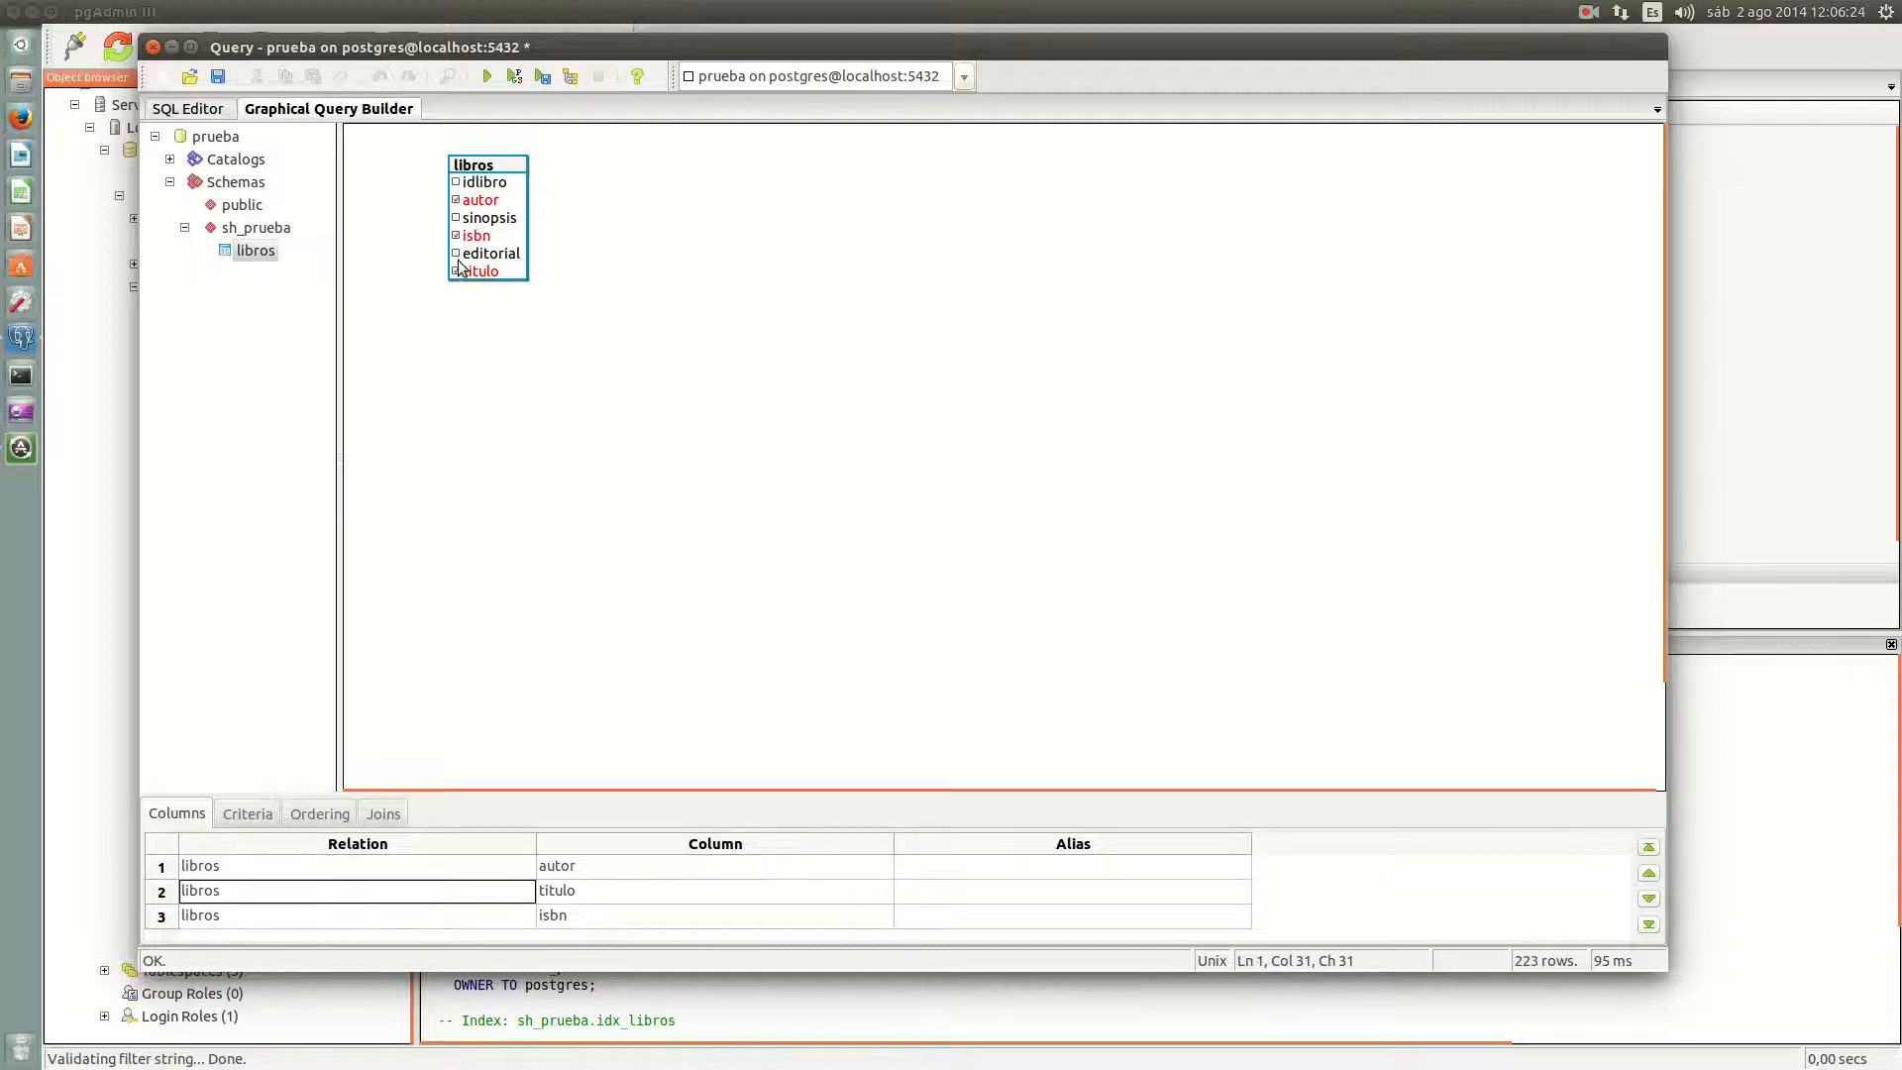
left_click(456, 200)
left_click(456, 200)
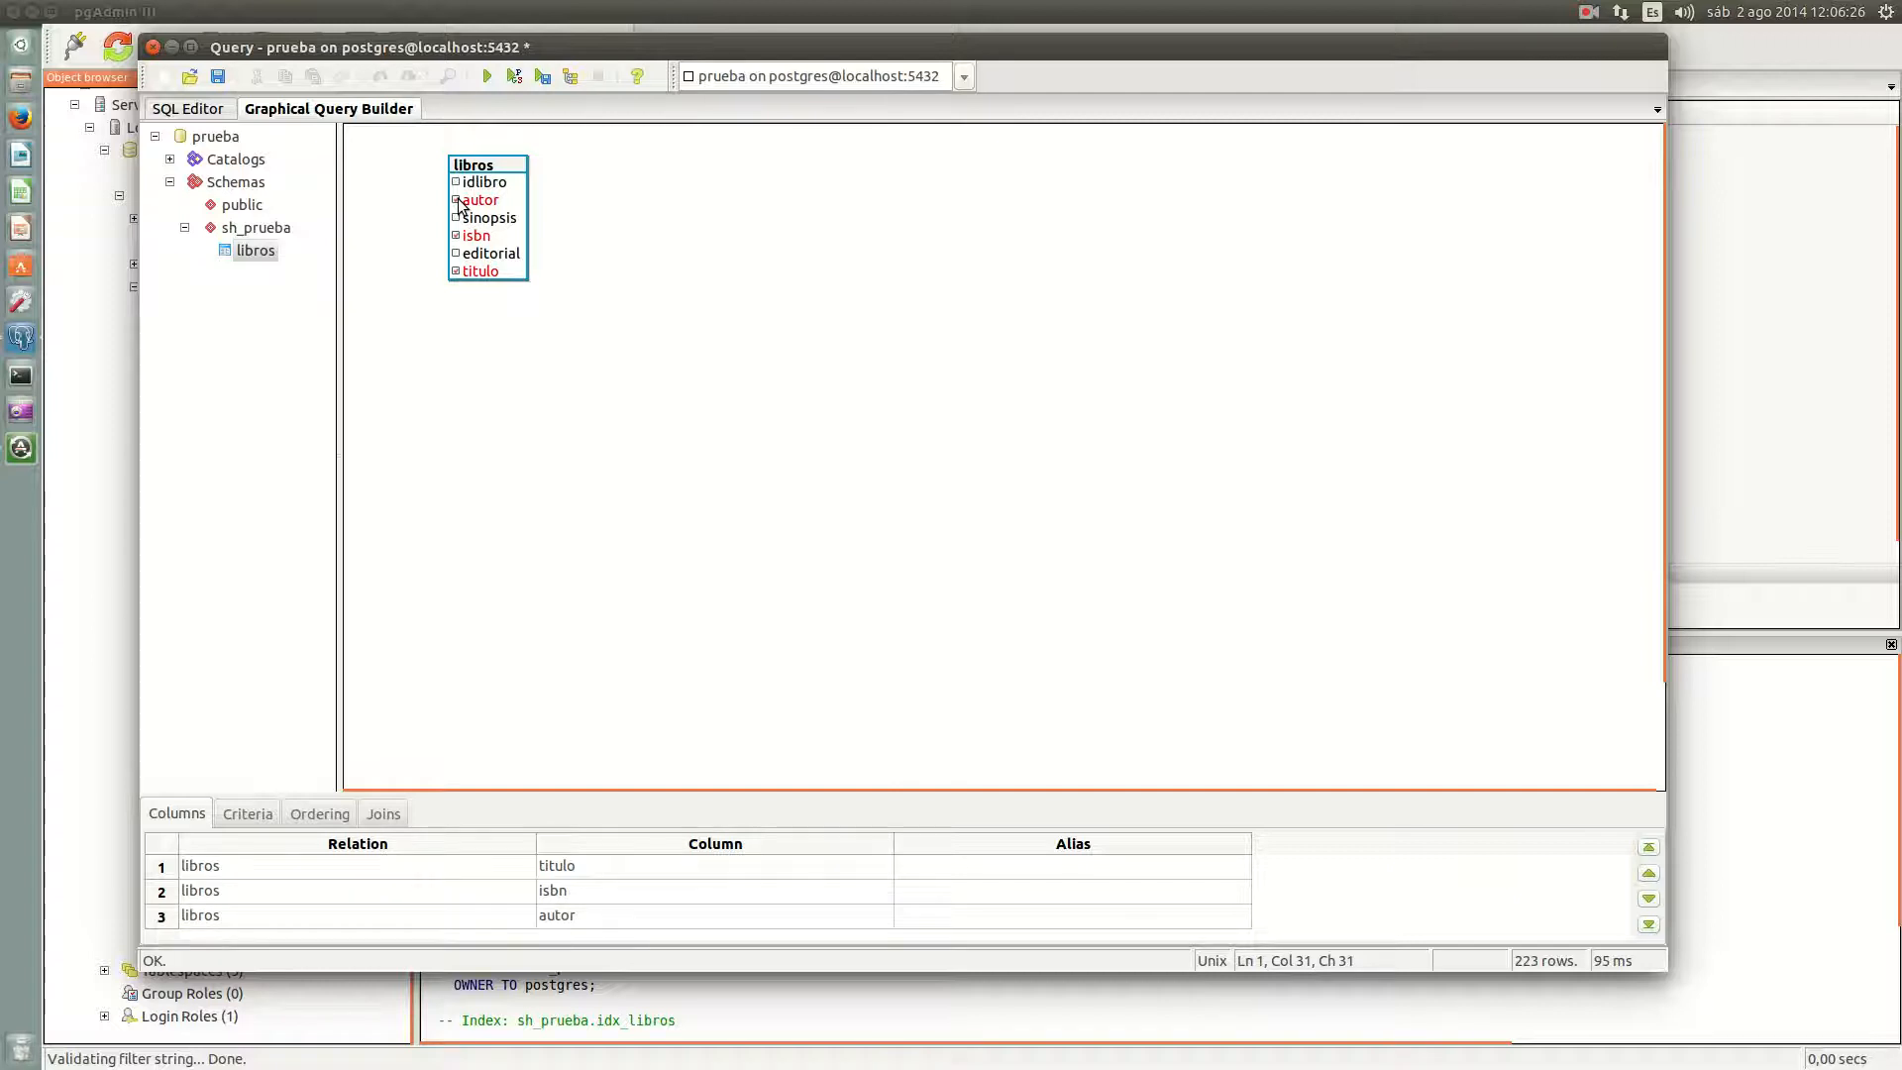
Step: Add a query criterion with autor as restricted value, LIKE as operator and Carlos as value
left_click(248, 813)
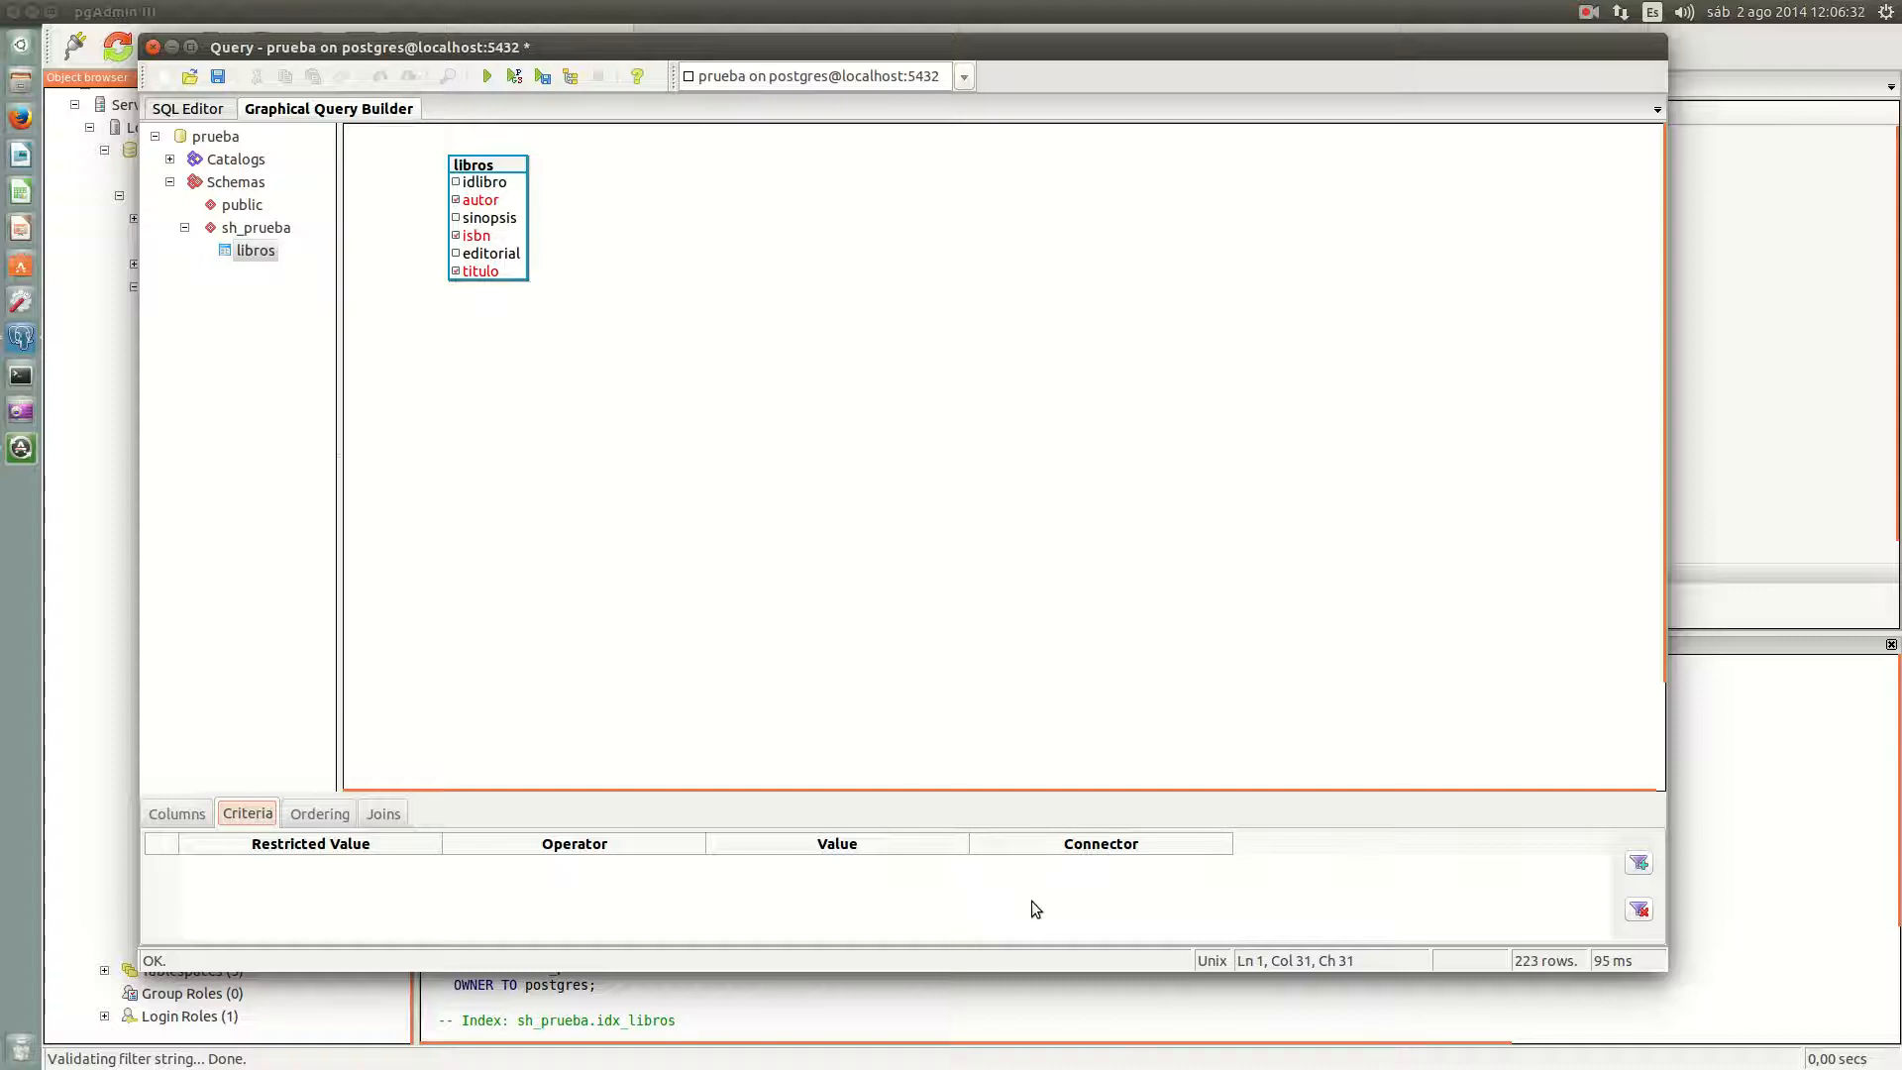
left_click(1636, 866)
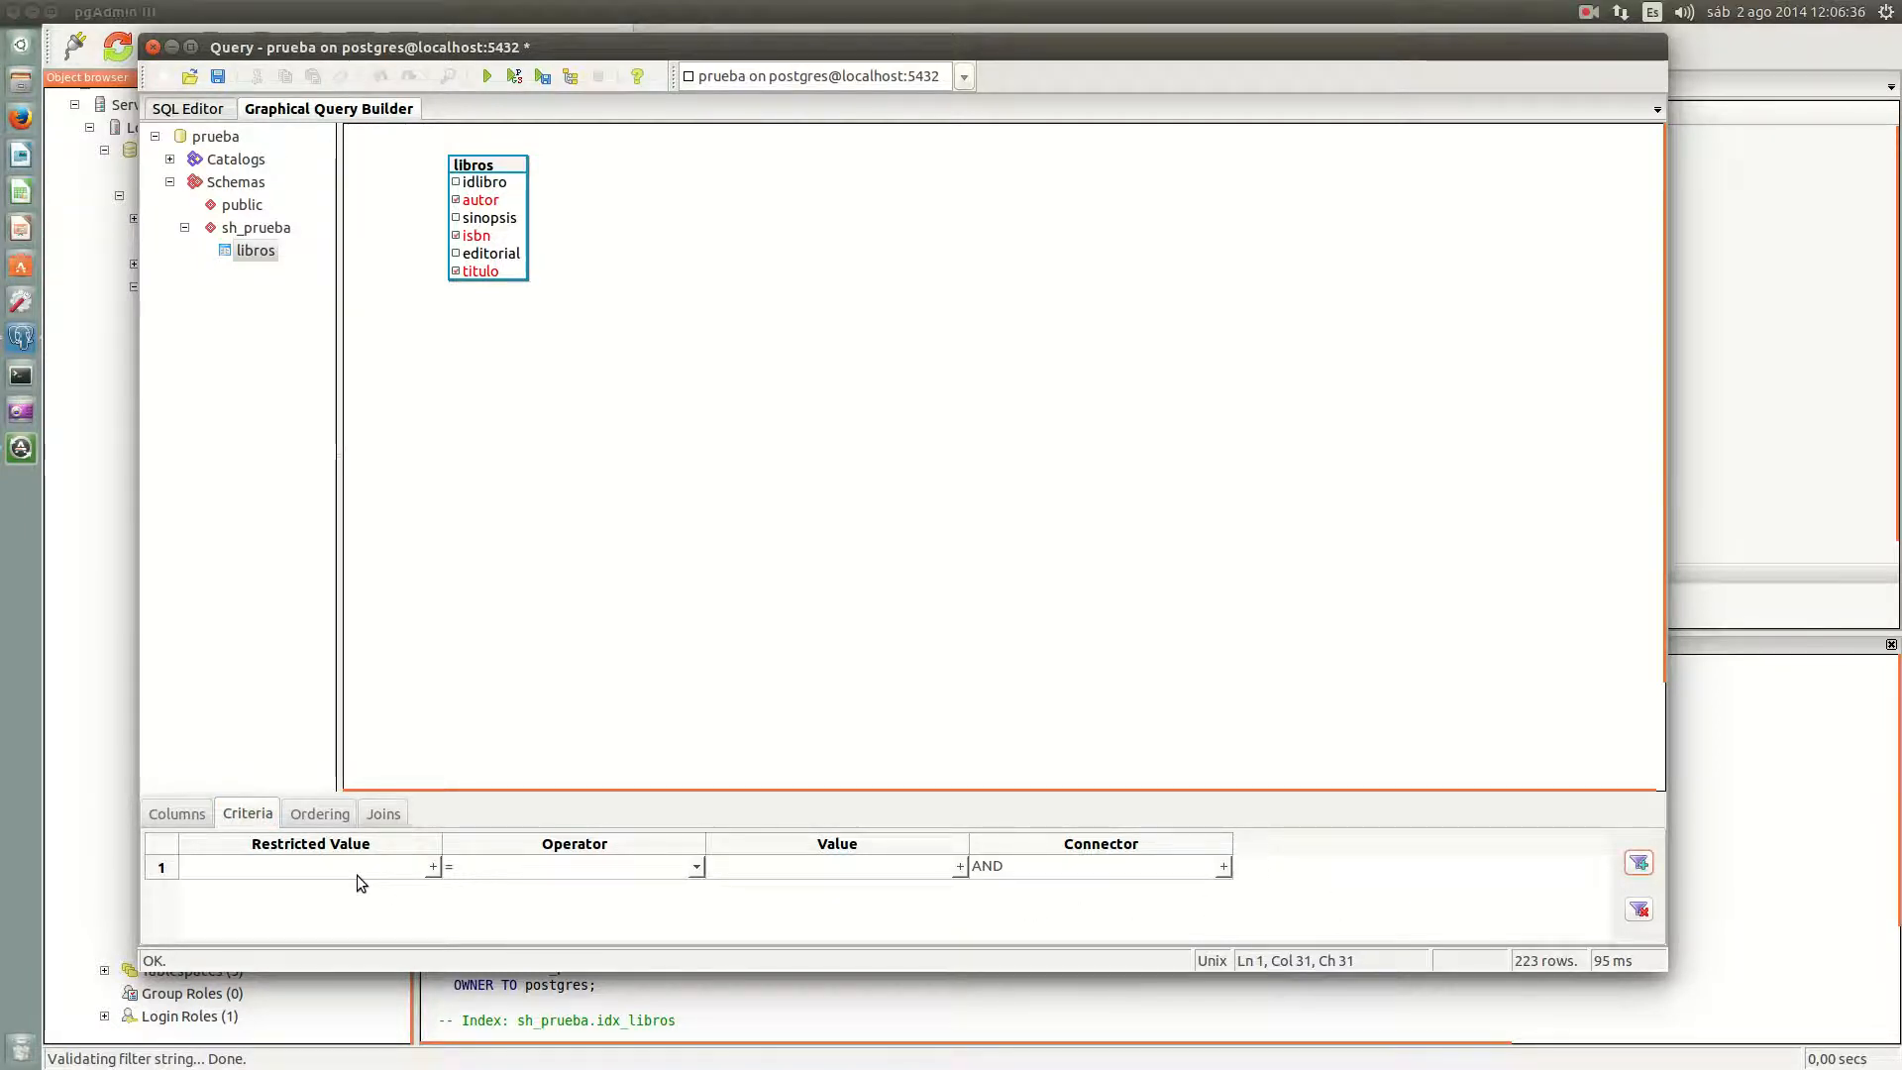
left_click(357, 875)
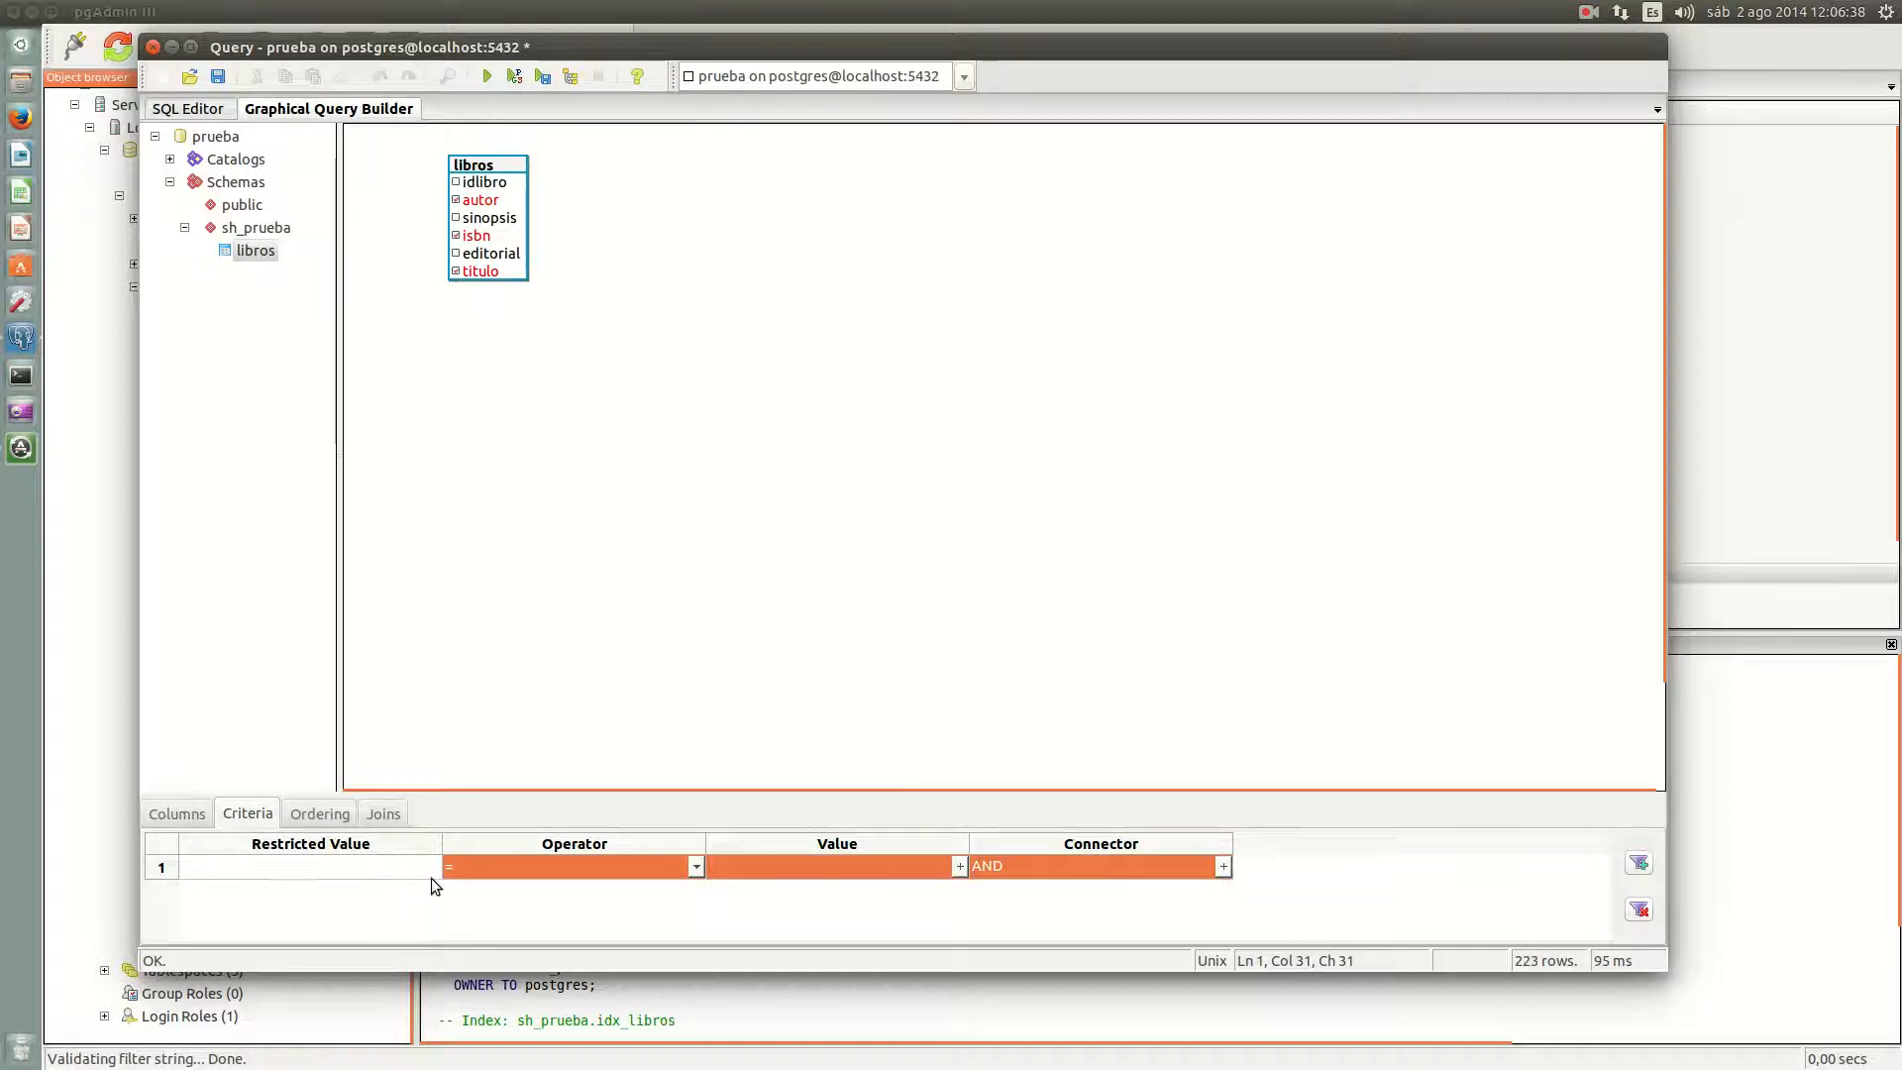
left_click(397, 876)
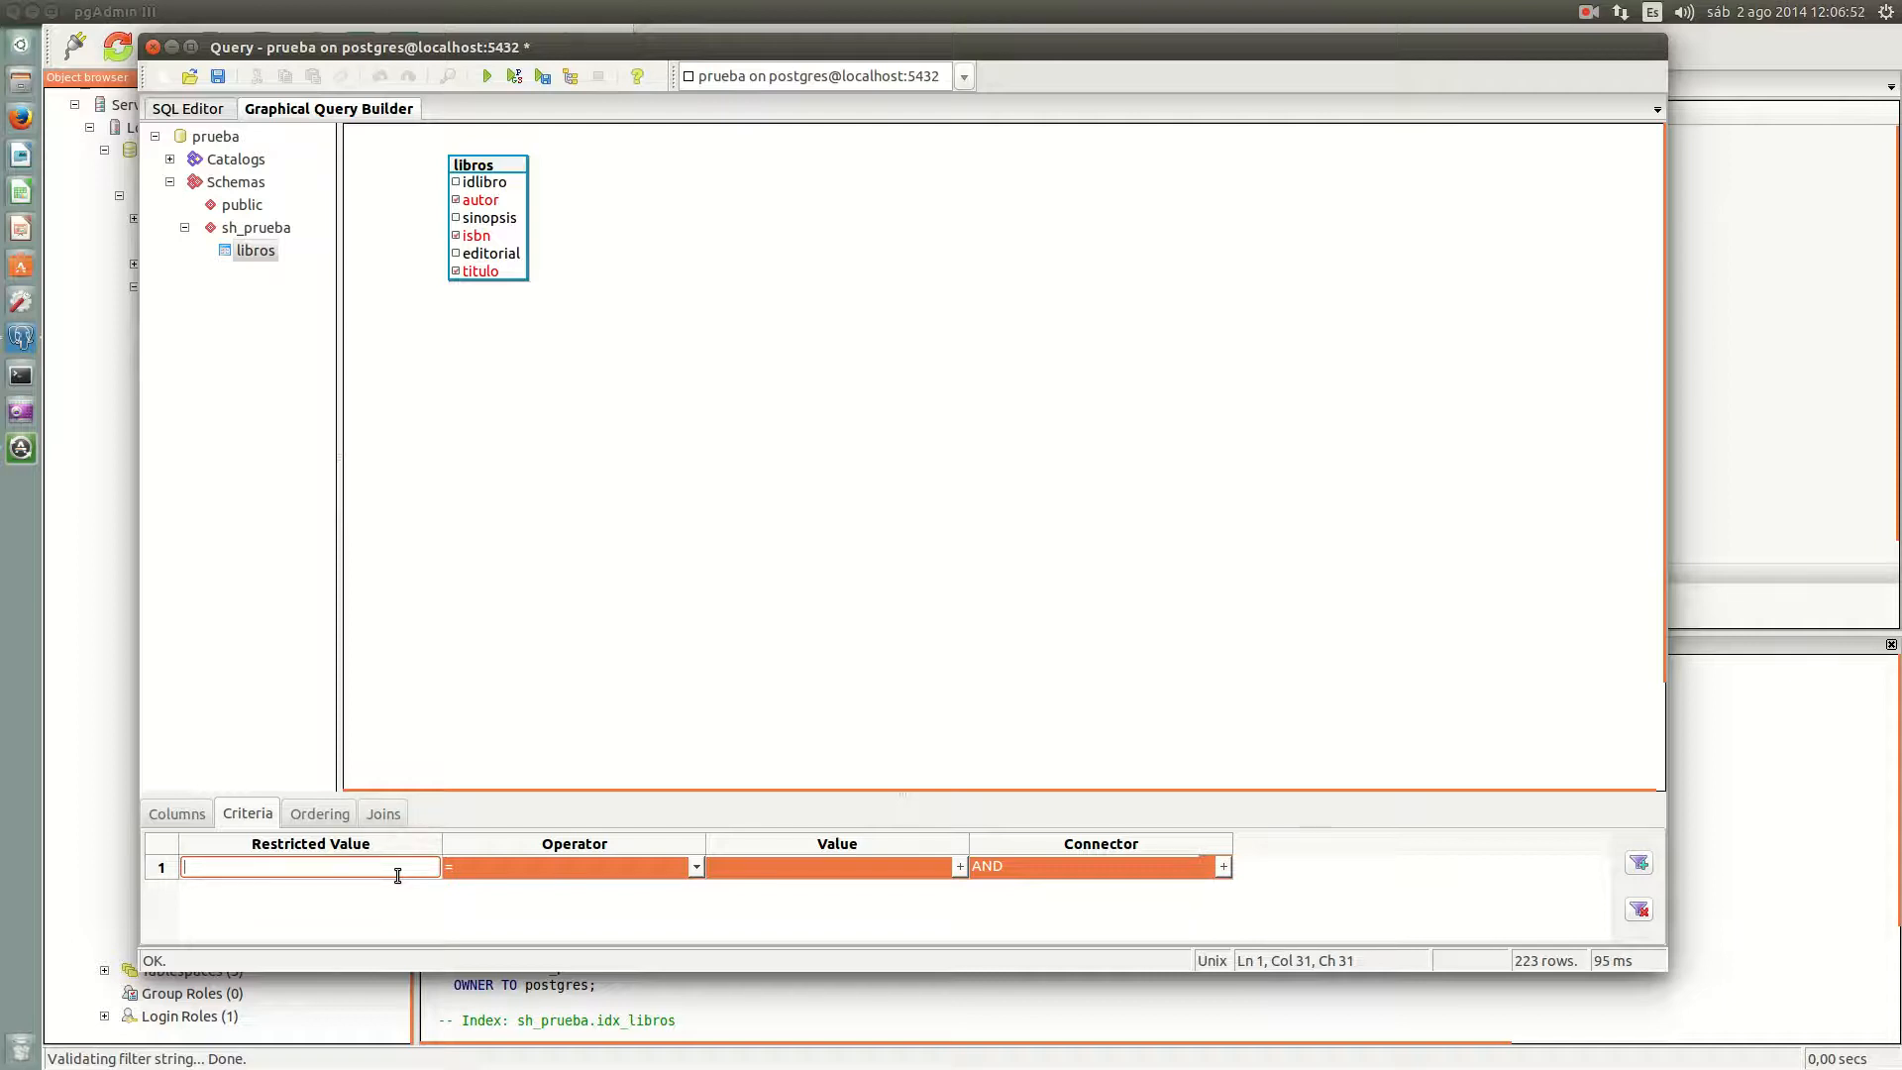
type("autor")
left_click(695, 867)
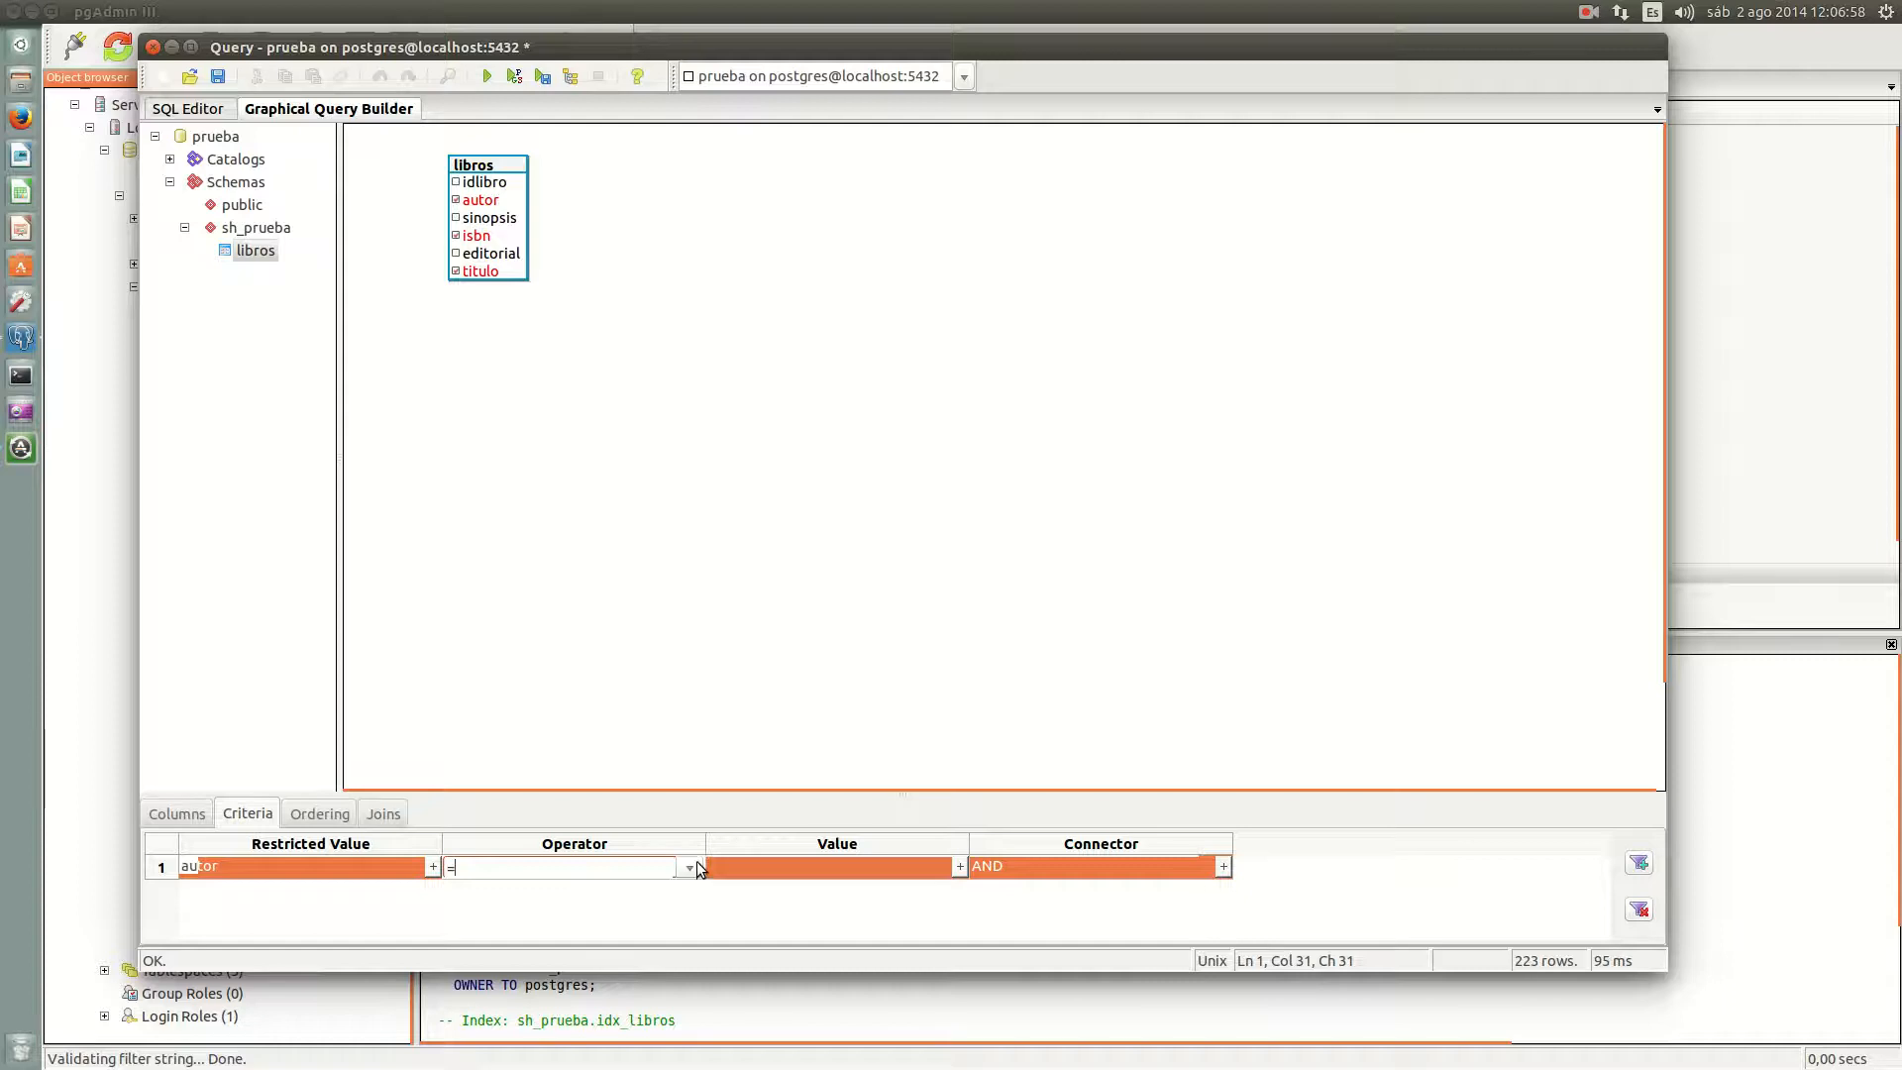
left_click(694, 865)
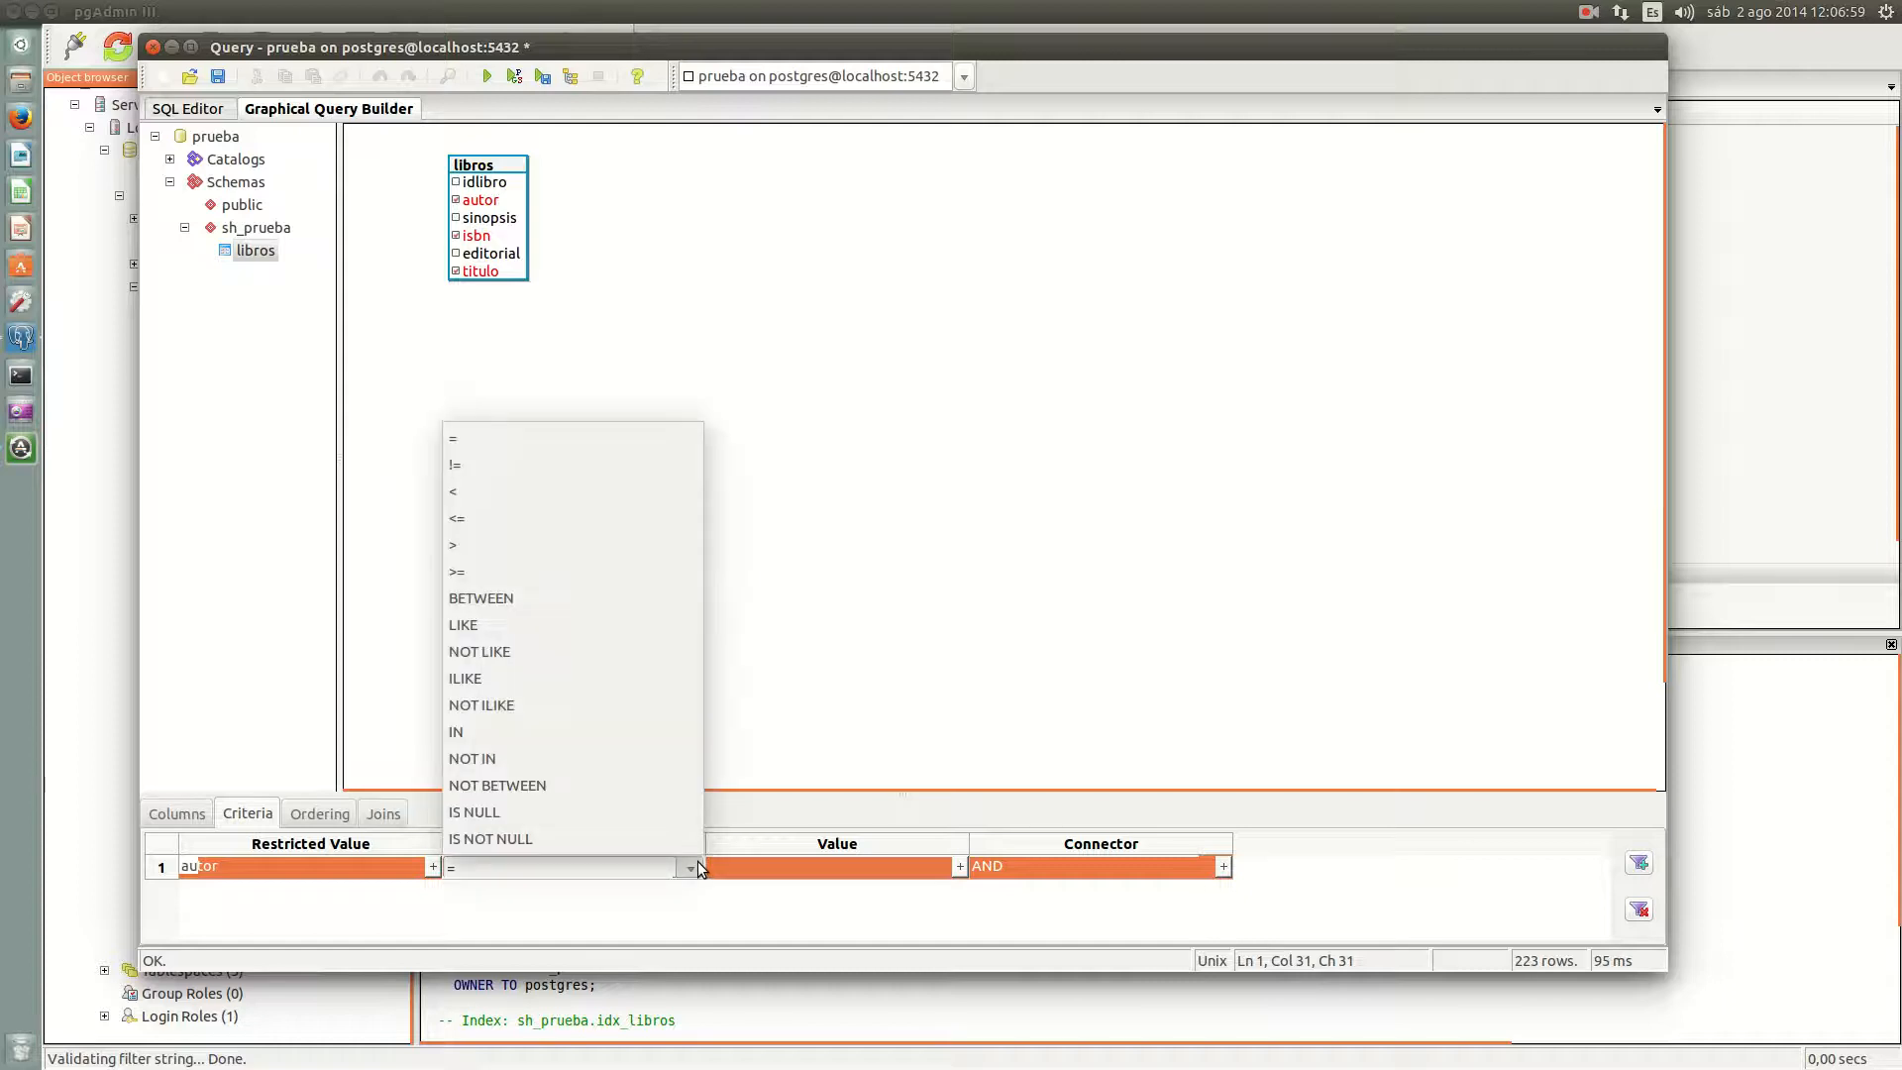
left_click(514, 624)
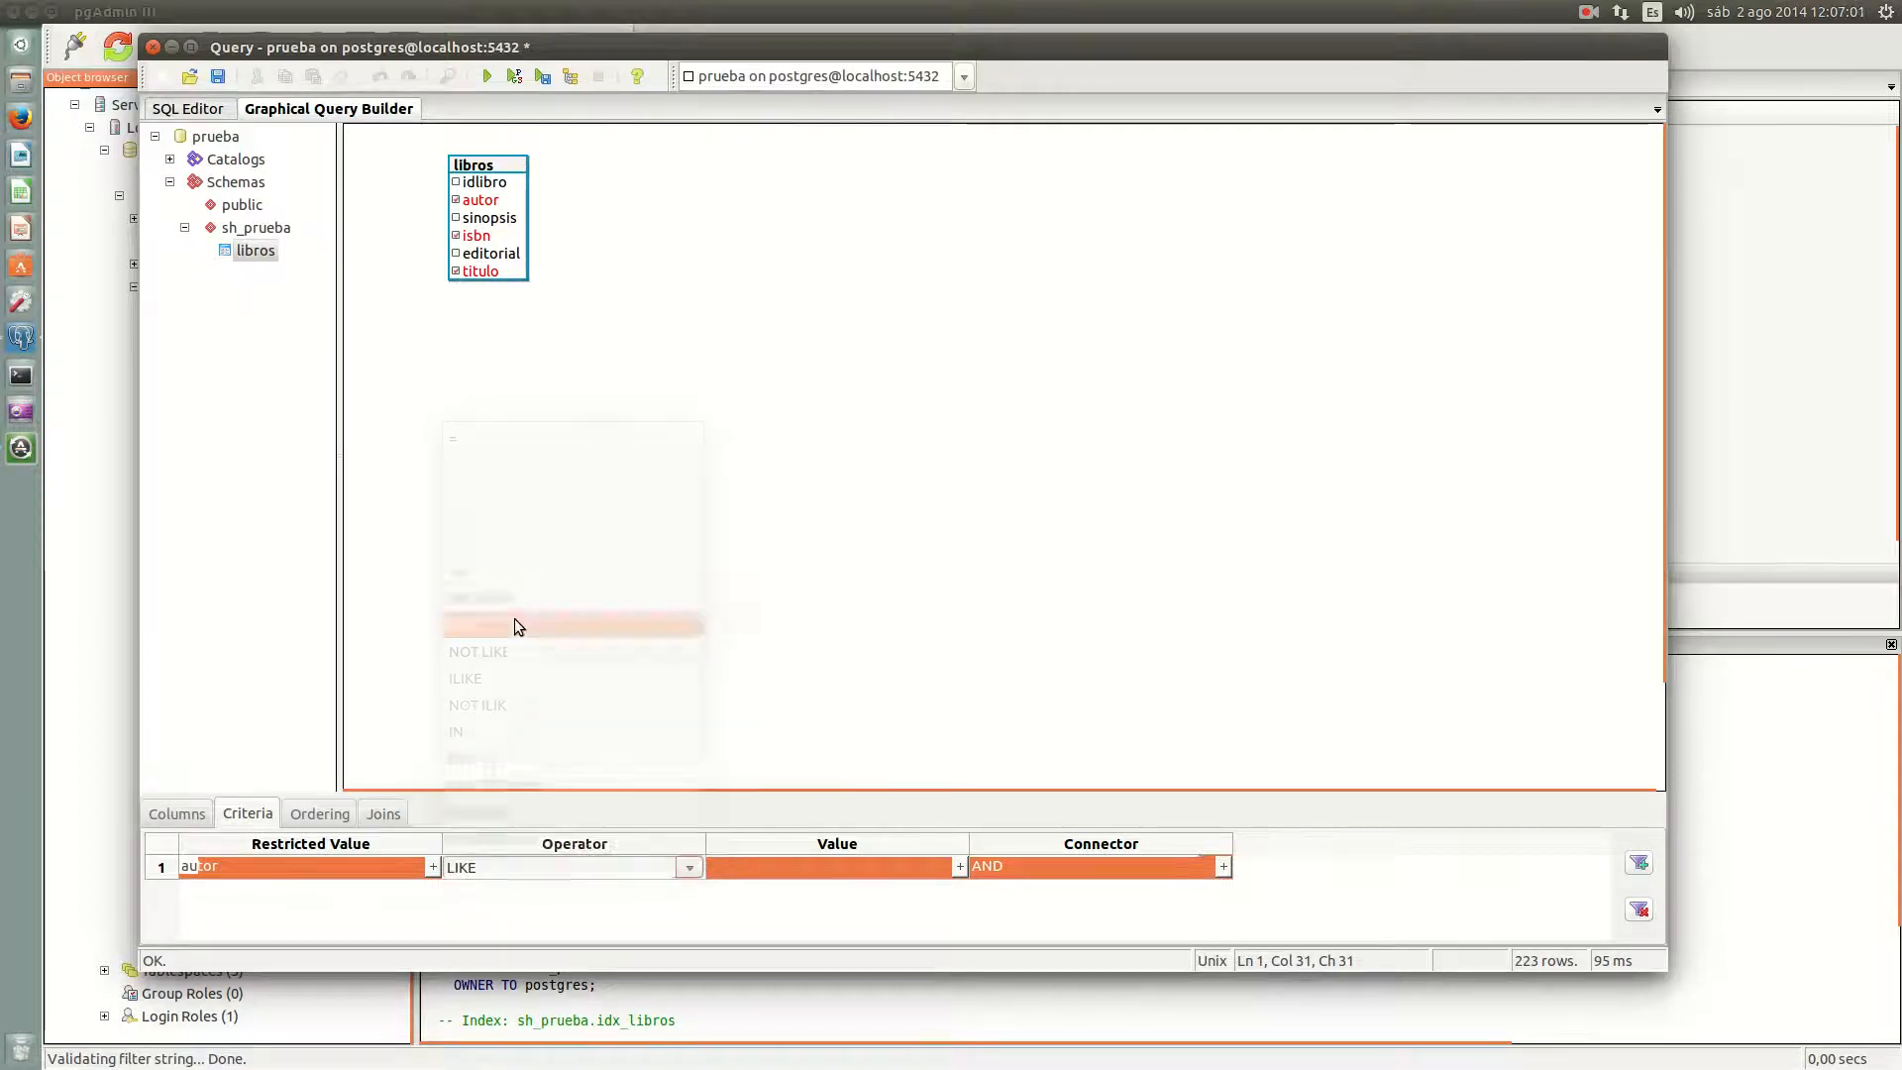
left_click(860, 869)
type("Carlos")
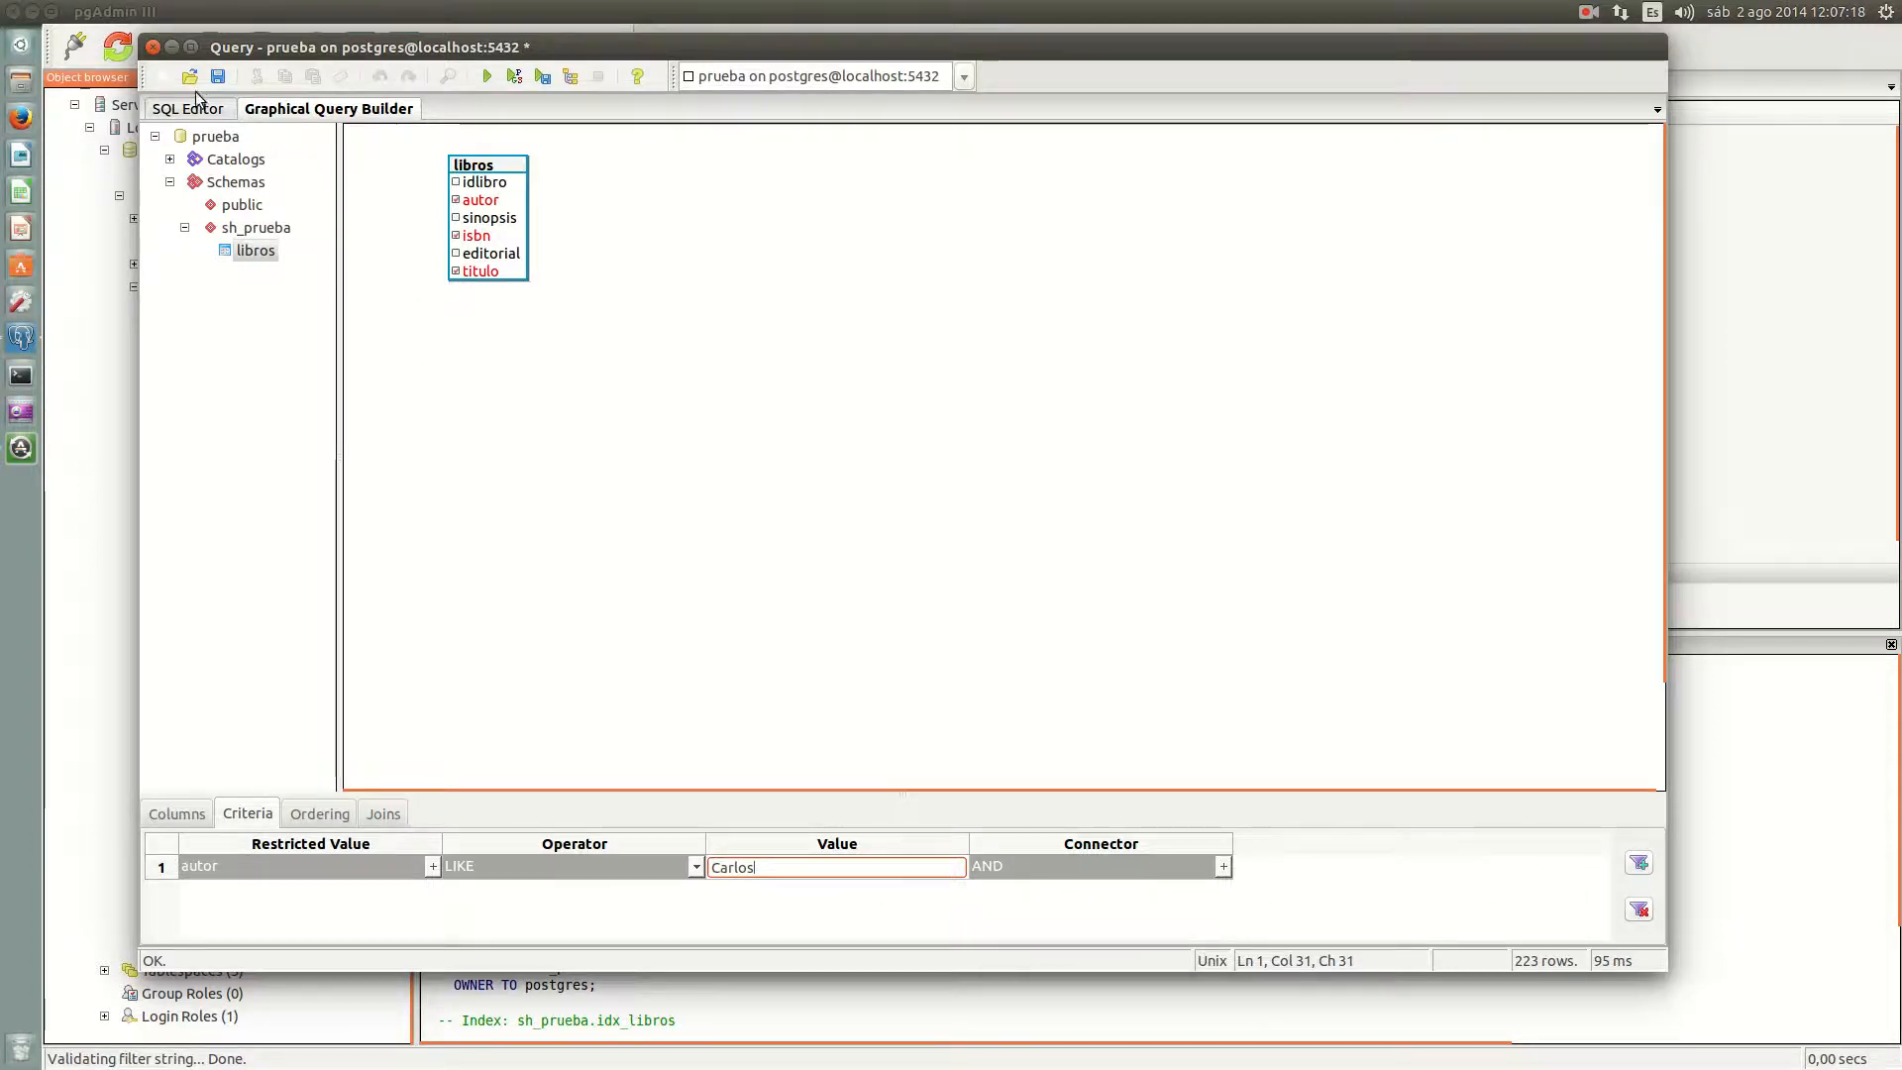
Step: Update the SQL query from the graphical design and review the generated SELECT statement
key("F5")
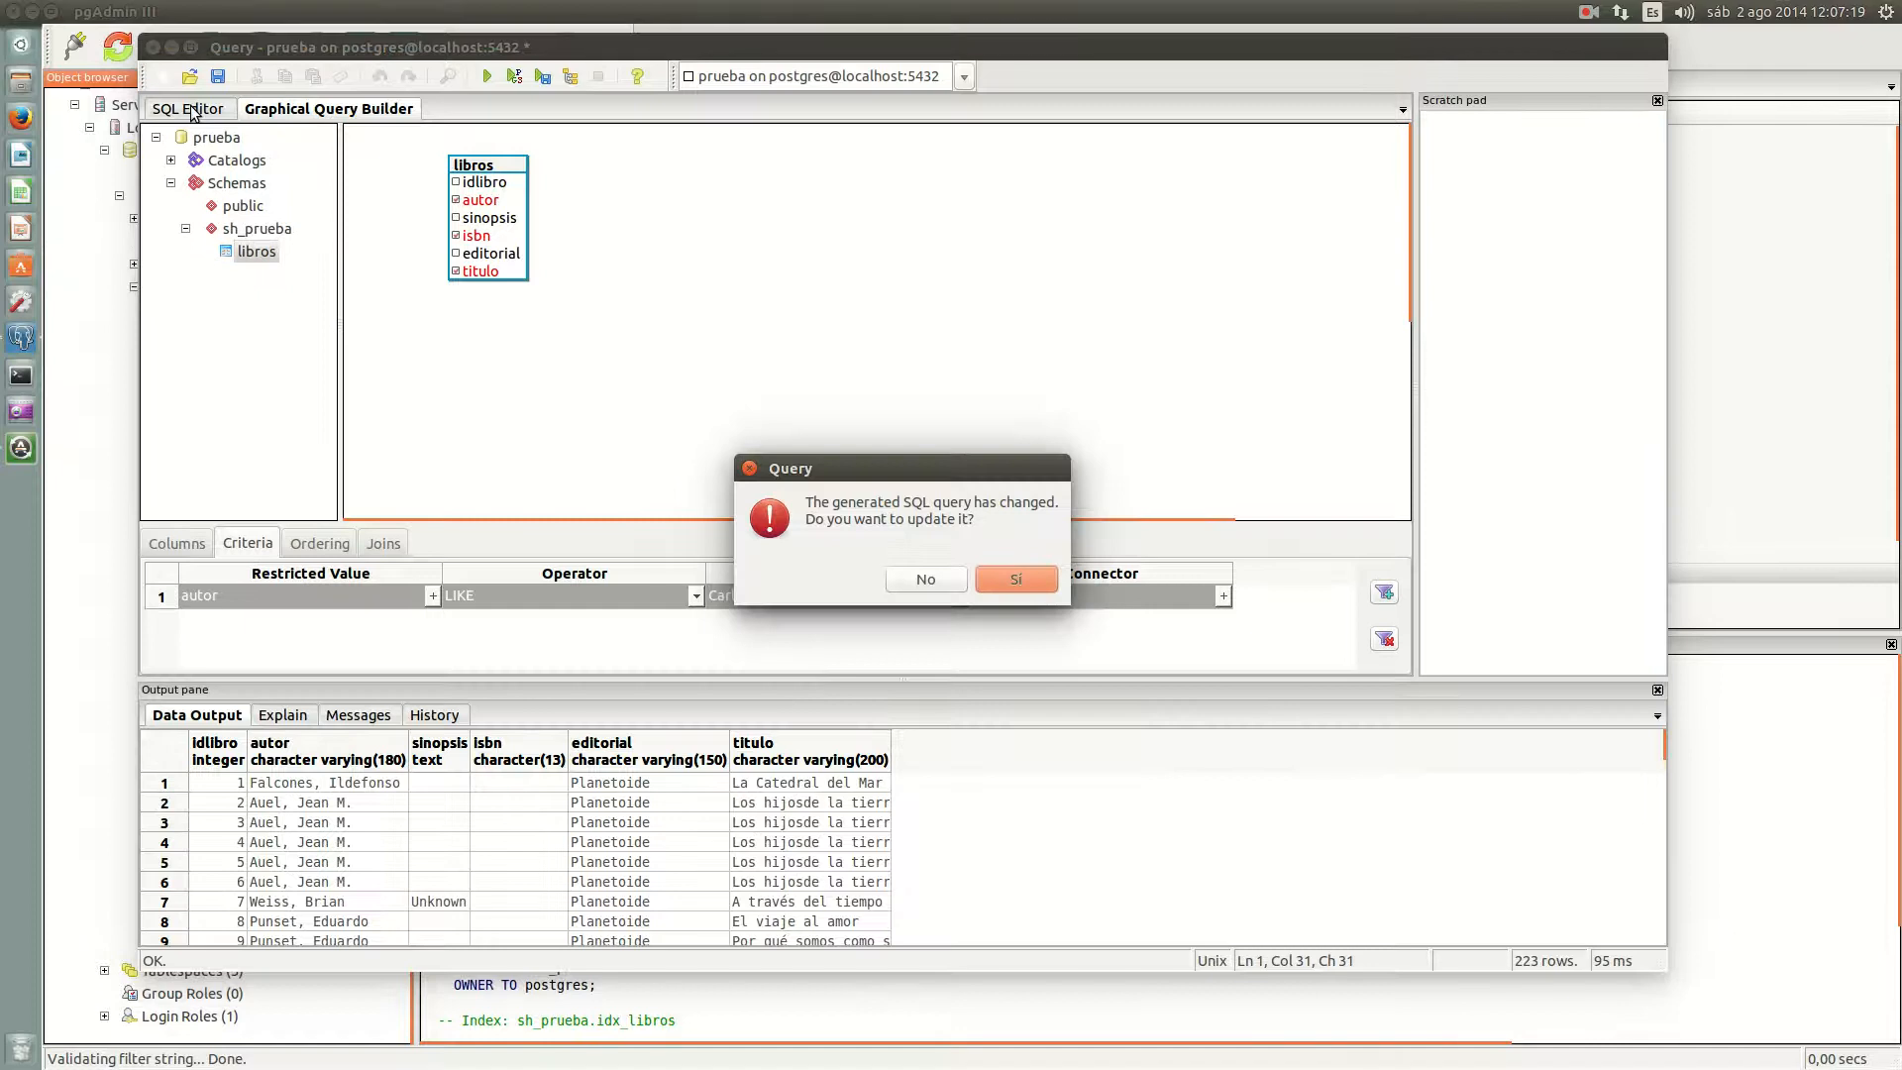
left_click(1002, 583)
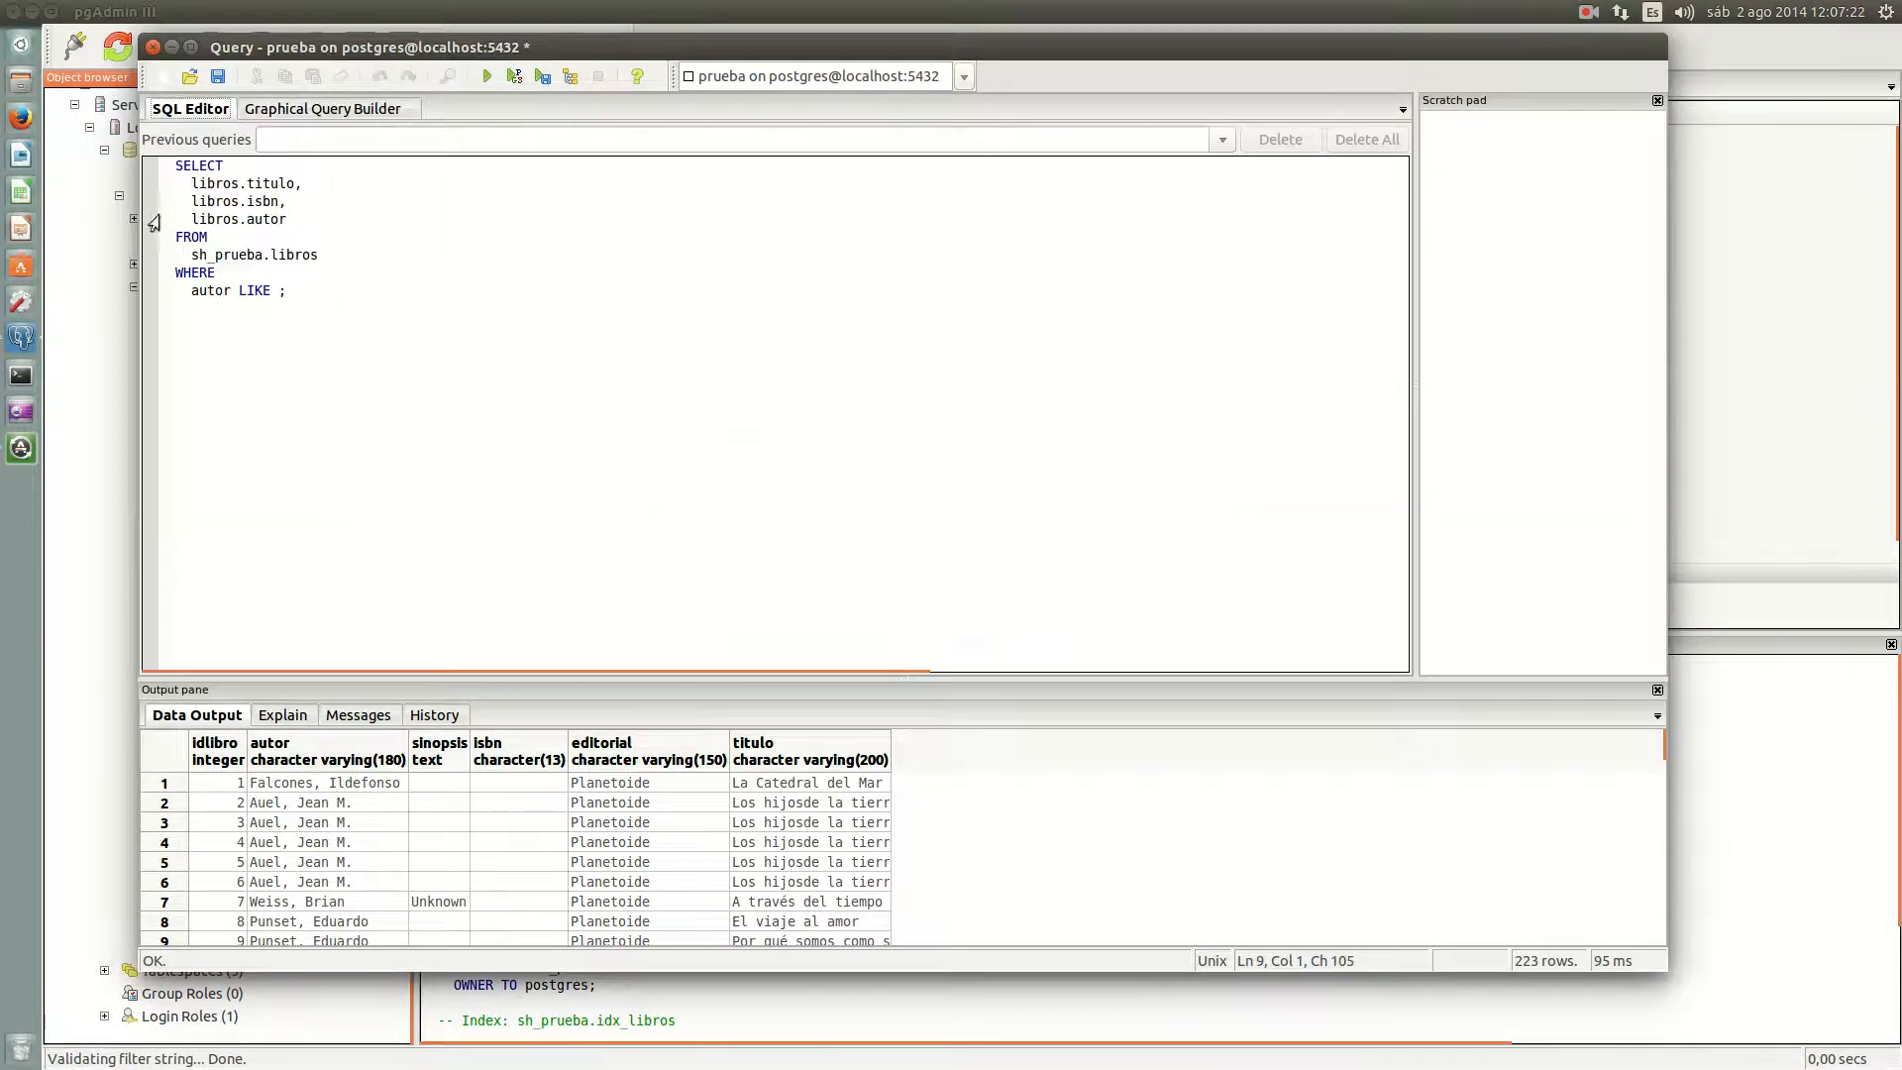
left_click(177, 166)
Step: Enclose the autor criterion's value Carlos in single quotes in the graphical design and update the SQL query from it
left_click(336, 115)
left_click(761, 599)
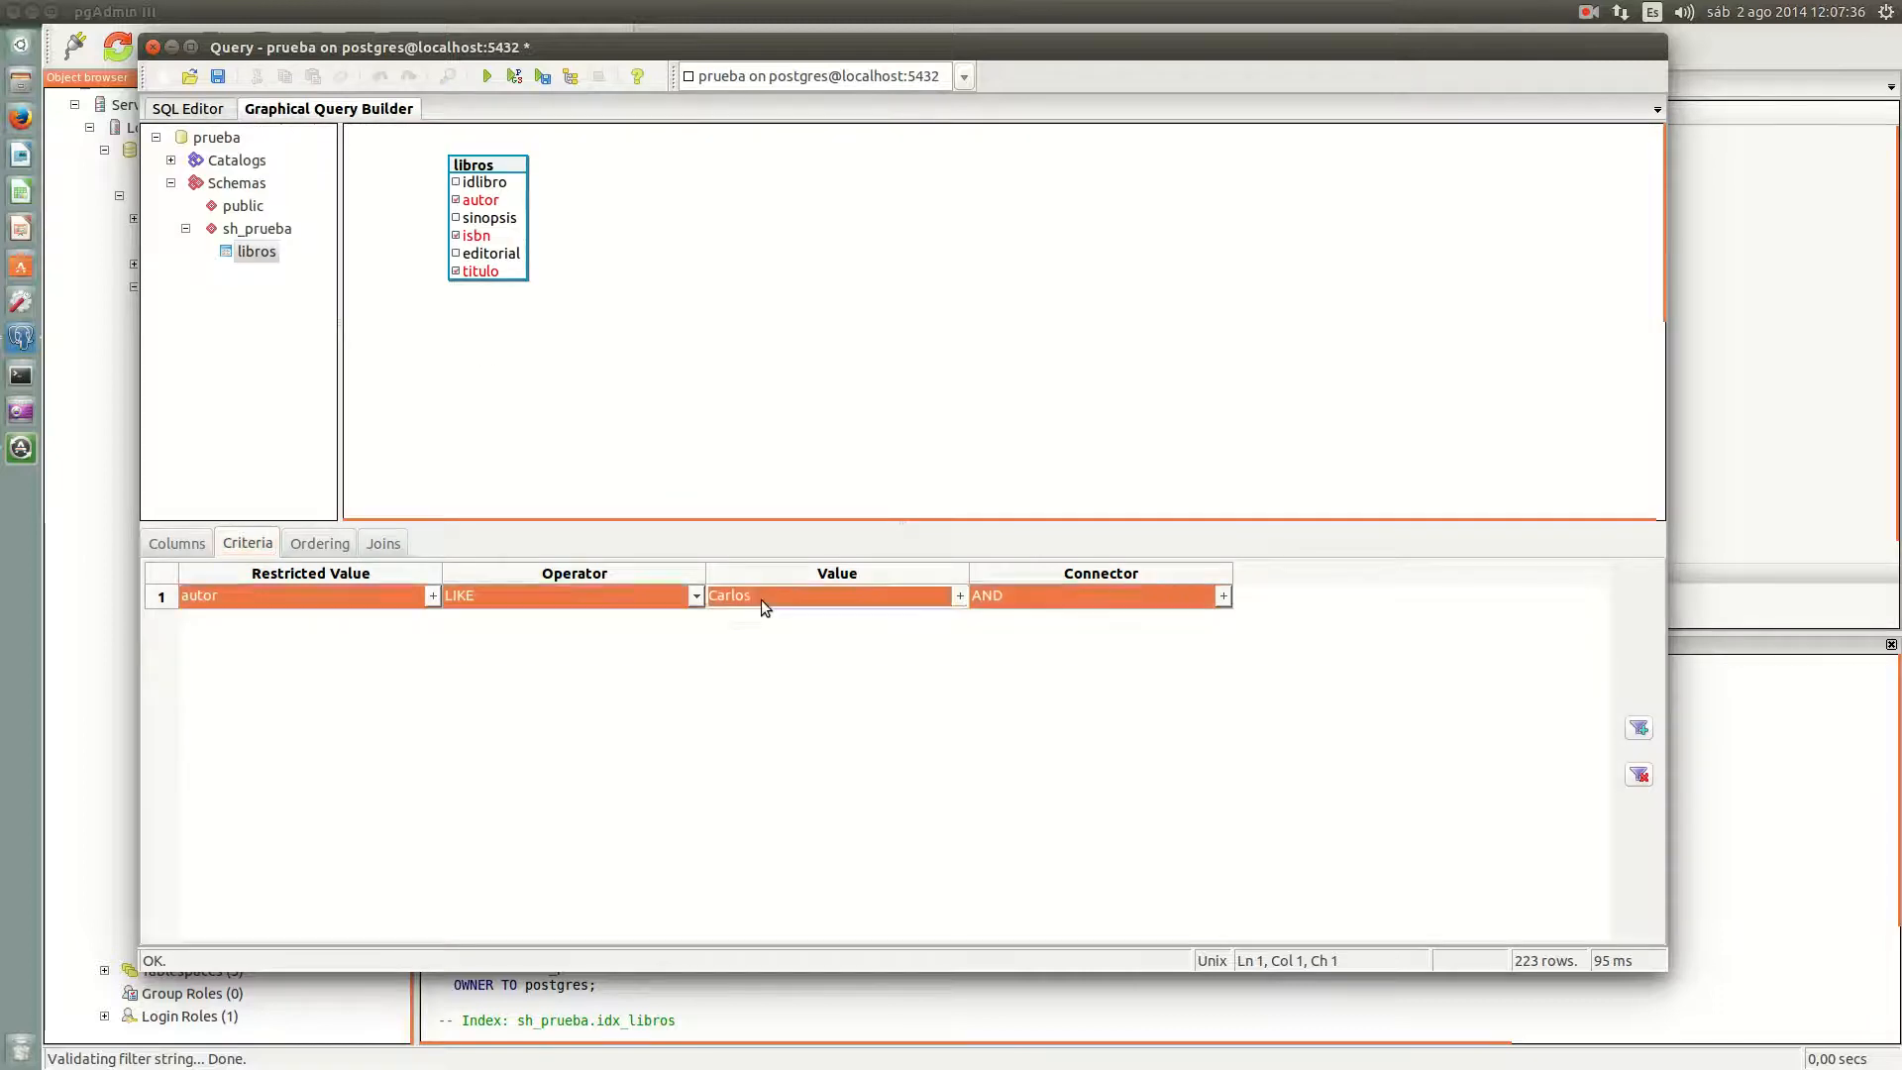
left_click(762, 600)
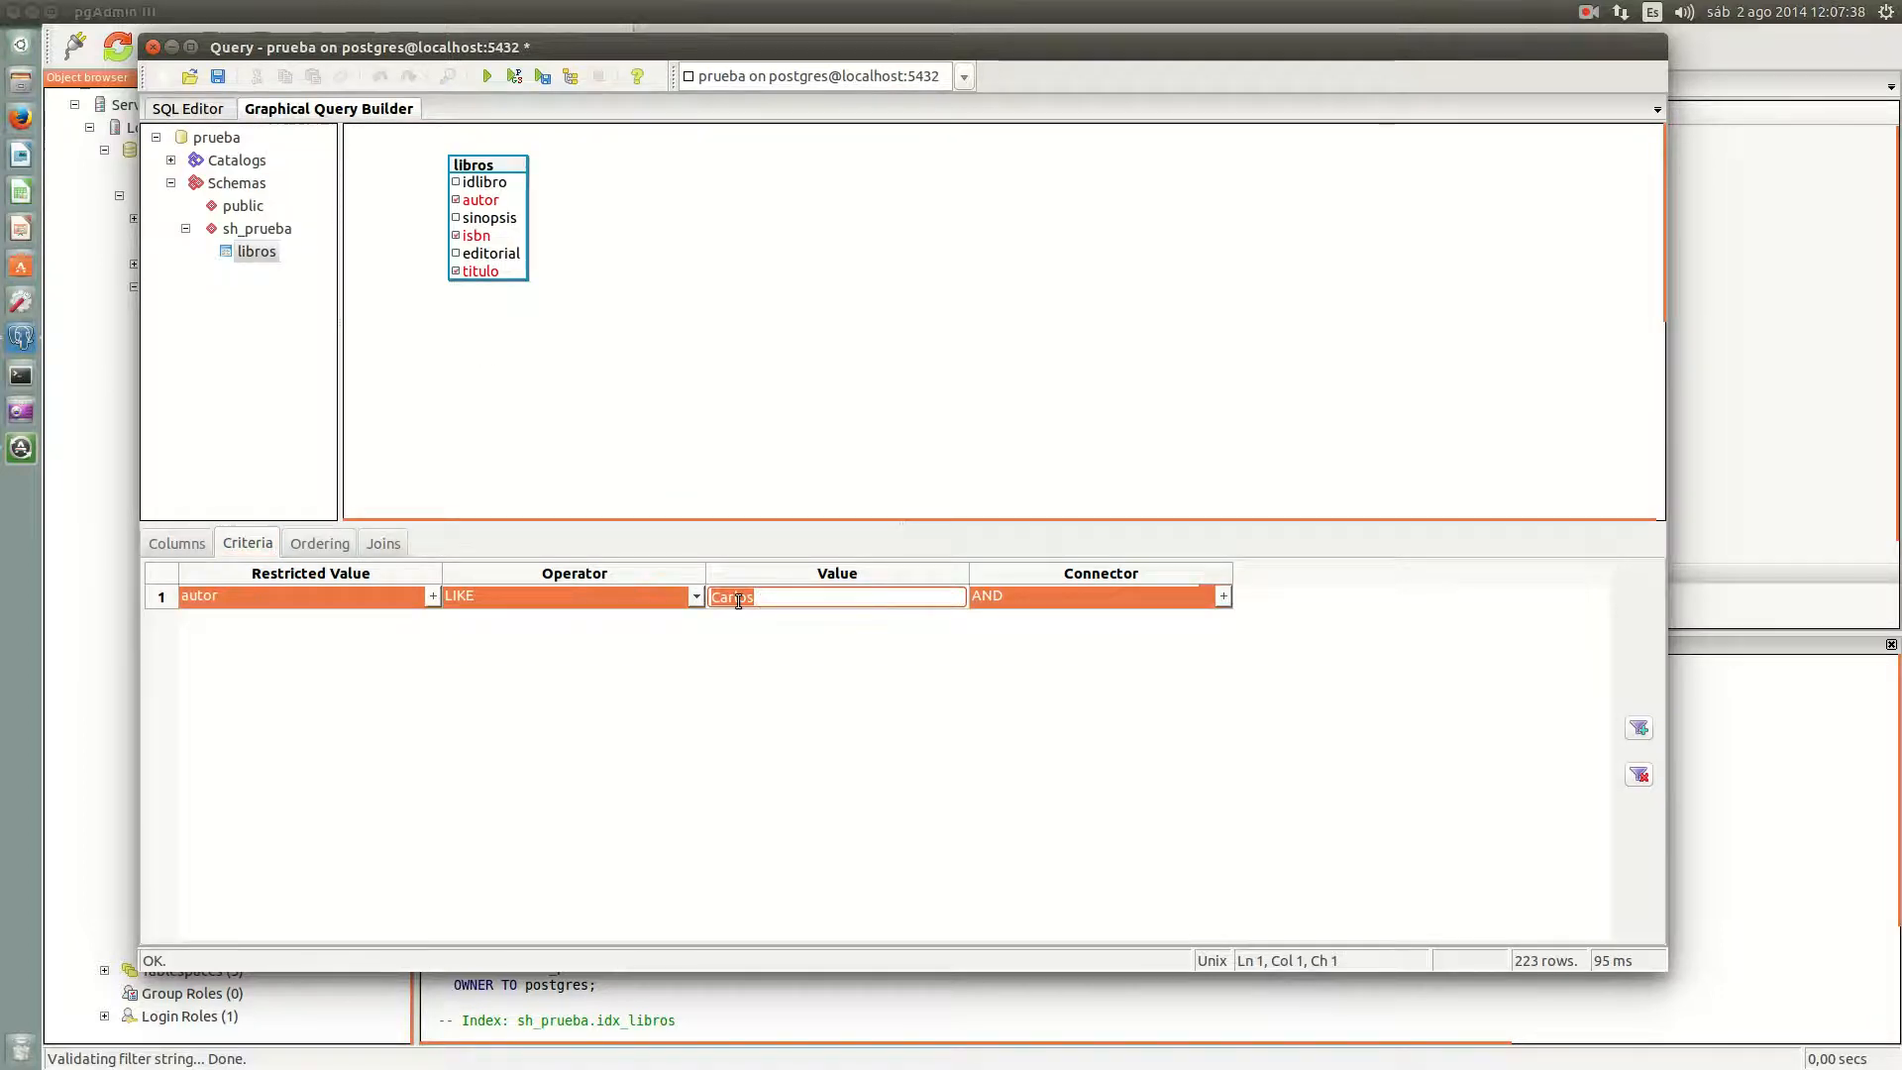
key("Home")
type("'")
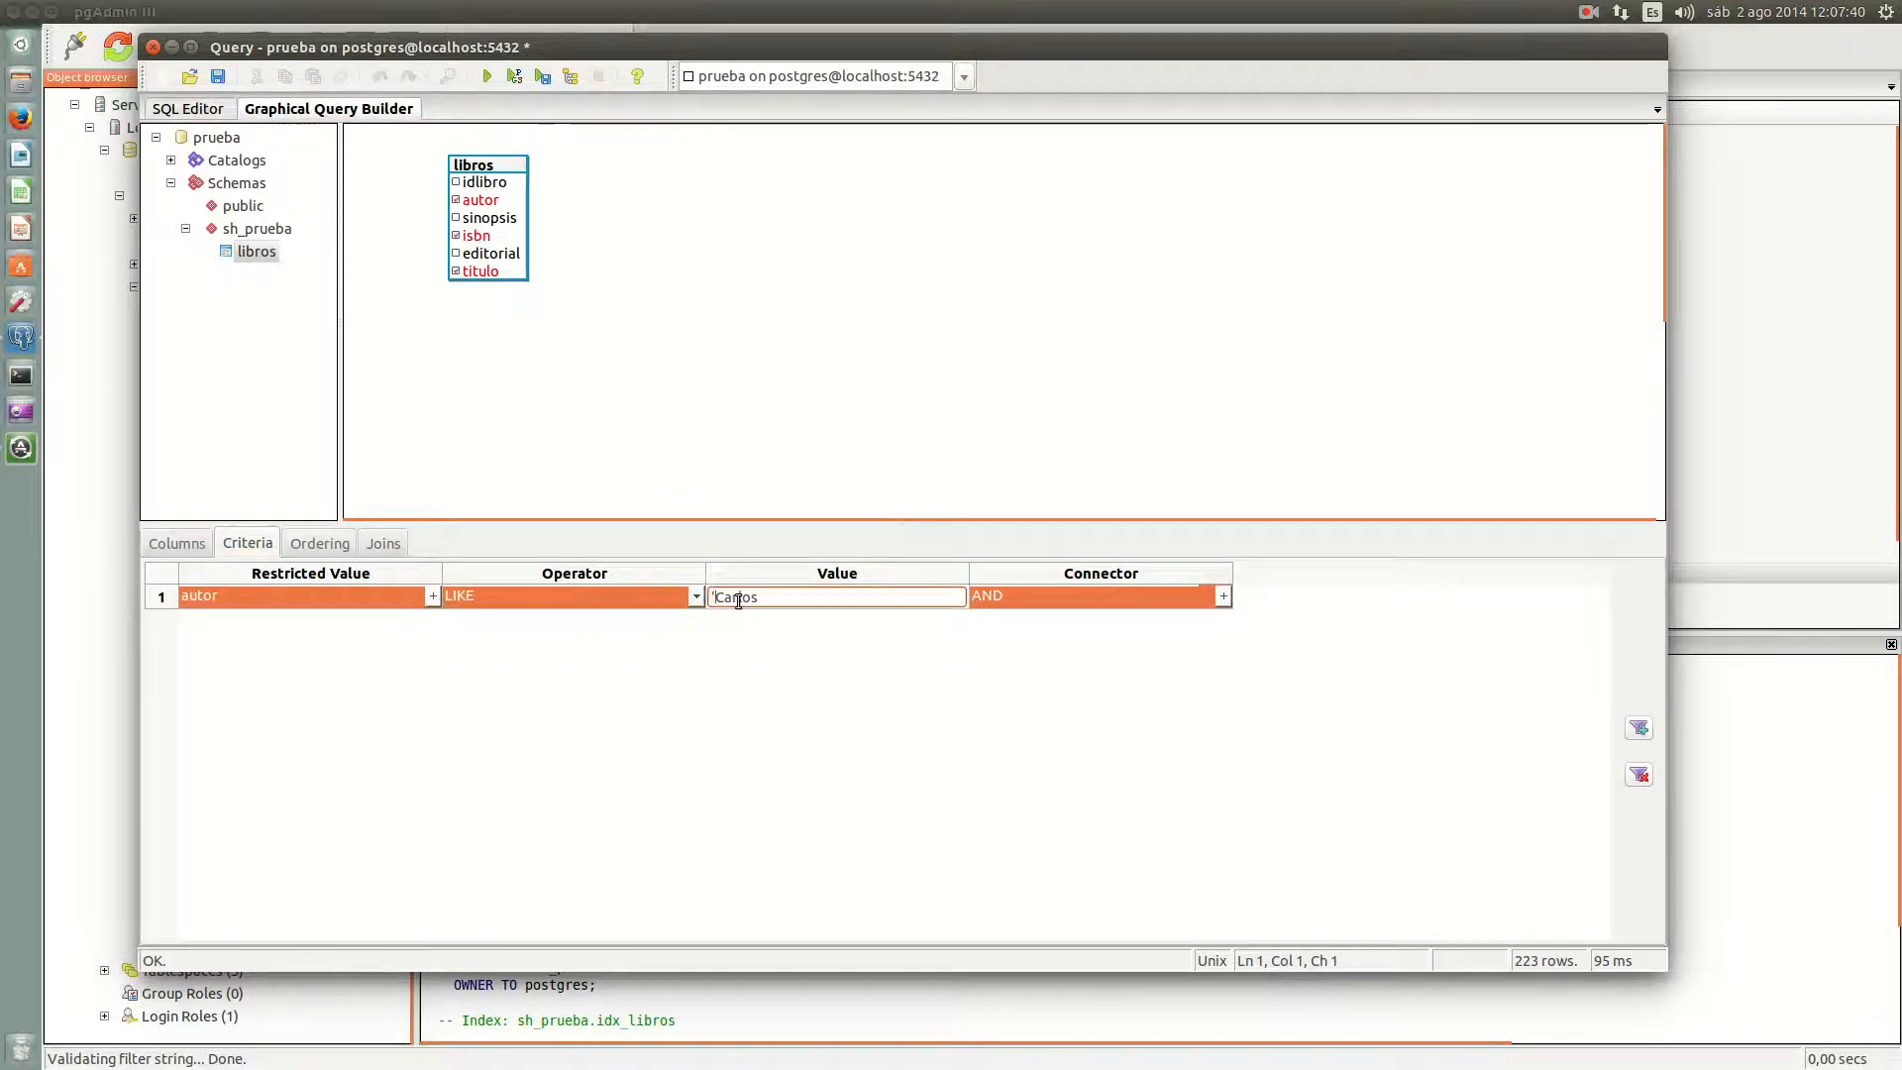
key("End")
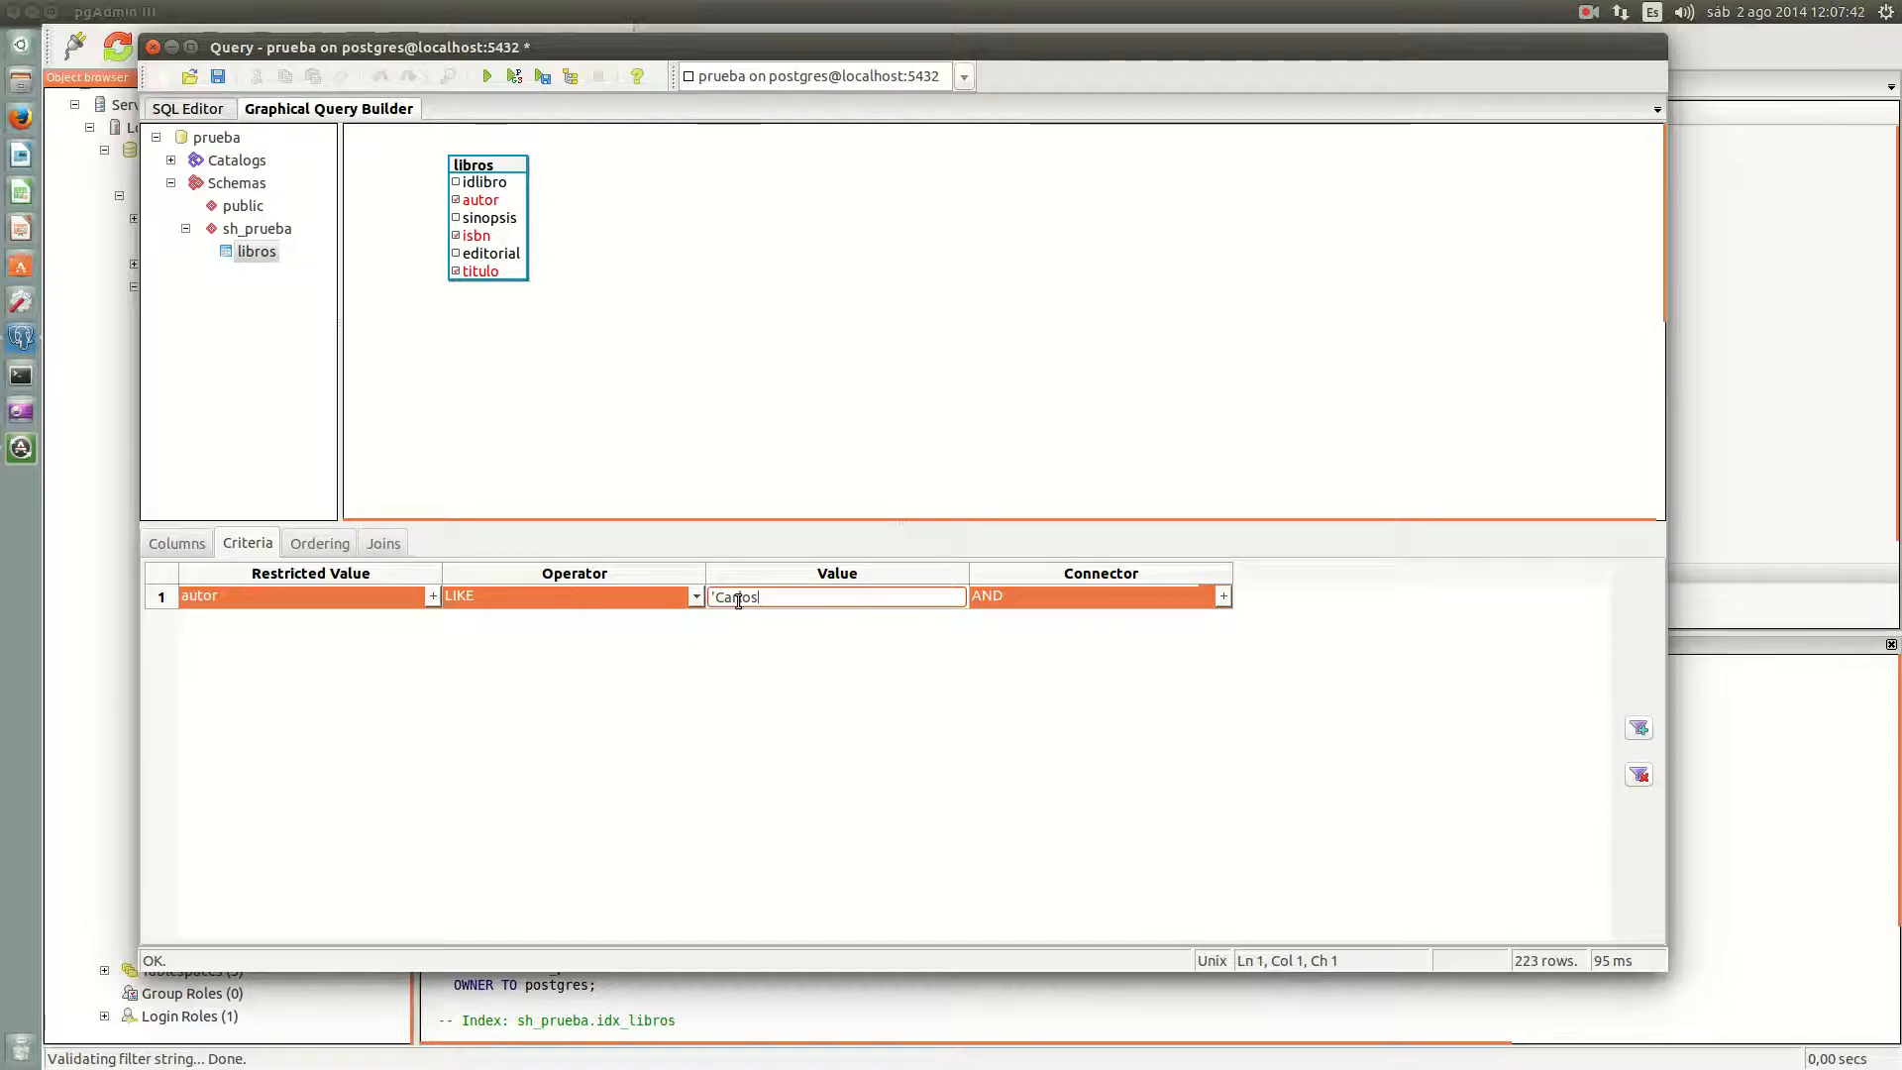
left_click(188, 109)
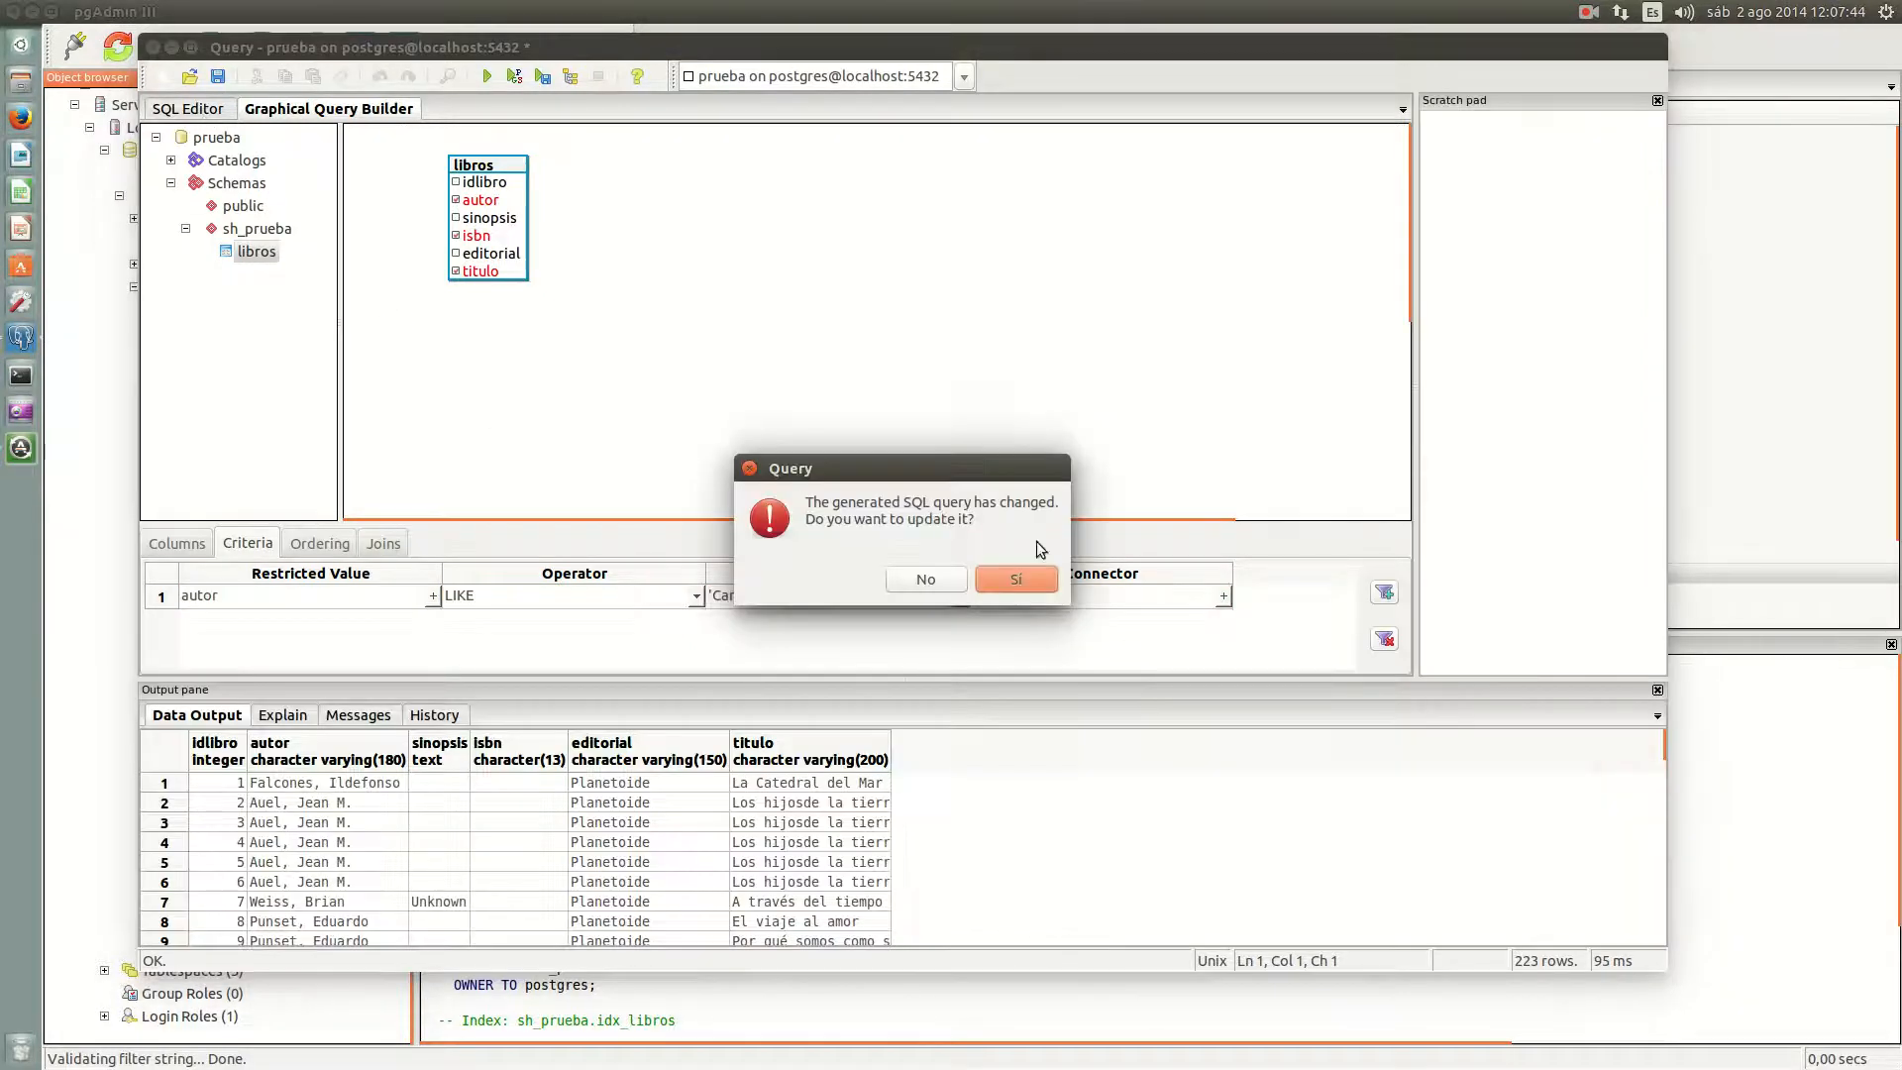
left_click(1017, 580)
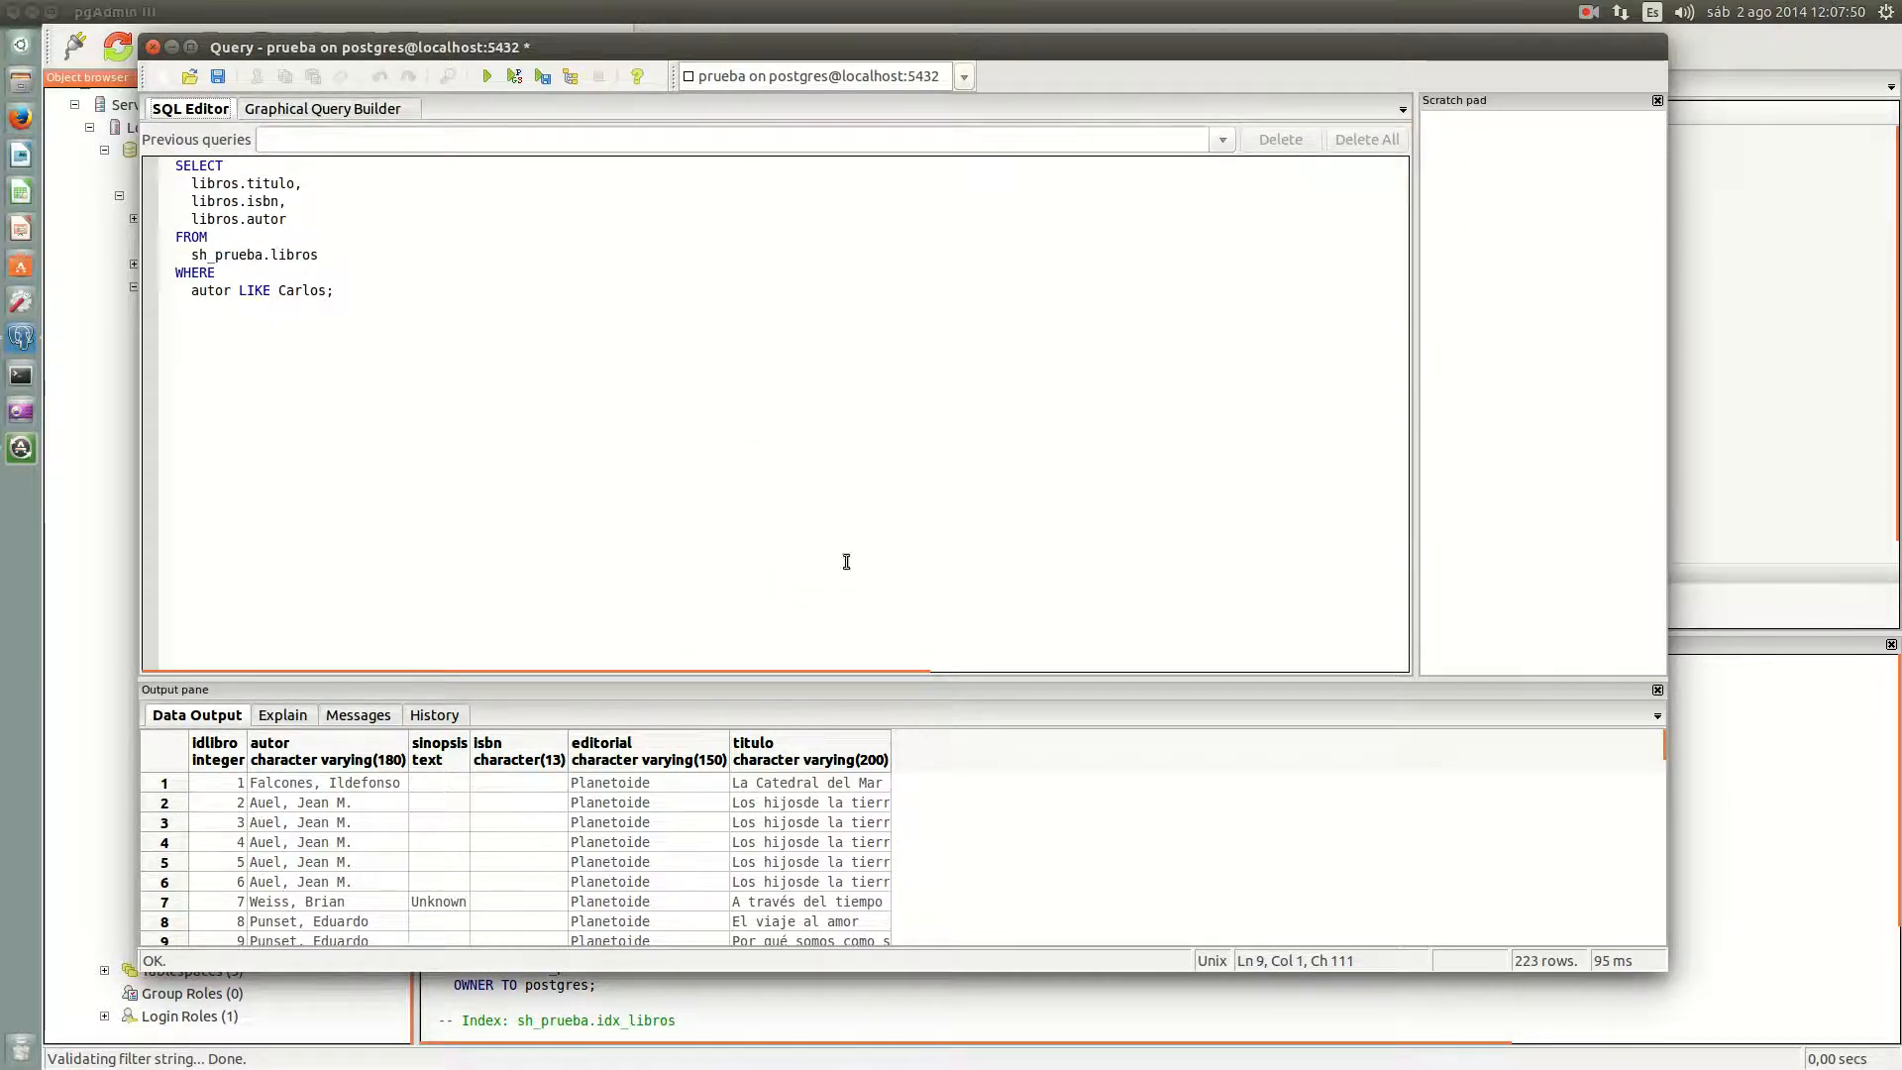
Step: Enlarge the output pane, run the query and check its data output and messages
left_click_drag(902, 691, 929, 491)
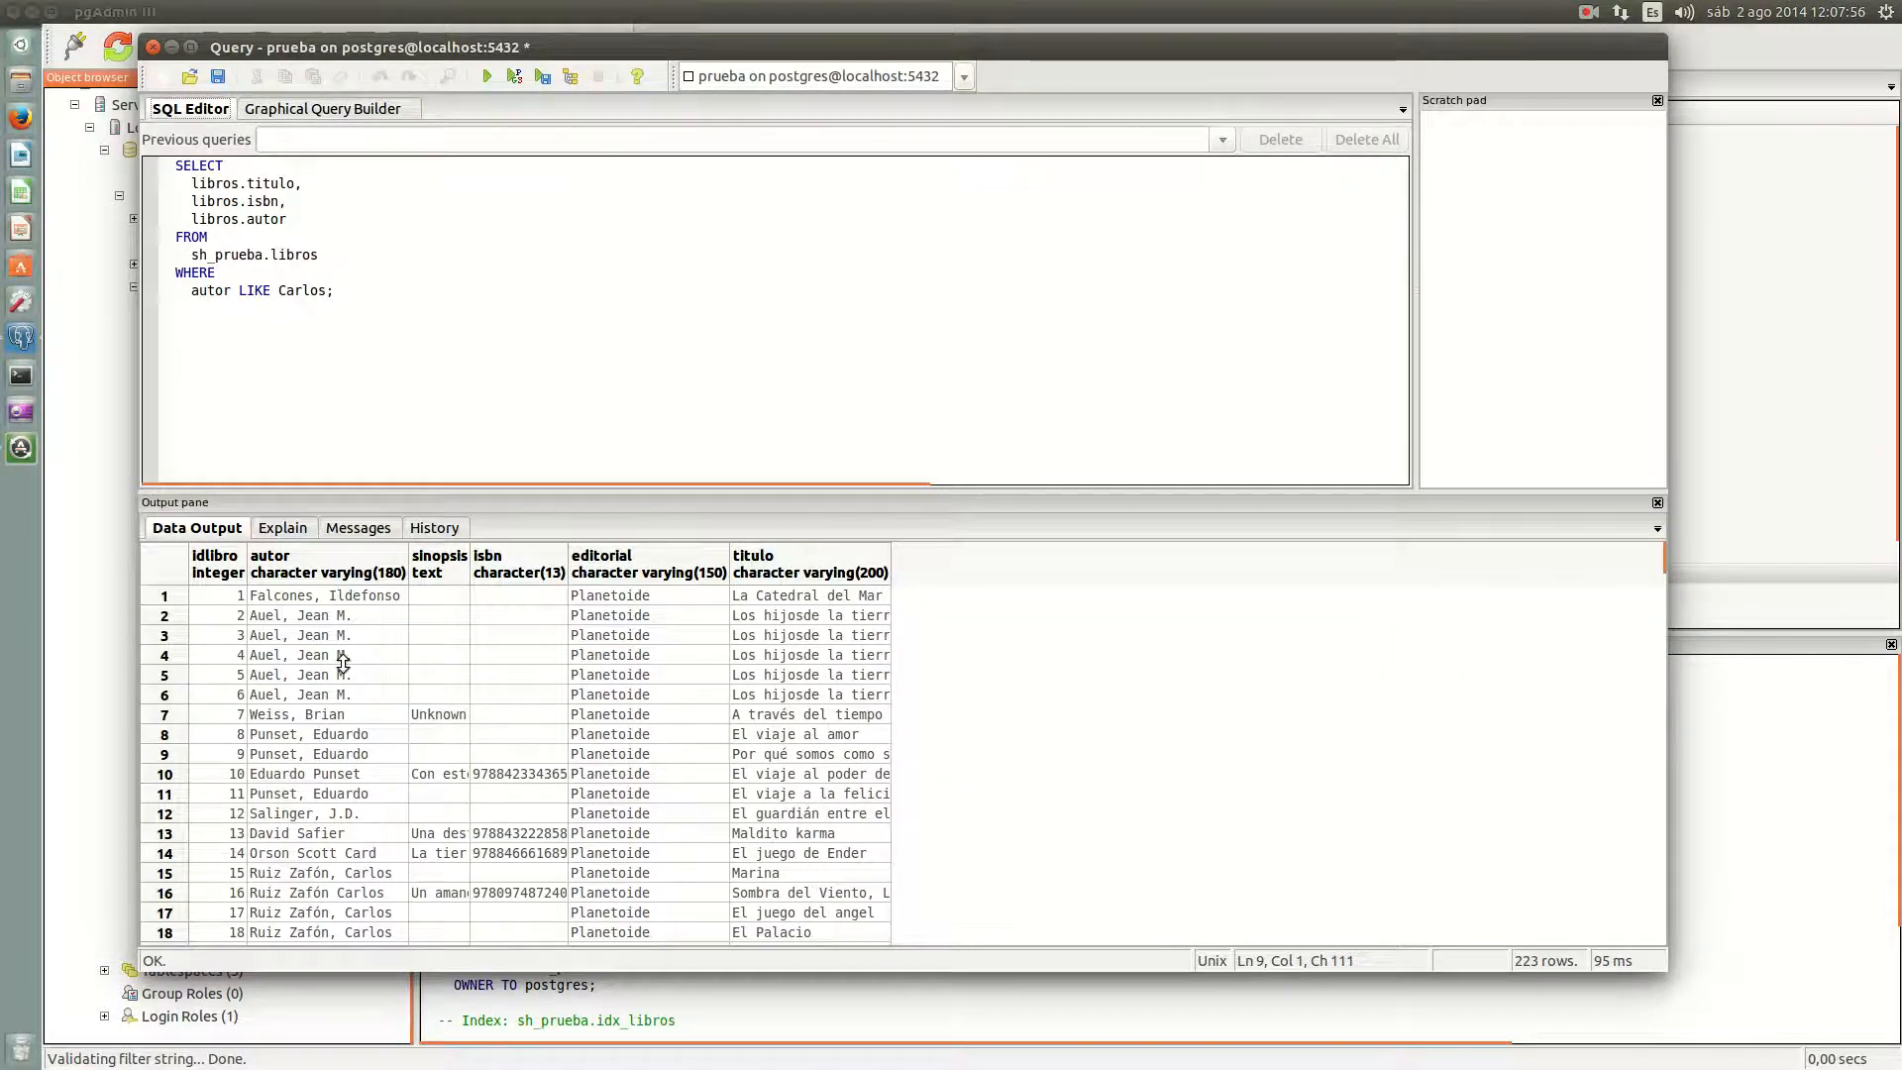
left_click(487, 78)
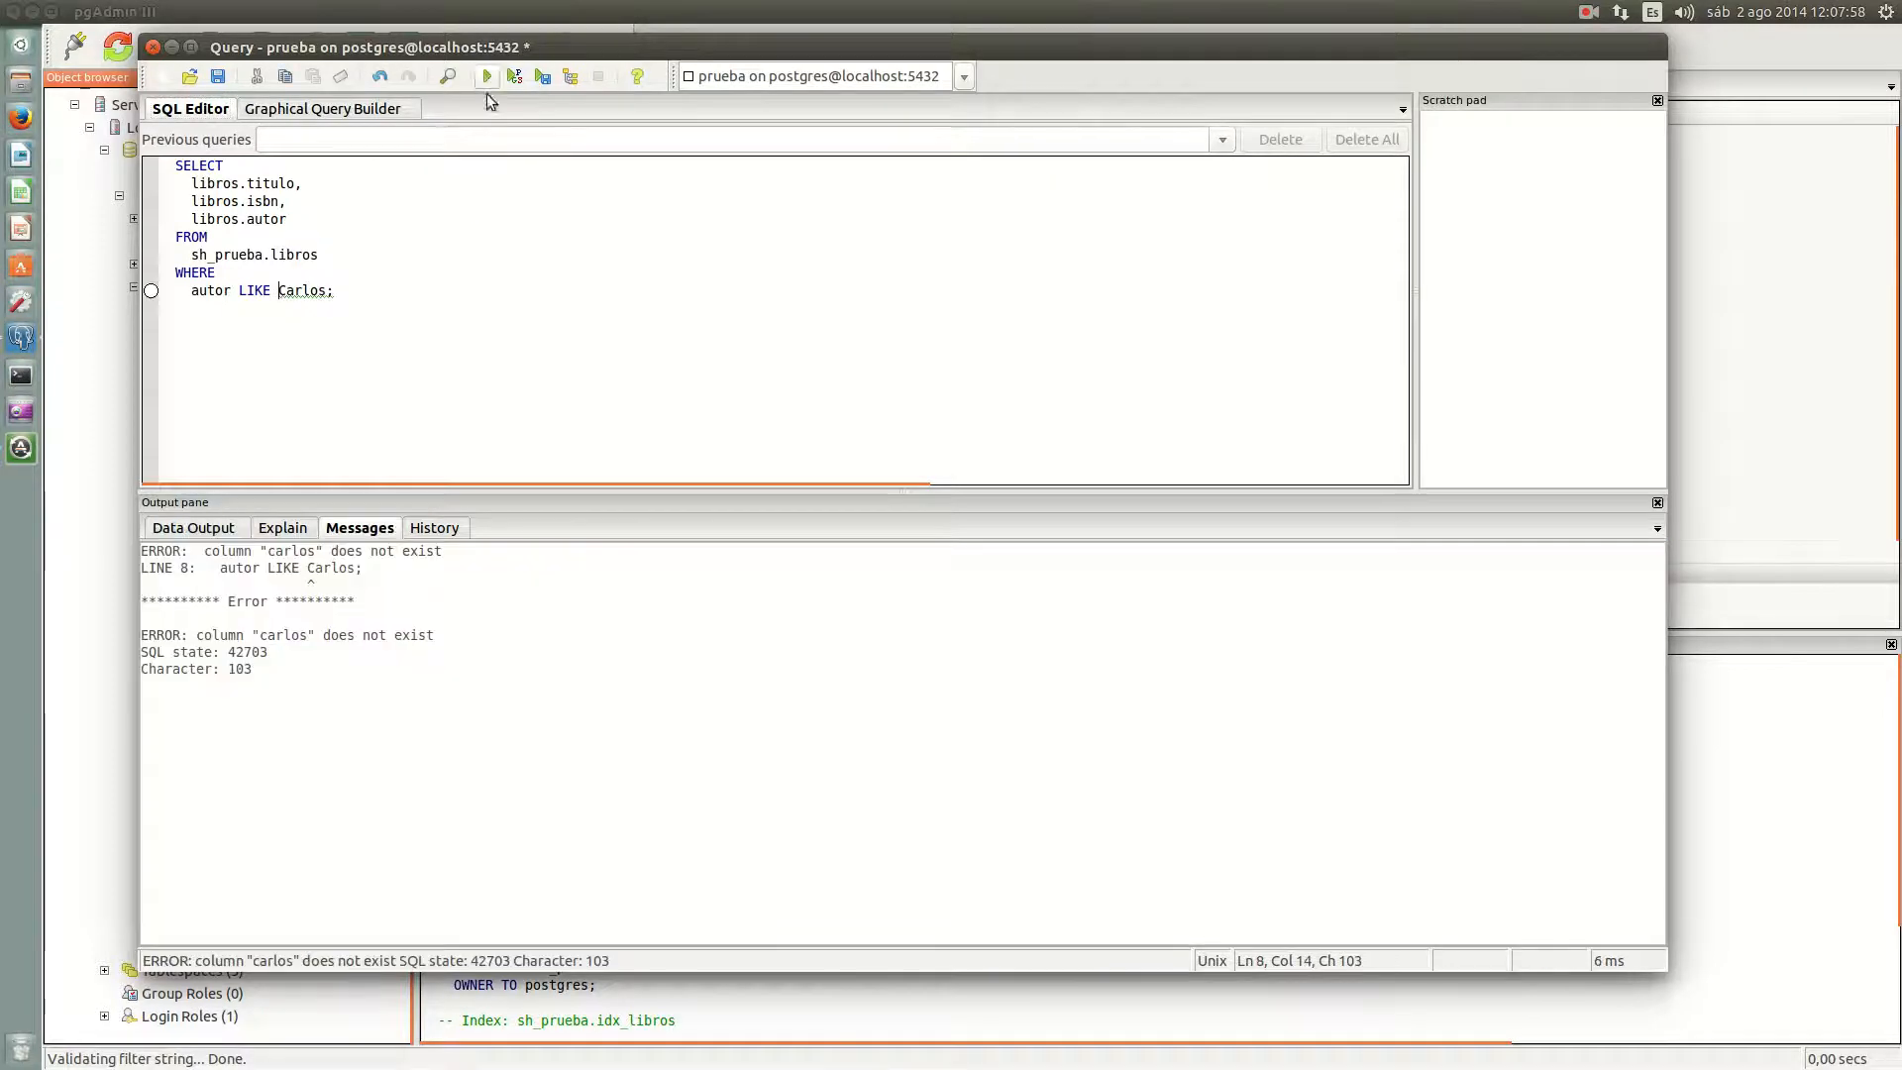
left_click(208, 530)
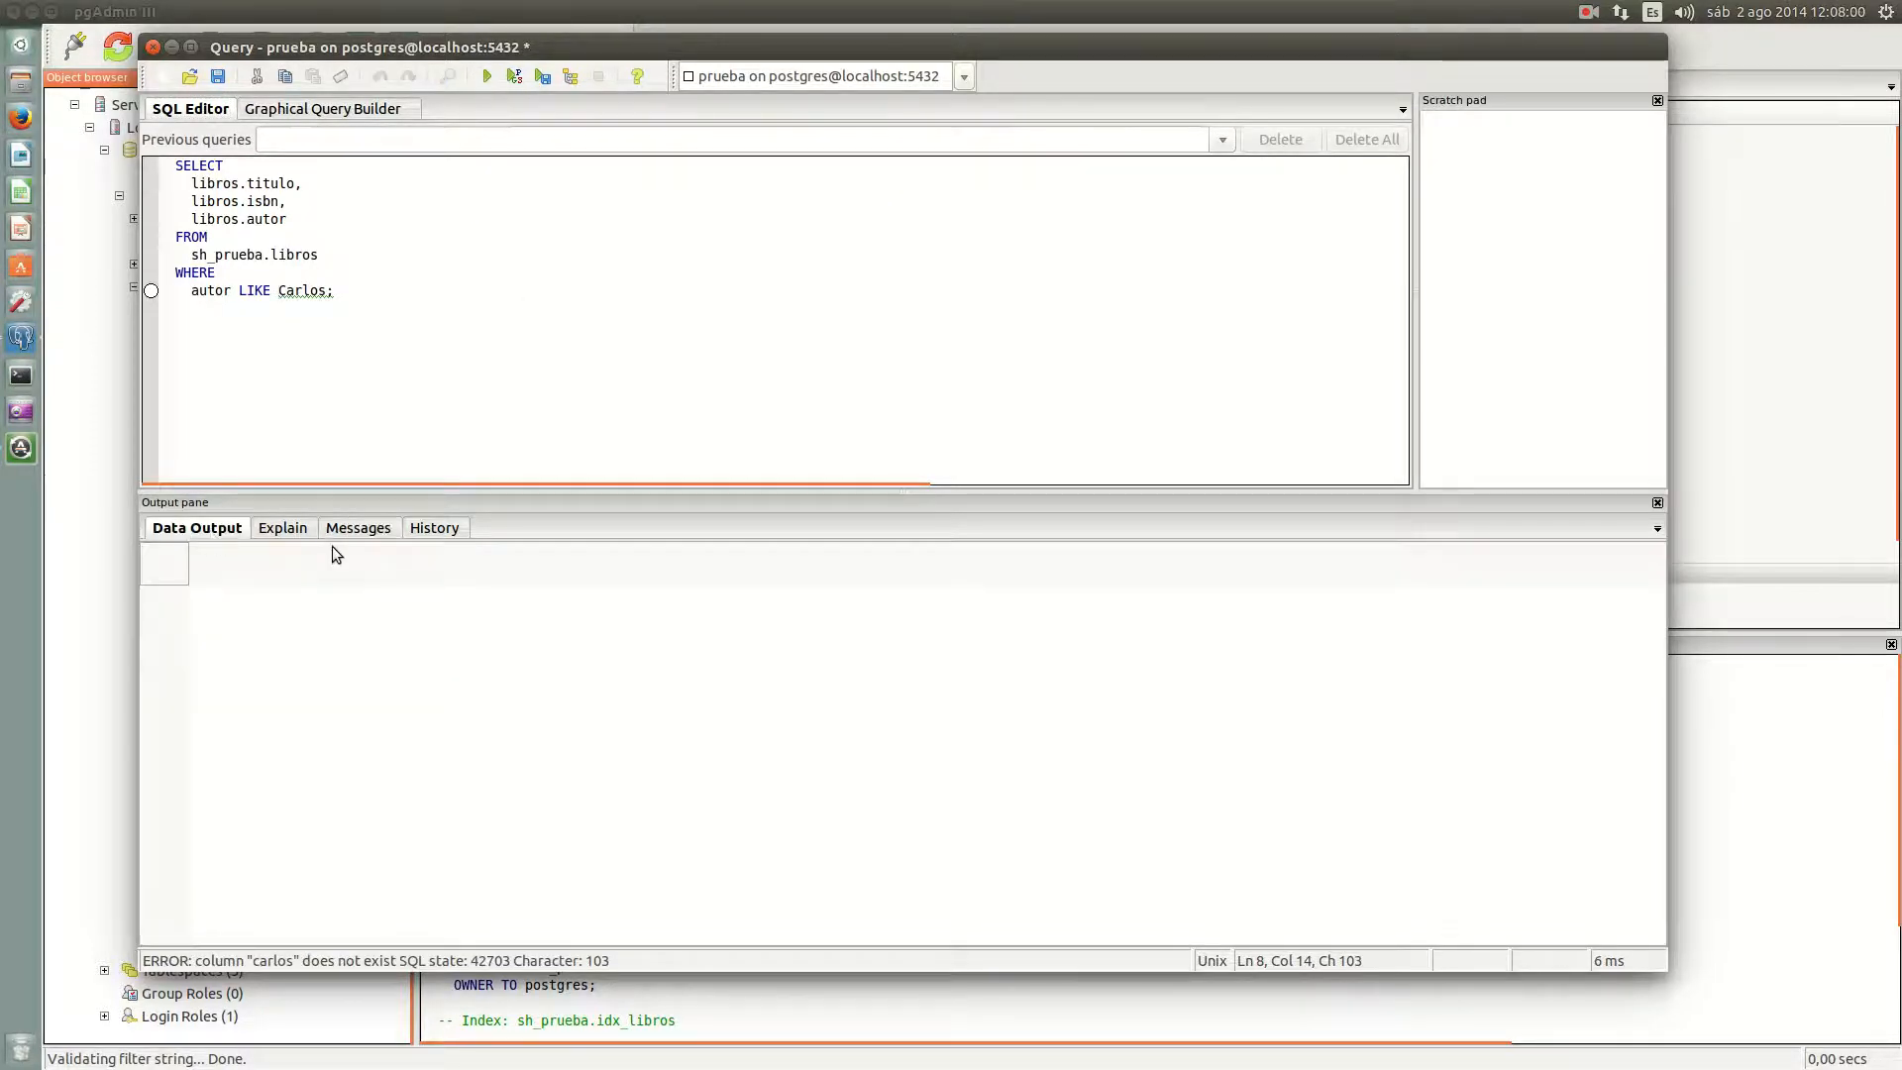
left_click(358, 528)
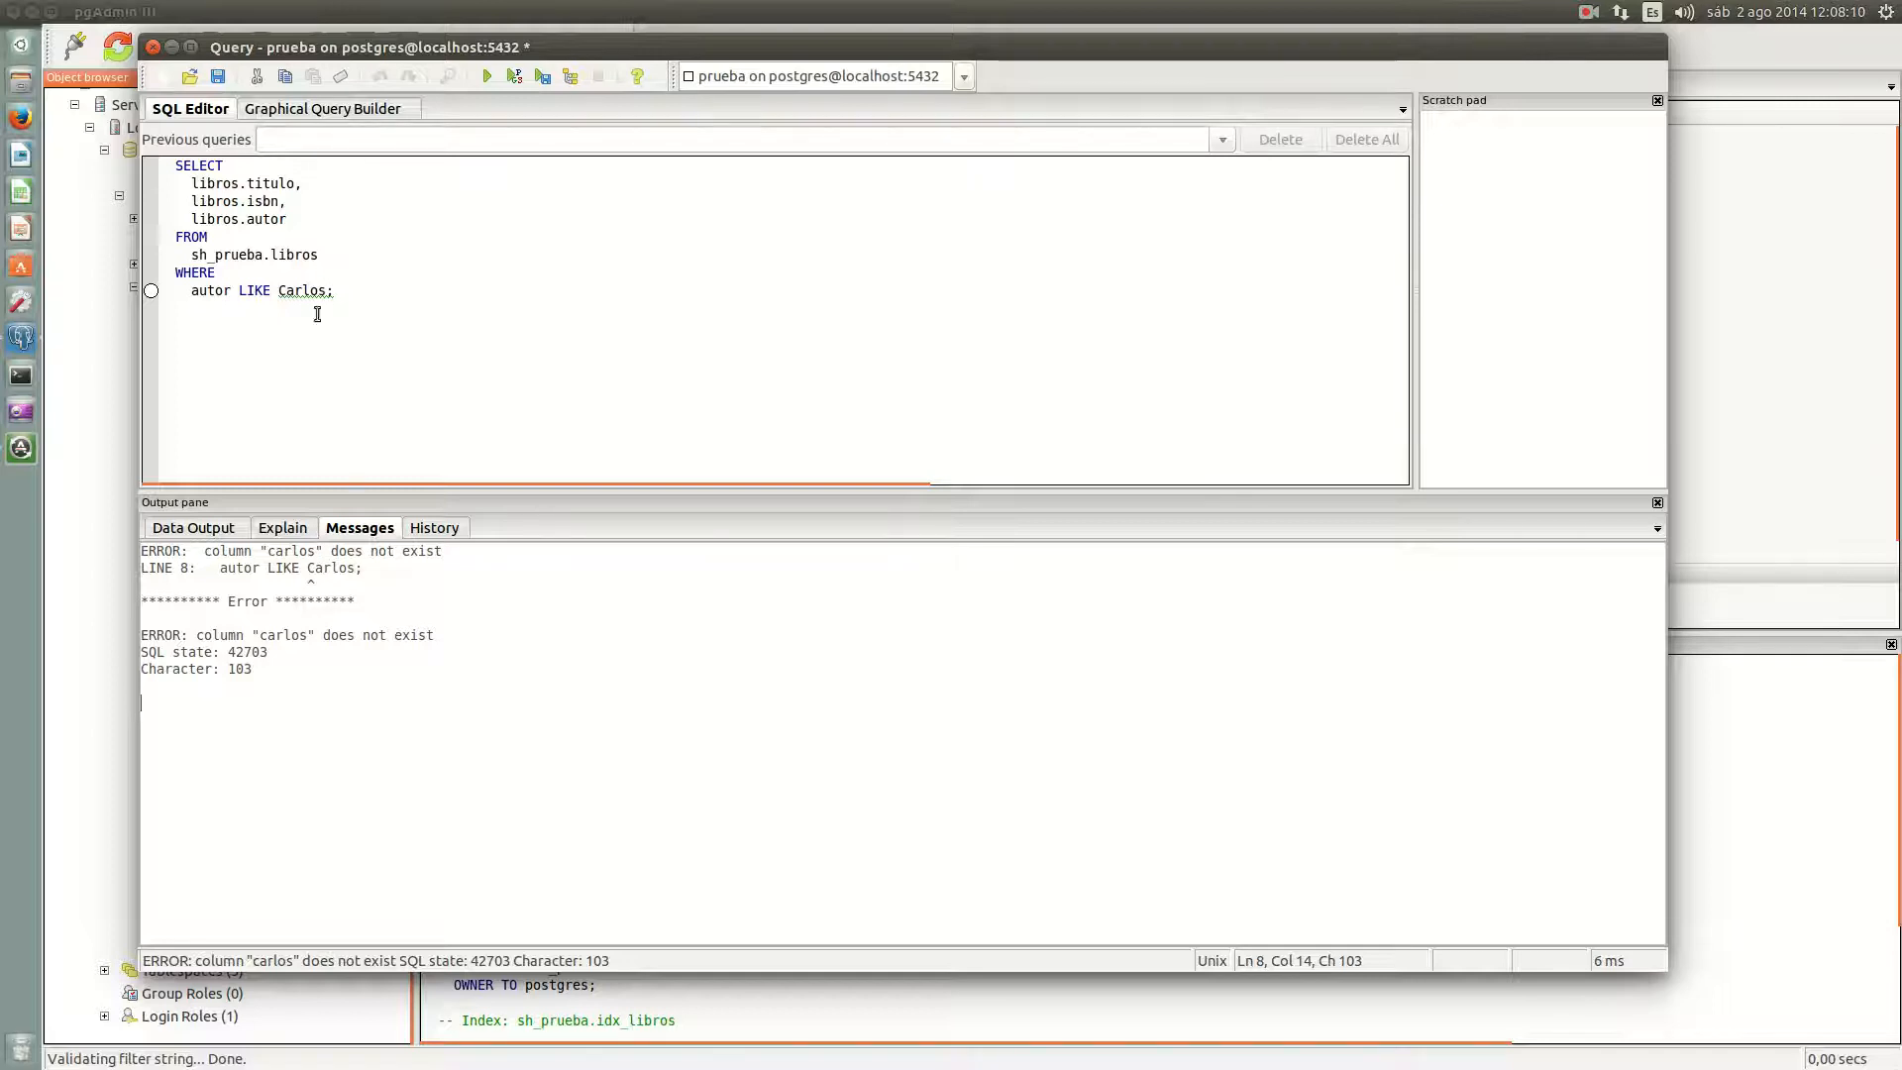
Step: Put single quotes around Carlos in the WHERE condition, run the query again and check its messages and data output
left_click(284, 293)
type("'")
key("Right")
key("Right")
key("Right")
key("Right")
key("Right")
key("Right")
type("'")
left_click(486, 77)
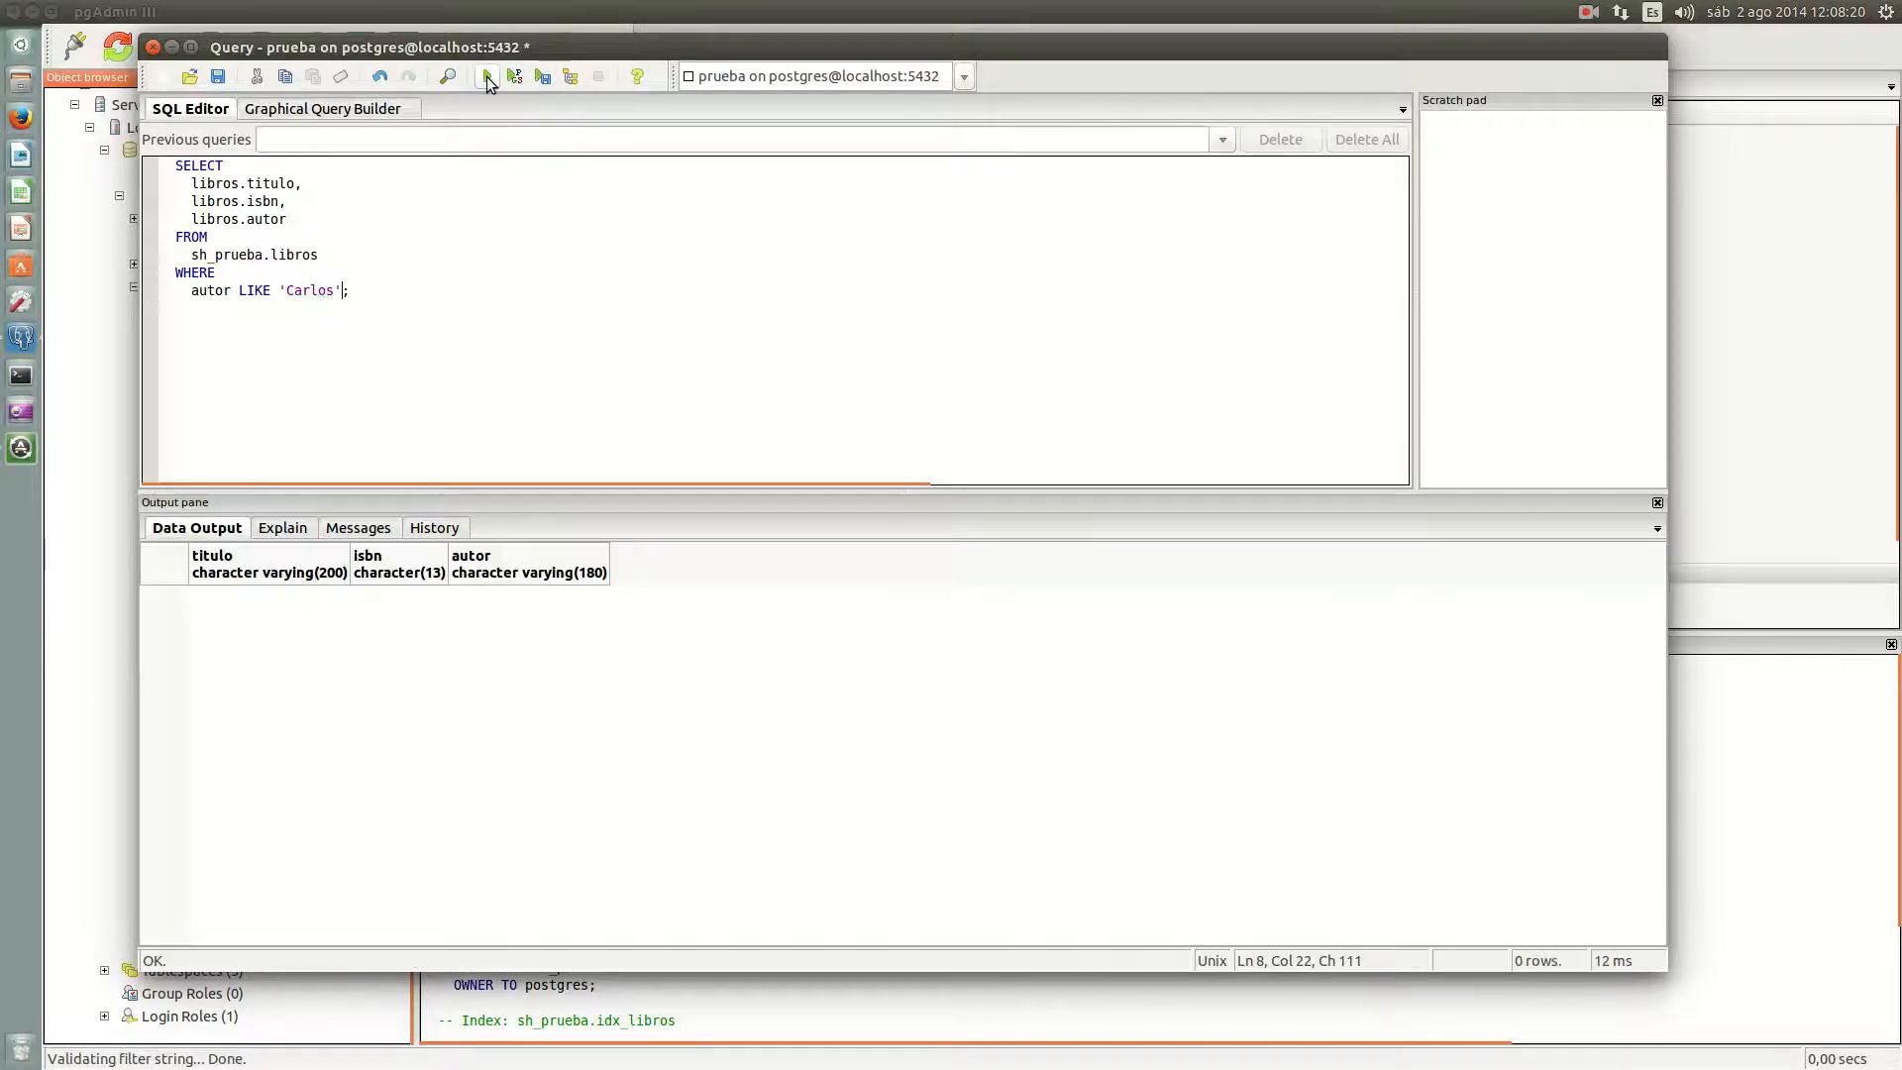
left_click(353, 527)
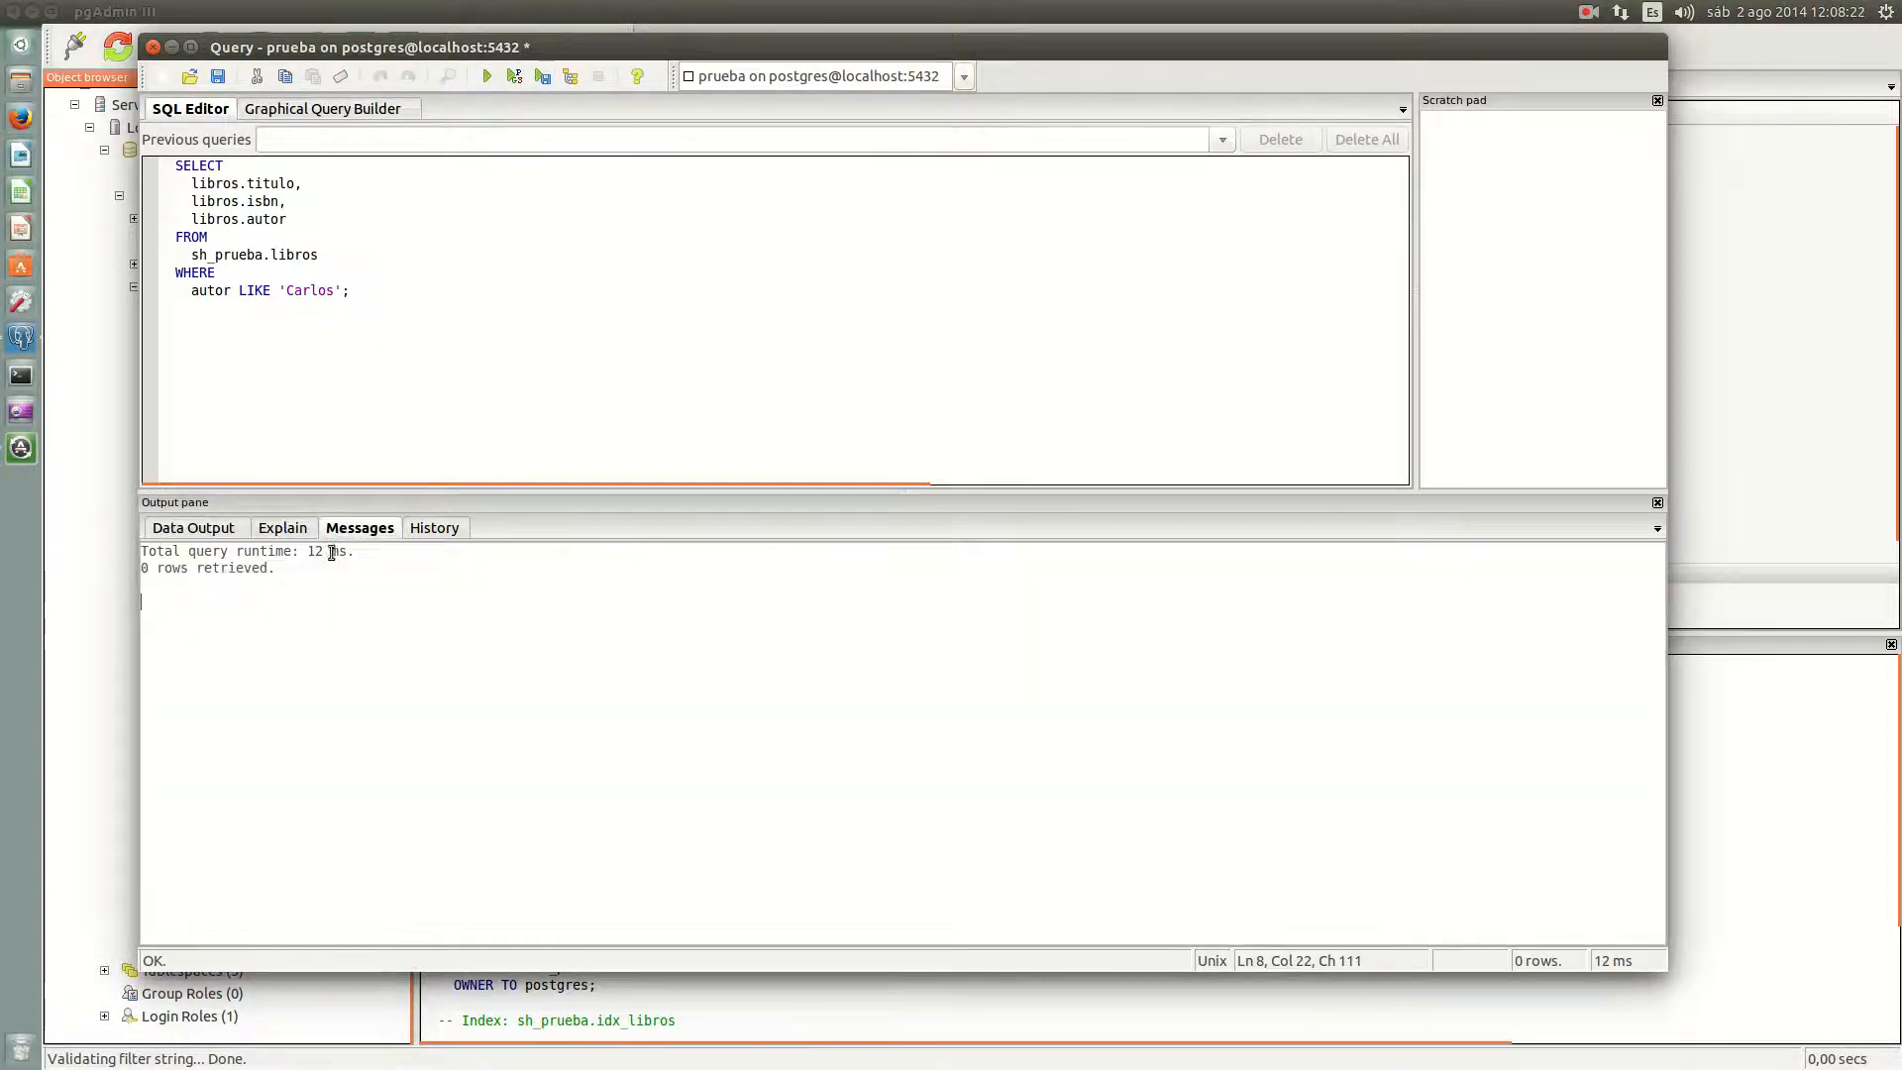
left_click(210, 531)
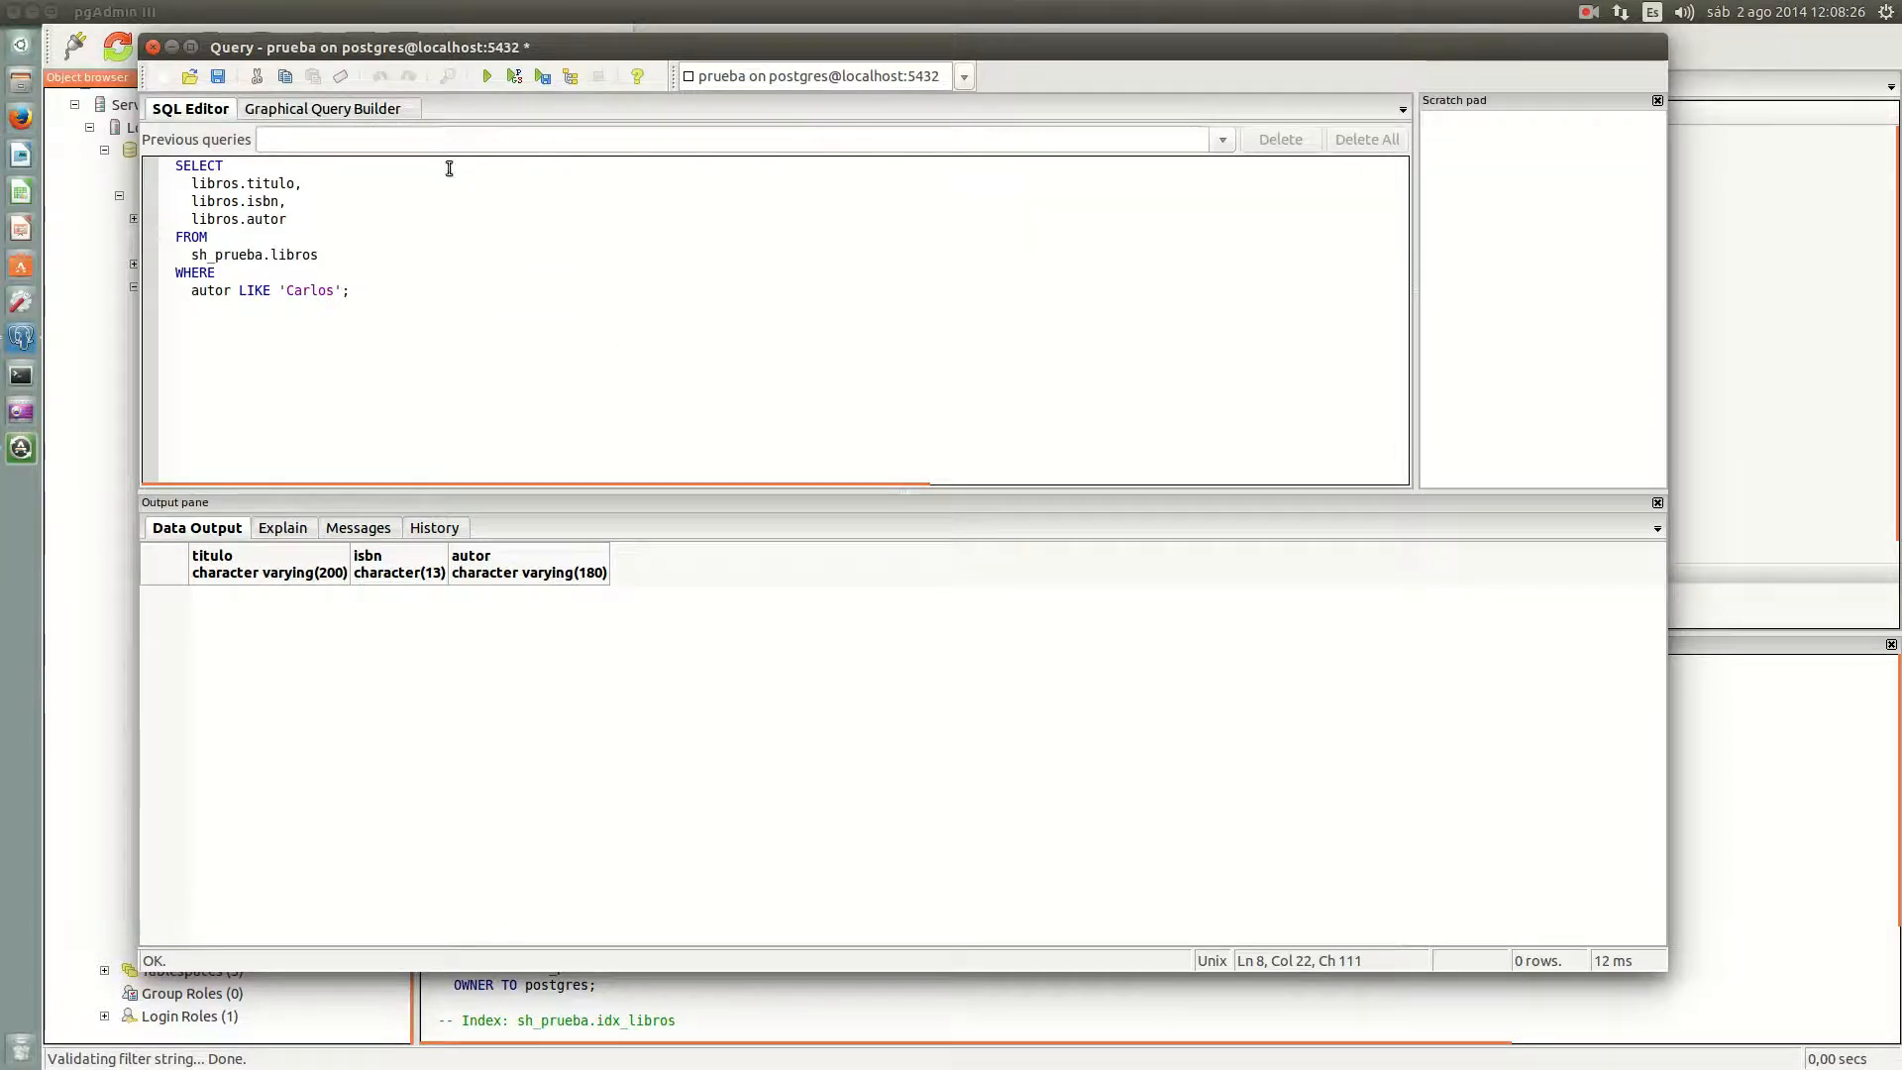
Step: Check the criterion in the graphical design, change the SQL condition to autor LIKE '%Carlos%' and run the query
left_click(374, 111)
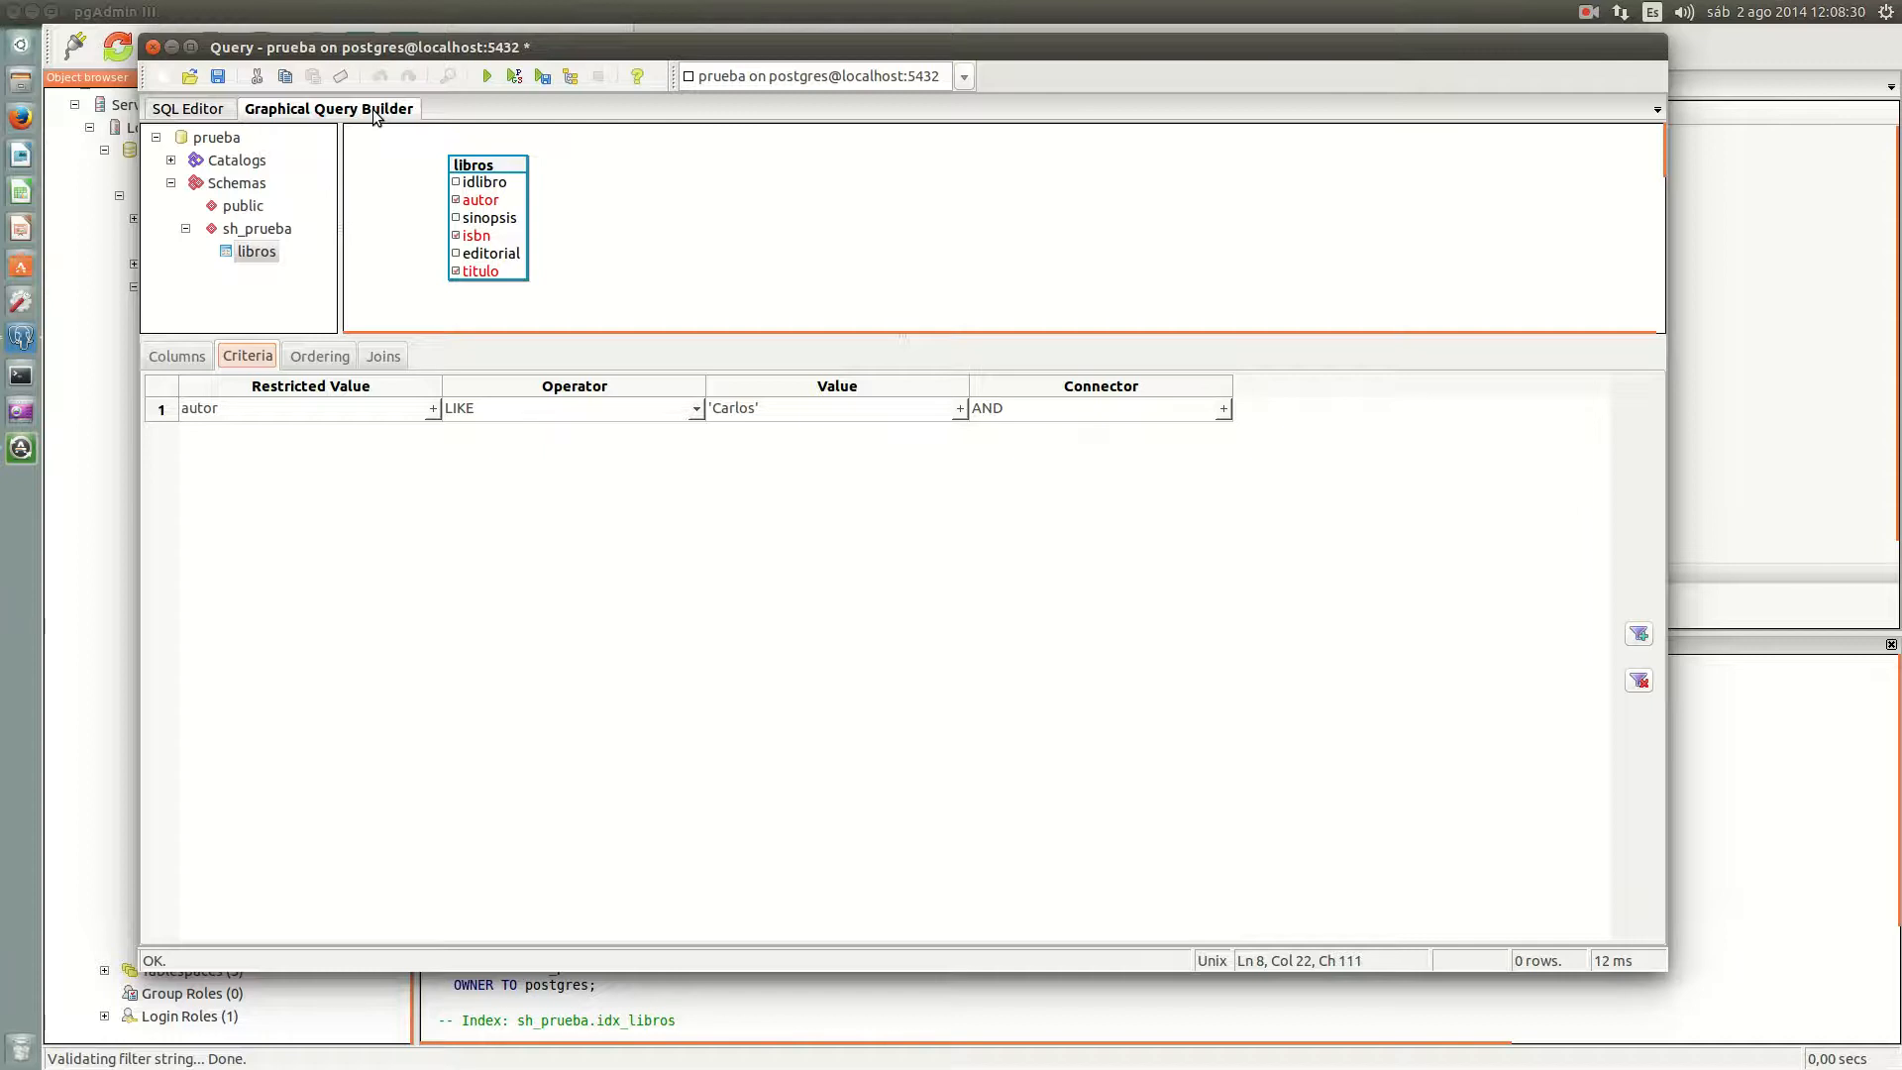
left_click(562, 414)
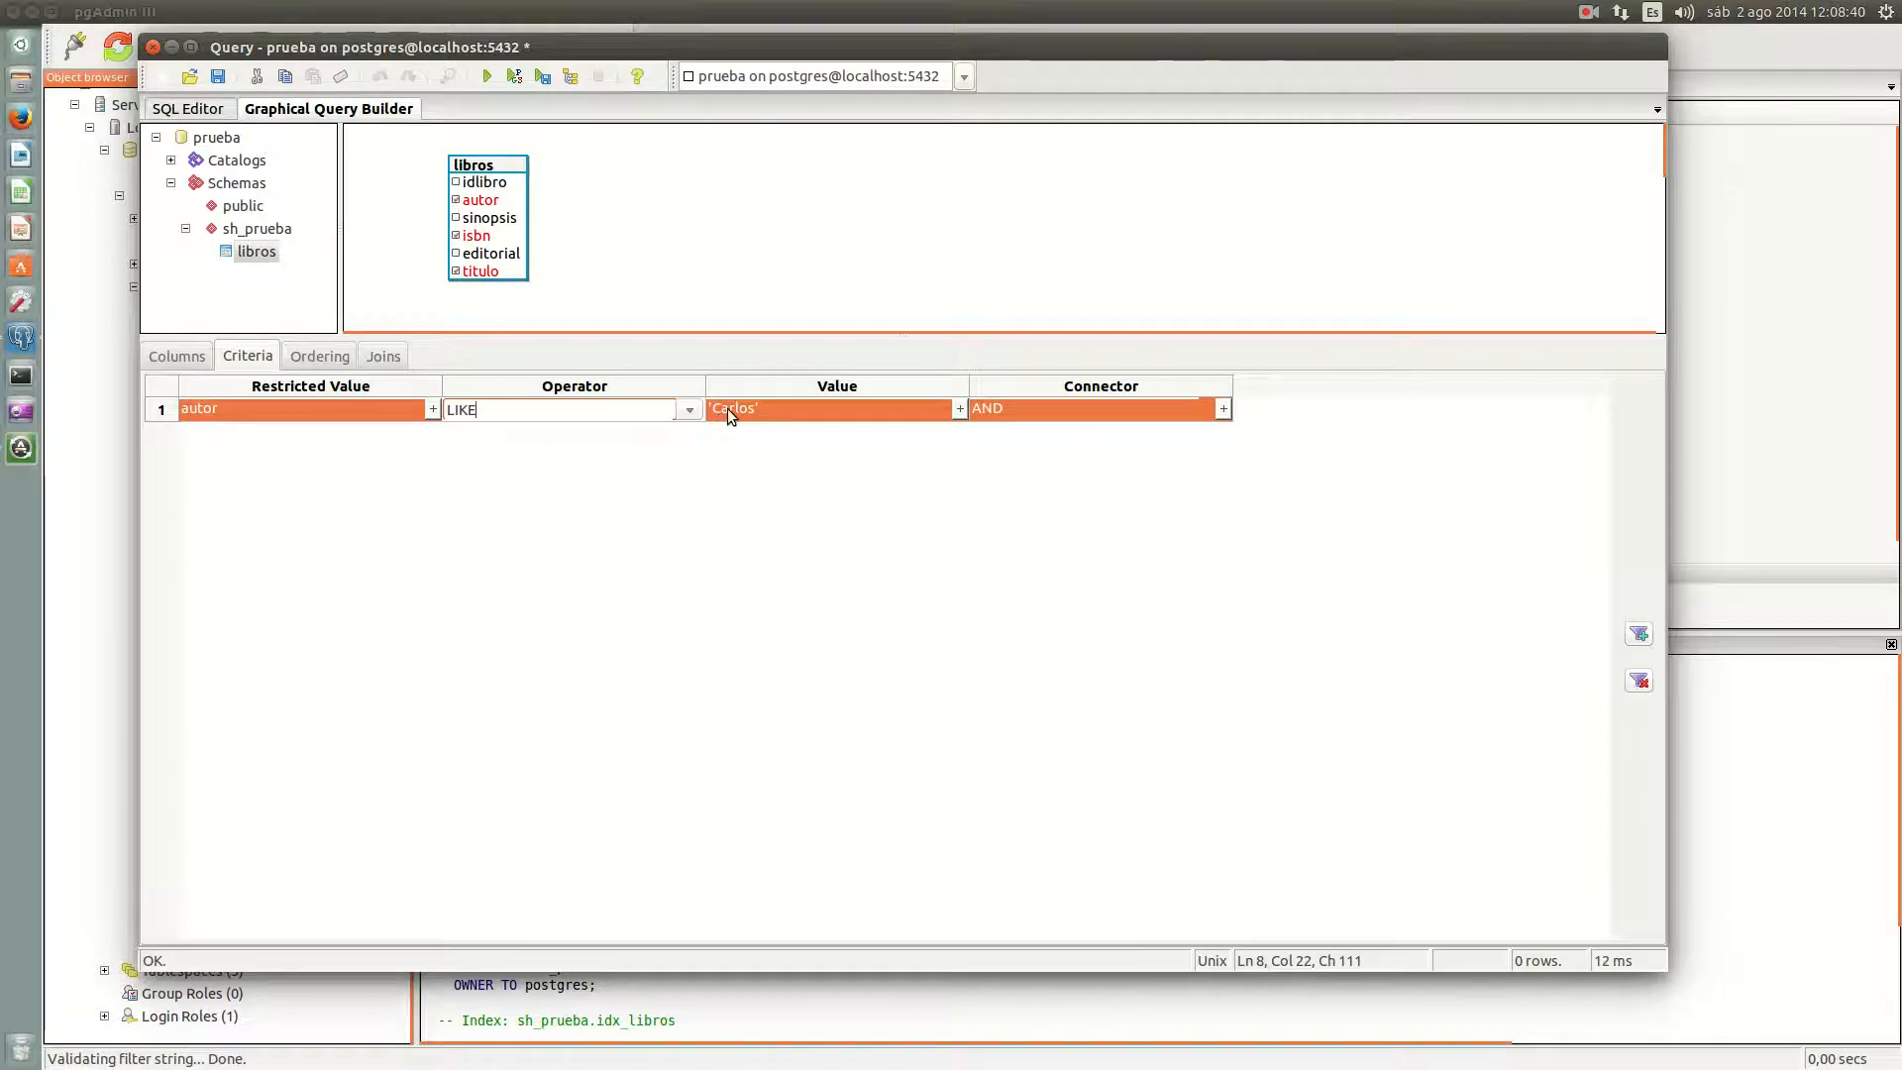
left_click(209, 111)
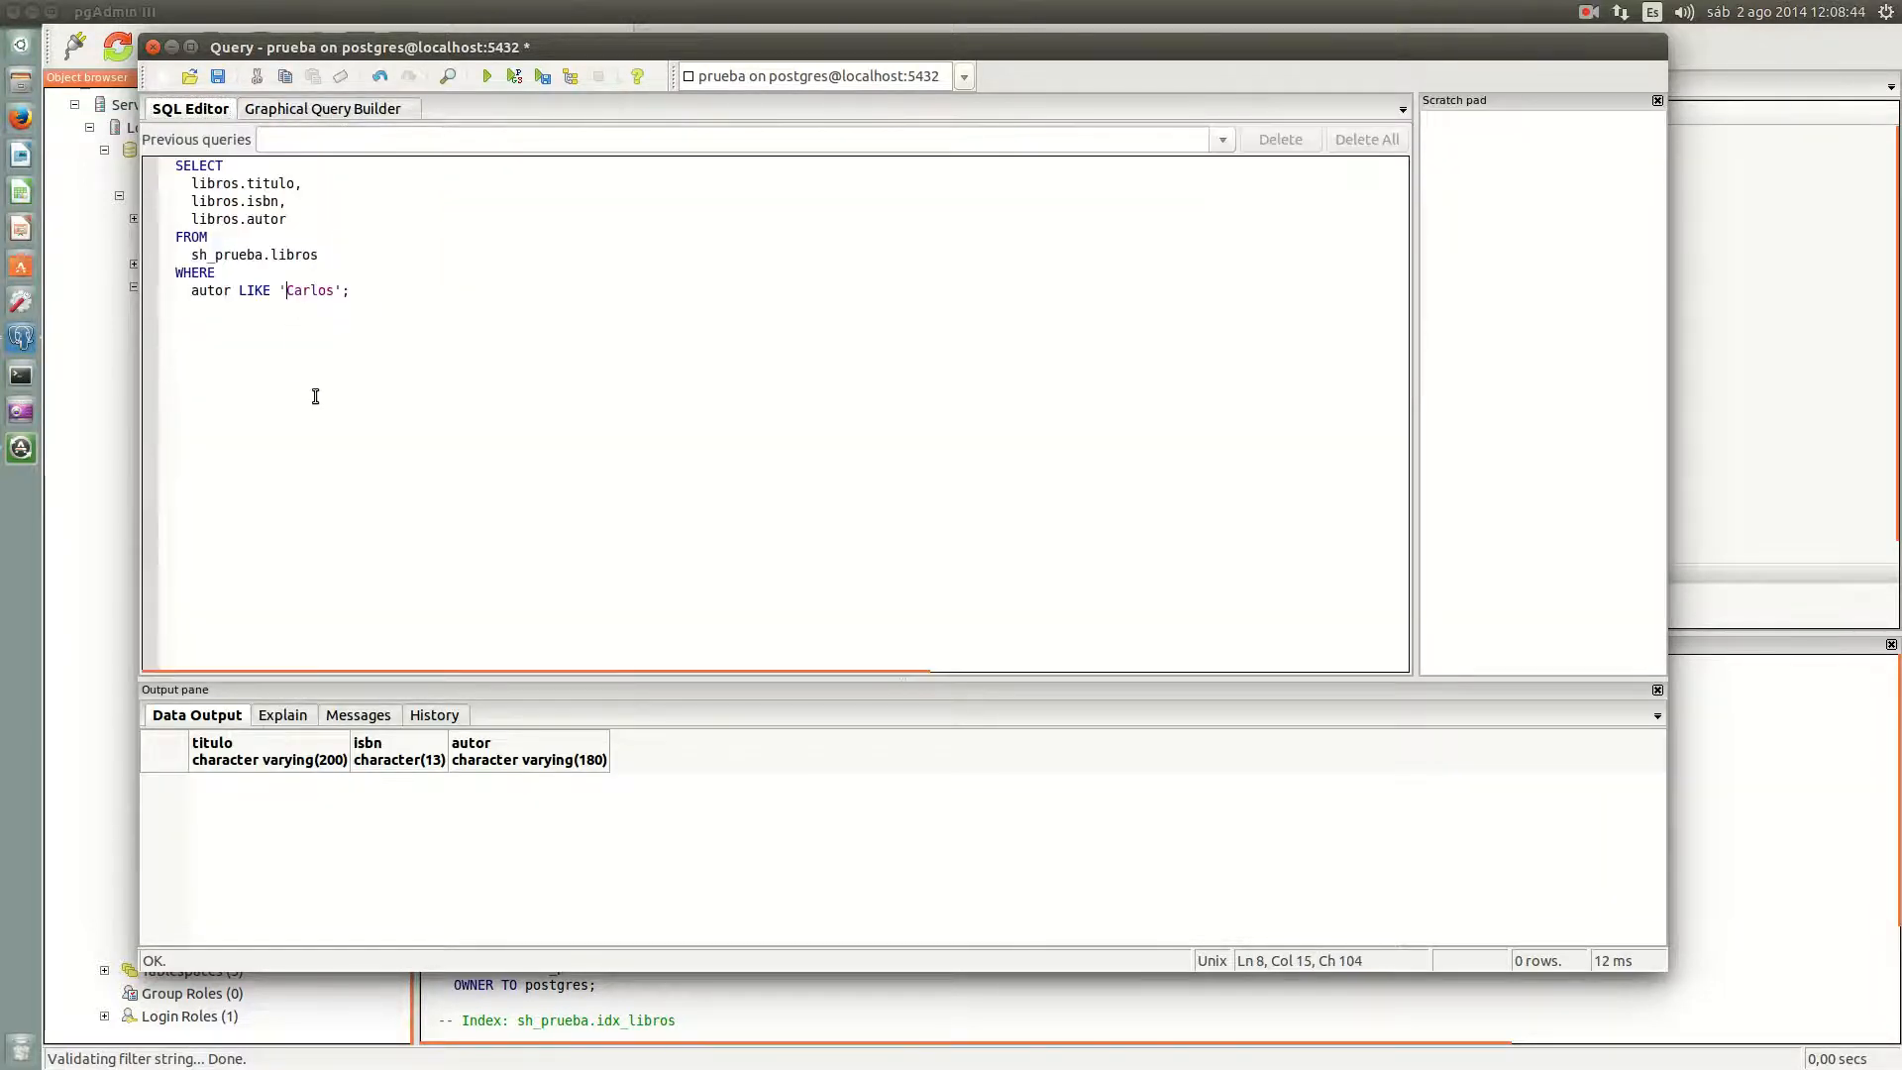
type("%")
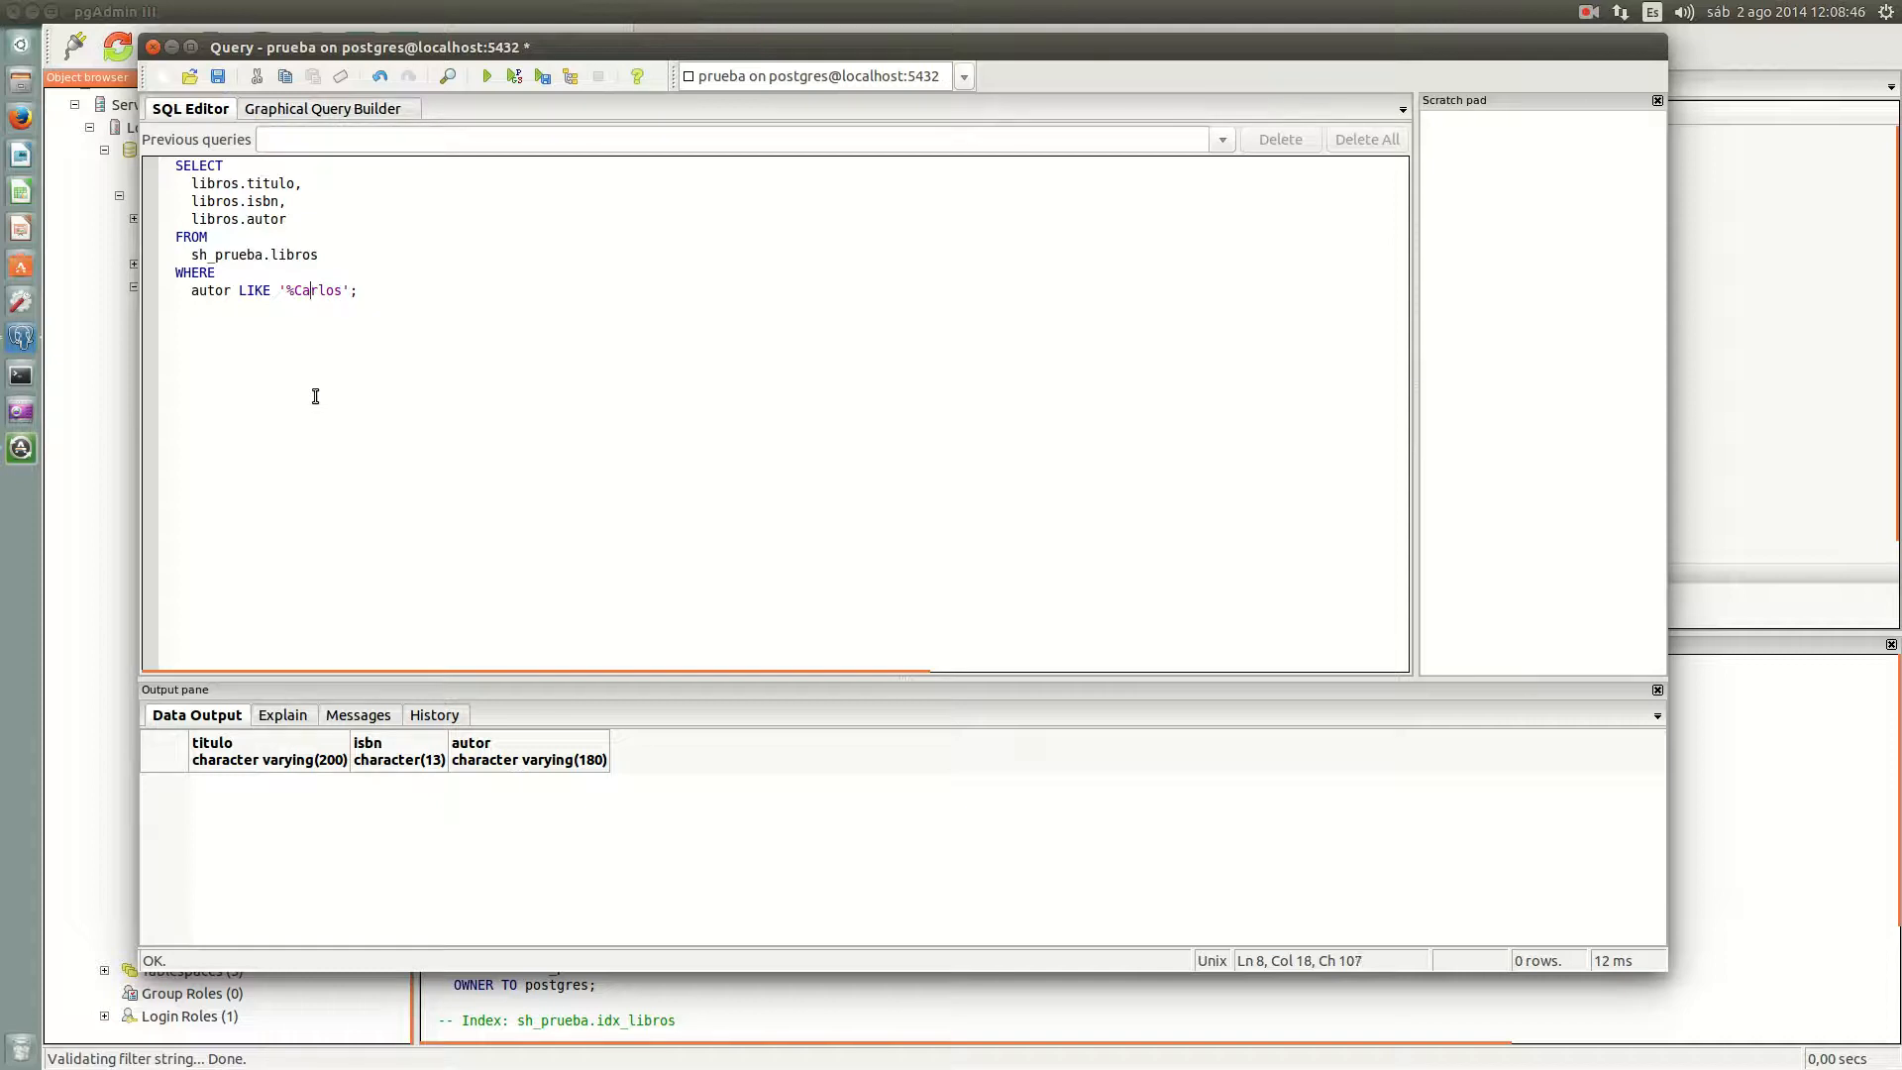
key("Right")
key("Right")
key("Right")
type("%")
left_click(480, 76)
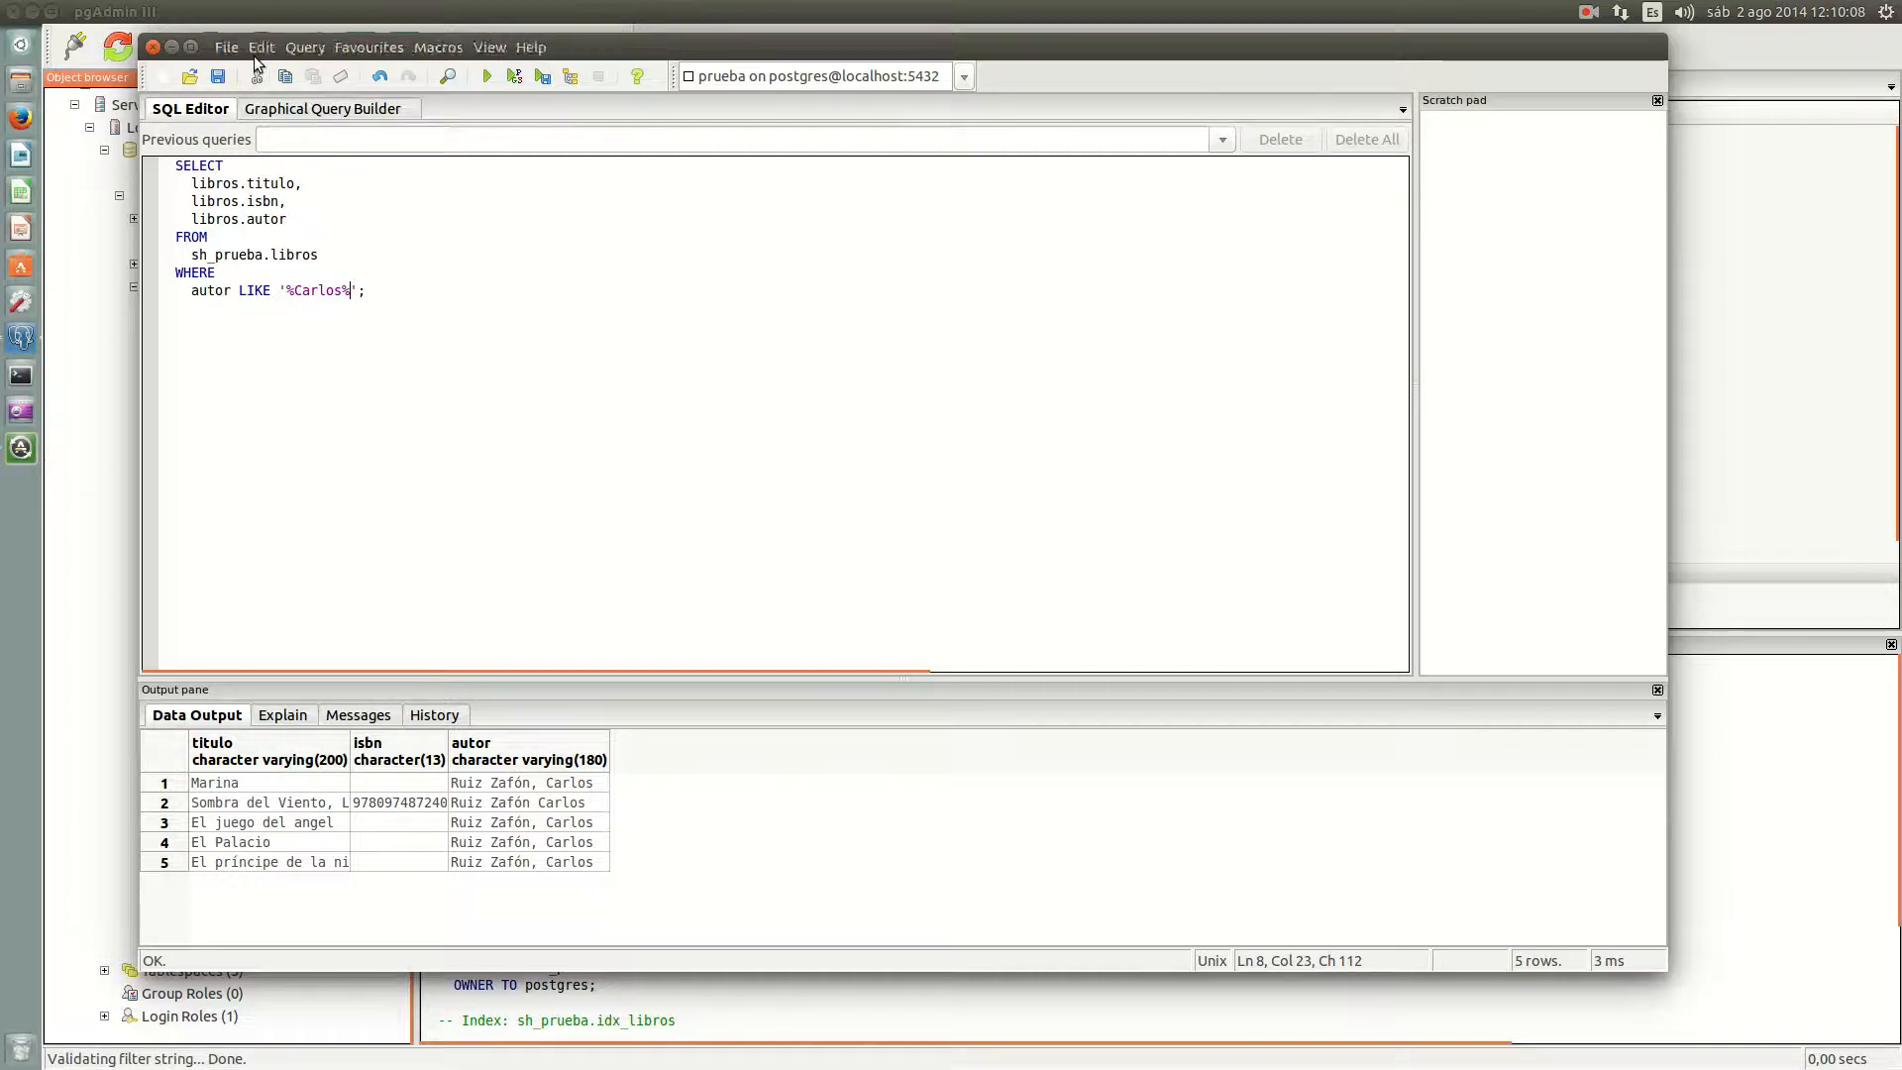
Step: Close the query window without saving the changed text
left_click(153, 47)
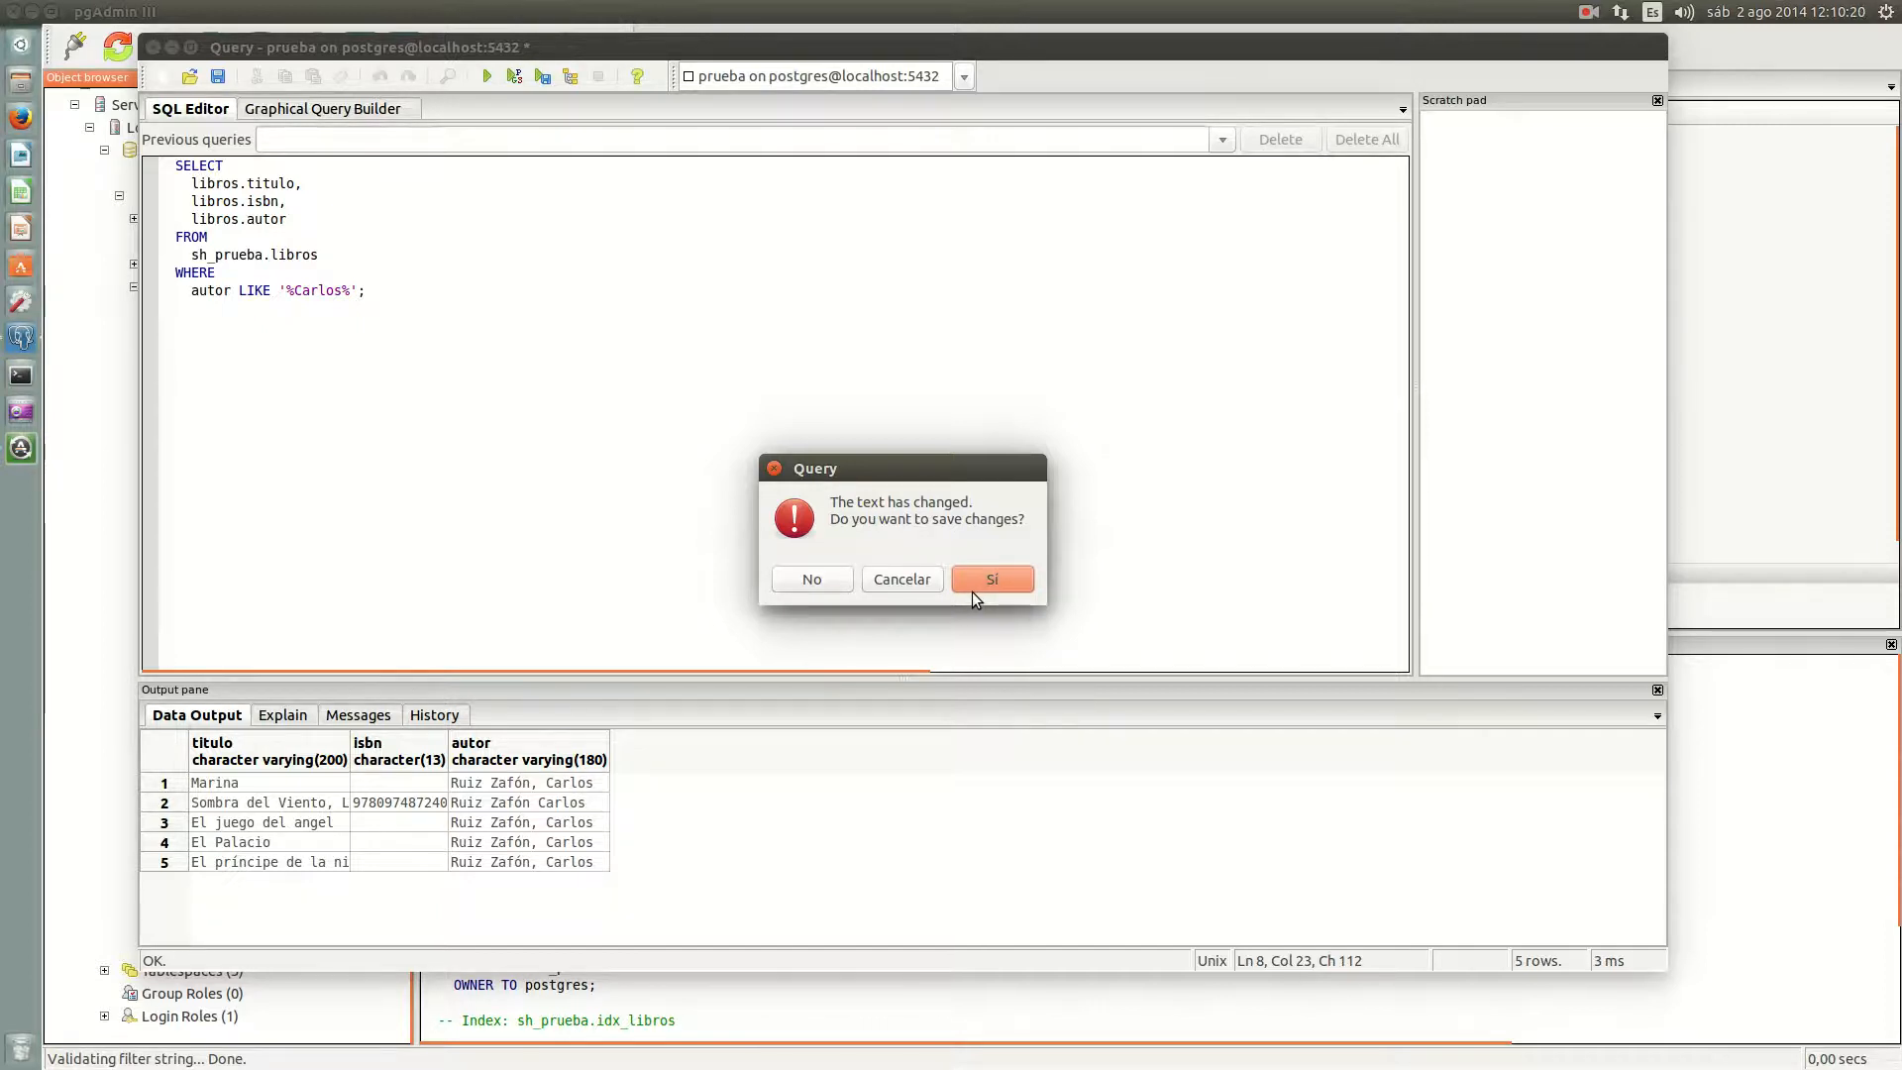
left_click(824, 577)
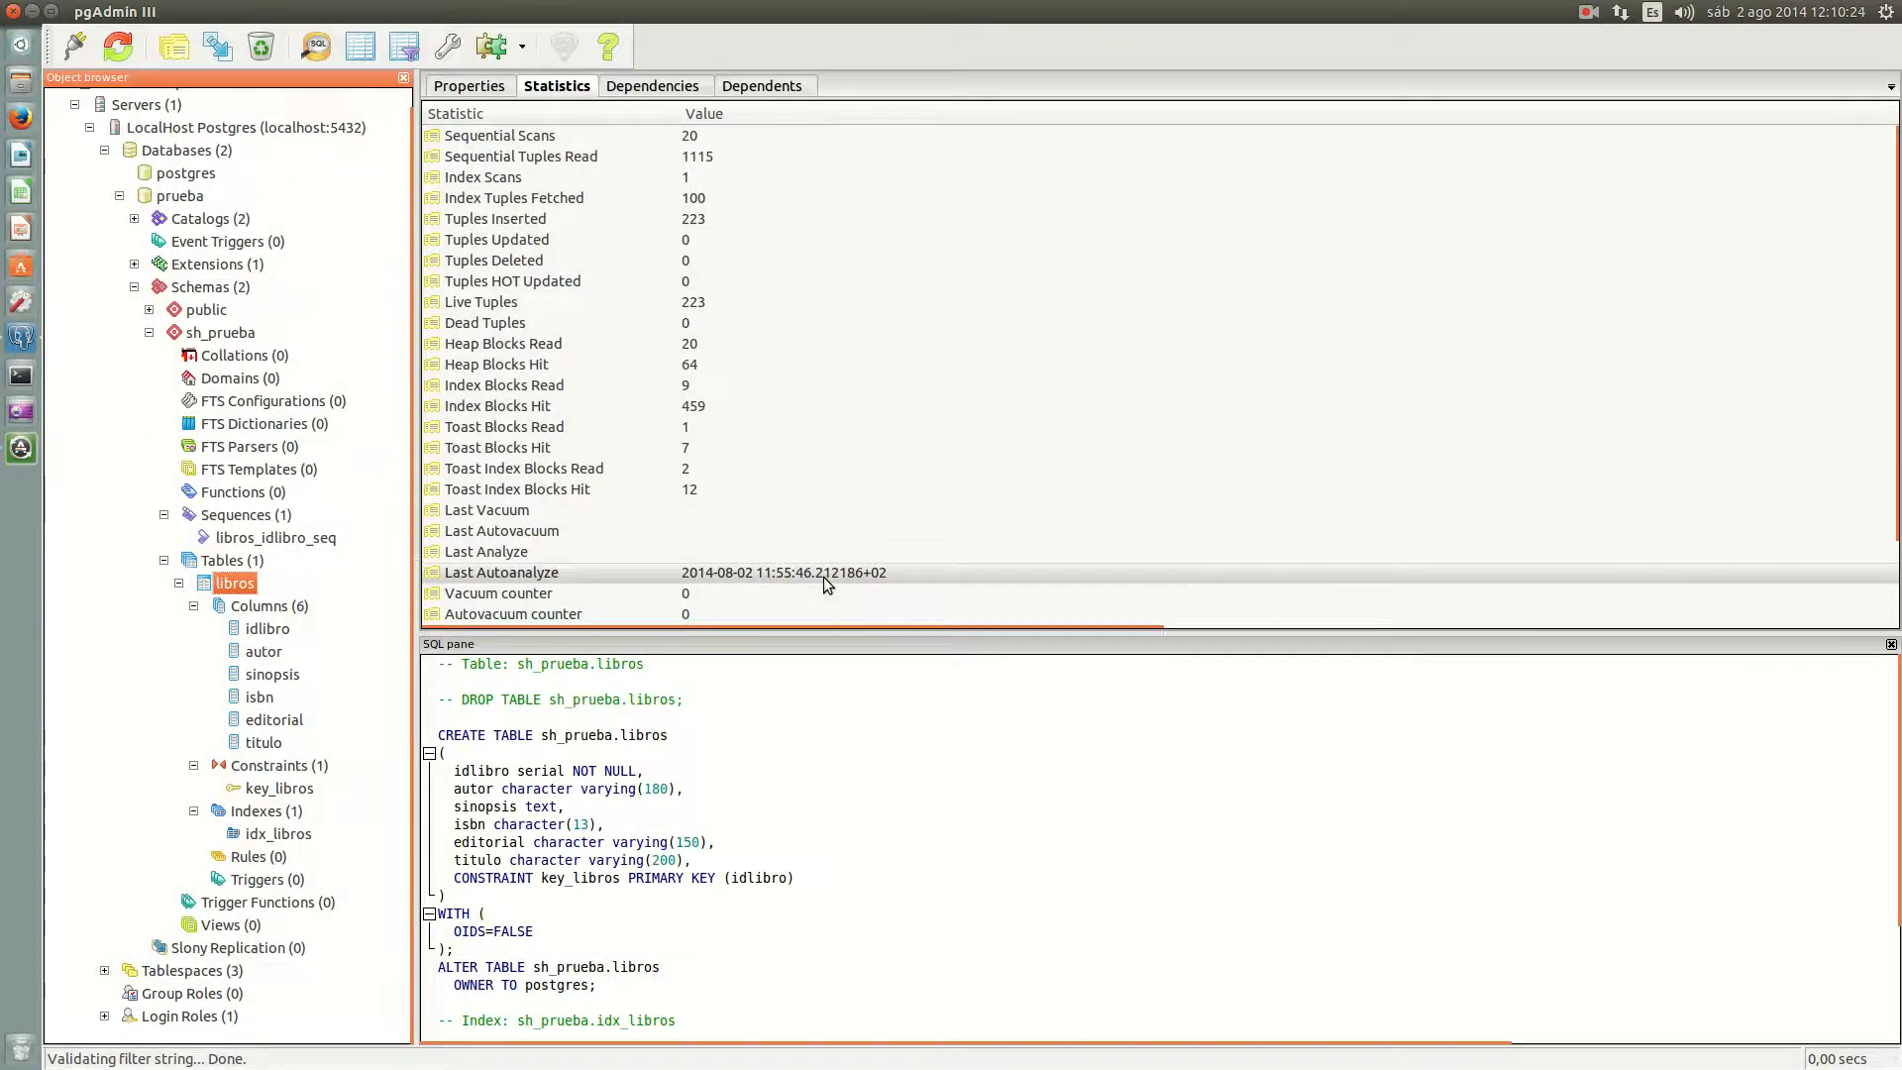
Step: Start a new table named genero in the sh_prueba schema and look through its definition, inheritance and like settings
right_click(228, 563)
left_click(308, 608)
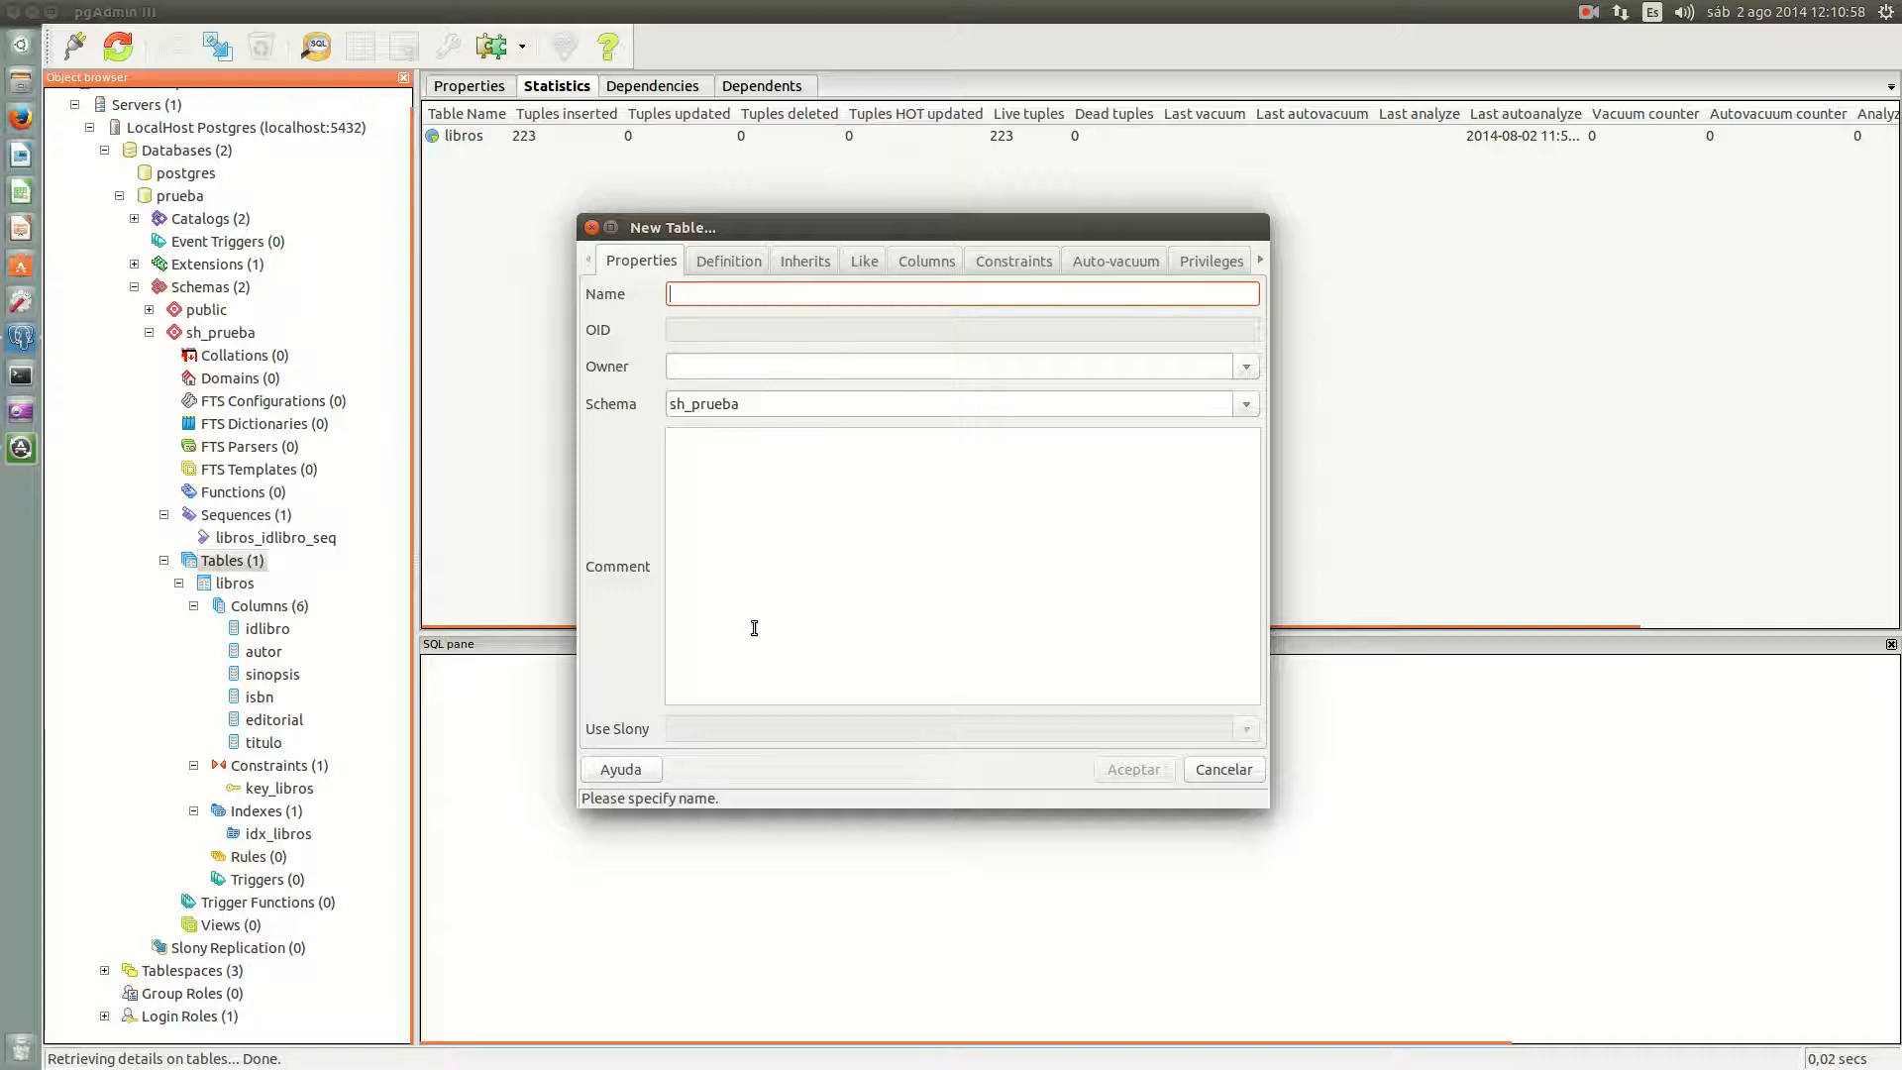
type("genero")
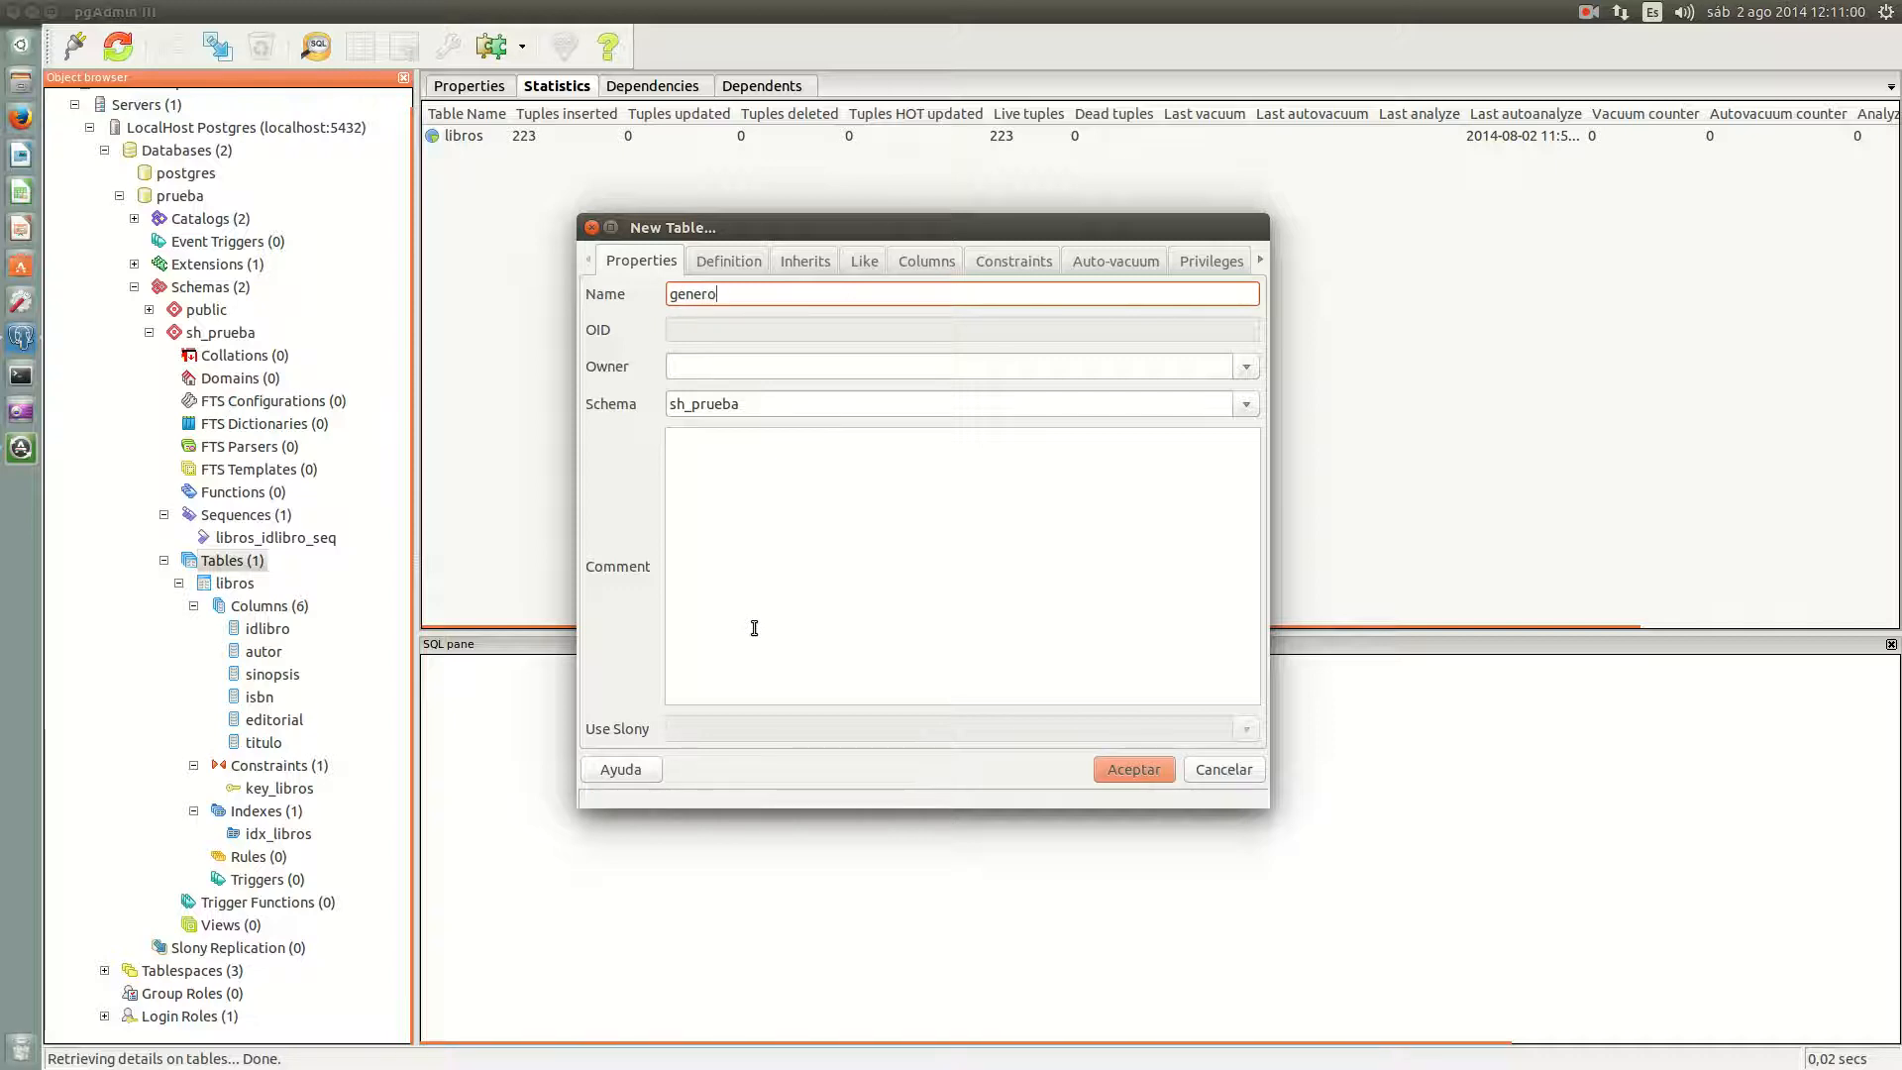
left_click(749, 262)
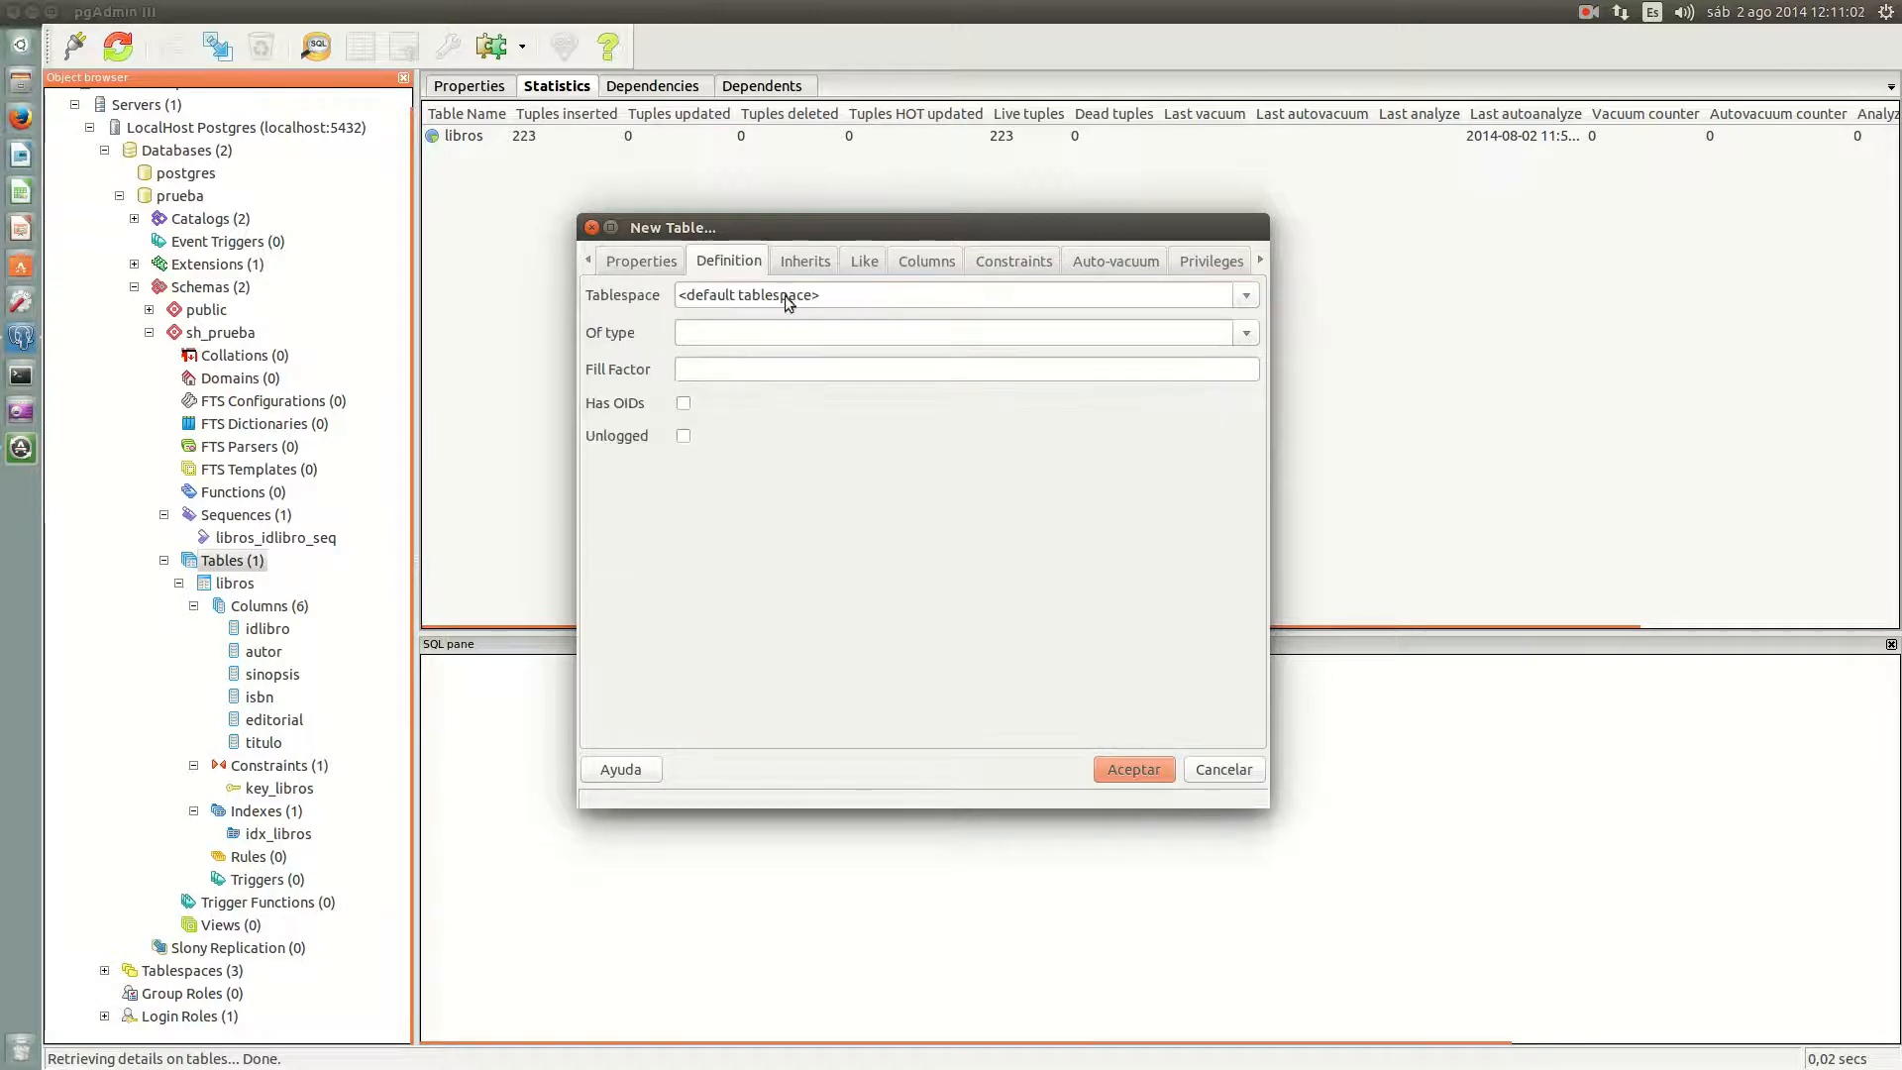
left_click(807, 263)
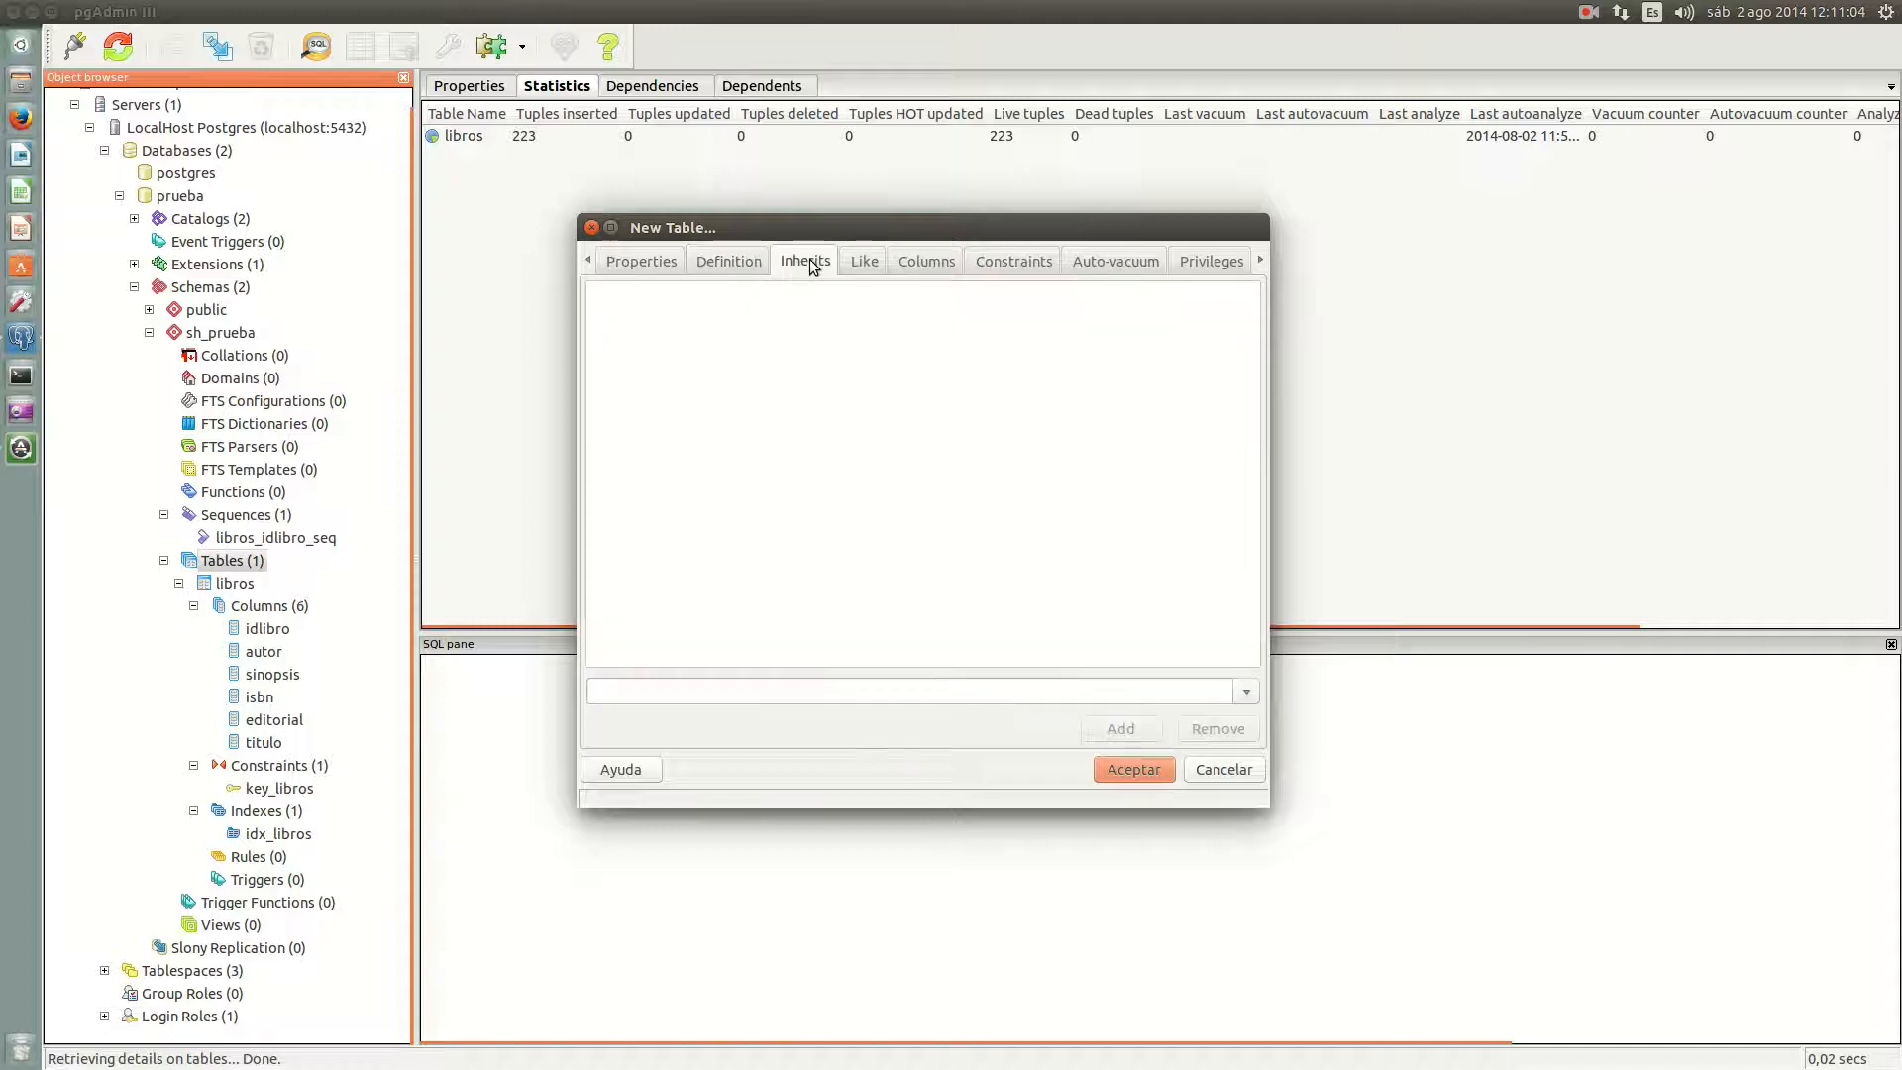
left_click(893, 263)
left_click(875, 264)
left_click(639, 263)
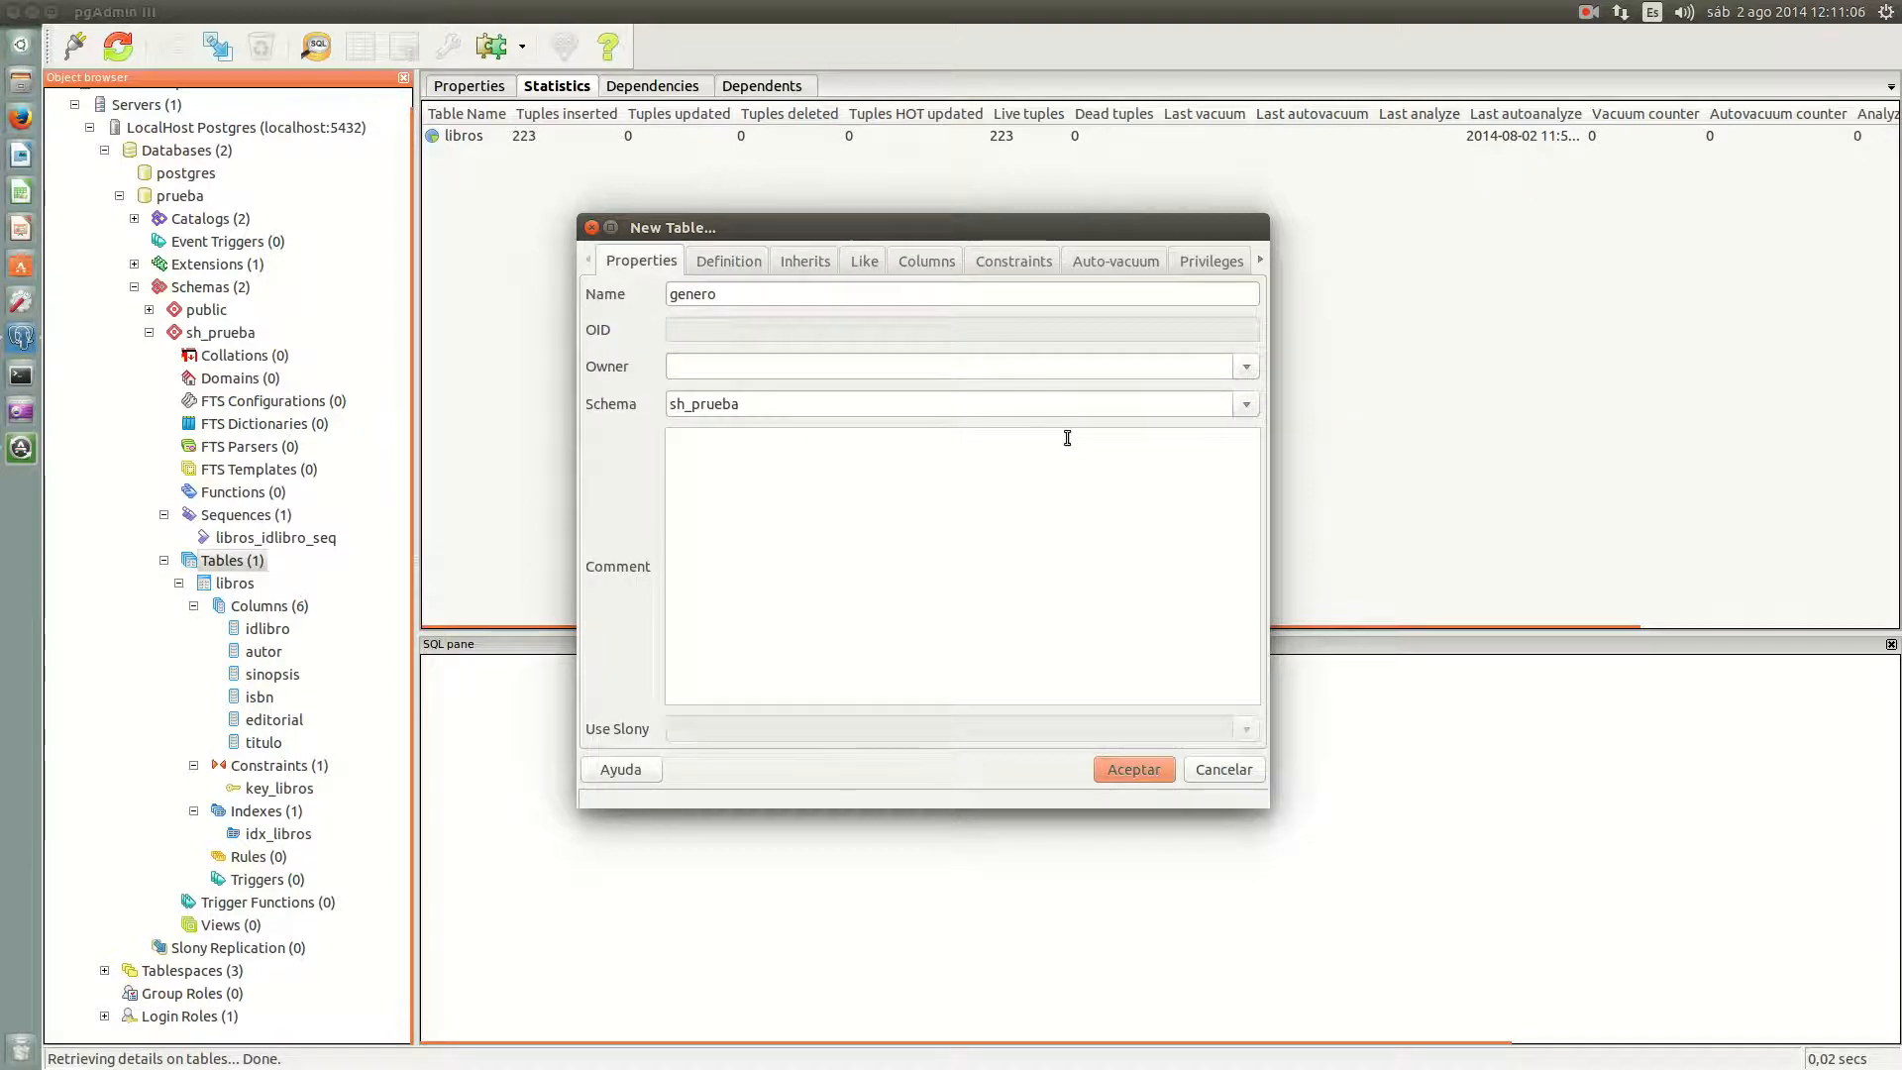
left_click(738, 262)
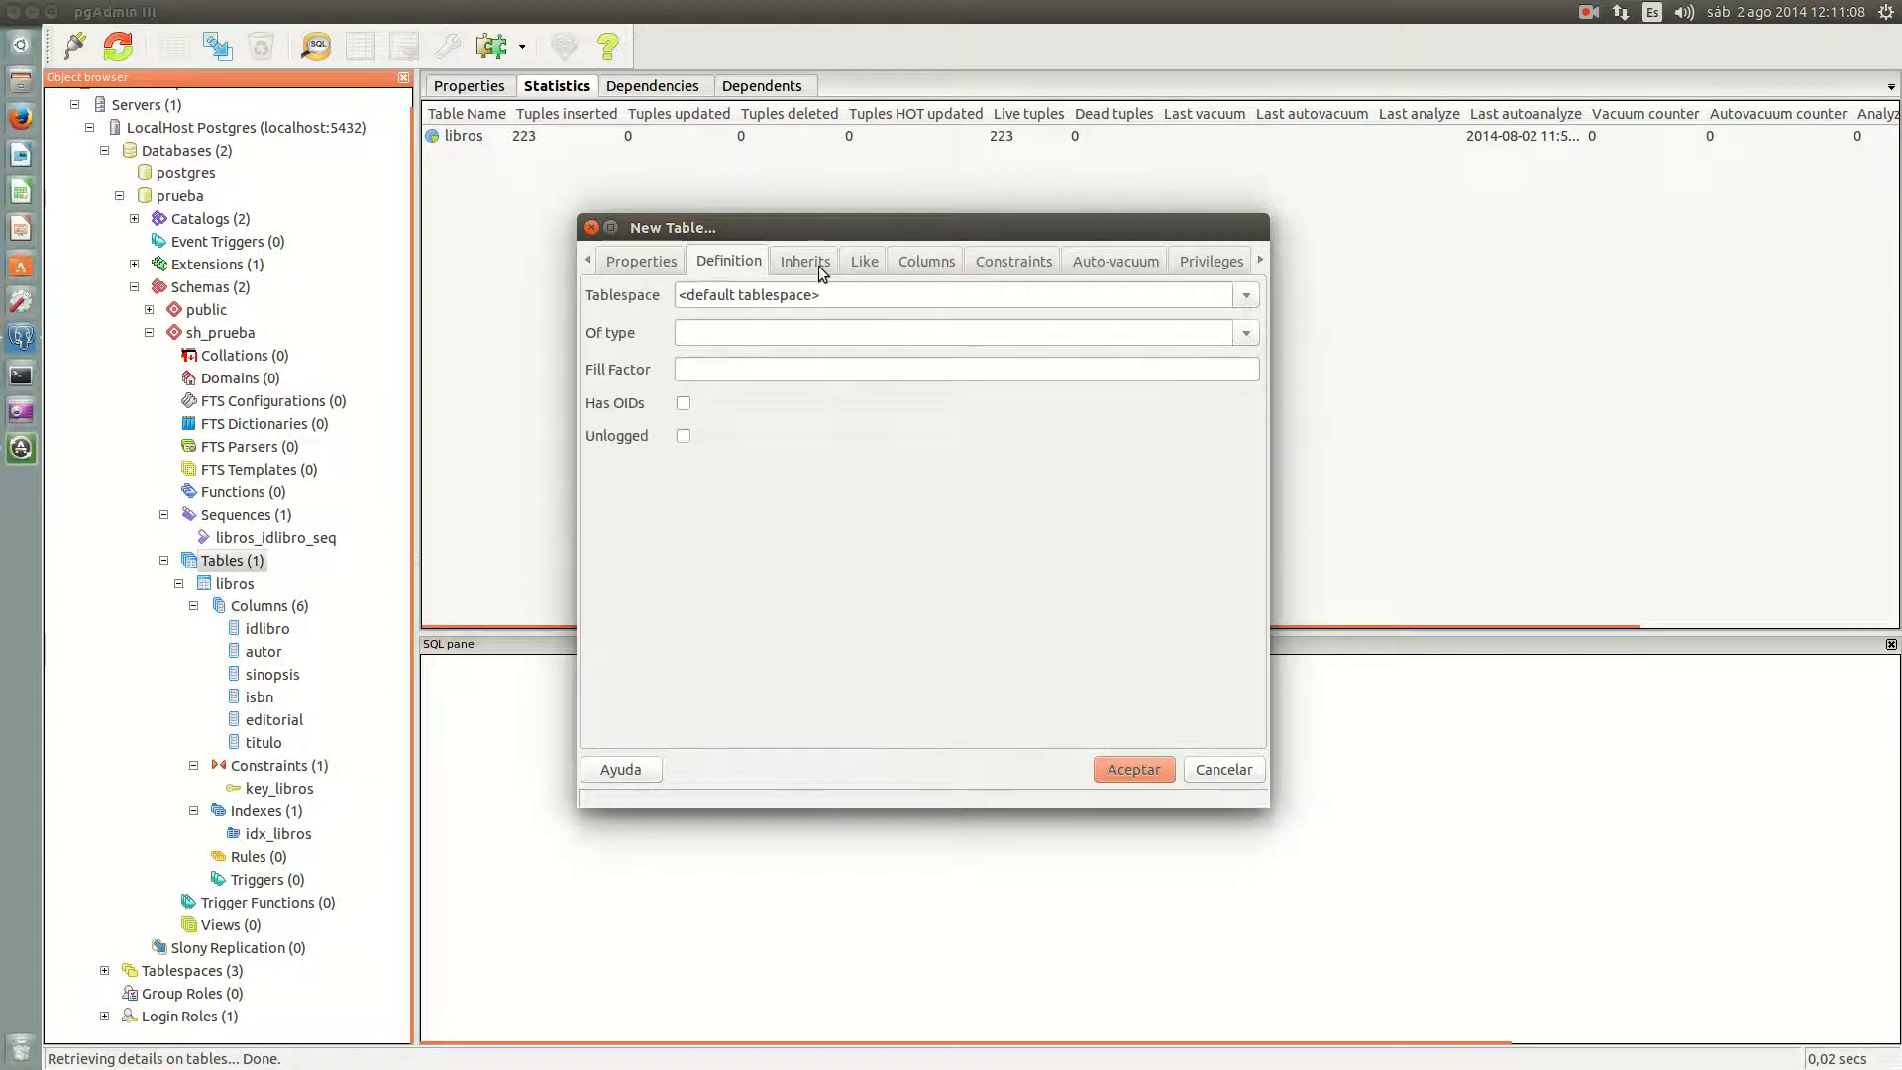
left_click(808, 262)
left_click(858, 264)
Step: Start a new column named idgenero in the genero table
left_click(925, 264)
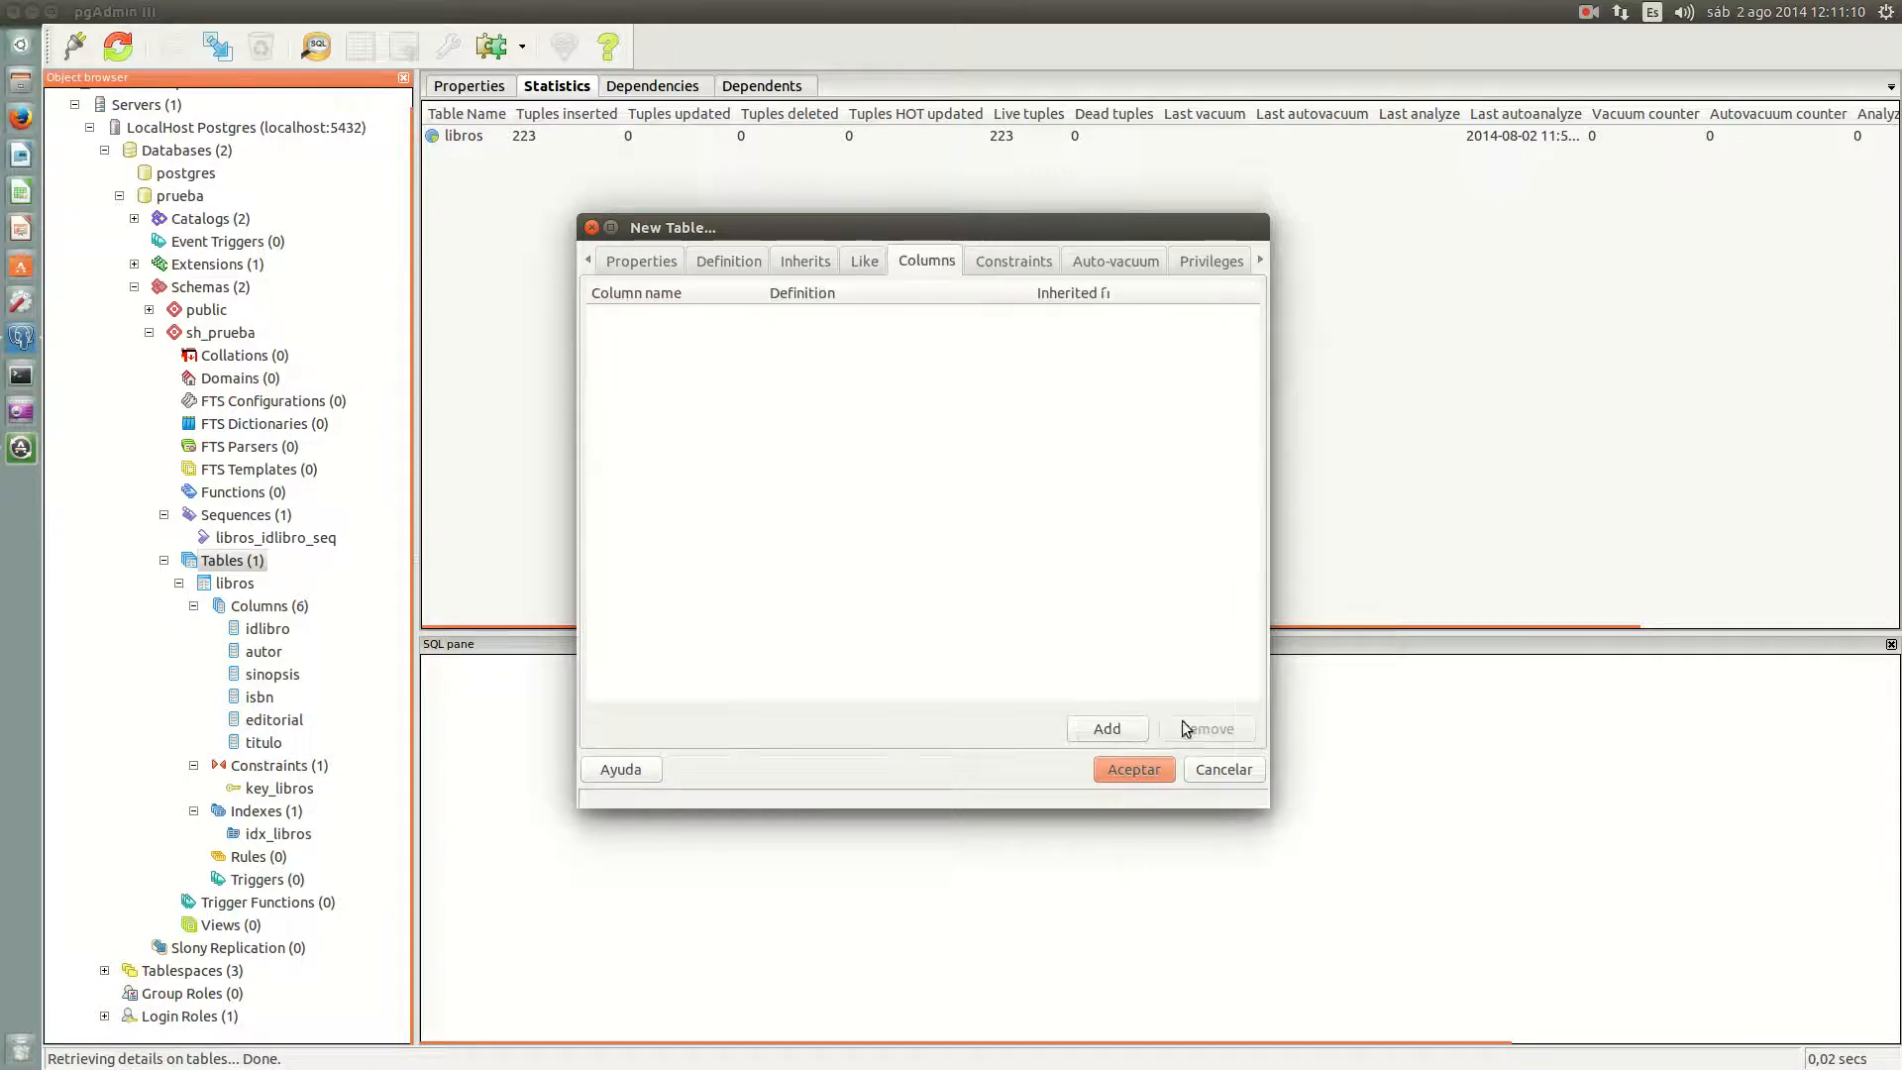
left_click(1107, 729)
type("i")
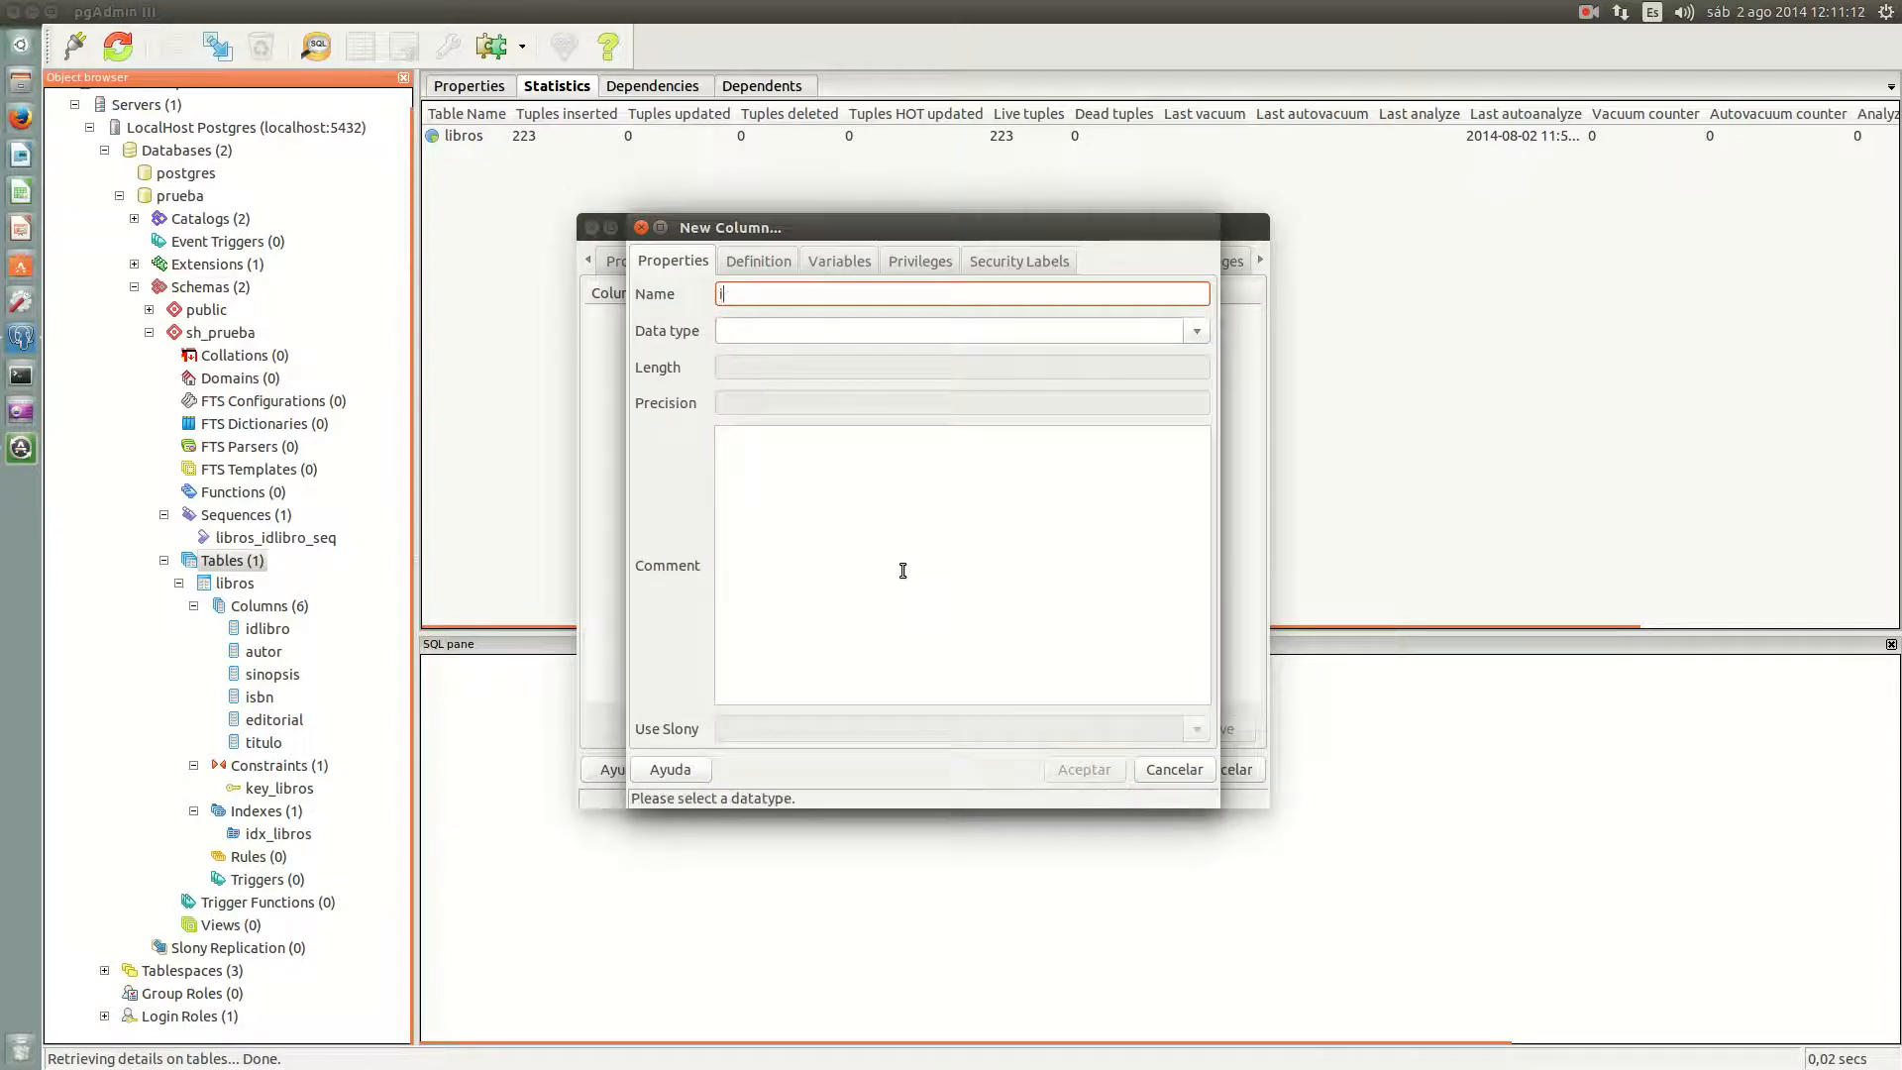
type("dgen")
key("BackSpace")
key("BackSpace")
type("ero")
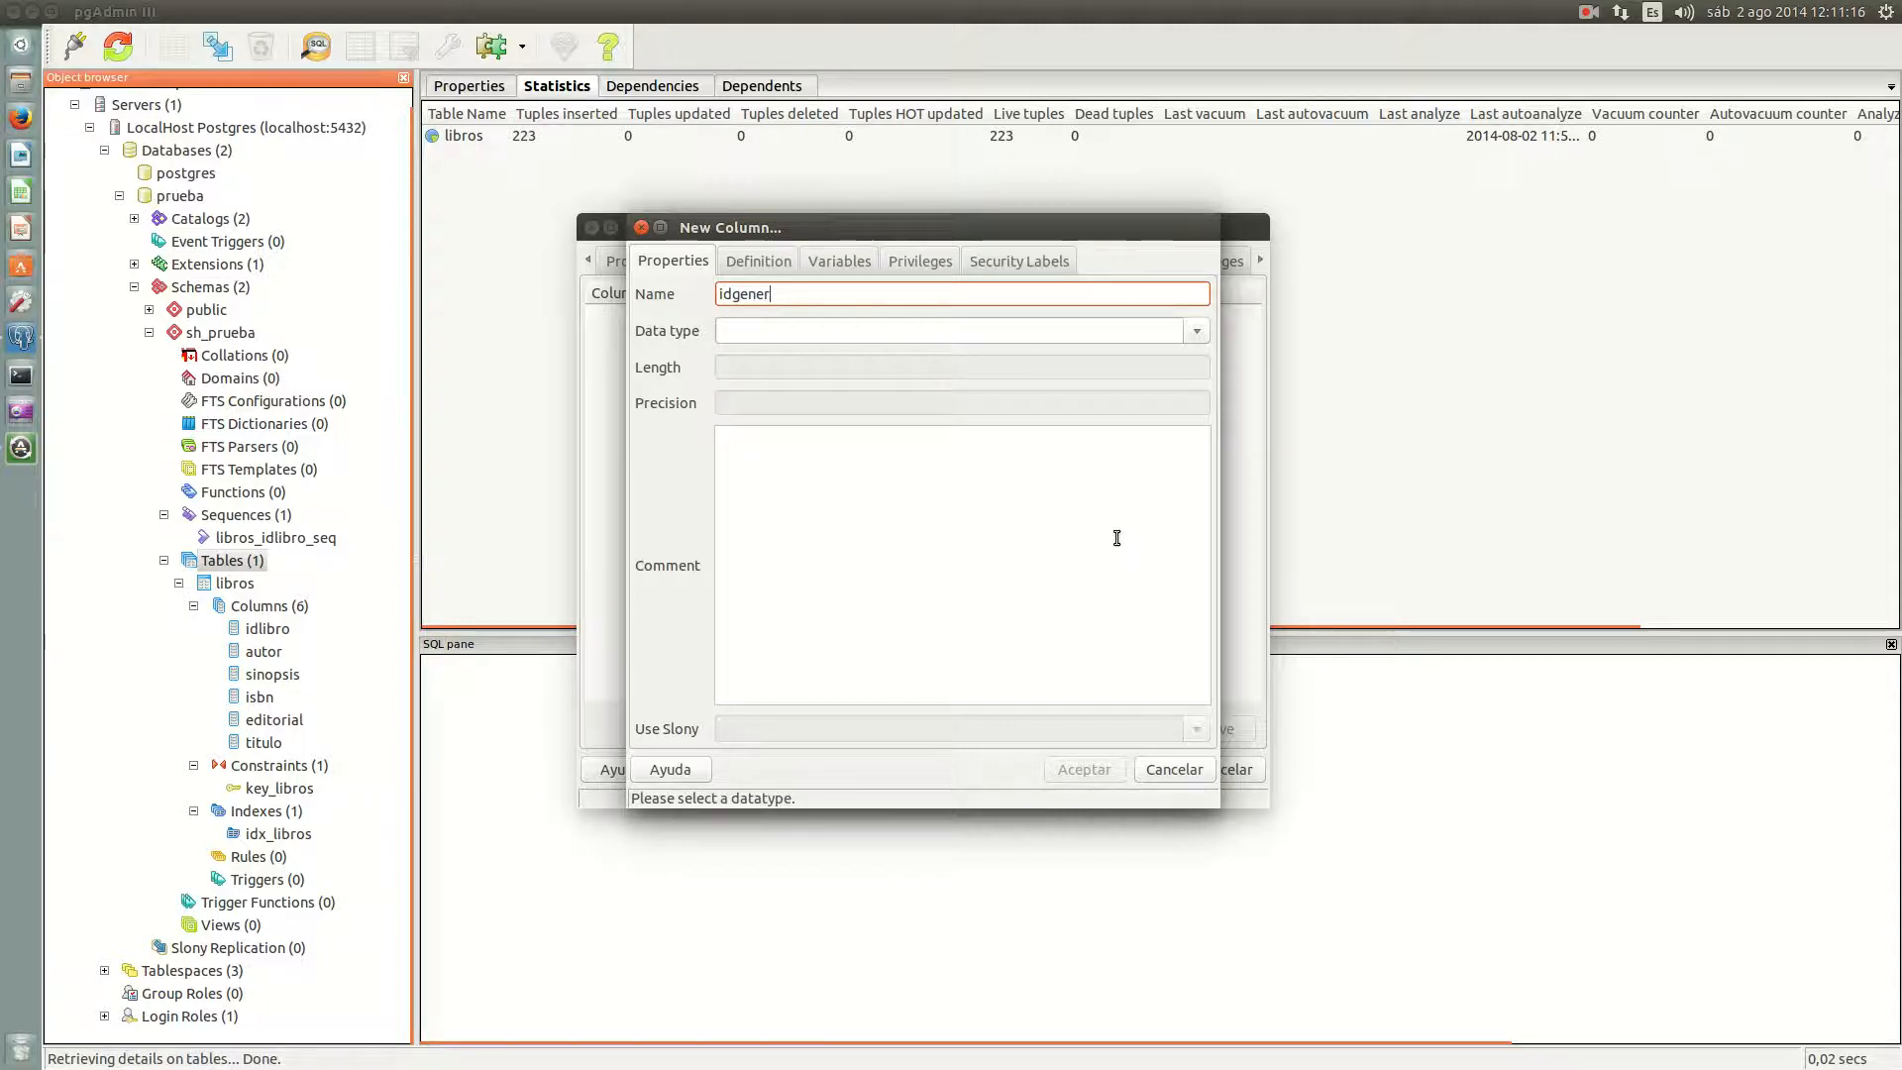
Step: Set the idgenero column's data type to serial, look through its other settings and add it to the table
left_click(1195, 332)
scroll(931, 761, "down", 10)
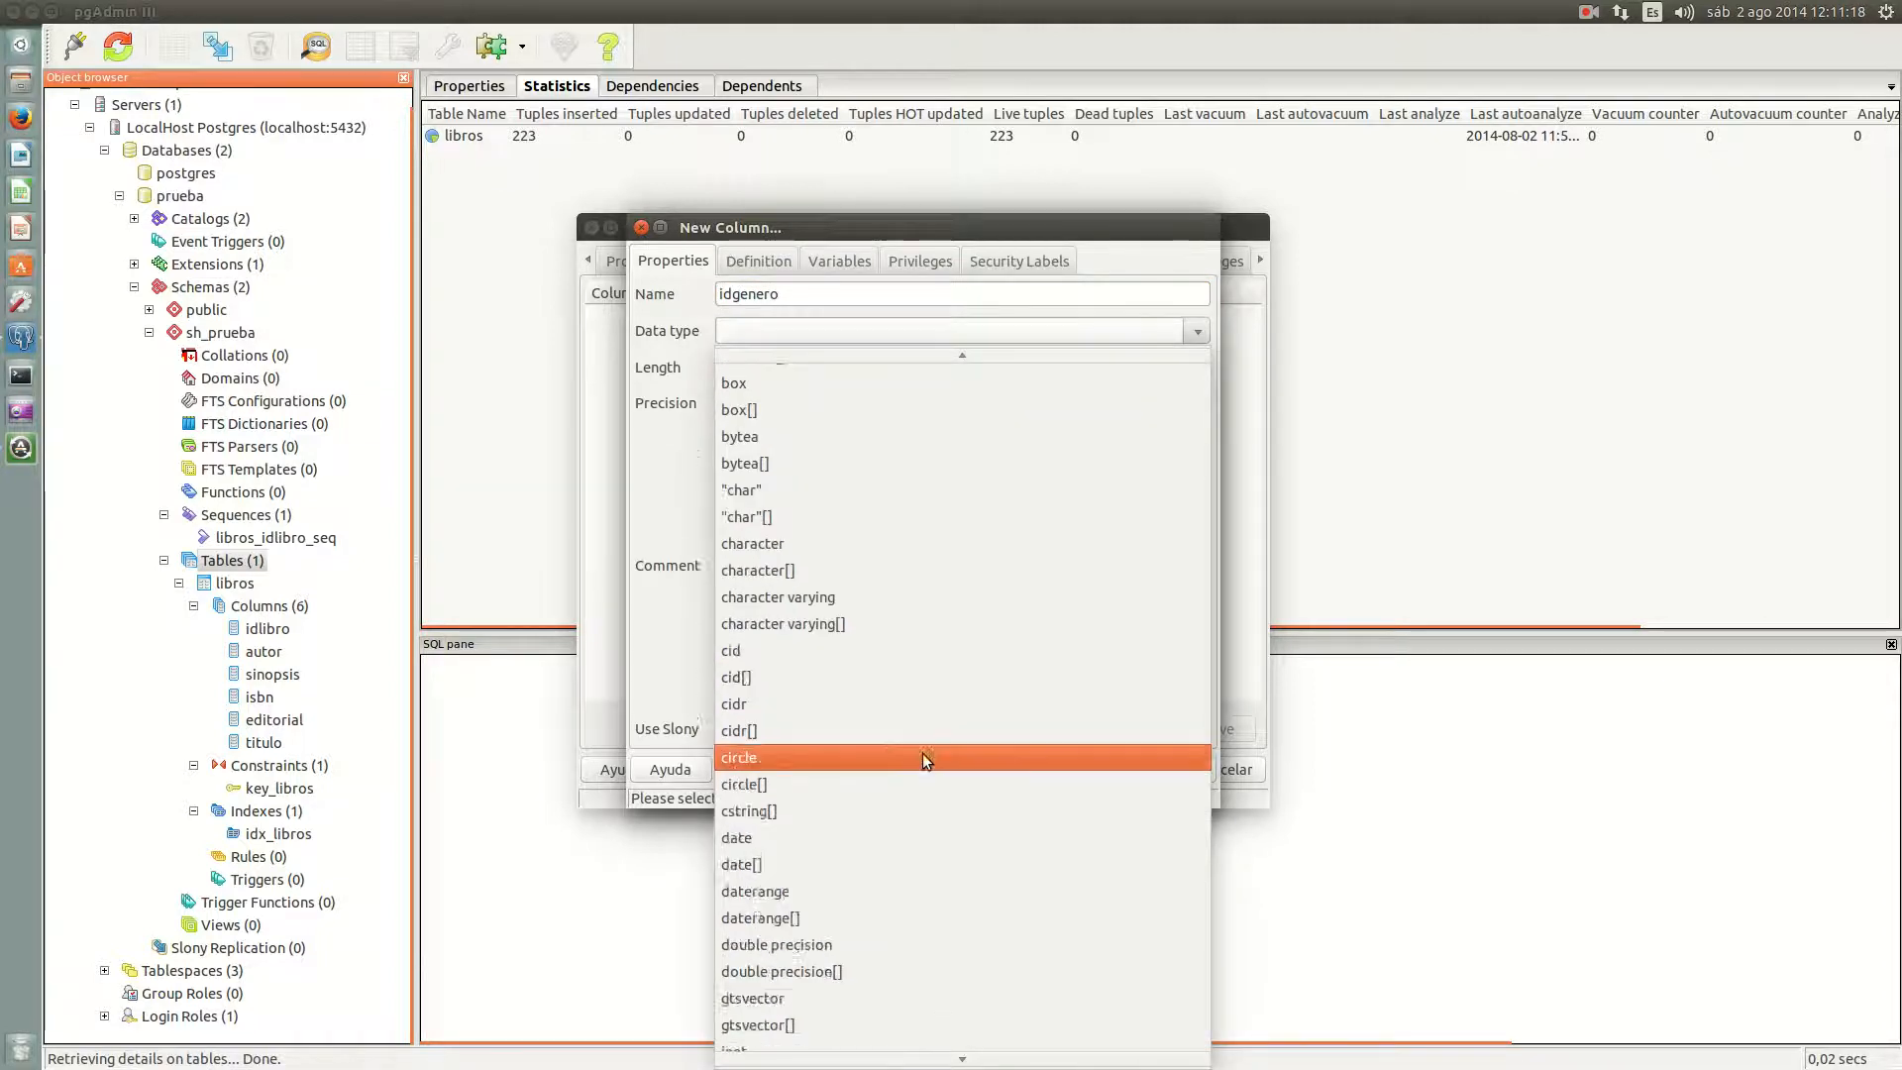
scroll(925, 759, "down", 10)
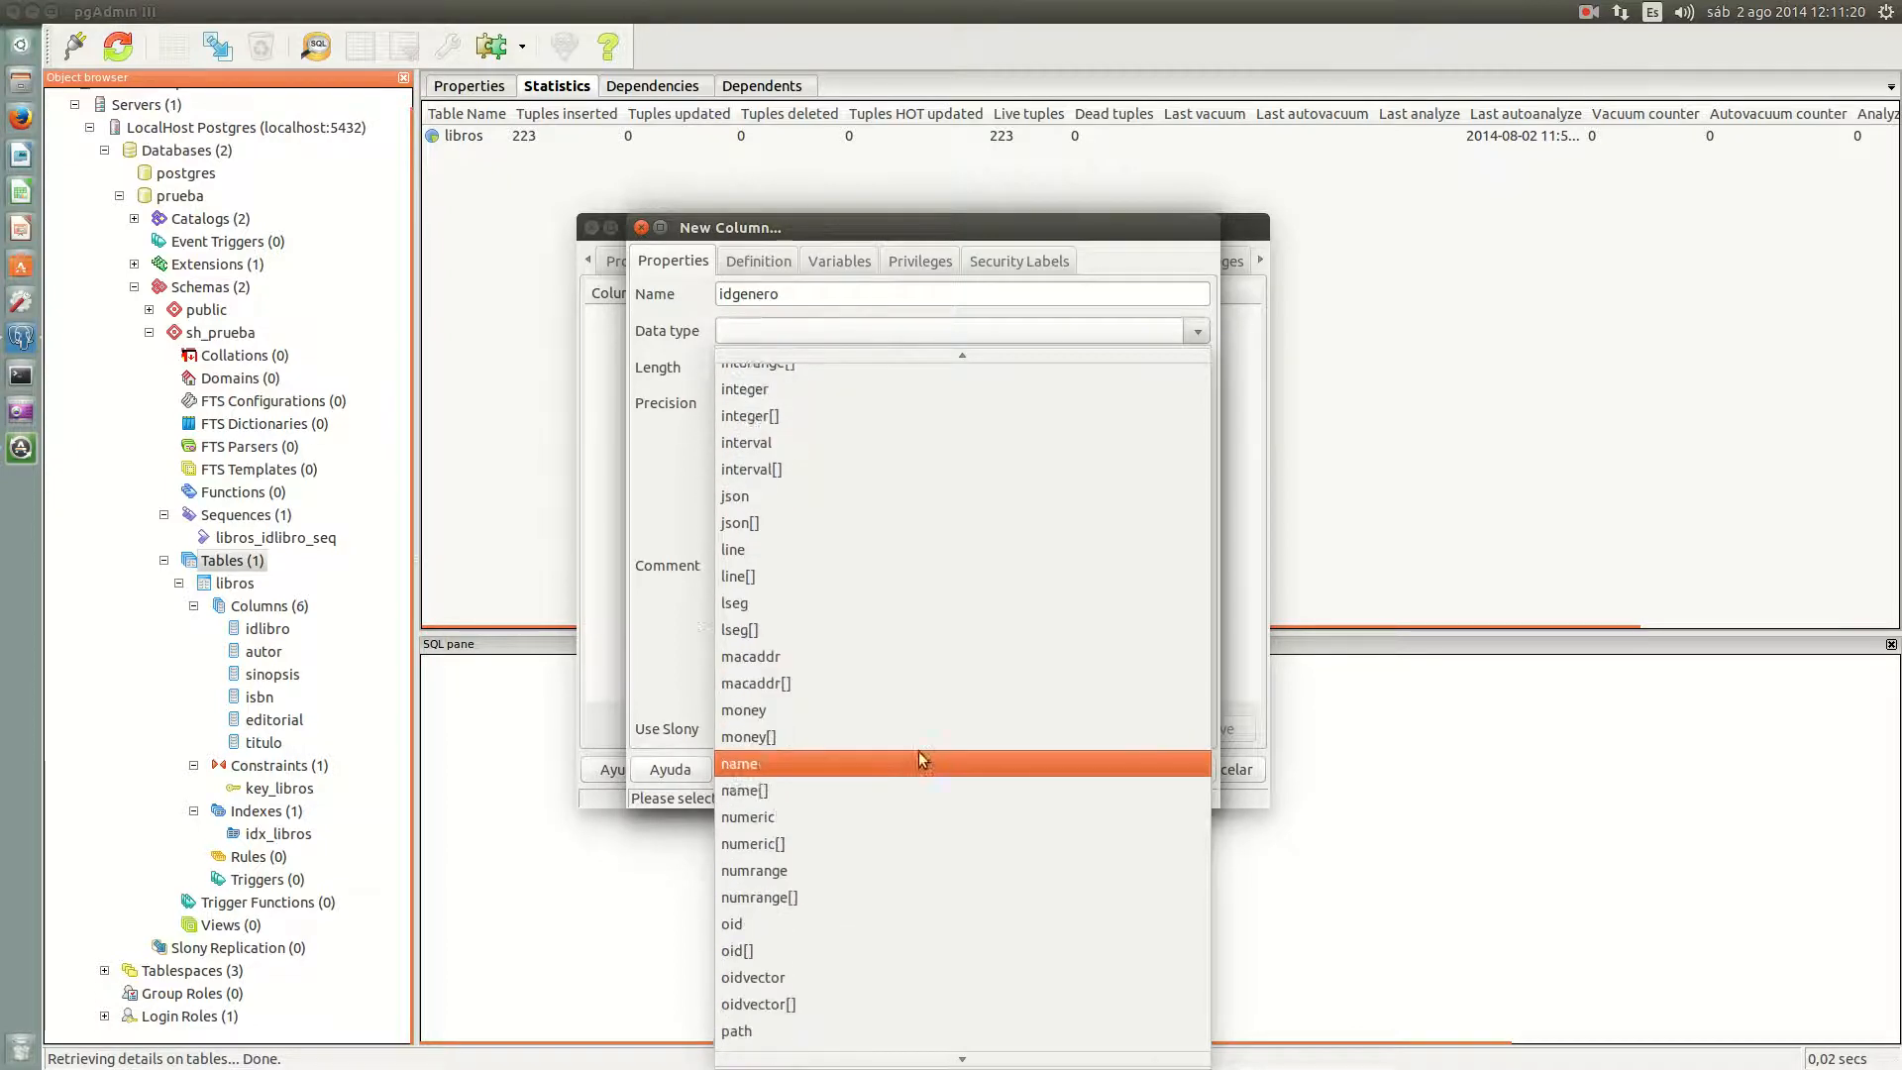
scroll(907, 769, "down", 5)
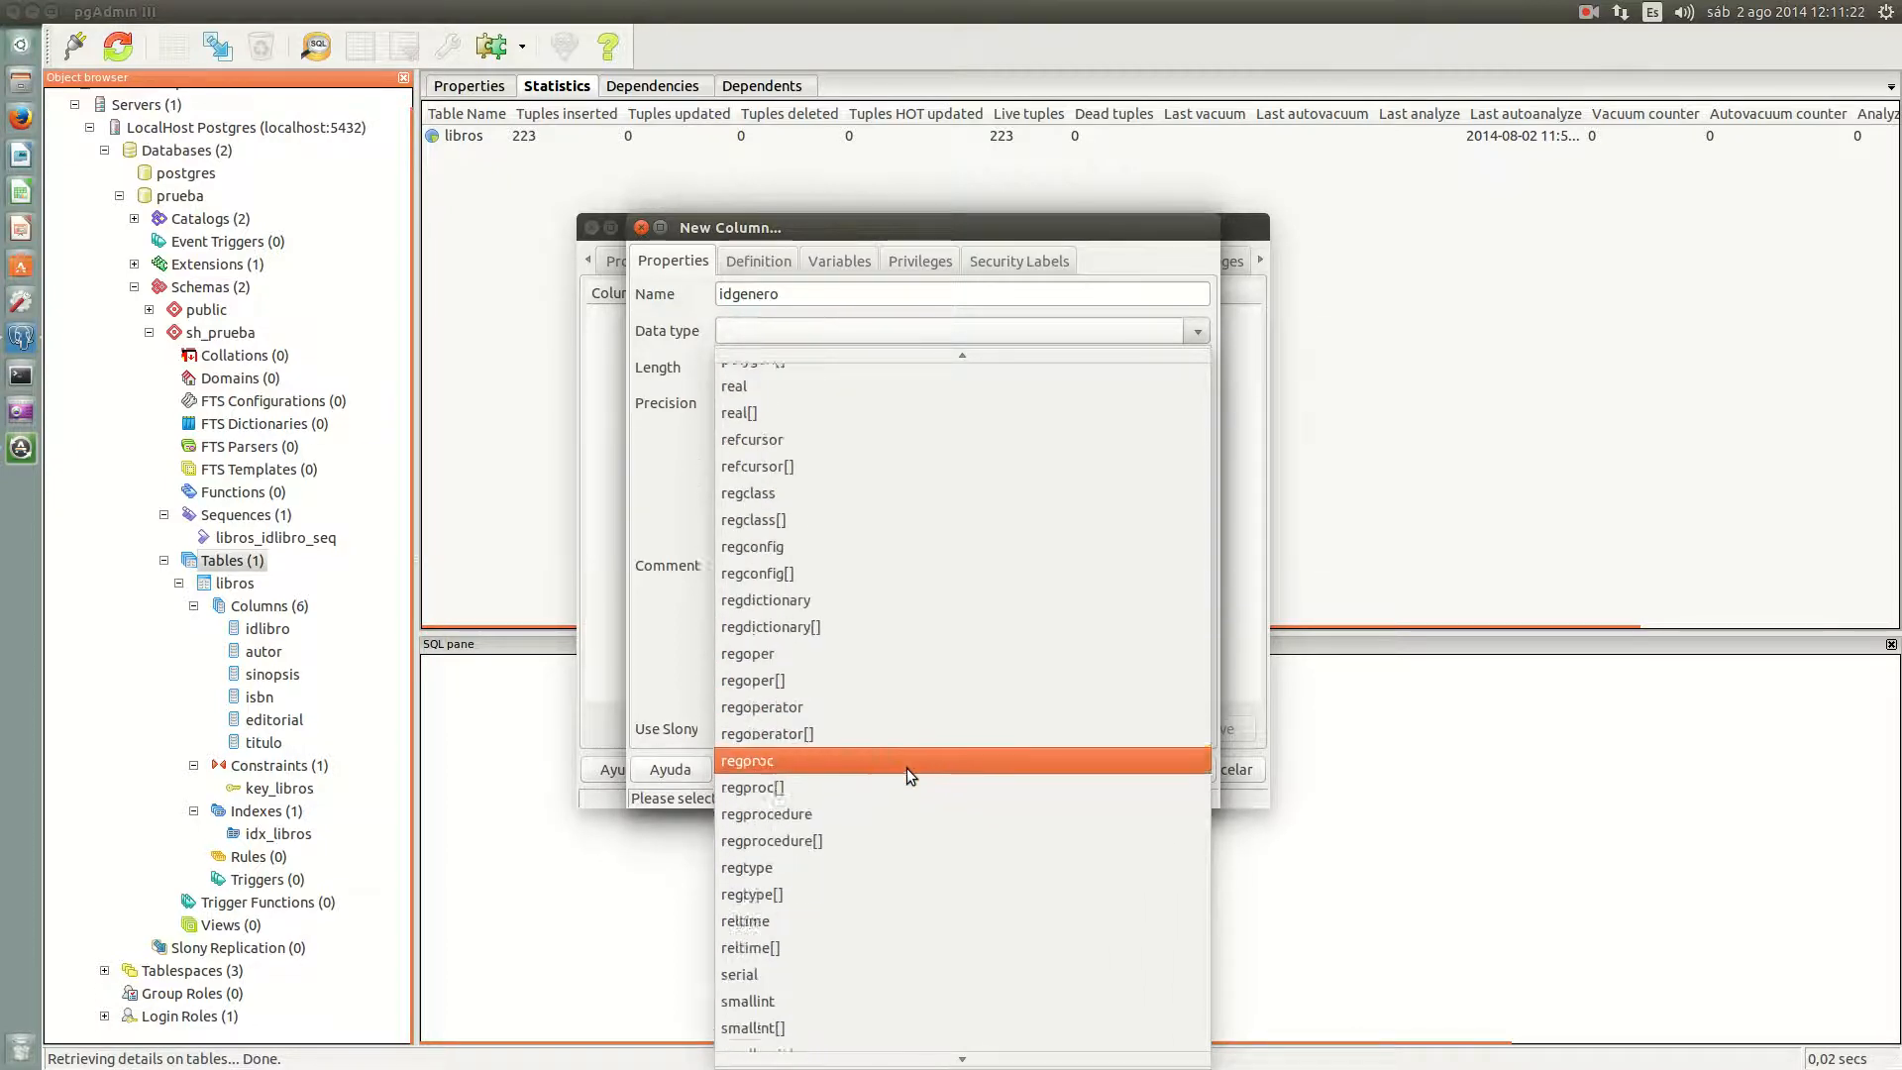
left_click(858, 836)
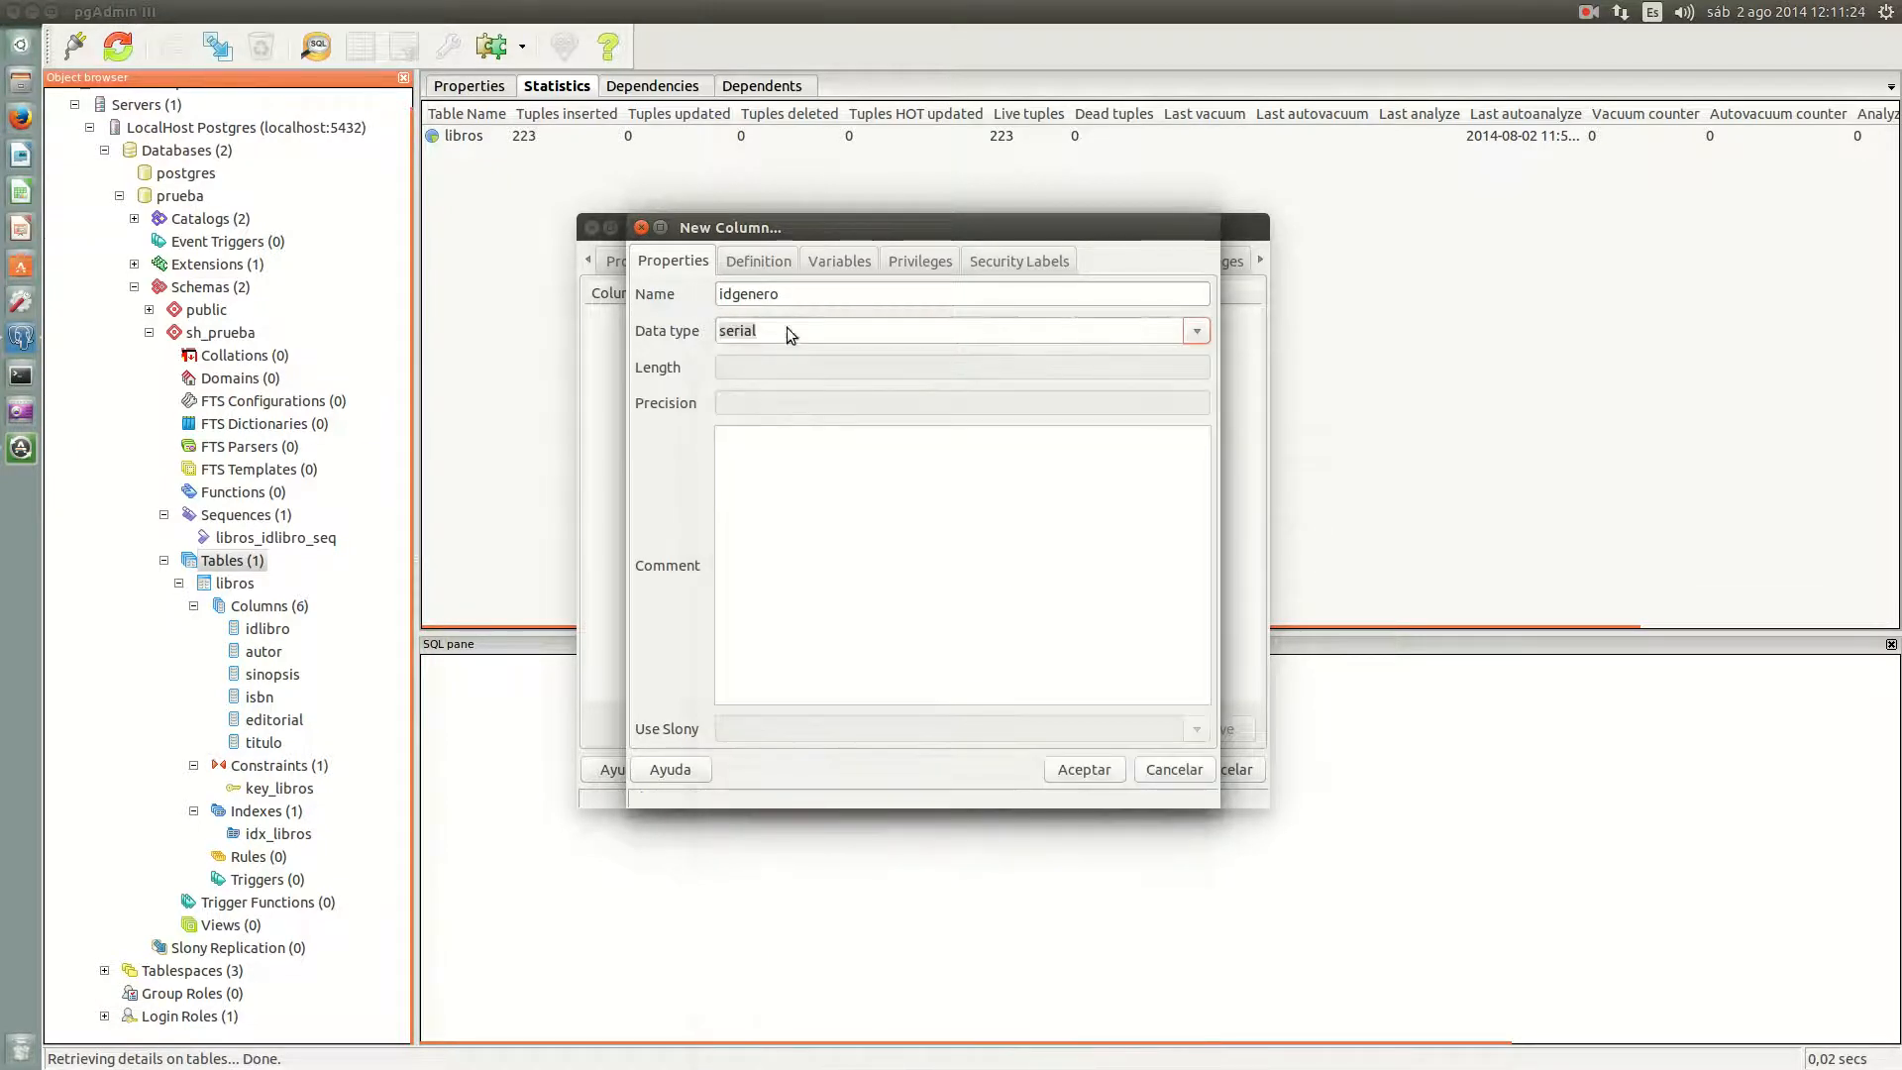
left_click(769, 264)
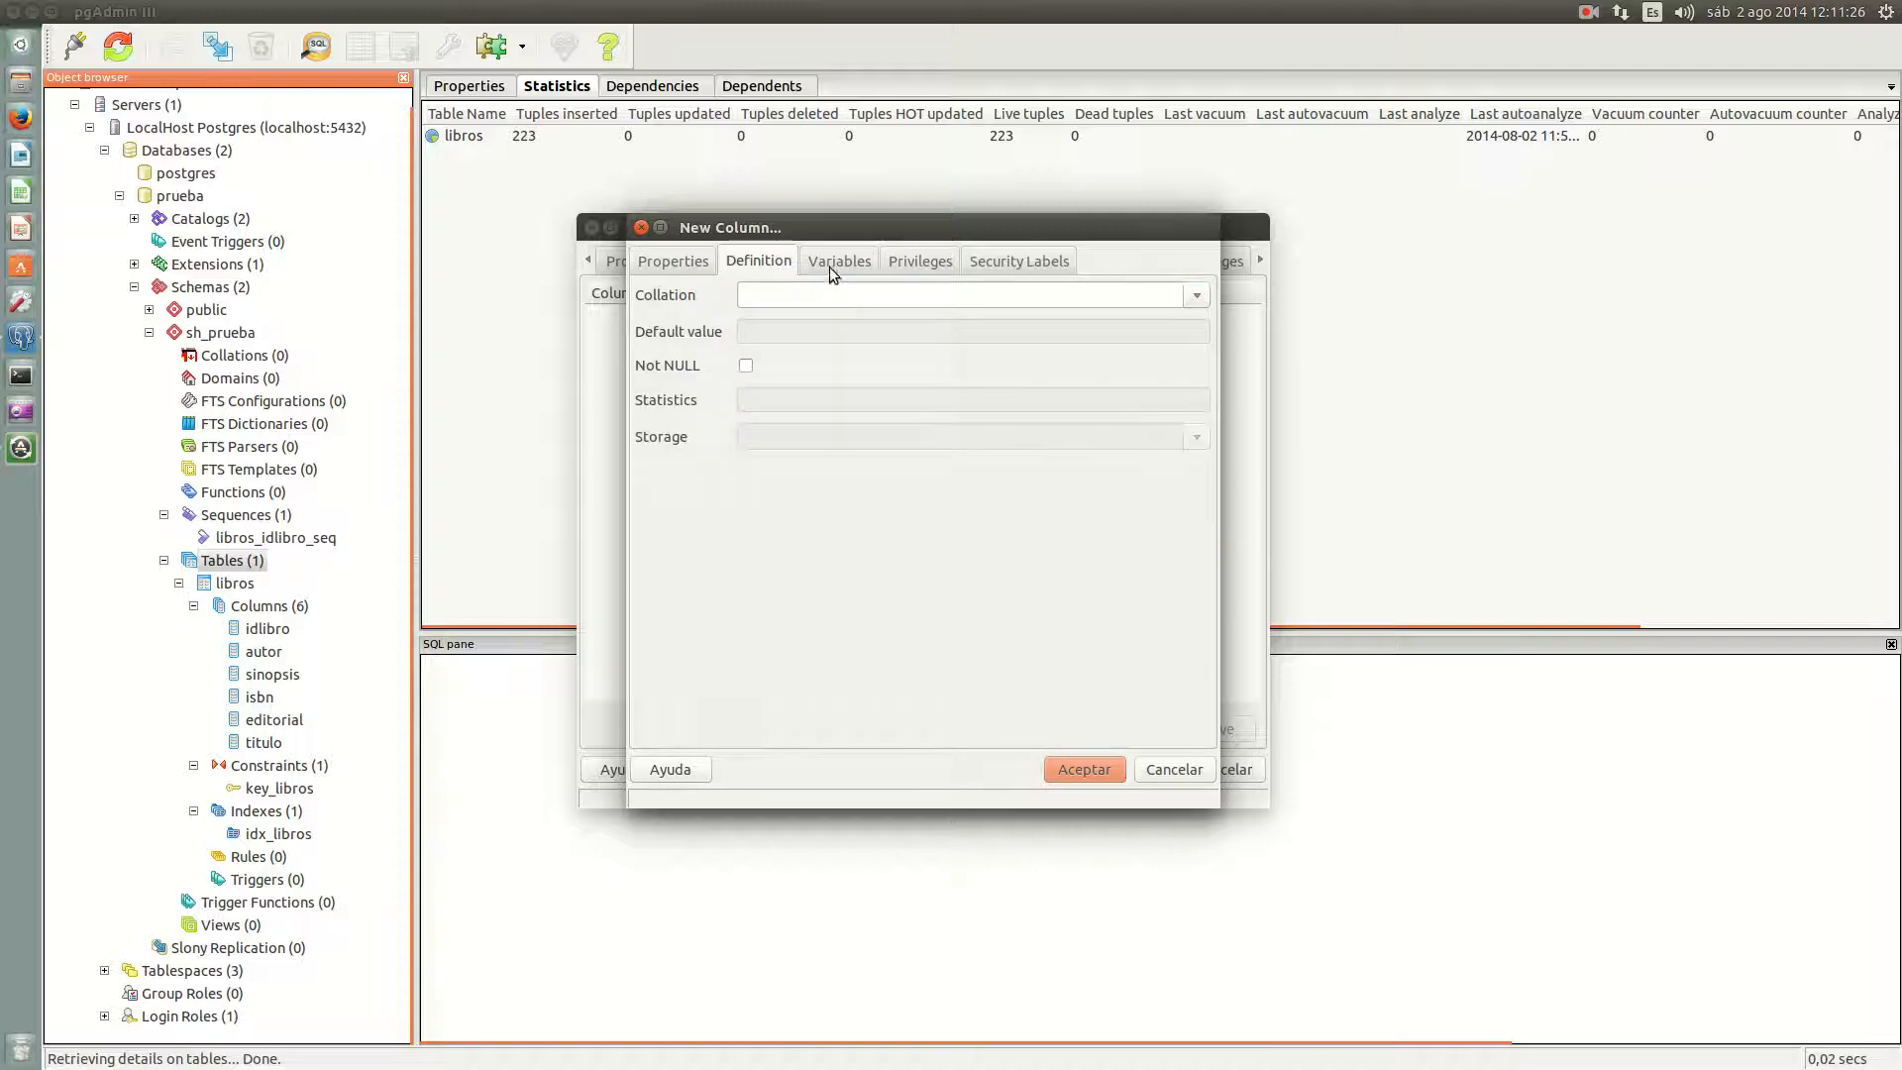
left_click(892, 262)
left_click(1003, 261)
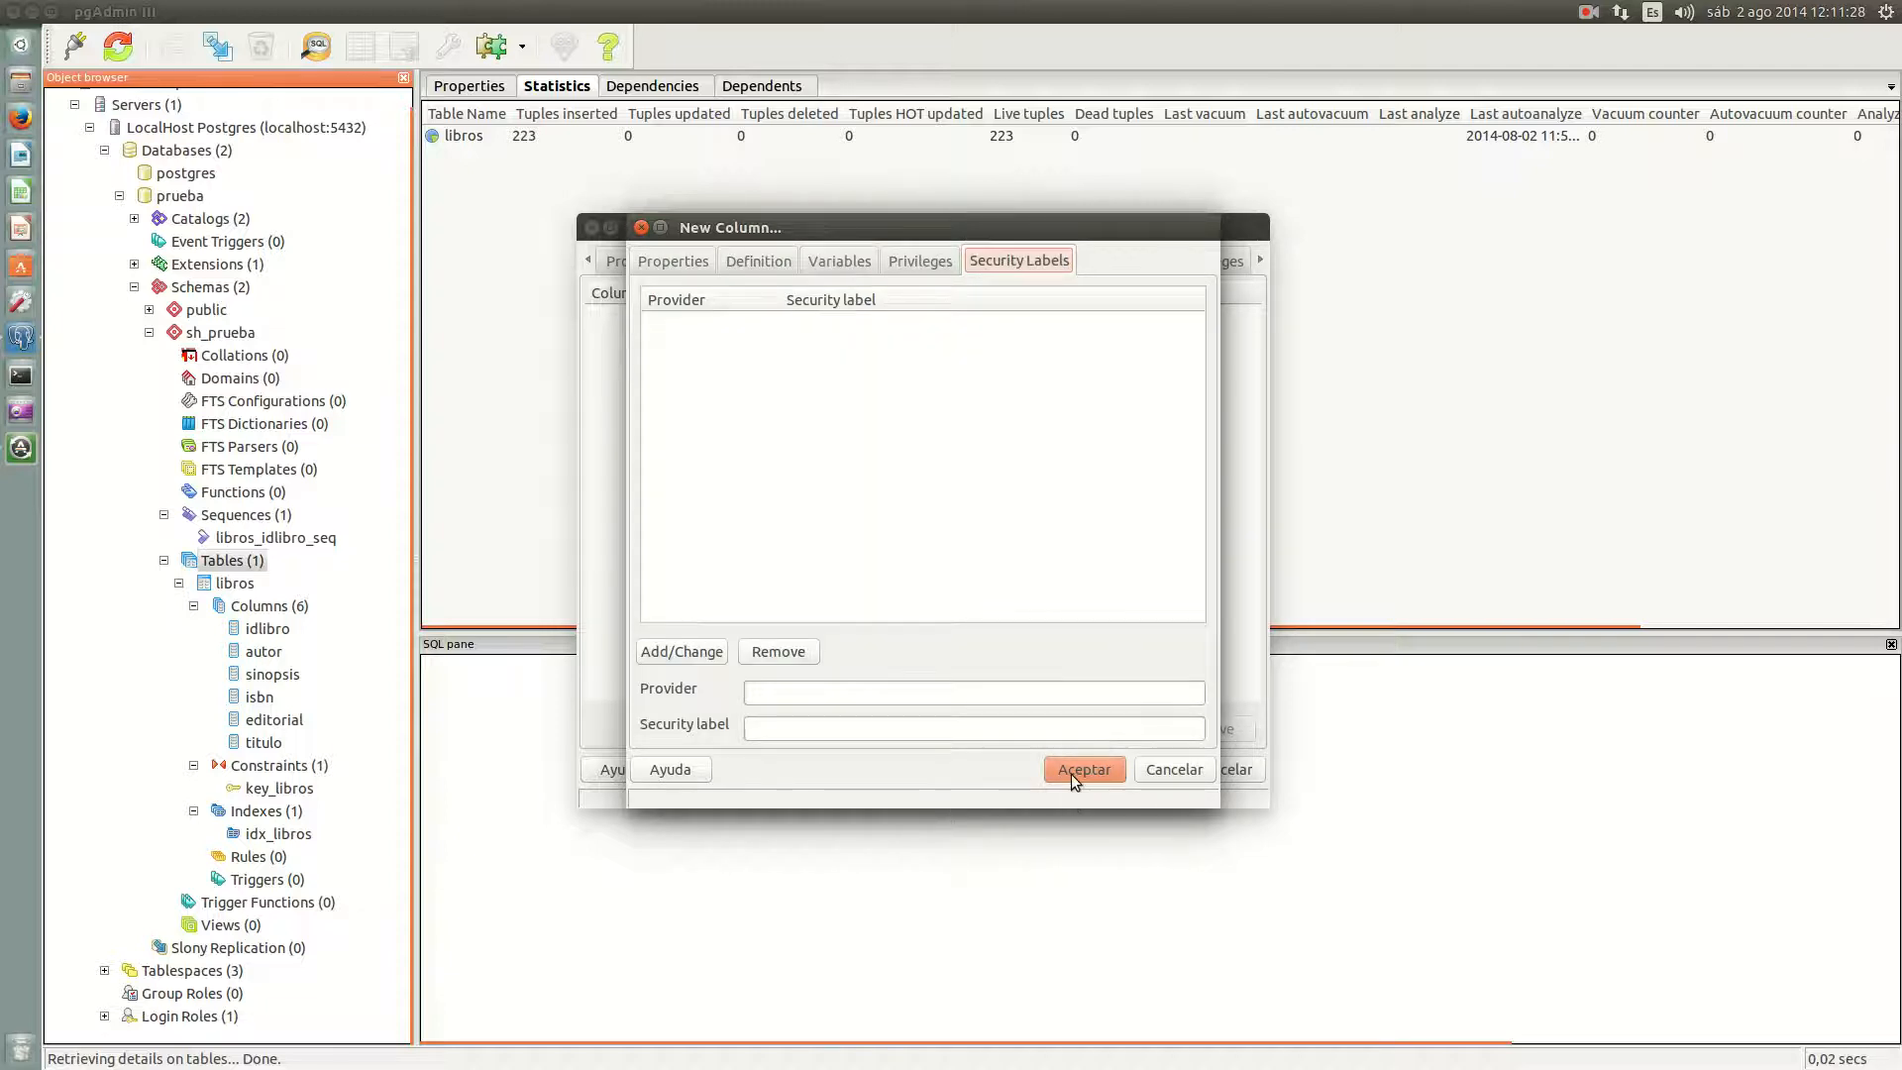
left_click(1072, 771)
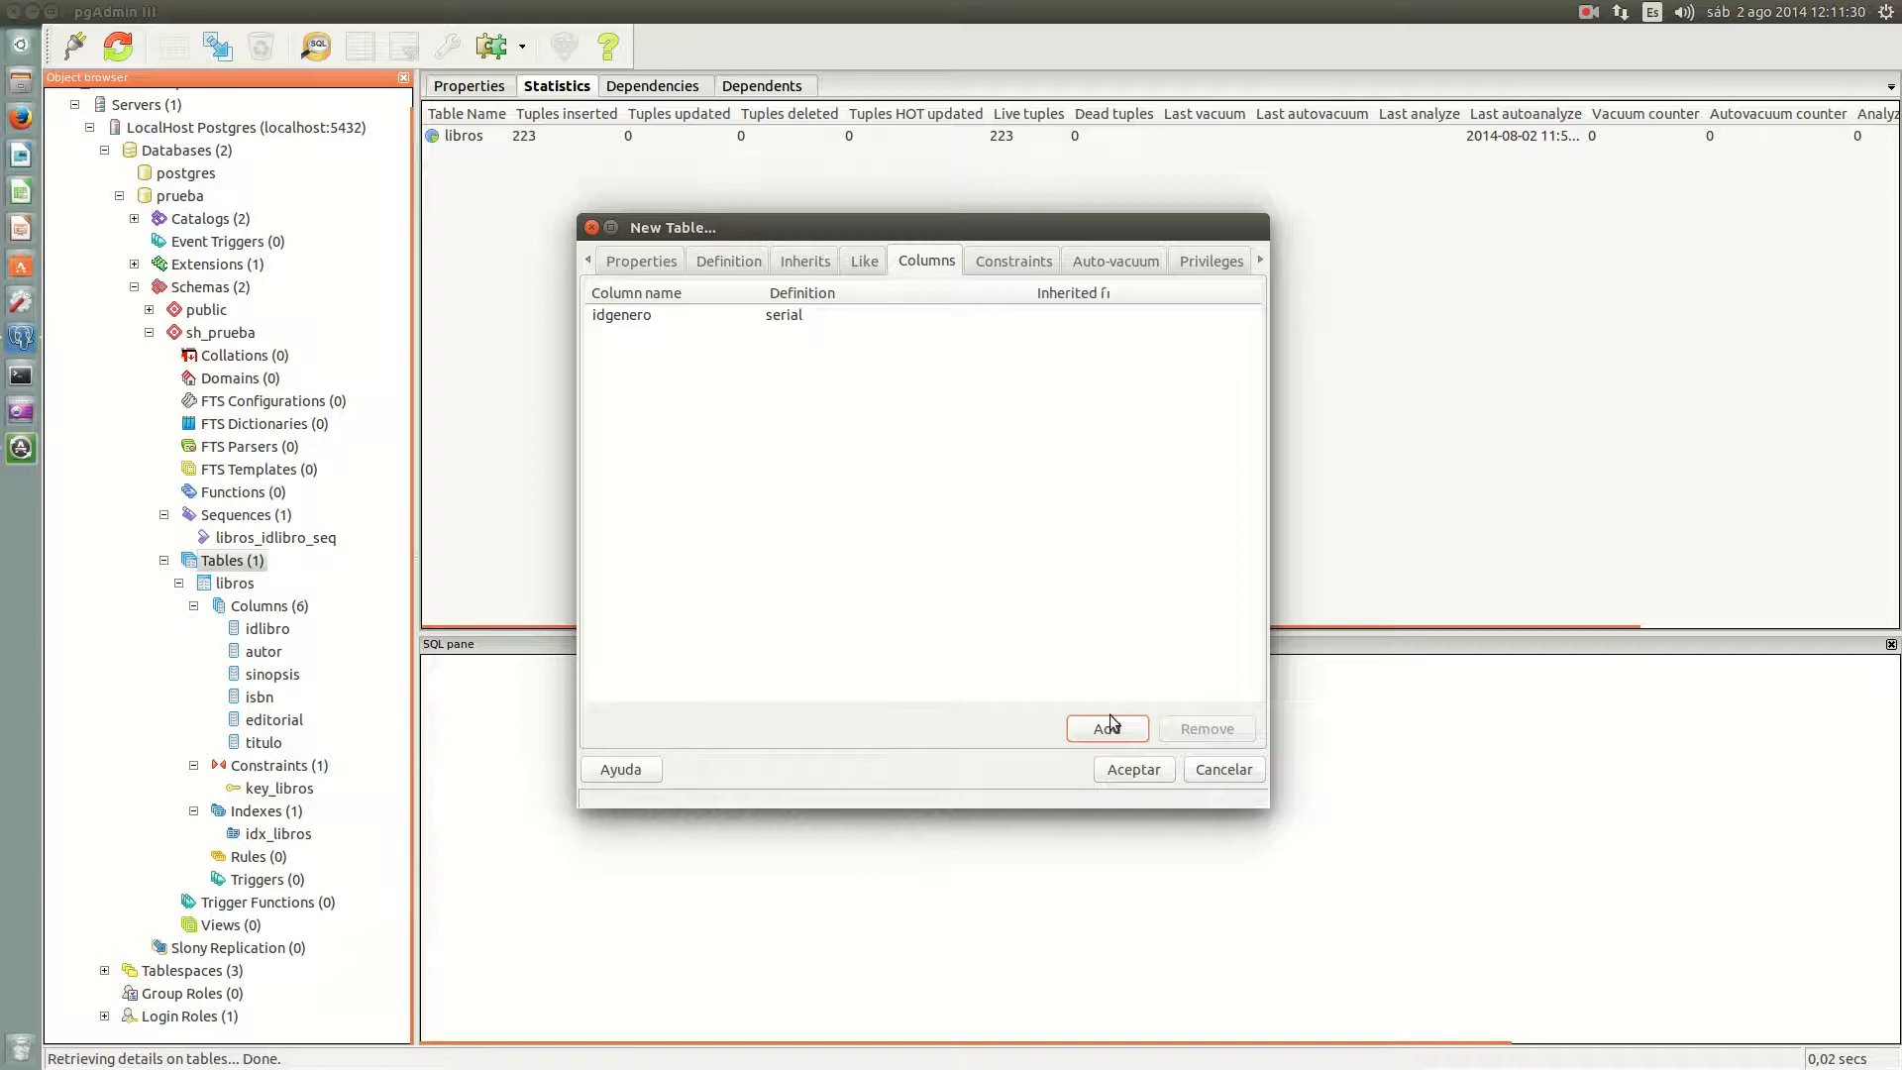
Step: Add a column named nombre with data type character varying and length 100
left_click(1100, 732)
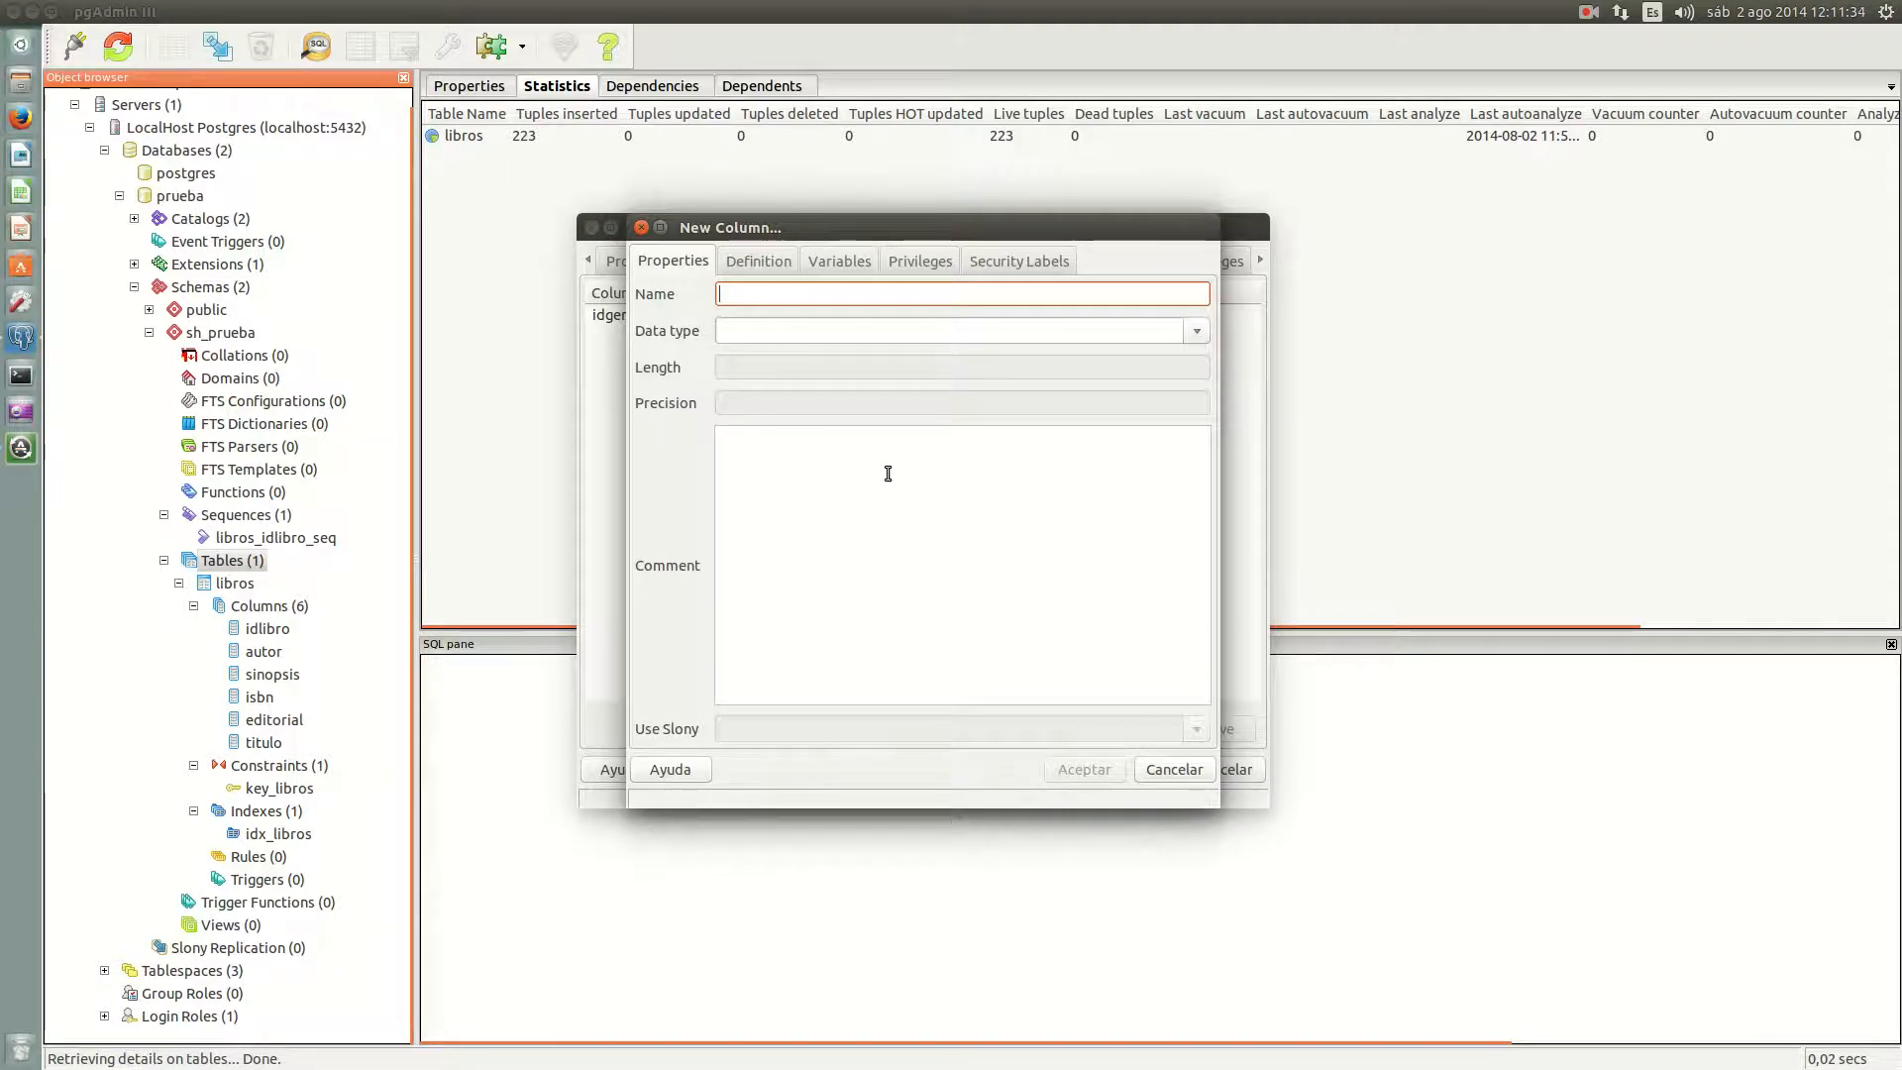
type("nombre")
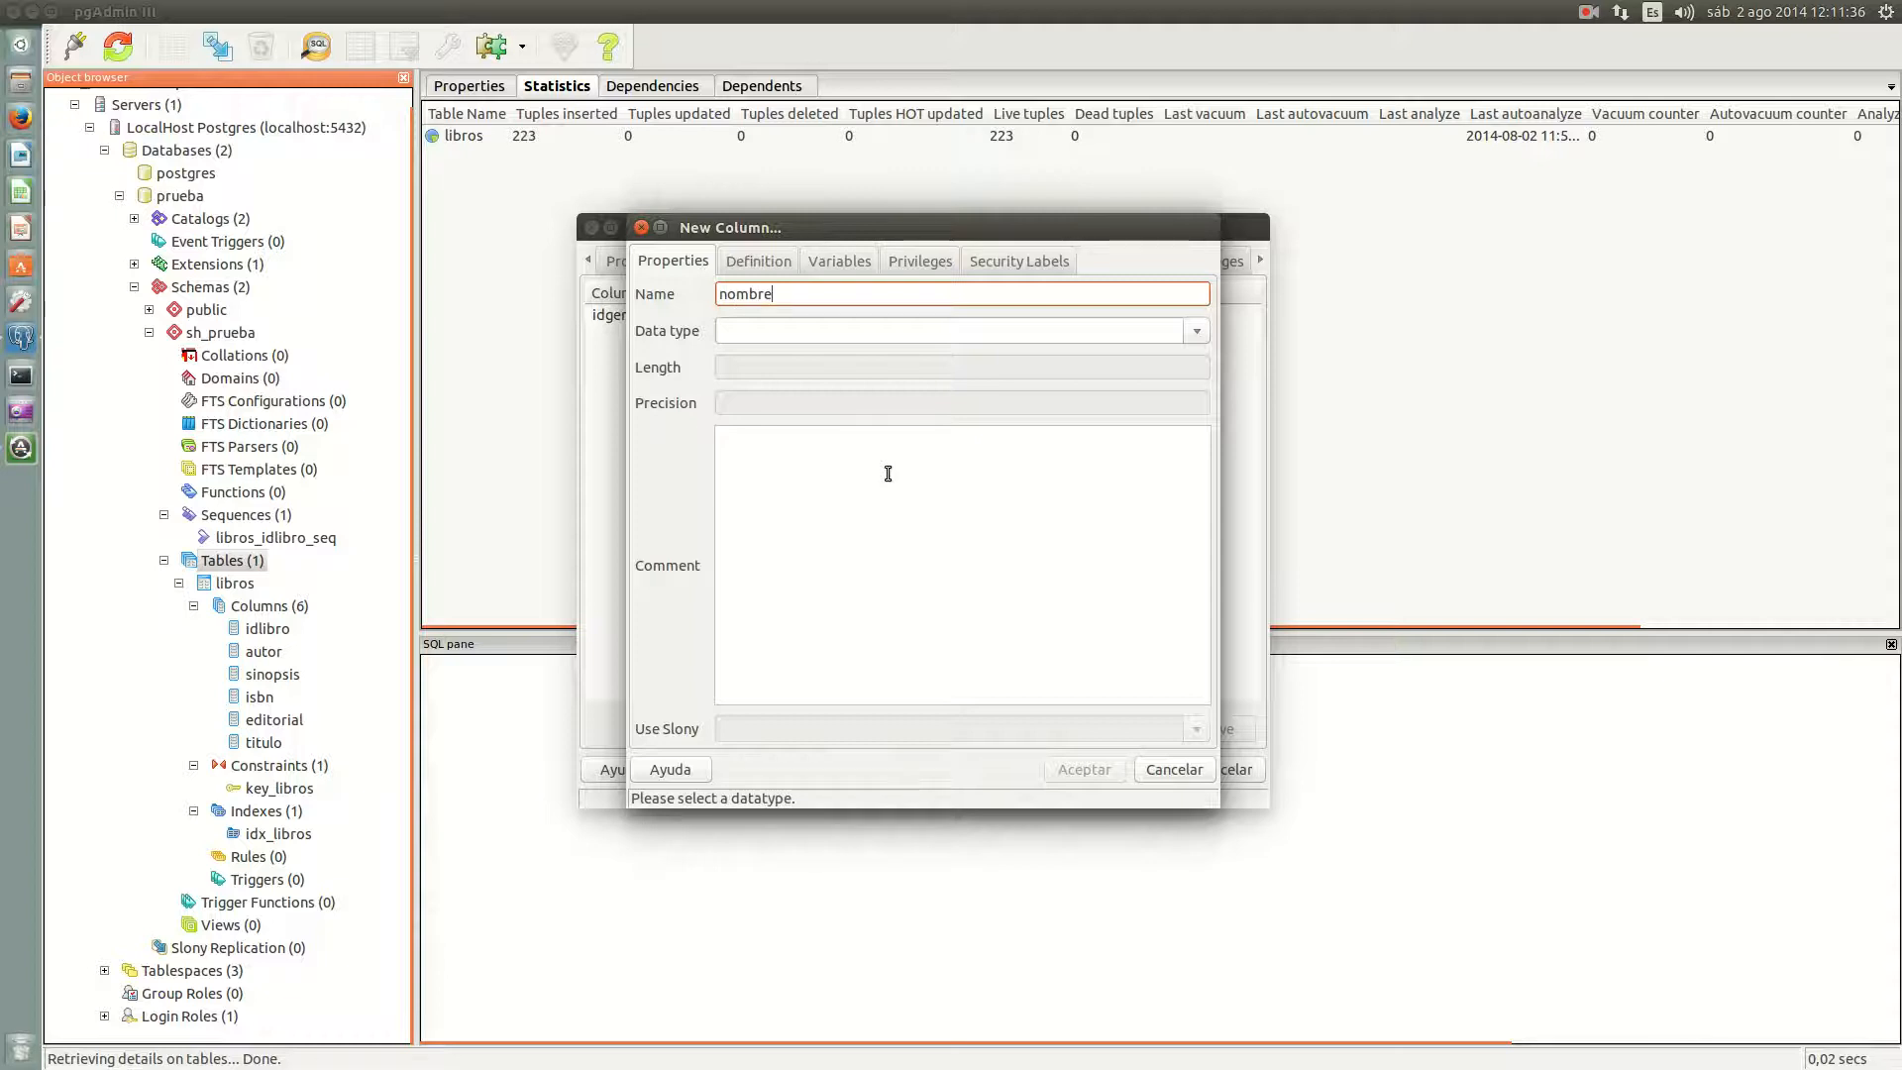
left_click(1193, 330)
left_click(891, 938)
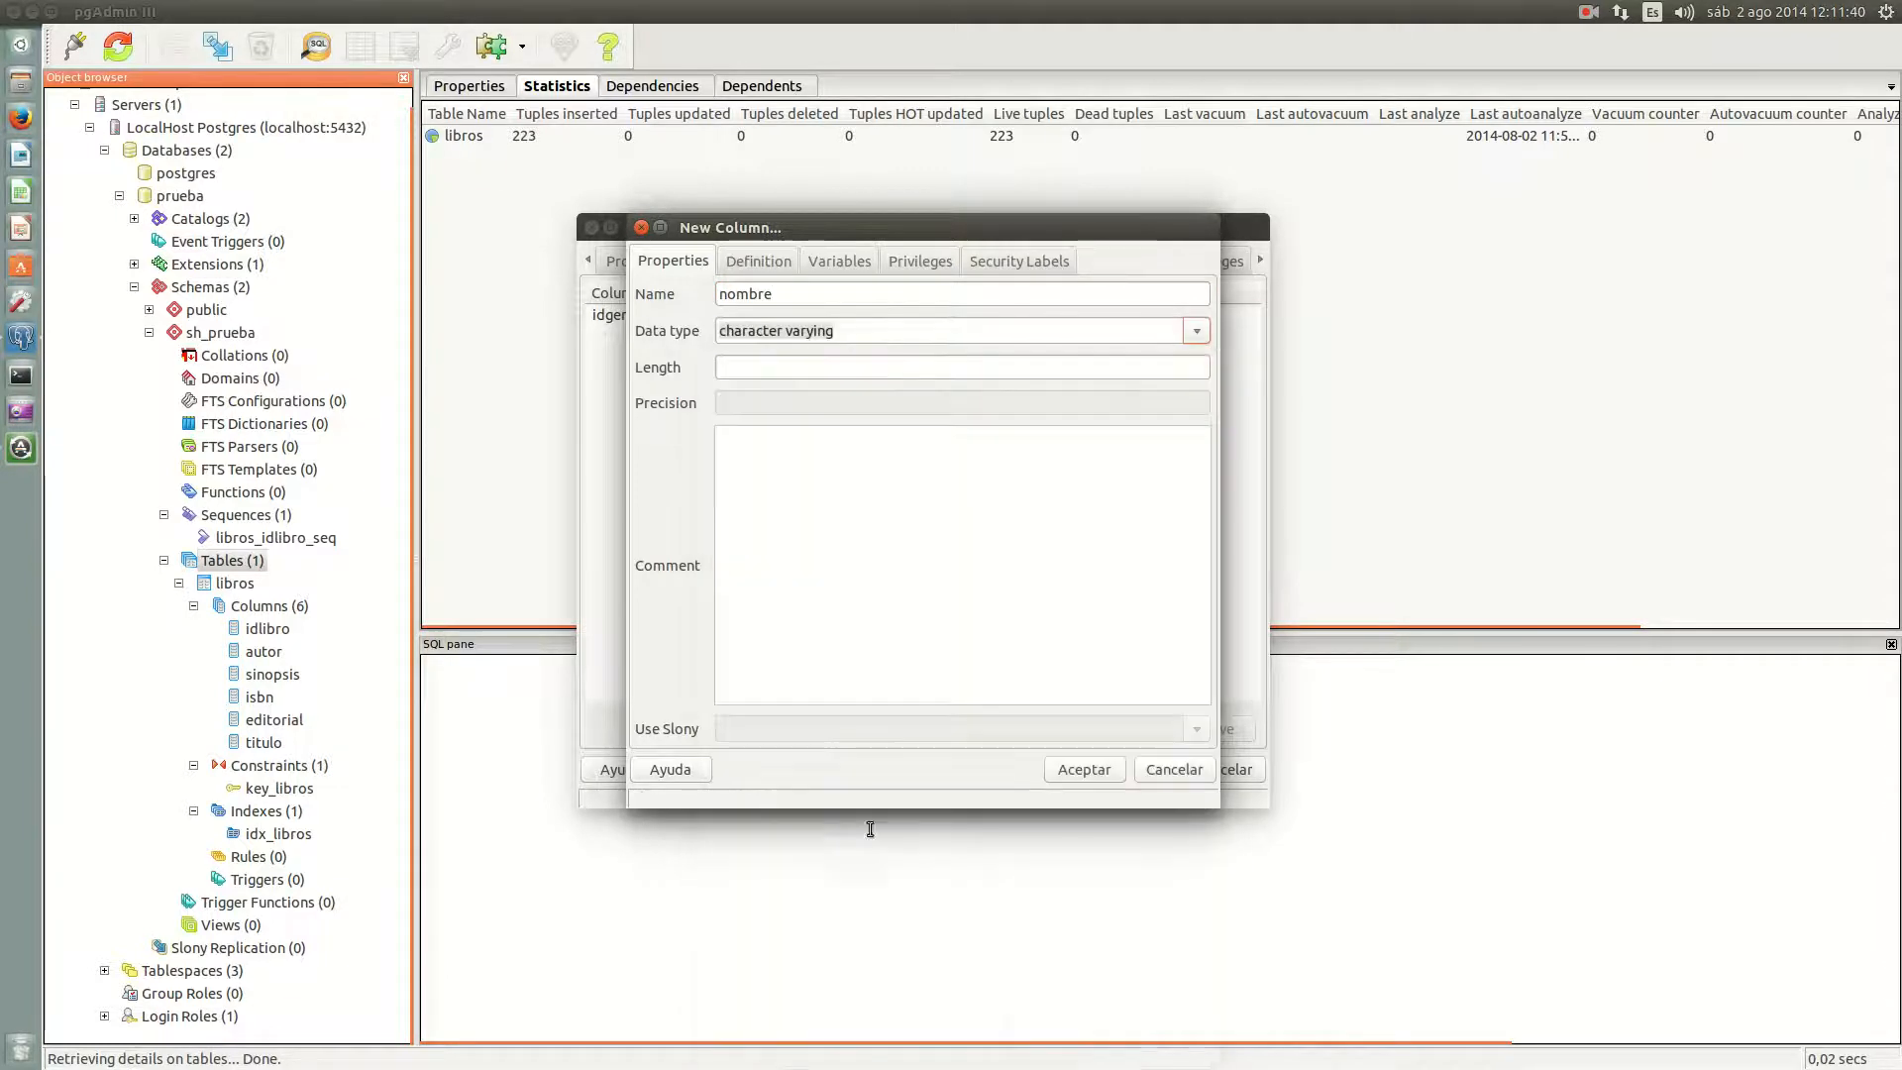
left_click(753, 371)
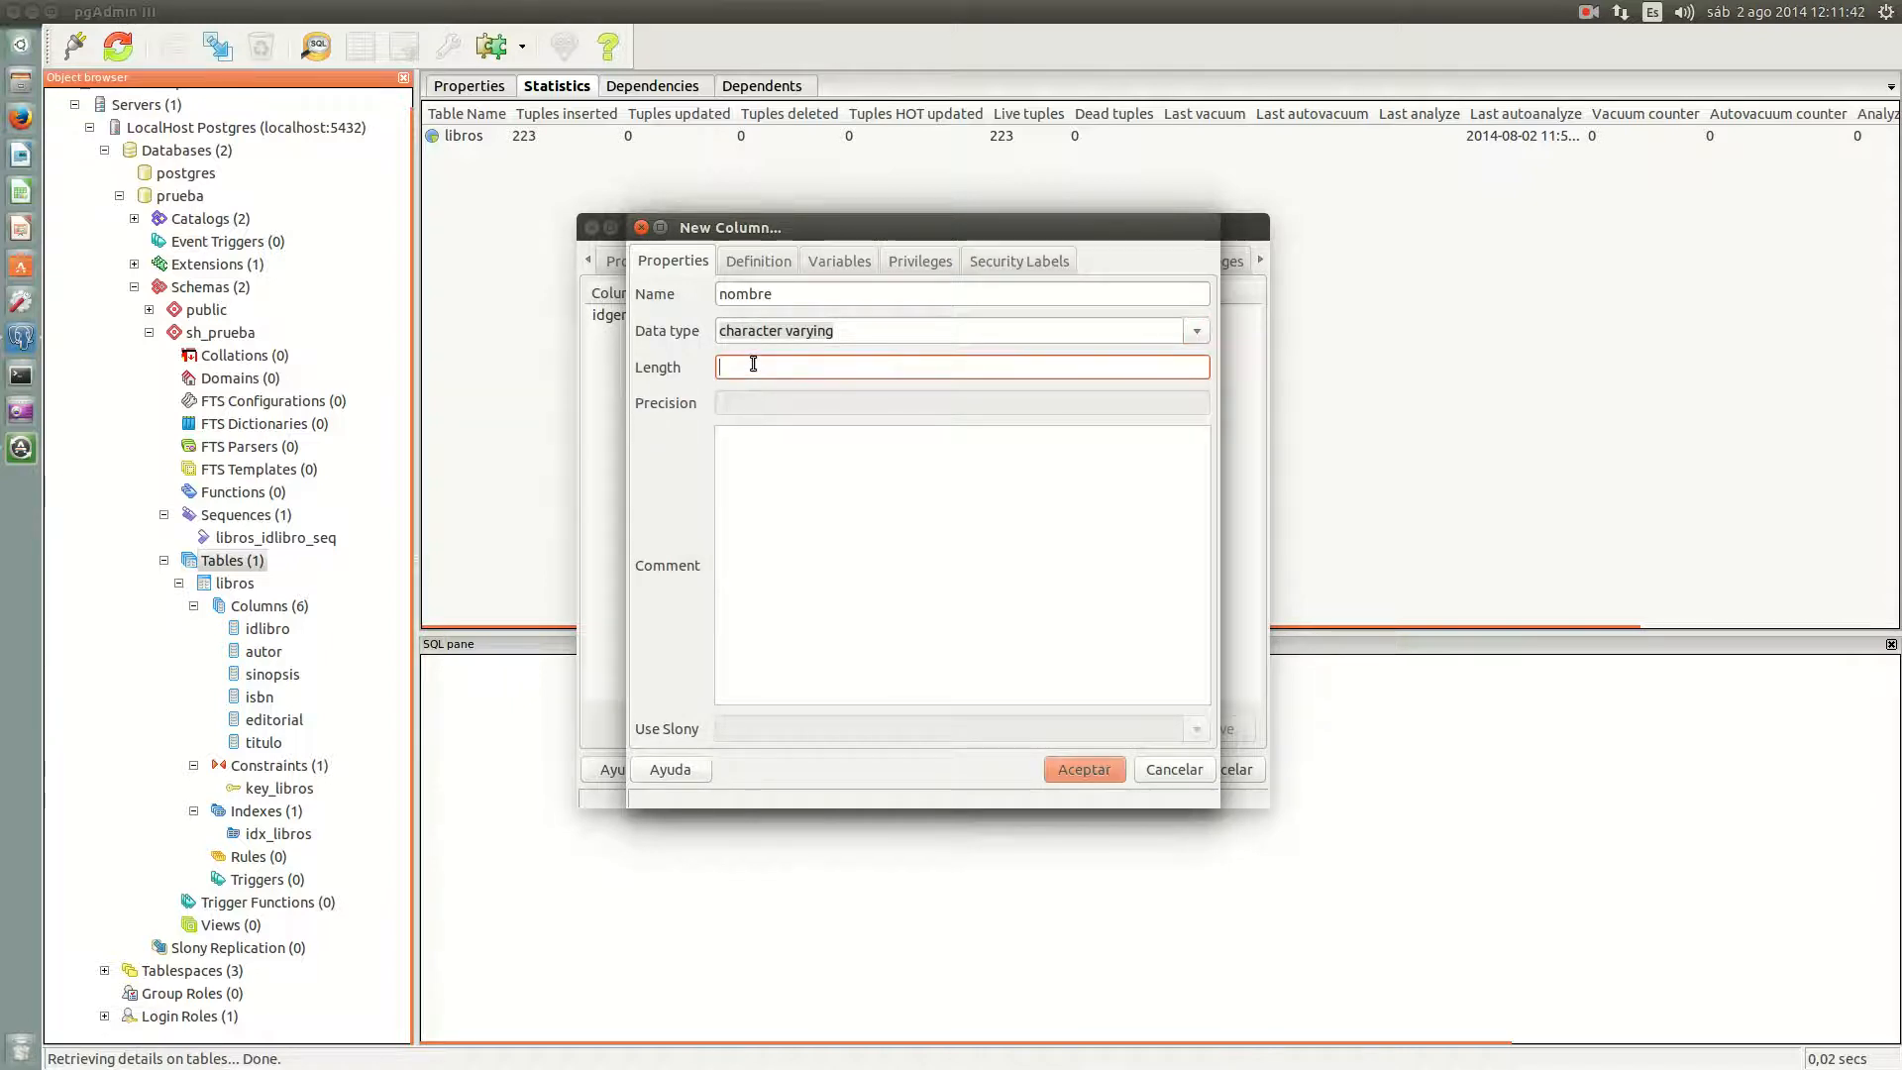
type("100")
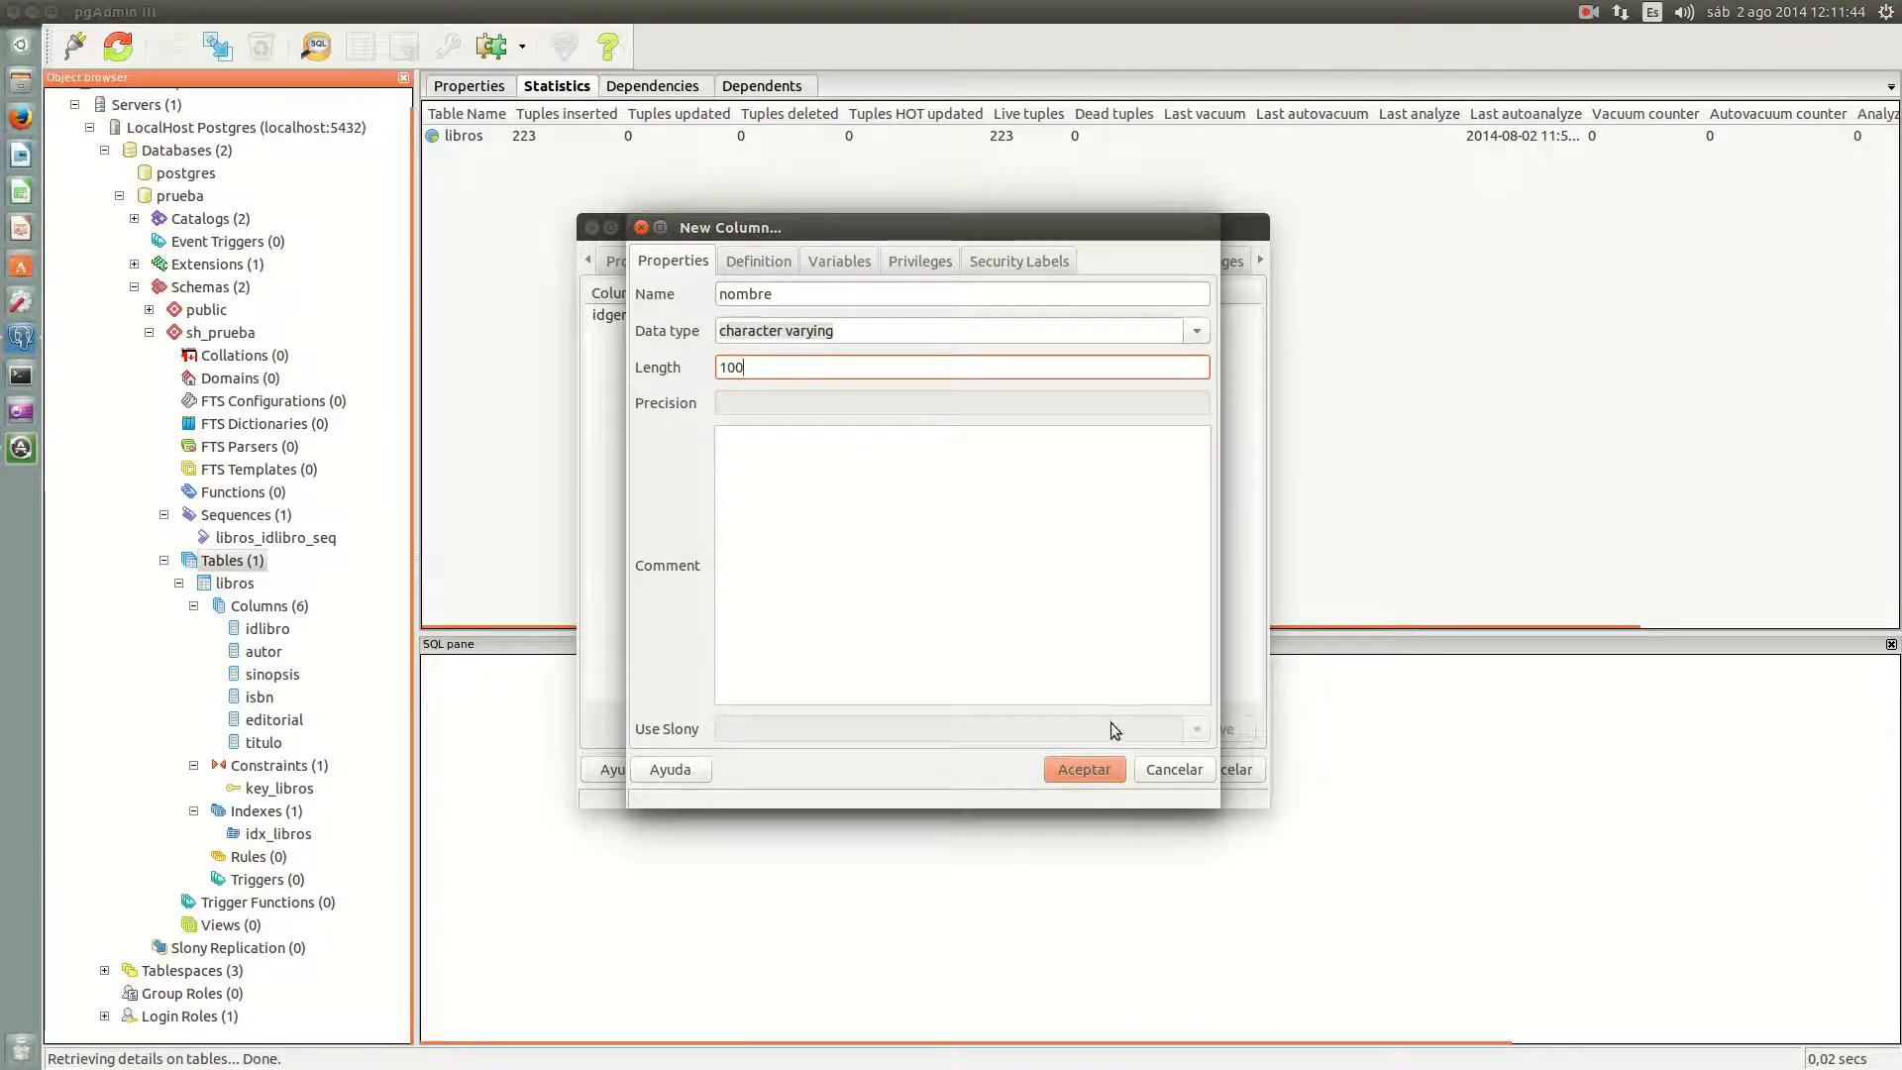
left_click(1085, 768)
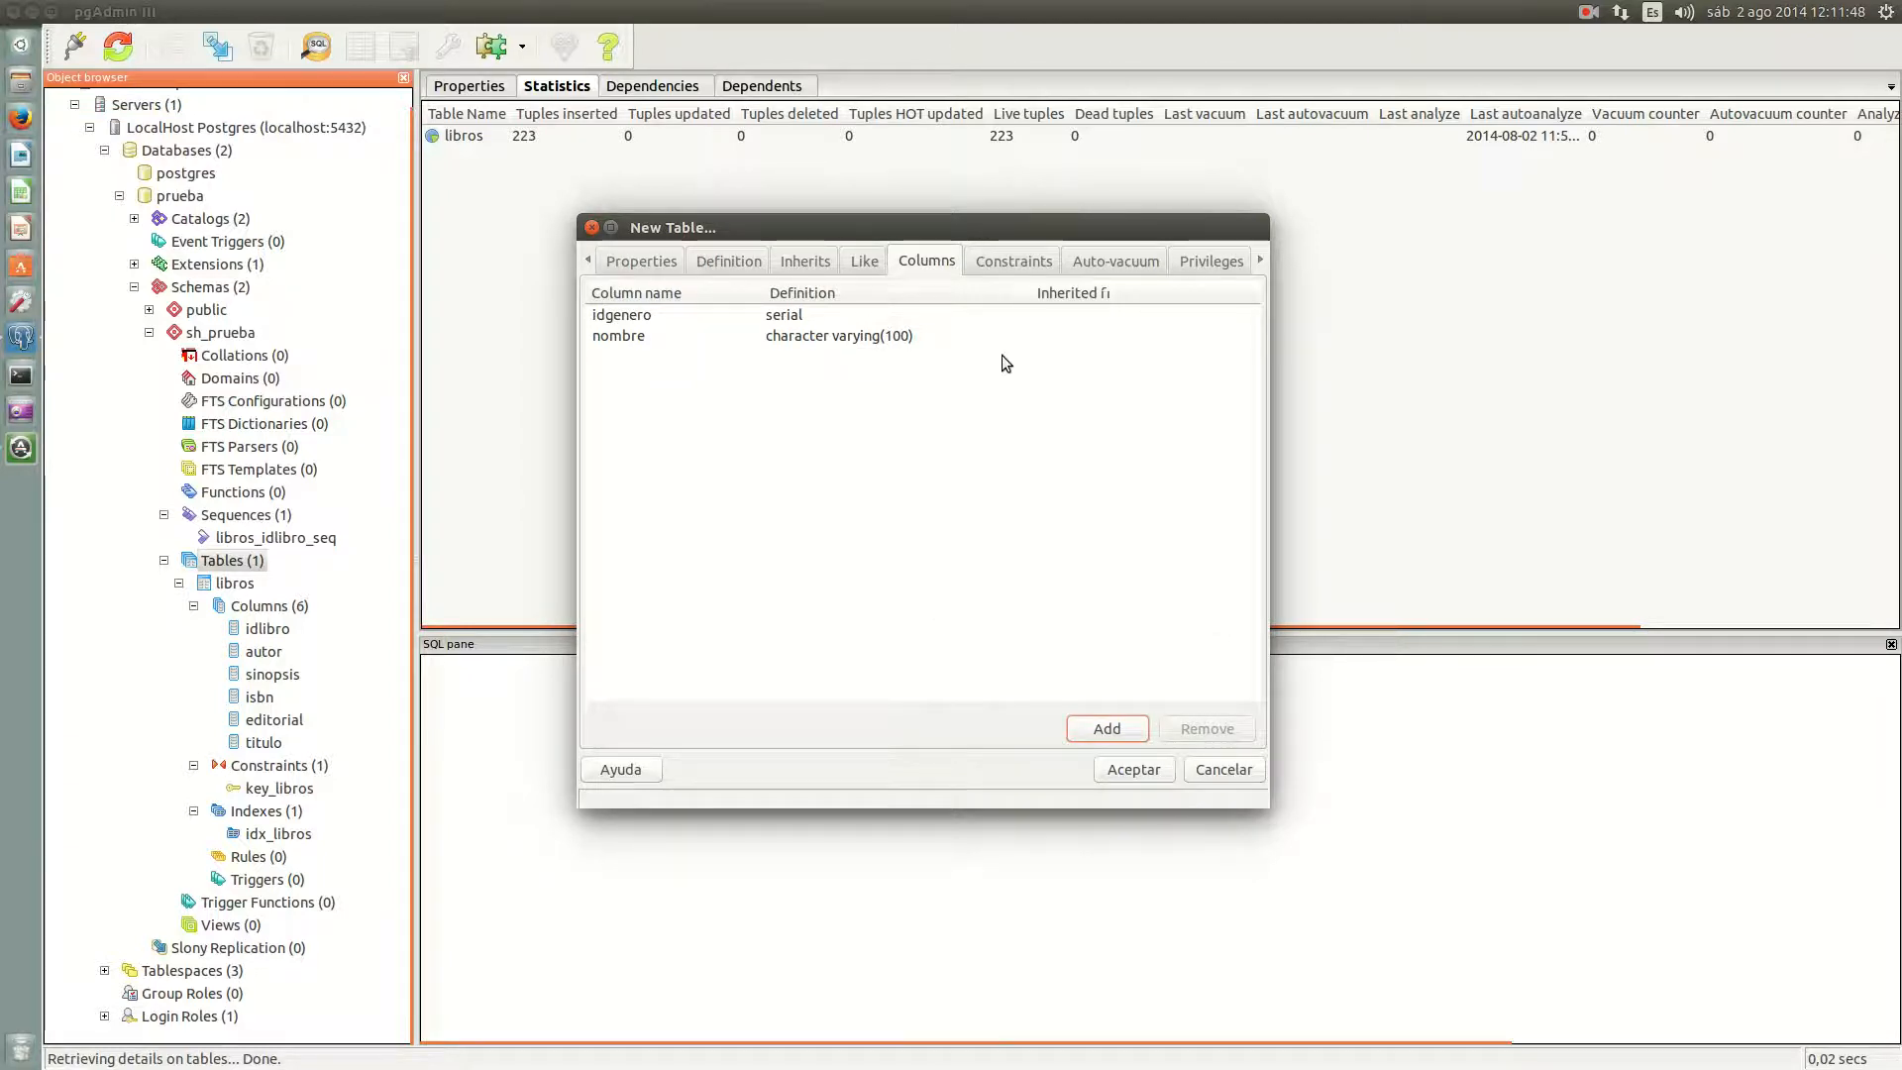
Step: Add a primary key constraint named key_genero on the idgenero column
left_click(1009, 260)
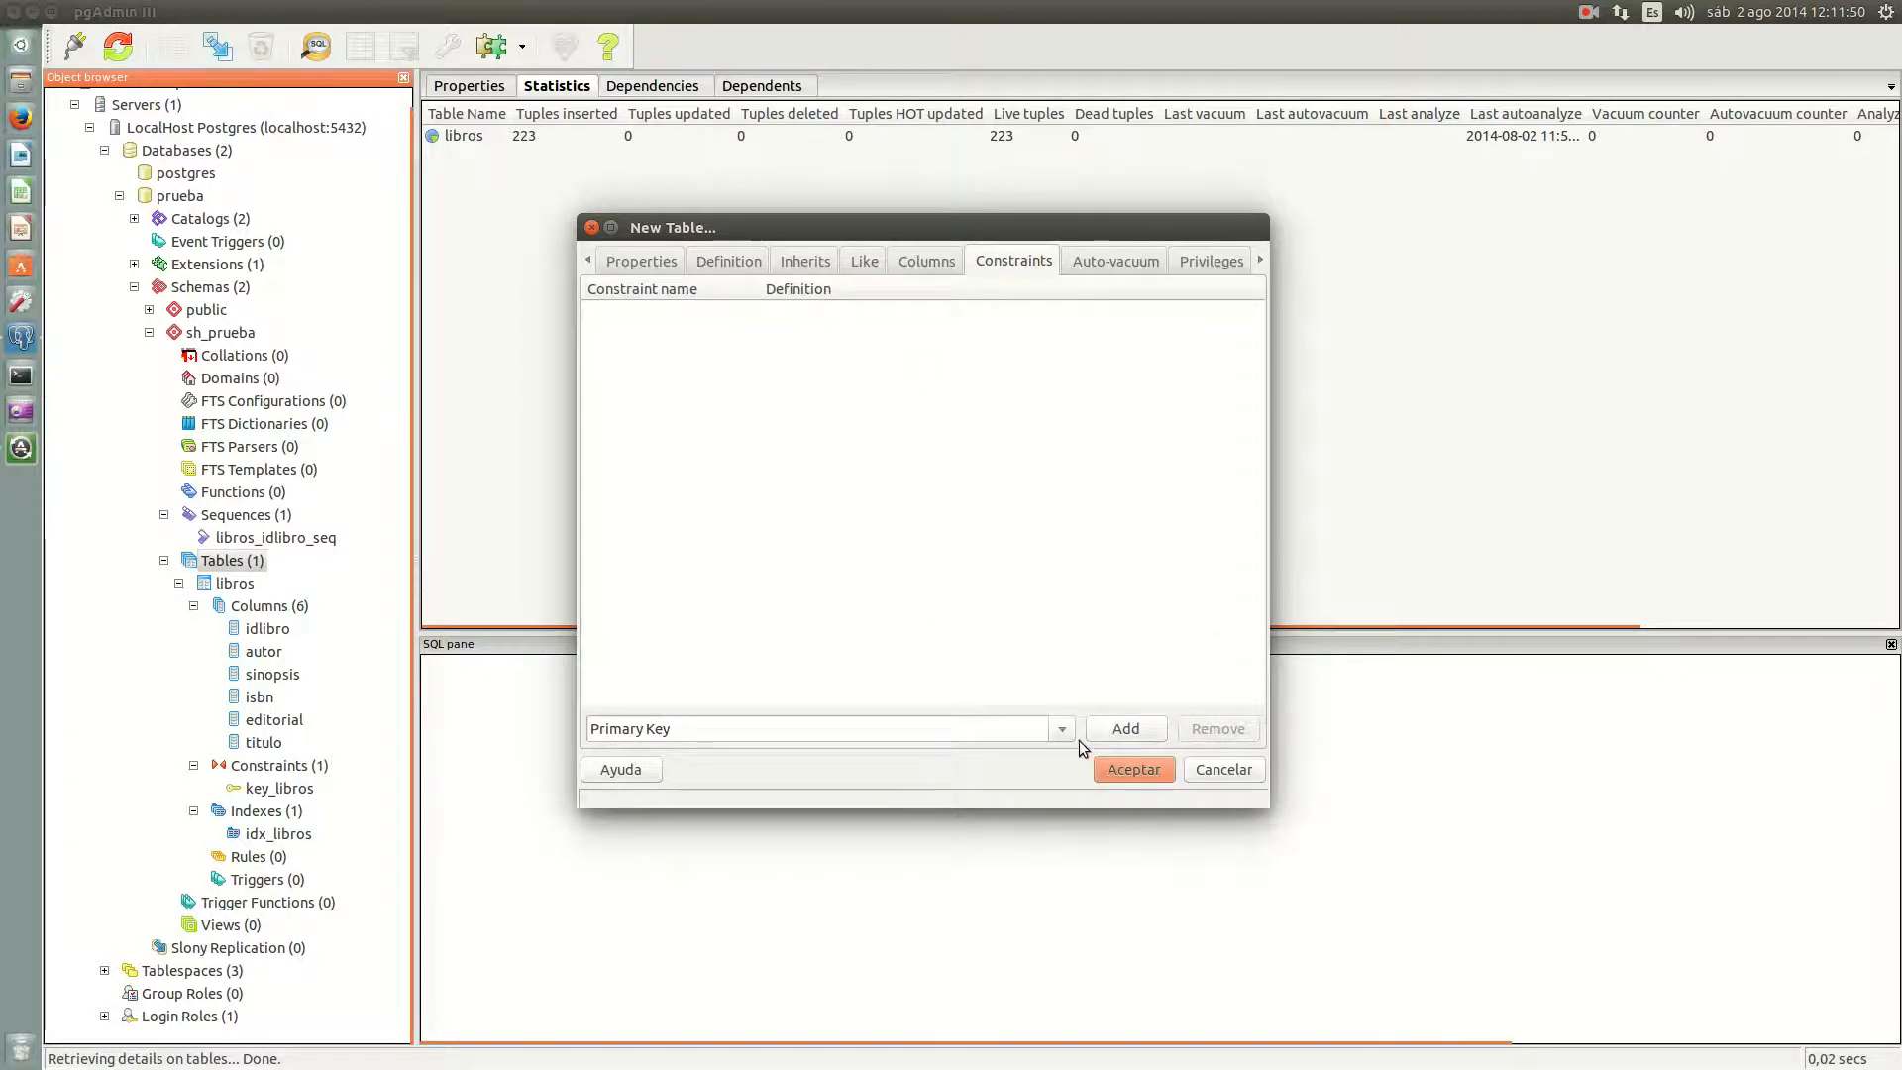
left_click(1117, 731)
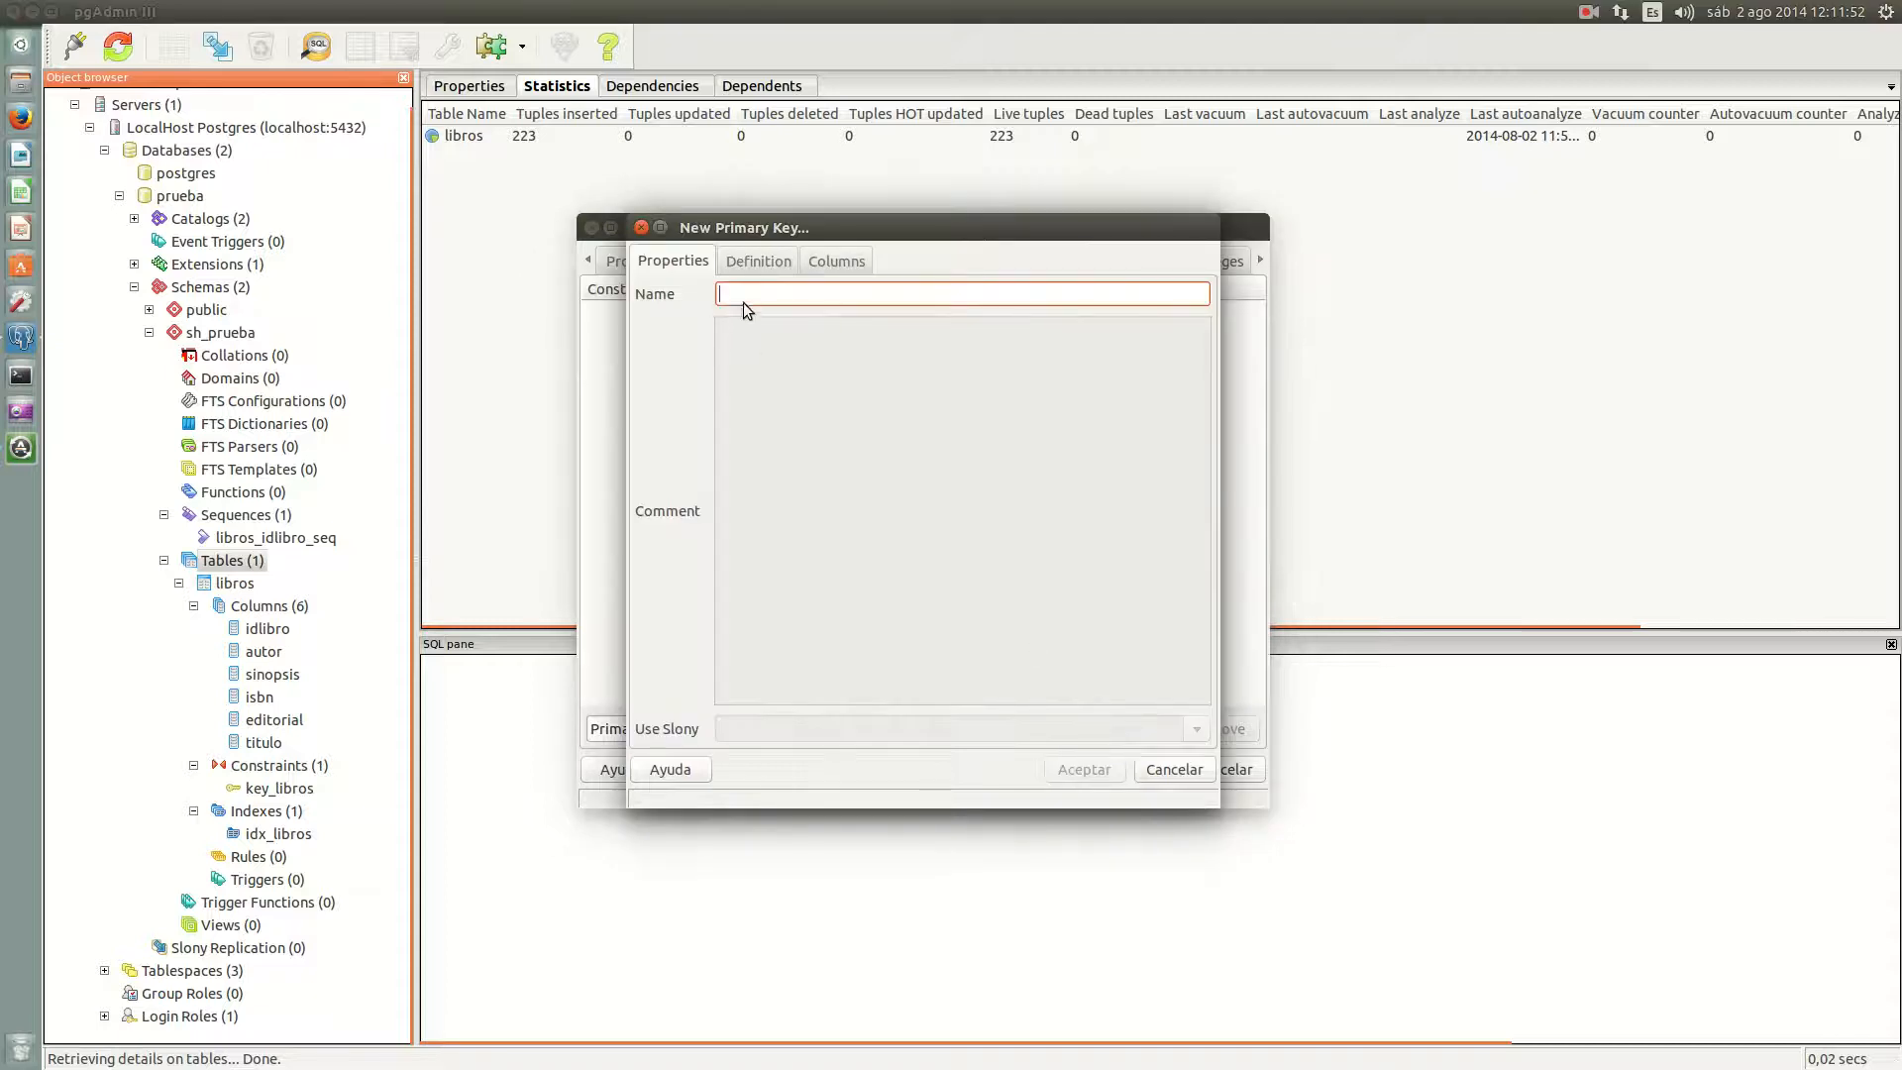
type("ke")
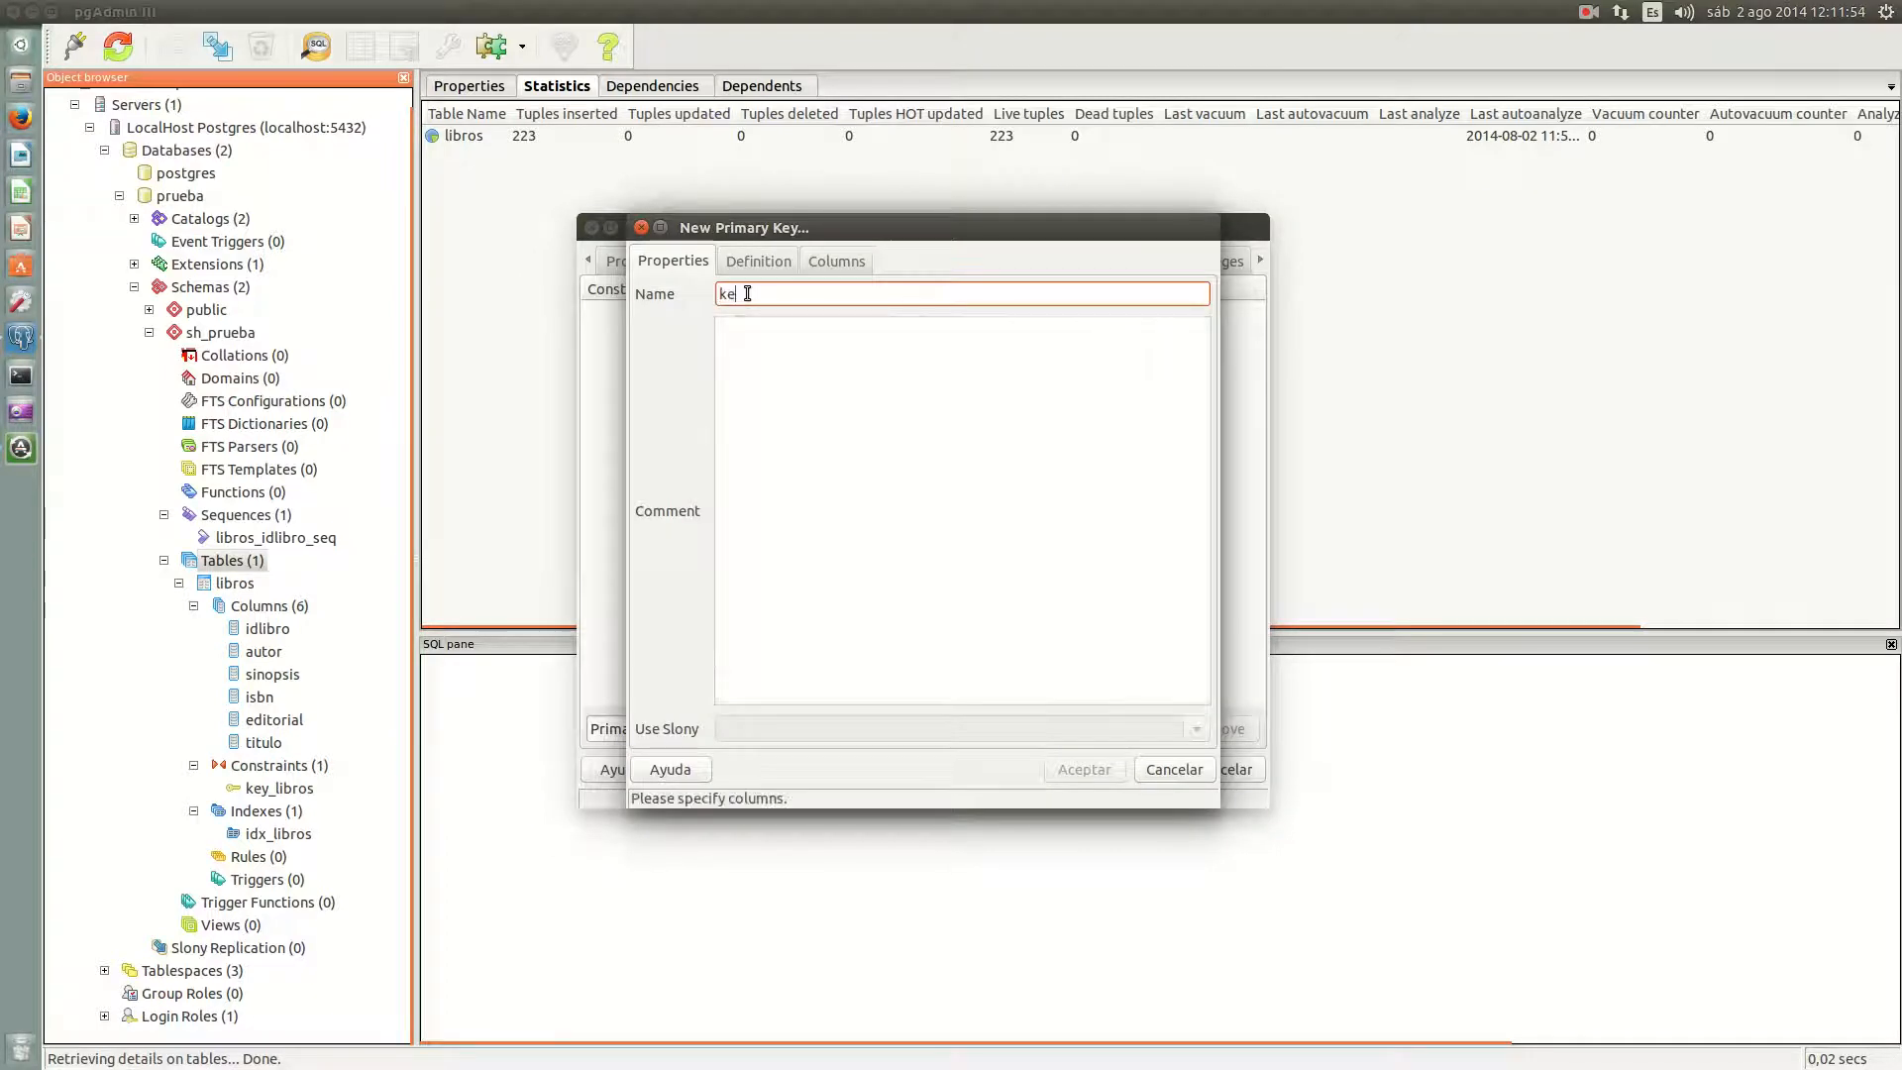
type("y_genero")
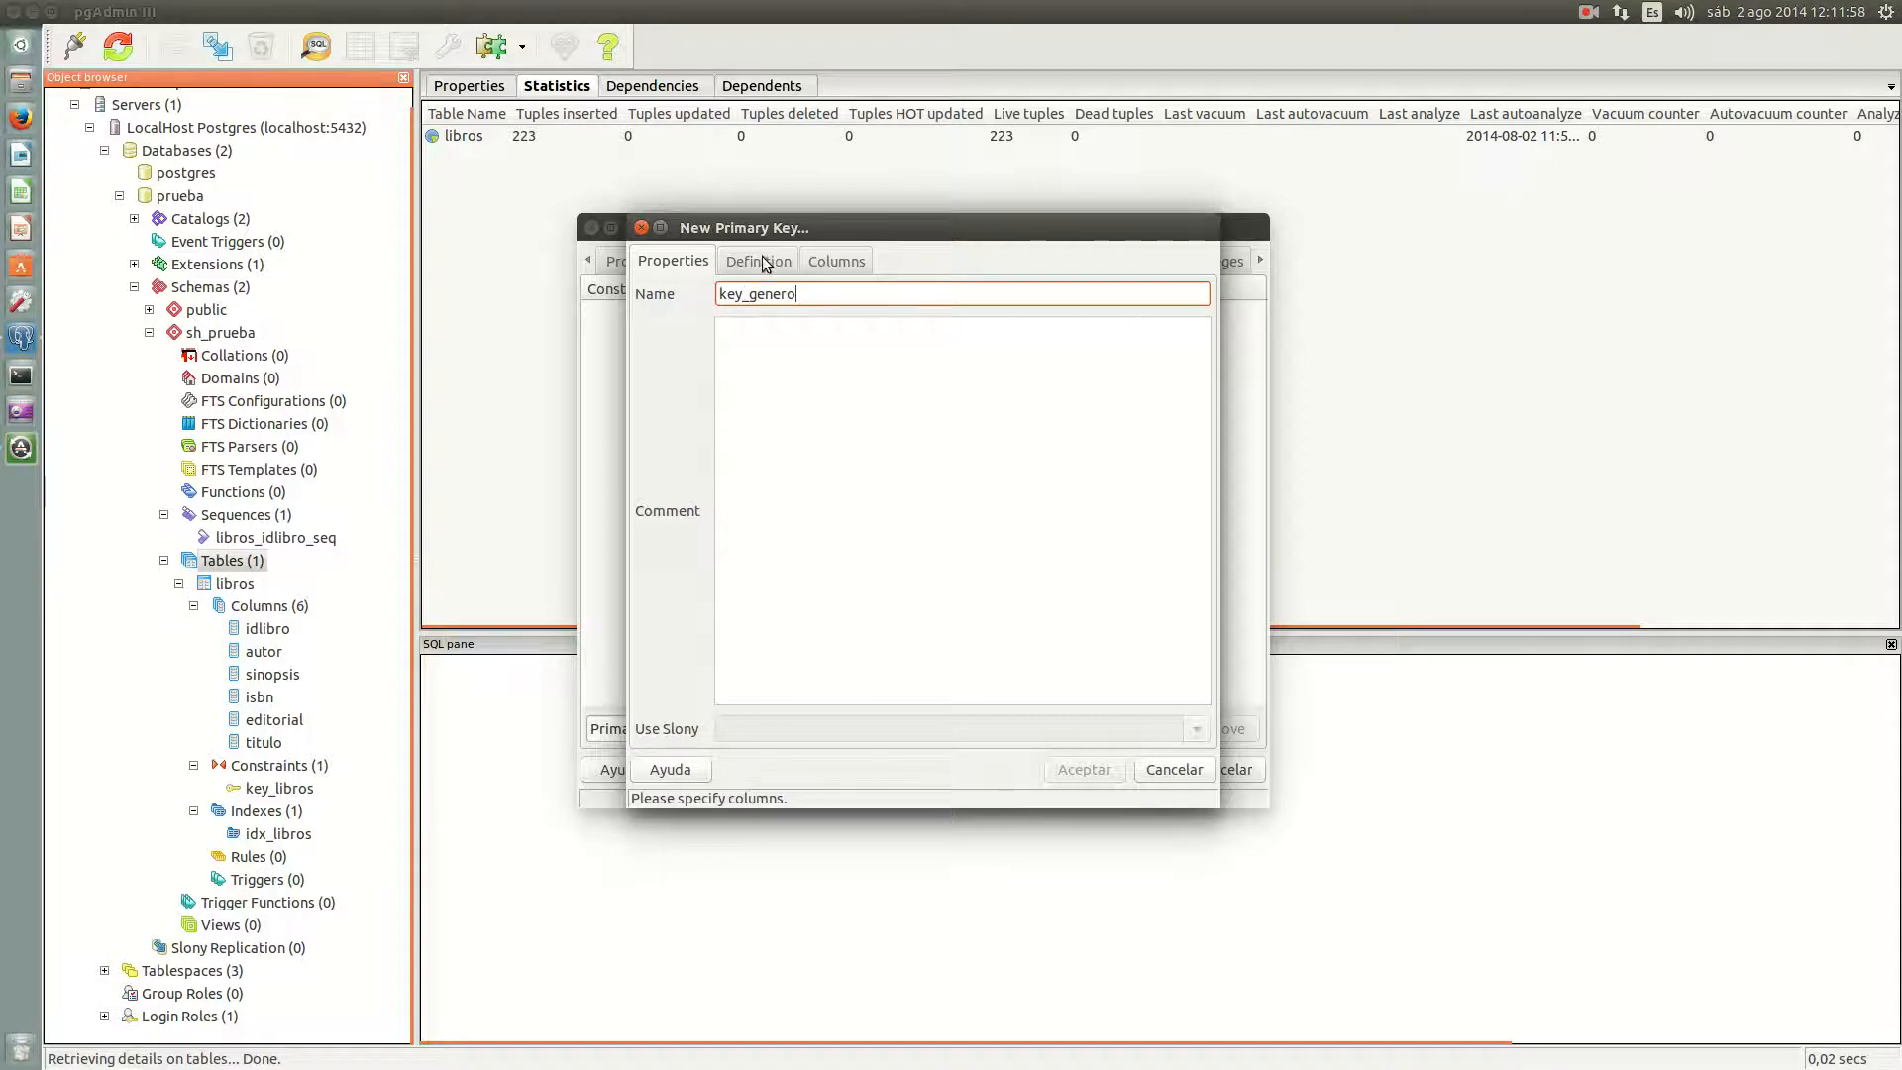
left_click(761, 262)
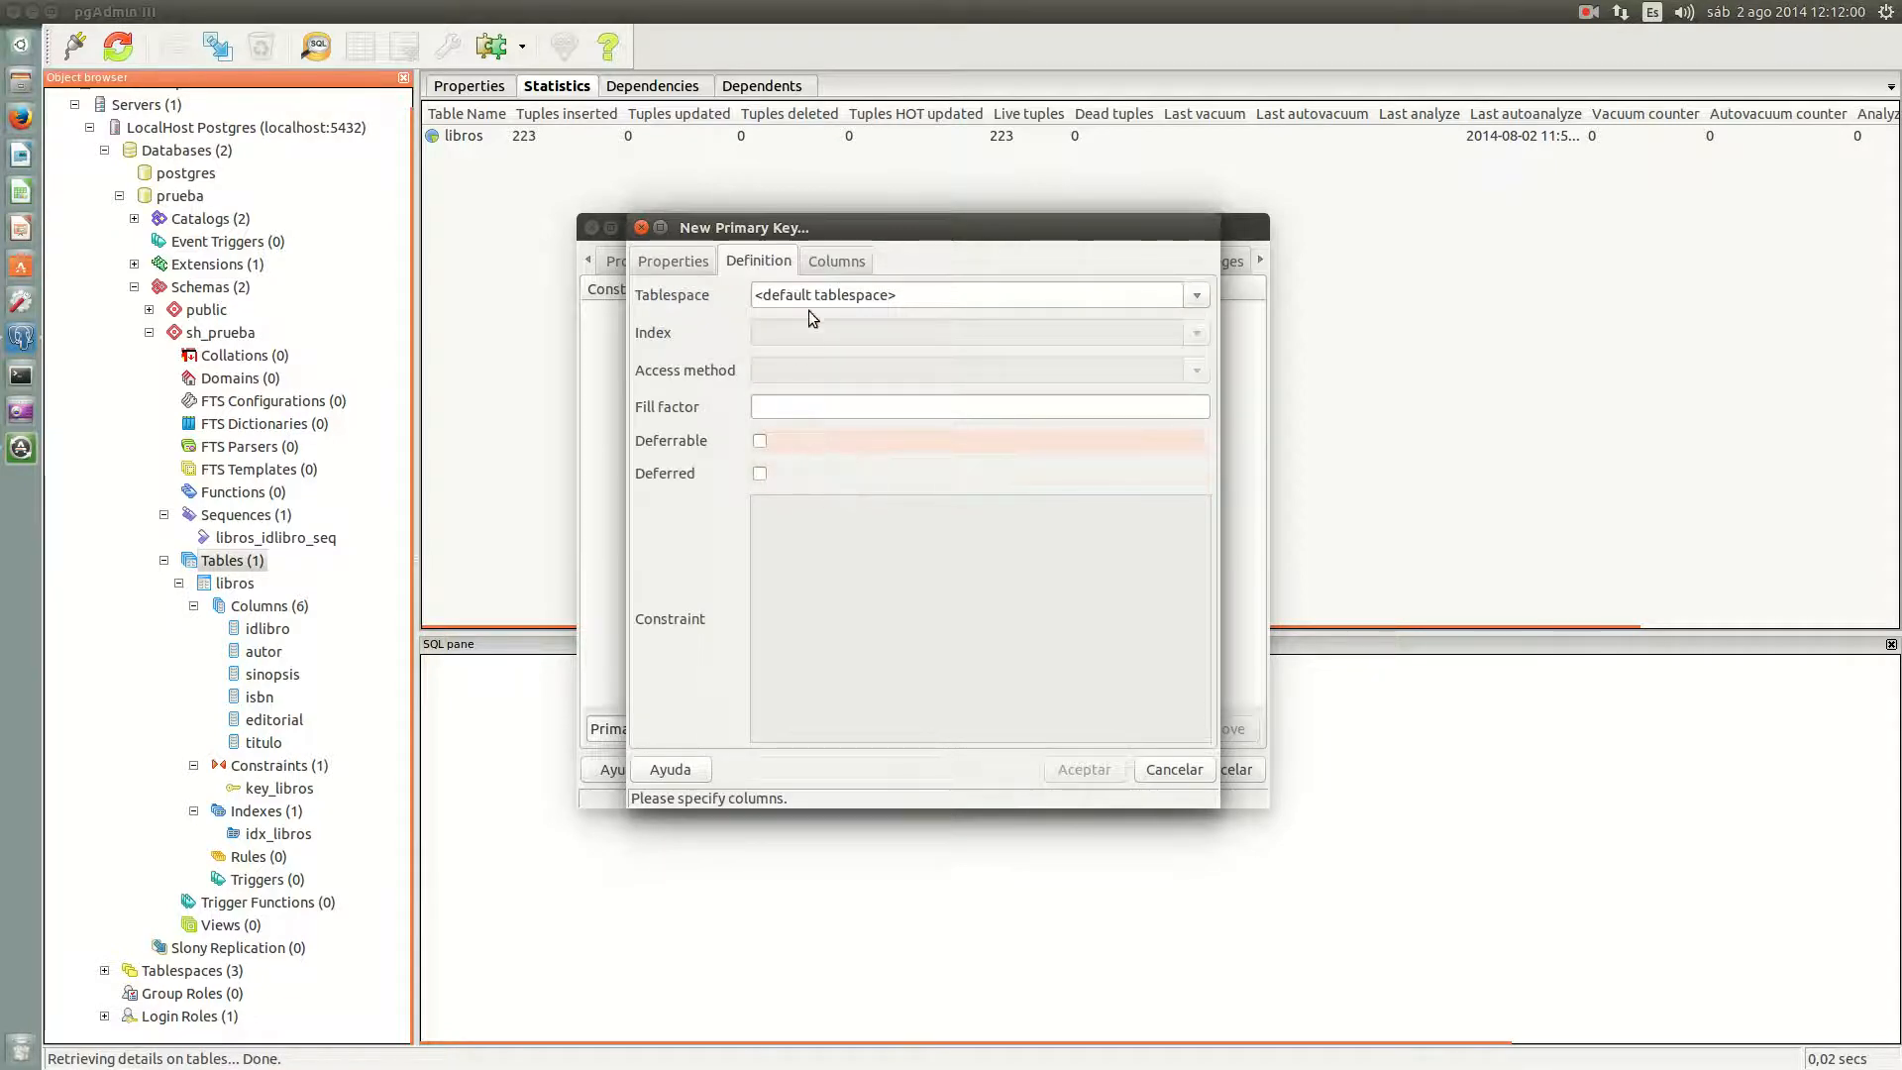
left_click(834, 262)
left_click(1193, 576)
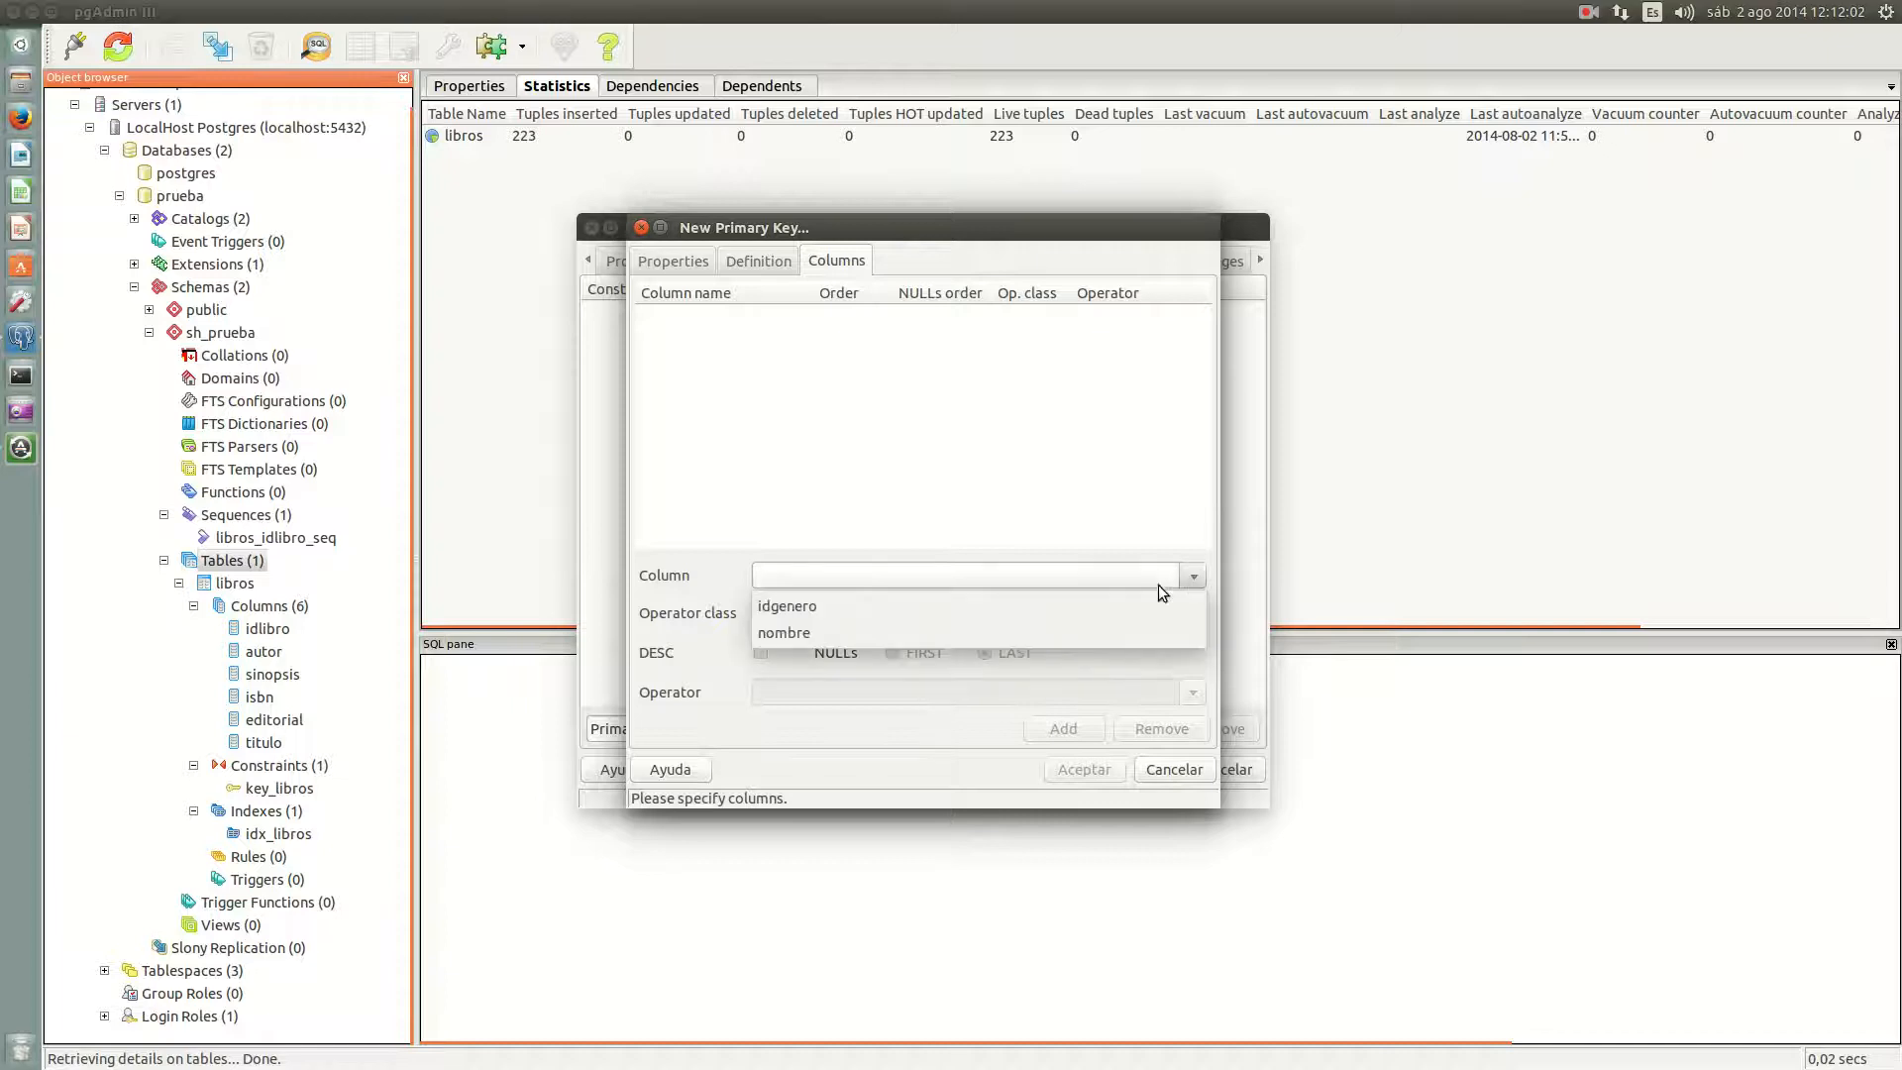
left_click(1149, 599)
left_click(1063, 729)
left_click(1082, 770)
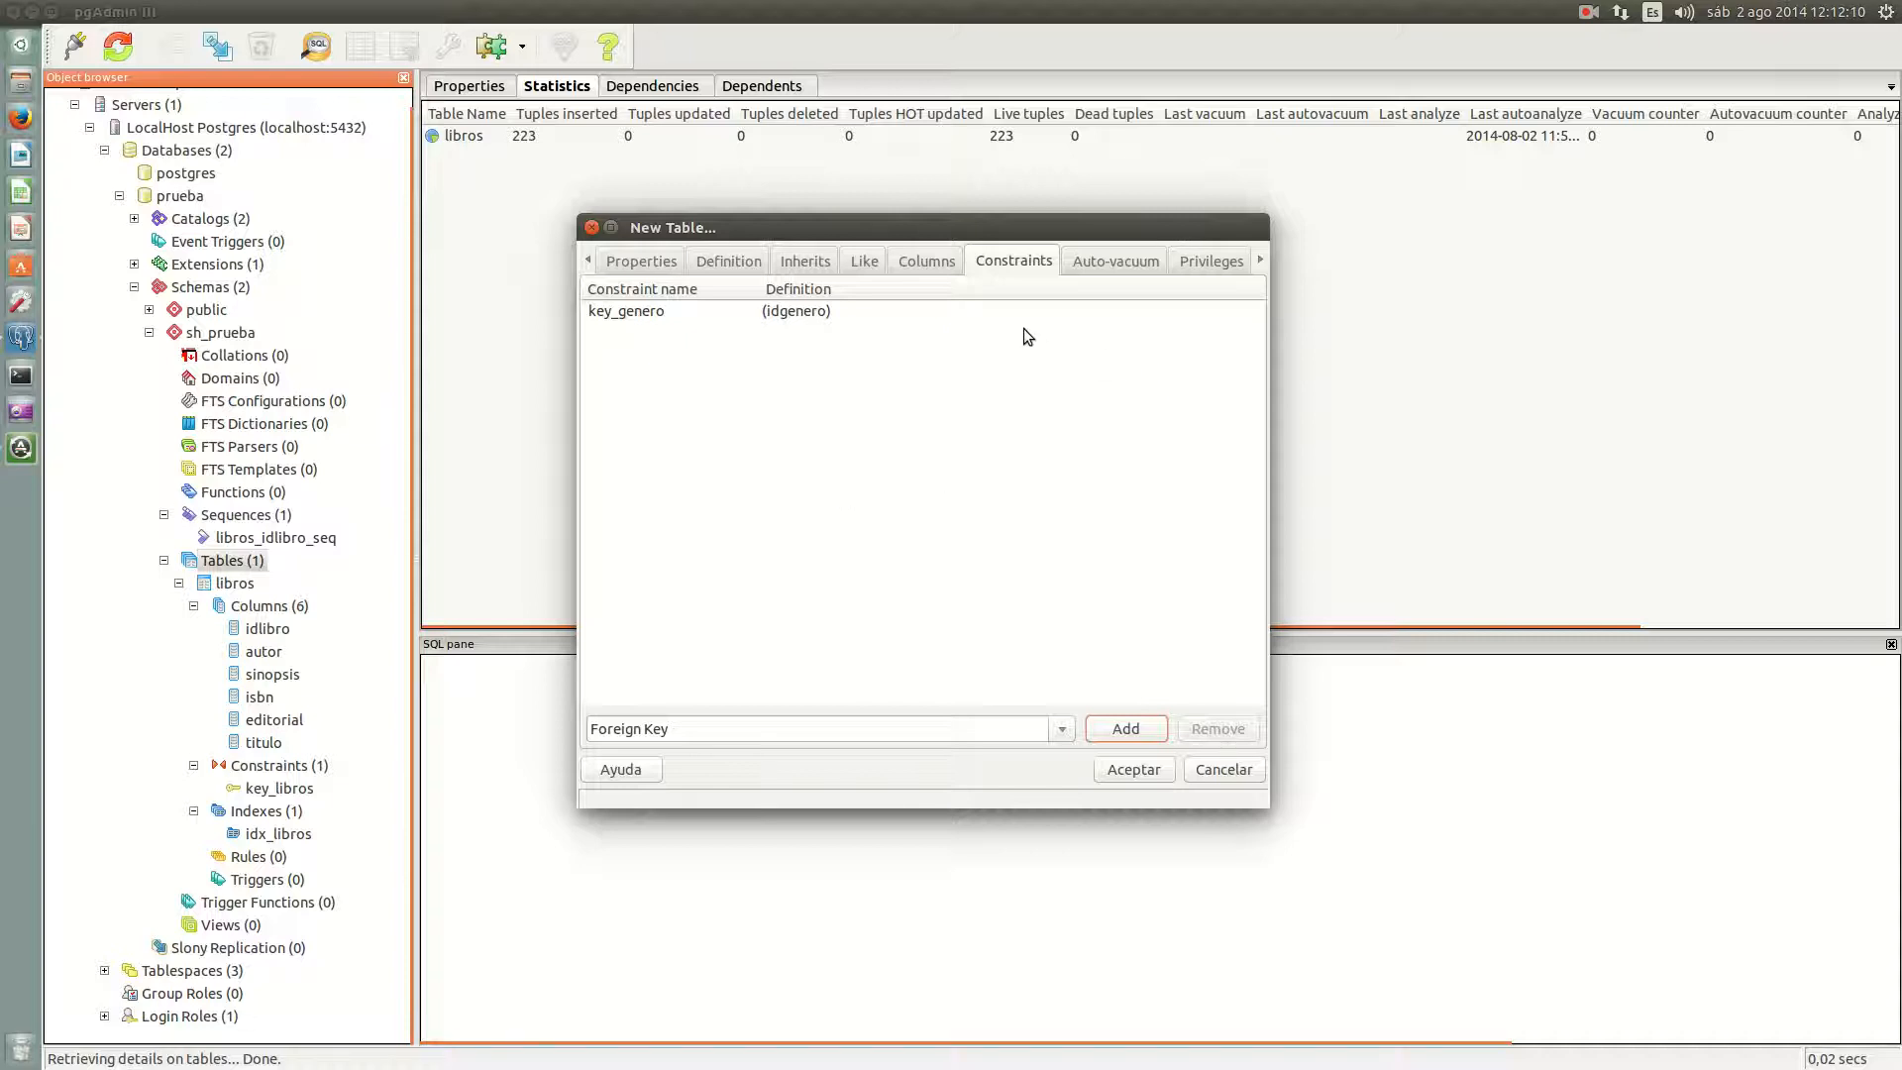
Step: Check the other available constraint types, the auto-vacuum and privileges settings, and the SQL generated for the table
left_click(1061, 729)
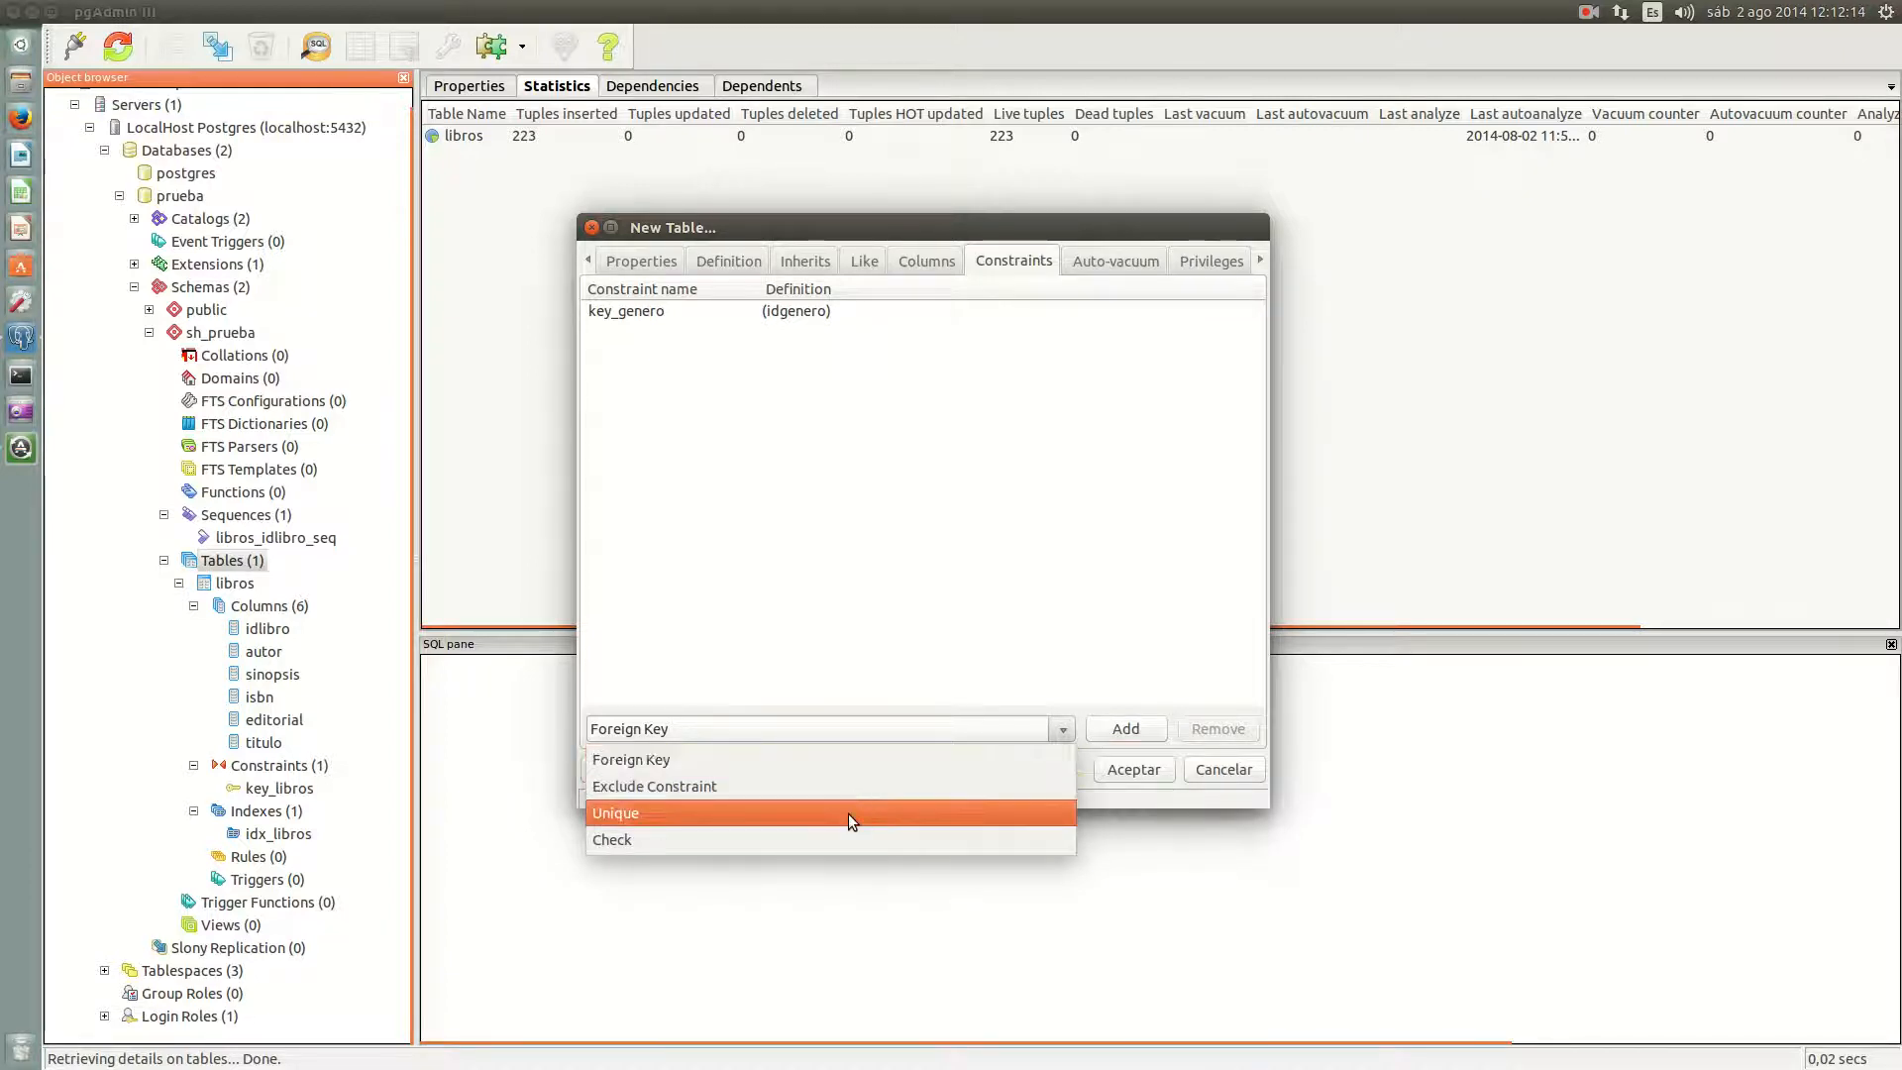
left_click(887, 709)
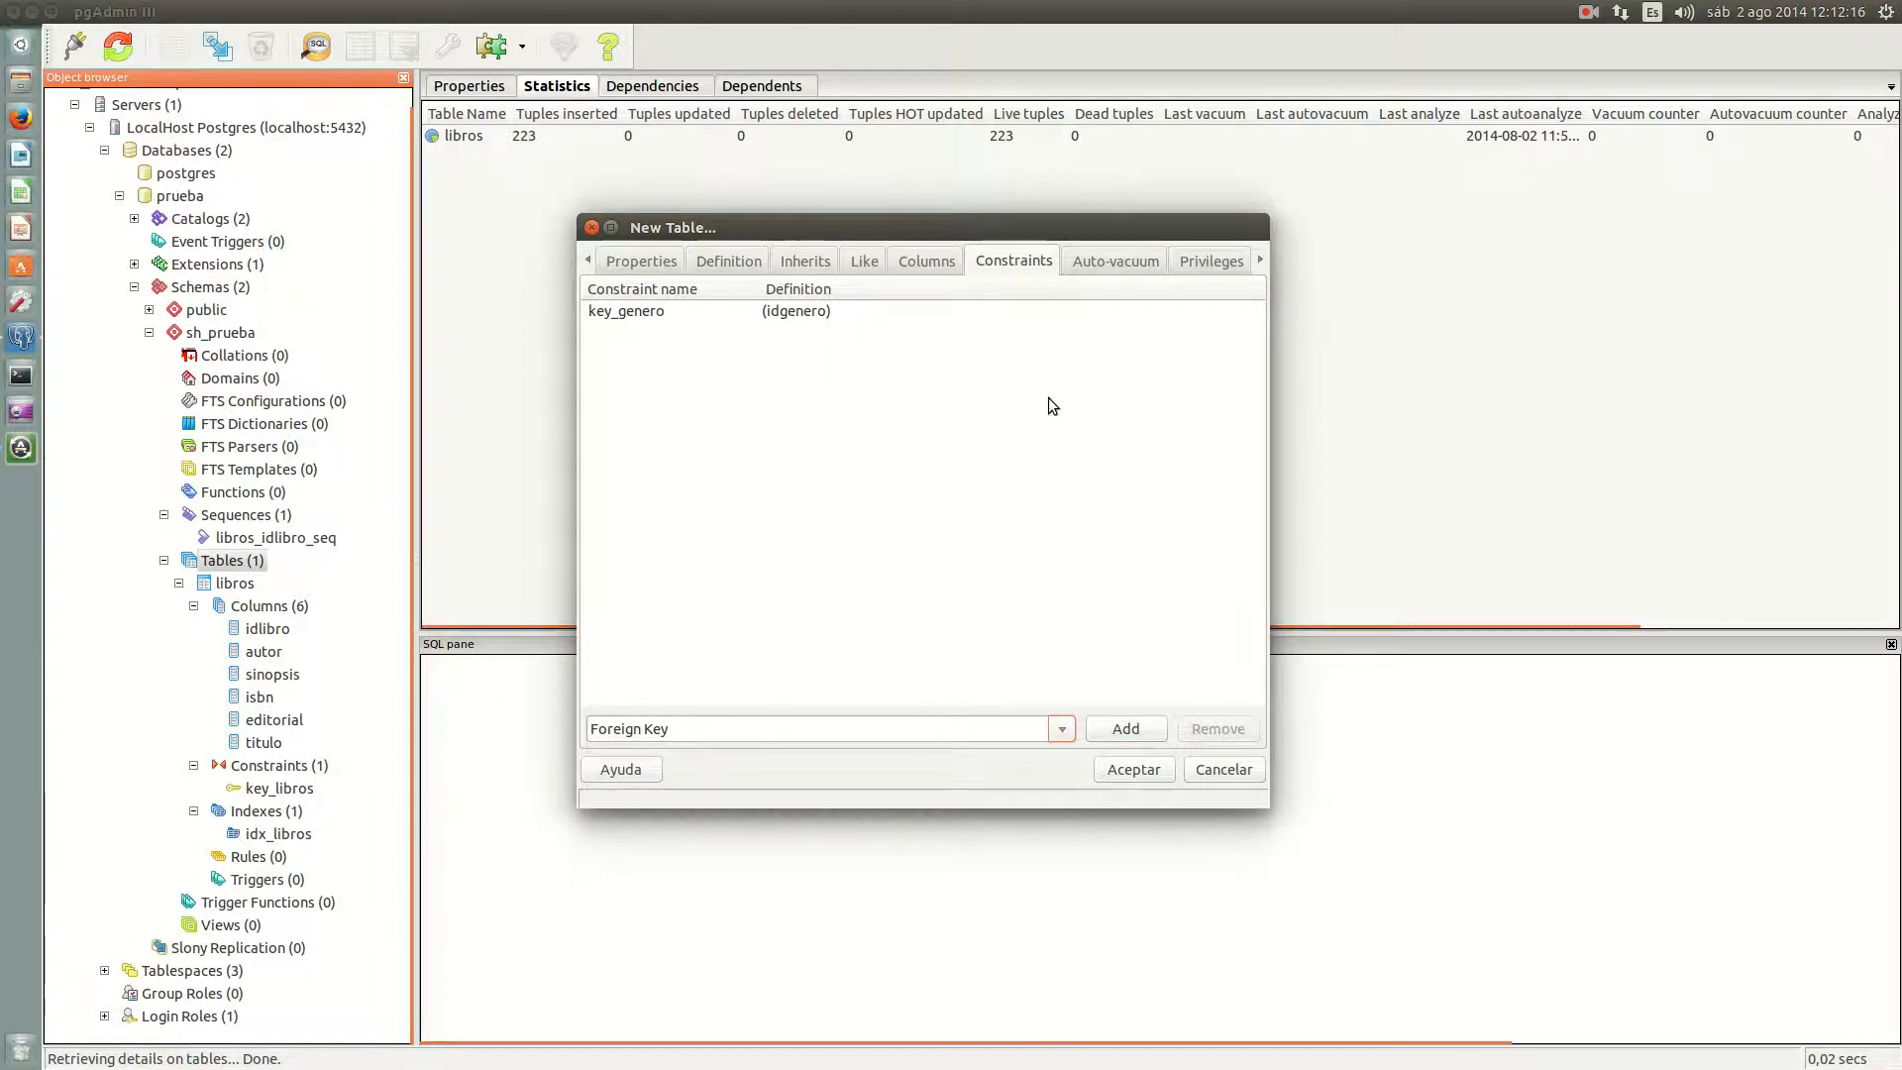
left_click(1114, 266)
left_click(1195, 264)
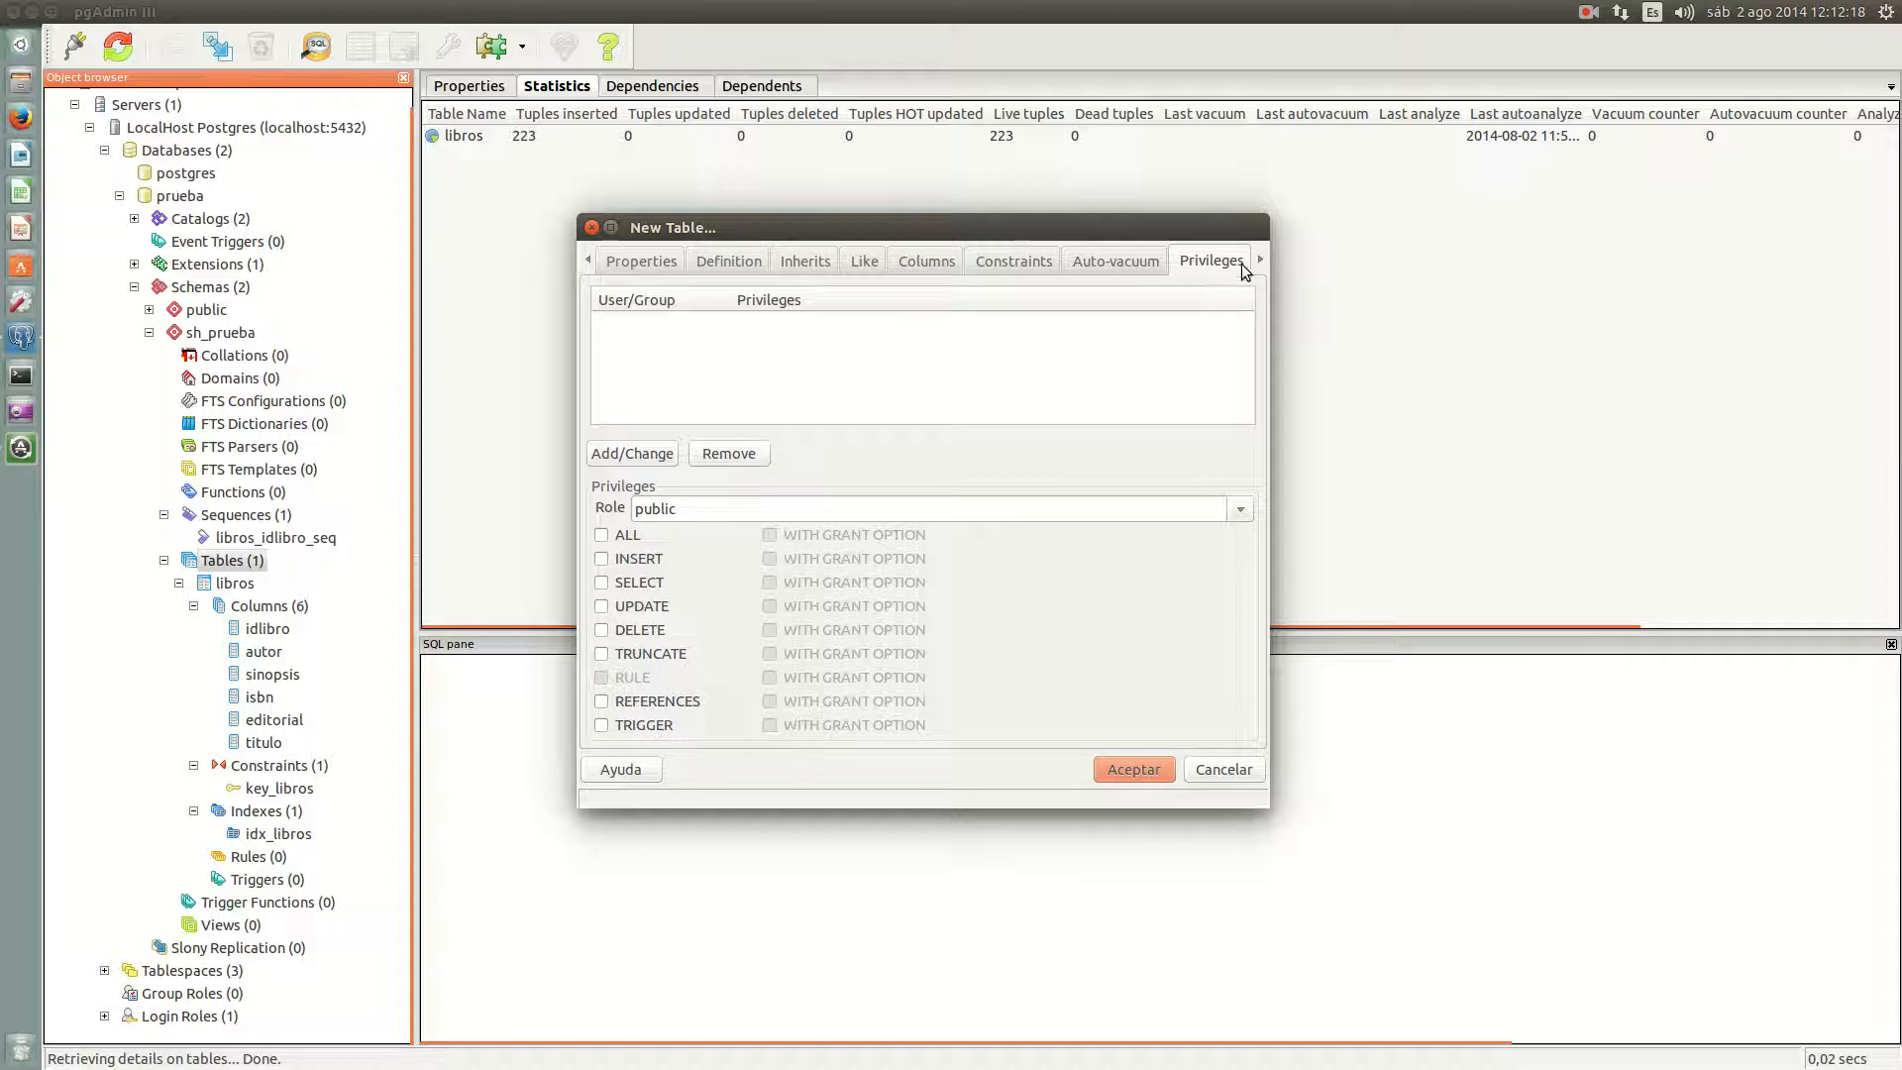
left_click(1260, 260)
left_click(1260, 260)
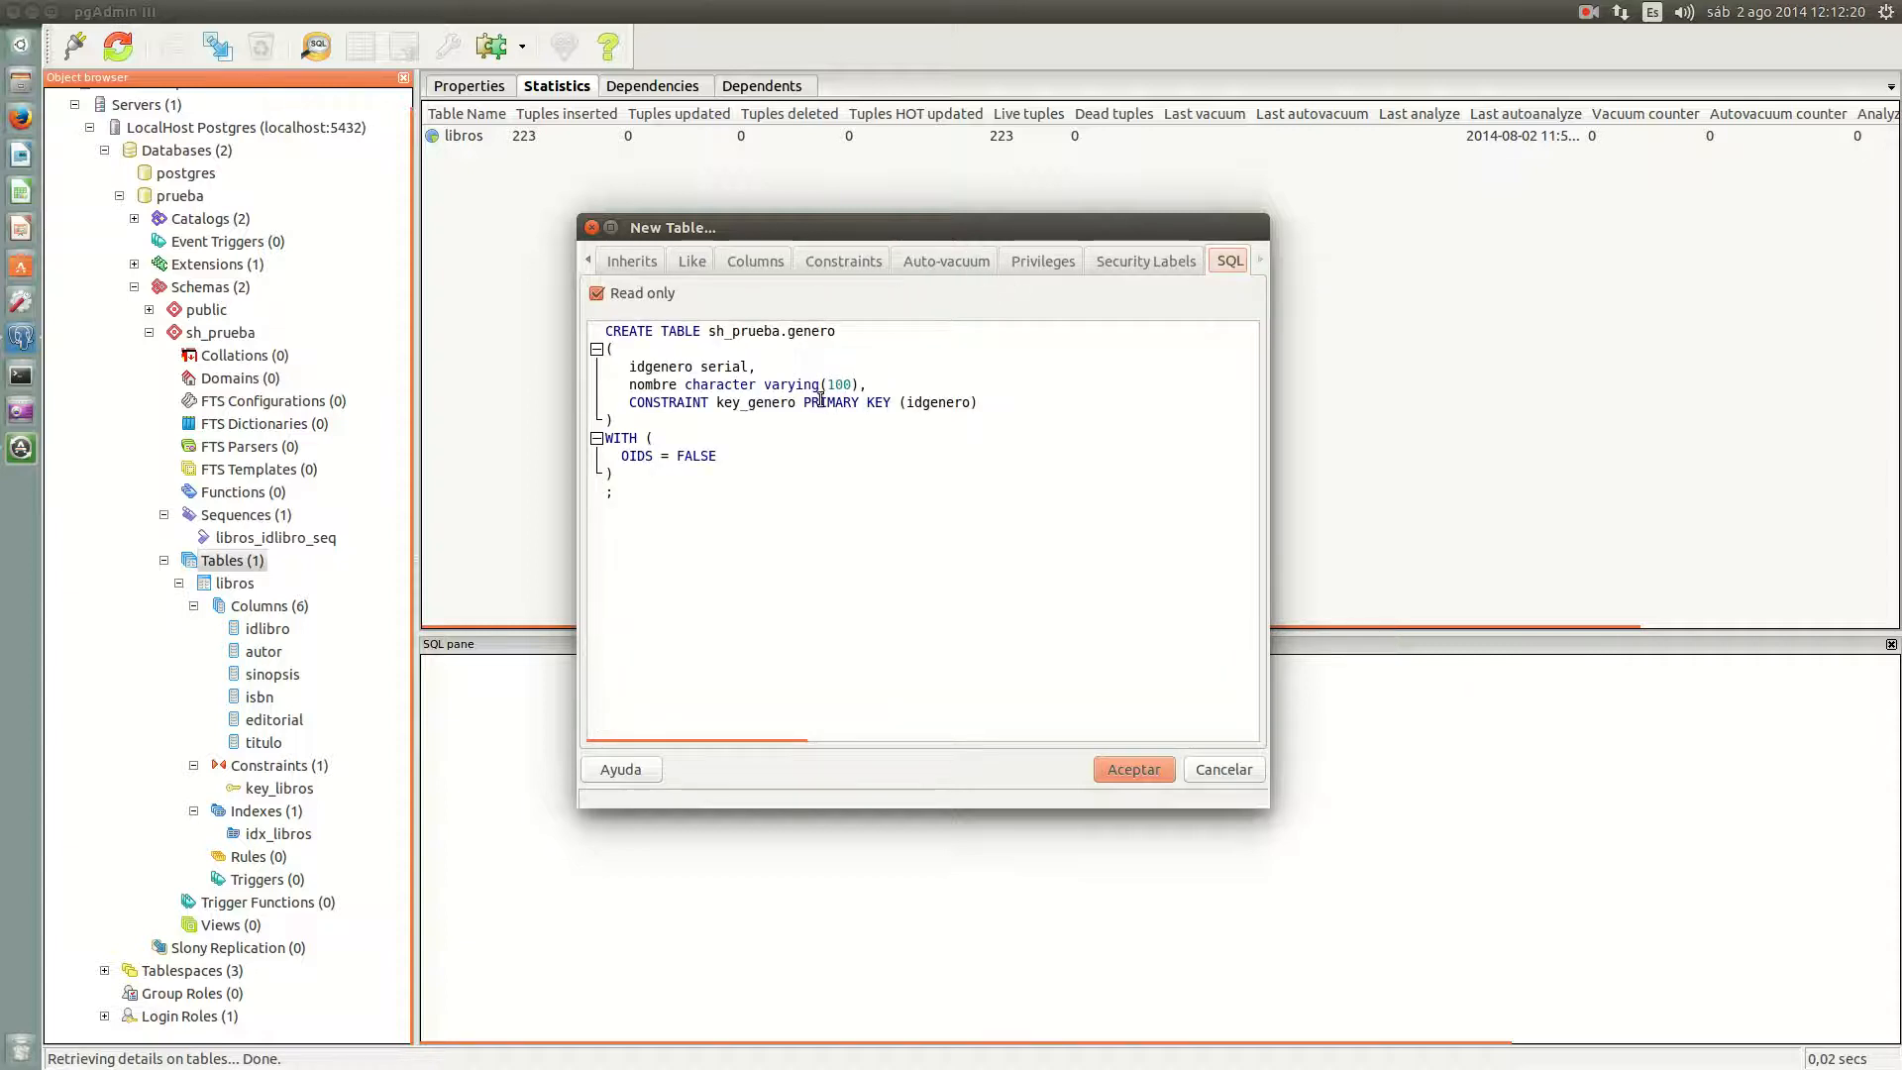
Step: Go back to the new table's general properties and check its name and schema
left_click(587, 260)
left_click(588, 260)
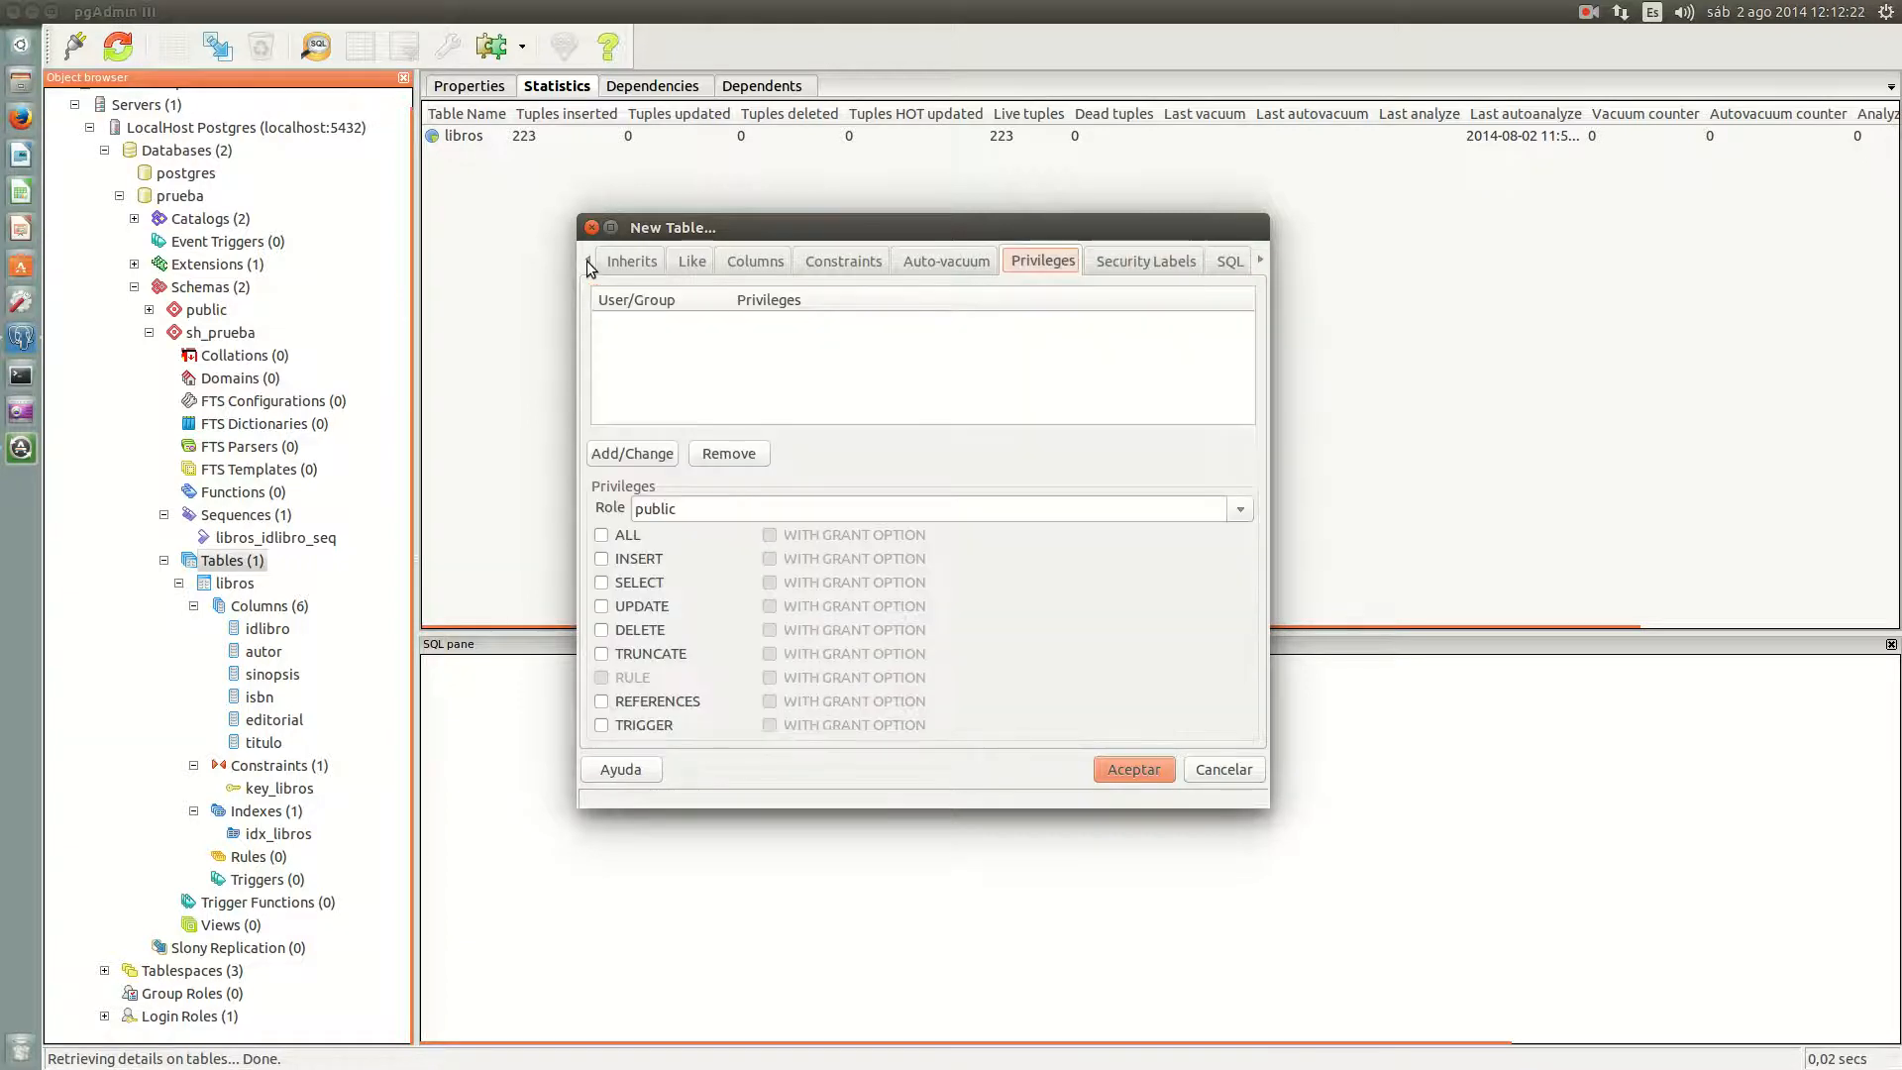
left_click(588, 261)
left_click(587, 260)
left_click(587, 260)
left_click(587, 260)
left_click(588, 260)
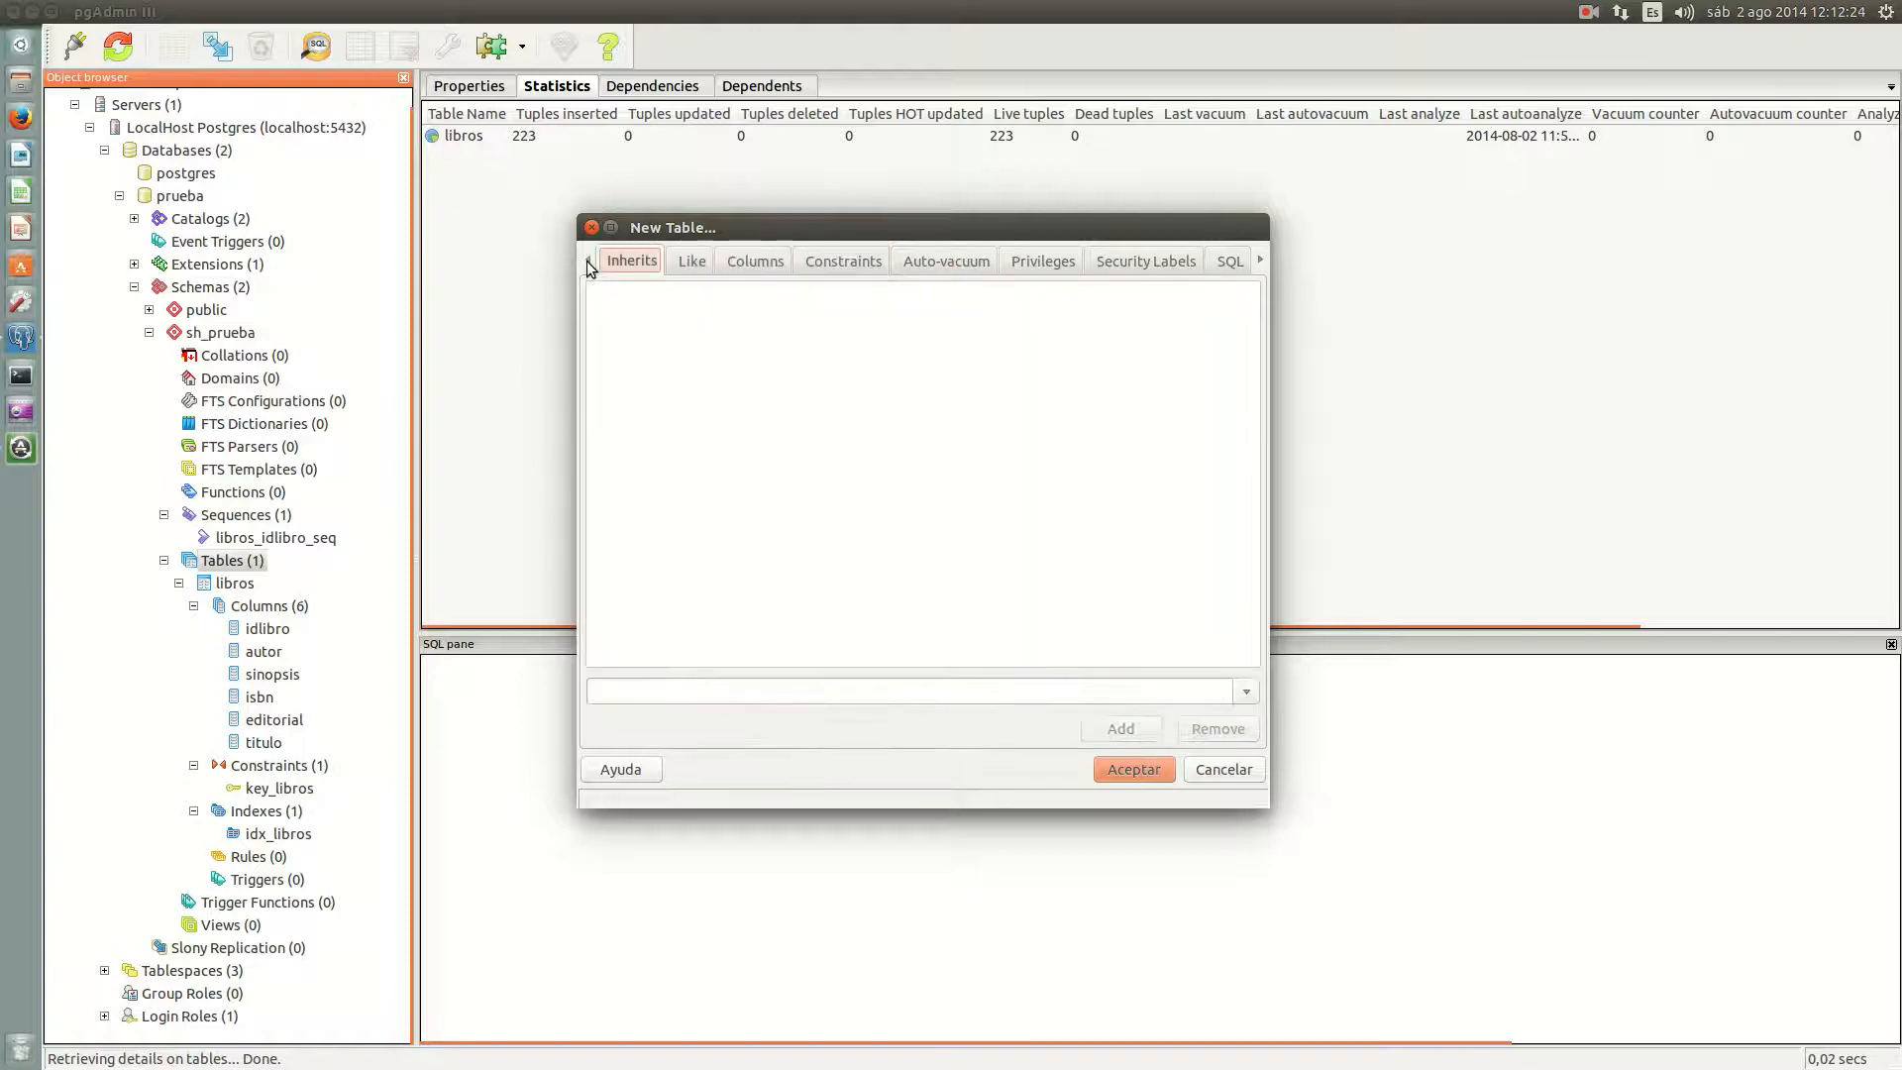
left_click(588, 261)
left_click(587, 261)
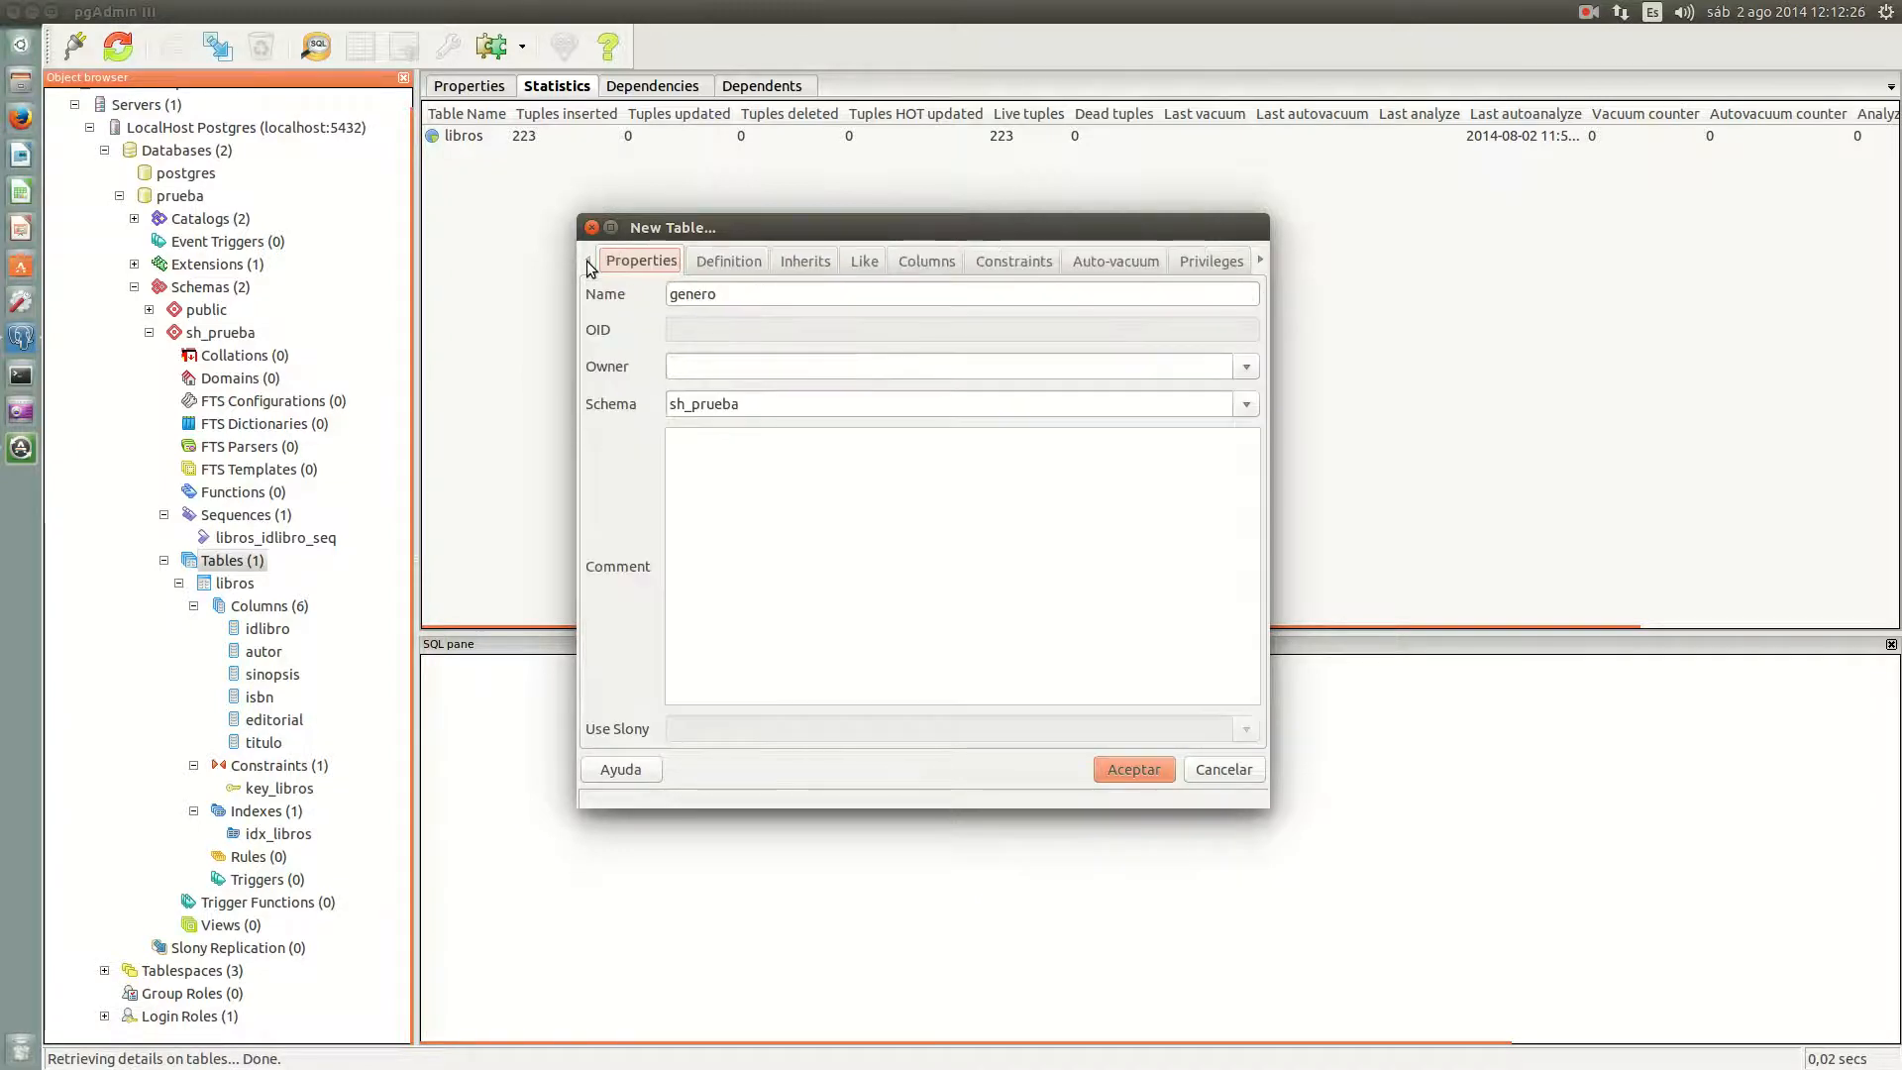
Step: Review the new table's definition, inheritance, like, column, constraint and auto-vacuum settings, including the list of constraint types
left_click(753, 264)
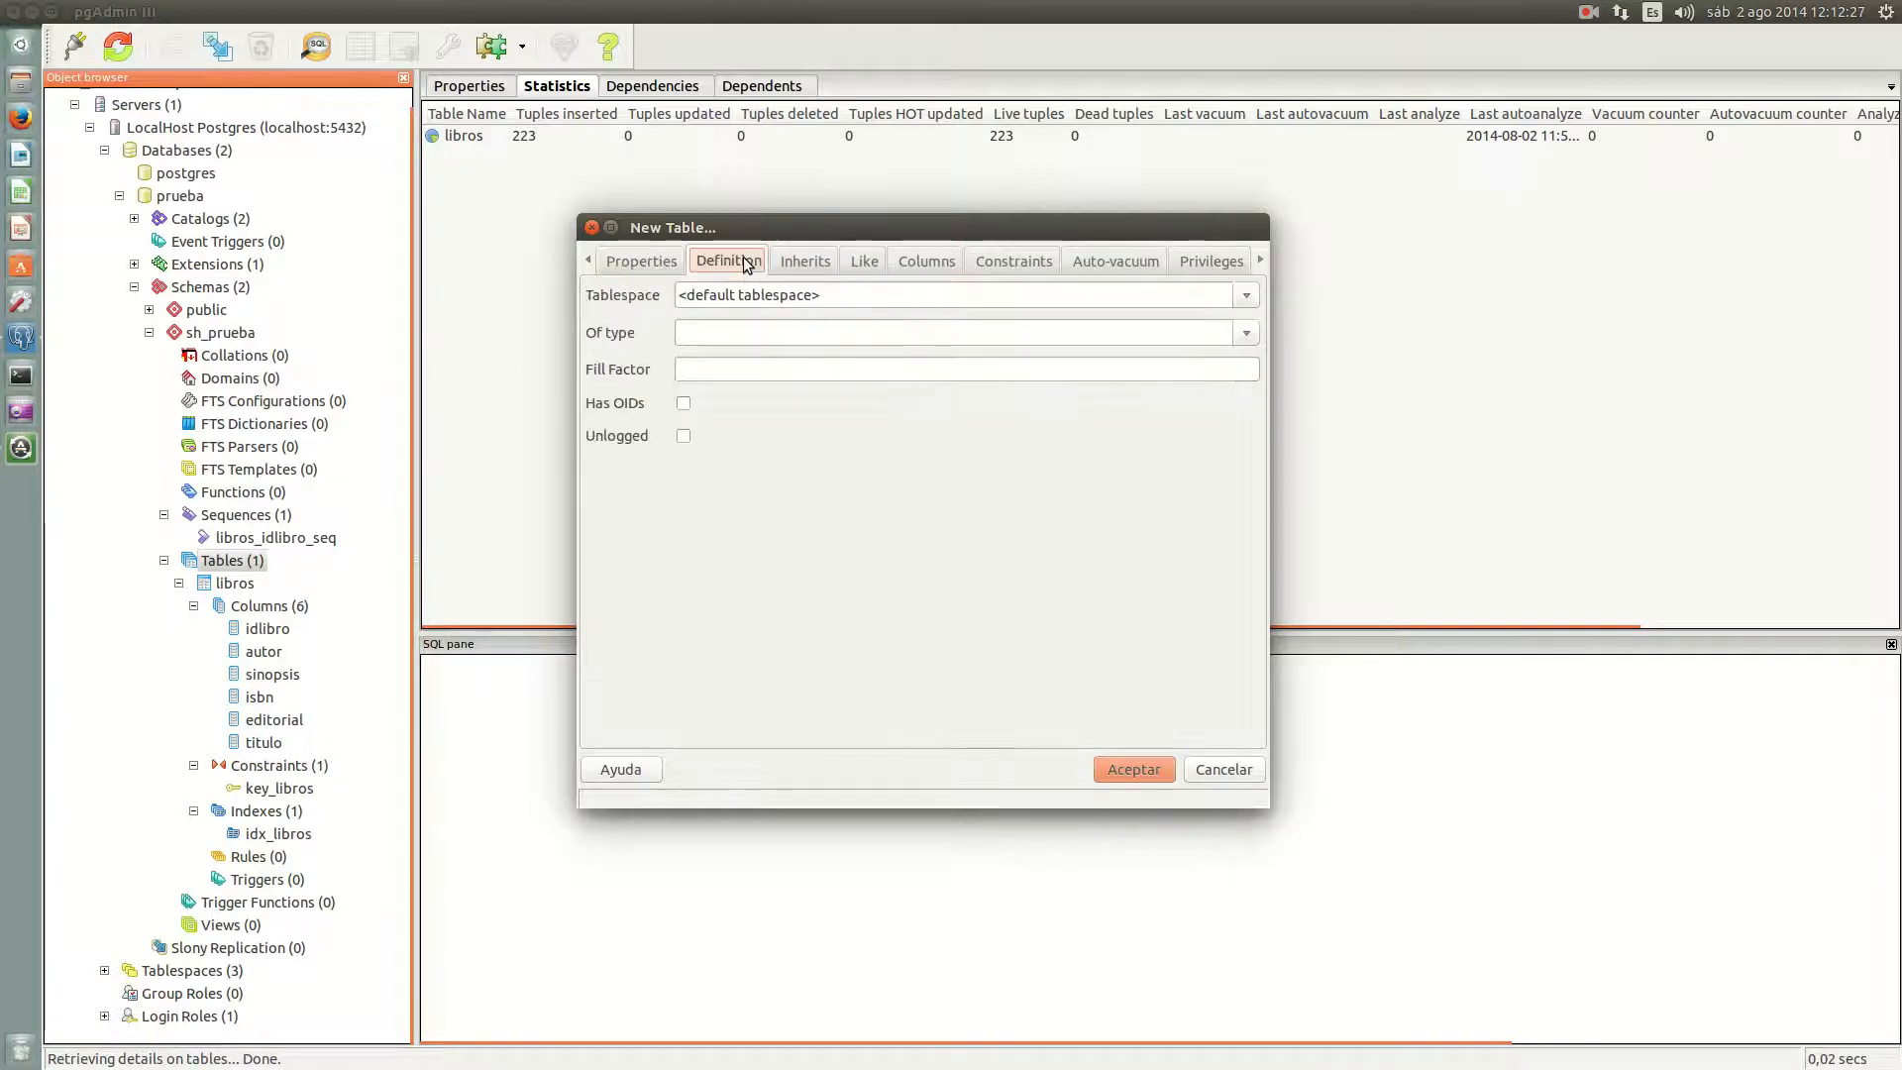
left_click(802, 267)
left_click(860, 268)
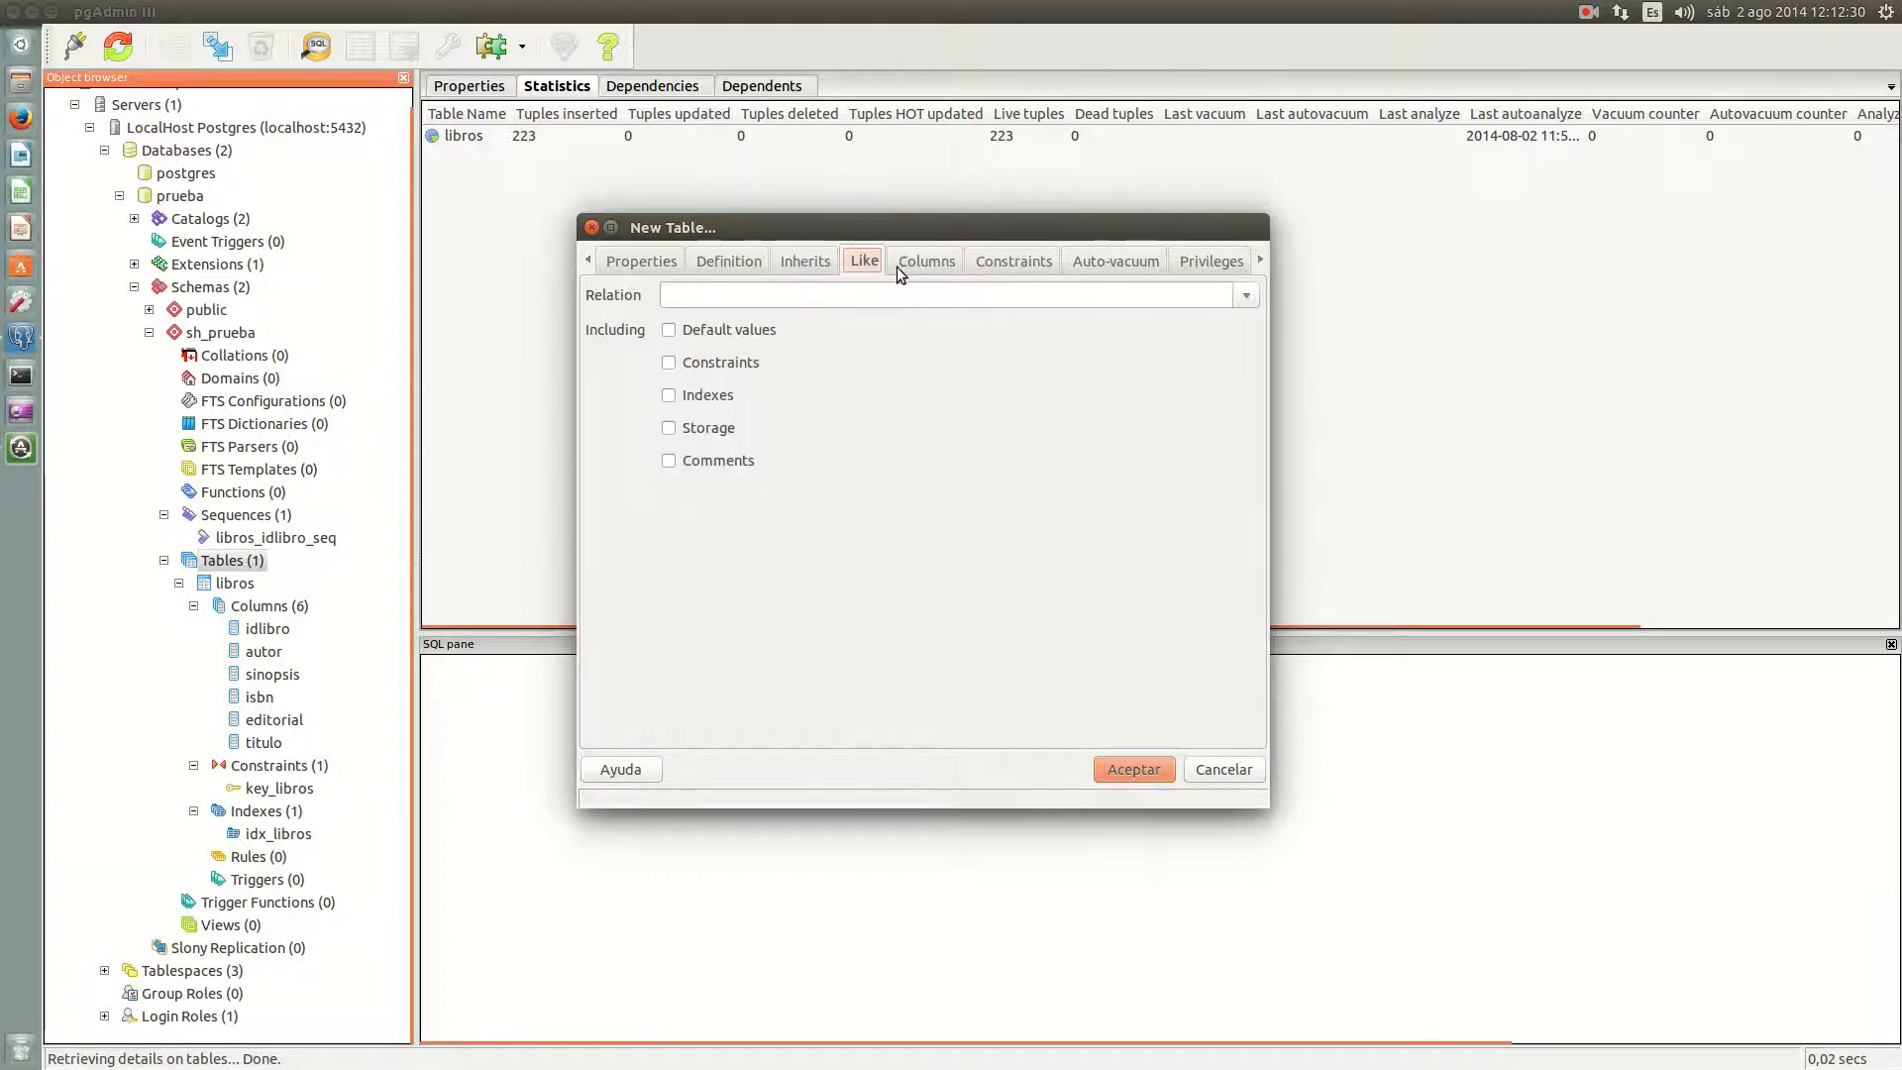
left_click(906, 268)
left_click(994, 265)
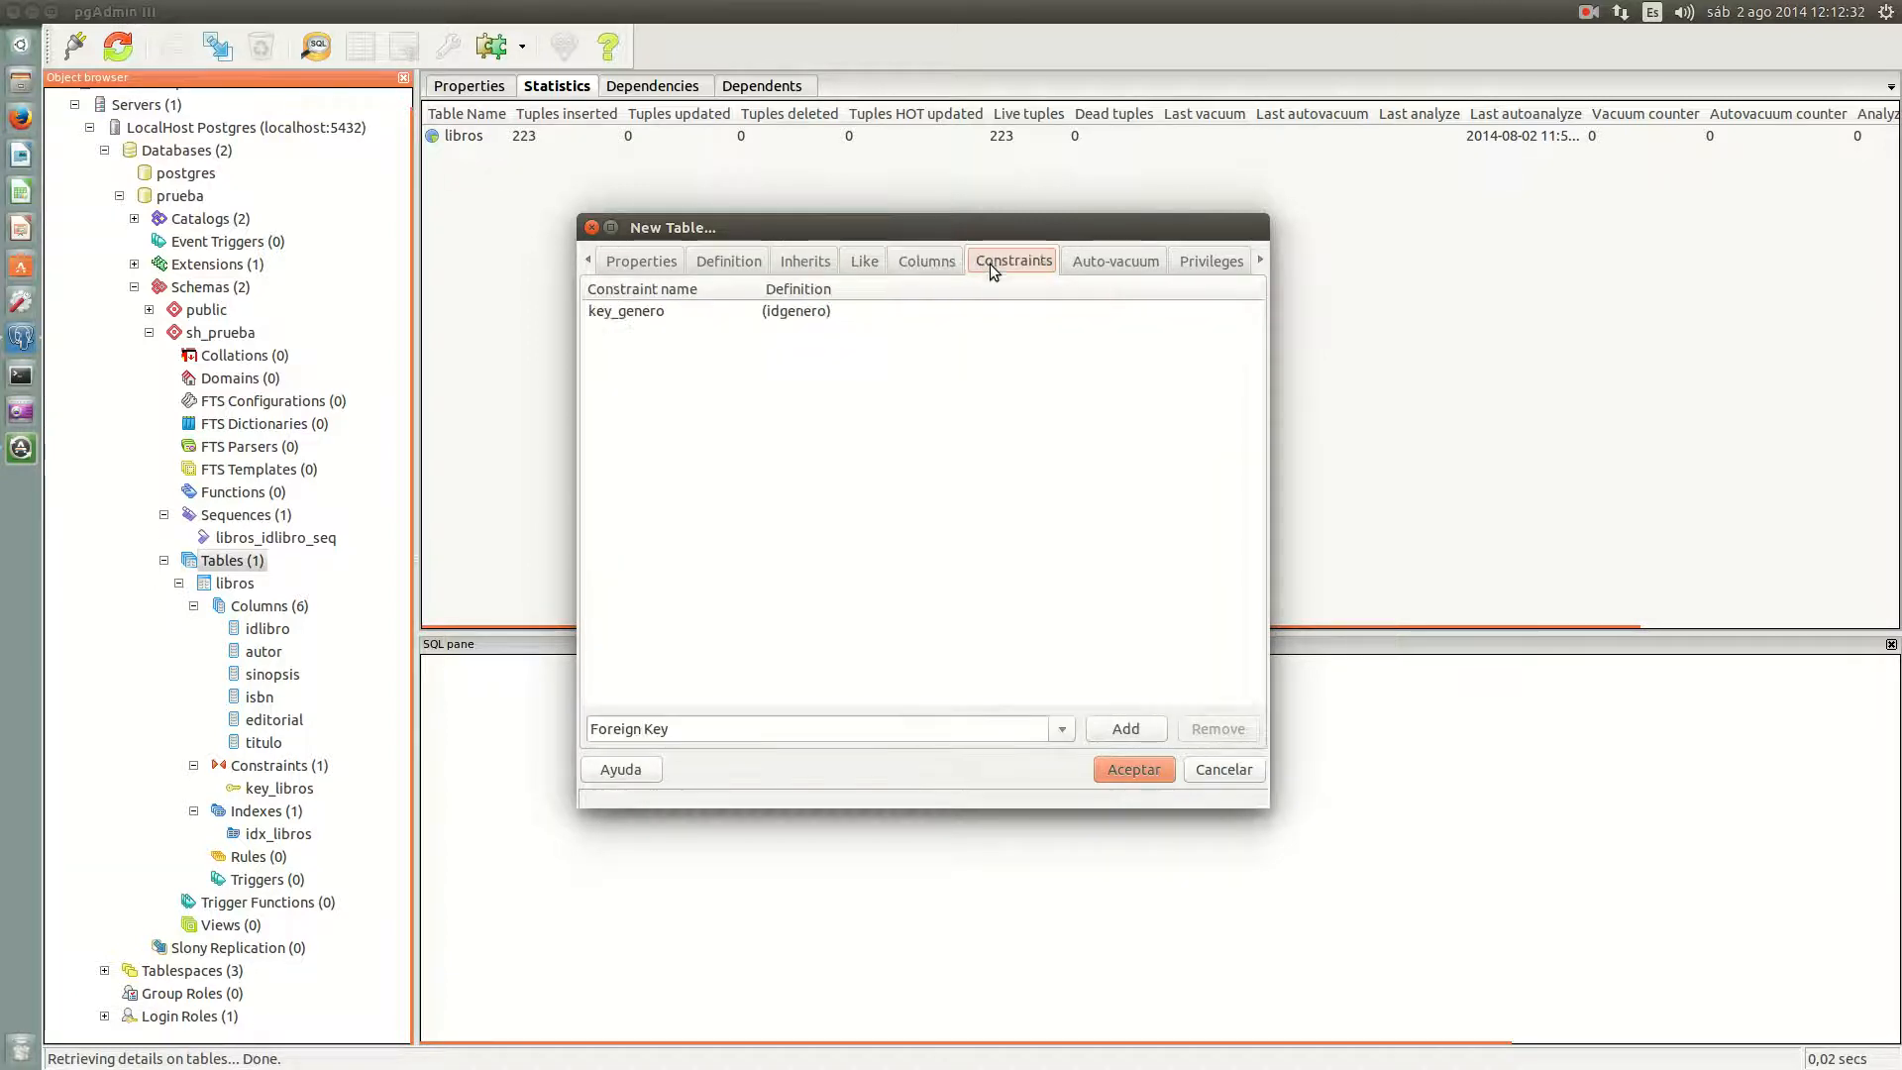
left_click(1063, 729)
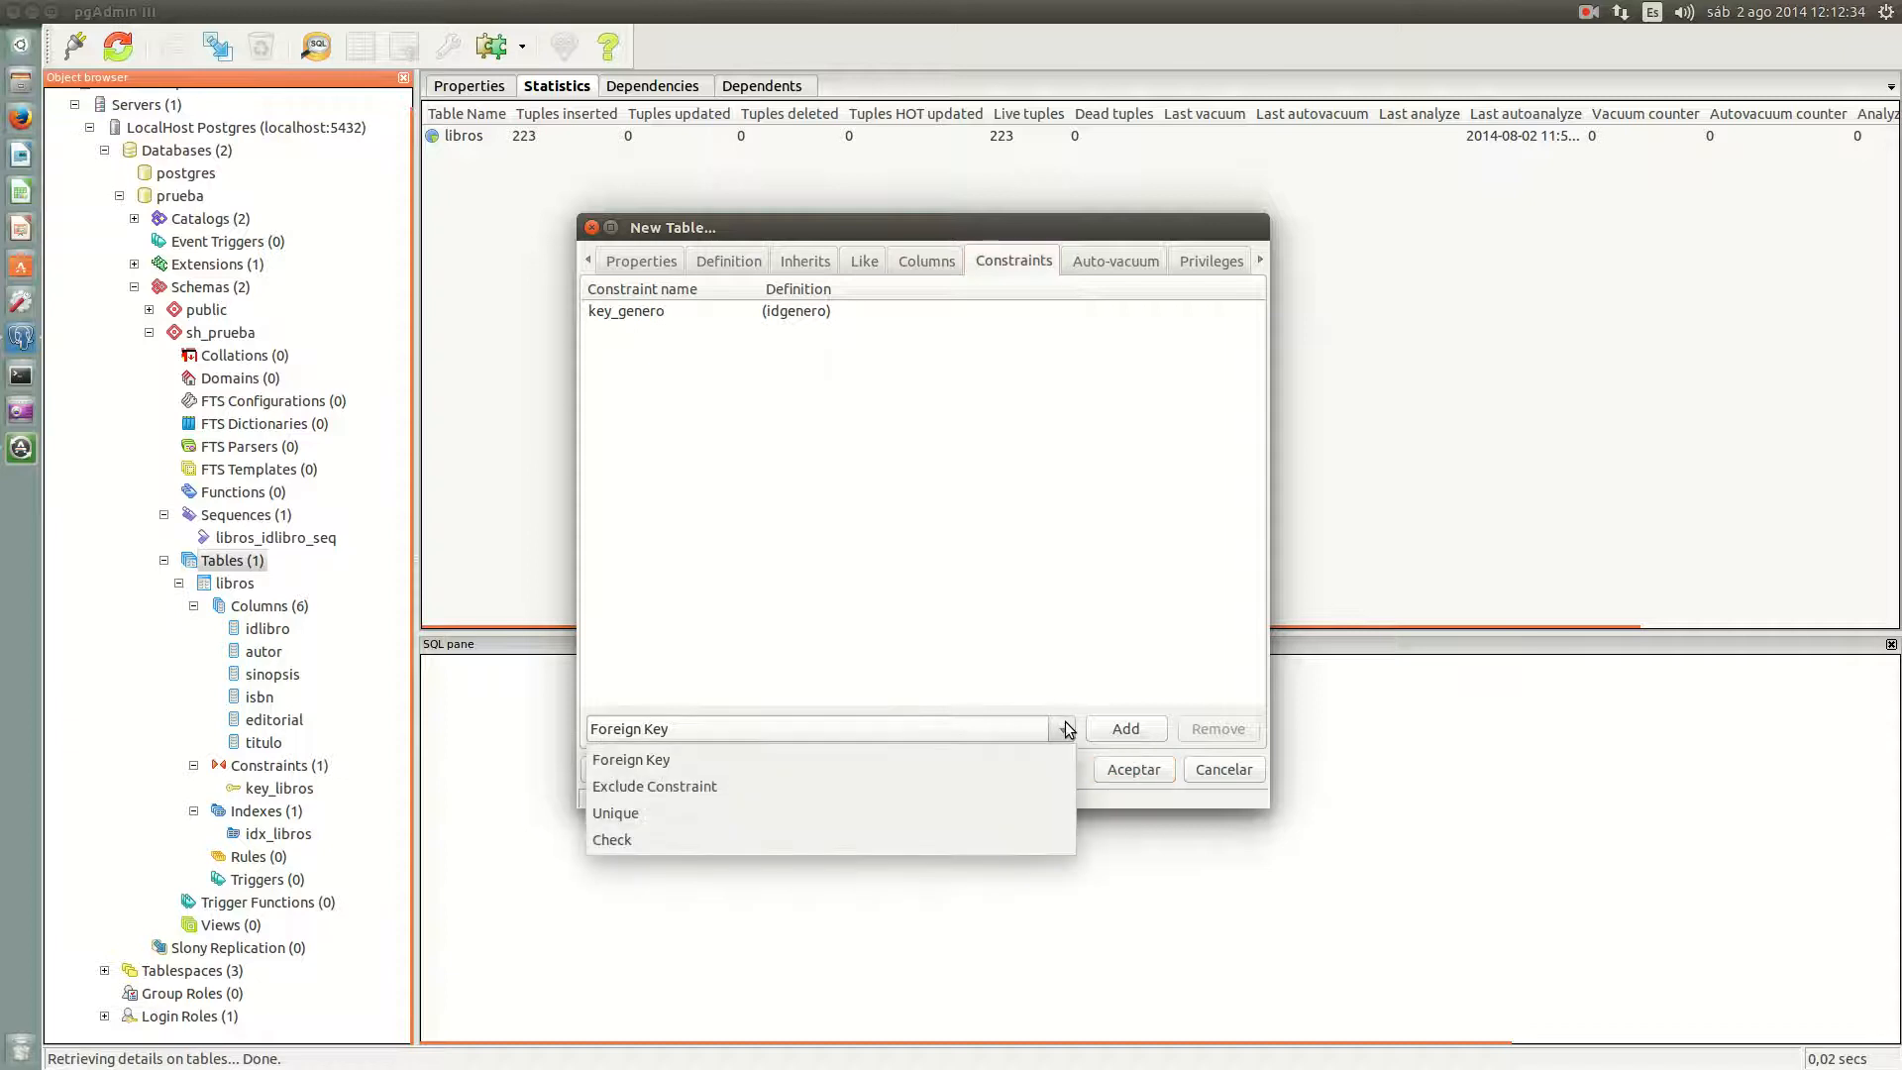
left_click(1068, 729)
left_click(1120, 261)
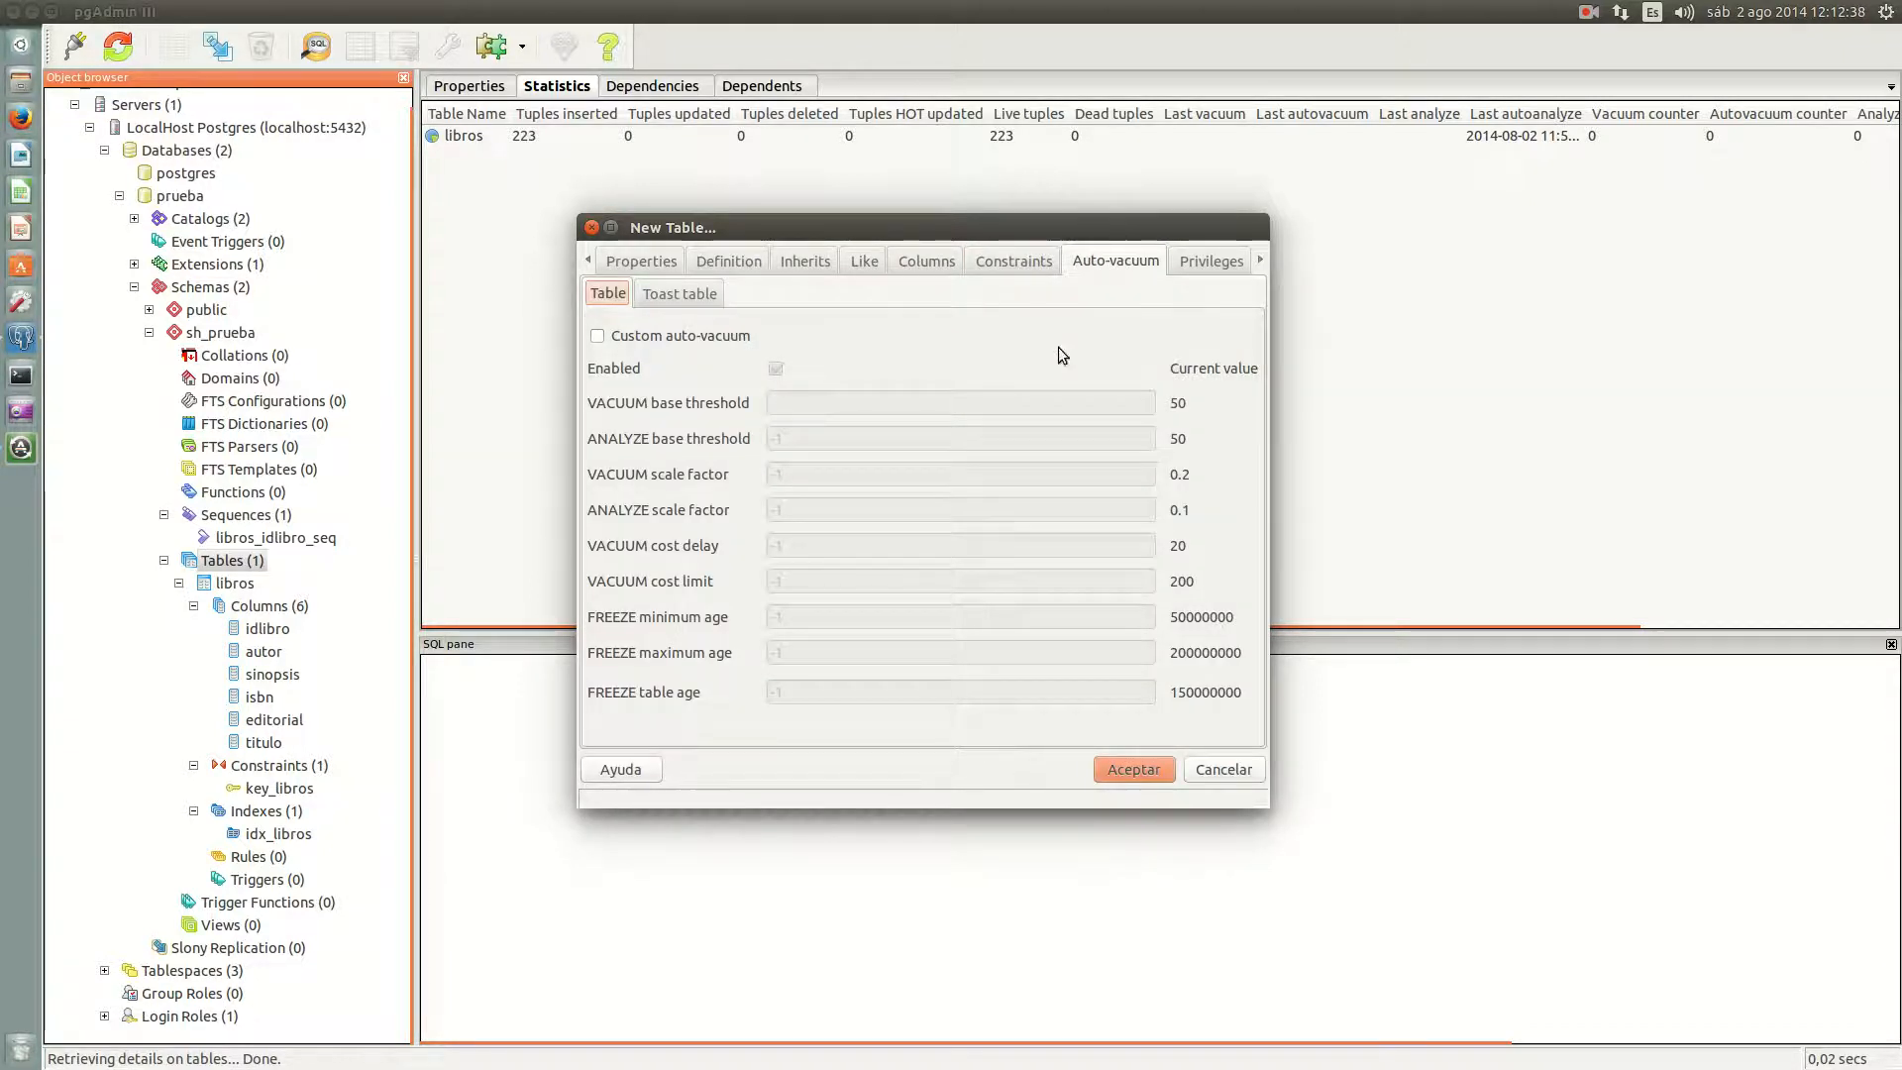
Step: Confirm creation of the genero table and expand it in the object tree
left_click(1189, 265)
left_click(1152, 771)
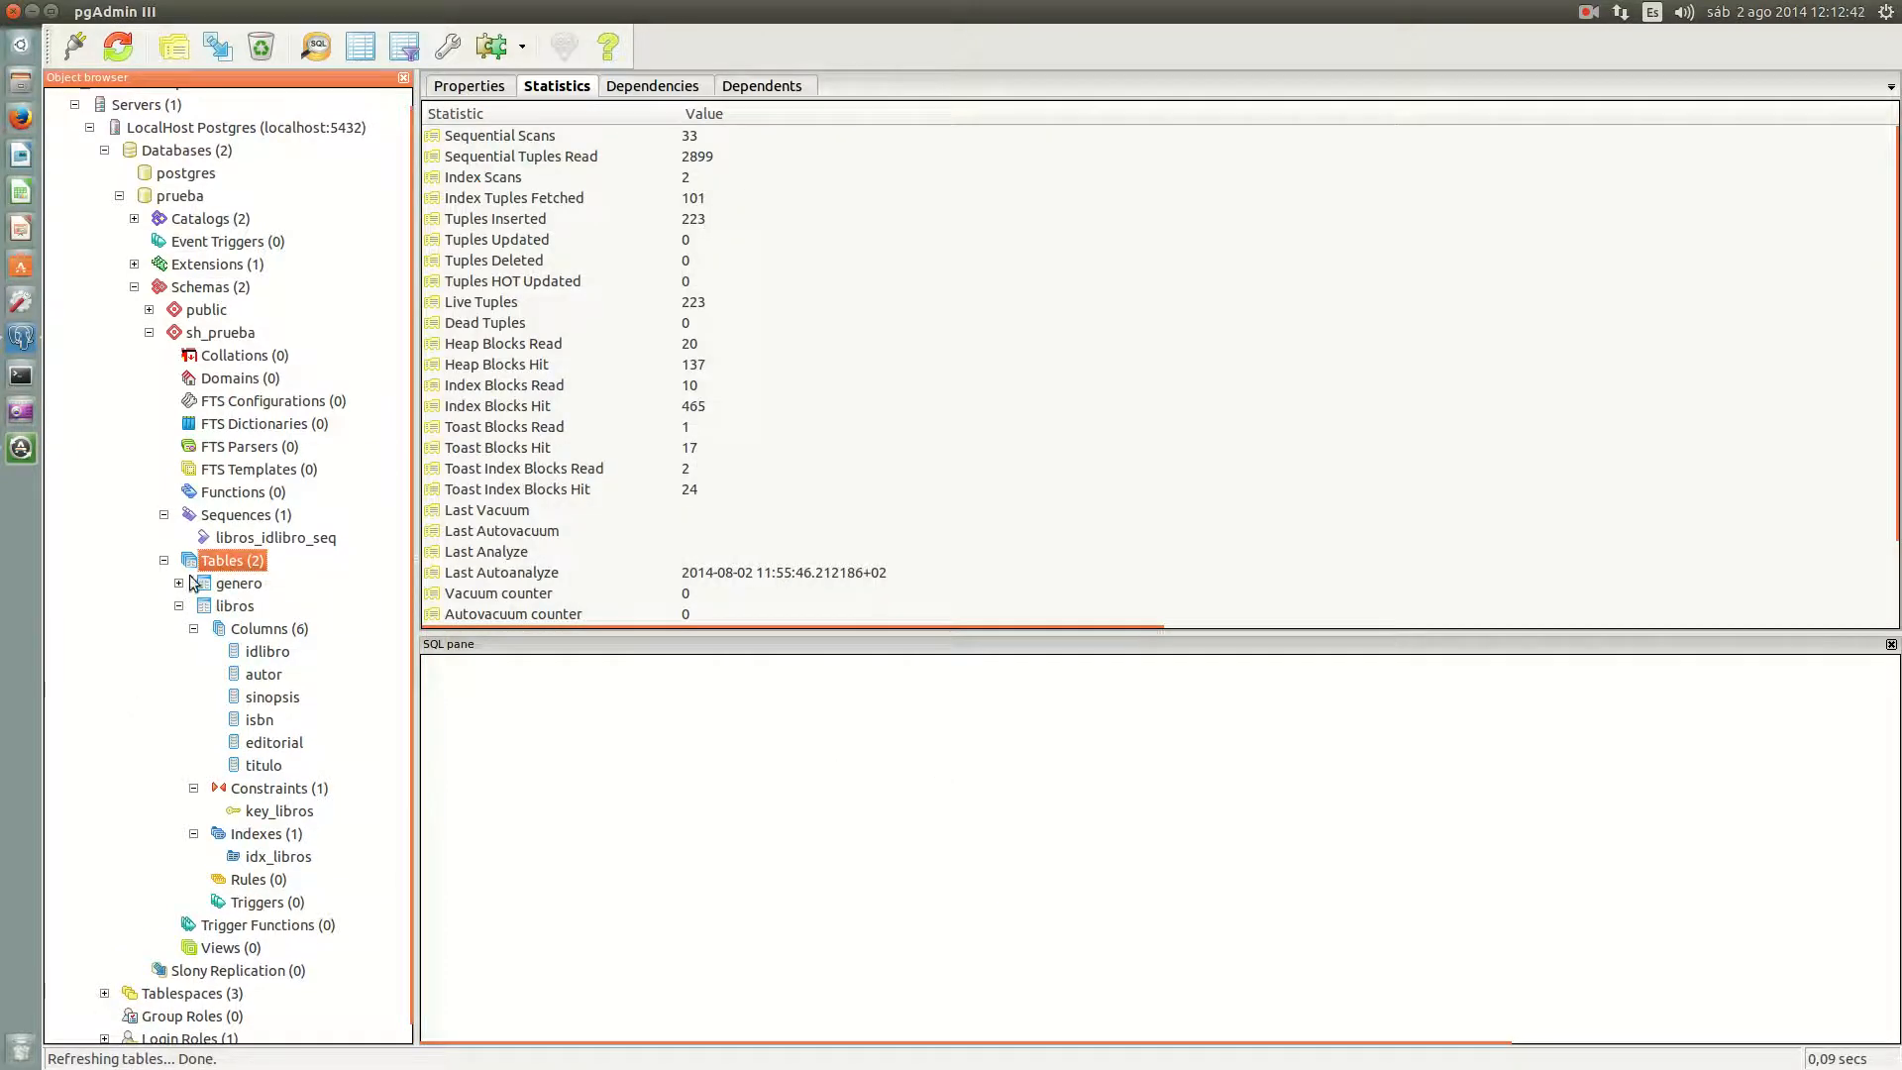
left_click(179, 582)
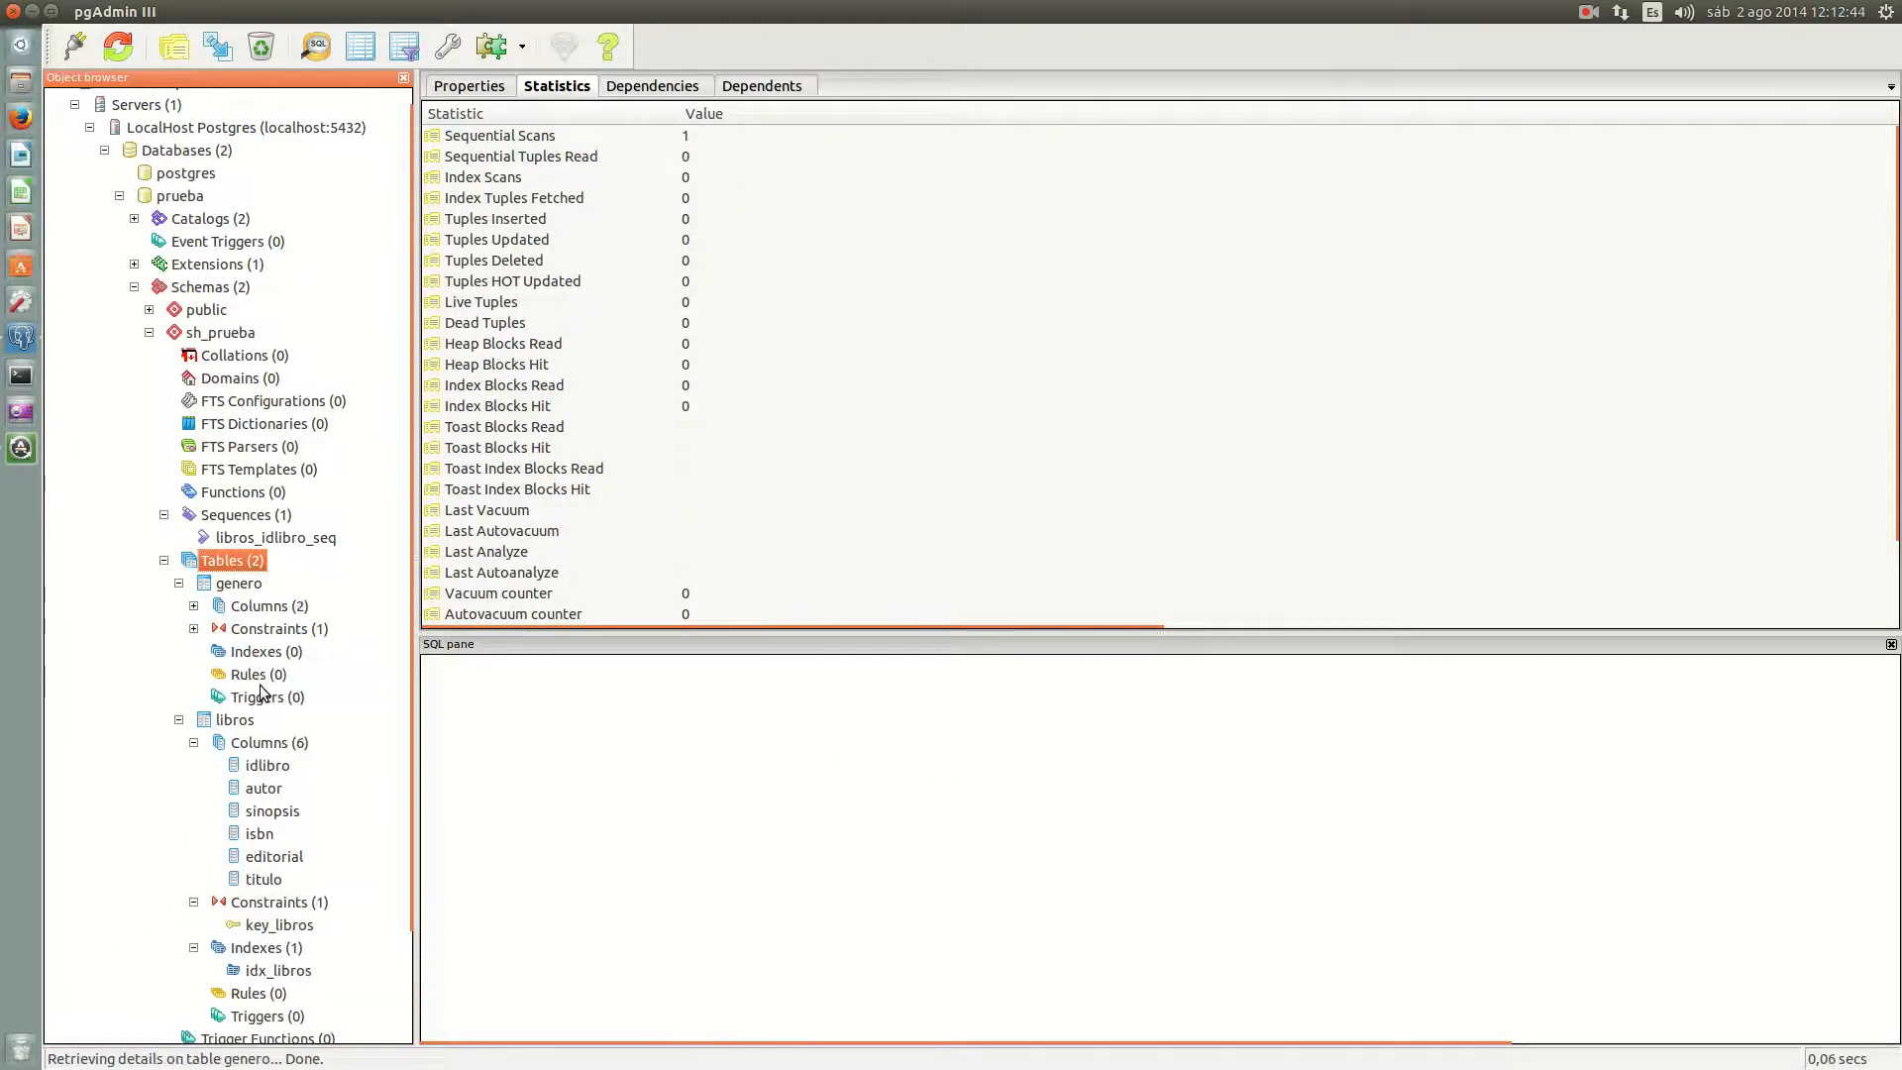
Step: Start a new index on the genero table named idx_genero with the hash access method
right_click(265, 651)
left_click(356, 693)
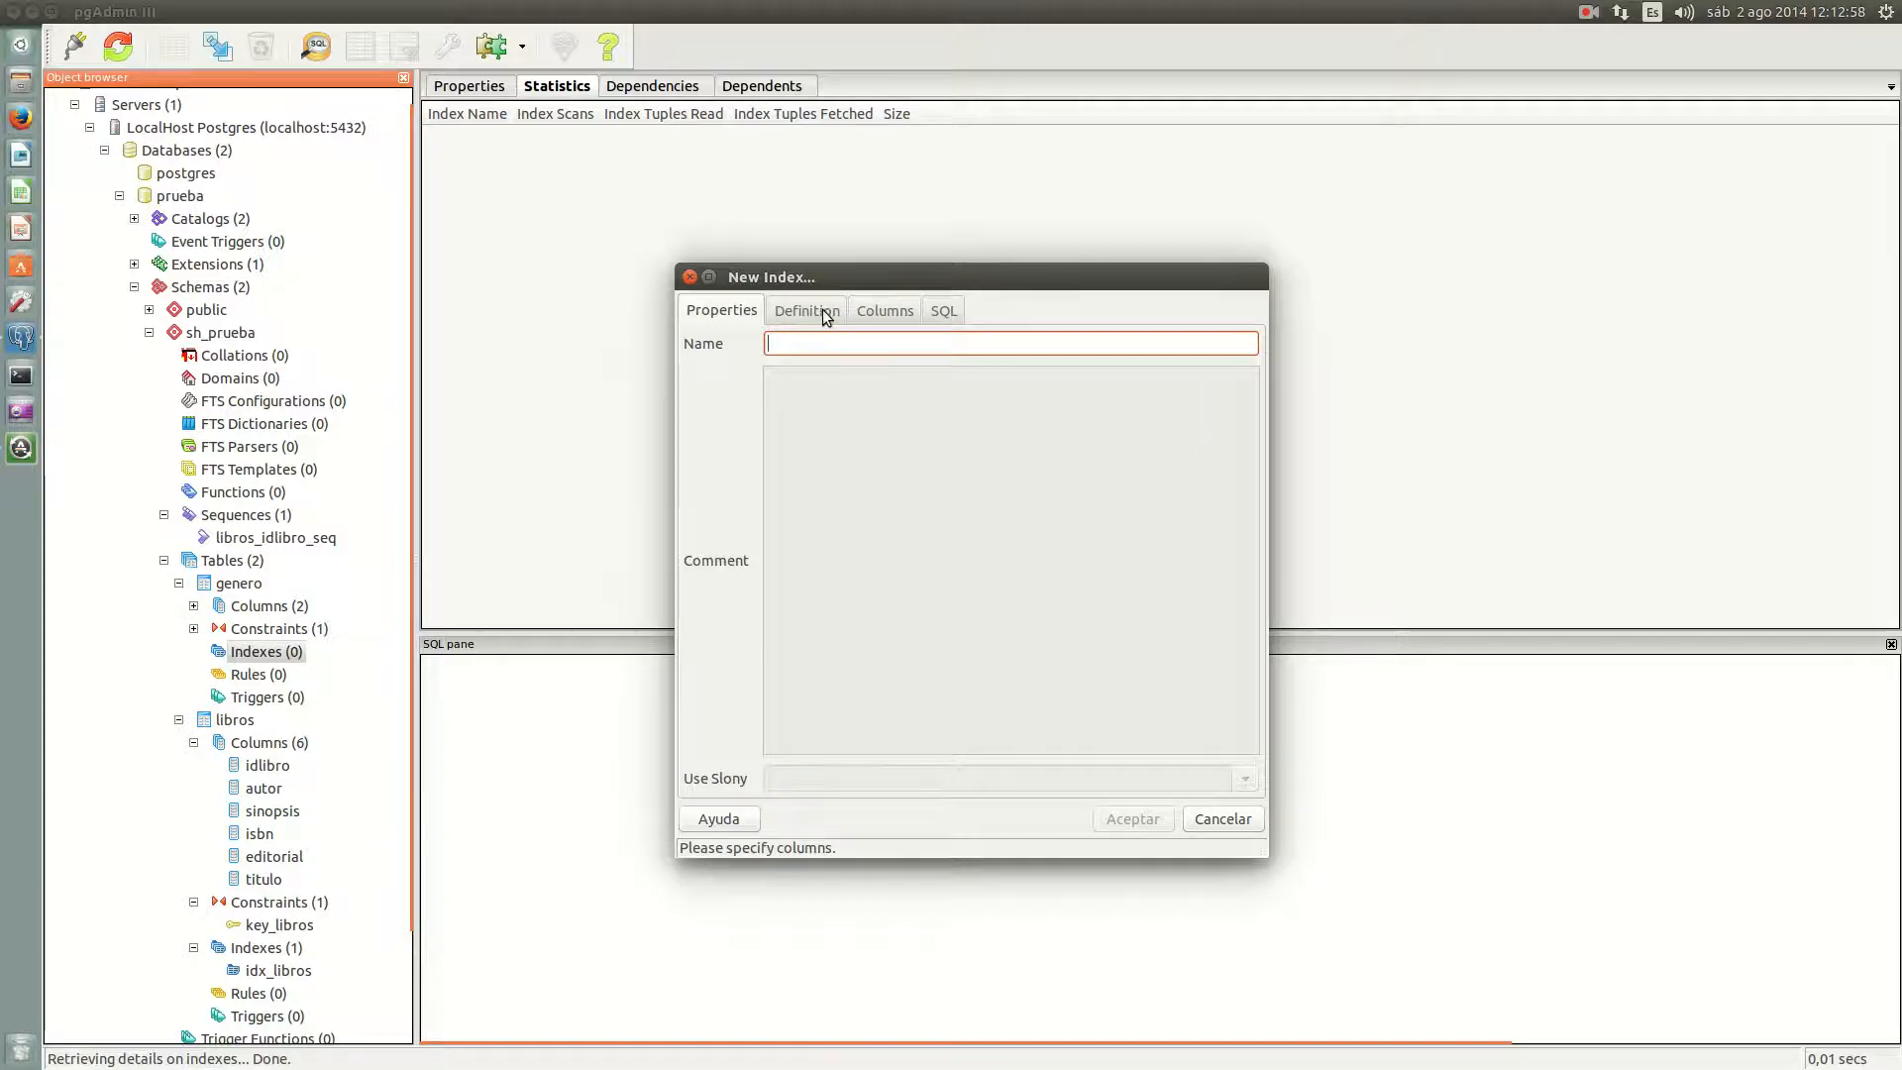
left_click(804, 352)
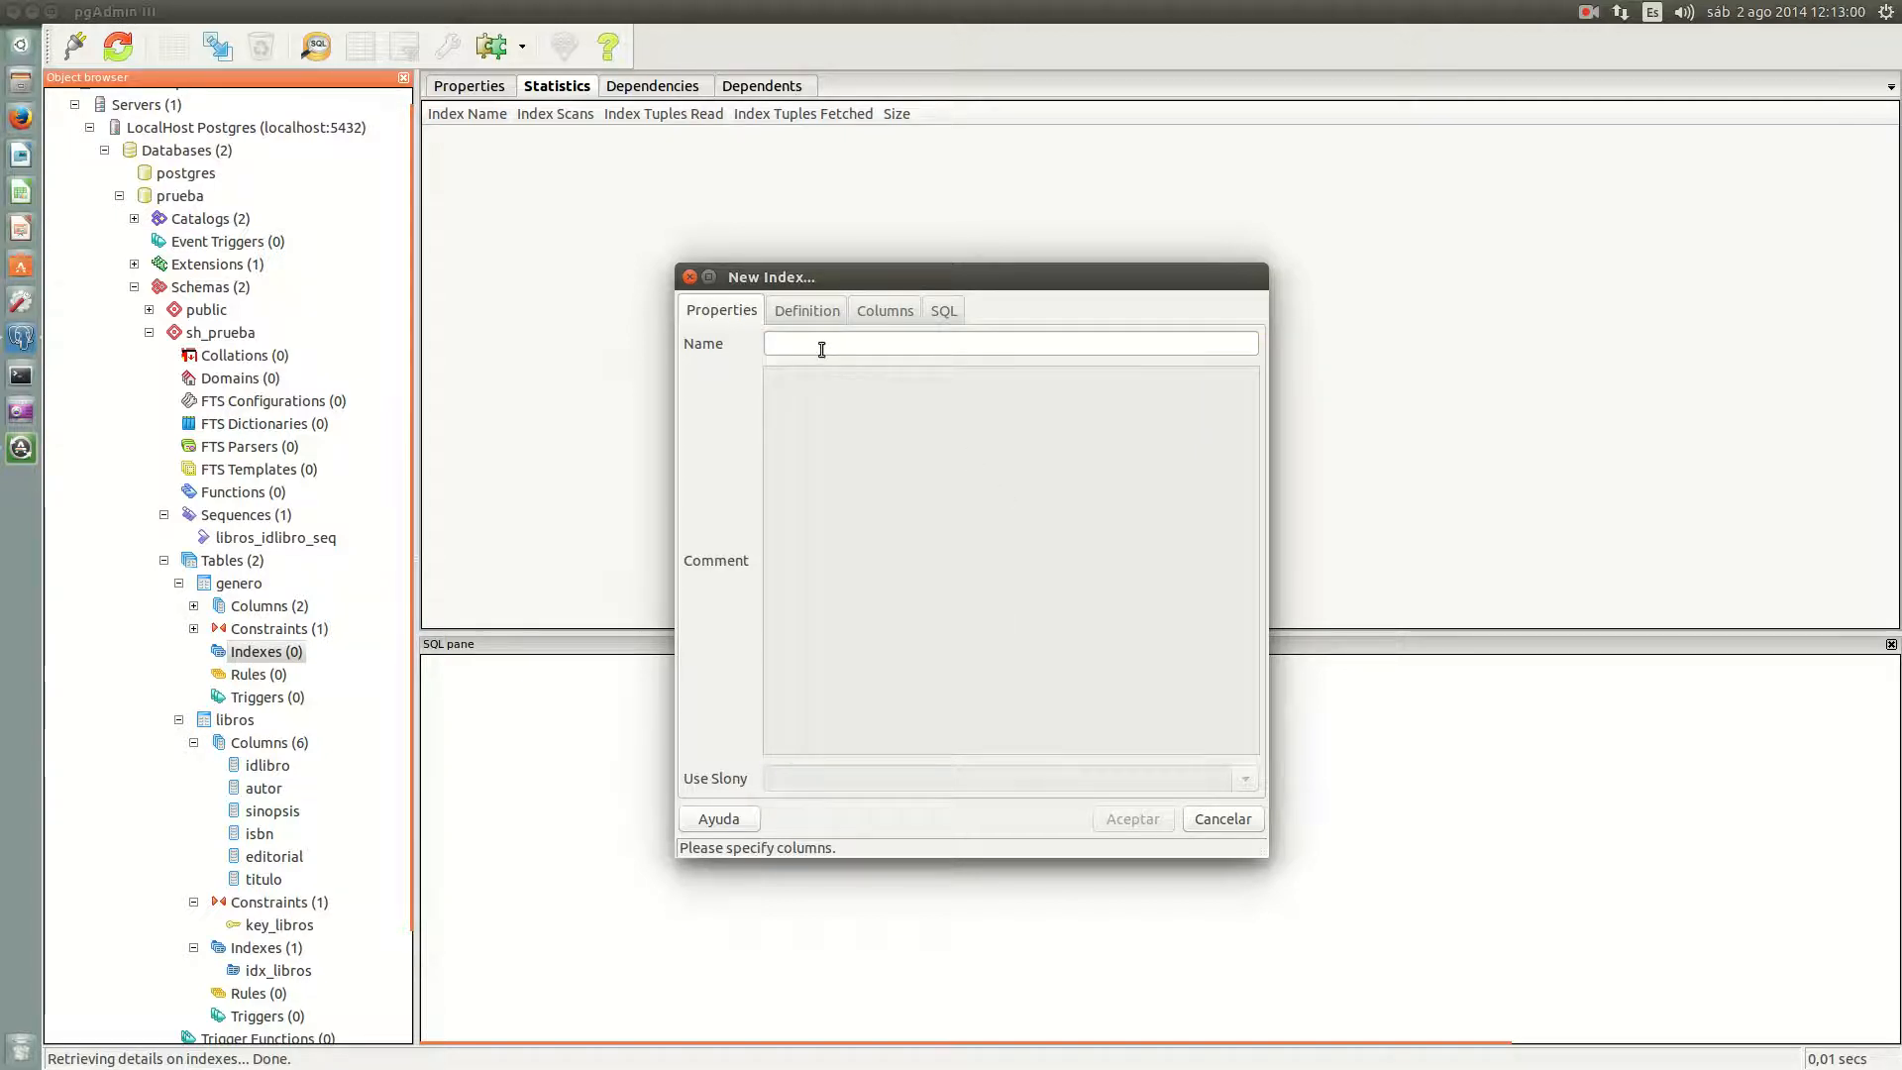
type("idx_gen")
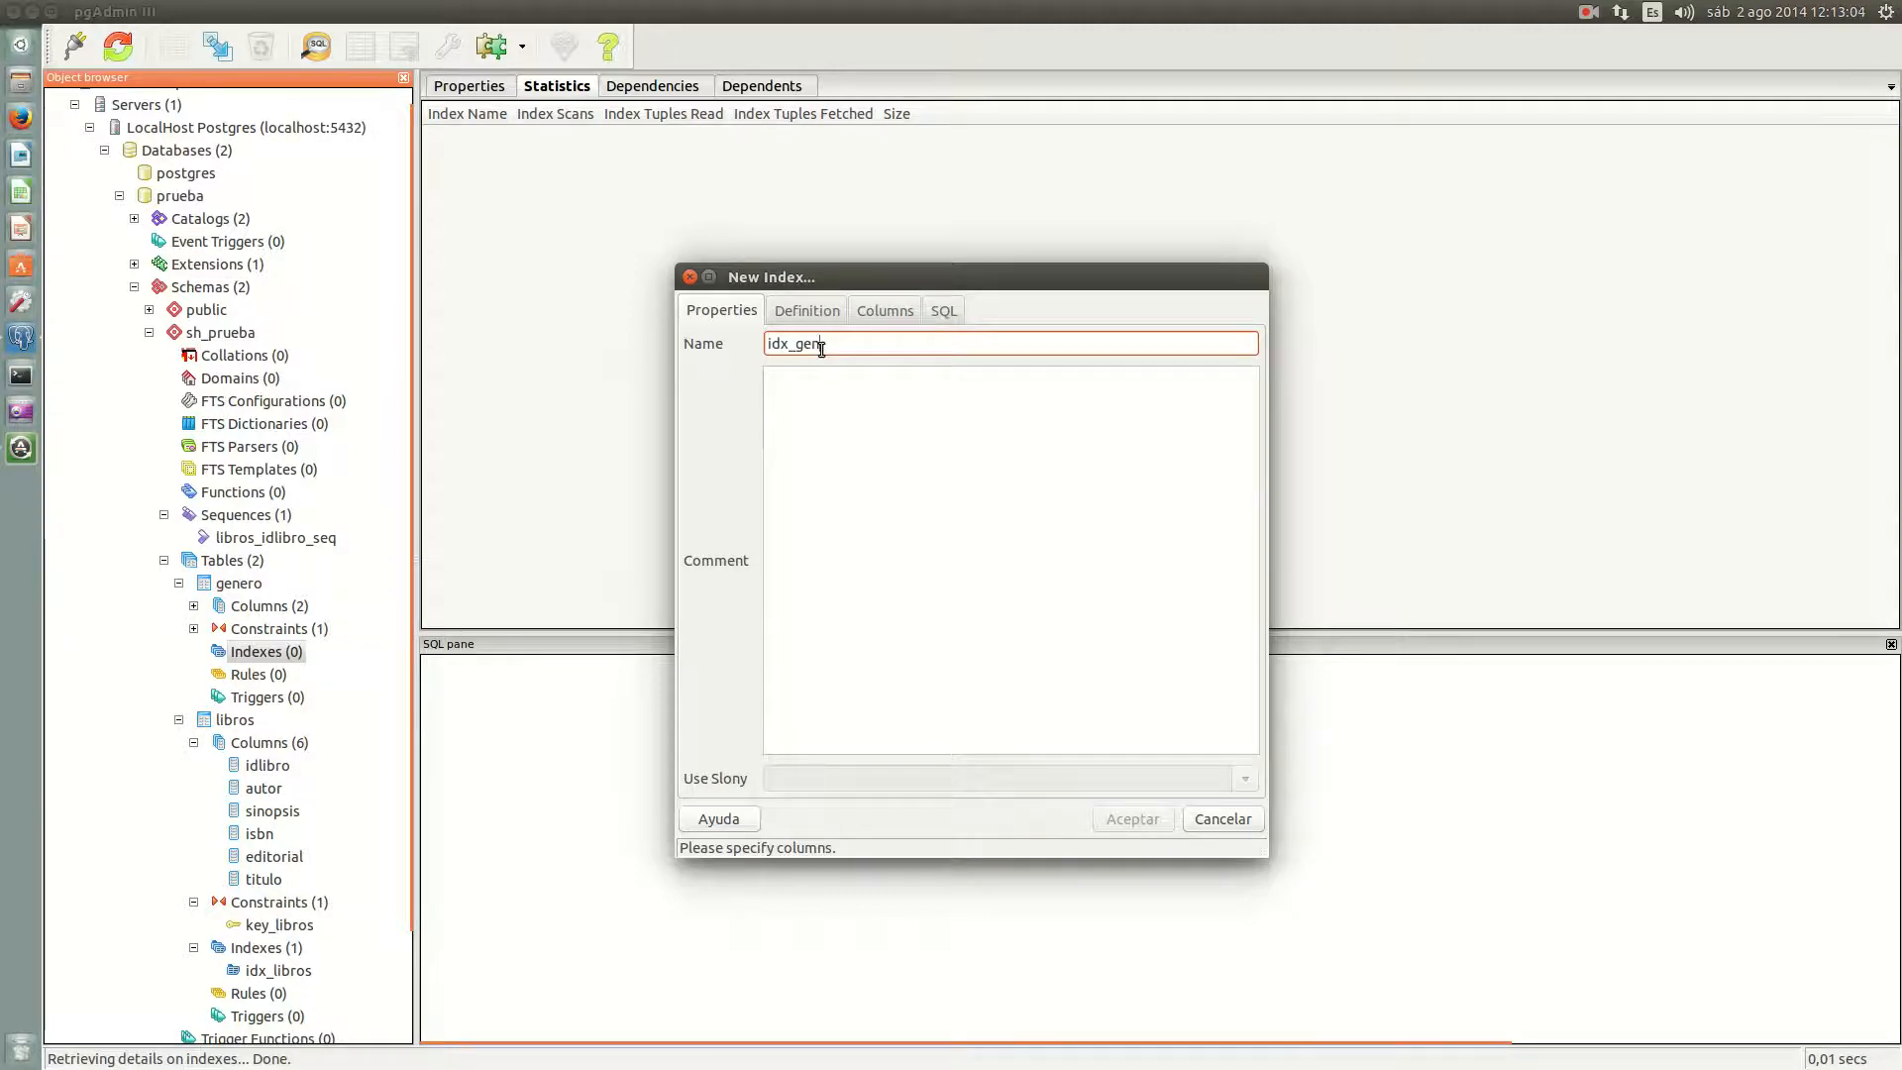
type("ero")
left_click(790, 309)
left_click(1244, 383)
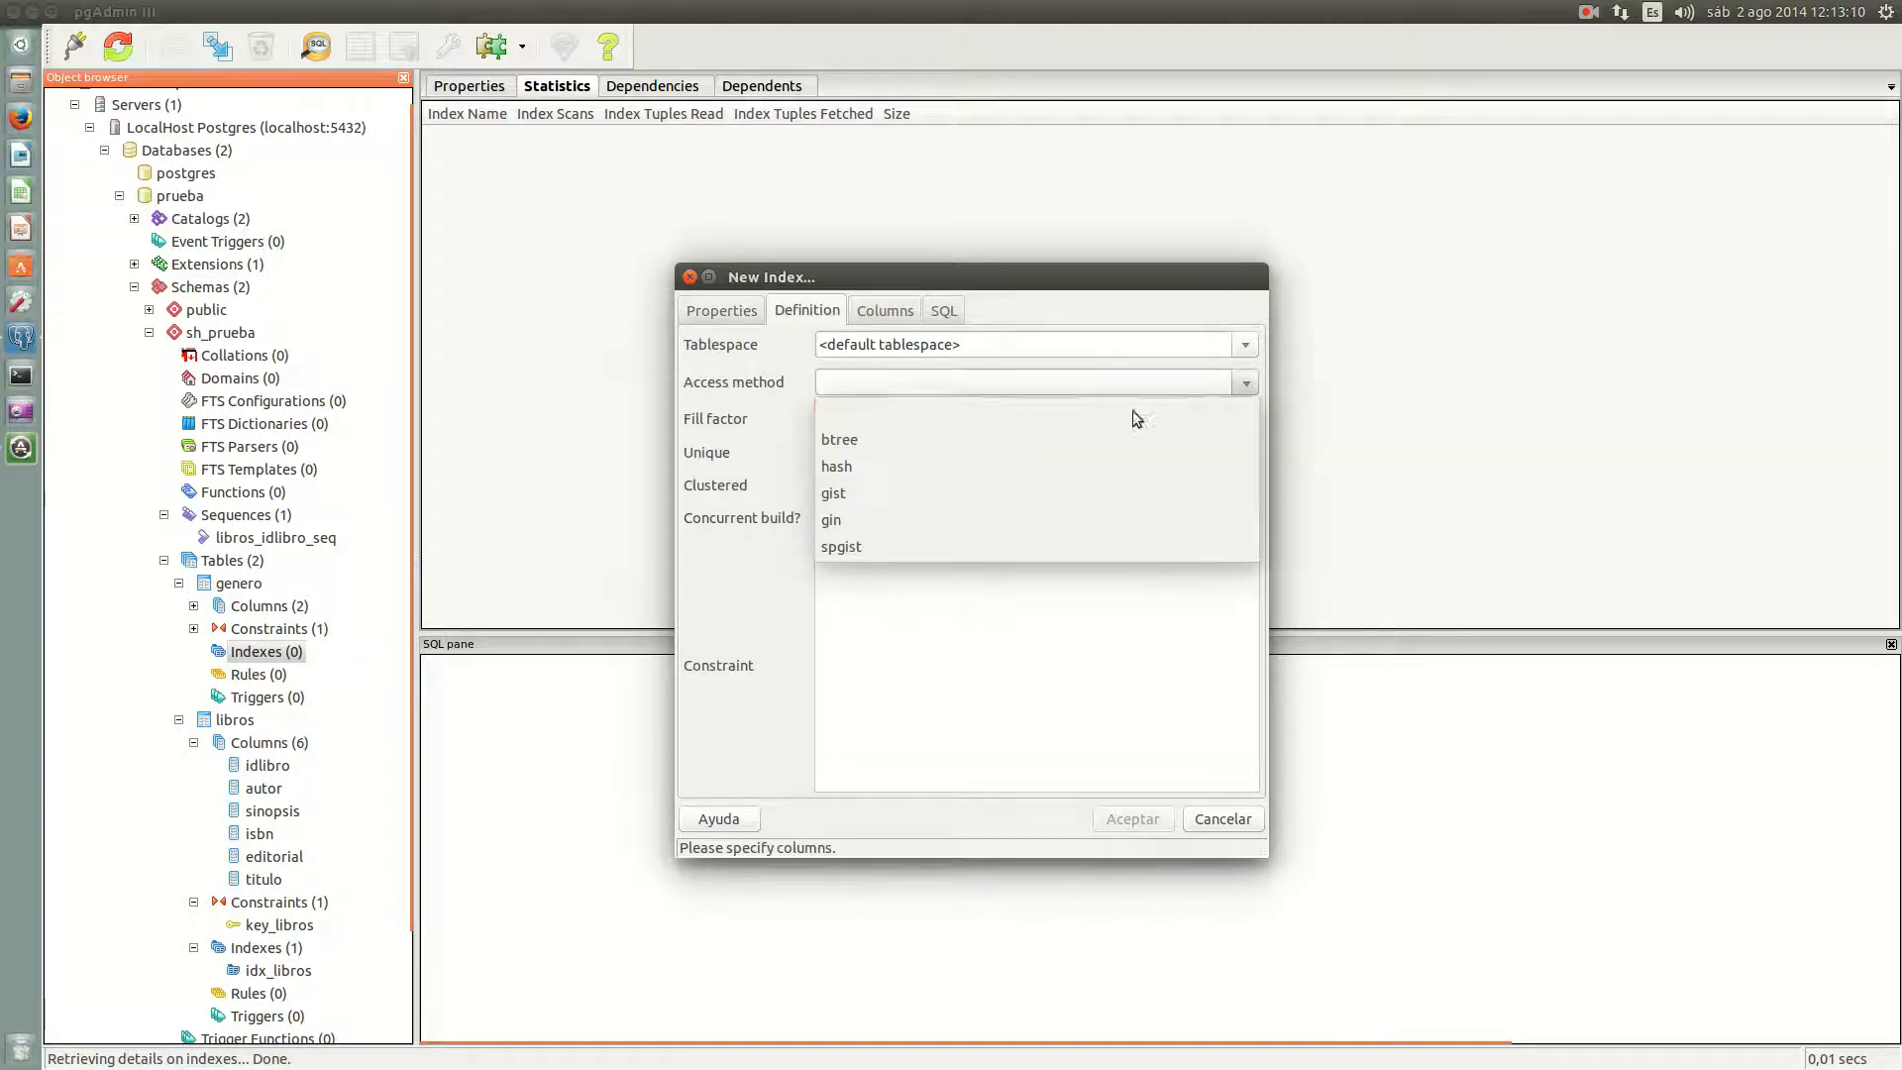
left_click(1064, 458)
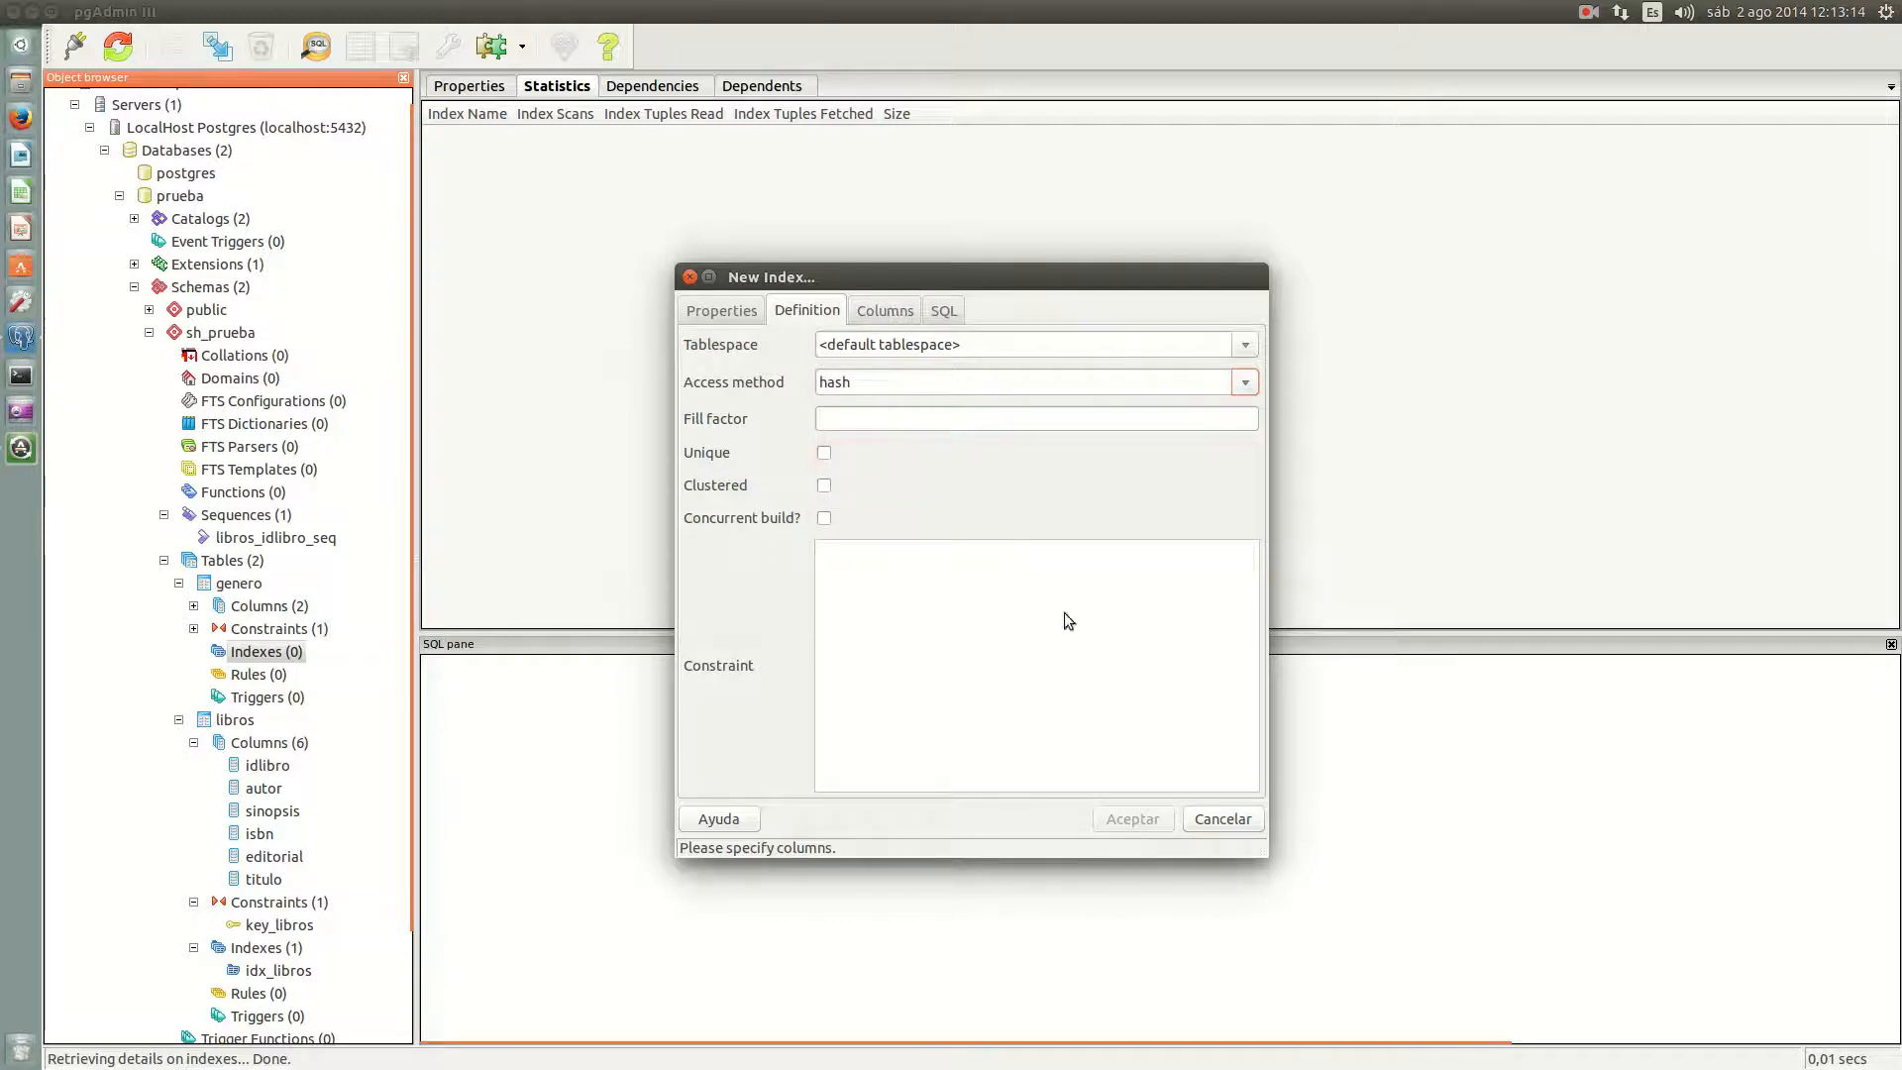
Step: Add the idgenero column to the new index and create it
key("ctrl+Page_Down")
left_click(1238, 626)
left_click(1155, 650)
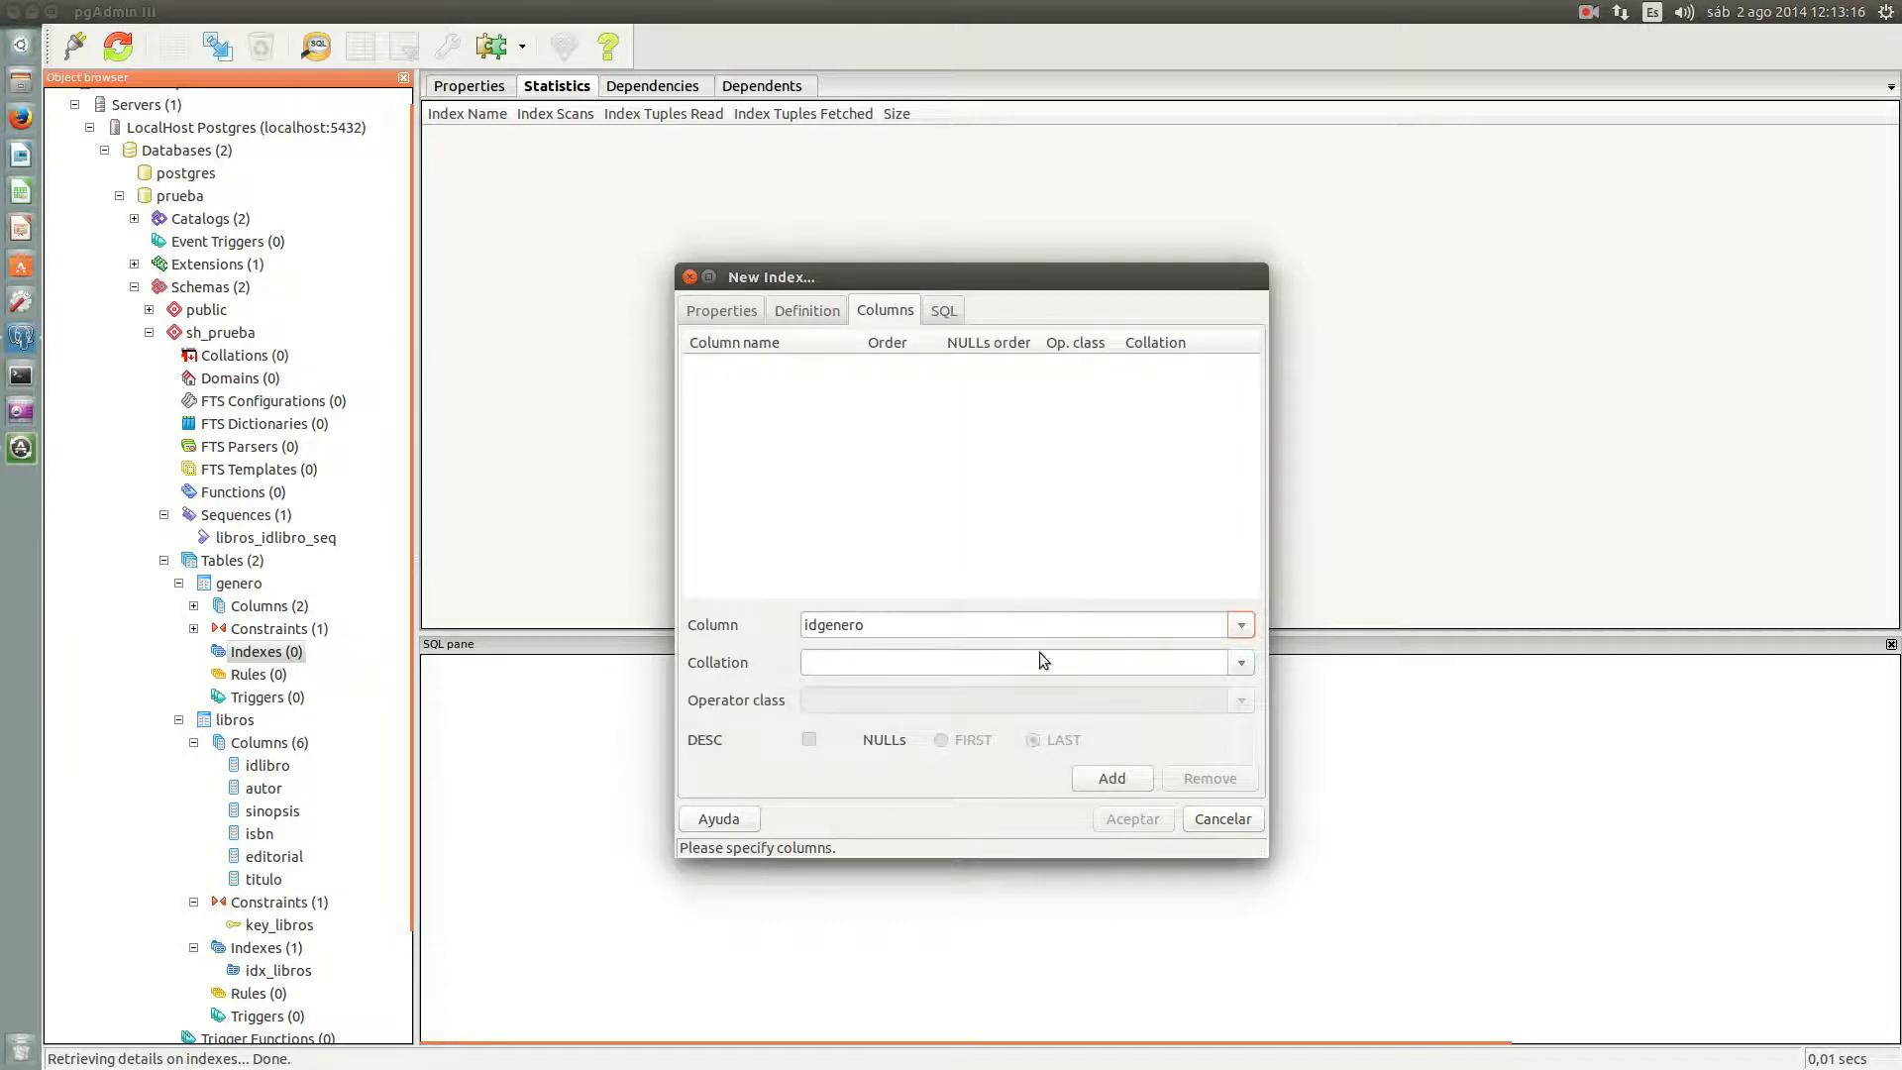
left_click(1112, 778)
left_click(1129, 818)
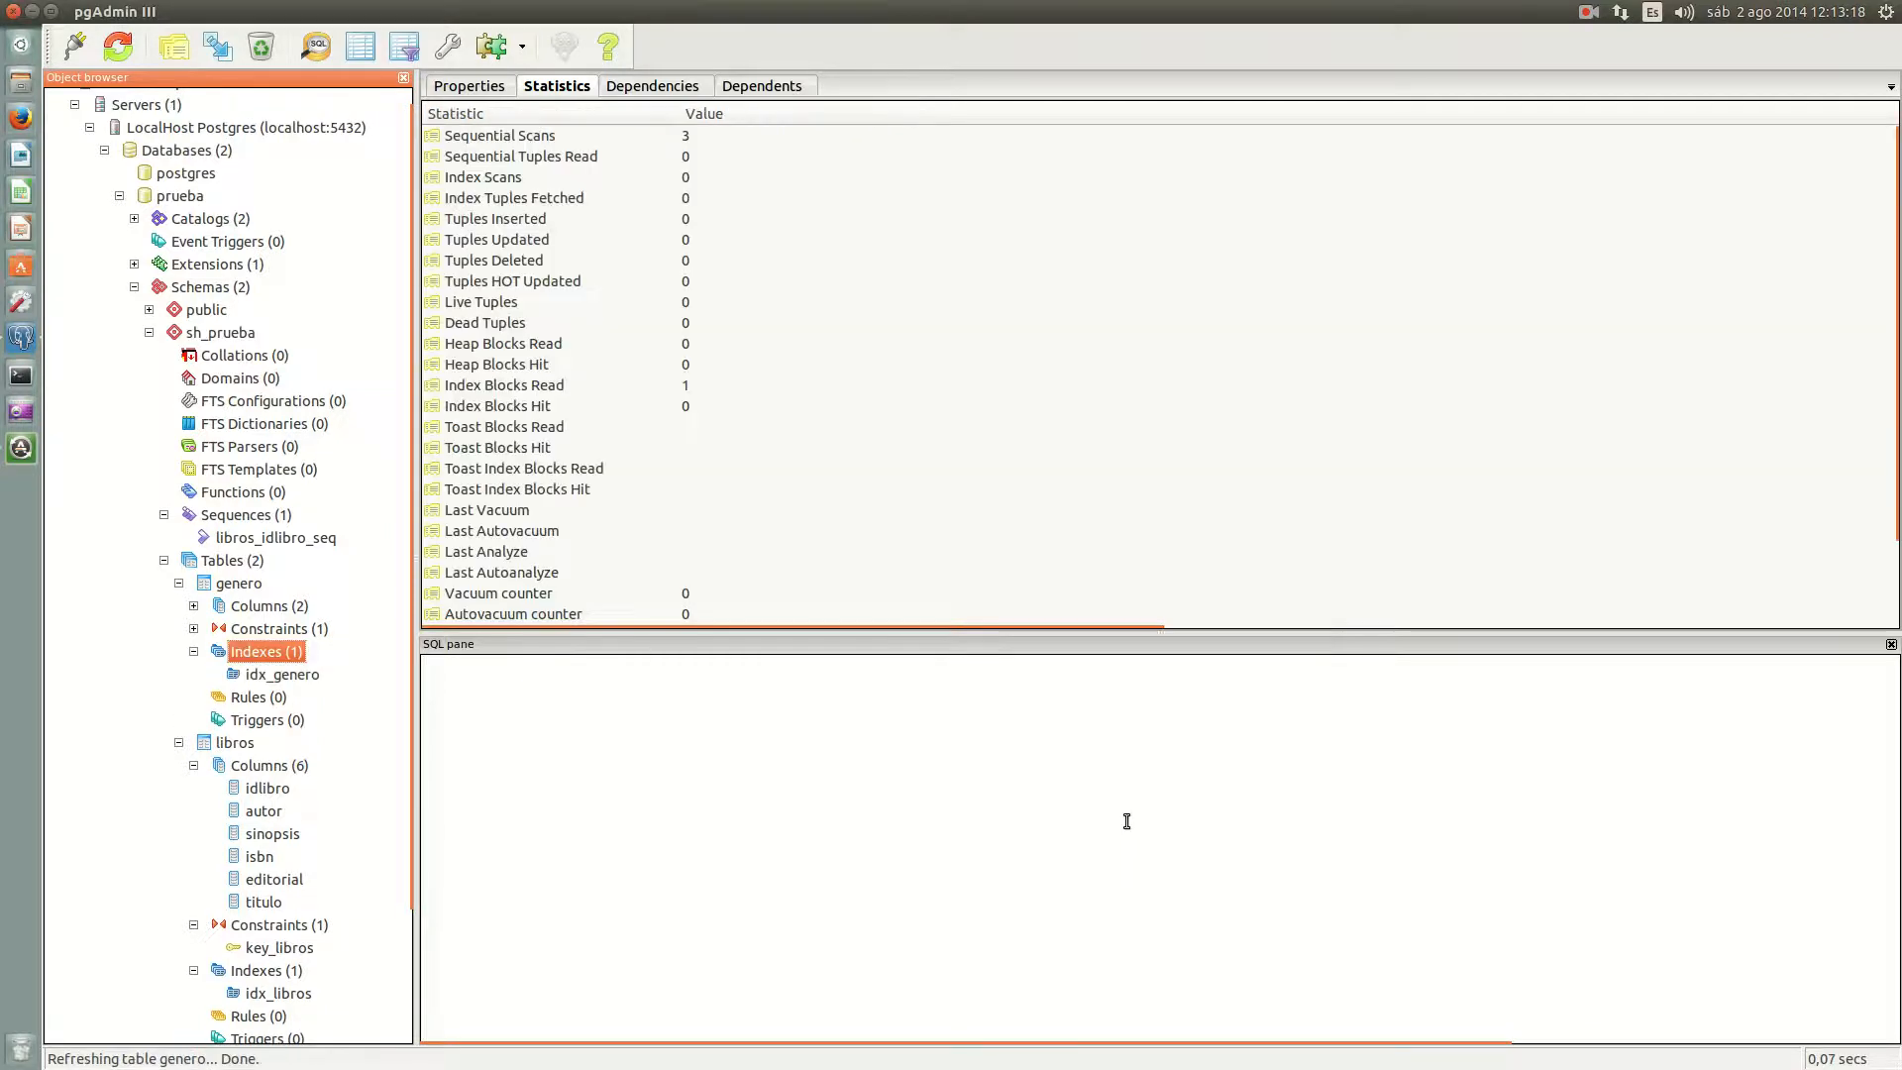
Step: Look through the genero table's statistics and refresh its indexes
scroll(517, 336, "down", 1)
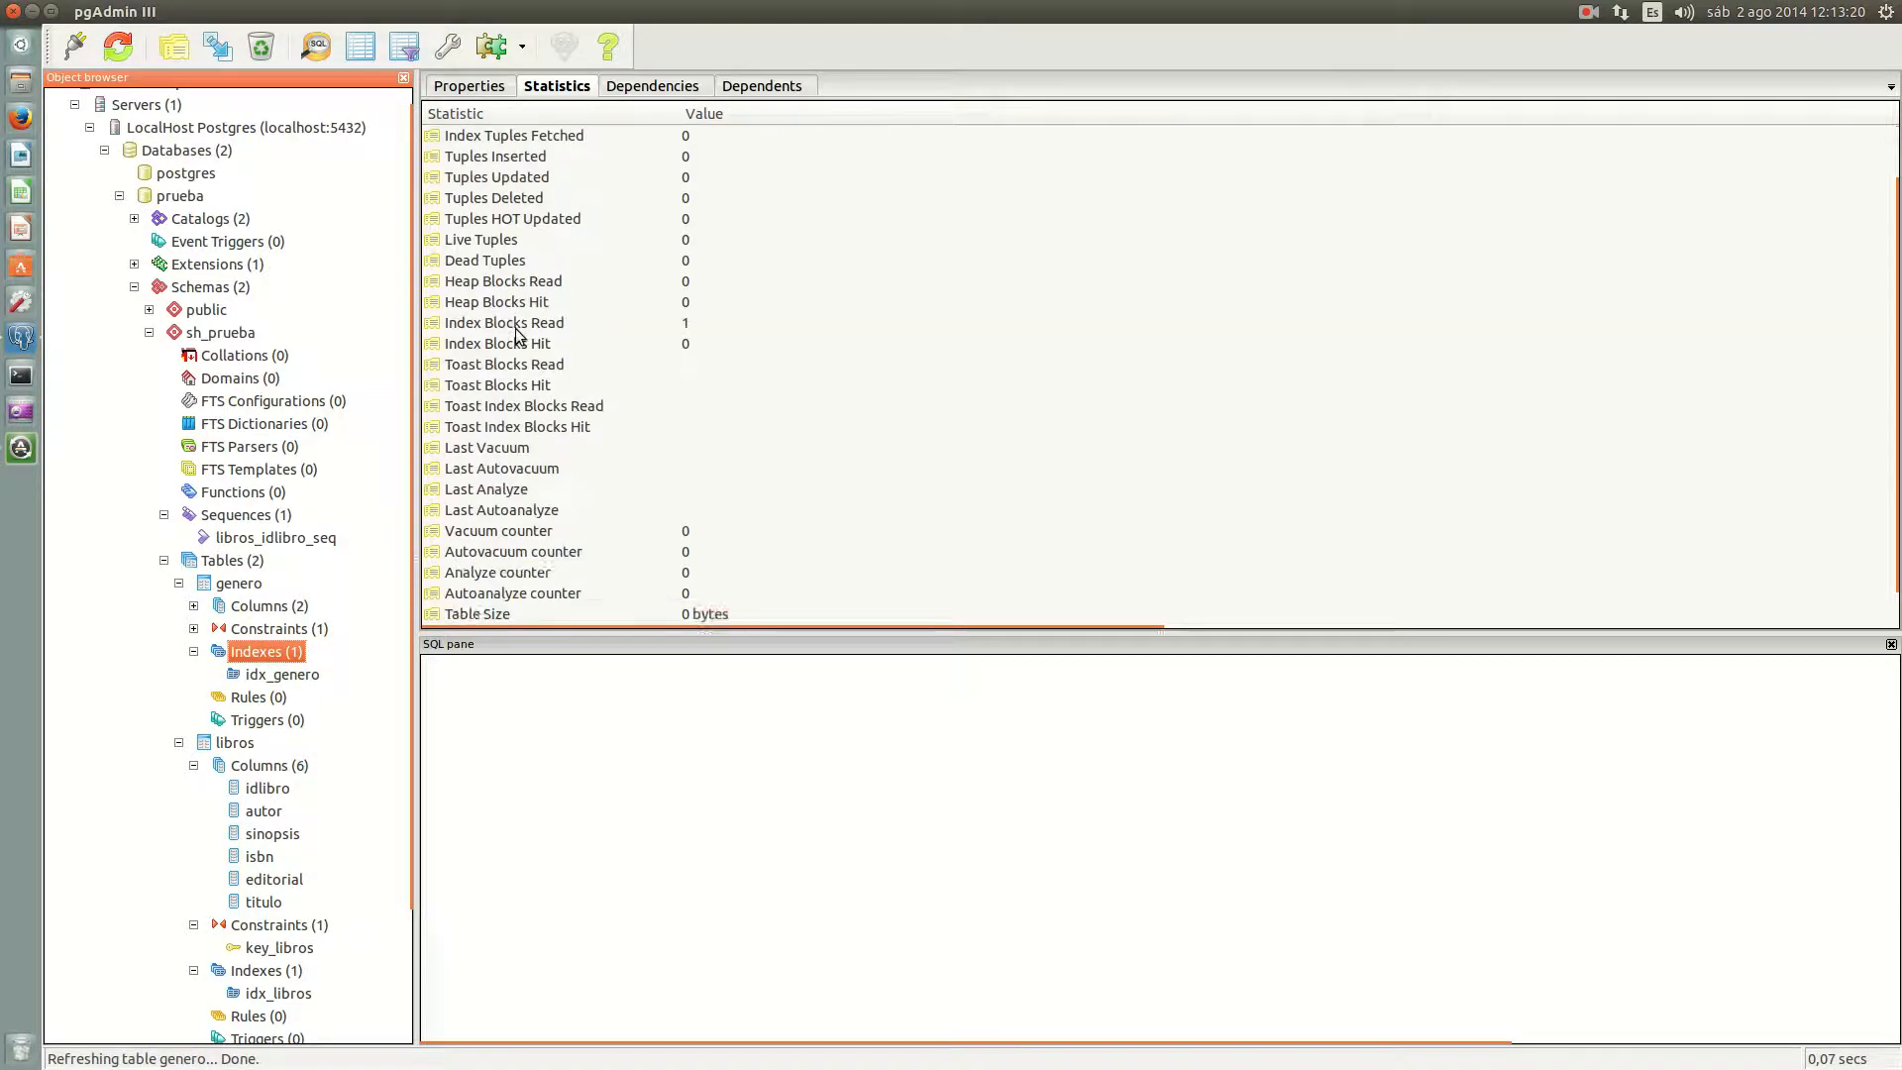
scroll(517, 336, "down", 1)
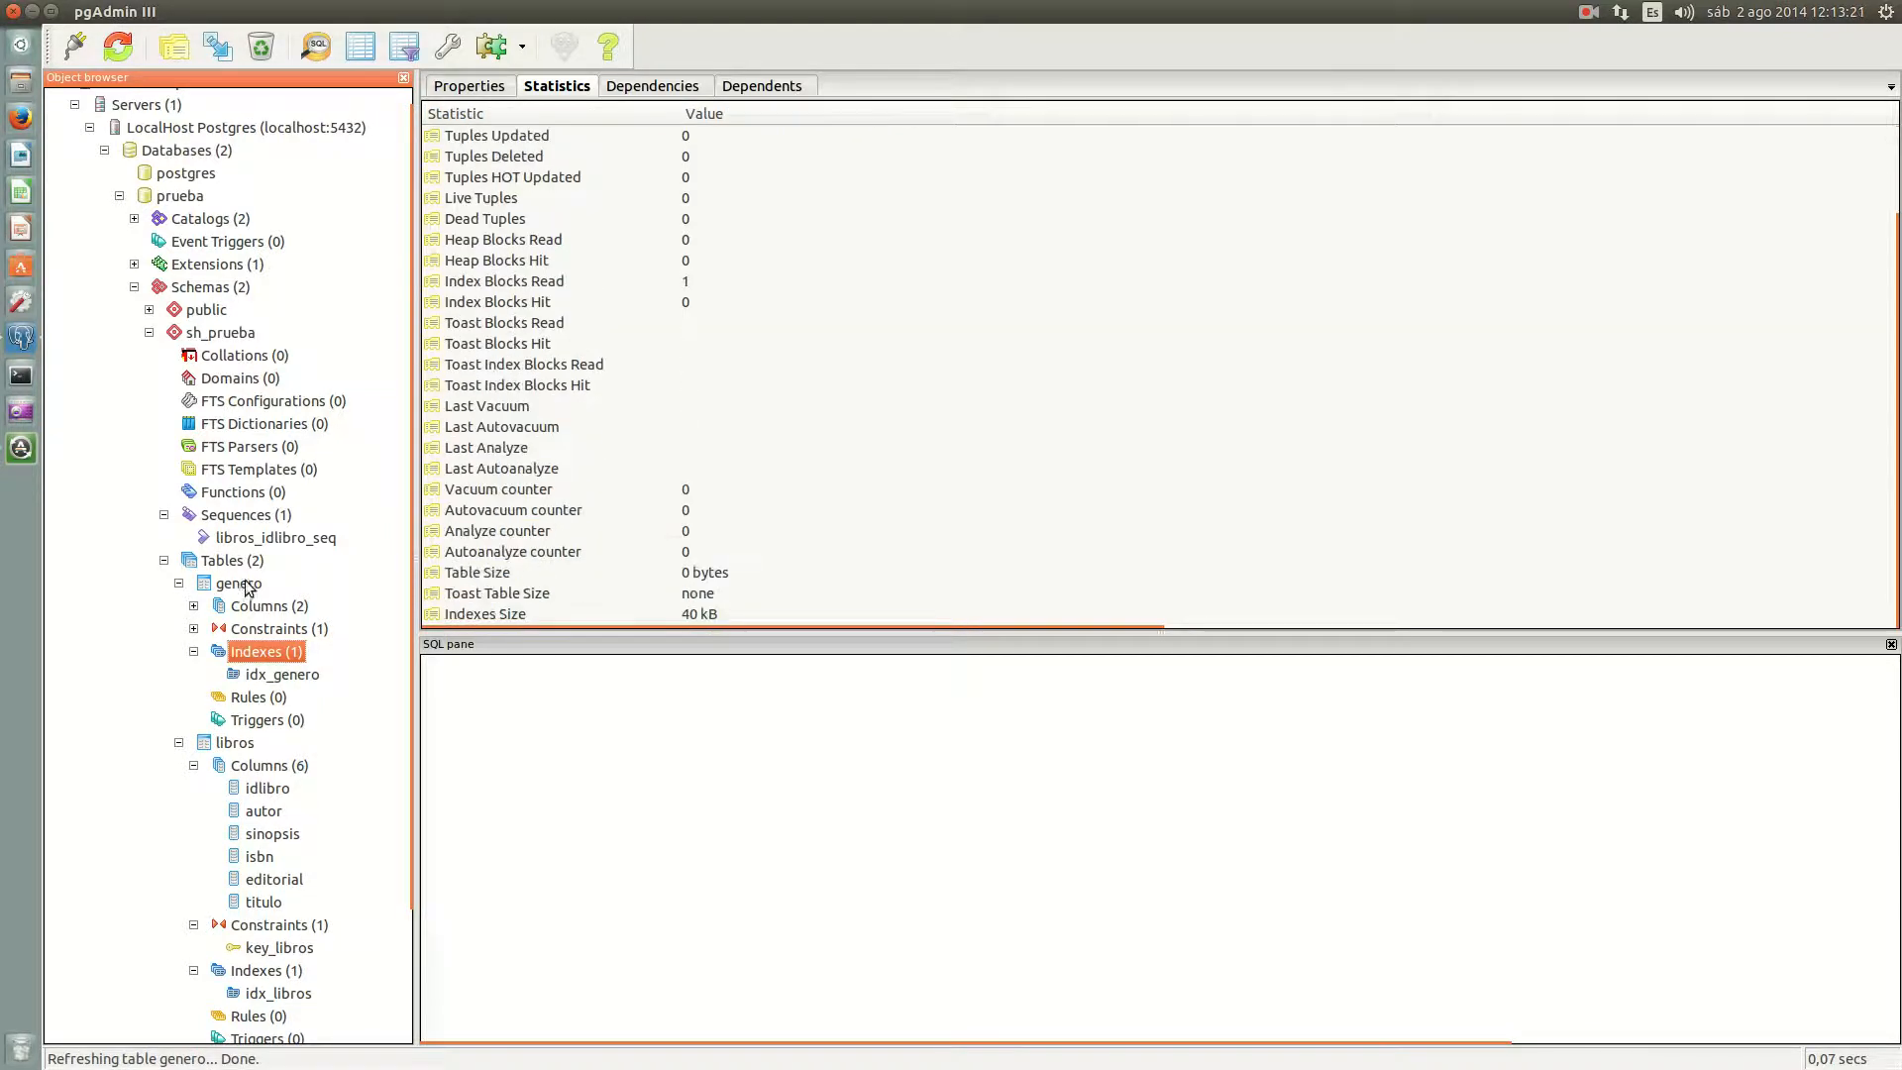
left_click(111, 50)
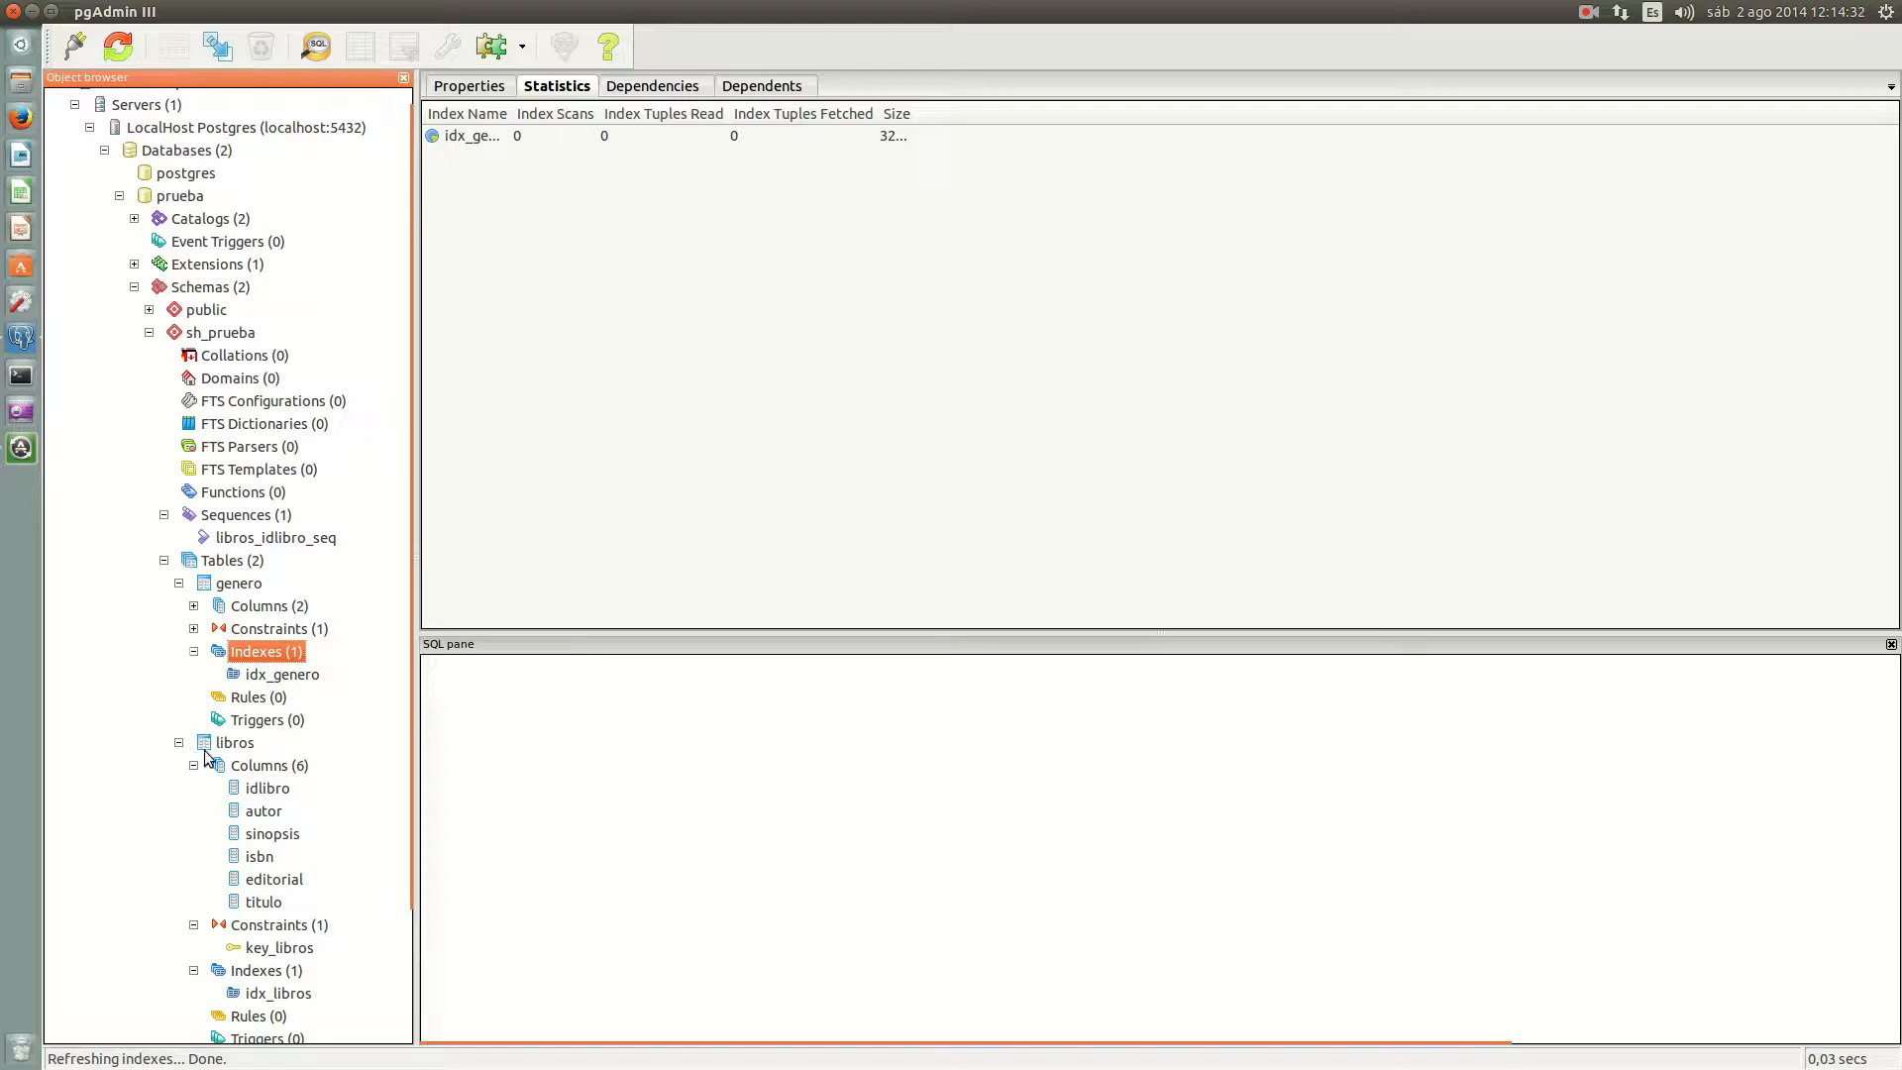
Step: Start a new column named idgenero in the libros table's properties
scroll(122, 634, "down", 1)
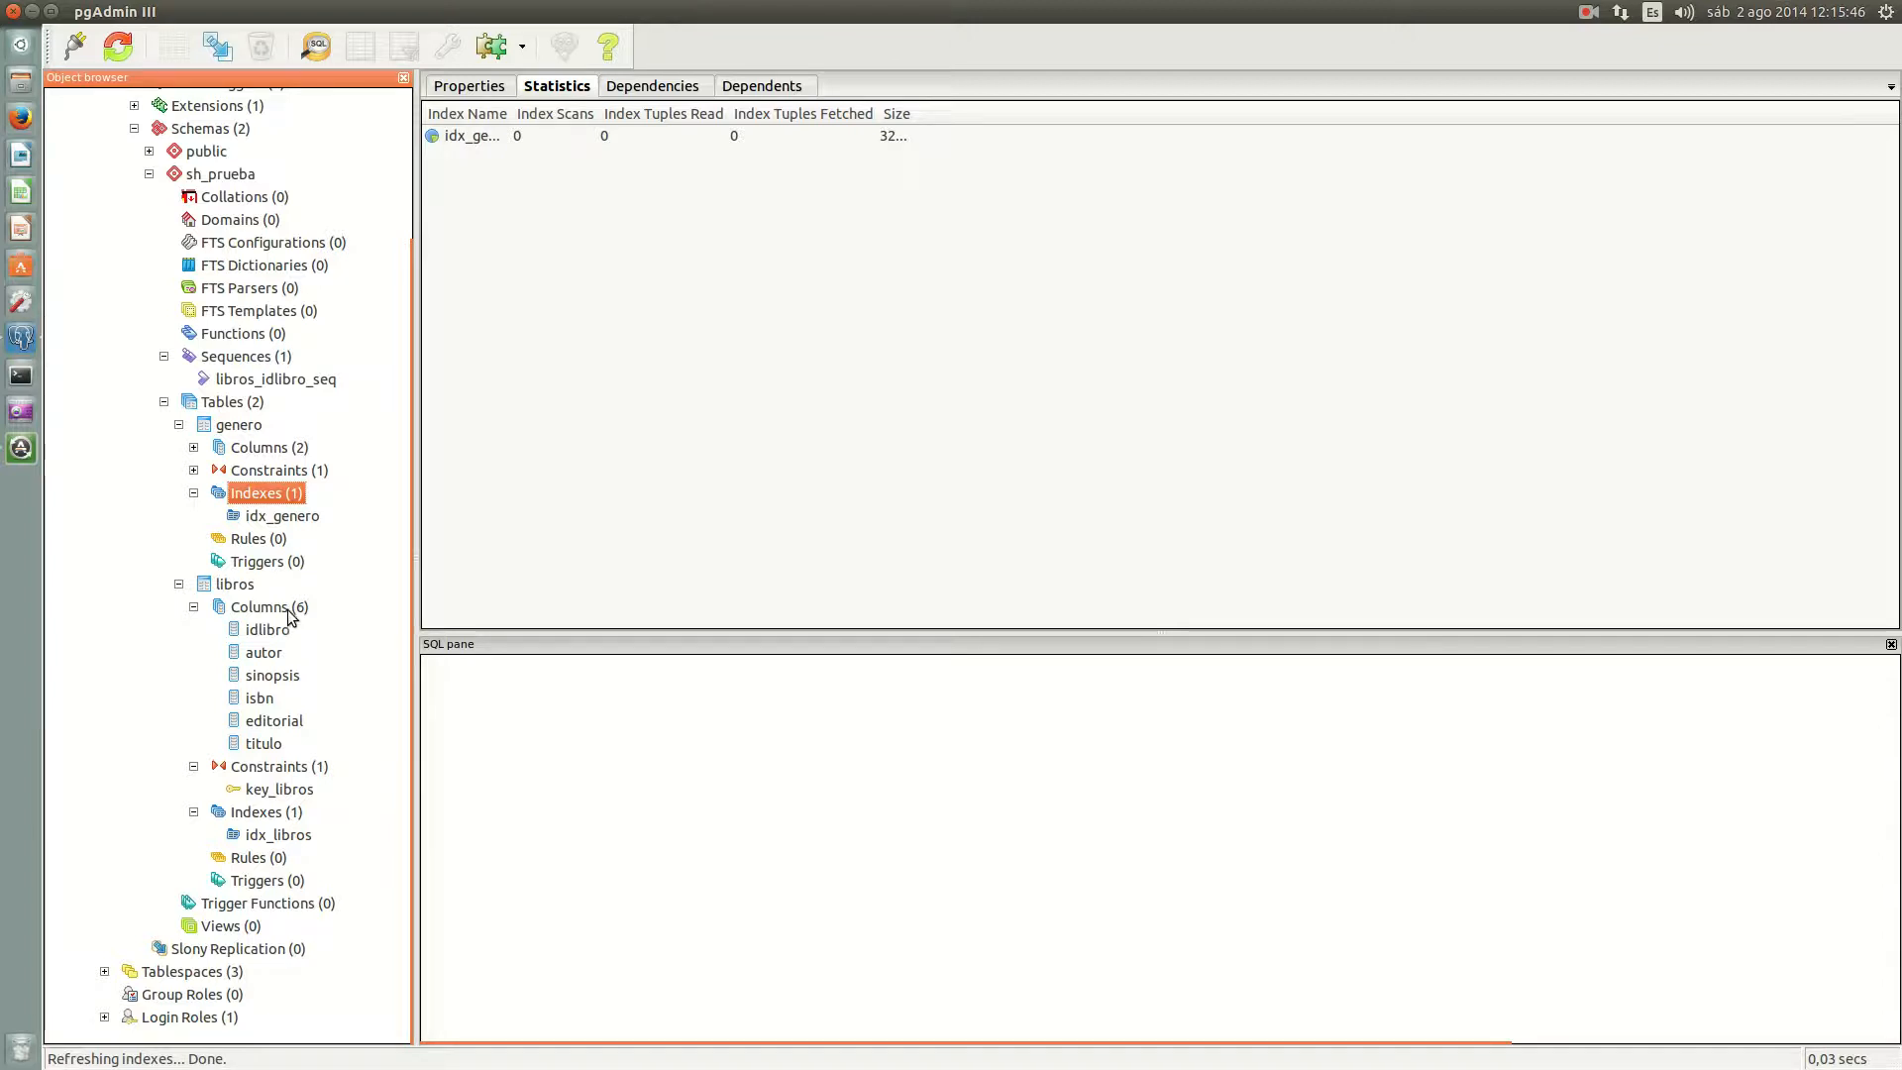
right_click(239, 590)
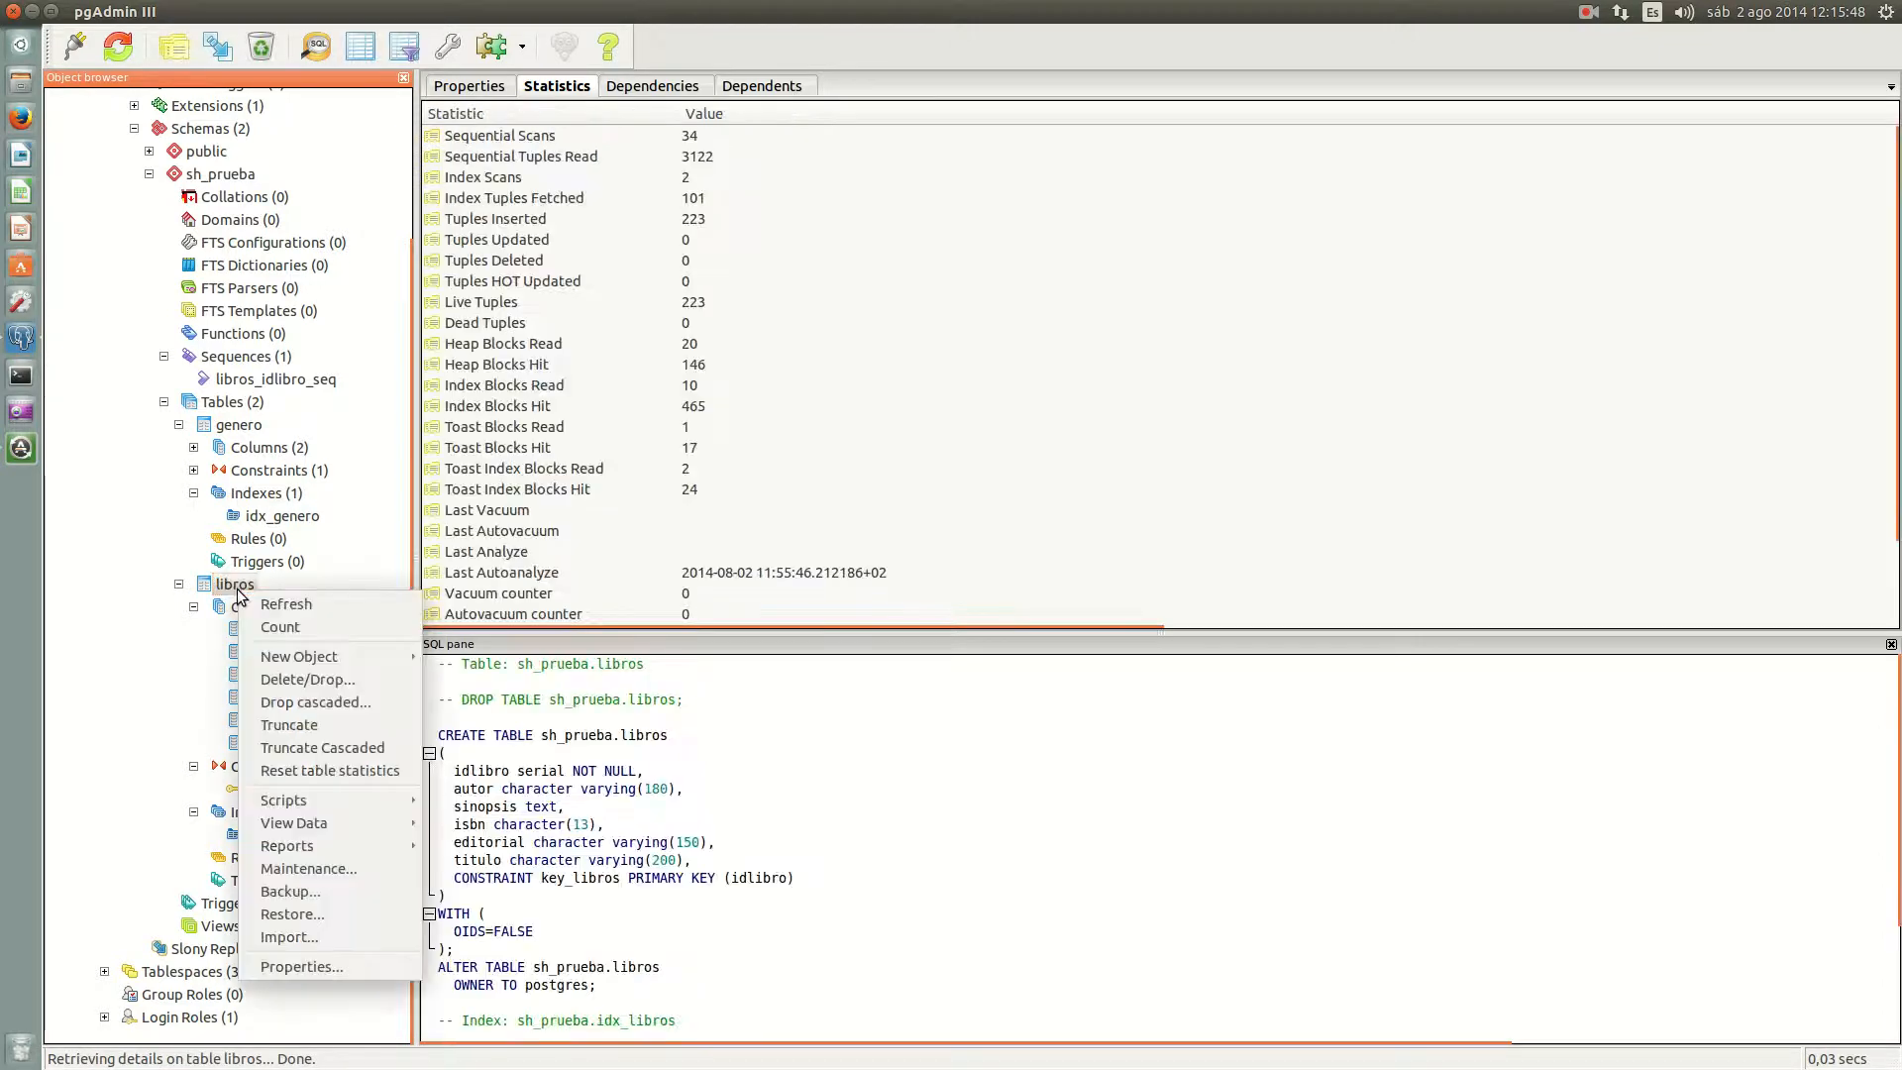
left_click(306, 966)
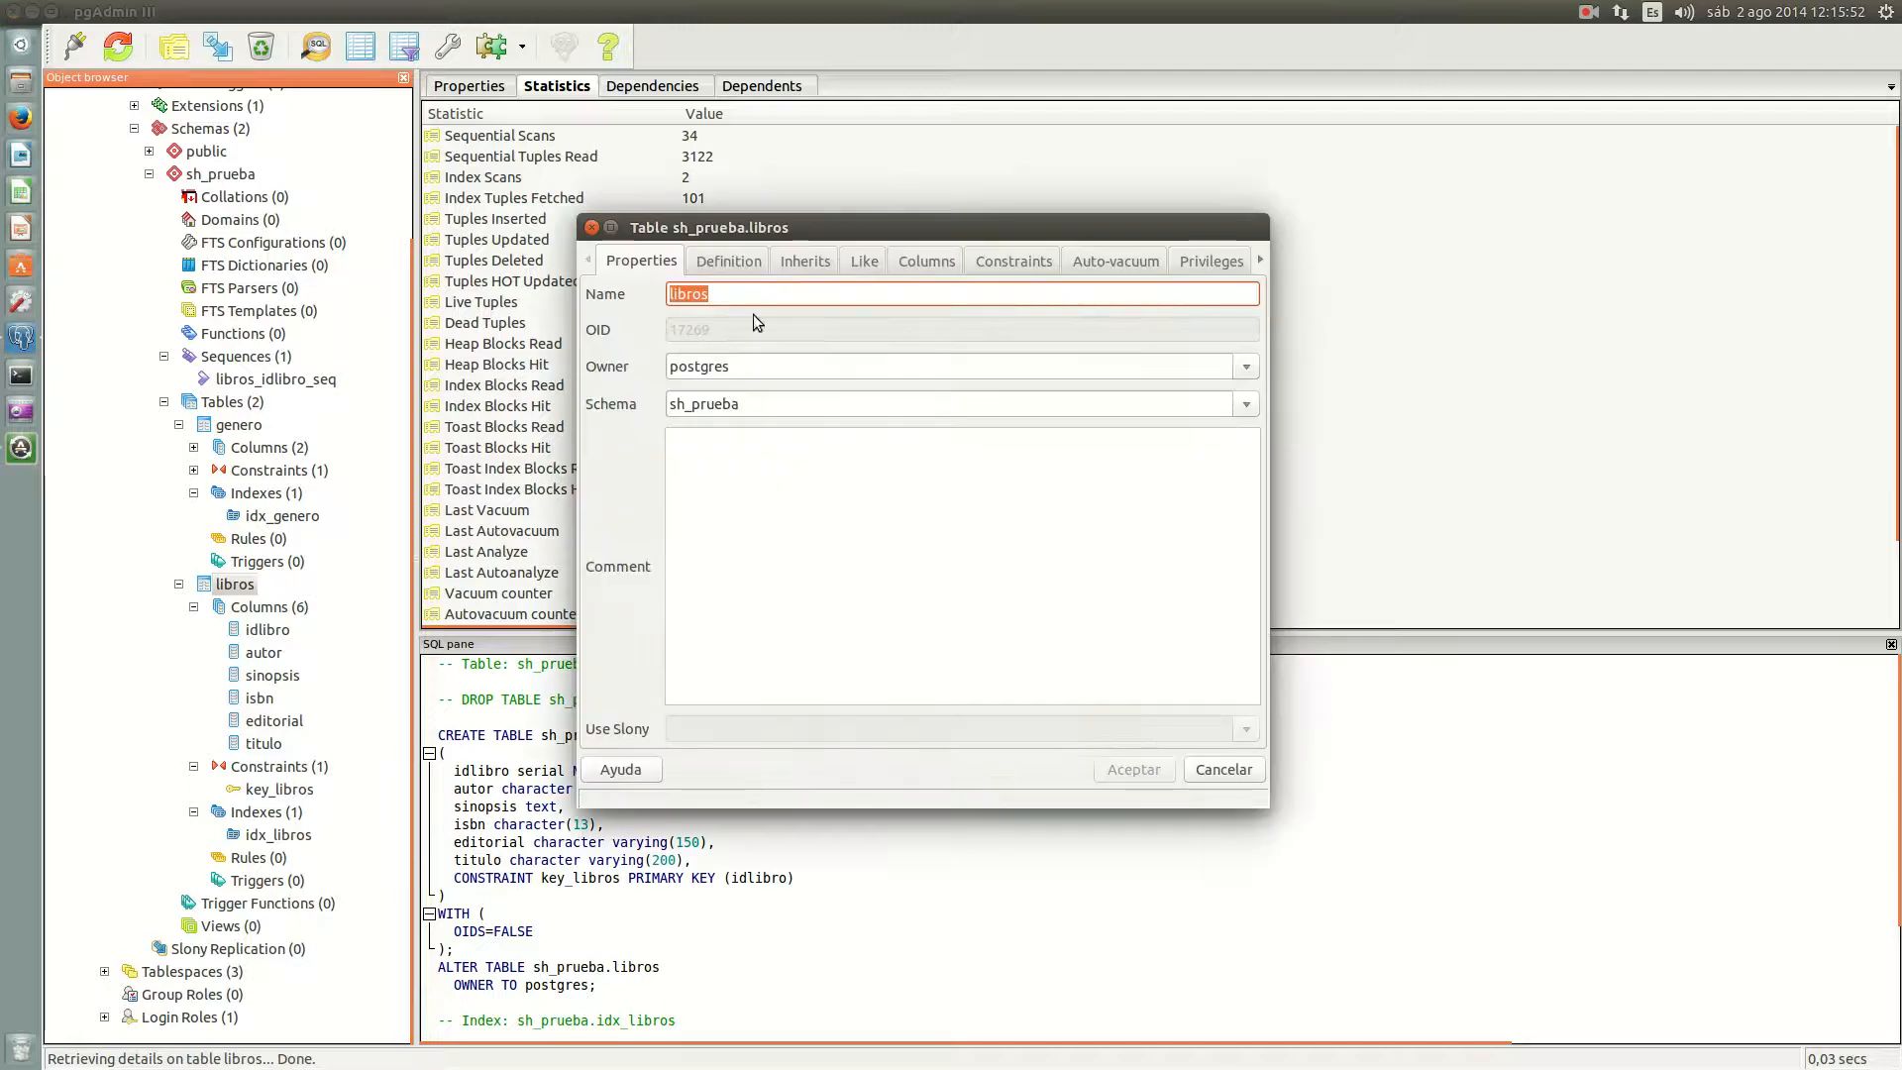
left_click(923, 262)
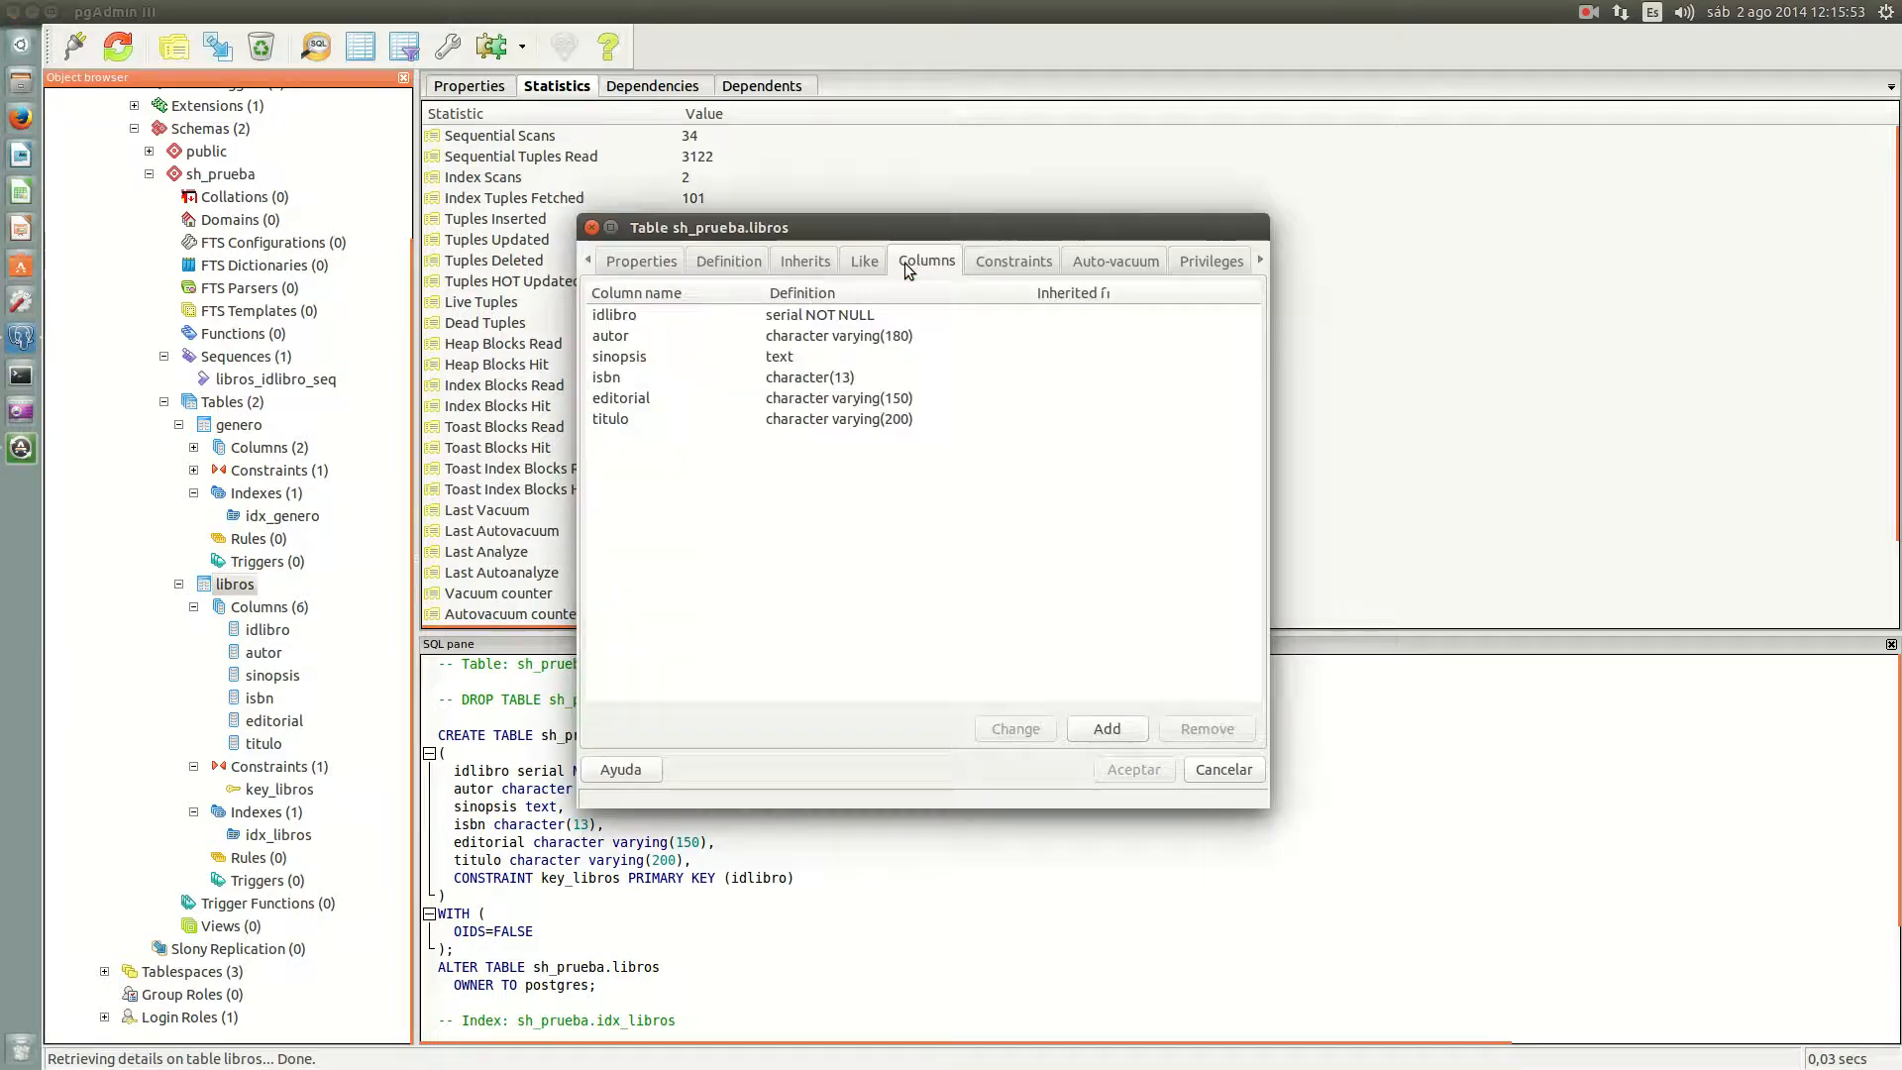
left_click(1107, 731)
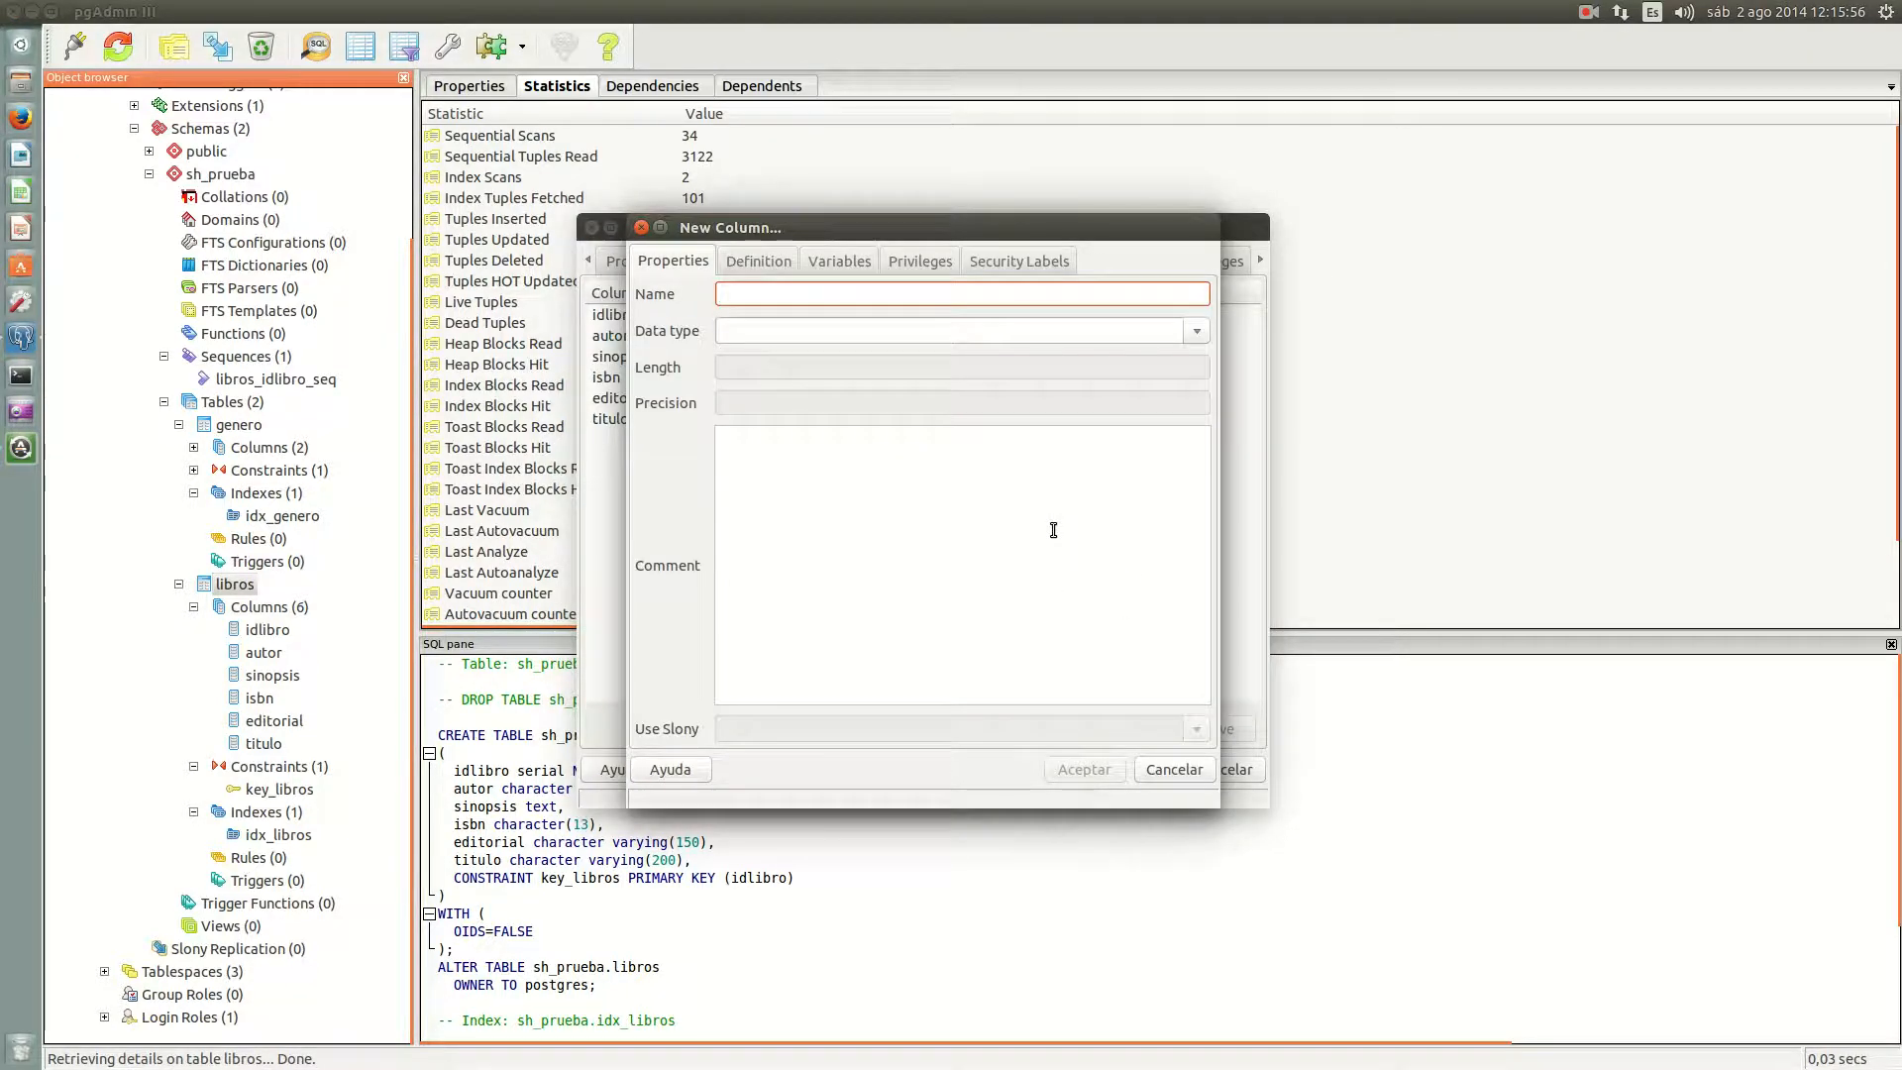
type("idgner")
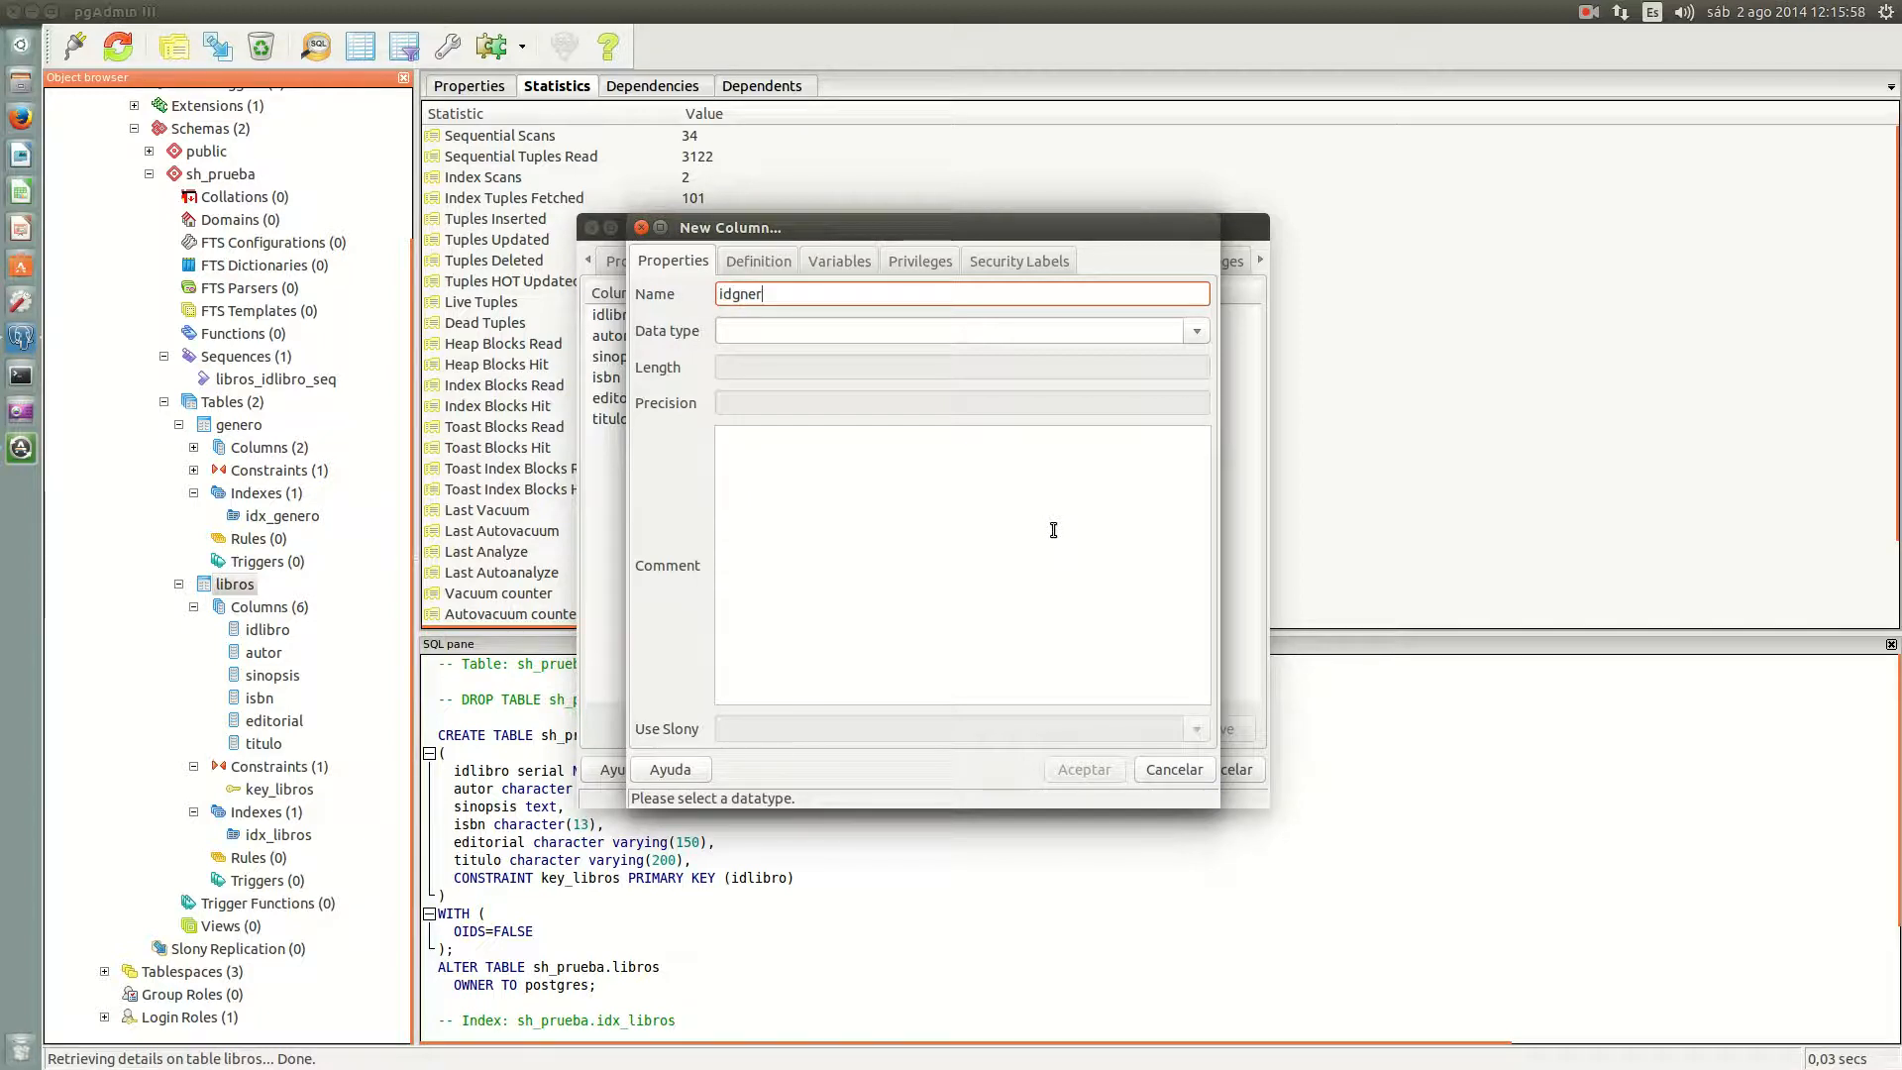
type("o")
key("BackSpace")
key("BackSpace")
key("BackSpace")
type("enero")
Step: Set the new column's data type to integer and save the changes to the libros table
left_click(1200, 330)
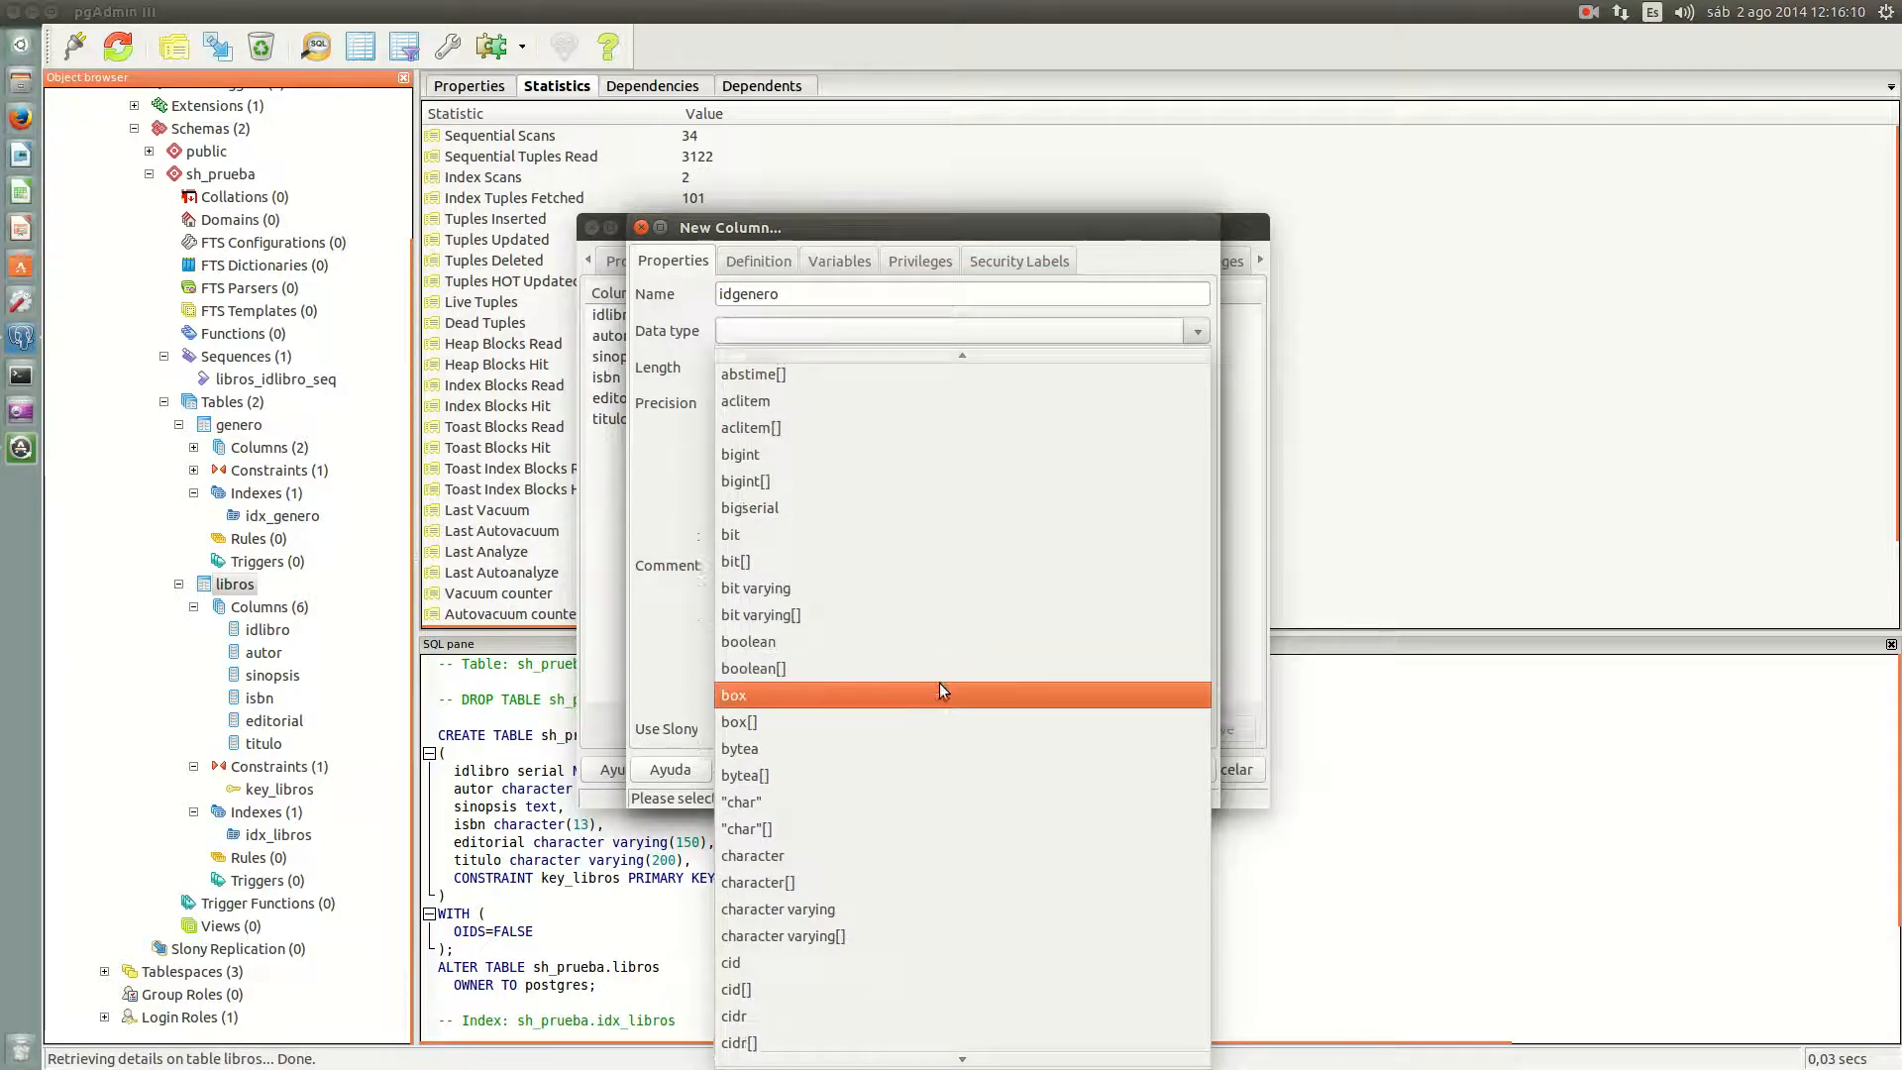
scroll(939, 684, "down", 2)
scroll(939, 683, "down", 8)
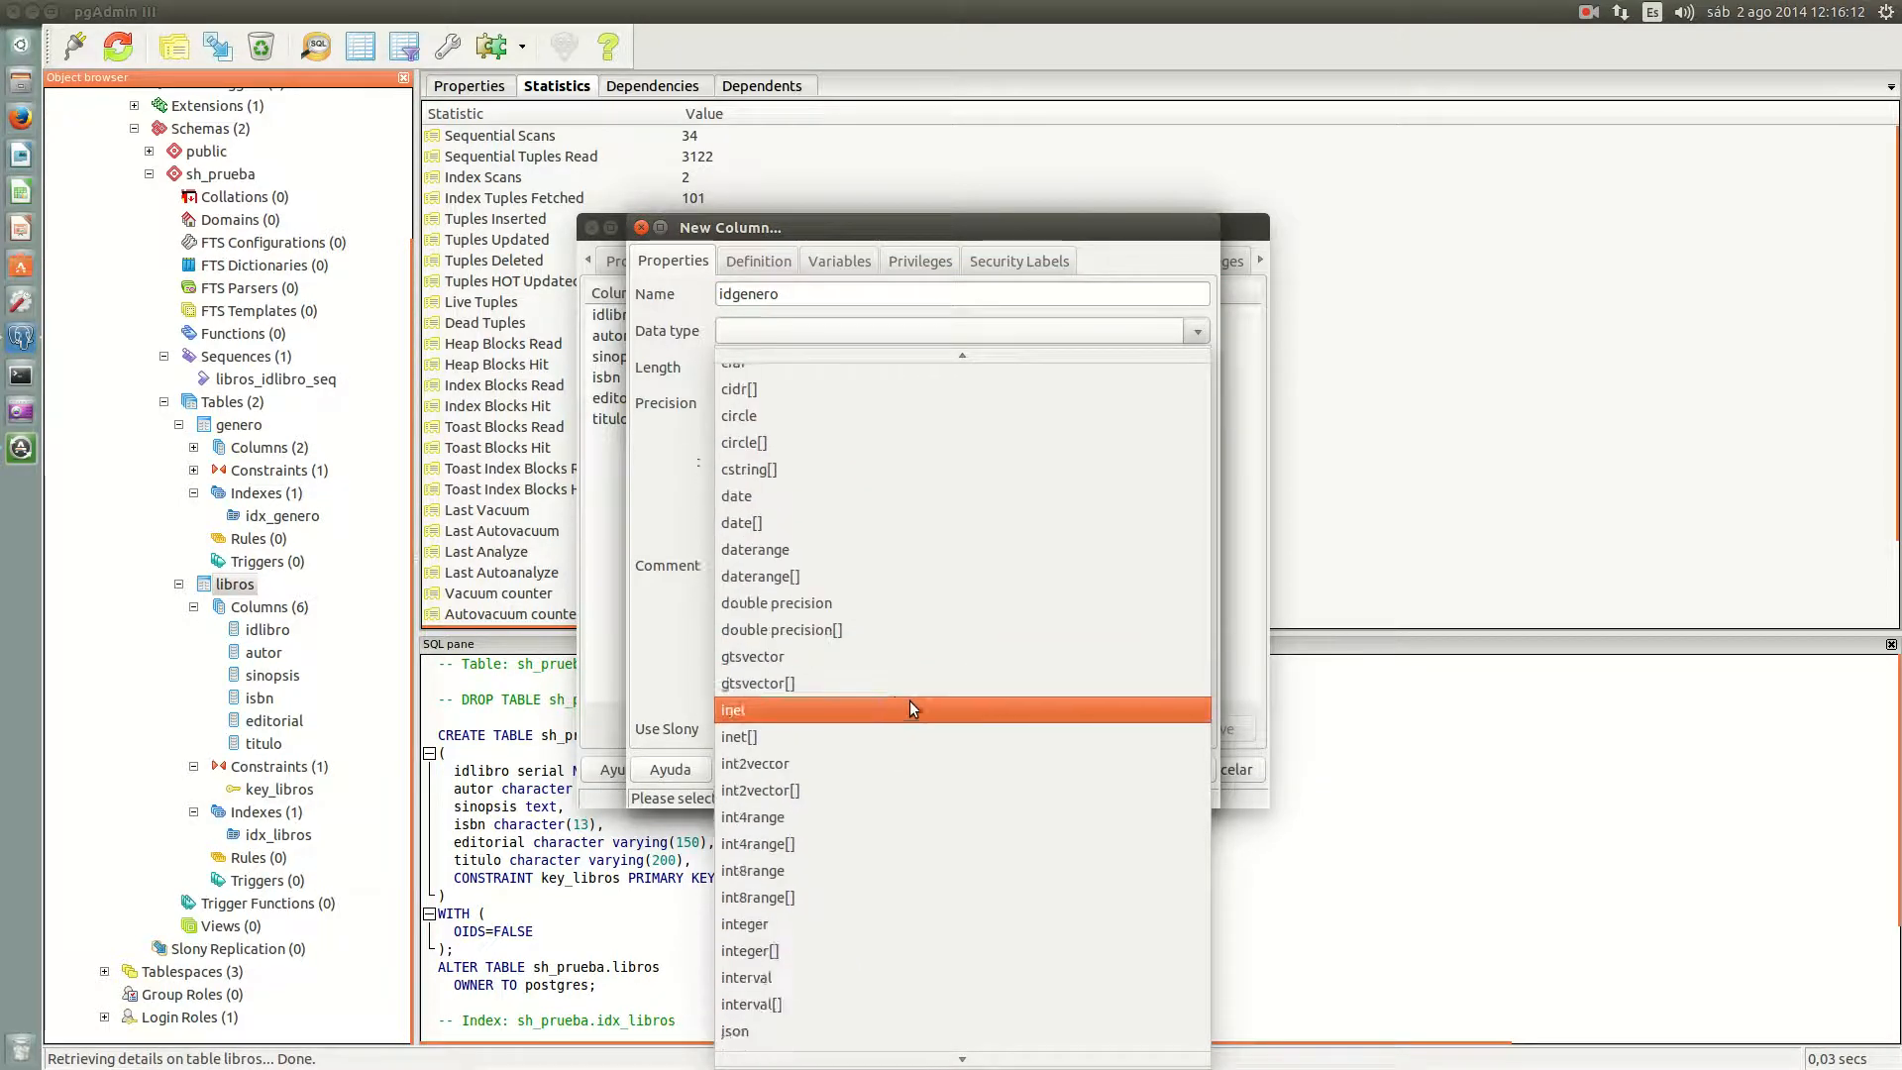
left_click(834, 768)
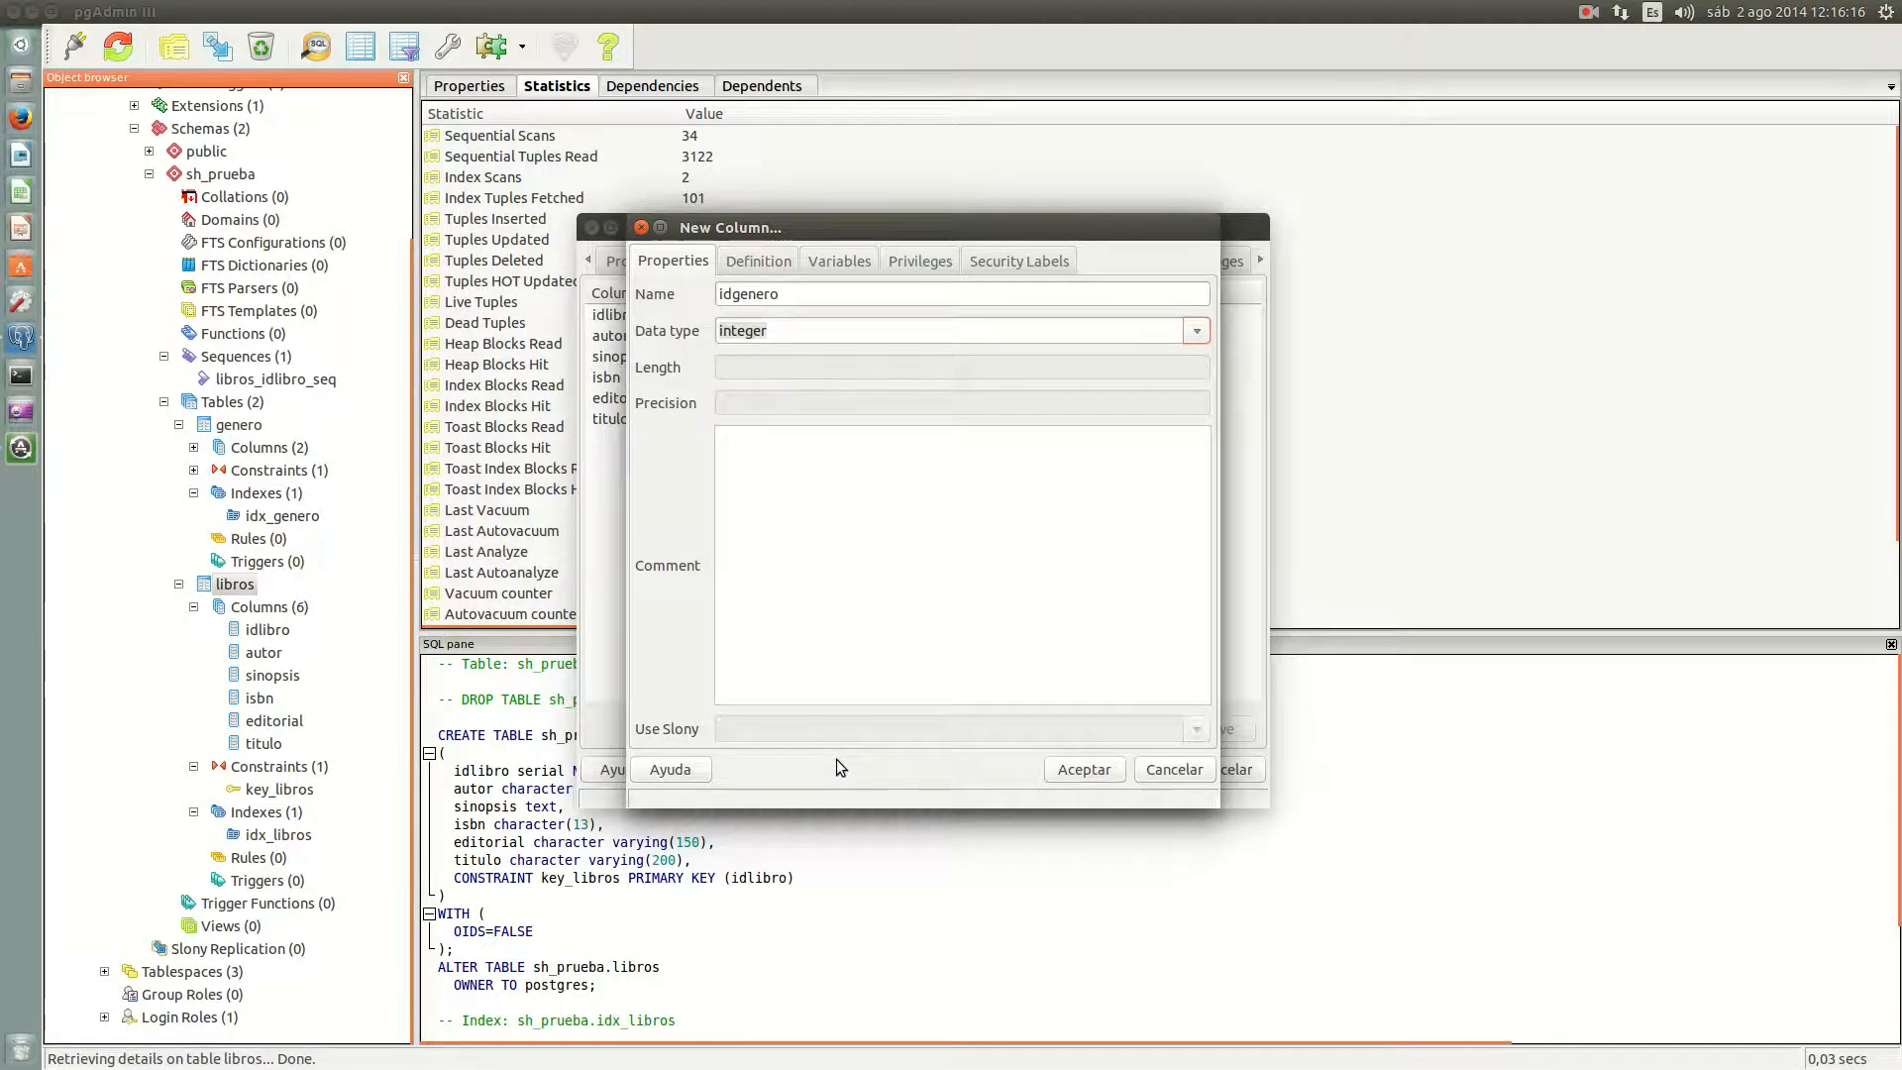
left_click(1089, 770)
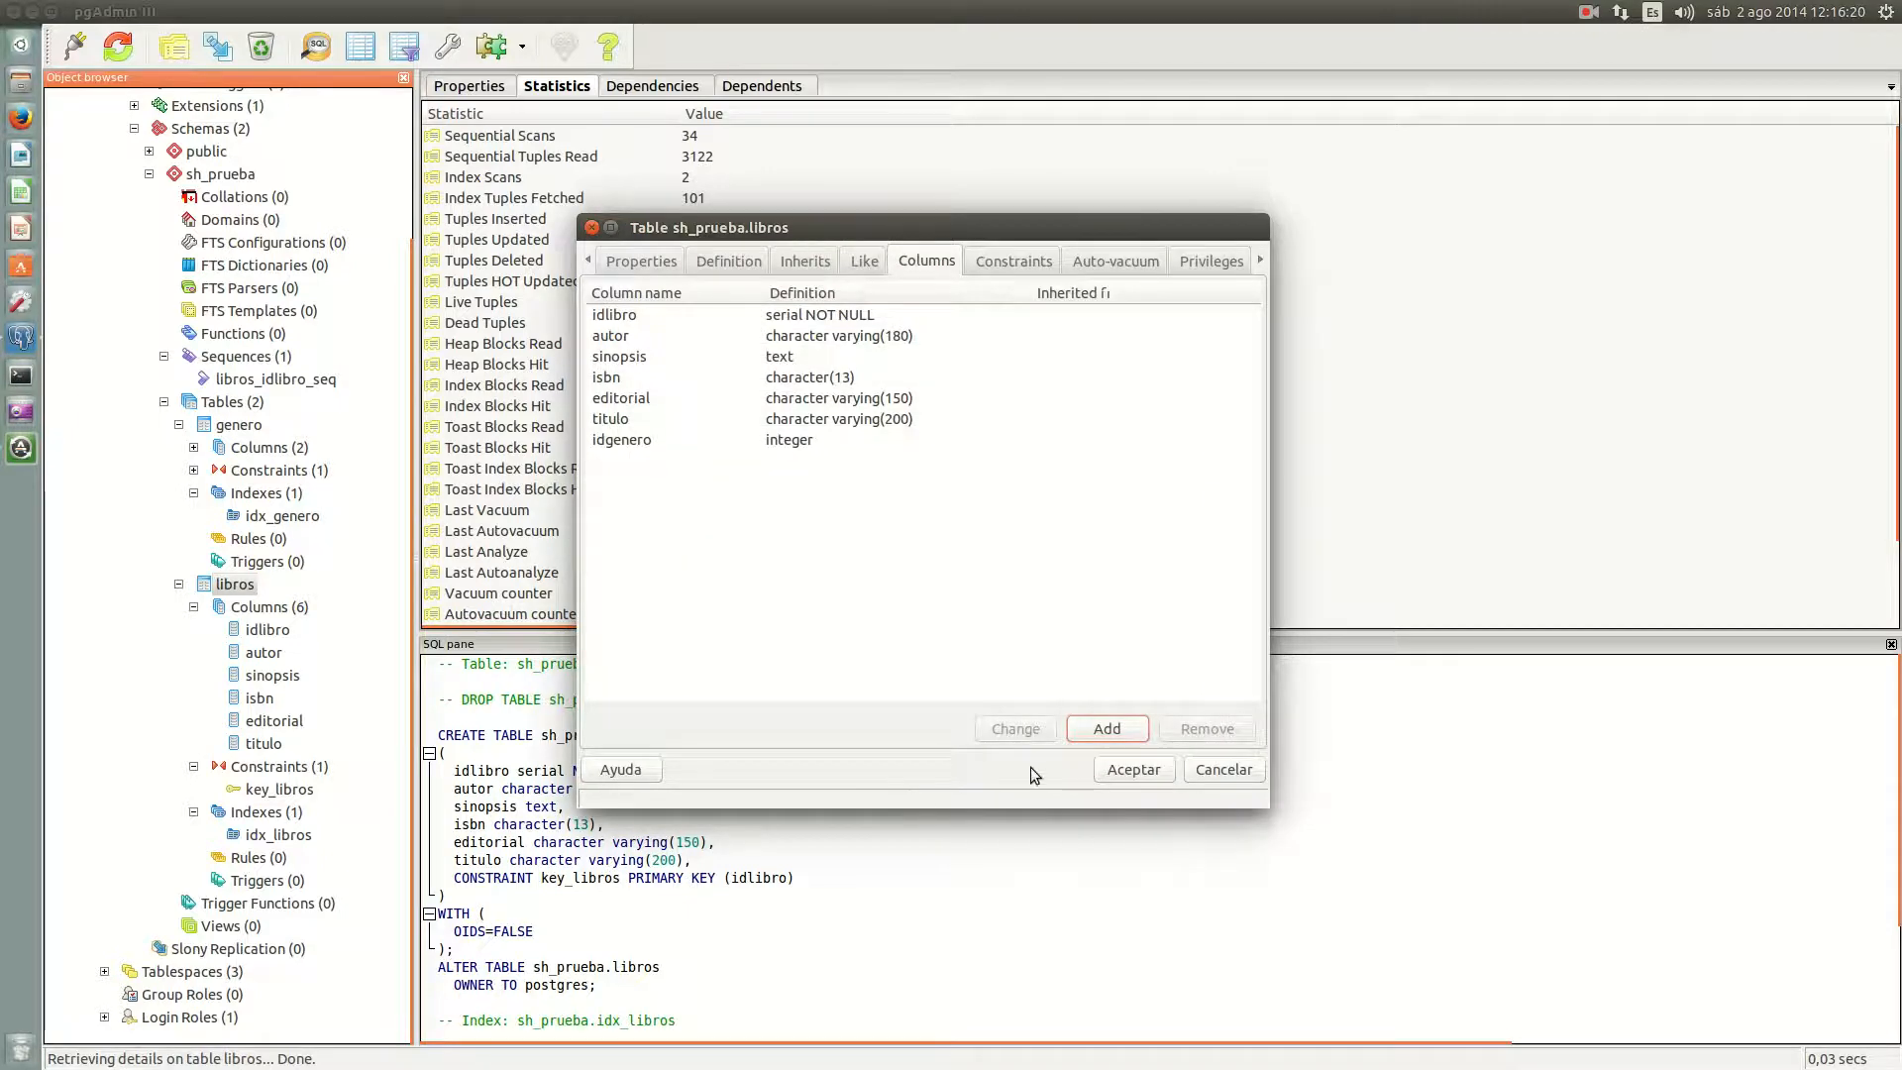
left_click(1119, 769)
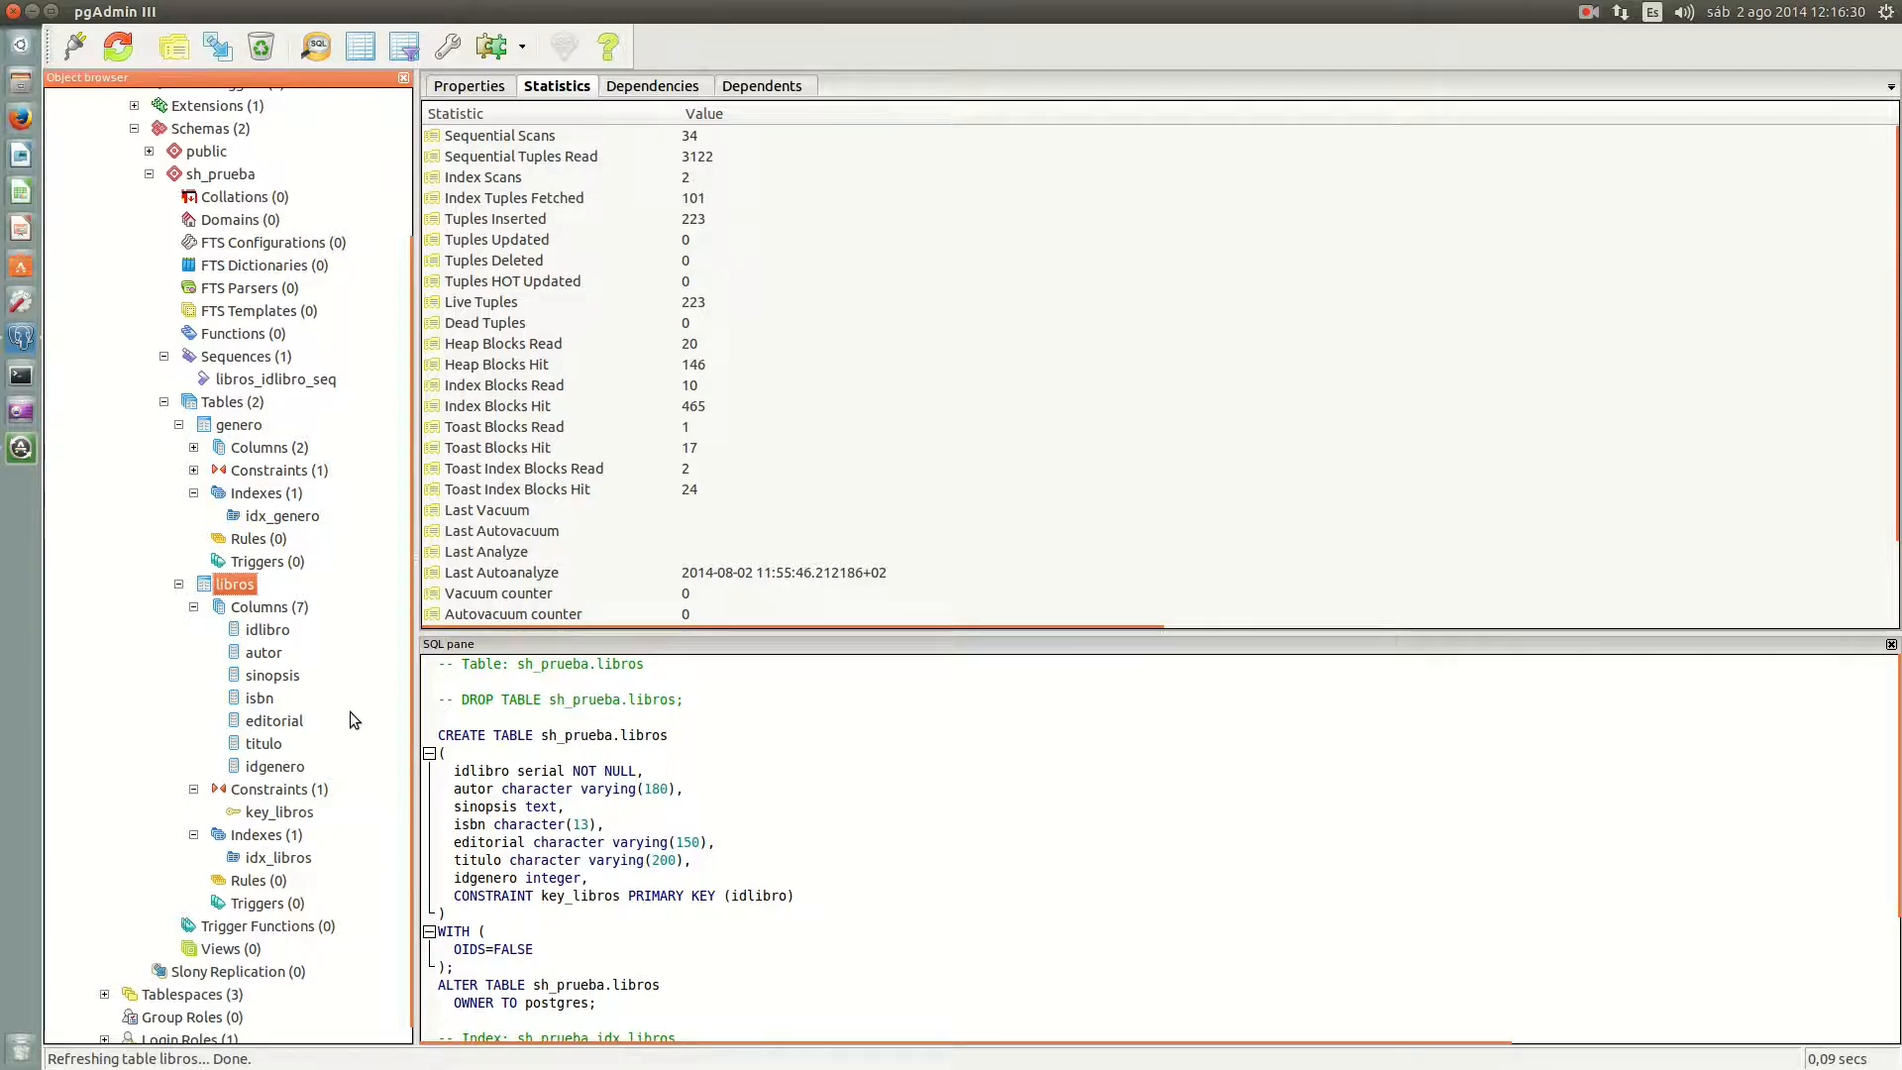
Step: Start a new foreign key named fk_genero on the libros table and check its definition options
scroll(297, 752, "down", 1)
left_click(282, 770)
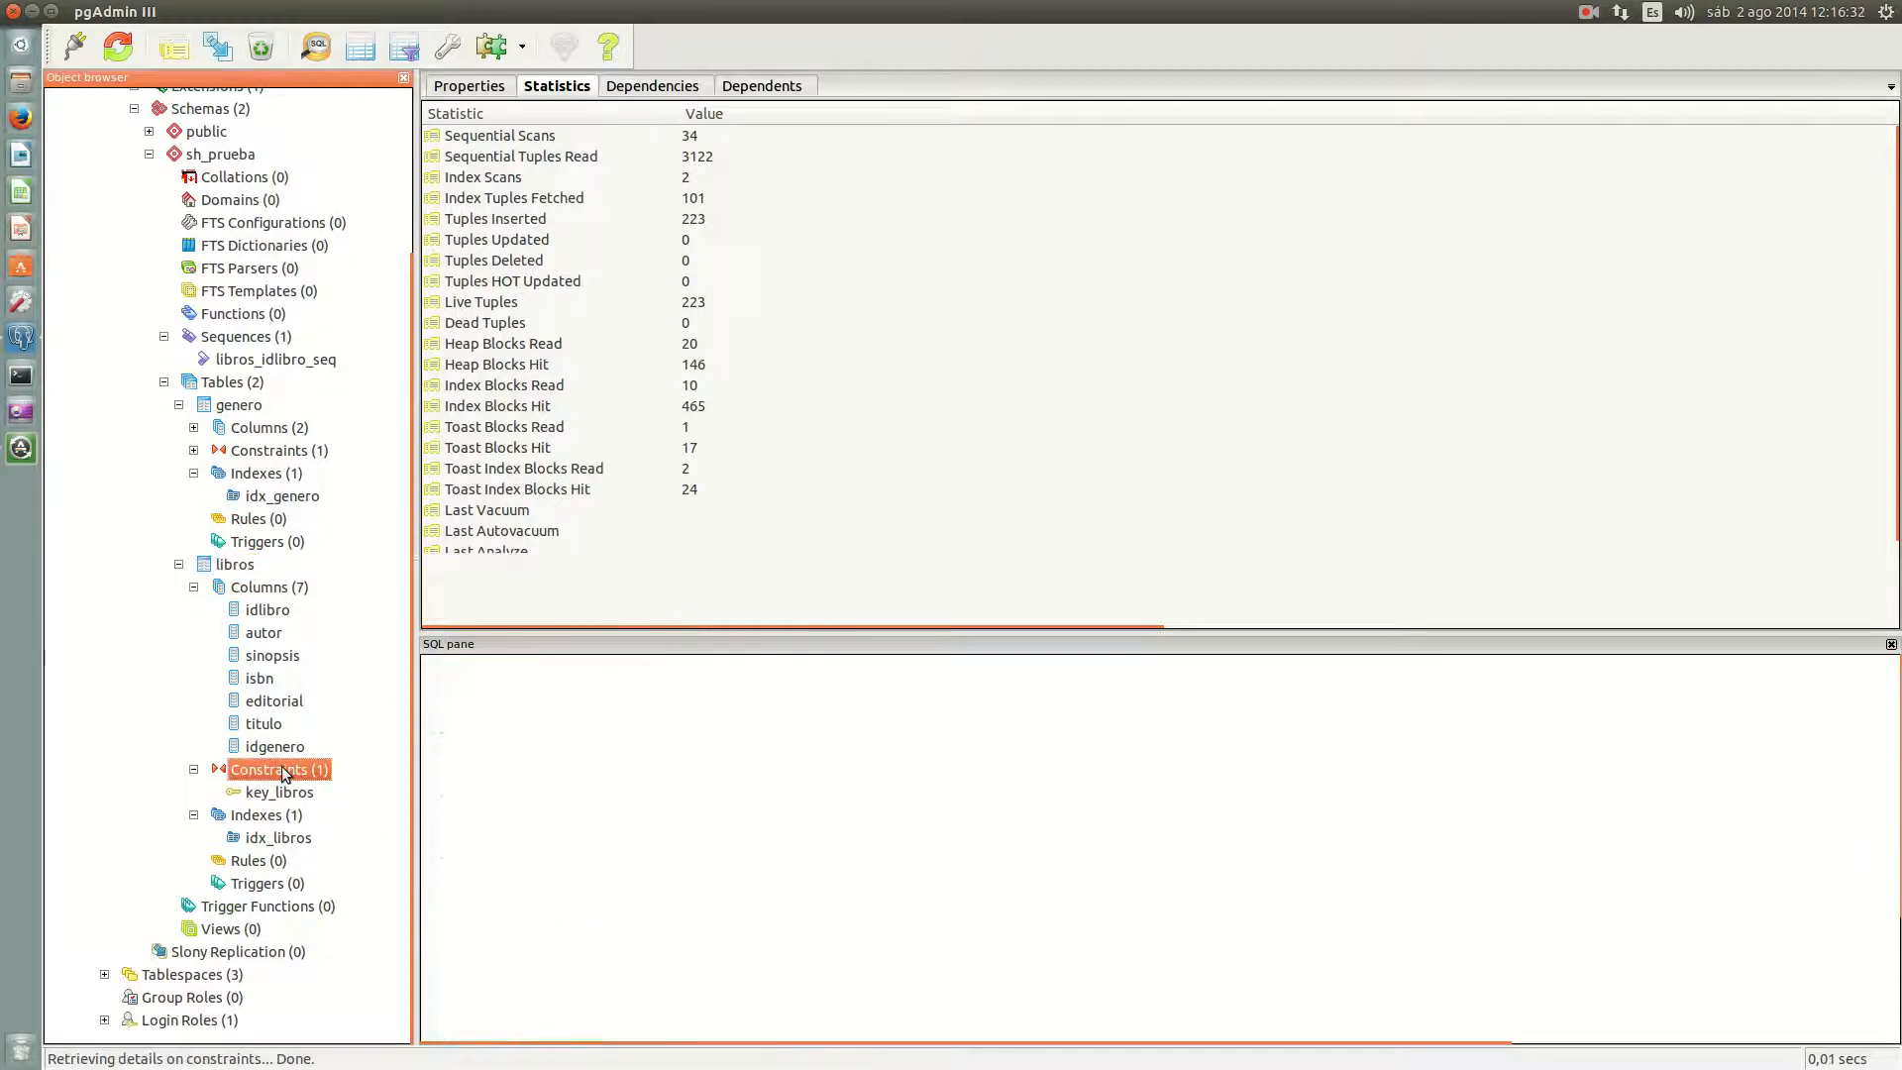
right_click(283, 773)
mouse_move(396, 812)
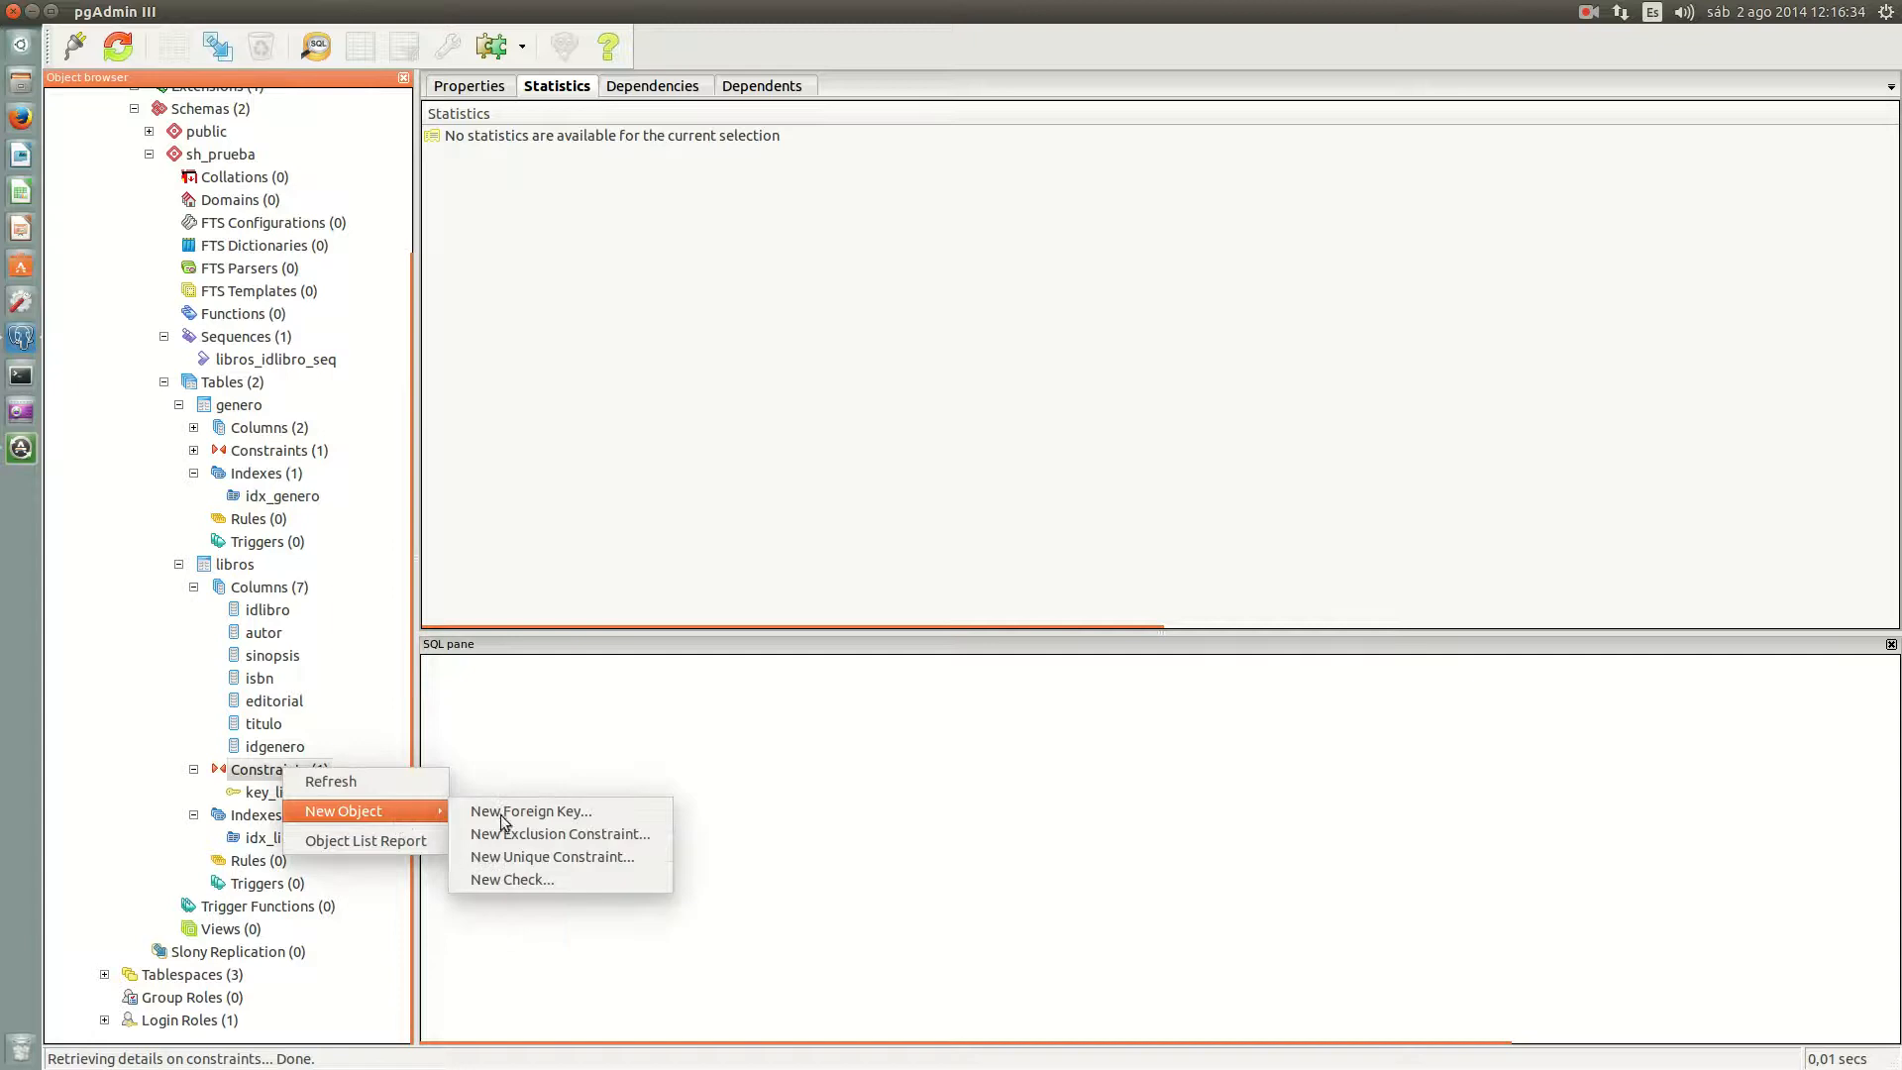
left_click(560, 812)
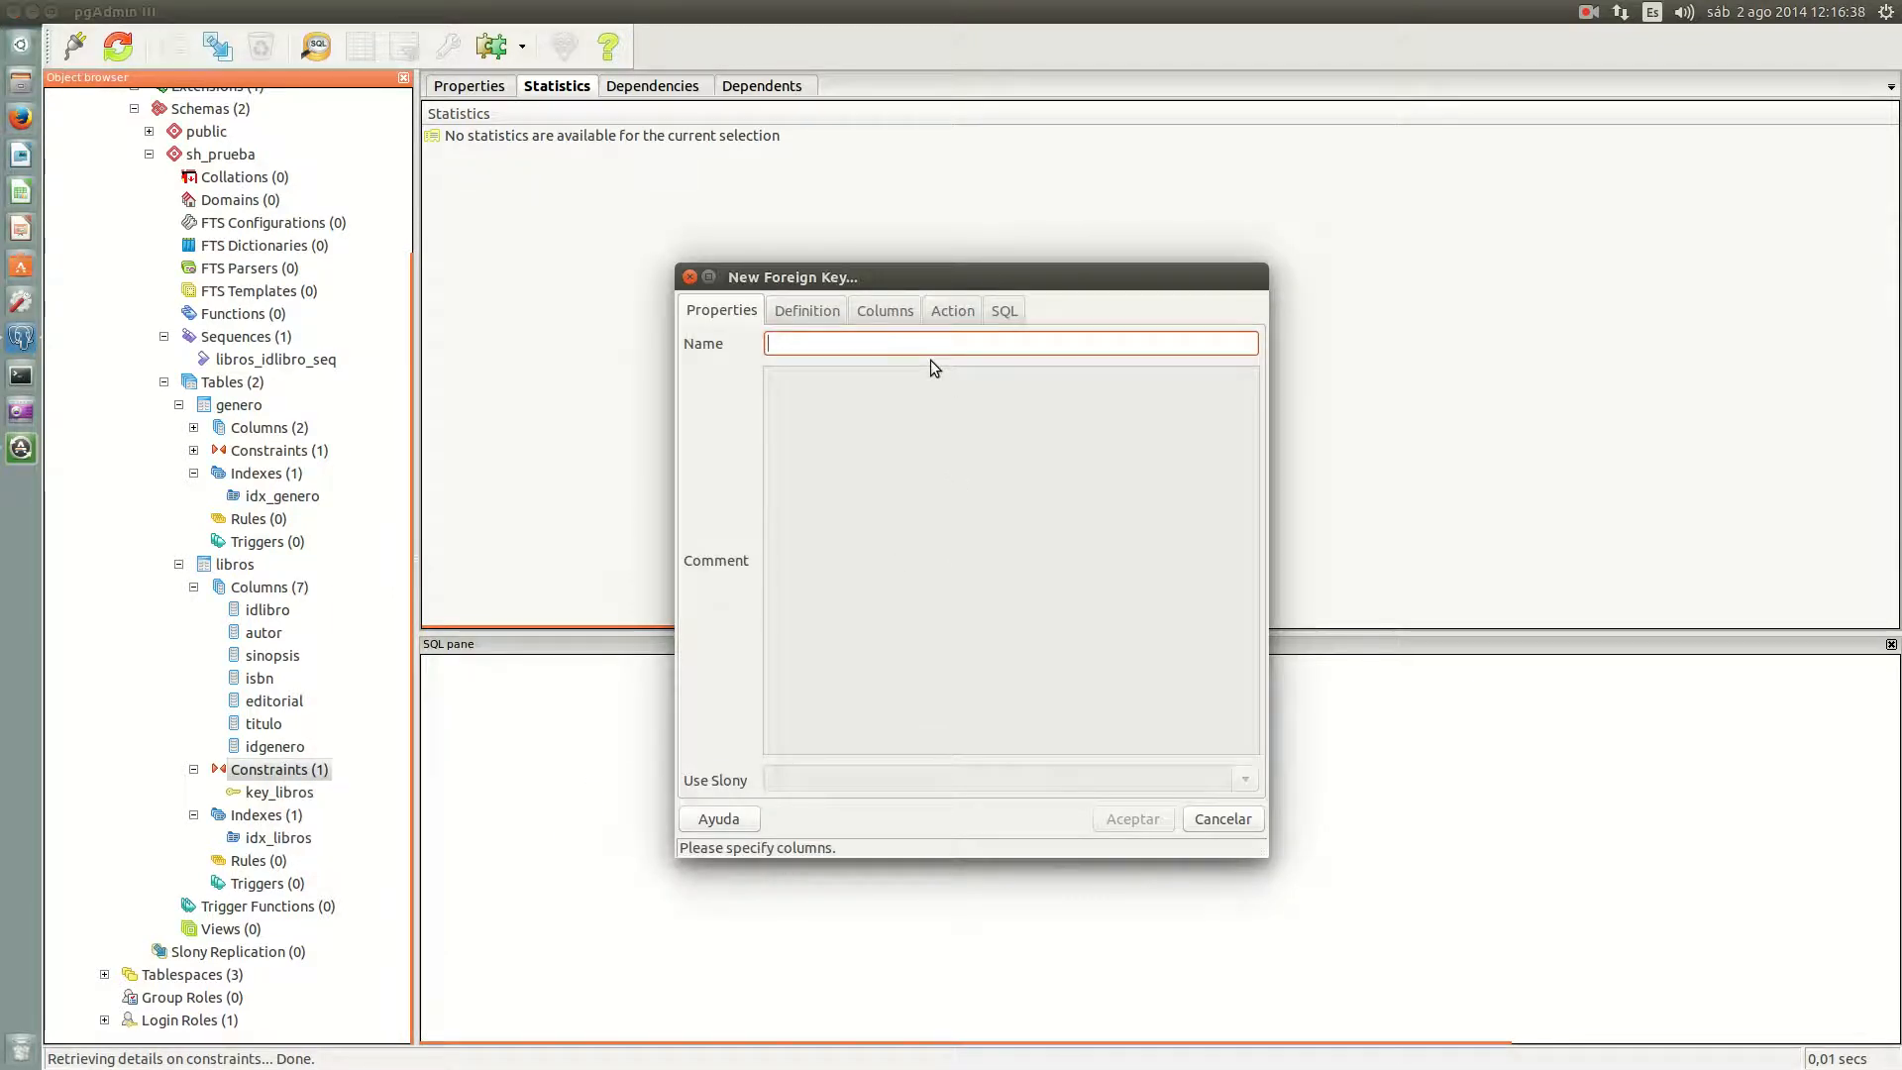
type("fk_")
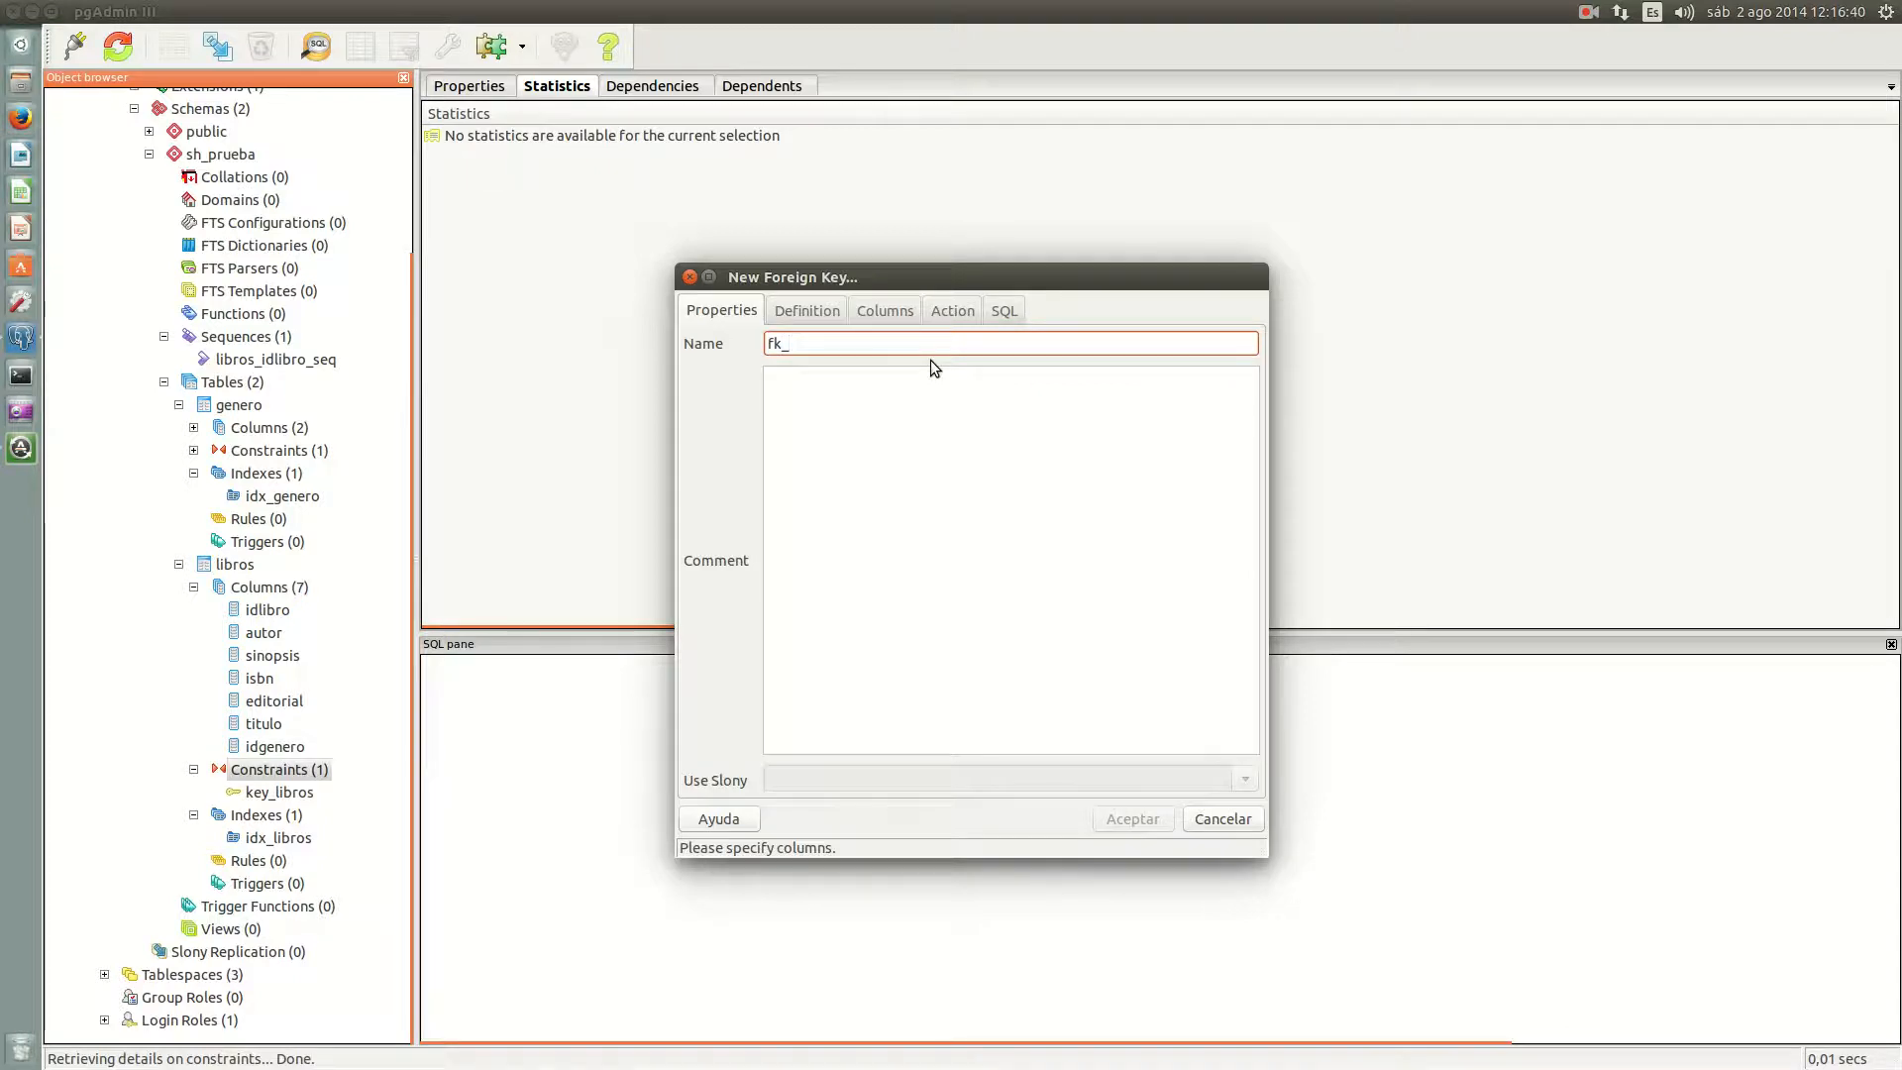
type("genero")
left_click(798, 313)
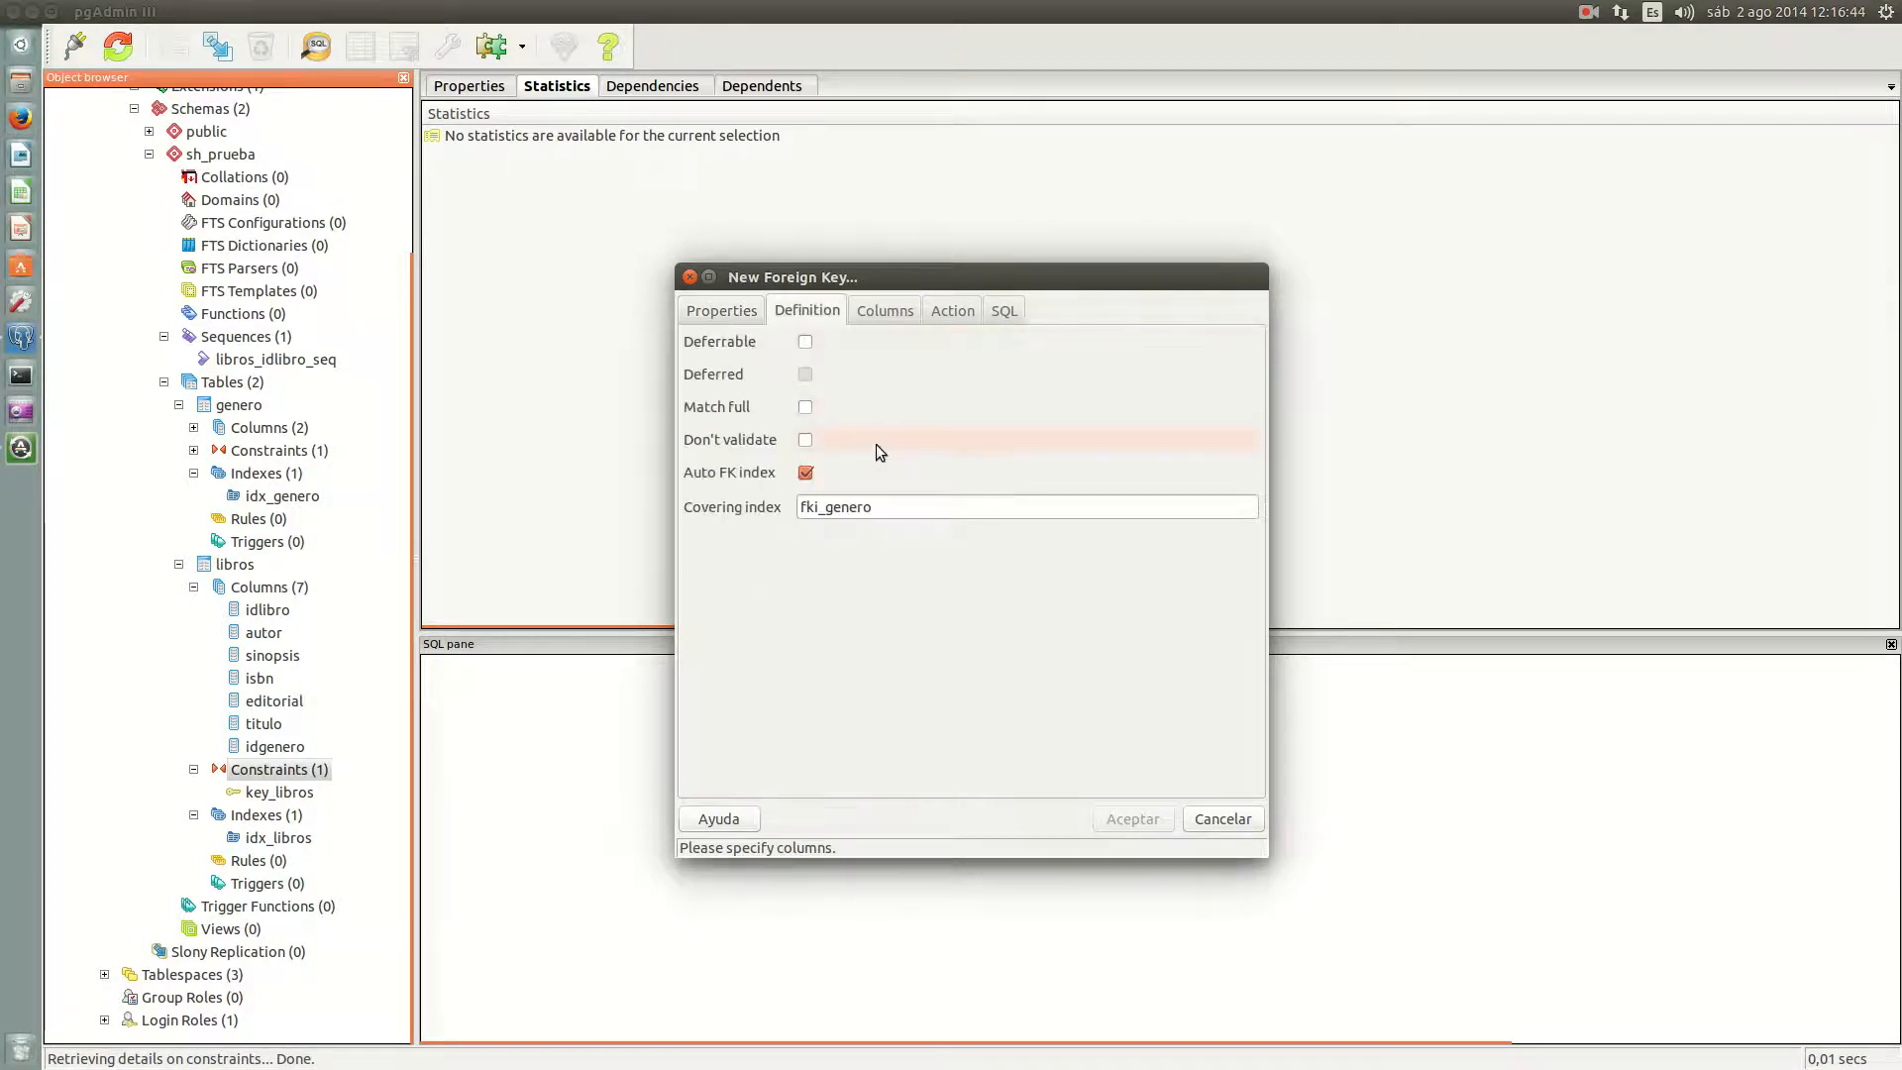
Step: Link the local idgenero column to idgenero in sh_prueba.genero and create the foreign key
left_click(896, 313)
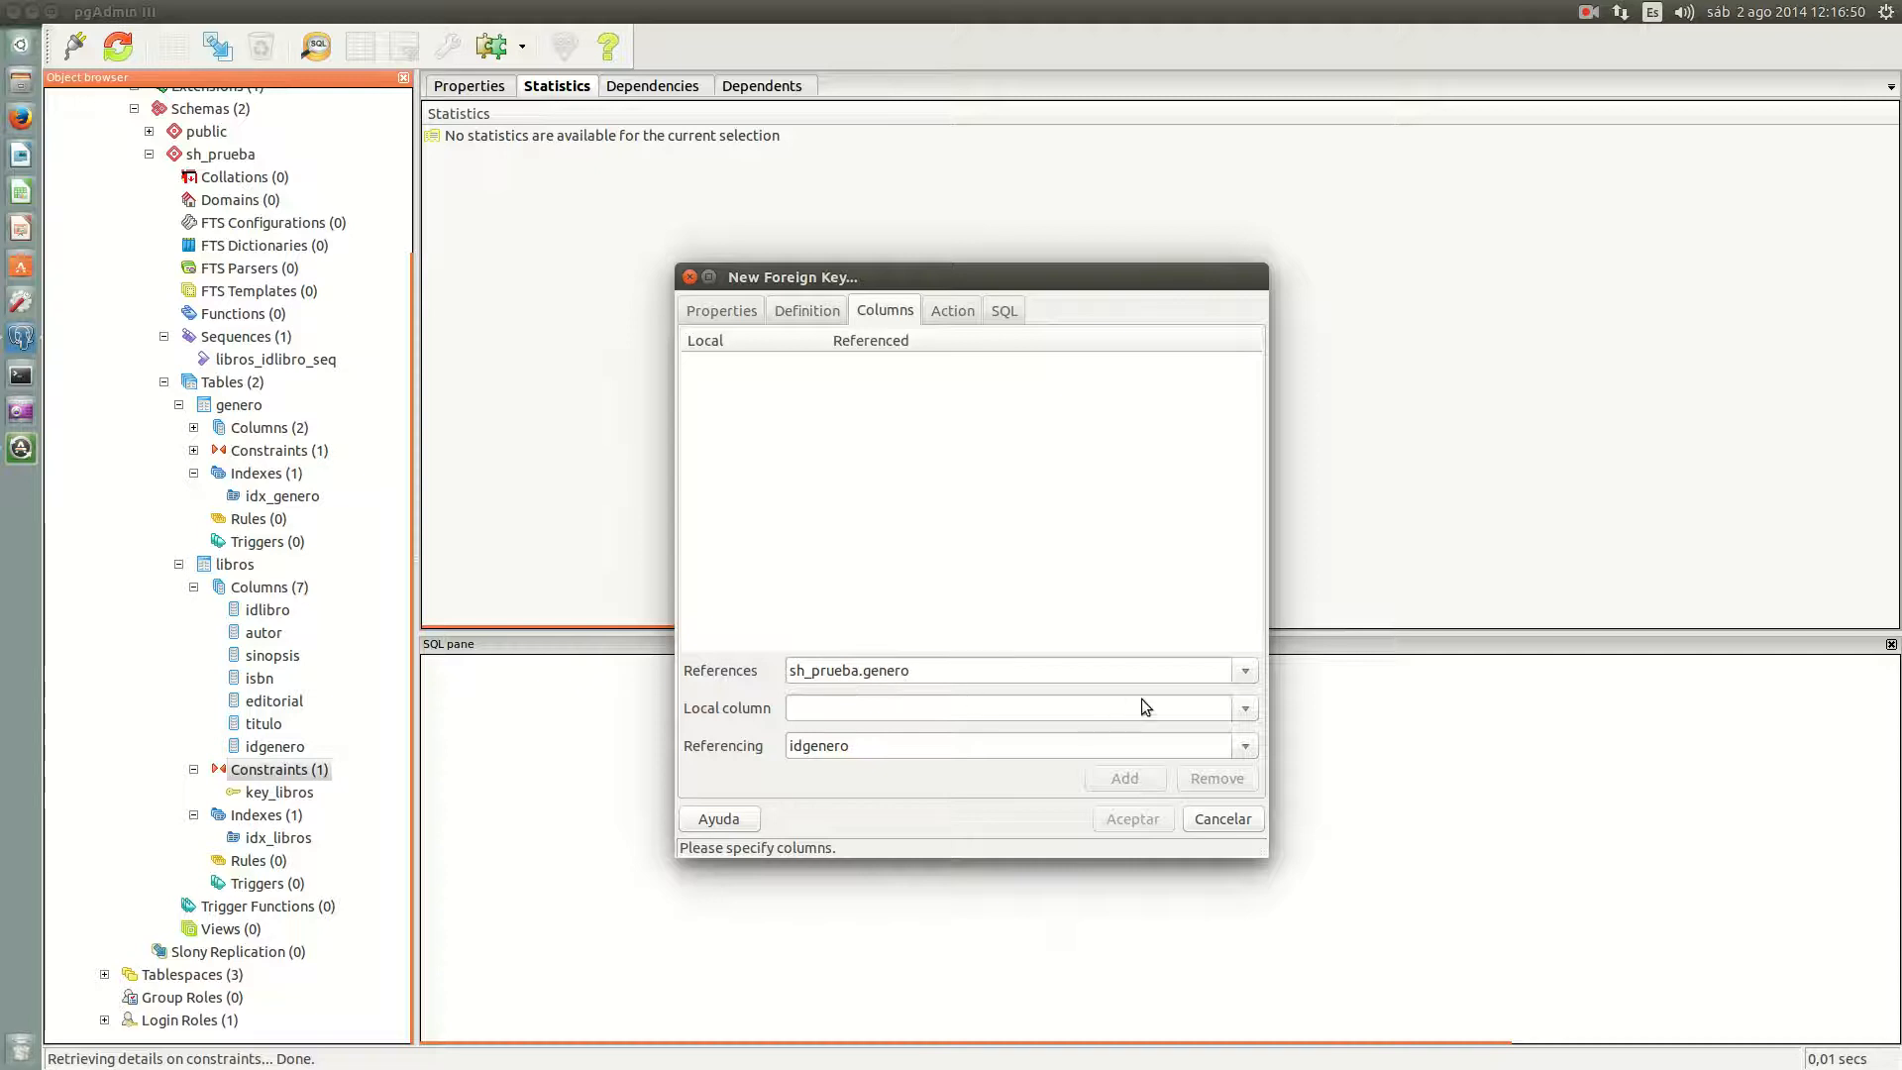
left_click(1245, 710)
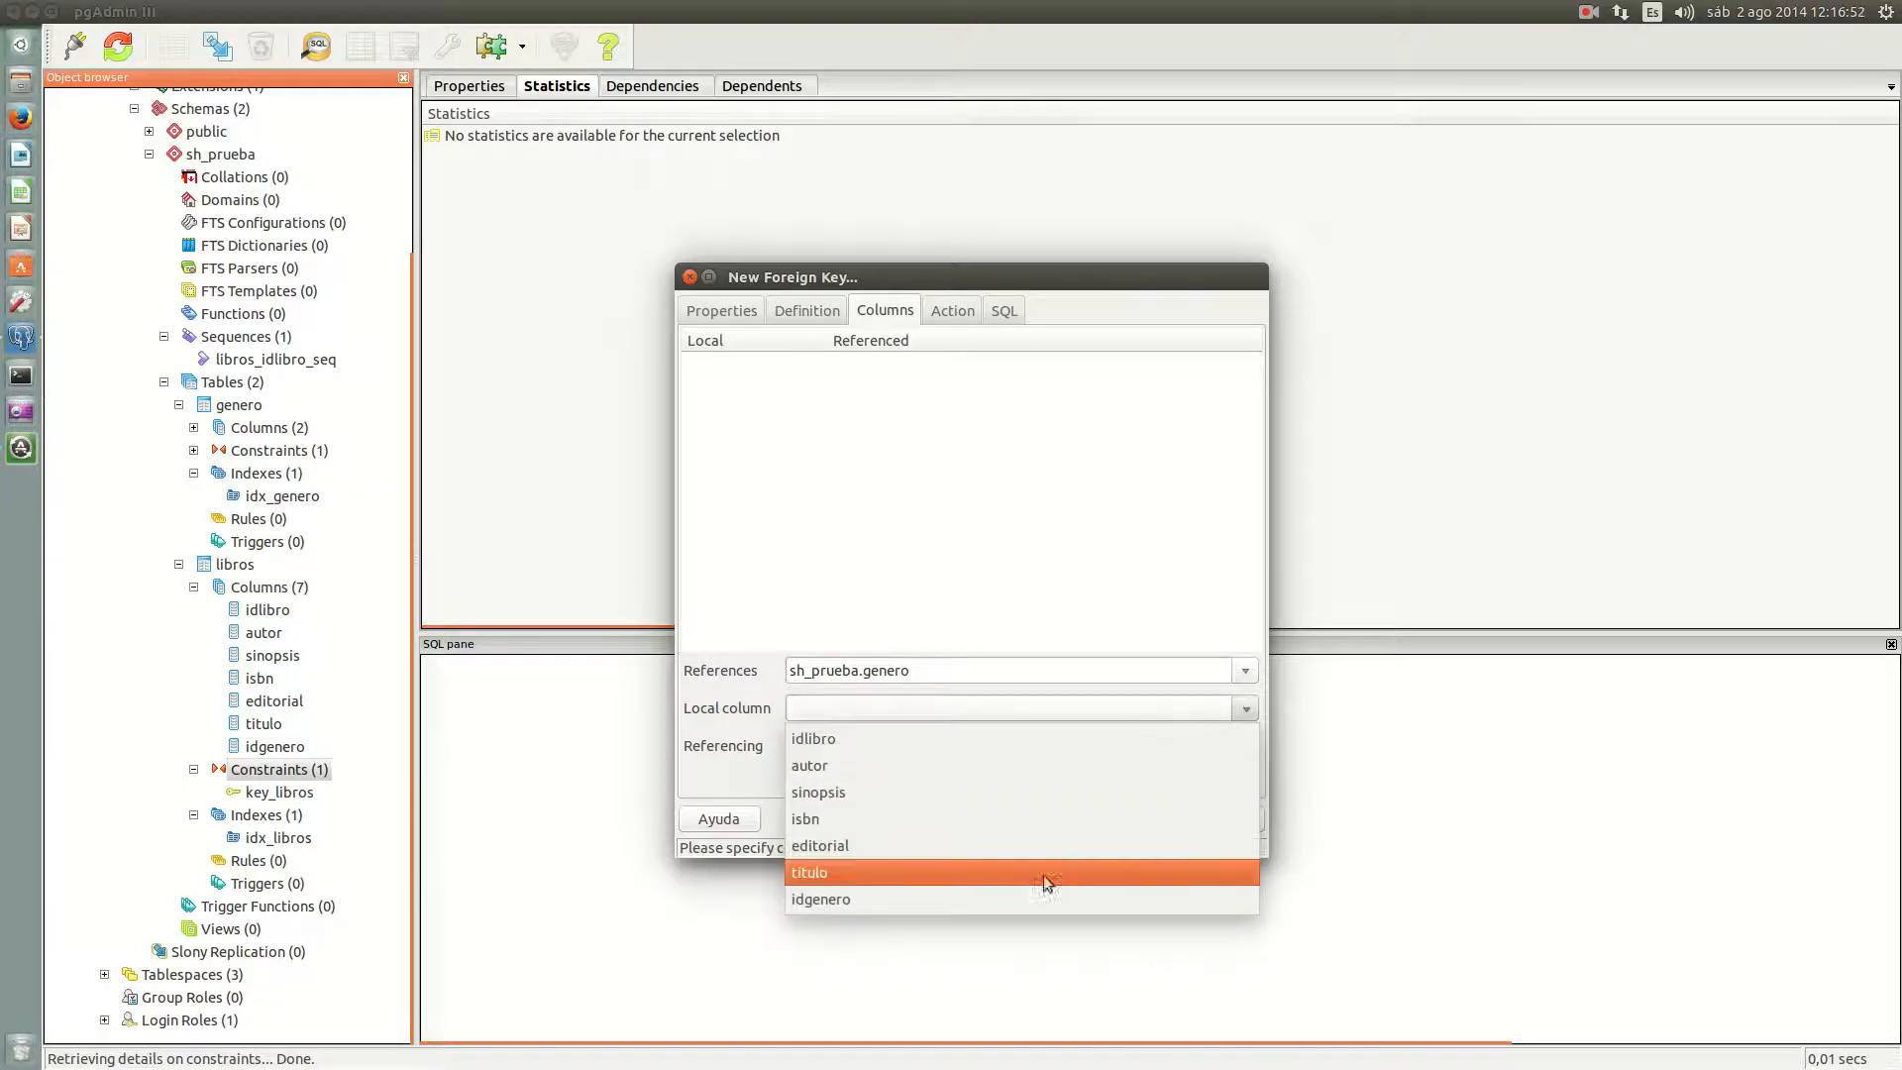
left_click(1027, 895)
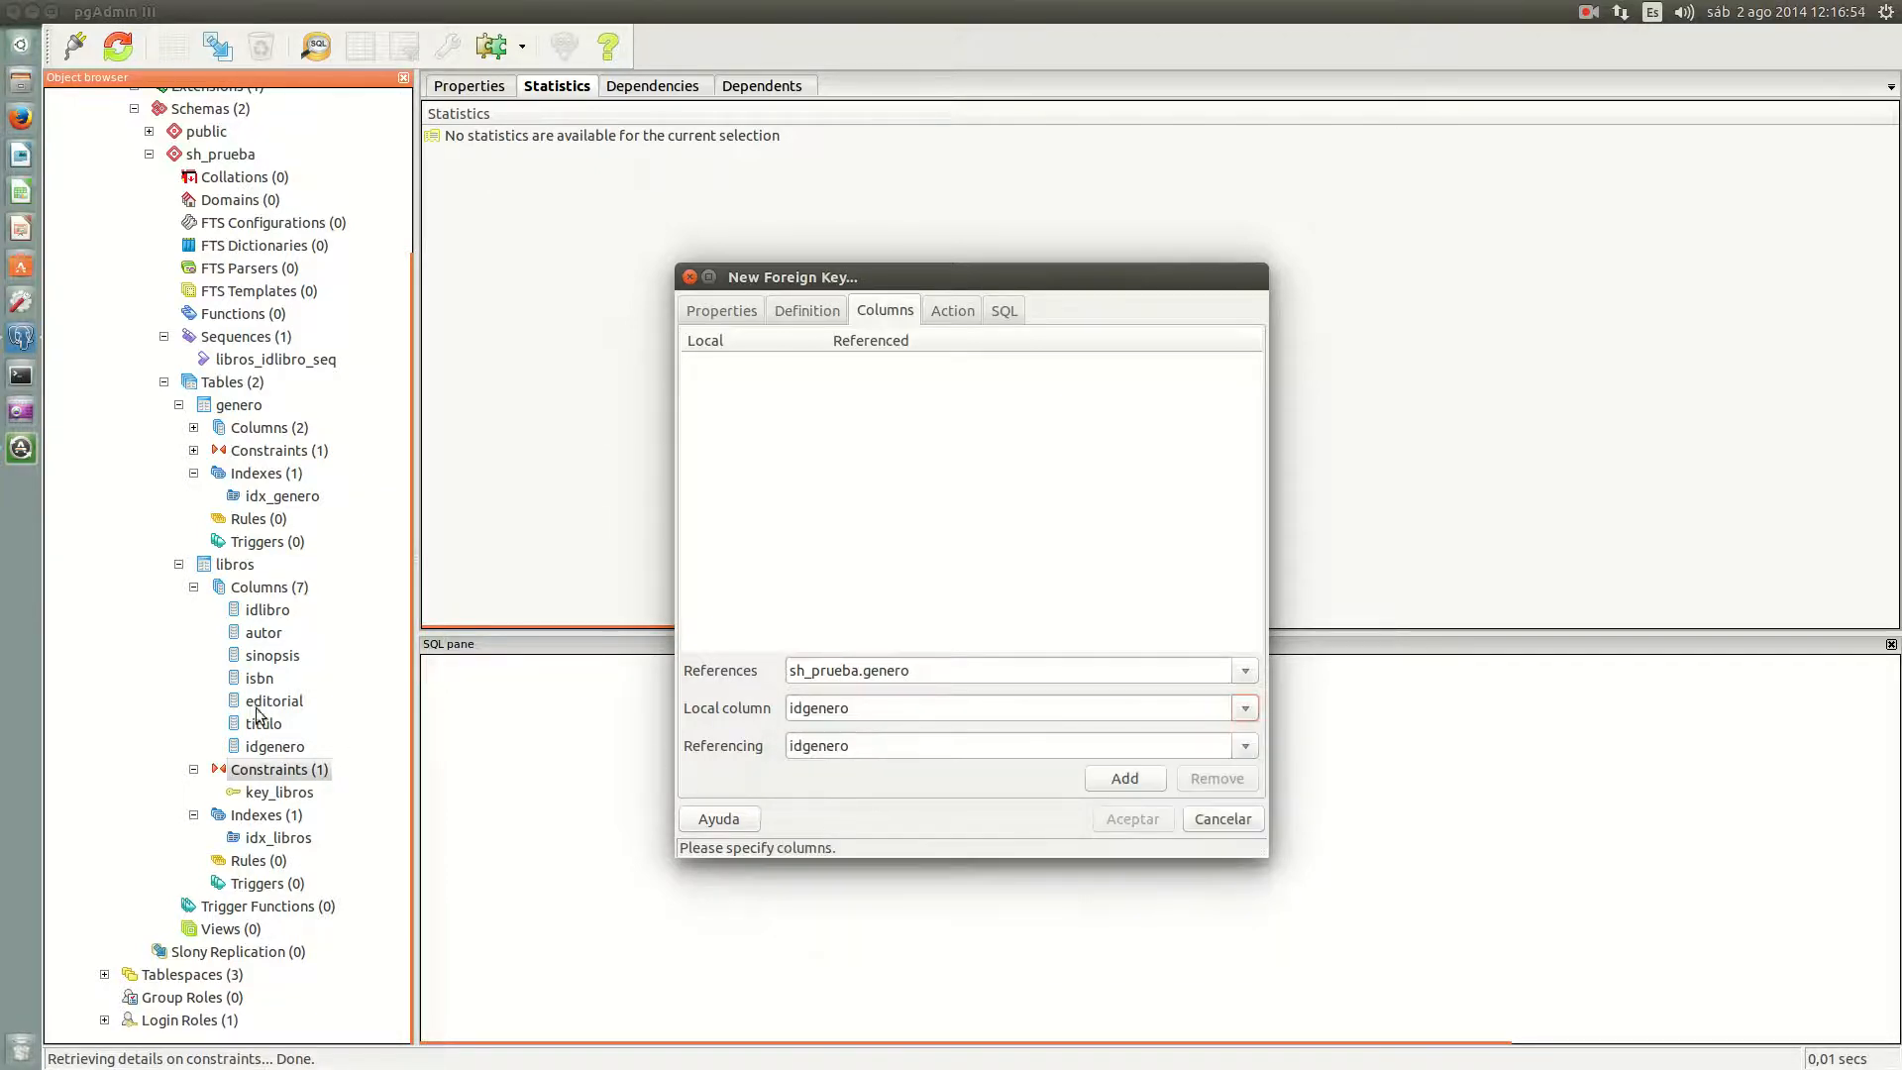
left_click(1109, 782)
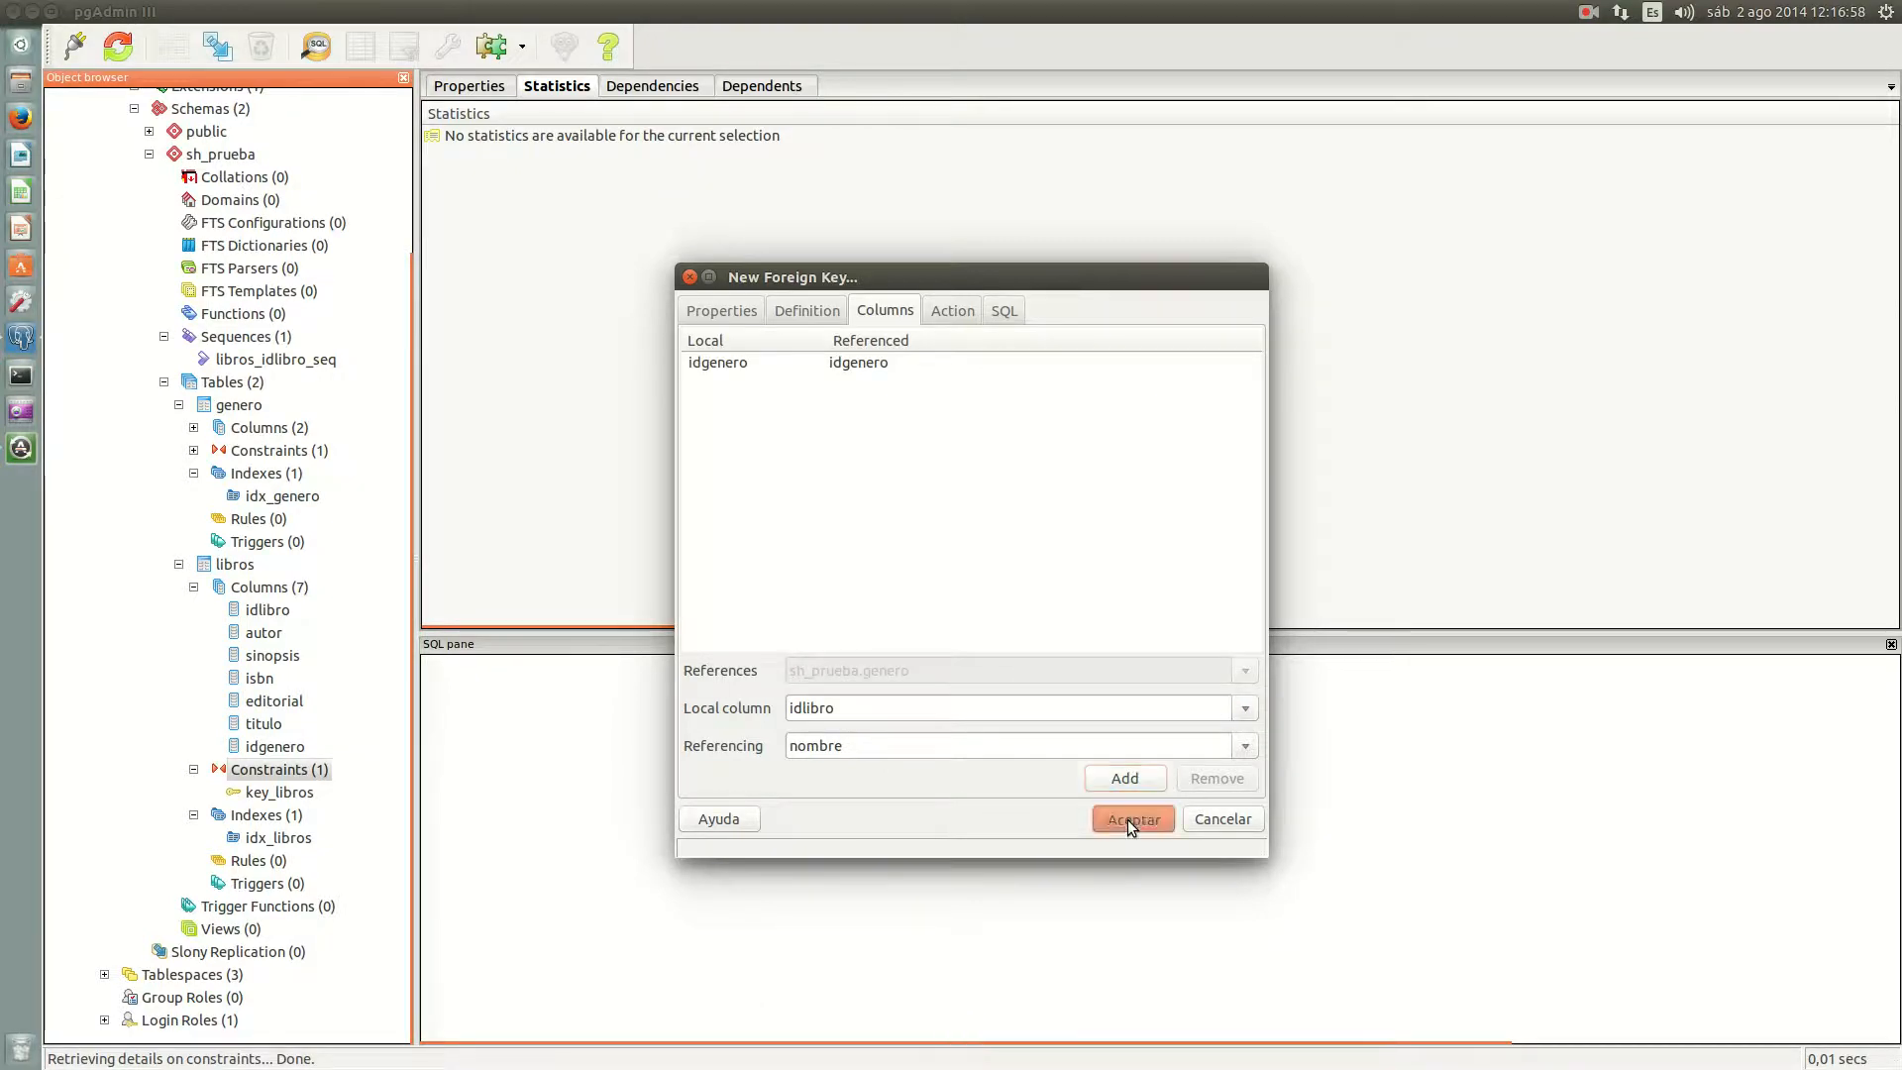
left_click(1127, 818)
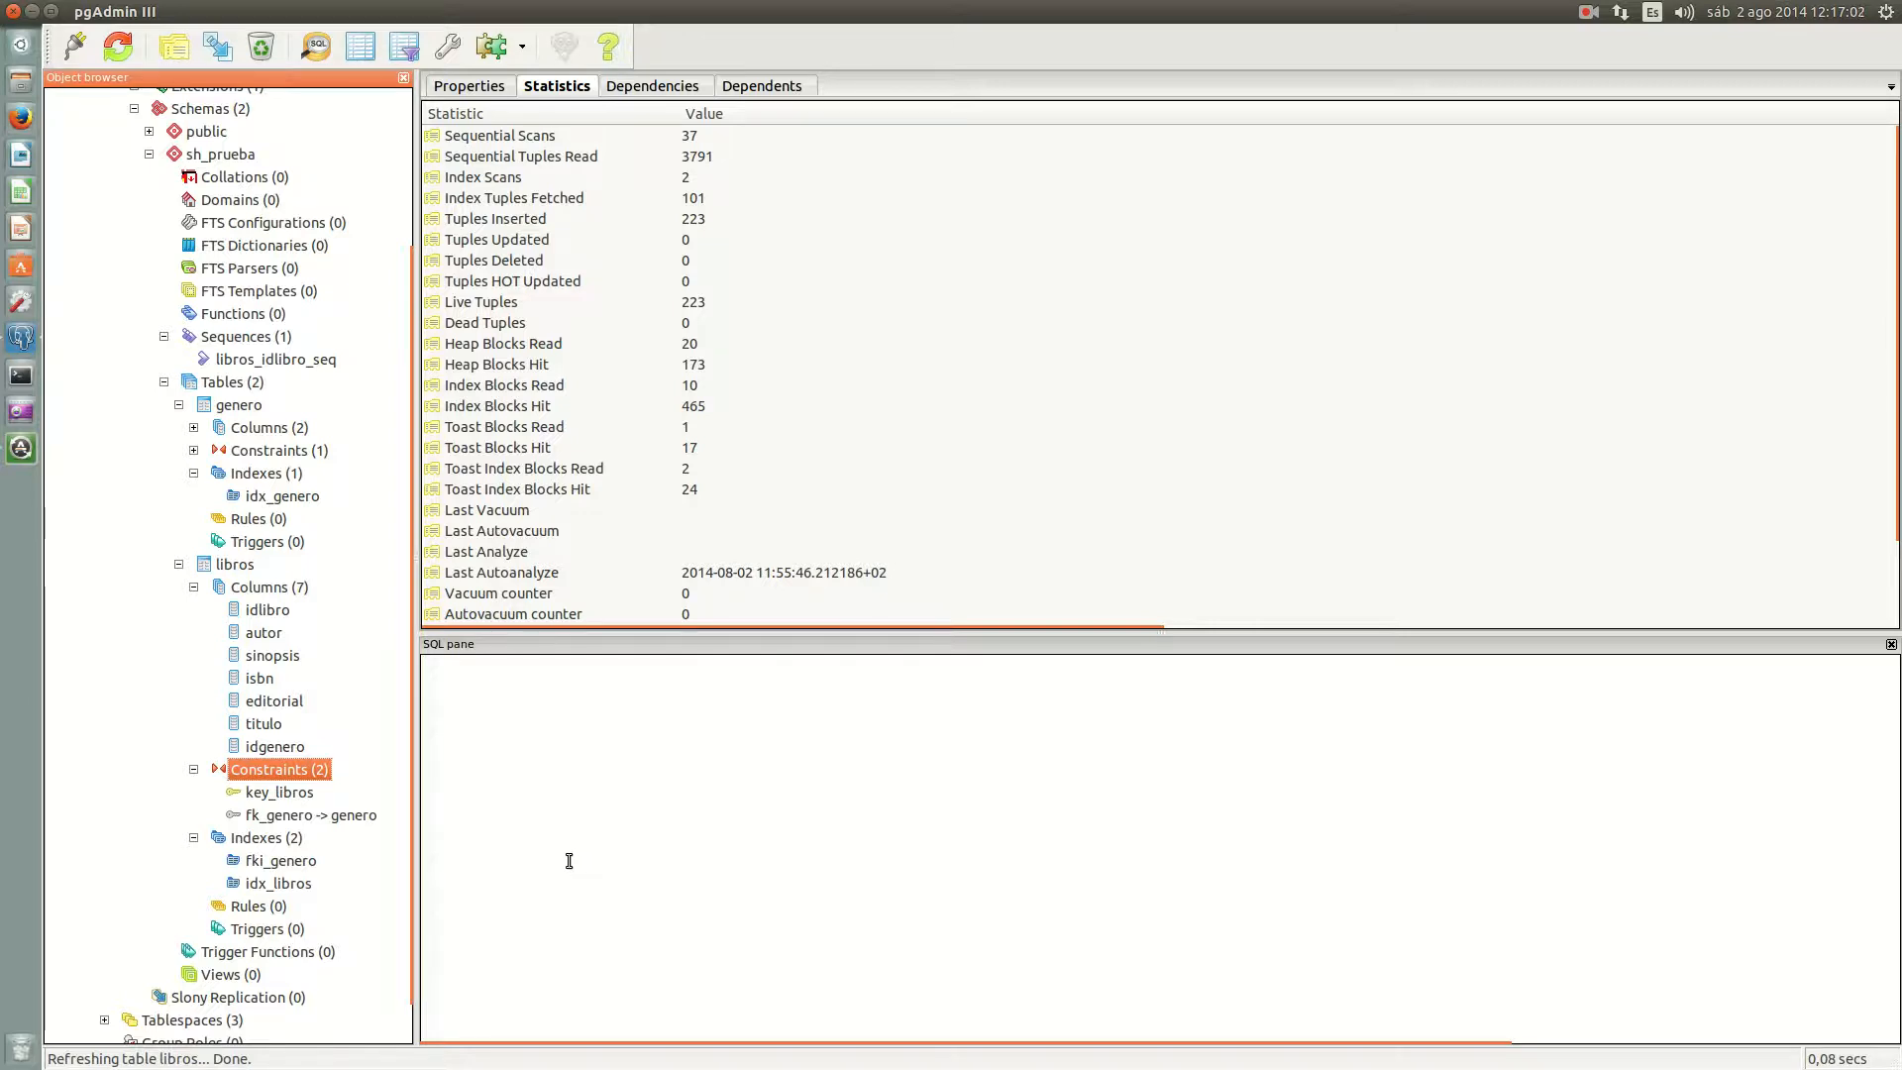
Step: Check the SQL definitions of the libros table's idgenero column and of the libros table itself
left_click(275, 755)
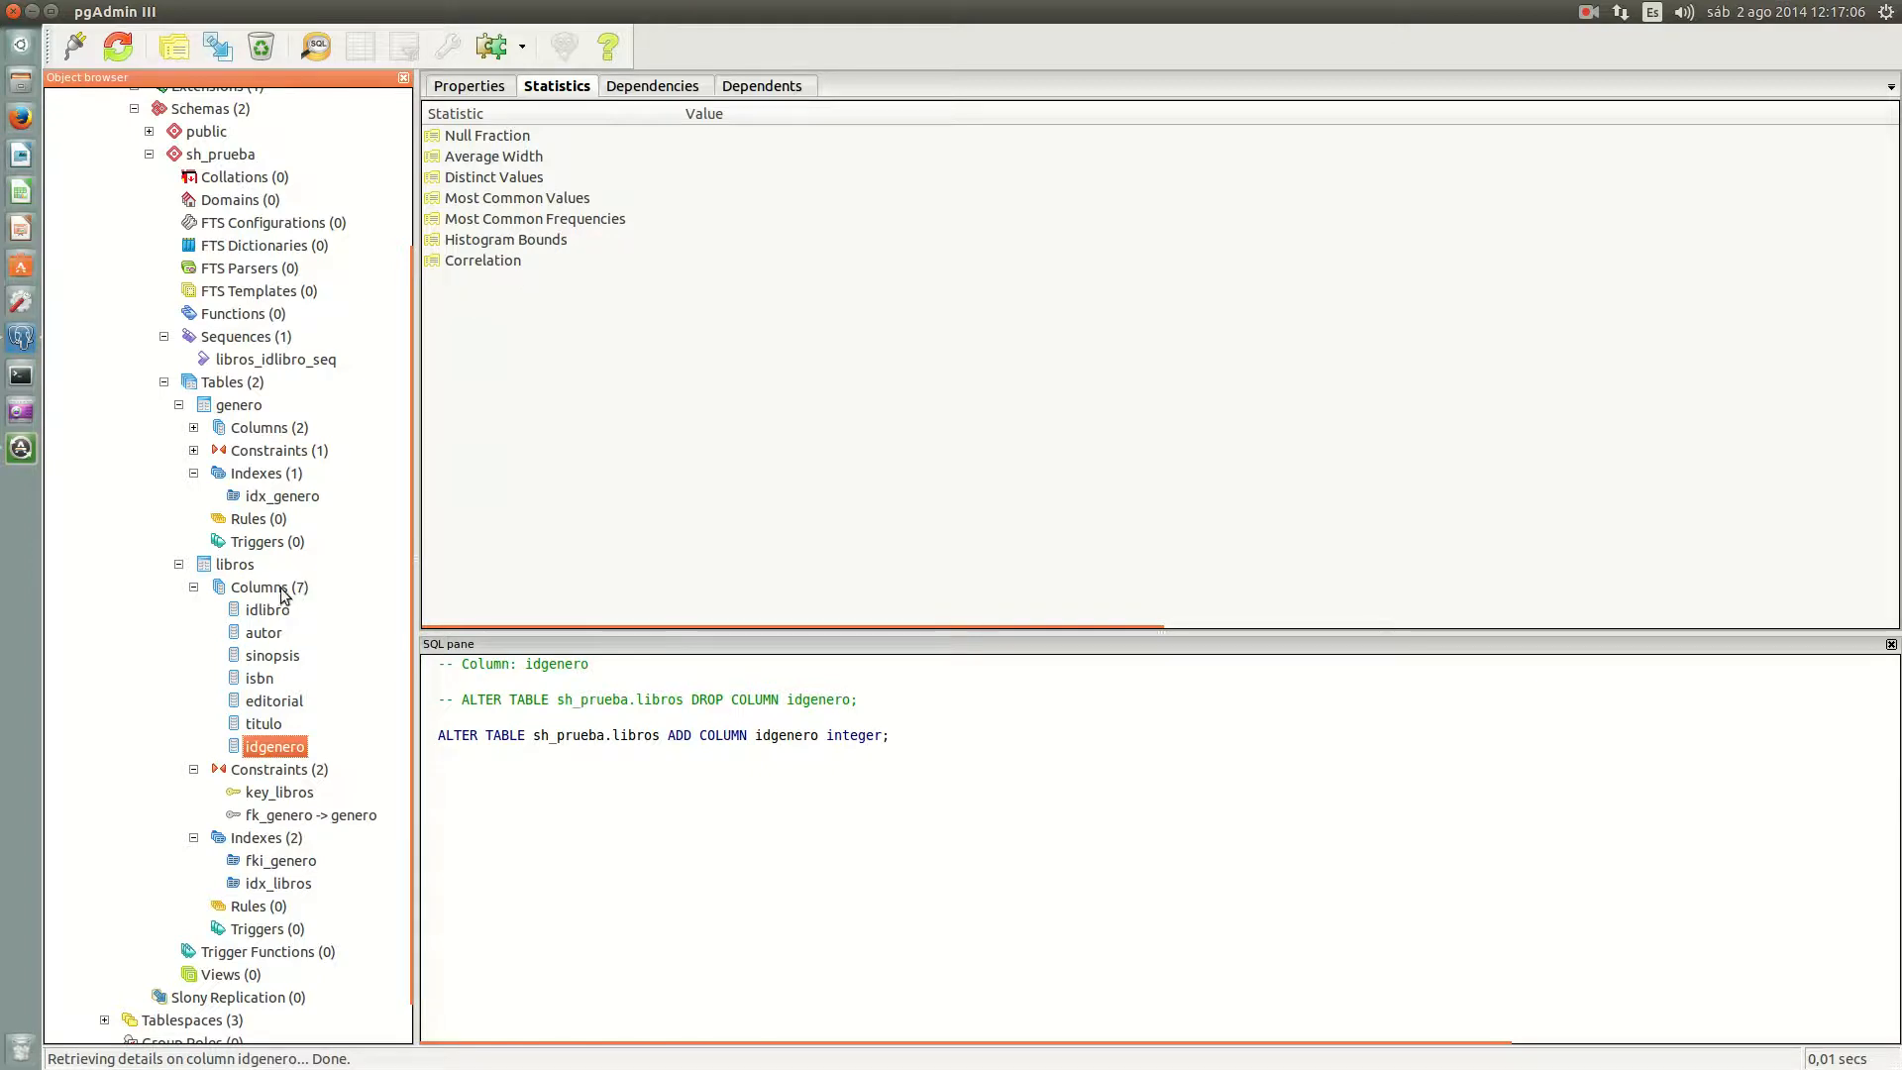
left_click(238, 567)
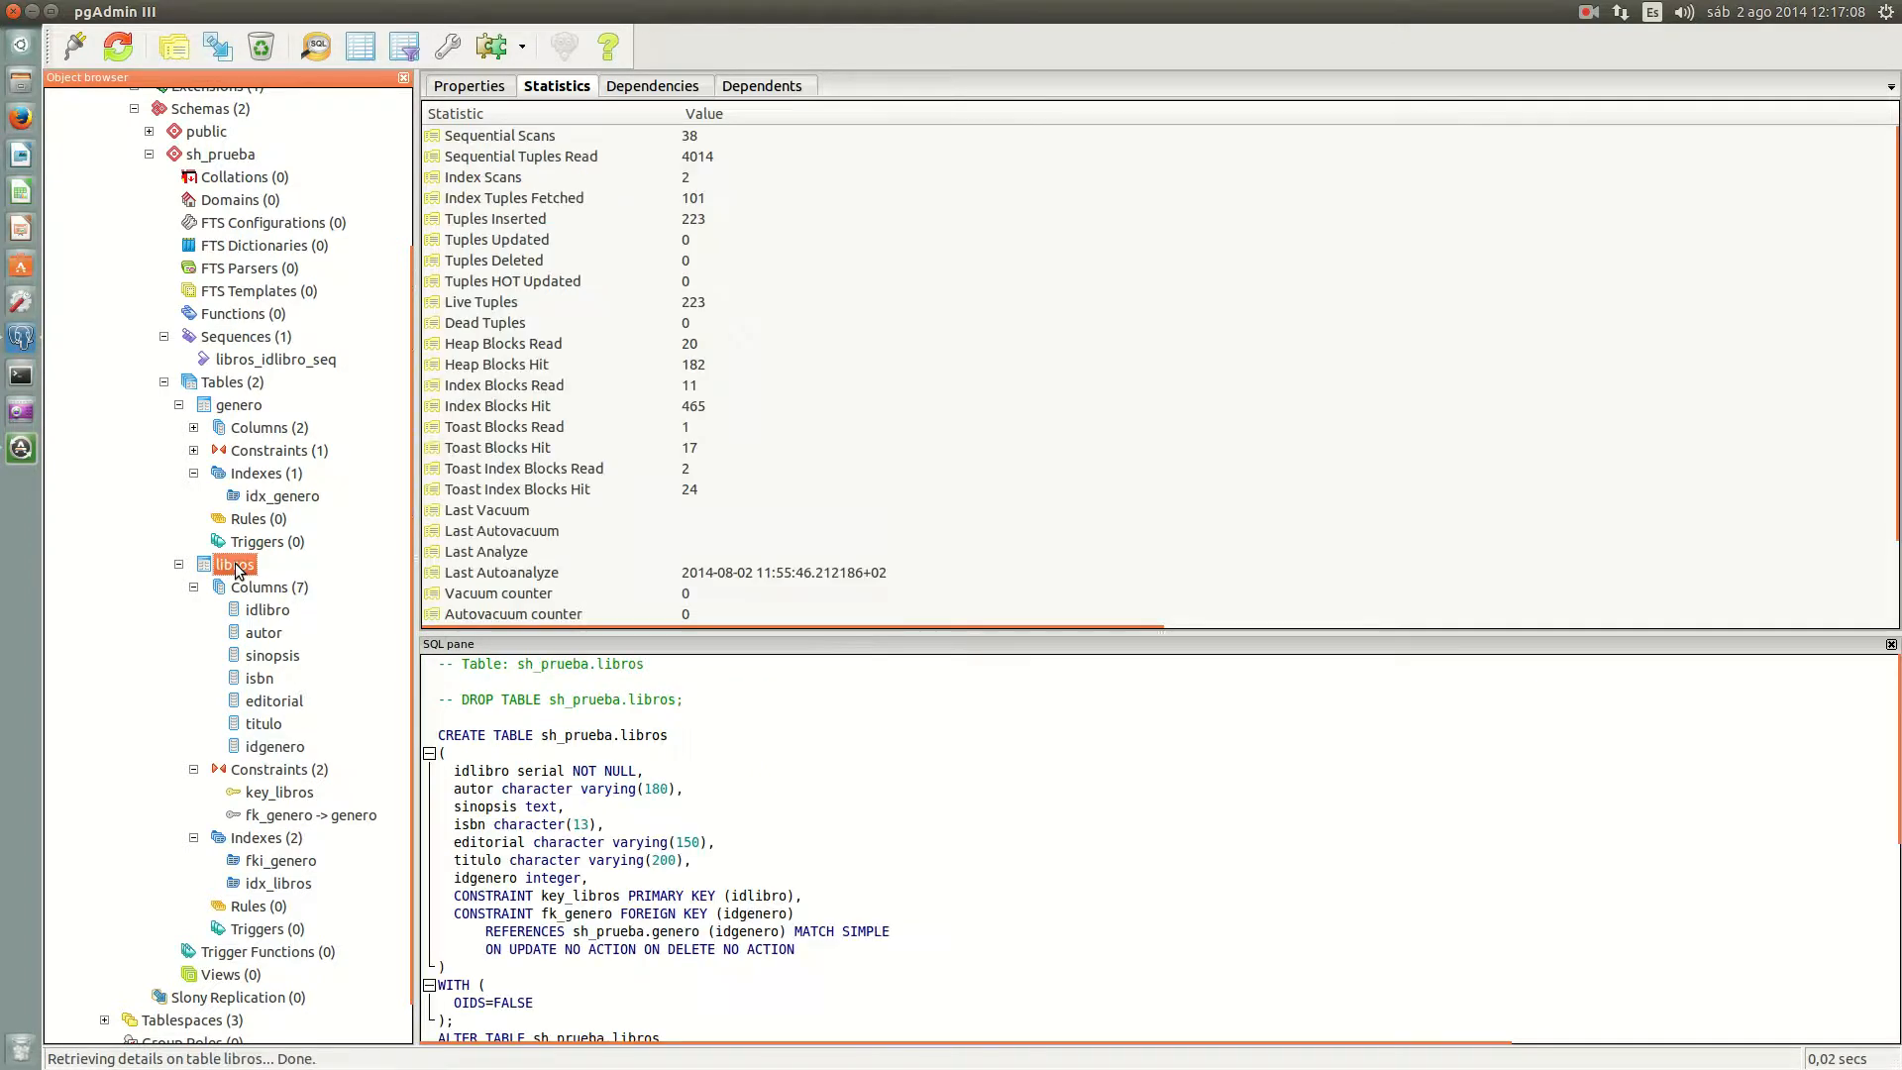
Step: Enlarge the SQL pane and examine the fk_genero foreign key constraint in the libros table definition
left_click(732, 756)
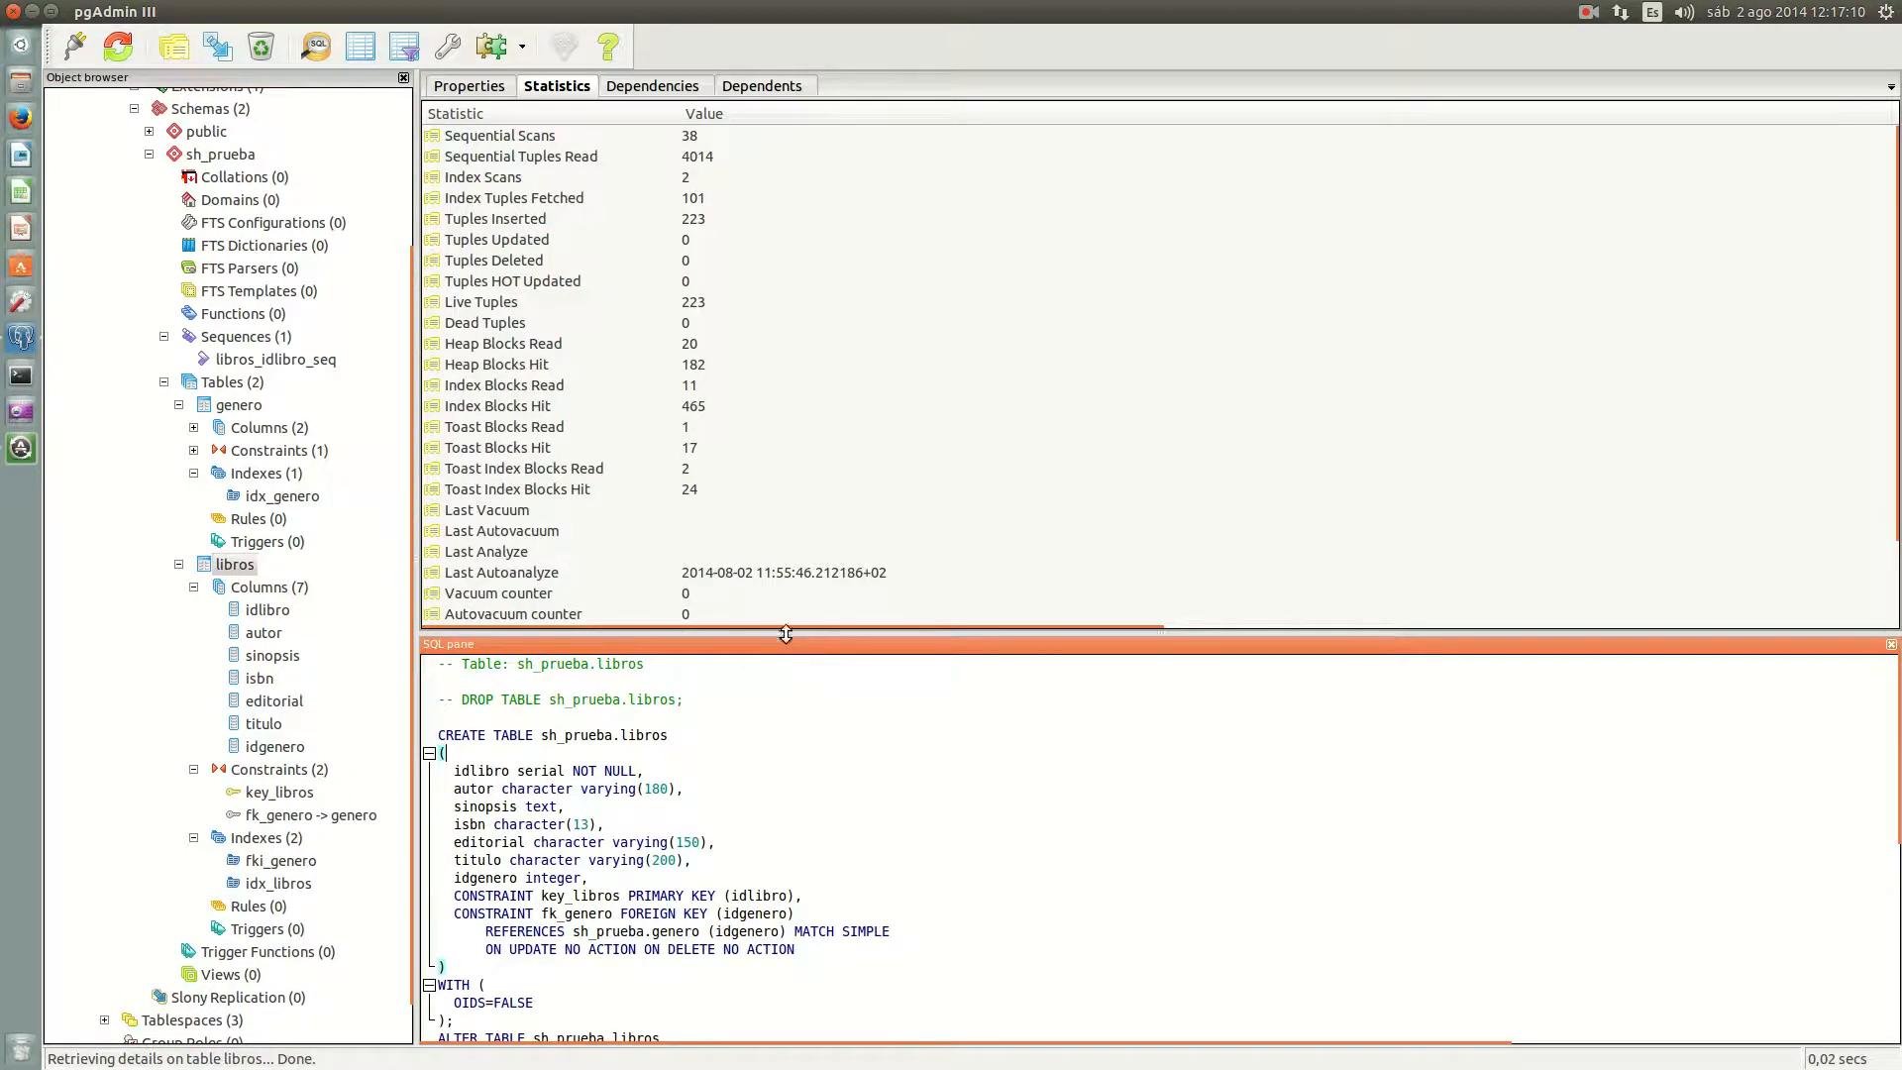
left_click_drag(785, 634, 791, 453)
scroll(820, 768, "down", 3)
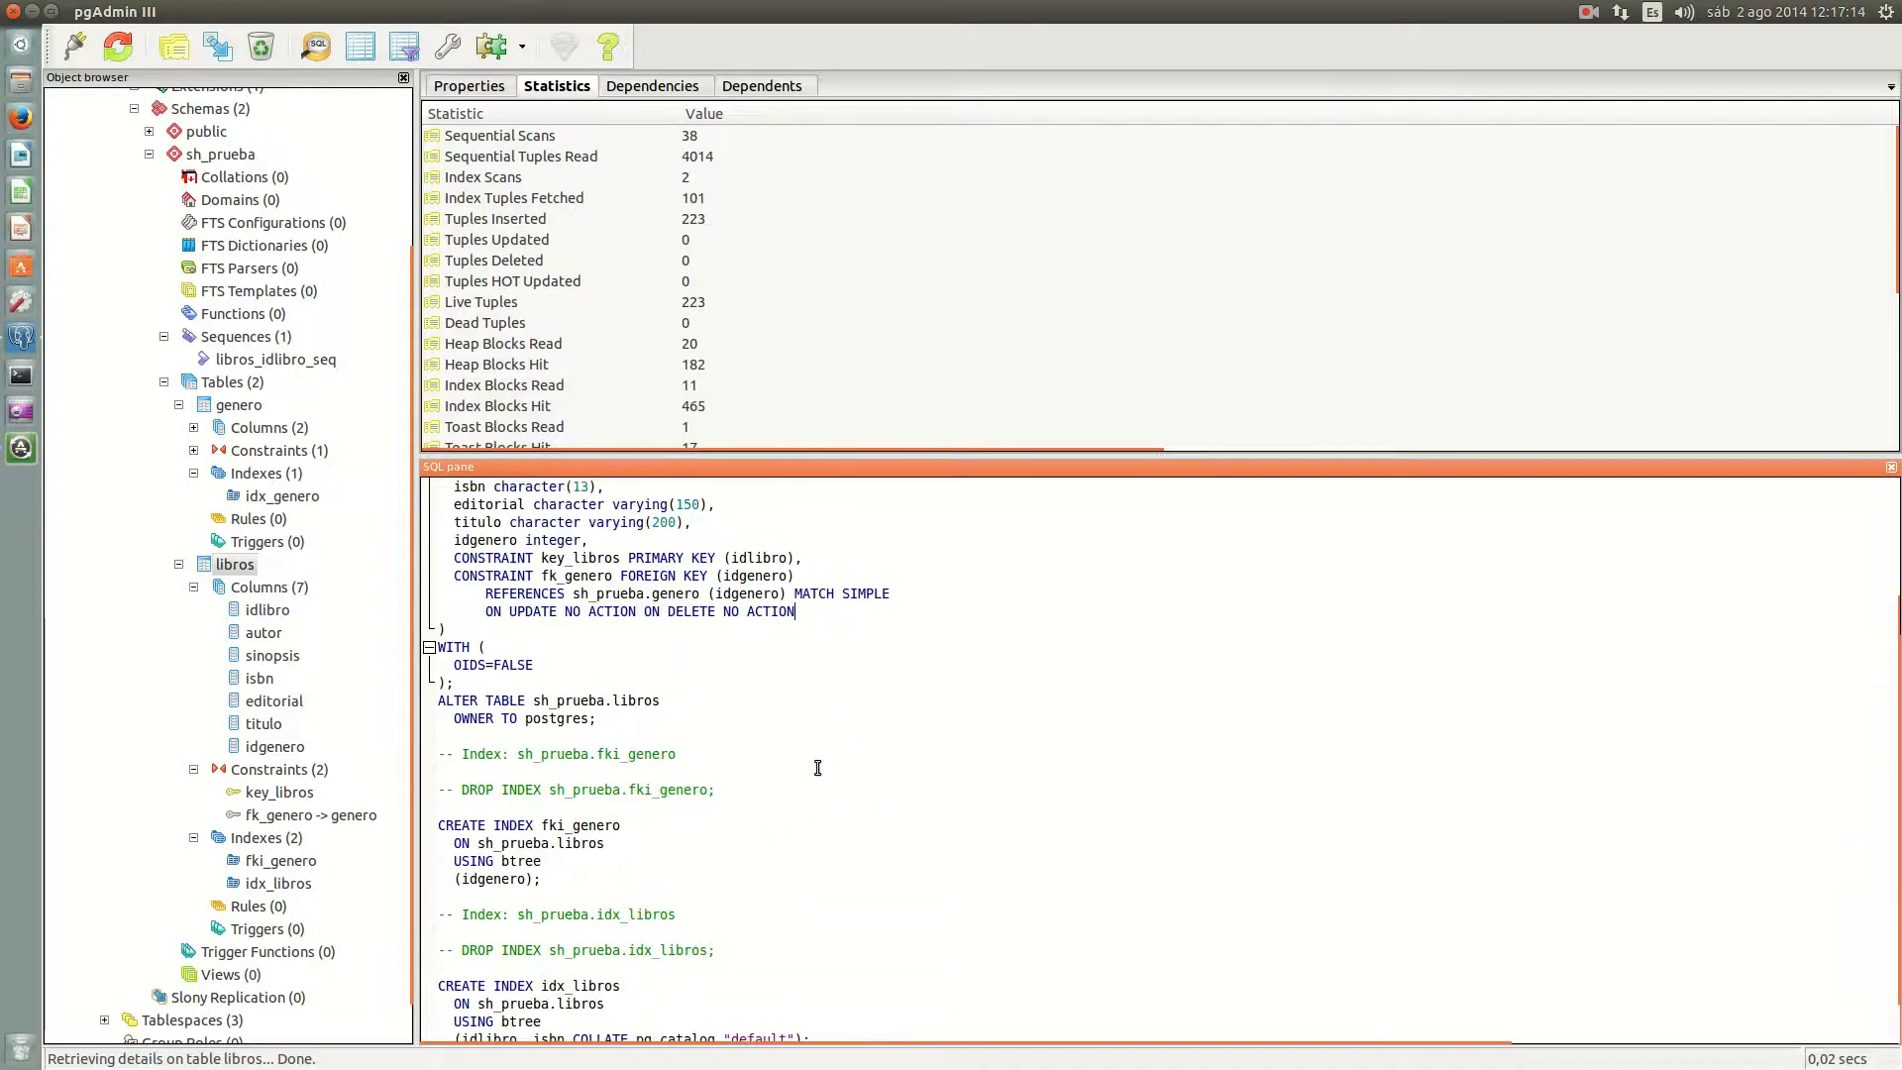
left_click_drag(446, 576, 892, 614)
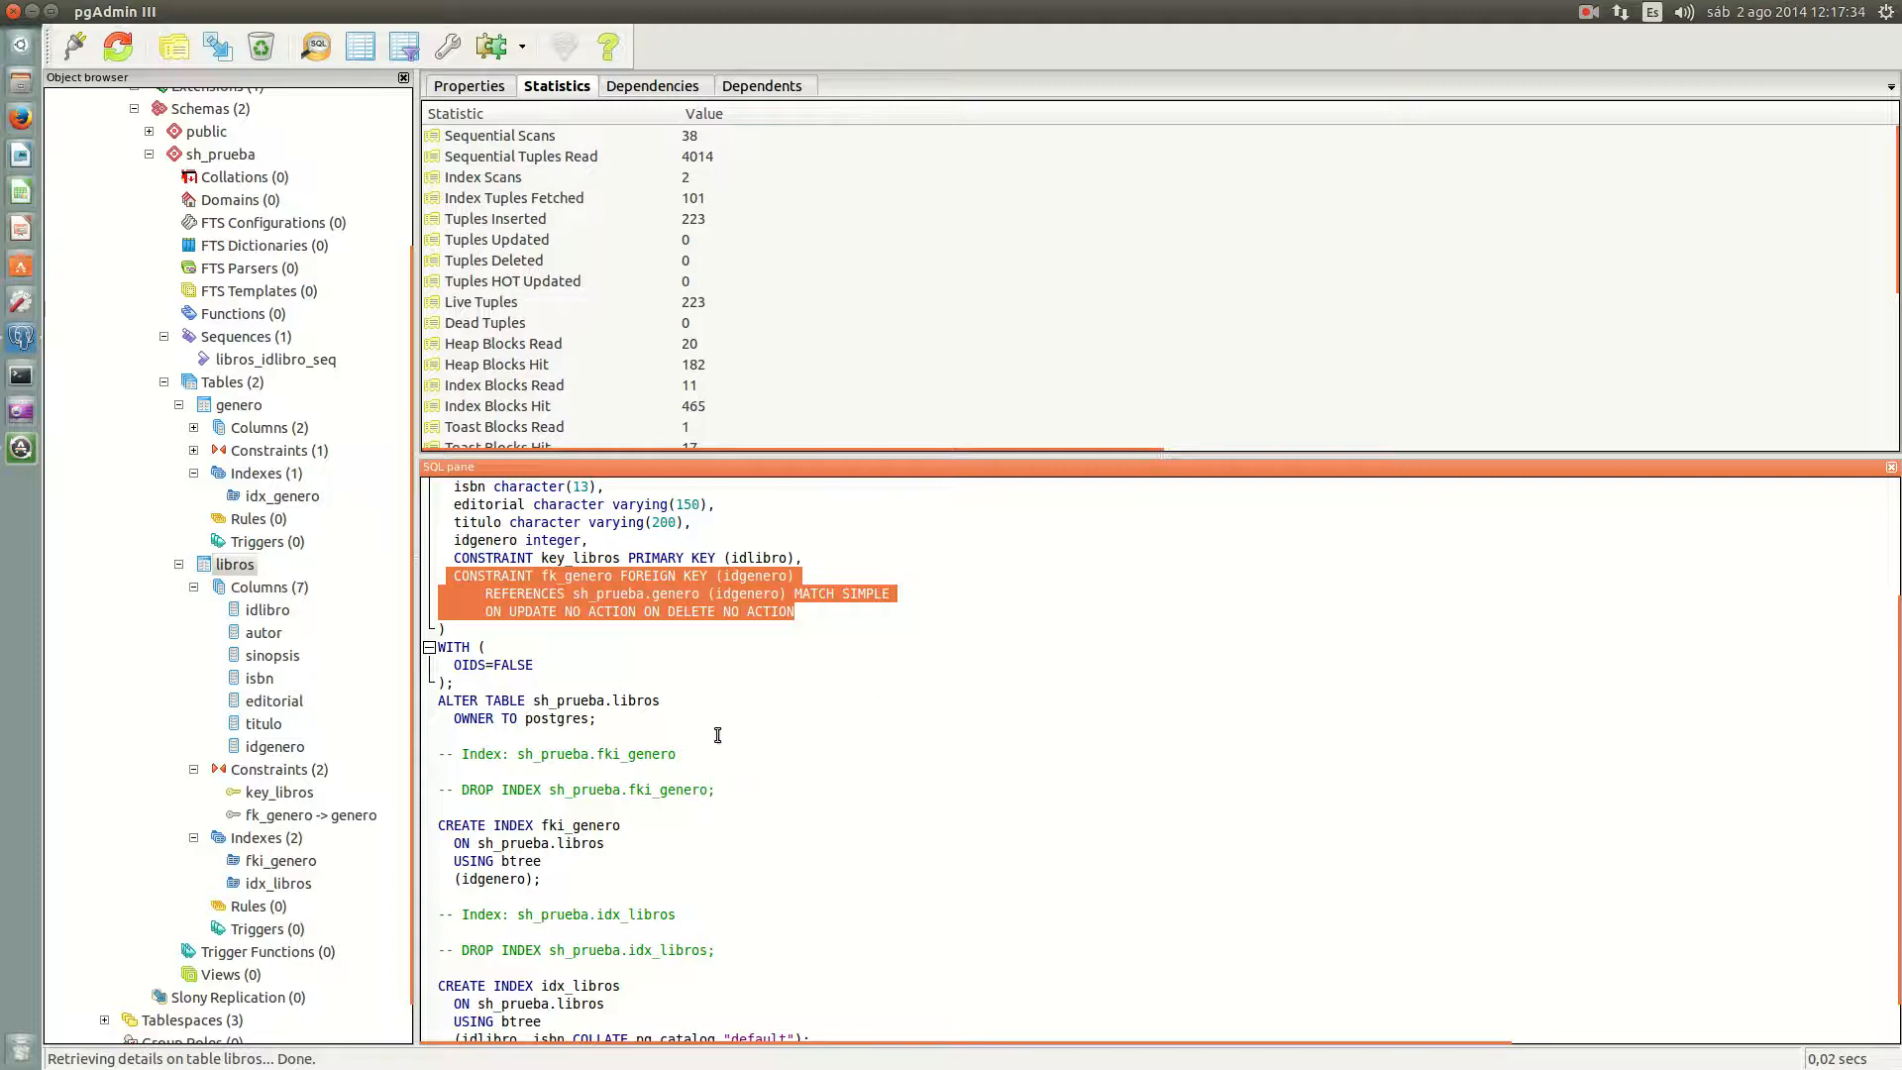
Step: Open the top 100 rows of libros and try to save idgenero 2 for the first record
right_click(247, 567)
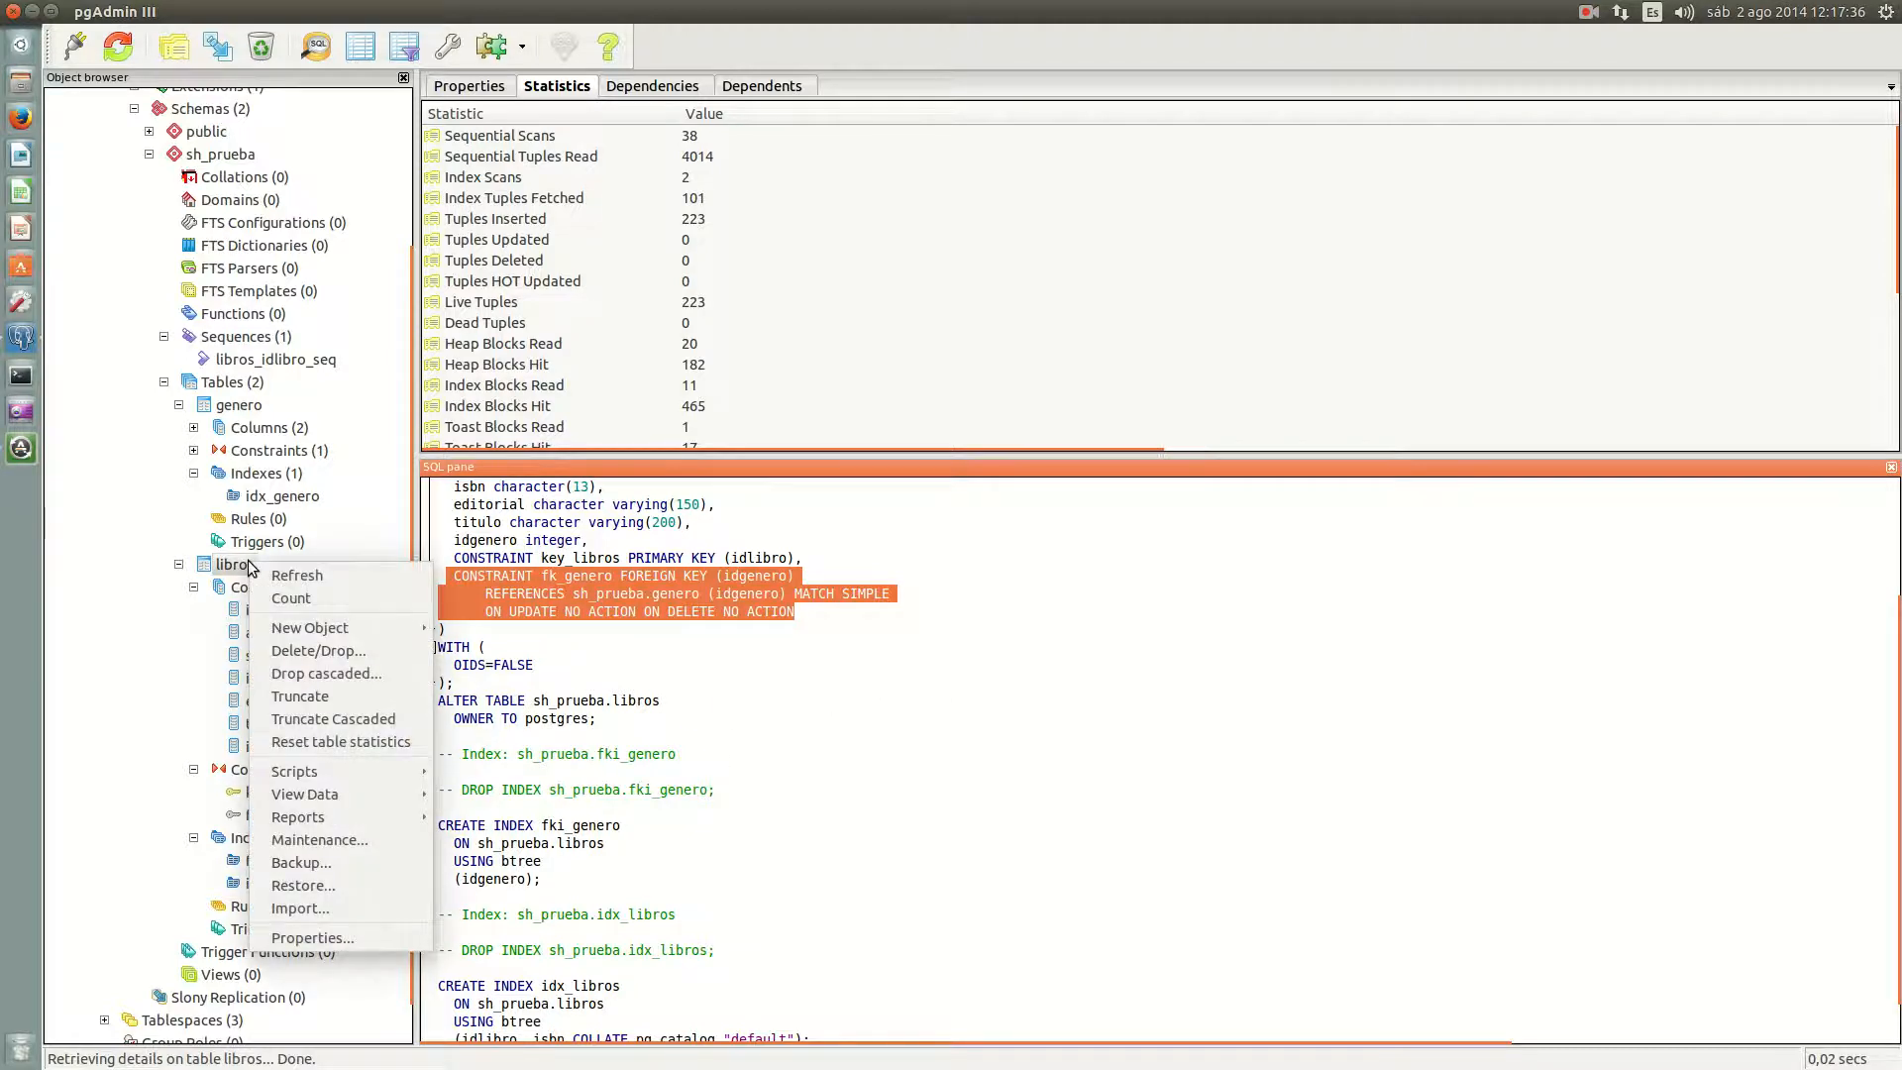
mouse_move(412, 793)
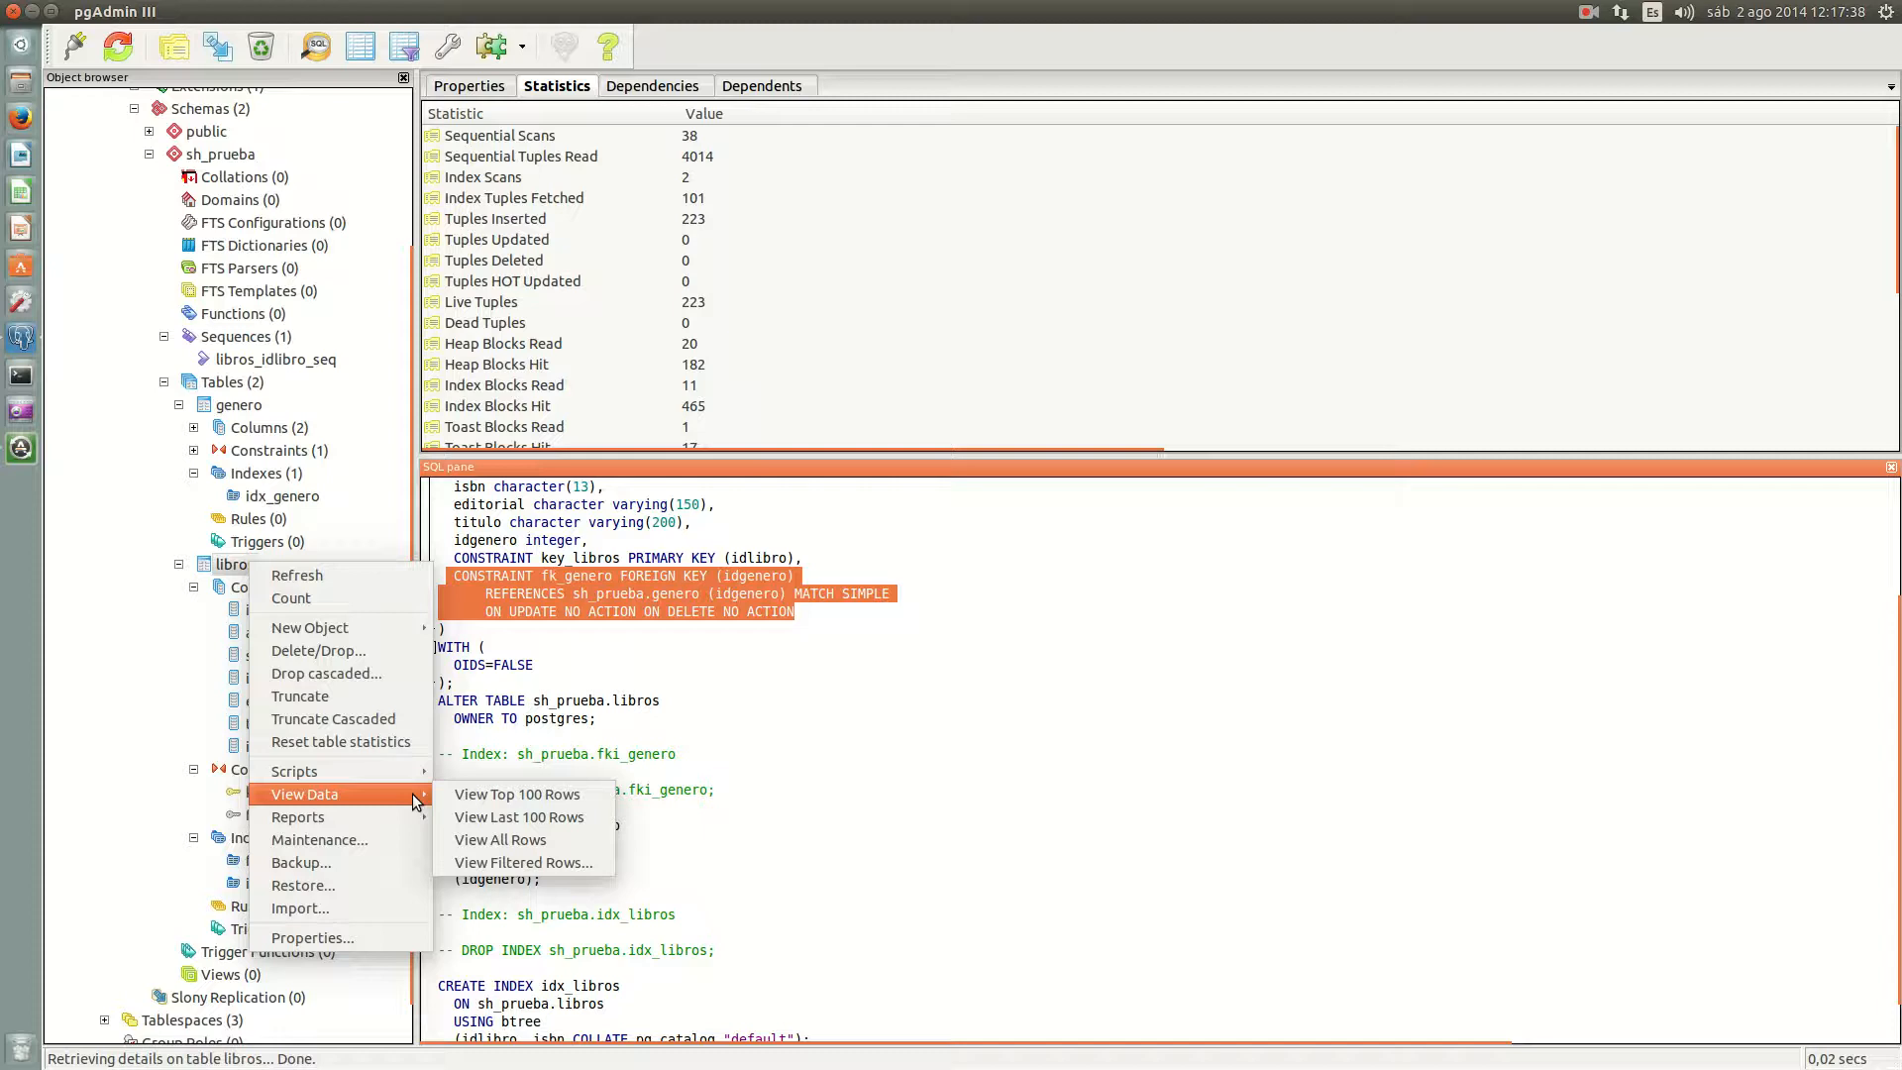
left_click(540, 793)
left_click(842, 208)
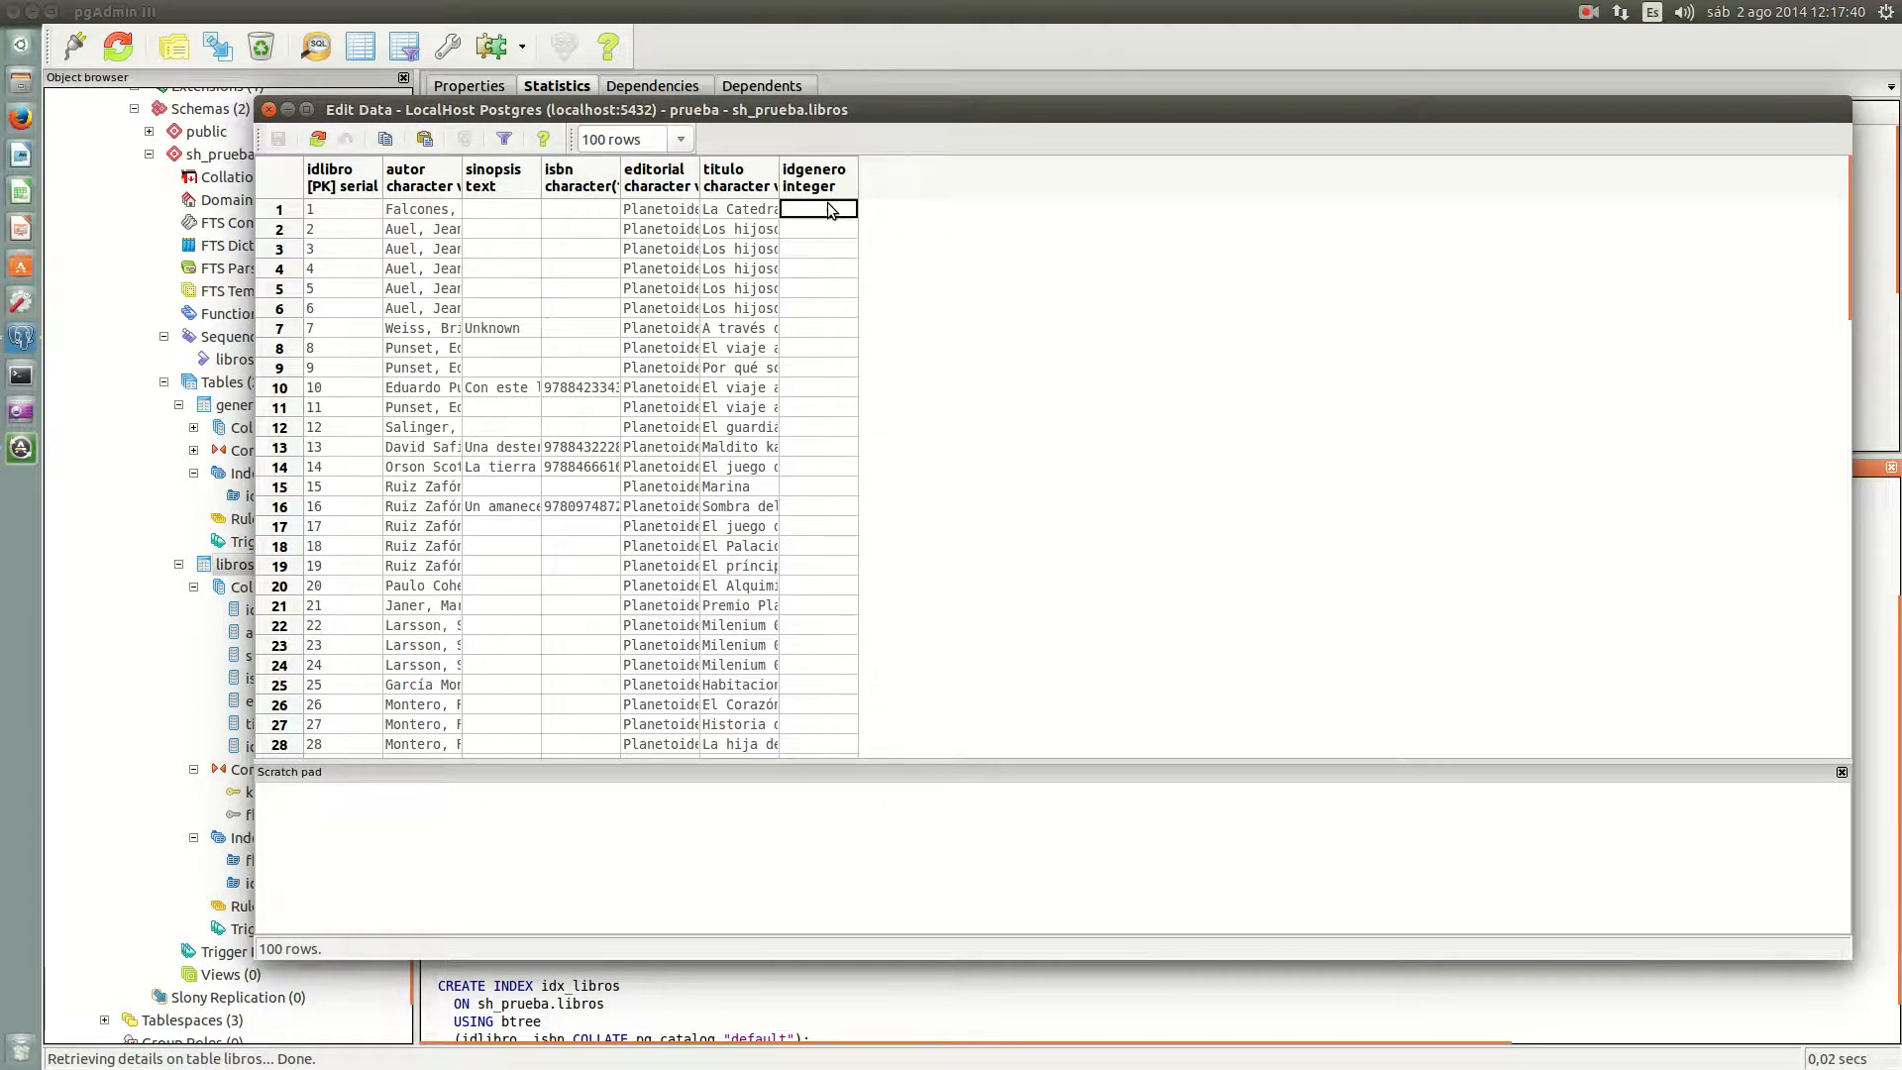
left_click(832, 206)
type("2")
left_click(318, 138)
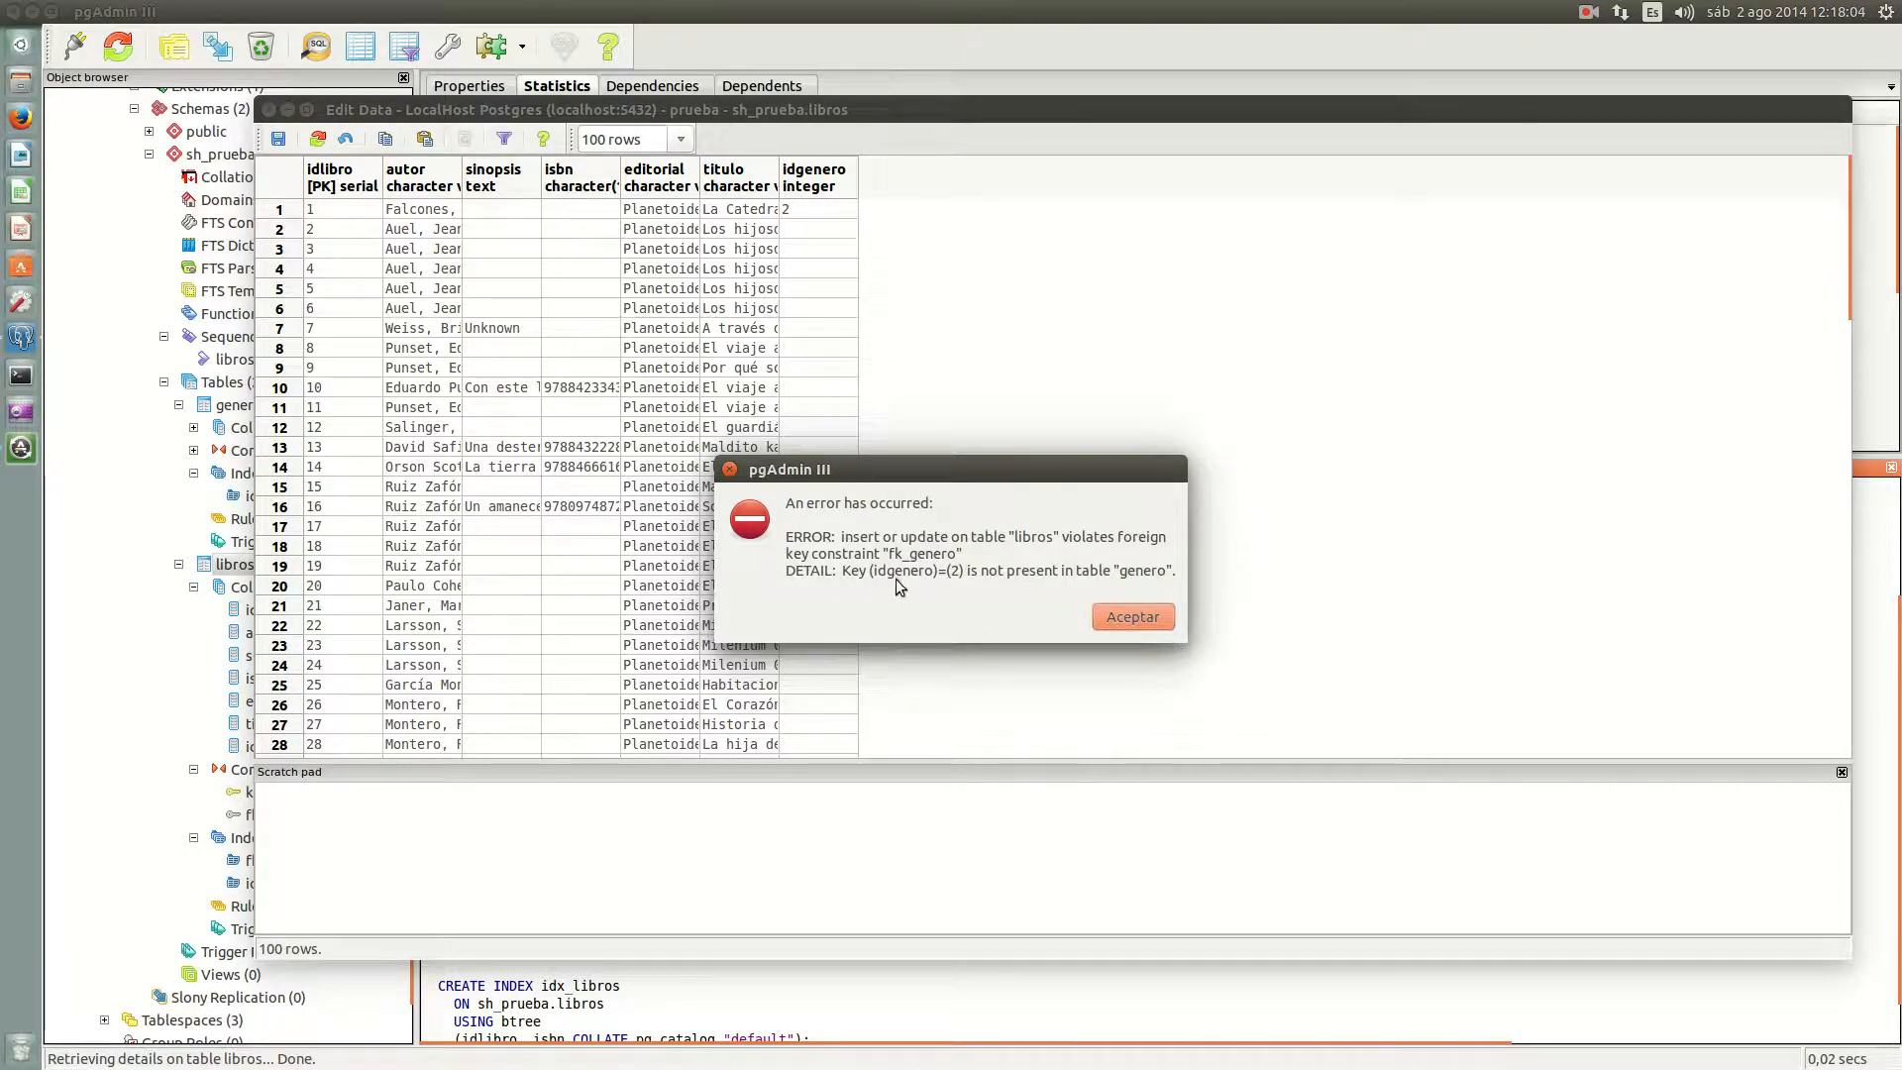
left_click_drag(872, 572, 978, 572)
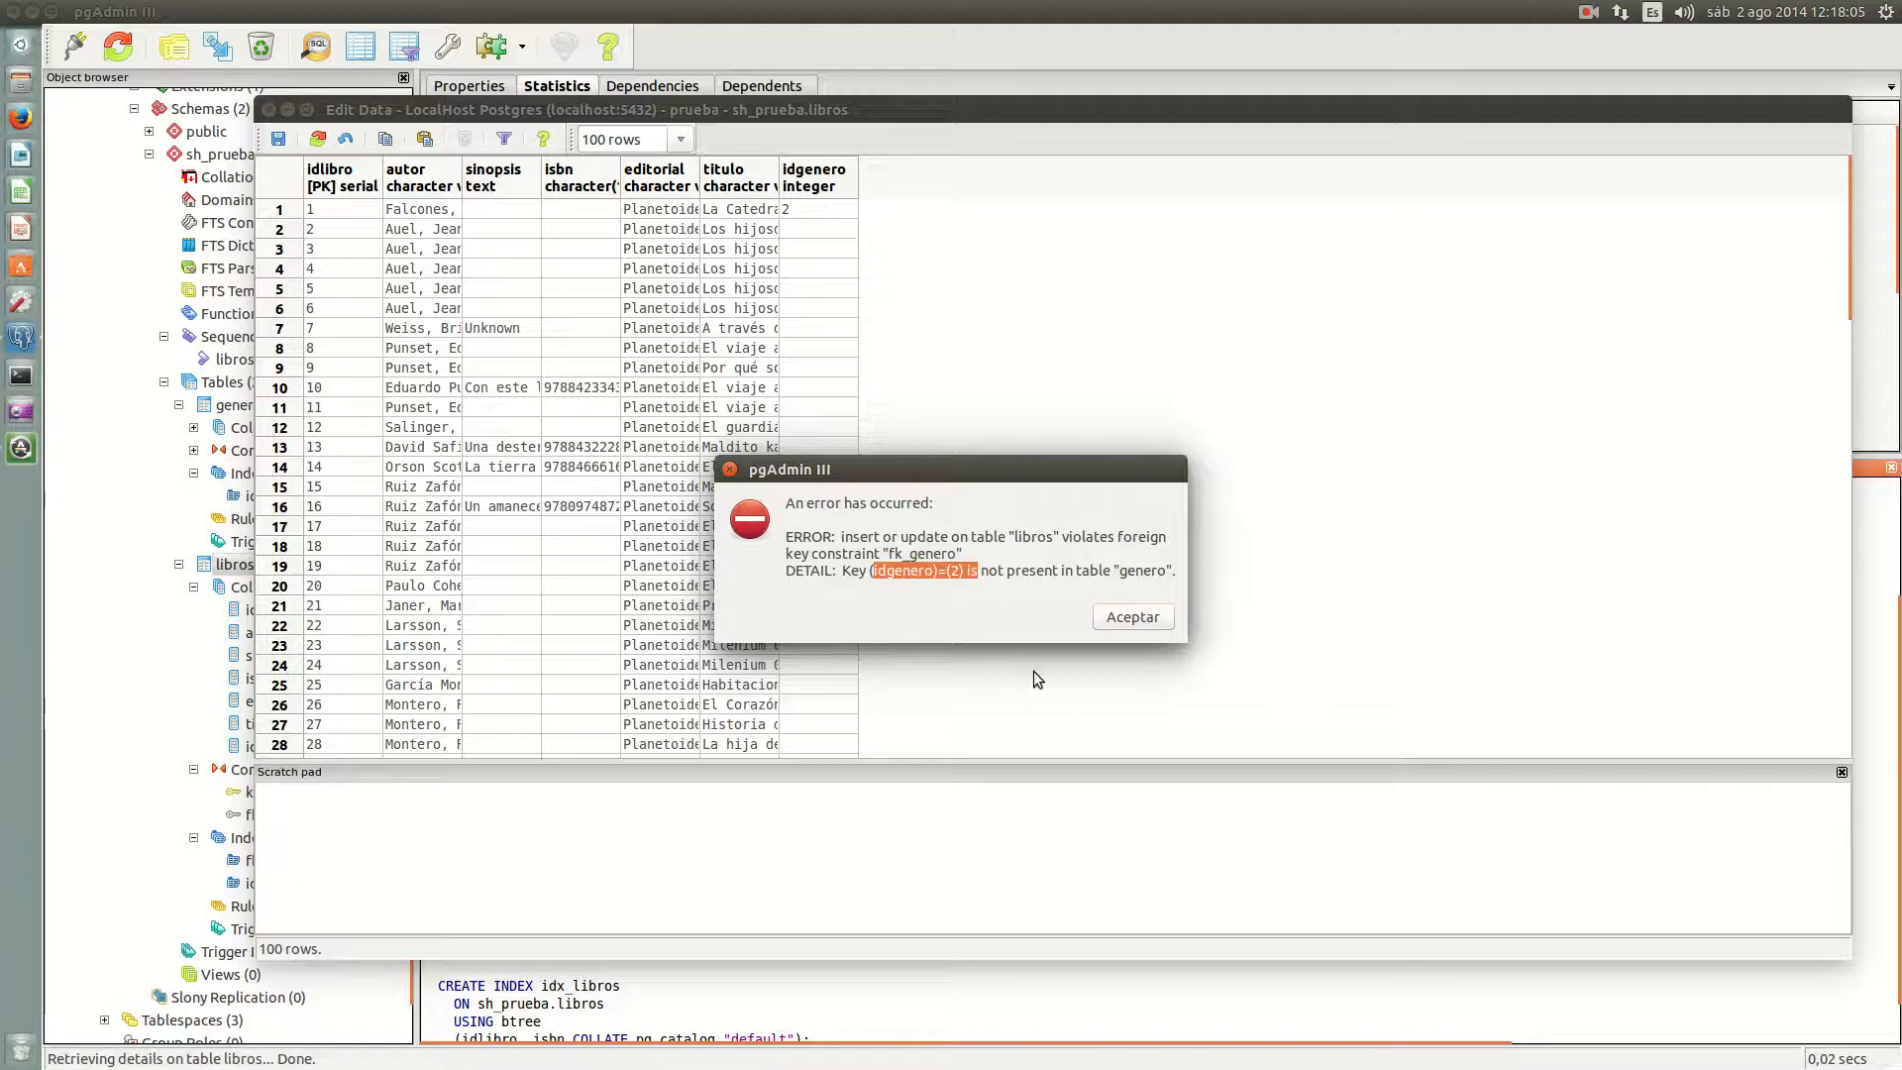
left_click(1133, 618)
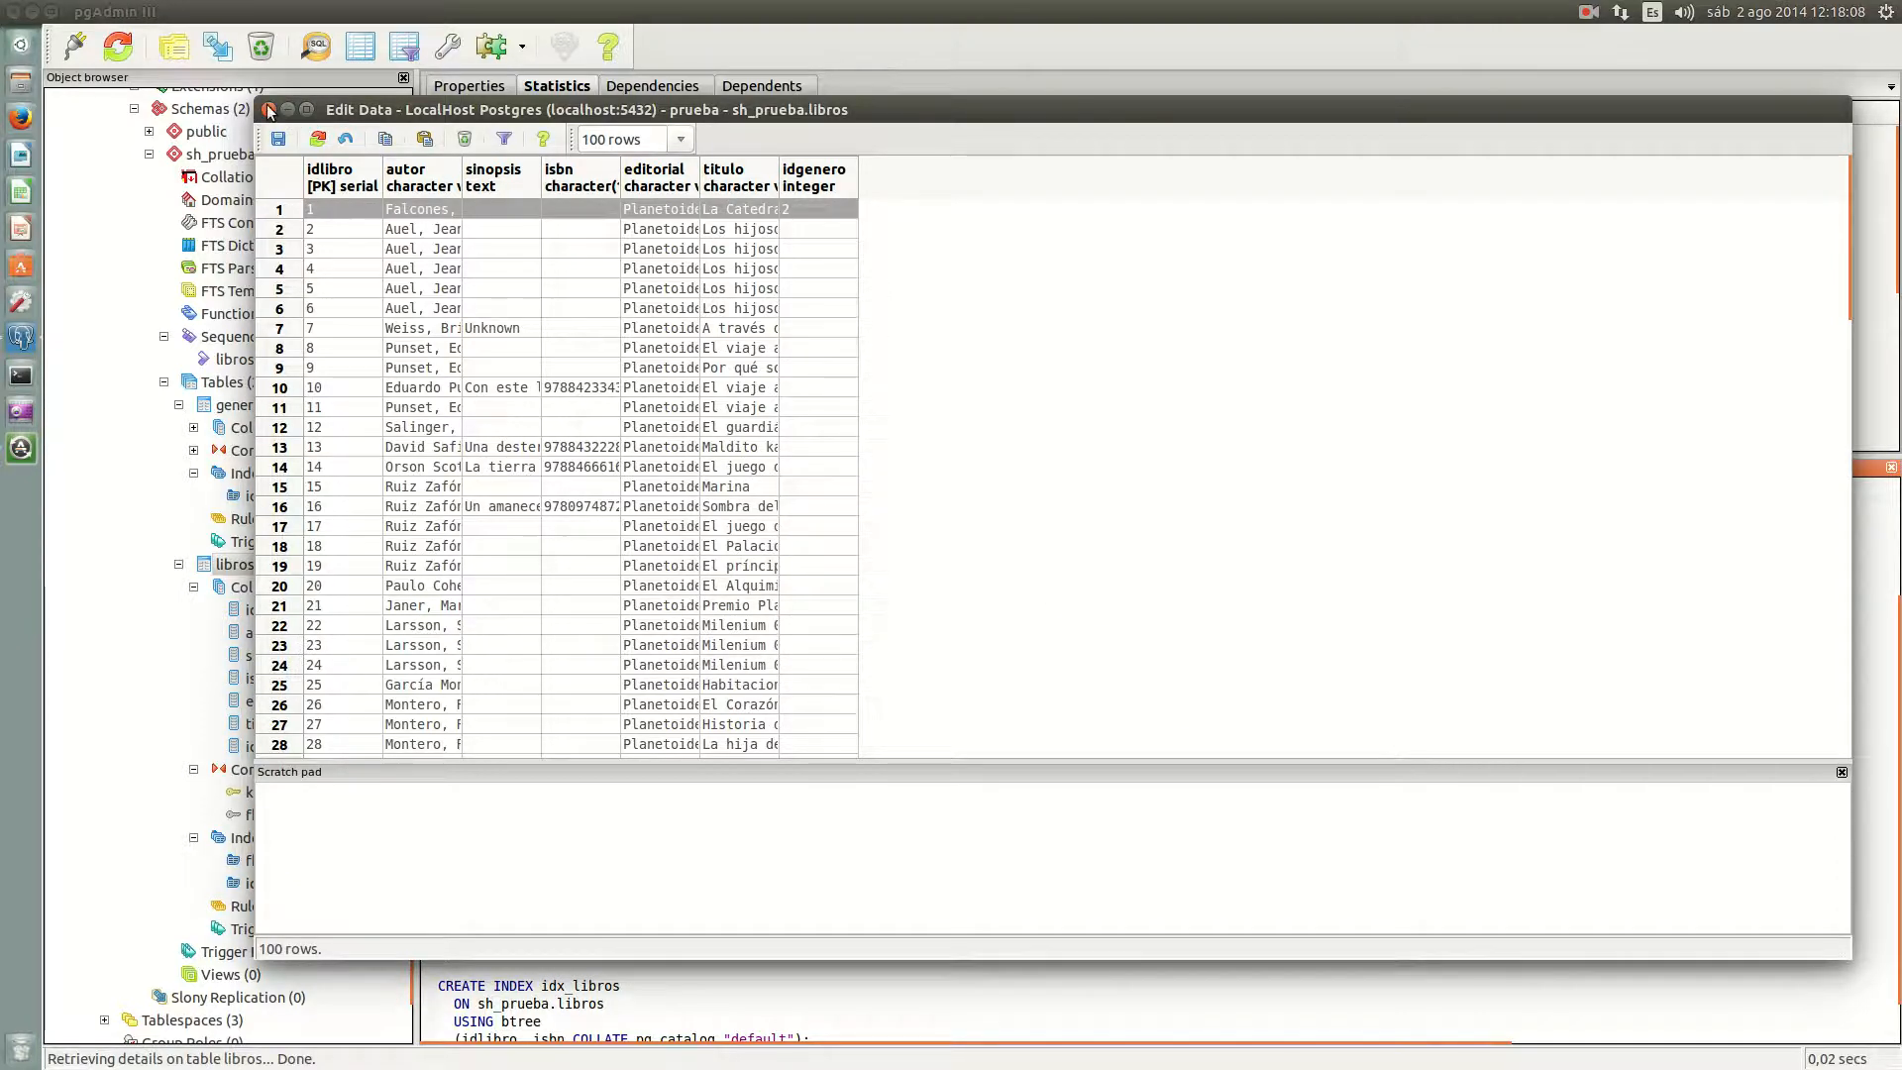
Step: Close the libros data window without storing the unsaved row
left_click(268, 110)
left_click(1134, 618)
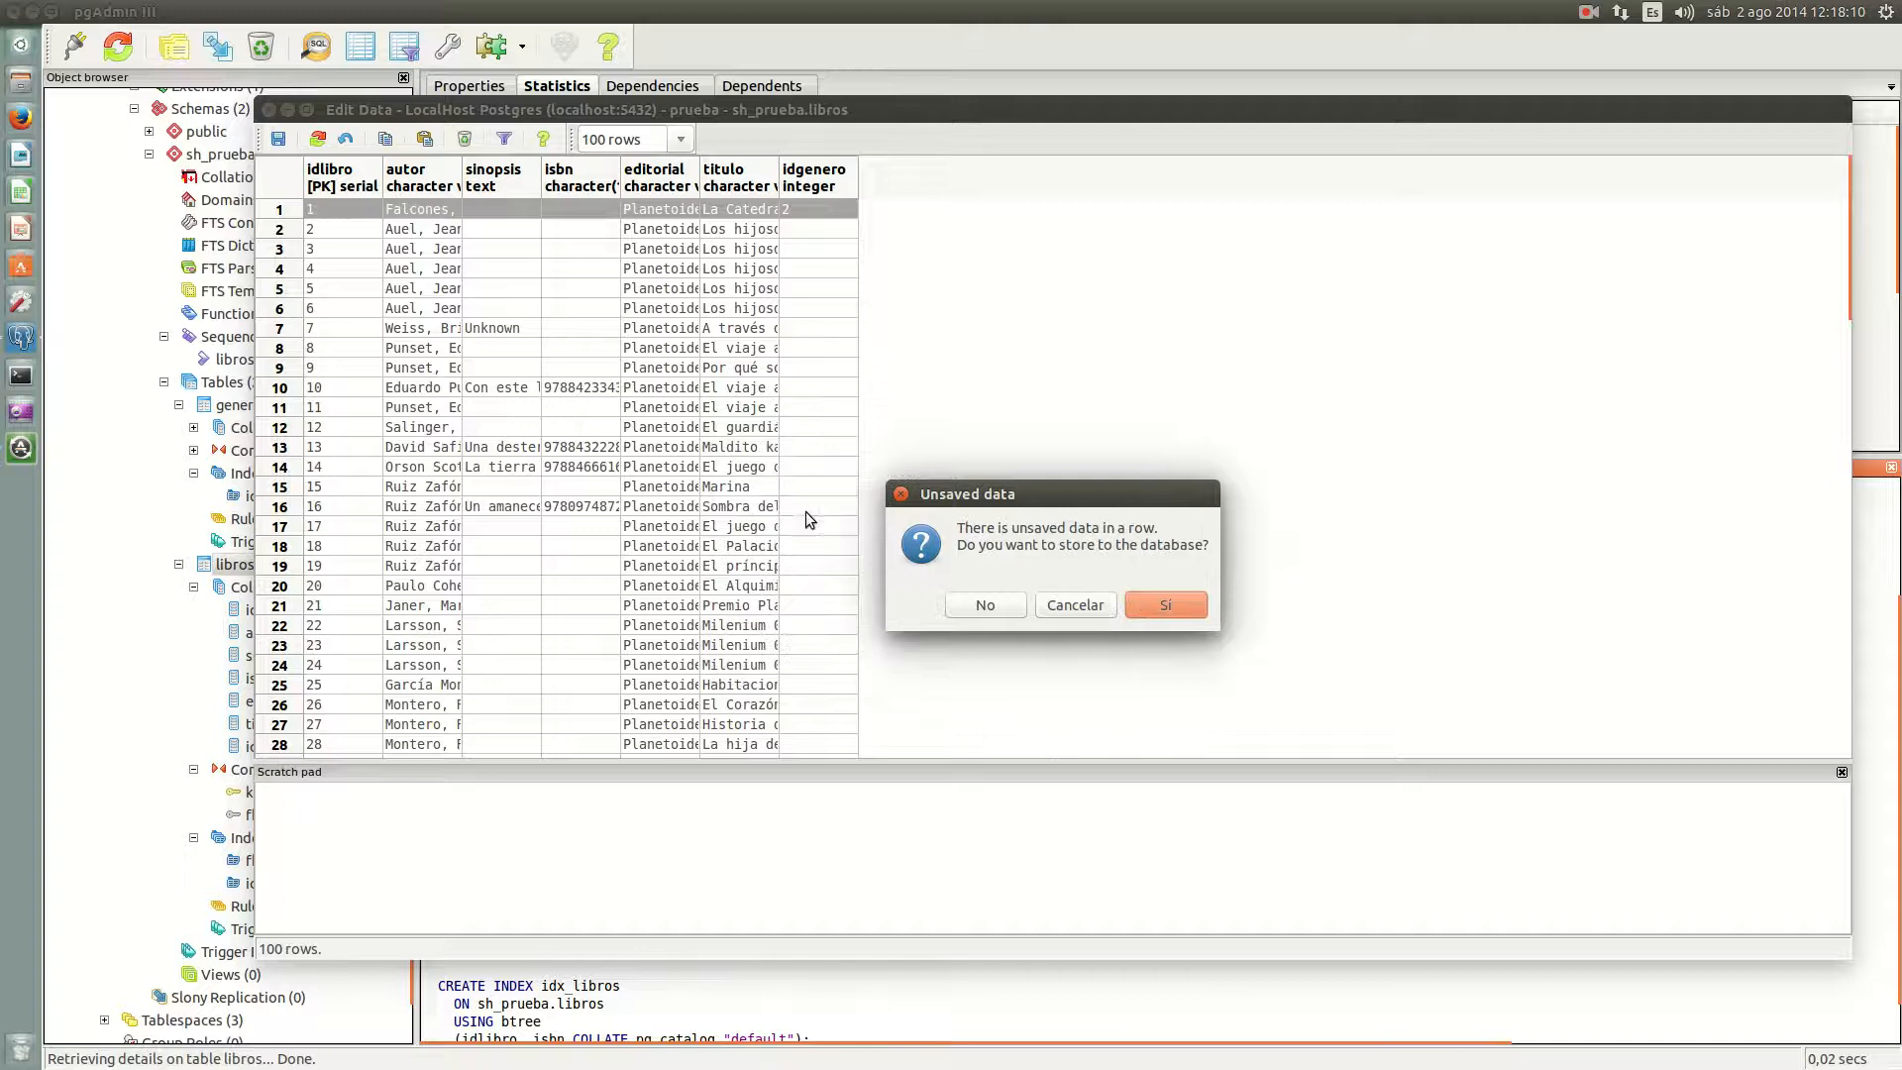
left_click(983, 605)
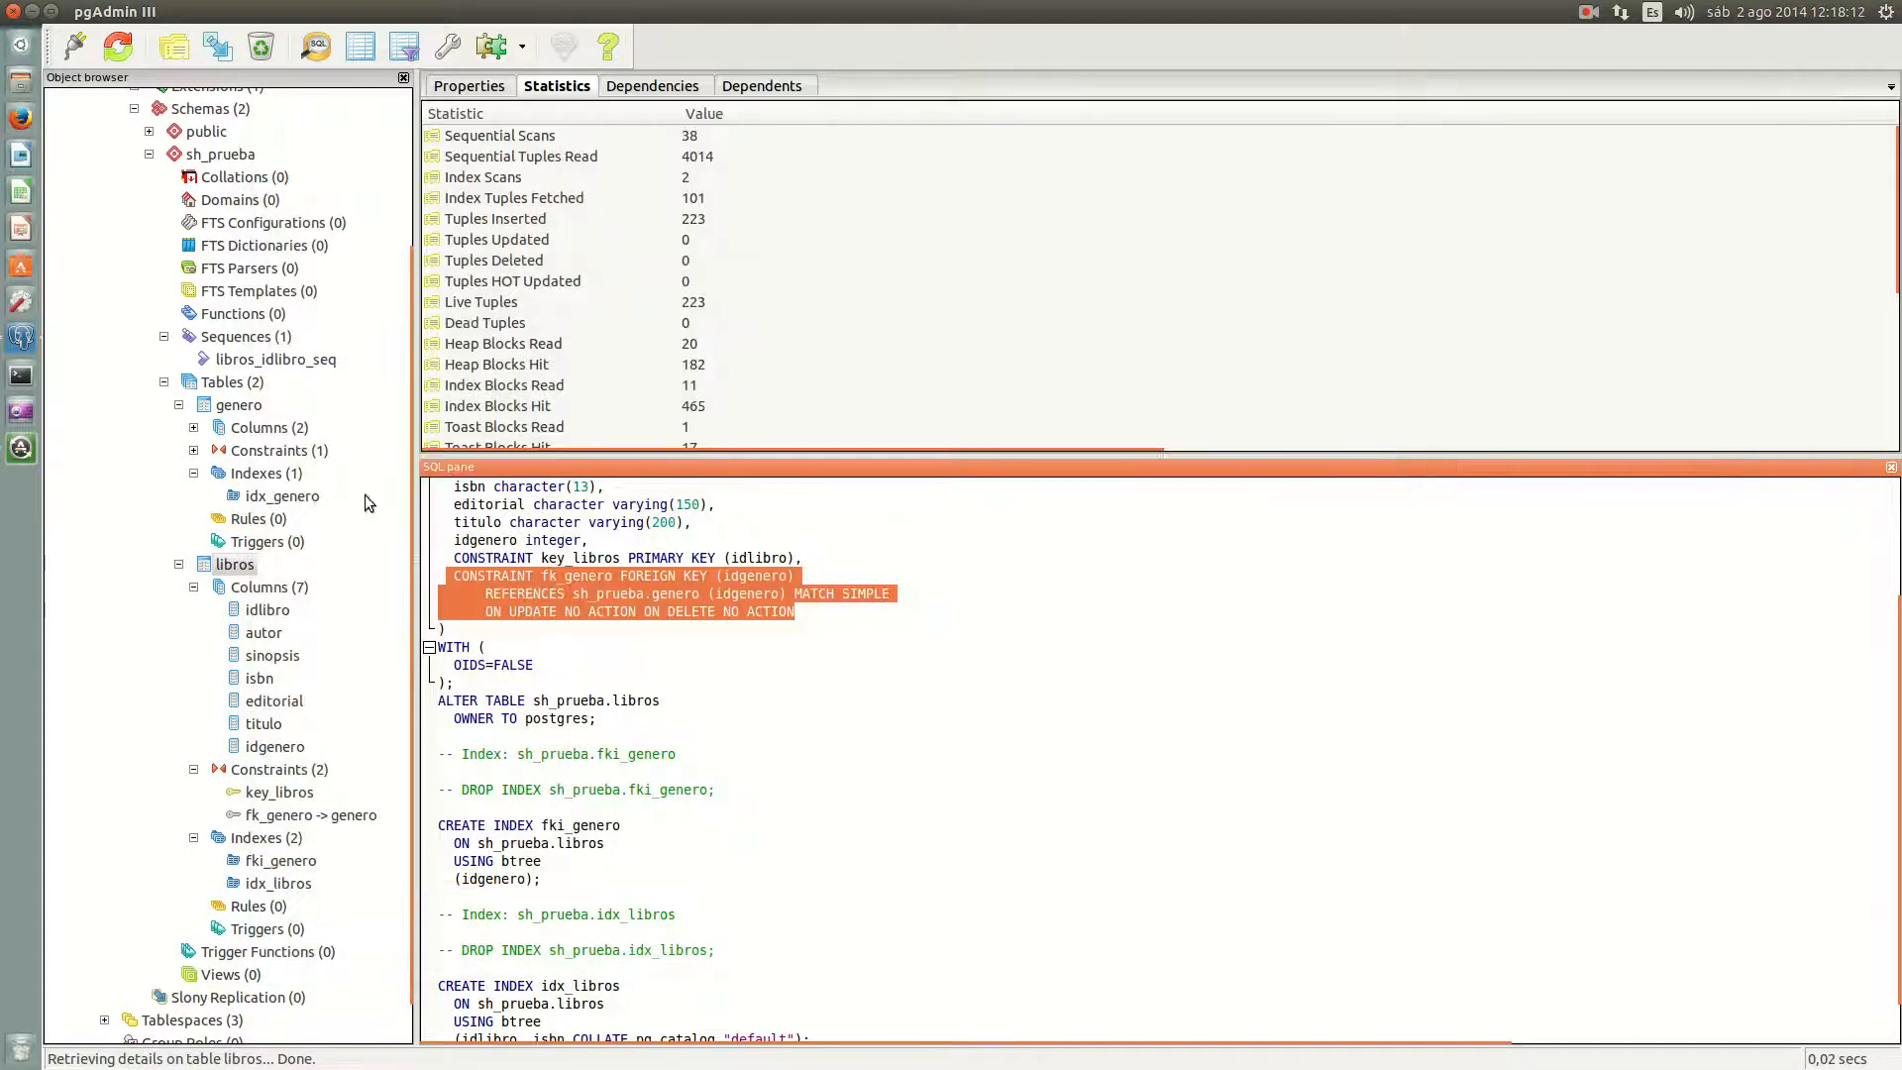
Step: Open the top 100 rows of the genero table for editing and widen its idgenero and nombre columns
left_click(236, 408)
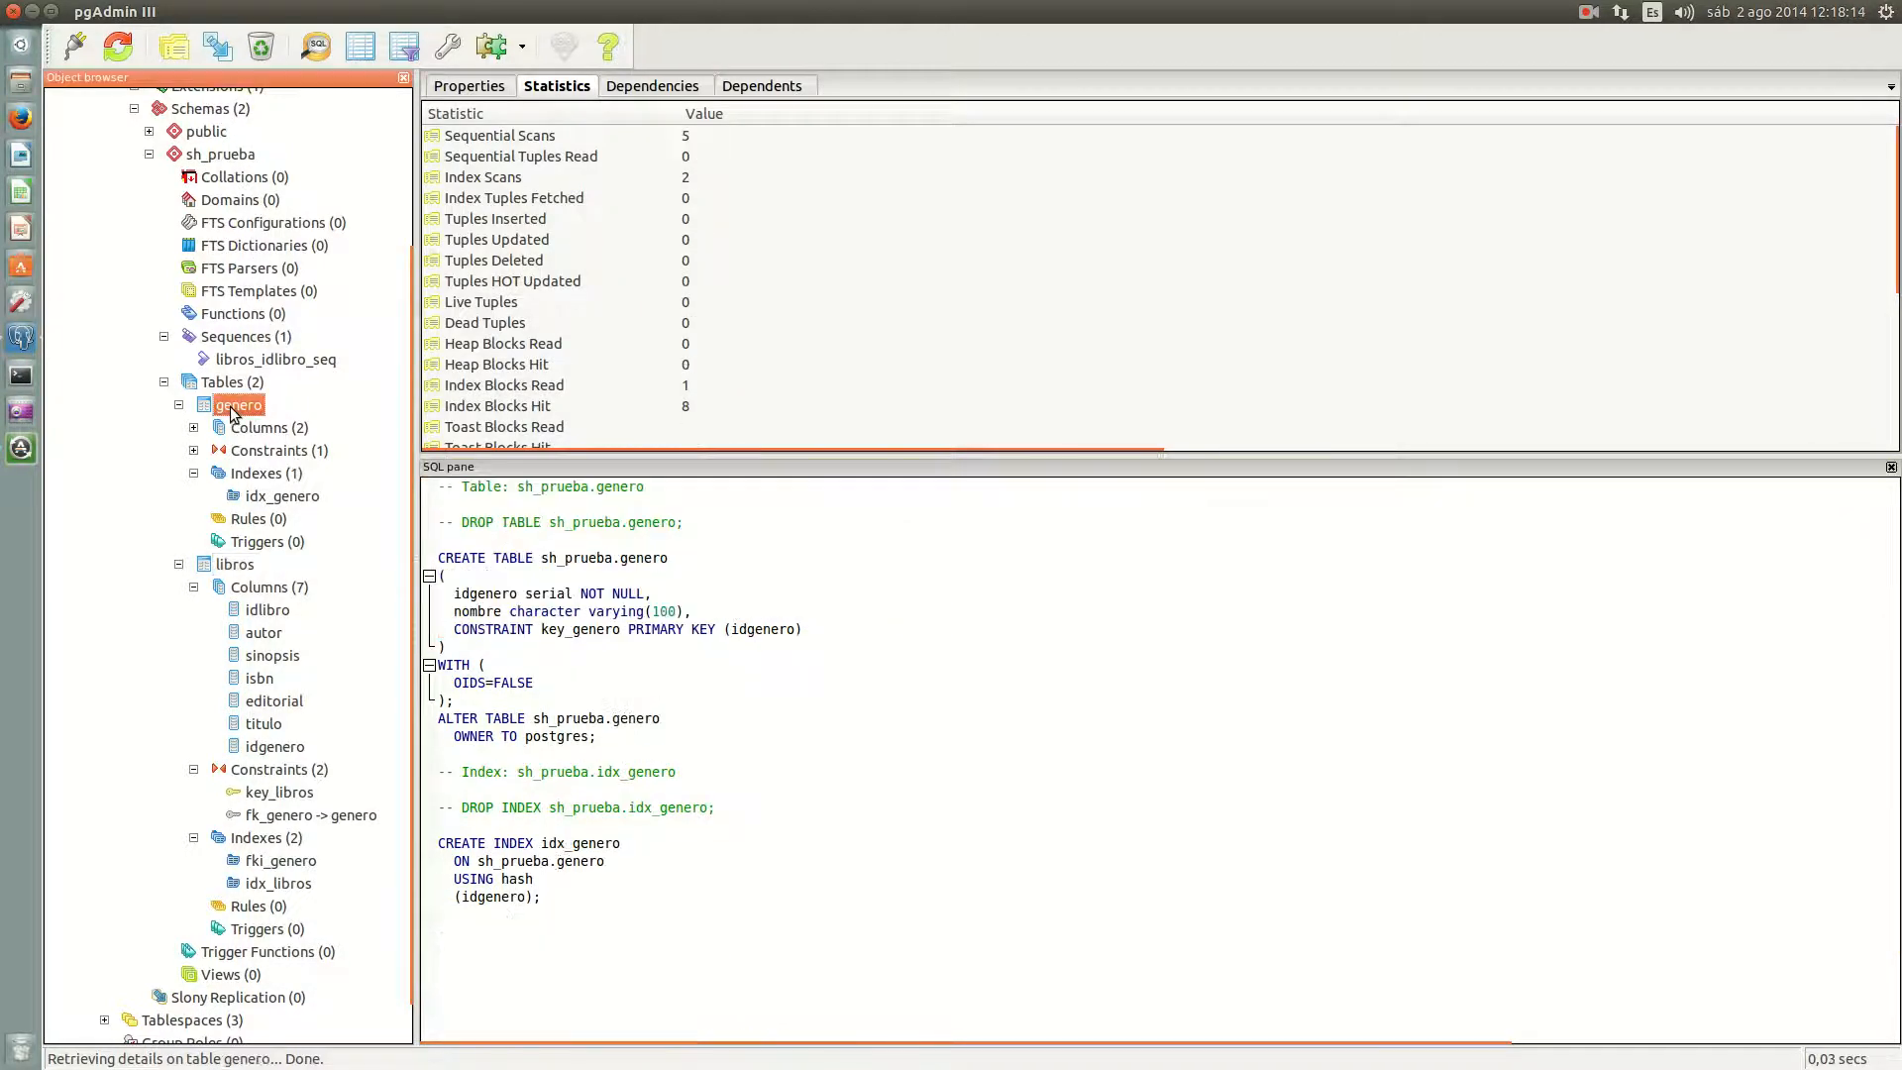
right_click(233, 414)
mouse_move(297, 639)
left_click(505, 635)
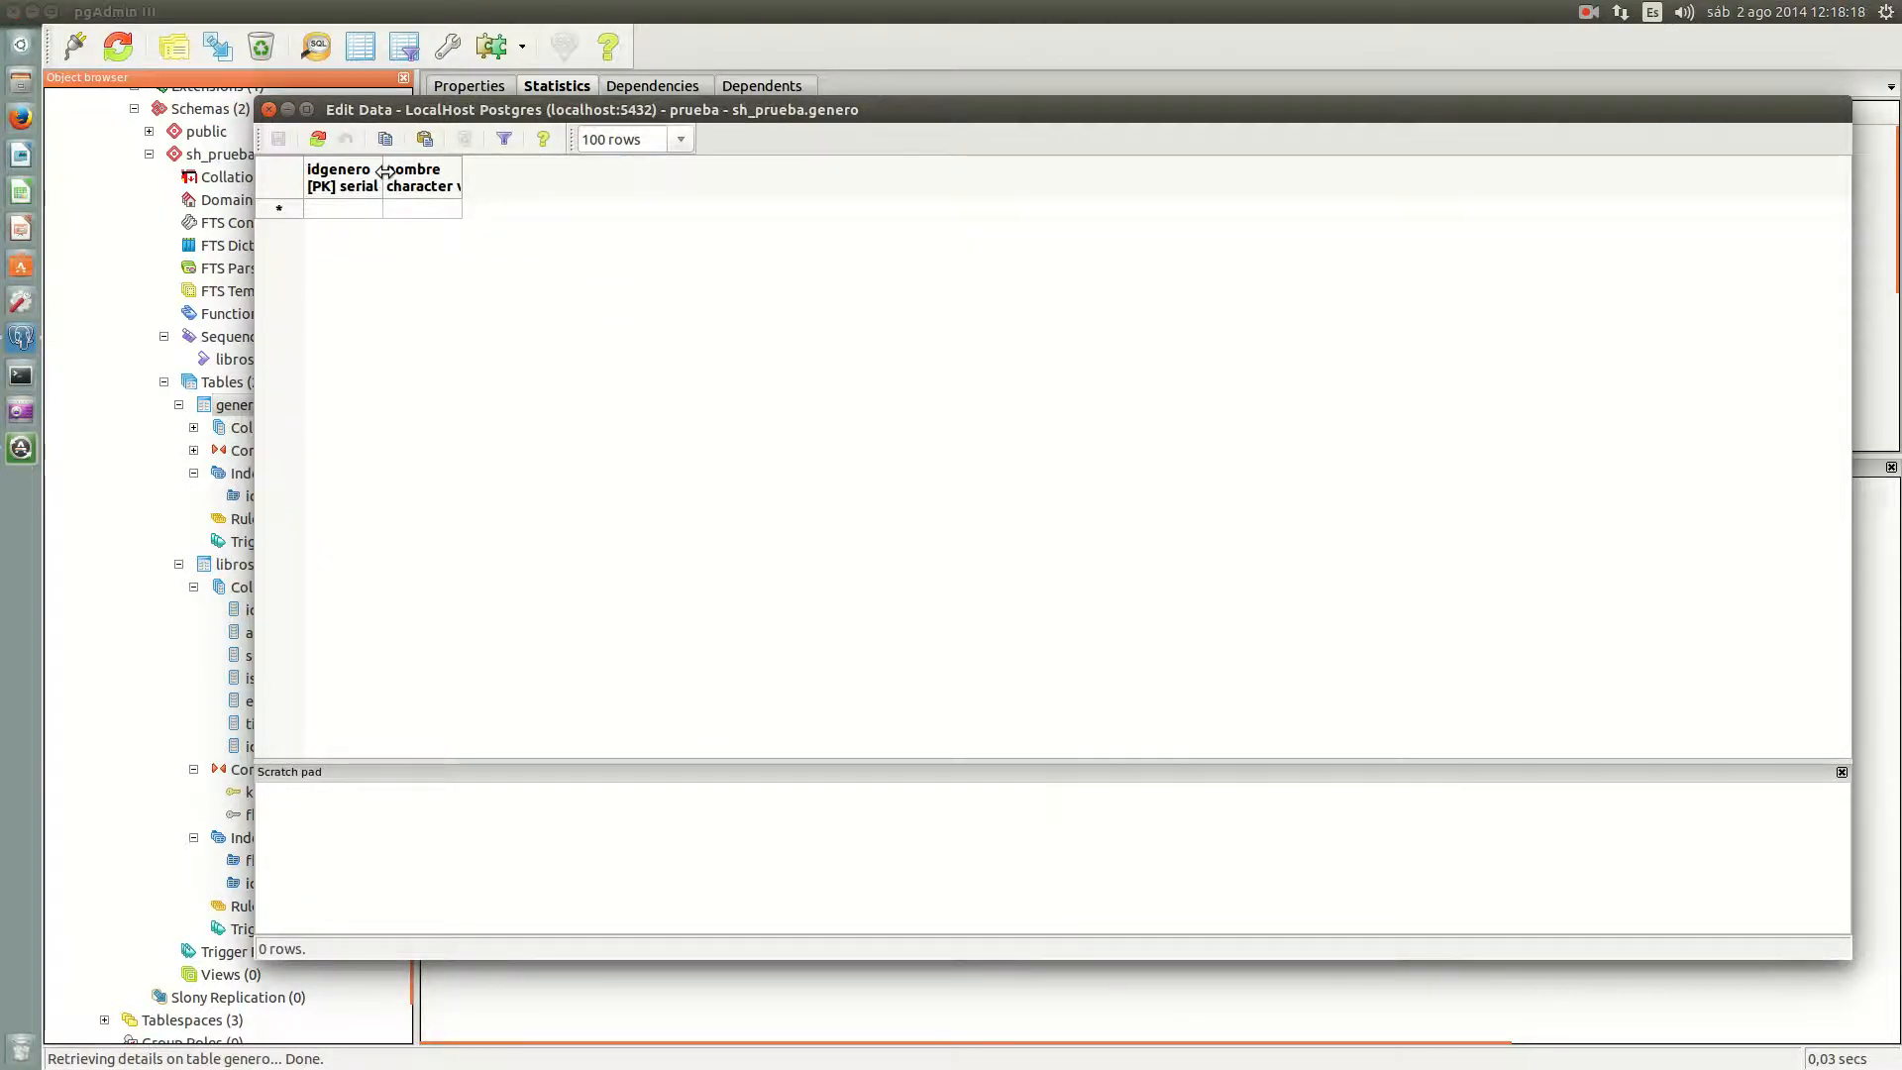
left_click_drag(383, 179, 857, 178)
Step: Add two genero records with the nombre values Novela and Ficcion, leaving idgenero empty
left_click(422, 210)
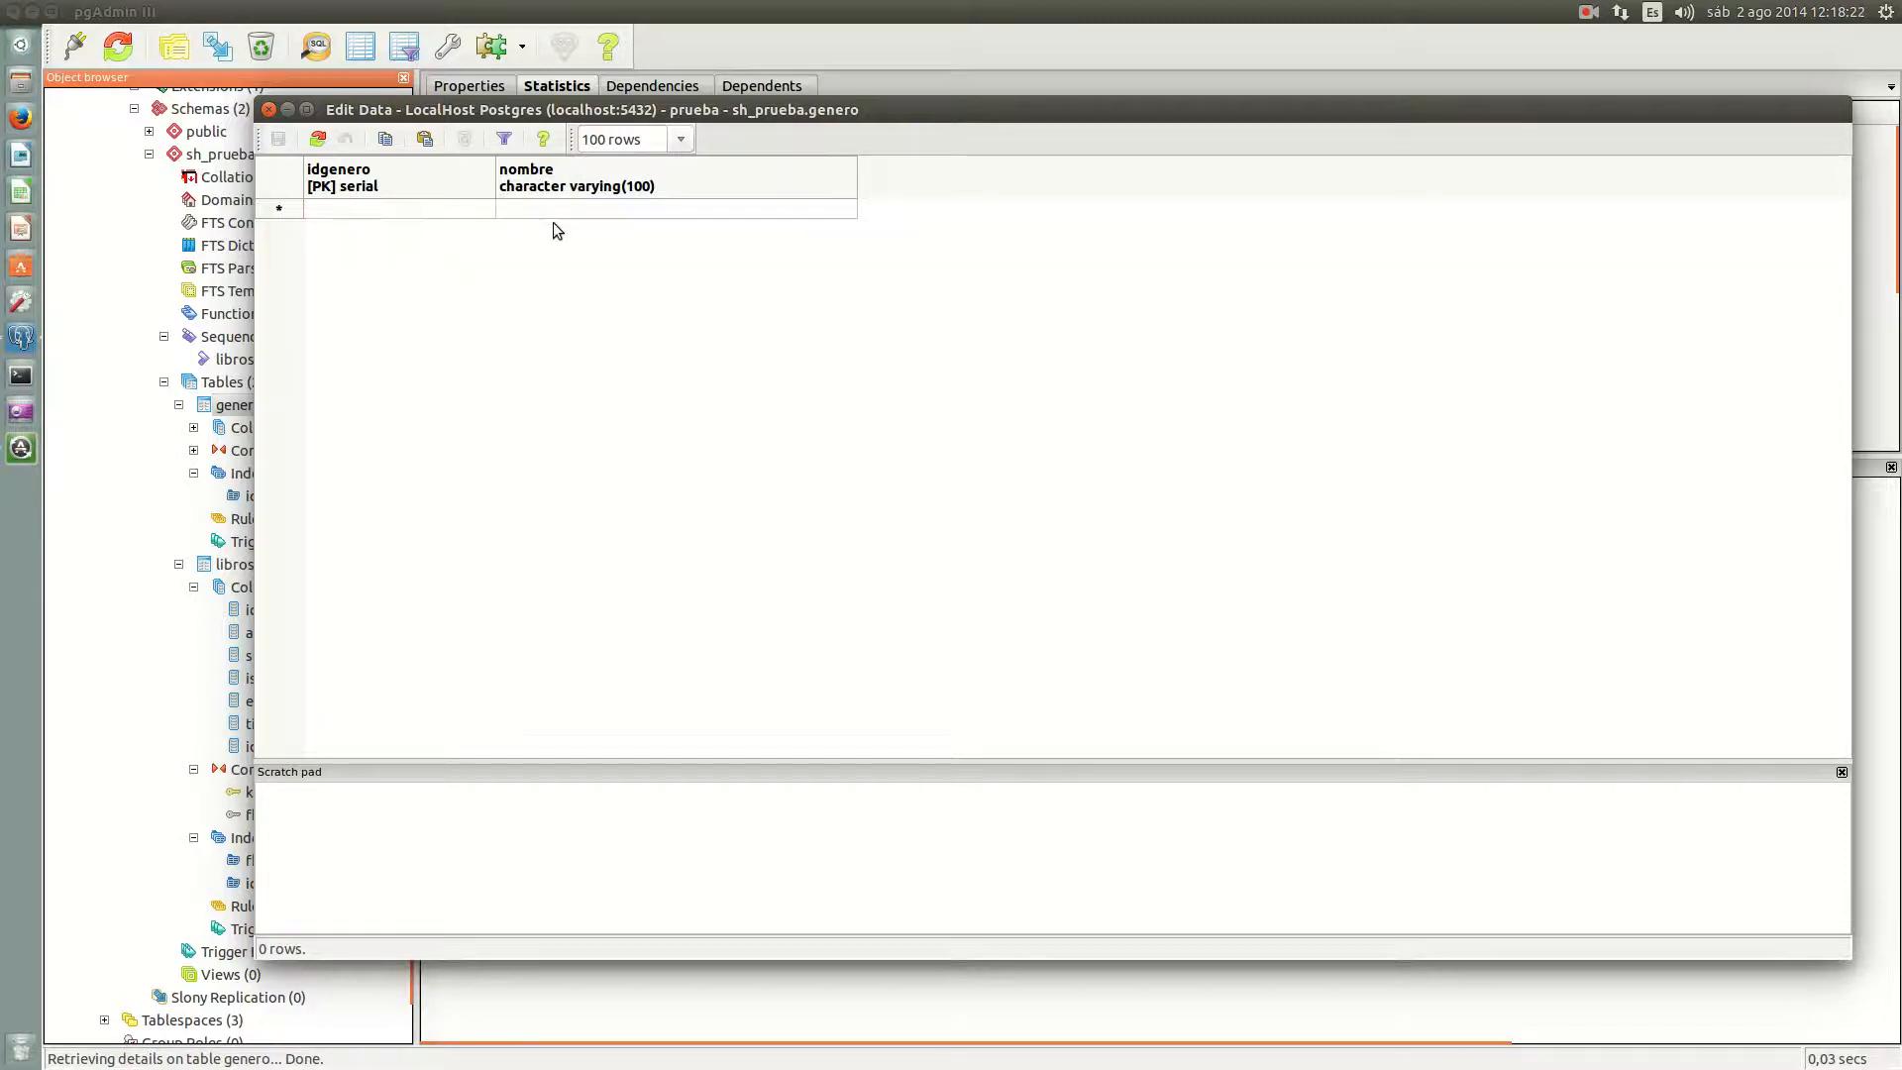
left_click(592, 211)
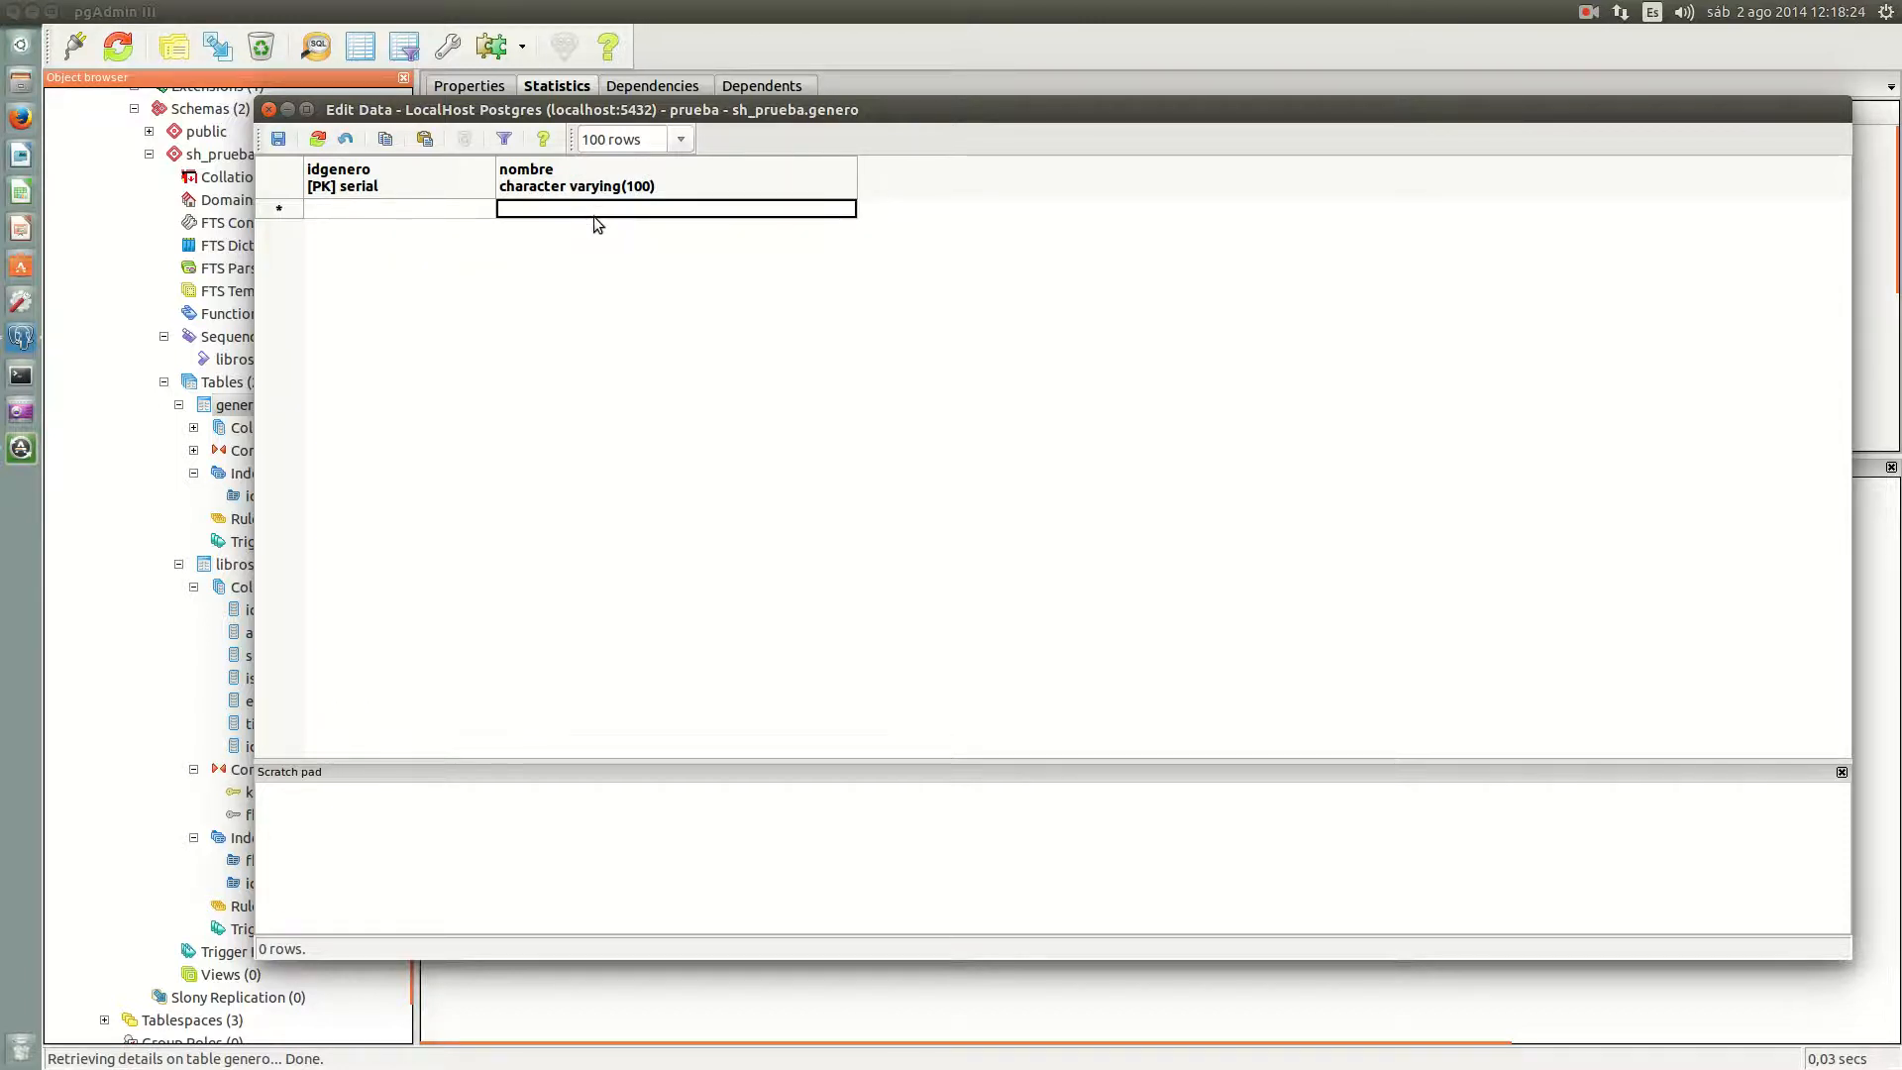
type("Novela")
key("Return")
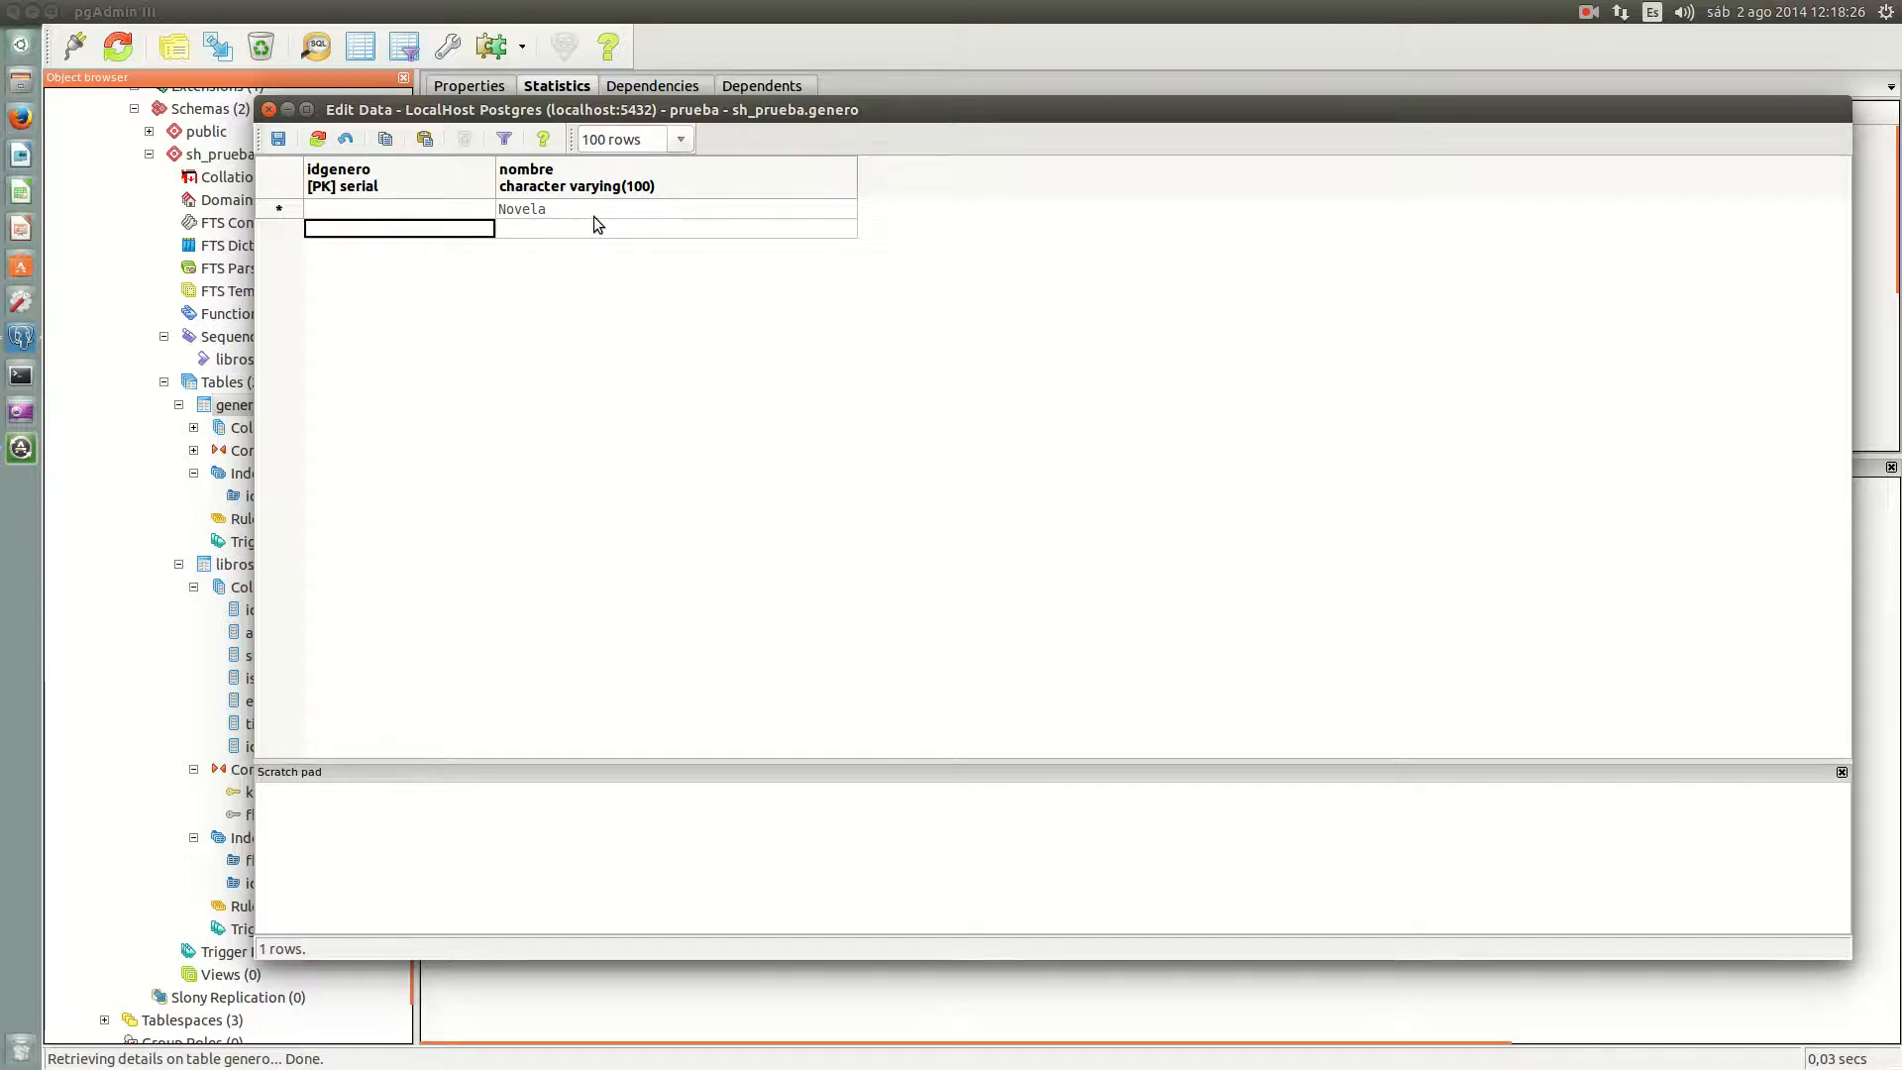
key("Tab")
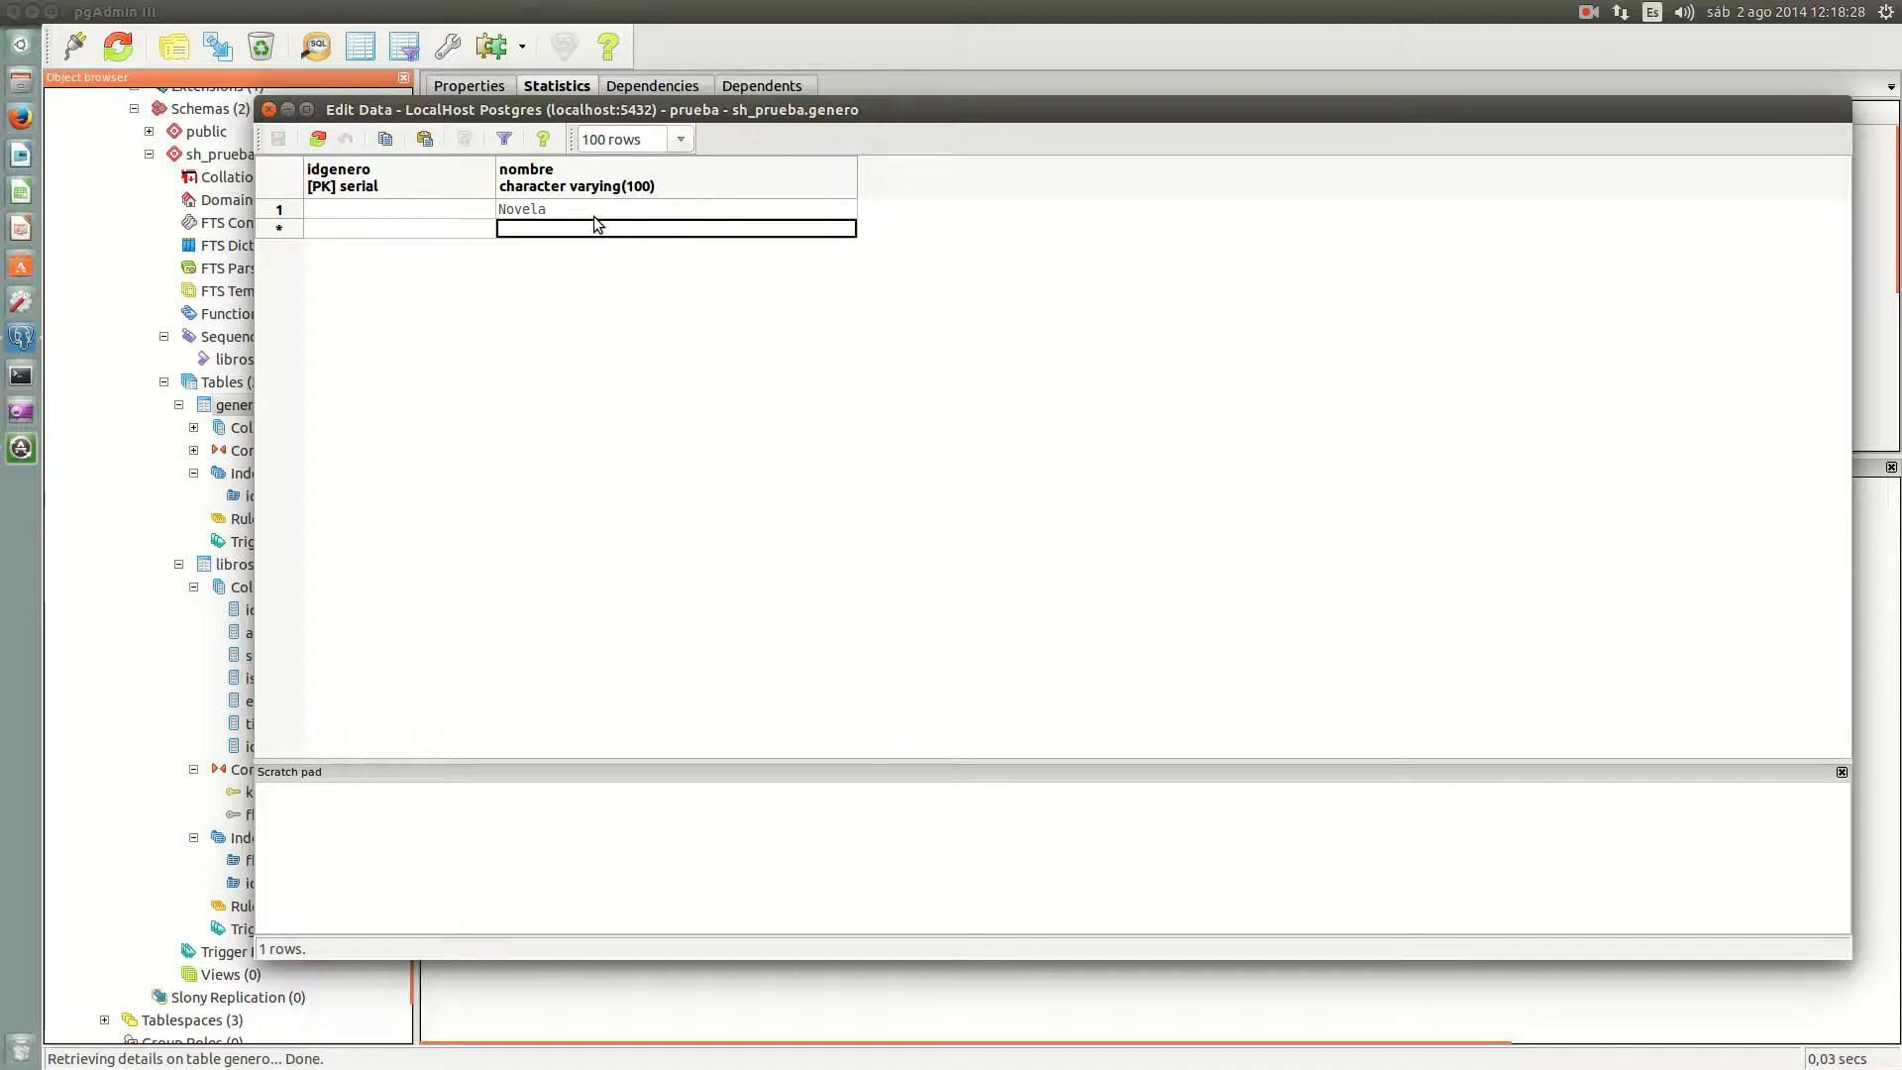
type("Ficcio")
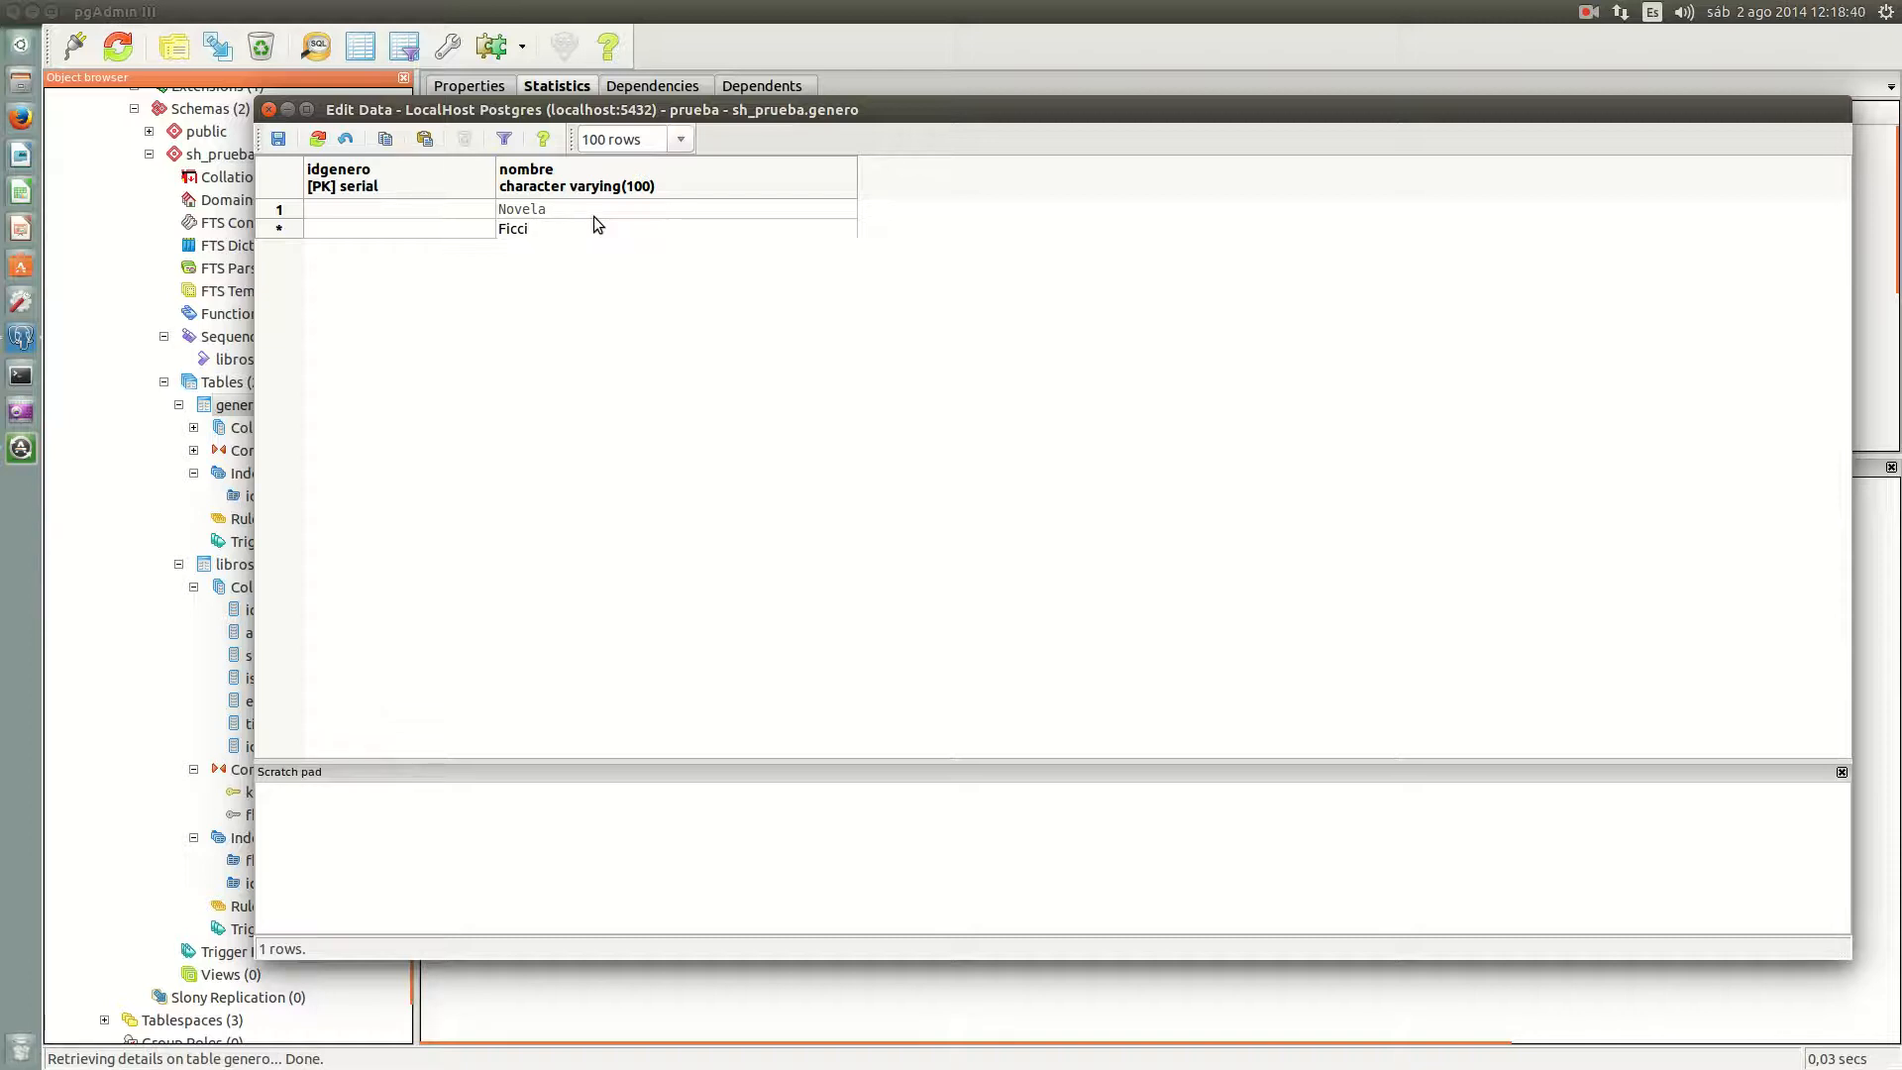
type("on")
key("Return")
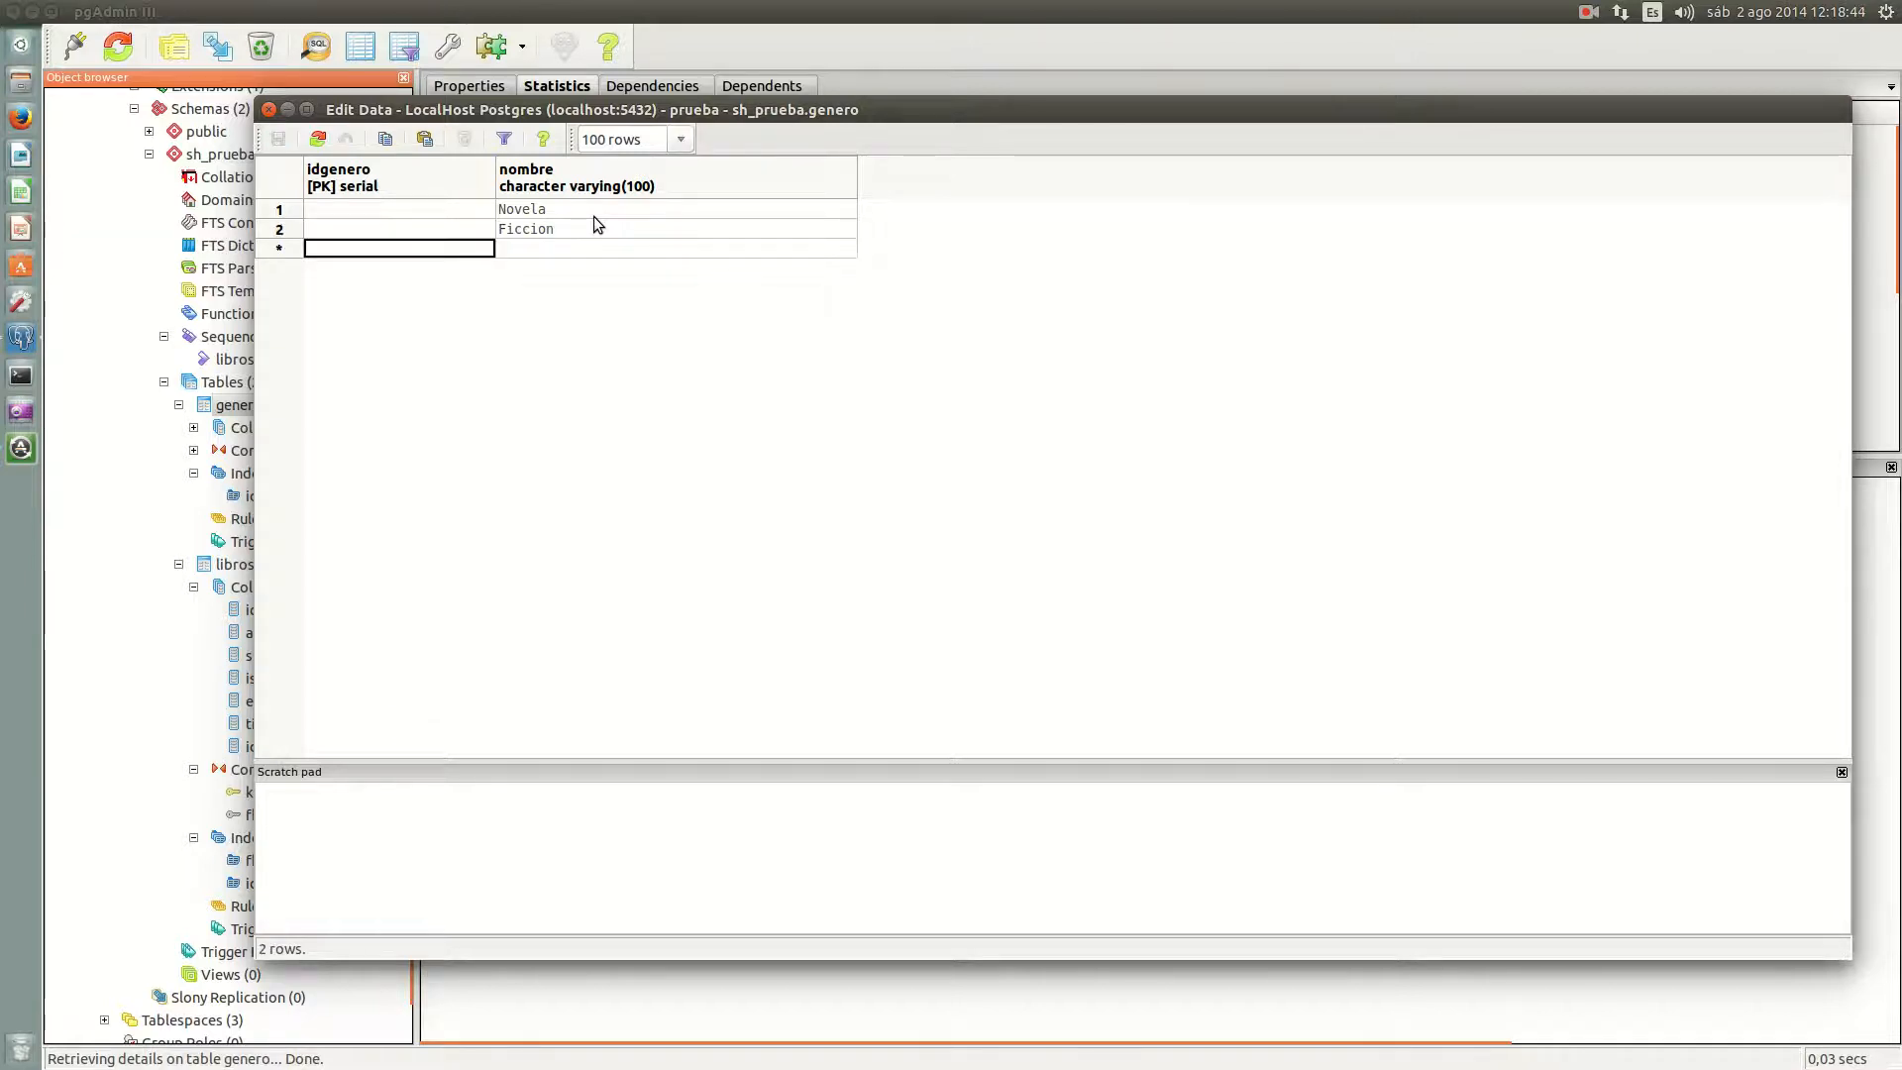
Step: Add two more genero records with the nombre values Drama and Comedia
key("Tab")
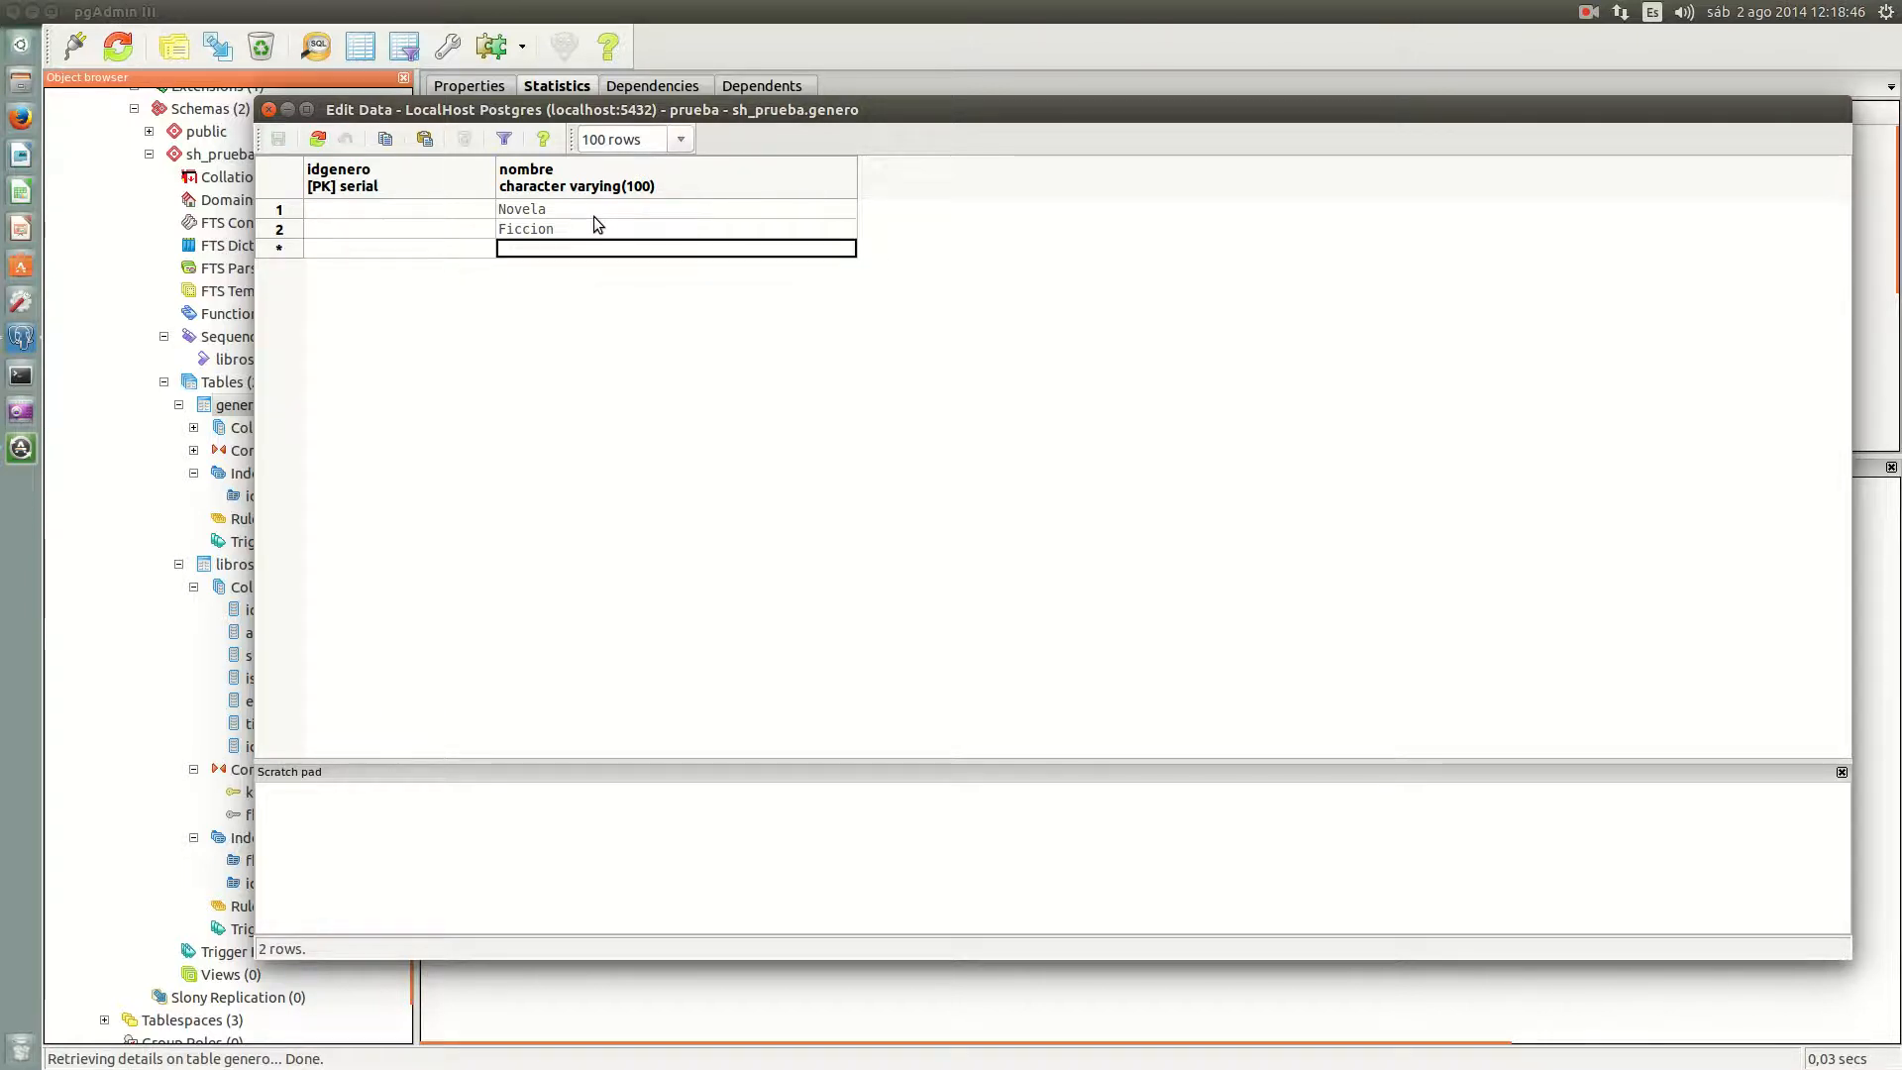
type("Drama")
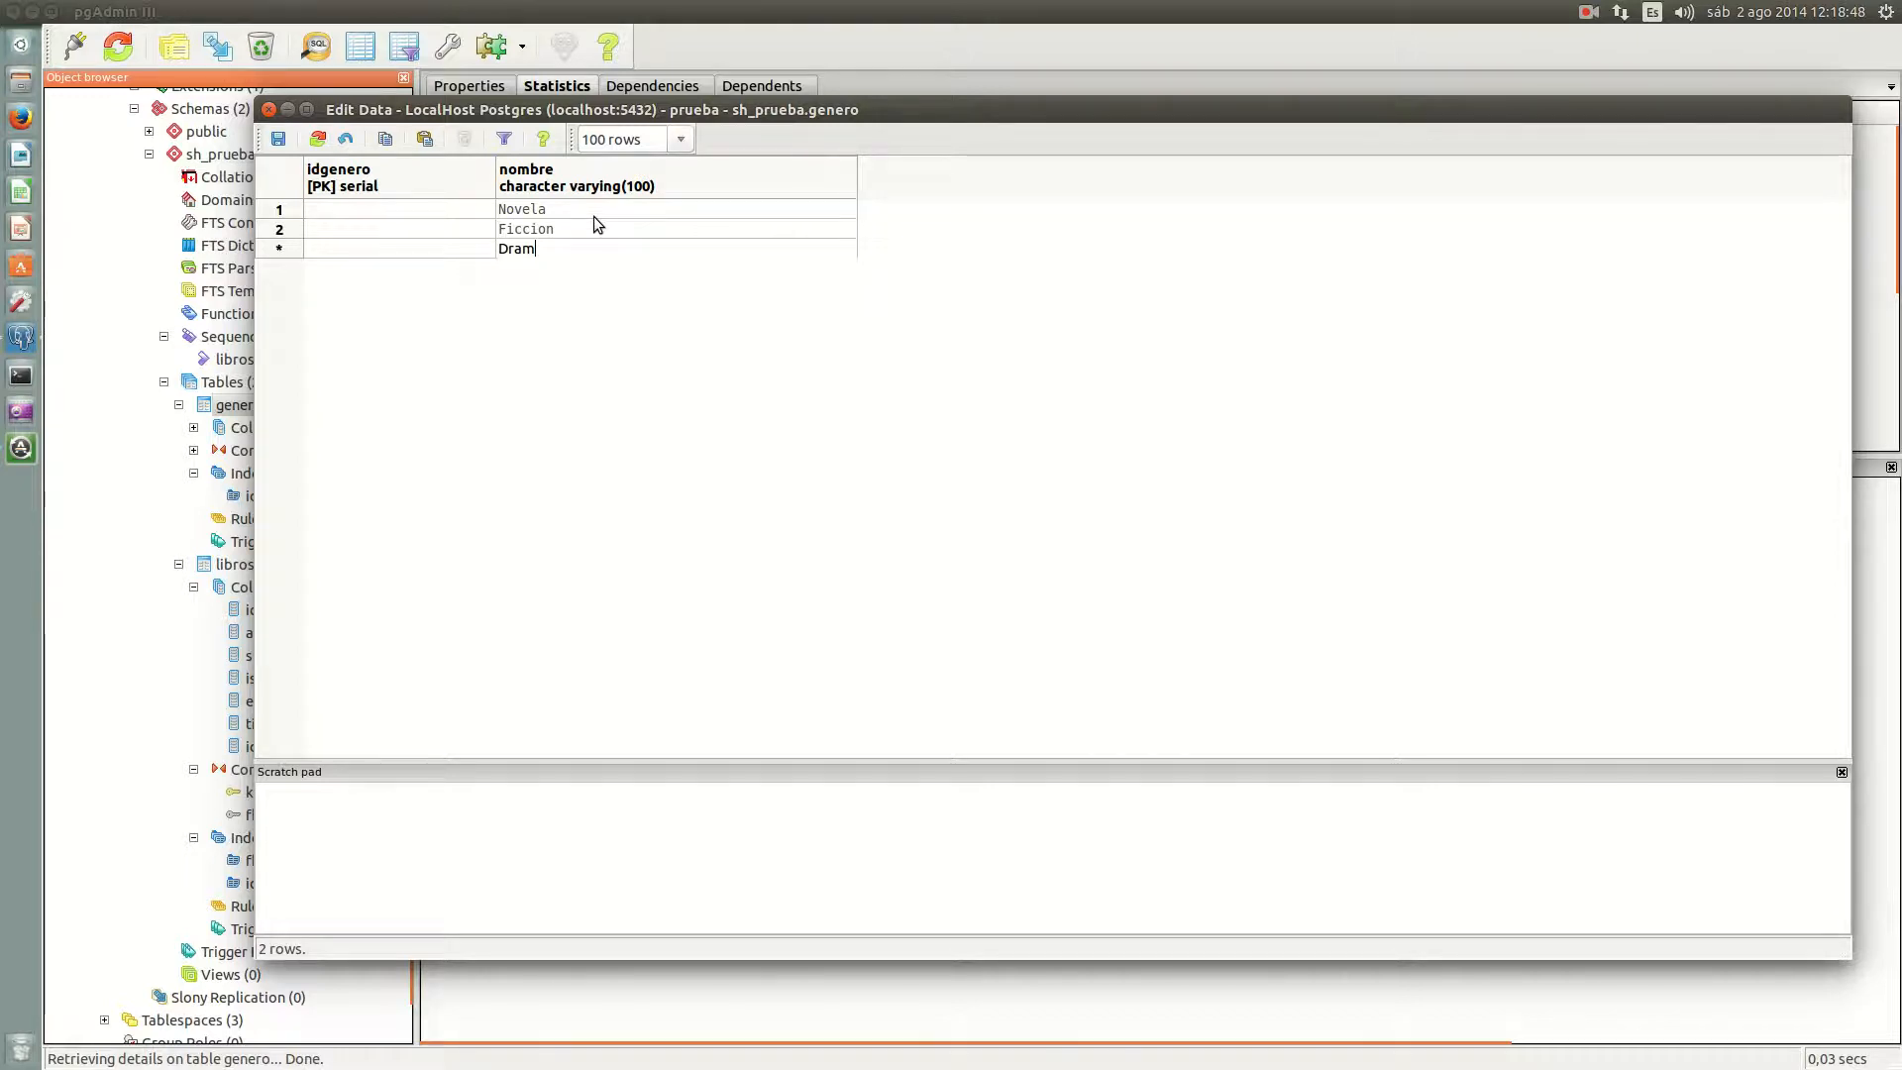
key("Return")
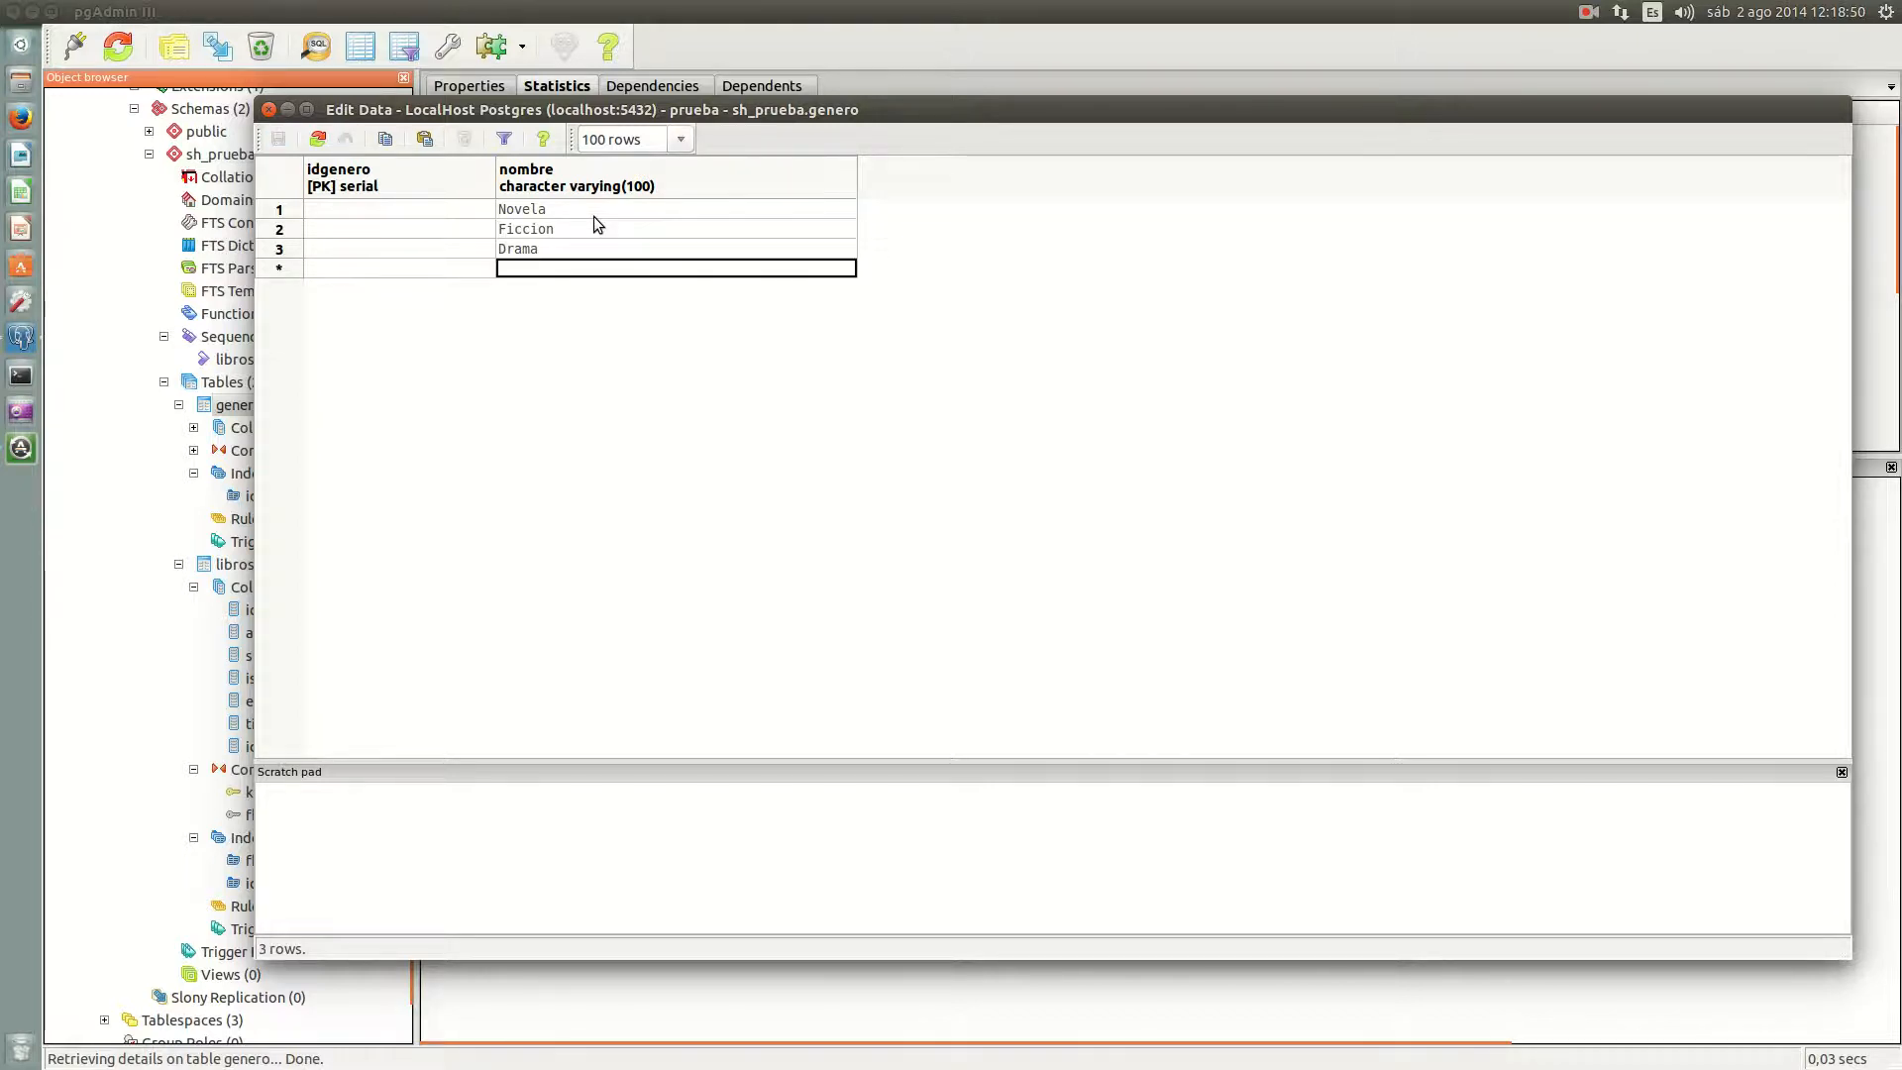
type("Comedia")
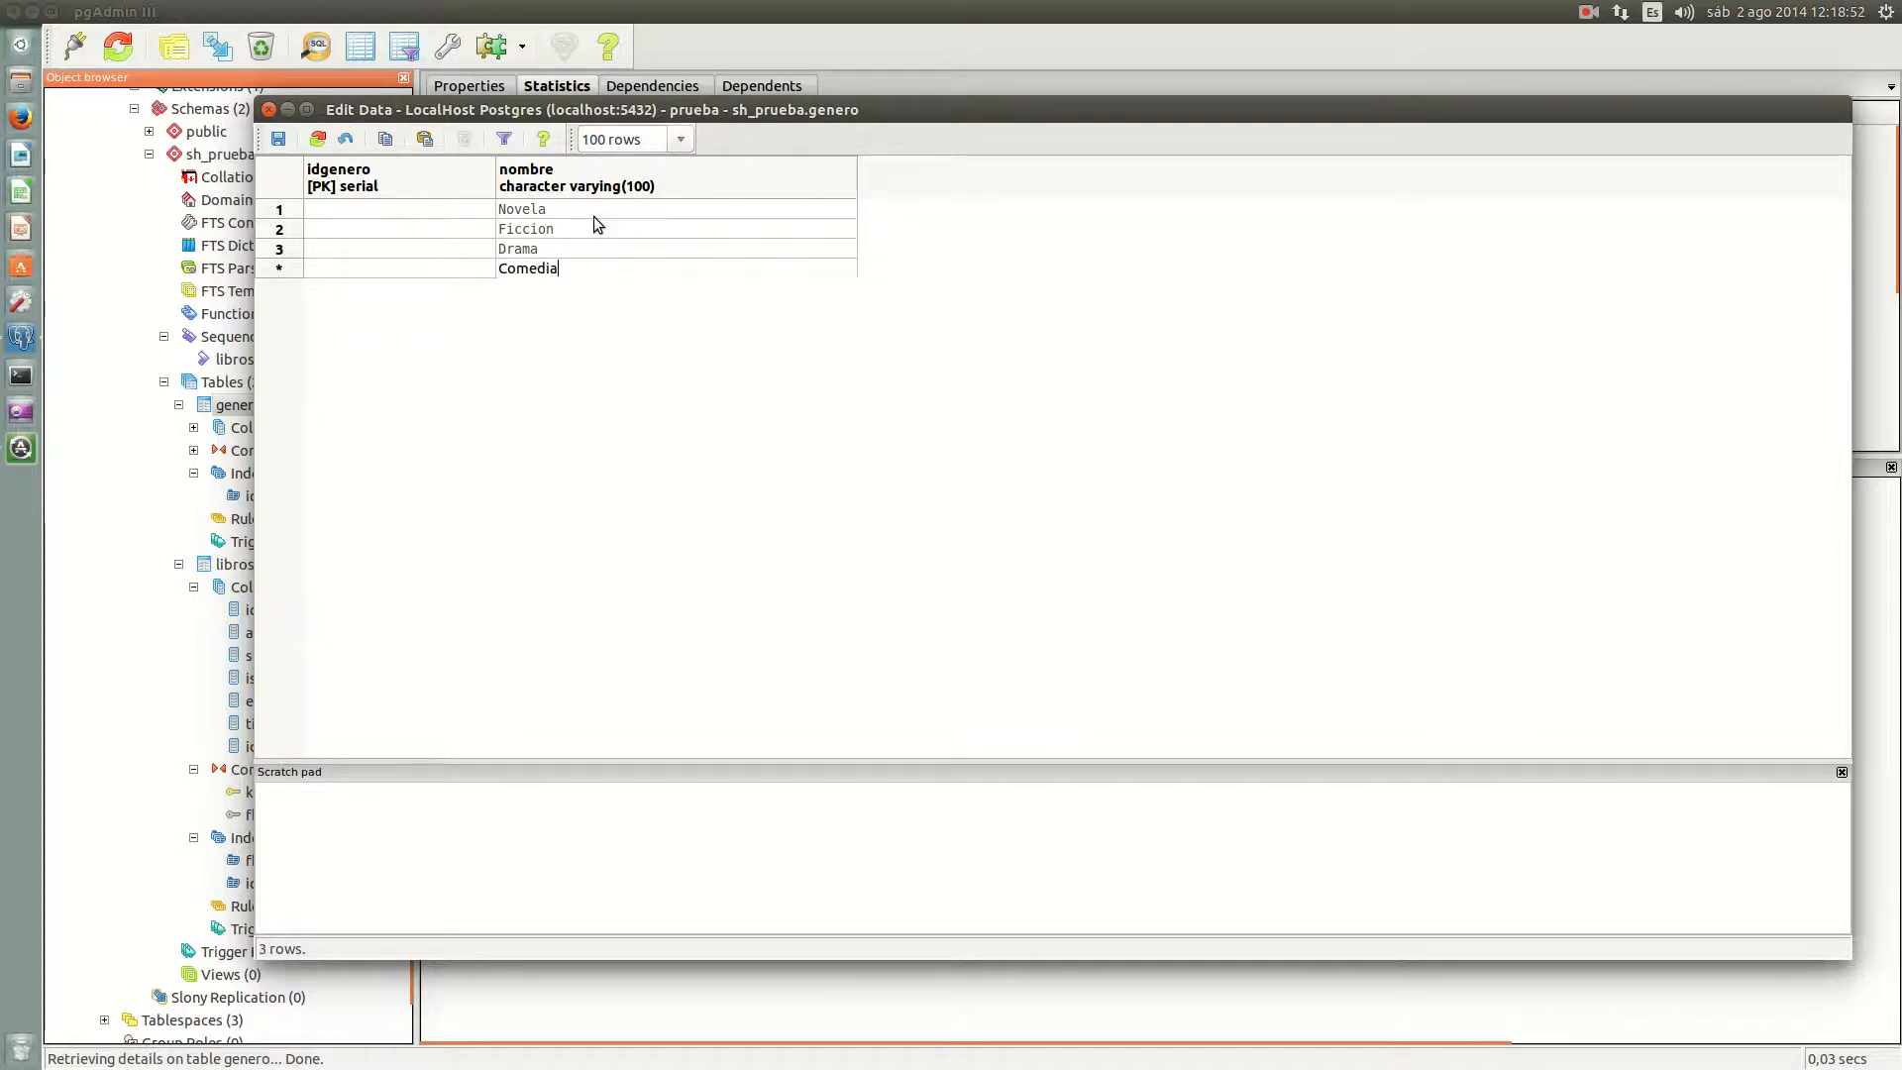
key("Return")
Step: Add a genero record named Fantasia, store it in the database and refresh the rows
type("fabtasia")
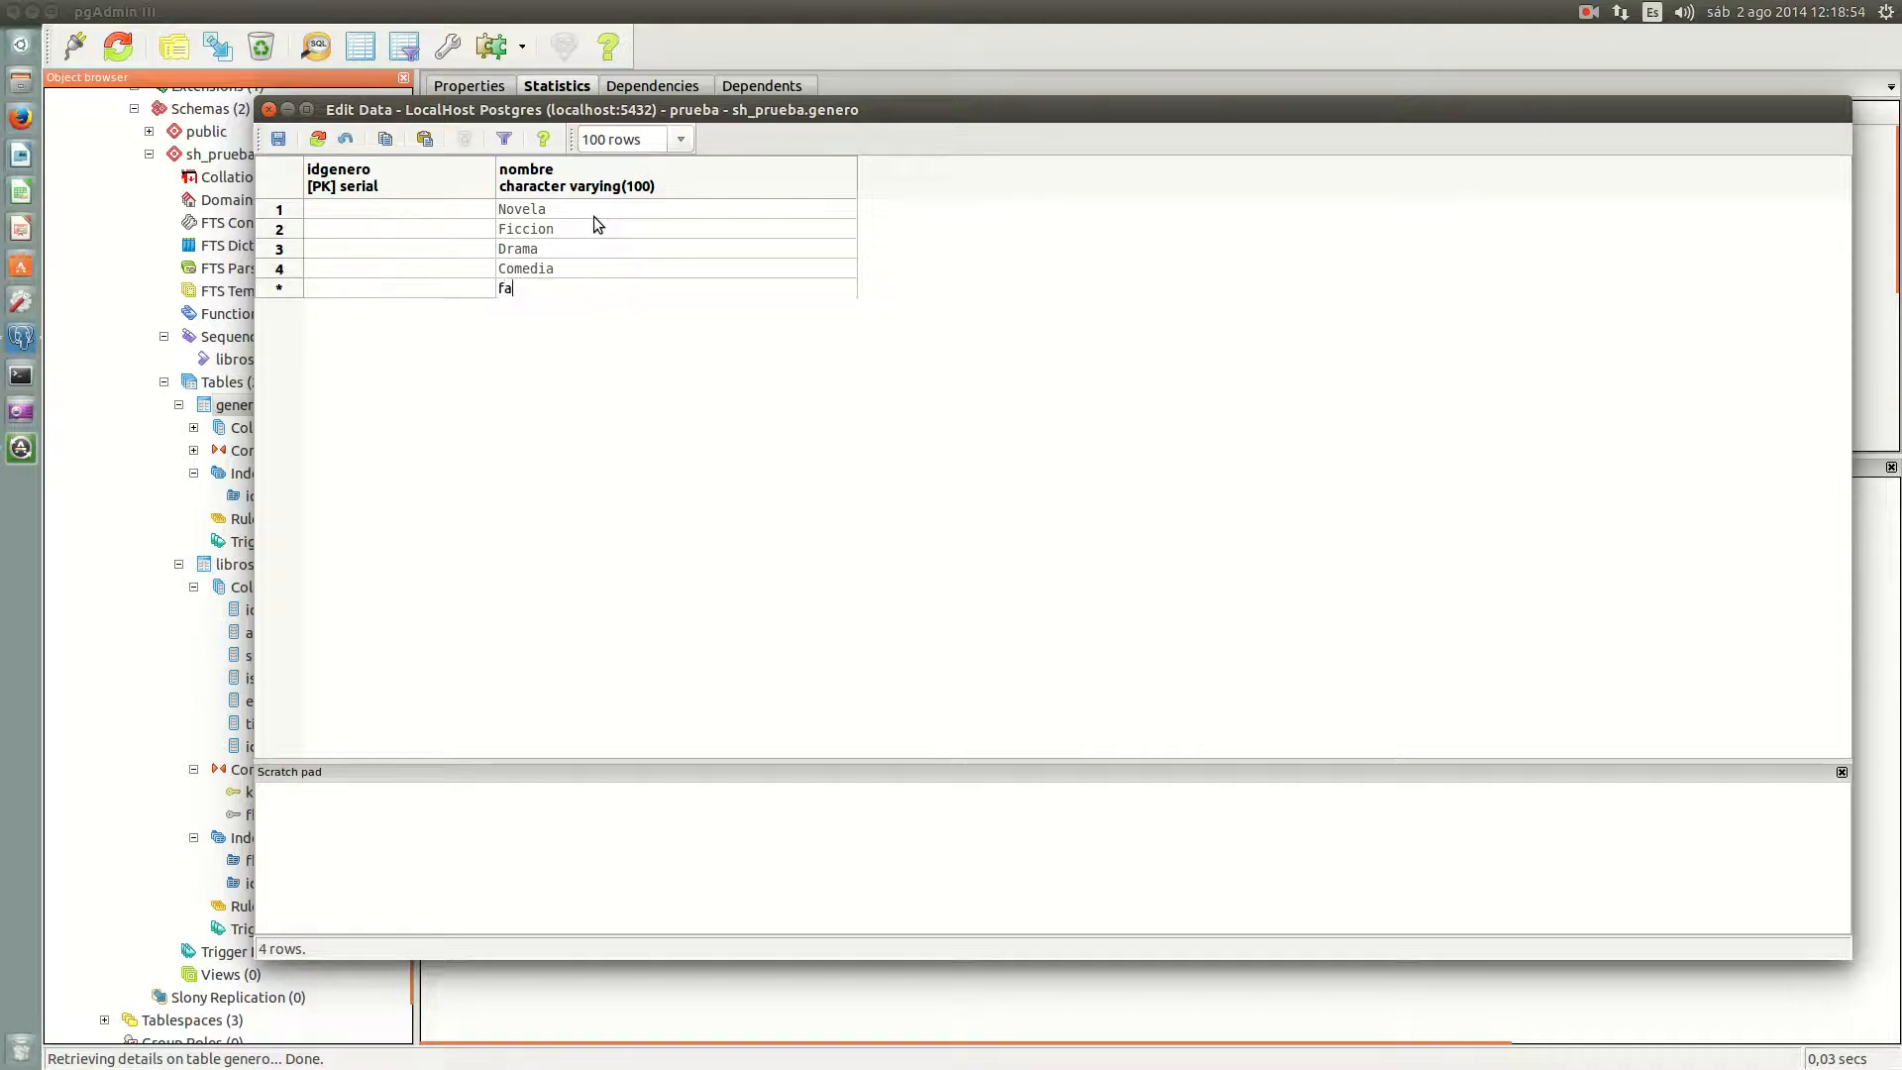
key("BackSpace")
key("BackSpace")
key("BackSpace")
key("BackSpace")
key("BackSpace")
key("BackSpace")
key("BackSpace")
key("BackSpace")
type("Fantasia")
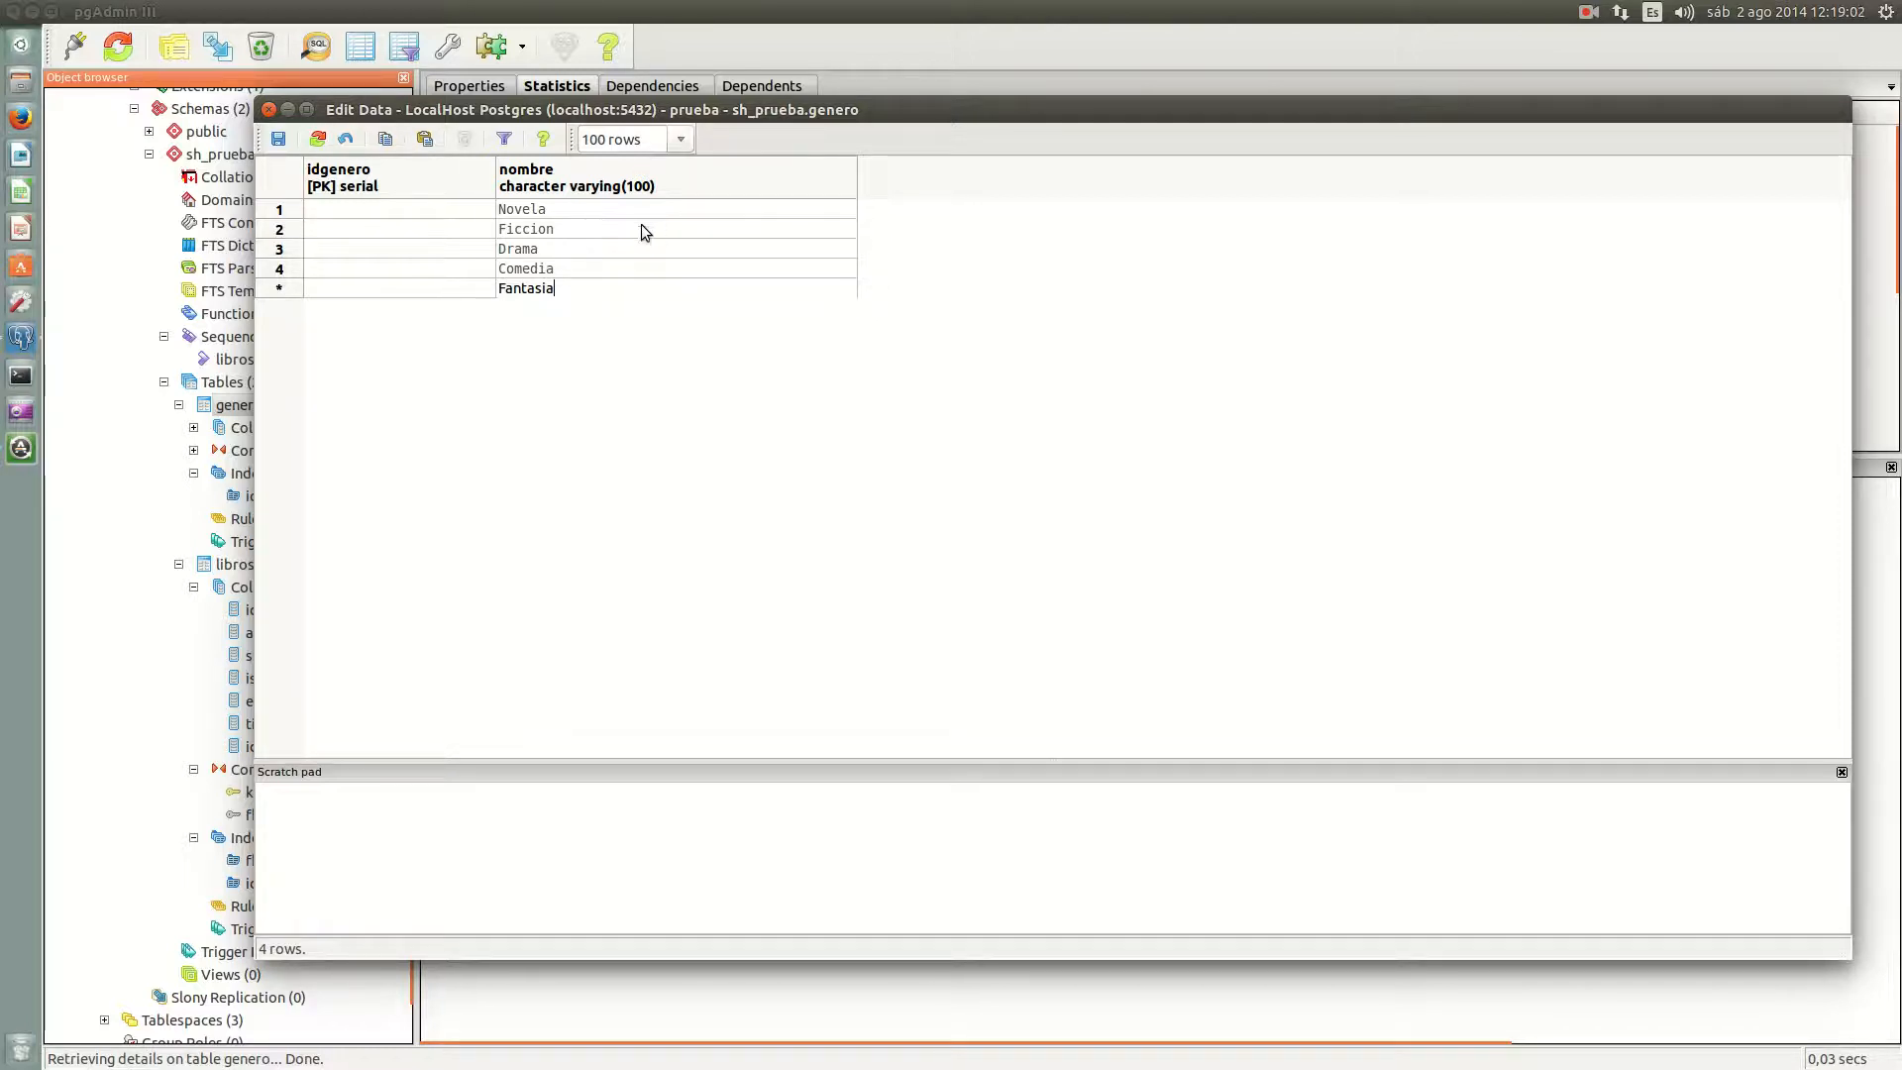
left_click(317, 138)
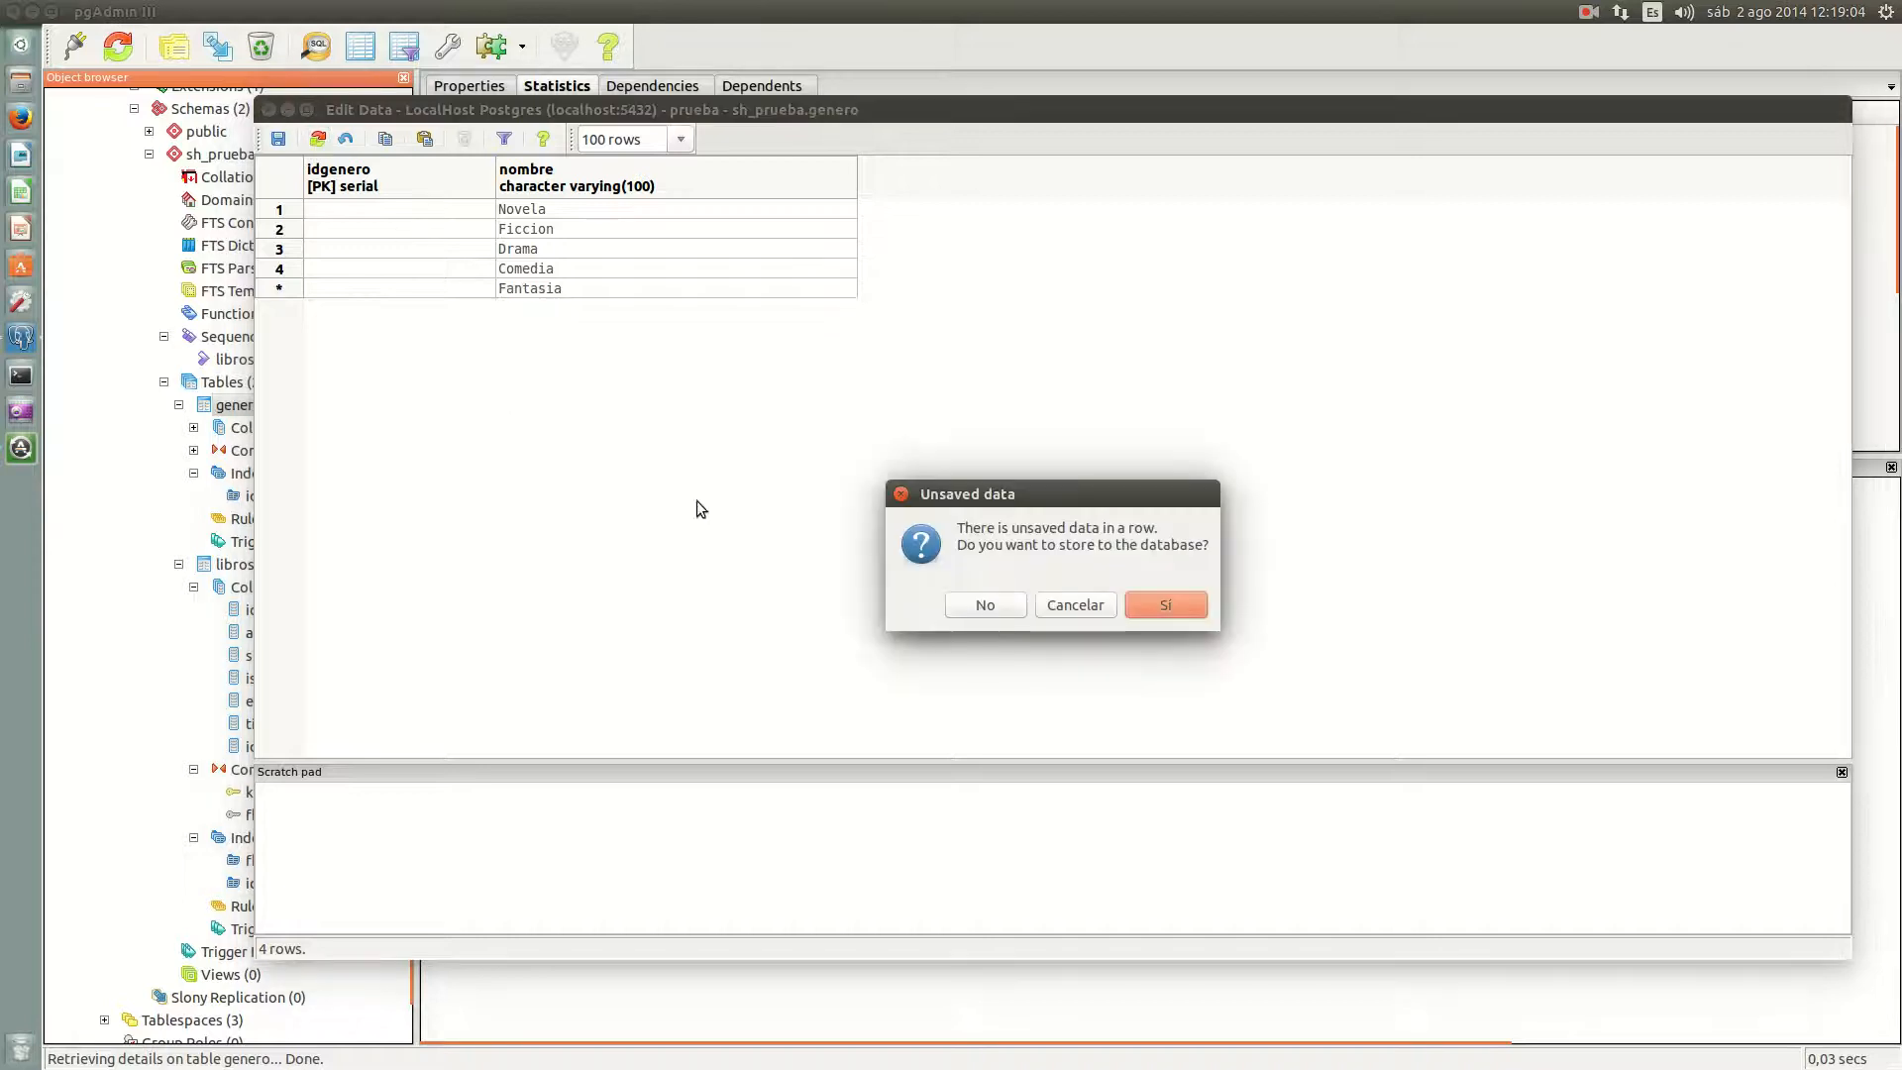
left_click(1164, 605)
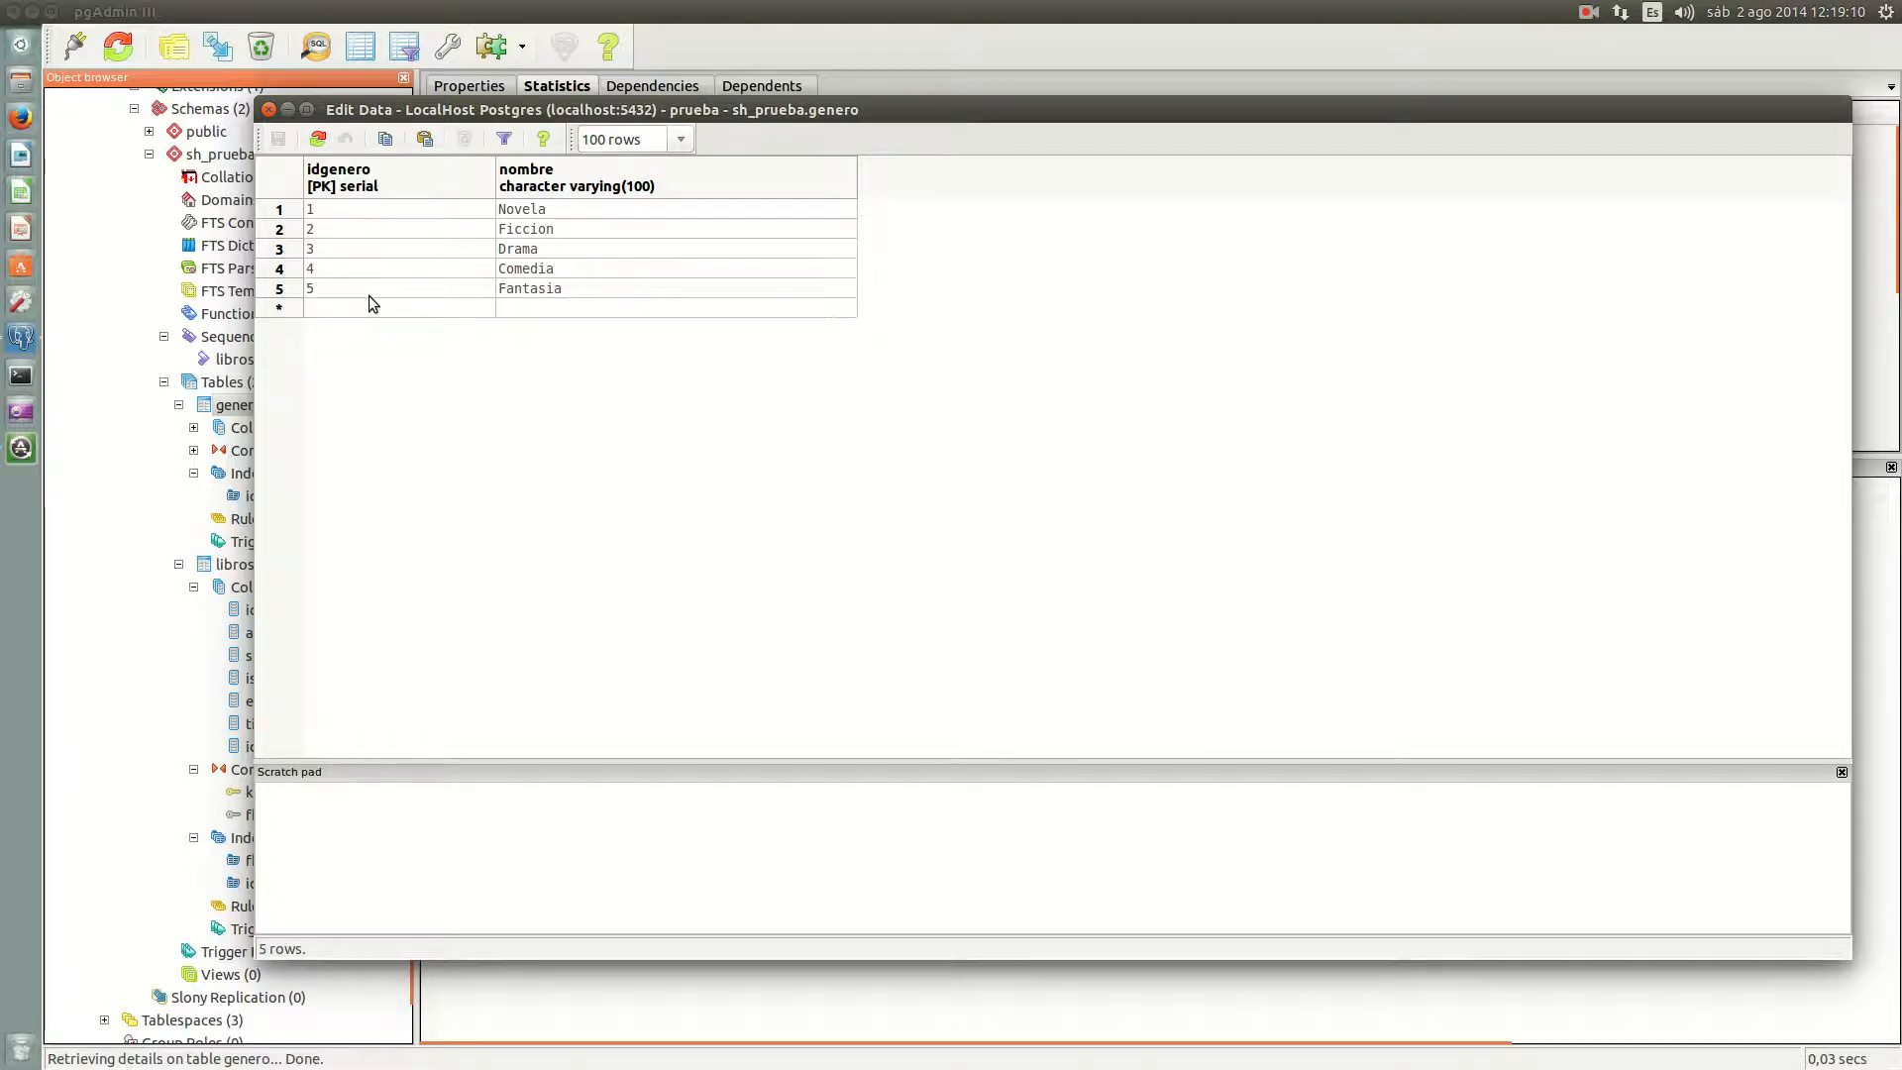
Step: Open the top 100 rows of libros for editing and widen the autor and sinopsis columns
left_click(126, 275)
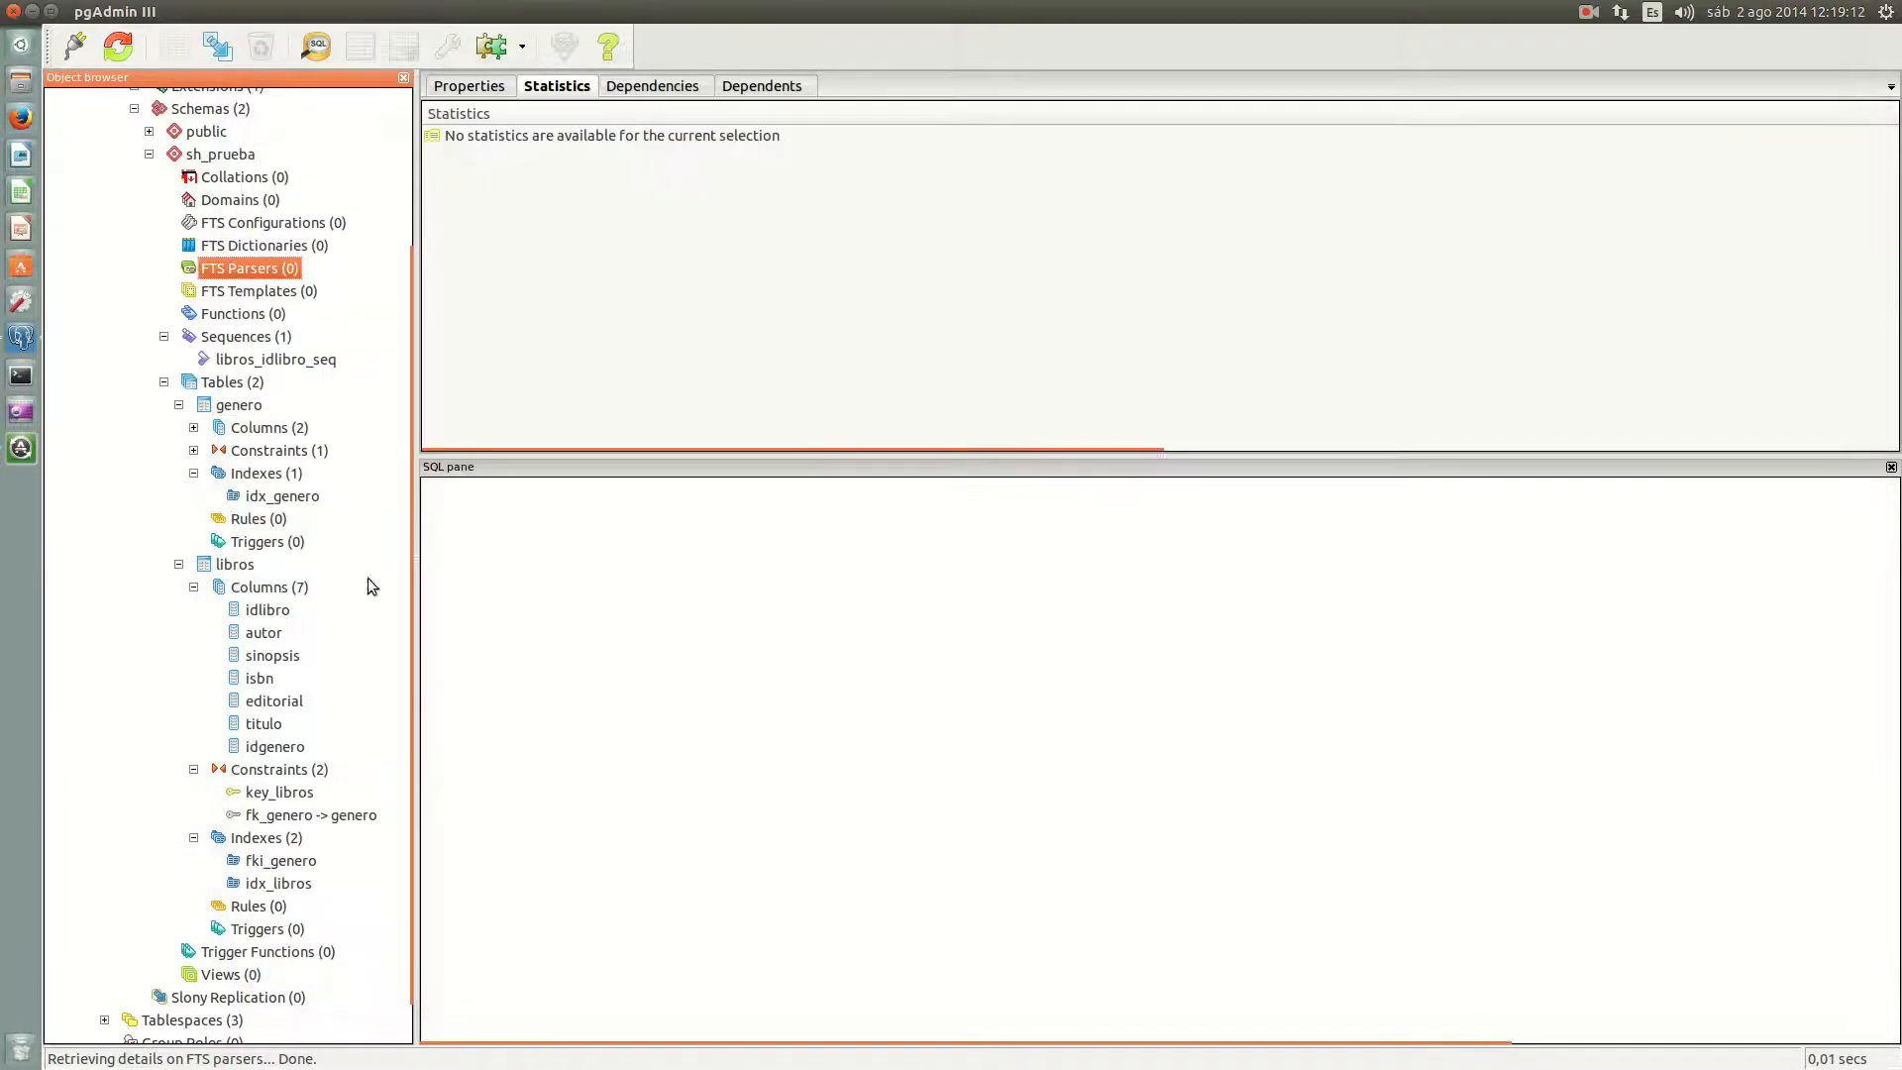
right_click(234, 565)
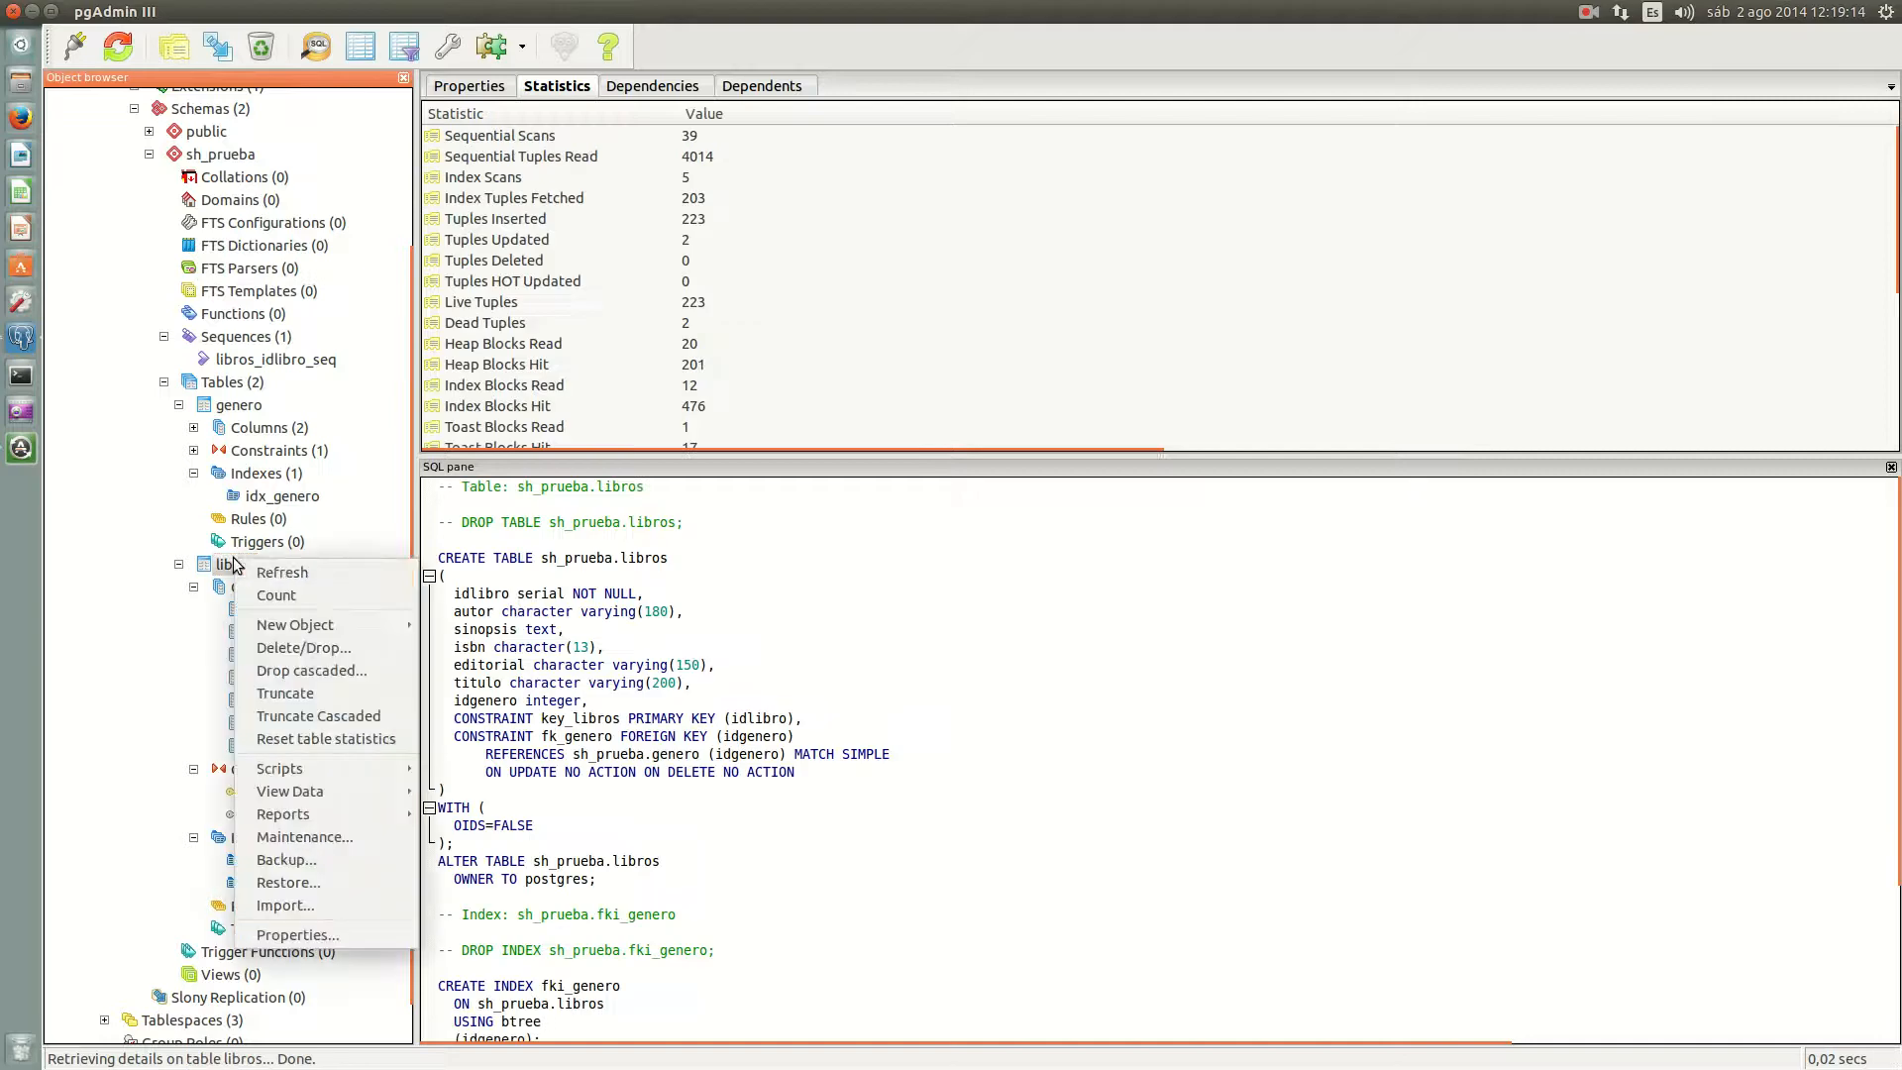
mouse_move(378, 789)
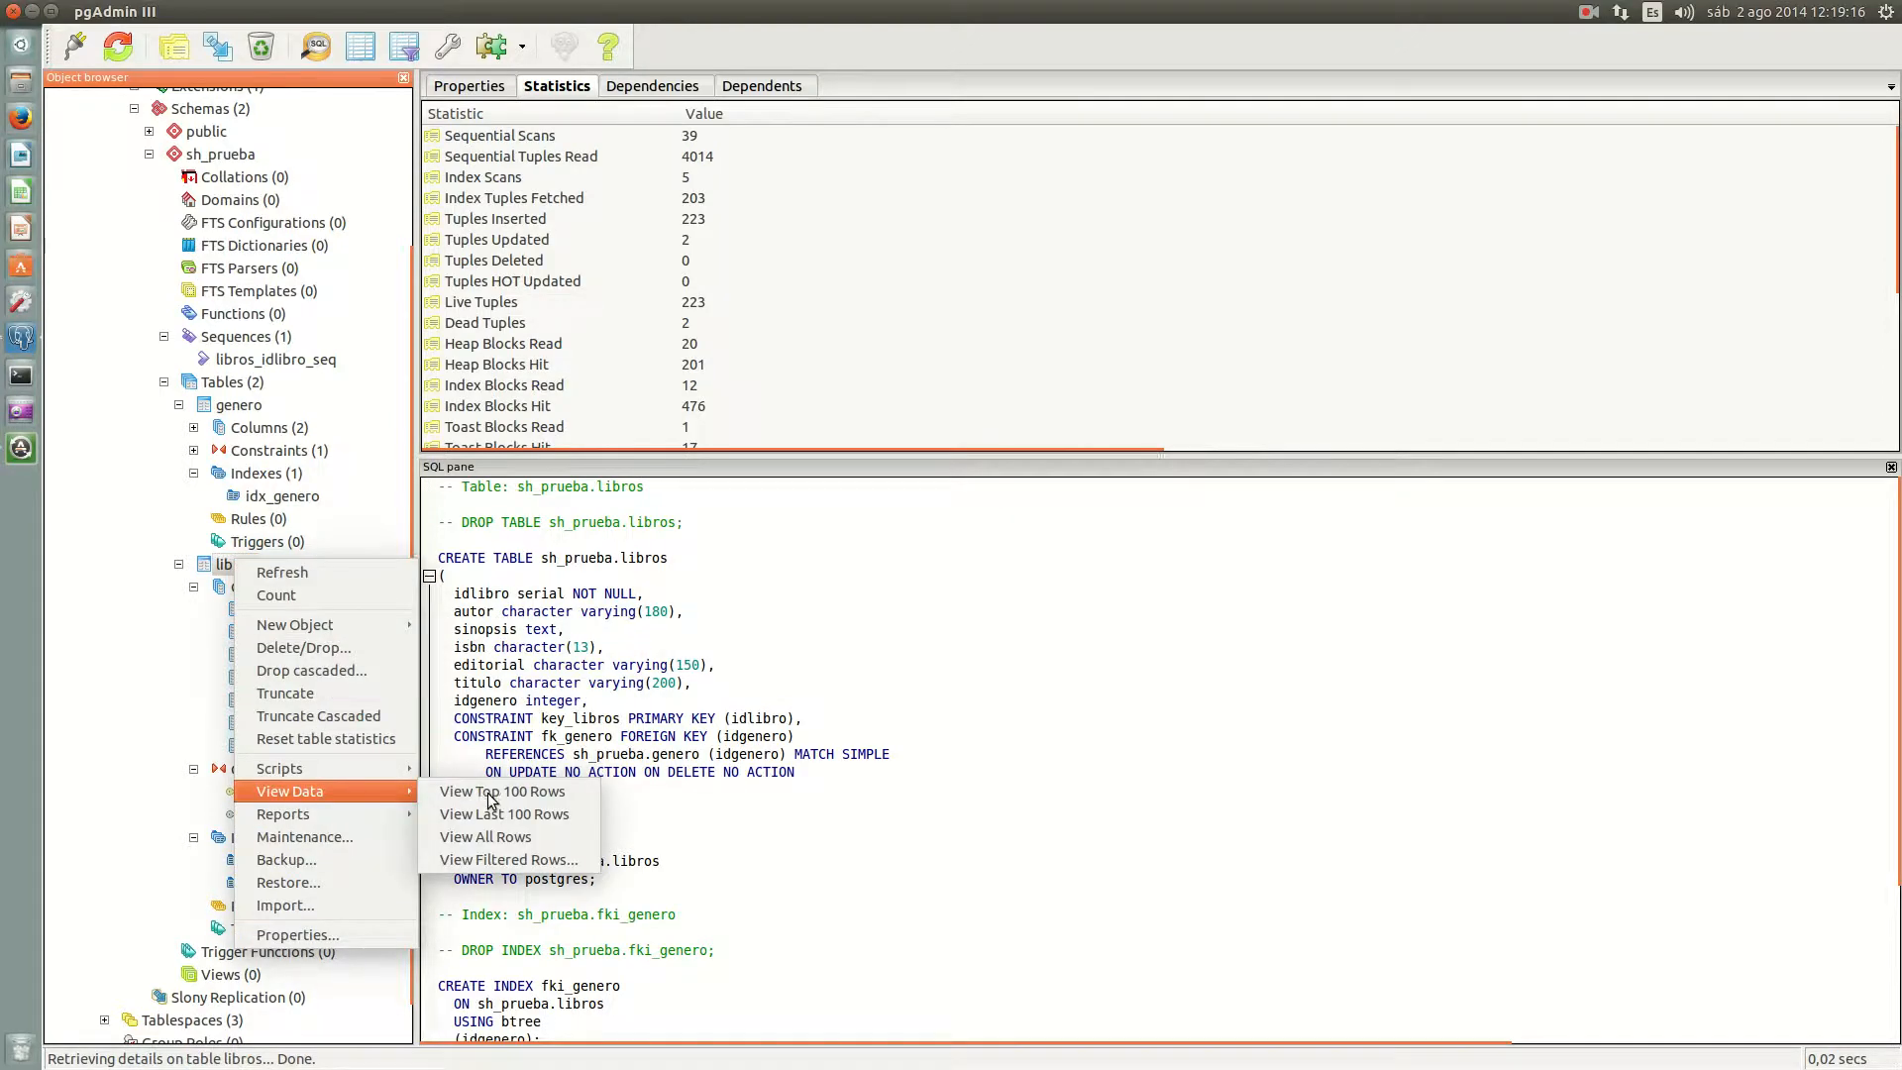
left_click(488, 793)
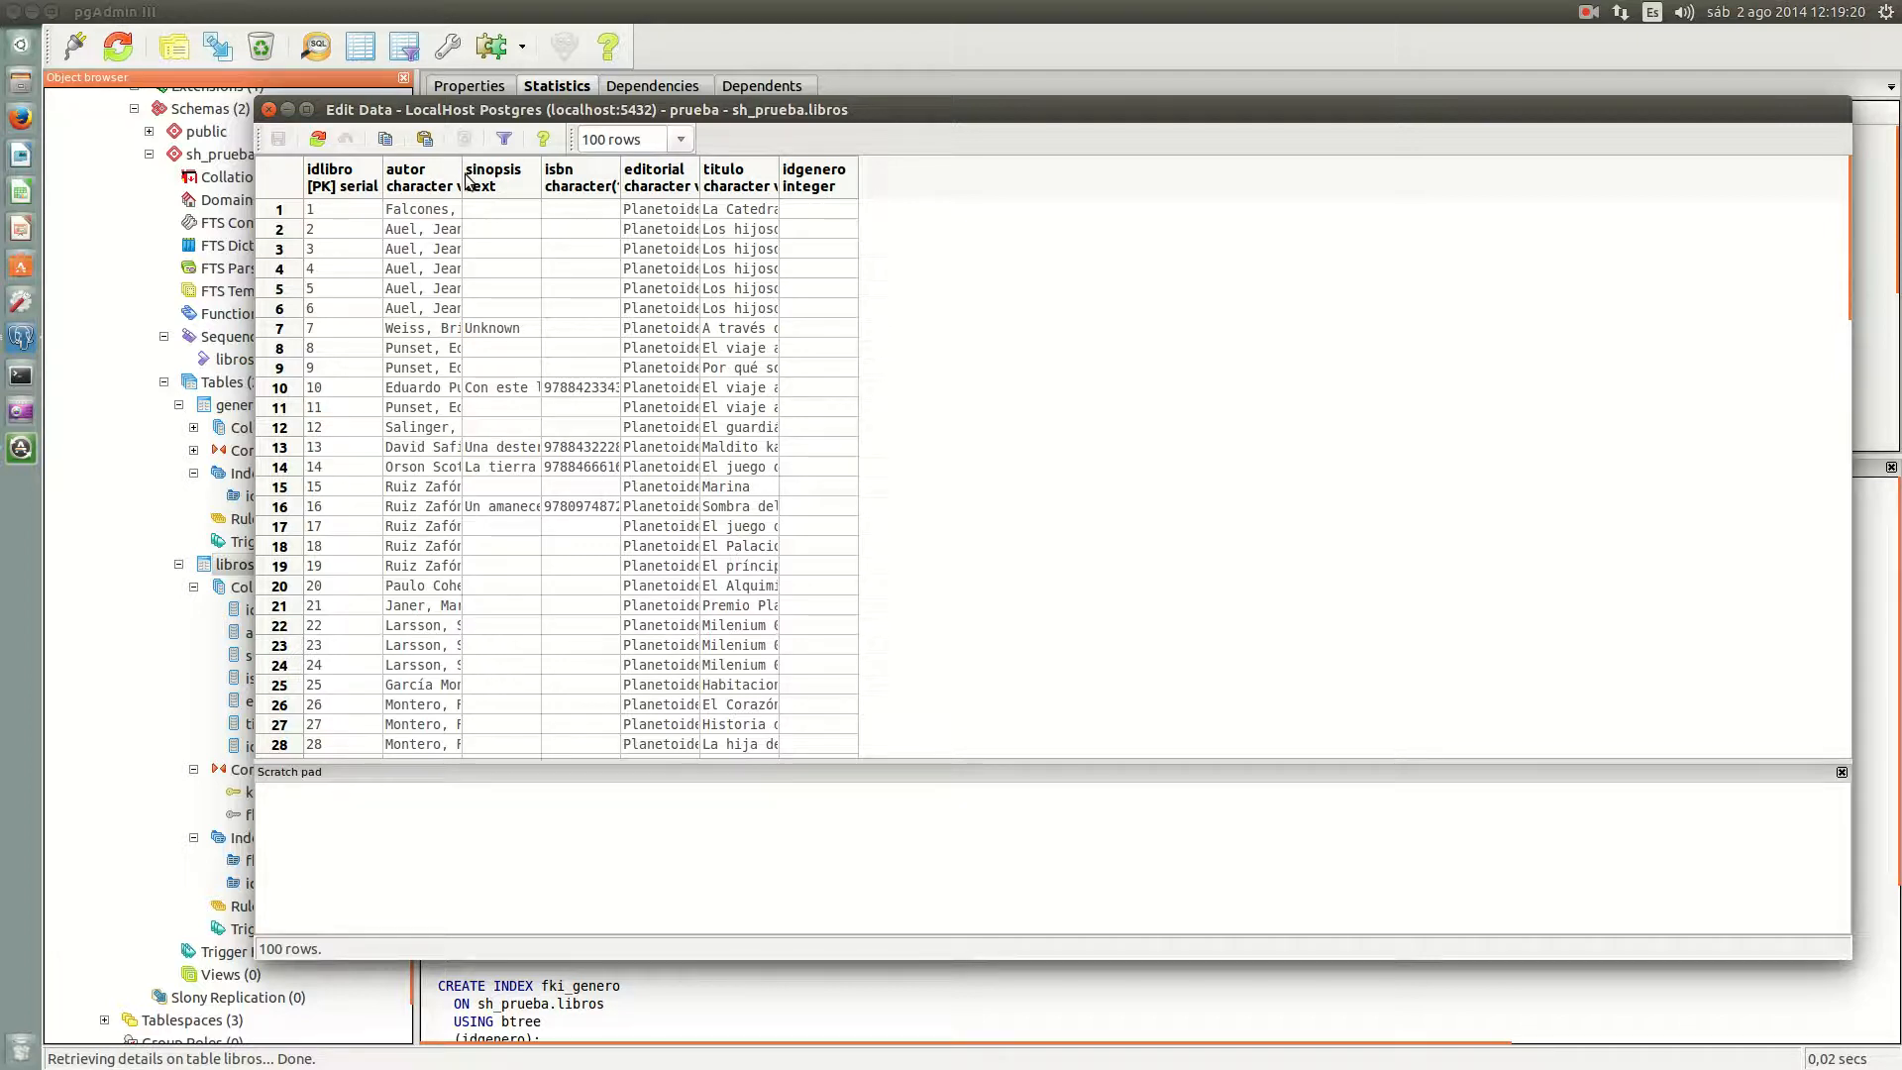
left_click_drag(463, 179, 636, 160)
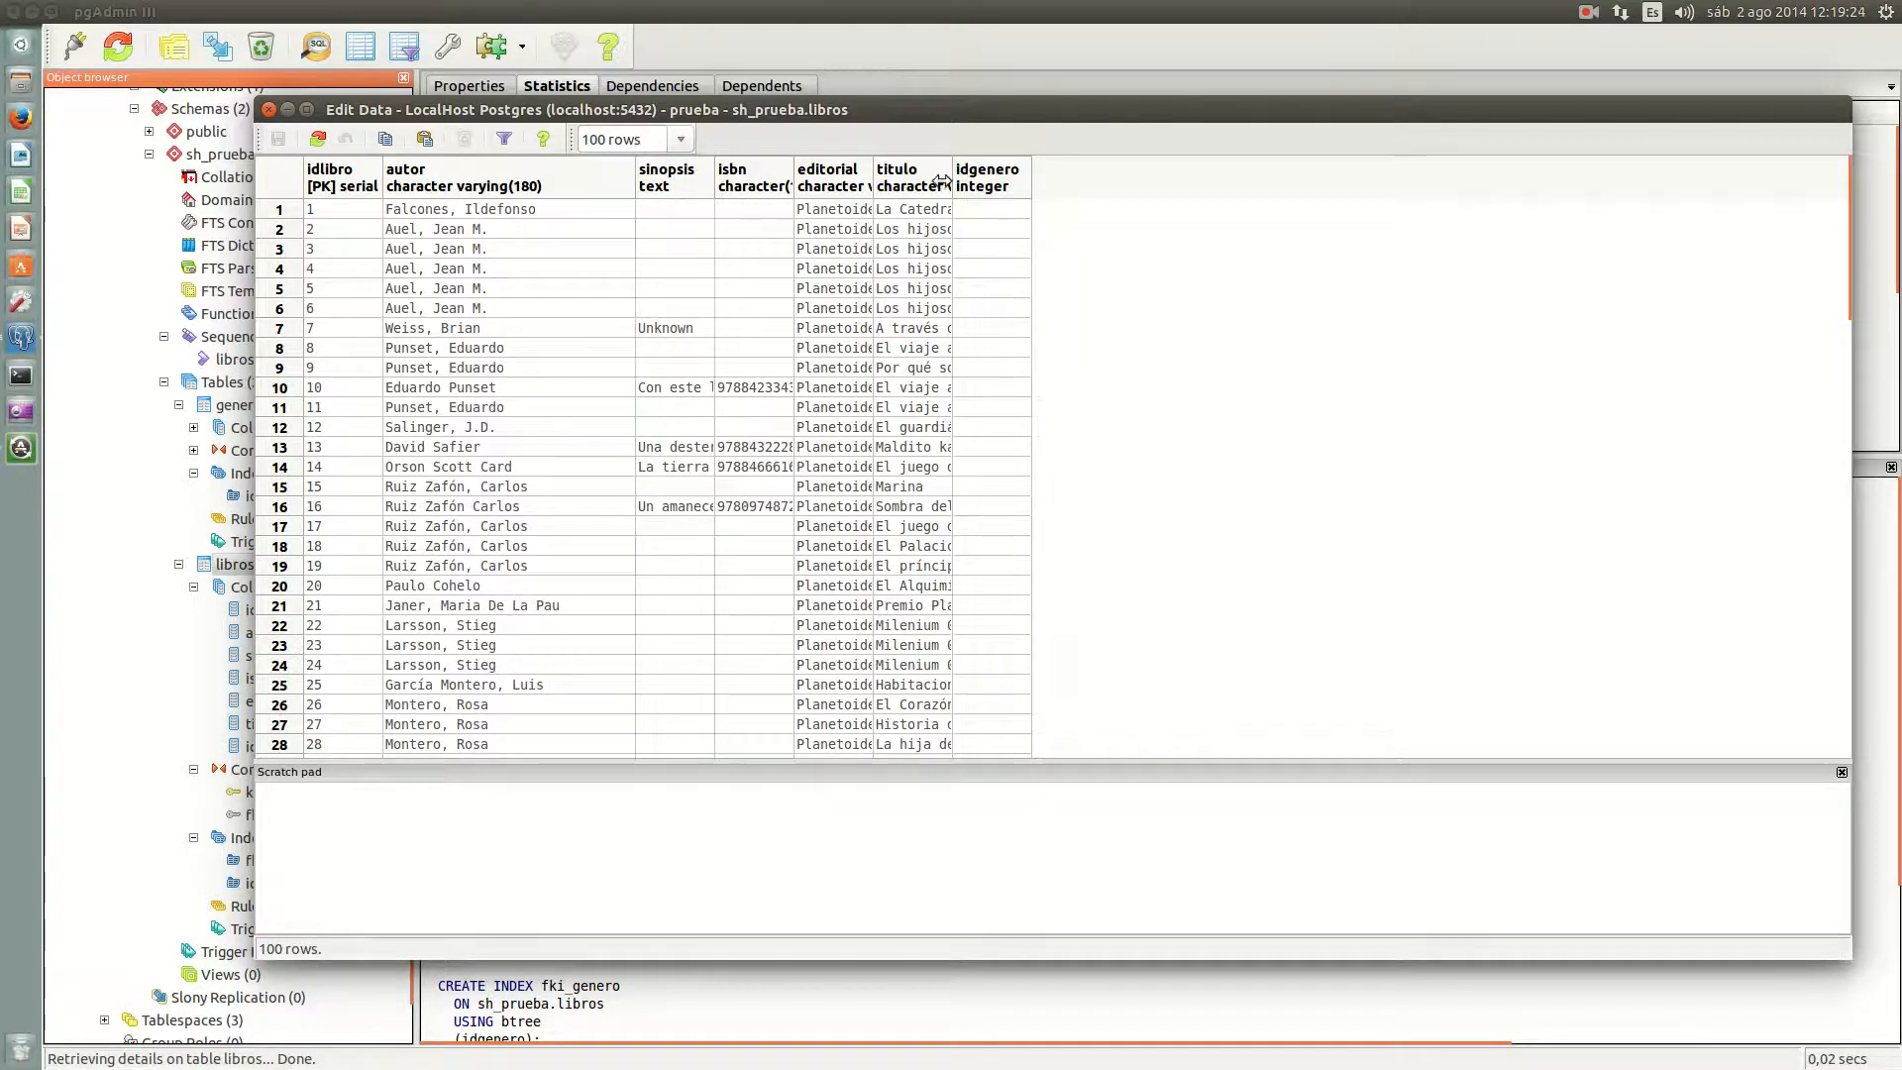
left_click(507, 230)
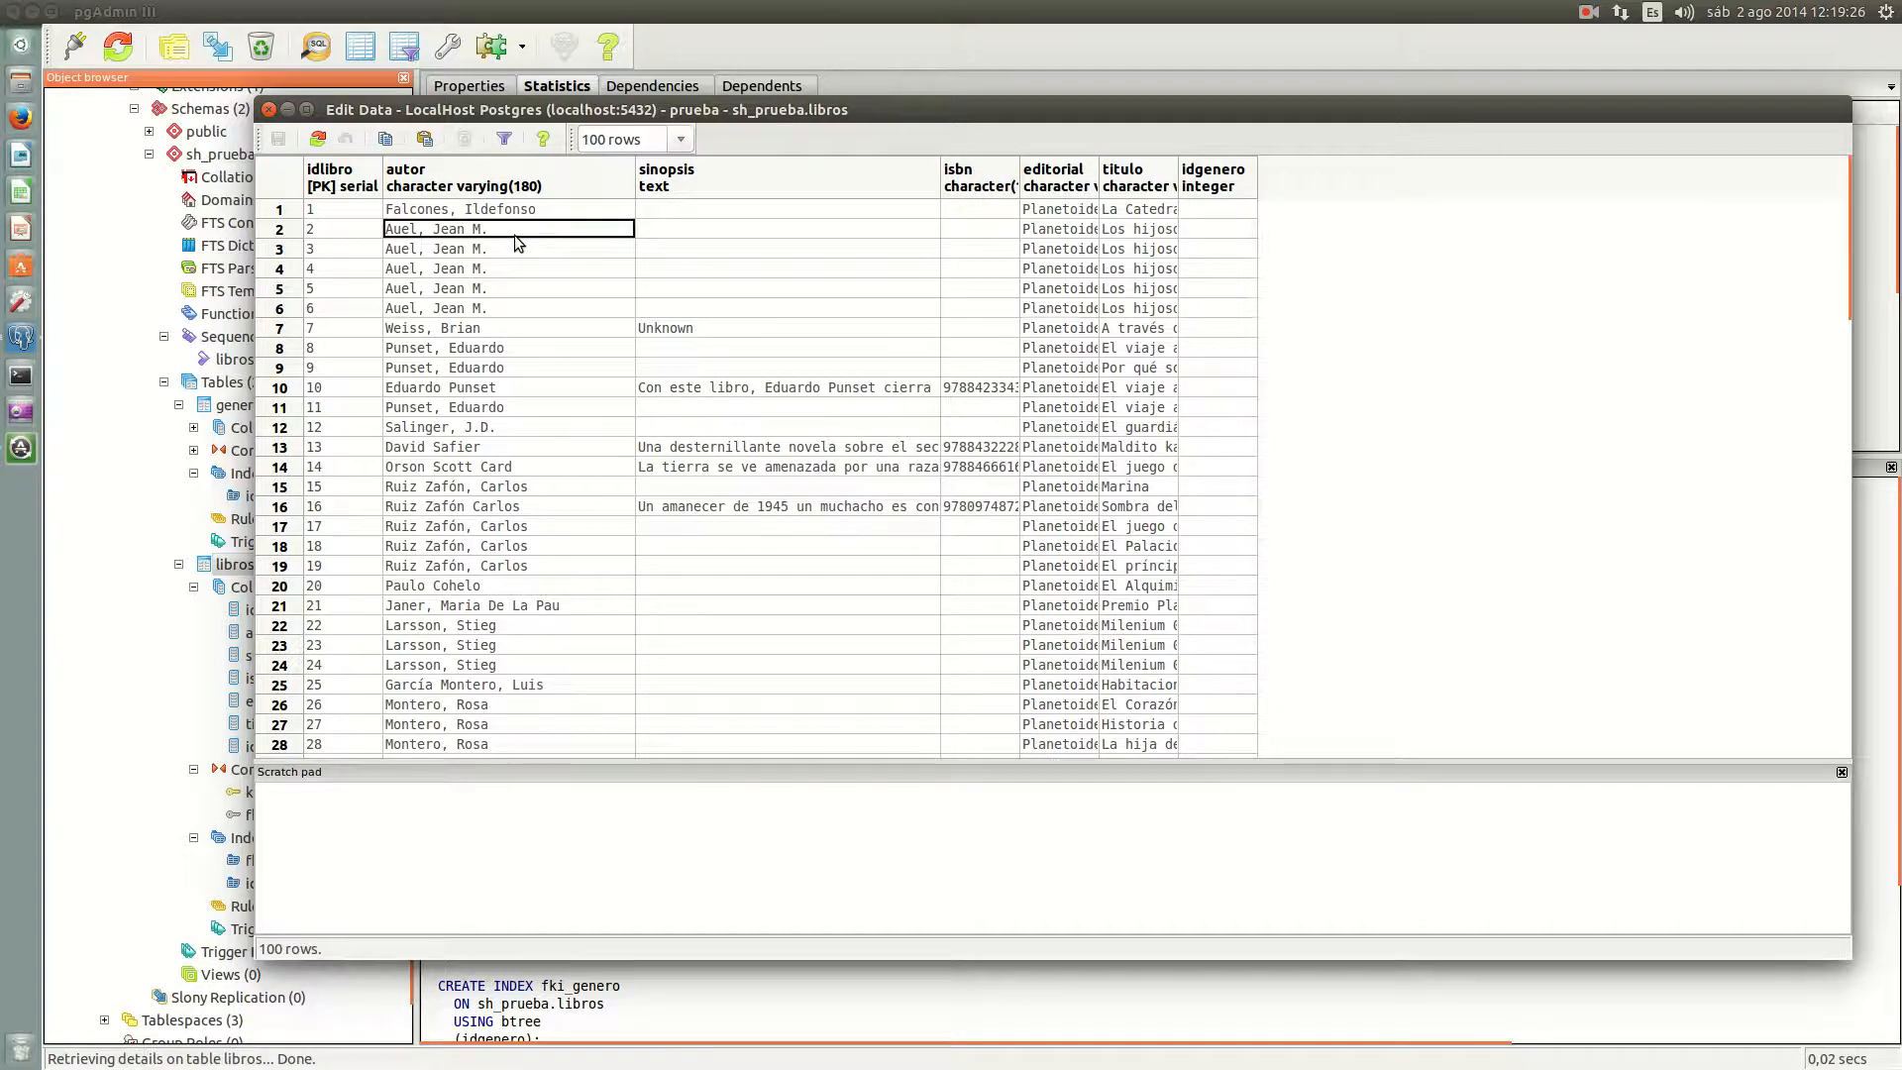
Step: Bring the genero table's data window back to the front
left_click(21, 337)
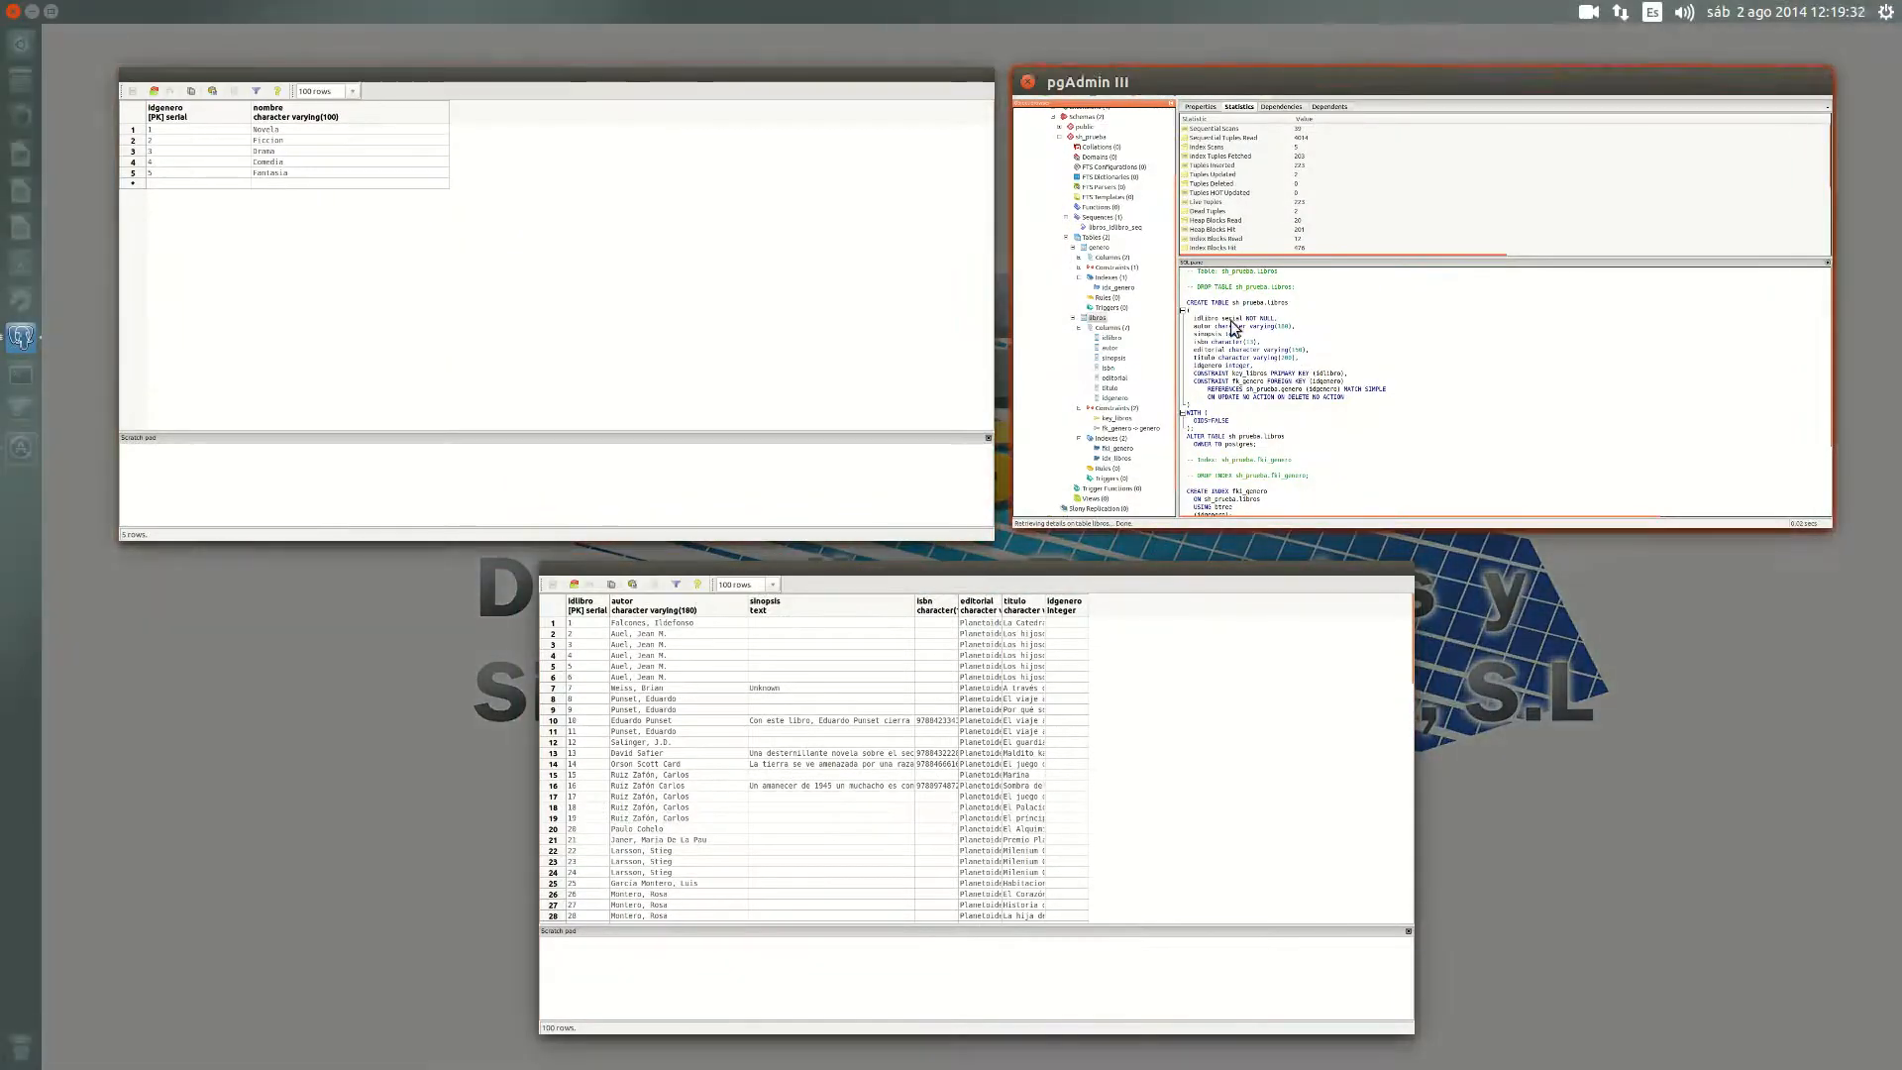
left_click(585, 246)
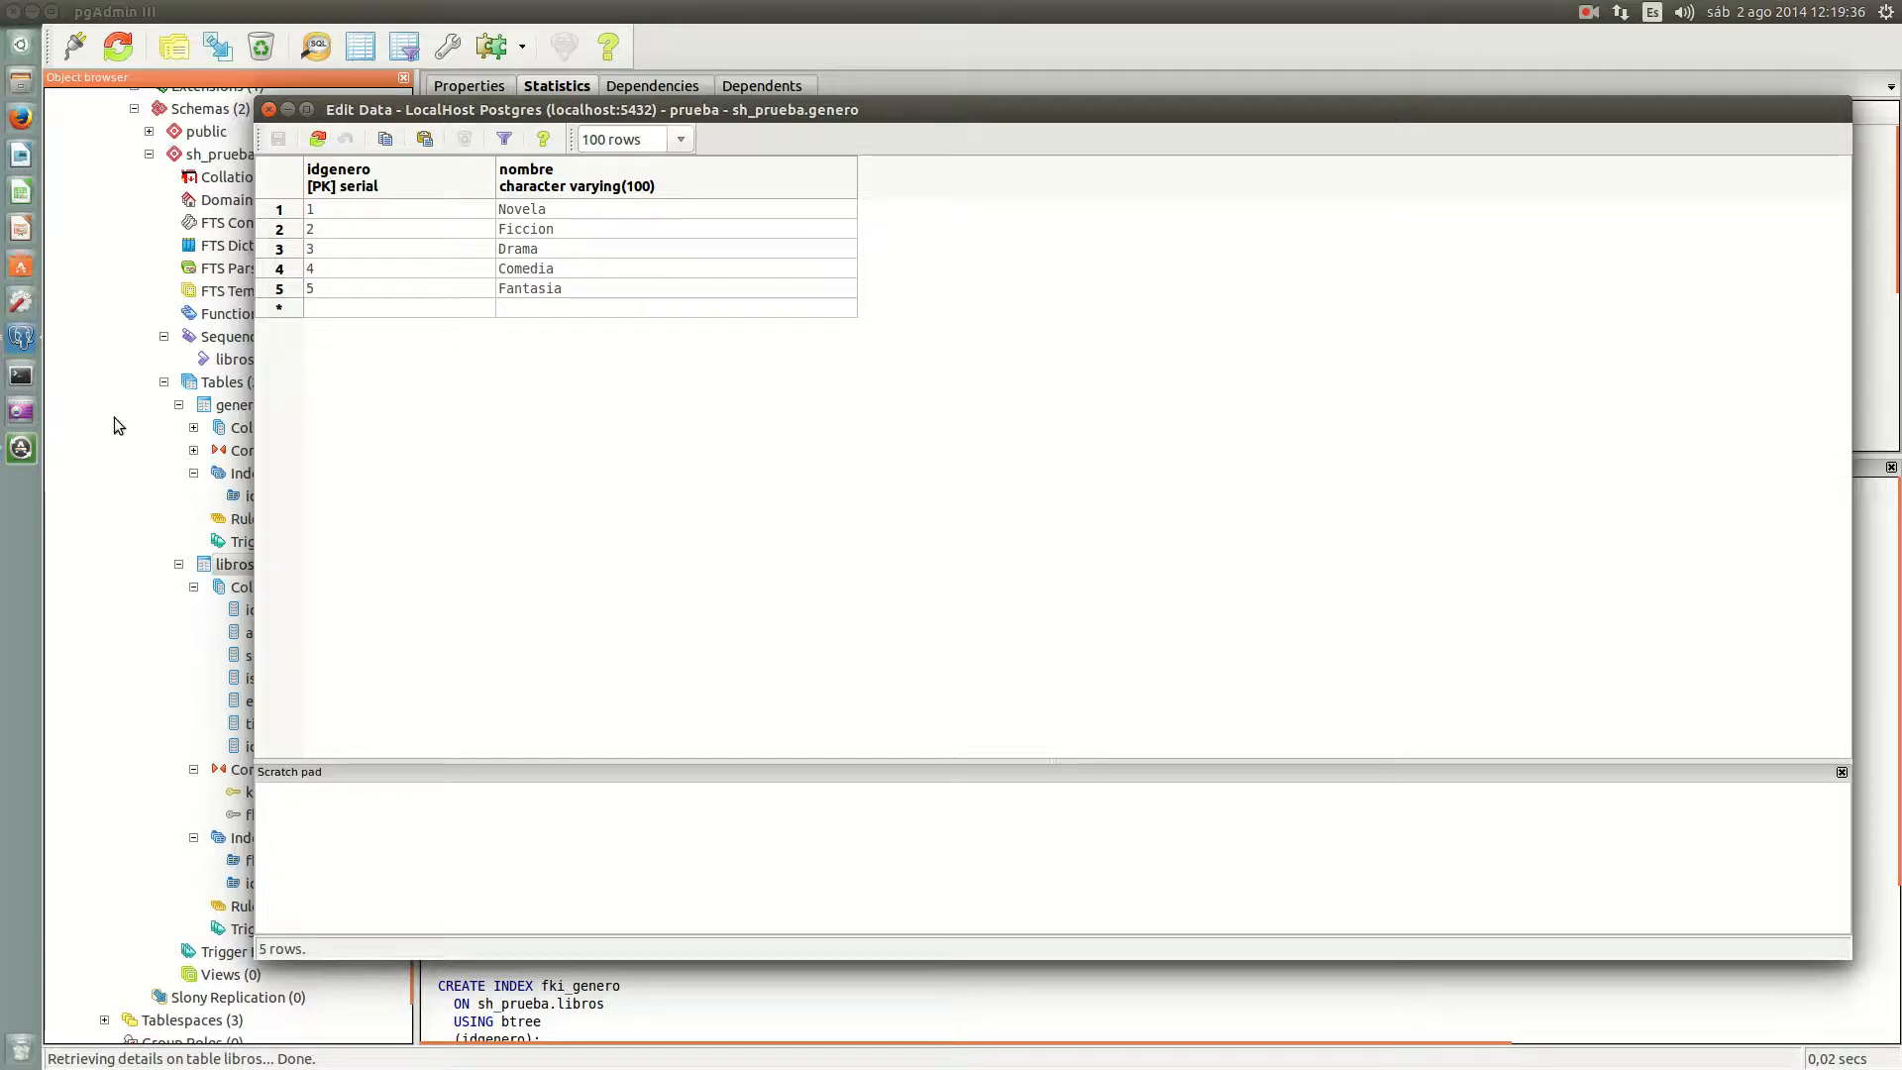
Step: In the libros data window, set idgenero to 2 for the books with idlibro 2 to 6
left_click(35, 347)
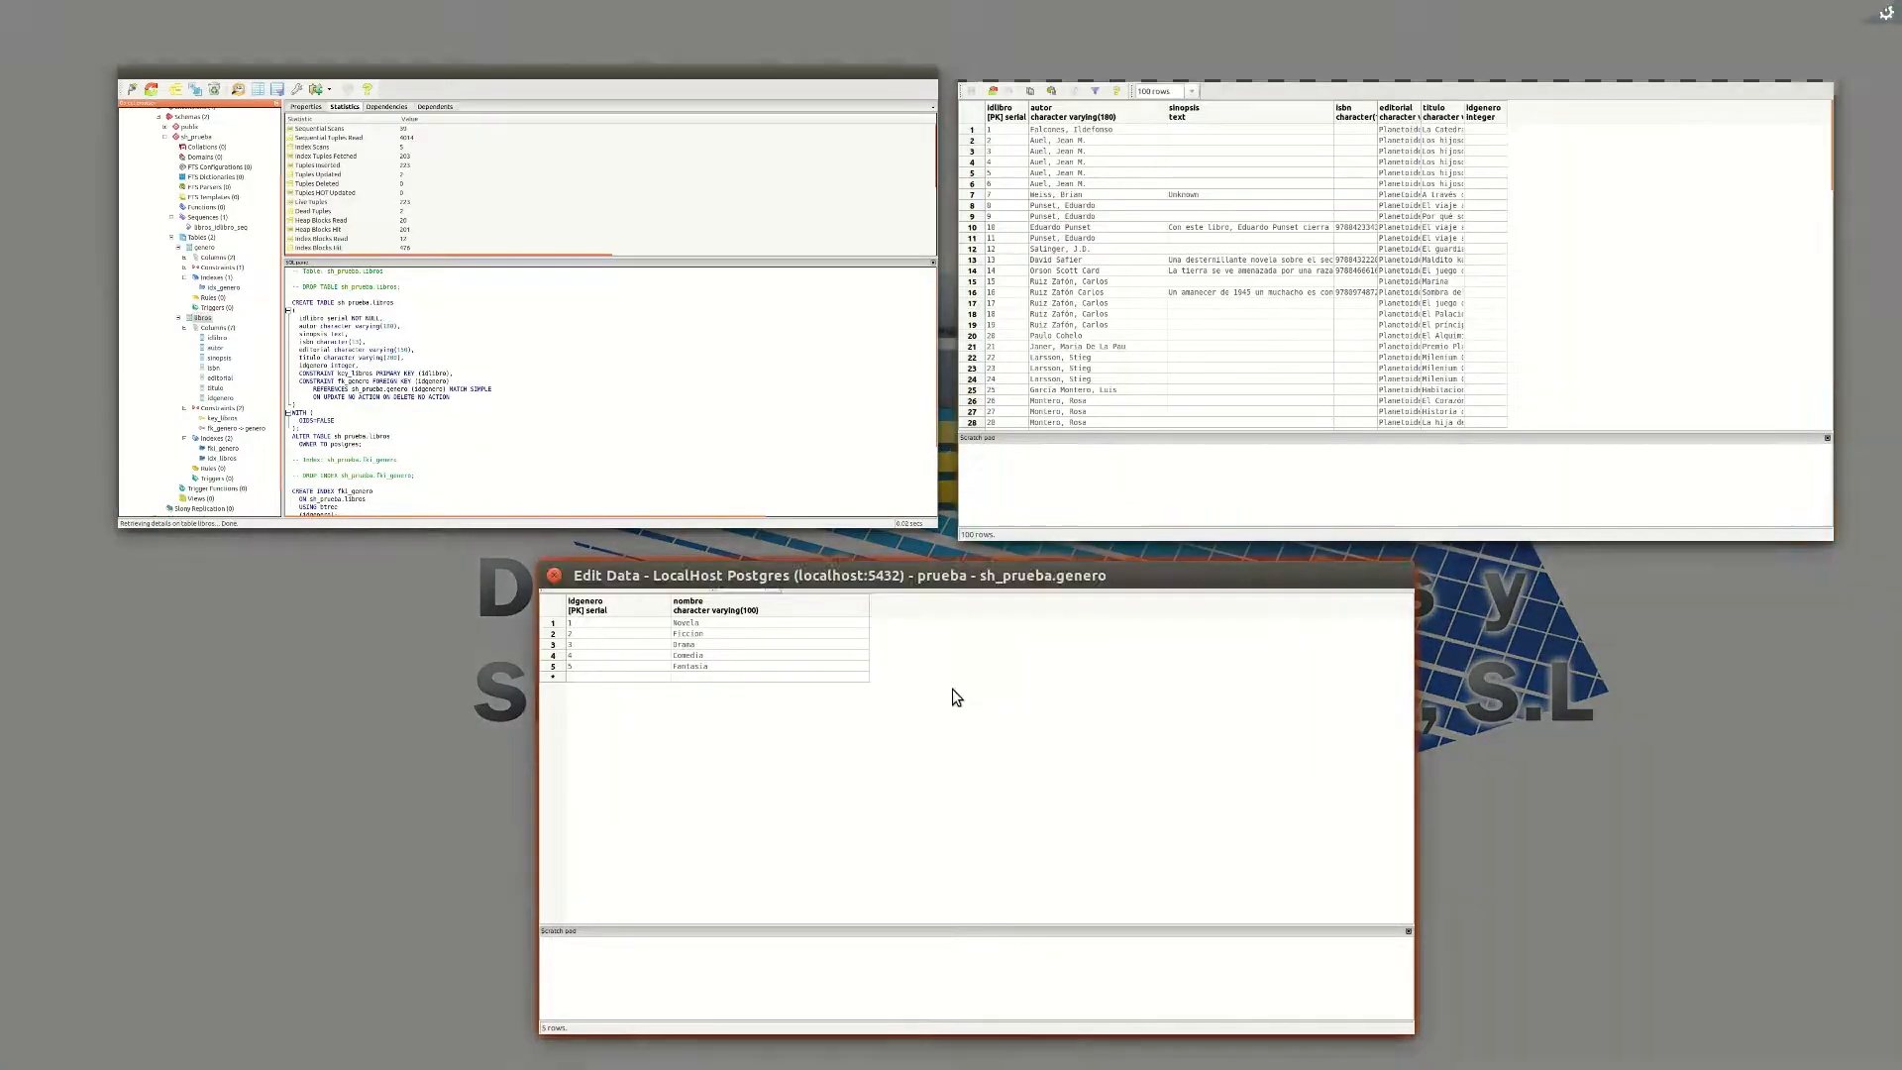
left_click(1637, 205)
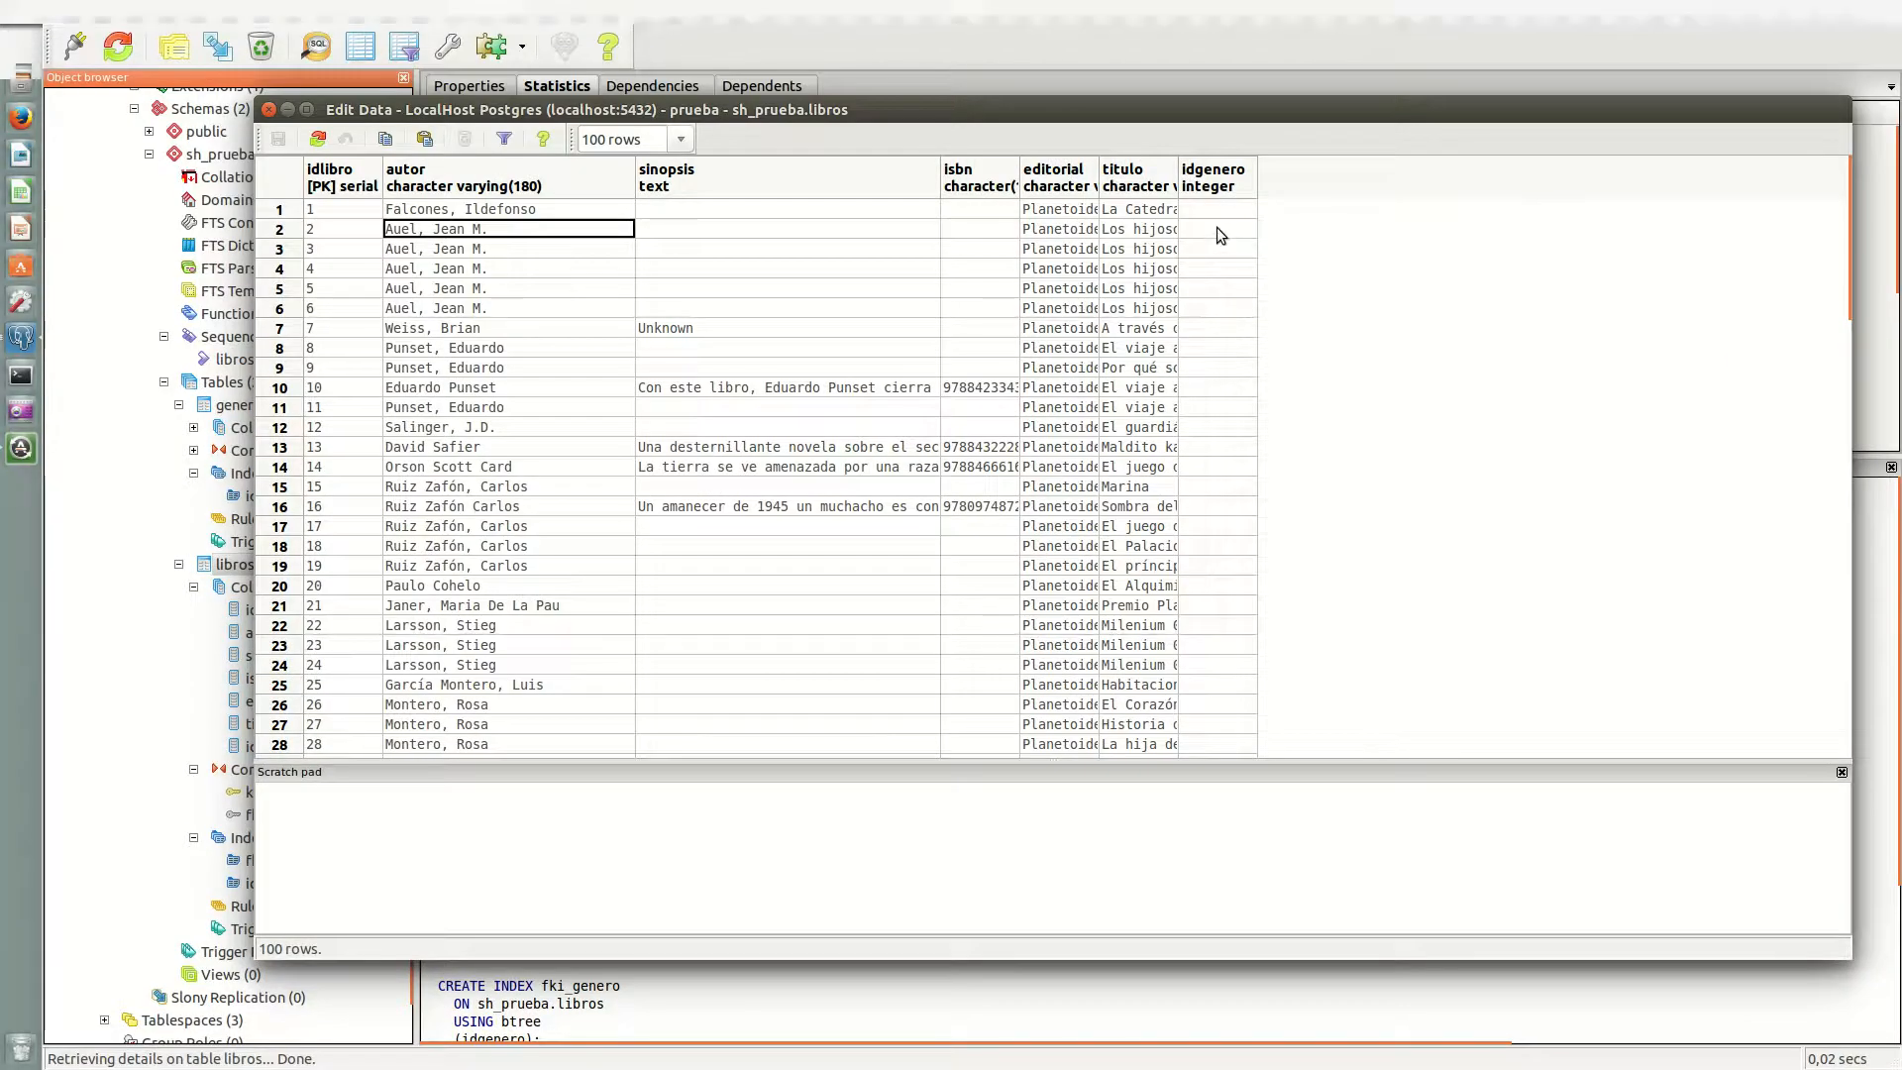
left_click(1217, 228)
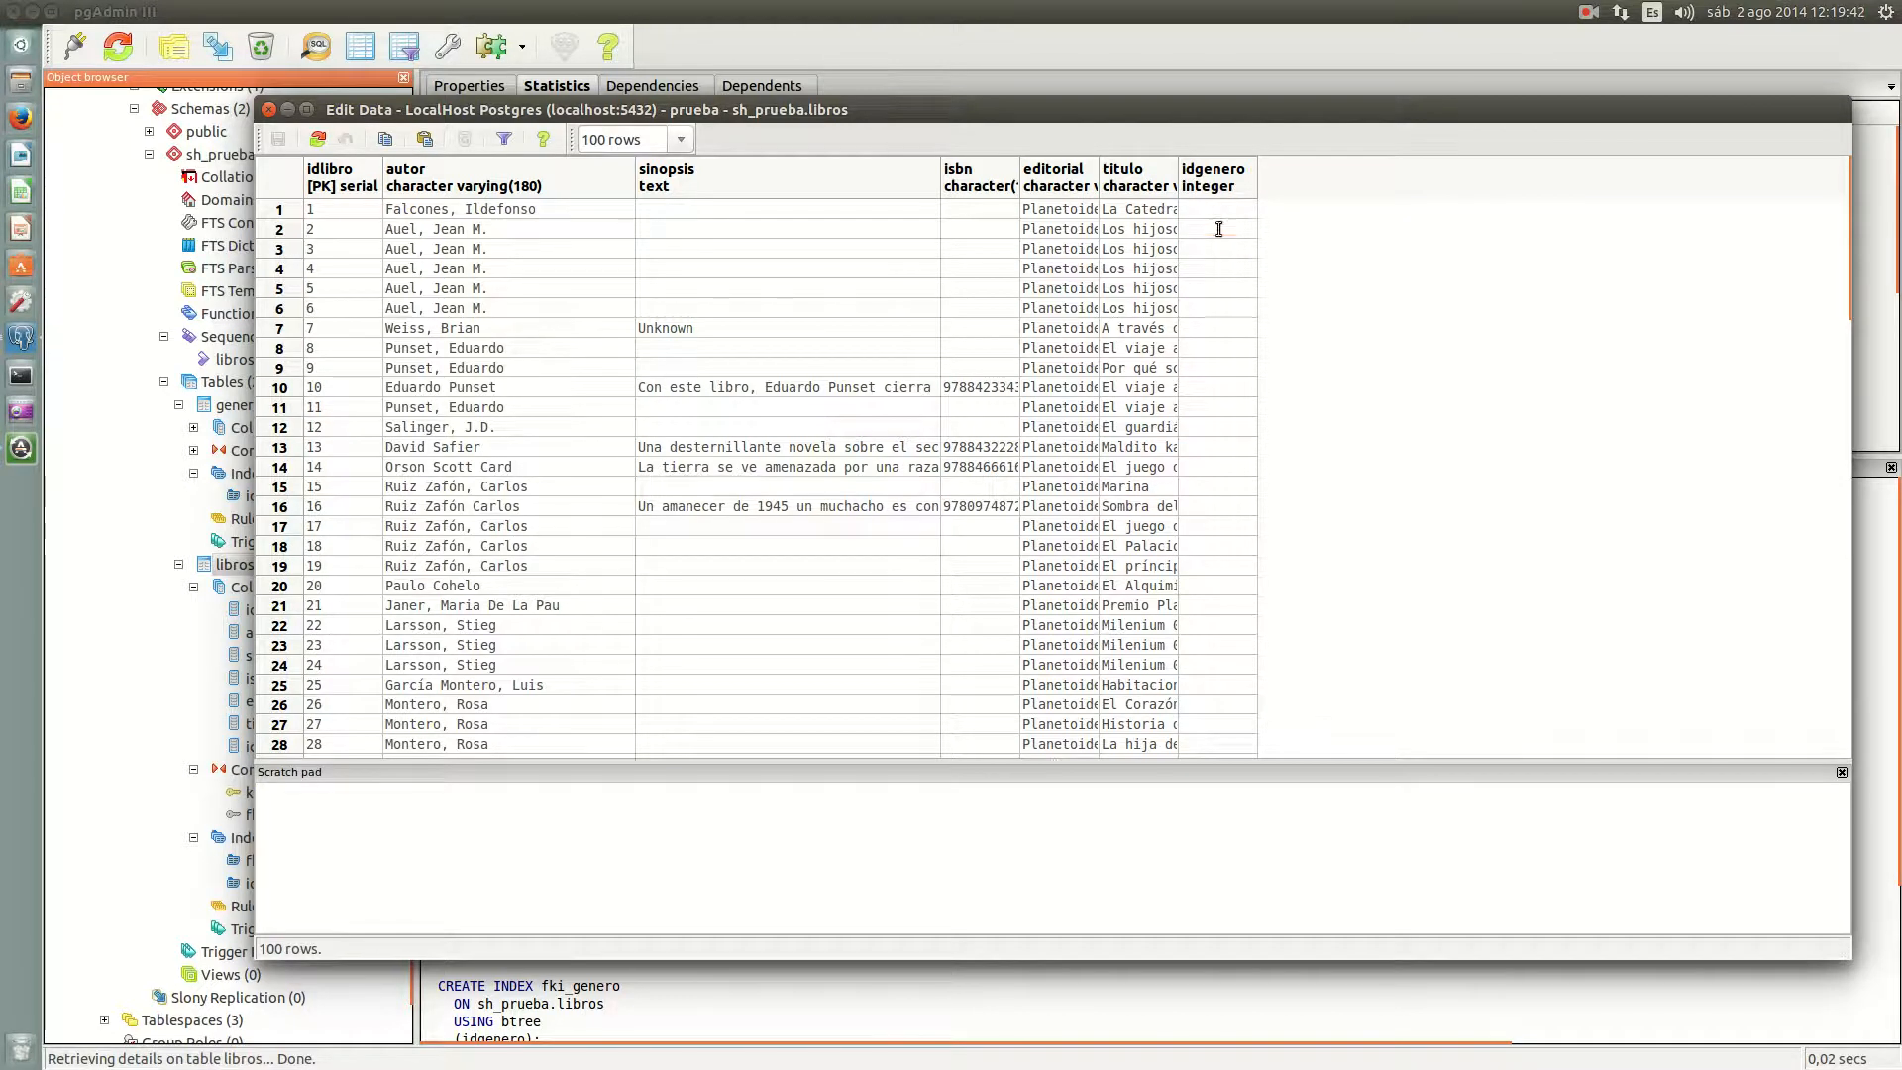
type("2")
left_click(1209, 248)
type("2")
left_click(1207, 261)
type("2")
left_click(1204, 283)
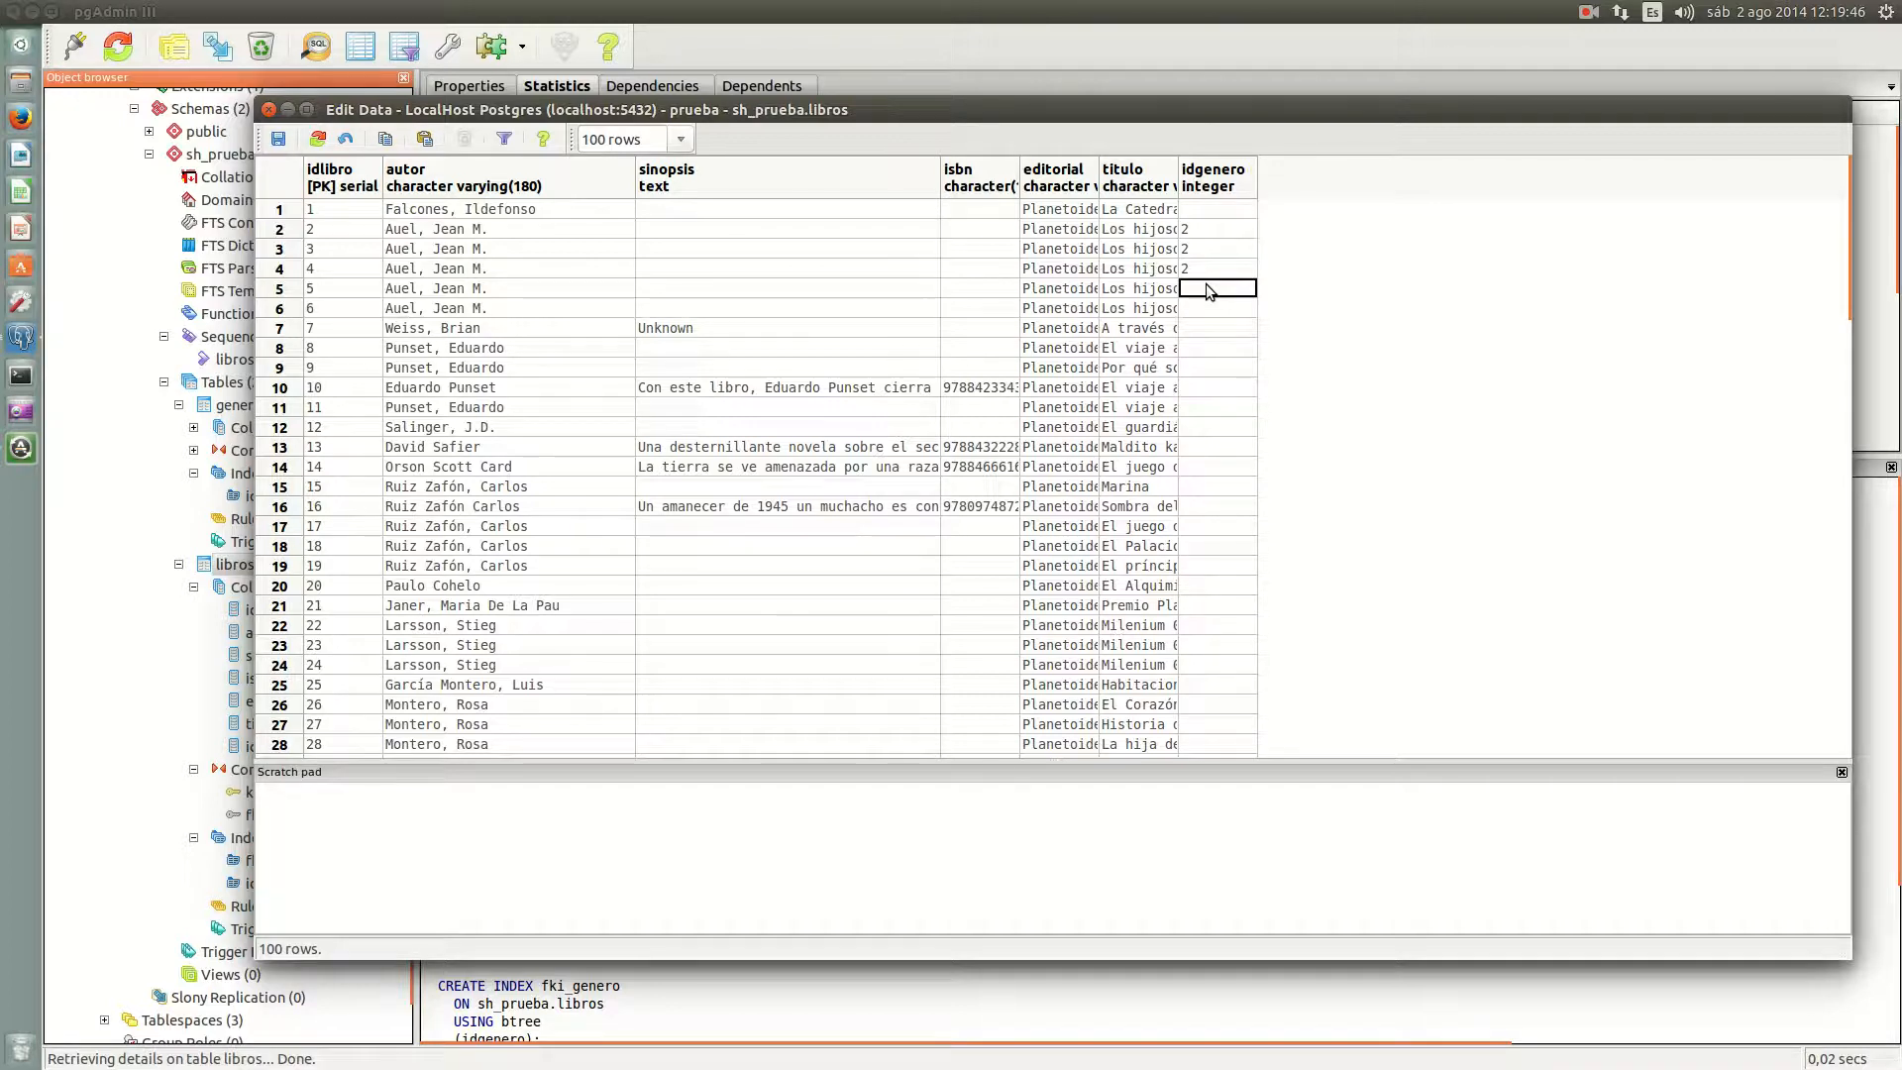
type("2")
left_click(1208, 307)
type("2")
Step: Save the pending genre edits while refreshing the libros rows, and close the libros and genero data windows
left_click(317, 138)
left_click(1167, 605)
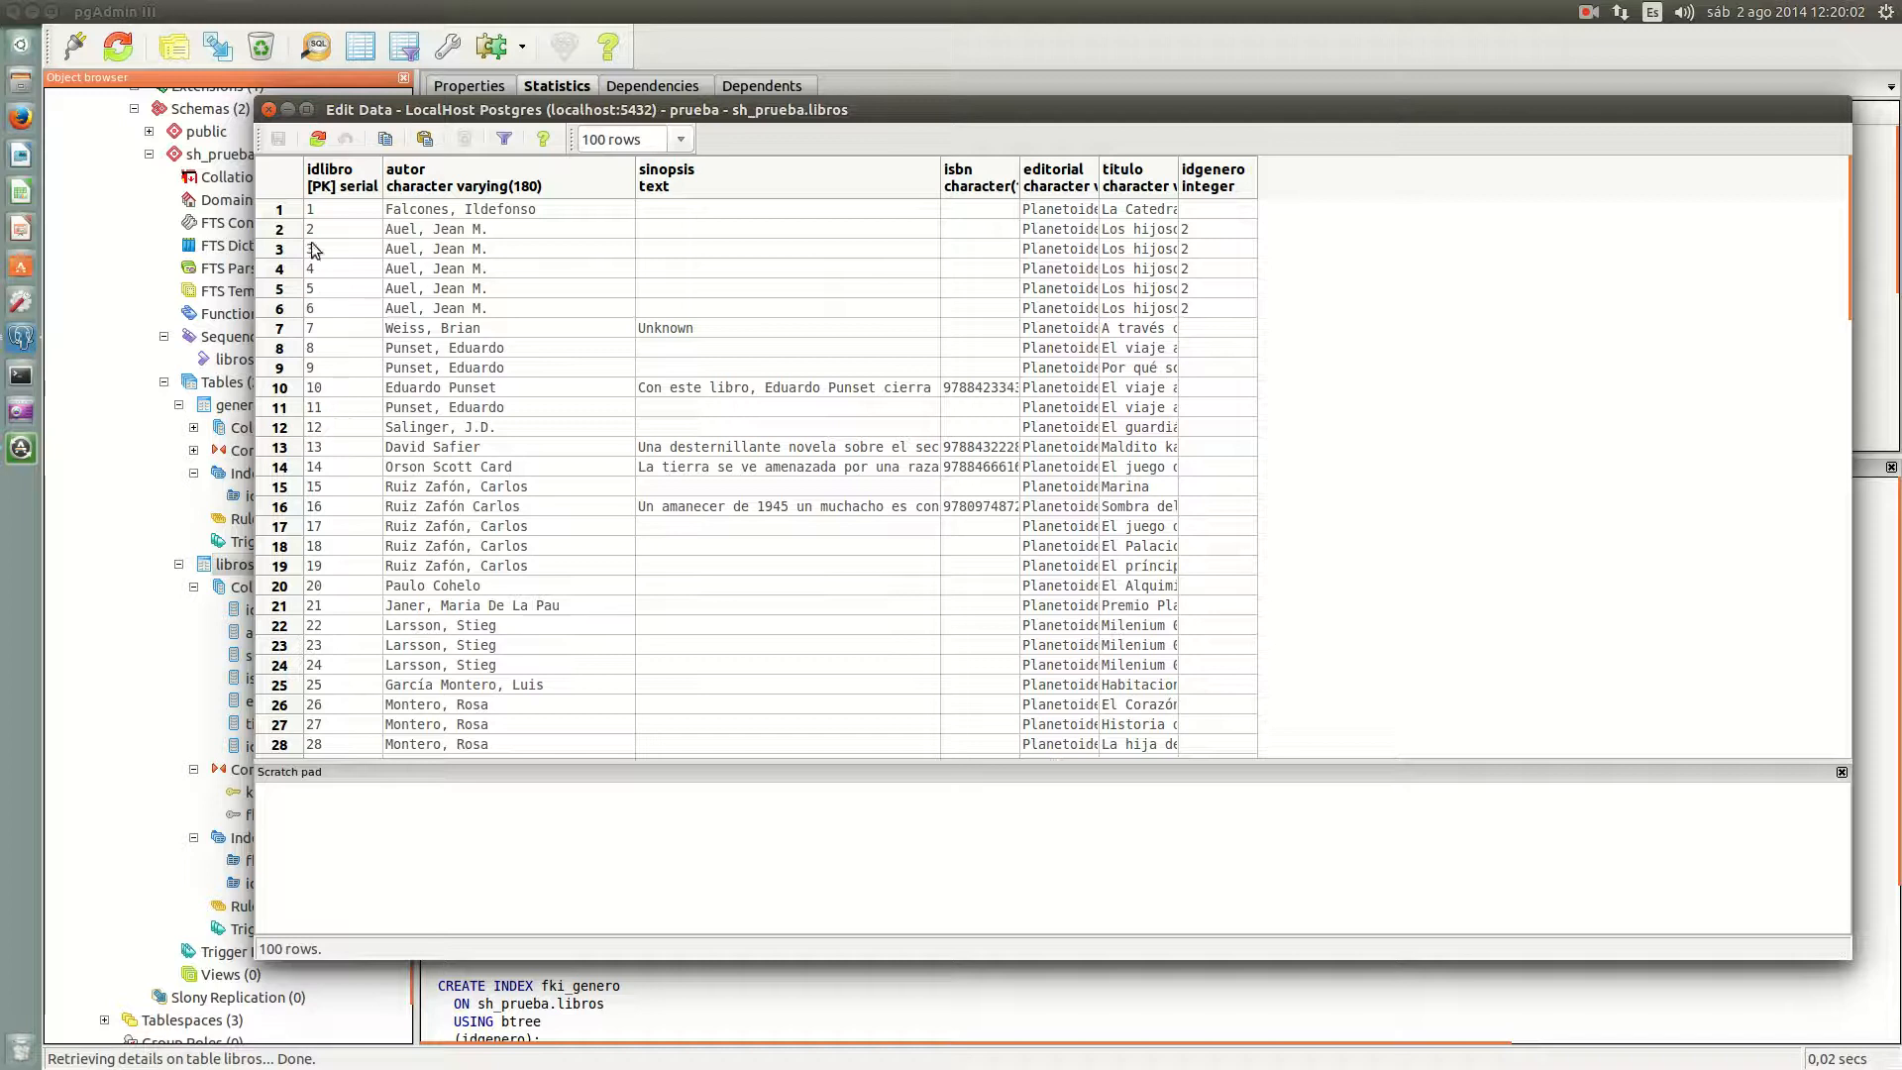
left_click(269, 110)
left_click(268, 108)
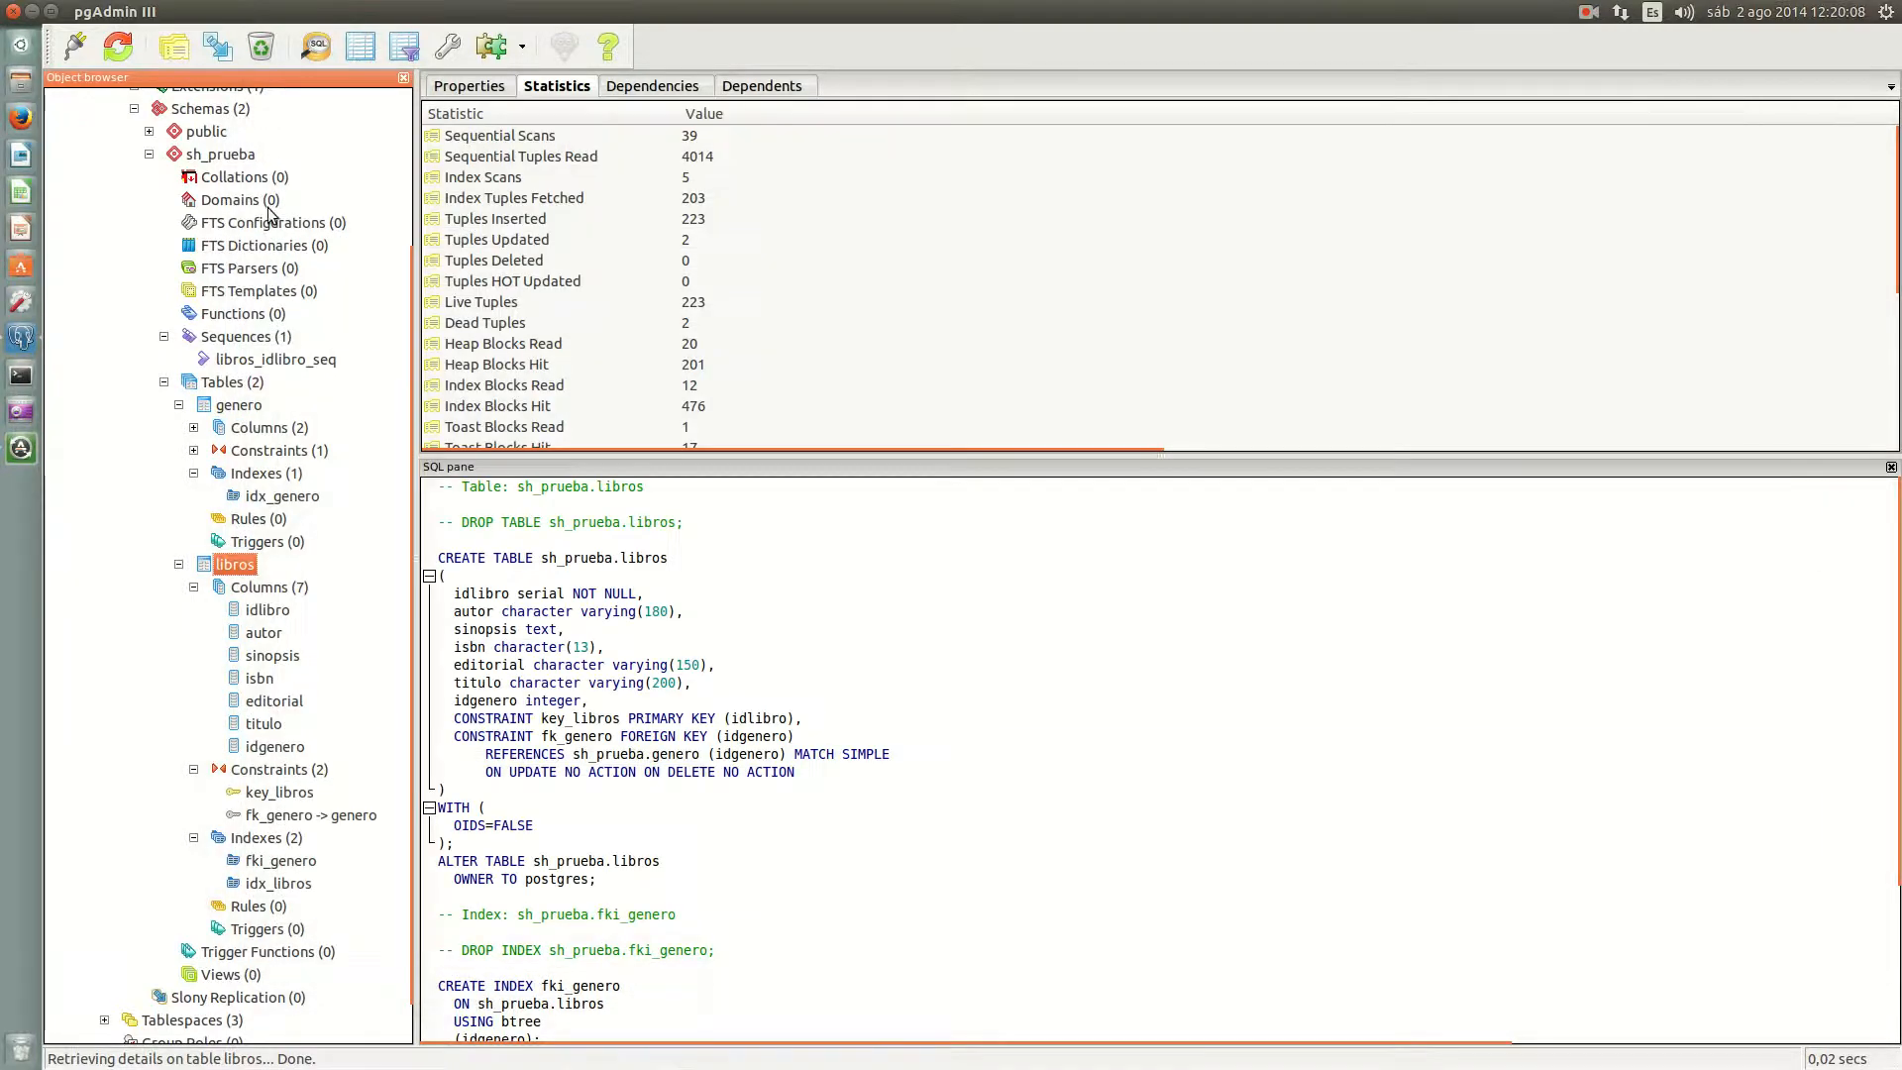
Step: Check the libros table's triggers entry and open the column list in the table's properties
scroll(111, 538, "down", 1)
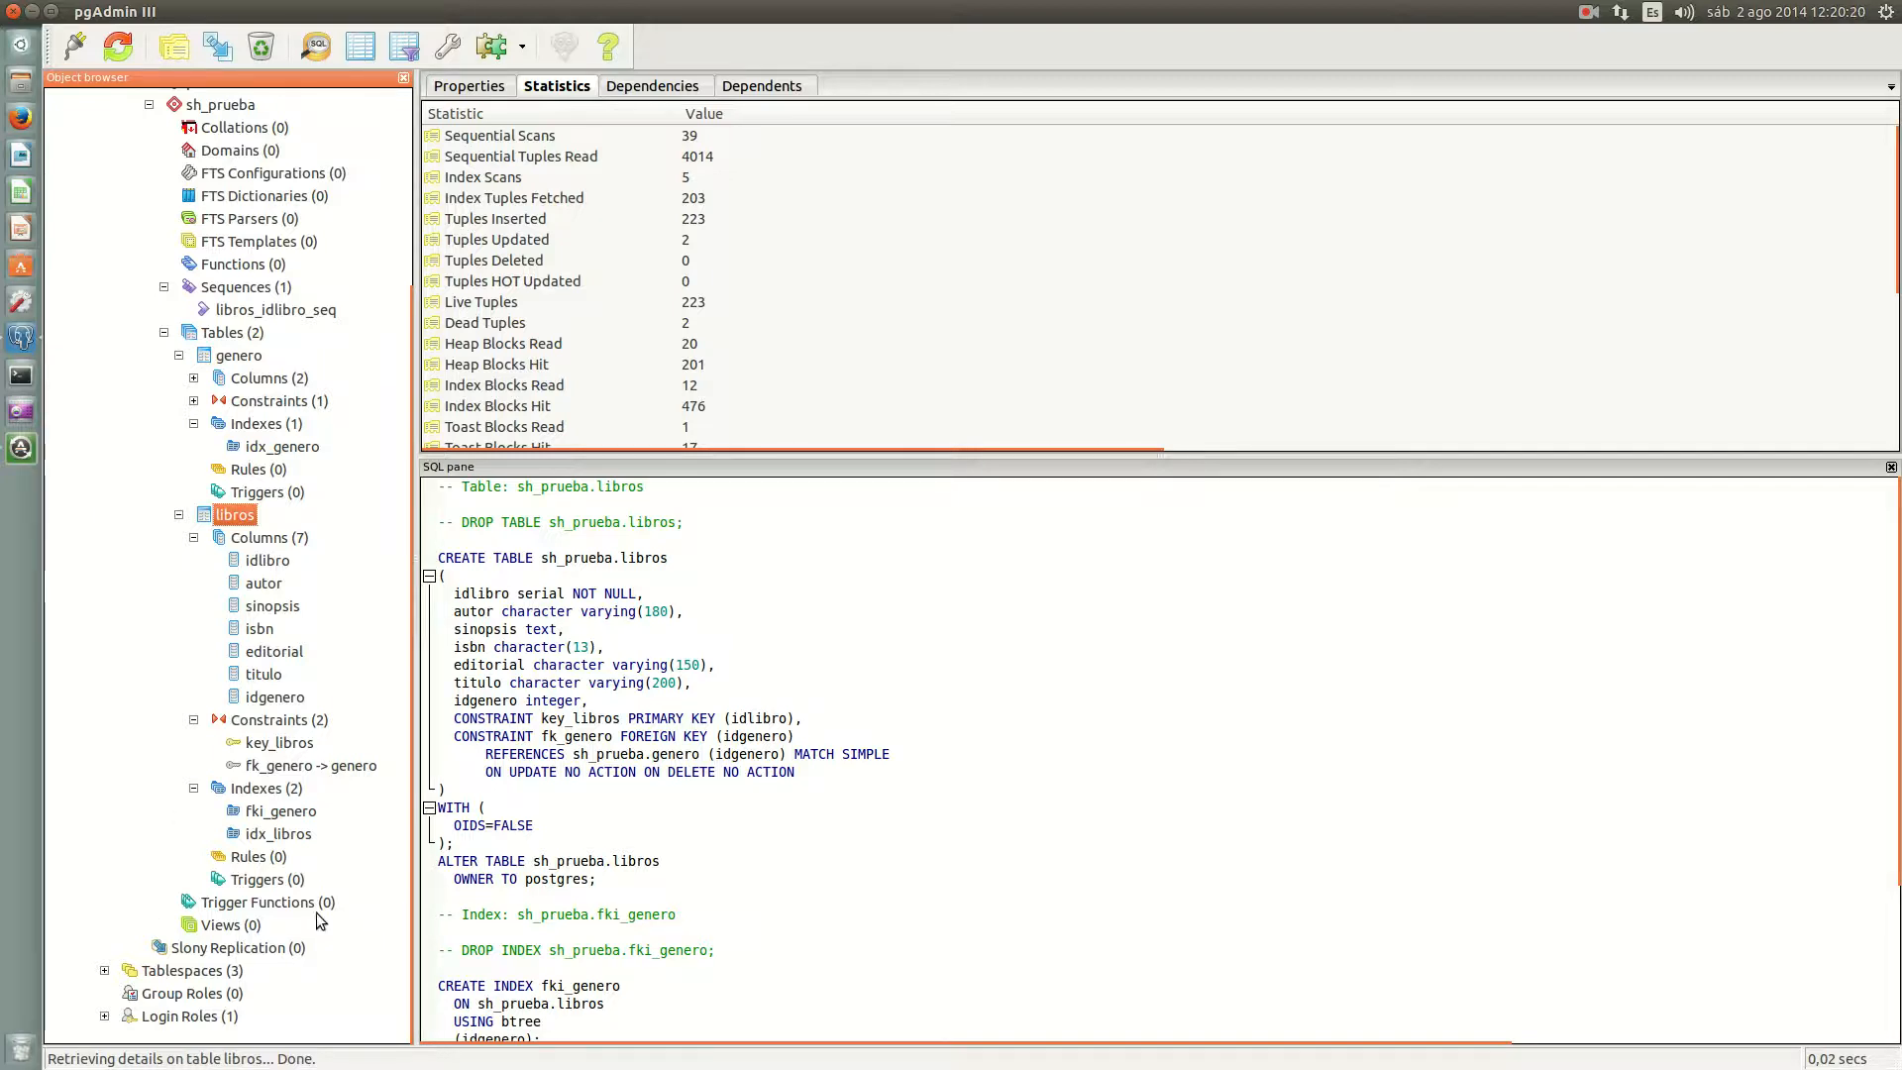
left_click(288, 882)
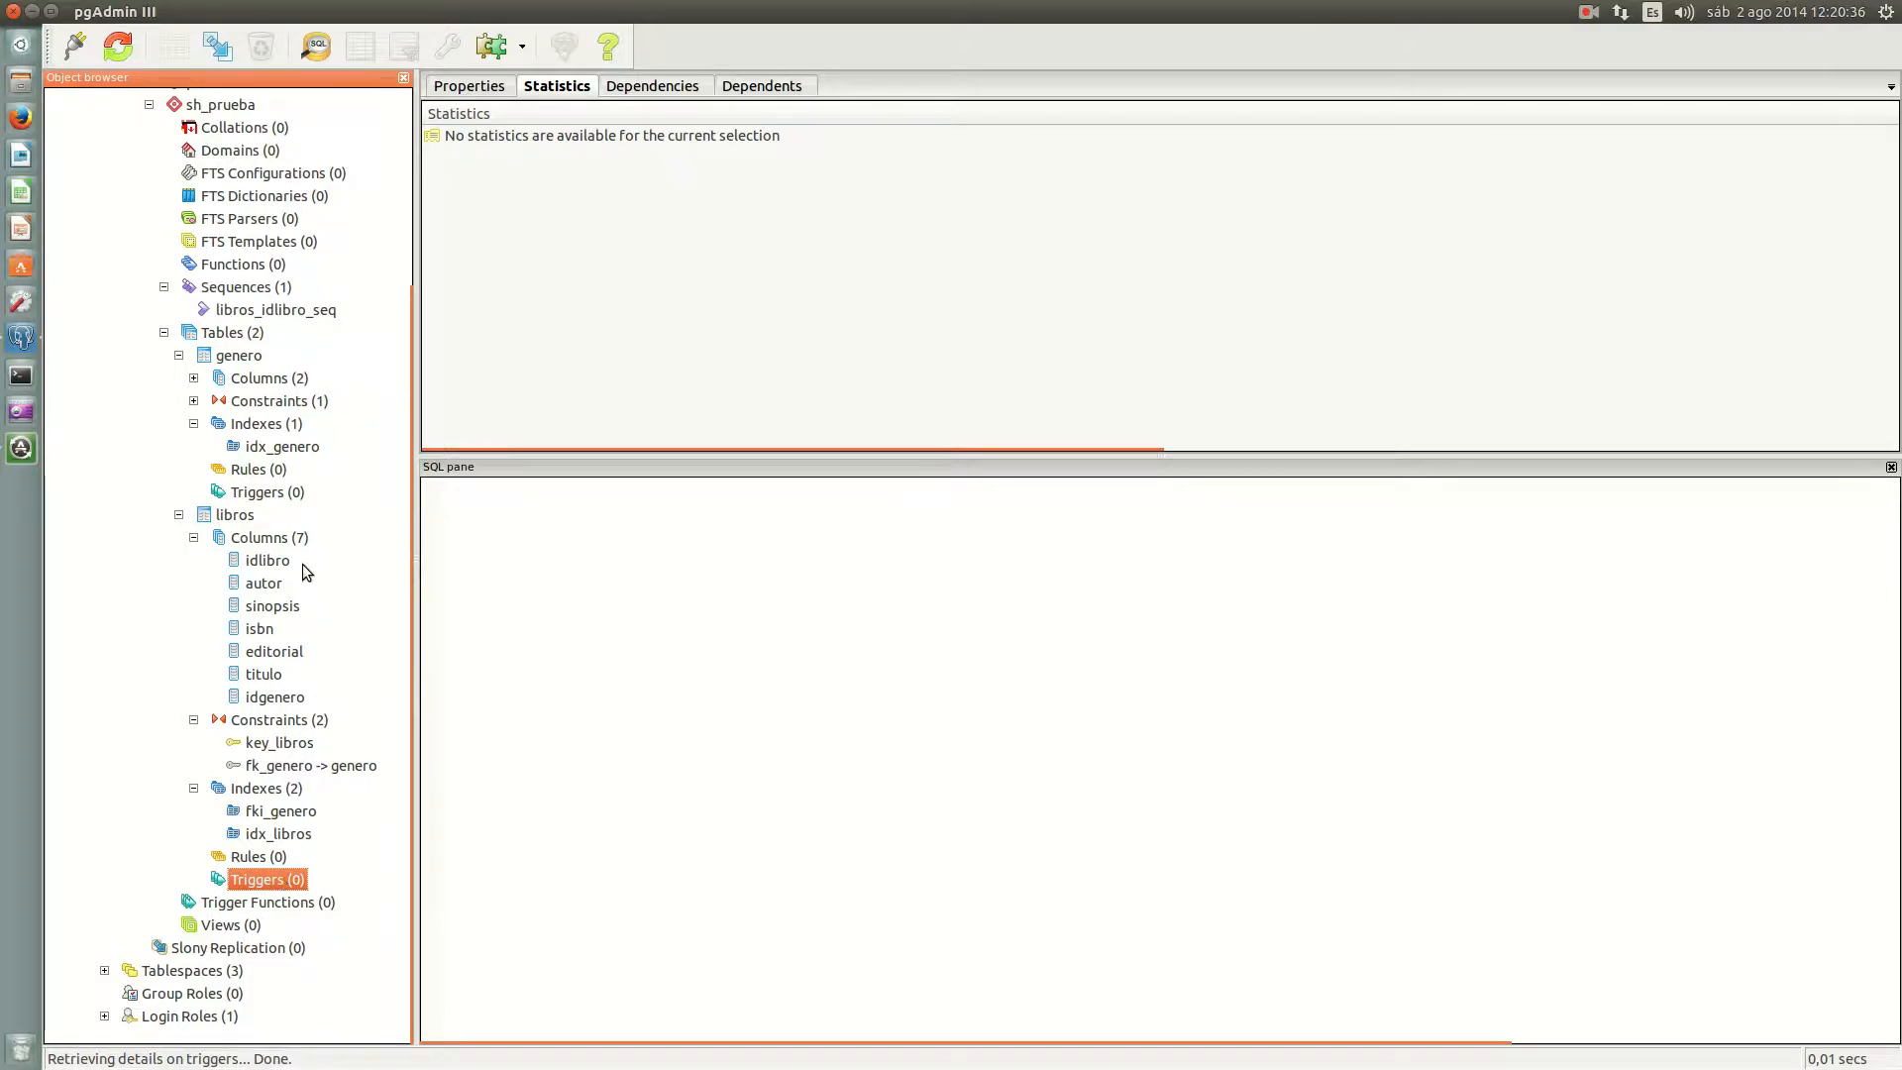
left_click(241, 519)
right_click(242, 519)
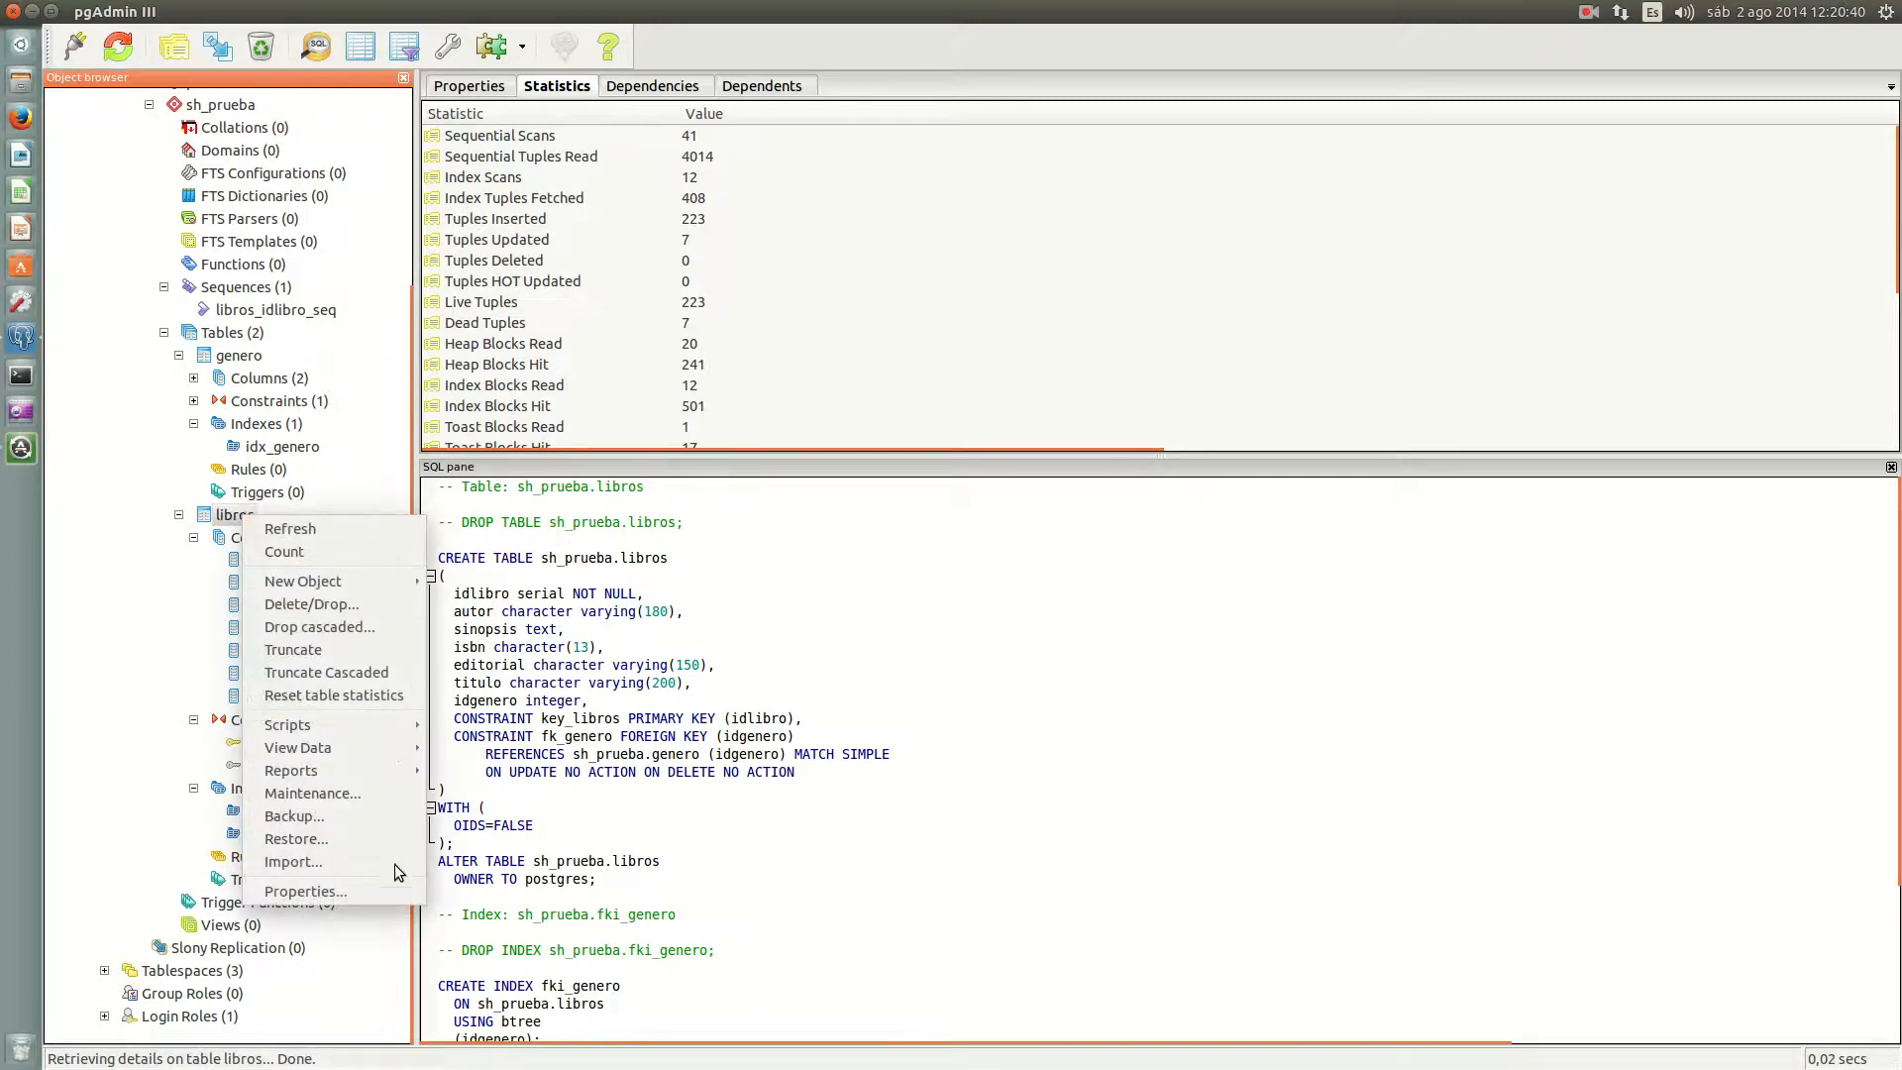
left_click(376, 881)
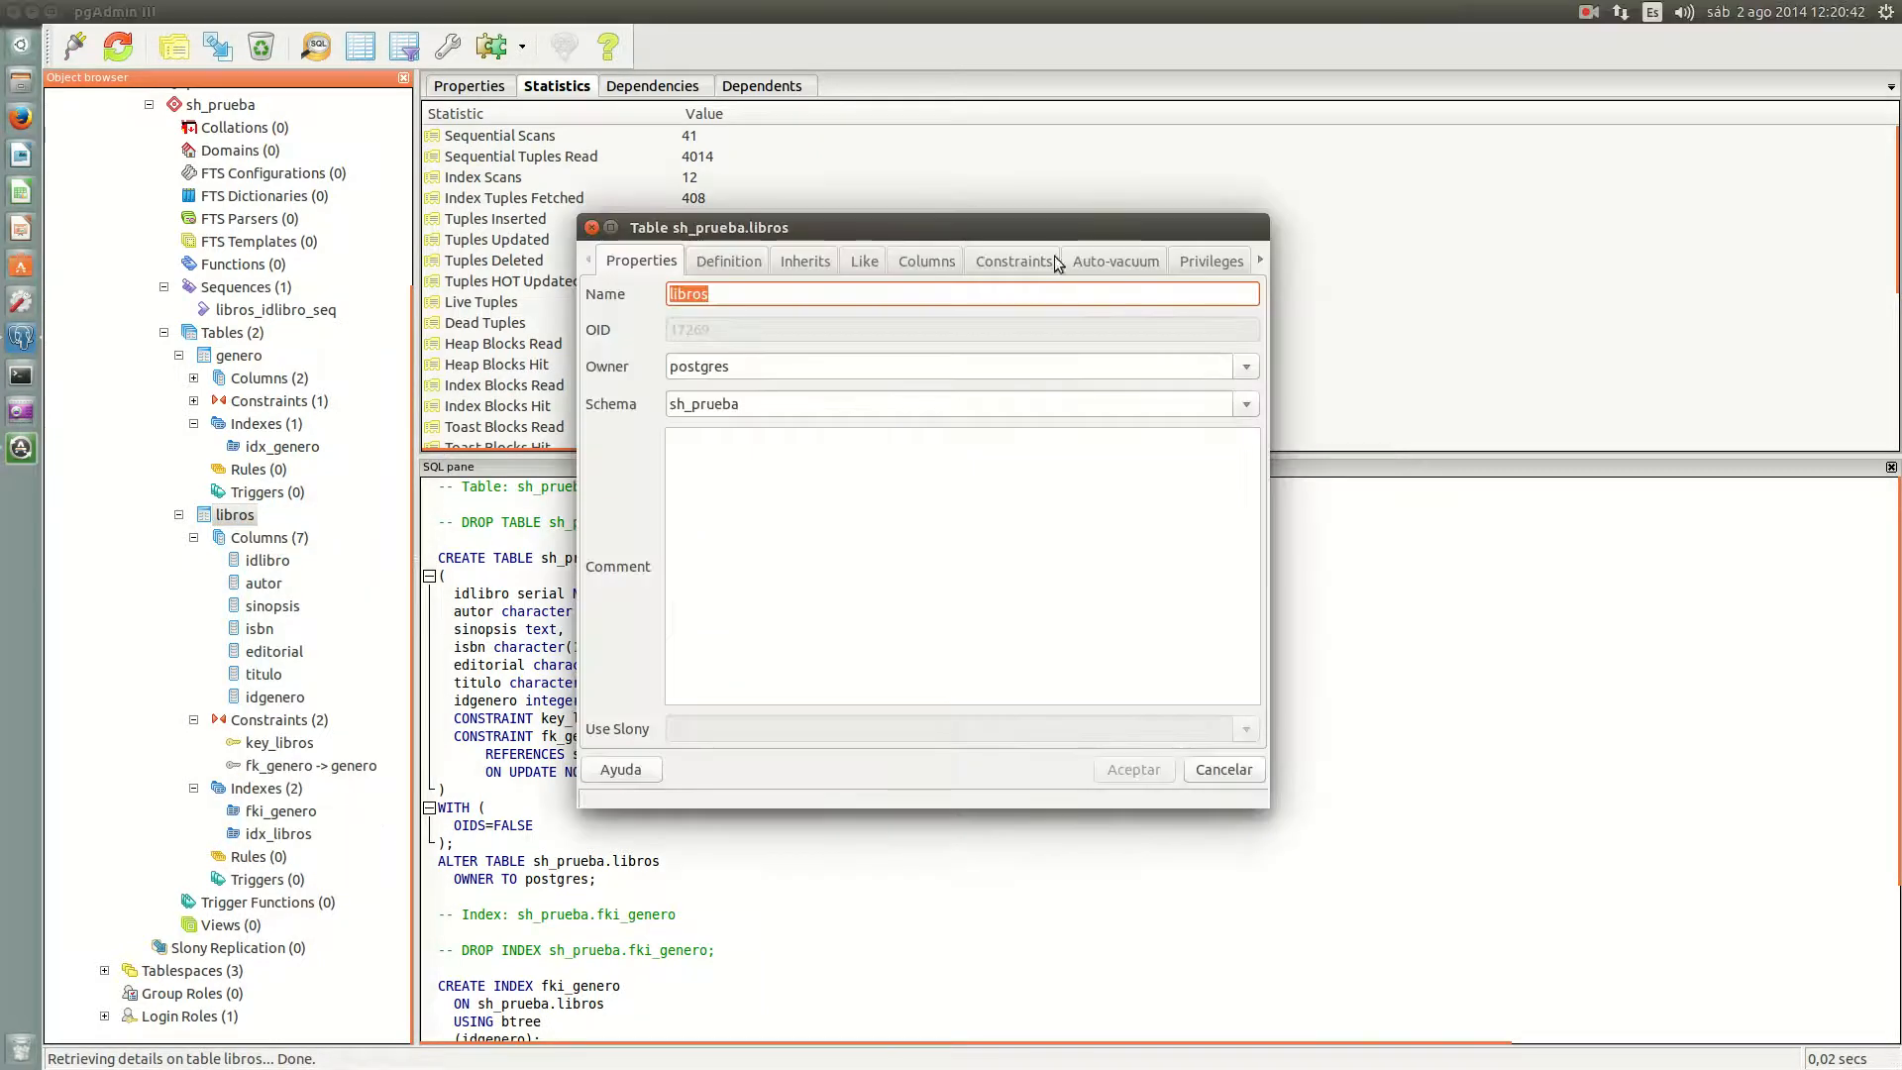
left_click(926, 261)
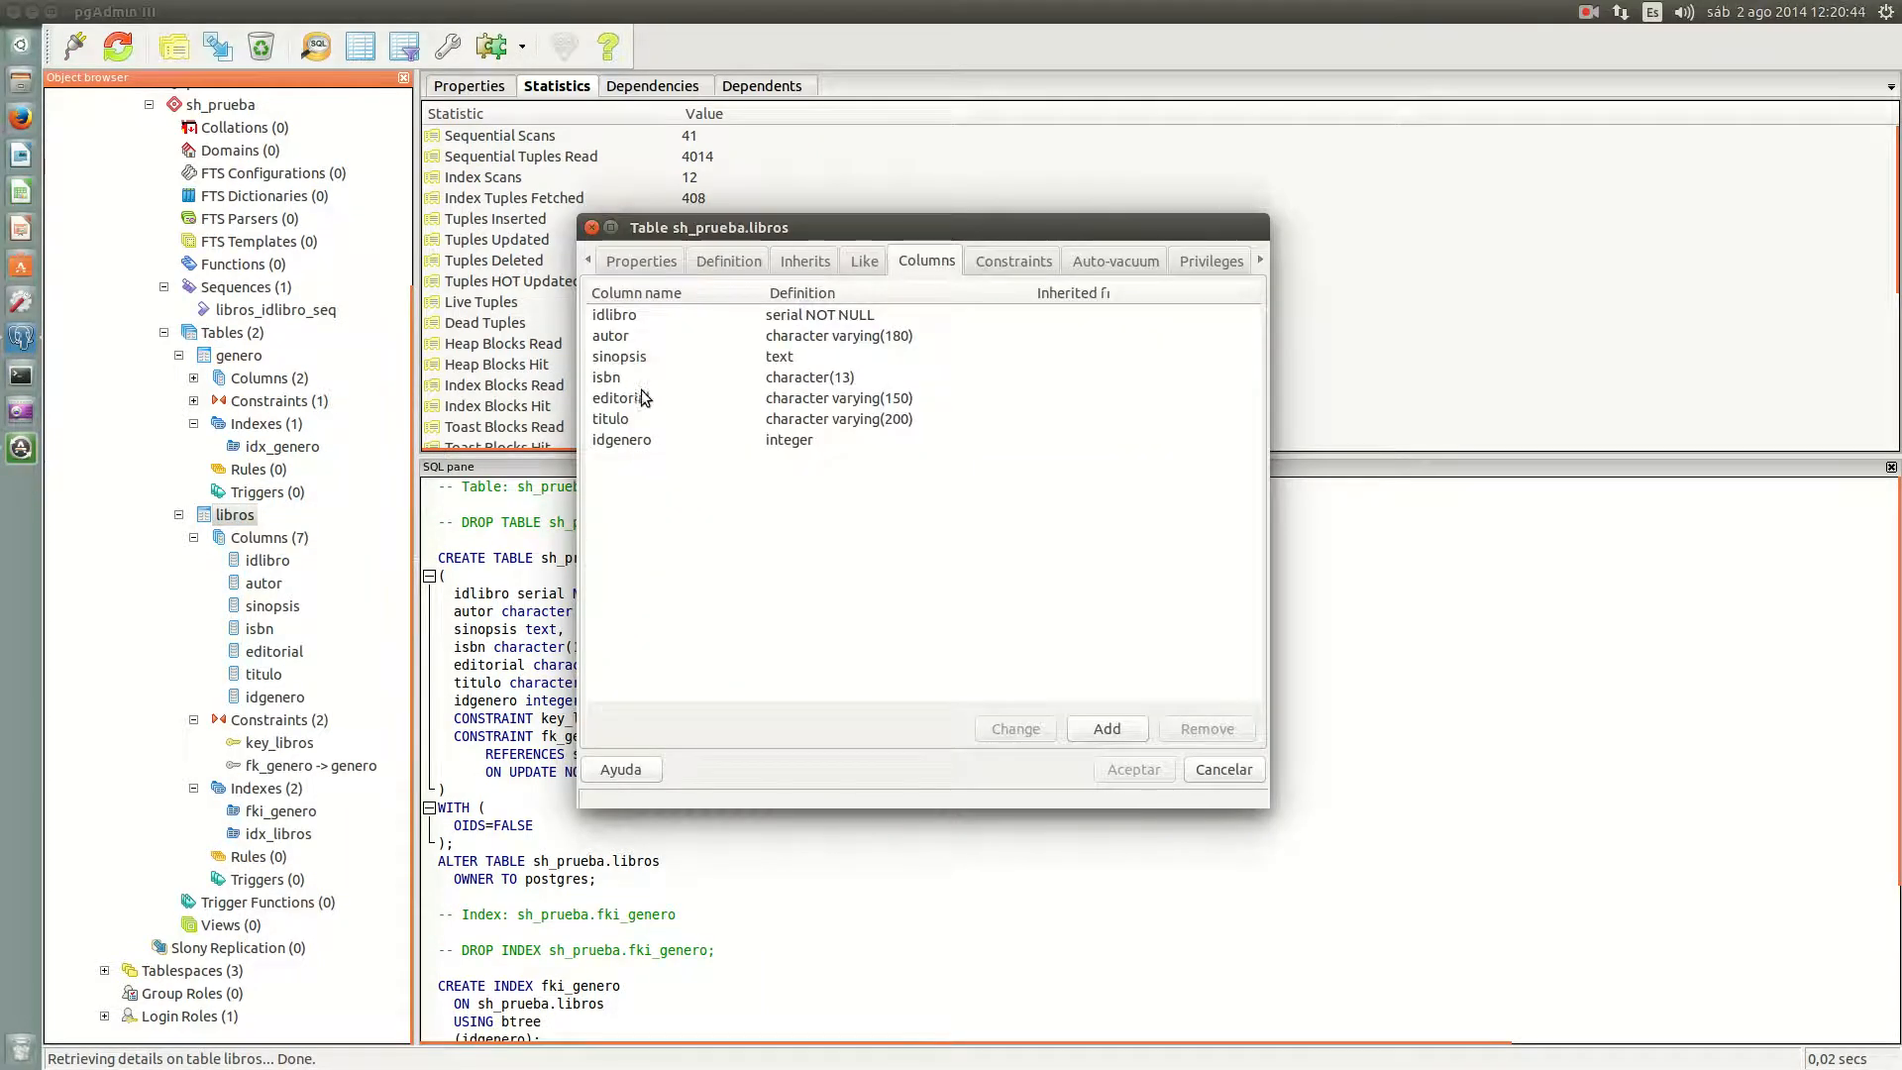
Step: Open the isbn column's definition, review the data types it offers, and cancel both dialogs
left_click(611, 385)
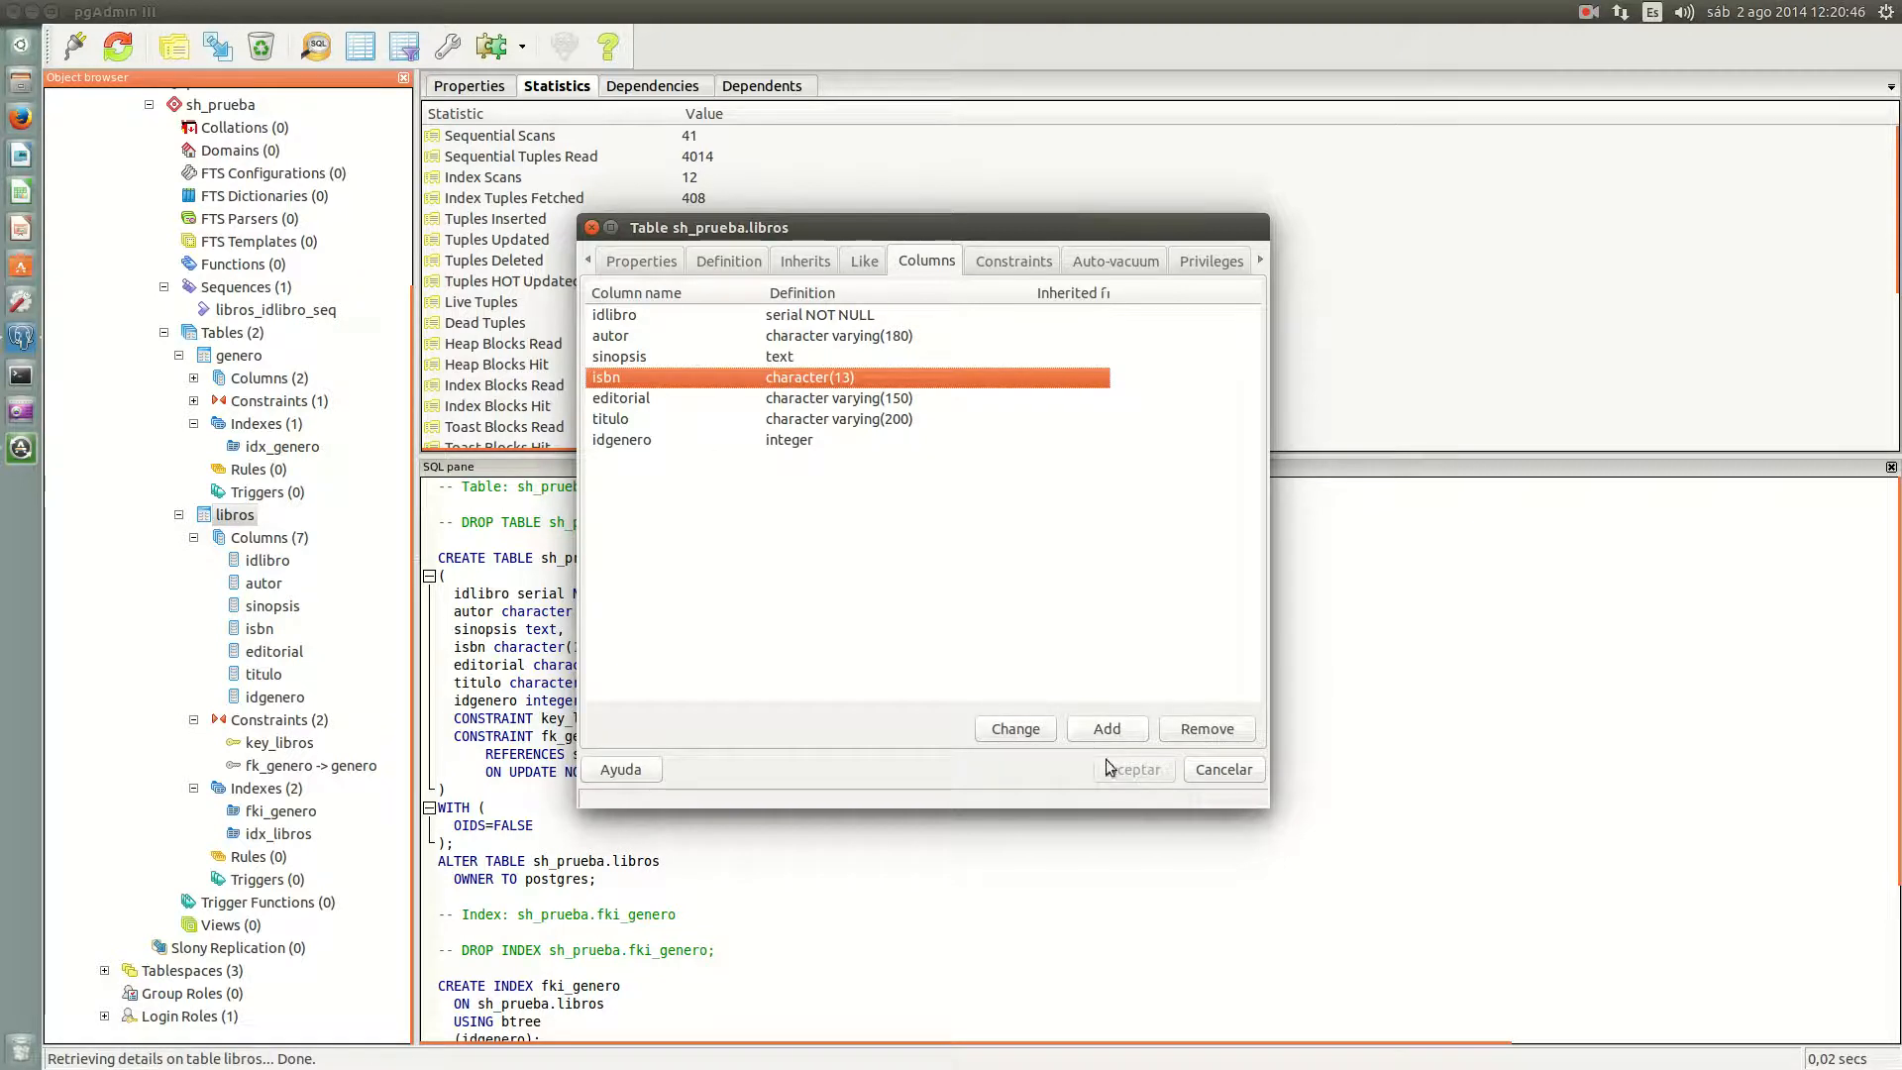
left_click(1012, 728)
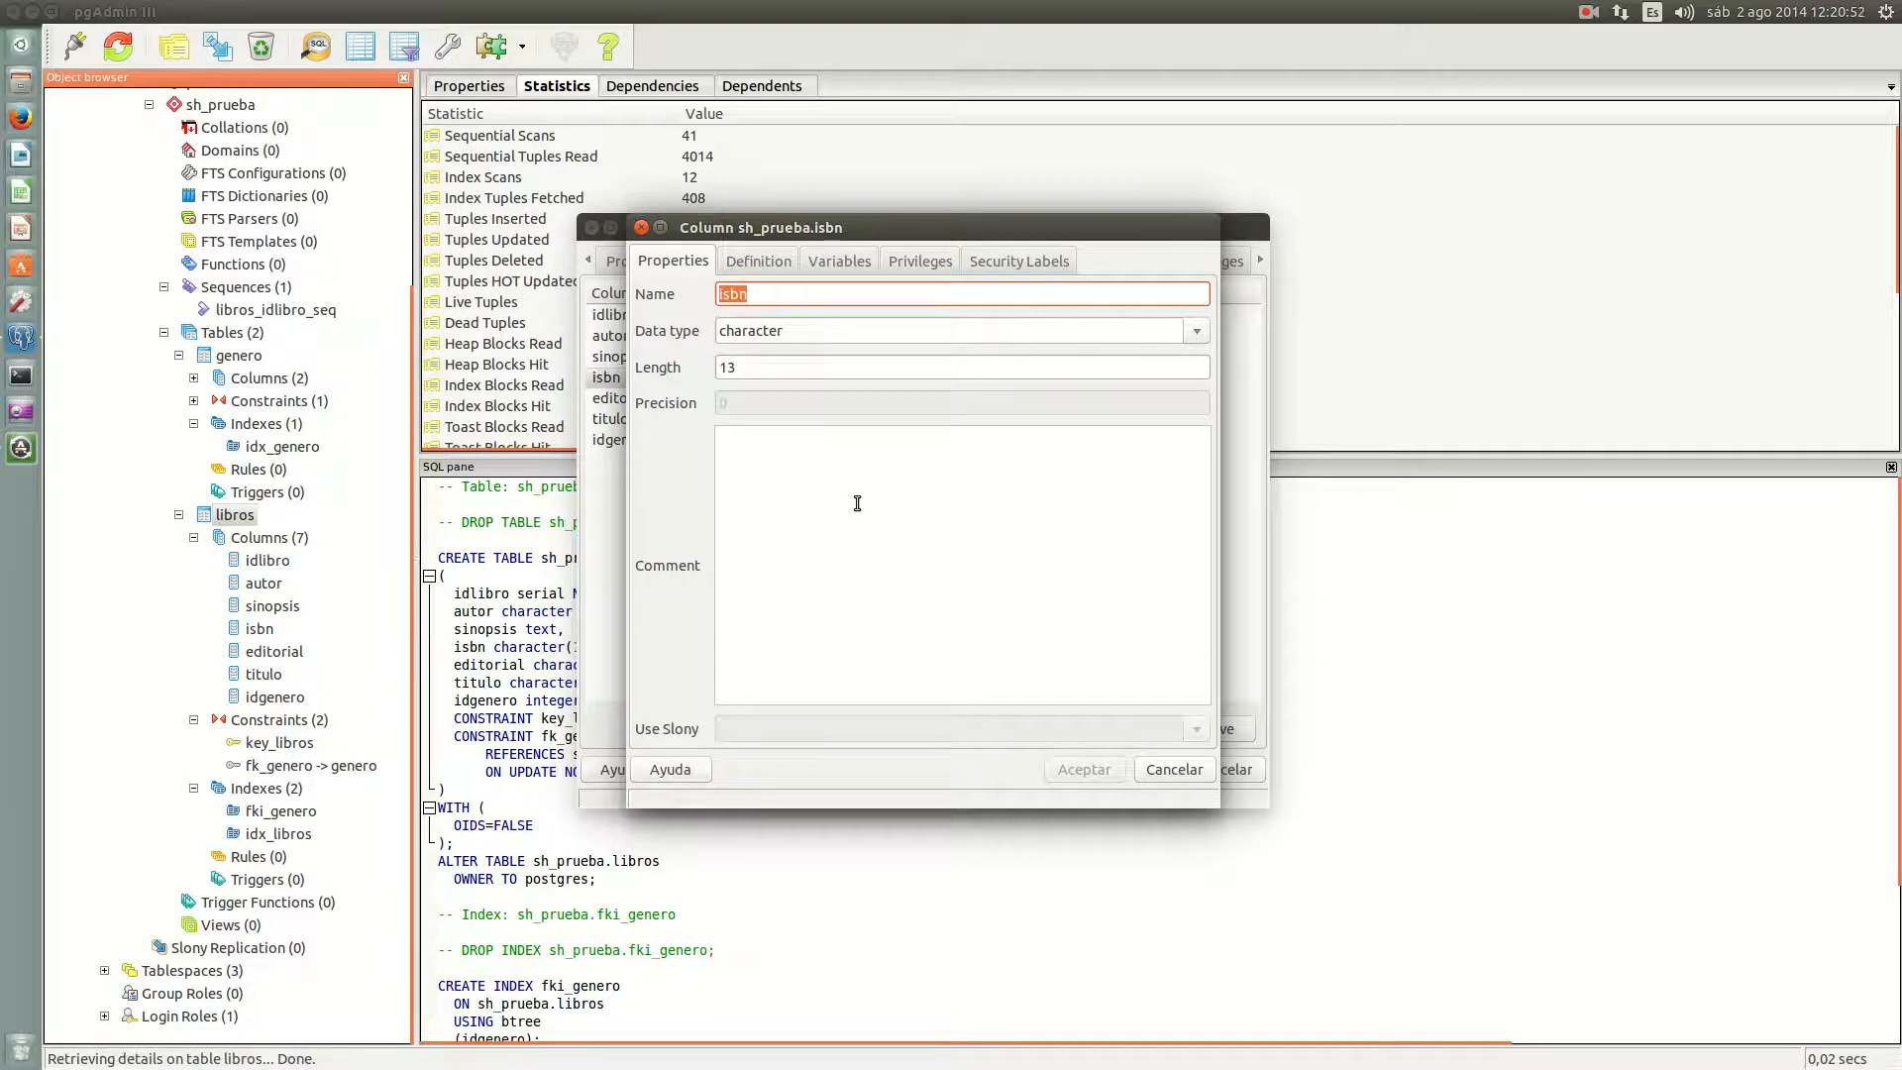
left_click(1197, 332)
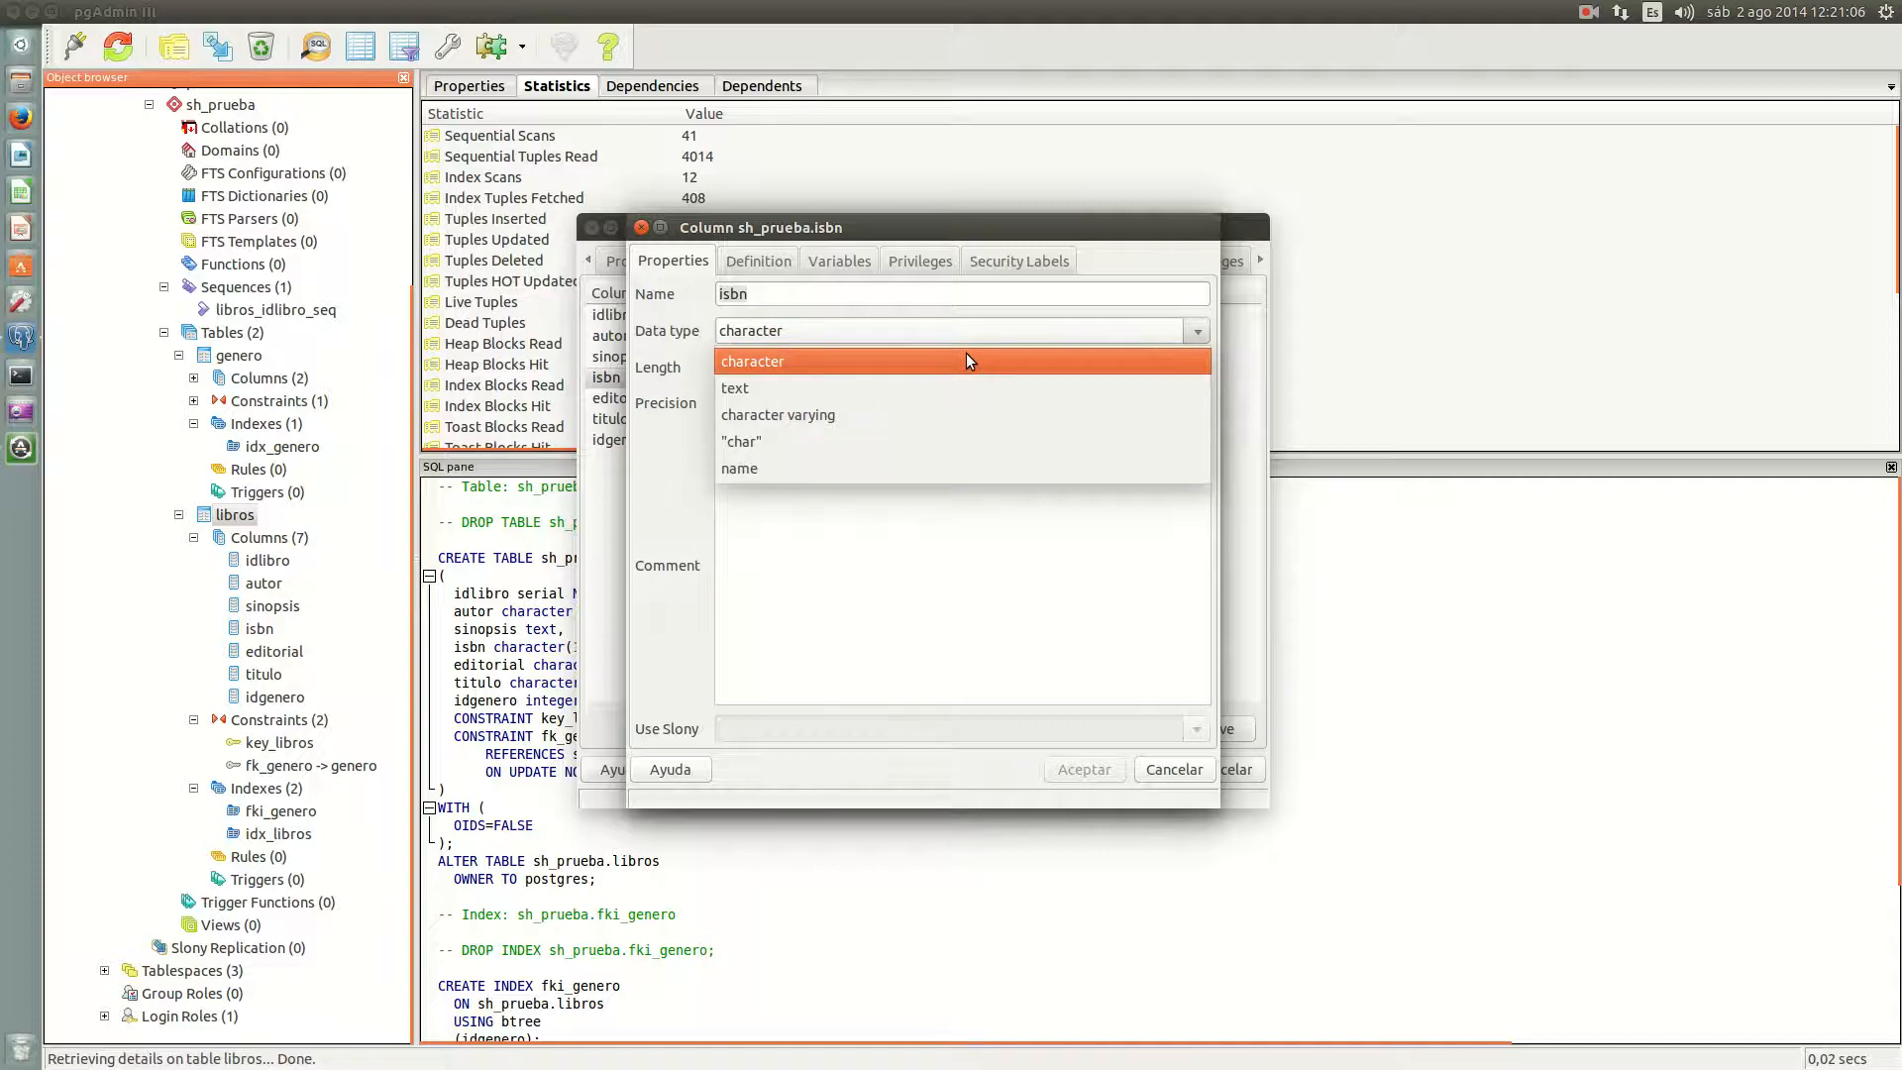
left_click(673, 467)
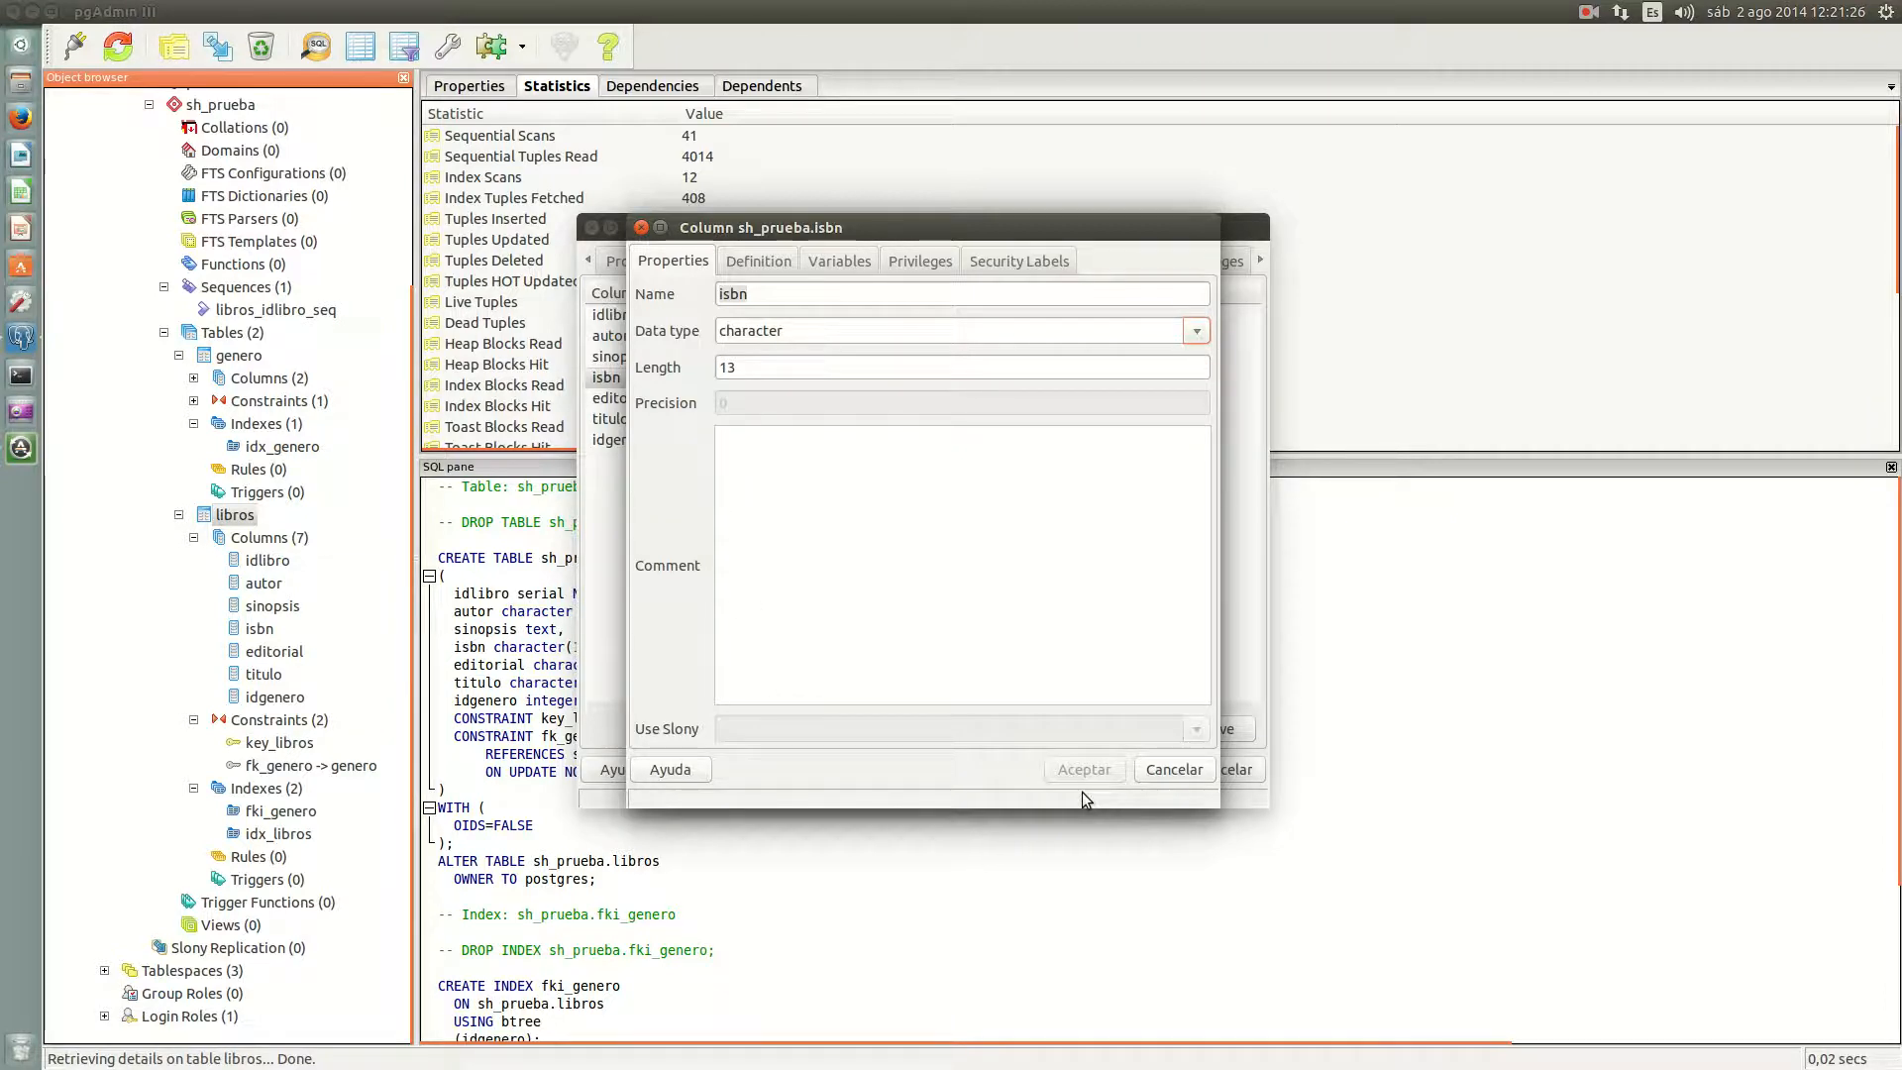
left_click(1169, 770)
left_click(1227, 773)
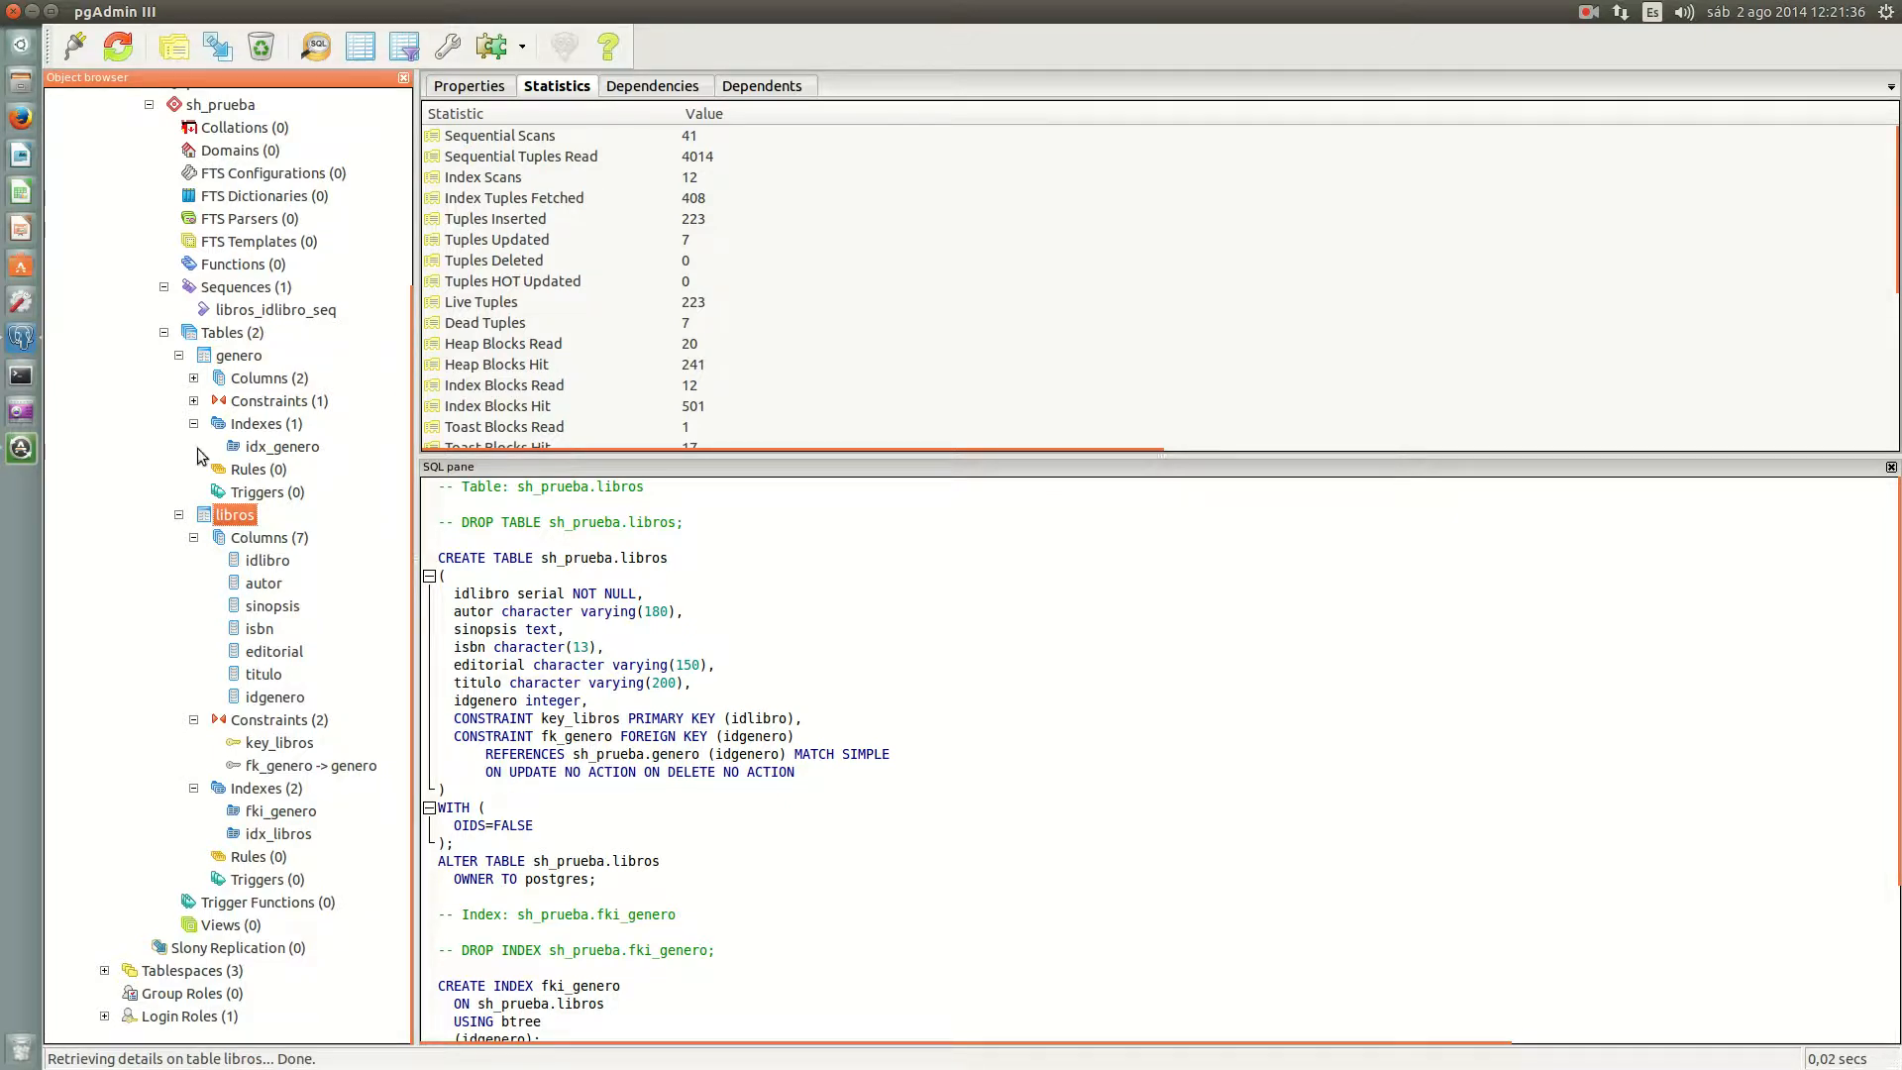
Step: Examine the libros table's statistics on scans, inserted tuples, table size and index size
left_click(227, 357)
left_click(234, 516)
left_click(547, 139)
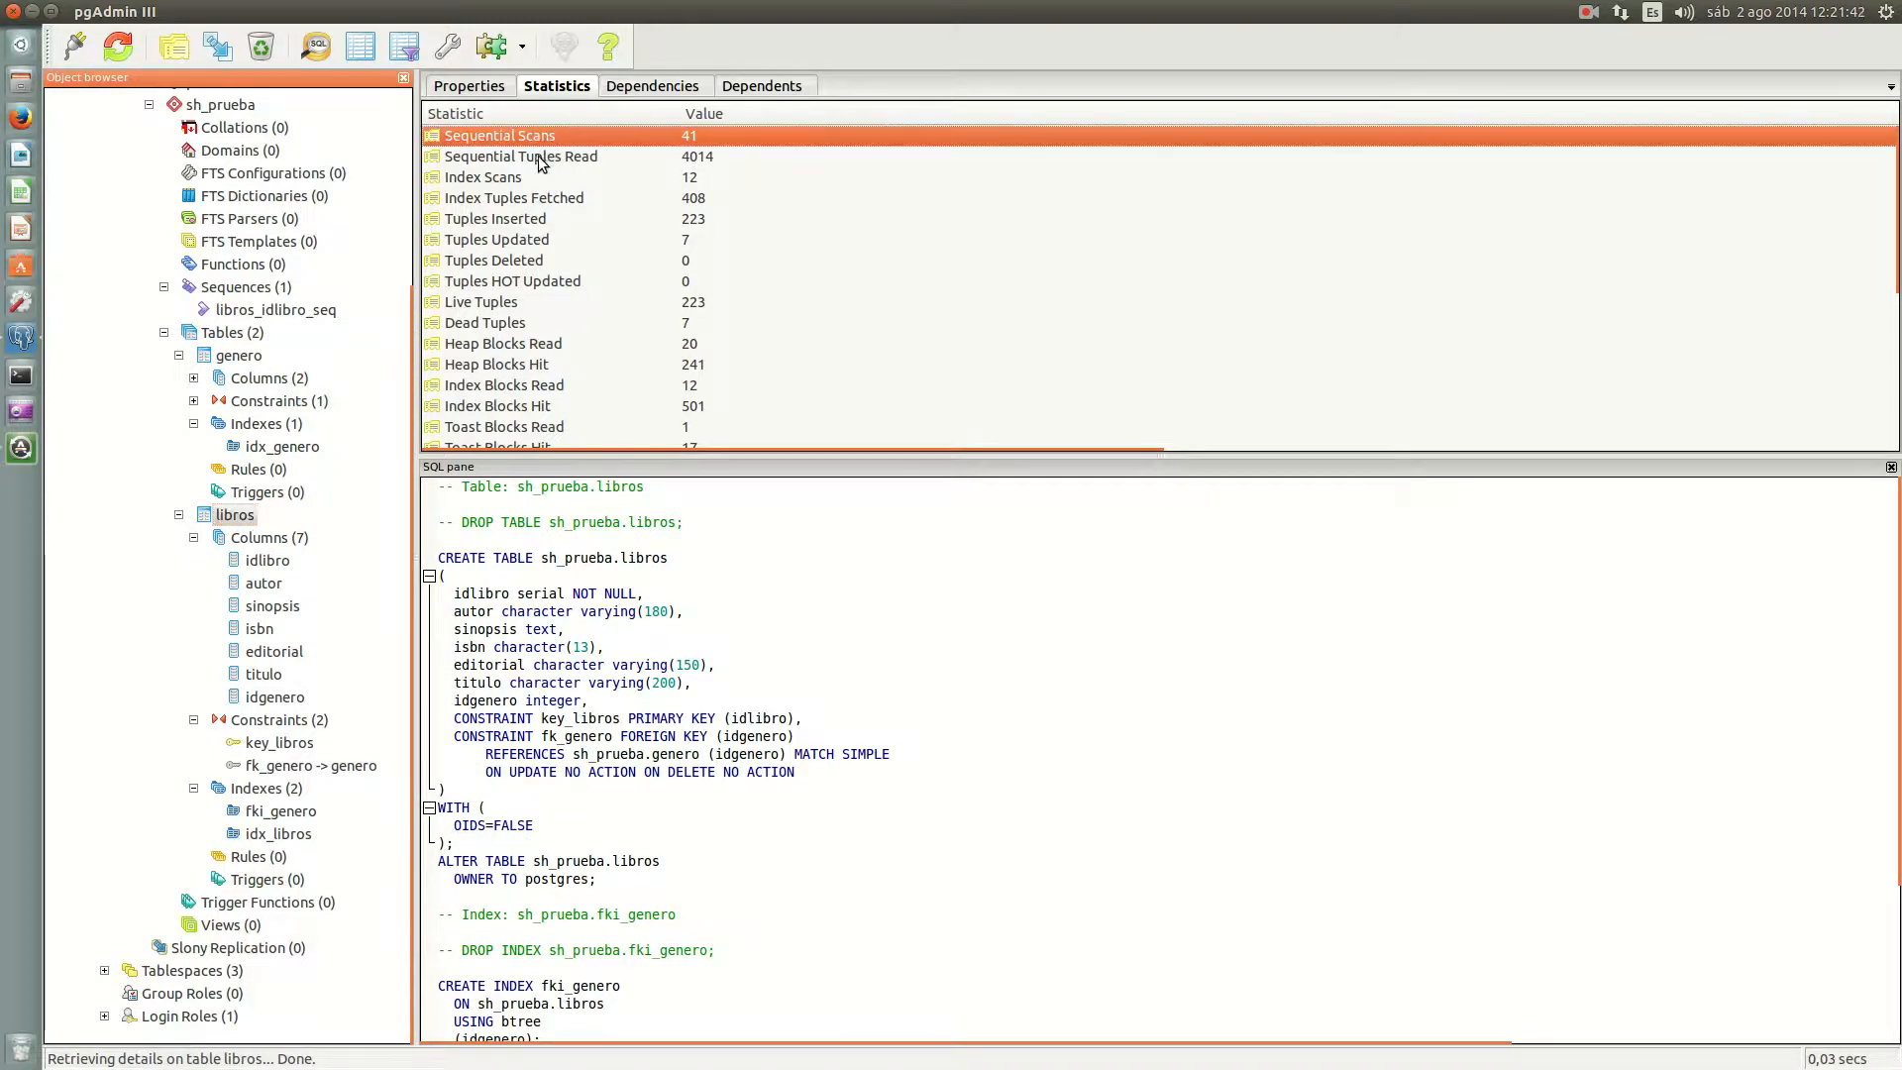
left_click(534, 182)
left_click(541, 217)
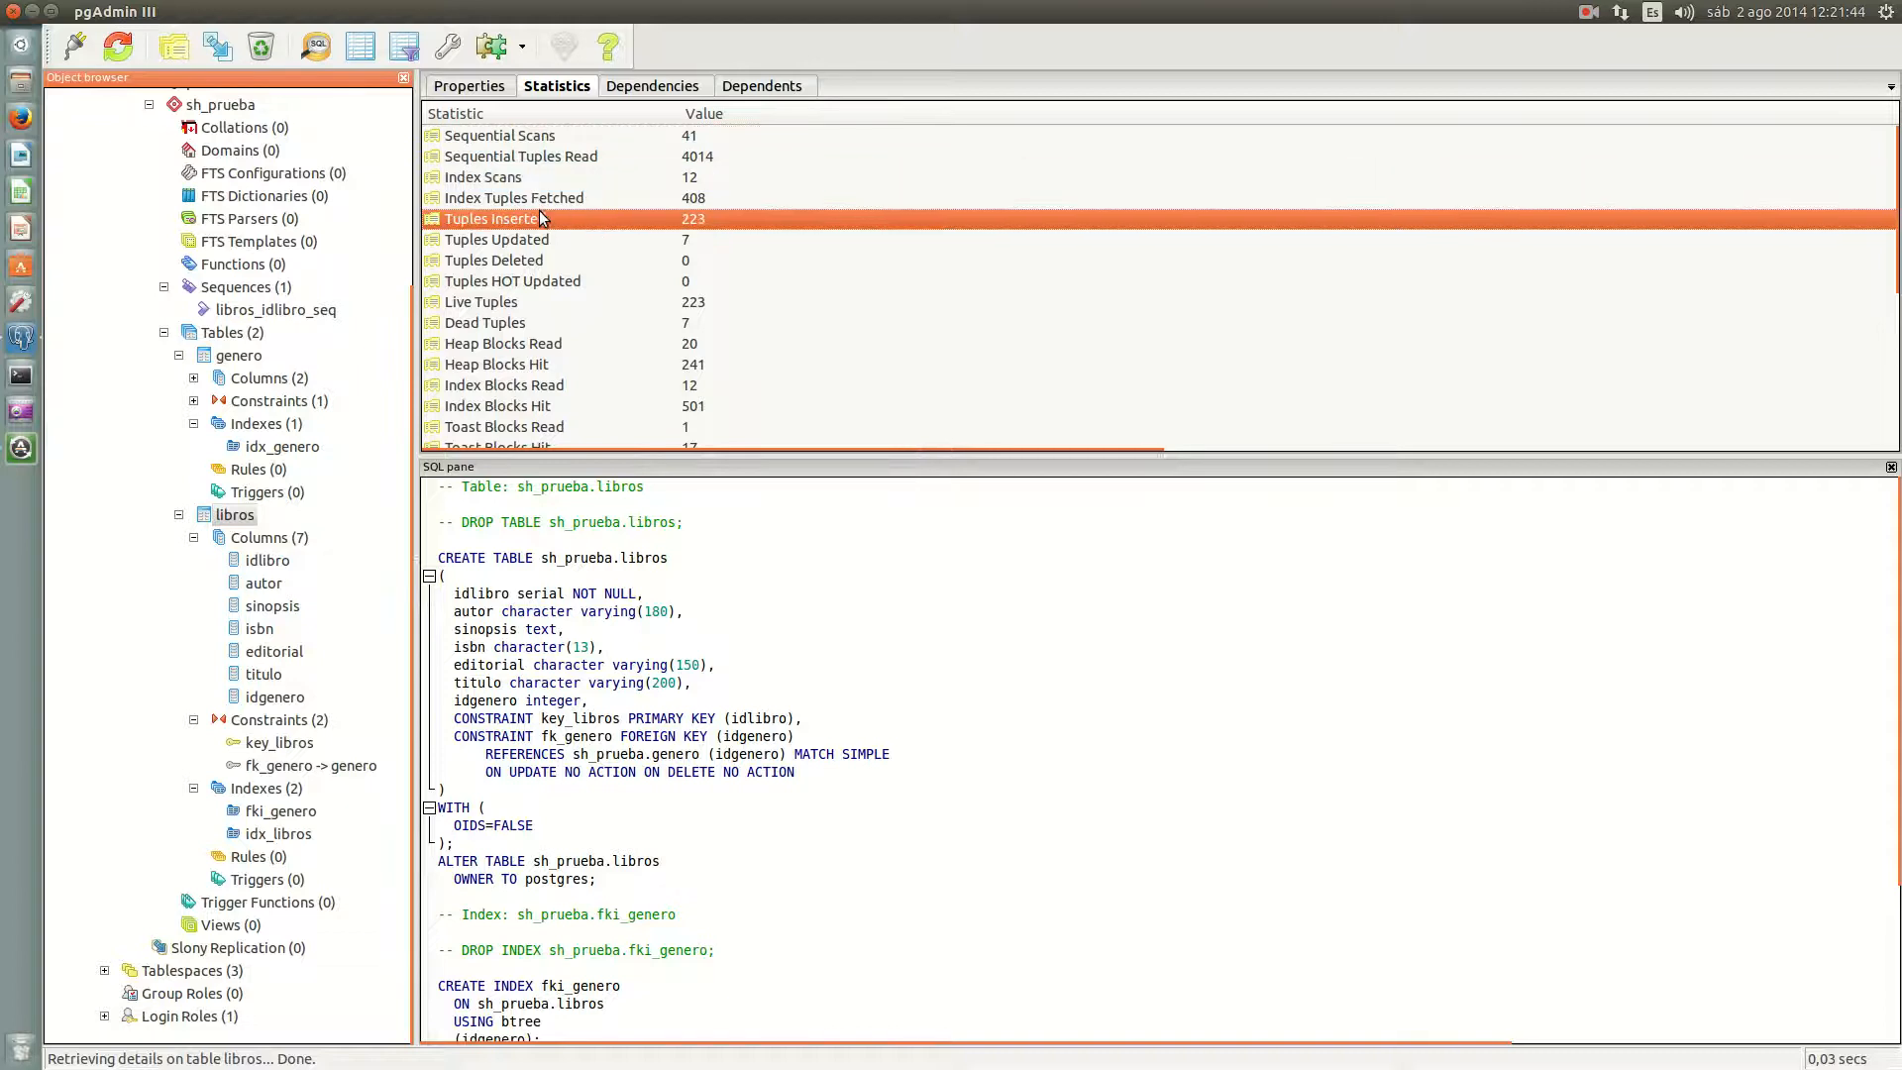
scroll(546, 287, "down", 5)
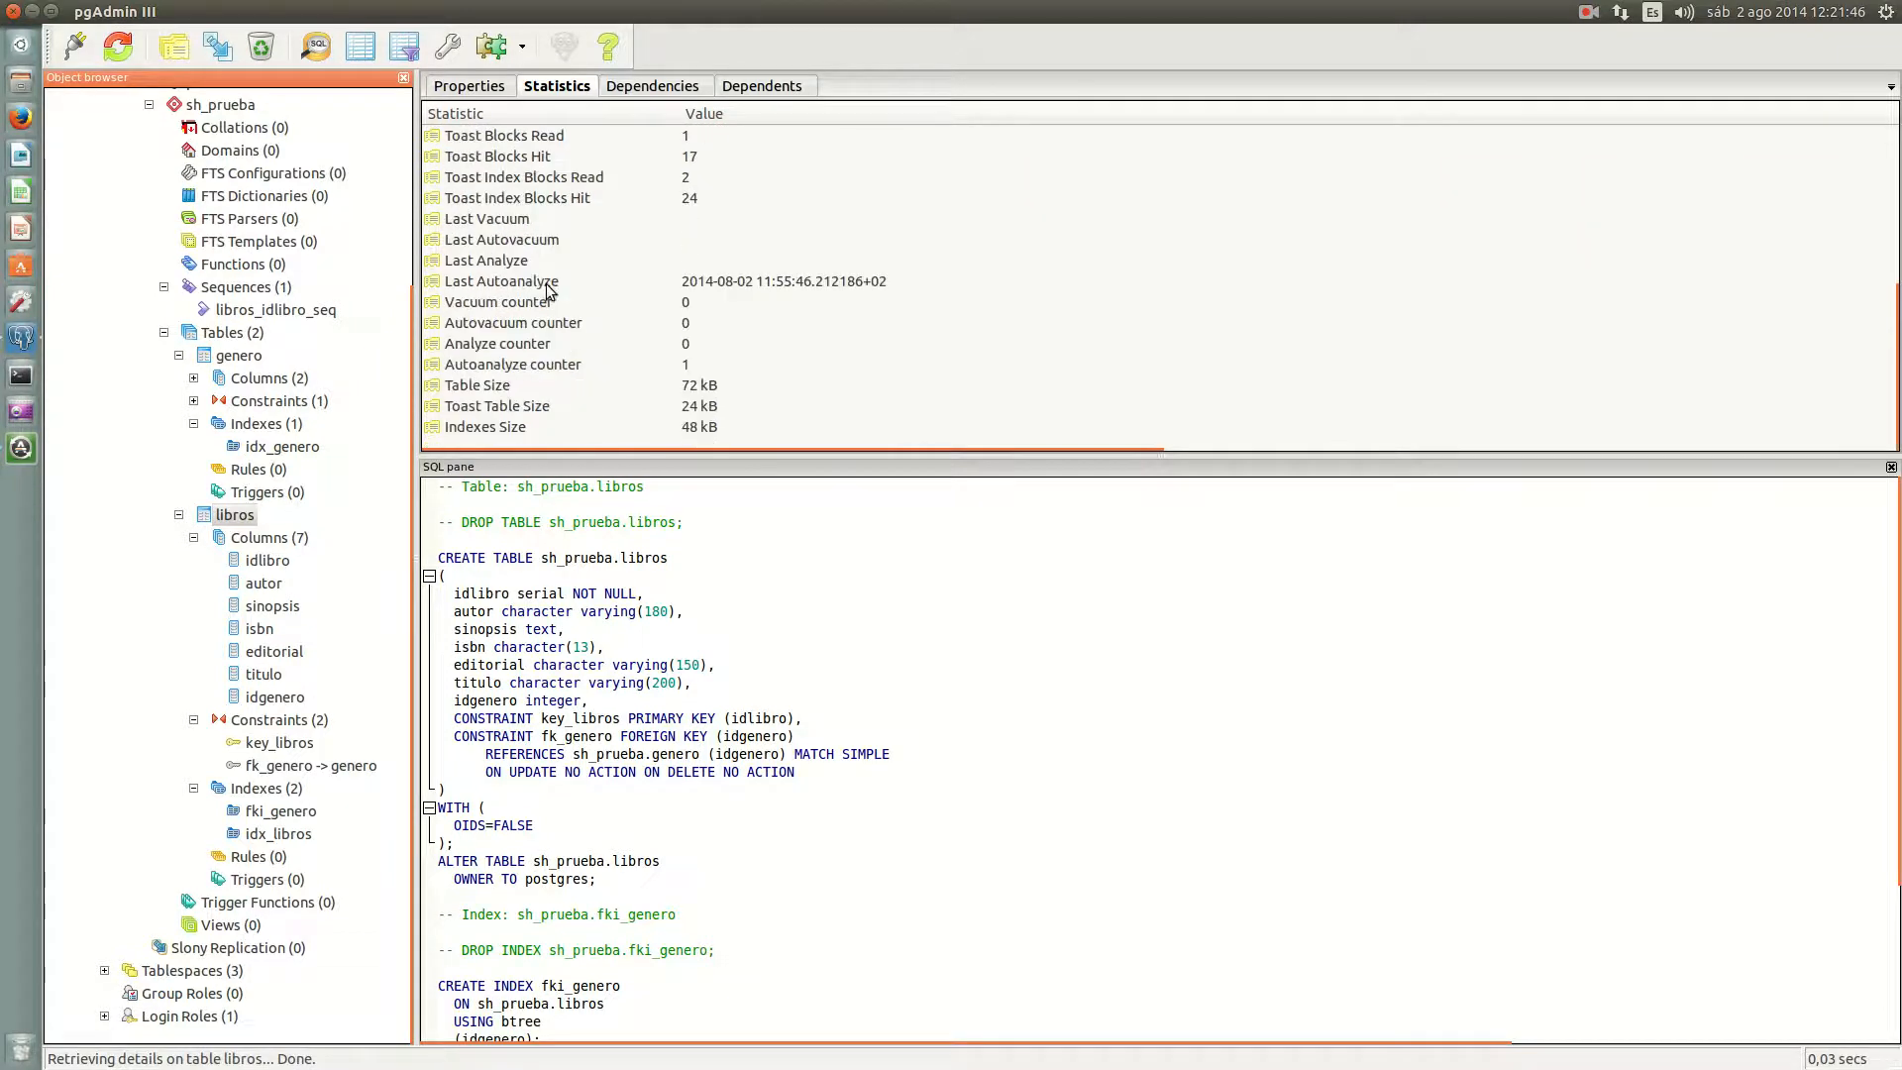
left_click(532, 386)
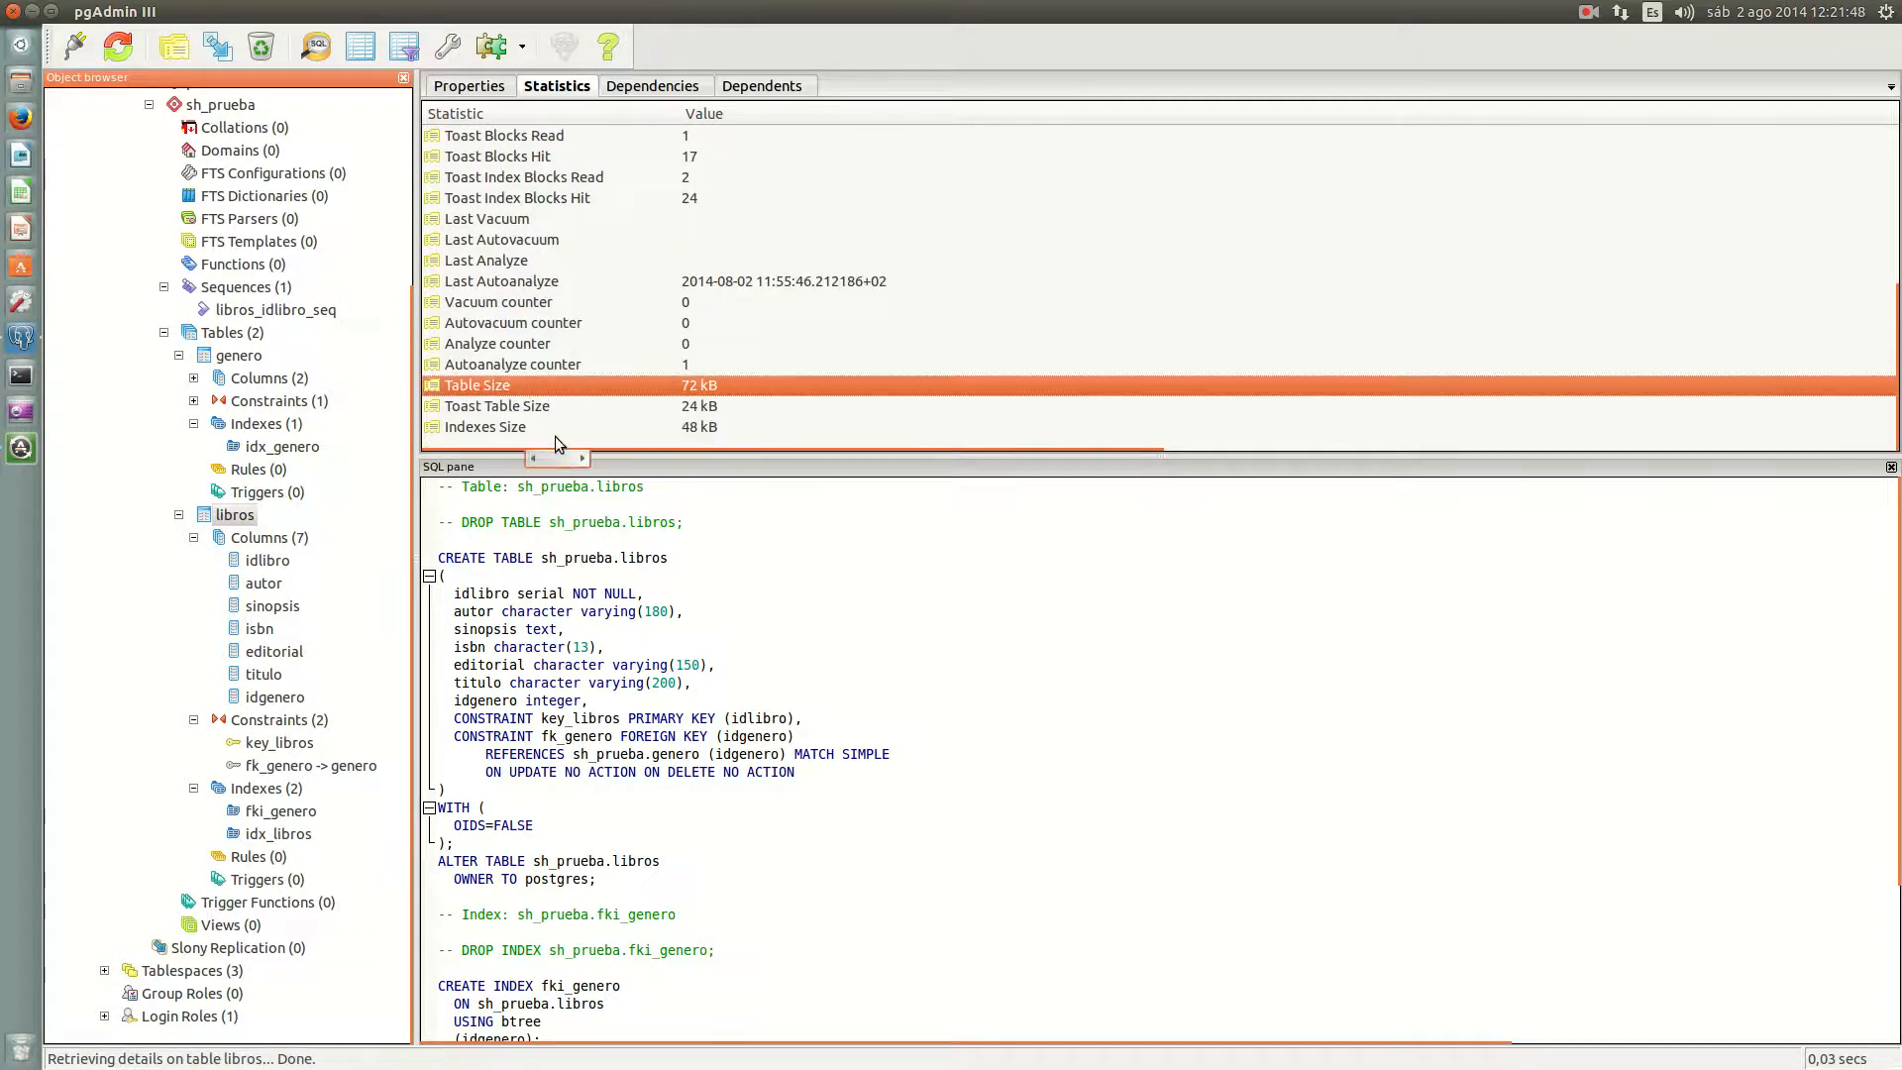
left_click(523, 426)
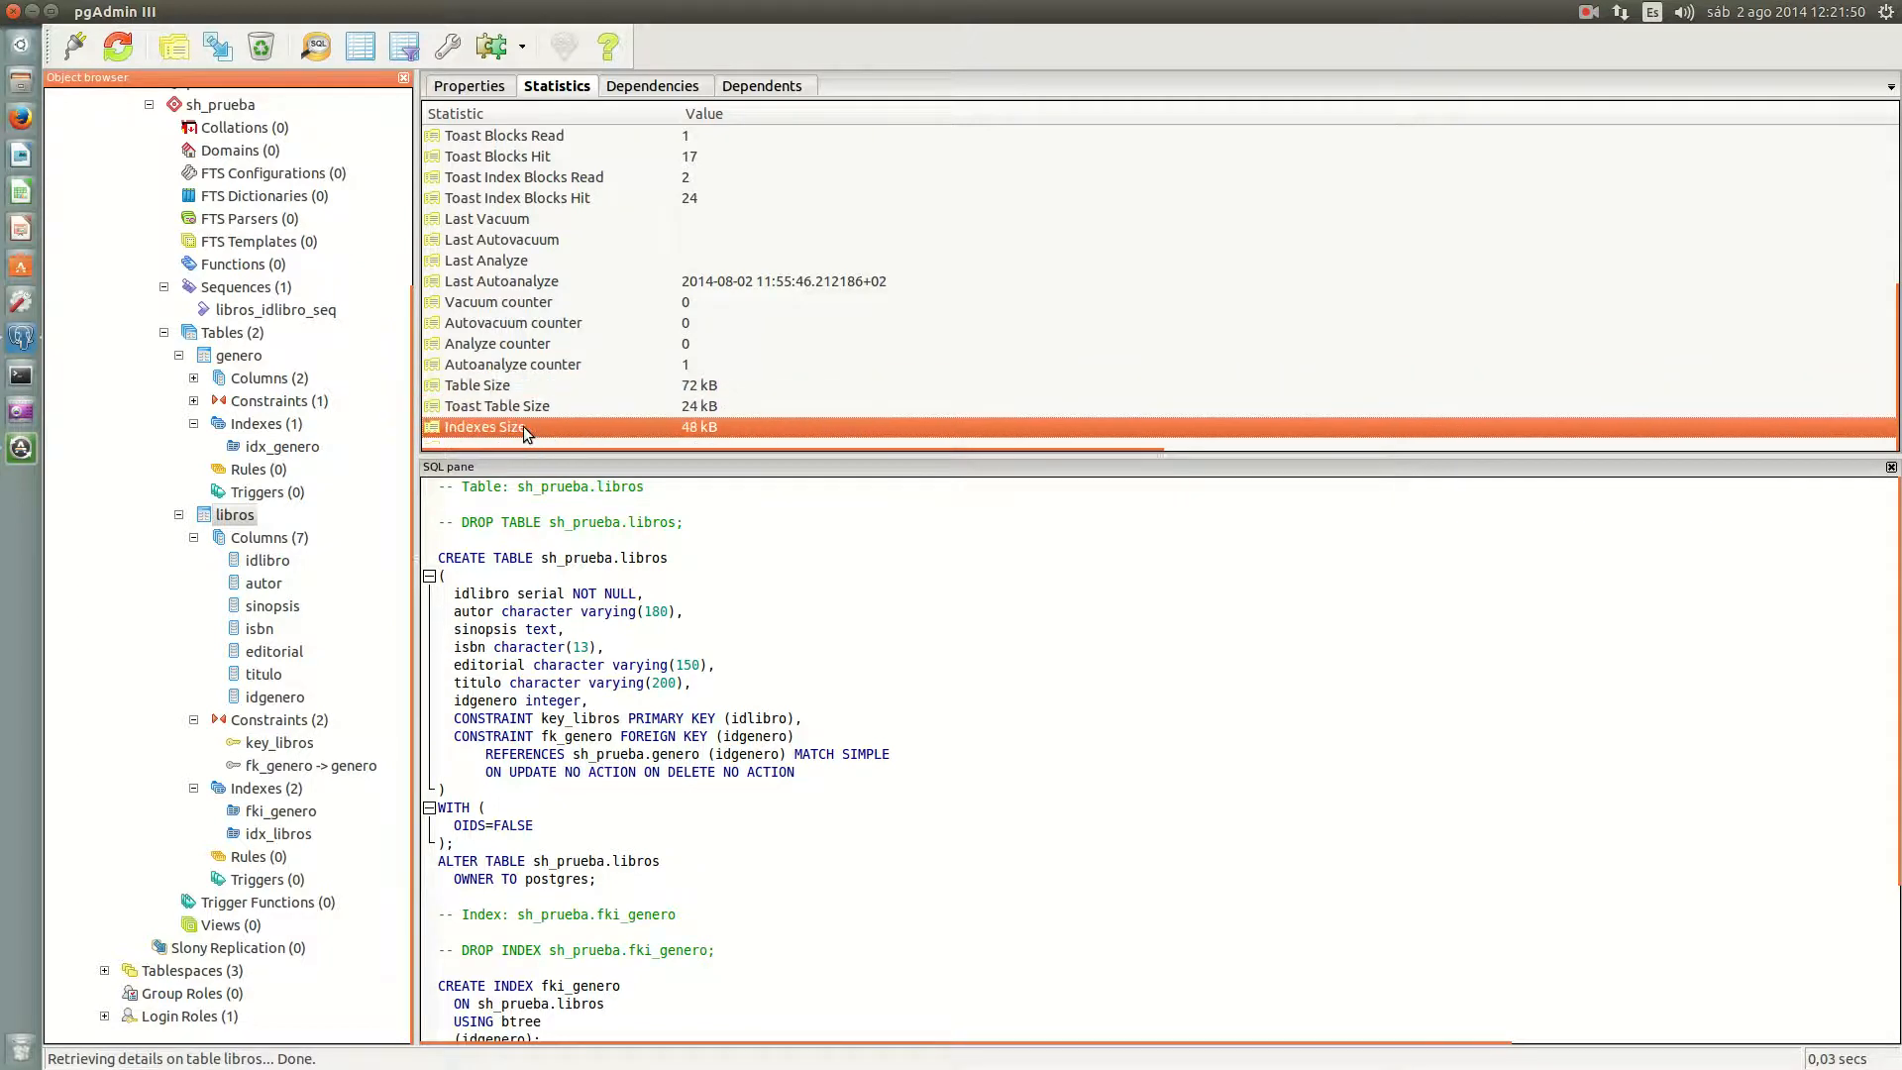
Step: Review the libros statistics on toast, index and heap blocks and on dead tuples
scroll(638, 366, "up", 3)
scroll(638, 366, "up", 1)
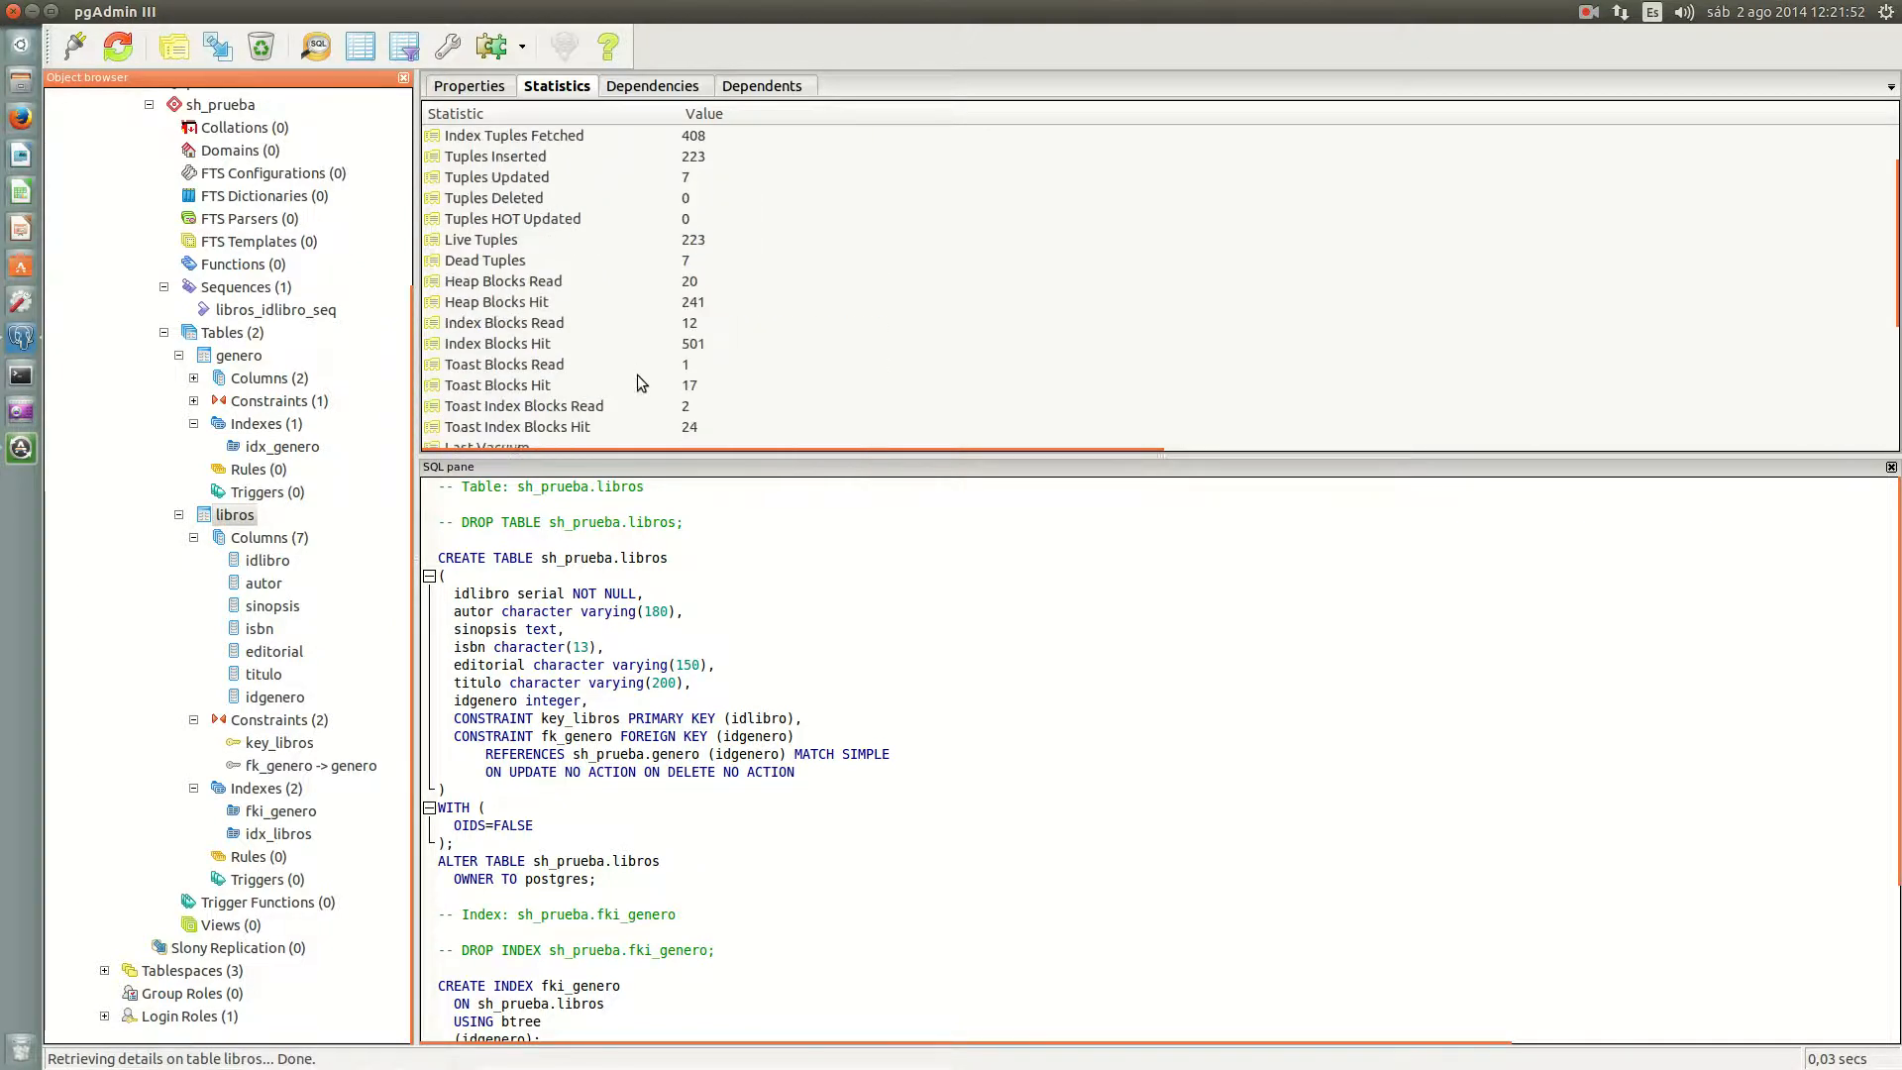
scroll(532, 327, "down", 1)
left_click(531, 327)
scroll(532, 327, "up", 2)
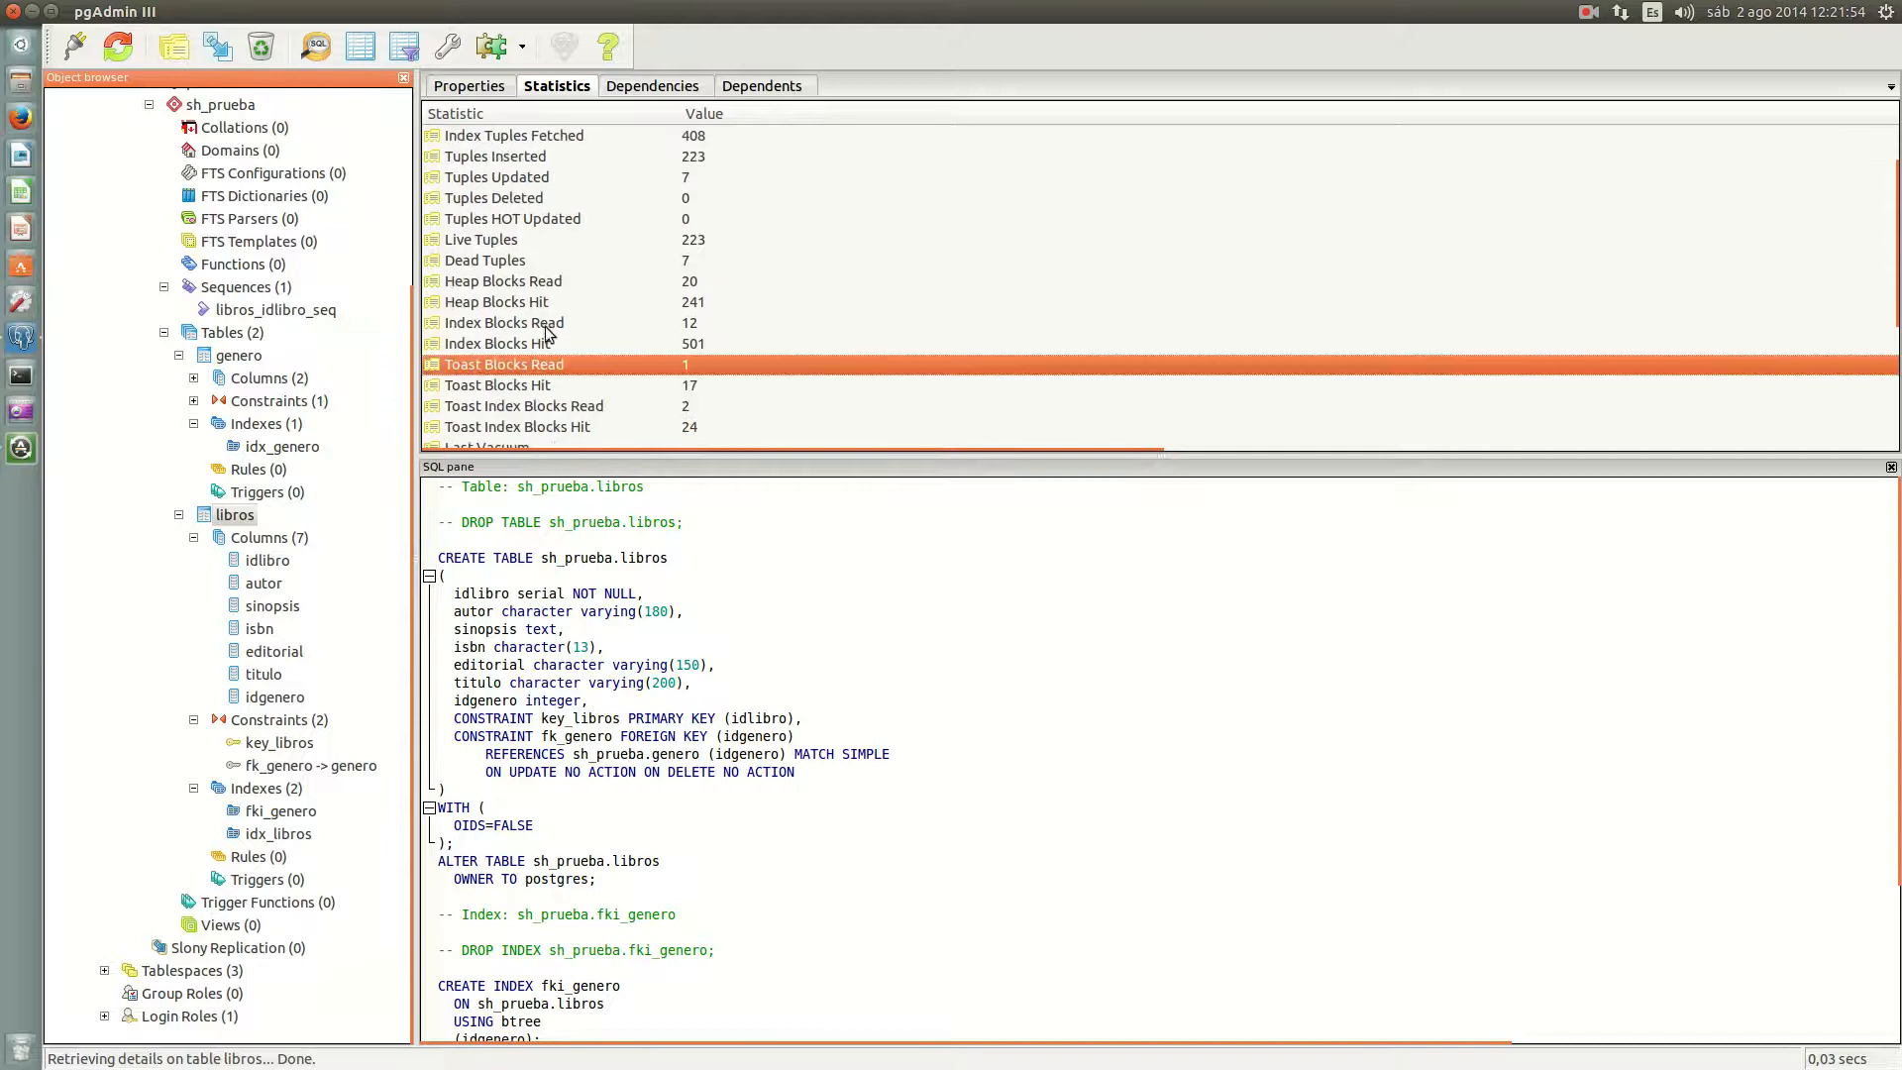
left_click(525, 385)
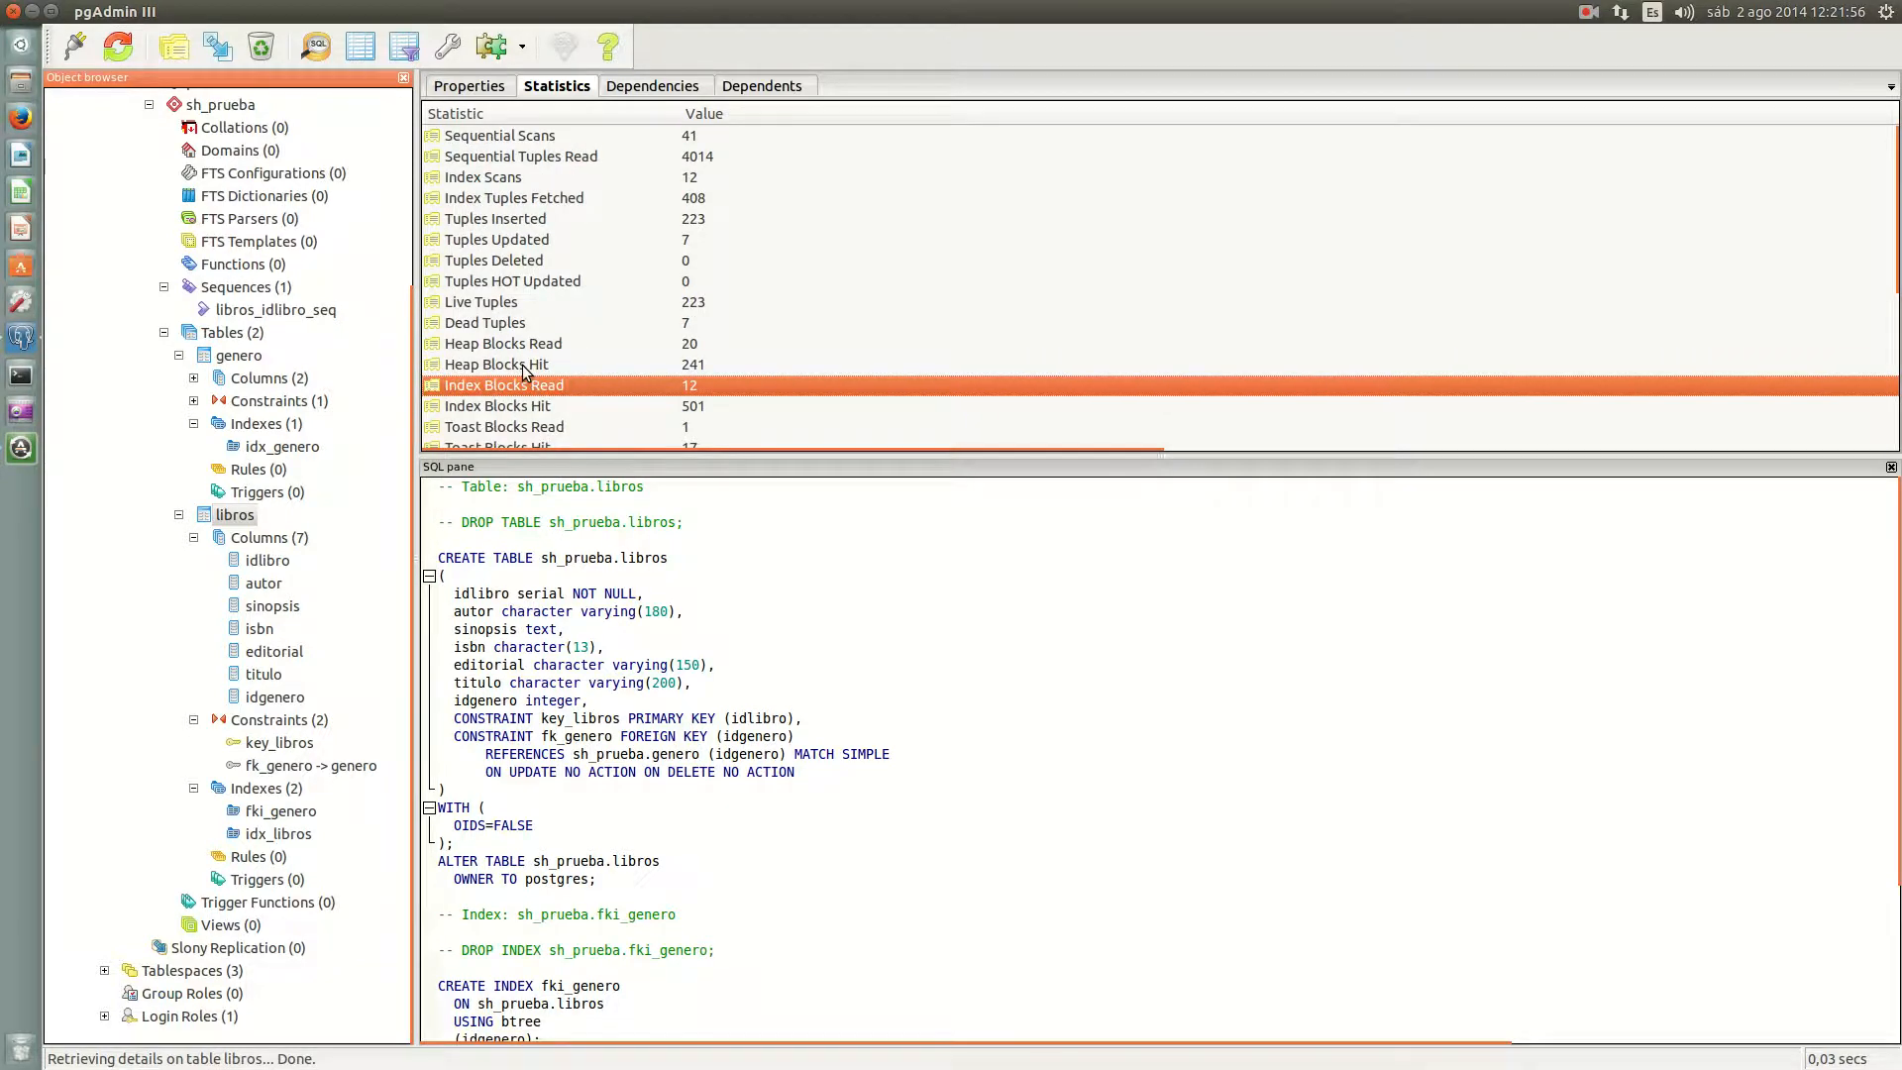
left_click(525, 367)
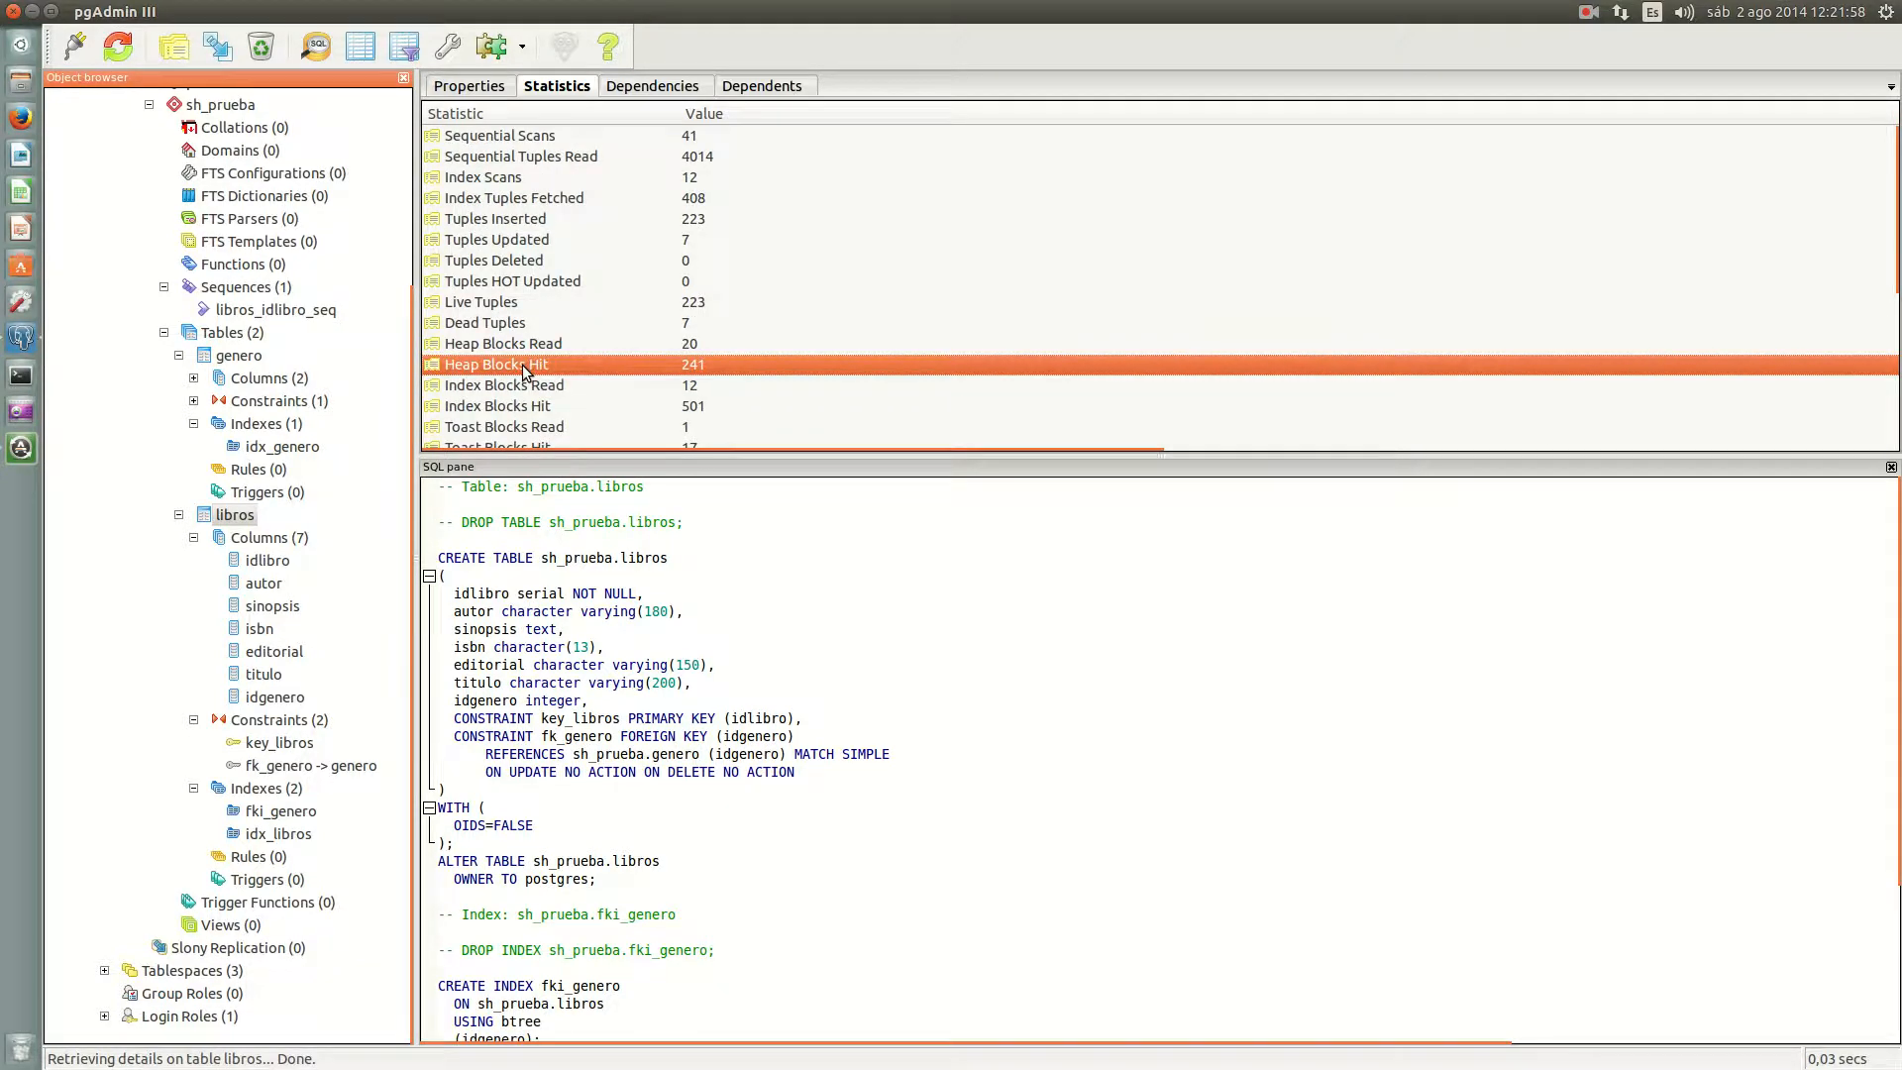
left_click(520, 324)
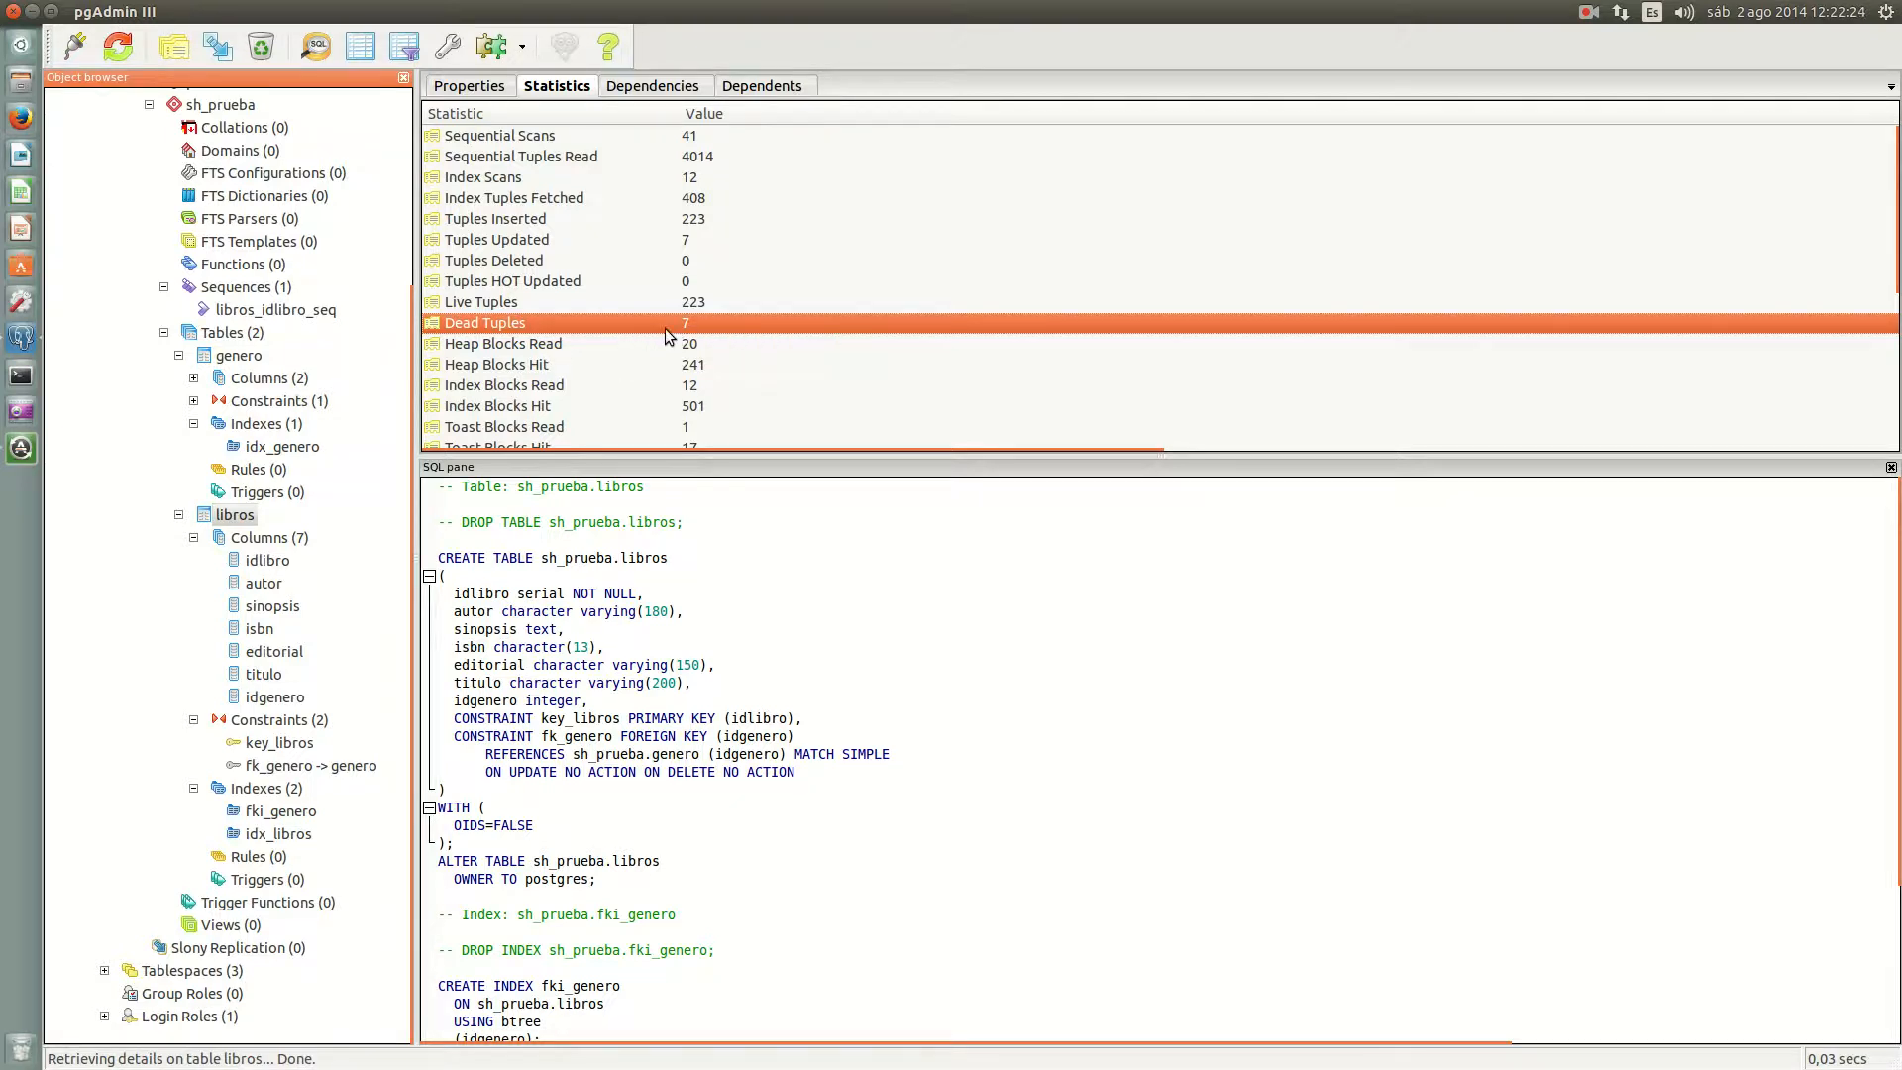
Step: Run a VACUUM maintenance operation on the libros table with the FULL option and verbose messages
right_click(241, 515)
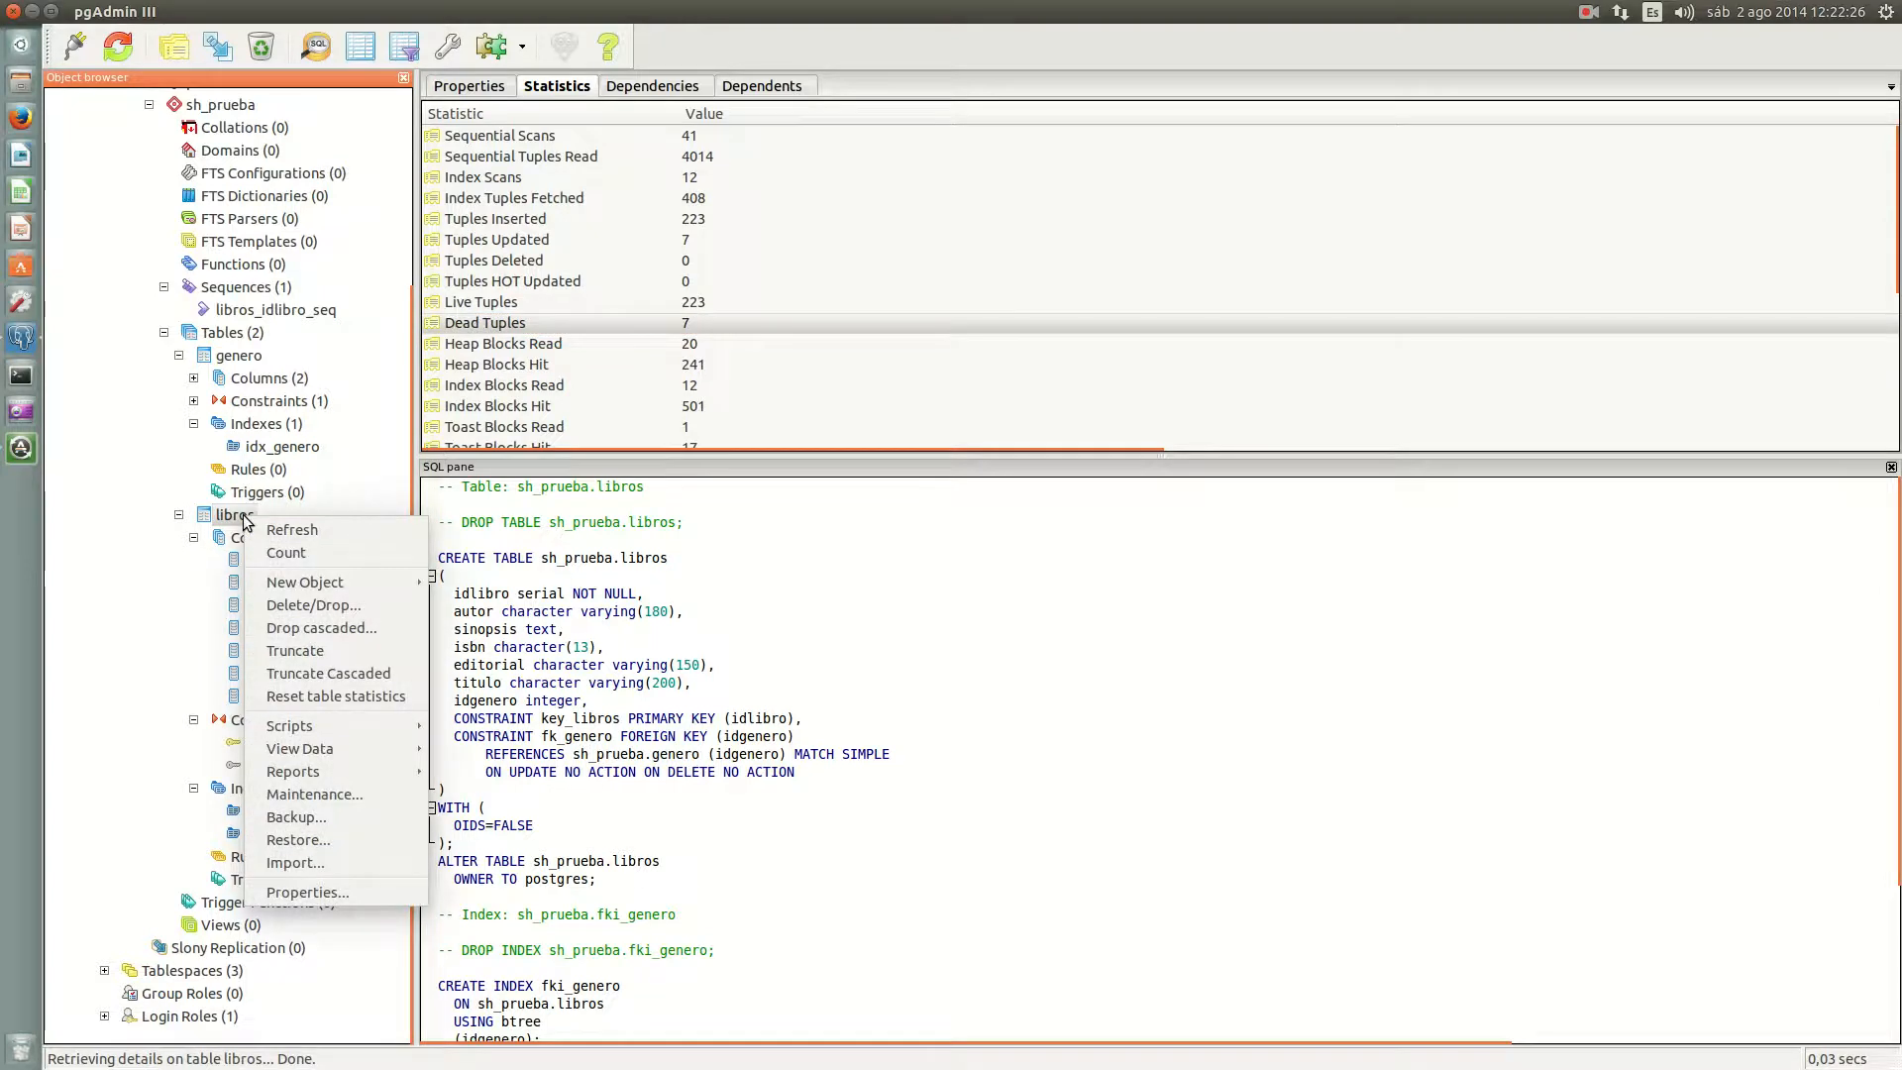
left_click(398, 790)
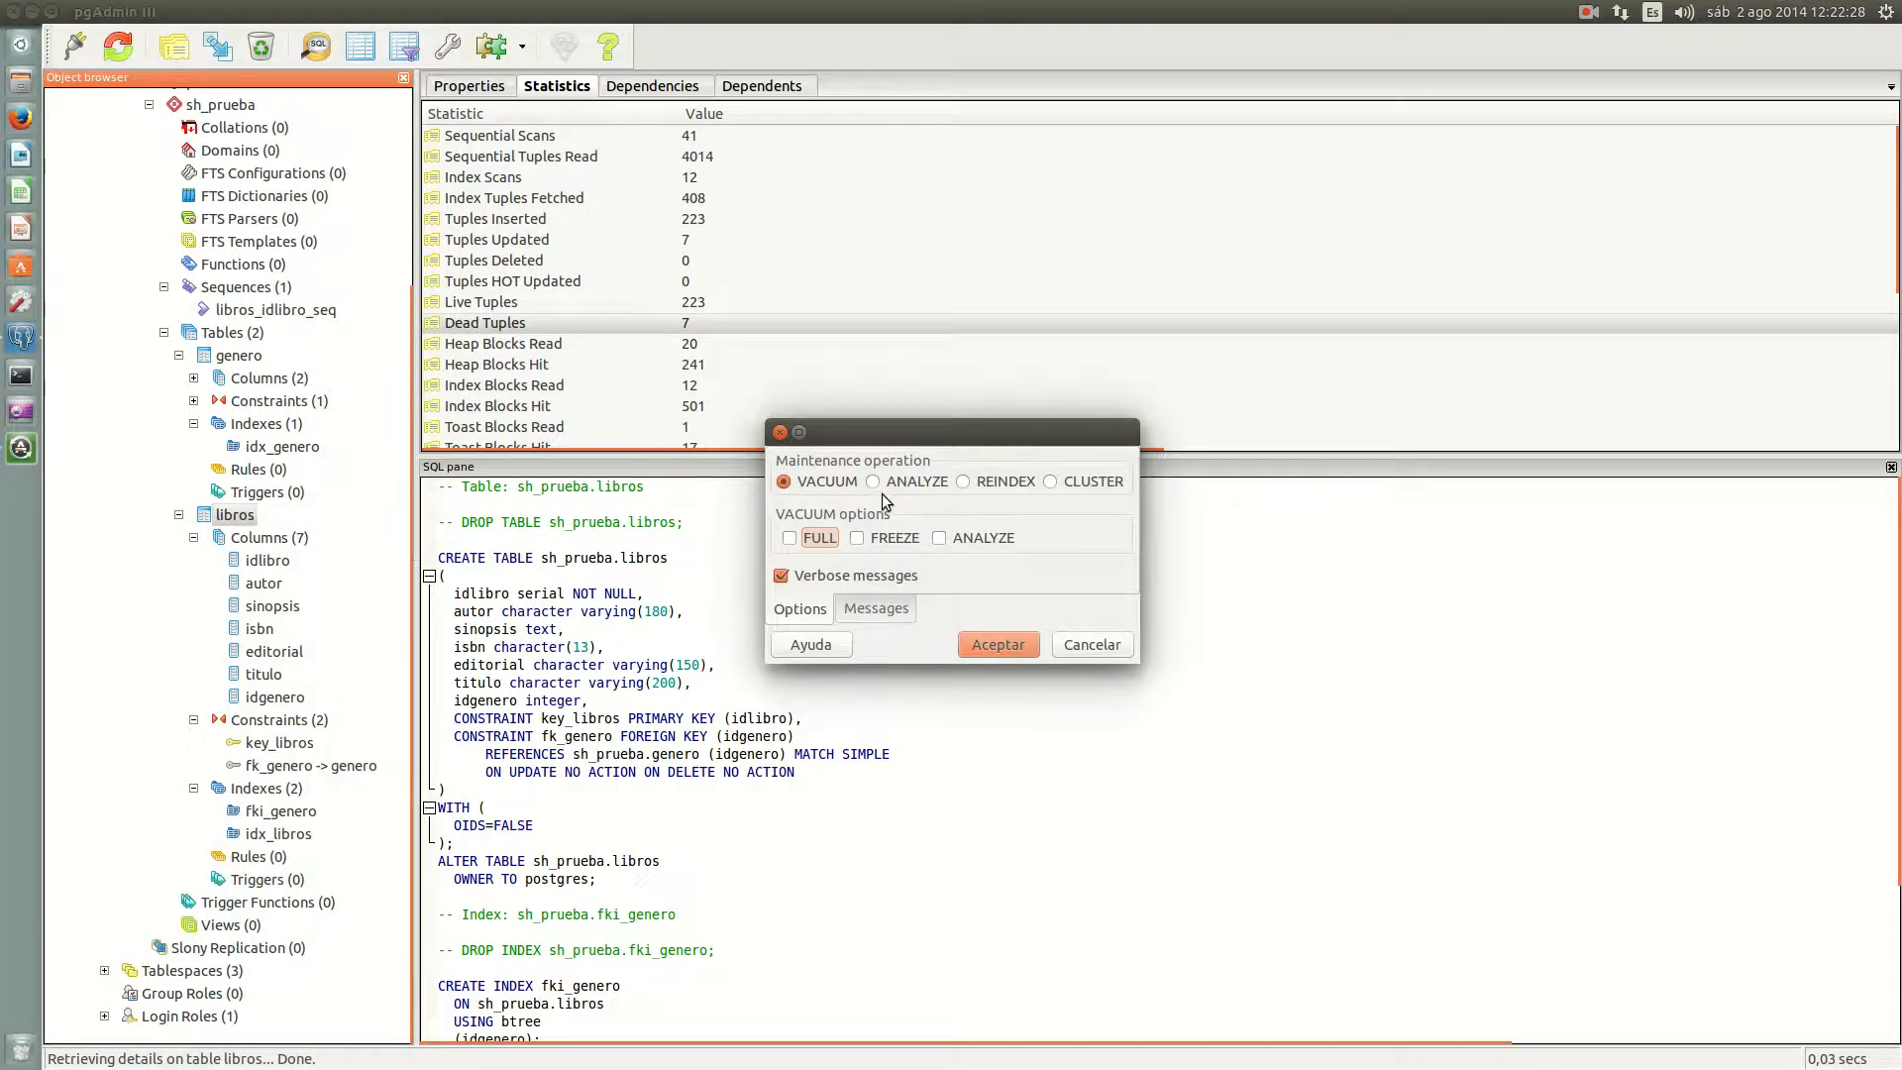
left_click(815, 540)
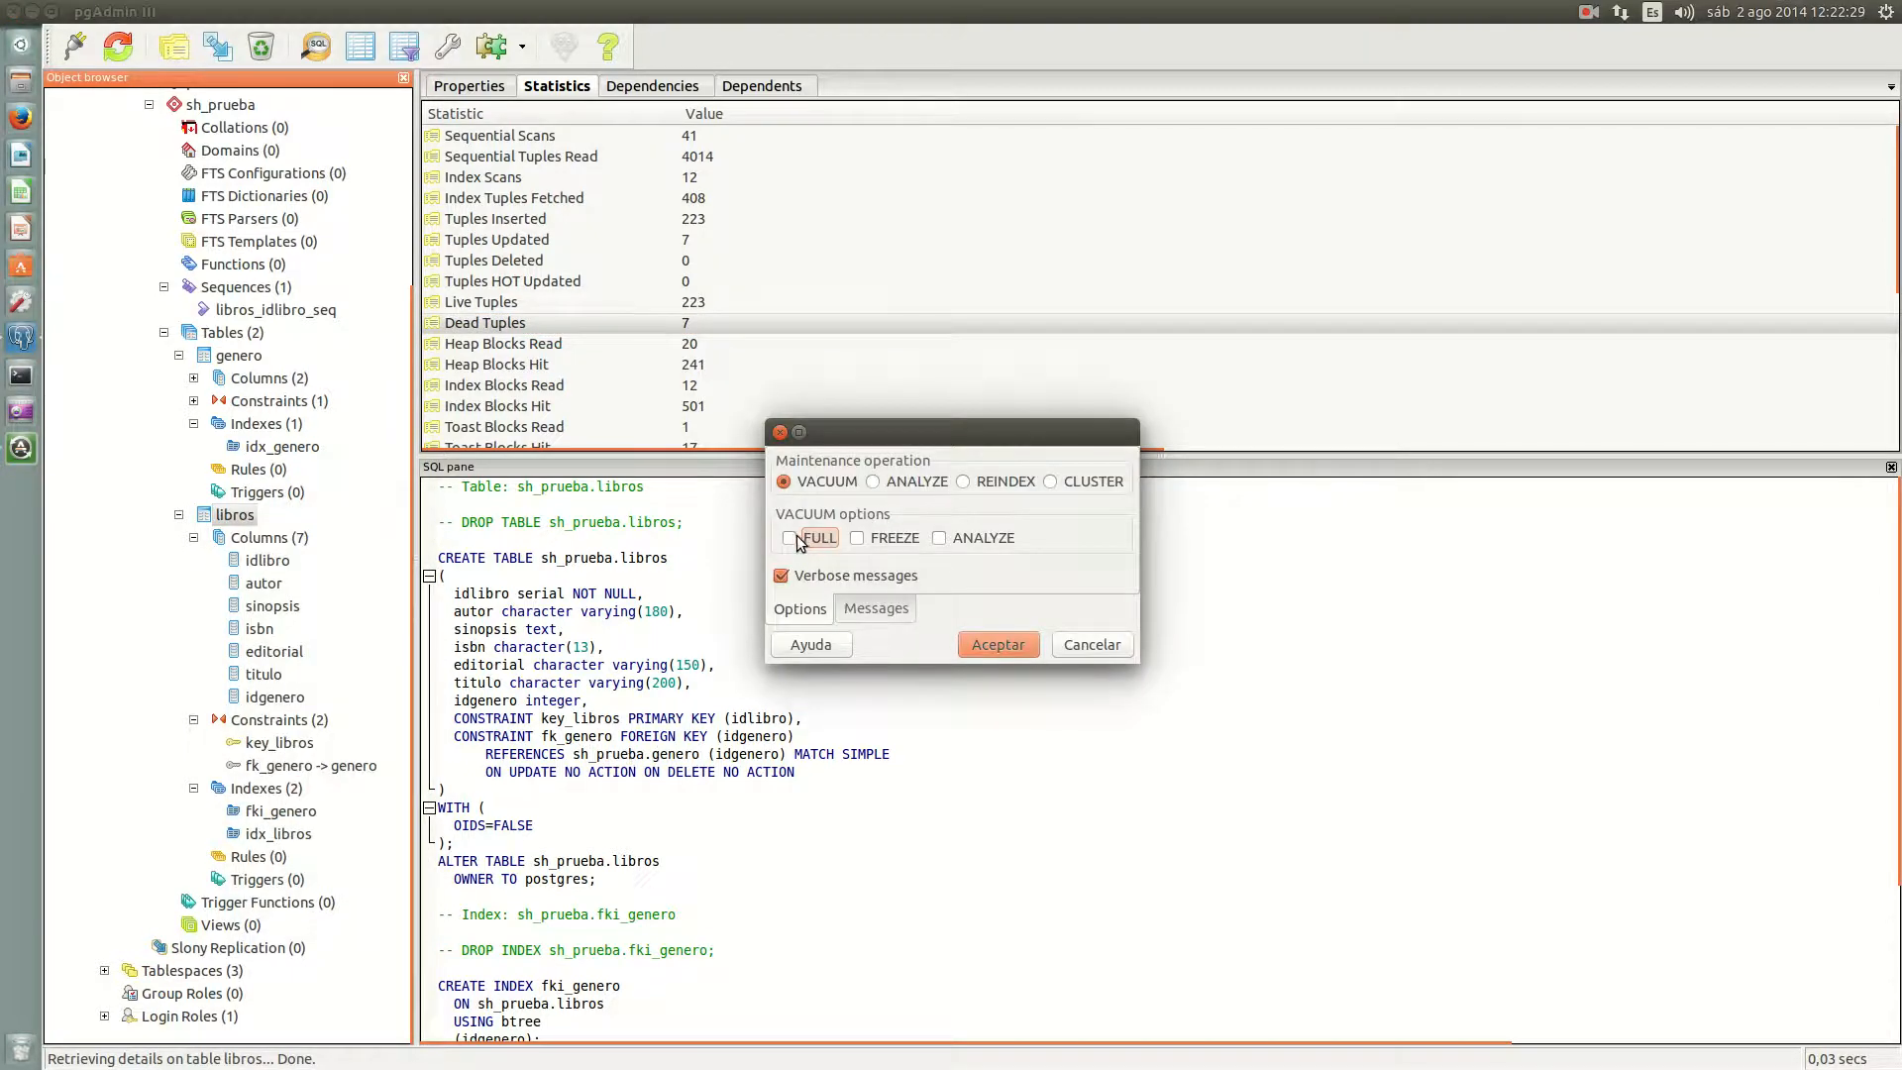
left_click(994, 646)
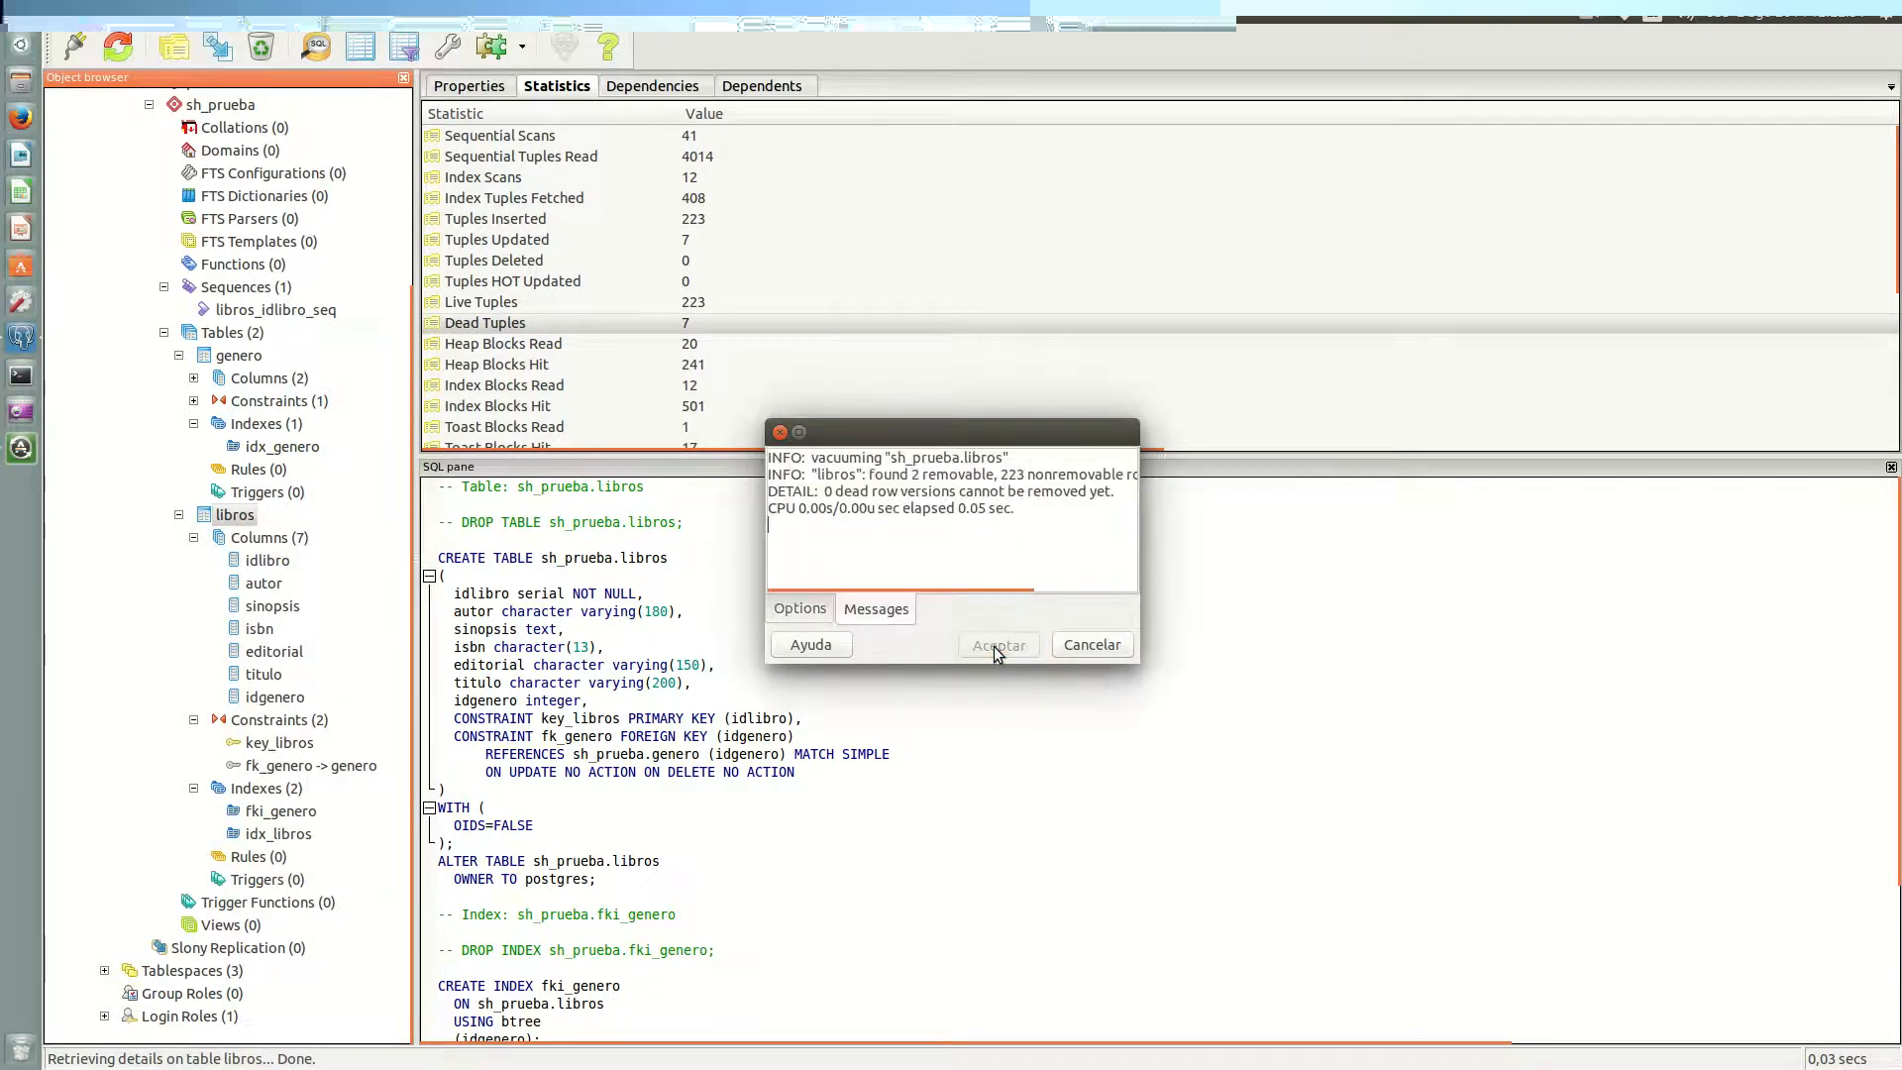